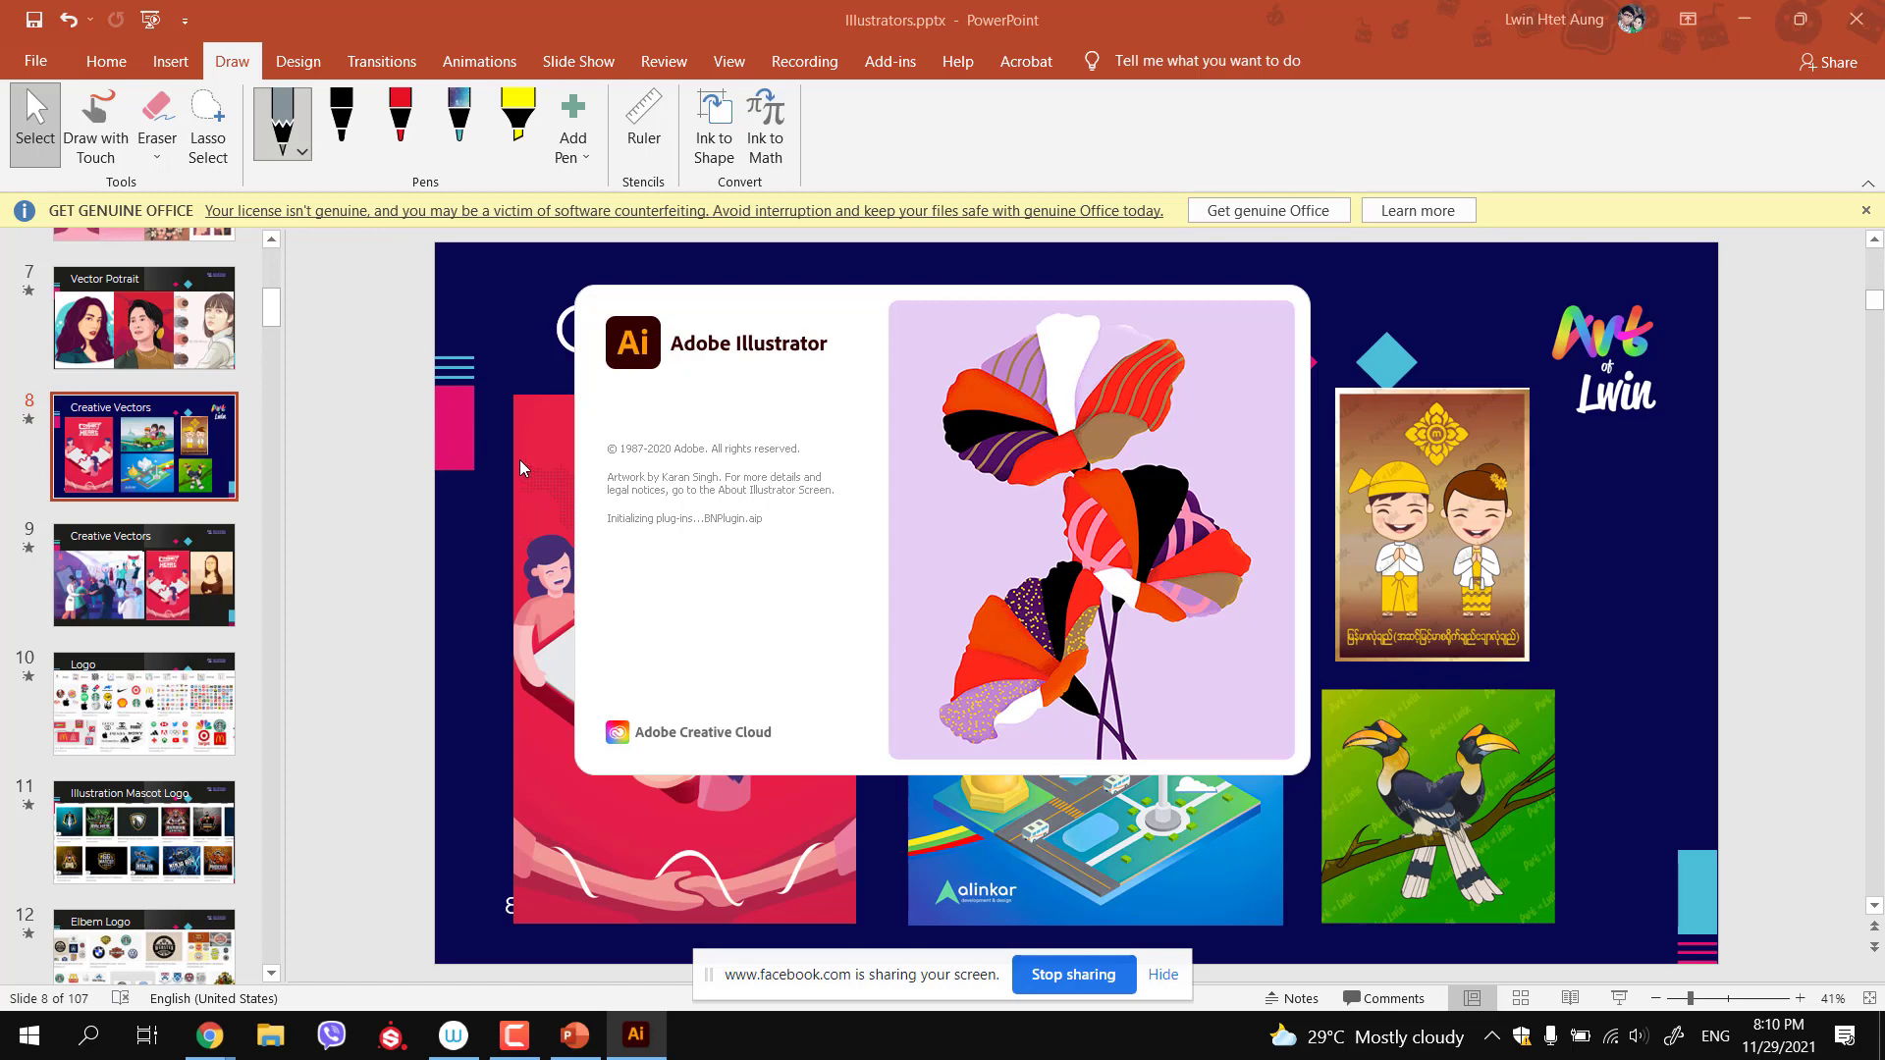
Create a new 1000 x 1000 px document in RGB color mode with one artboard
{"action": "left_click", "coordinate": [1163, 975]}
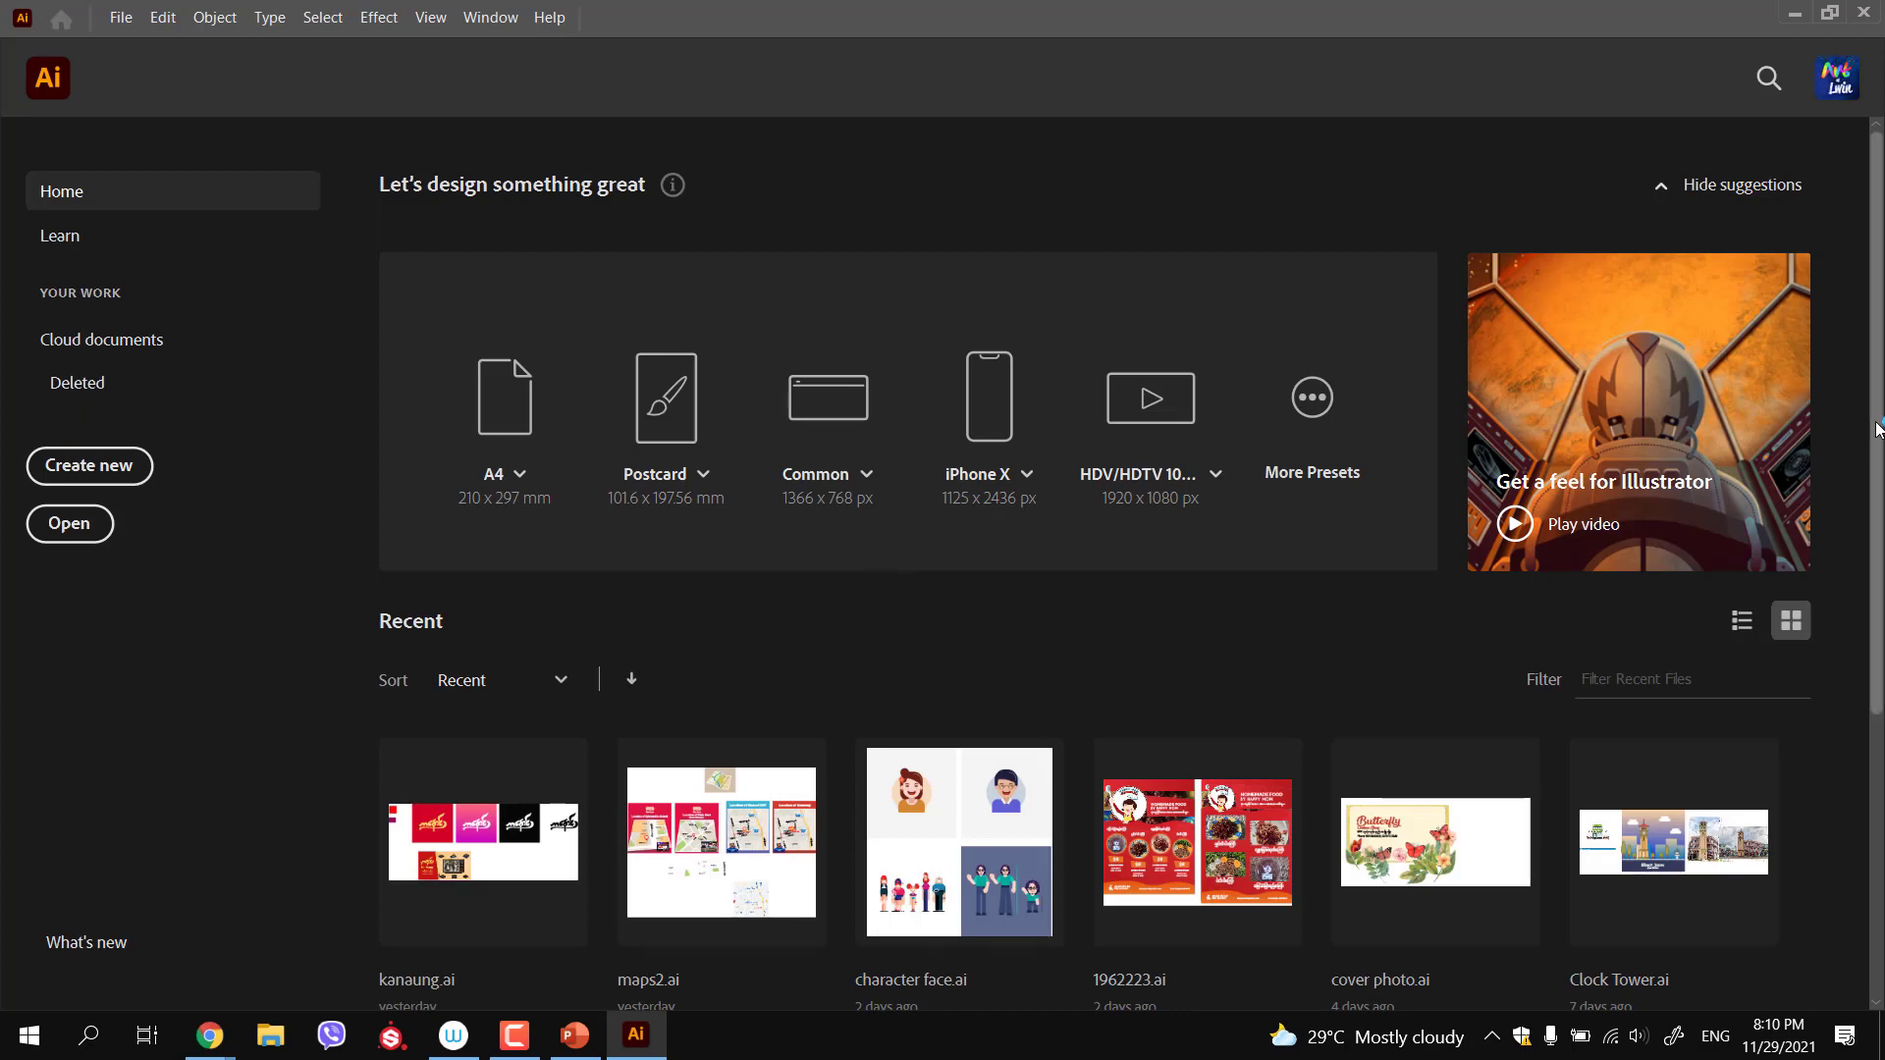
{"action": "scroll", "coordinate": [1862, 560], "scroll_direction": "down", "scroll_amount": 3}
{"action": "scroll", "coordinate": [1865, 594], "scroll_direction": "up", "scroll_amount": 1}
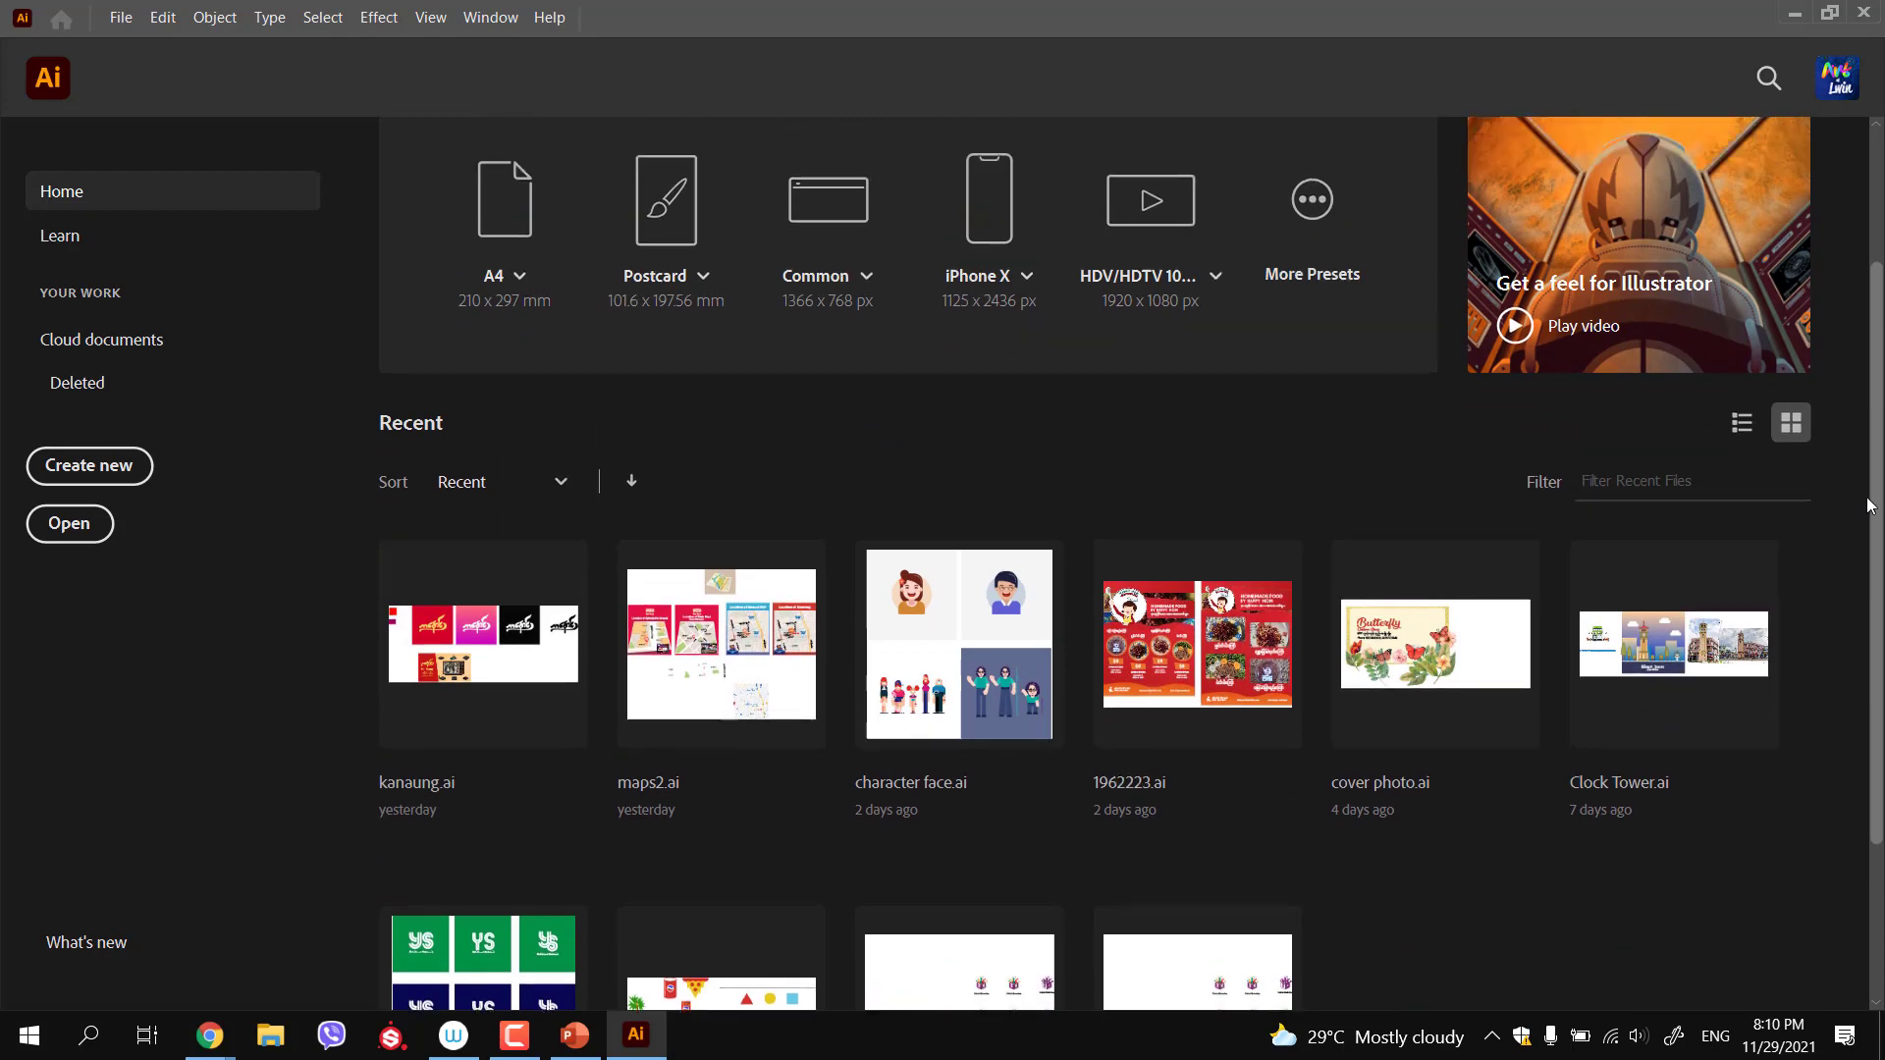
{"action": "scroll", "coordinate": [1870, 597], "scroll_direction": "down", "scroll_amount": 1}
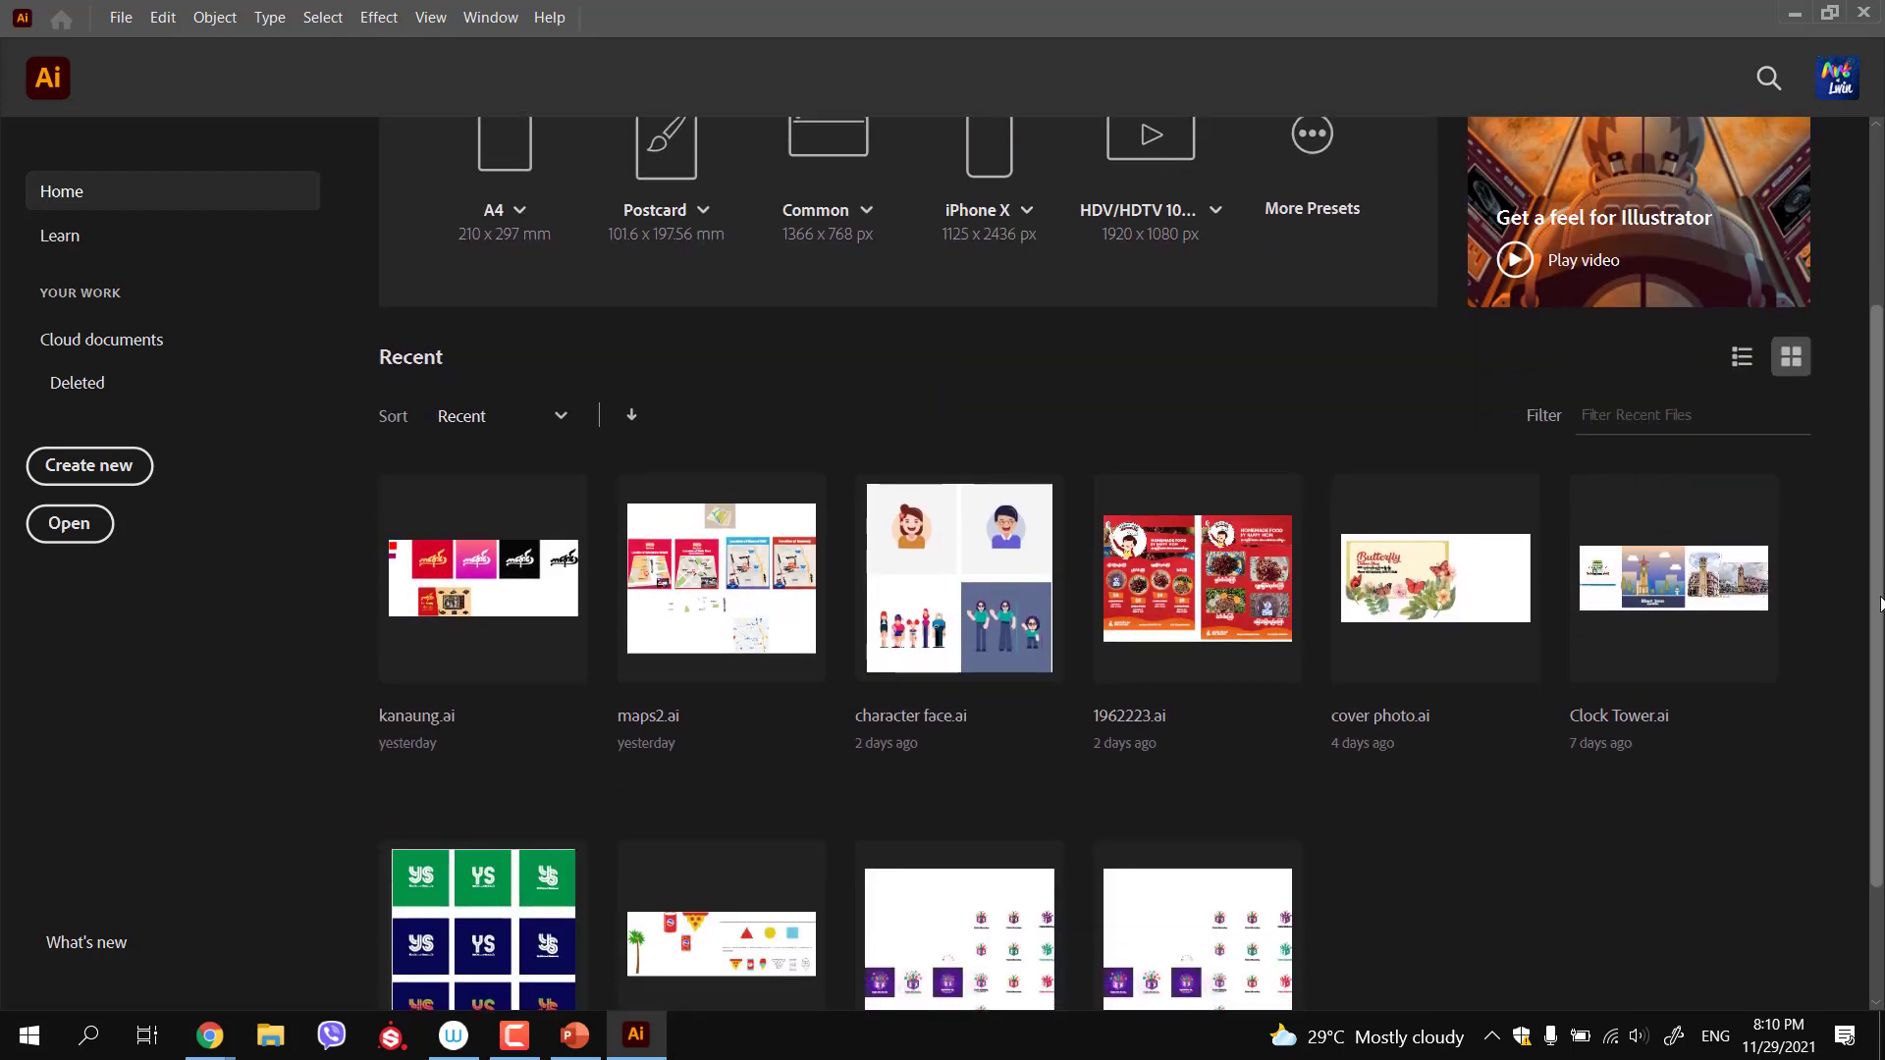
{"action": "scroll", "coordinate": [1880, 601], "scroll_direction": "down", "scroll_amount": 1}
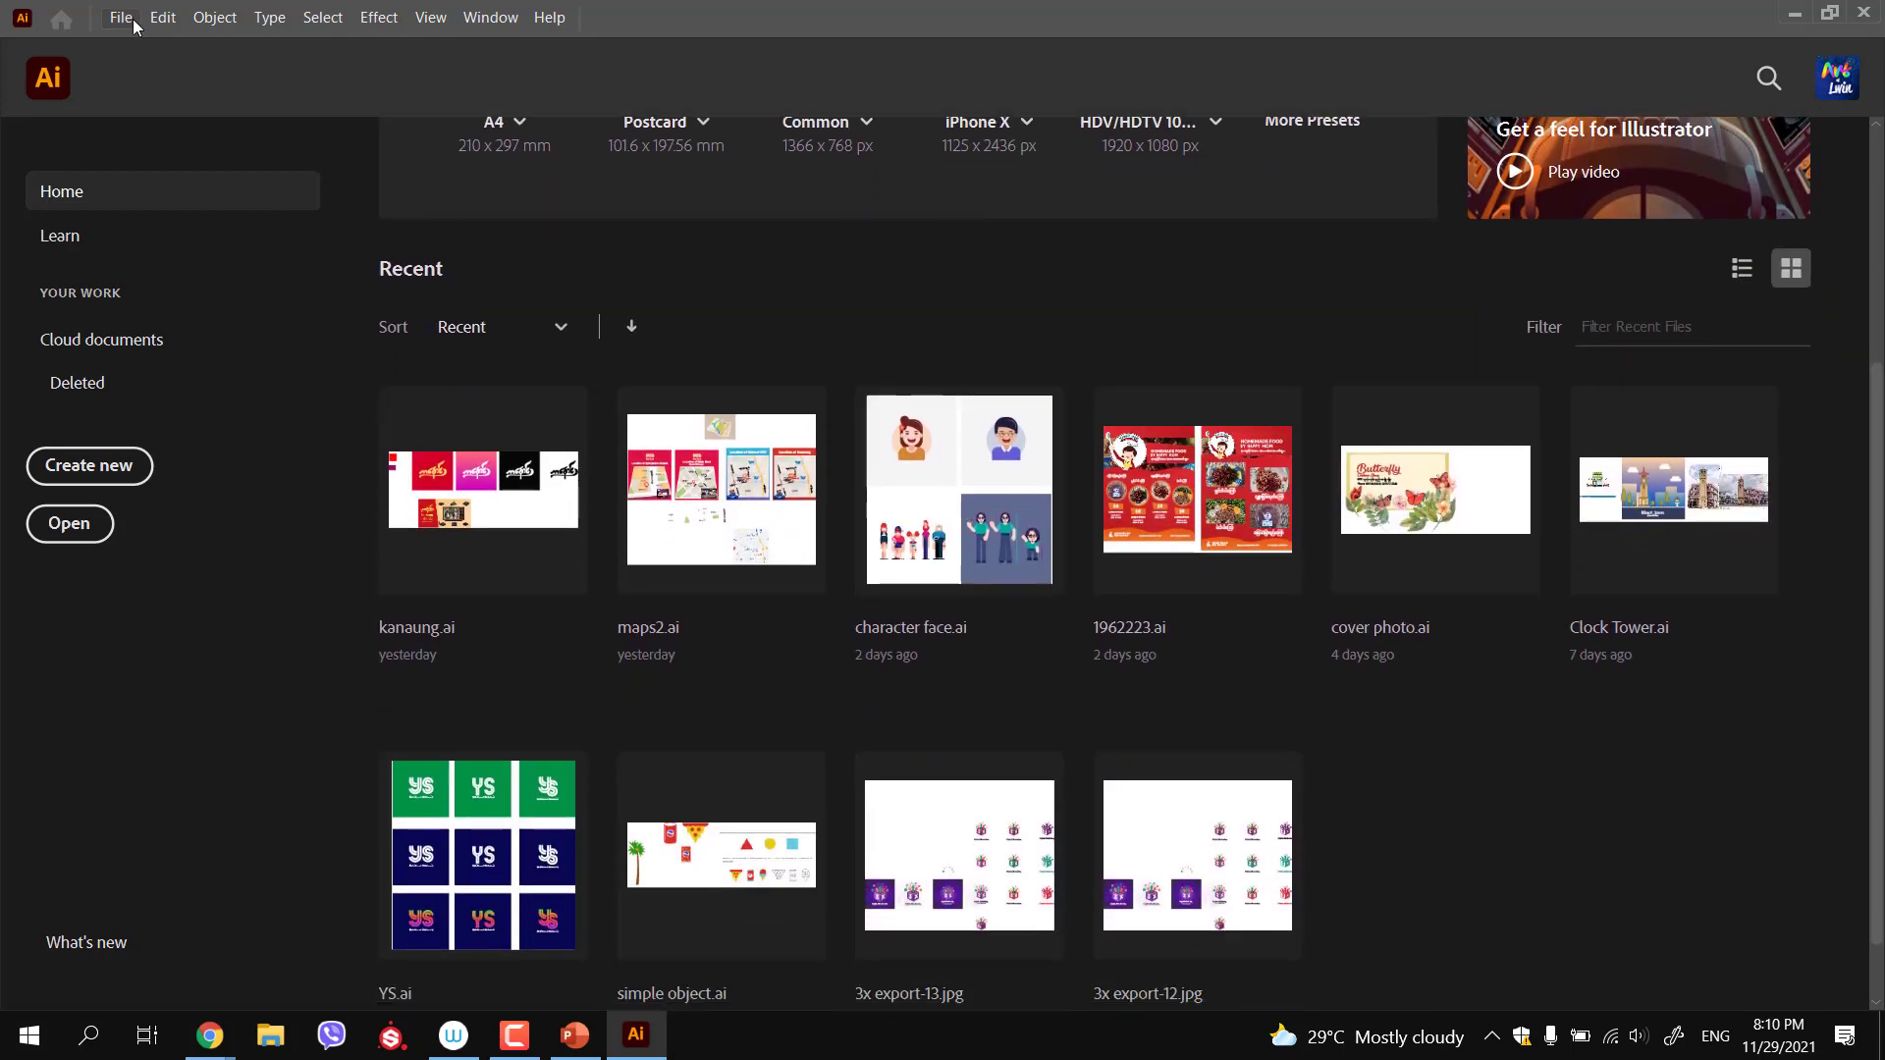
{"action": "left_click", "coordinate": [122, 20]}
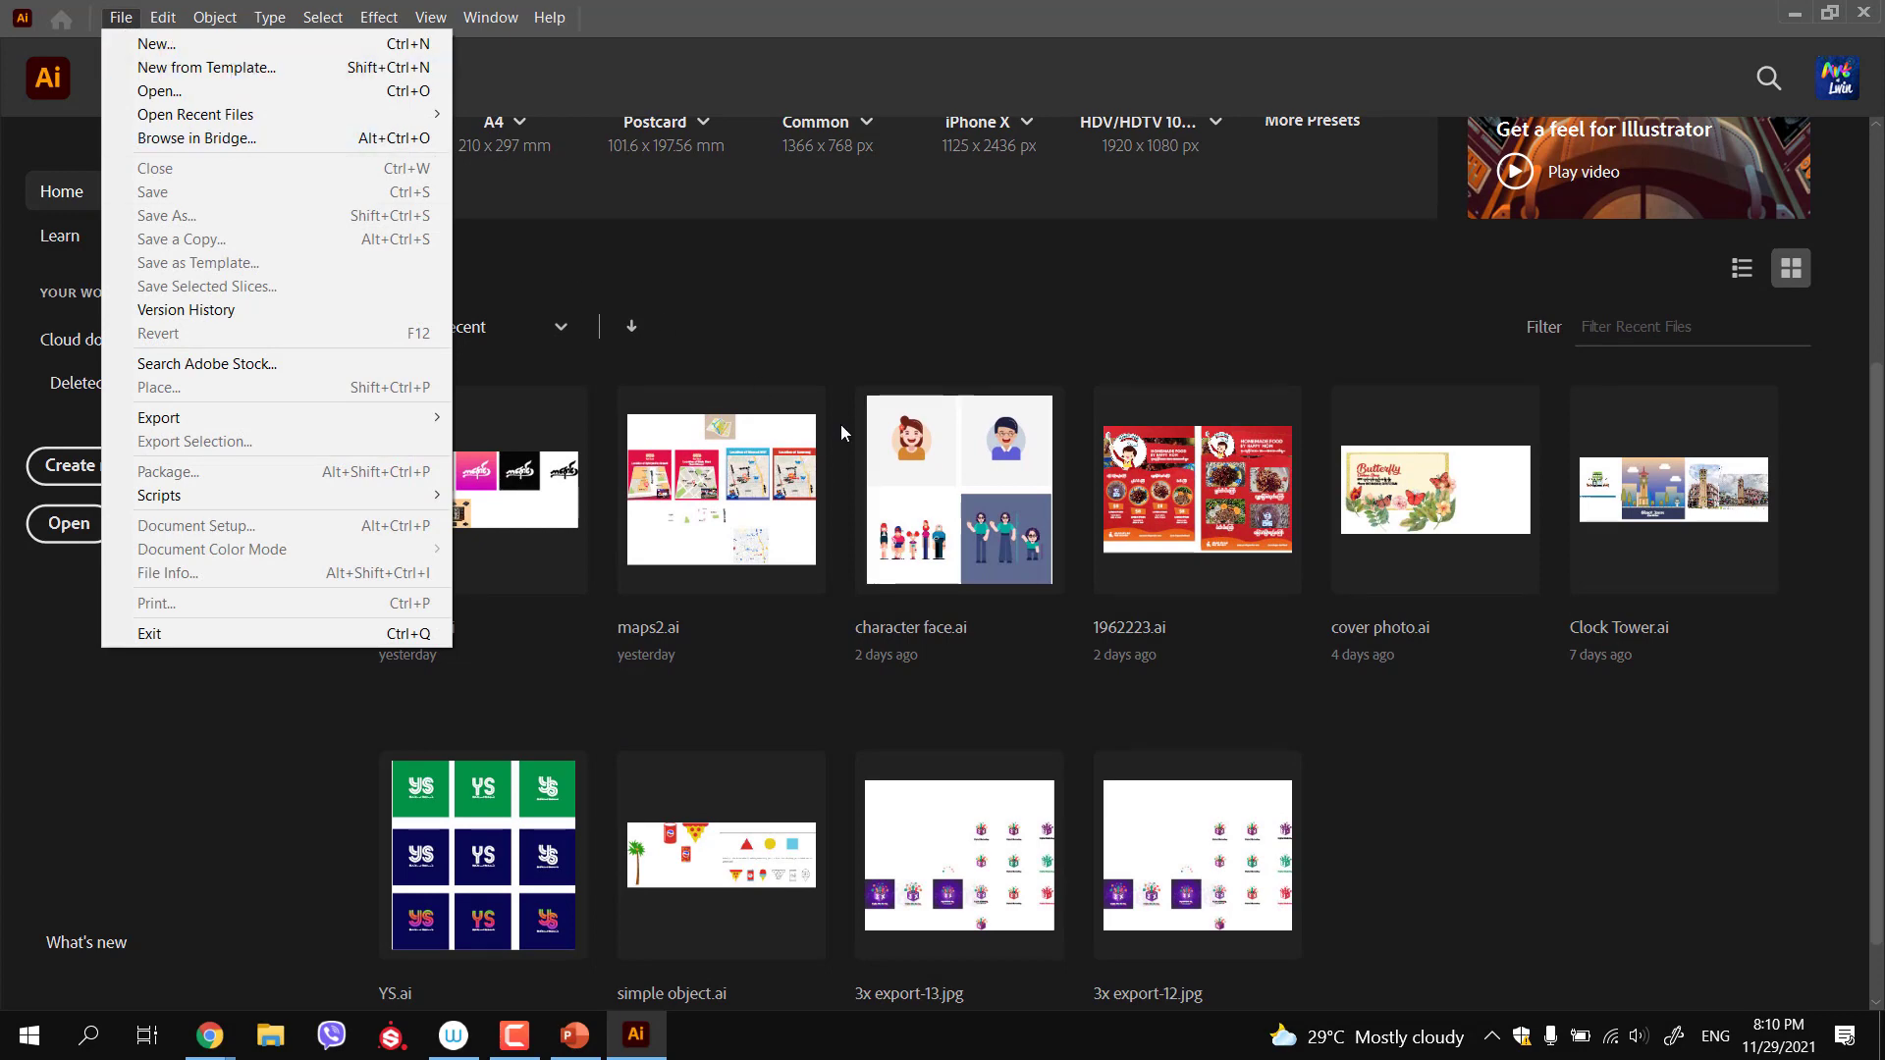
{"action": "left_click", "coordinate": [198, 49]}
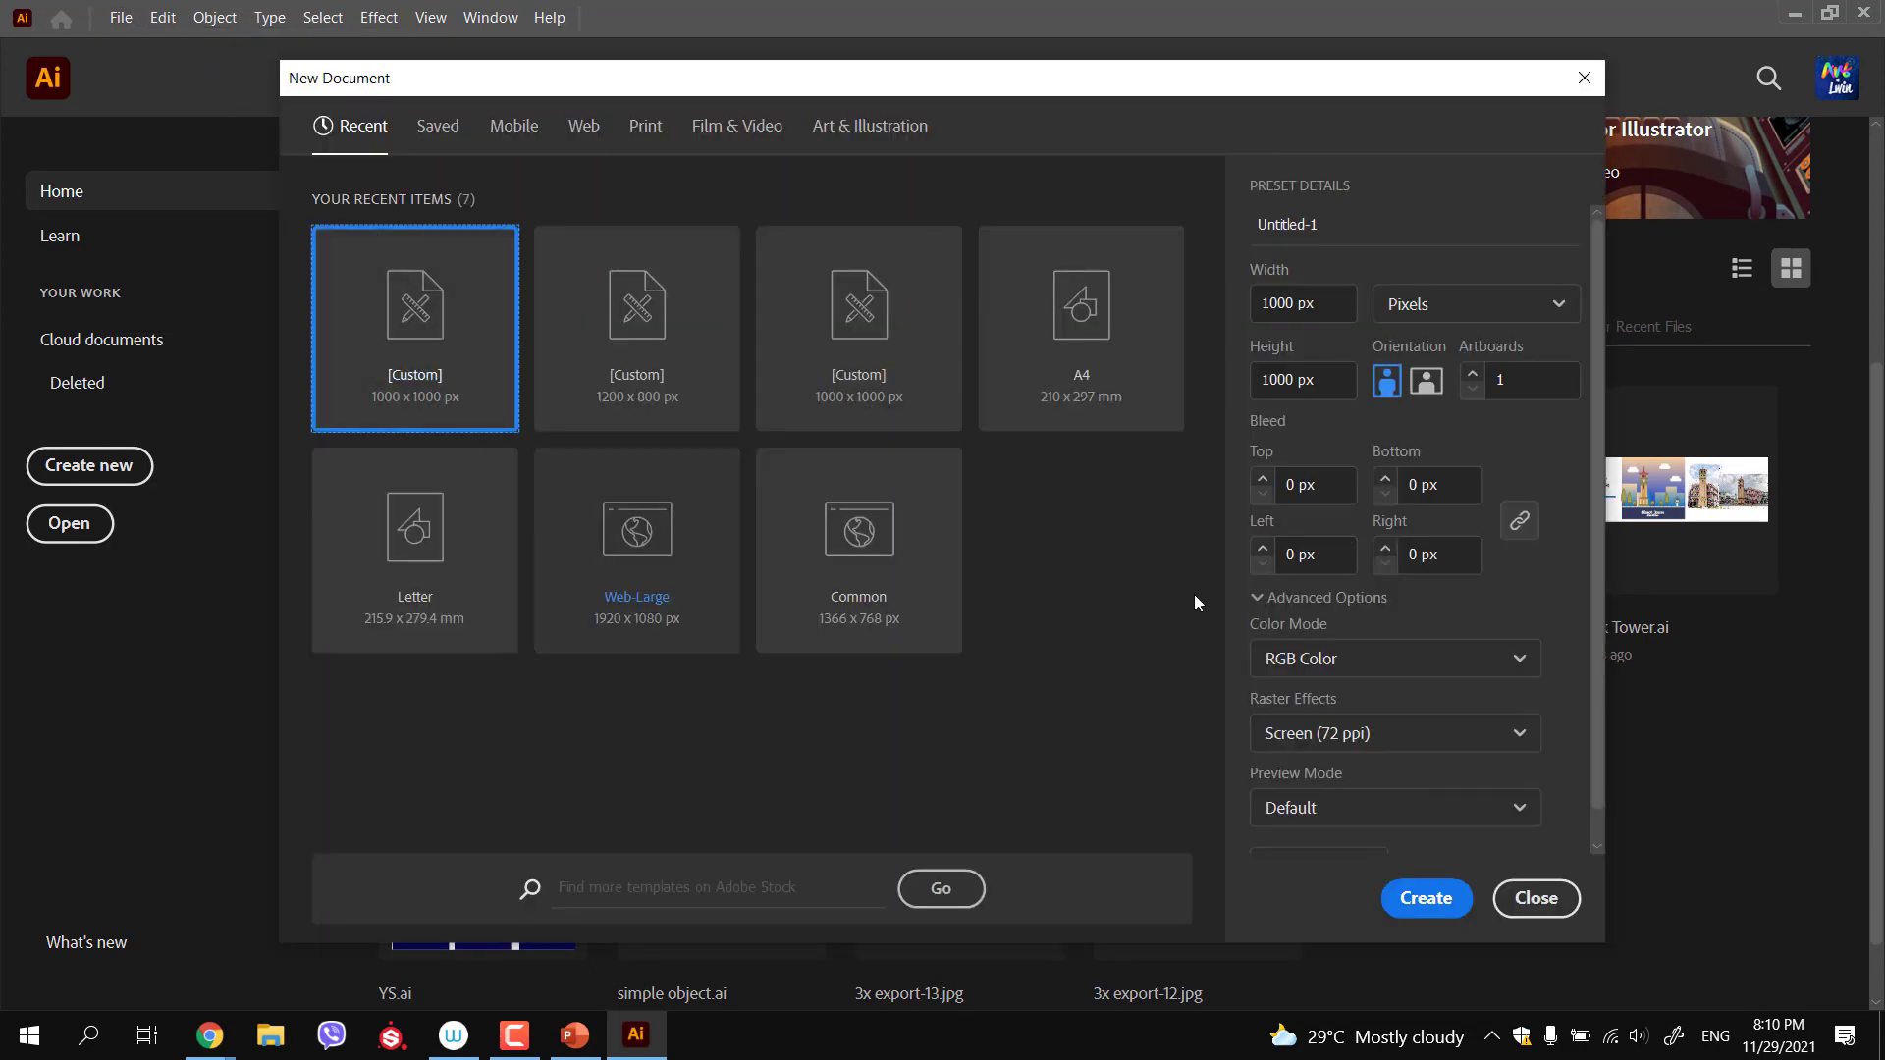
{"action": "left_click", "coordinate": [1421, 901]}
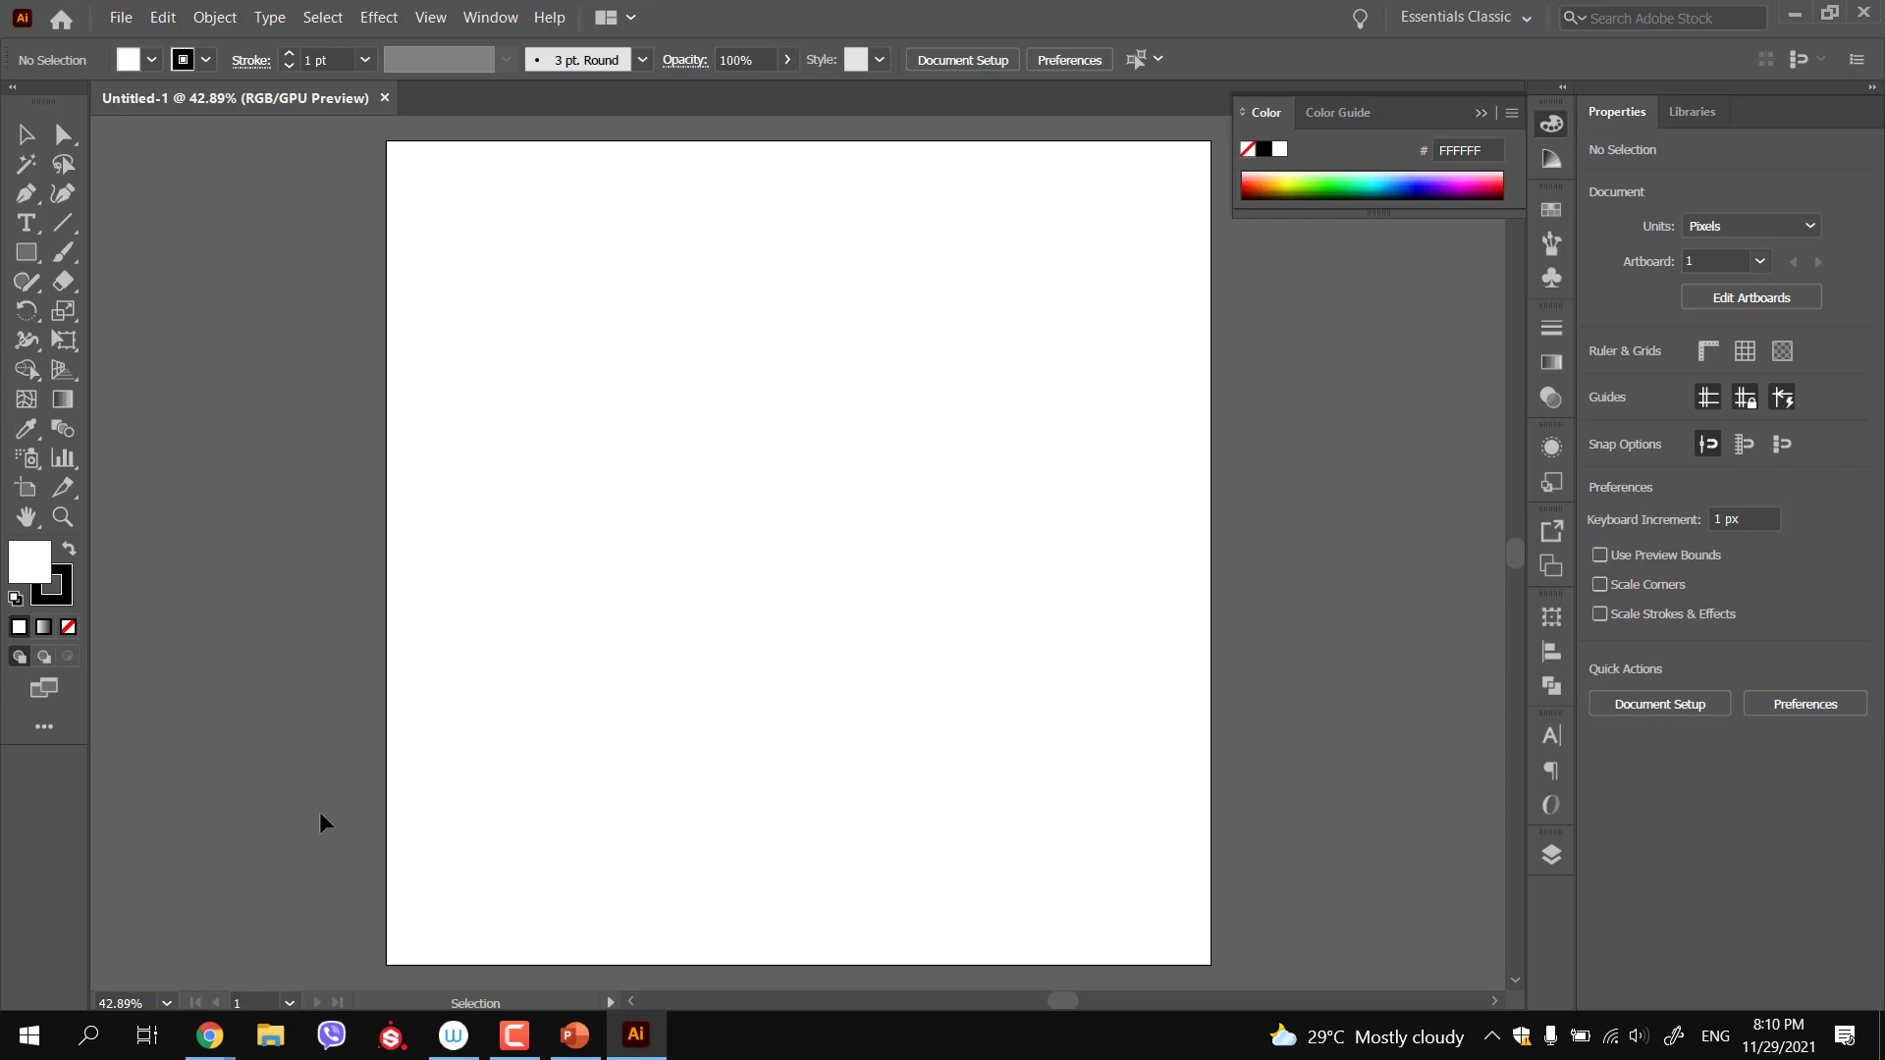
{"action": "left_click", "coordinate": [122, 19]}
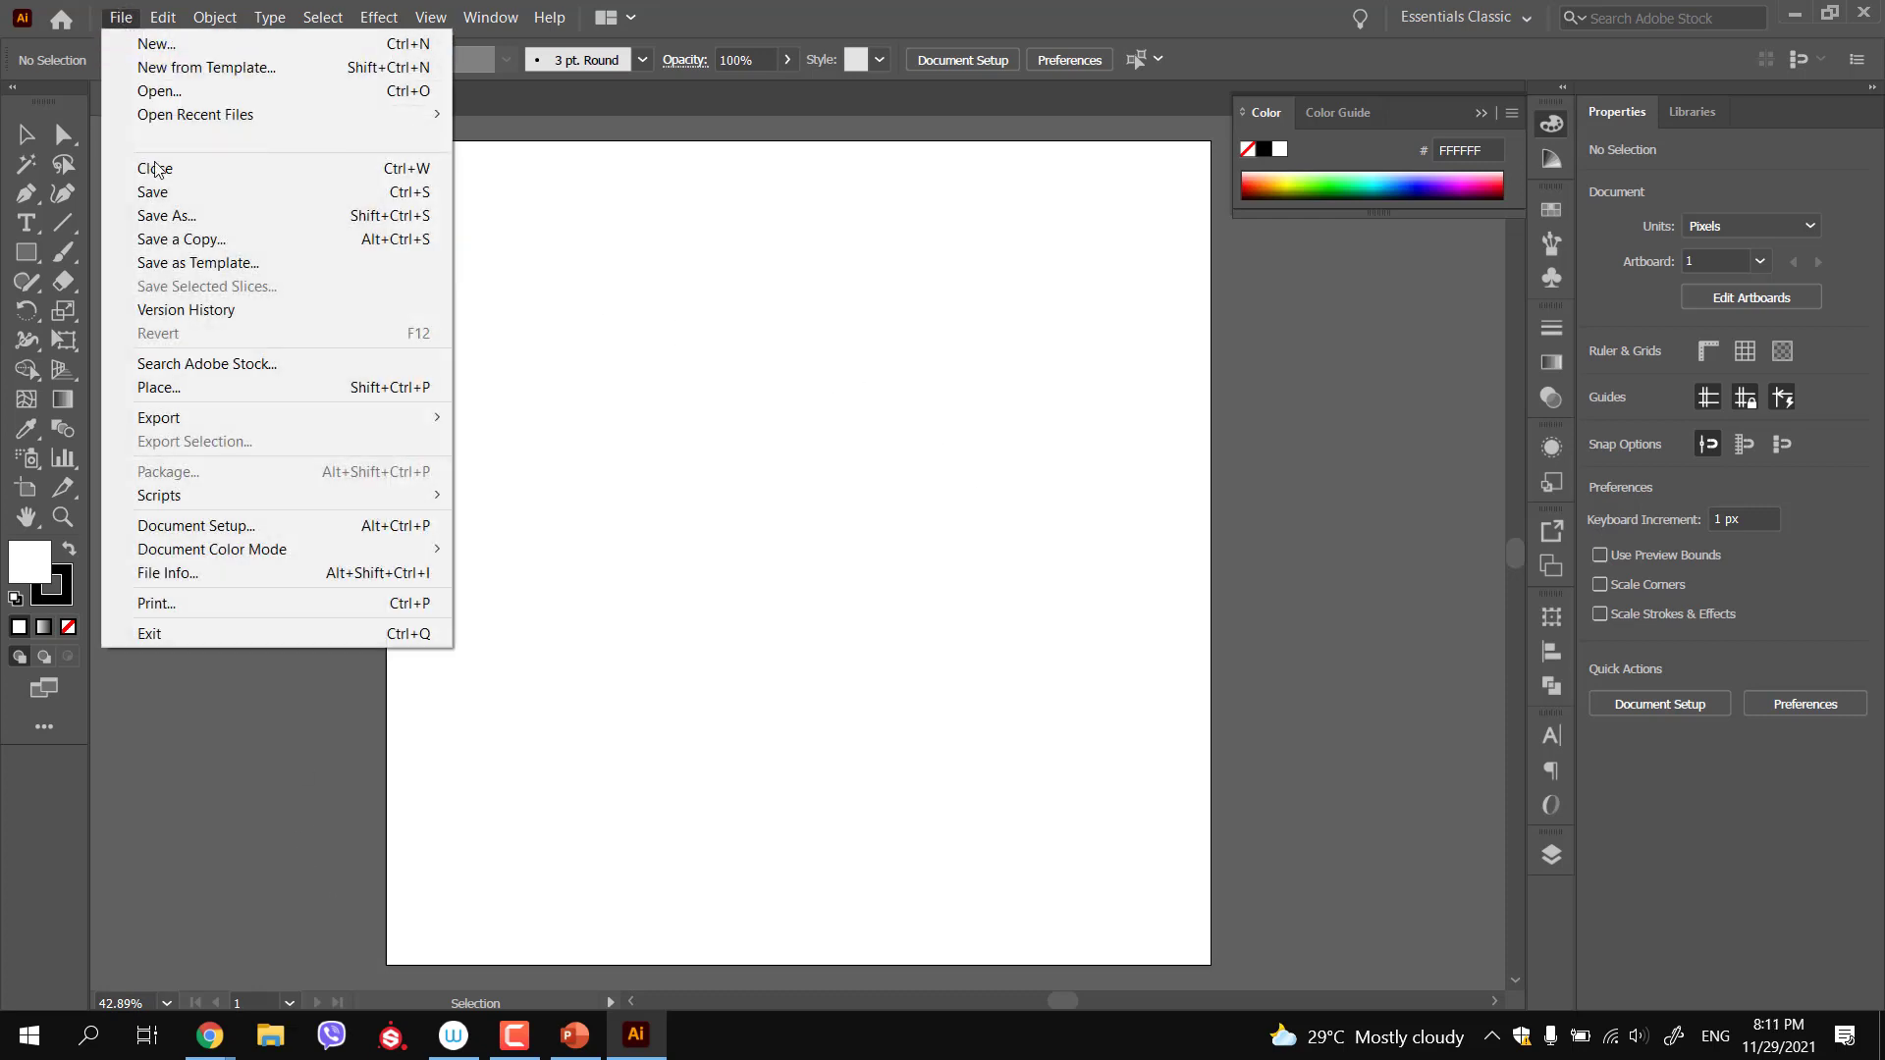
{"action": "left_click", "coordinate": [181, 391]}
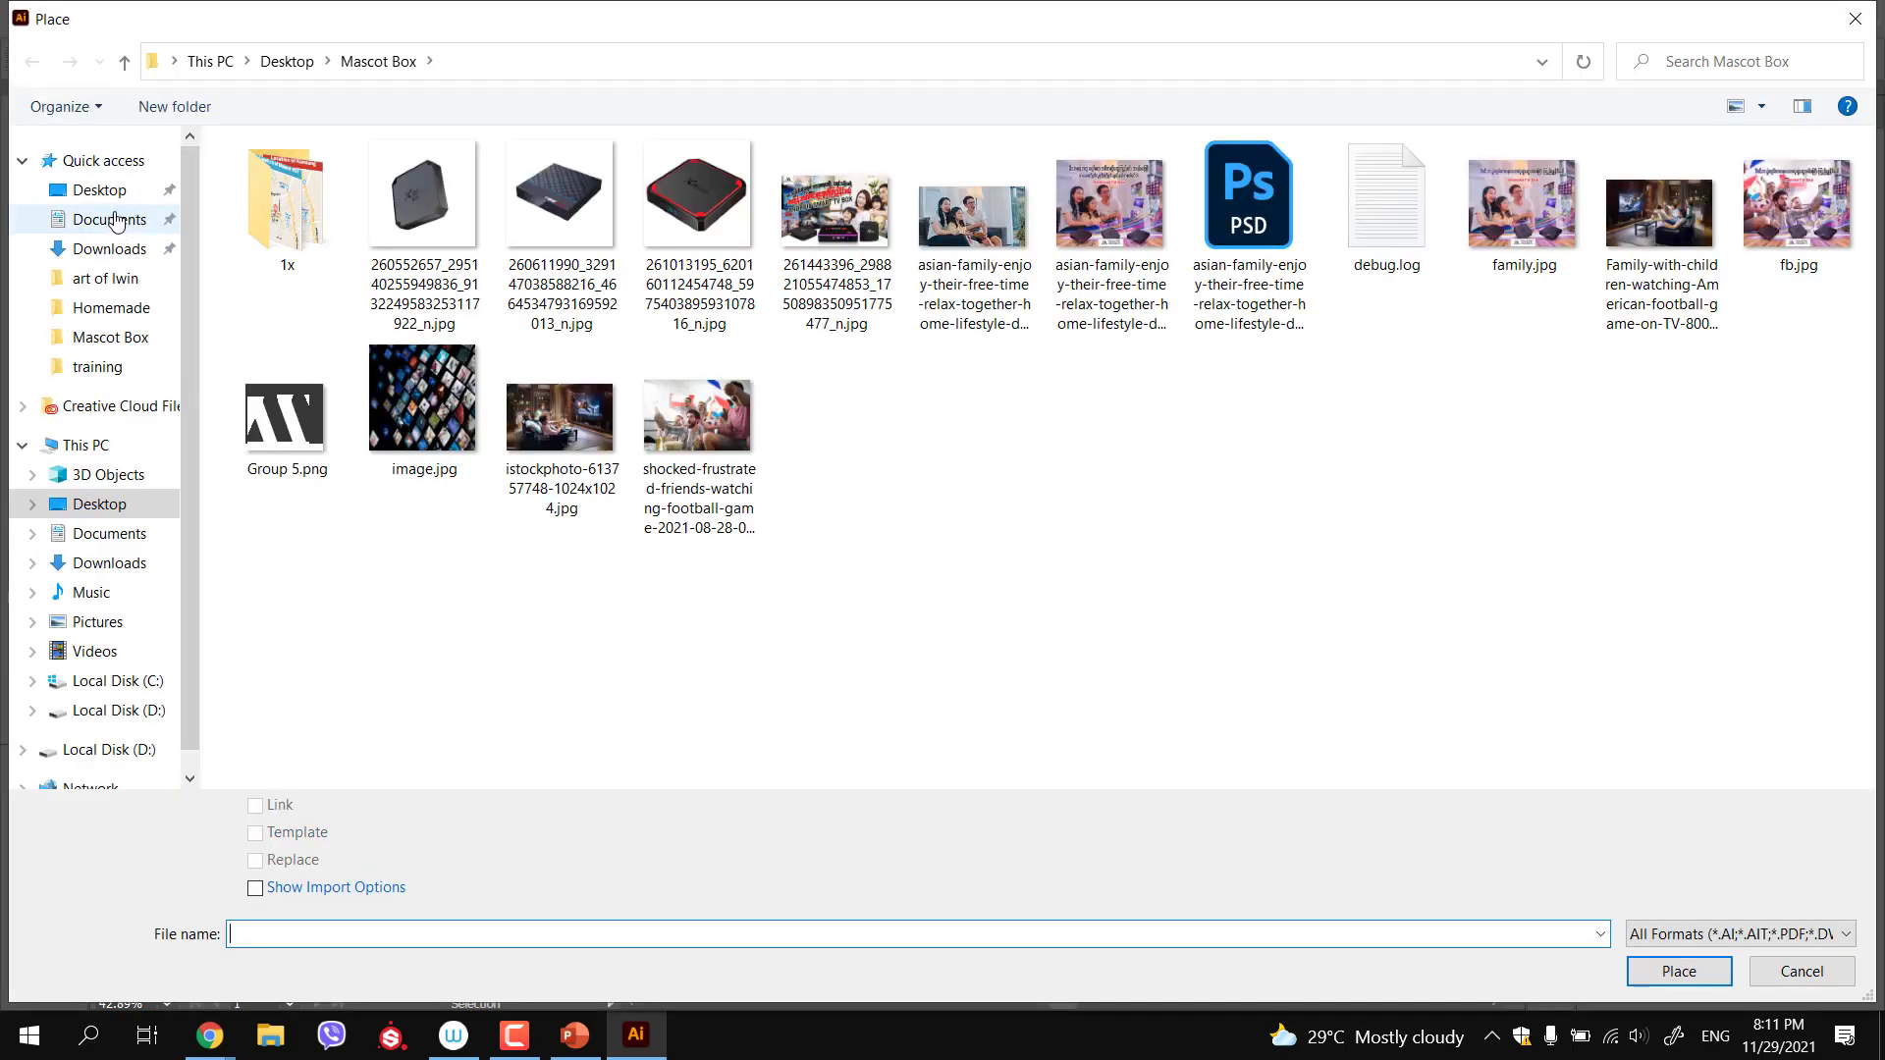
{"action": "left_click", "coordinate": [108, 193]}
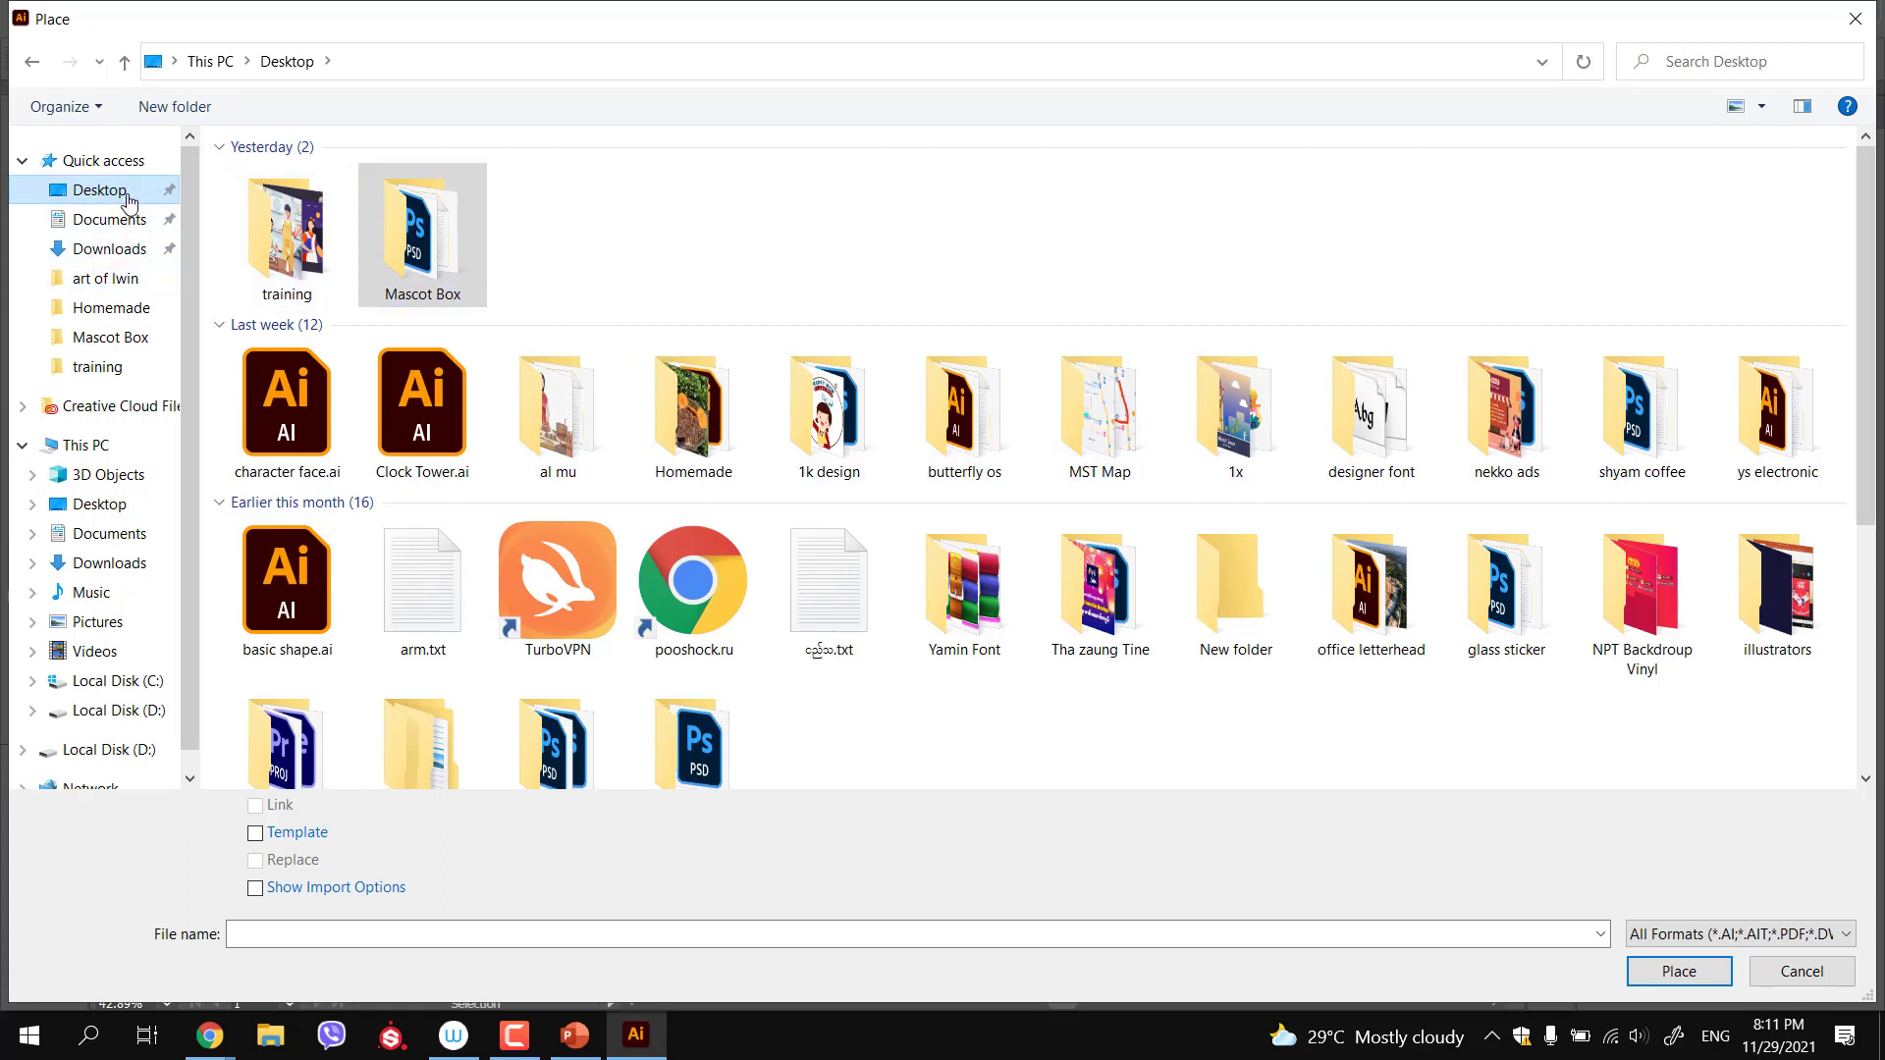
{"action": "left_click", "coordinate": [412, 280]}
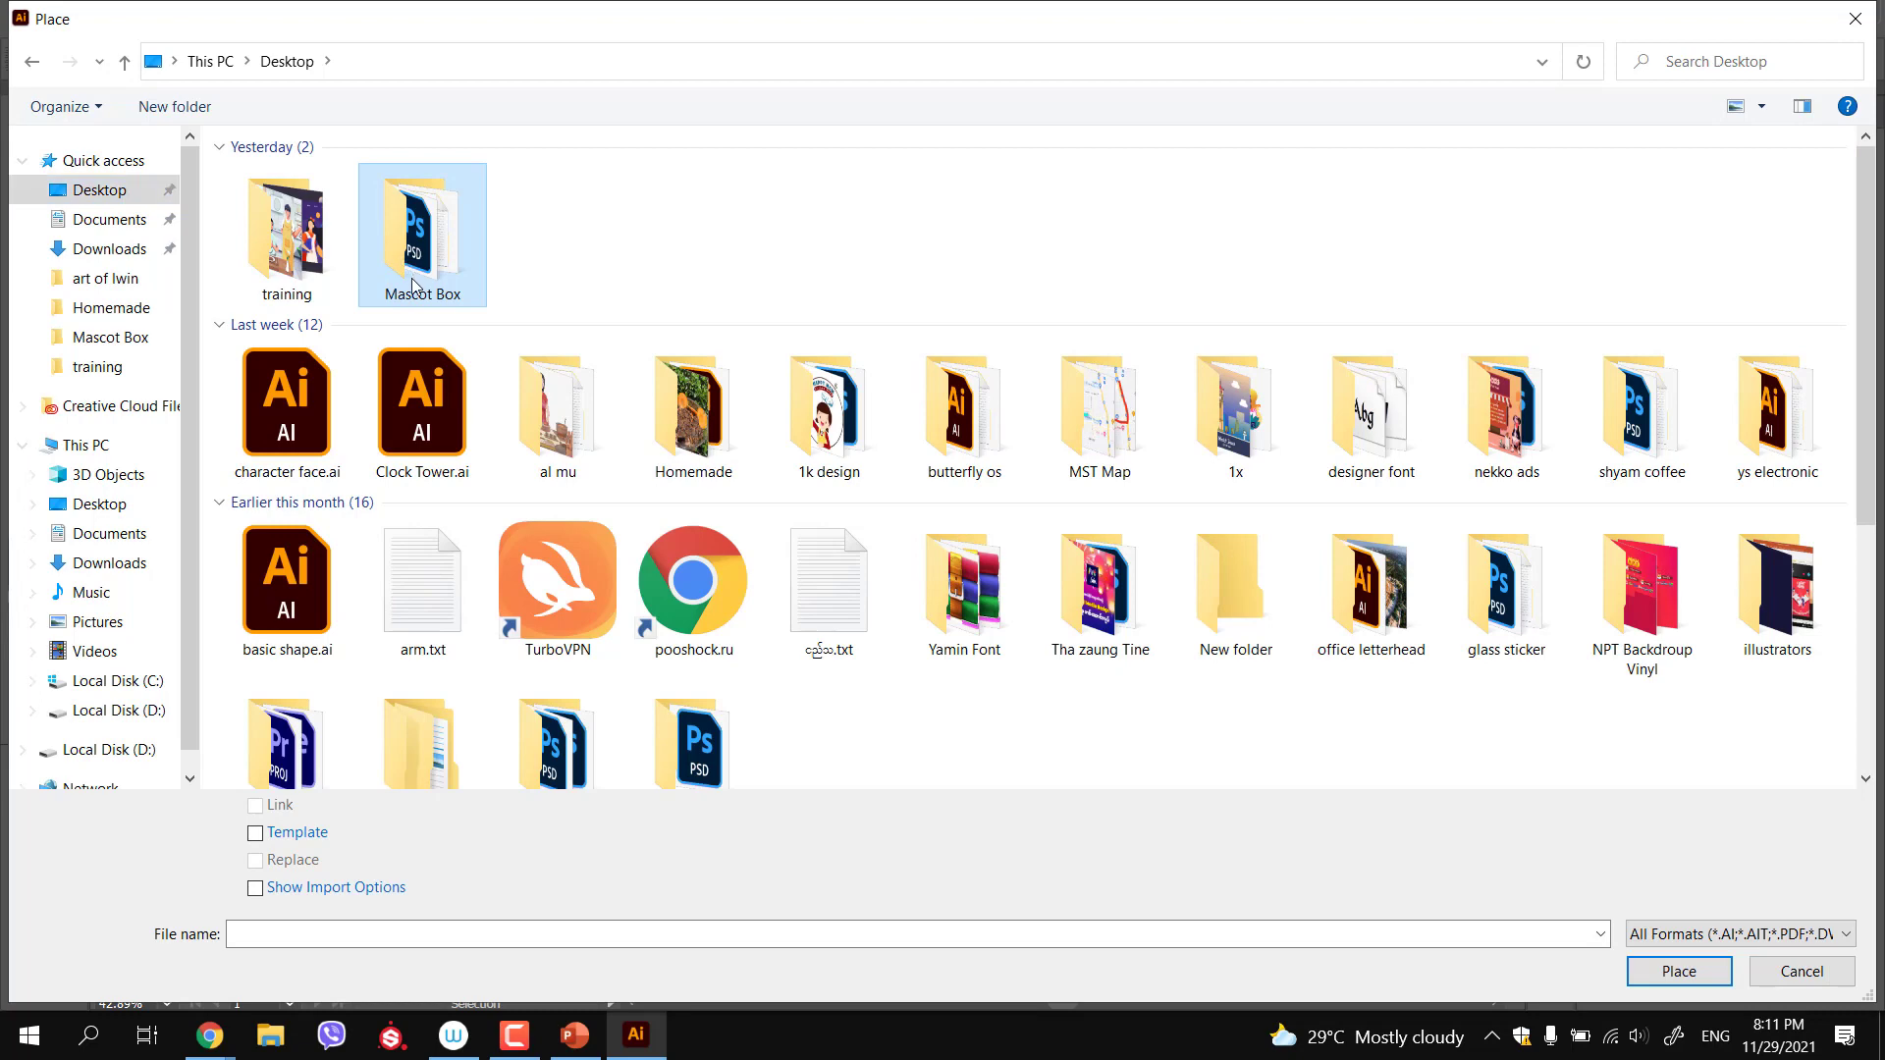
{"action": "left_click", "coordinate": [141, 719]}
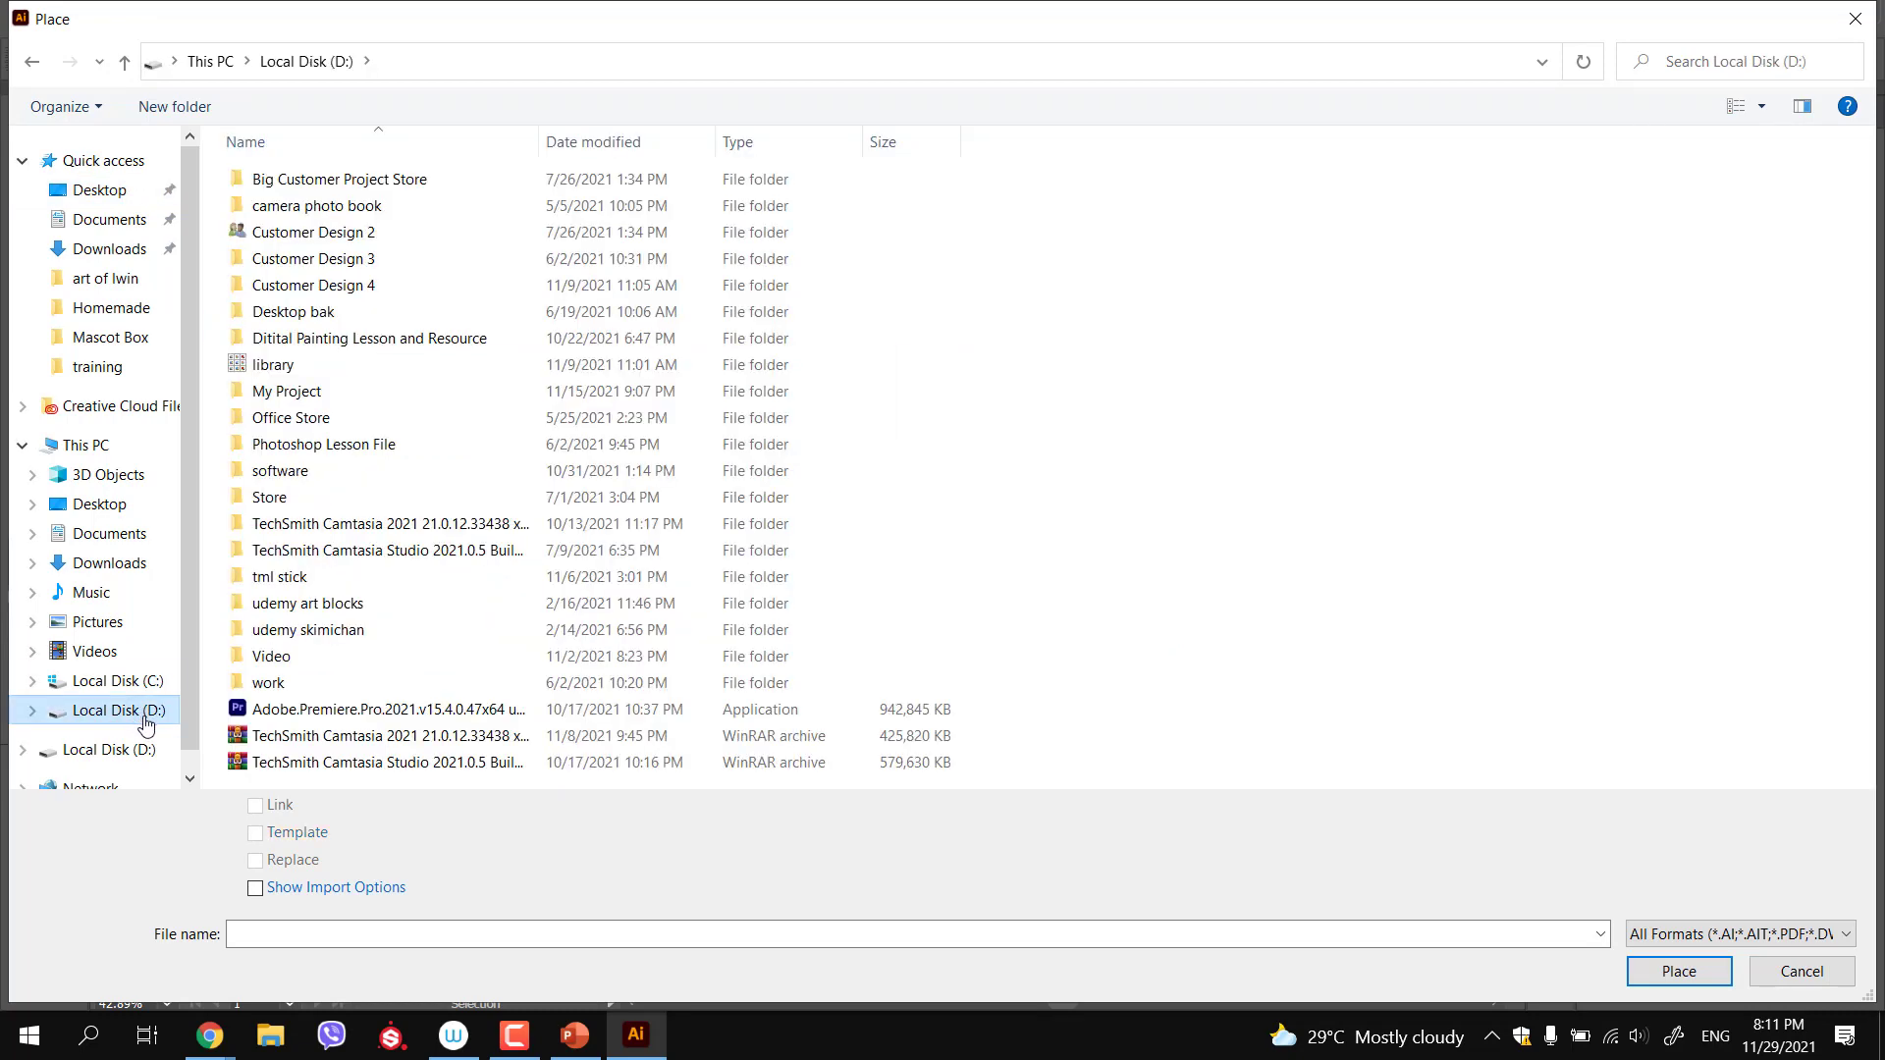
{"action": "left_click", "coordinate": [33, 61]}
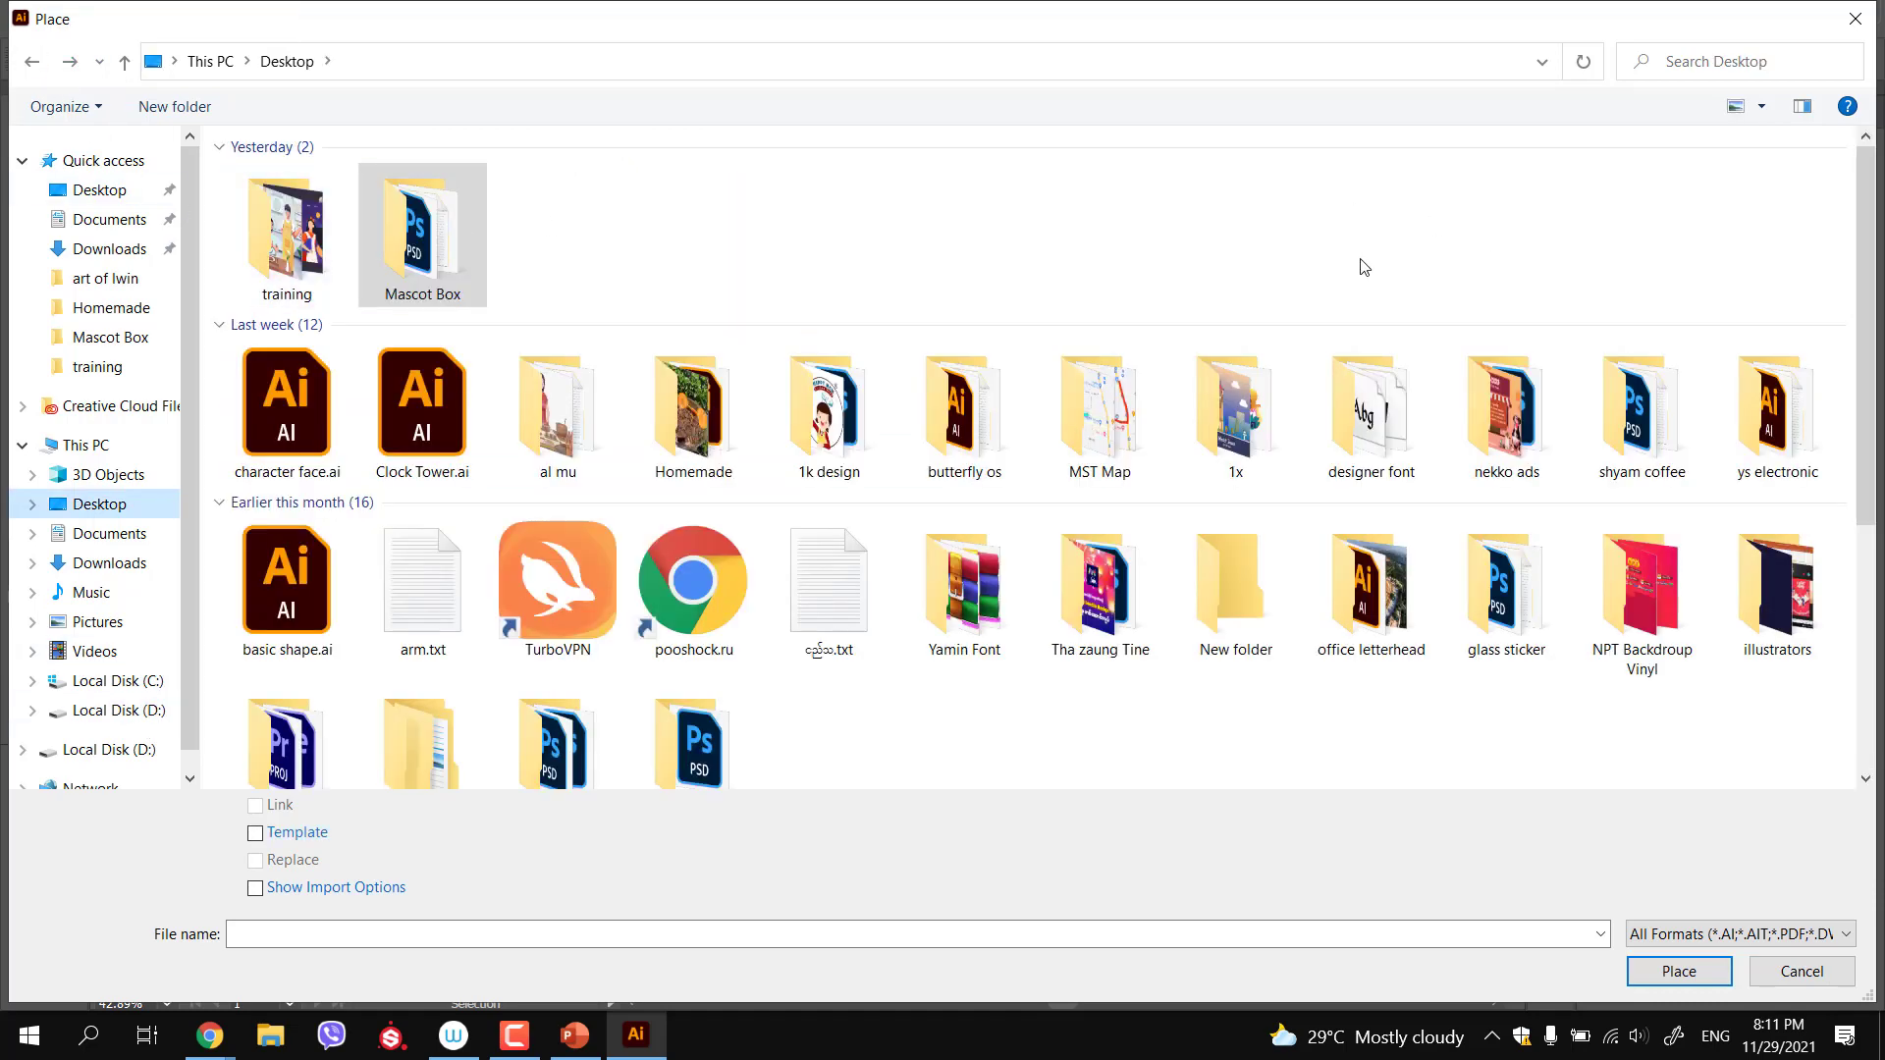
{"action": "left_click", "coordinate": [1854, 19]}
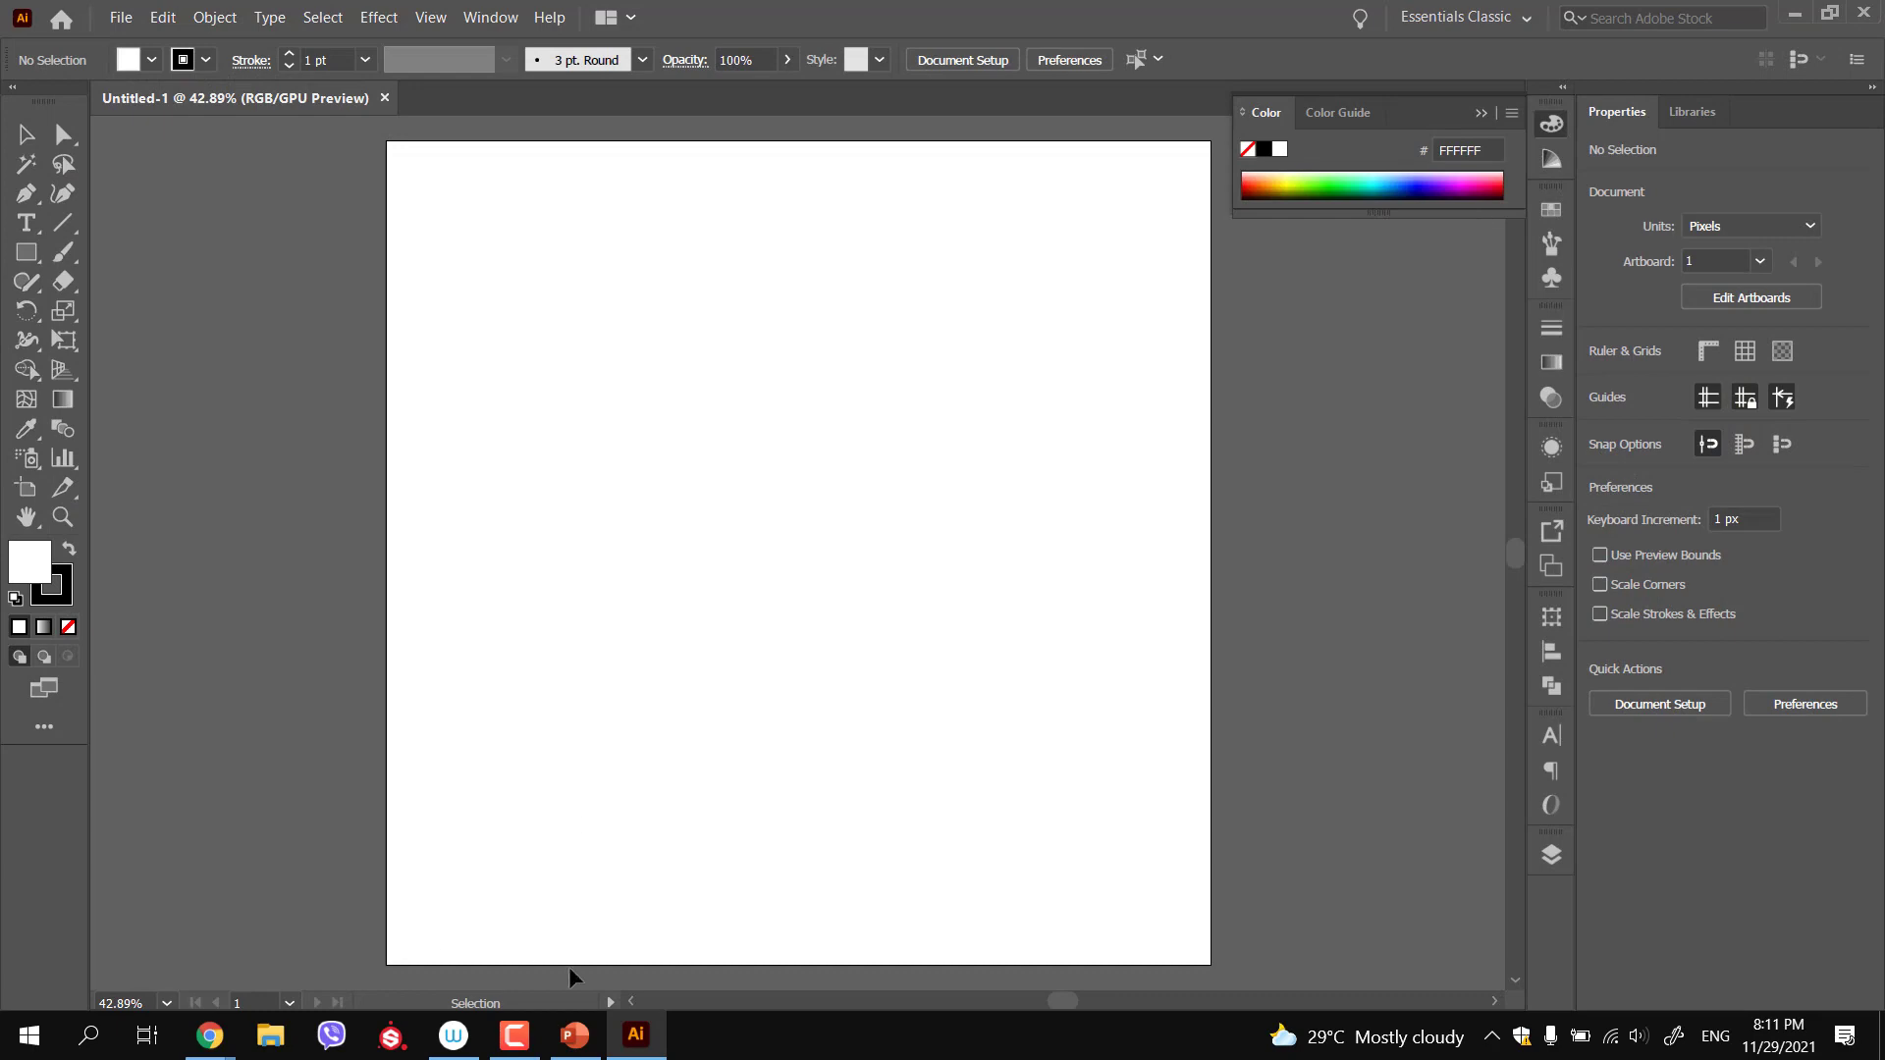
Enlarge the greeting couple picture on PowerPoint's Creative Vectors slide and copy it into the new Illustrator document
{"action": "left_click", "coordinate": [574, 1035]}
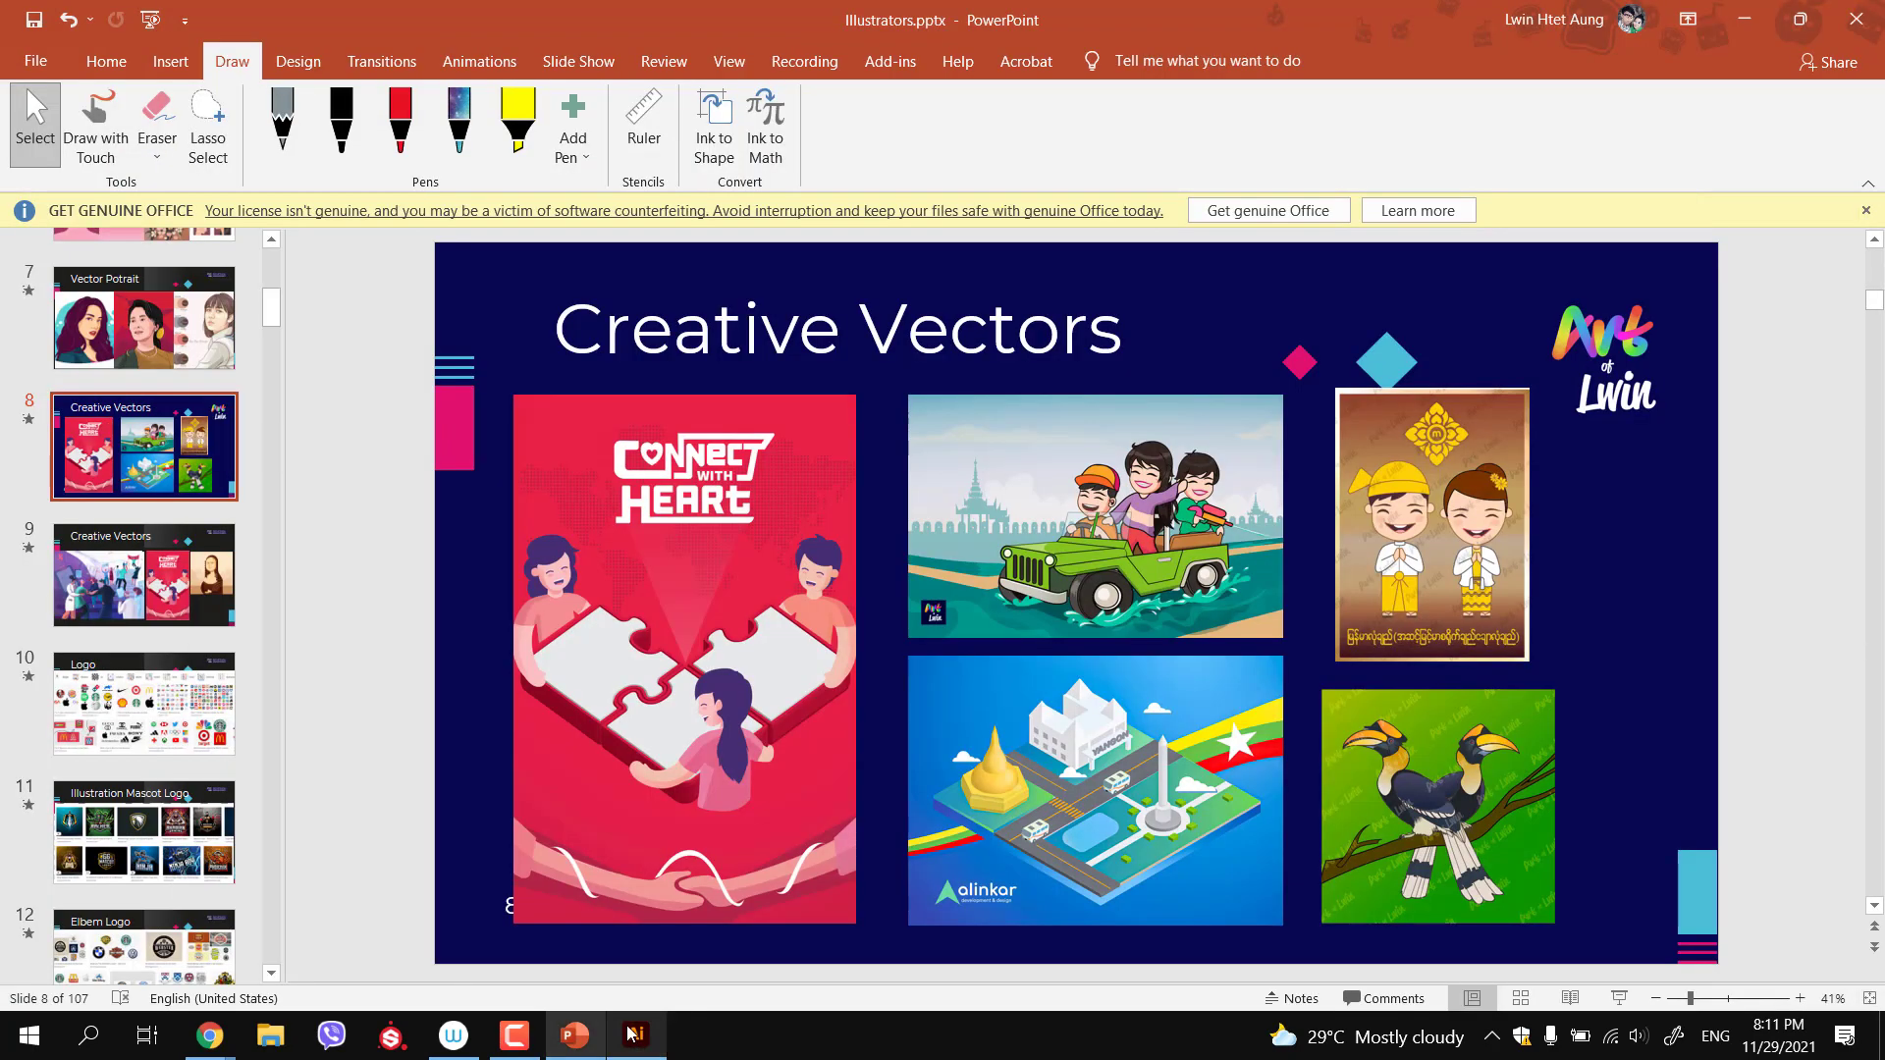
{"action": "left_click", "coordinate": [1426, 513]}
{"action": "left_click_drag", "start_coordinate": [1528, 663], "coordinate": [1722, 977]}
{"action": "left_click_drag", "start_coordinate": [1575, 810], "coordinate": [1387, 690]}
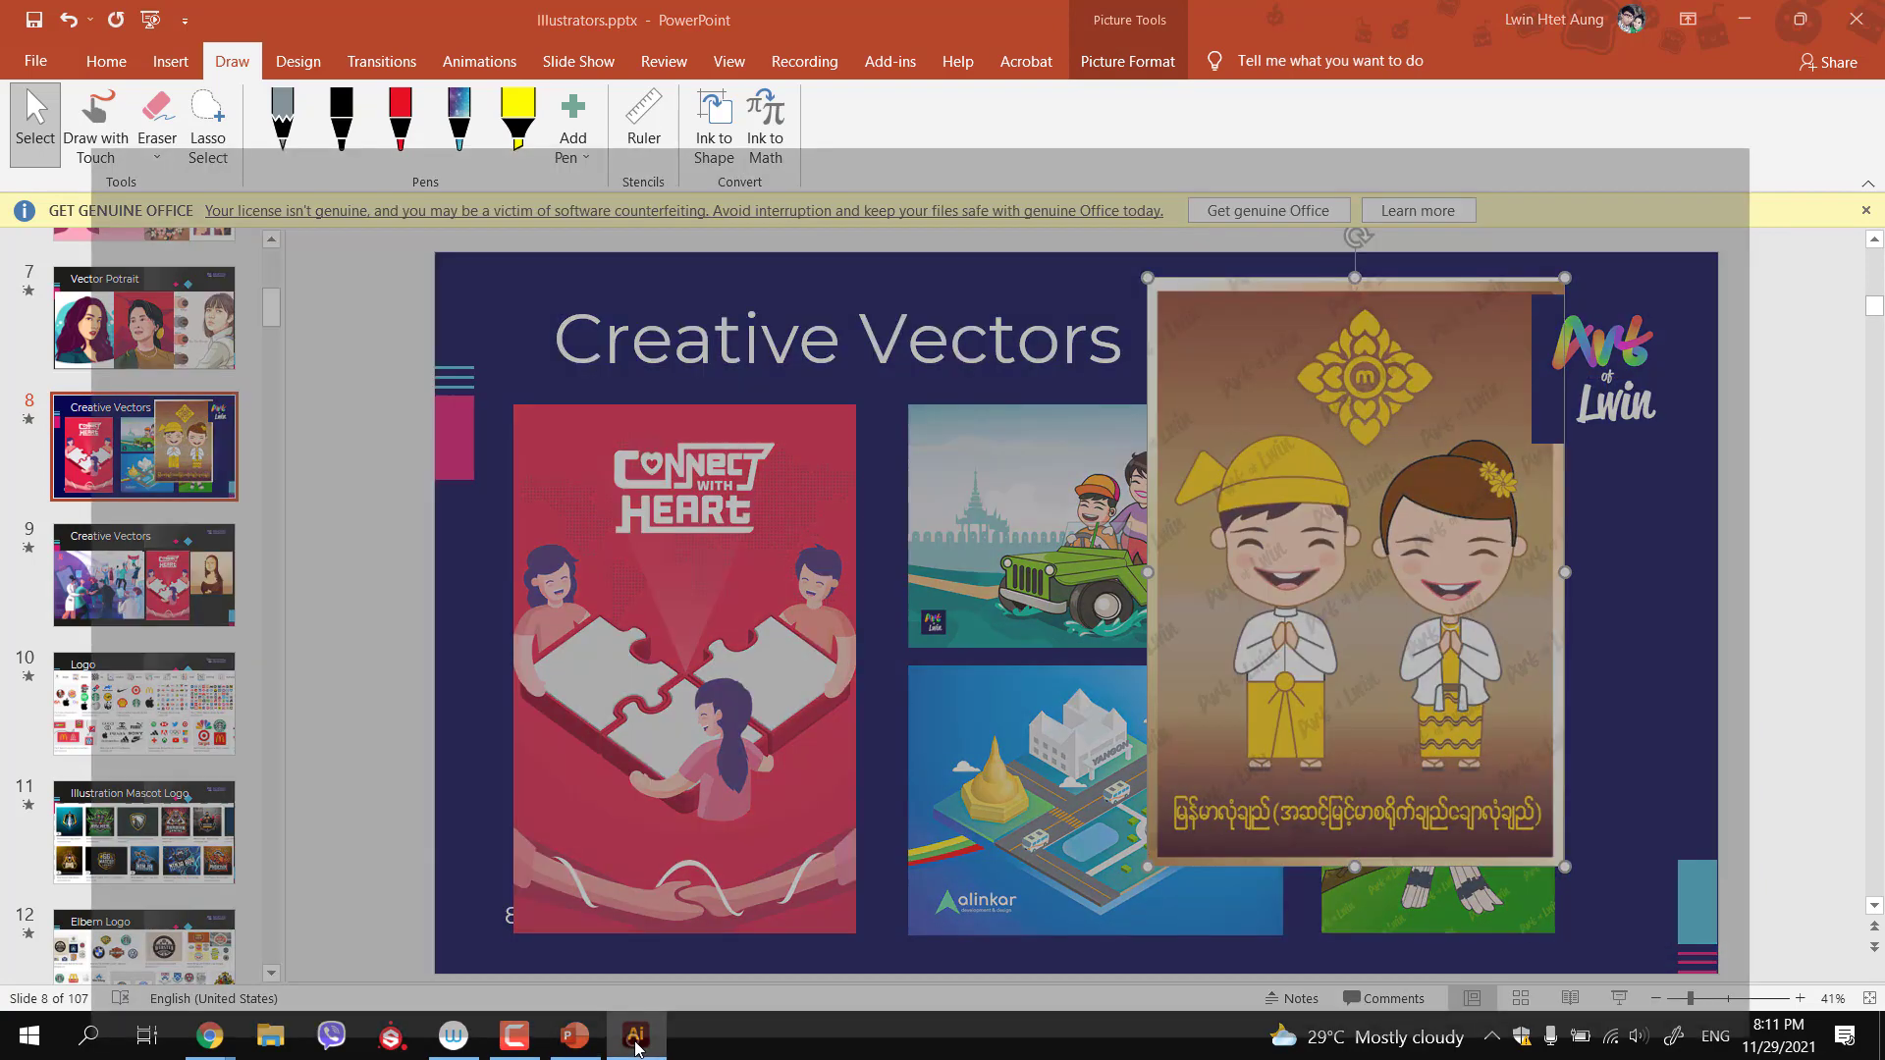
{"action": "left_click", "coordinate": [631, 1036]}
{"action": "key", "text": "ctrl+v"}
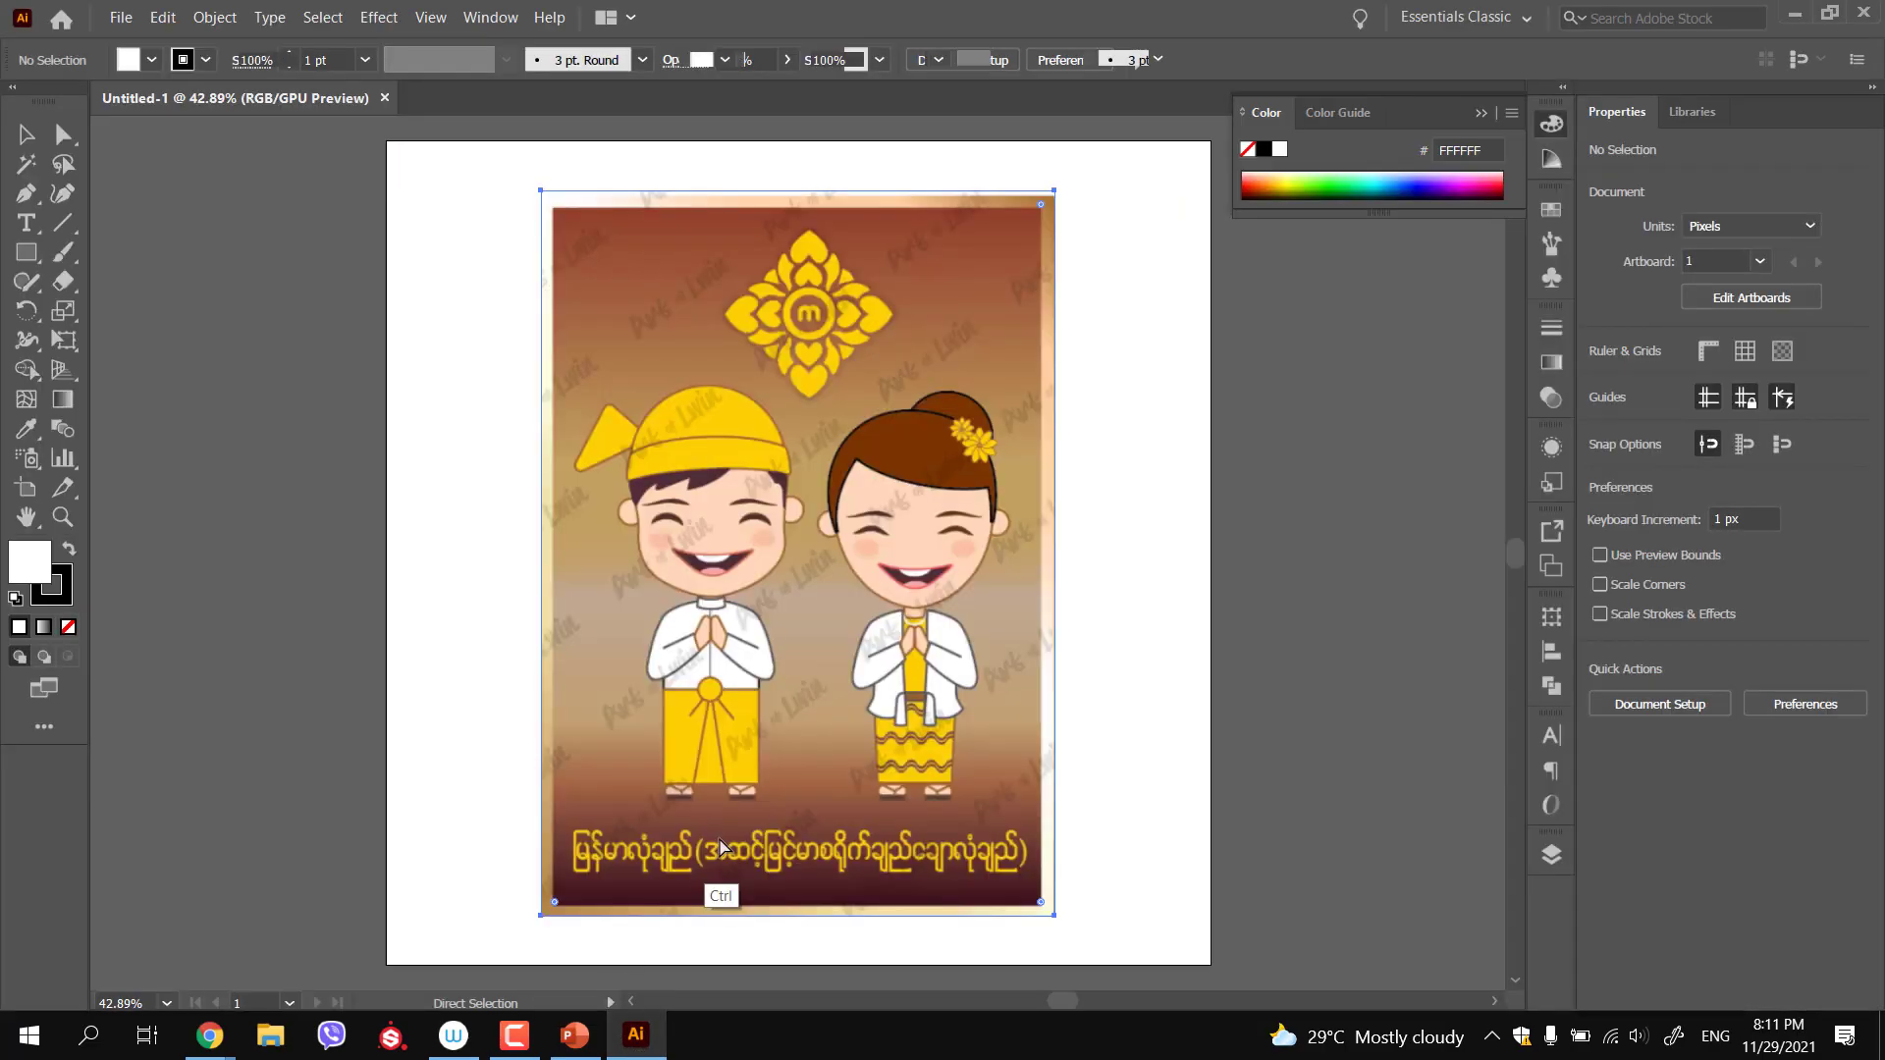
Move the pasted couple picture off the artboard, placing it just beside the artboard's left edge
{"action": "left_click_drag", "start_coordinate": [798, 730], "coordinate": [349, 666]}
{"action": "left_click_drag", "start_coordinate": [483, 671], "coordinate": [277, 726]}
{"action": "key", "text": "space"}
{"action": "left_click_drag", "start_coordinate": [446, 695], "coordinate": [696, 703]}
{"action": "left_click_drag", "start_coordinate": [506, 720], "coordinate": [557, 663]}
{"action": "scroll", "coordinate": [524, 706], "scroll_direction": "down", "scroll_amount": 1}
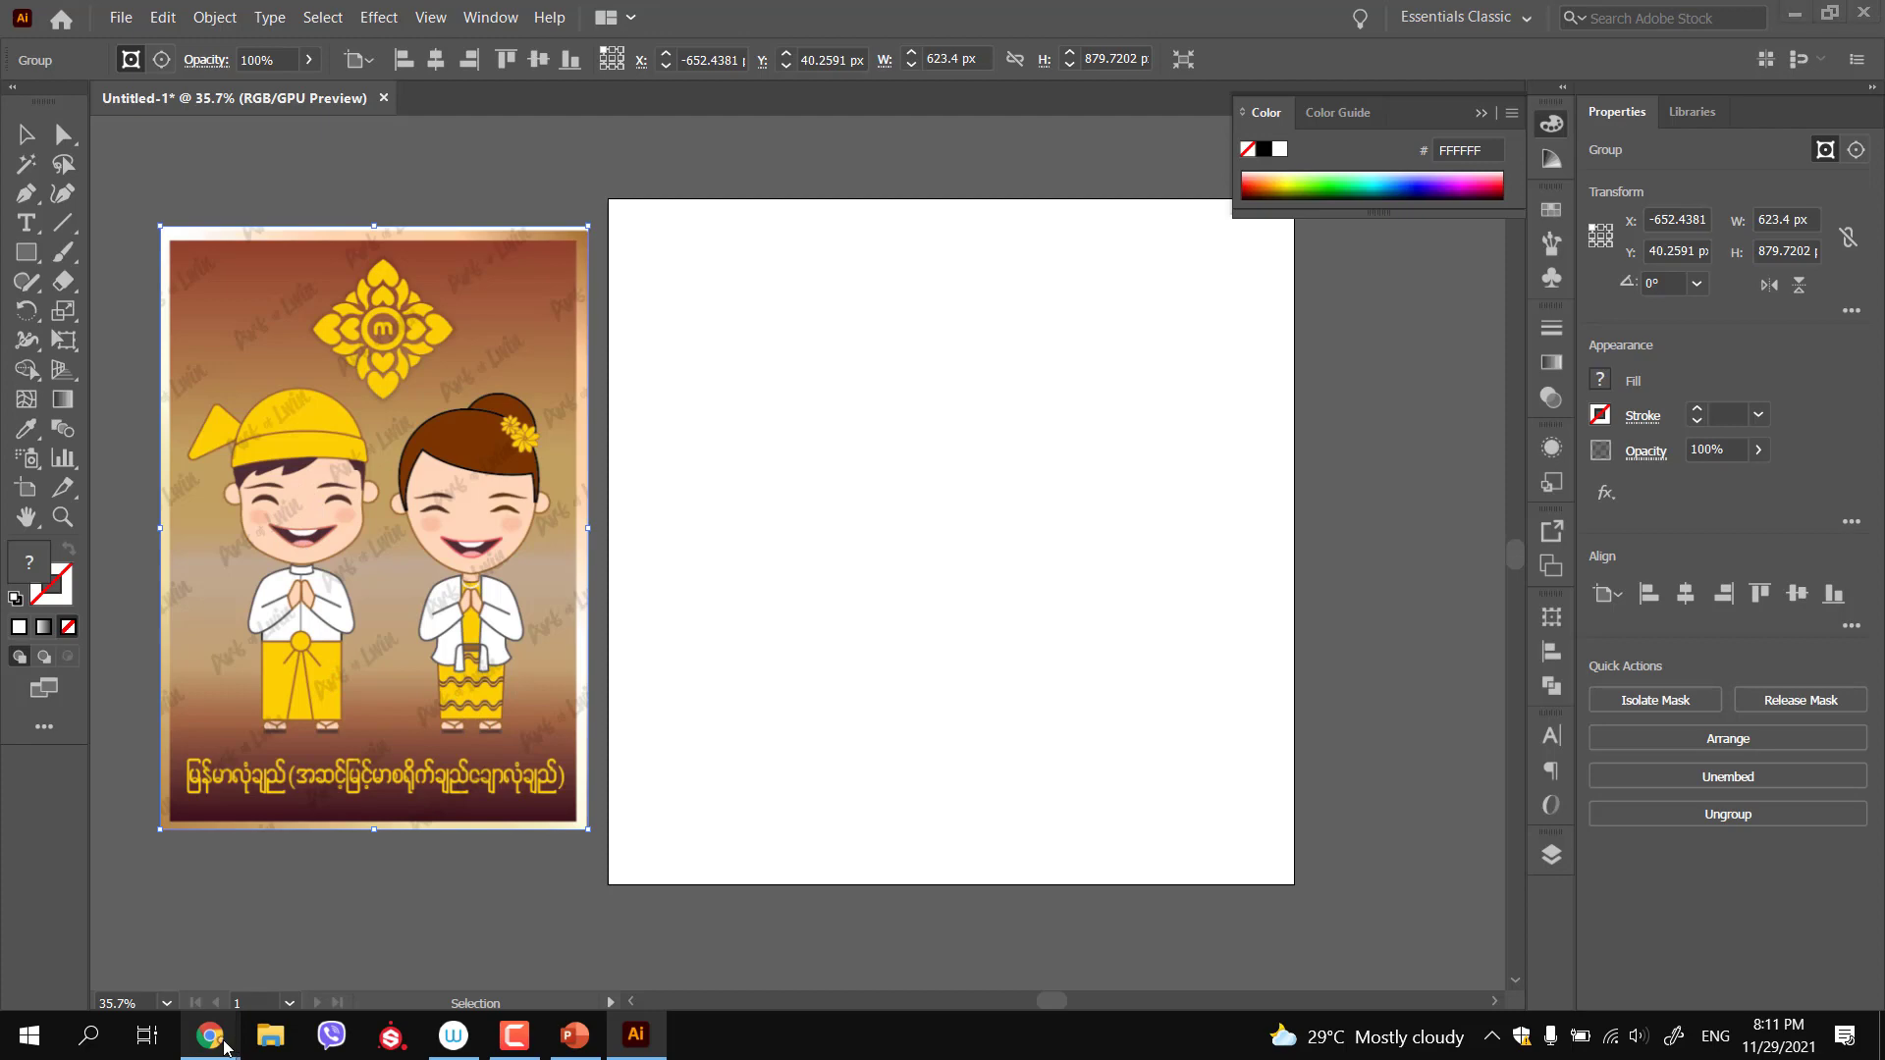
Switch to Chrome and search Google Images for "myanmar couple" in a new tab
{"action": "mouse_move", "coordinate": [225, 1047]}
{"action": "left_click", "coordinate": [197, 938]}
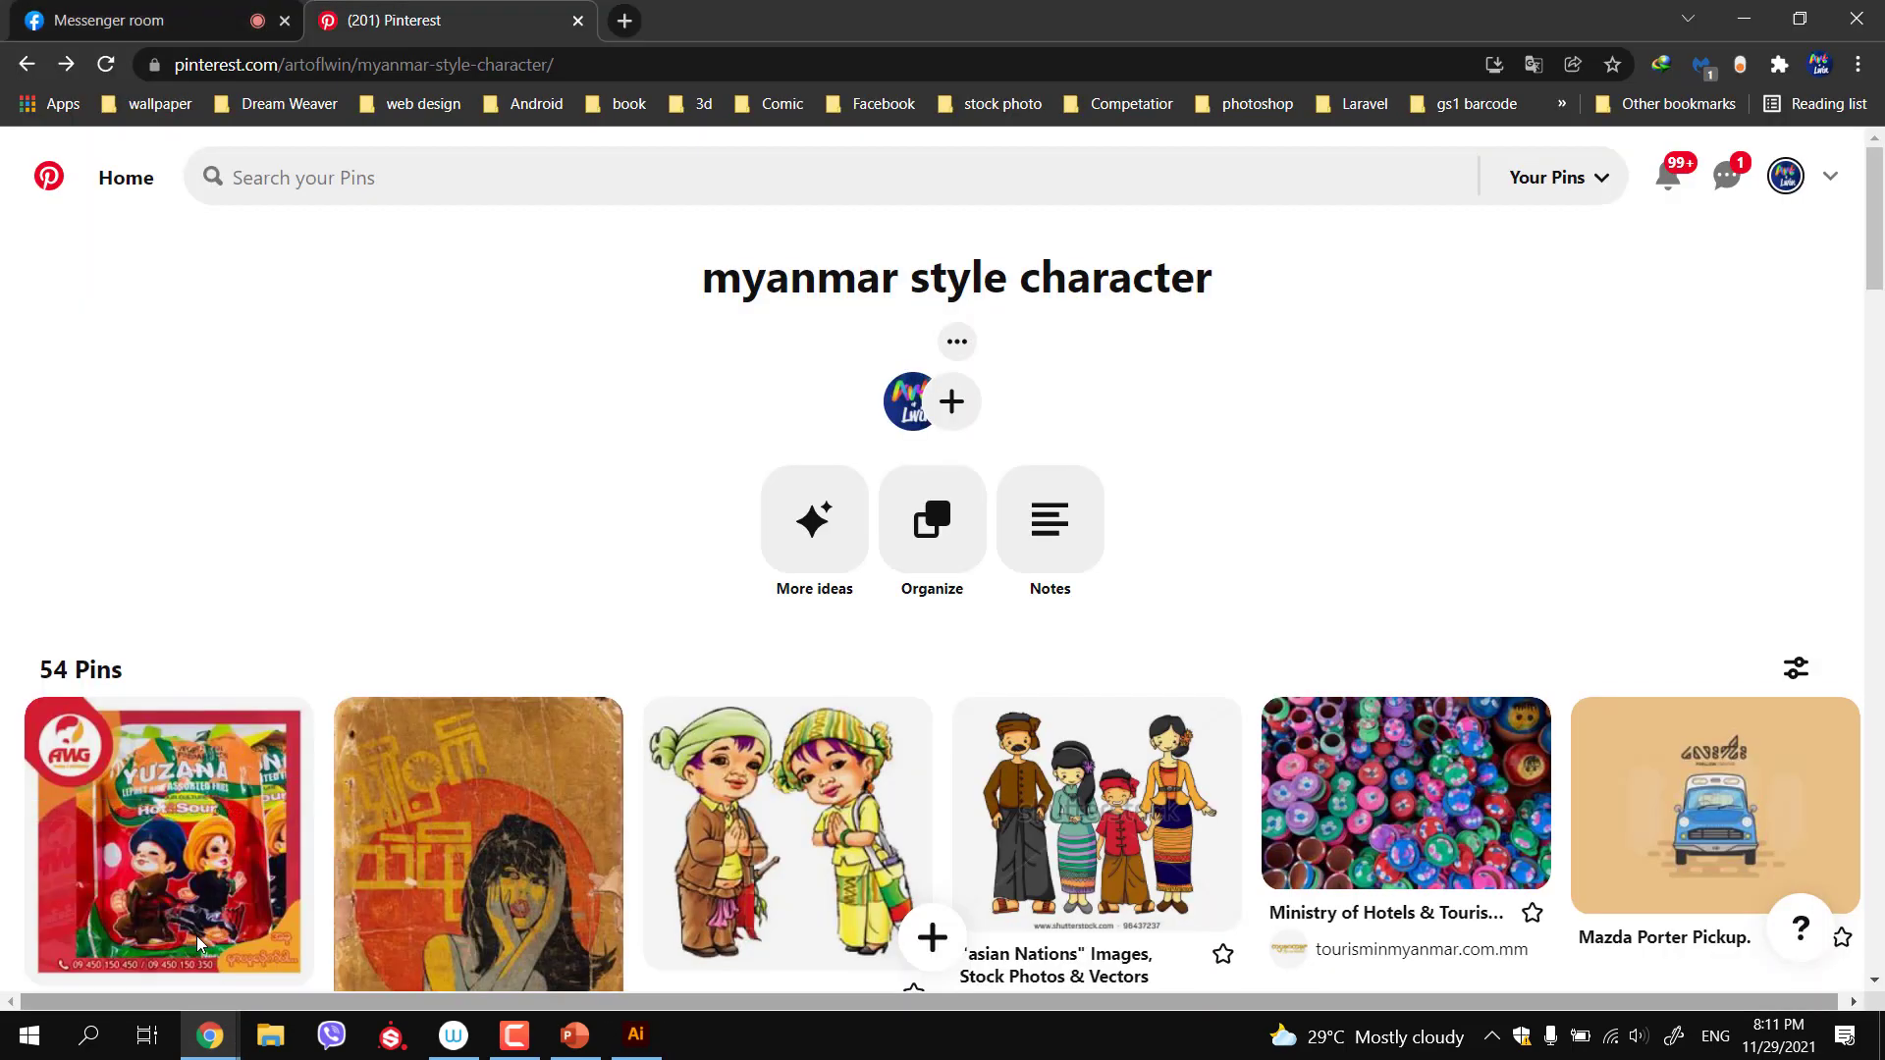
{"action": "left_click", "coordinate": [624, 22]}
{"action": "left_click", "coordinate": [597, 63]}
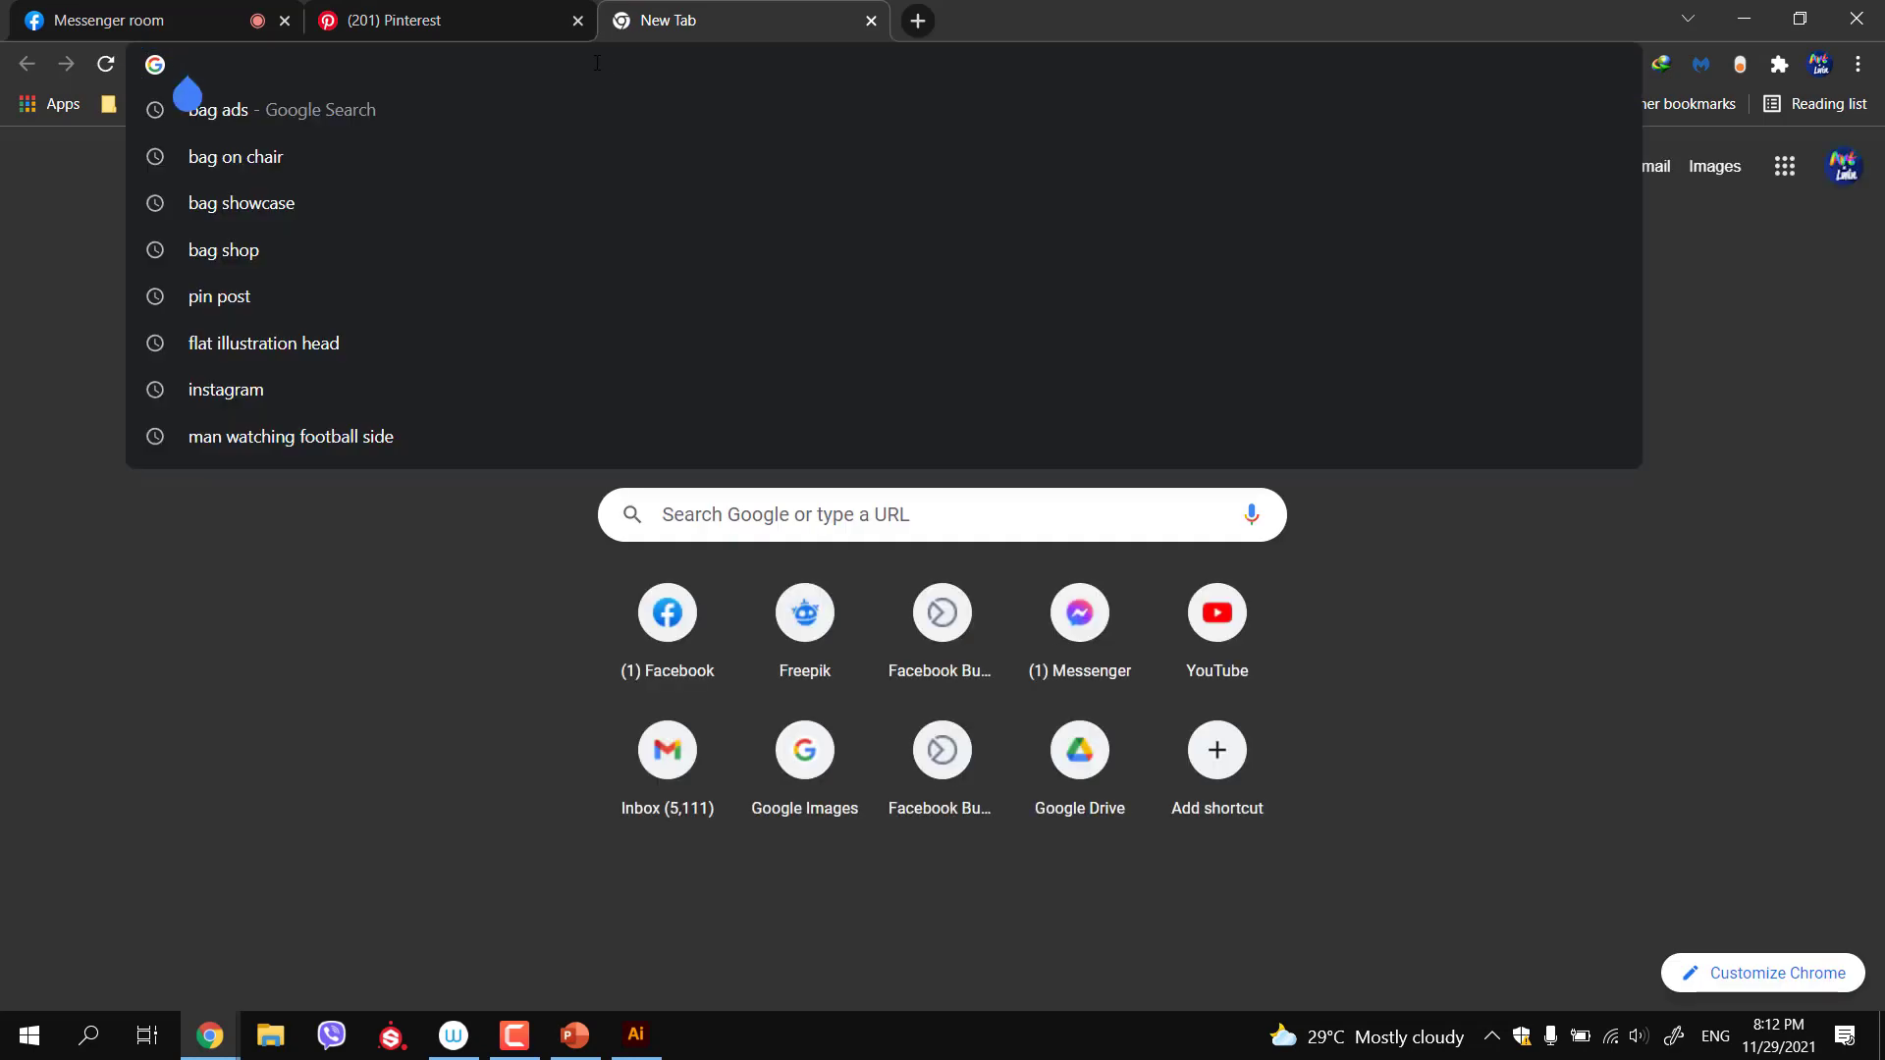
{"action": "type", "text": "my"}
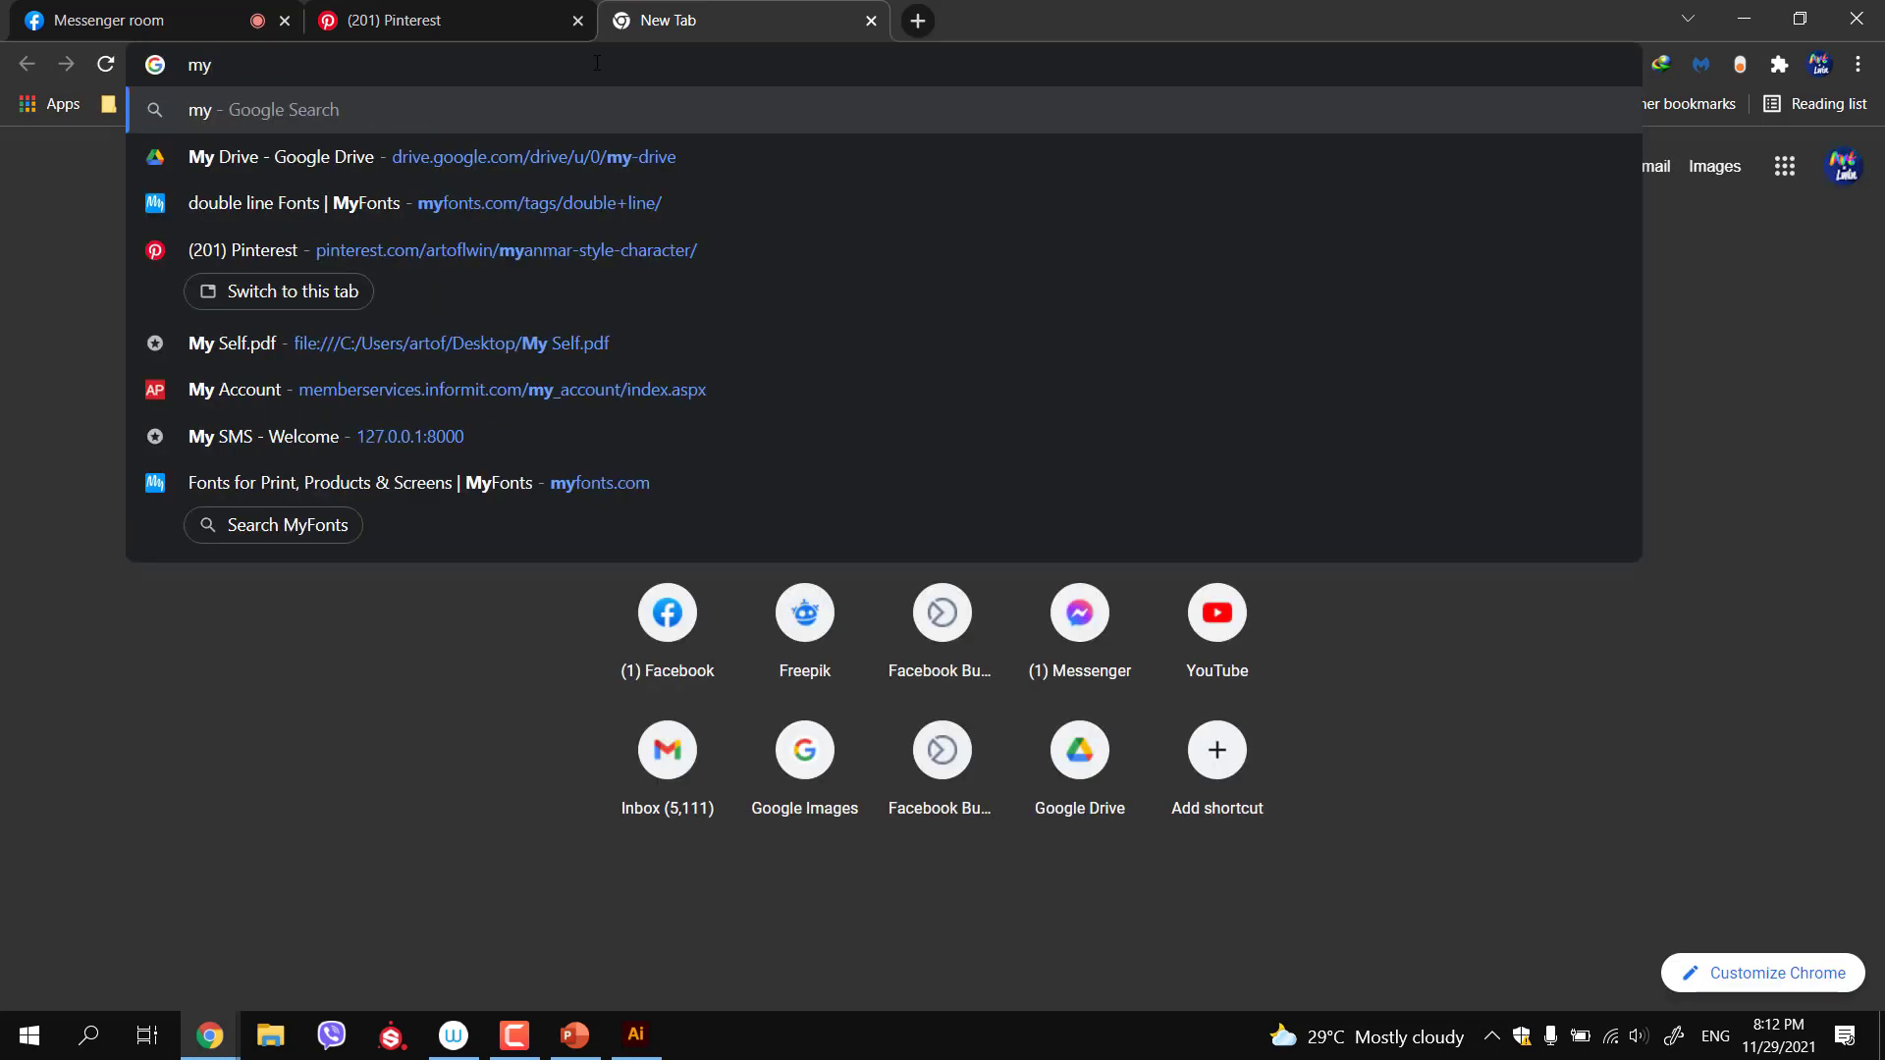
{"action": "type", "text": "anma"}
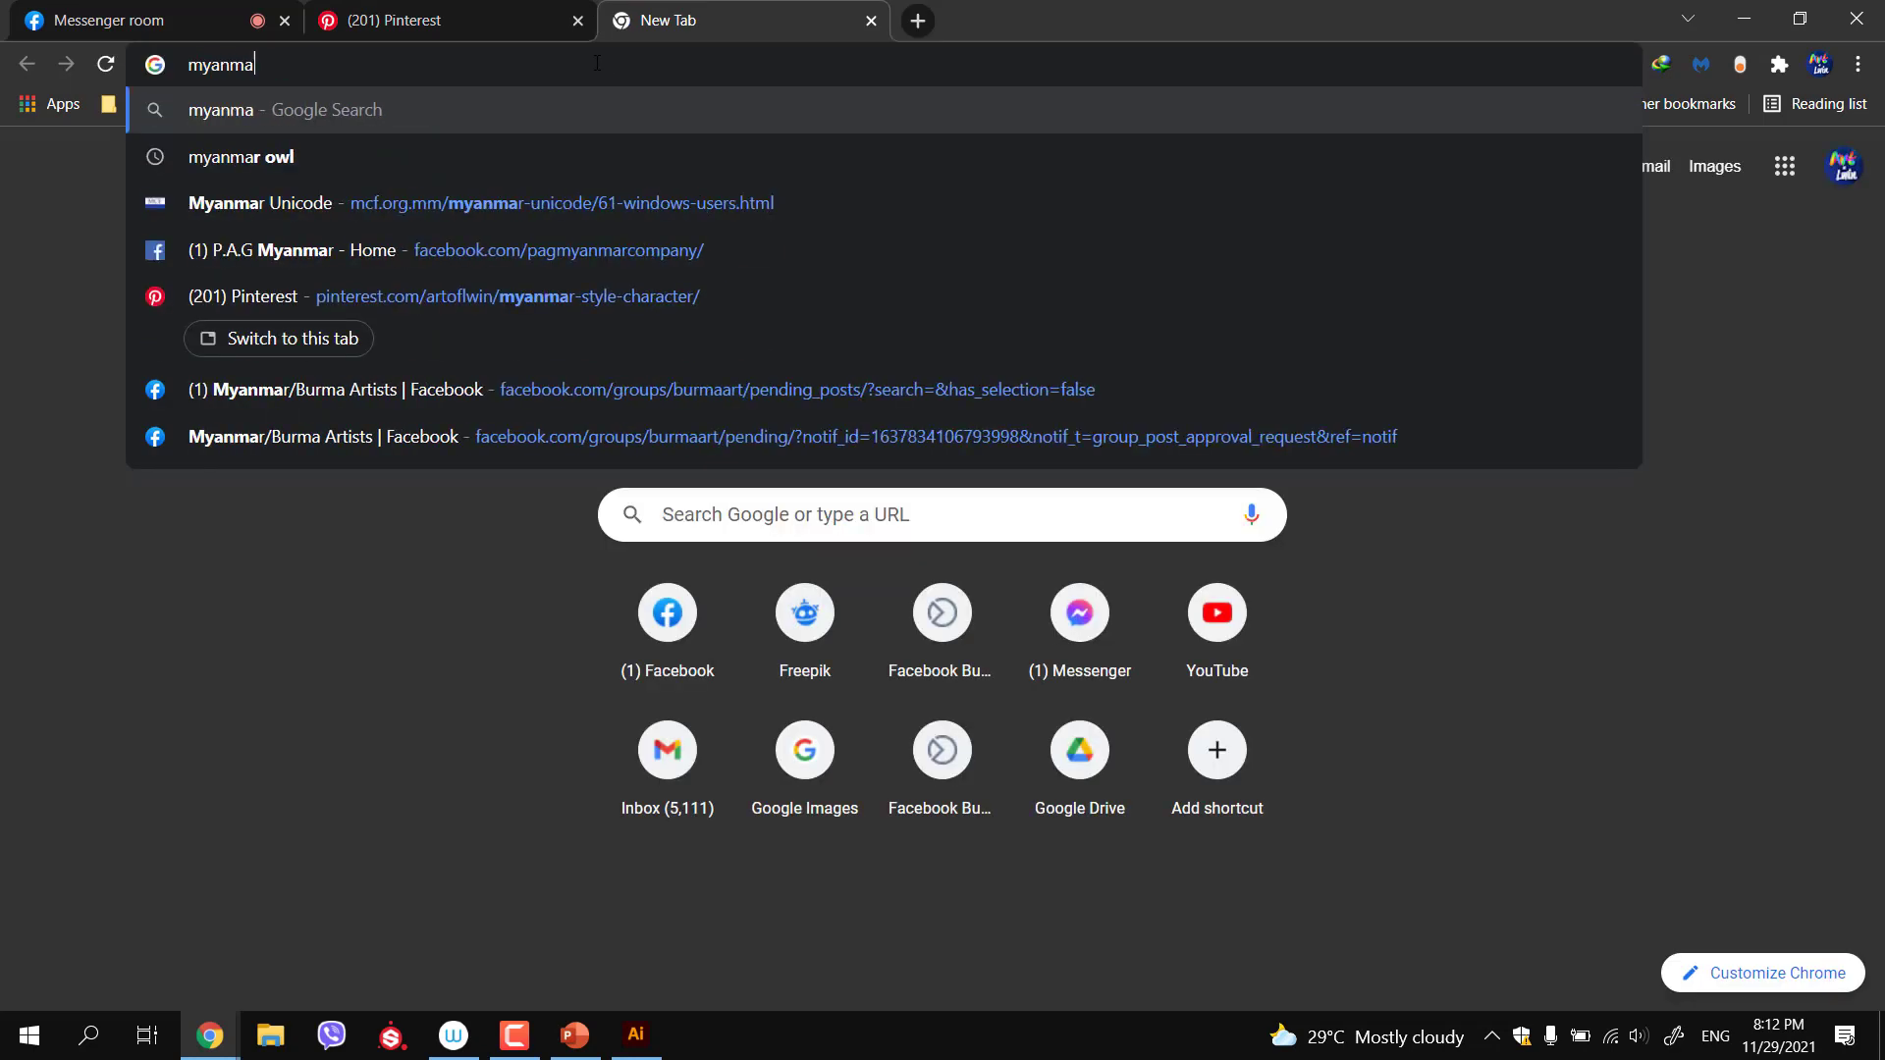
{"action": "type", "text": "r couple"}
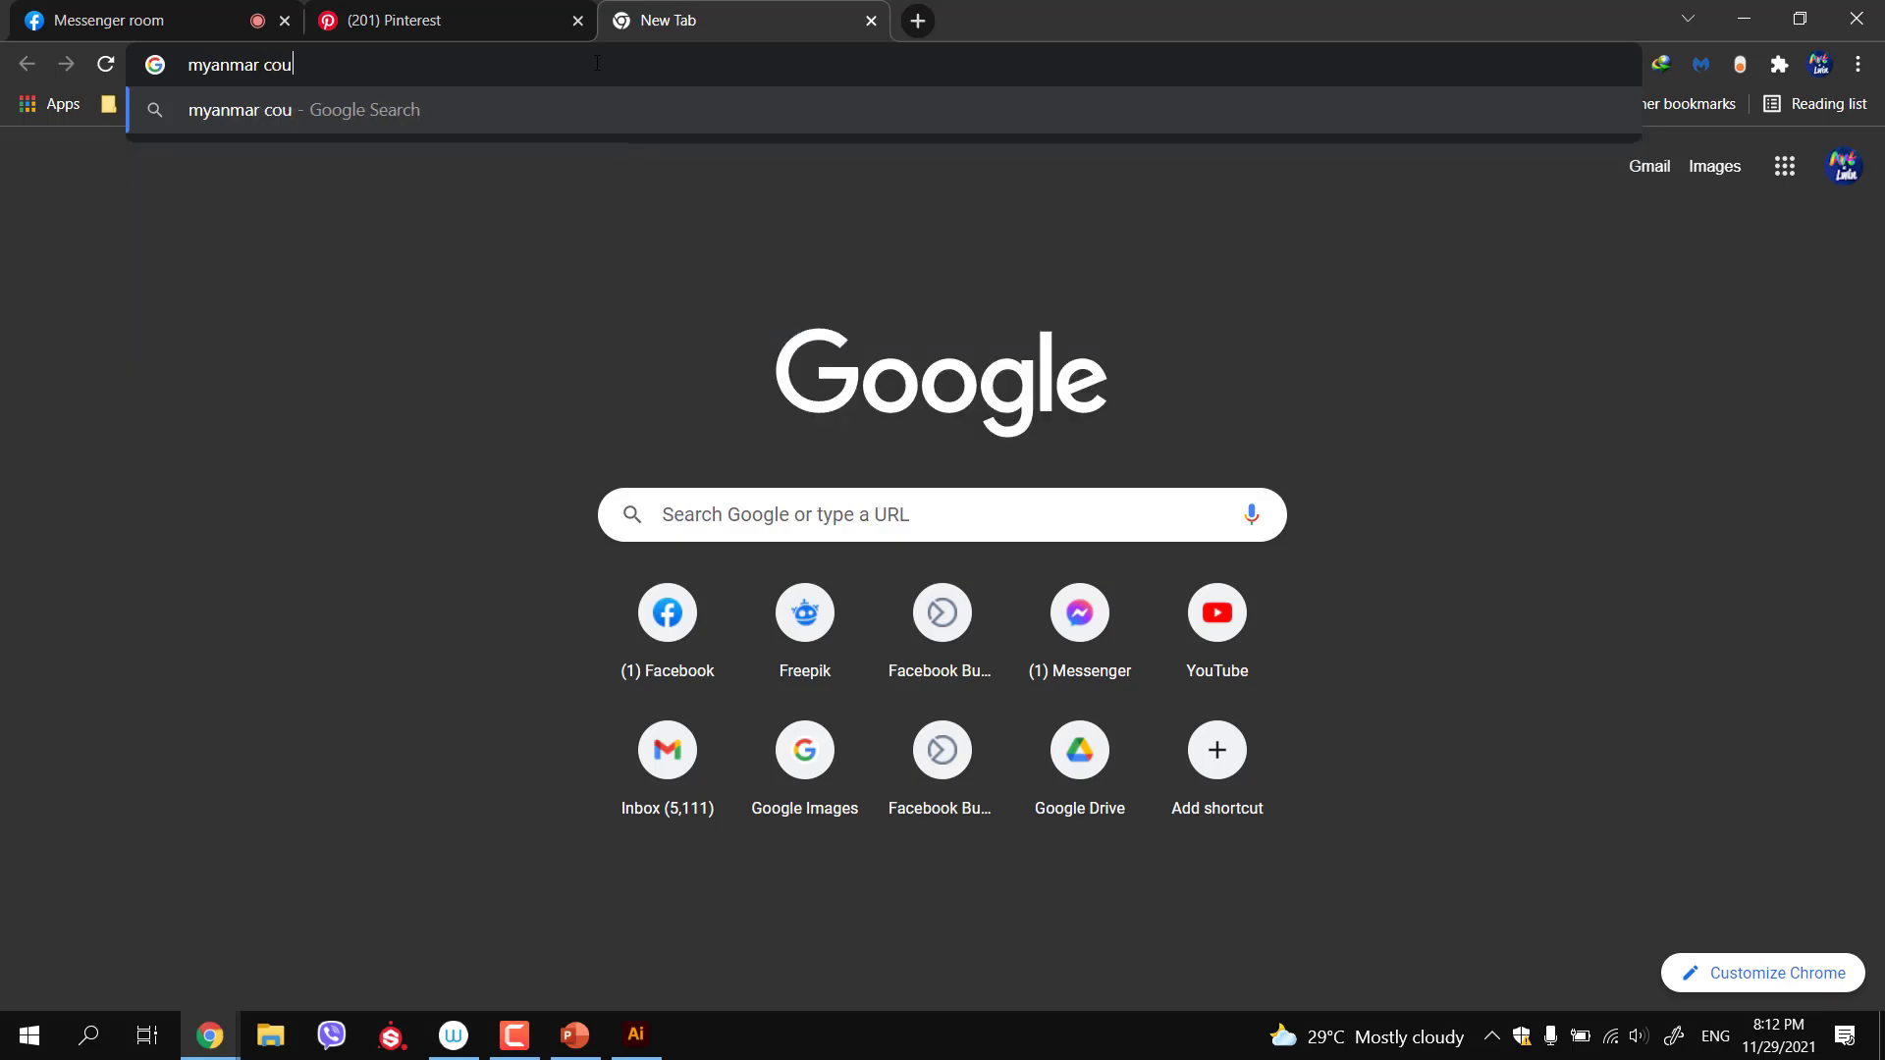
{"action": "key", "text": "Return"}
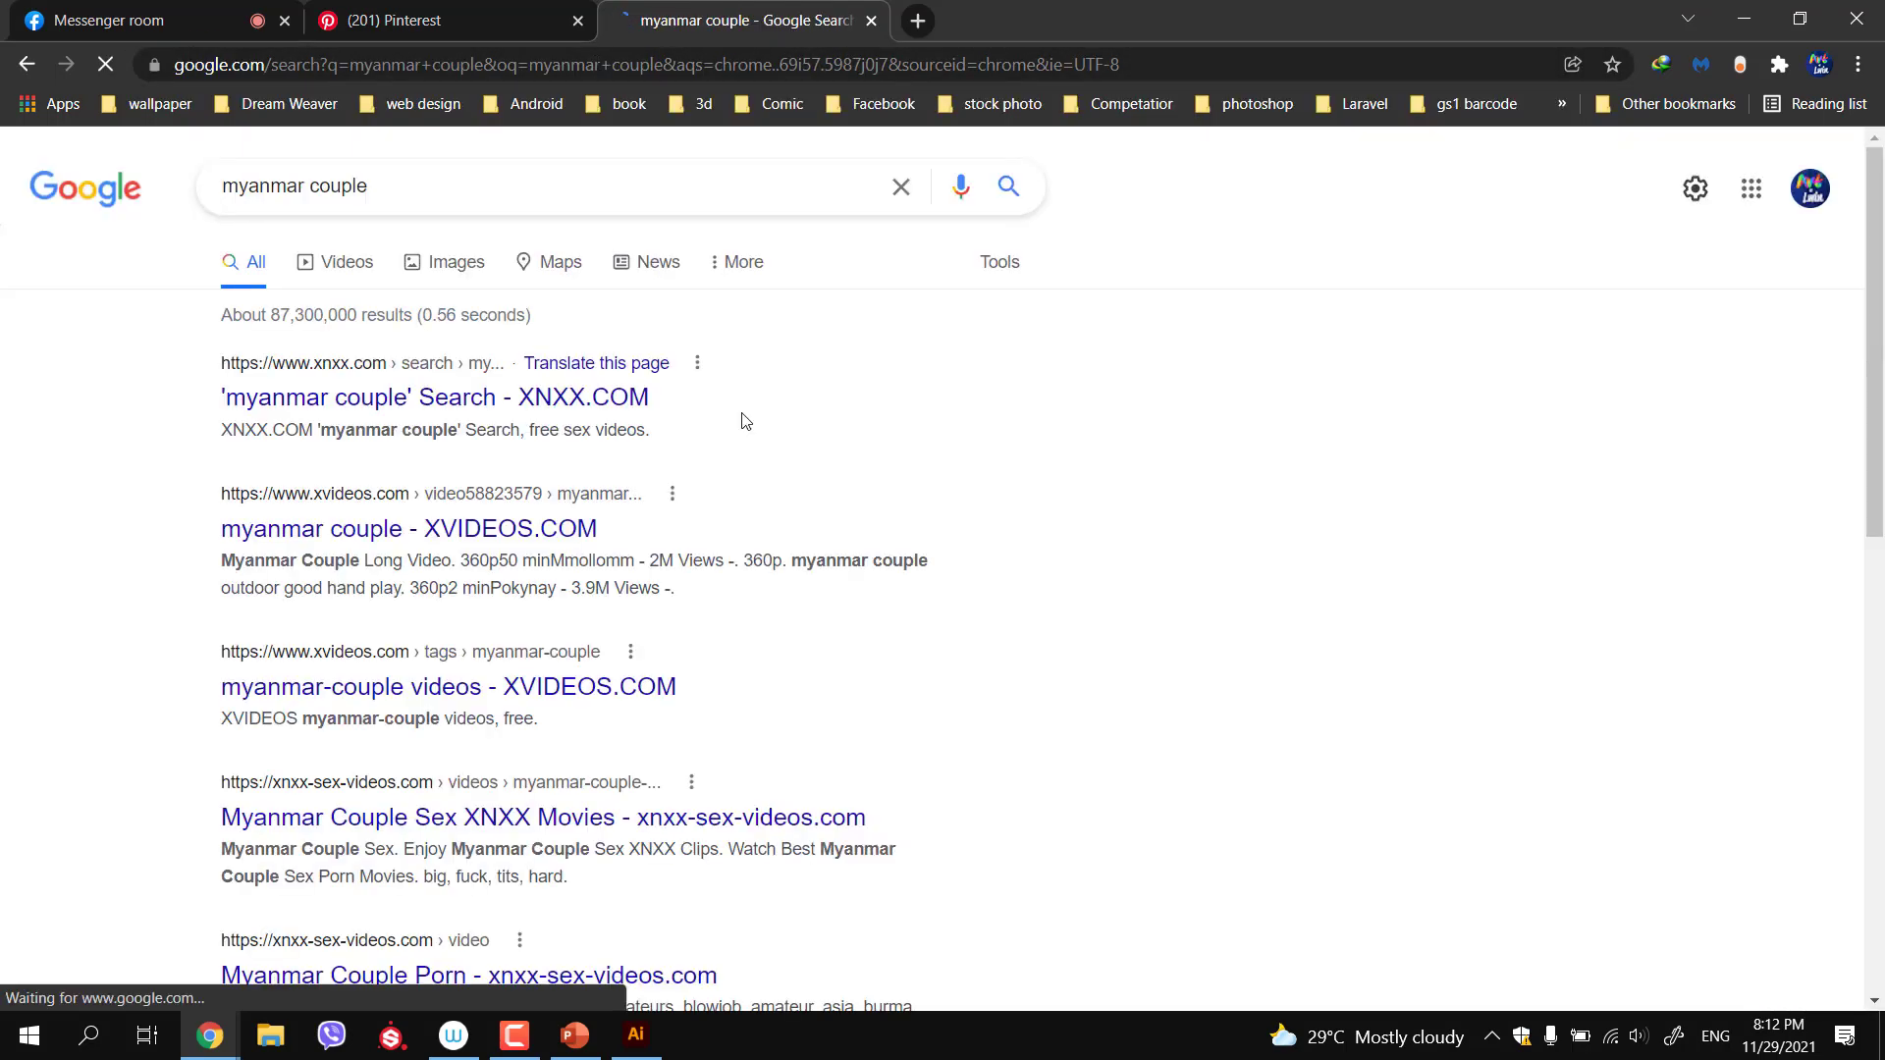
{"action": "left_click", "coordinate": [431, 273]}
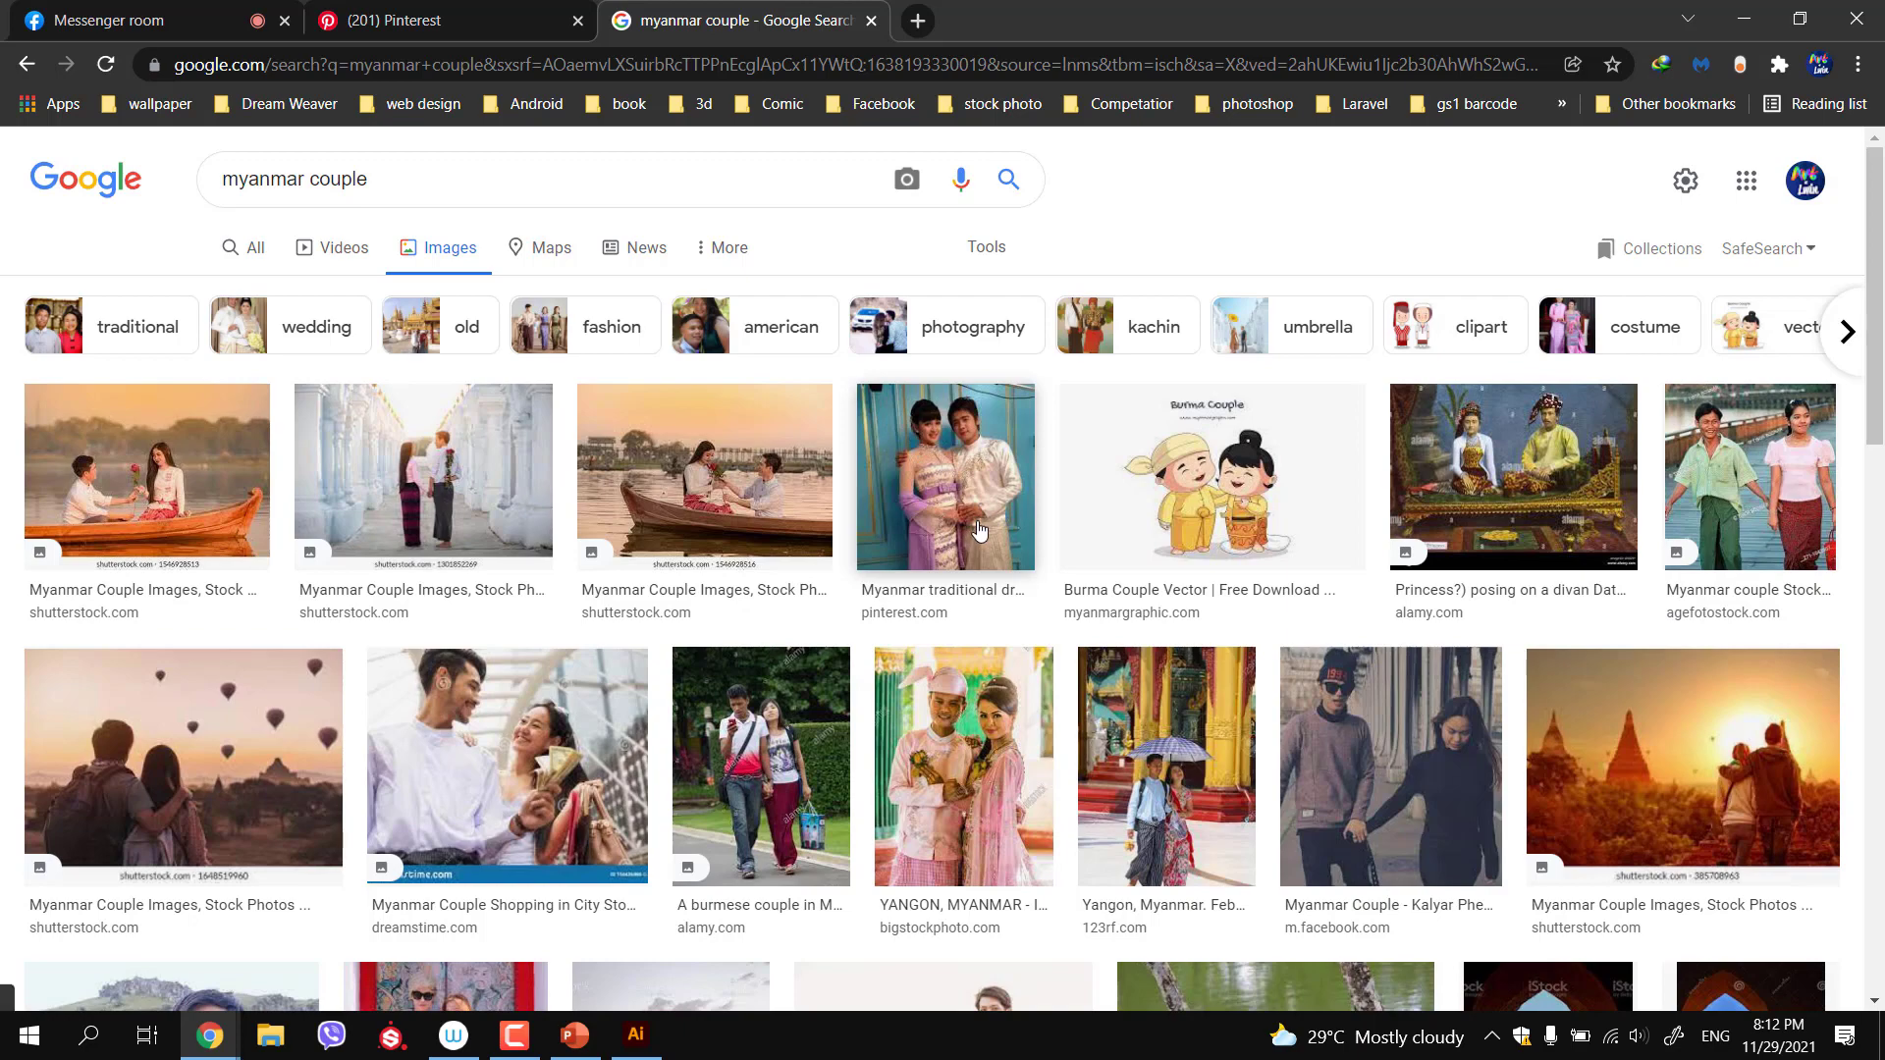
Examine the Burma Couple vector and the related cartoon couples in Myanmar traditional costume as drawing references
{"action": "left_click", "coordinate": [1191, 498]}
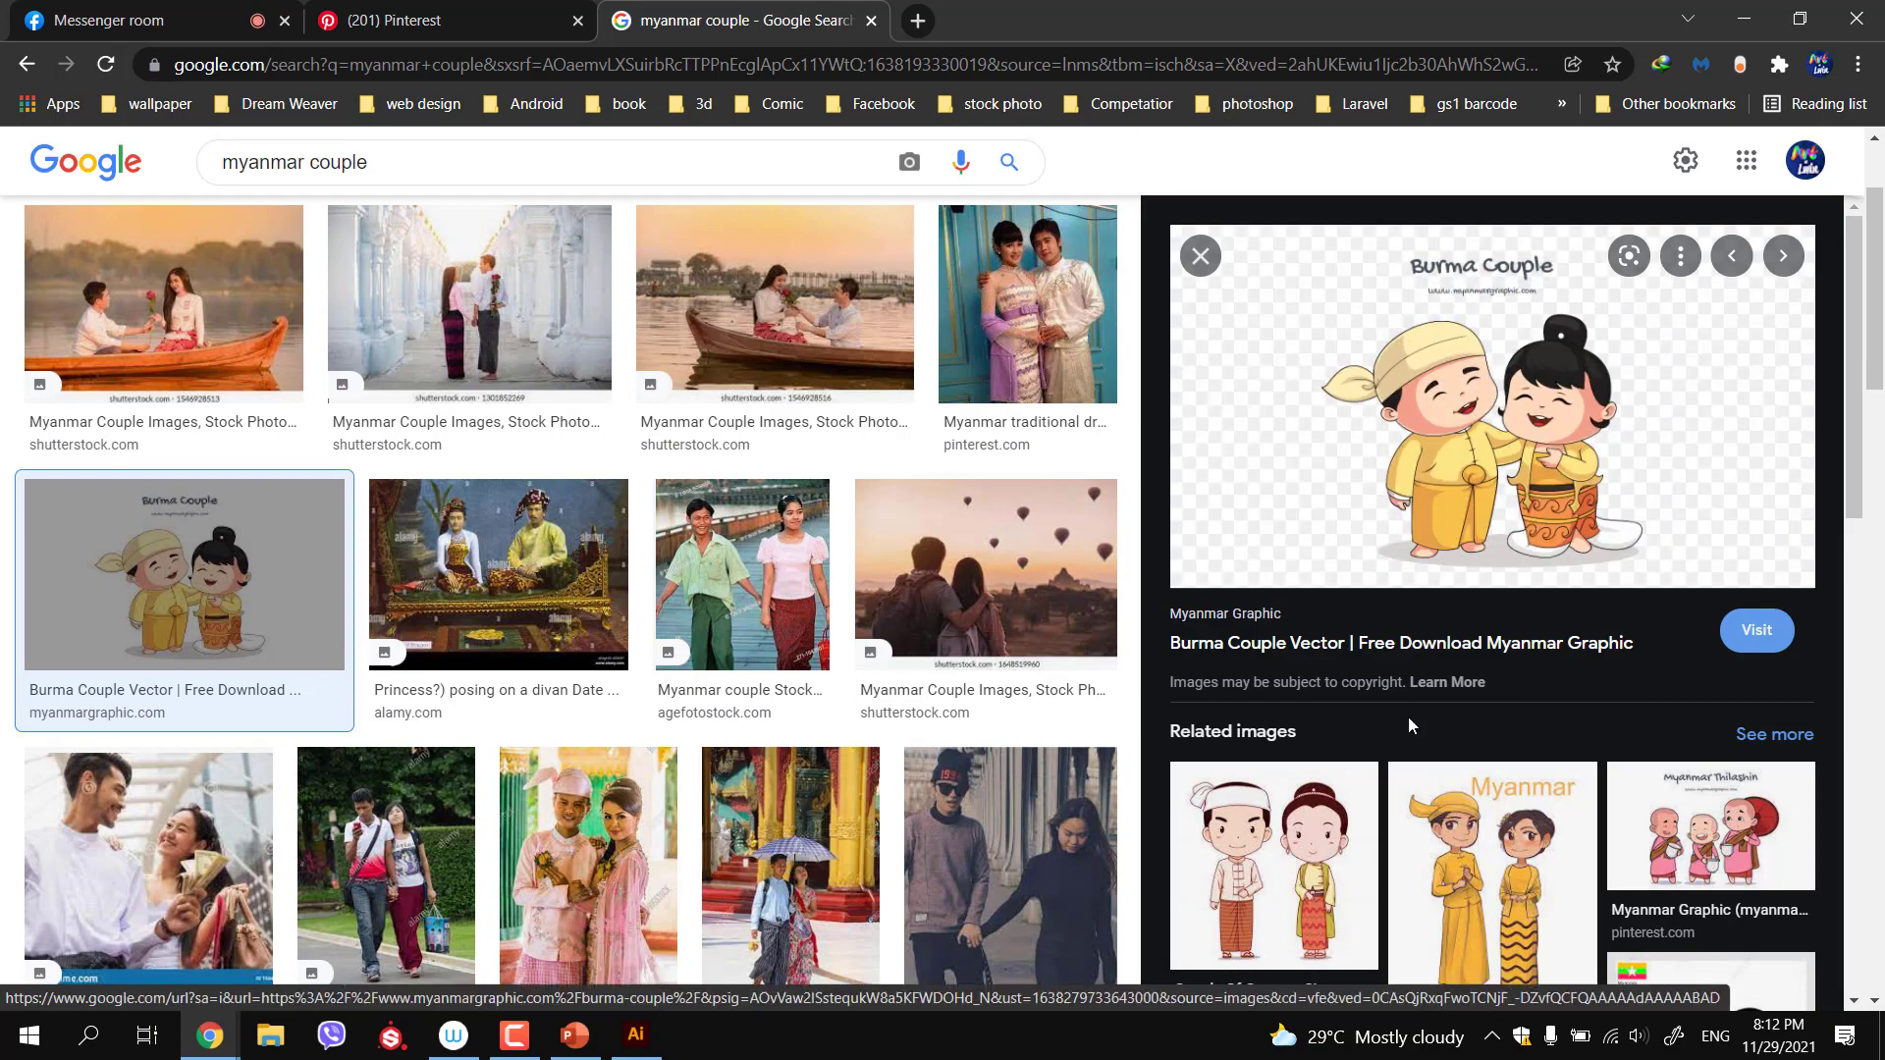
{"action": "scroll", "coordinate": [1485, 665], "scroll_direction": "down", "scroll_amount": 1}
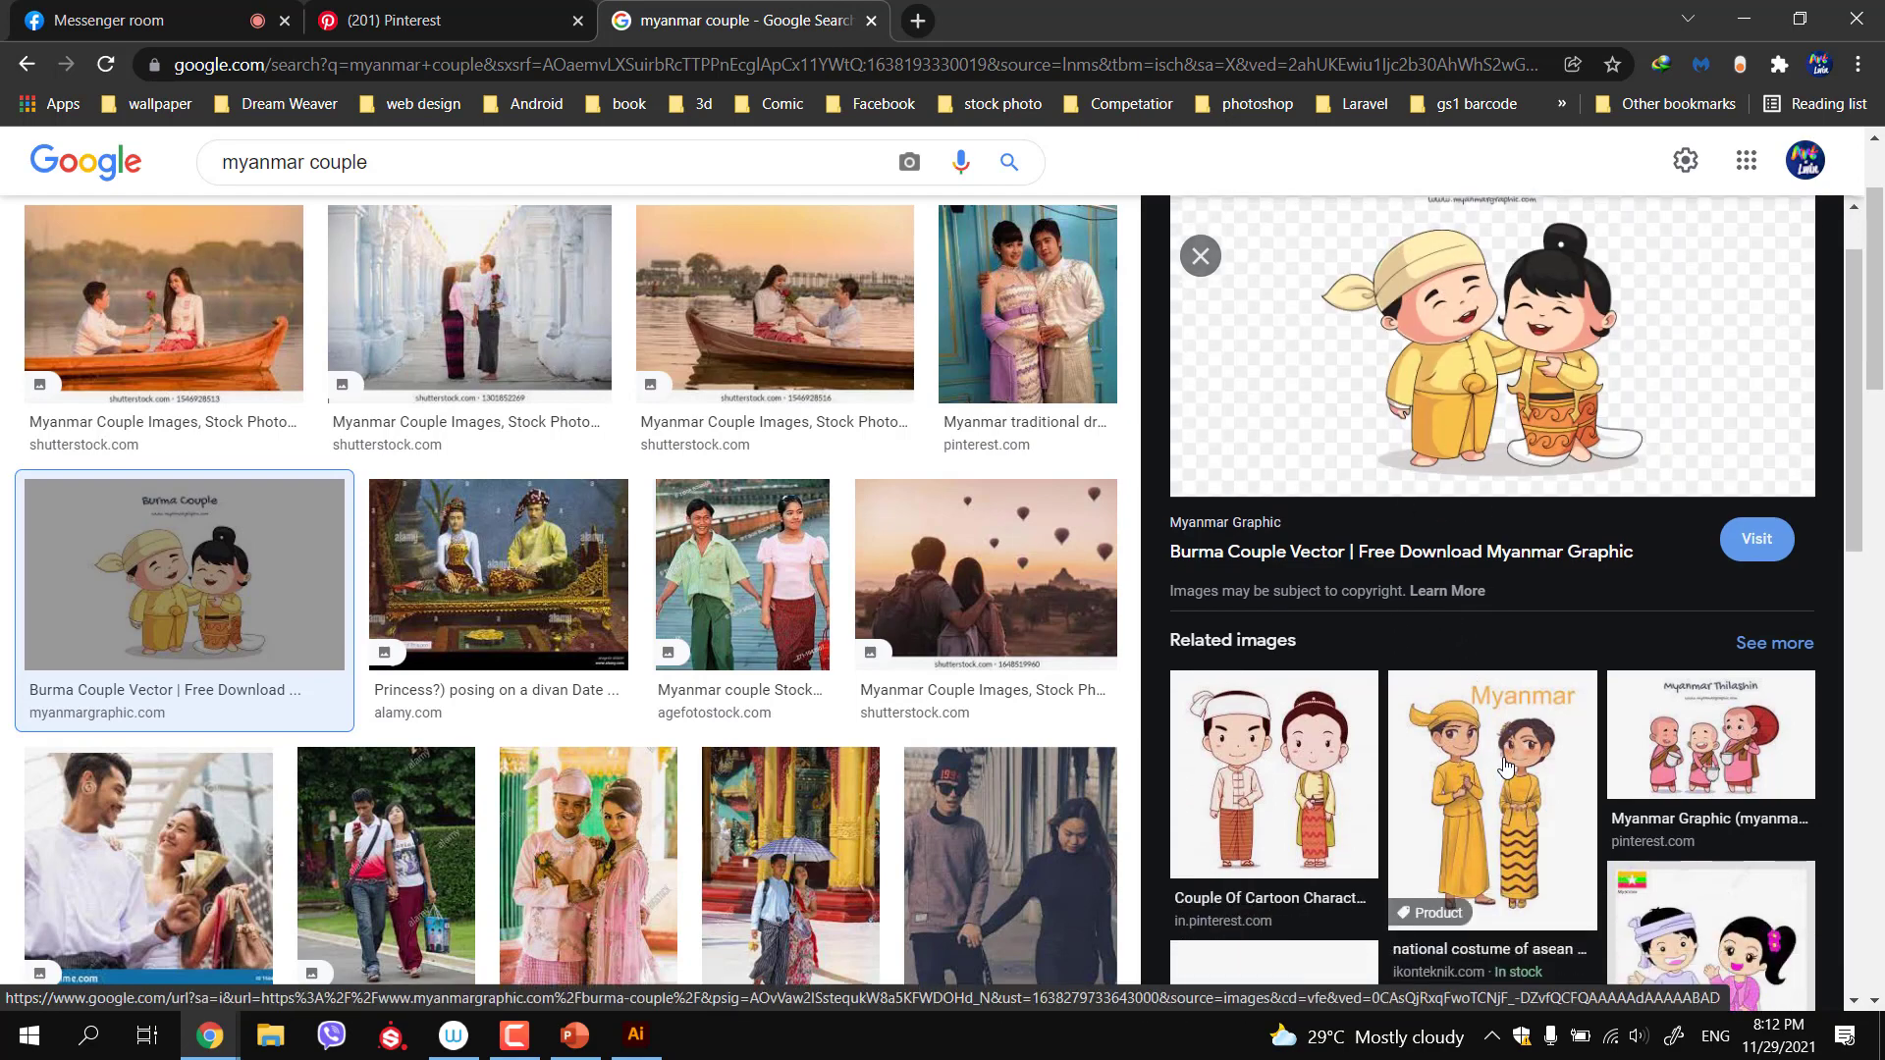
{"action": "scroll", "coordinate": [1506, 768], "scroll_direction": "down", "scroll_amount": 2}
{"action": "scroll", "coordinate": [1505, 769], "scroll_direction": "up", "scroll_amount": 2}
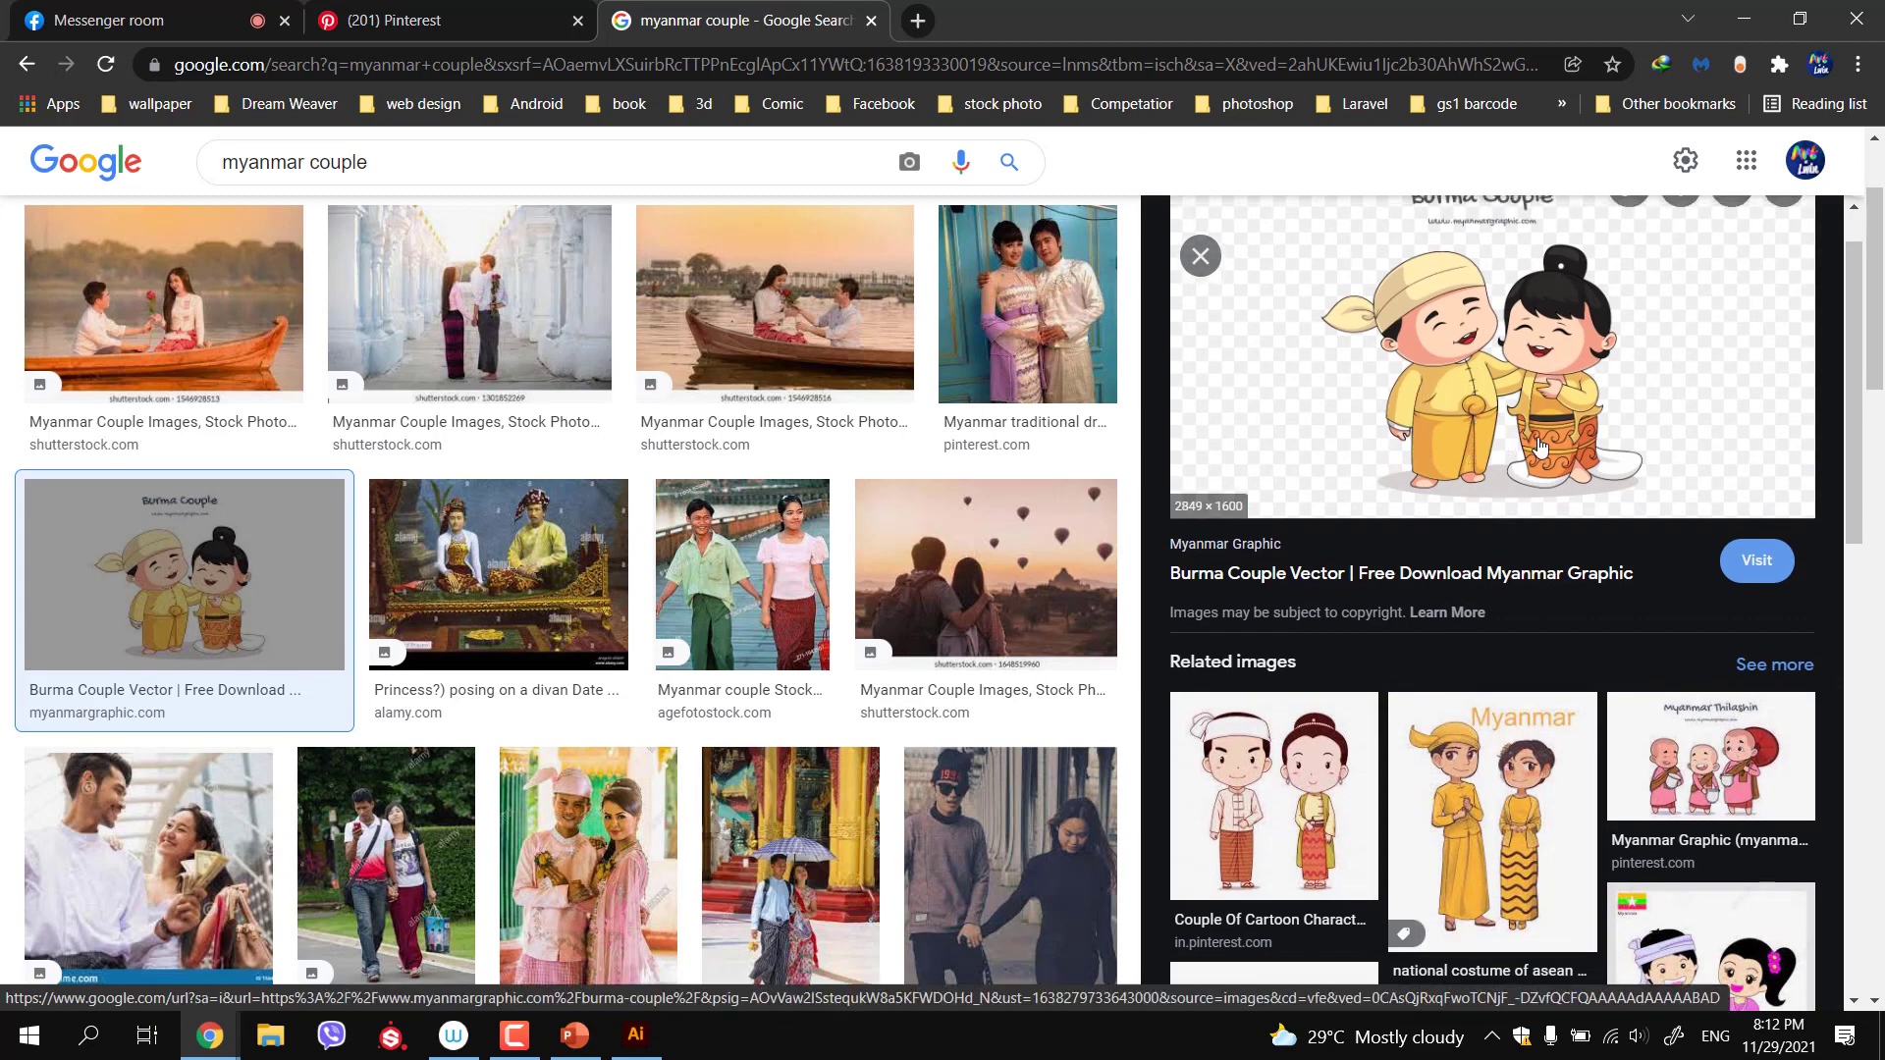
{"action": "scroll", "coordinate": [1306, 560], "scroll_direction": "down", "scroll_amount": 5}
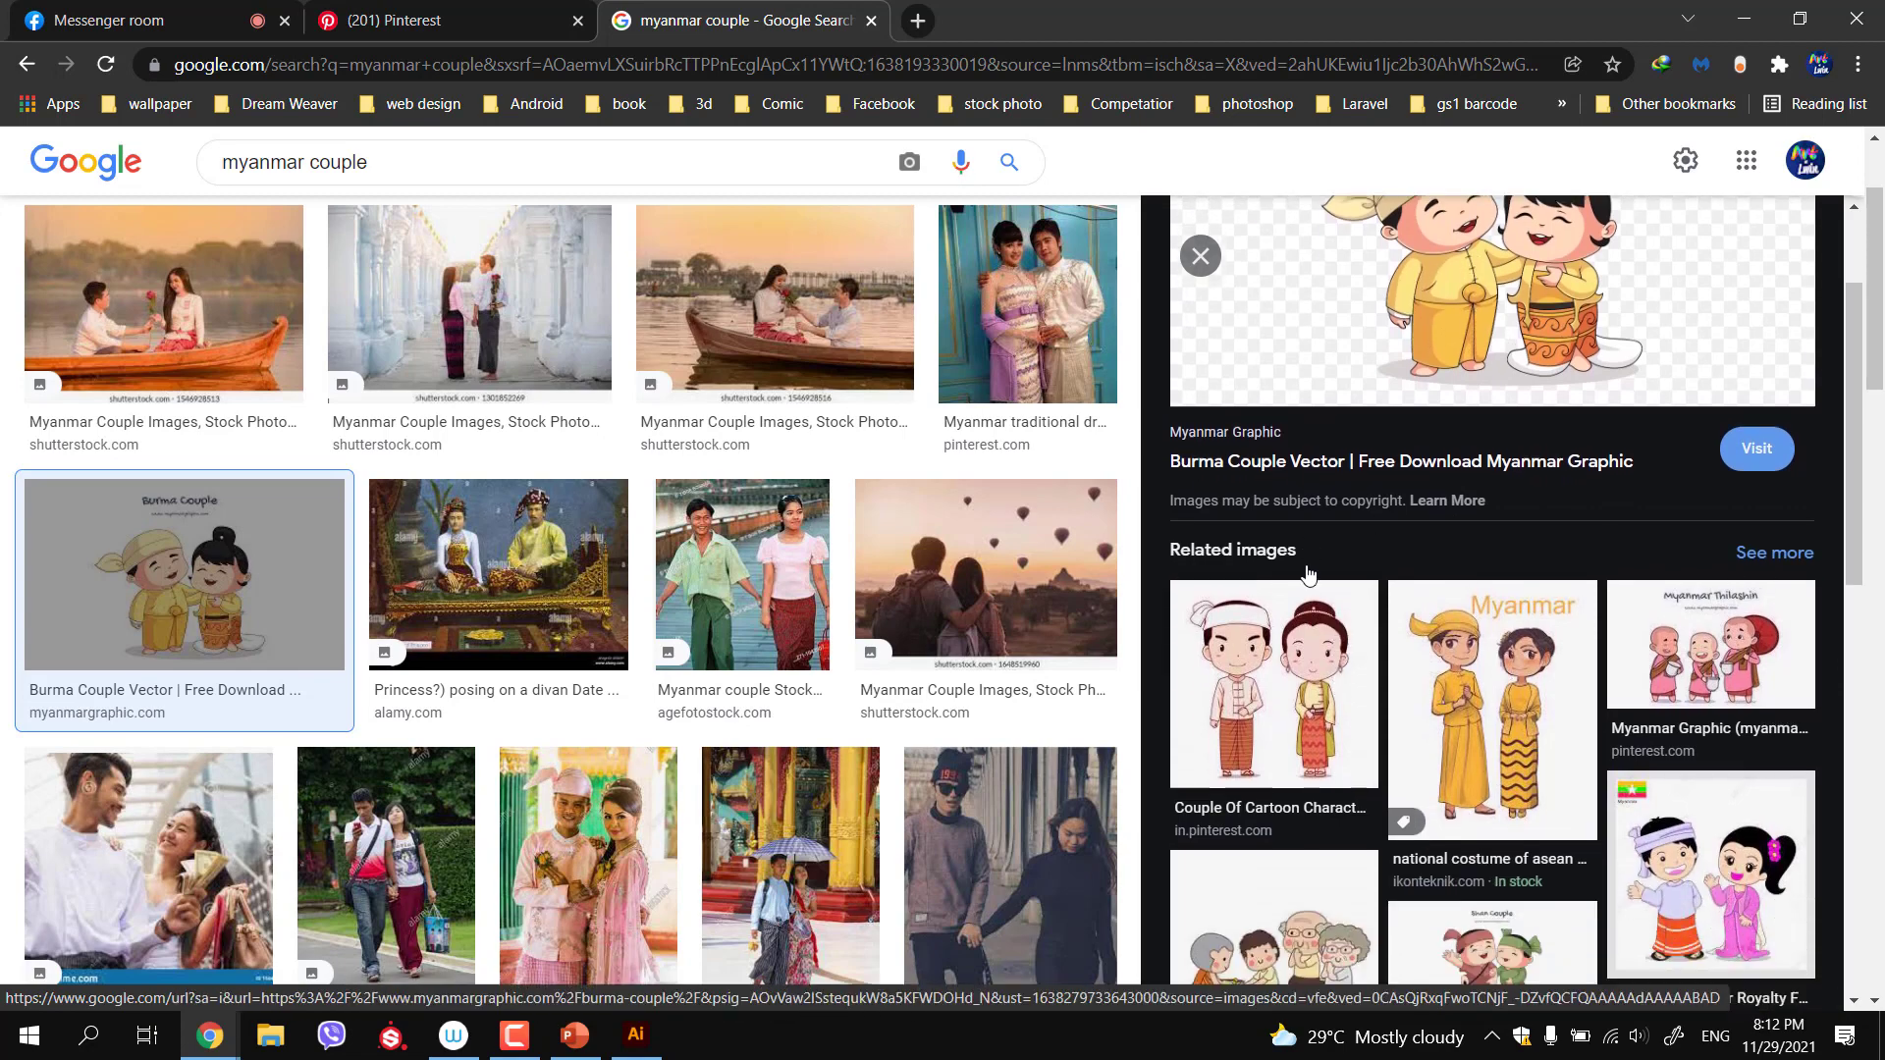
{"action": "left_click", "coordinate": [1262, 357]}
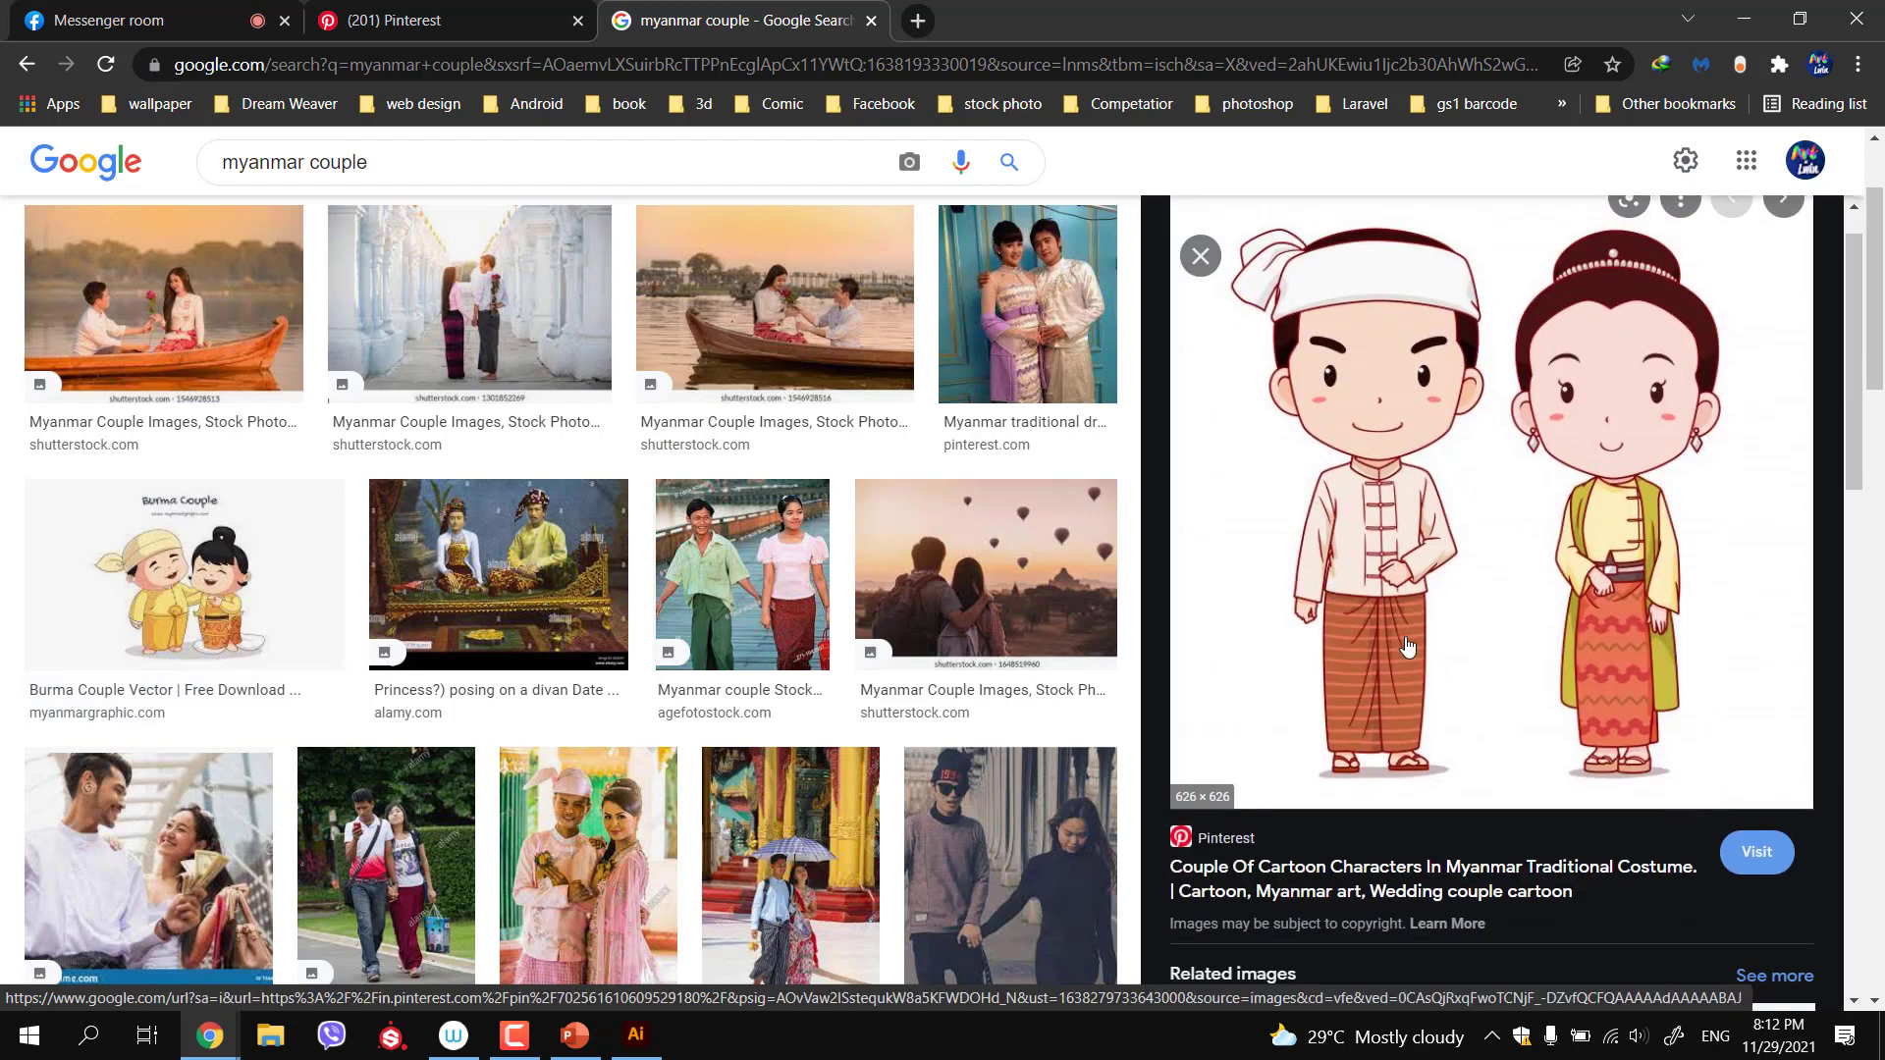
{"action": "scroll", "coordinate": [1404, 648], "scroll_direction": "down", "scroll_amount": 4}
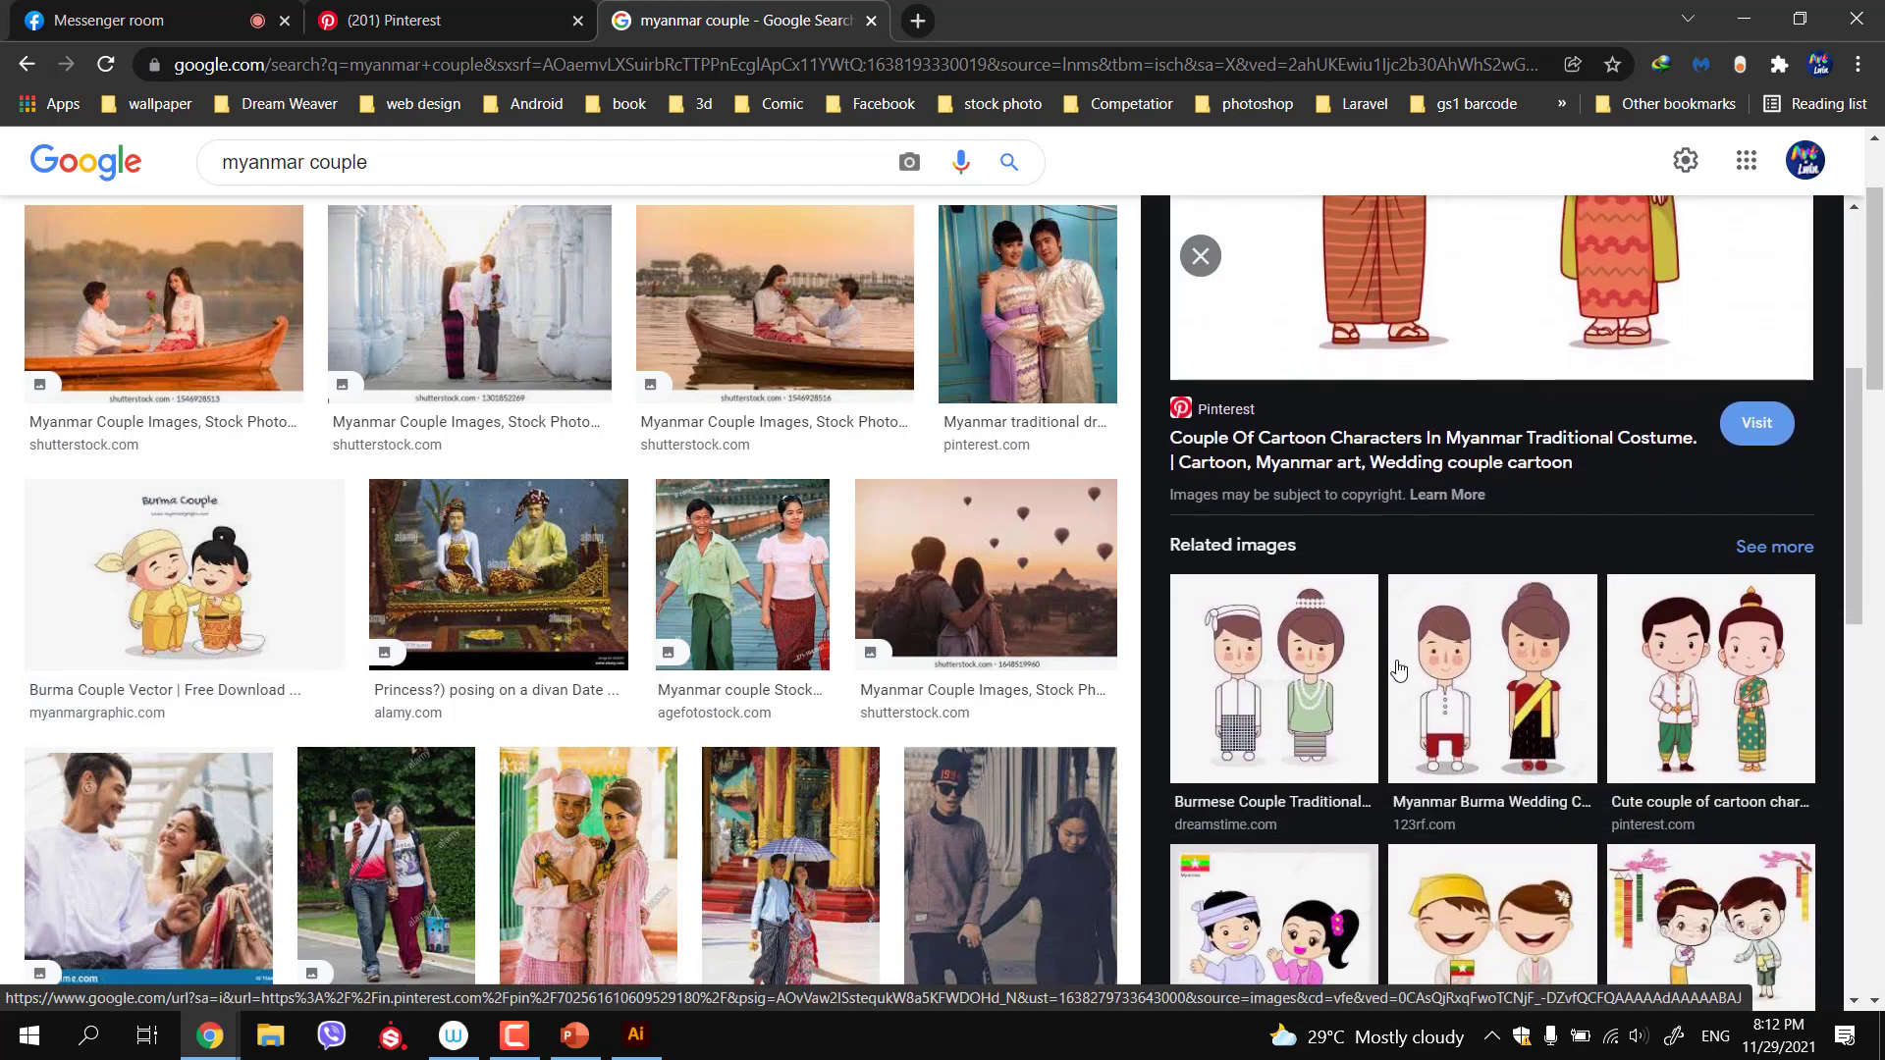
{"action": "scroll", "coordinate": [1374, 668], "scroll_direction": "down", "scroll_amount": 1}
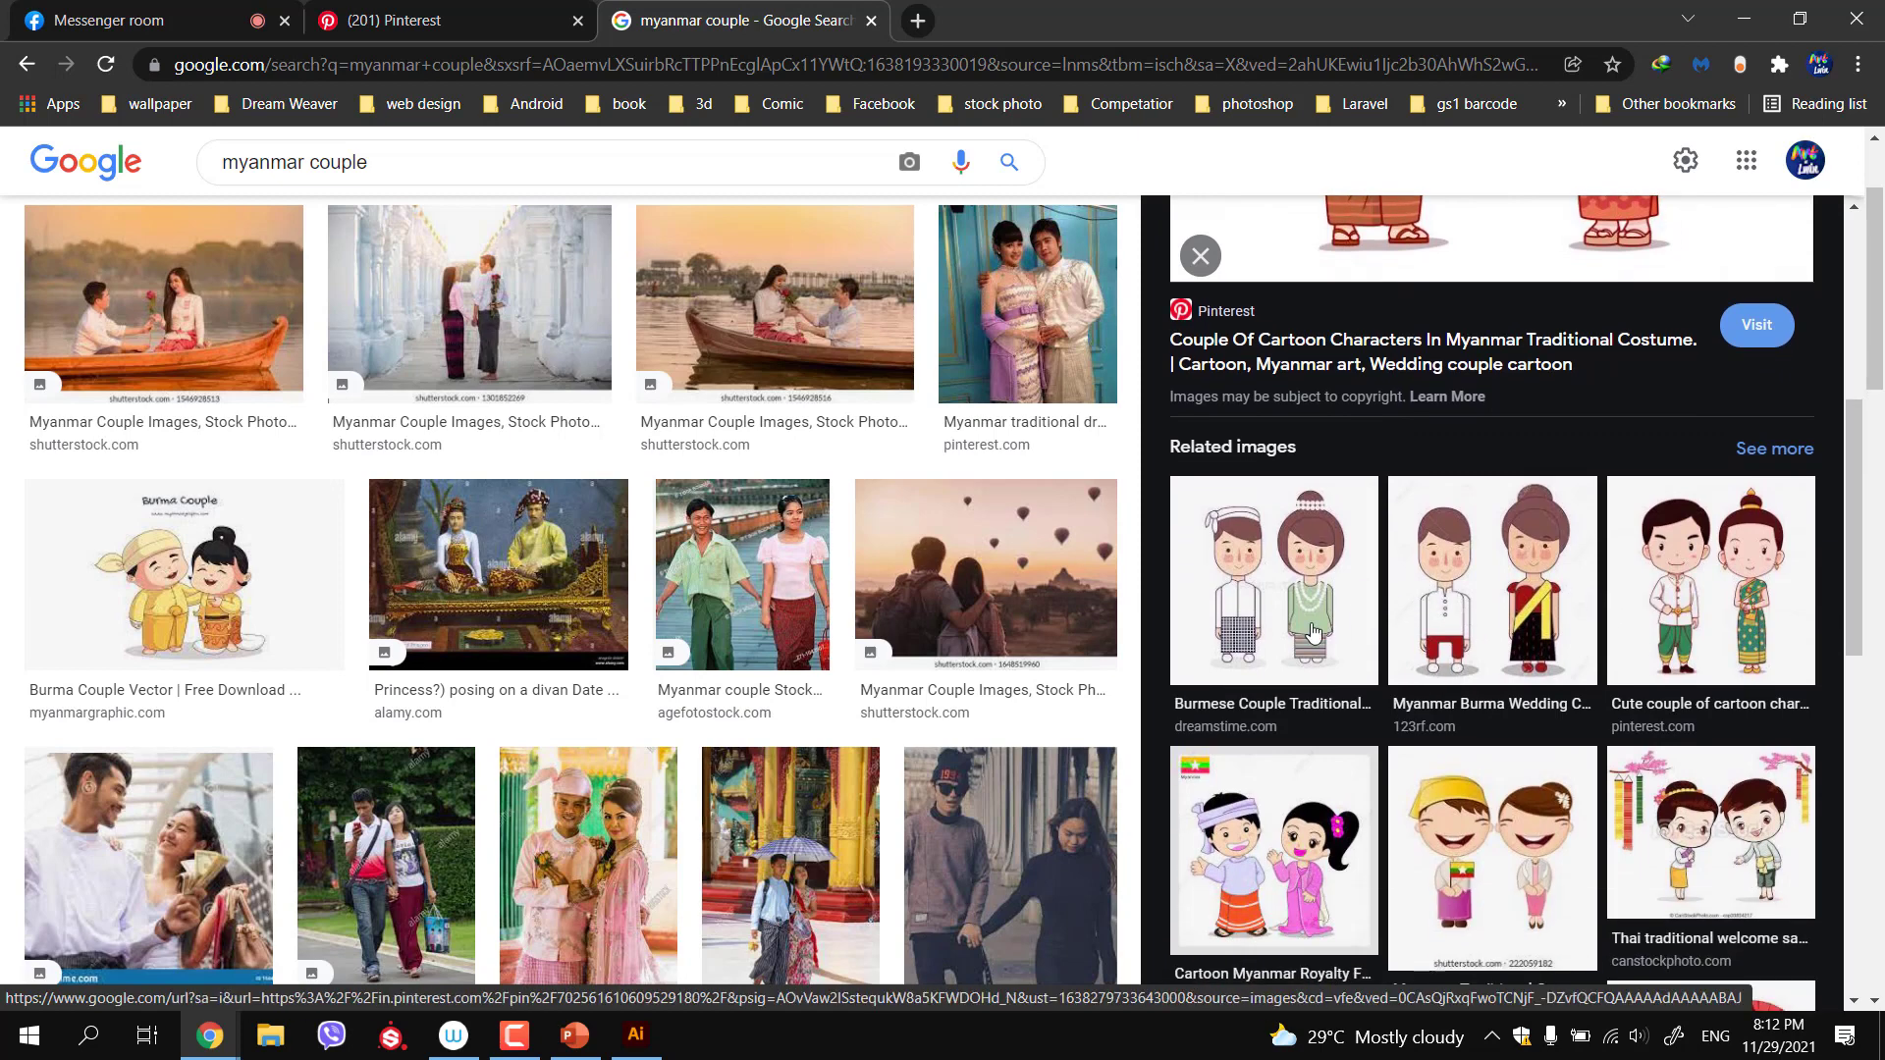
{"action": "left_click", "coordinate": [1281, 616]}
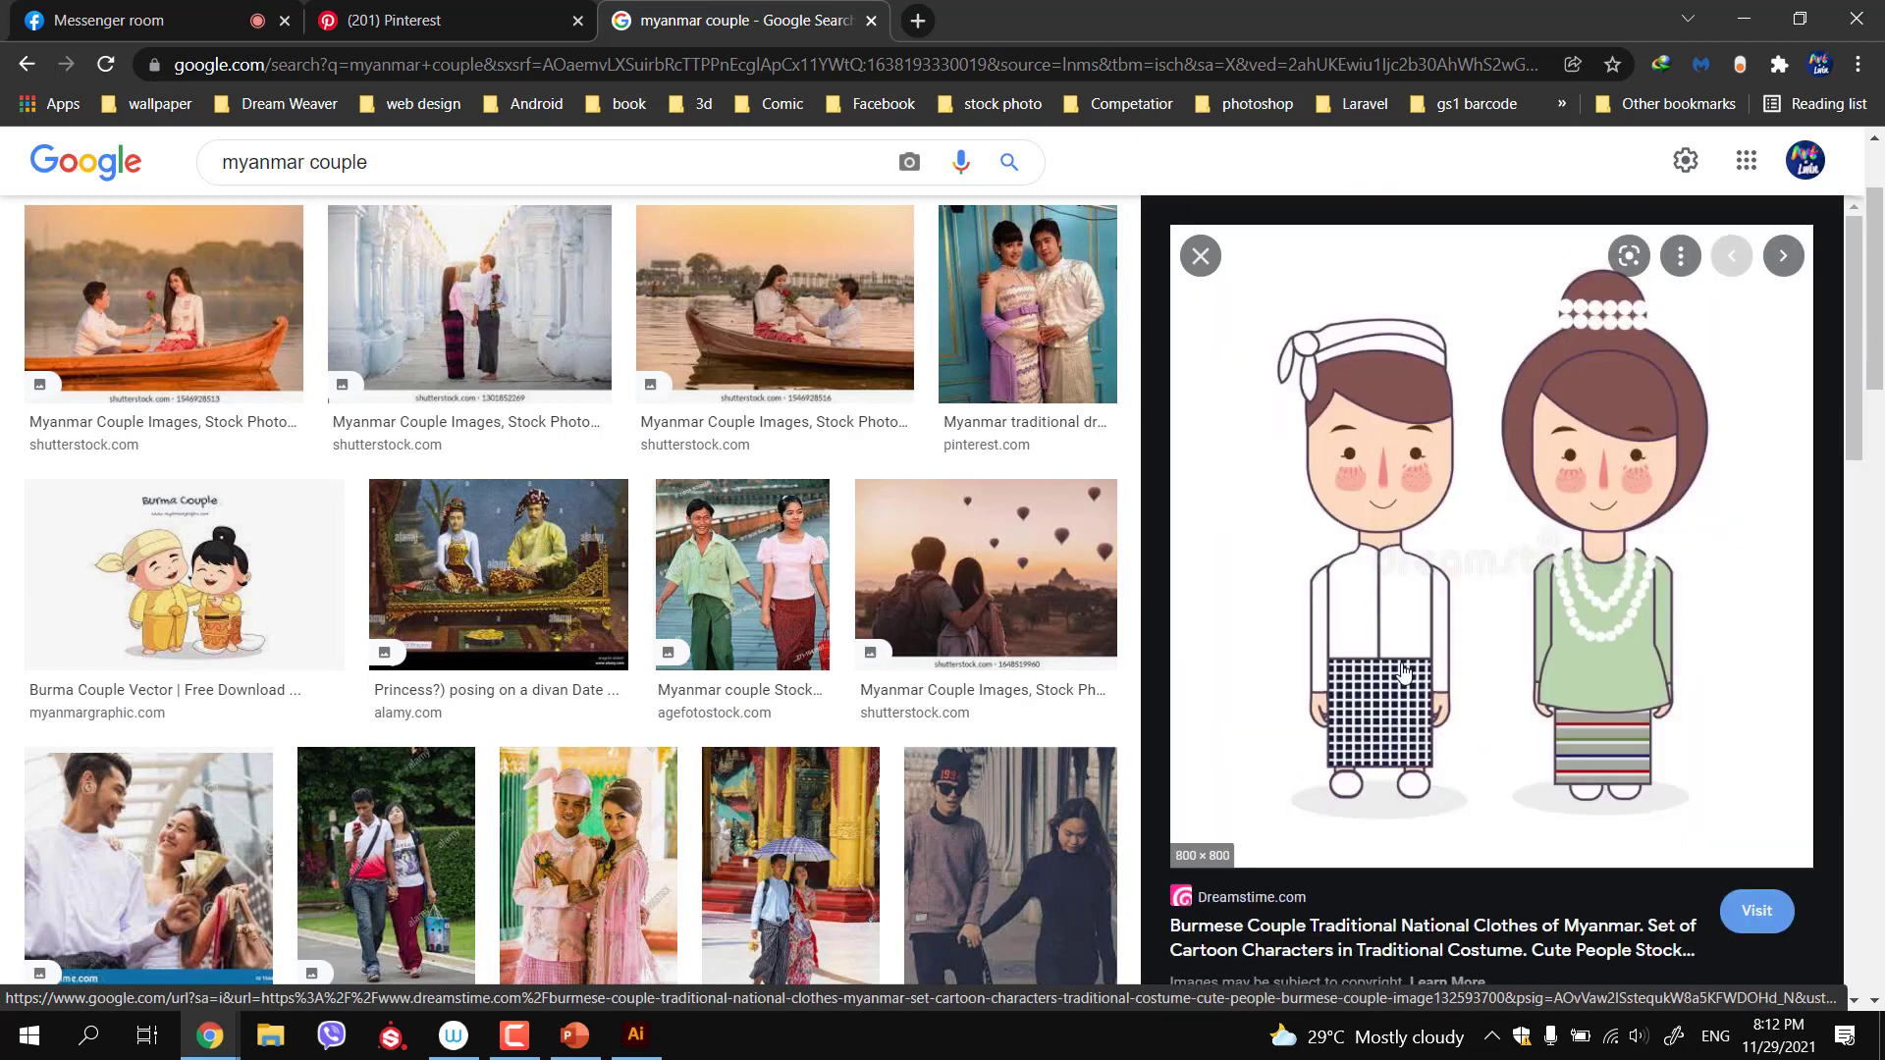
{"action": "scroll", "coordinate": [1394, 704], "scroll_direction": "down", "scroll_amount": 3}
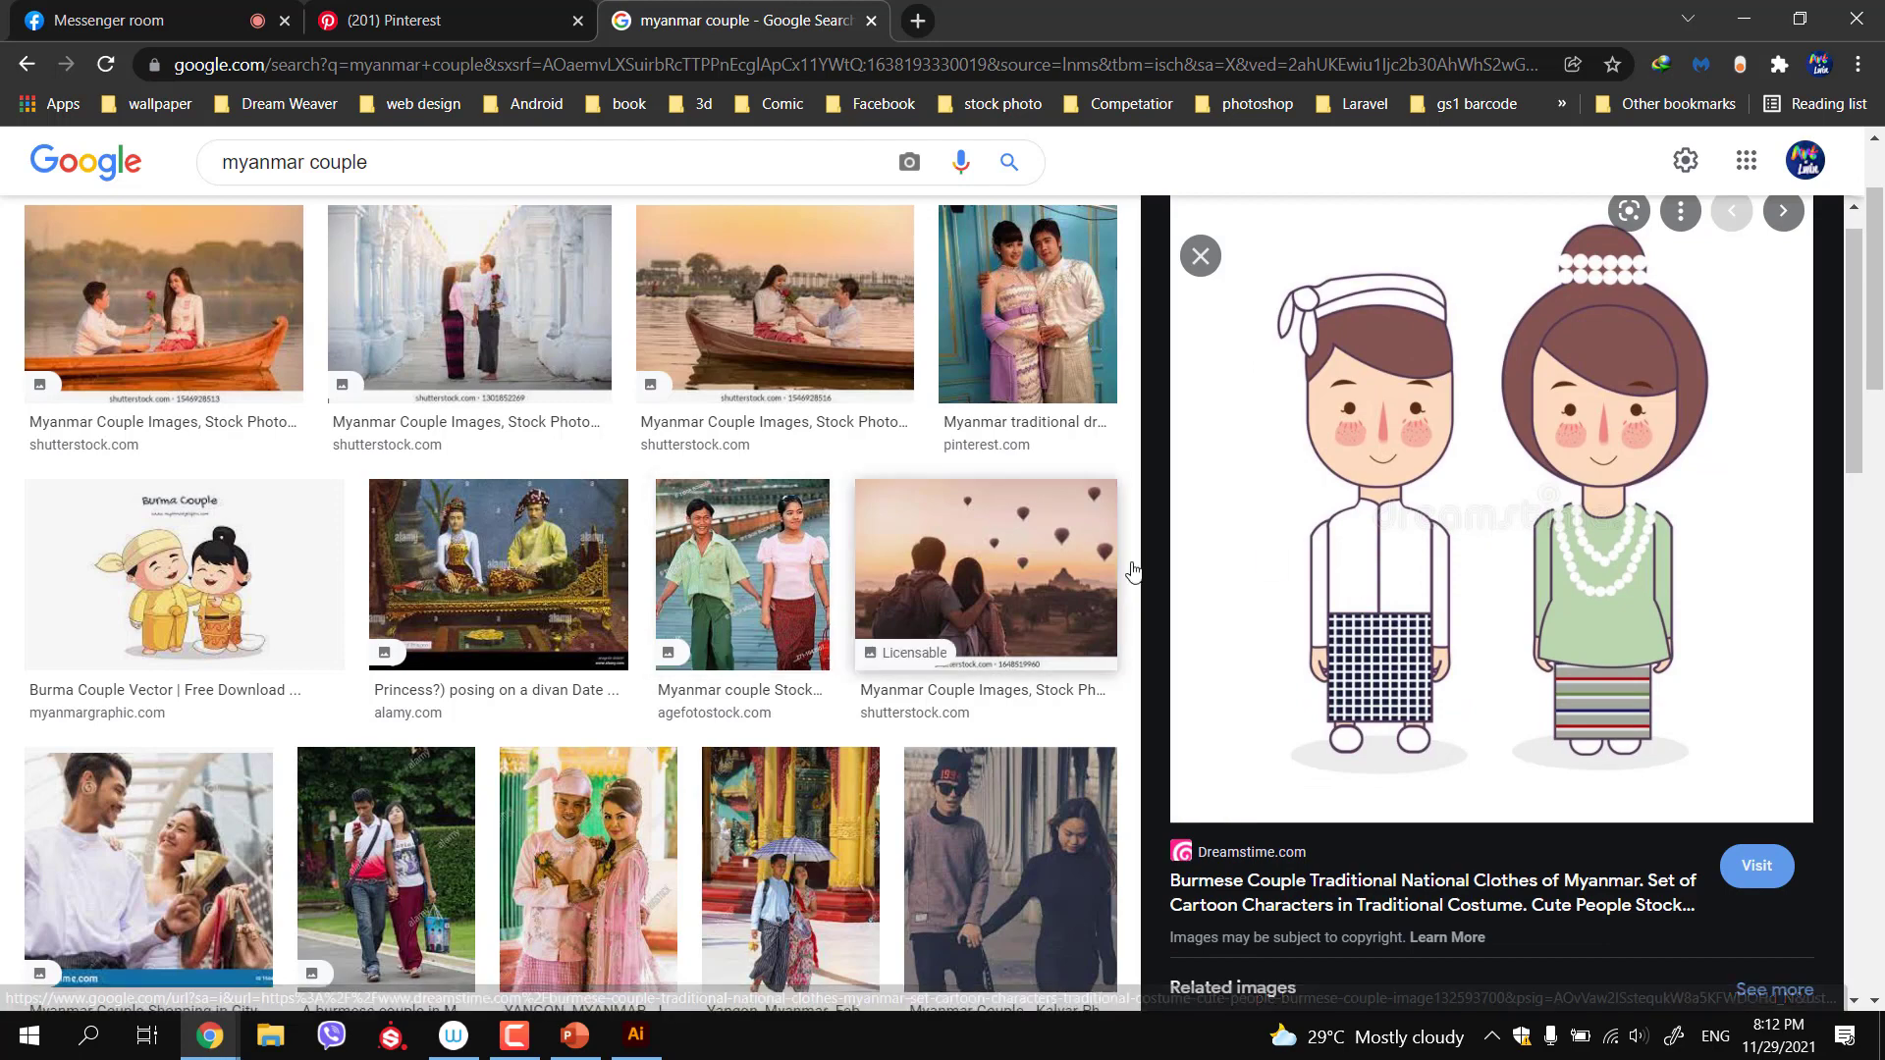
{"action": "scroll", "coordinate": [1320, 530], "scroll_direction": "down", "scroll_amount": 2}
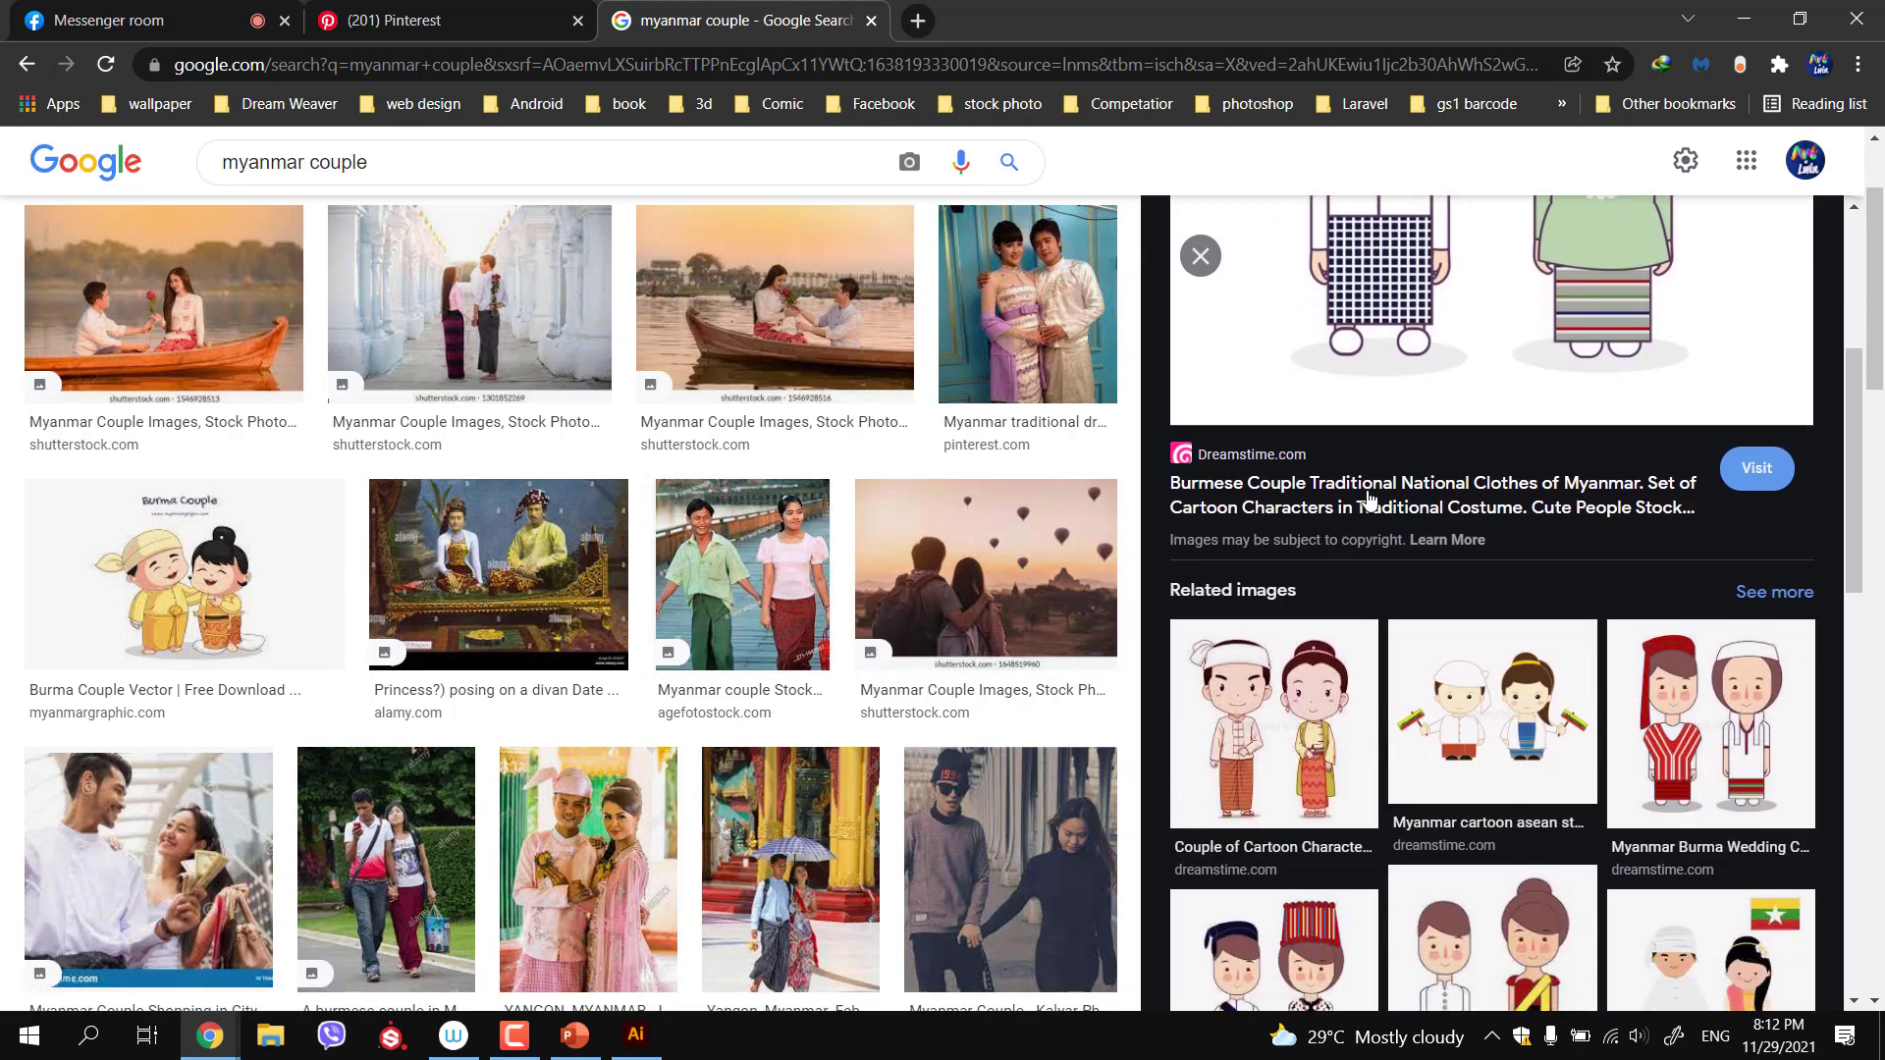
Preview the Myanmar cartoon asean illustration, iStock's Myanmar illustration and Shutterstock's laughing Myanmar couple, examining their costumes and the related images
{"action": "left_click", "coordinate": [1489, 705]}
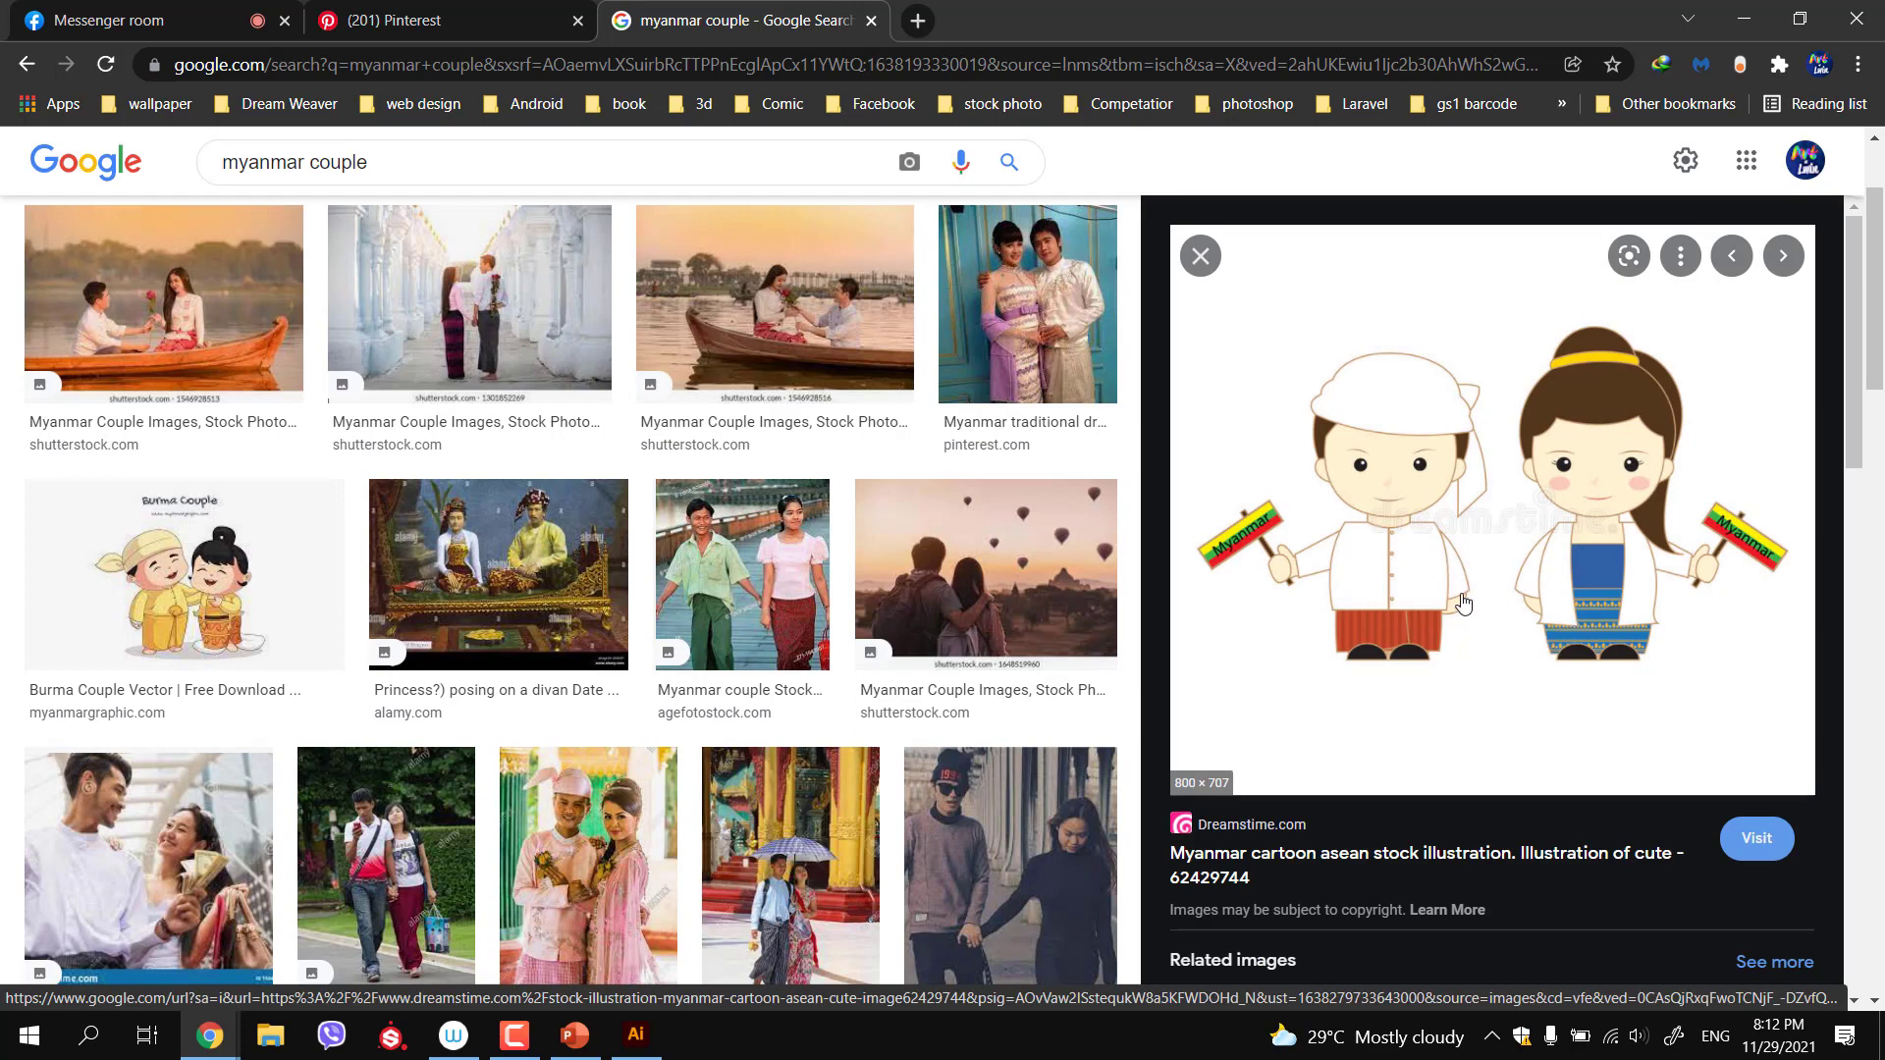
{"action": "scroll", "coordinate": [1459, 593], "scroll_direction": "down", "scroll_amount": 5}
{"action": "scroll", "coordinate": [1408, 589], "scroll_direction": "down", "scroll_amount": 5}
{"action": "scroll", "coordinate": [1379, 660], "scroll_direction": "down", "scroll_amount": 2}
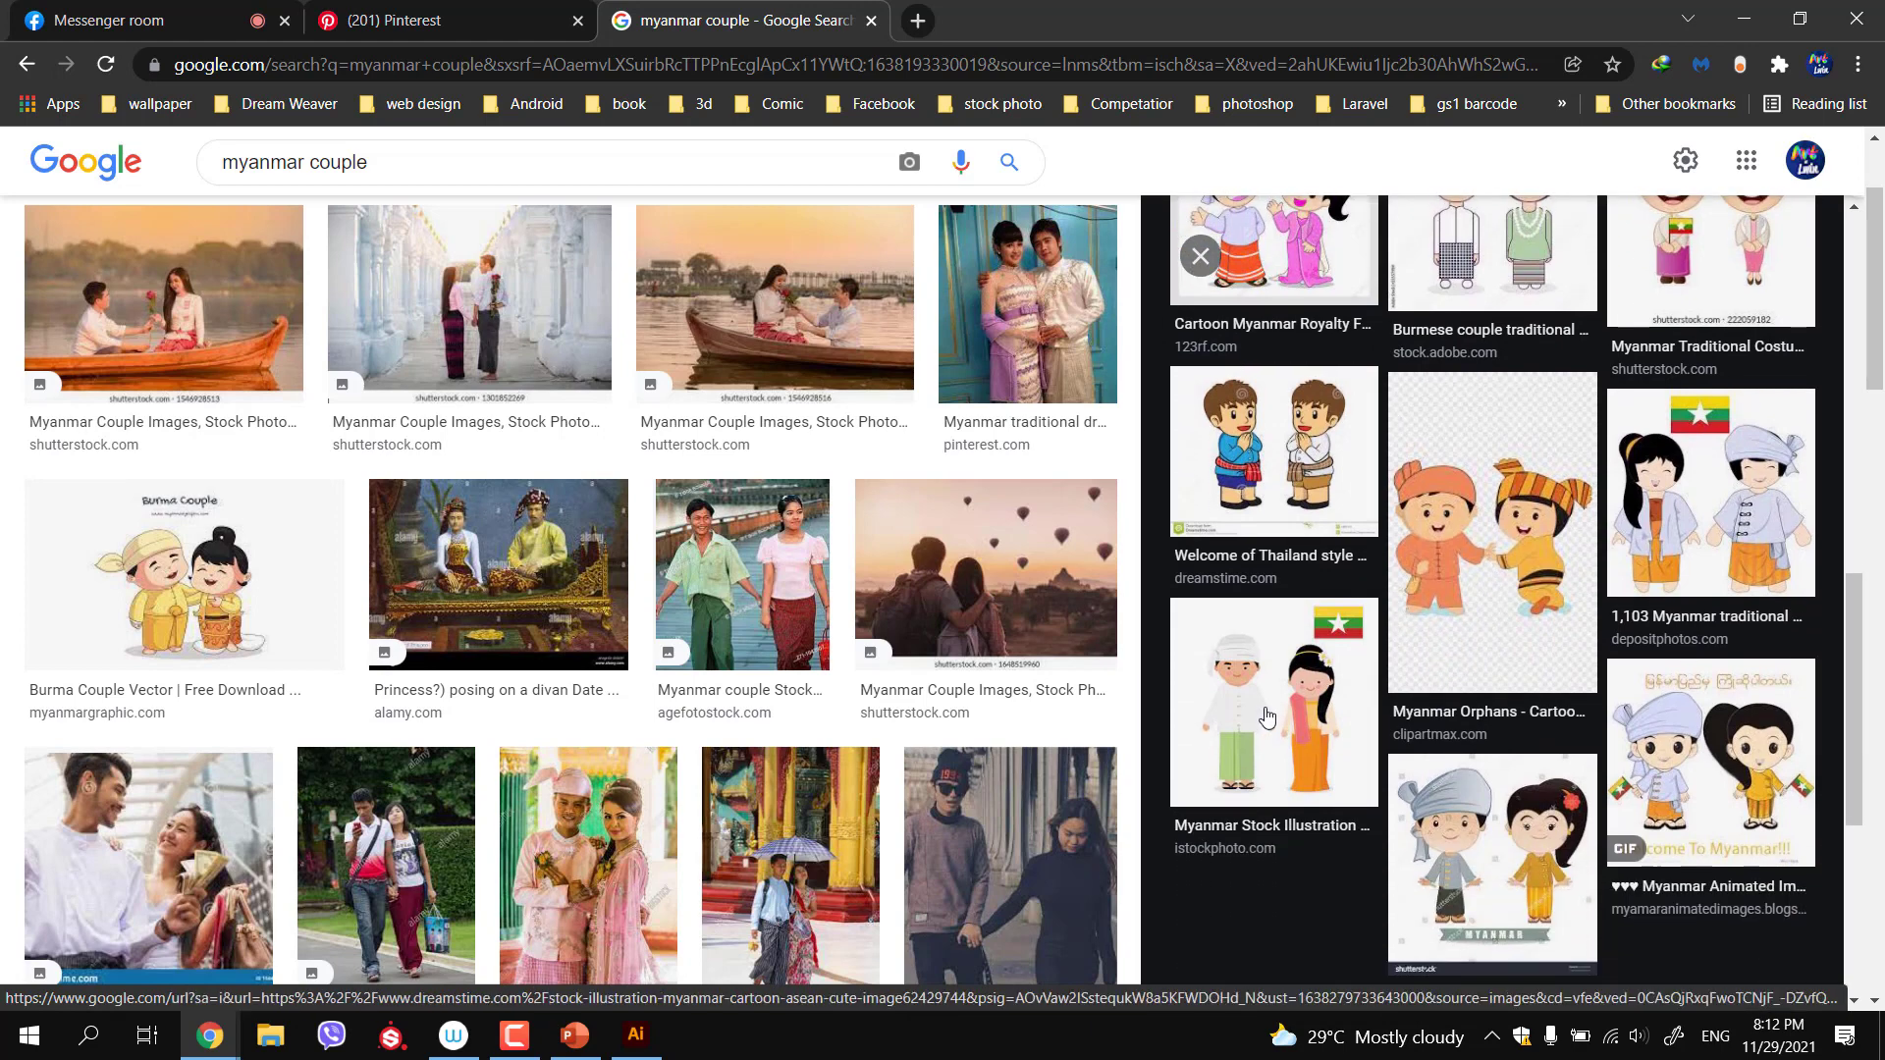
{"action": "left_click", "coordinate": [1267, 720]}
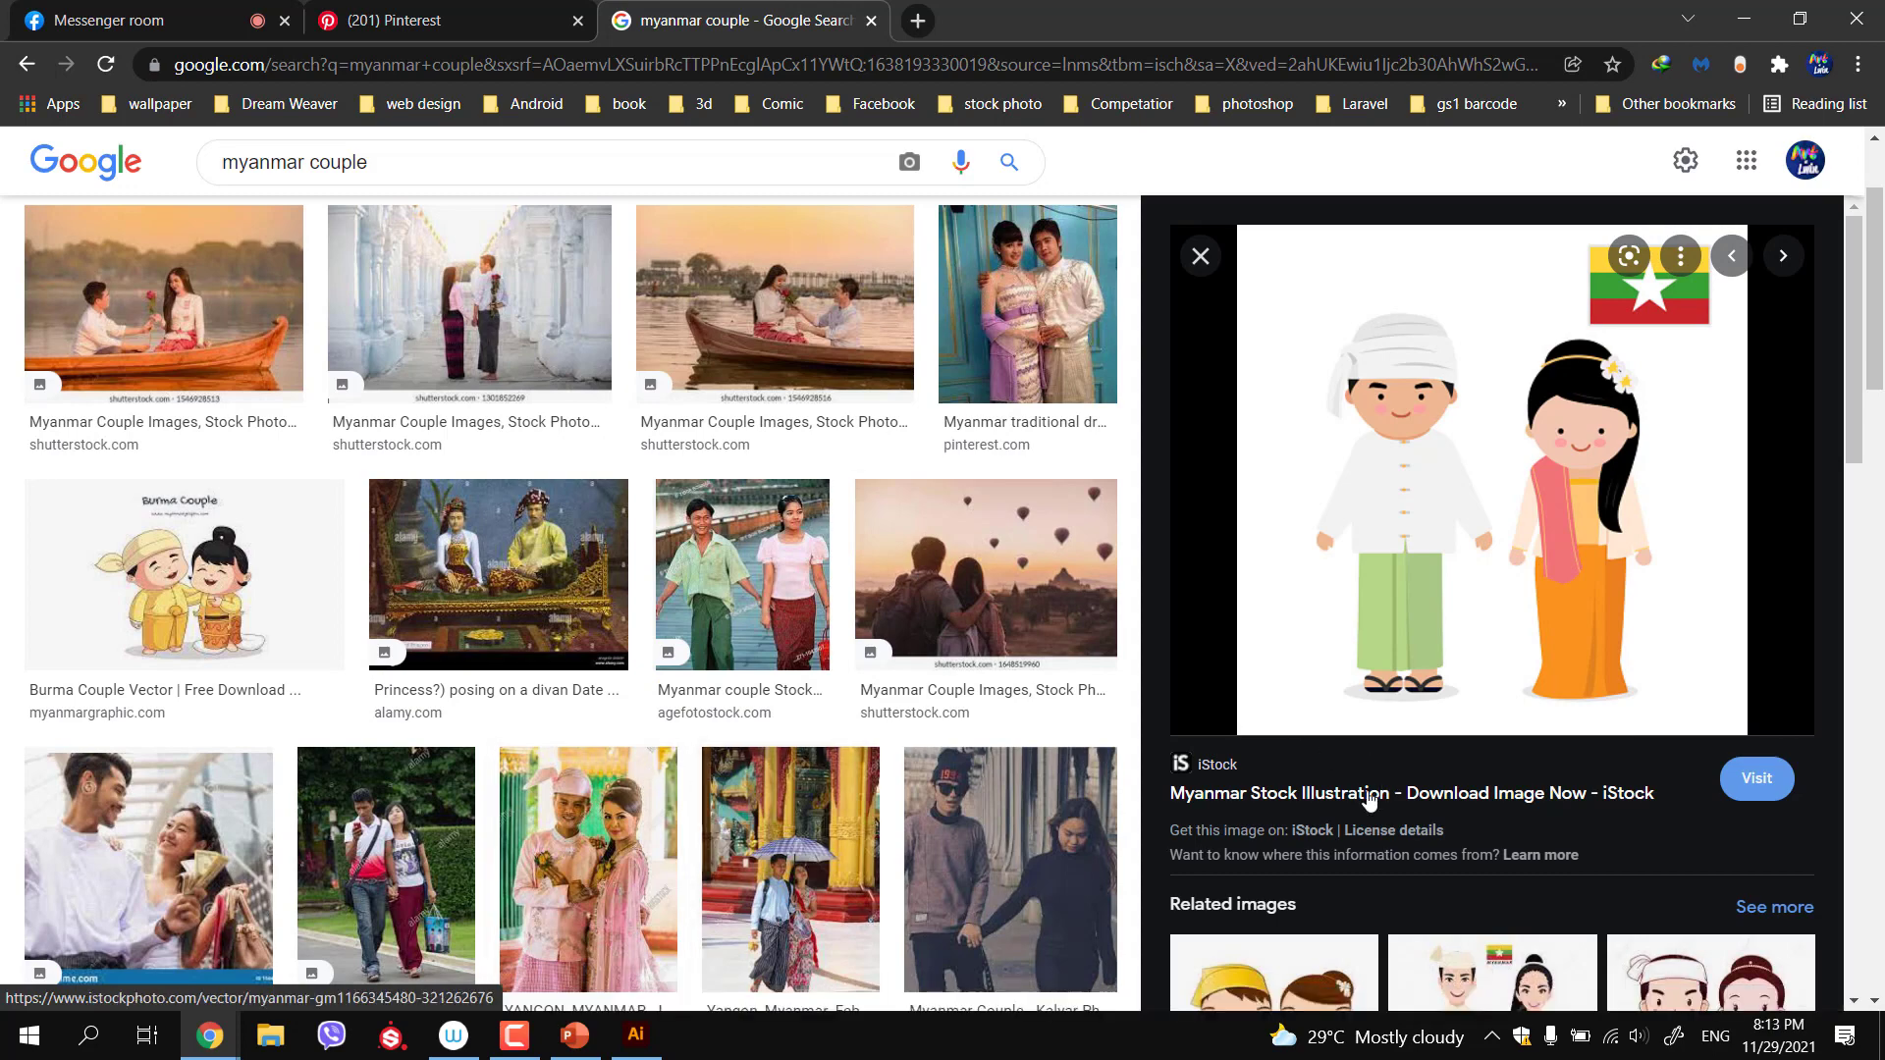
{"action": "scroll", "coordinate": [1352, 726], "scroll_direction": "down", "scroll_amount": 4}
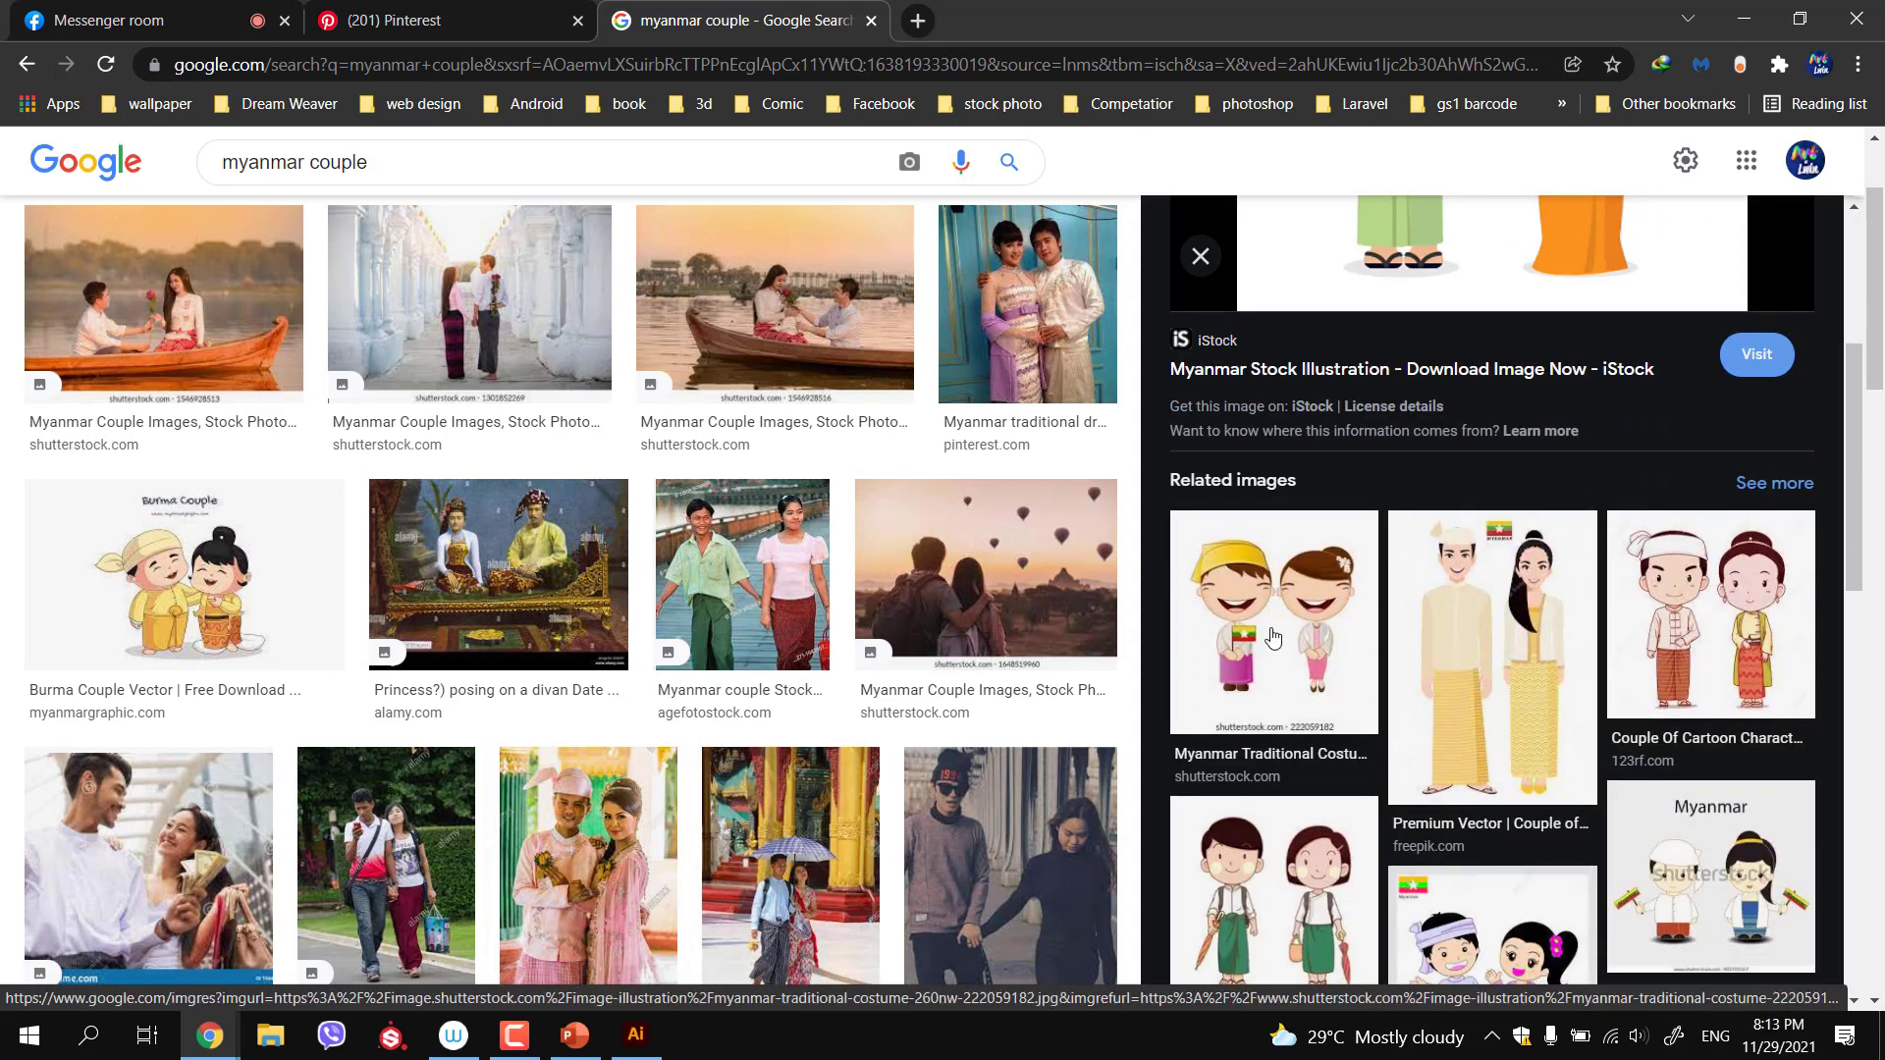
{"action": "left_click", "coordinate": [1281, 669]}
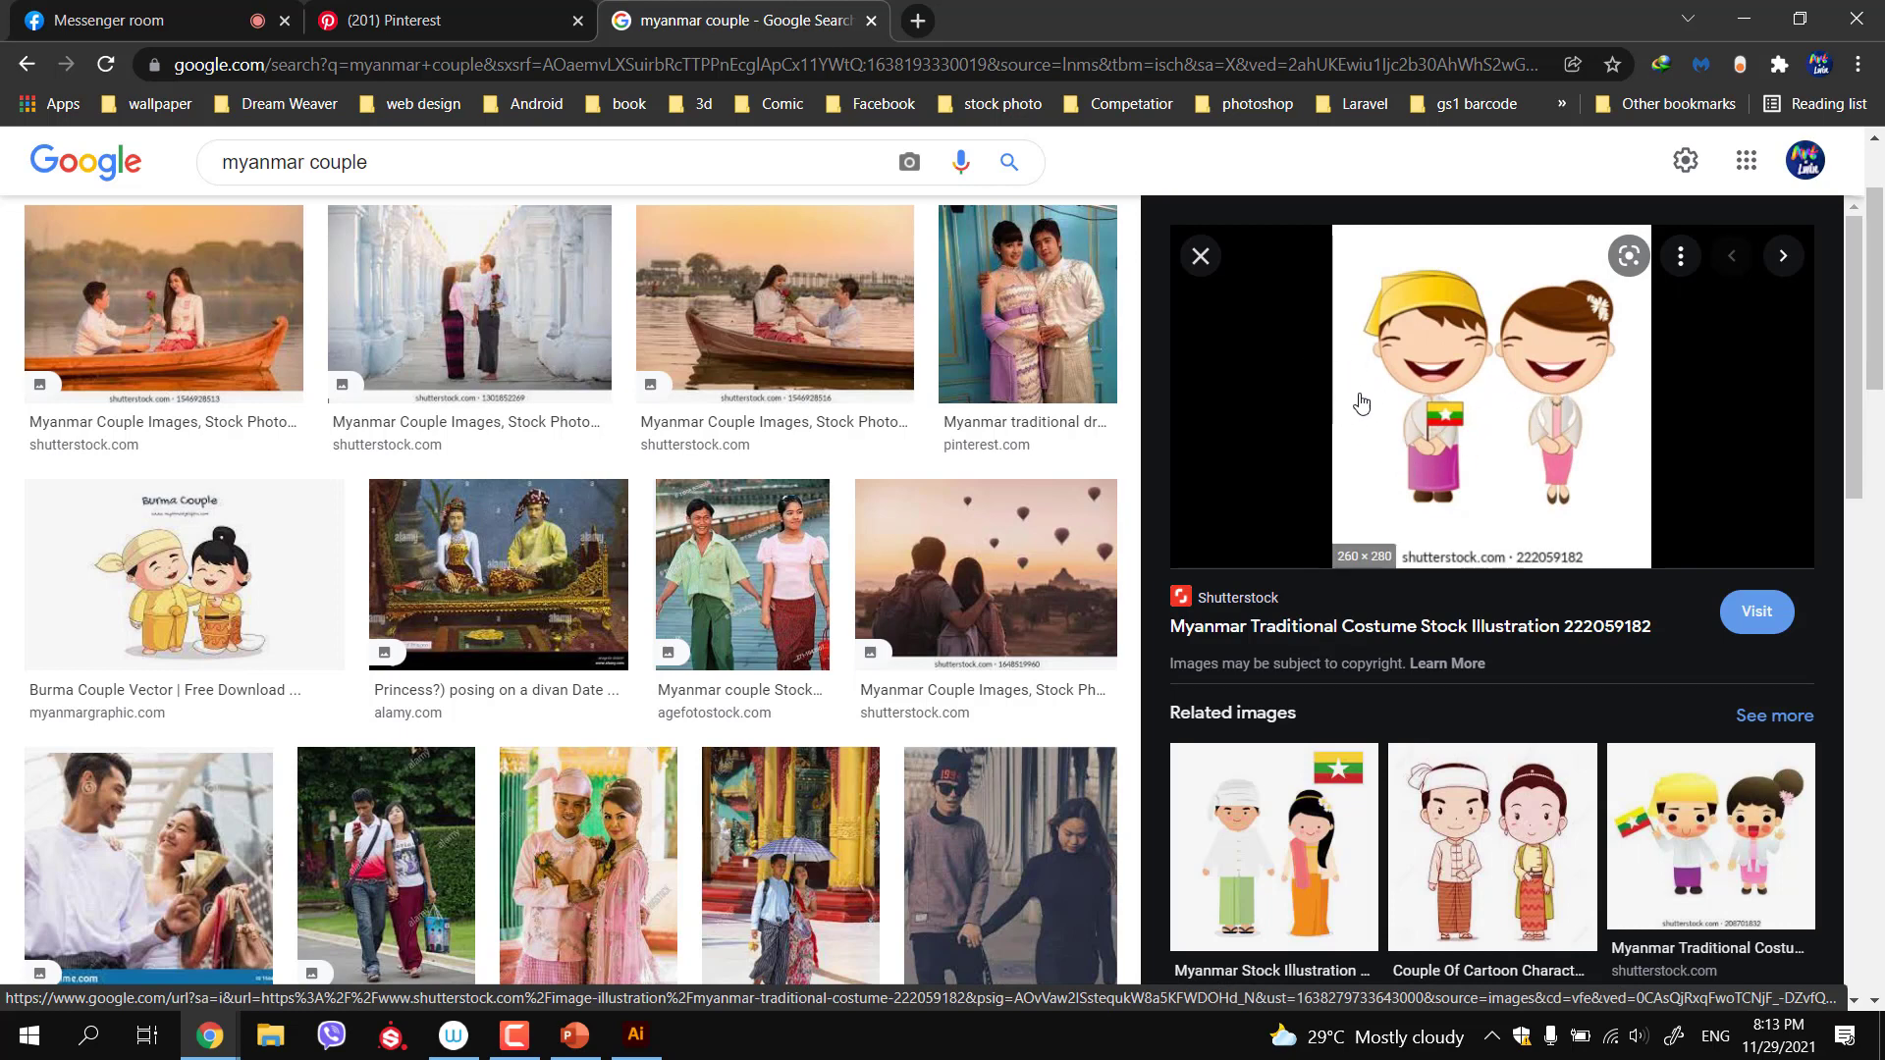
{"action": "scroll", "coordinate": [1267, 771], "scroll_direction": "down", "scroll_amount": 1}
{"action": "scroll", "coordinate": [1267, 762], "scroll_direction": "up", "scroll_amount": 1}
{"action": "scroll", "coordinate": [1266, 759], "scroll_direction": "down", "scroll_amount": 1}
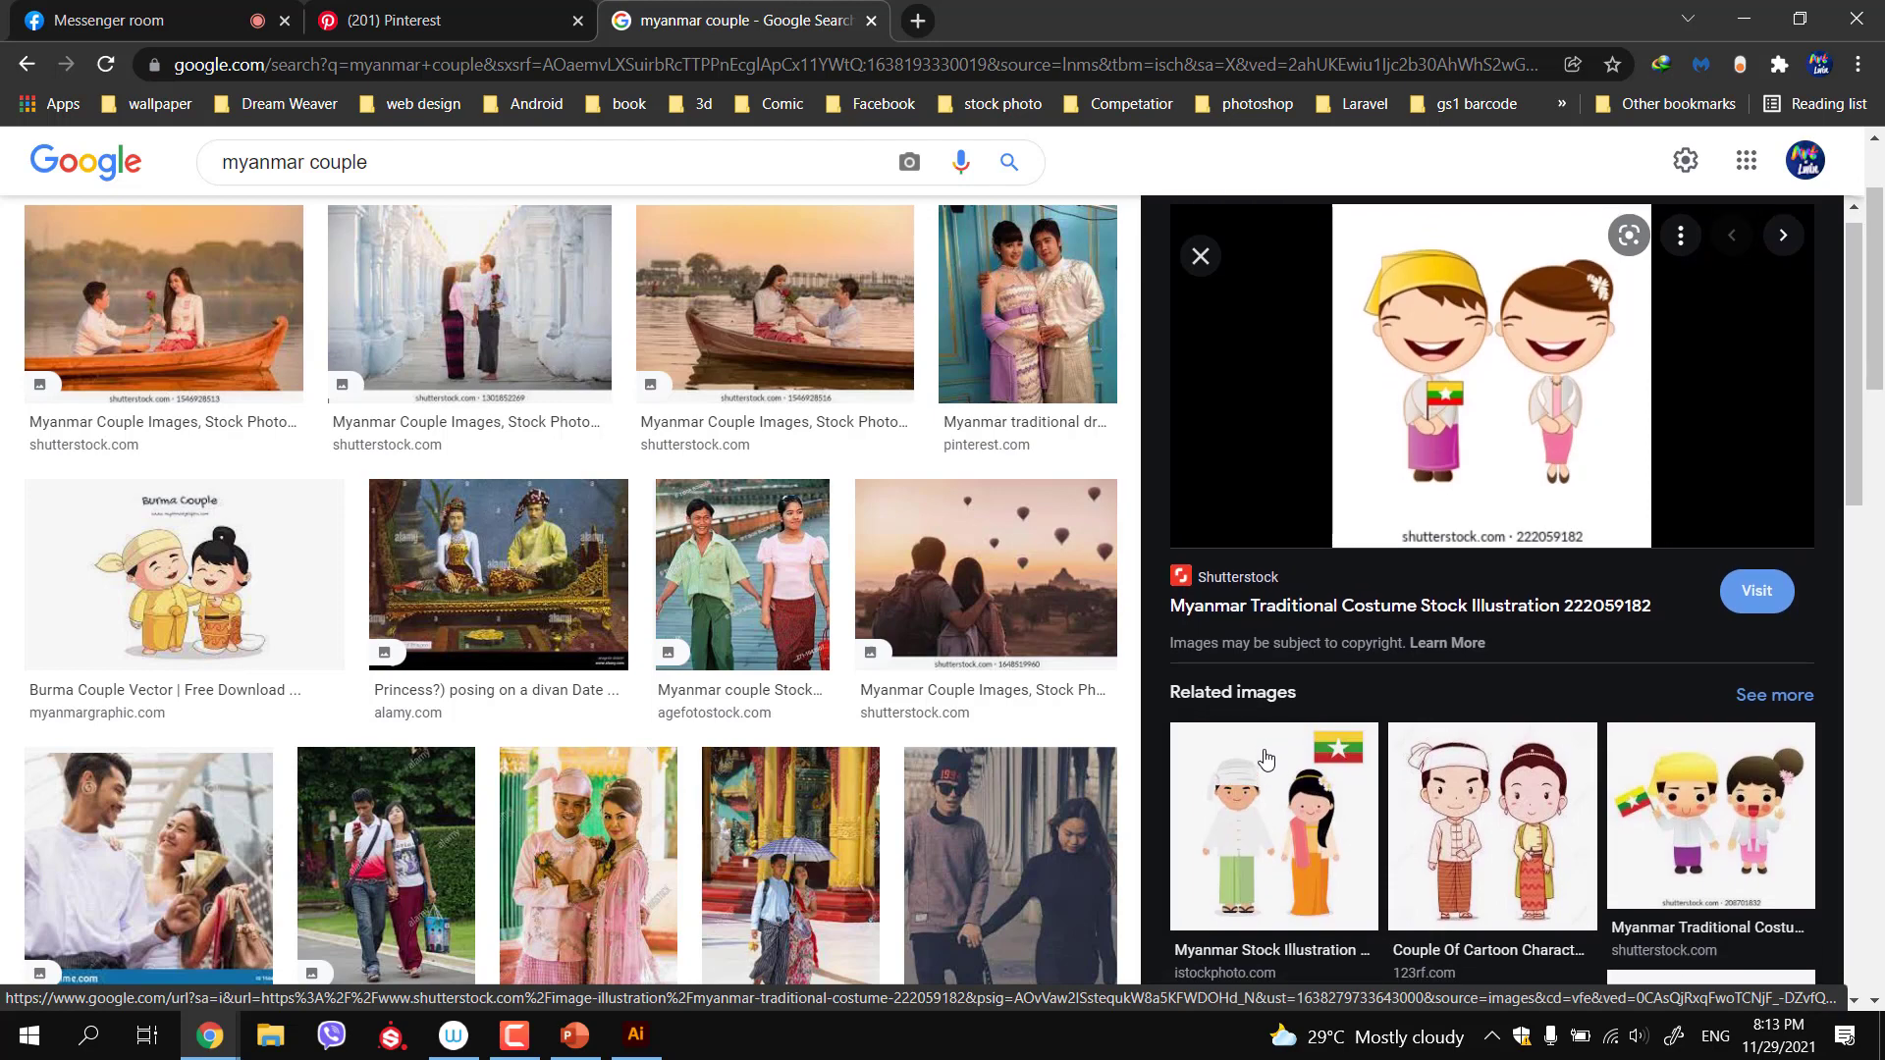
{"action": "scroll", "coordinate": [1266, 759], "scroll_direction": "down", "scroll_amount": 3}
{"action": "scroll", "coordinate": [908, 785], "scroll_direction": "down", "scroll_amount": 7}
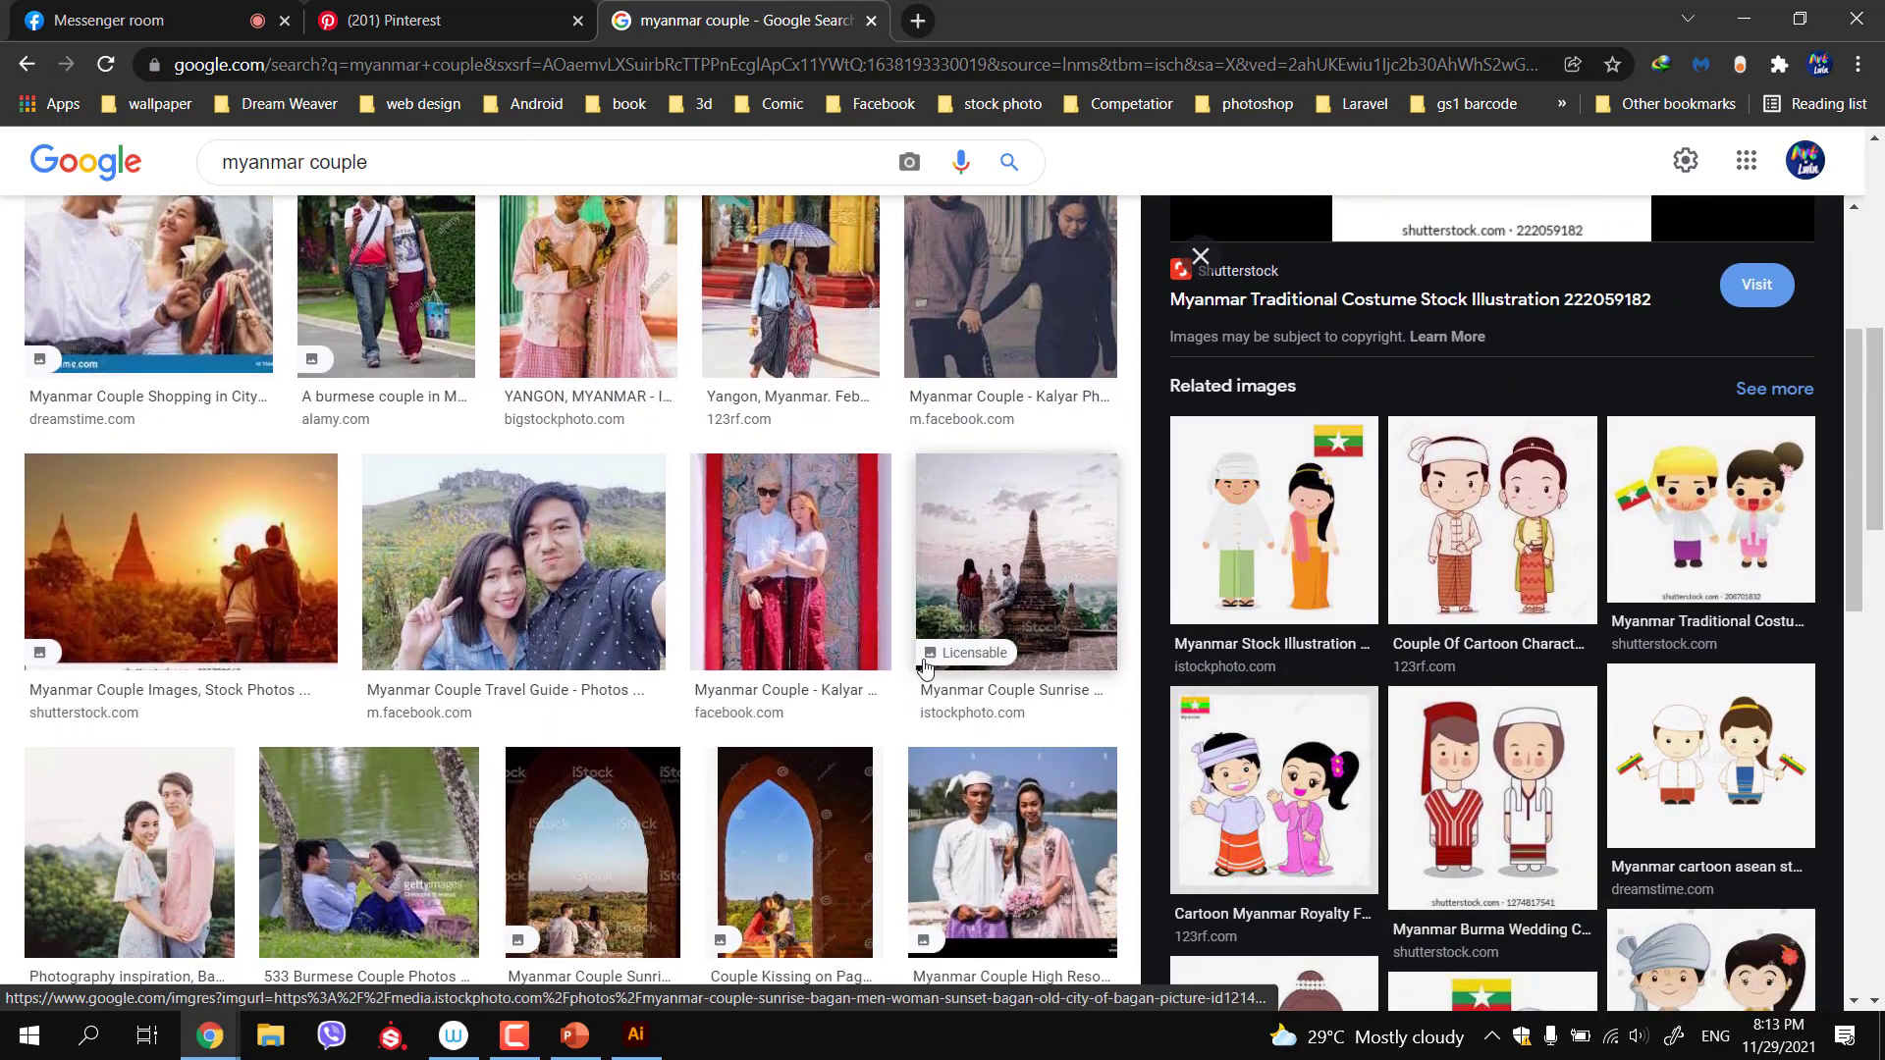
Change the Google Images search to "myanmar traditional dress"
{"action": "scroll", "coordinate": [981, 864], "scroll_direction": "up", "scroll_amount": 9}
{"action": "scroll", "coordinate": [999, 898], "scroll_direction": "up", "scroll_amount": 1}
{"action": "scroll", "coordinate": [1277, 636], "scroll_direction": "down", "scroll_amount": 2}
{"action": "scroll", "coordinate": [1276, 636], "scroll_direction": "down", "scroll_amount": 1}
{"action": "scroll", "coordinate": [1281, 643], "scroll_direction": "down", "scroll_amount": 2}
{"action": "left_click", "coordinate": [393, 187]}
{"action": "left_click", "coordinate": [315, 179]}
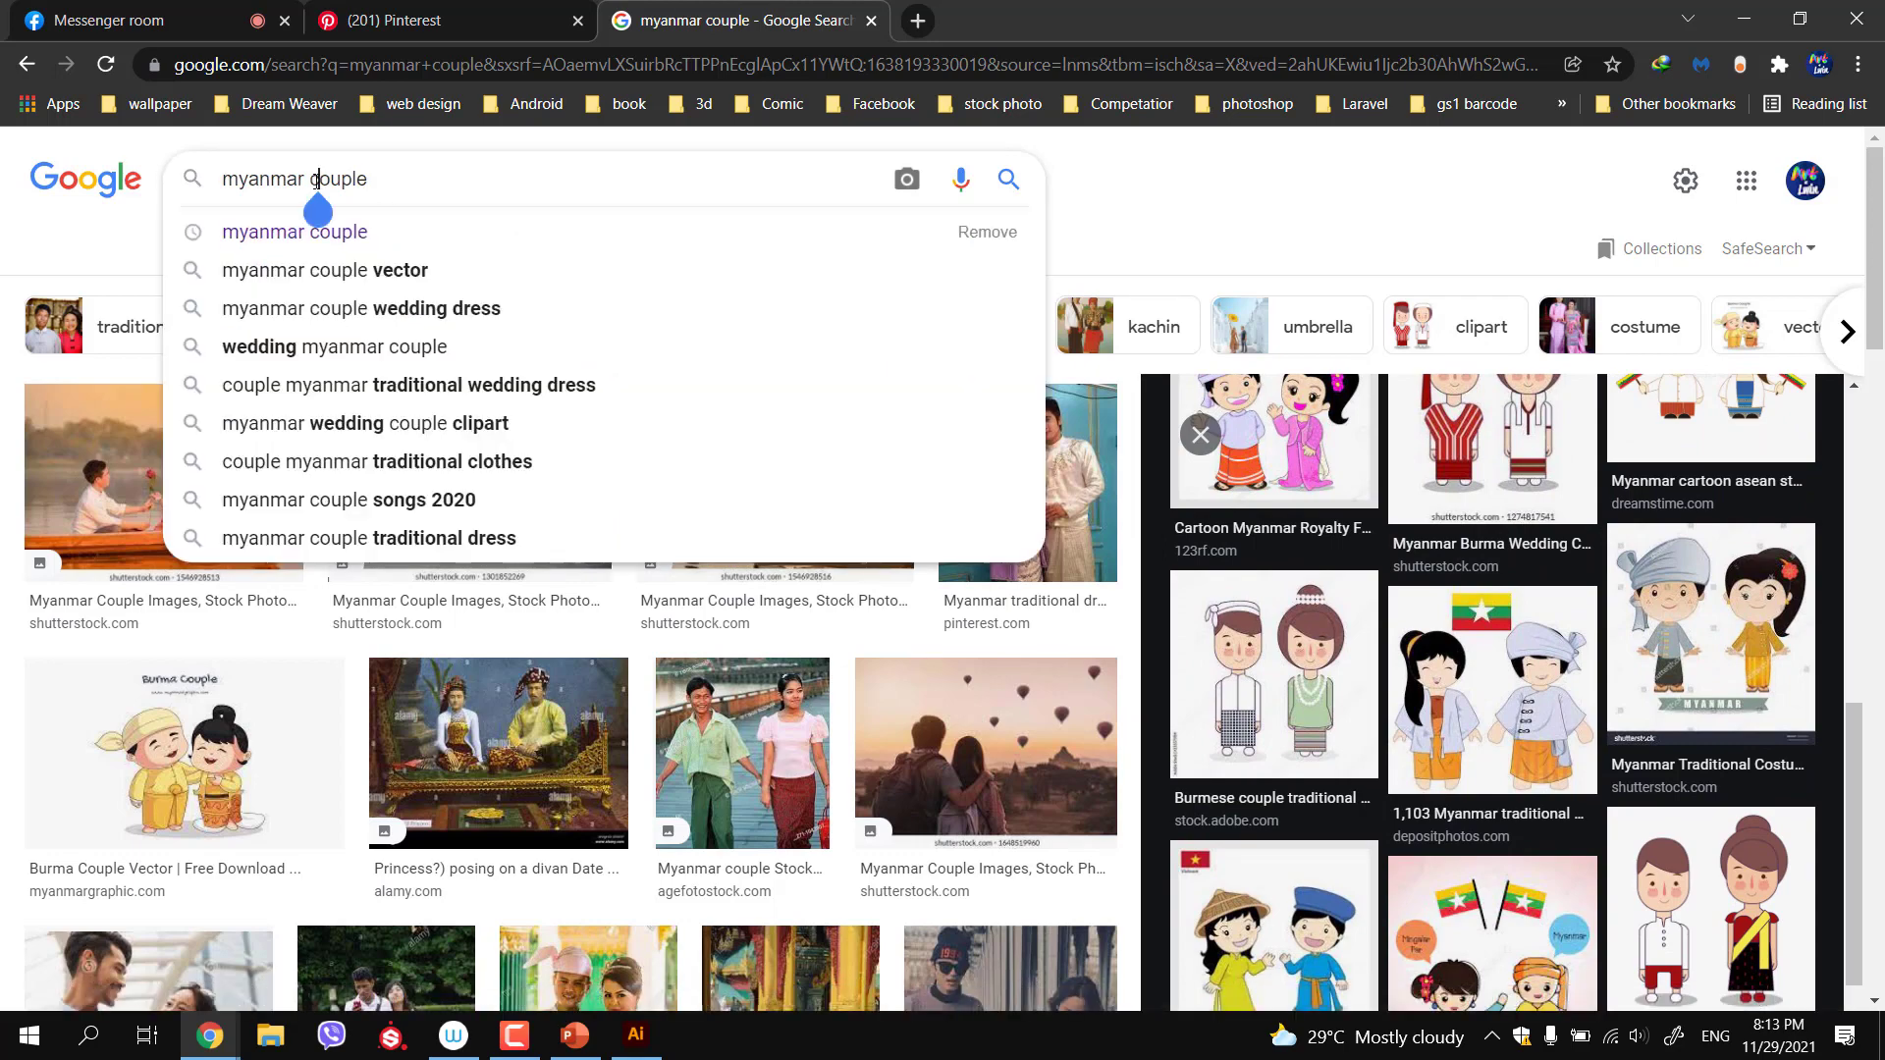
{"action": "key", "text": "BackSpace"}
{"action": "key", "text": "Right"}
{"action": "key", "text": "Right"}
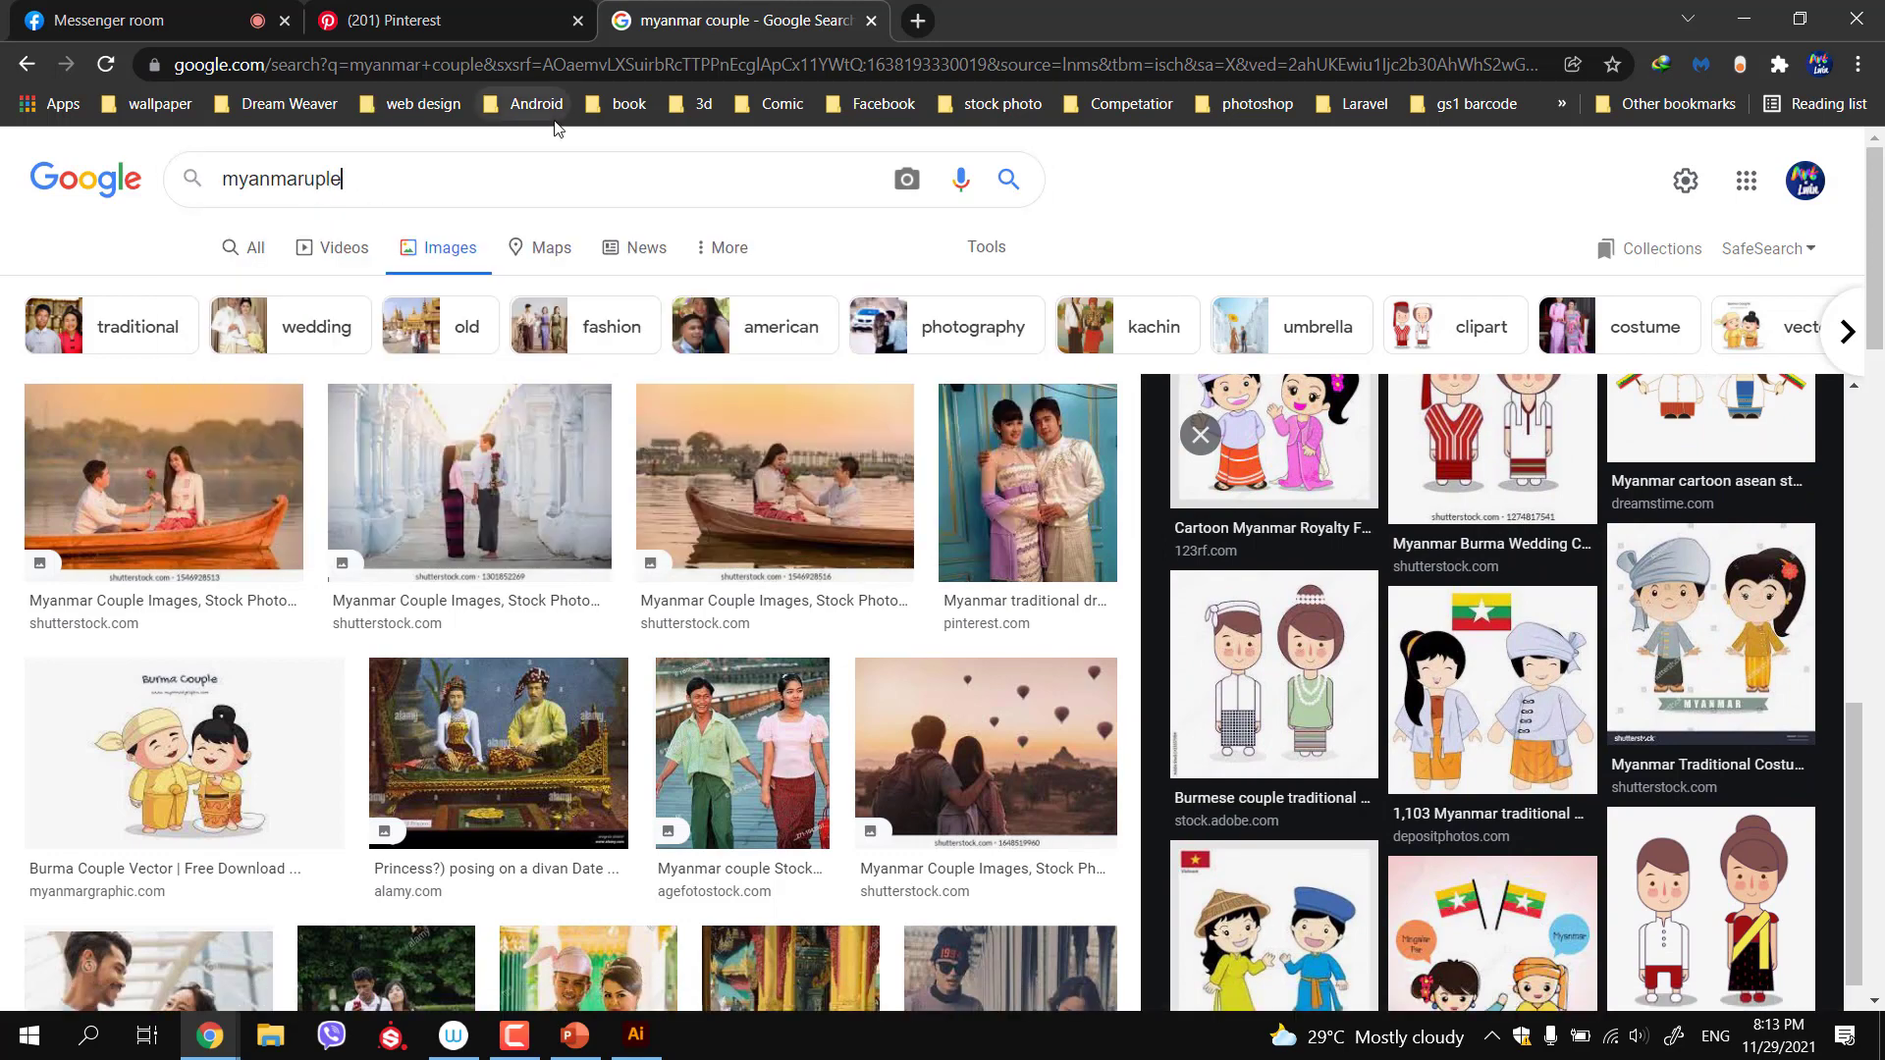
{"action": "key", "text": "BackSpace"}
{"action": "type", "text": "traditional dre"}
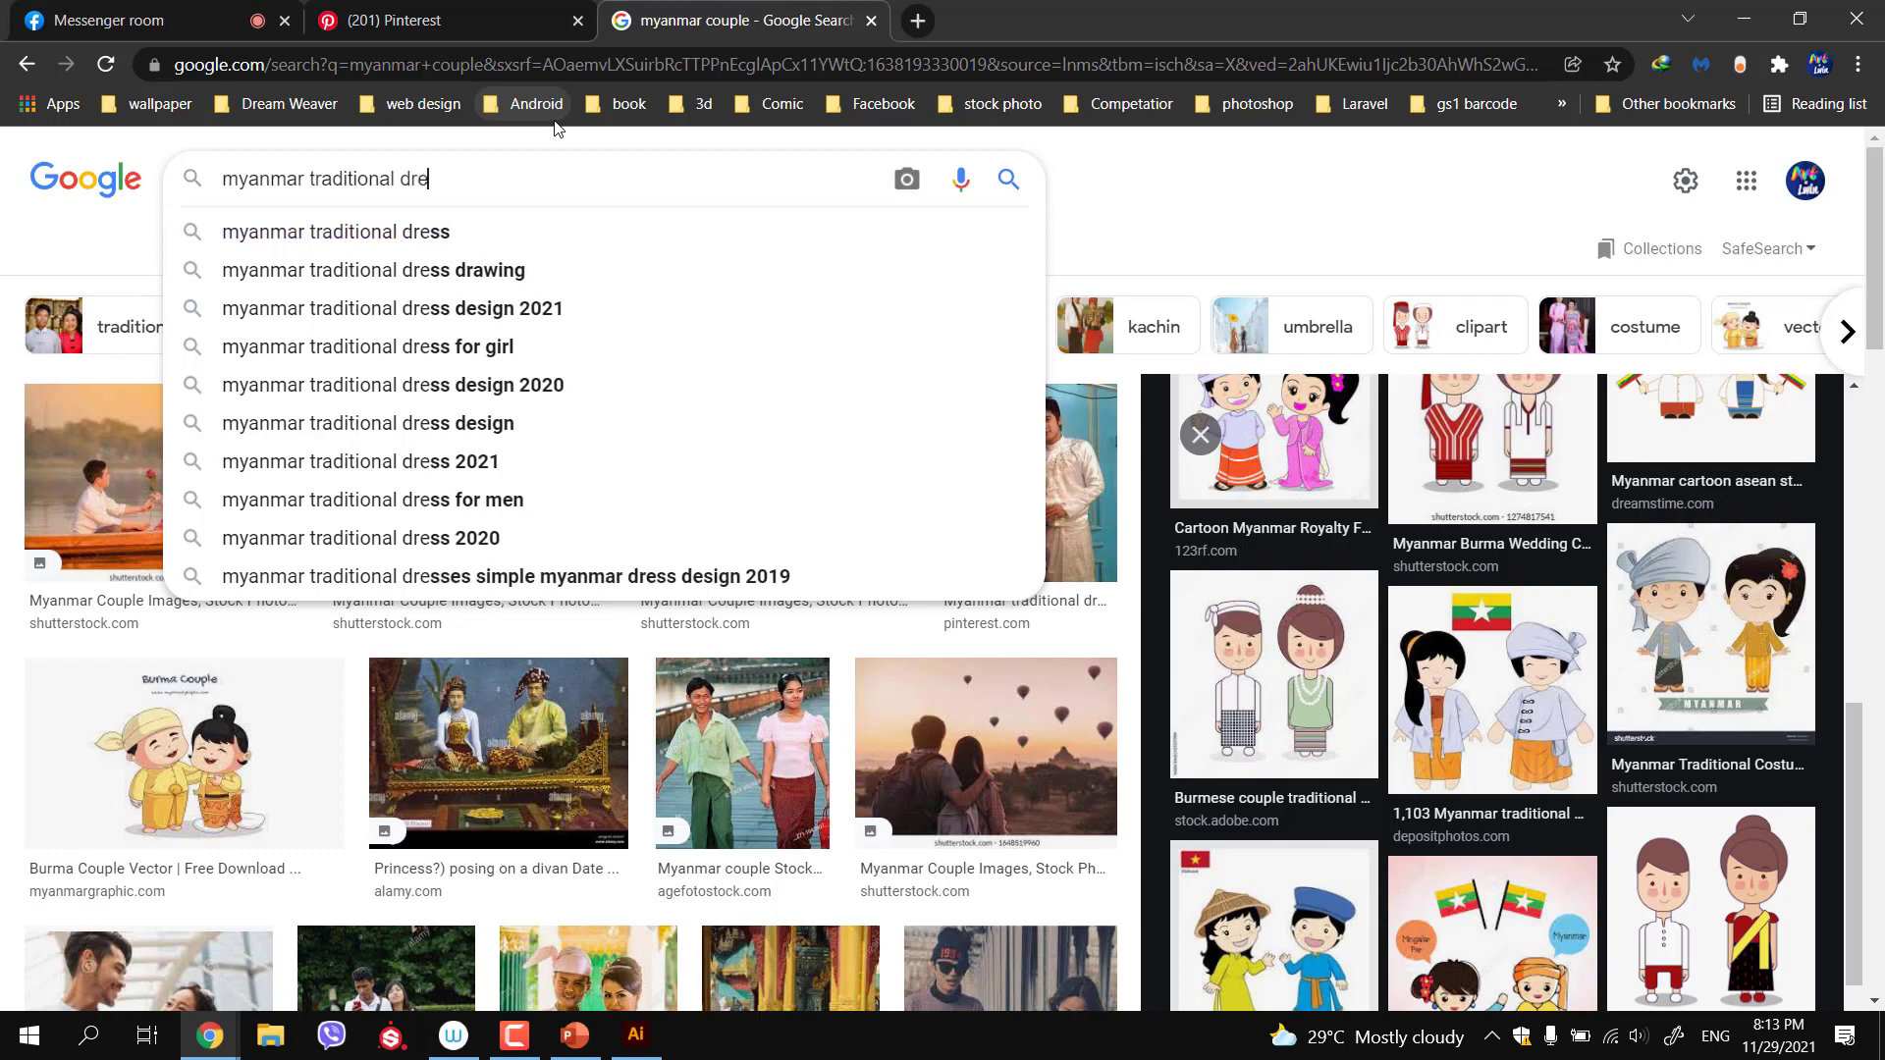
{"action": "type", "text": "ss"}
{"action": "key", "text": "Return"}
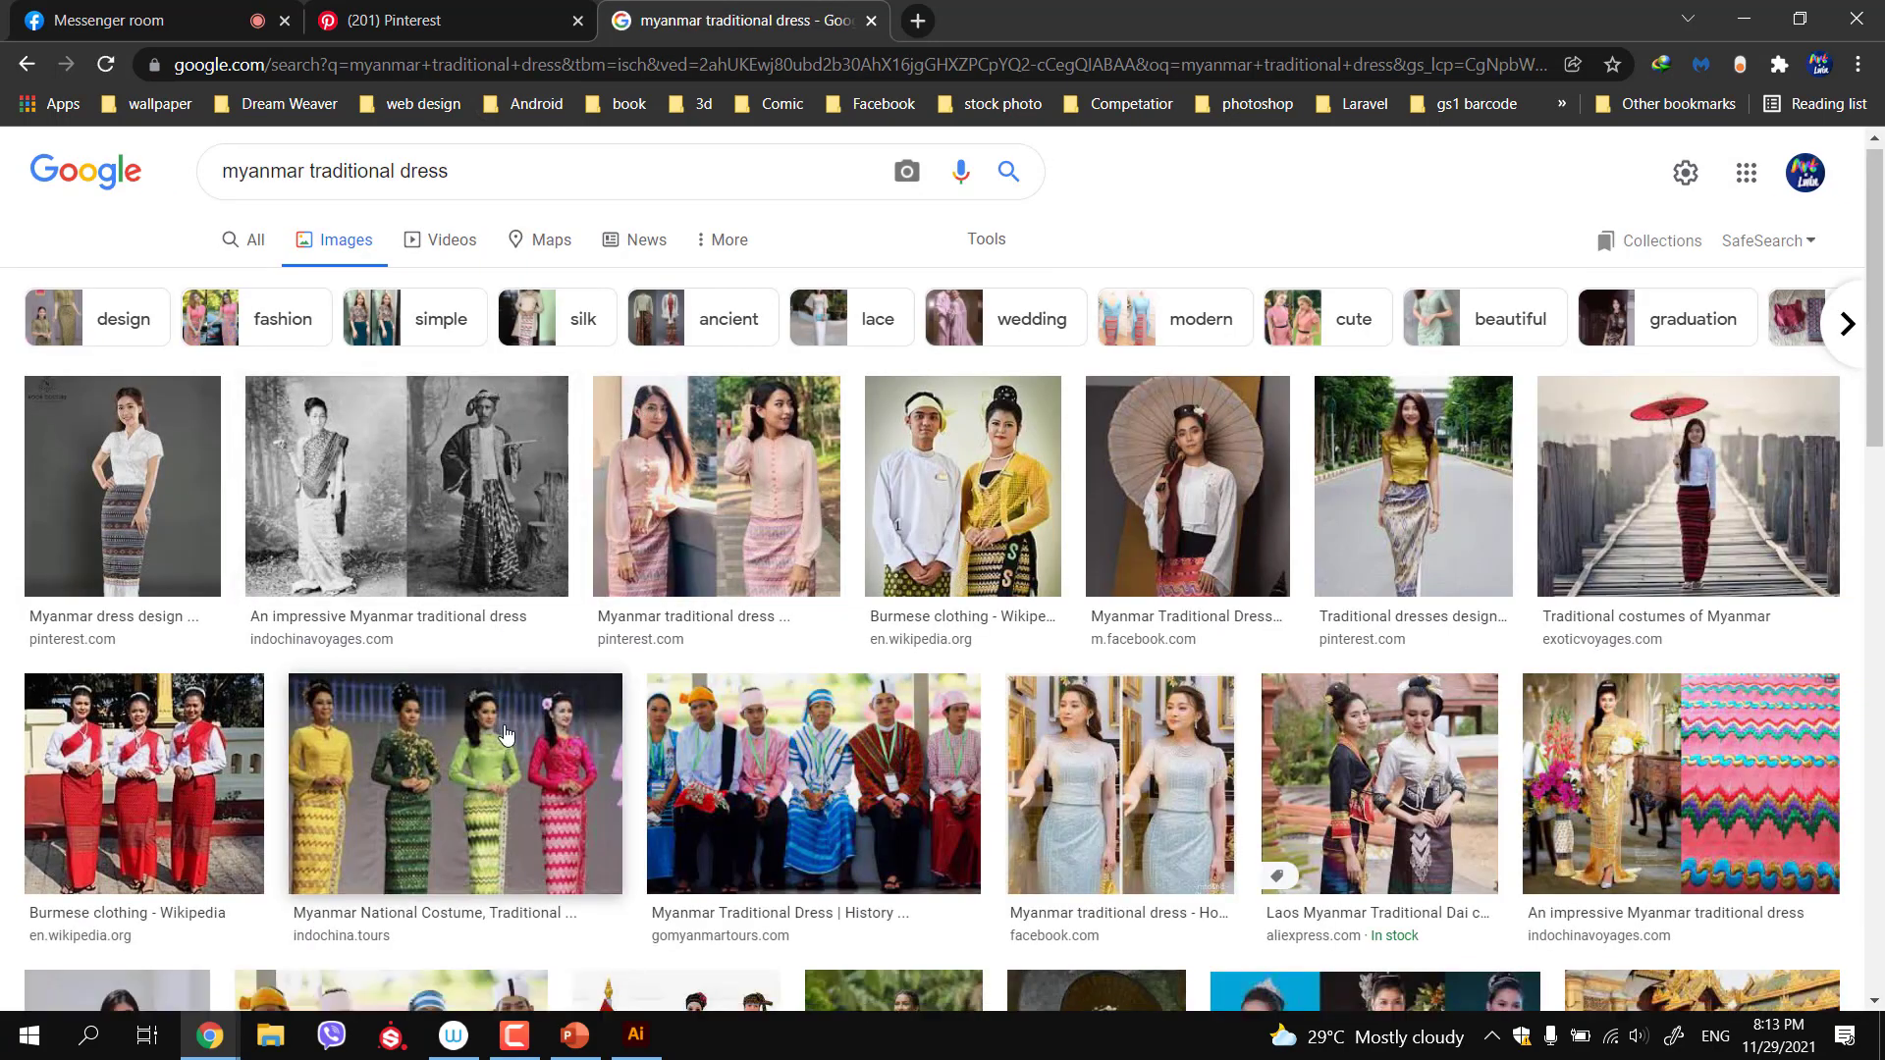
Examine the traditional dress results, enlarging Wikipedia's black-and-white Burmese clothing photo and Shutterstock's photo of mannequins in yellow longyis
{"action": "scroll", "coordinate": [506, 734], "scroll_direction": "down", "scroll_amount": 4}
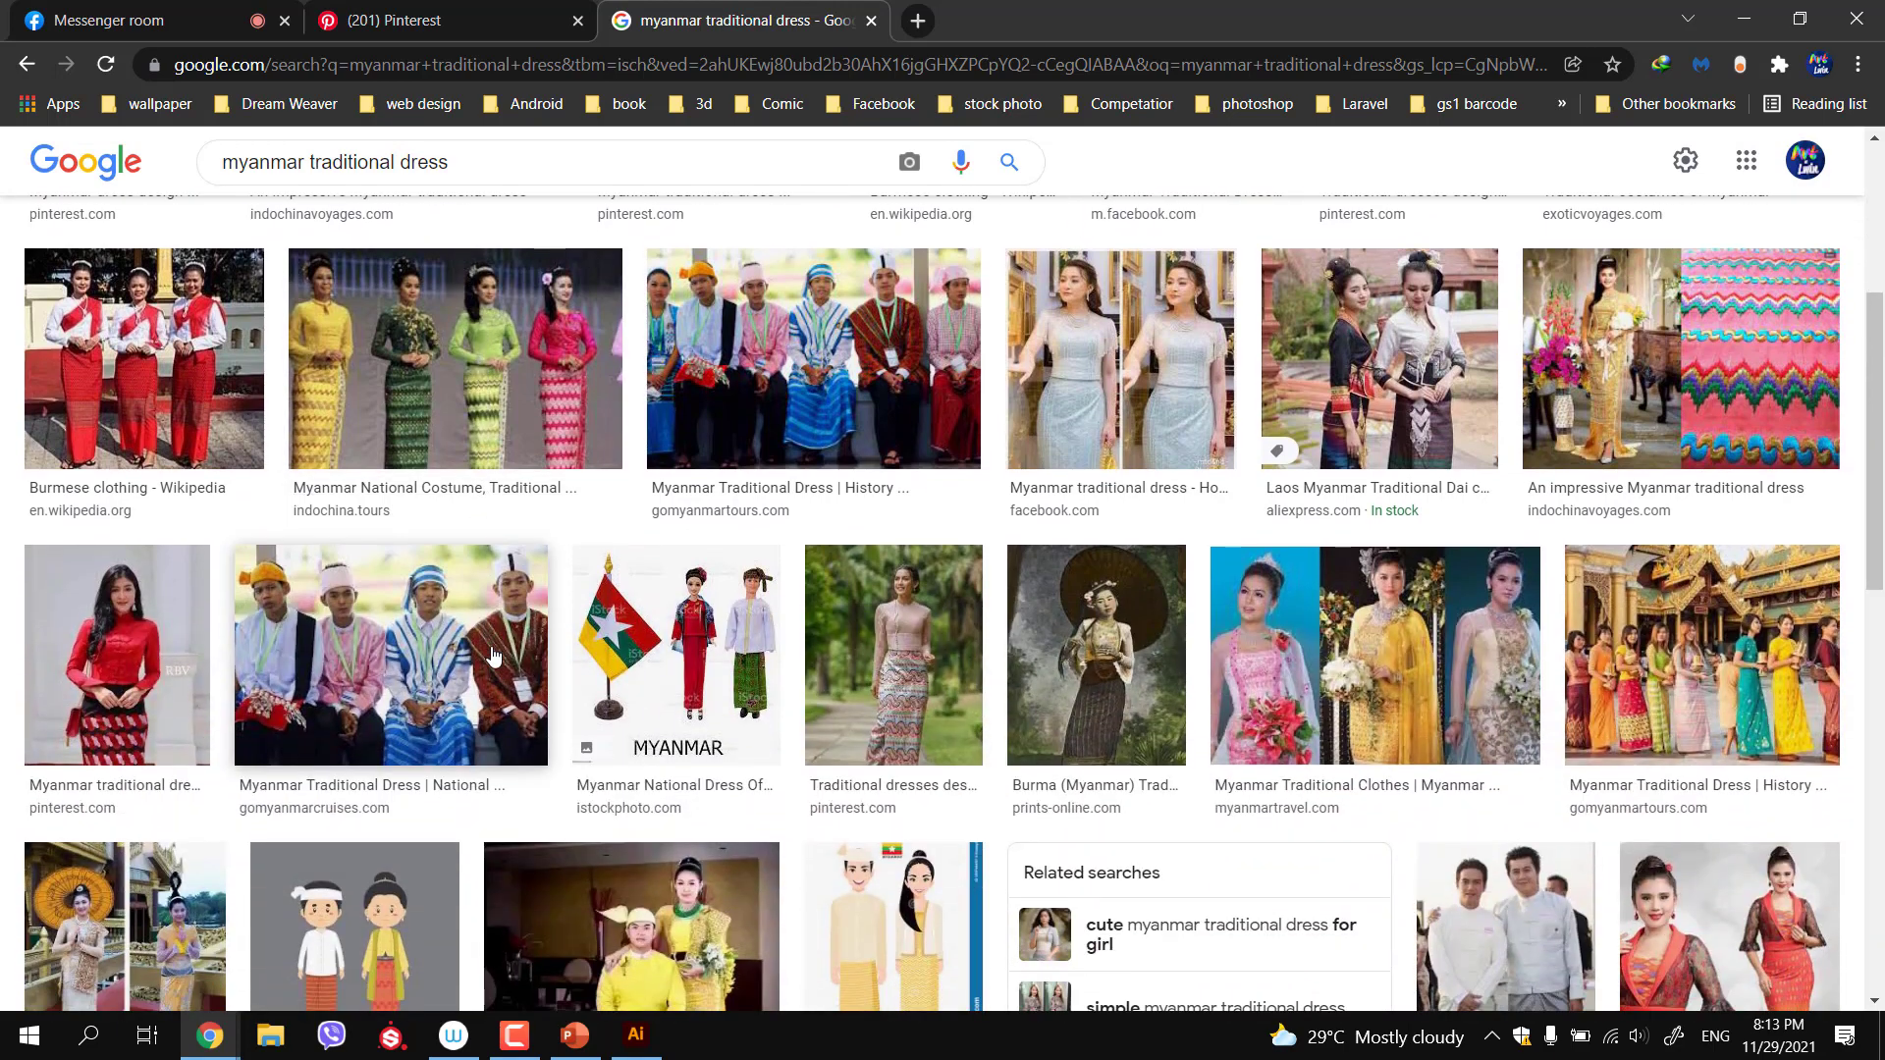
{"action": "scroll", "coordinate": [481, 608], "scroll_direction": "down", "scroll_amount": 2}
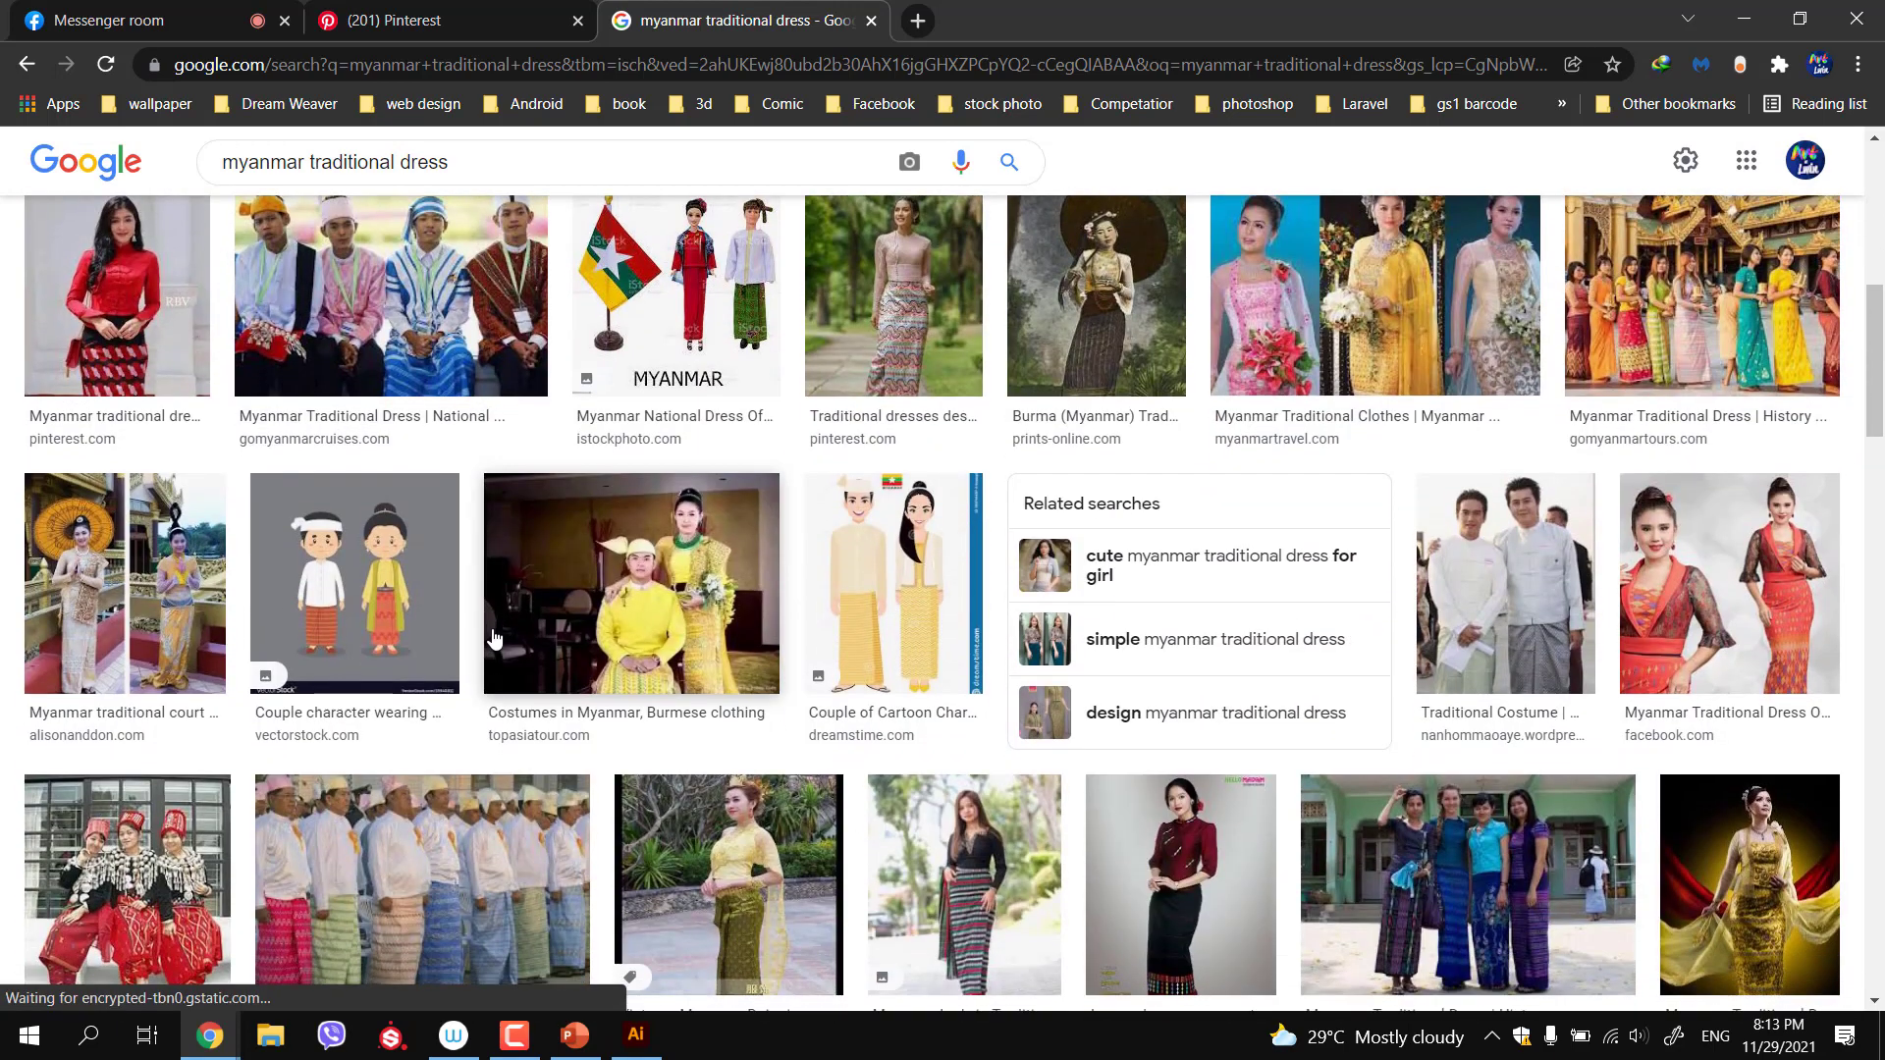
{"action": "scroll", "coordinate": [676, 704], "scroll_direction": "down", "scroll_amount": 2}
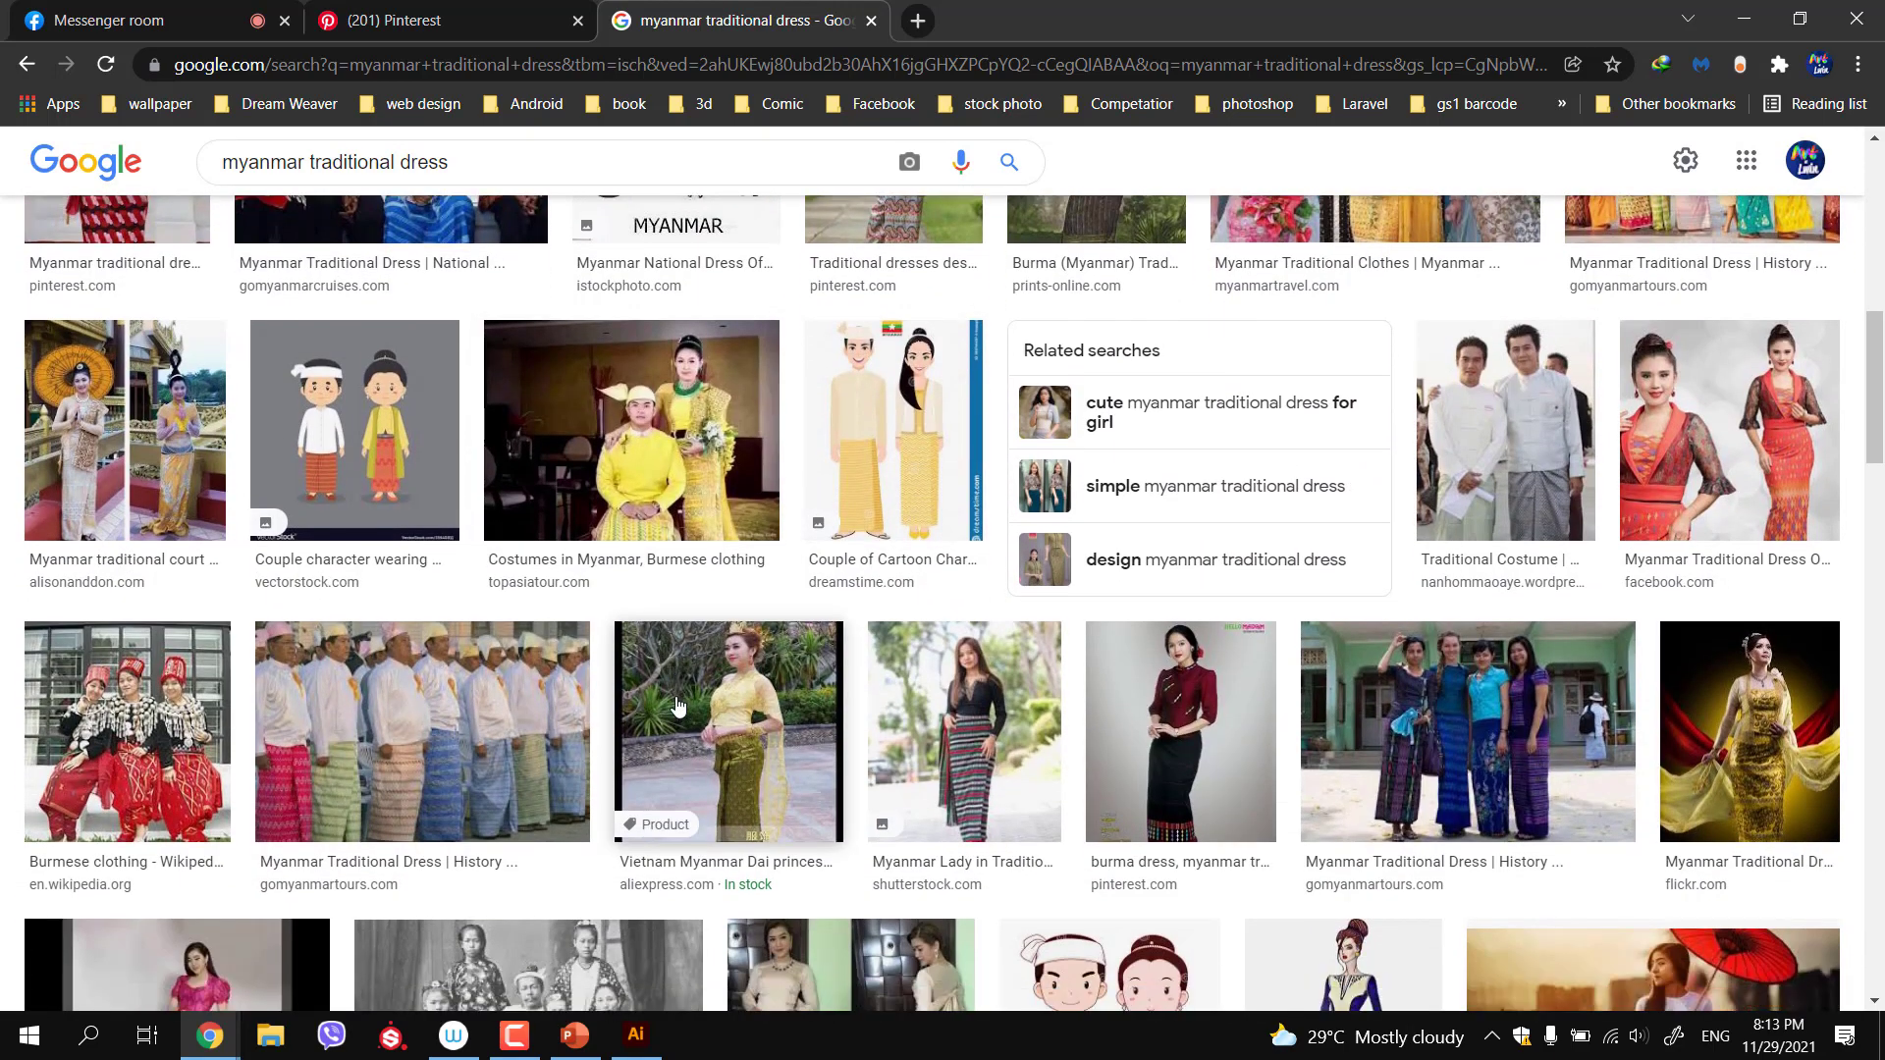
{"action": "scroll", "coordinate": [675, 705], "scroll_direction": "down", "scroll_amount": 6}
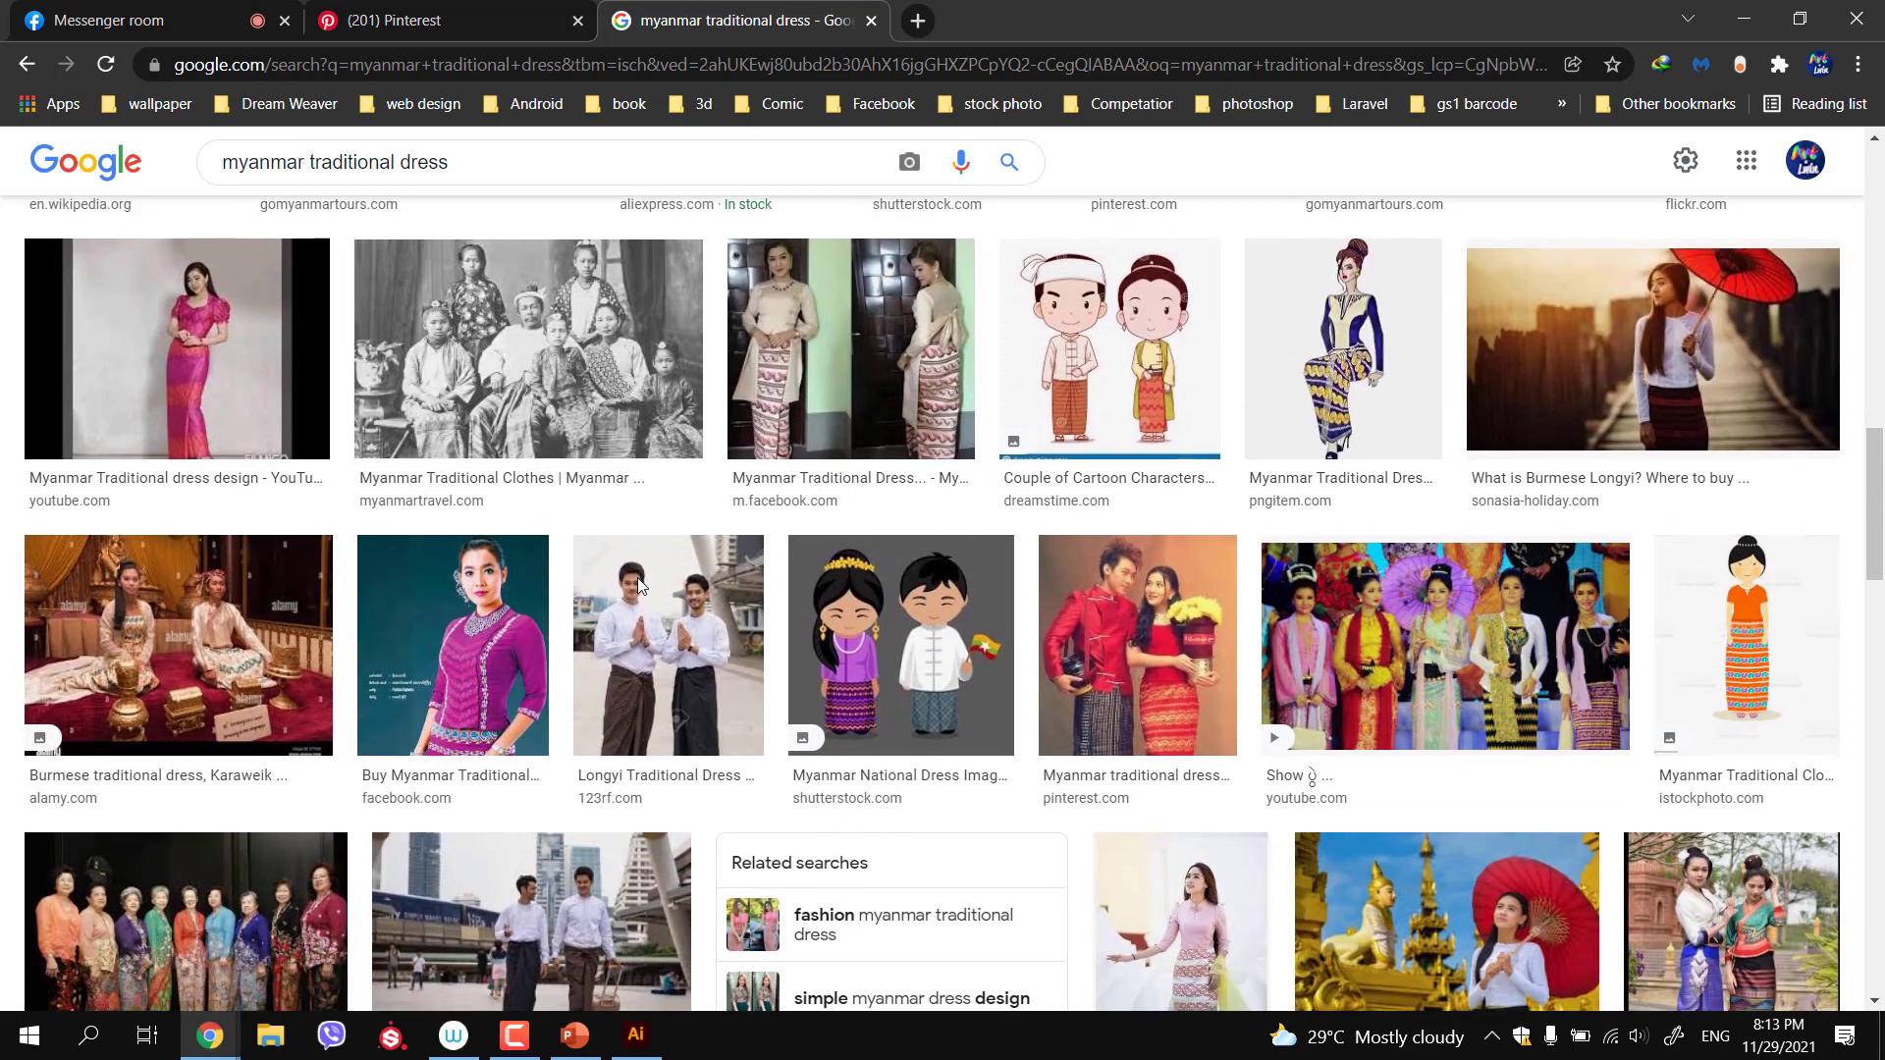
{"action": "scroll", "coordinate": [638, 577], "scroll_direction": "down", "scroll_amount": 2}
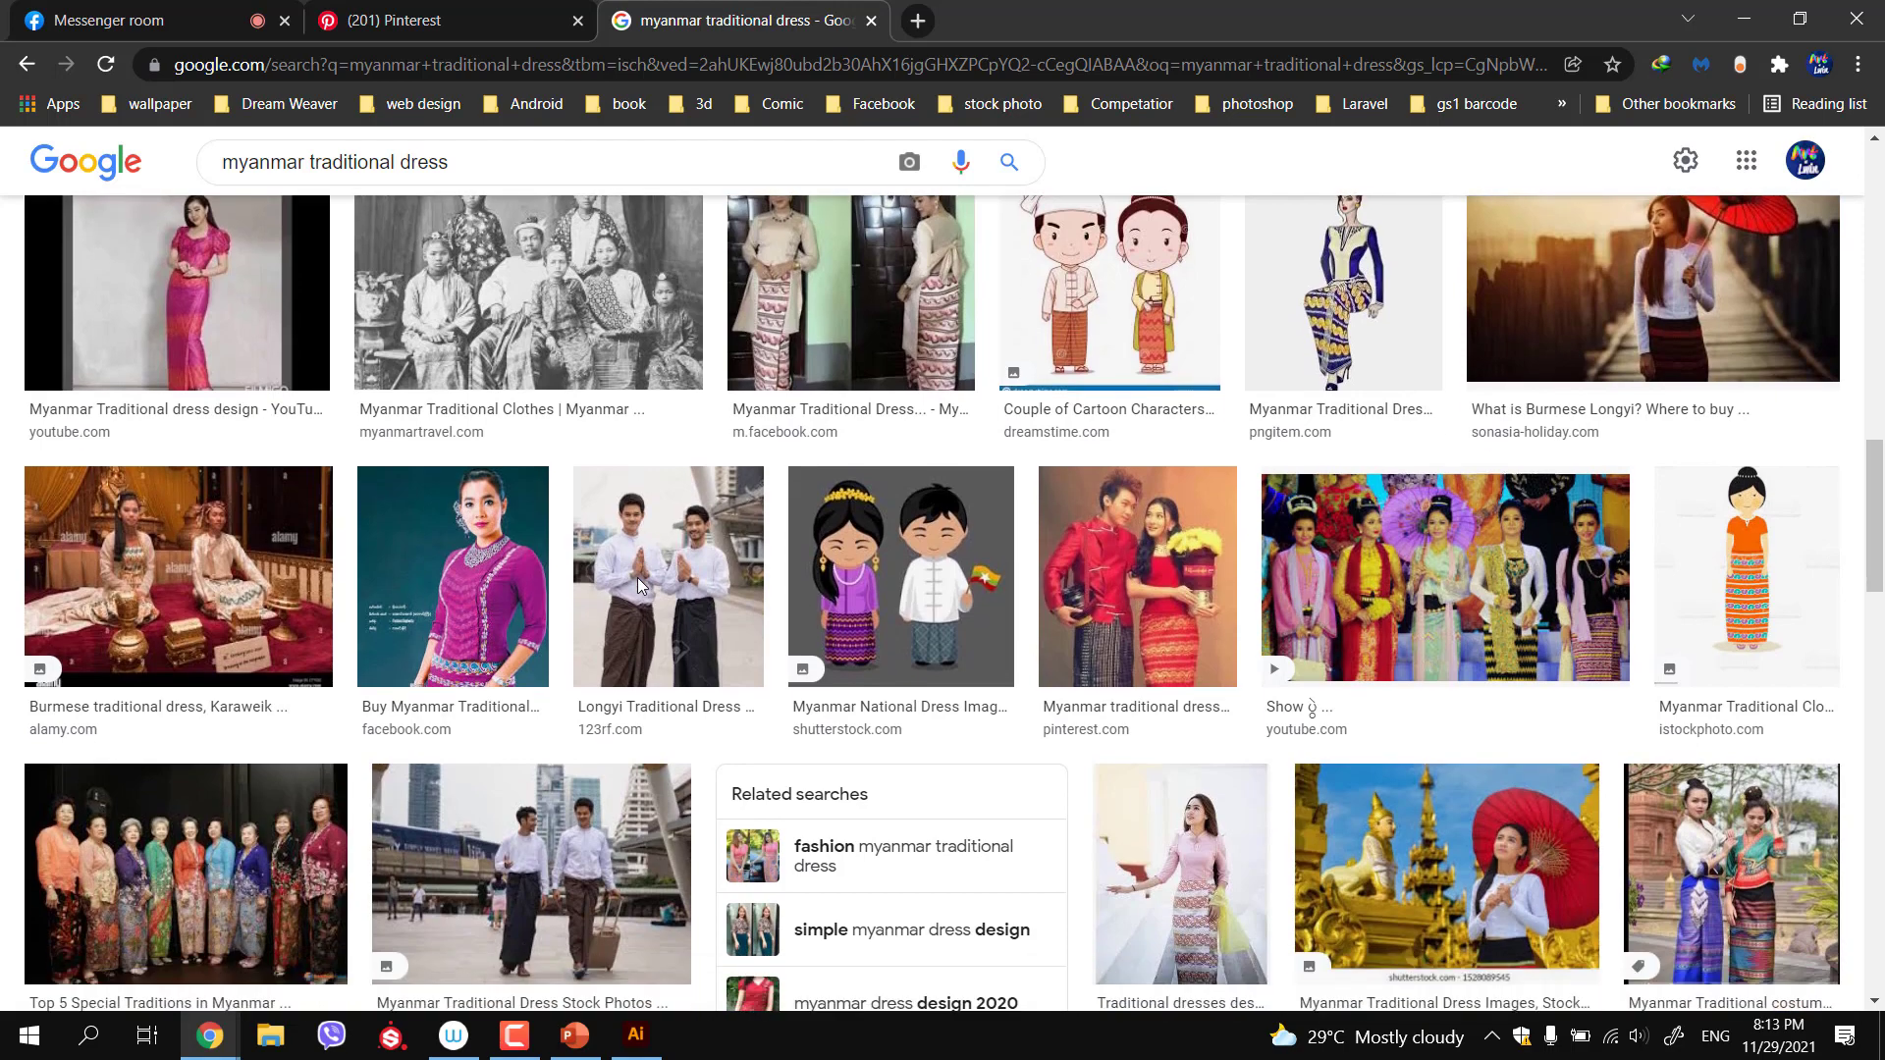
{"action": "scroll", "coordinate": [657, 623], "scroll_direction": "down", "scroll_amount": 4}
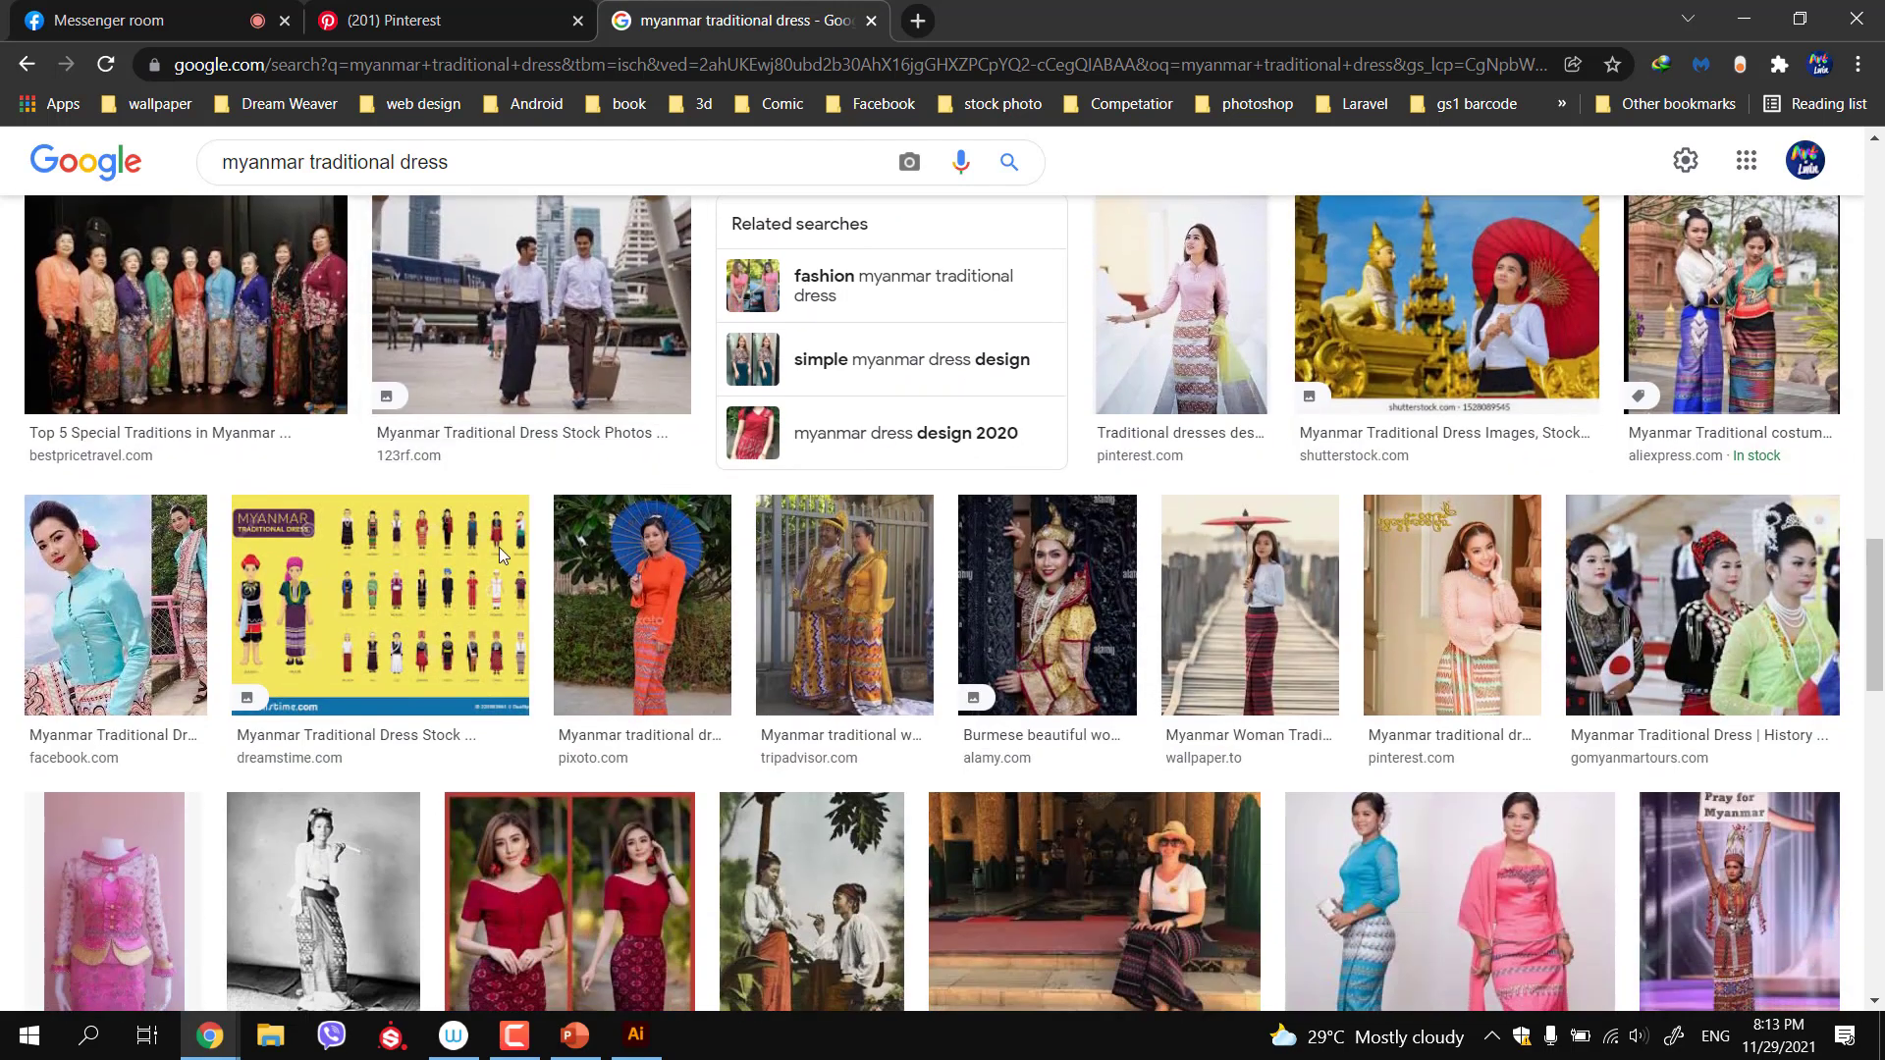
{"action": "scroll", "coordinate": [454, 620], "scroll_direction": "down", "scroll_amount": 3}
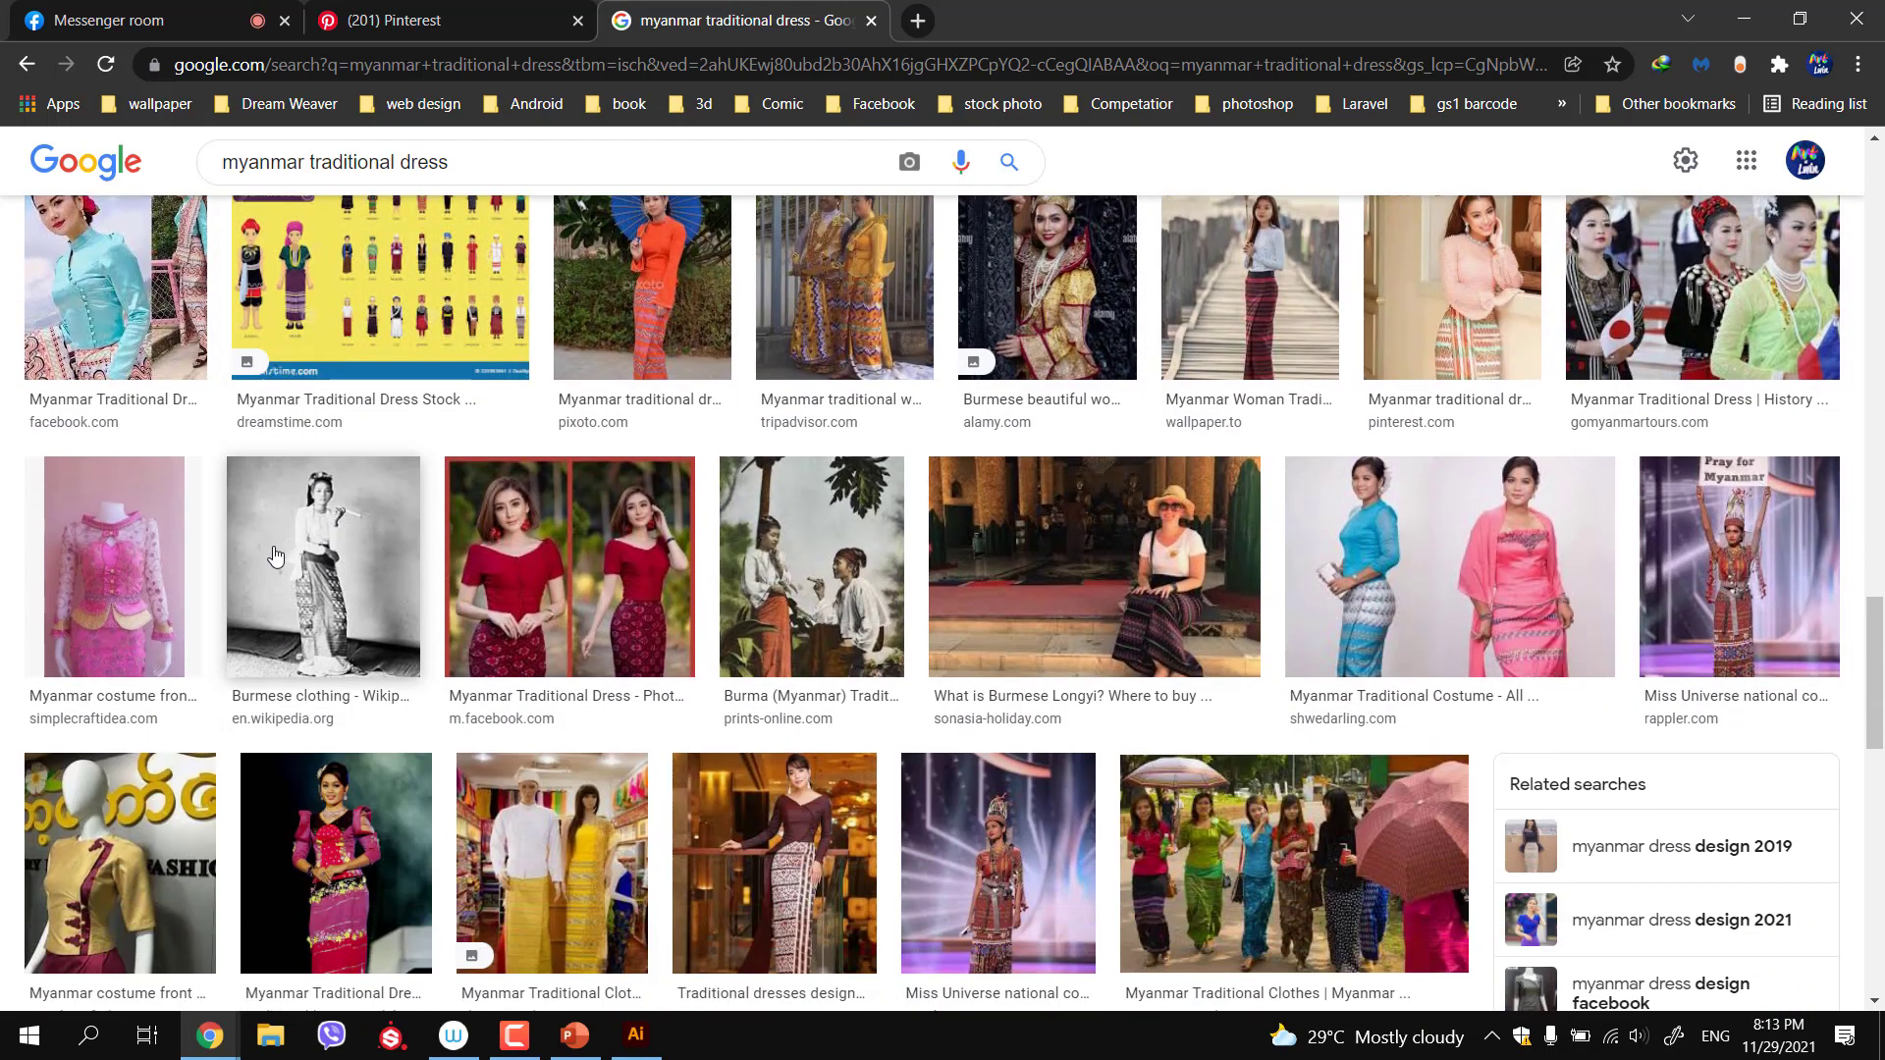
{"action": "left_click", "coordinate": [361, 606]}
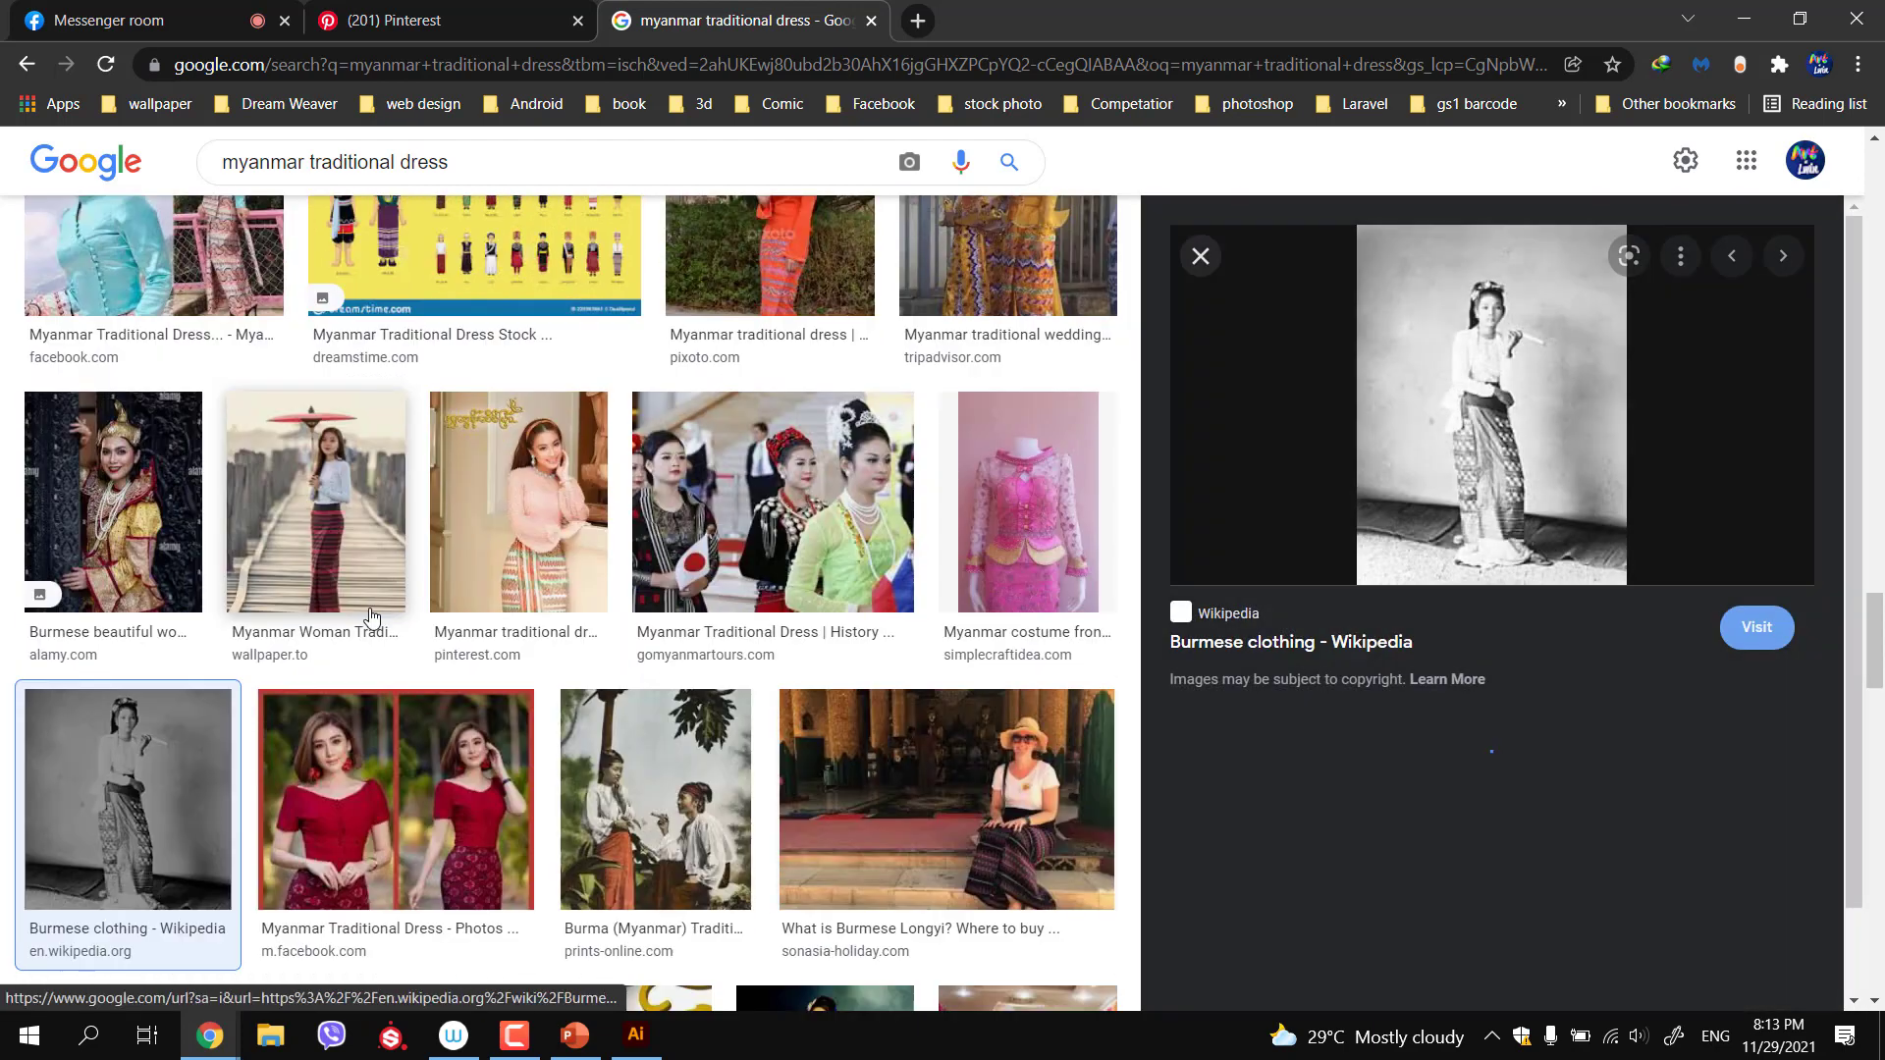
{"action": "scroll", "coordinate": [894, 733], "scroll_direction": "down", "scroll_amount": 6}
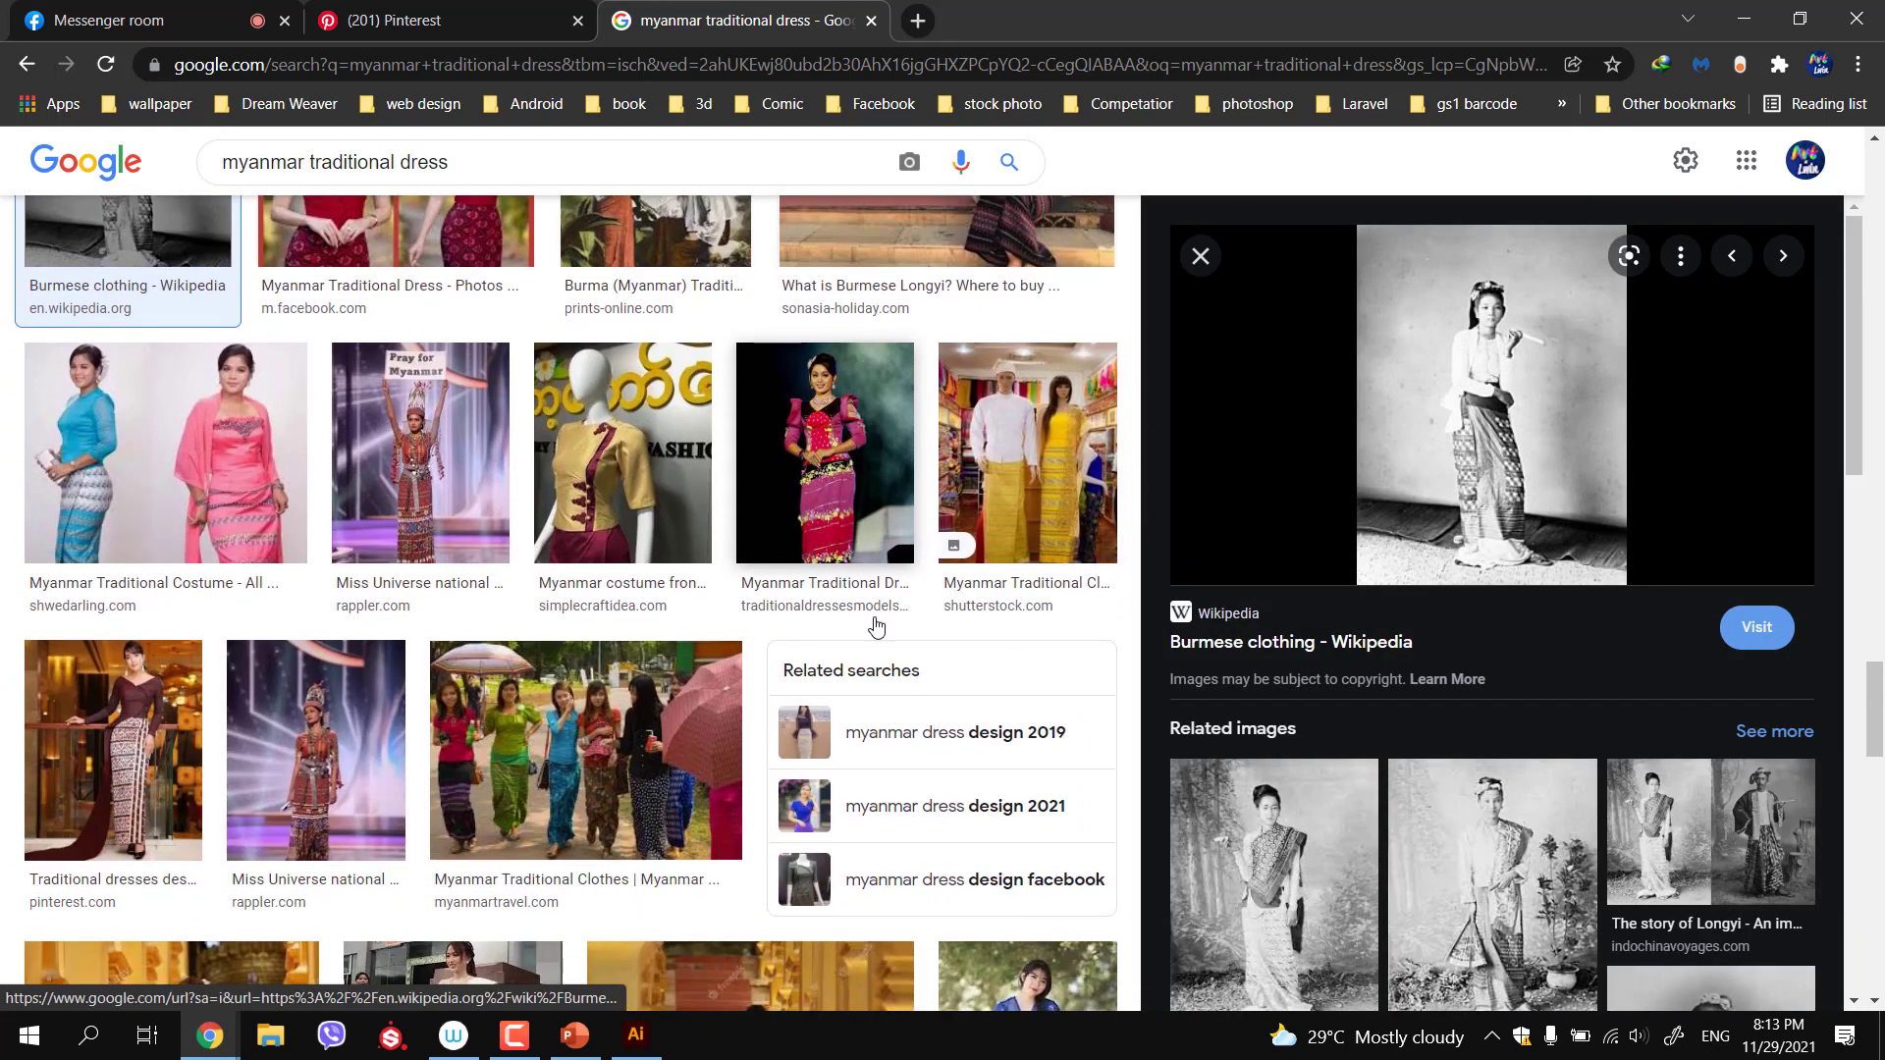
{"action": "left_click", "coordinate": [1031, 479]}
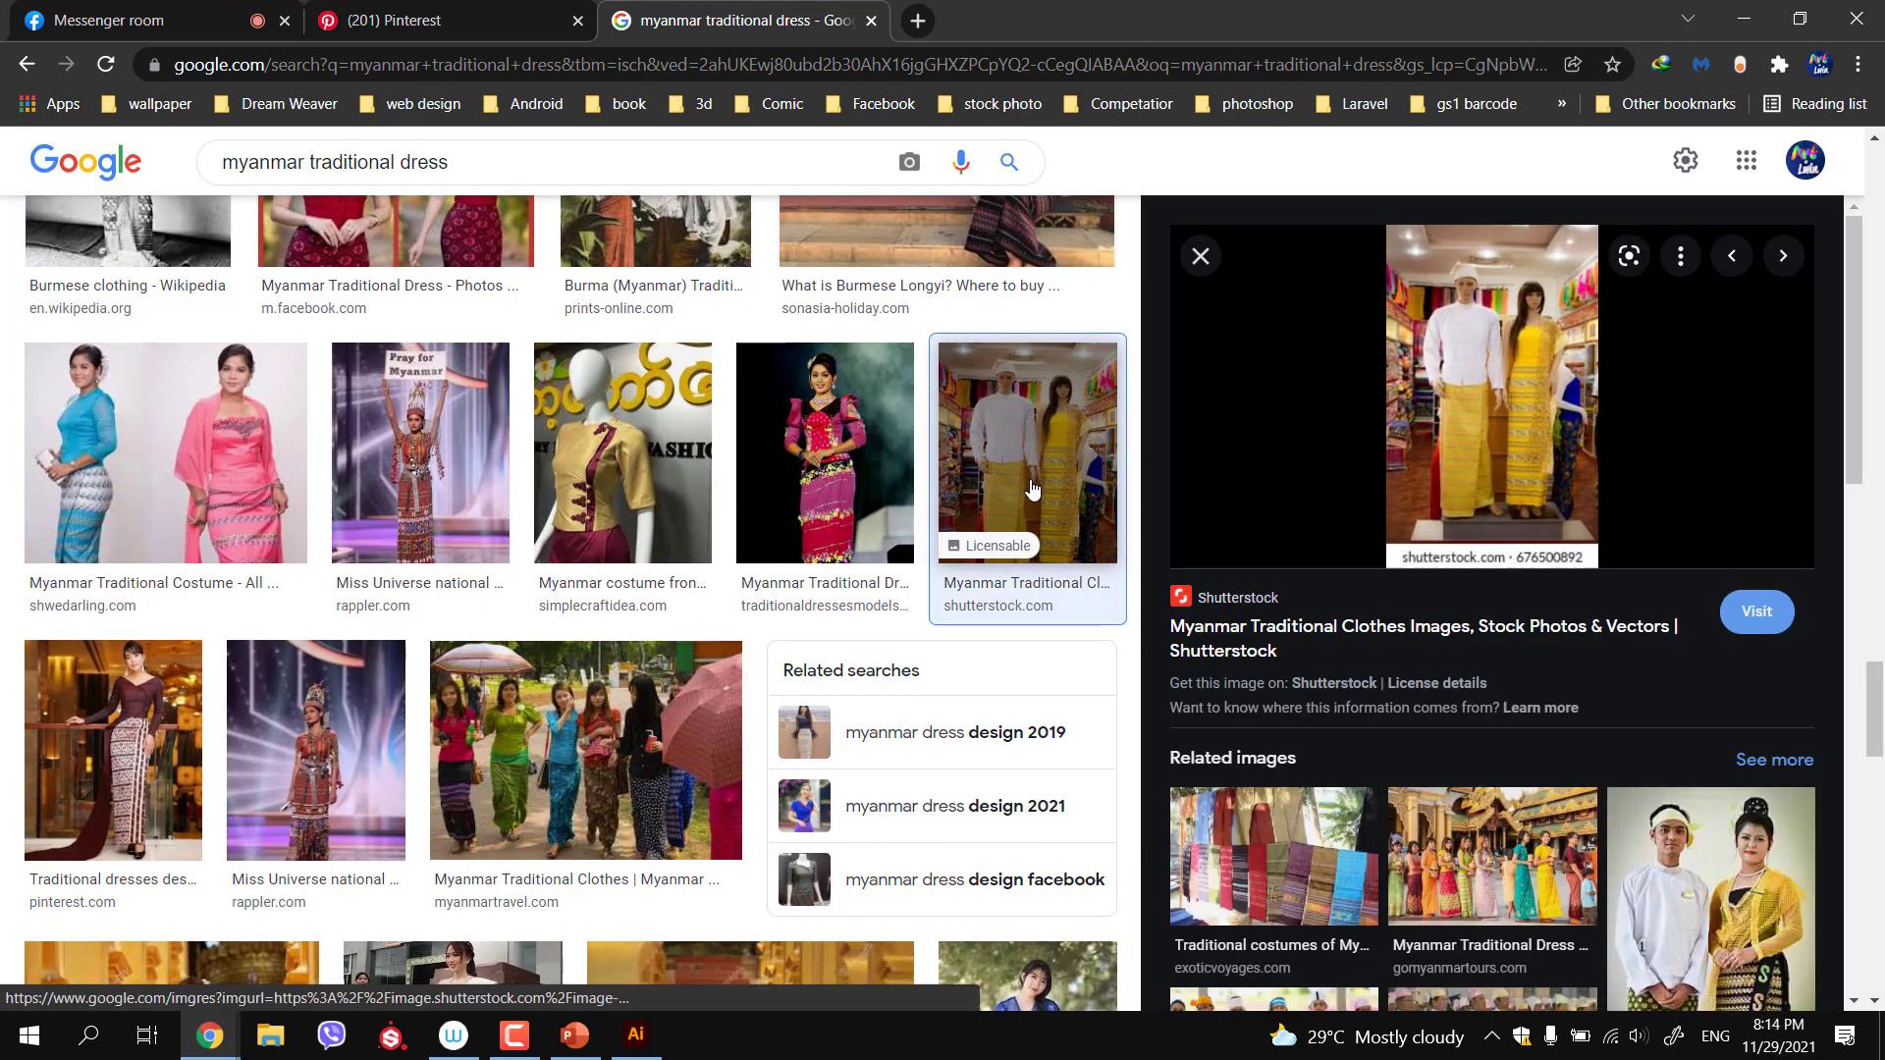
Check the couple picture in Illustrator, and return to Chrome to look through more traditional dress photos for comparison
{"action": "left_click", "coordinate": [636, 1035]}
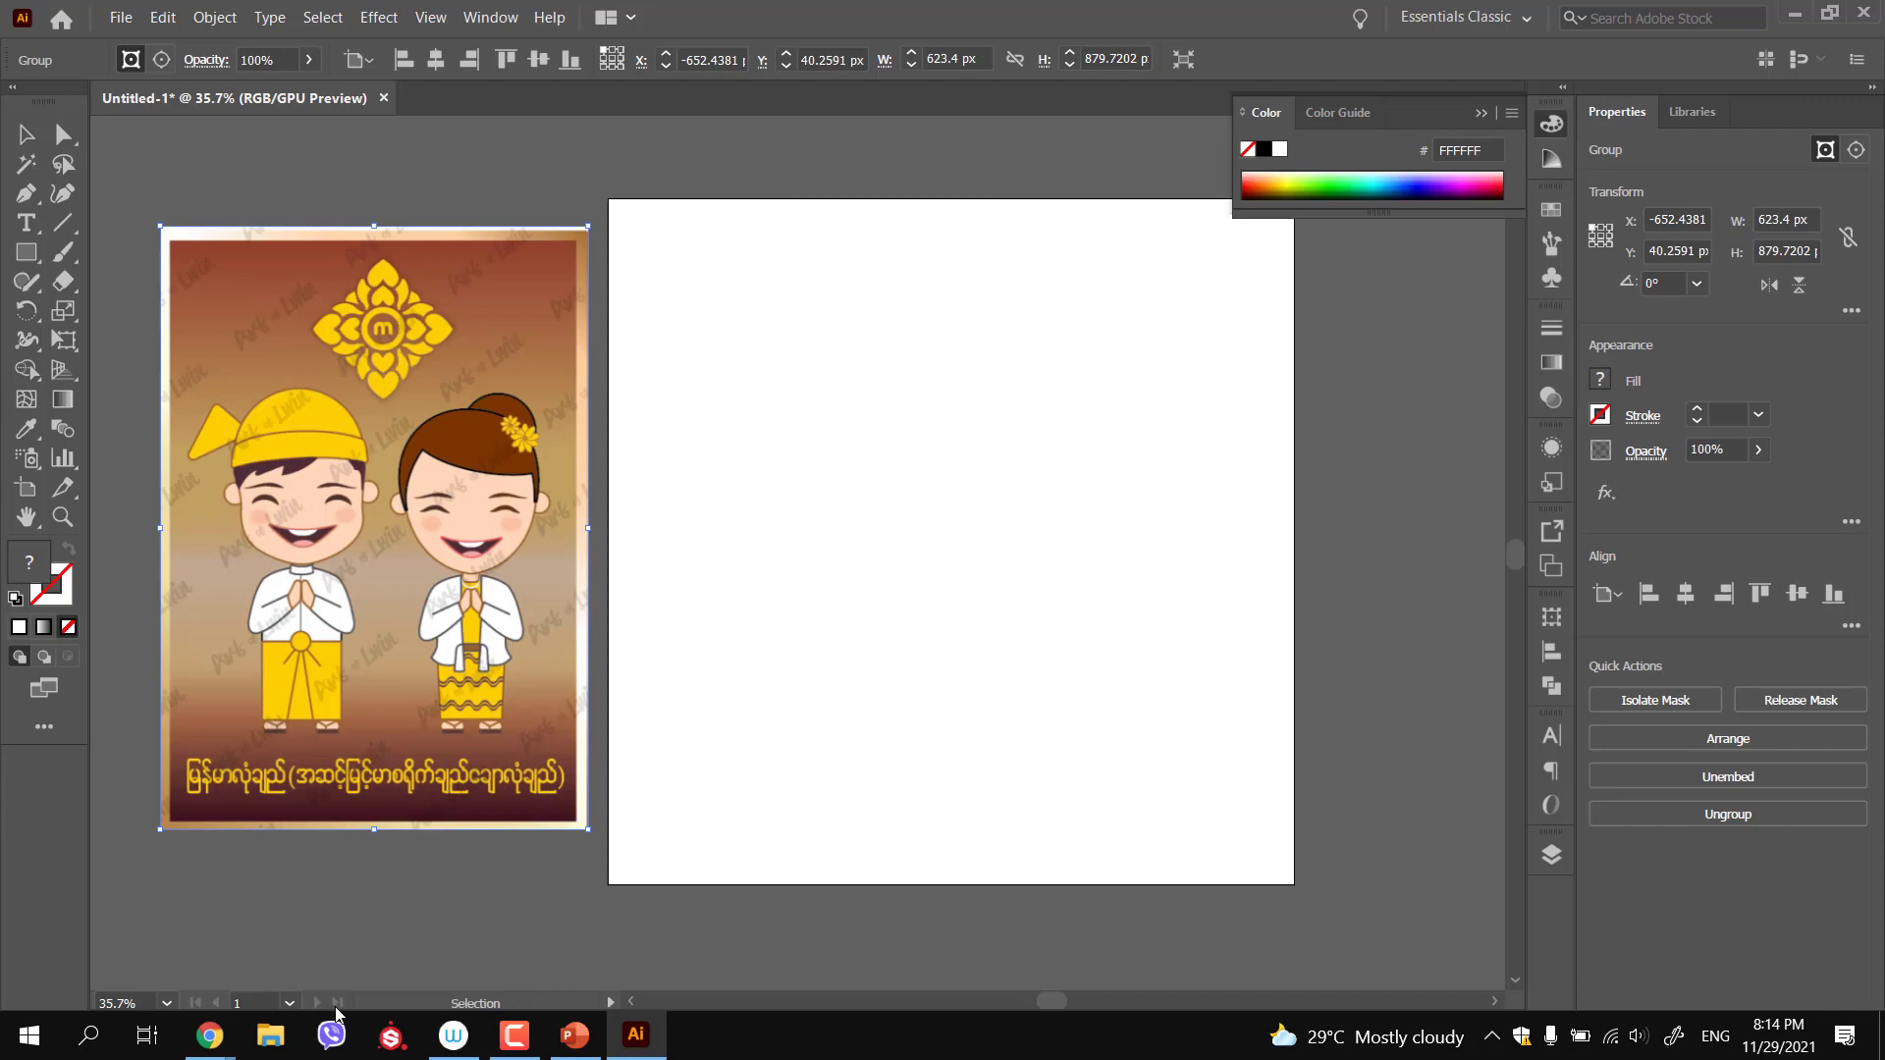
{"action": "mouse_move", "coordinate": [210, 1036]}
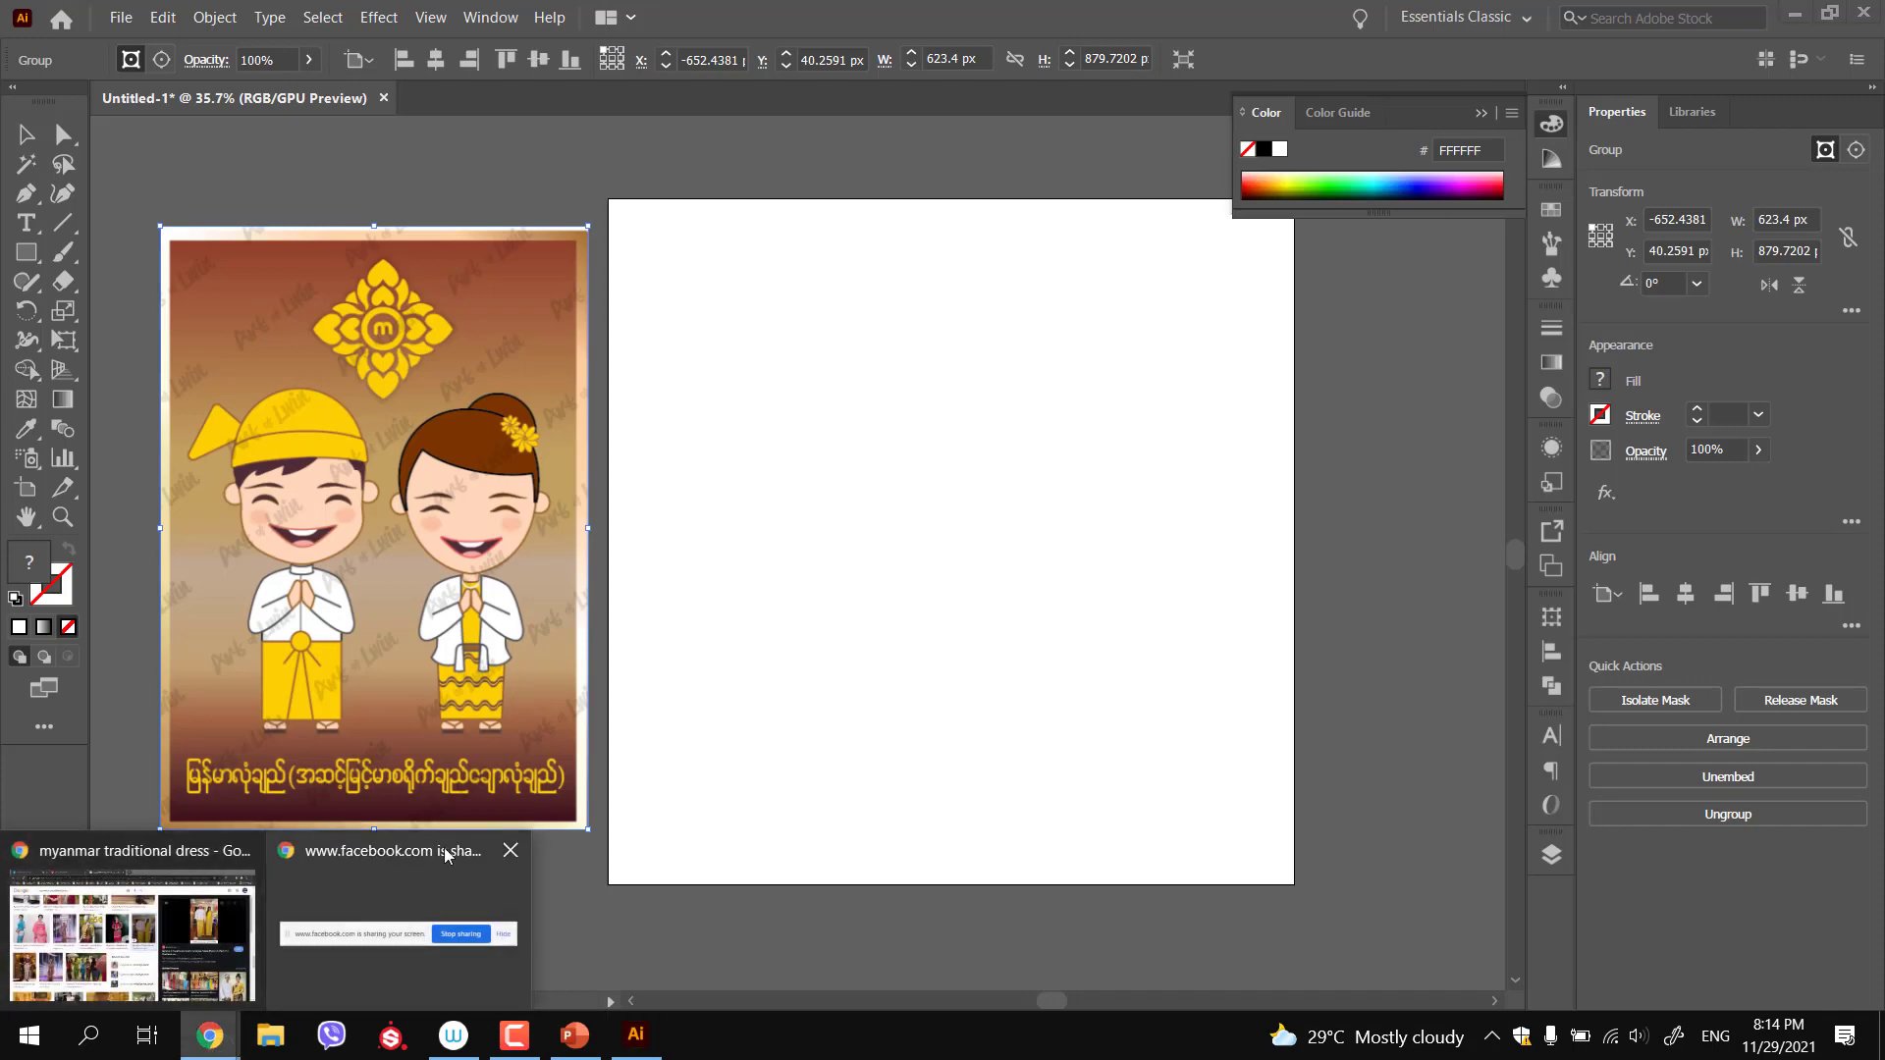
{"action": "left_click", "coordinate": [201, 940]}
{"action": "scroll", "coordinate": [478, 577], "scroll_direction": "down", "scroll_amount": 3}
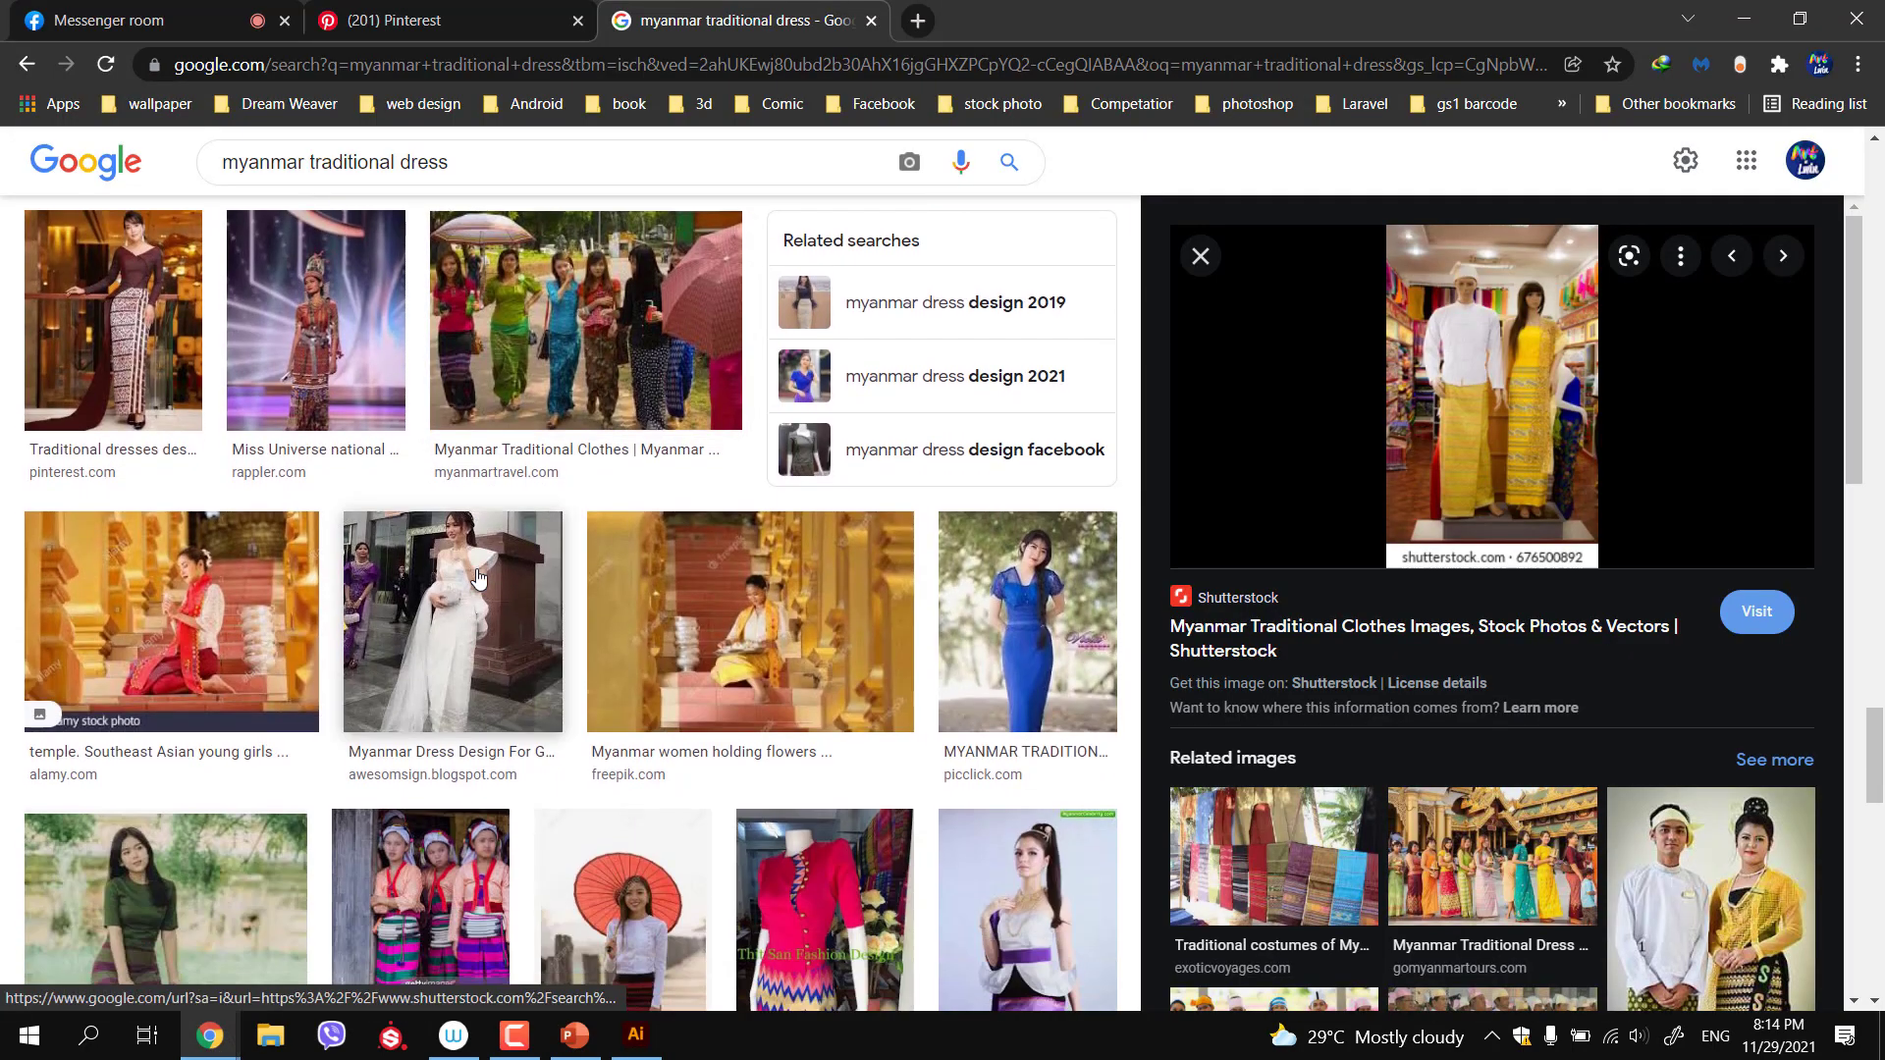
{"action": "scroll", "coordinate": [478, 578], "scroll_direction": "down", "scroll_amount": 6}
{"action": "scroll", "coordinate": [470, 587], "scroll_direction": "up", "scroll_amount": 9}
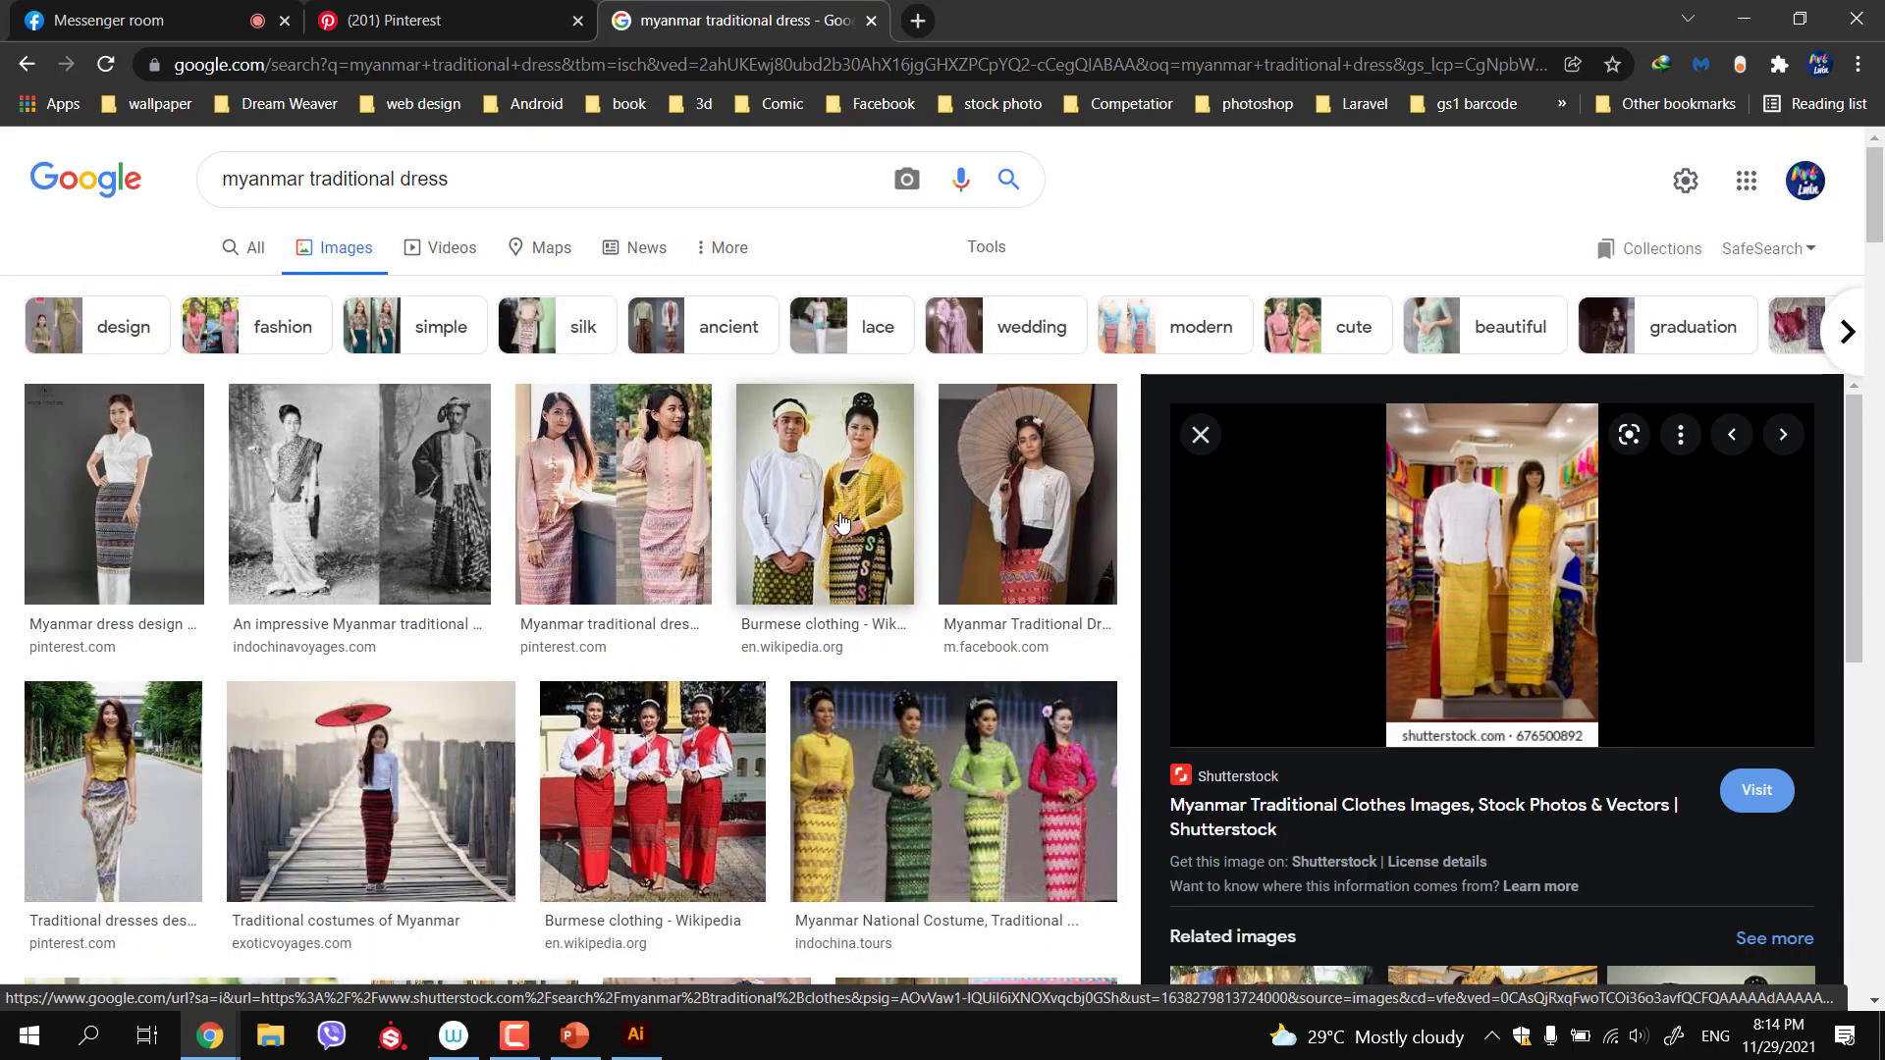
{"action": "scroll", "coordinate": [841, 525], "scroll_direction": "down", "scroll_amount": 3}
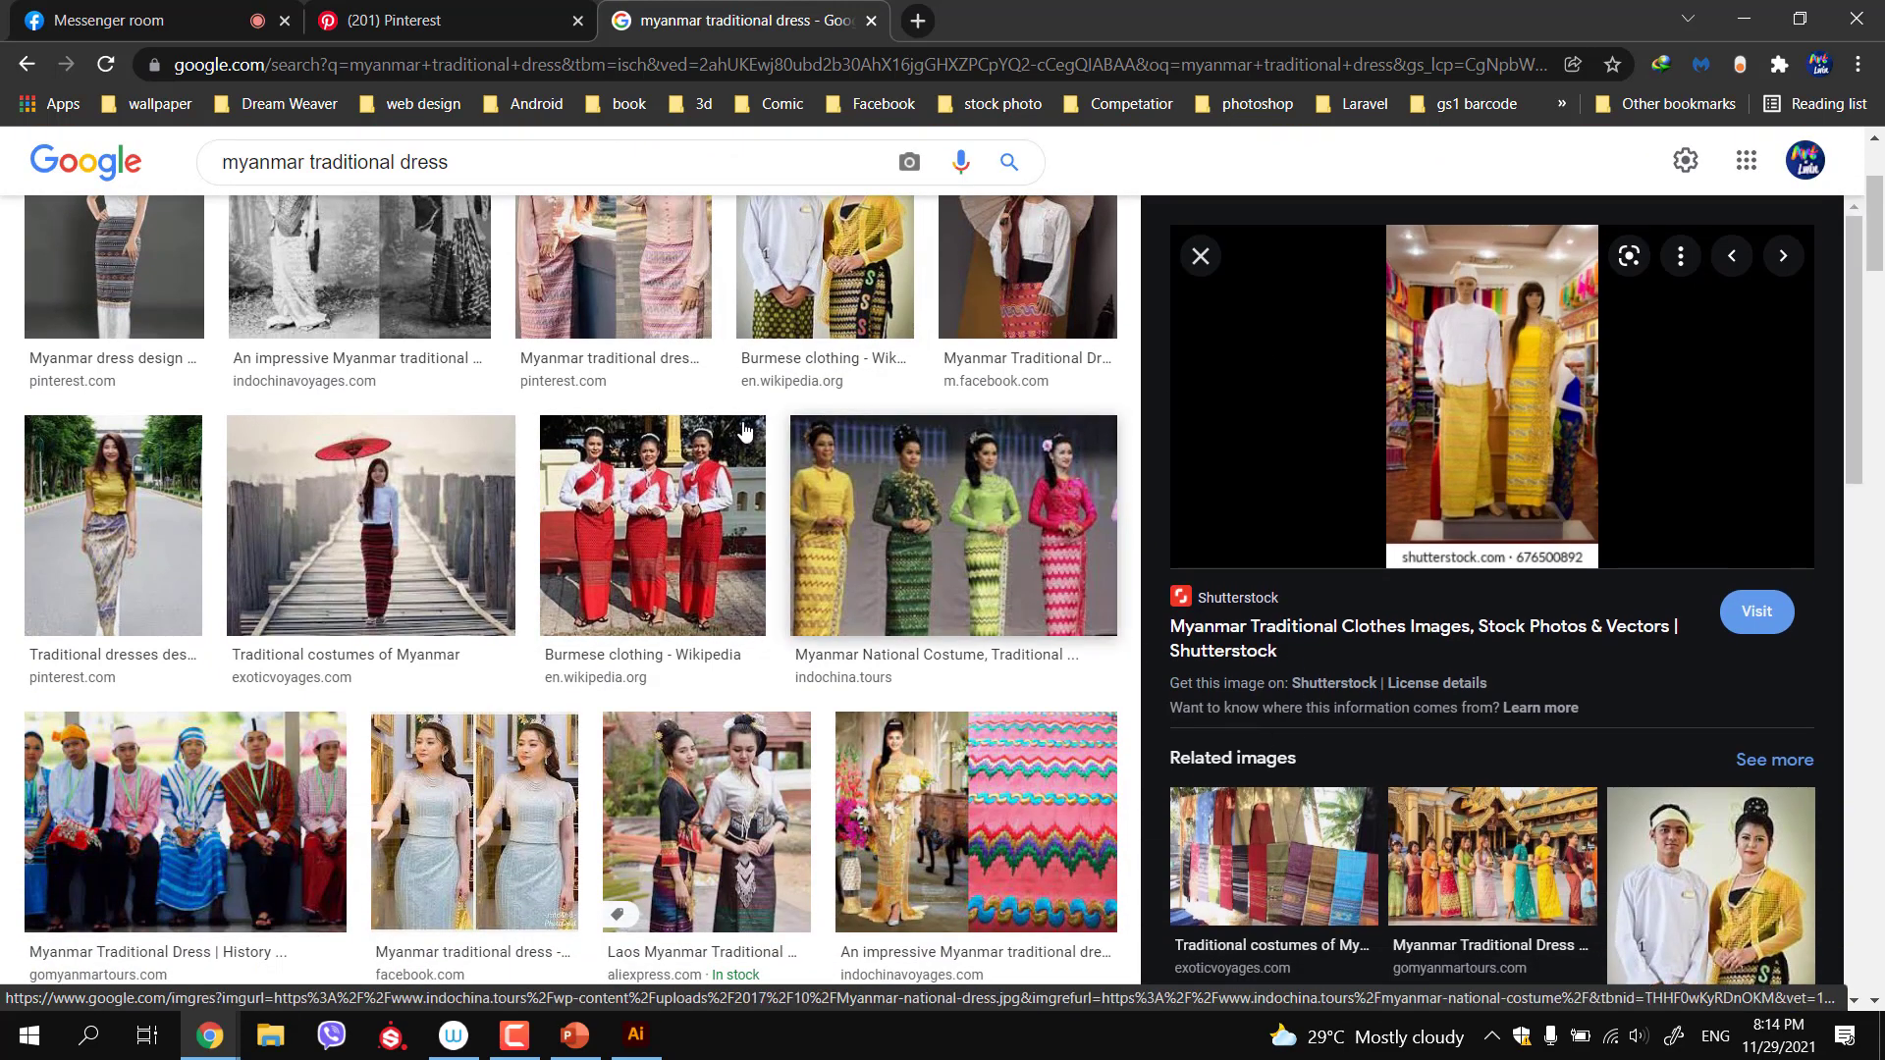
Replace "traditional" with "wedding" in the query and search Google Images for "myanmar wedding dress"
{"action": "left_click", "coordinate": [393, 161]}
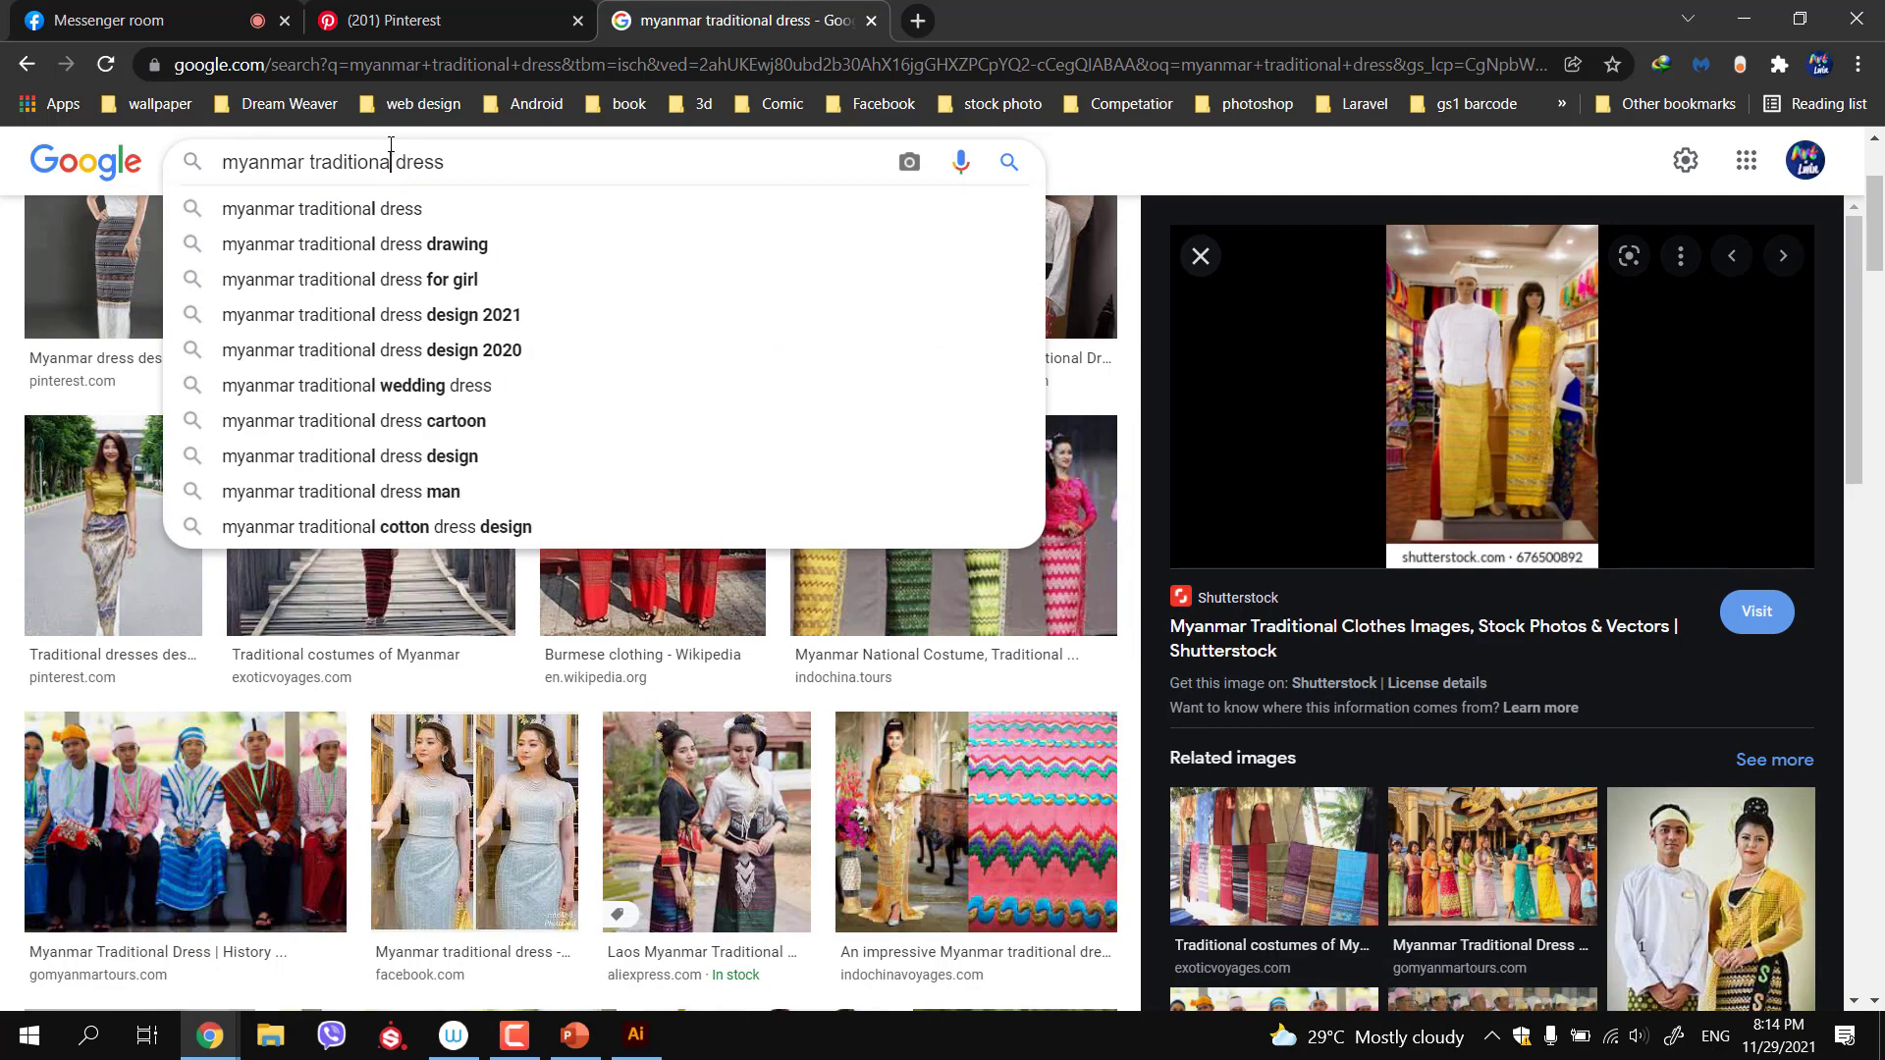
{"action": "key", "text": "BackSpace"}
{"action": "key", "text": "BackSpace"}
{"action": "key", "text": "BackSpace"}
{"action": "key", "text": "BackSpace"}
{"action": "key", "text": "BackSpace"}
{"action": "key", "text": "BackSpace"}
{"action": "key", "text": "BackSpace"}
{"action": "key", "text": "BackSpace"}
{"action": "key", "text": "BackSpace"}
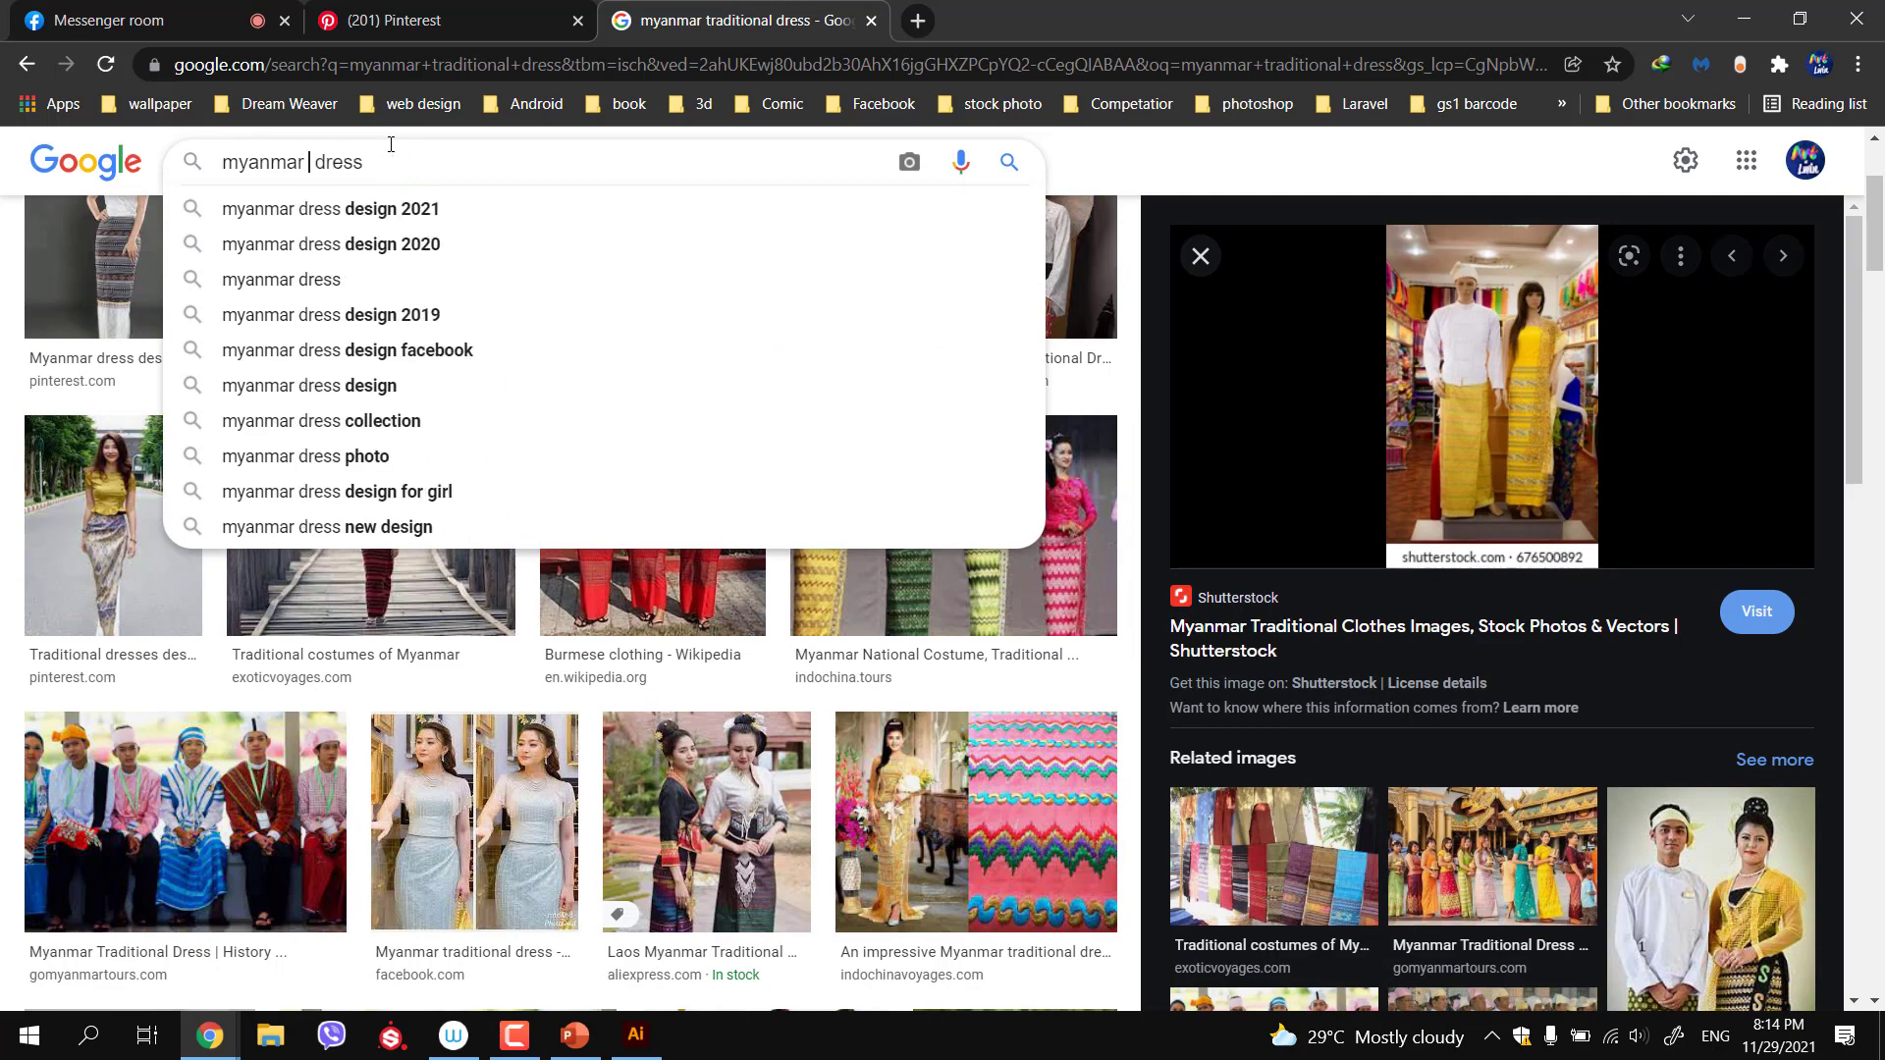
{"action": "type", "text": "wedding"}
{"action": "key", "text": "Return"}
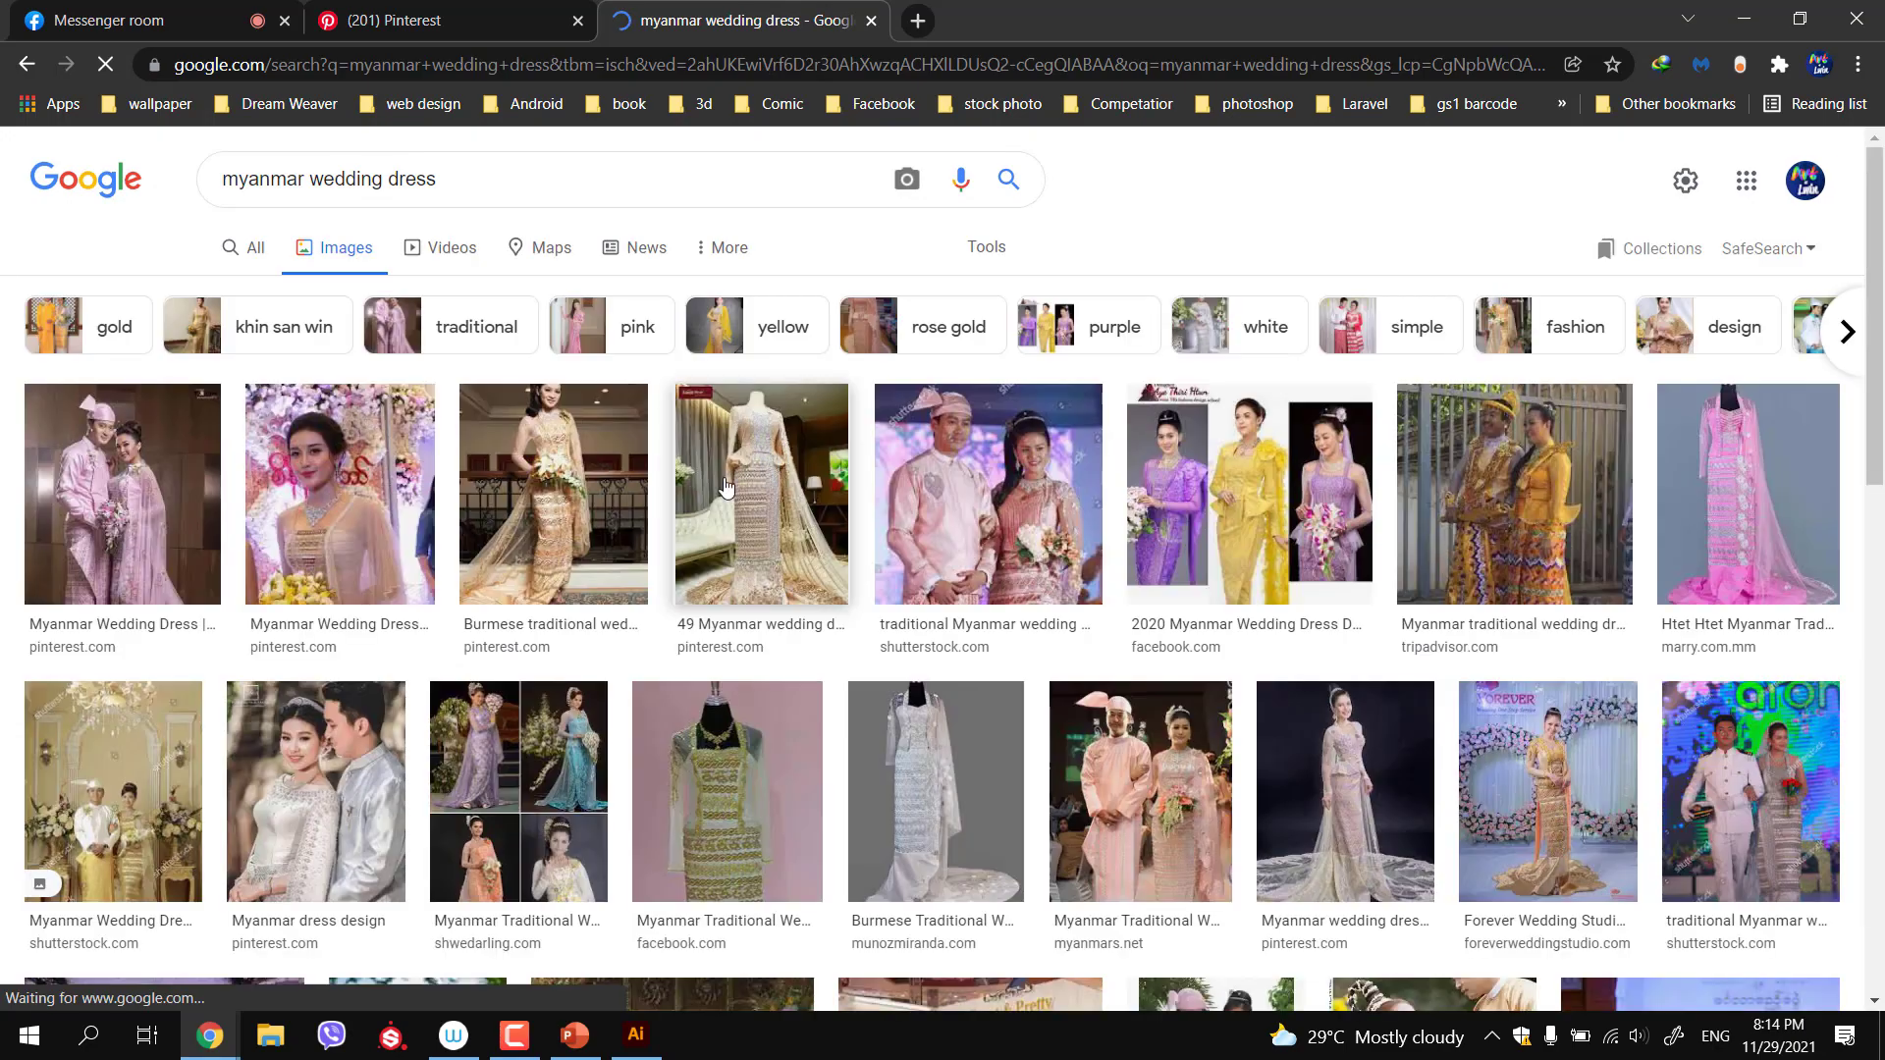
Examine the Myanmar wedding dress photos for couple outfits, headwear and fabric patterns to use as drawing references
{"action": "scroll", "coordinate": [753, 548], "scroll_direction": "down", "scroll_amount": 1}
{"action": "scroll", "coordinate": [753, 549], "scroll_direction": "down", "scroll_amount": 6}
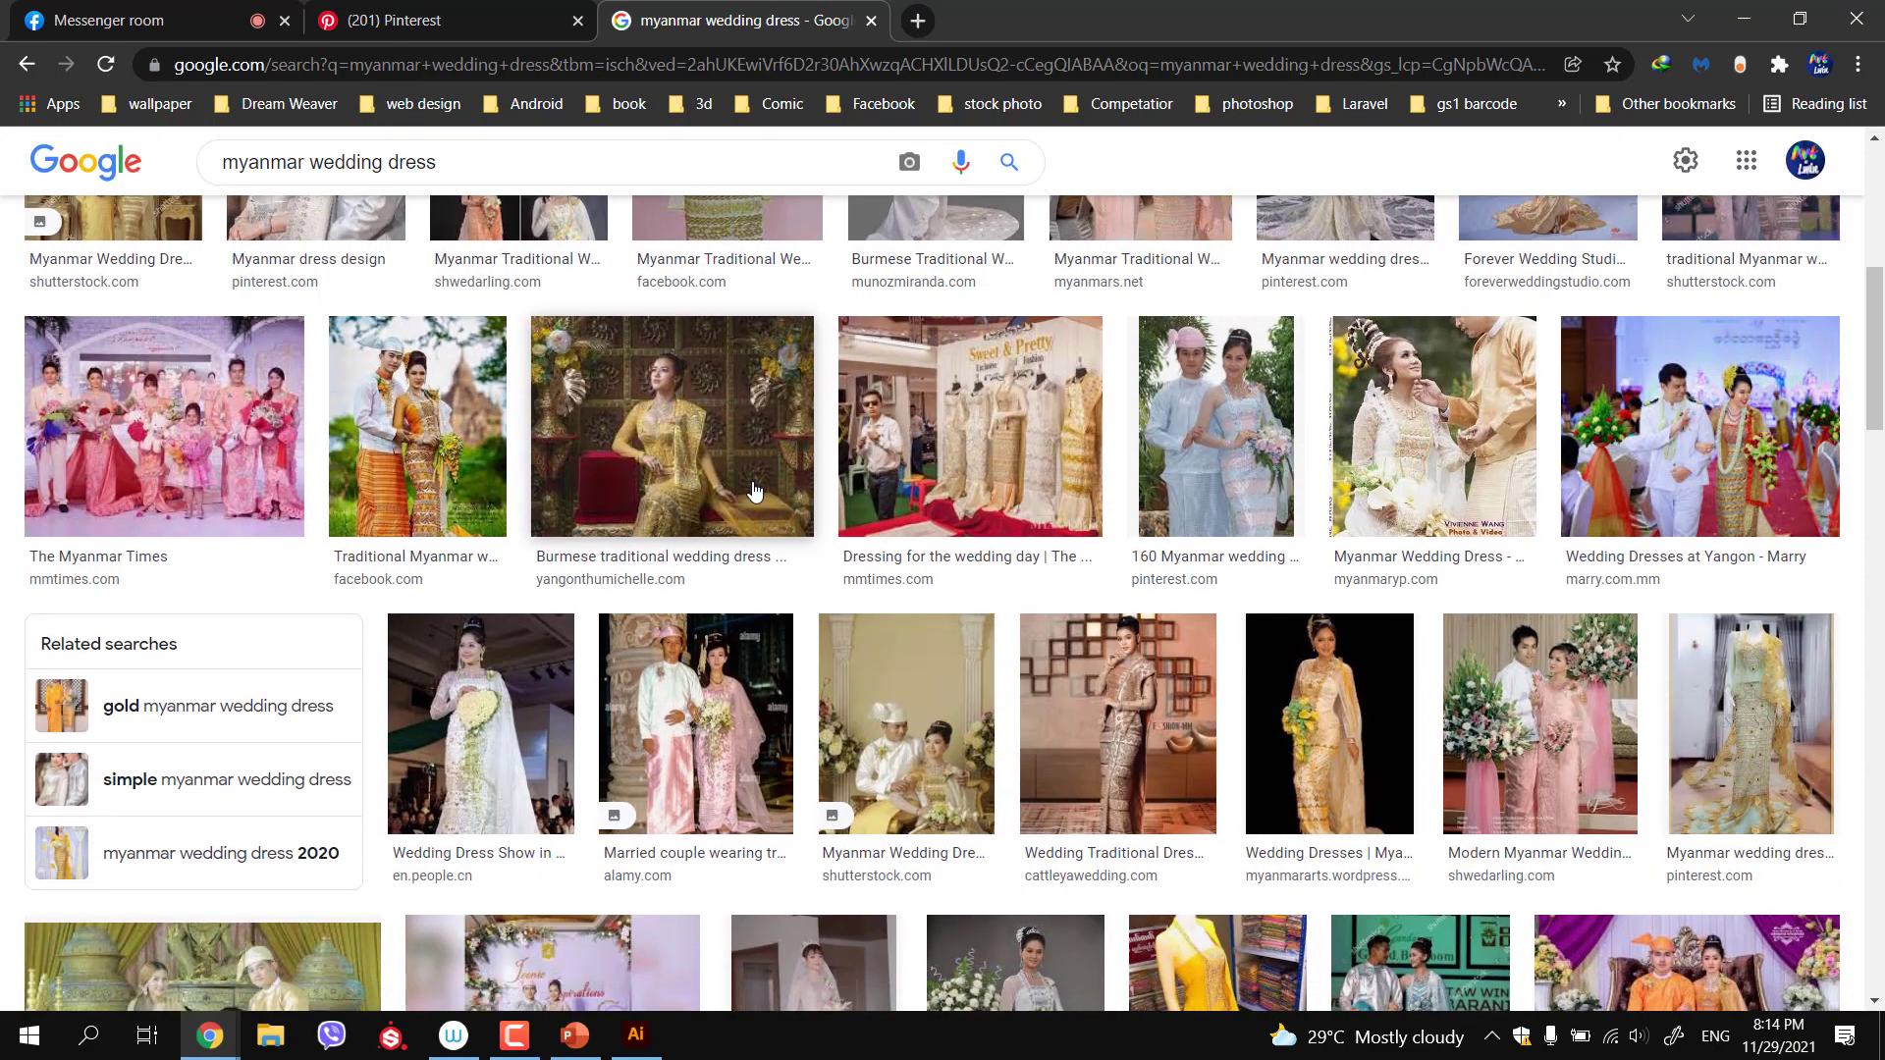
{"action": "scroll", "coordinate": [753, 491], "scroll_direction": "down", "scroll_amount": 1}
{"action": "scroll", "coordinate": [753, 491], "scroll_direction": "down", "scroll_amount": 5}
{"action": "scroll", "coordinate": [786, 501], "scroll_direction": "down", "scroll_amount": 4}
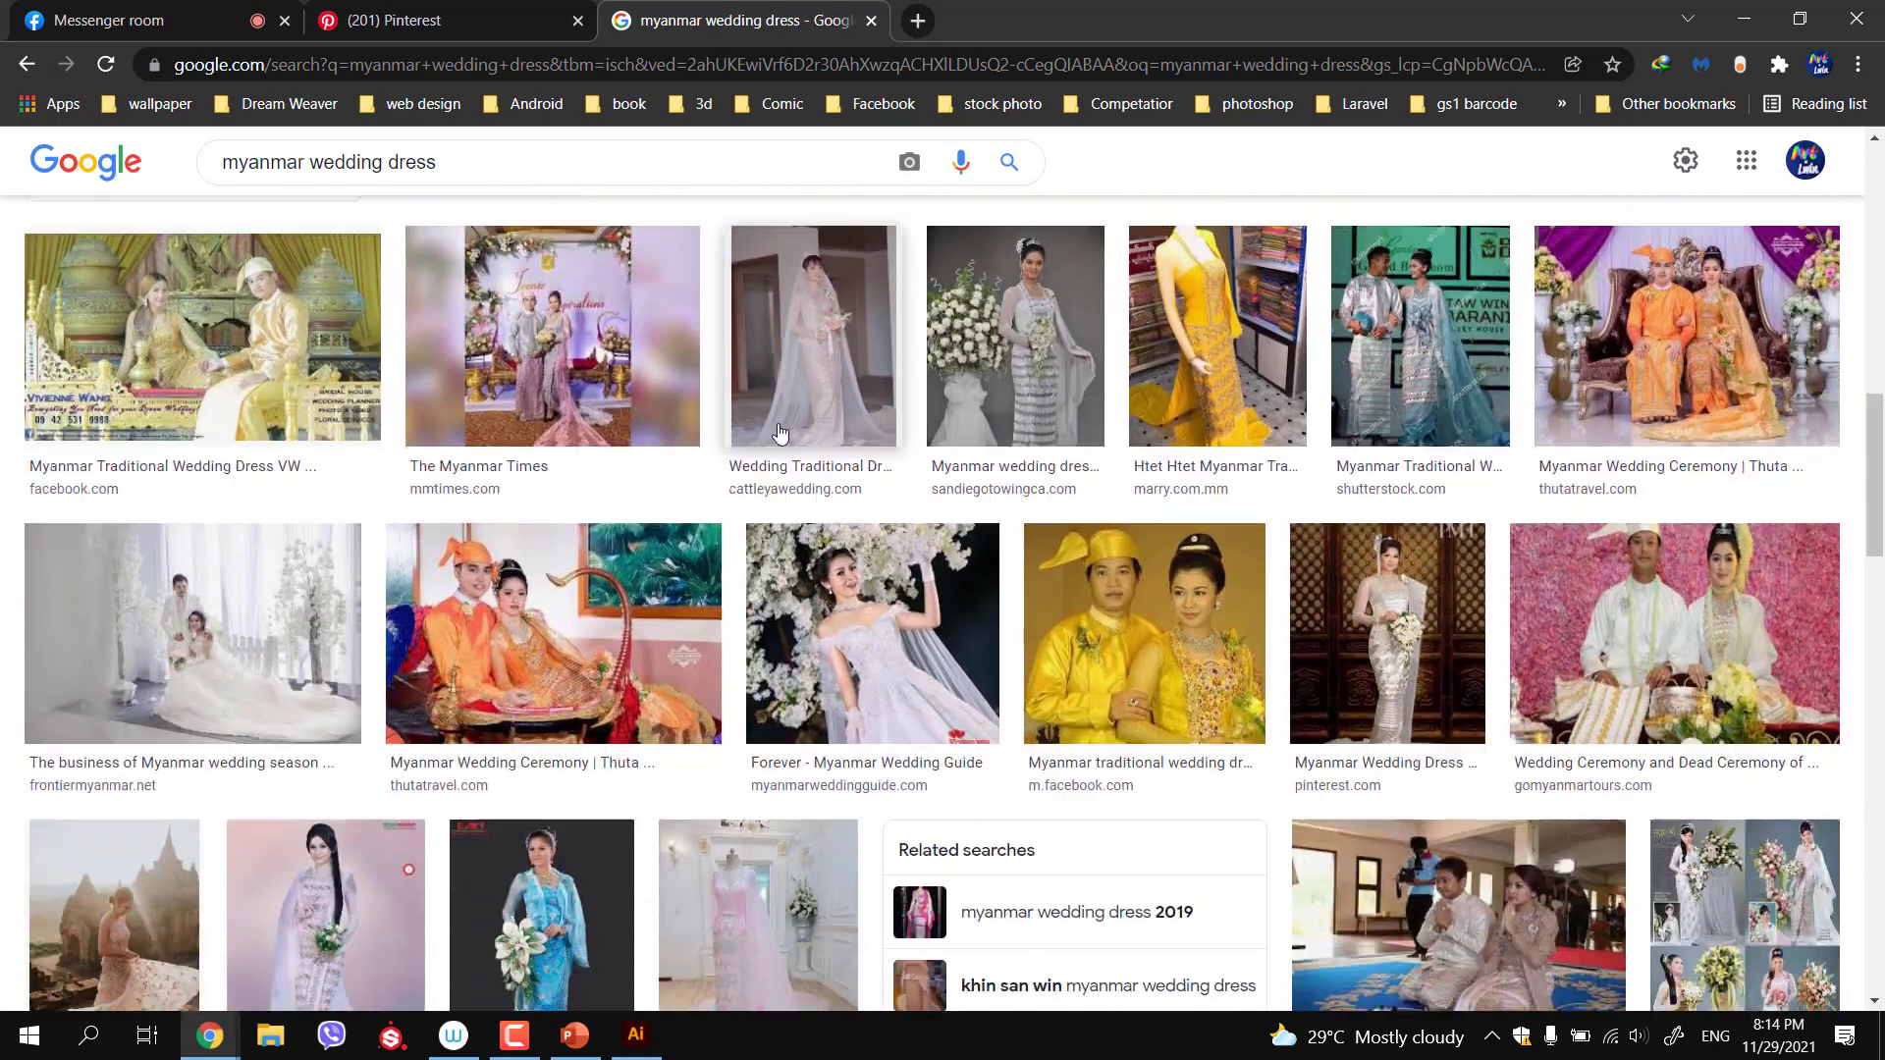
{"action": "scroll", "coordinate": [815, 530], "scroll_direction": "down", "scroll_amount": 5}
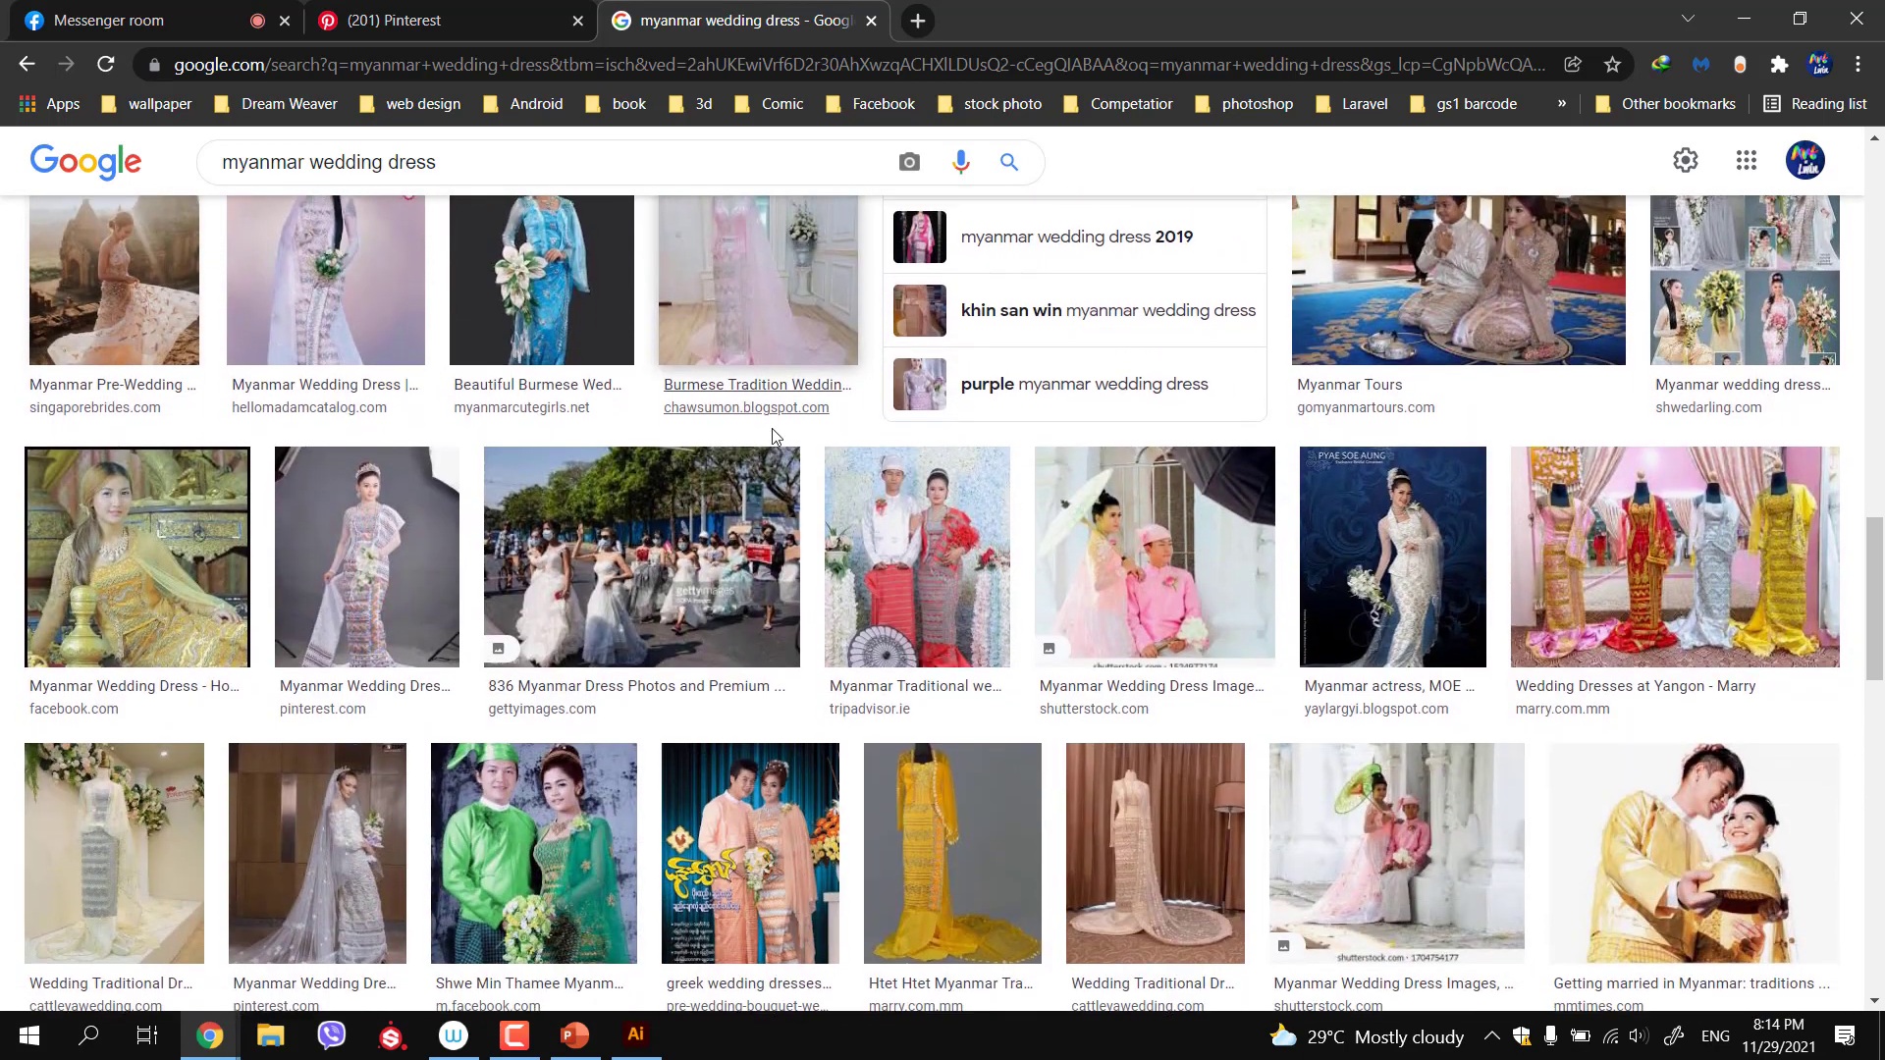
{"action": "scroll", "coordinate": [883, 550], "scroll_direction": "down", "scroll_amount": 3}
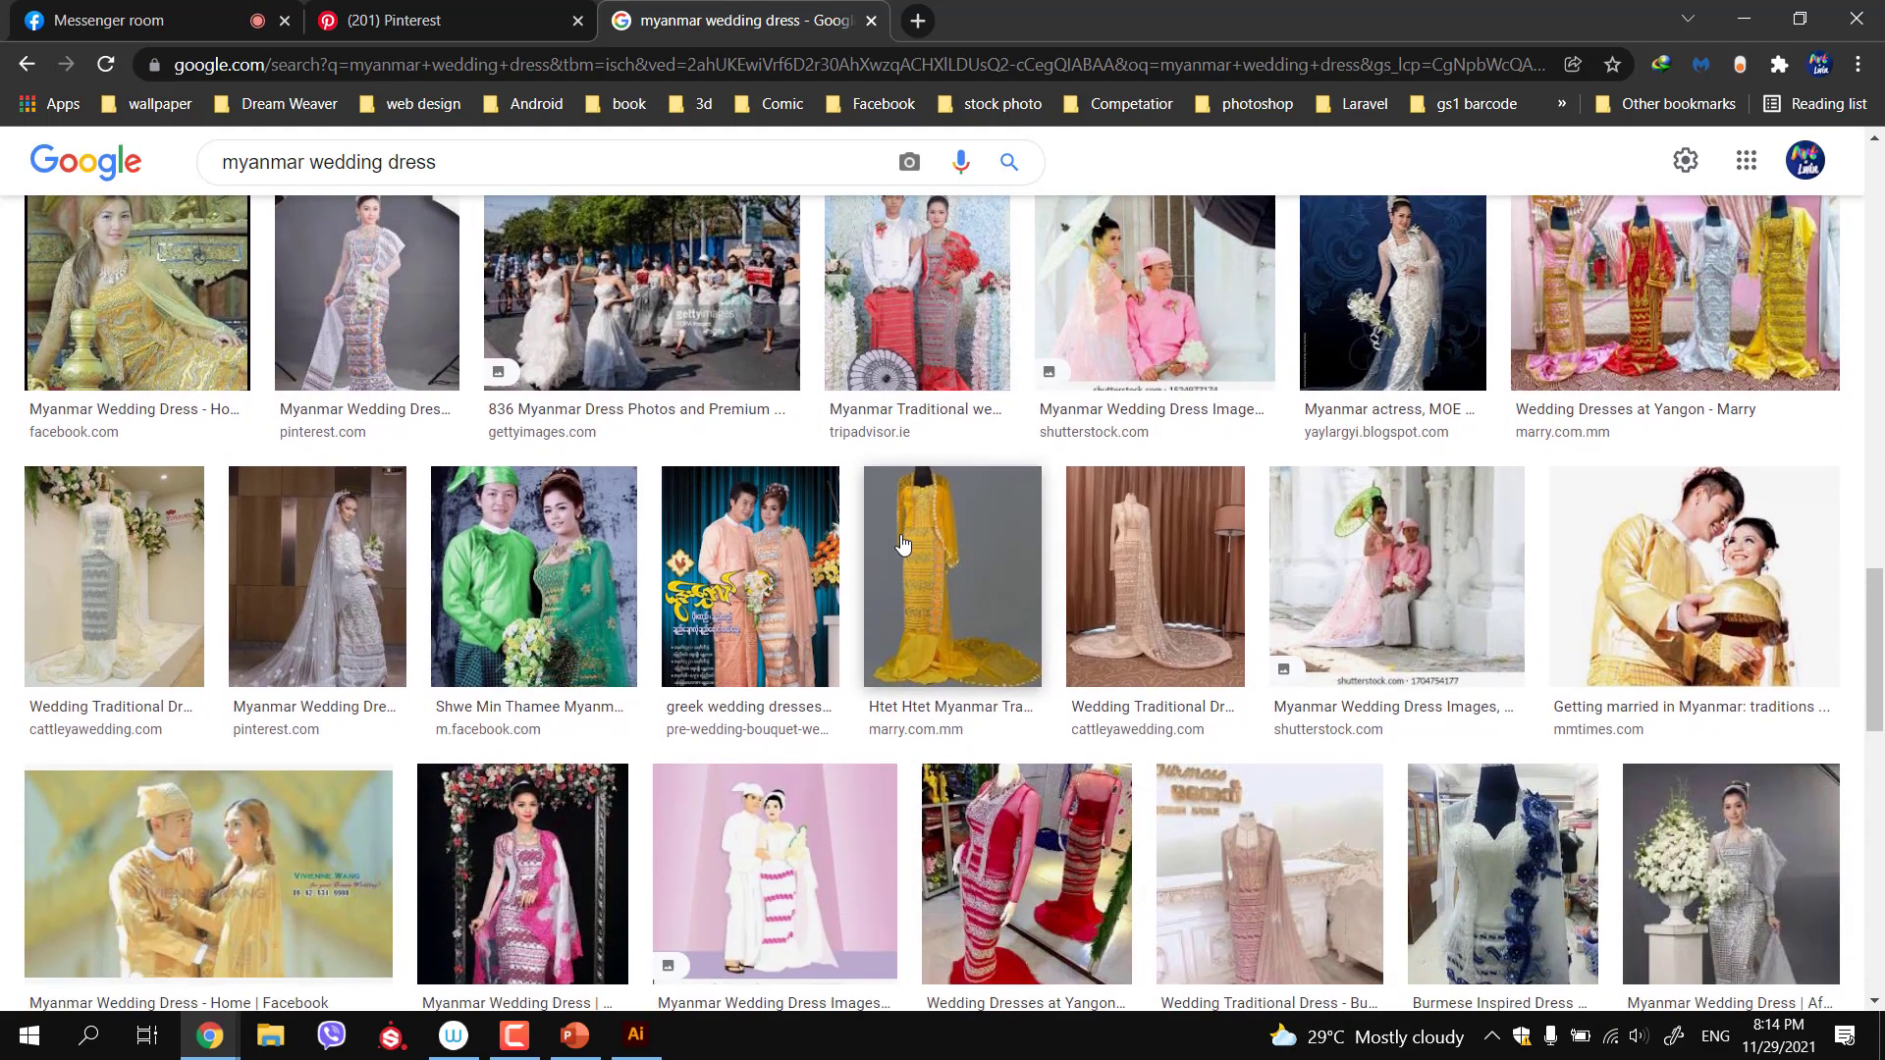
{"action": "scroll", "coordinate": [896, 535], "scroll_direction": "down", "scroll_amount": 6}
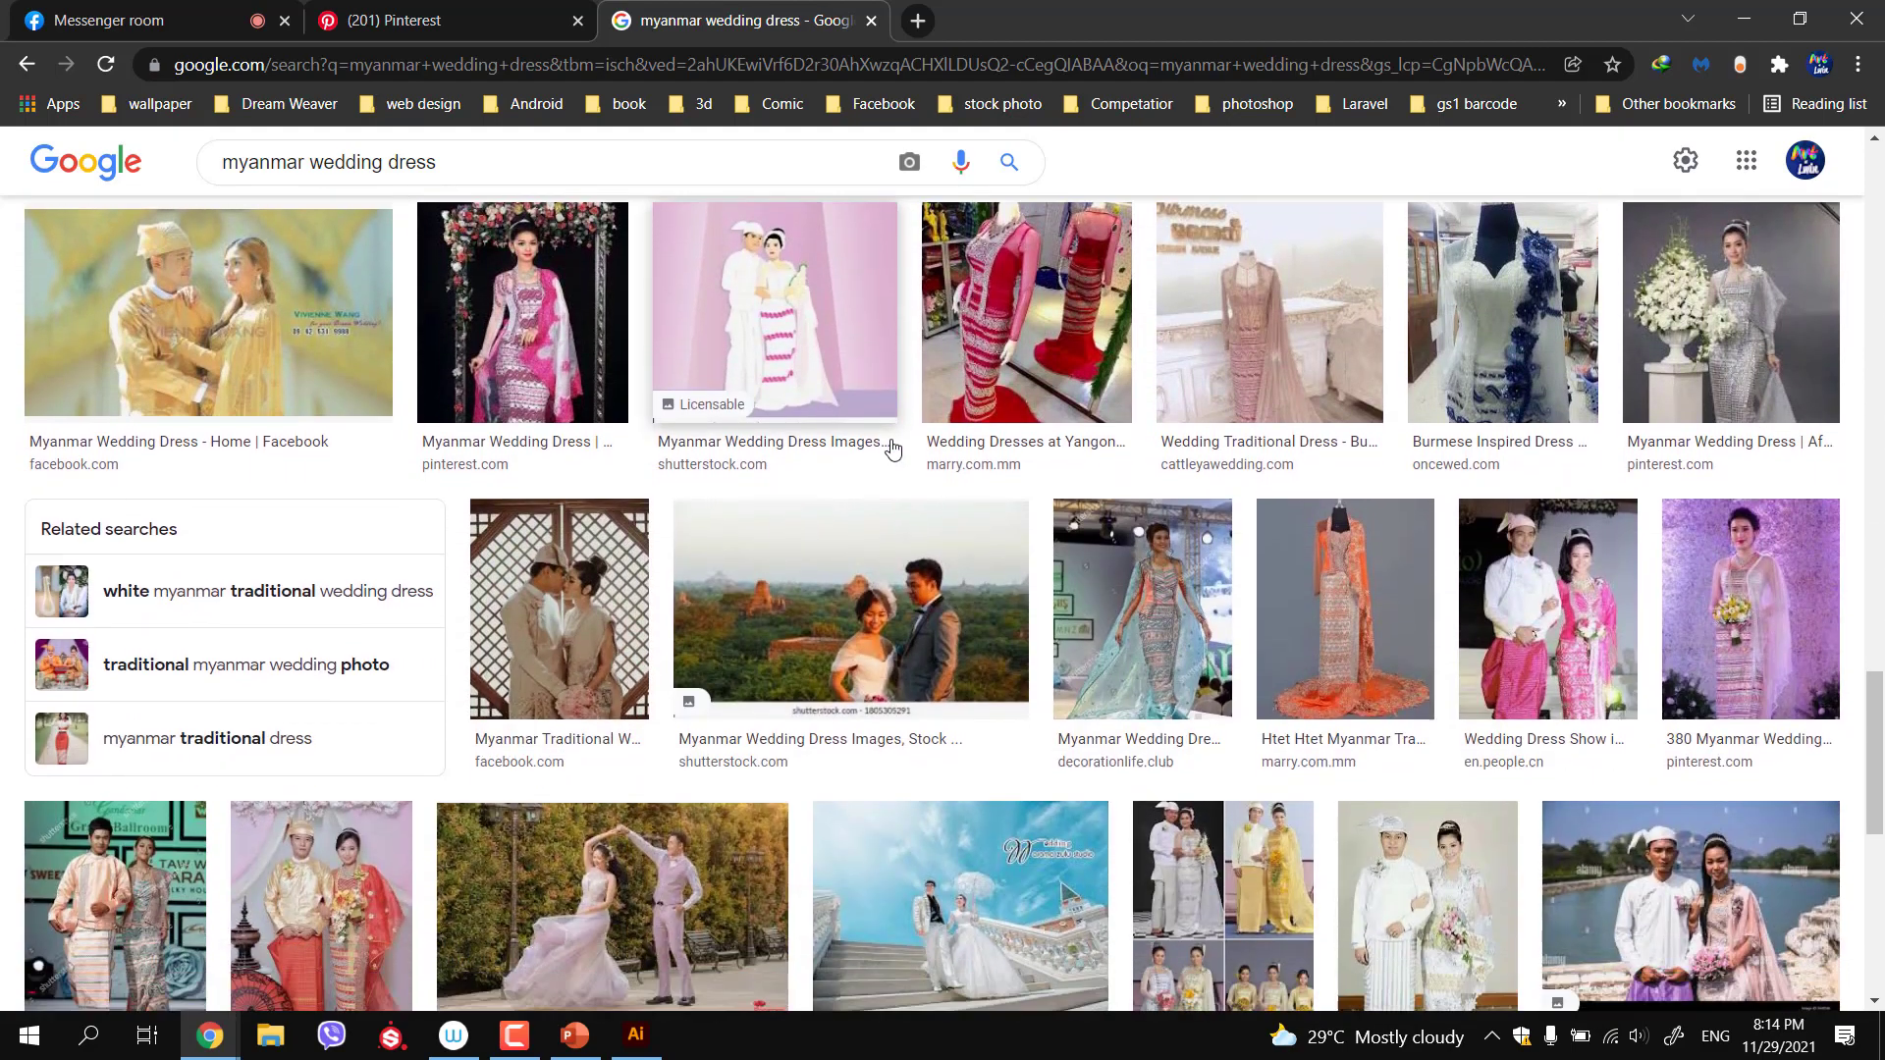
{"action": "scroll", "coordinate": [891, 449], "scroll_direction": "up", "scroll_amount": 12}
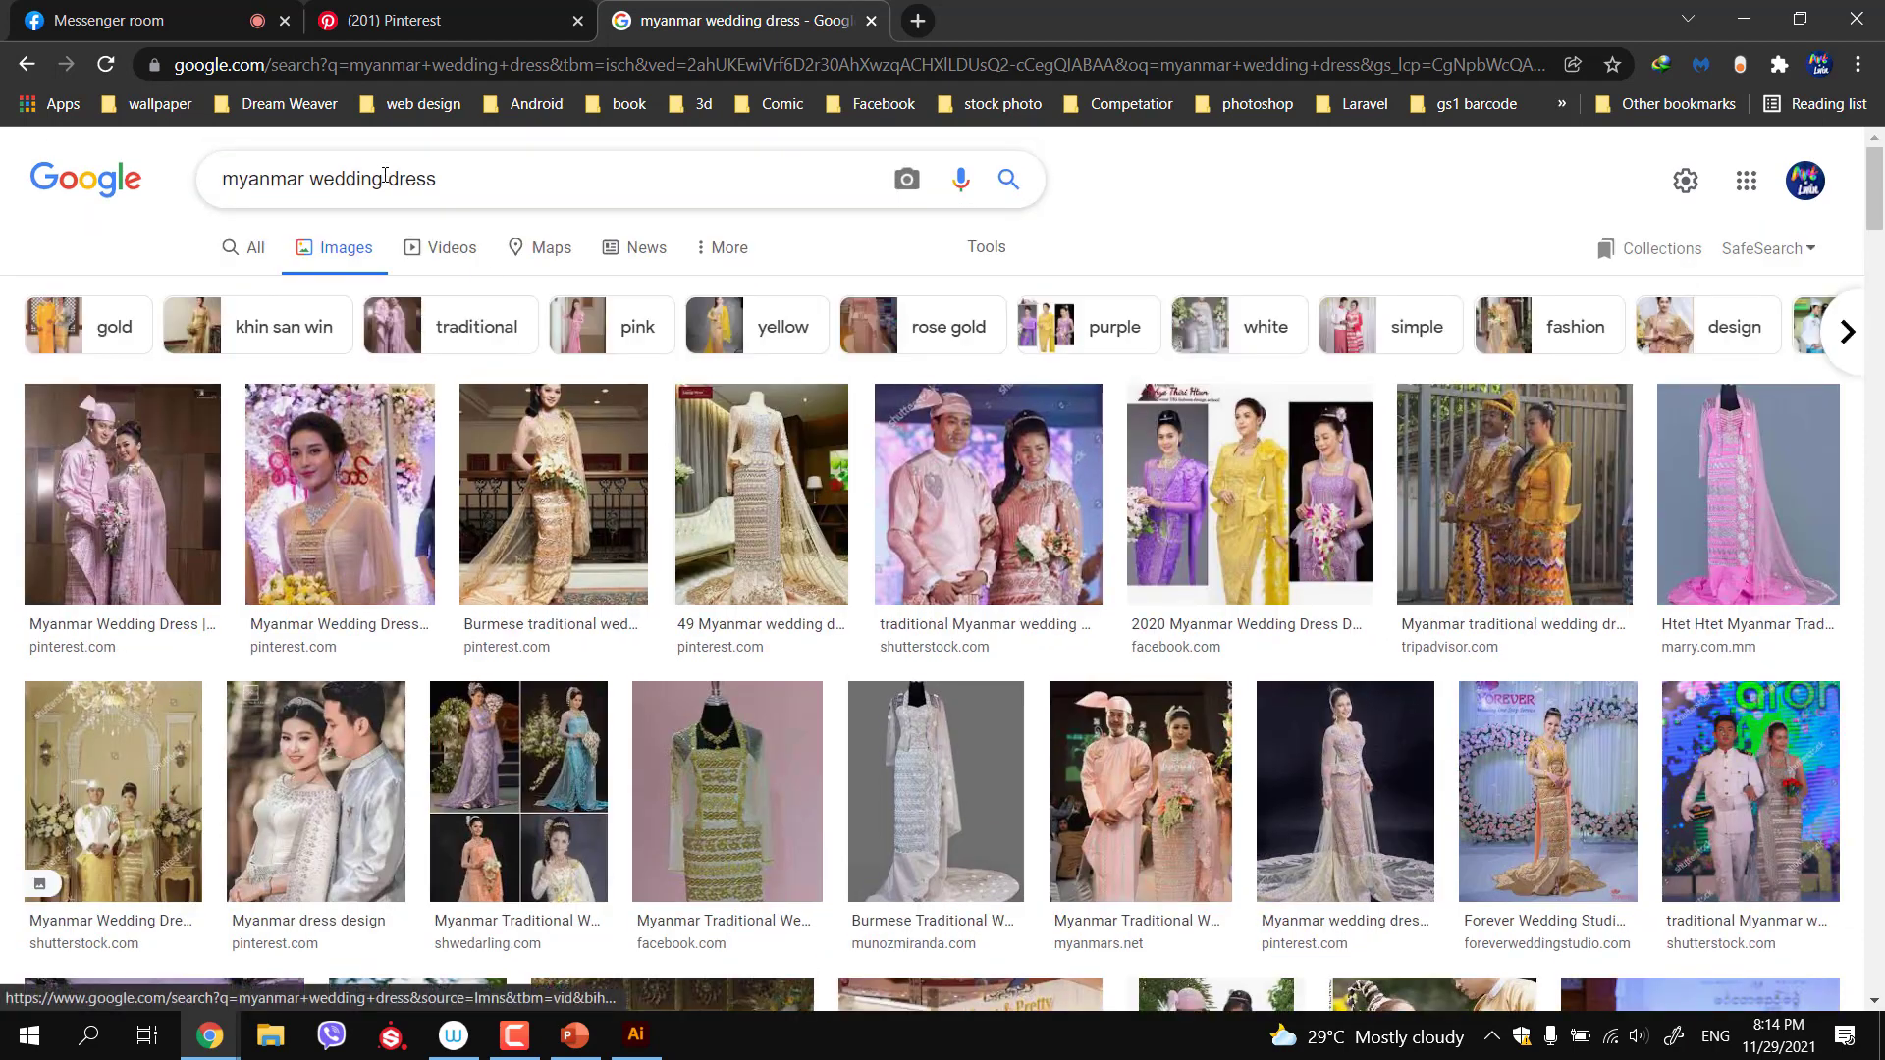
Replace "wedding" in the query and search Google Images for "myanmar ancient dress"
{"action": "left_click", "coordinate": [385, 177]}
{"action": "key", "text": "BackSpace"}
{"action": "key", "text": "BackSpace"}
{"action": "key", "text": "BackSpace"}
{"action": "key", "text": "BackSpace"}
{"action": "key", "text": "BackSpace"}
{"action": "key", "text": "BackSpace"}
{"action": "key", "text": "BackSpace"}
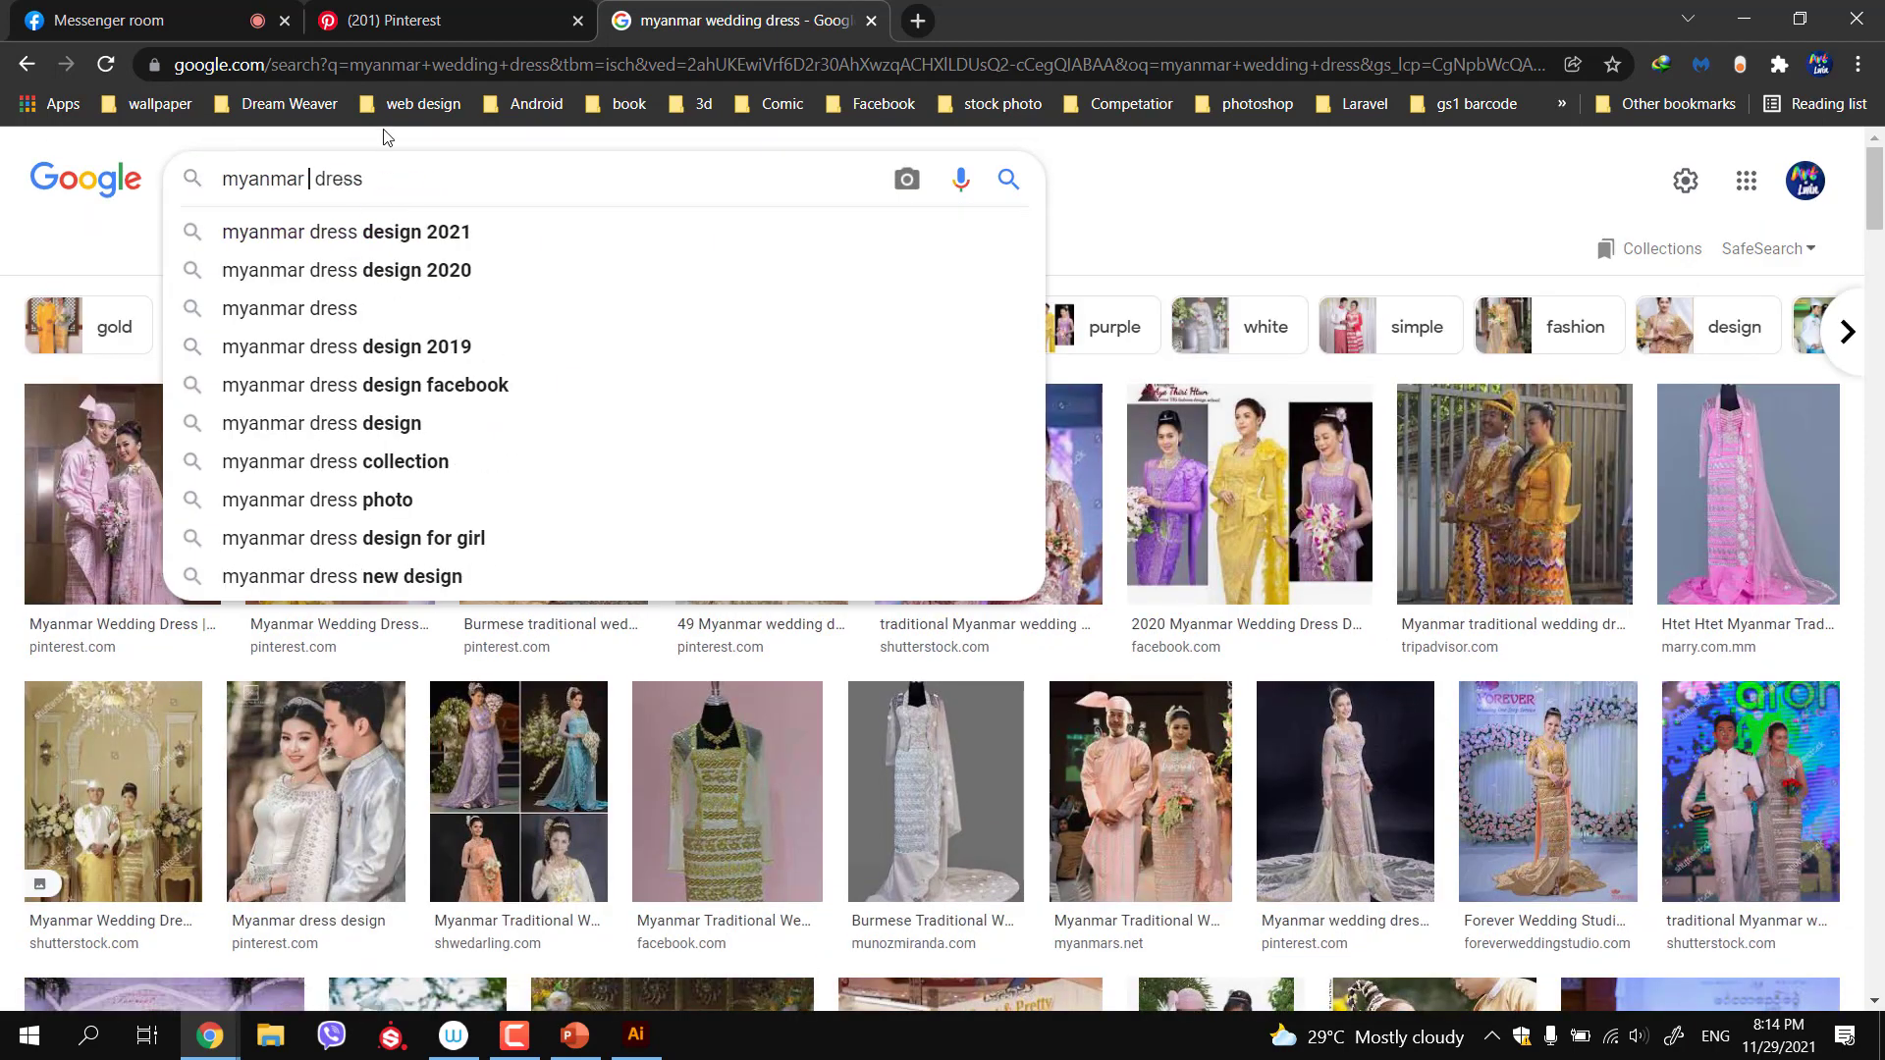
{"action": "type", "text": "anc"}
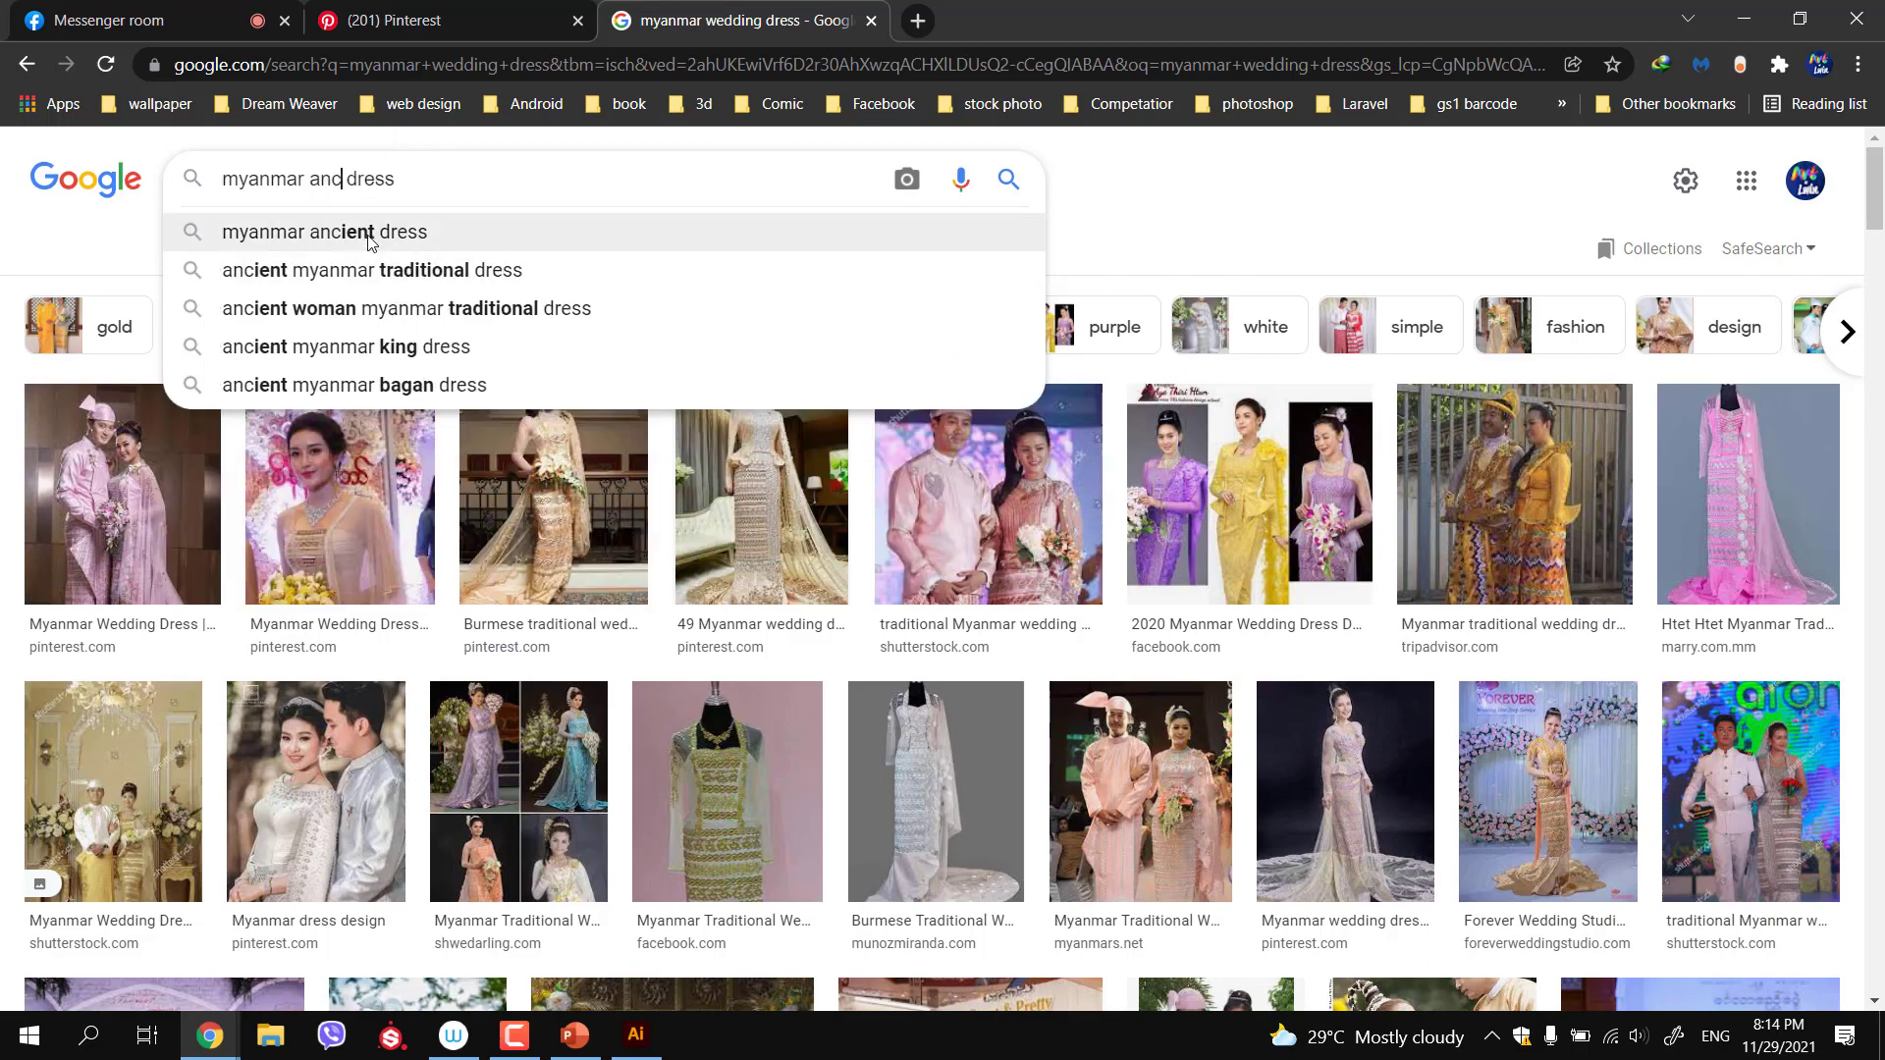
{"action": "left_click", "coordinate": [371, 246]}
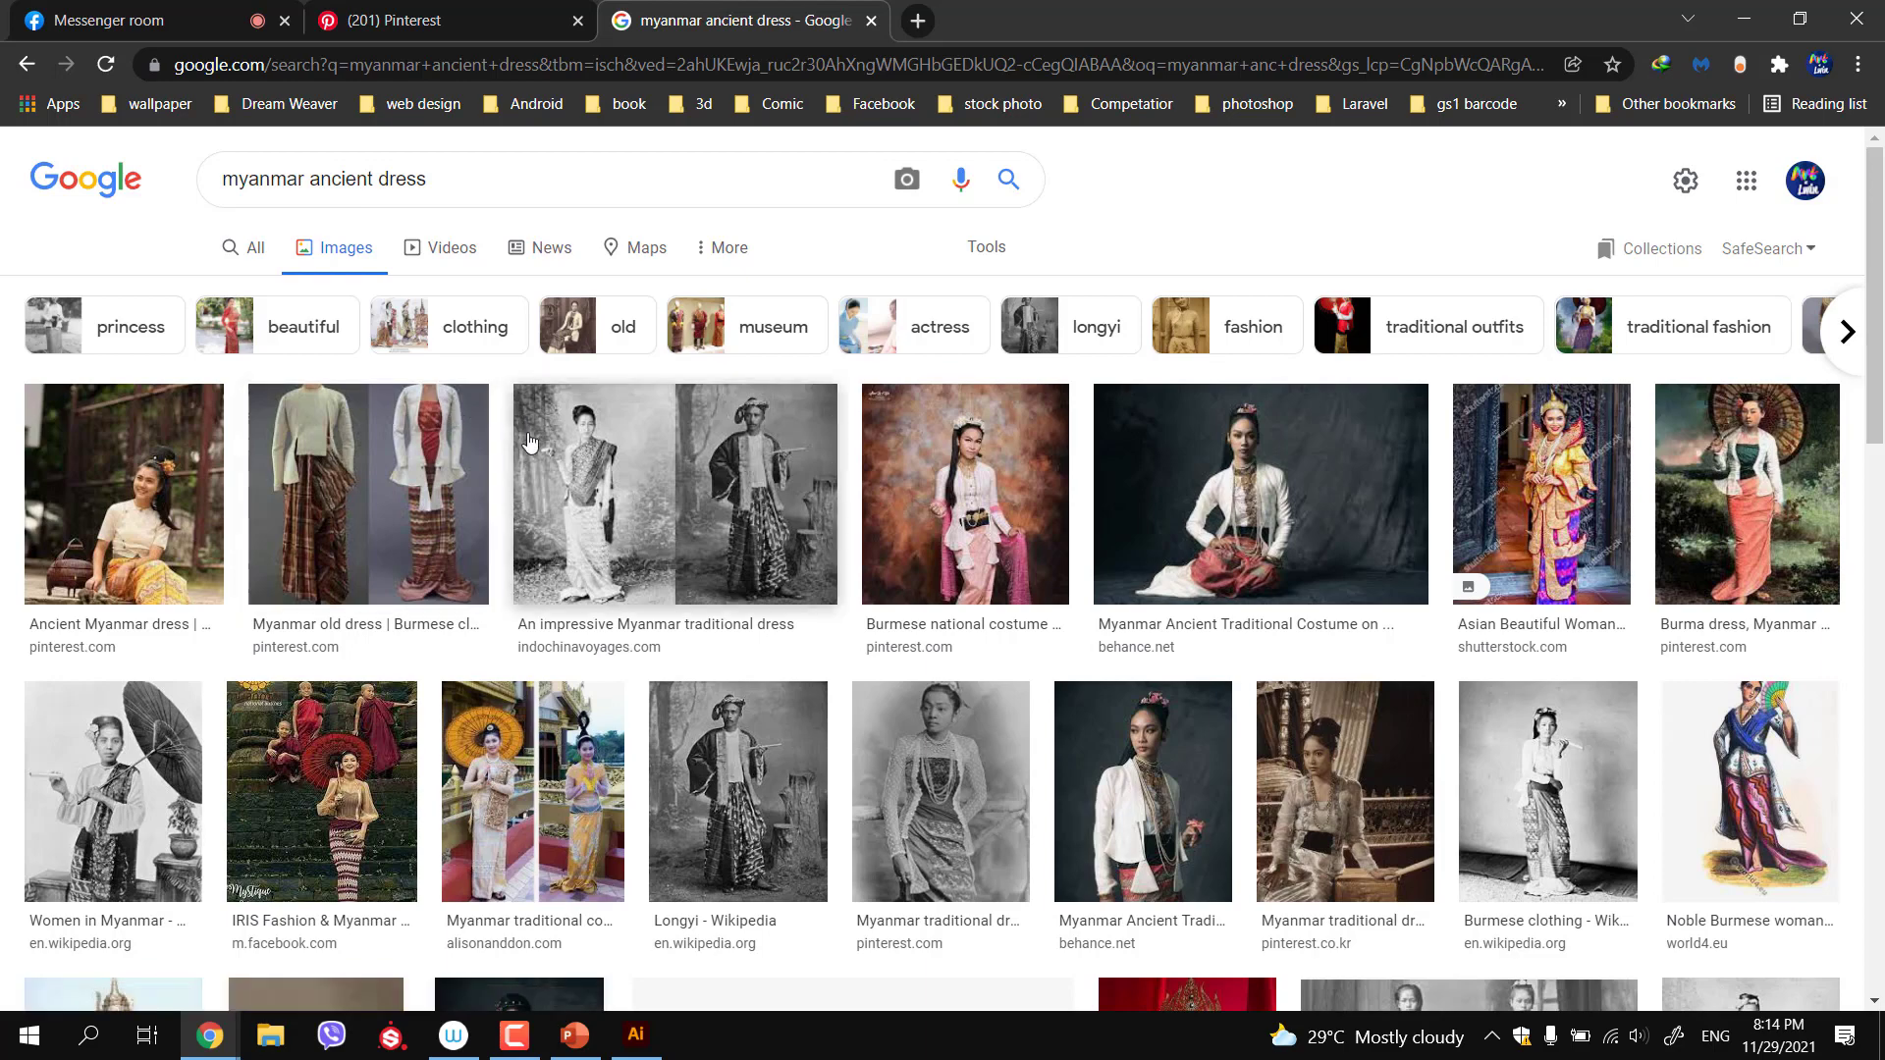
Examine the Myanmar ancient dress results, enlarging Pinterest's old dress photo and looking through its related images for jacket and longyi details
{"action": "left_click", "coordinate": [389, 498]}
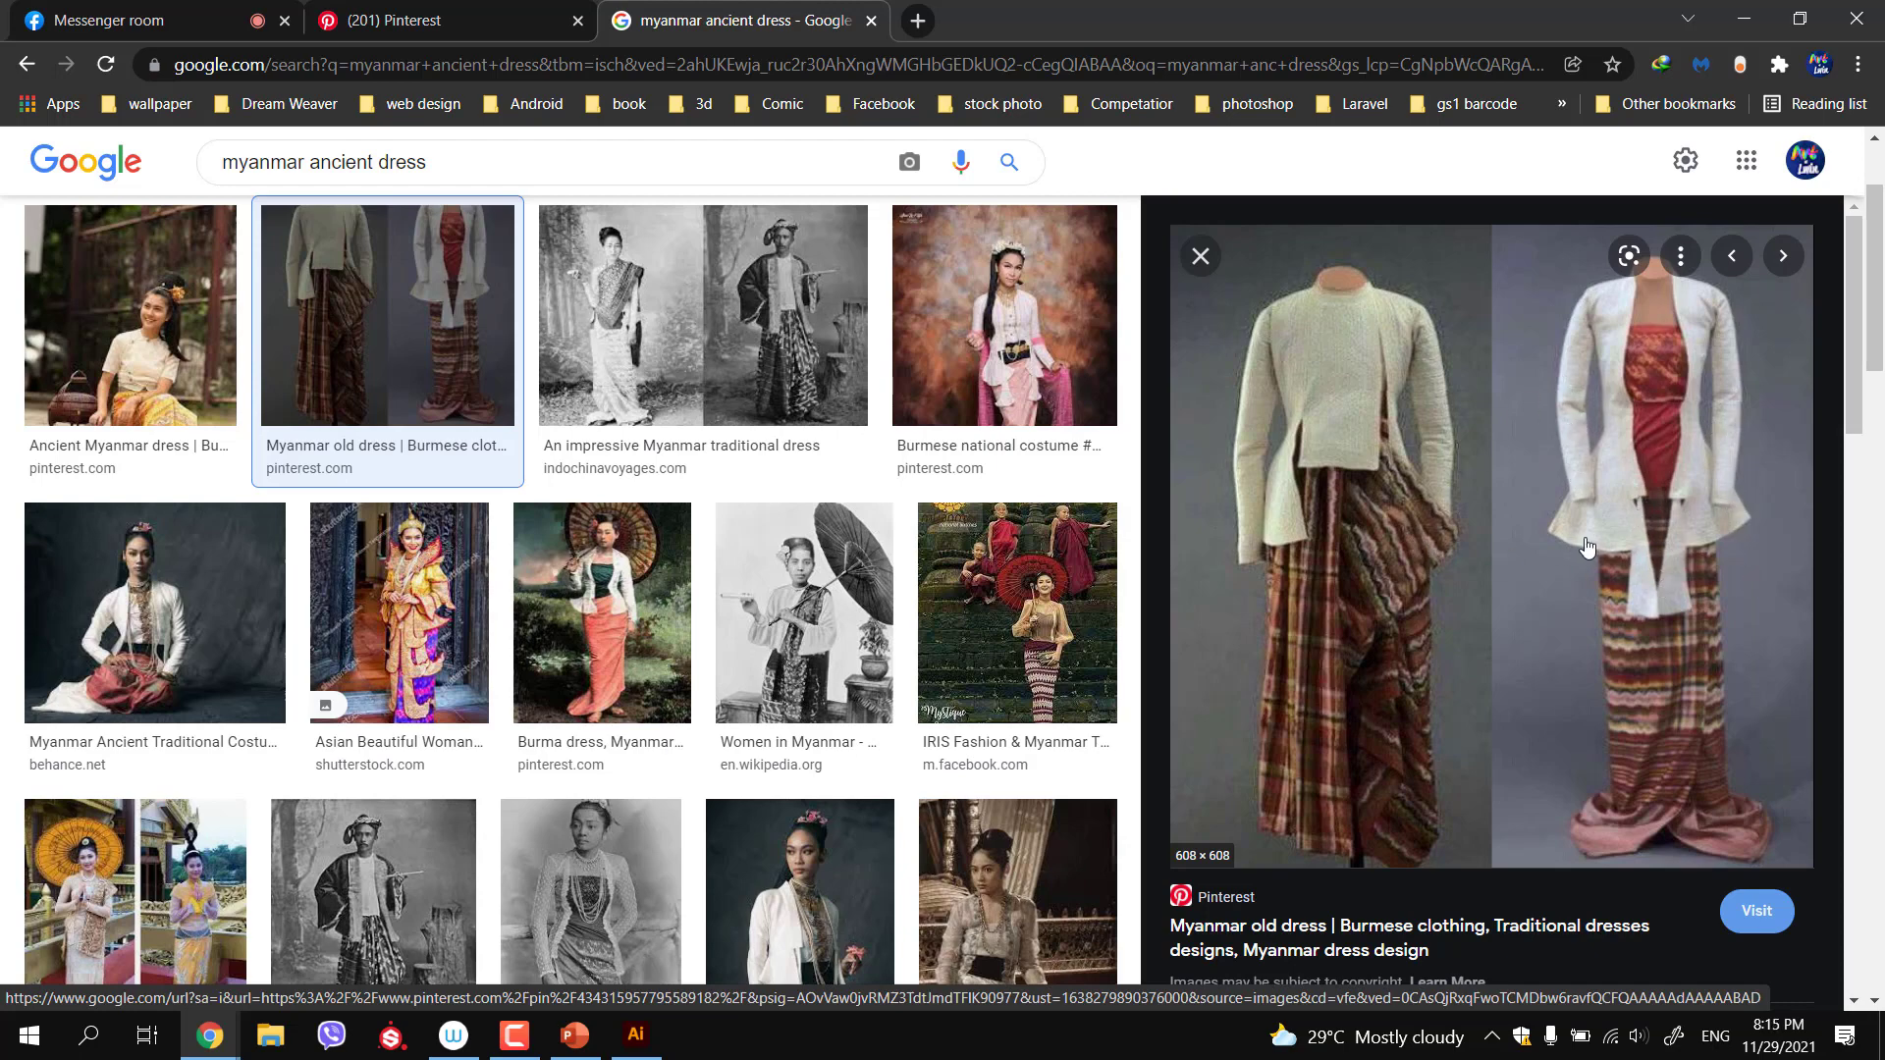
{"action": "scroll", "coordinate": [1266, 658], "scroll_direction": "down", "scroll_amount": 4}
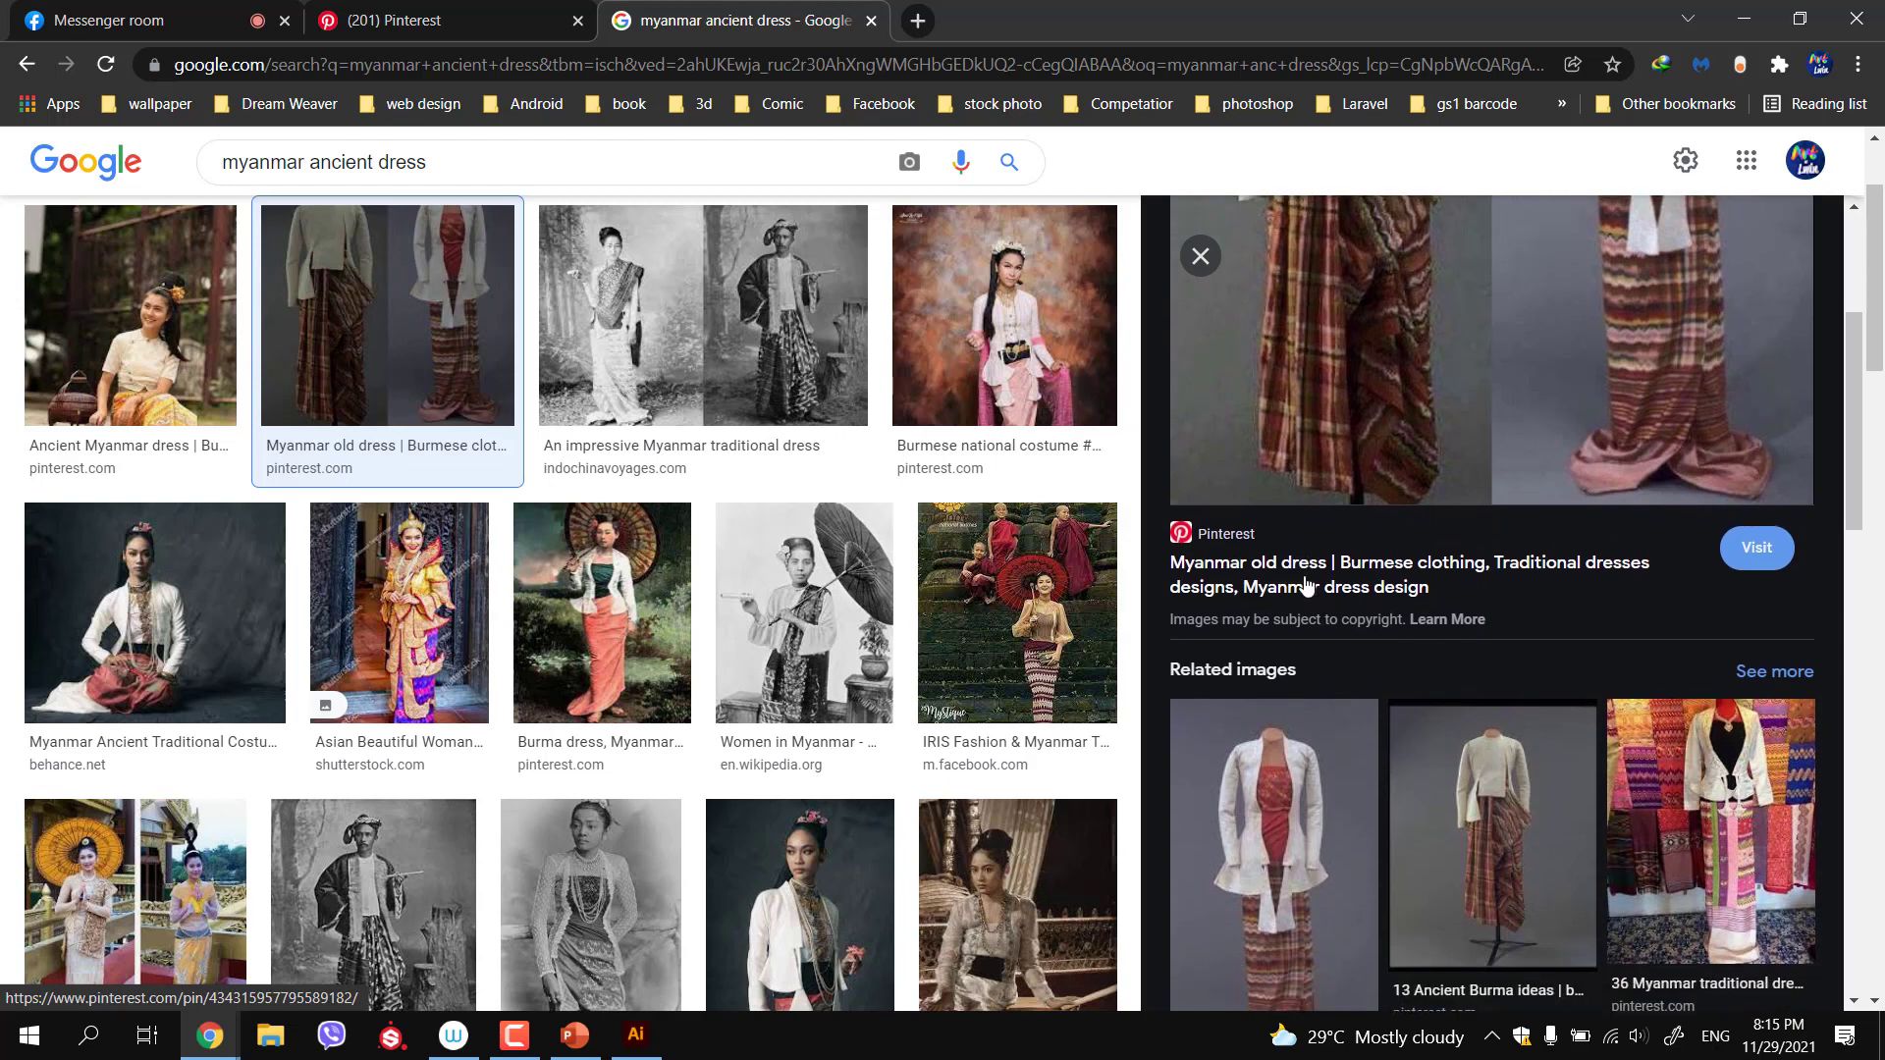
{"action": "scroll", "coordinate": [1305, 586], "scroll_direction": "down", "scroll_amount": 2}
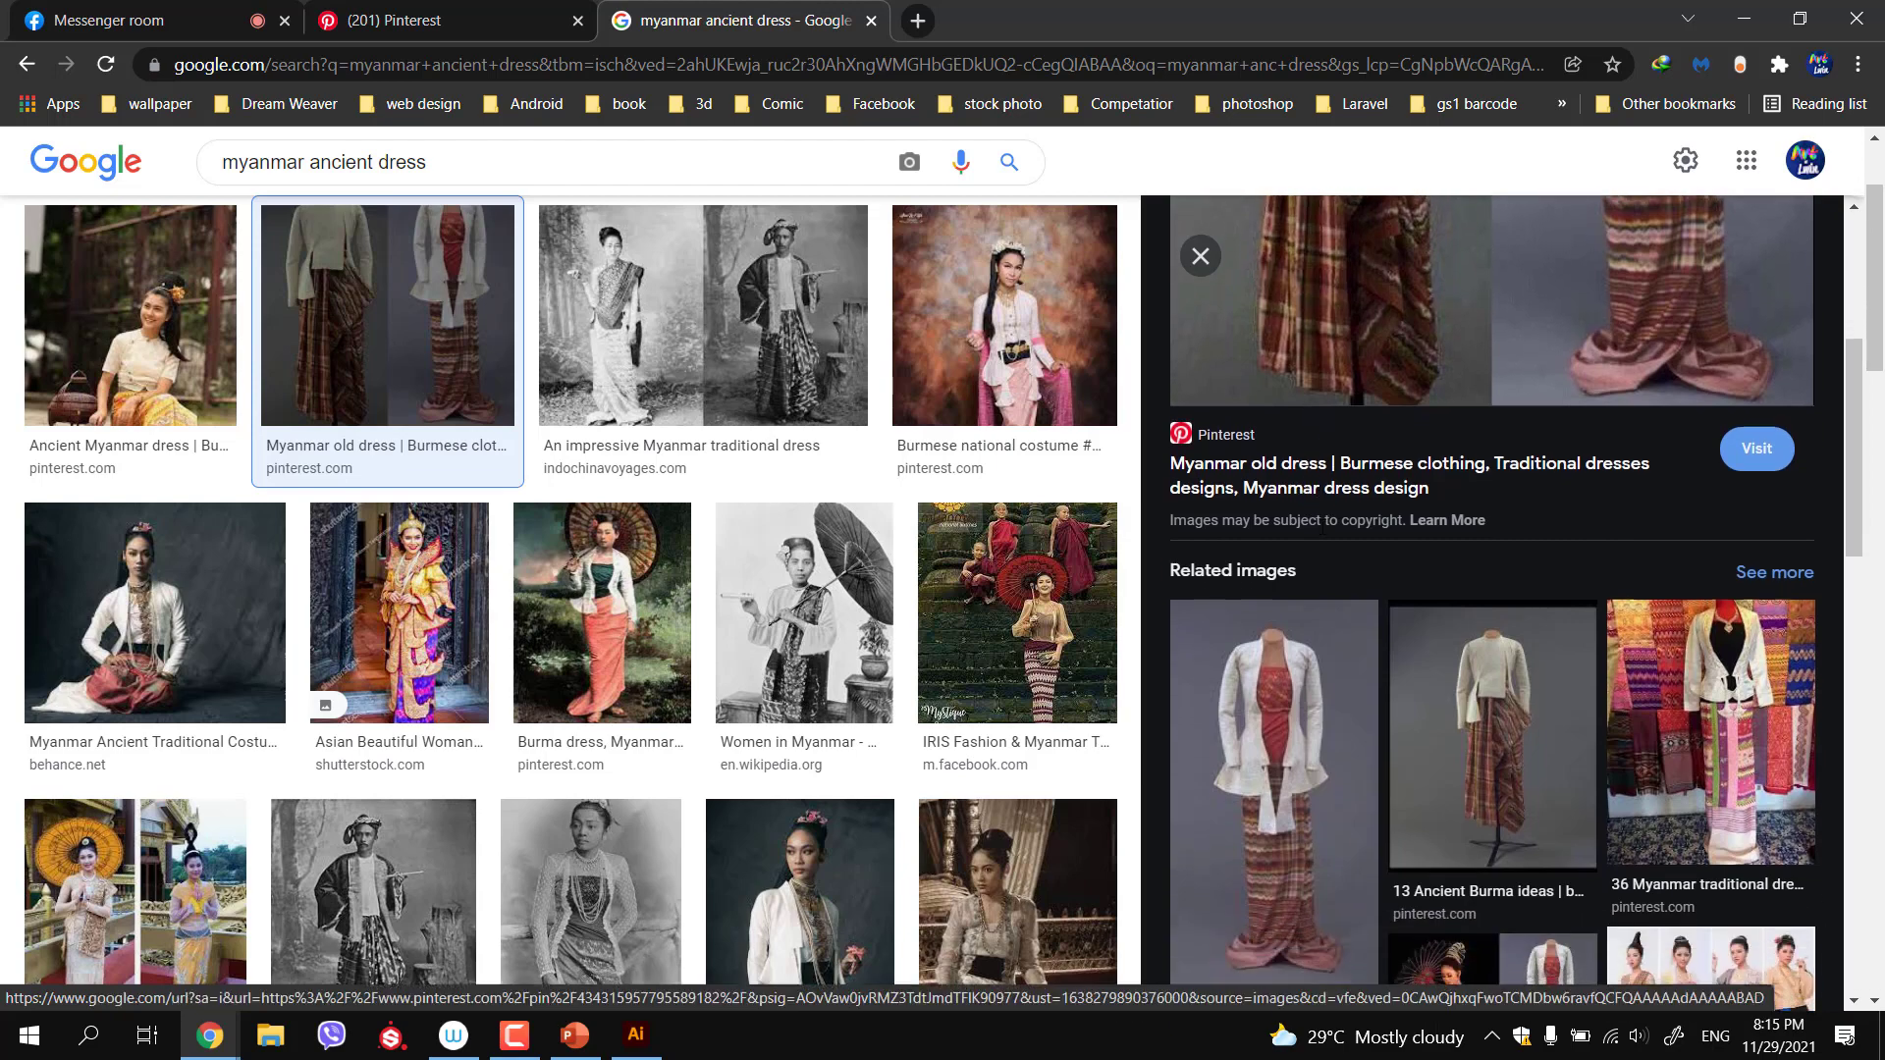
{"action": "scroll", "coordinate": [1493, 654], "scroll_direction": "down", "scroll_amount": 1}
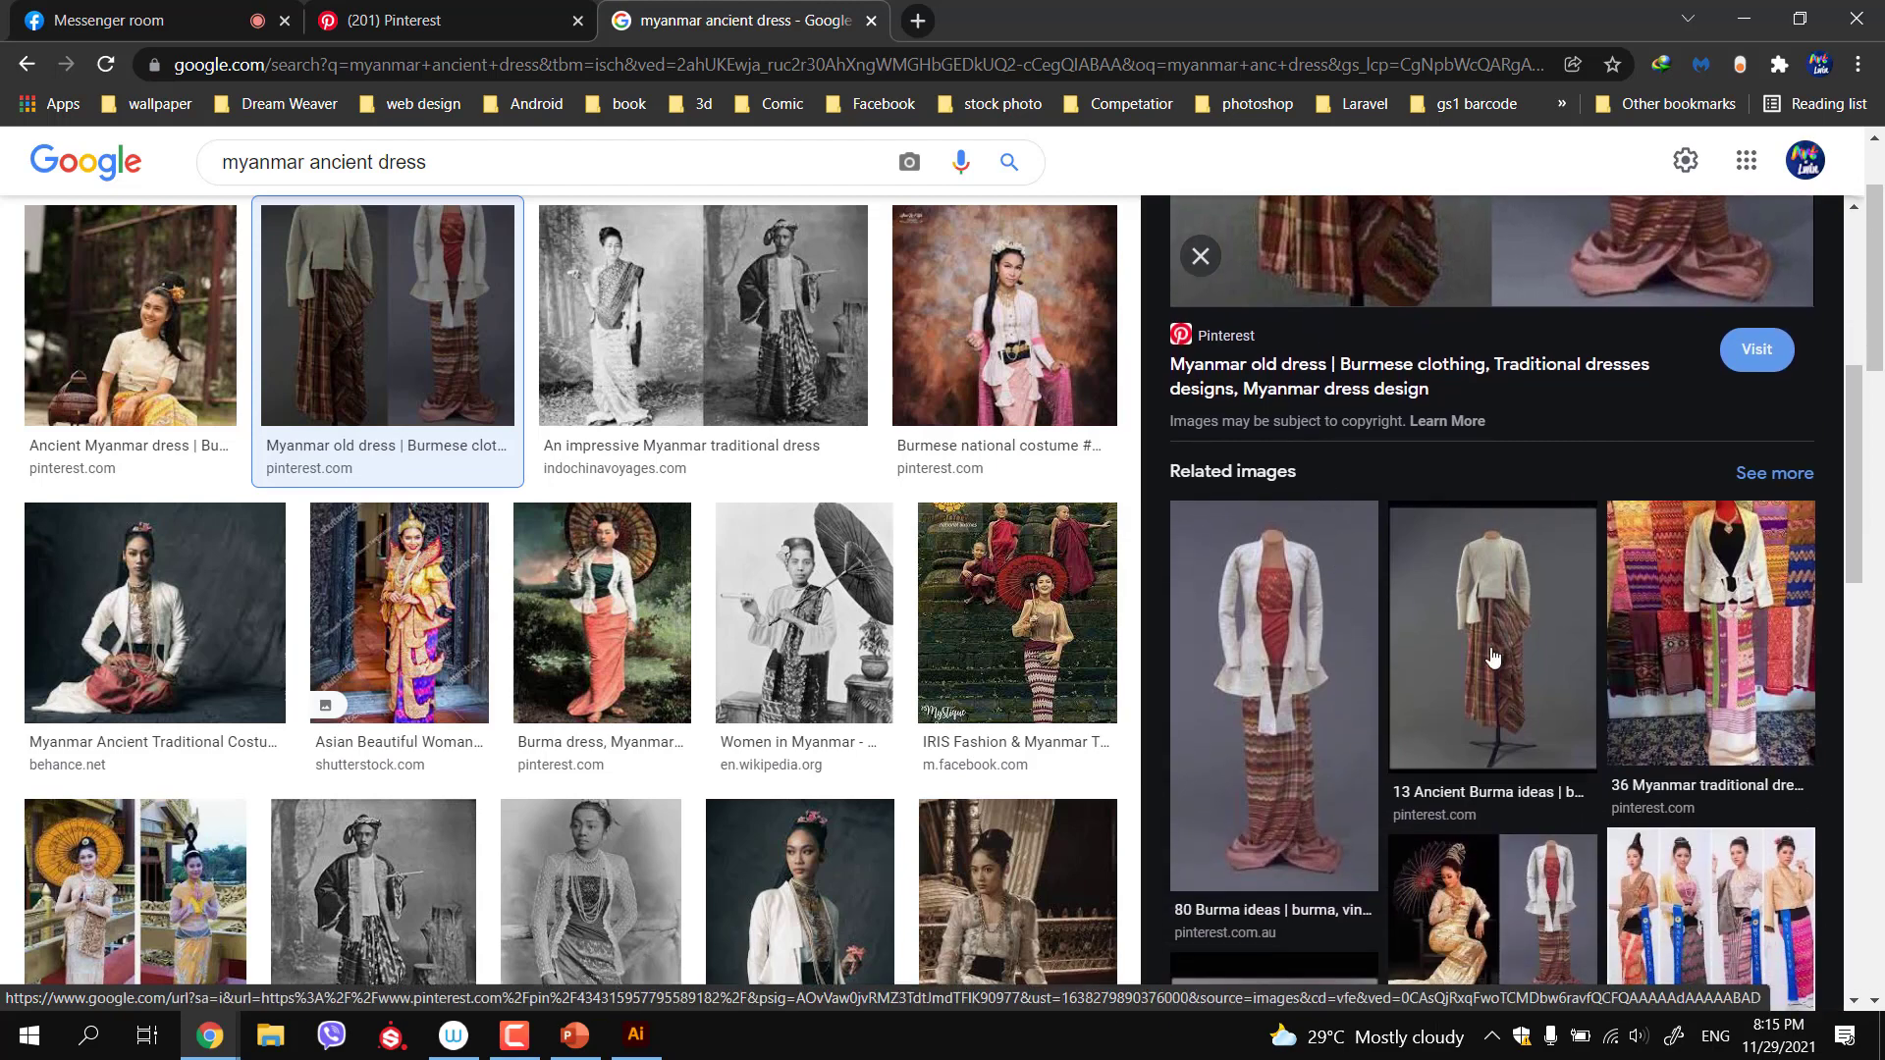
{"action": "scroll", "coordinate": [1276, 712], "scroll_direction": "down", "scroll_amount": 4}
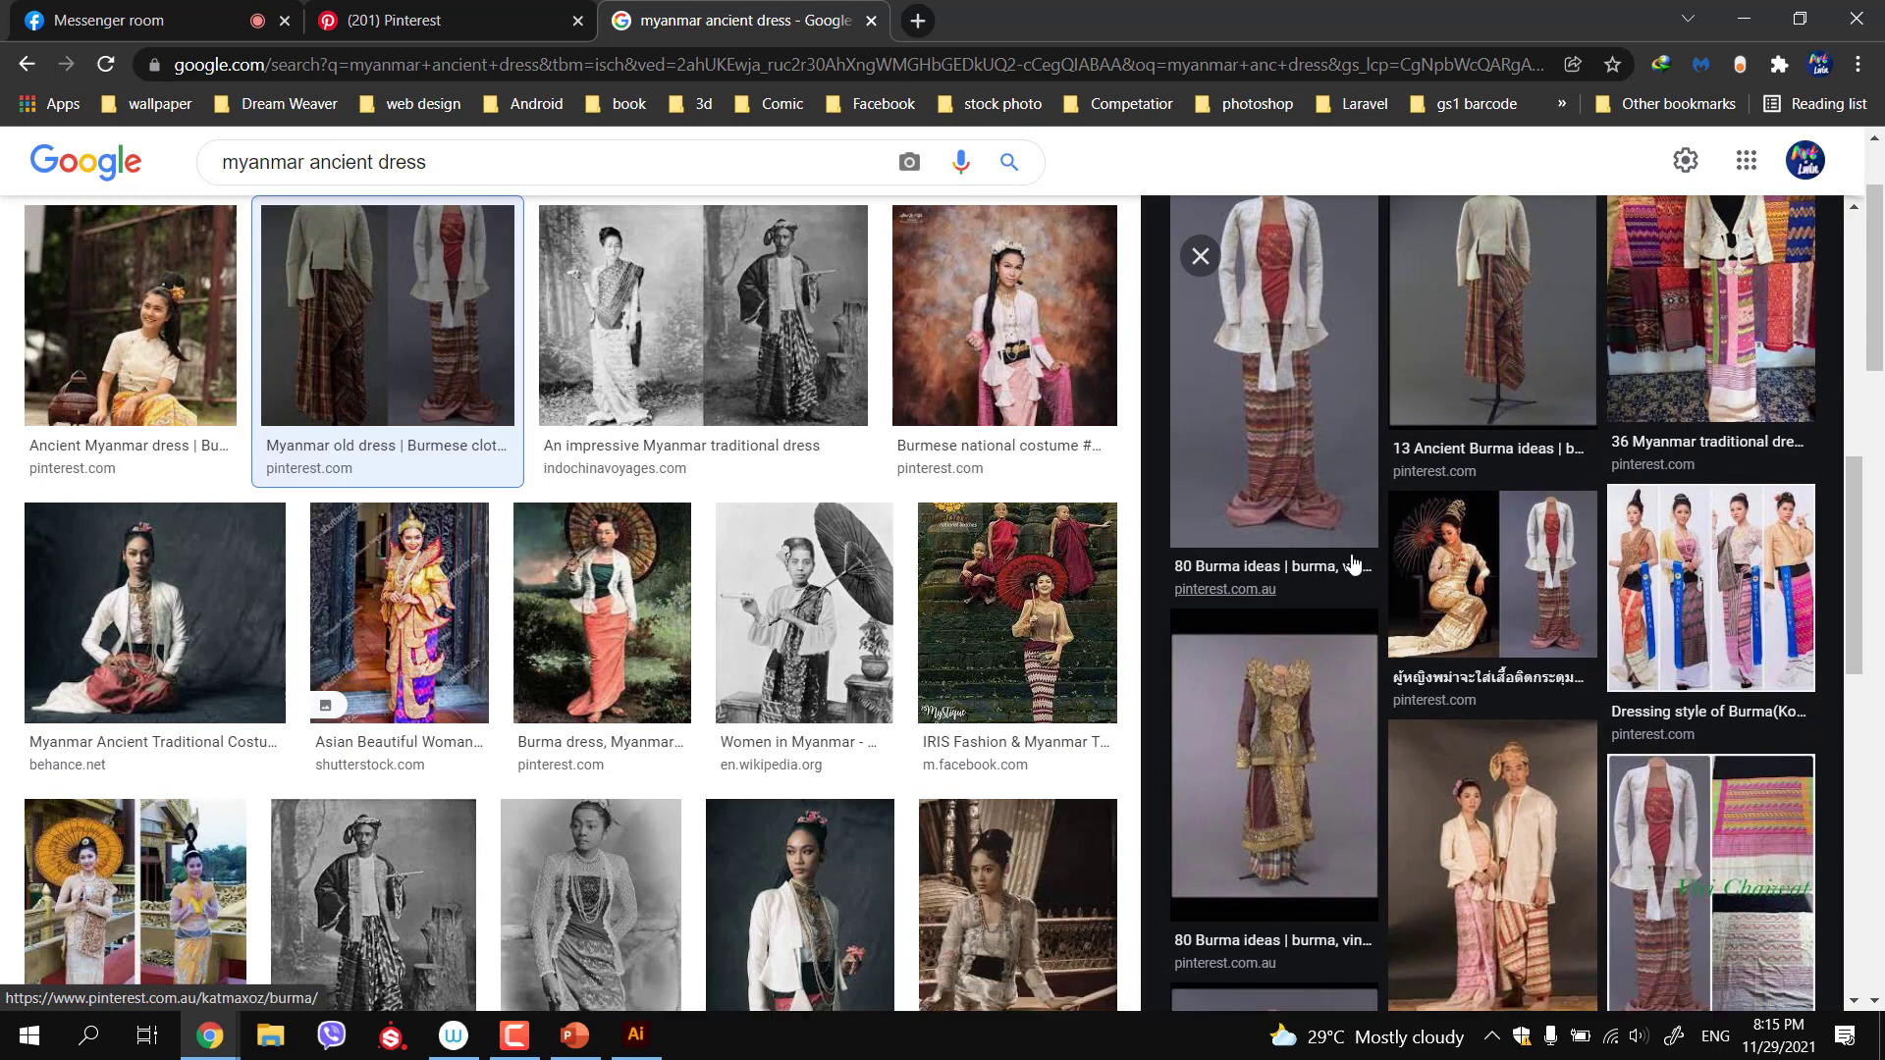
{"action": "scroll", "coordinate": [908, 695], "scroll_direction": "down", "scroll_amount": 1}
{"action": "scroll", "coordinate": [908, 695], "scroll_direction": "down", "scroll_amount": 5}
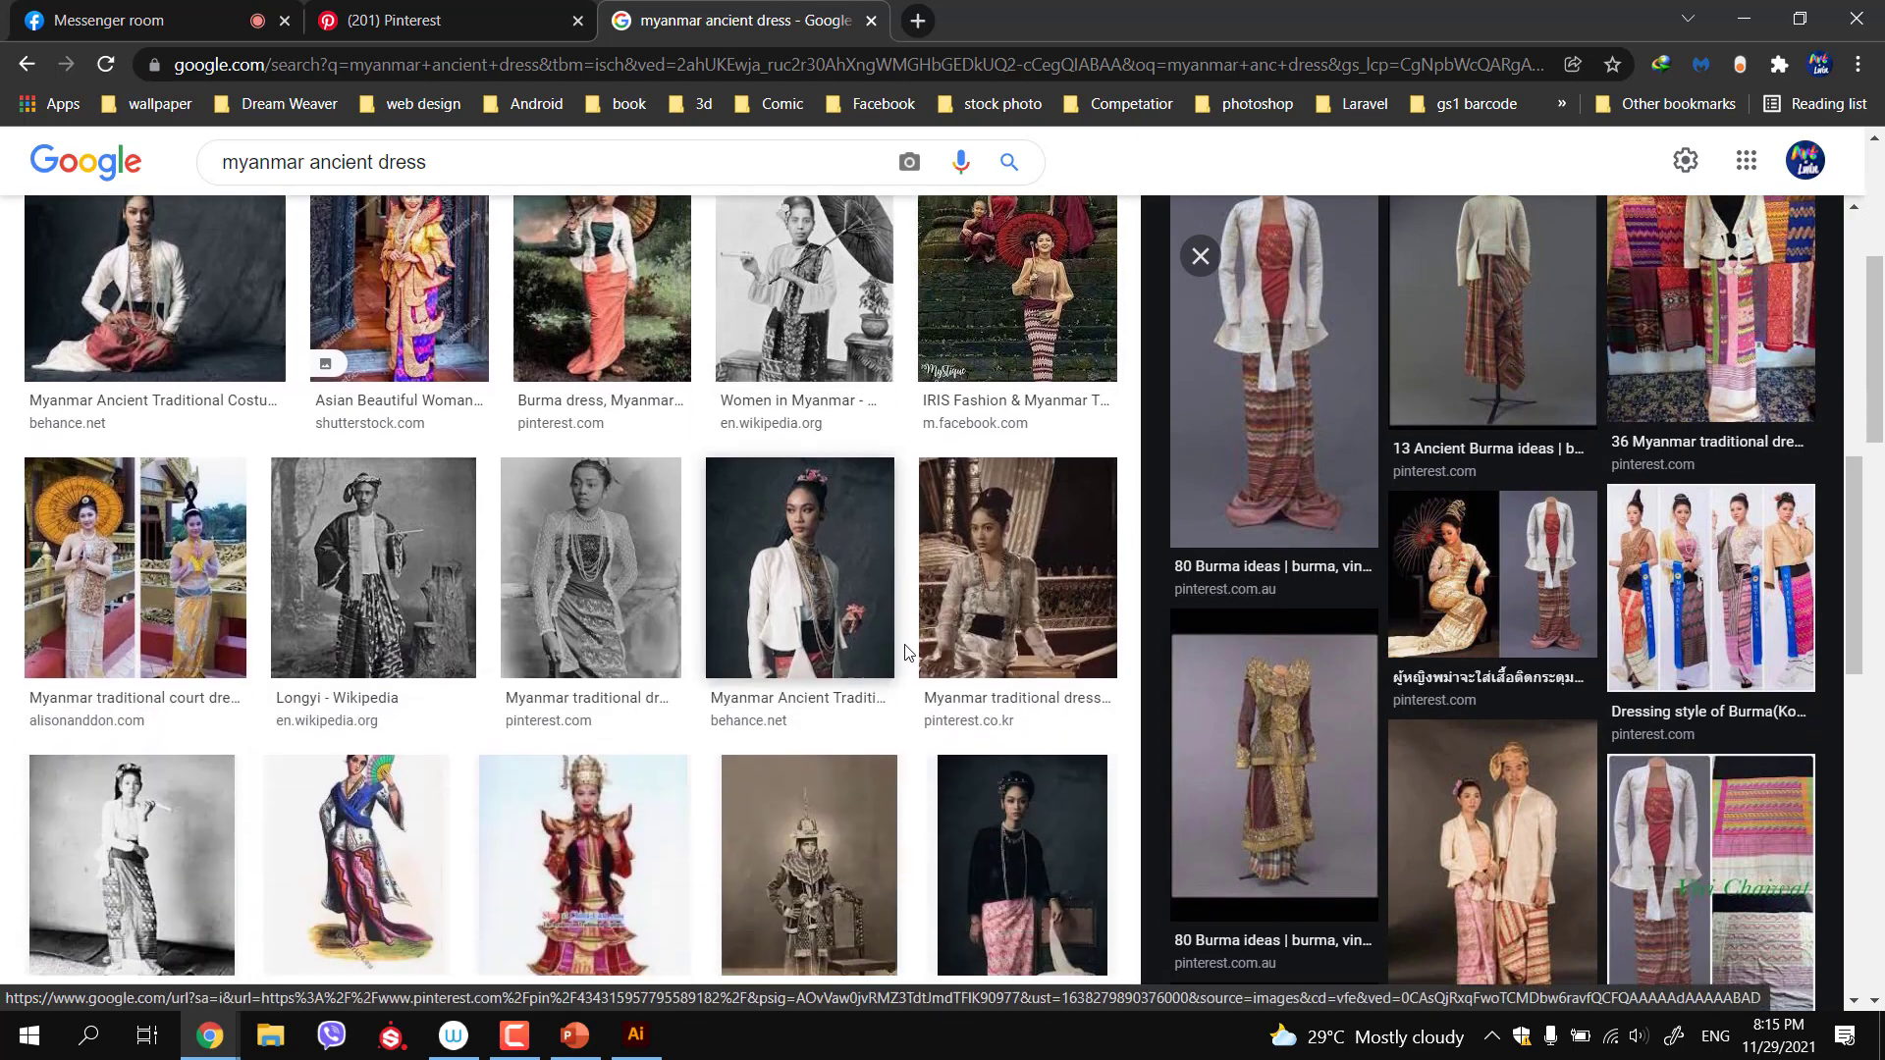
{"action": "scroll", "coordinate": [1241, 425], "scroll_direction": "up", "scroll_amount": 2}
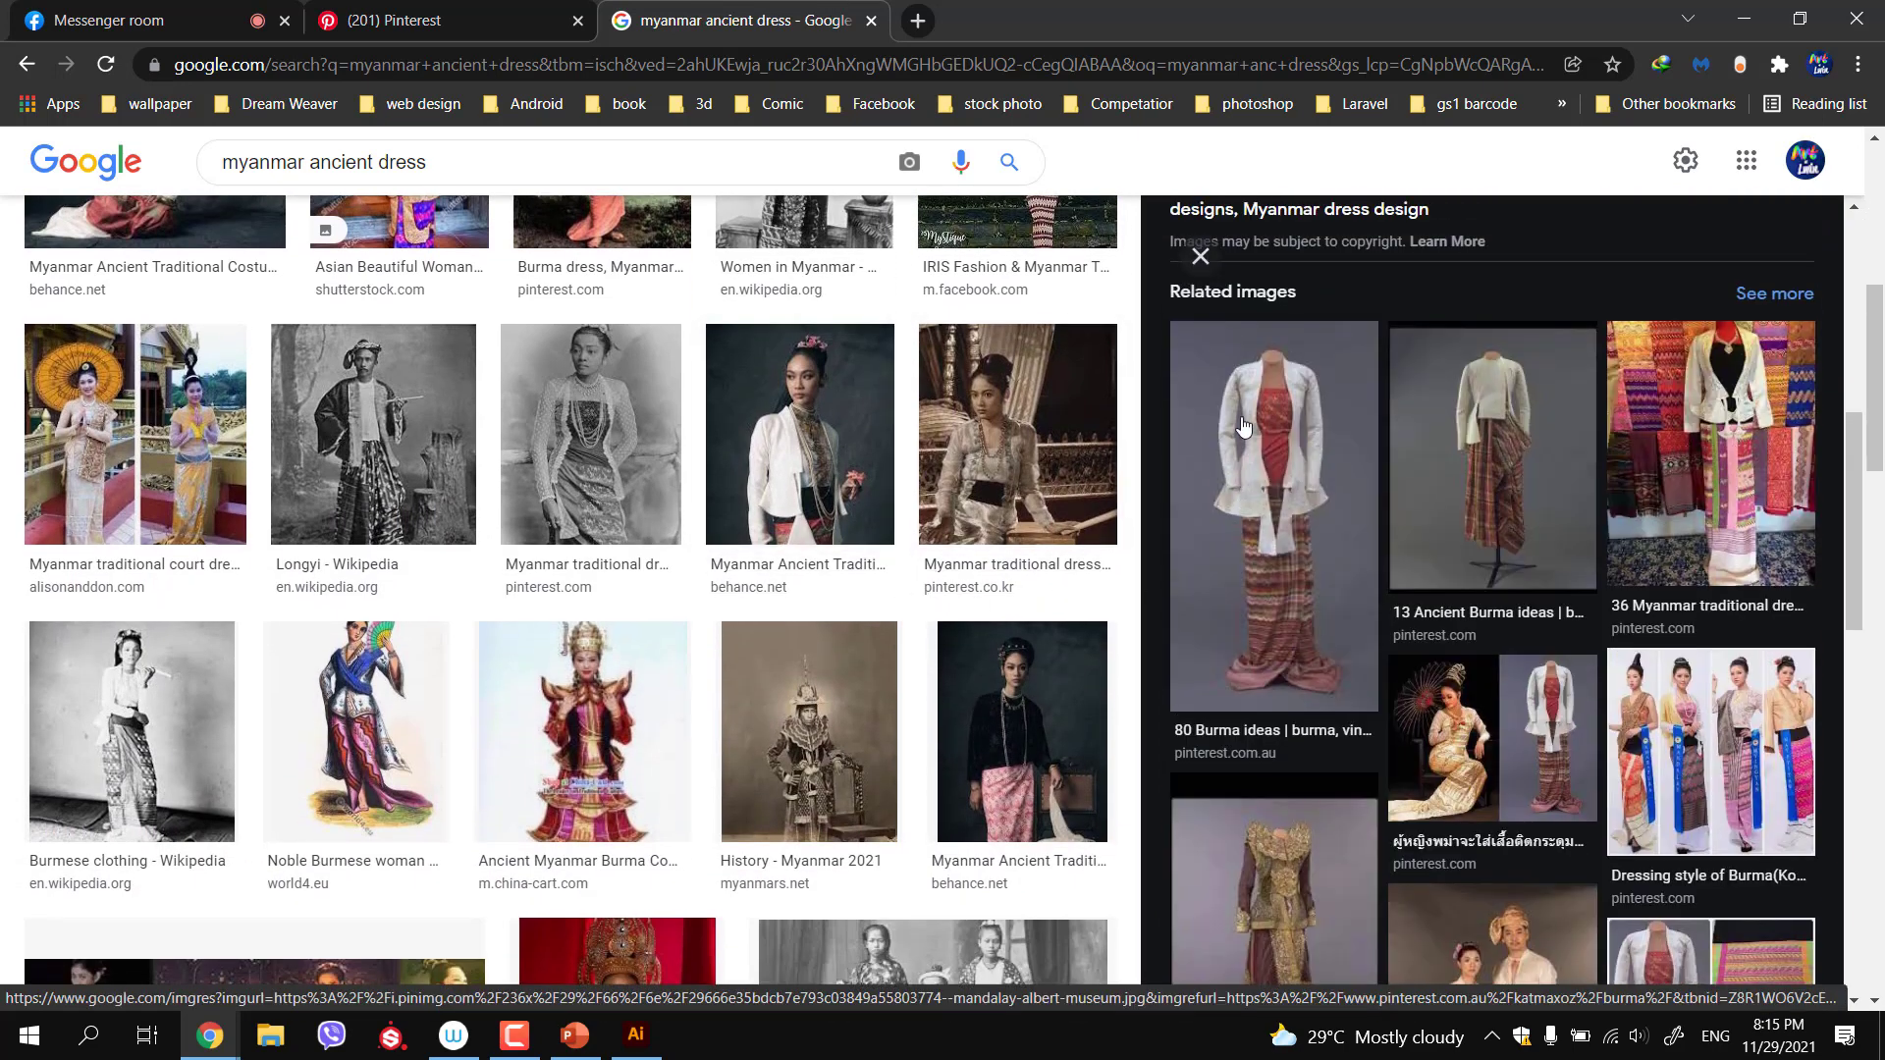
{"action": "scroll", "coordinate": [697, 741], "scroll_direction": "down", "scroll_amount": 3}
{"action": "scroll", "coordinate": [697, 741], "scroll_direction": "down", "scroll_amount": 6}
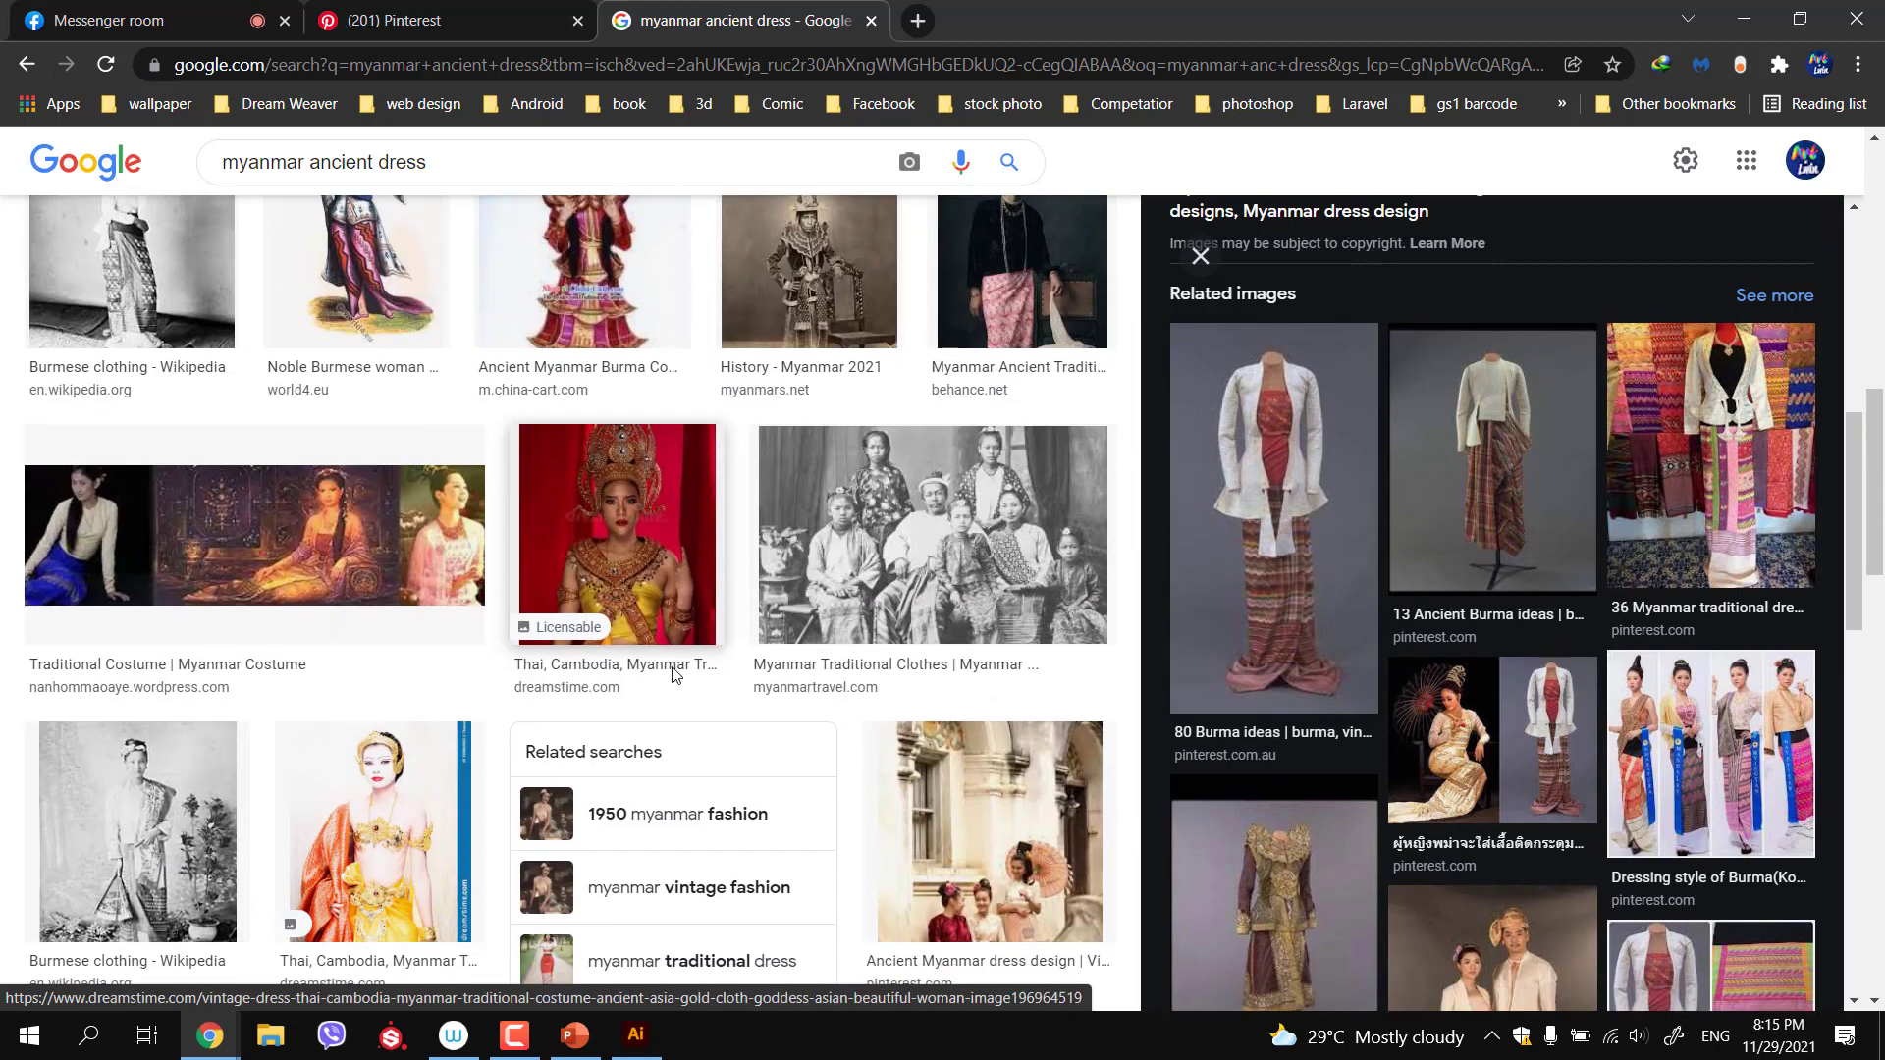
{"action": "scroll", "coordinate": [699, 745], "scroll_direction": "down", "scroll_amount": 3}
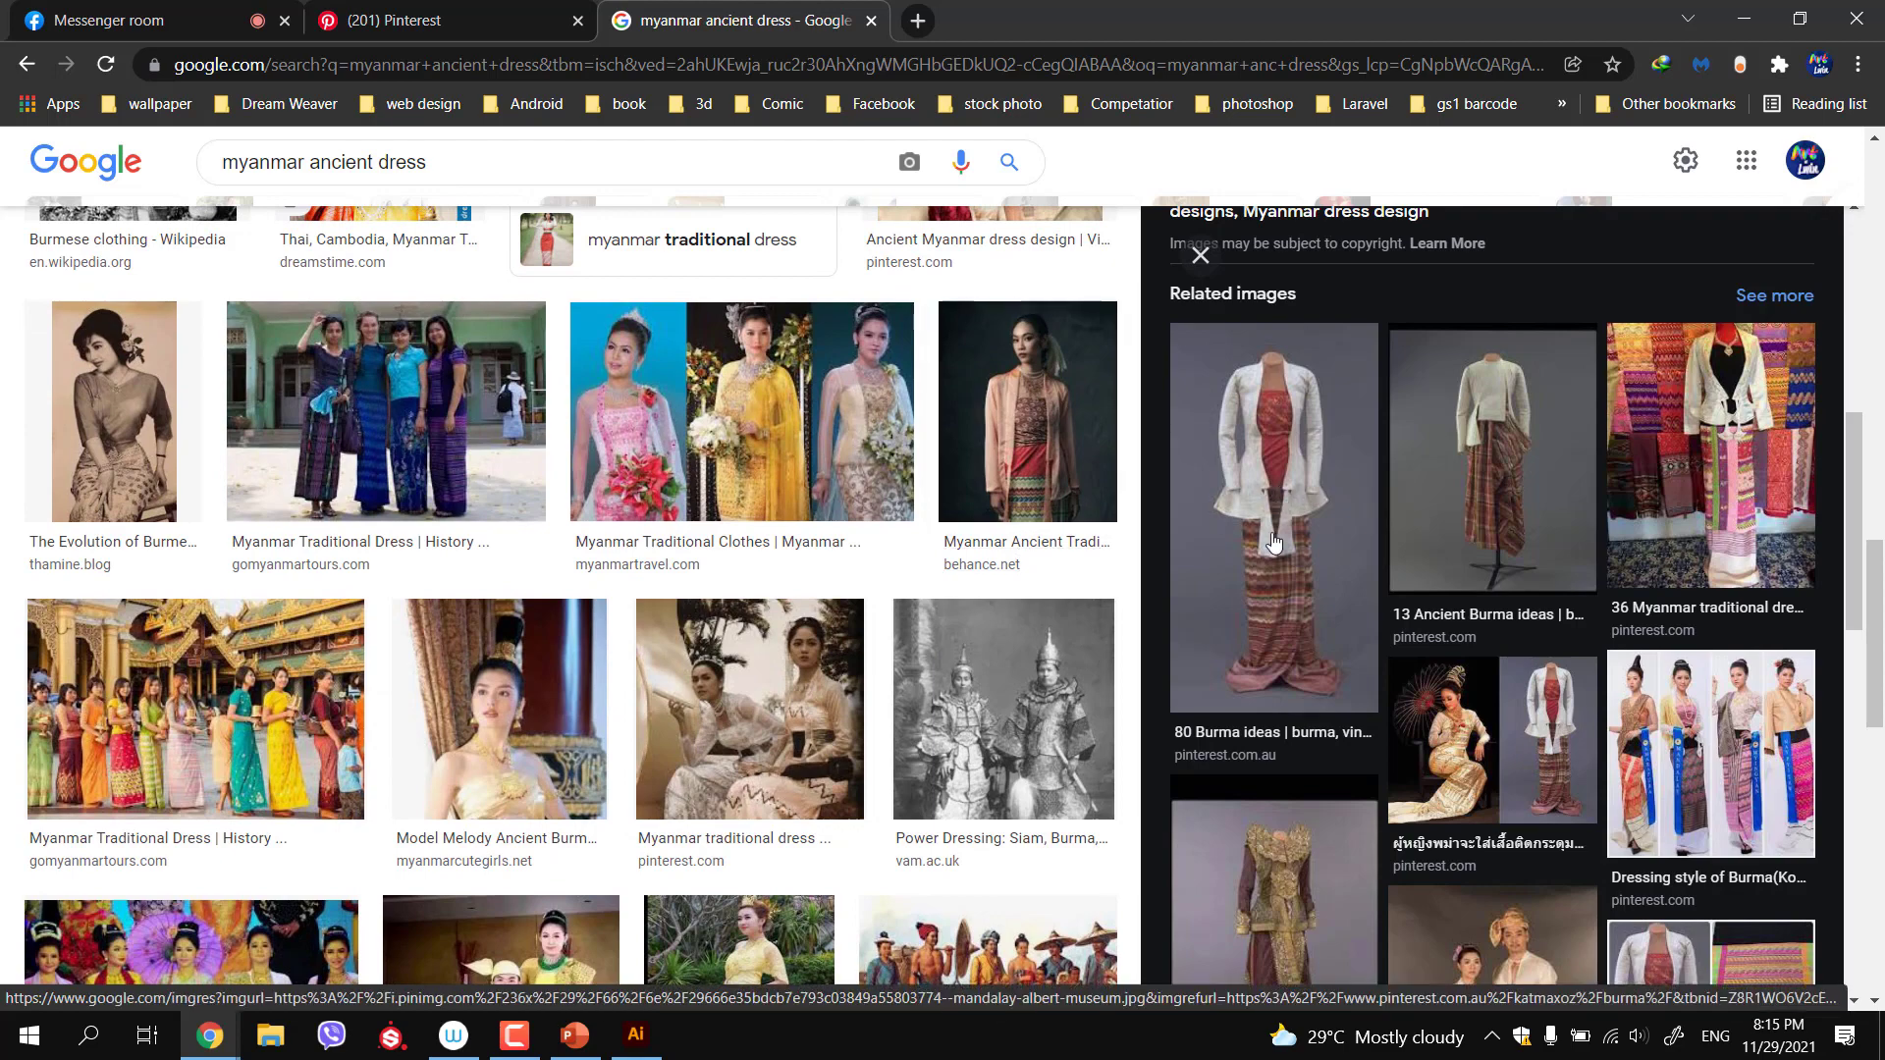
{"action": "scroll", "coordinate": [1275, 546], "scroll_direction": "down", "scroll_amount": 1}
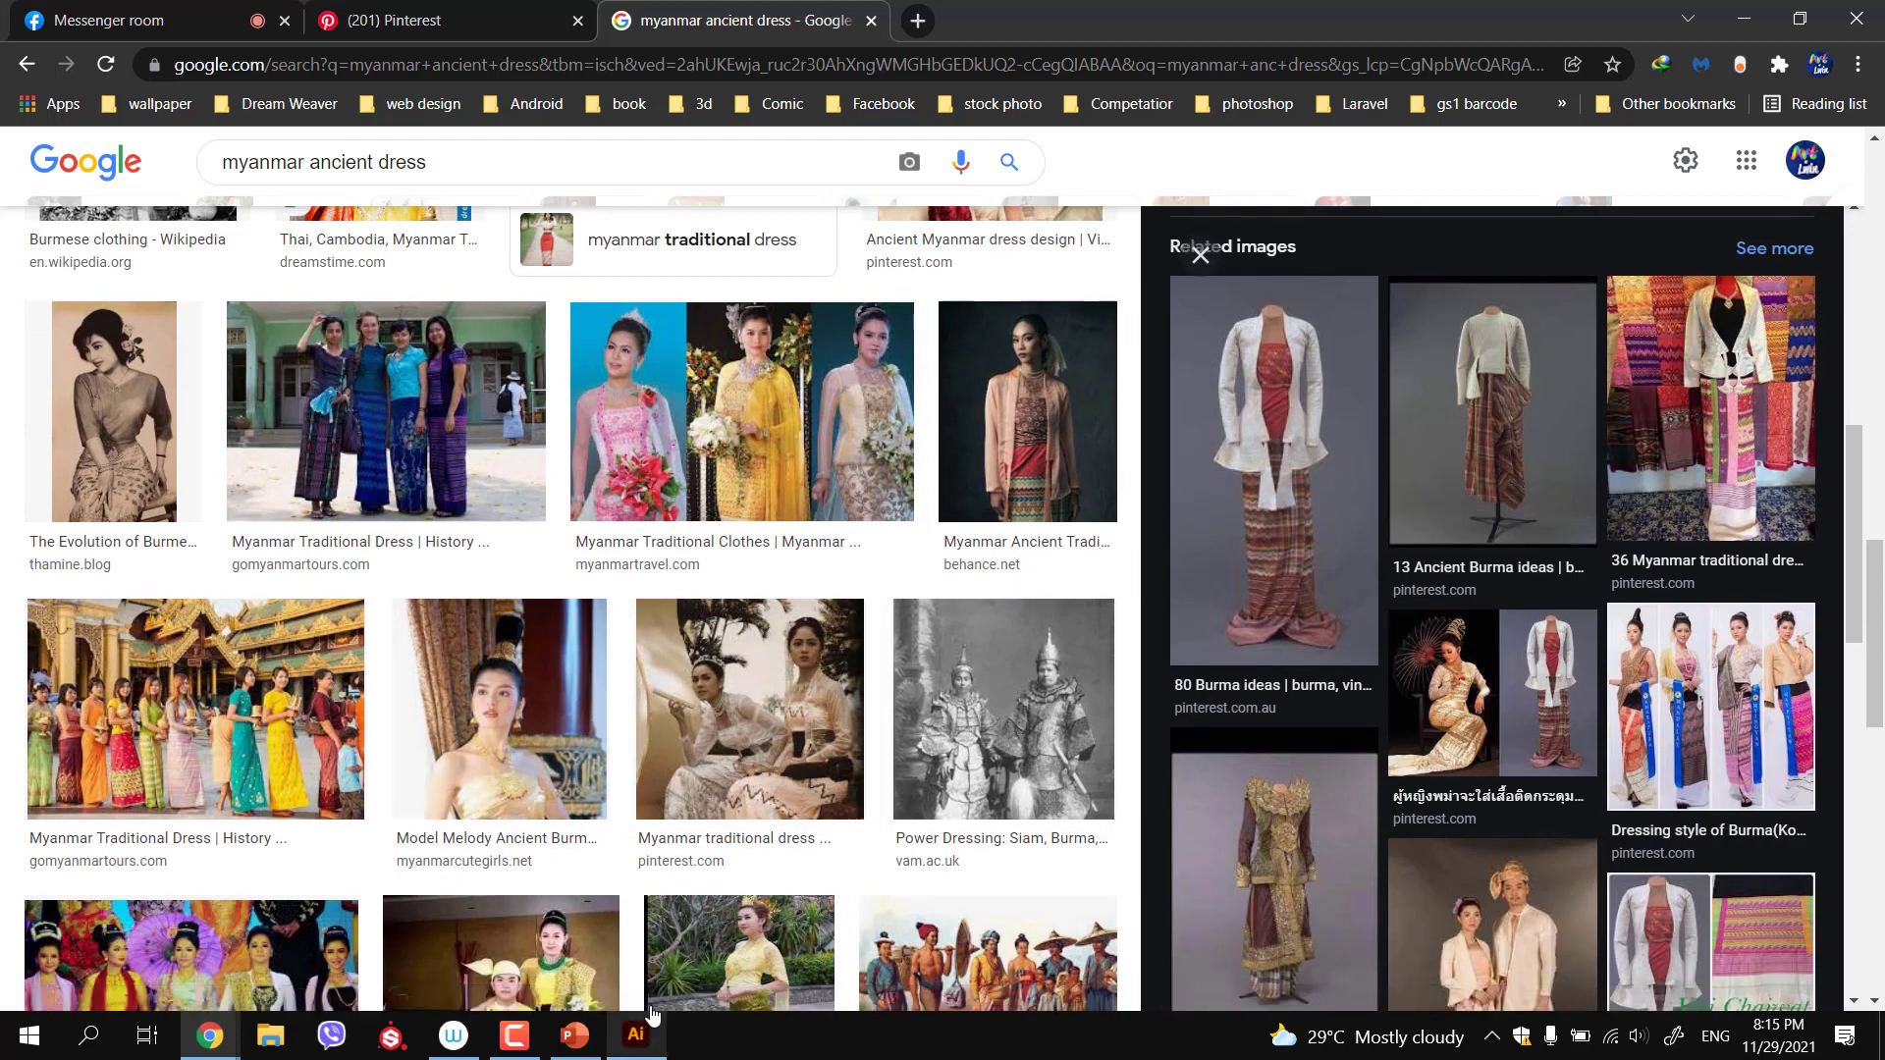
Enlarge the related Pinterest photo "80 Burma ideas" of the white jacket and red patterned longyi, and save the image
{"action": "left_click", "coordinate": [1247, 447]}
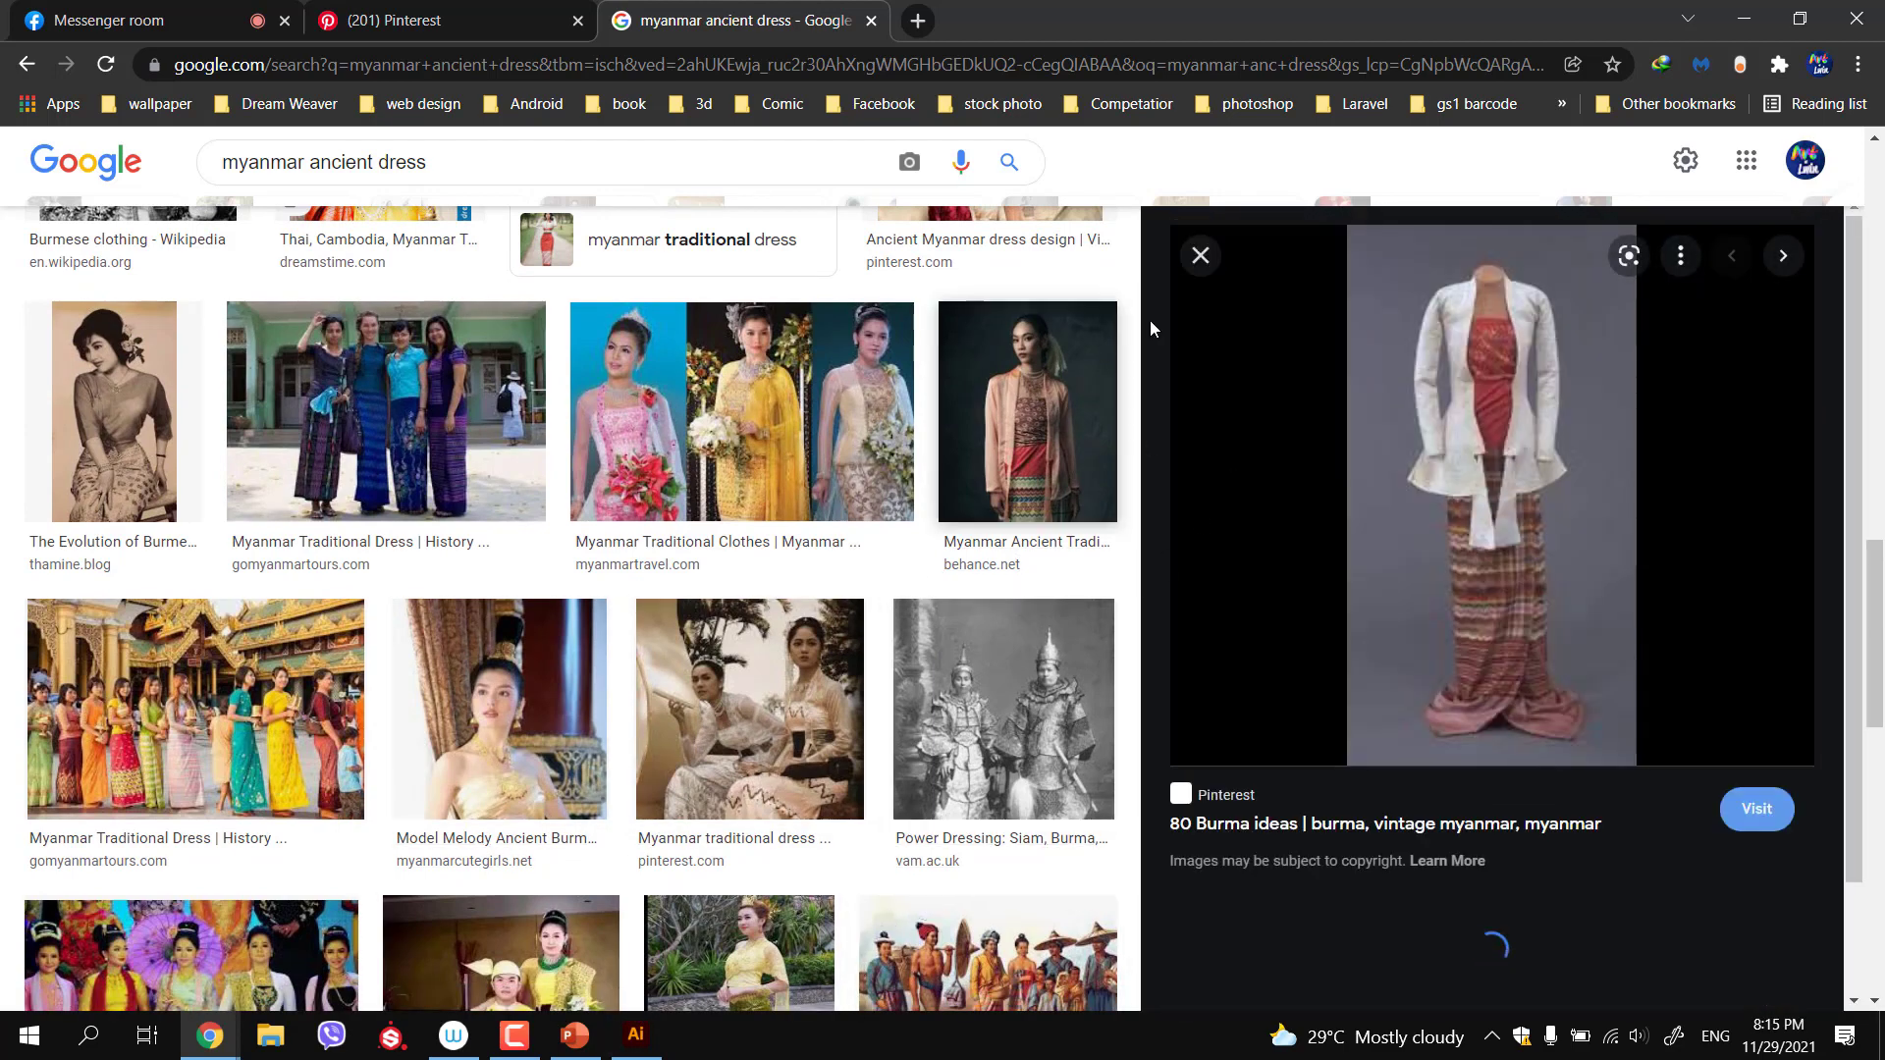
{"action": "right_click", "coordinate": [1487, 459]}
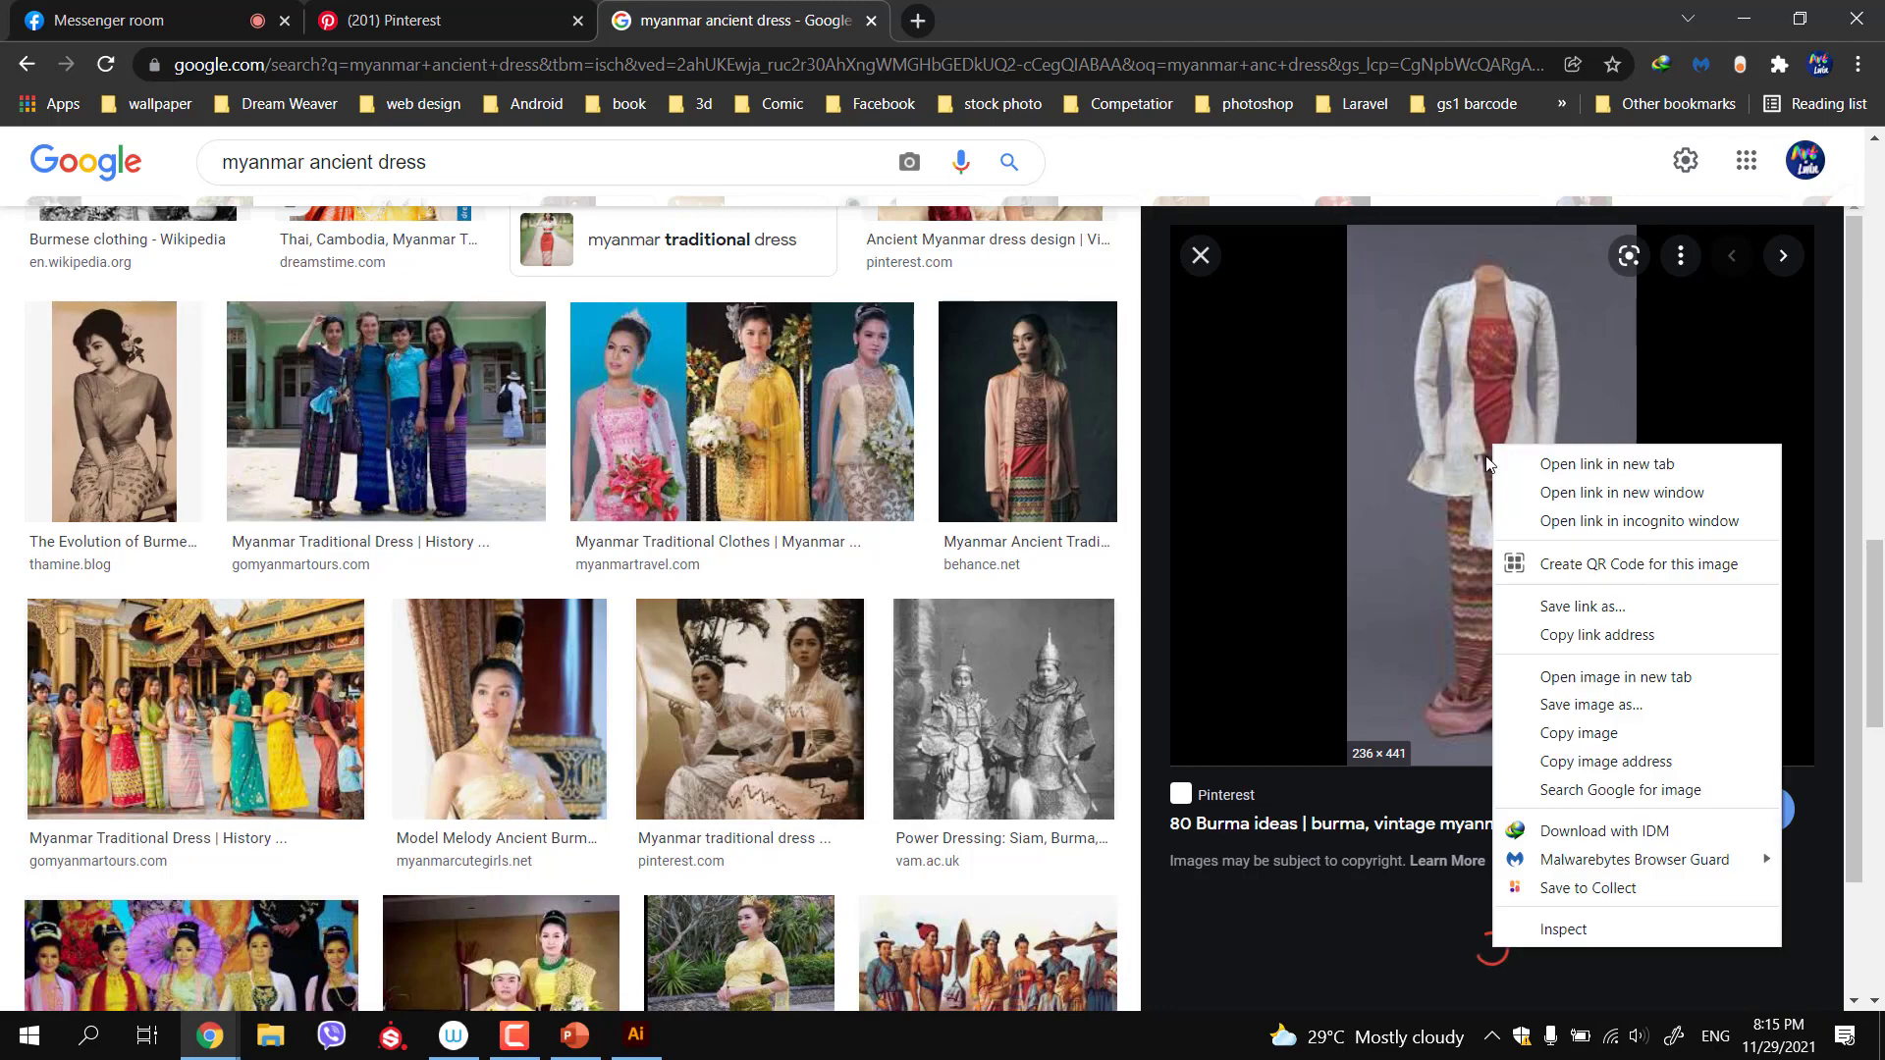
{"action": "left_click", "coordinate": [1575, 707]}
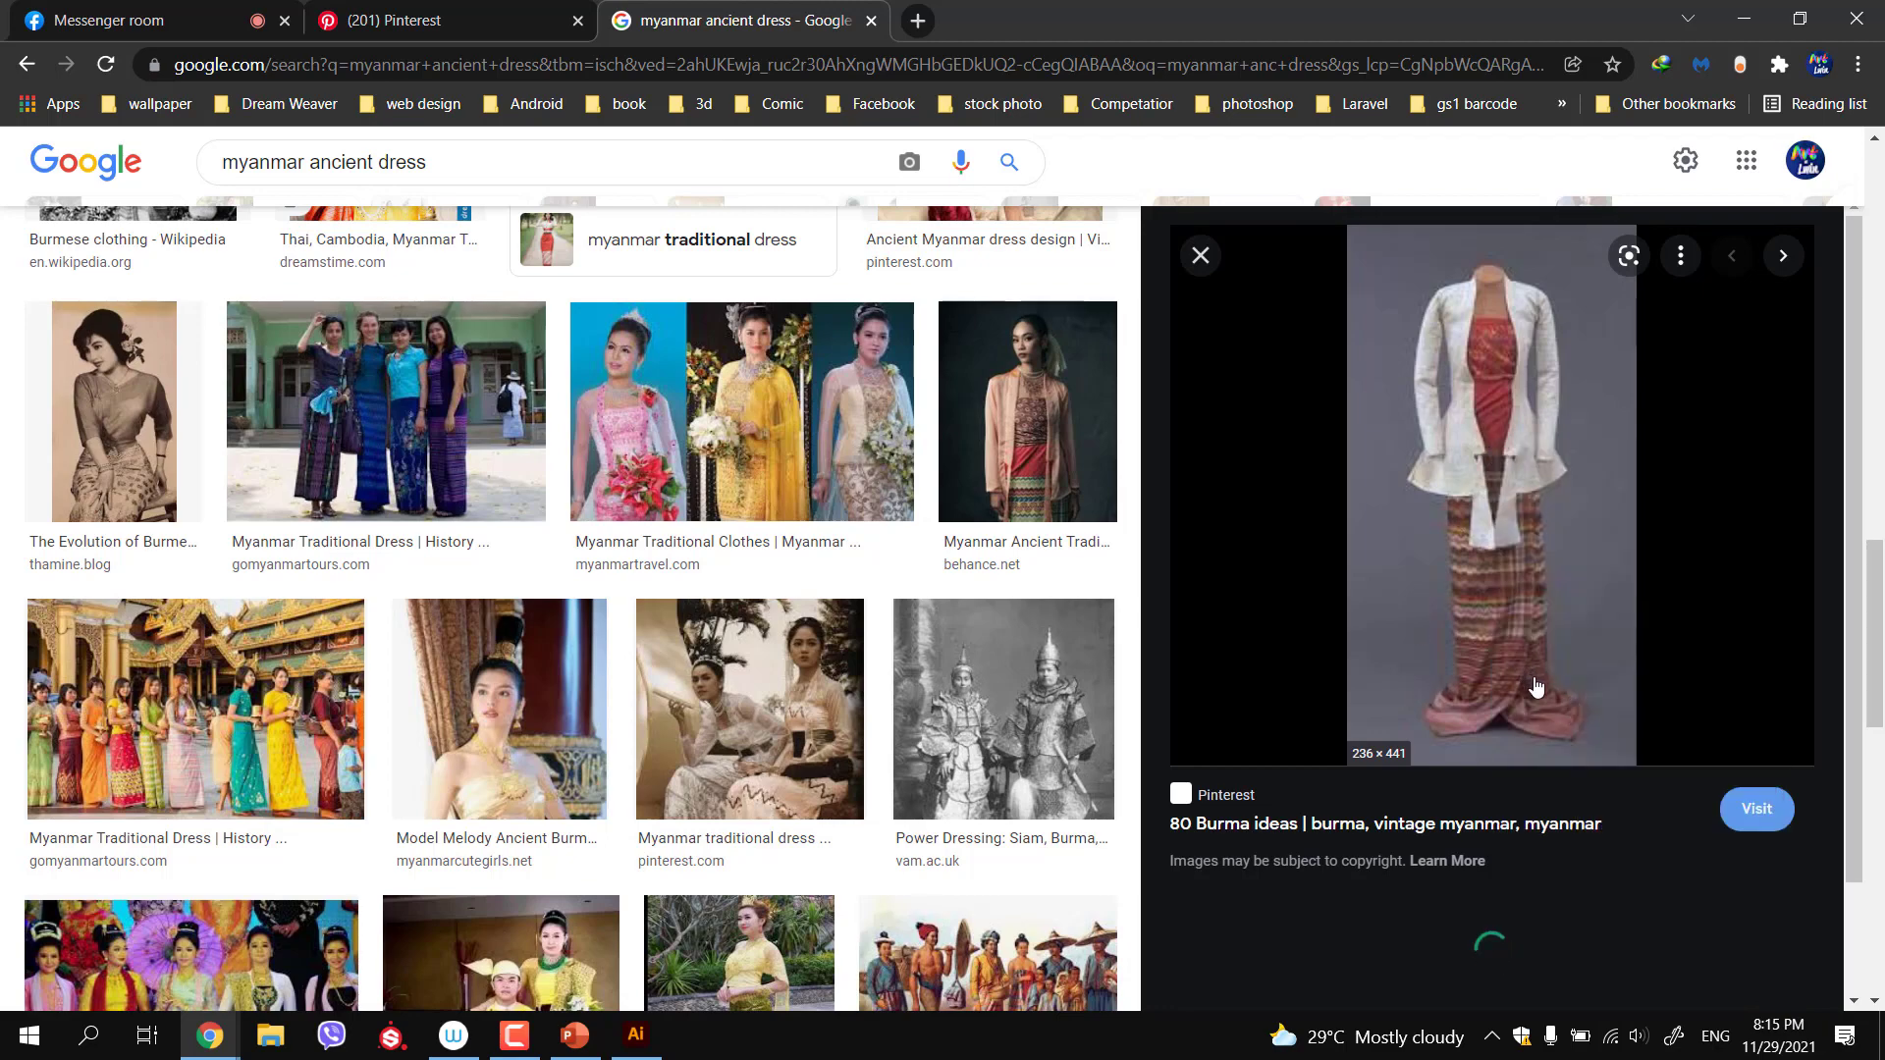
Switch to Illustrator, draw a rectangle about 201 by 237 px on the artboard's upper left, and round its corners fully
{"action": "left_click", "coordinate": [636, 1034]}
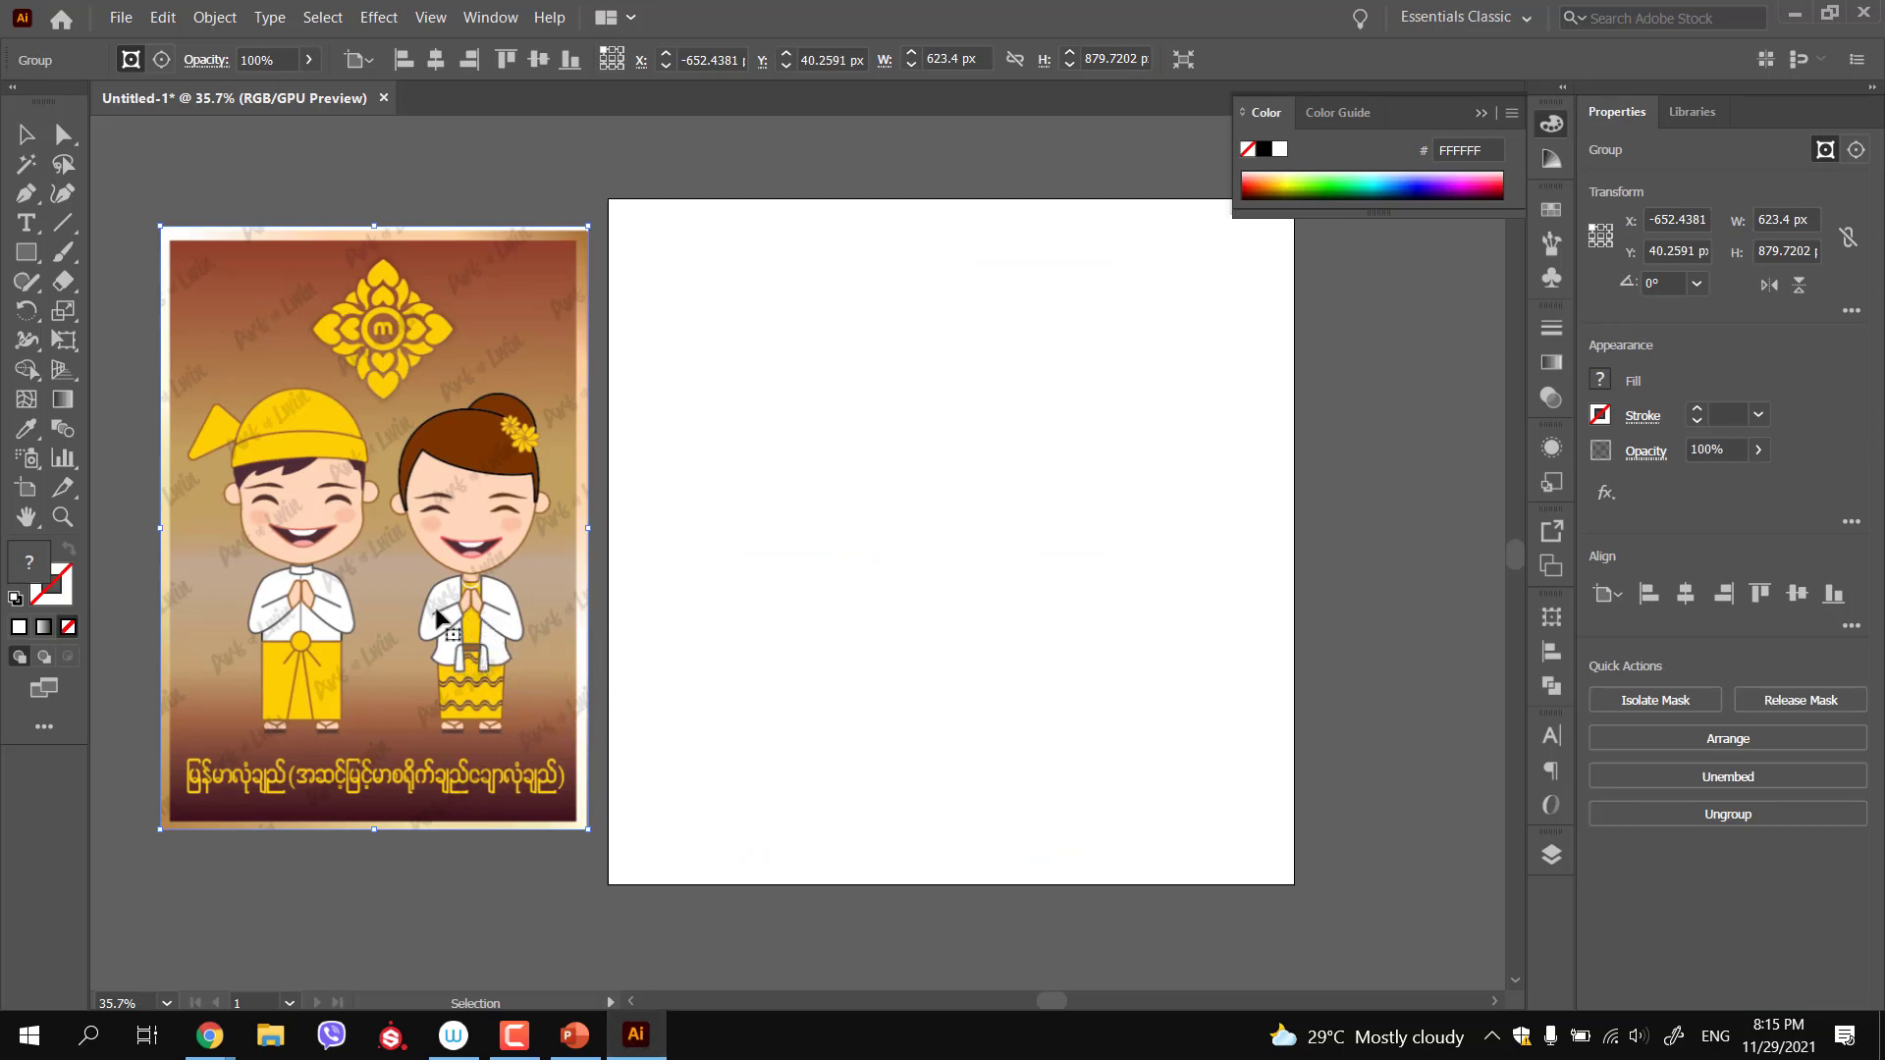
{"action": "left_click_drag", "start_coordinate": [725, 505], "coordinate": [779, 486]}
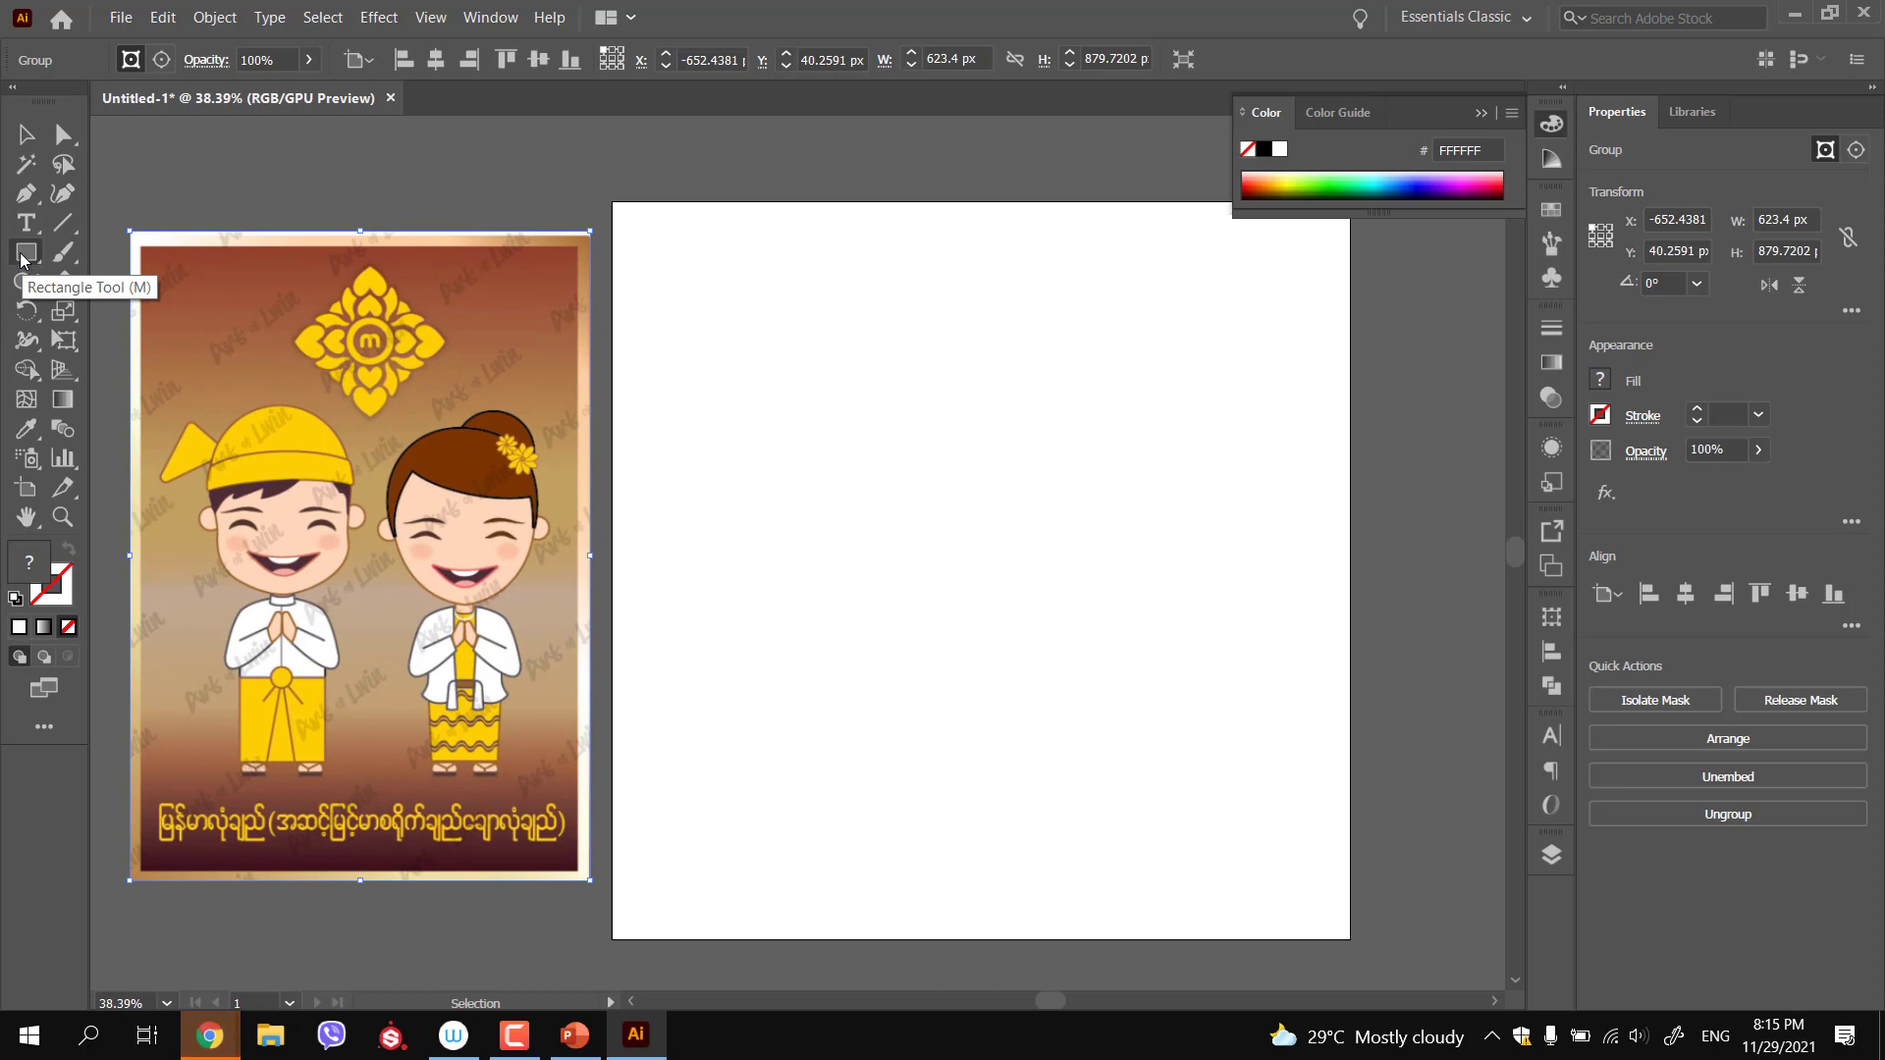
{"action": "left_click", "coordinate": [22, 257]}
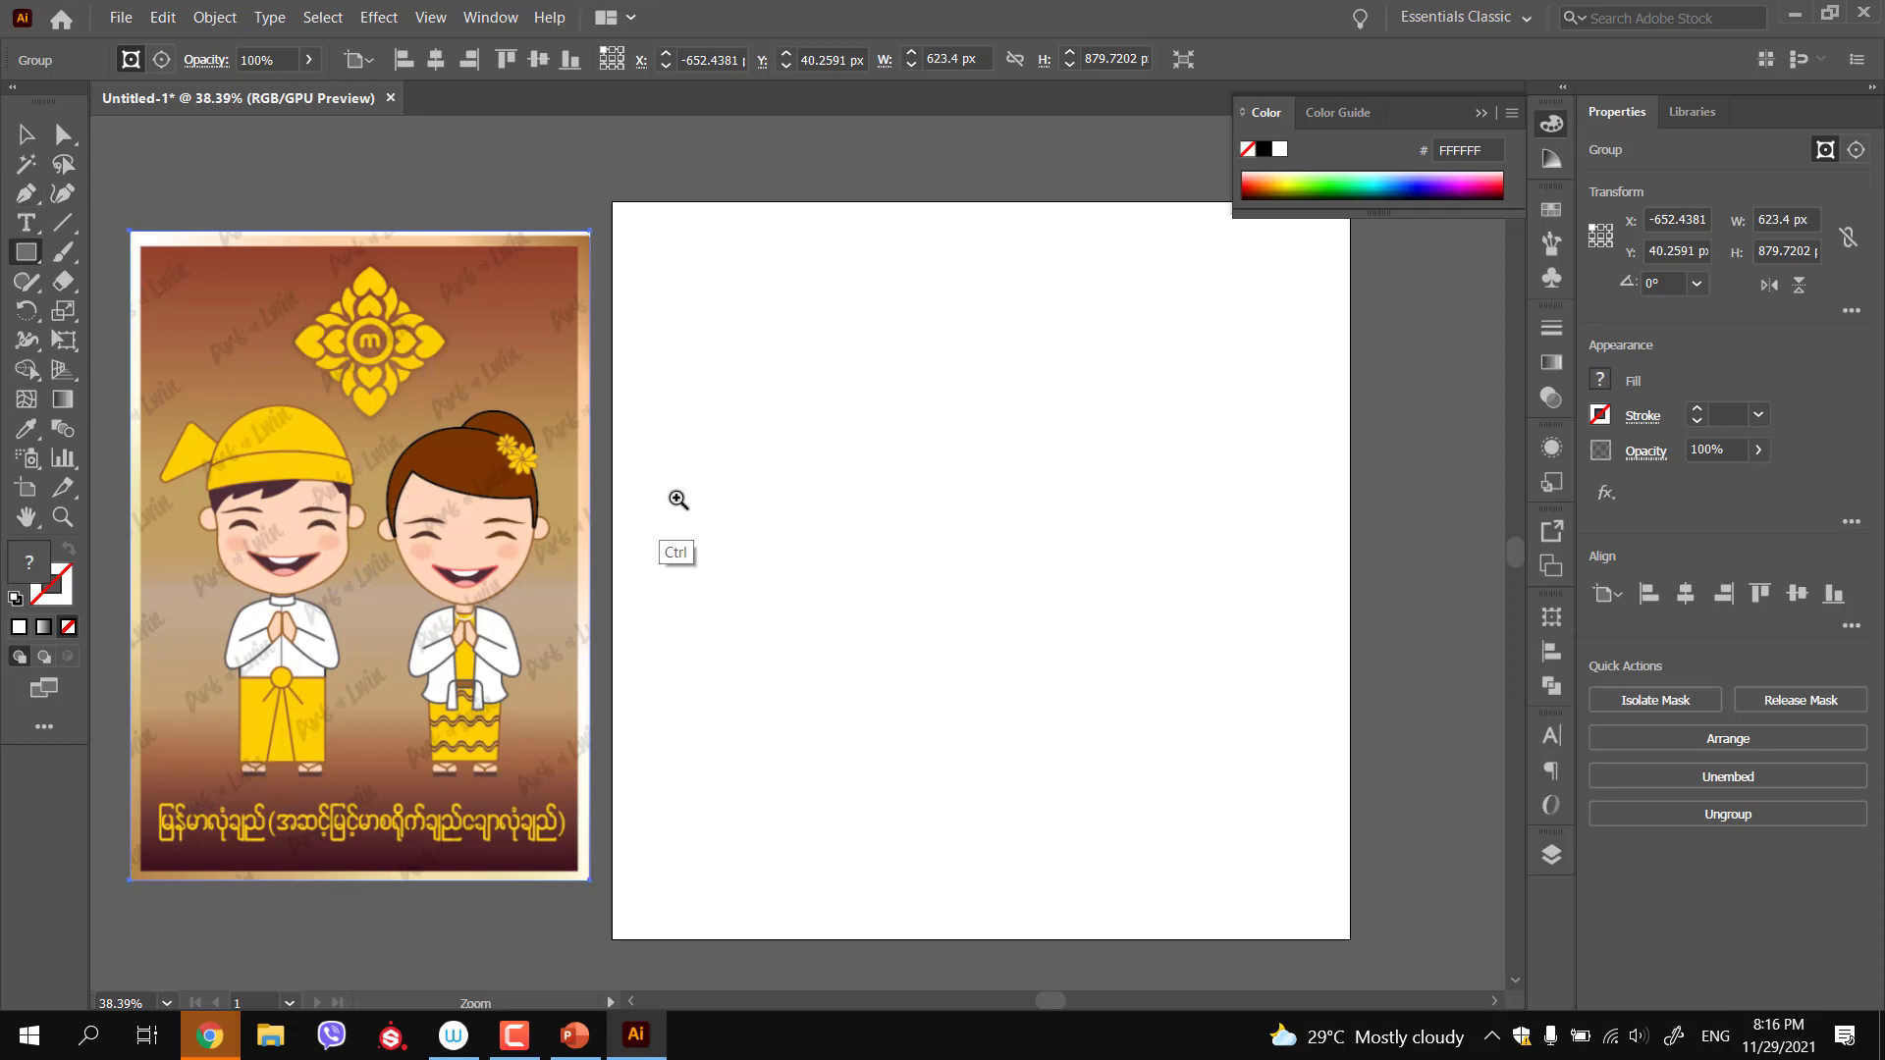
{"action": "scroll", "coordinate": [687, 496], "scroll_direction": "up", "scroll_amount": 2}
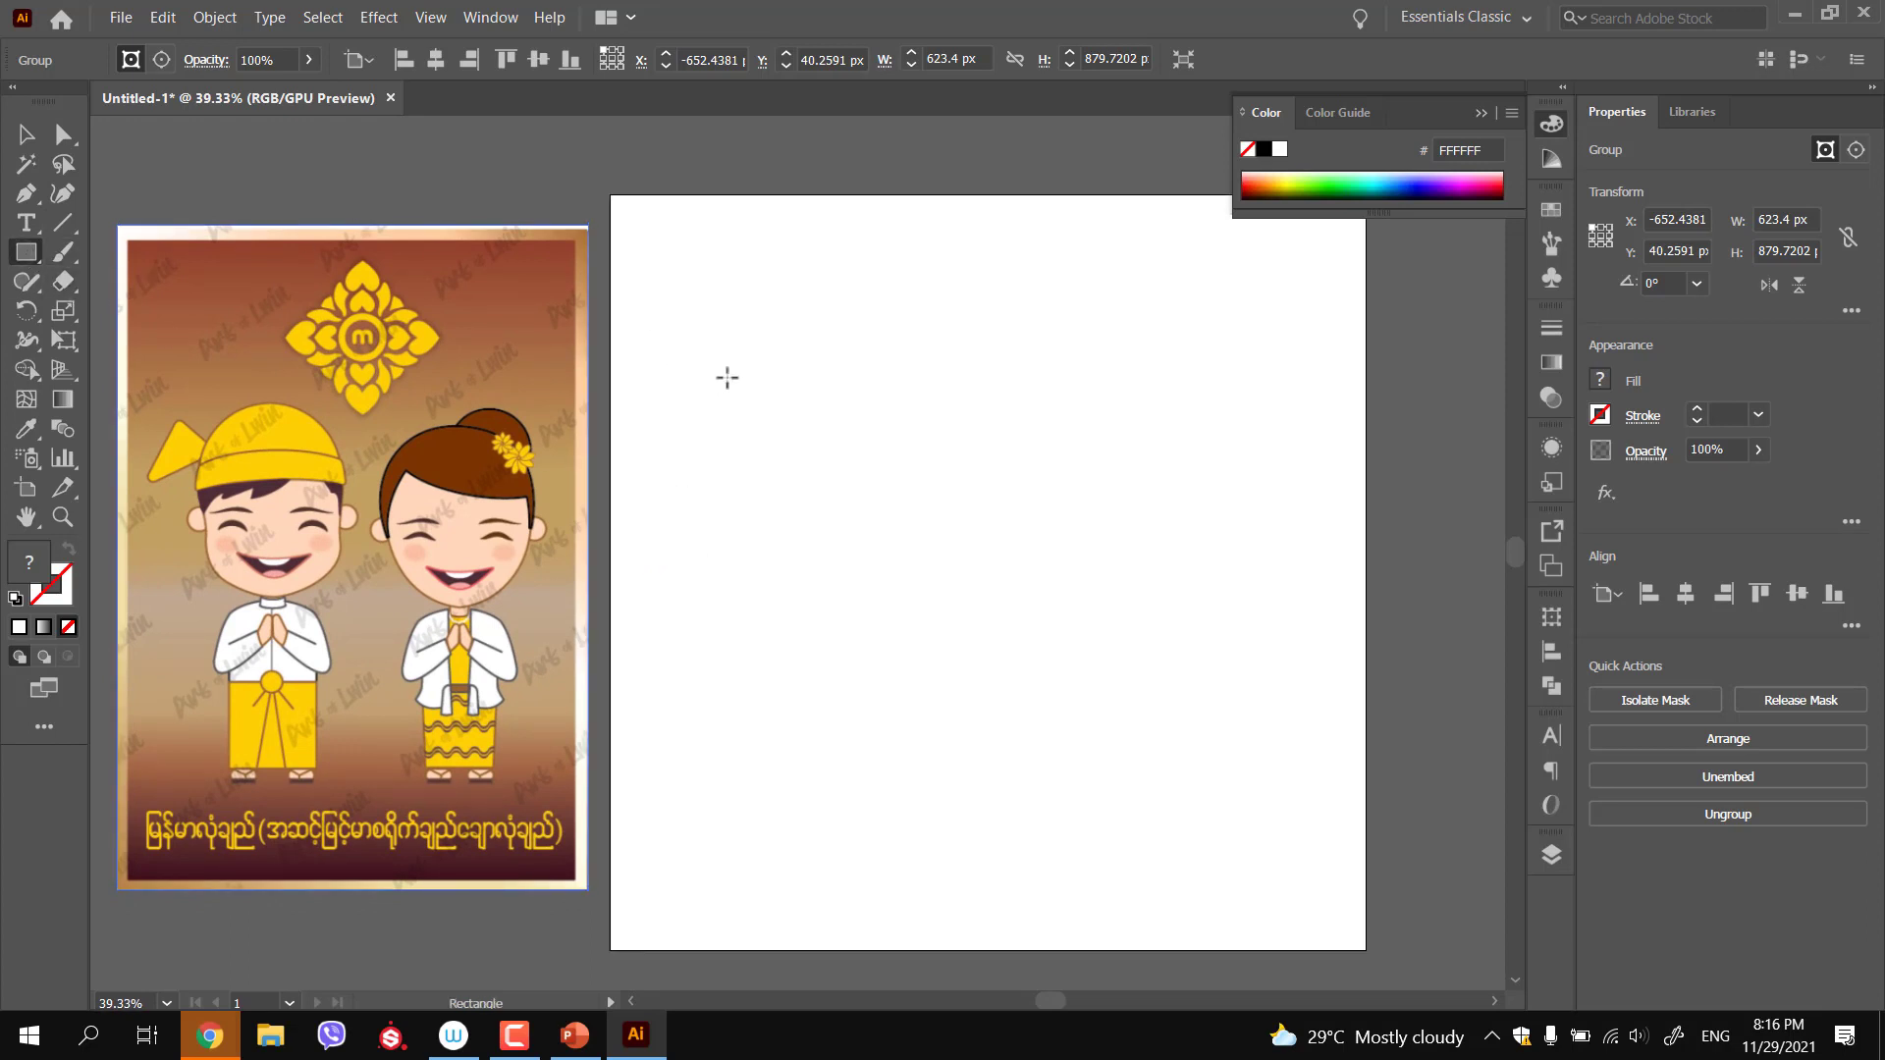
{"action": "left_click_drag", "start_coordinate": [718, 378], "coordinate": [869, 557]}
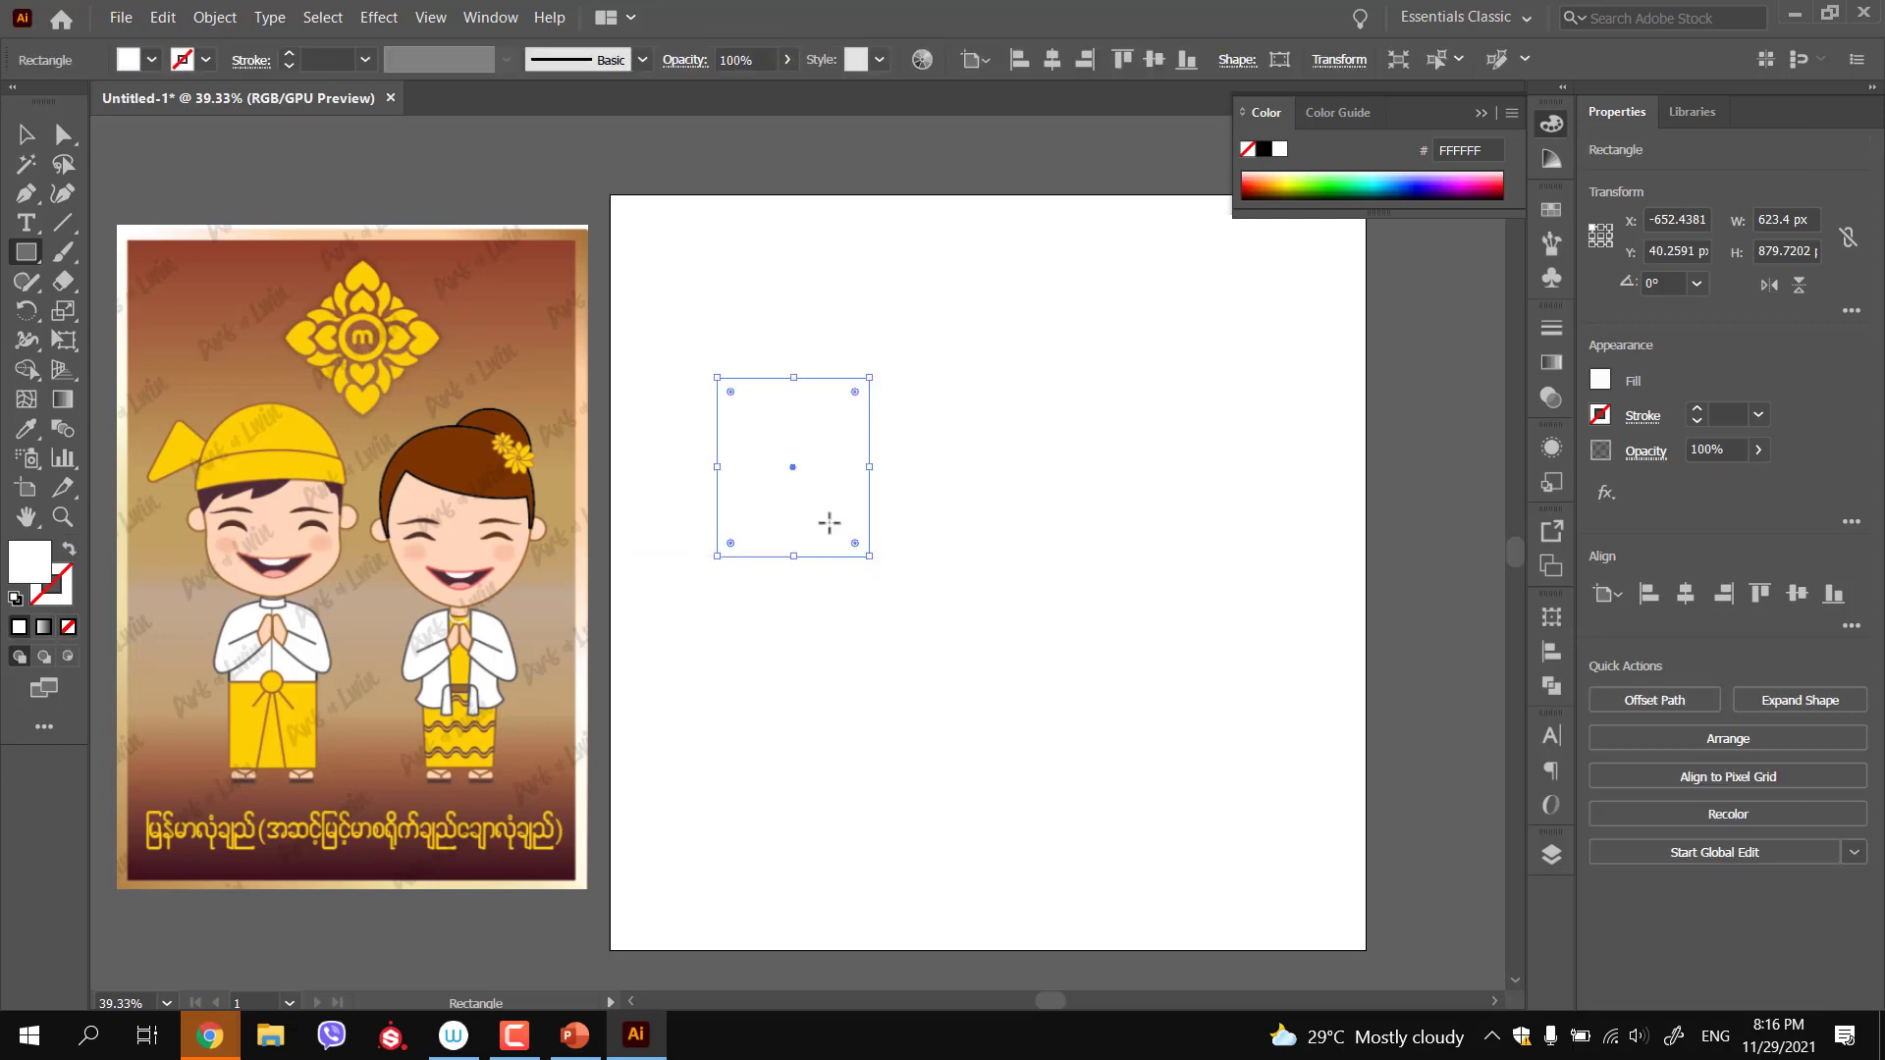
{"action": "left_click_drag", "start_coordinate": [737, 399], "coordinate": [797, 491]}
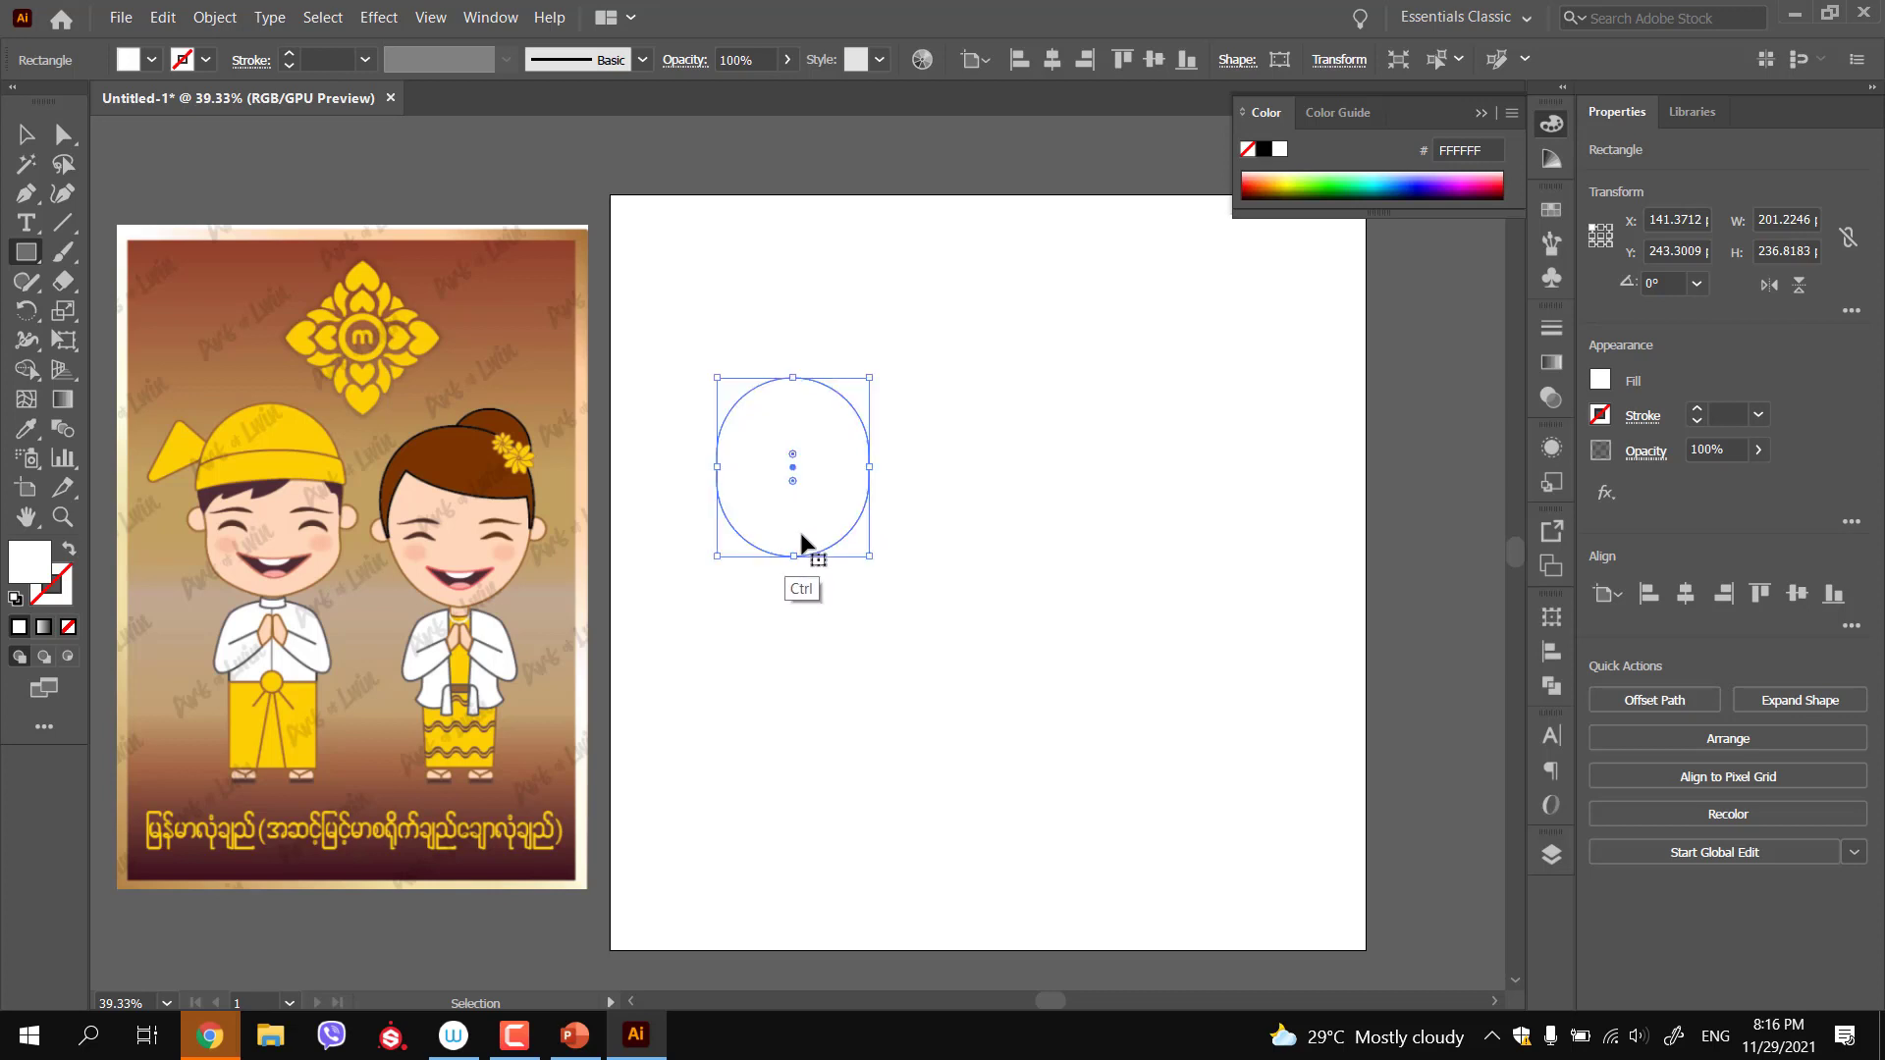
{"action": "mouse_move", "coordinate": [758, 573]}
{"action": "left_mouse_down"}
{"action": "mouse_move", "coordinate": [834, 592]}
{"action": "mouse_move", "coordinate": [768, 561]}
{"action": "left_mouse_up"}
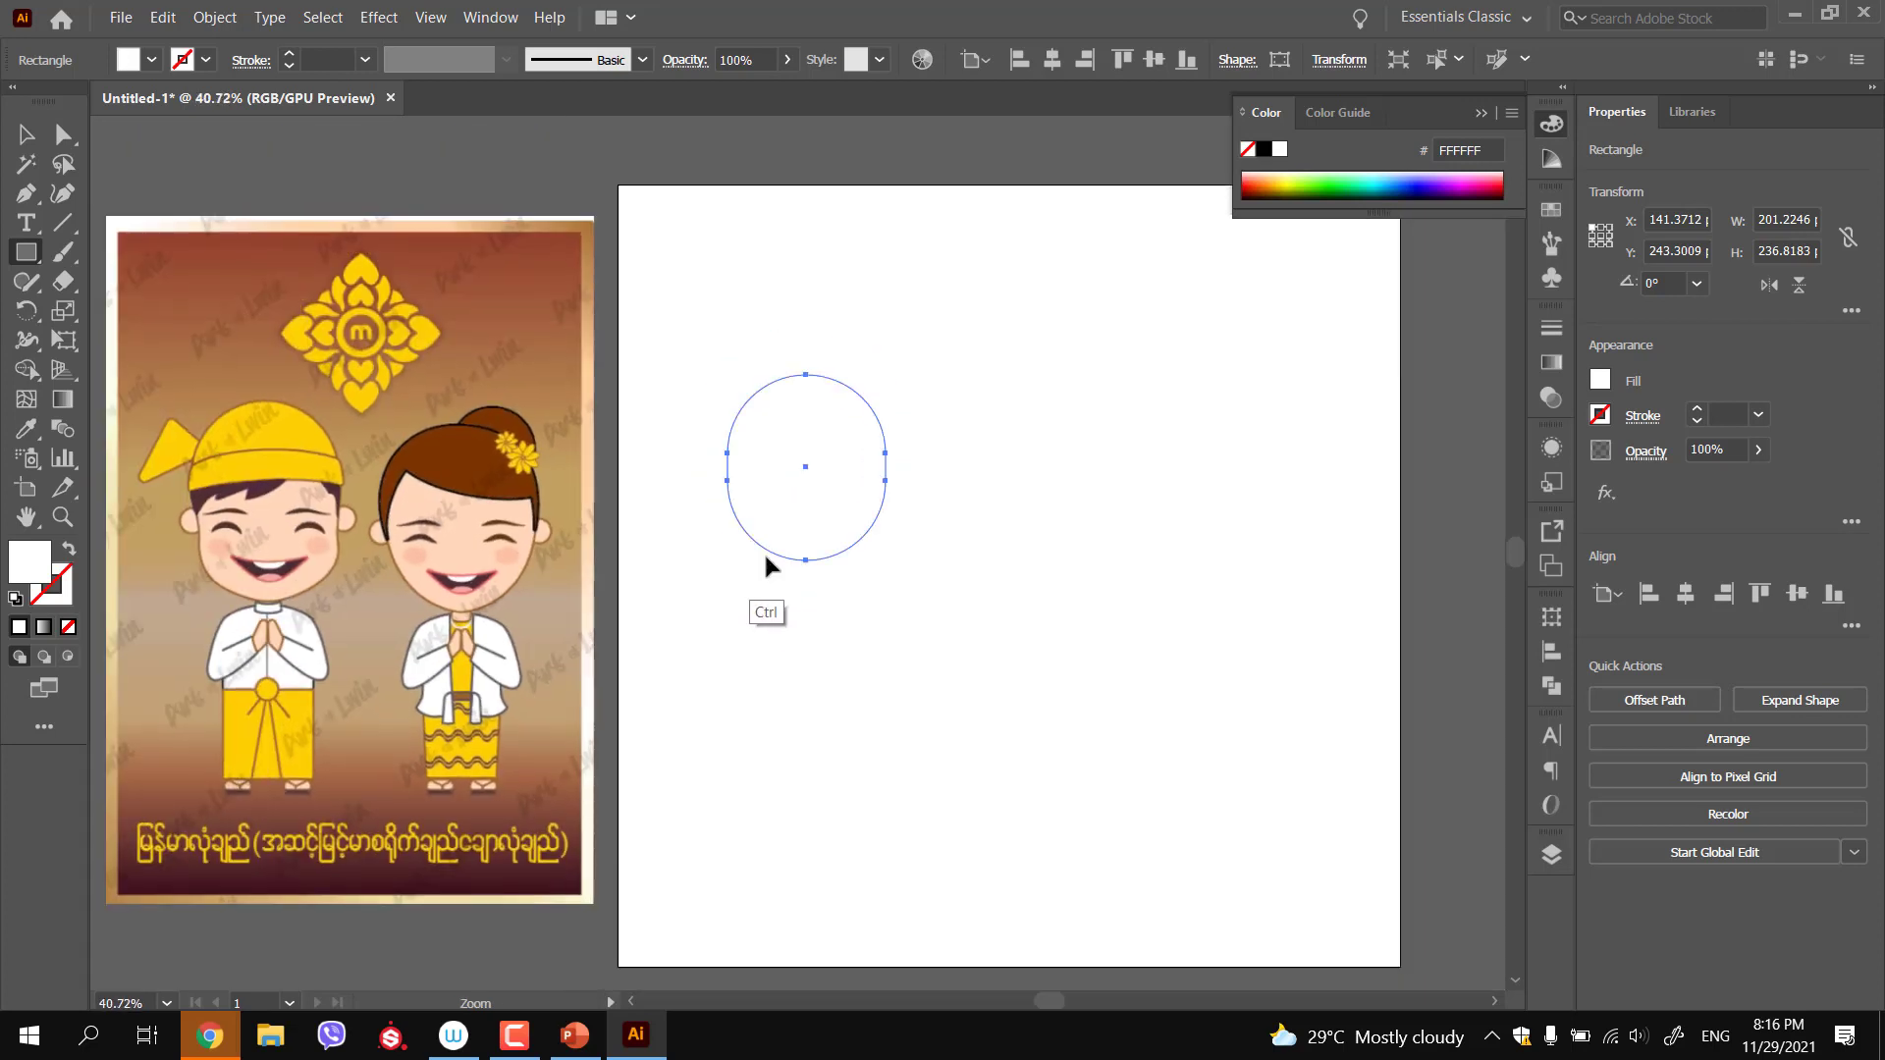
Give the rounded shape a 3 pt black stroke and deselect it
{"action": "key", "text": "i"}
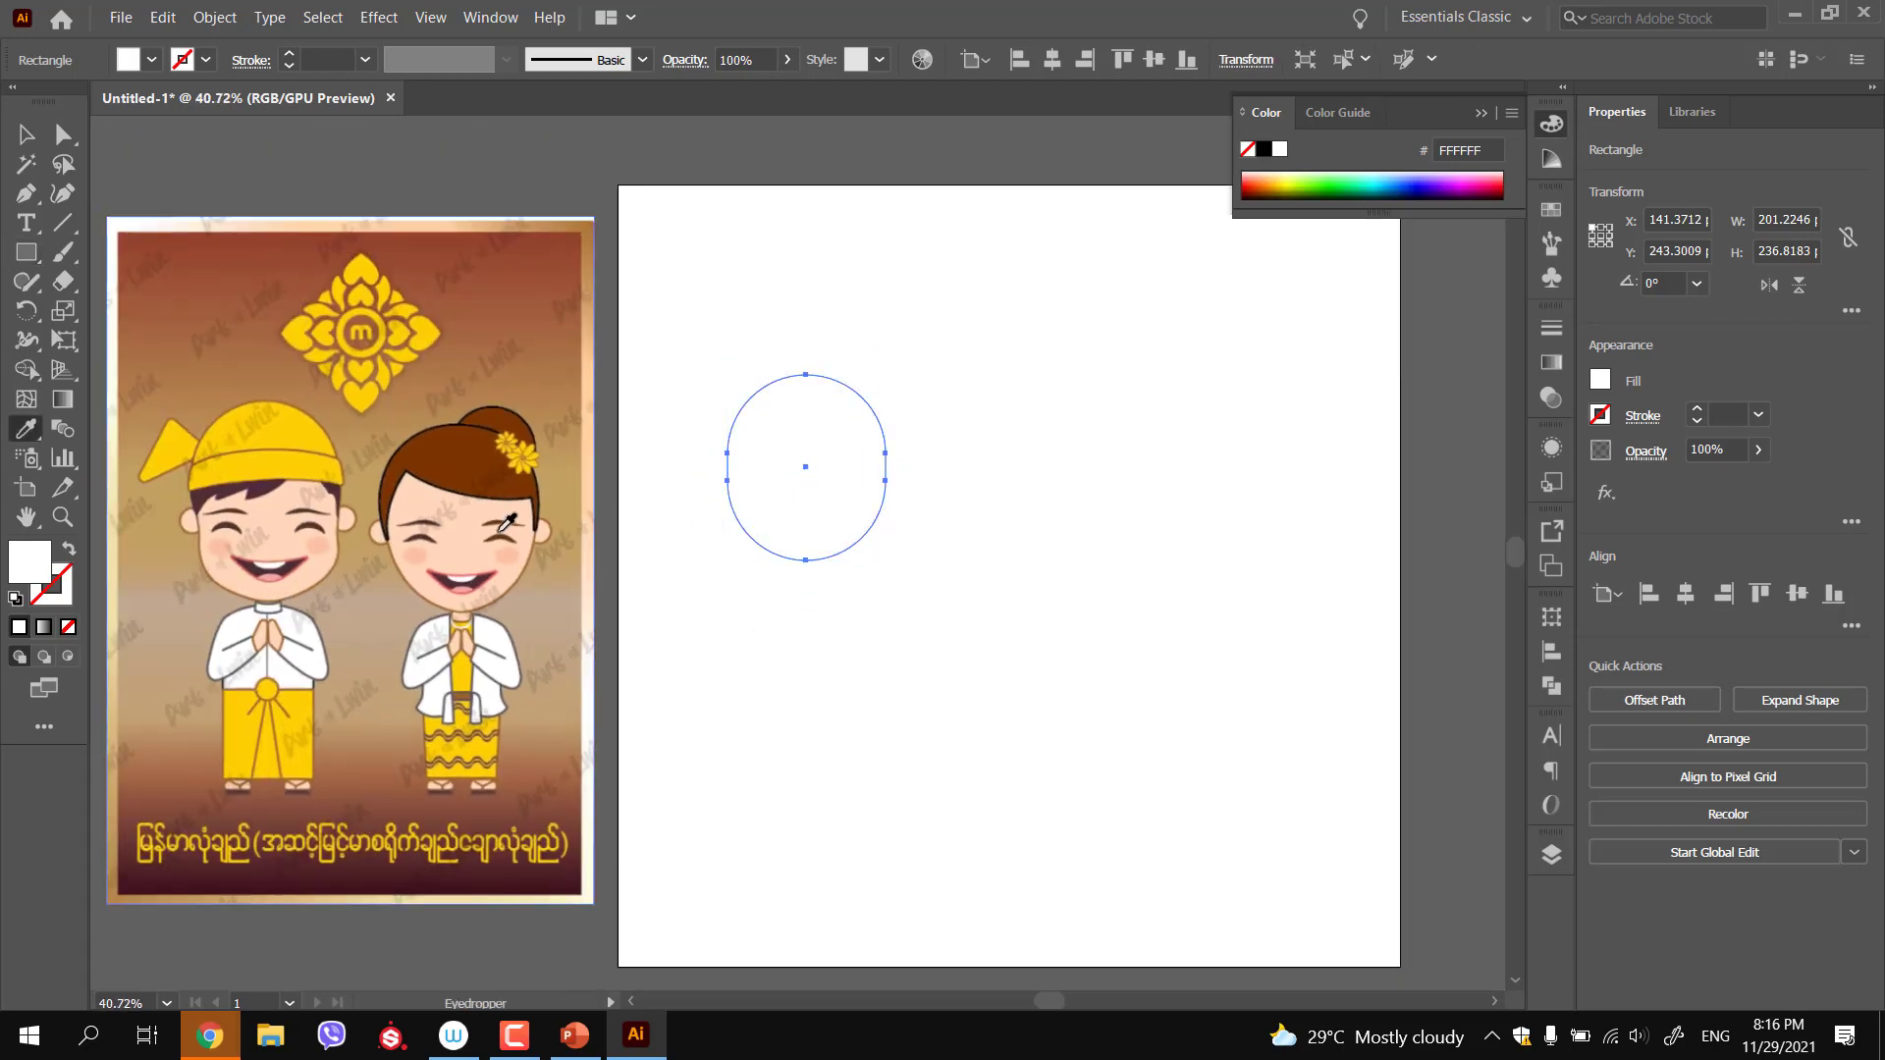
{"action": "left_click", "coordinate": [290, 53]}
{"action": "left_click", "coordinate": [289, 53]}
{"action": "left_click", "coordinate": [290, 53]}
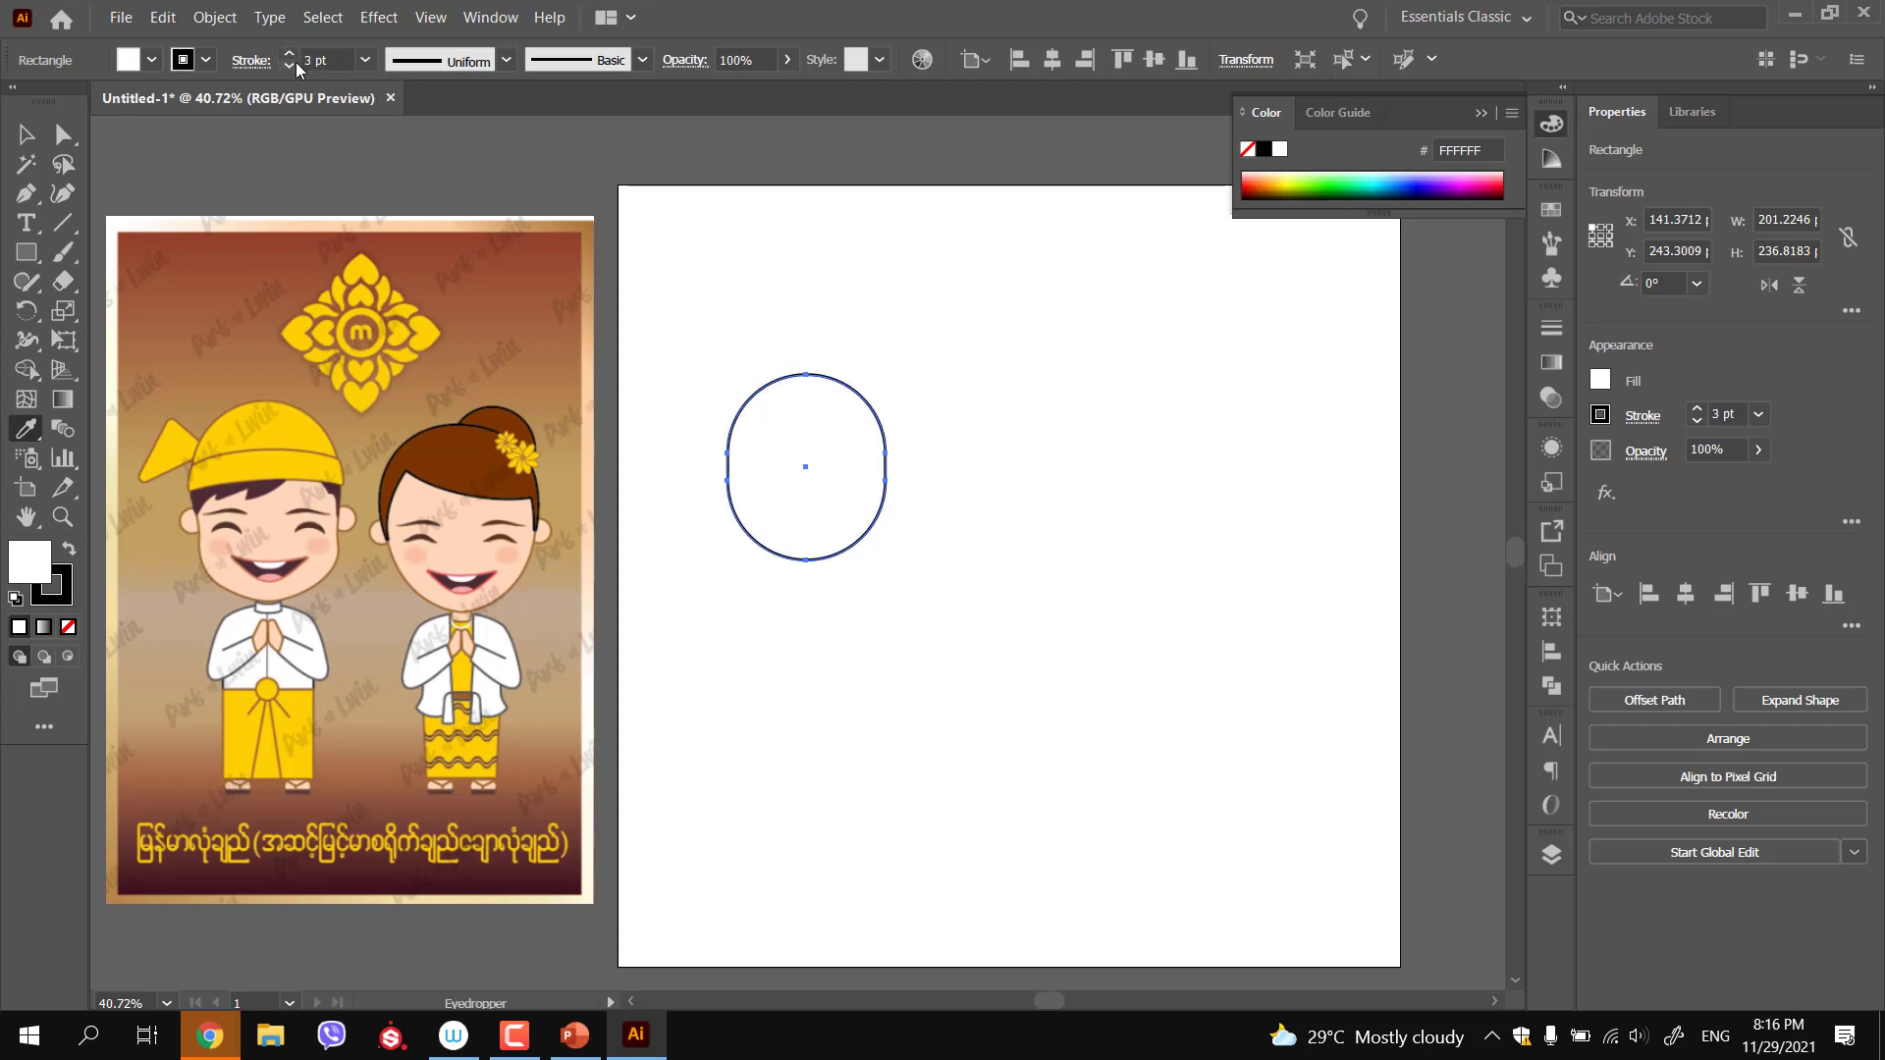
{"action": "key", "text": "v"}
{"action": "left_click", "coordinate": [672, 450]}
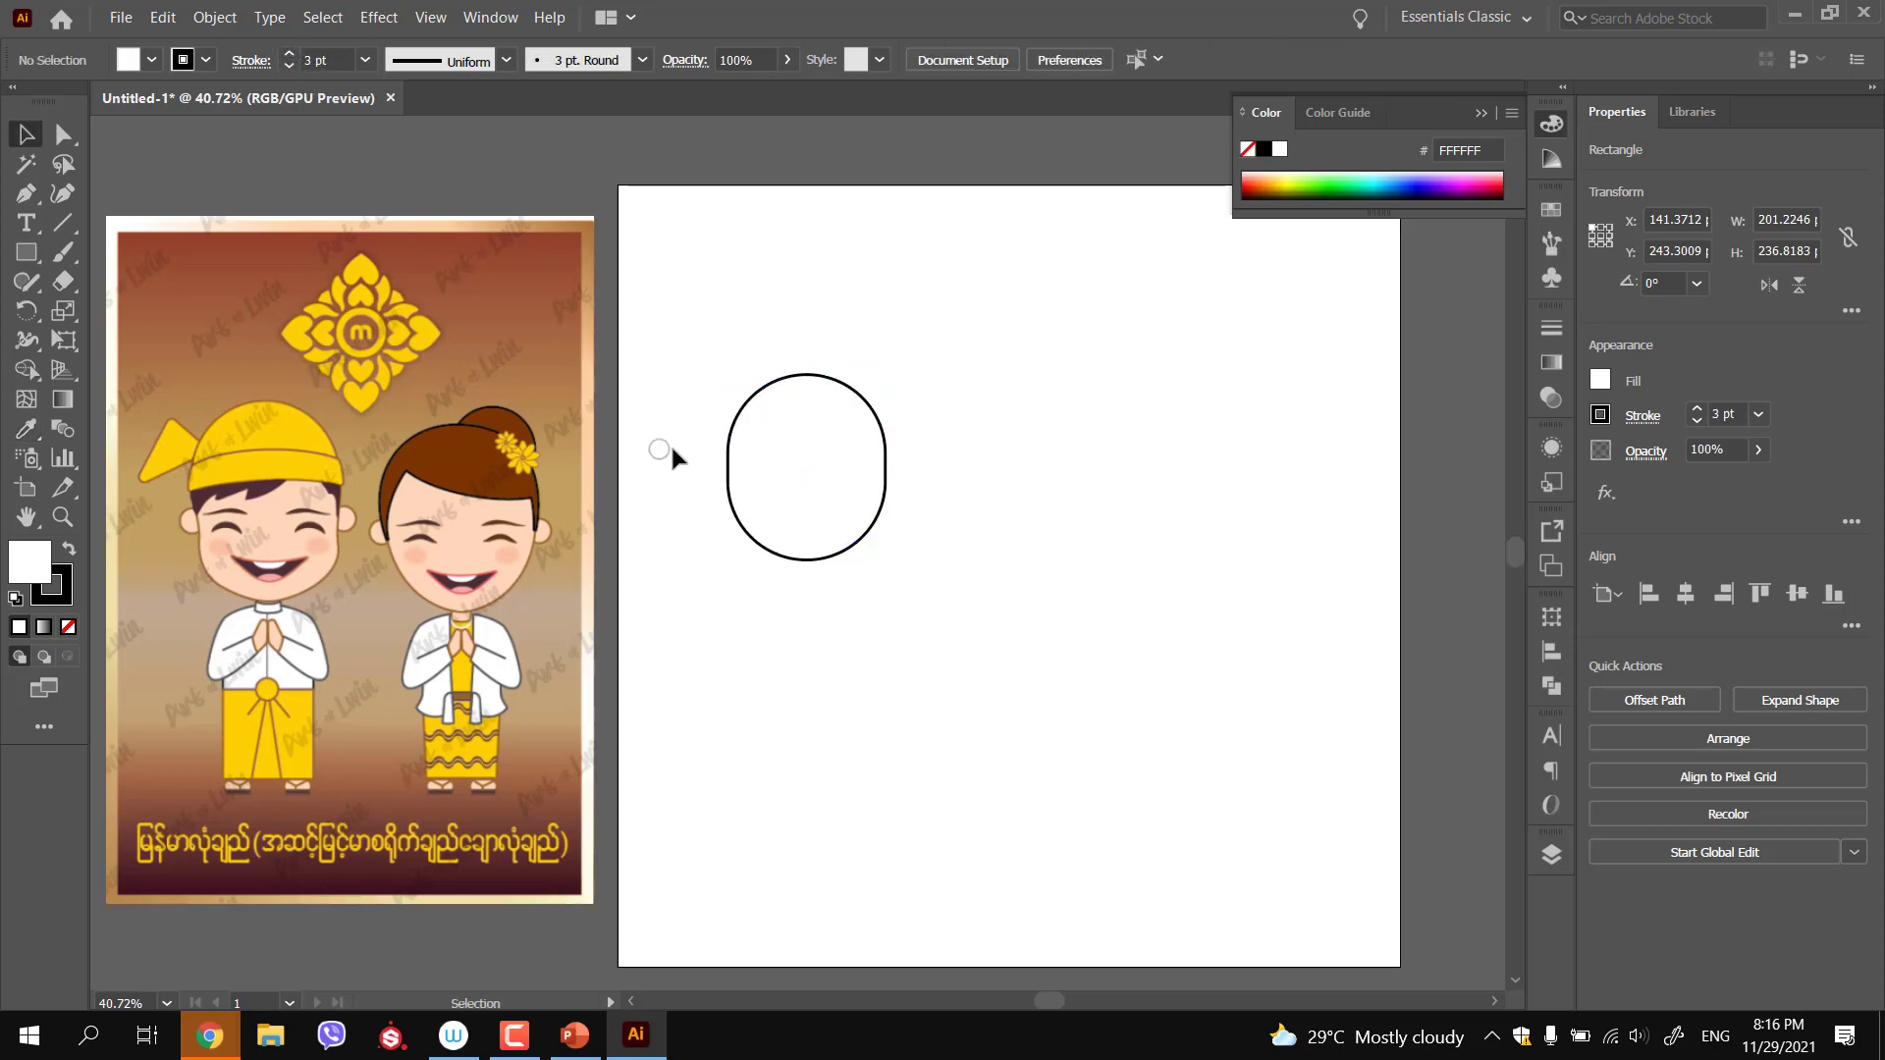
Show the rulers and collapse the floating Color panel to clear the workspace
{"action": "left_click_drag", "start_coordinate": [803, 308], "coordinate": [801, 324]}
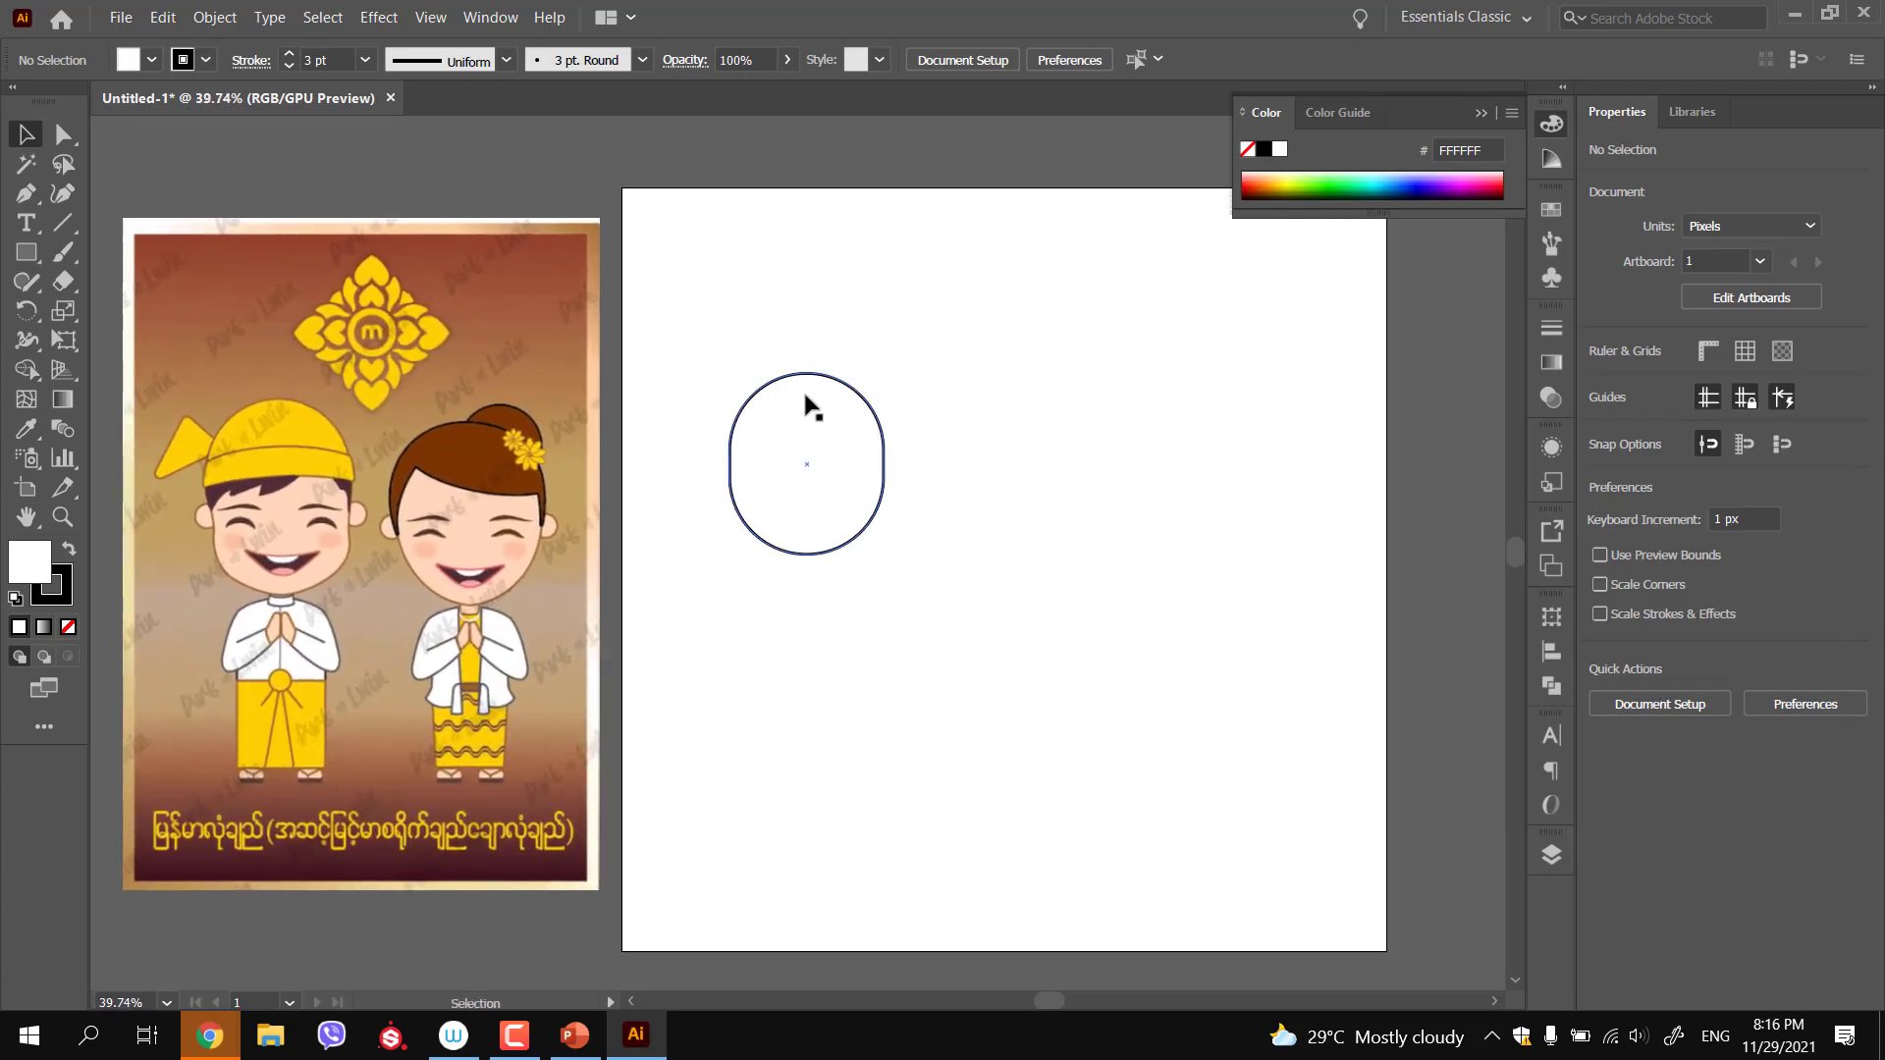
{"action": "left_click", "coordinate": [811, 391]}
{"action": "left_click", "coordinate": [867, 214]}
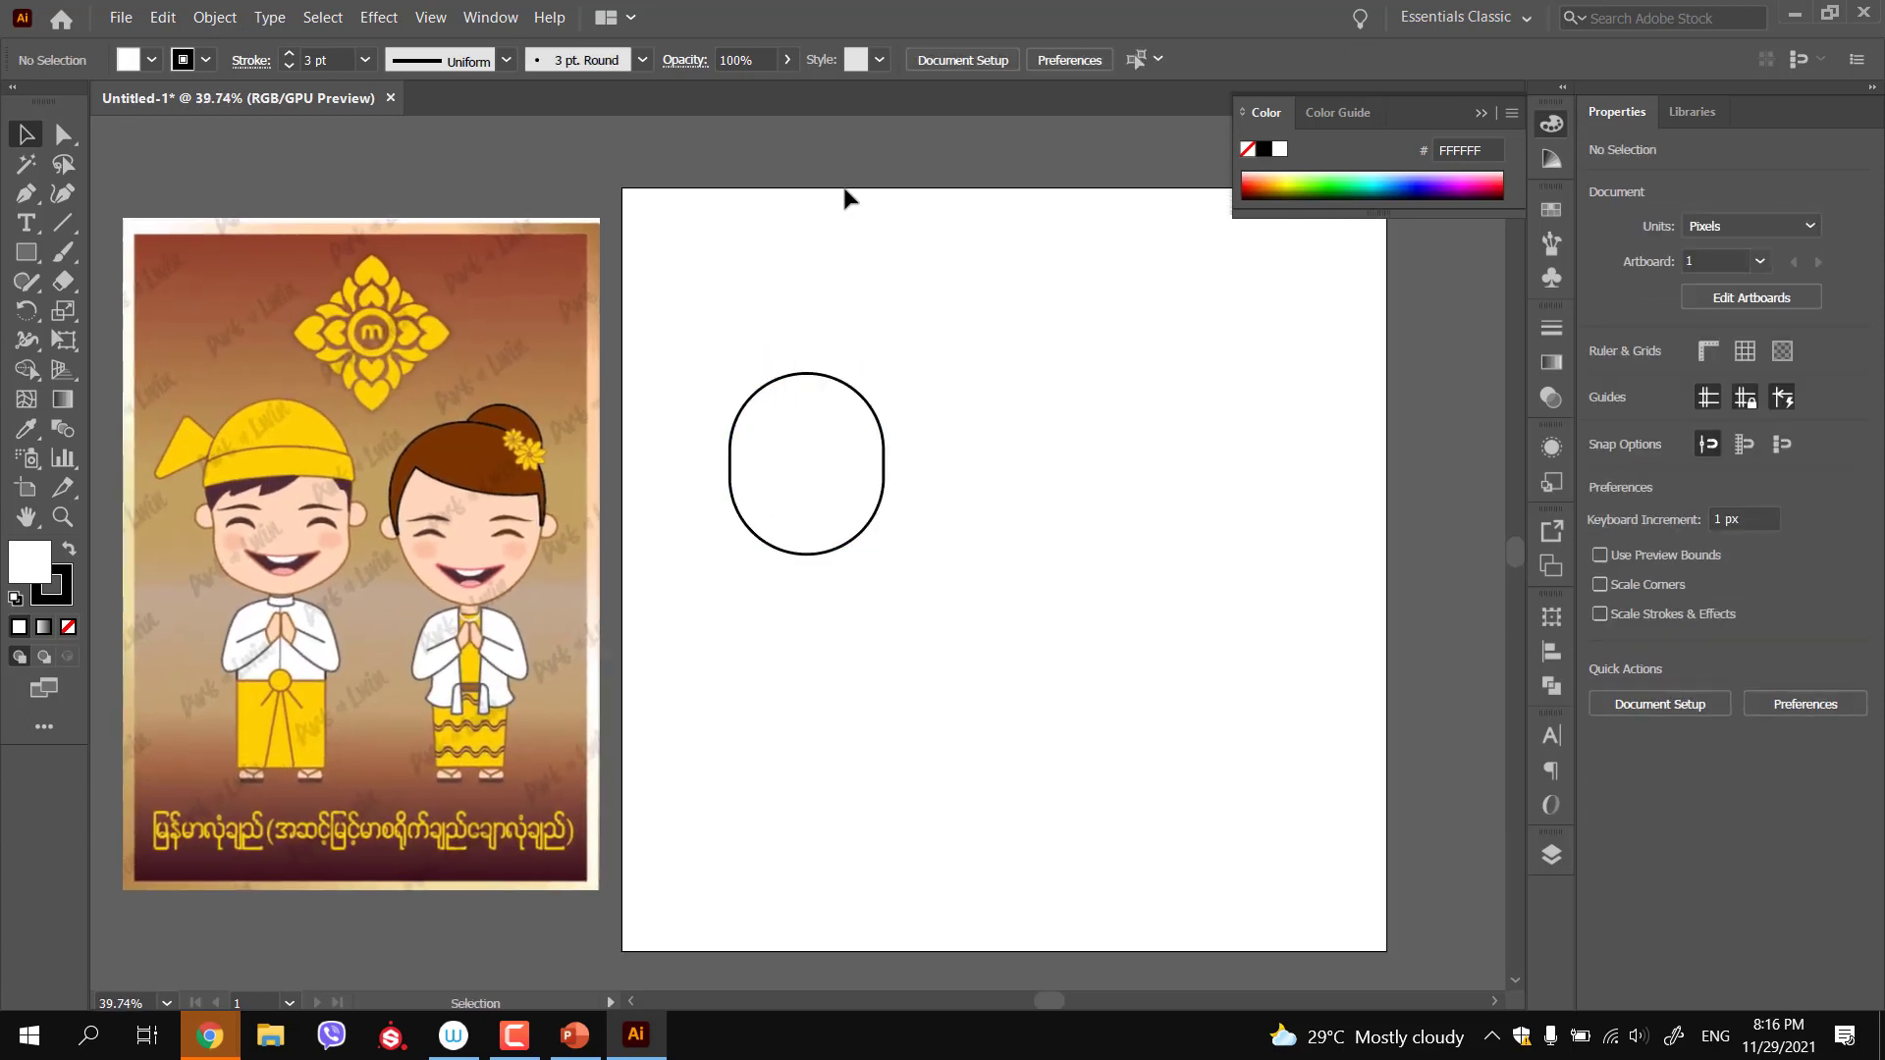
{"action": "key", "text": "ctrl+r"}
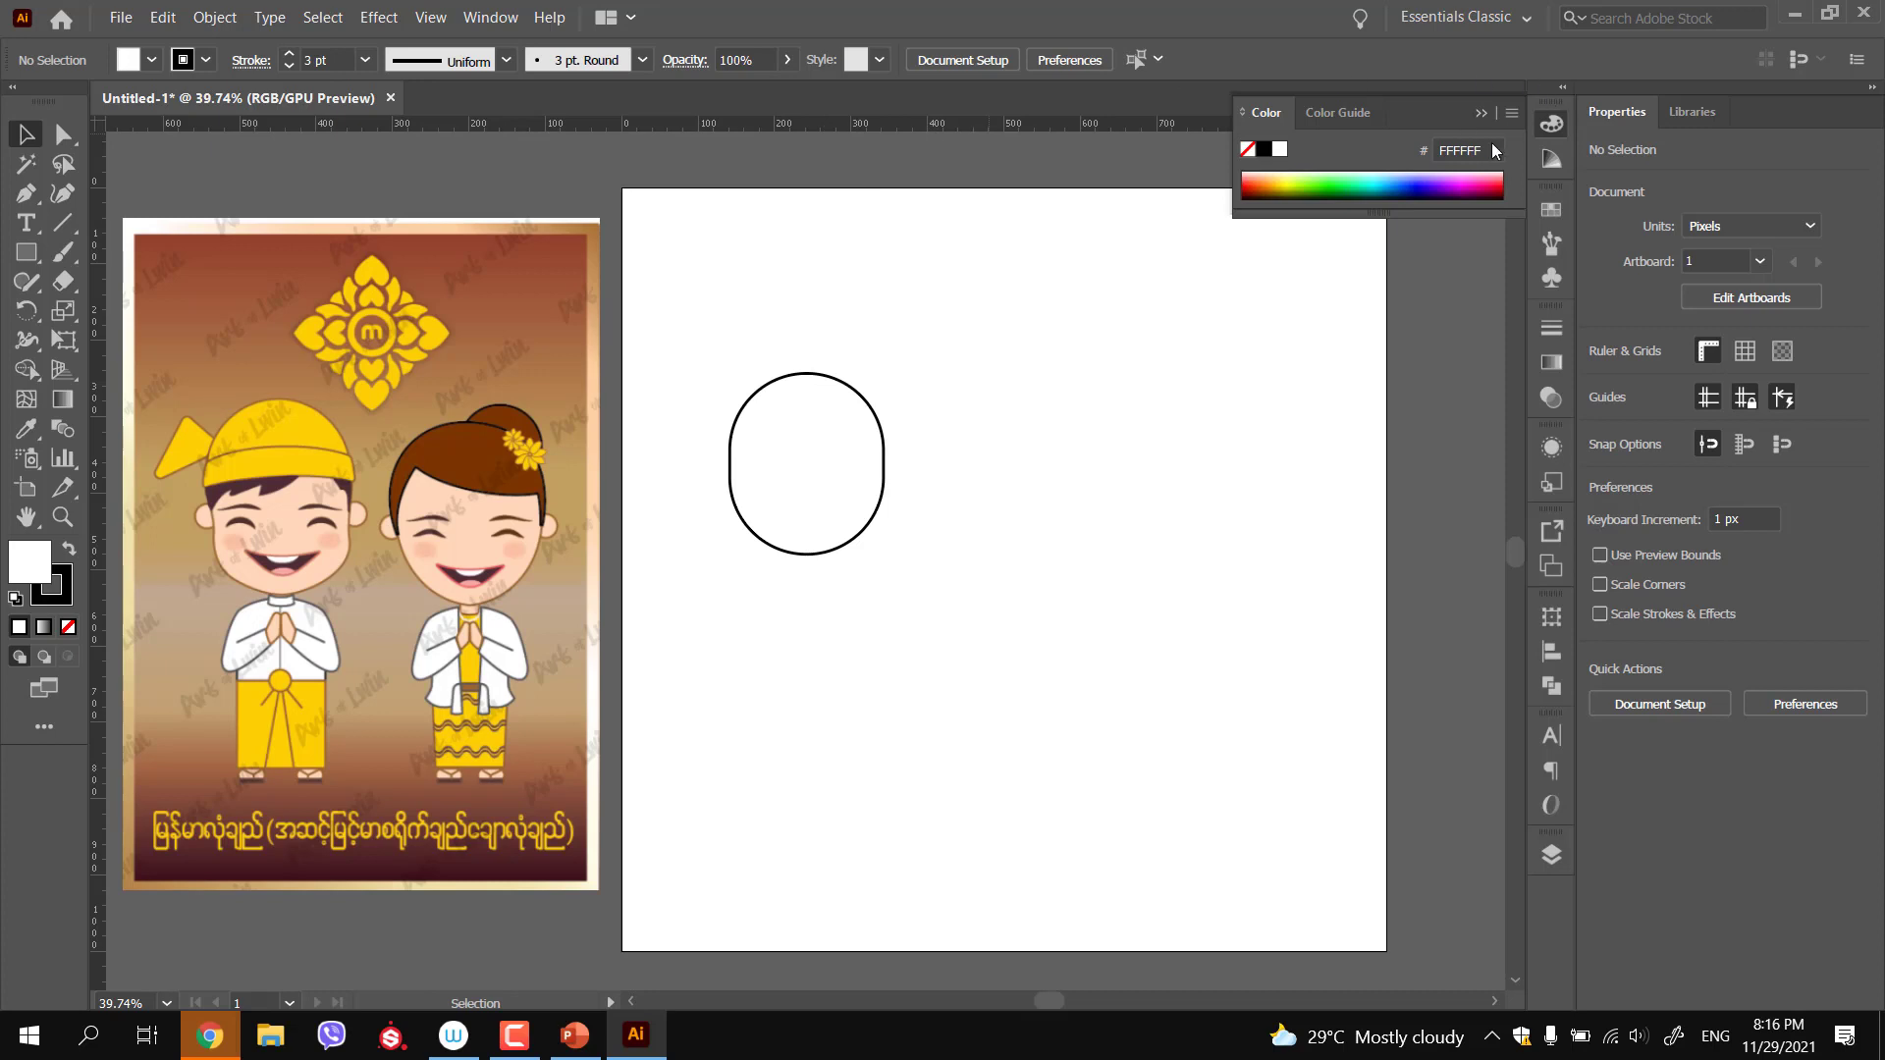
{"action": "left_click", "coordinate": [1547, 129]}
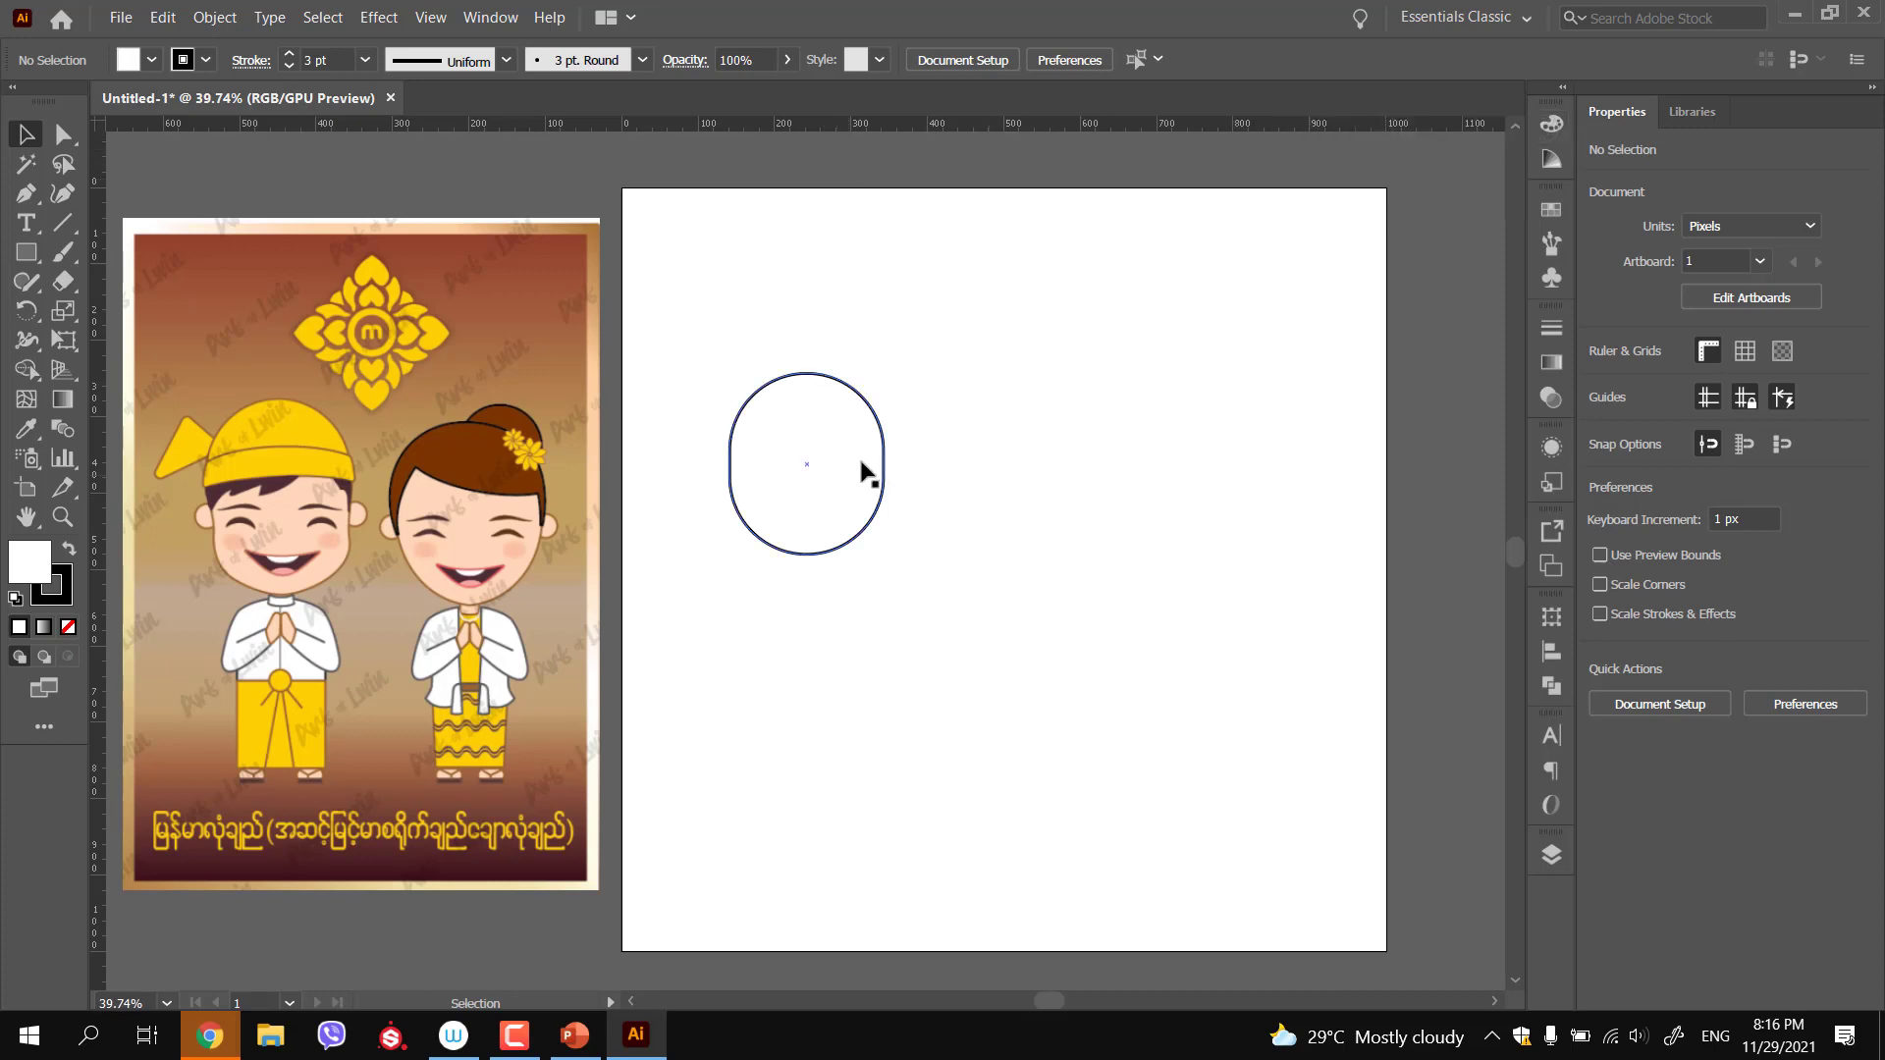
Move the rounded shape down and to the right on the artboard, to about X 160 px, Y 279 px
{"action": "key", "text": "ctrl+0"}
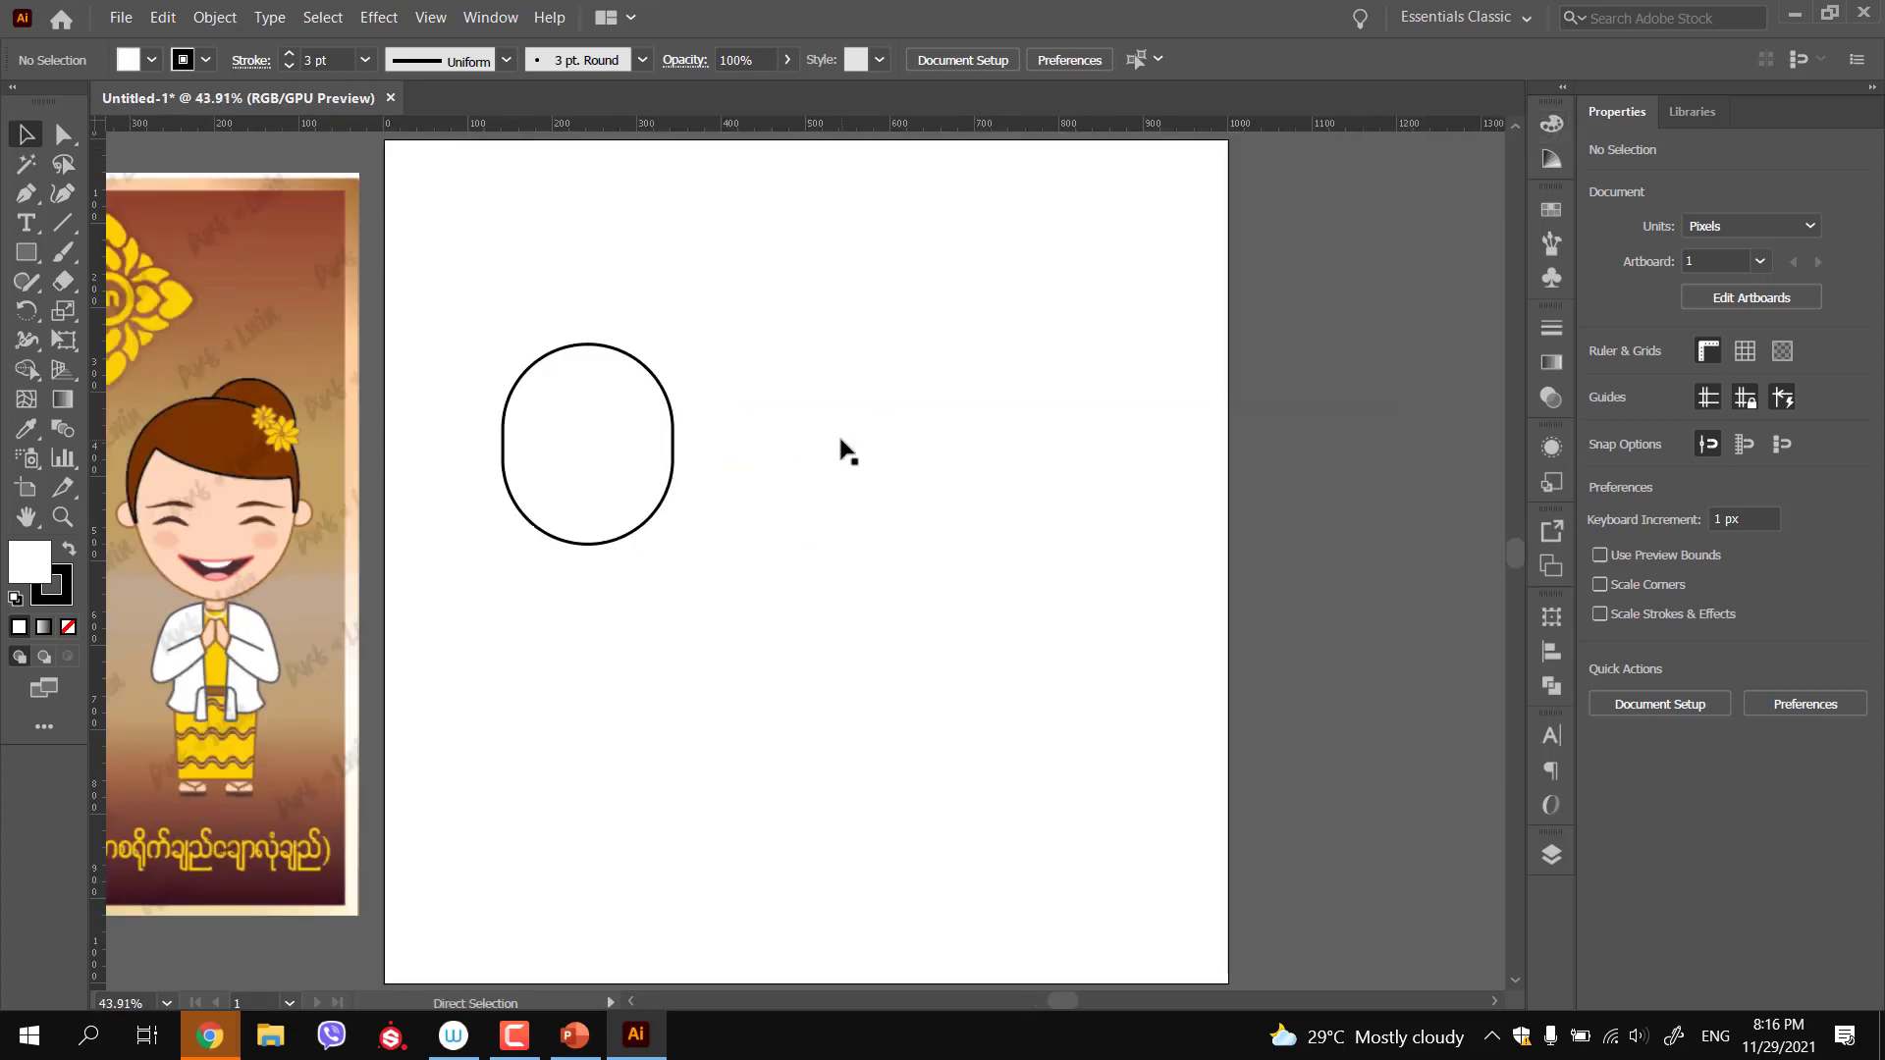
{"action": "key", "text": "ctrl+1"}
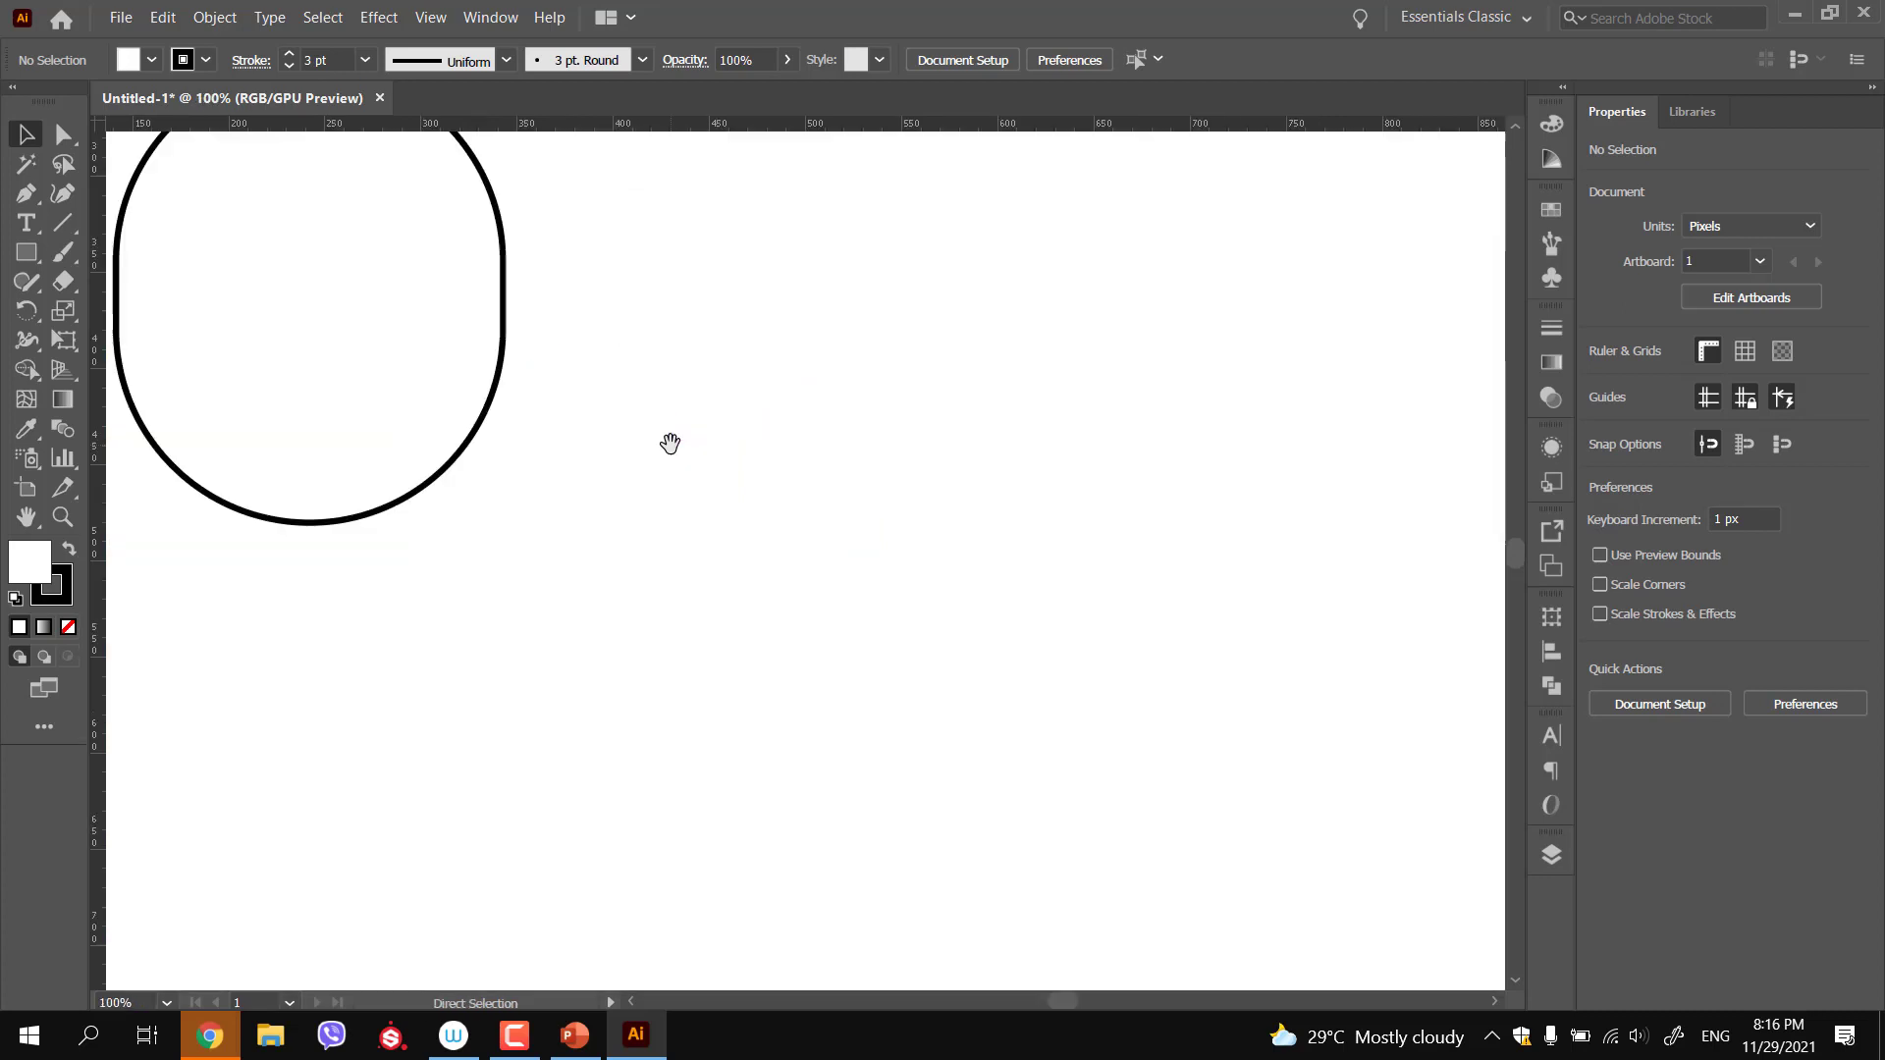
{"action": "left_click_drag", "start_coordinate": [548, 385], "coordinate": [681, 471]}
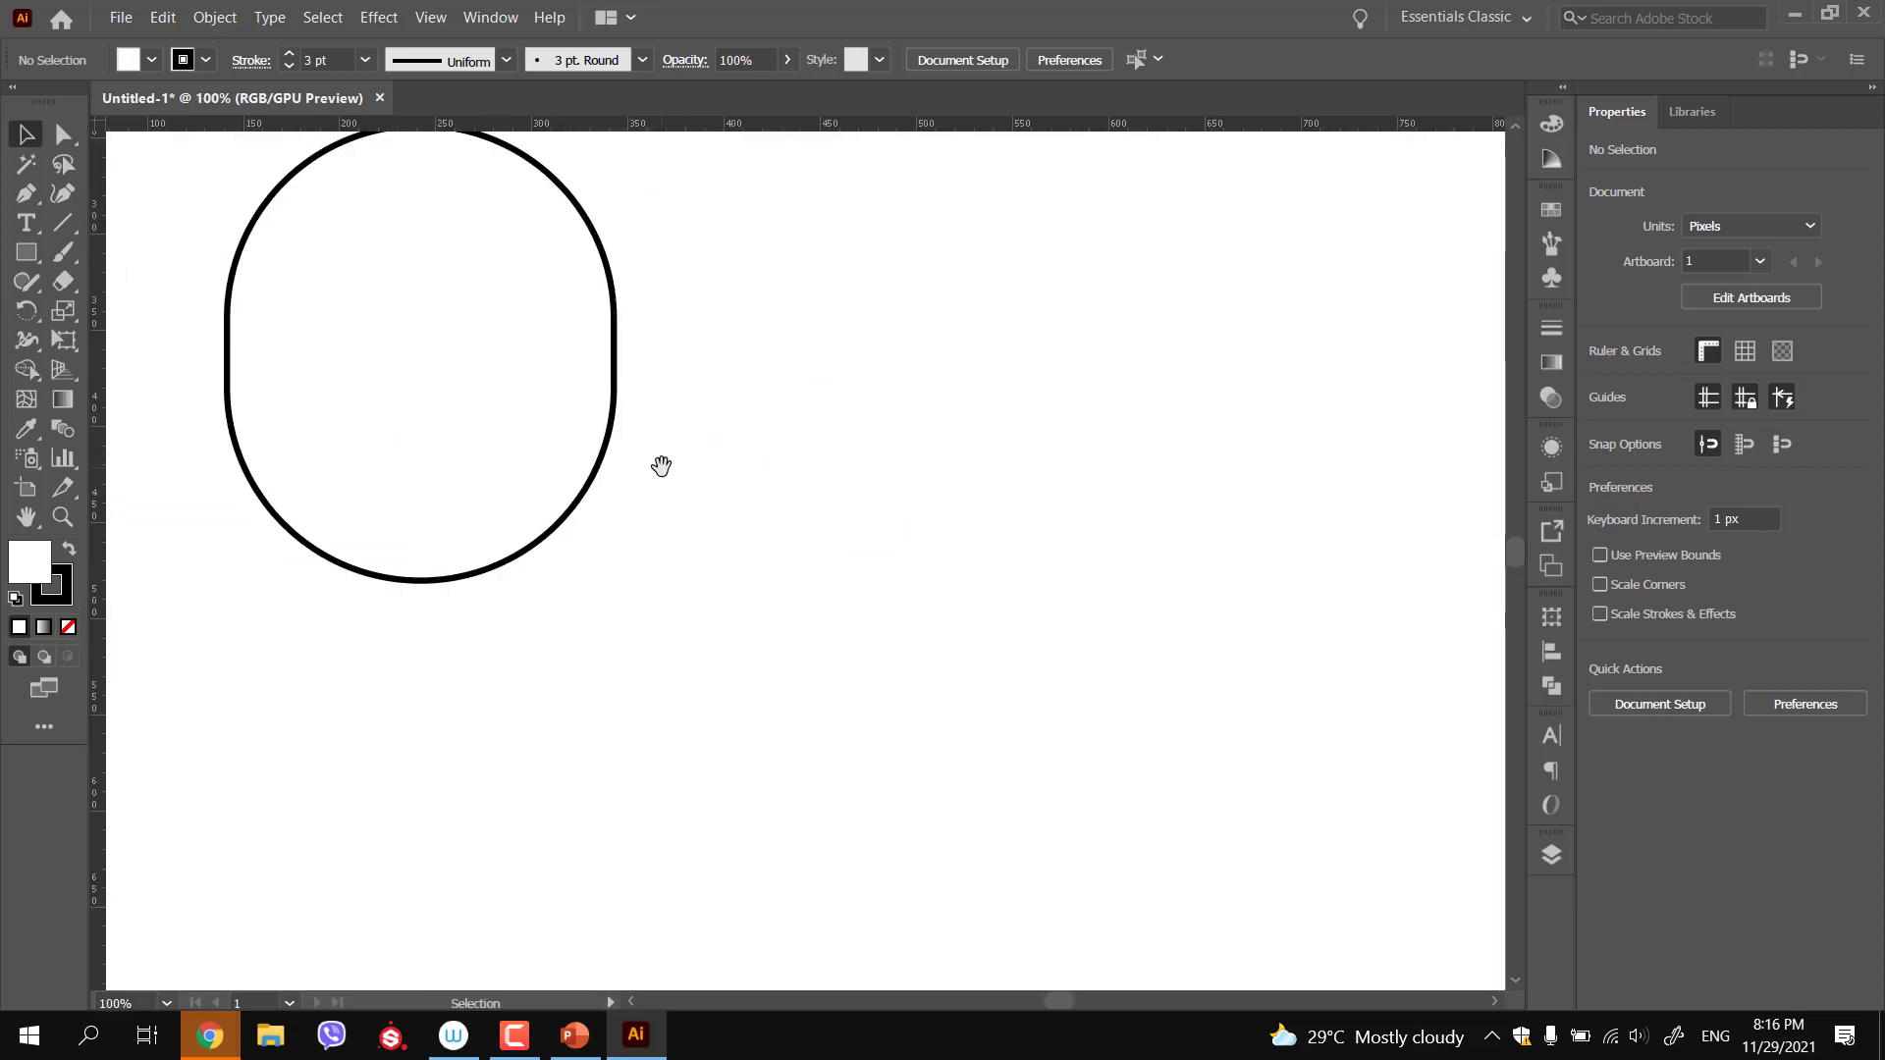
{"action": "key", "text": "ctrl+0"}
{"action": "mouse_move", "coordinate": [455, 539]}
{"action": "left_mouse_down"}
{"action": "mouse_move", "coordinate": [690, 488]}
{"action": "mouse_move", "coordinate": [1342, 542]}
{"action": "mouse_move", "coordinate": [1532, 501]}
{"action": "mouse_move", "coordinate": [939, 462]}
{"action": "mouse_move", "coordinate": [863, 426]}
{"action": "left_mouse_up"}
{"action": "left_click_drag", "start_coordinate": [660, 627], "coordinate": [854, 602]}
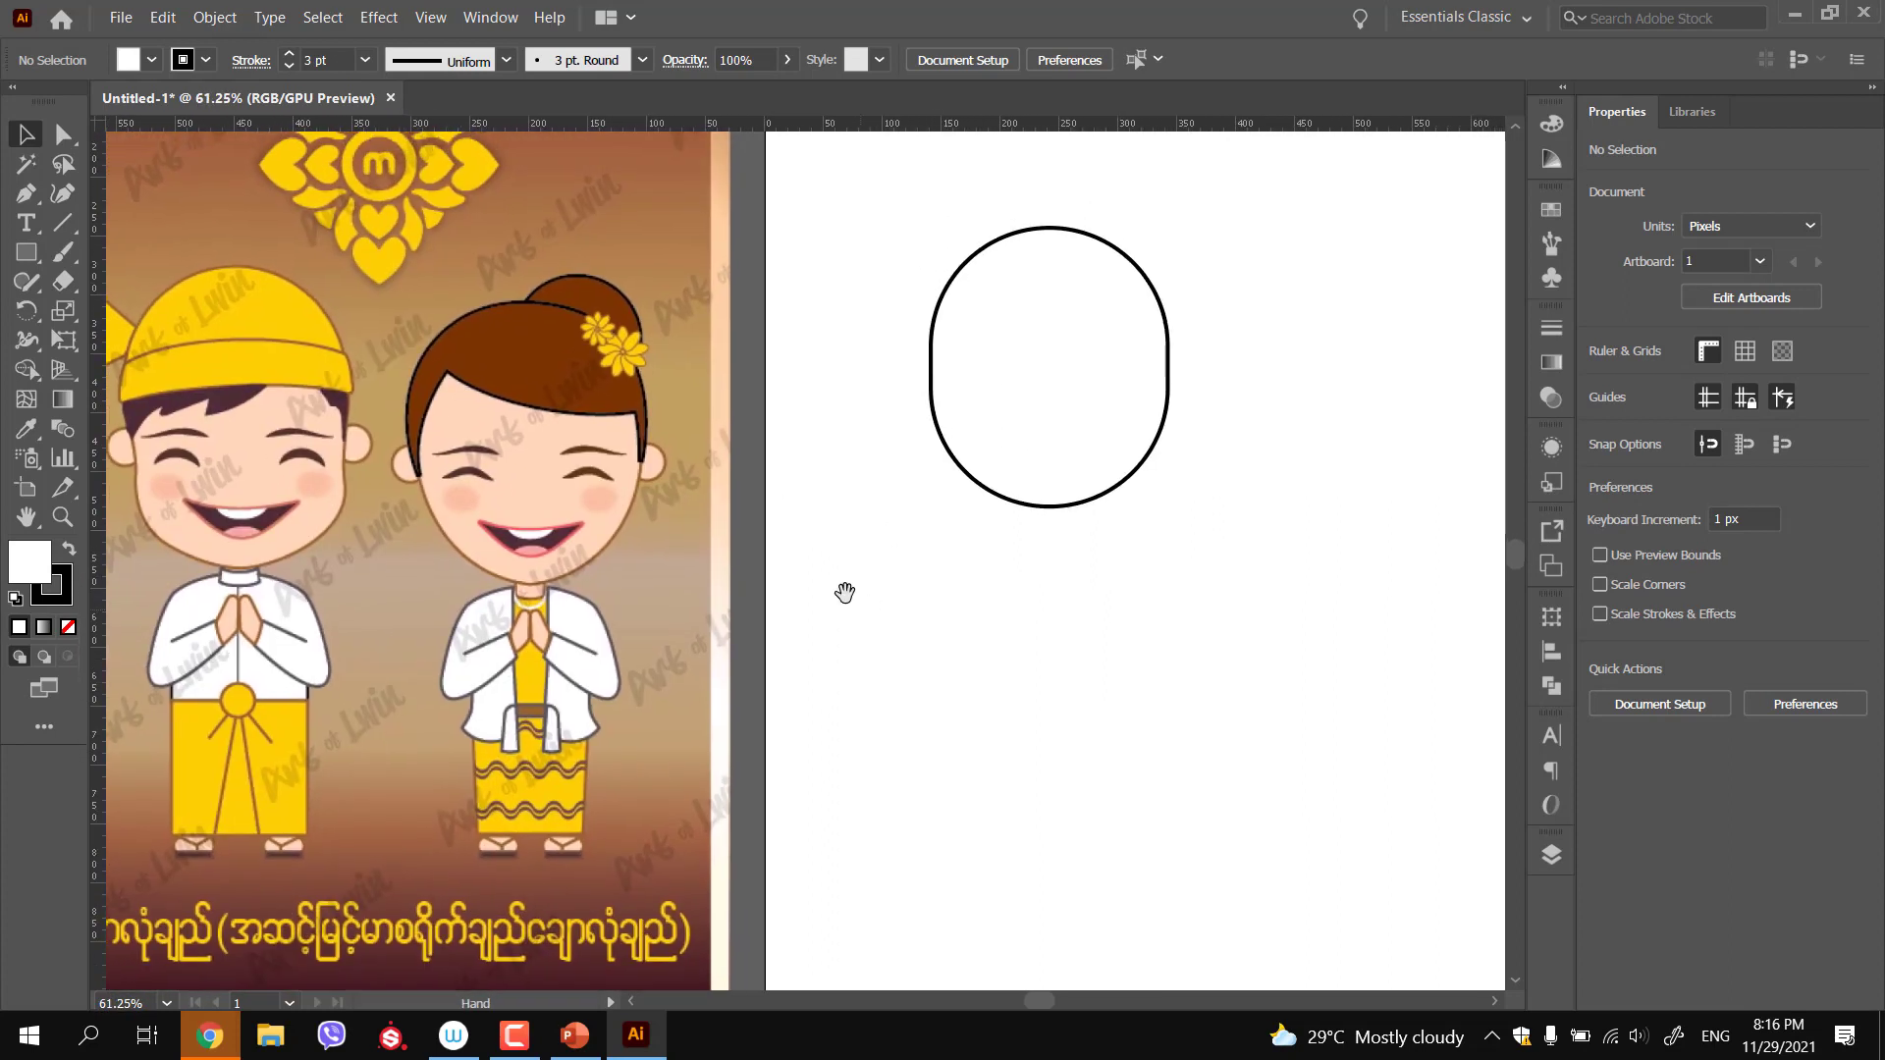
{"action": "mouse_move", "coordinate": [1048, 509]}
{"action": "left_mouse_down"}
{"action": "mouse_move", "coordinate": [1073, 568]}
{"action": "mouse_move", "coordinate": [1072, 550]}
{"action": "left_mouse_up"}
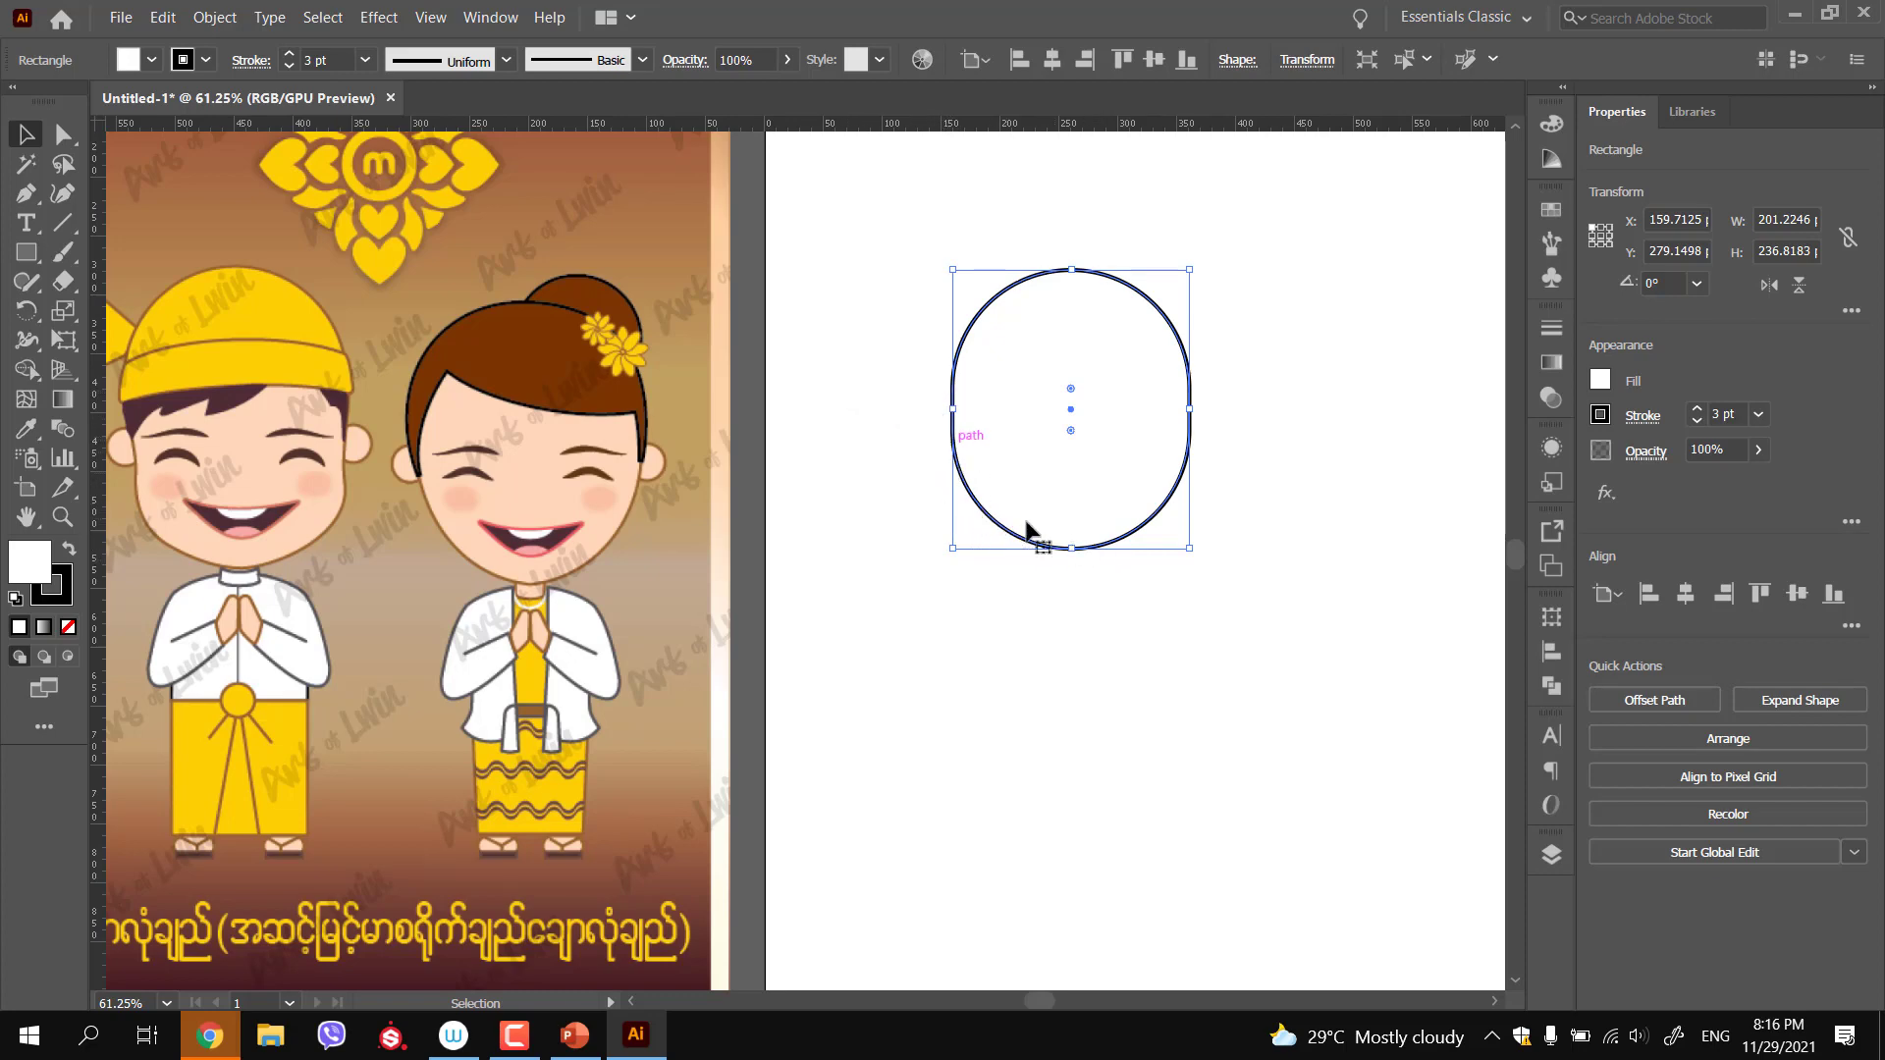
Try converting the rounded shape's bottom anchor point to a corner by retracting its curve handles
{"action": "key", "text": "p"}
{"action": "left_click", "coordinate": [1070, 548], "text": "ctrl"}
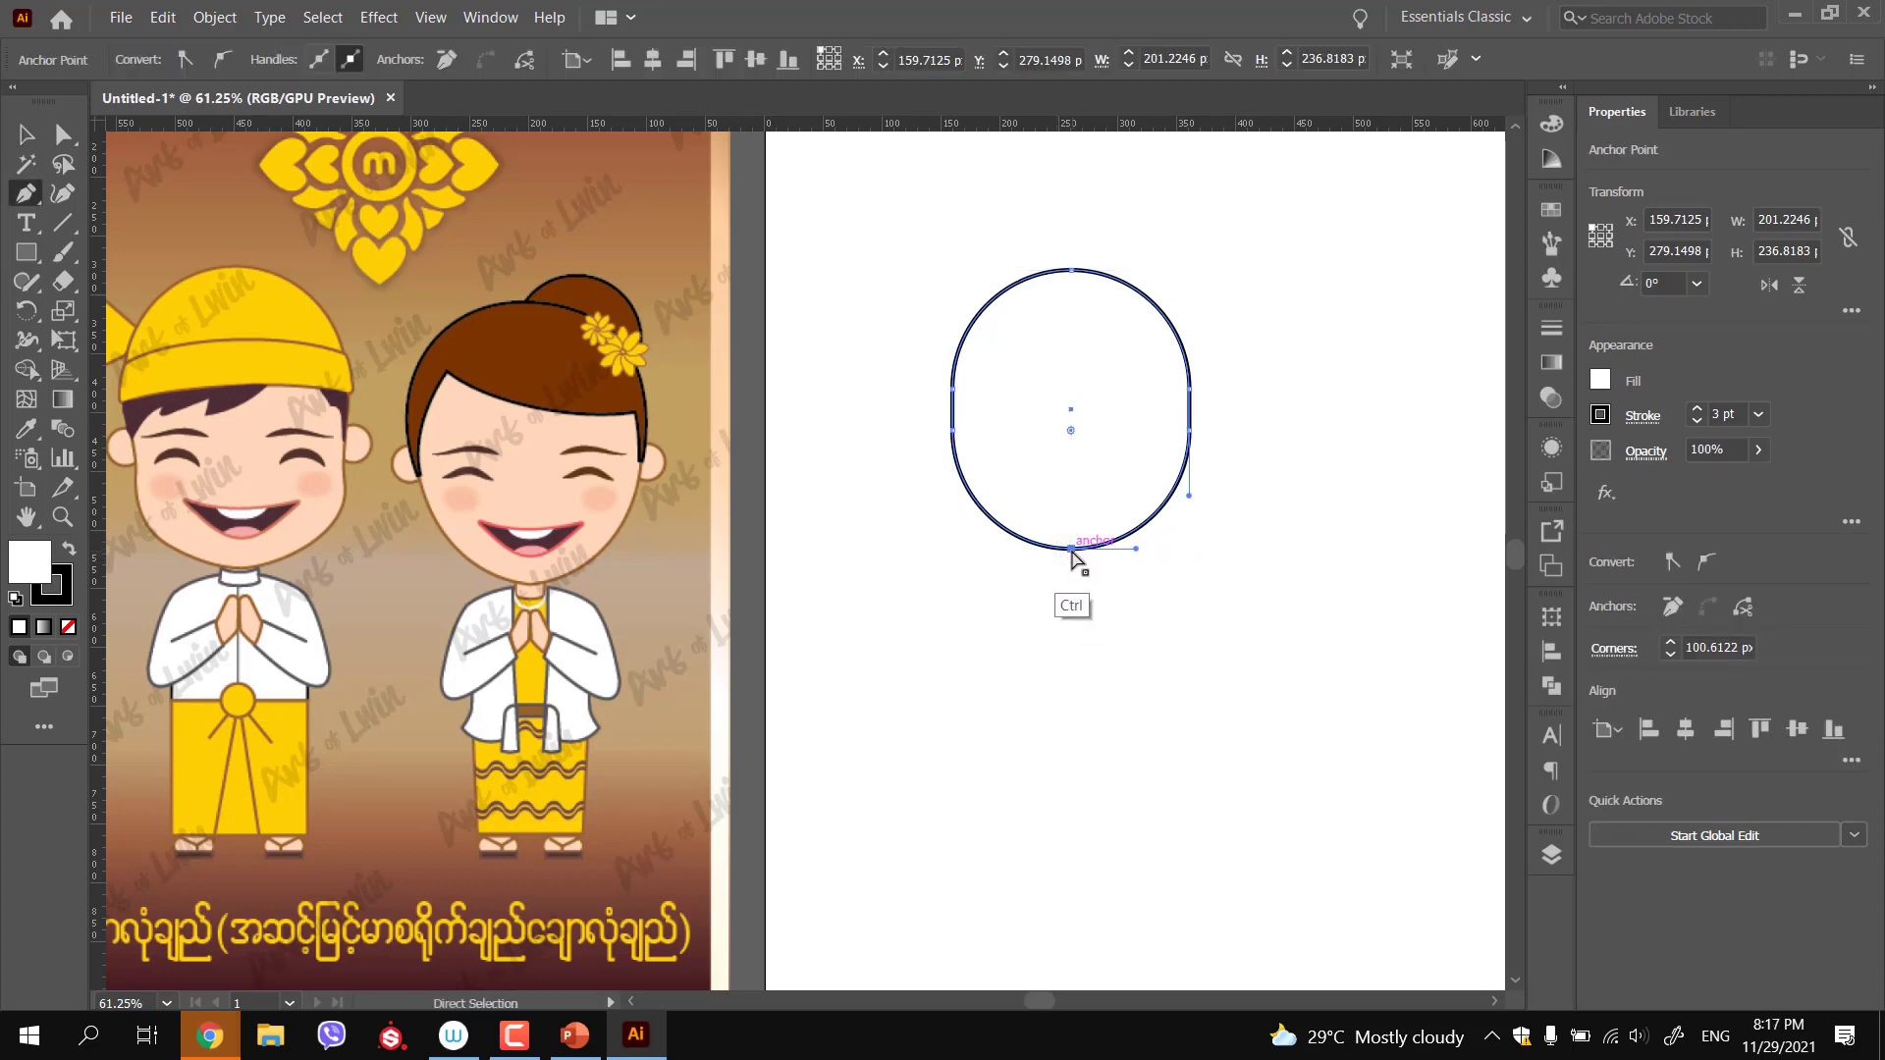
{"action": "mouse_move", "coordinate": [1070, 548]}
{"action": "left_mouse_down"}
{"action": "mouse_move", "coordinate": [1070, 530]}
{"action": "mouse_move", "coordinate": [1070, 548]}
{"action": "left_mouse_up"}
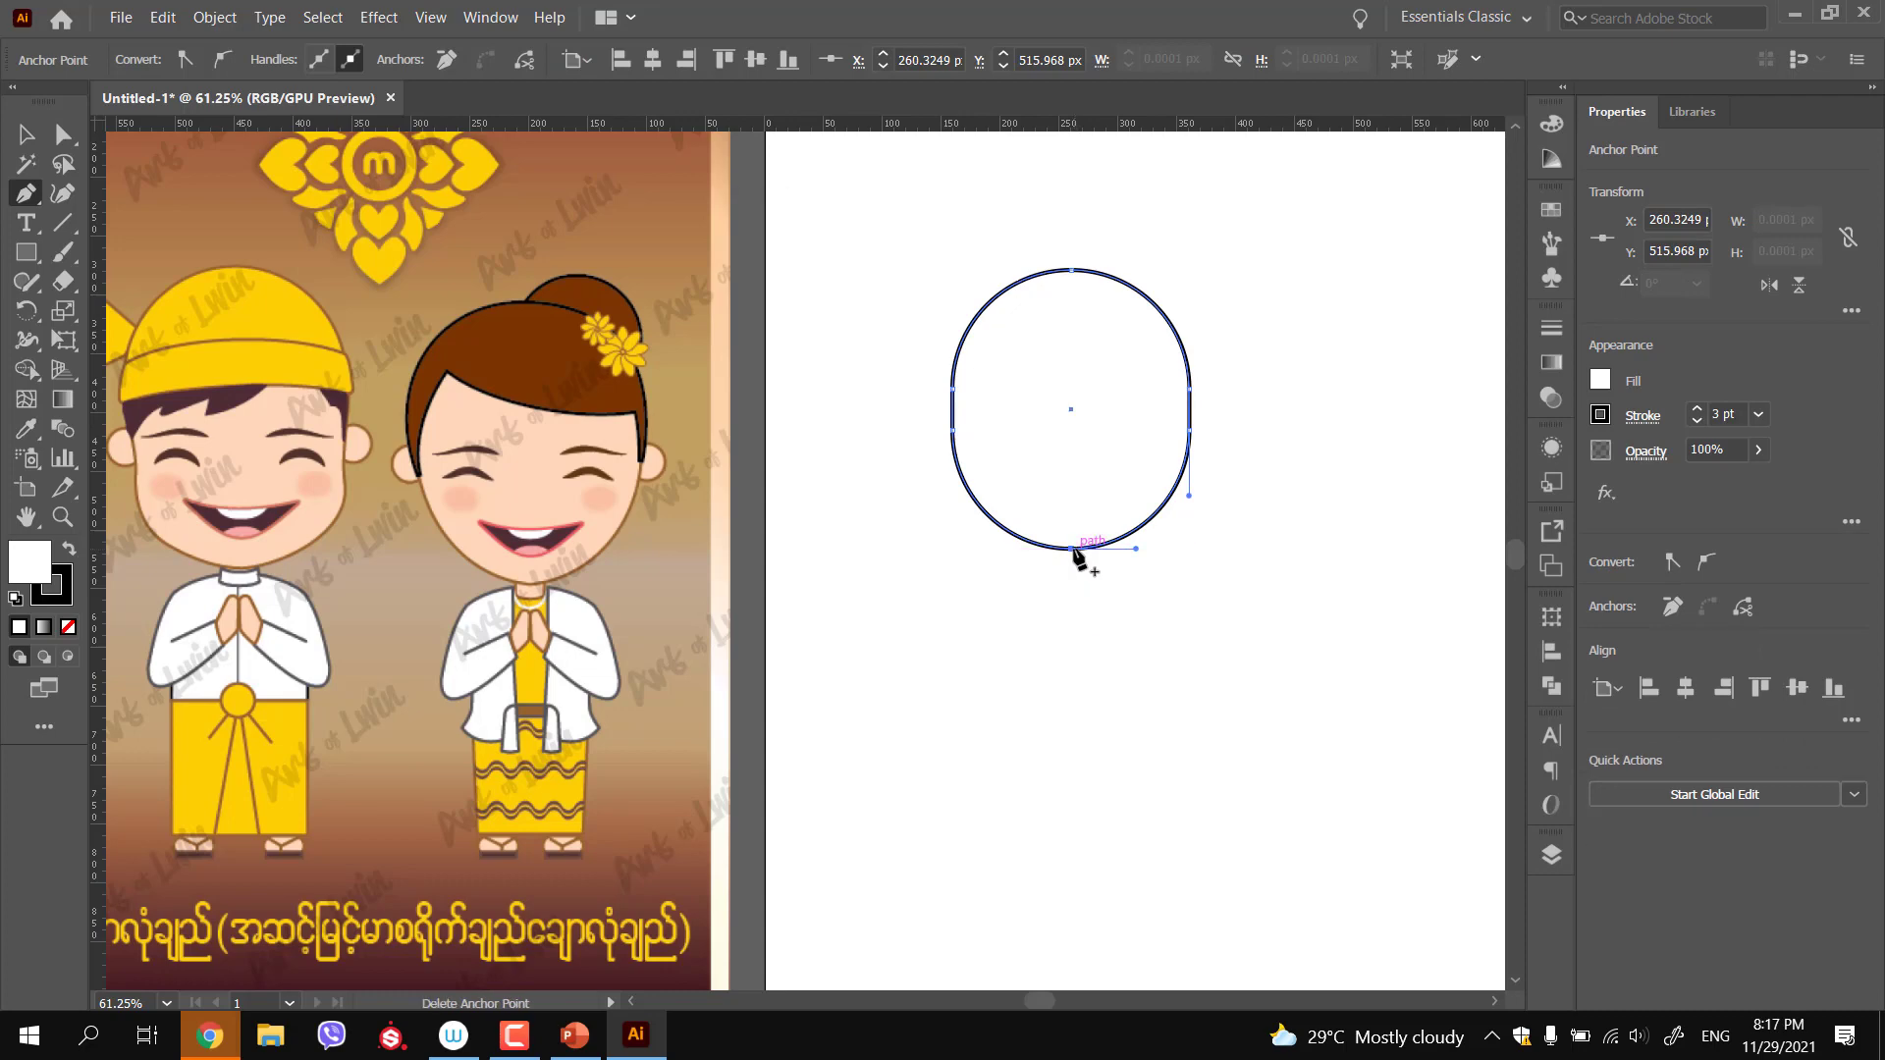
{"action": "left_click", "coordinate": [1072, 550]}
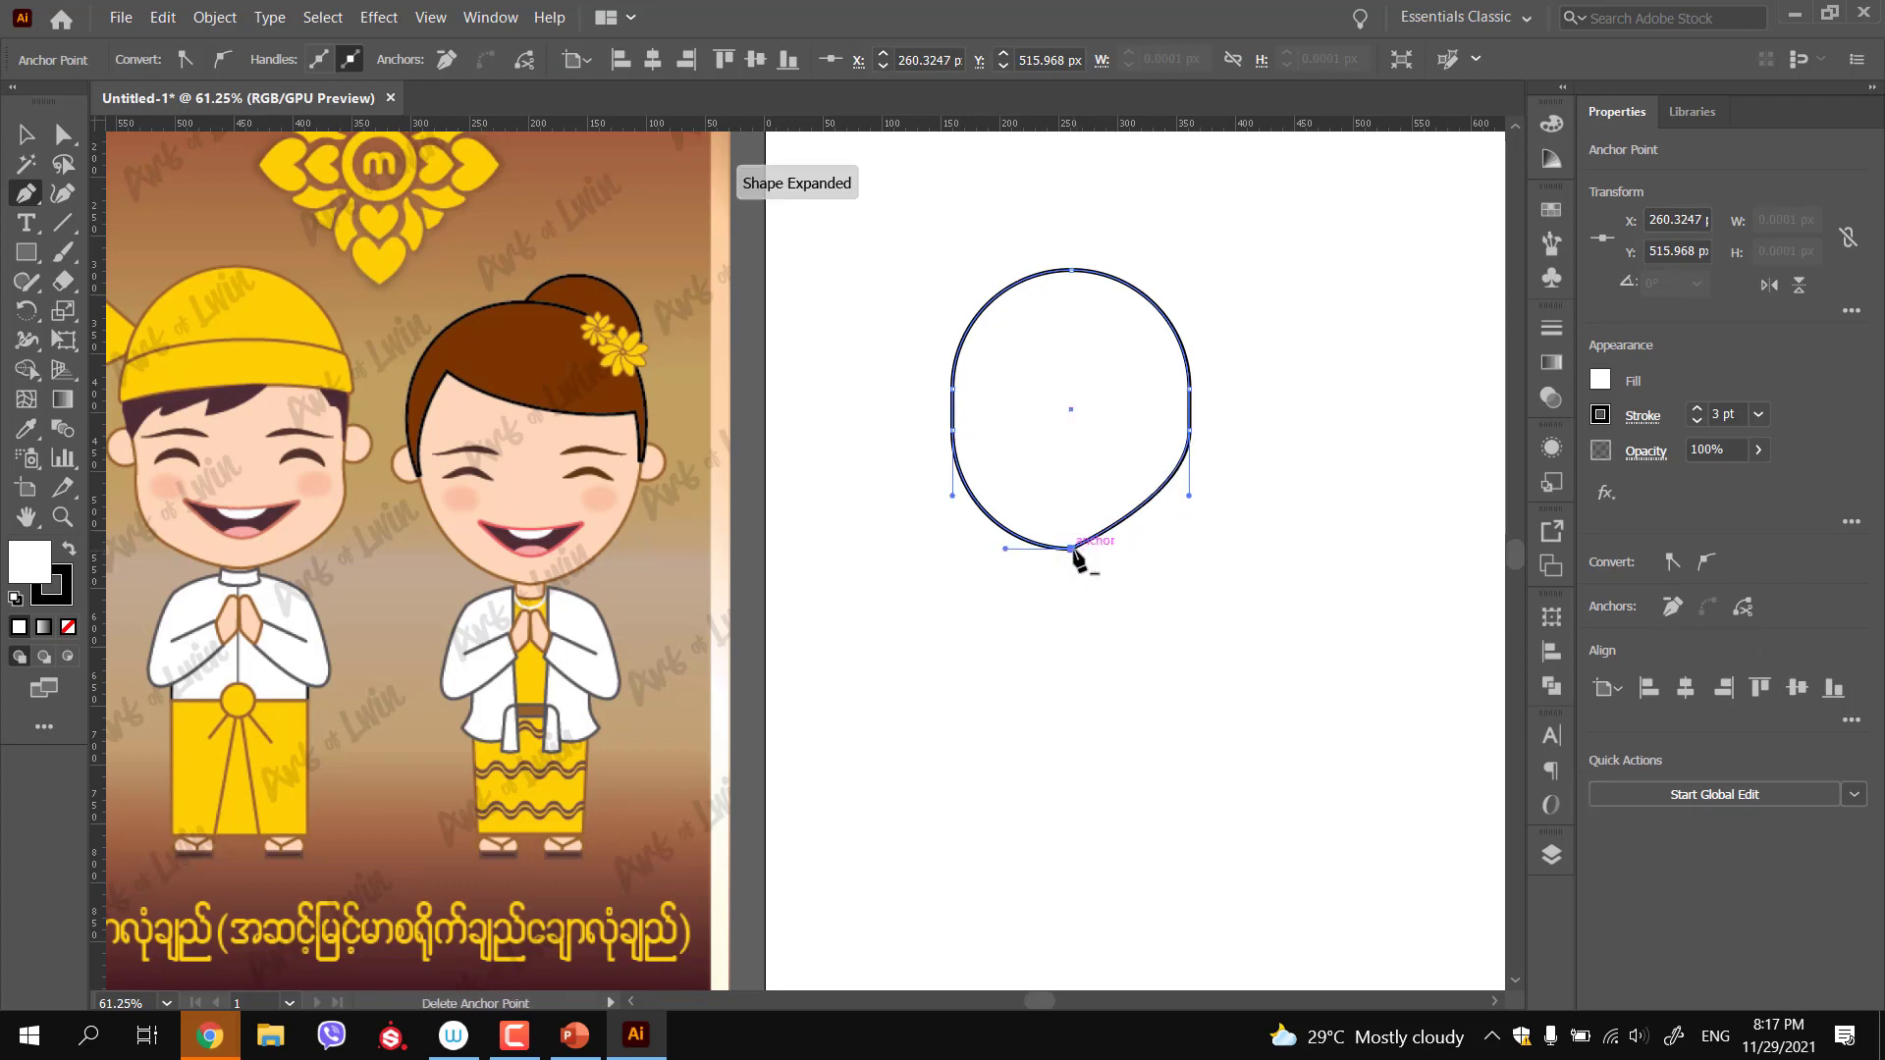
{"action": "left_click", "coordinate": [1071, 550]}
{"action": "key", "text": "ctrl+z"}
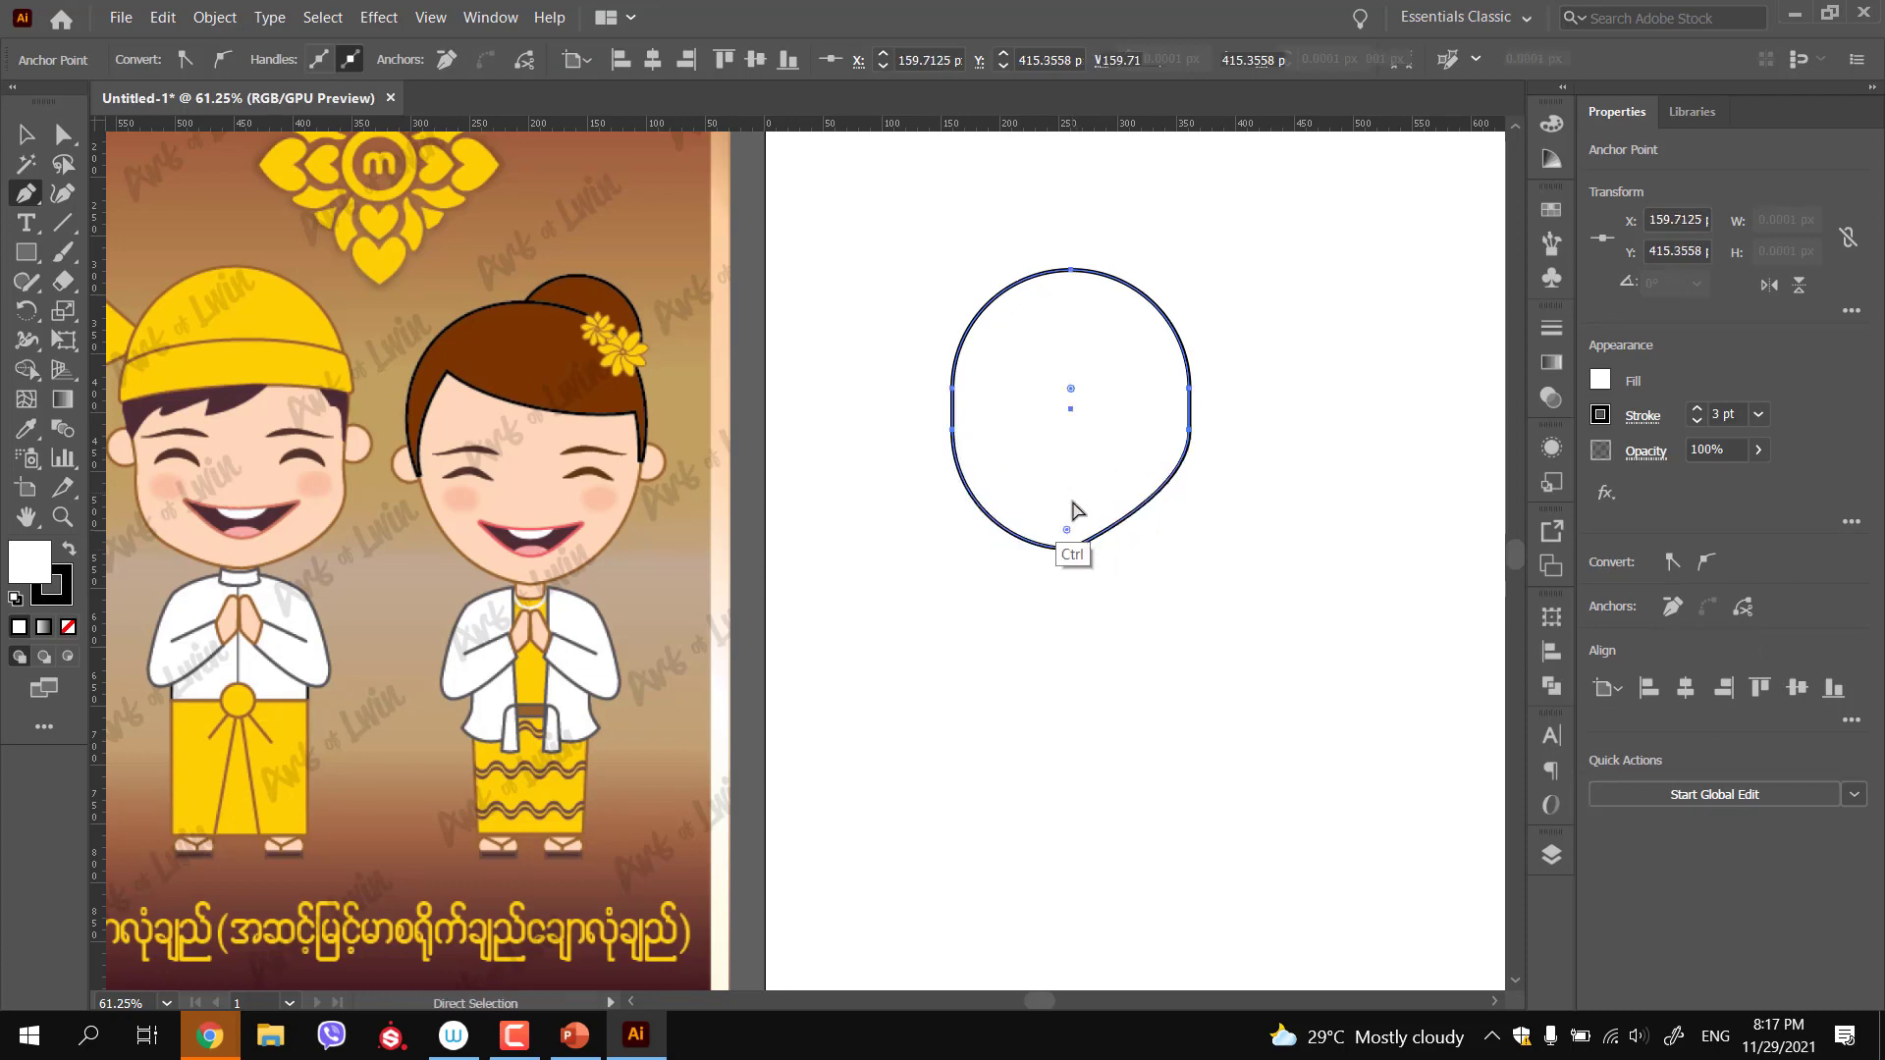
{"action": "left_click", "coordinate": [1071, 549], "text": "alt"}
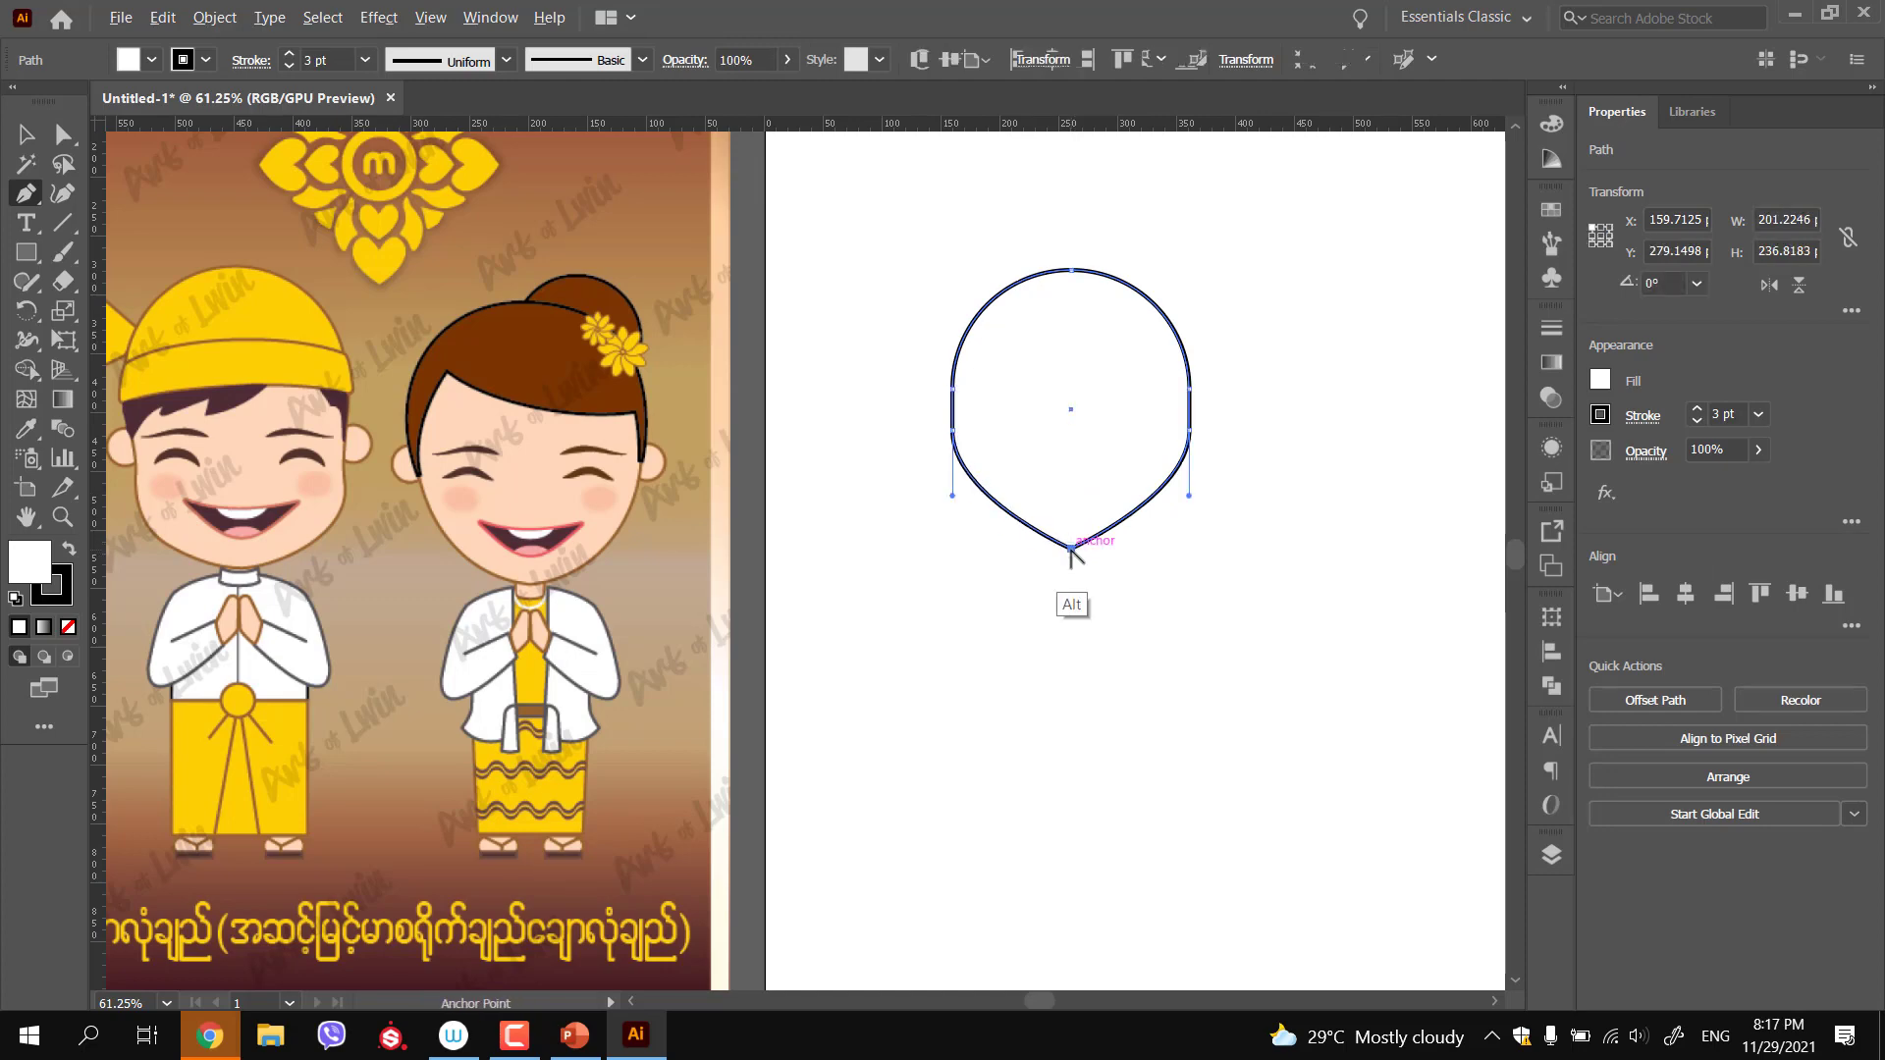
Lower the shape's bottom anchor to about Y 520 px and pull both lower side handles outward to widen the cheeks
{"action": "mouse_move", "coordinate": [1071, 548]}
{"action": "left_mouse_down"}
{"action": "mouse_move", "coordinate": [1111, 550]}
{"action": "mouse_move", "coordinate": [978, 557]}
{"action": "mouse_move", "coordinate": [1073, 562]}
{"action": "left_mouse_up"}
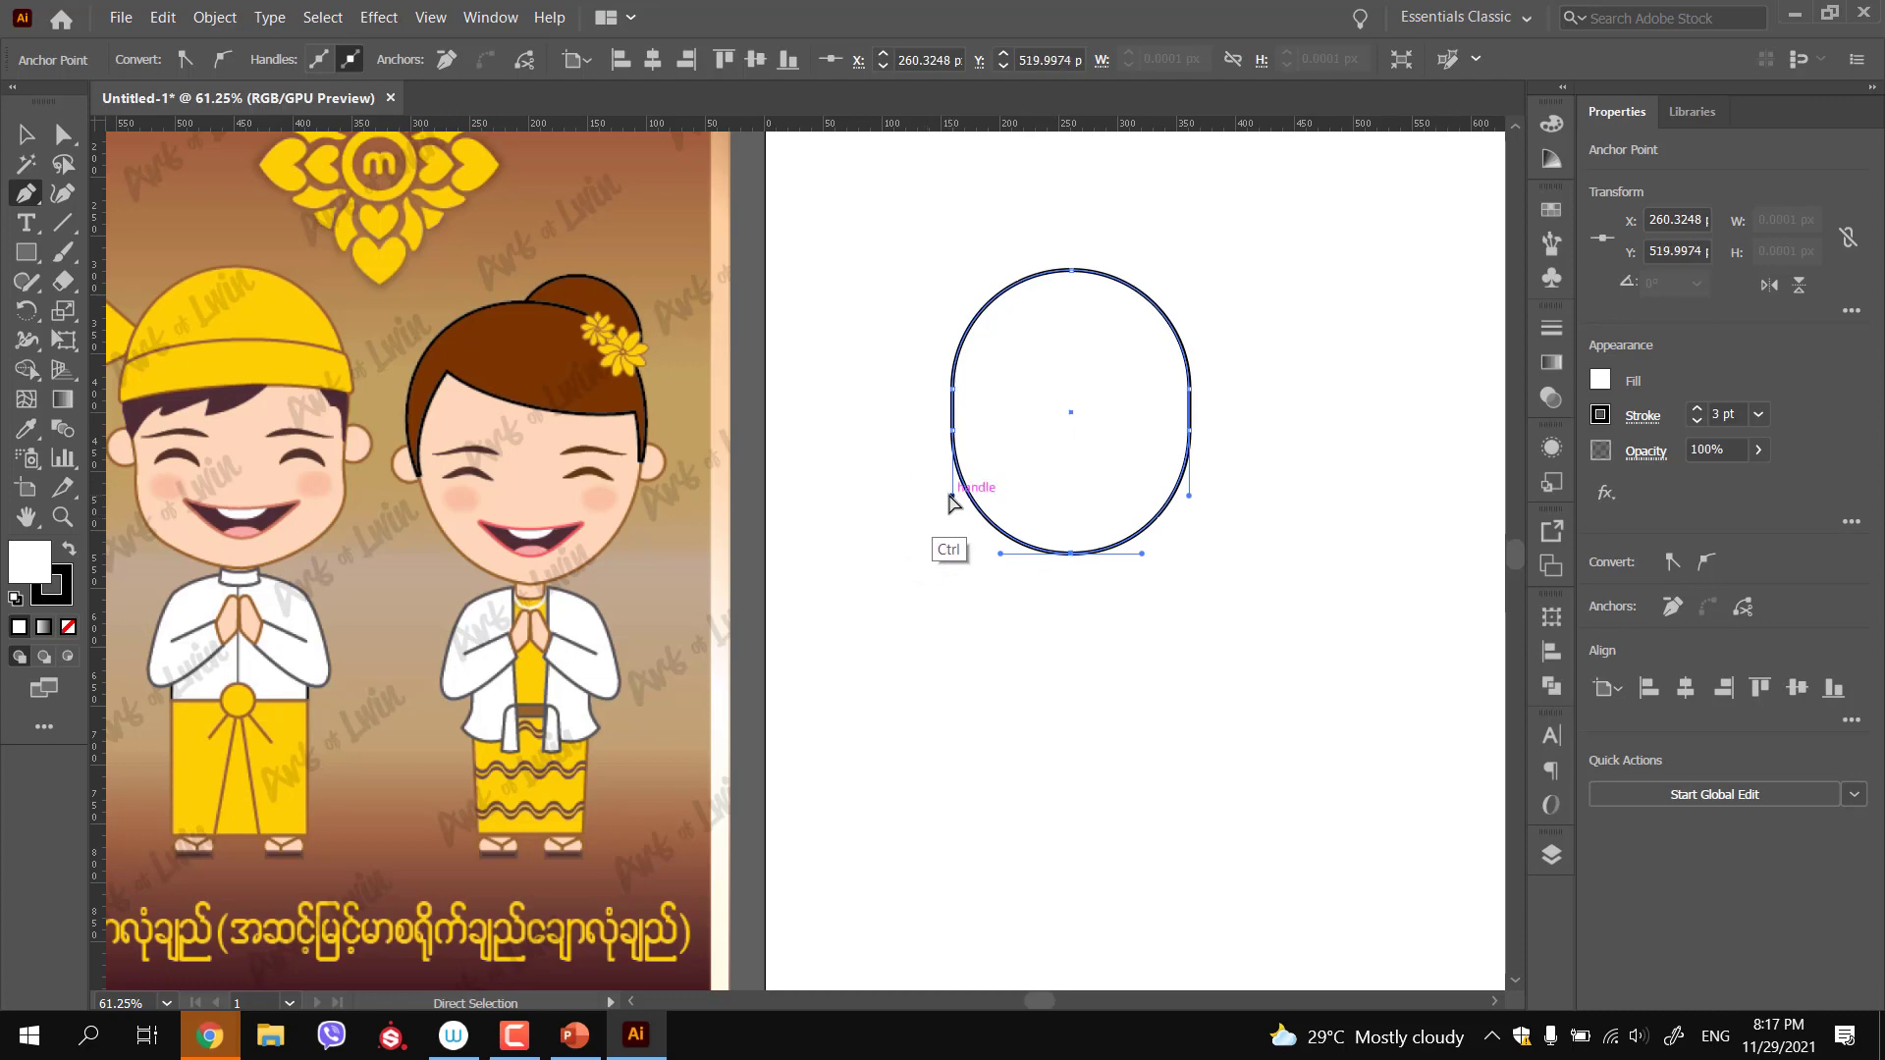
{"action": "left_click_drag", "start_coordinate": [969, 504], "coordinate": [968, 513]}
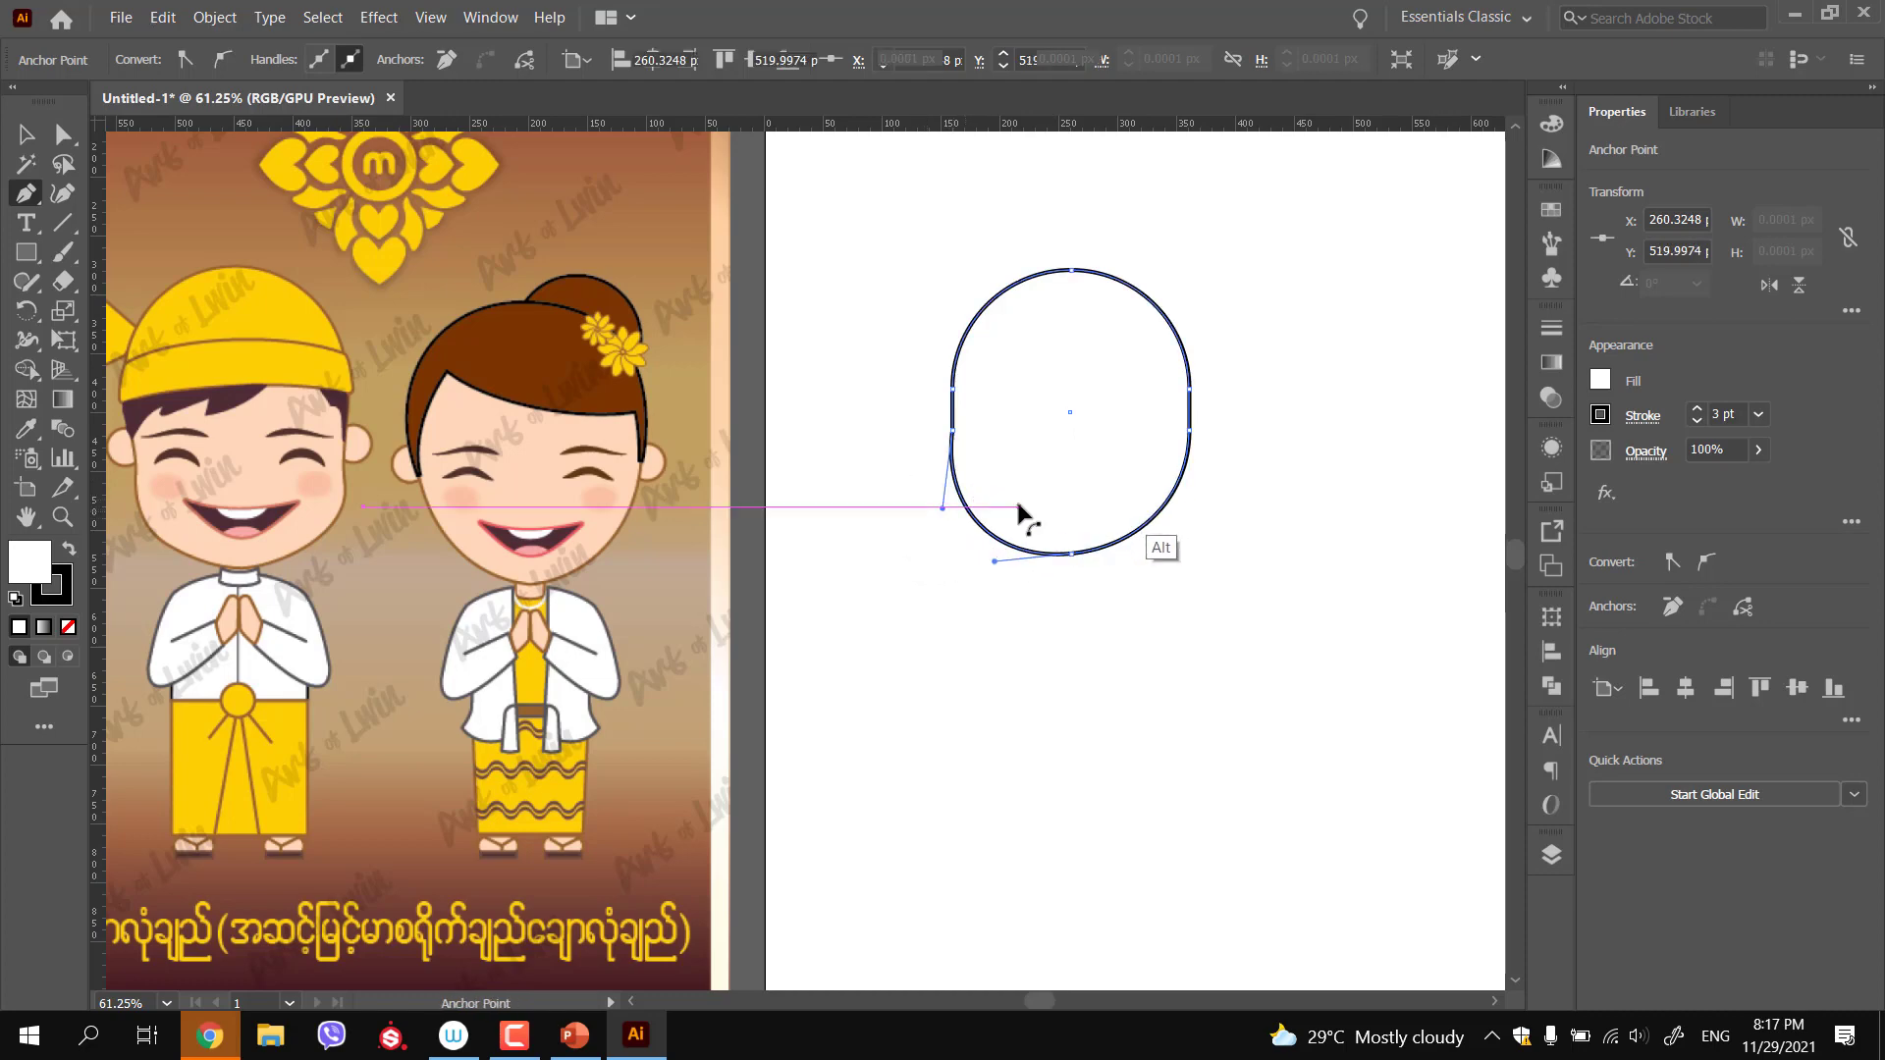
{"action": "left_click_drag", "start_coordinate": [1178, 499], "coordinate": [1190, 511]}
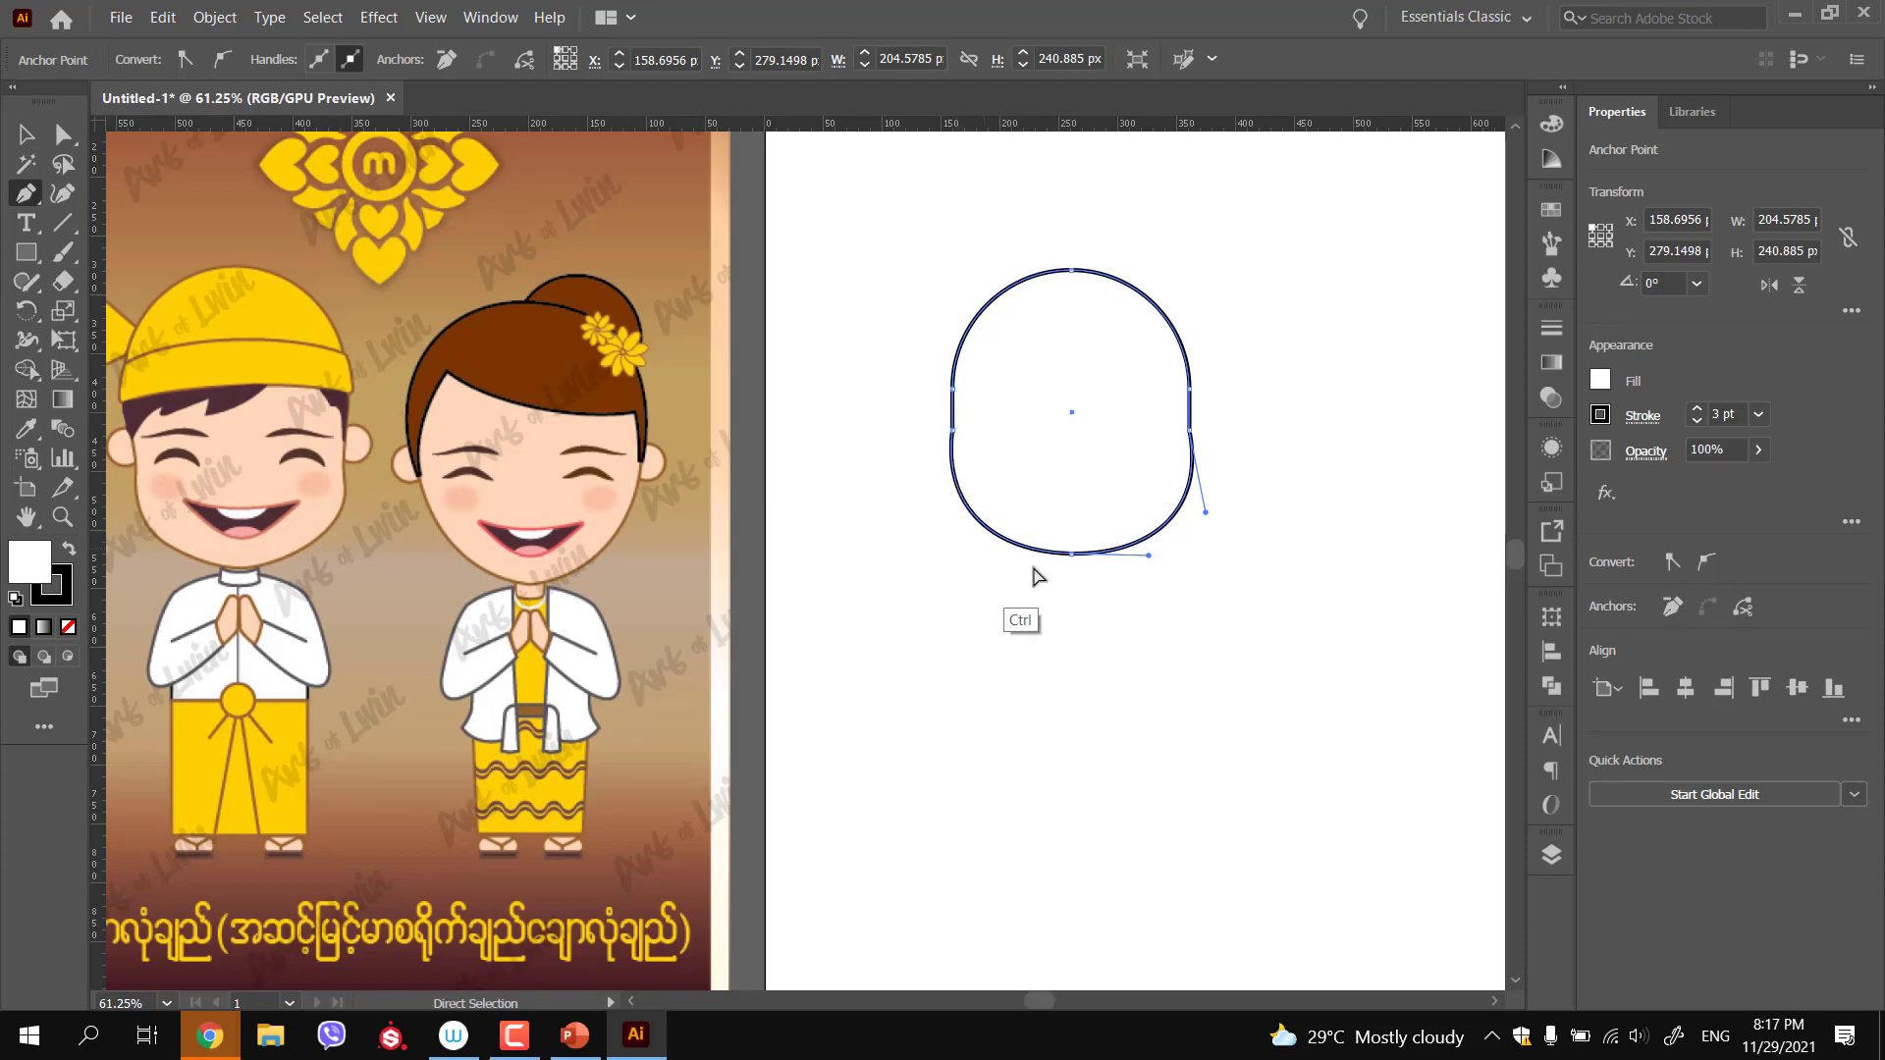
{"action": "left_click_drag", "start_coordinate": [1073, 555], "coordinate": [1077, 559]}
{"action": "left_click_drag", "start_coordinate": [942, 509], "coordinate": [939, 517]}
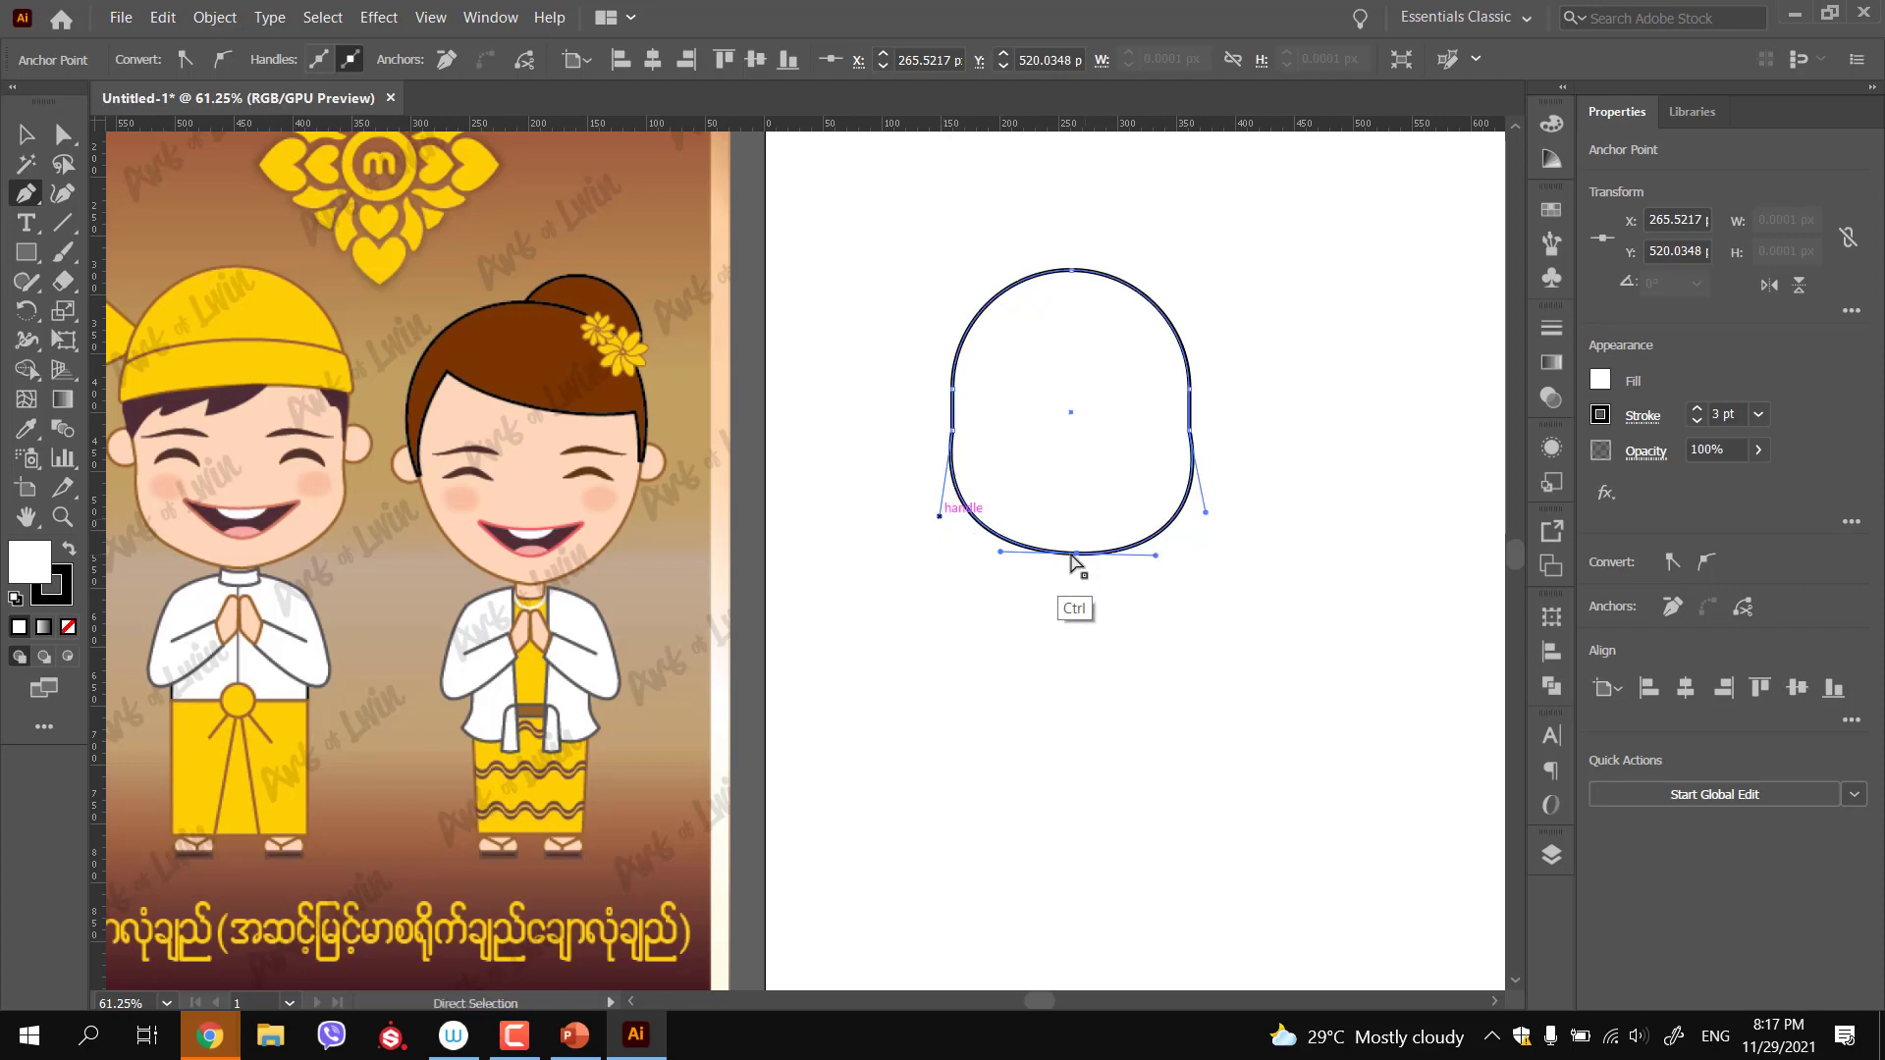
Try shortening the curve handles on both sides of the bottom anchor point
{"action": "right_click", "coordinate": [1154, 560]}
{"action": "left_click", "coordinate": [1155, 560], "text": "ctrl"}
{"action": "left_click", "coordinate": [1077, 555], "text": "ctrl"}
{"action": "left_click_drag", "start_coordinate": [1156, 557], "coordinate": [1098, 561]}
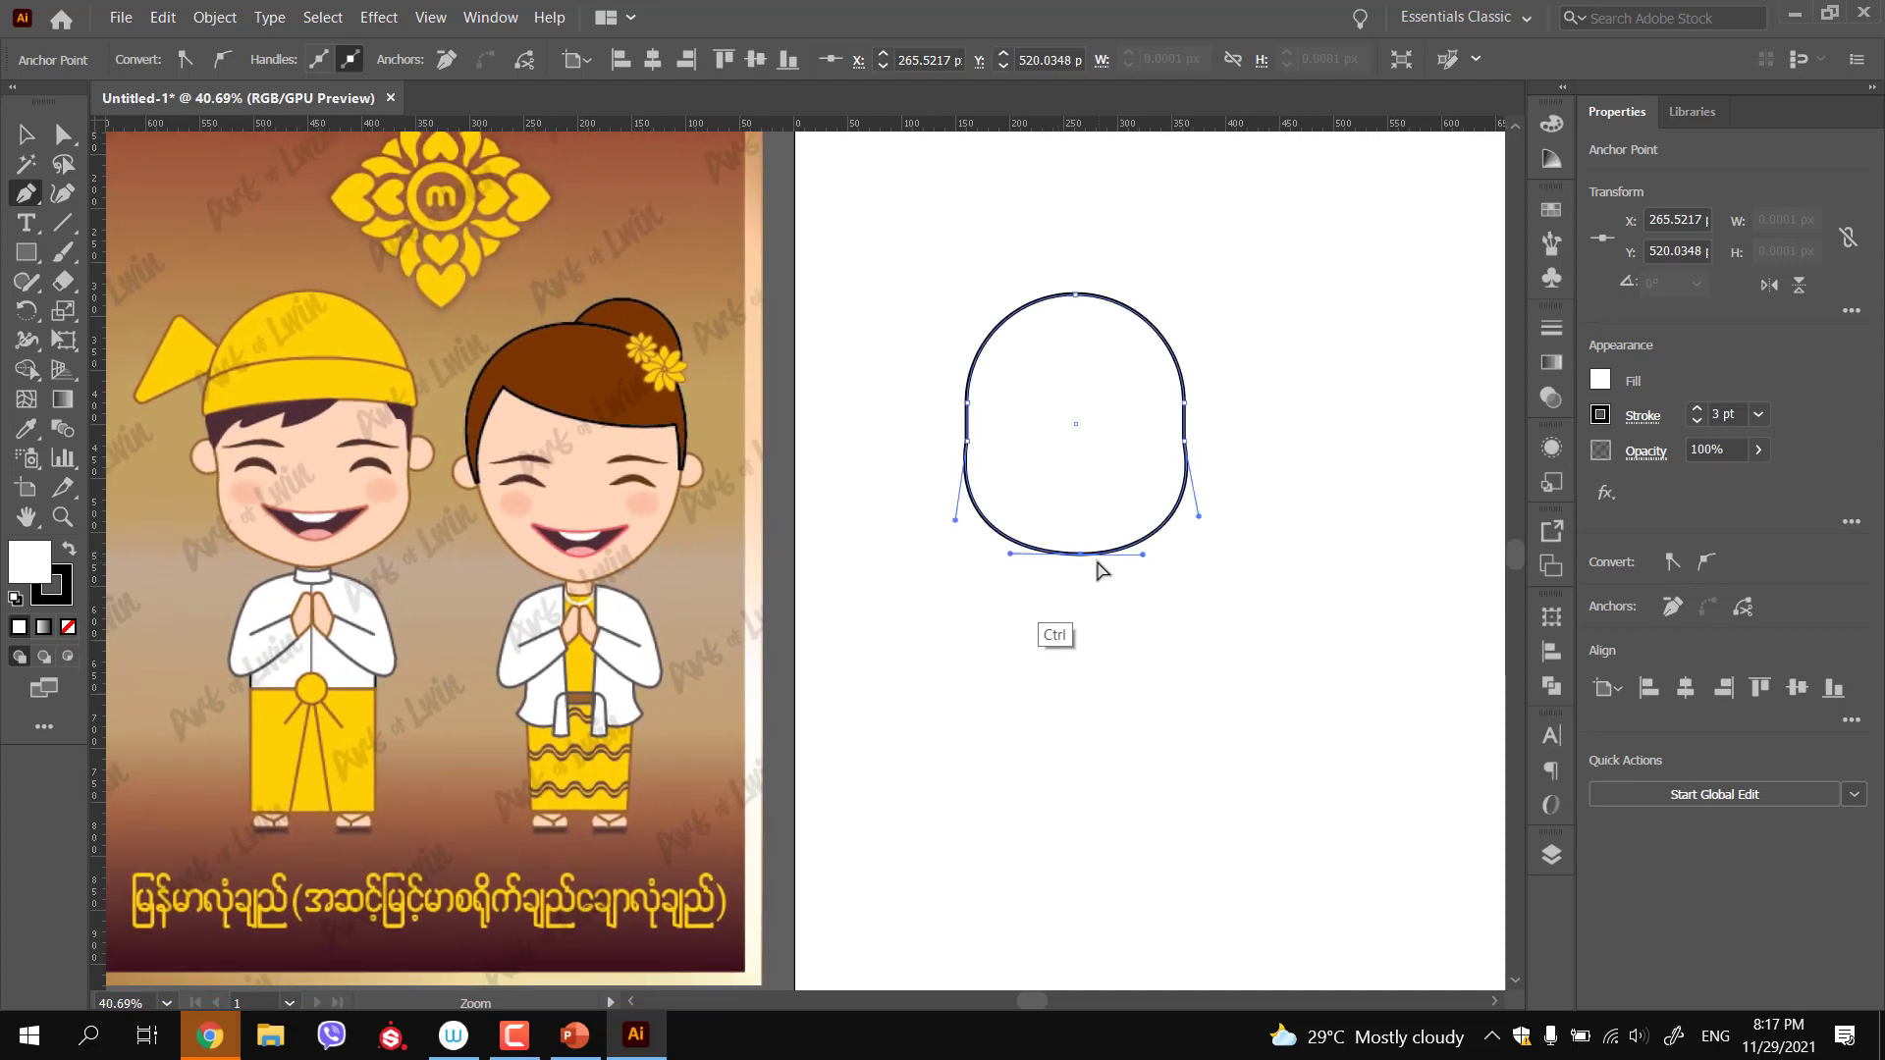
{"action": "right_click", "coordinate": [1078, 554], "text": "ctrl"}
{"action": "left_click", "coordinate": [1081, 557], "text": "ctrl"}
{"action": "left_click_drag", "start_coordinate": [1011, 557], "coordinate": [1039, 557]}
{"action": "key", "text": "ctrl+z"}
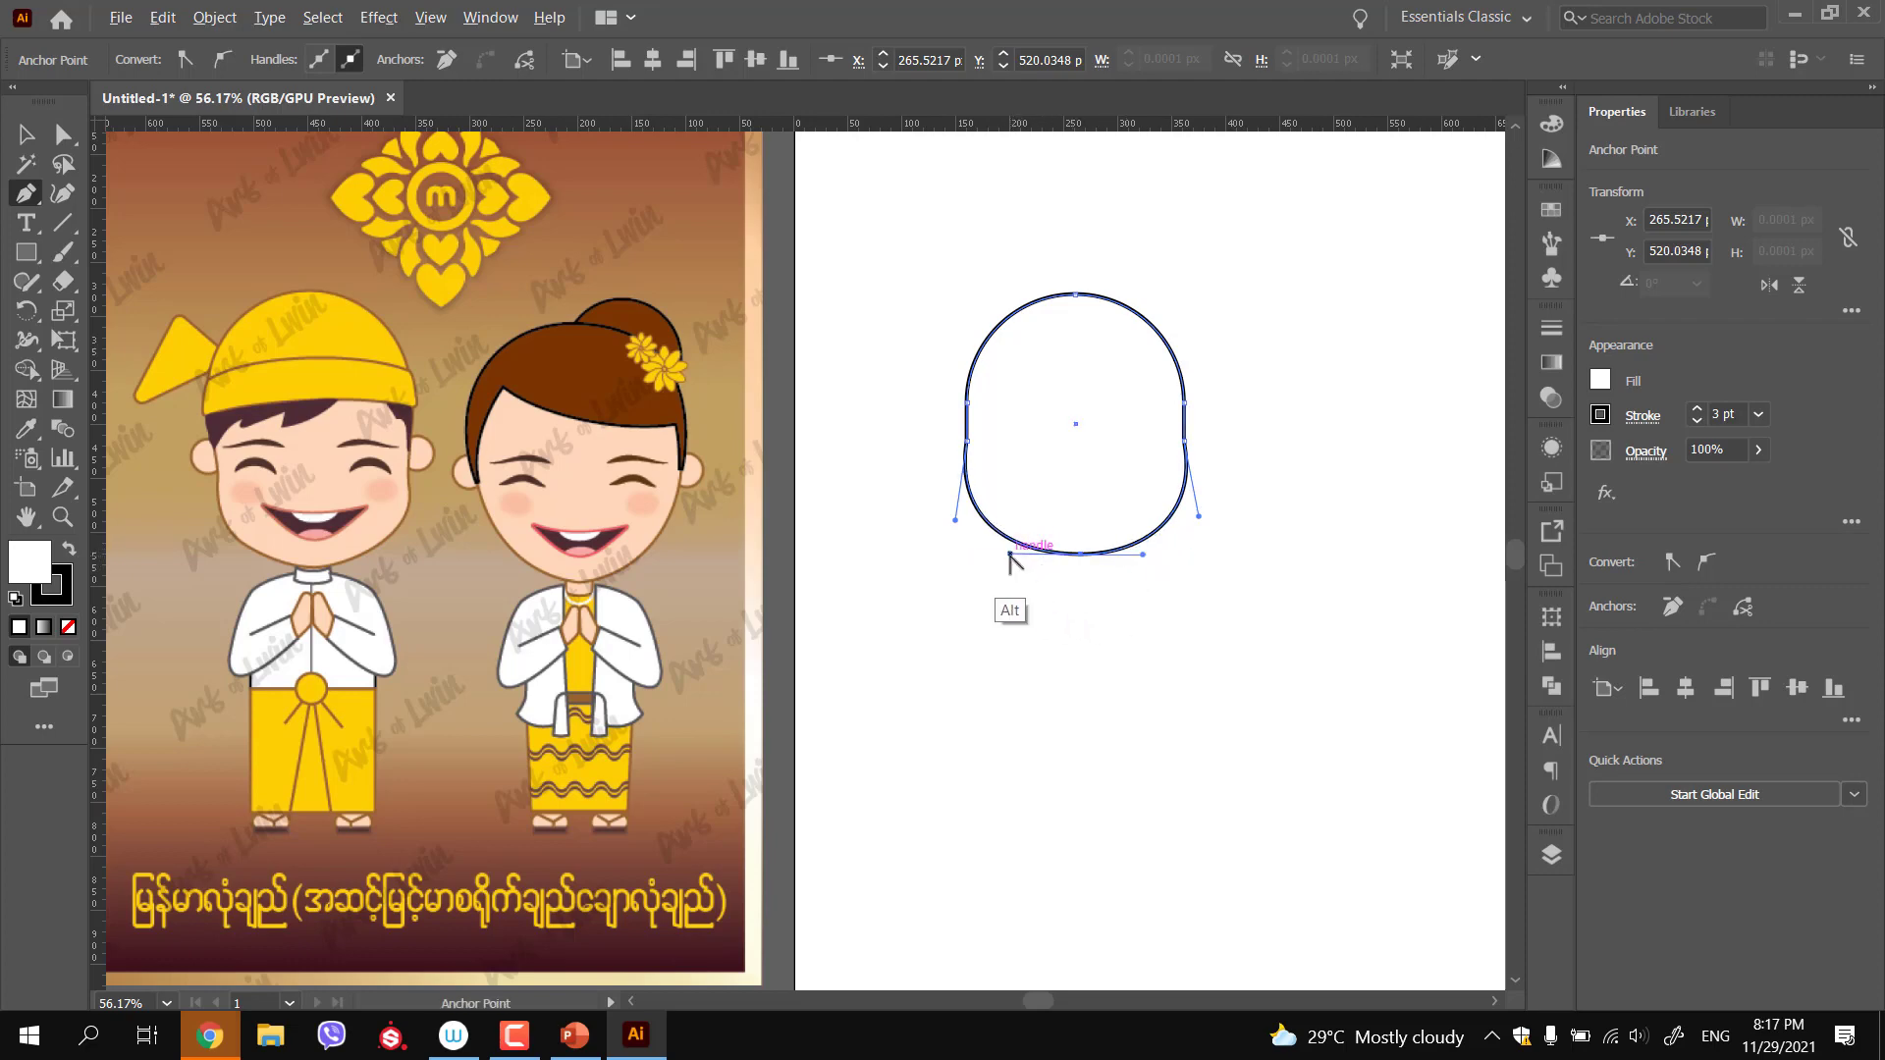
Reshape the bottom anchor into a slightly pointed chin at about Y 525 px, and deselect the face outline
{"action": "left_click_drag", "start_coordinate": [1010, 554], "coordinate": [1079, 558]}
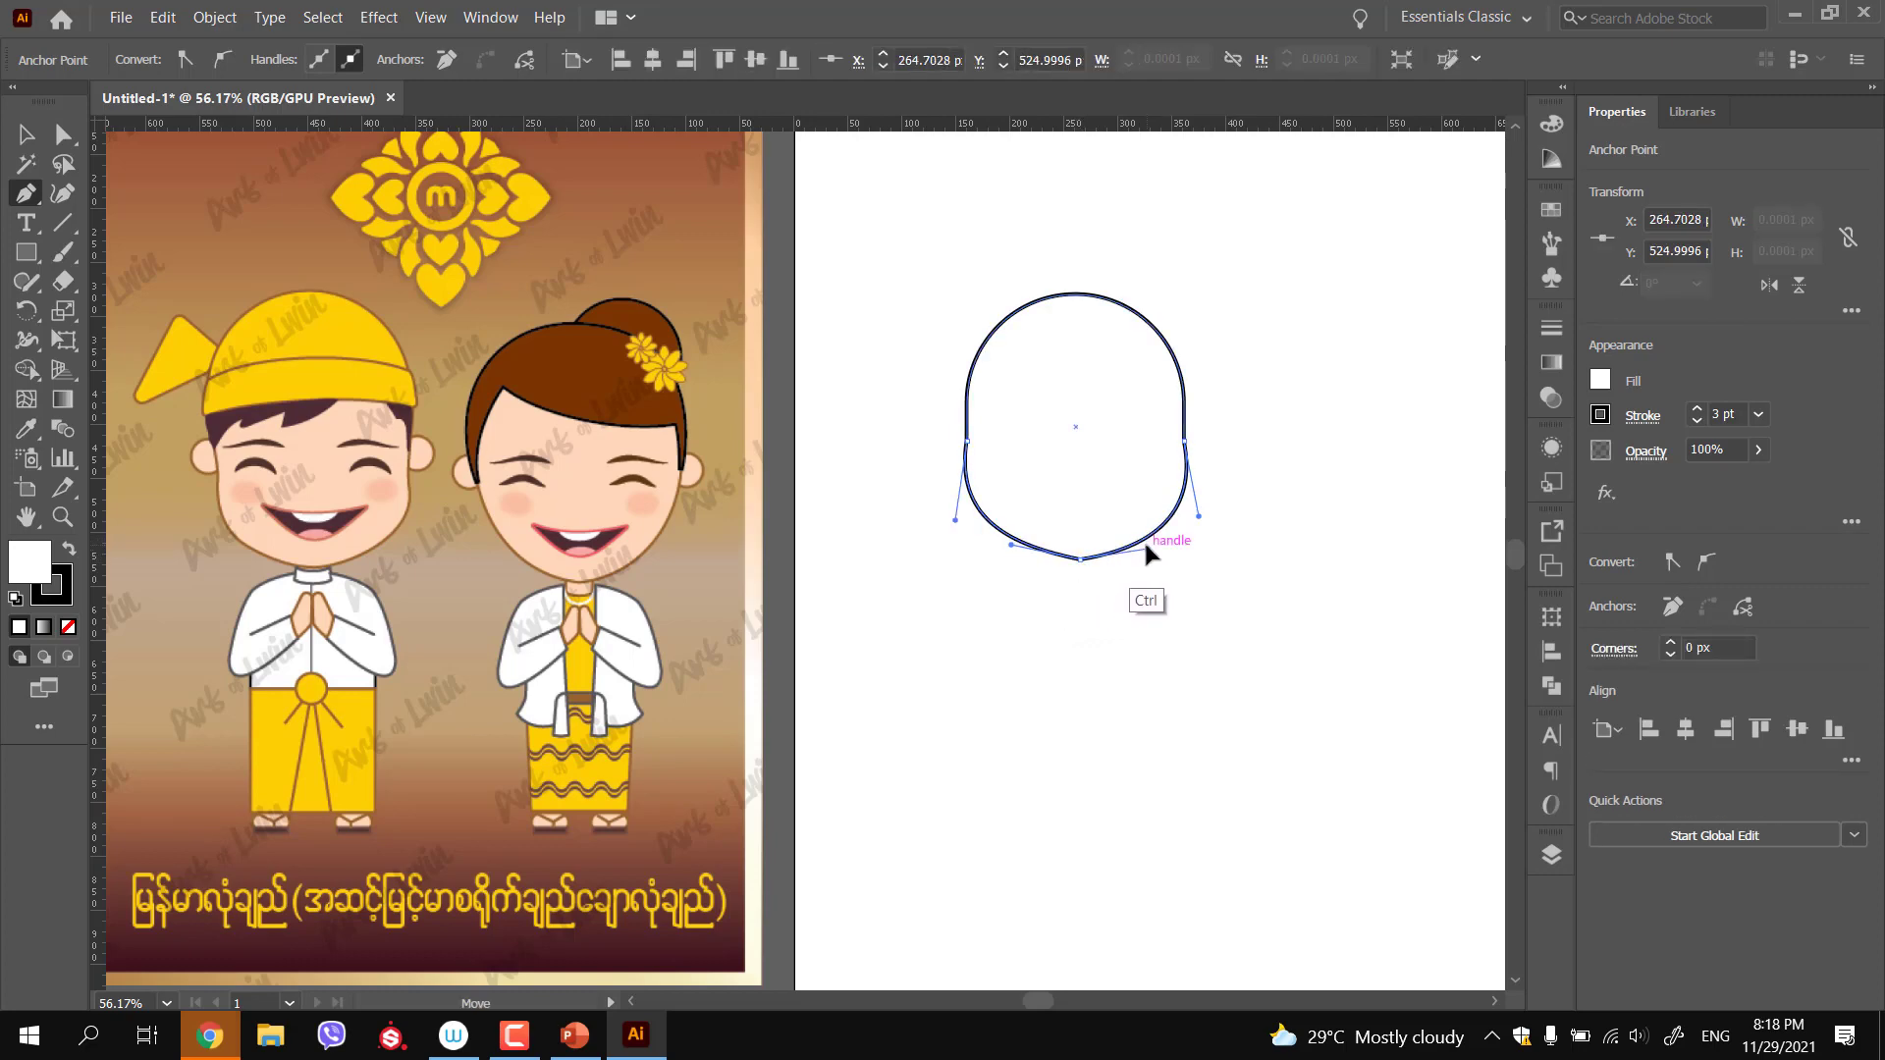
{"action": "left_click_drag", "start_coordinate": [1129, 592], "coordinate": [1213, 606]}
{"action": "left_click", "coordinate": [1066, 551], "text": "ctrl"}
{"action": "left_click_drag", "start_coordinate": [1151, 530], "coordinate": [915, 543]}
{"action": "key", "text": "v"}
{"action": "left_click", "coordinate": [993, 592]}
{"action": "left_click_drag", "start_coordinate": [1072, 576], "coordinate": [956, 600]}
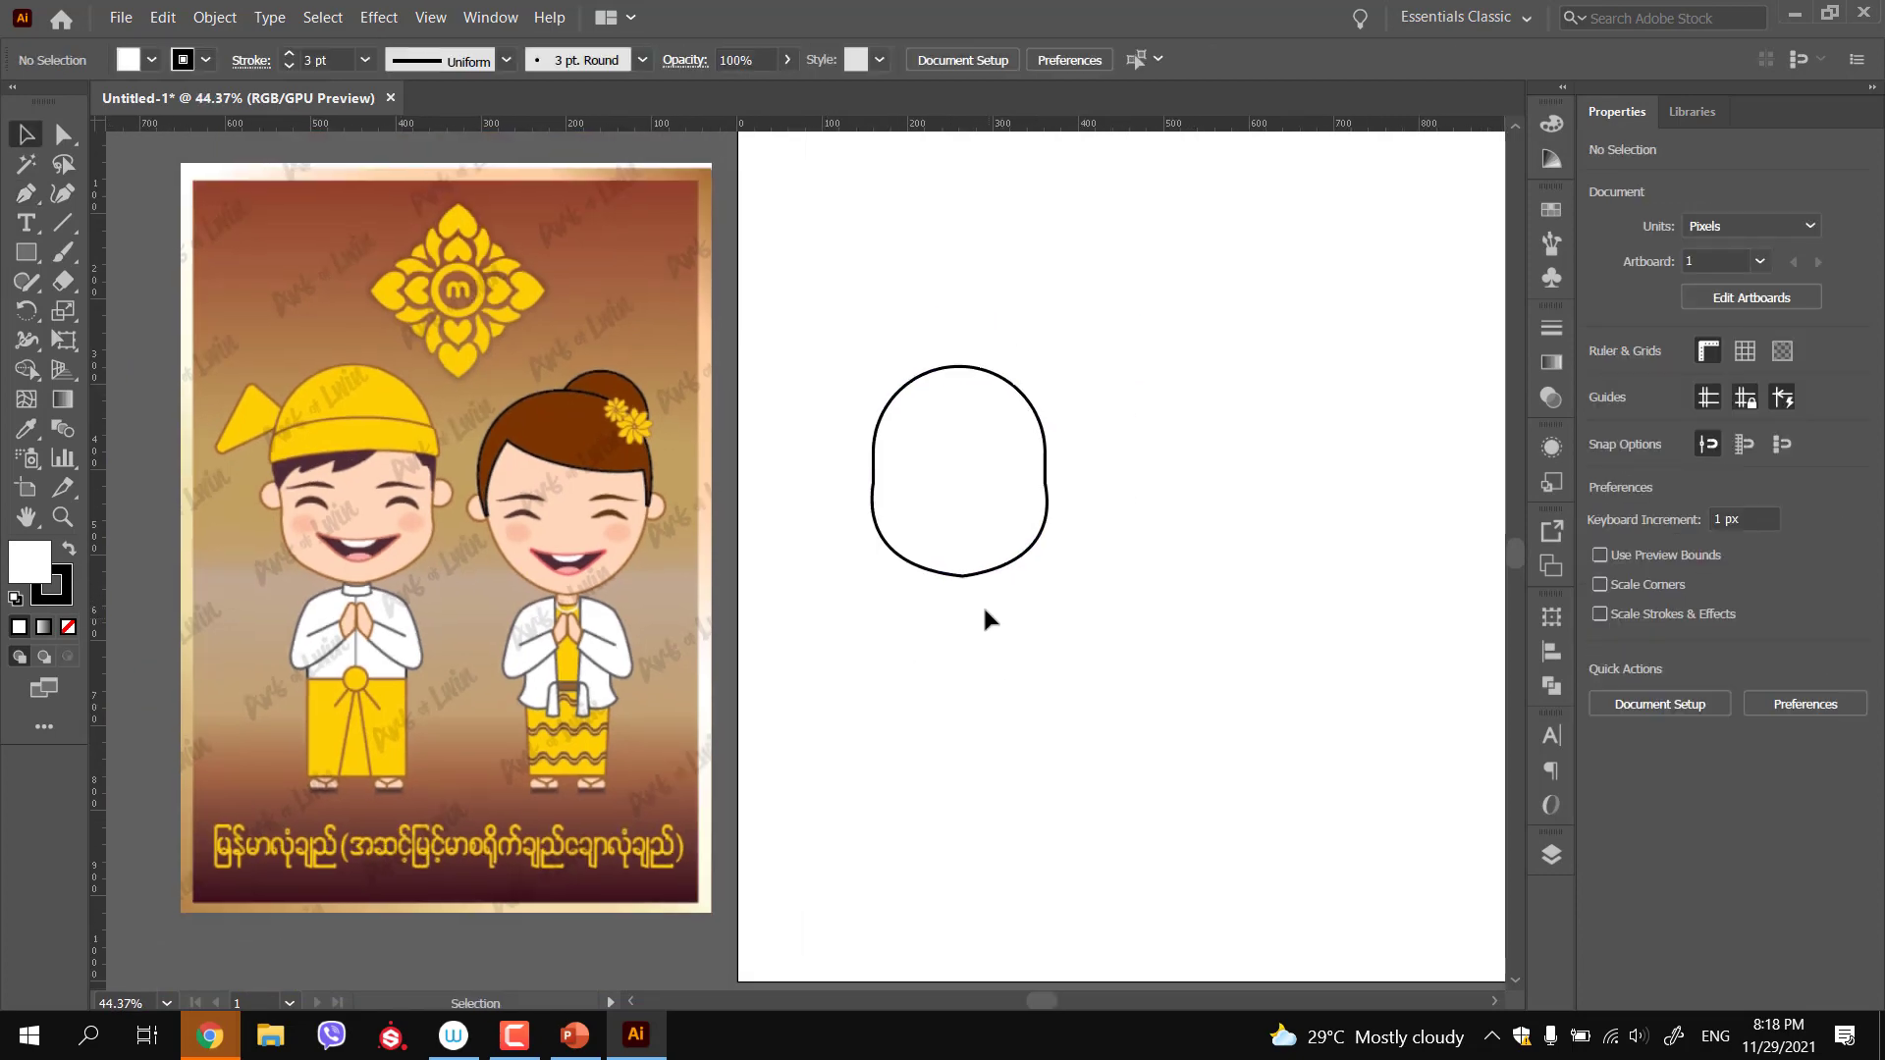
Fill the face shape with the pale pink color FFEDE9 and deselect it
{"action": "left_click", "coordinate": [1032, 531]}
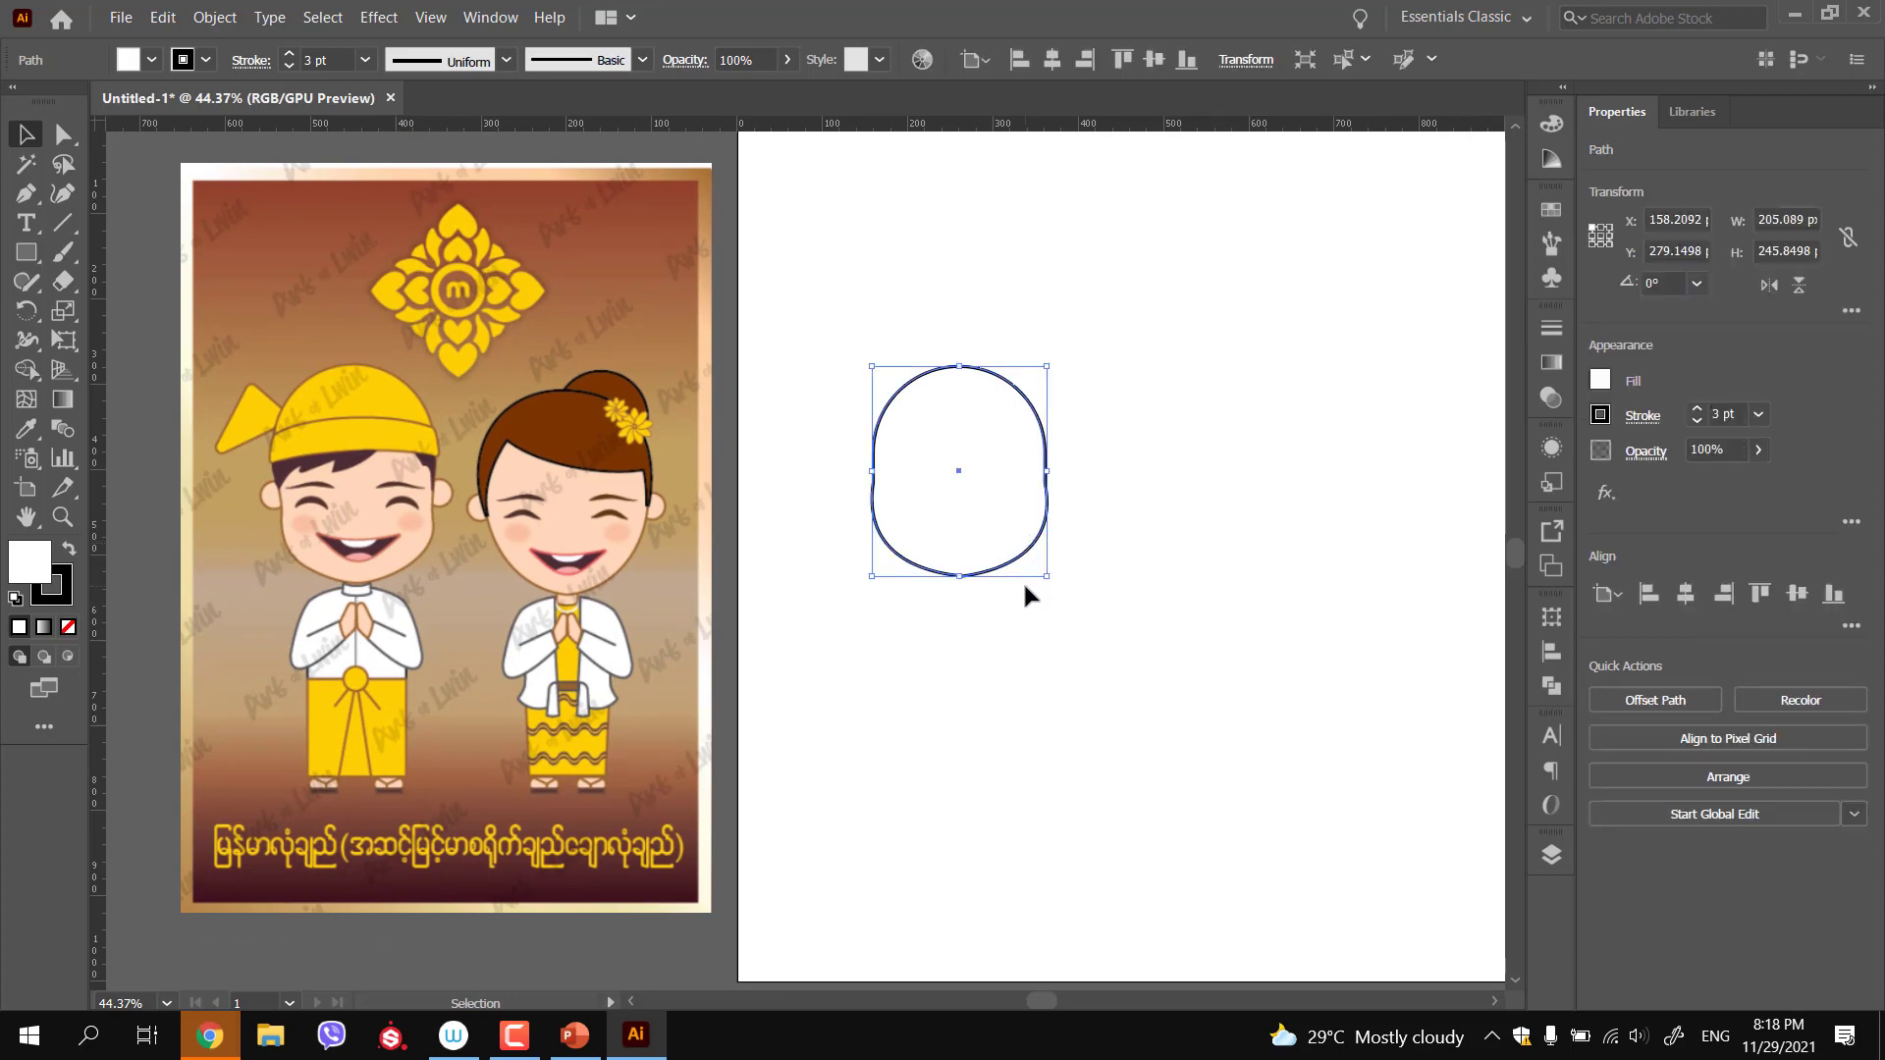
{"action": "double_click", "coordinate": [32, 567]}
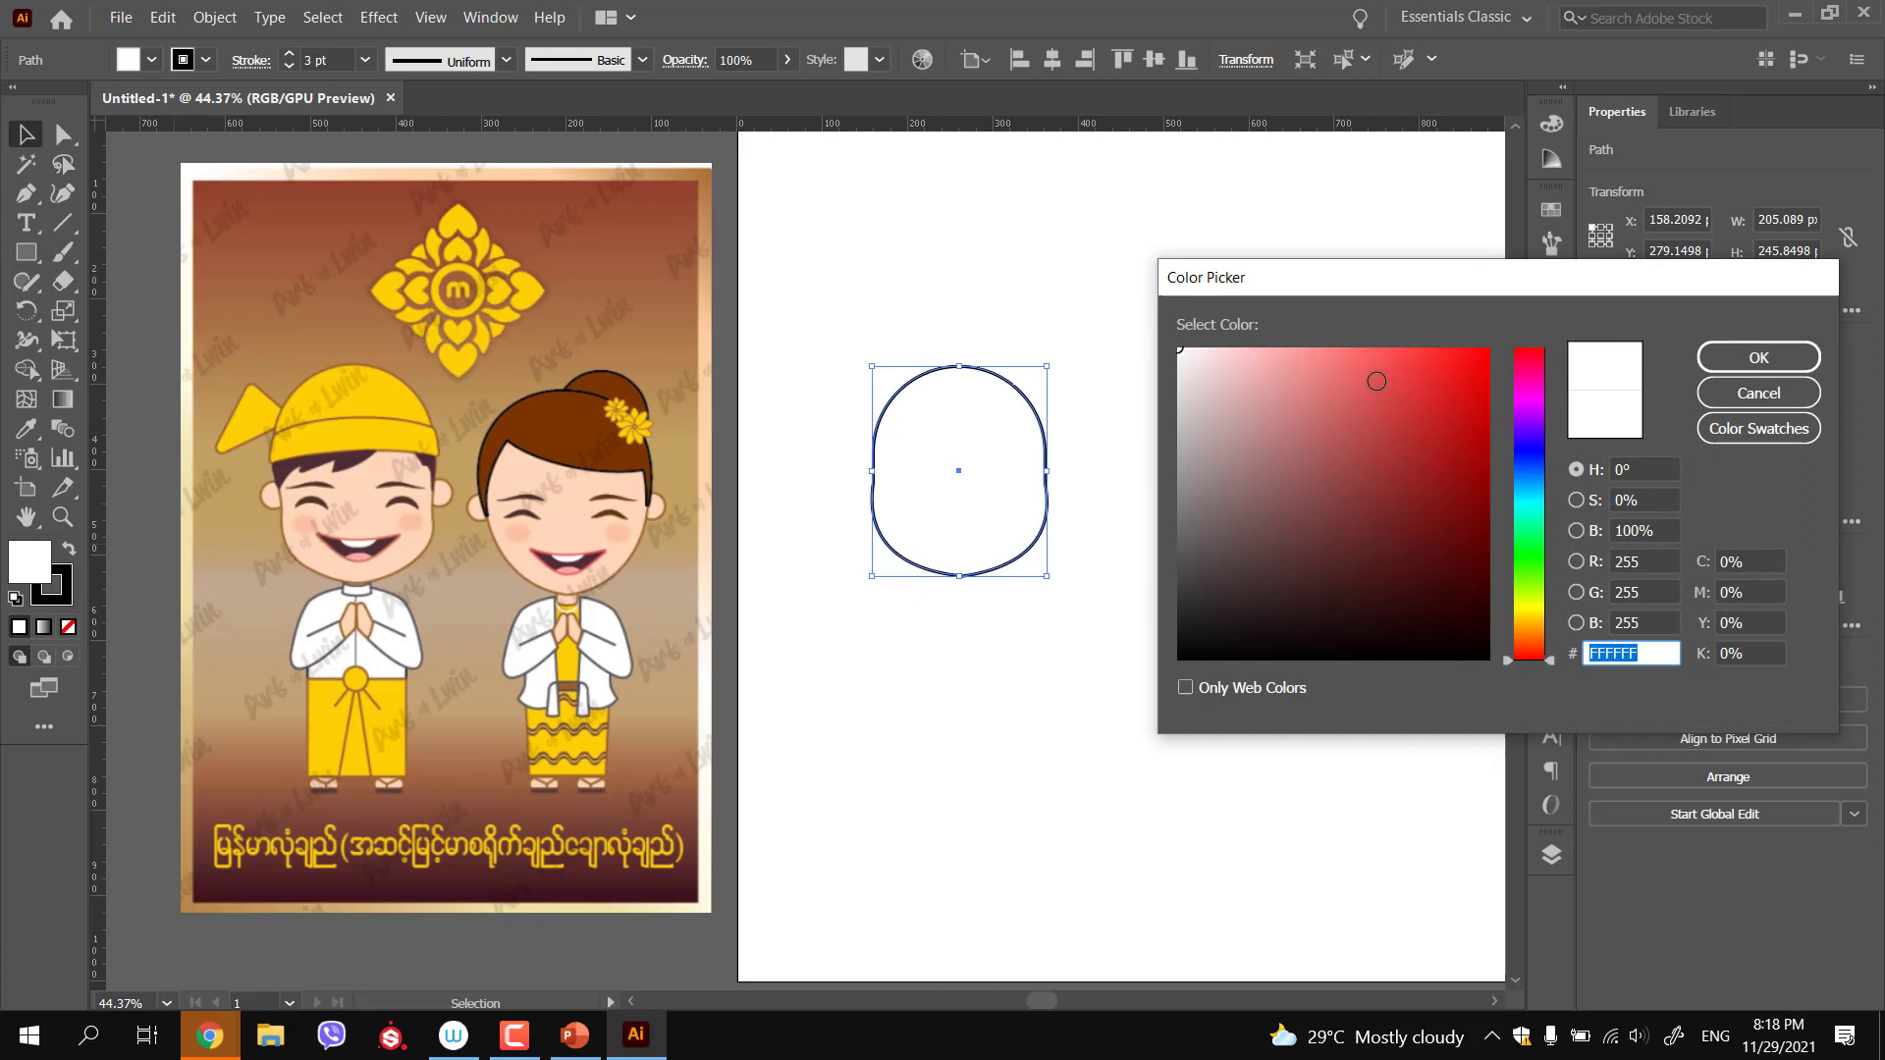
{"action": "left_click", "coordinate": [1535, 642]}
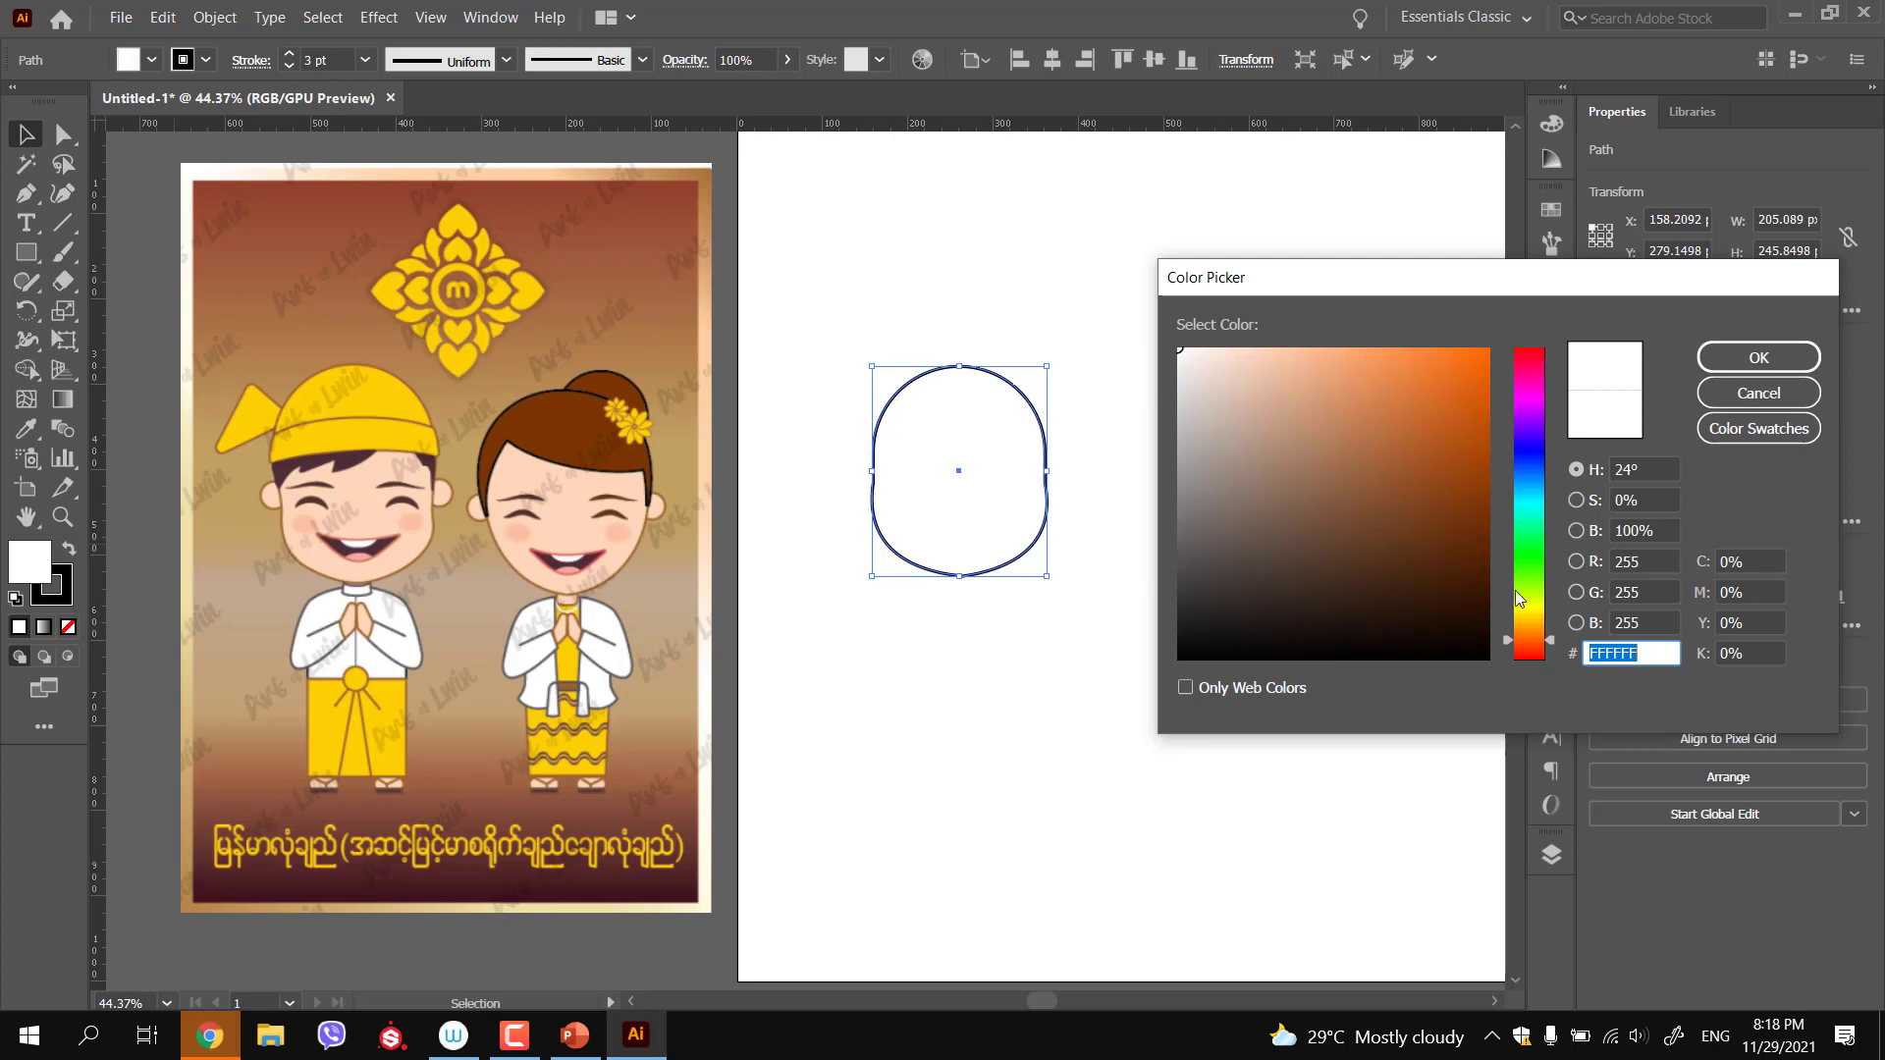
{"action": "left_click", "coordinate": [1537, 652]}
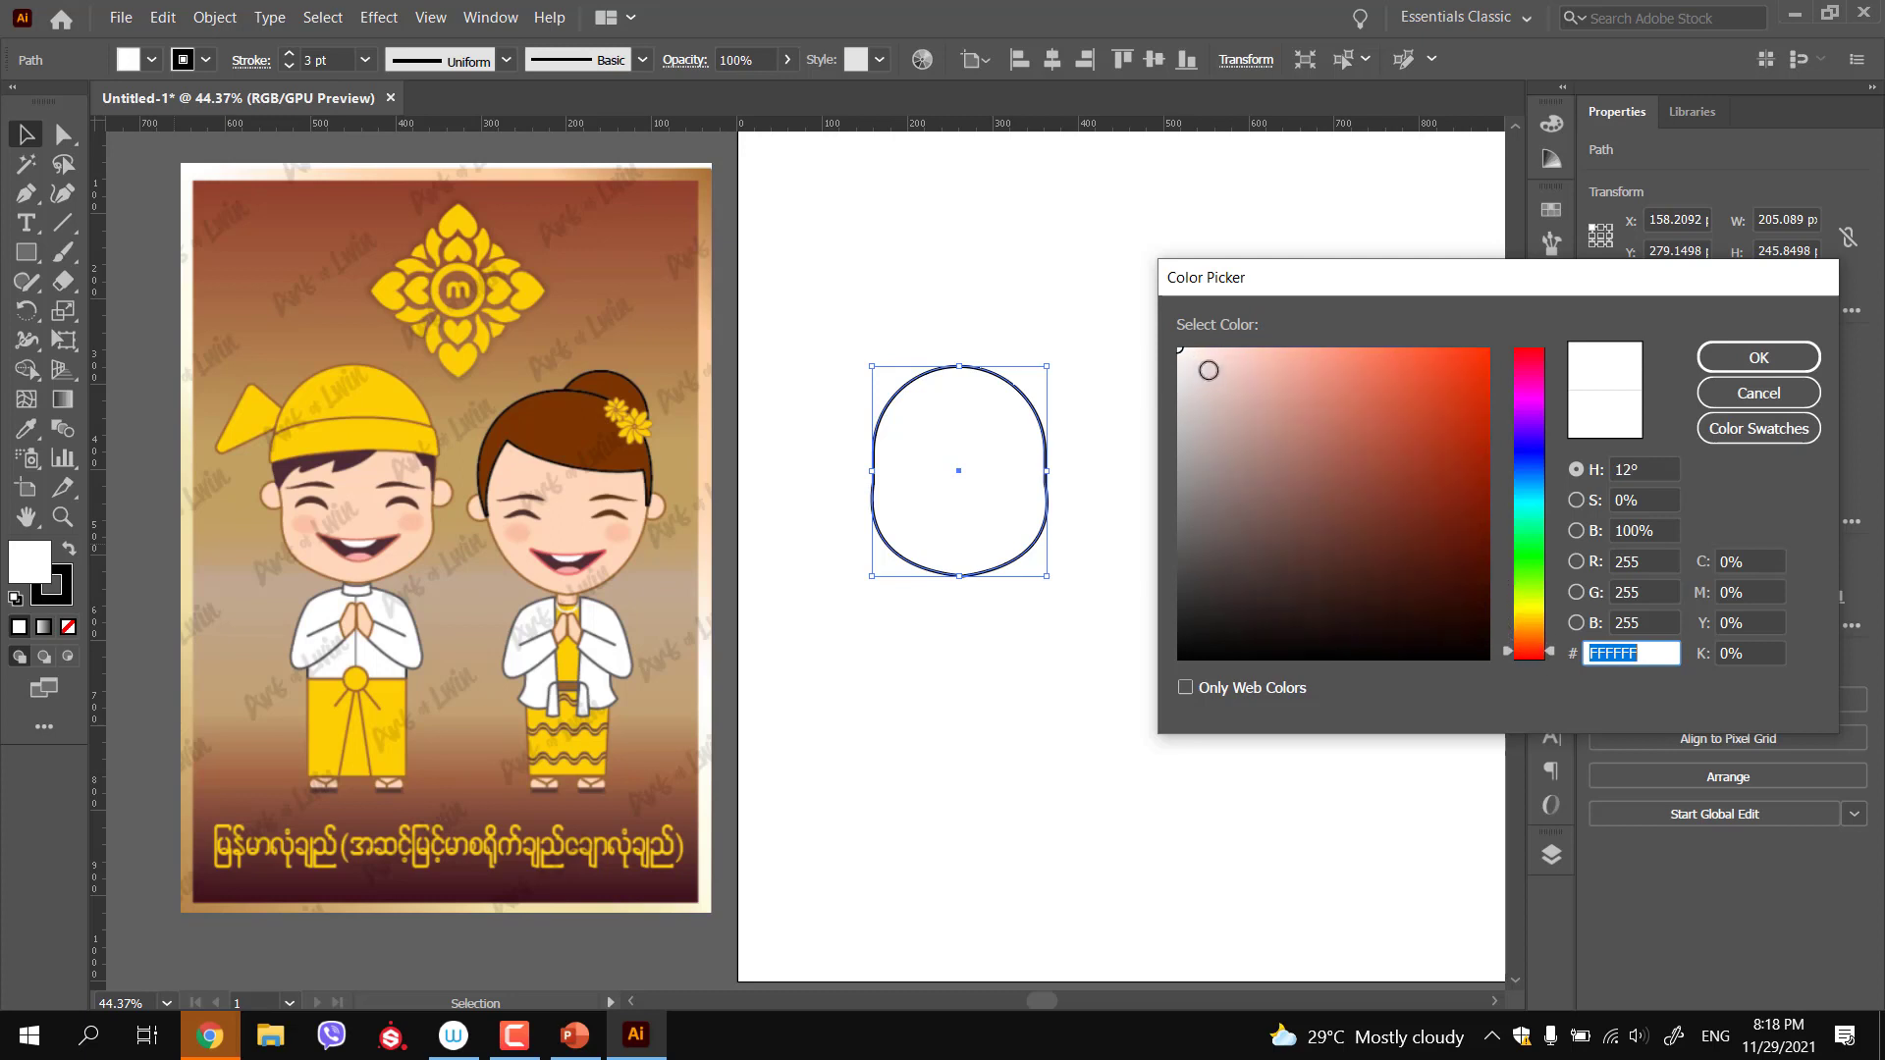
{"action": "left_click_drag", "start_coordinate": [1208, 375], "coordinate": [1204, 341]}
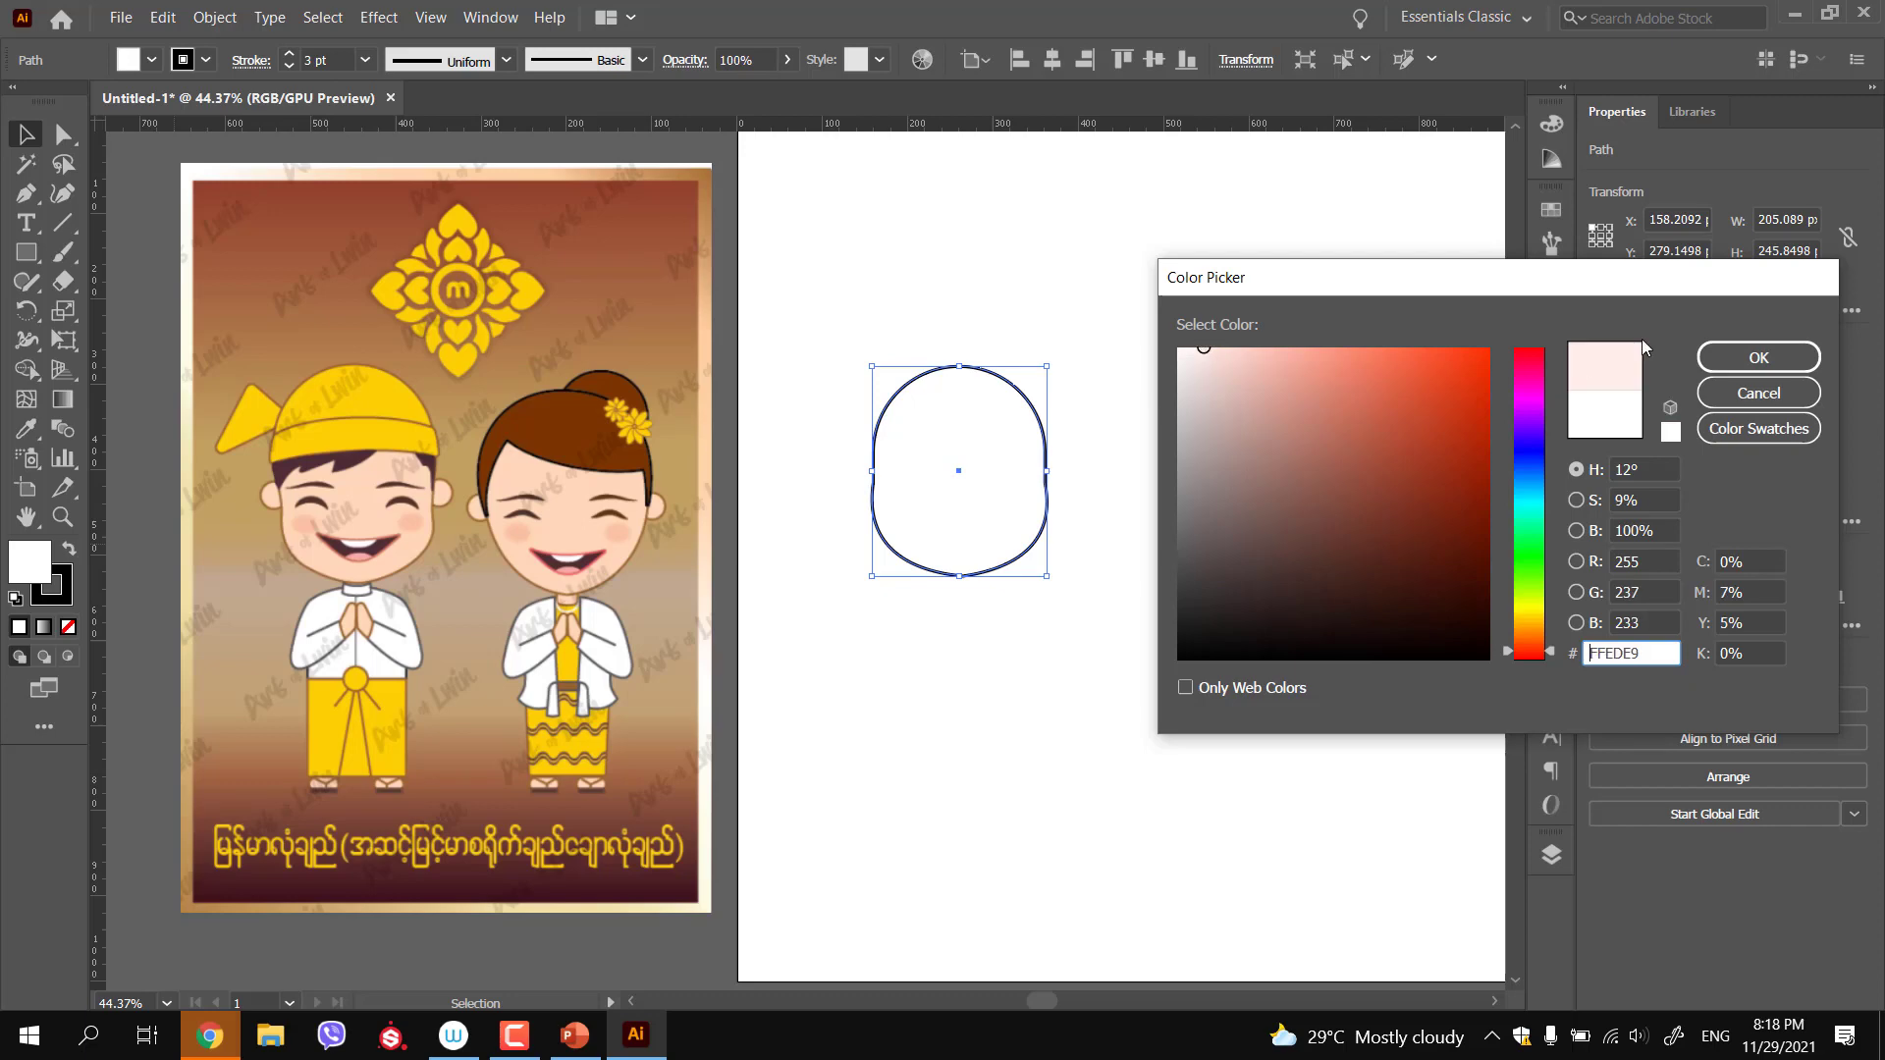
{"action": "left_click", "coordinate": [1739, 355]}
{"action": "left_click", "coordinate": [1154, 501]}
Change the face shape's fill to the darker skin tone FFD5C5 and deselect it
{"action": "left_click", "coordinate": [950, 538]}
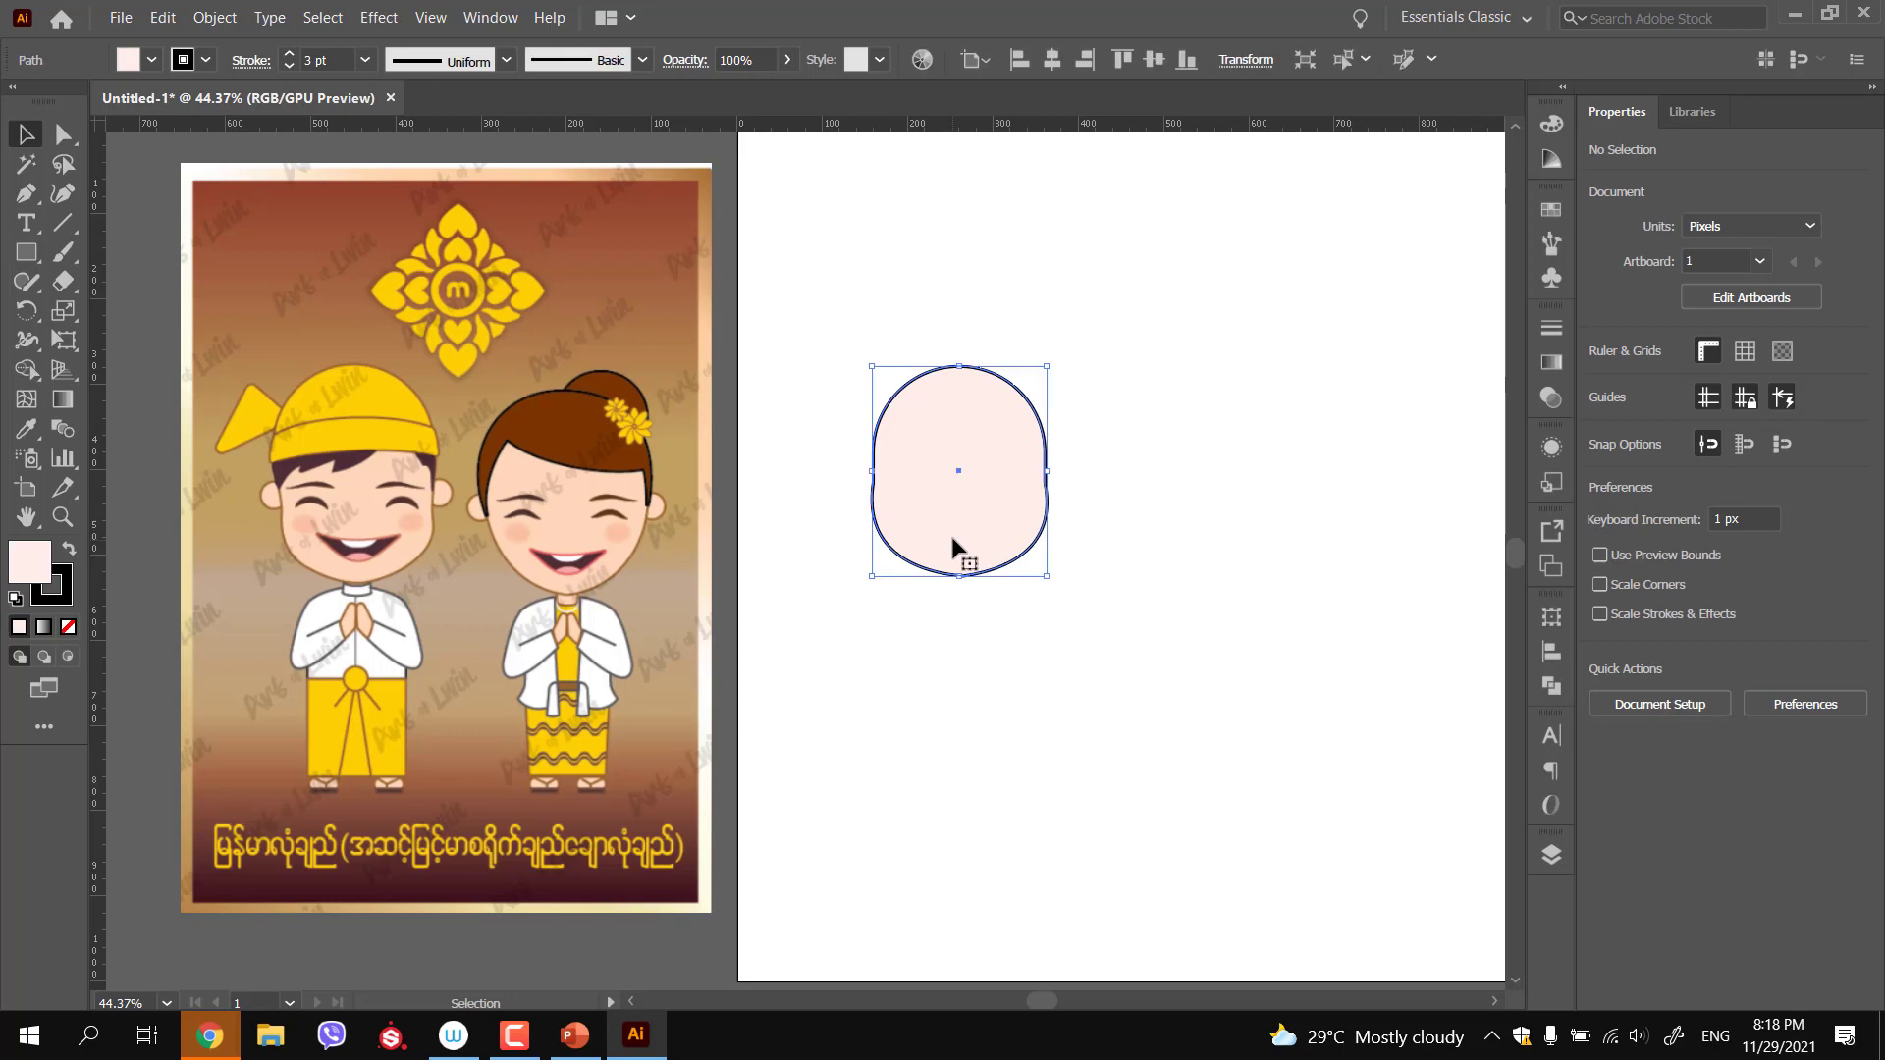
{"action": "double_click", "coordinate": [37, 569]}
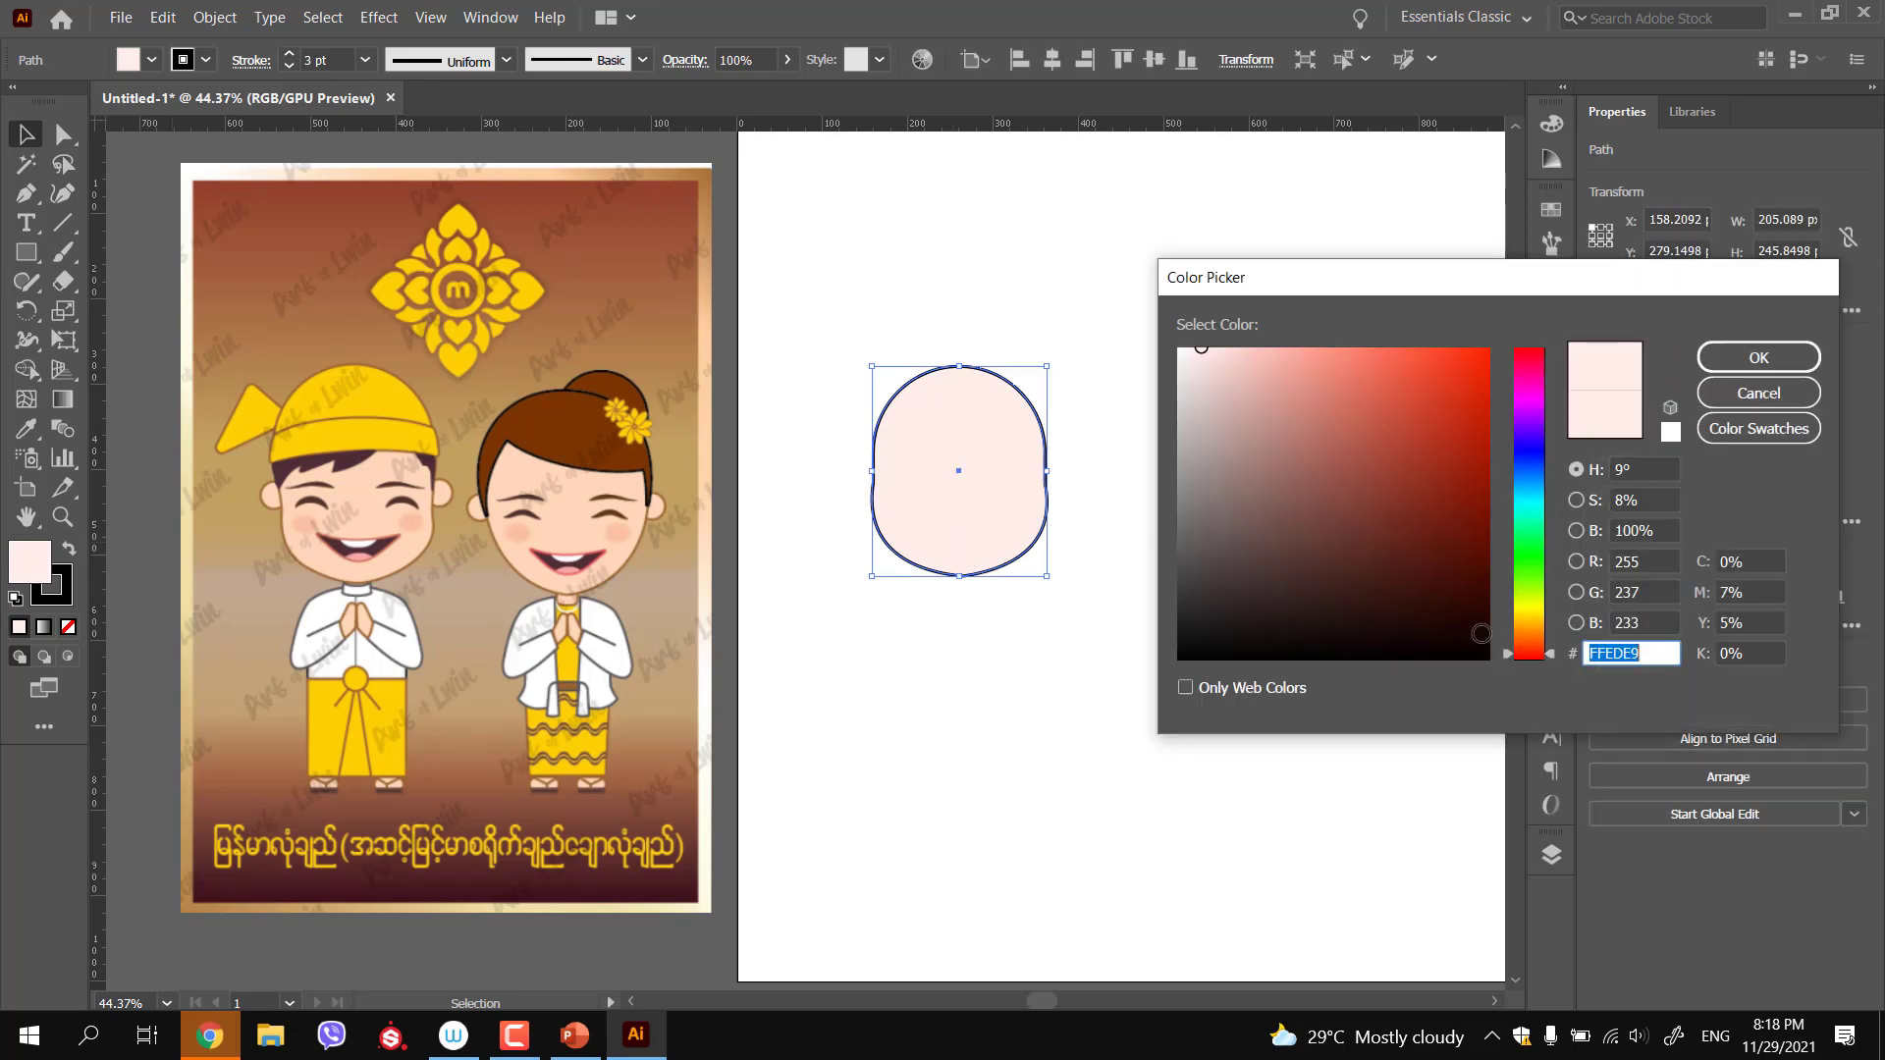
{"action": "left_click_drag", "start_coordinate": [1280, 387], "coordinate": [1250, 346]}
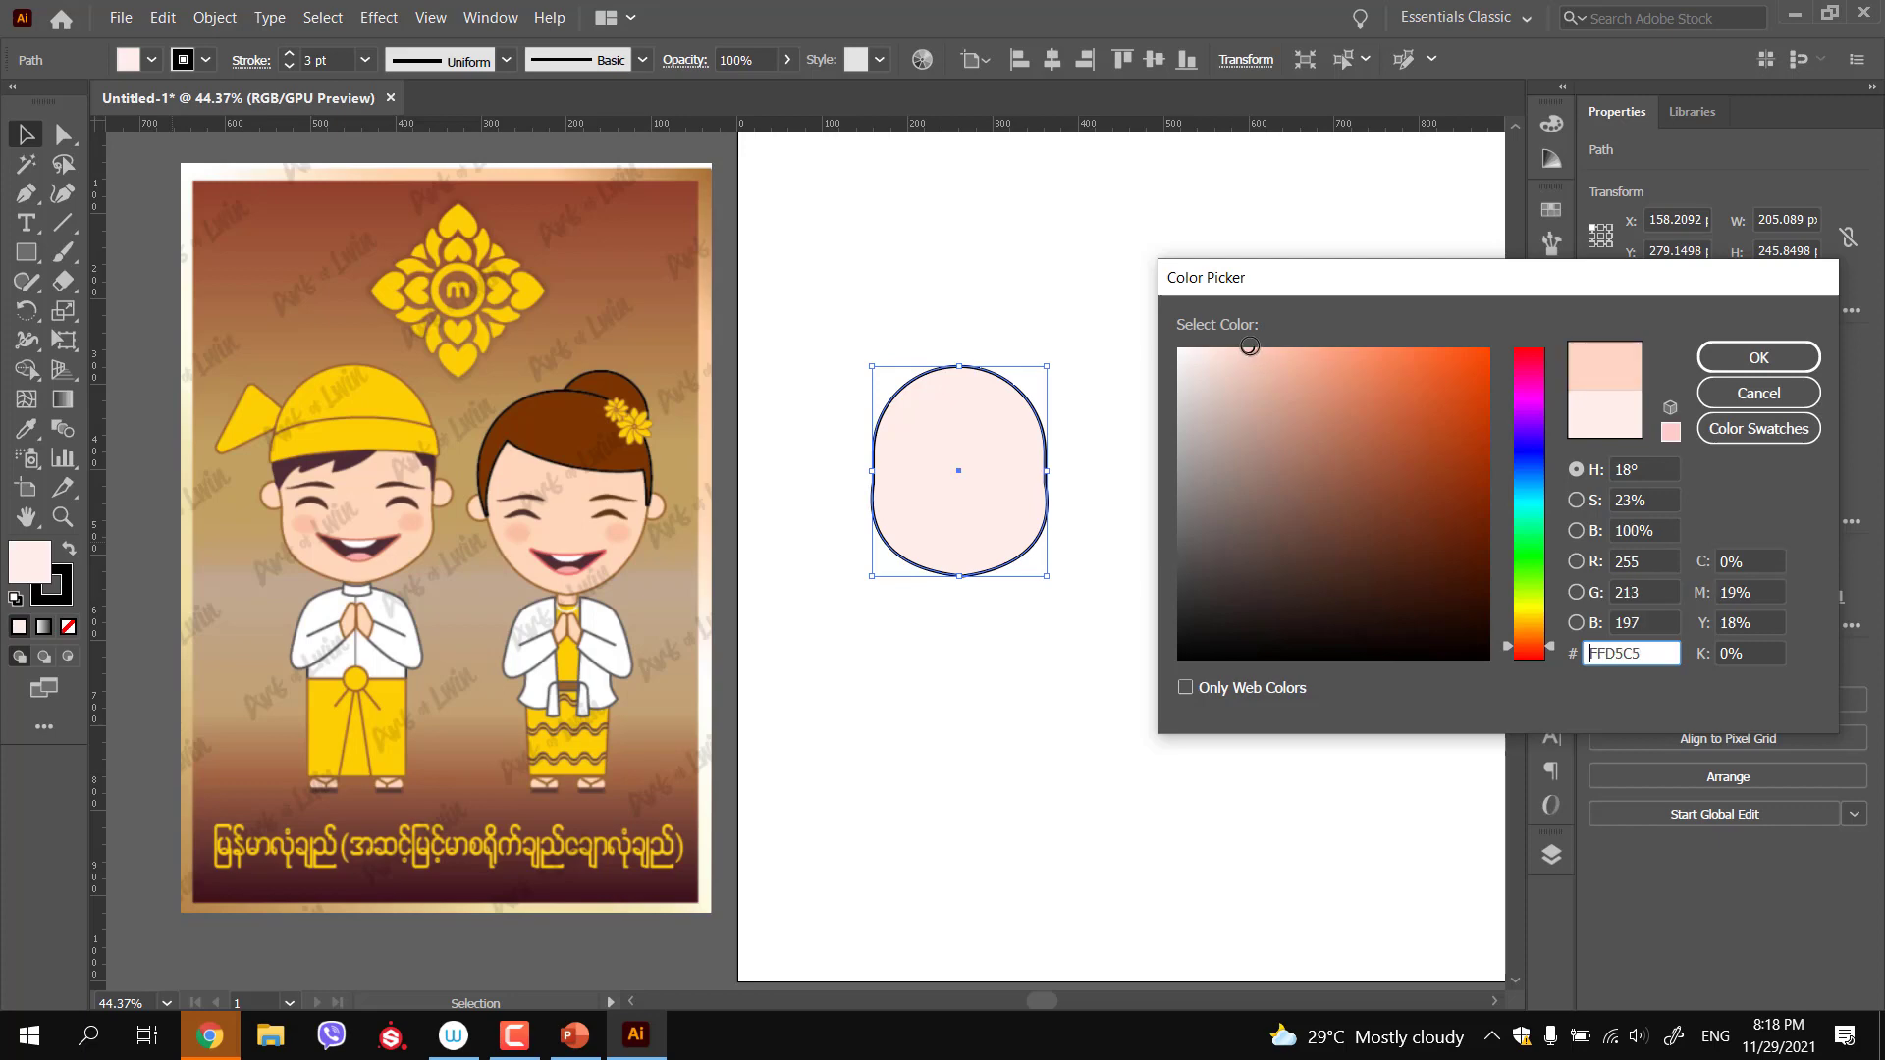
{"action": "left_click", "coordinate": [1735, 358]}
{"action": "left_click", "coordinate": [1219, 526]}
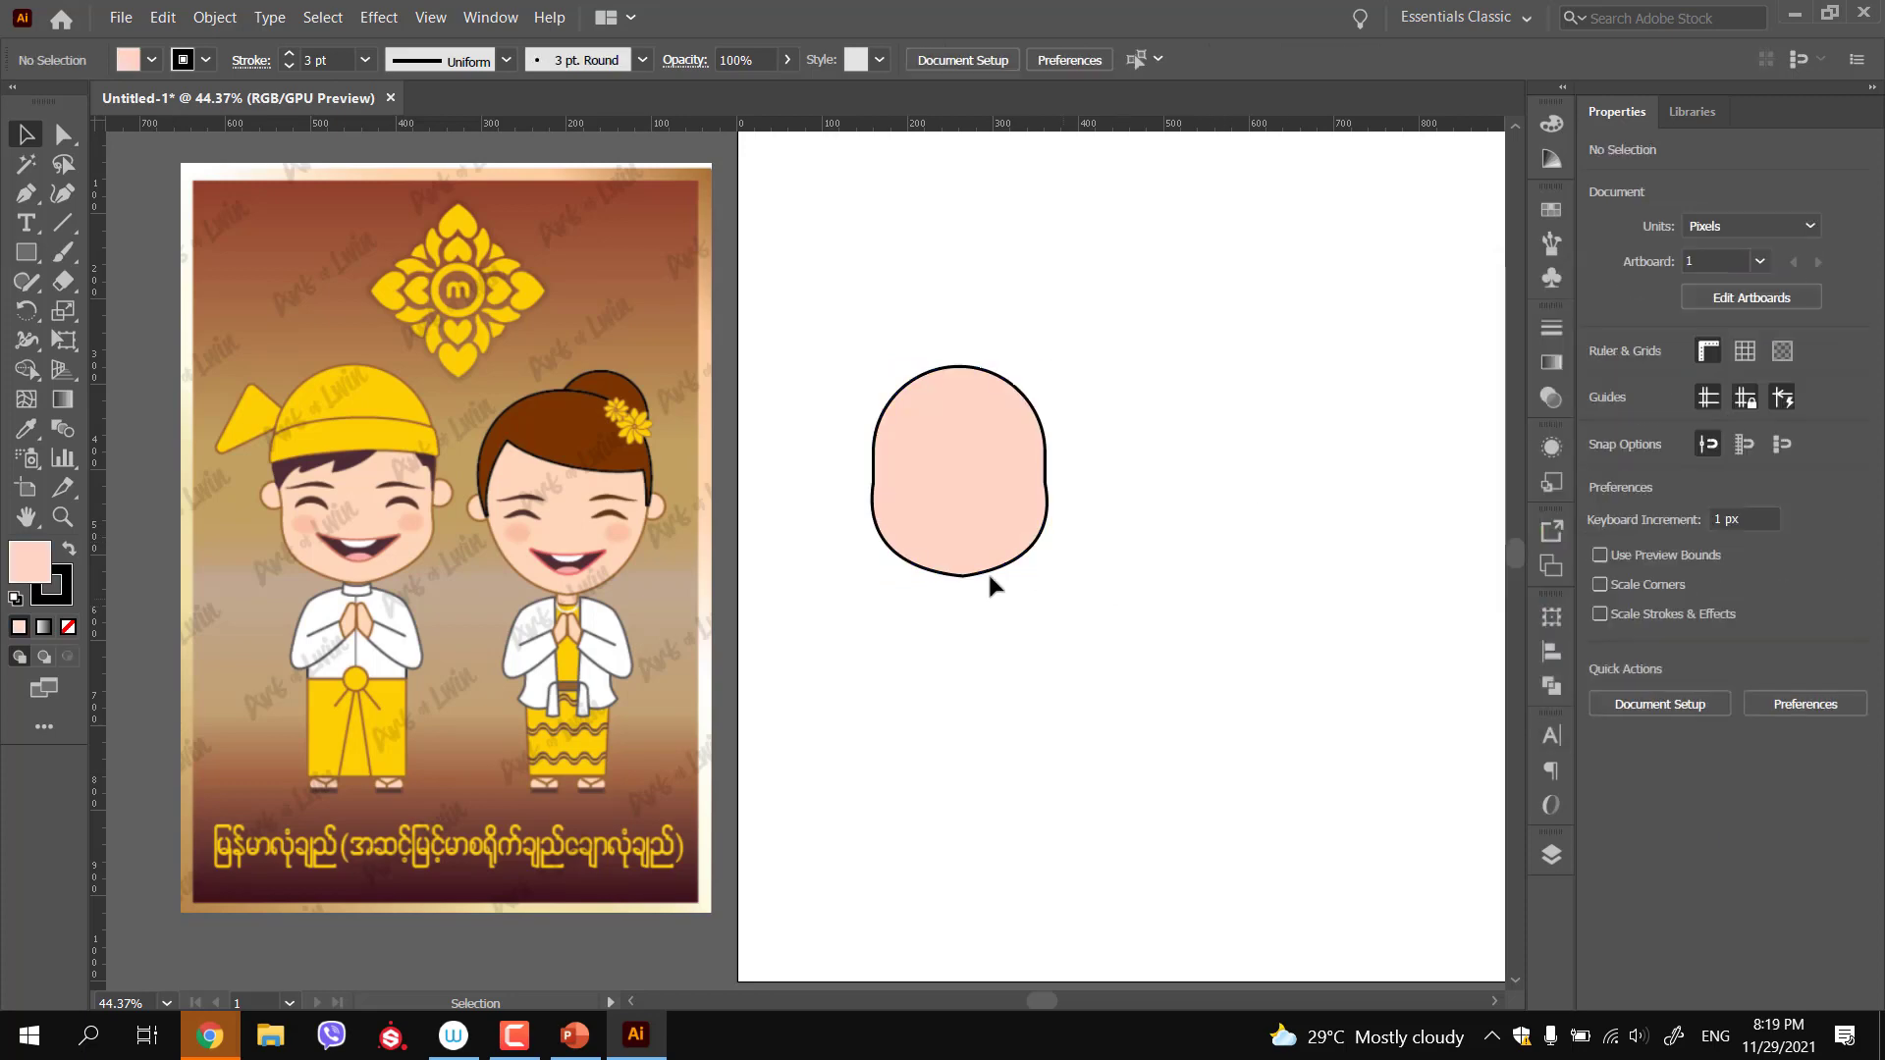
Set the face shape's fill to the light skin tone FFE8E1 and deselect it
{"action": "left_click", "coordinate": [974, 545], "text": "ctrl"}
{"action": "left_click", "coordinate": [981, 539]}
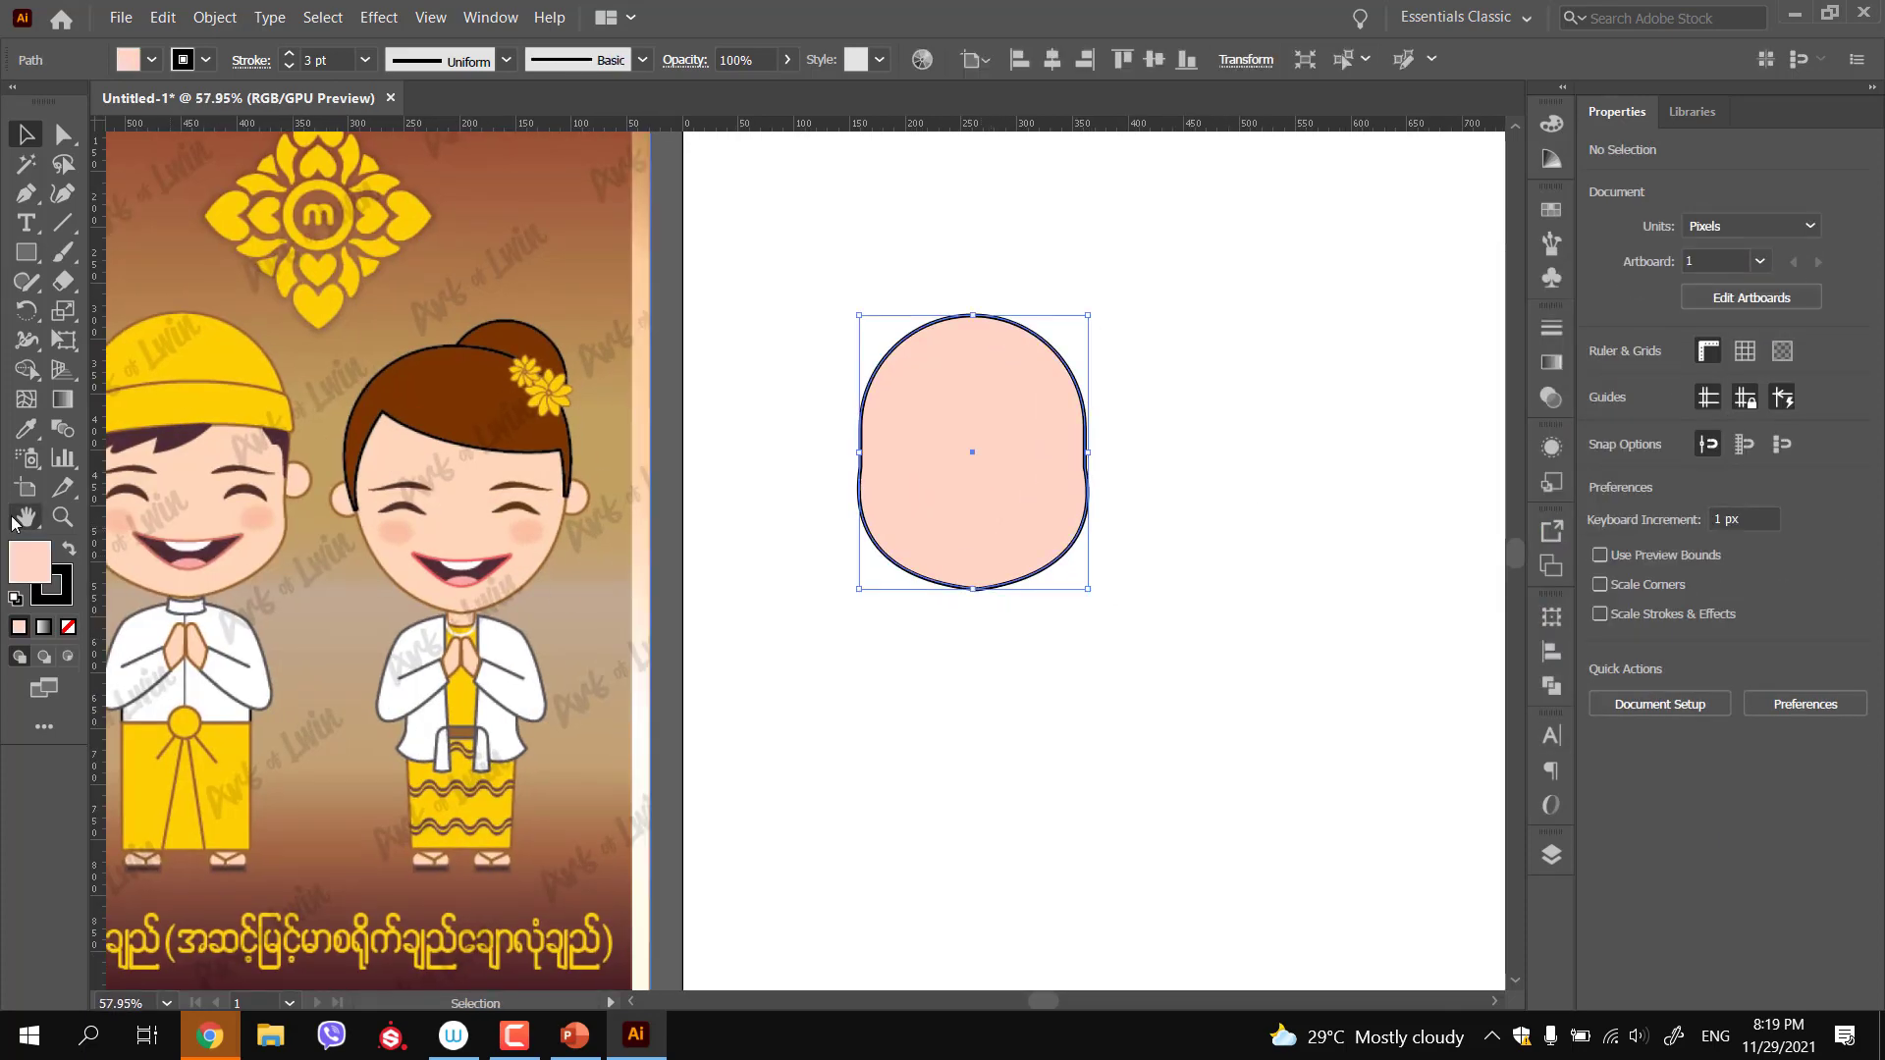
{"action": "double_click", "coordinate": [29, 561]}
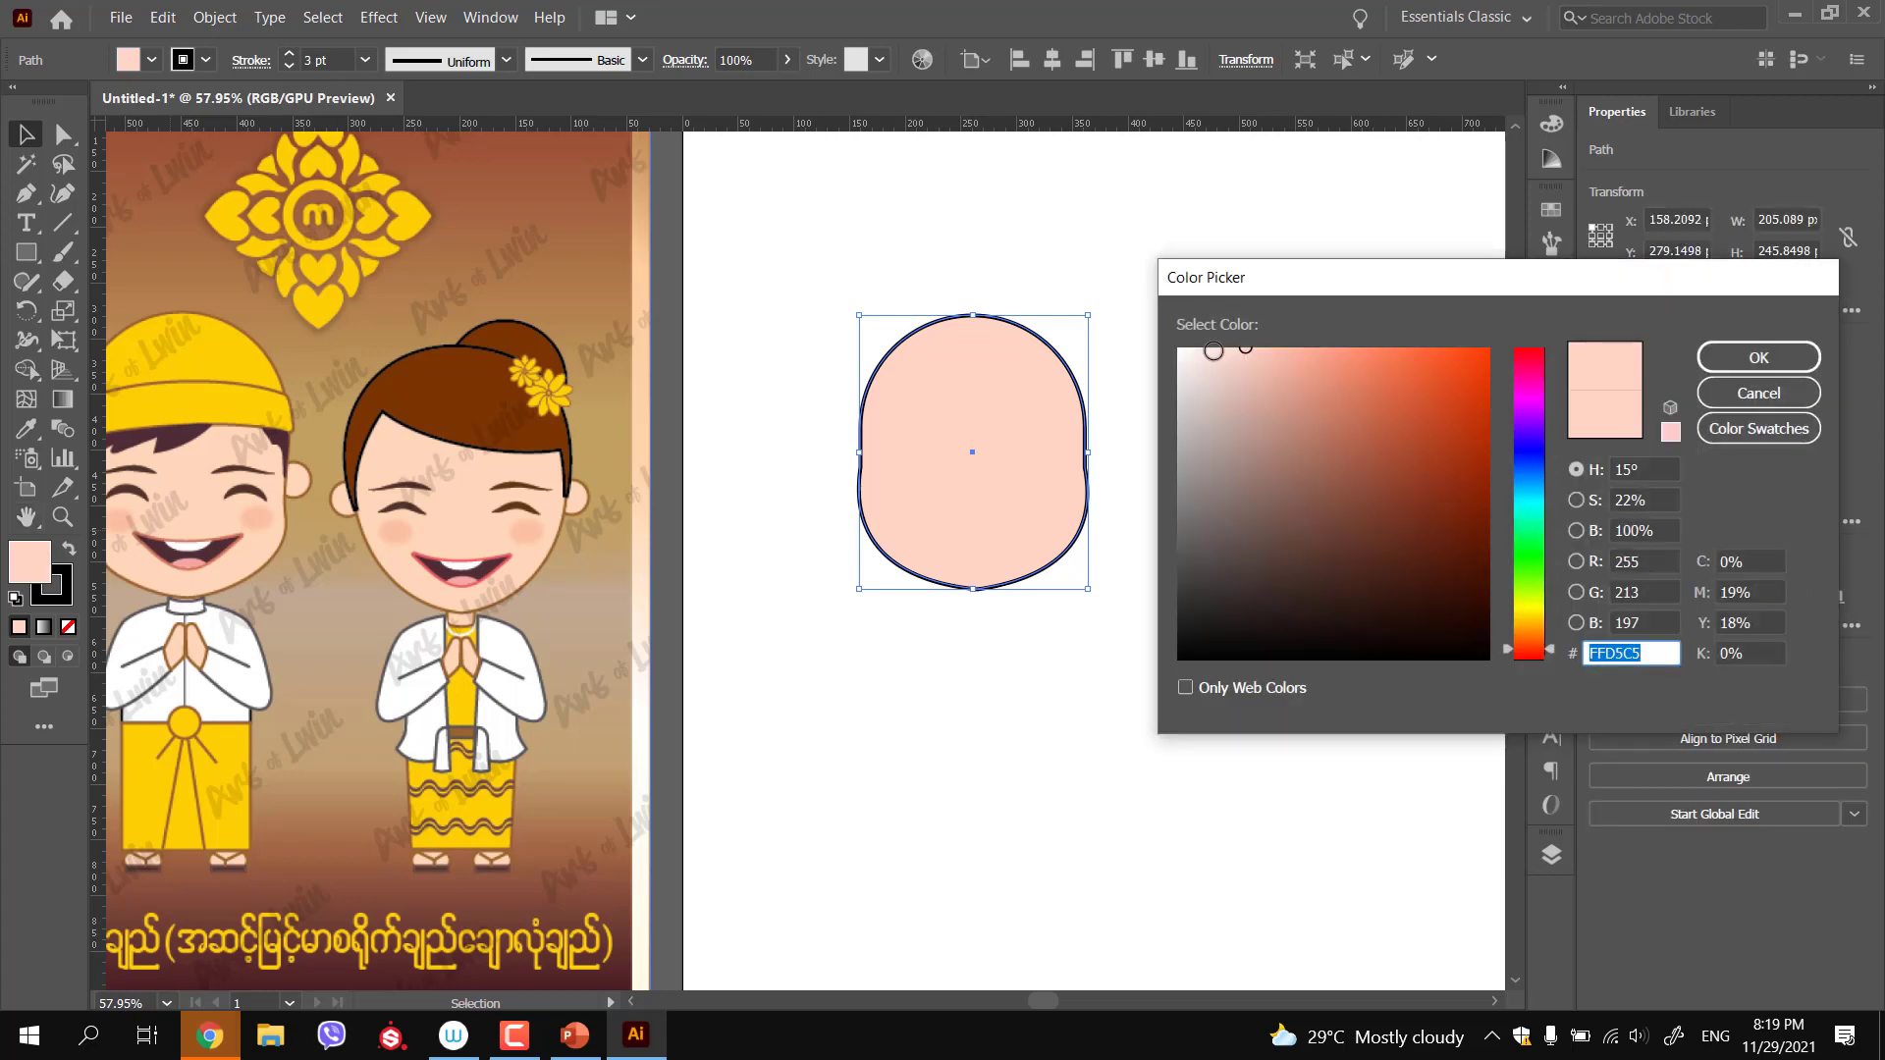
{"action": "left_click", "coordinate": [1214, 340]}
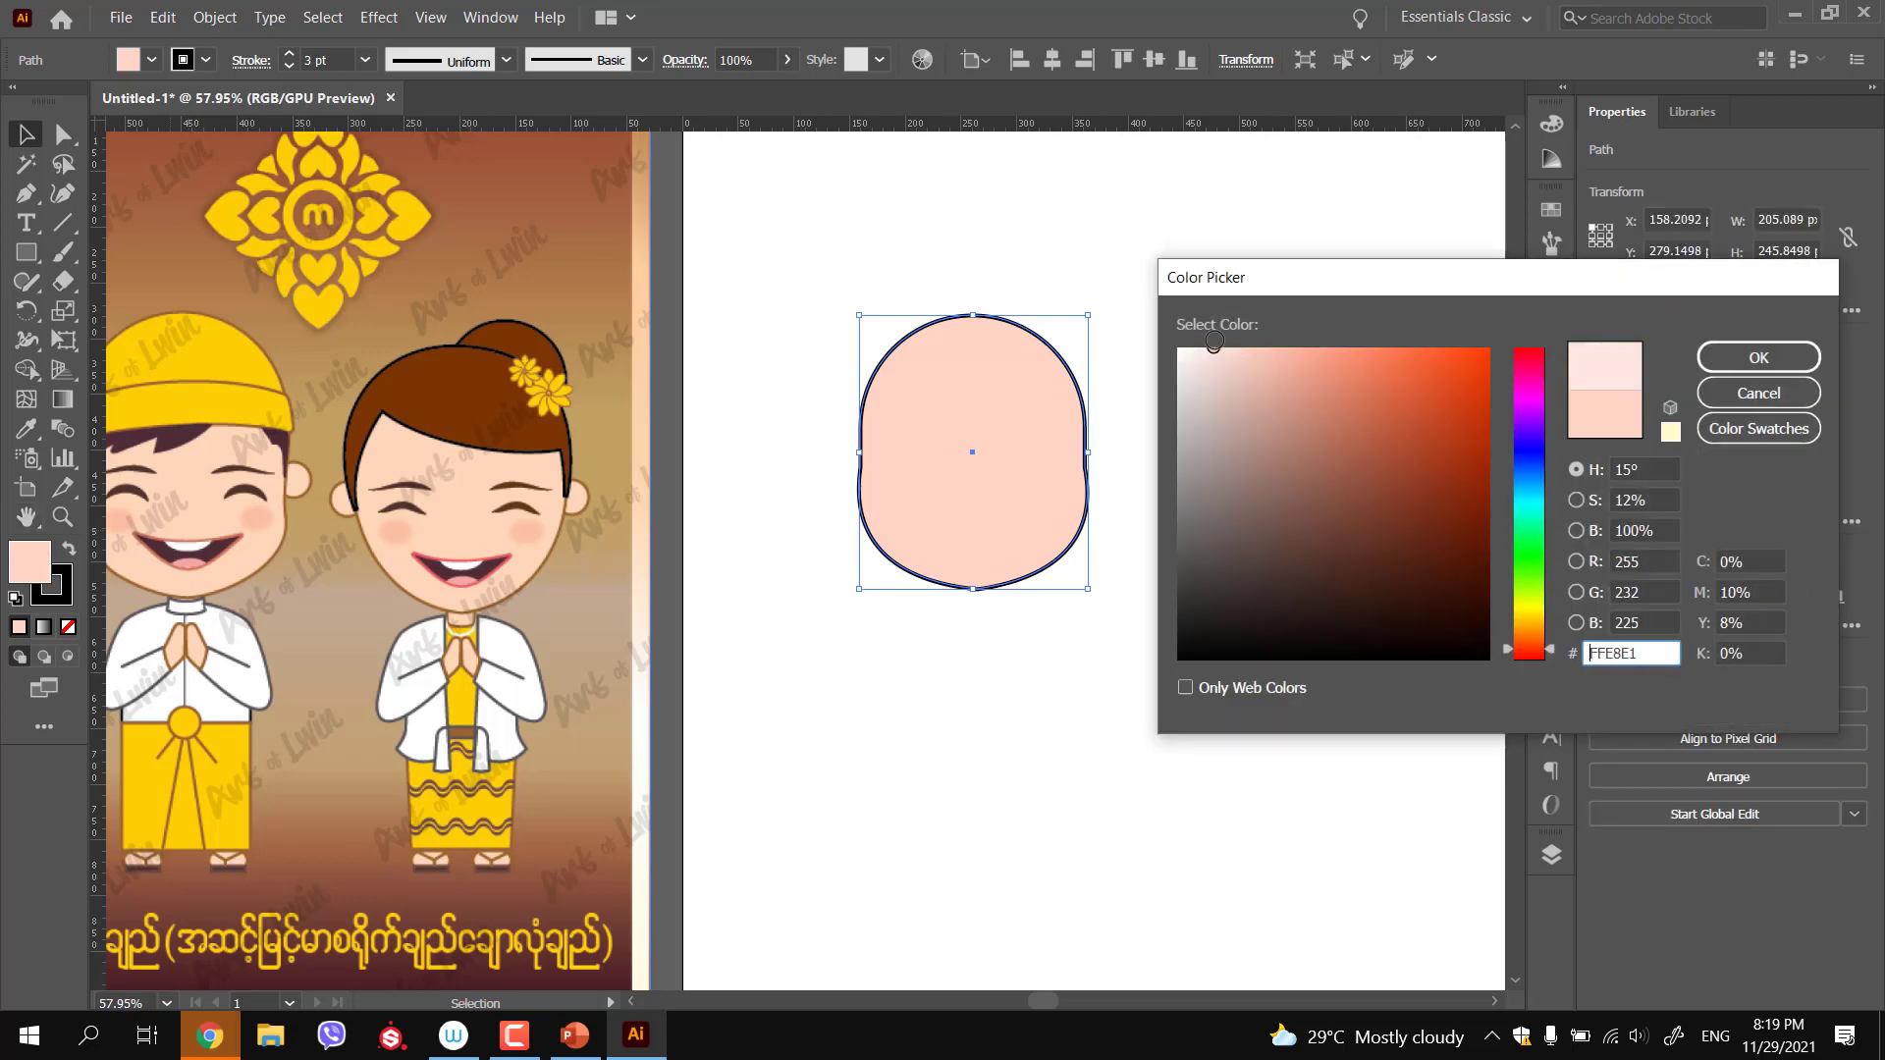
{"action": "left_click", "coordinate": [1750, 358]}
{"action": "left_click", "coordinate": [1235, 521]}
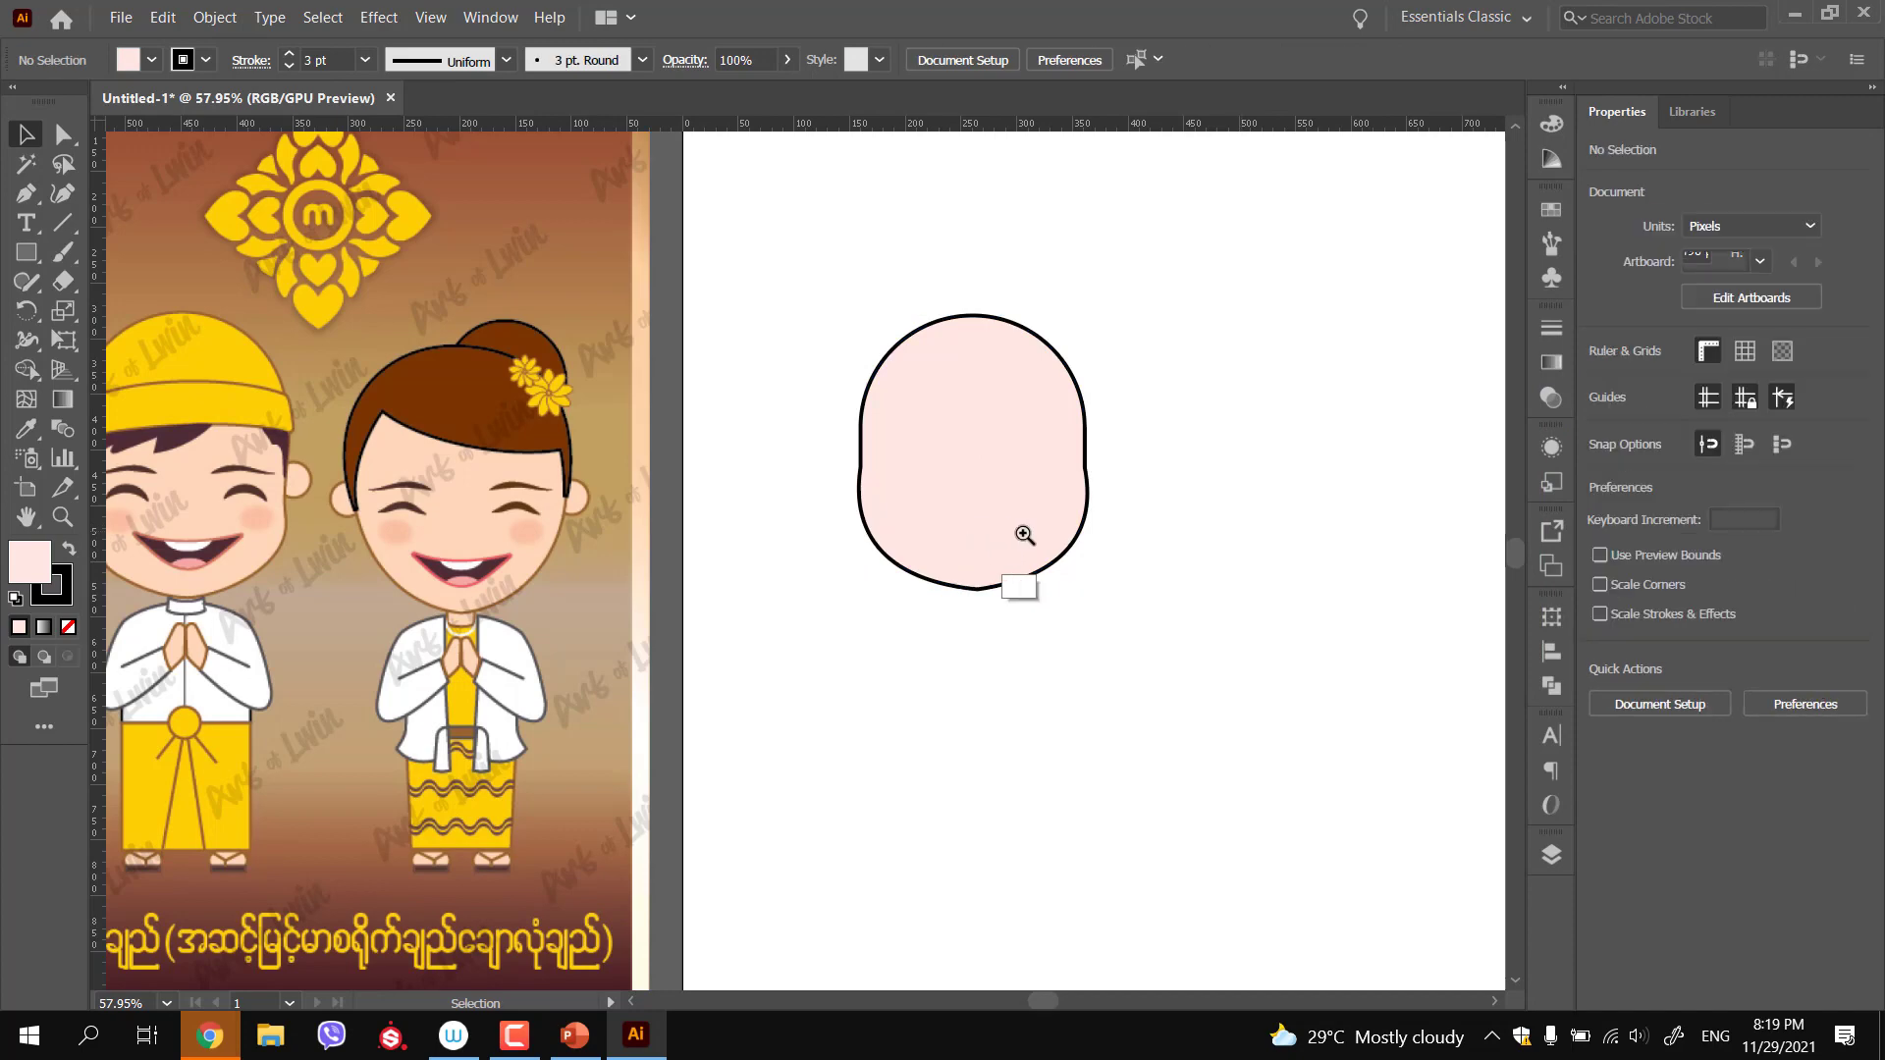
Move the face shape straight down to about Y 297 px and deselect it
{"action": "scroll", "coordinate": [1020, 533], "scroll_direction": "down", "scroll_amount": 1}
{"action": "left_click_drag", "start_coordinate": [959, 512], "coordinate": [962, 527]}
{"action": "scroll", "coordinate": [960, 530], "scroll_direction": "up", "scroll_amount": 3}
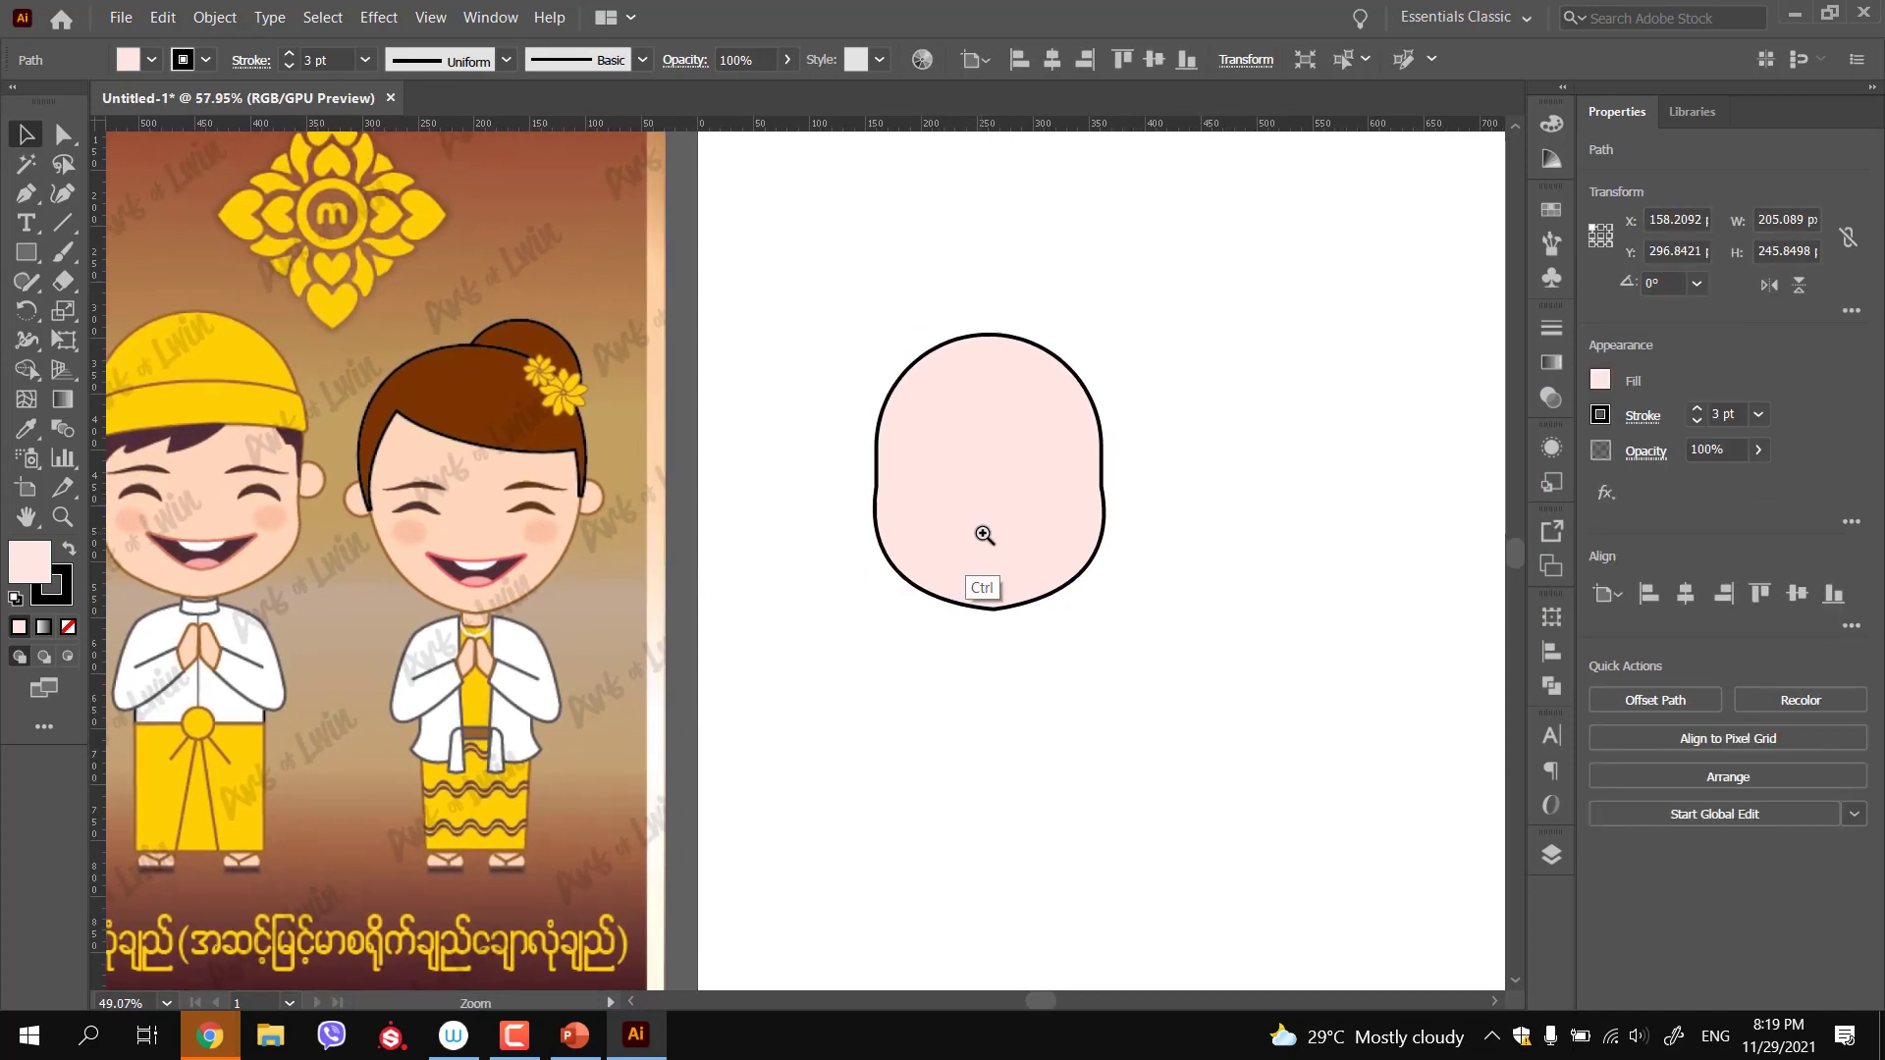
{"action": "left_click_drag", "start_coordinate": [978, 571], "coordinate": [923, 546]}
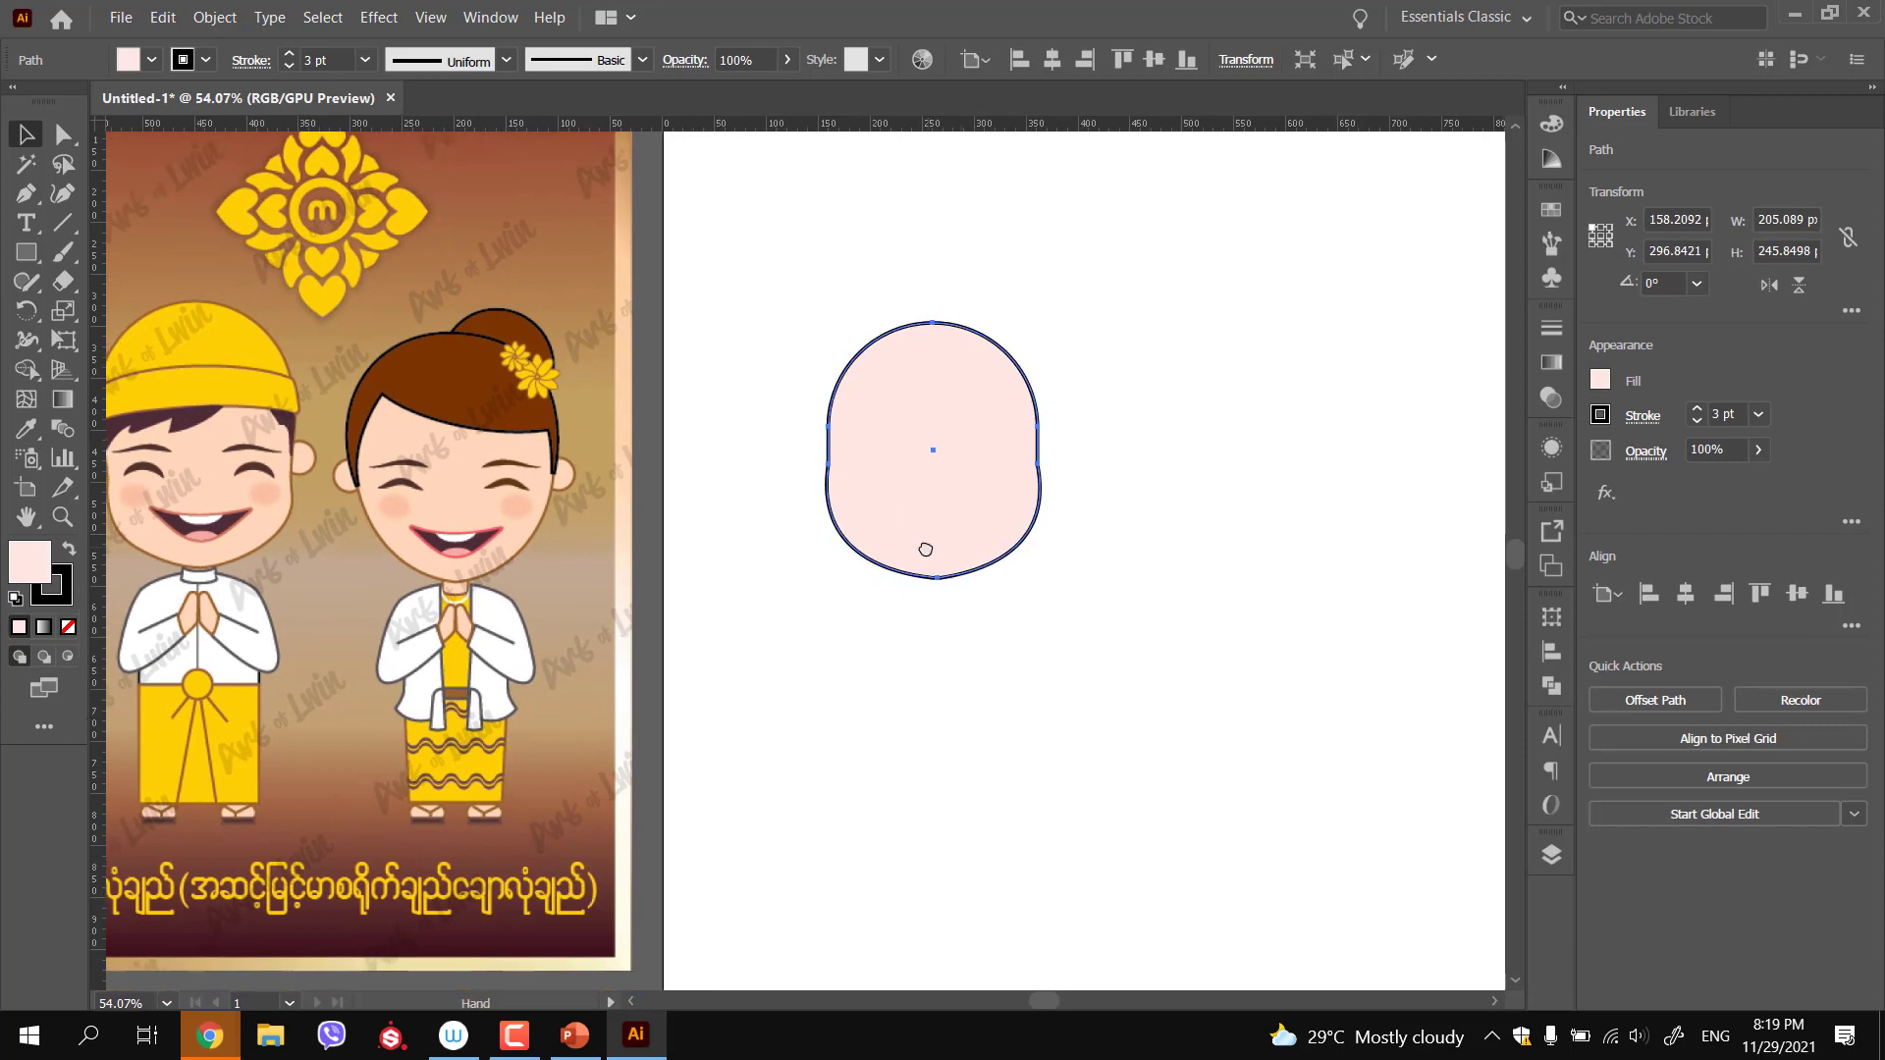
{"action": "left_click", "coordinate": [1129, 506]}
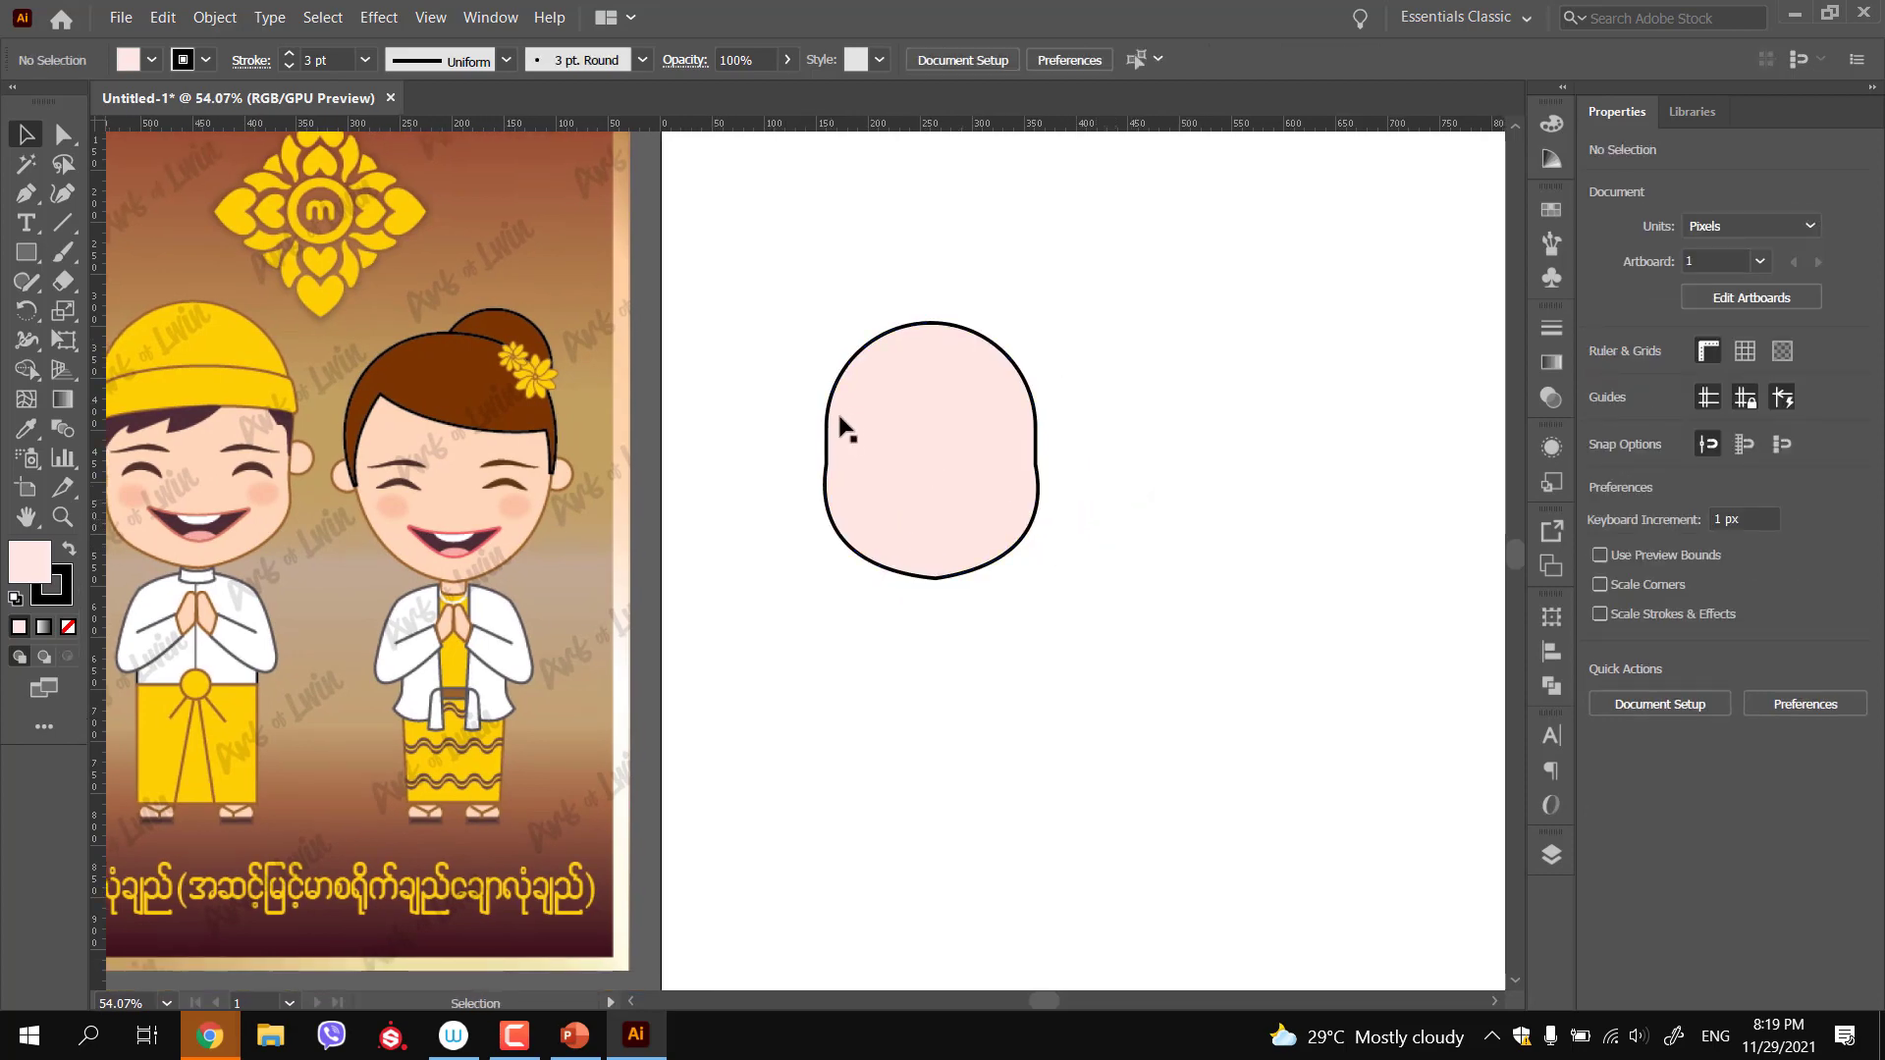
Draw a neck rectangle about 34 by 28 px directly below the chin and nudge it 1 px left
{"action": "left_click_drag", "start_coordinate": [847, 445], "coordinate": [997, 429]}
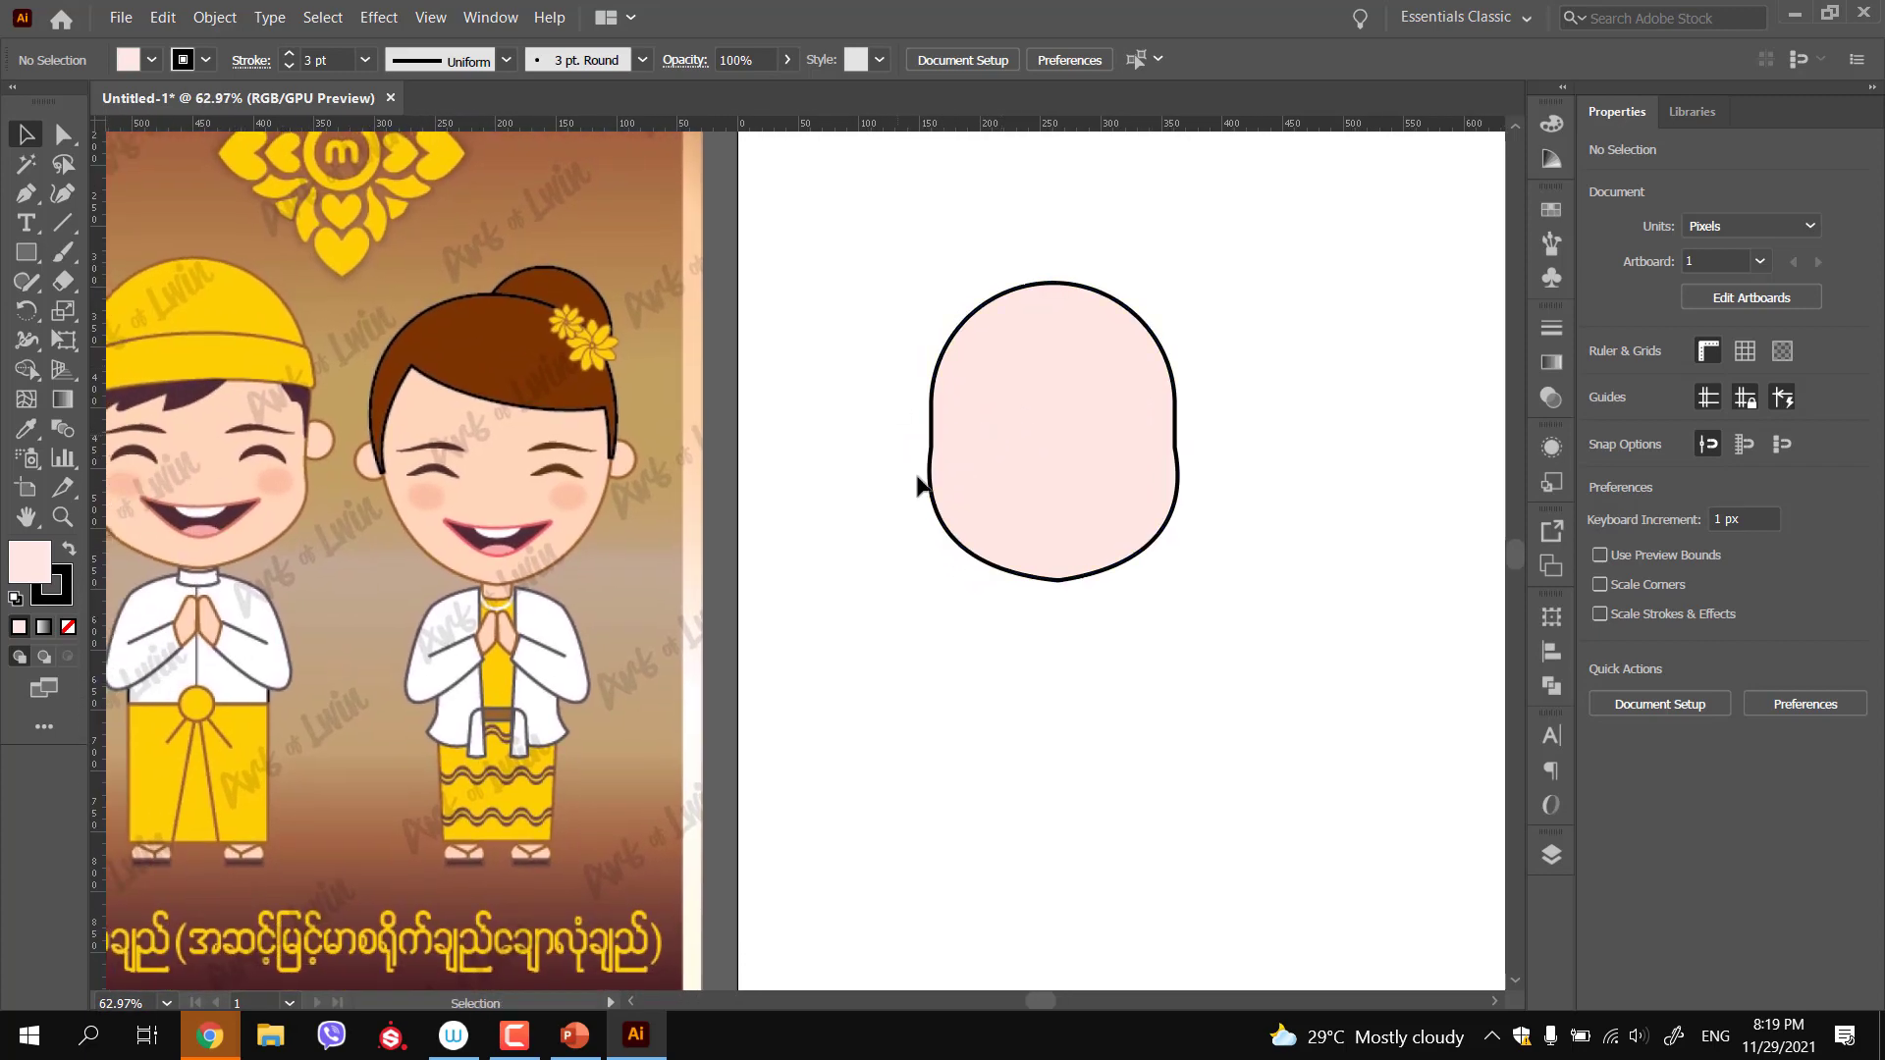
{"action": "left_click_drag", "start_coordinate": [992, 522], "coordinate": [1036, 501]}
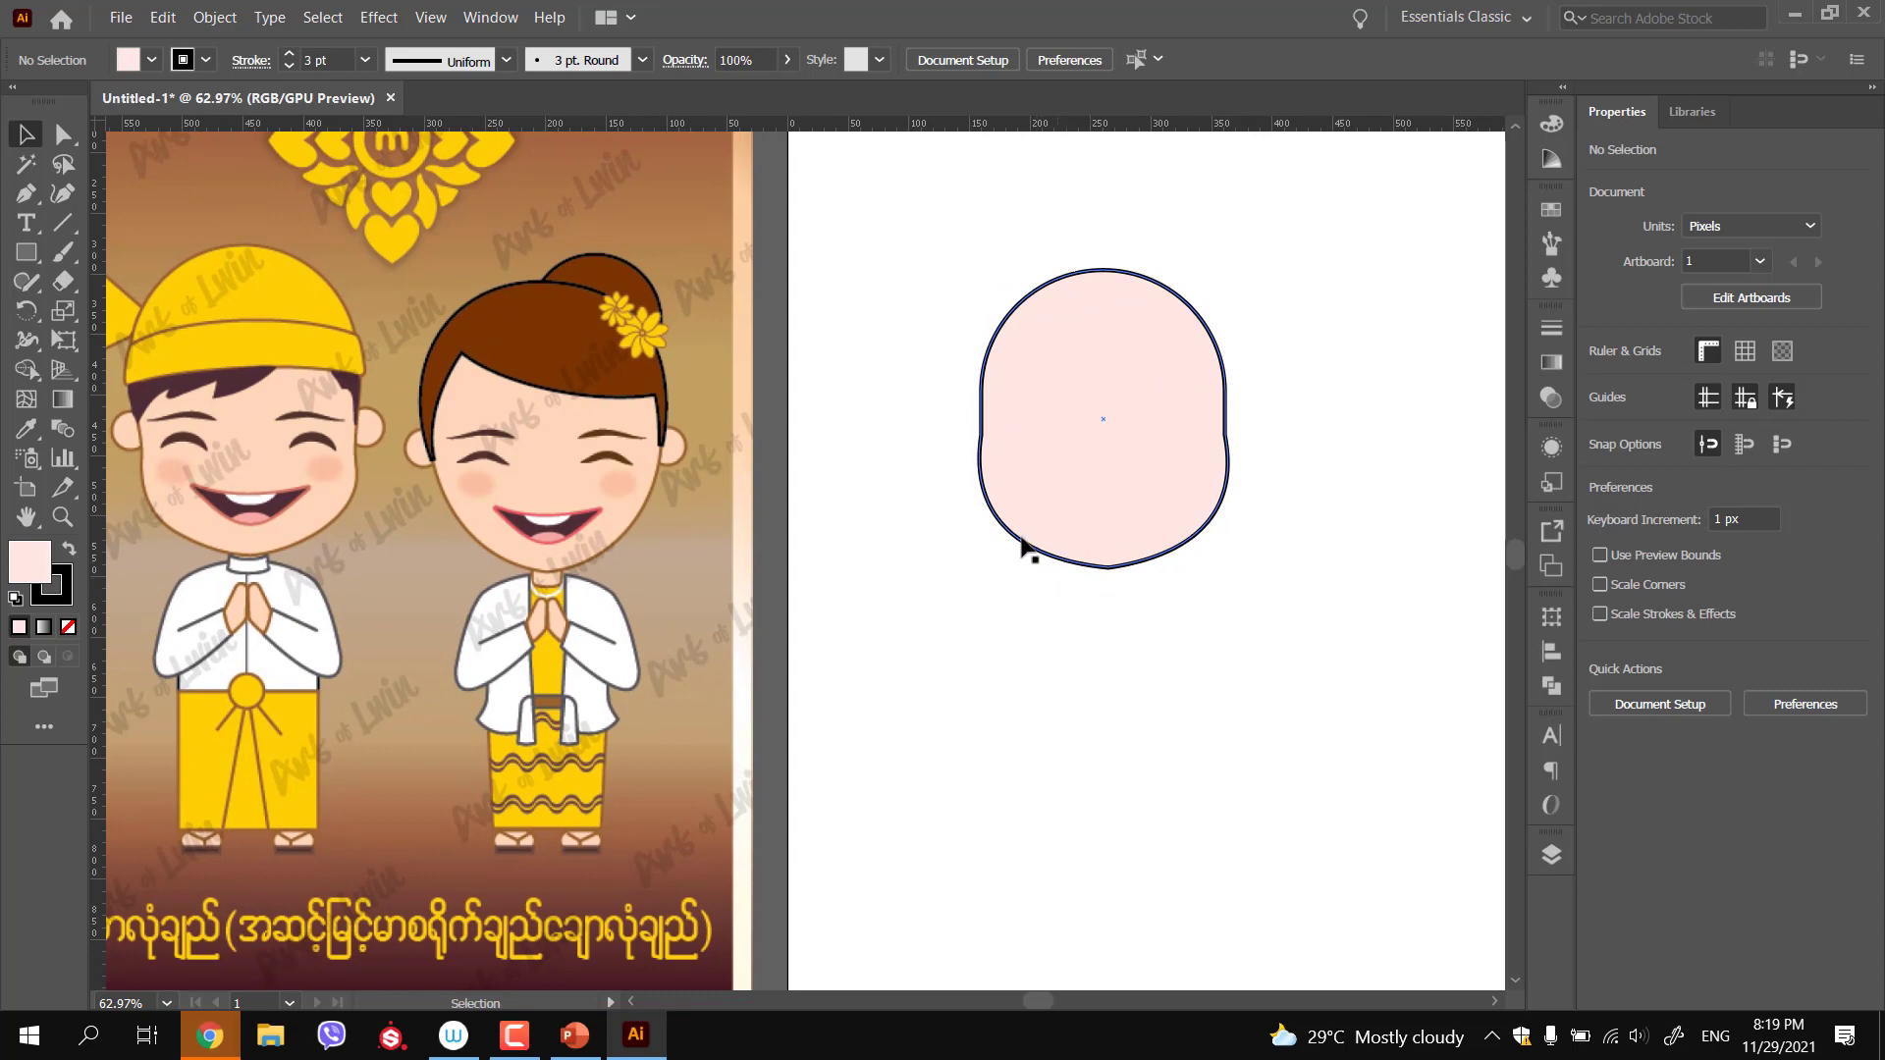
{"action": "left_click", "coordinate": [27, 252]}
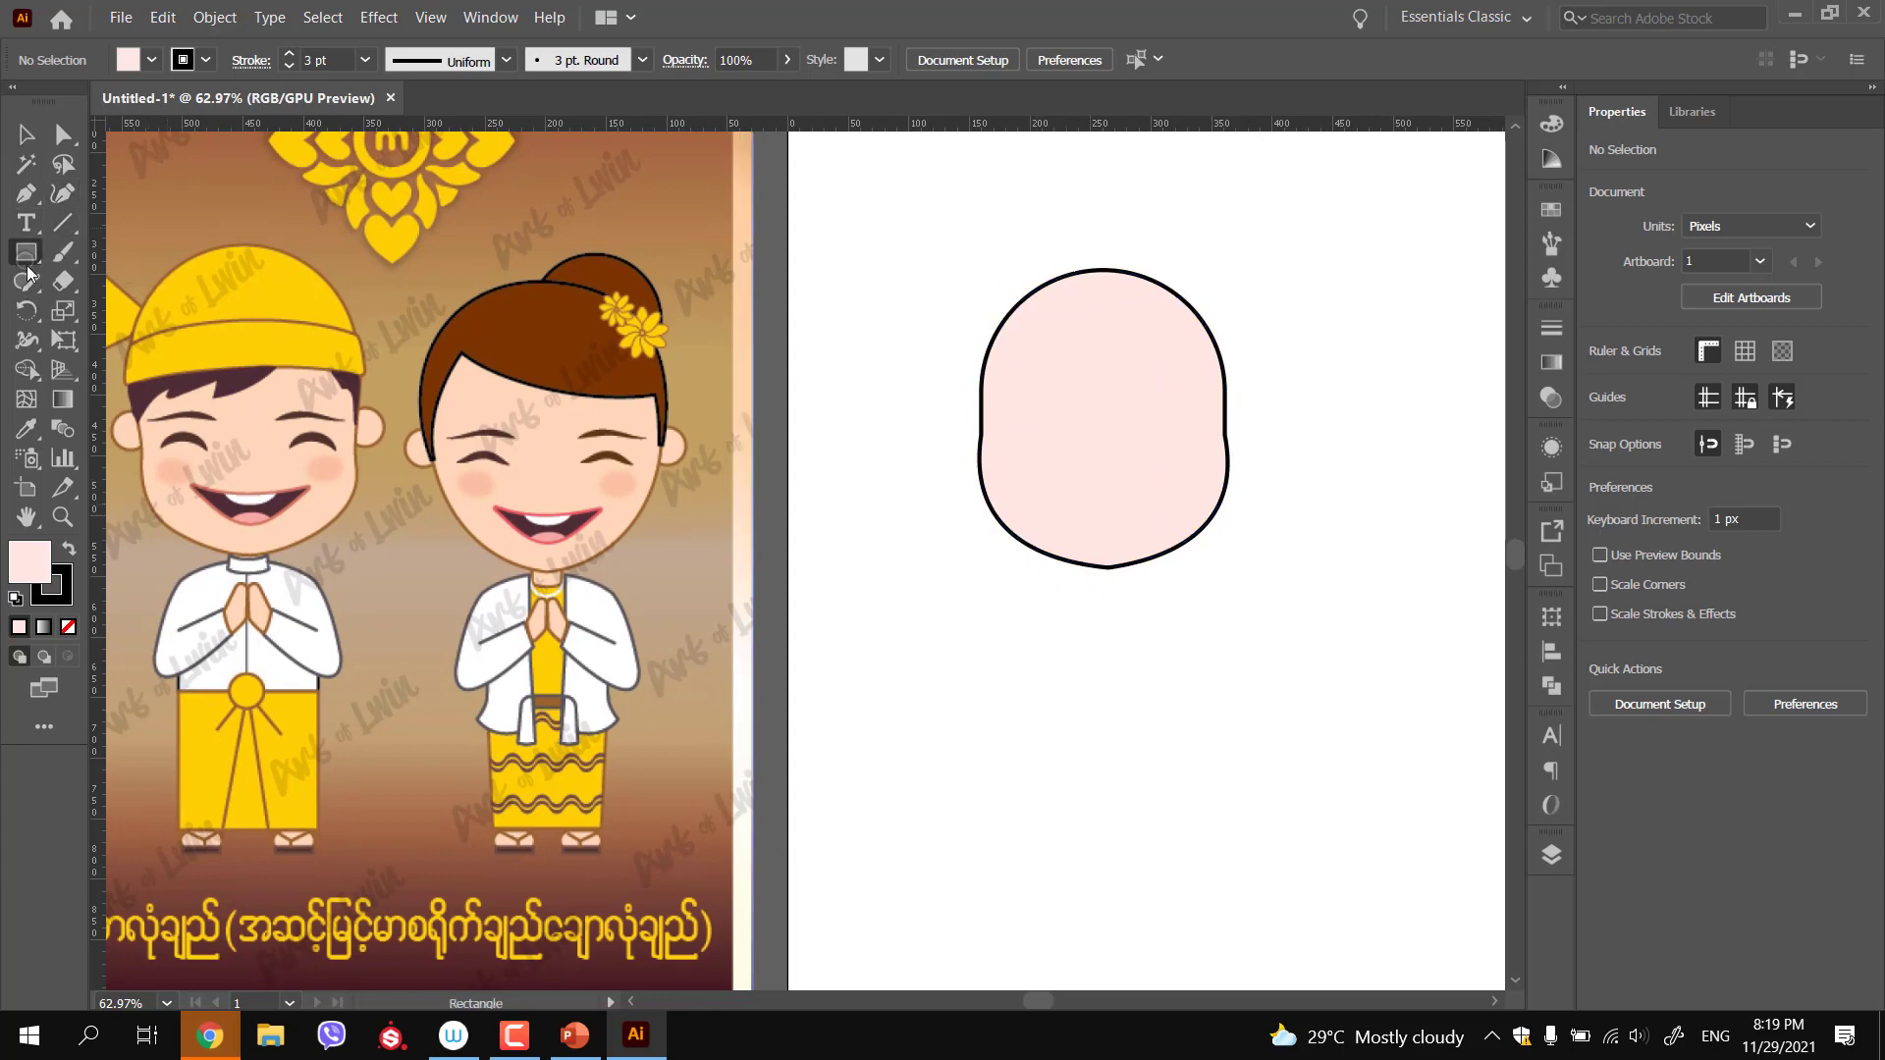
{"action": "left_click_drag", "start_coordinate": [1086, 564], "coordinate": [1127, 597]}
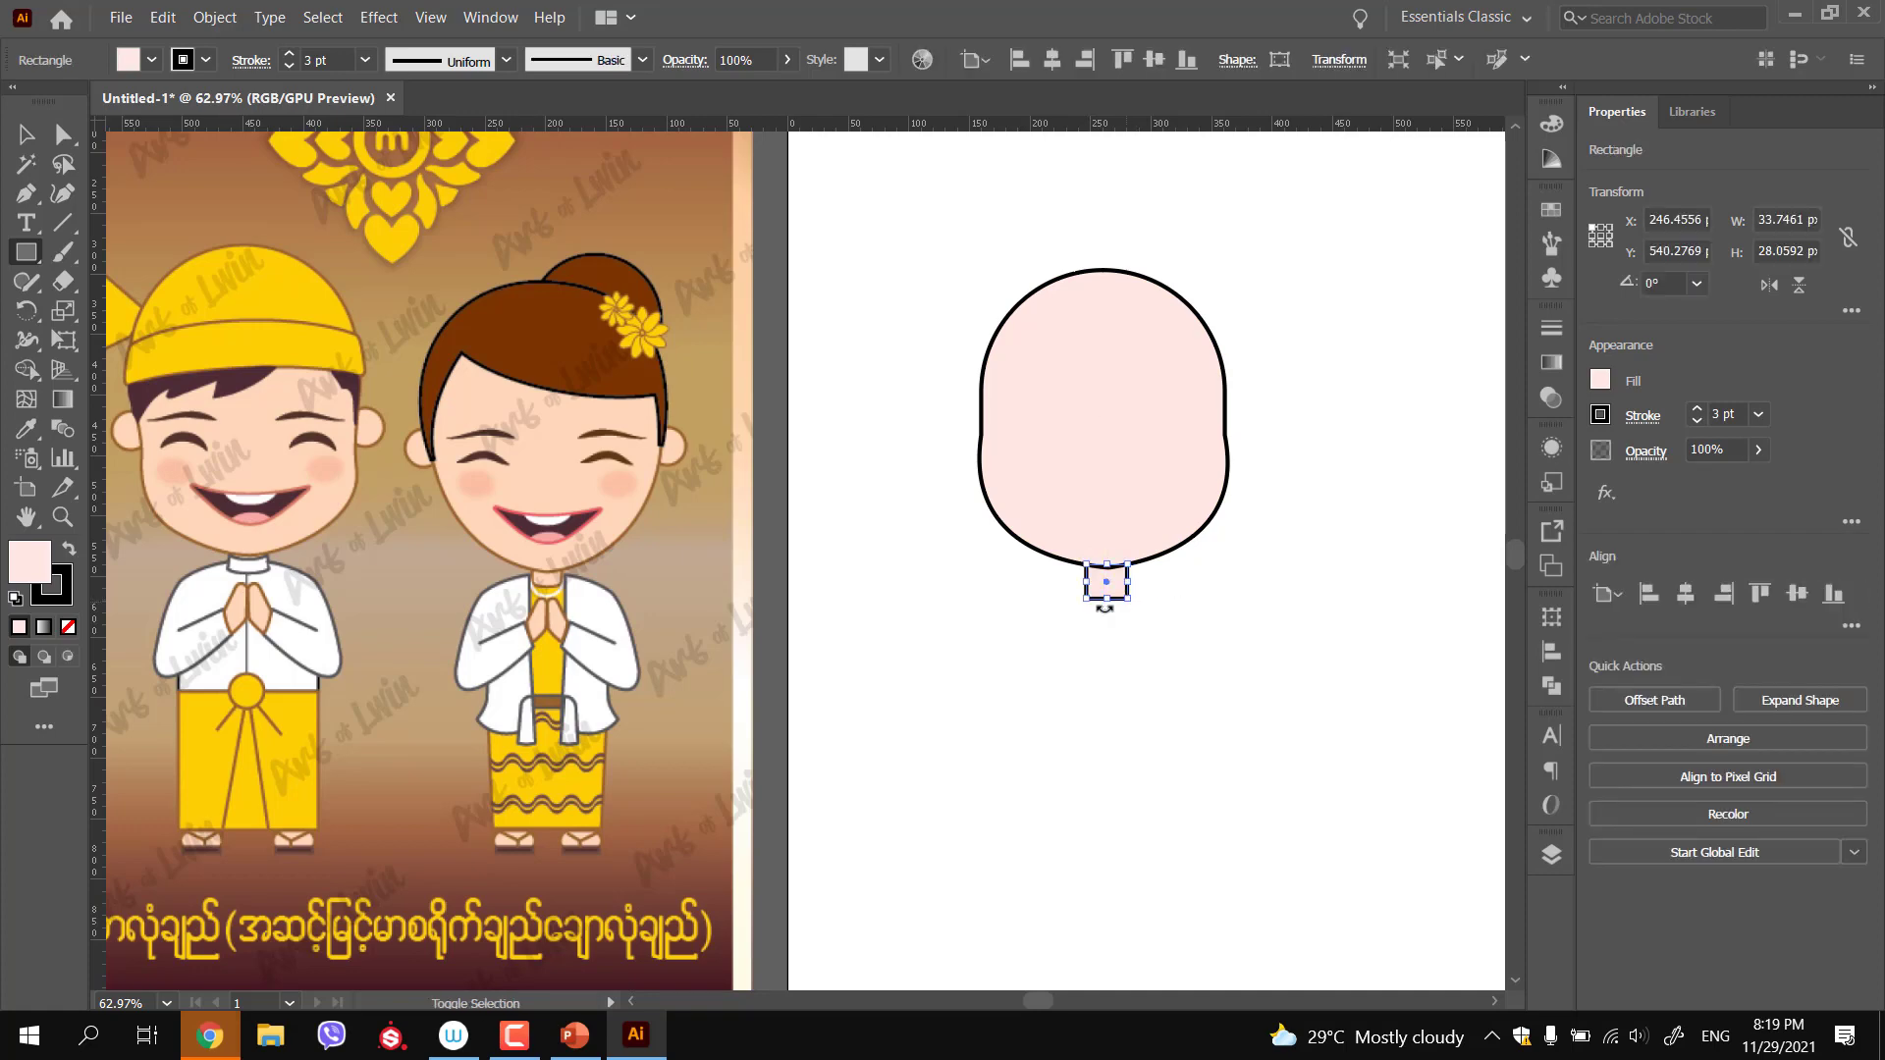
{"action": "key", "text": "v"}
{"action": "left_click", "coordinate": [1042, 601]}
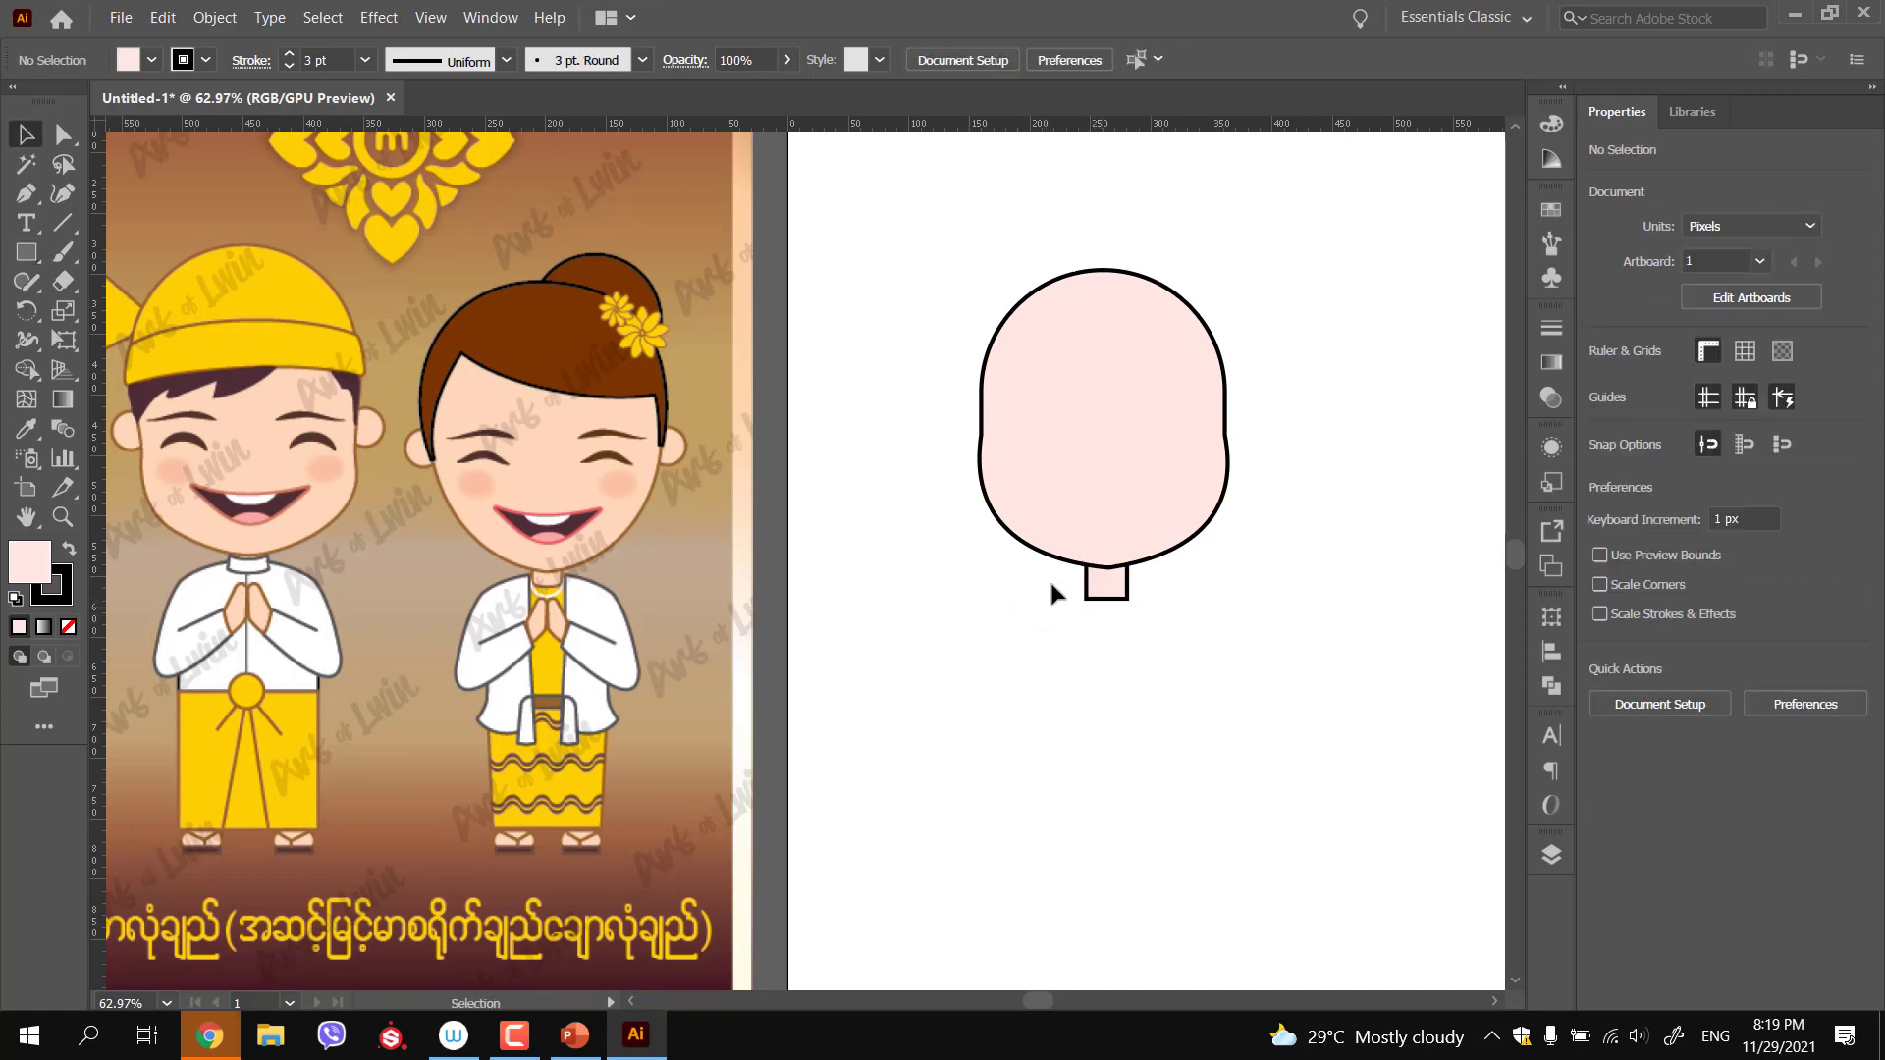
{"action": "left_click", "coordinate": [1102, 598]}
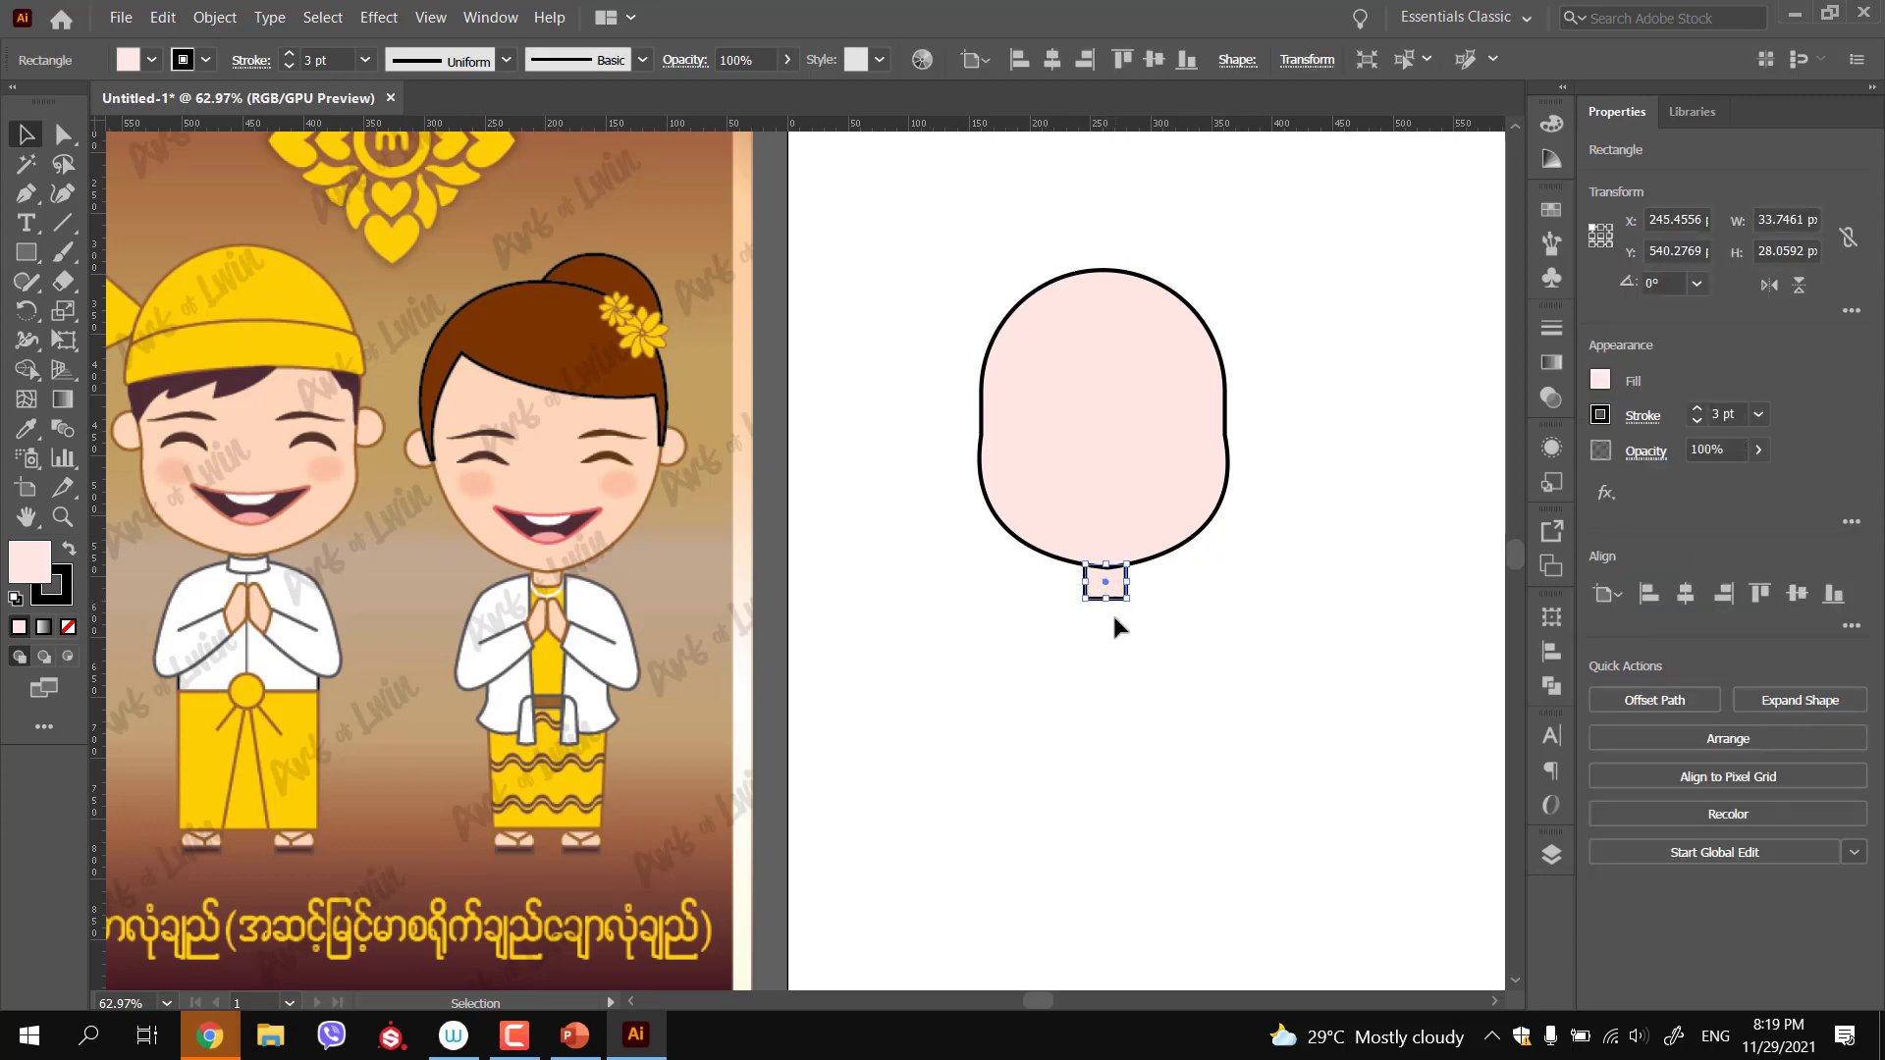
Deselect the neck and add a horizontal guide across the middle of the head and a vertical guide through its centre
{"action": "left_click", "coordinate": [1101, 648]}
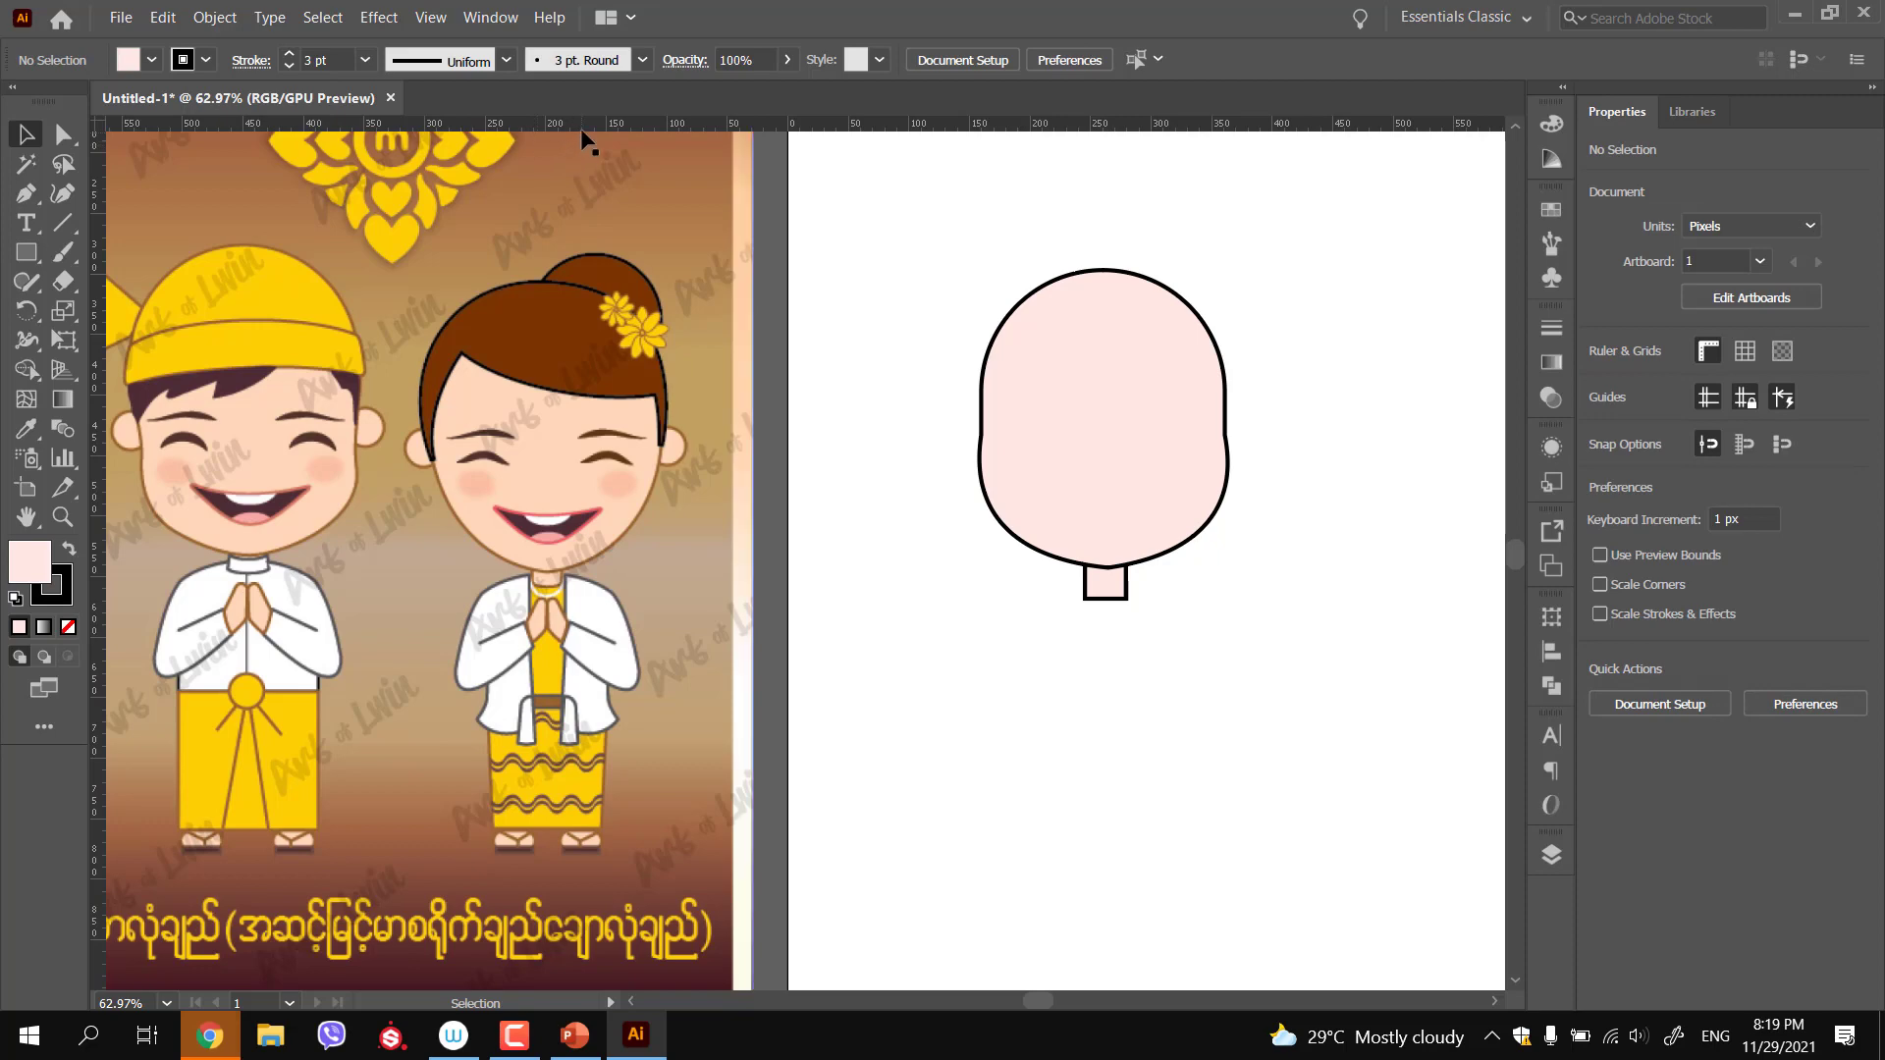
{"action": "left_click_drag", "start_coordinate": [1126, 126], "coordinate": [1150, 414]}
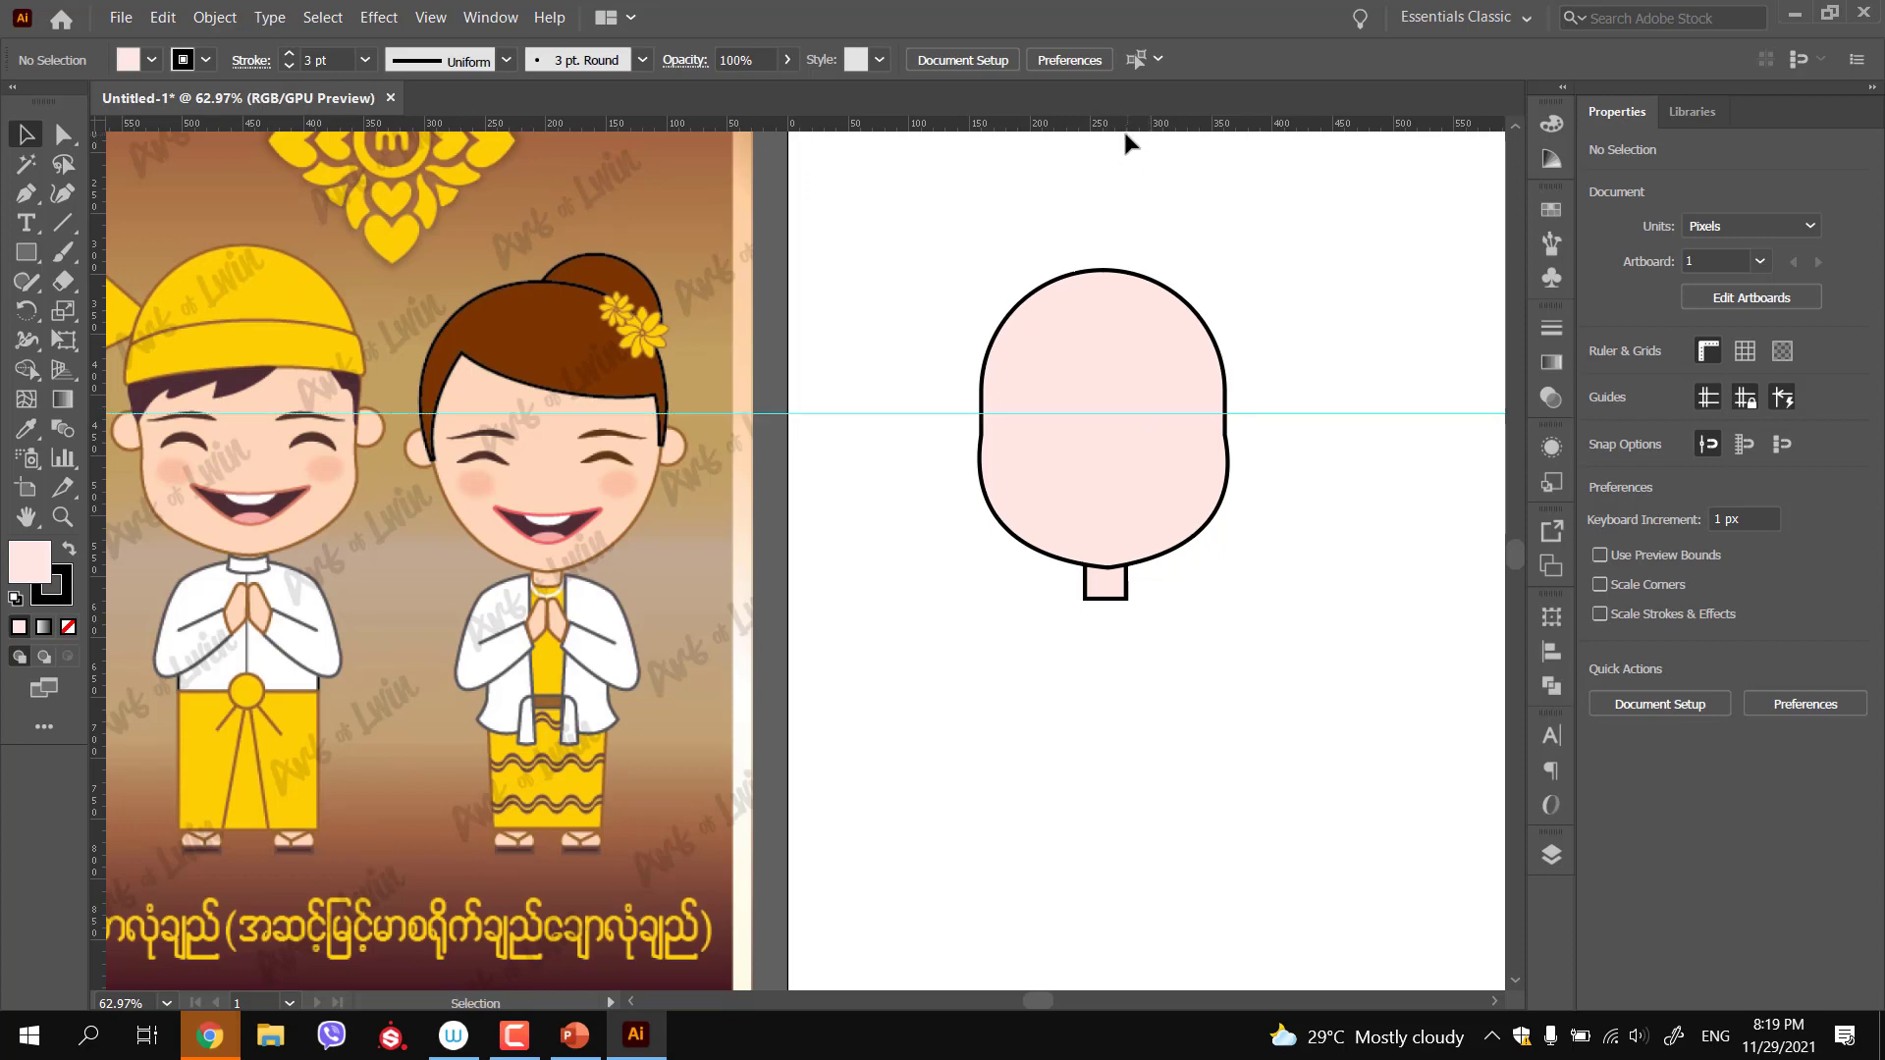
{"action": "left_click_drag", "start_coordinate": [103, 519], "coordinate": [1105, 573]}
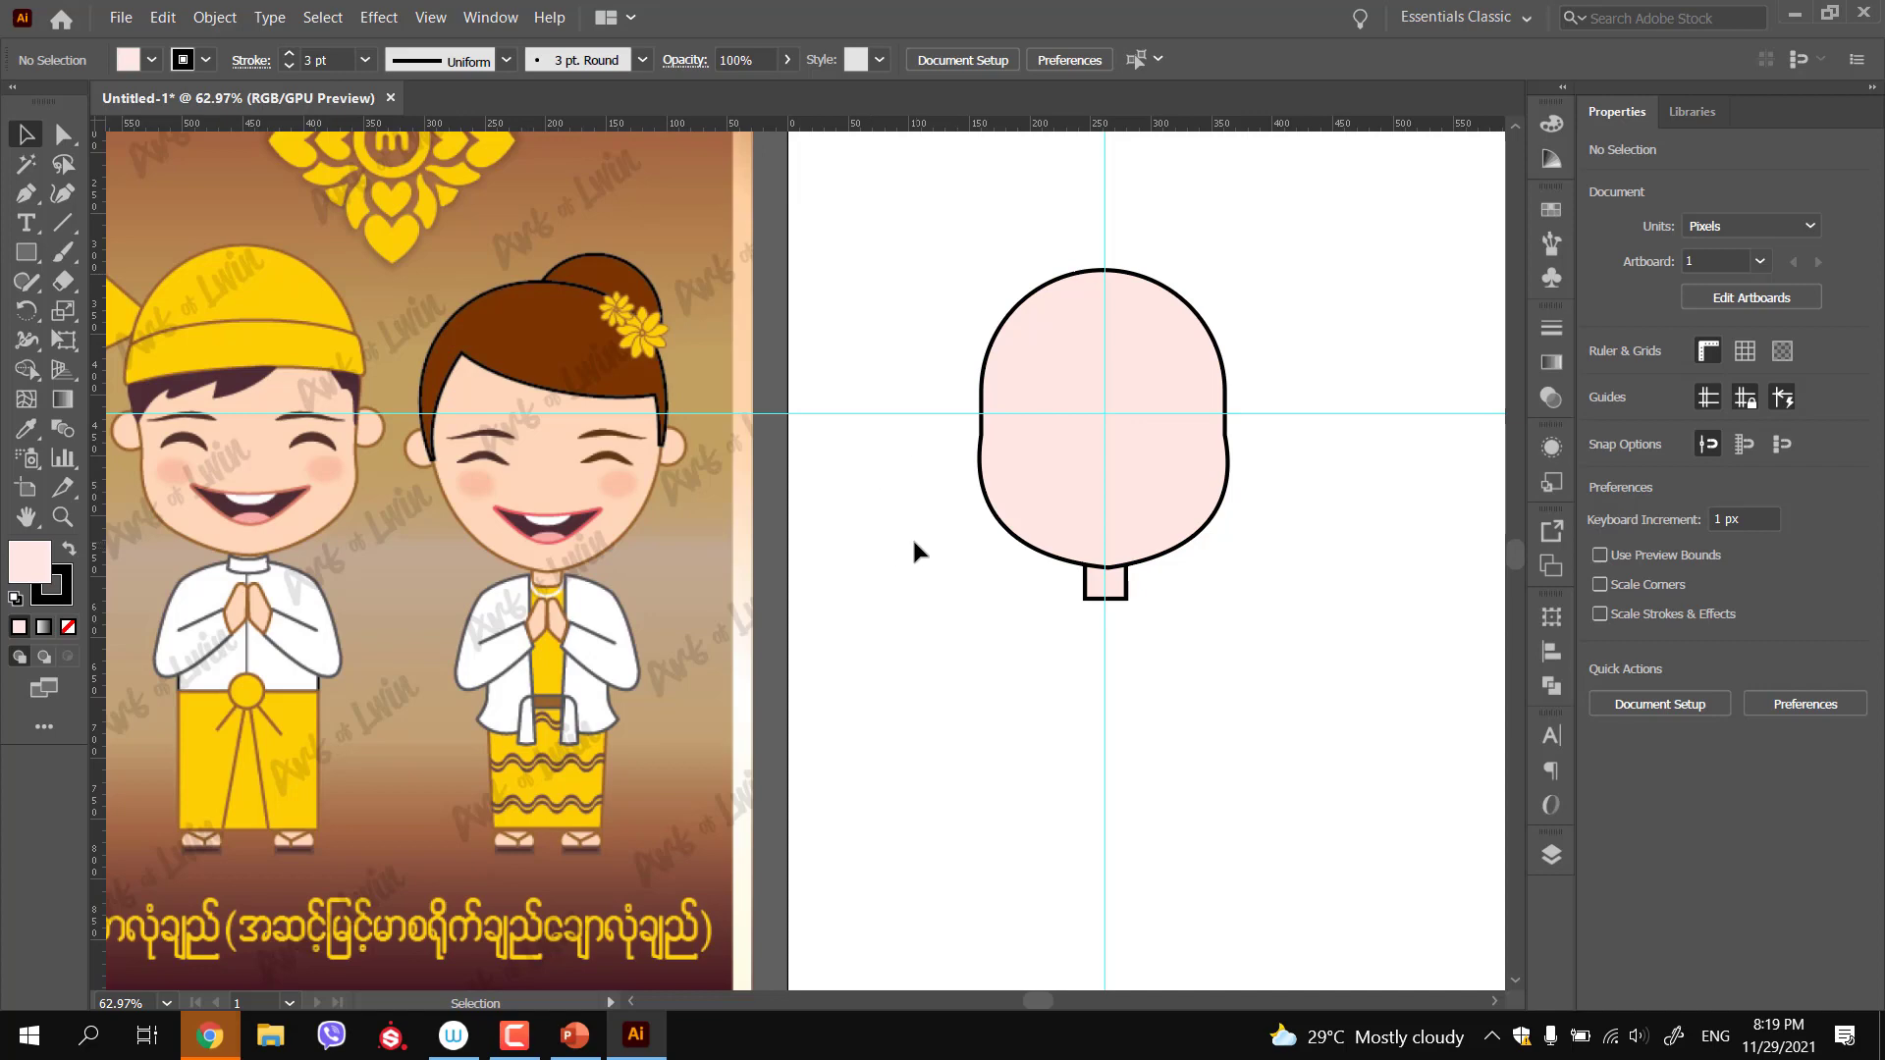
{"action": "left_click_drag", "start_coordinate": [934, 549], "coordinate": [804, 528]}
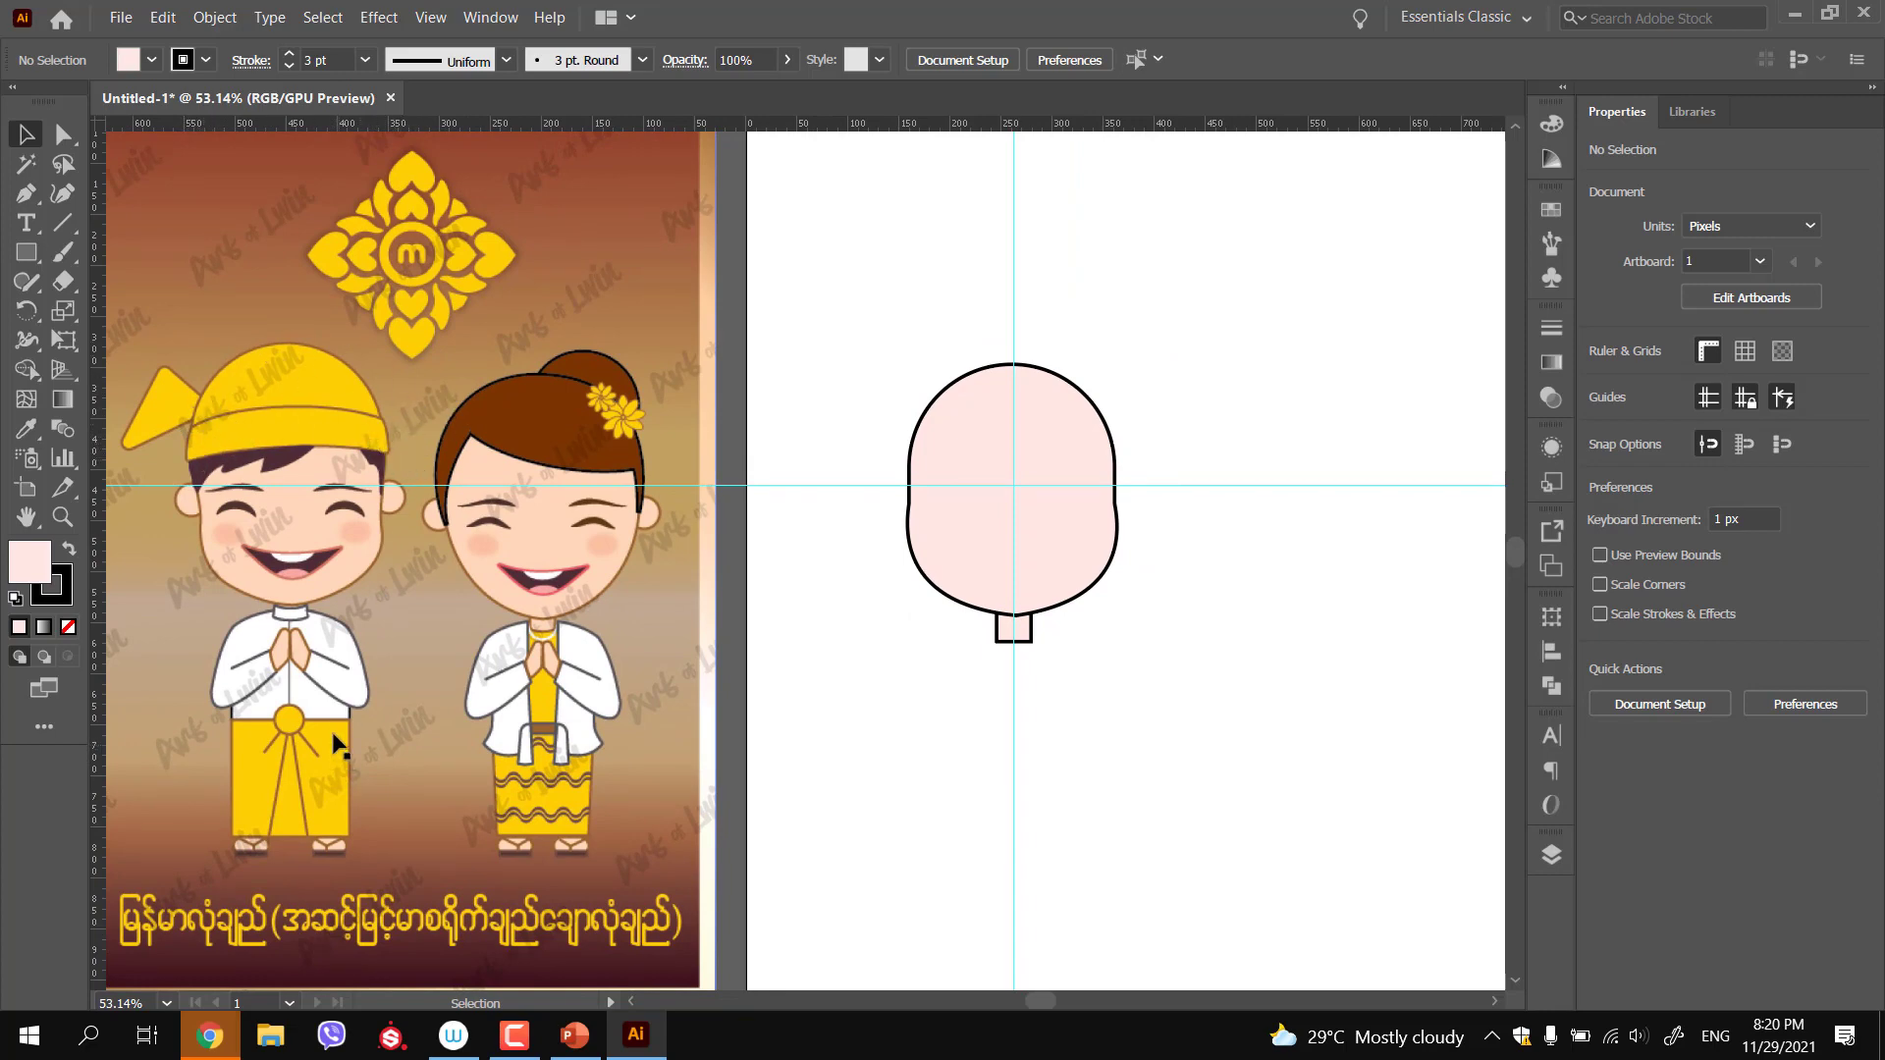
Switch to Chrome and save the pending picture as images (4).jfif in the Downloads folder
{"action": "mouse_move", "coordinate": [214, 1046]}
{"action": "left_click", "coordinate": [192, 949]}
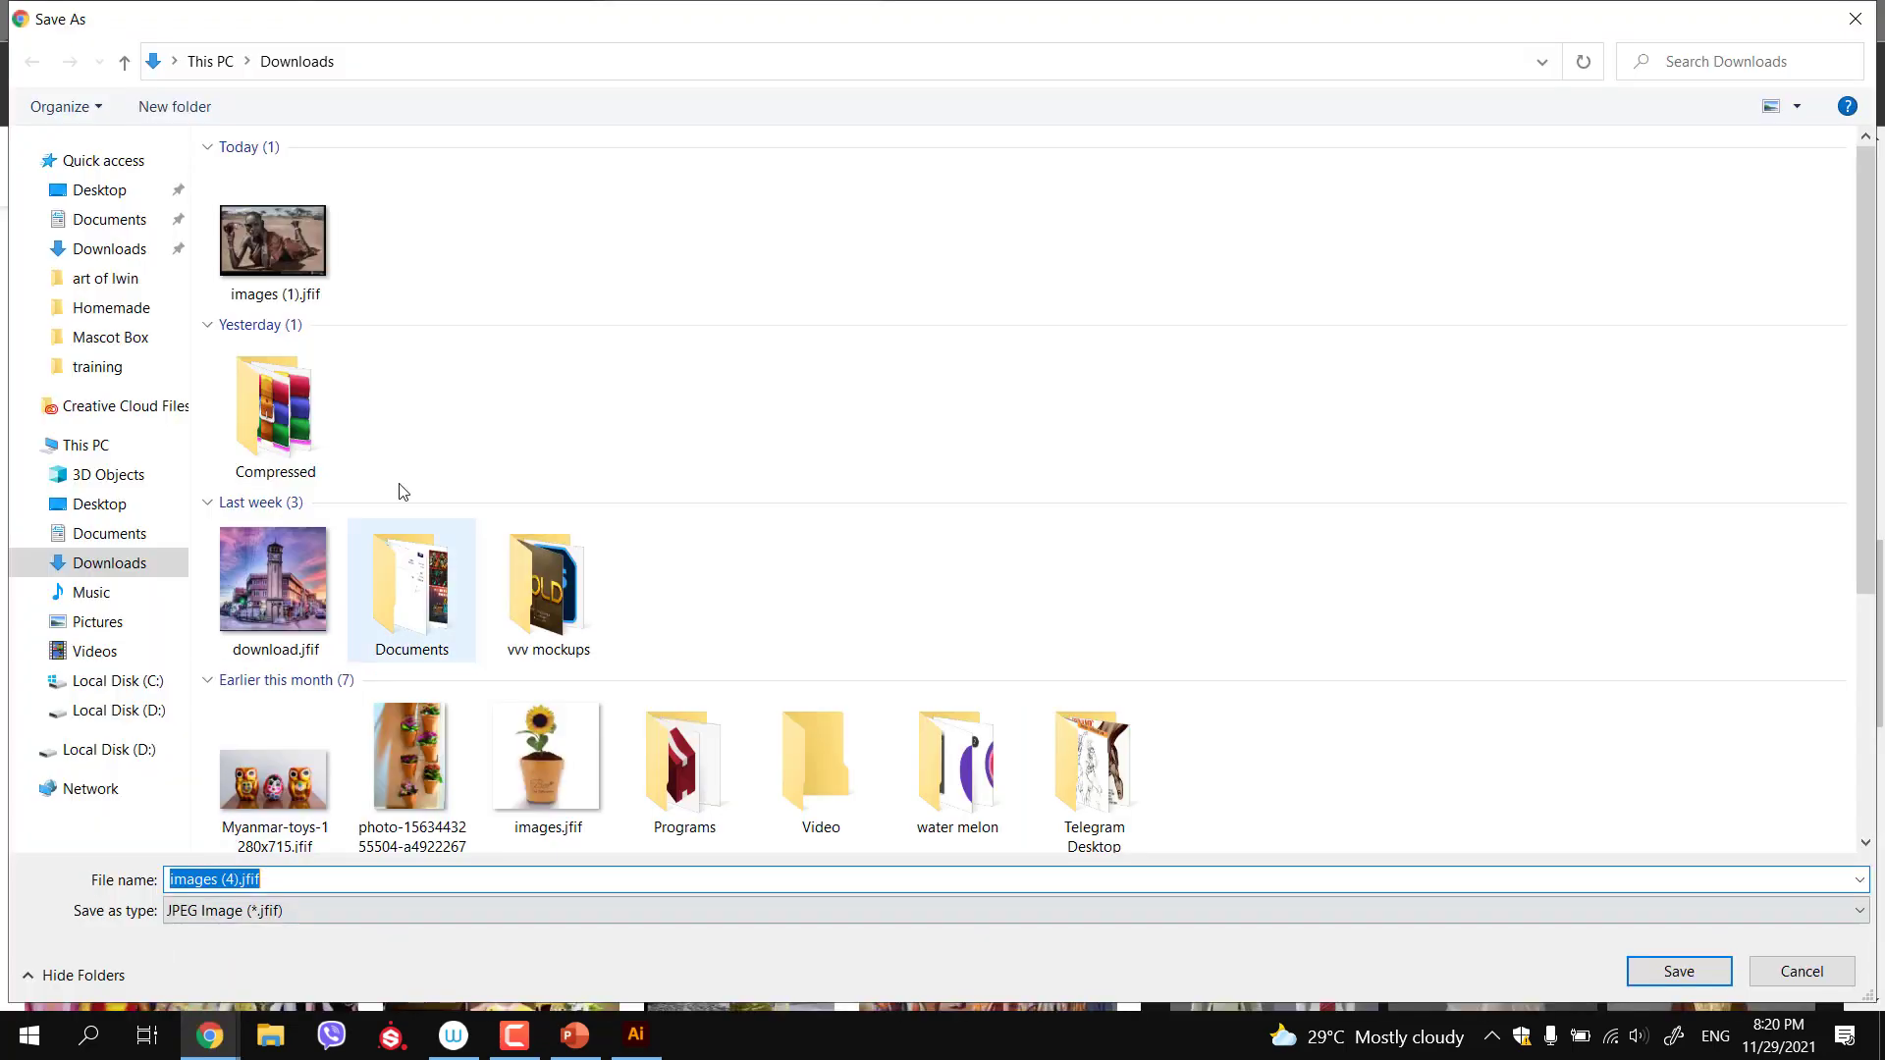
{"action": "left_click", "coordinate": [1655, 972]}
Look over the image results for myanmar ancient dress and return to the earlier myanmar wedding dress results
{"action": "left_click", "coordinate": [430, 167]}
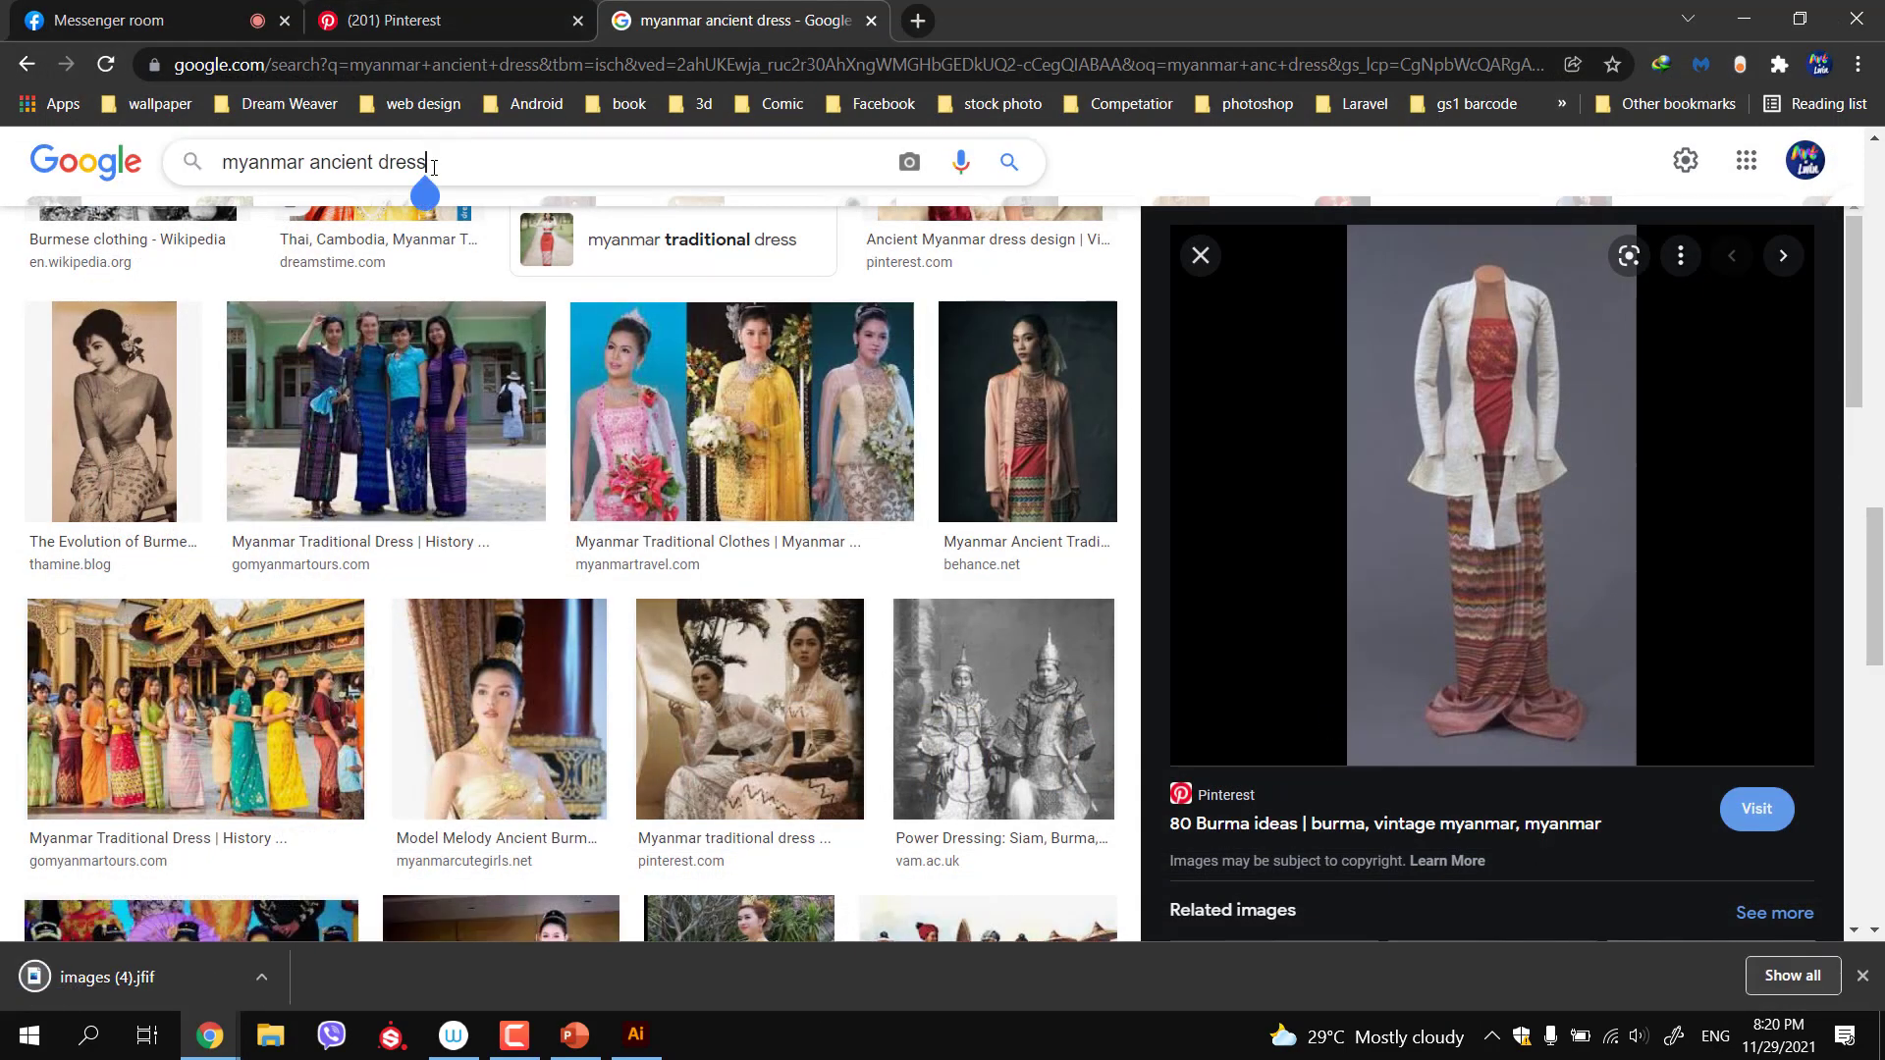
{"action": "triple_click", "coordinate": [432, 165]}
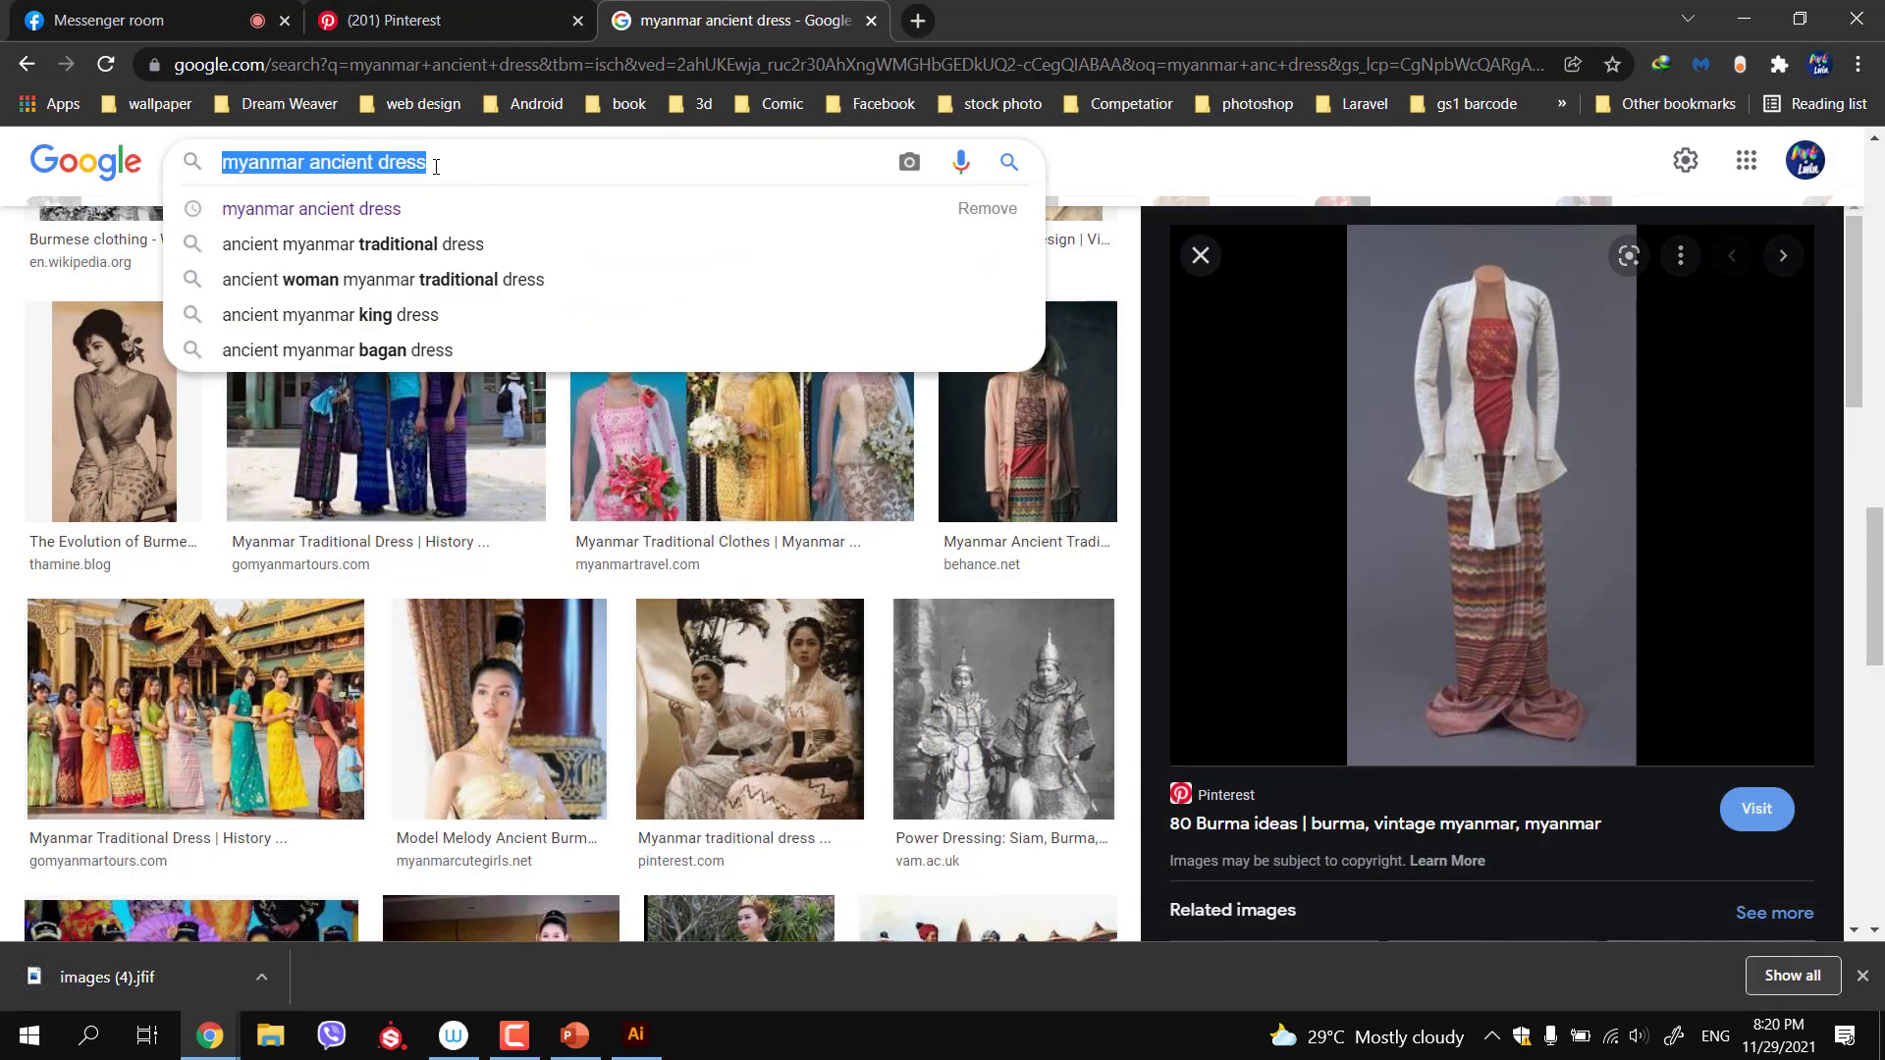
{"action": "scroll", "coordinate": [883, 550], "scroll_direction": "up", "scroll_amount": 5}
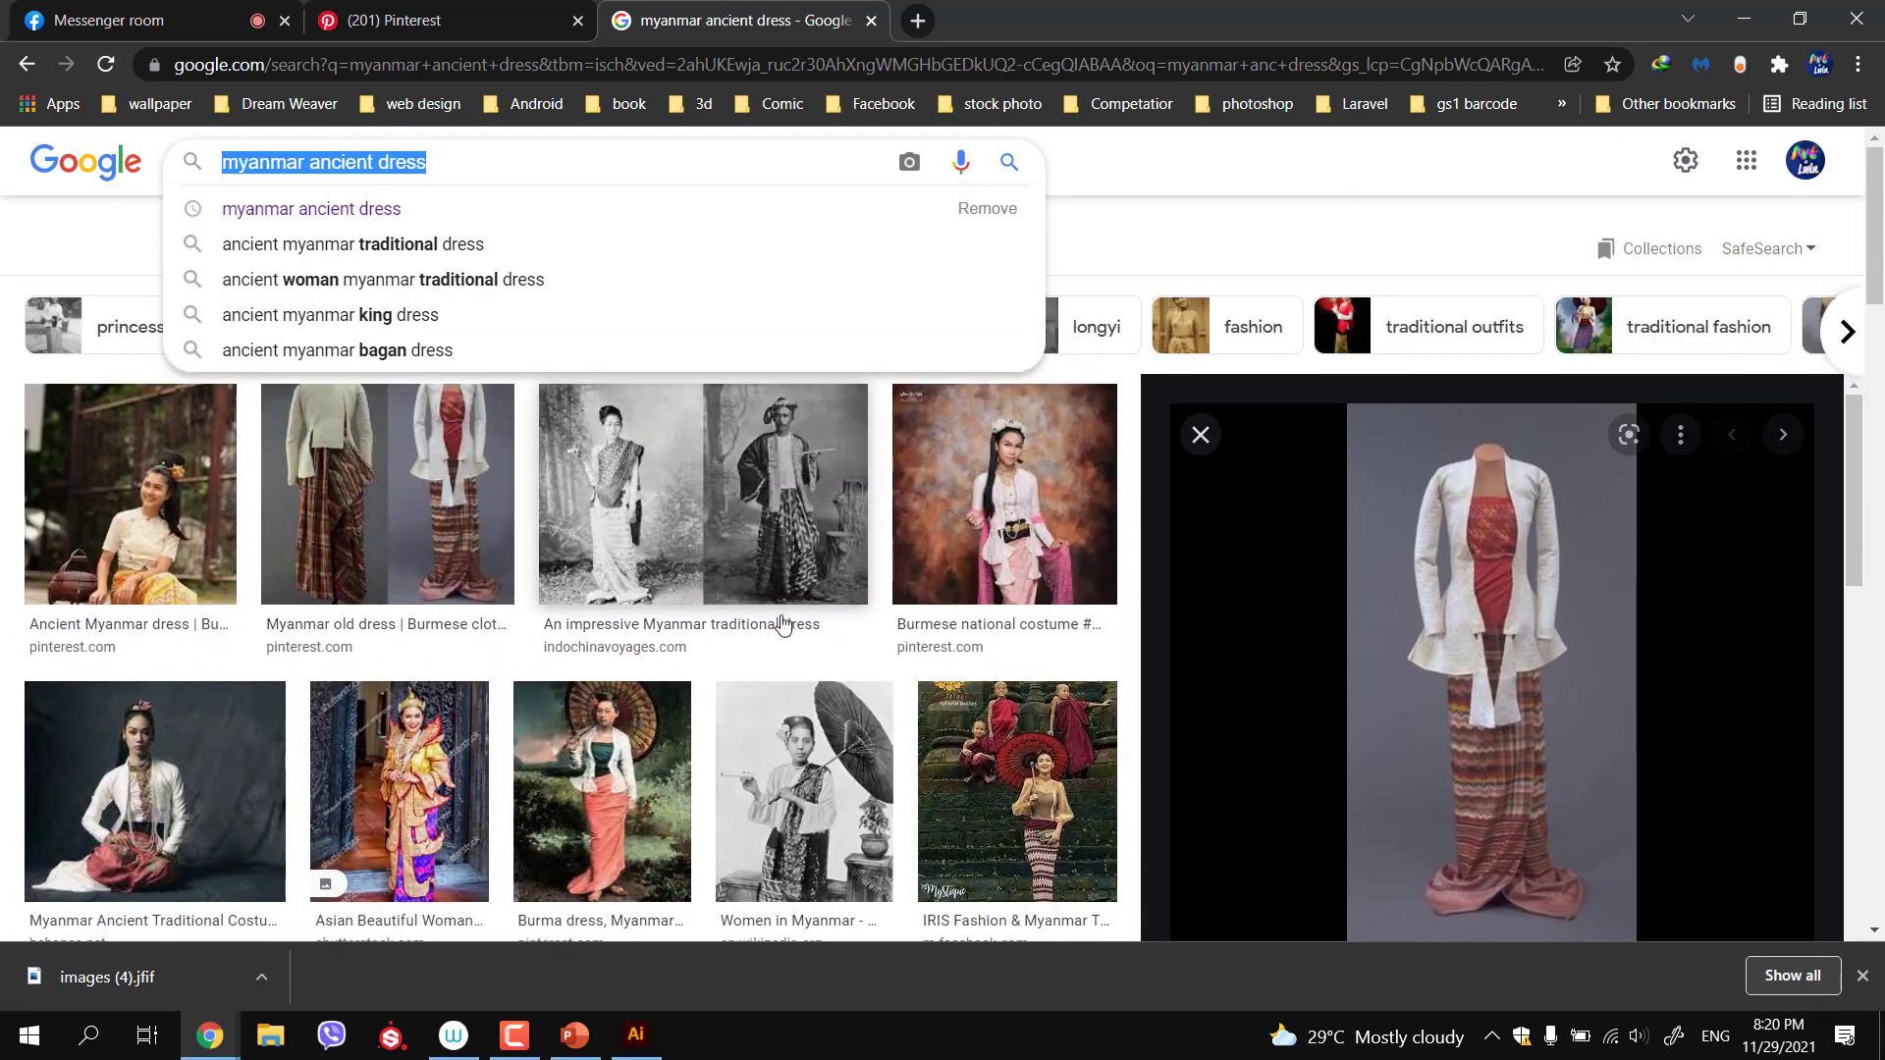
{"action": "scroll", "coordinate": [825, 784], "scroll_direction": "down", "scroll_amount": 2}
{"action": "left_click", "coordinate": [26, 66]}
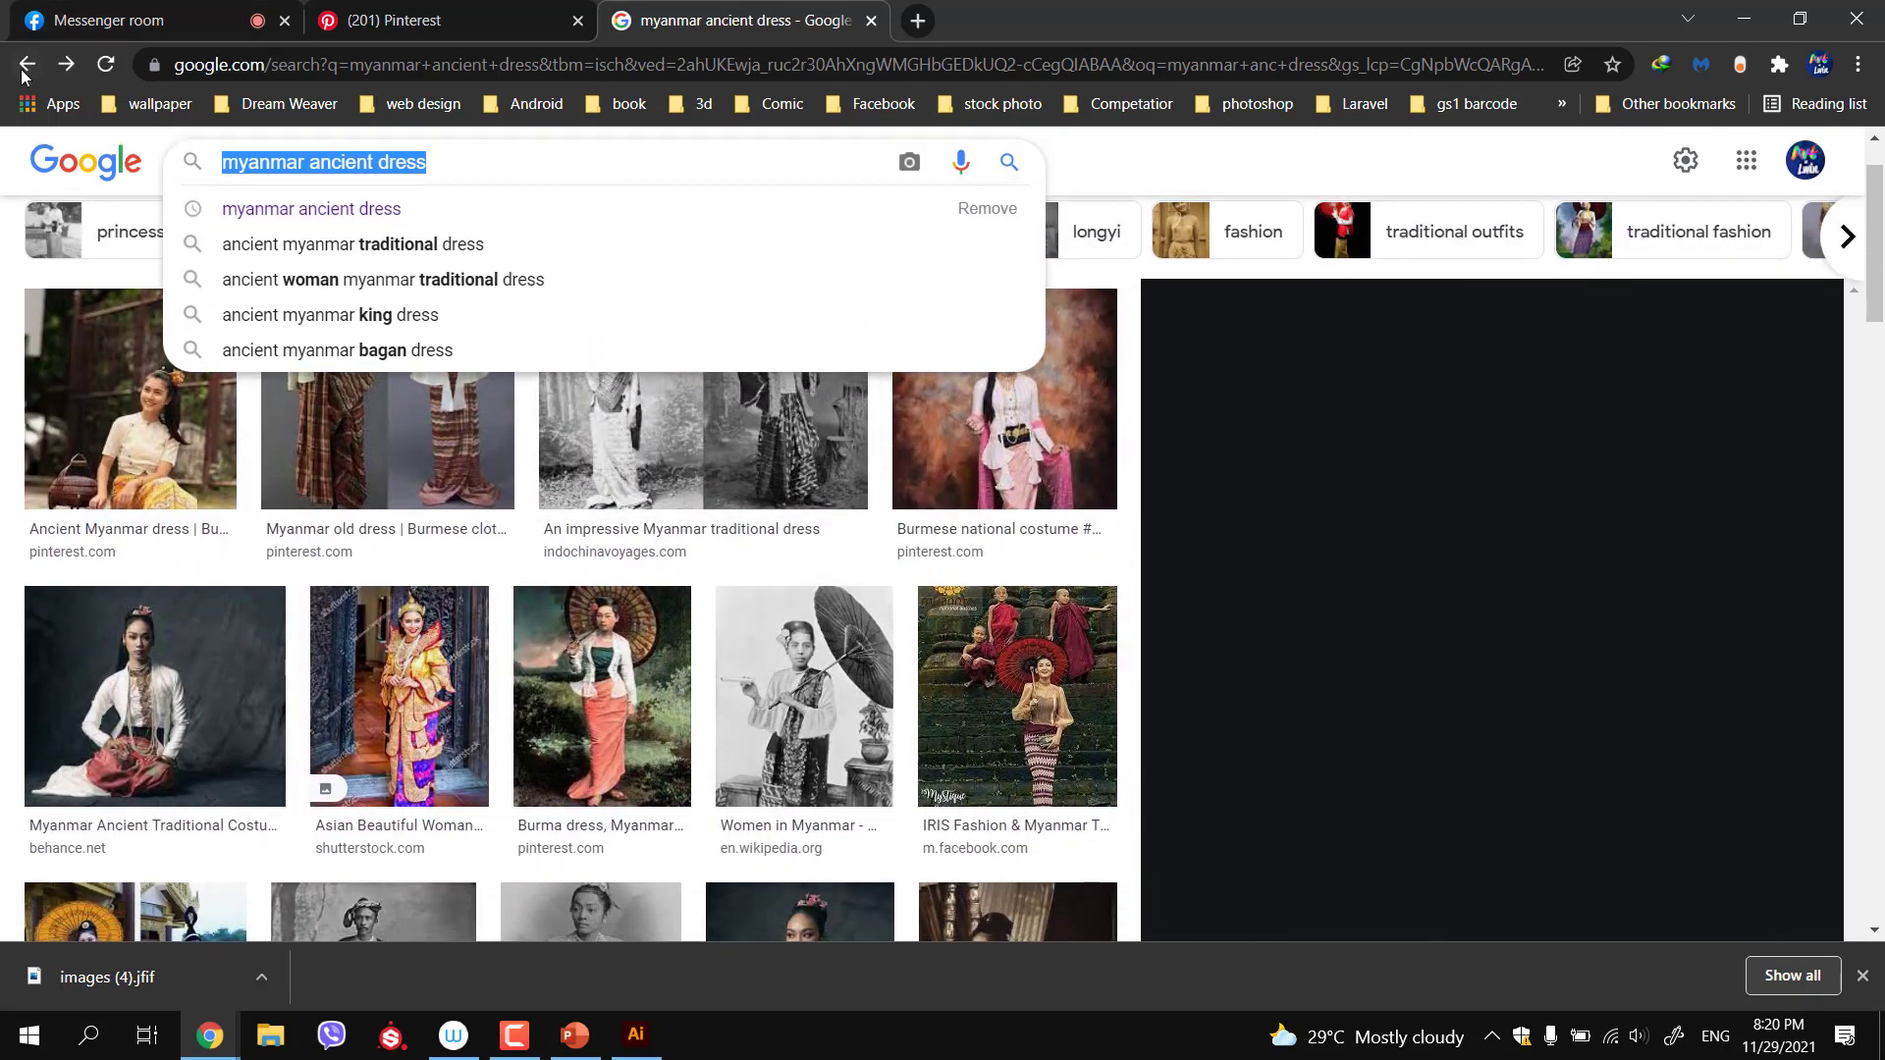
{"action": "left_click", "coordinate": [32, 74]}
{"action": "left_click", "coordinate": [305, 163]}
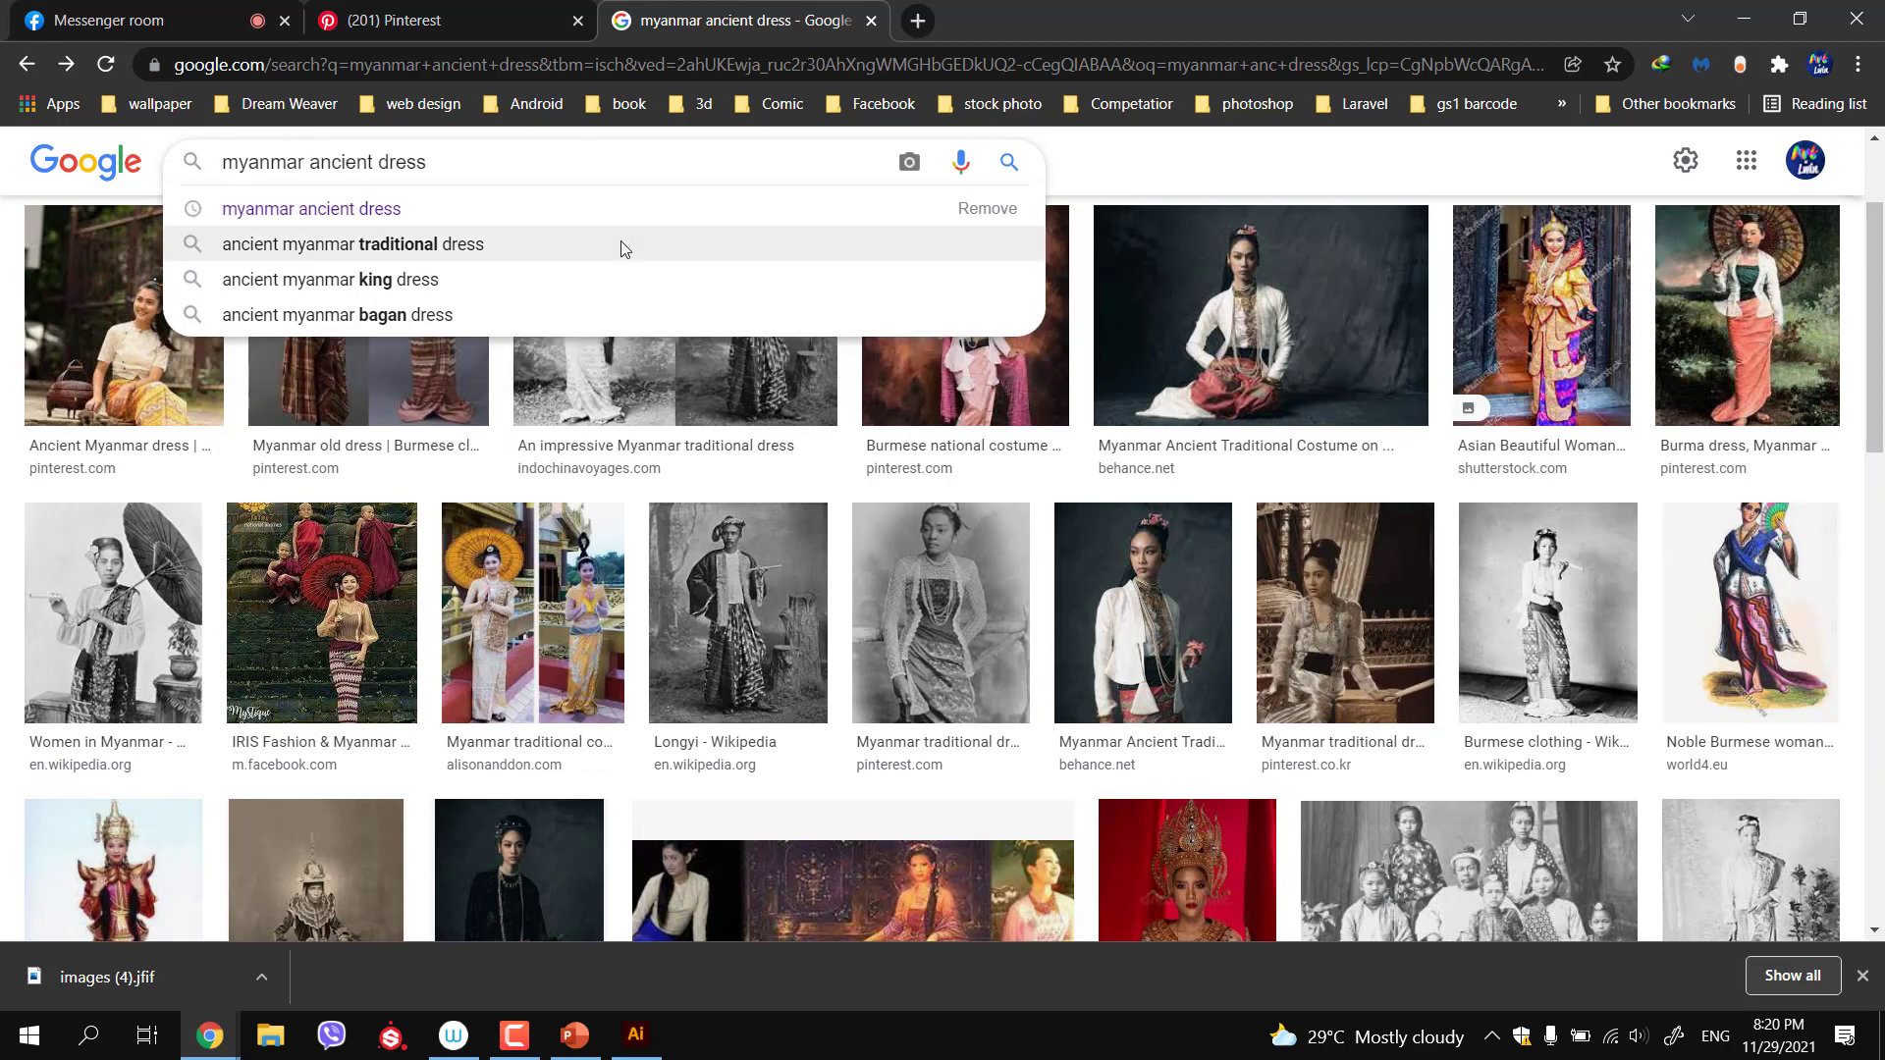
{"action": "left_click", "coordinate": [487, 544]}
{"action": "scroll", "coordinate": [253, 253], "scroll_direction": "up", "scroll_amount": 5}
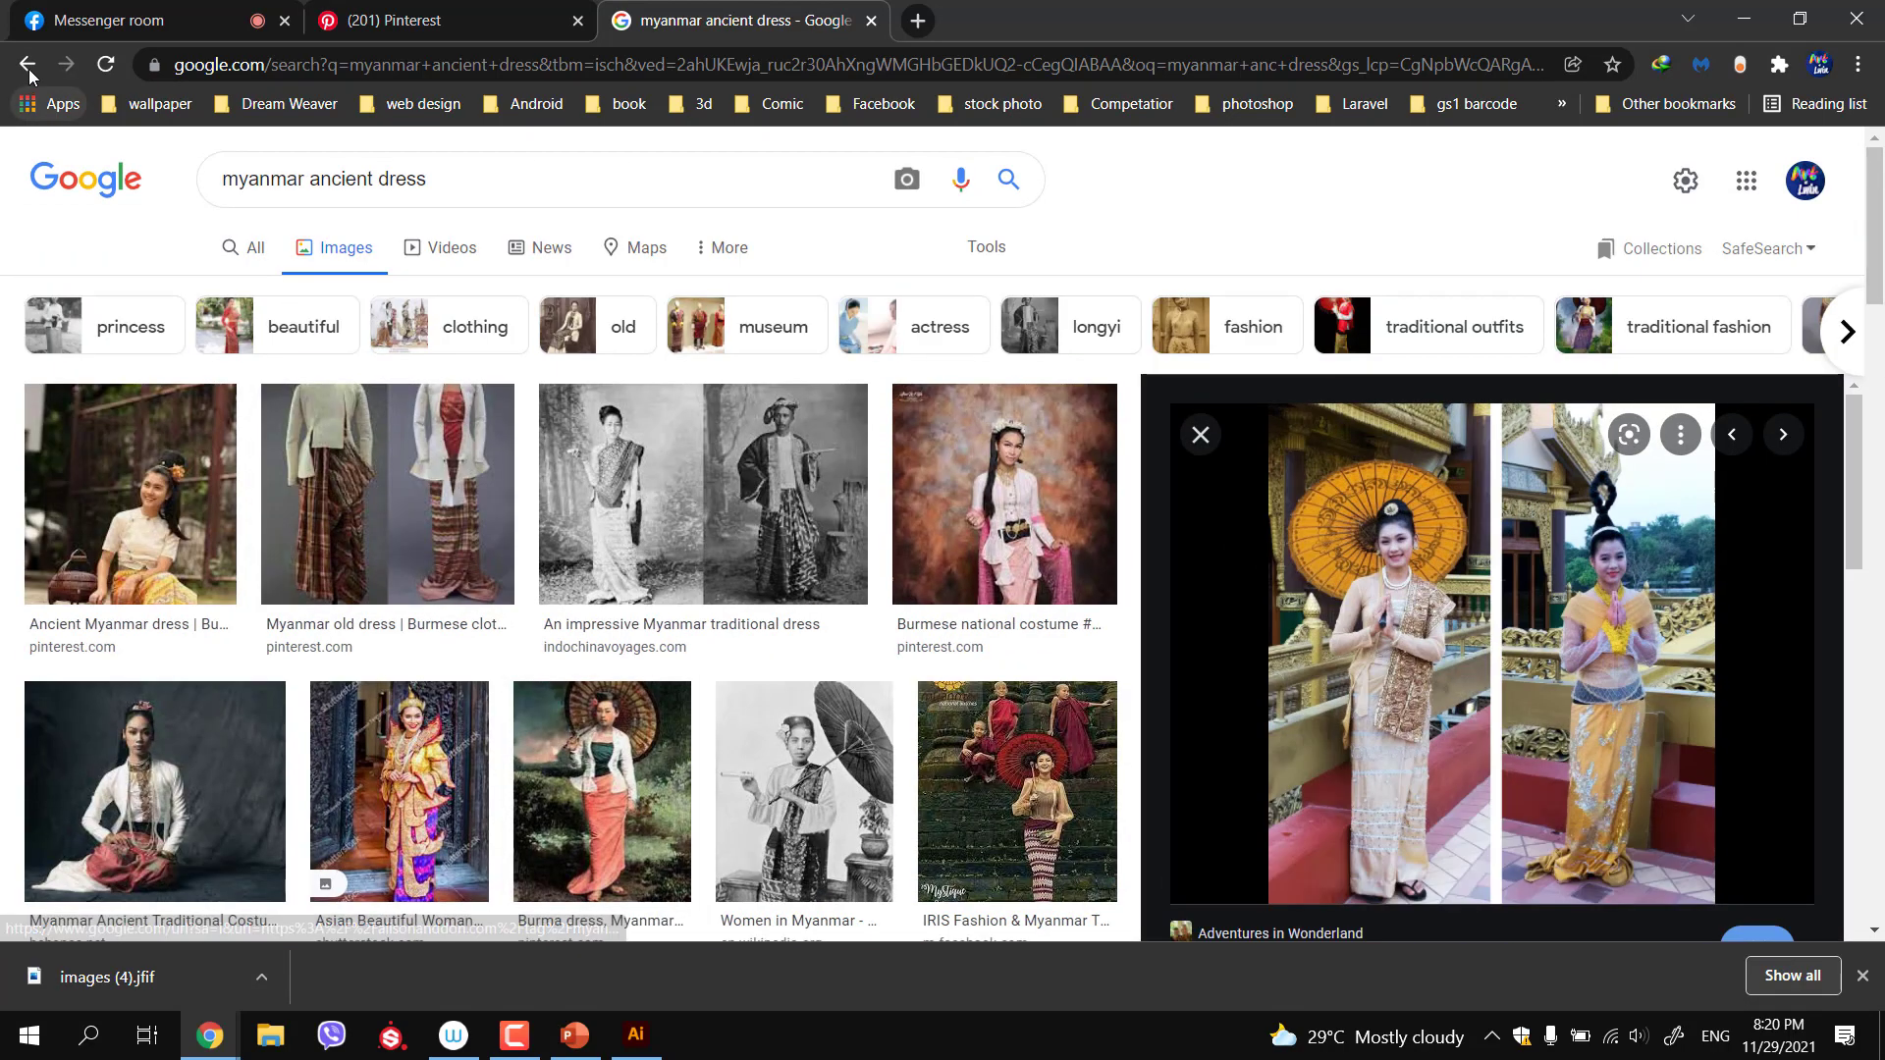
{"action": "left_click", "coordinate": [28, 69]}
{"action": "left_click", "coordinate": [29, 72]}
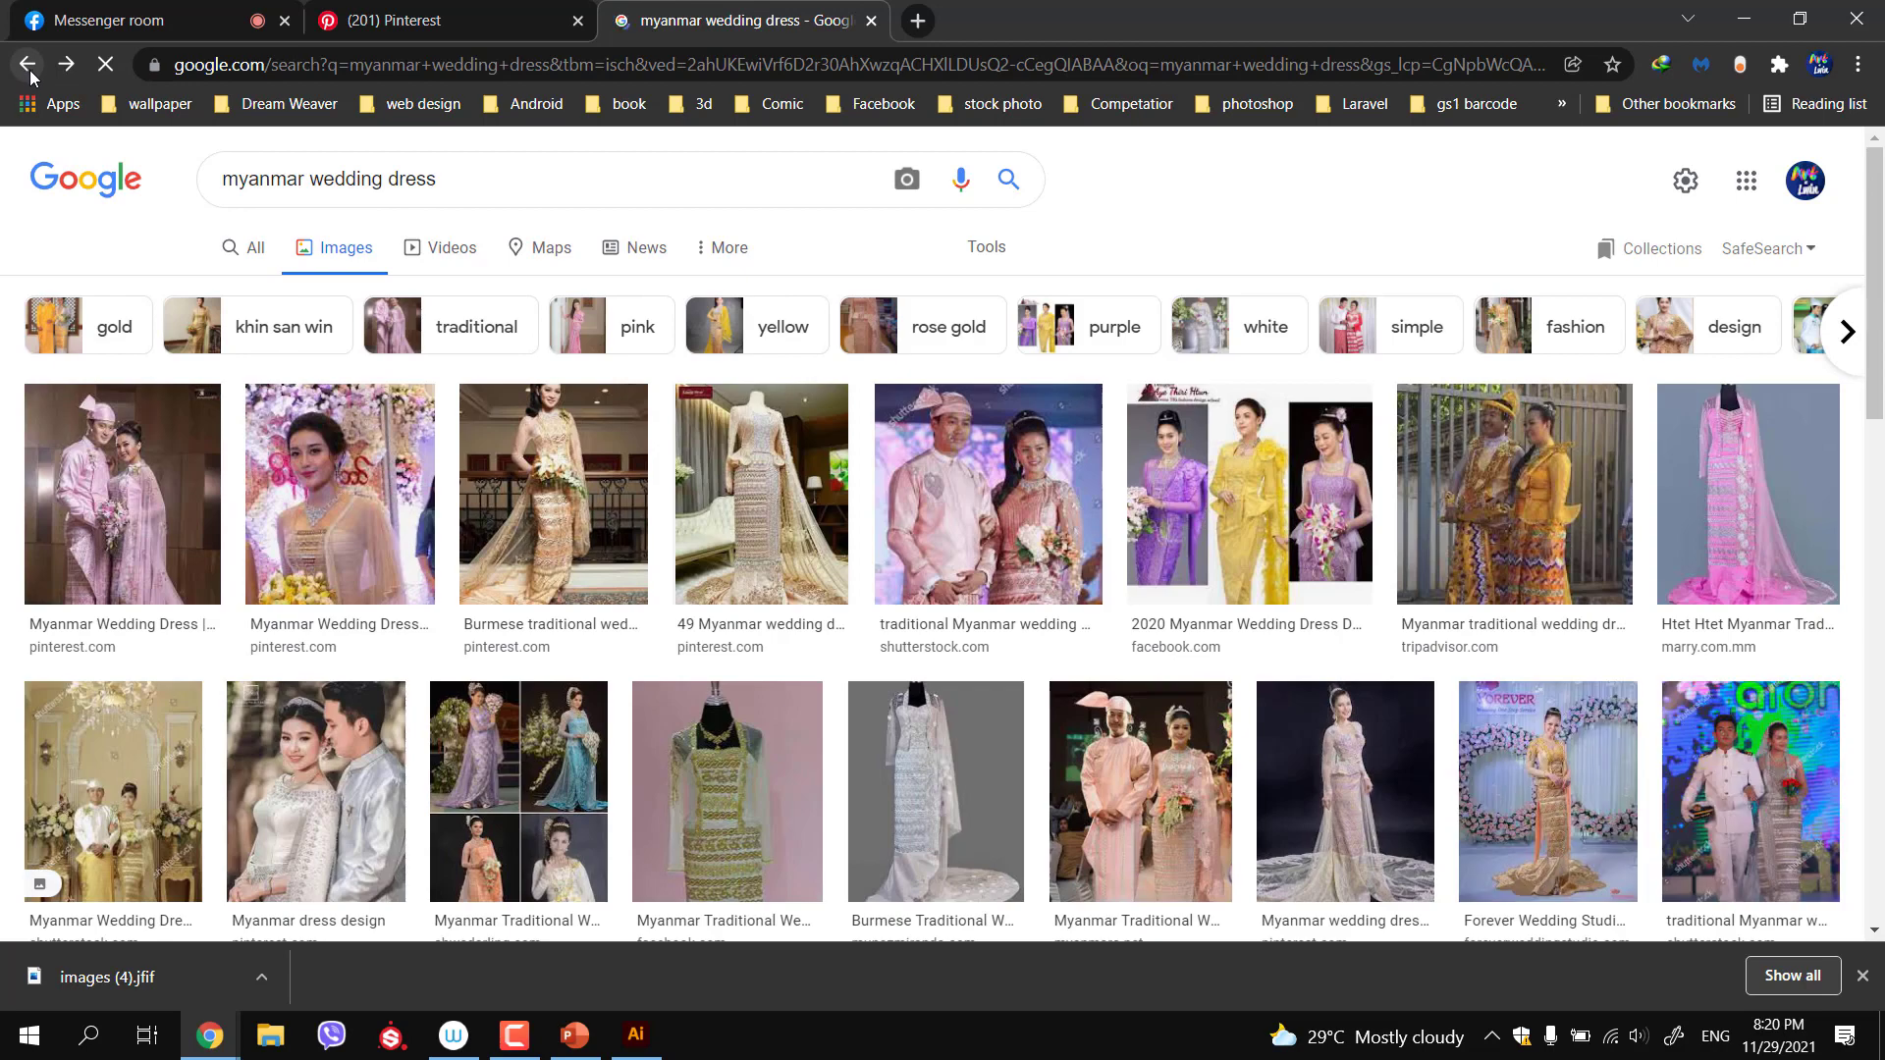
Preview couple photos with pink and light blue traditional wedding outfits and examine the shape of the men's headwear
{"action": "left_click", "coordinate": [157, 453]}
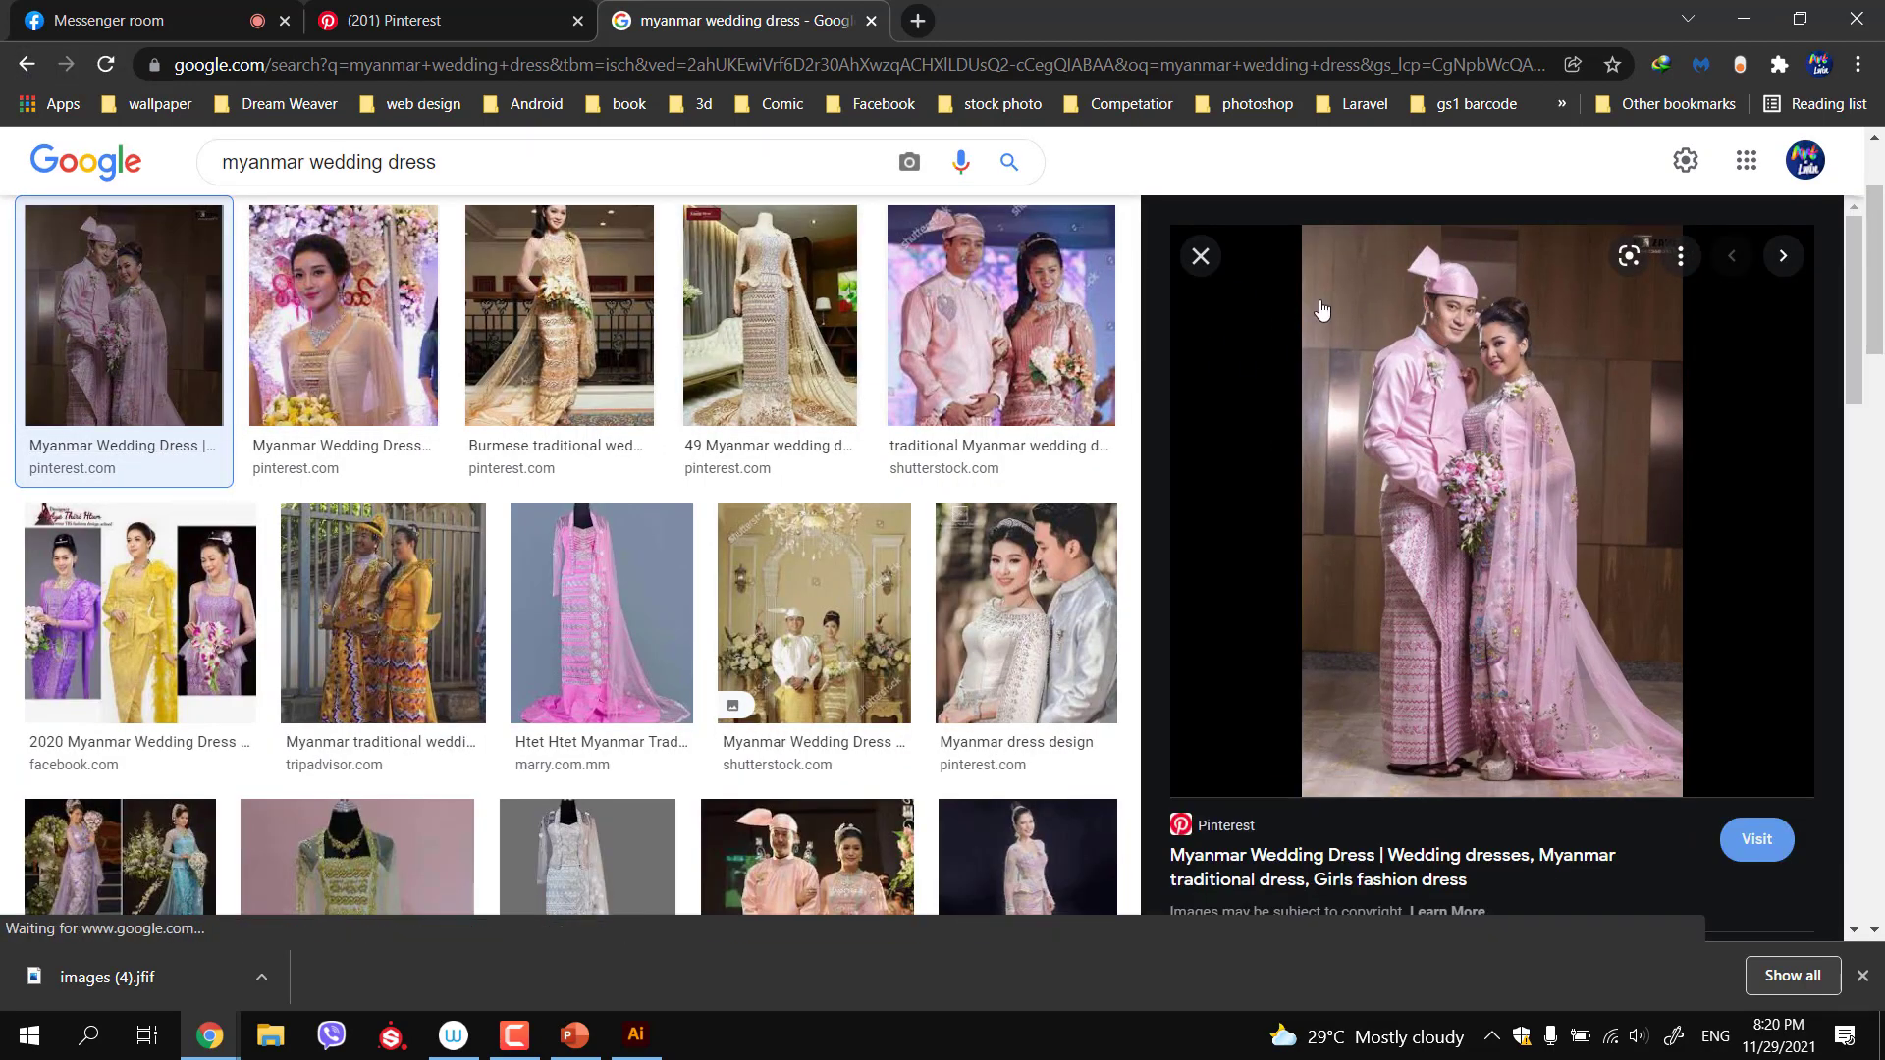
{"action": "left_click", "coordinate": [1021, 326]}
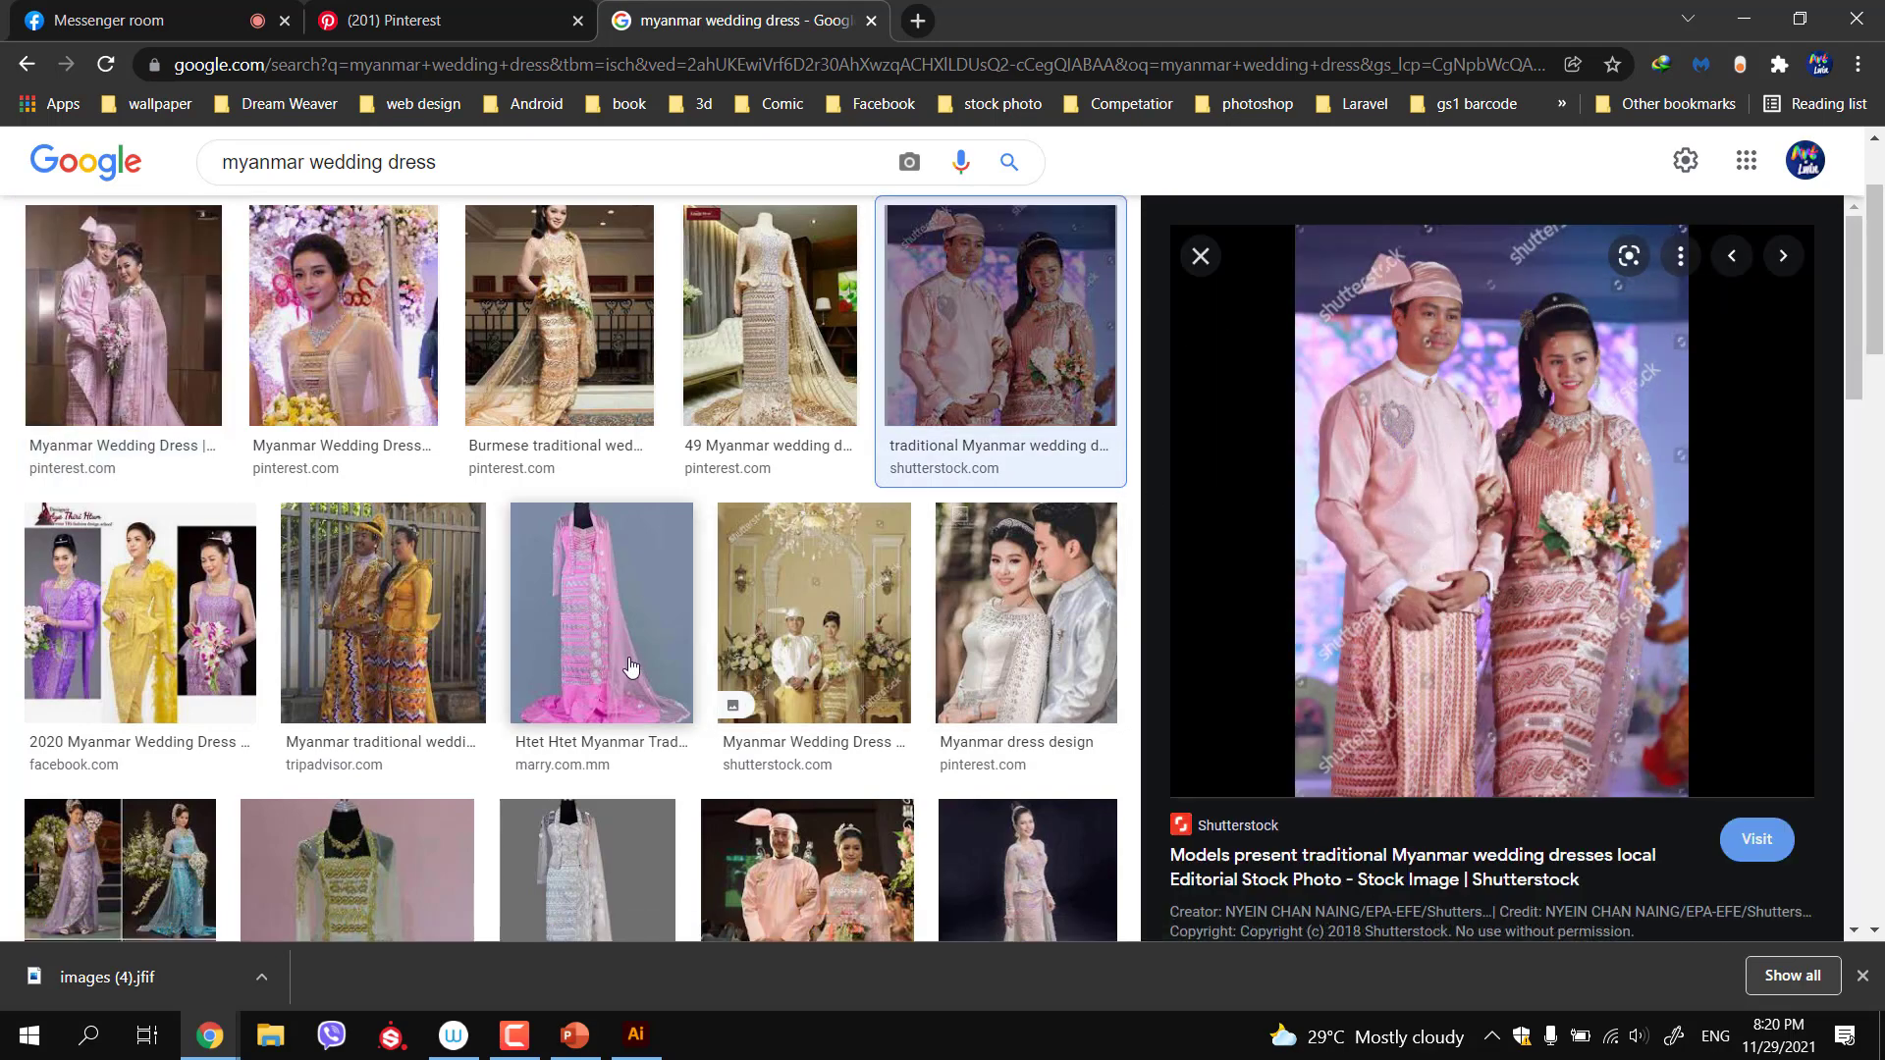
{"action": "scroll", "coordinate": [667, 545], "scroll_direction": "down", "scroll_amount": 3}
{"action": "left_click", "coordinate": [824, 568]}
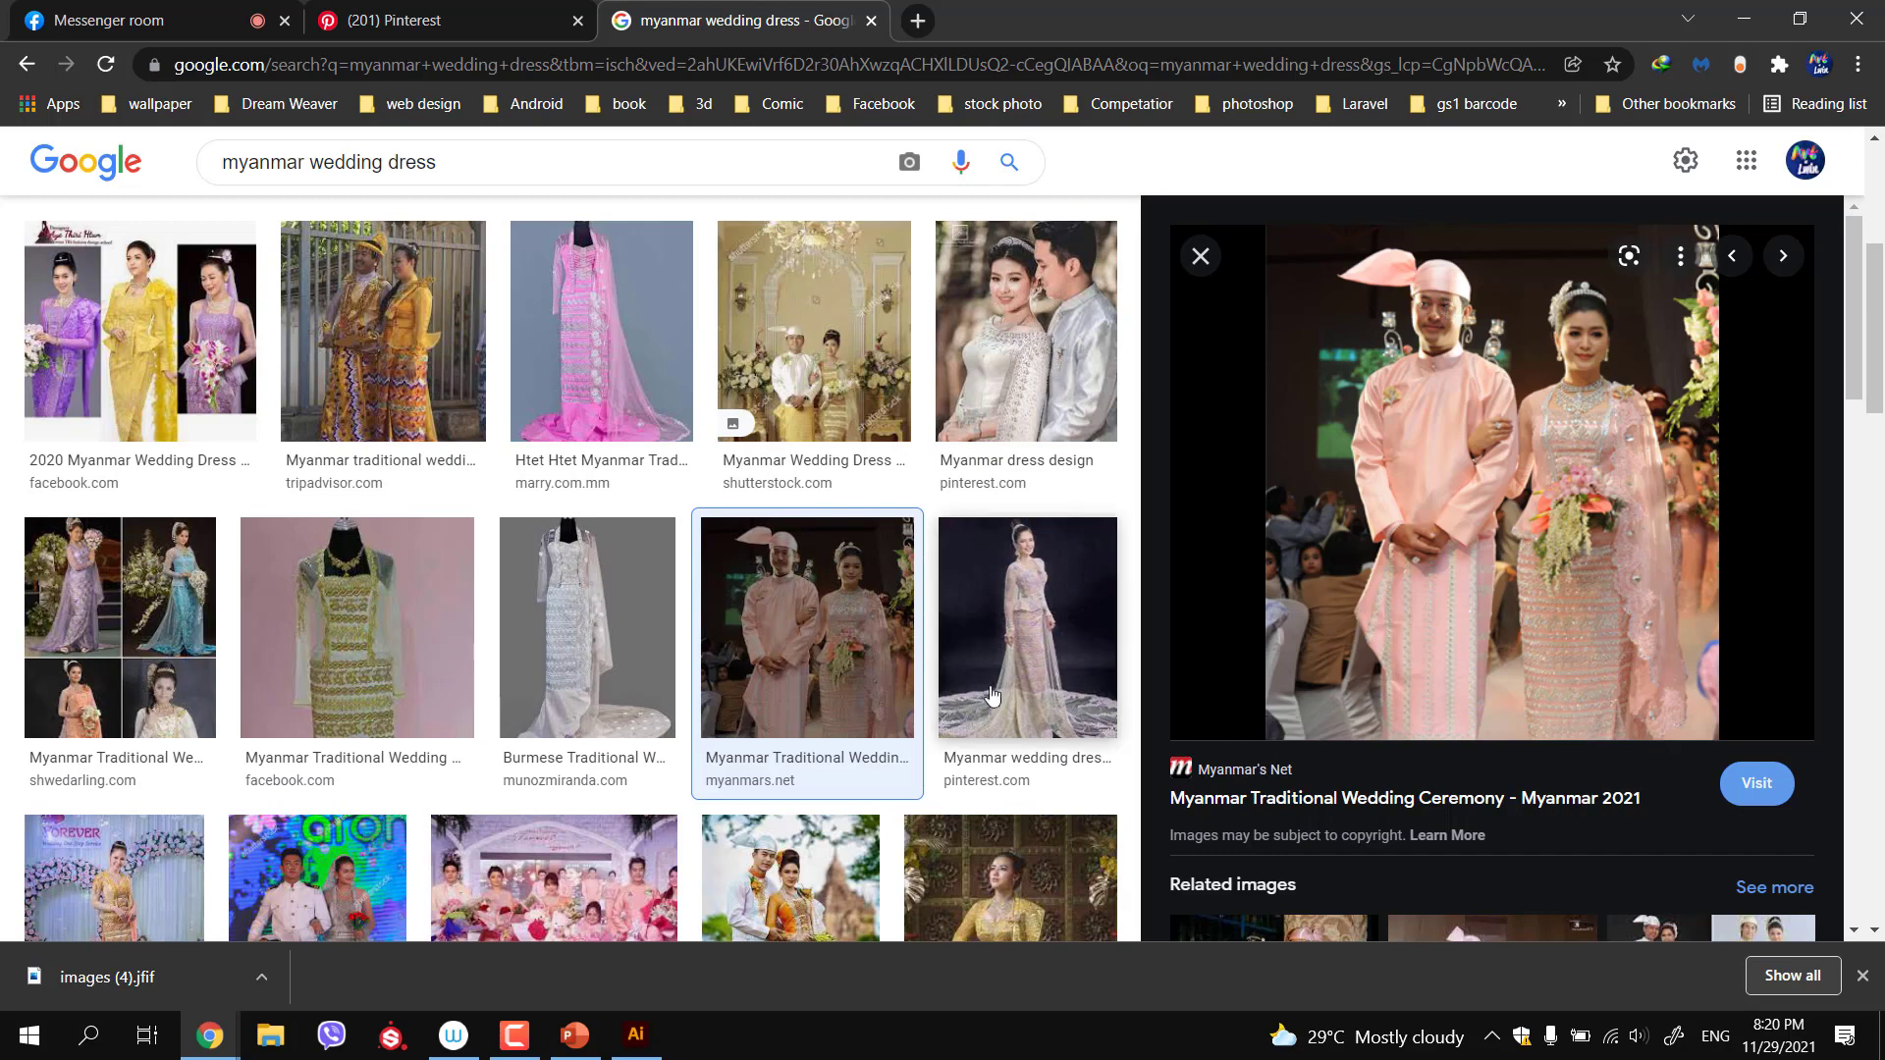
{"action": "scroll", "coordinate": [1022, 685], "scroll_direction": "down", "scroll_amount": 1}
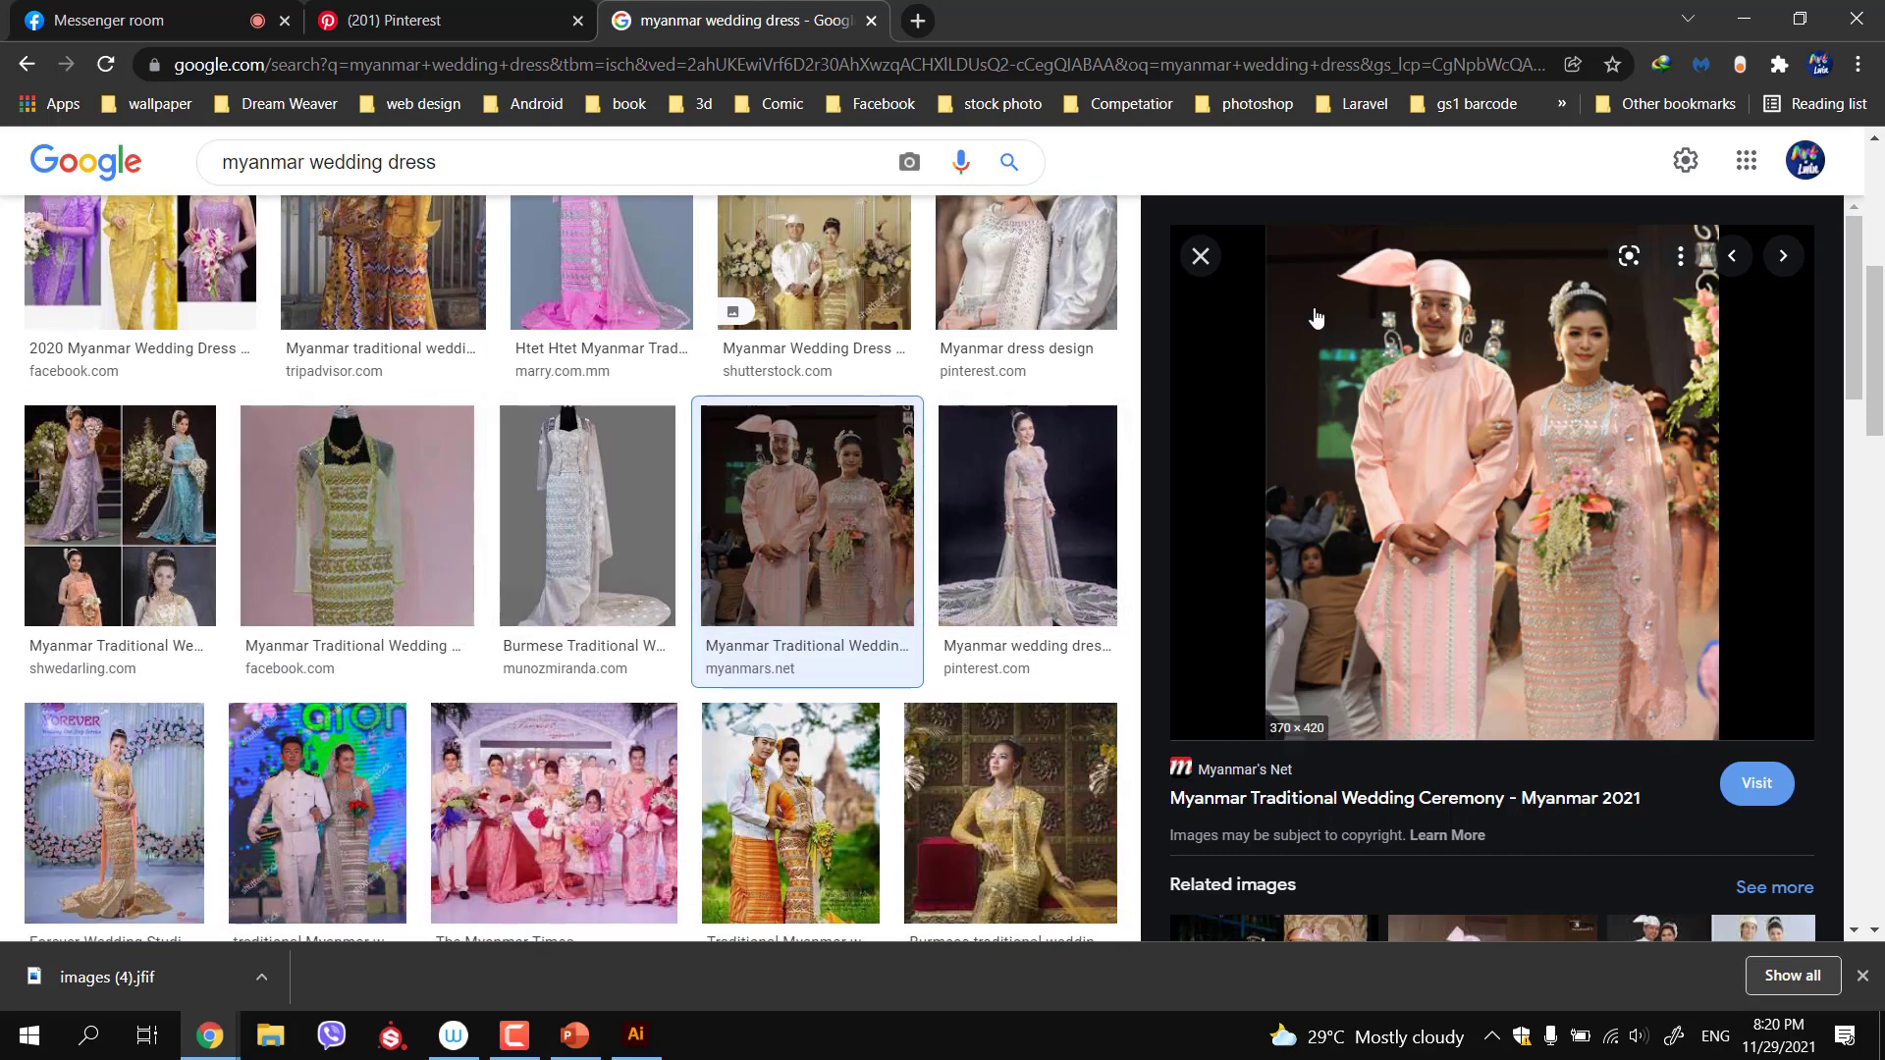
{"action": "left_click", "coordinate": [847, 535]}
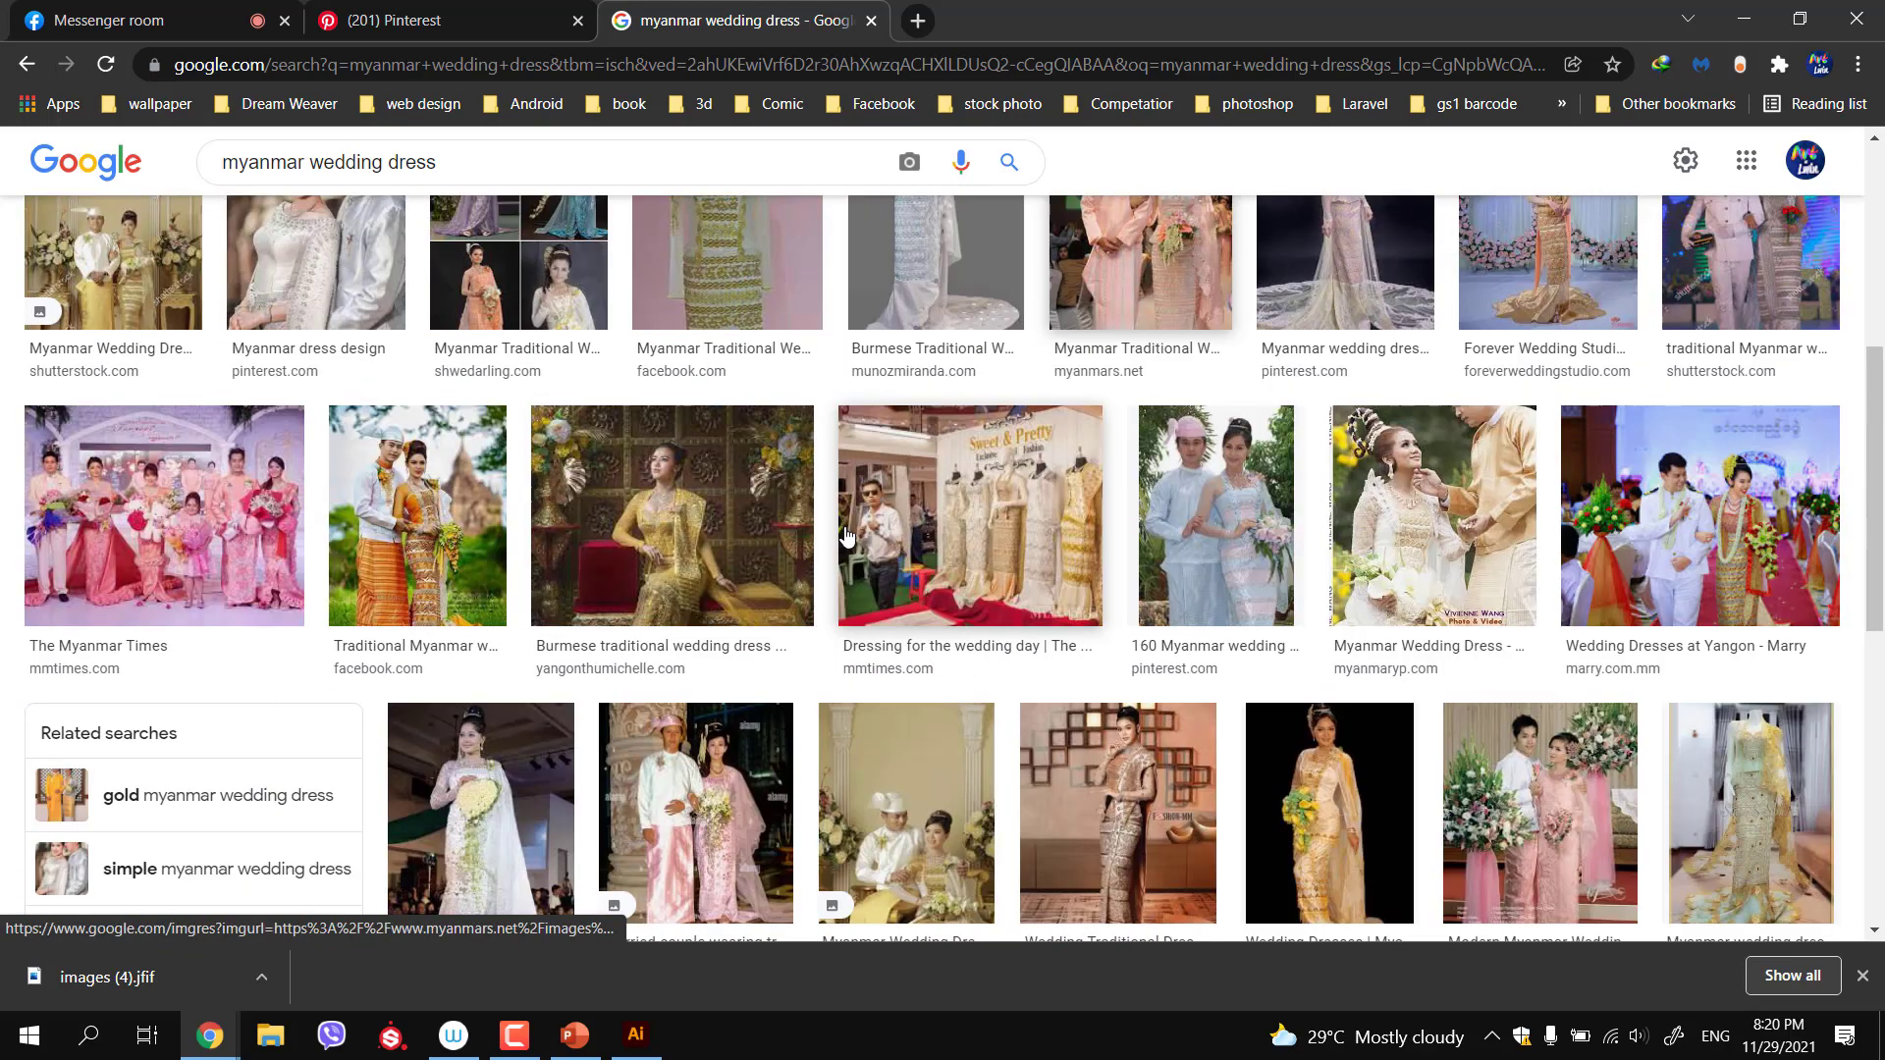
{"action": "left_click", "coordinate": [1215, 461]}
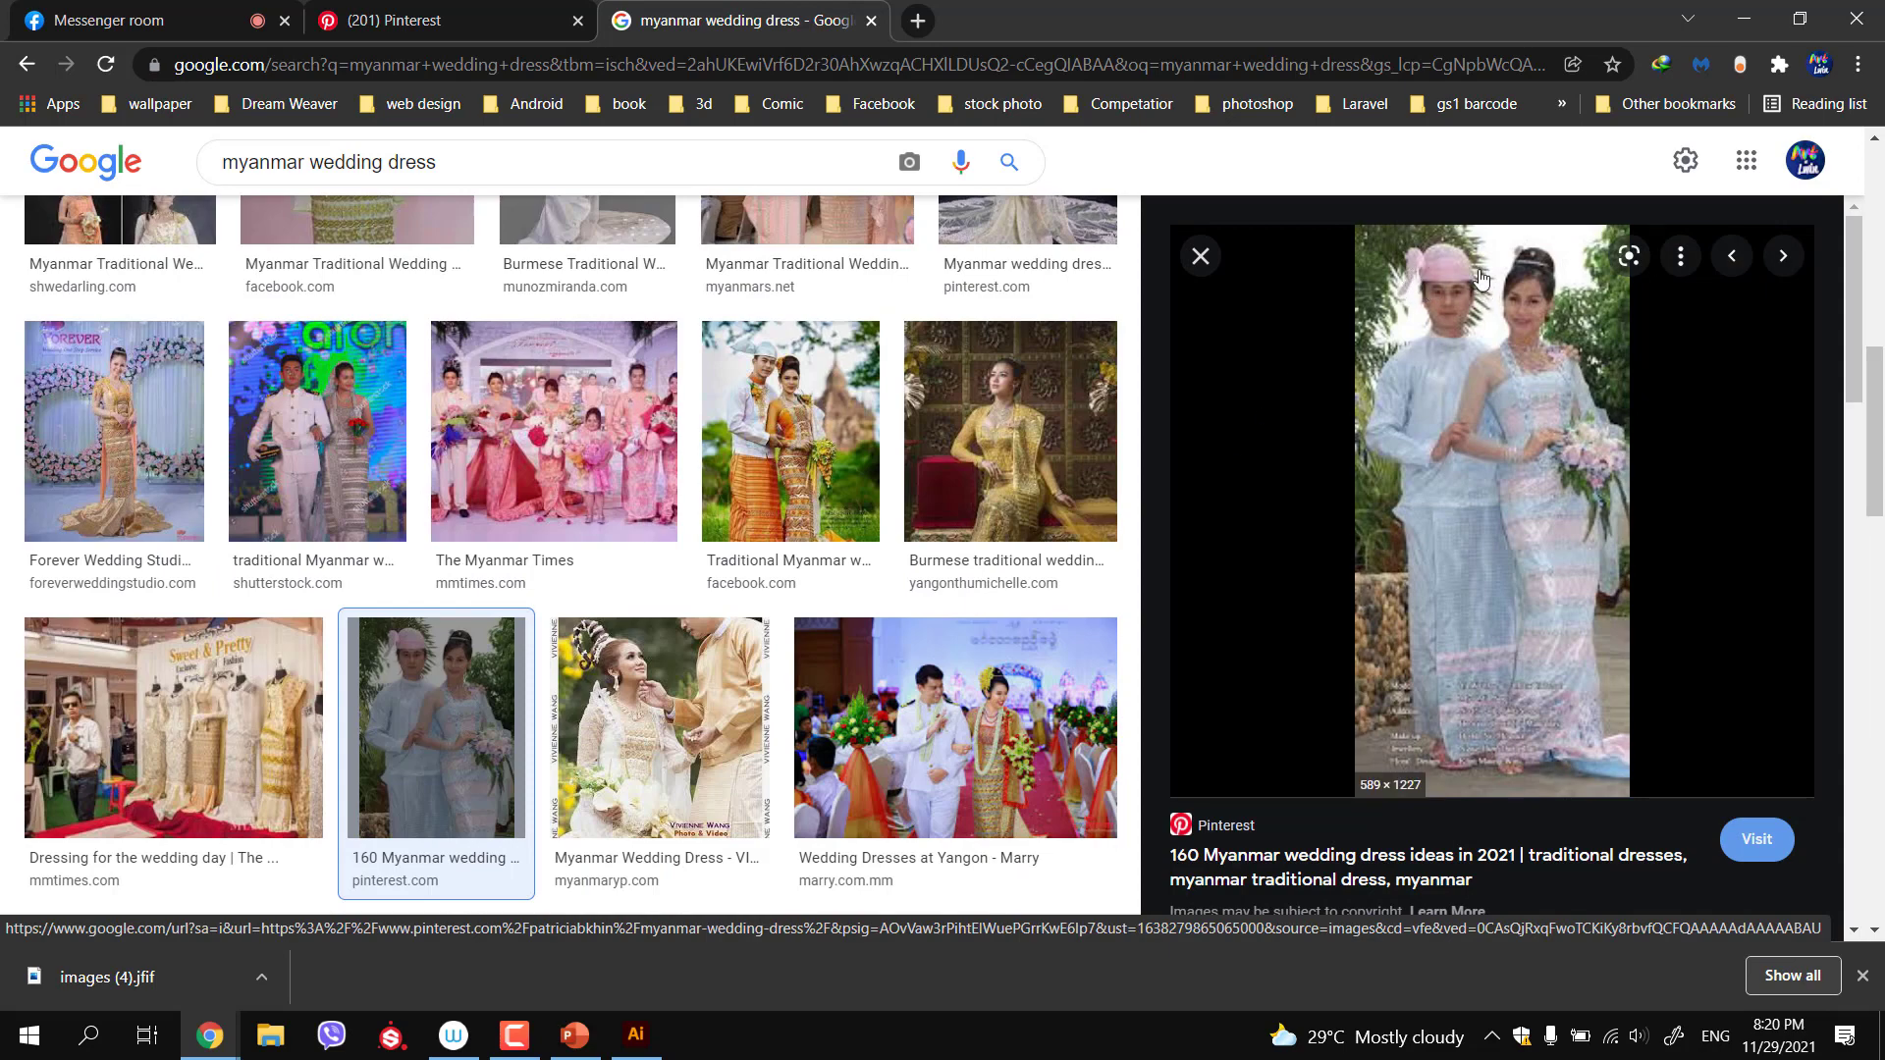
Preview couple photos further down with orange, yellow and white wedding outfits and compare the men's headwear
{"action": "scroll", "coordinate": [1470, 304], "scroll_direction": "down", "scroll_amount": 6}
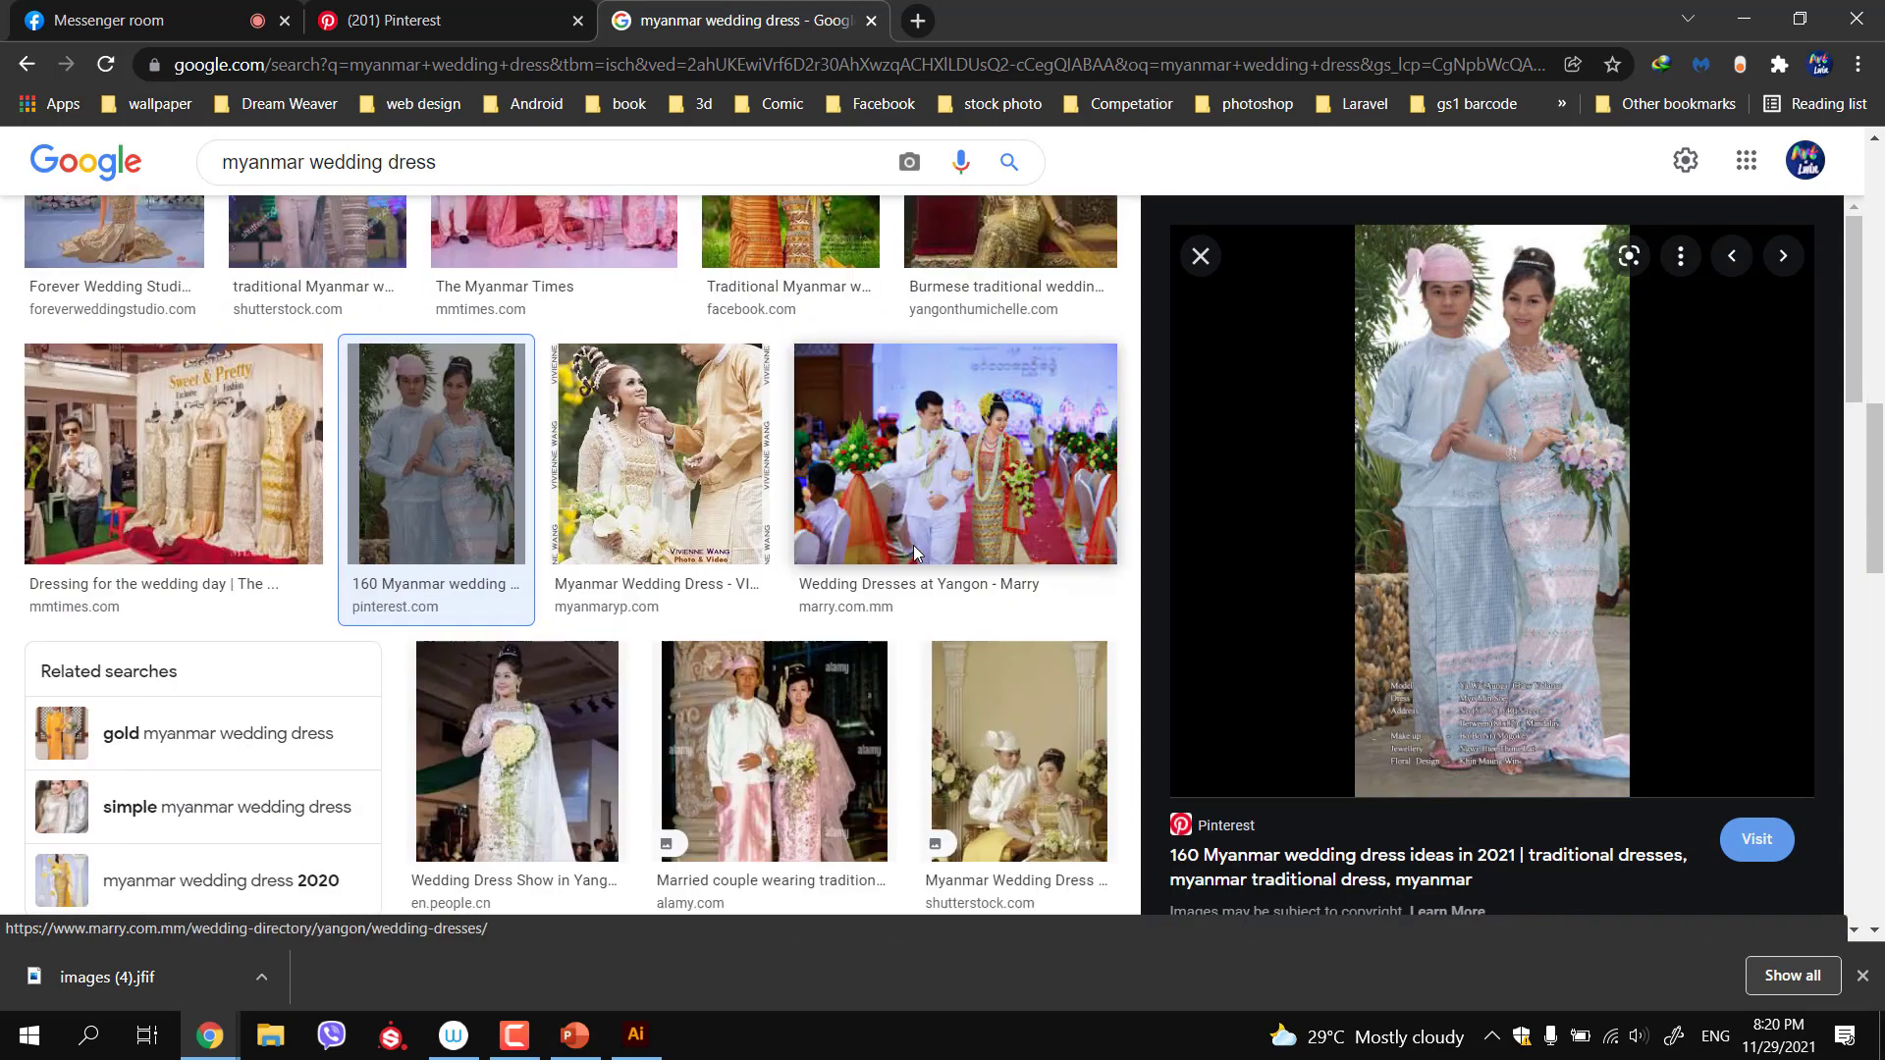
{"action": "scroll", "coordinate": [756, 609], "scroll_direction": "down", "scroll_amount": 5}
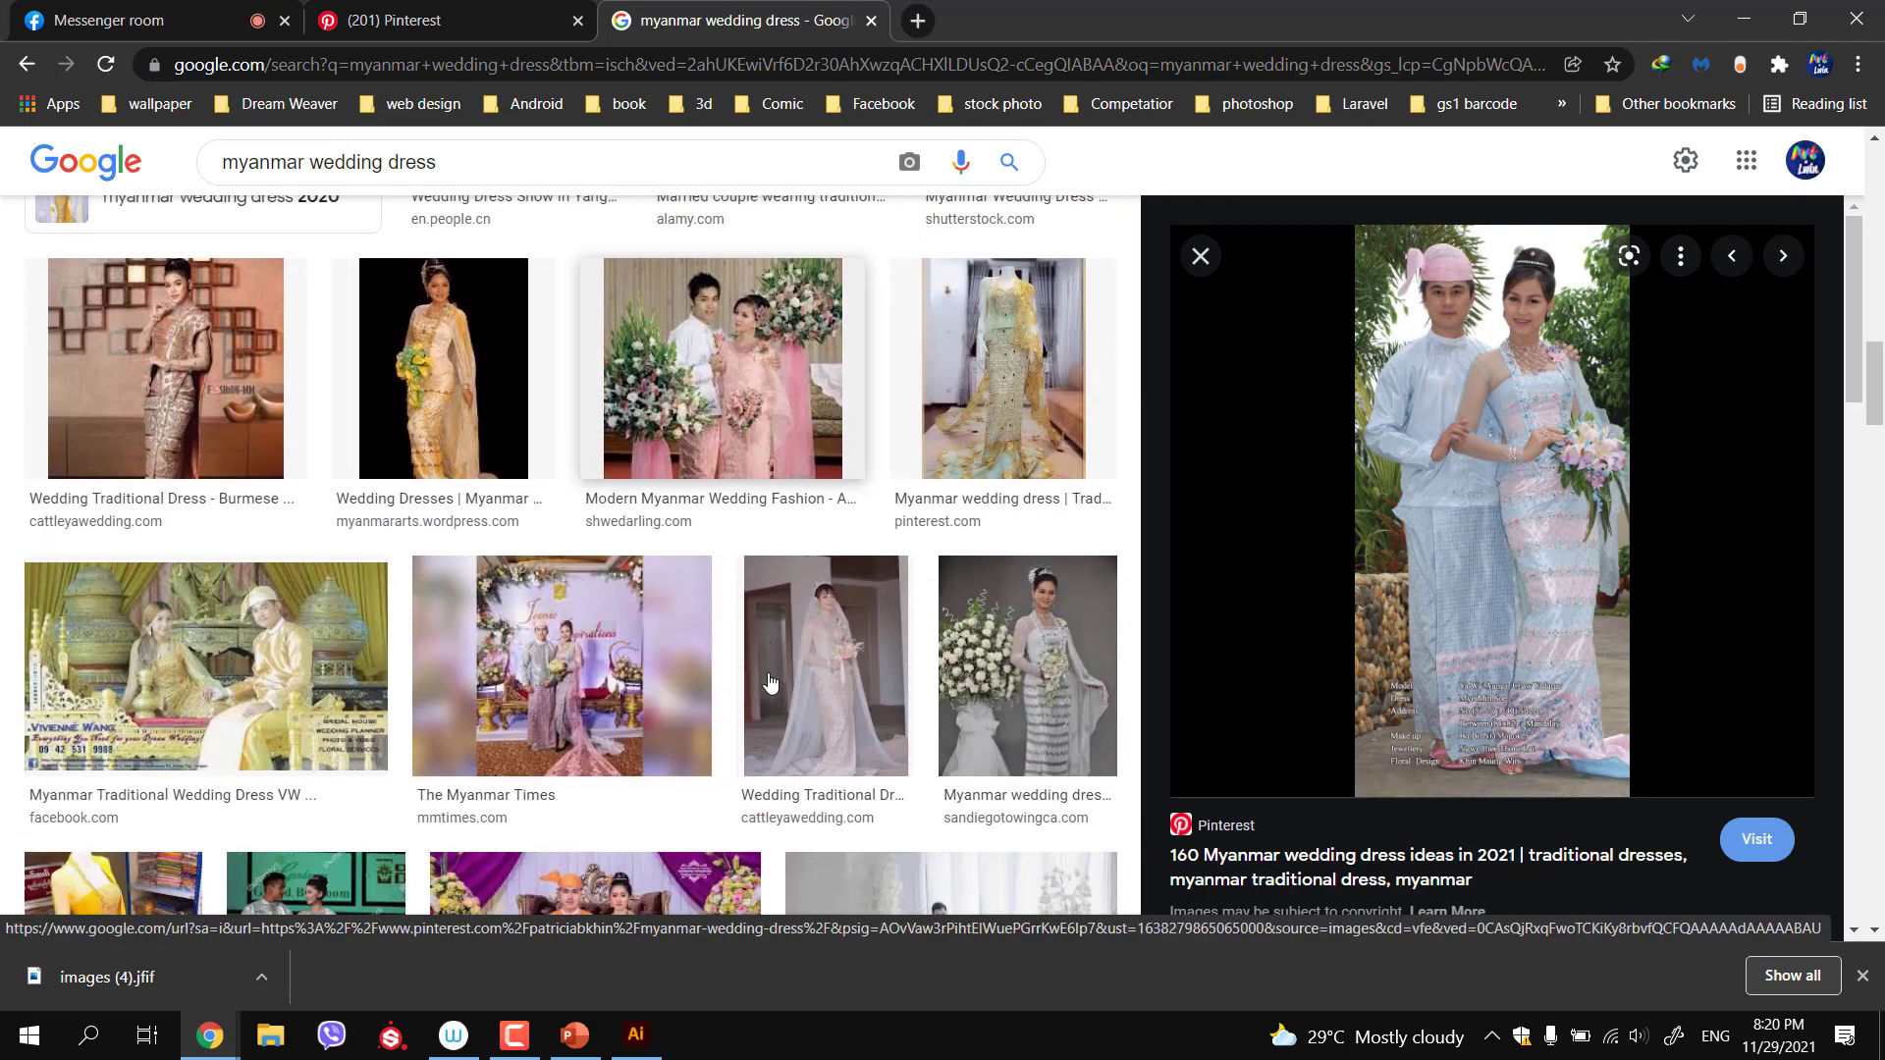
{"action": "scroll", "coordinate": [754, 583], "scroll_direction": "down", "scroll_amount": 3}
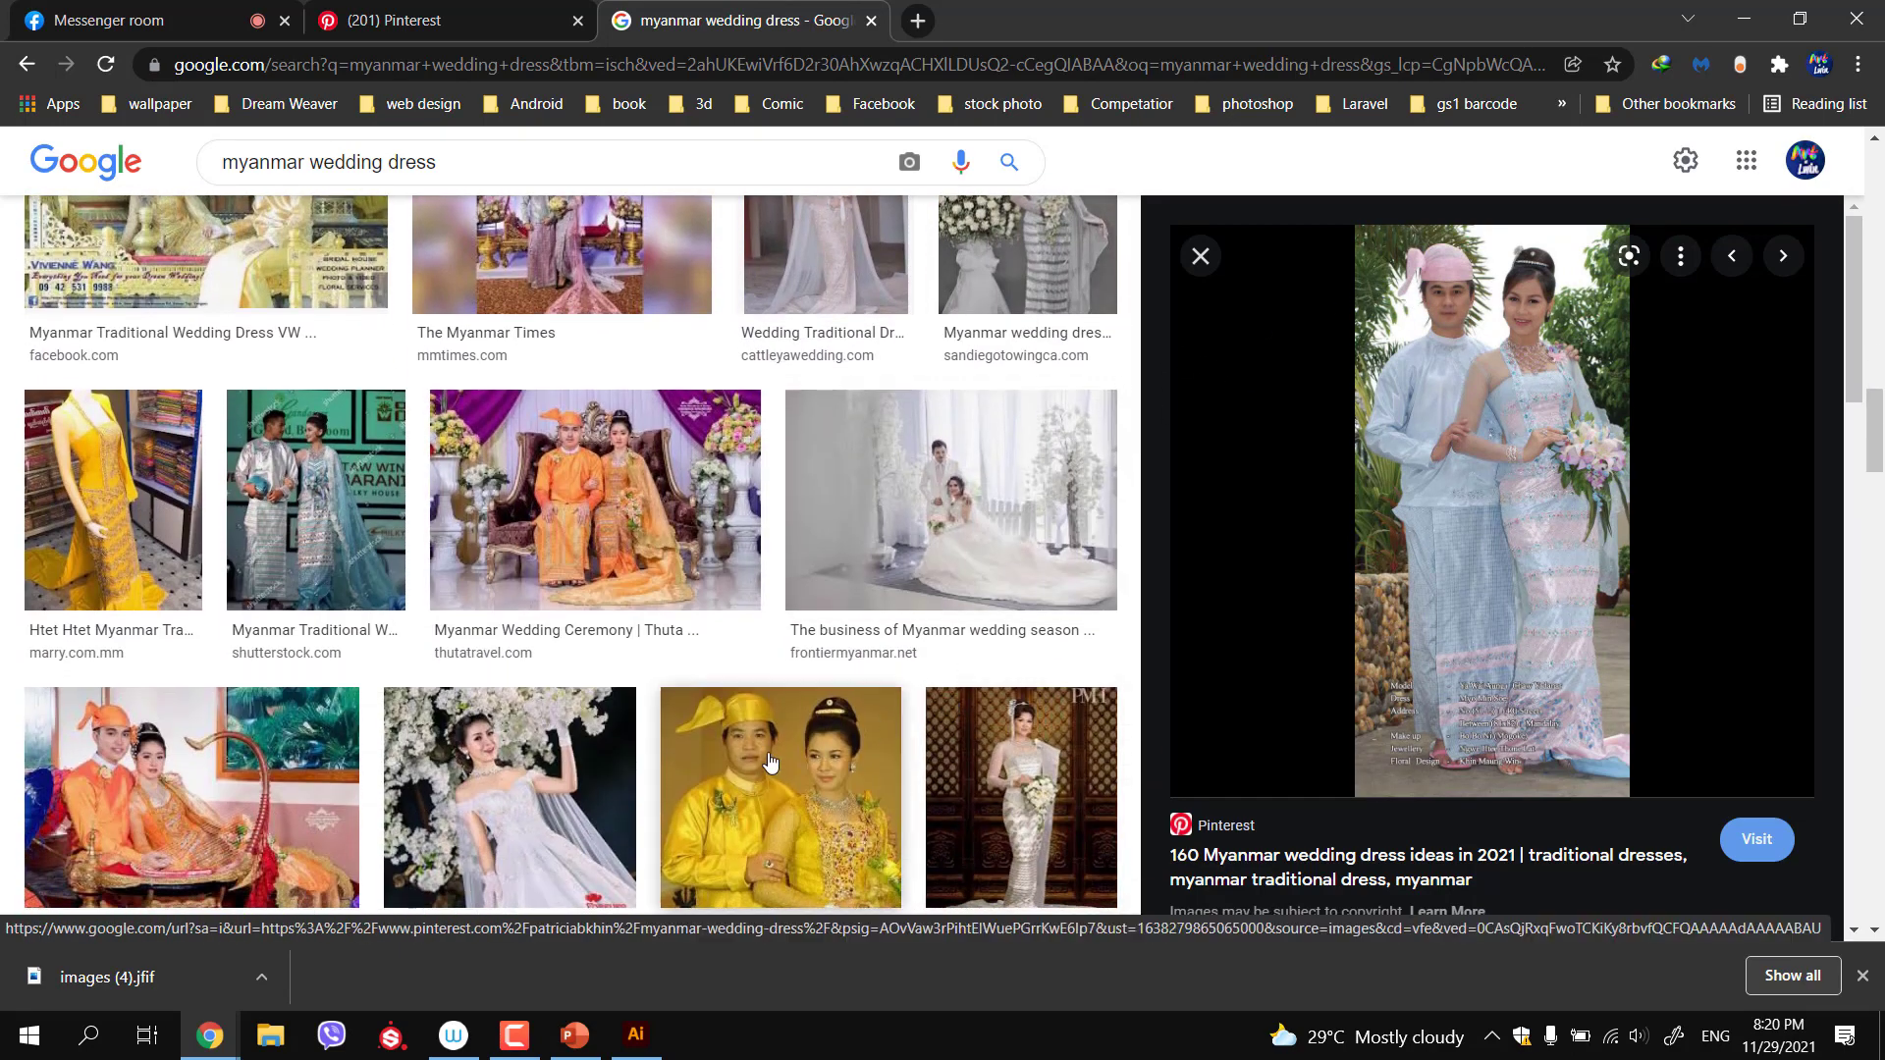
{"action": "left_click", "coordinate": [712, 527]}
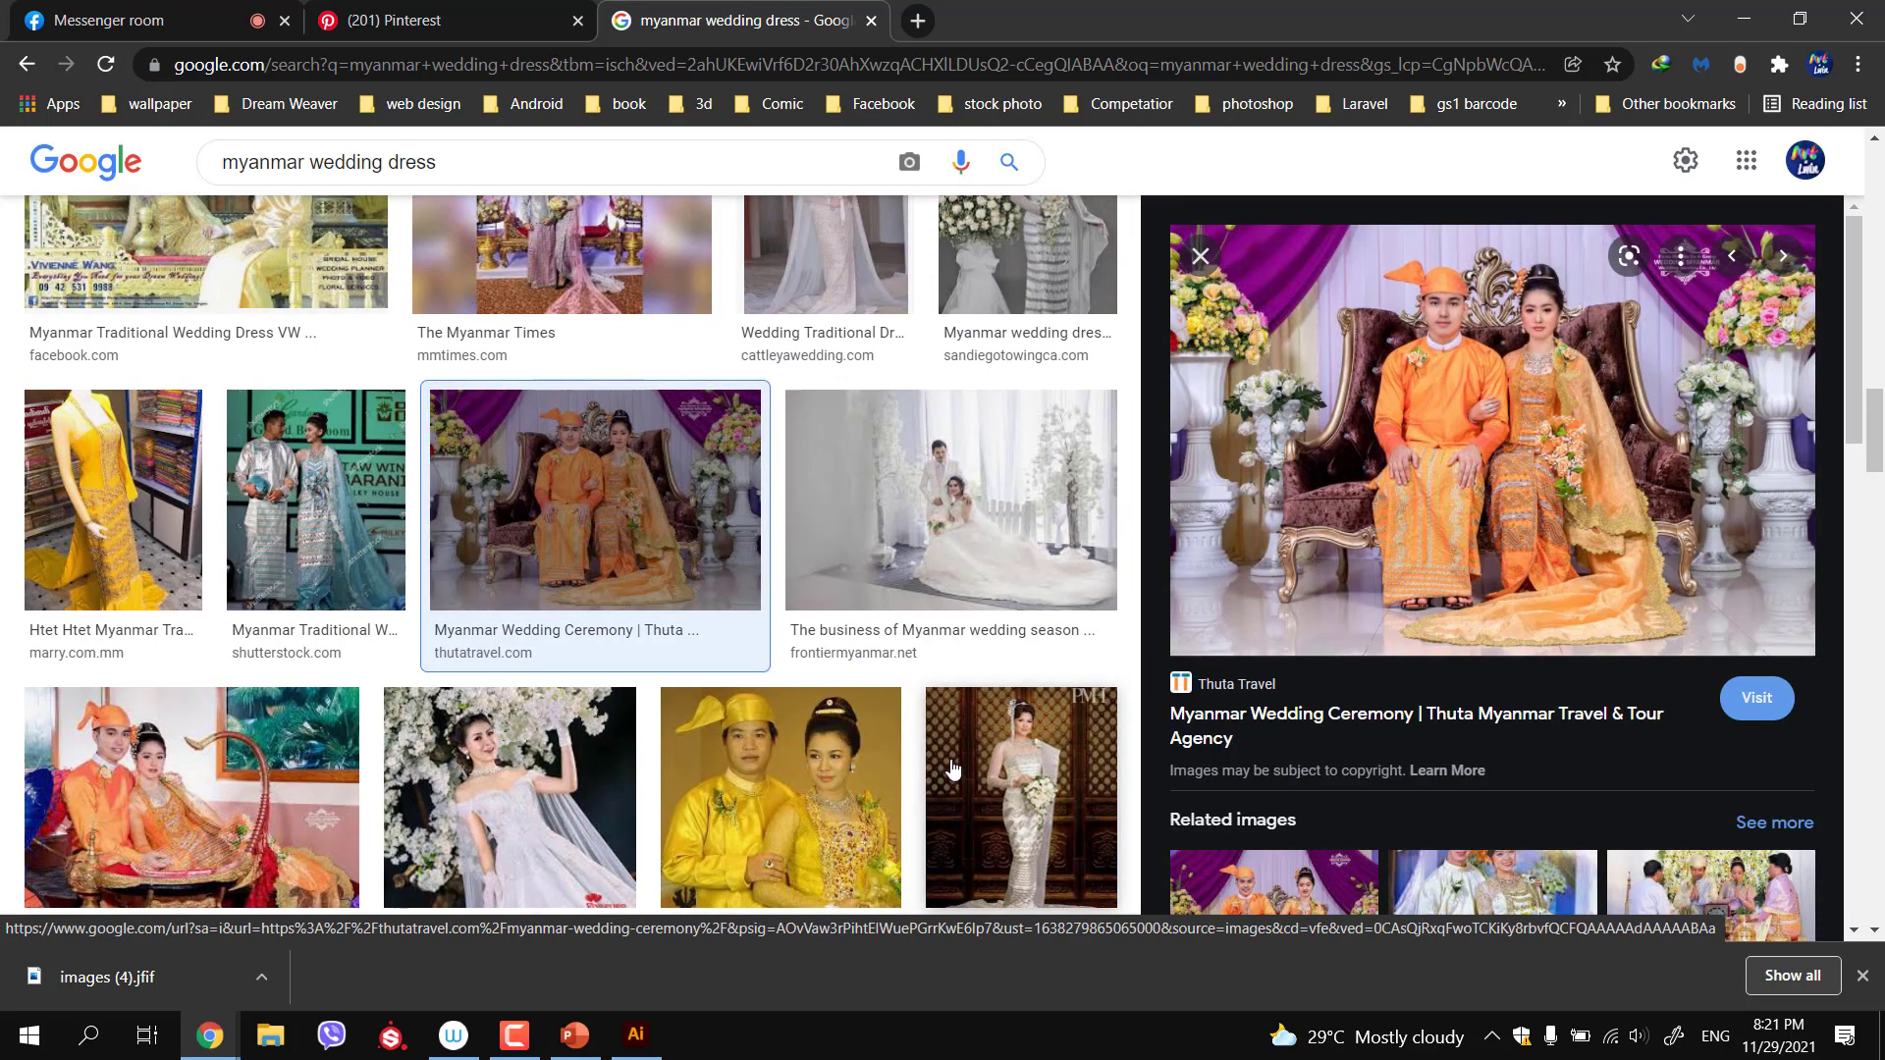
{"action": "scroll", "coordinate": [795, 589], "scroll_direction": "down", "scroll_amount": 4}
{"action": "left_click", "coordinate": [795, 456]}
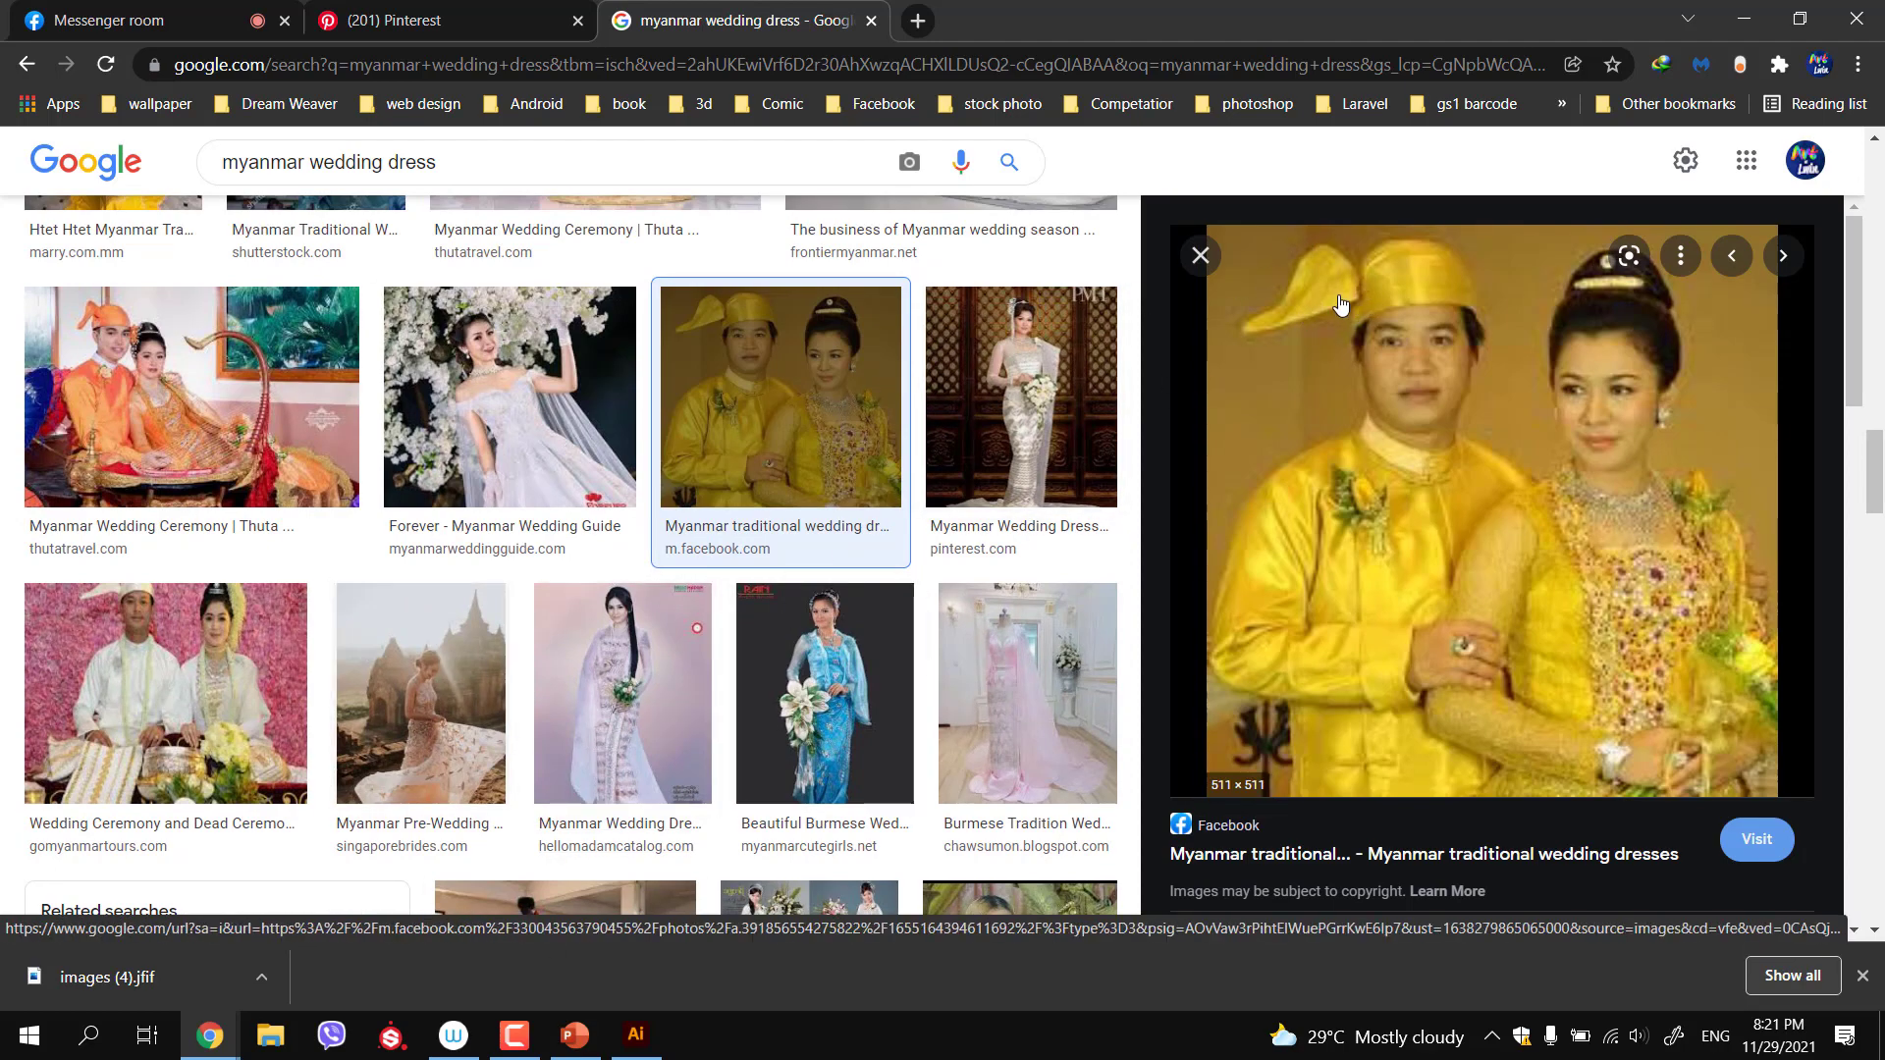
{"action": "scroll", "coordinate": [923, 580], "scroll_direction": "down", "scroll_amount": 5}
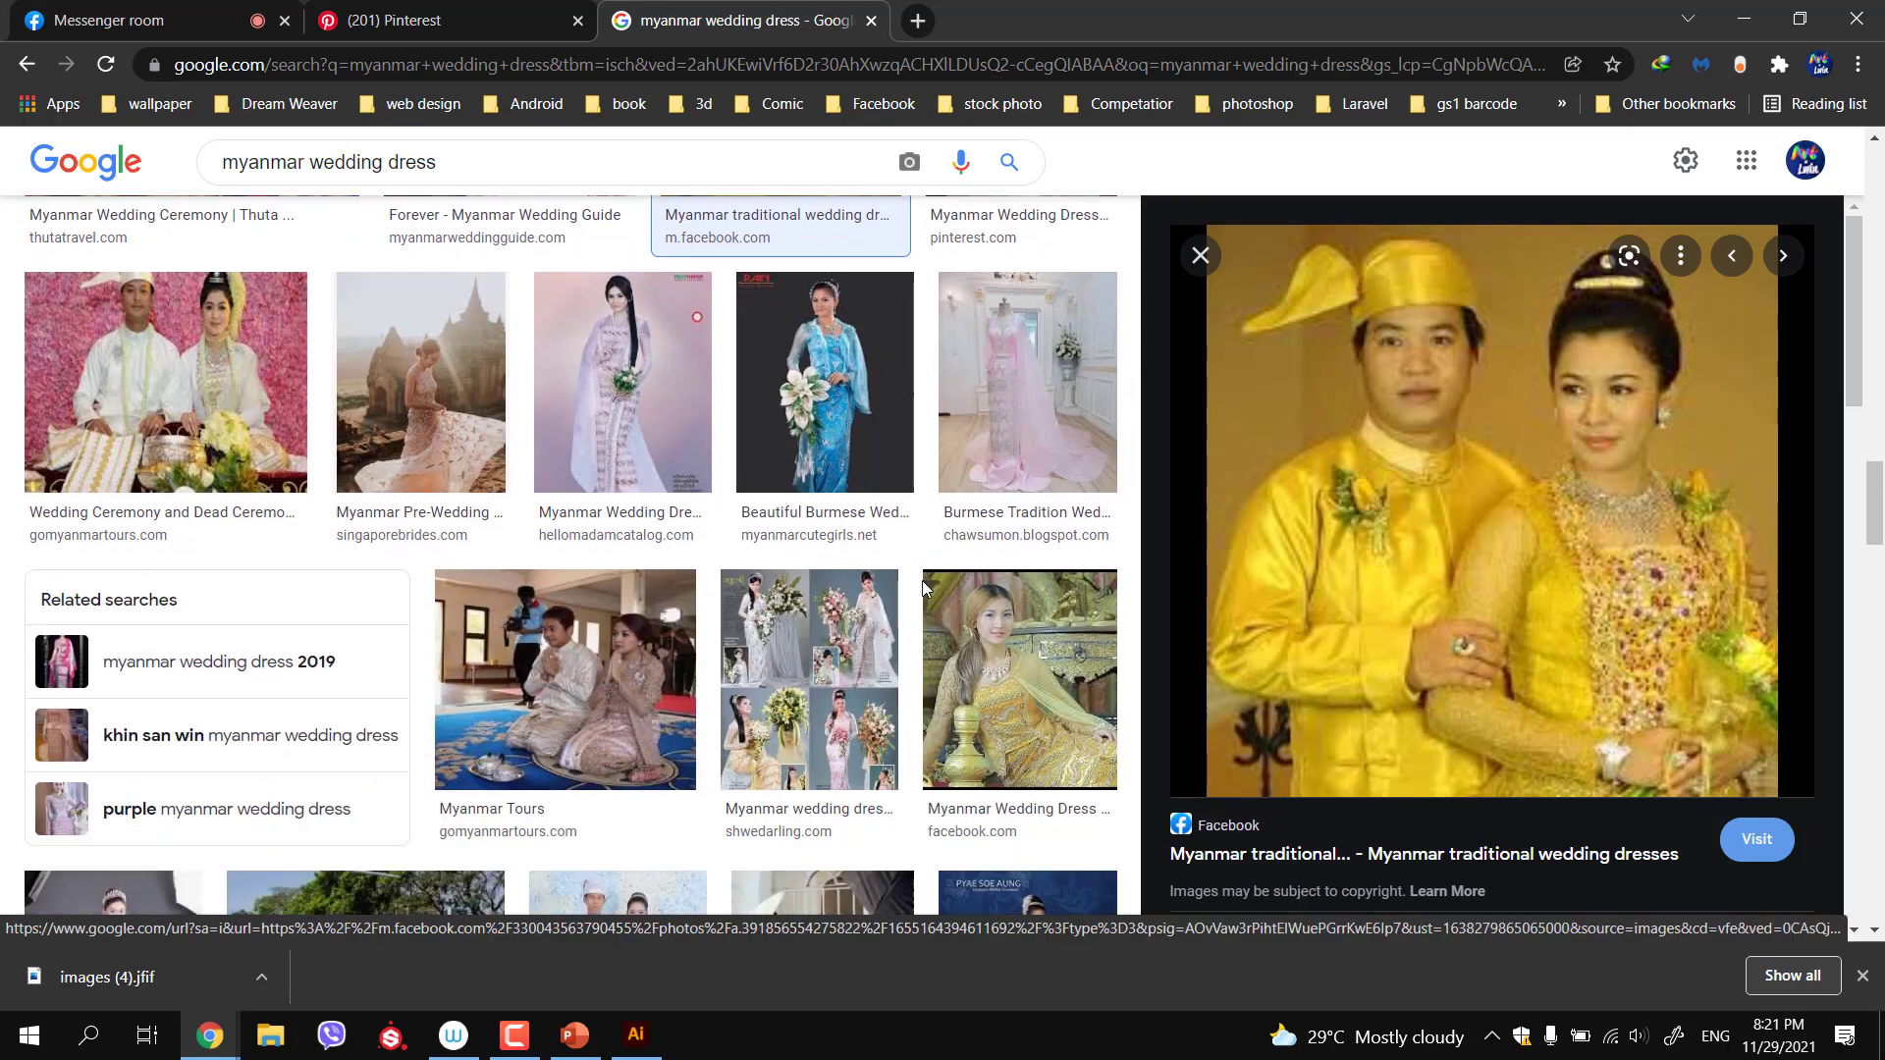
{"action": "left_click", "coordinate": [628, 749]}
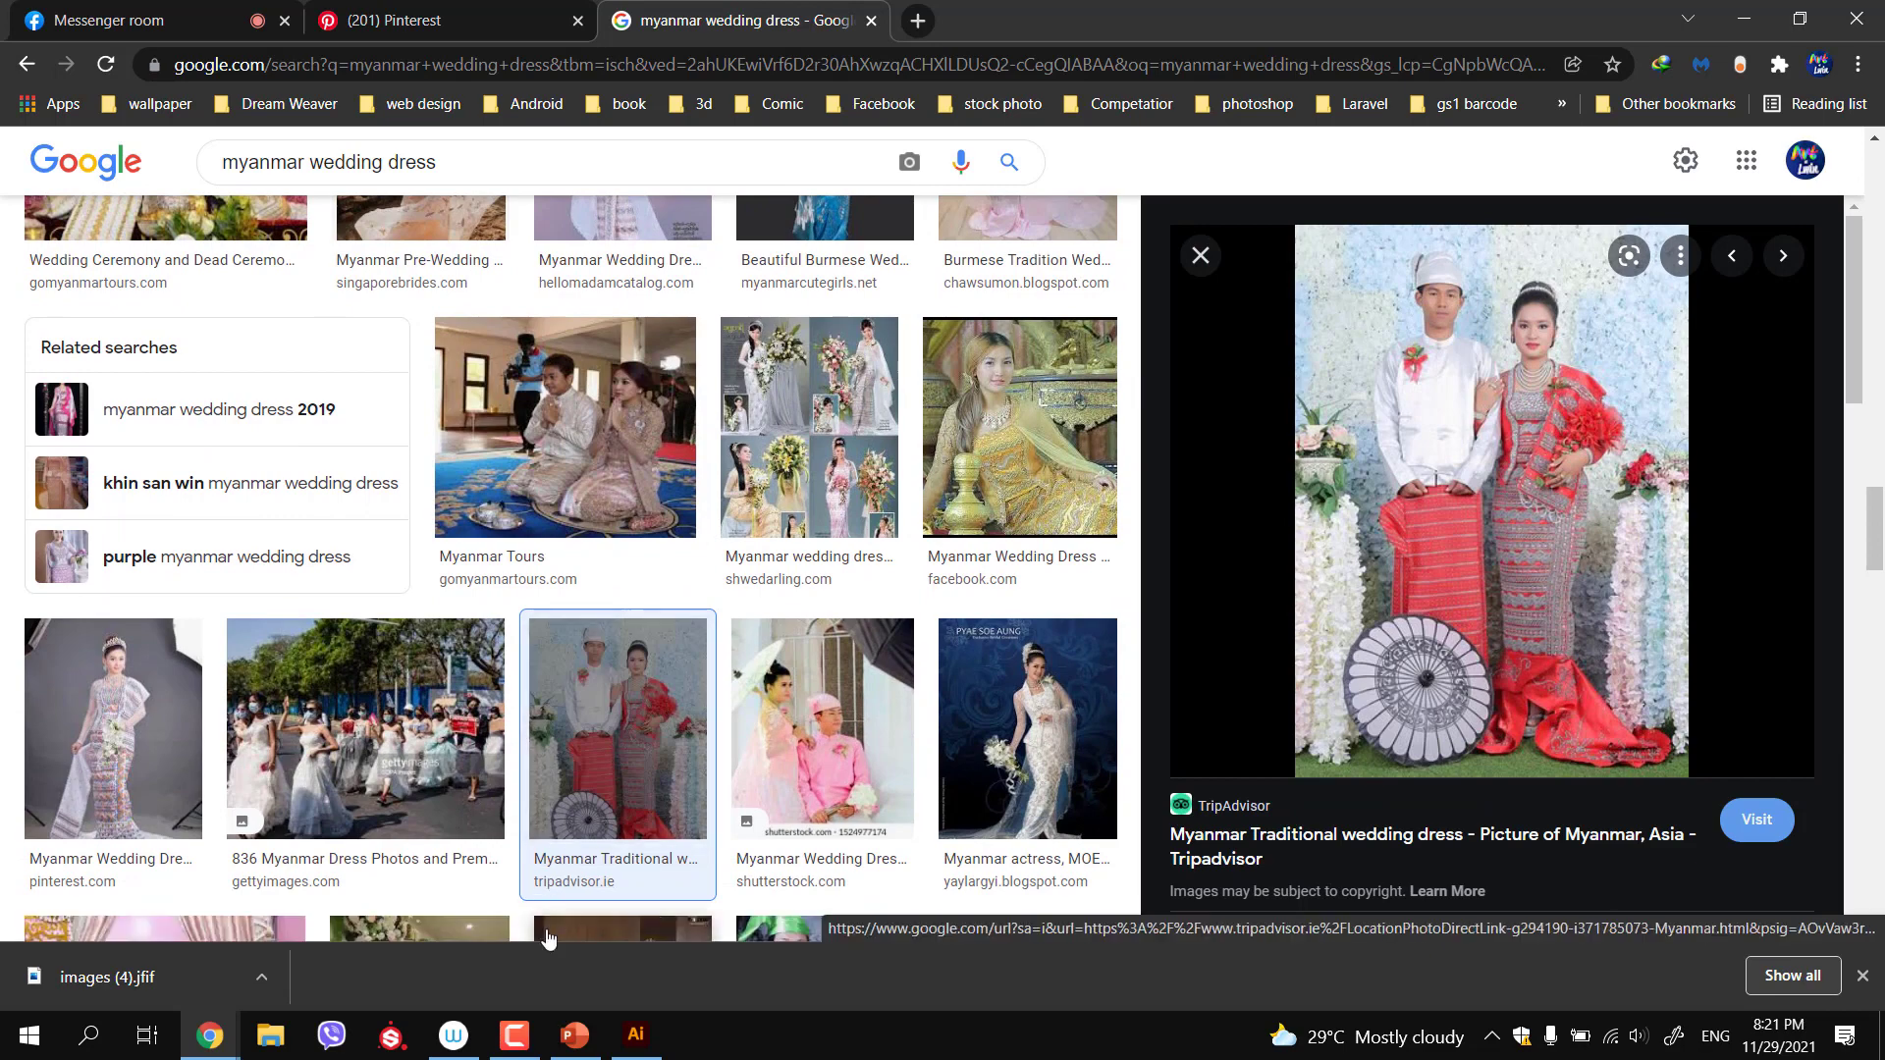
Switch to Illustrator and draw a closed dome-shaped cap about 215 px wide over the top of the head with the Pen tool
{"action": "left_click", "coordinate": [635, 1034]}
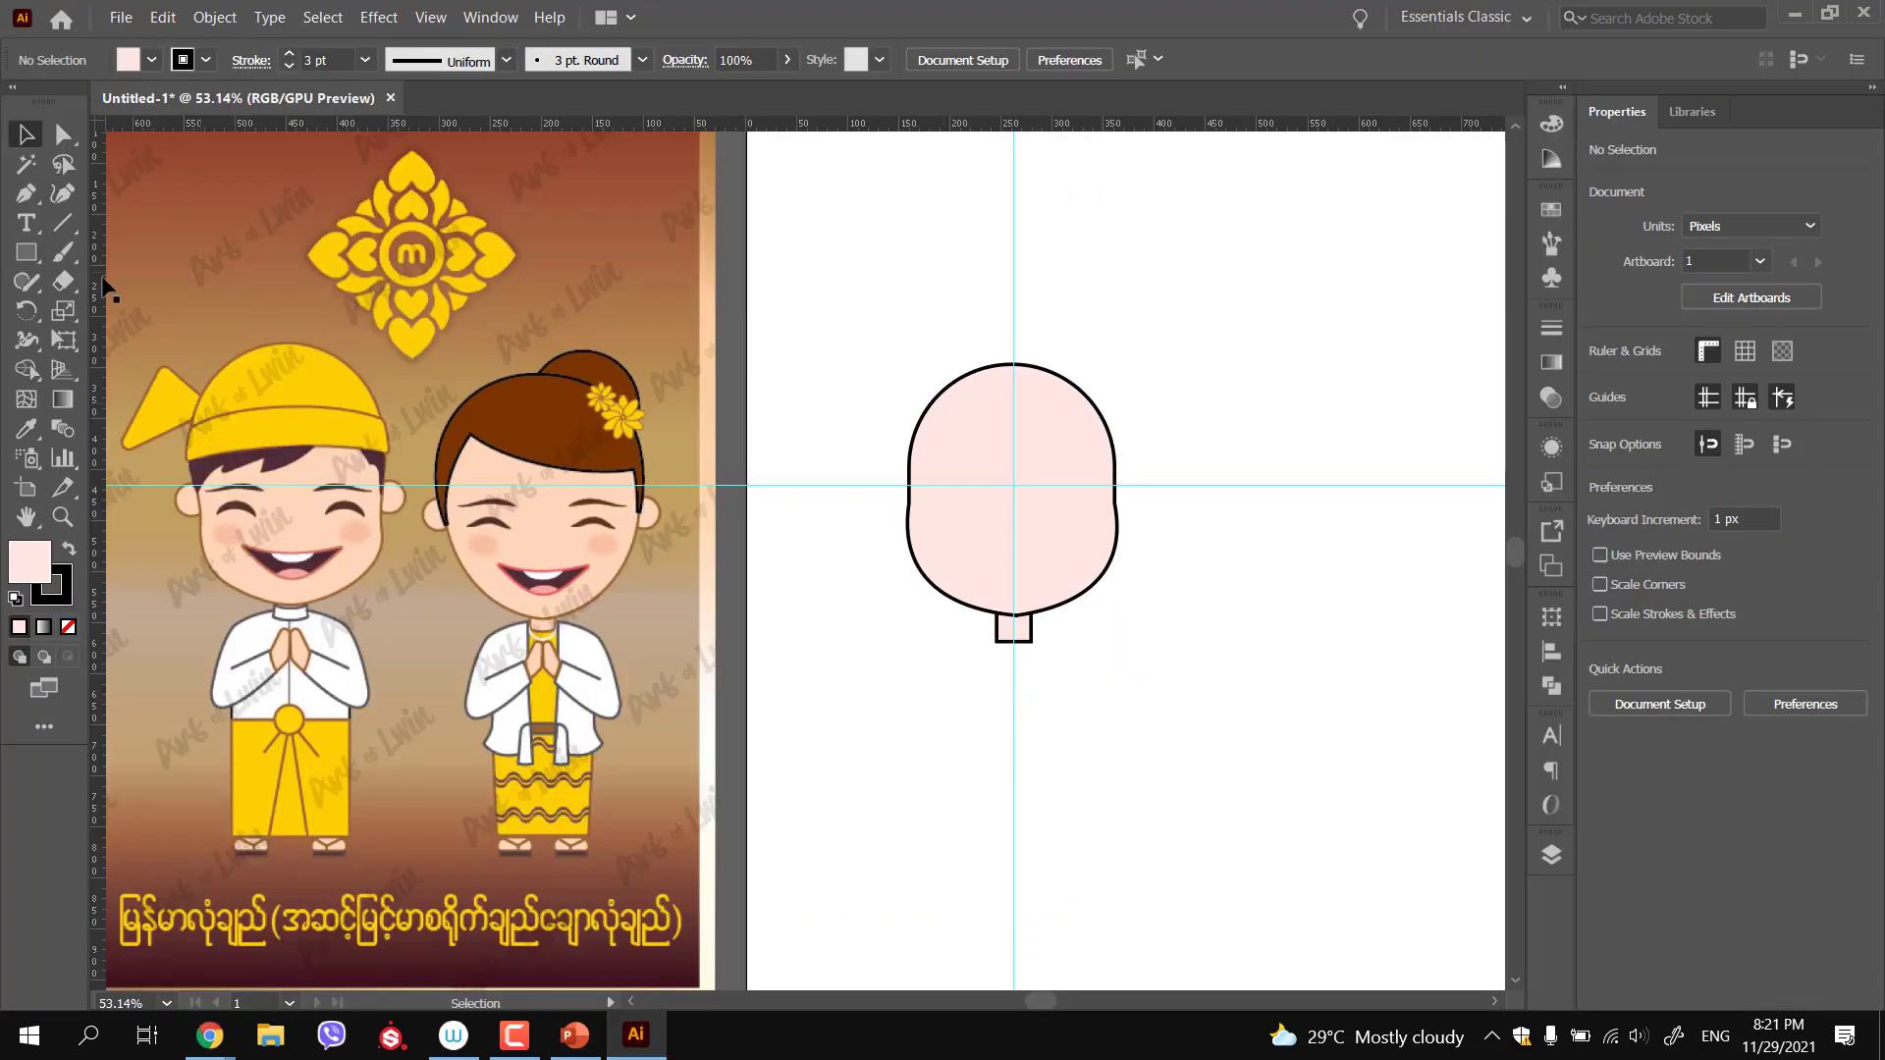
{"action": "left_click", "coordinate": [40, 246]}
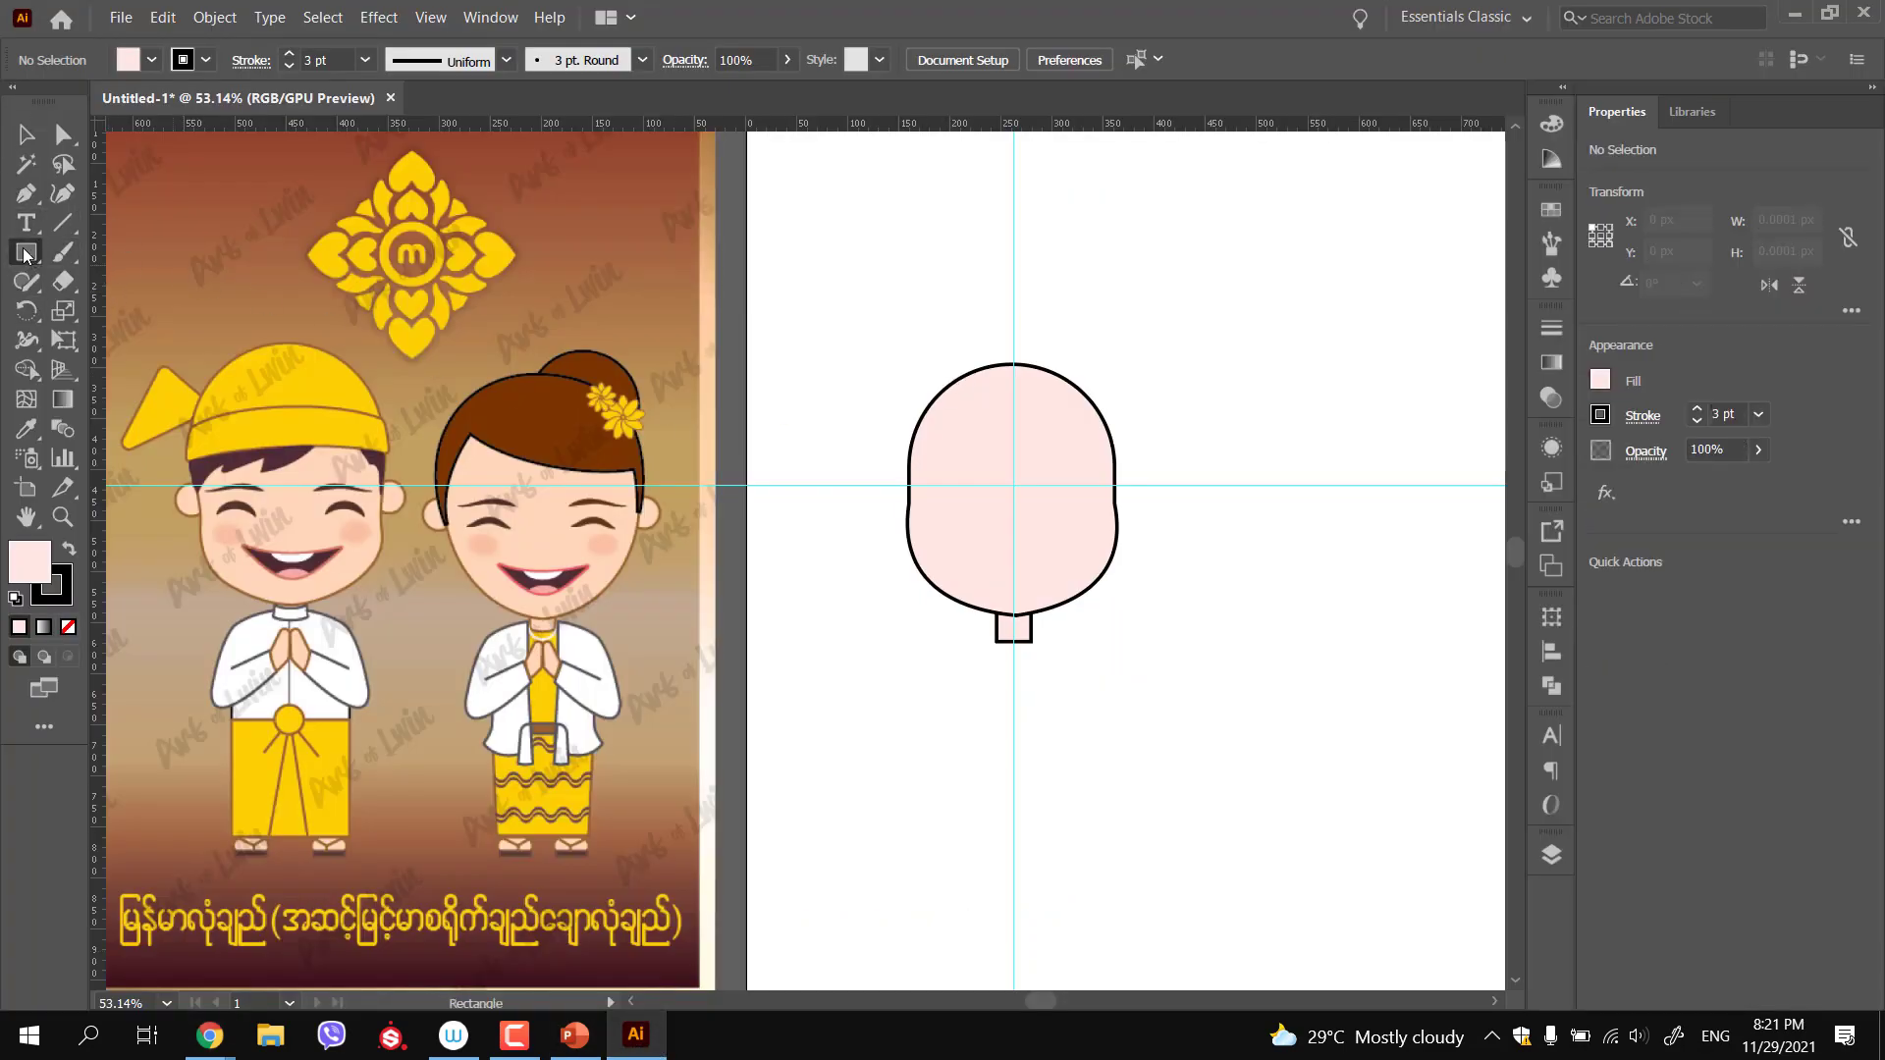
{"action": "right_click", "coordinate": [22, 249]}
{"action": "left_click", "coordinate": [88, 257]}
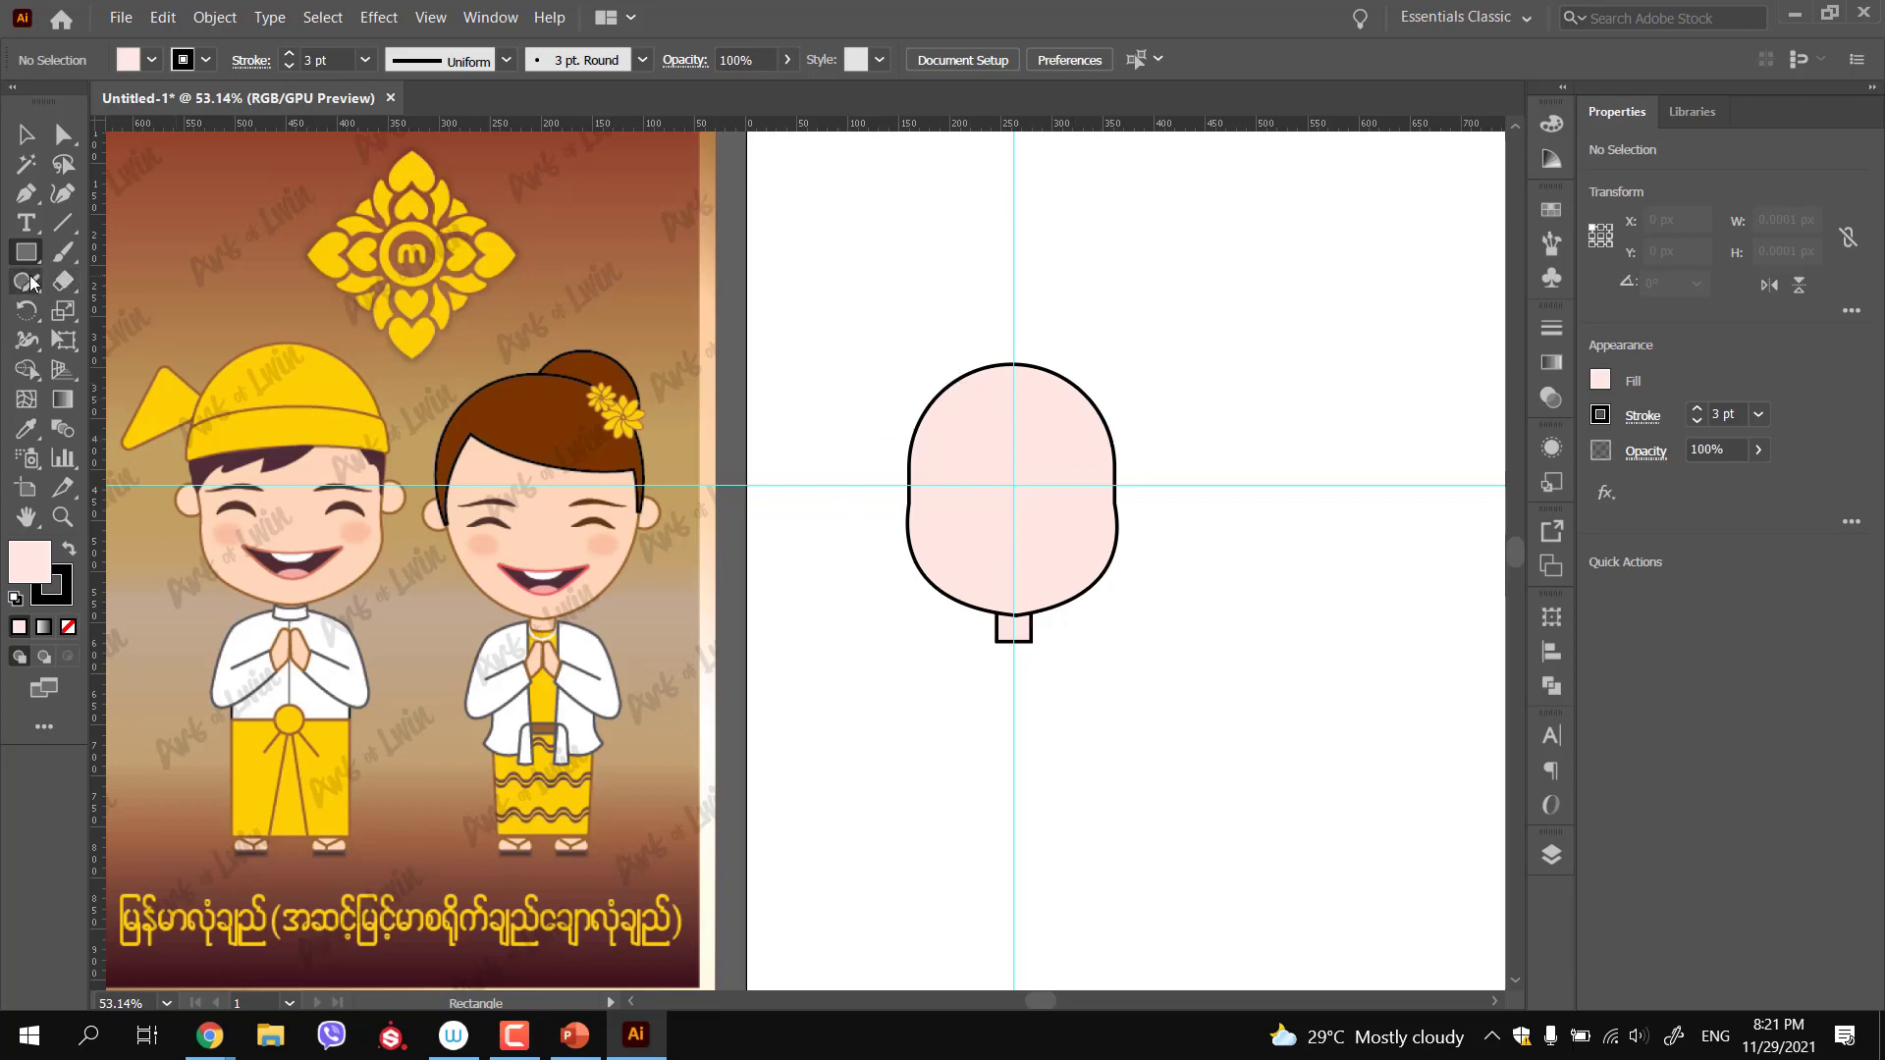
{"action": "key", "text": "p"}
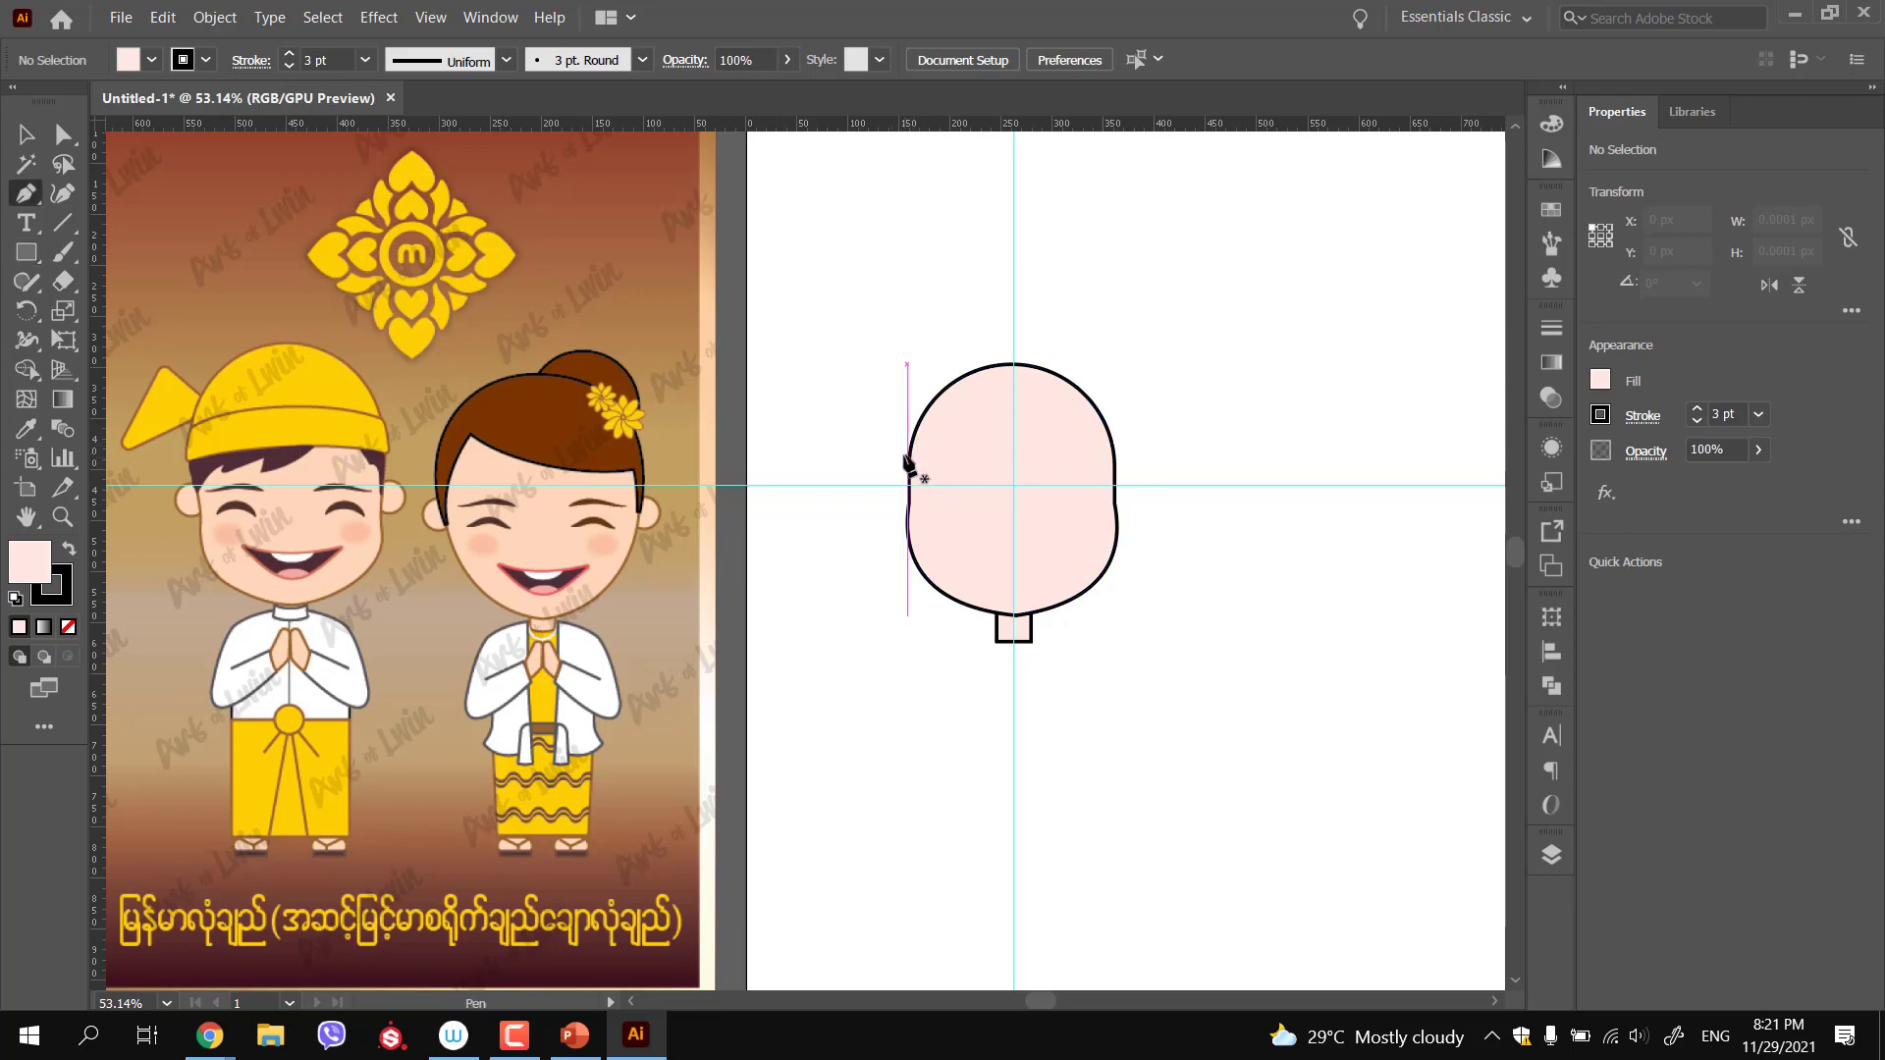
{"action": "left_click", "coordinate": [902, 457]}
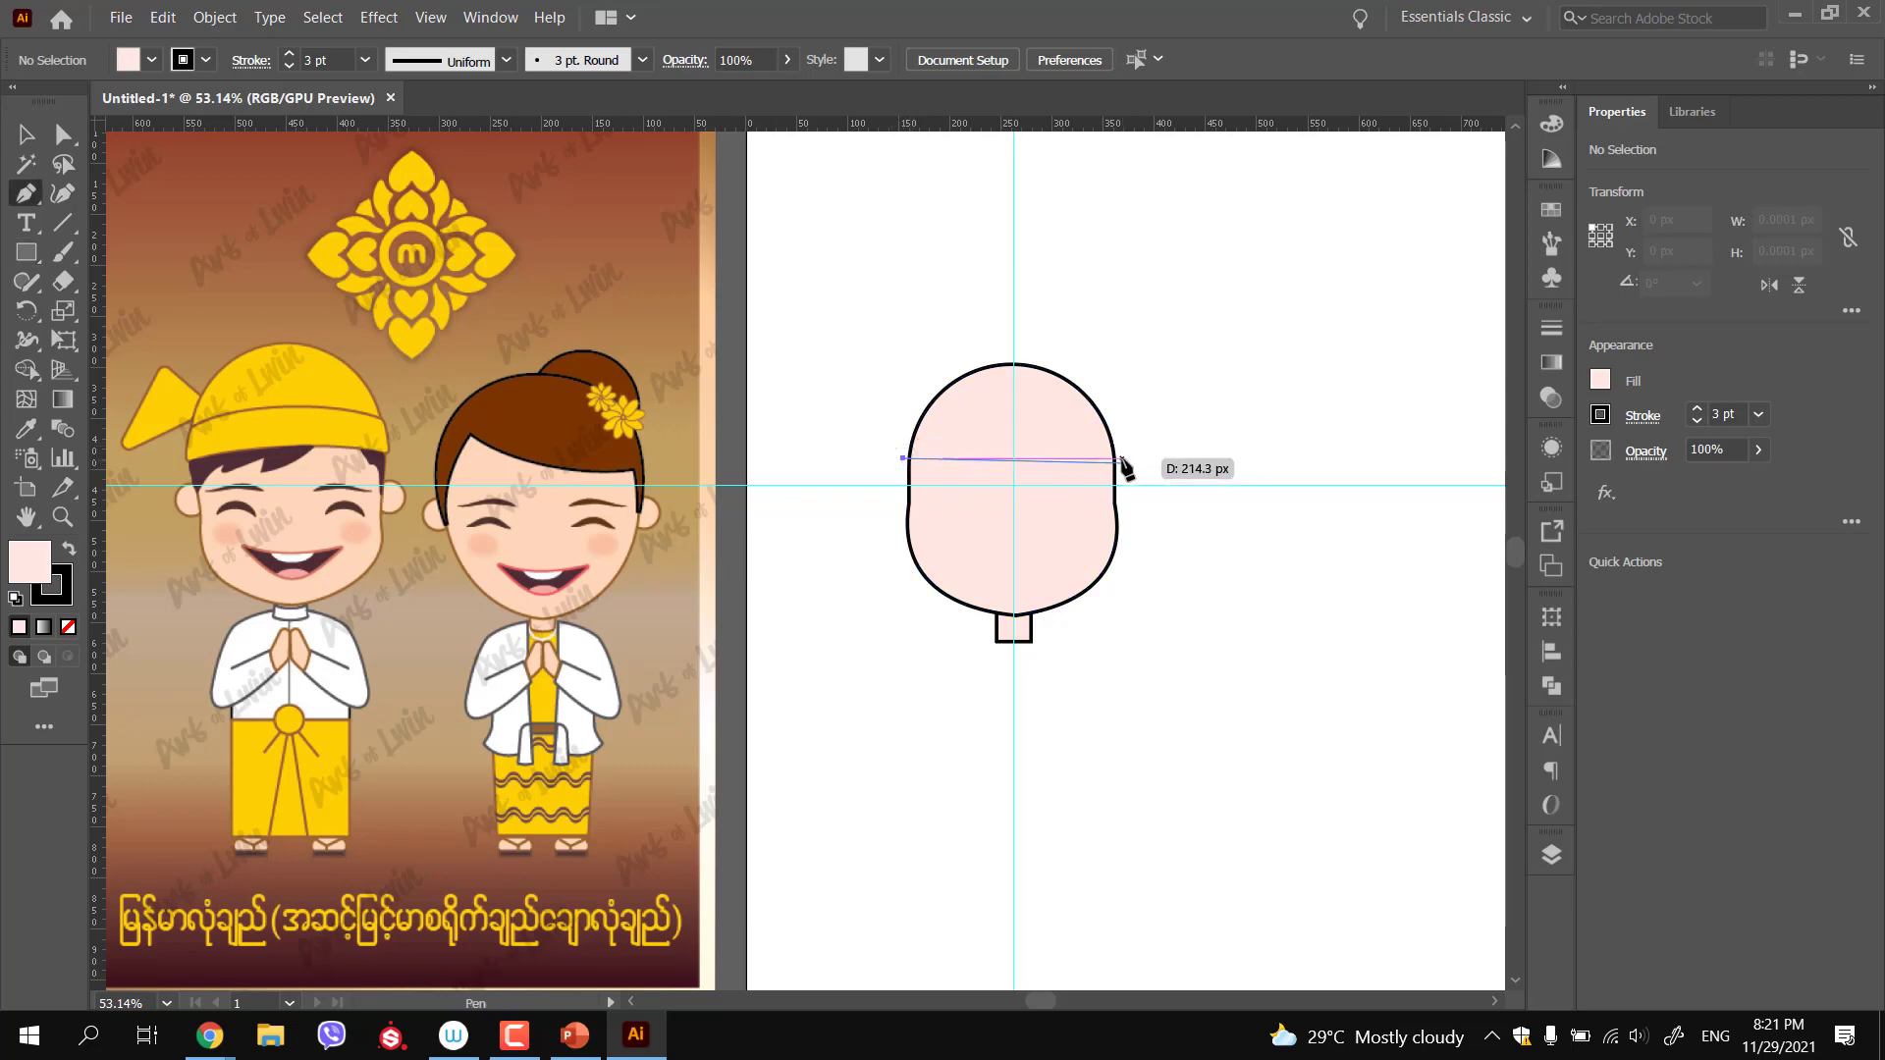
{"action": "left_click", "coordinate": [1124, 457]}
{"action": "left_click_drag", "start_coordinate": [1014, 349], "coordinate": [903, 346]}
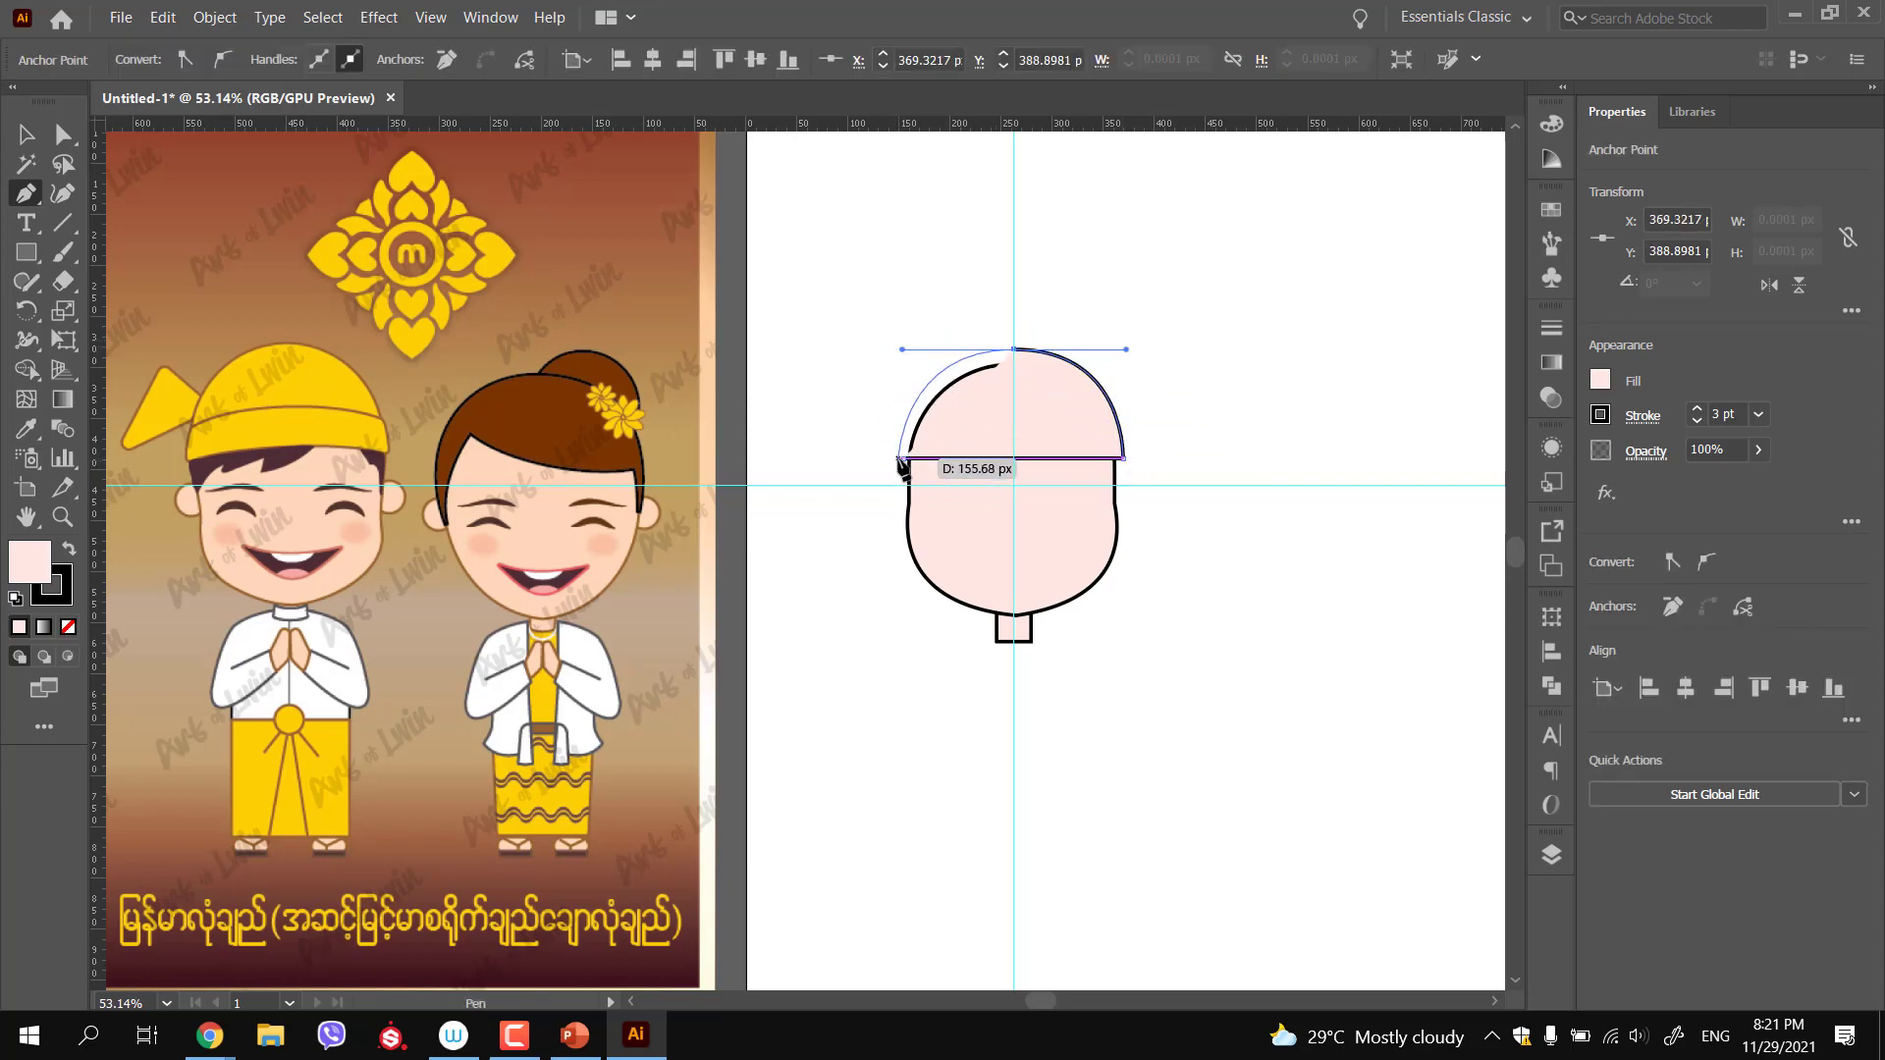
{"action": "left_click", "coordinate": [903, 457]}
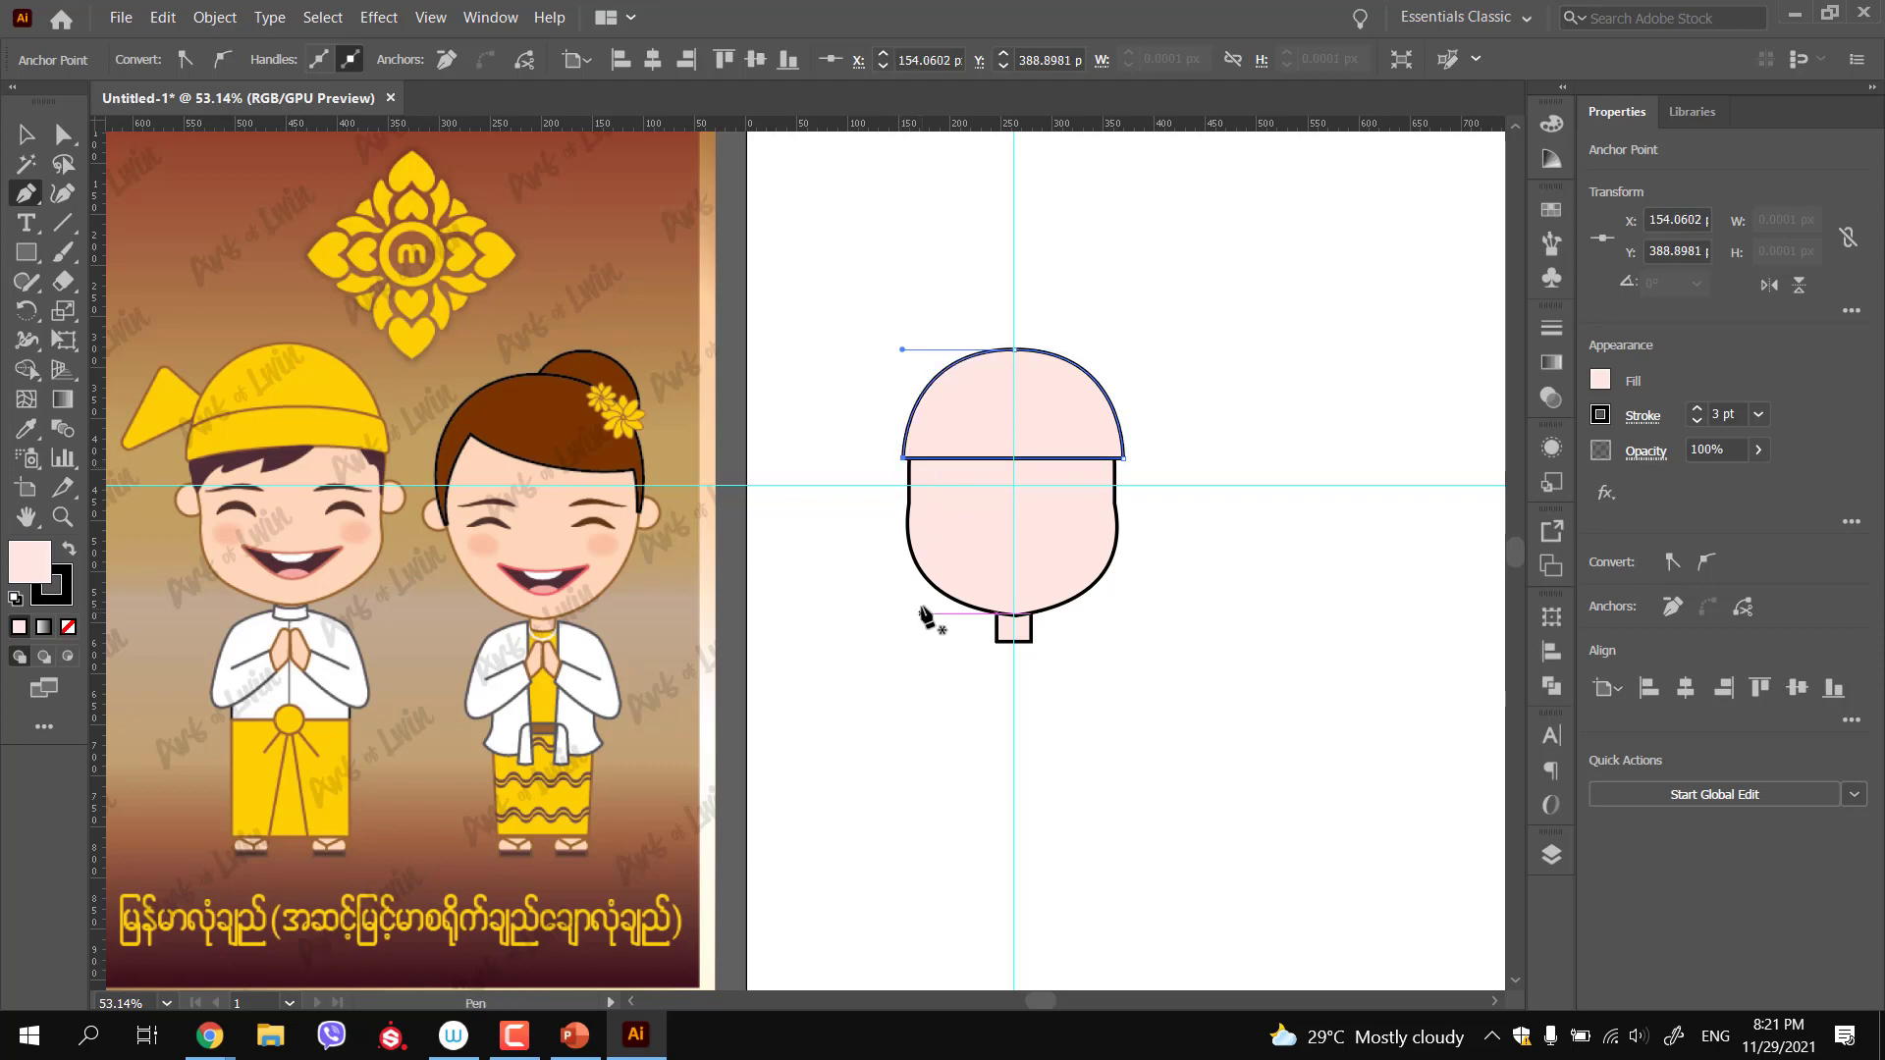
Try the reference cap's yellow on the drawn cap, then reapply the face's light skin fill and 3 pt black stroke
{"action": "key", "text": "i"}
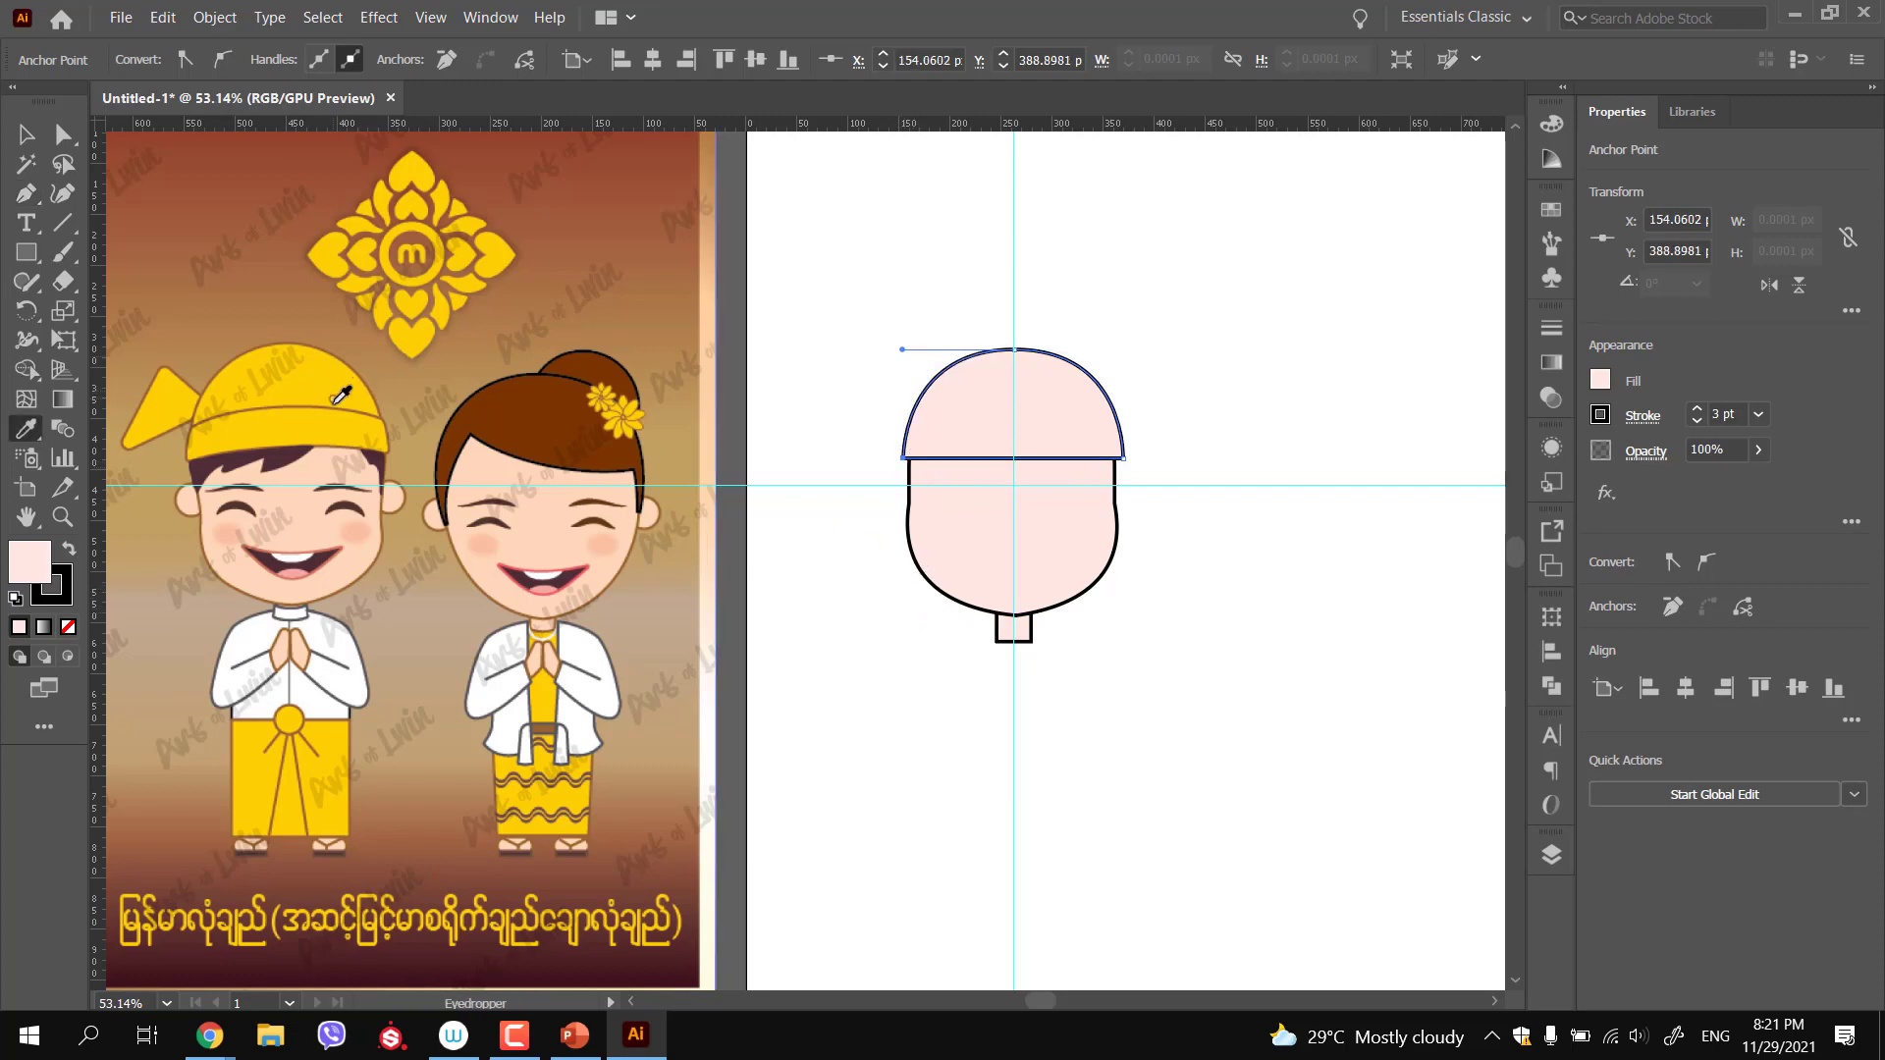
{"action": "left_click", "coordinate": [336, 396]}
{"action": "left_click", "coordinate": [26, 137]}
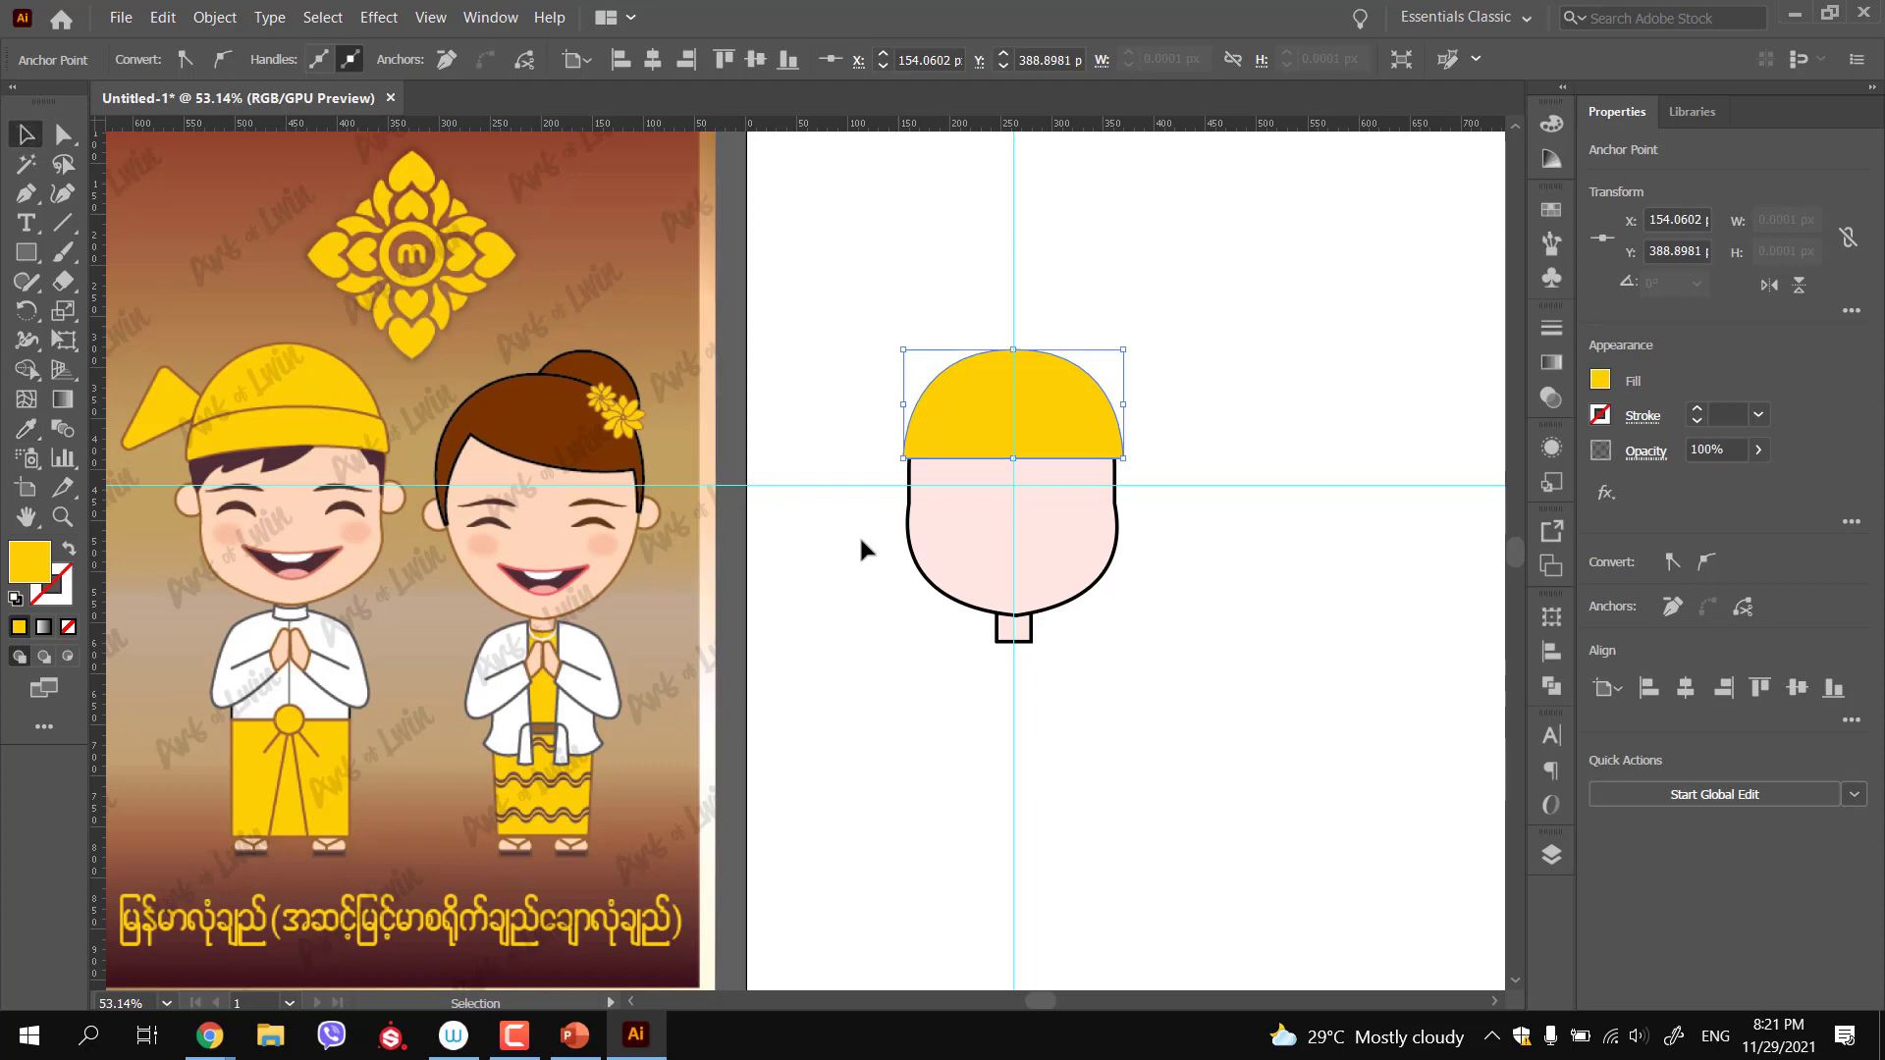
{"action": "key", "text": "i"}
{"action": "left_click", "coordinate": [954, 525]}
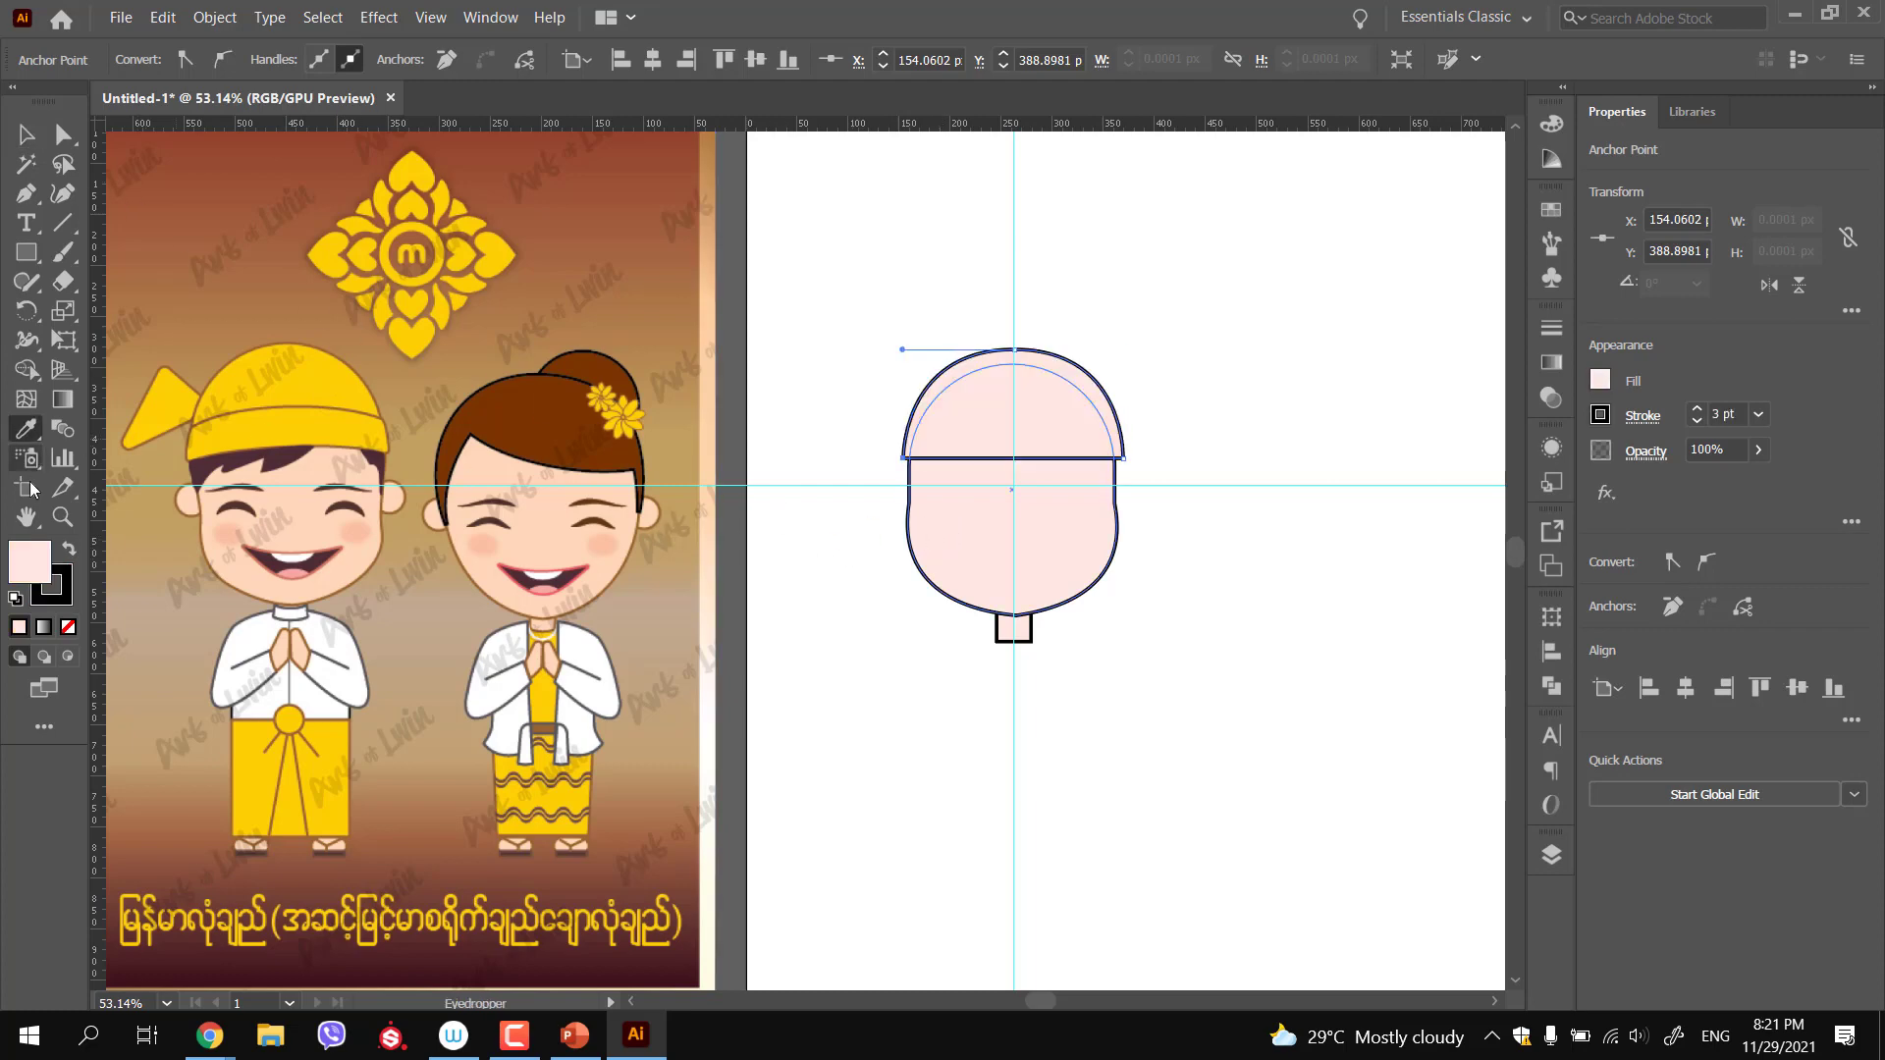
Fill the cap with the golden yellow E5B438, keeping its black stroke
{"action": "double_click", "coordinate": [30, 564]}
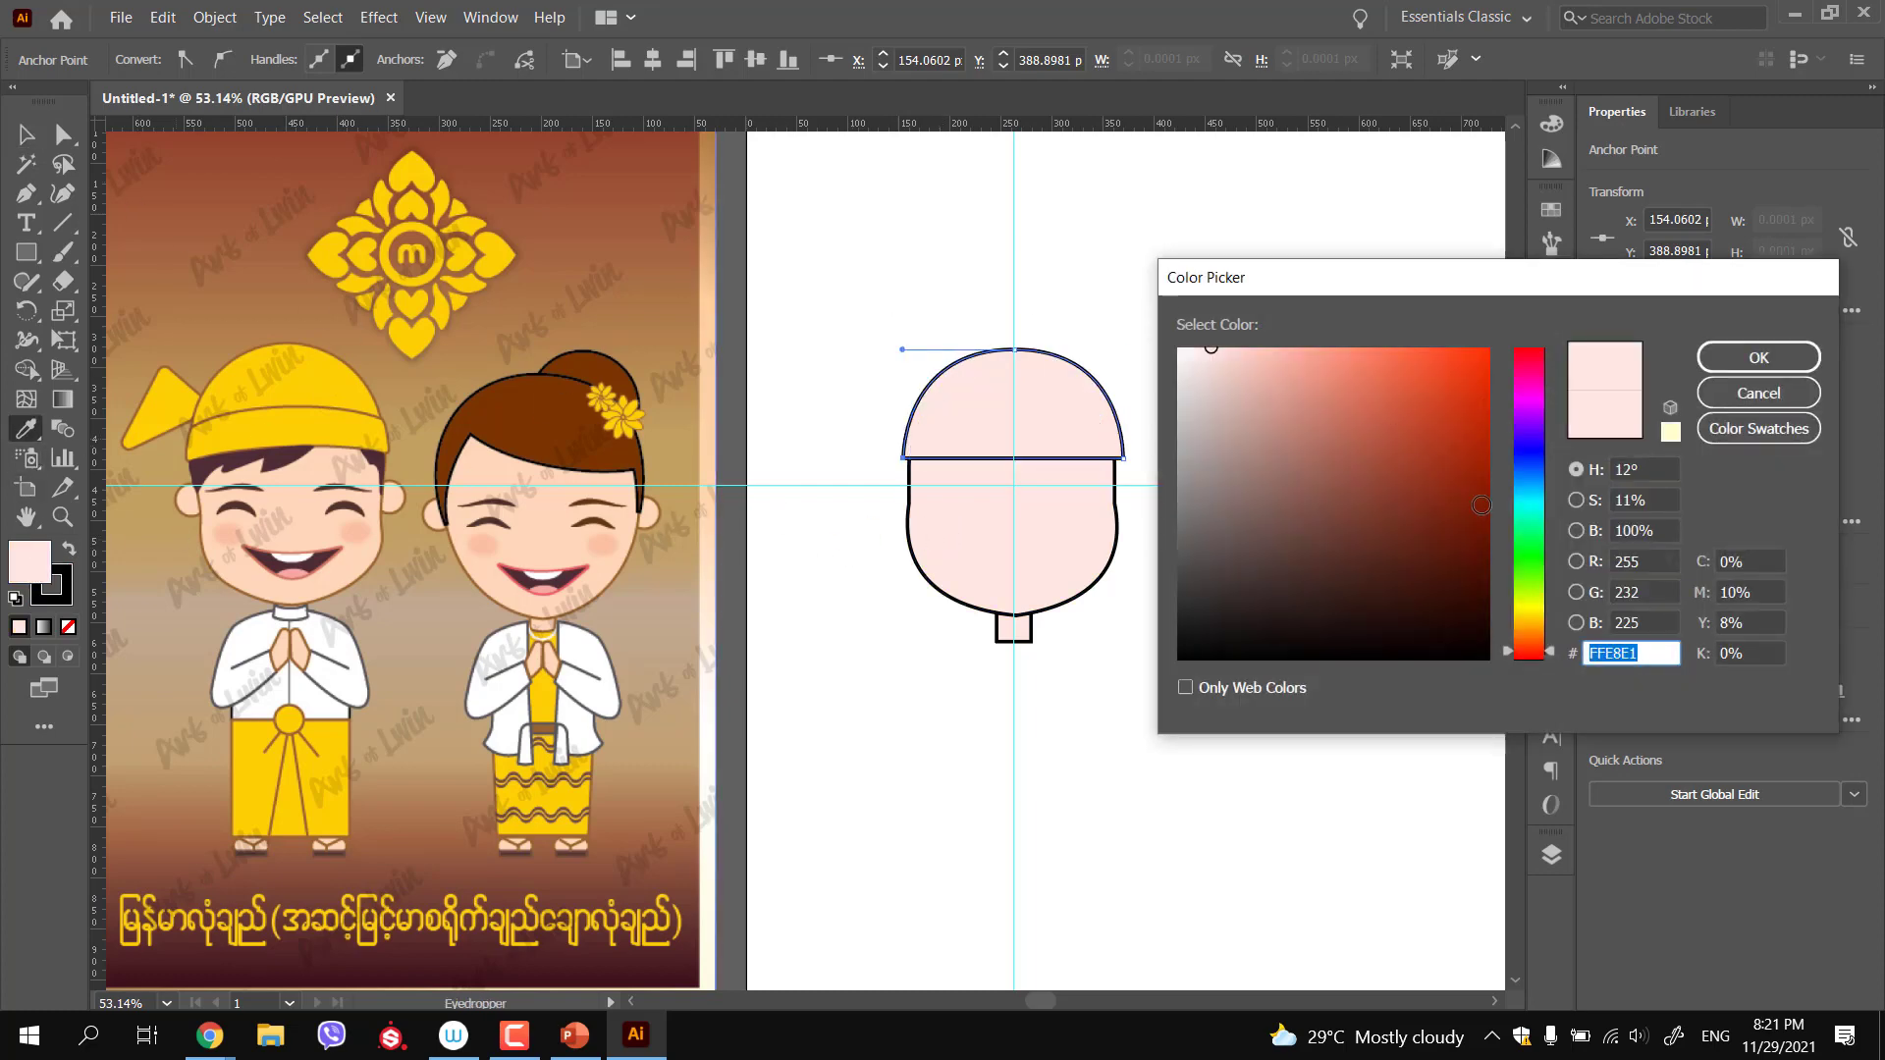
{"action": "left_click", "coordinate": [1536, 618]}
{"action": "left_click", "coordinate": [1452, 370]}
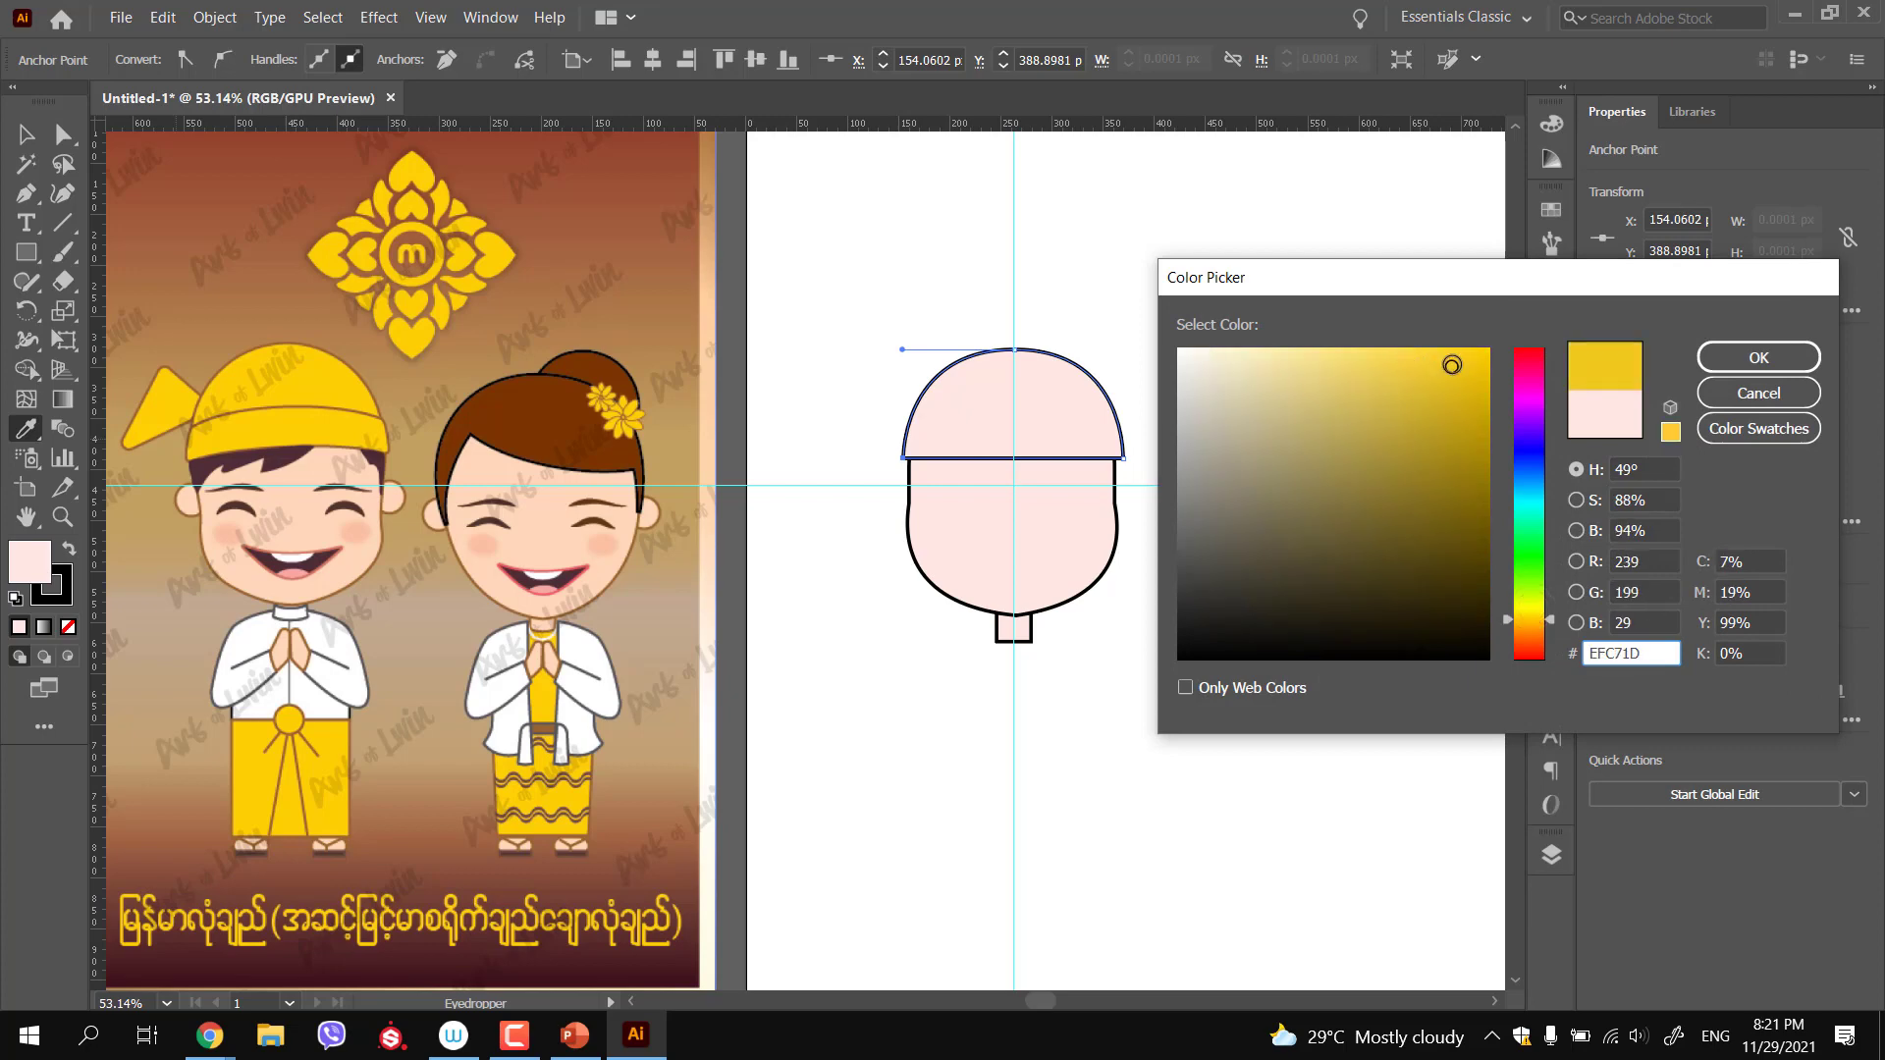
{"action": "left_click", "coordinate": [1449, 386]}
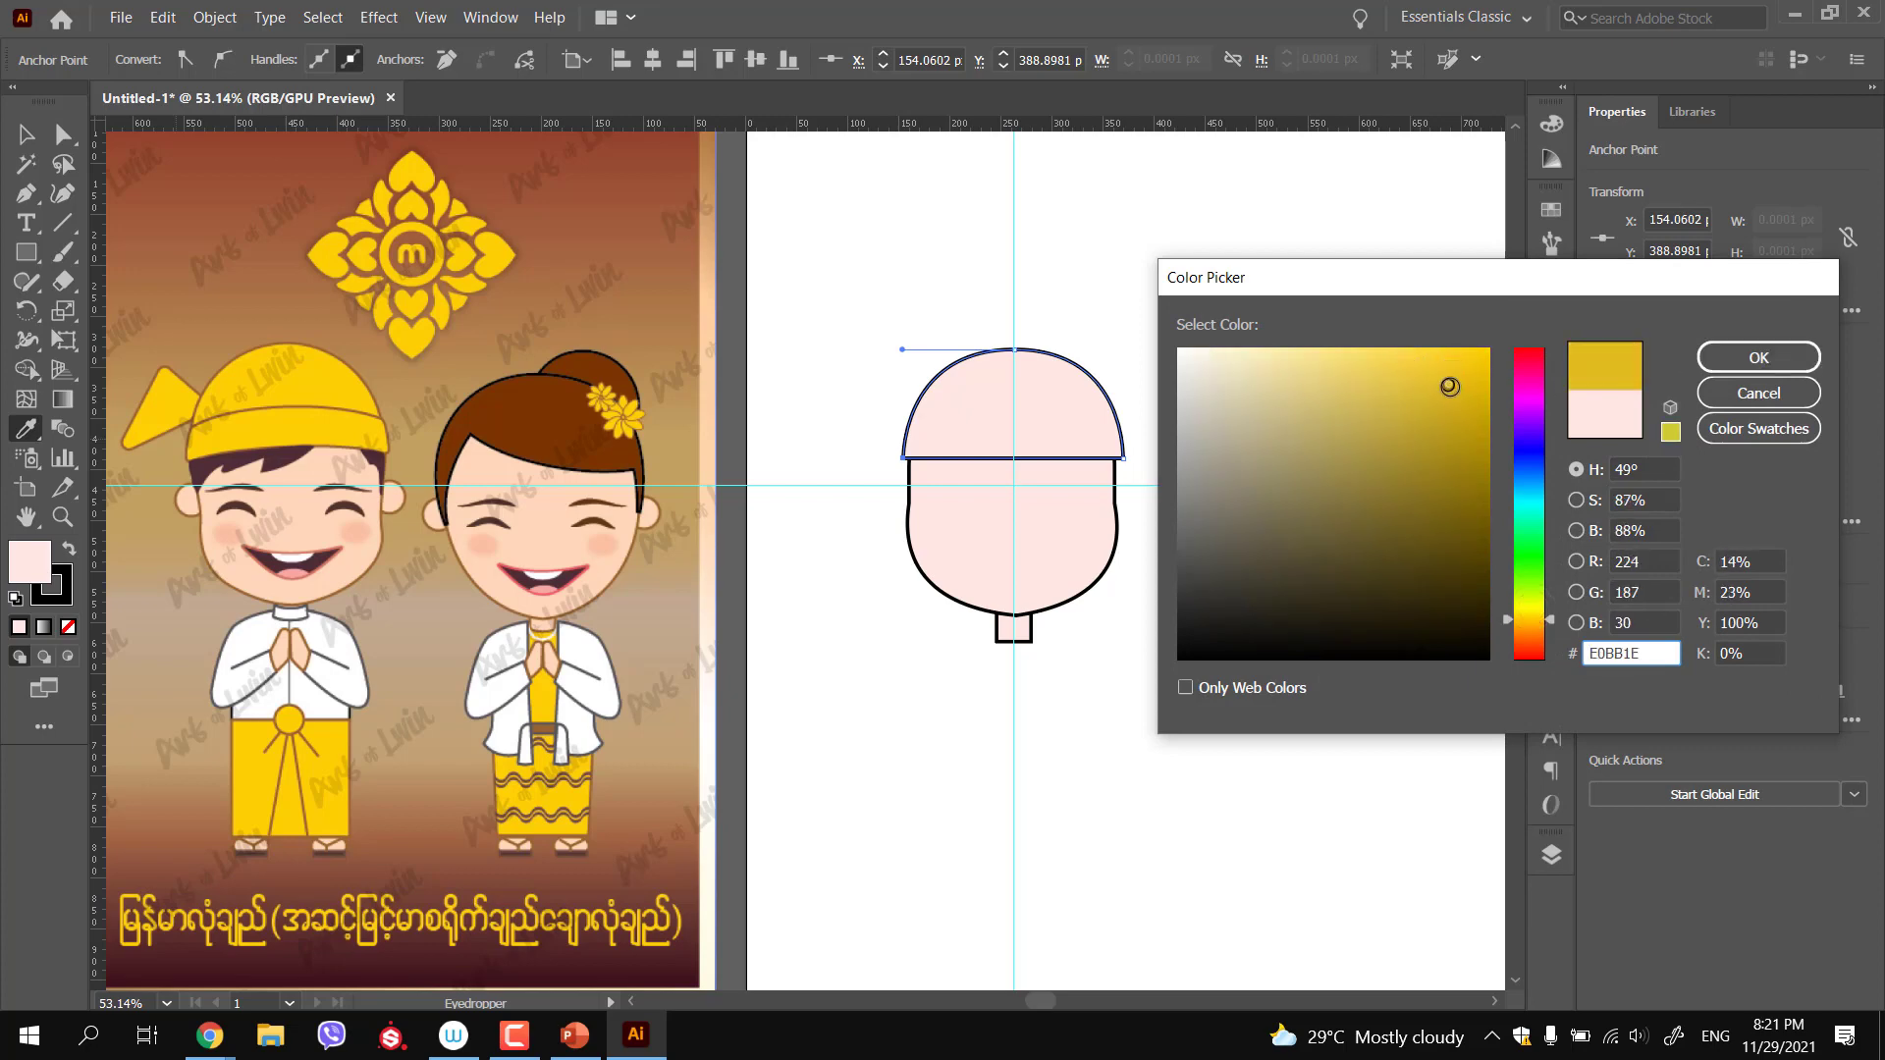
{"action": "left_click_drag", "start_coordinate": [1477, 358], "coordinate": [1493, 348]}
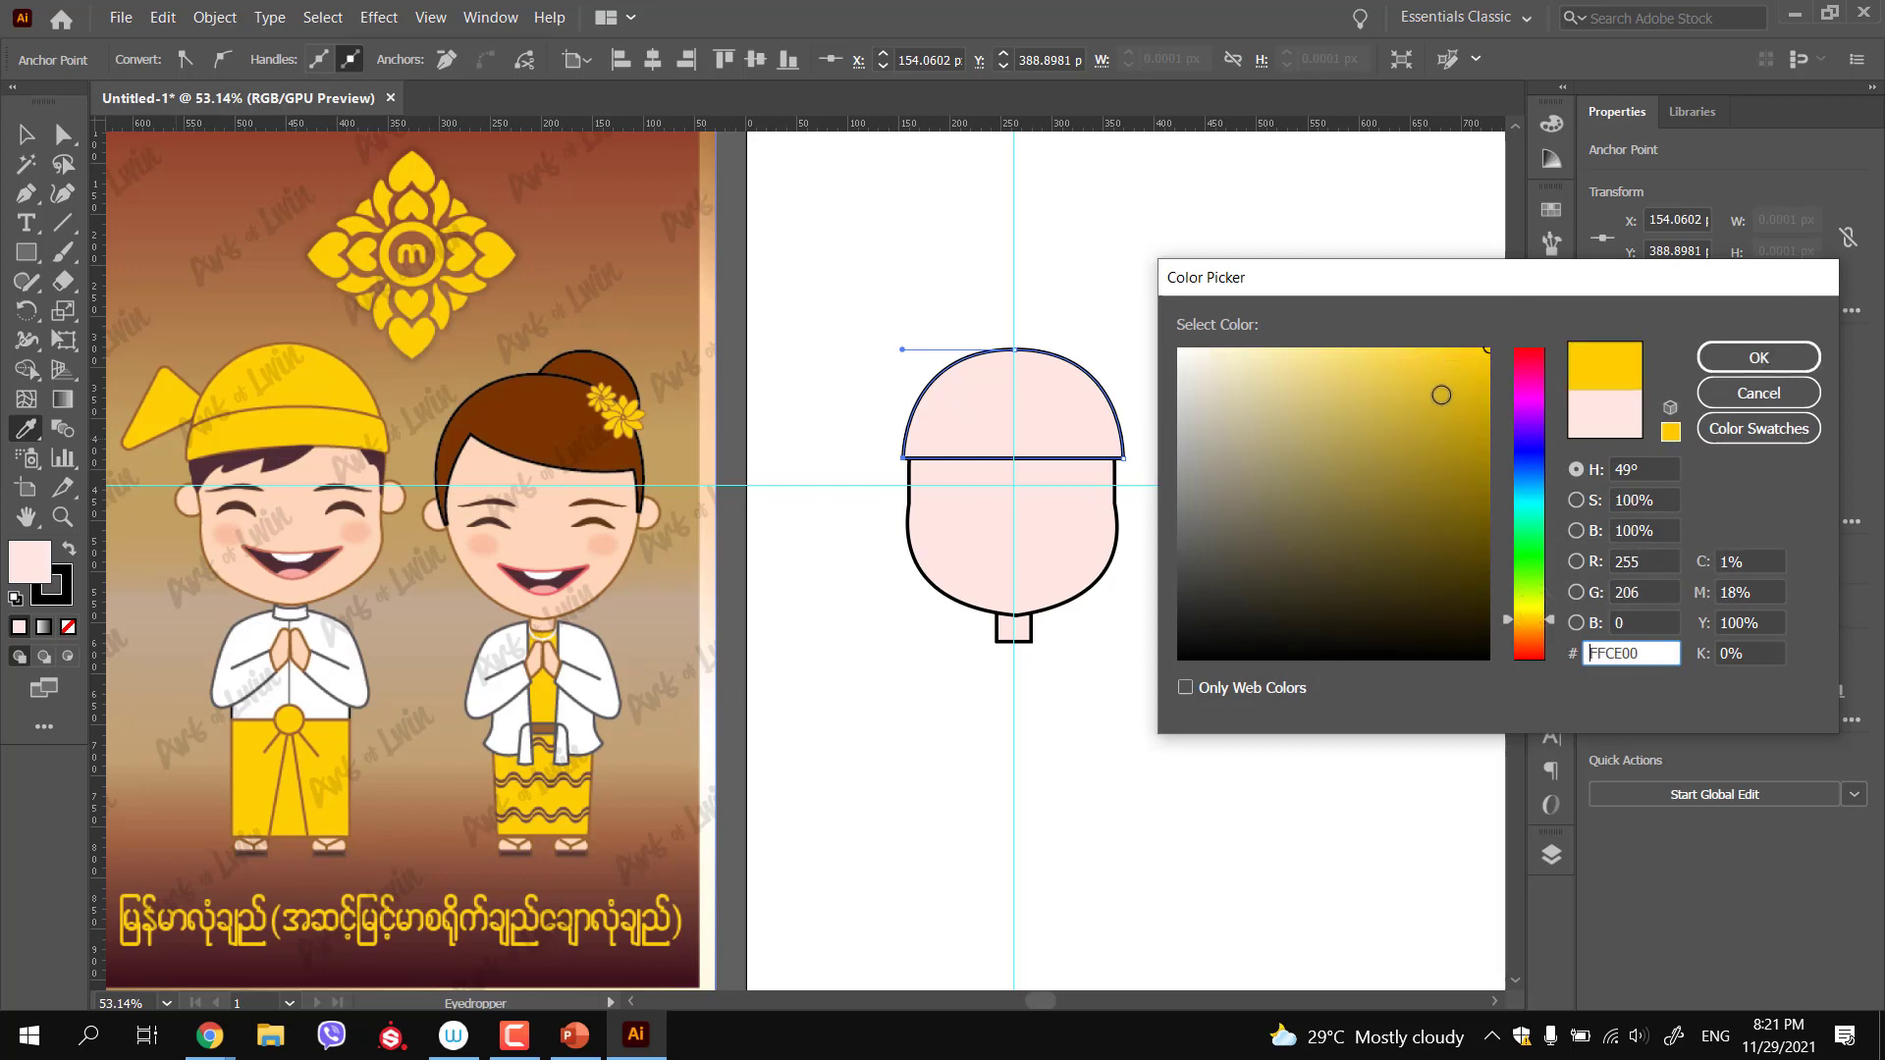
{"action": "left_click", "coordinate": [1429, 388]}
{"action": "left_click", "coordinate": [1533, 625]}
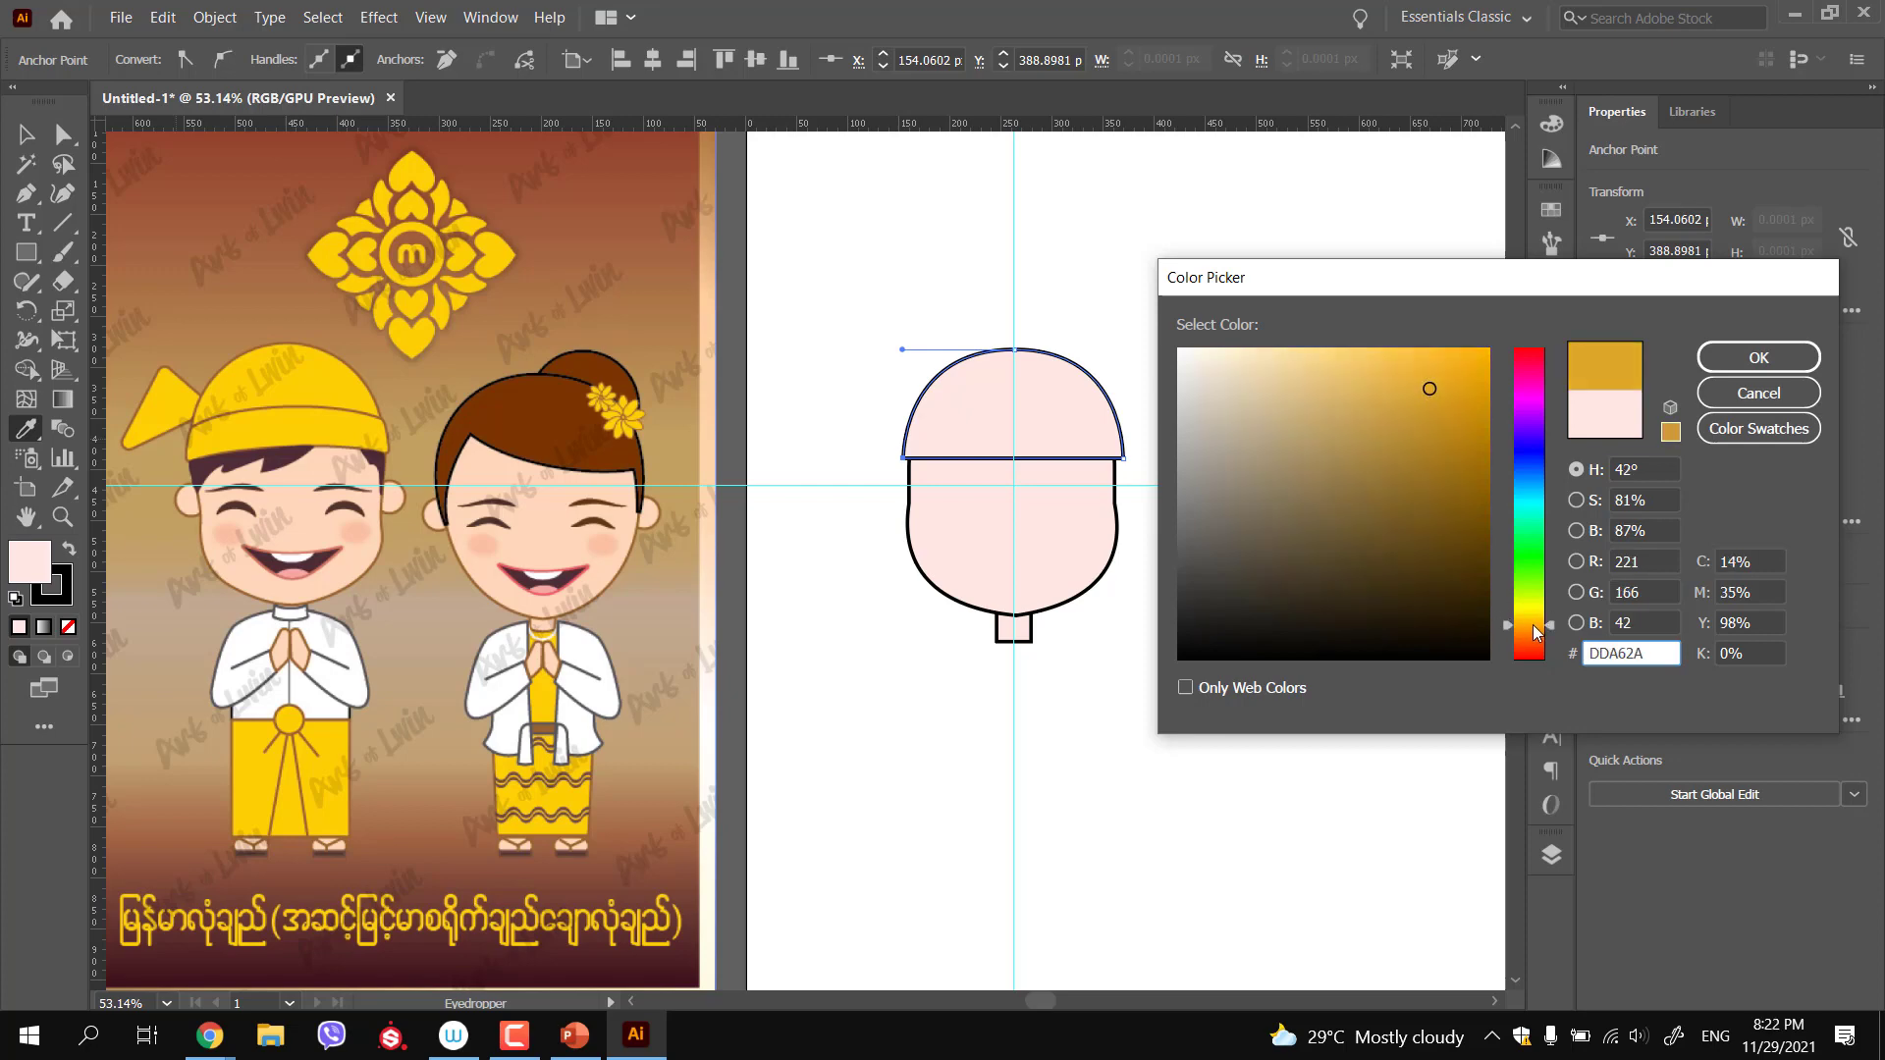
{"action": "left_click", "coordinate": [1536, 609]}
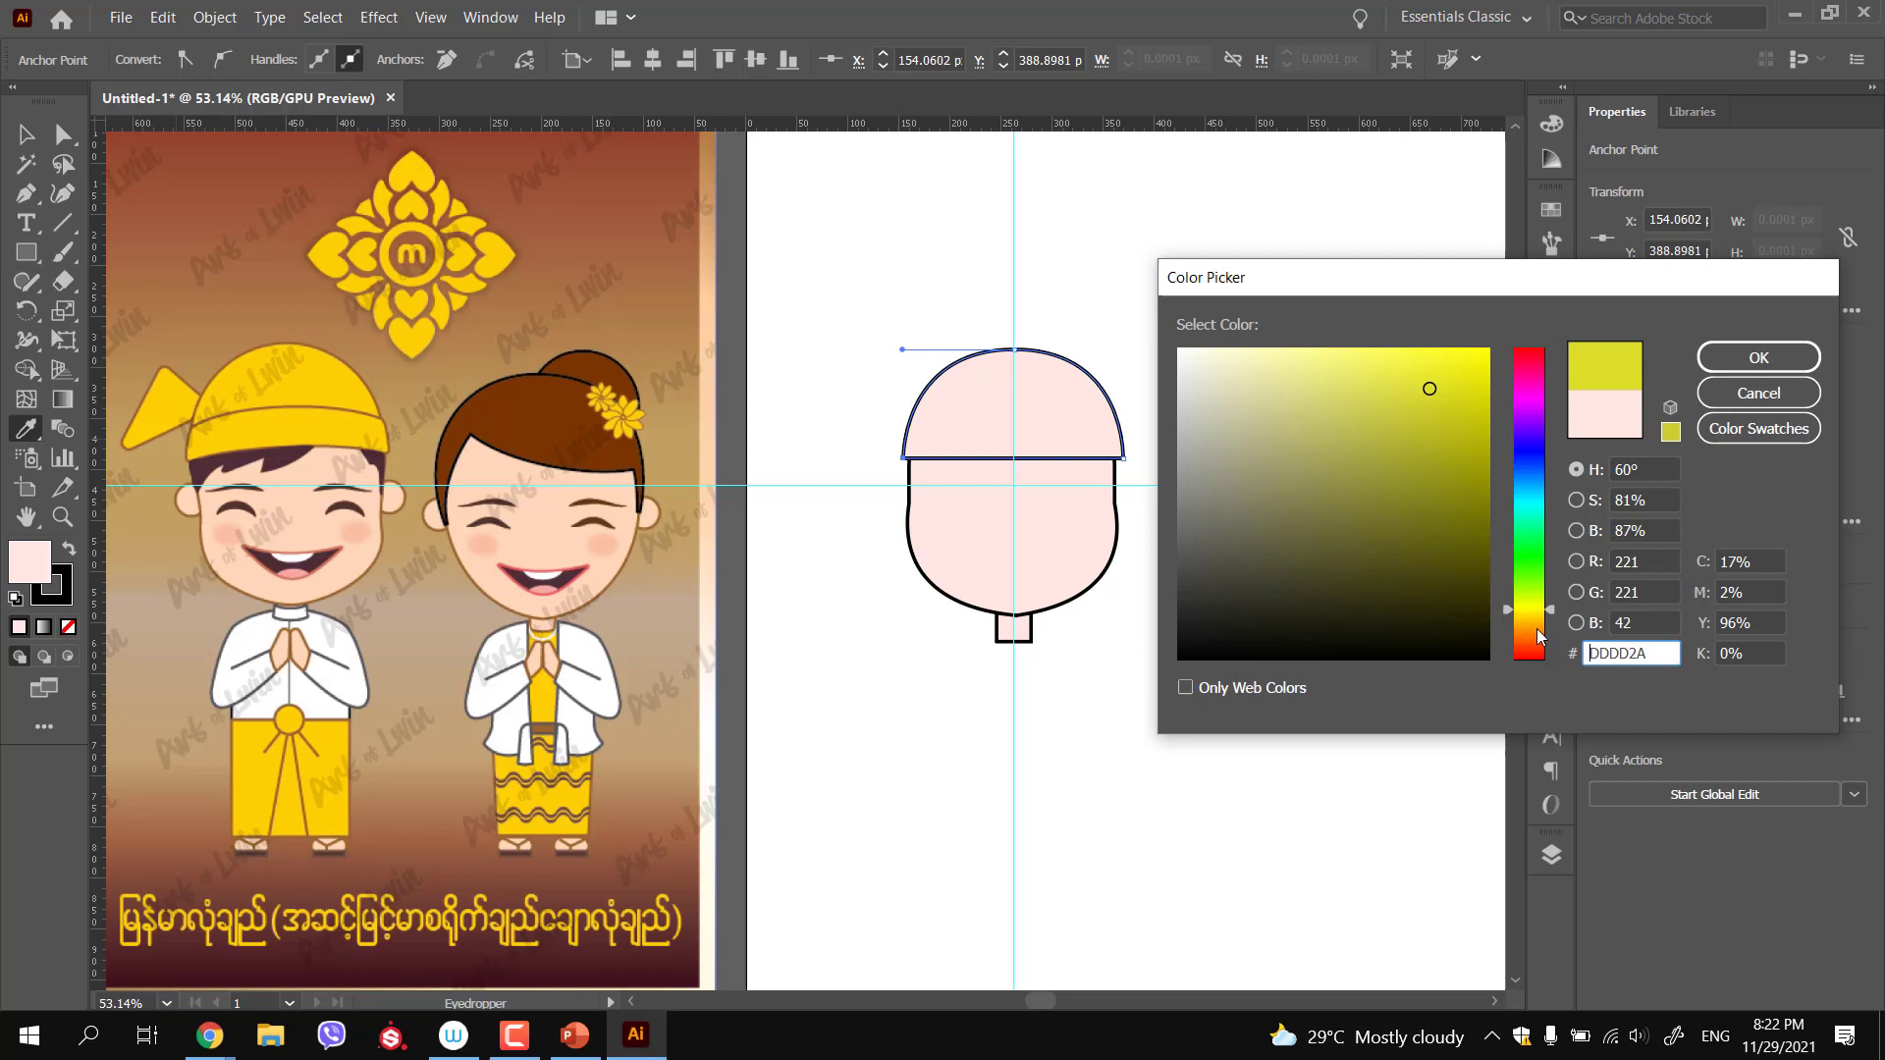
{"action": "left_click", "coordinate": [1535, 653]}
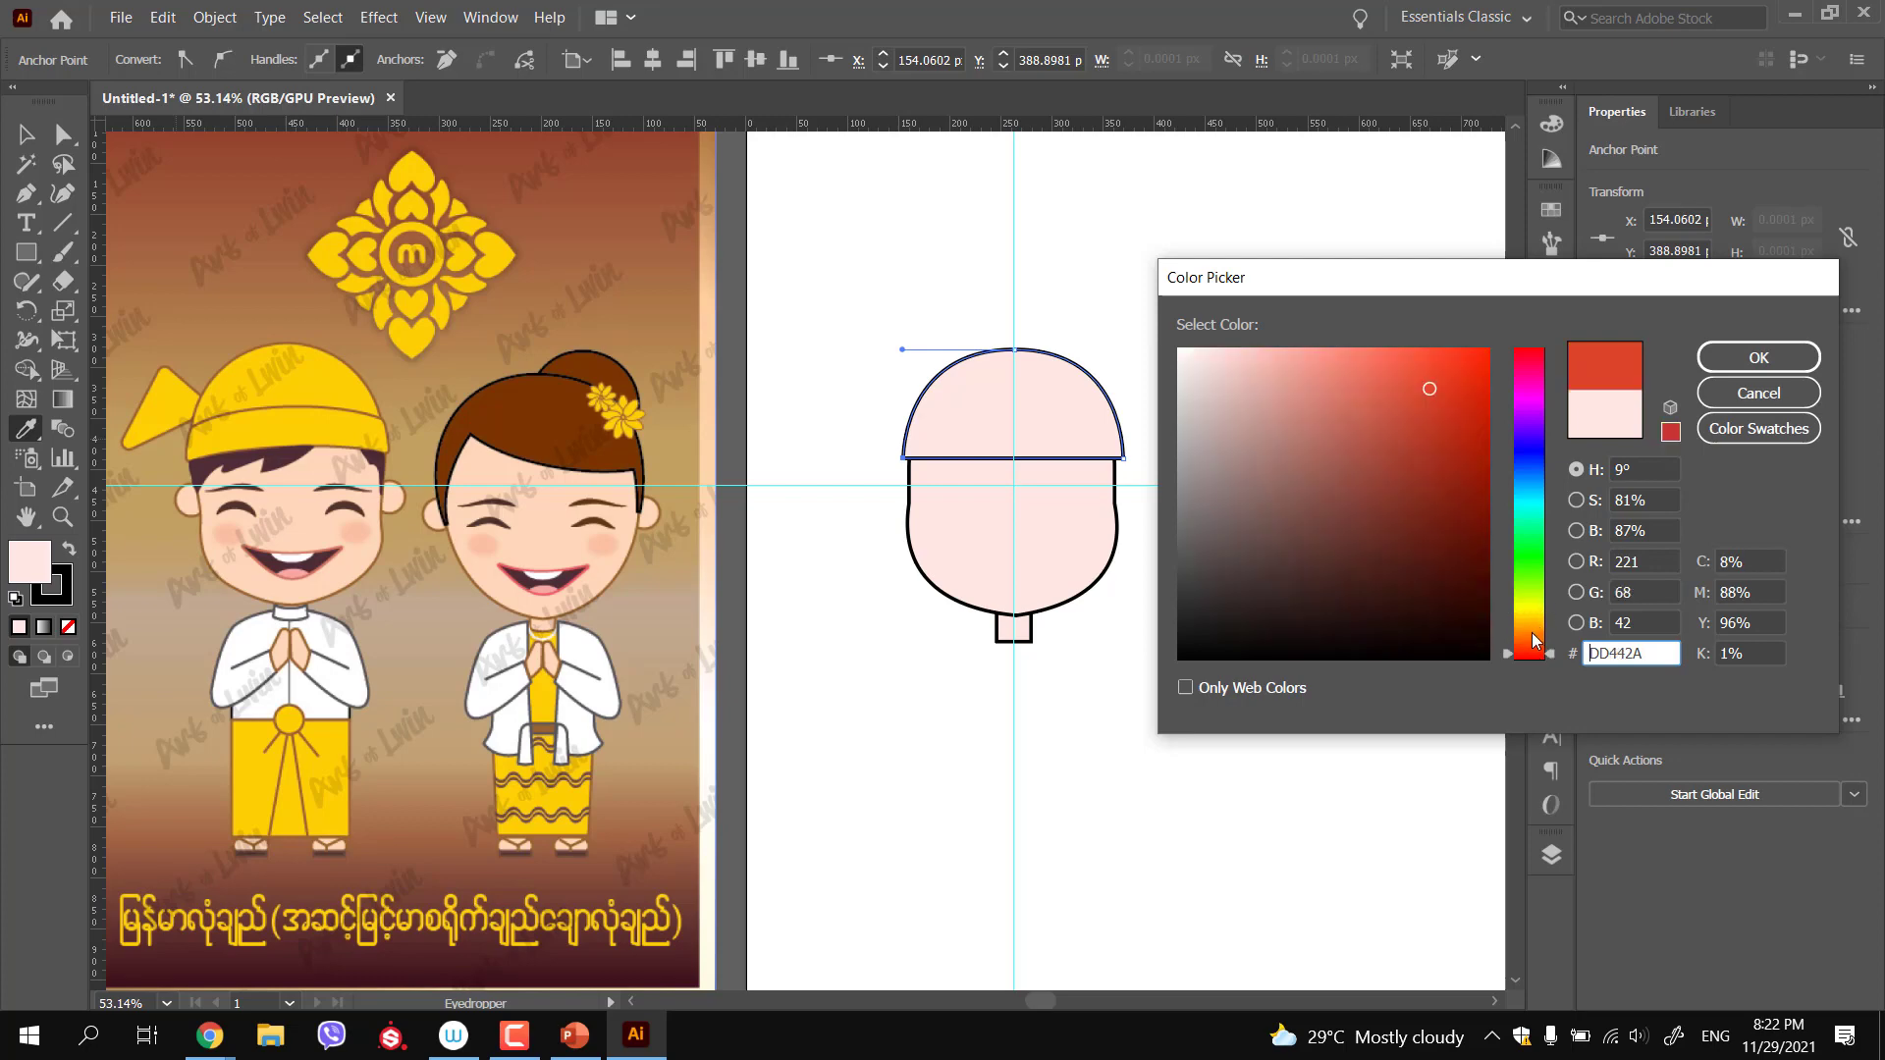
{"action": "left_click", "coordinate": [1535, 622]}
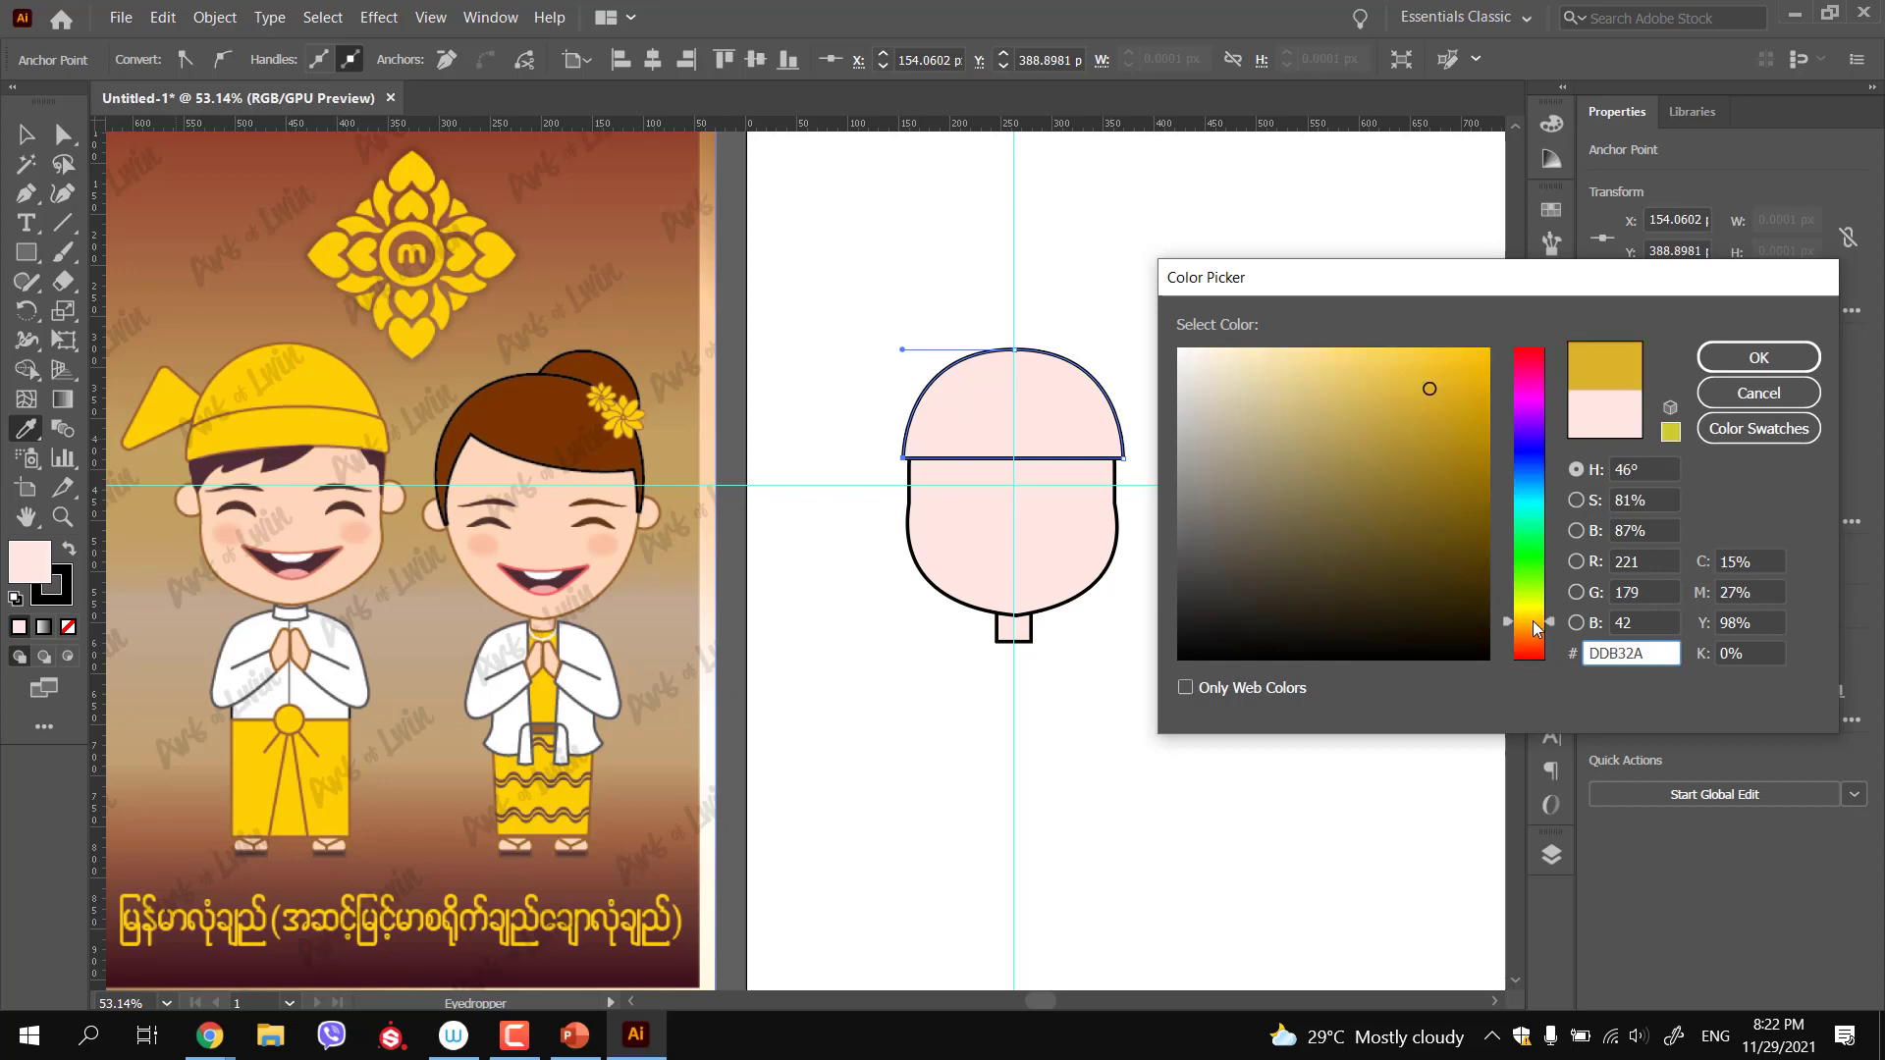
{"action": "mouse_move", "coordinate": [1459, 391]}
{"action": "left_mouse_down"}
{"action": "mouse_move", "coordinate": [1390, 381]}
{"action": "mouse_move", "coordinate": [1414, 379]}
{"action": "left_mouse_up"}
{"action": "left_click", "coordinate": [1735, 366]}
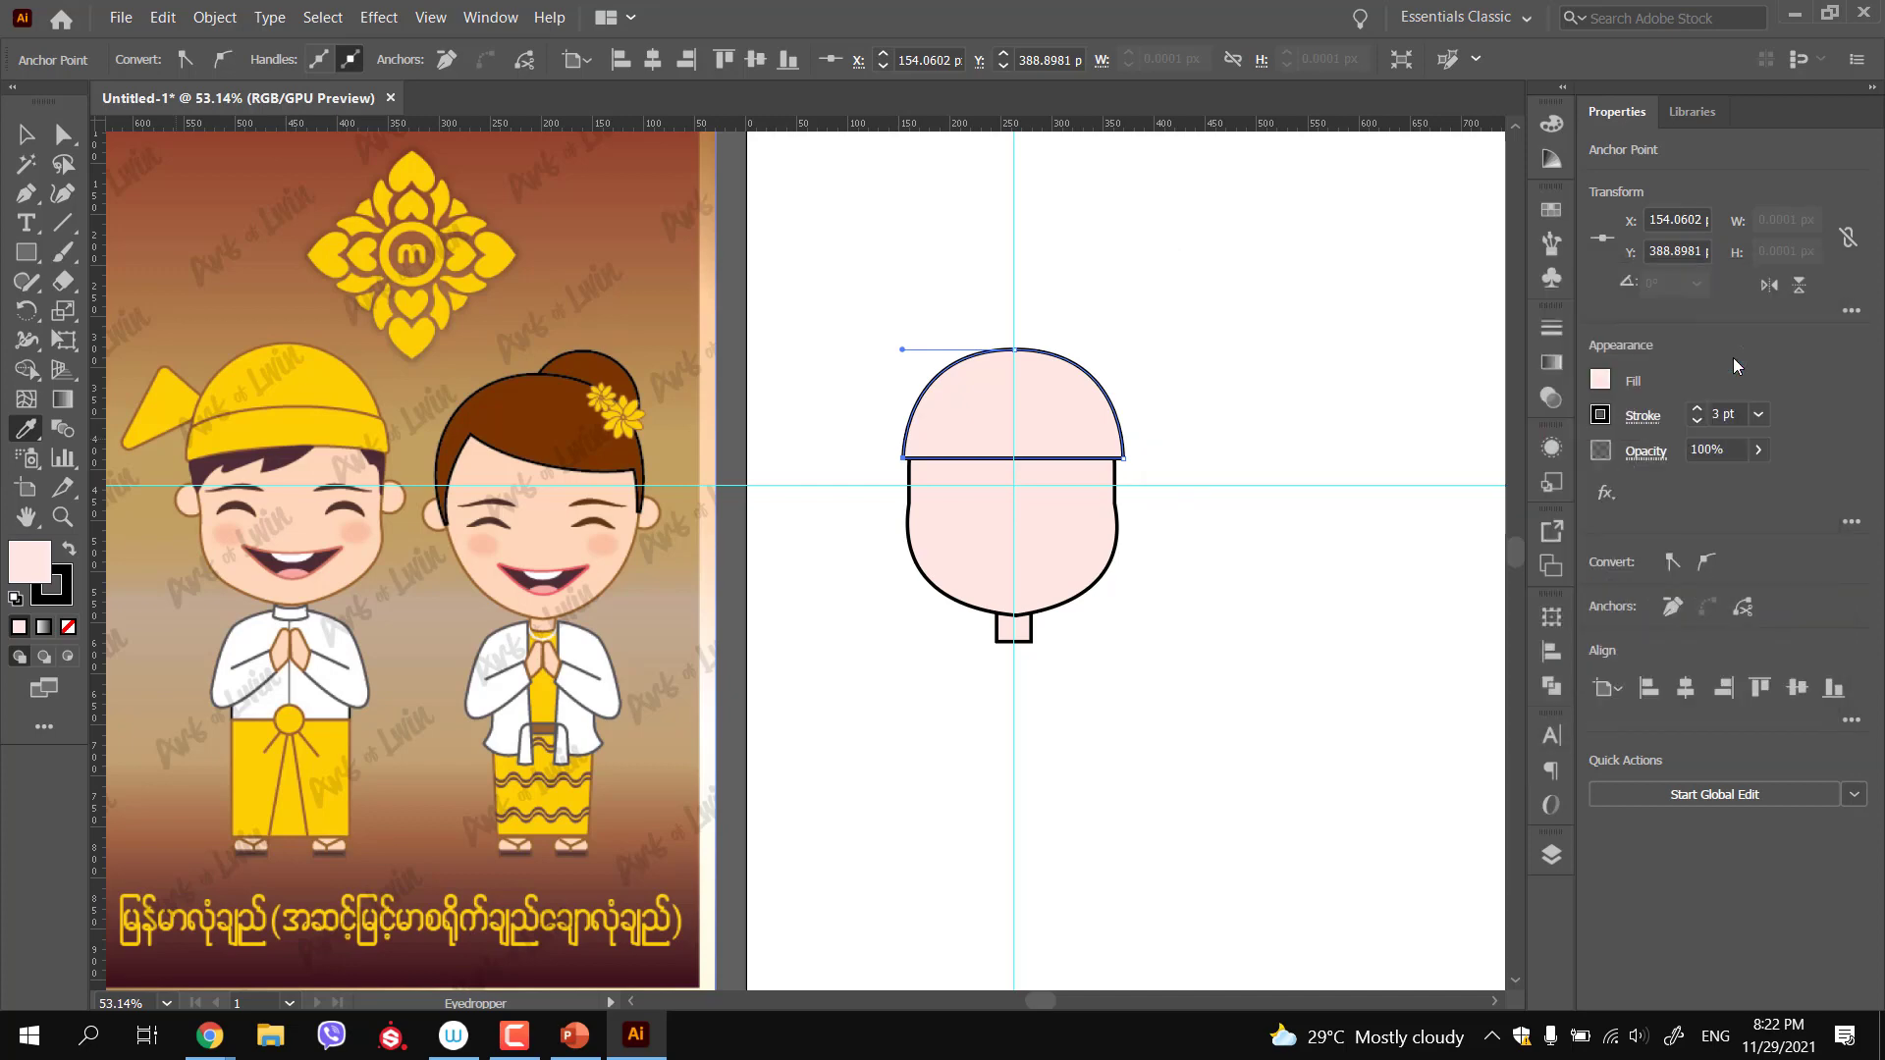
{"action": "key", "text": "v"}
{"action": "left_click", "coordinate": [1263, 445]}
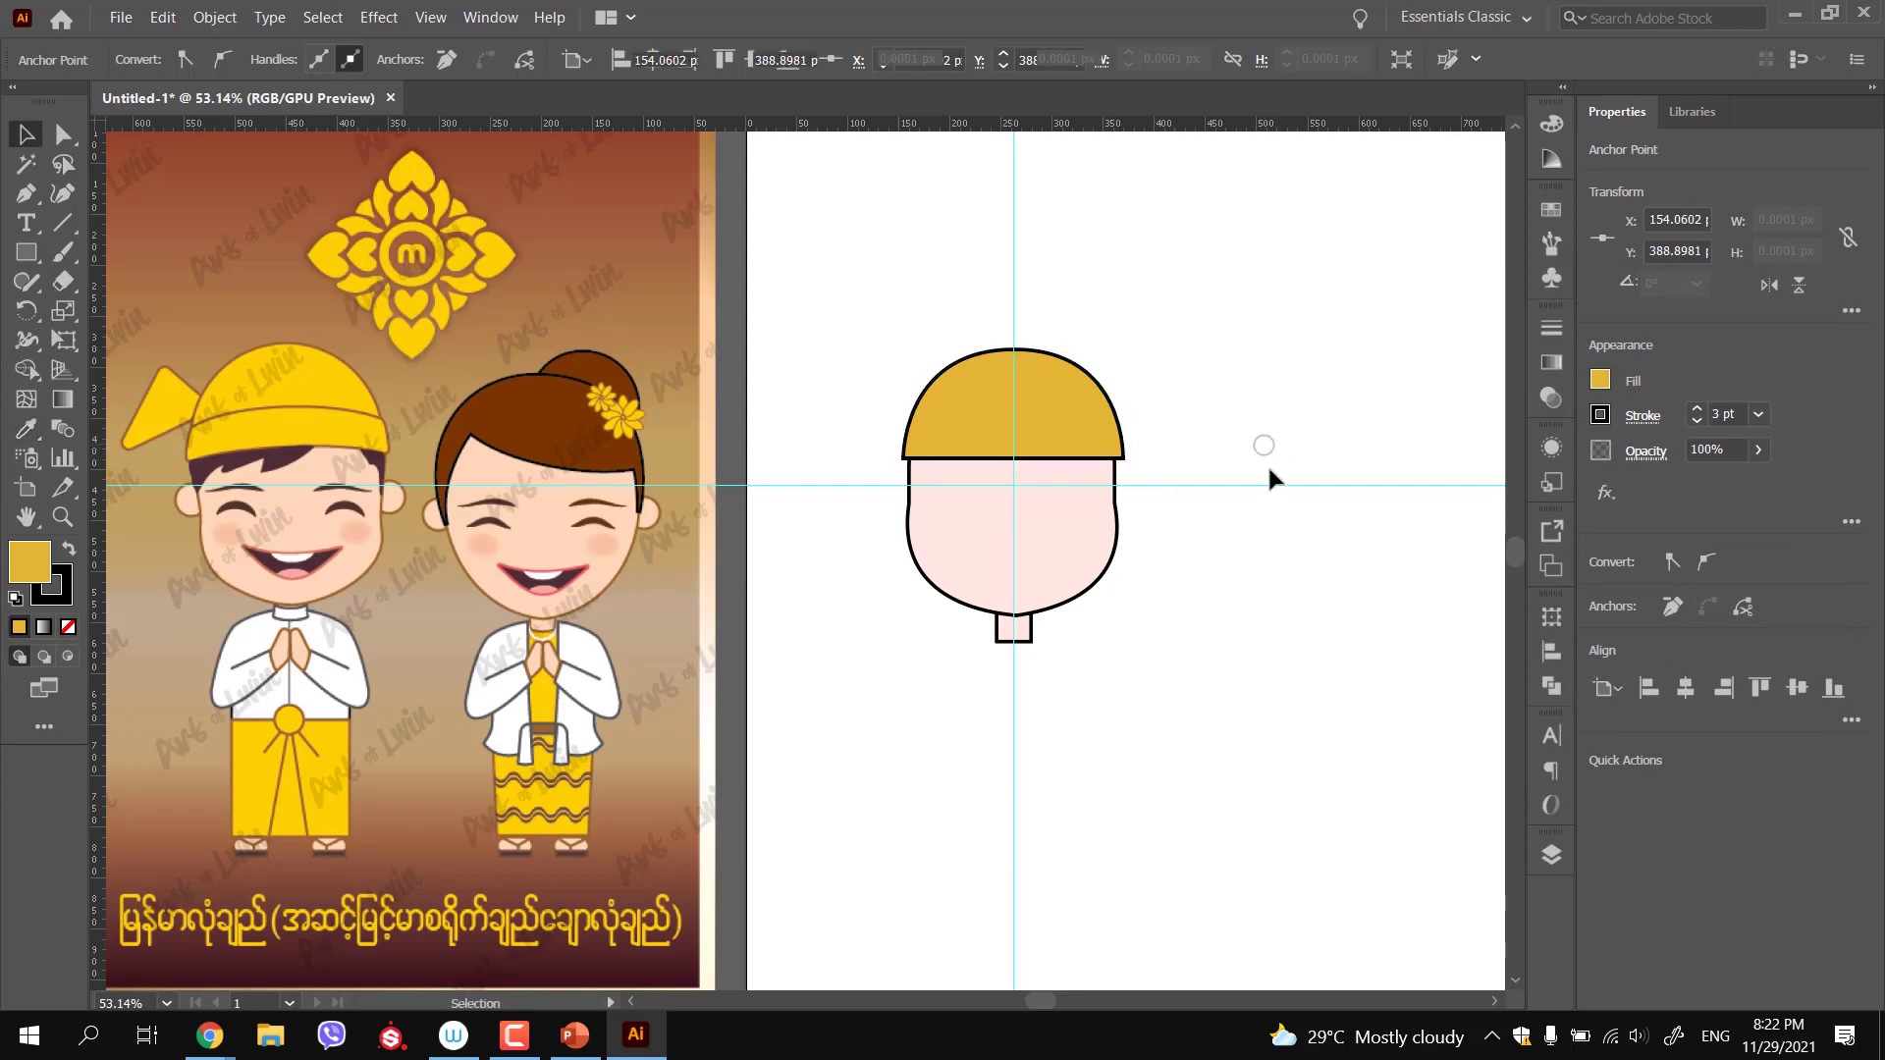
Stretch the cap downward to a height of about 119 px and nudge it 1 px left over the head
{"action": "scroll", "coordinate": [913, 481], "scroll_direction": "up", "scroll_amount": 1}
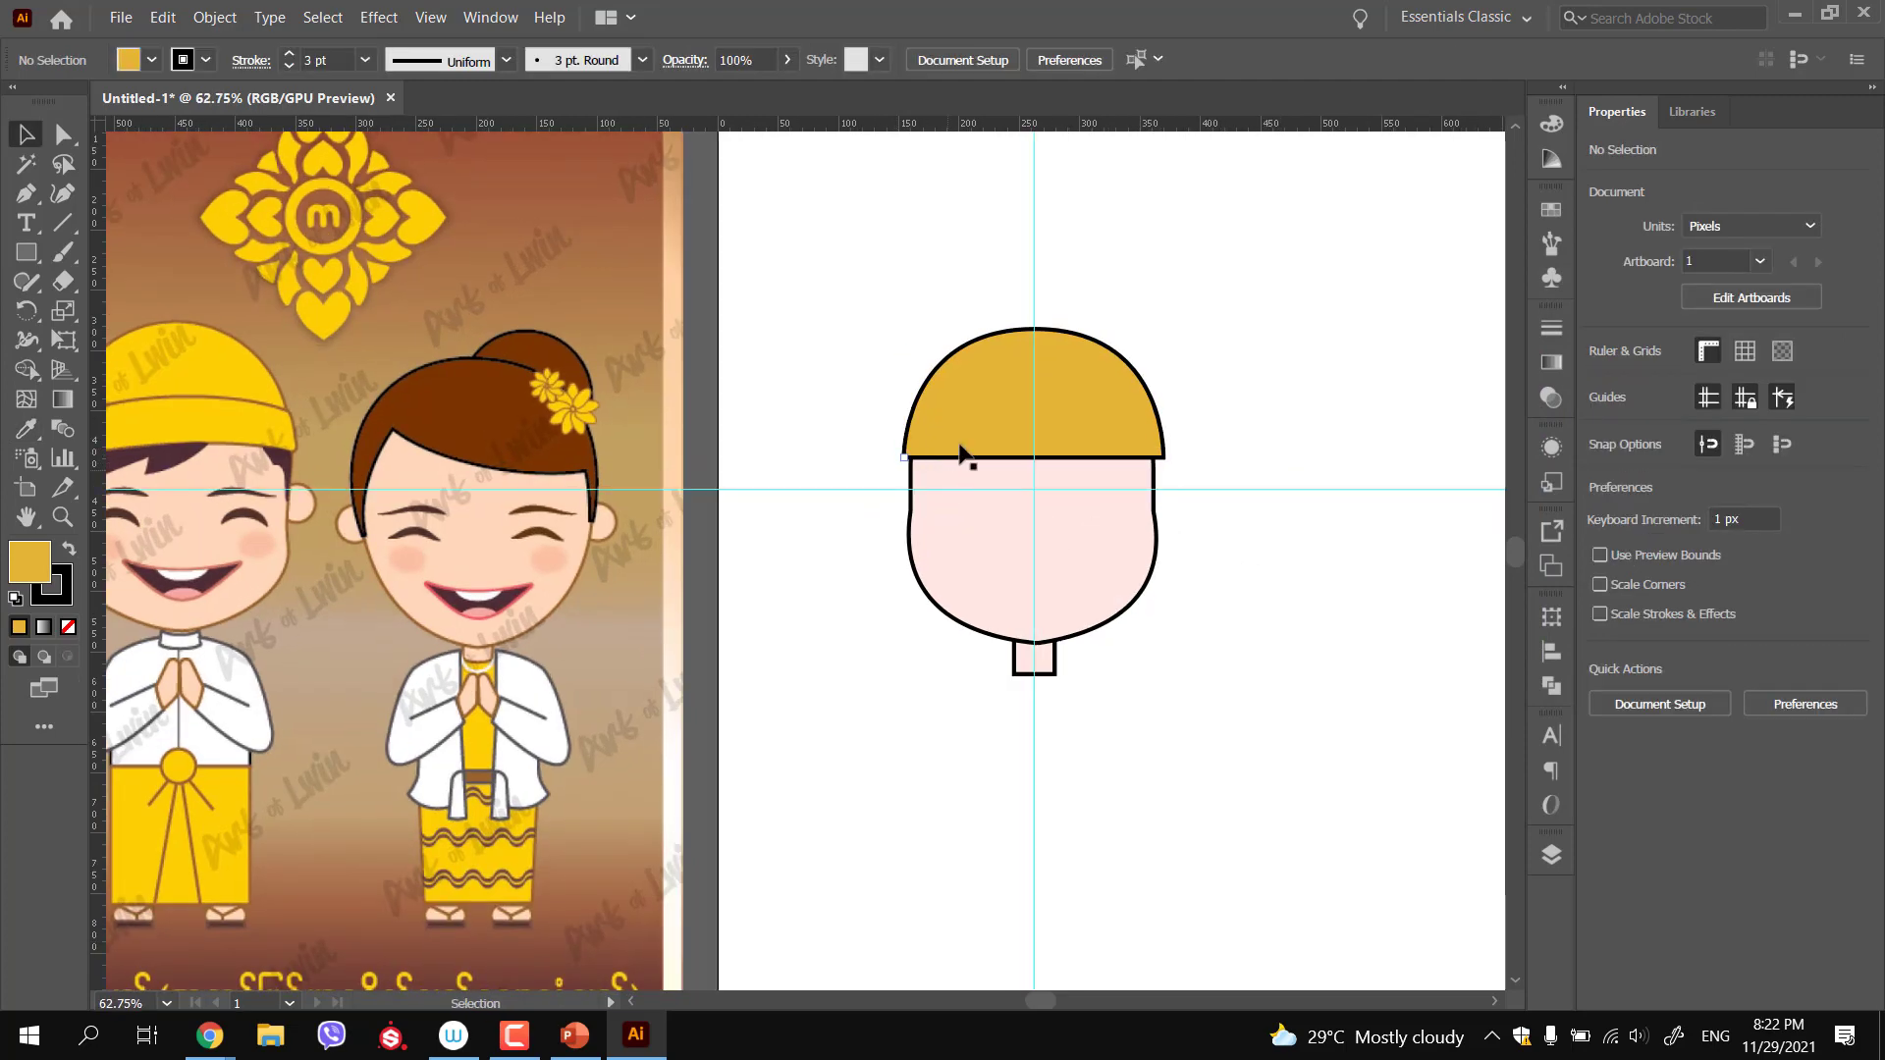
{"action": "left_click", "coordinate": [962, 454]}
{"action": "left_click_drag", "start_coordinate": [1035, 473], "coordinate": [1112, 504]}
{"action": "left_click", "coordinate": [1223, 473]}
{"action": "left_click", "coordinate": [1074, 455]}
{"action": "key", "text": "Left"}
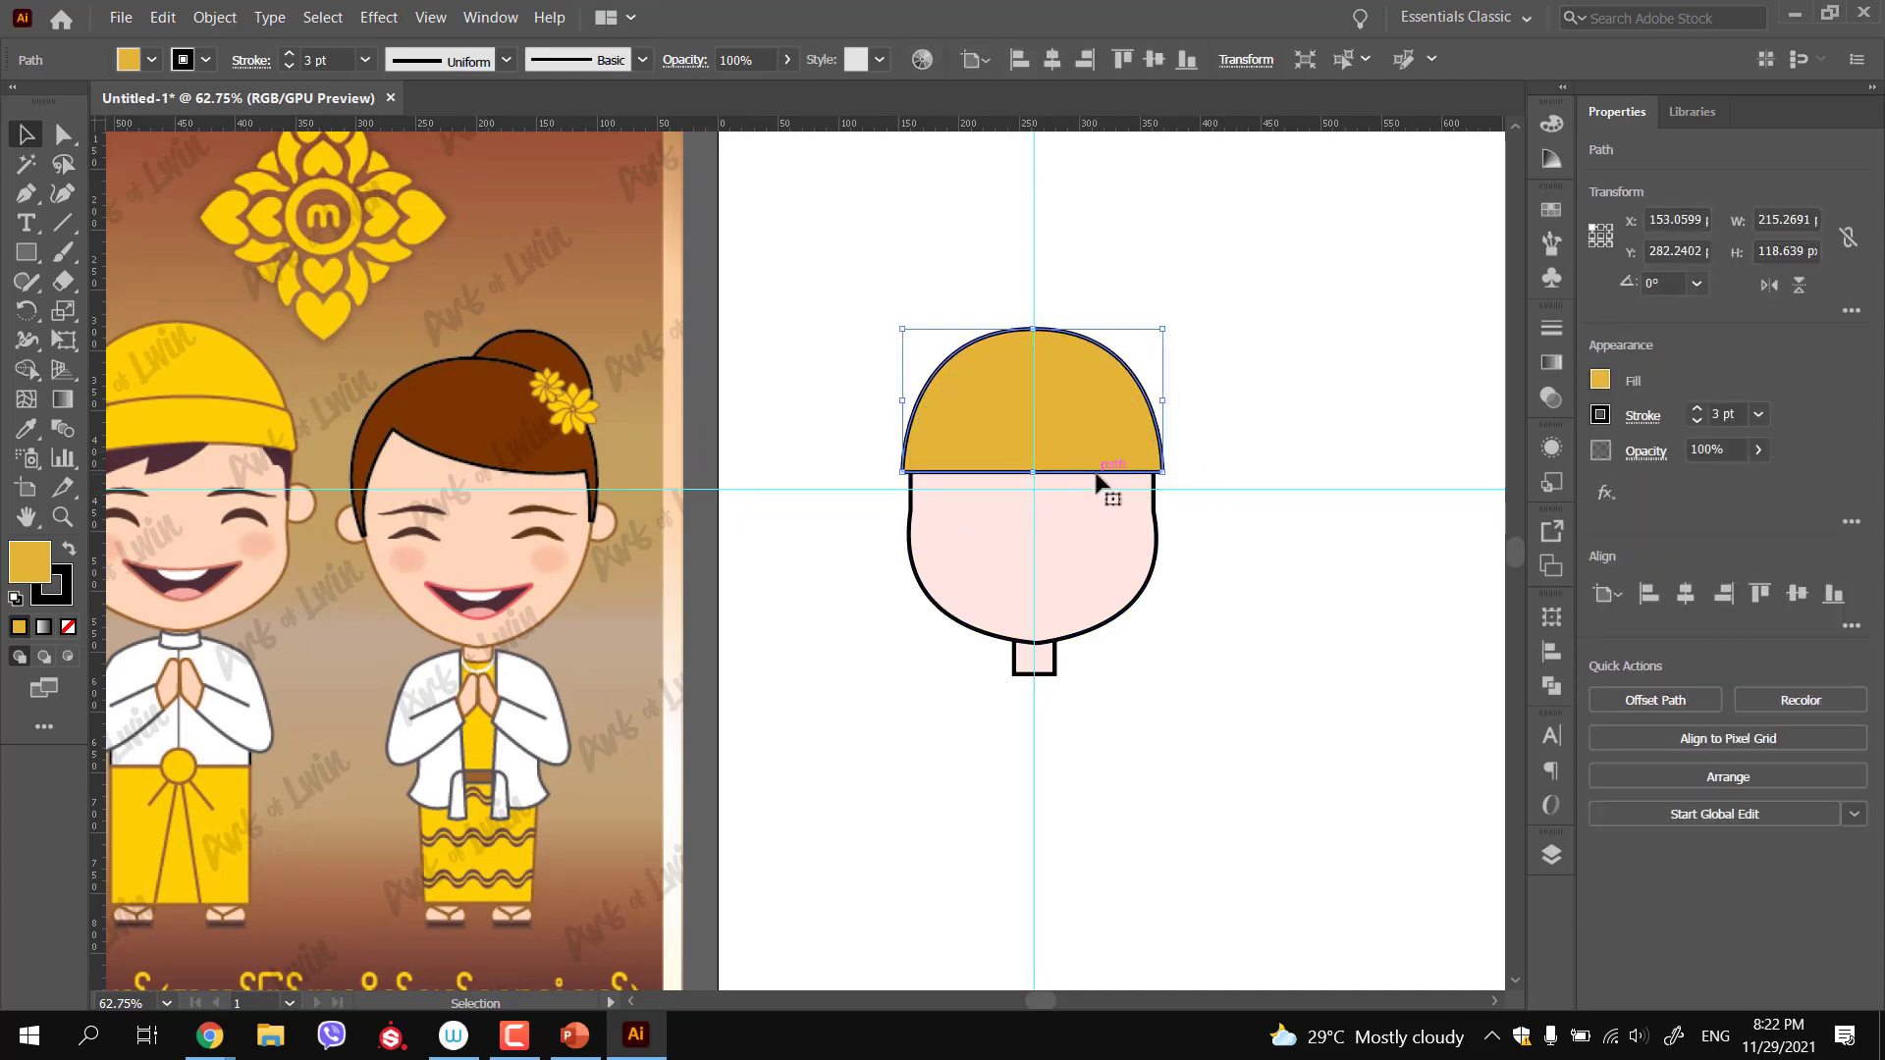
{"action": "left_click", "coordinate": [1249, 425]}
Bend the cap's straight bottom edge upward into a shallow arc with the Pen tool
{"action": "key", "text": "ctrl+space"}
{"action": "left_click_drag", "start_coordinate": [1030, 472], "coordinate": [1010, 474]}
{"action": "key", "text": "alt"}
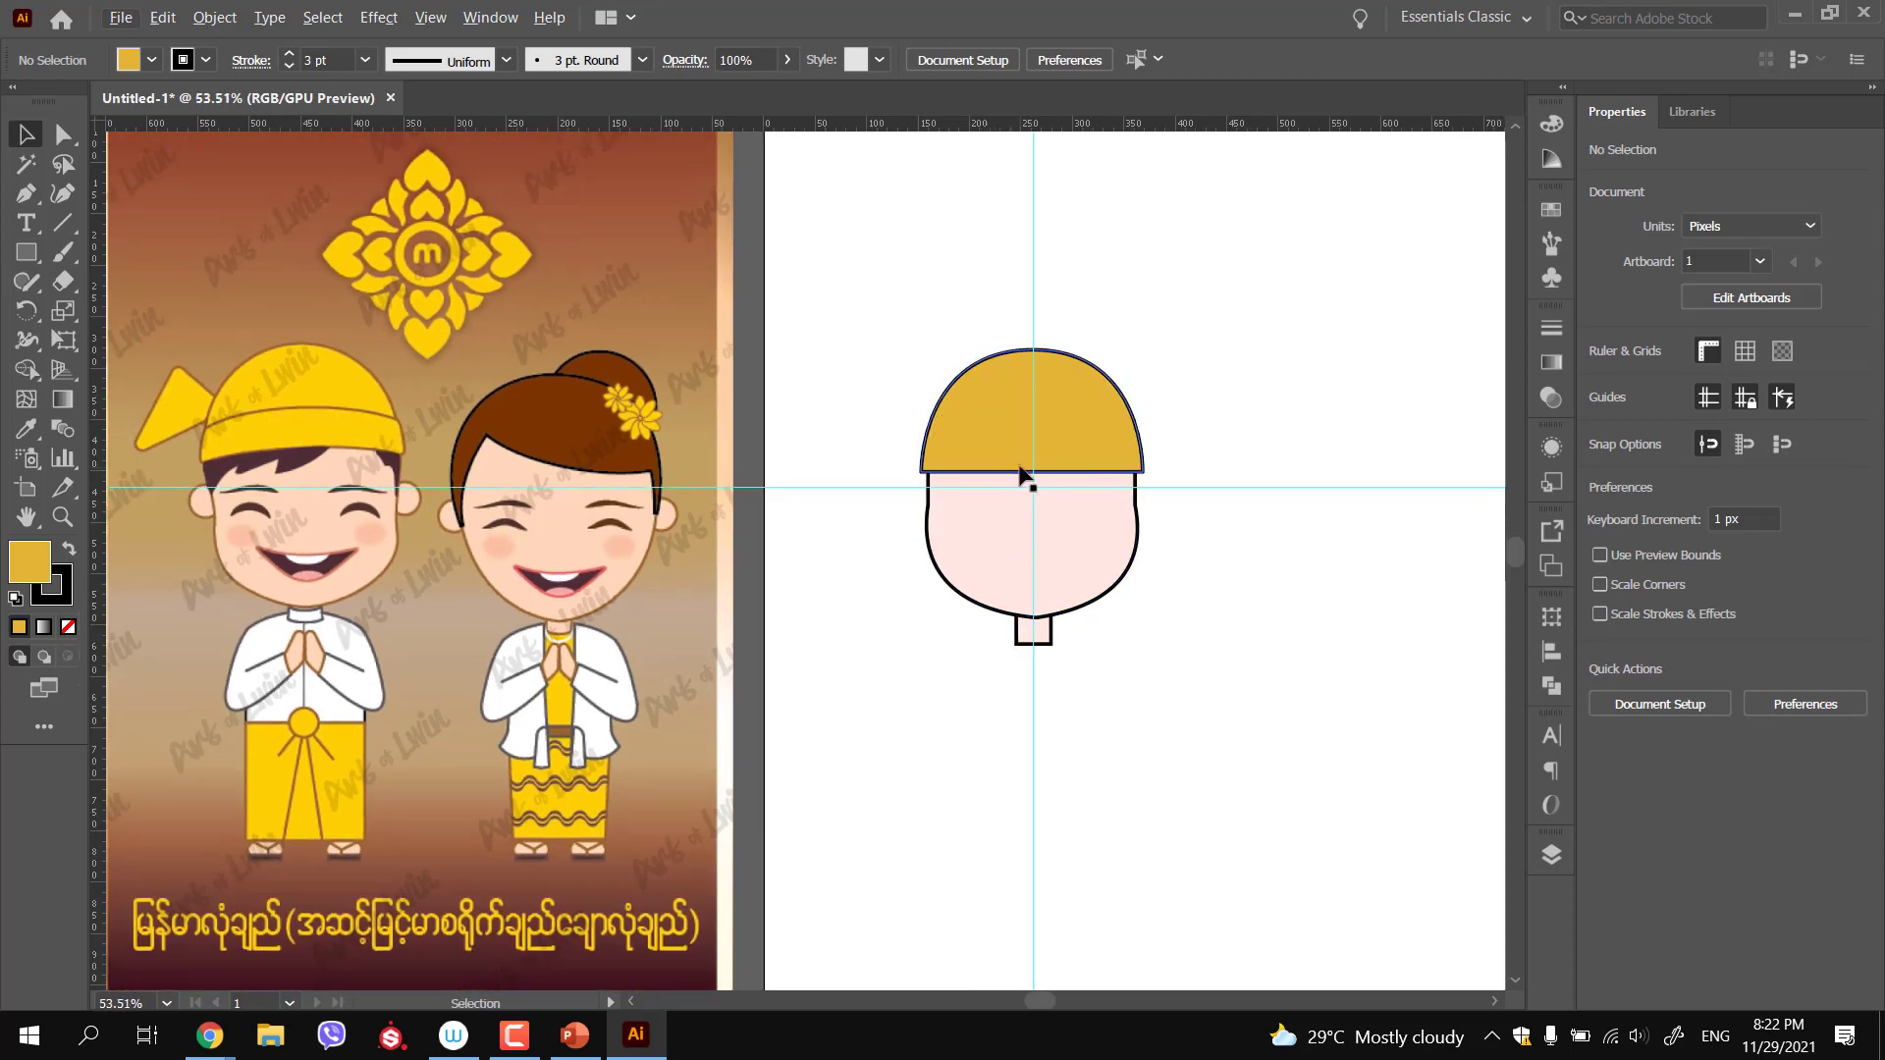
{"action": "key", "text": "p"}
{"action": "left_click_drag", "start_coordinate": [1021, 472], "coordinate": [972, 458]}
{"action": "left_click", "coordinate": [1249, 488], "text": "ctrl"}
{"action": "left_click", "coordinate": [988, 426]}
{"action": "key", "text": "ctrl+z"}
{"action": "key", "text": "v"}
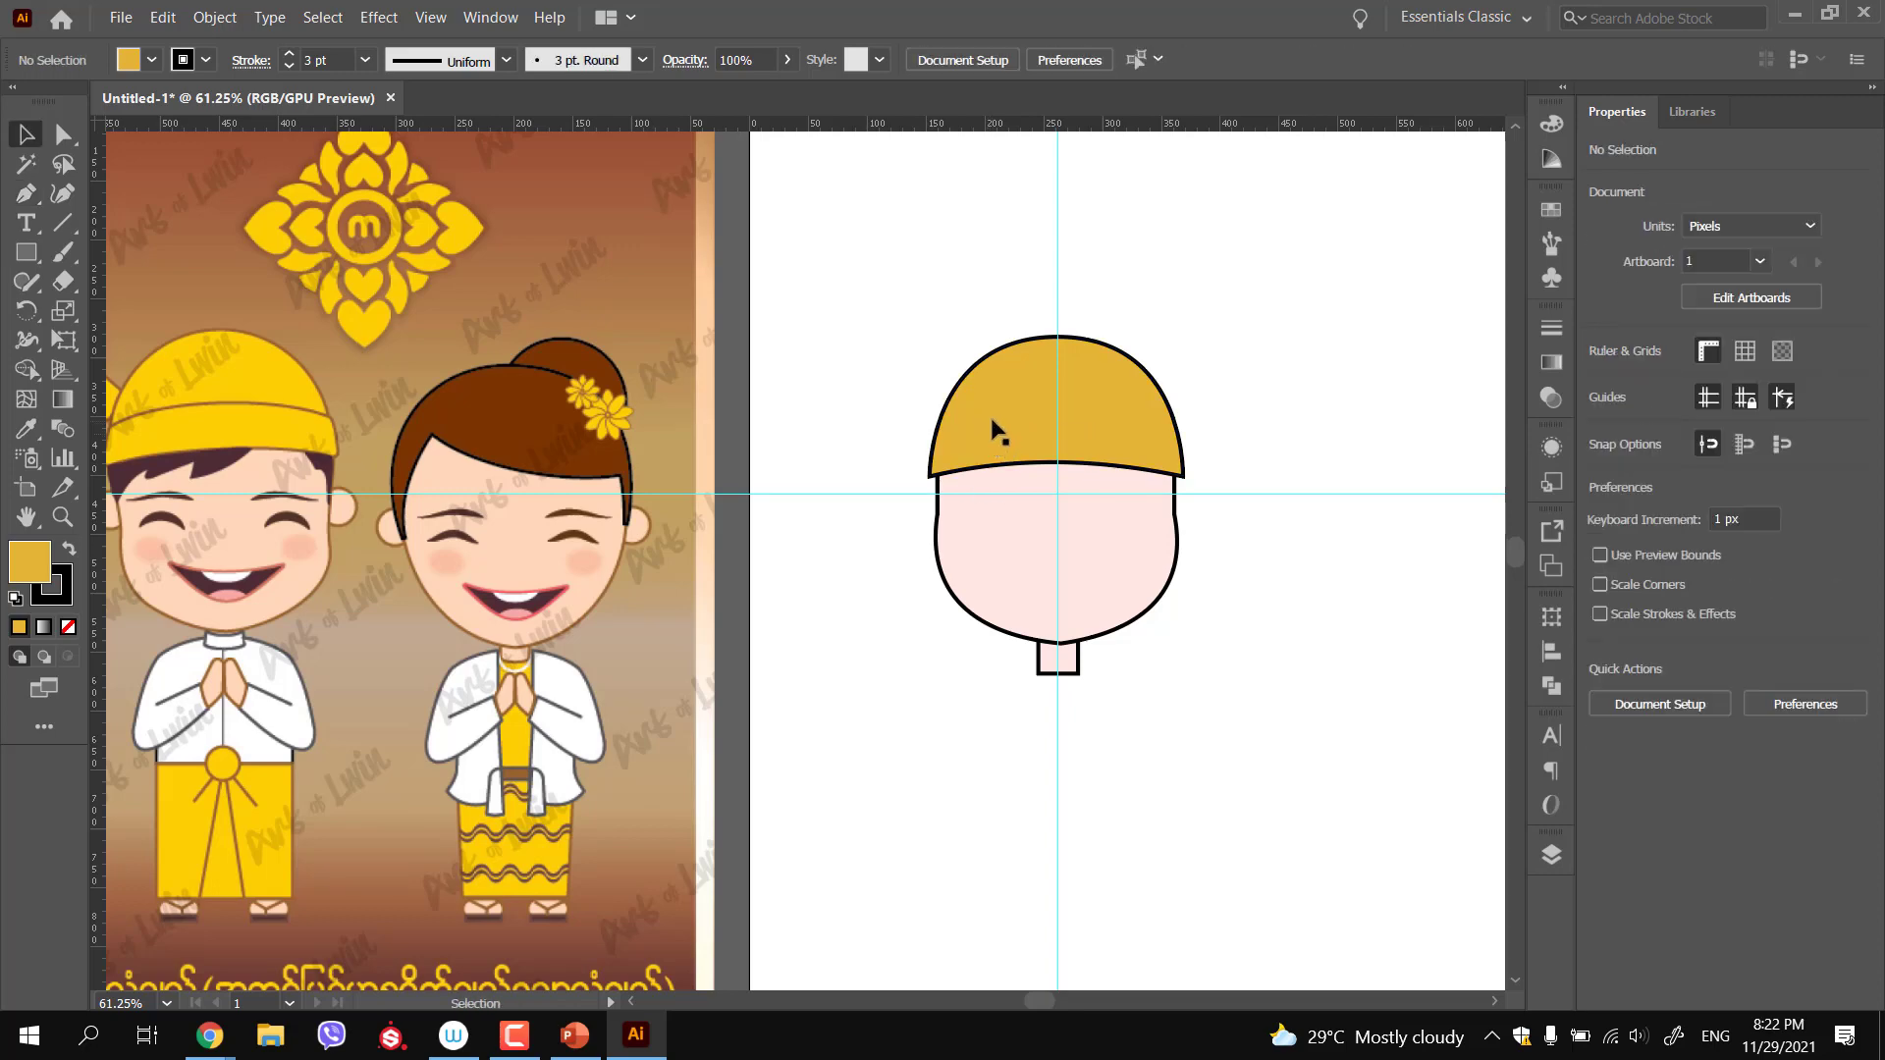
Change the cap's fill to the lighter golden yellow EDC264
{"action": "left_click", "coordinate": [995, 432]}
{"action": "double_click", "coordinate": [32, 565]}
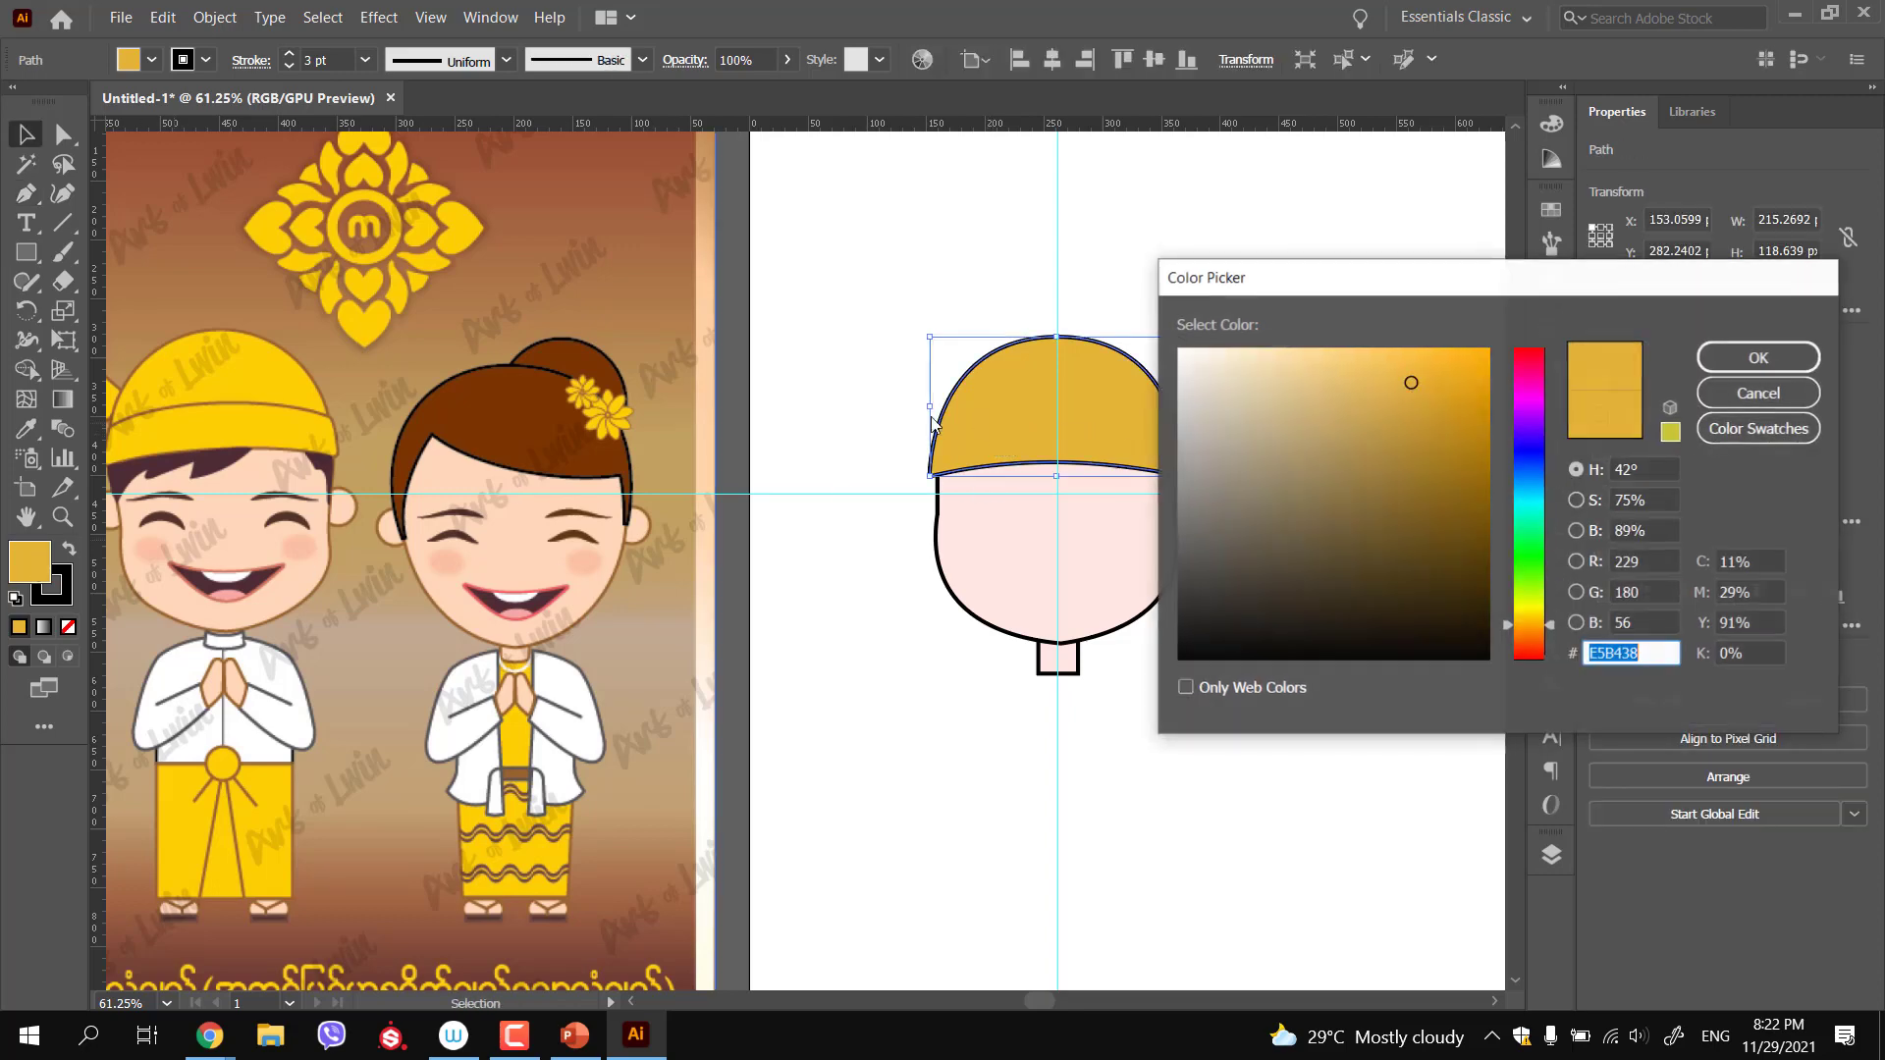
{"action": "left_click", "coordinate": [1357, 369]}
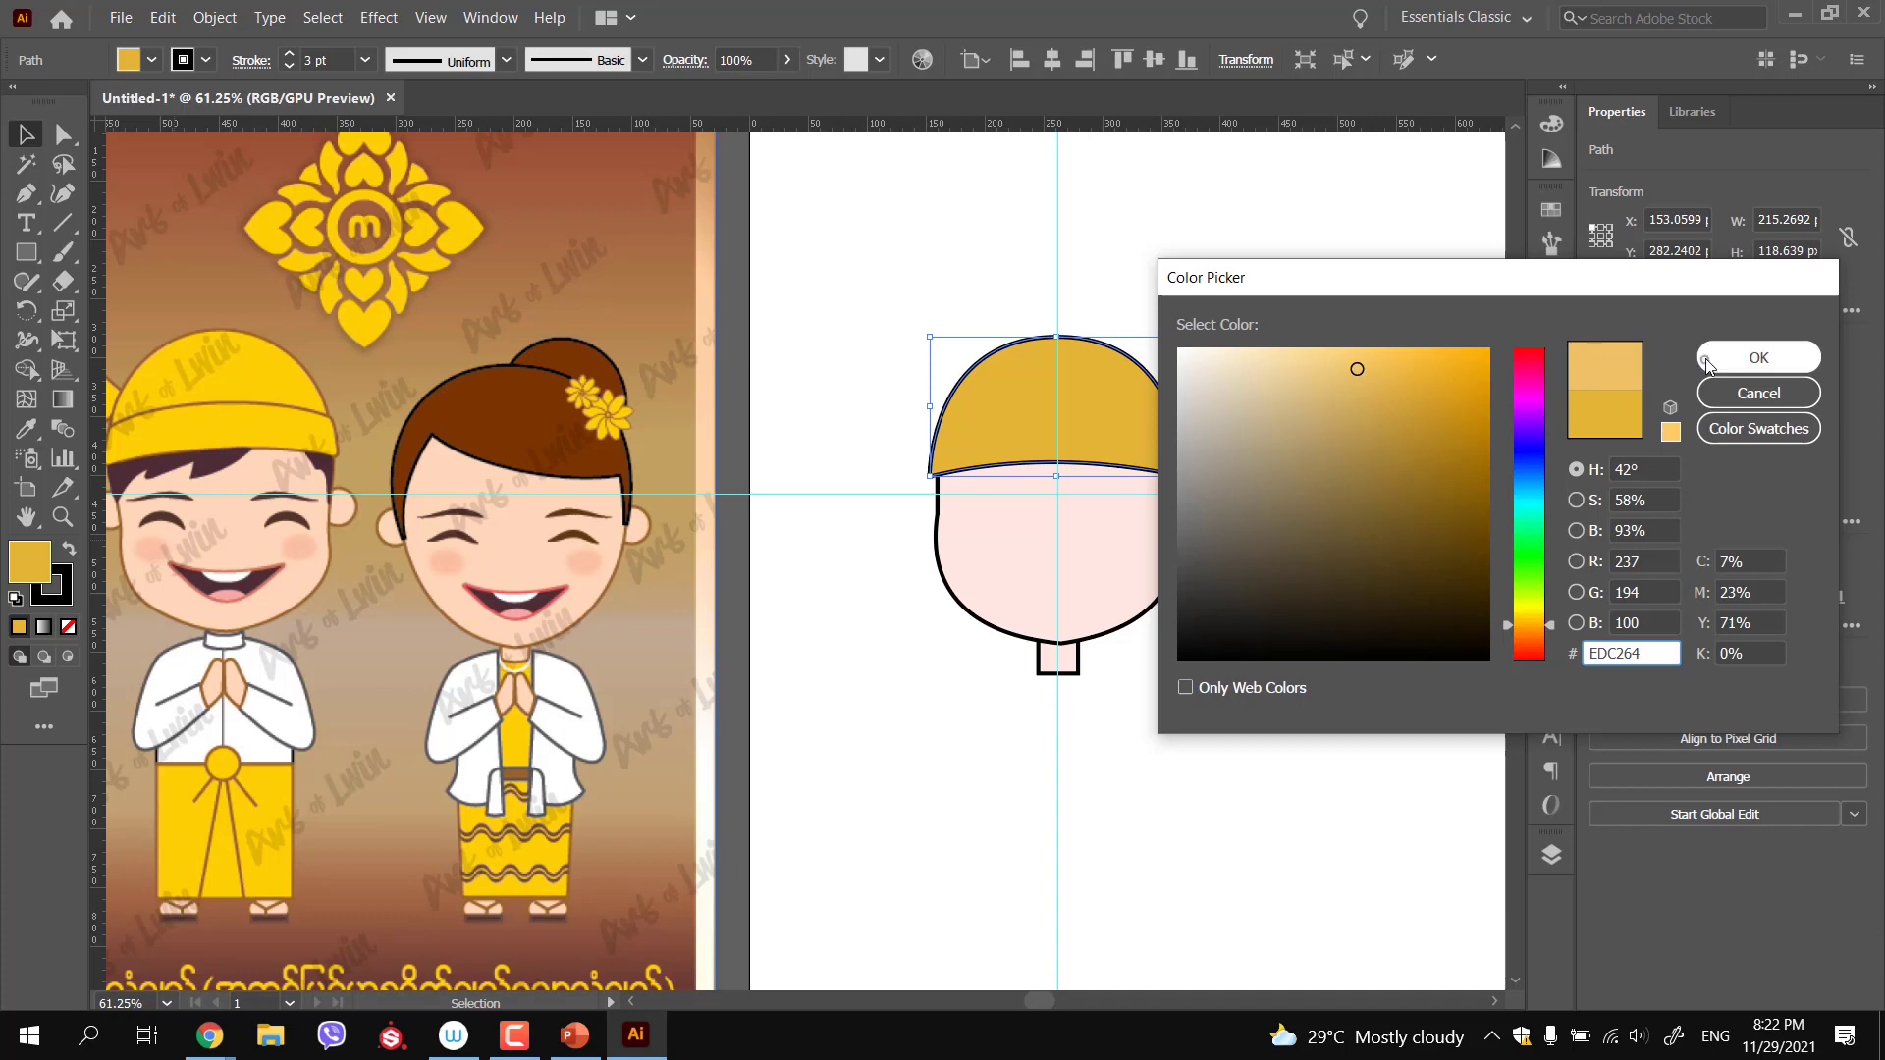
{"action": "left_click", "coordinate": [1758, 358]}
{"action": "left_click", "coordinate": [1328, 441]}
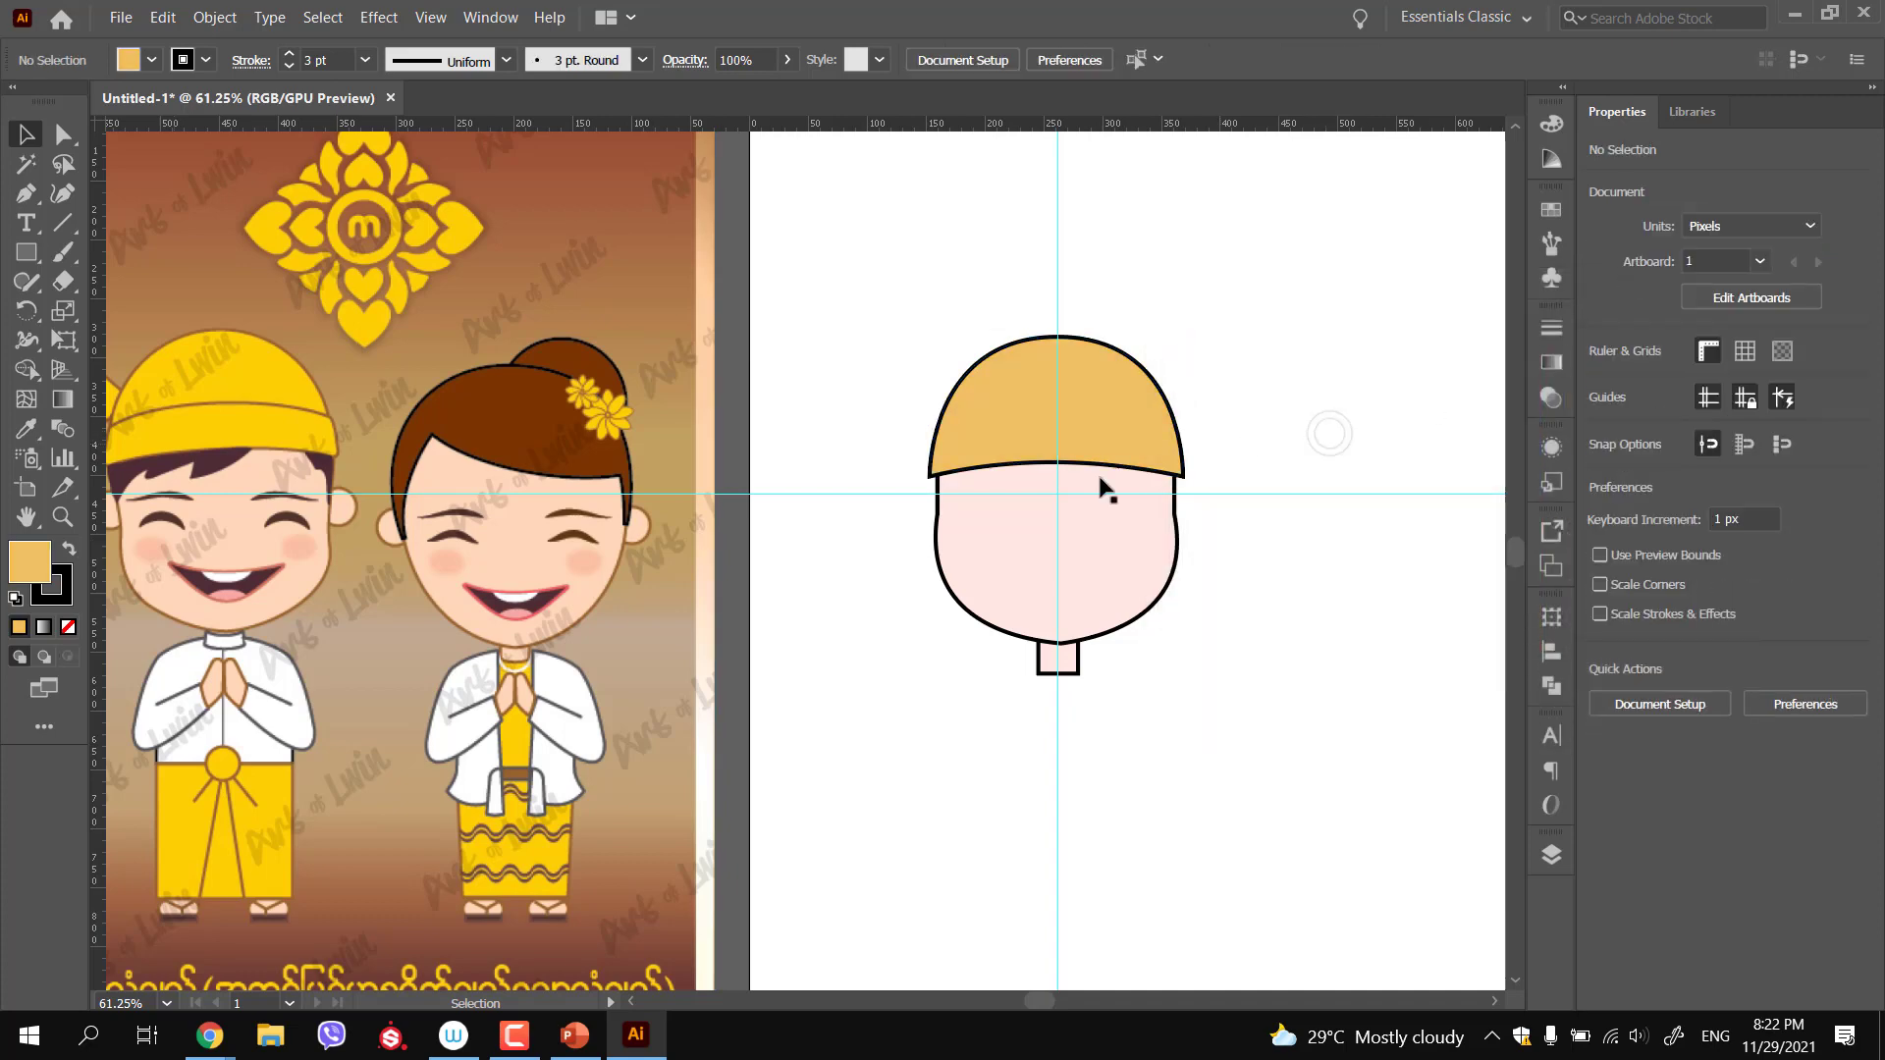
Draw a closed triangular tail about 99 px wide at the cap's left side with the Pen tool
{"action": "left_click", "coordinate": [991, 441]}
{"action": "key", "text": "ctrl+space"}
{"action": "left_click_drag", "start_coordinate": [1013, 437], "coordinate": [974, 416]}
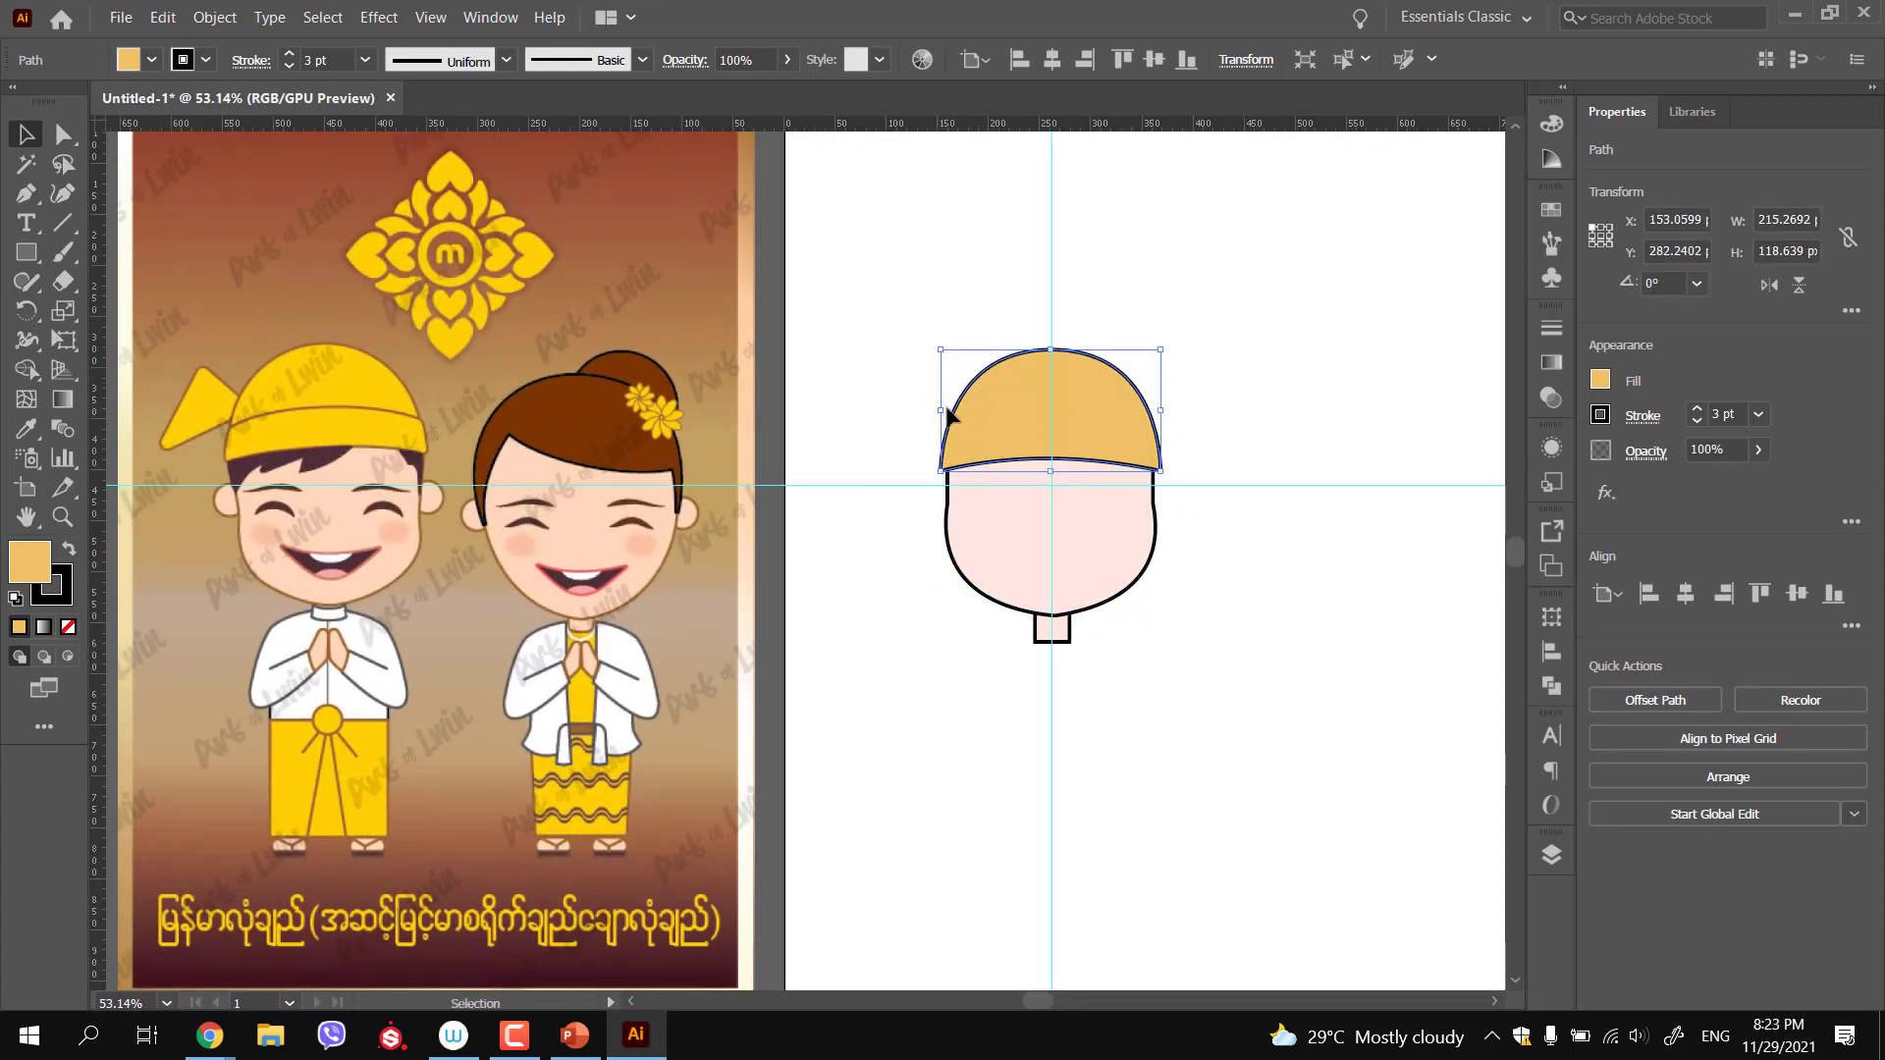
{"action": "key", "text": "p"}
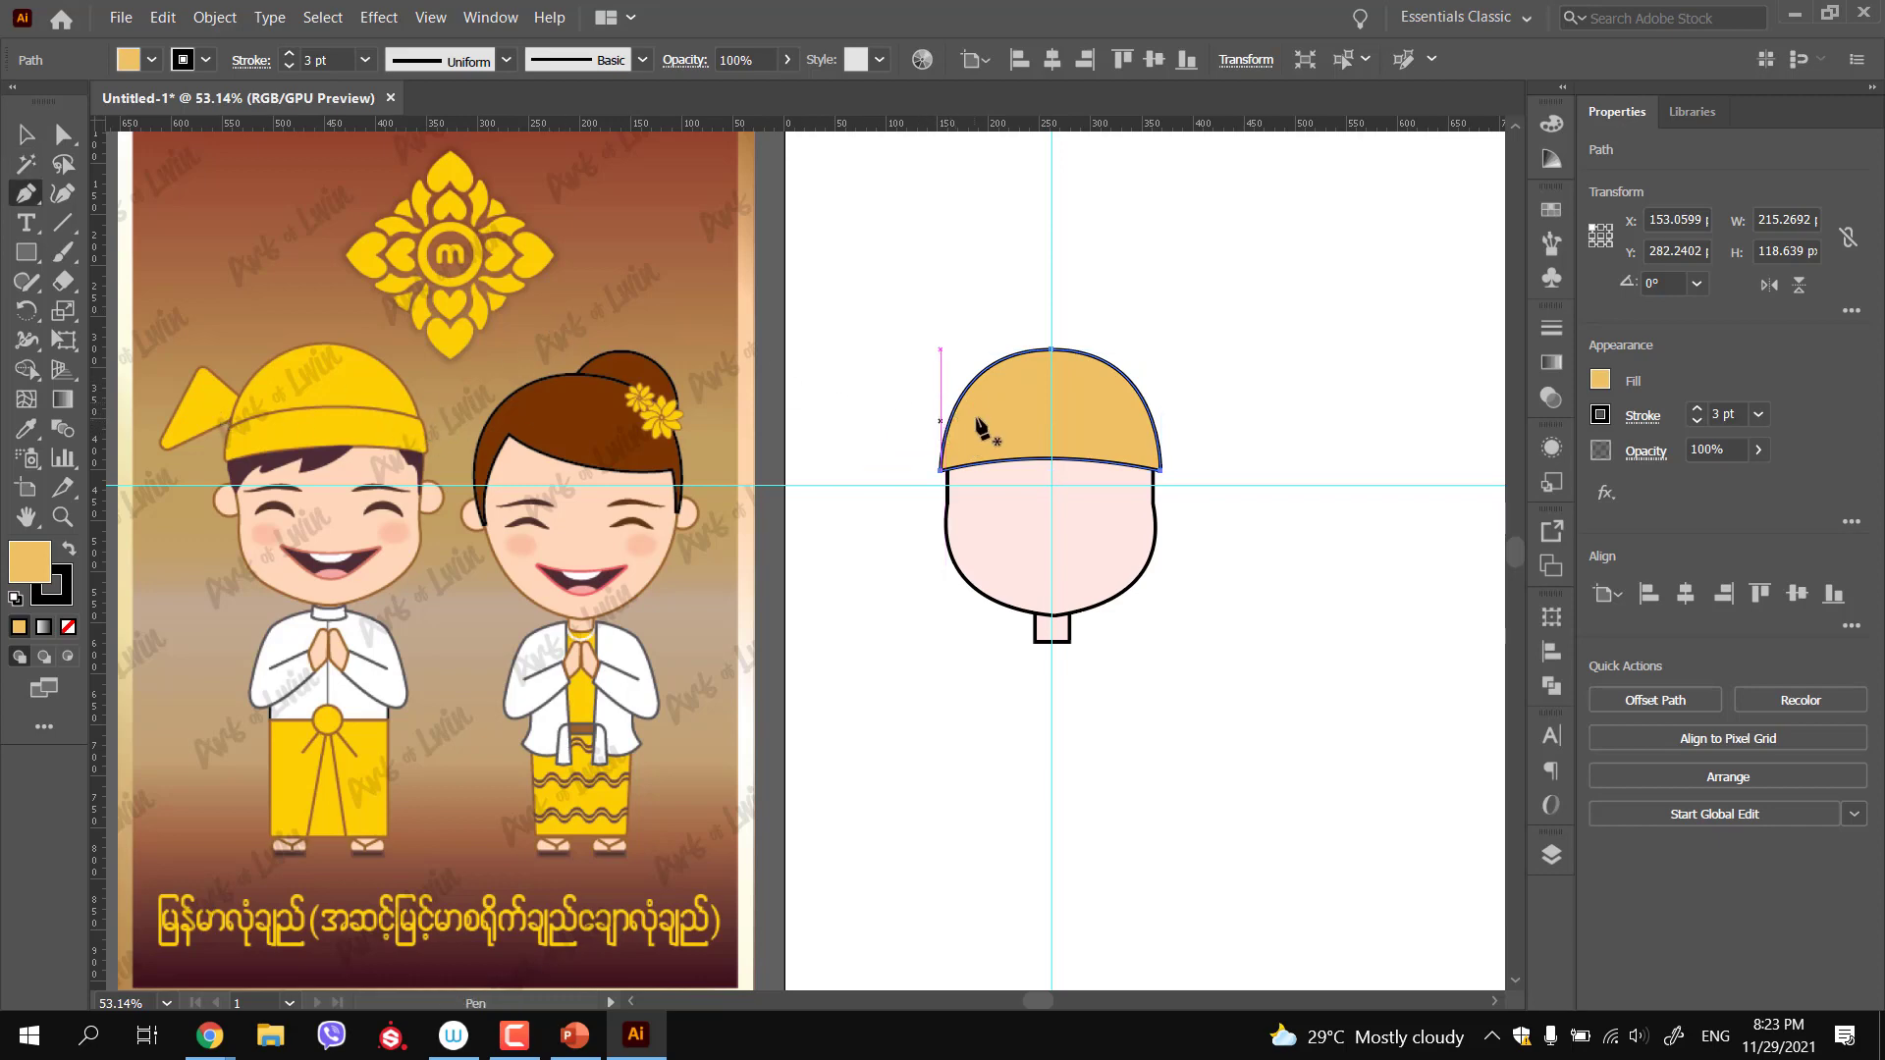
{"action": "left_click", "coordinate": [961, 430]}
{"action": "left_click", "coordinate": [911, 393]}
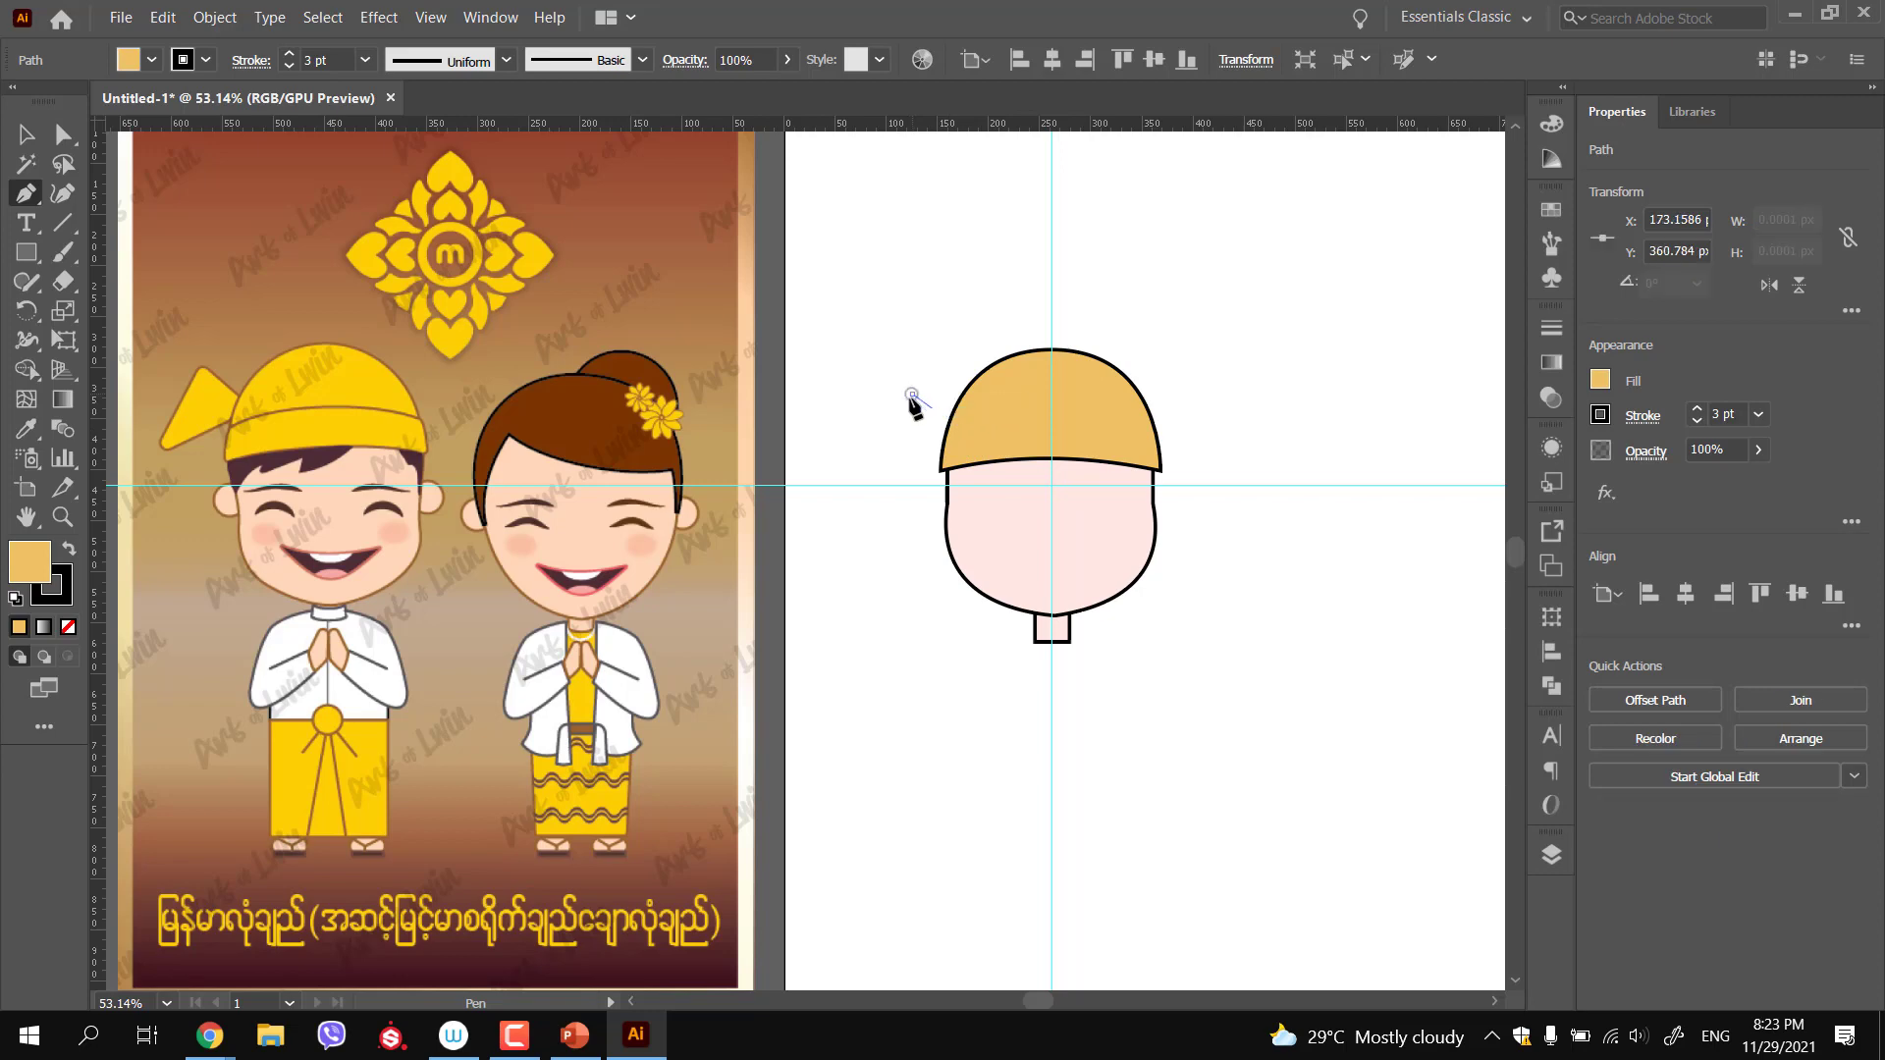
{"action": "left_click", "coordinate": [860, 471]}
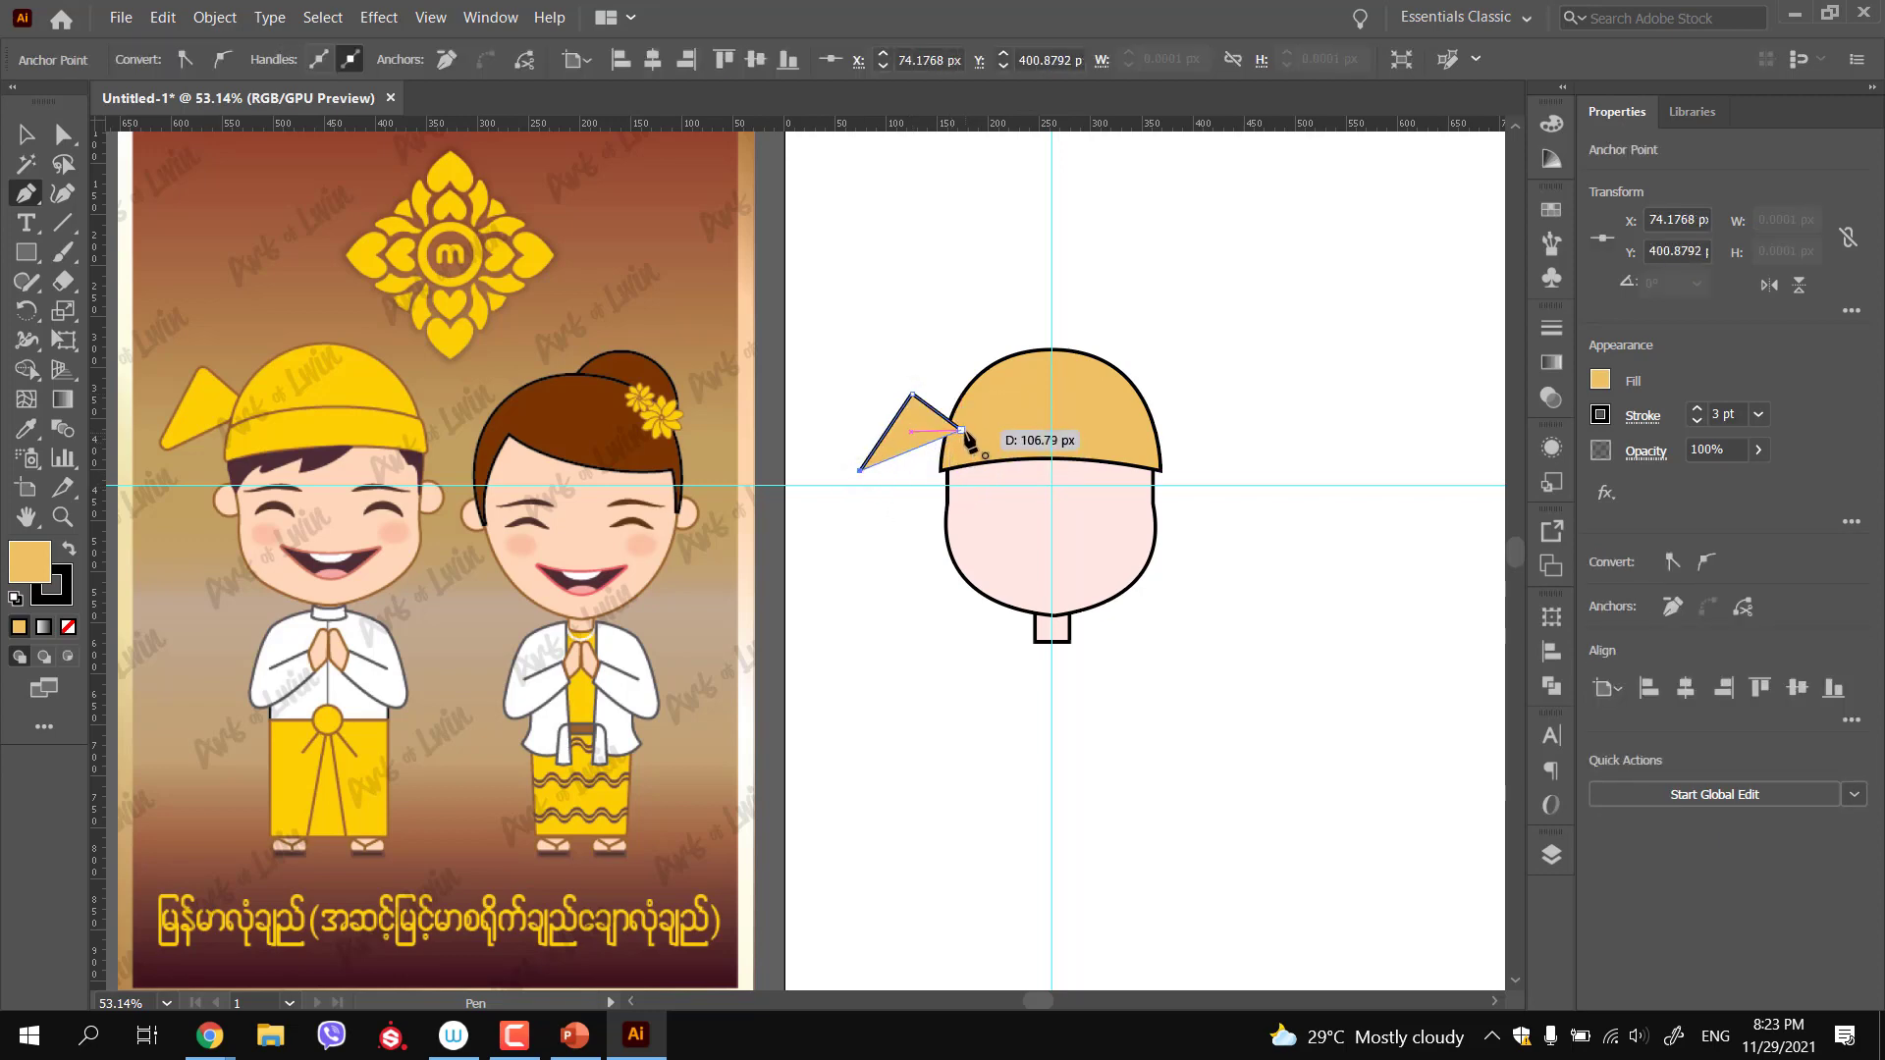
{"action": "left_click", "coordinate": [962, 432]}
{"action": "key", "text": "ctrl"}
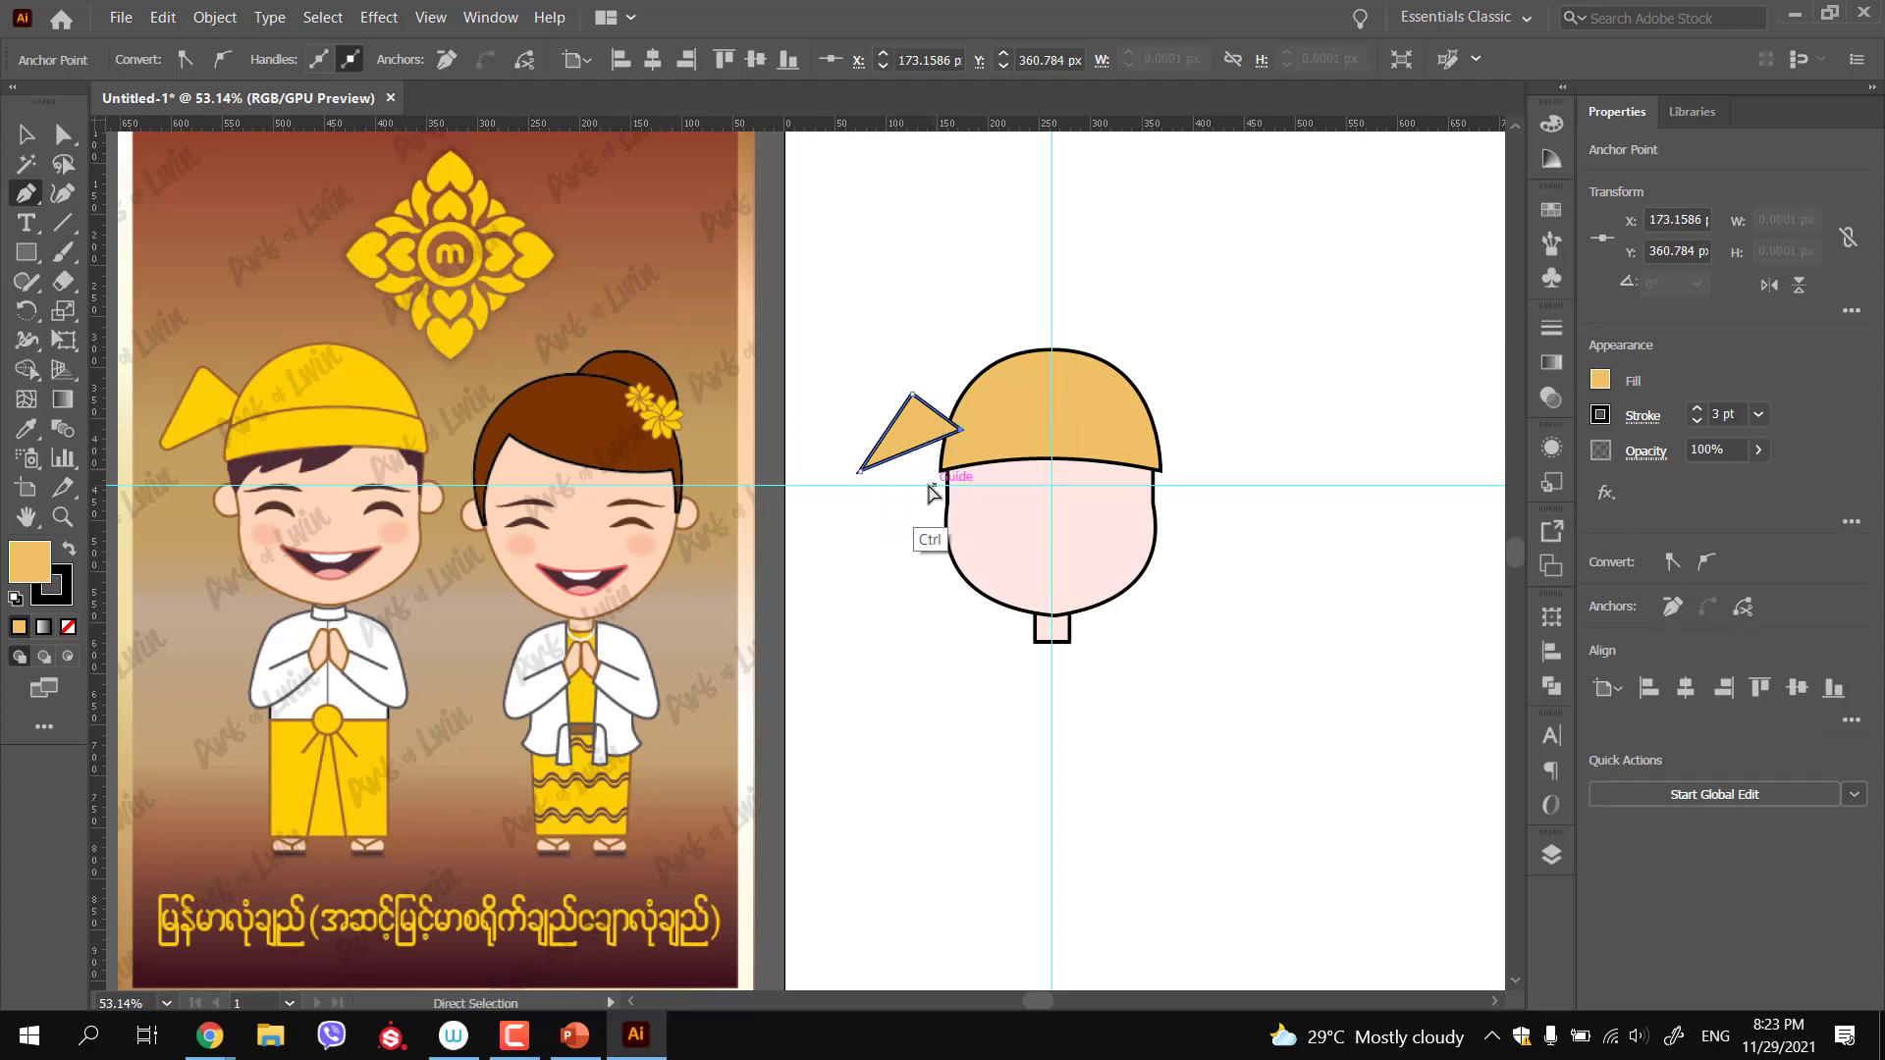
{"action": "left_click", "coordinate": [921, 498], "text": "ctrl"}
{"action": "key", "text": "ctrl"}
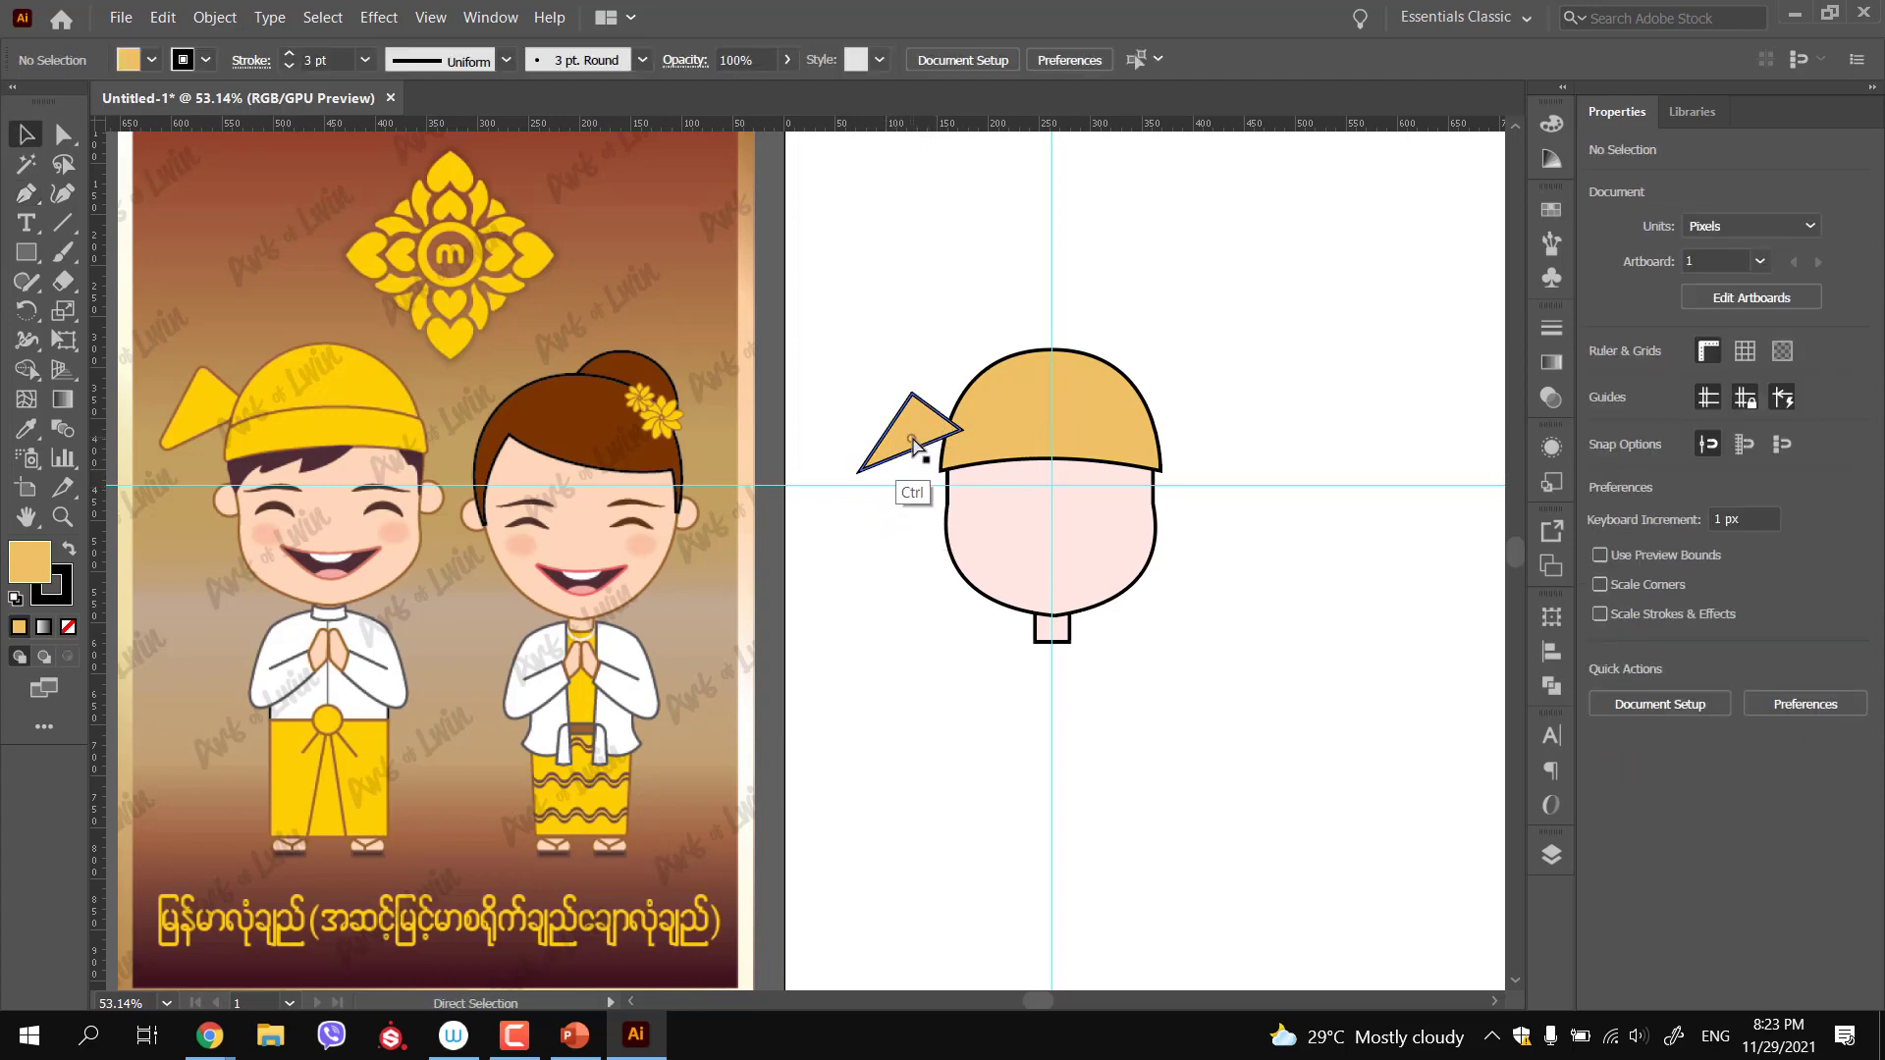
Round the corners of the triangular tail and enlarge it to about 102 by 82 px
{"action": "left_click", "coordinate": [941, 432], "text": "ctrl"}
{"action": "left_click_drag", "start_coordinate": [941, 432], "coordinate": [948, 434]}
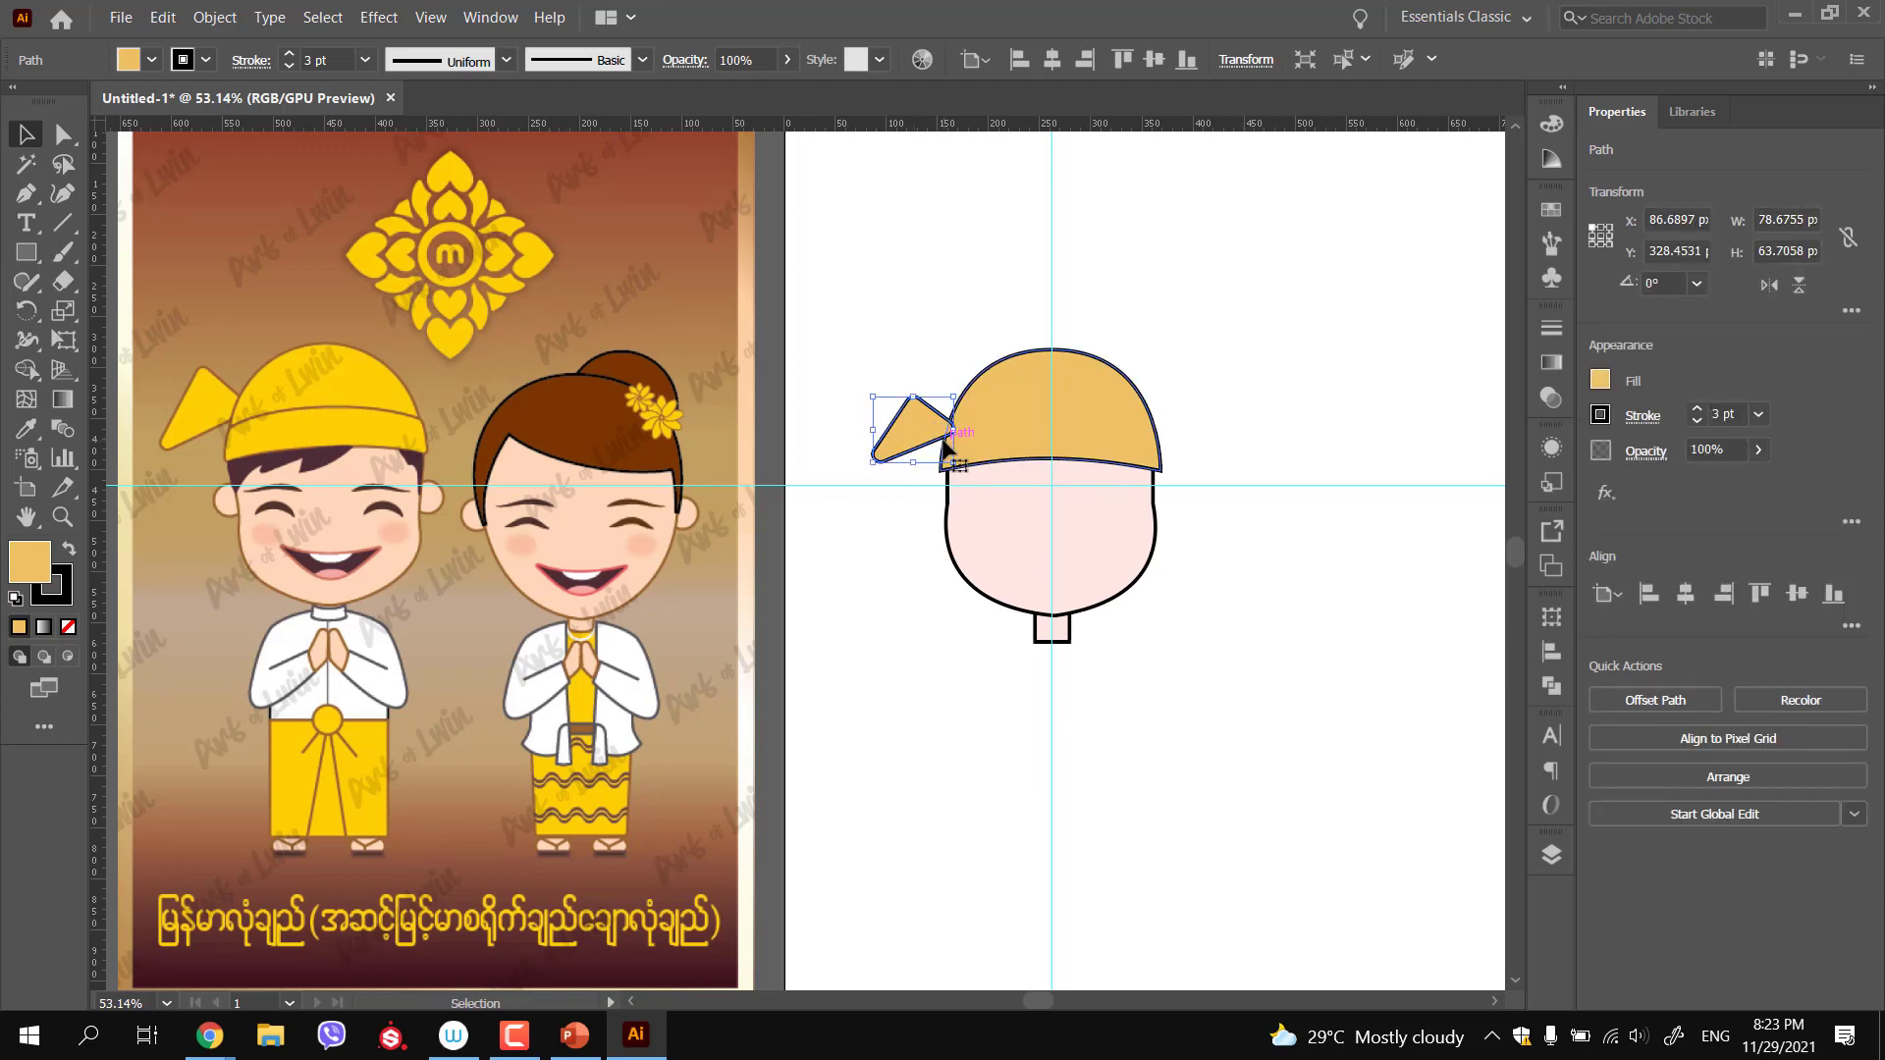
{"action": "left_click", "coordinate": [916, 475]}
{"action": "left_click", "coordinate": [929, 433]}
{"action": "left_click_drag", "start_coordinate": [951, 459], "coordinate": [963, 481]}
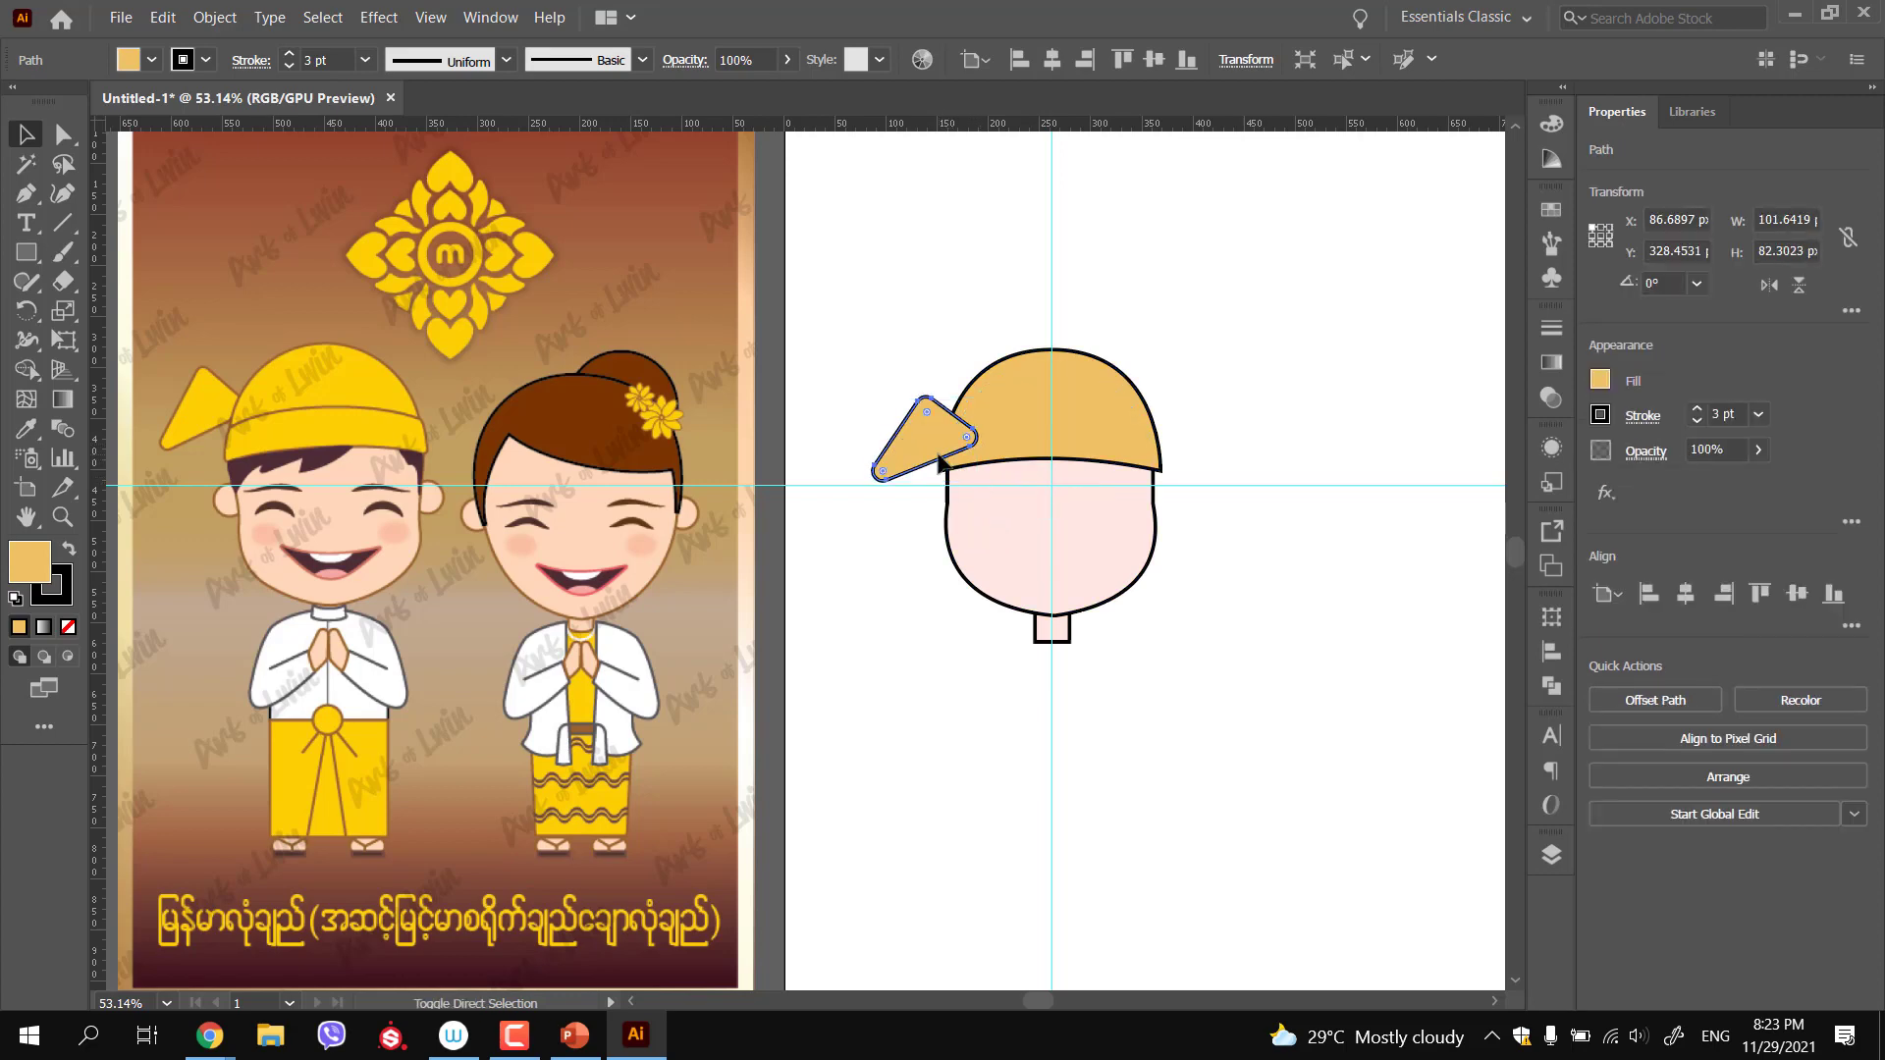
Send the tail behind the cap and move it slightly left
{"action": "left_click", "coordinate": [933, 358]}
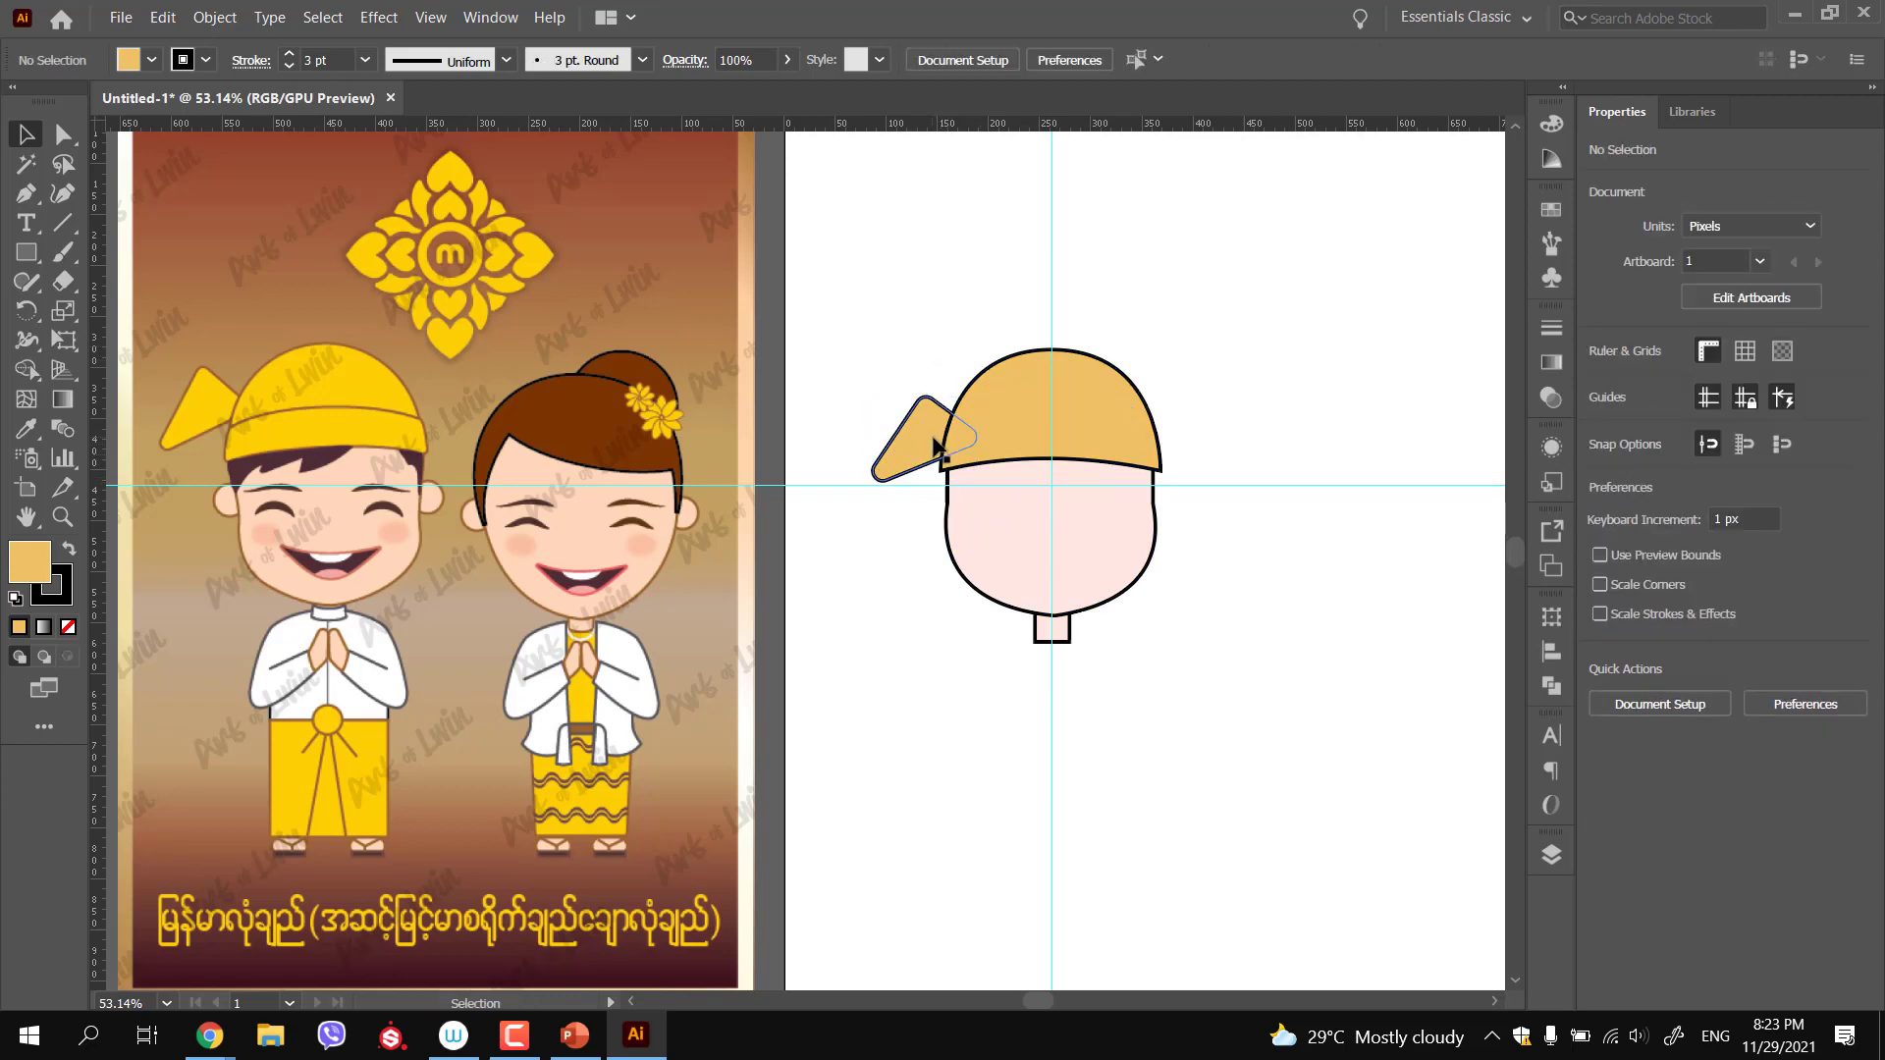
{"action": "right_click", "coordinate": [932, 439]}
{"action": "left_click", "coordinate": [868, 380]}
{"action": "left_click_drag", "start_coordinate": [911, 444], "coordinate": [905, 441]}
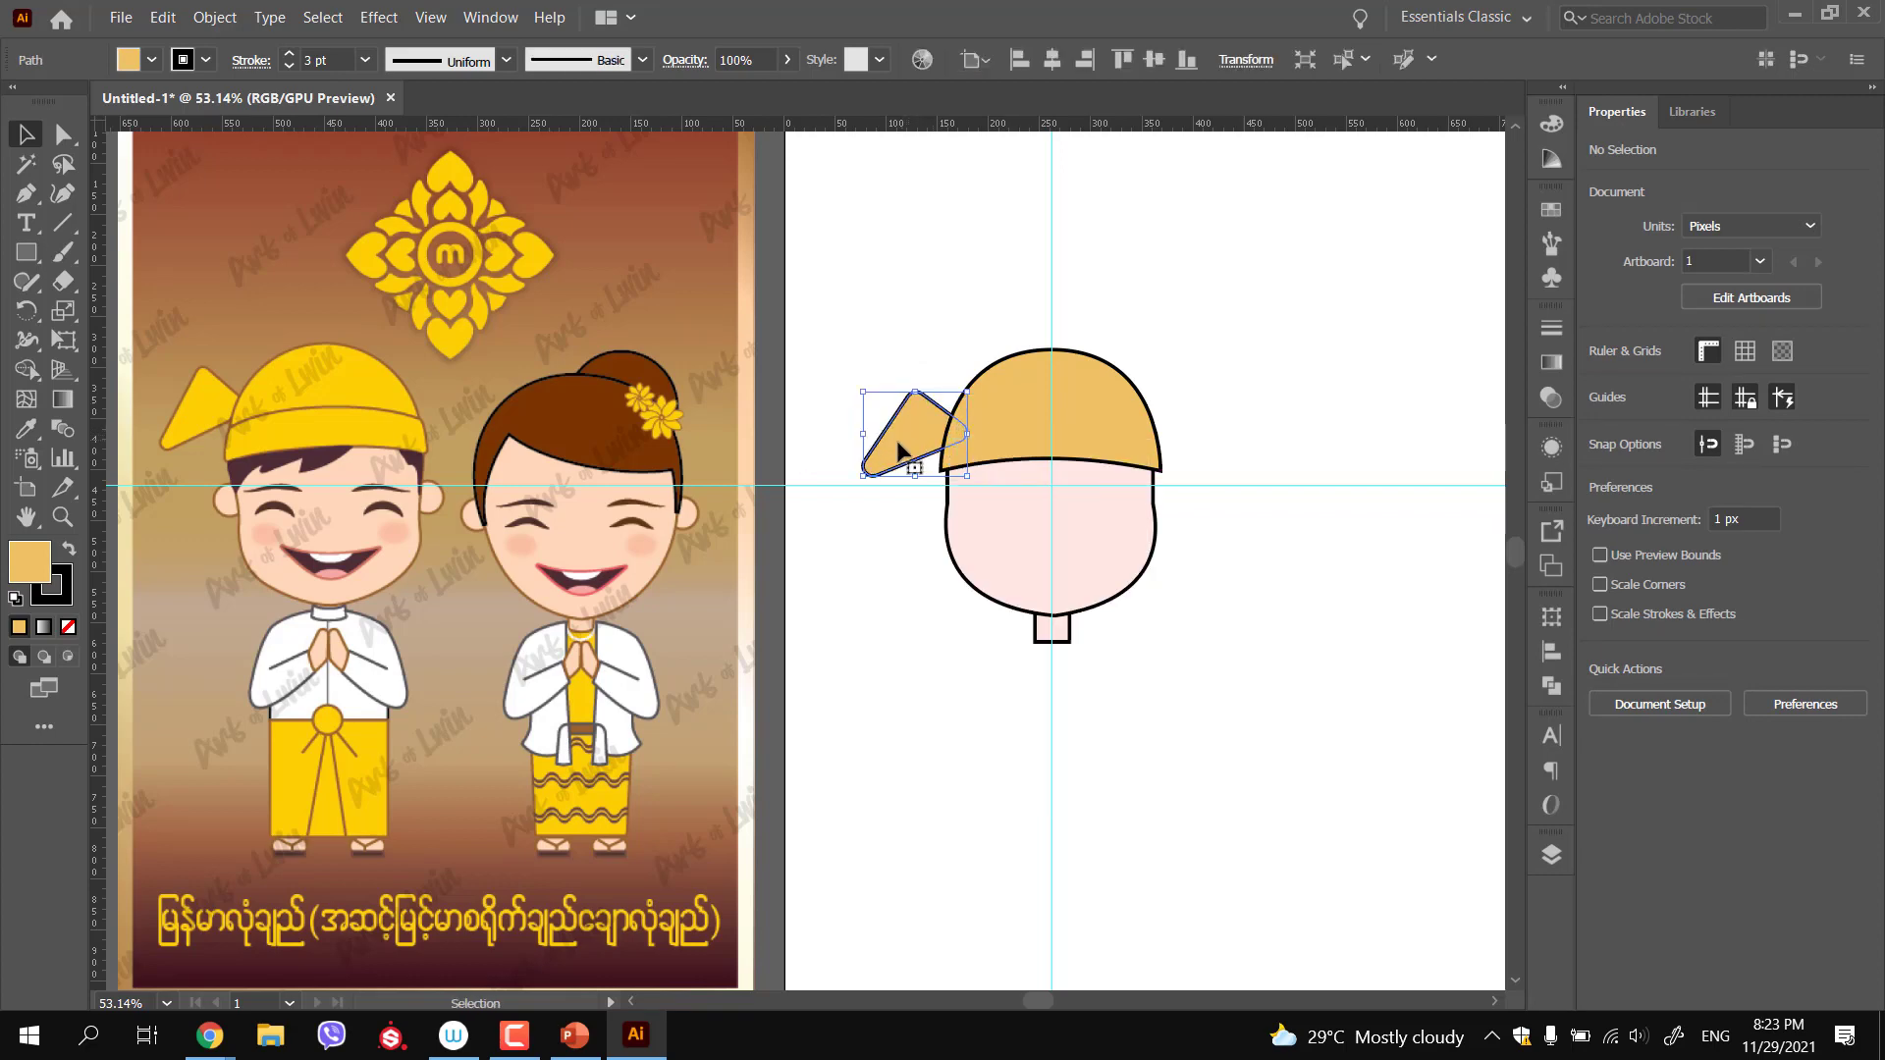
{"action": "left_click", "coordinate": [852, 488], "text": "shift"}
Enlarge the tail to about 125 by 101 px and rotate it about 21° counterclockwise against the cap's side
{"action": "left_click", "coordinate": [894, 438]}
{"action": "left_click_drag", "start_coordinate": [864, 393], "coordinate": [836, 381]}
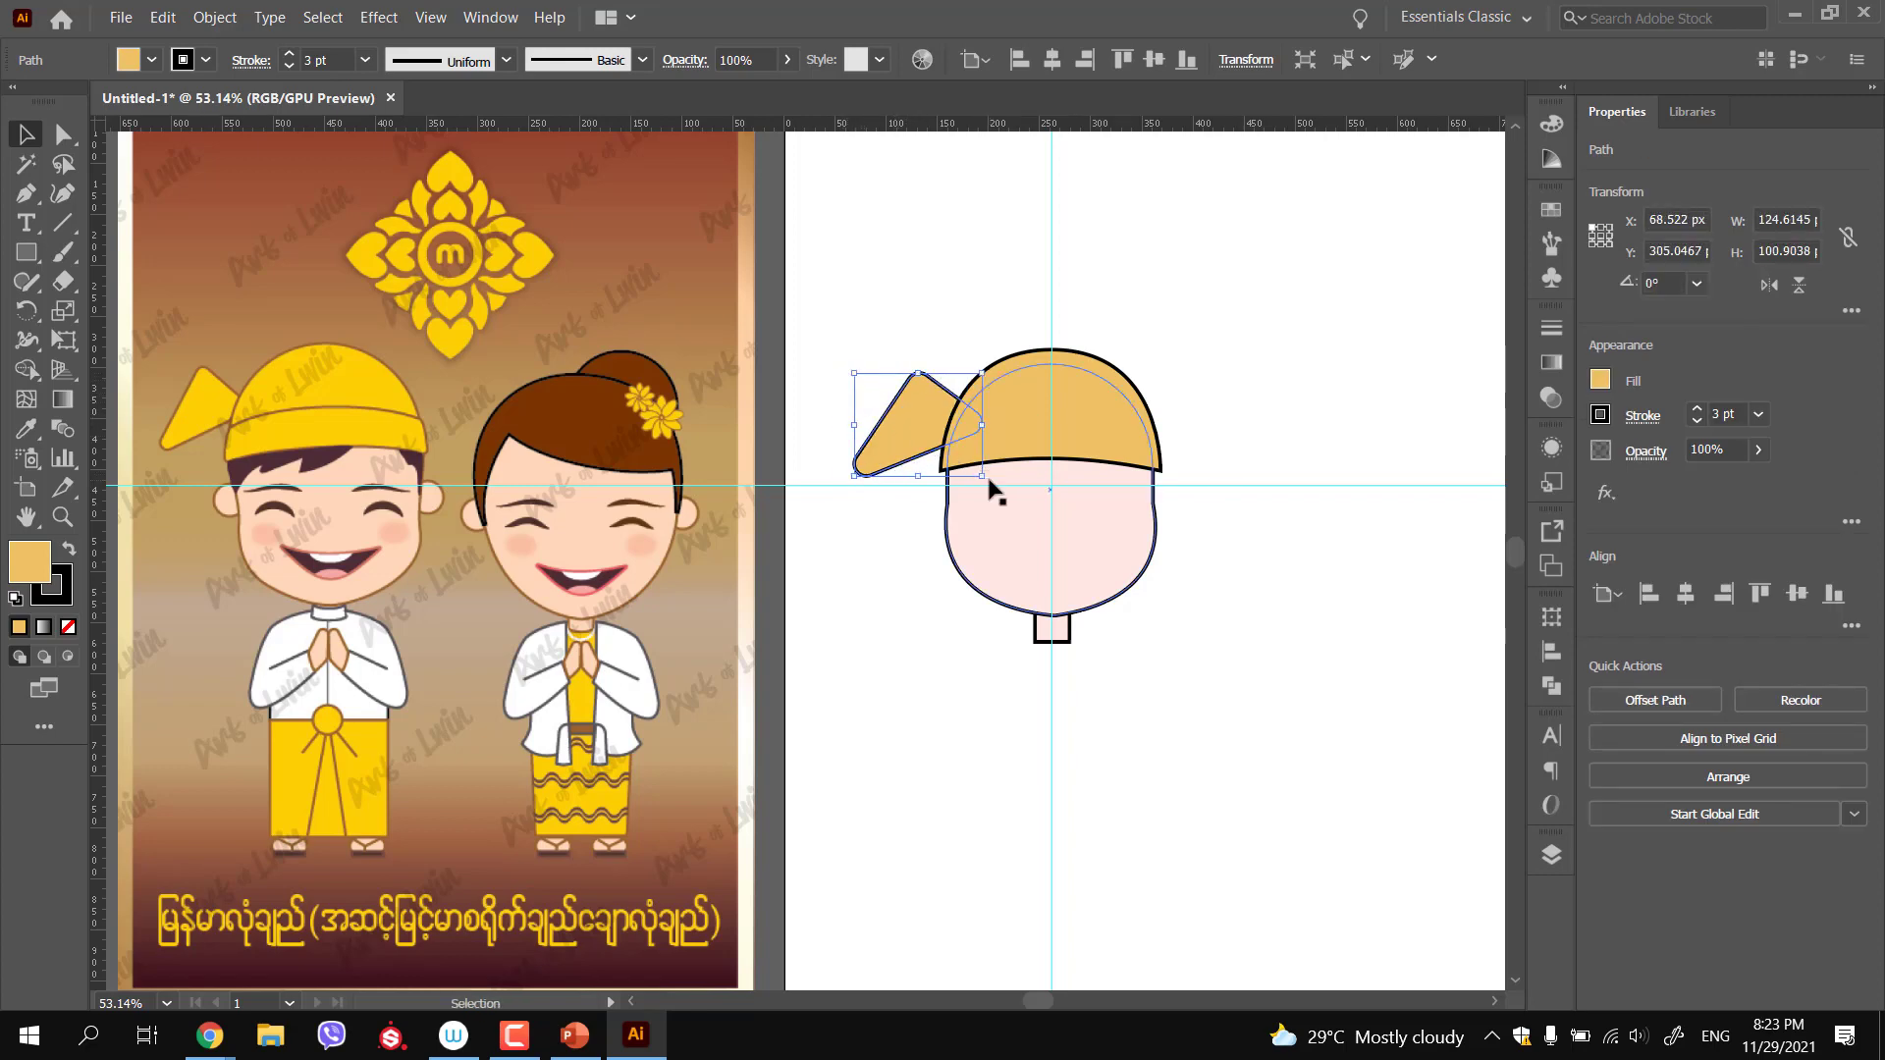
{"action": "left_click_drag", "start_coordinate": [989, 478], "coordinate": [1003, 447]}
{"action": "mouse_move", "coordinate": [904, 438]}
{"action": "left_mouse_down"}
{"action": "mouse_move", "coordinate": [905, 456]}
{"action": "mouse_move", "coordinate": [913, 413]}
{"action": "mouse_move", "coordinate": [910, 428]}
{"action": "left_mouse_up"}
{"action": "left_click", "coordinate": [869, 340]}
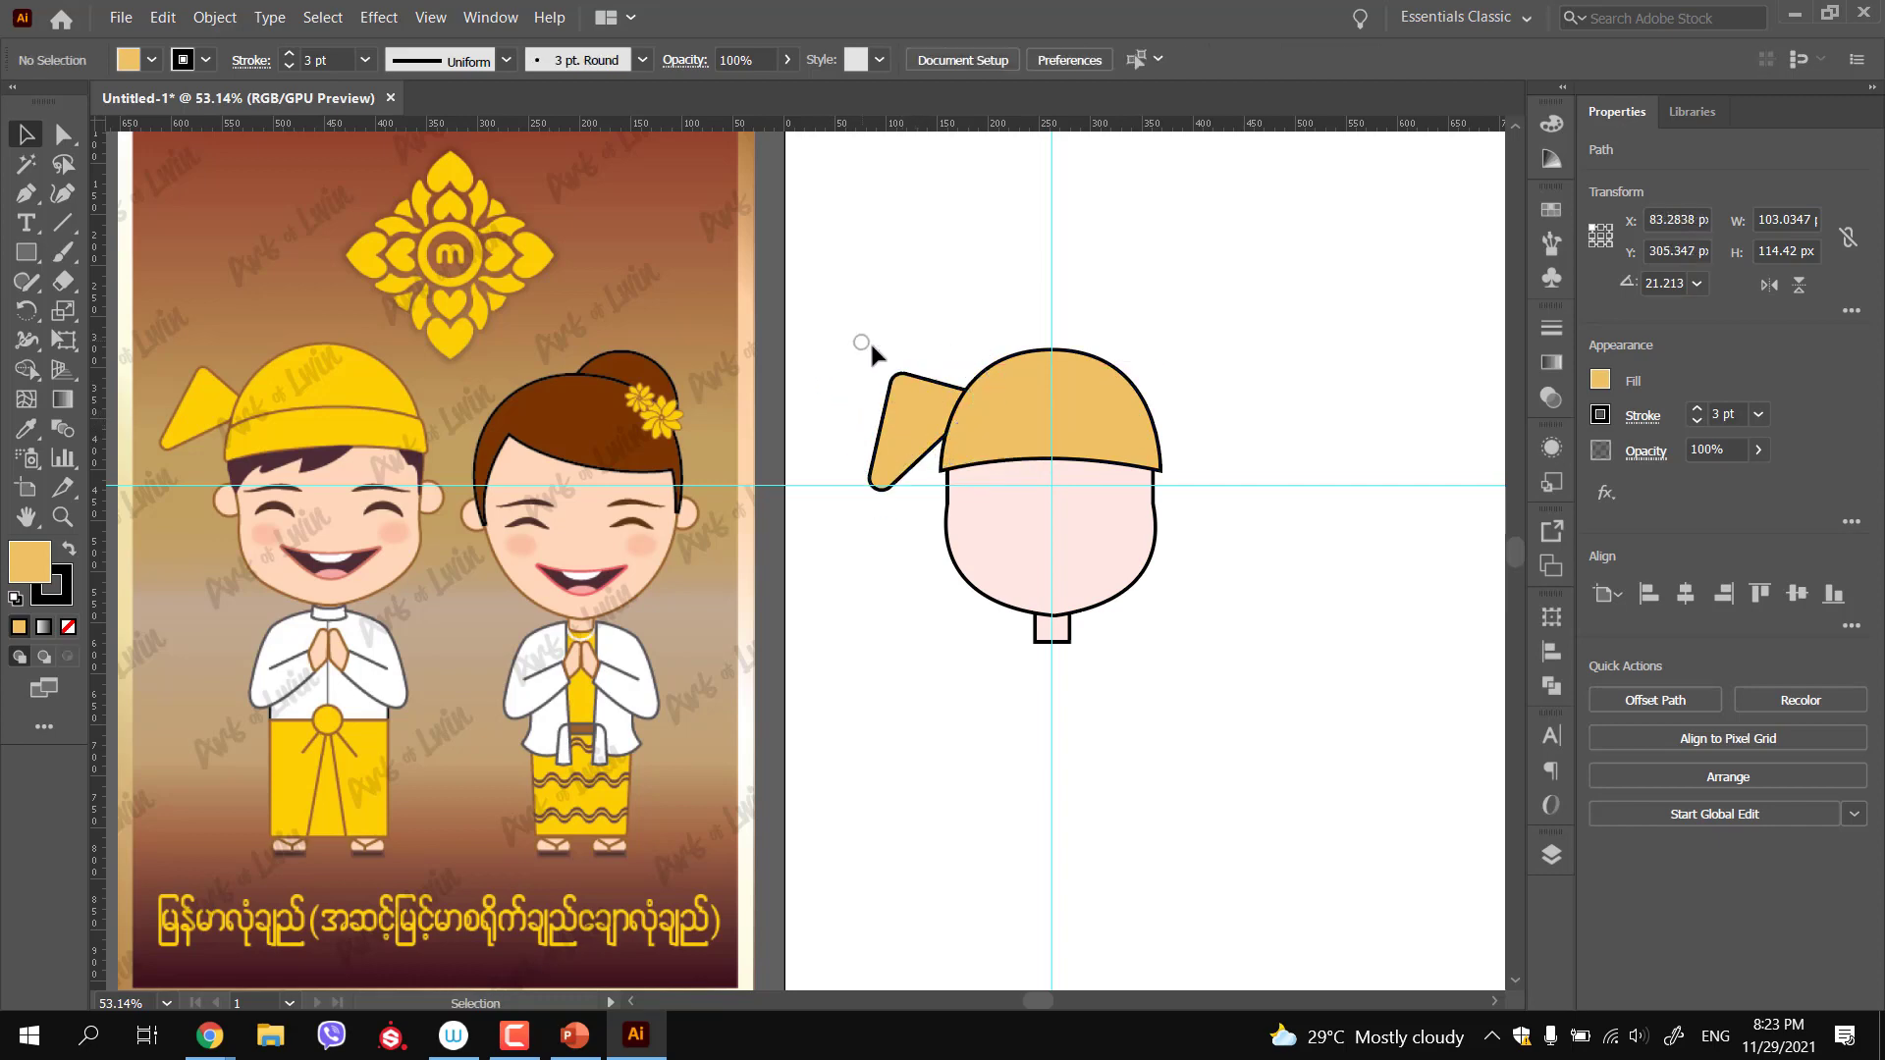
Enlarge the cap evenly around its center to about 236 by 130 px so it extends past the head
{"action": "left_click_drag", "start_coordinate": [952, 459], "coordinate": [1007, 462]}
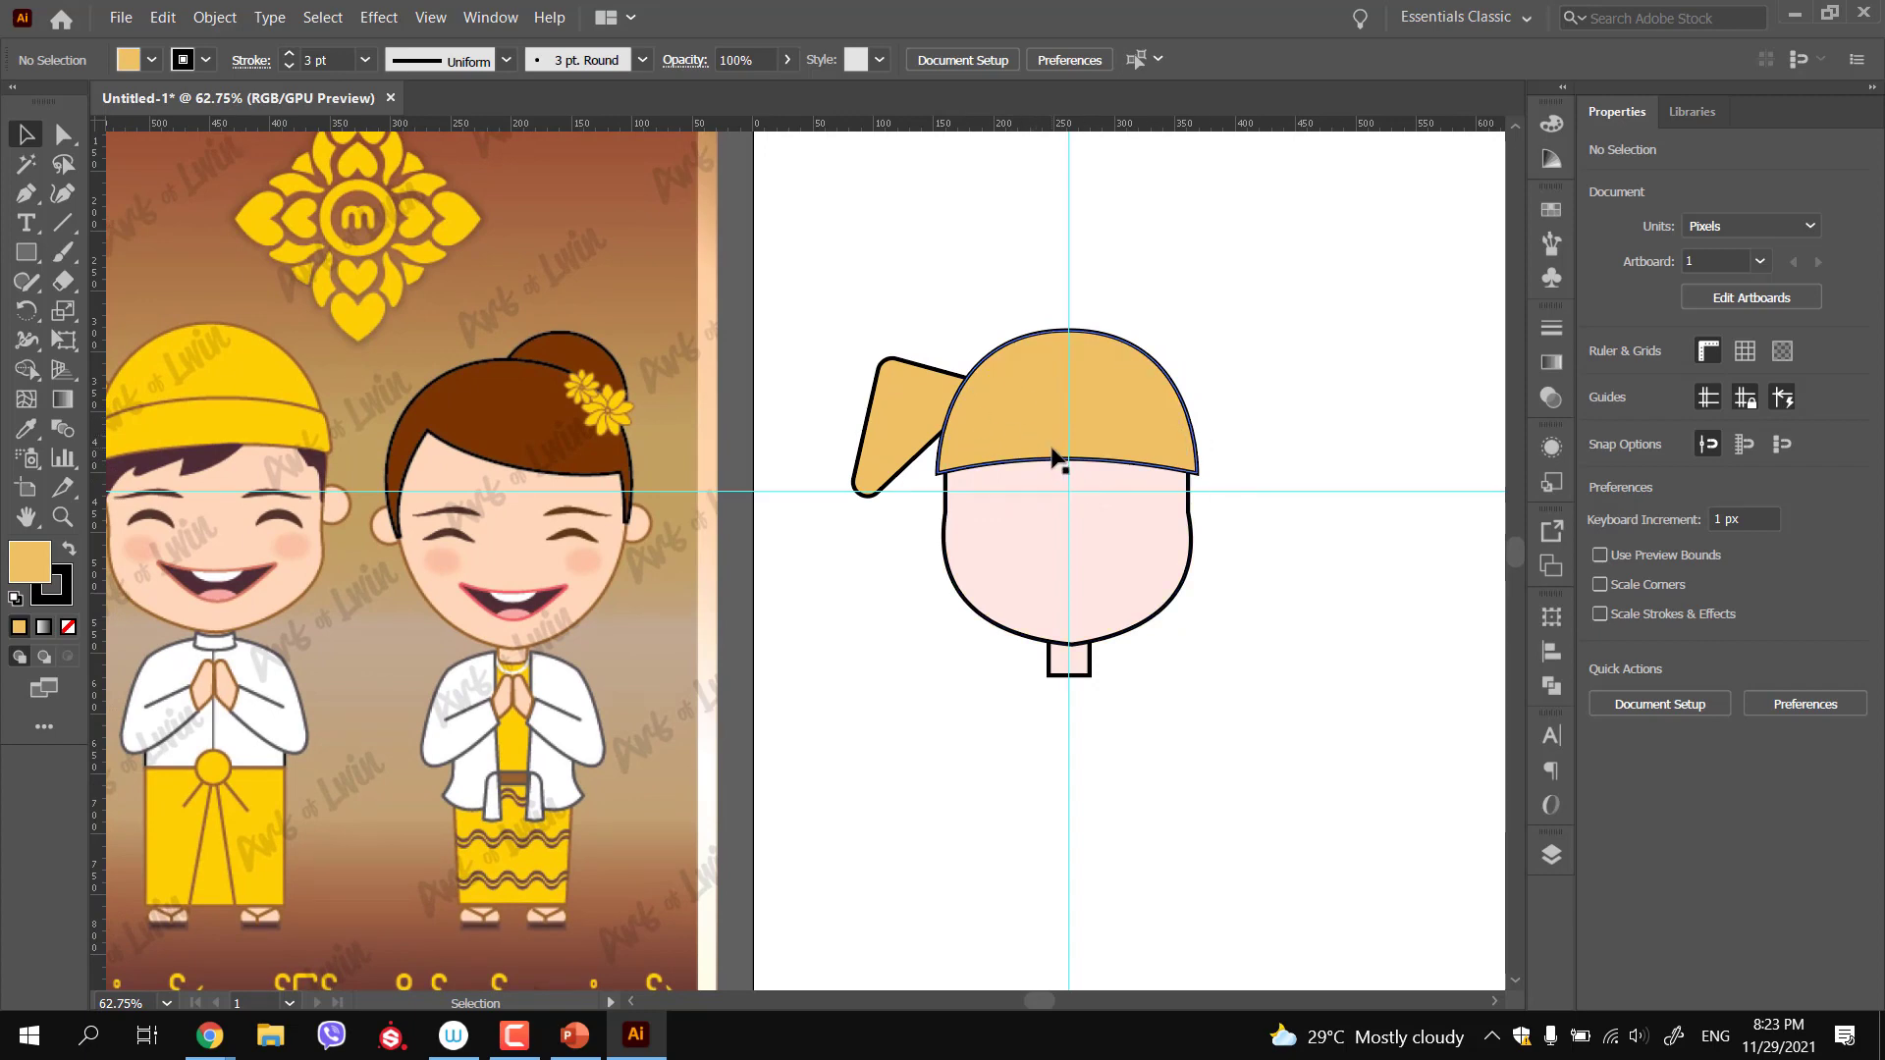
{"action": "left_click", "coordinate": [1040, 420]}
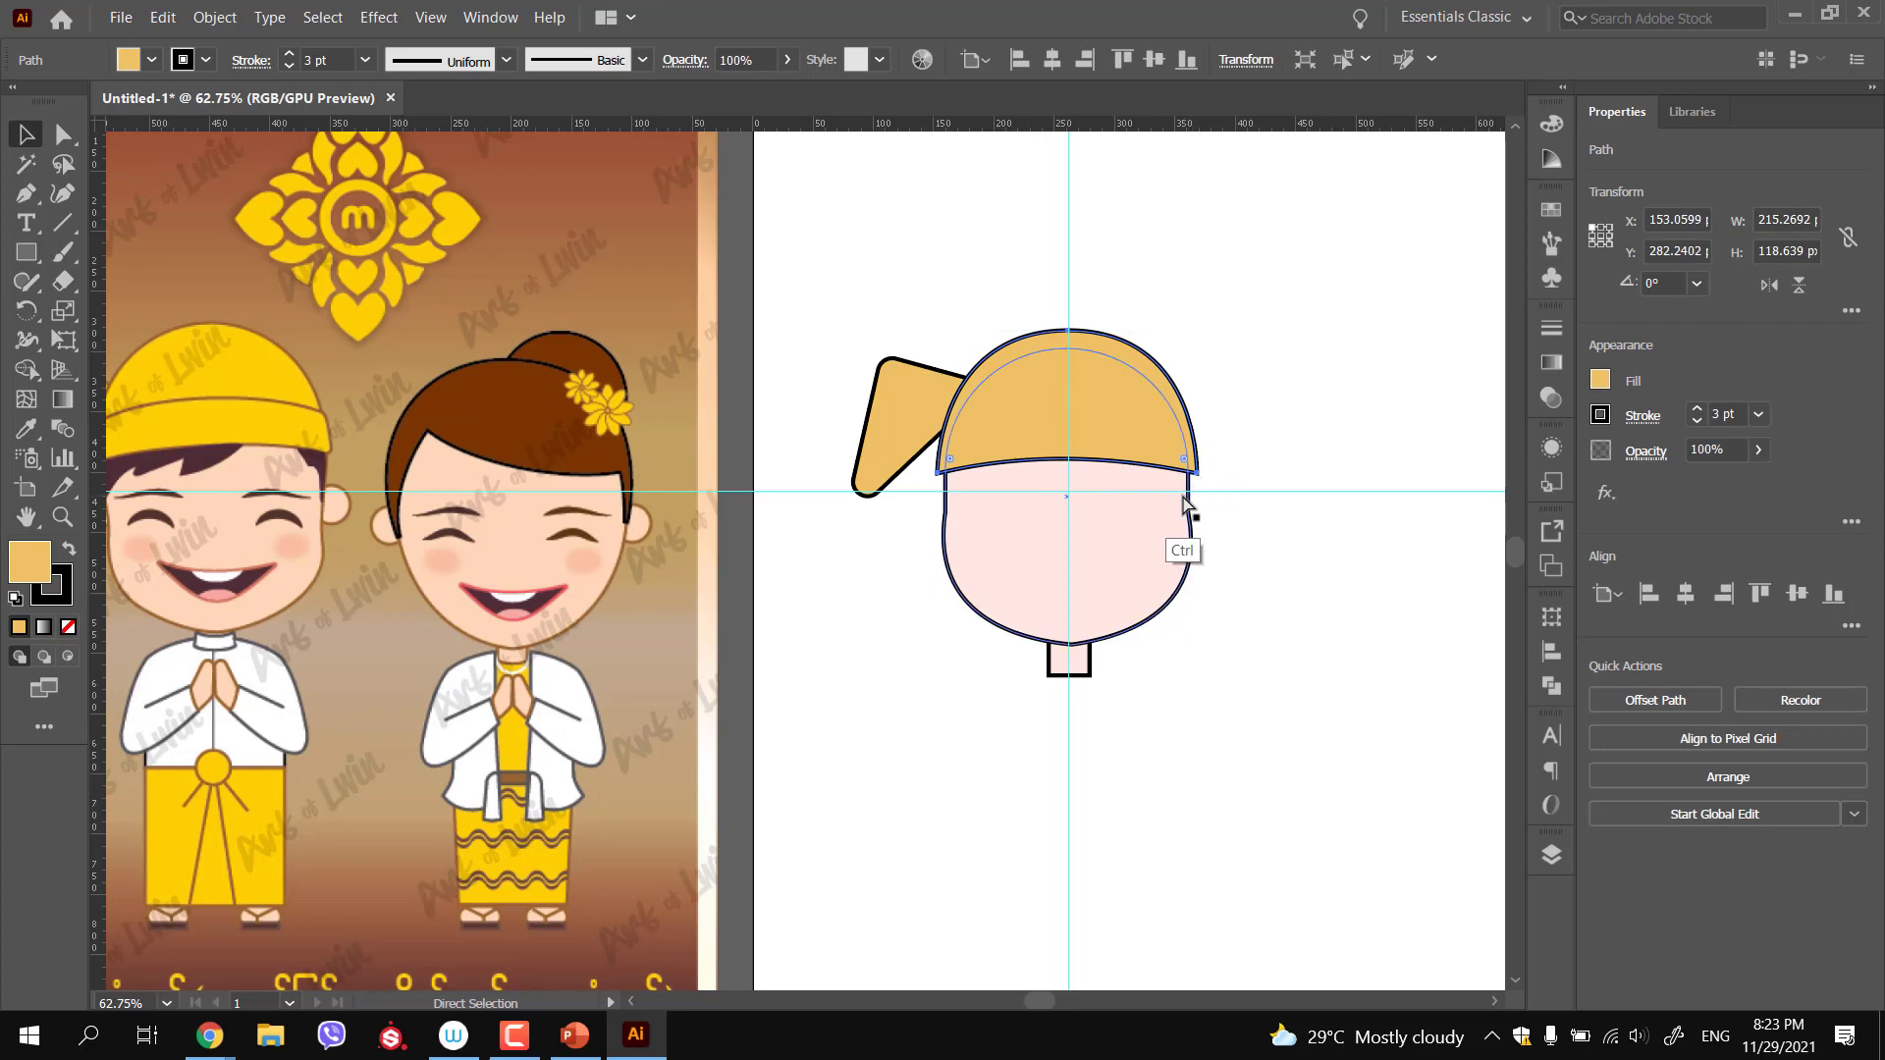
{"action": "left_click_drag", "start_coordinate": [1200, 475], "coordinate": [1210, 480]}
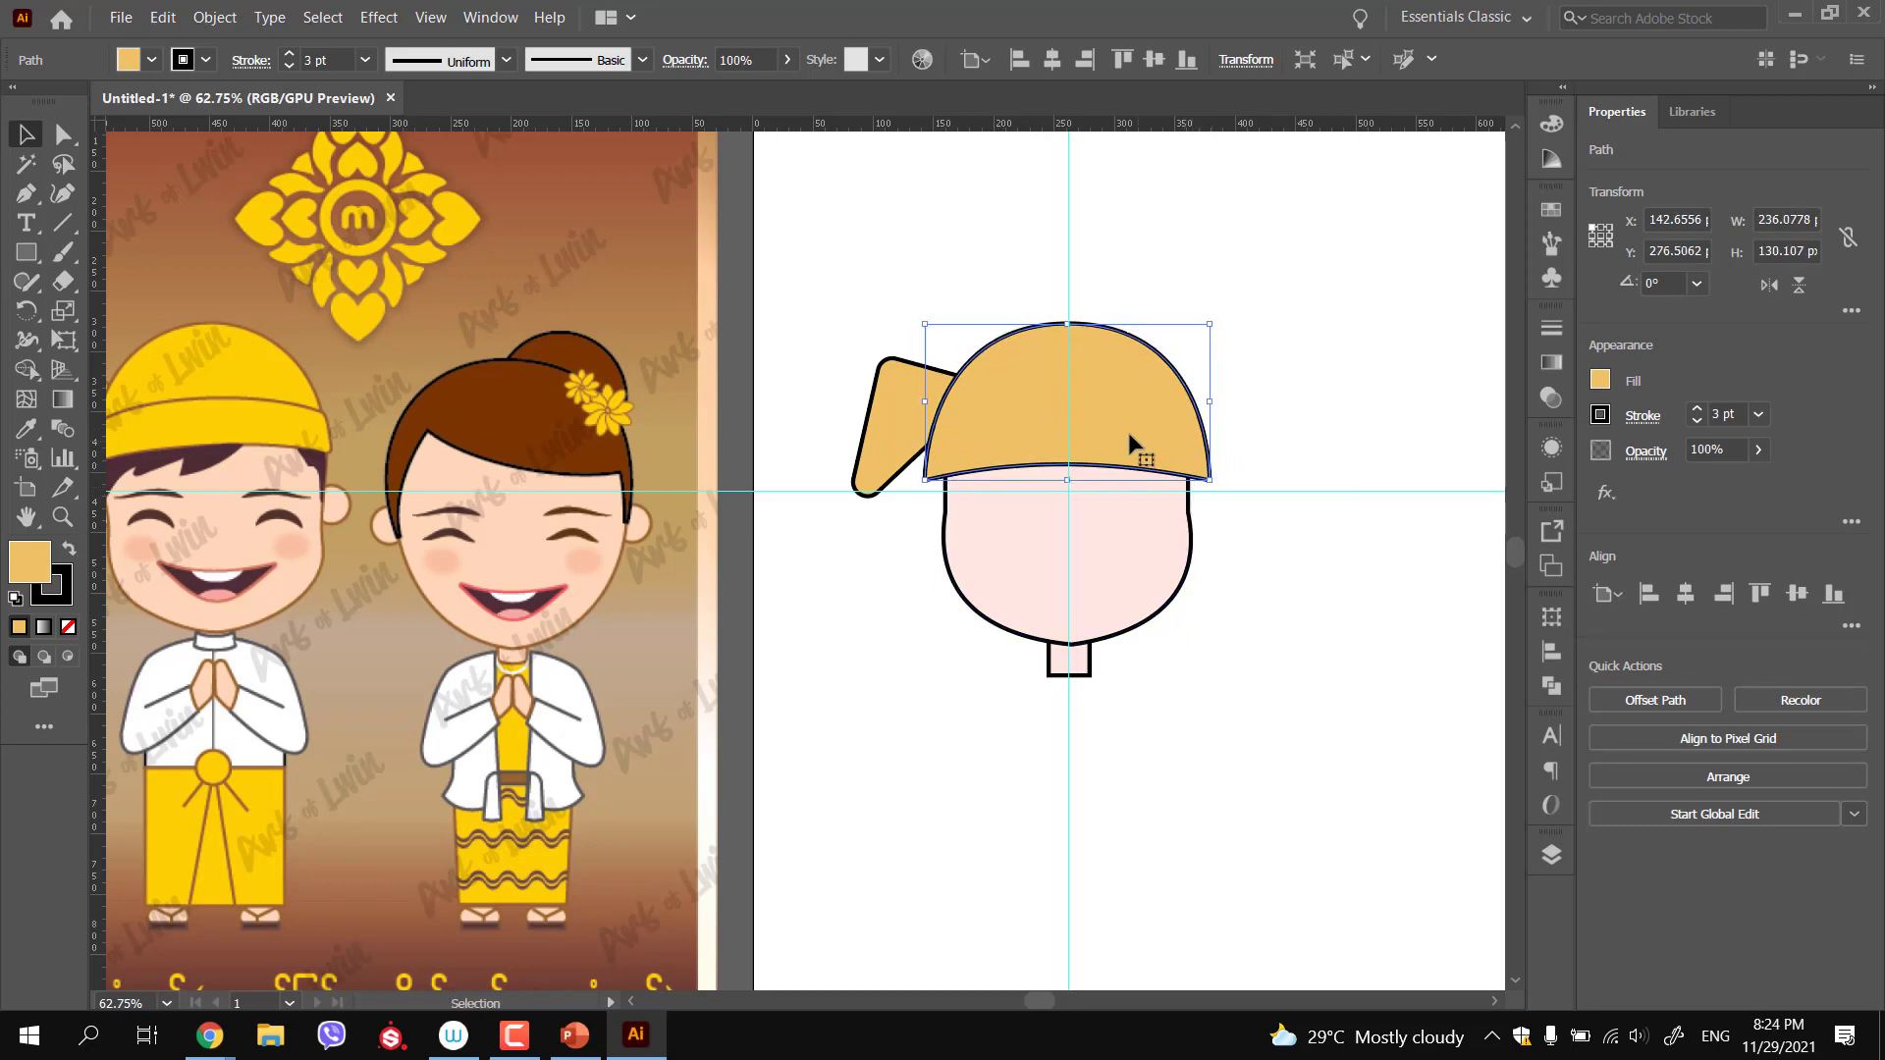
{"action": "left_click", "coordinate": [944, 291]}
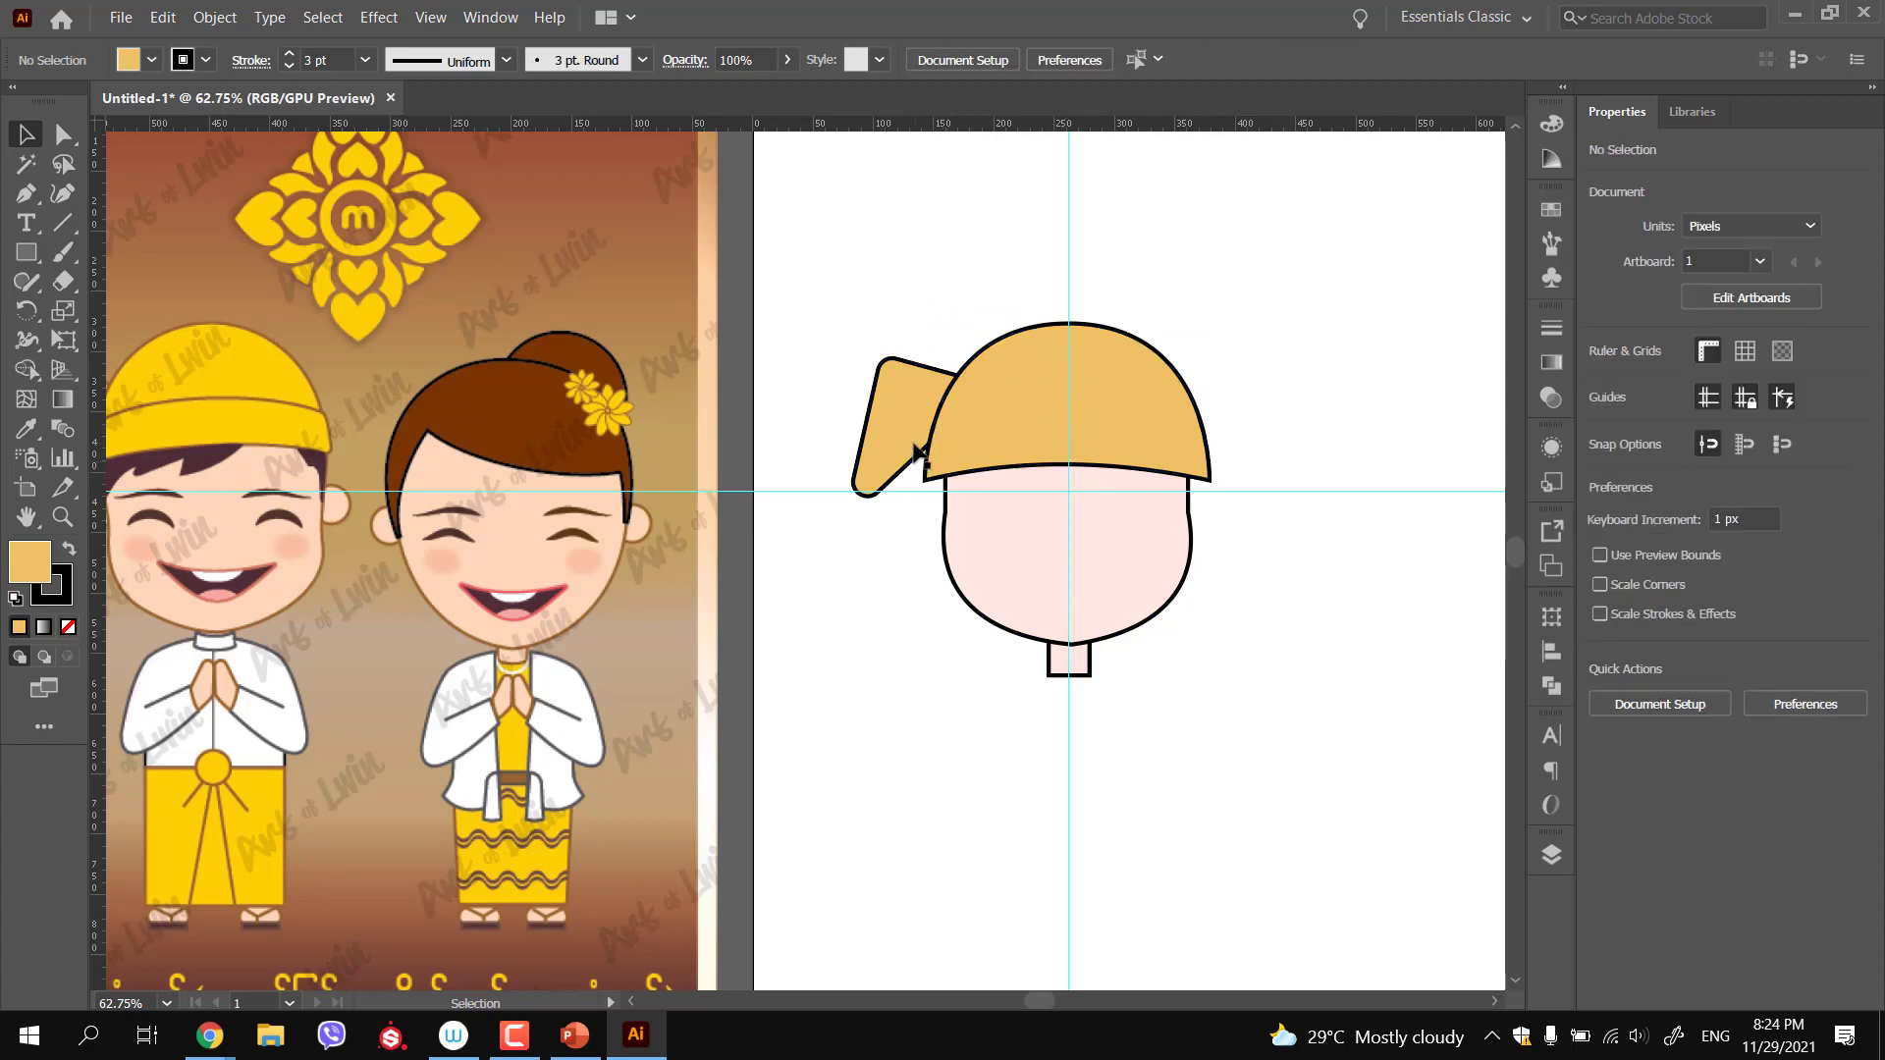
Draw a closed pen shape about 250 px wide over the upper cap, with an arched lower edge running from side to side
{"action": "key", "text": "p"}
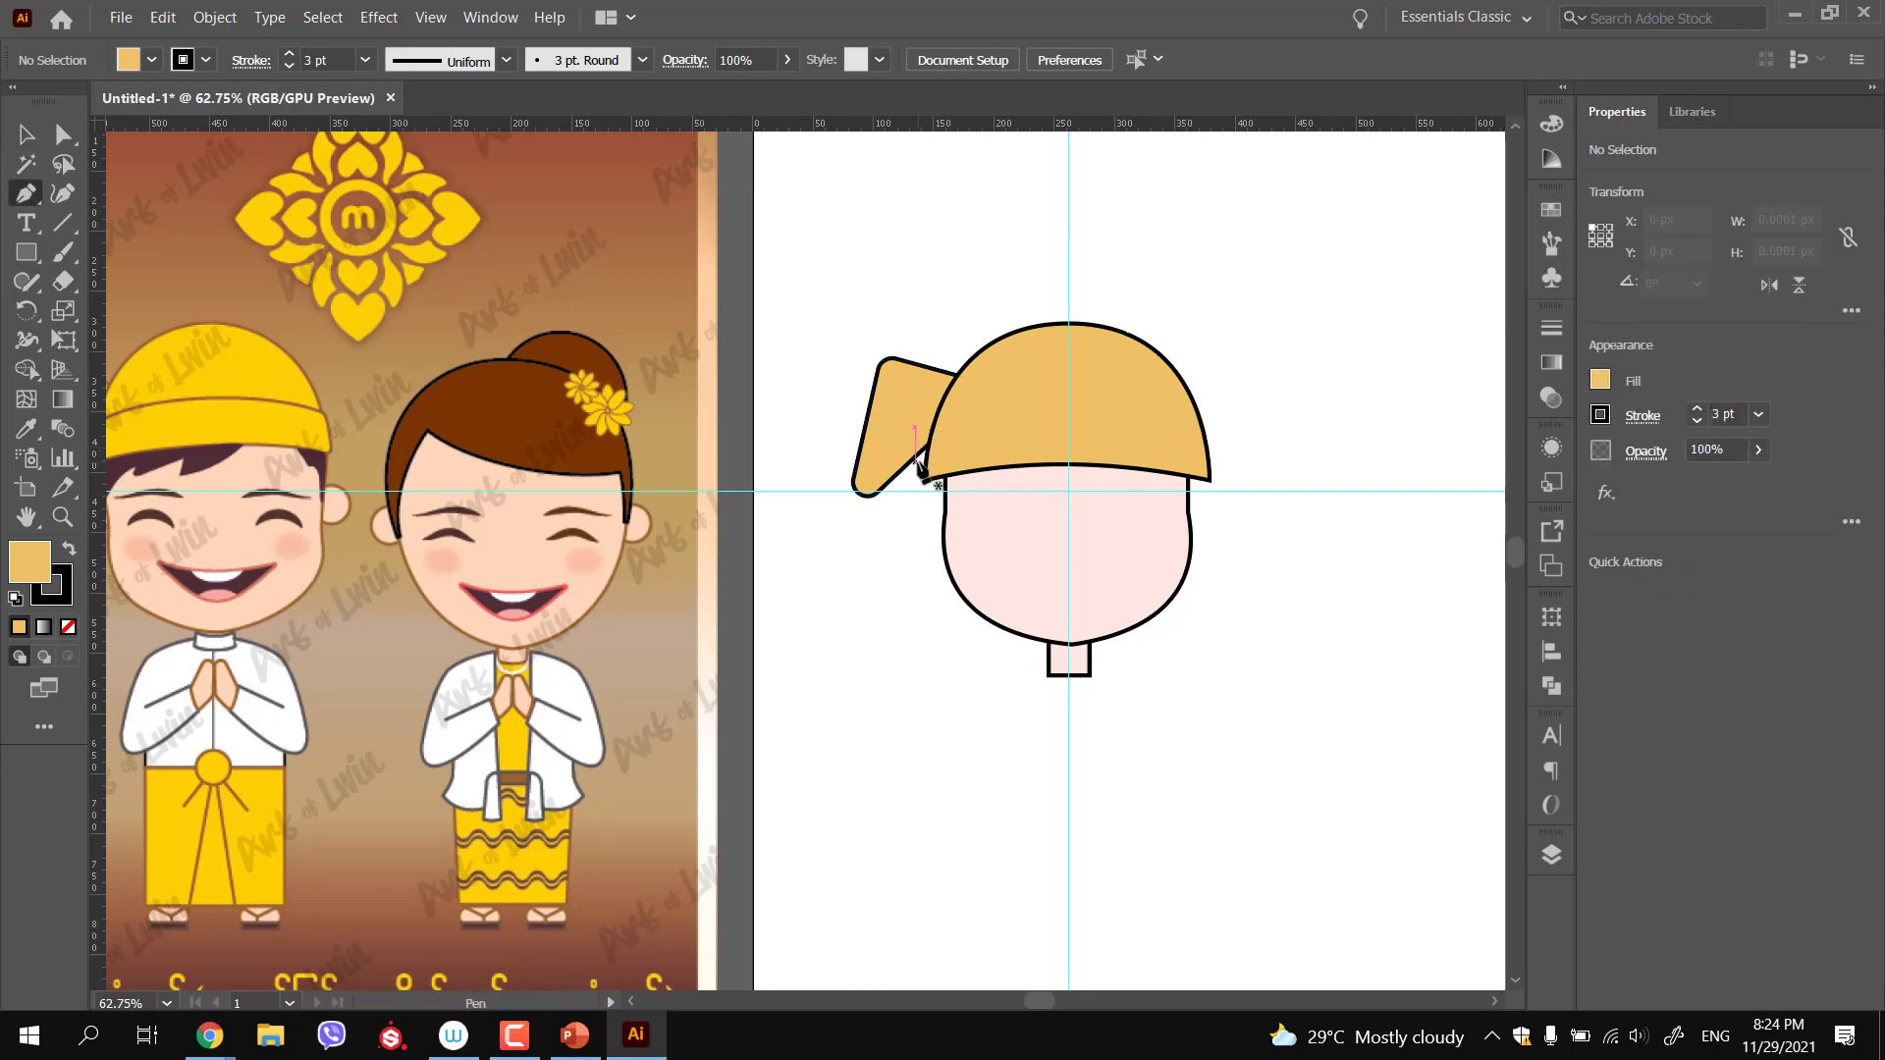
{"action": "left_click", "coordinate": [917, 427]}
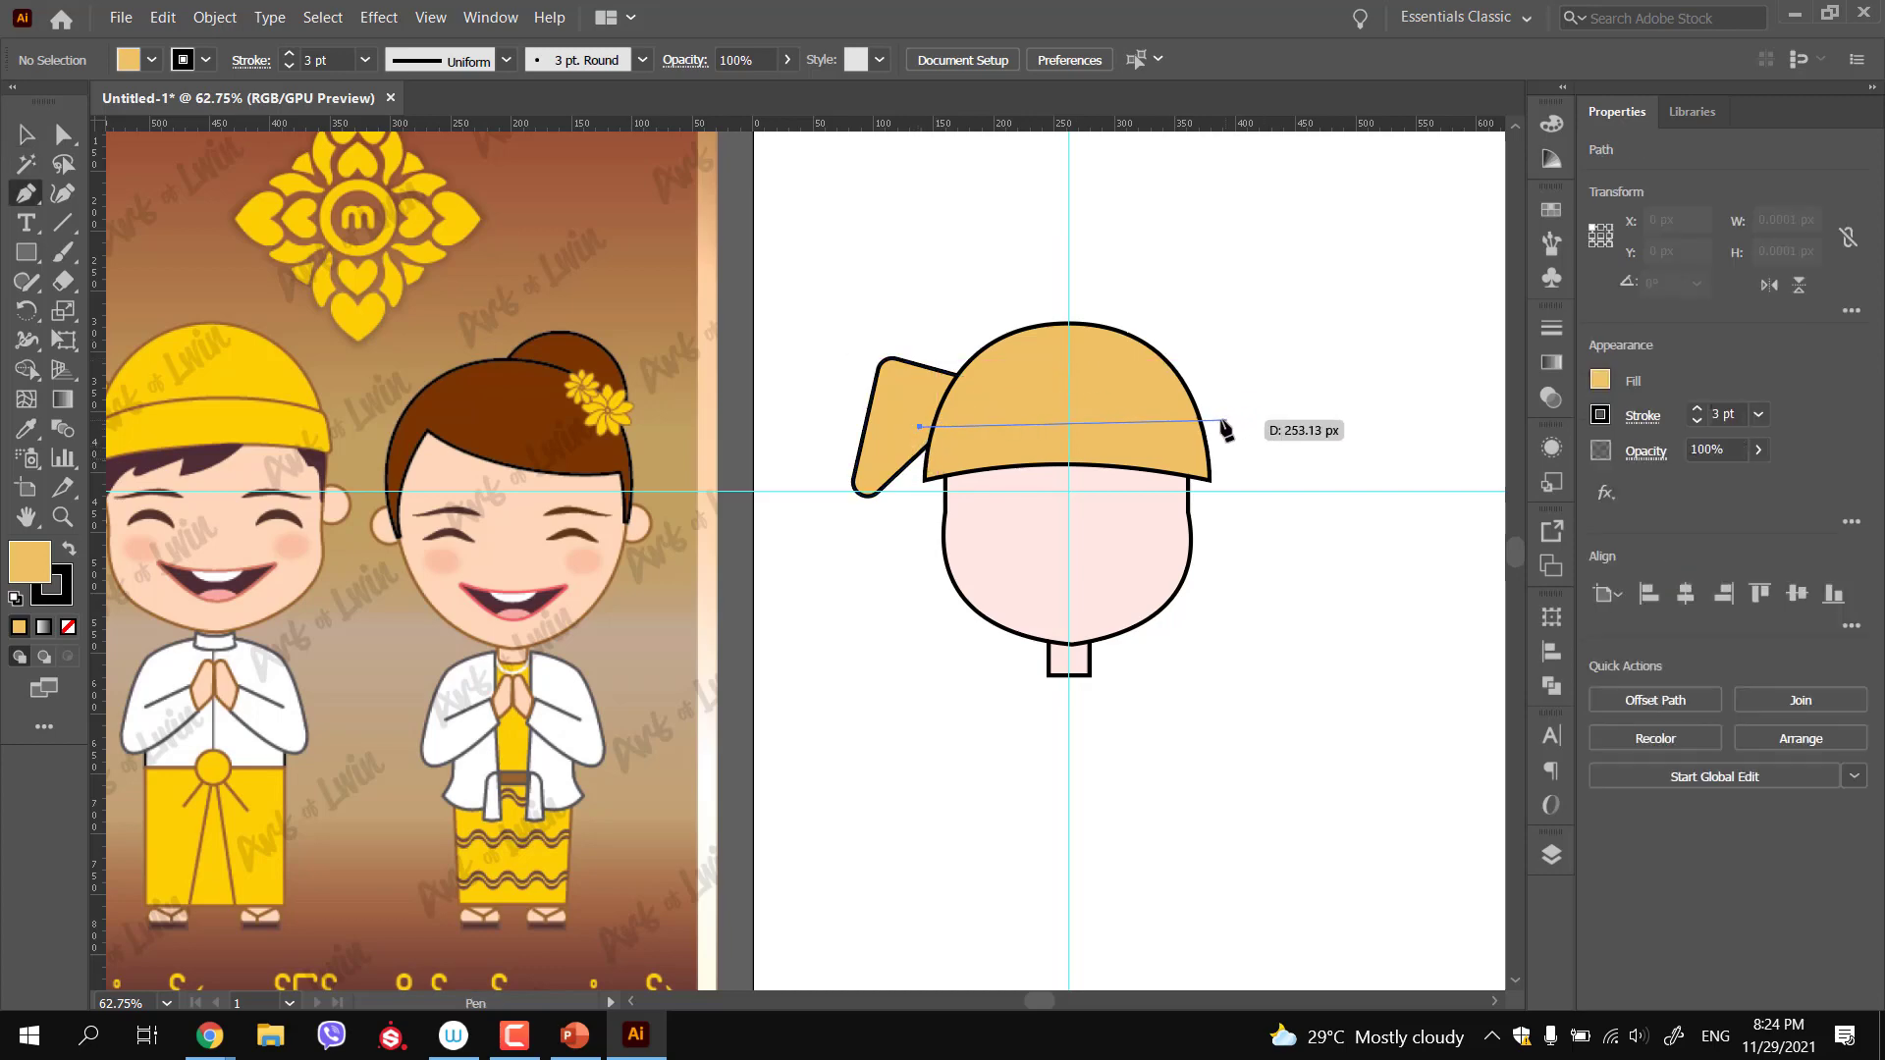
{"action": "left_click_drag", "start_coordinate": [1219, 427], "coordinate": [1370, 556]}
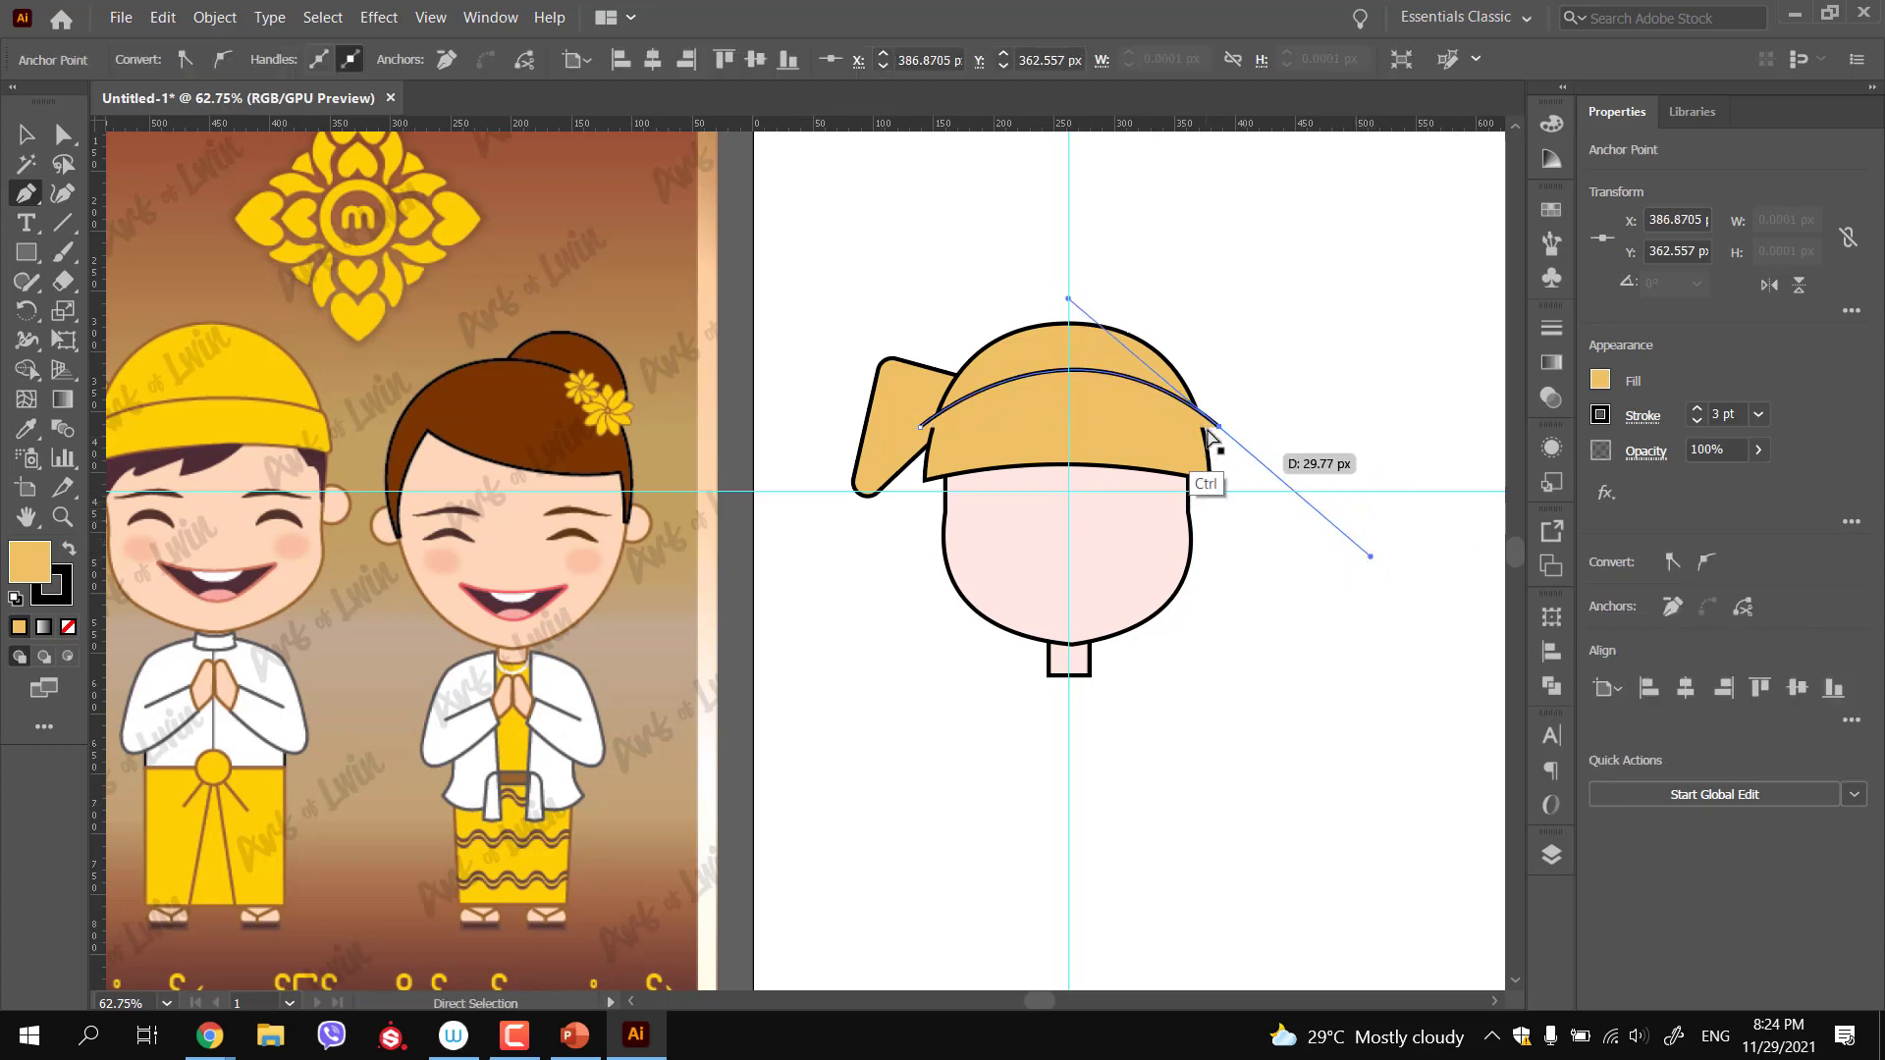
{"action": "left_click_drag", "start_coordinate": [1220, 428], "coordinate": [1222, 438]}
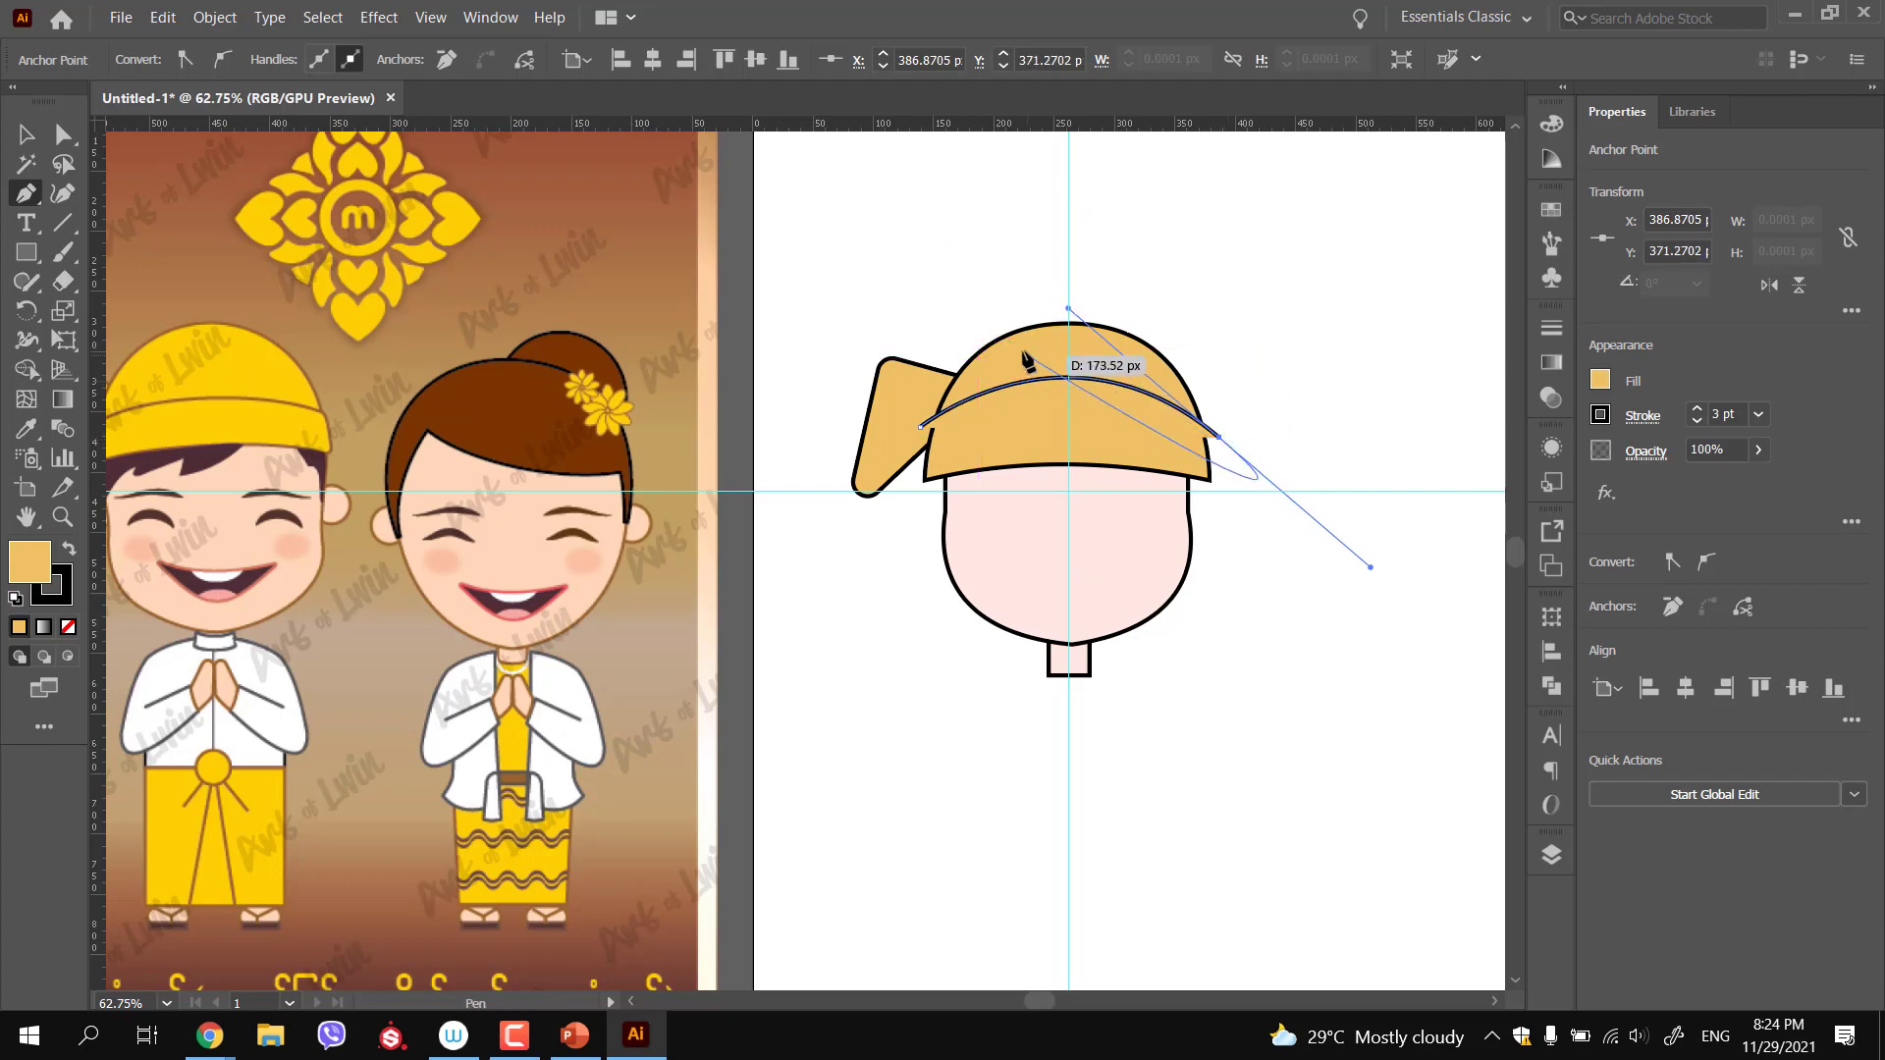
{"action": "left_click_drag", "start_coordinate": [1097, 262], "coordinate": [948, 263]}
{"action": "left_click", "coordinate": [921, 423]}
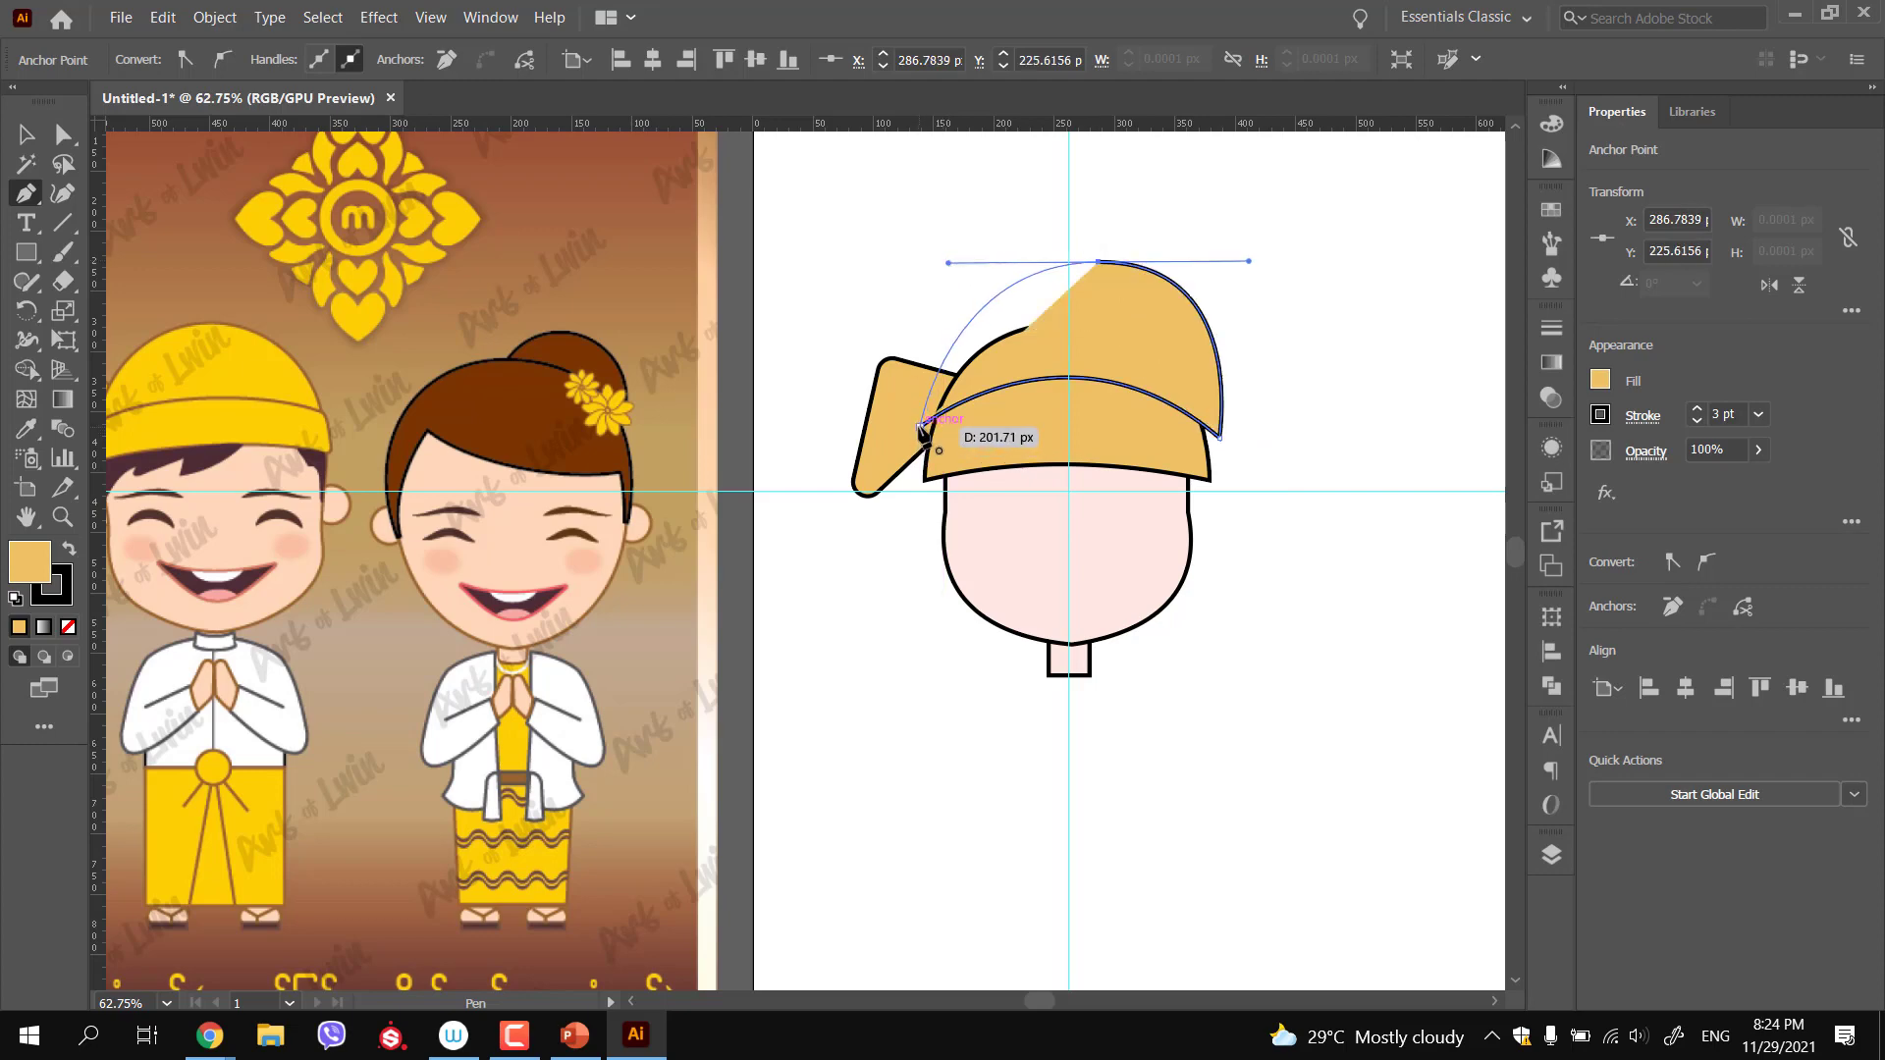
Cut the cap along the drawn arch with Shape Builder, removing the upper regions to leave a band about 236 by 85 px
{"action": "key", "text": "v"}
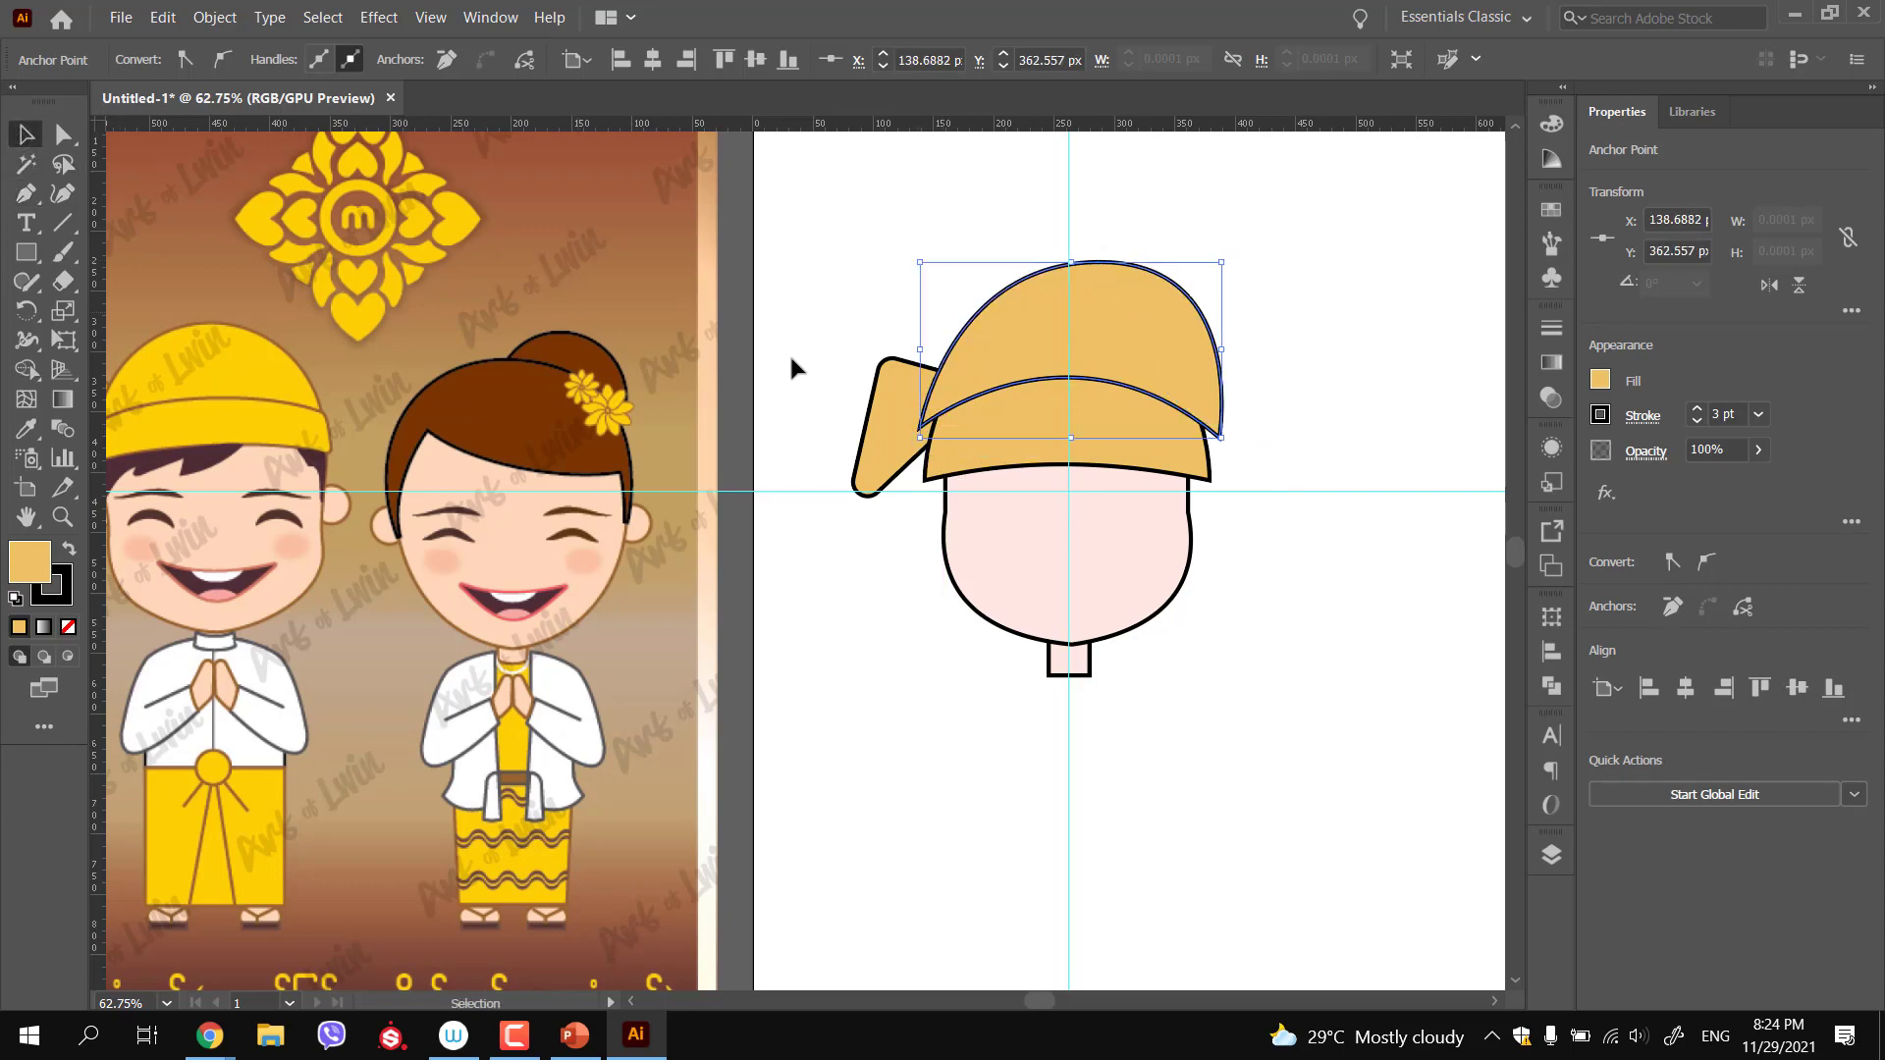
{"action": "left_click", "coordinate": [1026, 423], "text": "shift"}
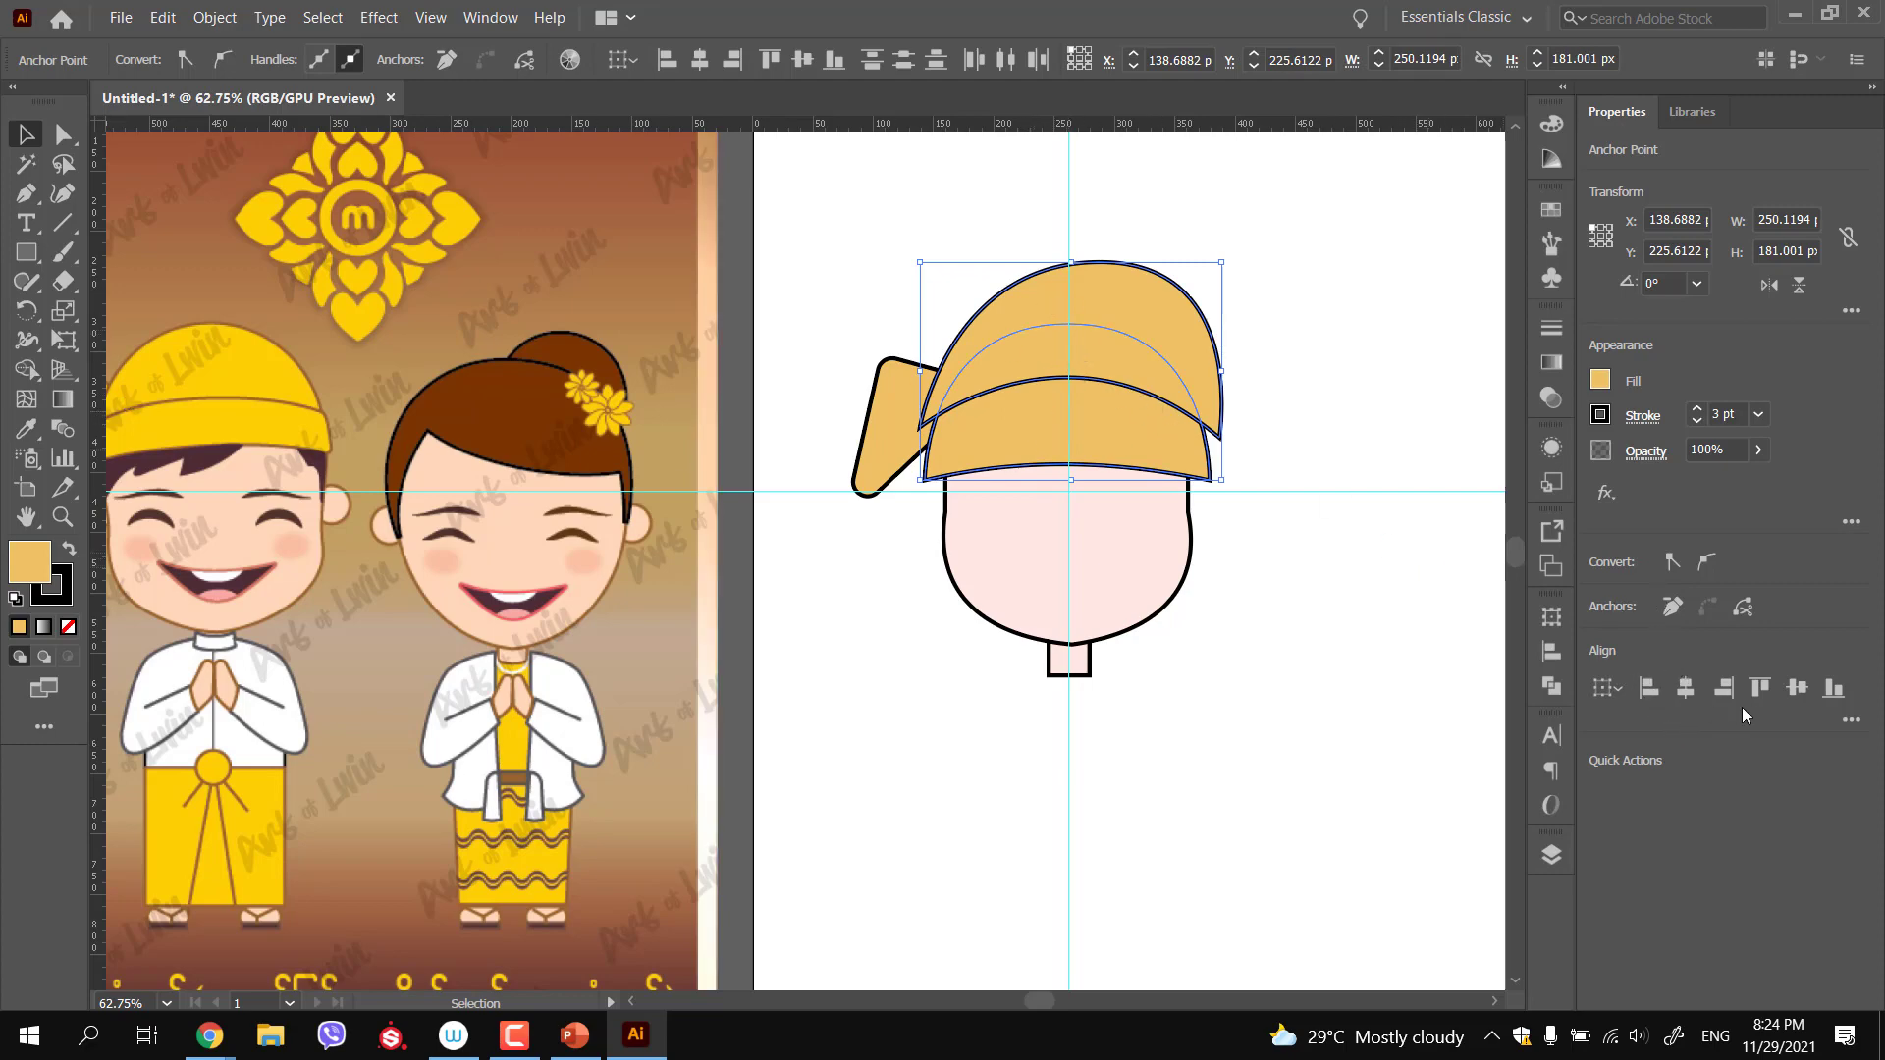
{"action": "left_click", "coordinate": [1553, 685]}
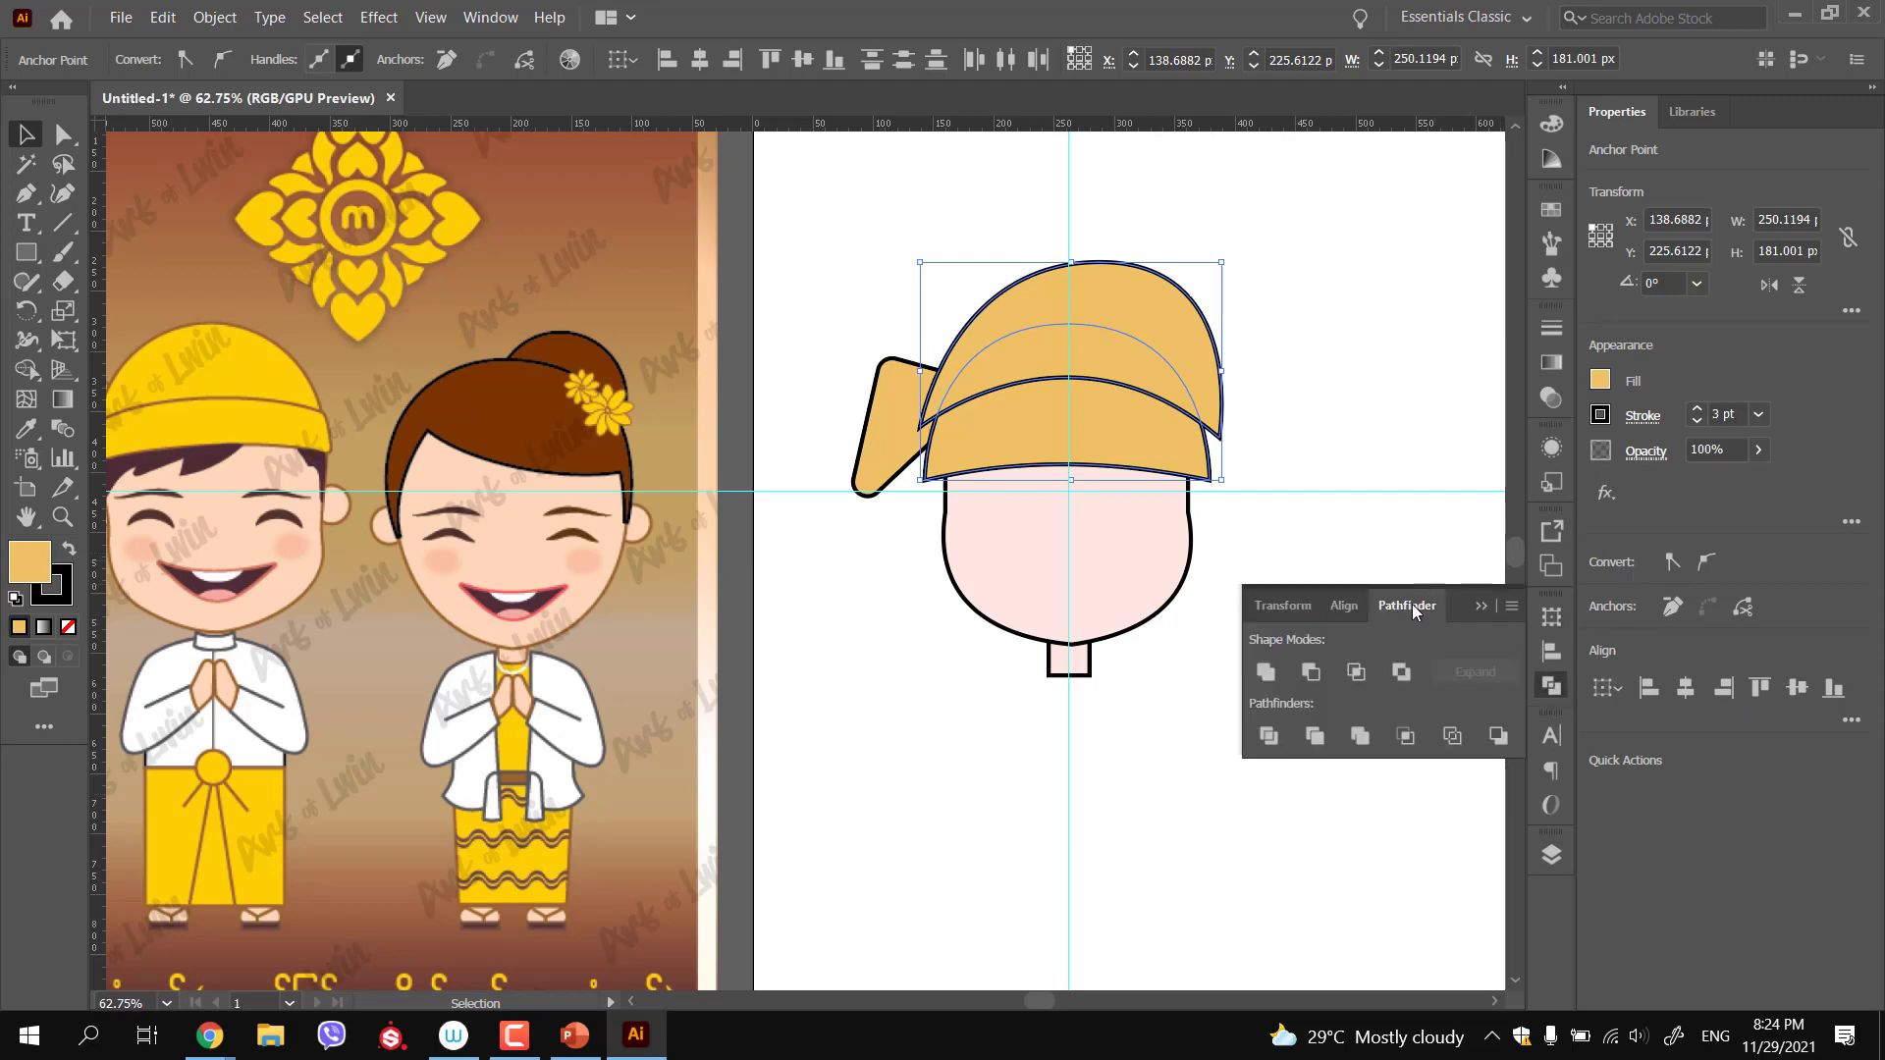
{"action": "left_click", "coordinate": [26, 372]}
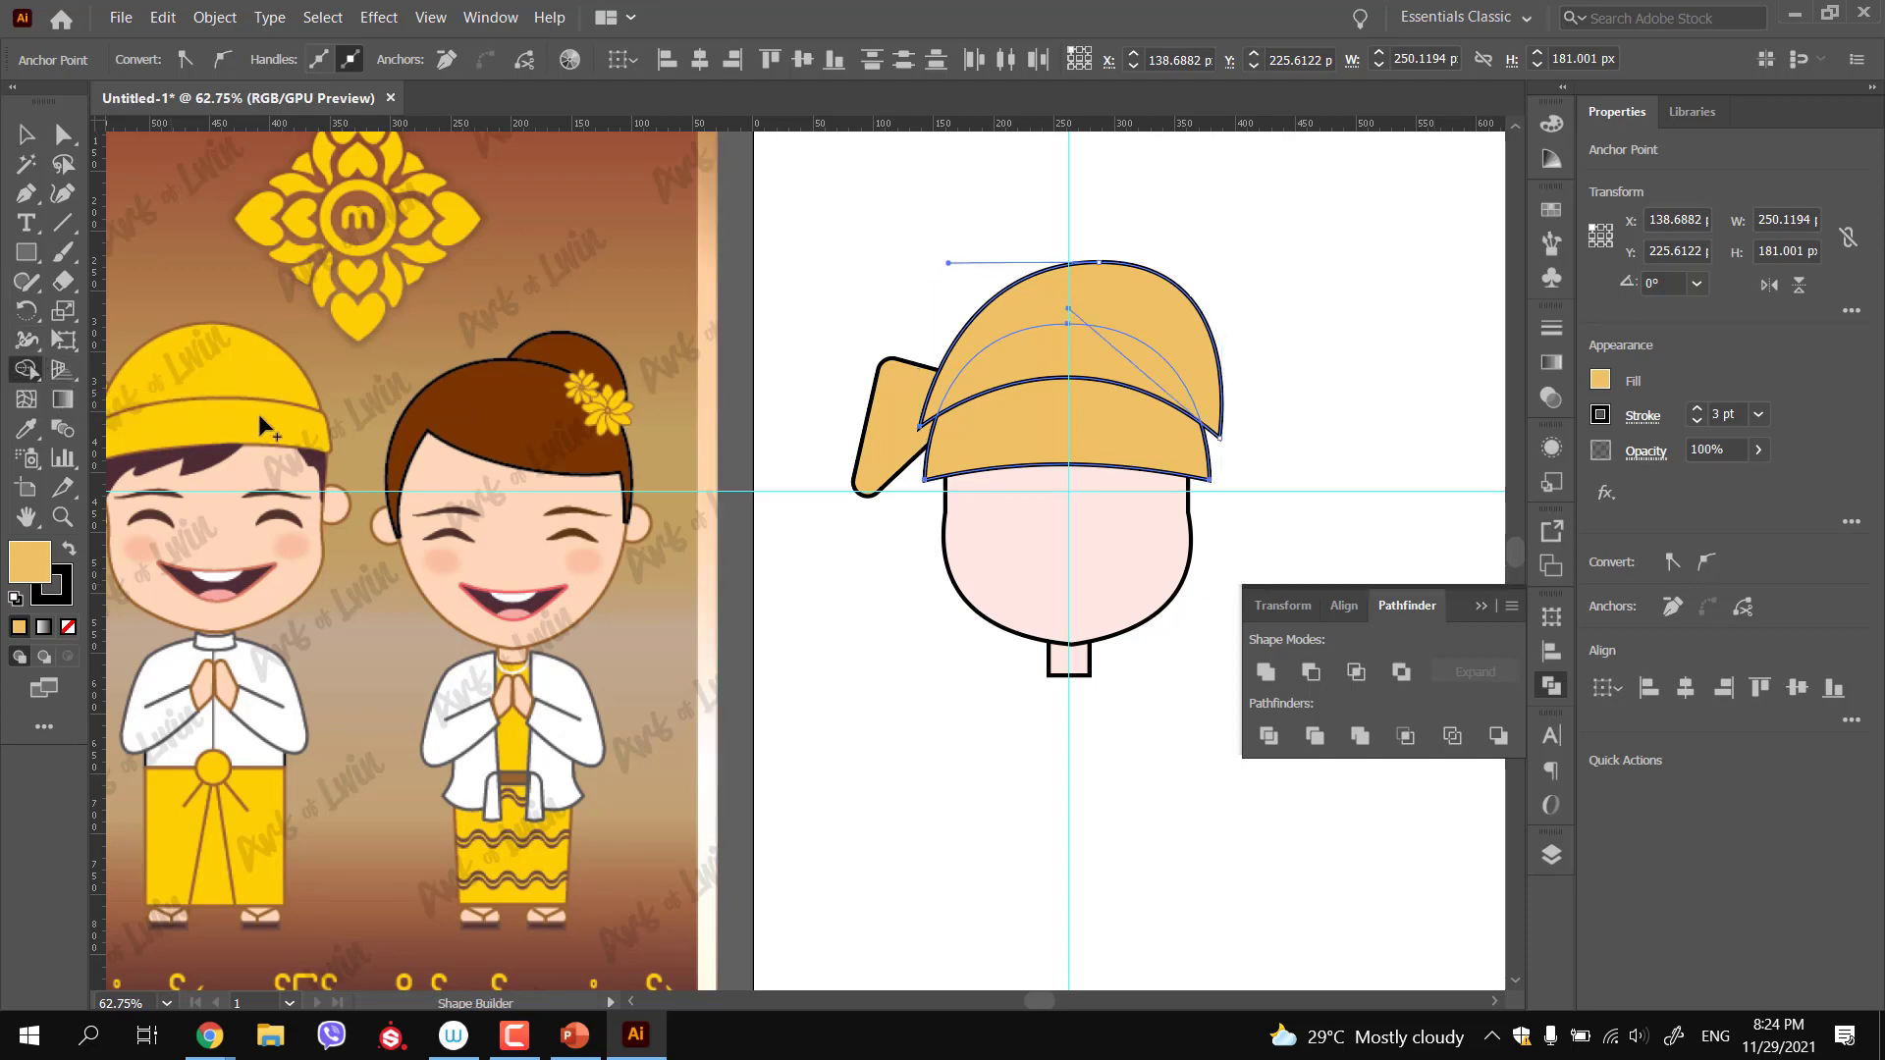
{"action": "left_click", "coordinate": [1553, 688]}
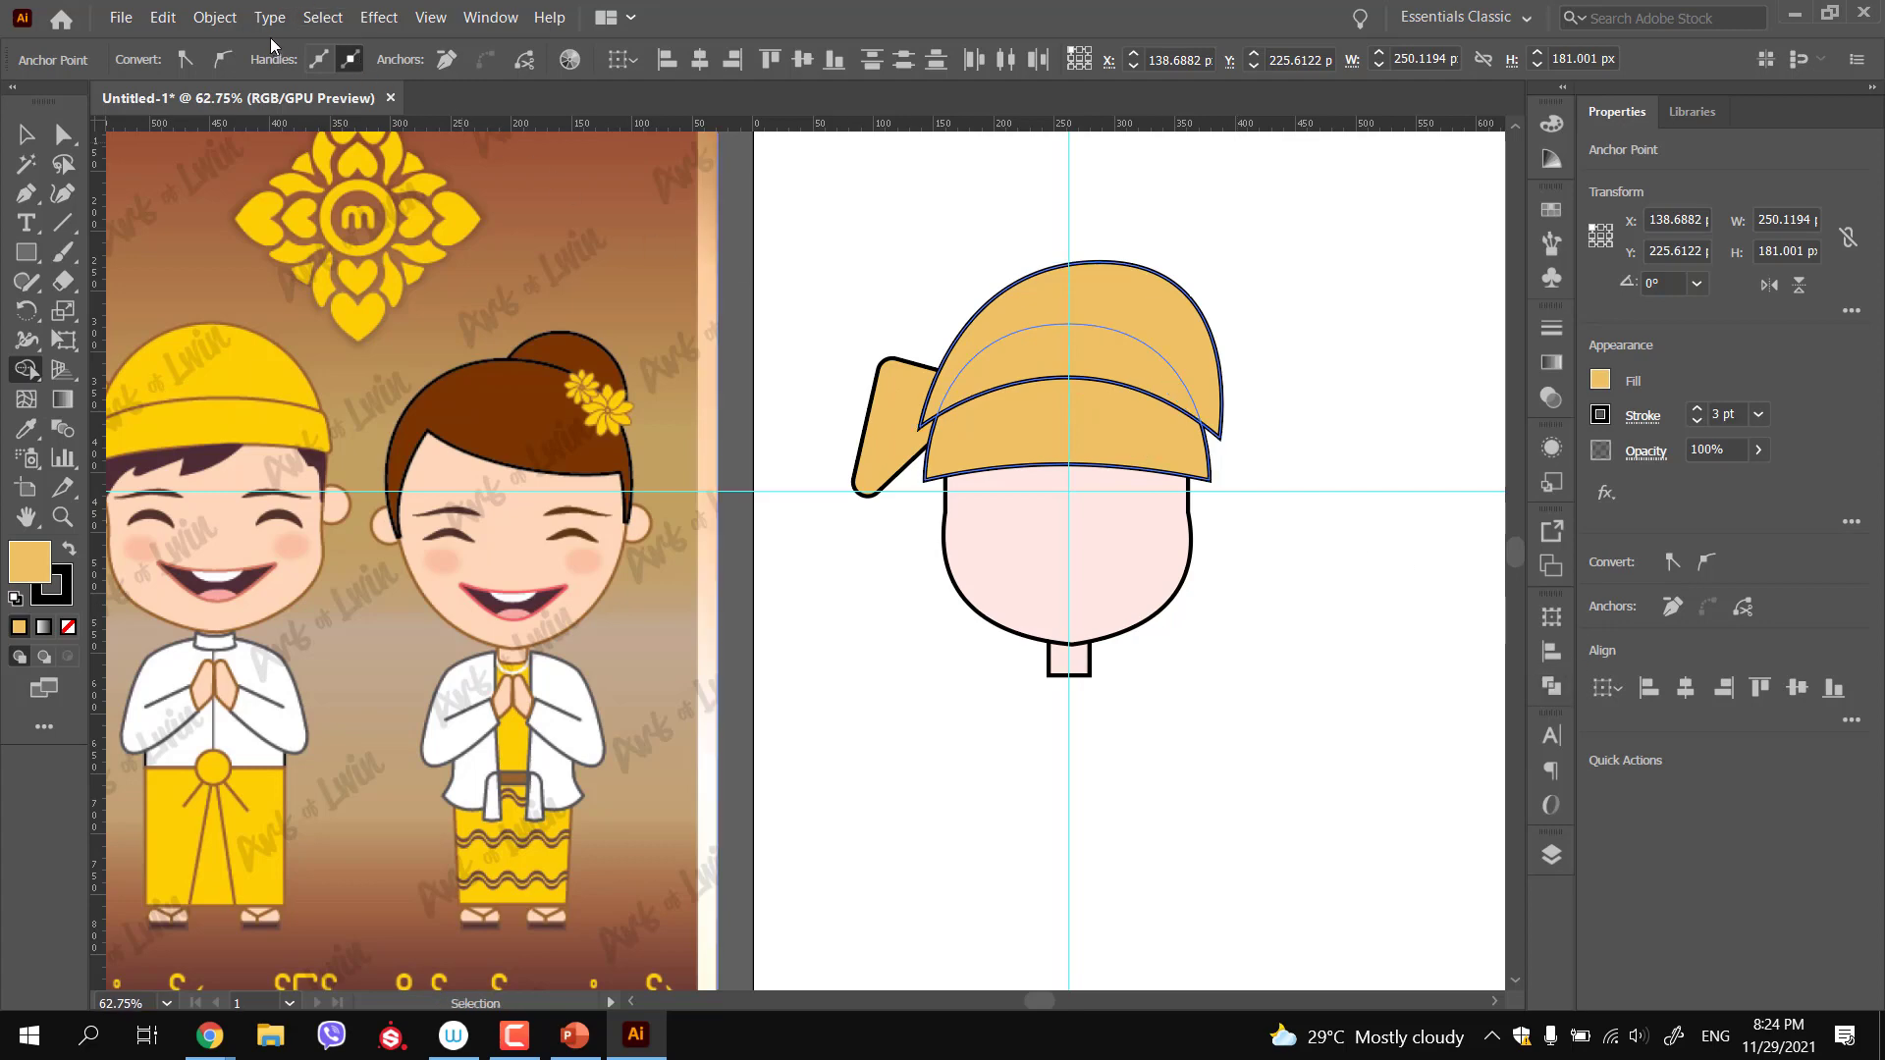
{"action": "left_click", "coordinate": [36, 368]}
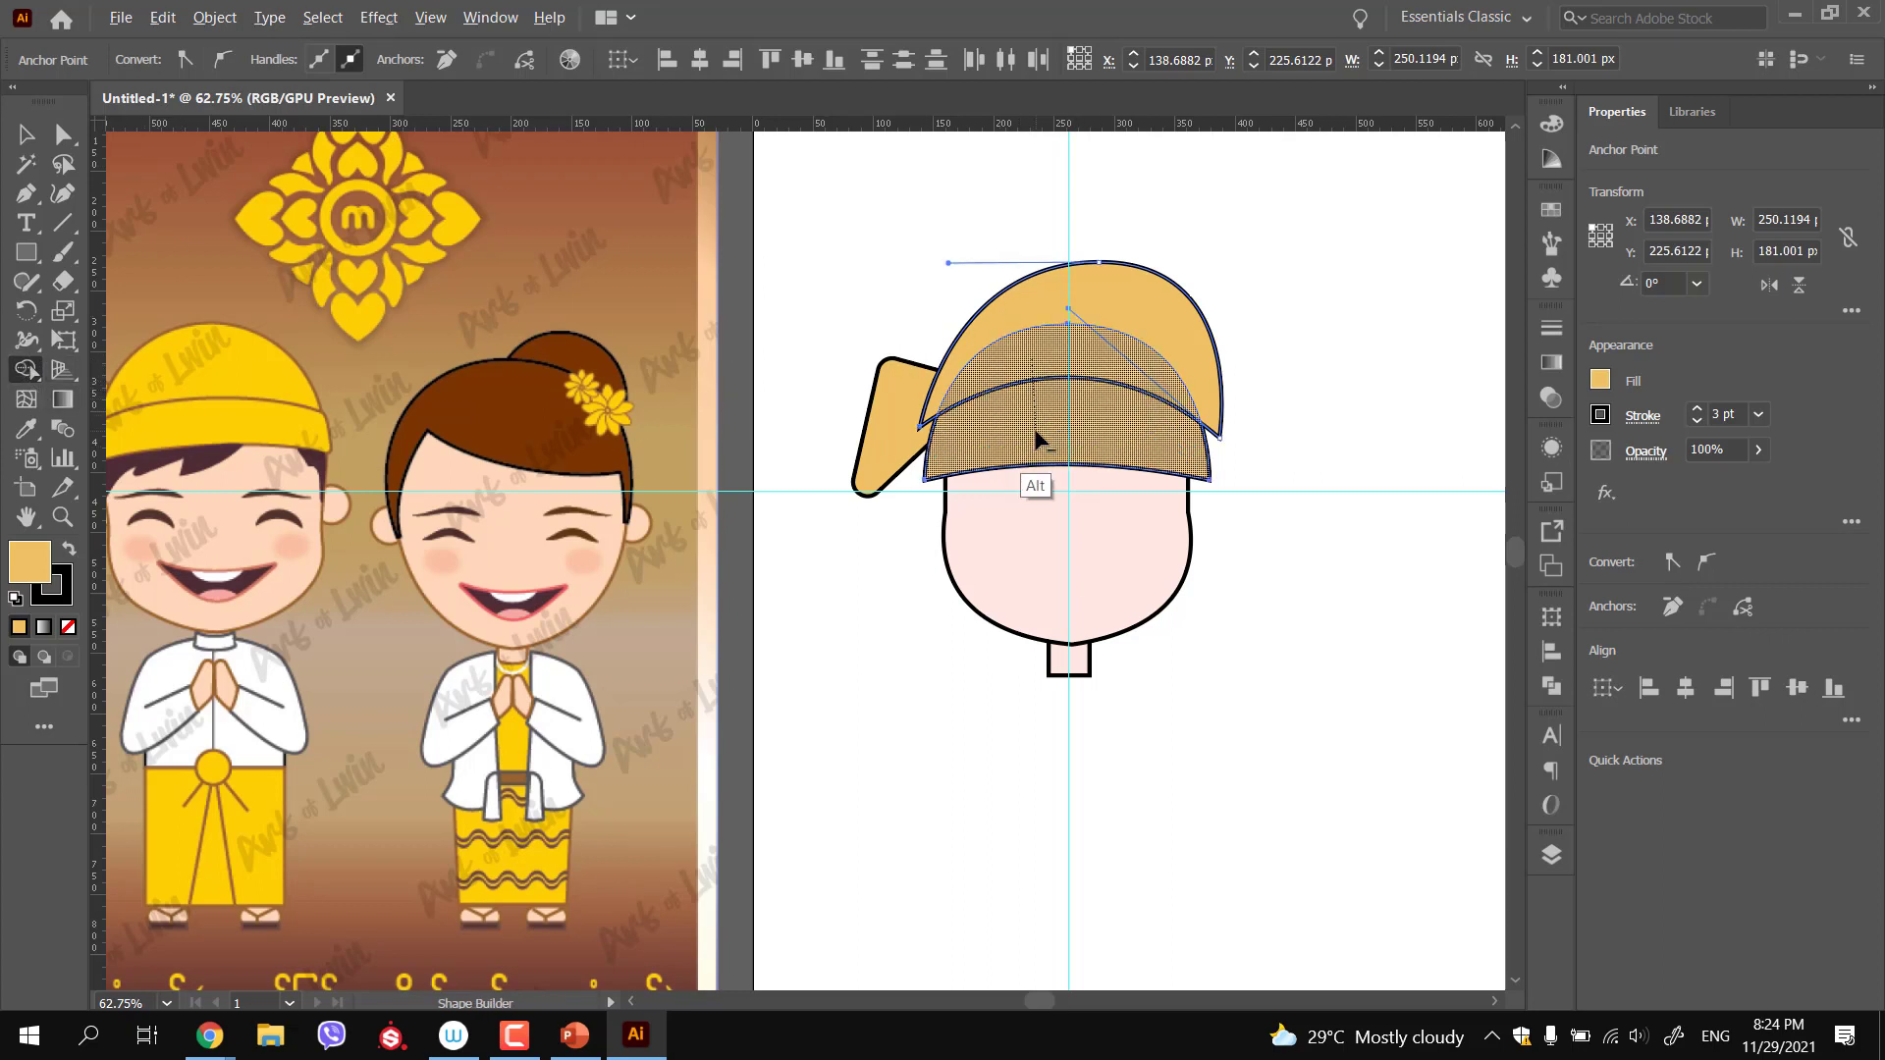
{"action": "left_click_drag", "start_coordinate": [1035, 430], "coordinate": [1021, 186]}
{"action": "key", "text": "ctrl+z"}
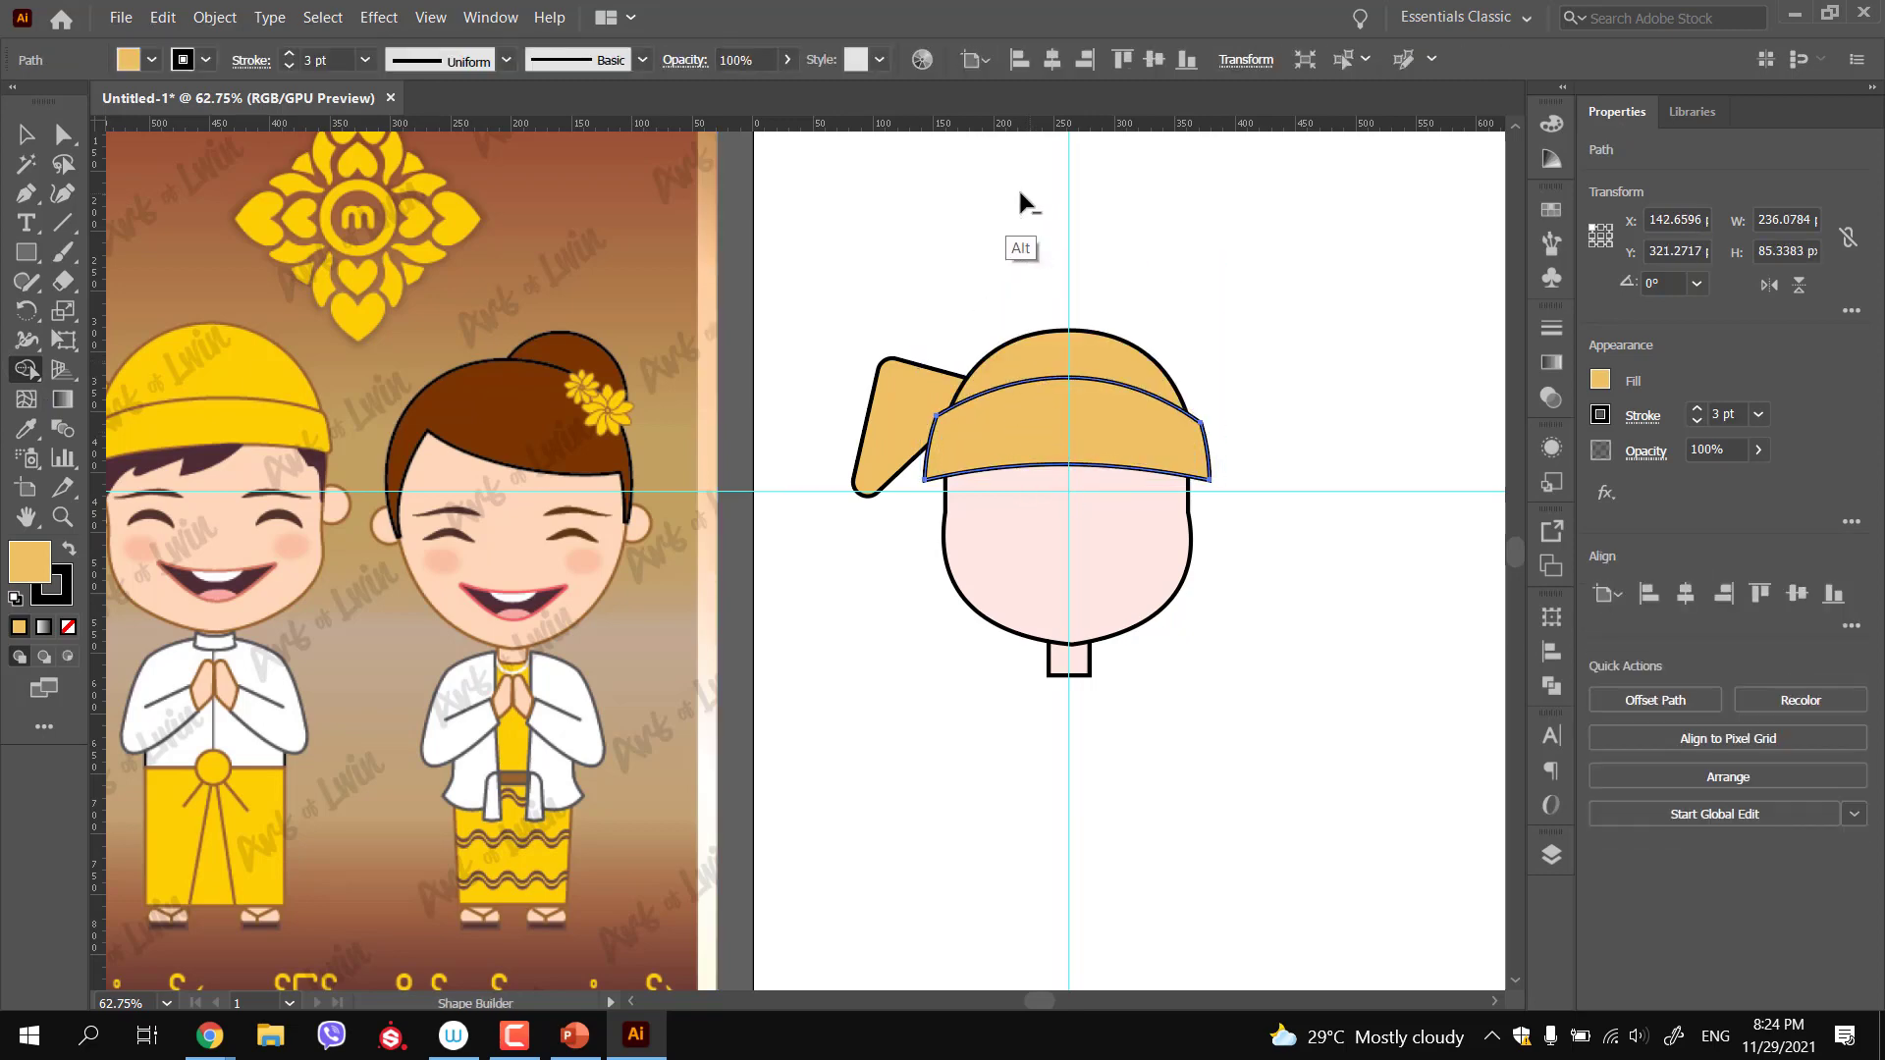
Resize the band evenly around its center to about 228 by 82 px
{"action": "left_click", "coordinate": [26, 134]}
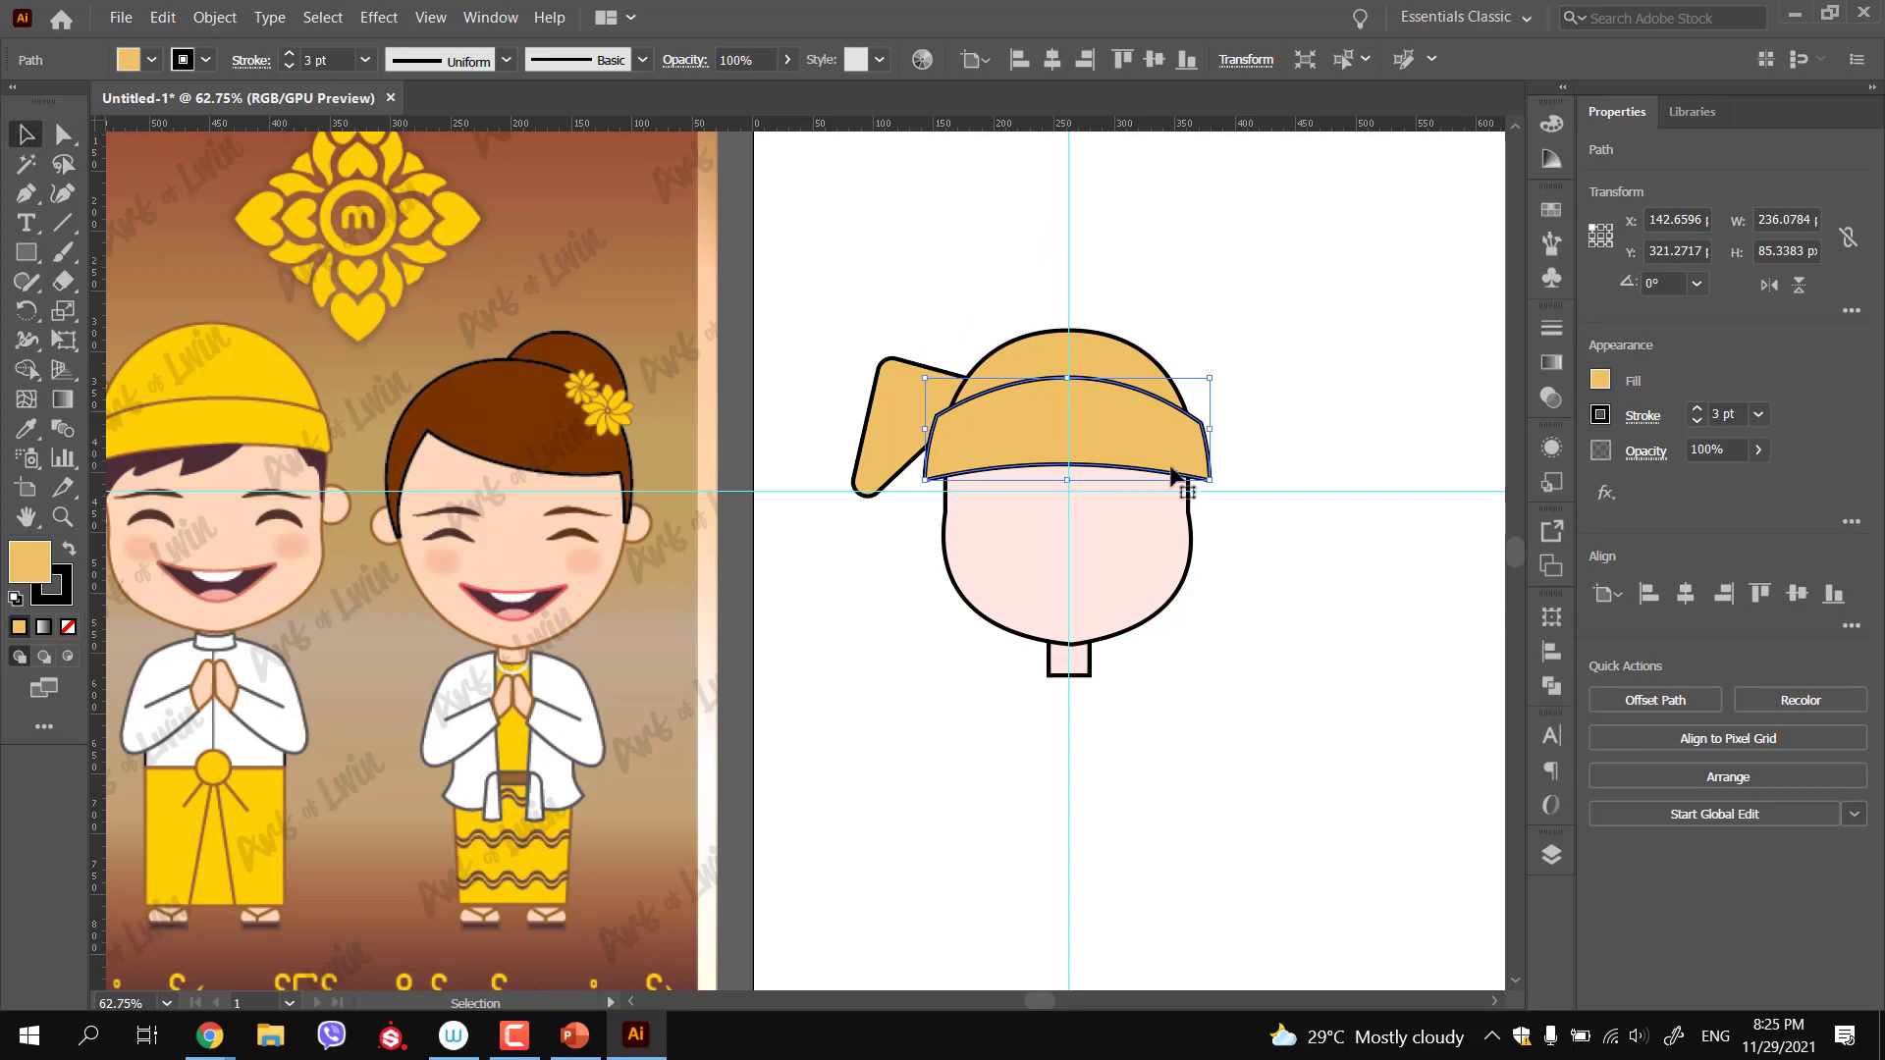
{"action": "left_click_drag", "start_coordinate": [1220, 487], "coordinate": [1203, 479], "text": "alt+shift"}
{"action": "scroll", "coordinate": [1208, 481], "scroll_direction": "up", "scroll_amount": 4}
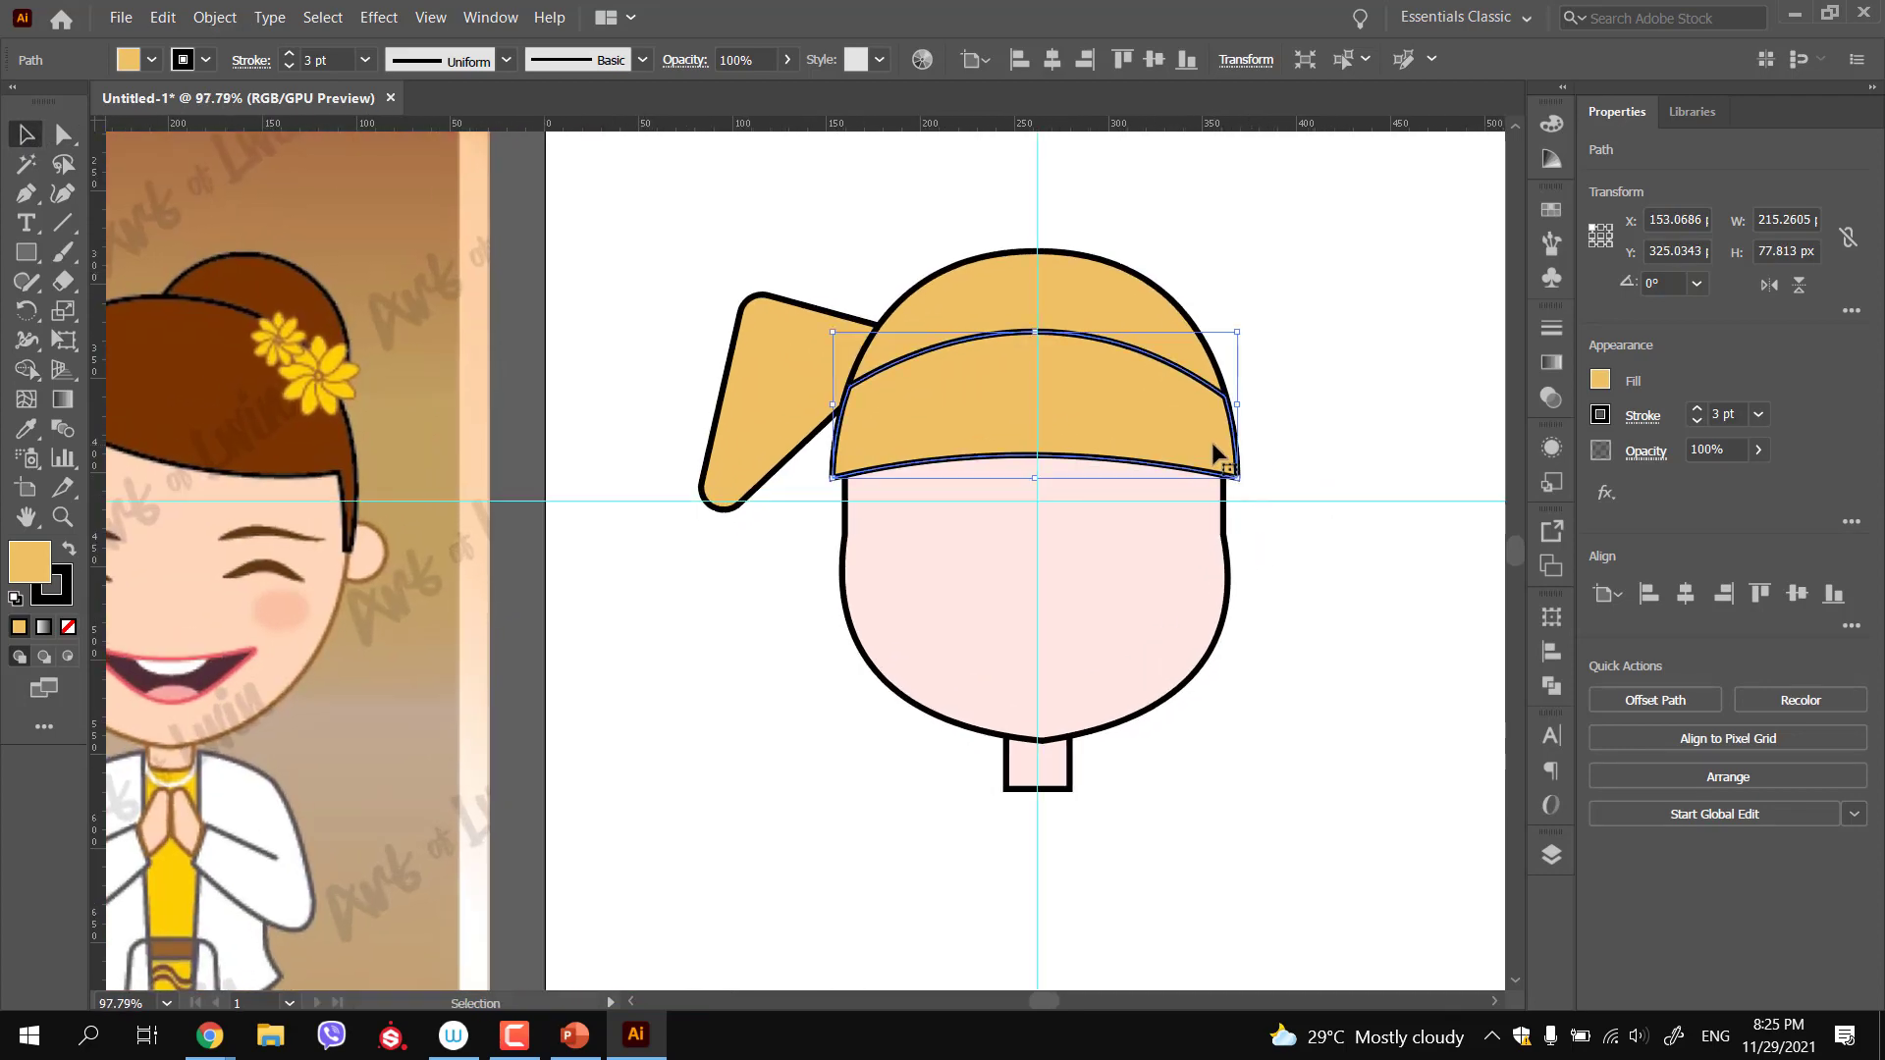
{"action": "left_click_drag", "start_coordinate": [1247, 481], "coordinate": [1253, 494], "text": "alt+shift"}
{"action": "left_click", "coordinate": [1278, 510]}
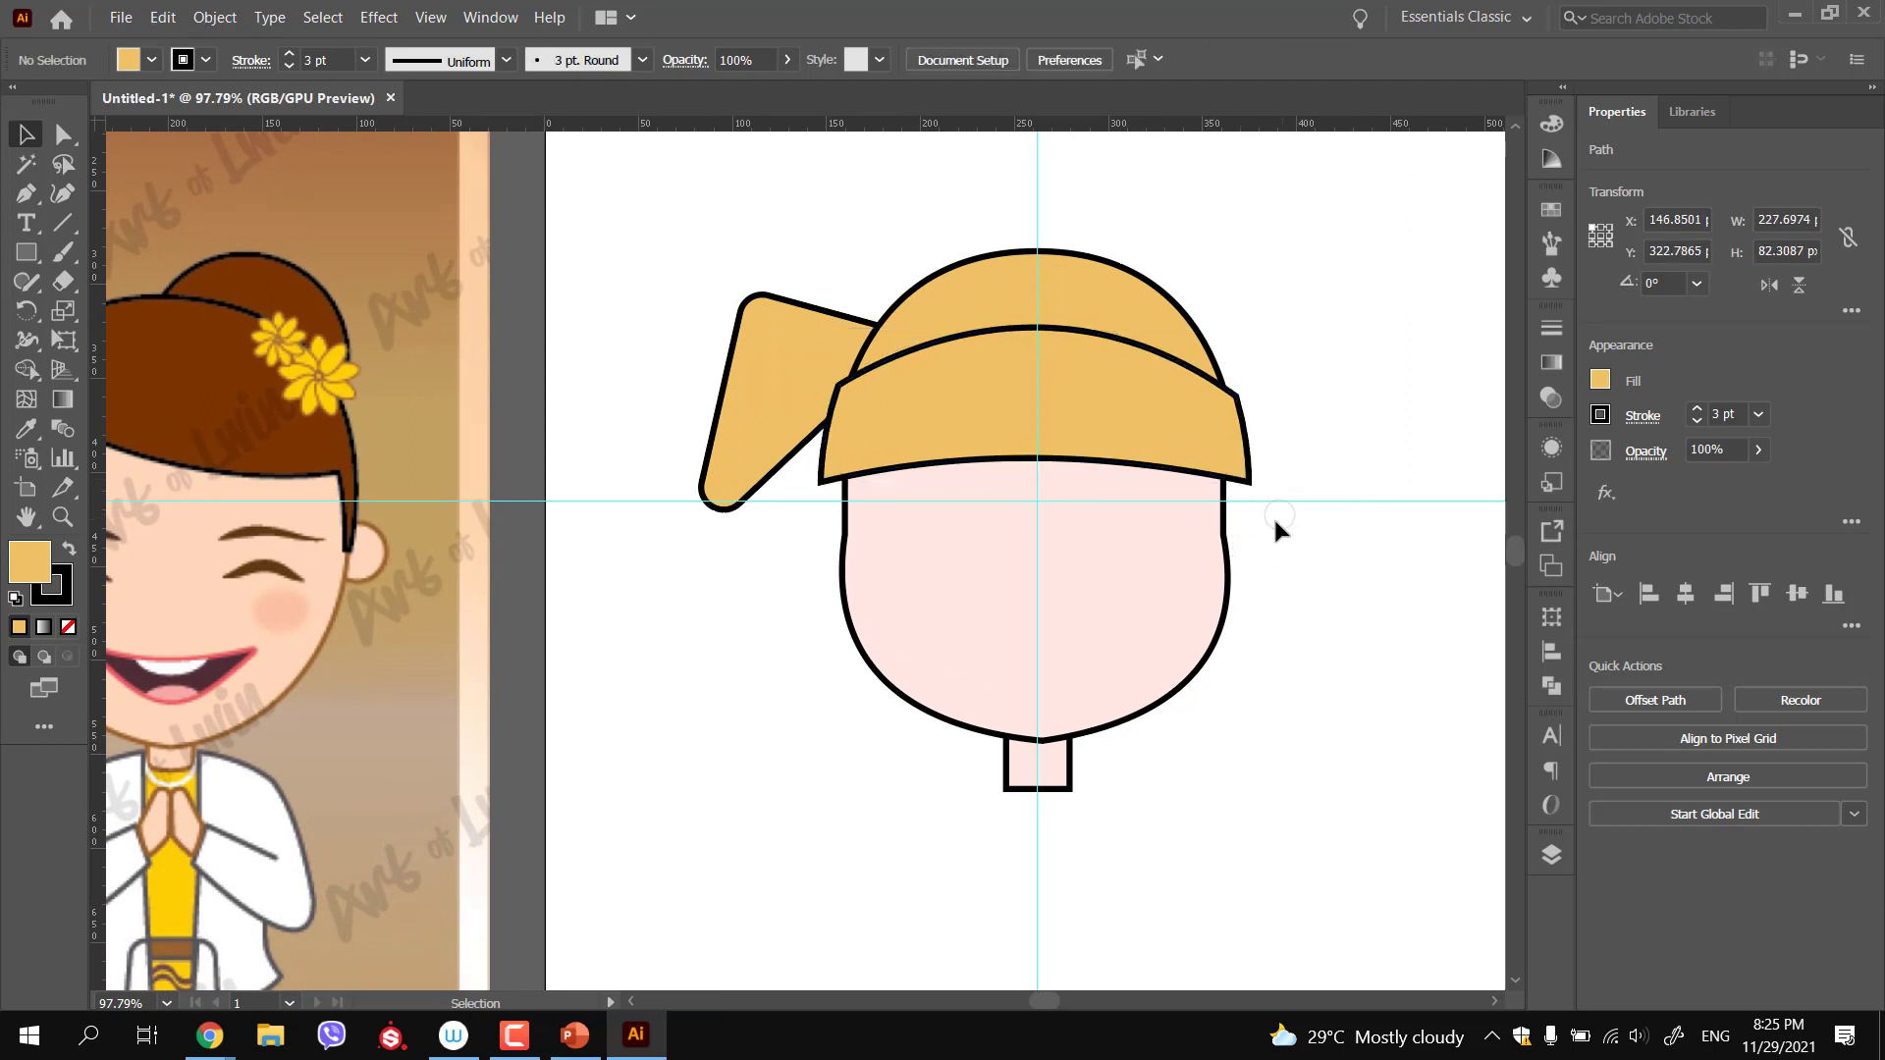
Move the band's lower right corner slightly down and inward, and arch its lower edge higher with the curve handles
{"action": "left_click", "coordinate": [1250, 479]}
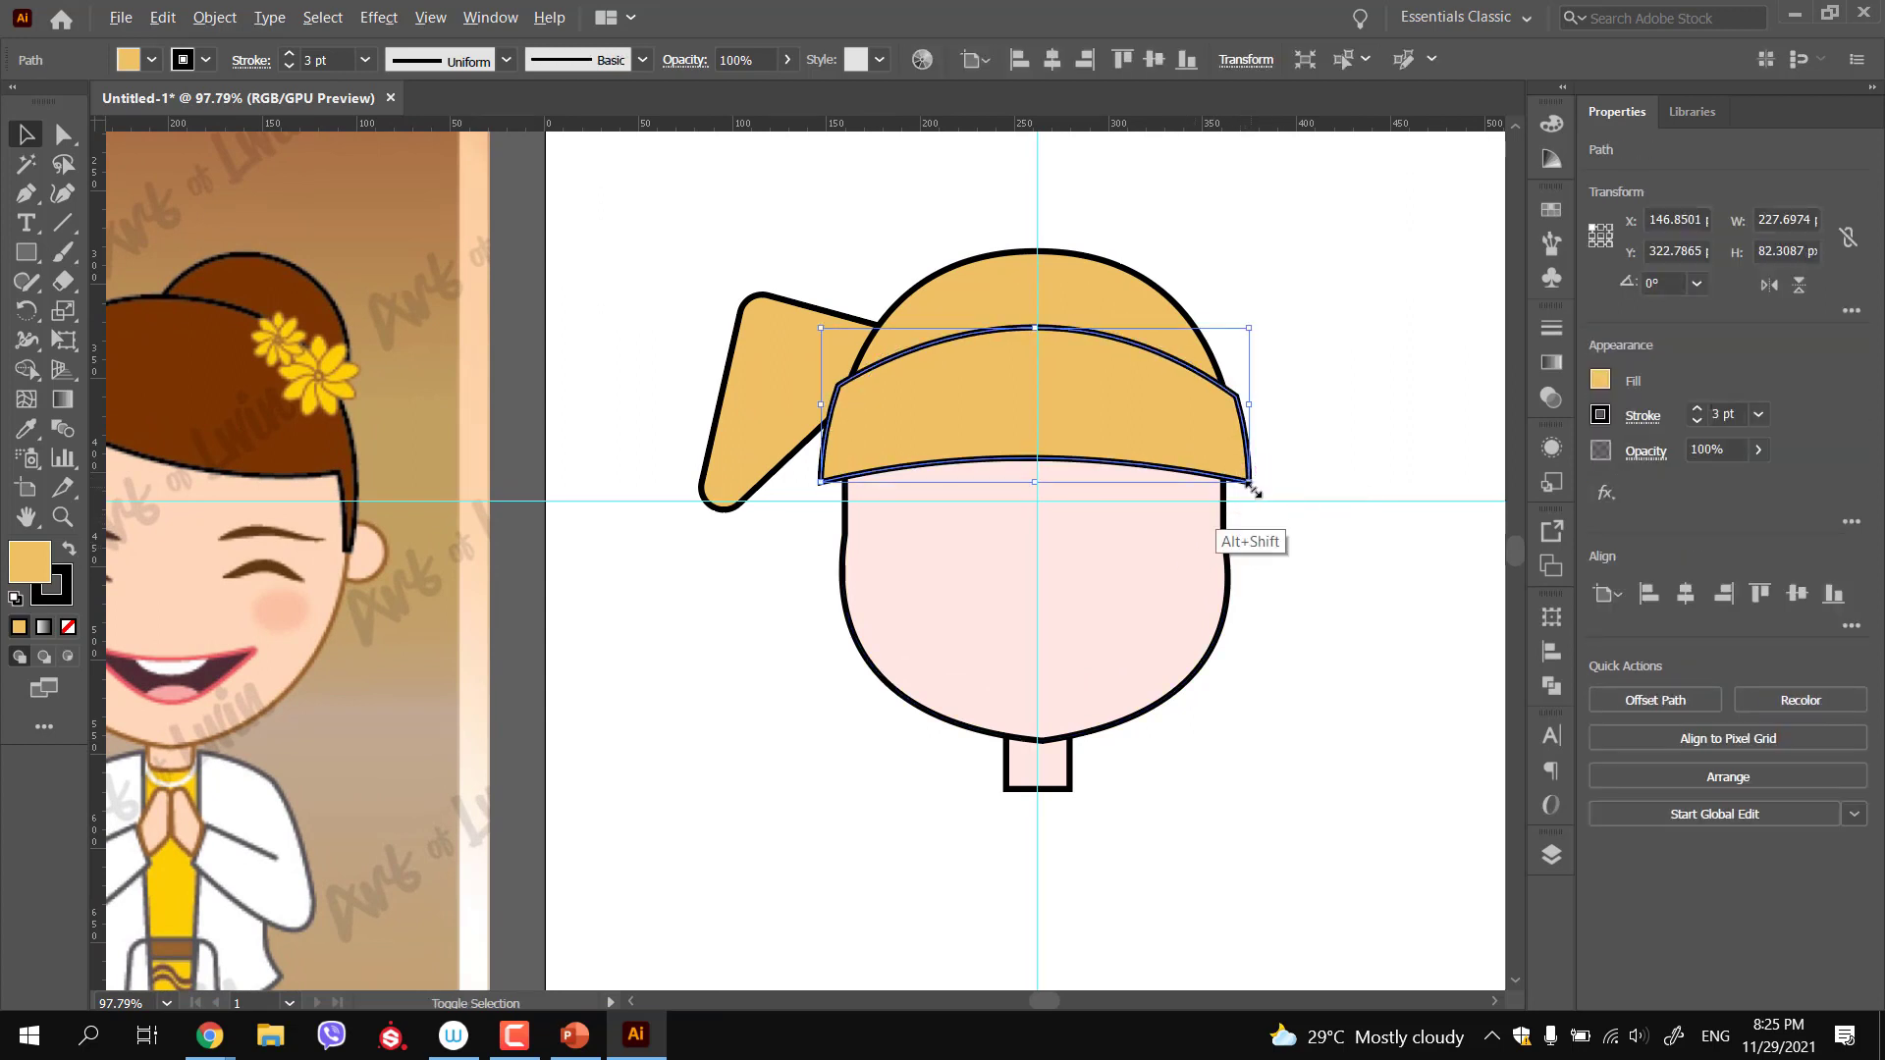
{"action": "mouse_move", "coordinate": [1151, 524]}
{"action": "left_mouse_down", "text": "ctrl"}
{"action": "mouse_move", "coordinate": [925, 473]}
{"action": "mouse_move", "coordinate": [917, 495]}
{"action": "mouse_move", "coordinate": [1128, 501]}
{"action": "mouse_move", "coordinate": [1158, 522]}
{"action": "left_mouse_up", "text": "ctrl"}
{"action": "key", "text": "p"}
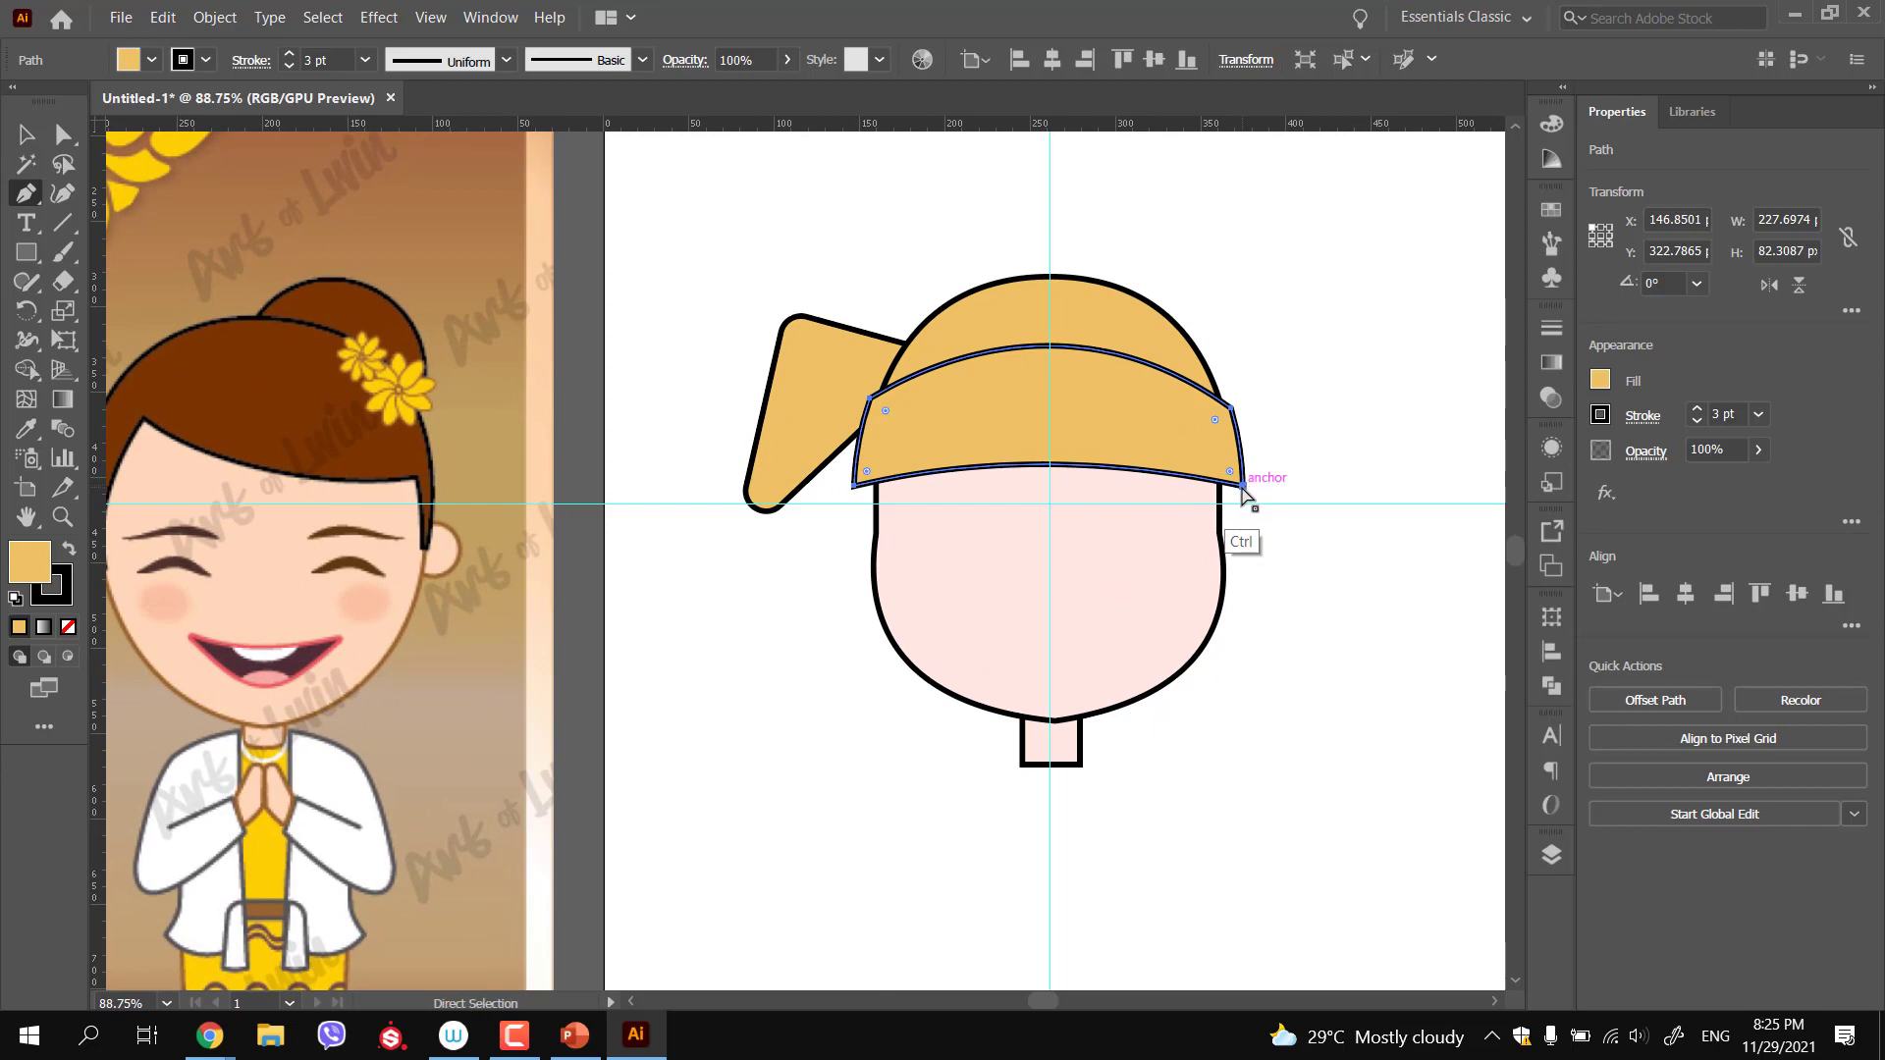
{"action": "left_click", "coordinate": [1241, 491], "text": "ctrl"}
{"action": "left_click_drag", "start_coordinate": [1239, 491], "coordinate": [1237, 497]}
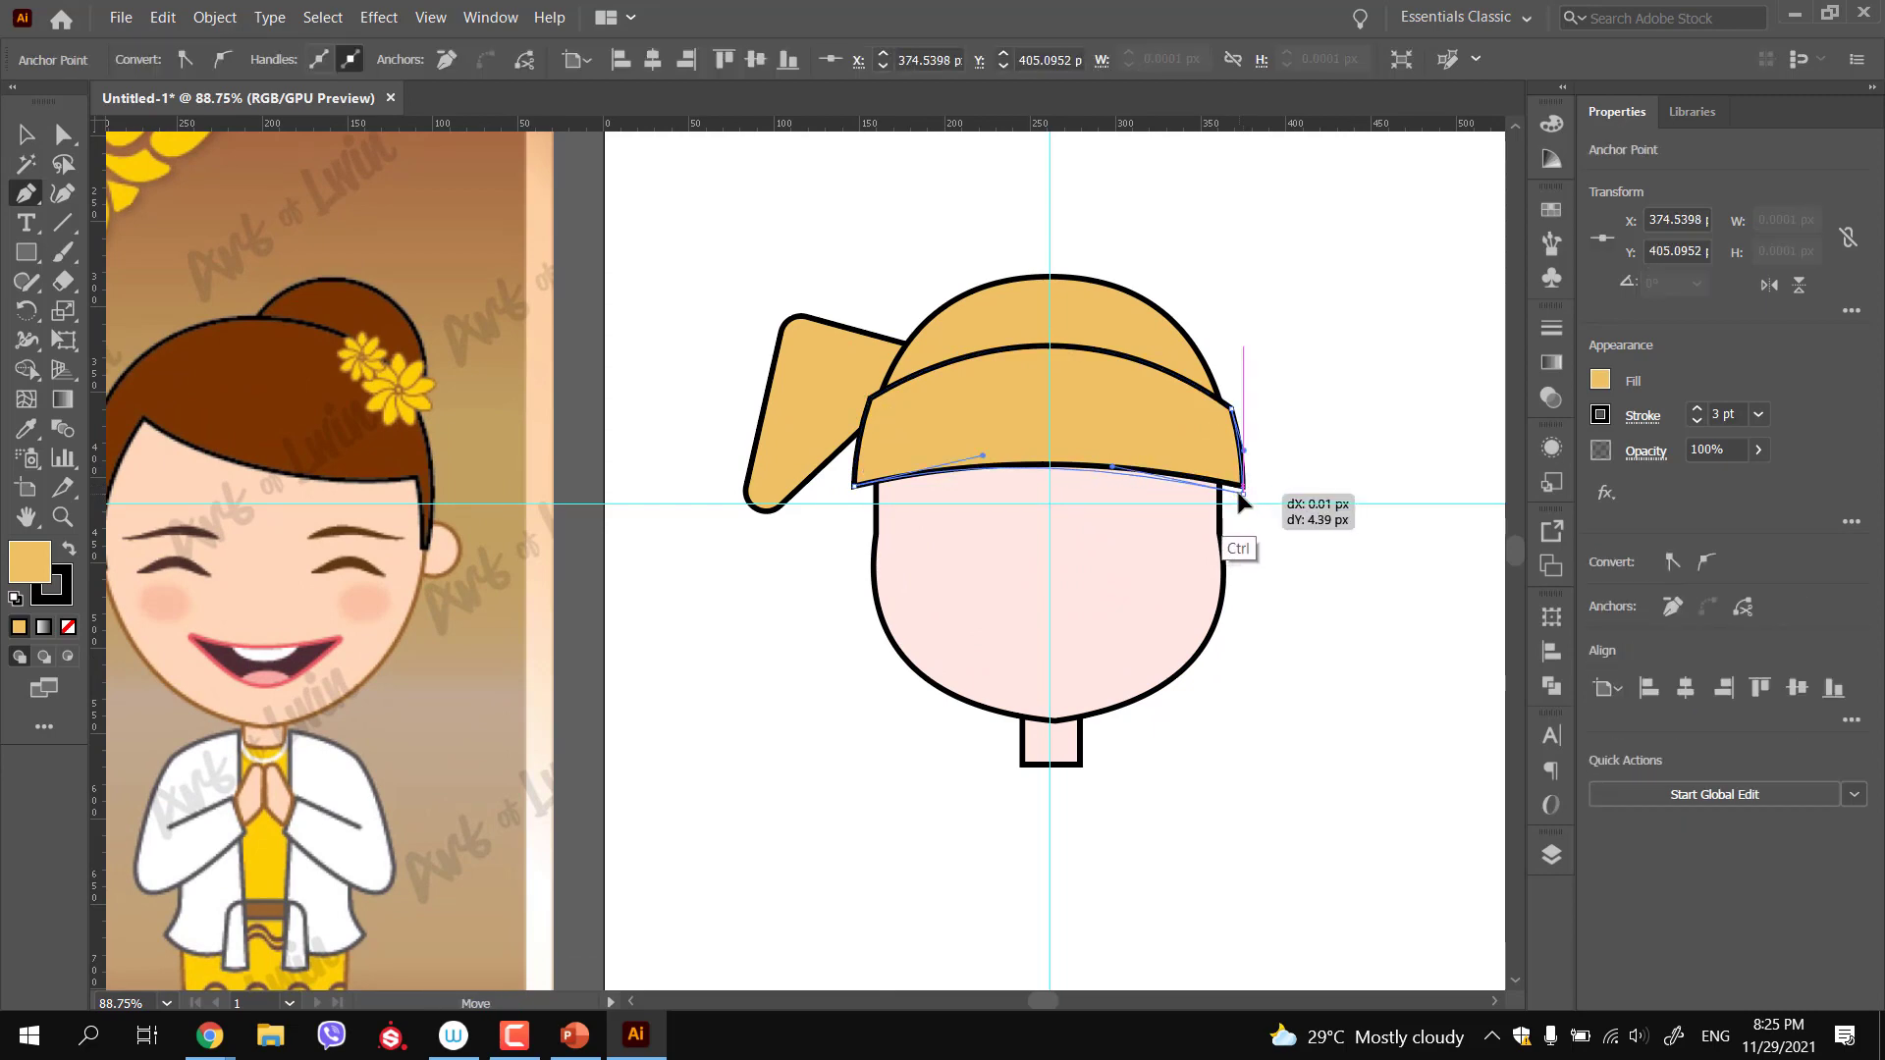
{"action": "left_click_drag", "start_coordinate": [1107, 470], "coordinate": [1137, 429]}
{"action": "left_click_drag", "start_coordinate": [984, 460], "coordinate": [966, 439]}
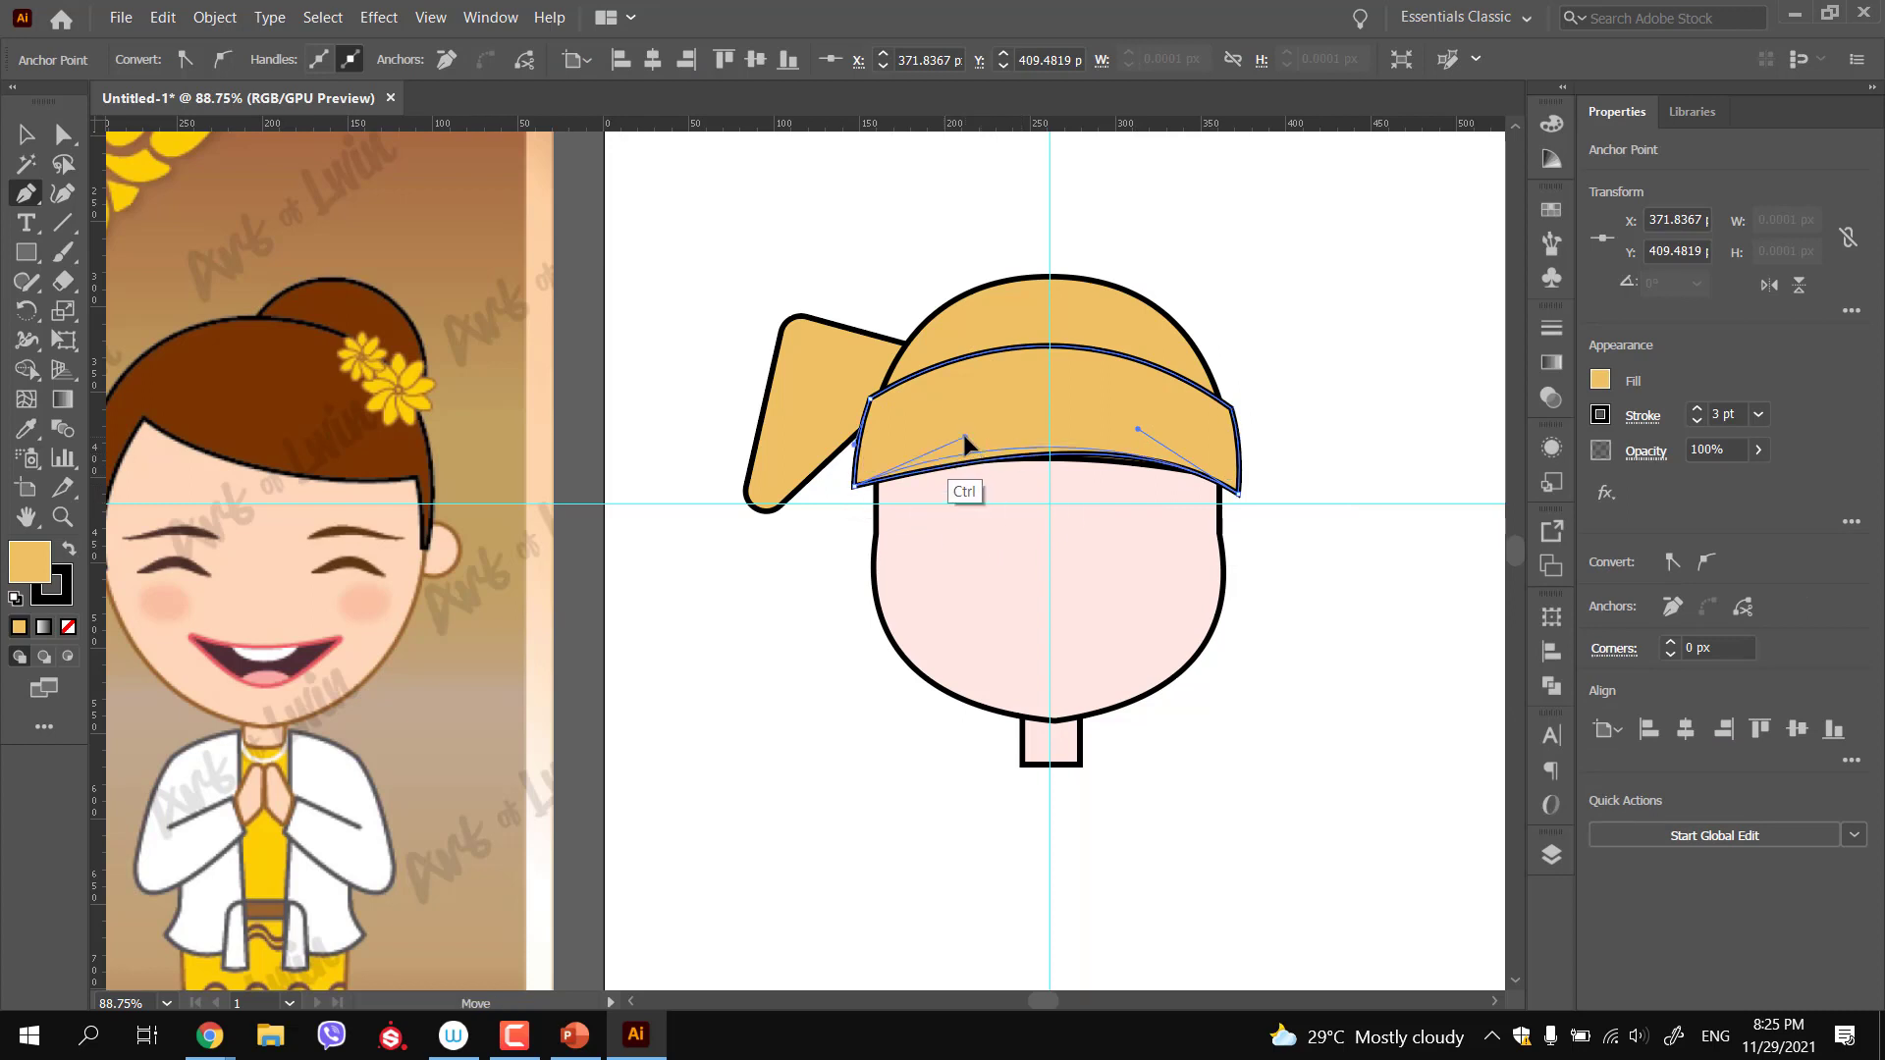
Move the band's lower left corner down and inward to match the opposite corner, and soften the lower edge's arch
{"action": "right_click", "coordinate": [853, 486], "text": "ctrl"}
{"action": "left_click", "coordinate": [848, 487], "text": "ctrl"}
{"action": "left_click", "coordinate": [854, 487], "text": "ctrl"}
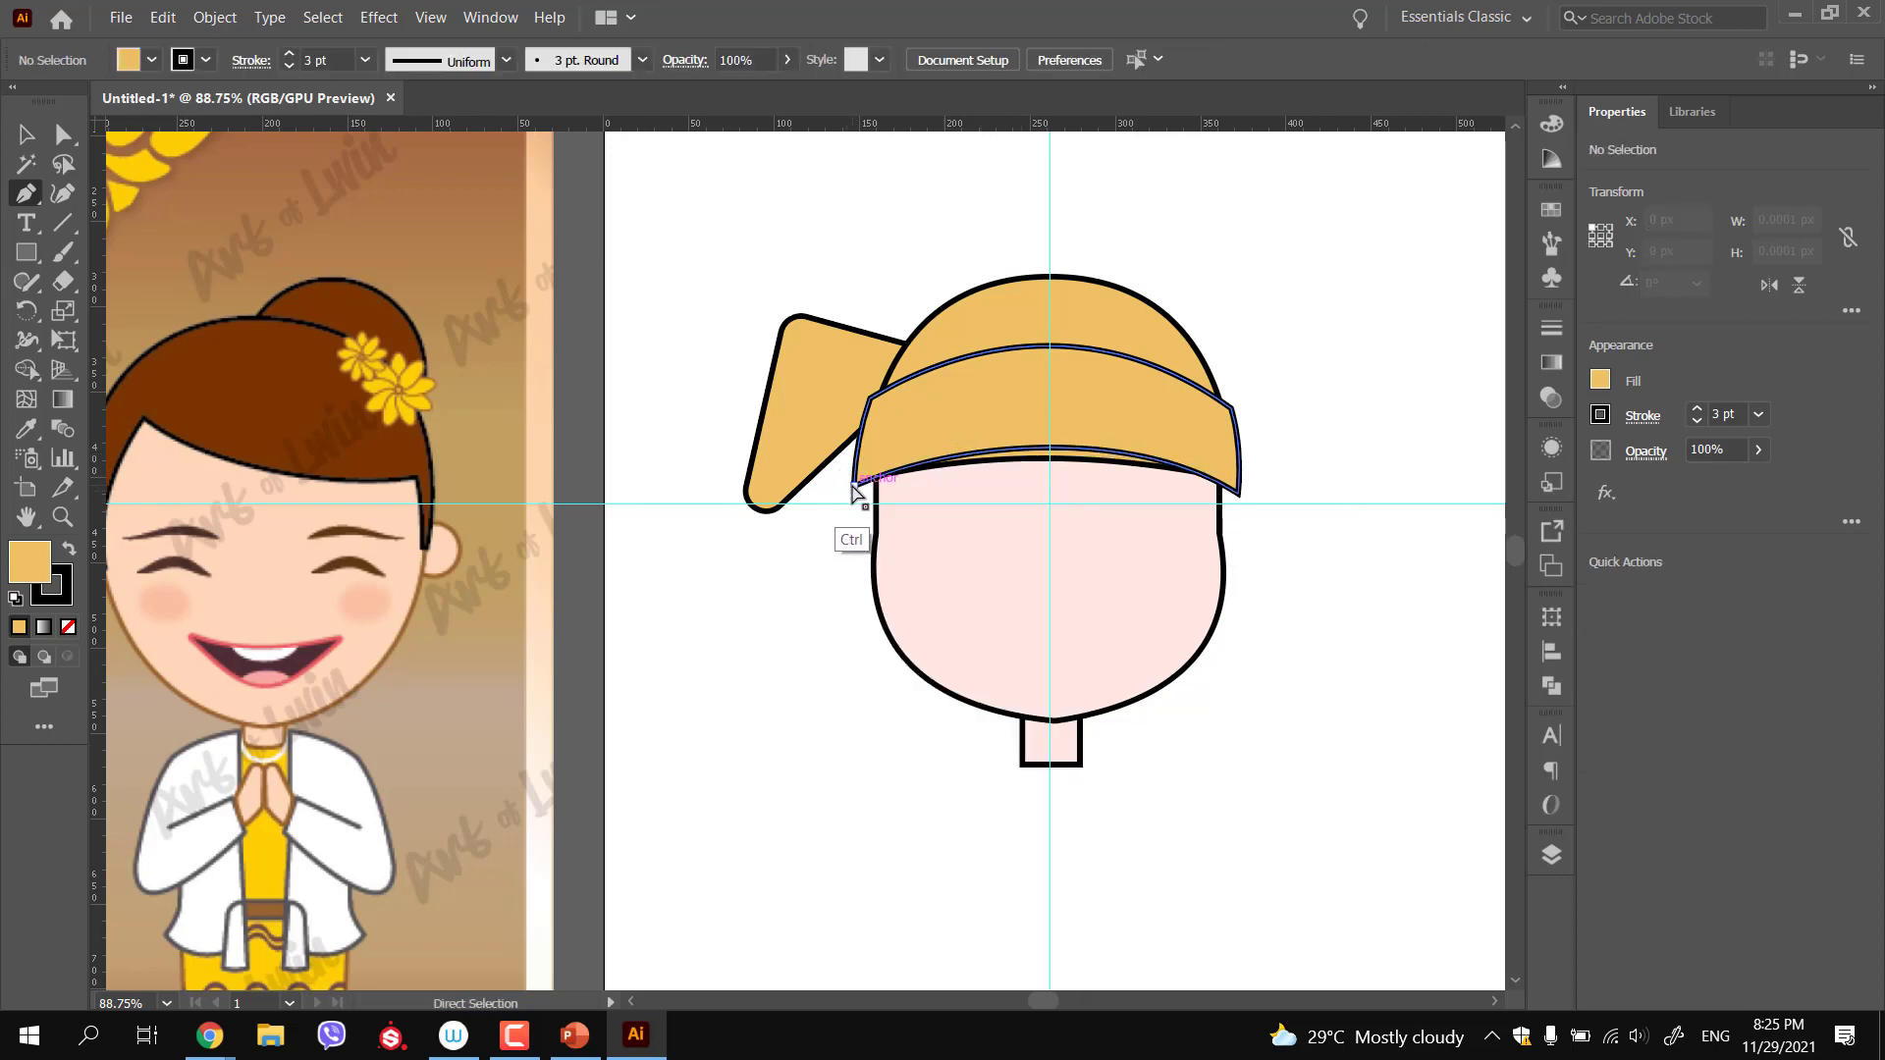
{"action": "left_click_drag", "start_coordinate": [855, 493], "coordinate": [866, 499], "text": "ctrl"}
{"action": "left_click_drag", "start_coordinate": [1136, 429], "coordinate": [1129, 444], "text": "ctrl"}
{"action": "scroll", "coordinate": [1117, 469], "scroll_direction": "down", "scroll_amount": 5}
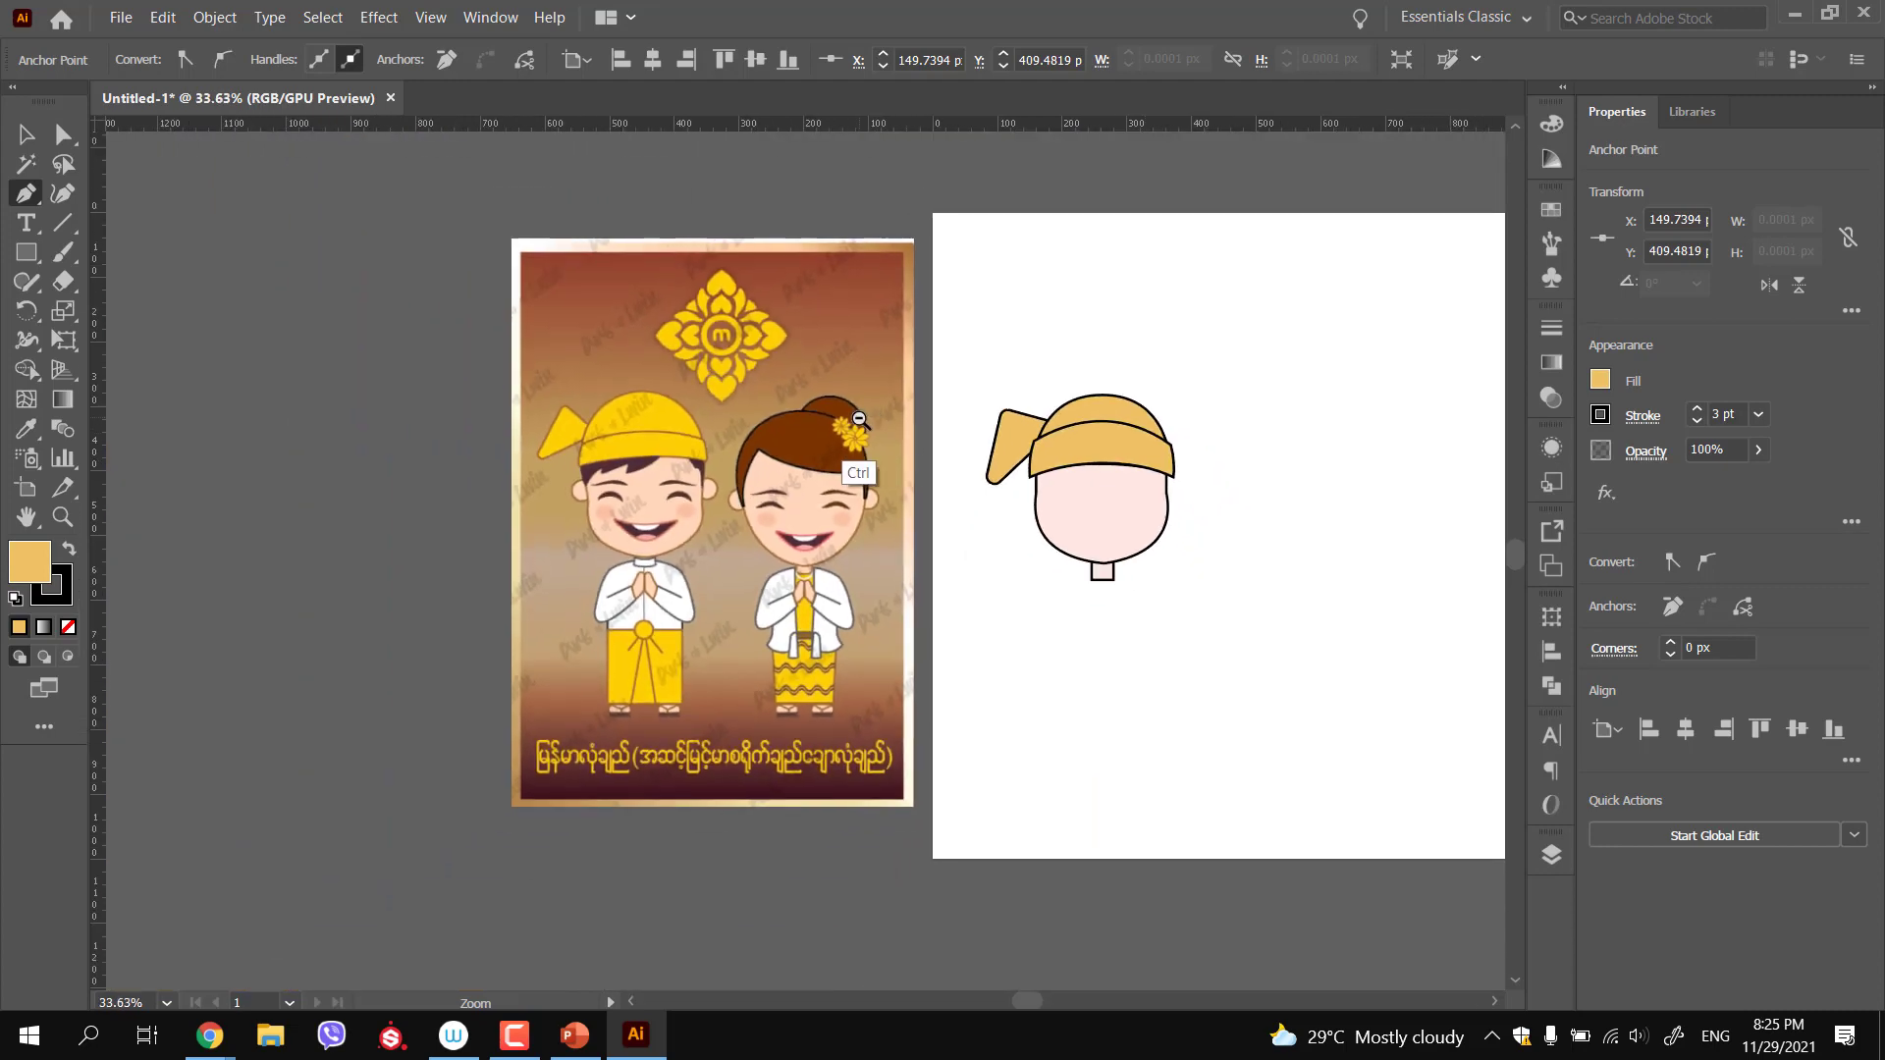
{"action": "left_click", "coordinate": [1001, 663], "text": "ctrl"}
{"action": "scroll", "coordinate": [1014, 639], "scroll_direction": "right", "scroll_amount": 2}
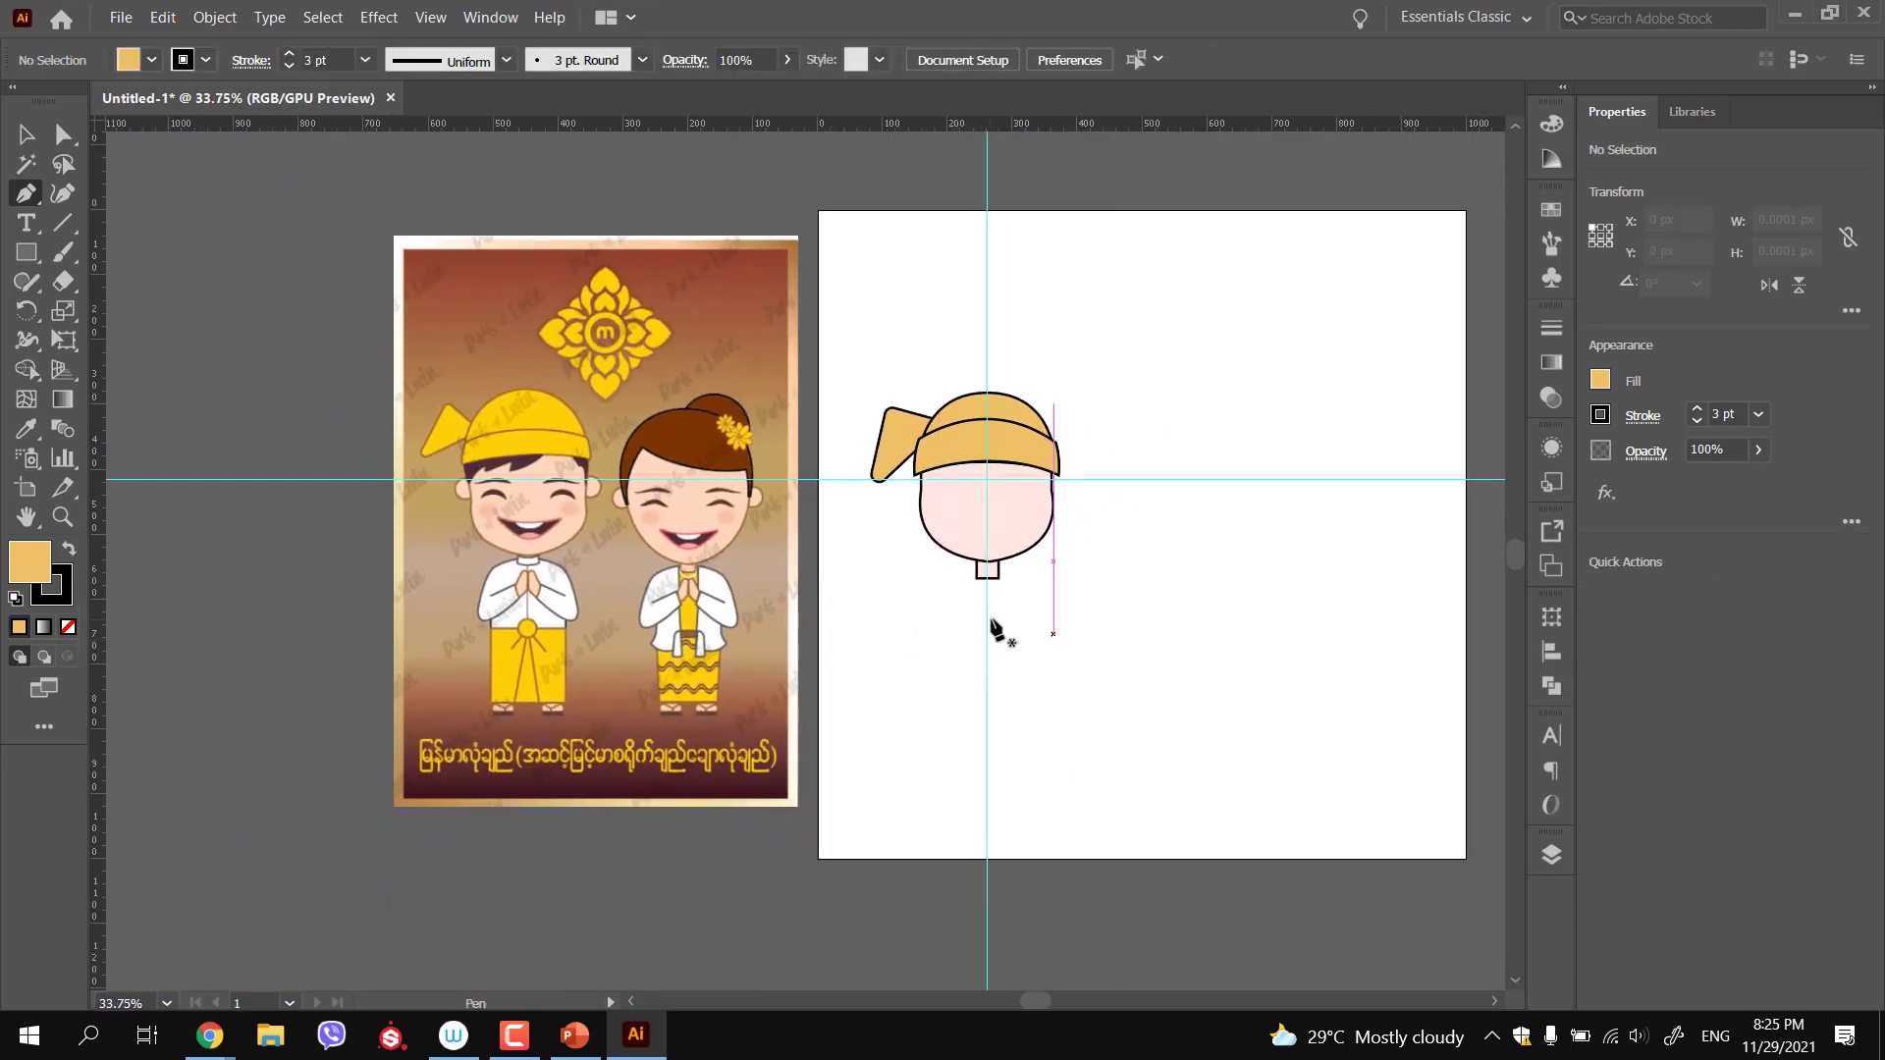
Shrink the tail and rotate it clockwise to an angle of about 3.3°, at about 102 by 87 px
{"action": "key", "text": "v"}
{"action": "left_click", "coordinate": [890, 455]}
{"action": "left_click_drag", "start_coordinate": [875, 483], "coordinate": [885, 468], "text": "shift"}
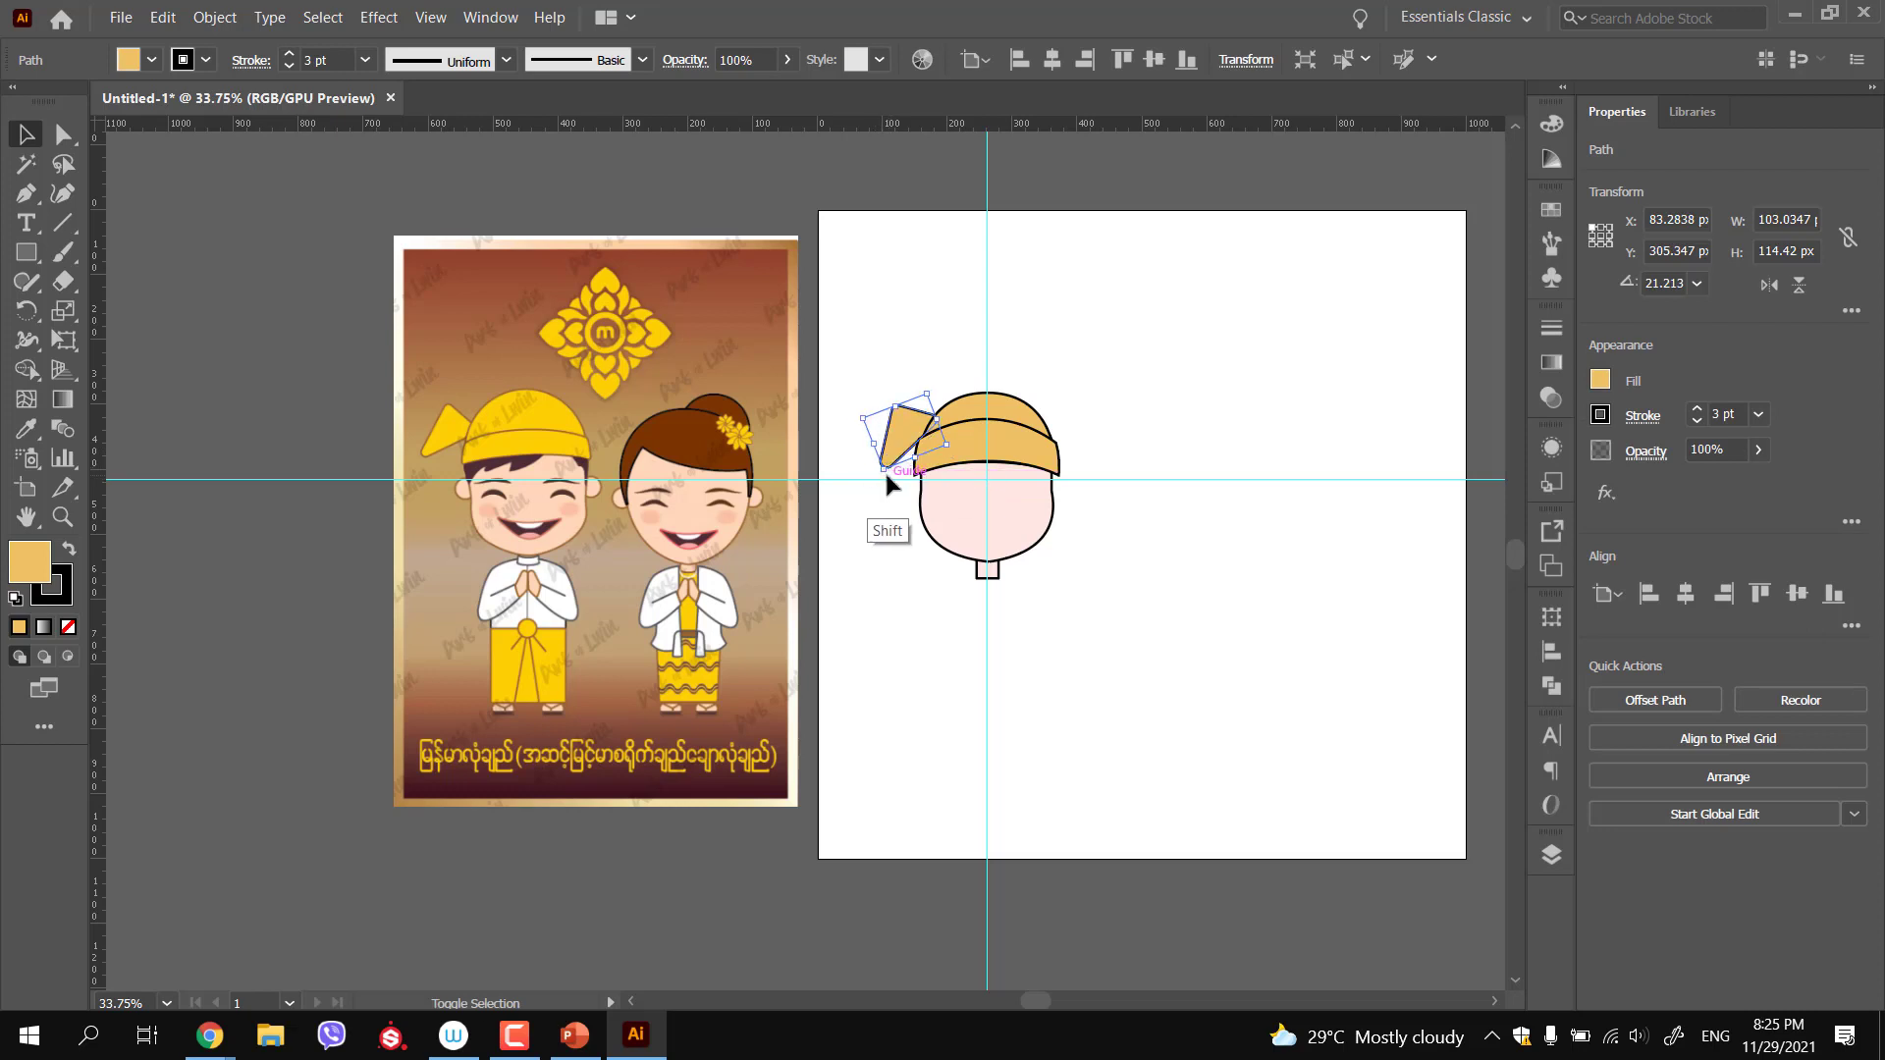
{"action": "left_click", "coordinate": [861, 436]}
{"action": "left_click", "coordinate": [891, 438]}
{"action": "left_click_drag", "start_coordinate": [852, 415], "coordinate": [856, 402]}
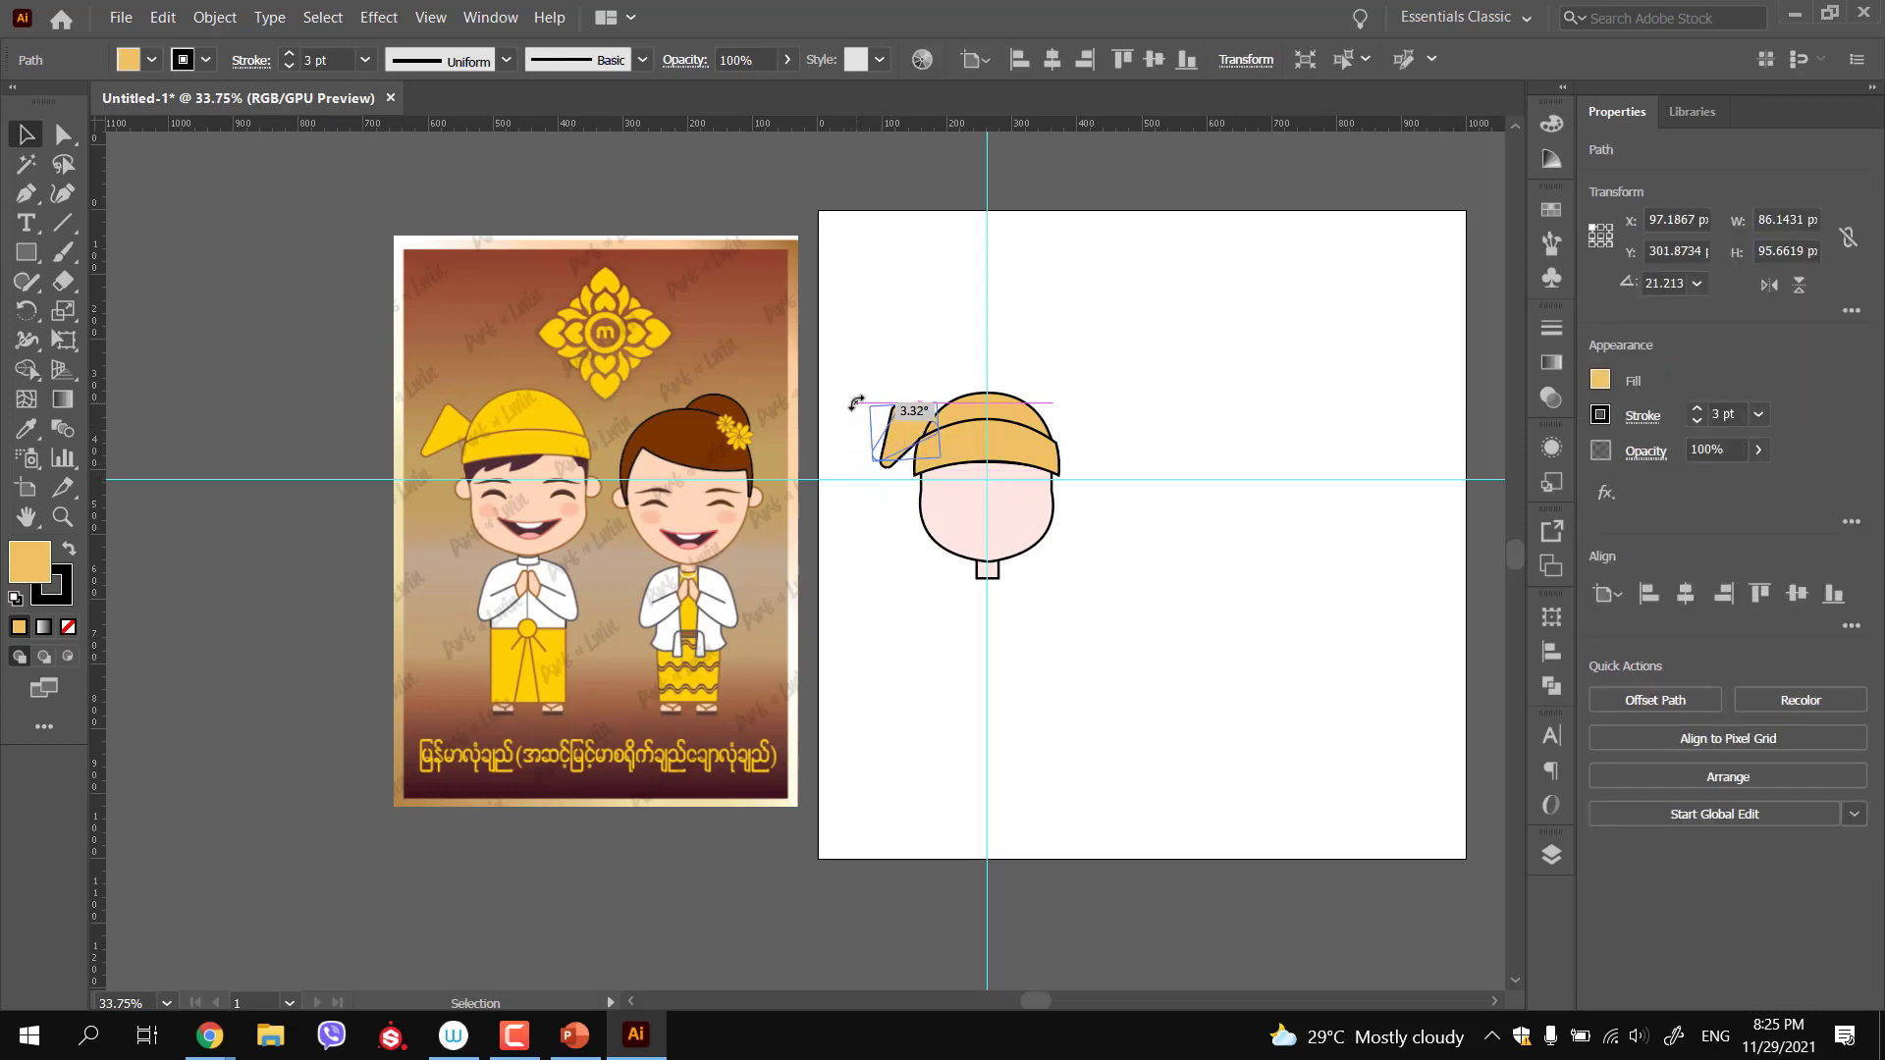
{"action": "left_click_drag", "start_coordinate": [890, 500], "coordinate": [982, 513], "text": "ctrl"}
Move the tail slightly down and left against the cap's side
{"action": "left_click", "coordinate": [891, 404]}
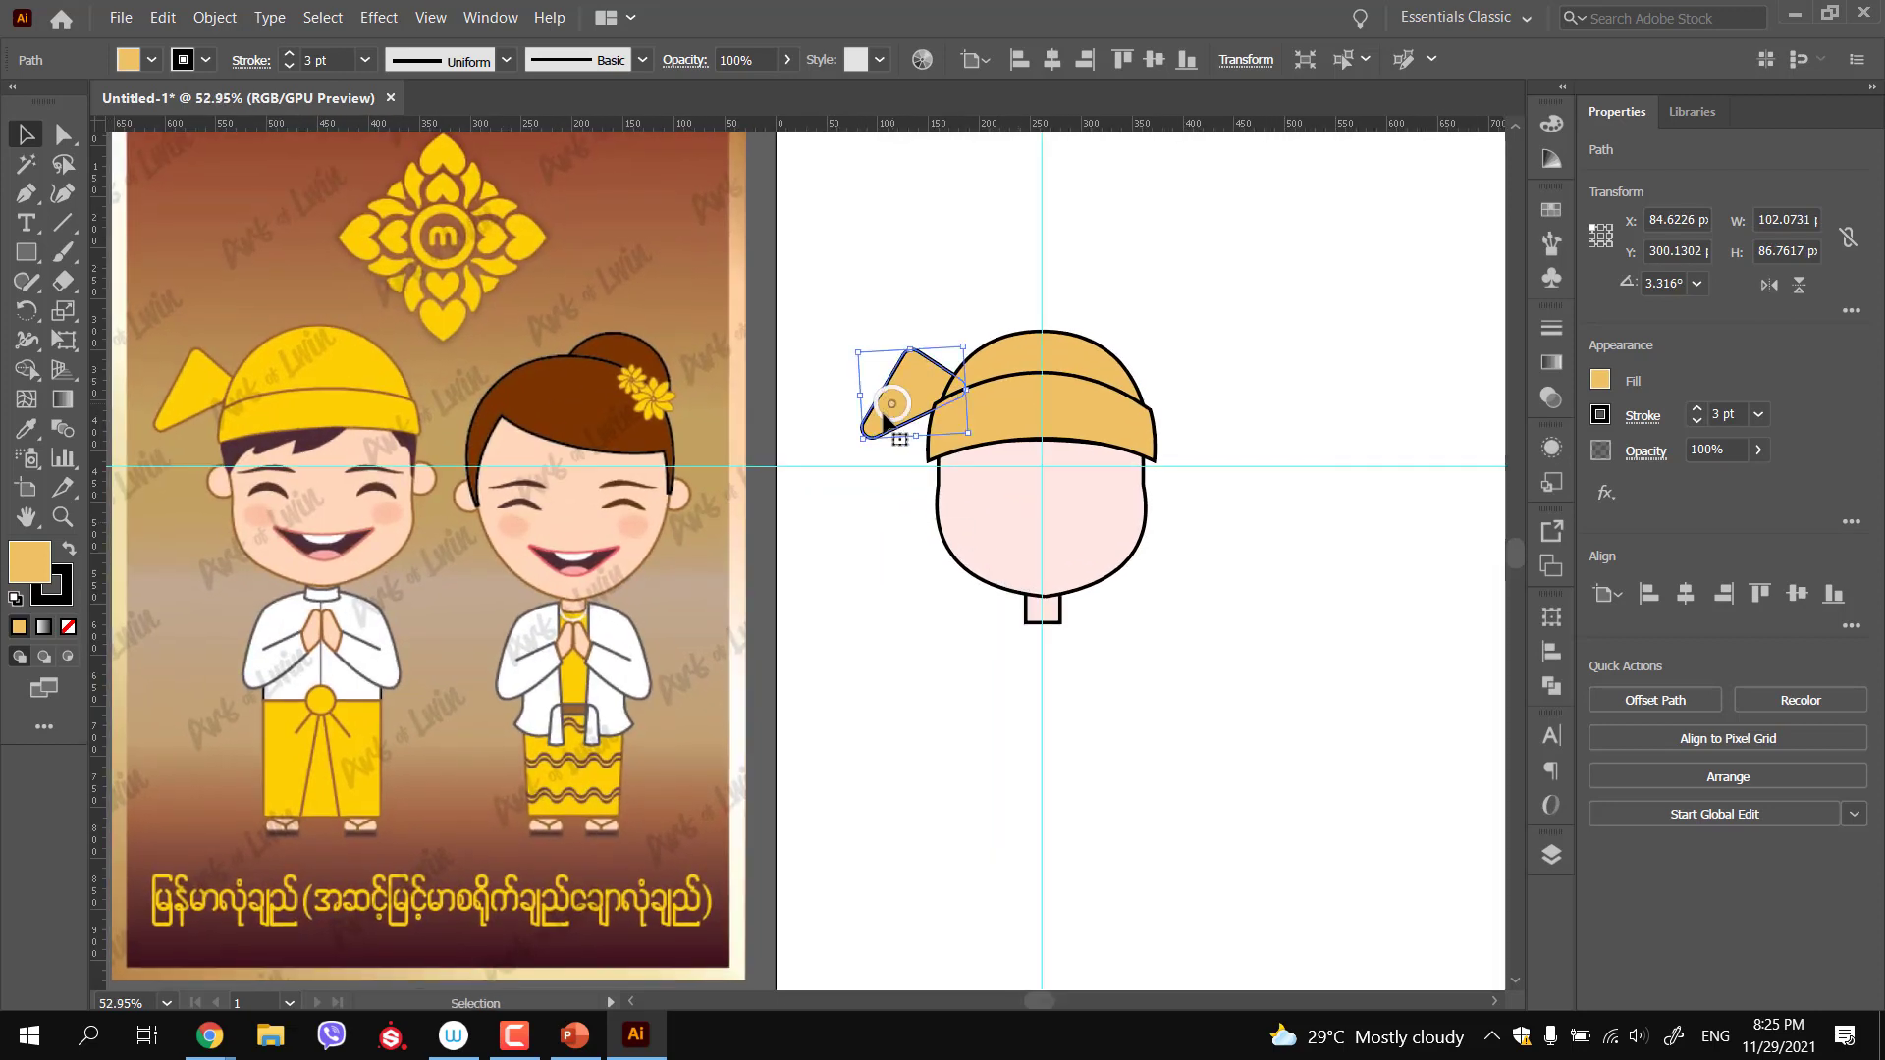
{"action": "left_click", "coordinate": [839, 316]}
{"action": "left_click_drag", "start_coordinate": [903, 405], "coordinate": [896, 415]}
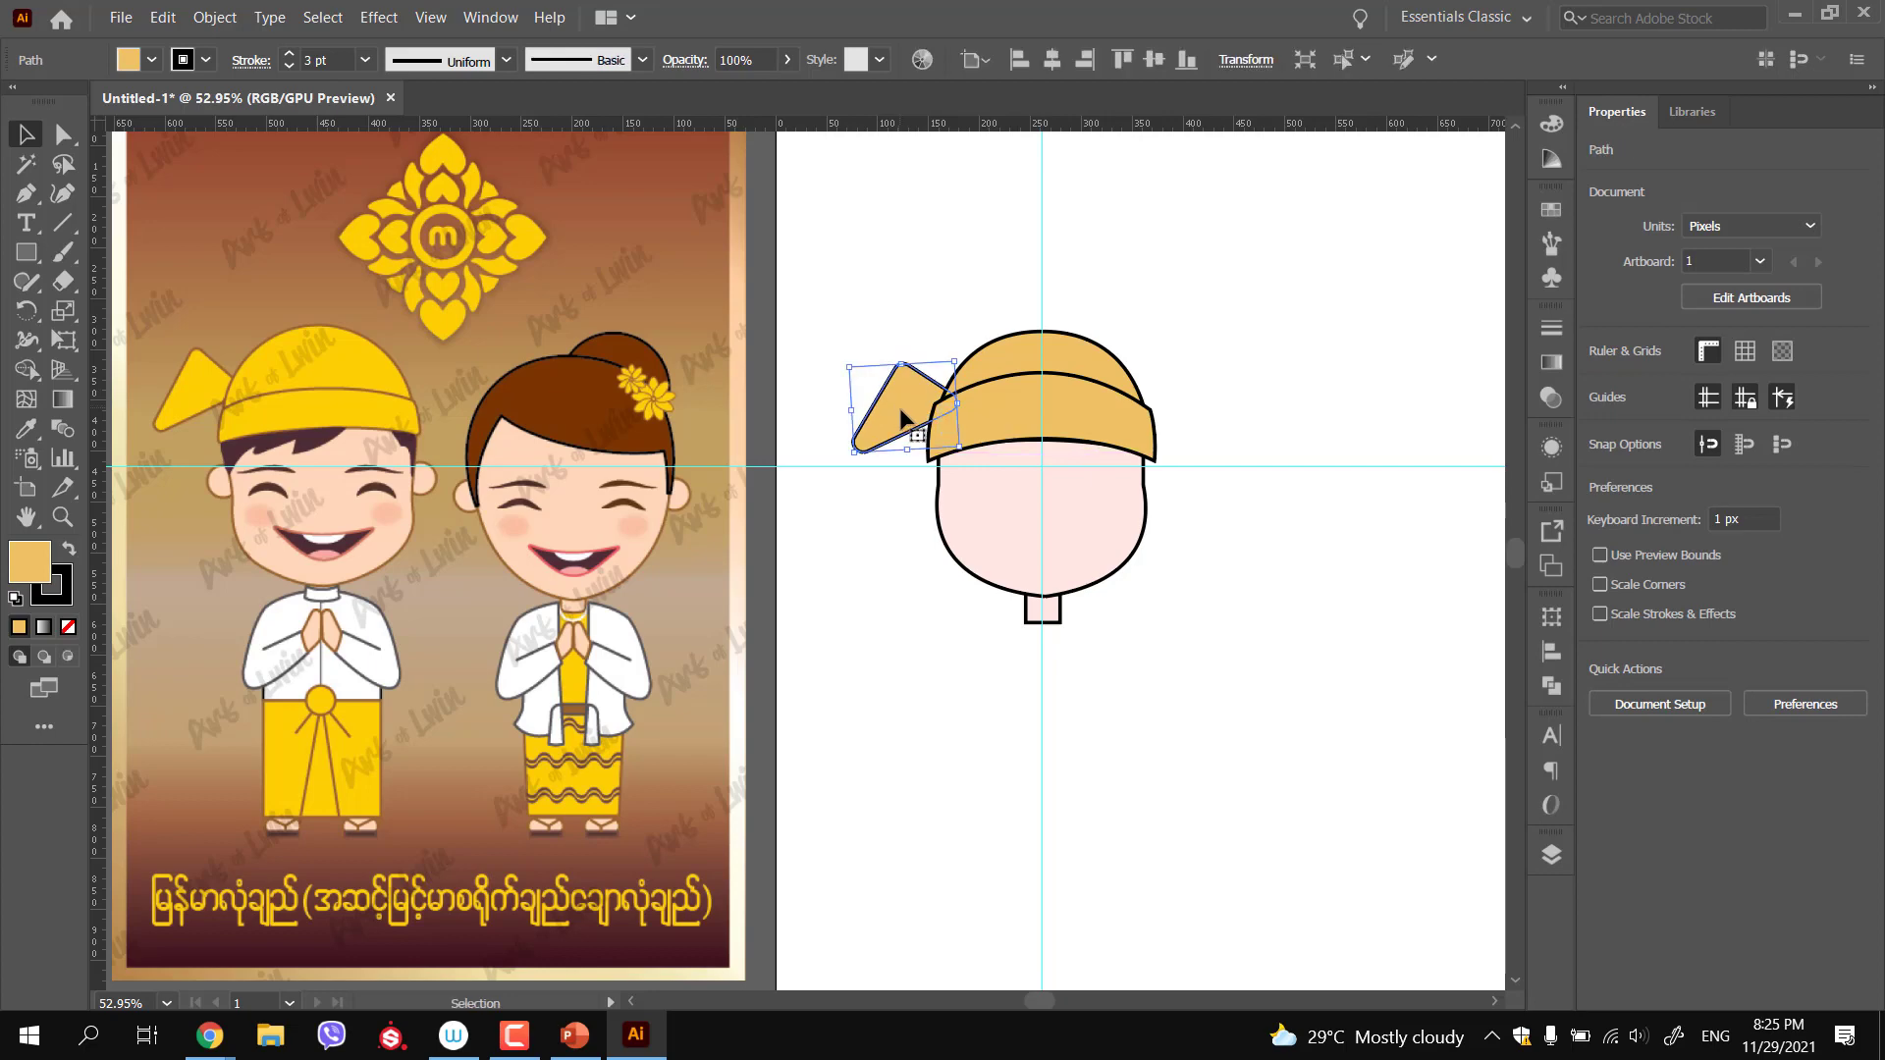
{"action": "scroll", "coordinate": [945, 459], "scroll_direction": "down", "scroll_amount": 2}
{"action": "left_click_drag", "start_coordinate": [908, 610], "coordinate": [828, 567]}
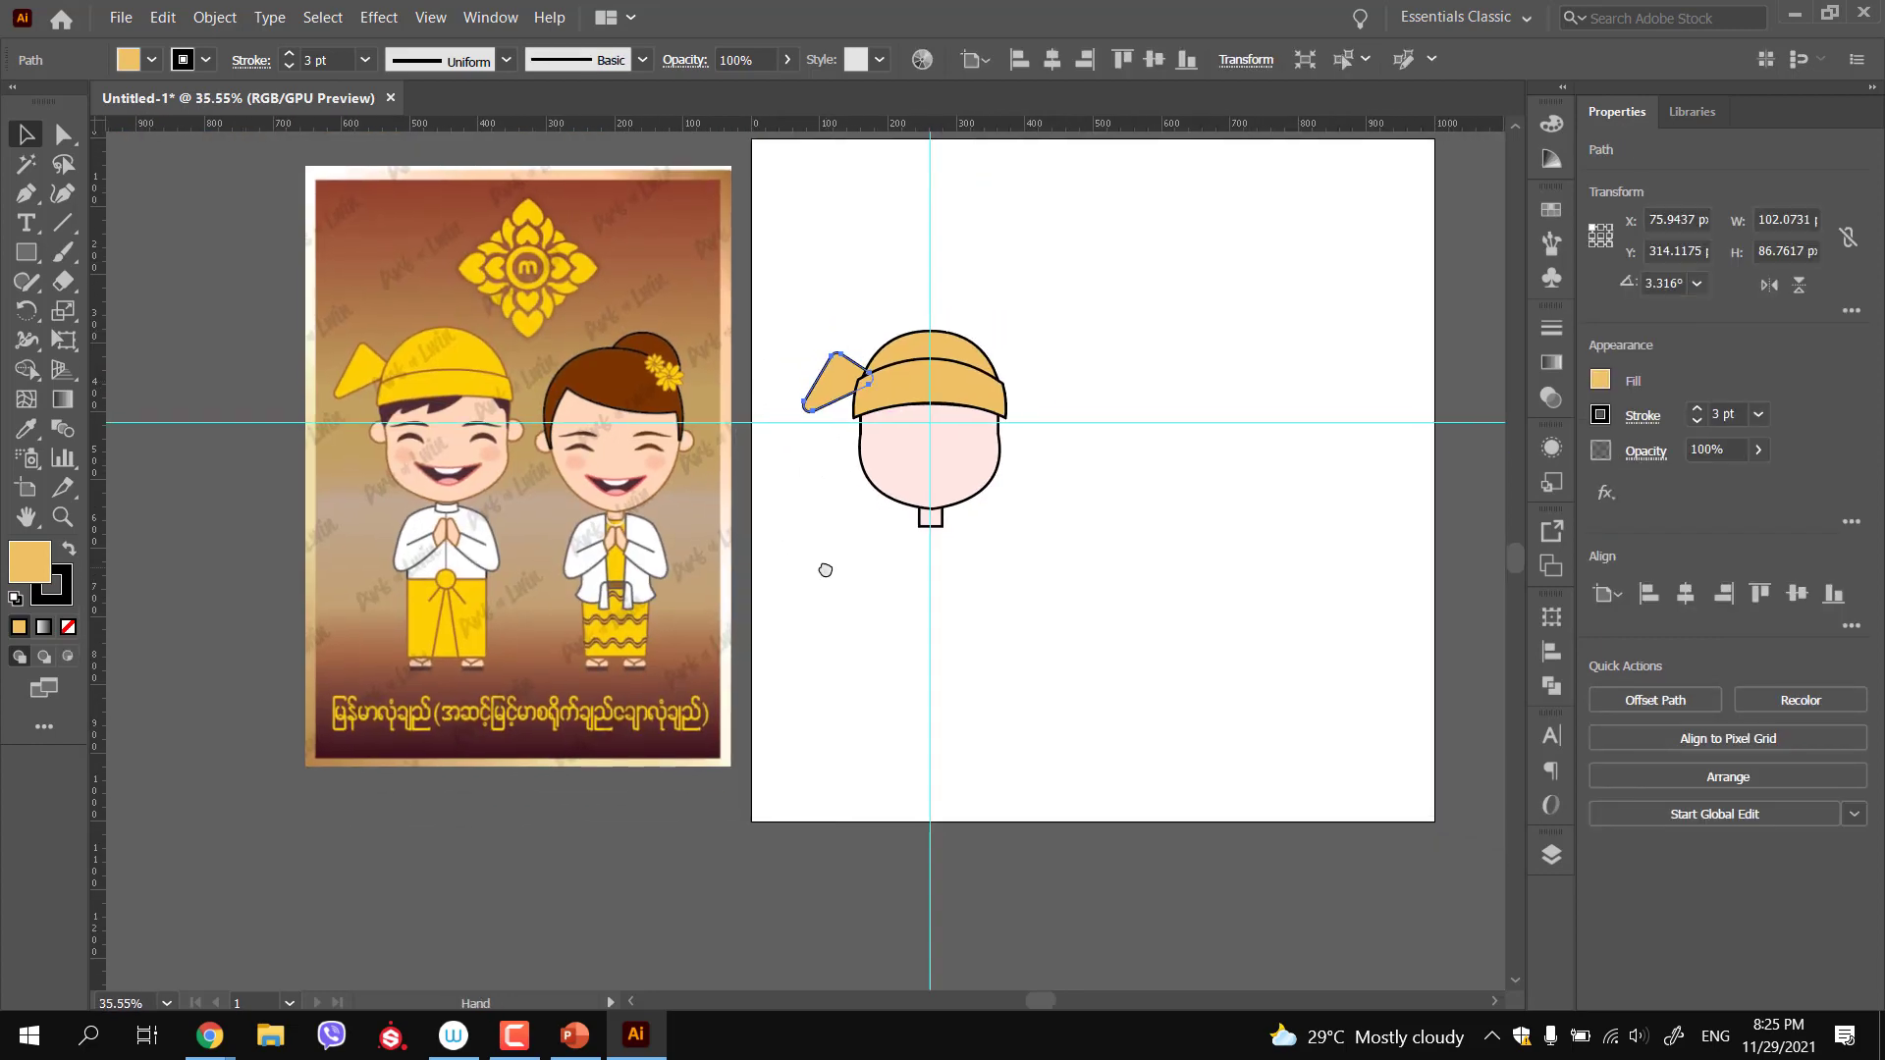
{"action": "left_click", "coordinate": [1031, 547]}
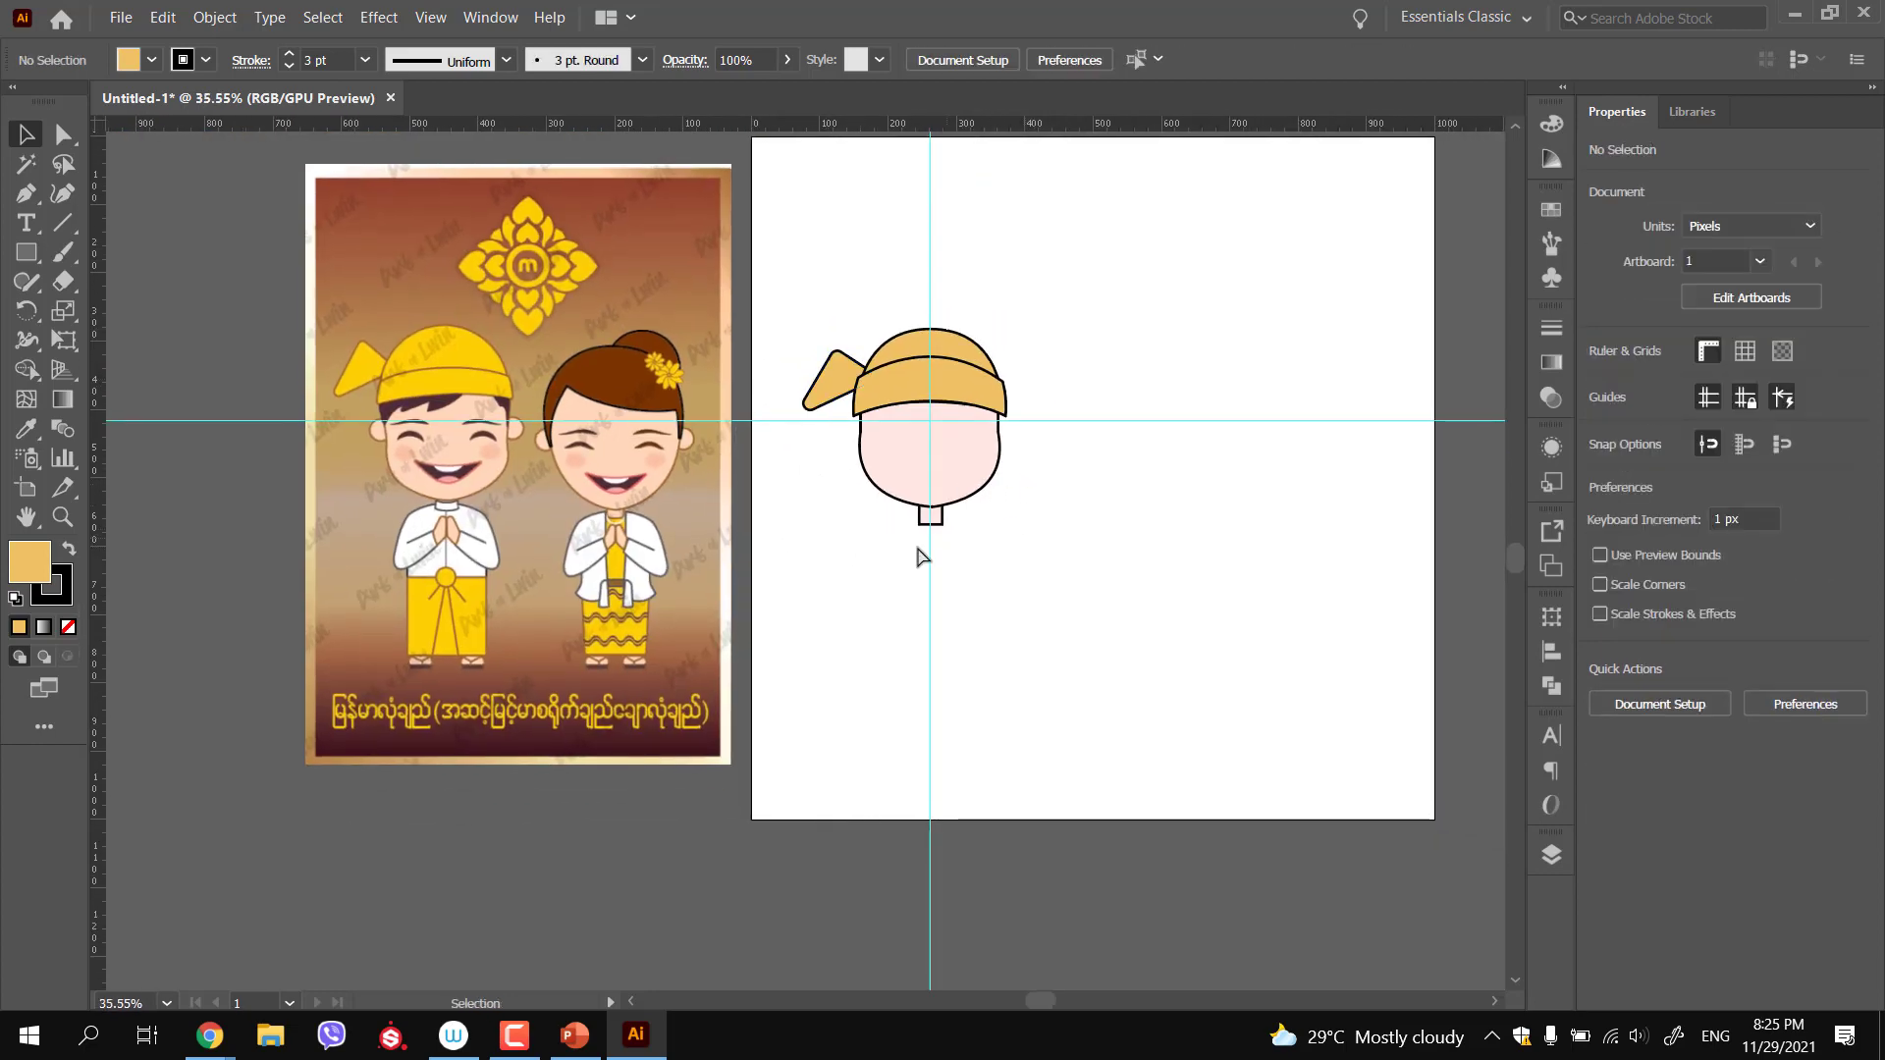
Enlarge the tail slightly and adjust its placement beside the band
{"action": "scroll", "coordinate": [950, 577], "scroll_direction": "up", "scroll_amount": 1}
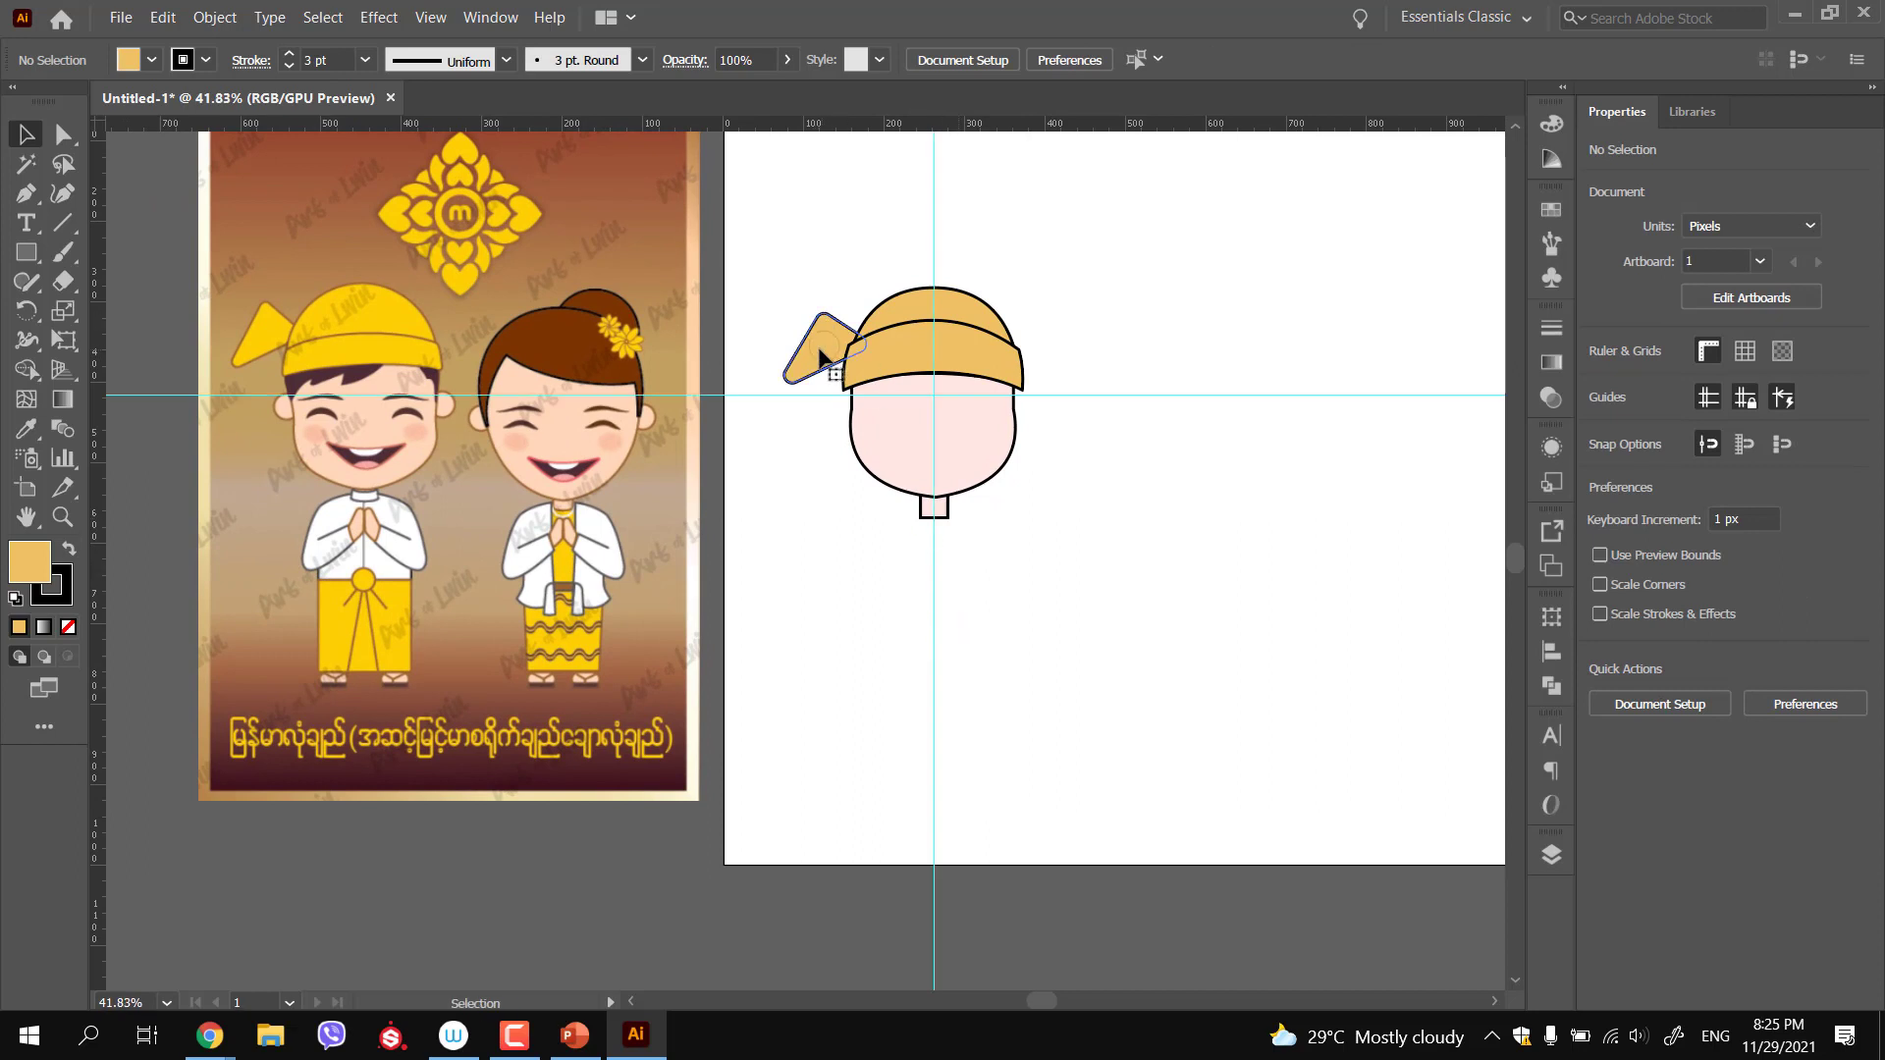
{"action": "left_click", "coordinate": [797, 377]}
{"action": "left_click_drag", "start_coordinate": [784, 384], "coordinate": [815, 371]}
{"action": "left_click", "coordinate": [793, 476]}
{"action": "left_click", "coordinate": [824, 464]}
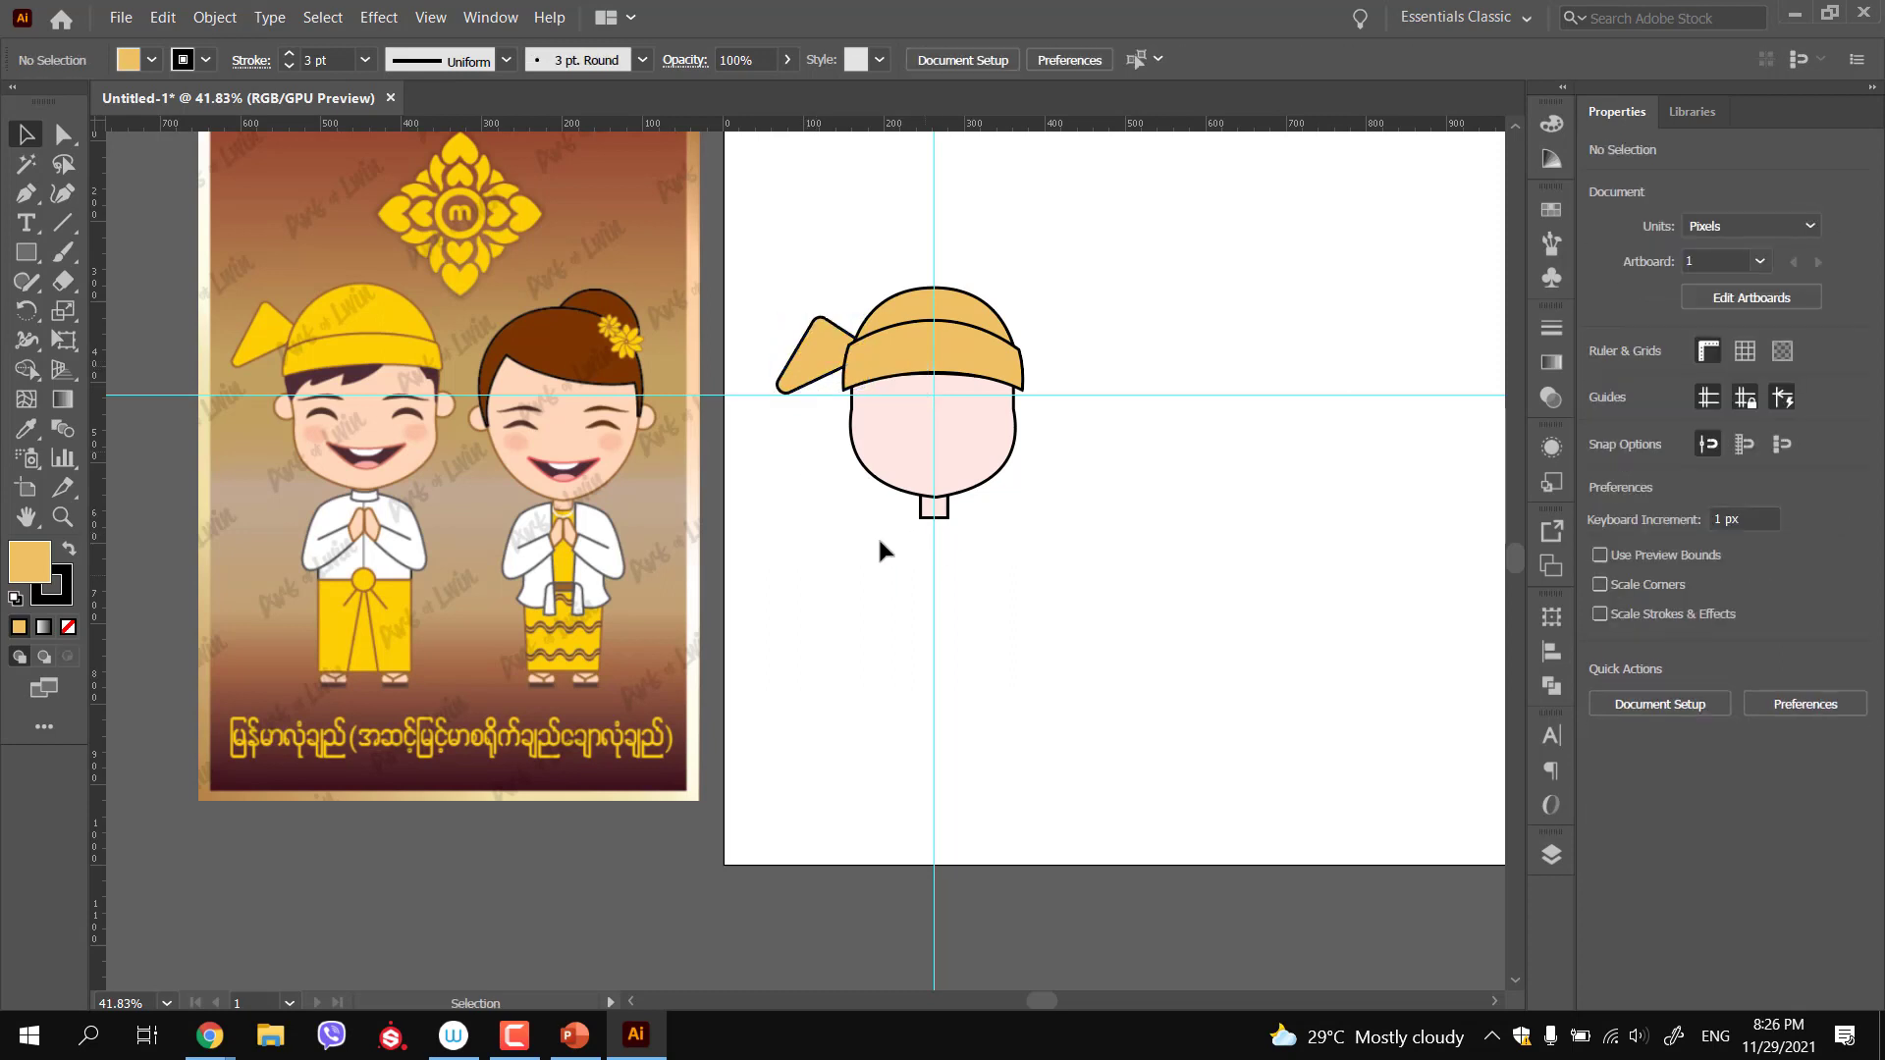
Select the cap, band and tail together and nudge them slightly upward on the head
{"action": "left_click_drag", "start_coordinate": [904, 441], "coordinate": [985, 462]}
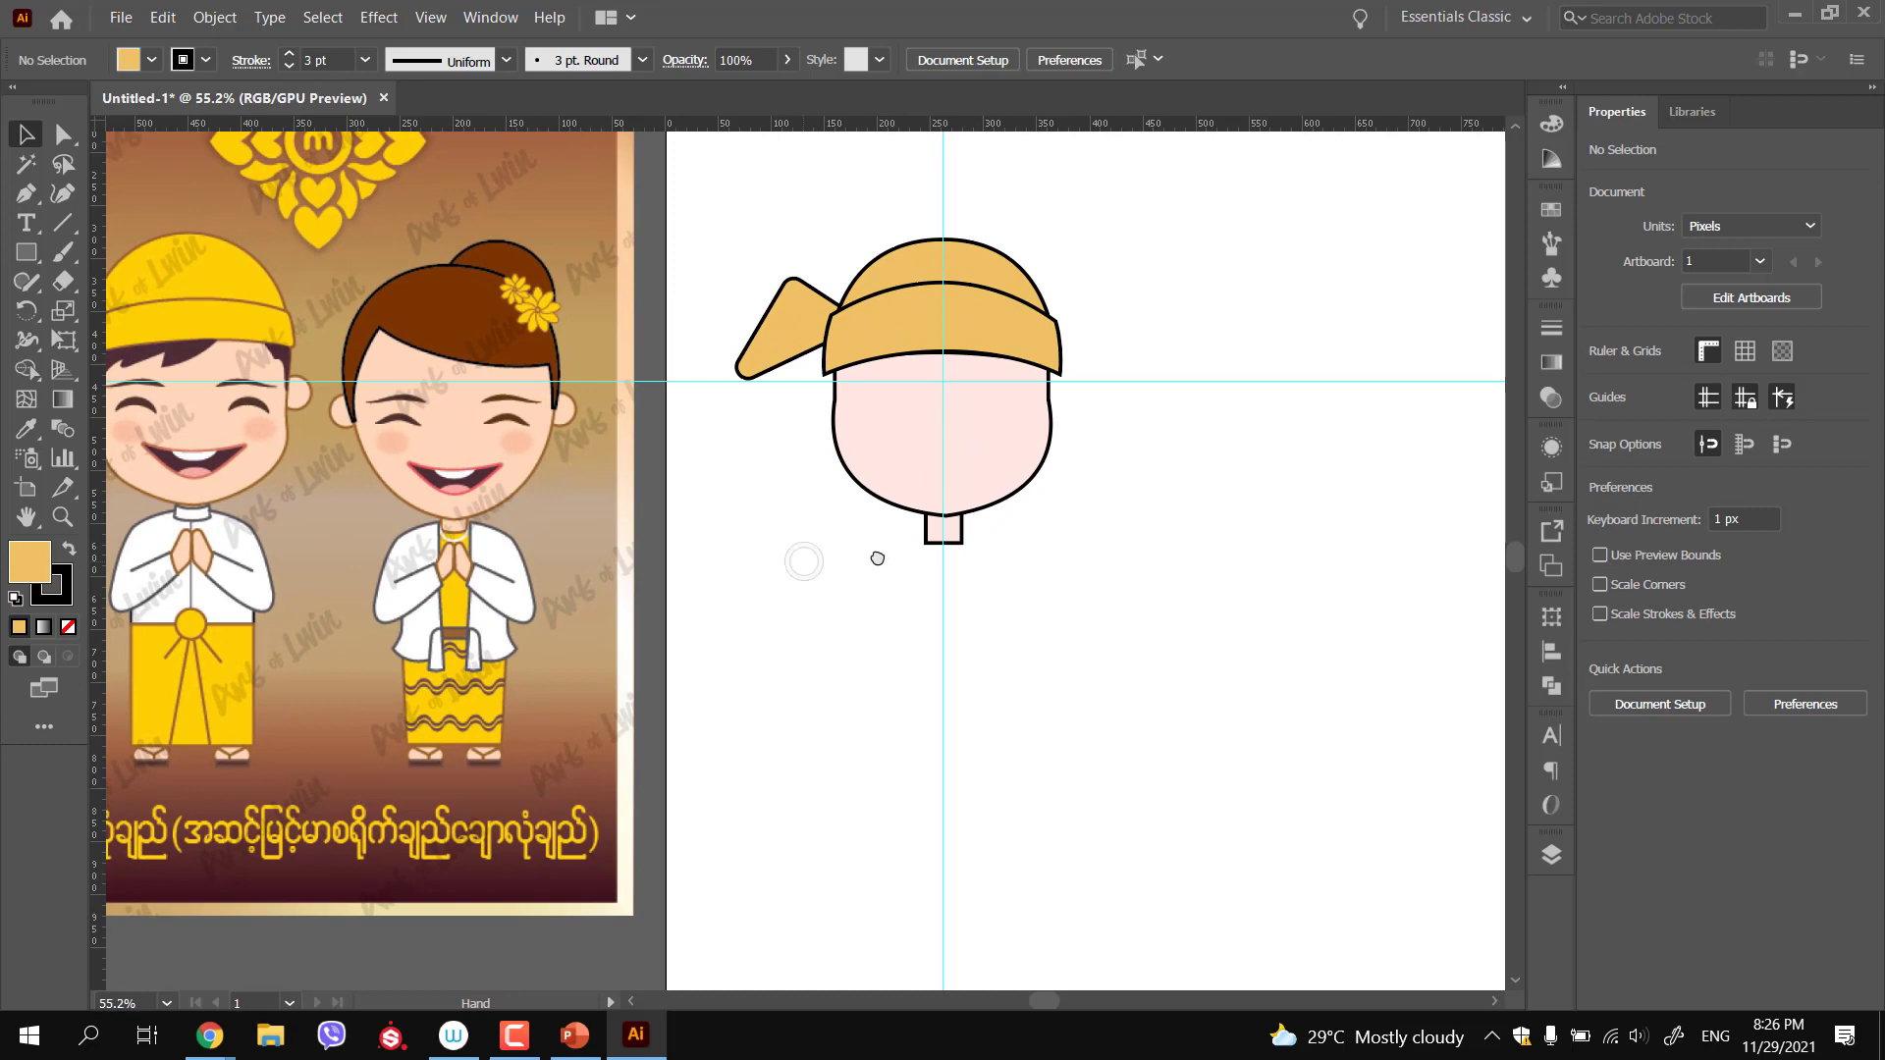
{"action": "left_click_drag", "start_coordinate": [877, 558], "coordinate": [879, 560]}
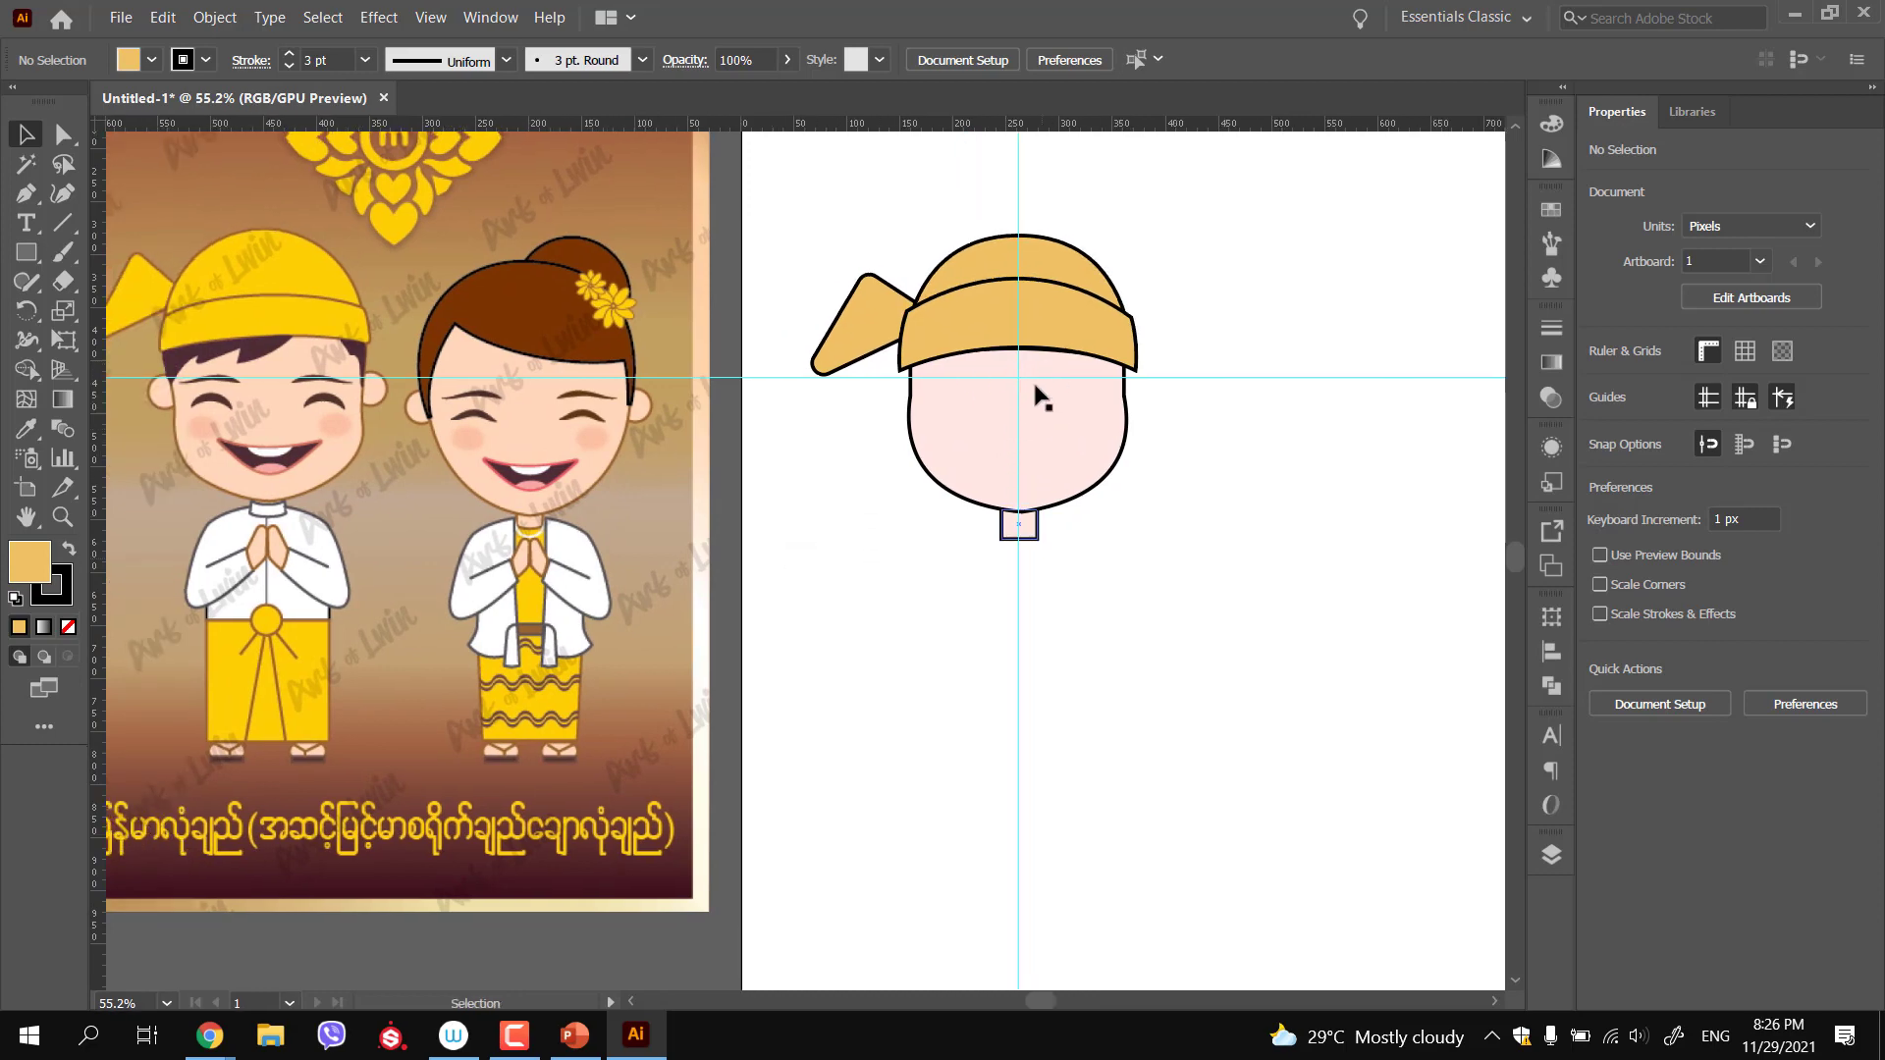
{"action": "left_click", "coordinate": [1051, 305]}
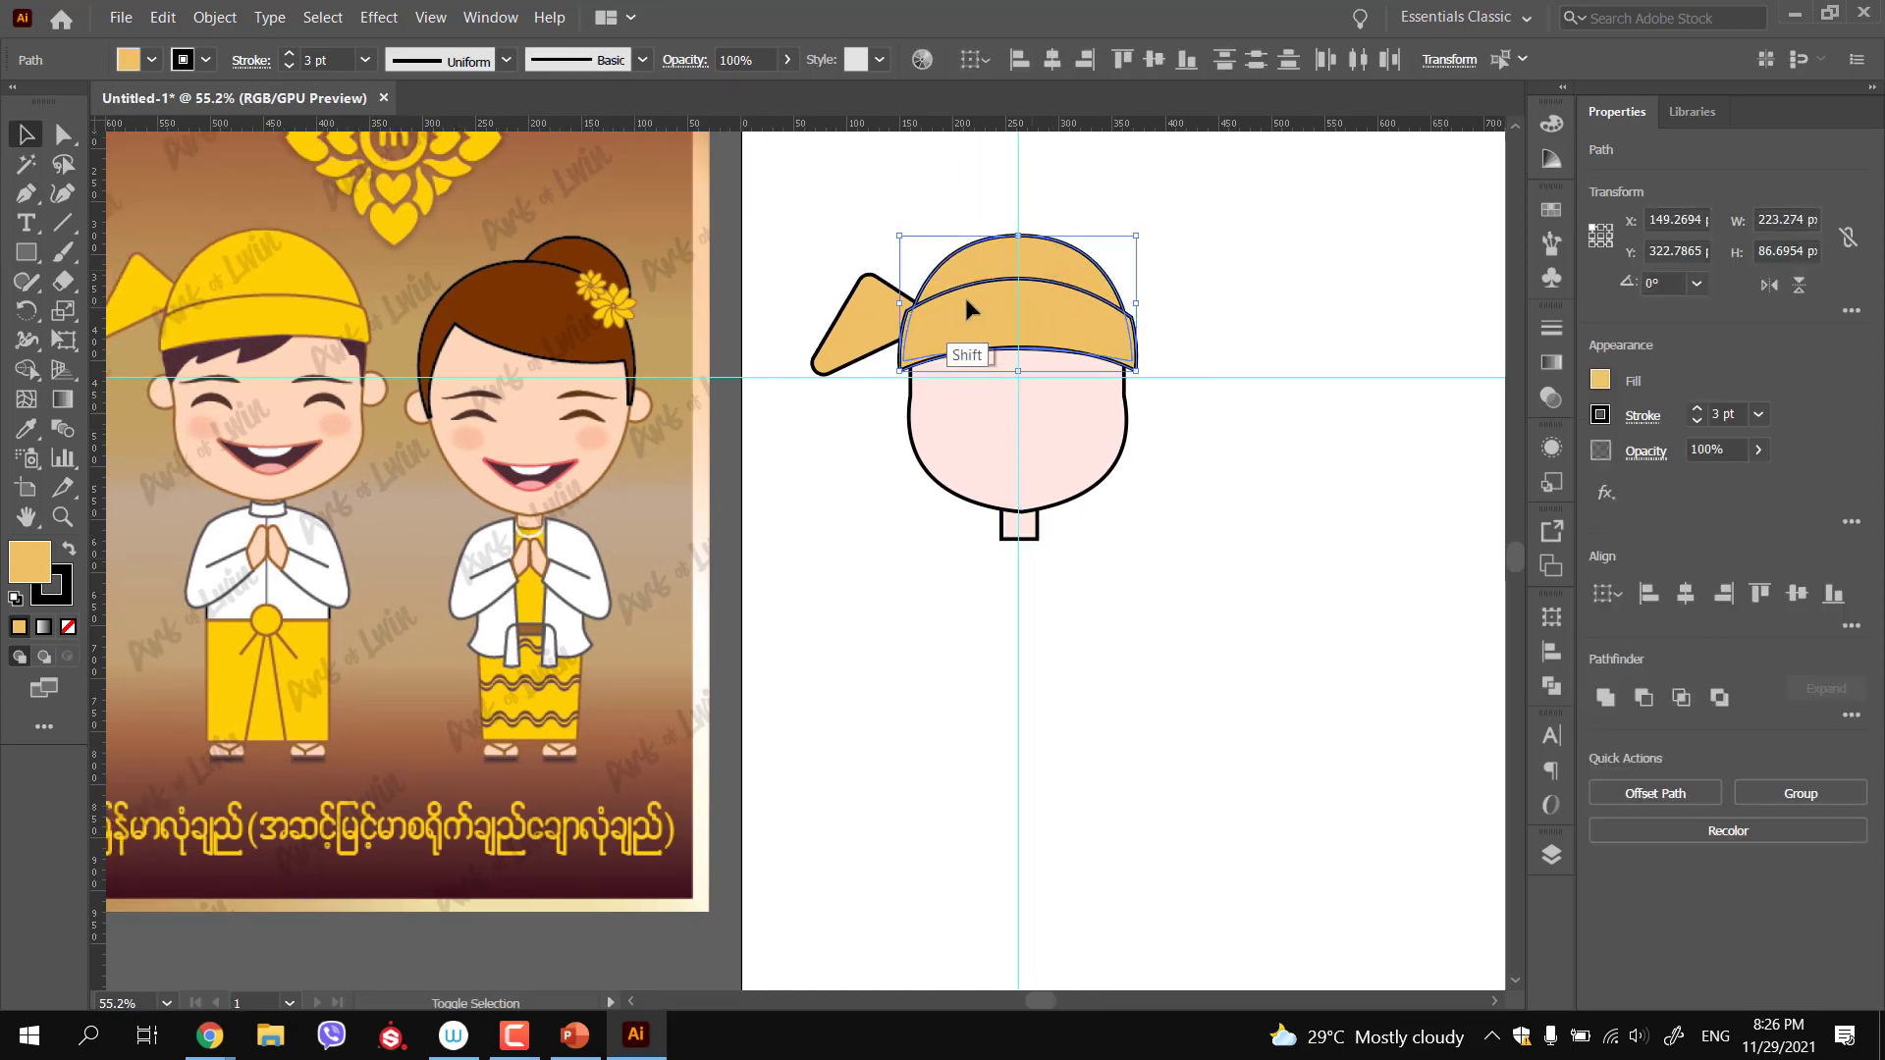
{"action": "left_click", "coordinate": [858, 314], "text": "shift"}
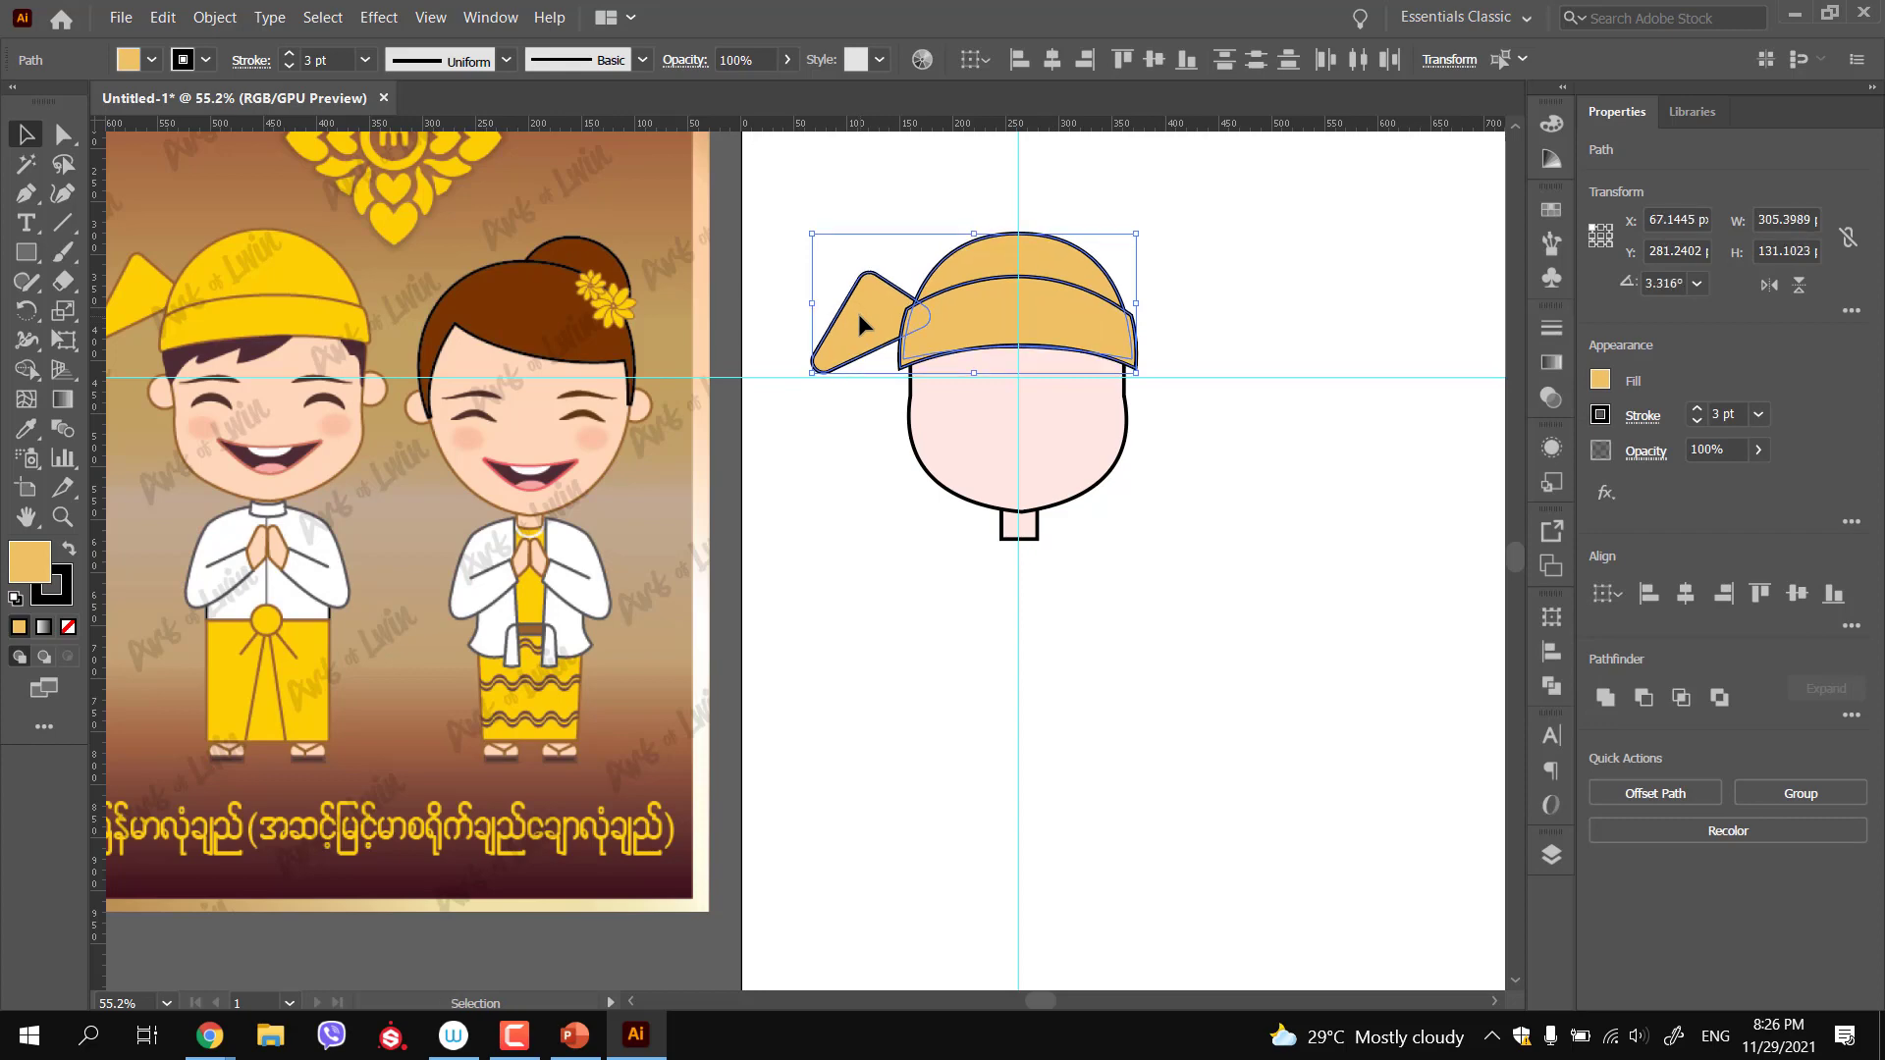
{"action": "left_click", "coordinate": [856, 520]}
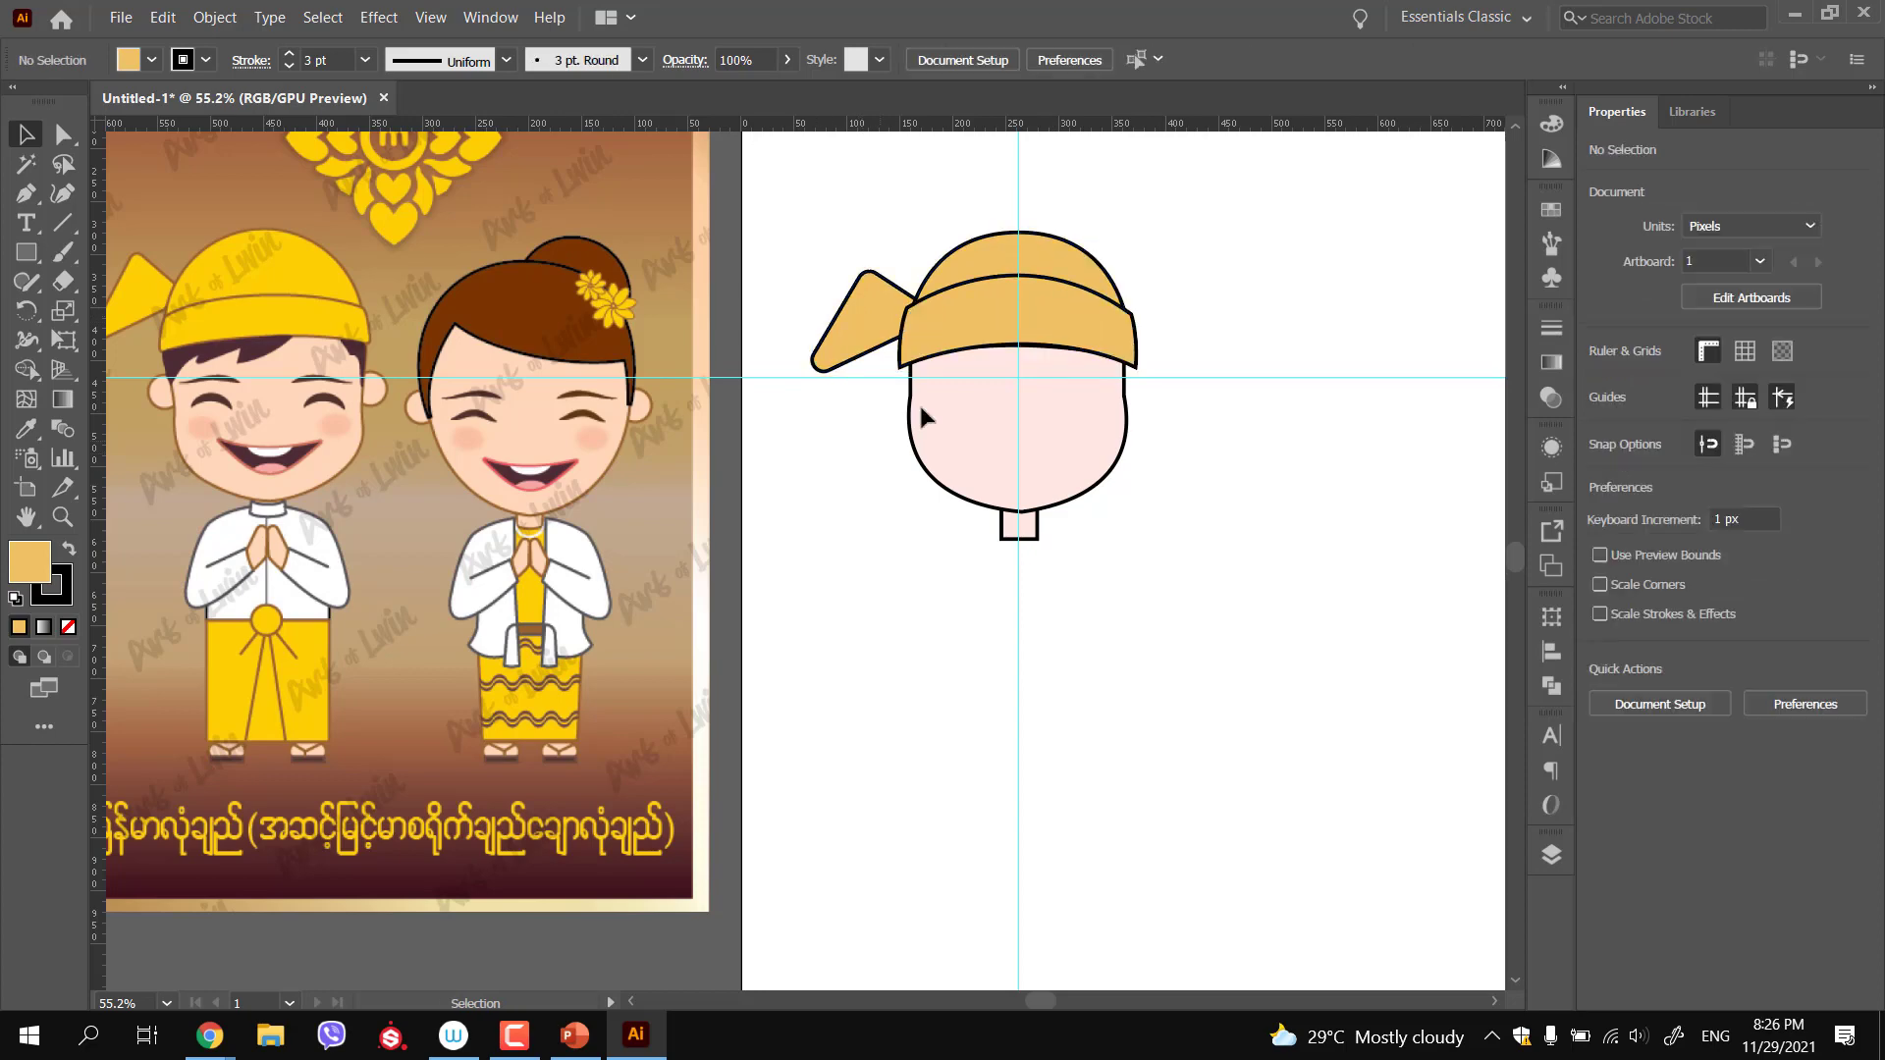
Draw a curved eyebrow about 58 by 10 px with the Pen tool on the right half of the face, below the band
{"action": "left_click_drag", "start_coordinate": [1017, 425], "coordinate": [1074, 437]}
{"action": "left_click_drag", "start_coordinate": [914, 539], "coordinate": [1038, 539]}
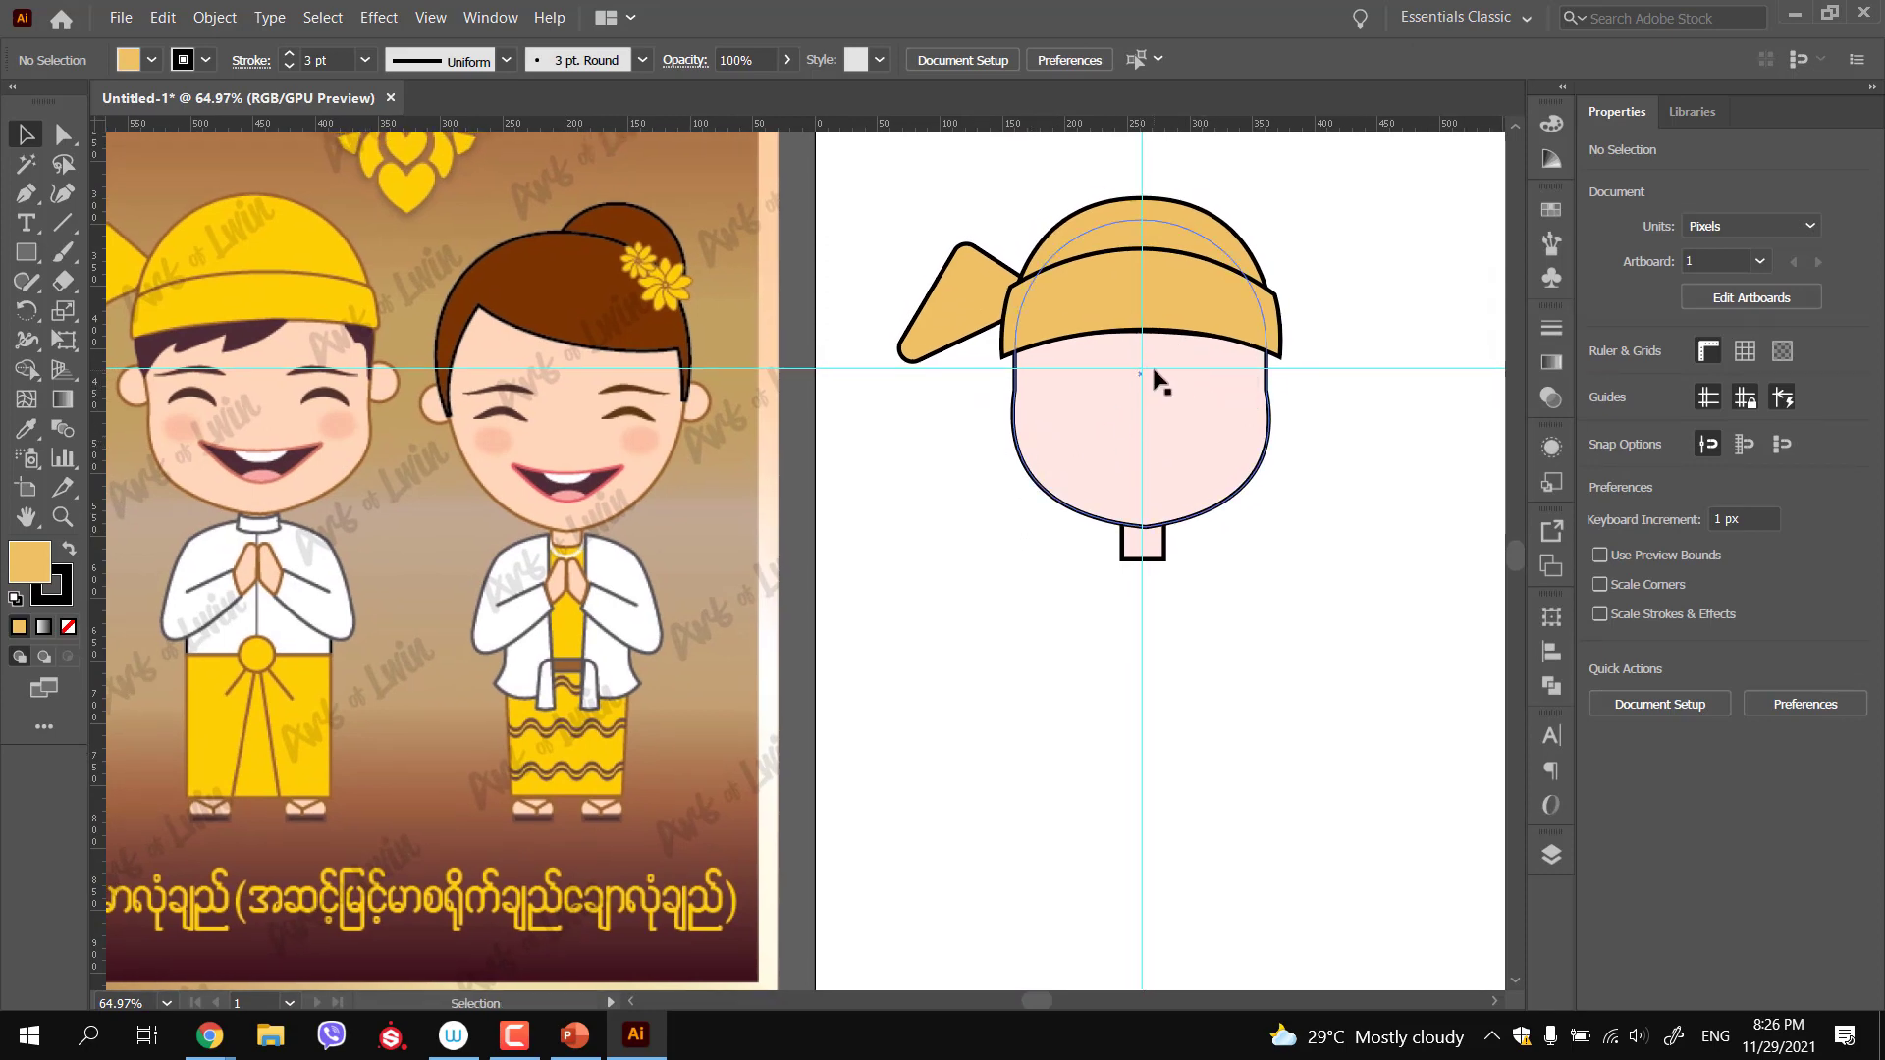
{"action": "key", "text": "p"}
{"action": "left_click", "coordinate": [1190, 389], "text": "ctrl"}
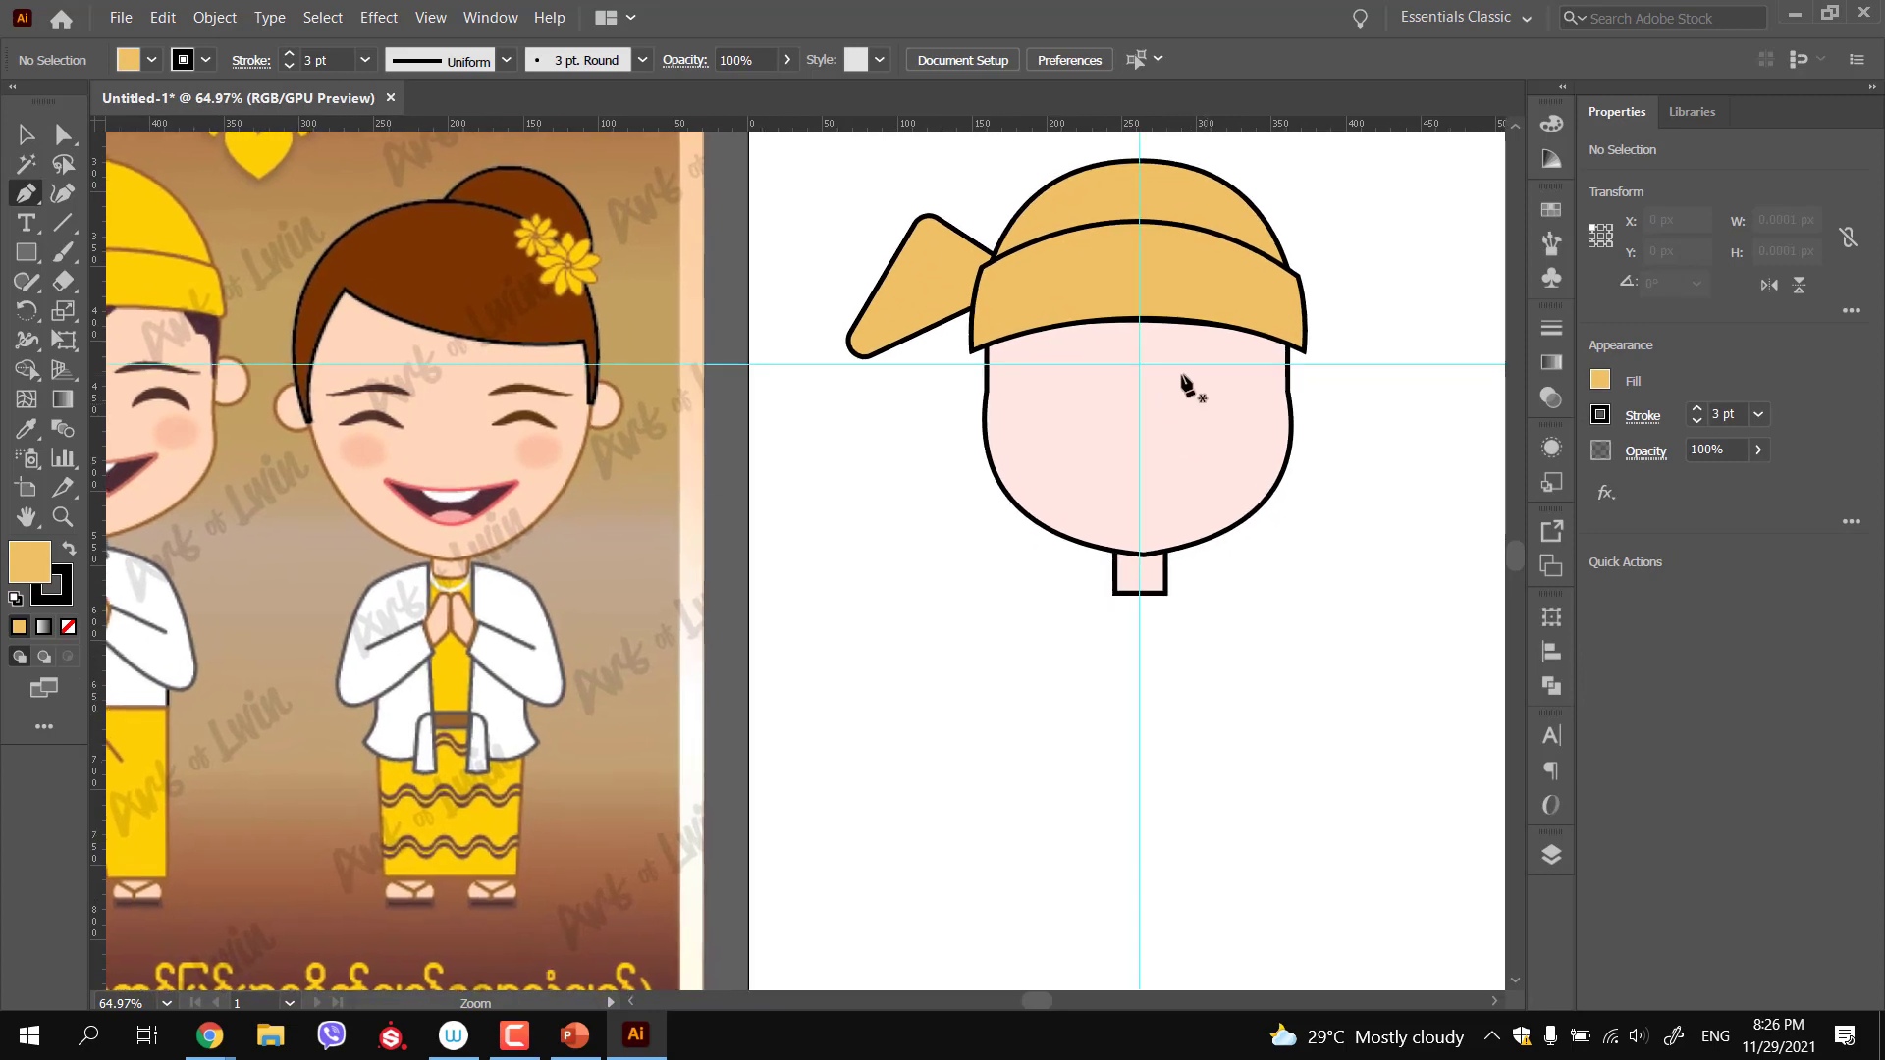
{"action": "left_click_drag", "start_coordinate": [1174, 364], "coordinate": [1174, 406]}
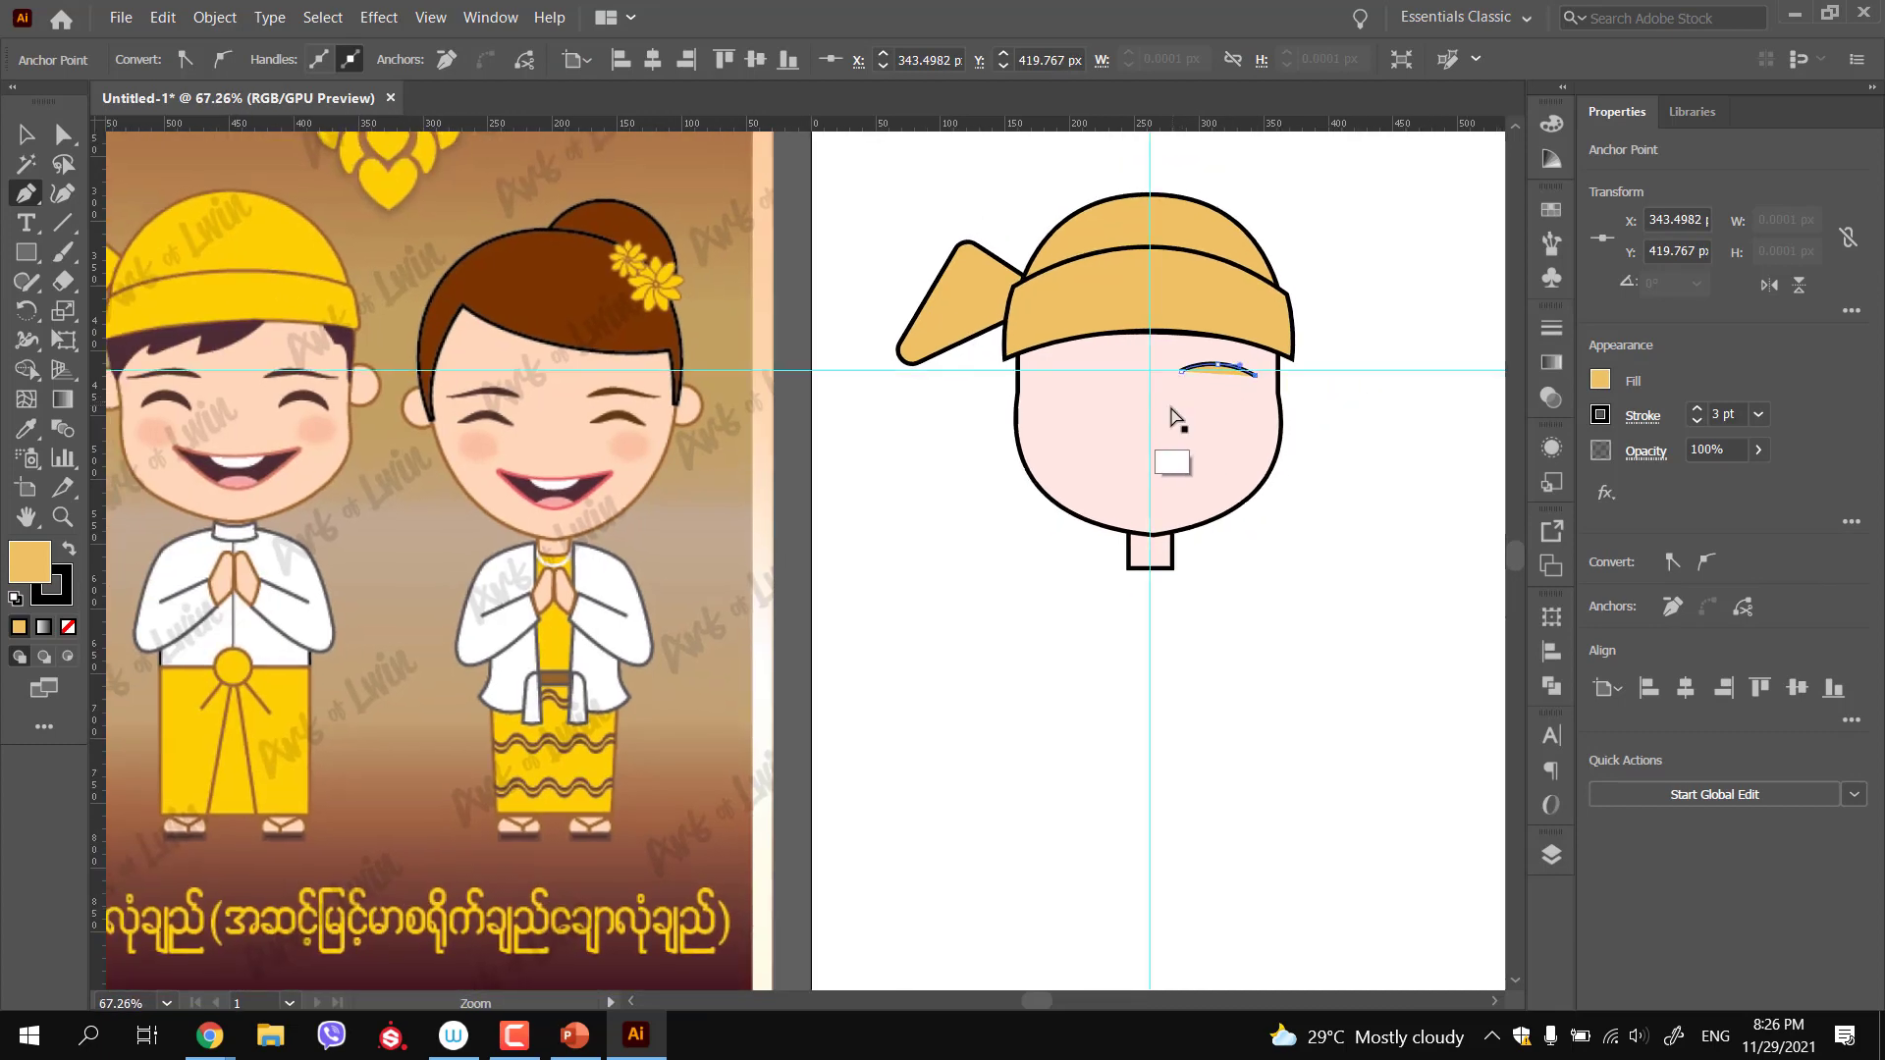
{"action": "key", "text": "v"}
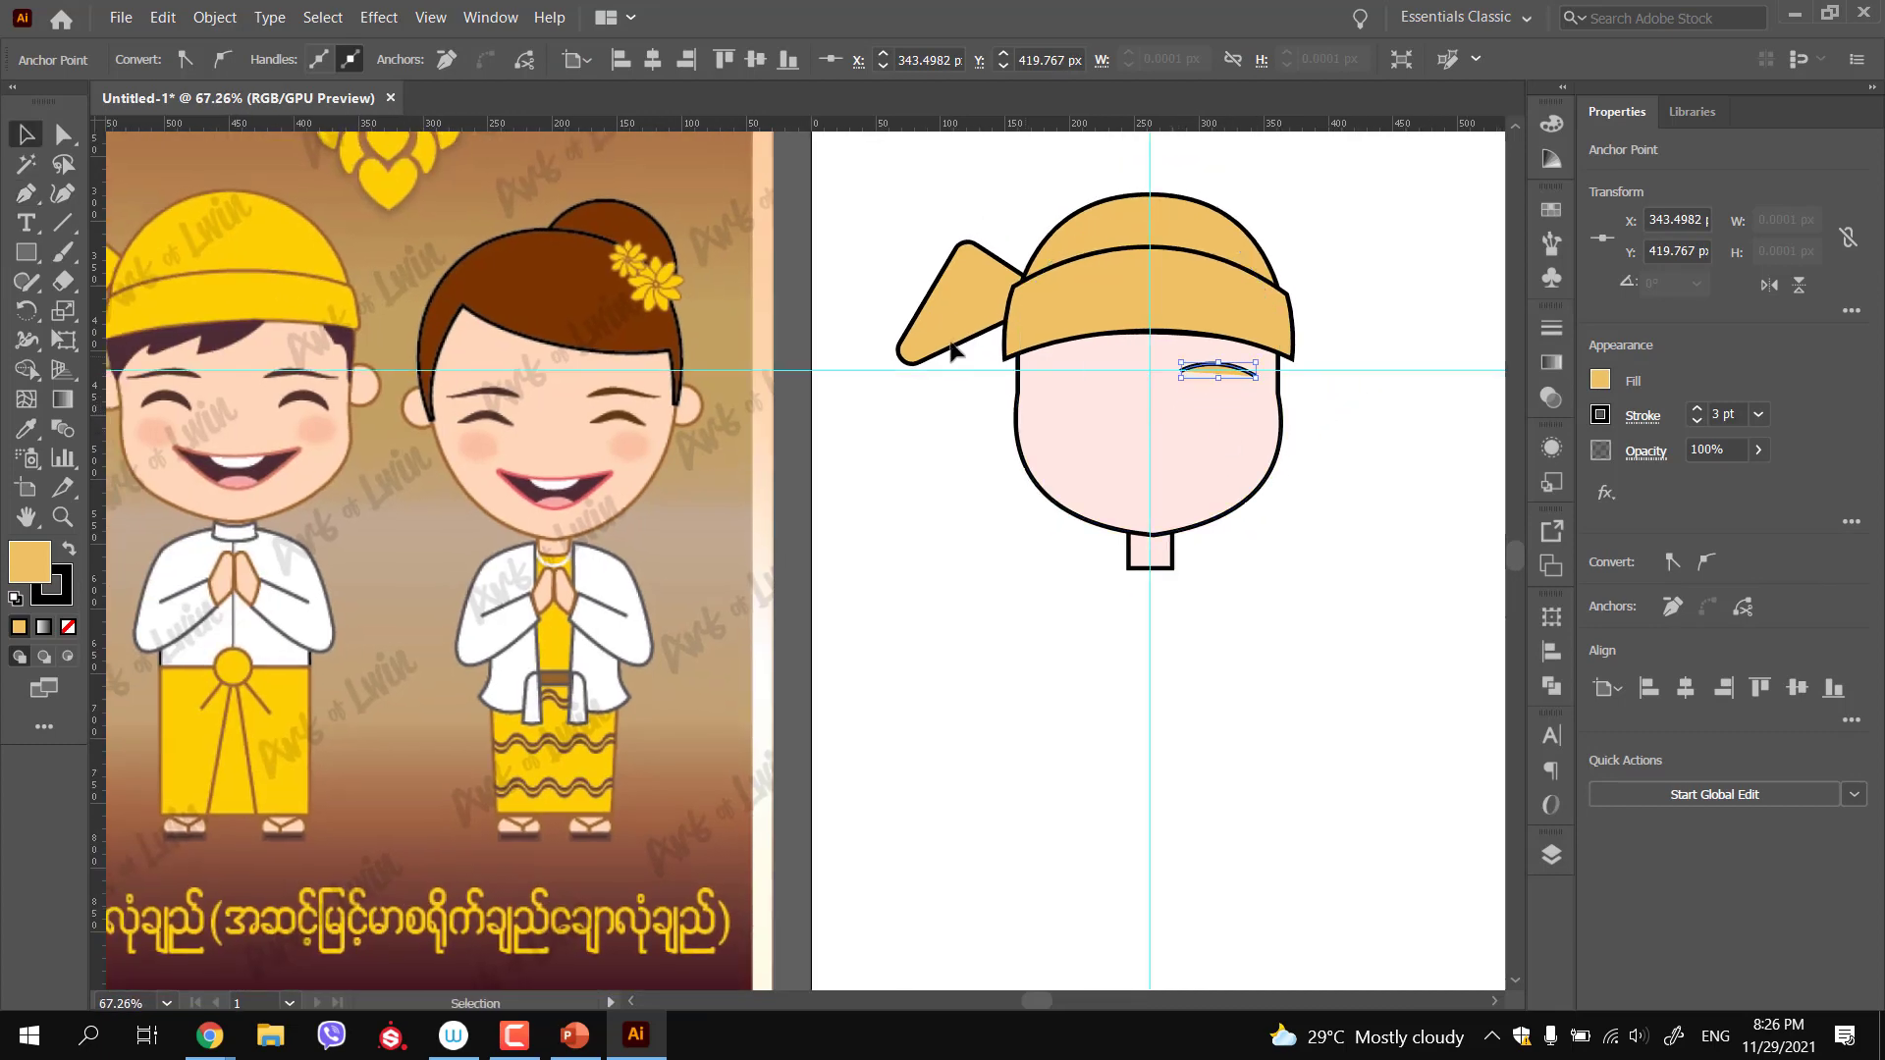
{"action": "left_click", "coordinate": [1316, 416]}
Set the eyebrow's stroke weight to 6 pt and remove its fill
{"action": "left_click", "coordinate": [1227, 370]}
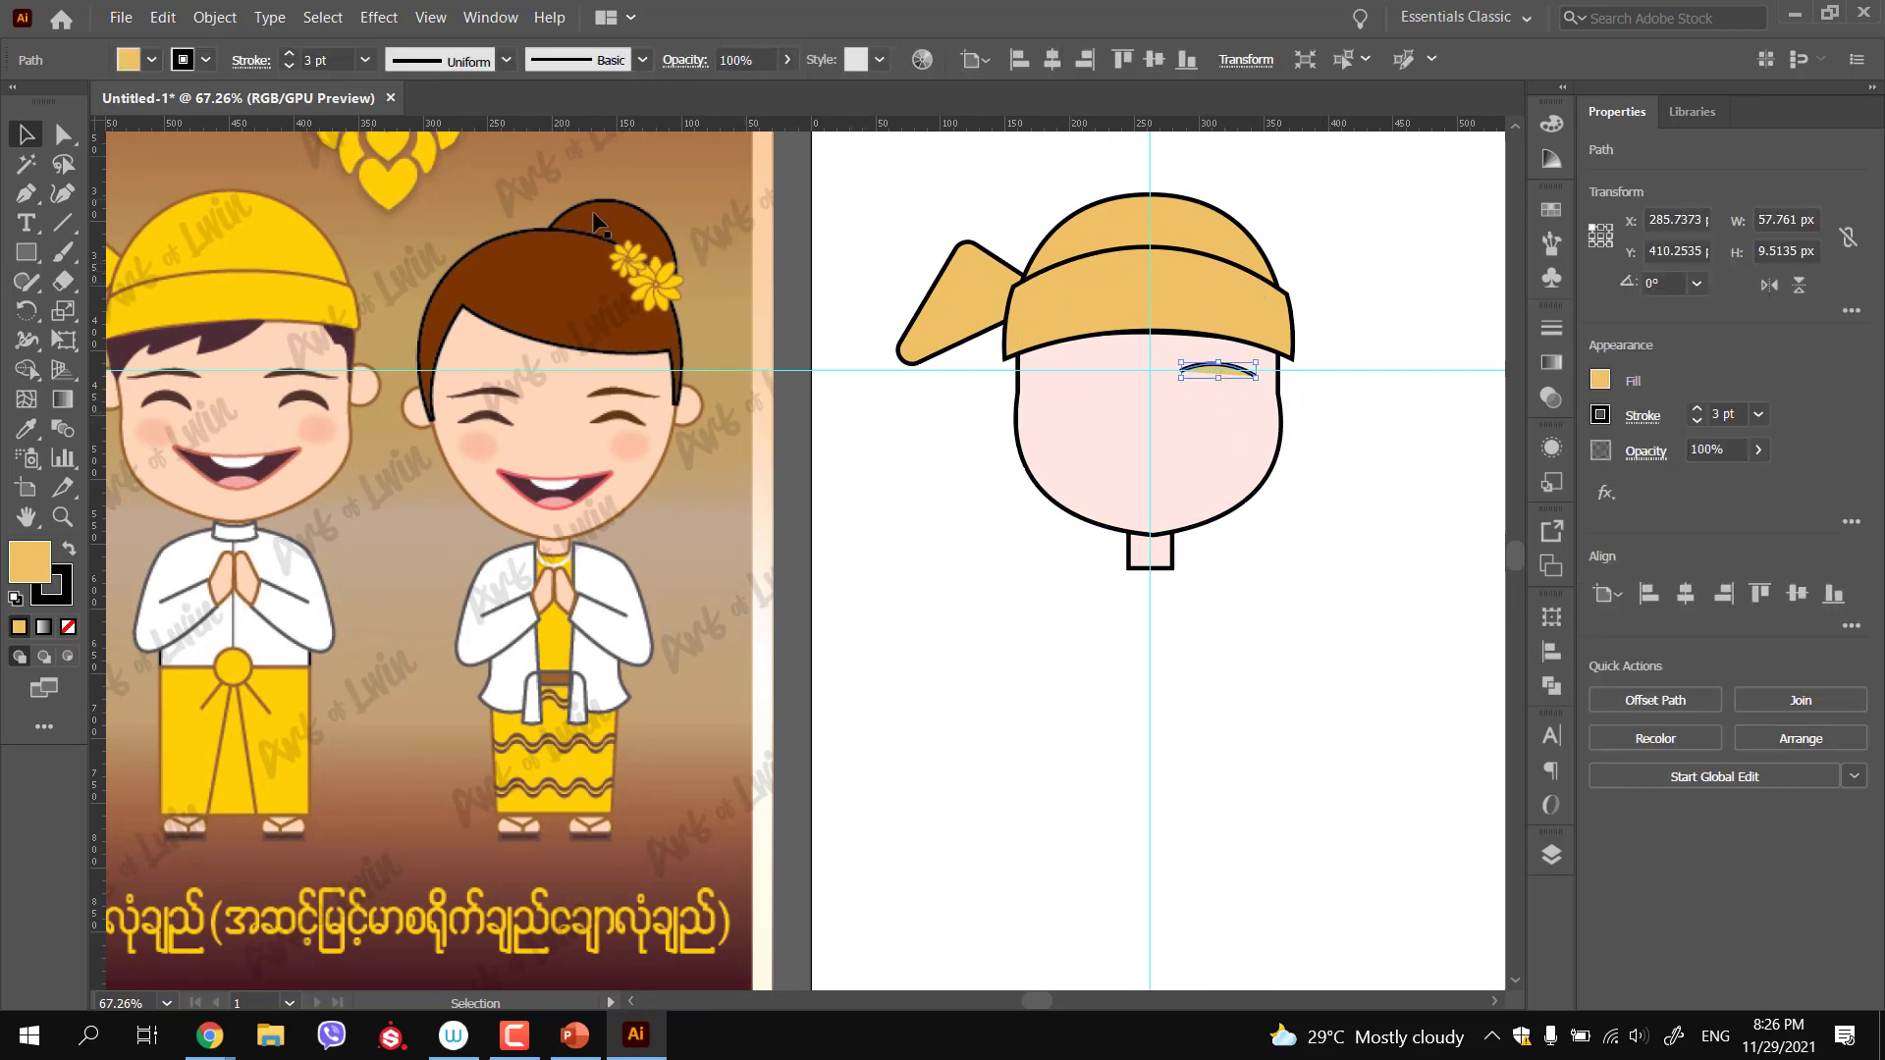
{"action": "left_click", "coordinate": [290, 54]}
{"action": "left_click", "coordinate": [290, 54]}
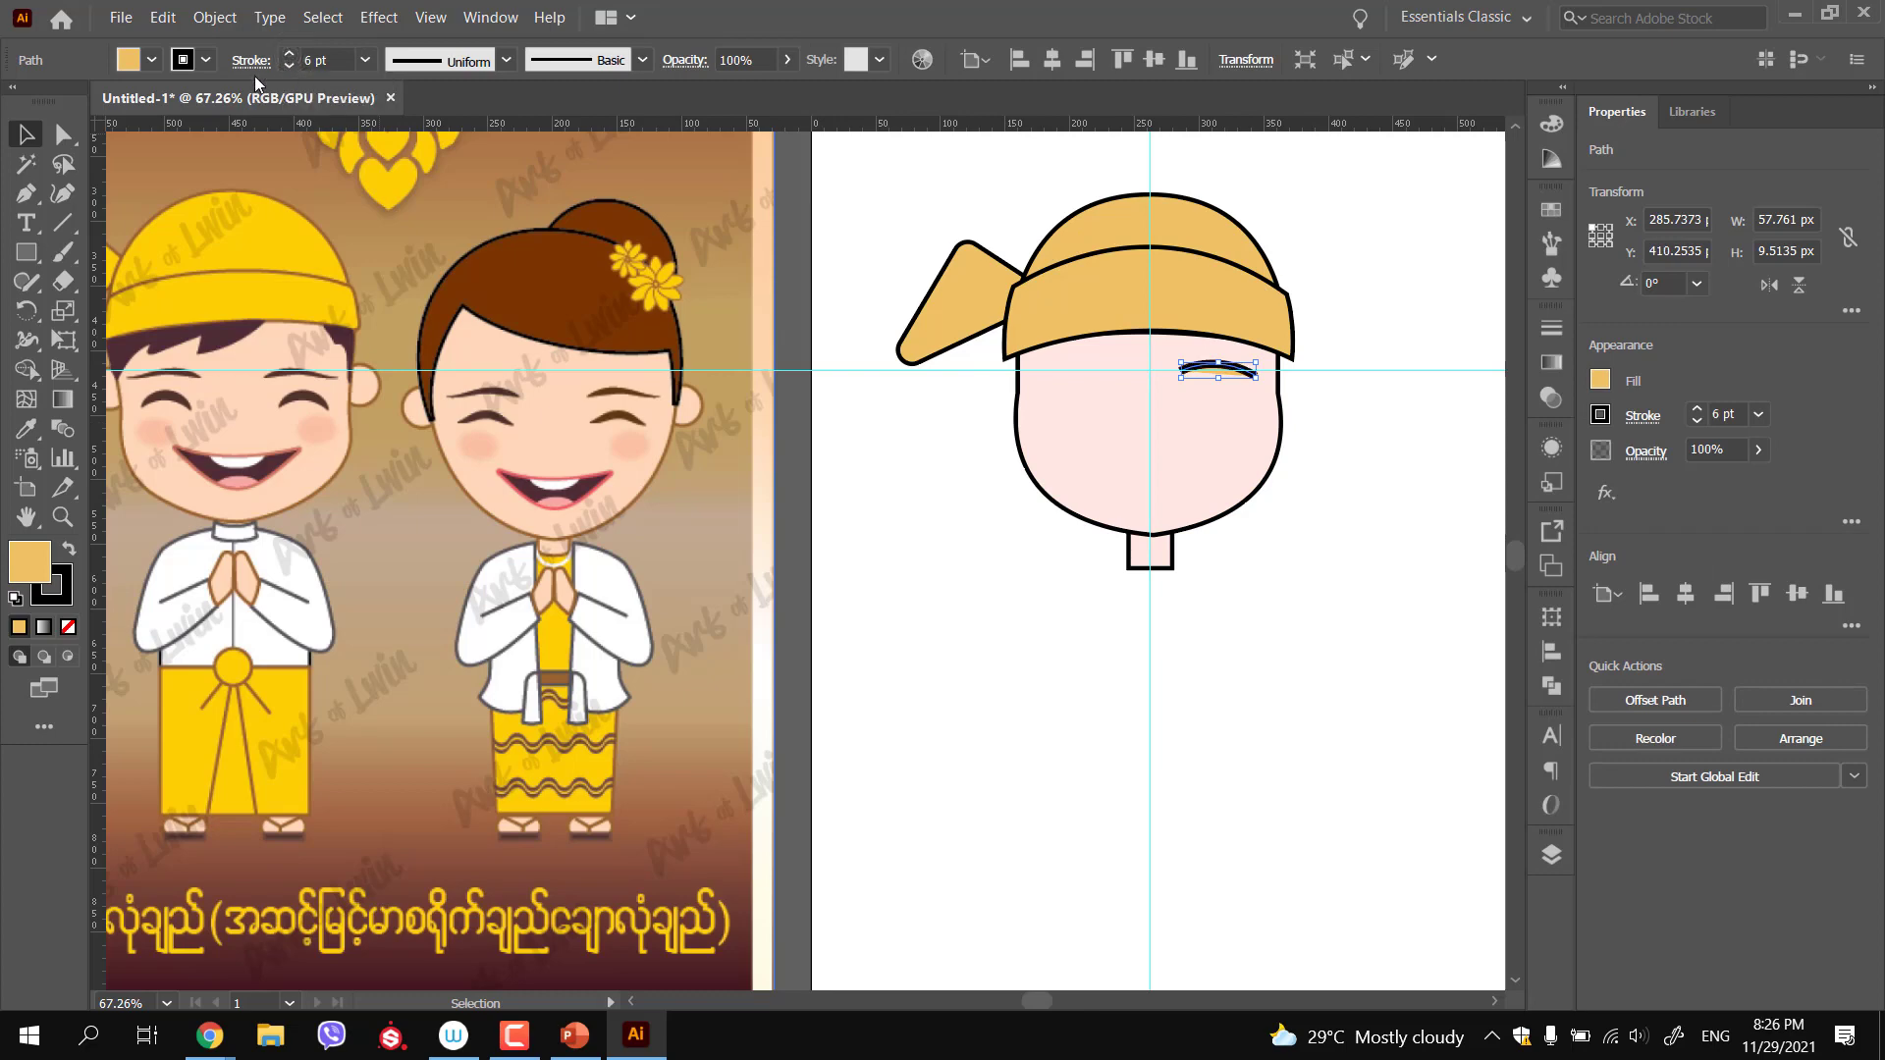
{"action": "left_click", "coordinate": [152, 60]}
{"action": "left_click", "coordinate": [16, 101]}
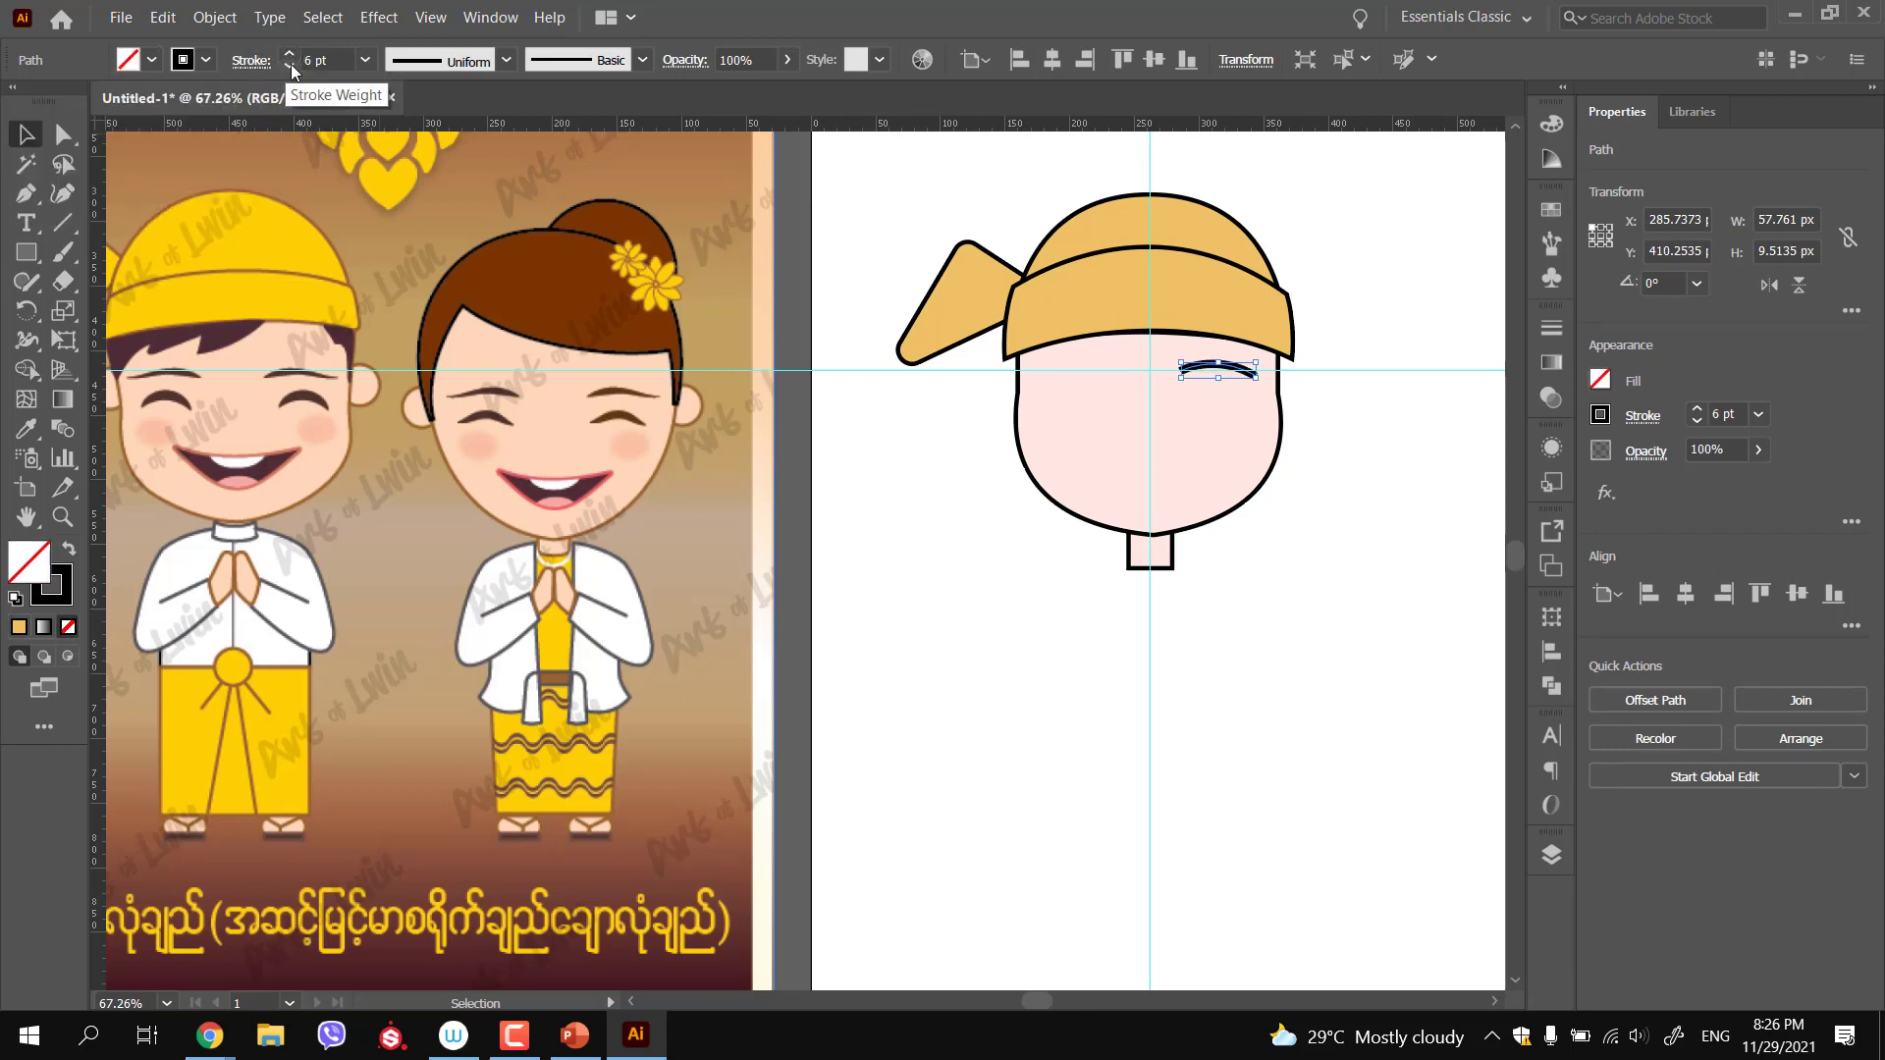
Give the eyebrow's stroke the asymmetric tapered width profile that is thin at one end and thicker toward the other
{"action": "left_click", "coordinate": [453, 63]}
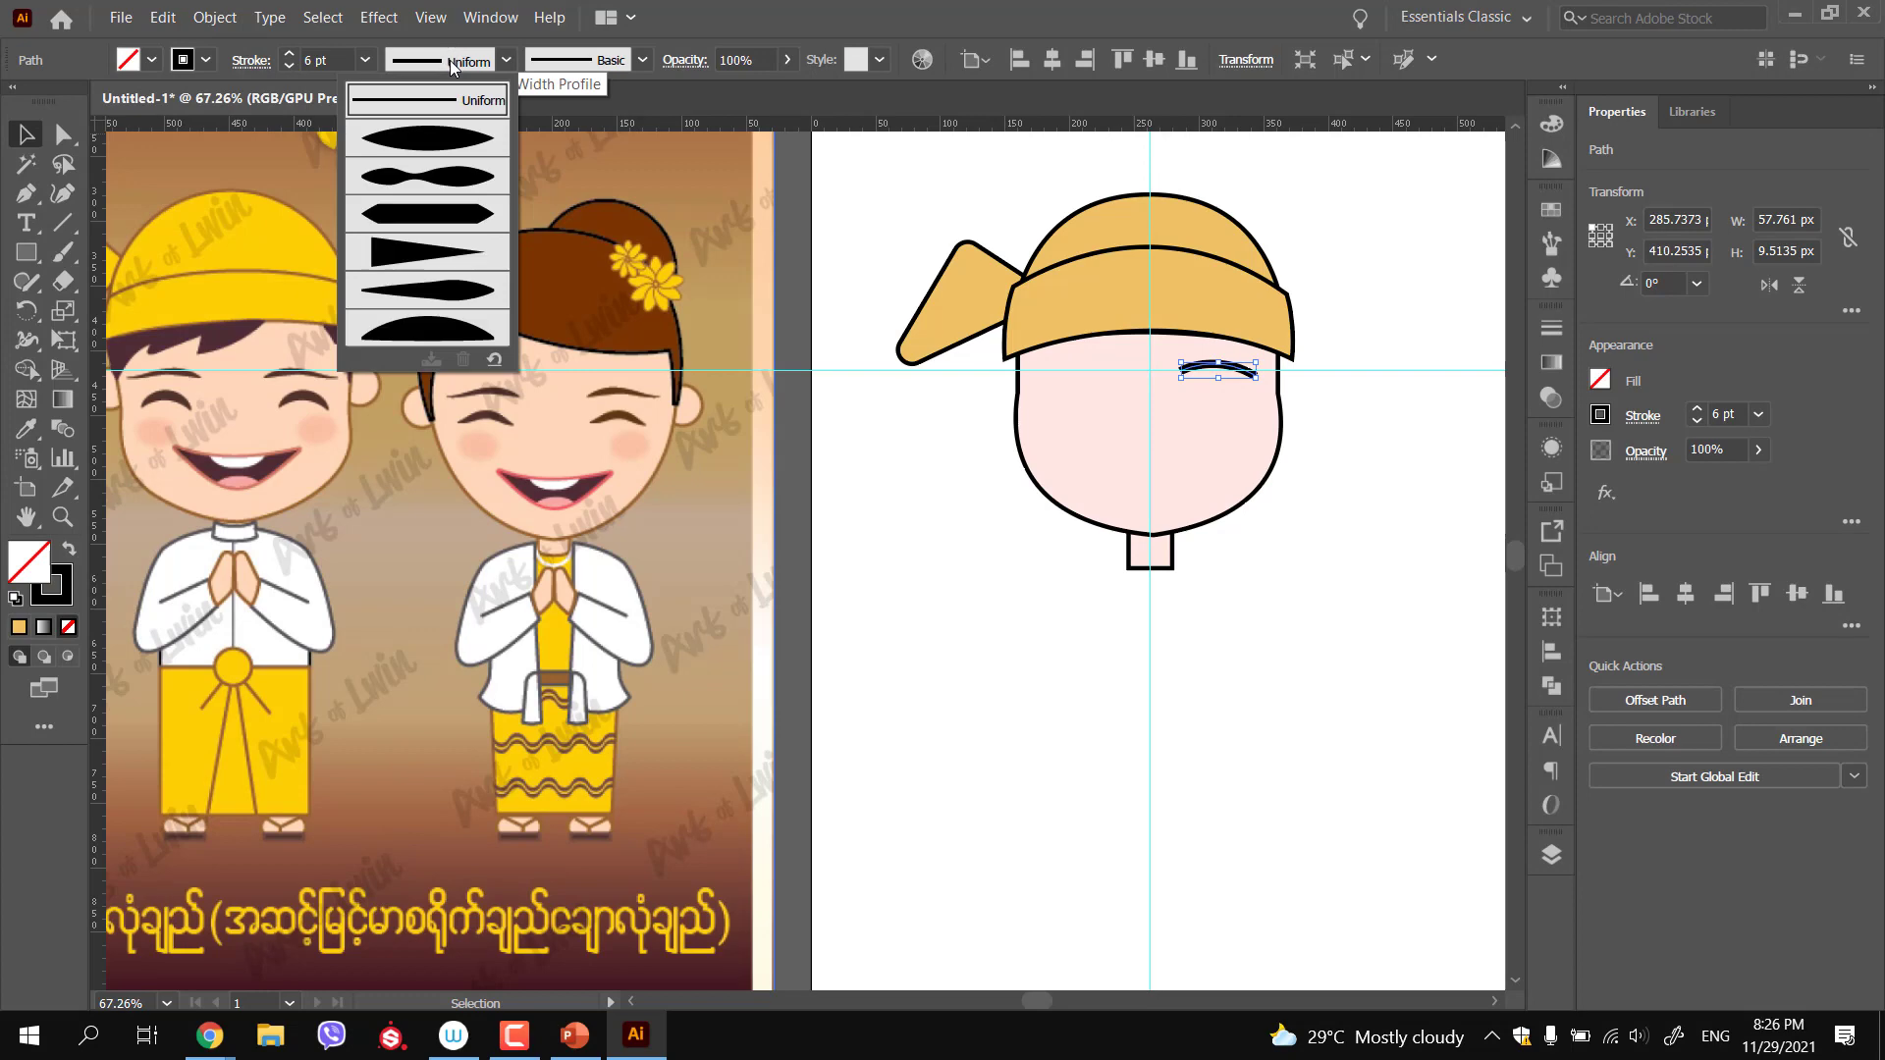
{"action": "left_click", "coordinate": [464, 148]}
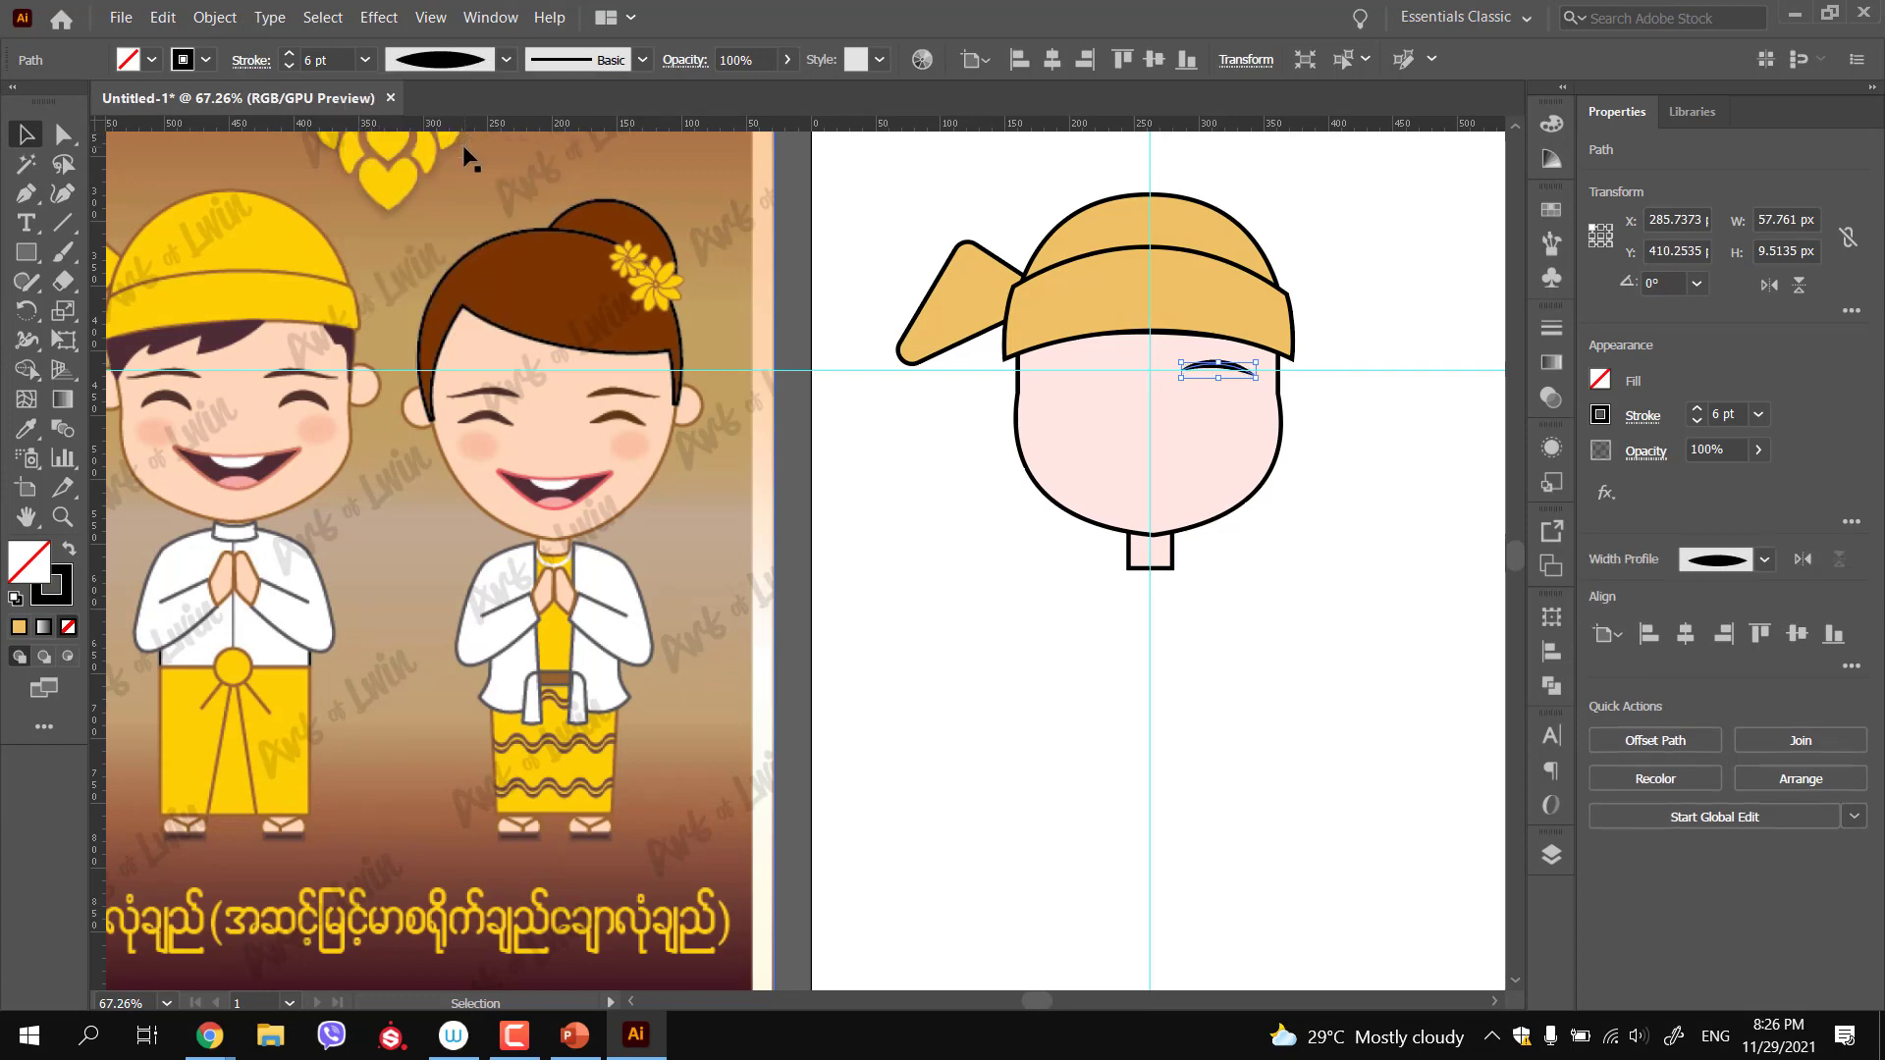
{"action": "left_click", "coordinate": [456, 69]}
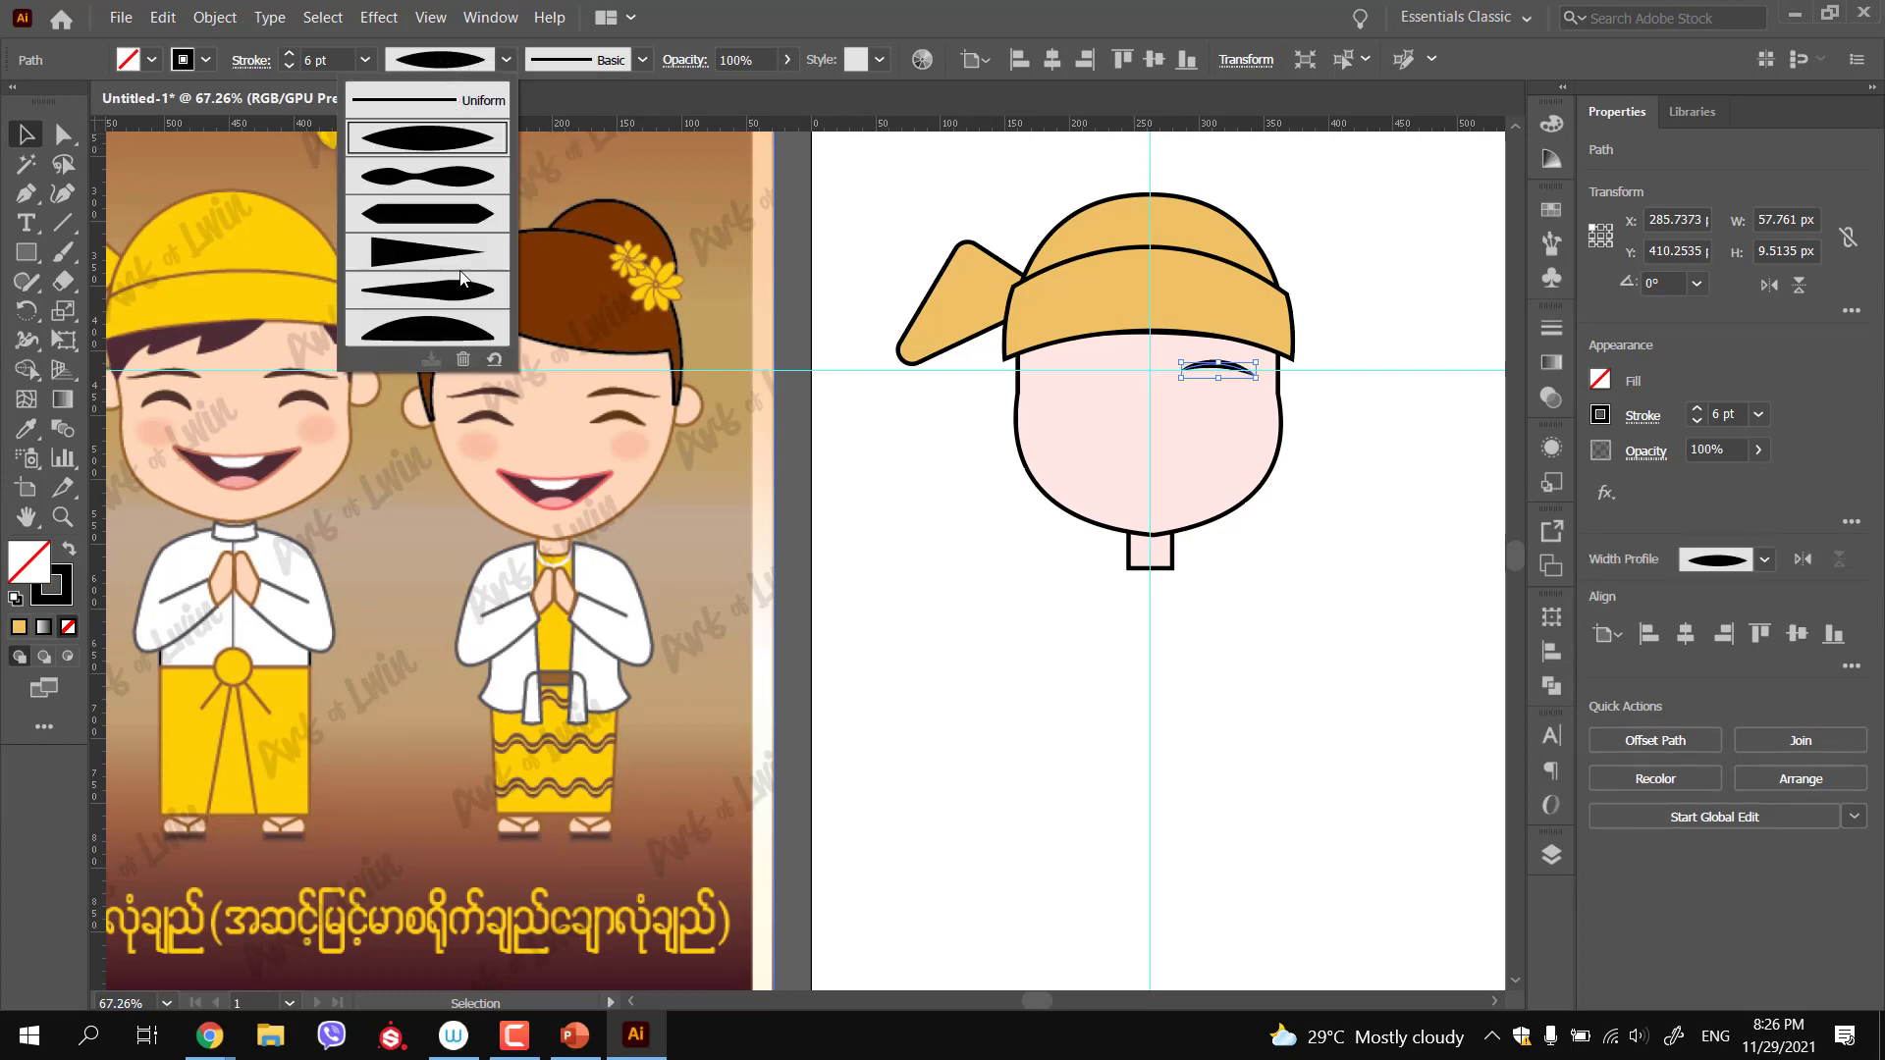
{"action": "left_click", "coordinate": [452, 298]}
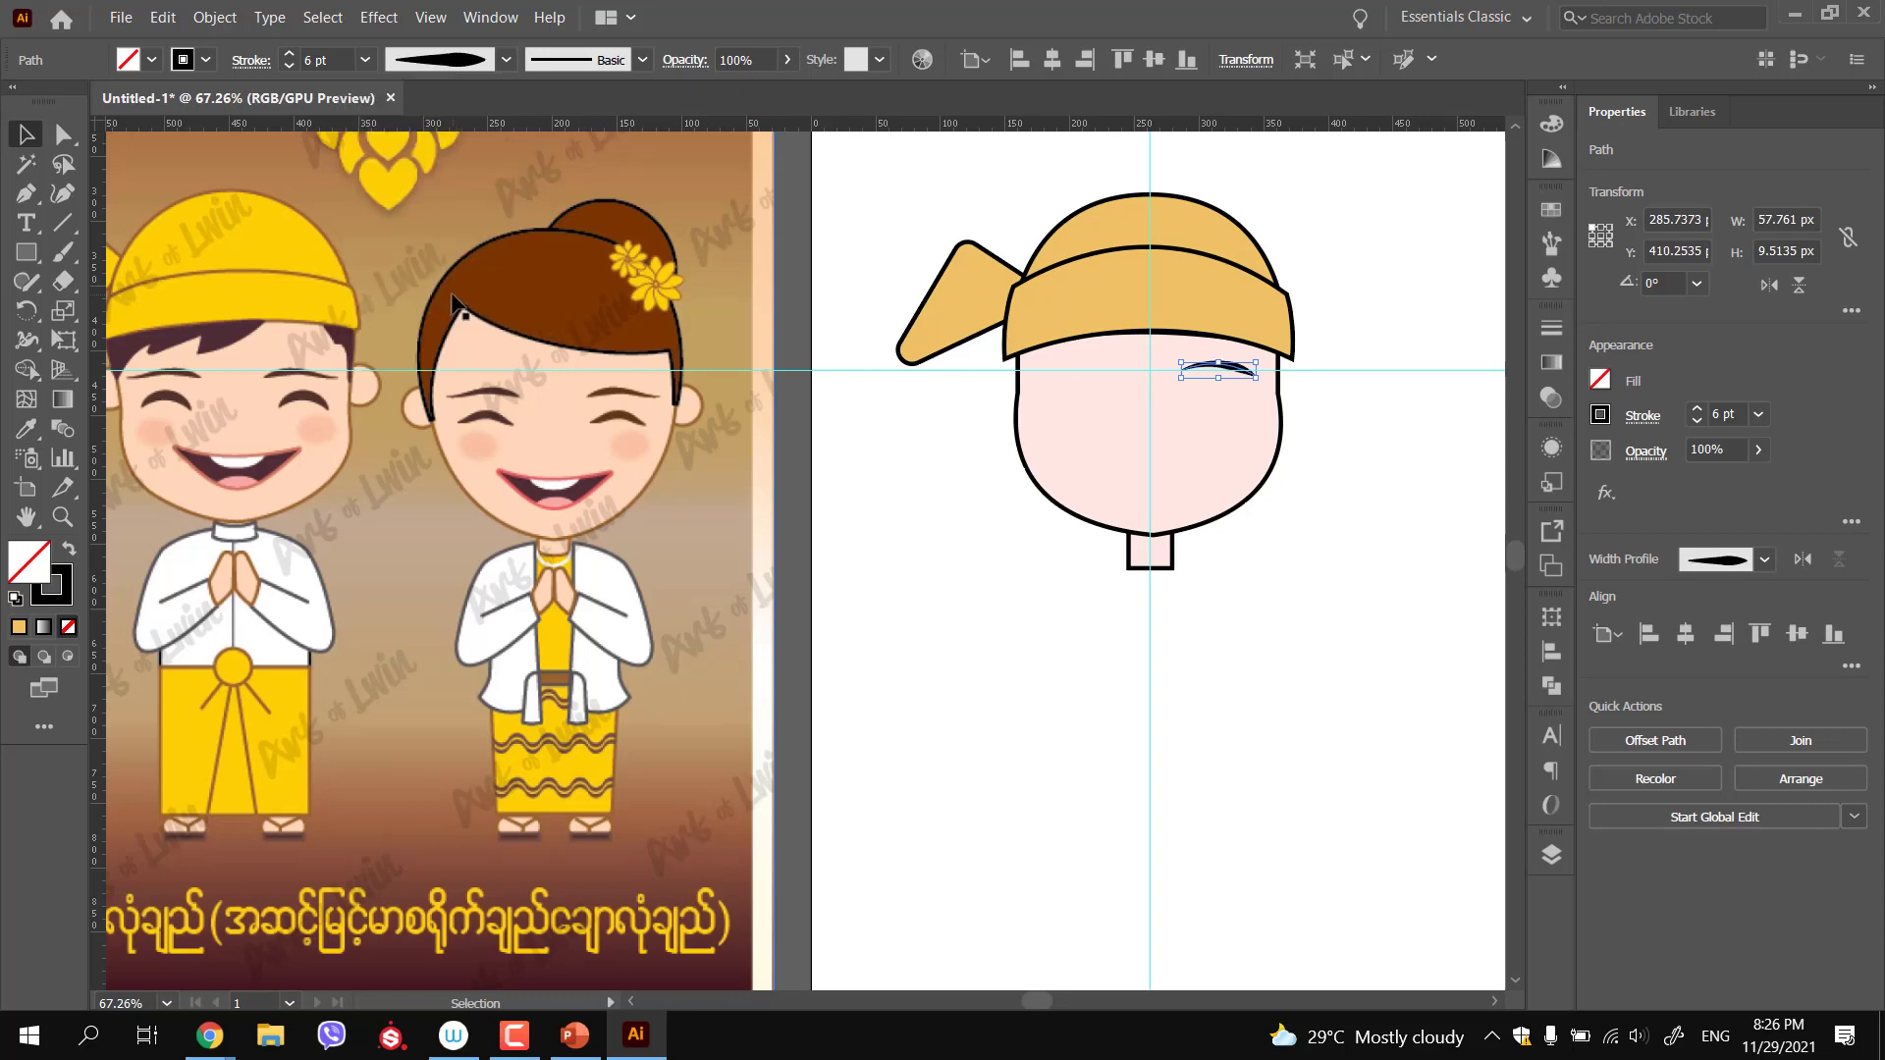
{"action": "left_click", "coordinate": [1322, 451]}
Move the eyebrow to the left half of the face and tilt it to about 6.5°
{"action": "left_click_drag", "start_coordinate": [1178, 416], "coordinate": [1268, 426]}
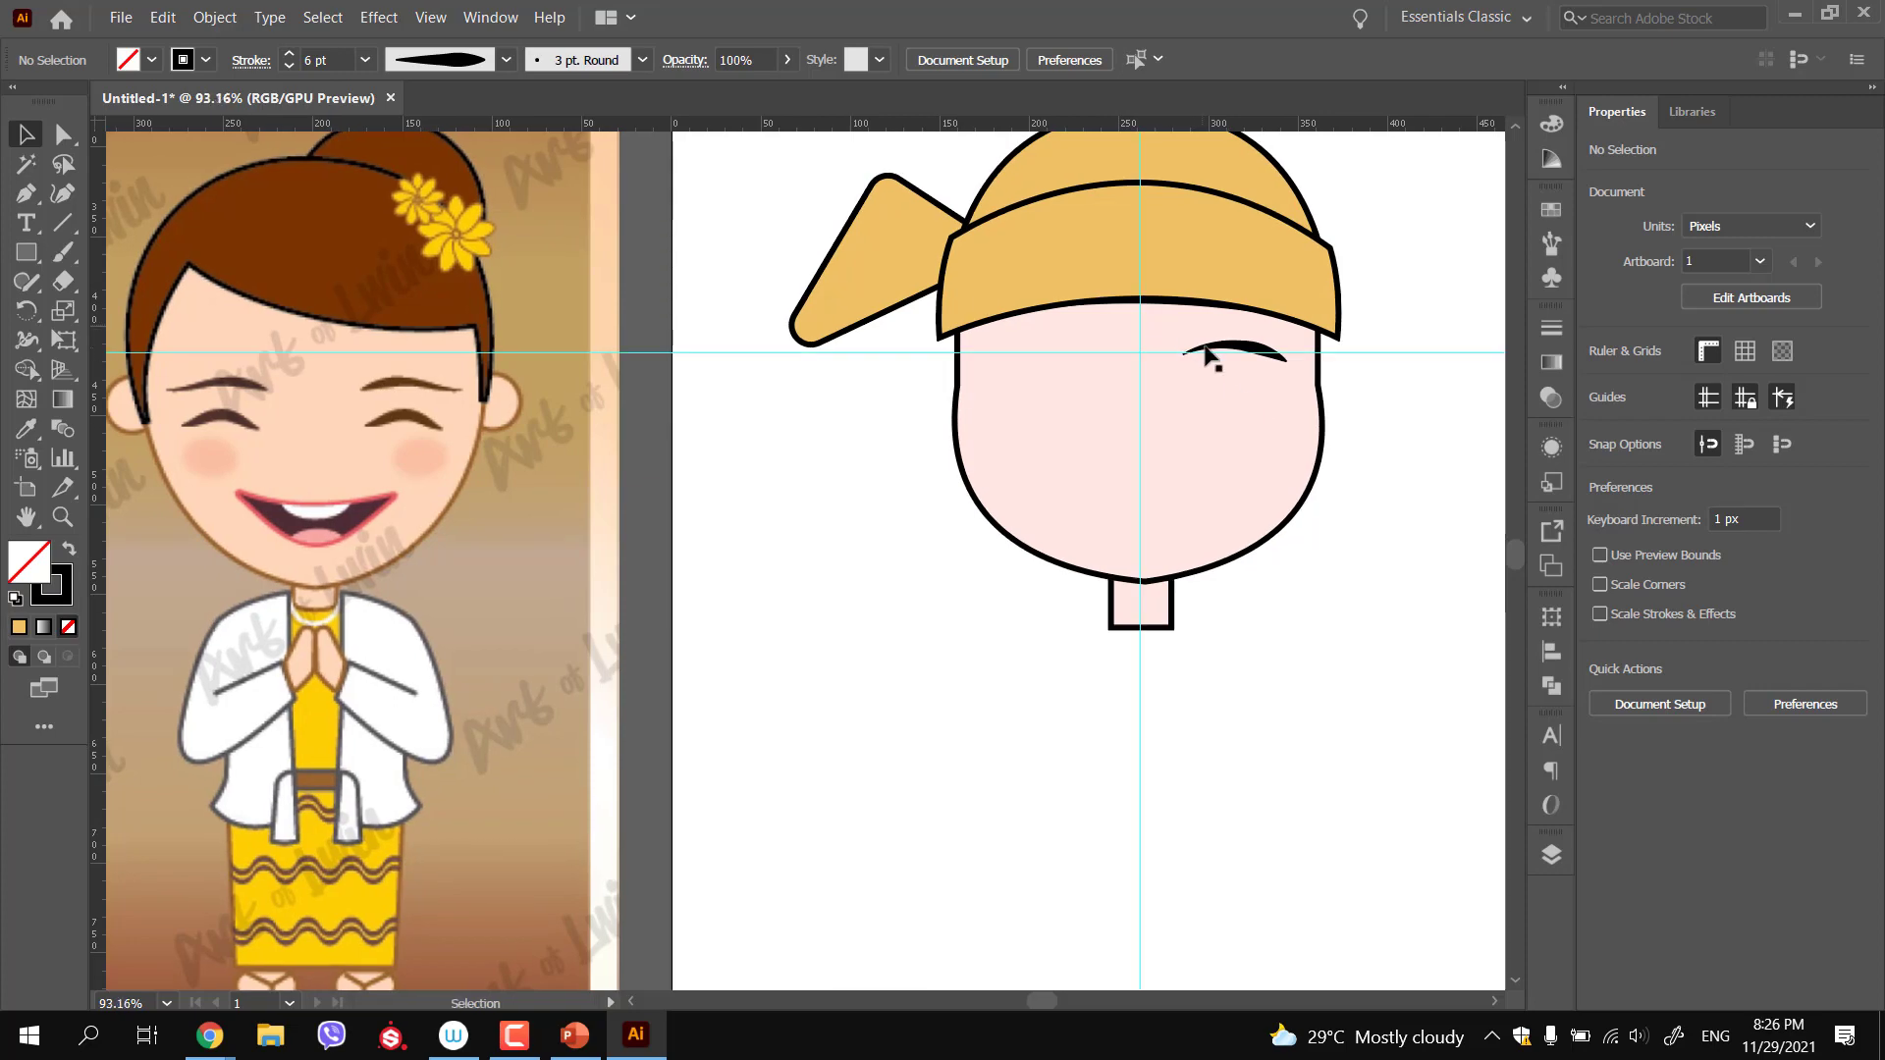
{"action": "mouse_move", "coordinate": [1237, 345]}
{"action": "left_mouse_down"}
{"action": "mouse_move", "coordinate": [1068, 344]}
{"action": "mouse_move", "coordinate": [1130, 362]}
{"action": "mouse_move", "coordinate": [968, 387]}
{"action": "mouse_move", "coordinate": [1110, 407]}
{"action": "left_mouse_up"}
{"action": "key", "text": "ctrl+space"}
{"action": "mouse_move", "coordinate": [1083, 350]}
{"action": "left_mouse_down"}
{"action": "mouse_move", "coordinate": [1003, 383]}
{"action": "mouse_move", "coordinate": [1068, 371]}
{"action": "left_mouse_up"}
{"action": "key", "text": "ctrl+space"}
Select the cap, band and tail together and nudge them upward on the head
{"action": "left_click", "coordinate": [1094, 294]}
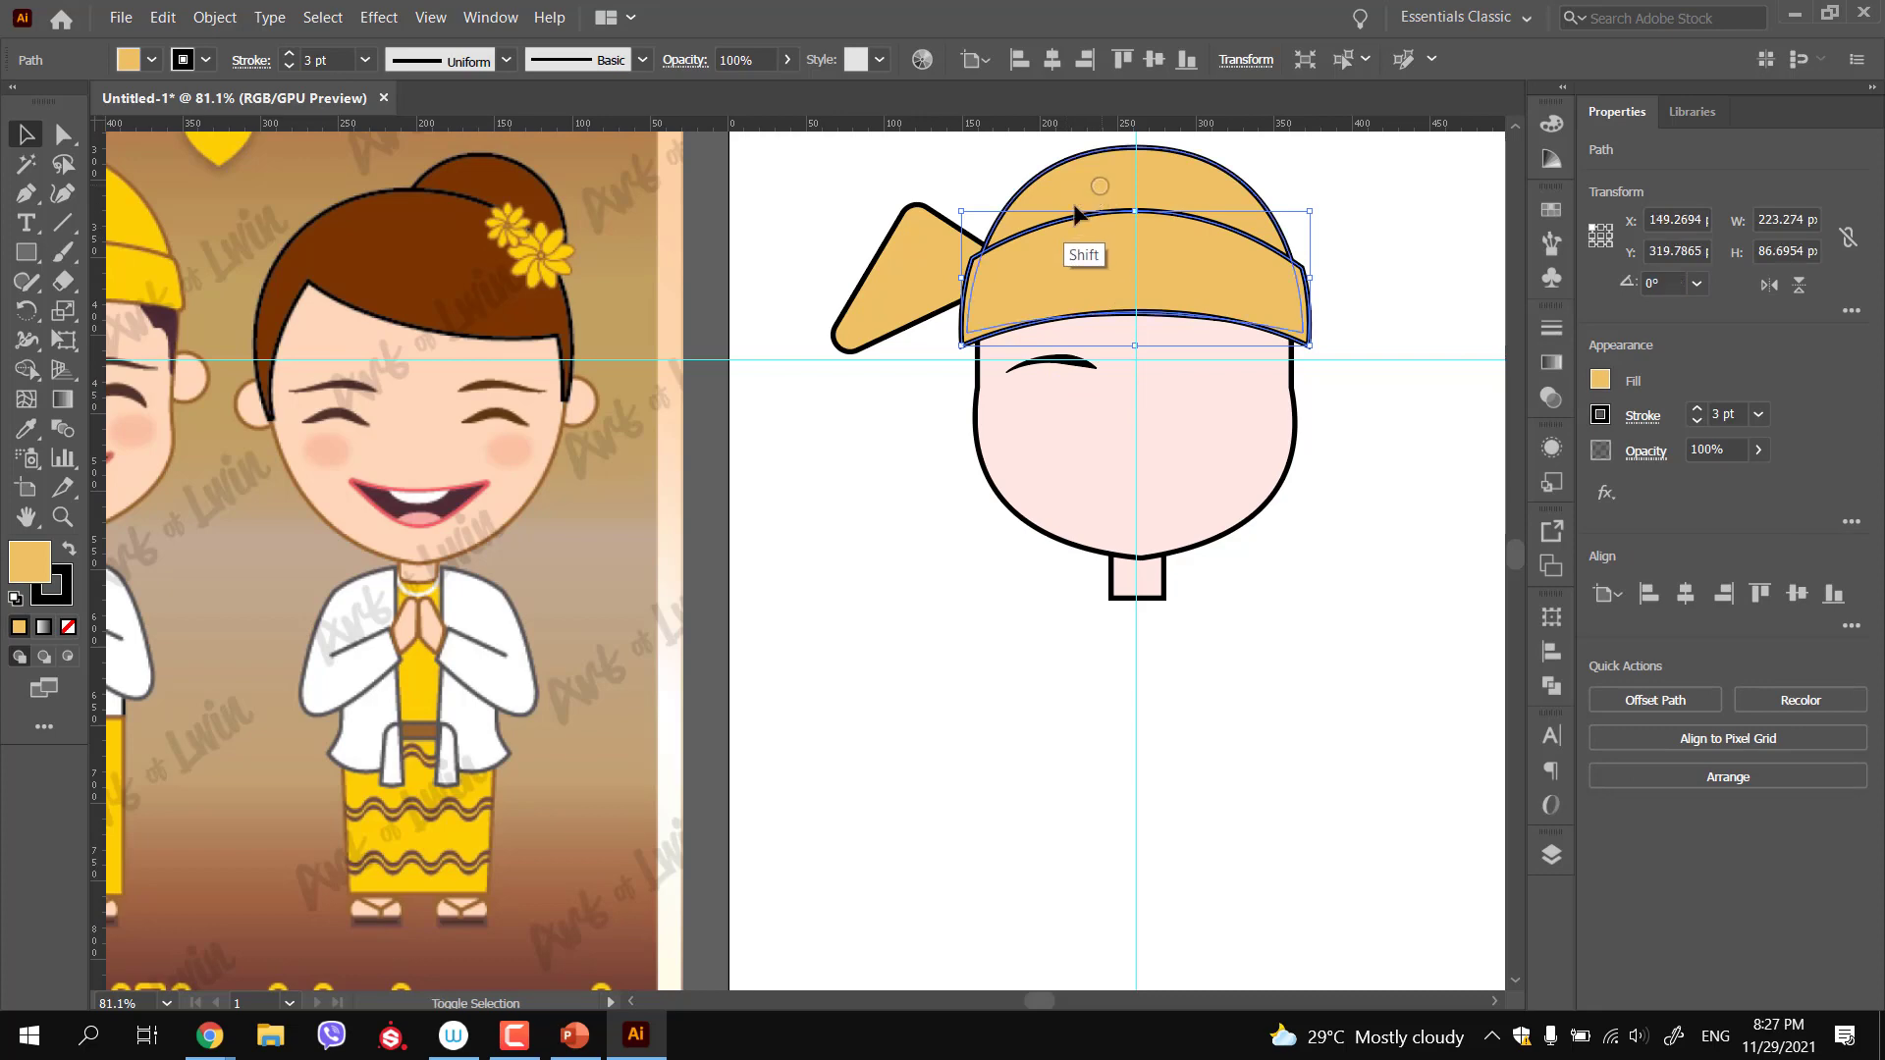
{"action": "left_click", "coordinate": [912, 284], "text": "shift"}
{"action": "key", "text": "shift+Up"}
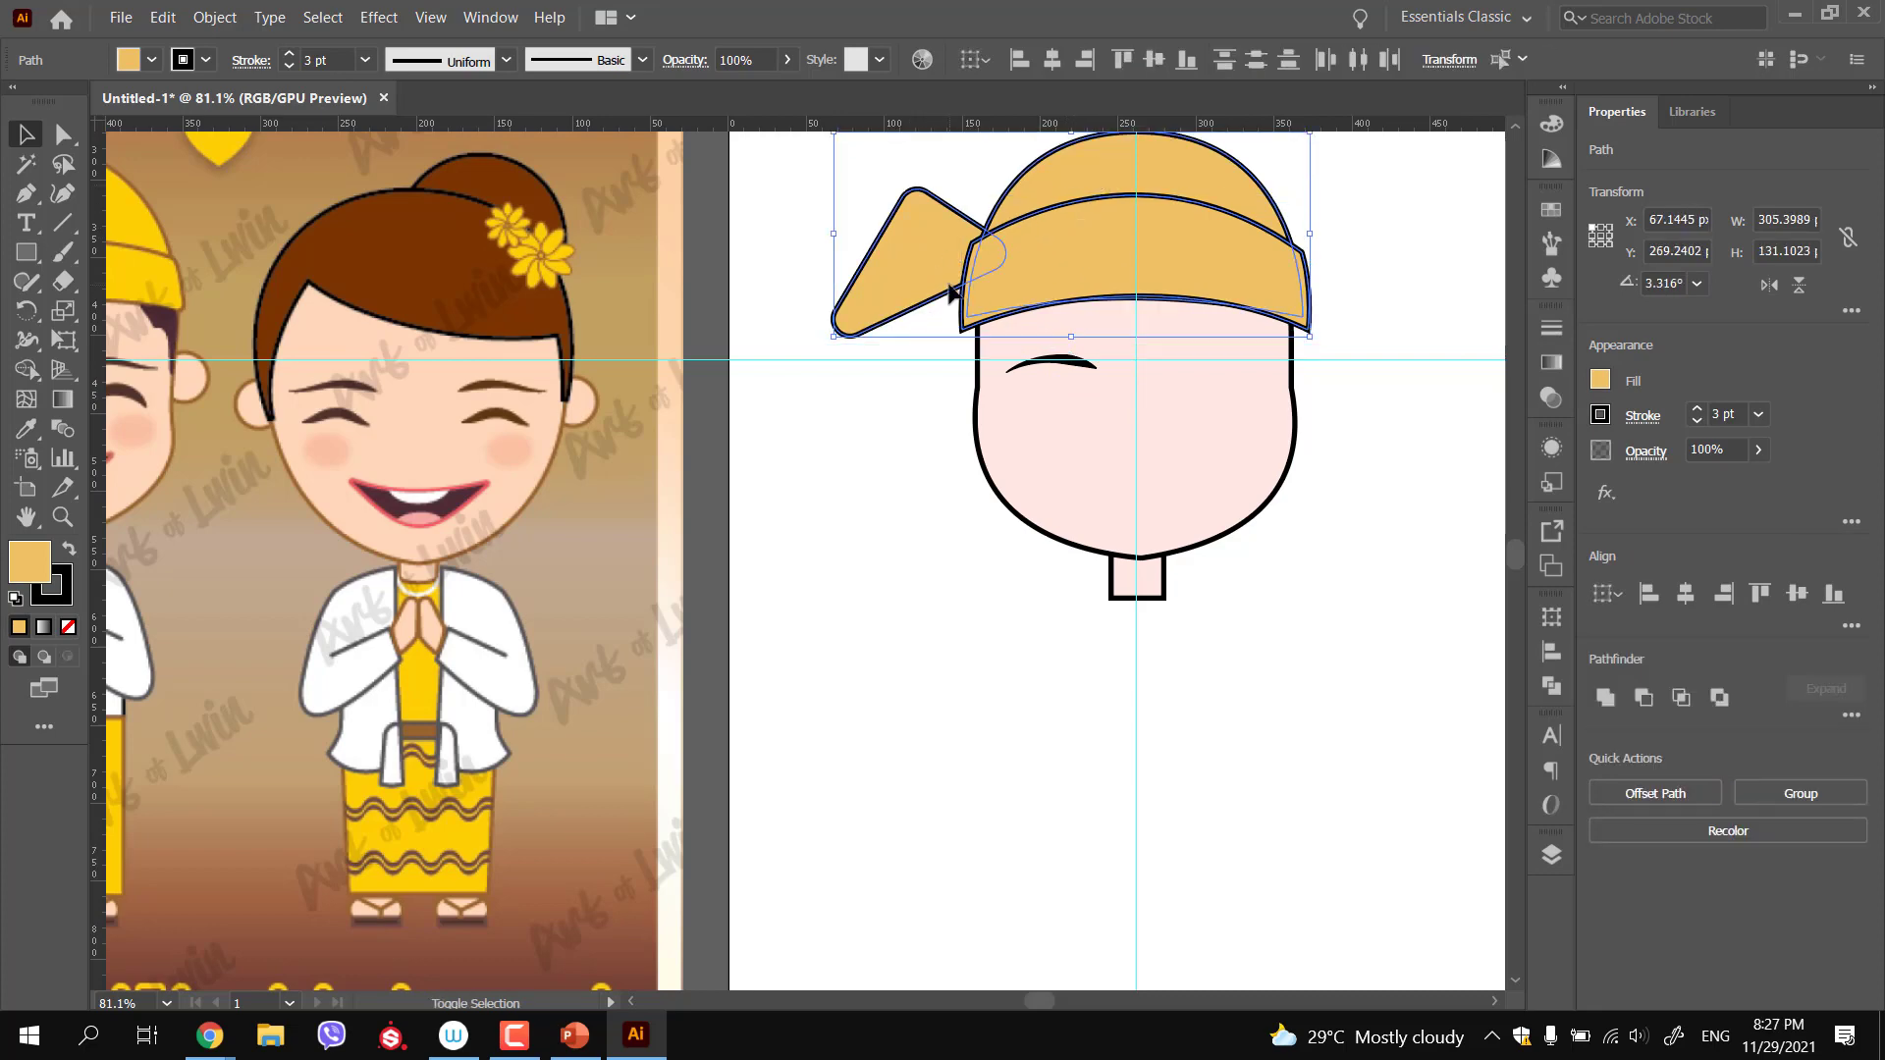
{"action": "key", "text": "Up"}
{"action": "key", "text": "Up"}
Nudge the left eyebrow slightly upward on the forehead
{"action": "mouse_move", "coordinate": [1104, 446]}
{"action": "left_mouse_down"}
{"action": "mouse_move", "coordinate": [1044, 422]}
{"action": "mouse_move", "coordinate": [1084, 425]}
{"action": "left_mouse_up"}
{"action": "left_click", "coordinate": [1073, 373]}
{"action": "key", "text": "Up"}
{"action": "key", "text": "Up"}
{"action": "key", "text": "Up"}
{"action": "key", "text": "Up"}
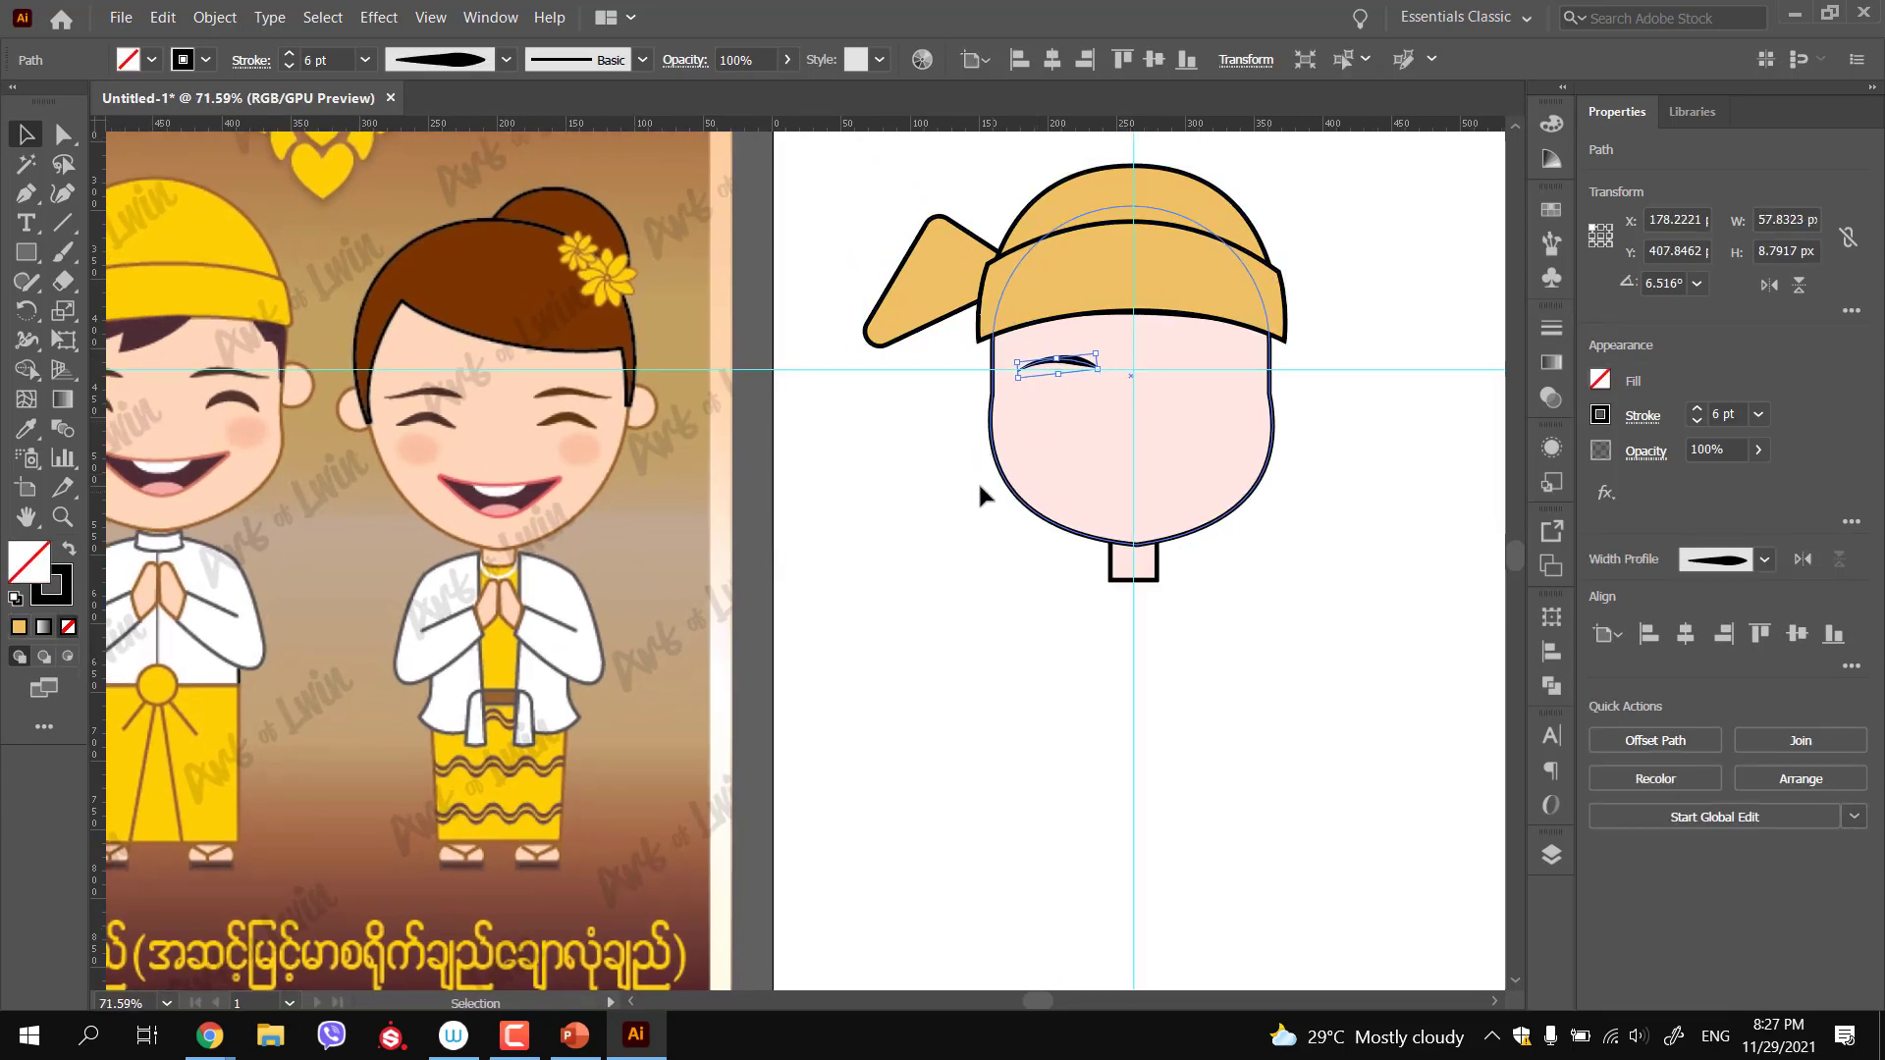
{"action": "left_click", "coordinate": [987, 488]}
Create a vertically reflected copy of the eyebrow and place it on the right side of the face, level with the original
{"action": "left_click_drag", "start_coordinate": [1054, 419], "coordinate": [1021, 506]}
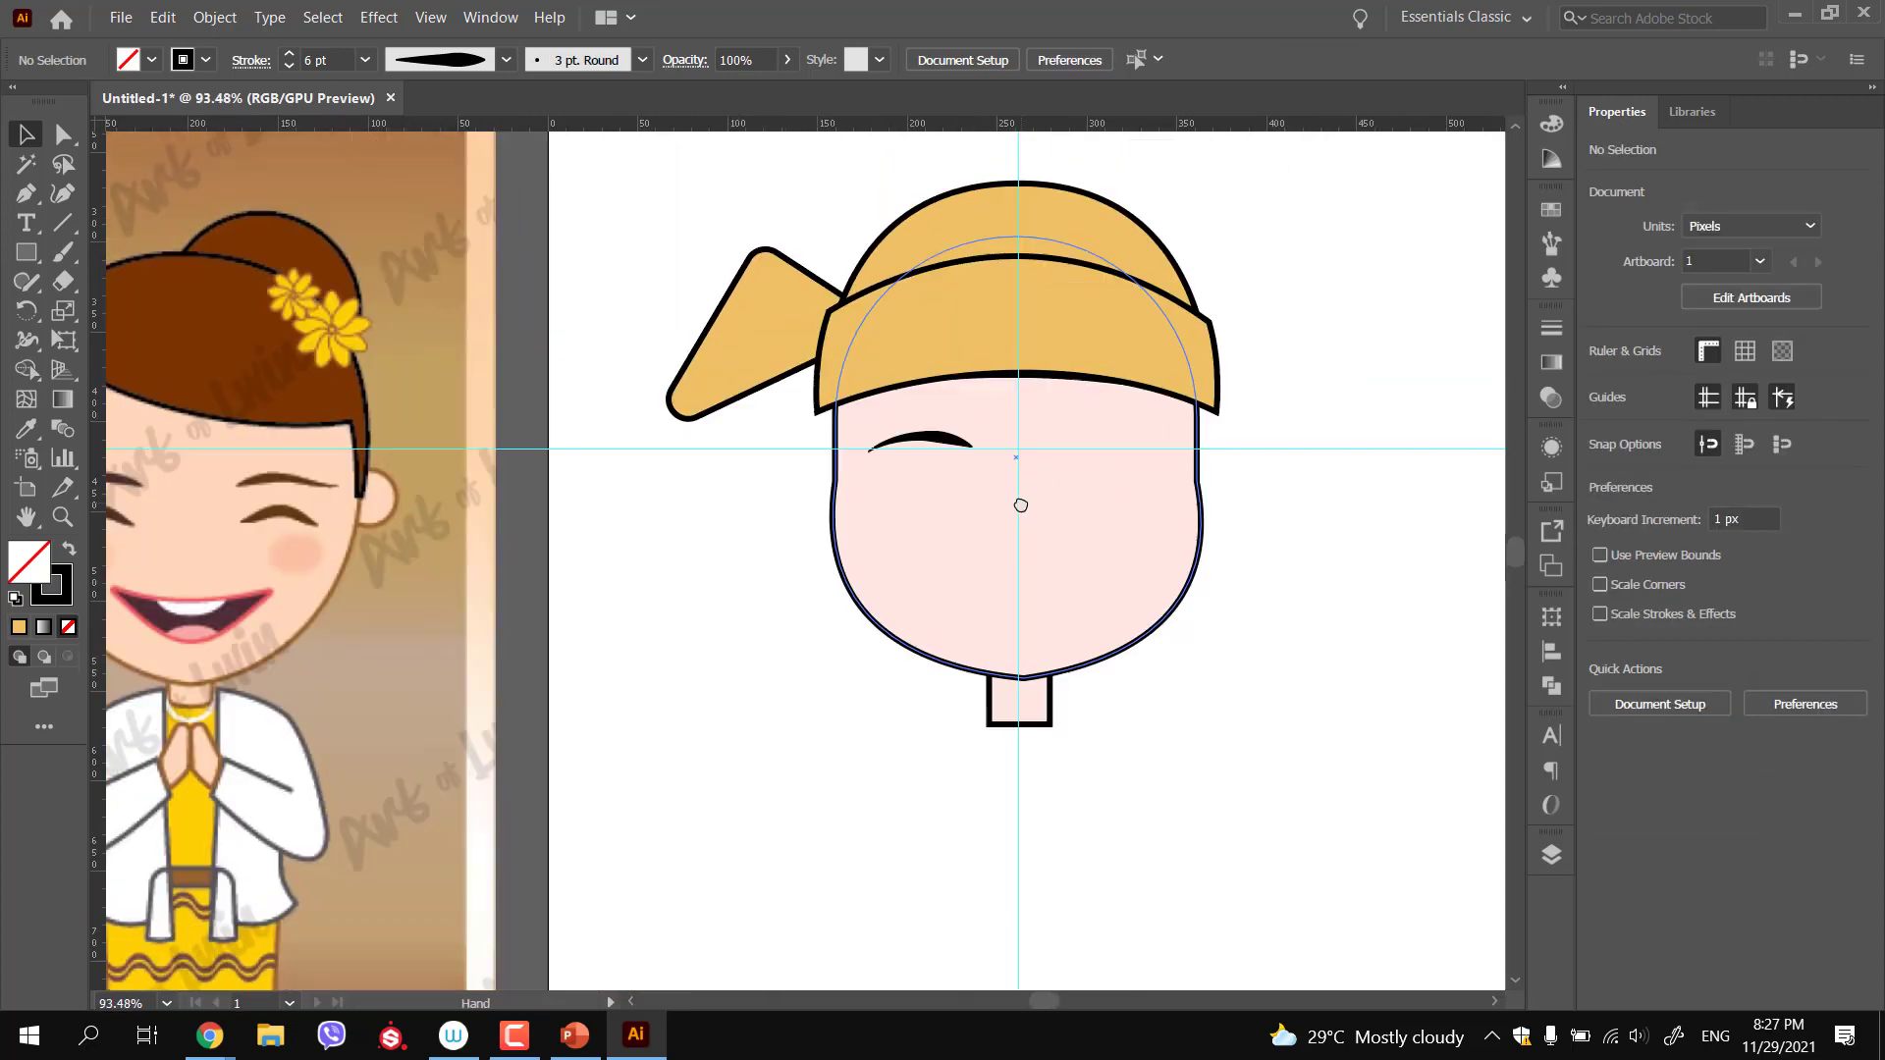
{"action": "left_click", "coordinate": [940, 441]}
{"action": "right_click", "coordinate": [942, 447]}
{"action": "mouse_move", "coordinate": [1051, 800]}
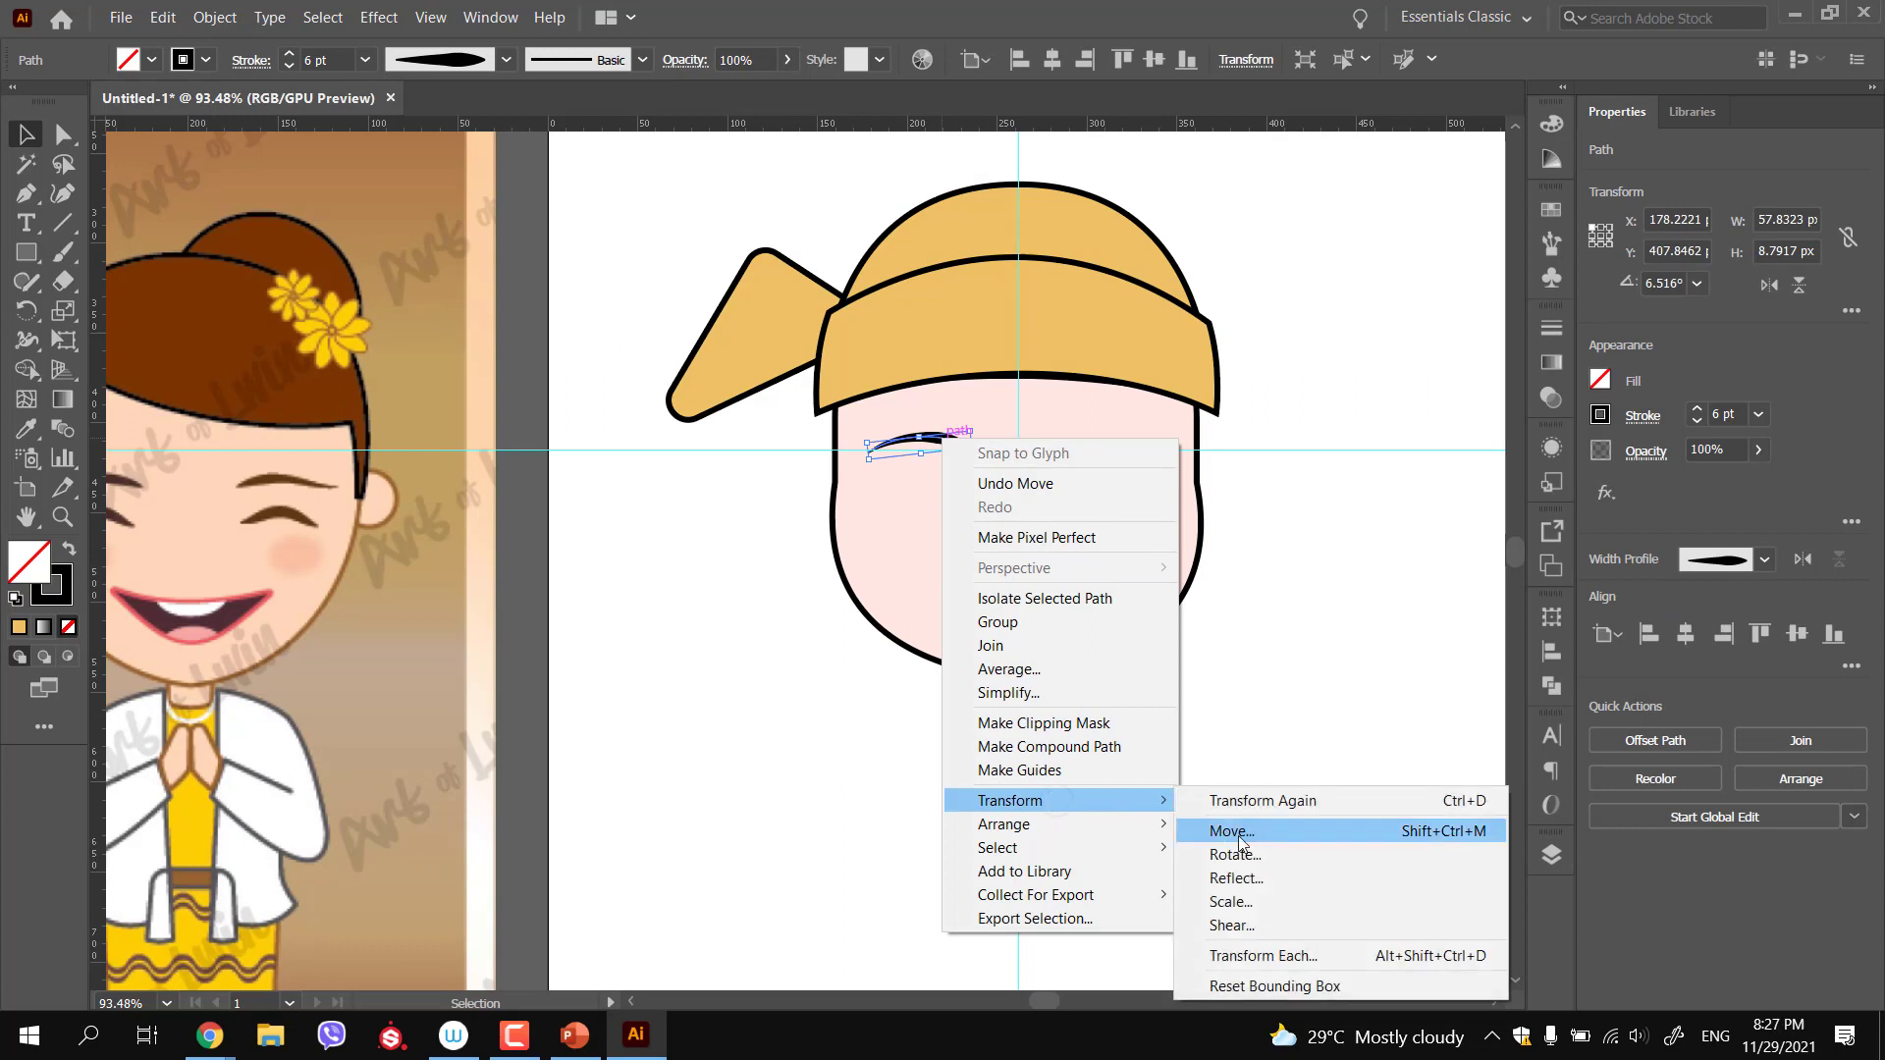
{"action": "left_click", "coordinate": [1238, 878]}
{"action": "left_click", "coordinate": [987, 626]}
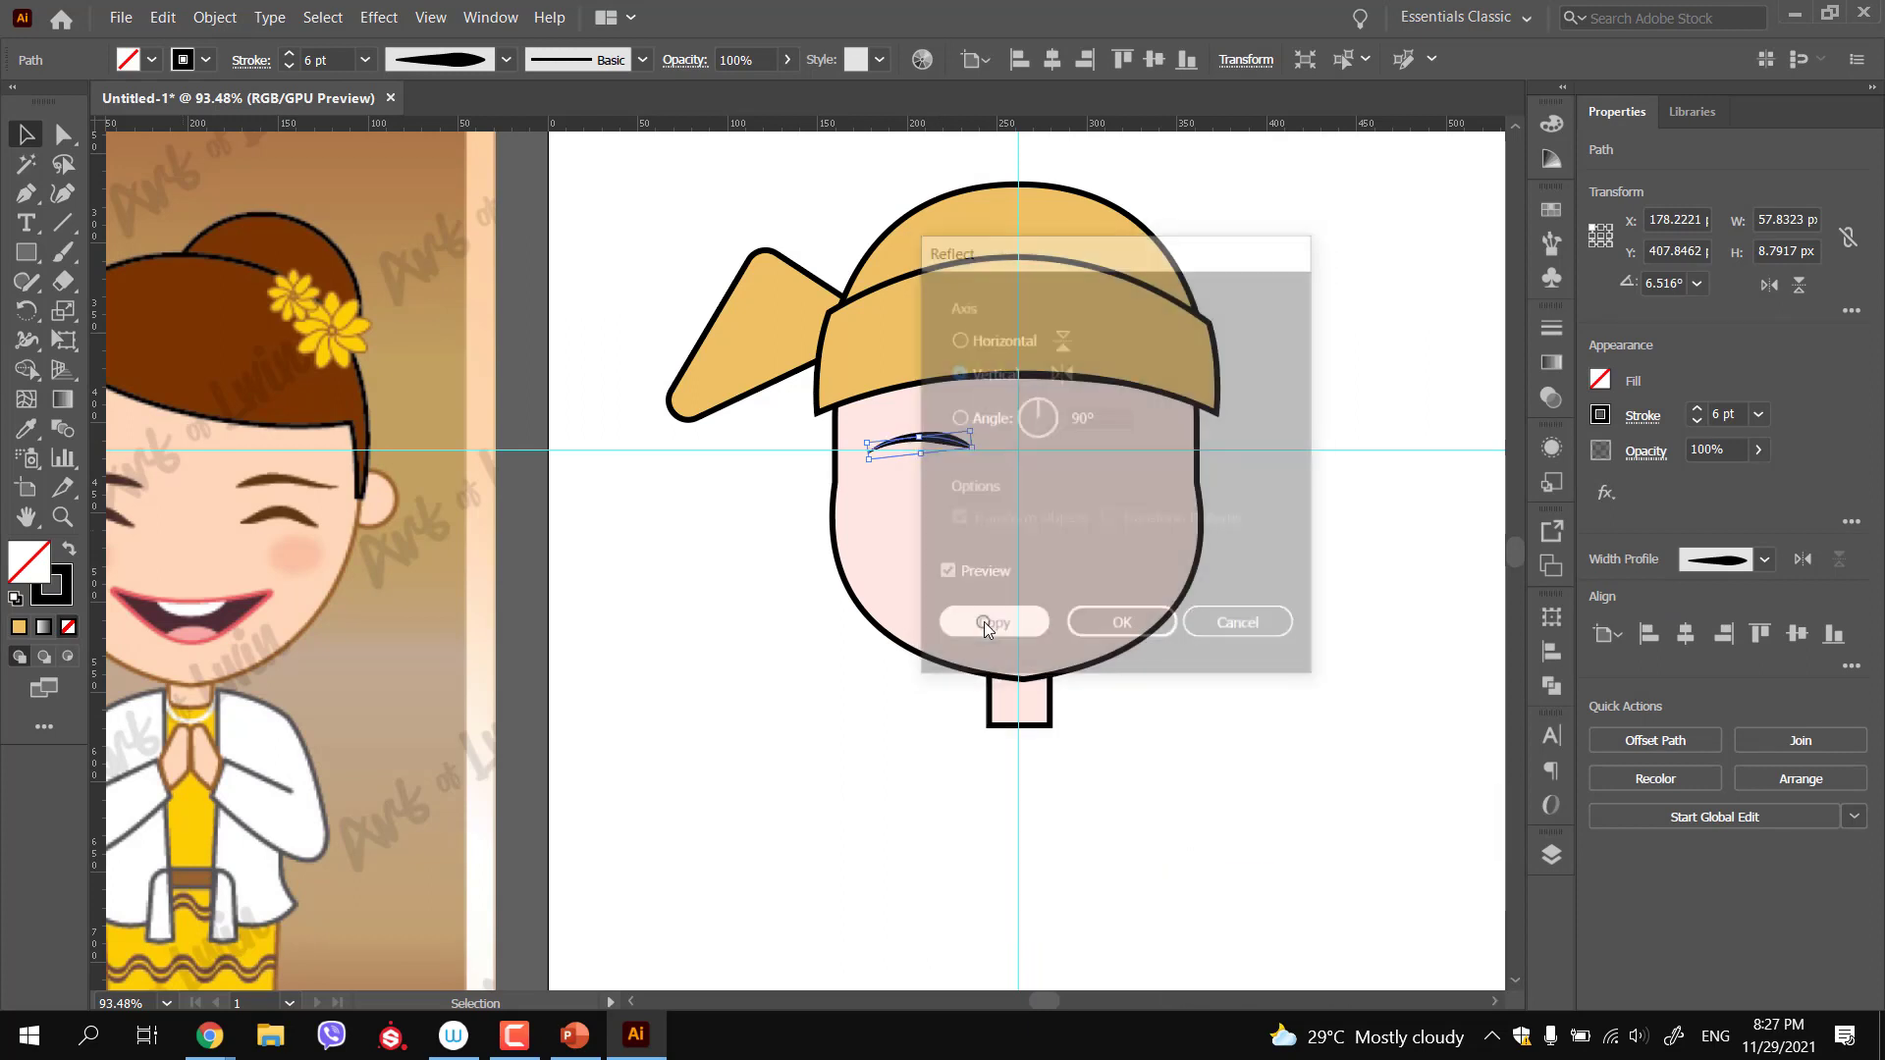
{"action": "left_click_drag", "start_coordinate": [978, 435], "coordinate": [1168, 435]}
{"action": "left_click", "coordinate": [1271, 536]}
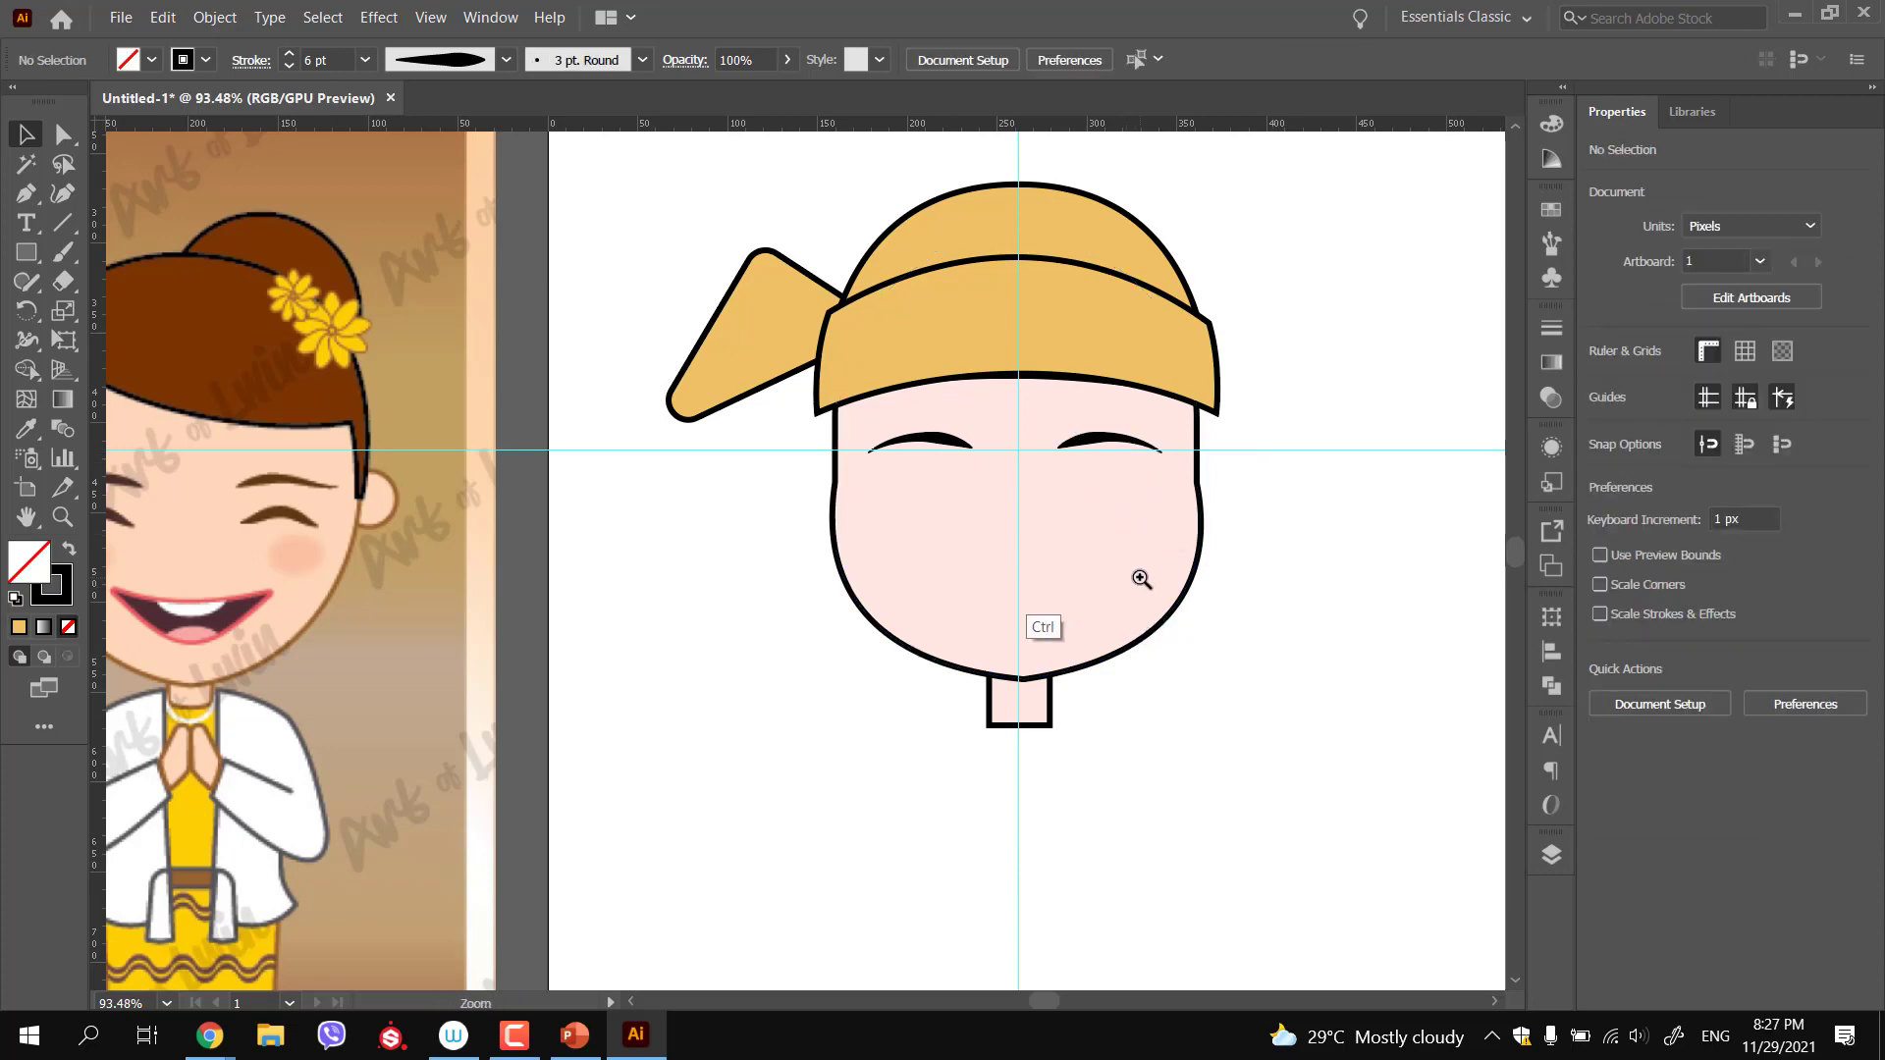
Draw a smiling closed-eye arc about 40 by 11 px with the Pen tool beneath the left eyebrow
{"action": "scroll", "coordinate": [1136, 581], "scroll_direction": "down", "scroll_amount": 3}
{"action": "left_click_drag", "start_coordinate": [952, 629], "coordinate": [910, 599]}
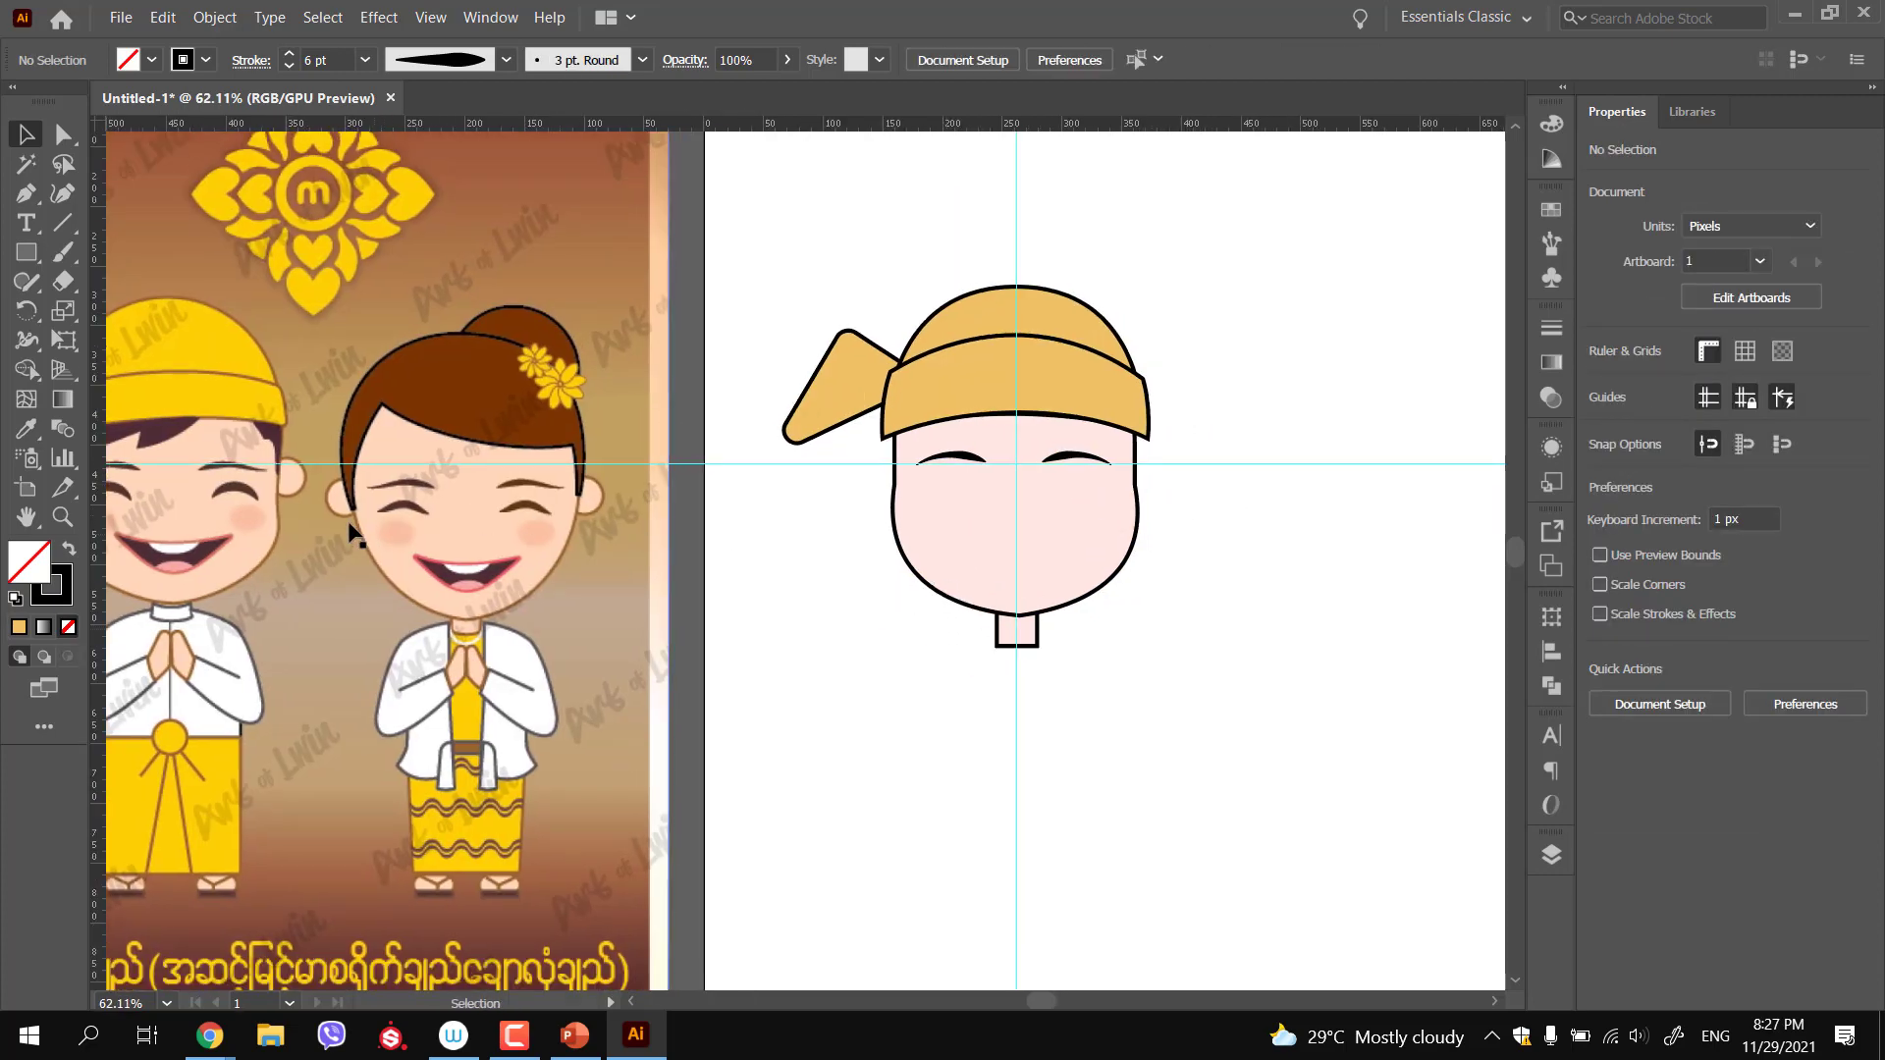
{"action": "left_click_drag", "start_coordinate": [250, 567], "coordinate": [357, 543]}
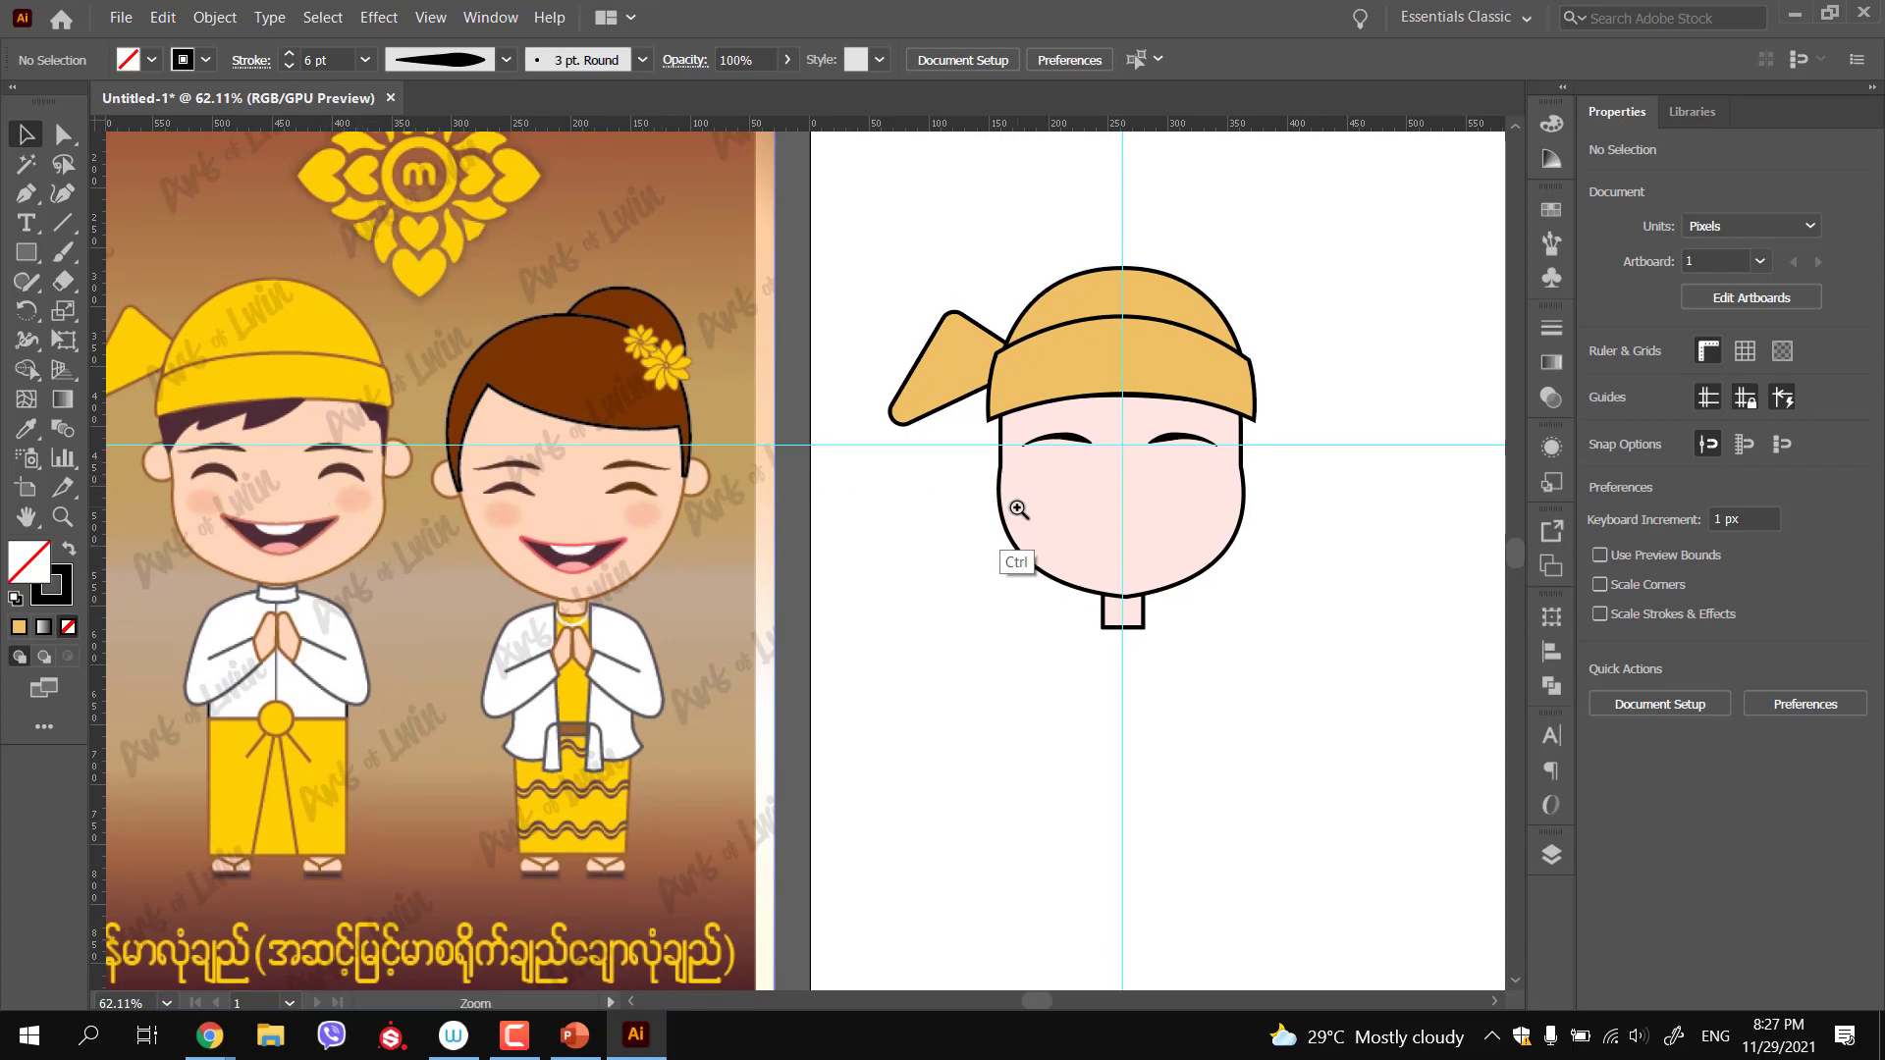
{"action": "scroll", "coordinate": [1076, 518], "scroll_direction": "up", "scroll_amount": 3}
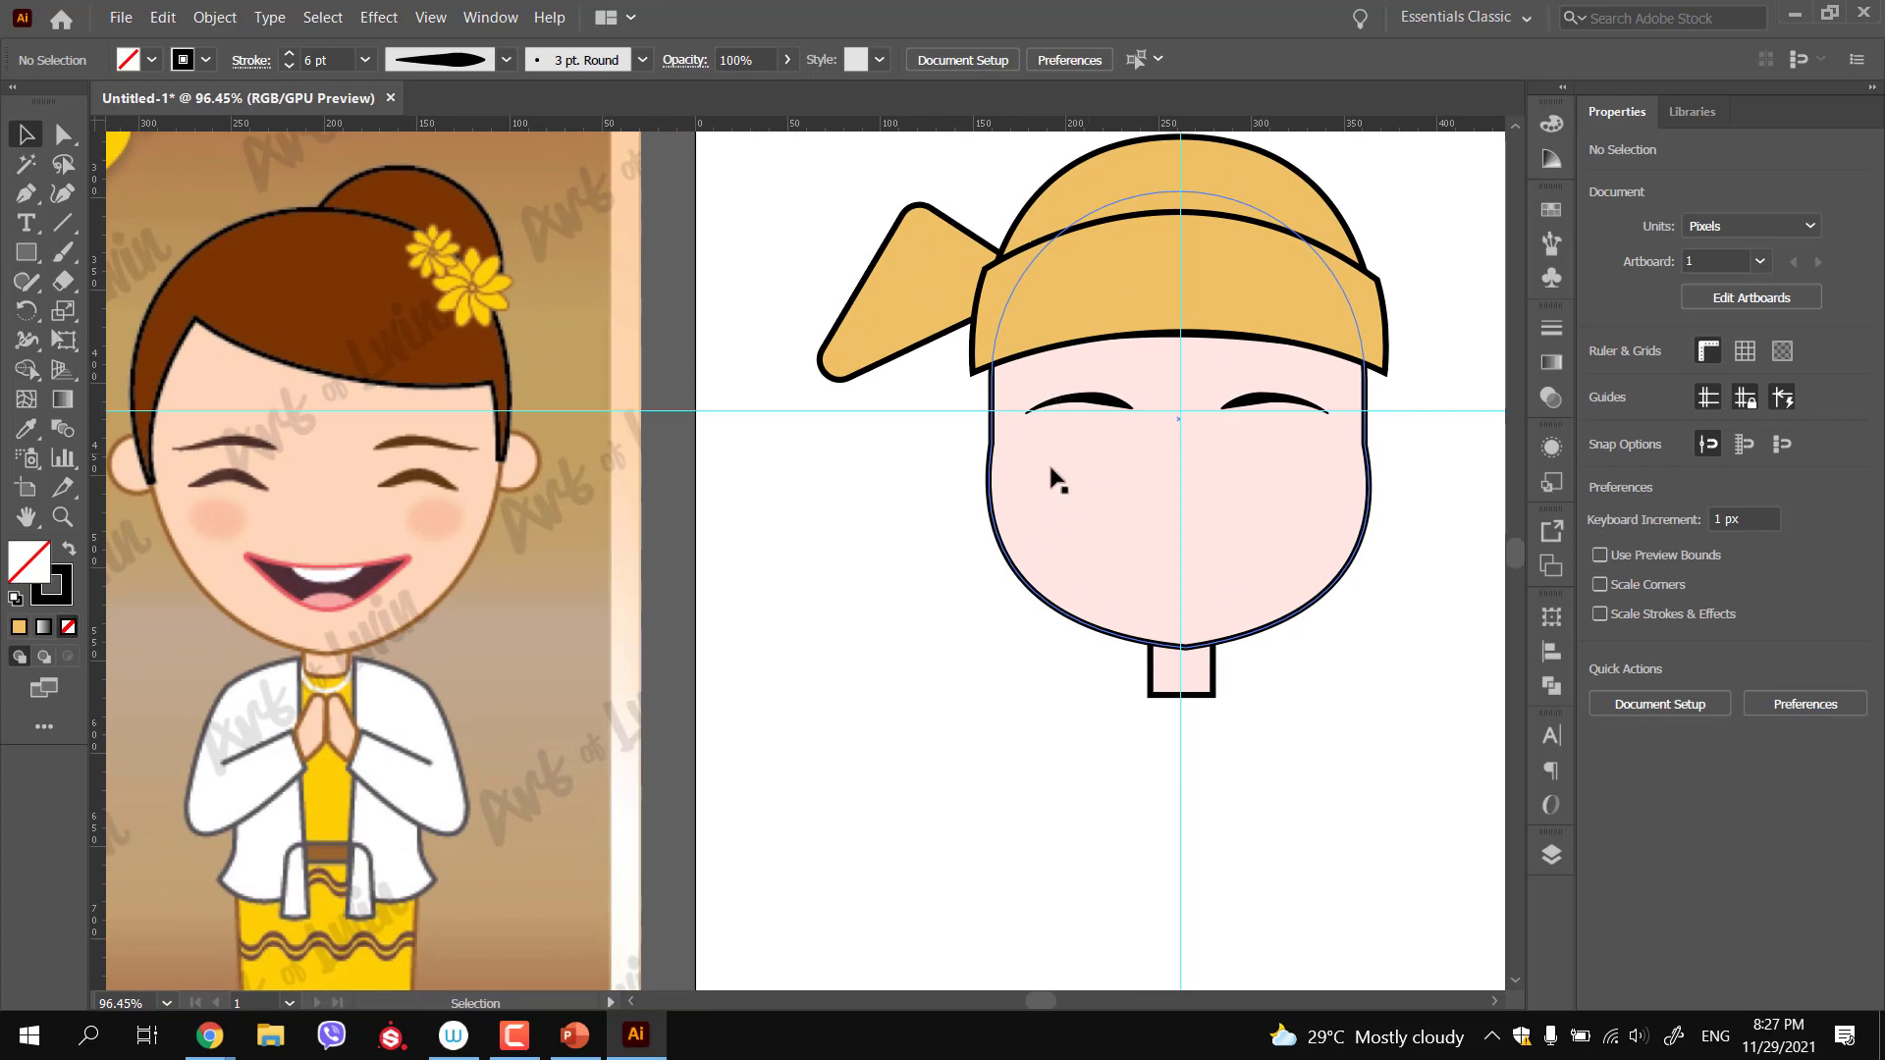
{"action": "scroll", "coordinate": [991, 442], "scroll_direction": "down", "scroll_amount": 1}
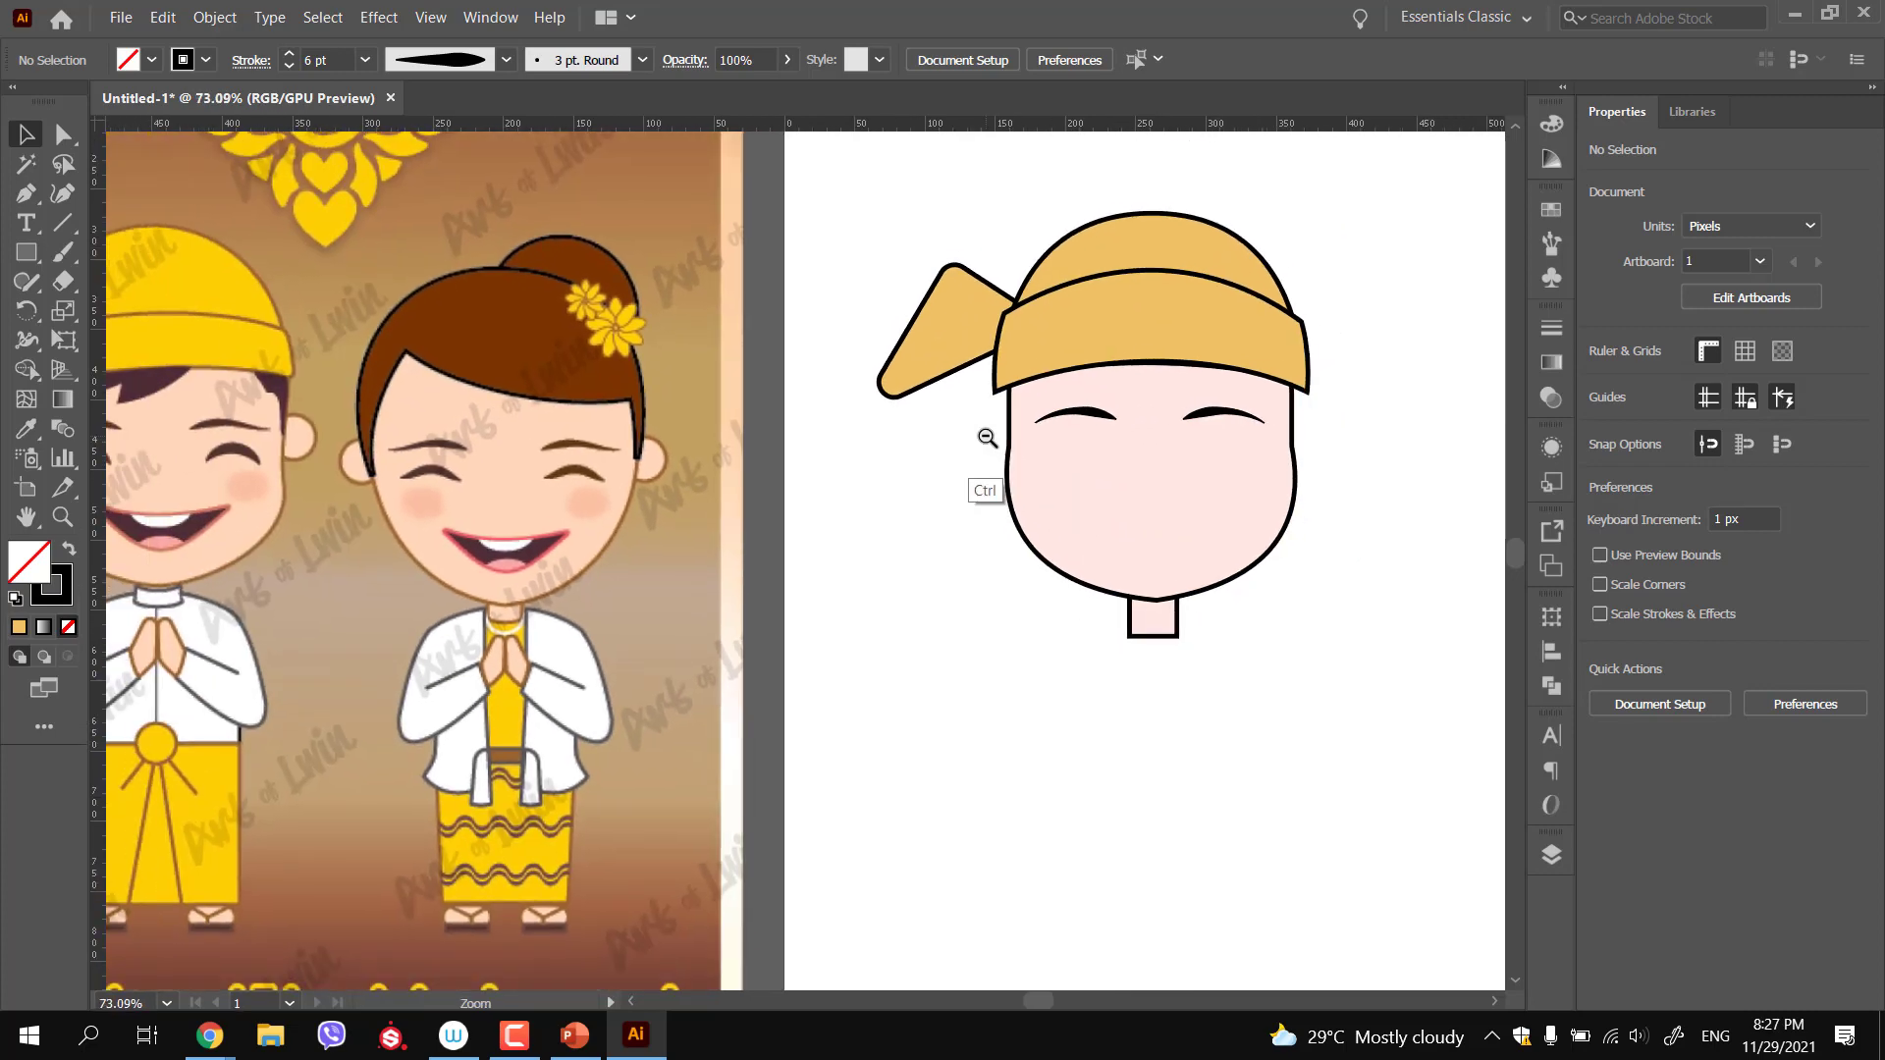
{"action": "left_click_drag", "start_coordinate": [641, 594], "coordinate": [723, 589]}
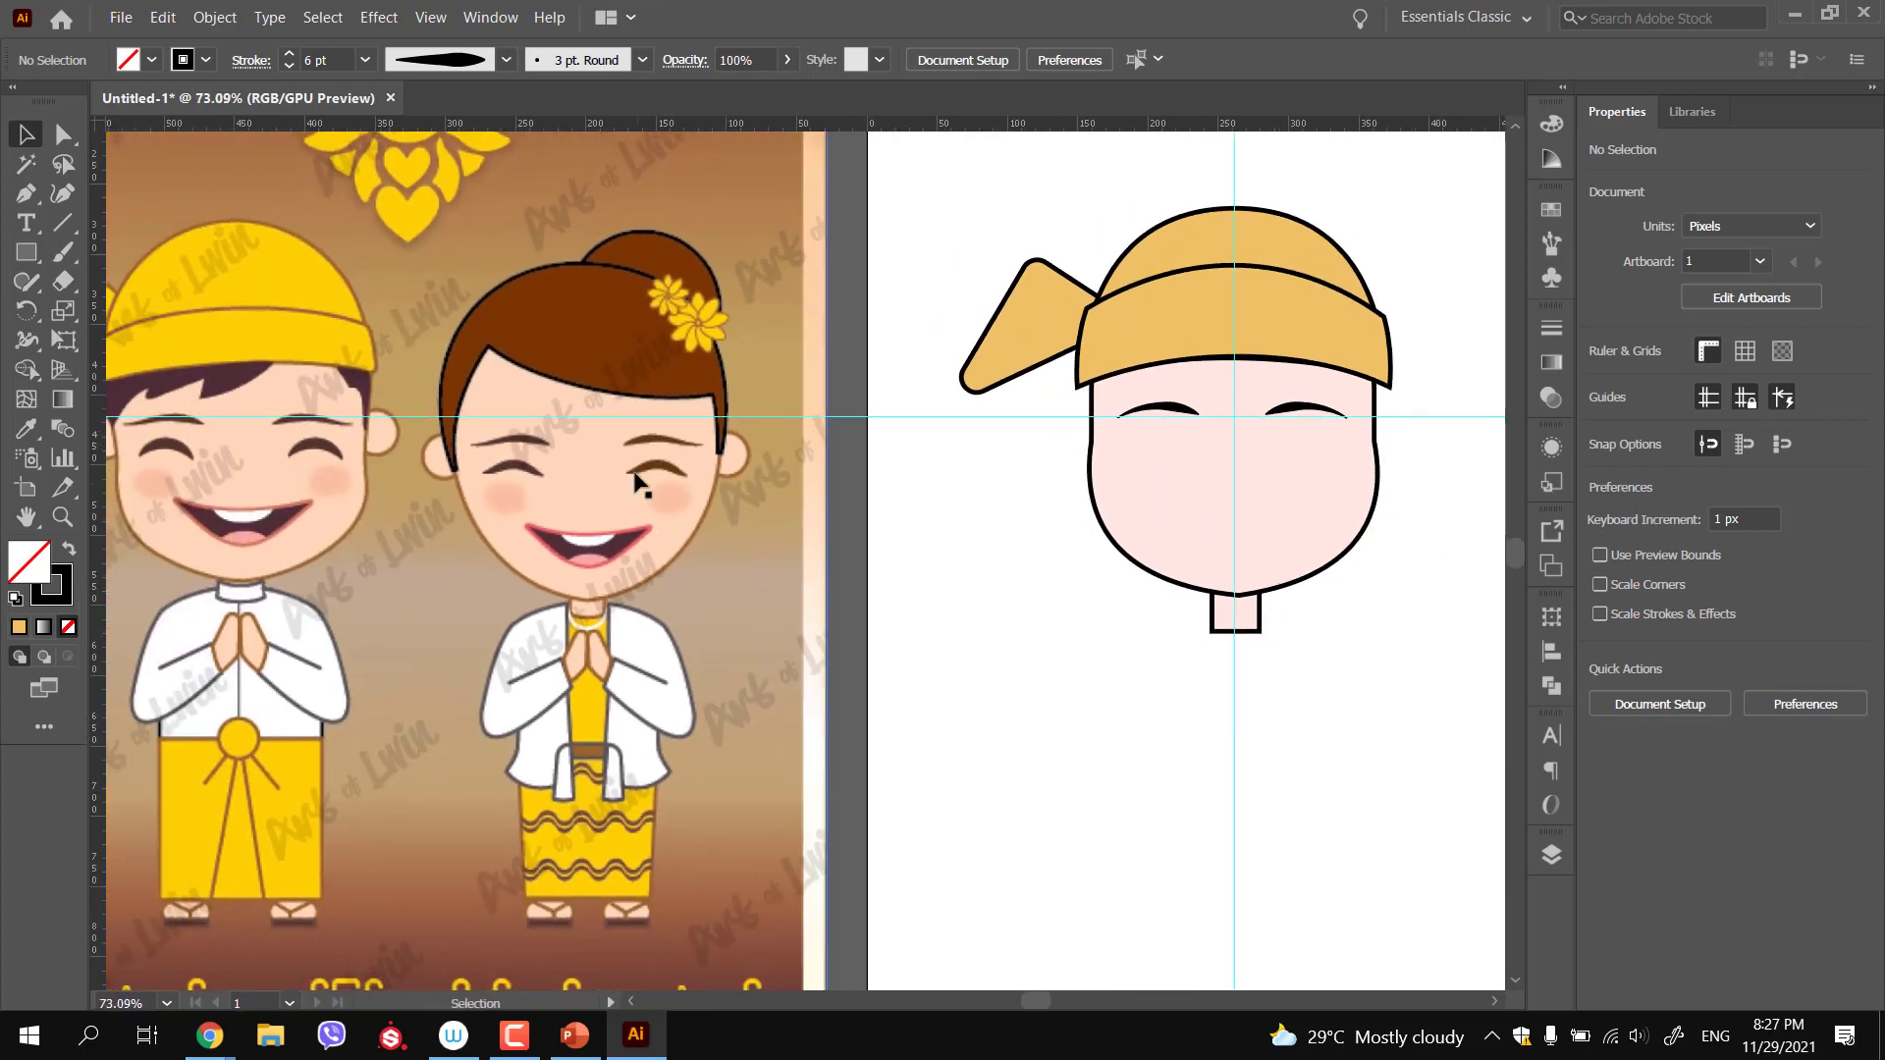
{"action": "scroll", "coordinate": [1129, 427], "scroll_direction": "up", "scroll_amount": 3}
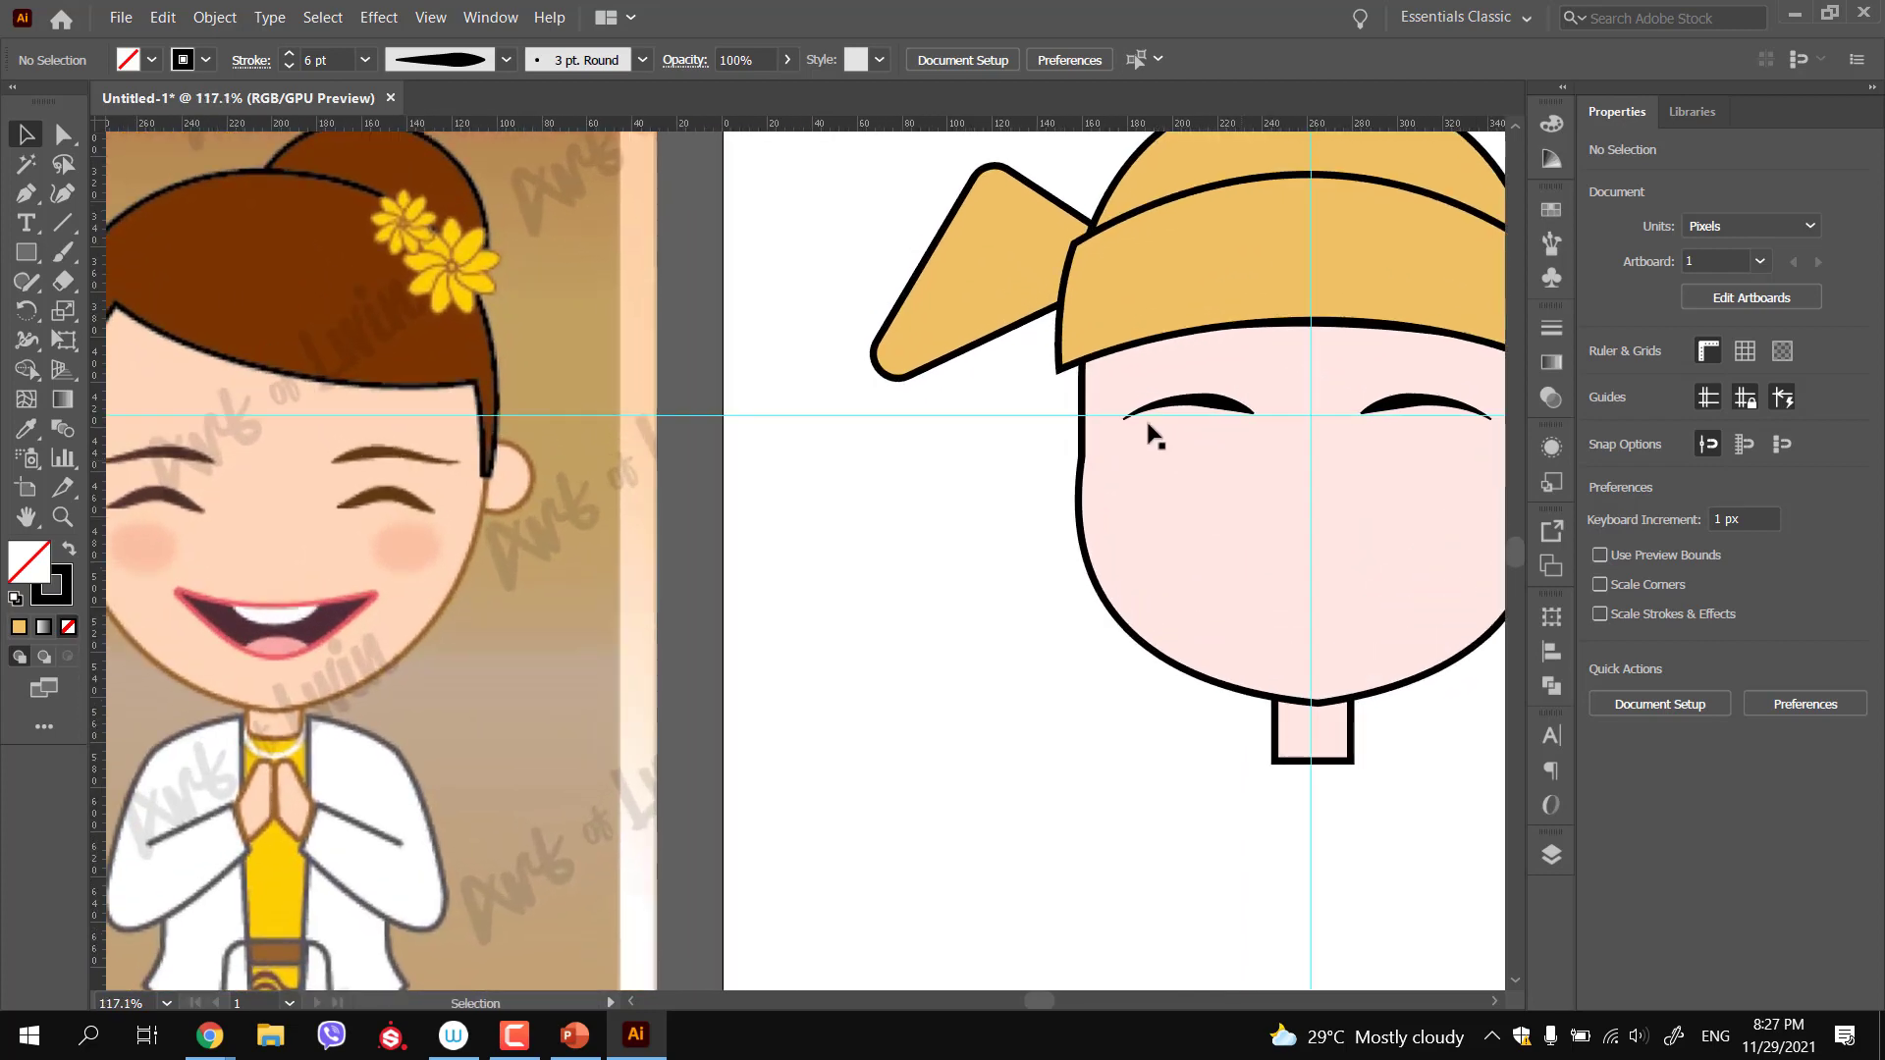
{"action": "key", "text": "p"}
{"action": "left_click", "coordinate": [1144, 451]}
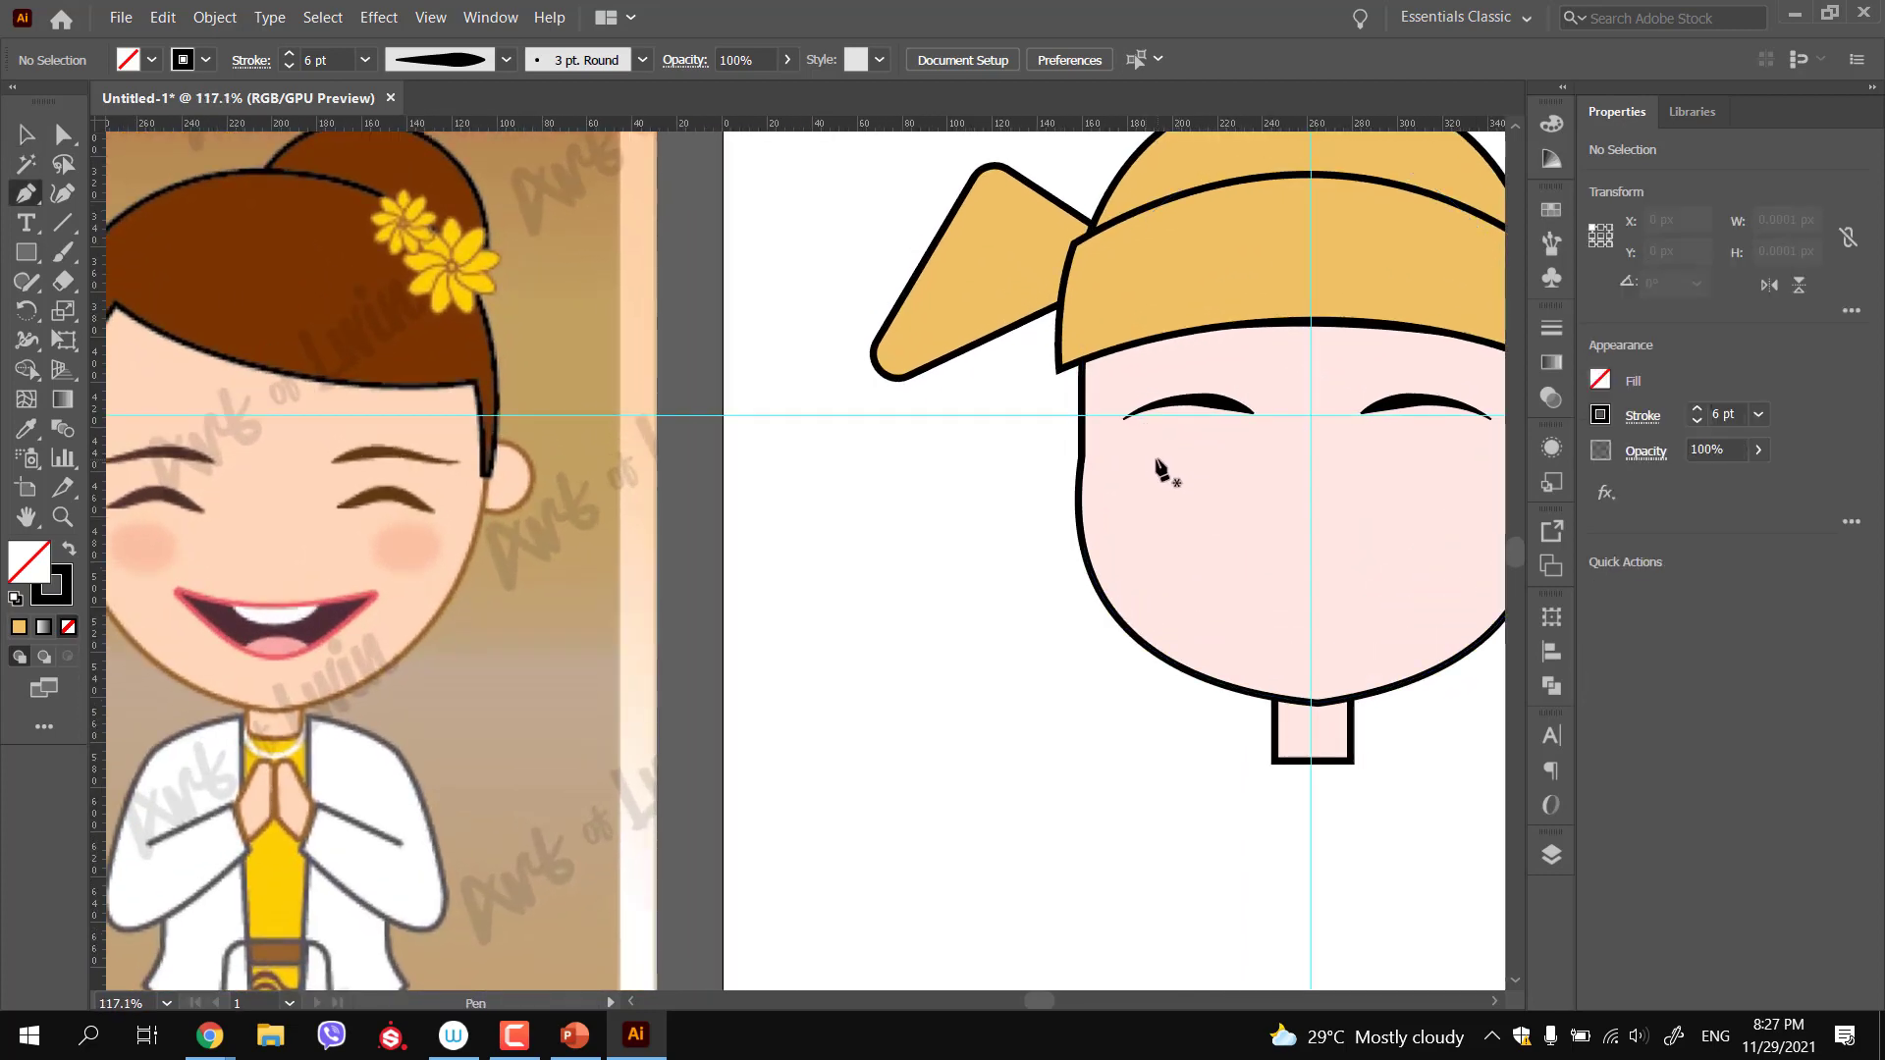
{"action": "left_click", "coordinate": [1243, 464], "text": "shift"}
{"action": "left_click_drag", "start_coordinate": [1197, 460], "coordinate": [1197, 439]}
{"action": "key", "text": "super+space"}
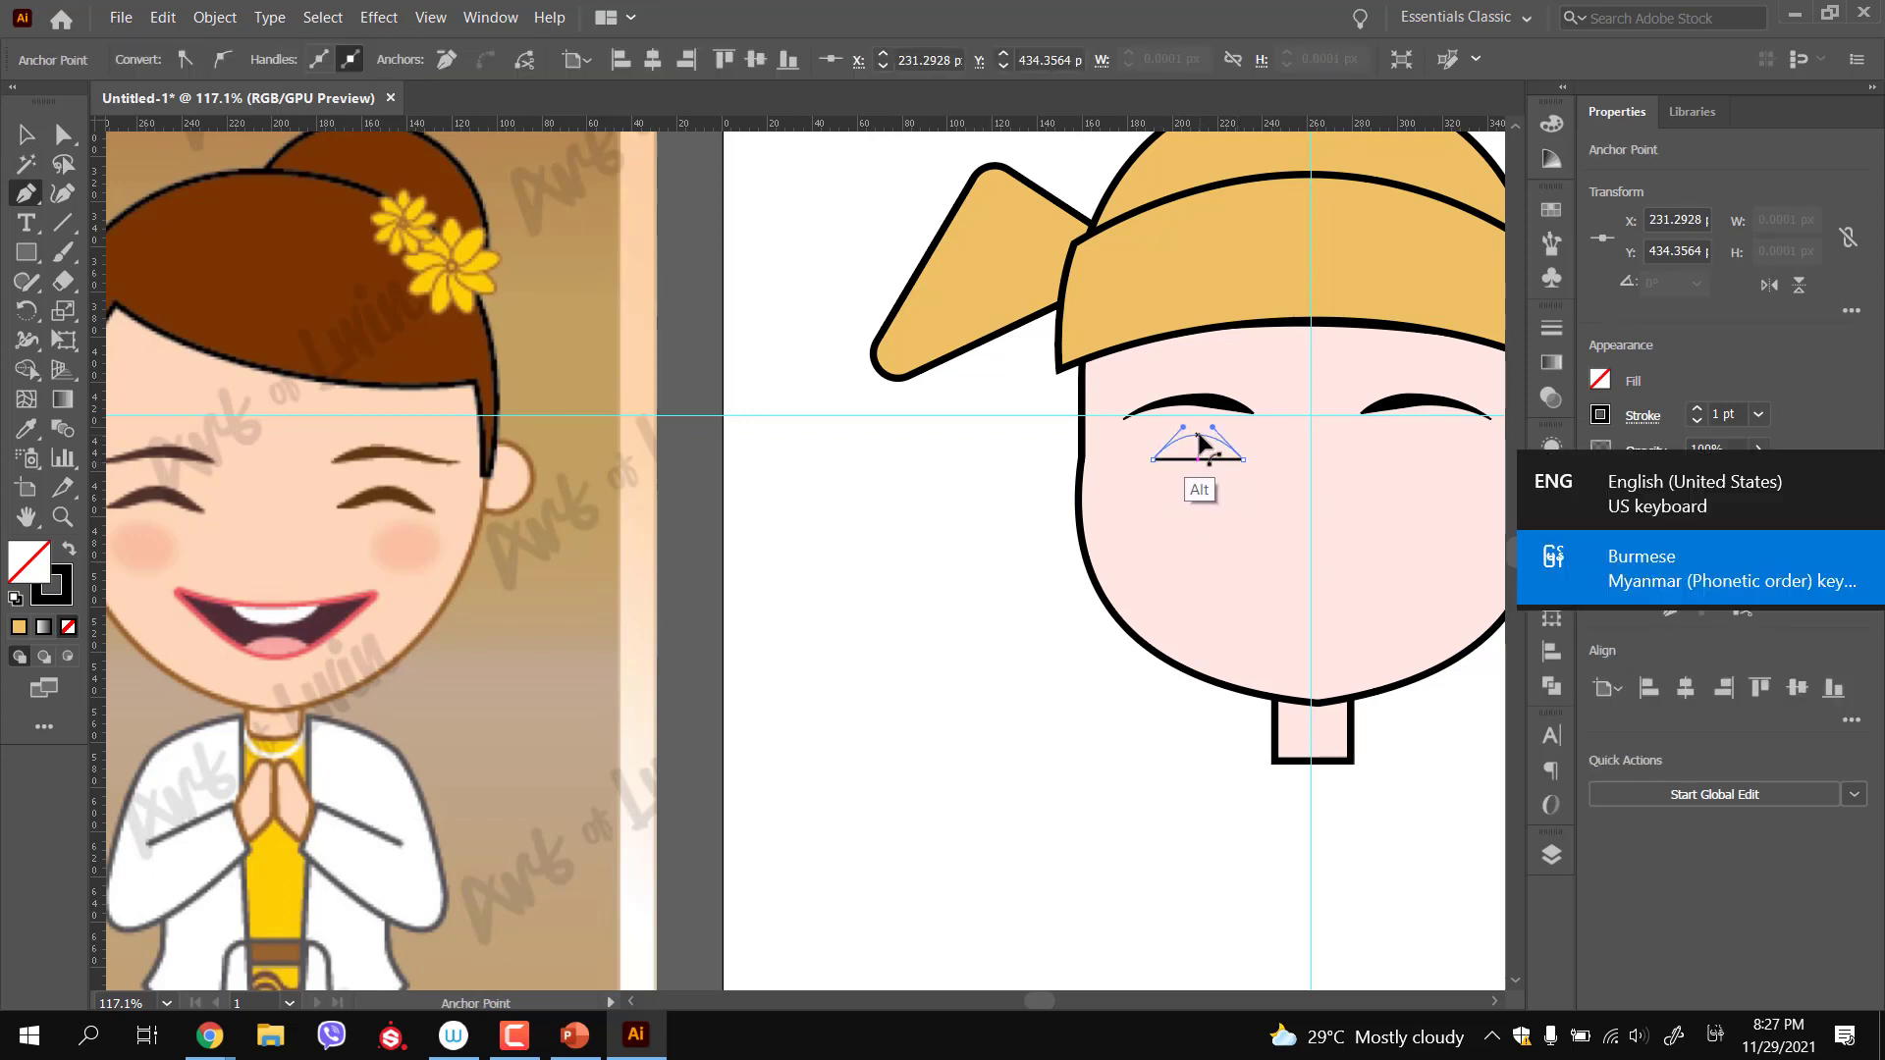
{"action": "key", "text": "super+space"}
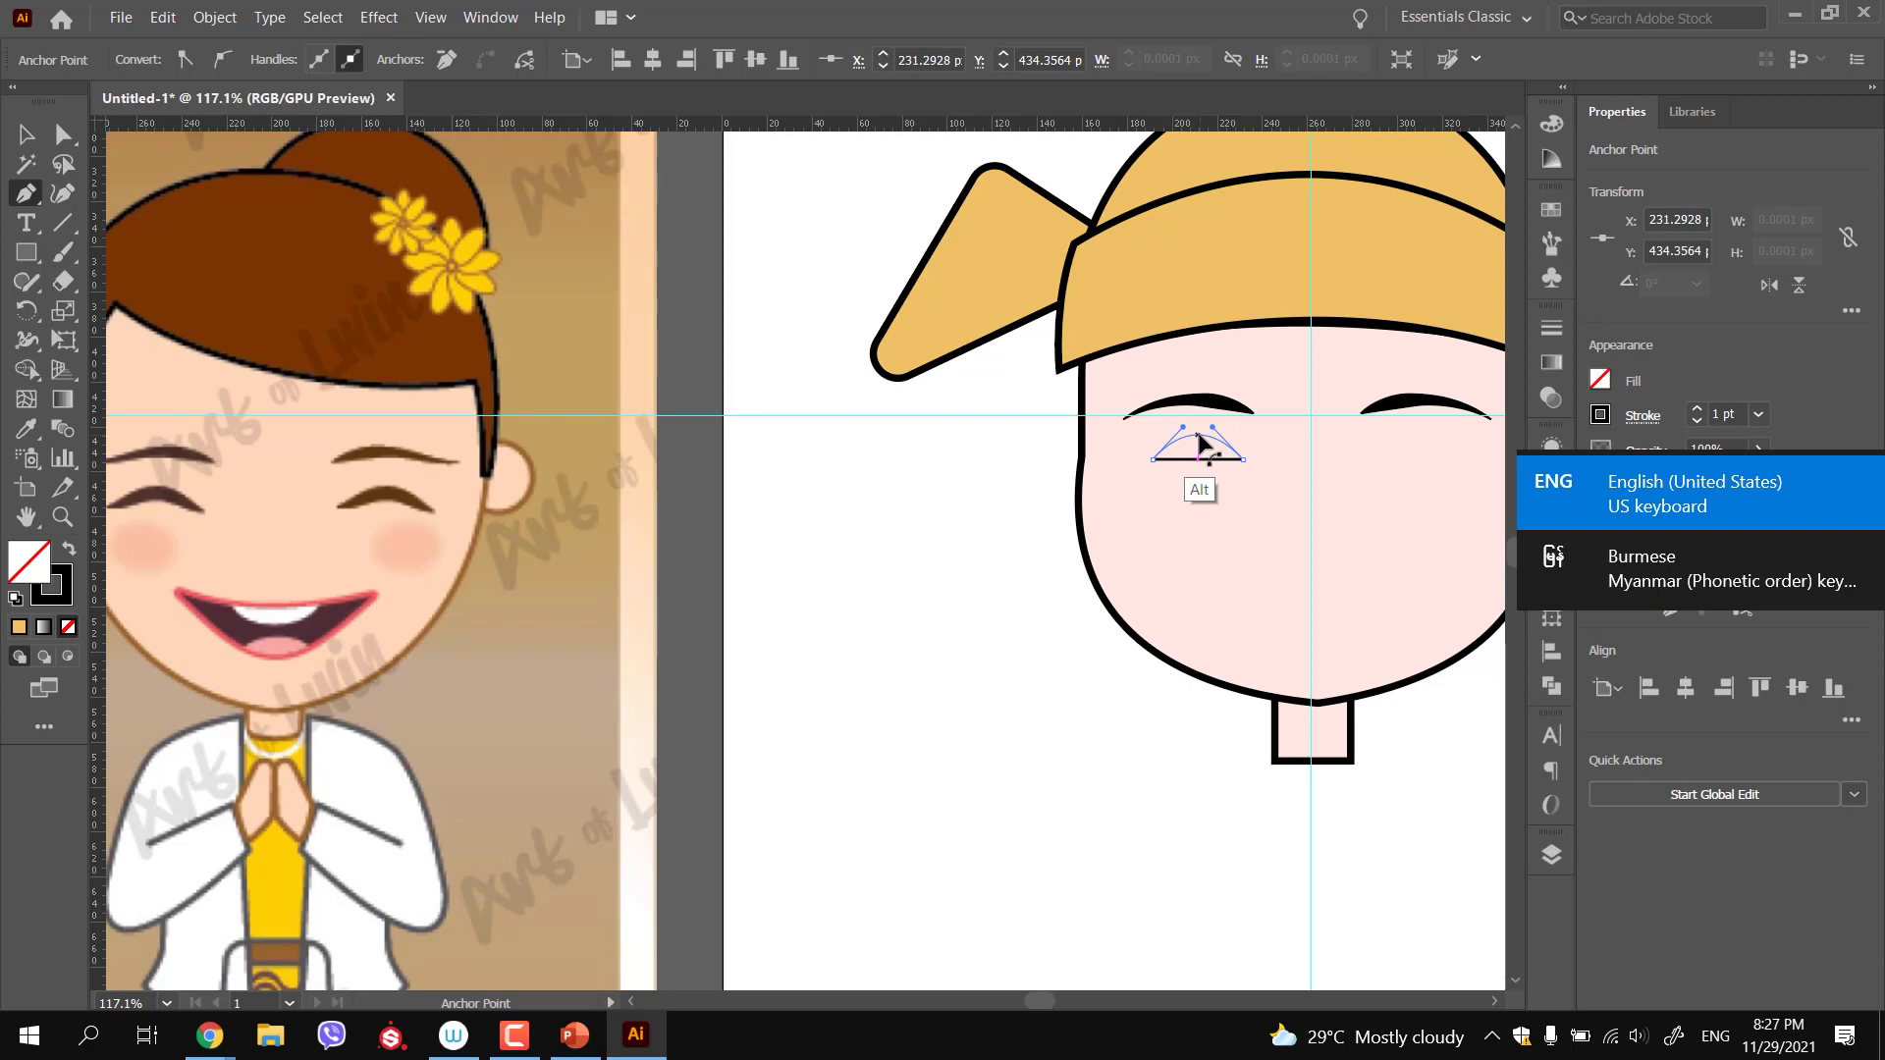
{"action": "scroll", "coordinate": [1222, 478], "scroll_direction": "down", "scroll_amount": 1}
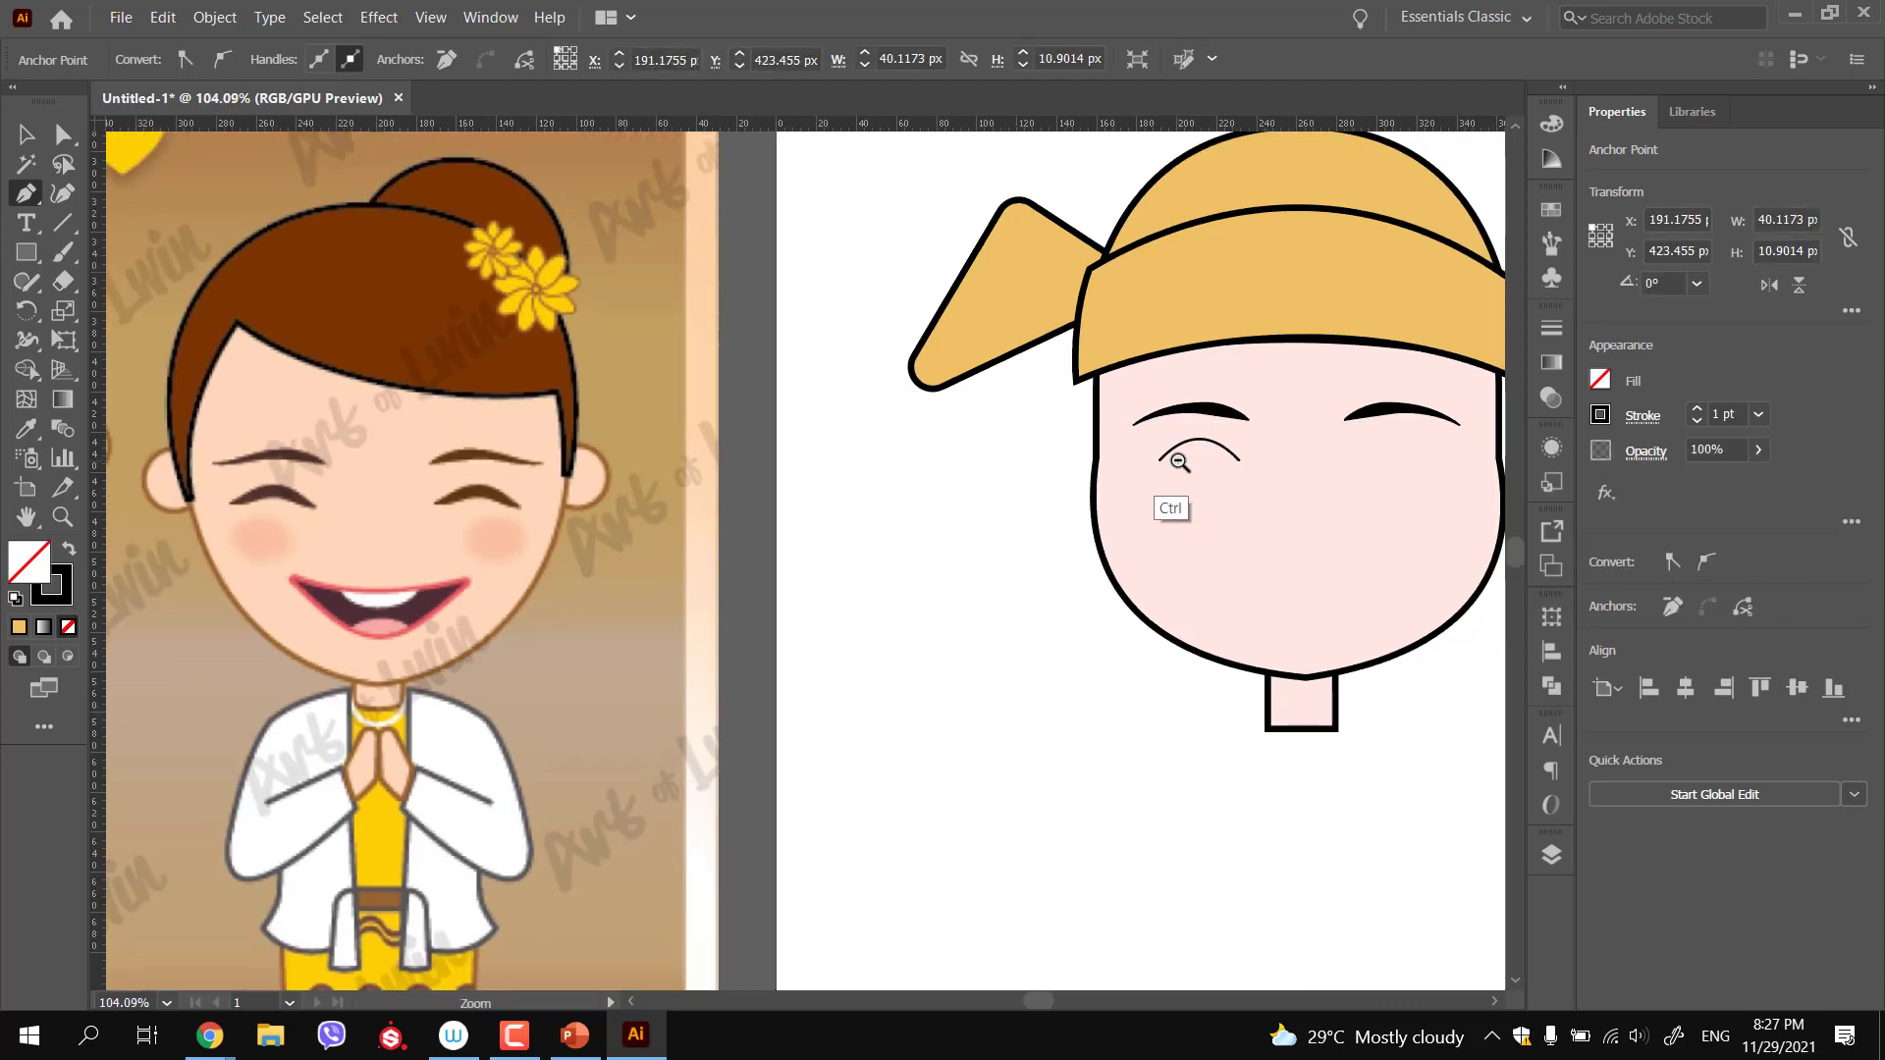
{"action": "key", "text": "v"}
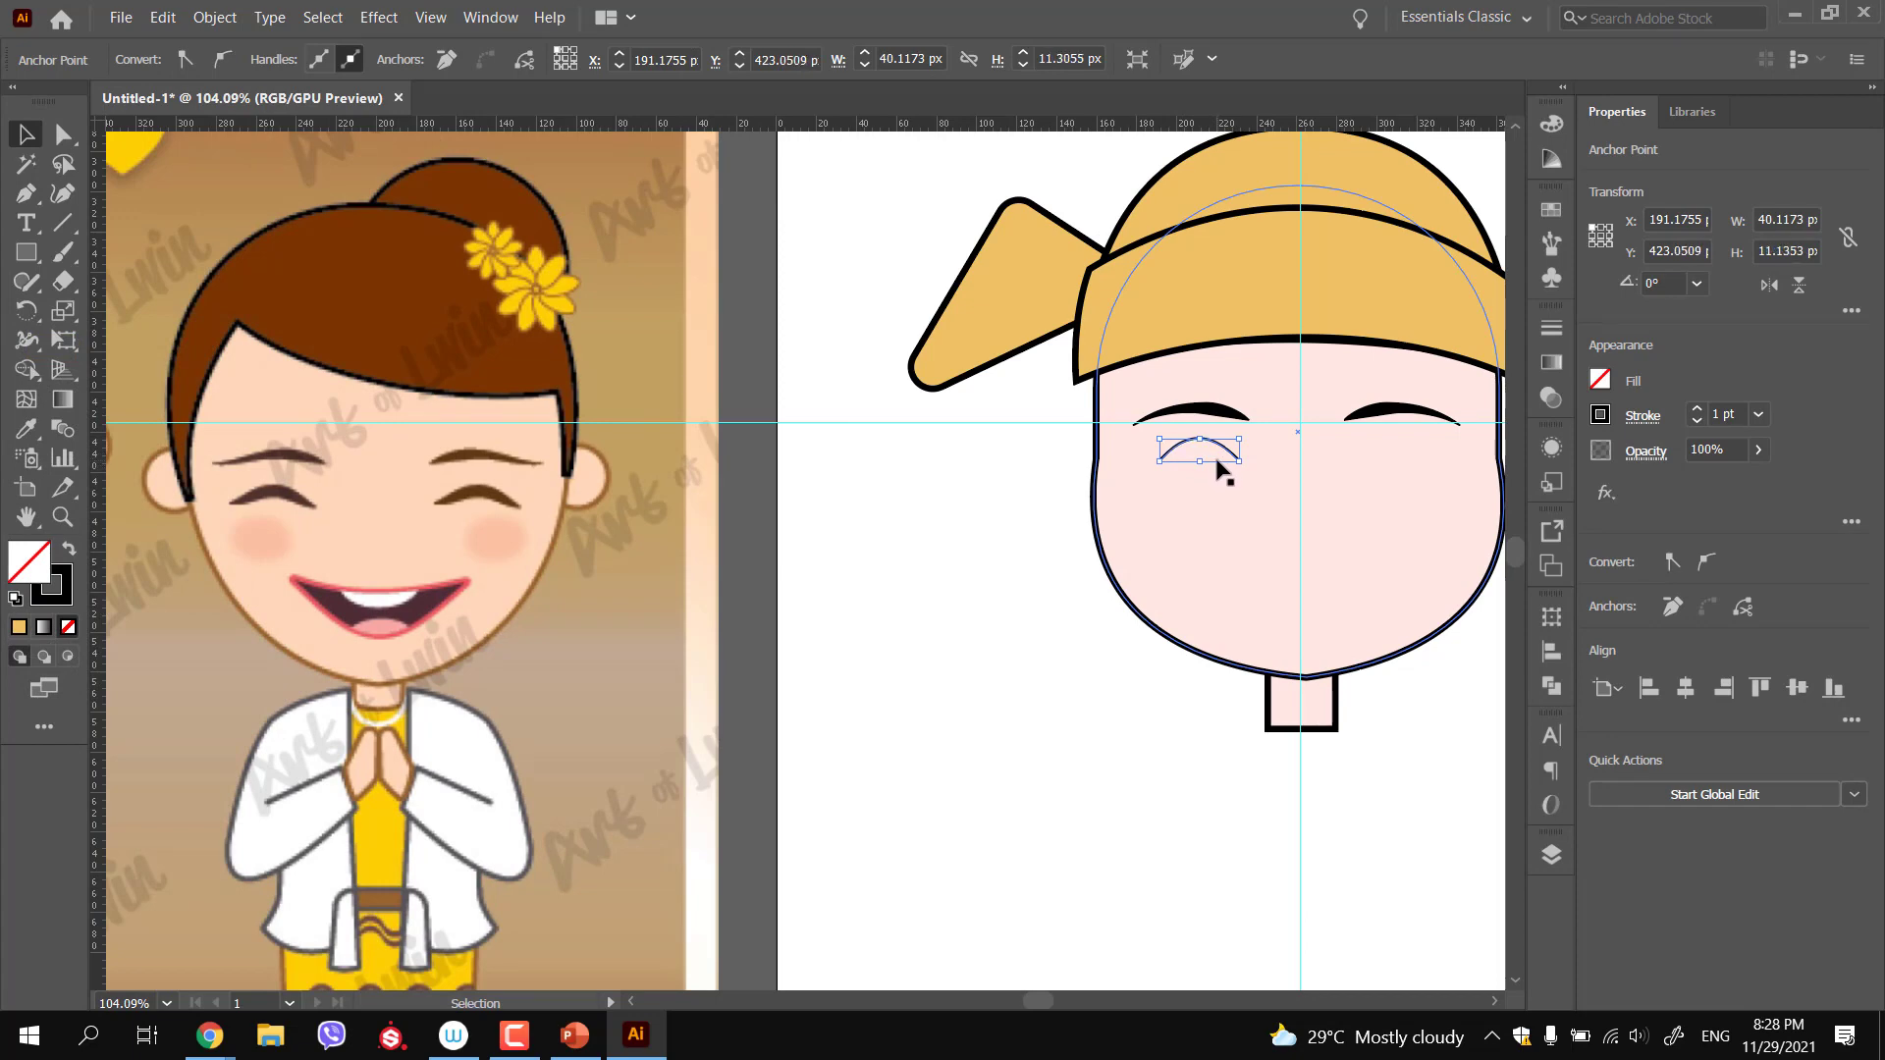
{"action": "left_click", "coordinate": [1011, 517]}
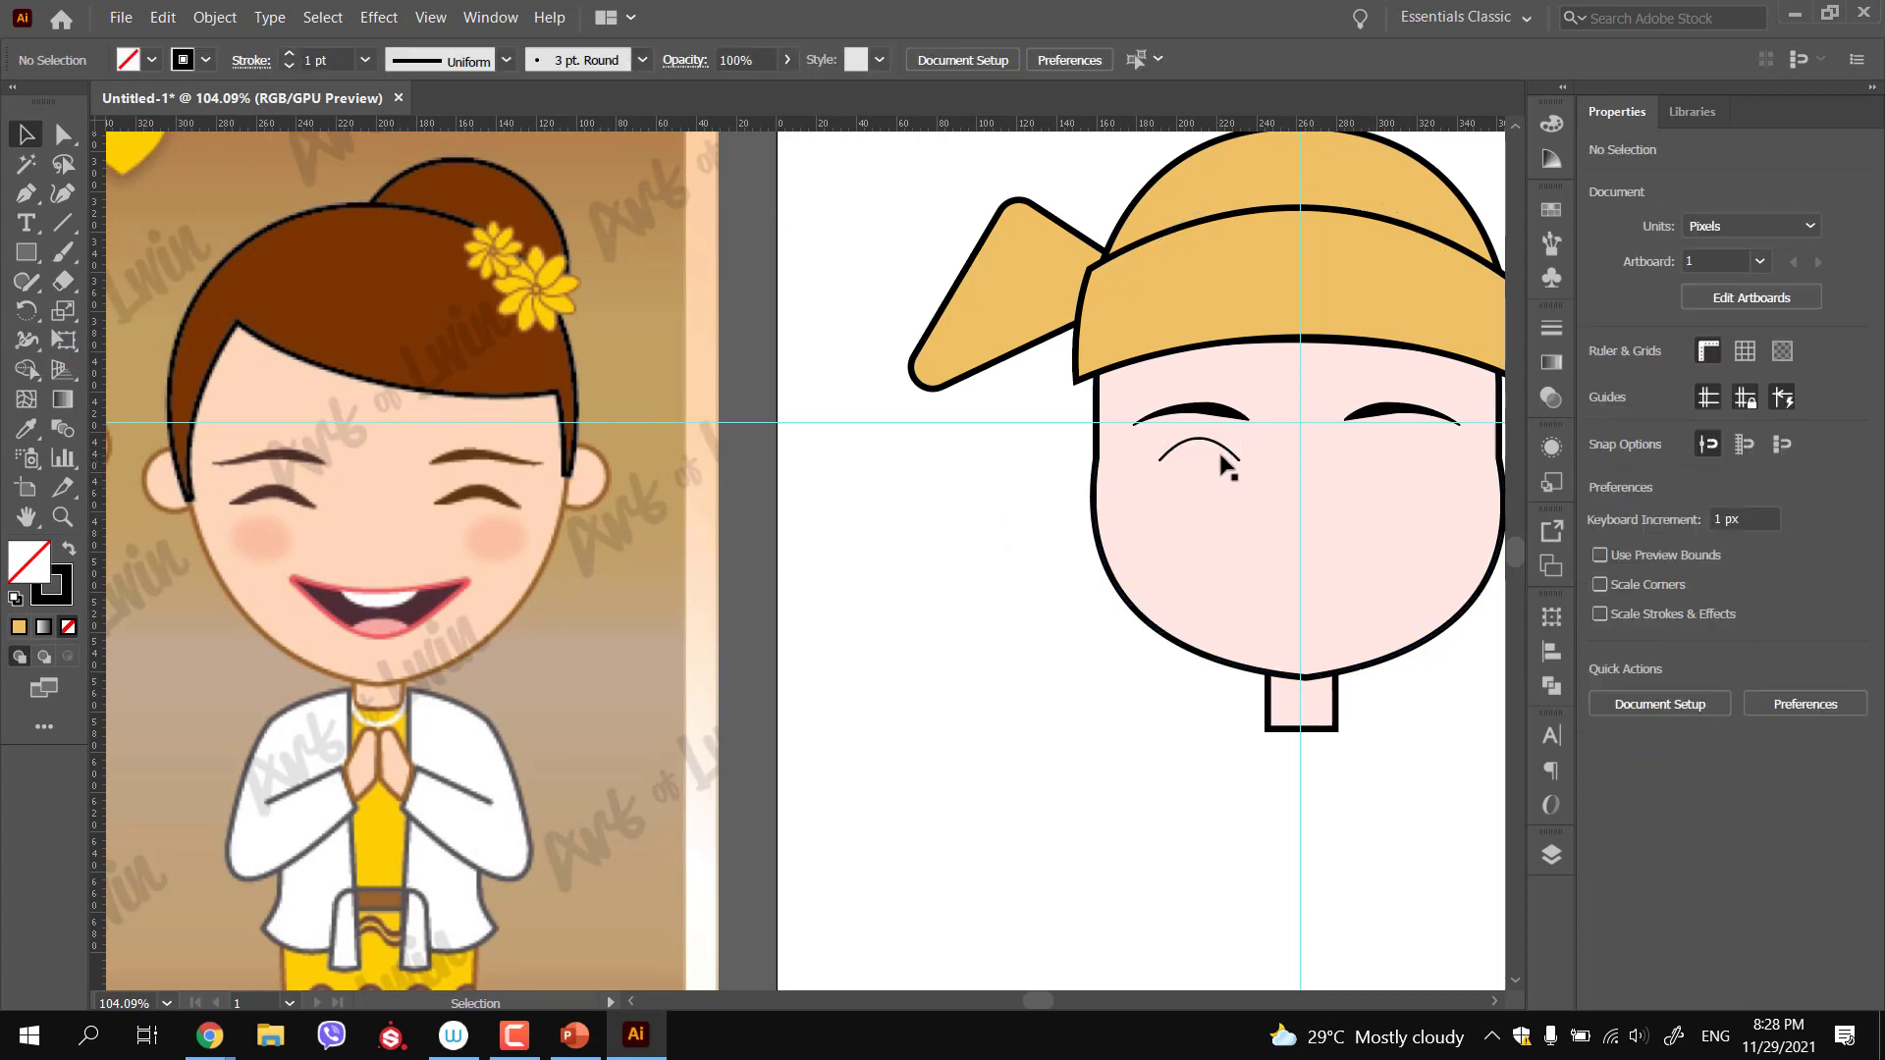
Apply the symmetric elliptical width profile to the left eye arc and set its stroke weight to 8 pt
{"action": "left_click", "coordinate": [1224, 466]}
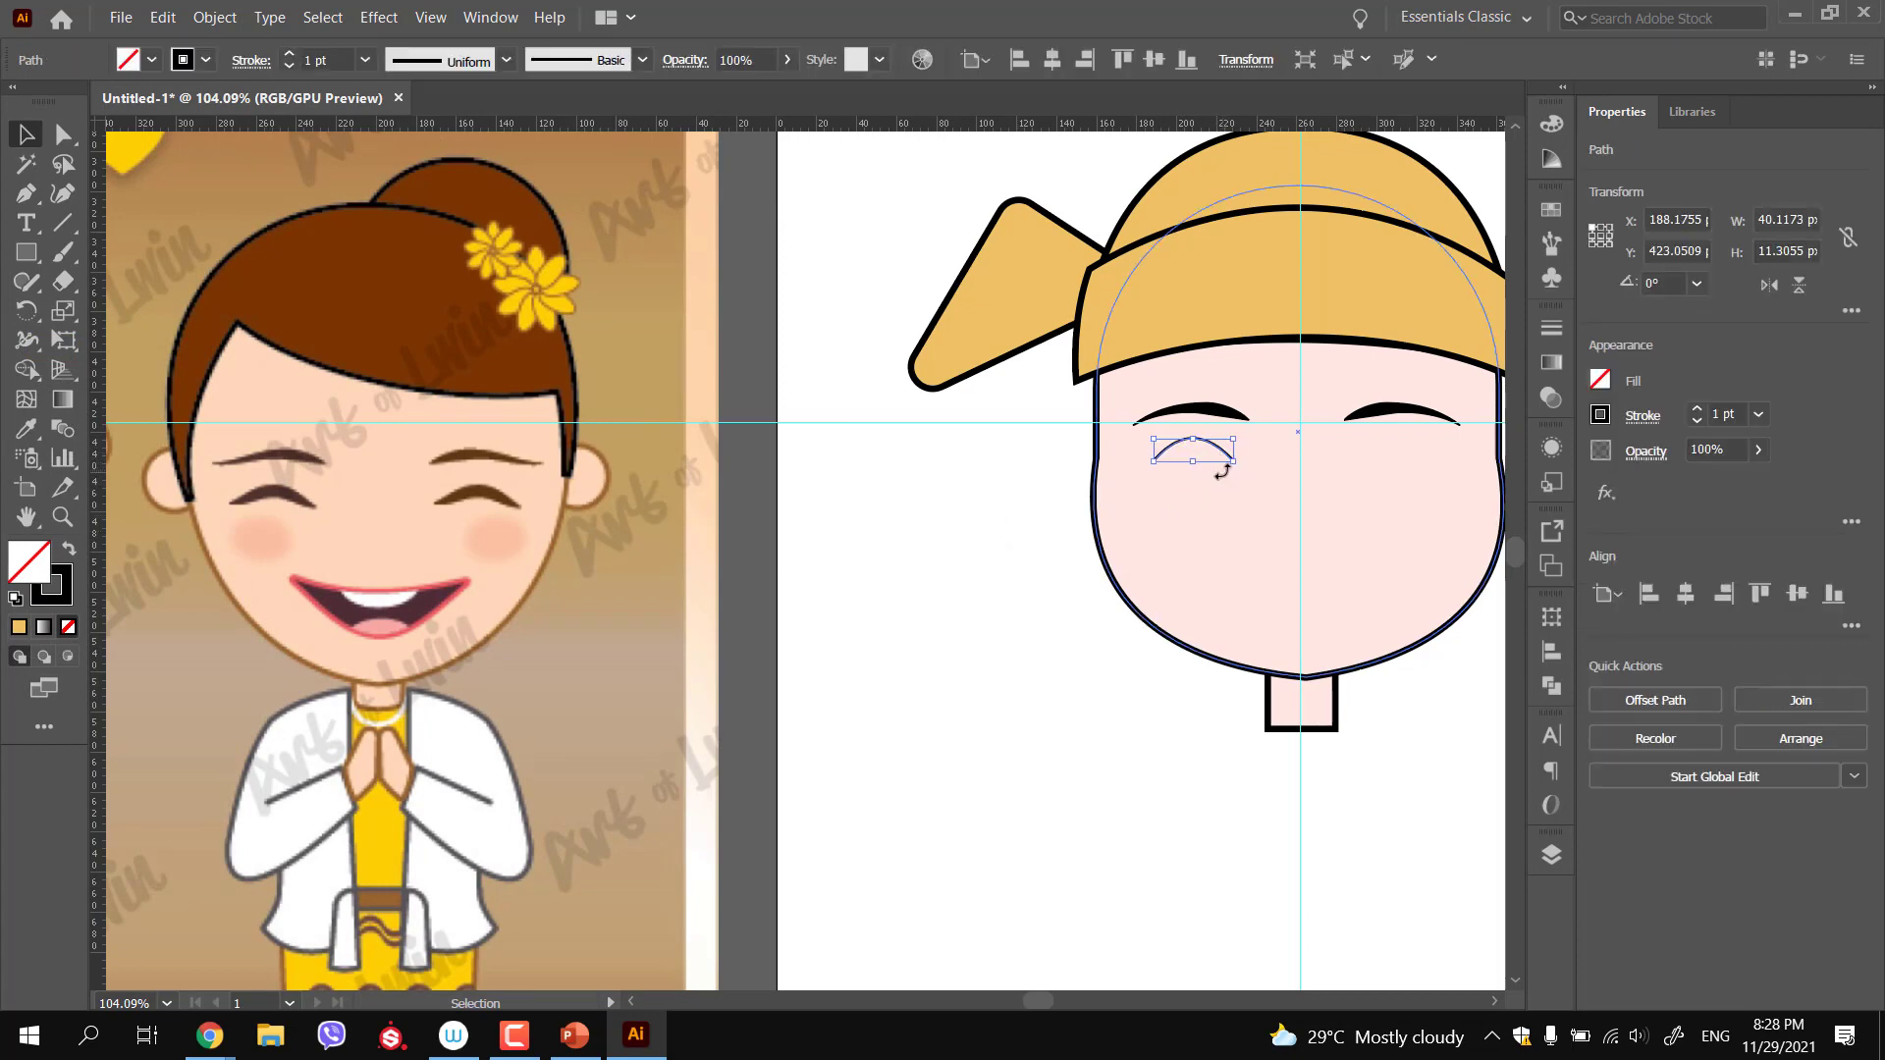
{"action": "left_click", "coordinate": [442, 61]}
{"action": "left_click", "coordinate": [454, 152]}
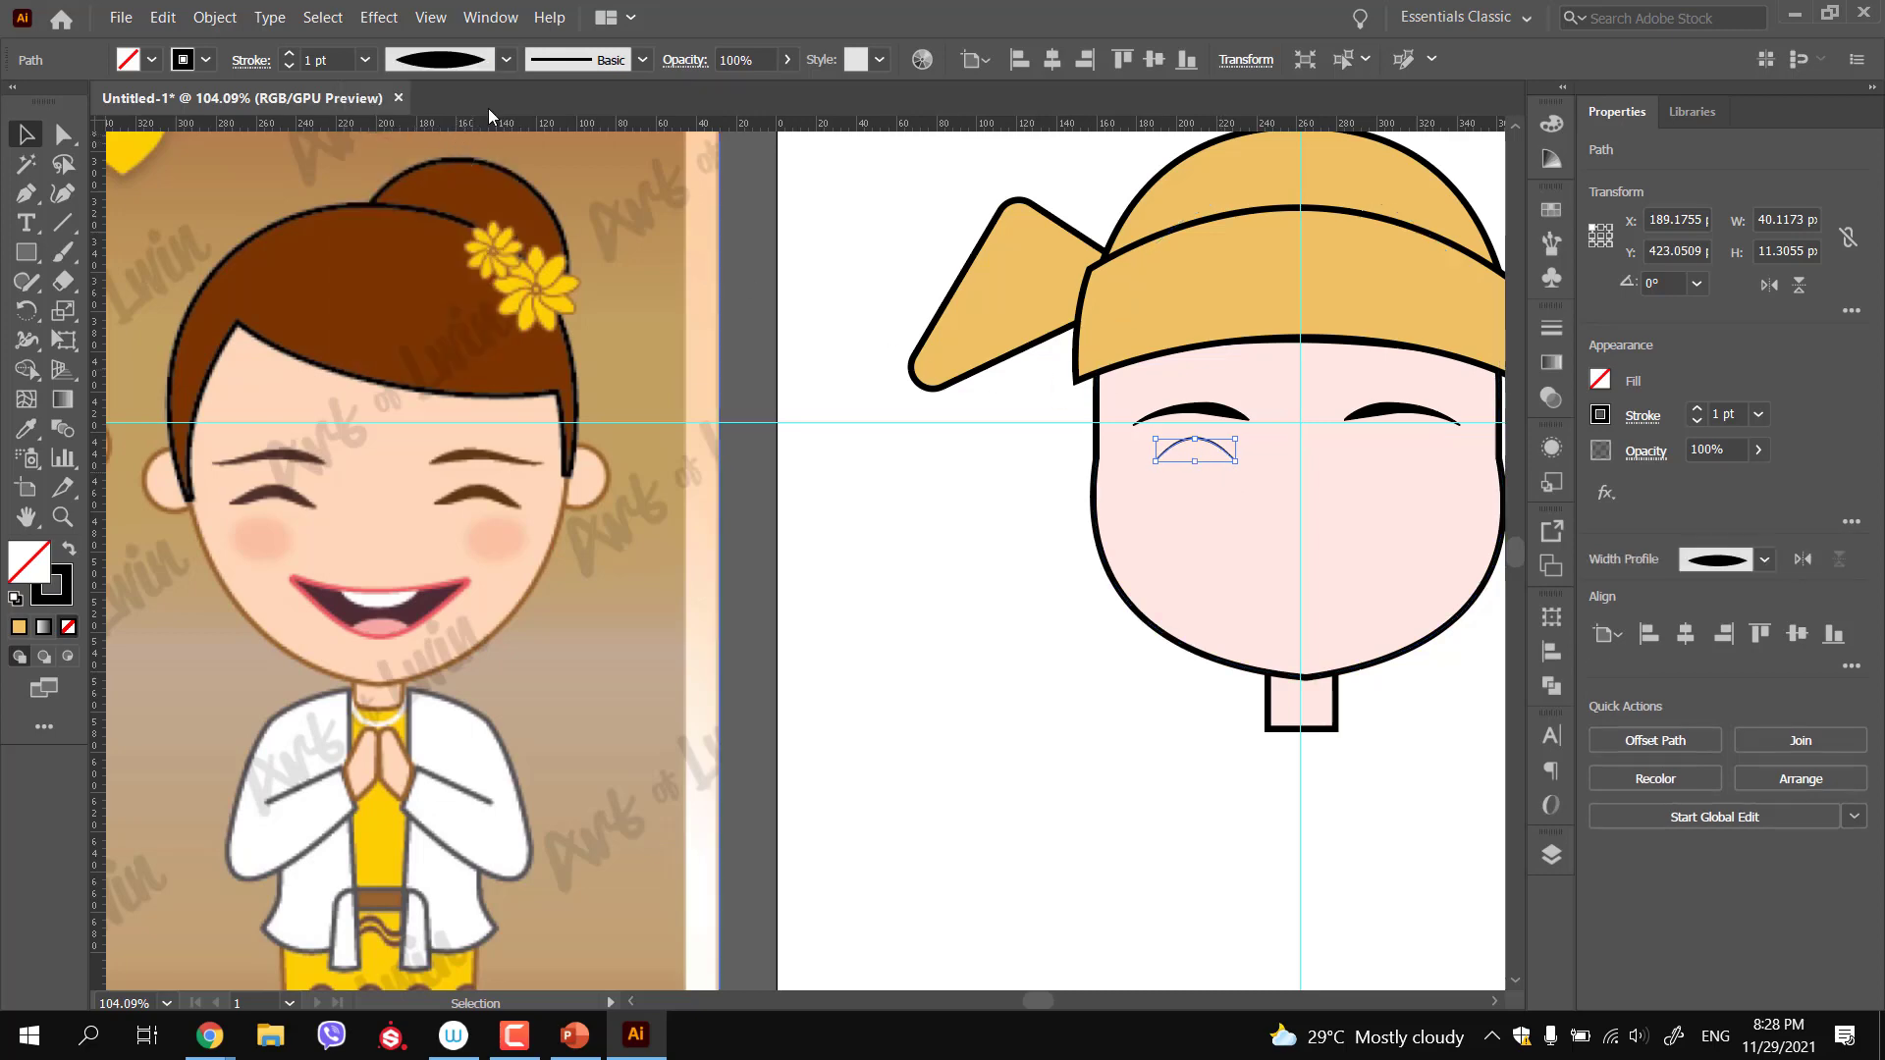
{"action": "left_click", "coordinate": [289, 55]}
{"action": "left_click", "coordinate": [290, 55]}
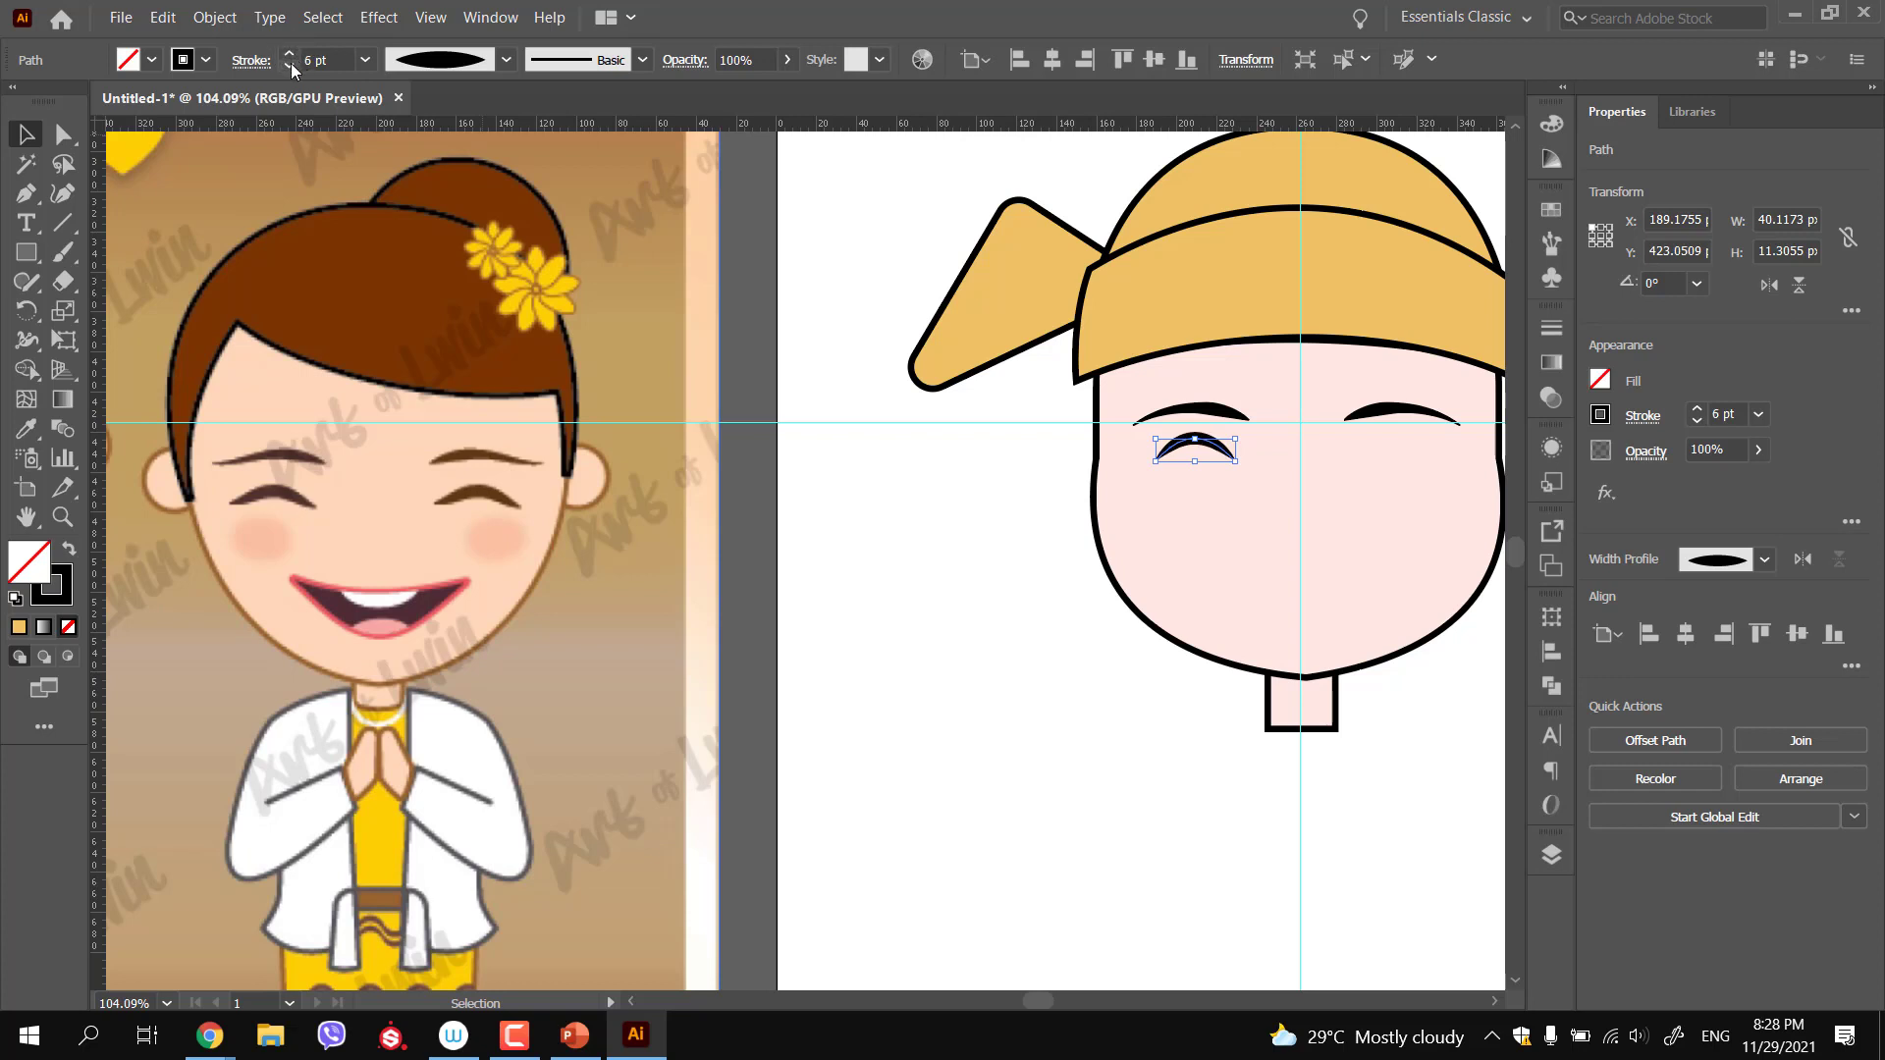
{"action": "left_click", "coordinate": [291, 55]}
{"action": "left_click", "coordinate": [961, 509]}
{"action": "left_click_drag", "start_coordinate": [1049, 548], "coordinate": [906, 505]}
{"action": "left_click_drag", "start_coordinate": [1065, 632], "coordinate": [981, 619]}
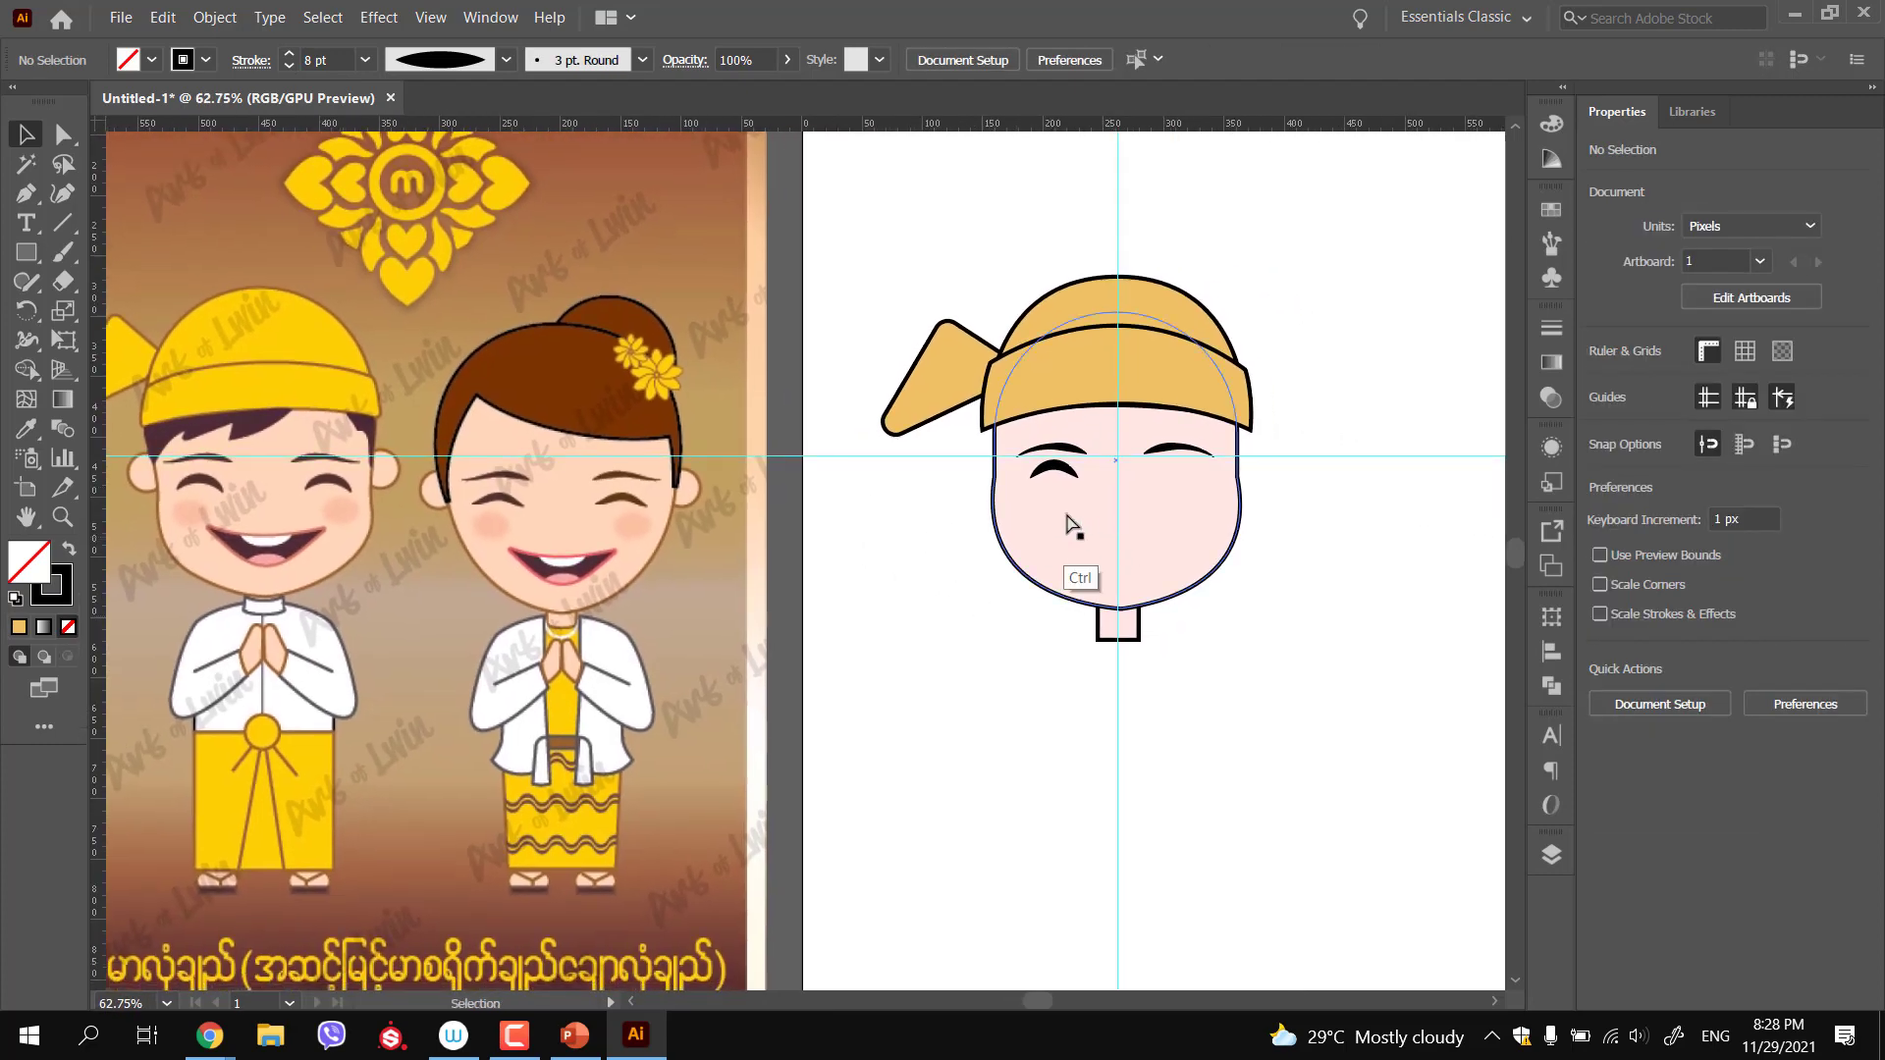
Try to reshape the left eye arc by adjusting the direction handle of its right end point
{"action": "left_click_drag", "start_coordinate": [1054, 562], "coordinate": [1179, 554]}
{"action": "left_click", "coordinate": [1082, 444]}
{"action": "left_click_drag", "start_coordinate": [1037, 437], "coordinate": [1083, 438]}
{"action": "scroll", "coordinate": [1142, 481], "scroll_direction": "up", "scroll_amount": 2}
{"action": "key", "text": "p"}
{"action": "key", "text": "ctrl"}
{"action": "key", "text": "ctrl+z"}
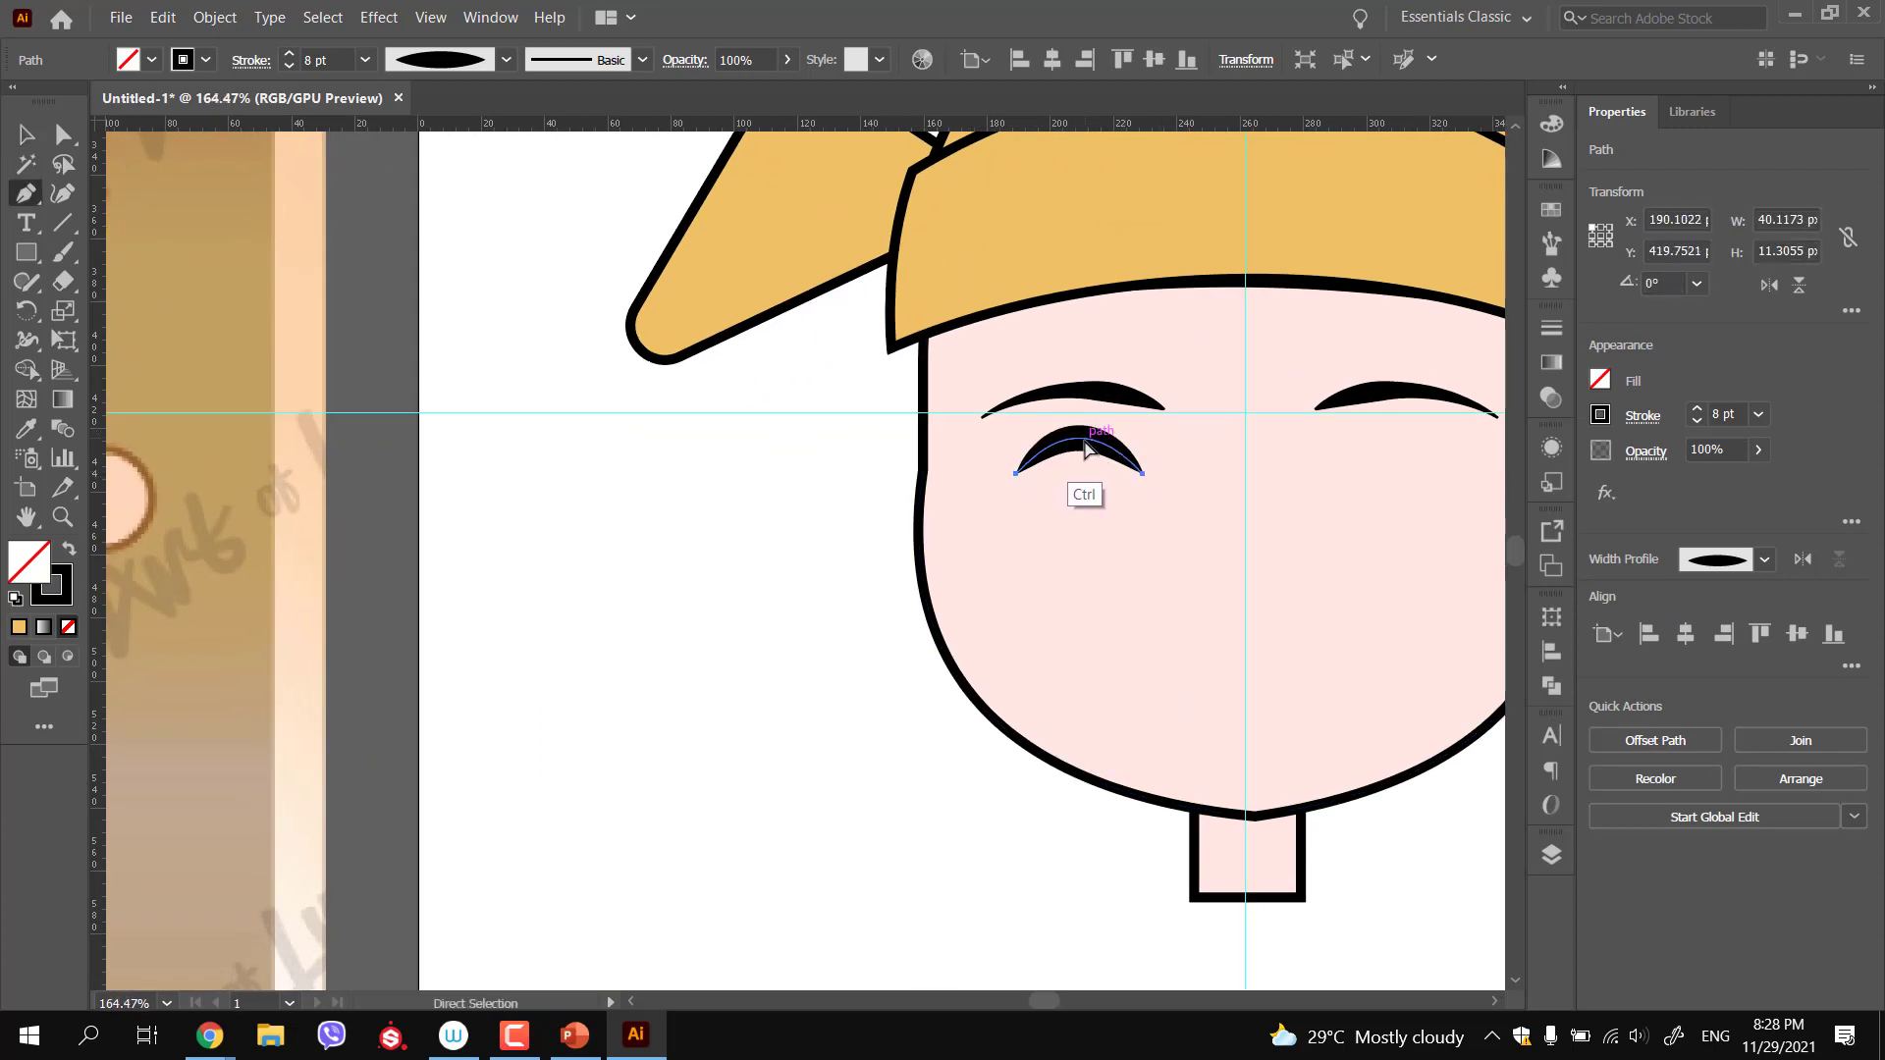
{"action": "left_click", "coordinate": [1143, 475], "text": "ctrl"}
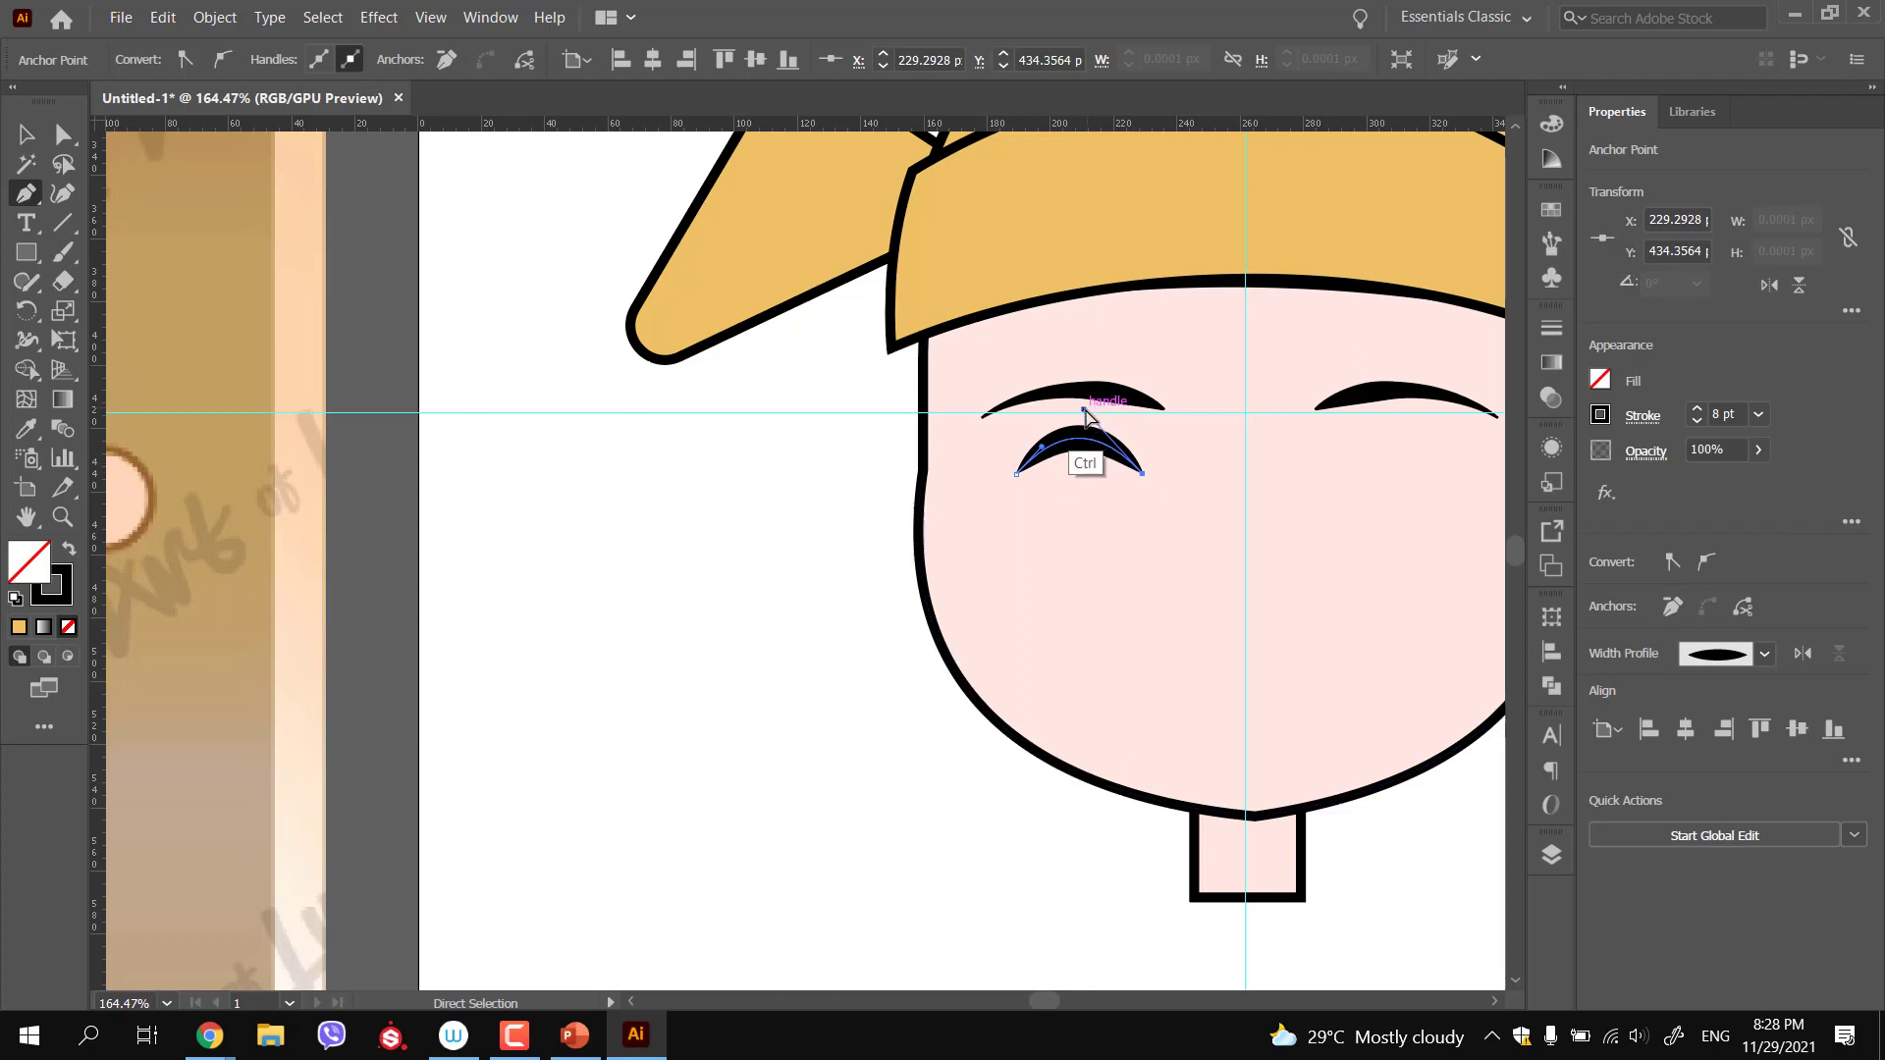
{"action": "left_click_drag", "start_coordinate": [1099, 410], "coordinate": [1098, 413]}
{"action": "key", "text": "ctrl+z"}
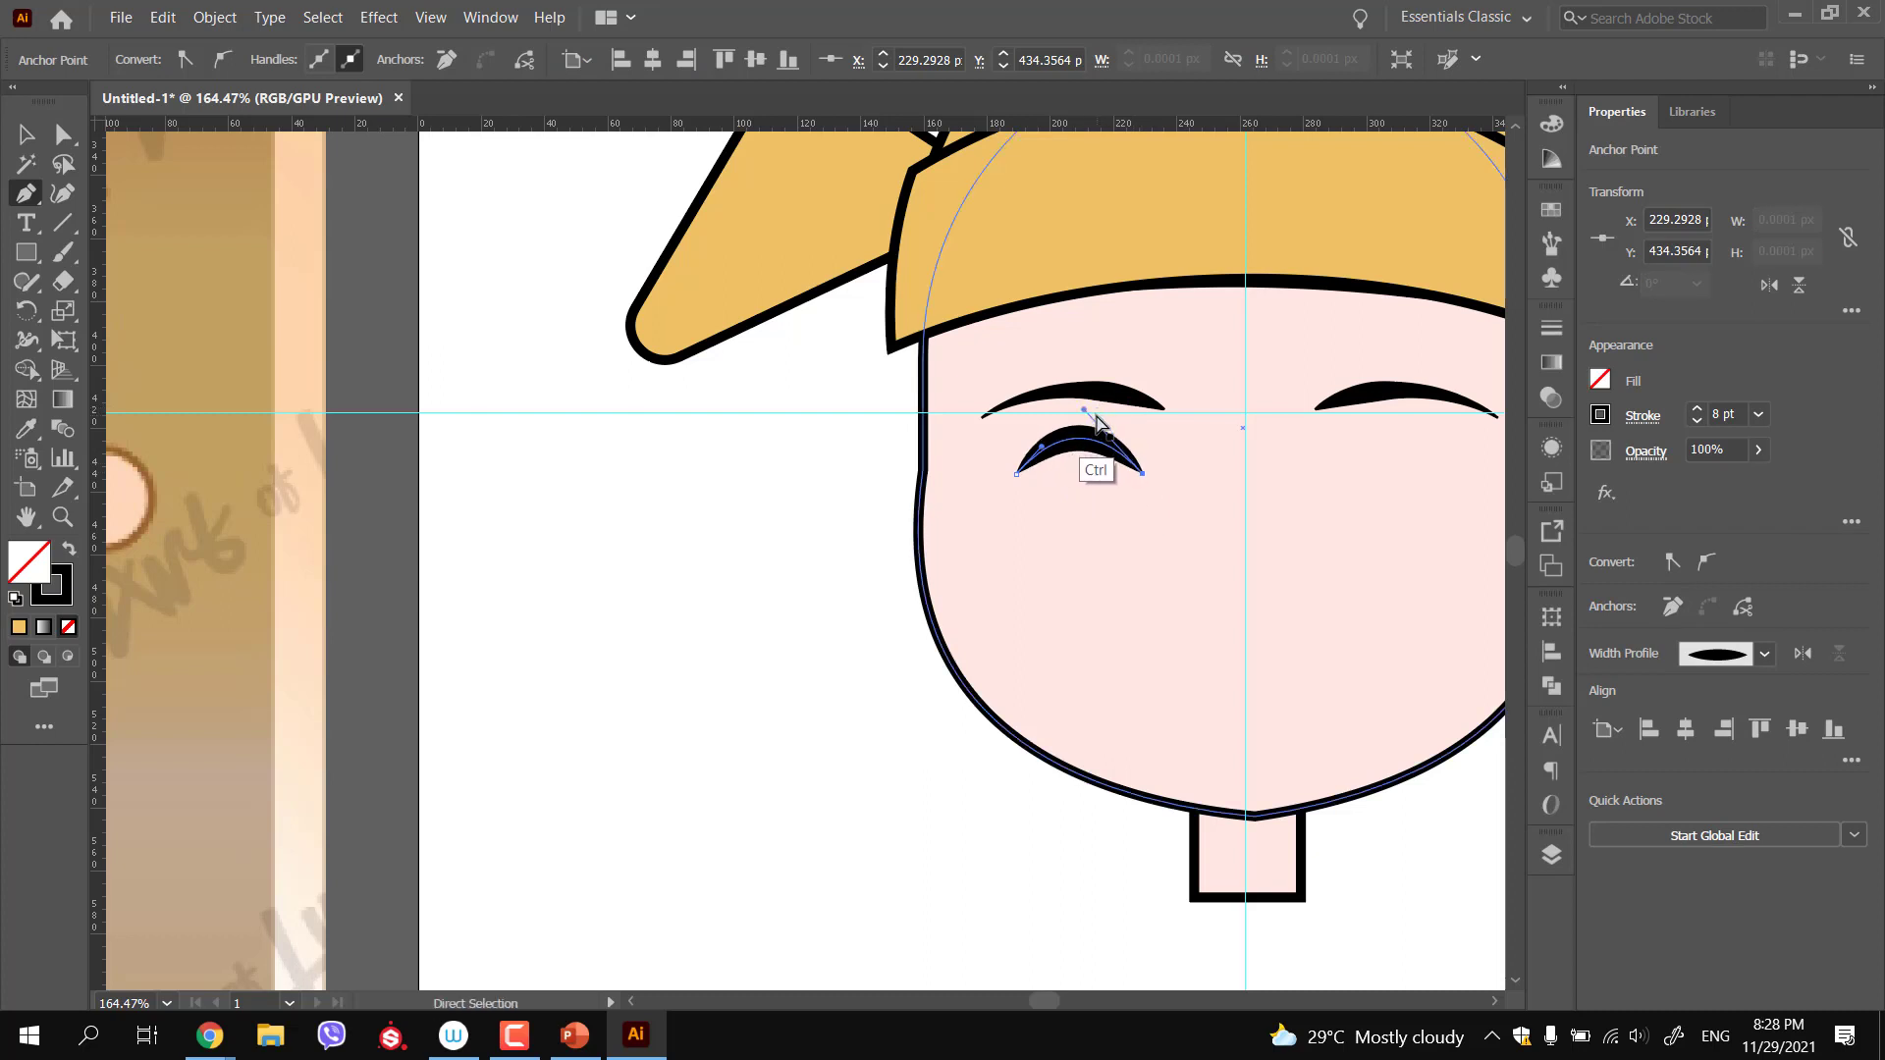
Move the left eye arc slightly down, away from the left eyebrow
{"action": "key", "text": "v"}
{"action": "left_click", "coordinate": [886, 599]}
{"action": "left_click_drag", "start_coordinate": [901, 547], "coordinate": [704, 569]}
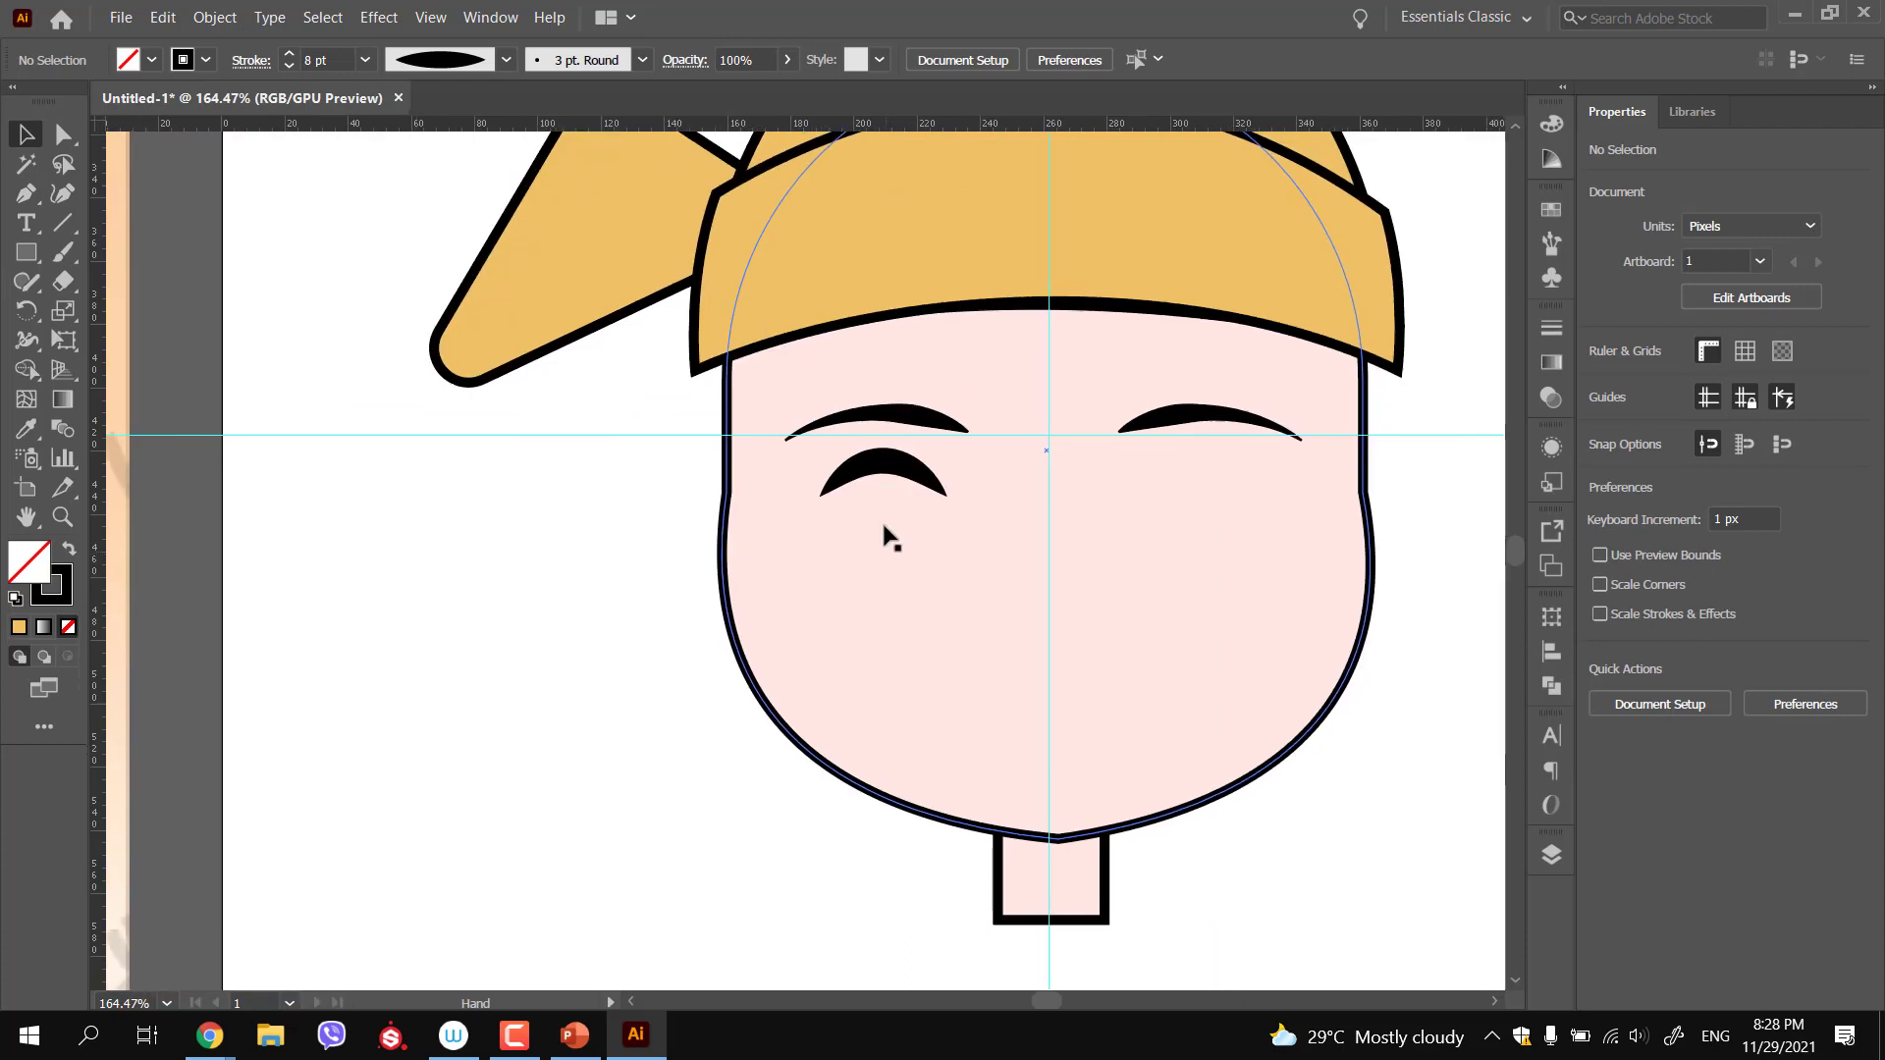
{"action": "left_click", "coordinate": [917, 483]}
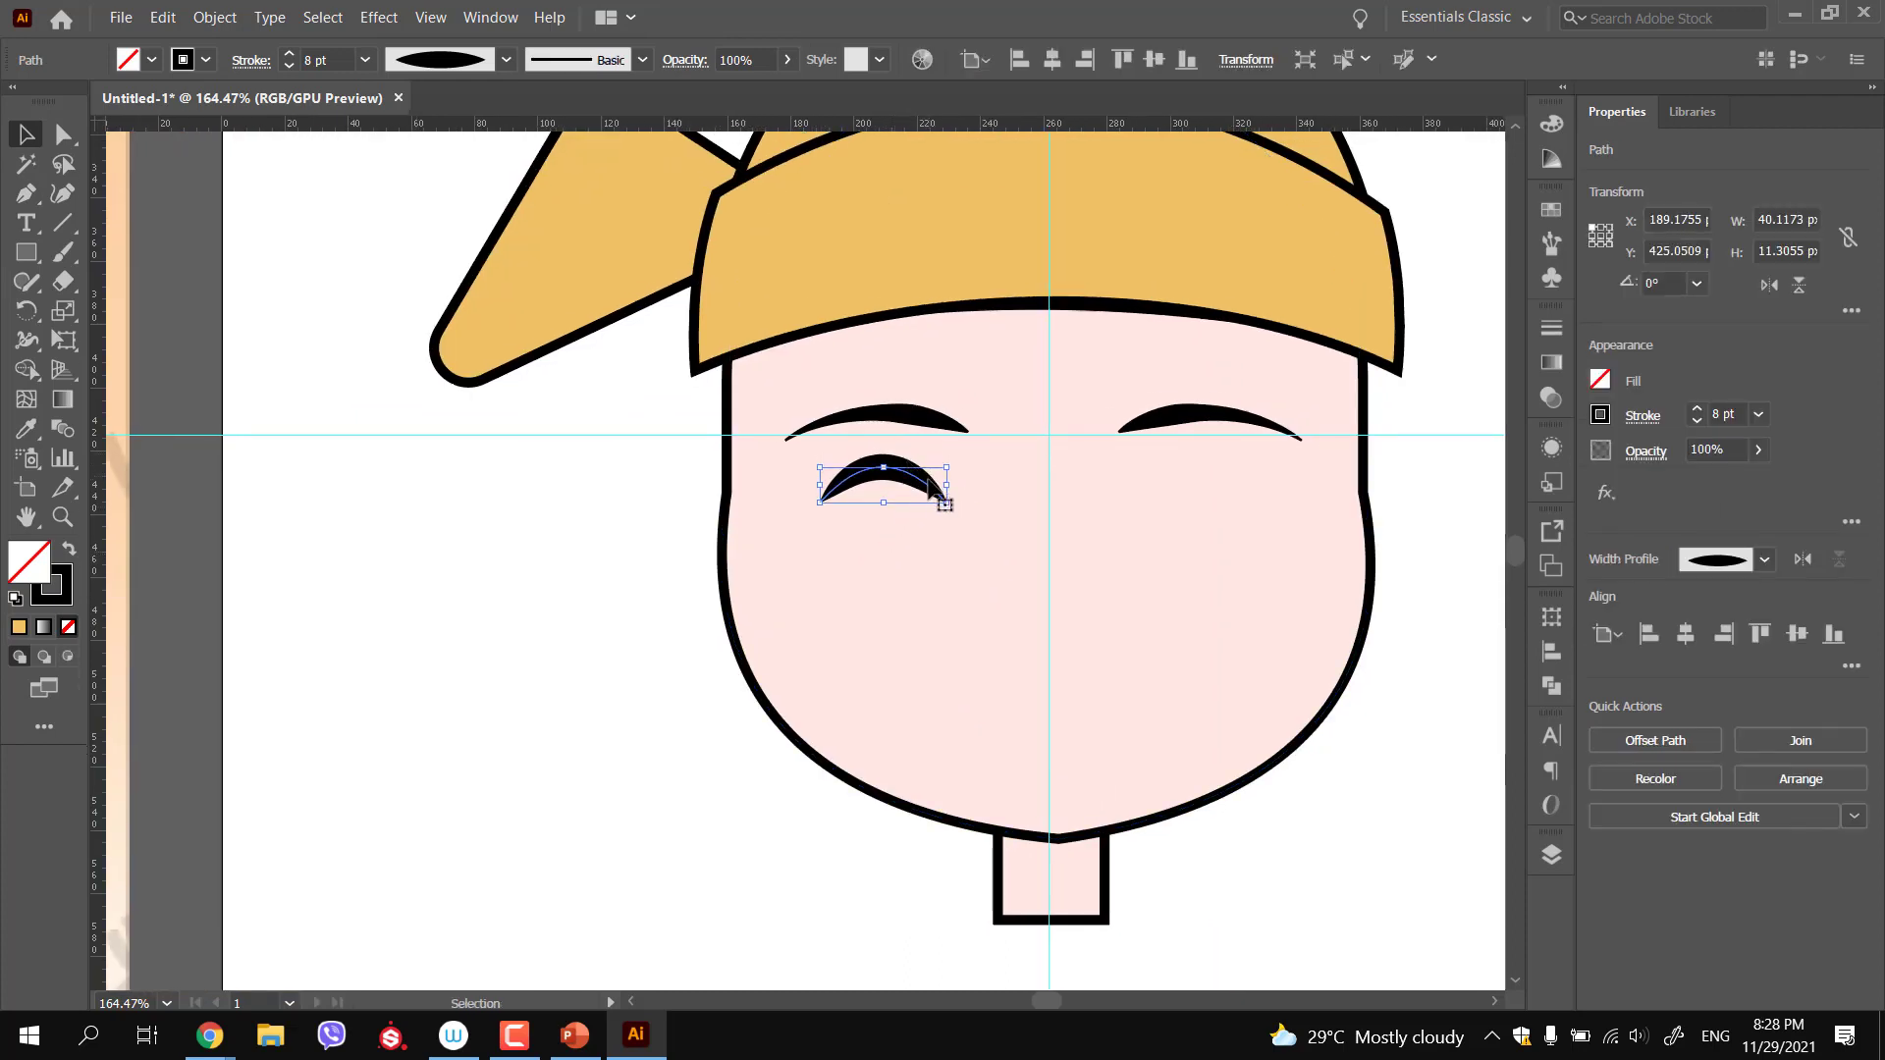
Redraw the ends of the left eye arc with the Pencil tool so they flare outward, making it about 47 by 9 px
{"action": "scroll", "coordinate": [993, 514], "scroll_direction": "down", "scroll_amount": 3}
{"action": "scroll", "coordinate": [904, 504], "scroll_direction": "up", "scroll_amount": 2}
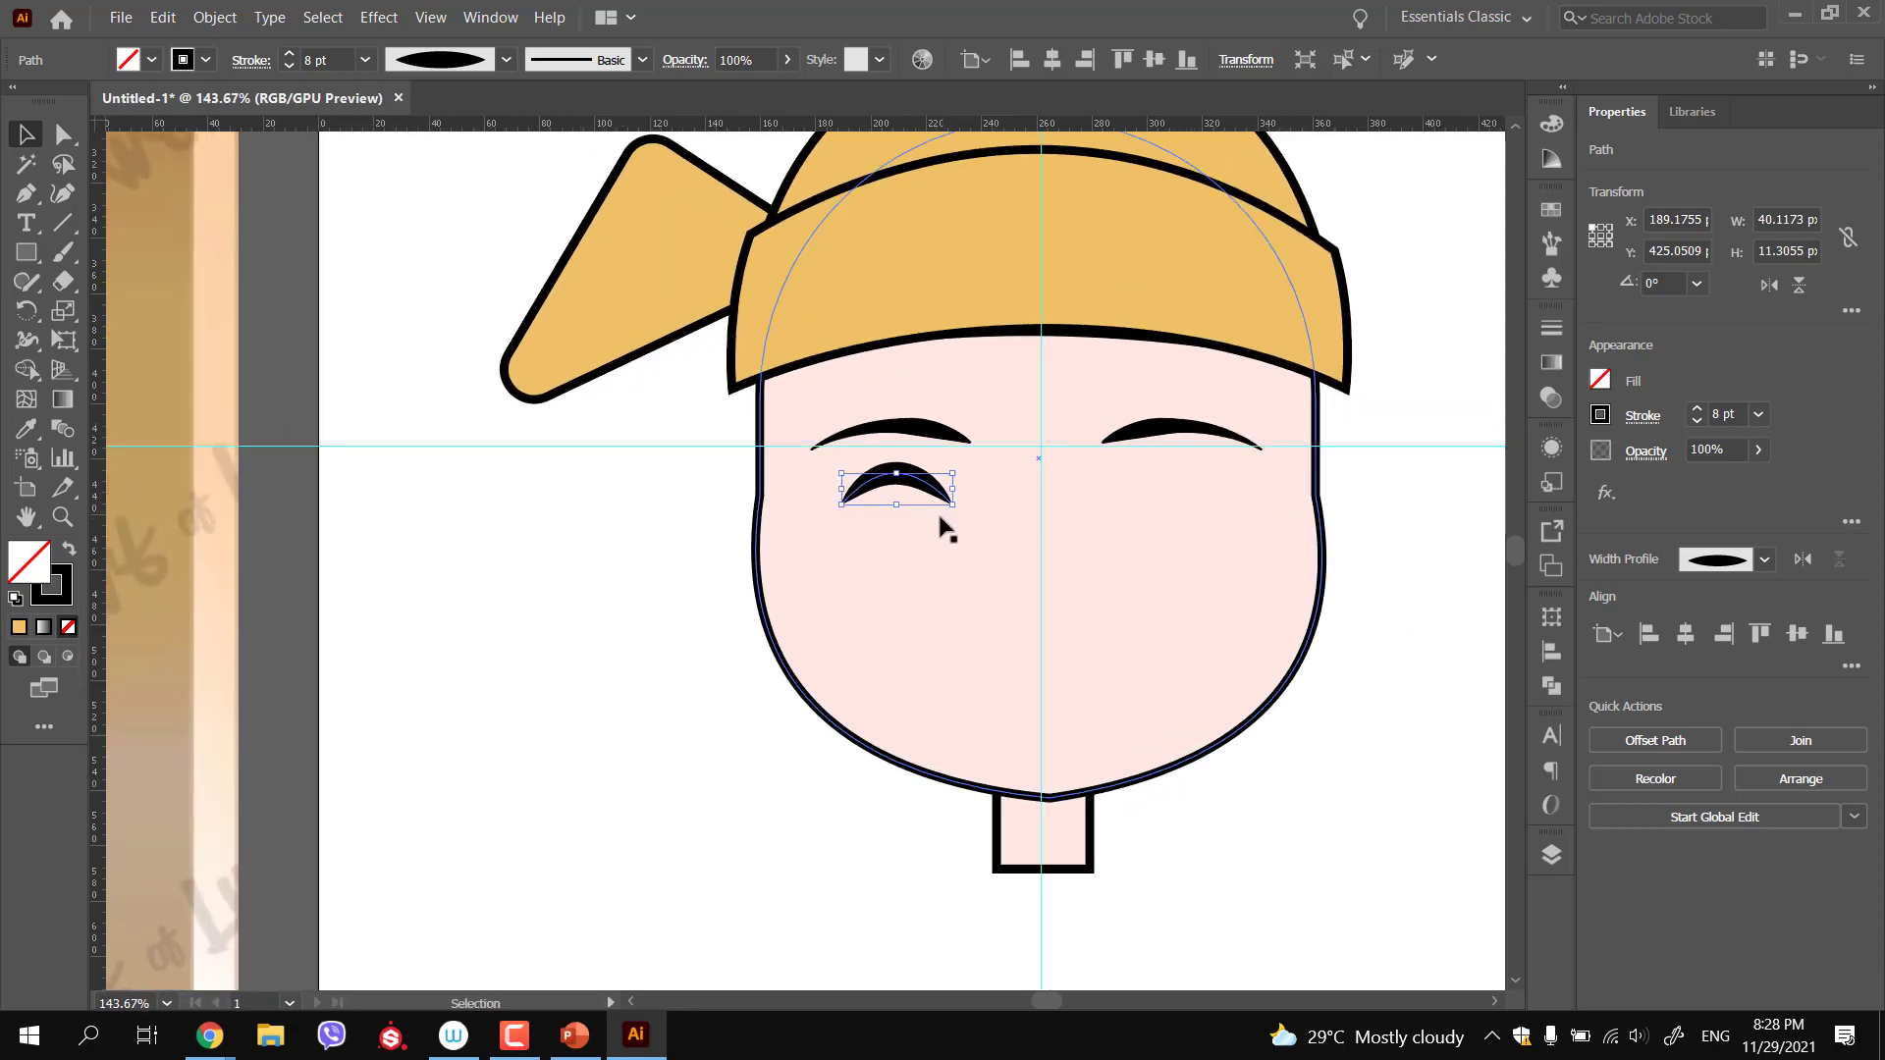
{"action": "key", "text": "n"}
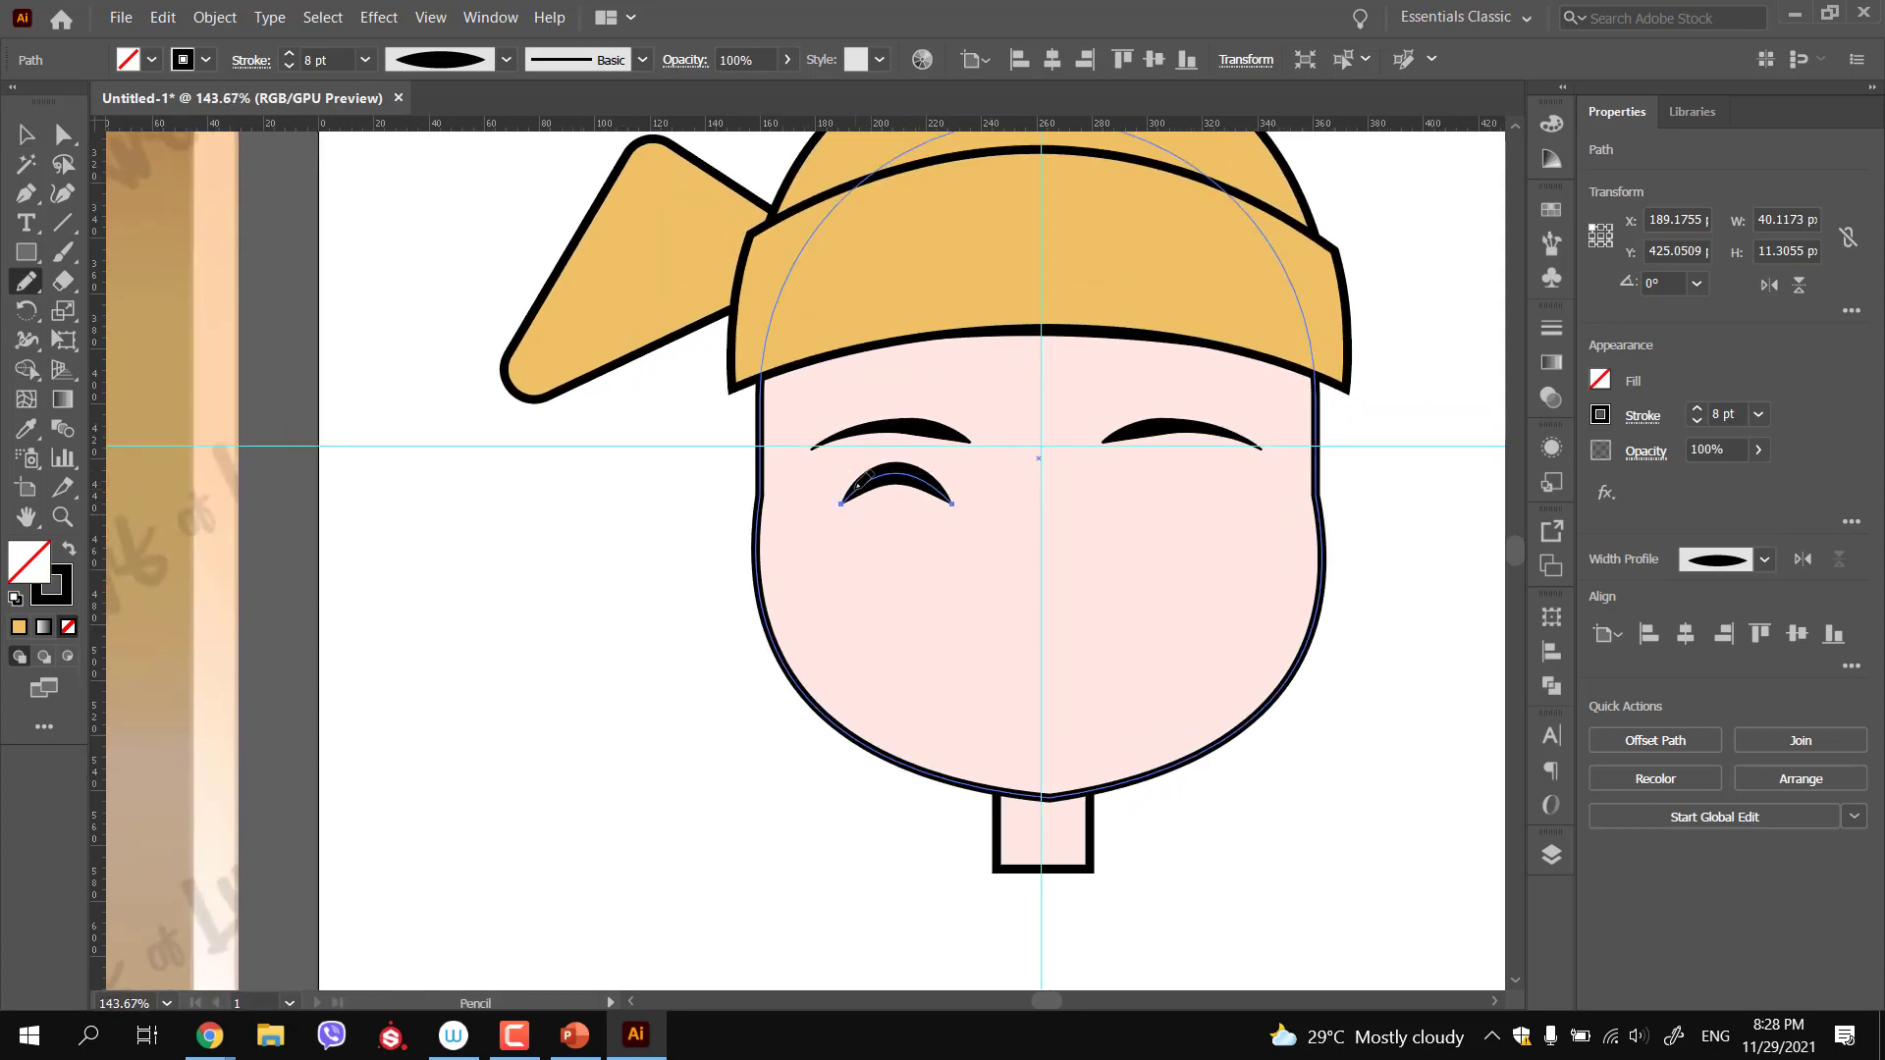
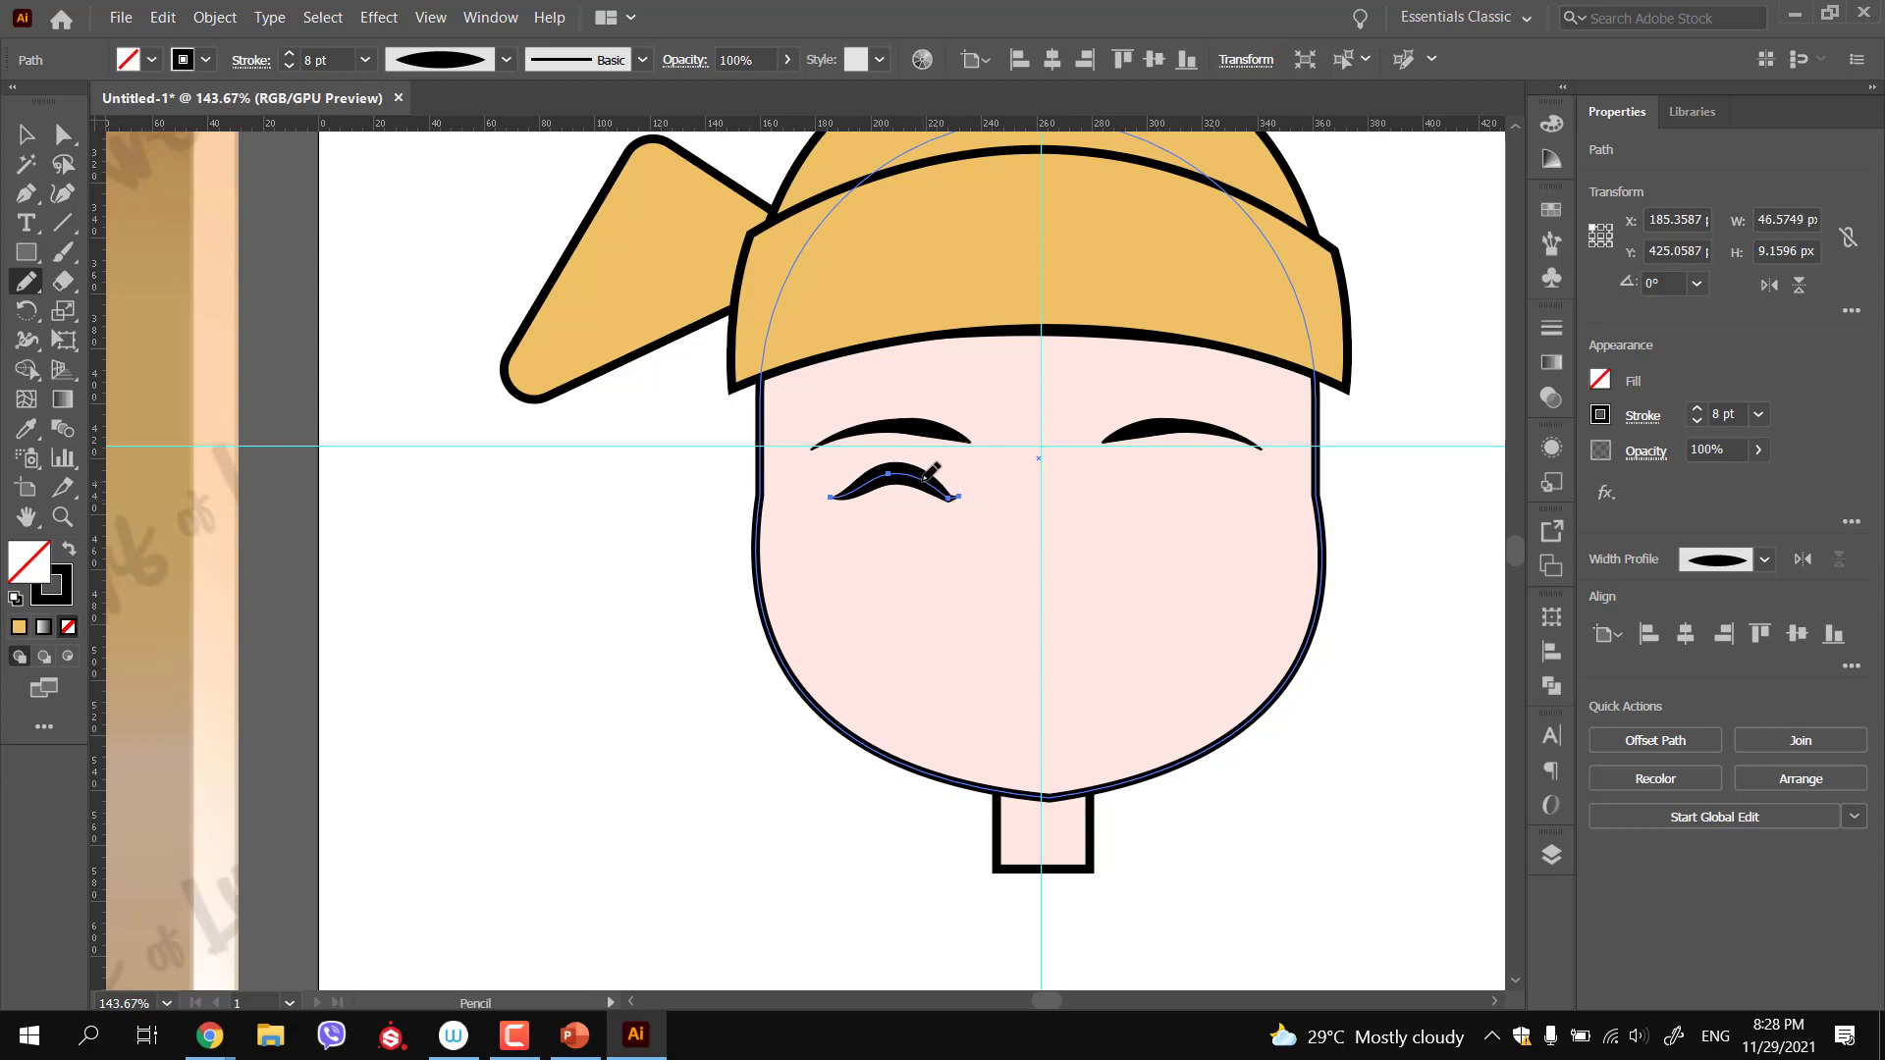
Reshape the left eye's thick curved stroke with the Pencil tool into an arch about 44 by 11 px
{"action": "key", "text": "ctrl+z"}
{"action": "left_click_drag", "start_coordinate": [915, 539], "coordinate": [965, 557]}
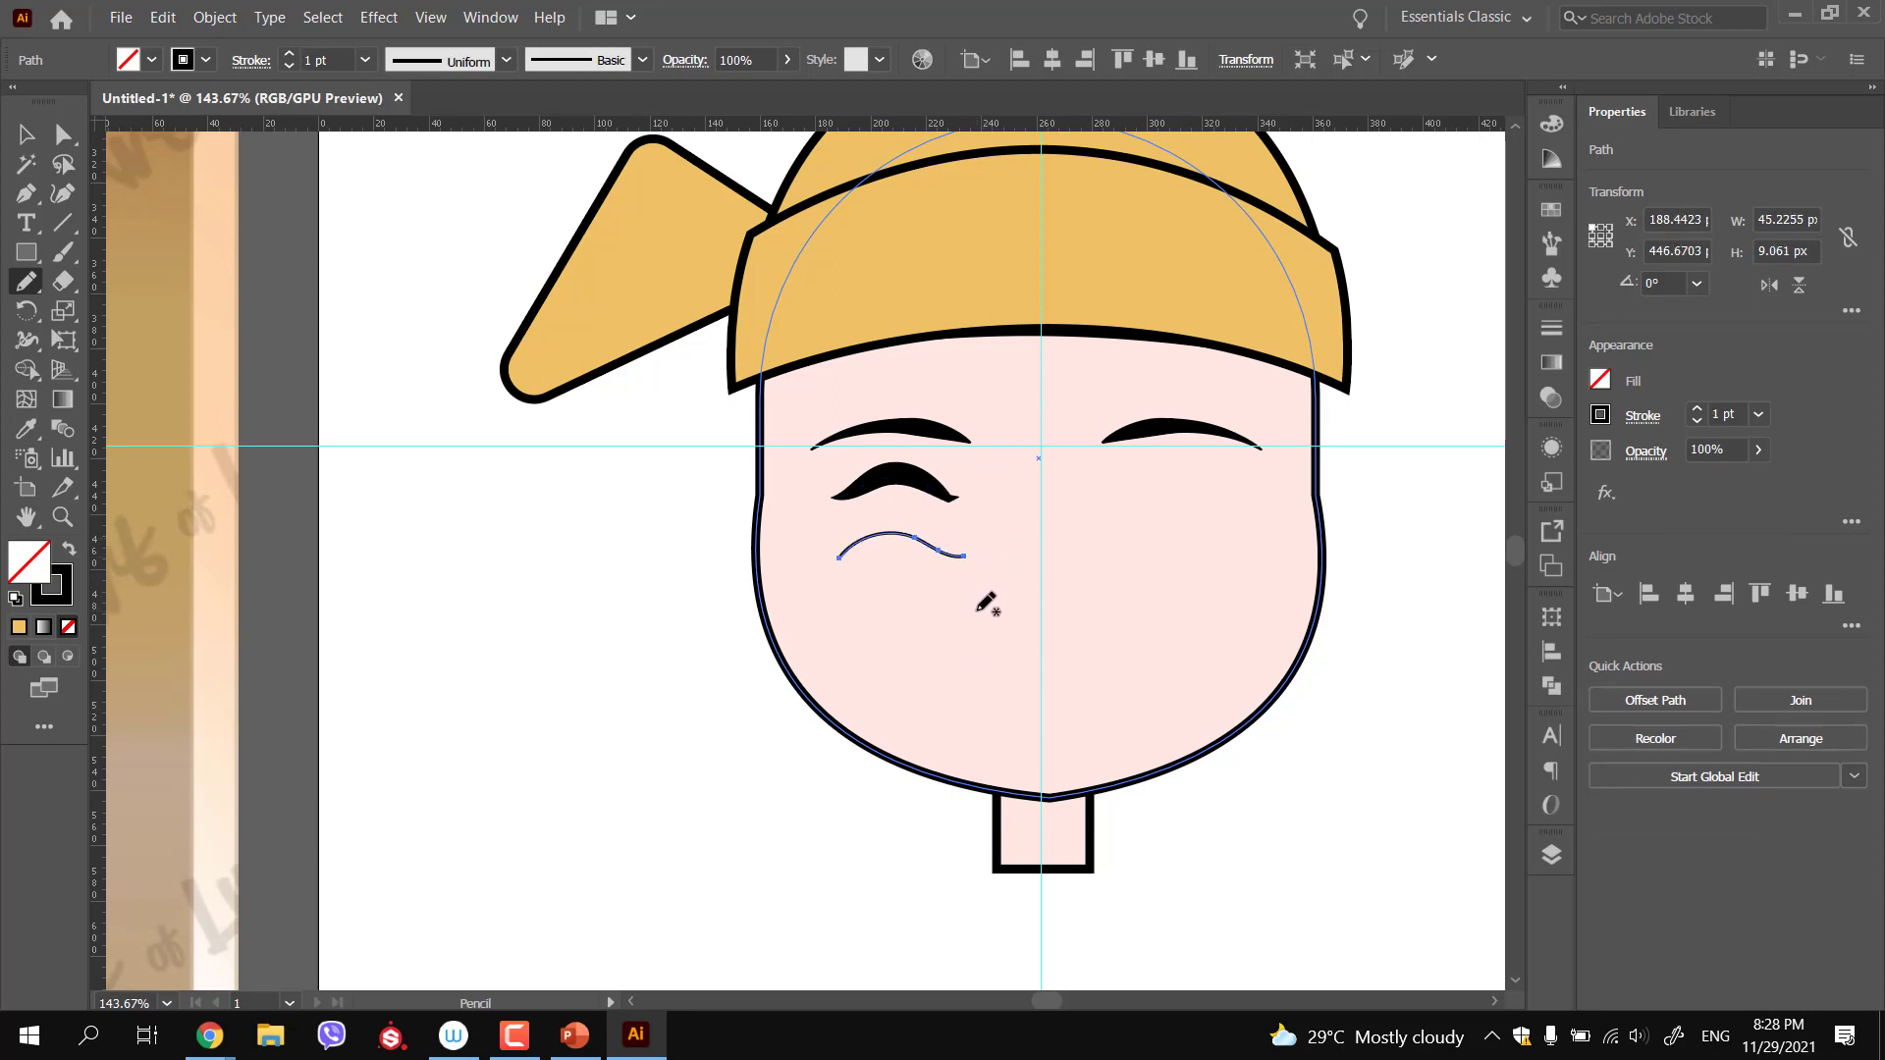
{"action": "key", "text": "ctrl+z"}
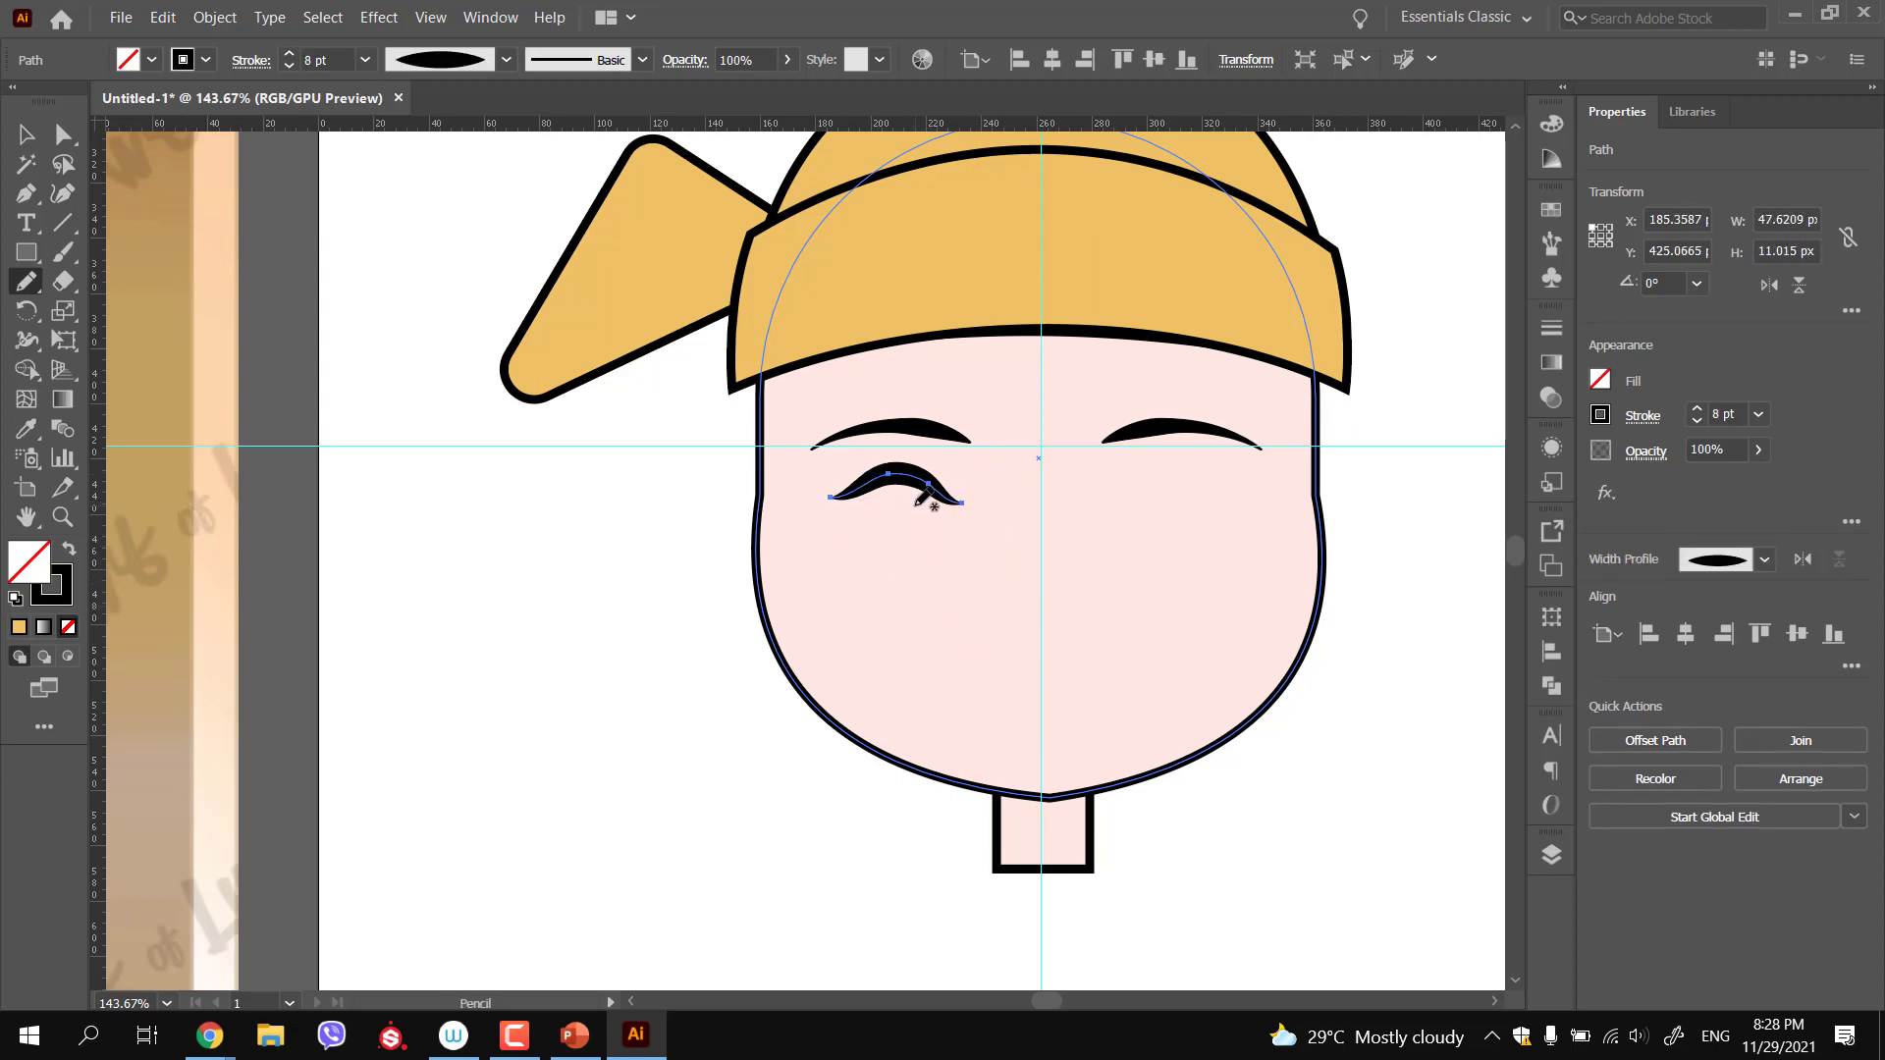
{"action": "left_click_drag", "start_coordinate": [832, 481], "coordinate": [835, 479]}
{"action": "mouse_move", "coordinate": [866, 546]}
{"action": "left_mouse_down"}
{"action": "mouse_move", "coordinate": [694, 514]}
{"action": "mouse_move", "coordinate": [859, 564]}
{"action": "left_mouse_up"}
{"action": "key", "text": "ctrl+z"}
{"action": "left_click_drag", "start_coordinate": [931, 487], "coordinate": [948, 505]}
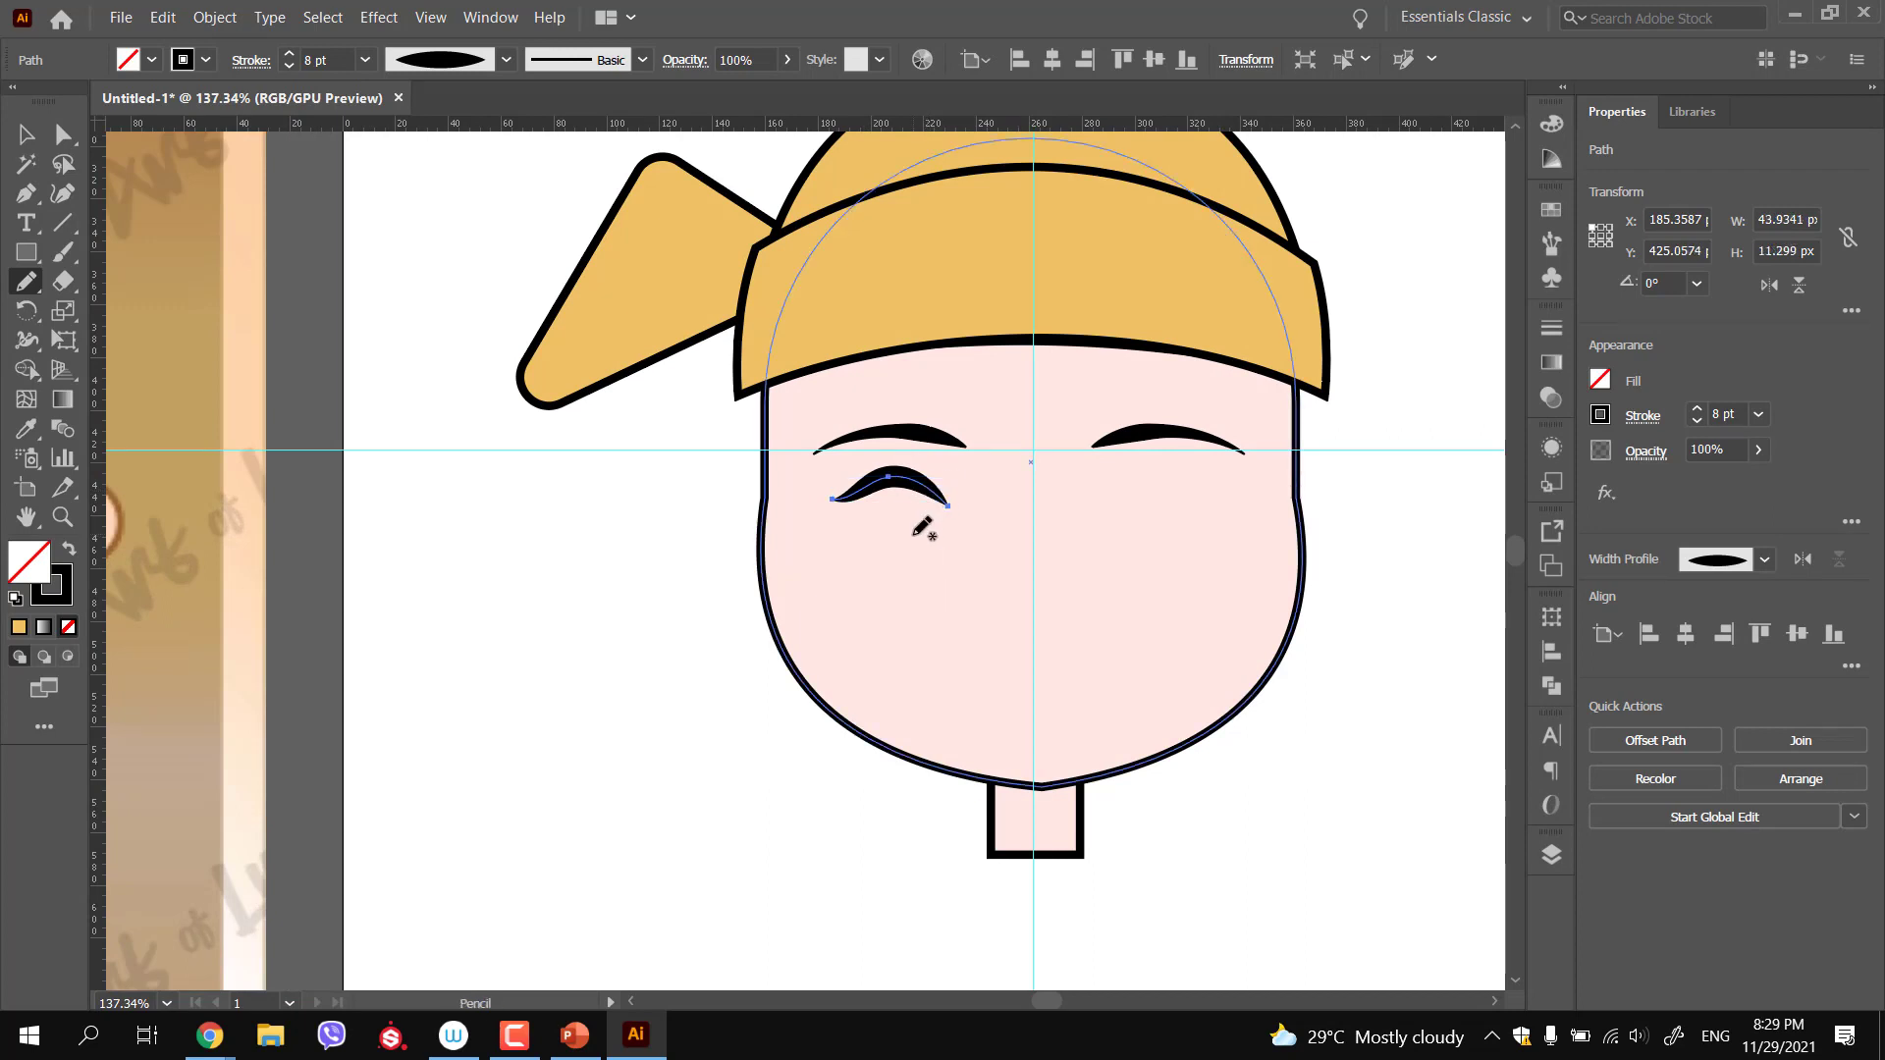
Reflect a copy of the left eye across the vertical axis and place it under the right eyebrow
{"action": "key", "text": "v"}
{"action": "left_click", "coordinate": [675, 521]}
{"action": "left_click", "coordinate": [907, 487]}
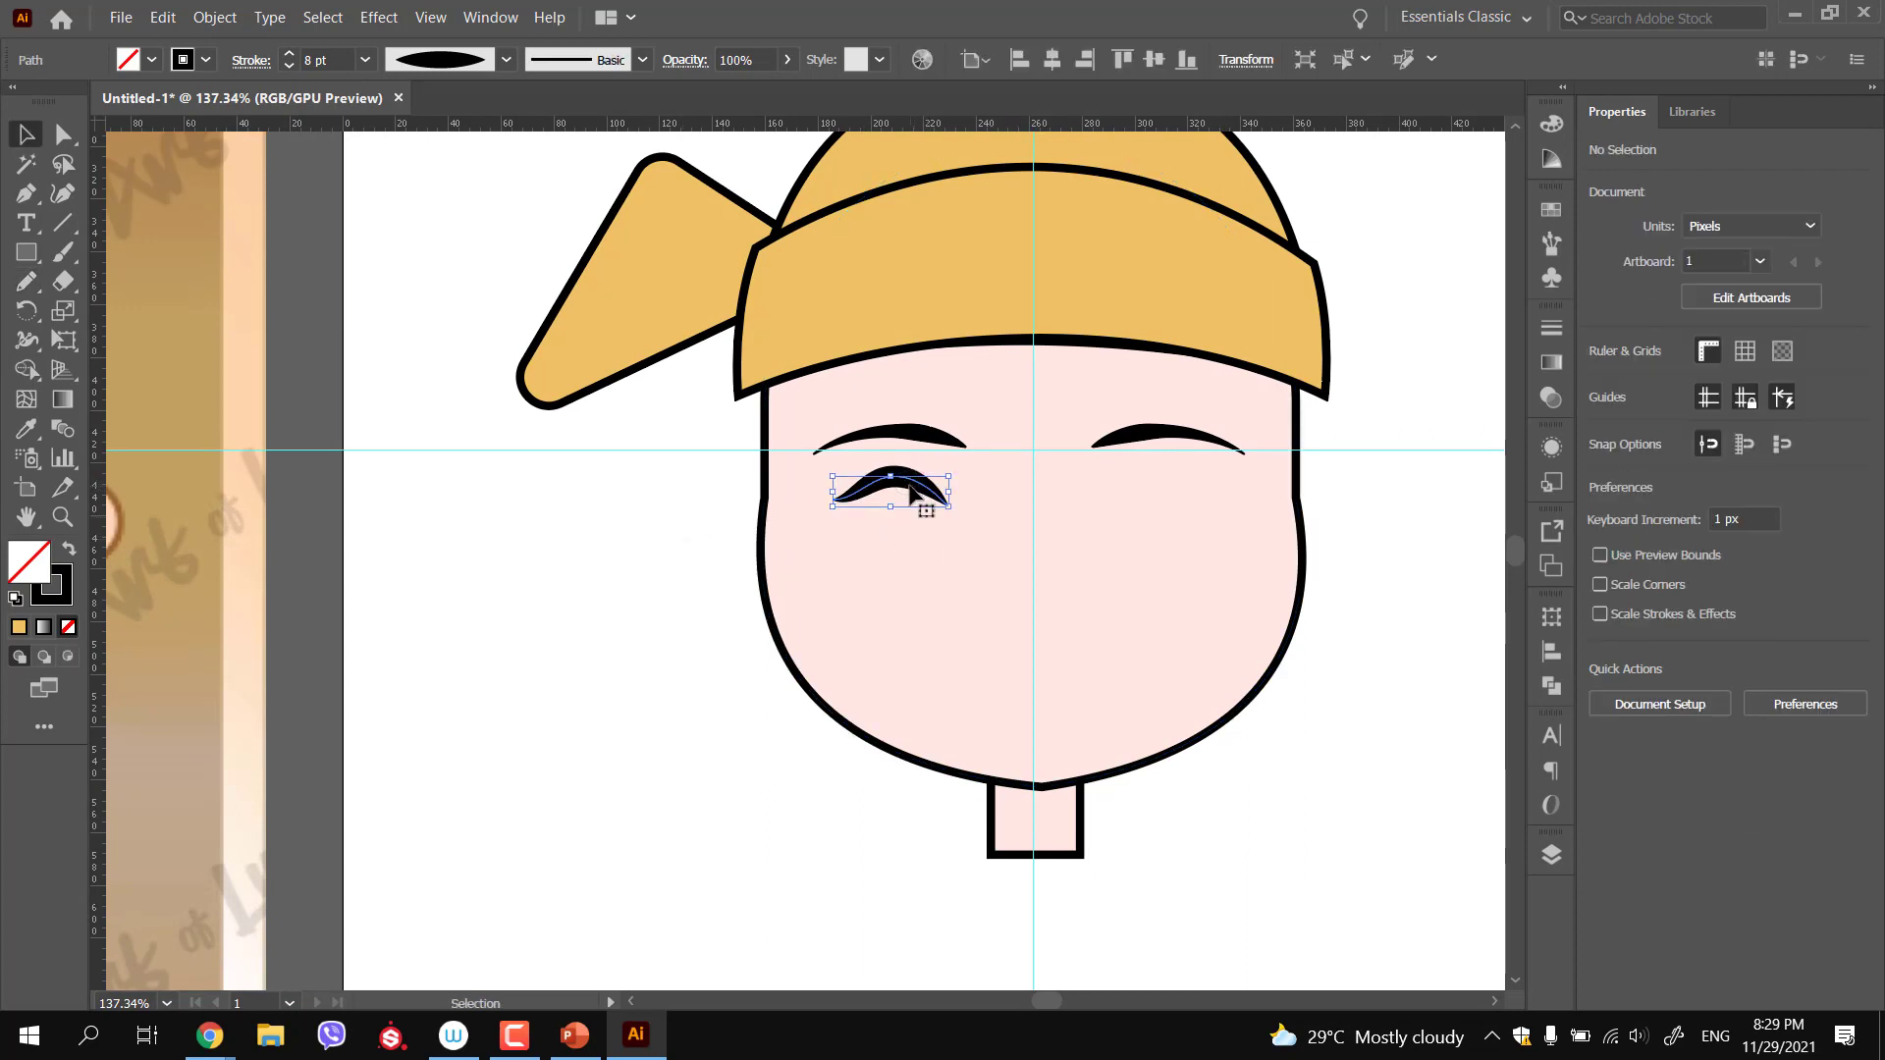
{"action": "right_click", "coordinate": [909, 485]}
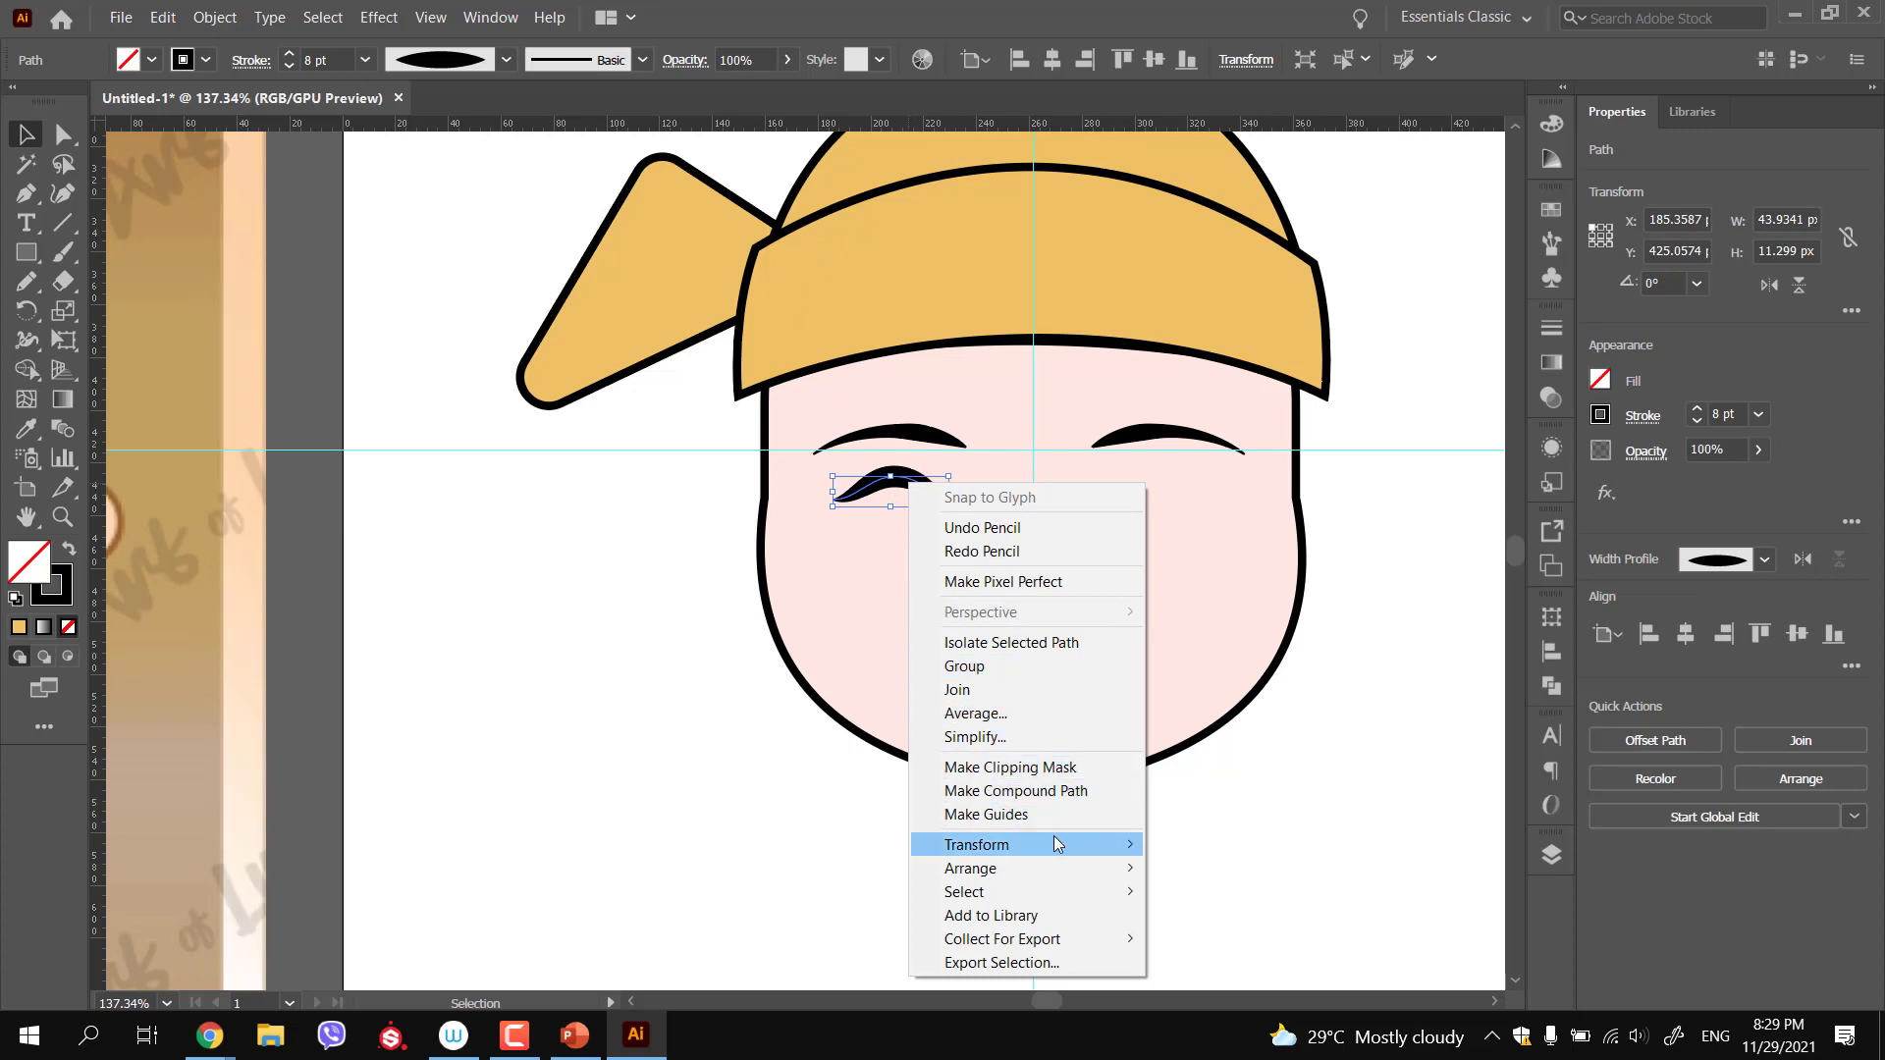
{"action": "mouse_move", "coordinate": [1055, 845]}
{"action": "left_click", "coordinate": [1239, 915]}
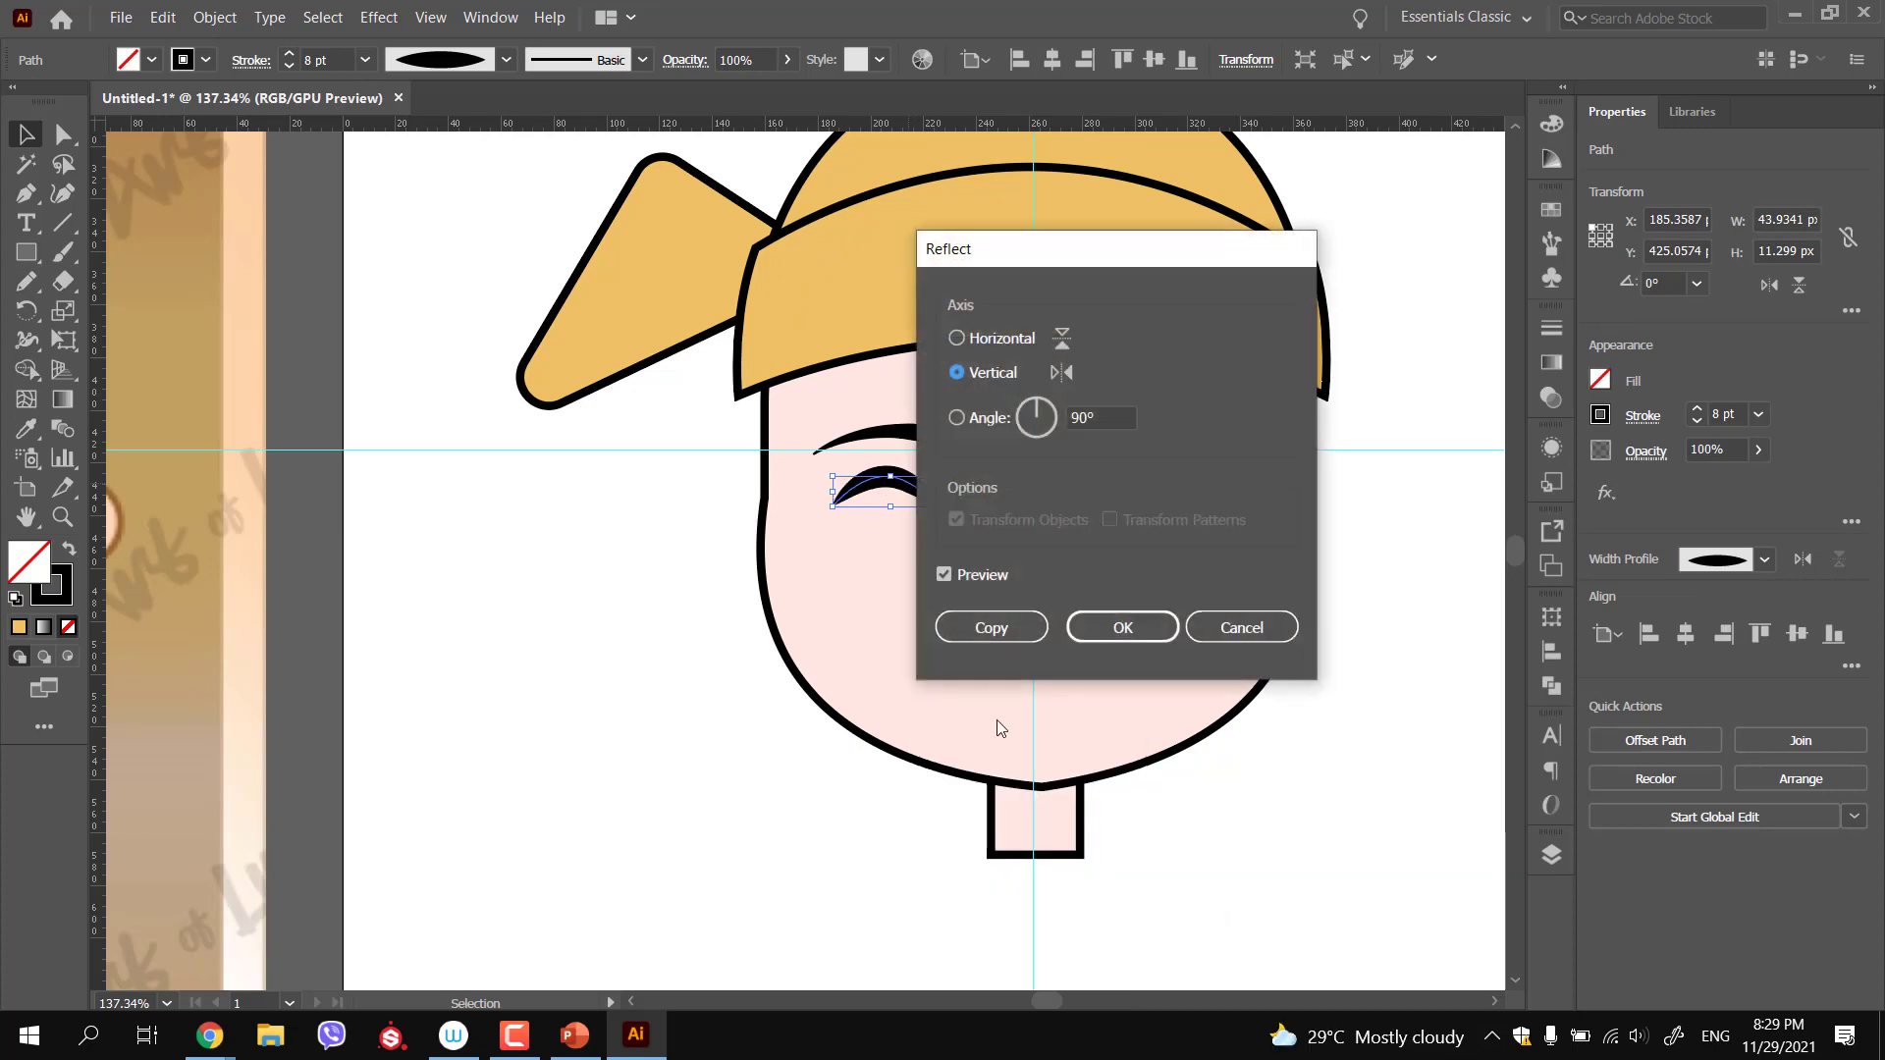
{"action": "left_click", "coordinate": [985, 627]}
{"action": "left_click_drag", "start_coordinate": [948, 496], "coordinate": [1192, 502]}
{"action": "left_click_drag", "start_coordinate": [1171, 587], "coordinate": [937, 556]}
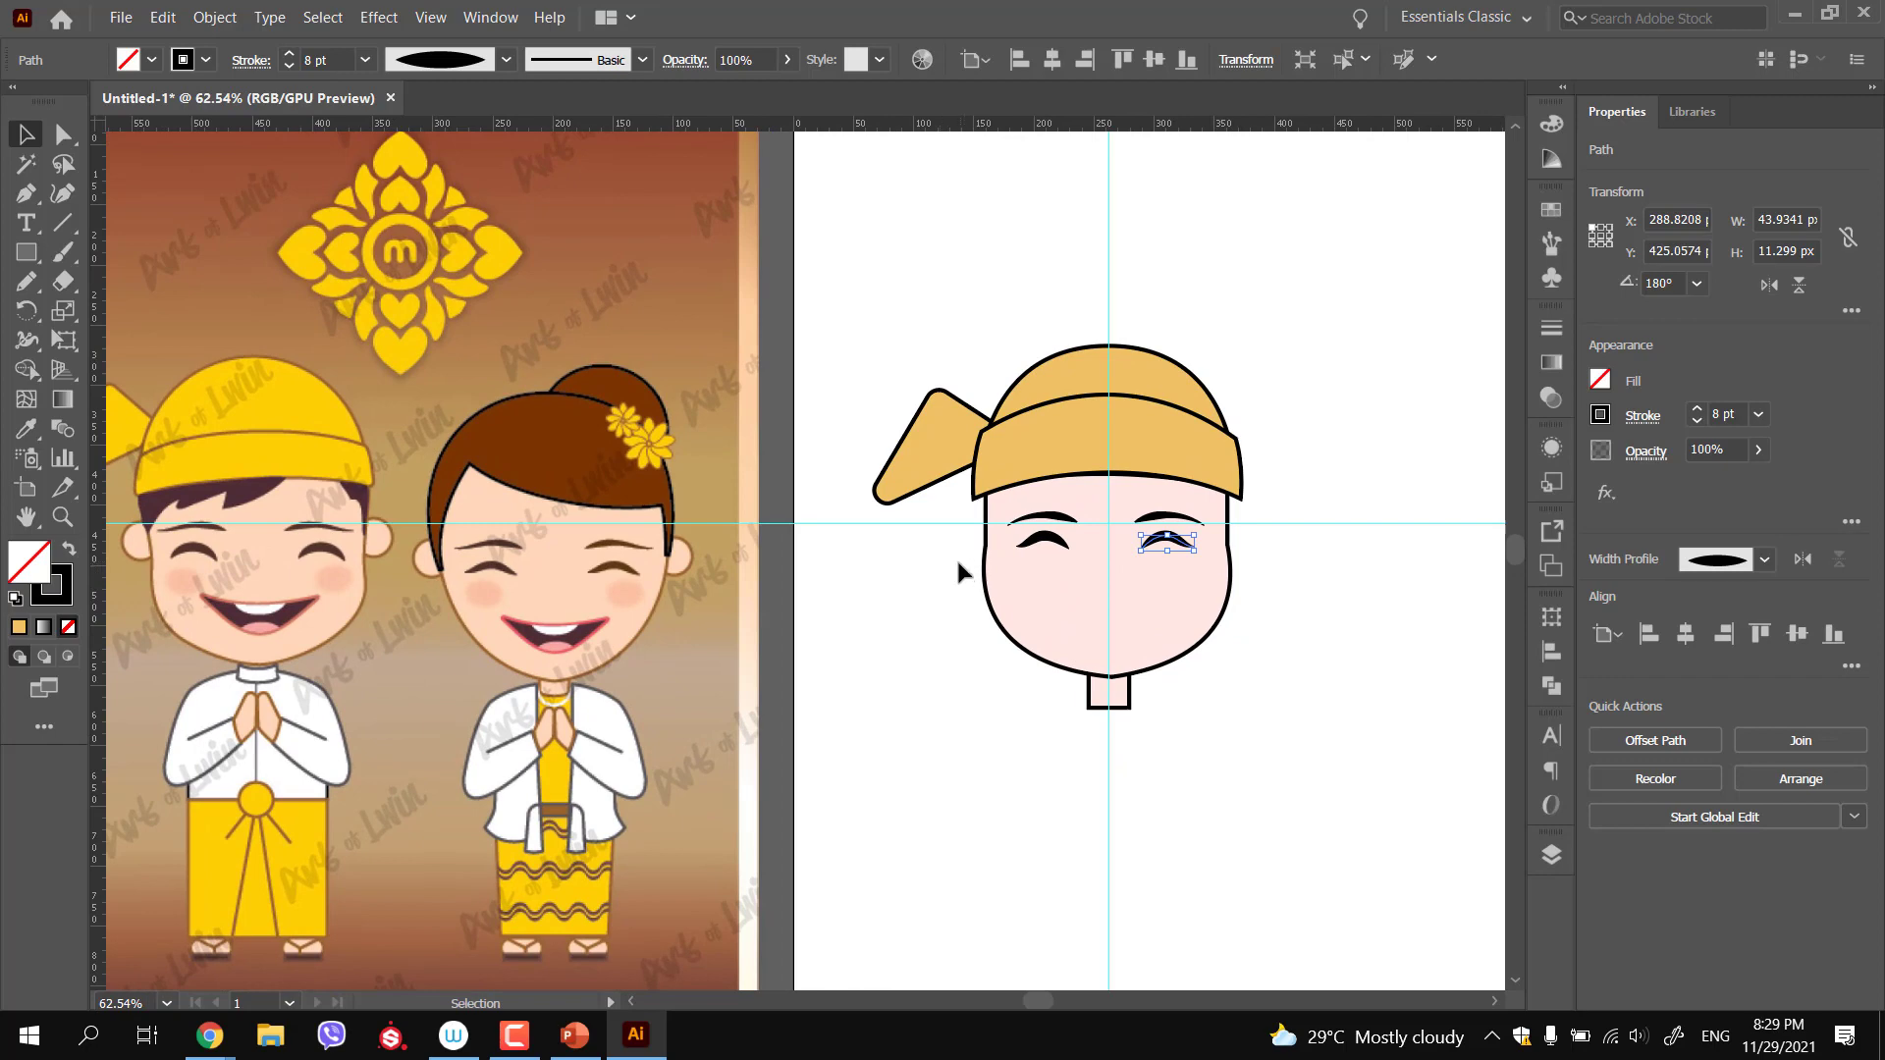
{"action": "left_click", "coordinate": [930, 604]}
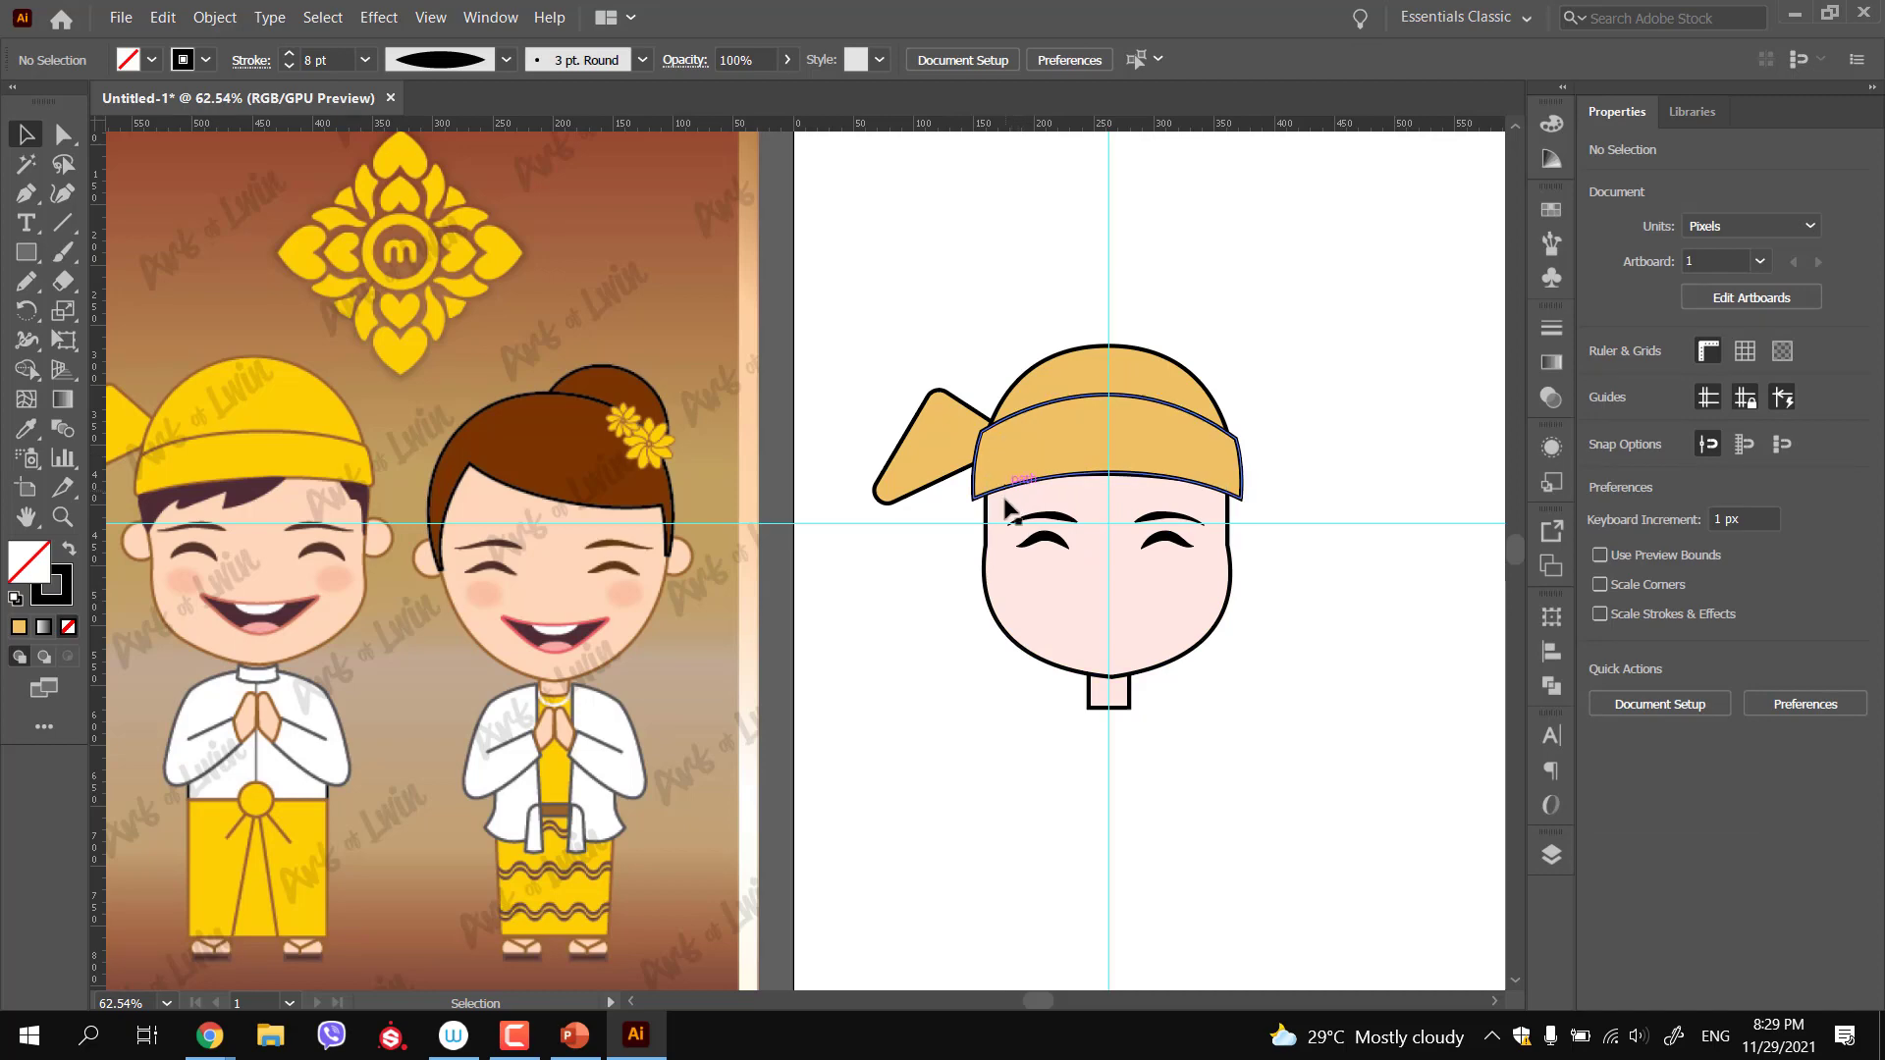
Move both eyes down 6 px, away from the eyebrows
{"action": "left_click_drag", "start_coordinate": [972, 698], "coordinate": [930, 665]}
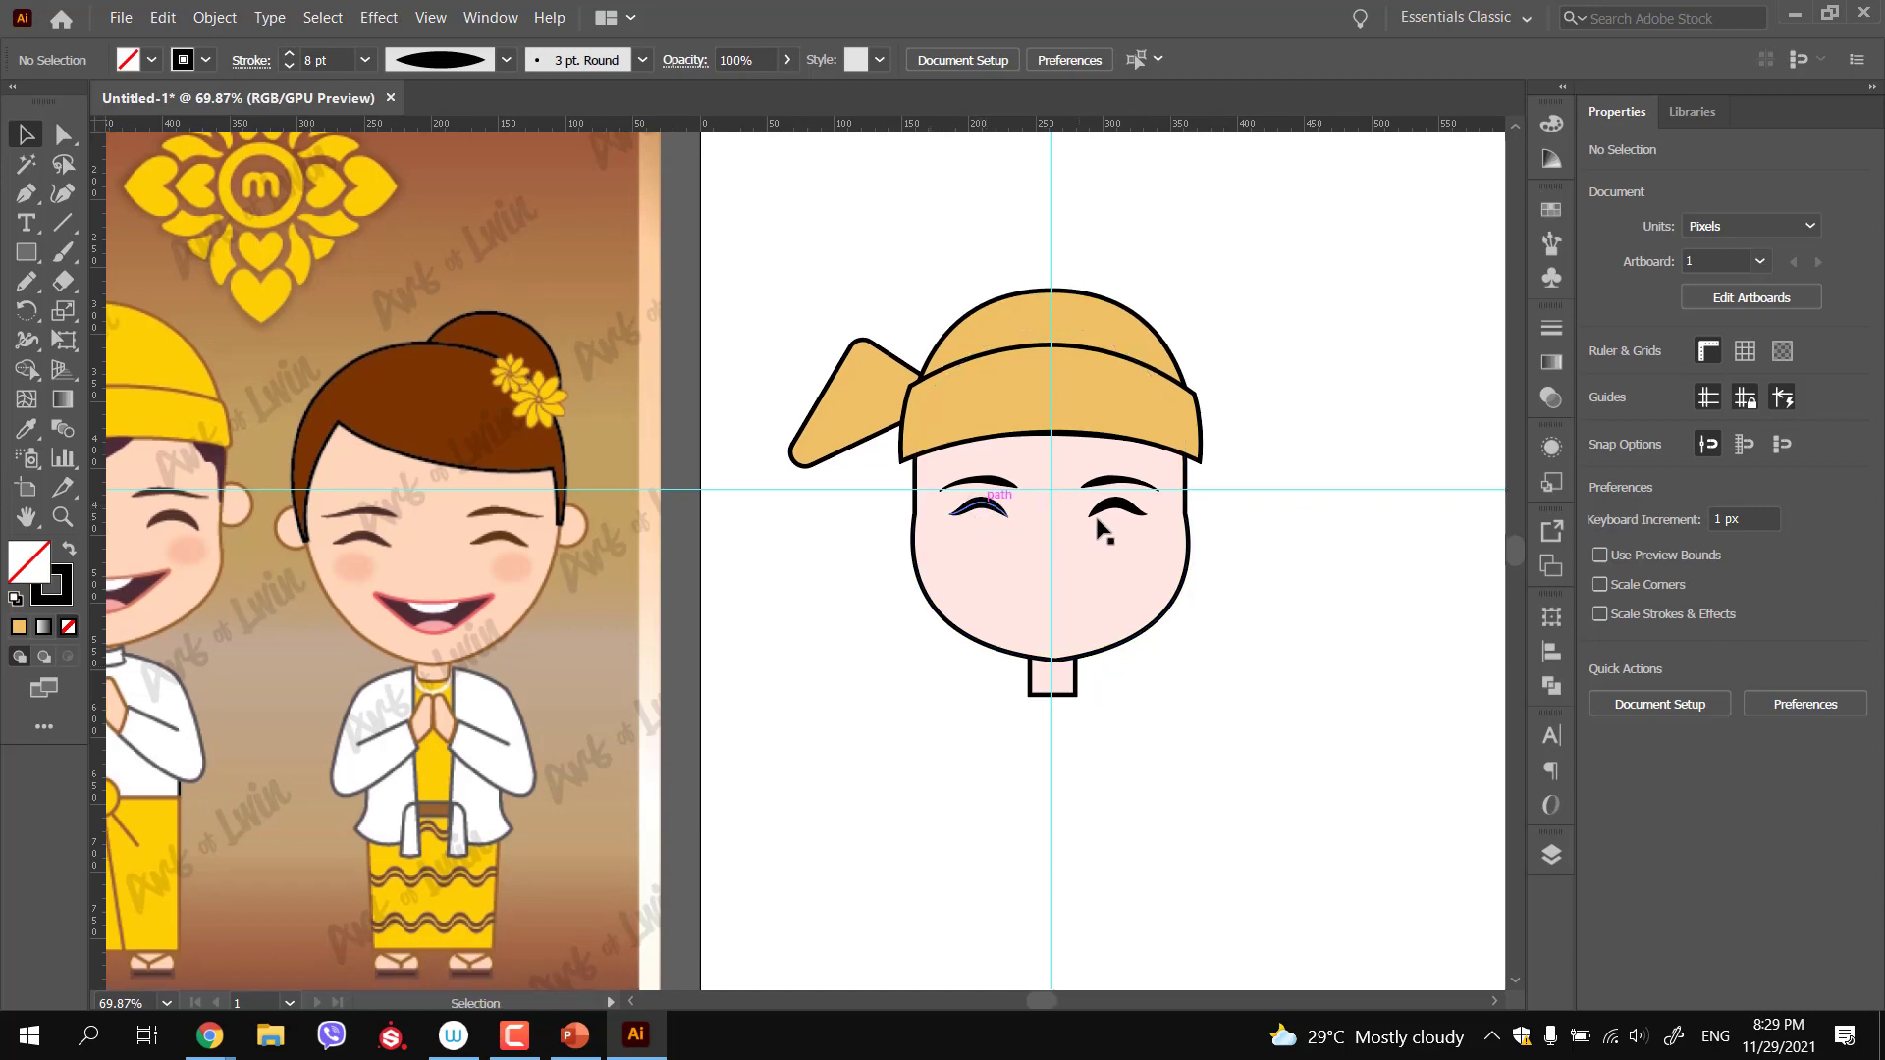
{"action": "left_click", "coordinate": [984, 504]}
{"action": "left_click", "coordinate": [1116, 506], "text": "shift"}
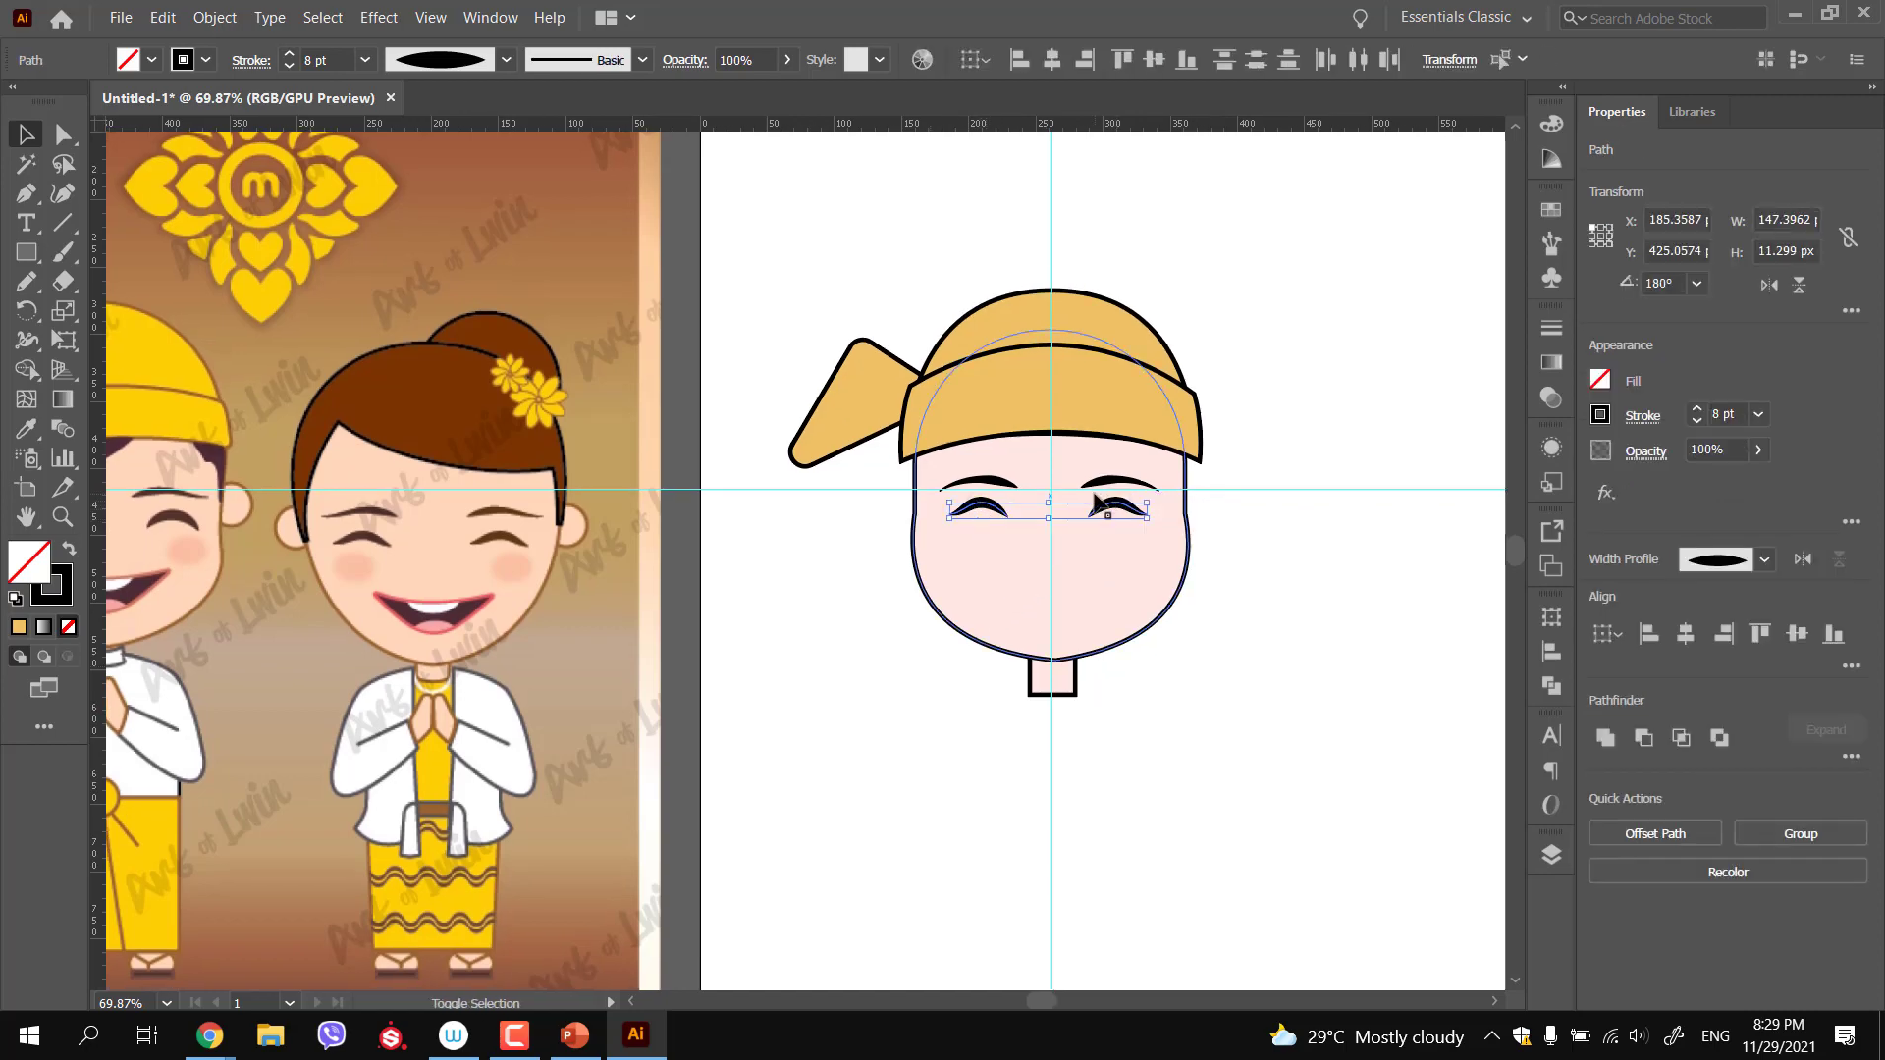
{"action": "key", "text": "shift+Down"}
{"action": "key", "text": "Up"}
{"action": "key", "text": "Up"}
{"action": "key", "text": "Up"}
{"action": "key", "text": "Up"}
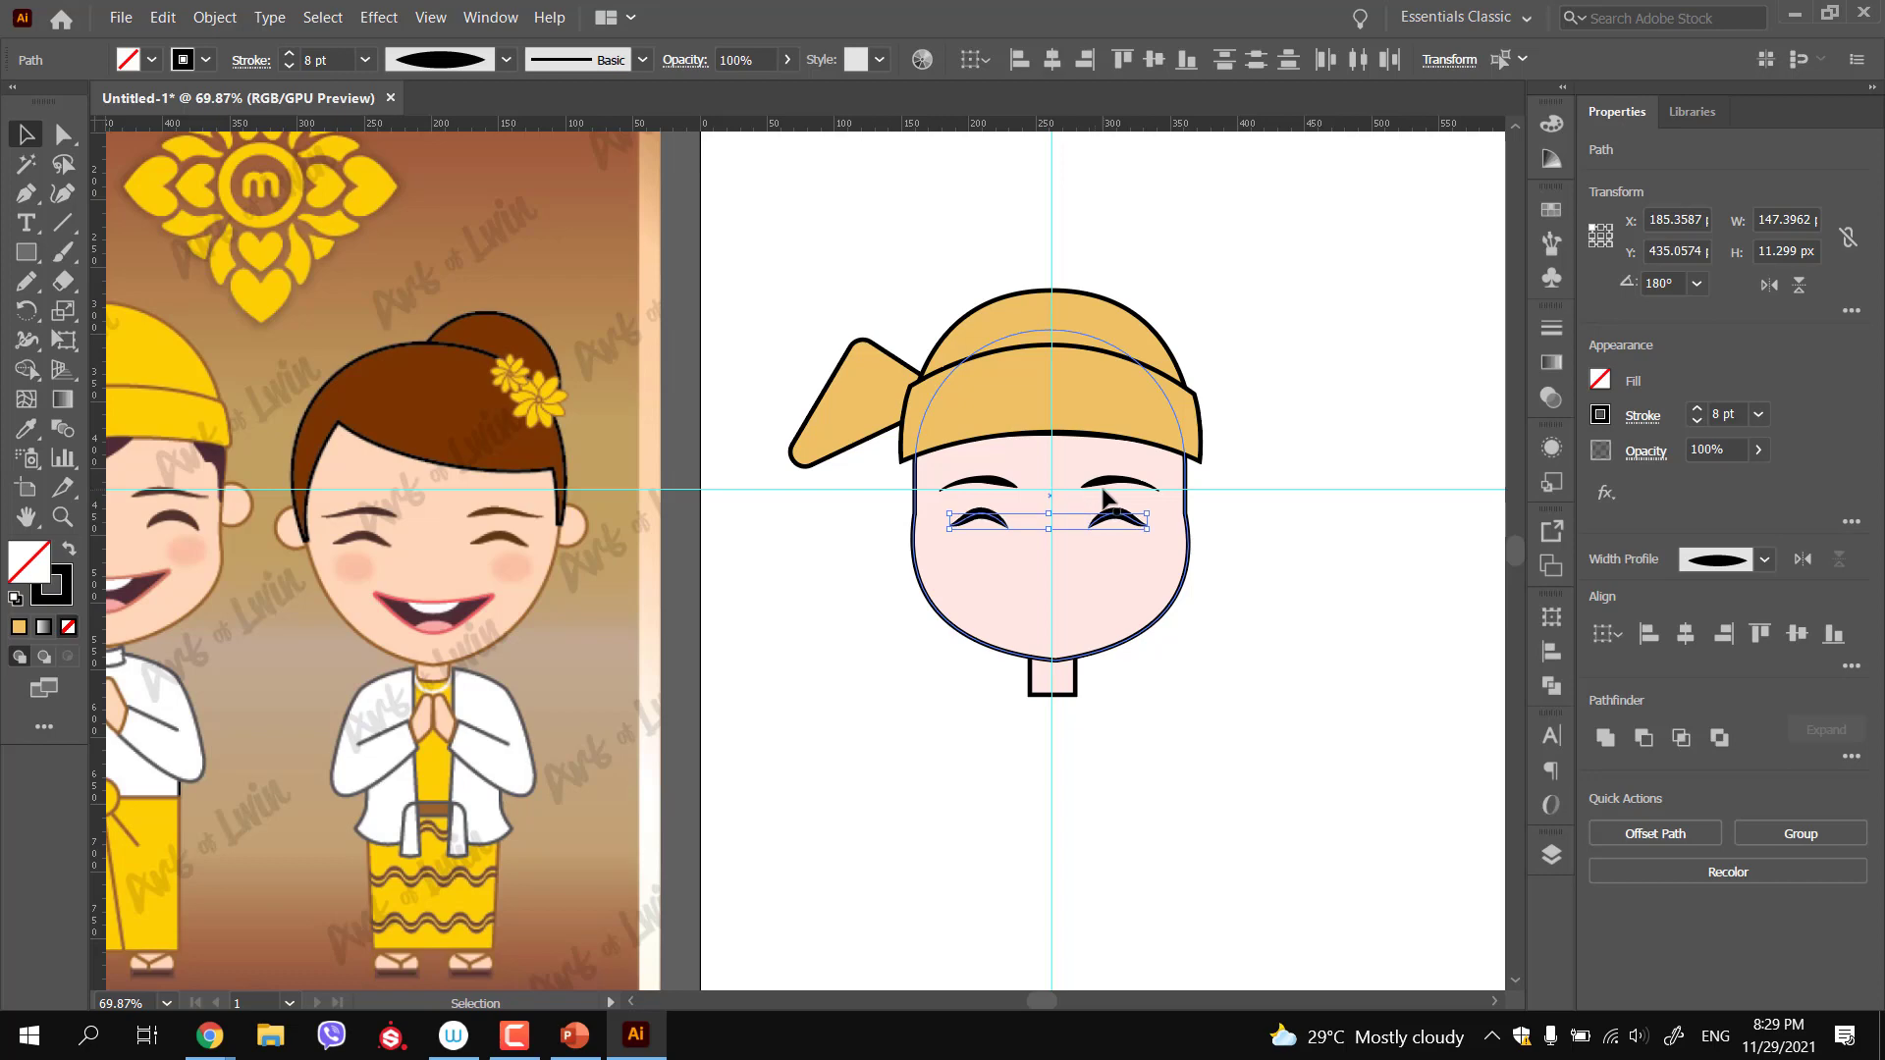
{"action": "left_click", "coordinate": [856, 573]}
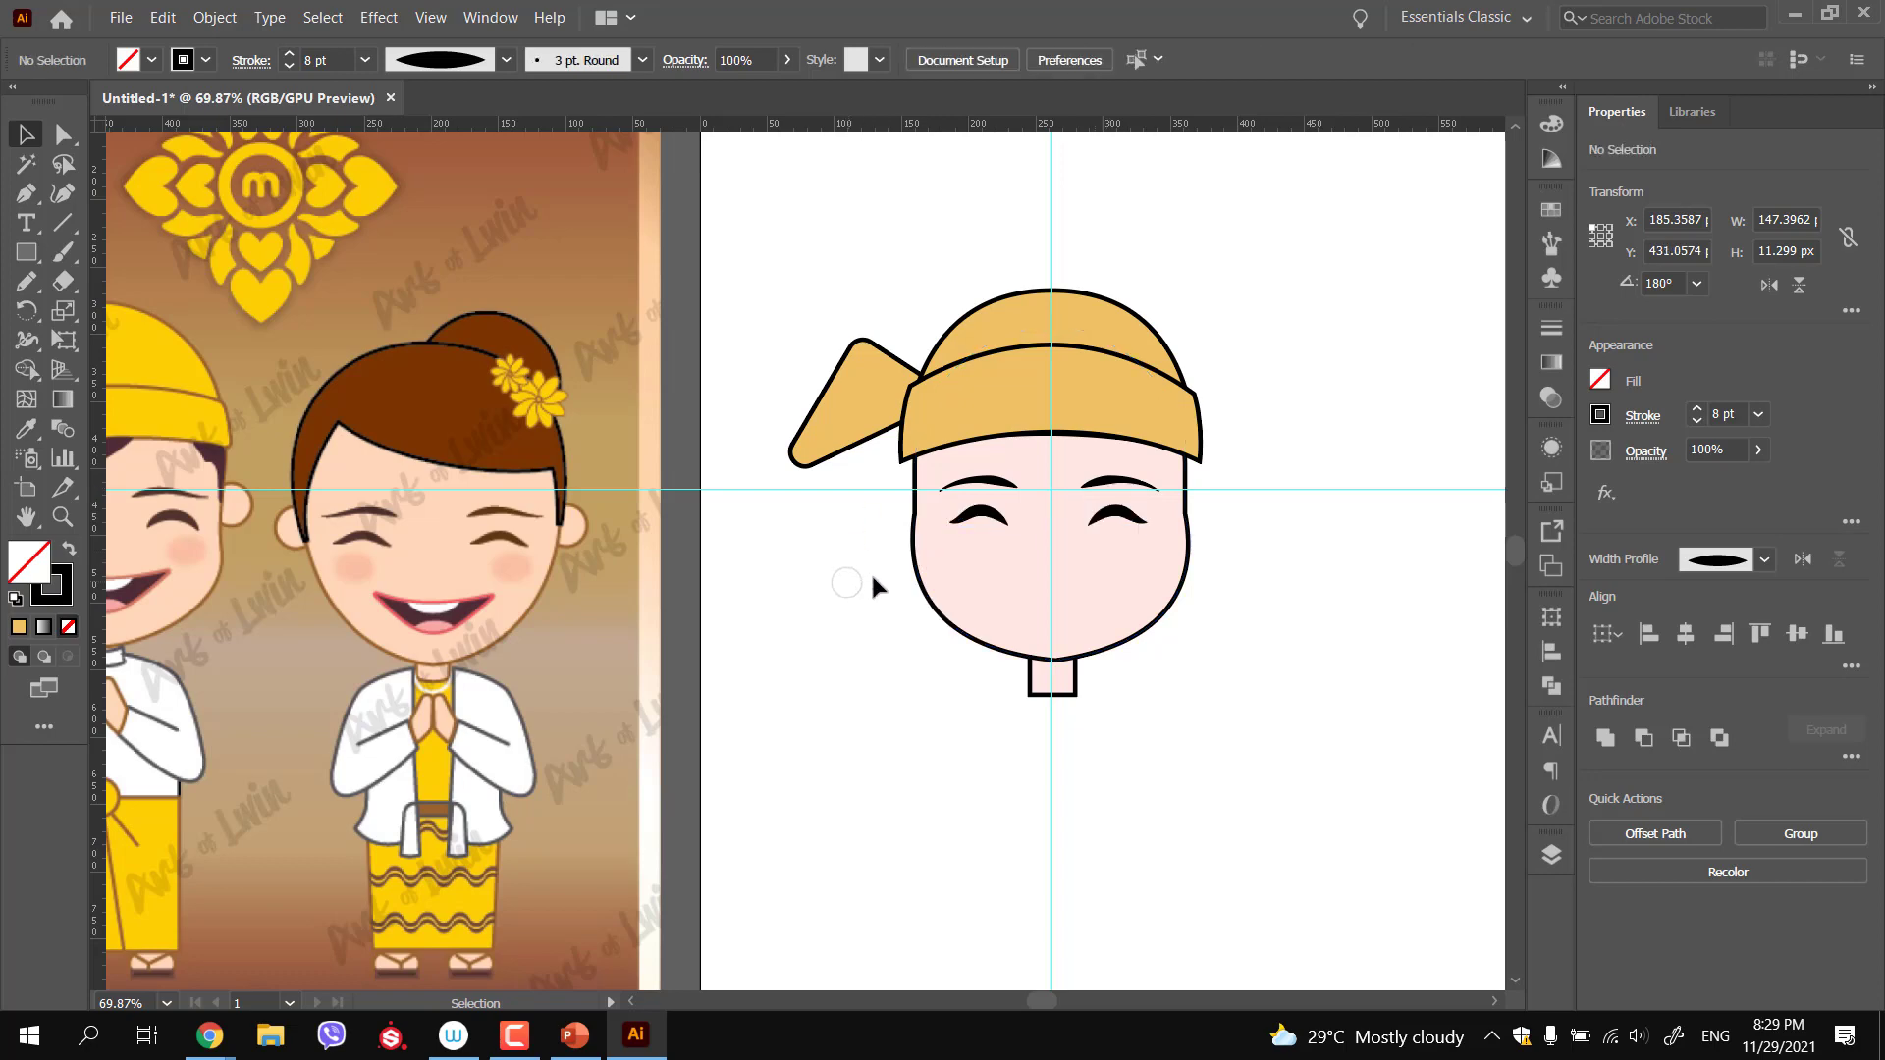
Draw a closed half-round mouth outline about 99 px wide below the eyes with the Pen tool, keeping its top edge straight
{"action": "left_click_drag", "start_coordinate": [1044, 627], "coordinate": [1070, 620]}
{"action": "scroll", "coordinate": [967, 648], "scroll_direction": "down", "scroll_amount": 3}
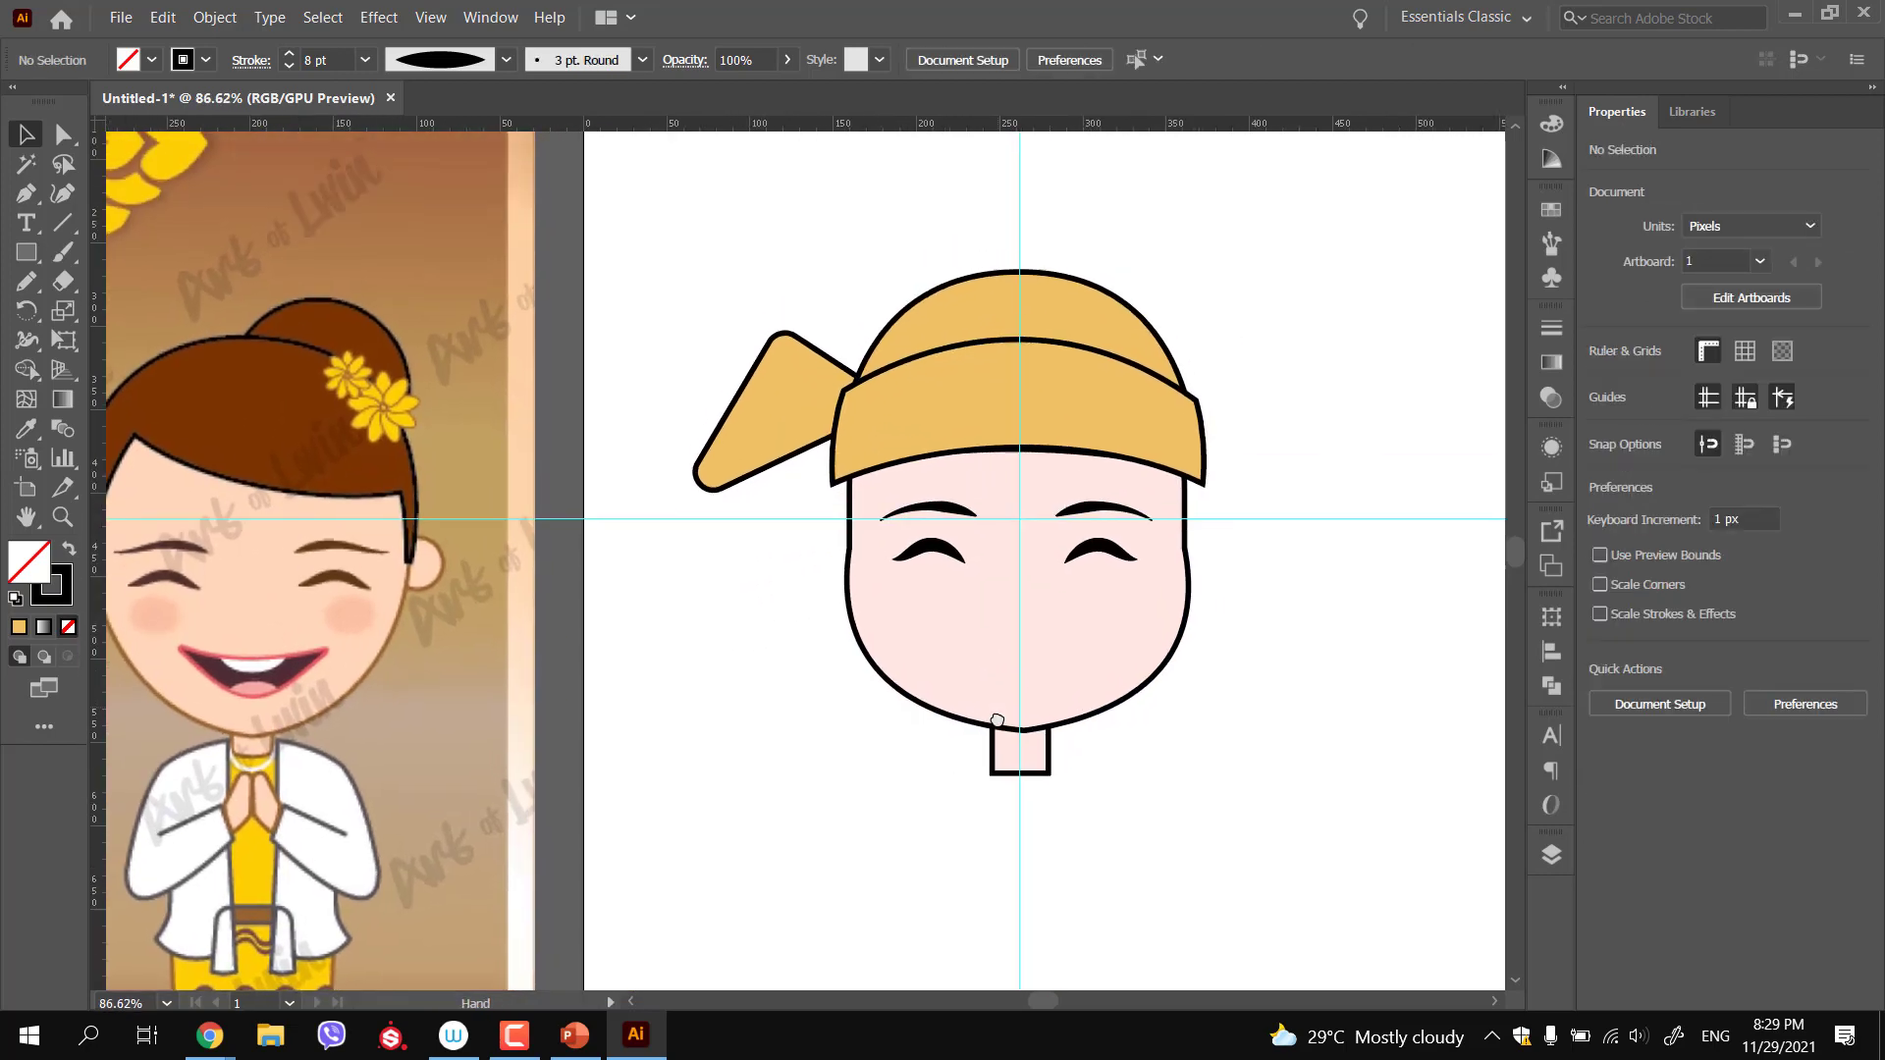
{"action": "mouse_move", "coordinate": [922, 681]}
{"action": "left_mouse_down"}
{"action": "mouse_move", "coordinate": [951, 686]}
{"action": "mouse_move", "coordinate": [883, 699]}
{"action": "mouse_move", "coordinate": [907, 669]}
{"action": "left_mouse_up"}
{"action": "key", "text": "ctrl+;"}
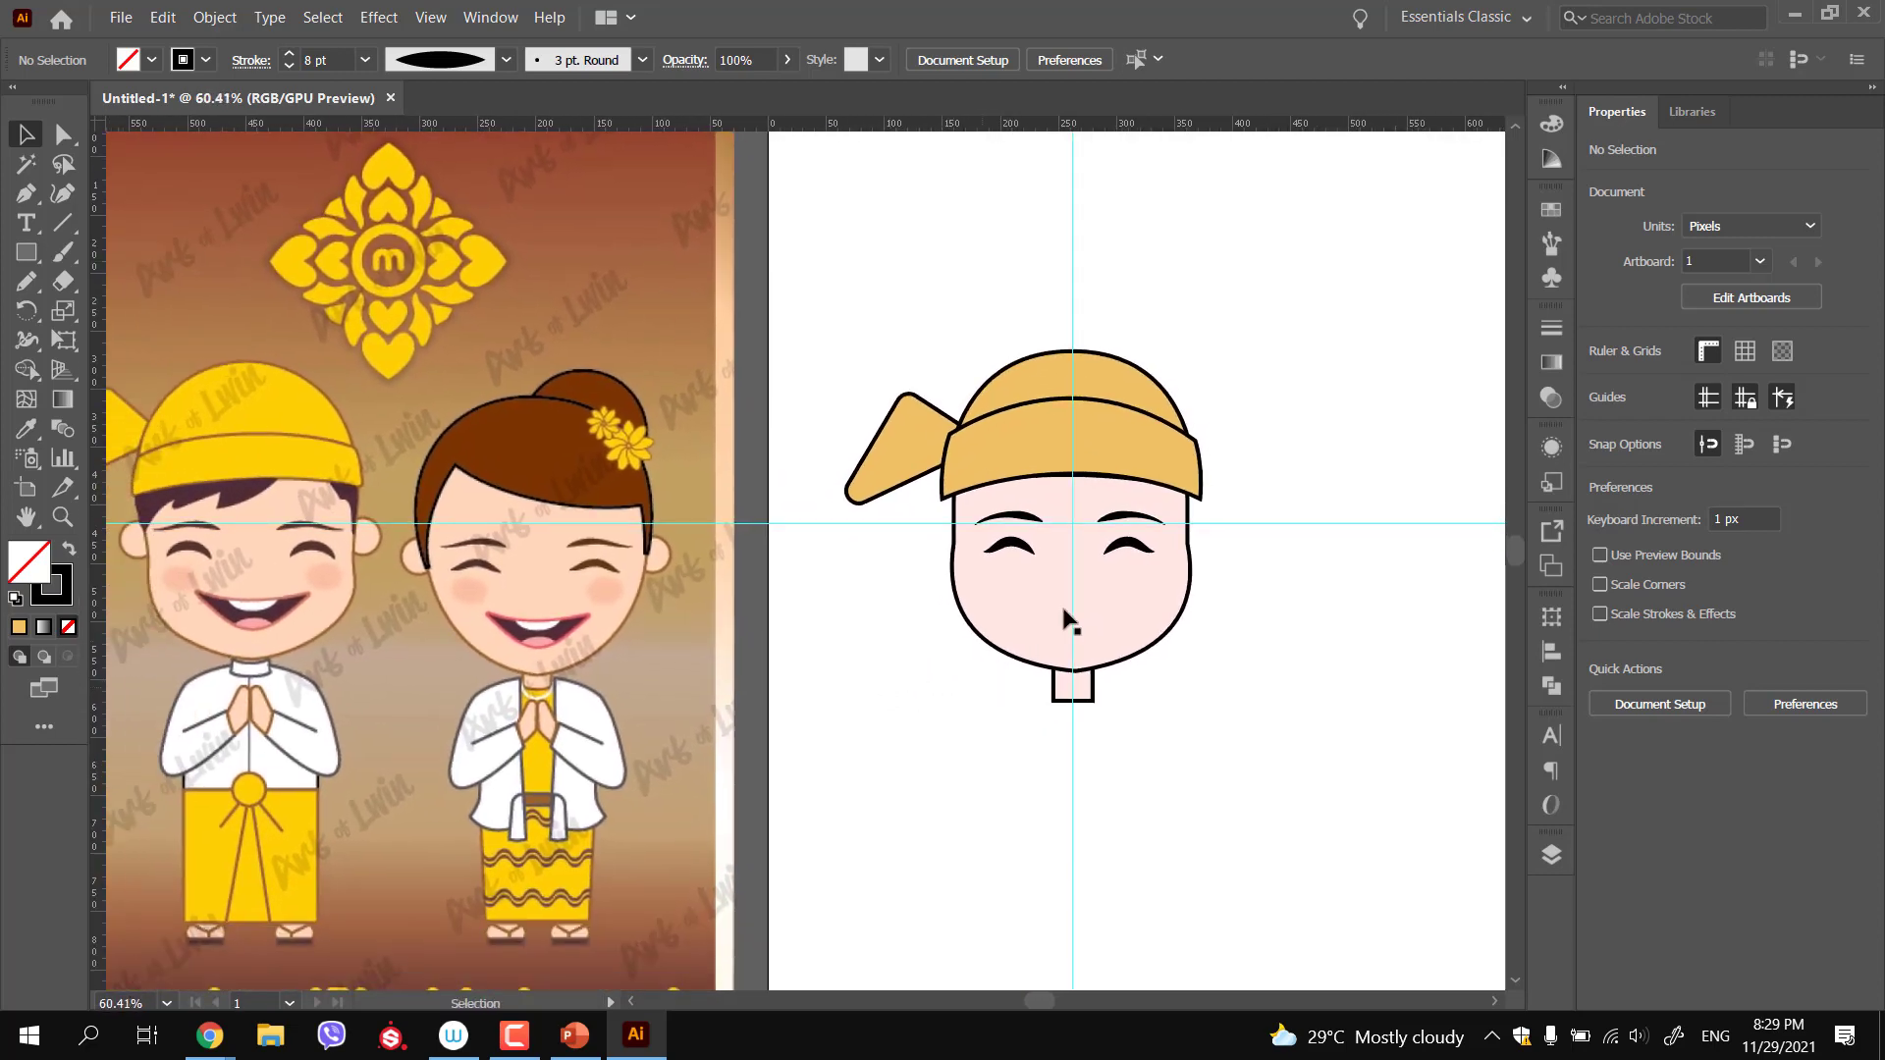
{"action": "scroll", "coordinate": [989, 619], "scroll_direction": "up", "scroll_amount": 3}
{"action": "key", "text": "p"}
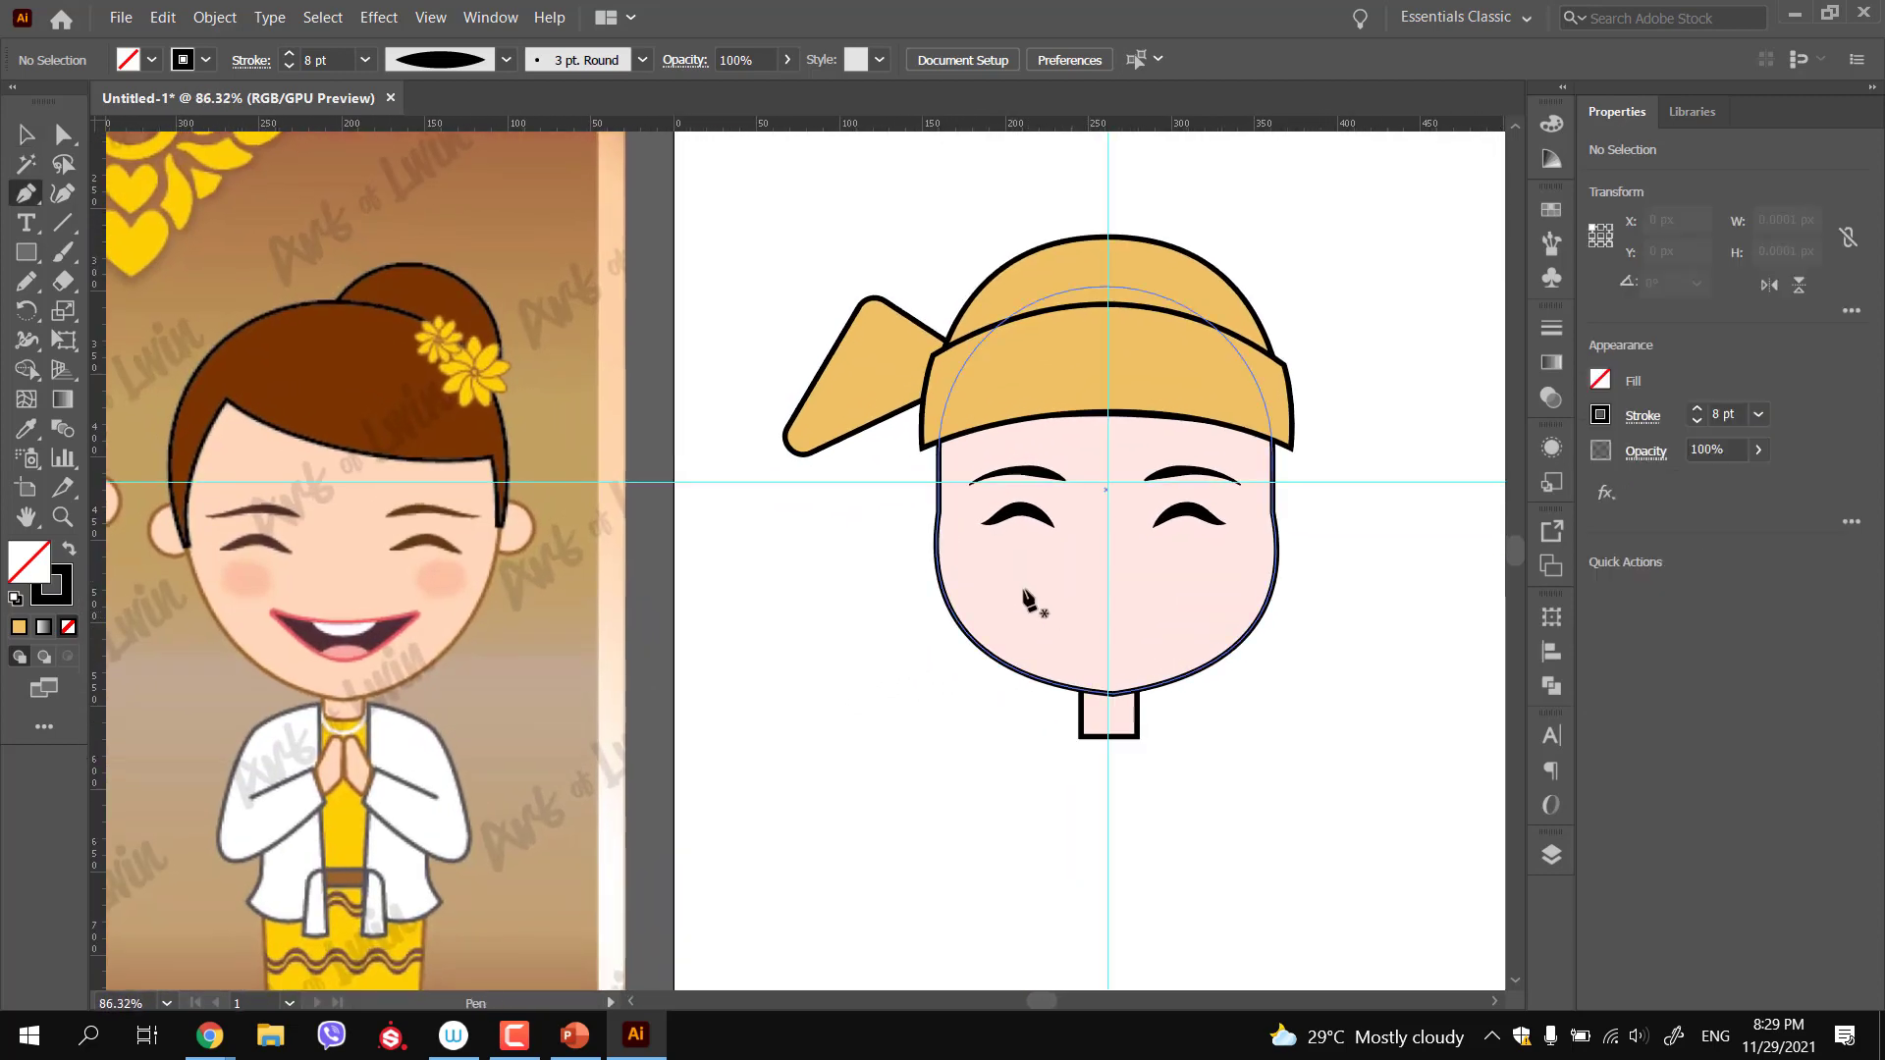
{"action": "left_click", "coordinate": [1024, 585]}
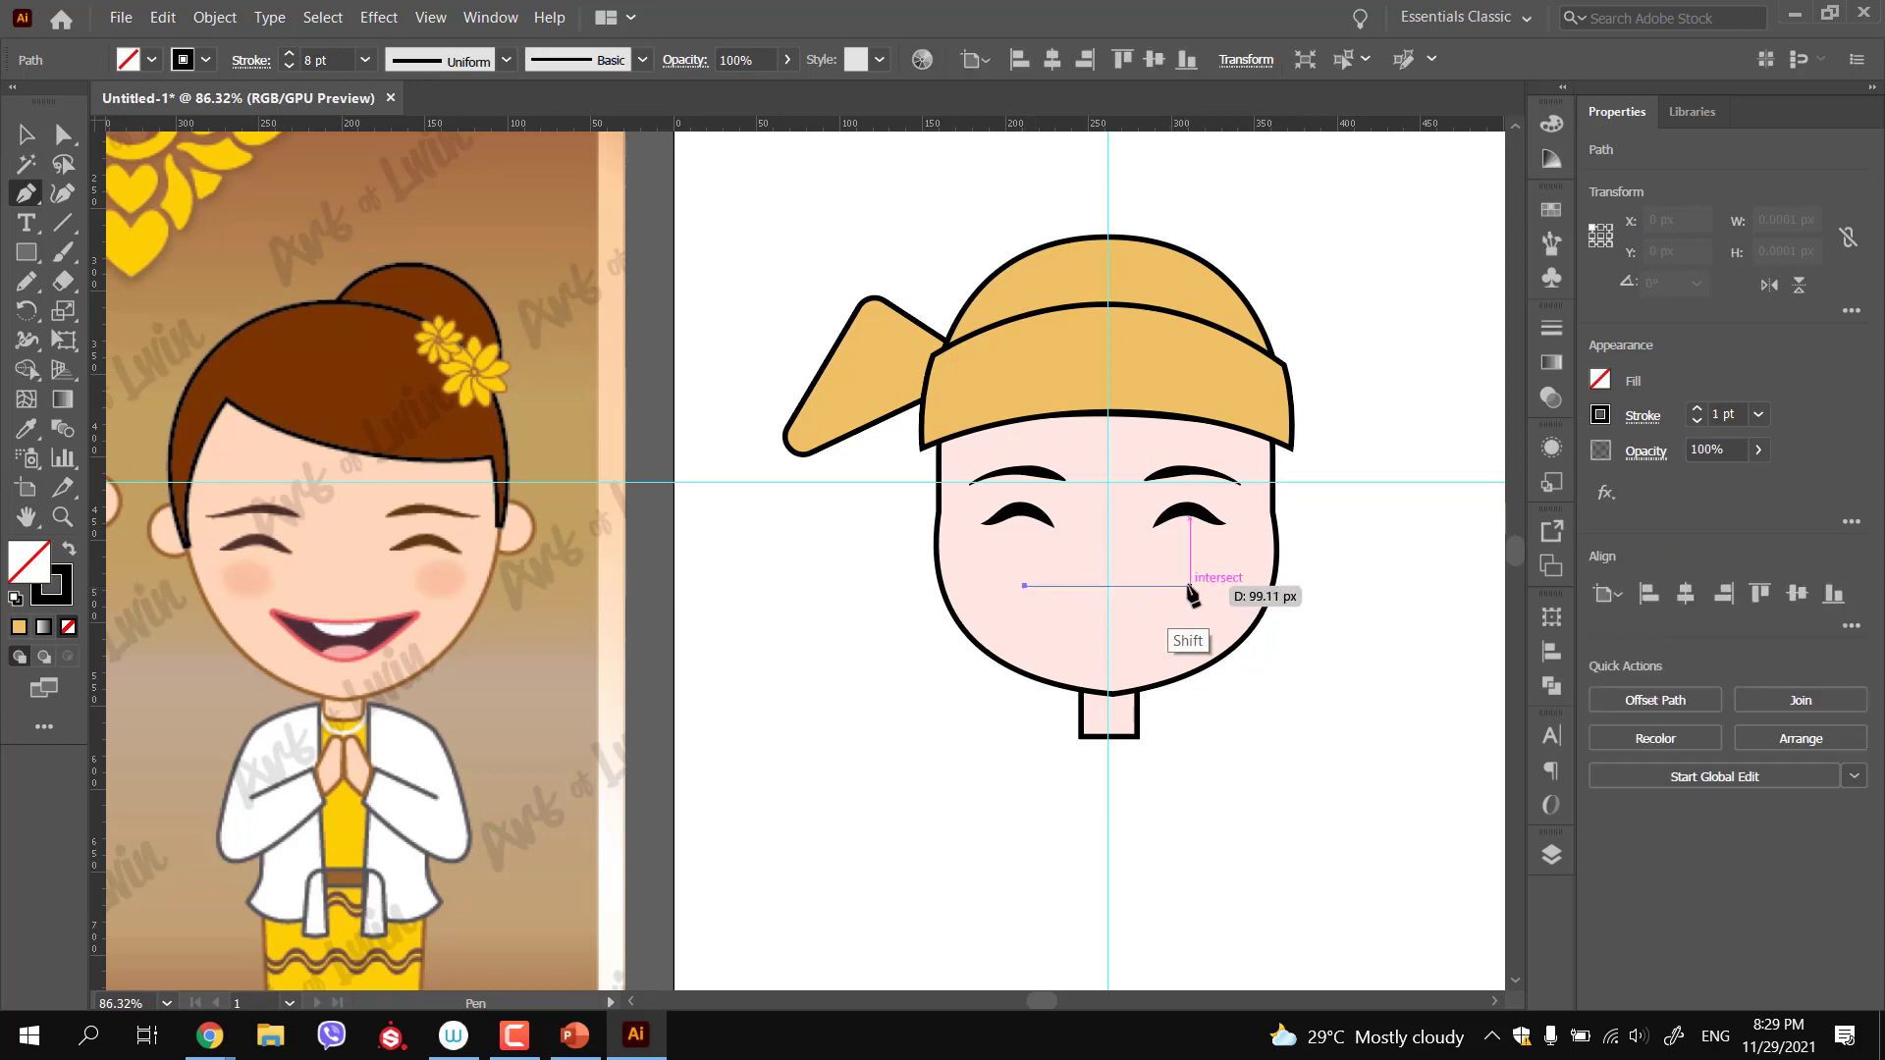
{"action": "left_click", "coordinate": [1189, 586]}
{"action": "left_click_drag", "start_coordinate": [1118, 656], "coordinate": [1050, 637]}
{"action": "left_click", "coordinate": [1024, 588]}
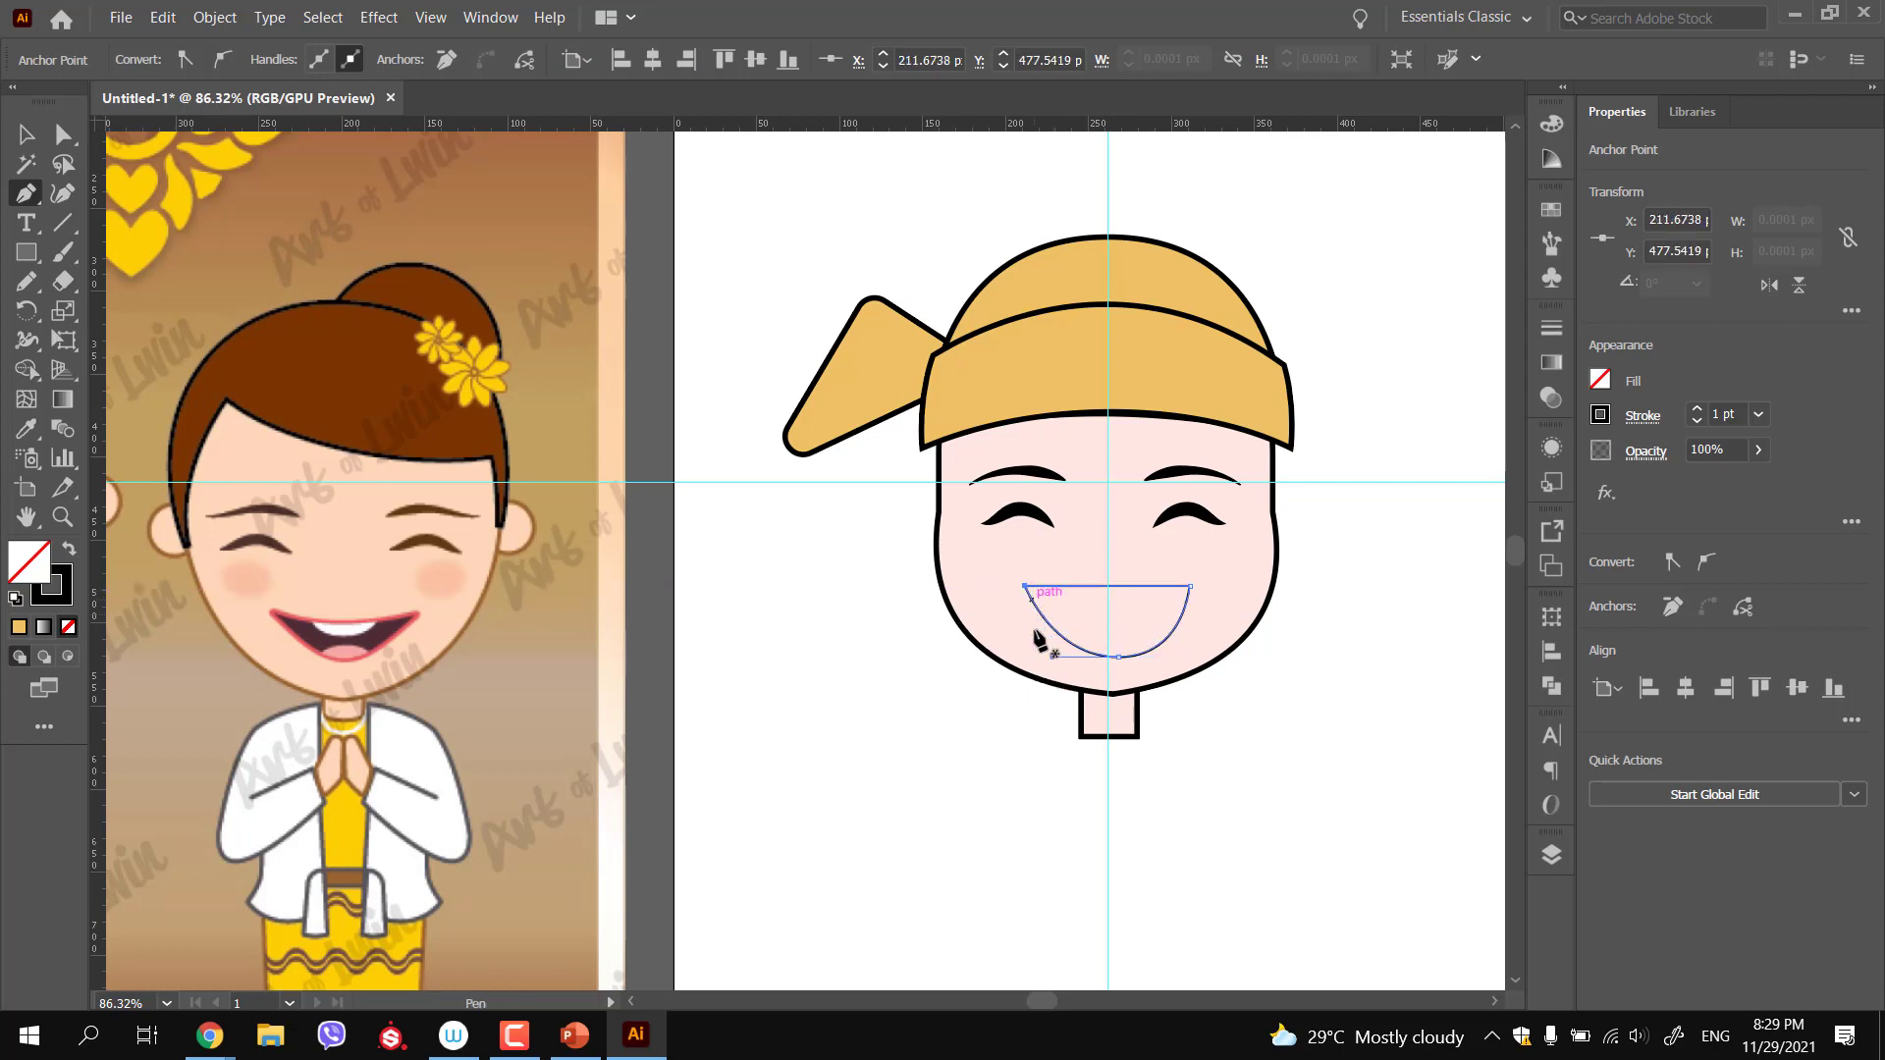
Adjust the handles of the mouth's bottom anchor to make its lower curve even on both sides
{"action": "key", "text": "ctrl"}
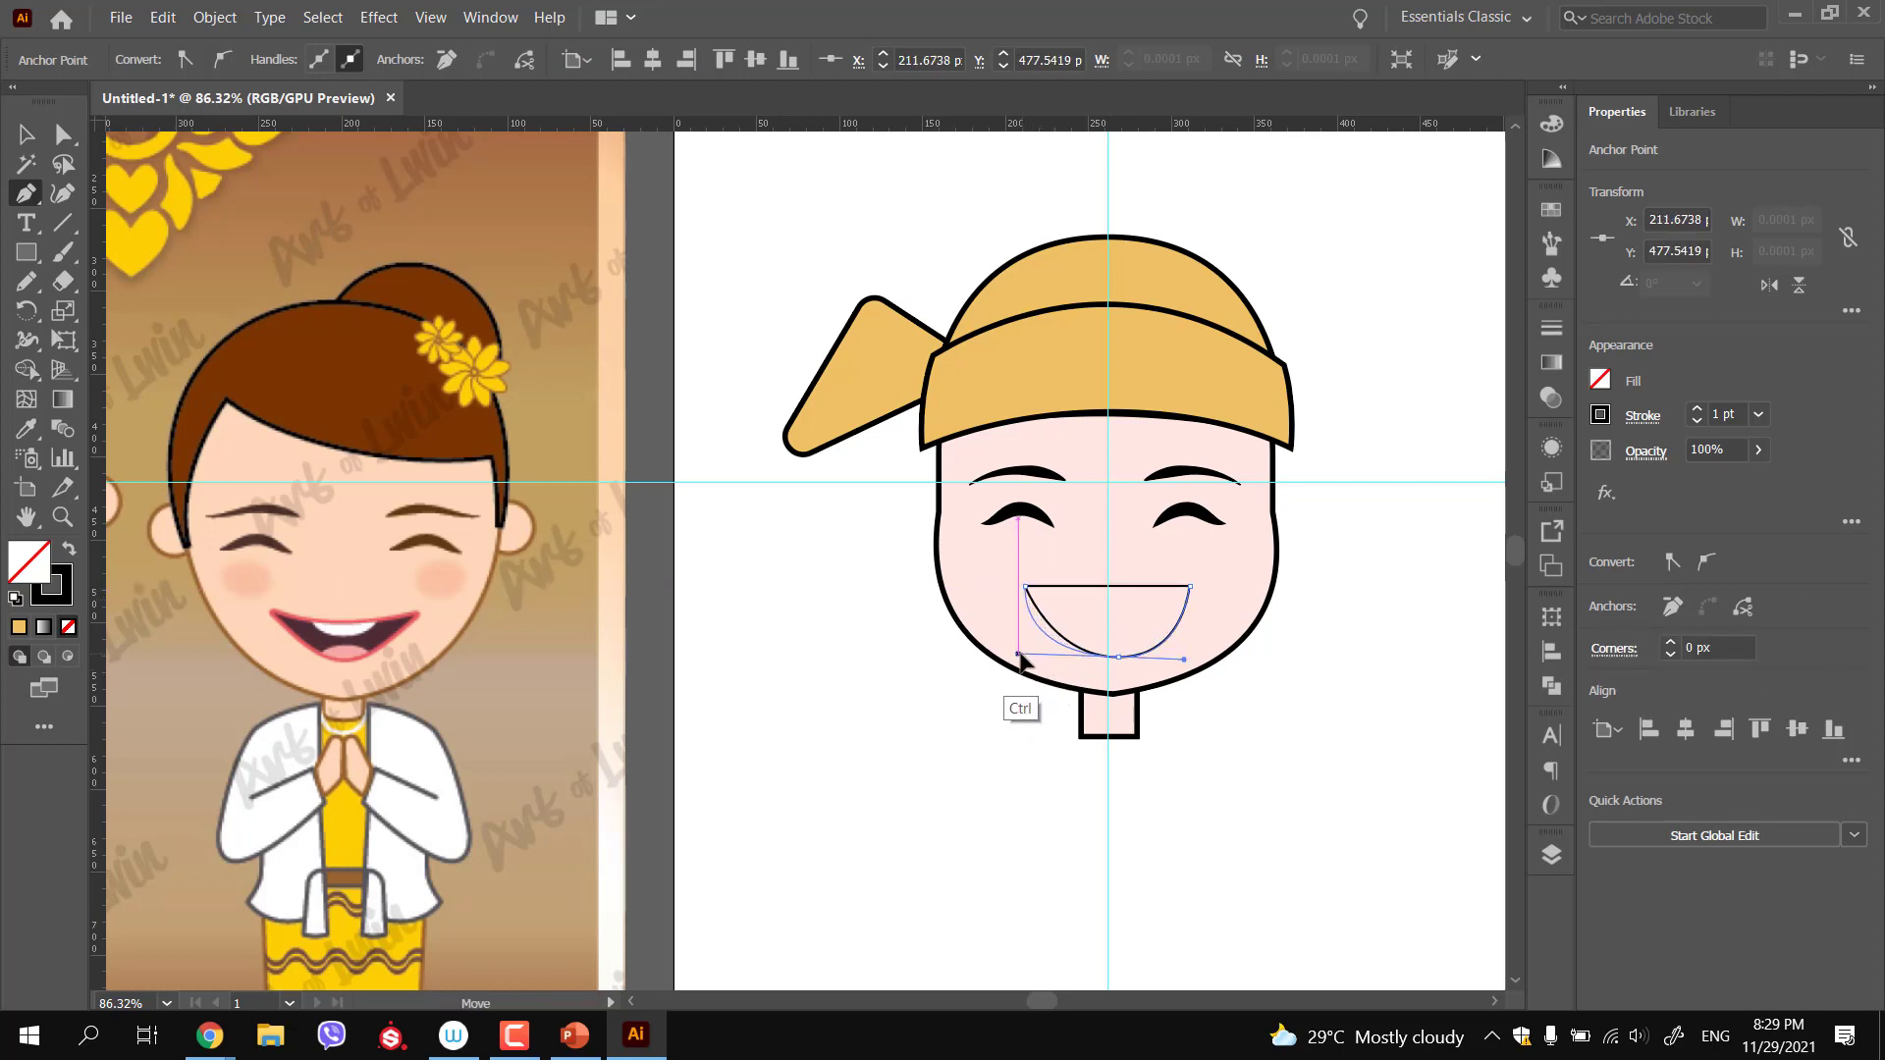
{"action": "left_click_drag", "start_coordinate": [1118, 656], "coordinate": [1193, 658]}
{"action": "left_click", "coordinate": [1025, 587], "text": "ctrl"}
{"action": "left_click_drag", "start_coordinate": [1006, 655], "coordinate": [1139, 655]}
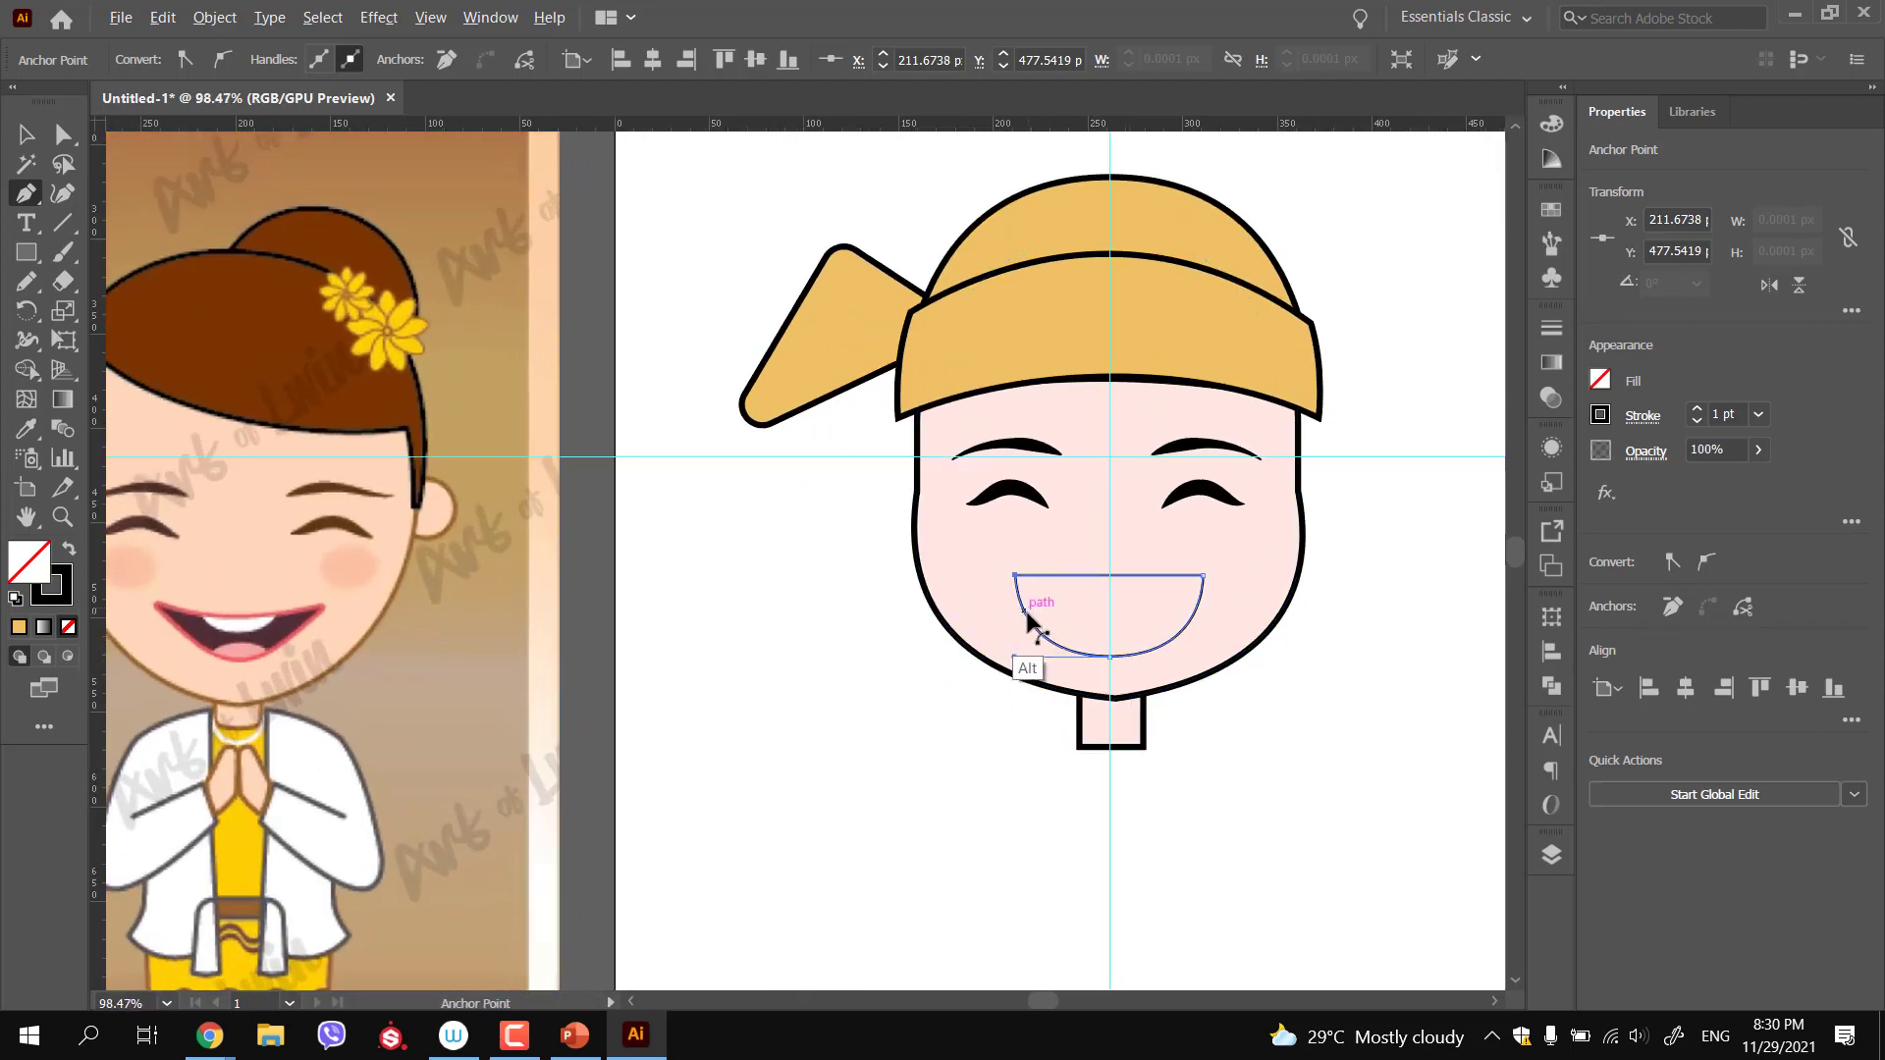
Bend the mouth's sides inward, bow its top edge downward and flatten the lower curve into a smile about 35 px high
{"action": "left_click_drag", "start_coordinate": [1026, 622], "coordinate": [1048, 618]}
{"action": "left_click_drag", "start_coordinate": [1194, 616], "coordinate": [1178, 623]}
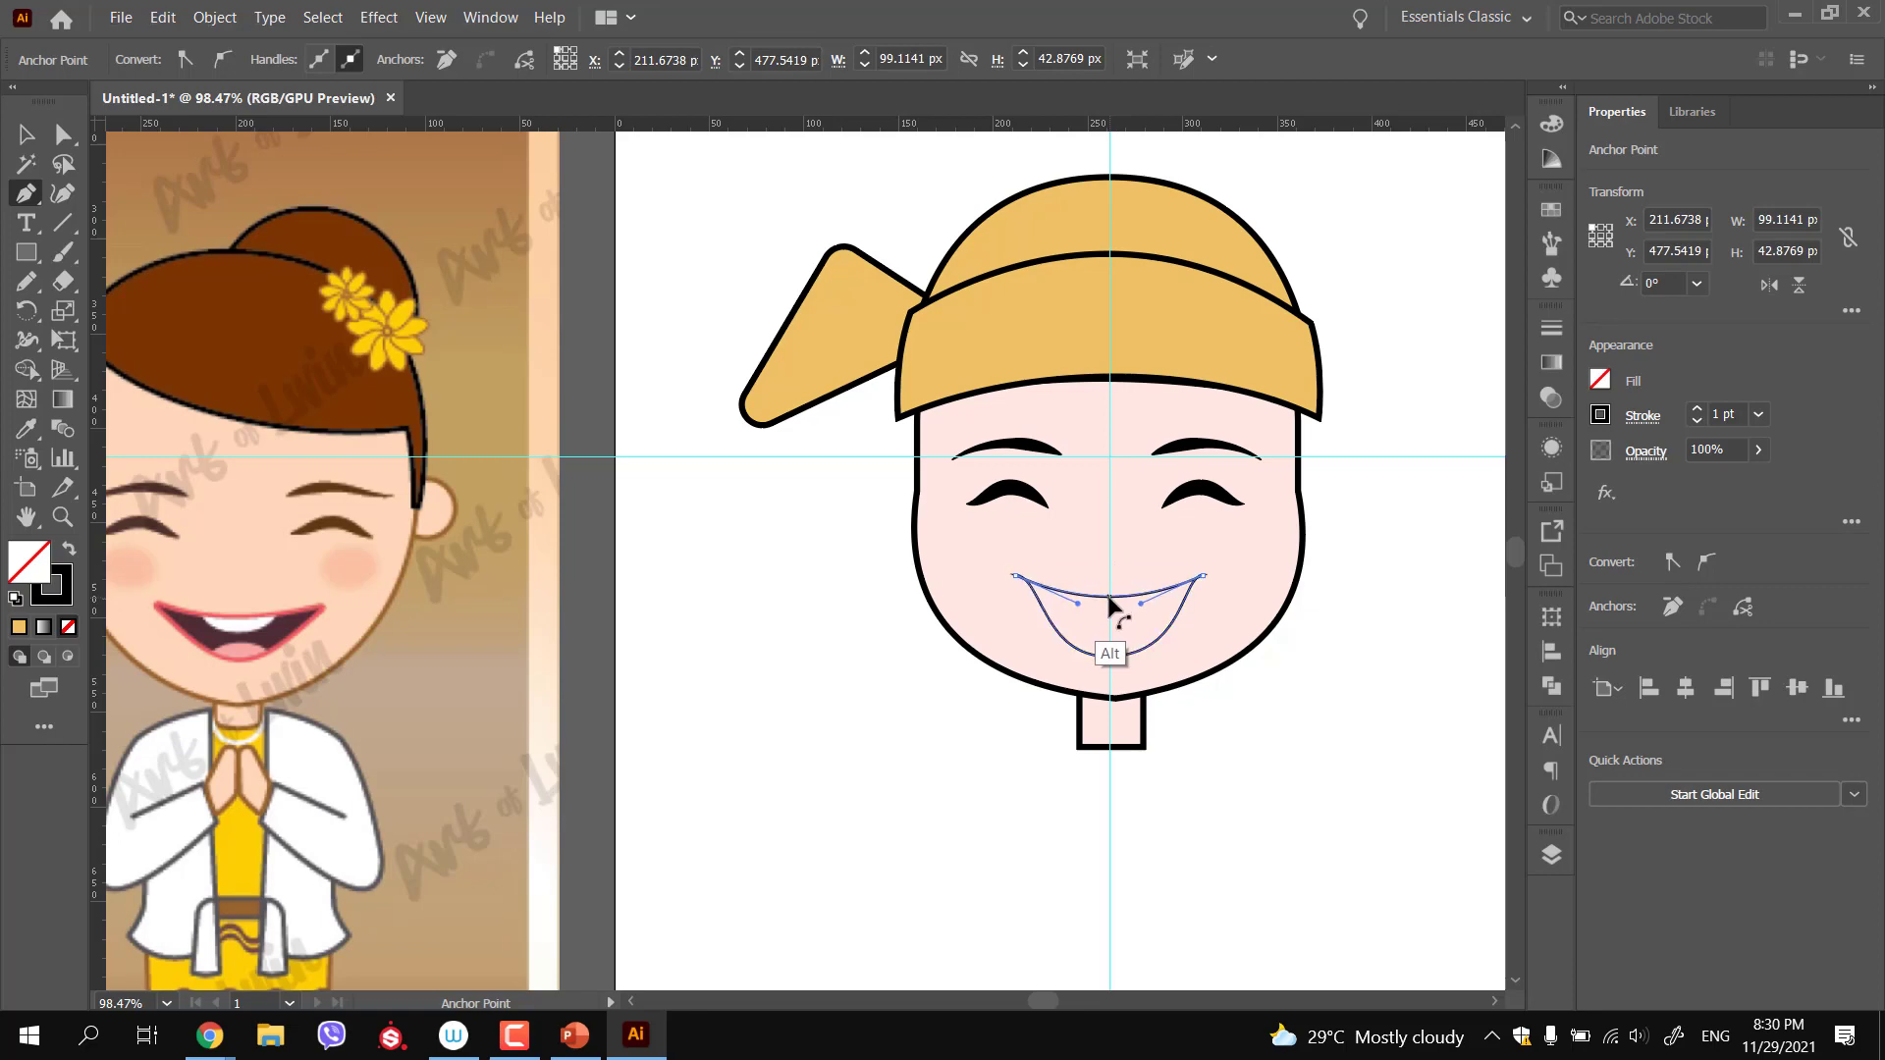
{"action": "mouse_move", "coordinate": [1111, 658]}
{"action": "left_mouse_down"}
{"action": "mouse_move", "coordinate": [992, 631]}
{"action": "mouse_move", "coordinate": [1130, 668]}
{"action": "left_mouse_up"}
{"action": "left_click_drag", "start_coordinate": [1111, 655], "coordinate": [956, 628]}
{"action": "left_click", "coordinate": [1011, 687], "text": "ctrl"}
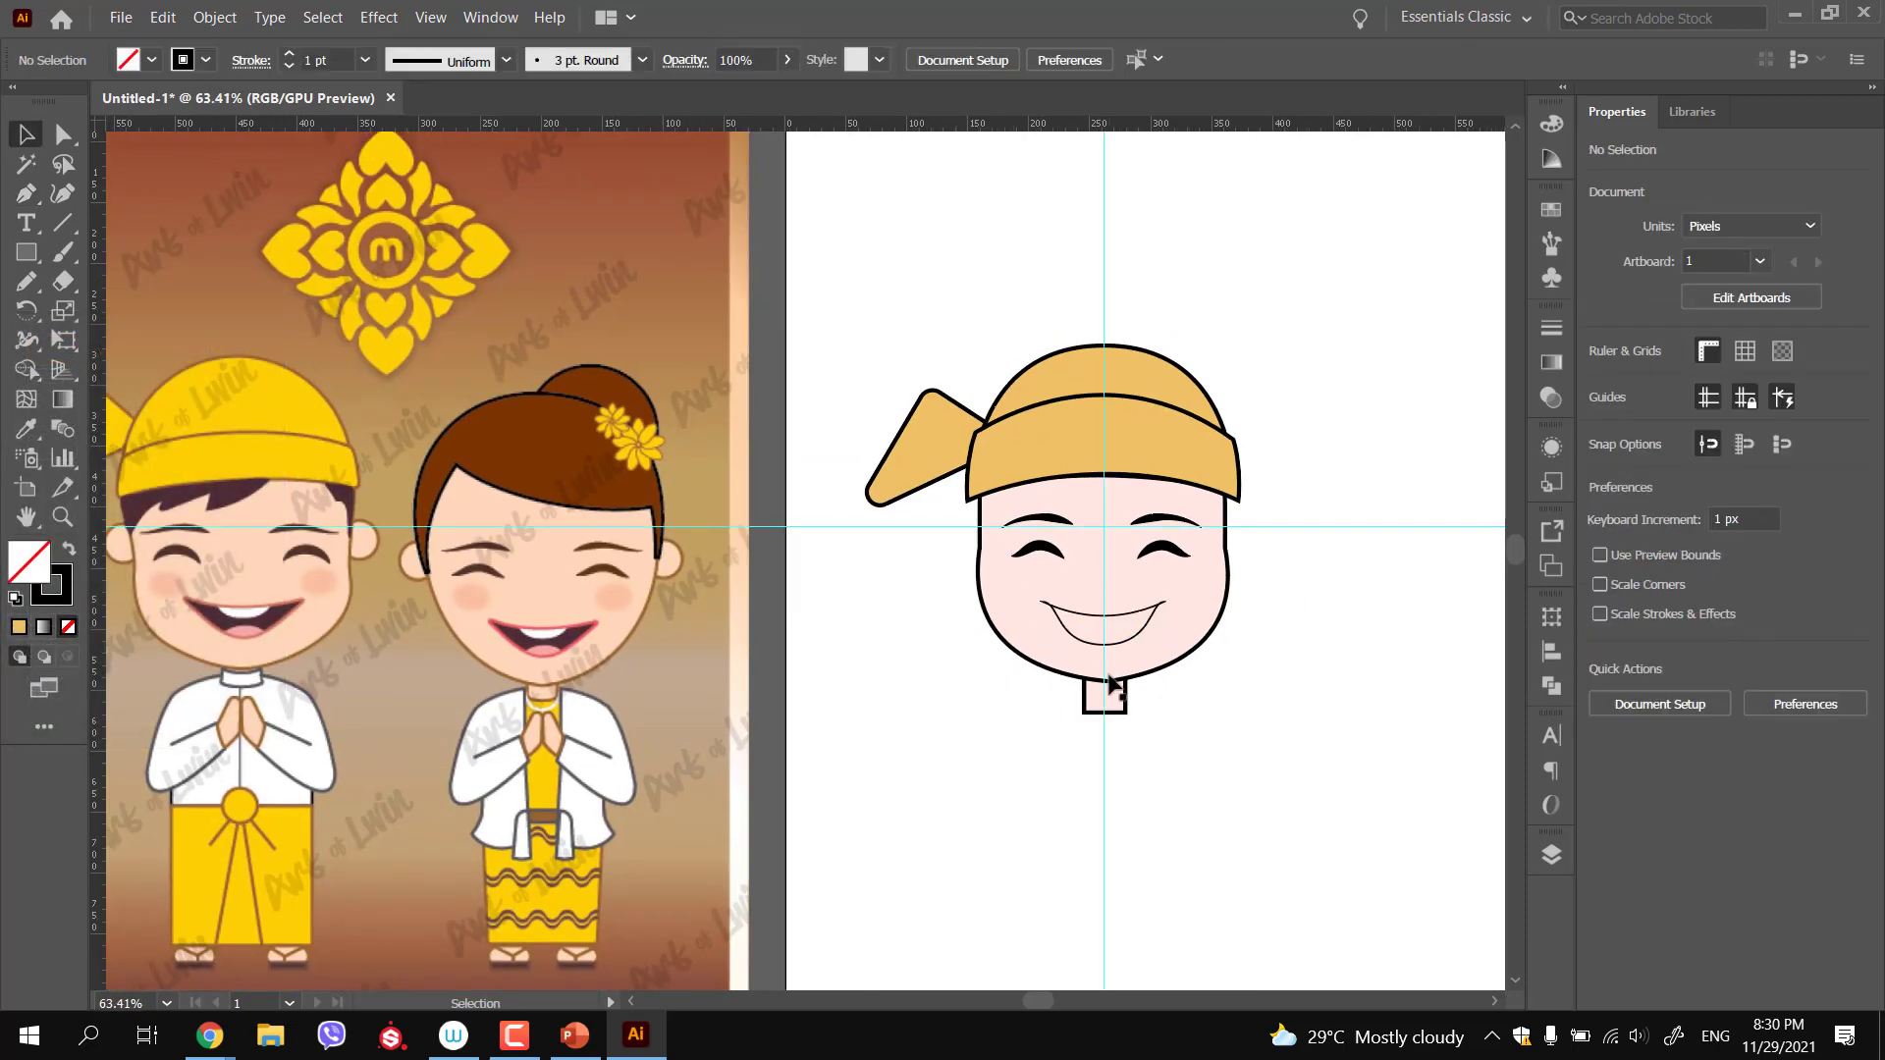
Shift the mouth slightly upward on the face to a Y position of about 474.2 px
{"action": "scroll", "coordinate": [1084, 666], "scroll_direction": "up", "scroll_amount": 2}
{"action": "scroll", "coordinate": [1179, 671], "scroll_direction": "up", "scroll_amount": 1}
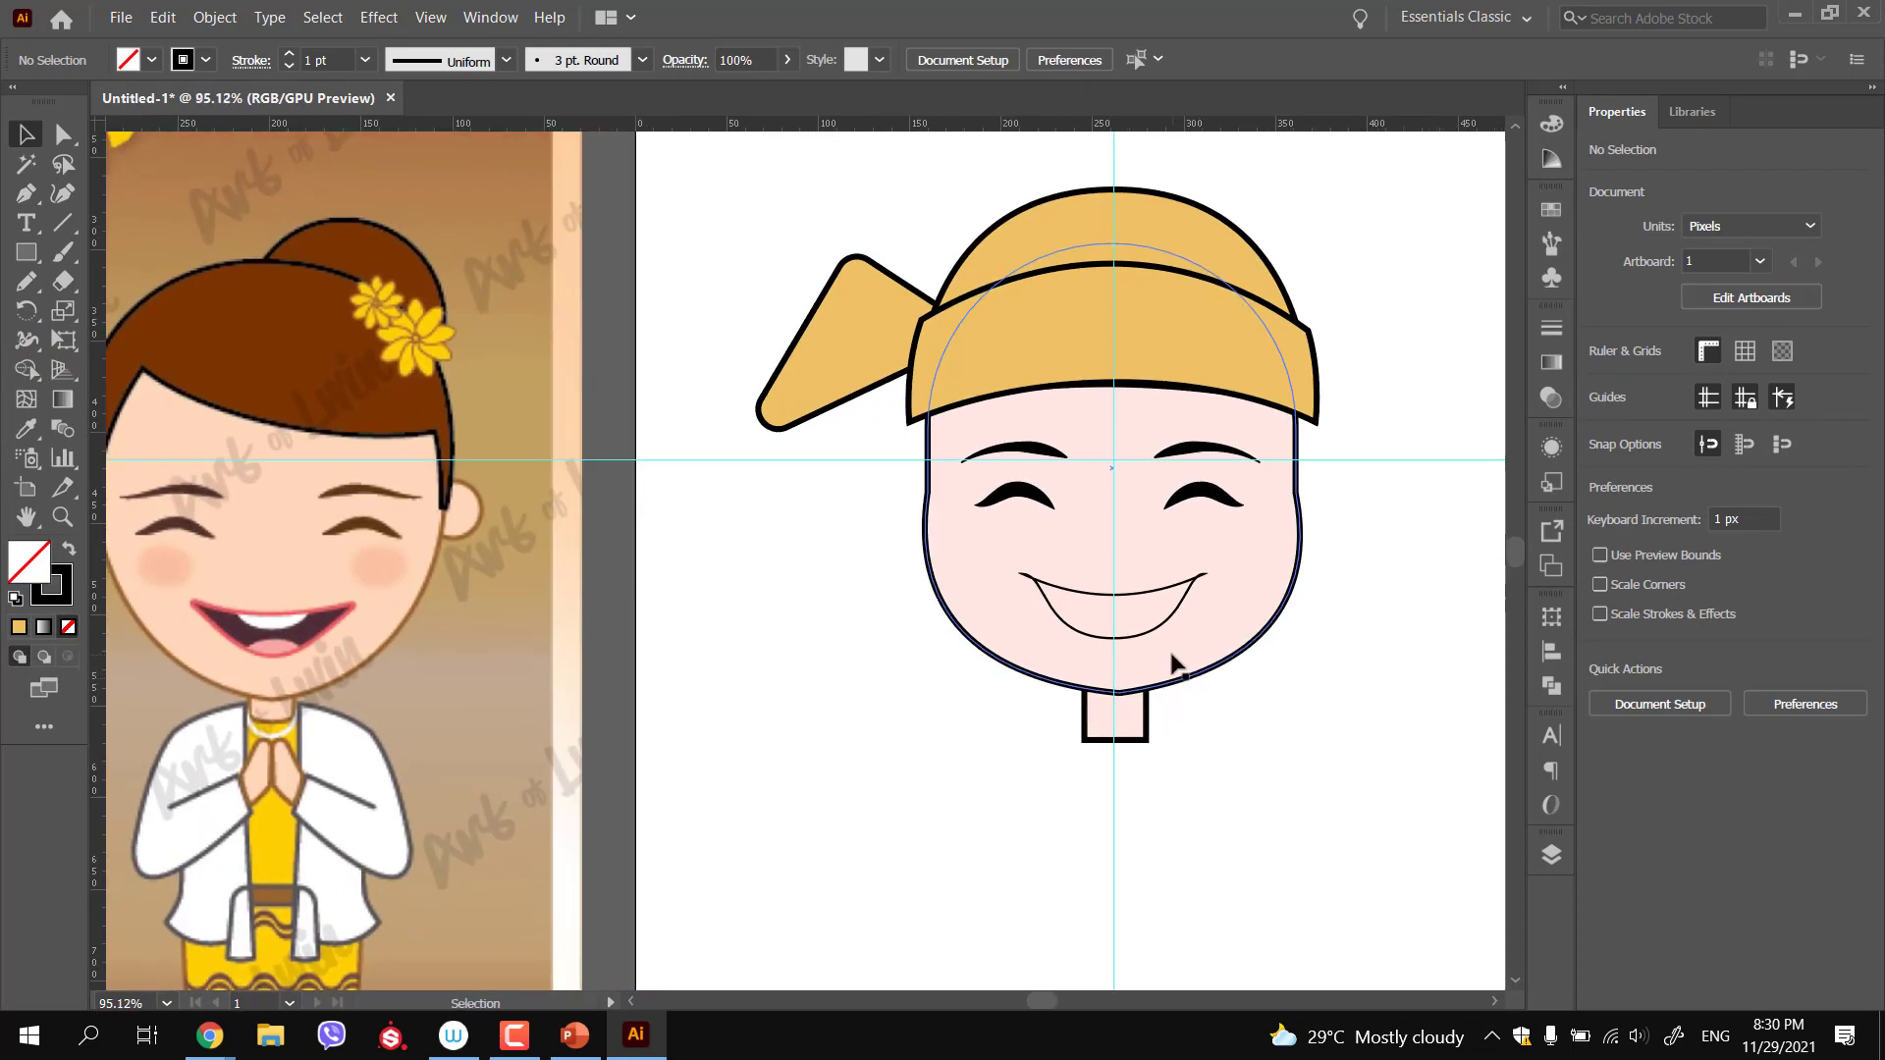
{"action": "left_click", "coordinate": [1168, 616]}
{"action": "key", "text": "Down"}
{"action": "key", "text": "Down"}
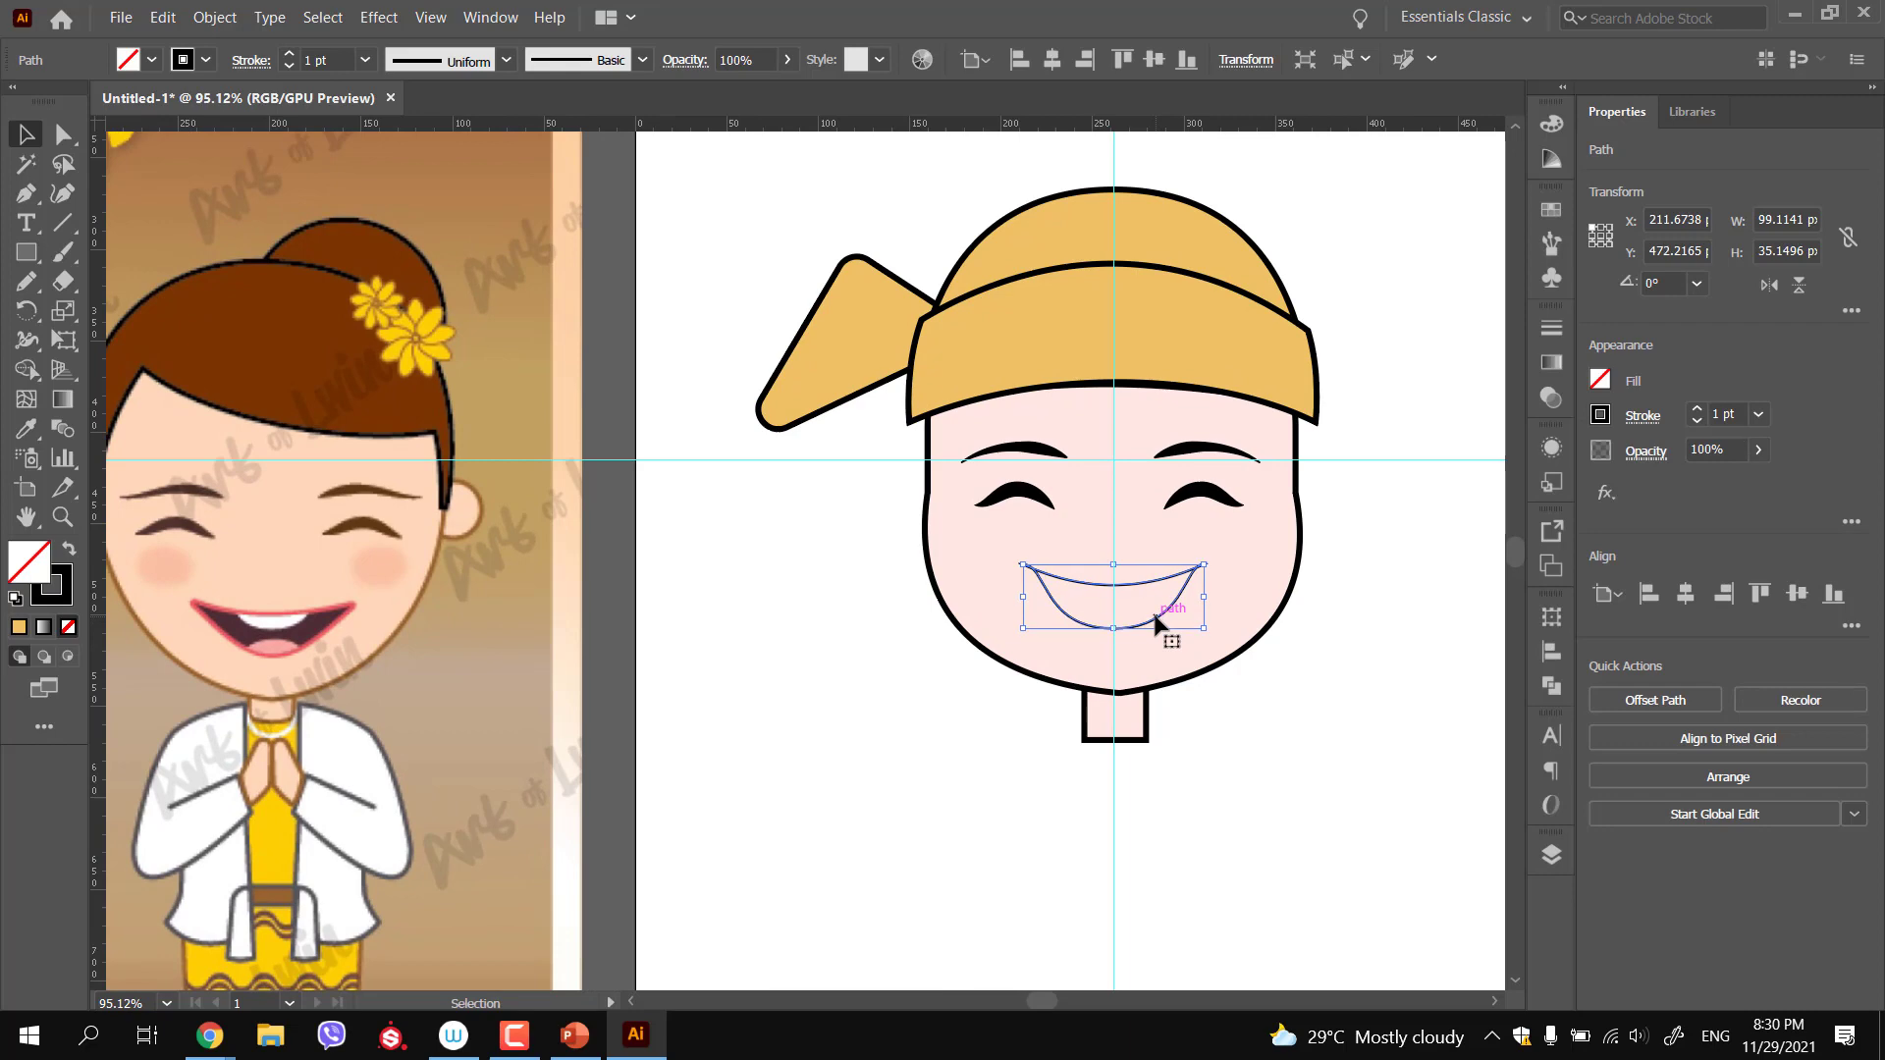
{"action": "left_click_drag", "start_coordinate": [908, 606], "coordinate": [841, 593]}
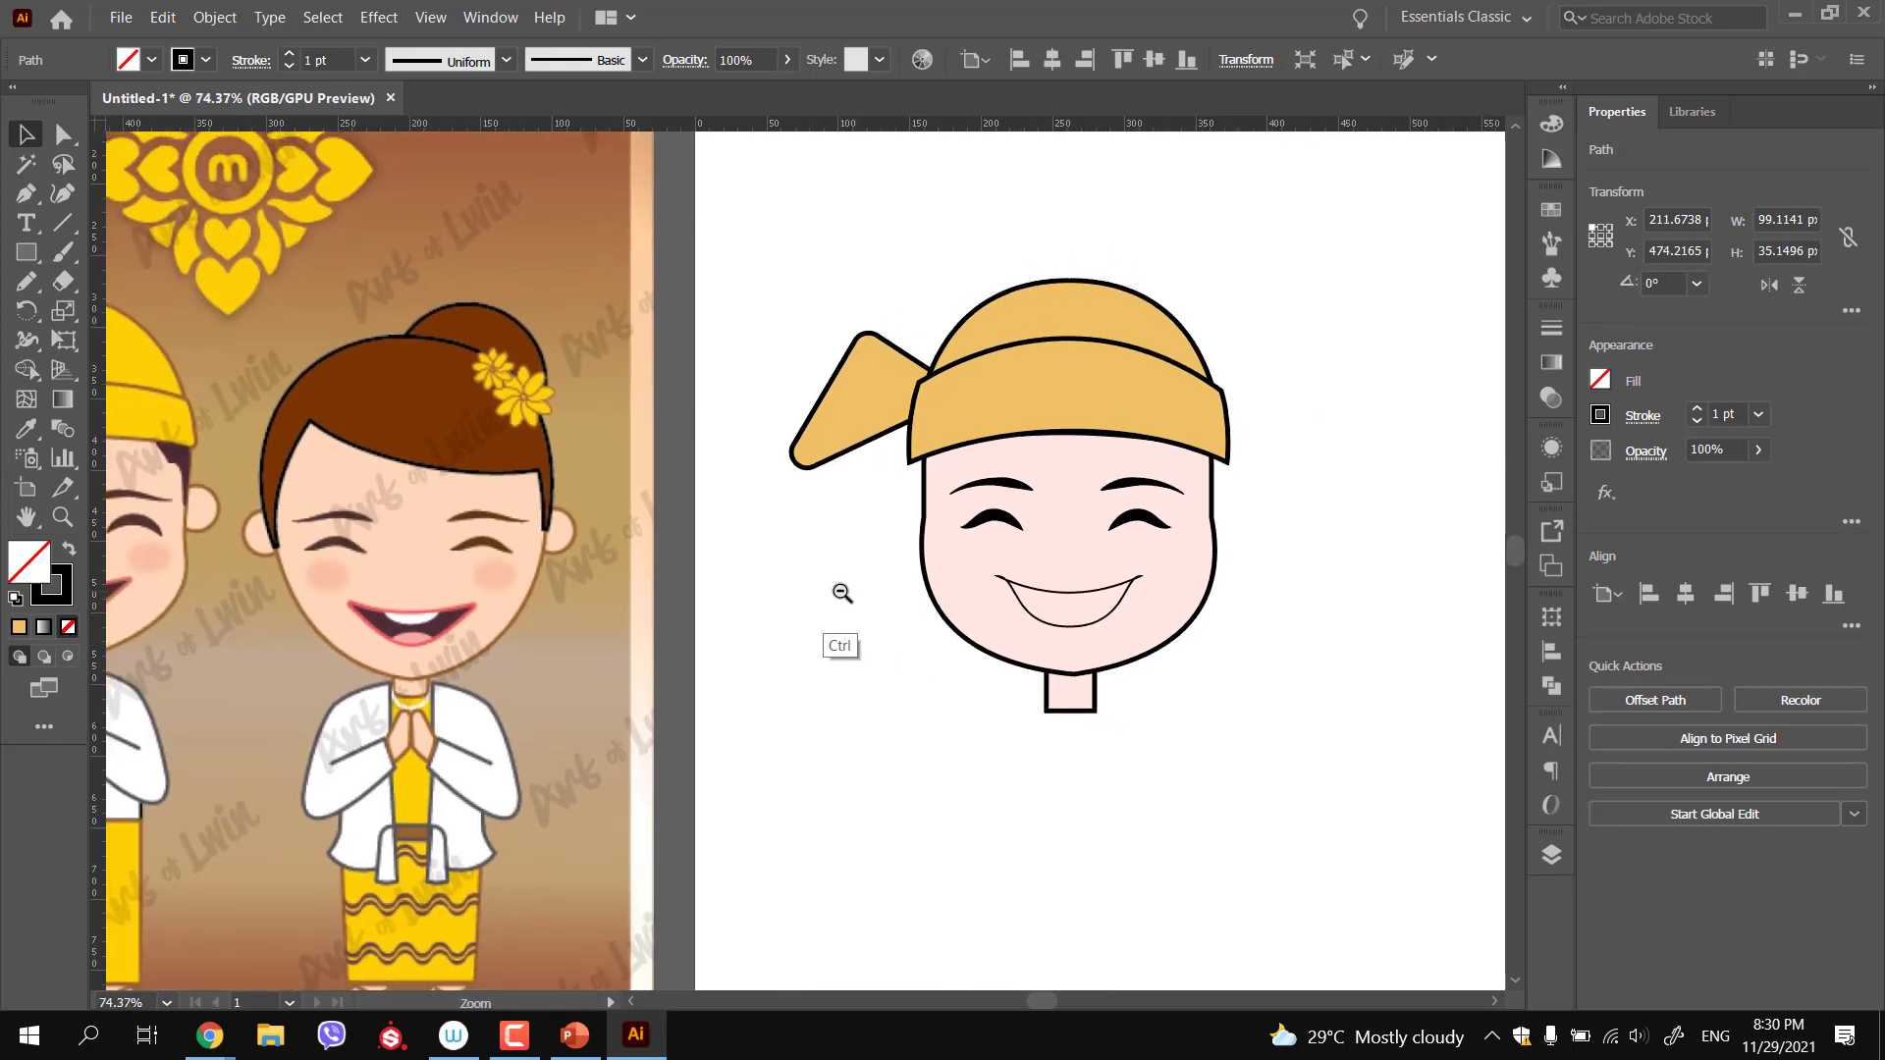
Fill the mouth with the dark maroon sampled from the male reference character's mouth, leaving it without a stroke
{"action": "left_click_drag", "start_coordinate": [768, 664], "coordinate": [876, 631]}
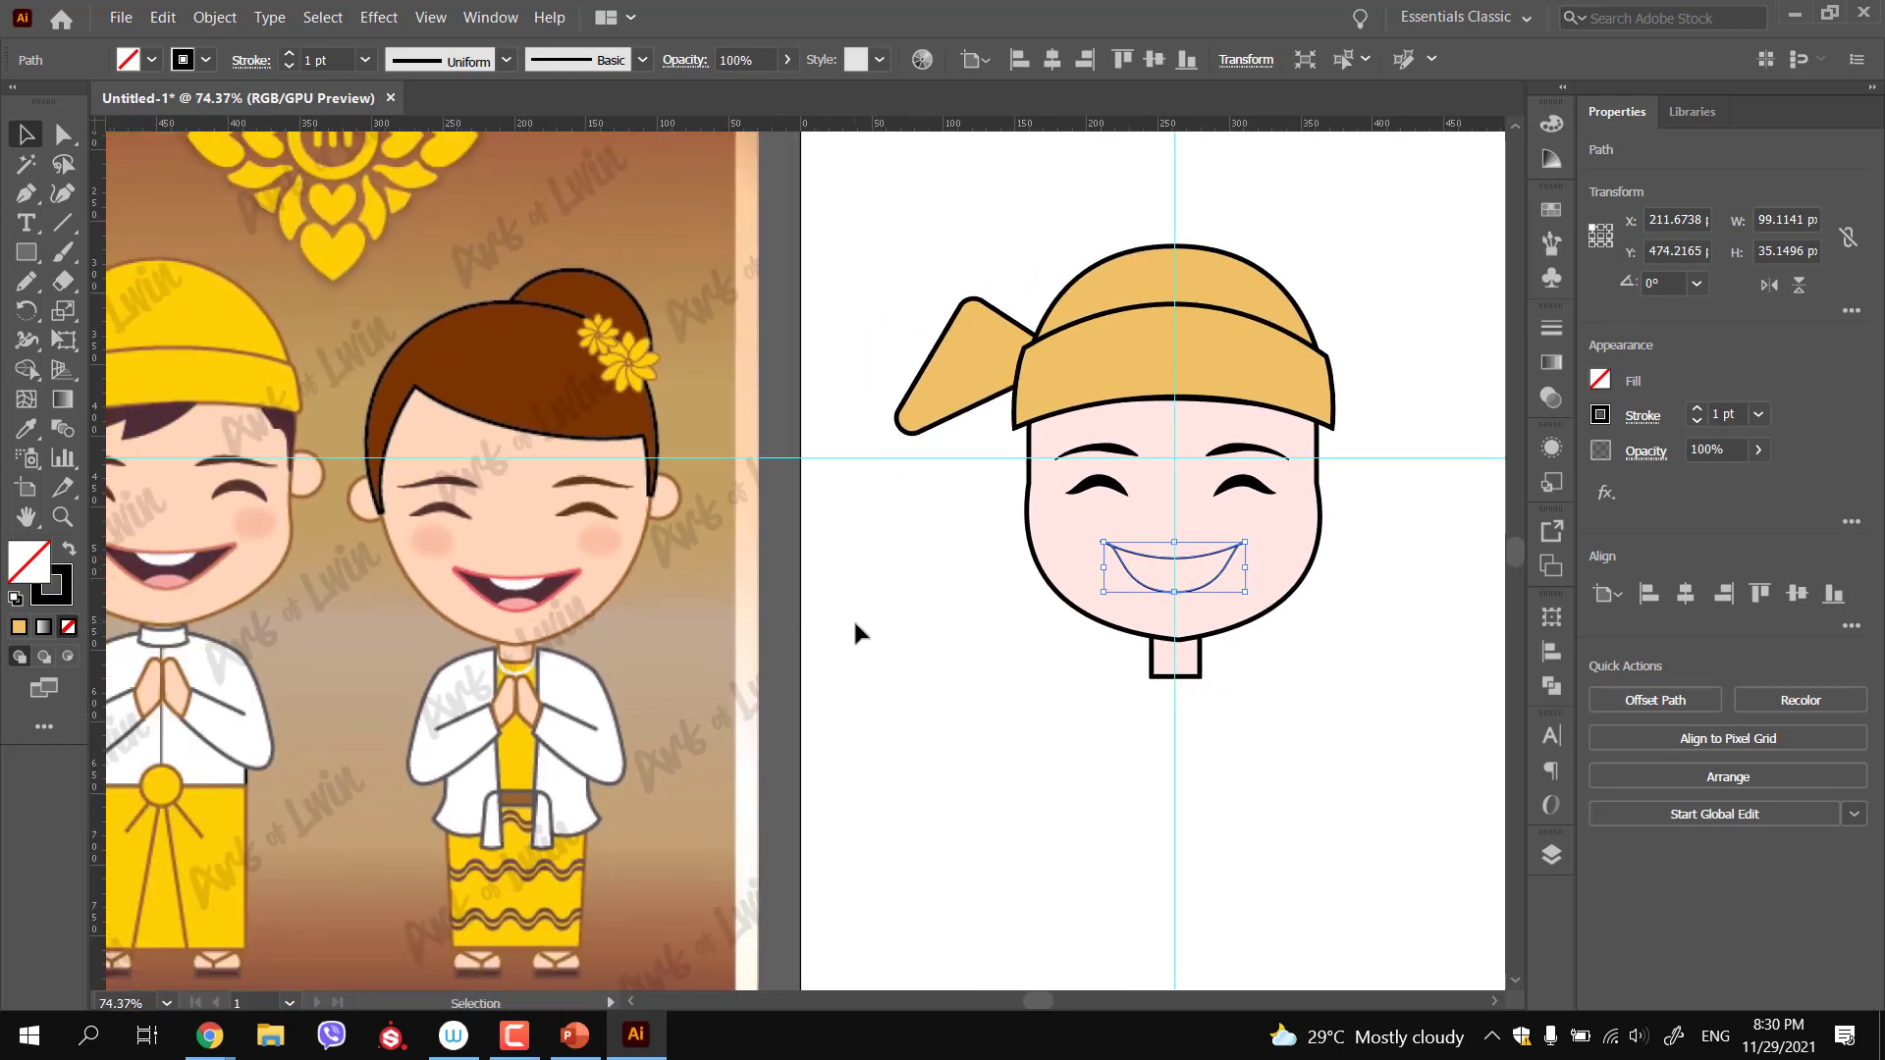
{"action": "key", "text": "i"}
{"action": "left_click", "coordinate": [212, 558]}
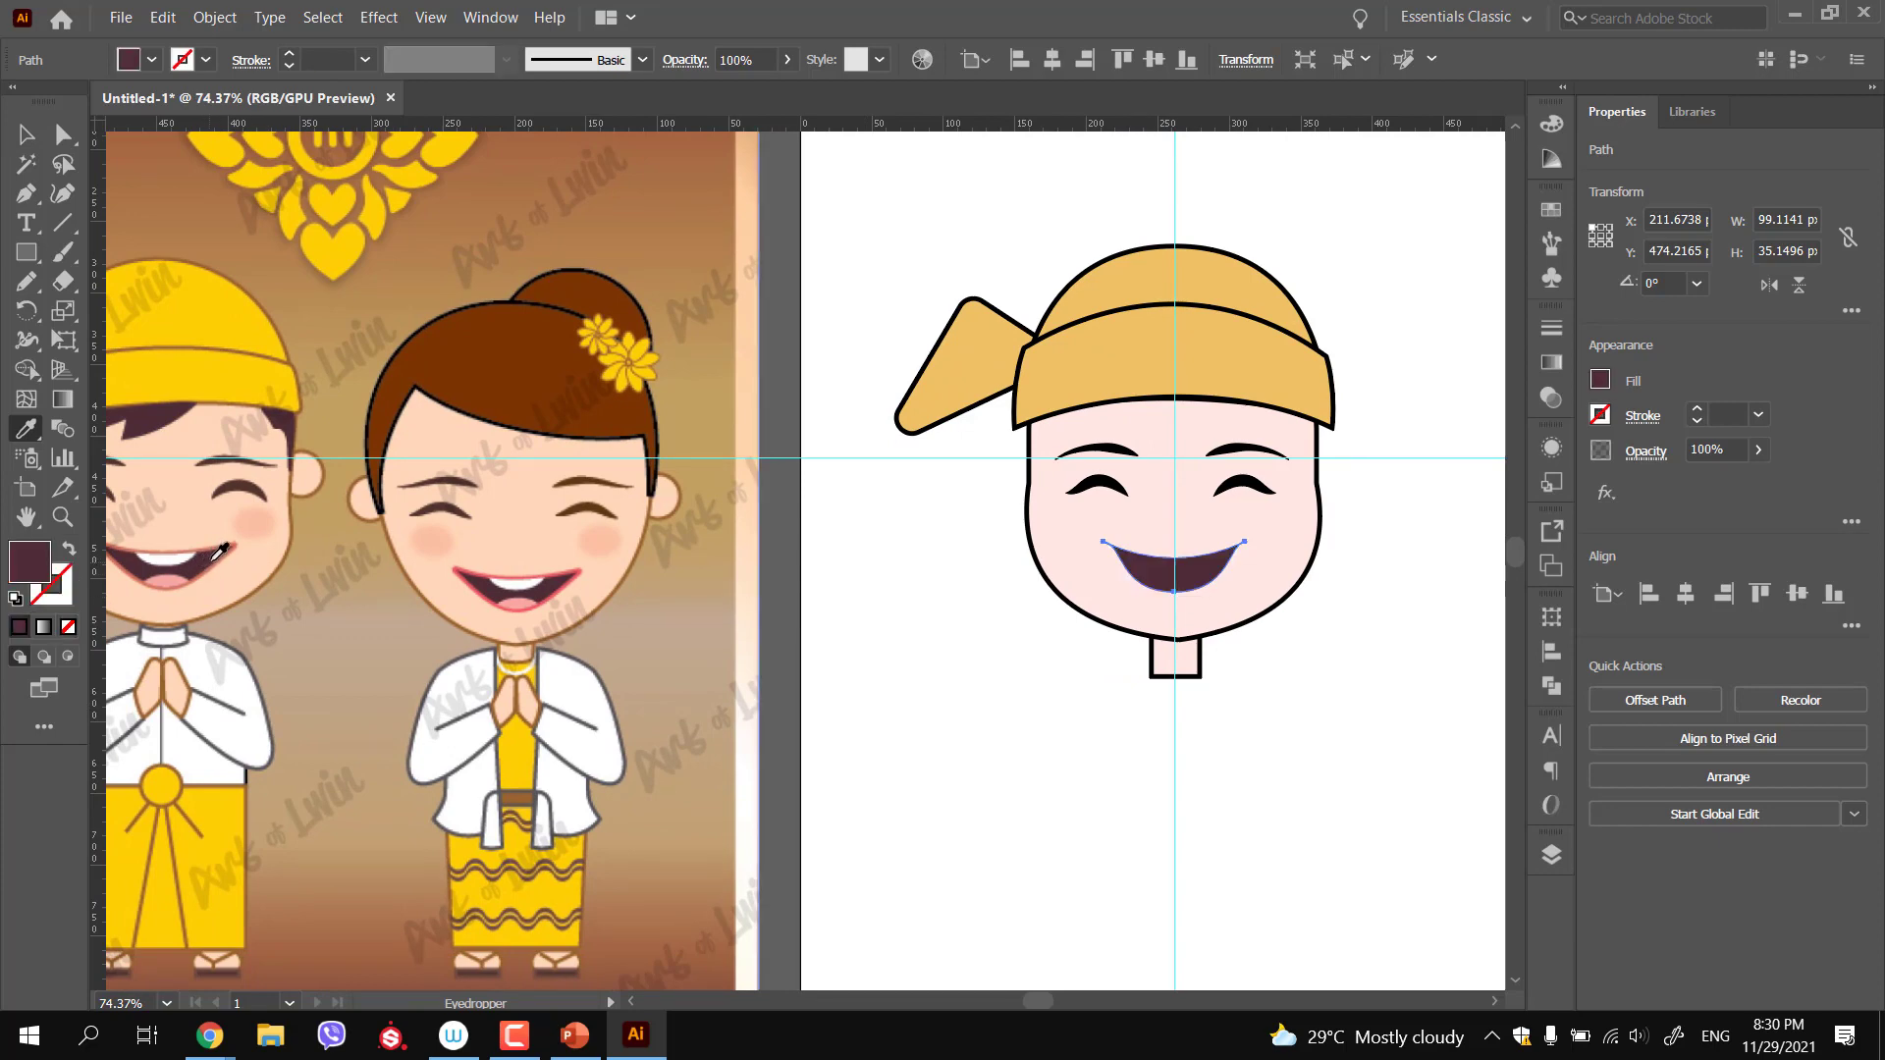
{"action": "left_click", "coordinate": [21, 133]}
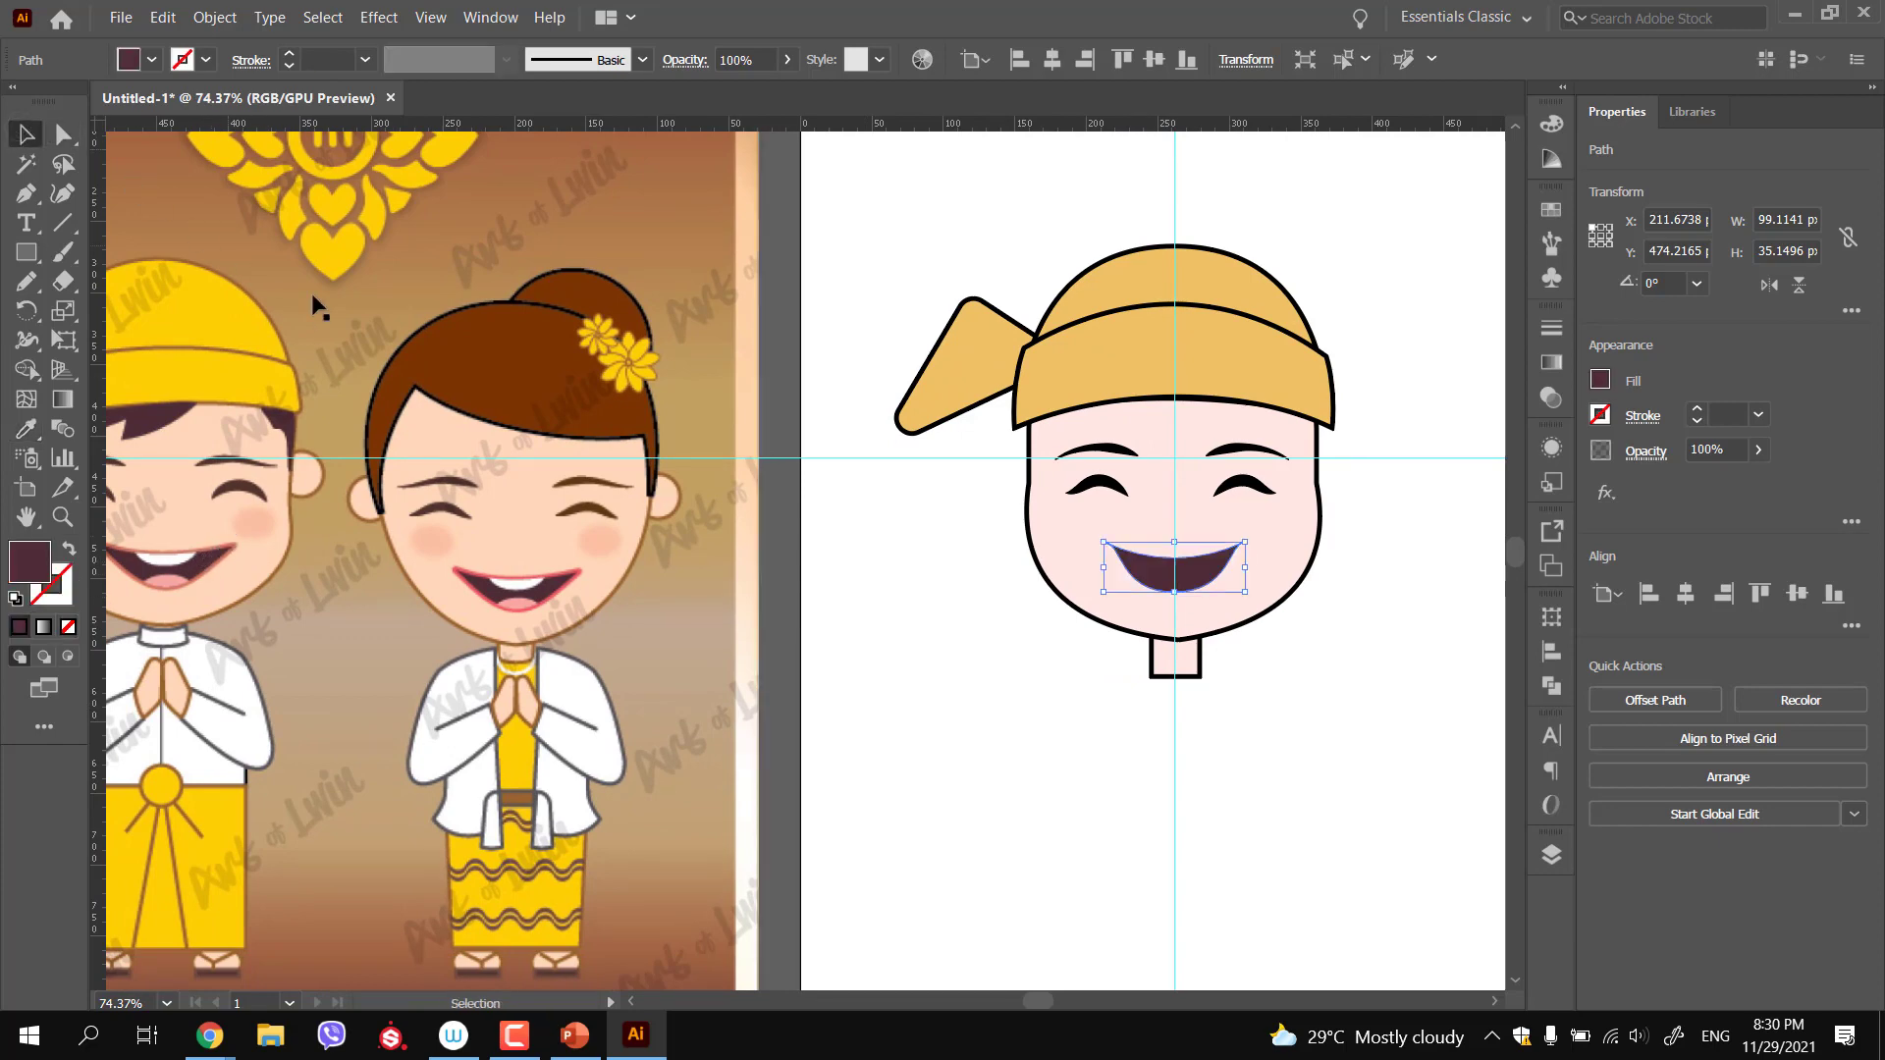
{"action": "left_click", "coordinate": [987, 605]}
Add a 4 pt stroke around the mouth shape
{"action": "scroll", "coordinate": [1206, 579], "scroll_direction": "up", "scroll_amount": 2}
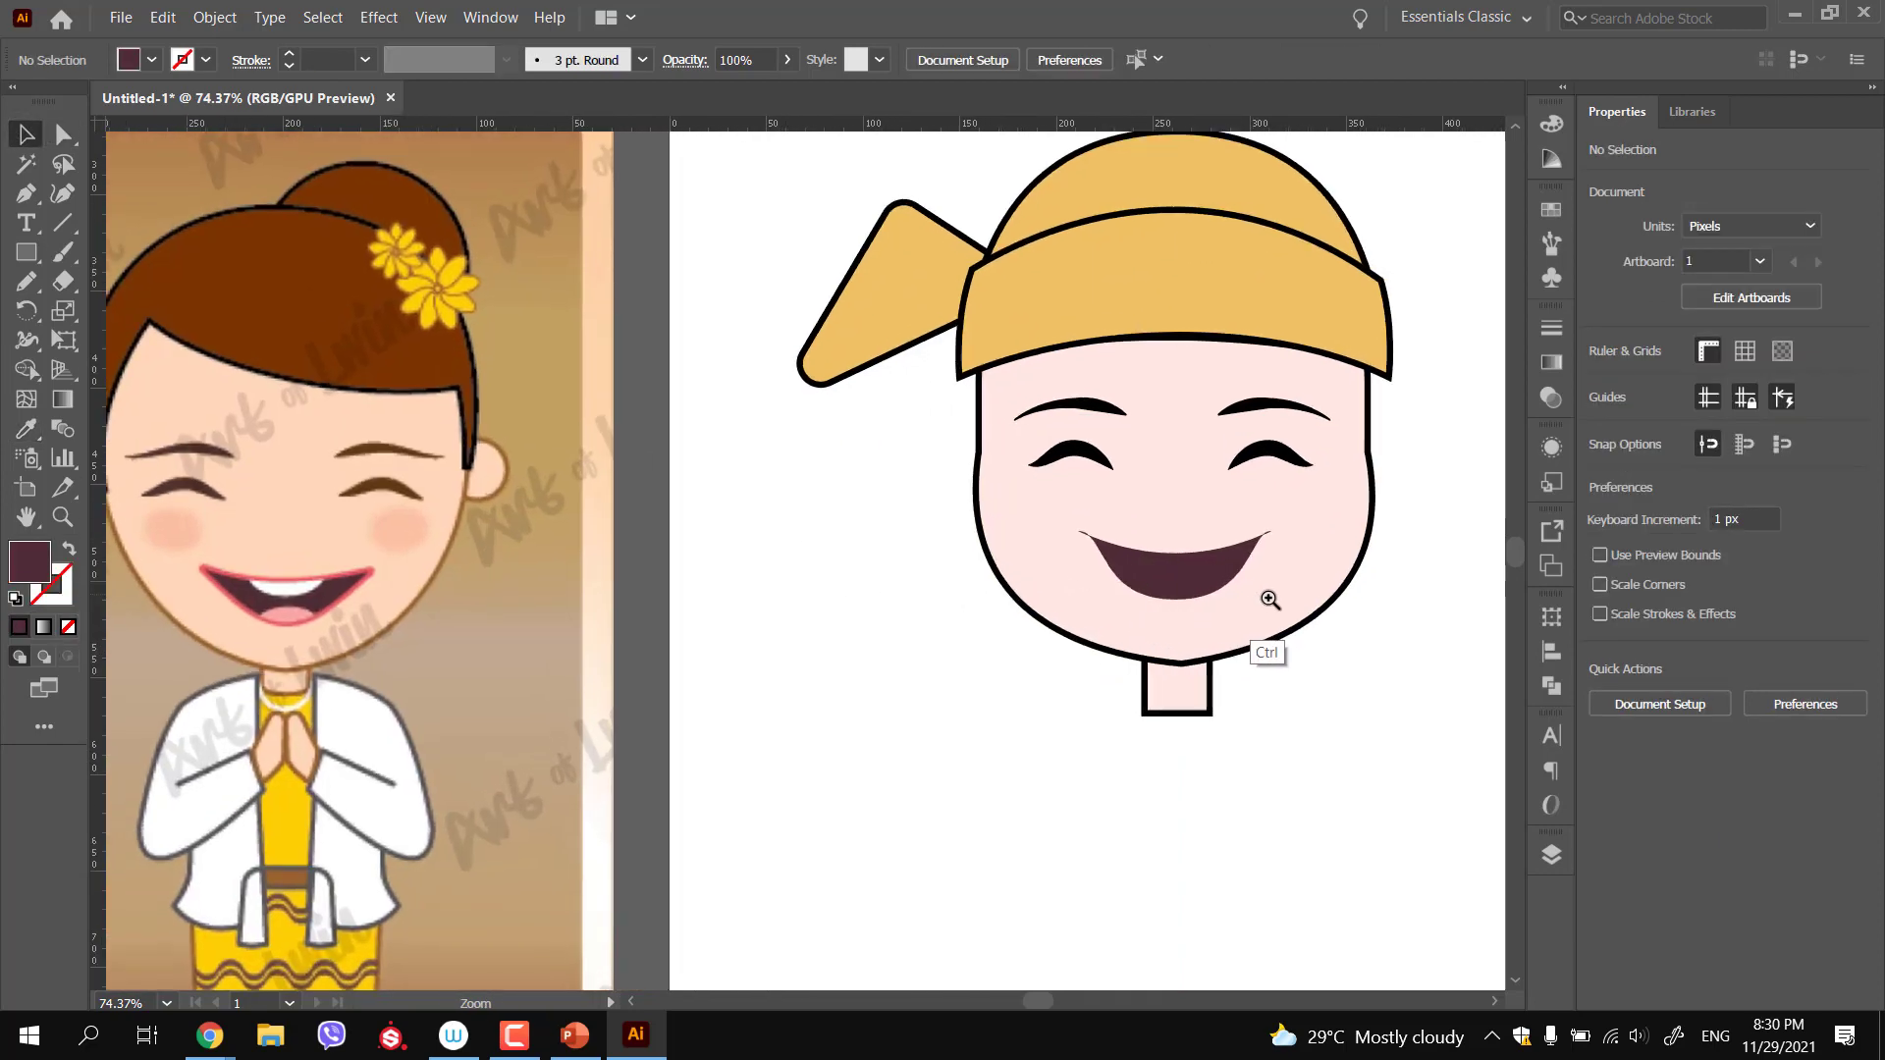
{"action": "left_click", "coordinate": [1219, 584]}
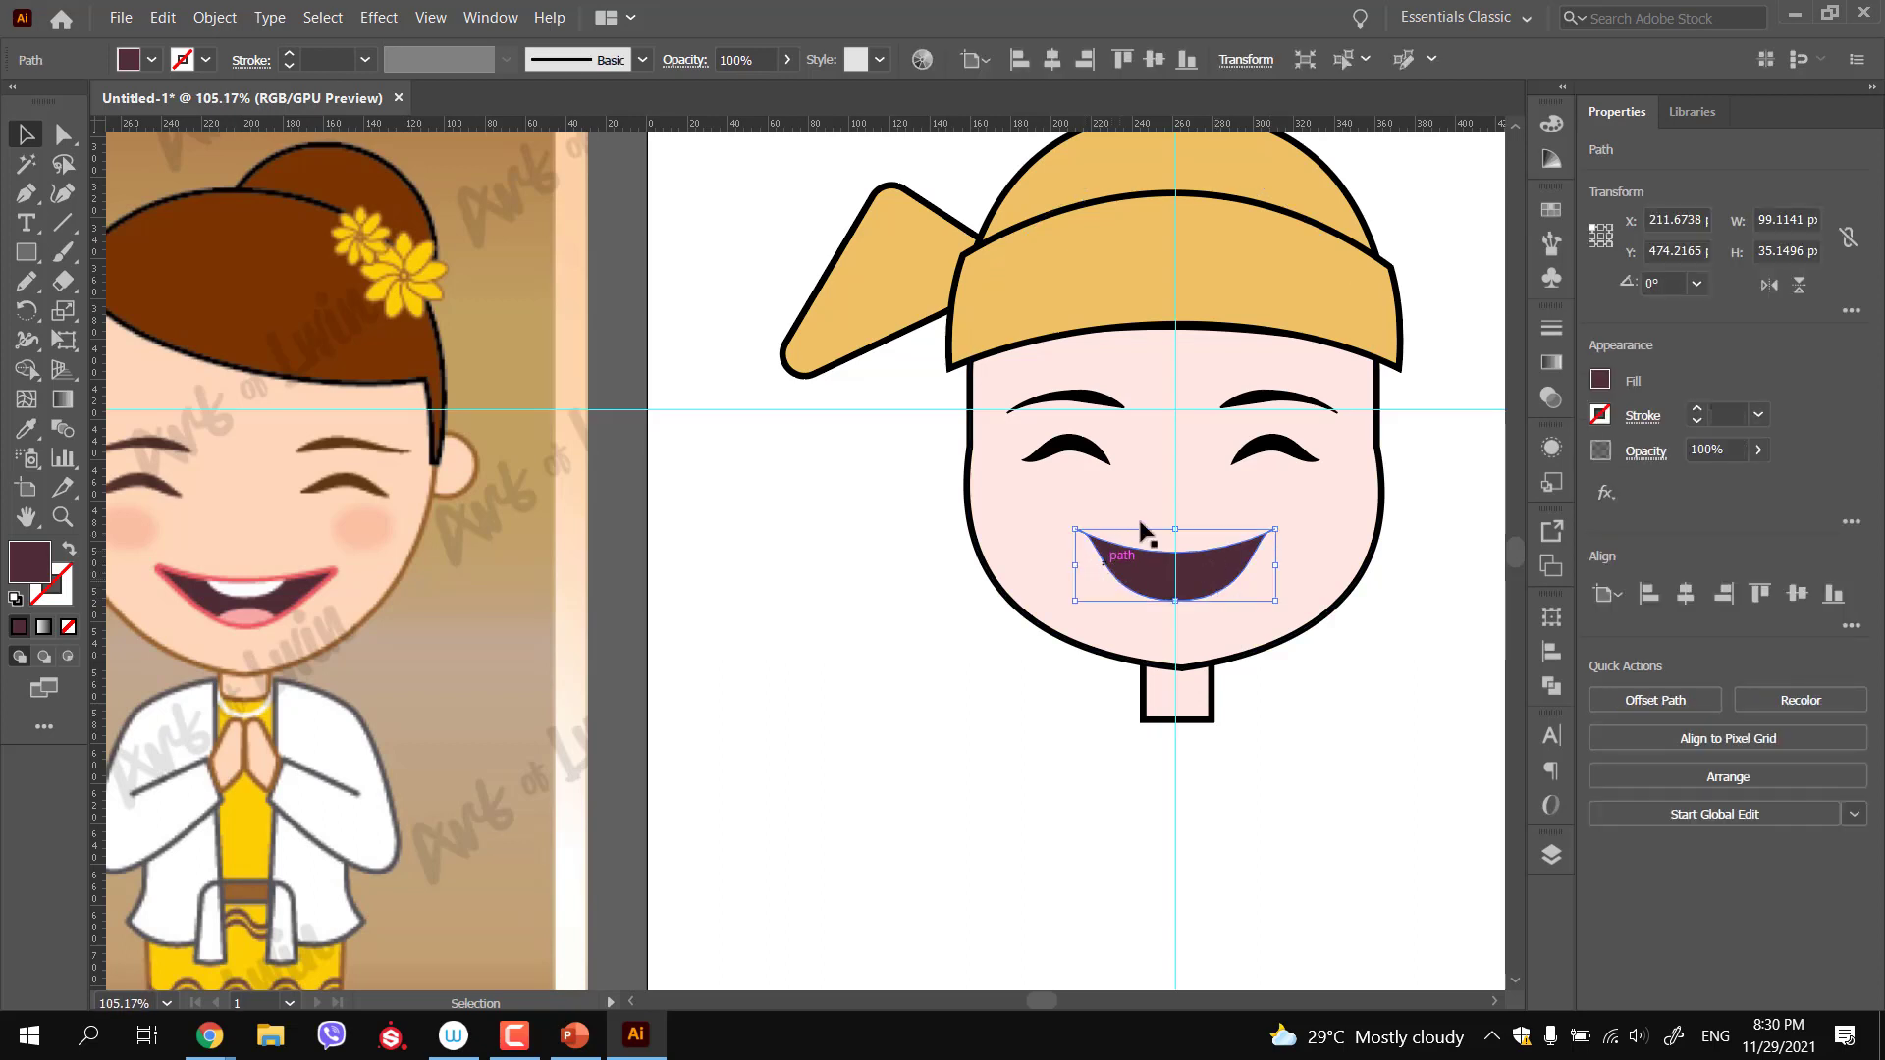
{"action": "left_click", "coordinate": [287, 54]}
{"action": "left_click", "coordinate": [287, 54]}
{"action": "left_click", "coordinate": [288, 54]}
{"action": "left_click", "coordinate": [287, 54]}
{"action": "left_click", "coordinate": [290, 55]}
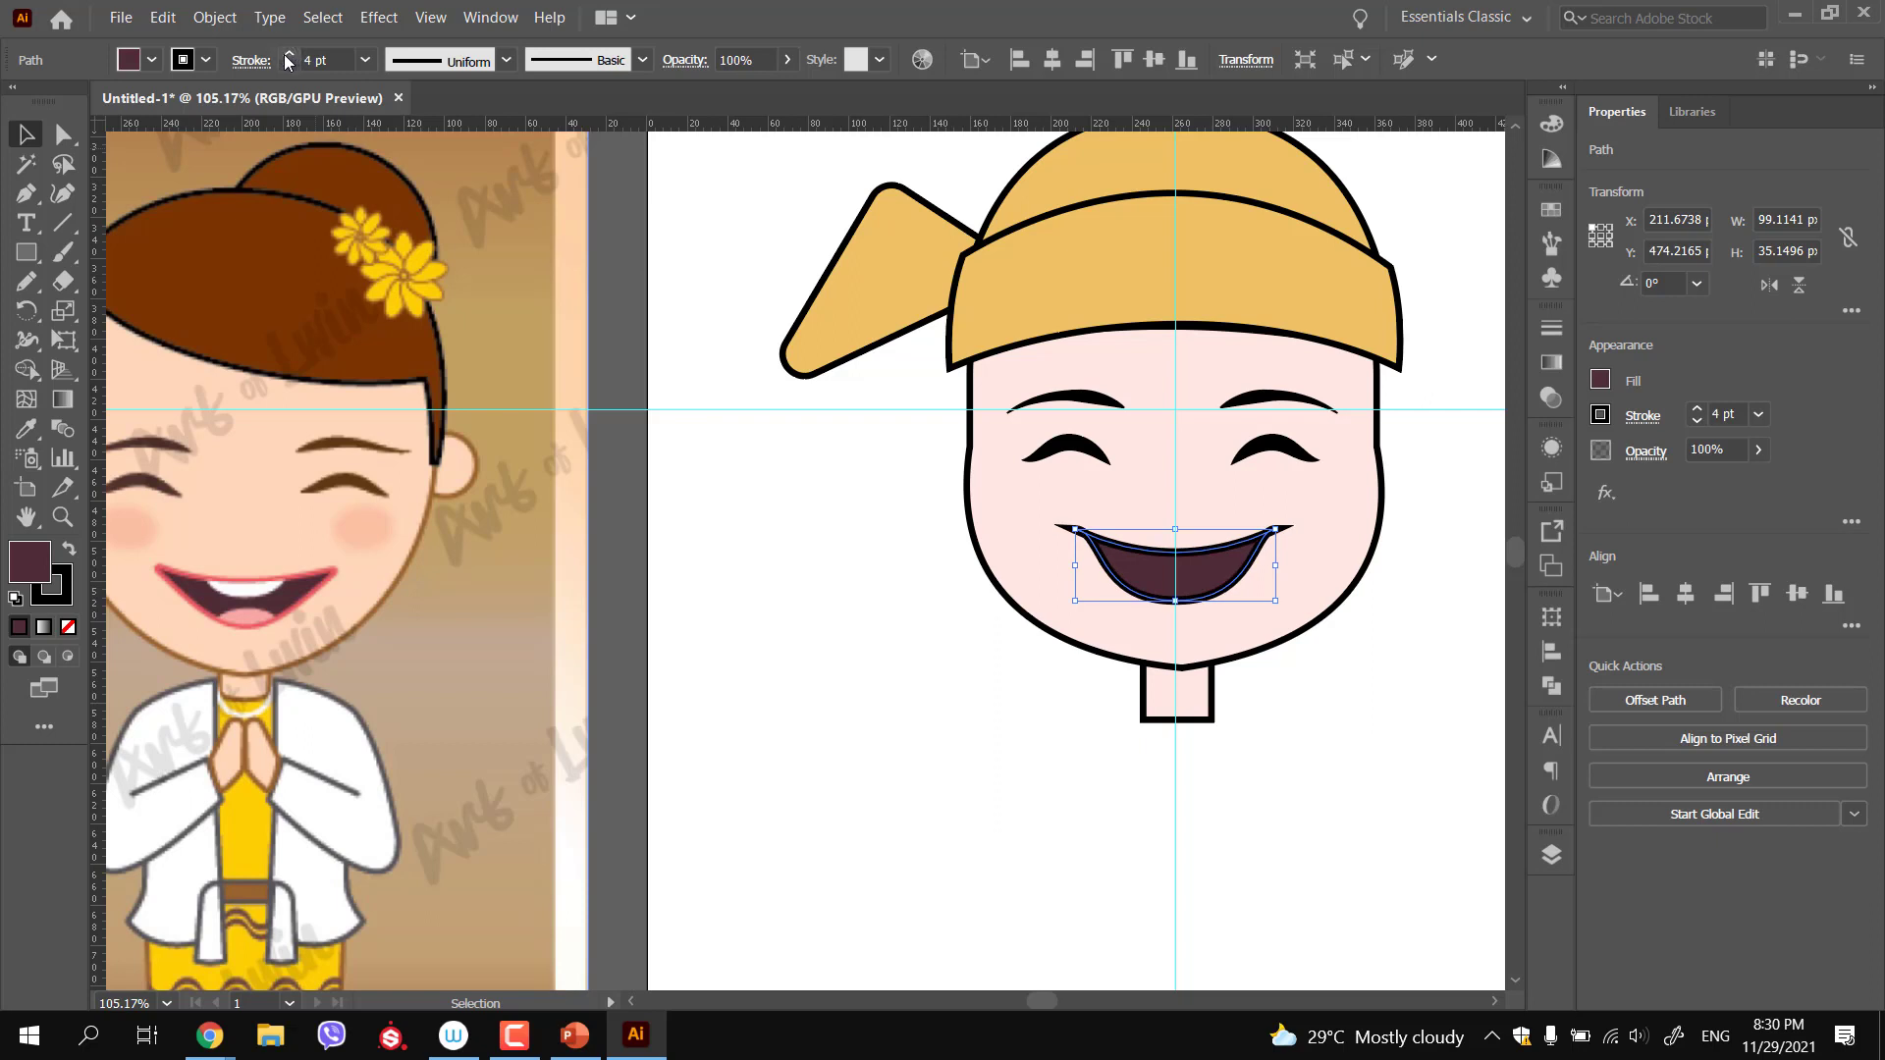
Color the mouth's stroke with a red swatch to form the lips
{"action": "left_click", "coordinate": [203, 61]}
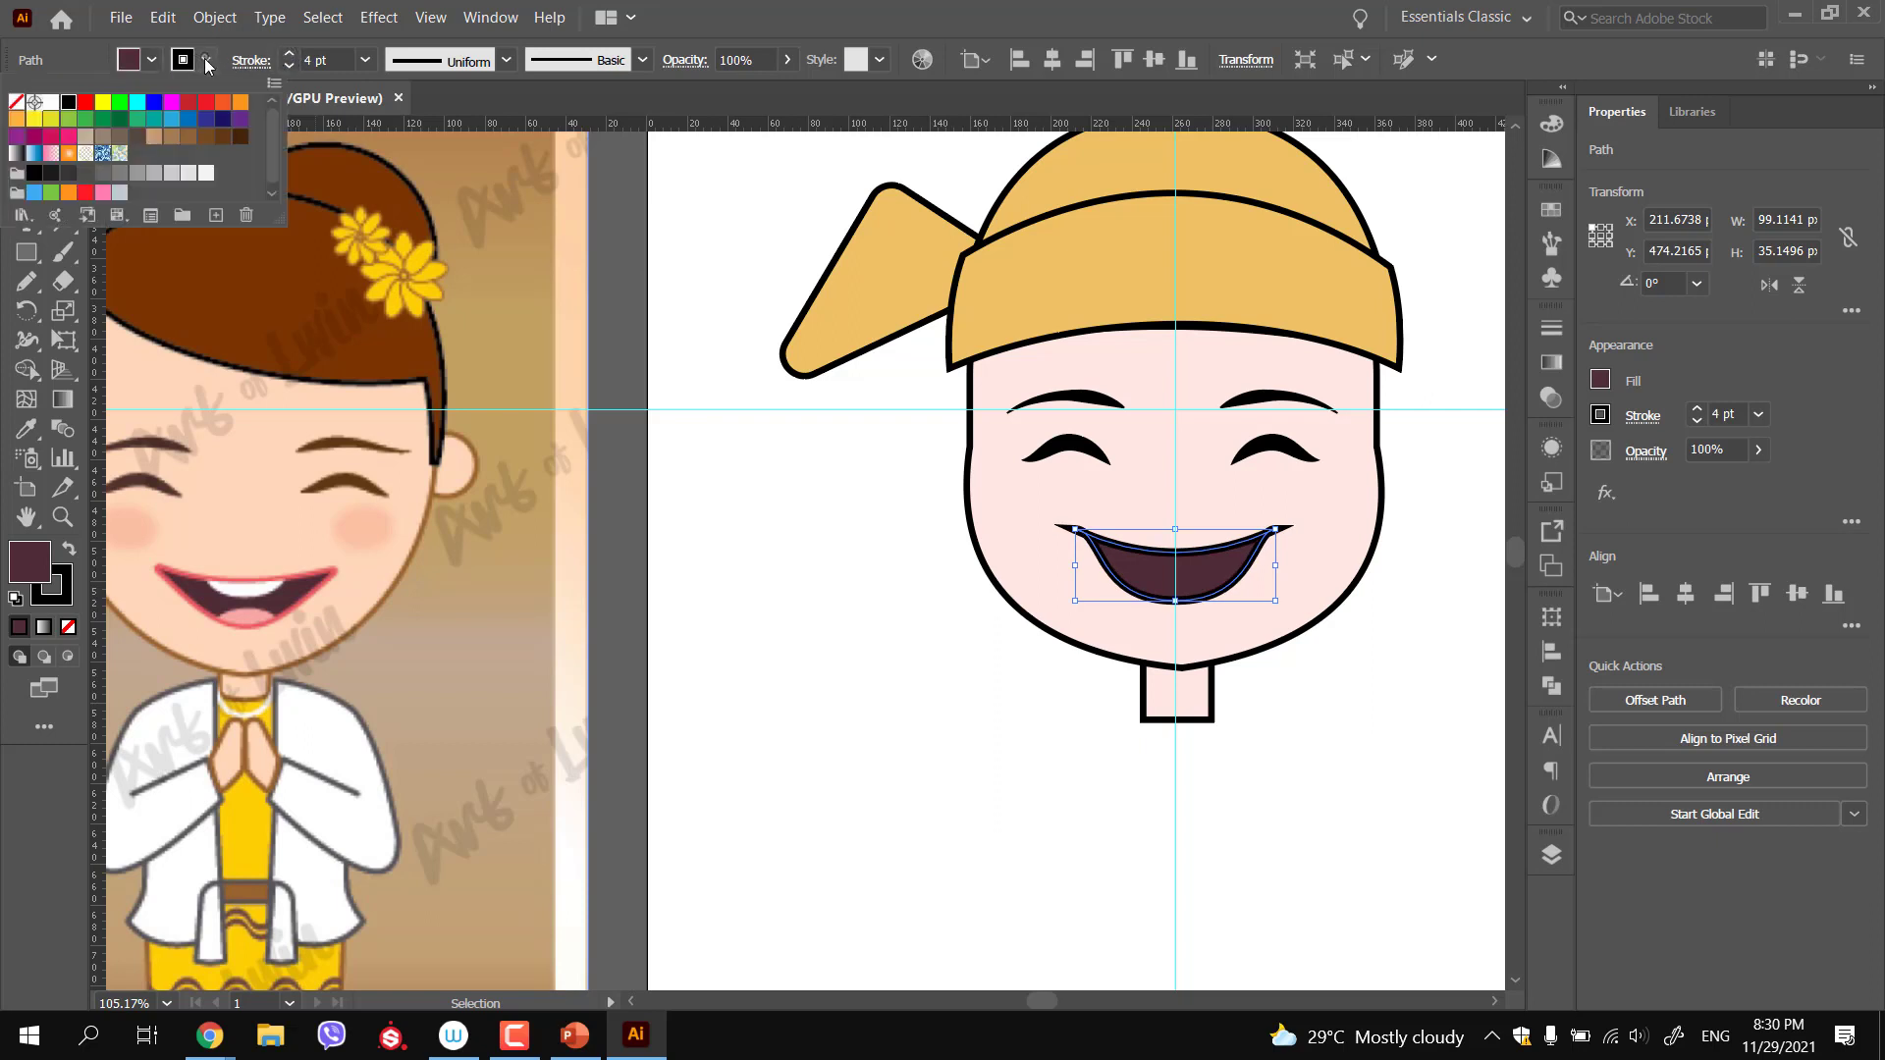
{"action": "left_click", "coordinate": [208, 63]}
{"action": "left_click", "coordinate": [207, 61]}
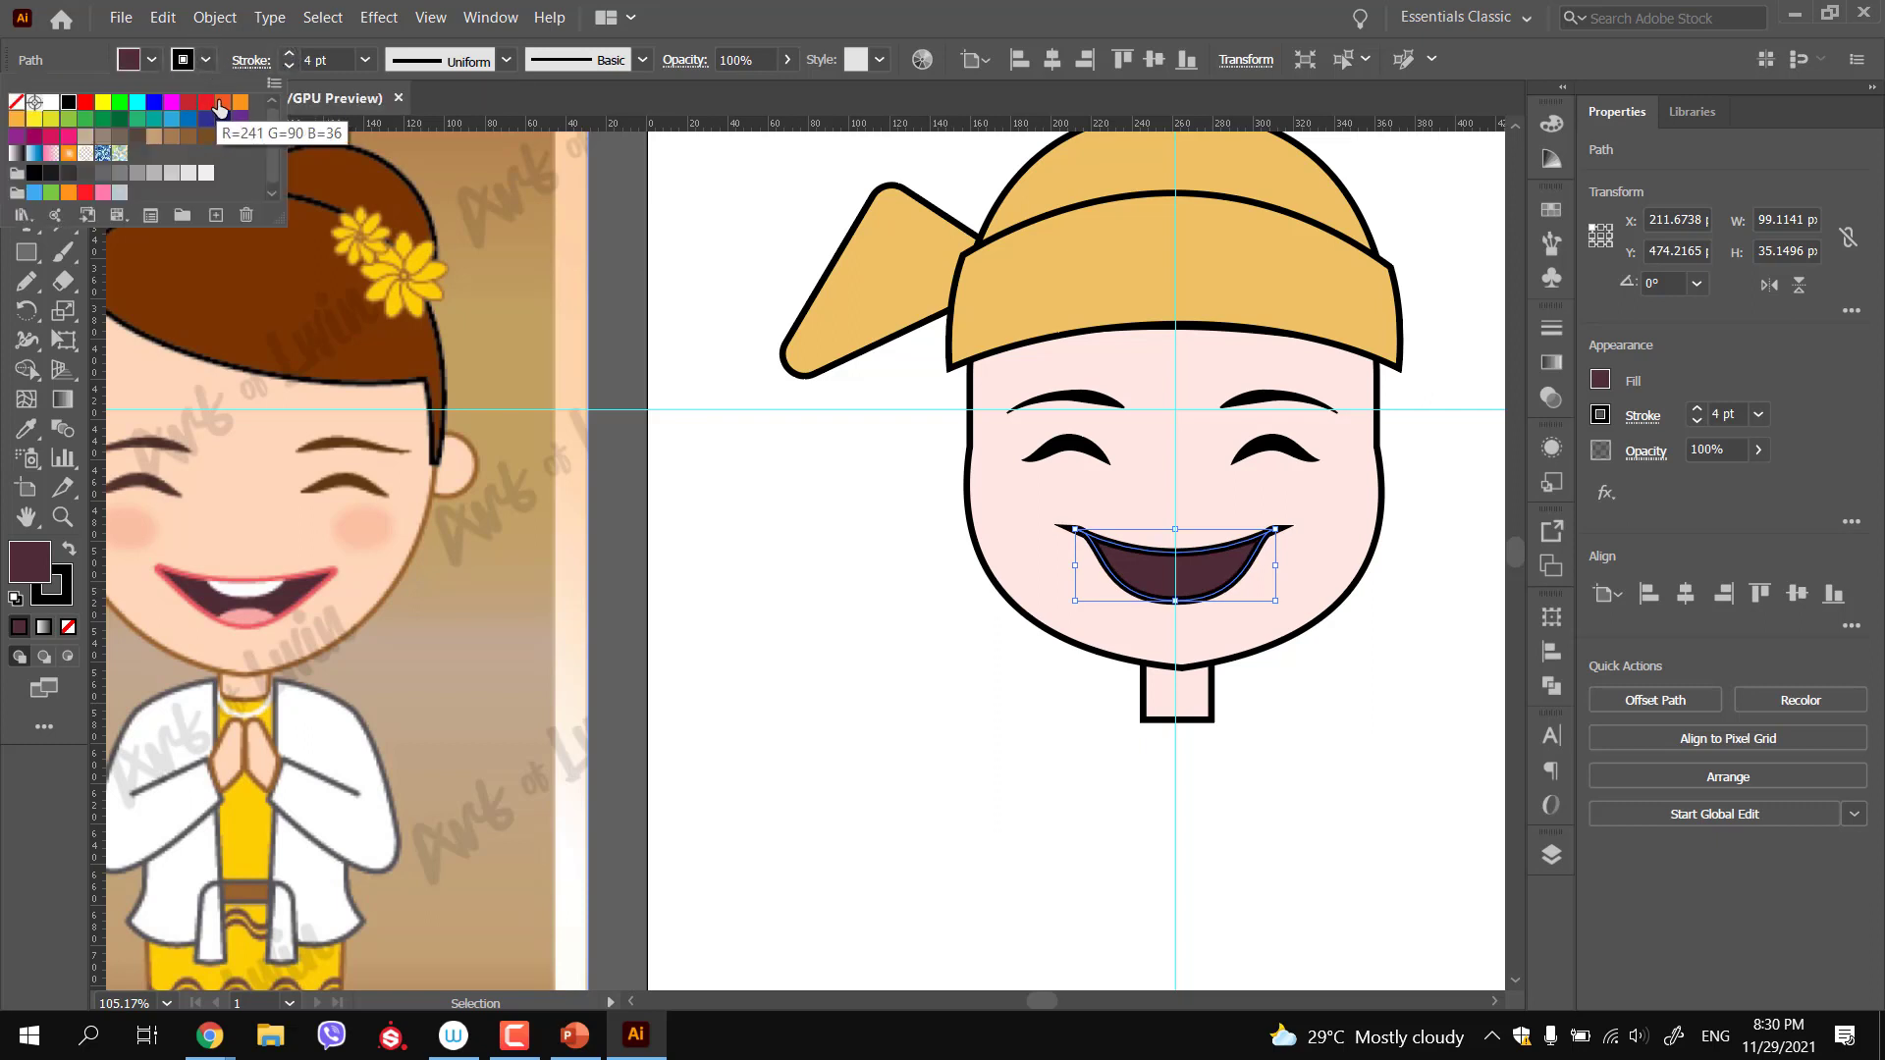
{"action": "left_click", "coordinate": [206, 102]}
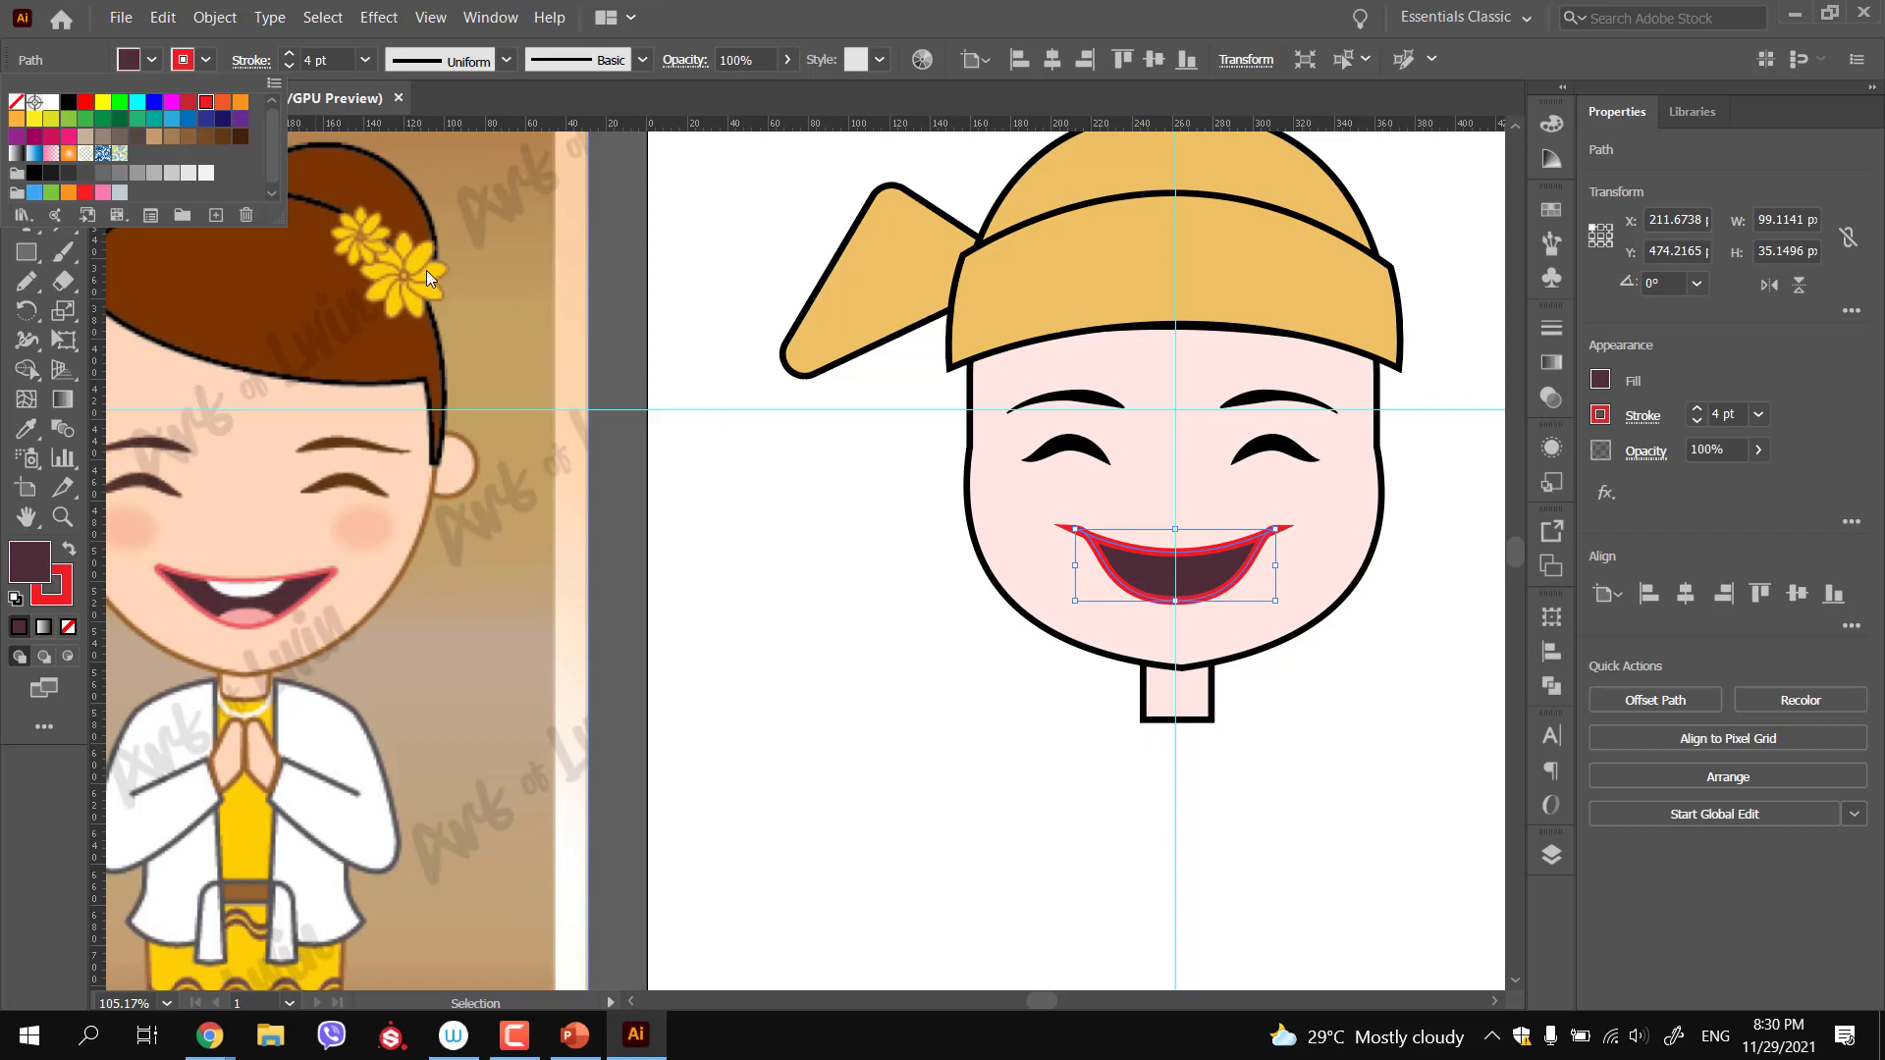
Give the mouth's red stroke round caps and round corner joins
{"action": "left_click", "coordinate": [254, 67]}
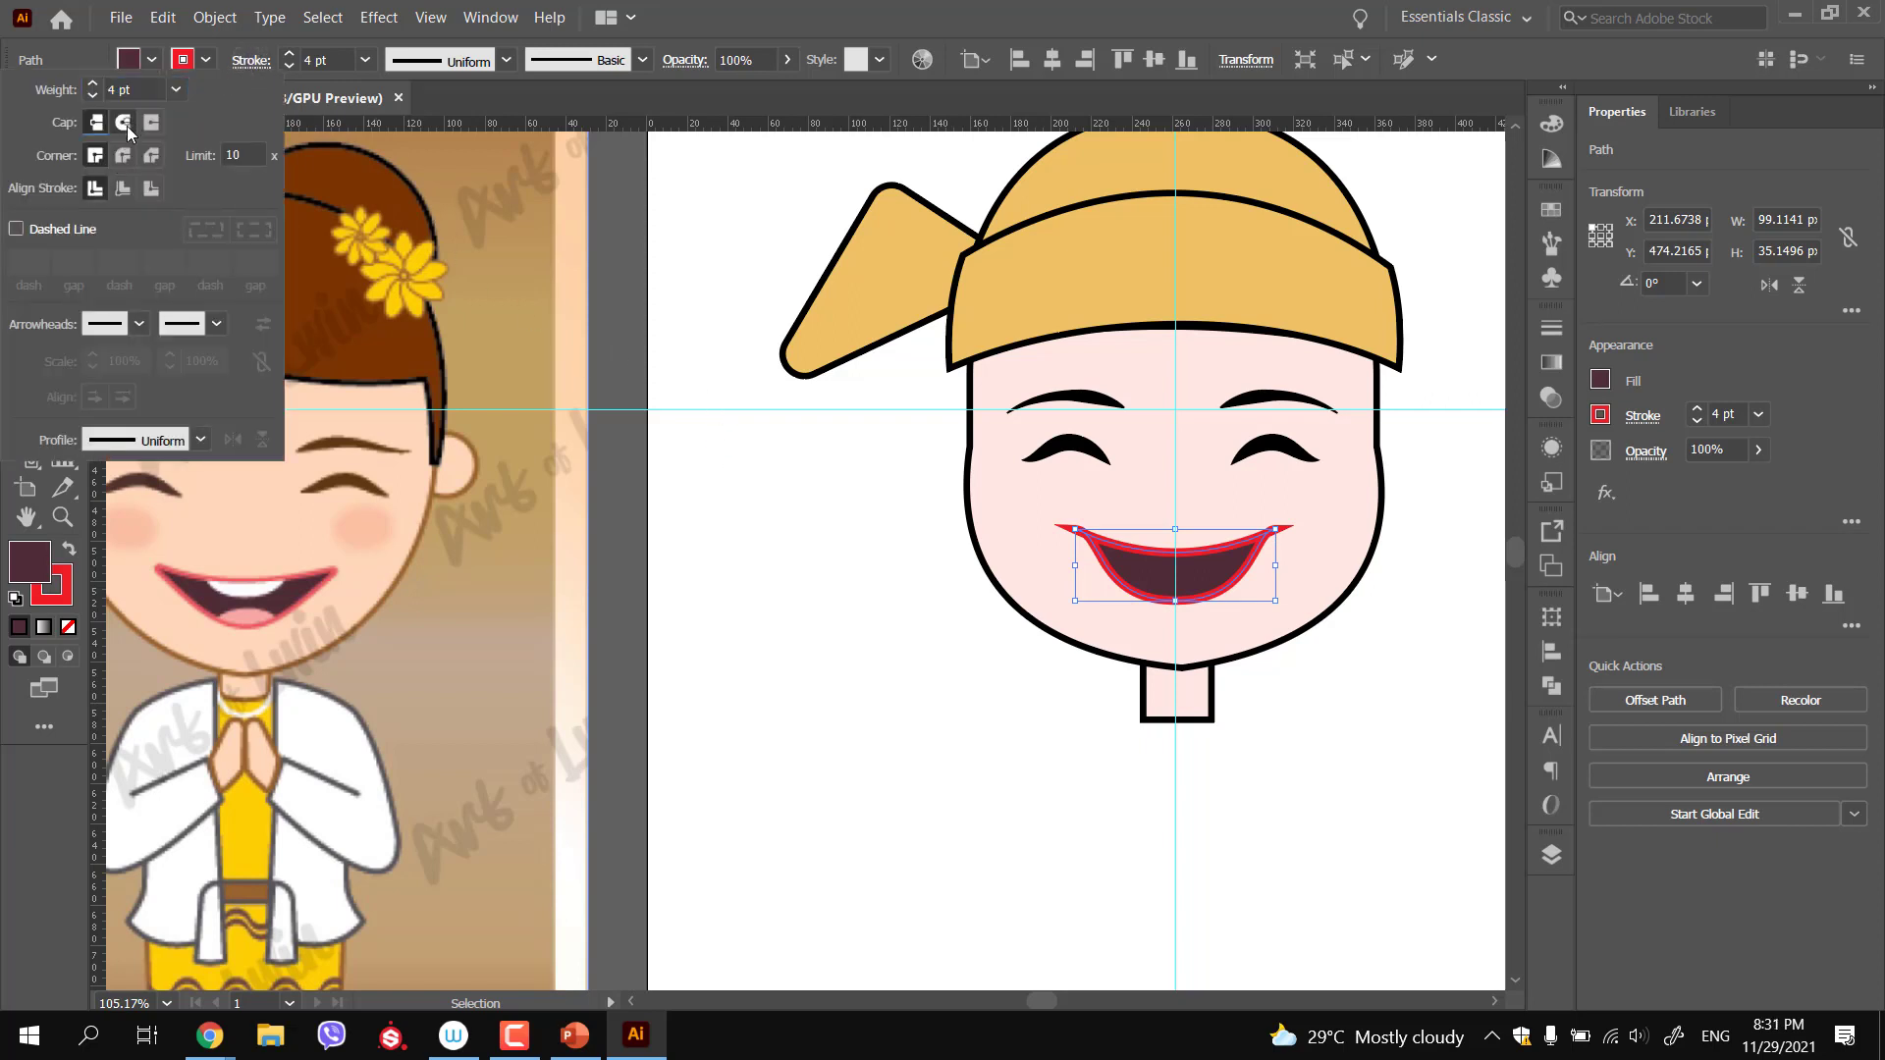
{"action": "left_click", "coordinate": [128, 124]}
{"action": "left_click", "coordinate": [123, 155]}
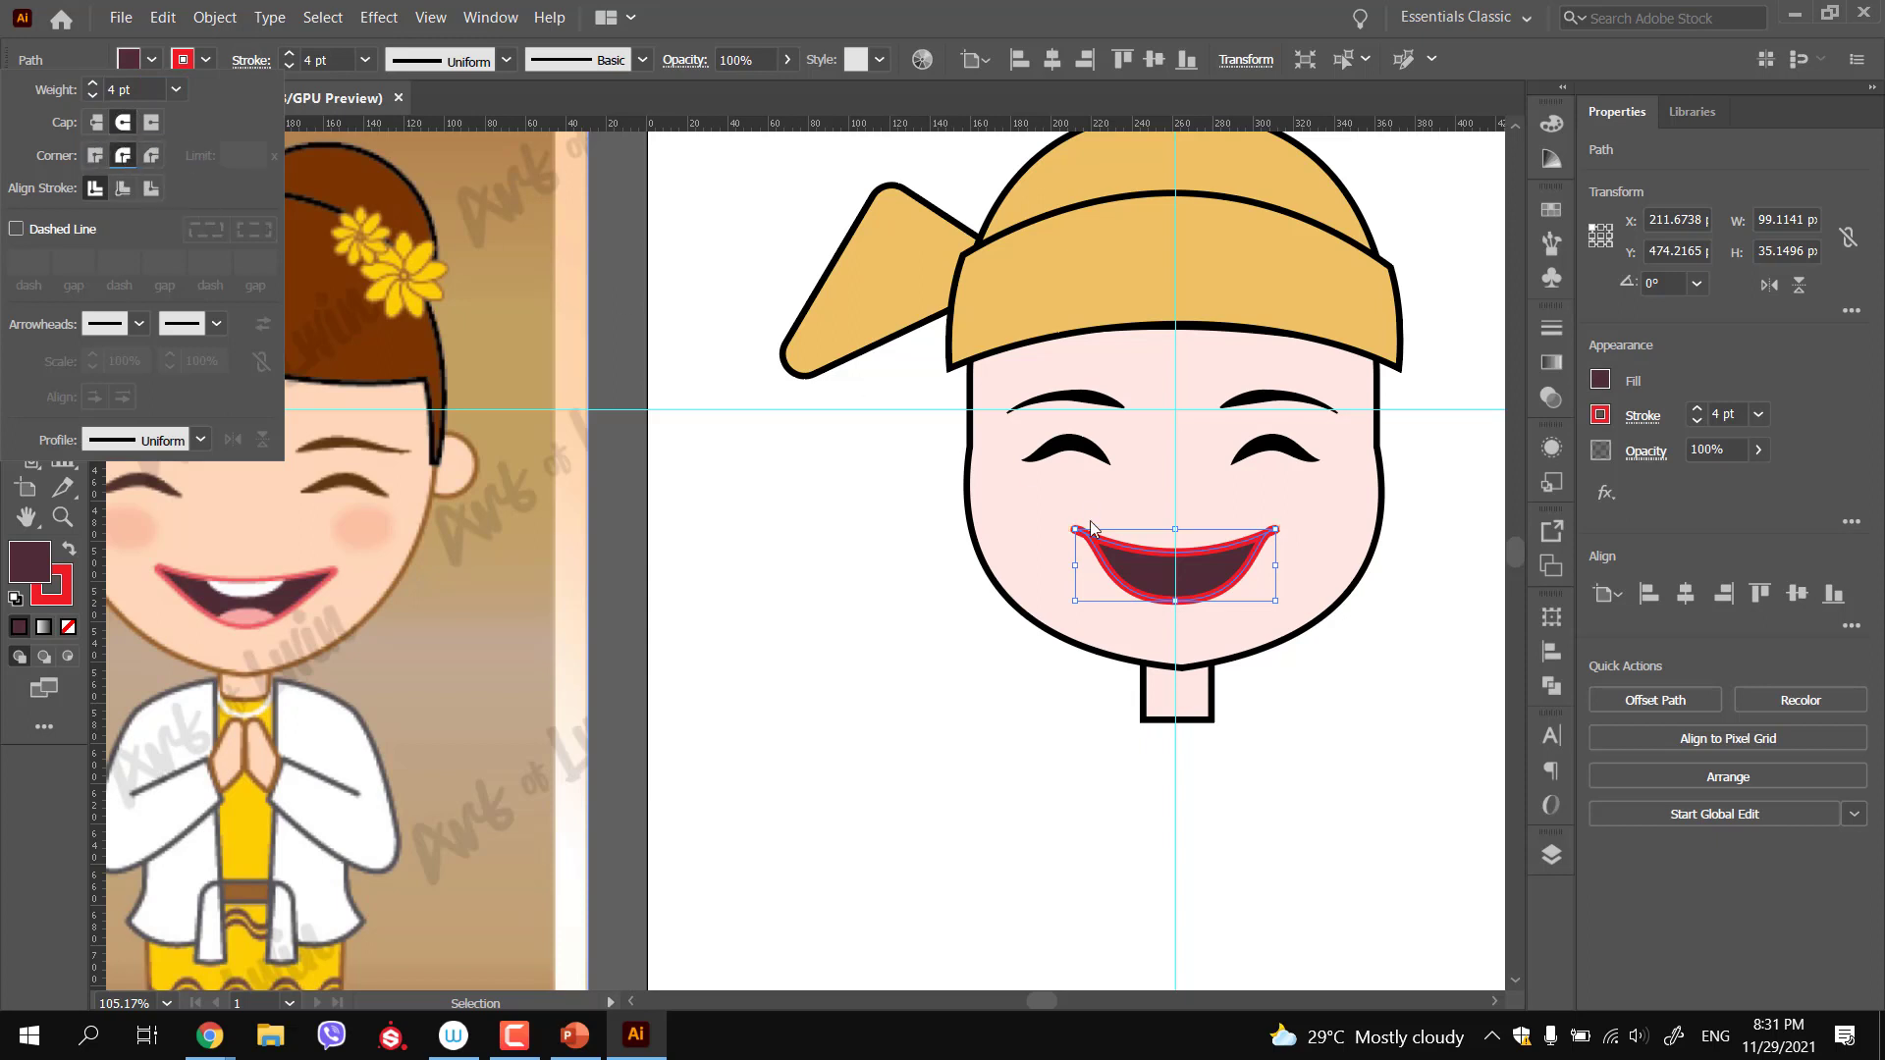
Try the stroke alignment options on the mouth and align its stroke to the outside of the path
{"action": "left_click", "coordinate": [122, 190]}
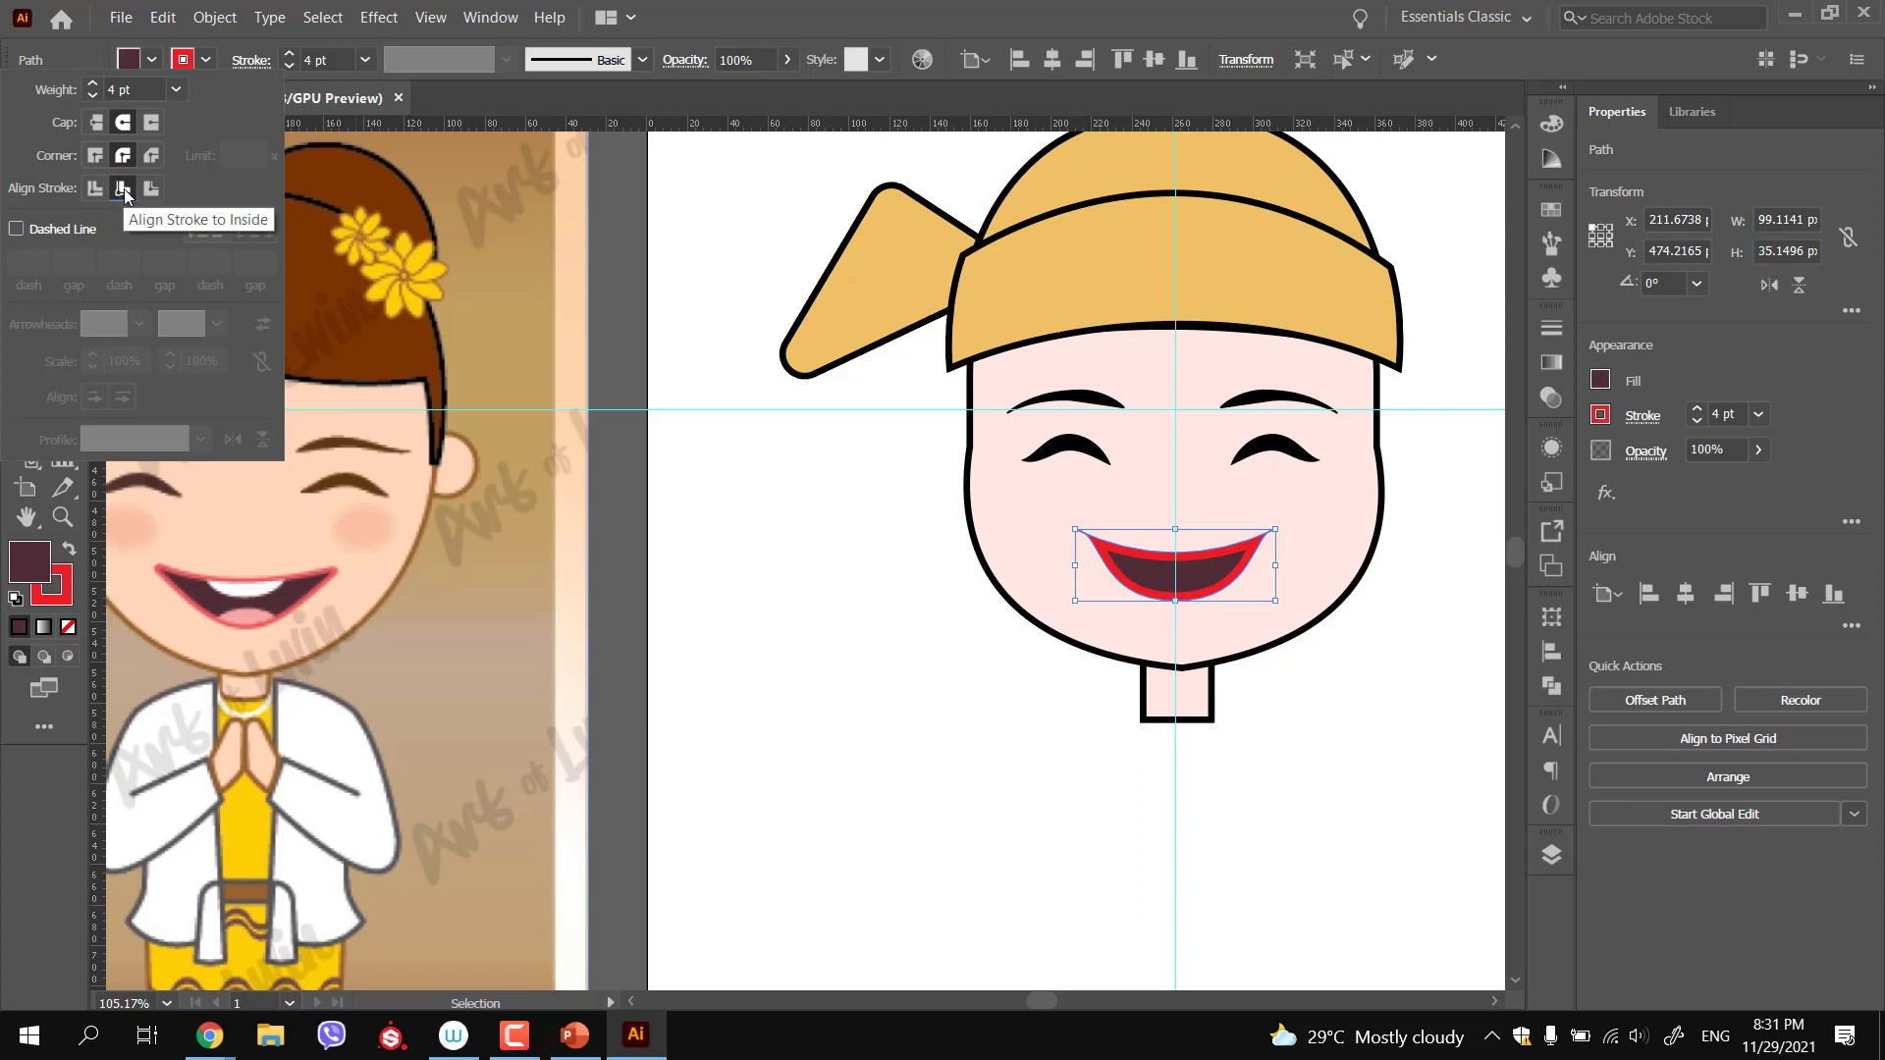
{"action": "left_click", "coordinate": [94, 191]}
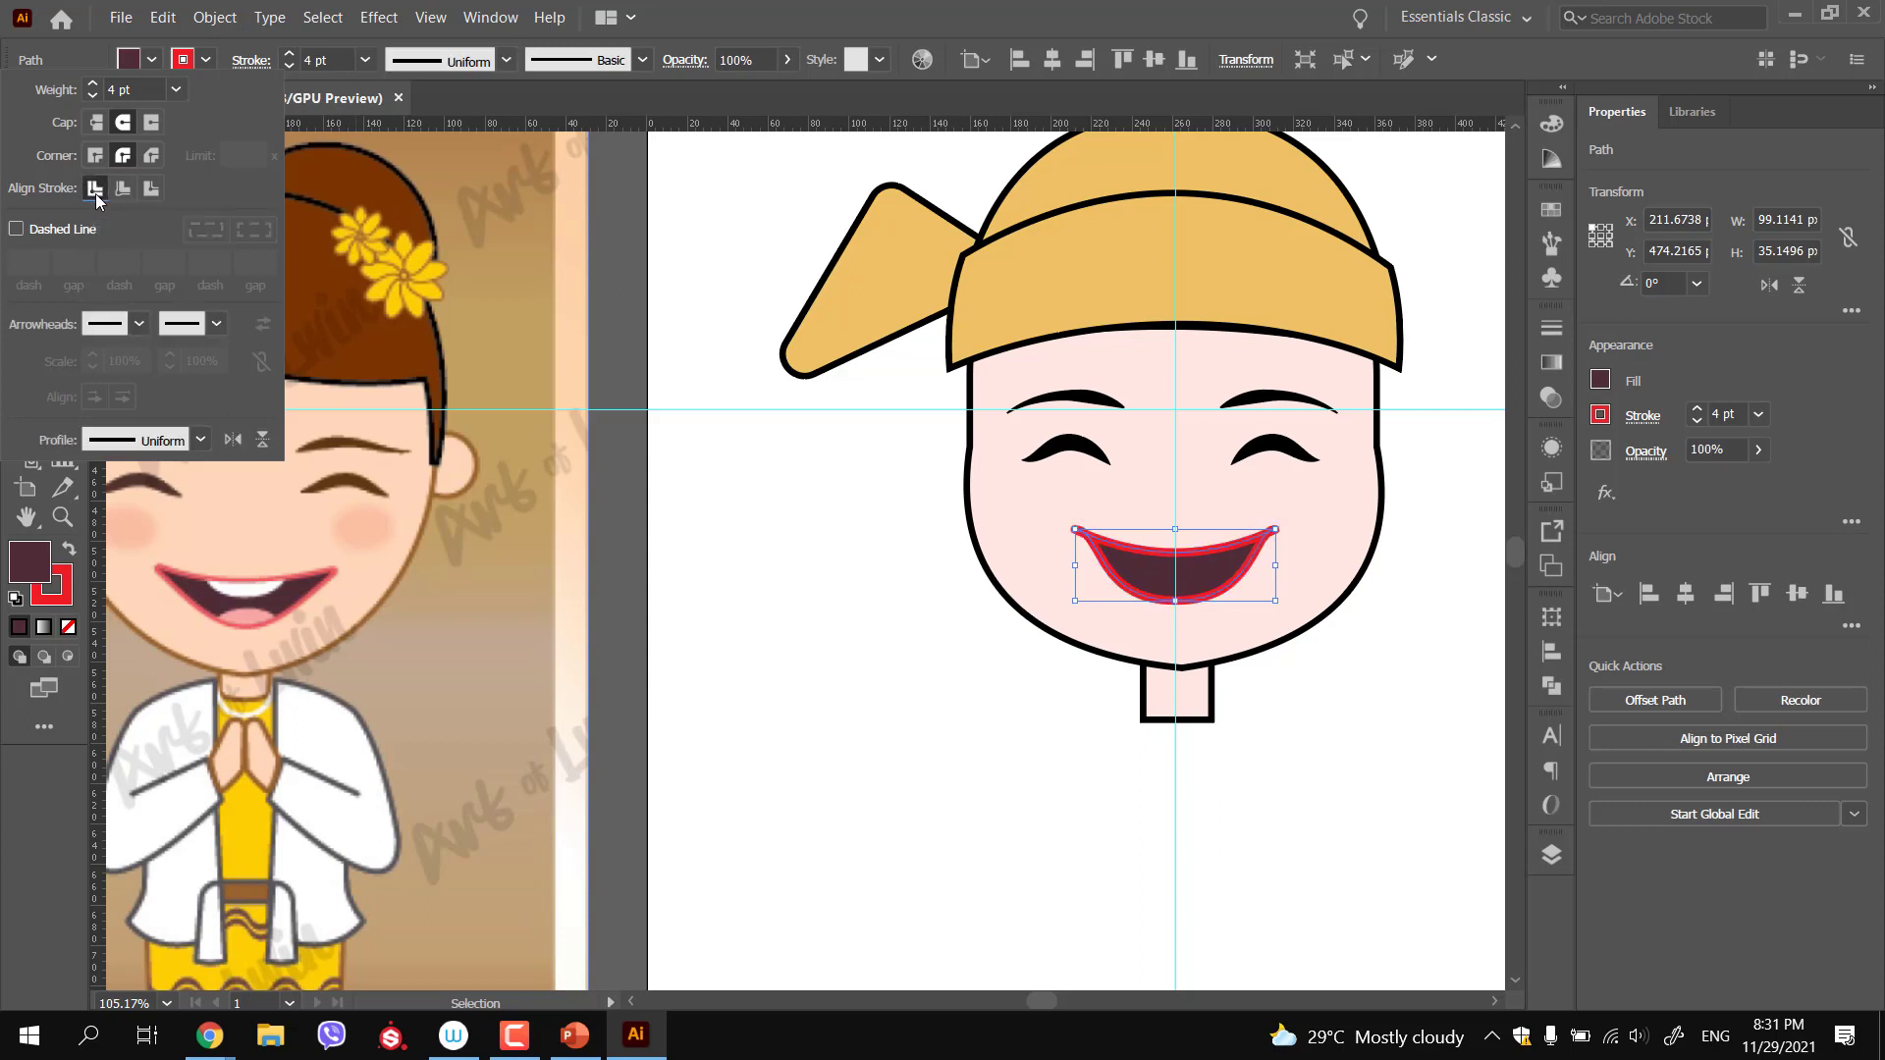
{"action": "left_click", "coordinate": [150, 189]}
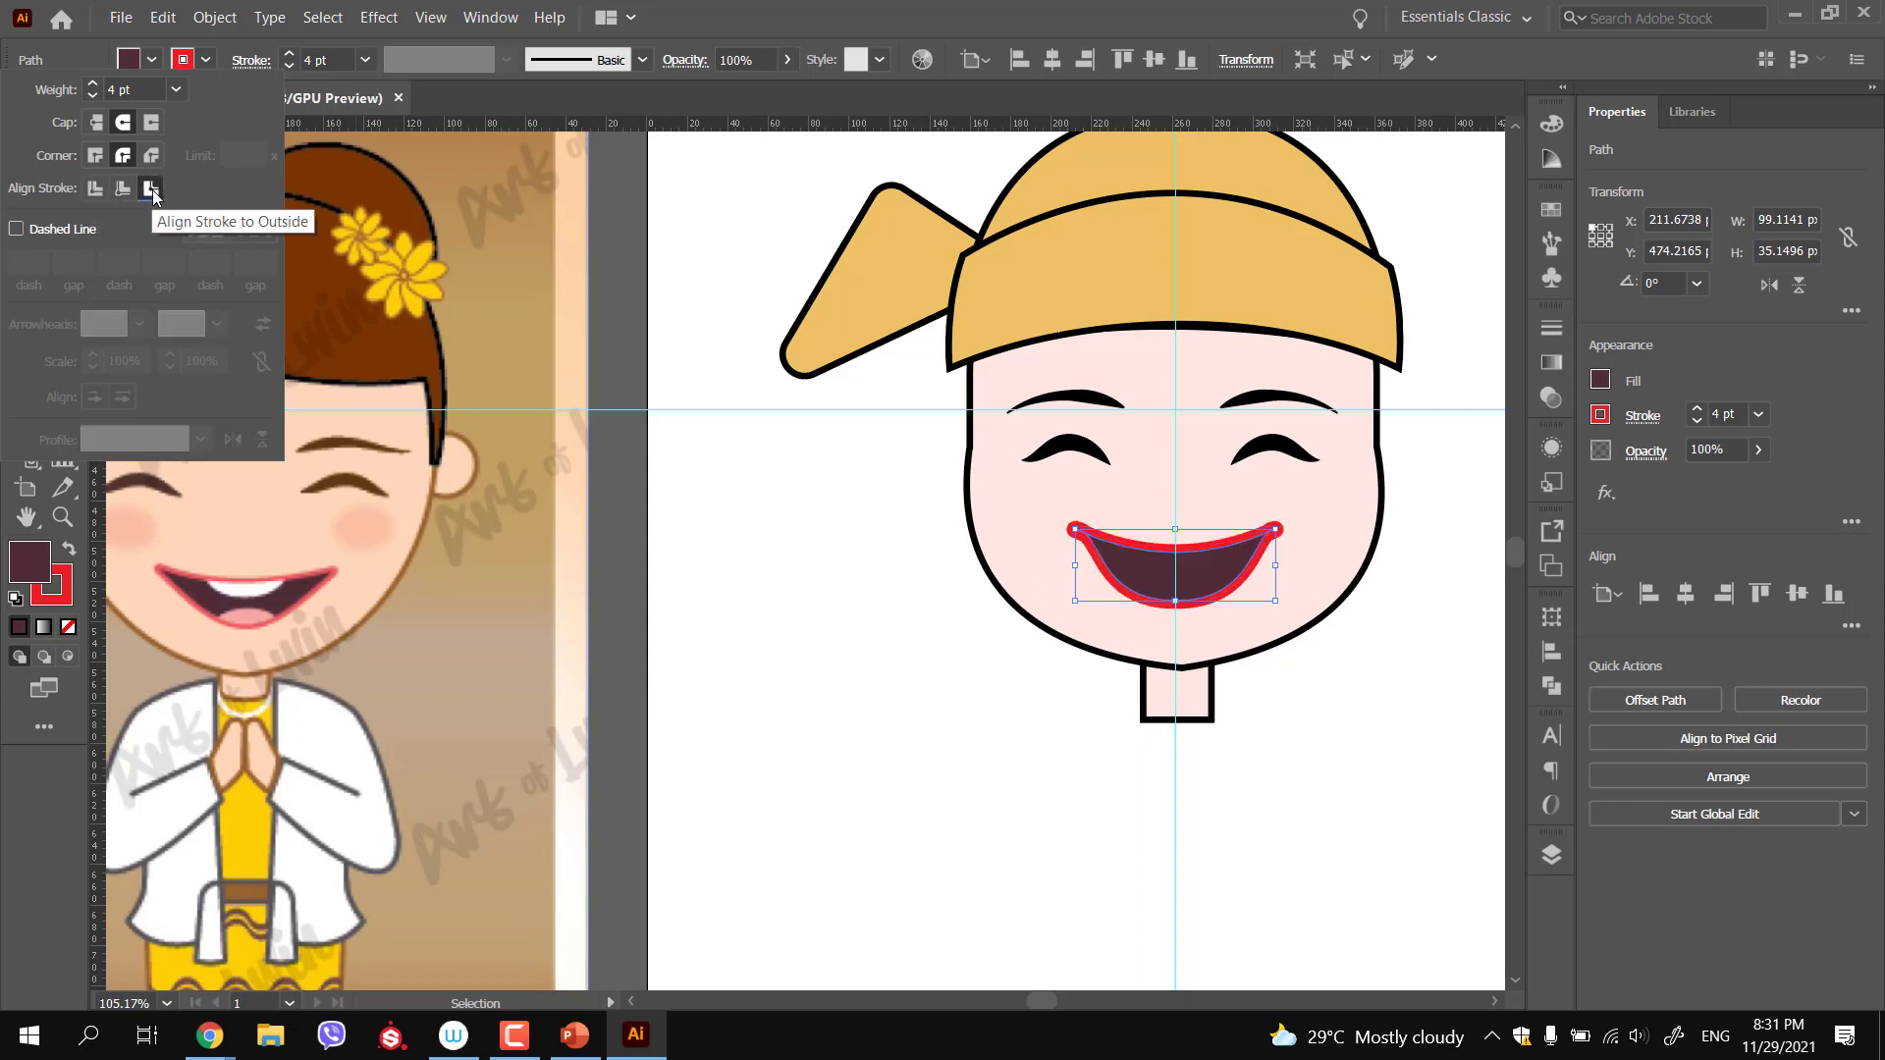
{"action": "left_click", "coordinate": [763, 577]}
{"action": "left_click", "coordinate": [765, 582]}
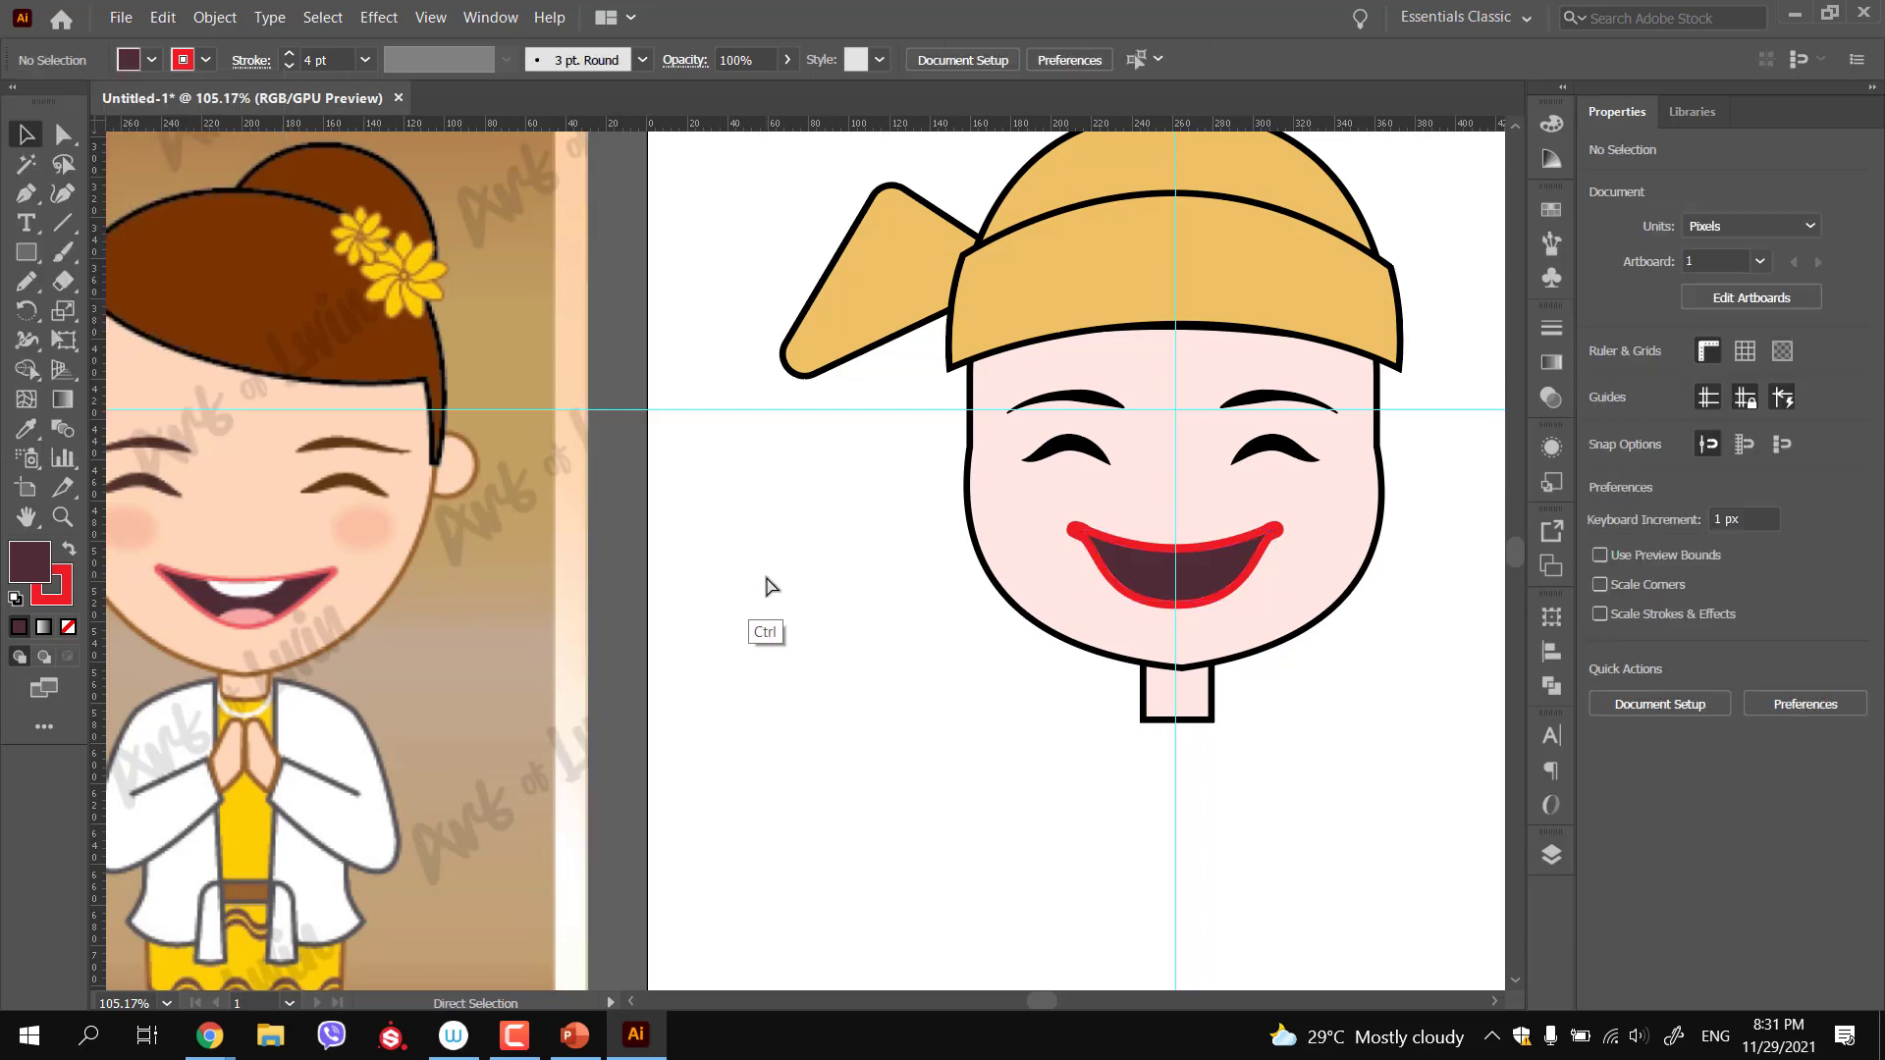
{"action": "mouse_move", "coordinate": [831, 595]}
{"action": "left_mouse_down"}
{"action": "mouse_move", "coordinate": [687, 539]}
{"action": "mouse_move", "coordinate": [760, 563]}
{"action": "left_mouse_up"}
Change the mouth's stroke color from red to light pink, F79AA1
{"action": "left_click", "coordinate": [1078, 599]}
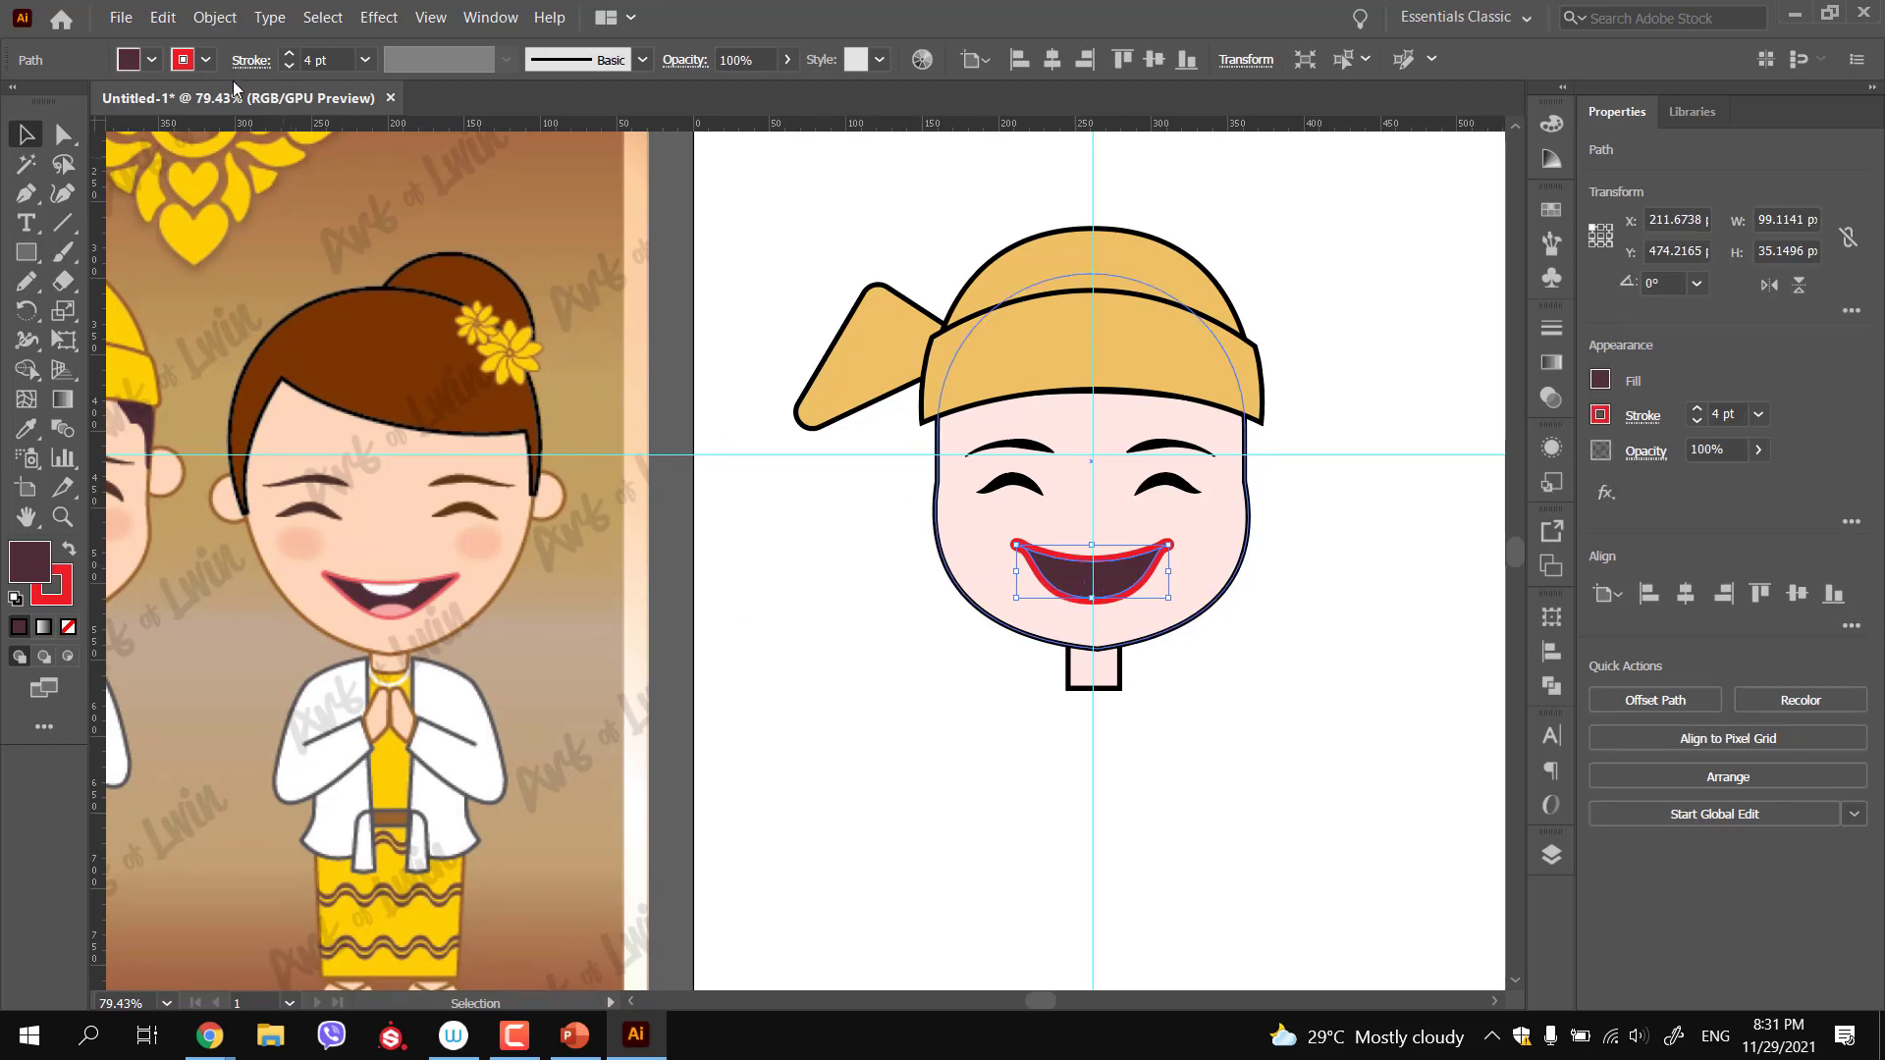
{"action": "left_click", "coordinate": [70, 592]}
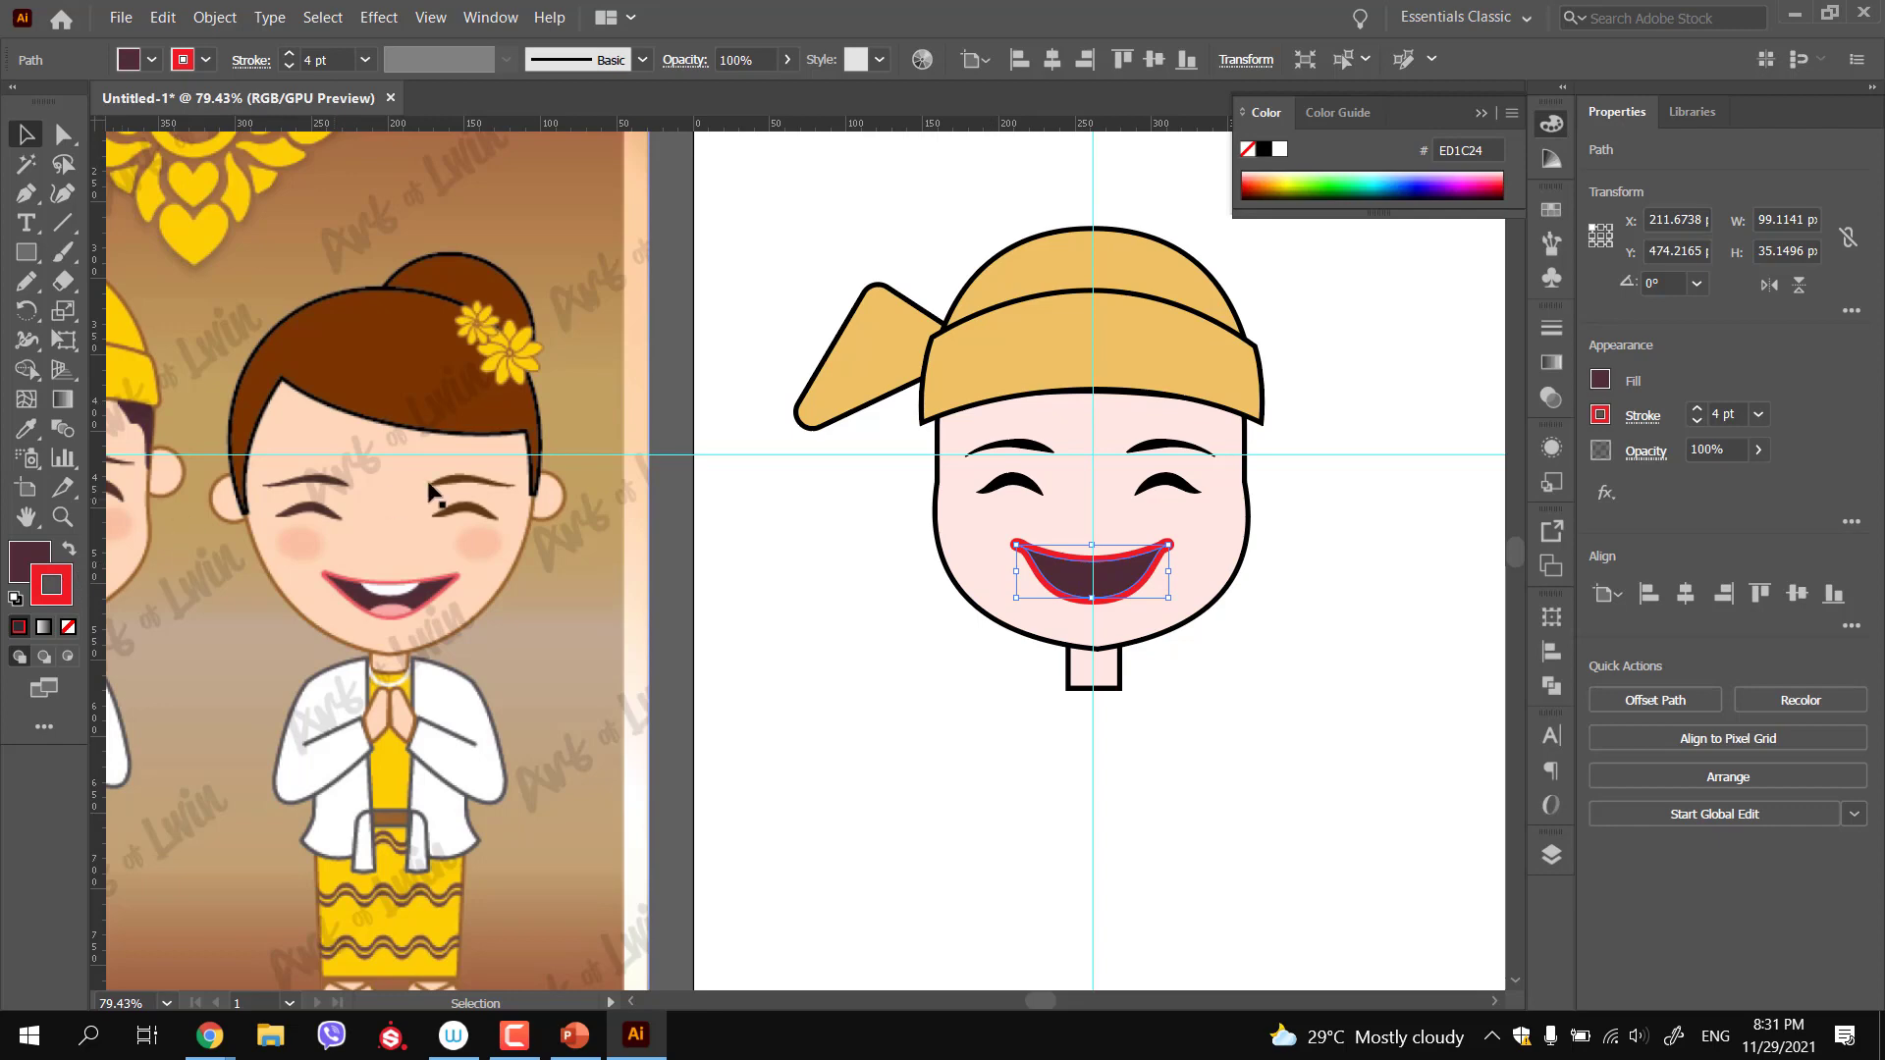
{"action": "double_click", "coordinate": [52, 586]}
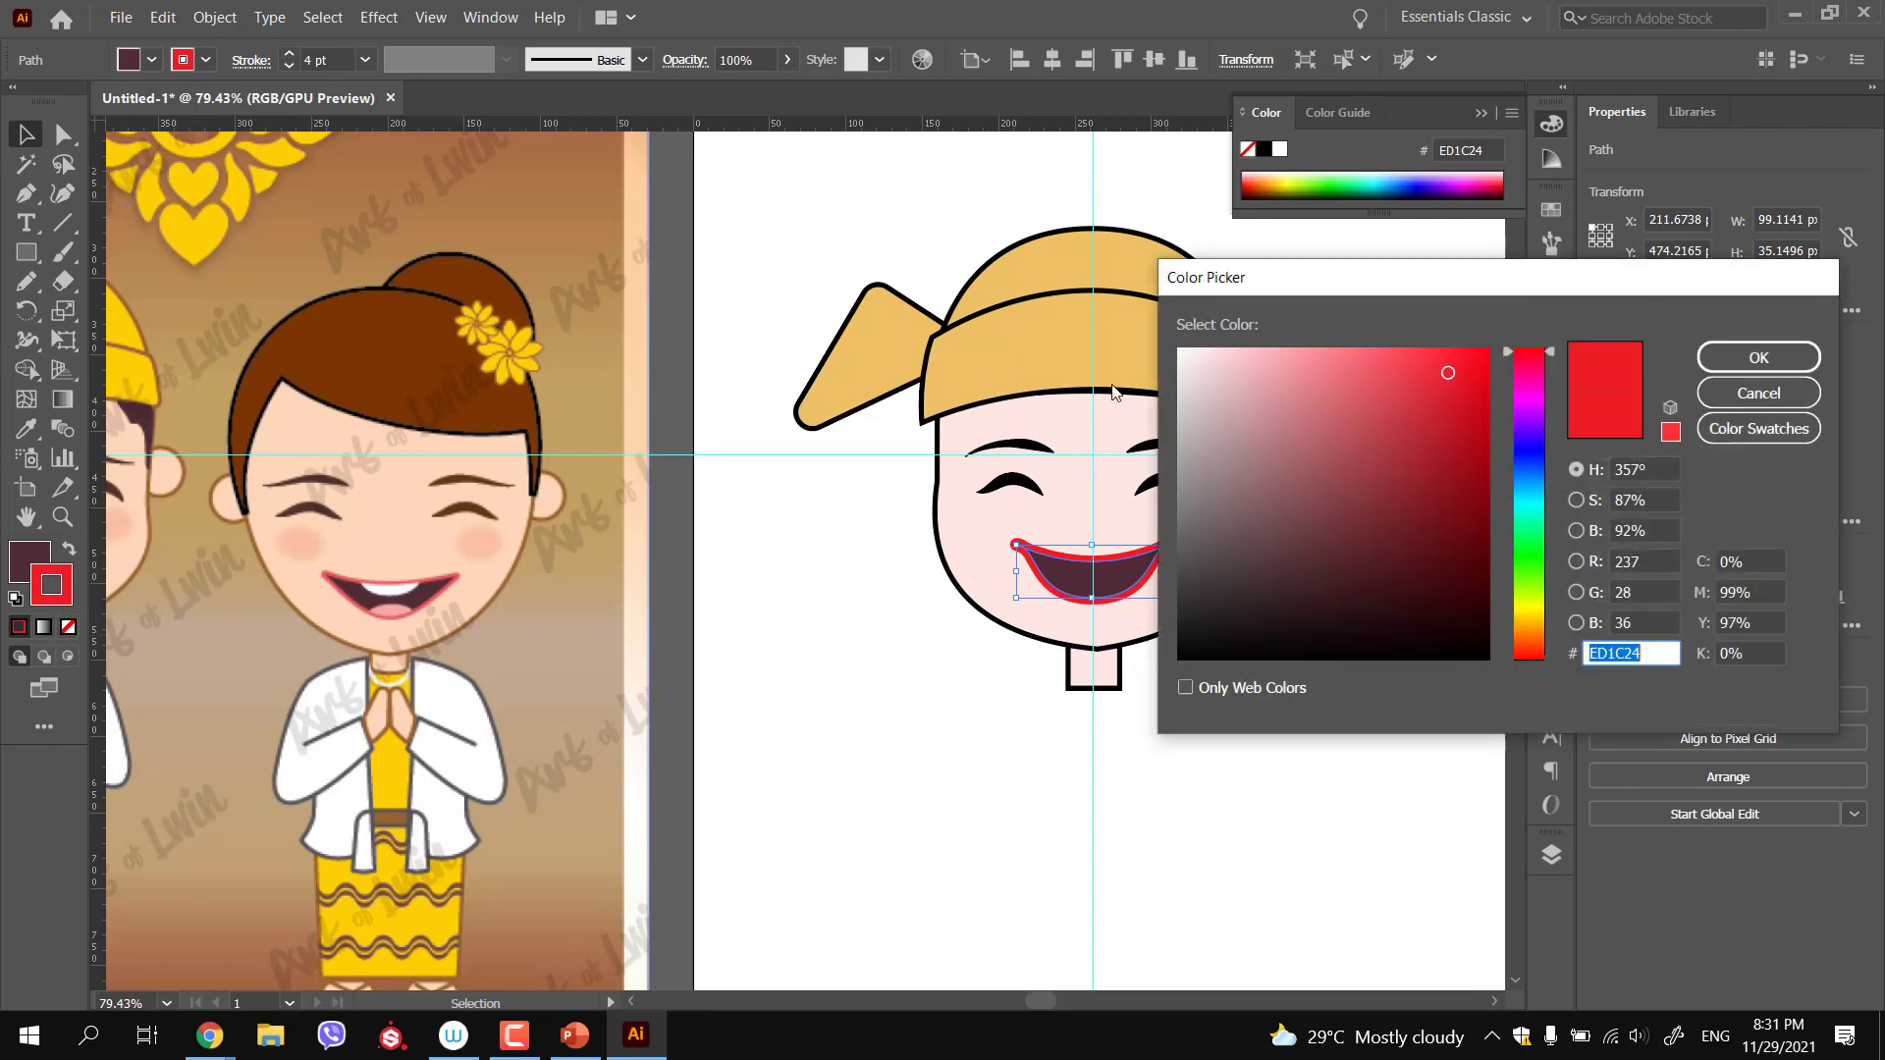
{"action": "left_click_drag", "start_coordinate": [1231, 409], "coordinate": [1238, 344]}
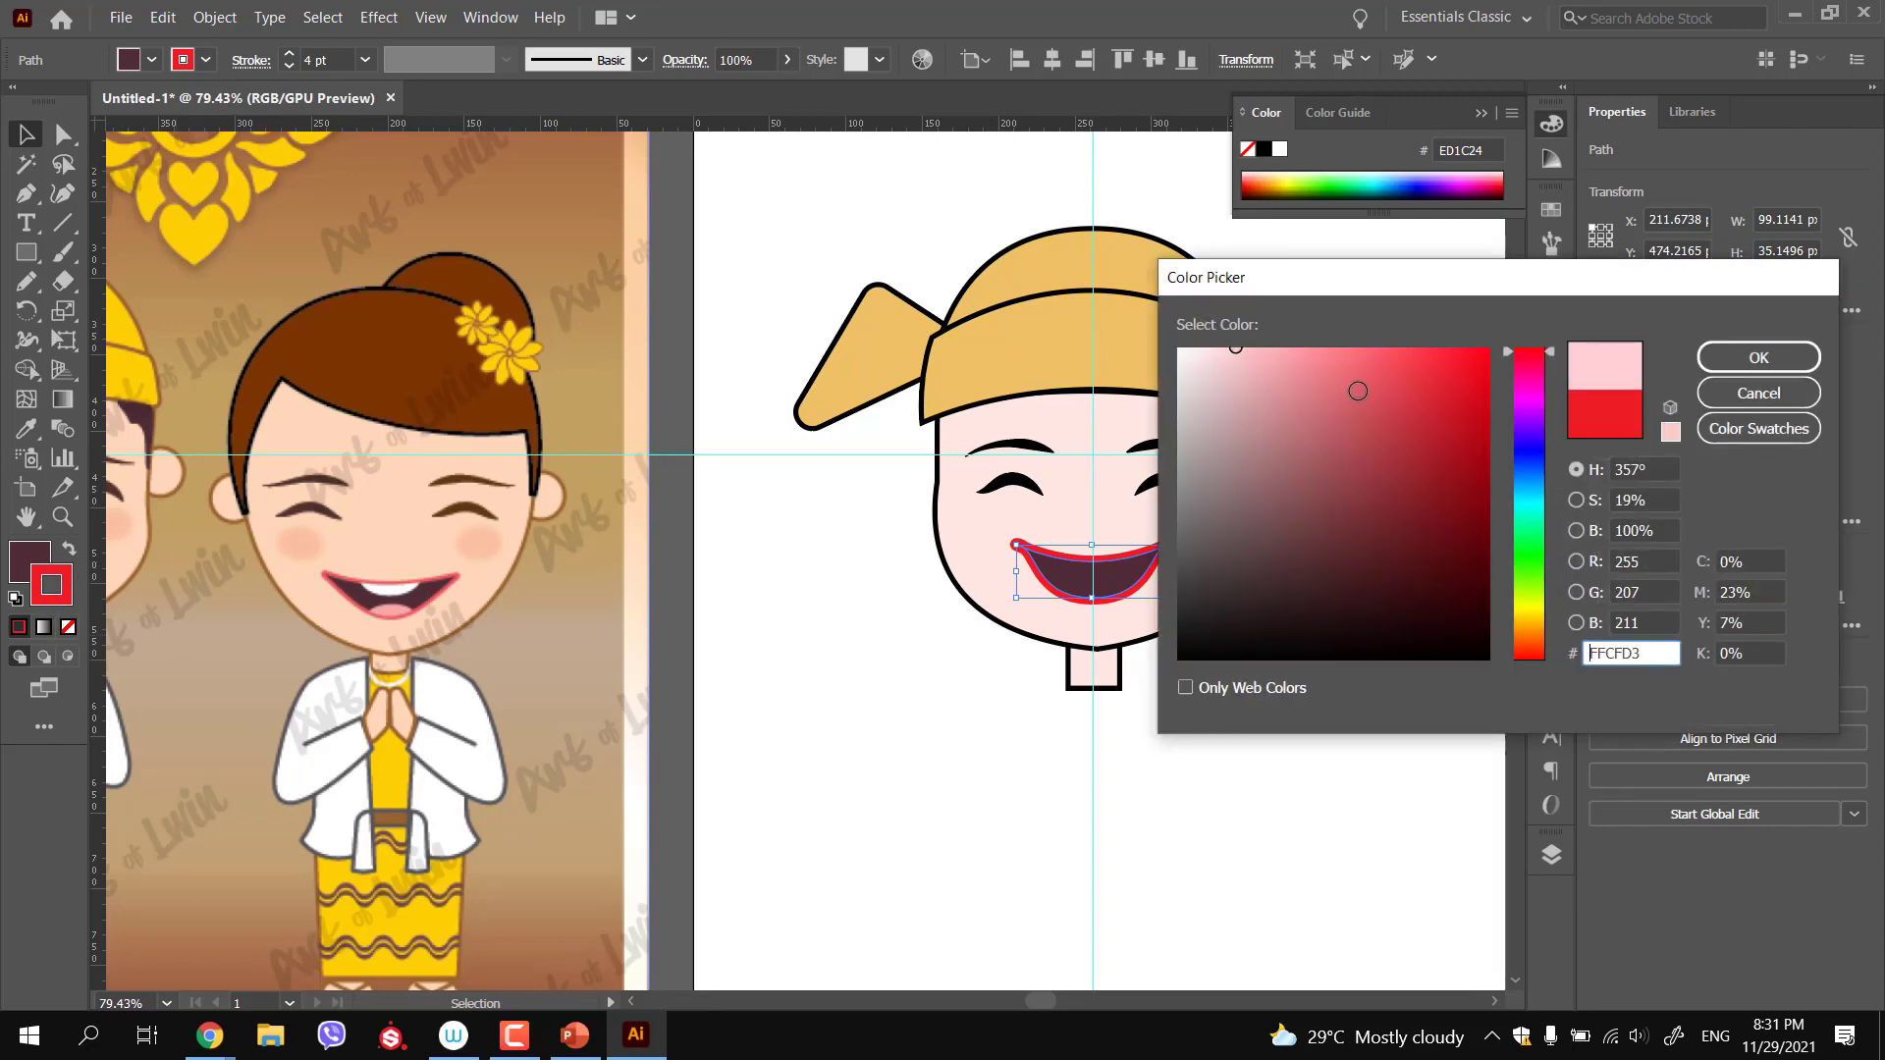
{"action": "left_click_drag", "start_coordinate": [1357, 394], "coordinate": [1344, 341]}
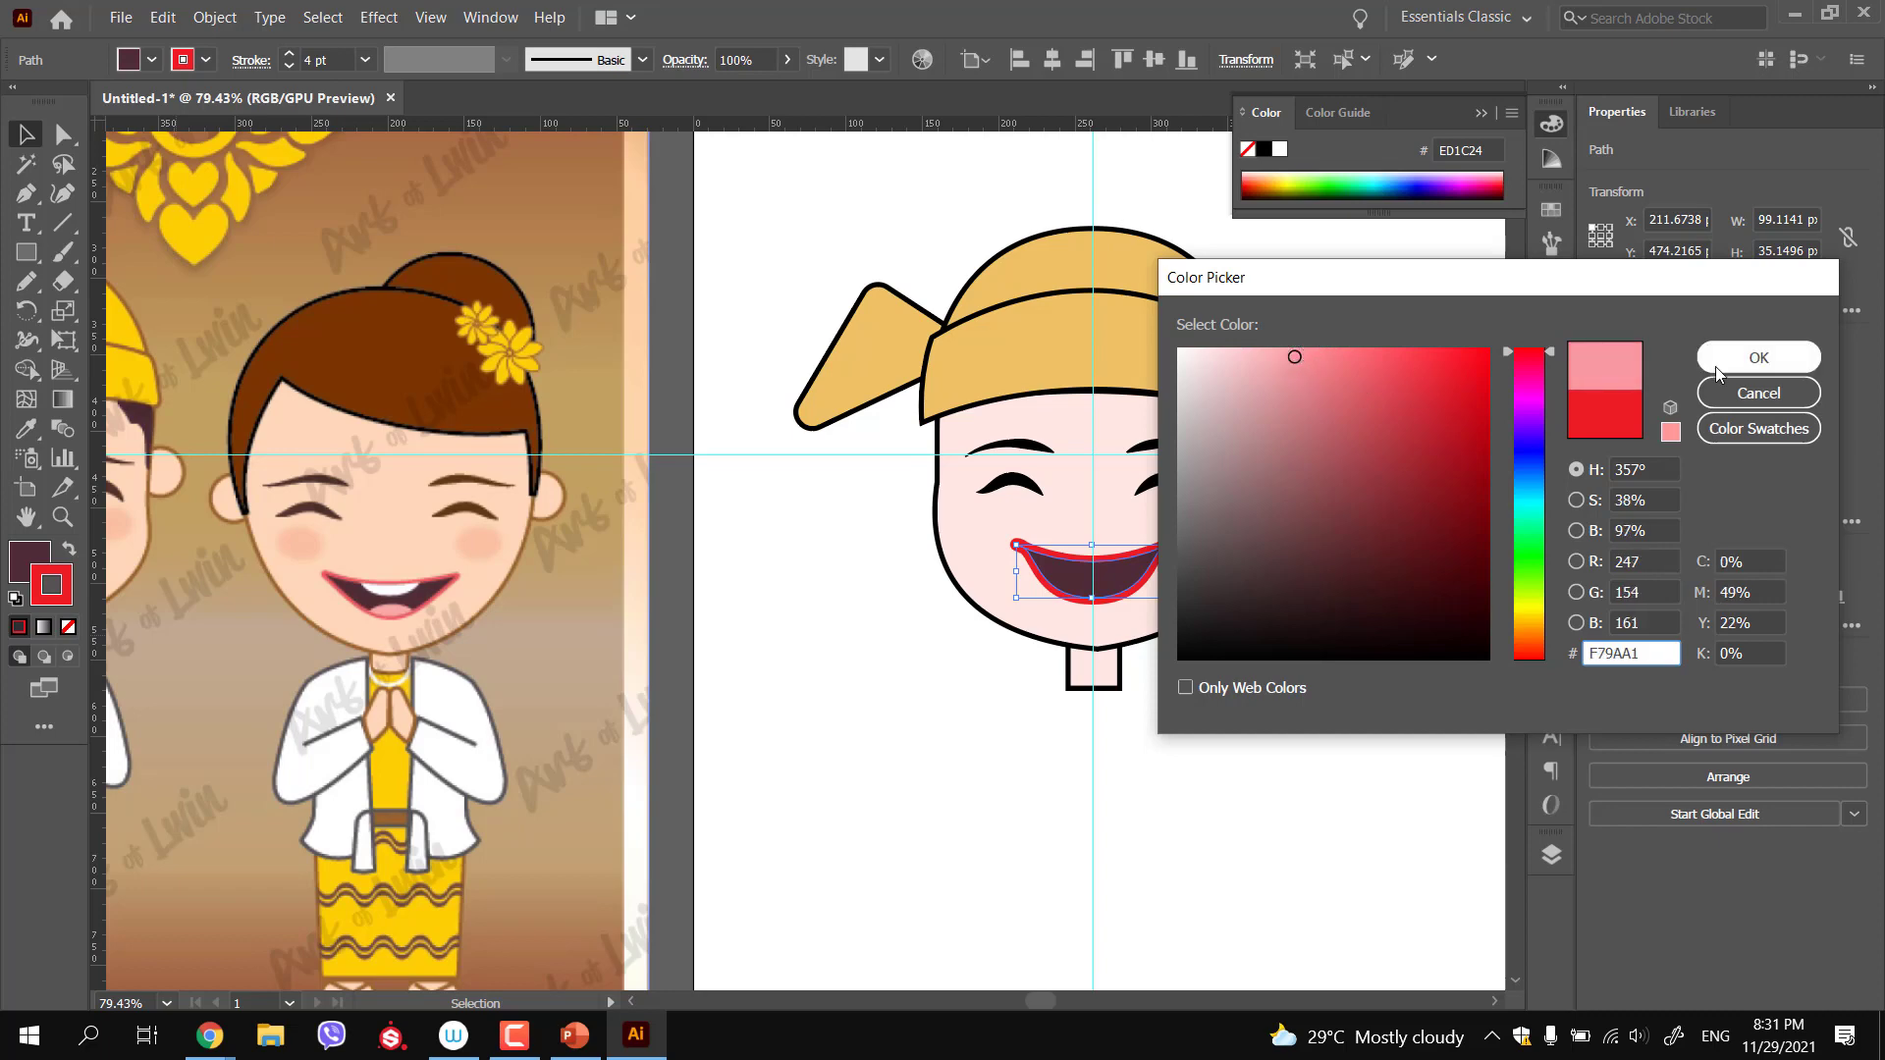
{"action": "left_click", "coordinate": [1713, 359]}
{"action": "left_click", "coordinate": [1310, 573]}
Convert both outer corner anchors of the mouth to sharp corner points without handles
{"action": "left_click_drag", "start_coordinate": [1177, 688], "coordinate": [1218, 693]}
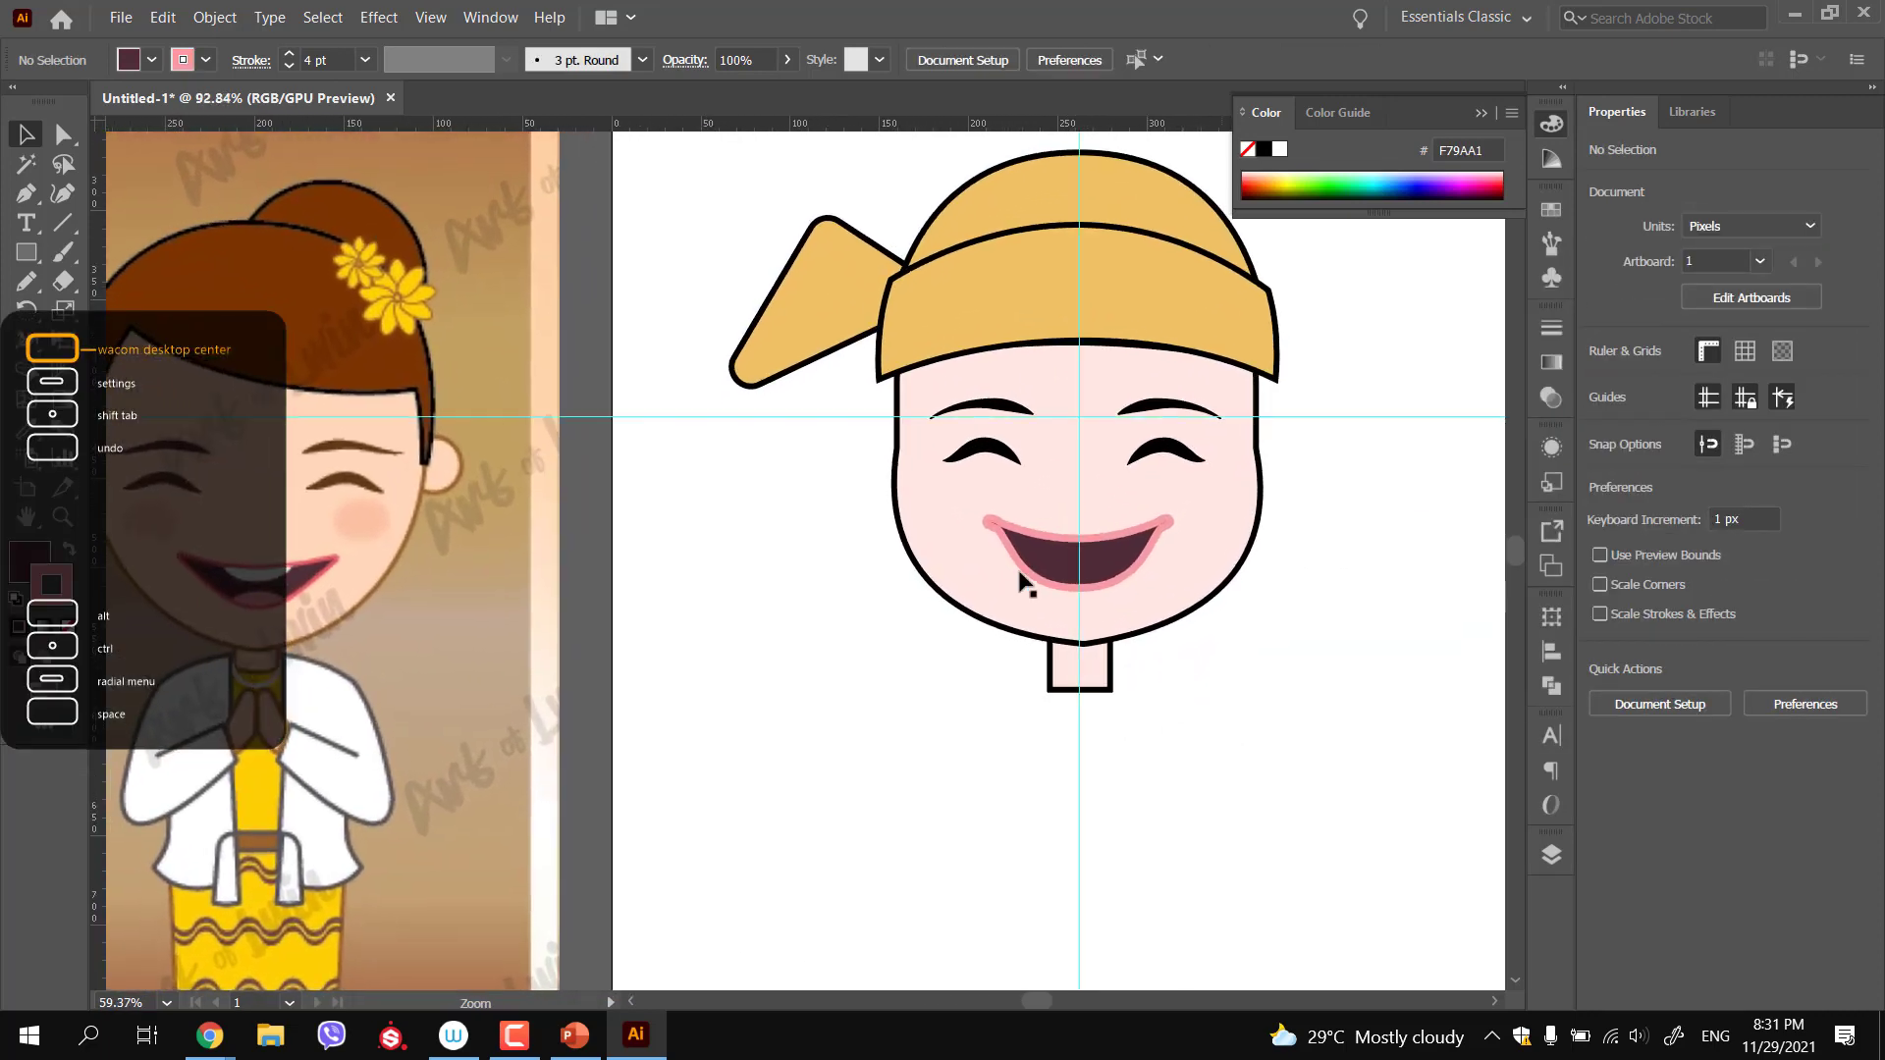
{"action": "left_click_drag", "start_coordinate": [989, 535], "coordinate": [1165, 597]}
{"action": "left_click", "coordinate": [1057, 550]}
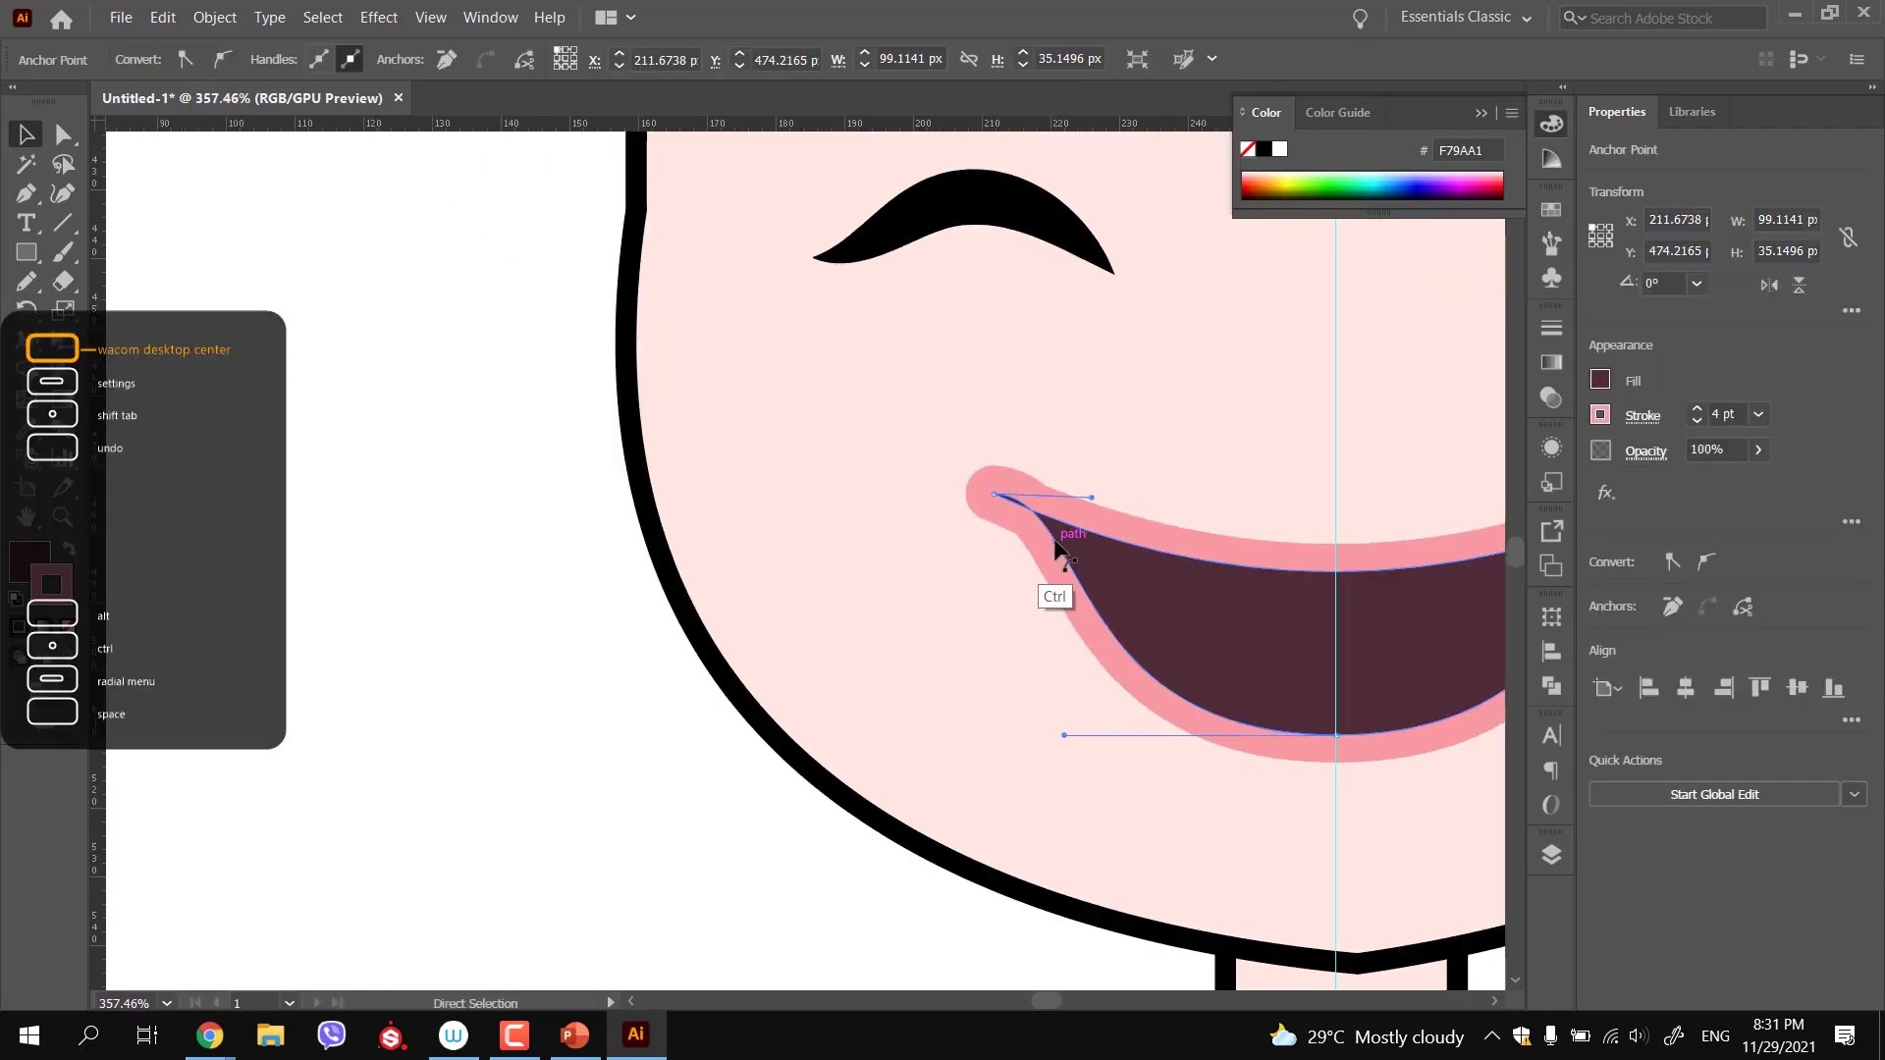
{"action": "left_click", "coordinate": [995, 495]}
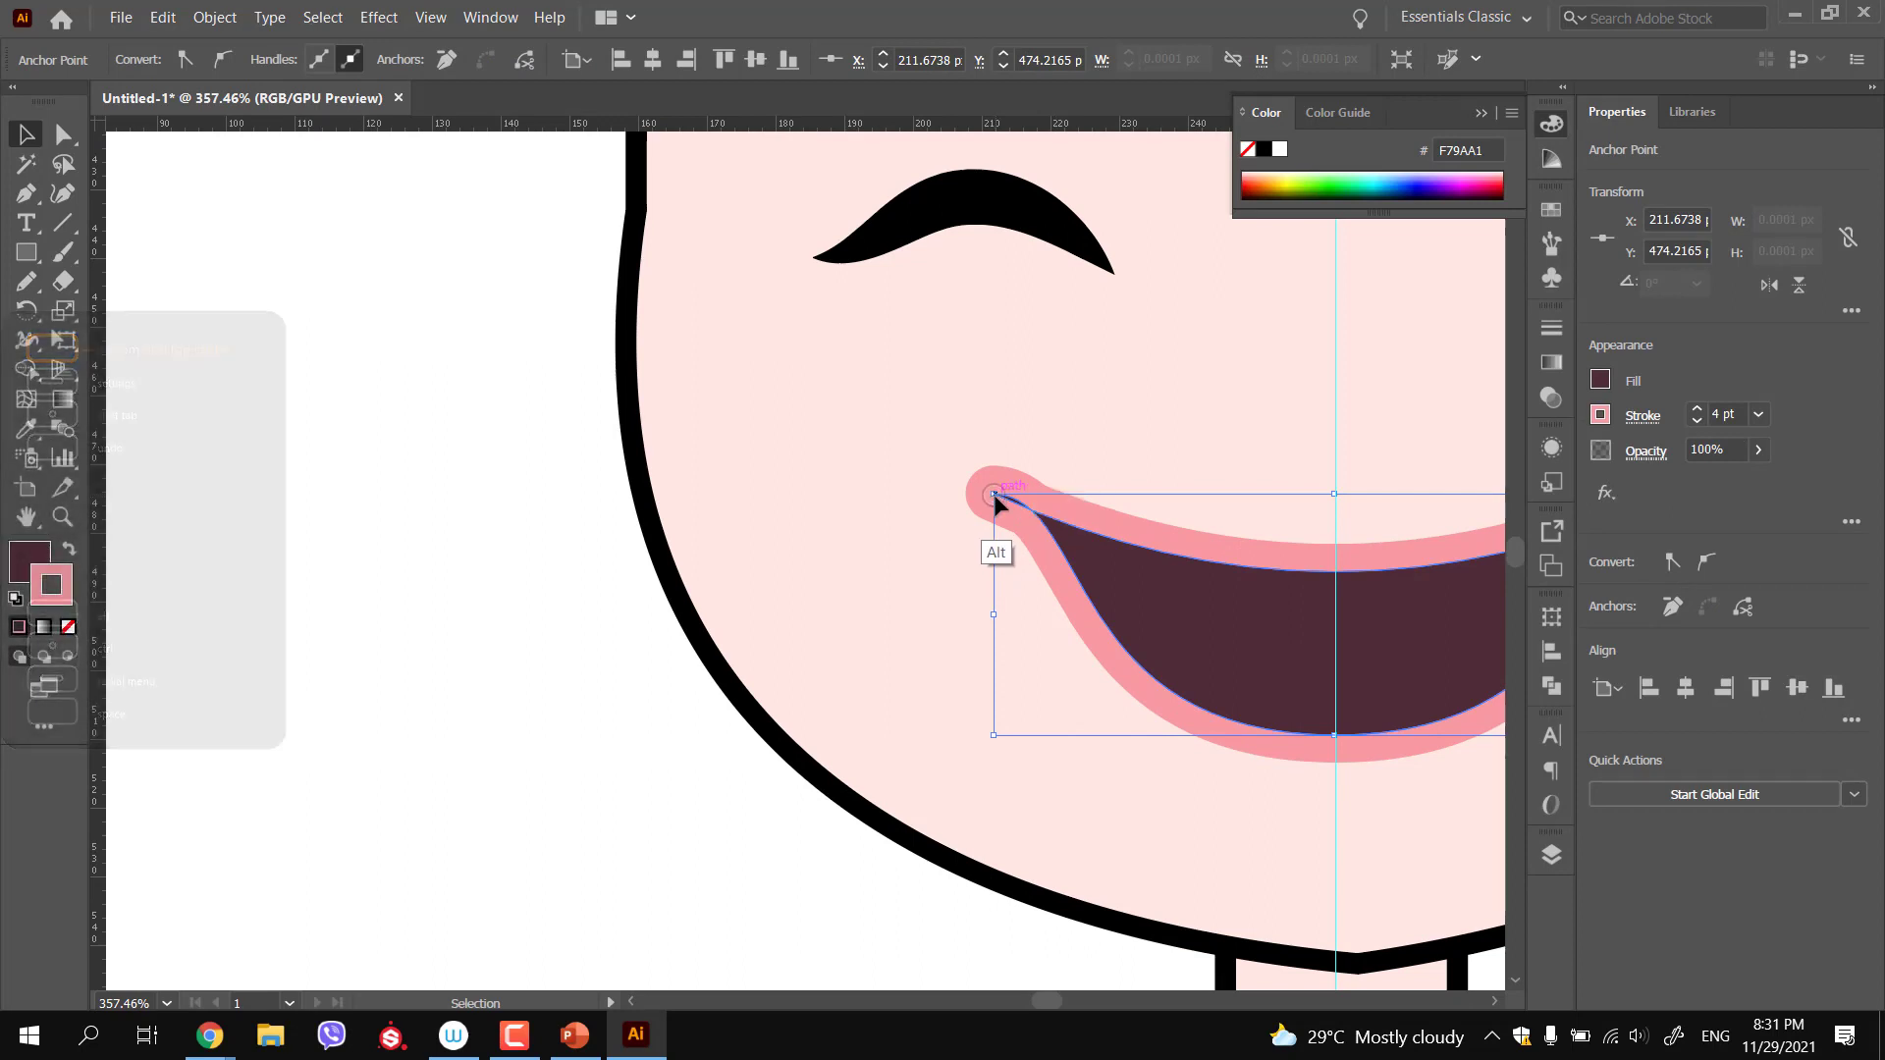
{"action": "key", "text": "p"}
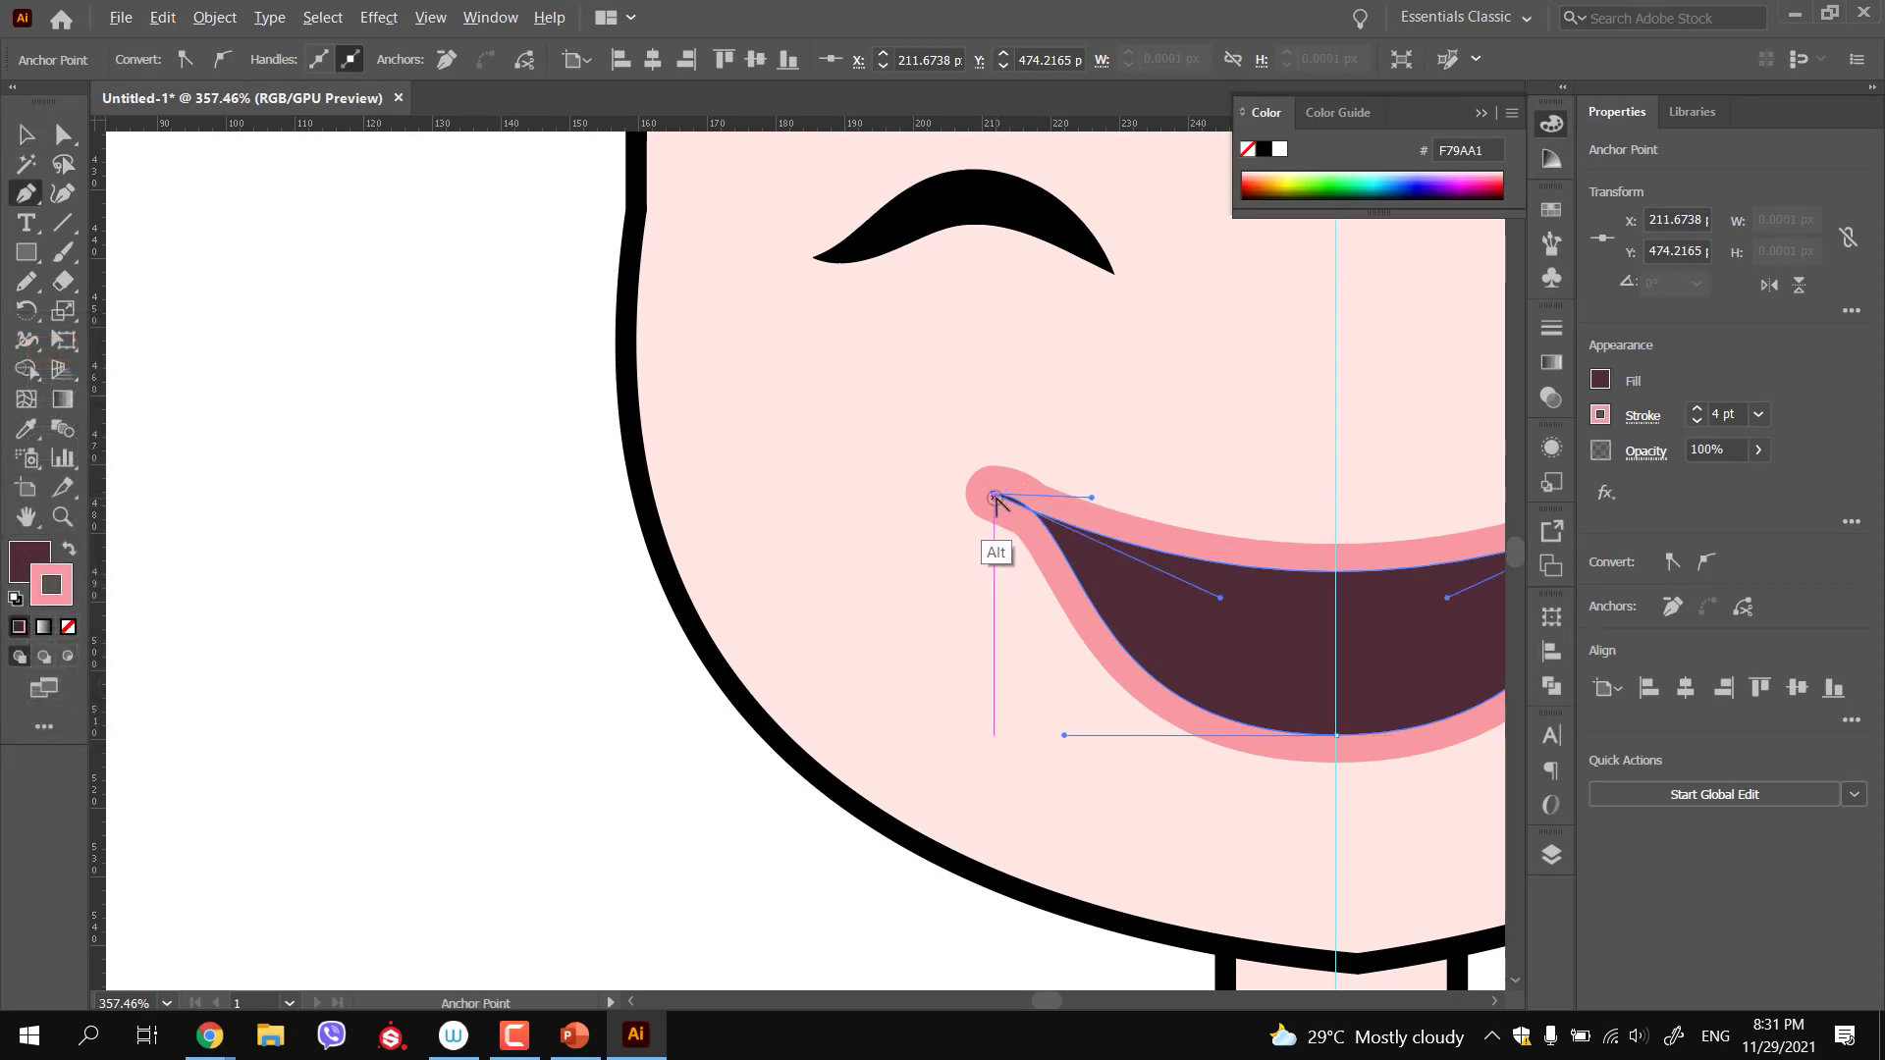
{"action": "left_click", "coordinate": [994, 496], "text": "alt"}
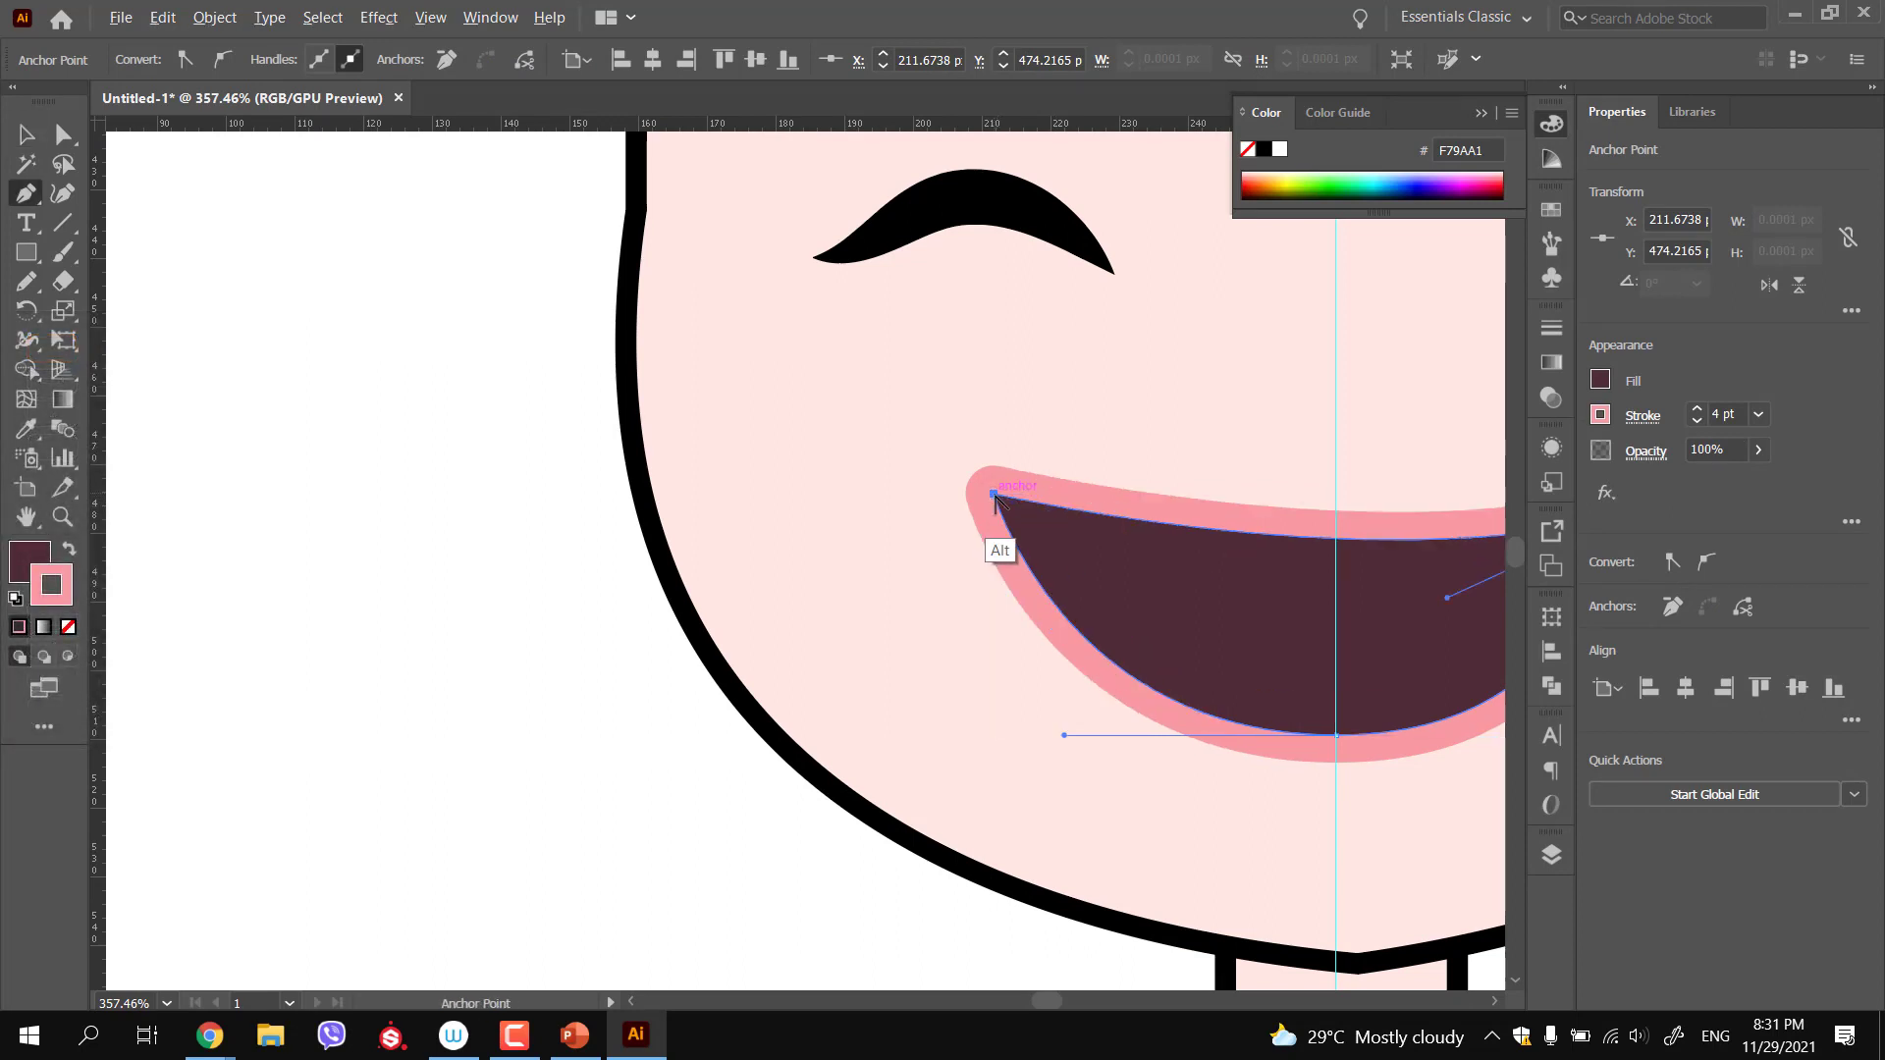
{"action": "left_click_drag", "start_coordinate": [1052, 522], "coordinate": [921, 513]}
{"action": "left_click_drag", "start_coordinate": [1175, 569], "coordinate": [991, 582]}
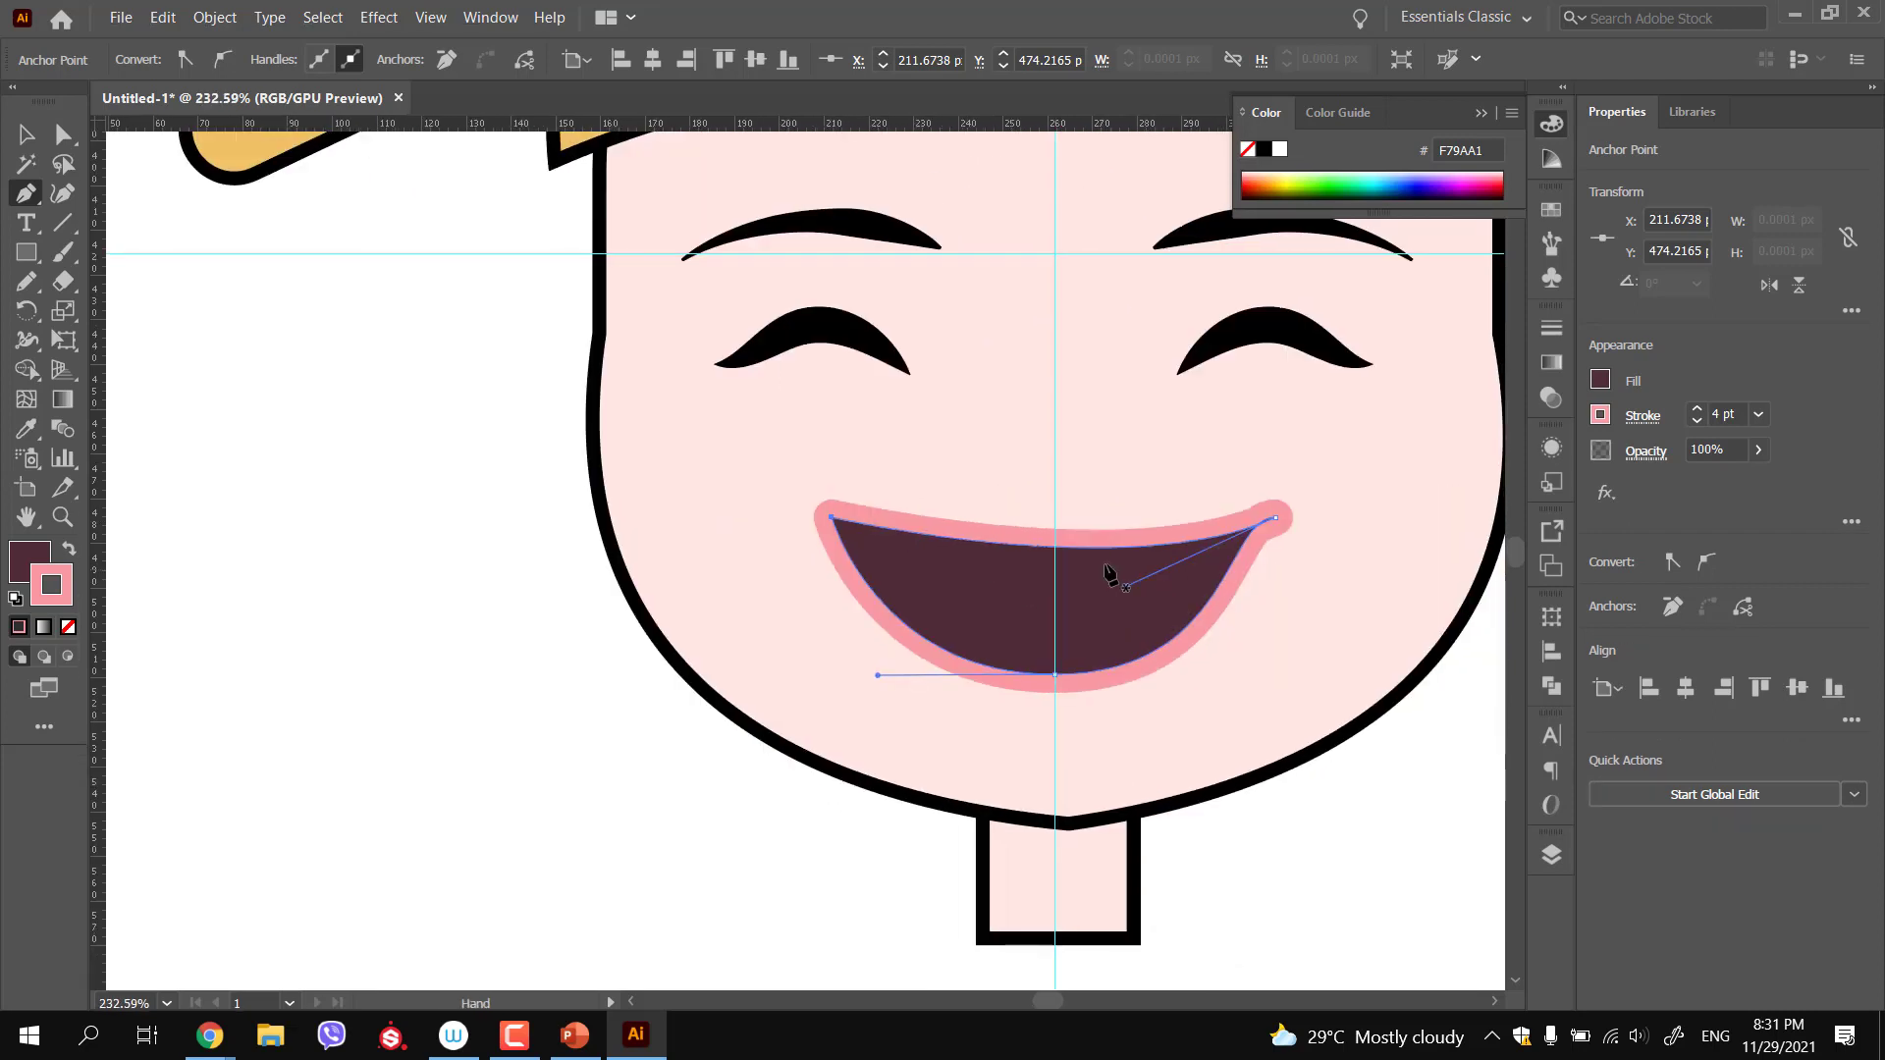
{"action": "scroll", "coordinate": [1172, 556], "scroll_direction": "up", "scroll_amount": 3}
{"action": "left_click", "coordinate": [1330, 499], "text": "alt"}
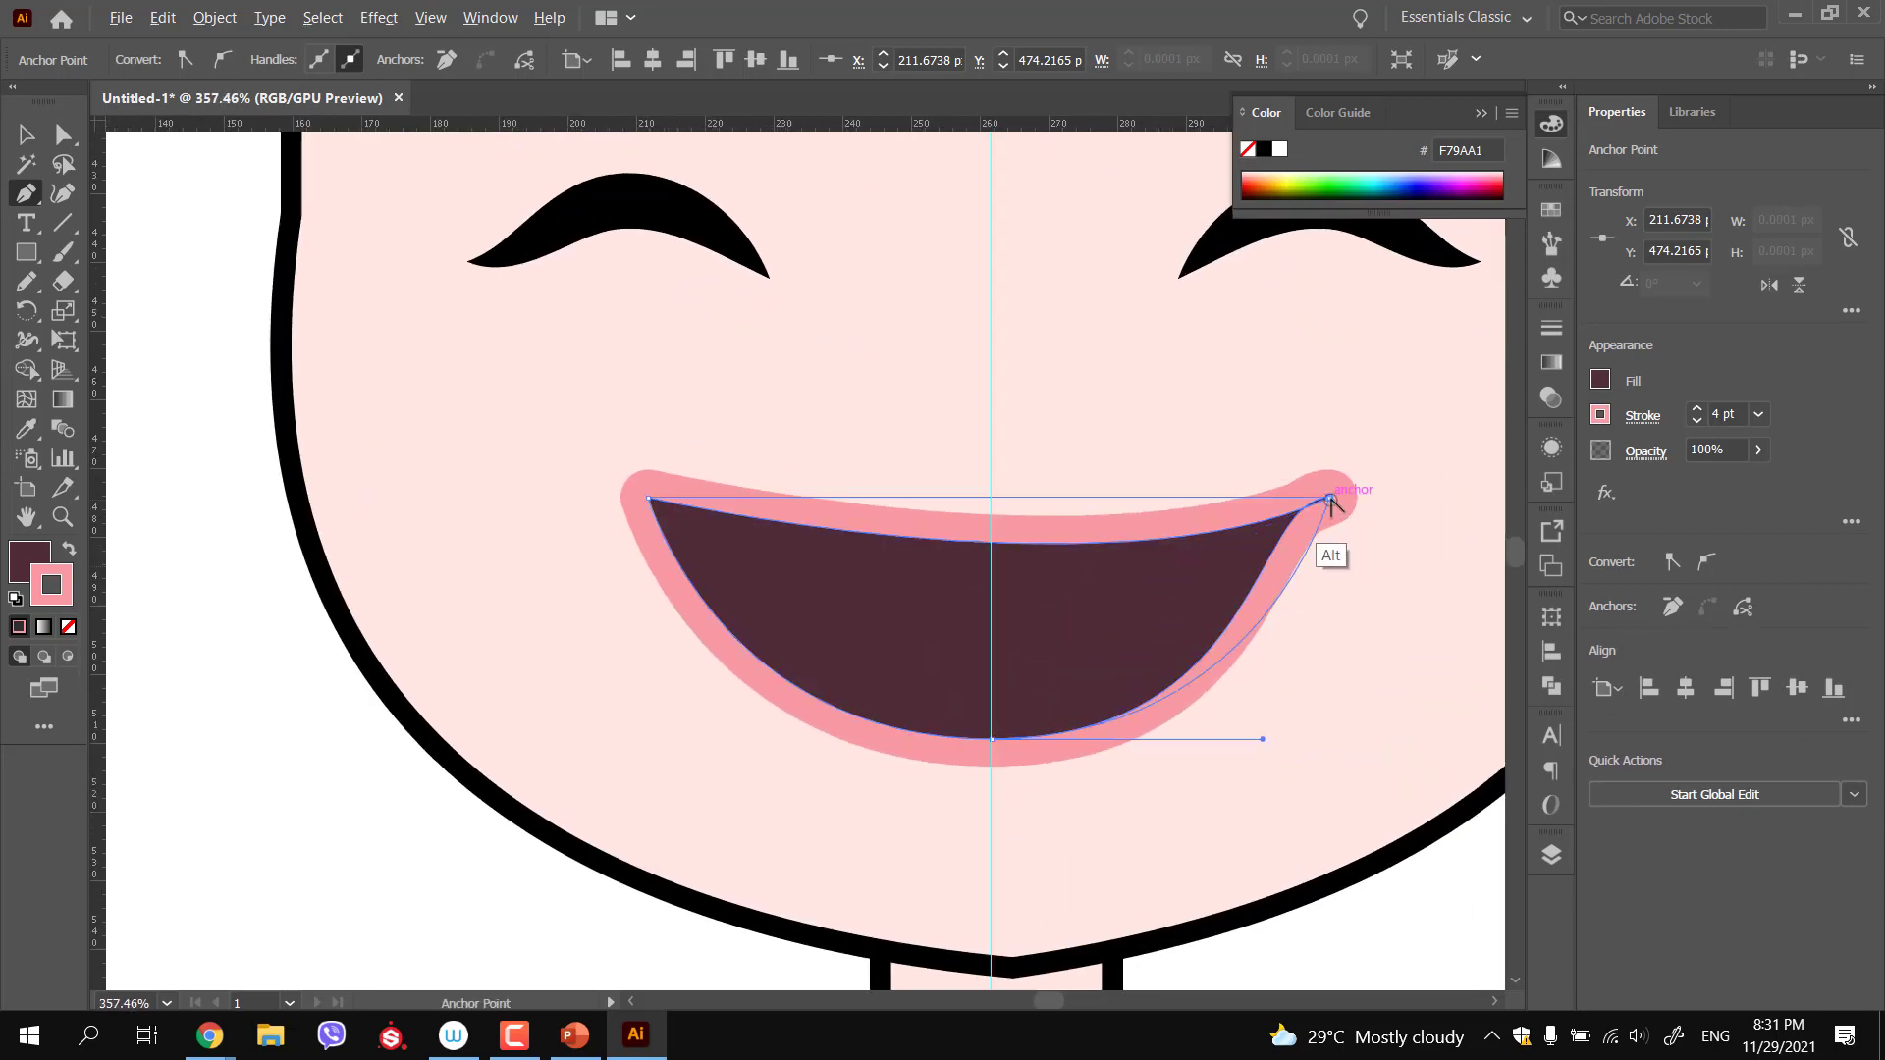
{"action": "scroll", "coordinate": [1243, 553], "scroll_direction": "down", "scroll_amount": 2}
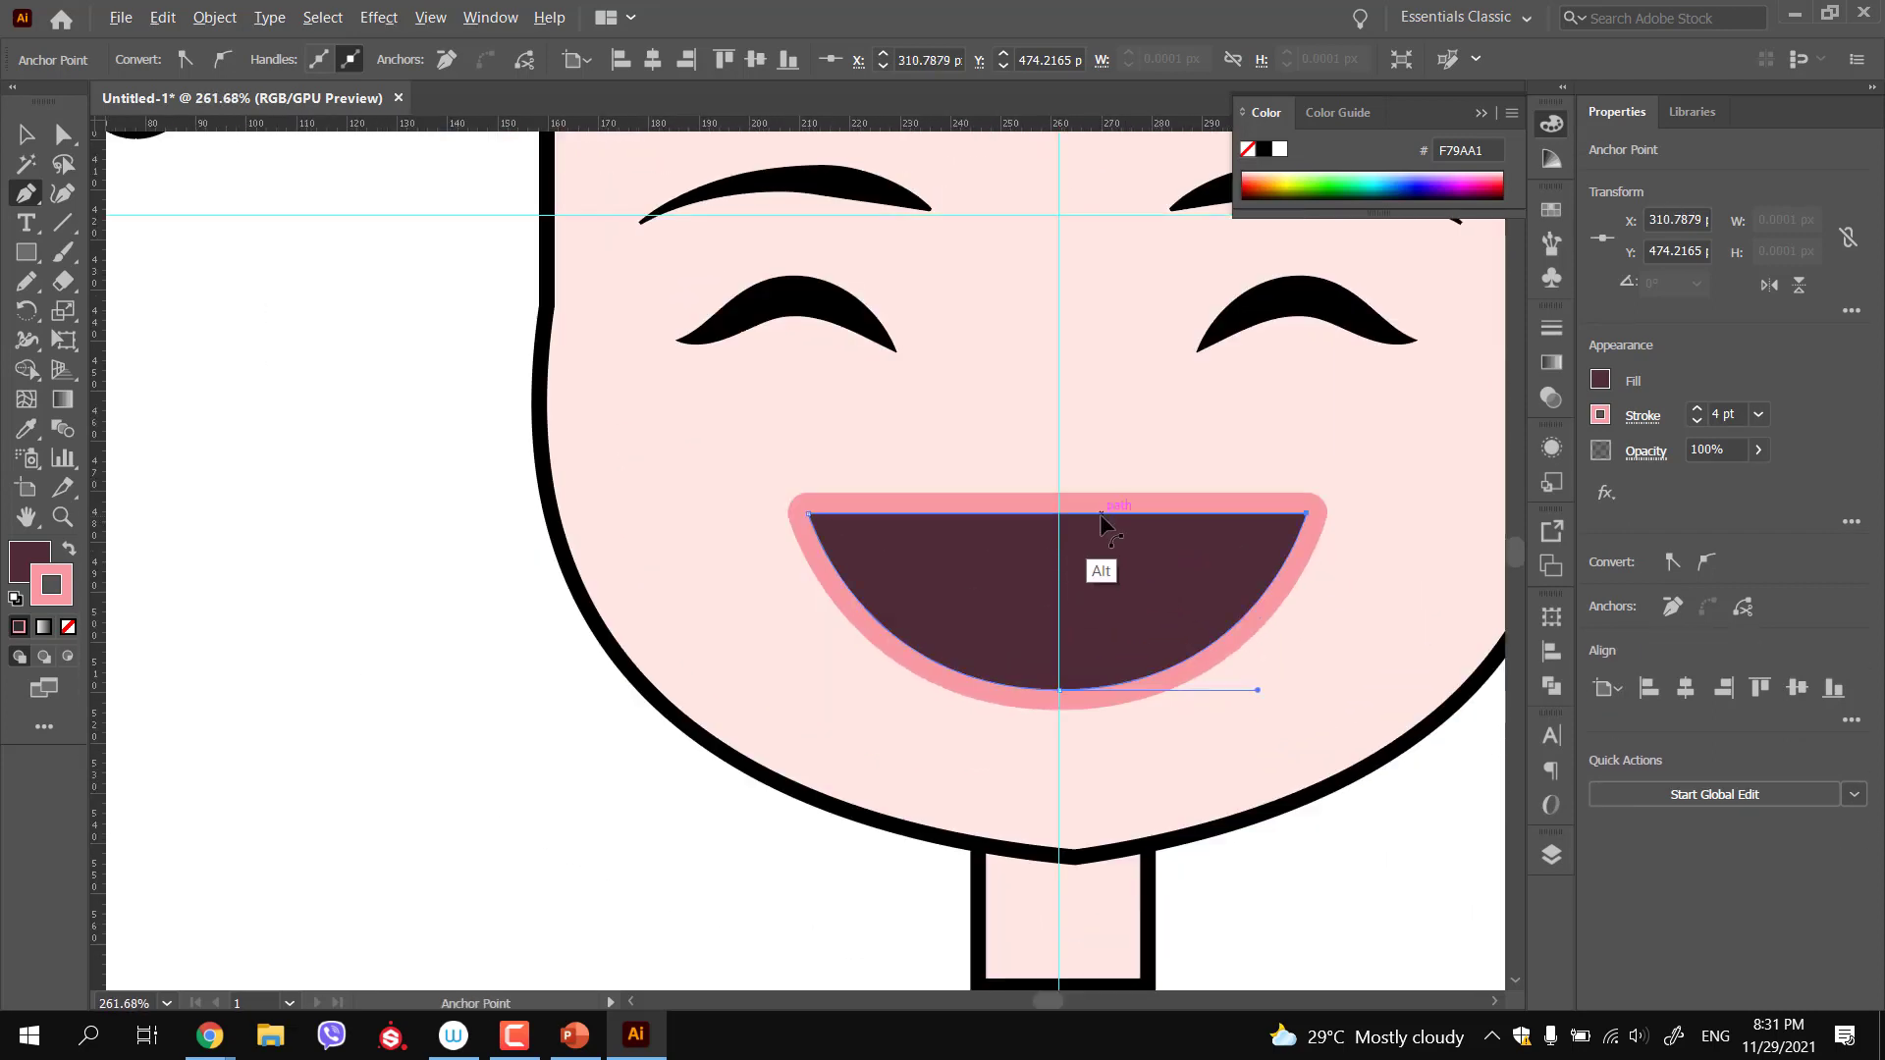
Bend the mouth's straight upper edge into a shallow downward curve, reshaping it near the vertical centre guide
{"action": "left_click_drag", "start_coordinate": [1098, 513], "coordinate": [1099, 555]}
{"action": "key", "text": "ctrl+z"}
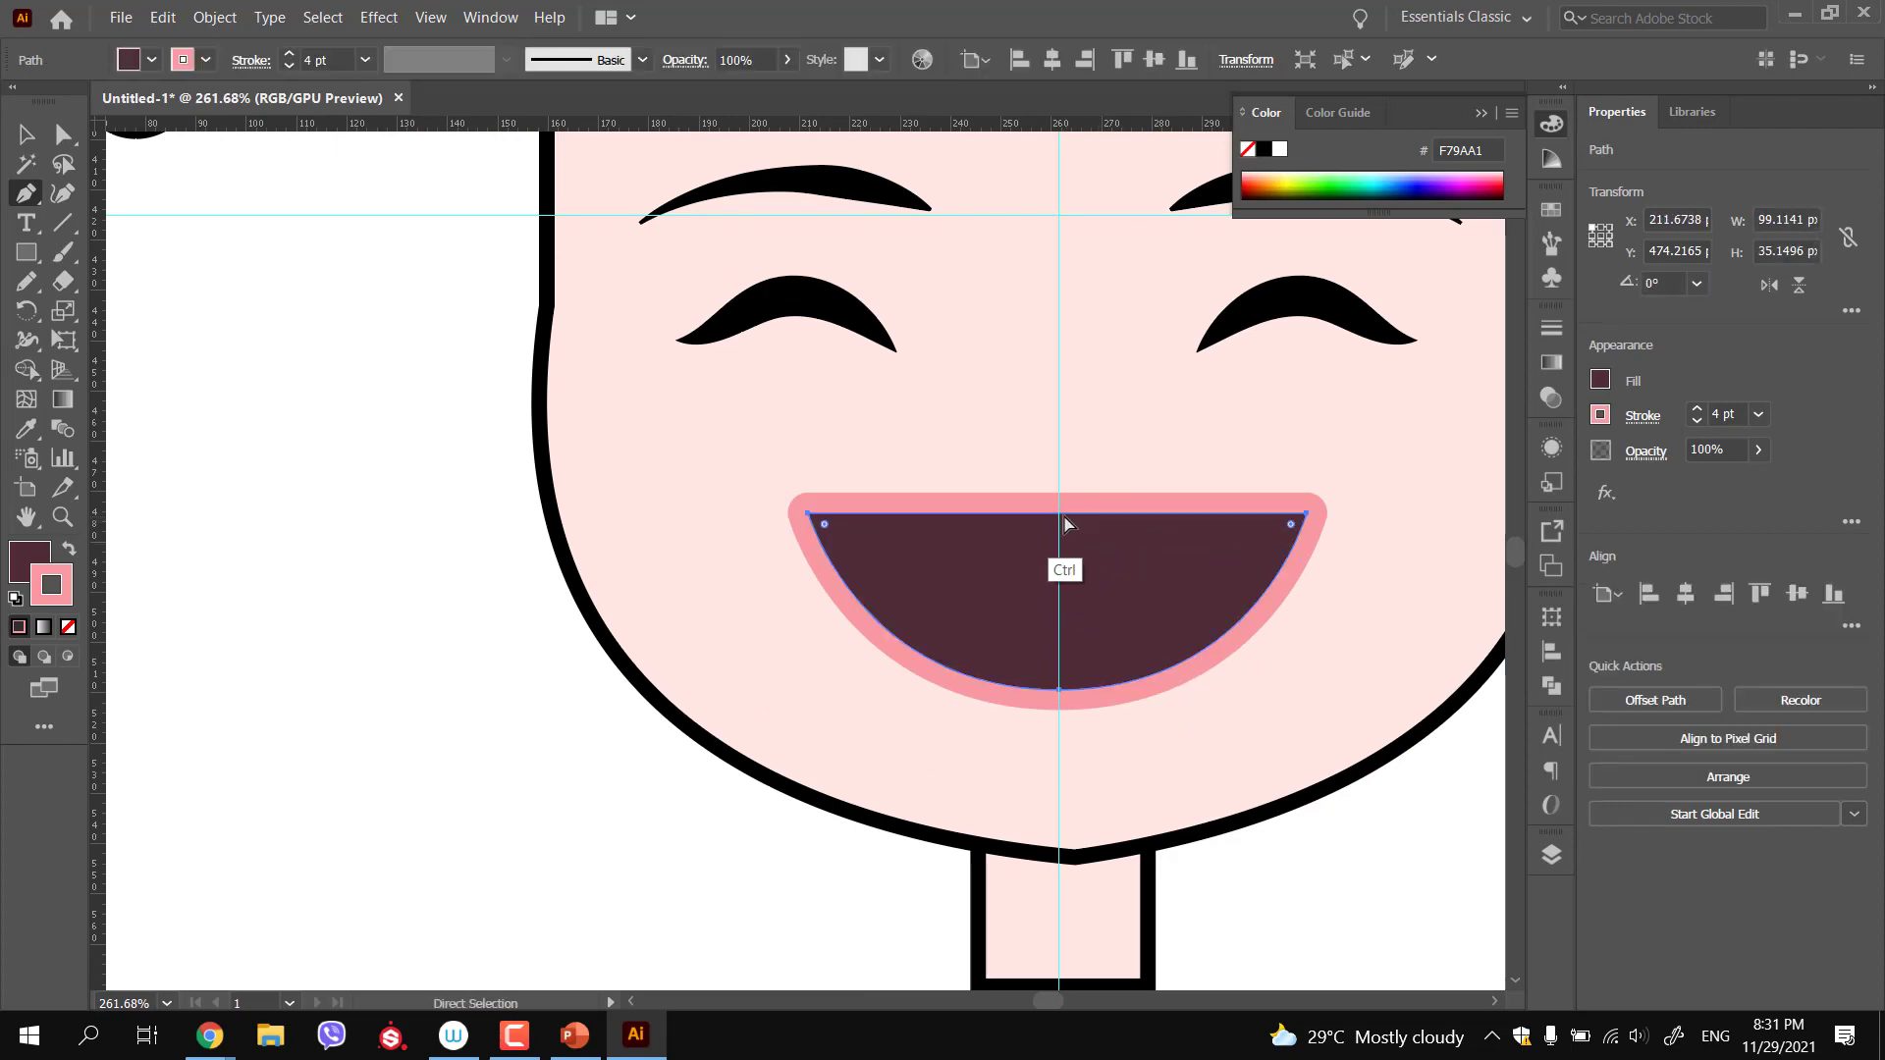
{"action": "left_click_drag", "start_coordinate": [1068, 514], "coordinate": [1069, 544]}
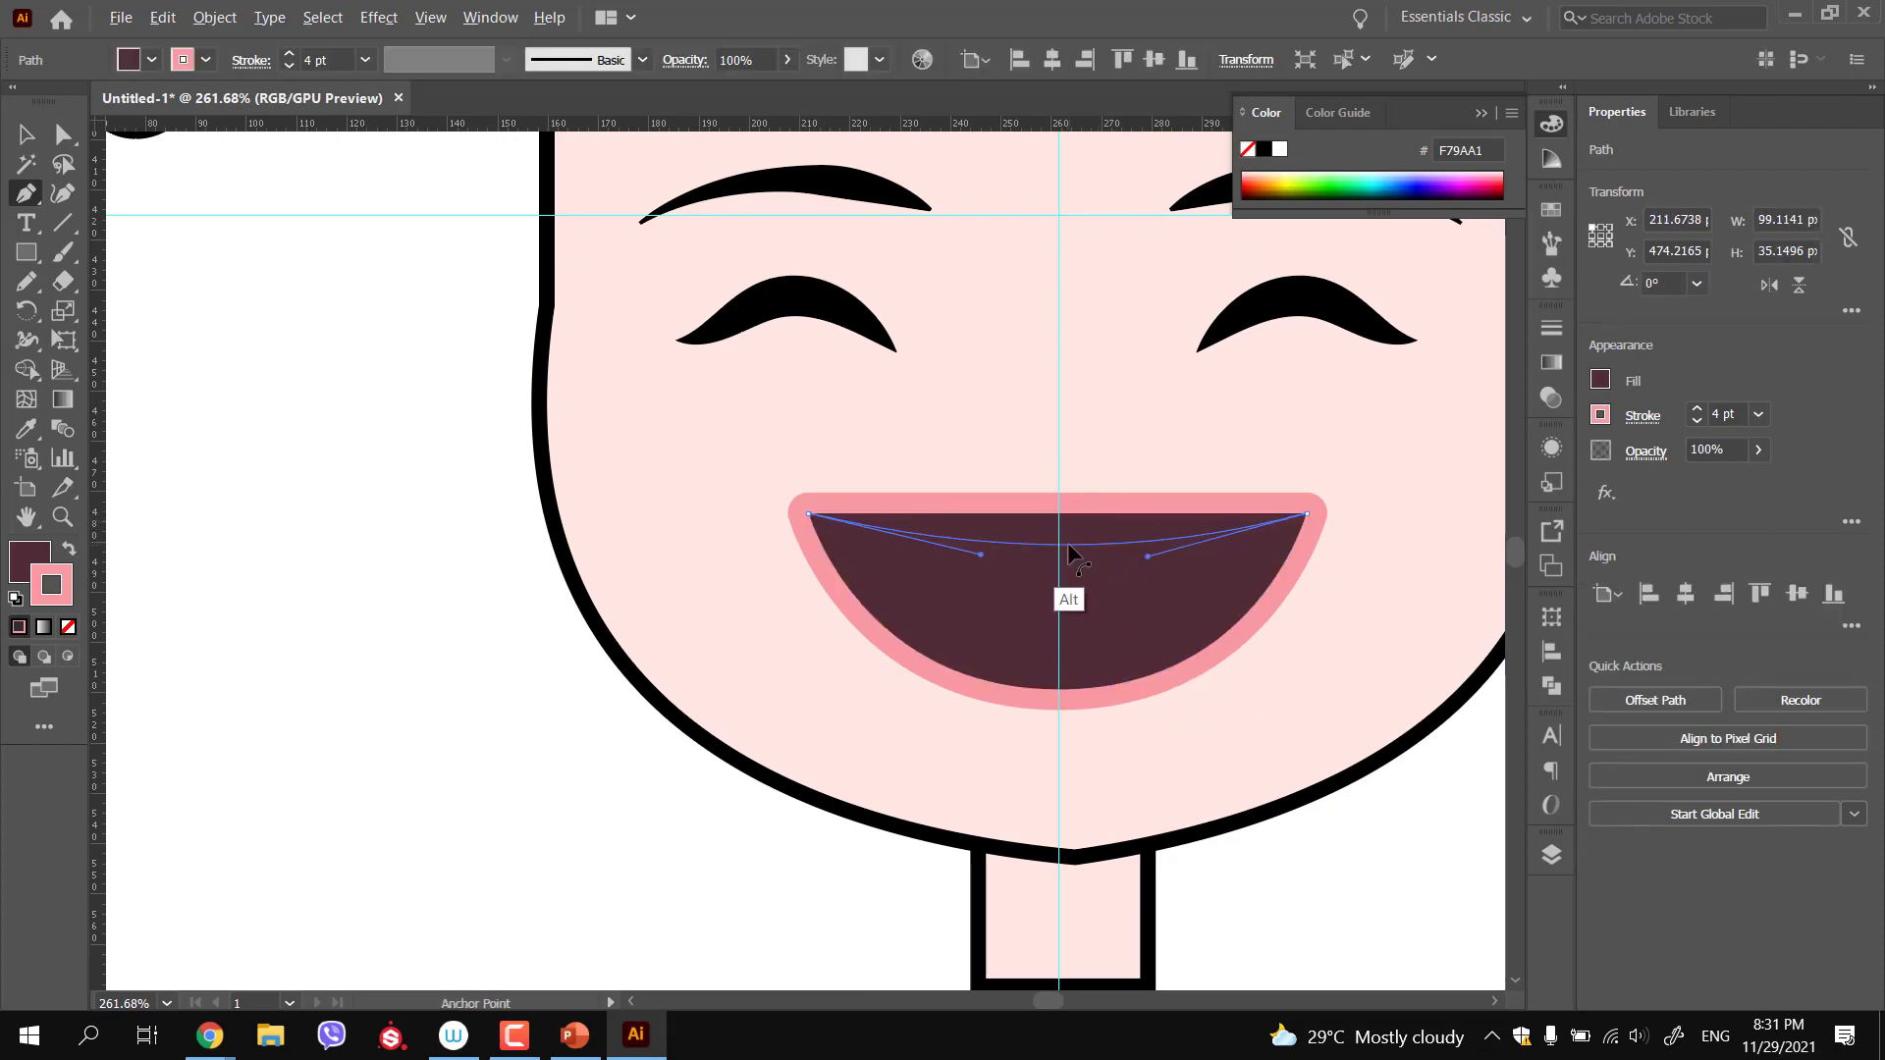
{"action": "left_click_drag", "start_coordinate": [1117, 606], "coordinate": [748, 539]}
{"action": "scroll", "coordinate": [743, 539], "scroll_direction": "down", "scroll_amount": 1}
{"action": "scroll", "coordinate": [812, 547], "scroll_direction": "up", "scroll_amount": 5}
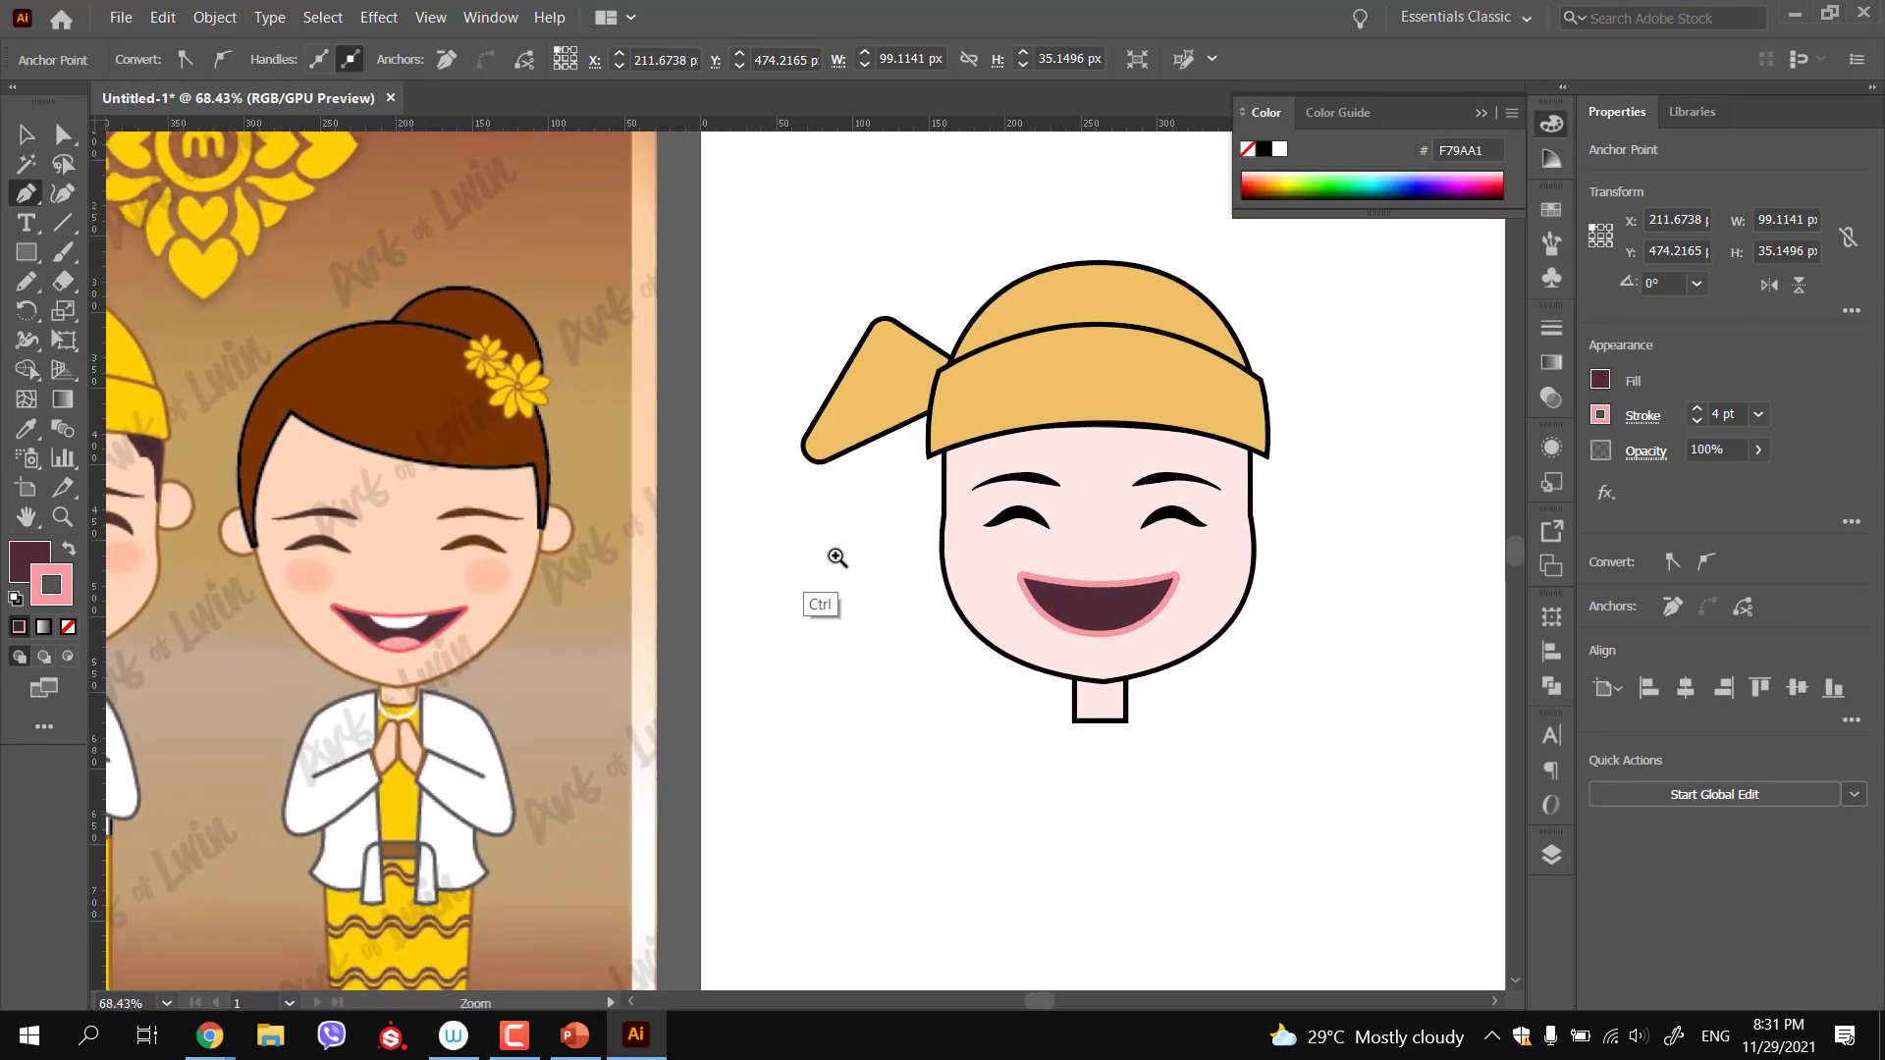
{"action": "left_click", "coordinate": [810, 780], "text": "ctrl"}
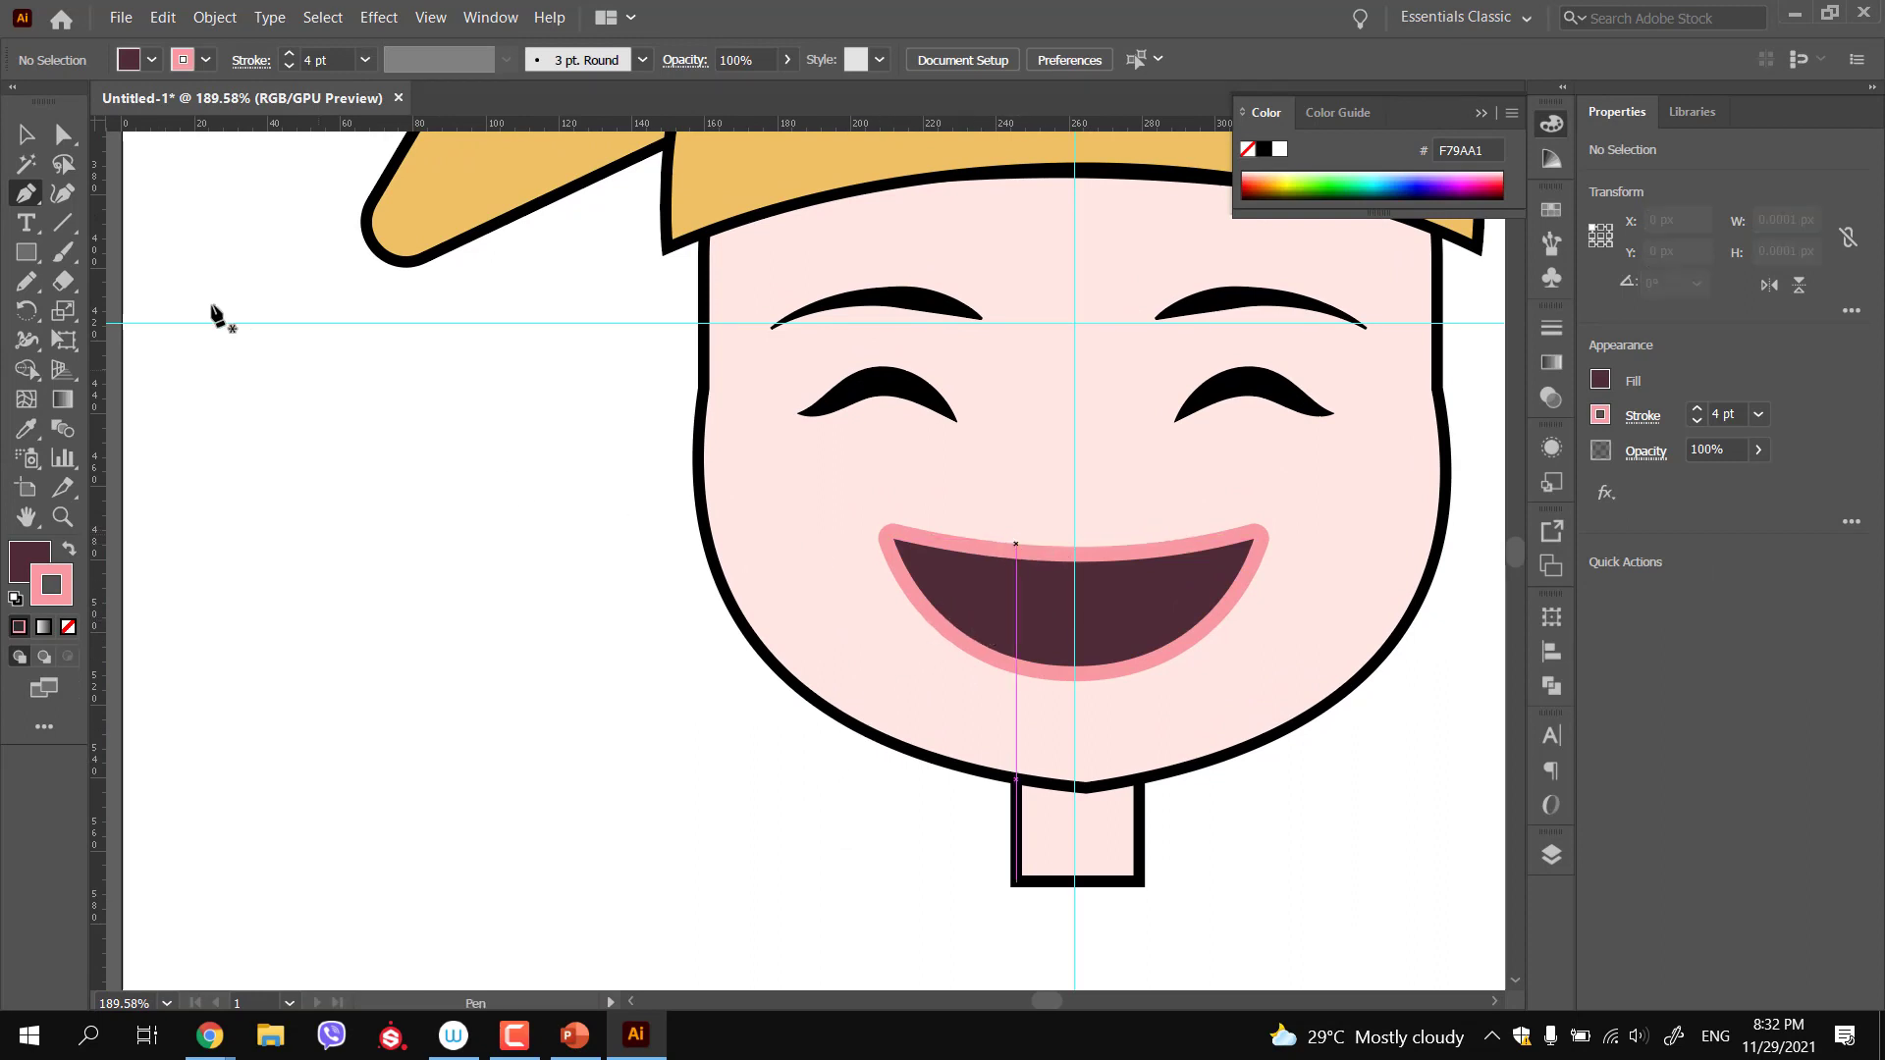
Draw an ellipse about 57 × 29 px centred on the mouth's upper edge and give it the artboard's white, without a stroke
{"action": "key", "text": "l"}
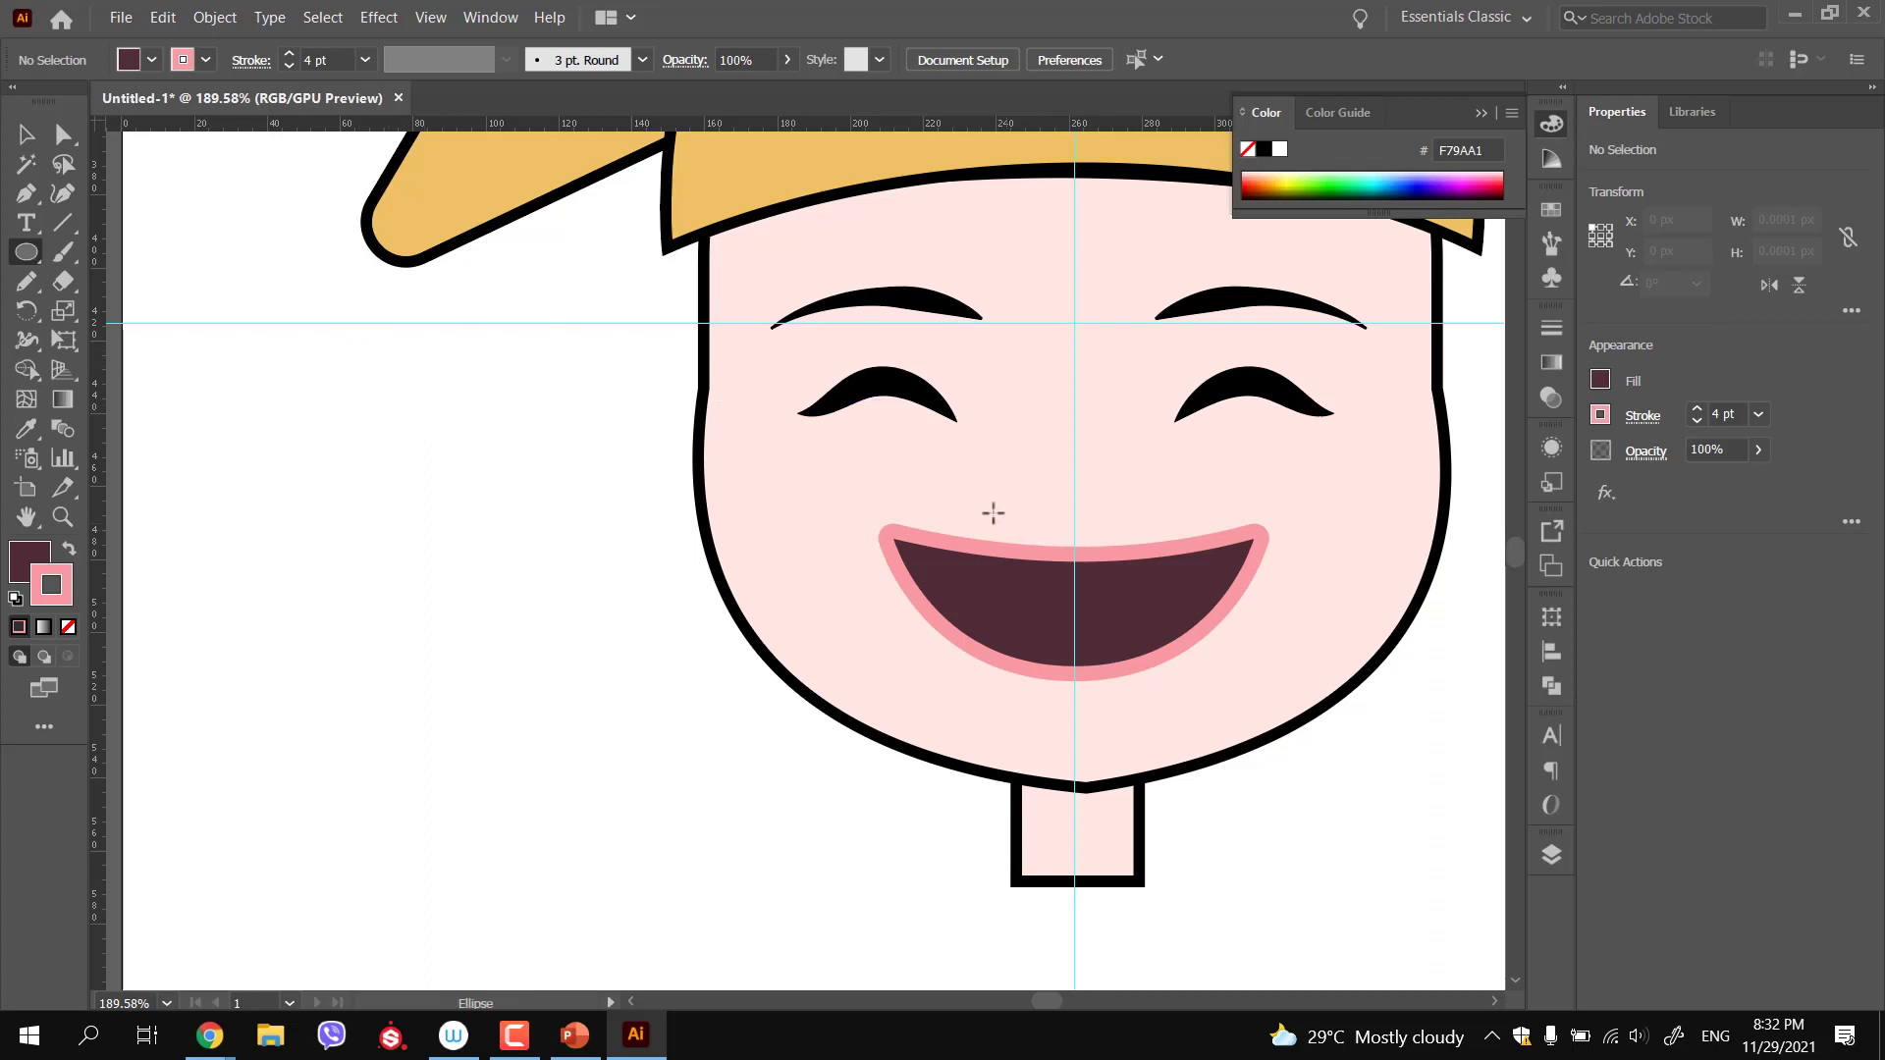
{"action": "mouse_move", "coordinate": [972, 506]}
{"action": "left_mouse_down"}
{"action": "mouse_move", "coordinate": [1124, 628]}
{"action": "mouse_move", "coordinate": [1183, 612]}
{"action": "mouse_move", "coordinate": [1021, 388]}
{"action": "mouse_move", "coordinate": [1183, 589]}
{"action": "mouse_move", "coordinate": [1179, 611]}
{"action": "left_mouse_up"}
{"action": "key", "text": "i"}
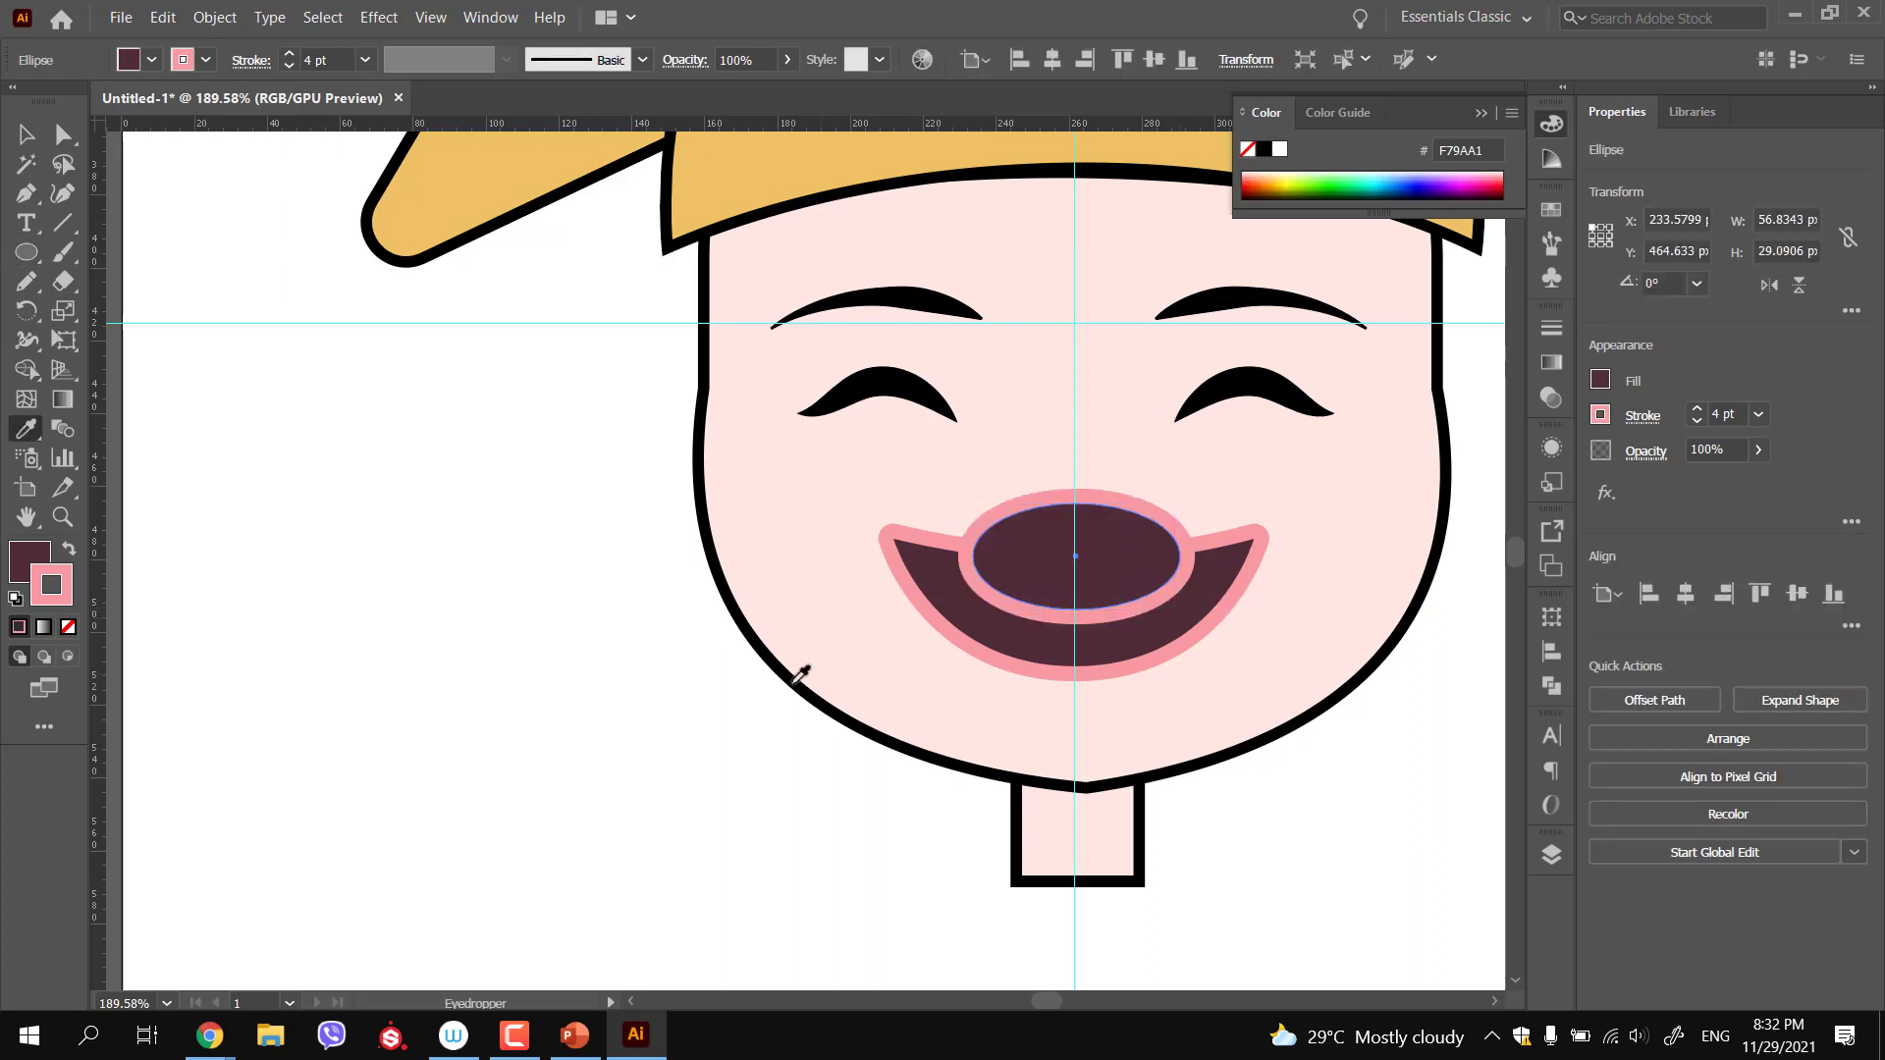
{"action": "left_click", "coordinate": [737, 716]}
{"action": "left_click", "coordinate": [25, 135]}
{"action": "left_click", "coordinate": [929, 574], "text": "shift"}
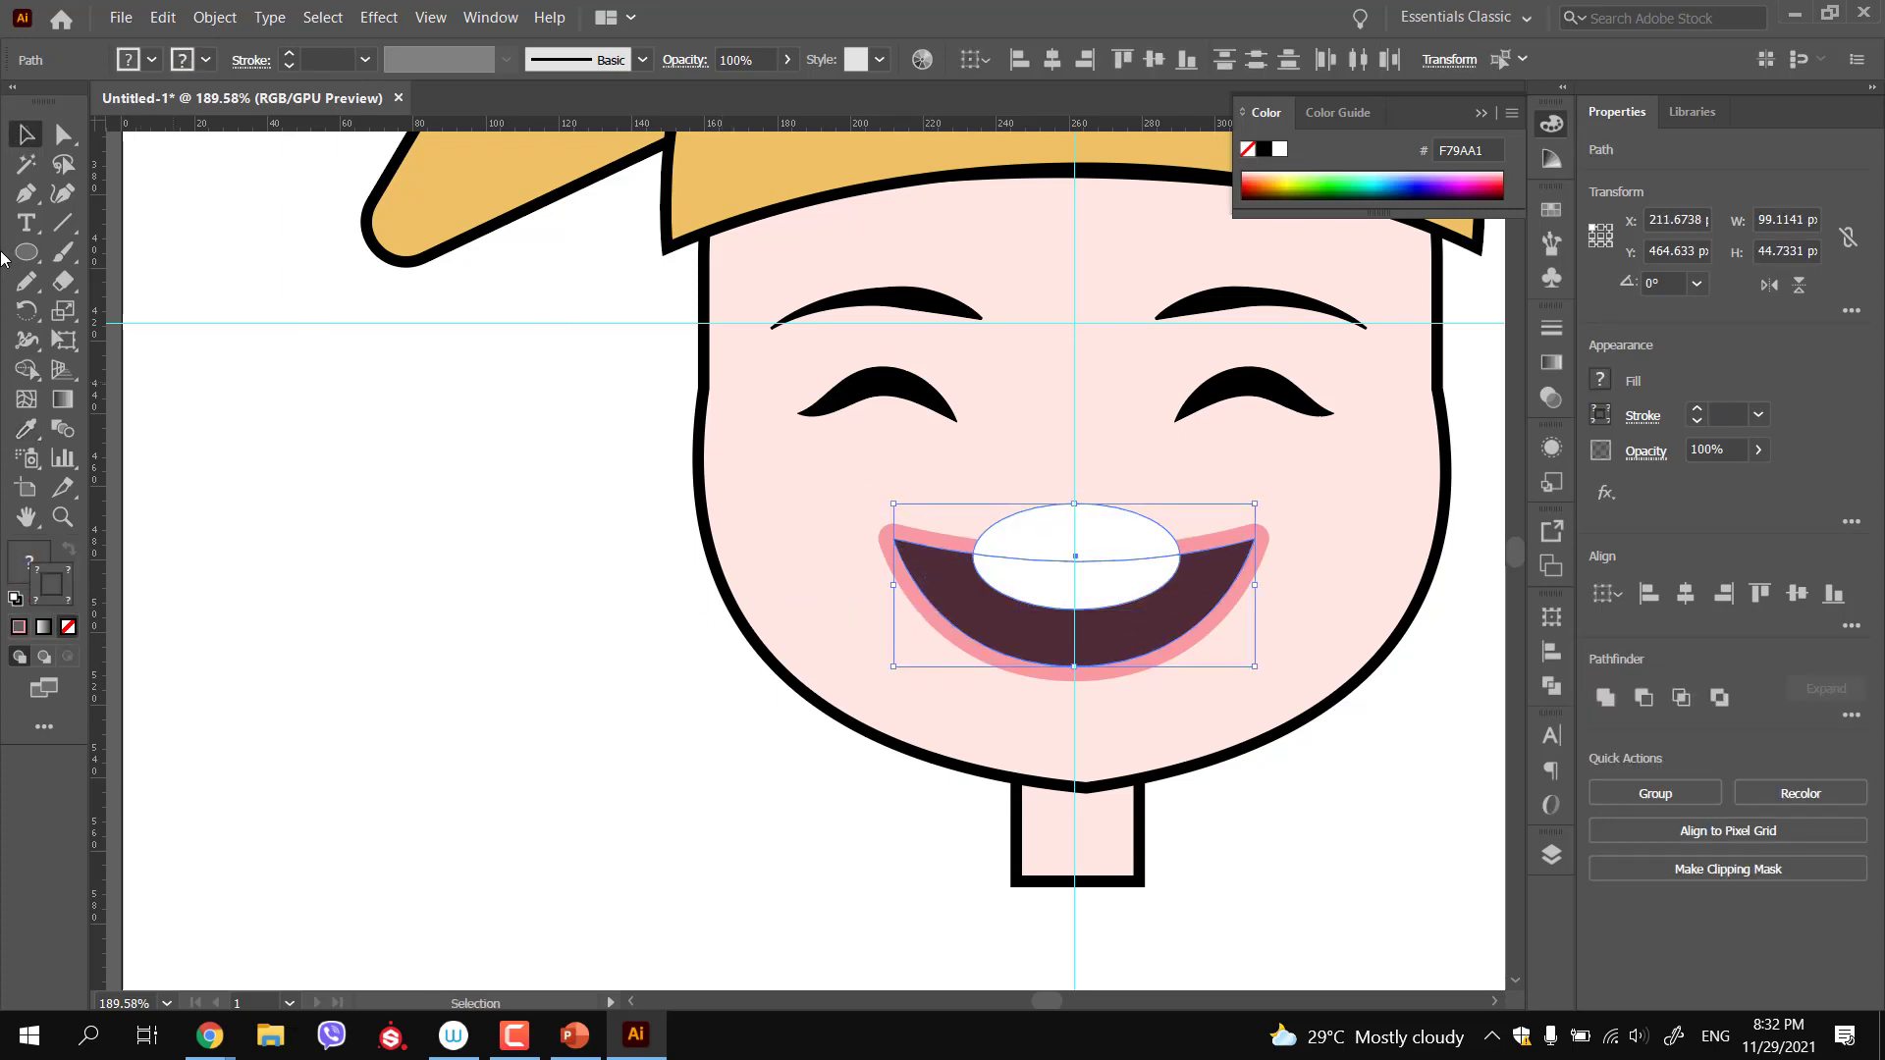
{"action": "left_click", "coordinate": [32, 375]}
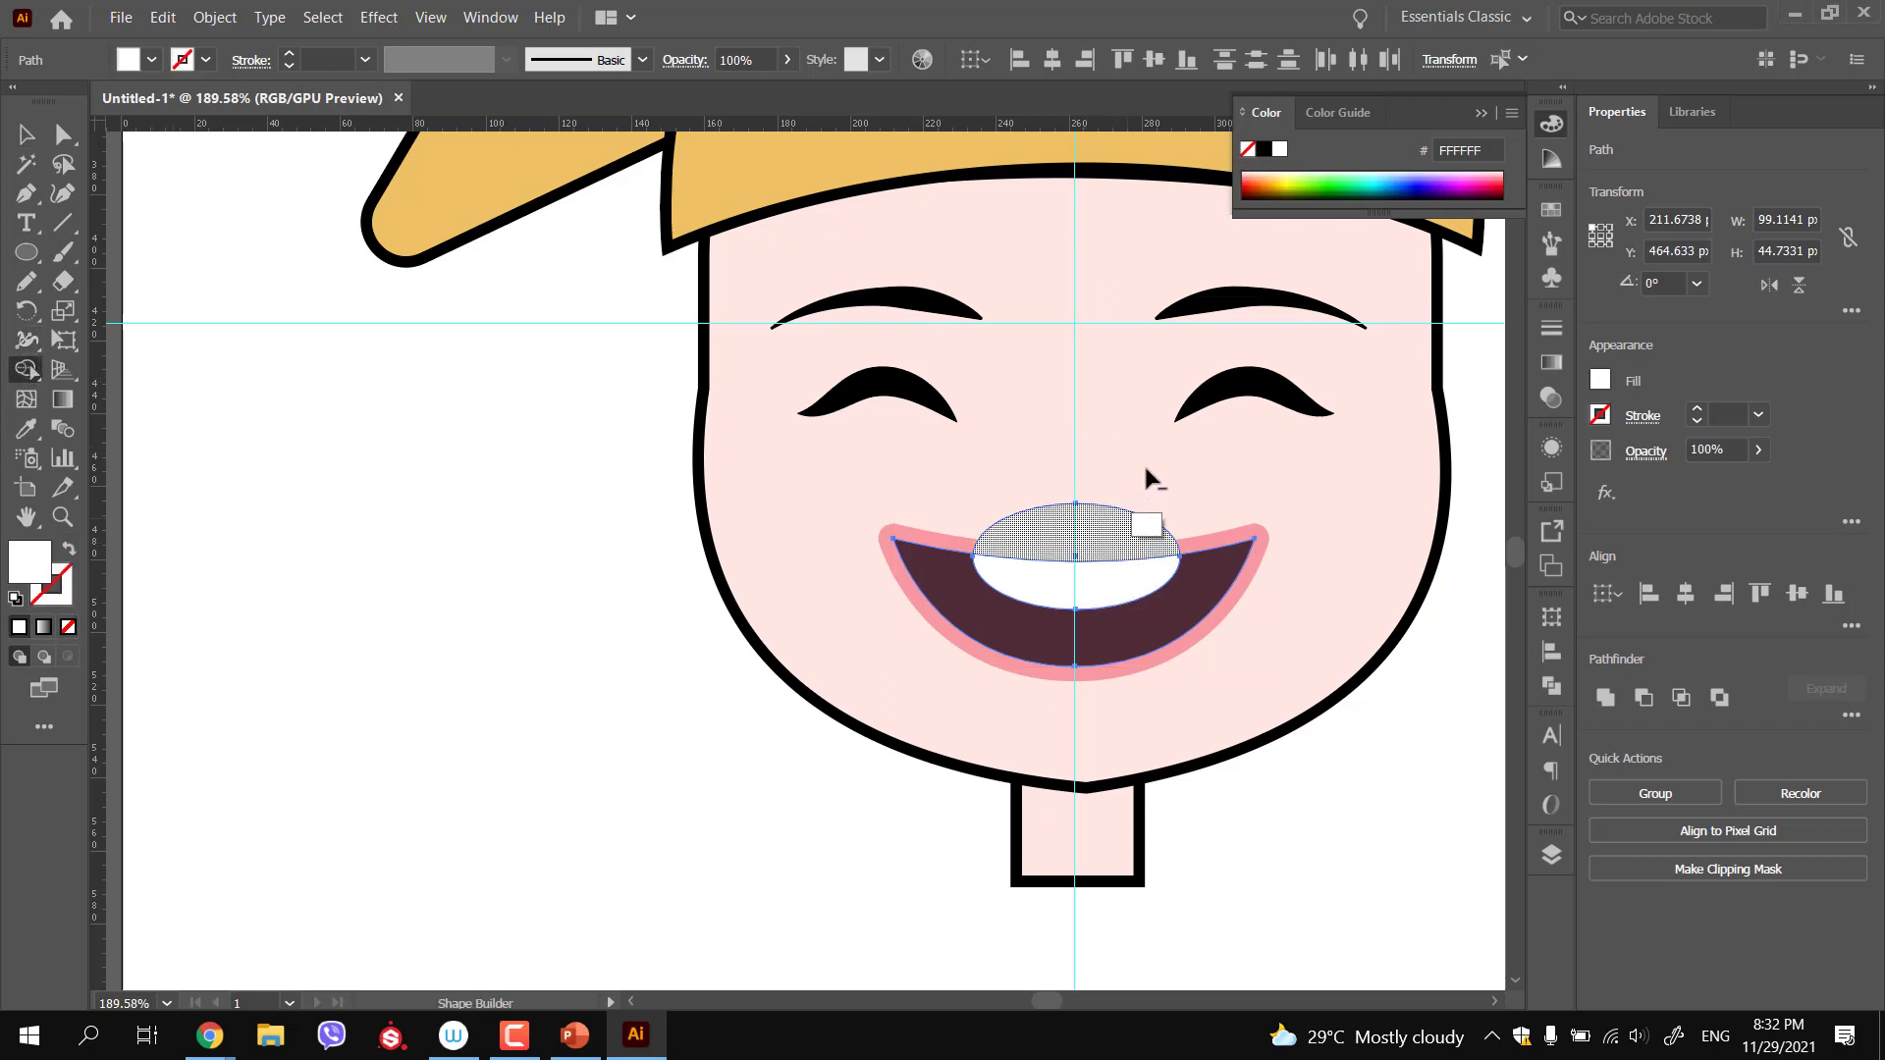
{"action": "key", "text": "alt"}
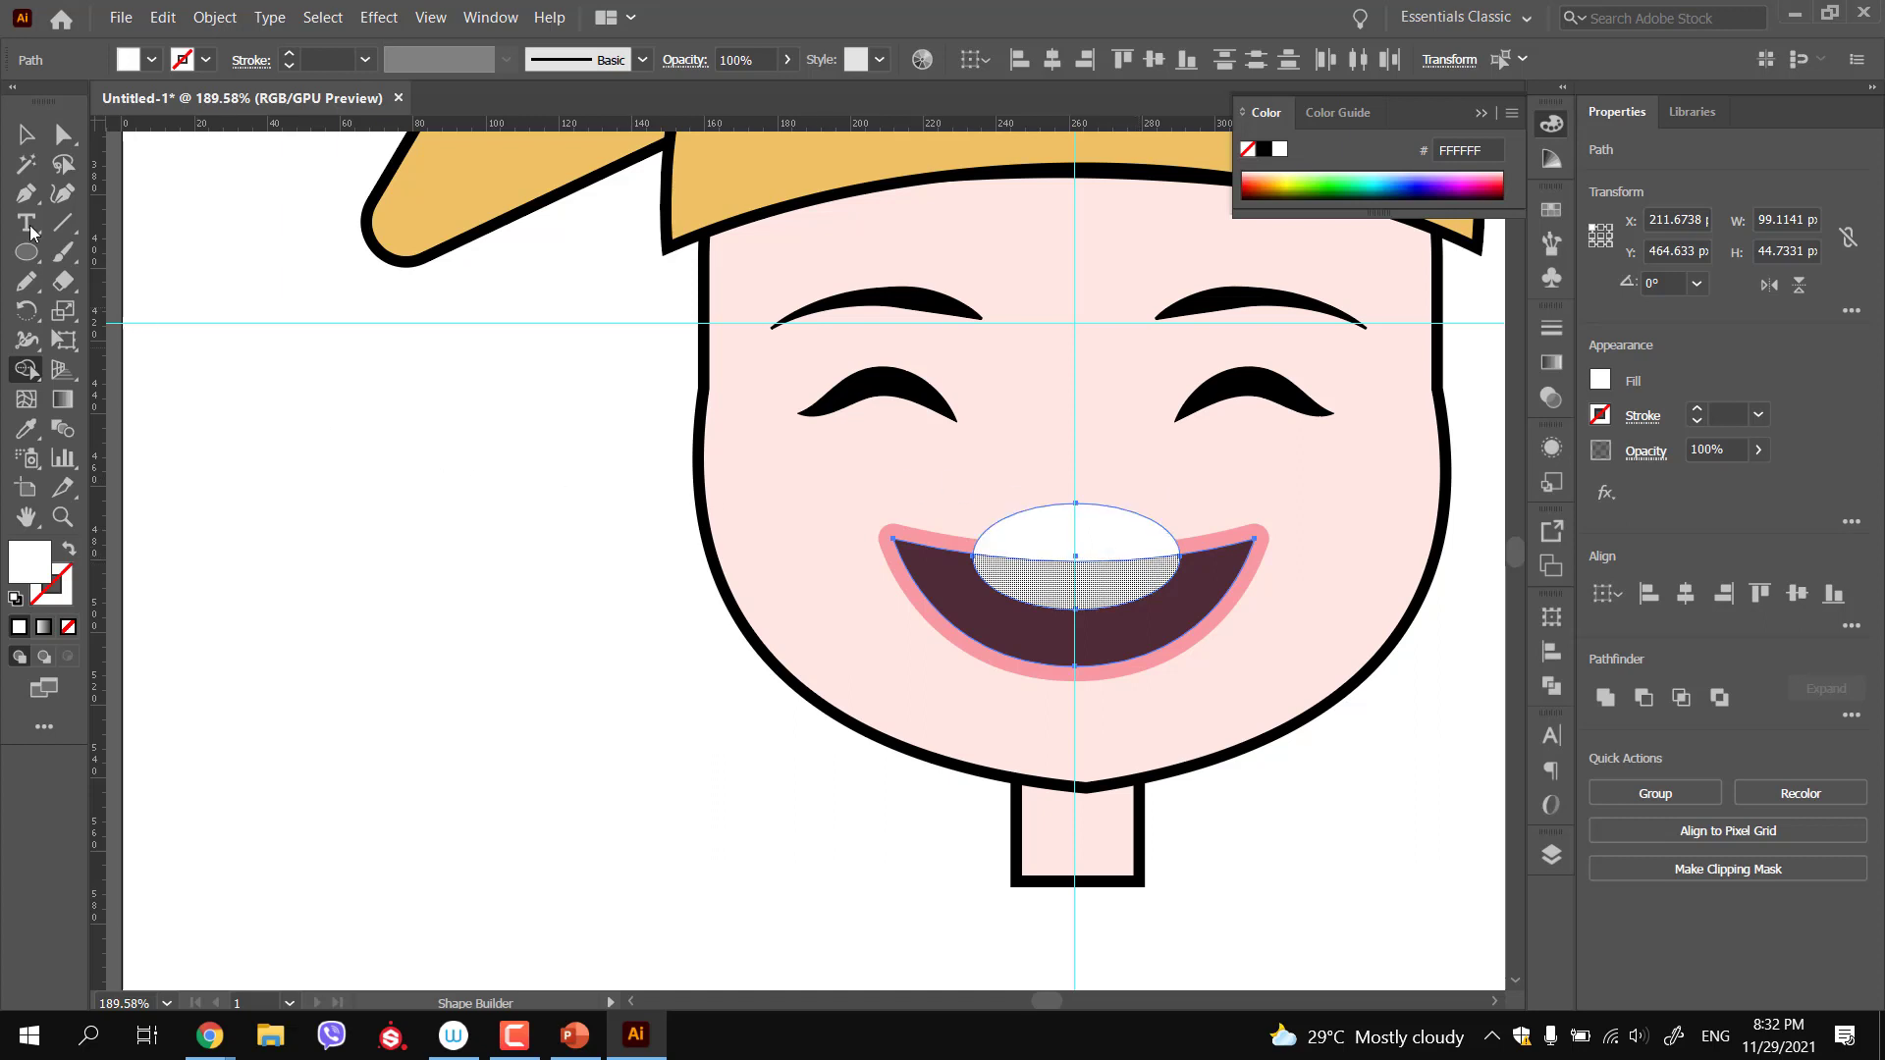
{"action": "left_click", "coordinate": [25, 135]}
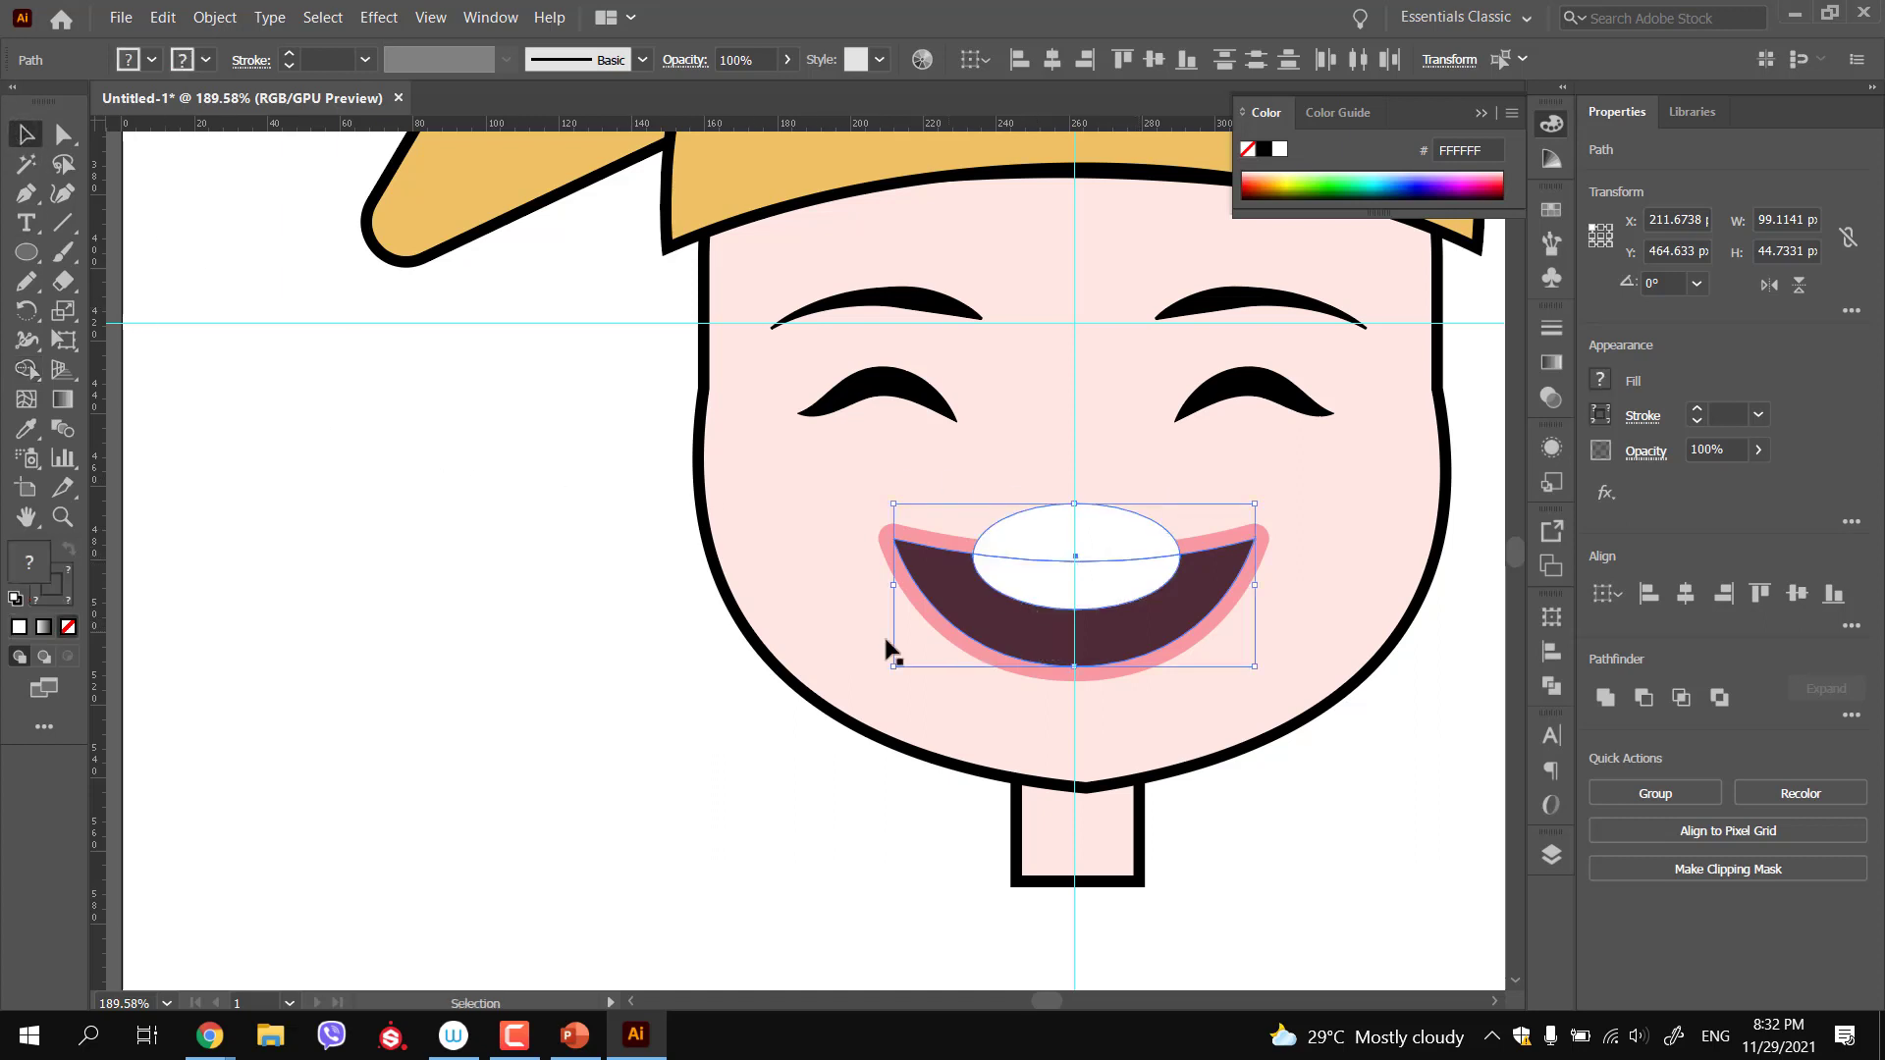
Remove the part of the white ellipse above the mouth with Shape Builder, leaving the upper teeth inside the mouth
{"action": "left_click", "coordinate": [714, 736]}
{"action": "left_click", "coordinate": [993, 622]}
{"action": "left_click", "coordinate": [1070, 589], "text": "shift"}
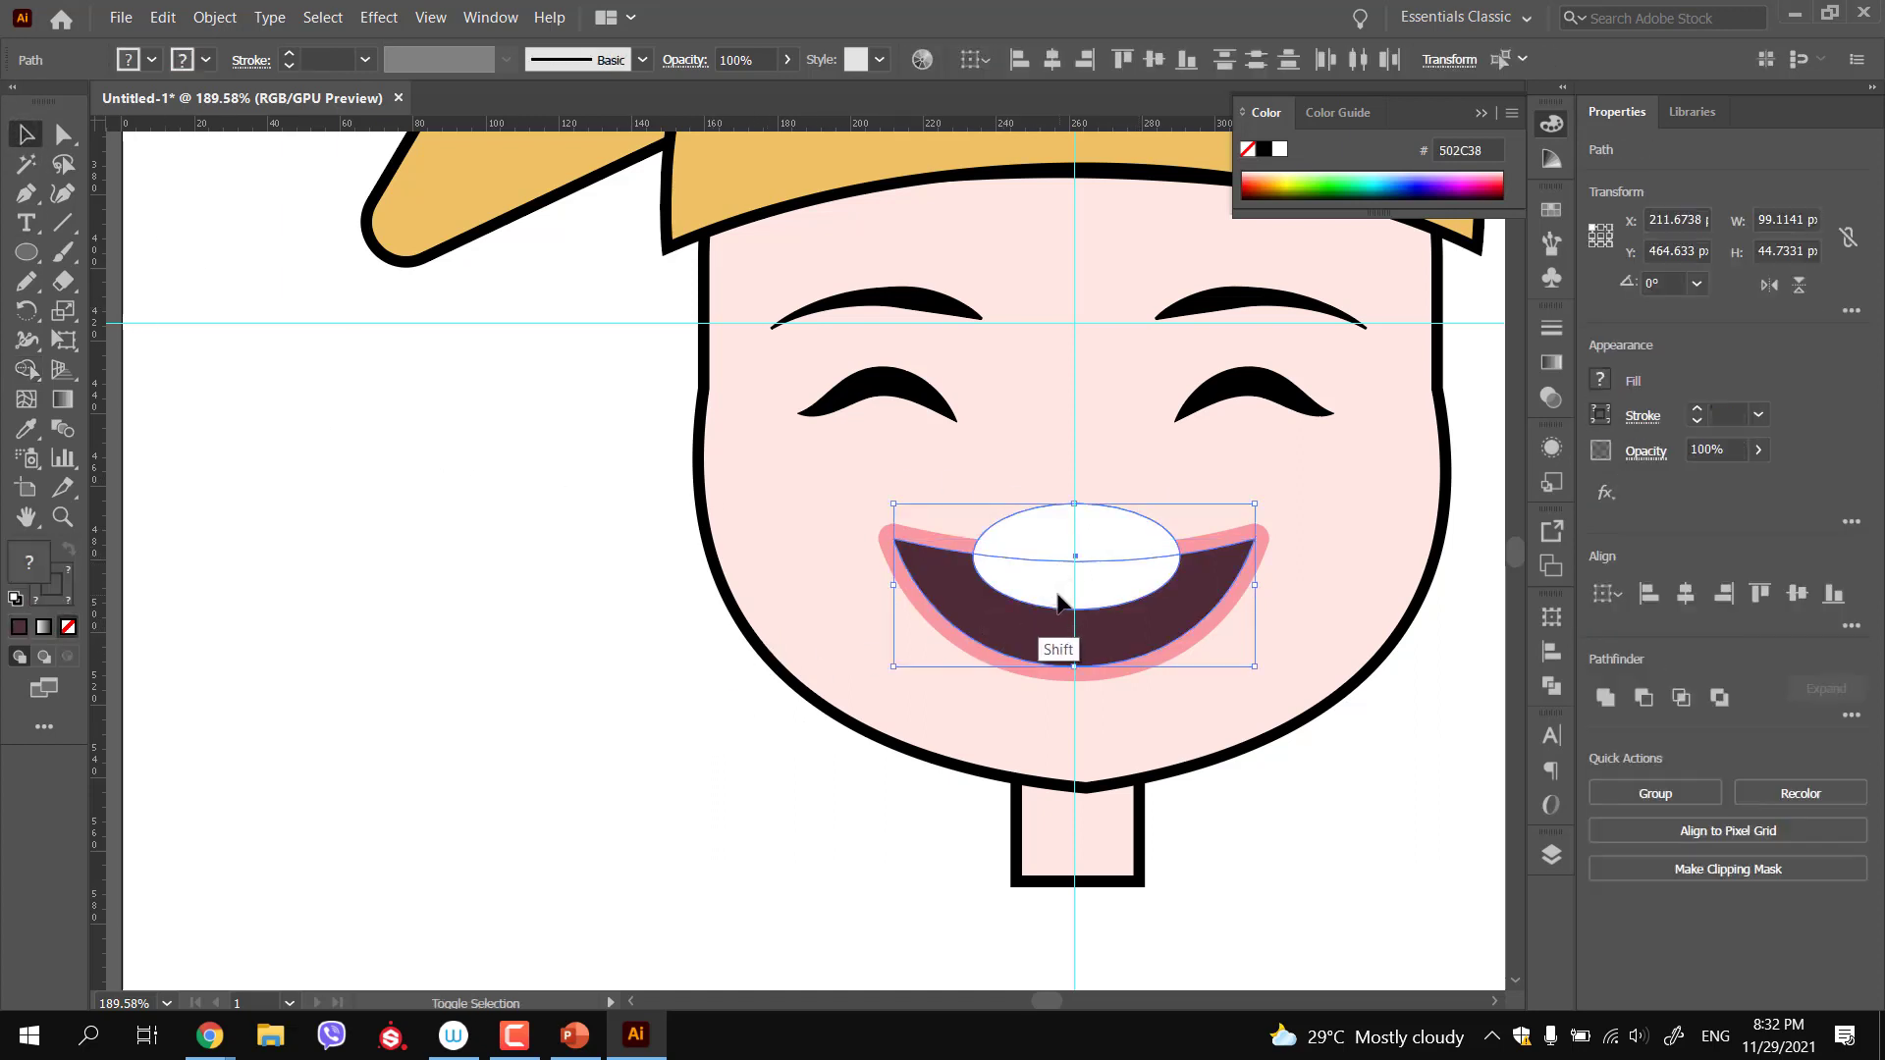
{"action": "left_click", "coordinate": [25, 369]}
{"action": "key", "text": "alt"}
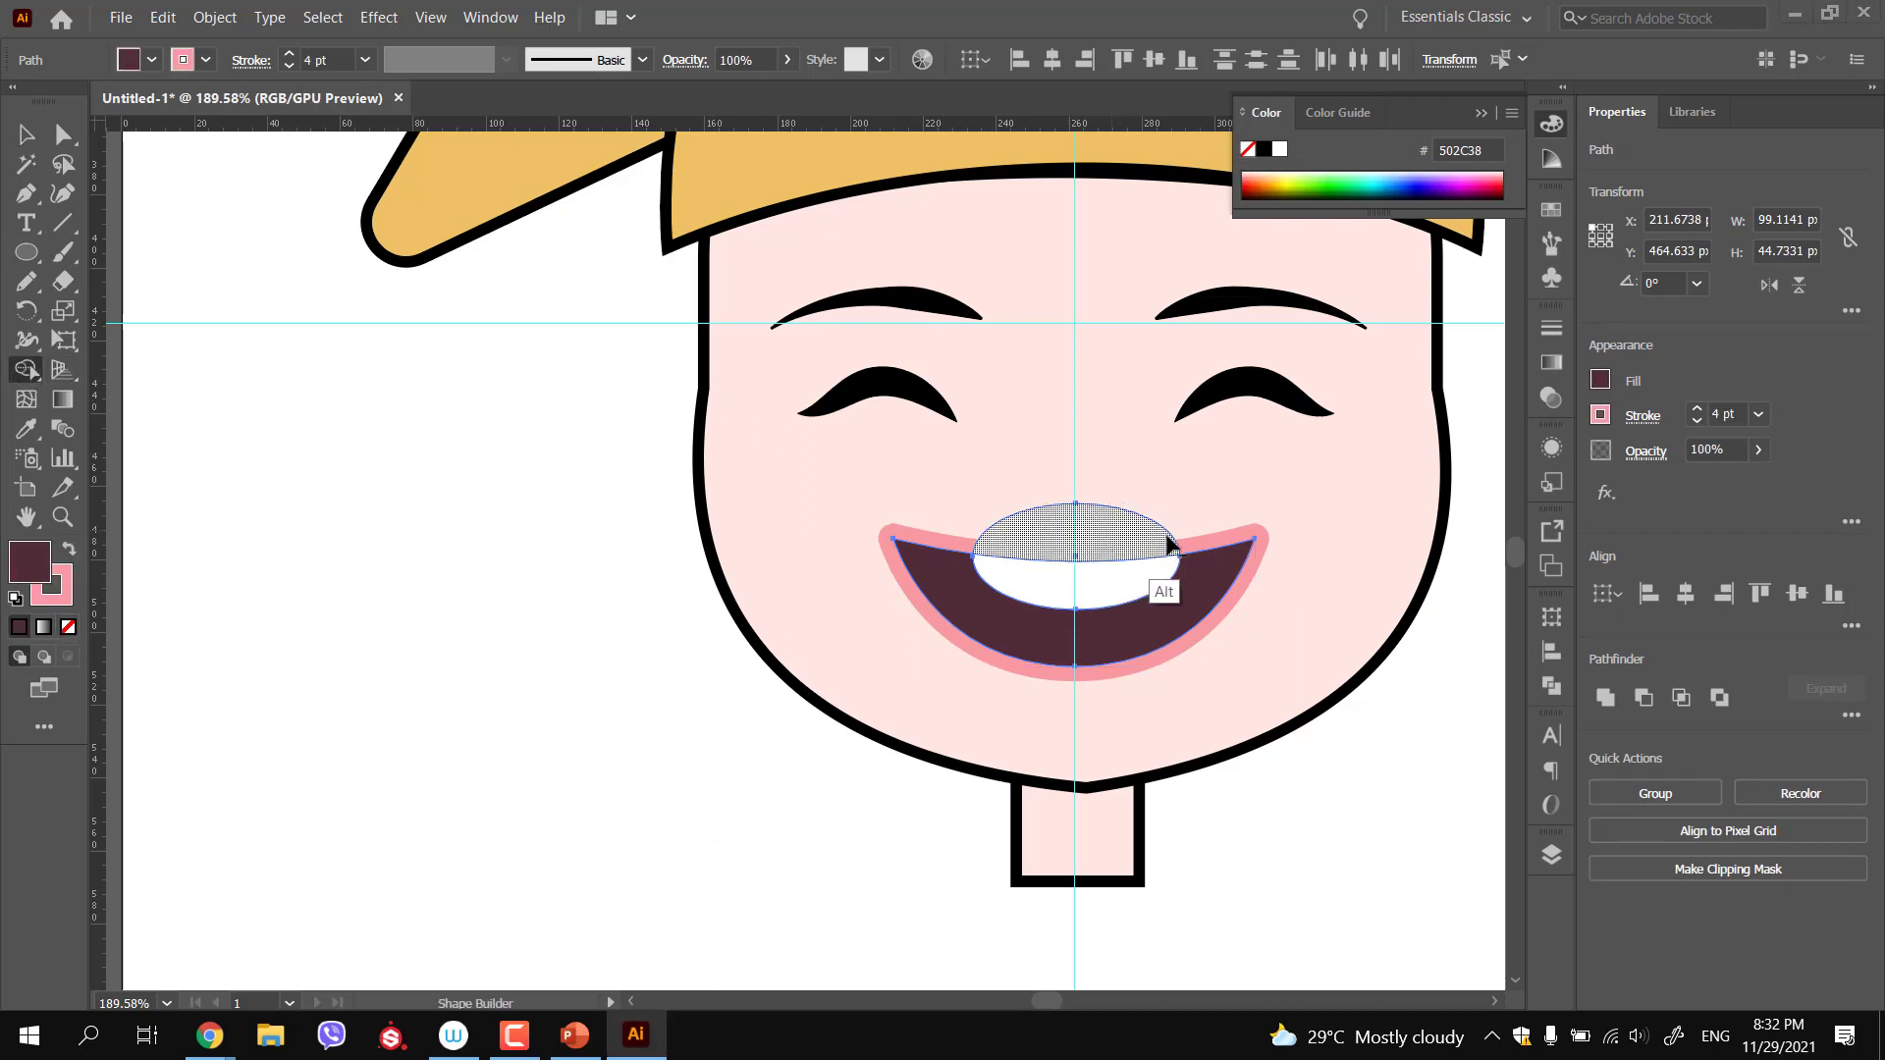
{"action": "left_click", "coordinate": [1202, 497], "text": "alt"}
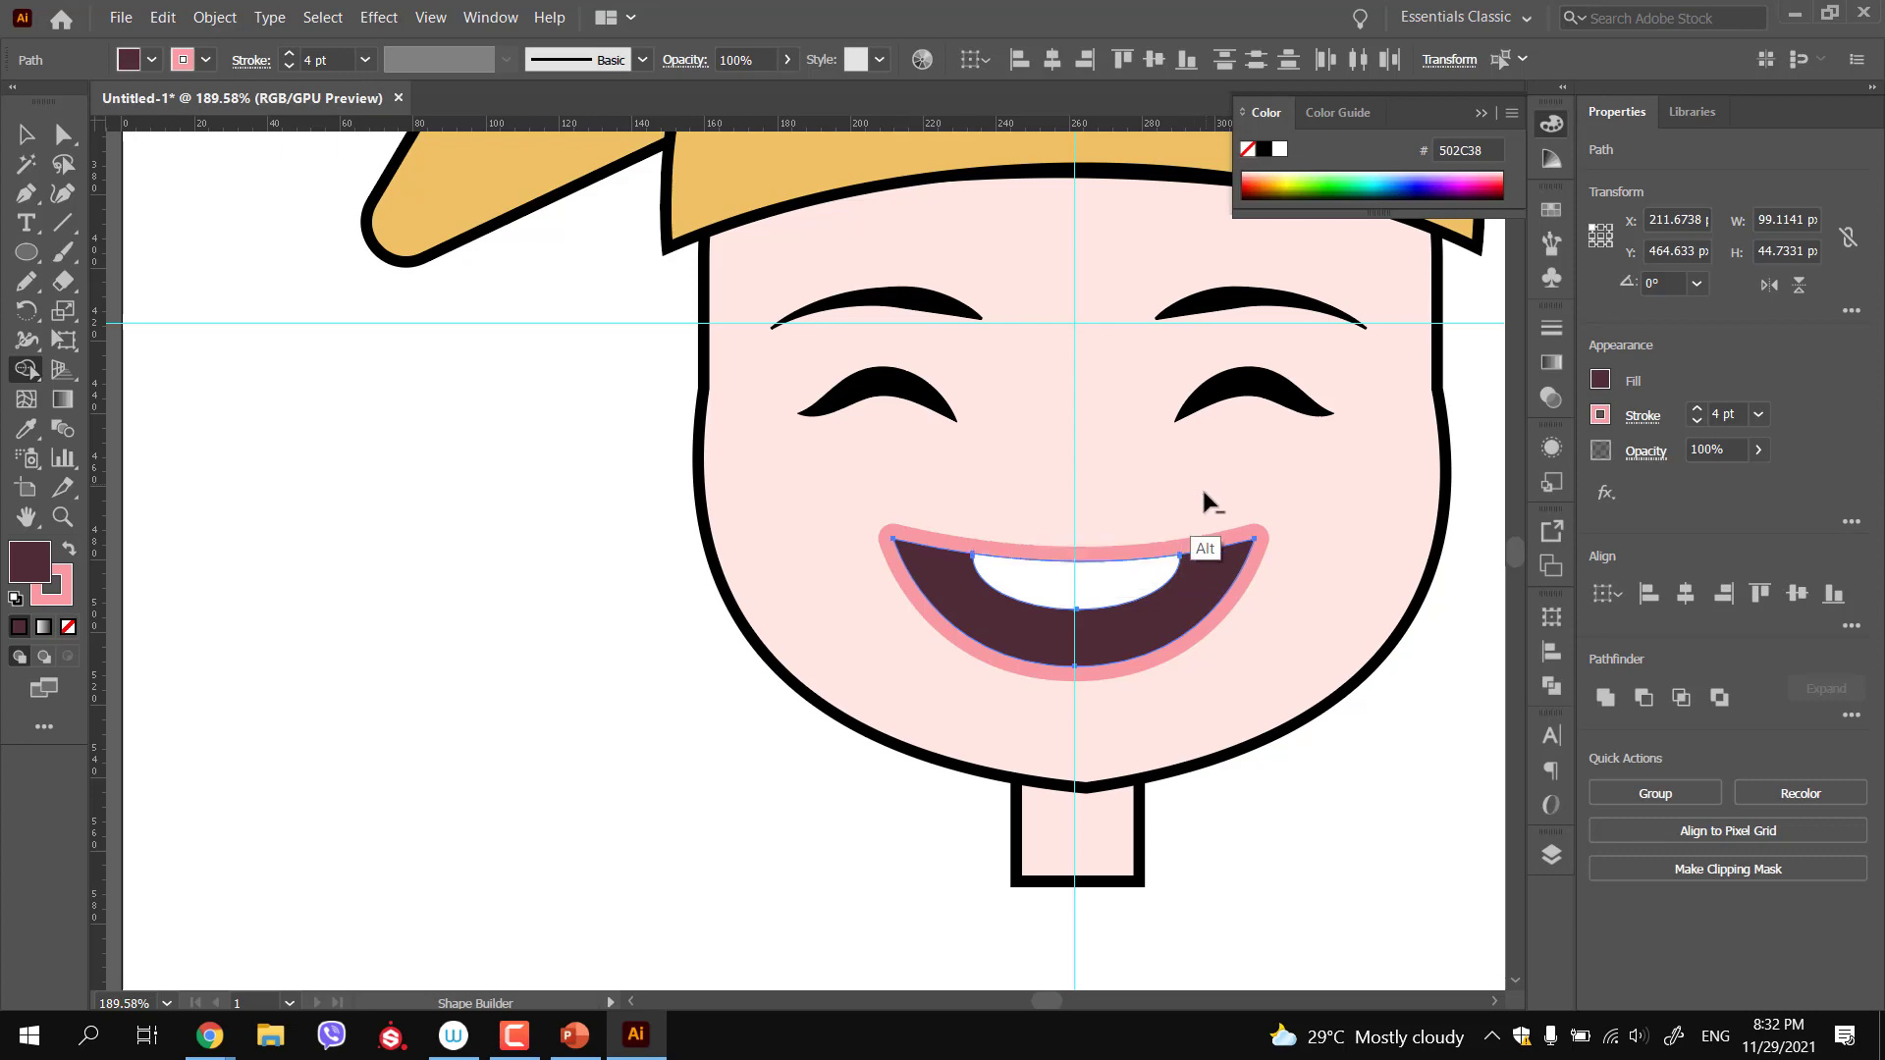
{"action": "left_click", "coordinate": [27, 134]}
{"action": "left_click", "coordinate": [633, 566]}
Undo the trimming of the teeth and the white fill to get back the full ellipse
{"action": "left_click_drag", "start_coordinate": [846, 633], "coordinate": [540, 560]}
{"action": "key", "text": "ctrl+semicolon"}
{"action": "left_click_drag", "start_coordinate": [846, 746], "coordinate": [987, 704]}
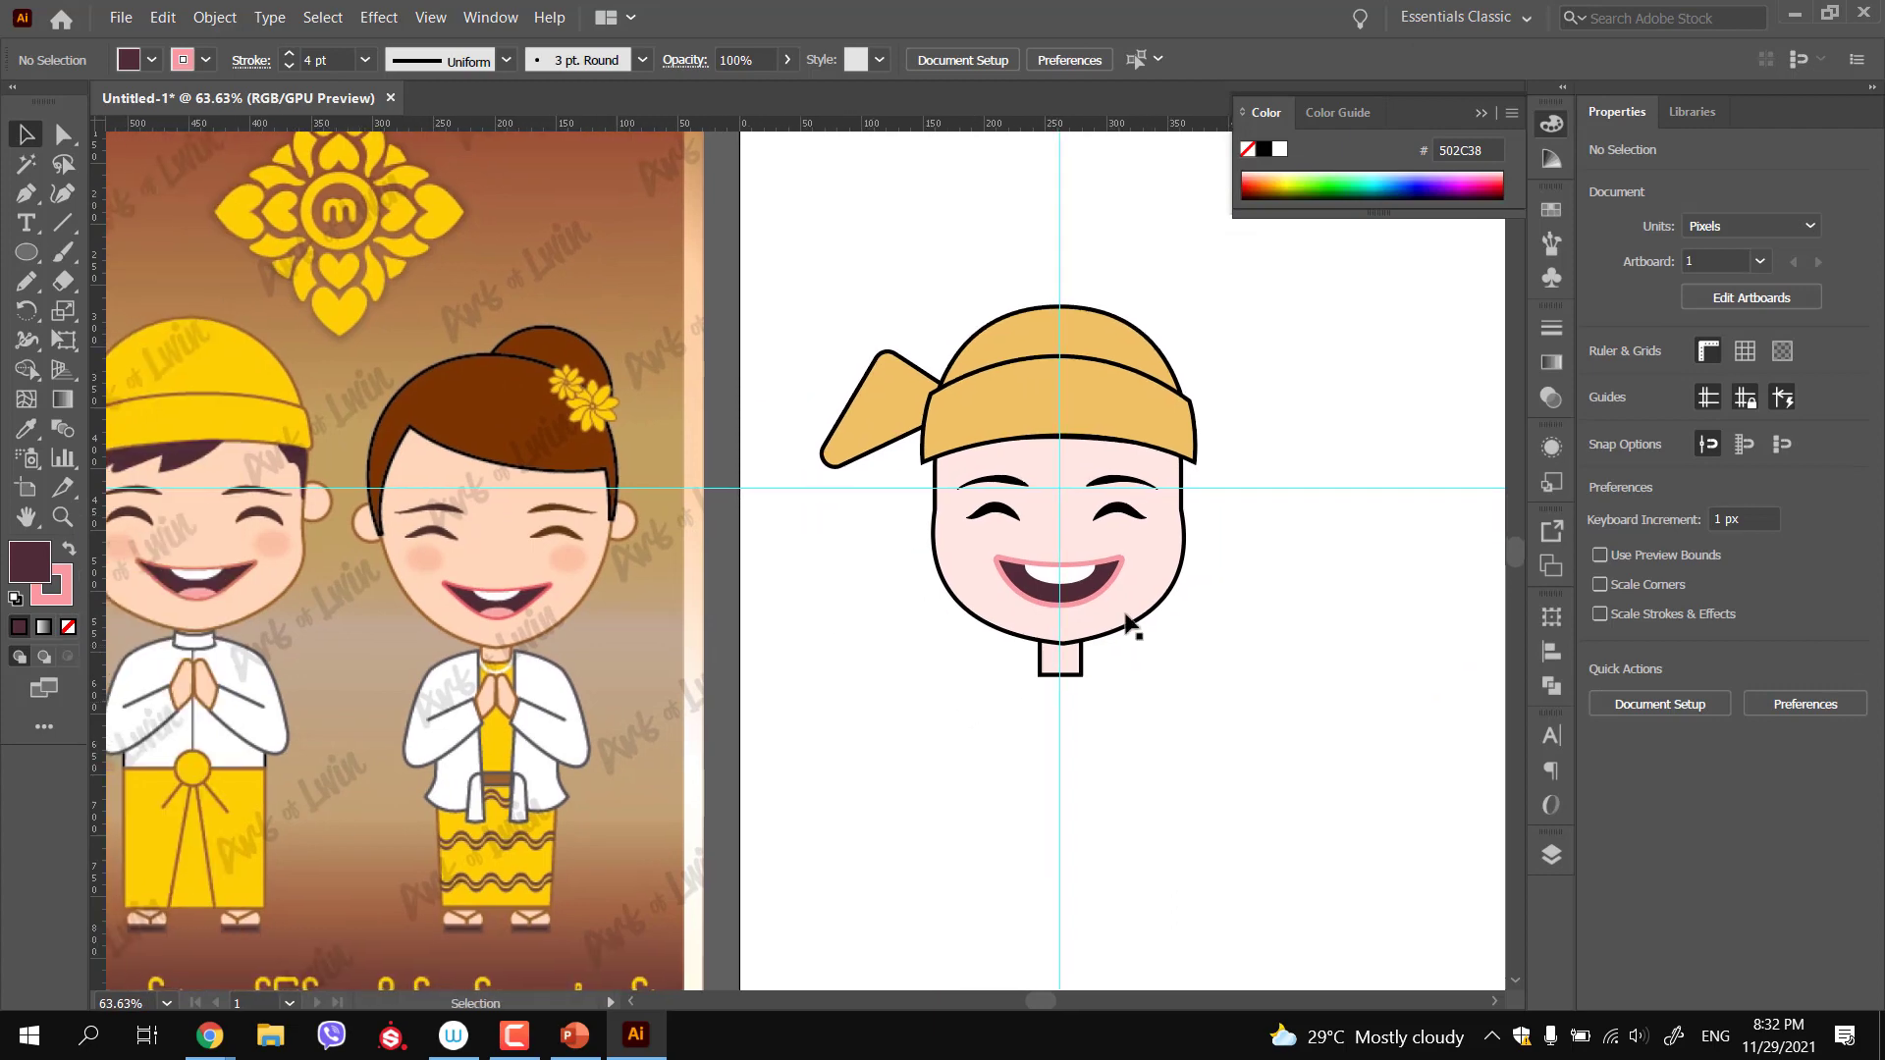
{"action": "left_click_drag", "start_coordinate": [1007, 608], "coordinate": [1333, 689]}
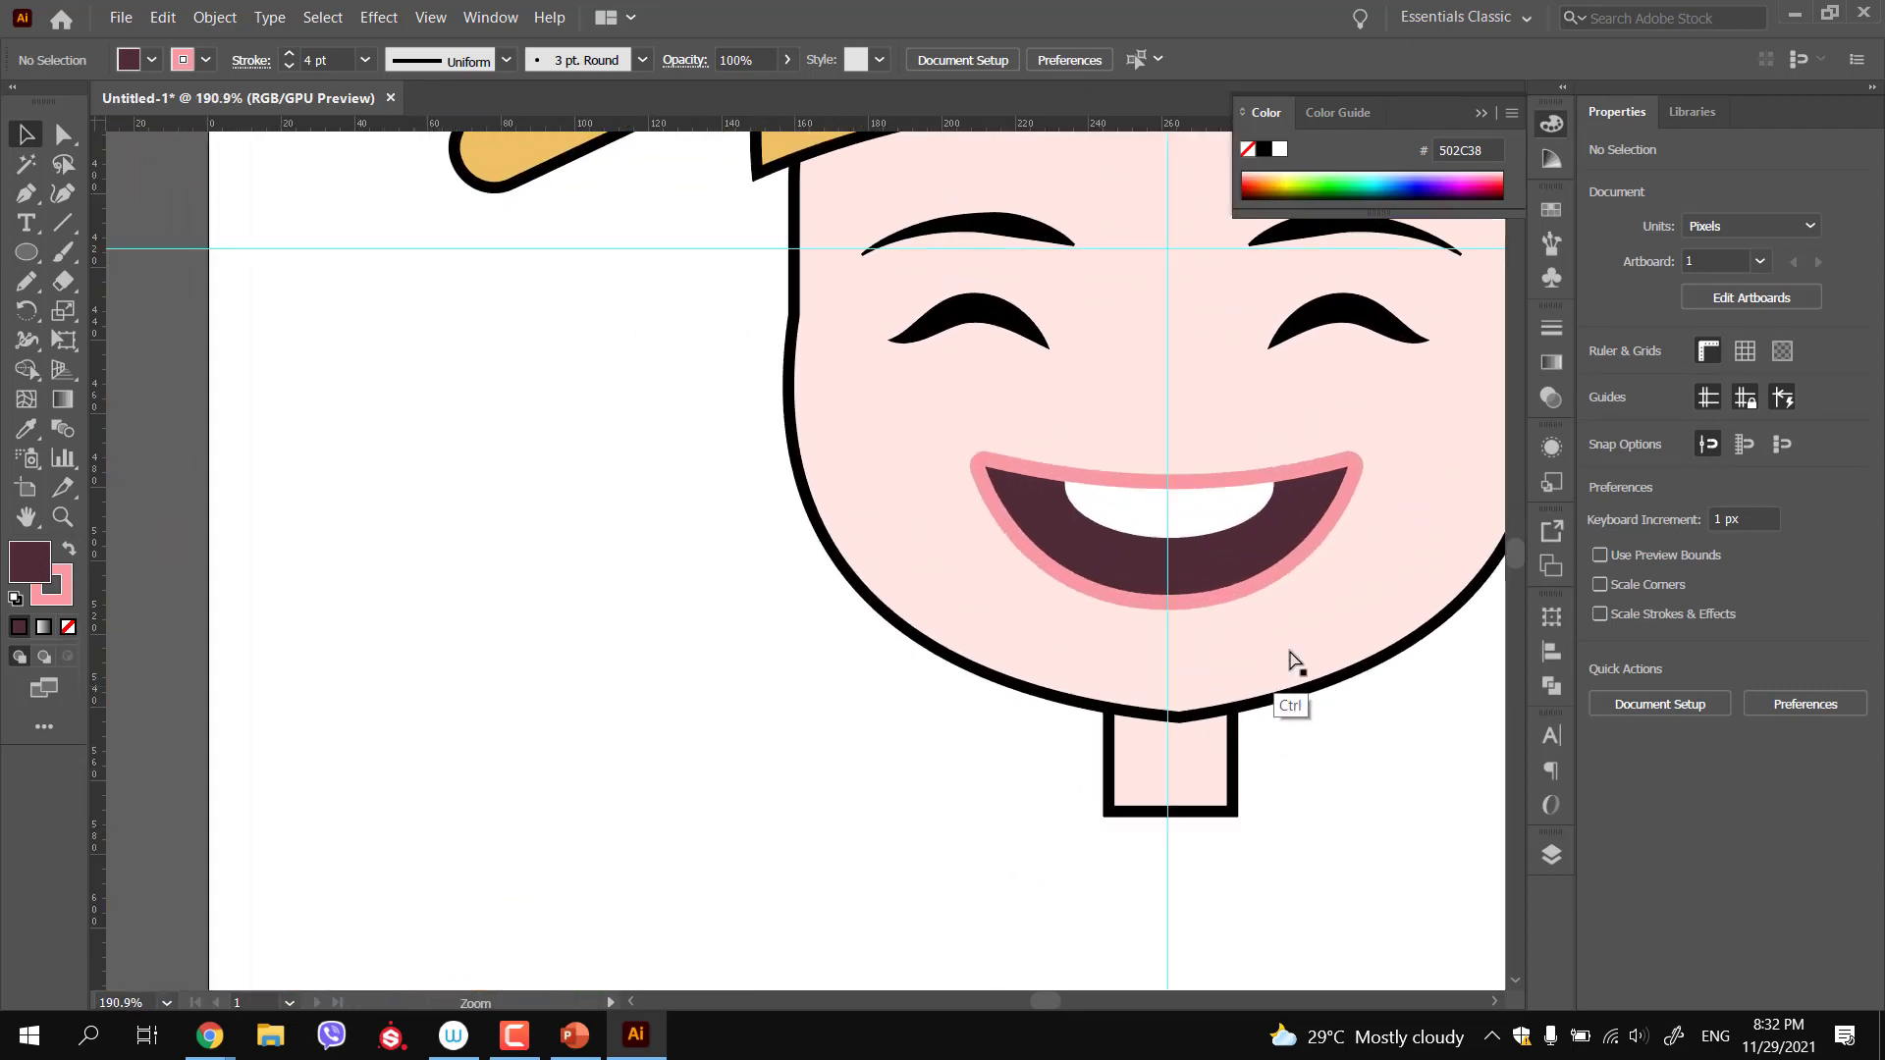
{"action": "key", "text": "ctrl+z"}
{"action": "key", "text": "ctrl+z"}
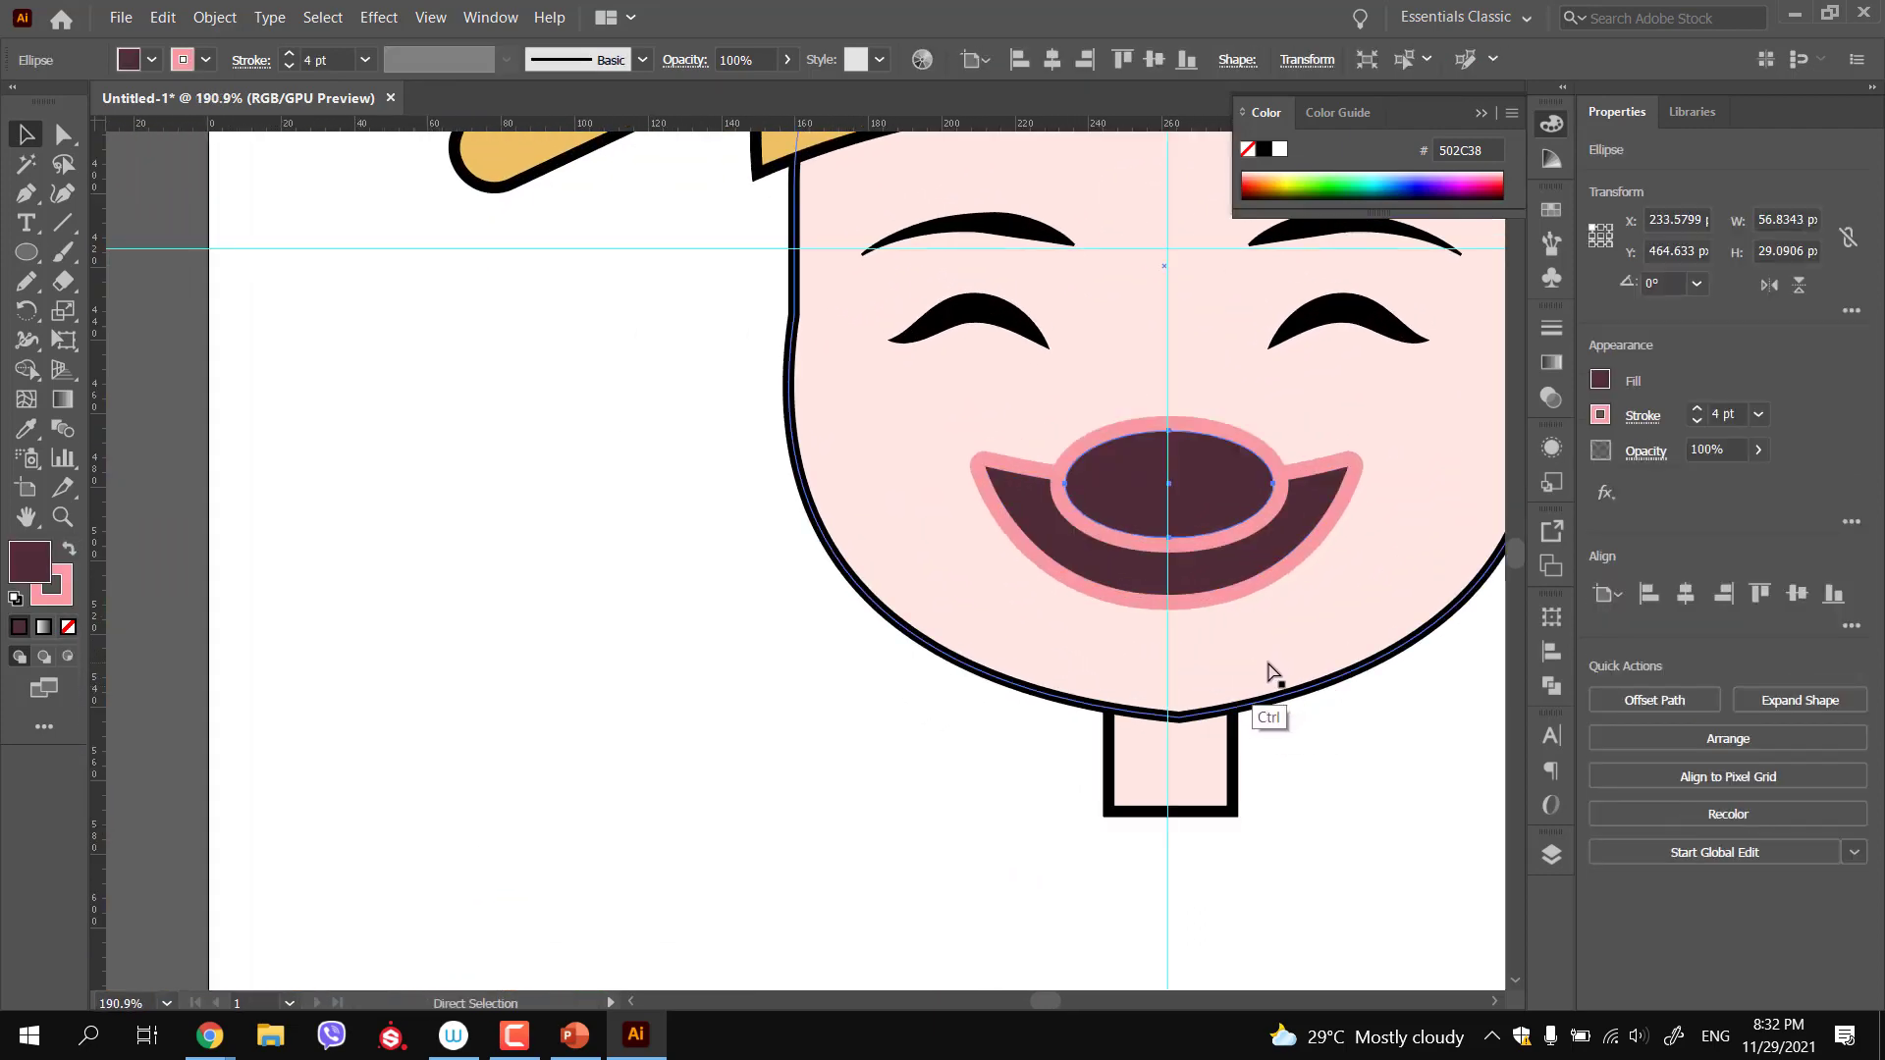
Shrink the ellipse around its centre to about 47 × 24 px and give it the artboard's white, without a stroke
{"action": "mouse_move", "coordinate": [1270, 545]}
{"action": "left_mouse_down"}
{"action": "mouse_move", "coordinate": [1227, 523]}
{"action": "mouse_move", "coordinate": [1256, 530]}
{"action": "left_mouse_up"}
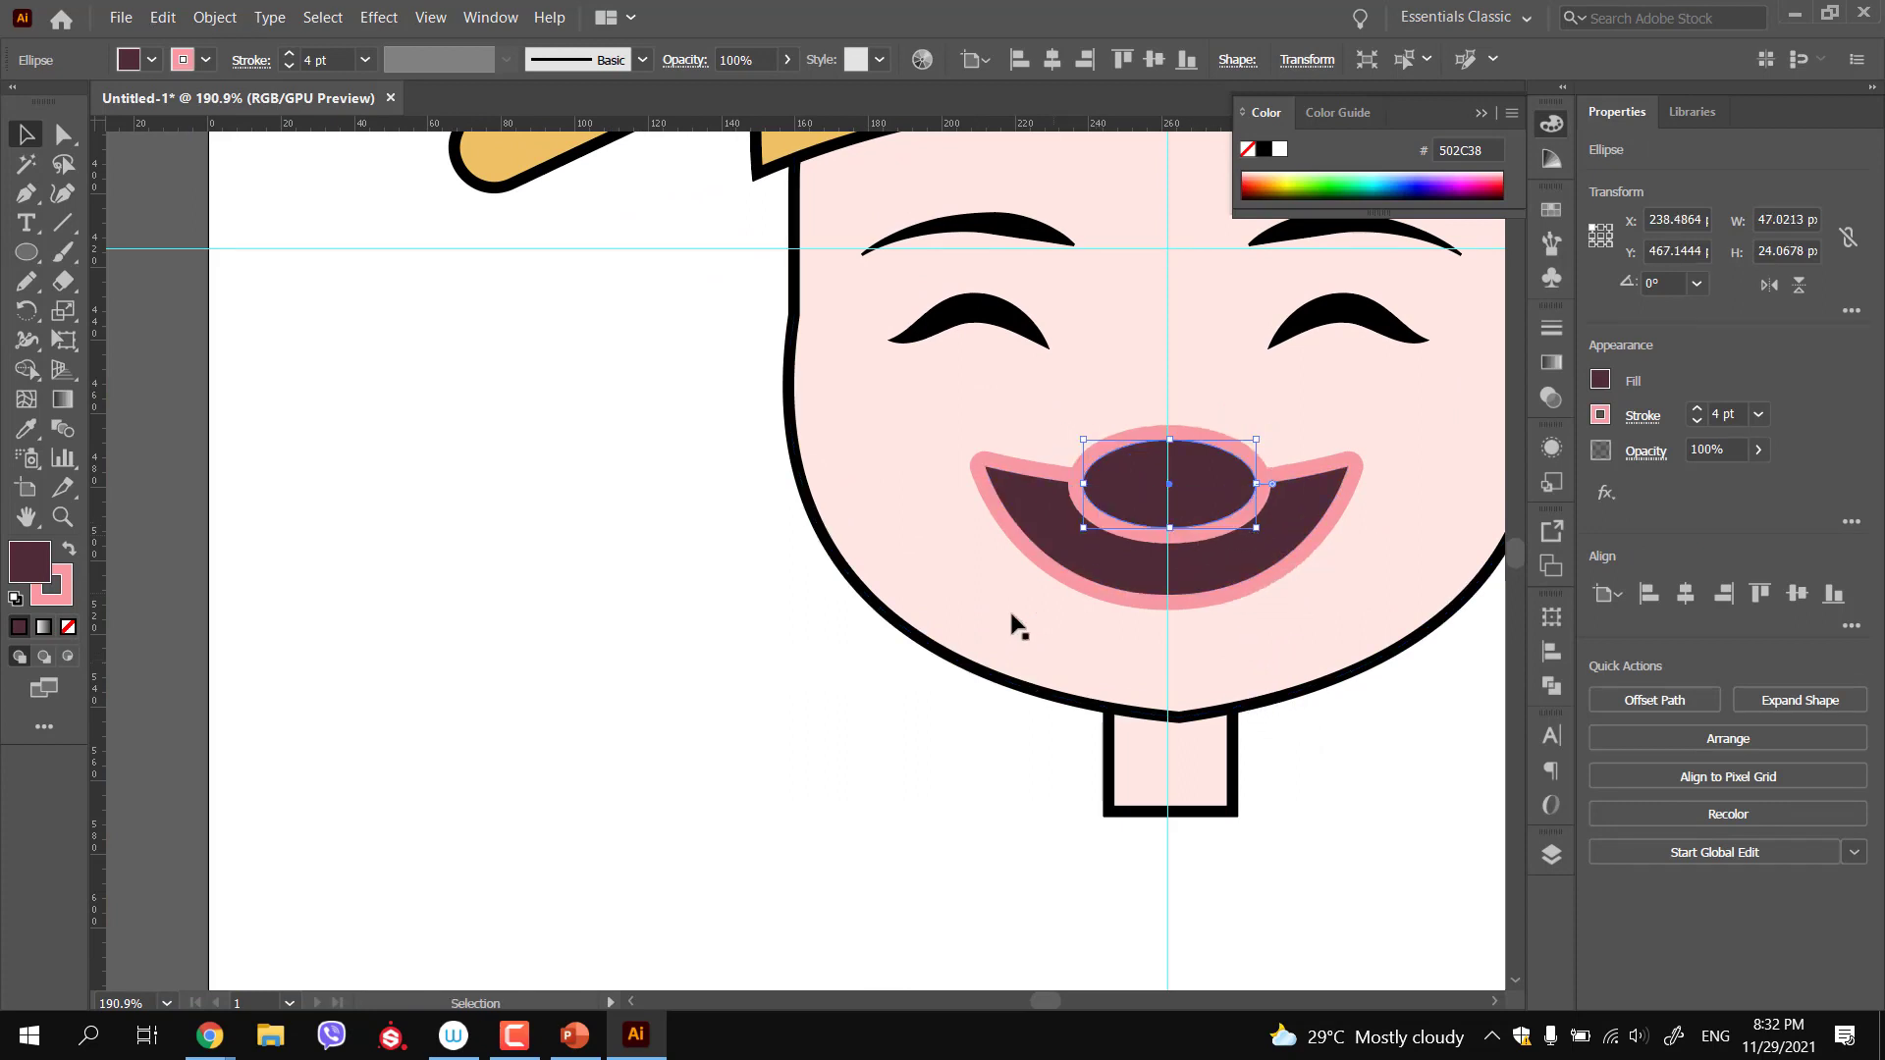
{"action": "key", "text": "i"}
{"action": "left_click", "coordinate": [743, 629]}
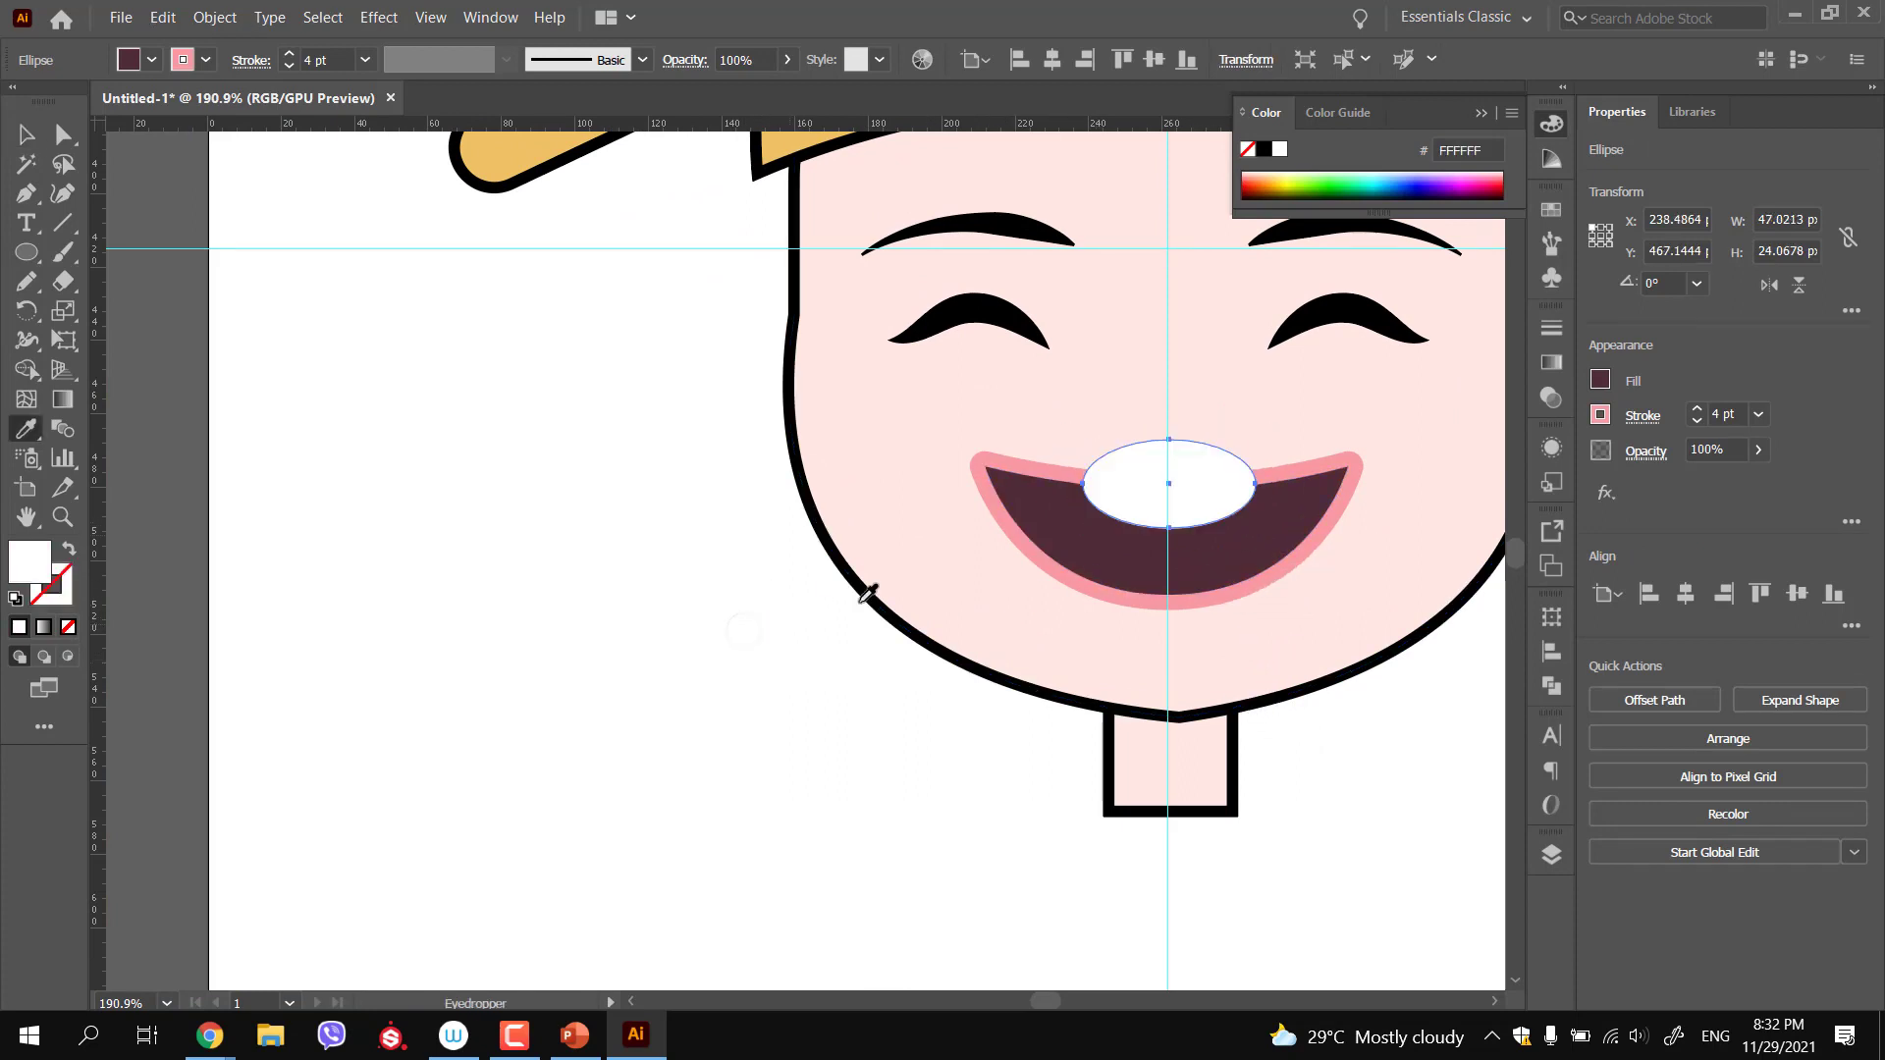
Remove the part of the white ellipse above the mouth with Shape Builder, keeping the upper teeth inside the mouth
{"action": "left_click", "coordinate": [1109, 547], "text": "shift"}
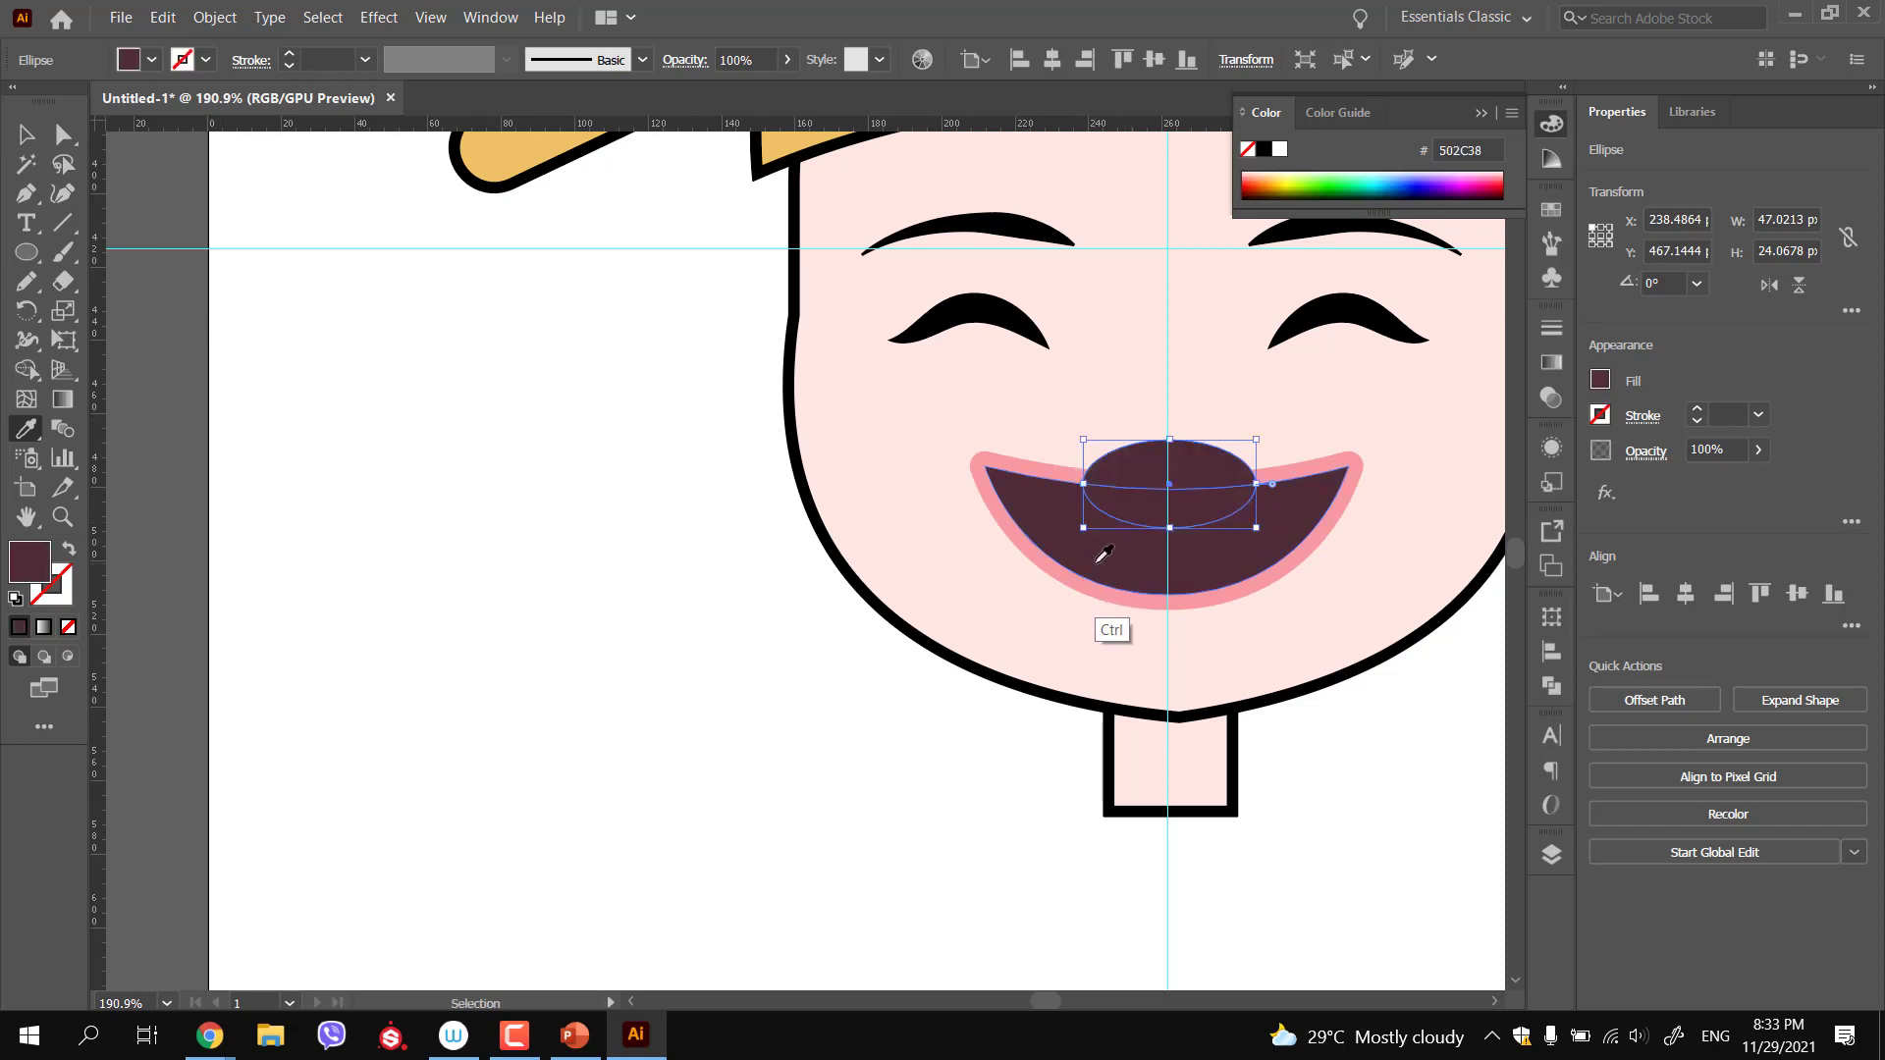
{"action": "key", "text": "ctrl+z"}
{"action": "key", "text": "v"}
{"action": "left_click", "coordinate": [1097, 584], "text": "shift"}
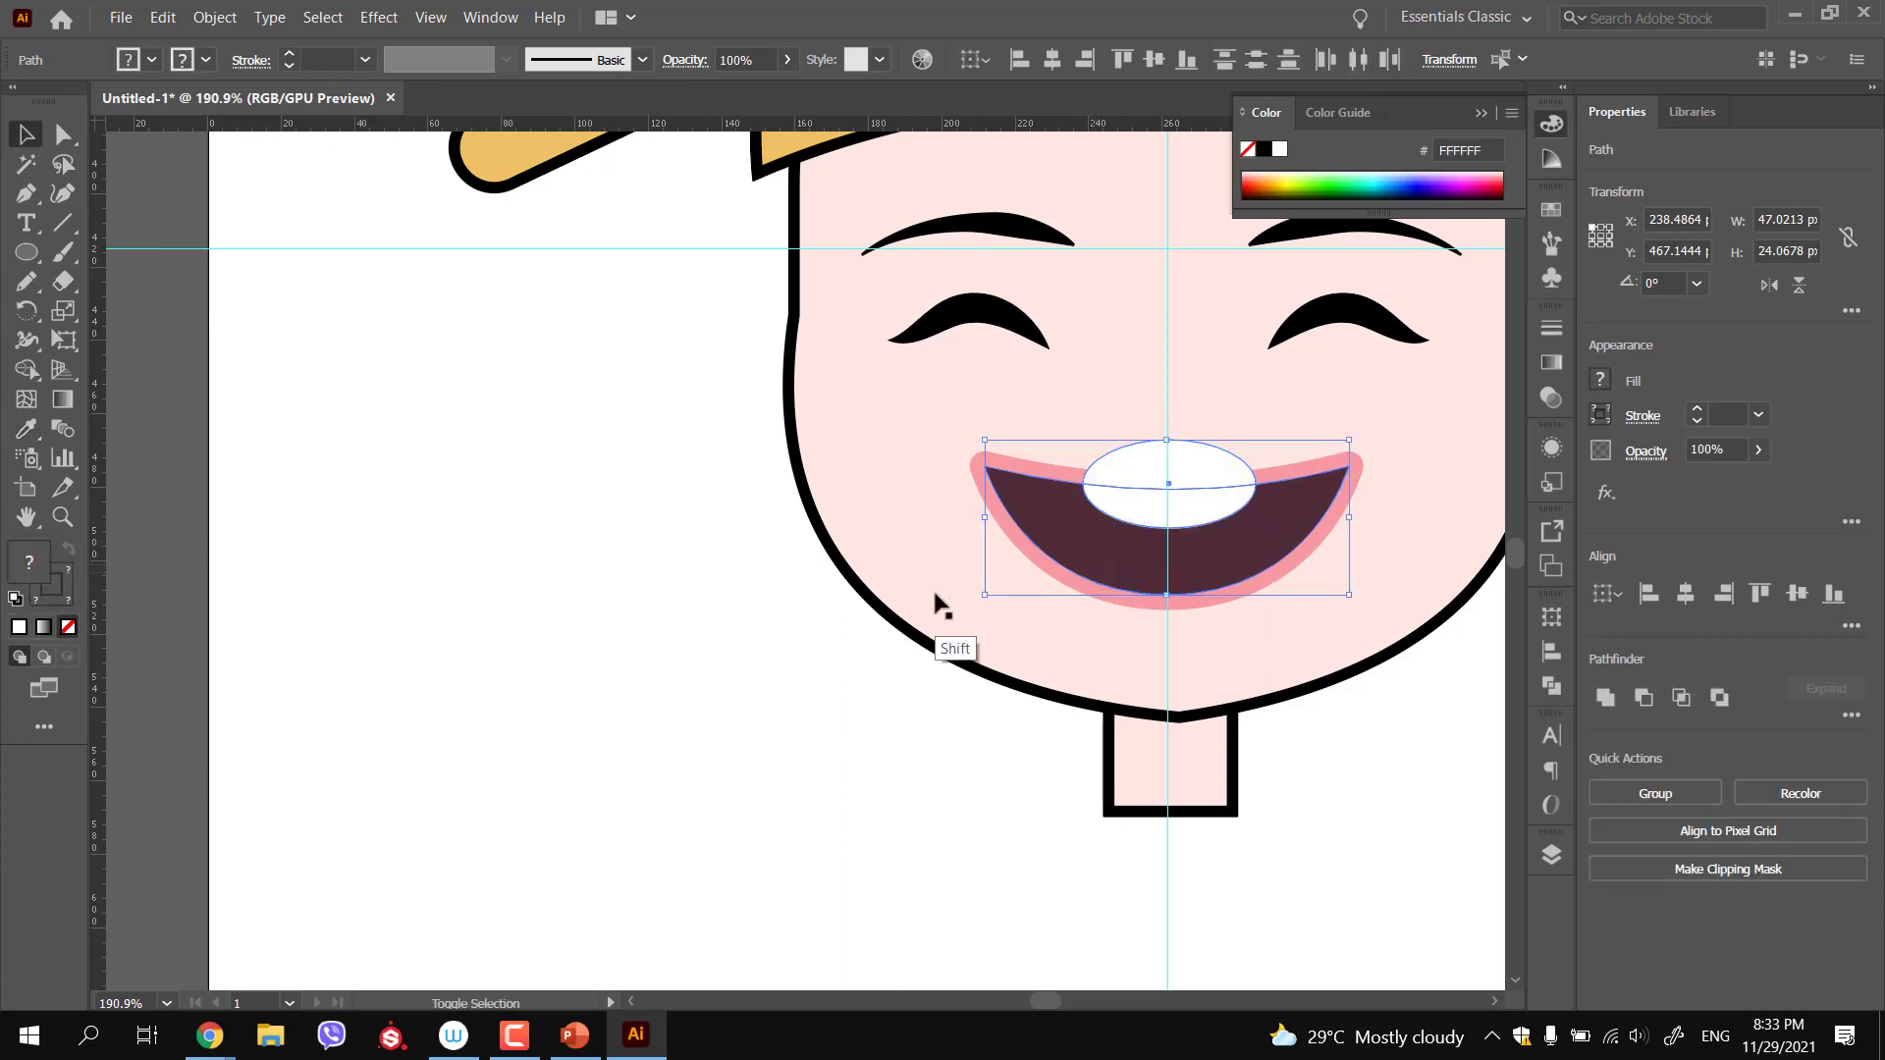
{"action": "left_click", "coordinate": [30, 370]}
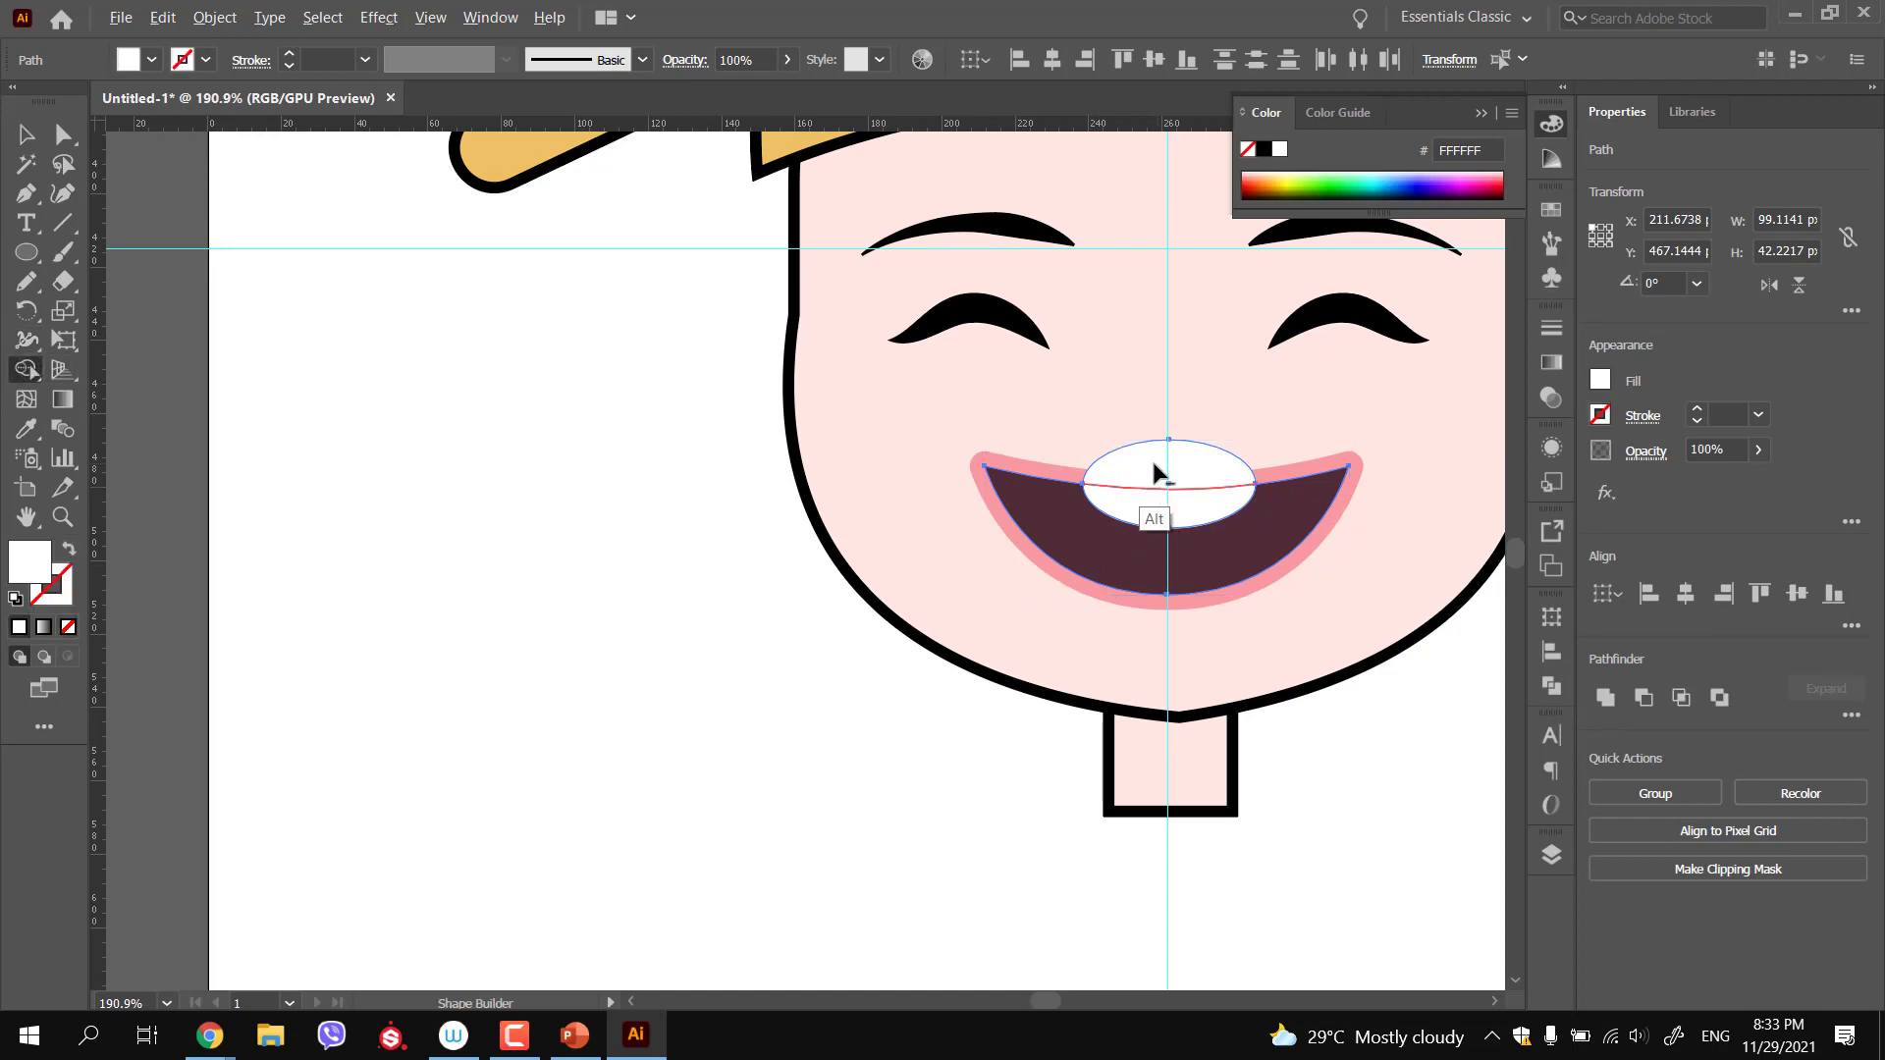
{"action": "left_click_drag", "start_coordinate": [1141, 404], "coordinate": [1317, 379]}
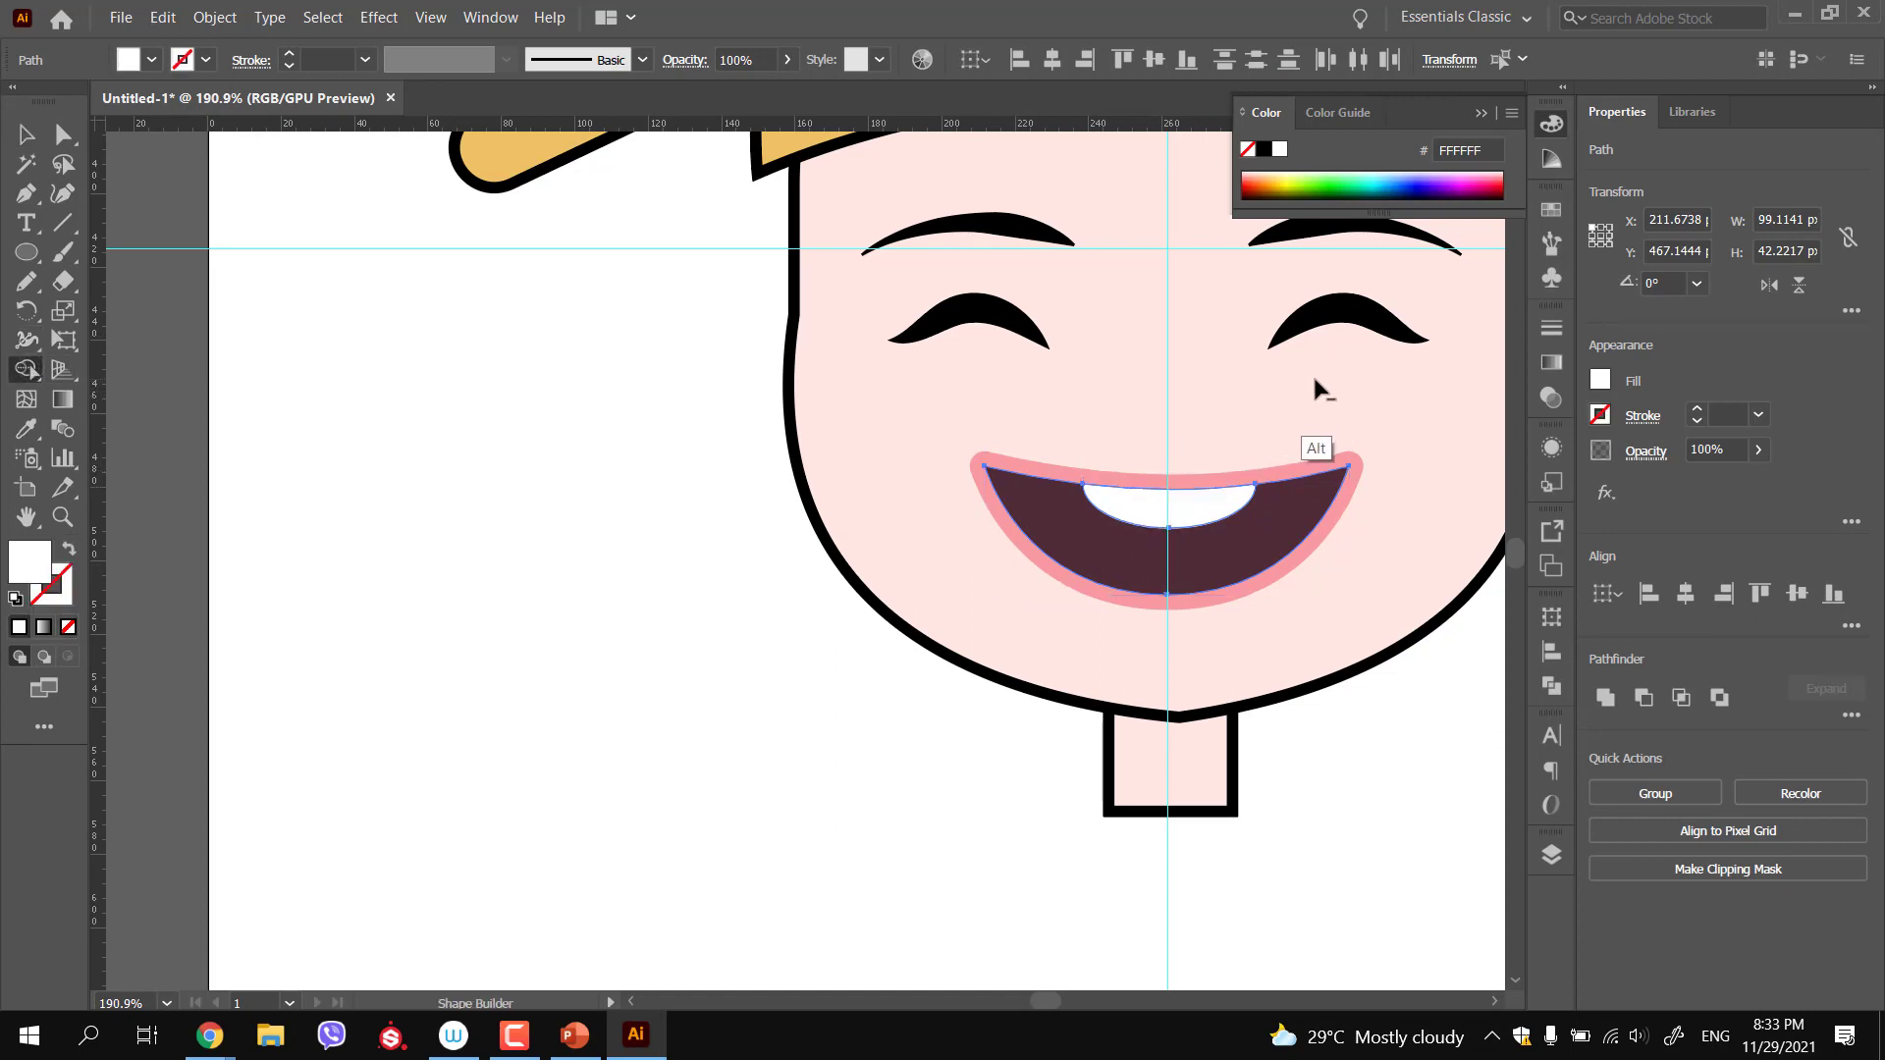
{"action": "left_click", "coordinate": [25, 144]}
{"action": "left_click", "coordinate": [474, 407]}
Draw a closed, curved tongue shape about 38 px wide along the mouth's lower edge with the Pen tool
{"action": "left_click_drag", "start_coordinate": [786, 595], "coordinate": [556, 531]}
{"action": "key", "text": "ctrl+semicolon"}
{"action": "left_click_drag", "start_coordinate": [749, 652], "coordinate": [904, 568]}
{"action": "left_click", "coordinate": [1082, 557]}
{"action": "left_click", "coordinate": [1064, 567]}
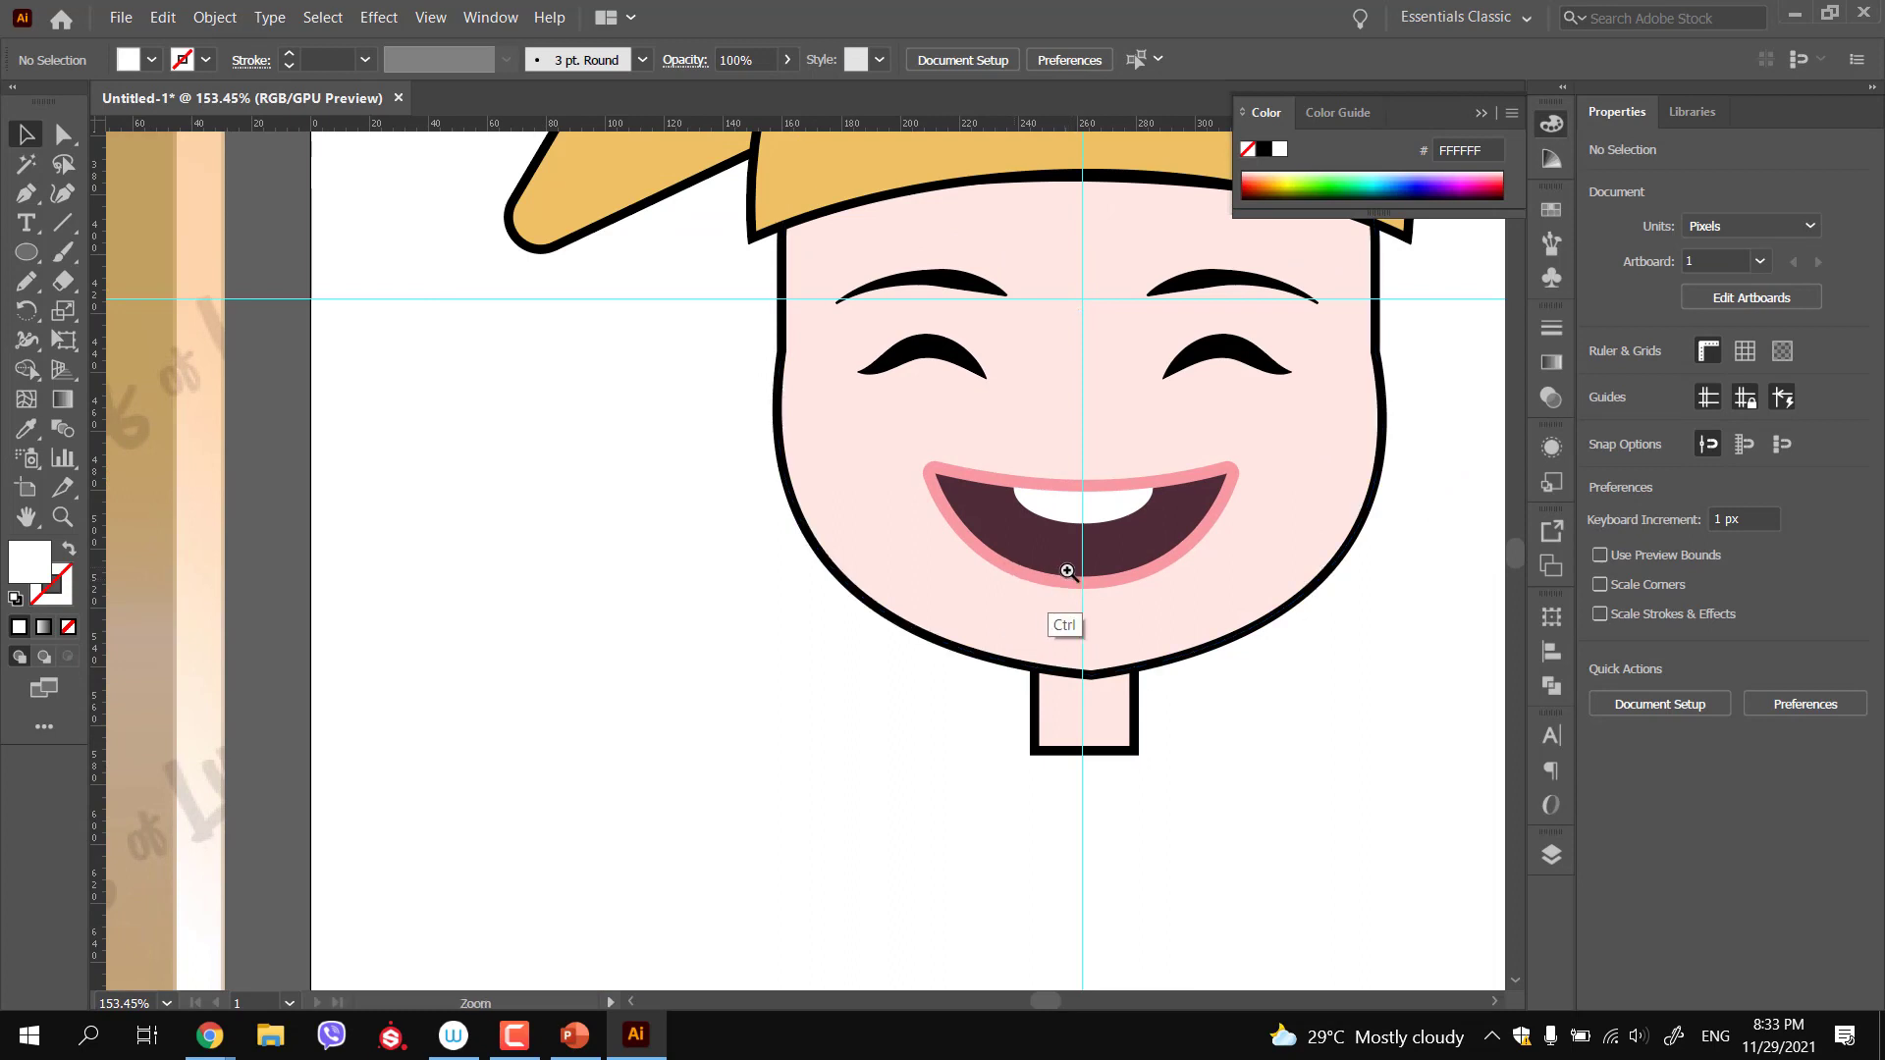
{"action": "left_click", "coordinate": [1064, 569]}
{"action": "key", "text": "p"}
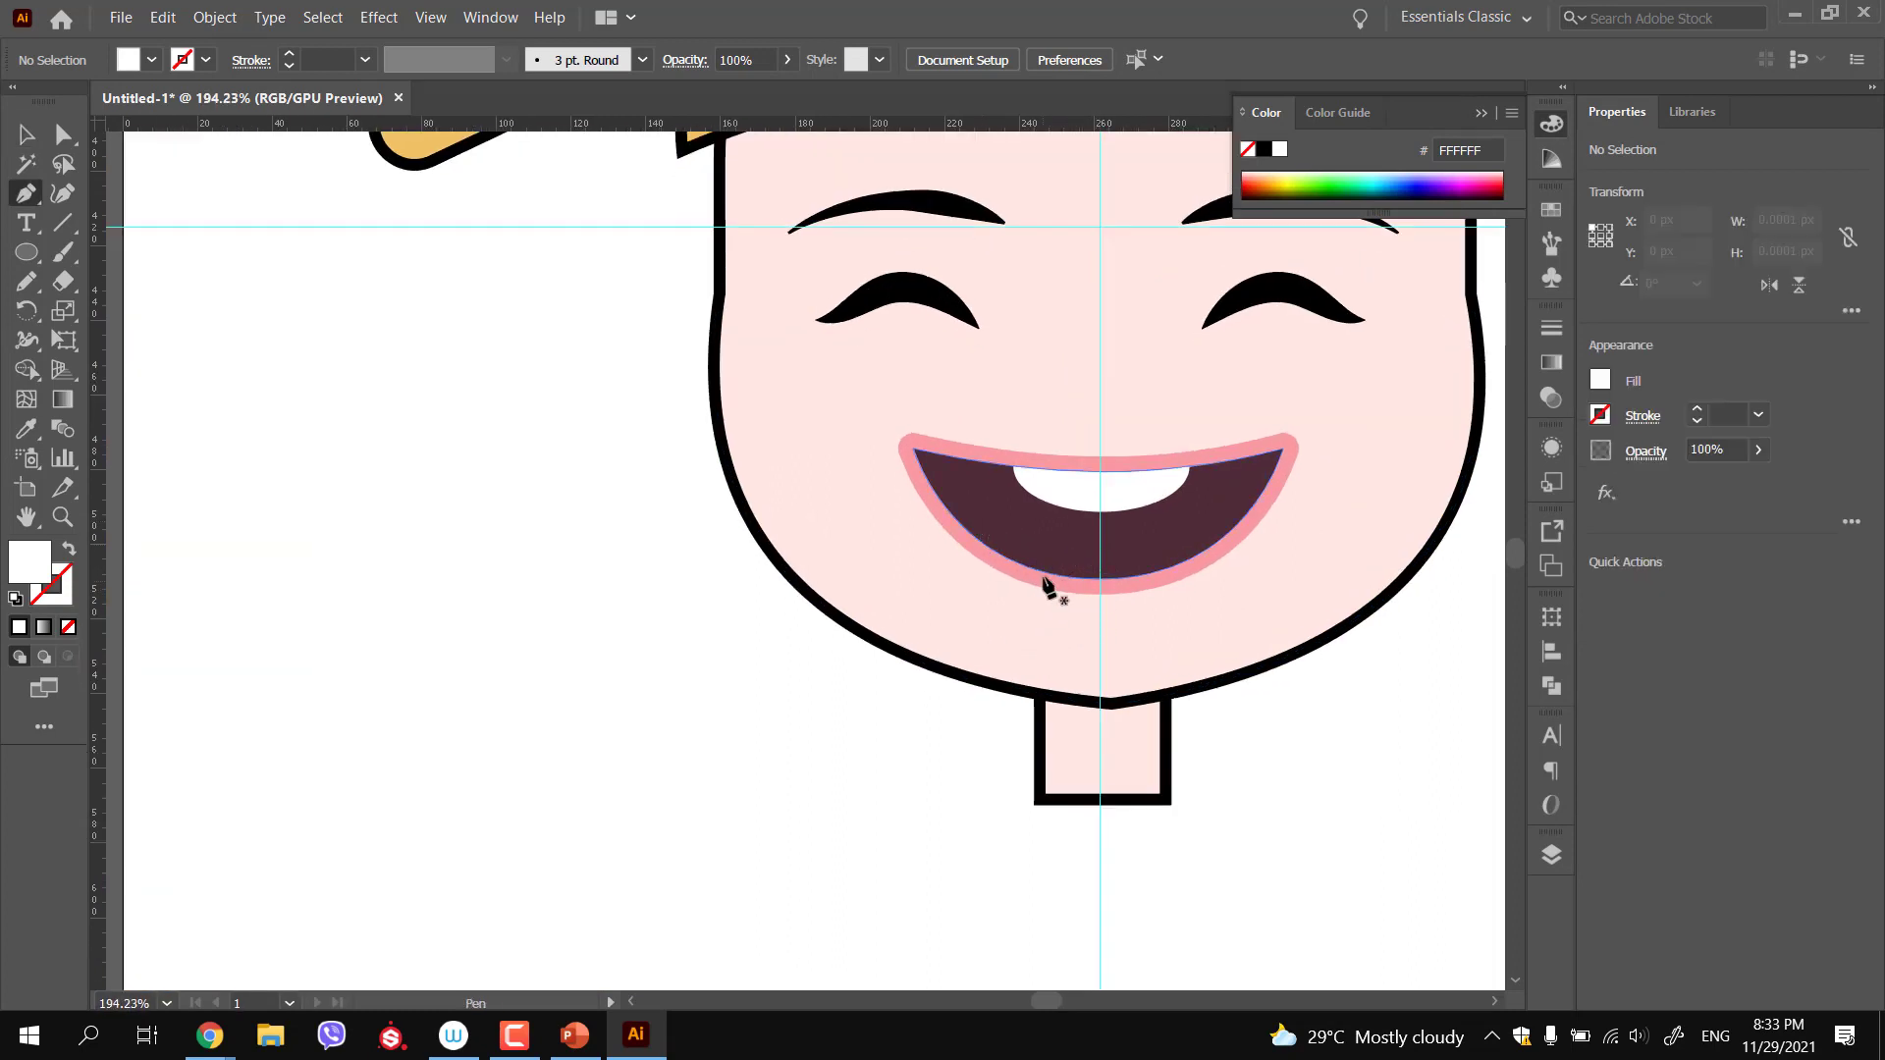
{"action": "left_click", "coordinate": [1026, 579]}
{"action": "left_click", "coordinate": [1031, 557]}
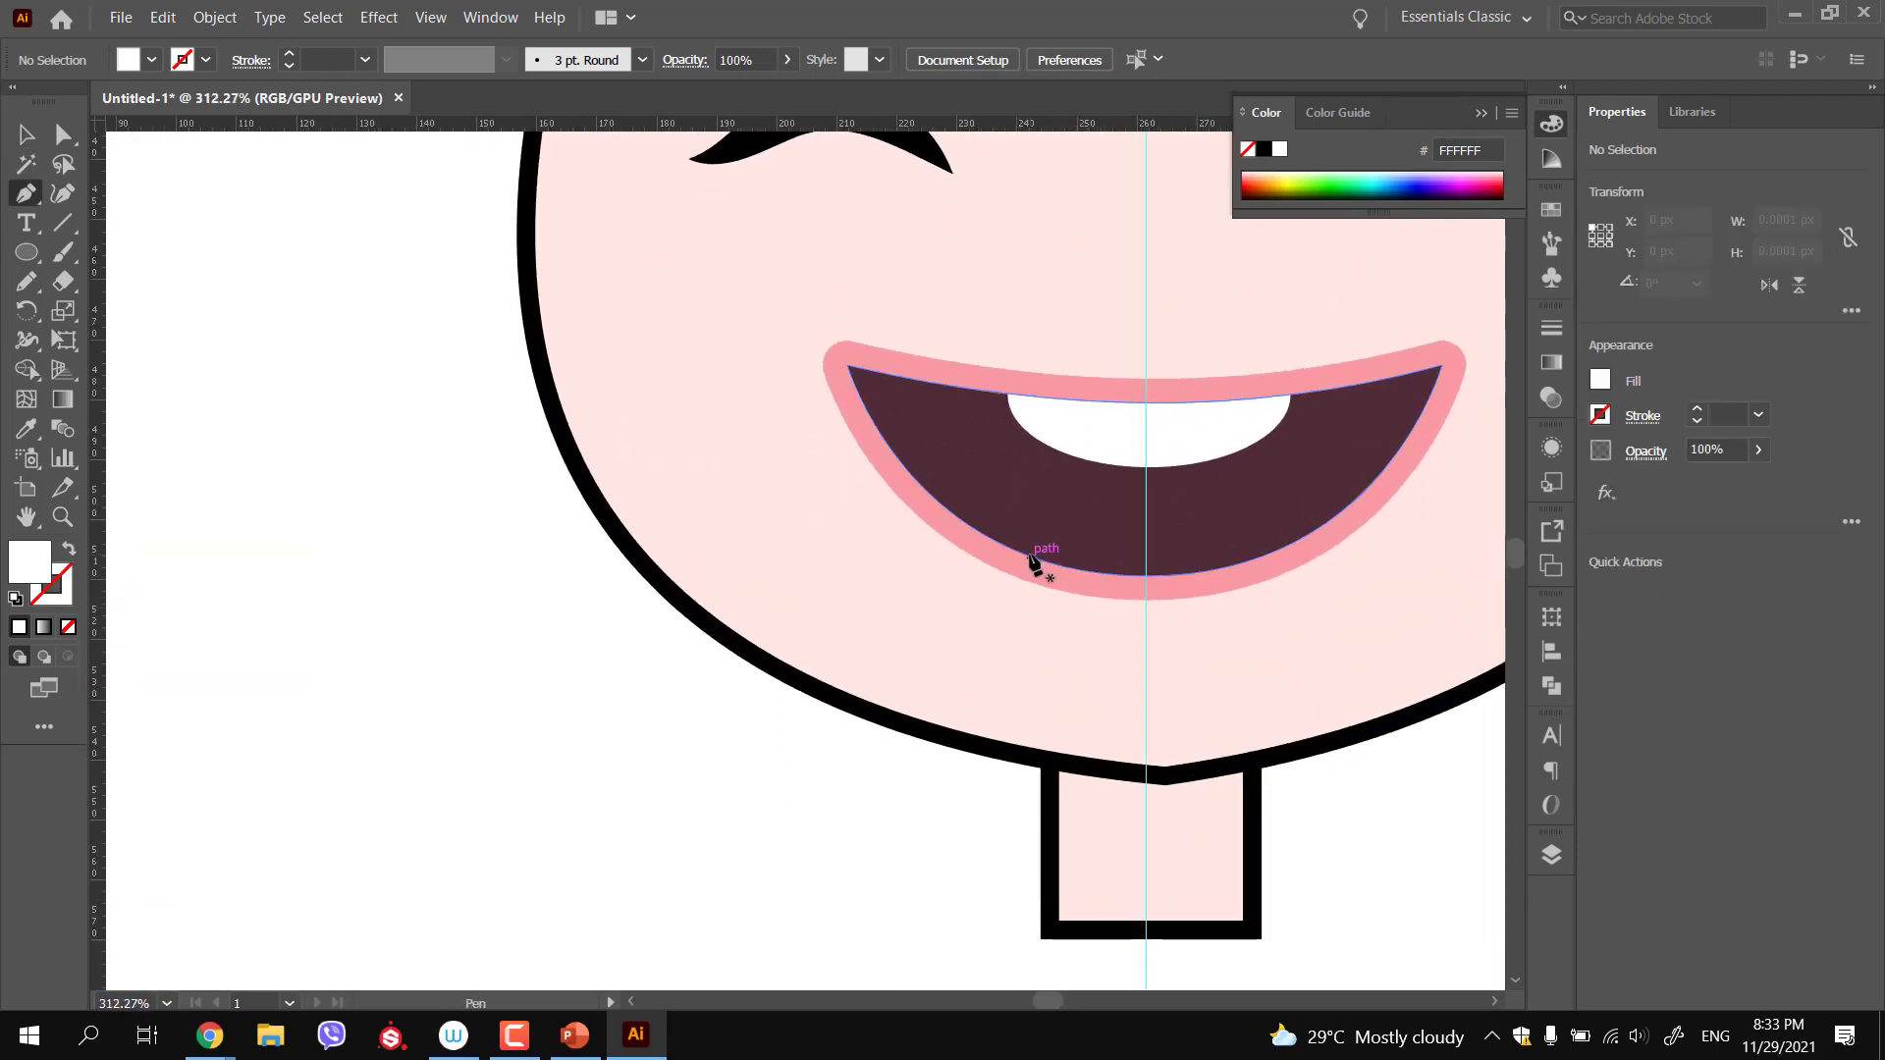
{"action": "left_click_drag", "start_coordinate": [1145, 524], "coordinate": [1115, 580]}
{"action": "key", "text": "ctrl+z"}
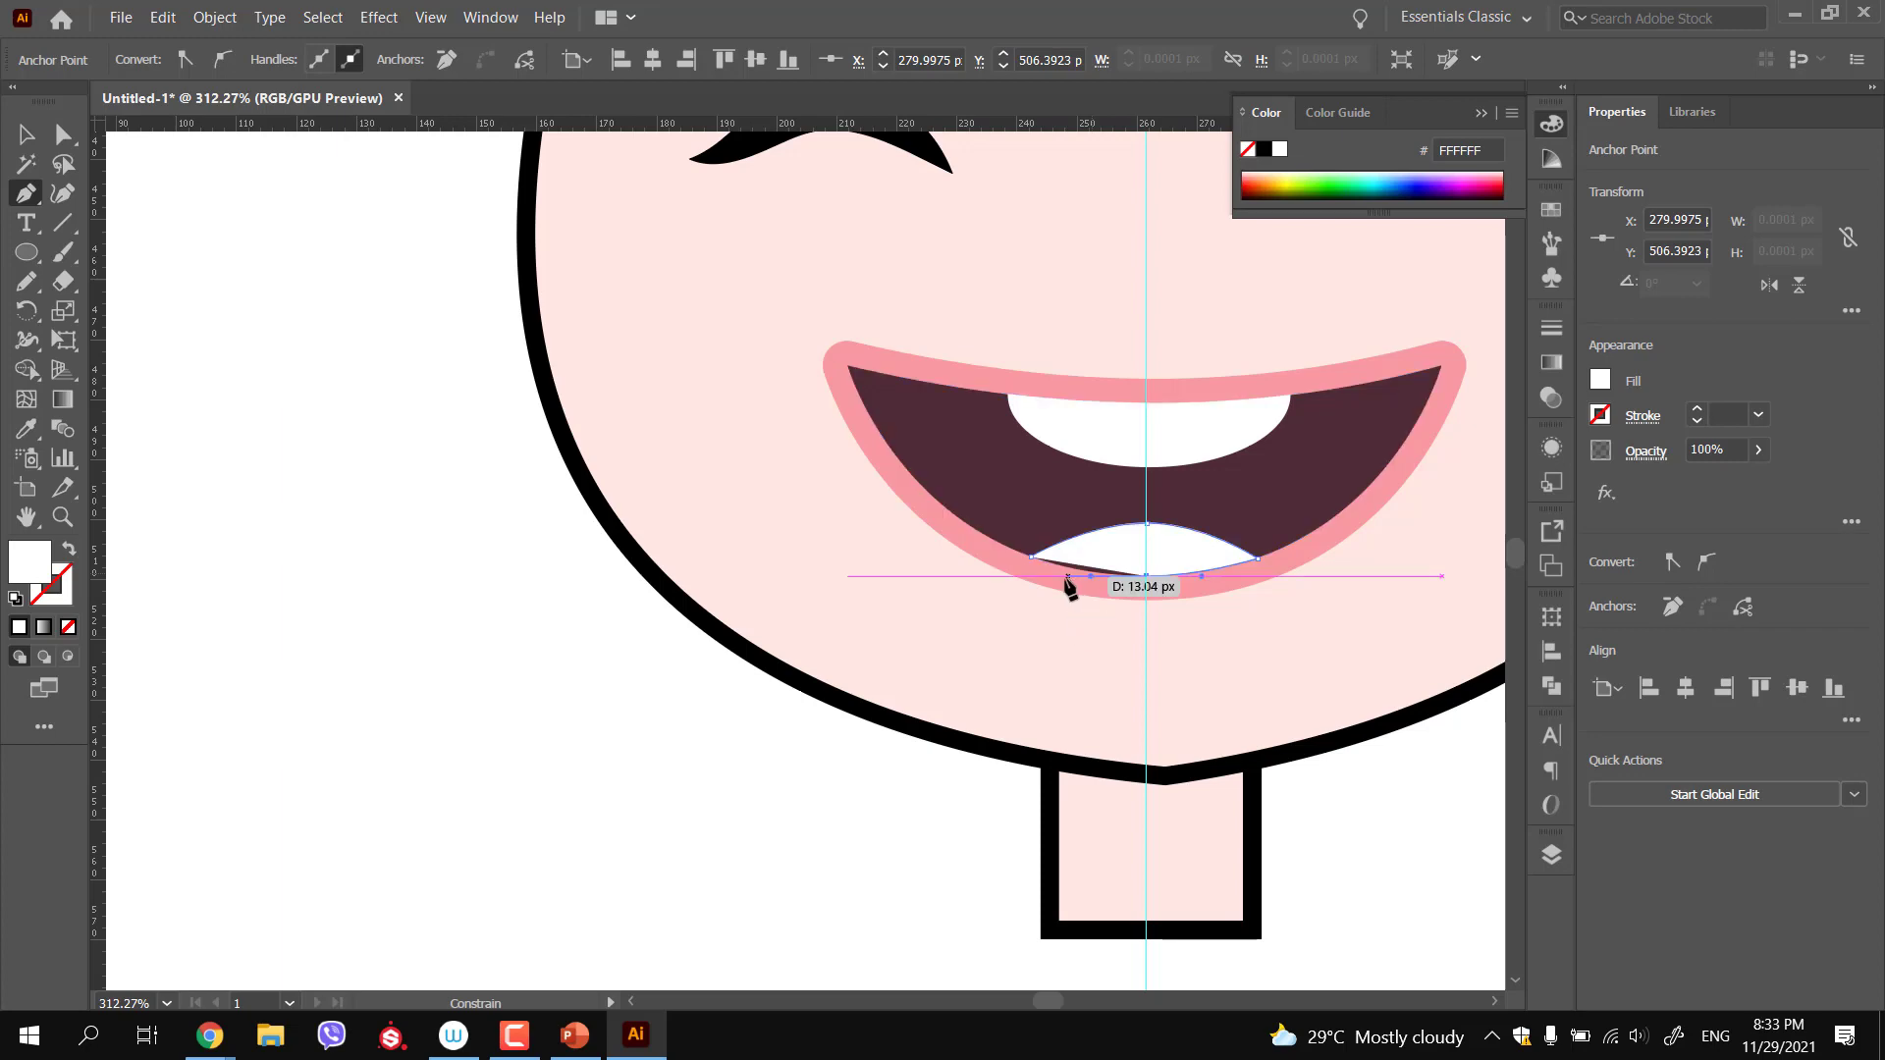
{"action": "left_click", "coordinate": [1033, 558]}
{"action": "left_click_drag", "start_coordinate": [1122, 589], "coordinate": [921, 554]}
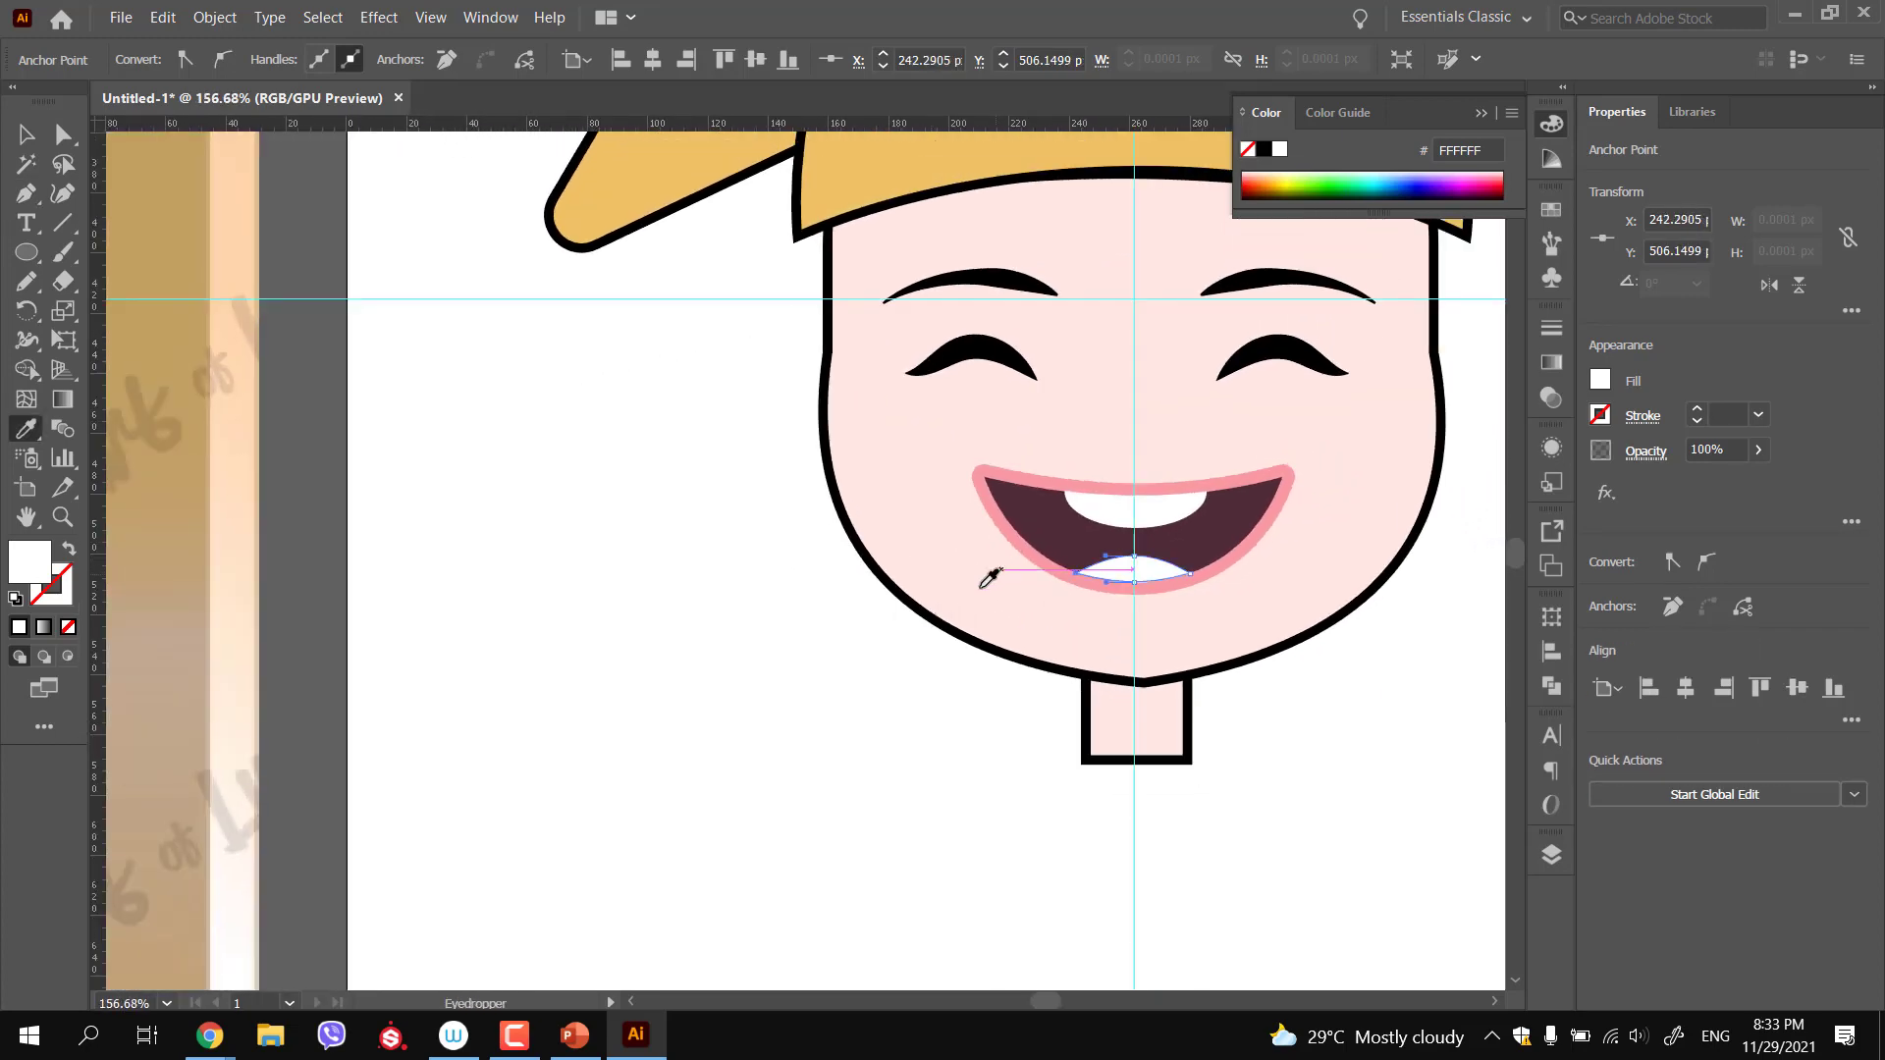
Fill the tongue with the pink sampled from the reference girl's tongue, then darken the fill to D15D5D
{"action": "left_click_drag", "start_coordinate": [917, 618], "coordinate": [863, 593]}
{"action": "key", "text": "i"}
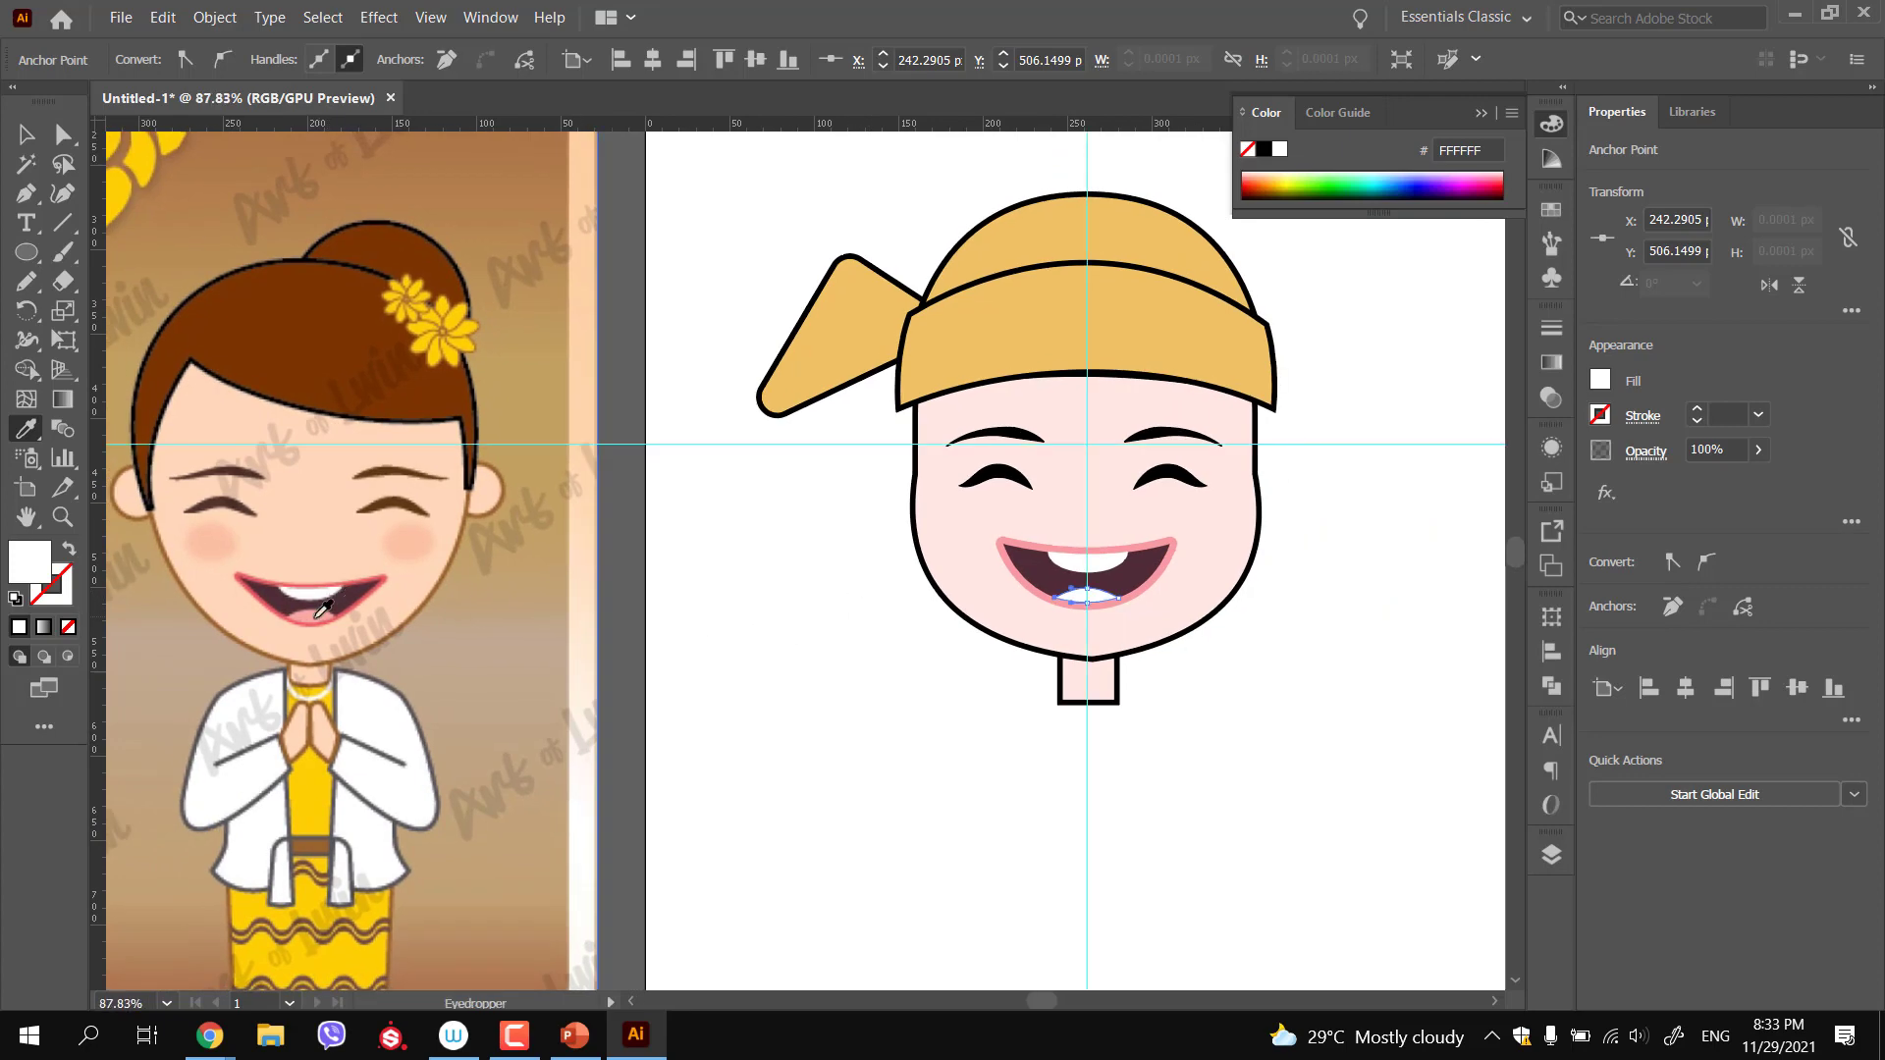
{"action": "left_click", "coordinate": [310, 609]}
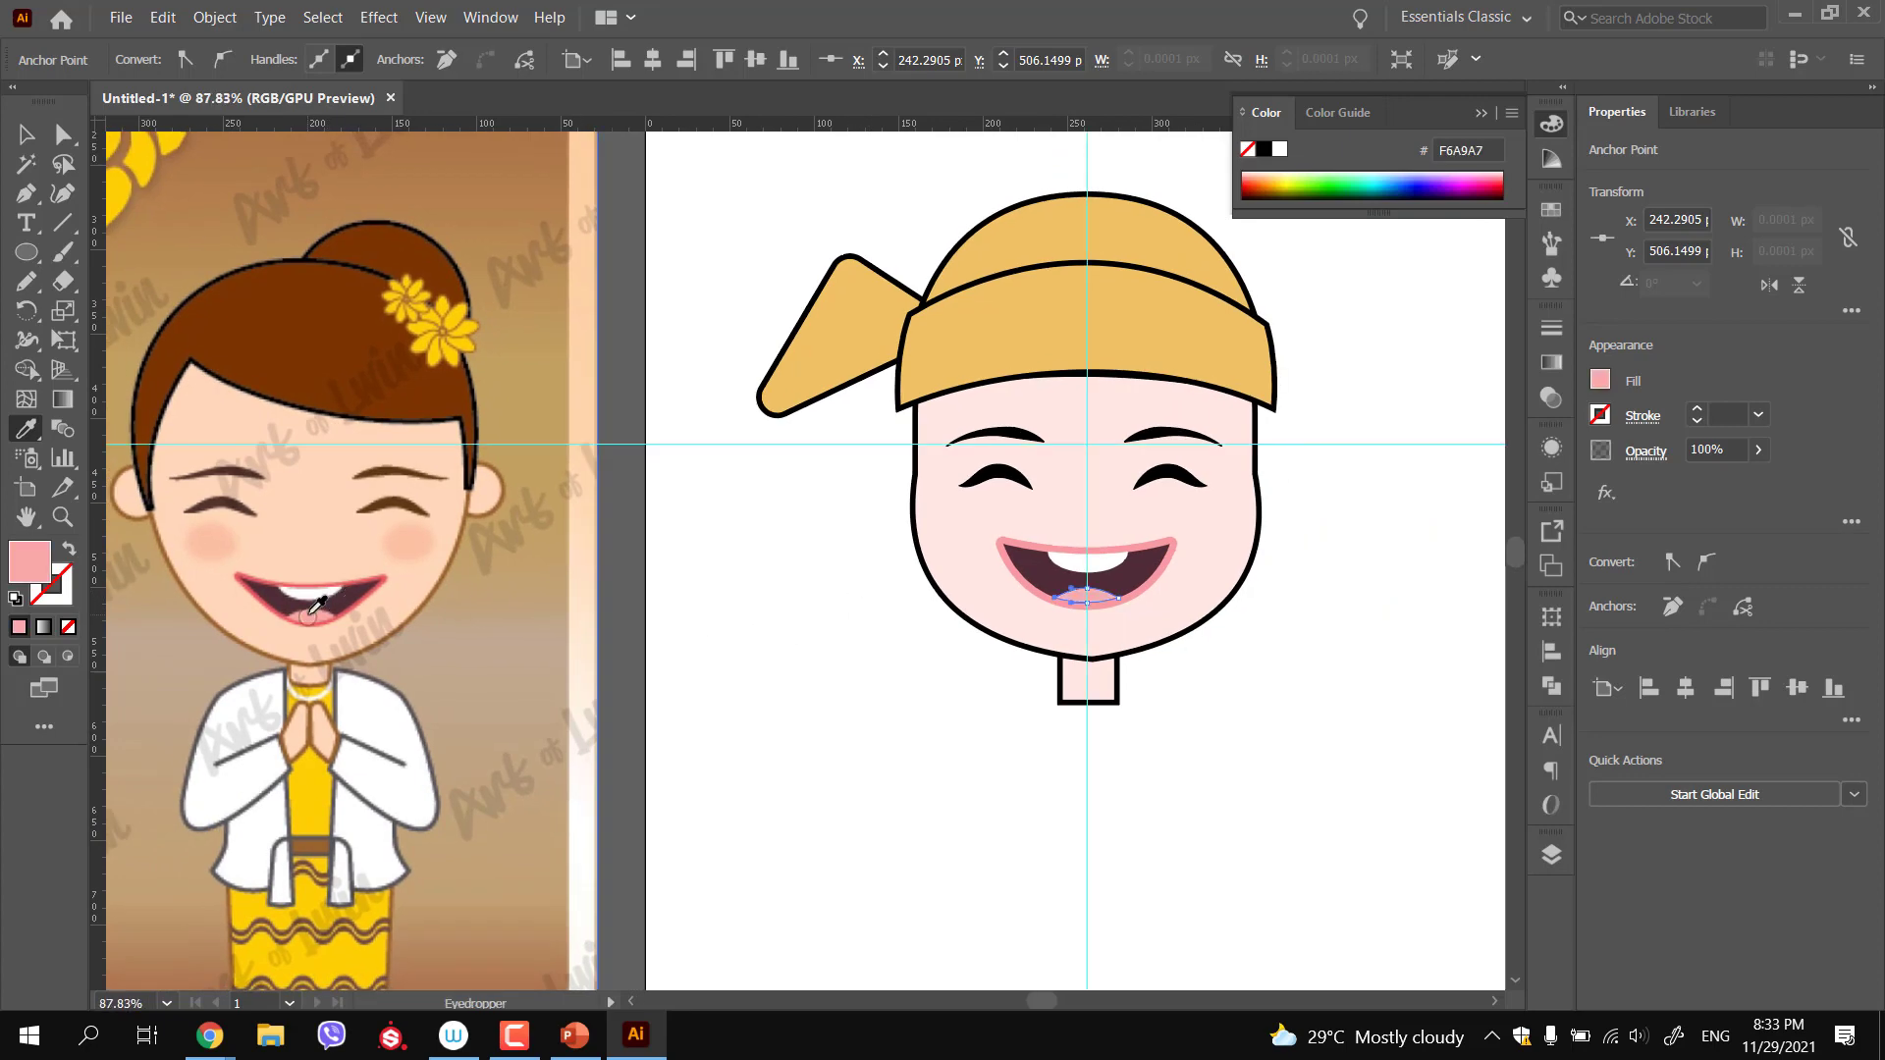
{"action": "double_click", "coordinate": [36, 575]}
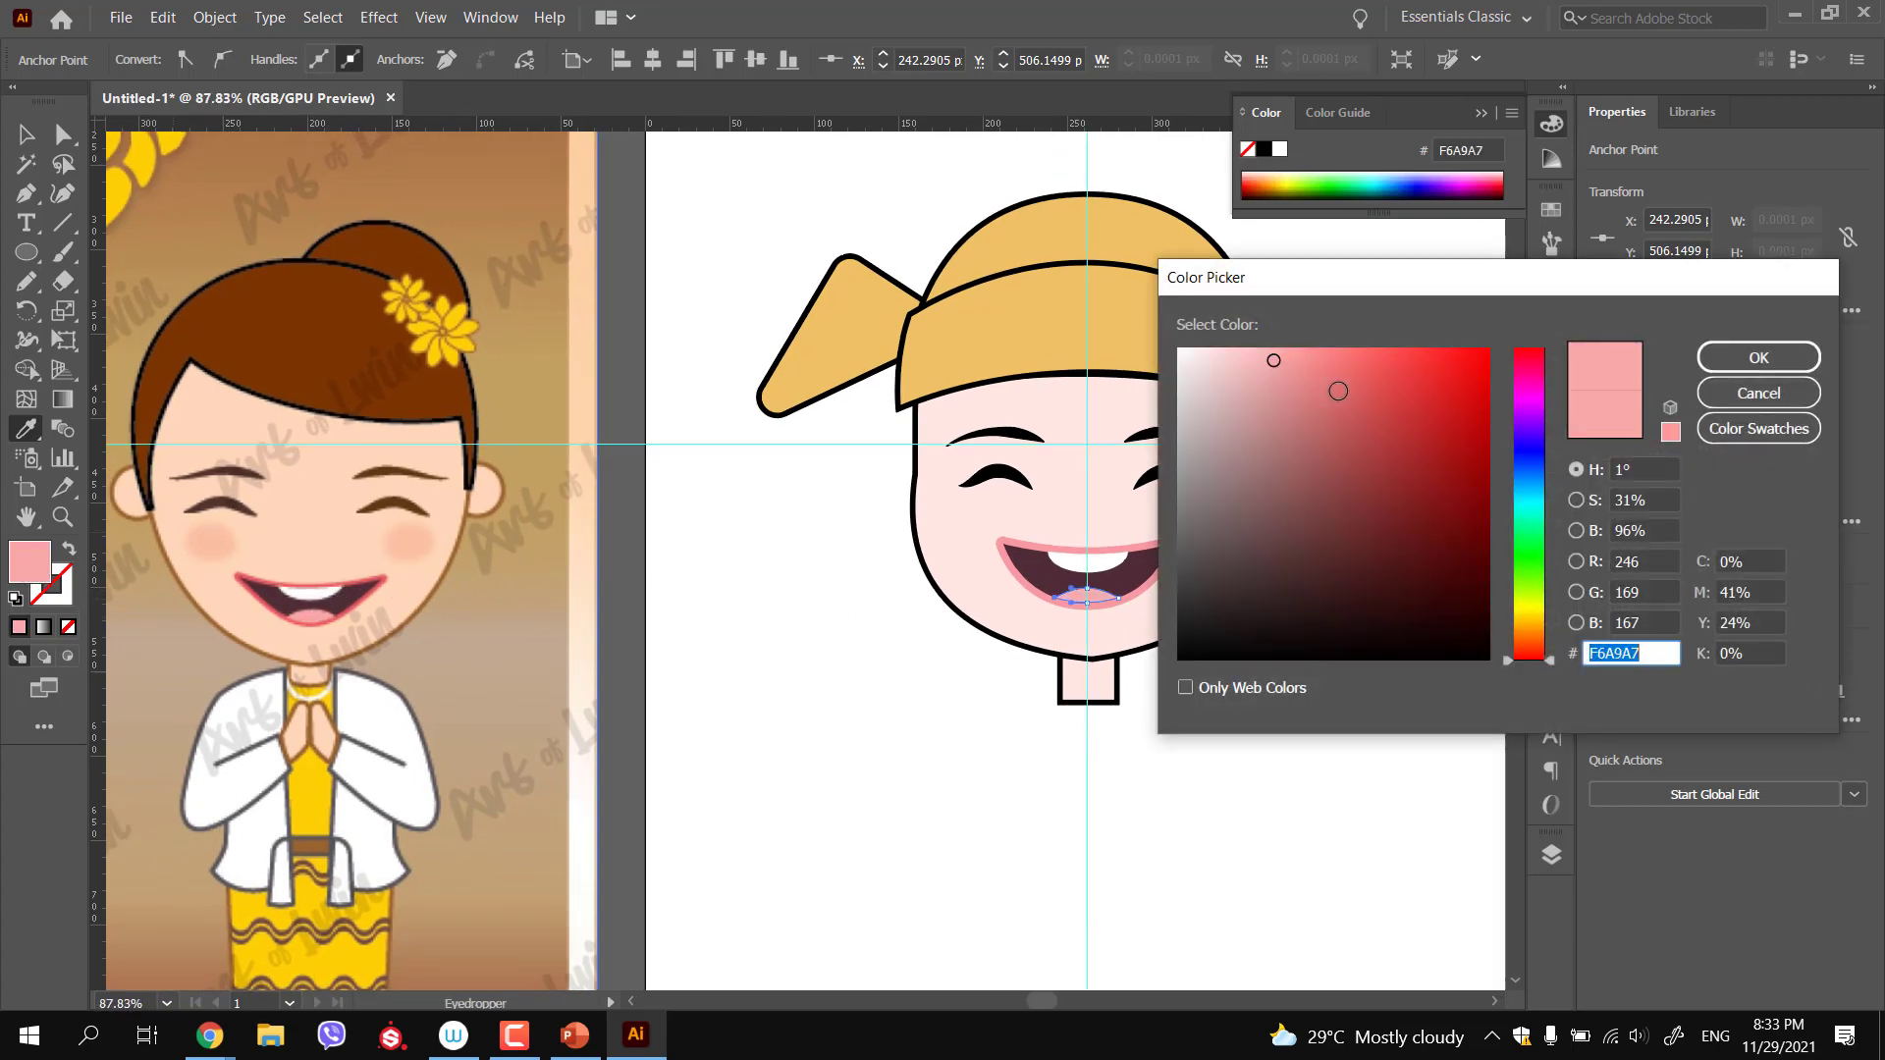
{"action": "left_click", "coordinate": [1339, 397]}
{"action": "left_click", "coordinate": [1355, 401]}
{"action": "left_click", "coordinate": [1734, 361]}
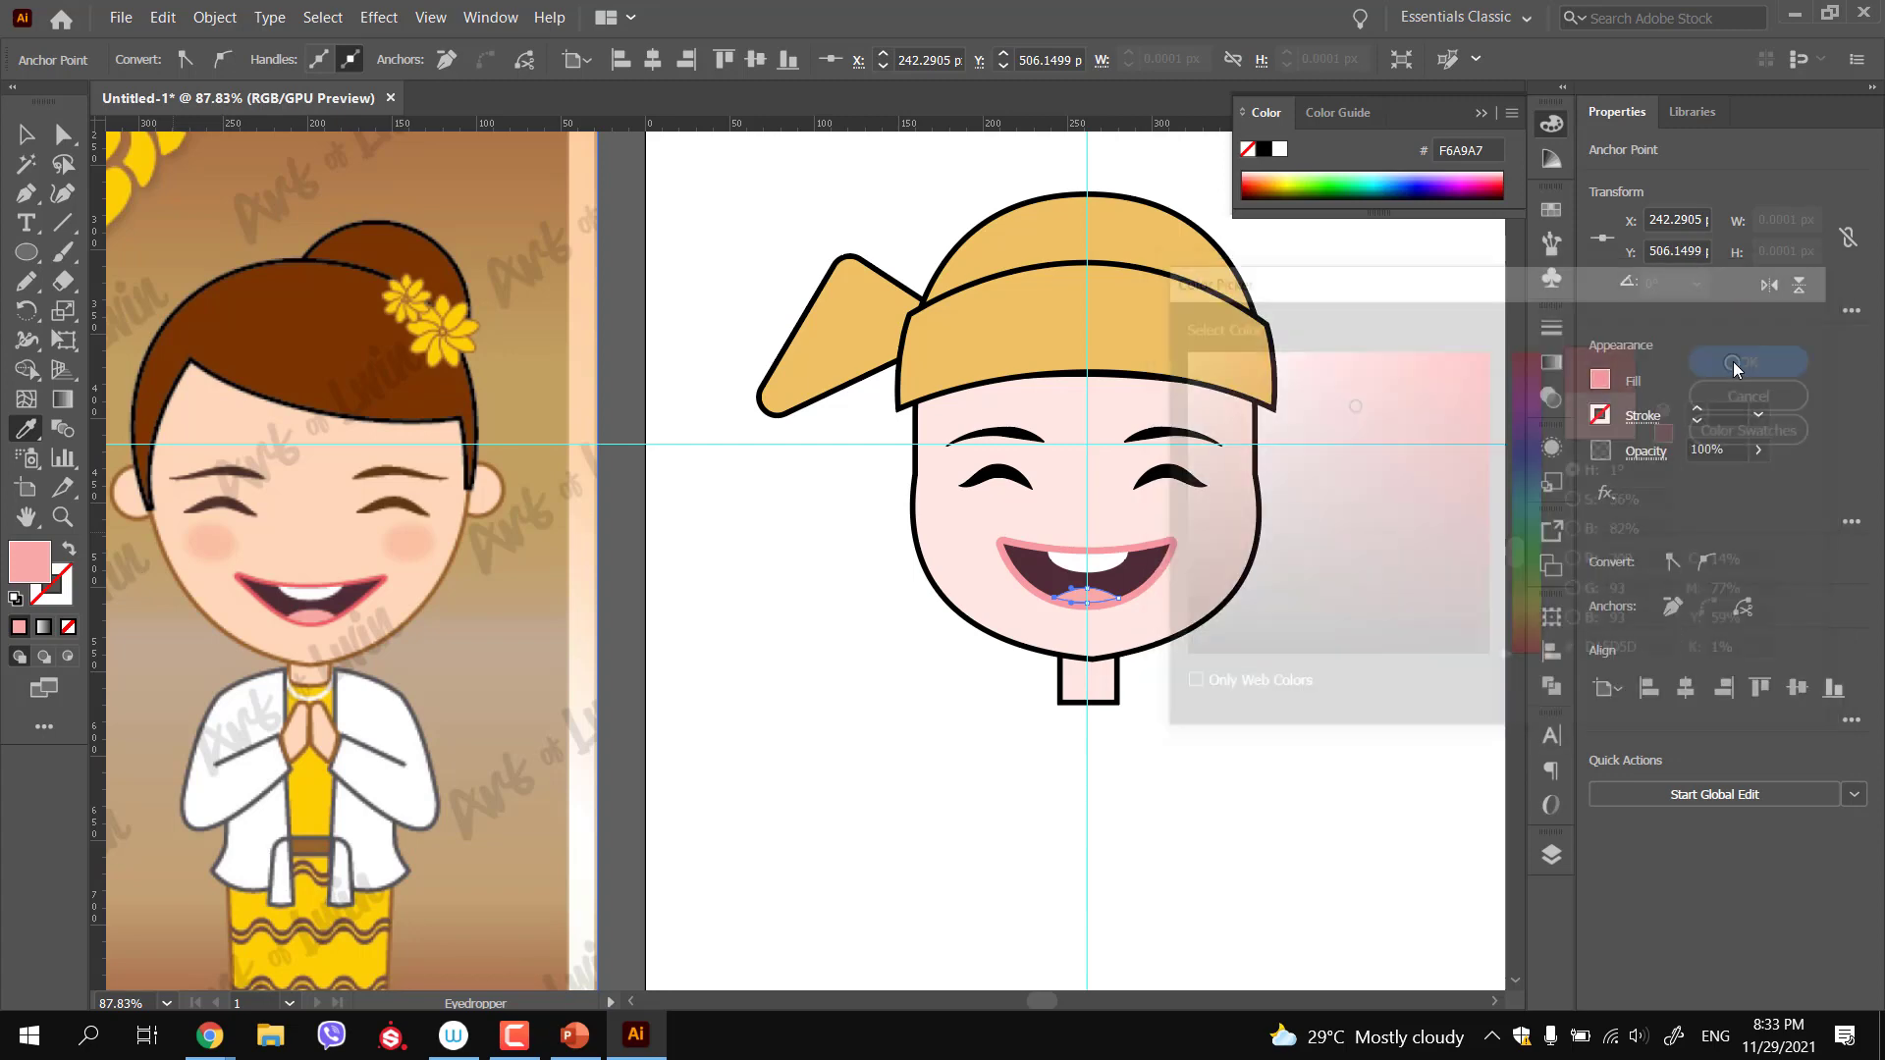
{"action": "left_click", "coordinate": [1357, 633], "text": "ctrl"}
Narrow the white upper teeth from both sides to about 39 px wide, keeping them centred in the mouth
{"action": "left_click_drag", "start_coordinate": [1337, 704], "coordinate": [1200, 704]}
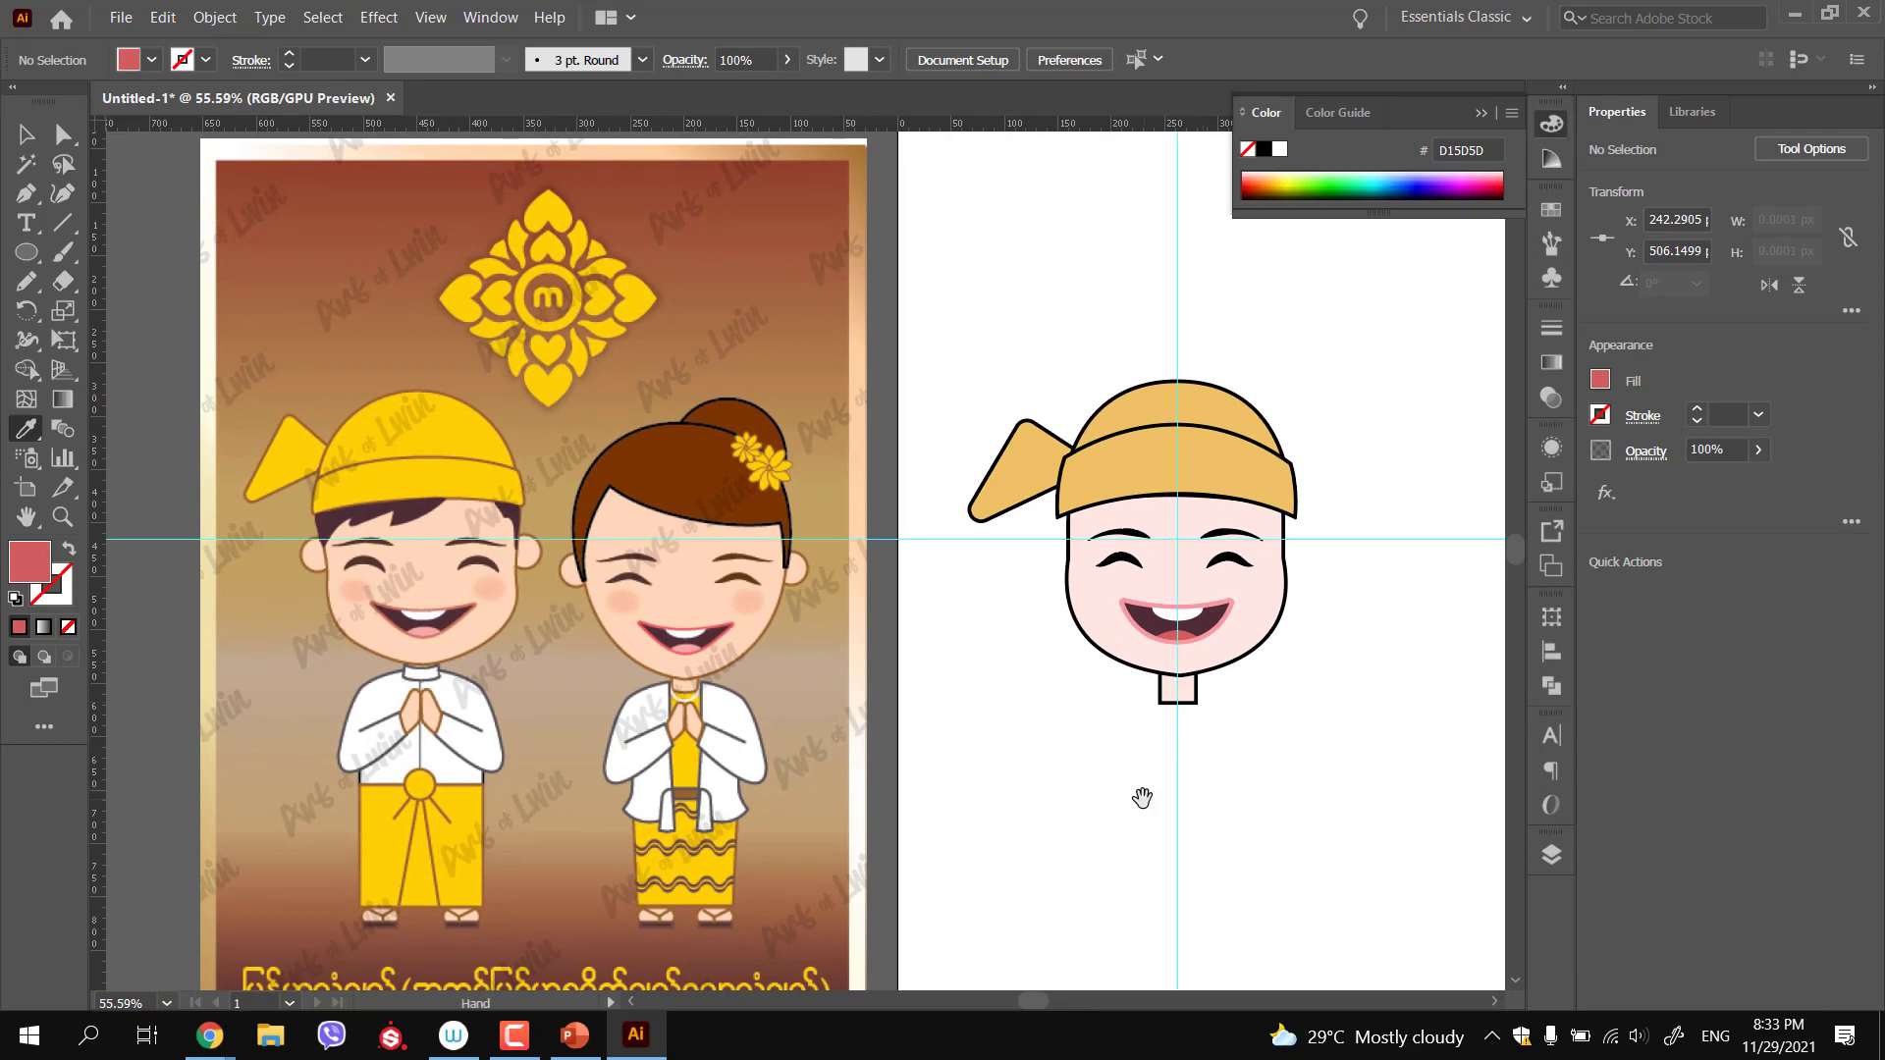
{"action": "left_click_drag", "start_coordinate": [1141, 799], "coordinate": [1089, 778]}
{"action": "key", "text": "v"}
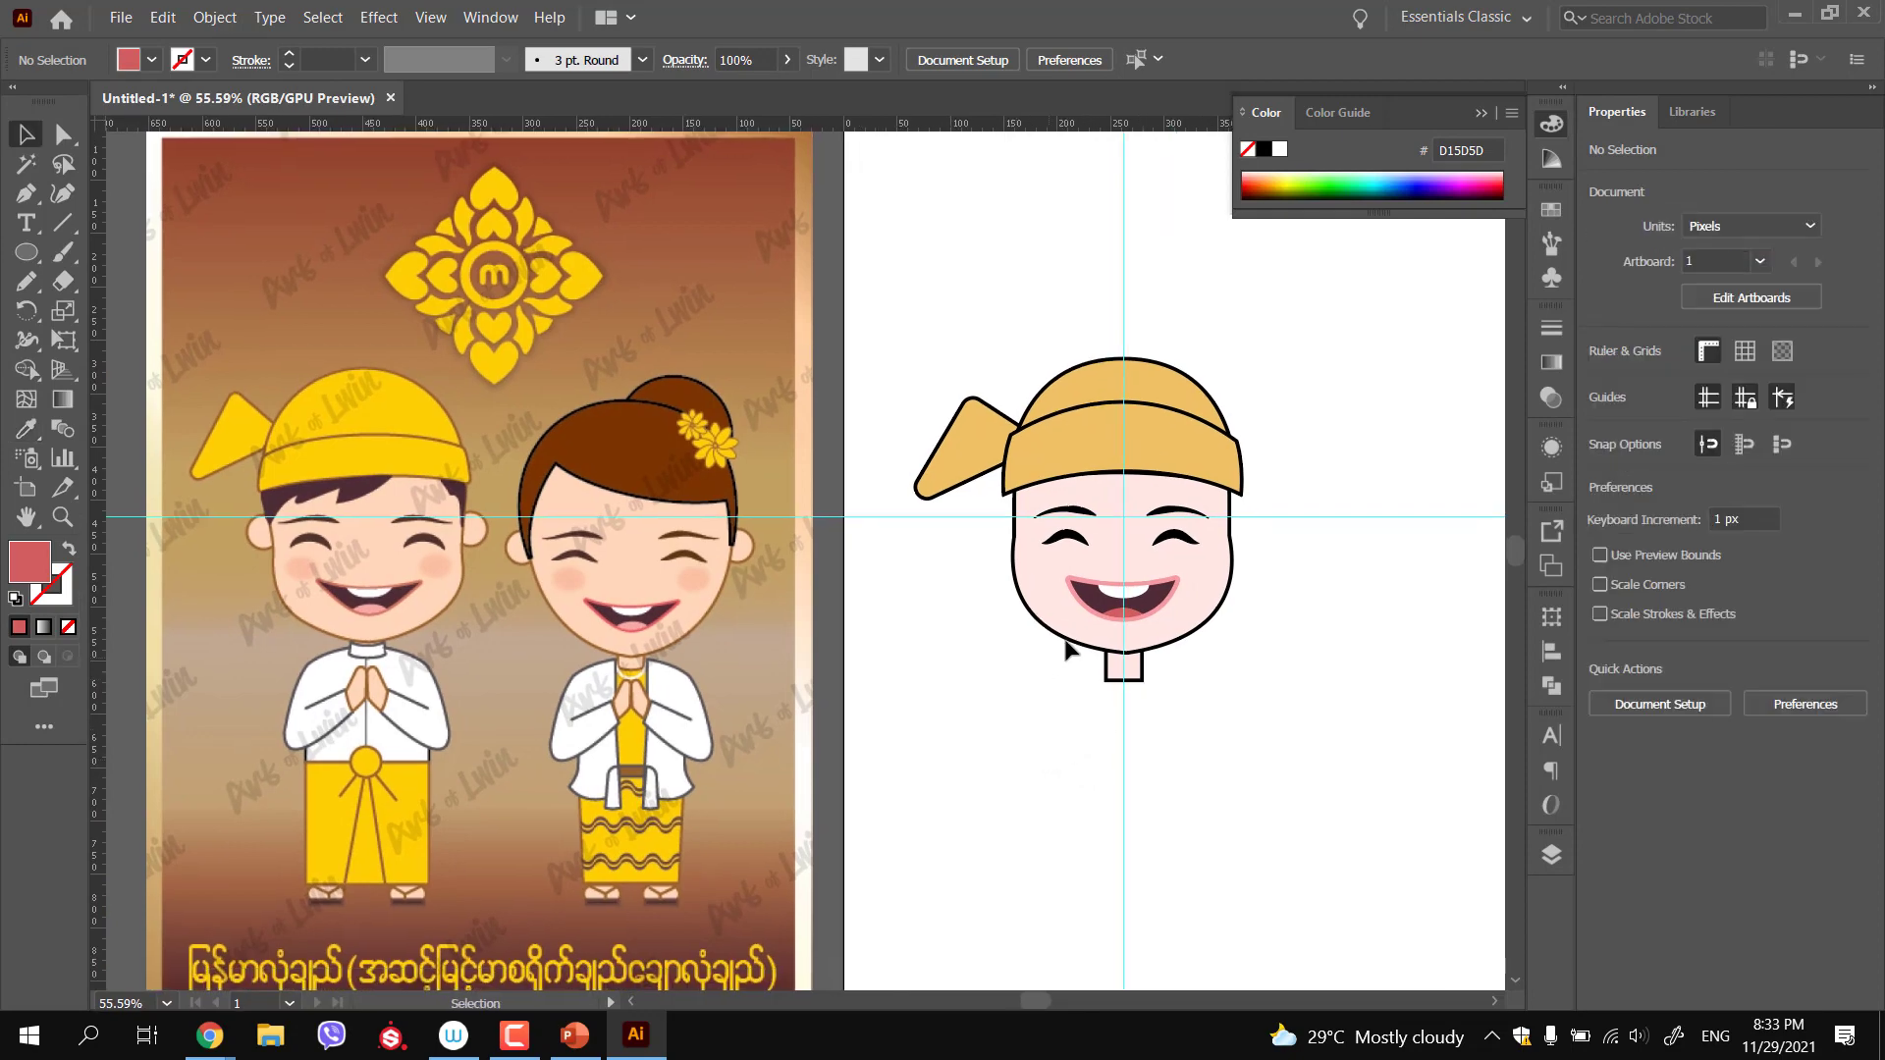
{"action": "left_click_drag", "start_coordinate": [1062, 581], "coordinate": [1188, 579]}
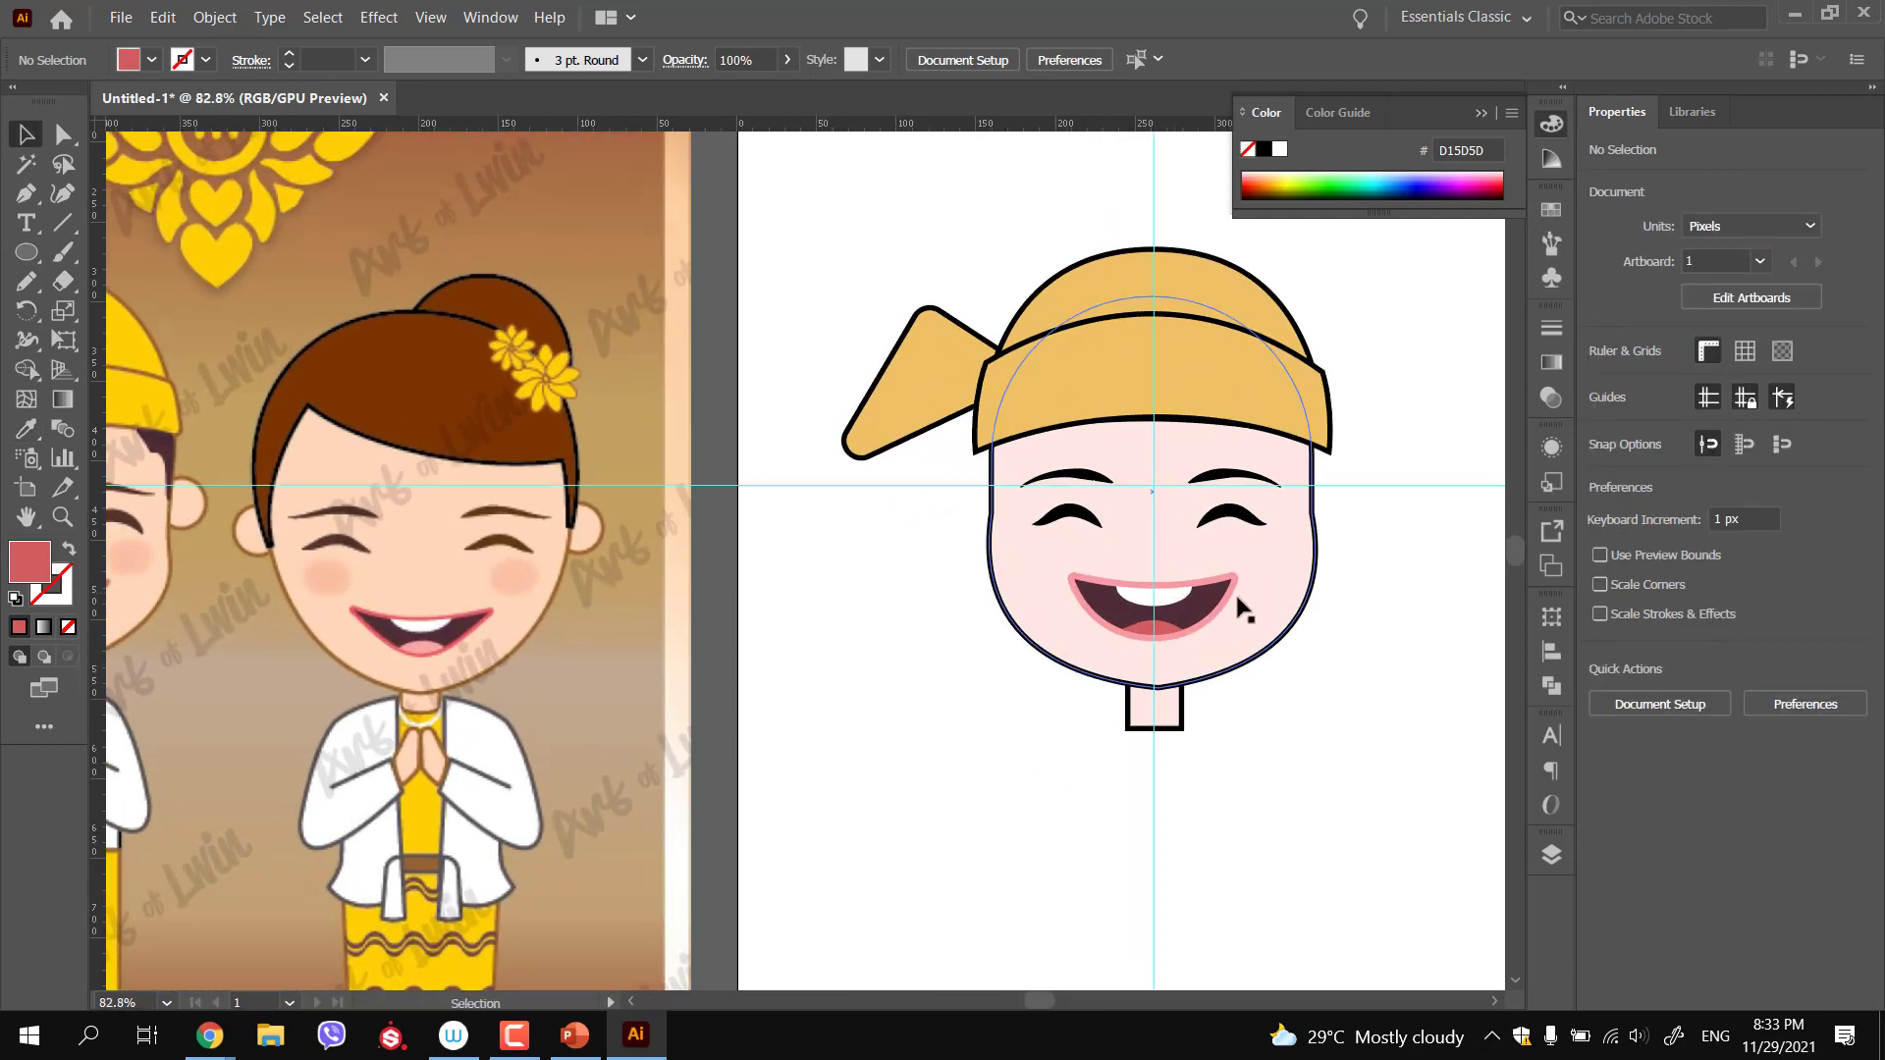
{"action": "left_click_drag", "start_coordinate": [1086, 609], "coordinate": [1188, 675]}
{"action": "left_click", "coordinate": [1211, 593]}
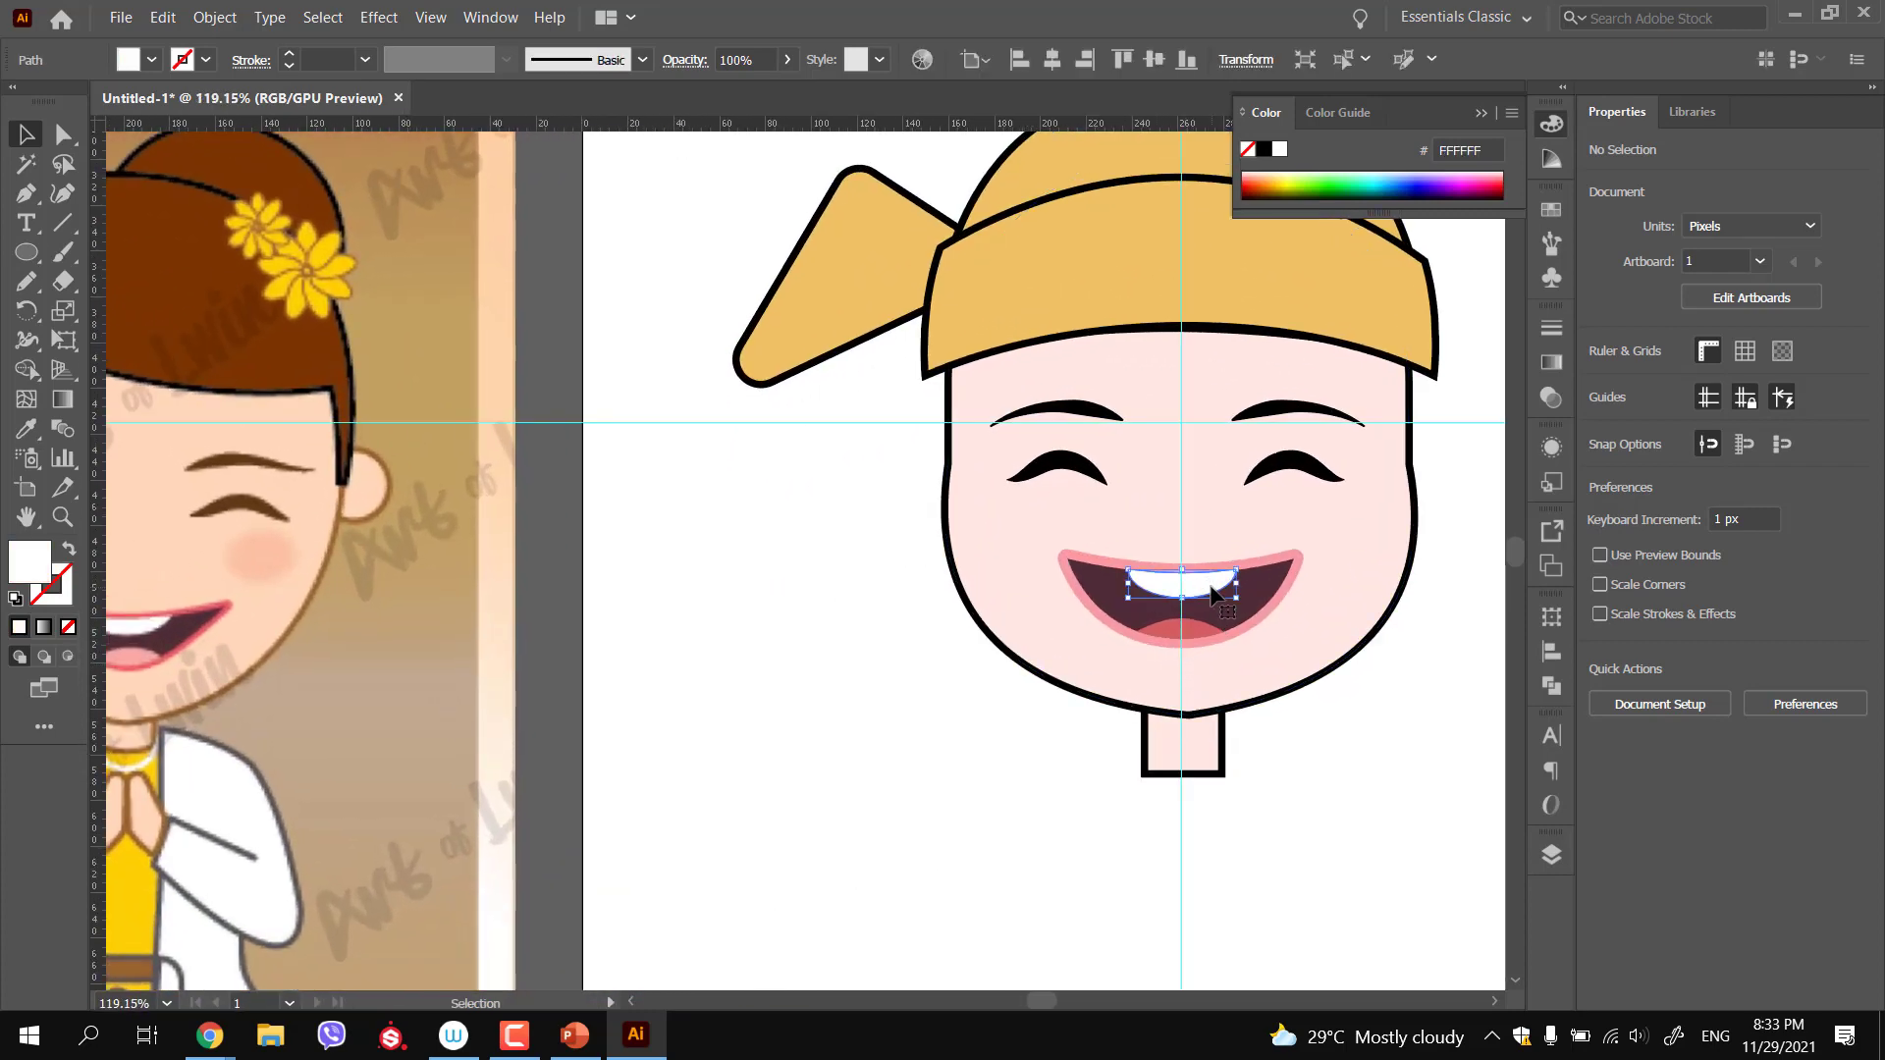
{"action": "left_click_drag", "start_coordinate": [1226, 589], "coordinate": [1132, 577]}
{"action": "left_click", "coordinate": [1131, 577]}
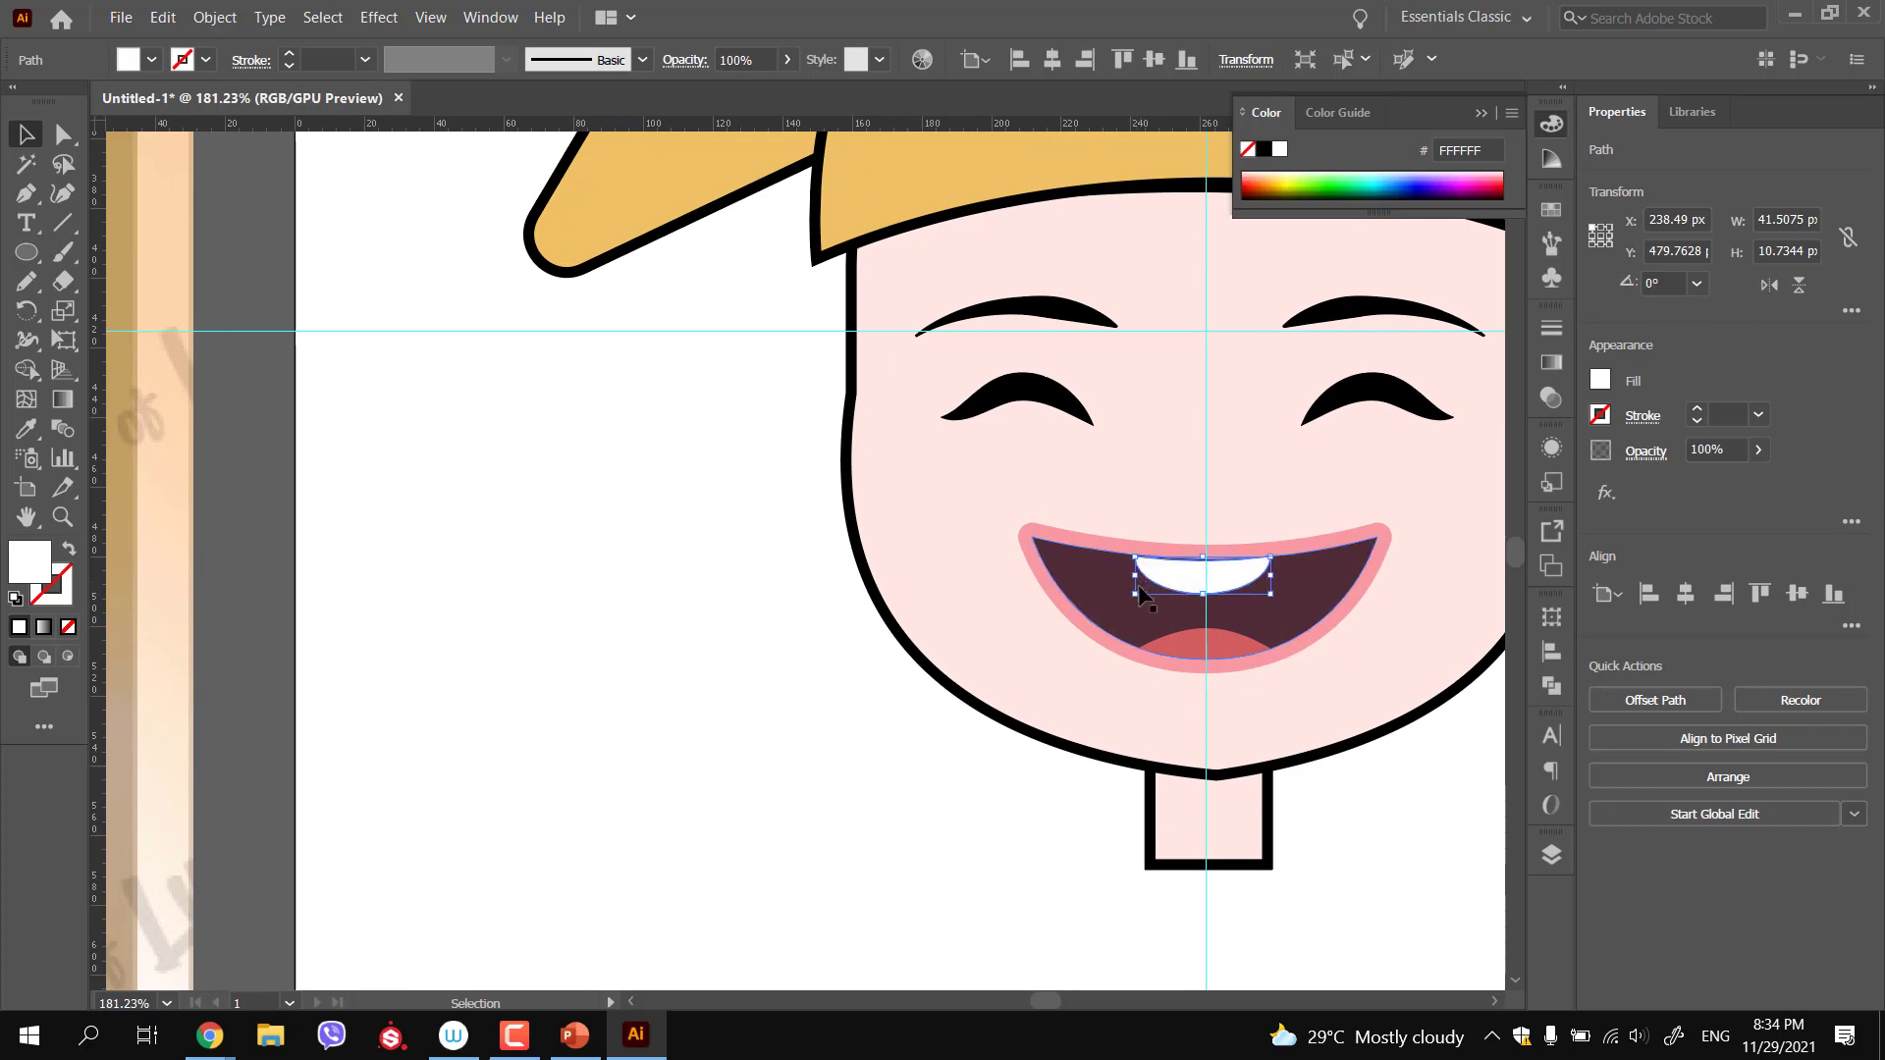
{"action": "key", "text": "ctrl+minus"}
{"action": "left_click_drag", "start_coordinate": [912, 558], "coordinate": [903, 561]}
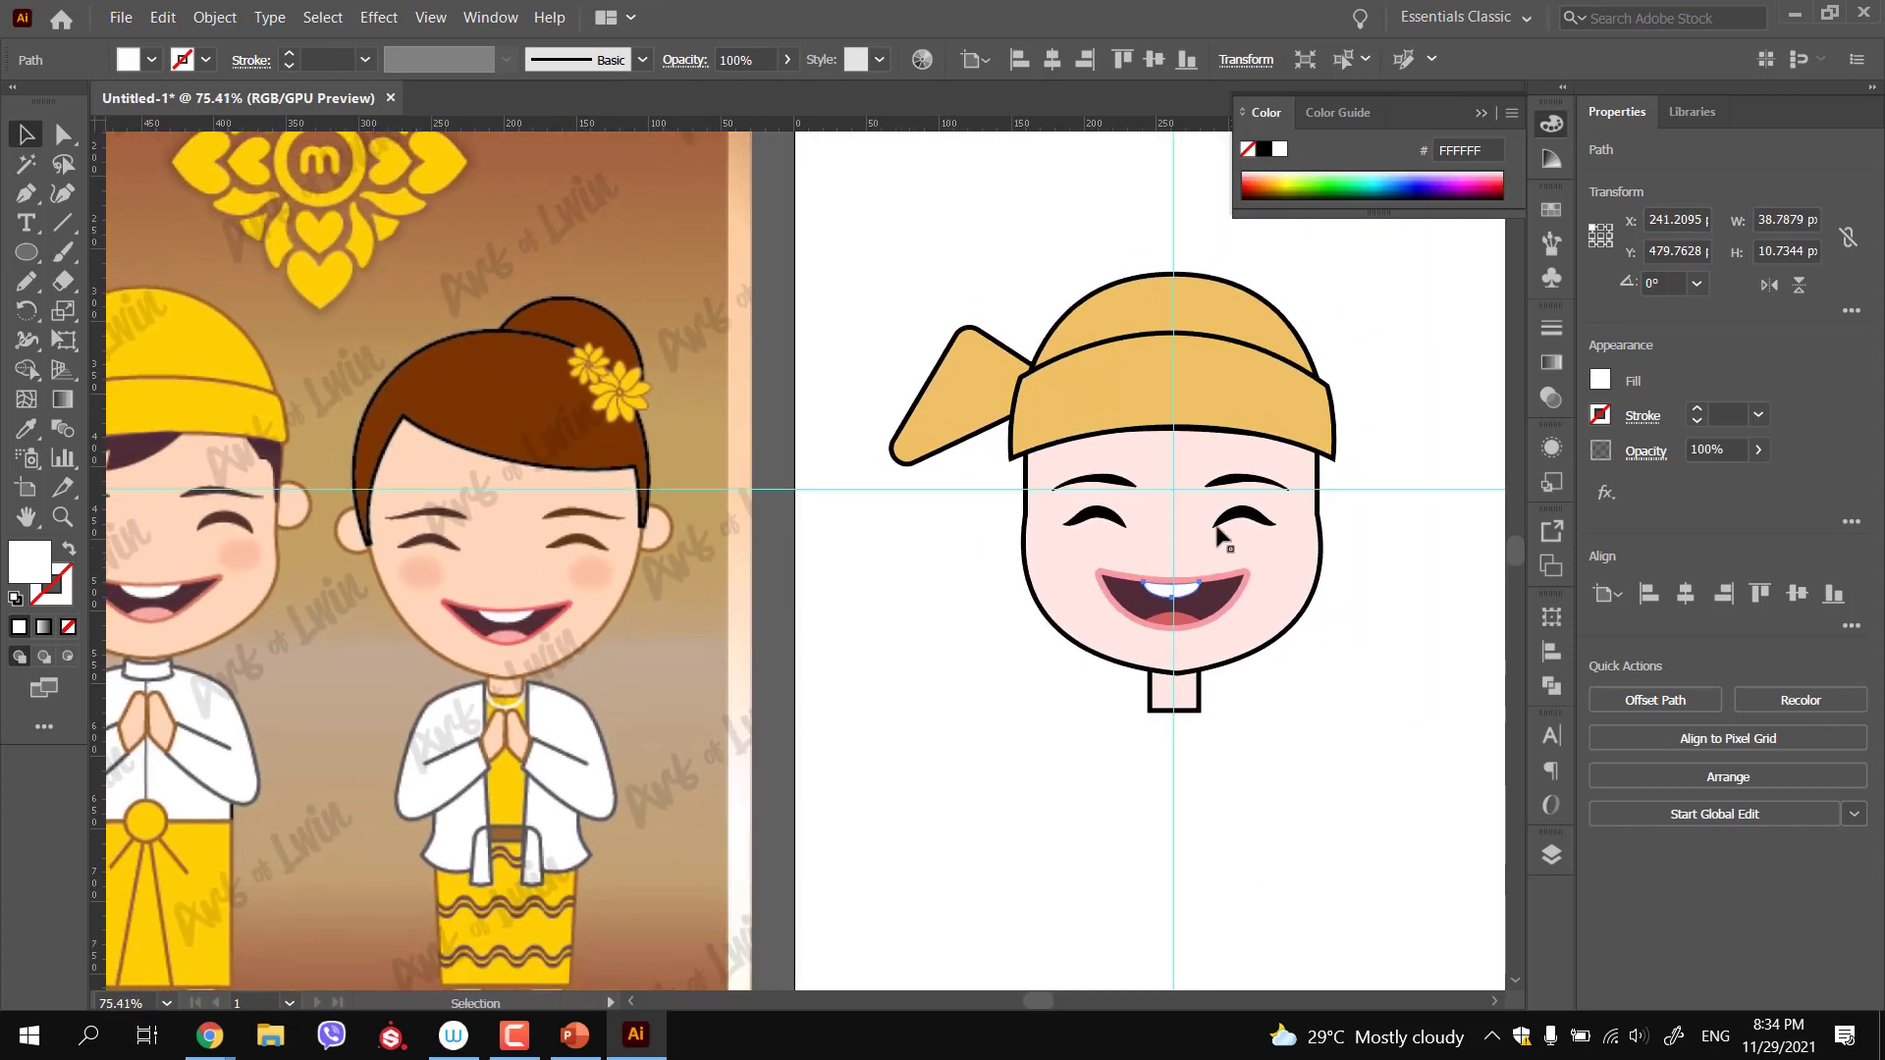
Redraw both eyebrows with the Pencil tool as flatter arcs, about 59 × 6 px on the right and 57 × 6 px on the left
{"action": "left_click_drag", "start_coordinate": [1207, 488], "coordinate": [1311, 512]}
{"action": "left_click", "coordinate": [1271, 475], "text": "ctrl"}
{"action": "left_click", "coordinate": [1272, 481]}
{"action": "key", "text": "n"}
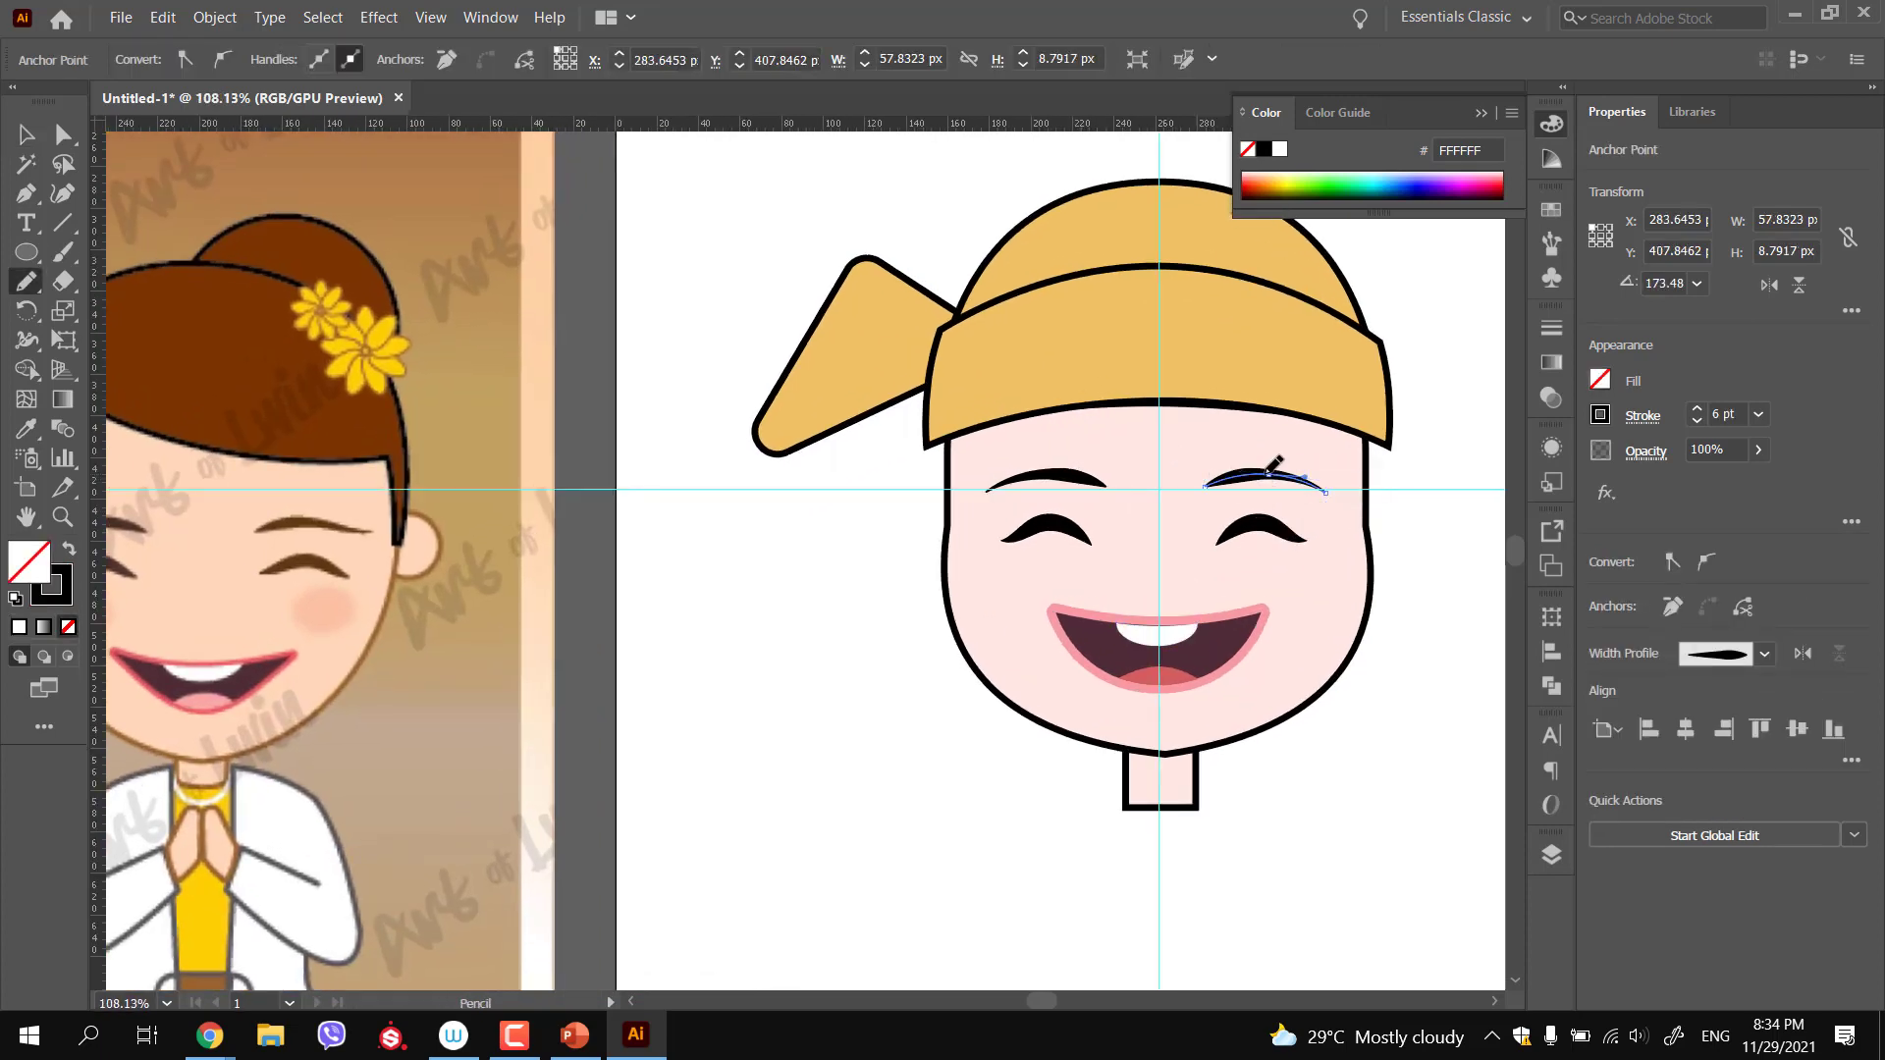
{"action": "left_click_drag", "start_coordinate": [1326, 486], "coordinate": [1329, 486]}
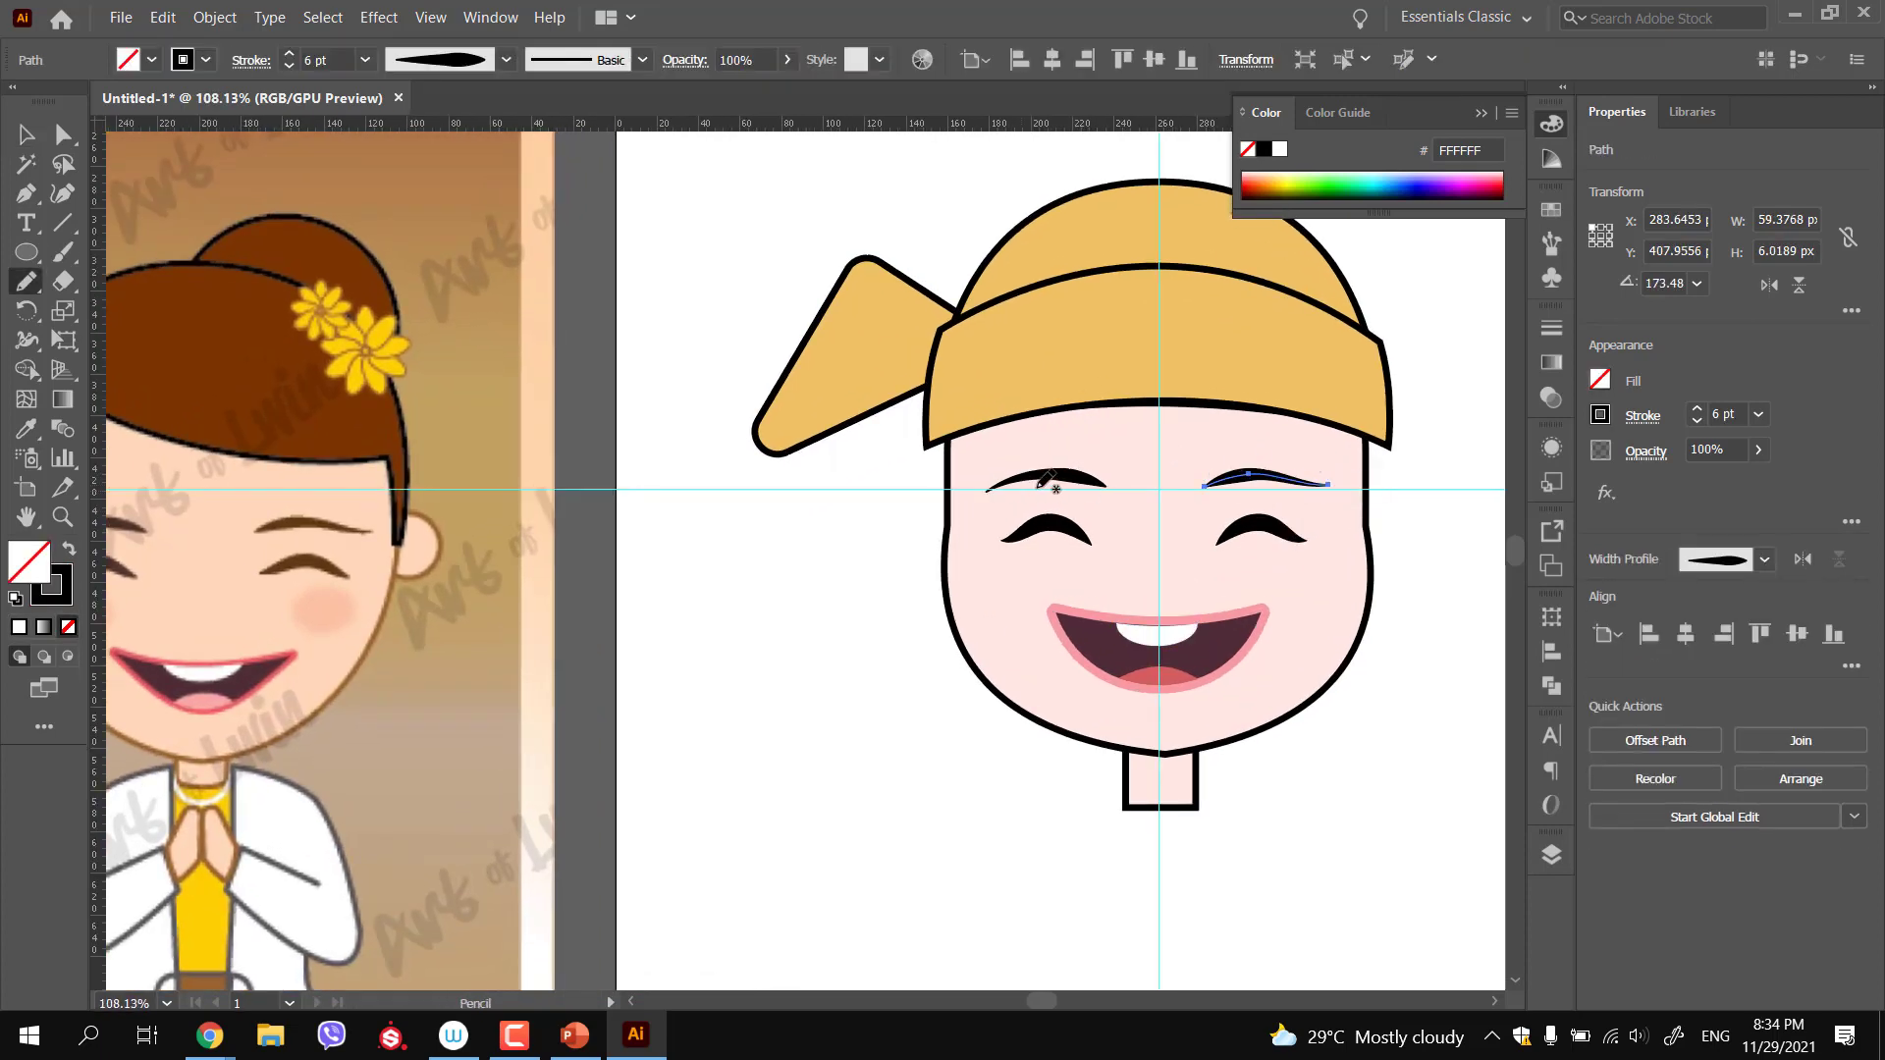
{"action": "left_click", "coordinate": [1048, 478], "text": "ctrl"}
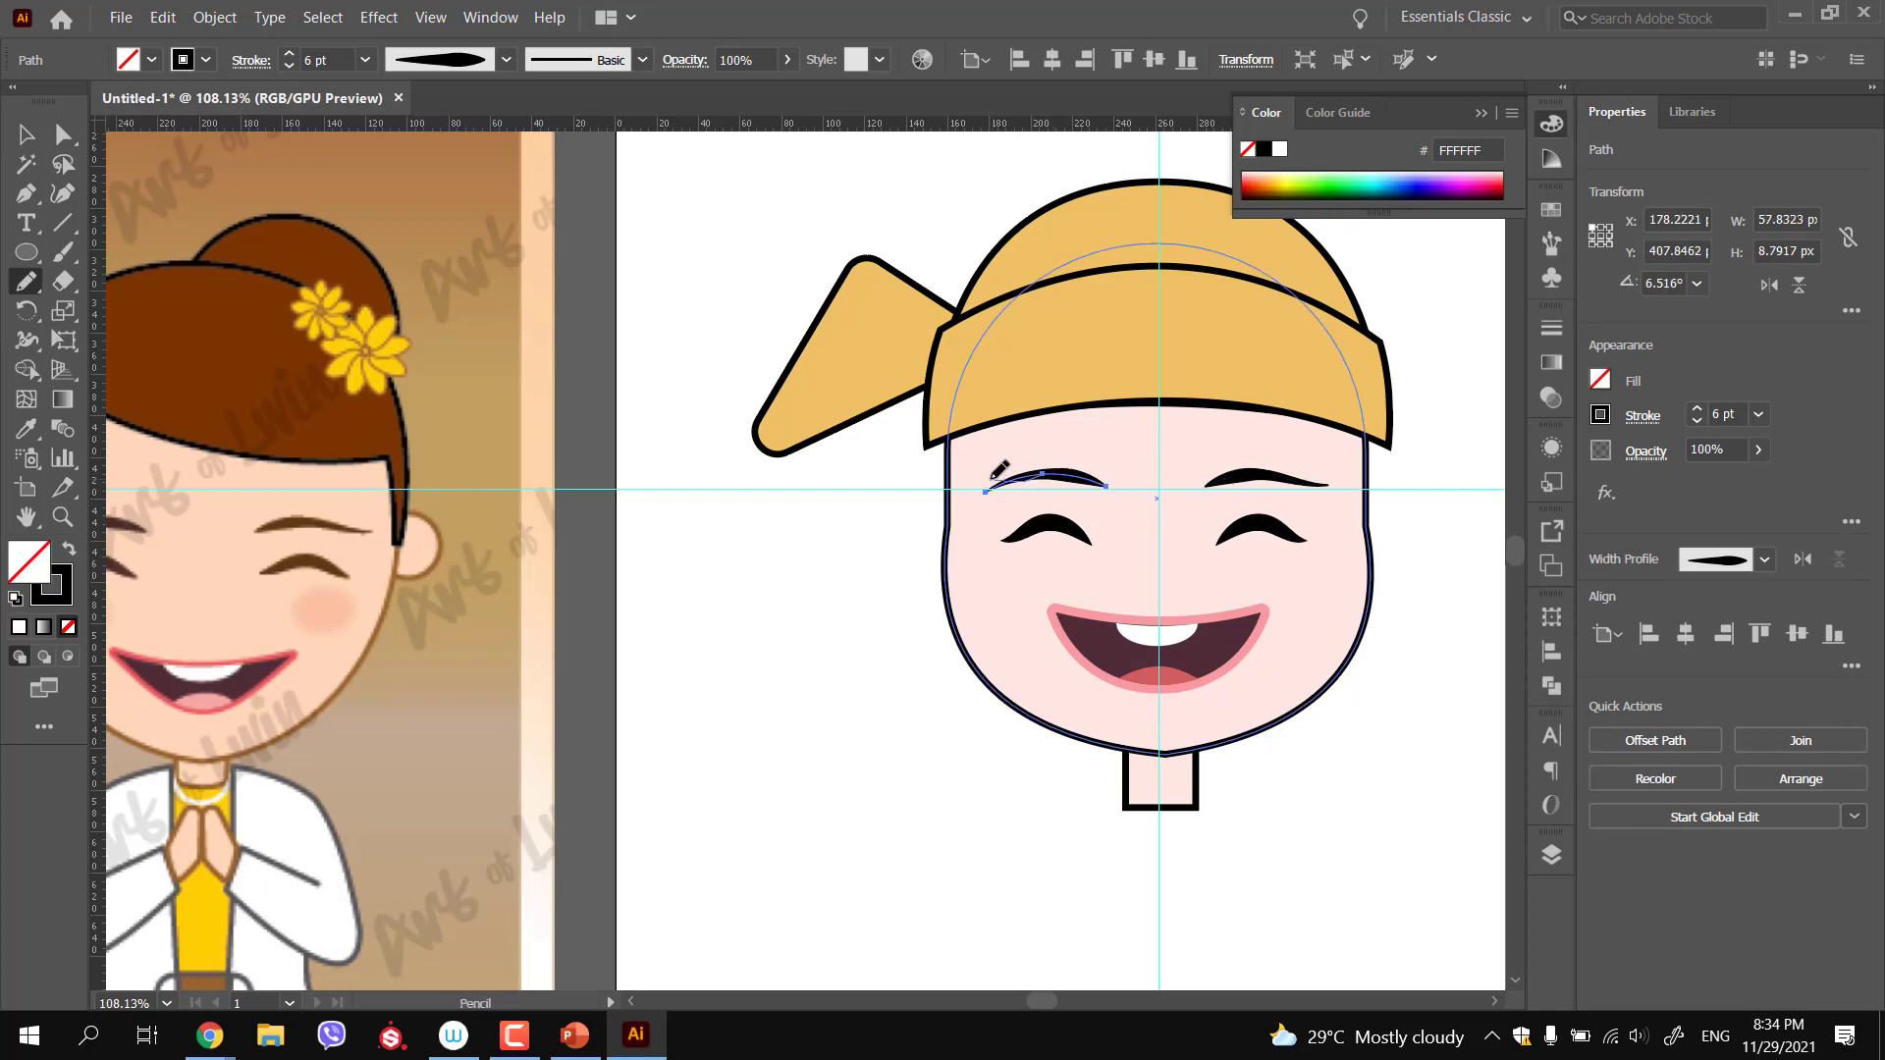
{"action": "left_click_drag", "start_coordinate": [1060, 515], "coordinate": [959, 528], "text": "ctrl"}
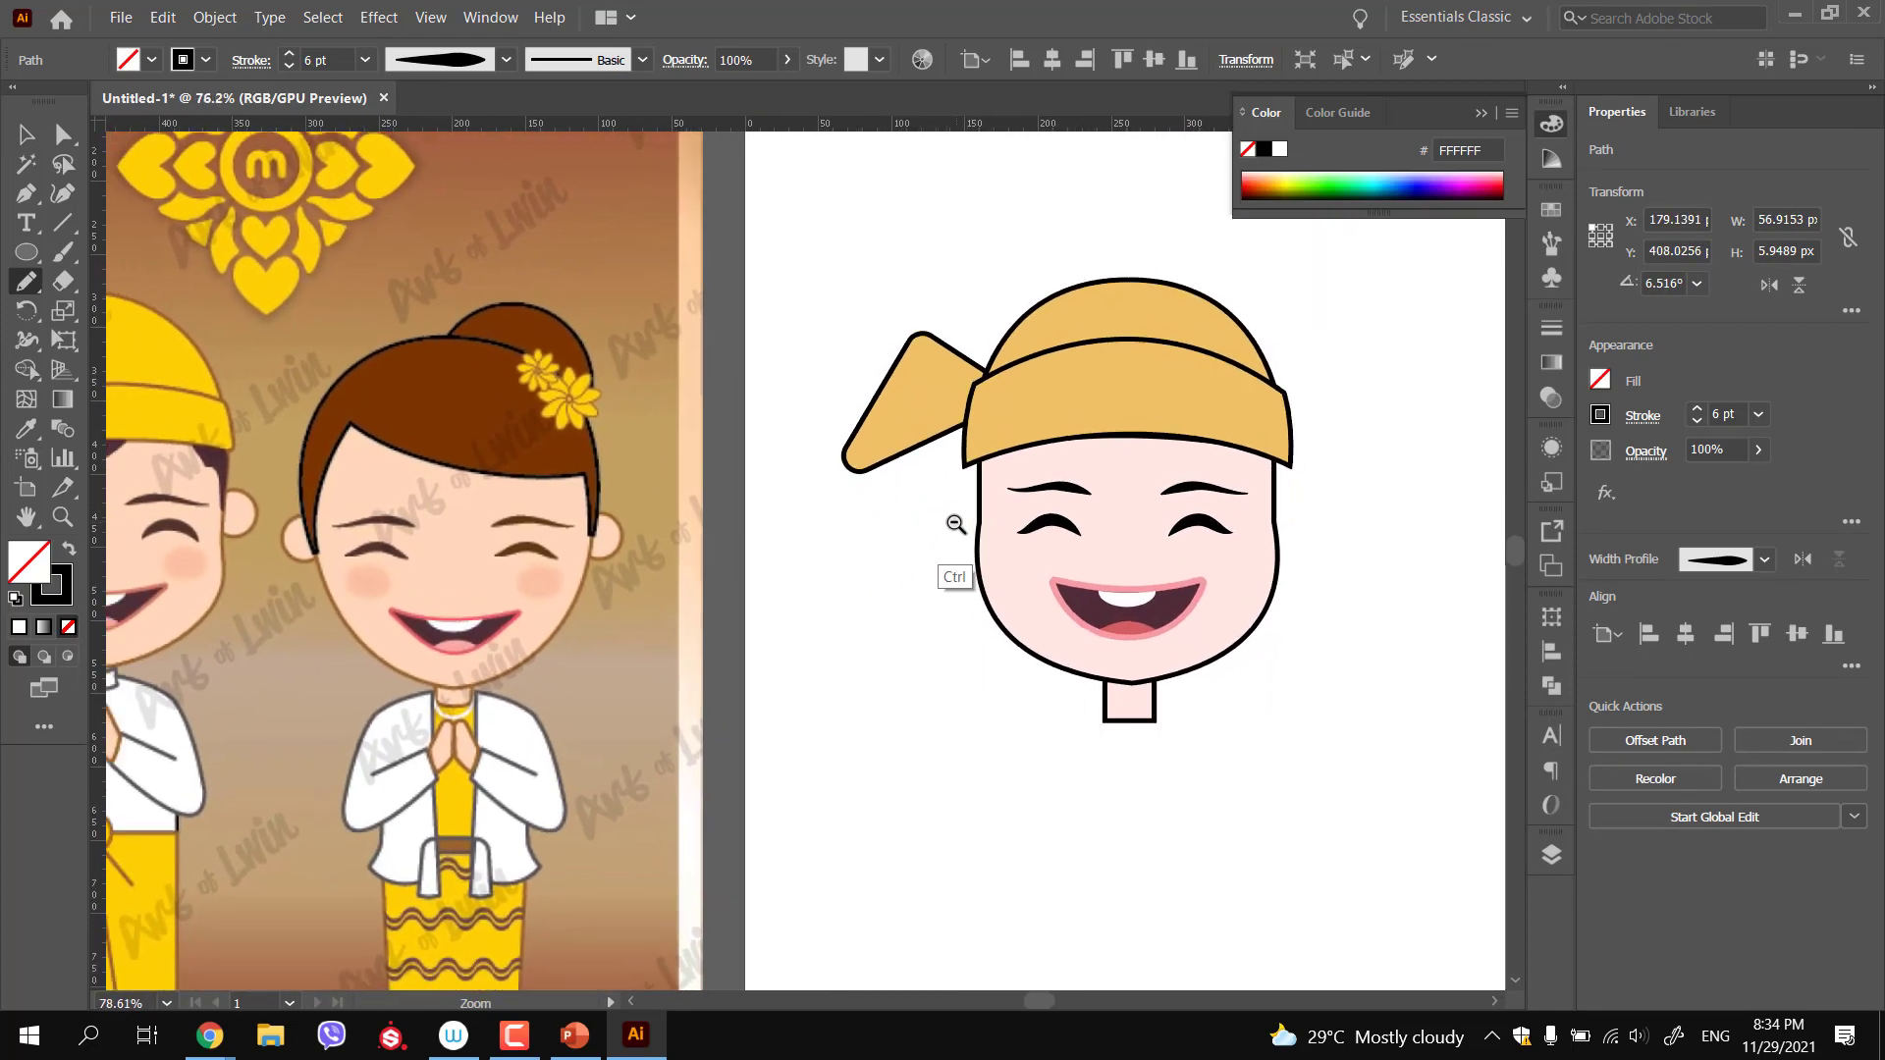
{"action": "left_click", "coordinate": [981, 581]}
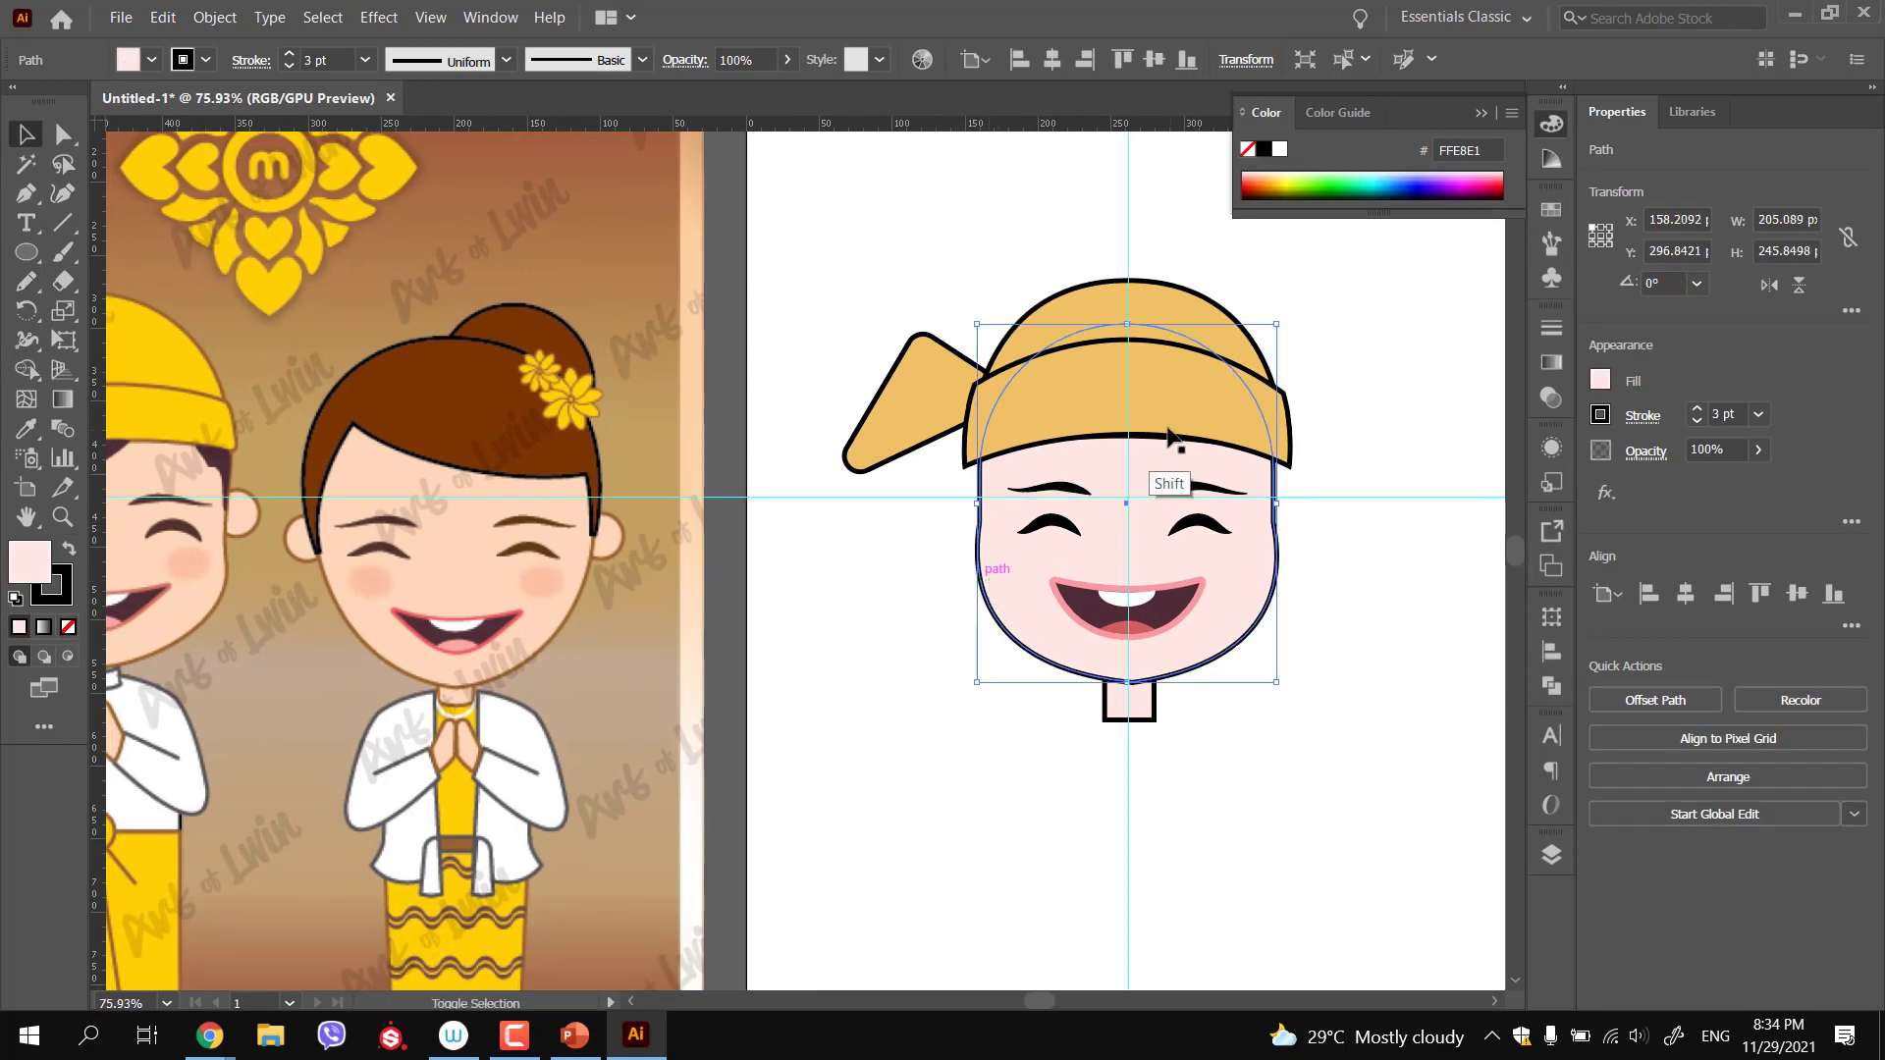
{"action": "left_click", "coordinate": [1178, 319], "text": "shift"}
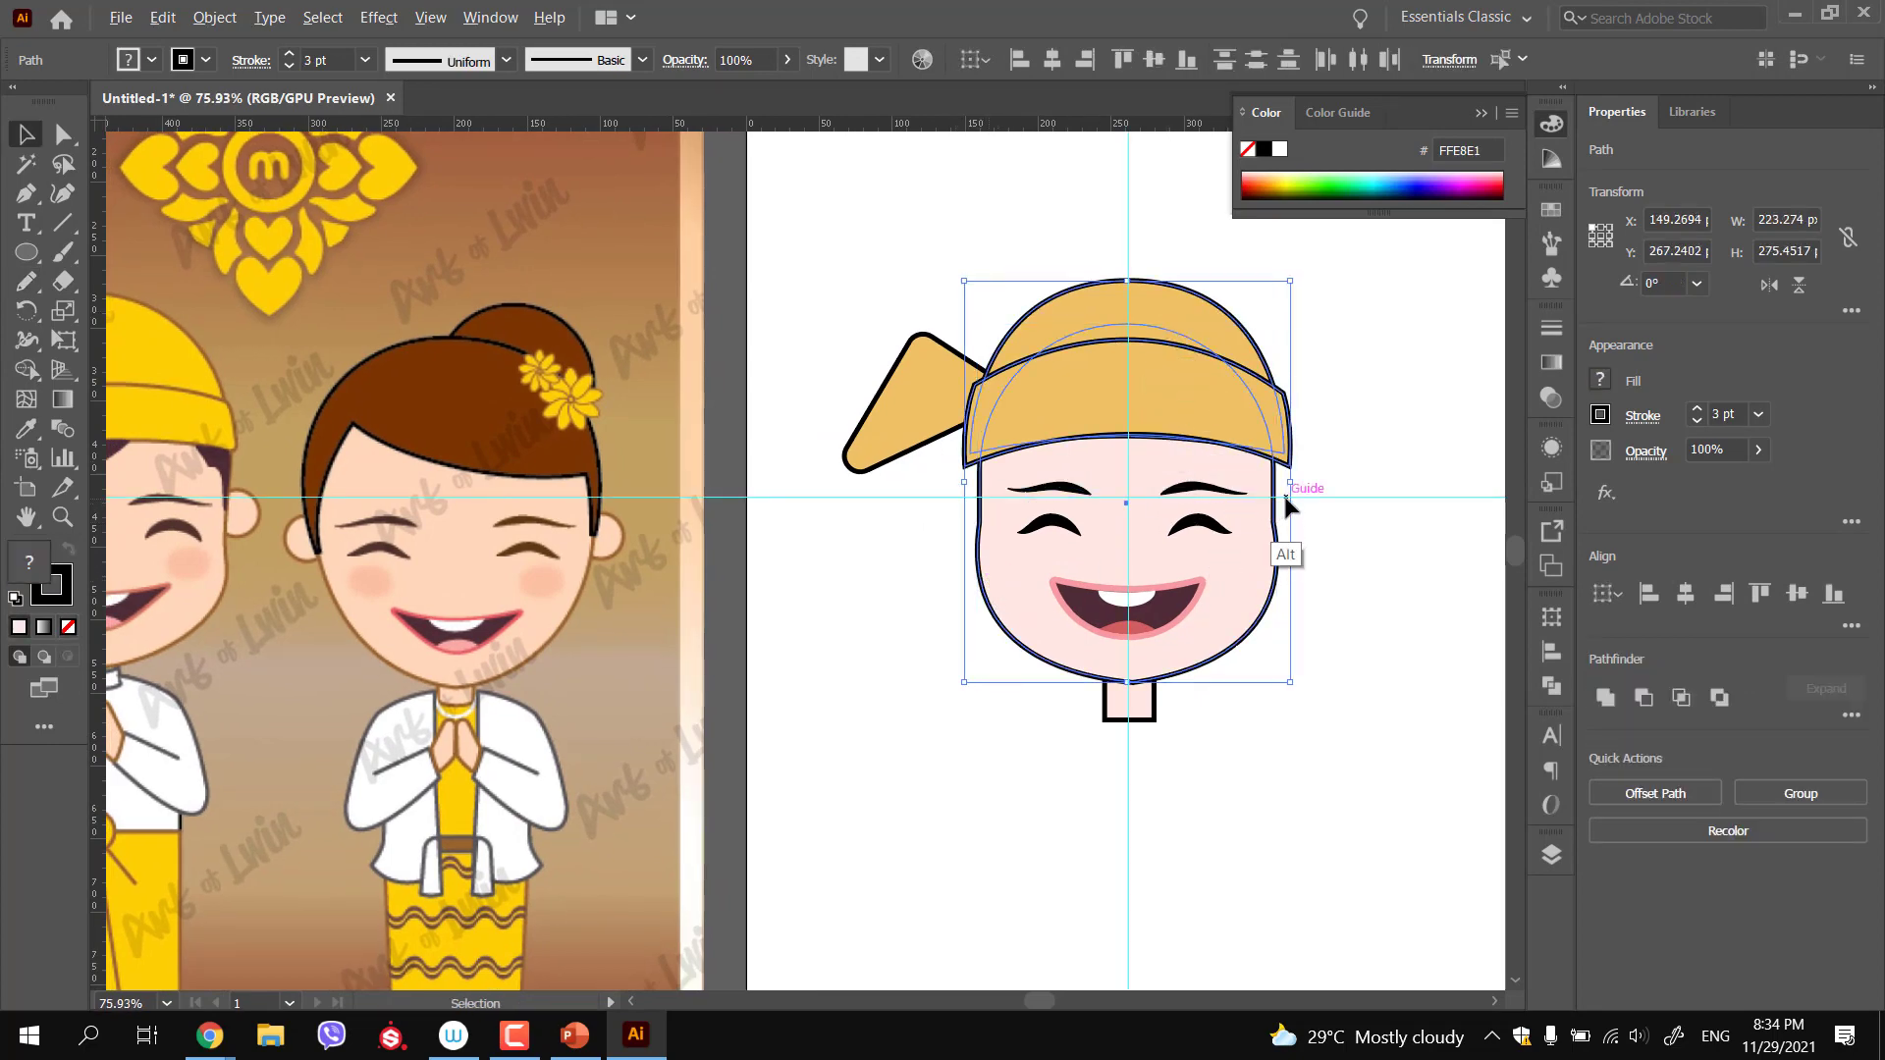
{"action": "left_click", "coordinate": [1324, 570]}
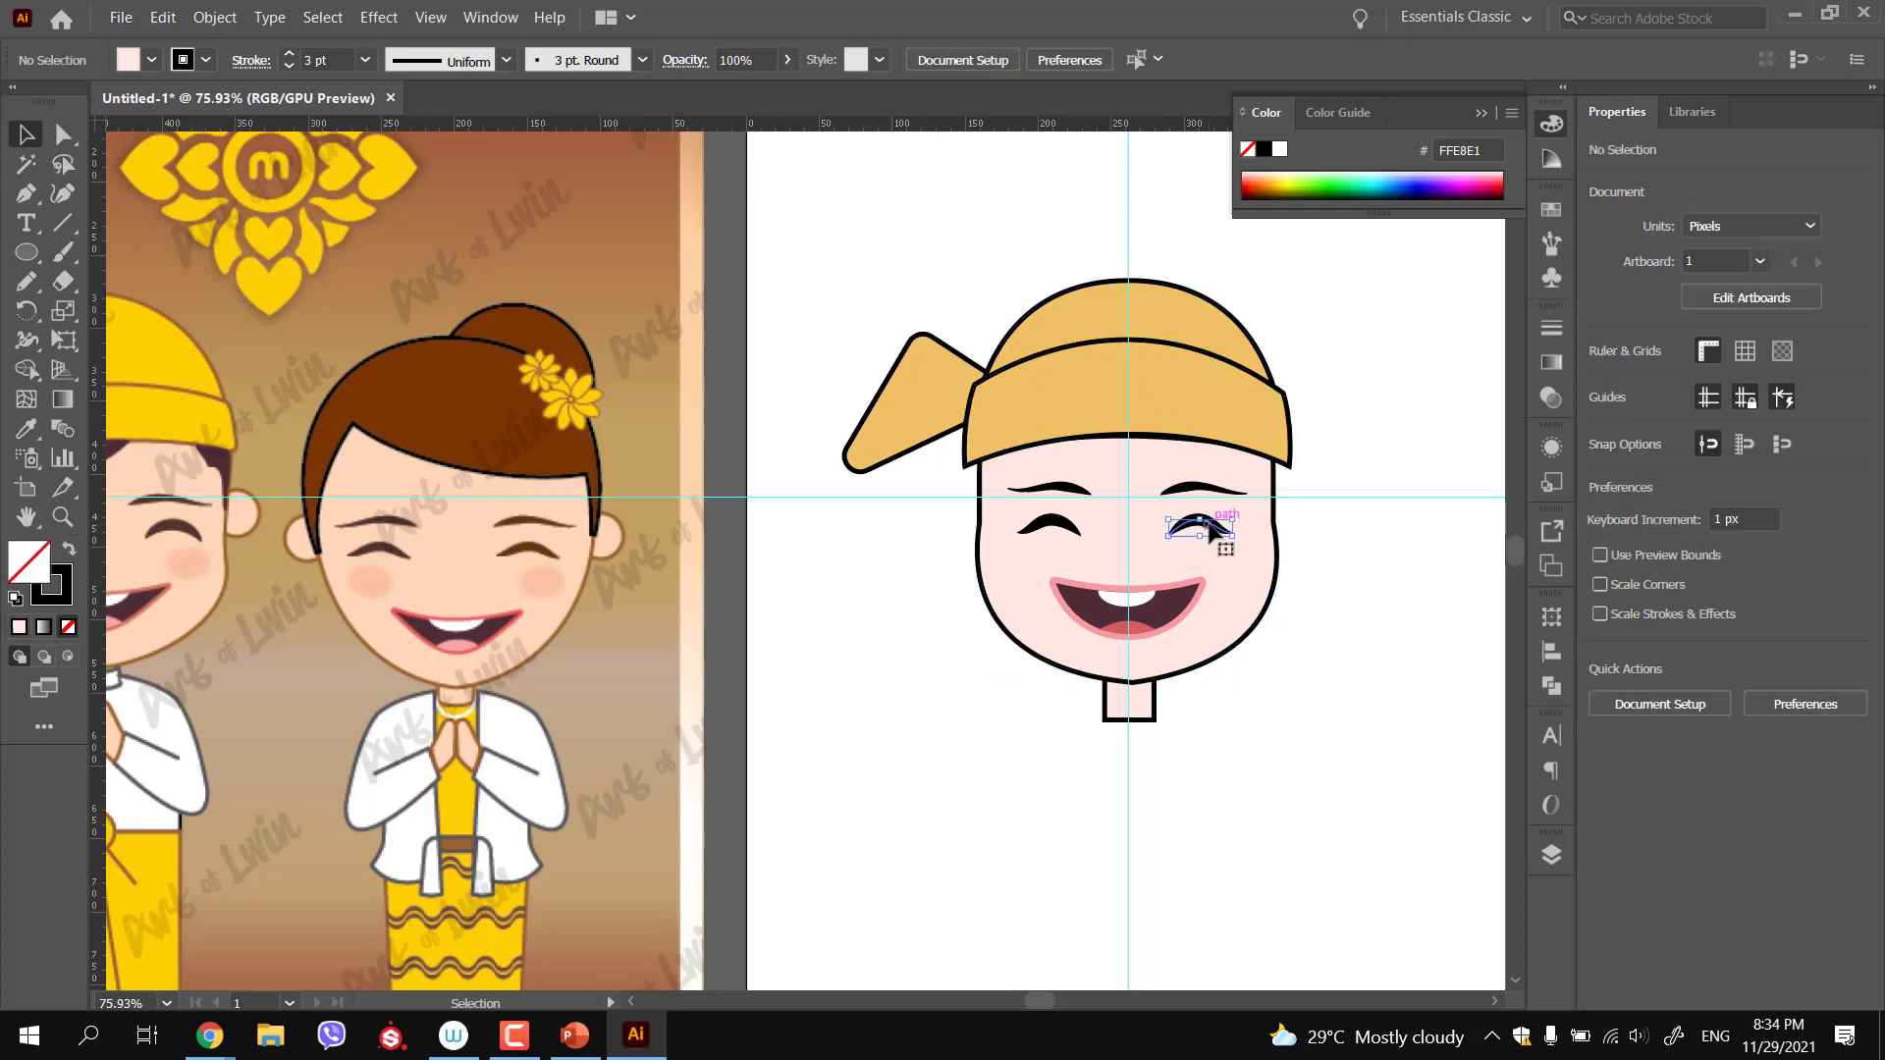
Move the face's right-hand eye and eyebrow together 8 px outward from the vertical centre guide
{"action": "left_click", "coordinate": [1210, 530]}
{"action": "left_click", "coordinate": [1217, 490], "text": "shift"}
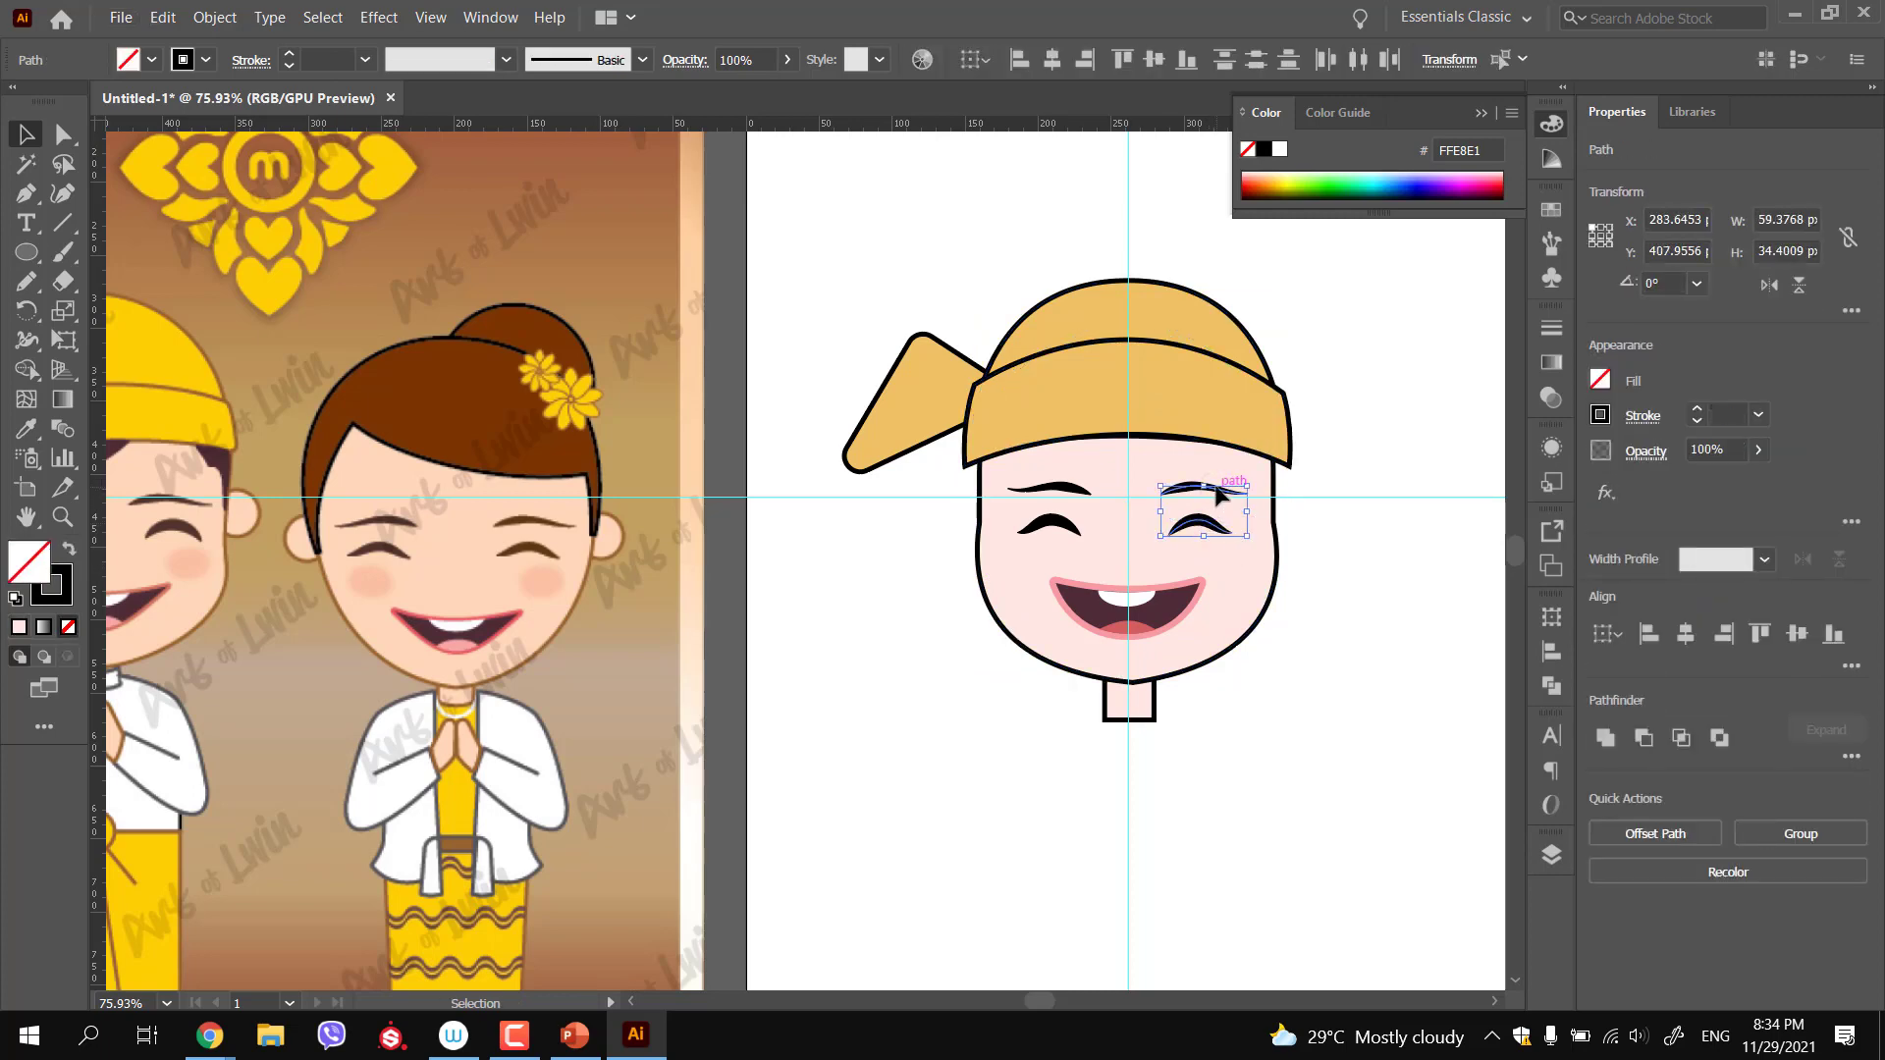
{"action": "key", "text": "Right"}
{"action": "key", "text": "Right"}
{"action": "key", "text": "Right"}
{"action": "key", "text": "Right"}
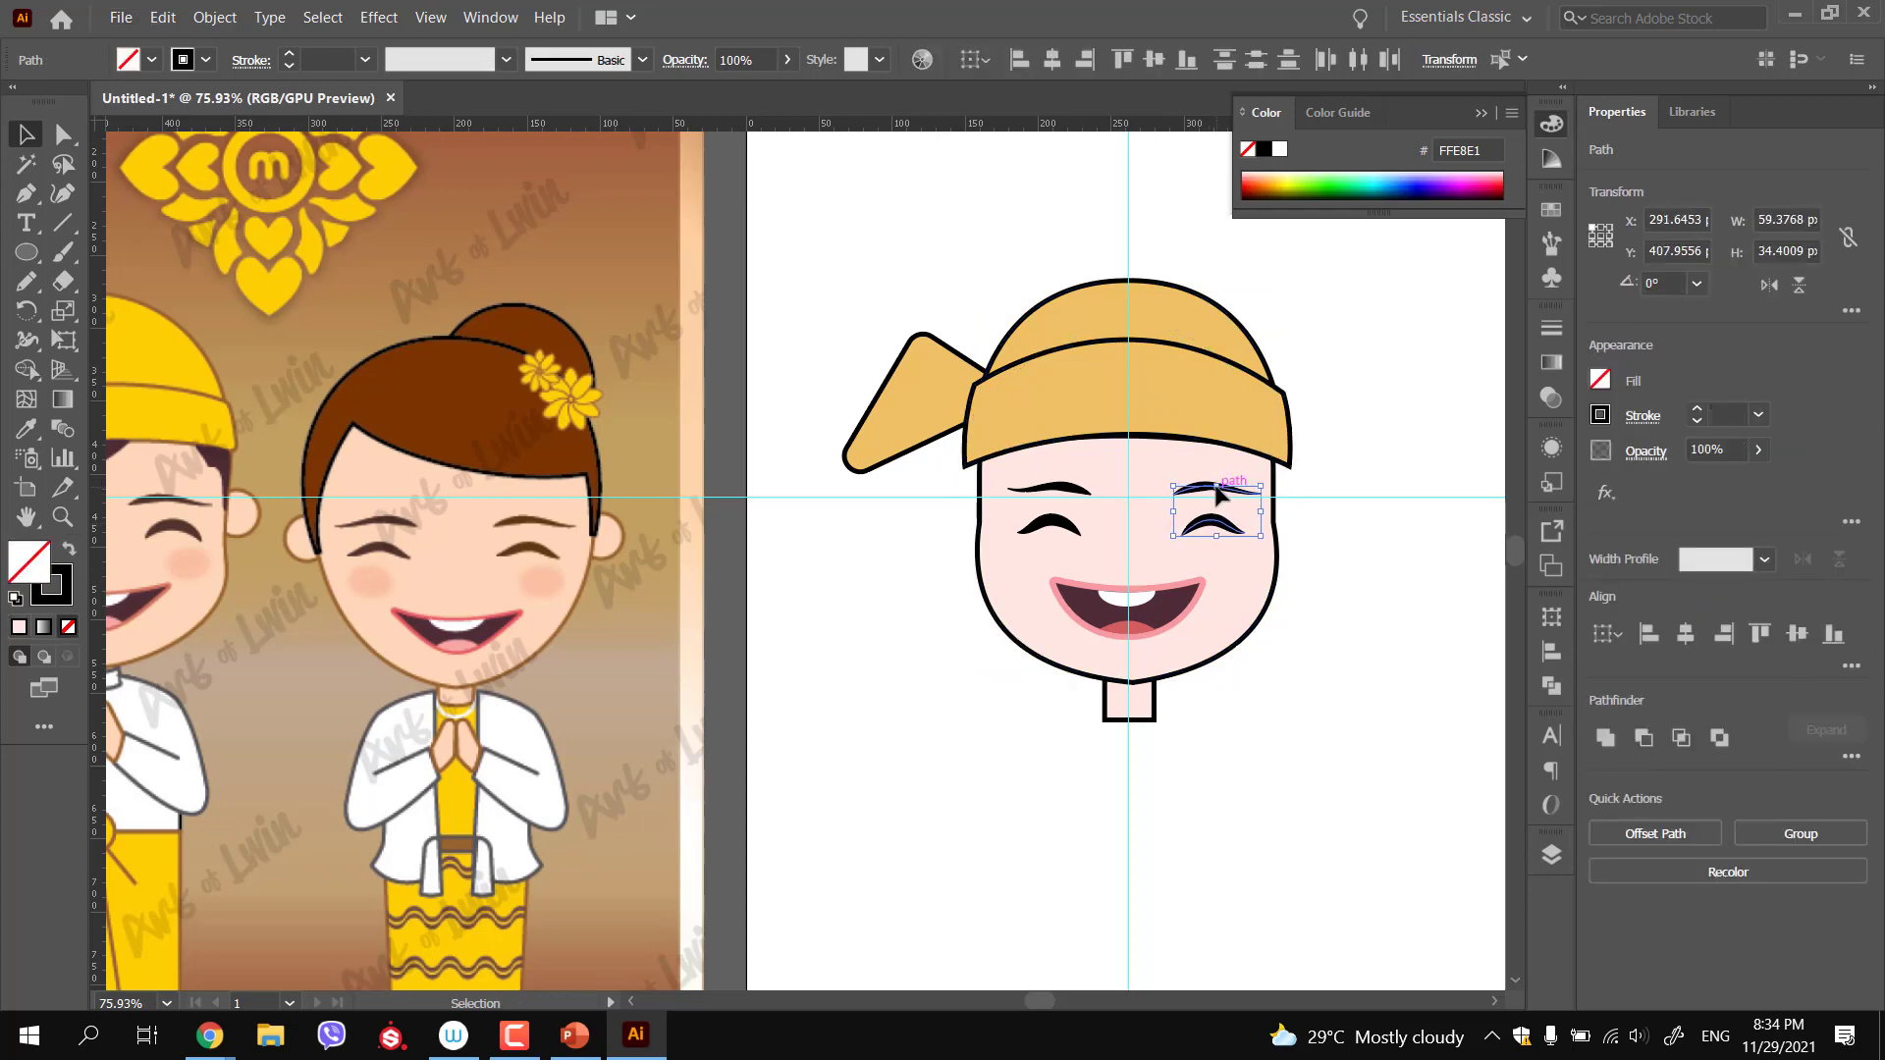
Move the face's left-hand eye and eyebrow together 6 px outward from the vertical centre guide
{"action": "left_click", "coordinate": [1069, 517]}
{"action": "left_click", "coordinate": [1055, 485], "text": "shift"}
{"action": "key", "text": "Left"}
{"action": "key", "text": "Left"}
{"action": "key", "text": "Left"}
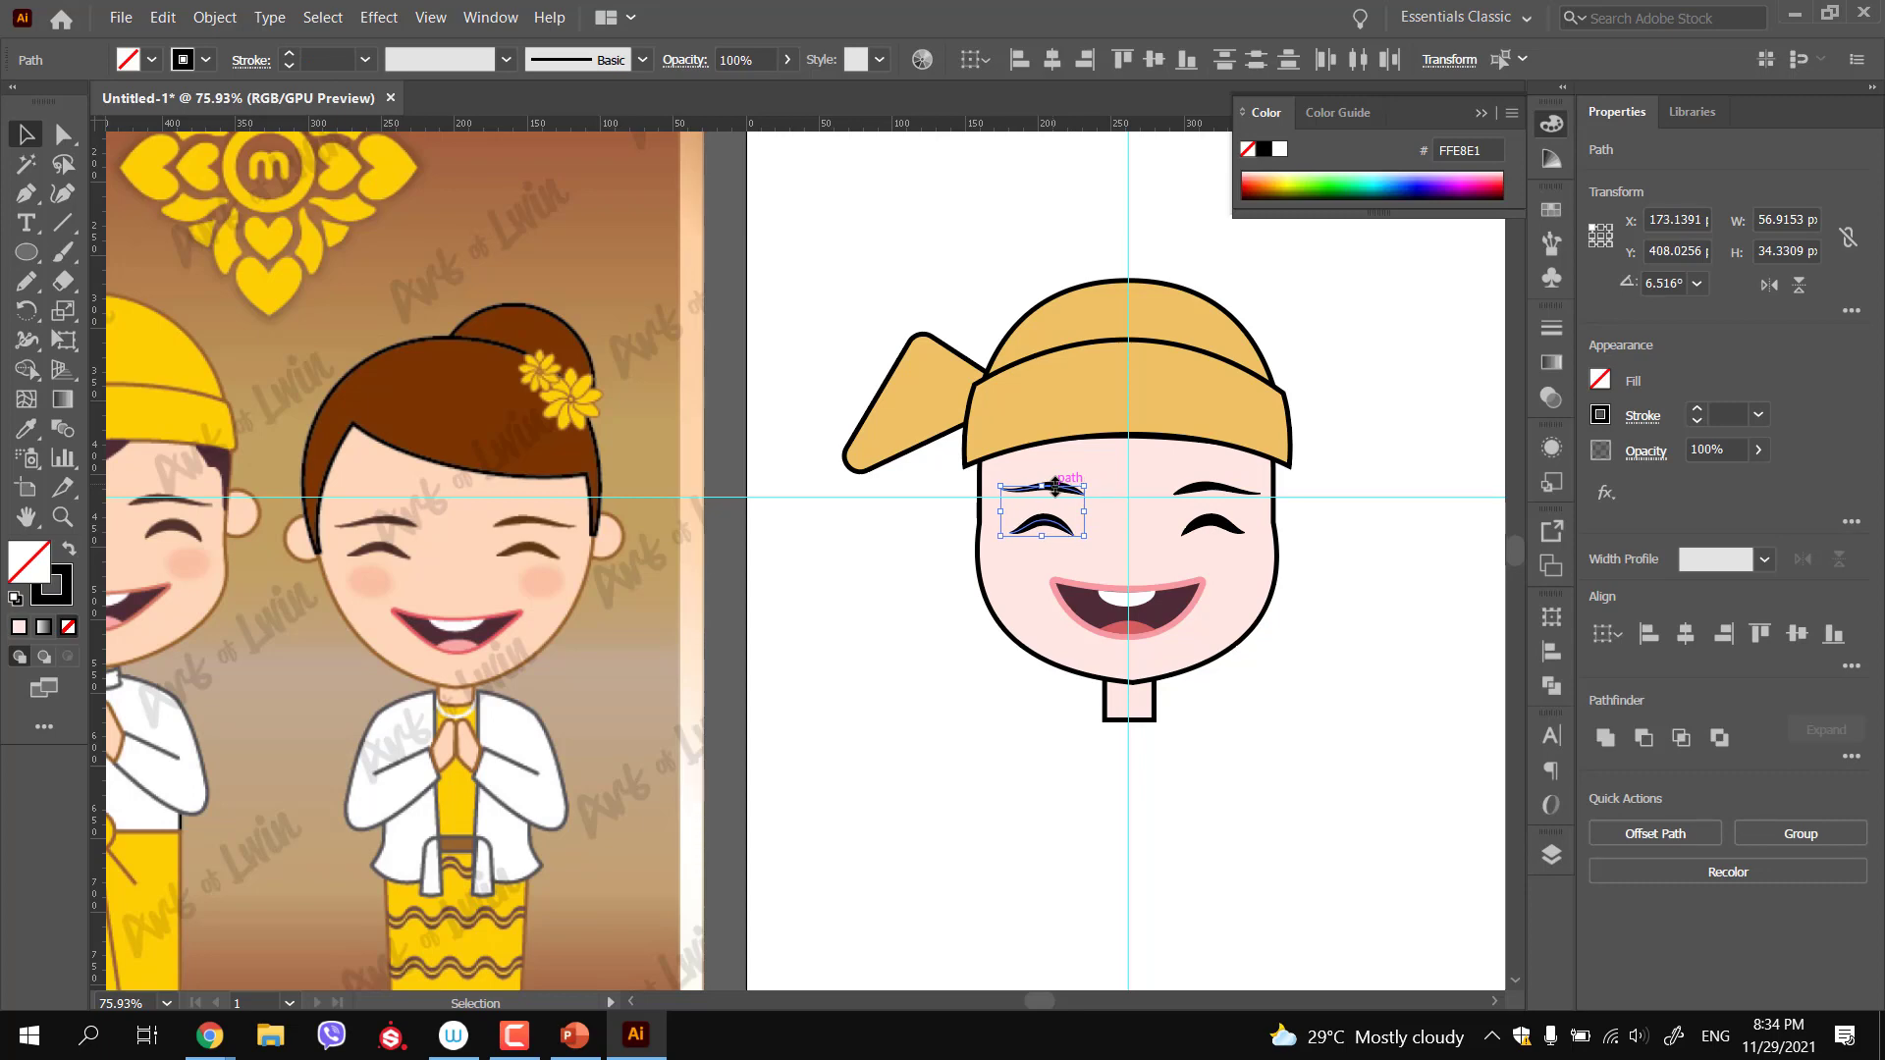
{"action": "left_click", "coordinate": [958, 636]}
Group the lips, mouth interior, upper teeth and tongue into one object
{"action": "key", "text": "ctrl+space"}
{"action": "left_click_drag", "start_coordinate": [1052, 661], "coordinate": [1001, 660]}
{"action": "left_click", "coordinate": [1123, 611]}
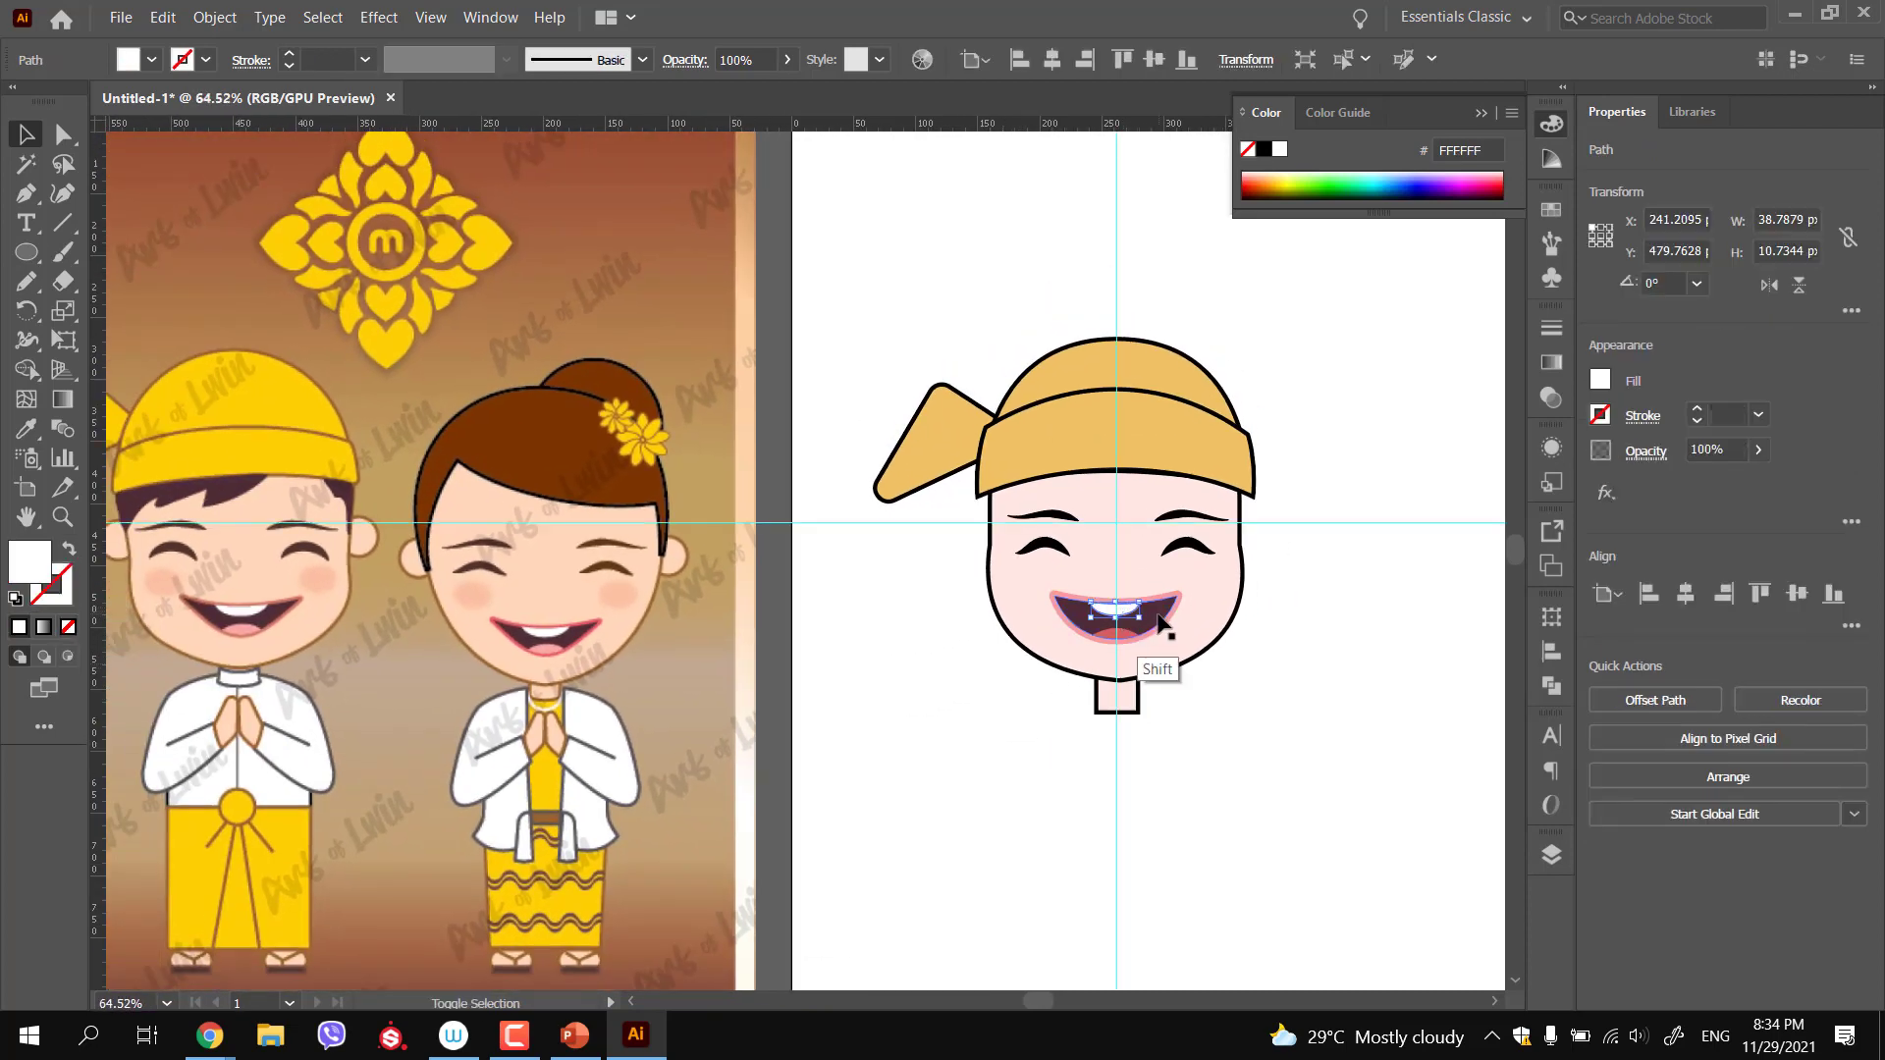
{"action": "left_click", "coordinate": [1126, 640], "text": "shift"}
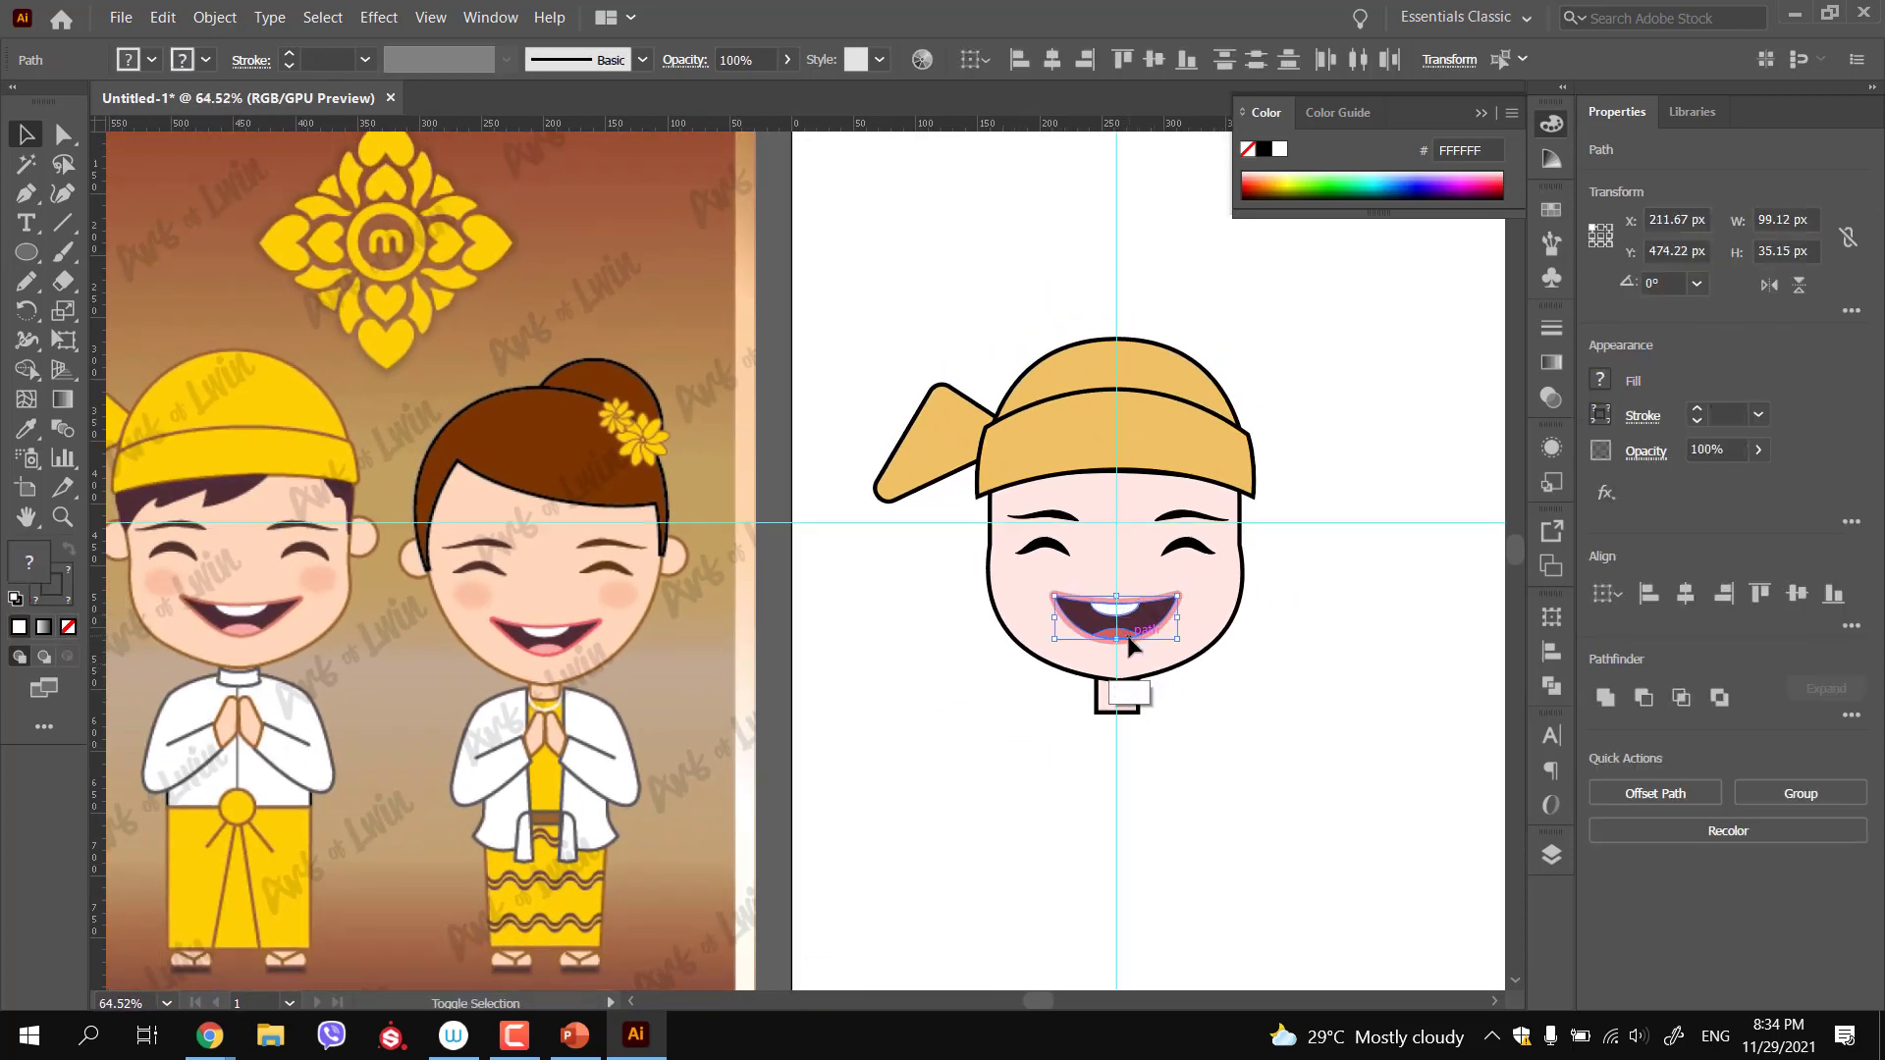
{"action": "key", "text": "ctrl+g"}
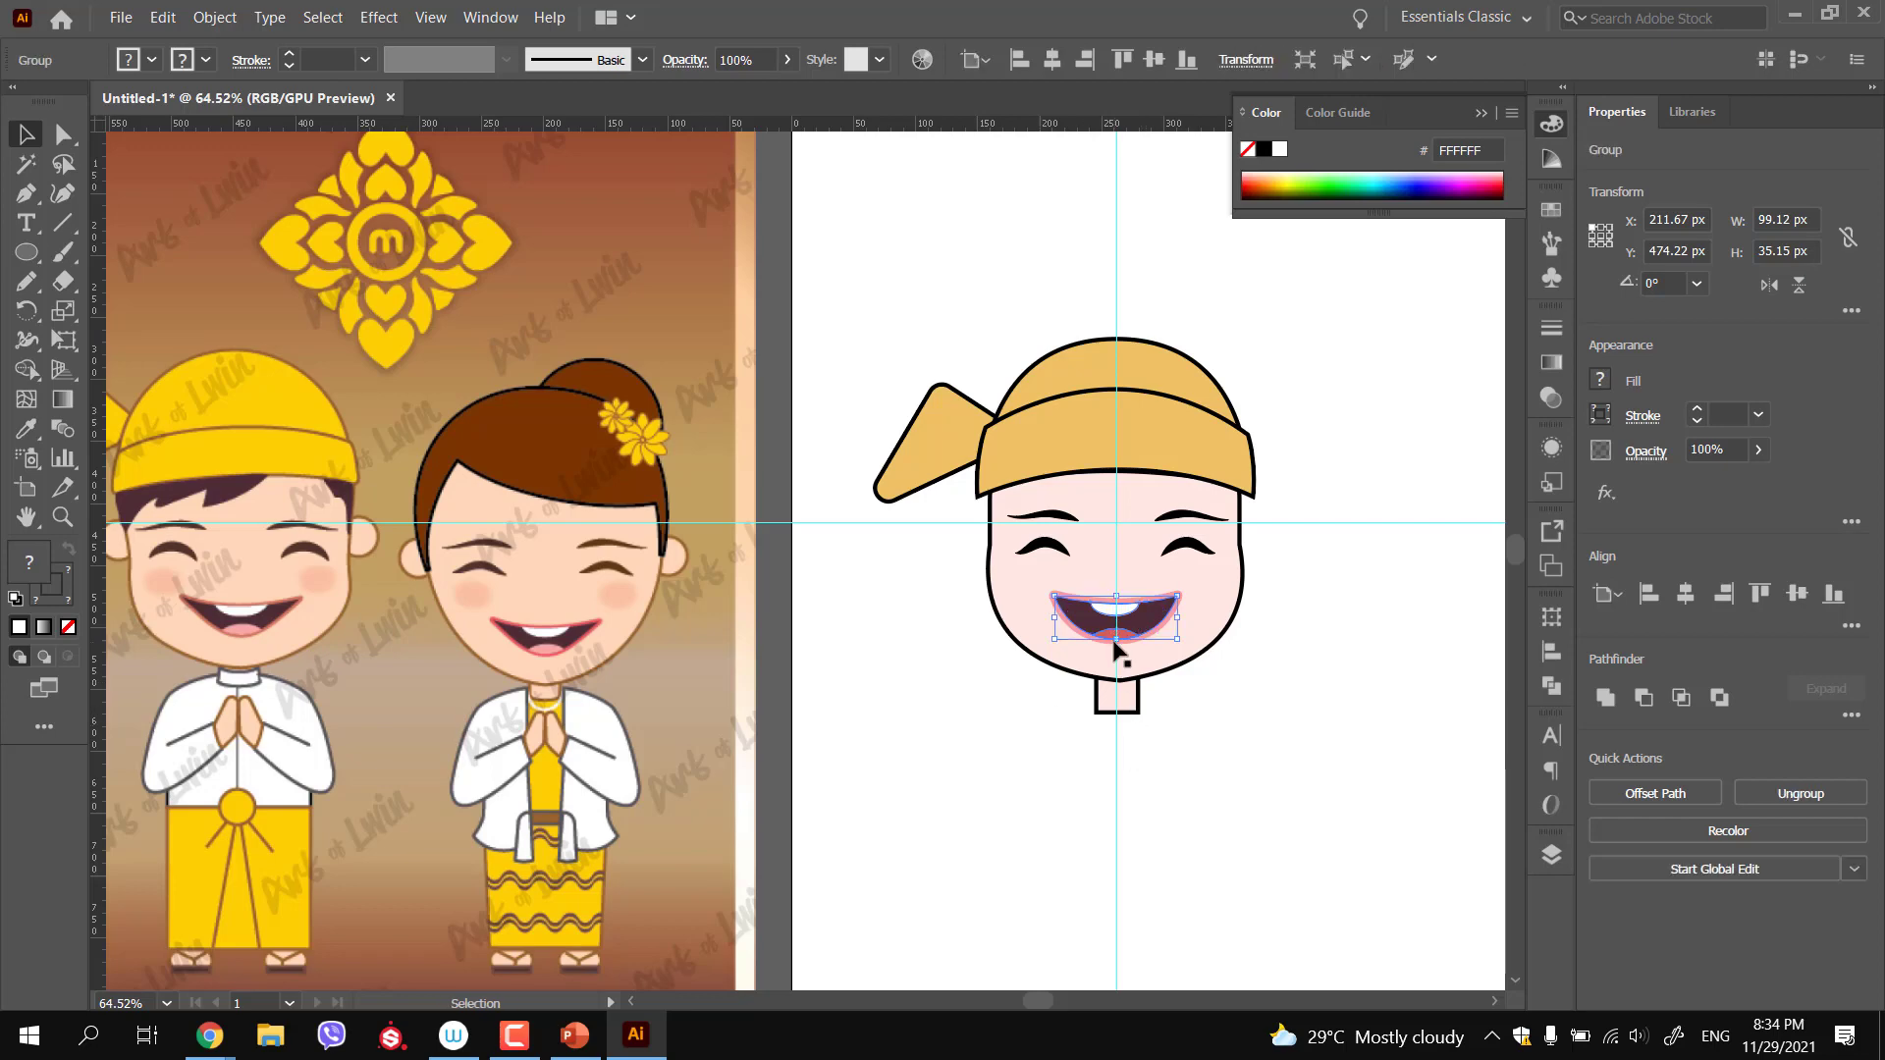
Move the grouped mouth 7 px down on the face
{"action": "key", "text": "Down"}
{"action": "key", "text": "Down"}
{"action": "key", "text": "Down"}
{"action": "key", "text": "Down"}
{"action": "key", "text": "Down"}
{"action": "key", "text": "Down"}
{"action": "key", "text": "Down"}
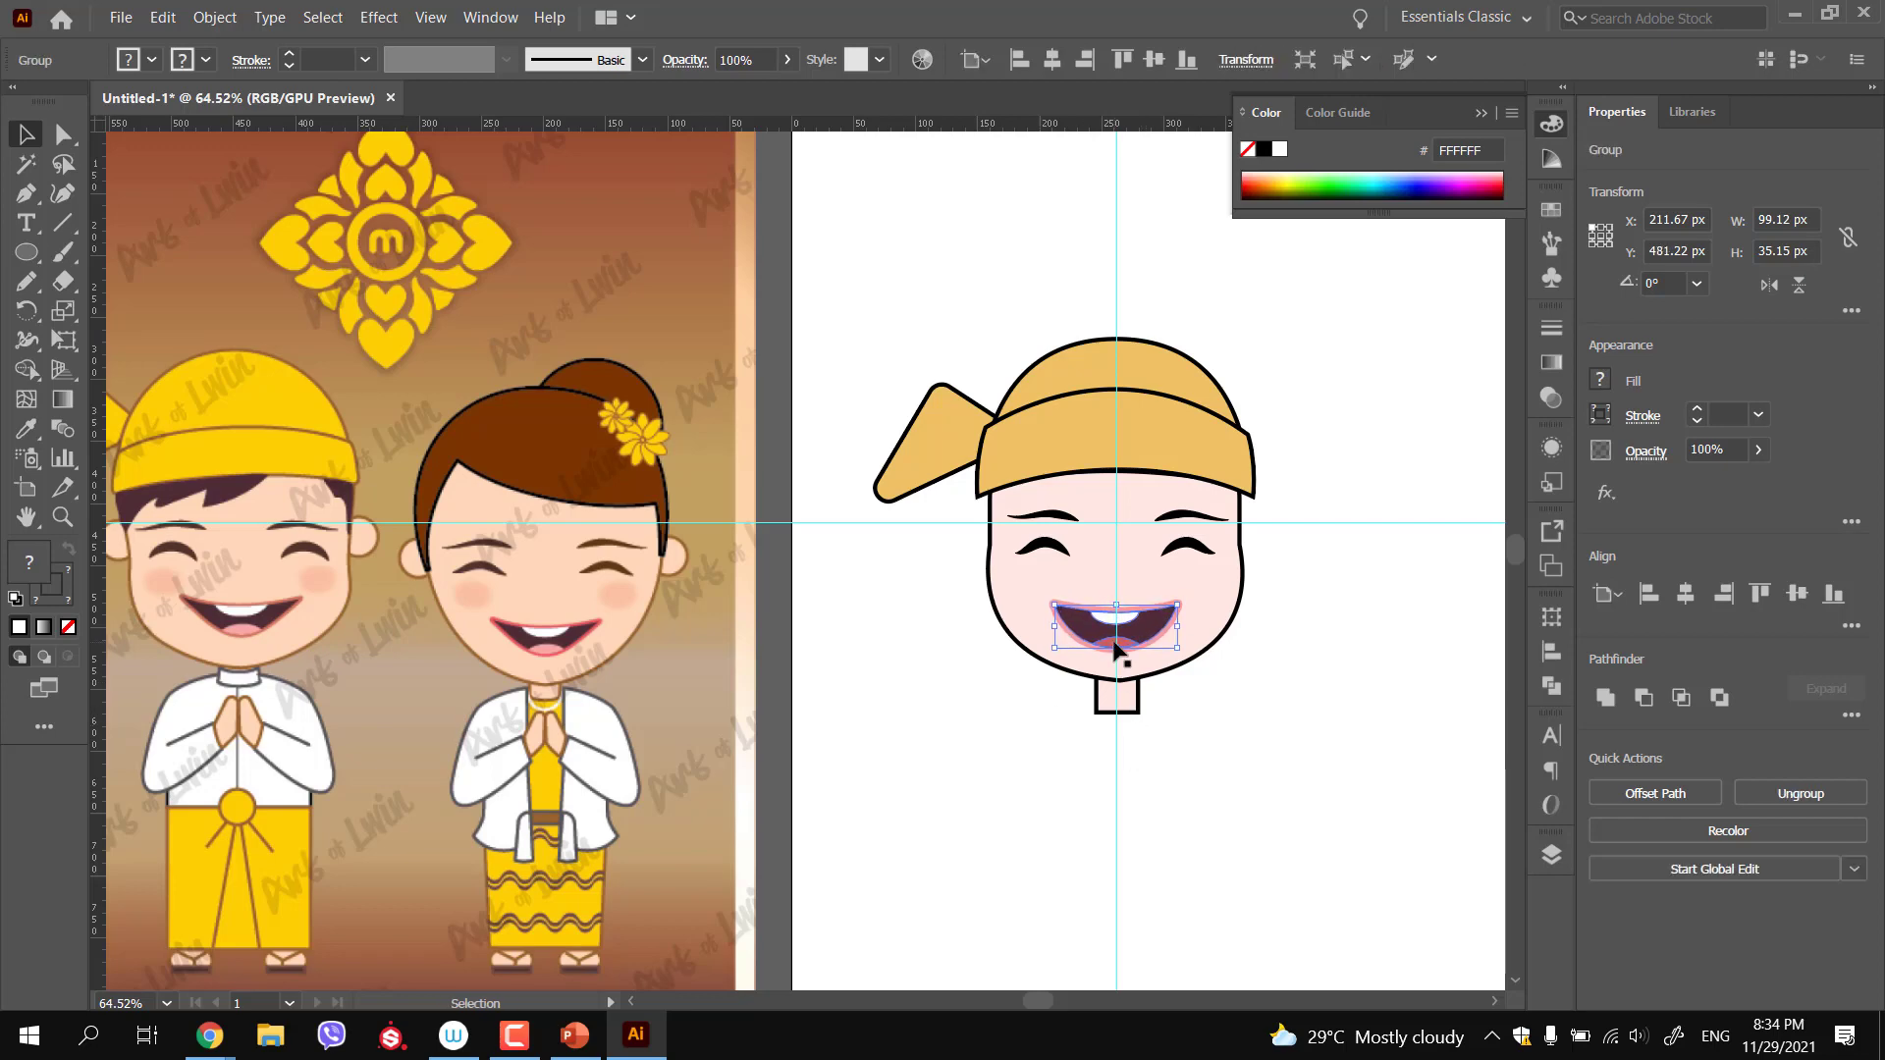
{"action": "key", "text": "shift+Up"}
{"action": "key", "text": "shift+Down"}
{"action": "key", "text": "shift+Down"}
{"action": "left_click", "coordinate": [902, 679]}
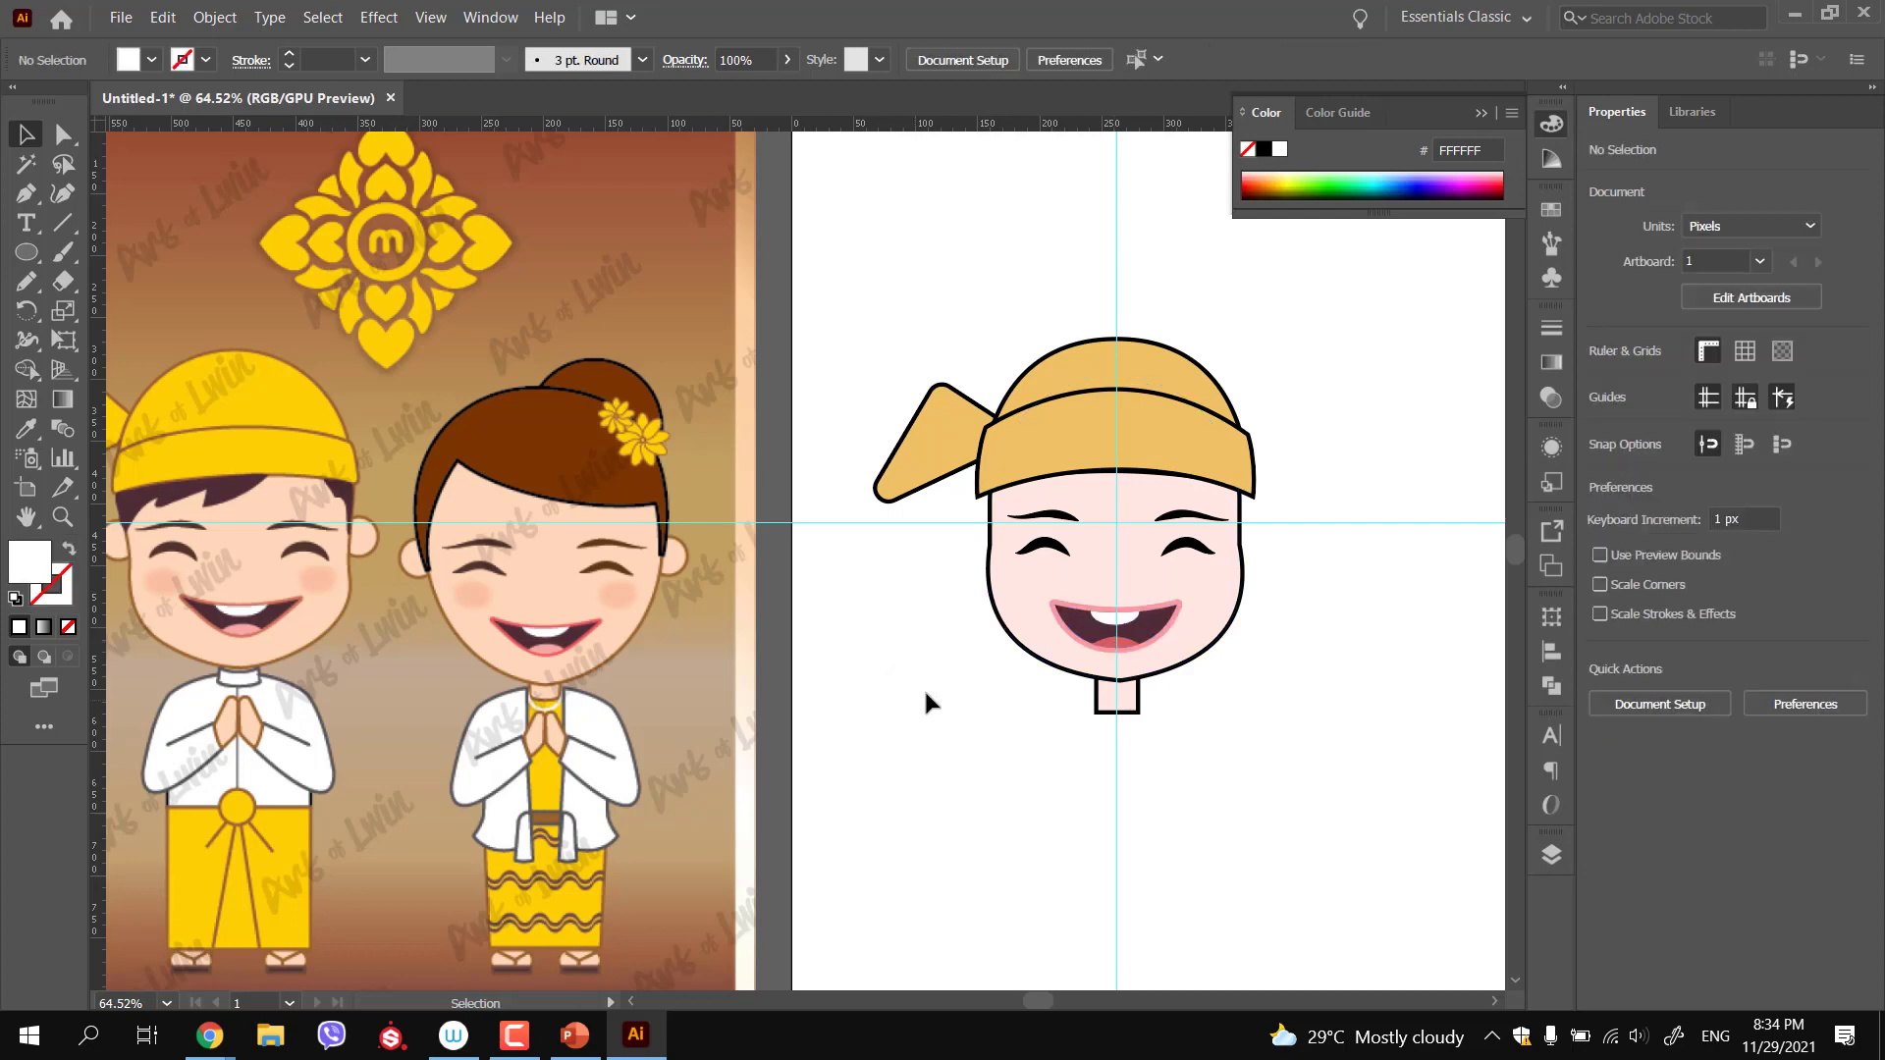
{"action": "left_click", "coordinate": [1162, 628]}
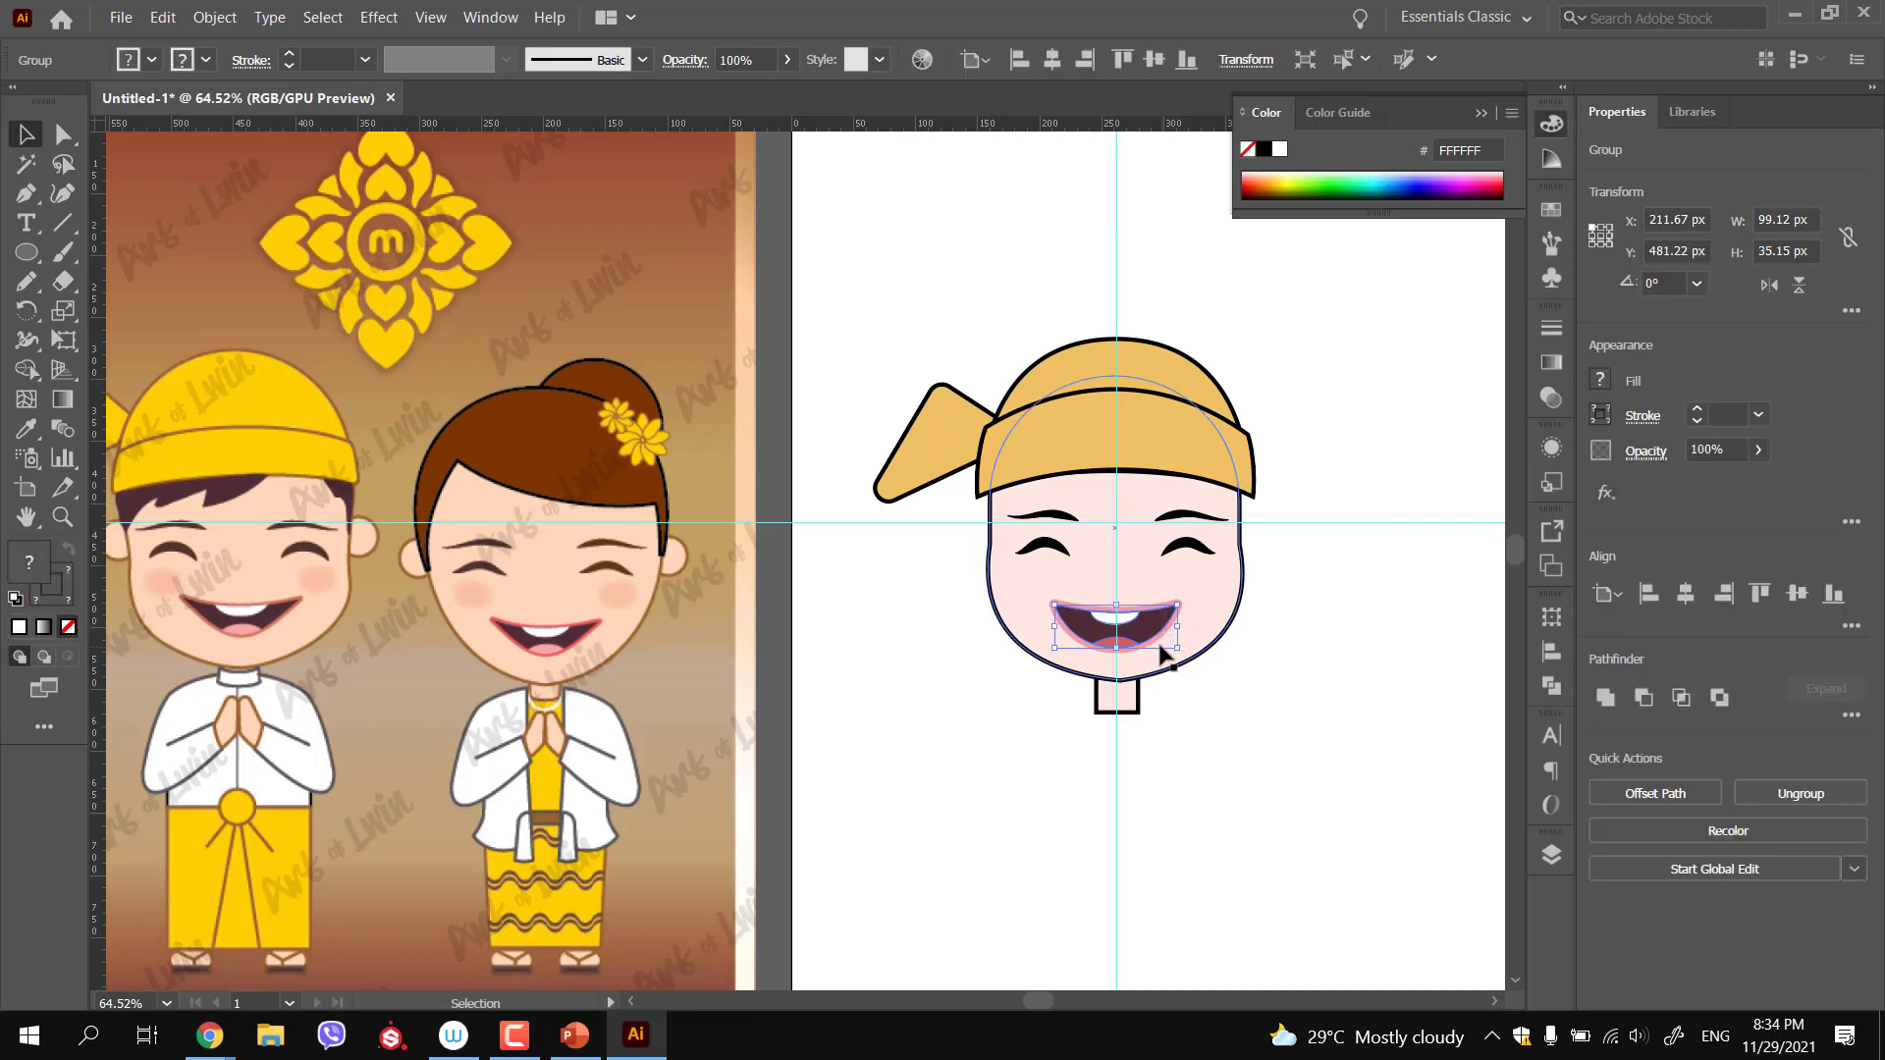
Draw a small half-dome nose with the Pen tool just above the mouth, centred on the vertical guide
{"action": "left_click", "coordinate": [1001, 699]}
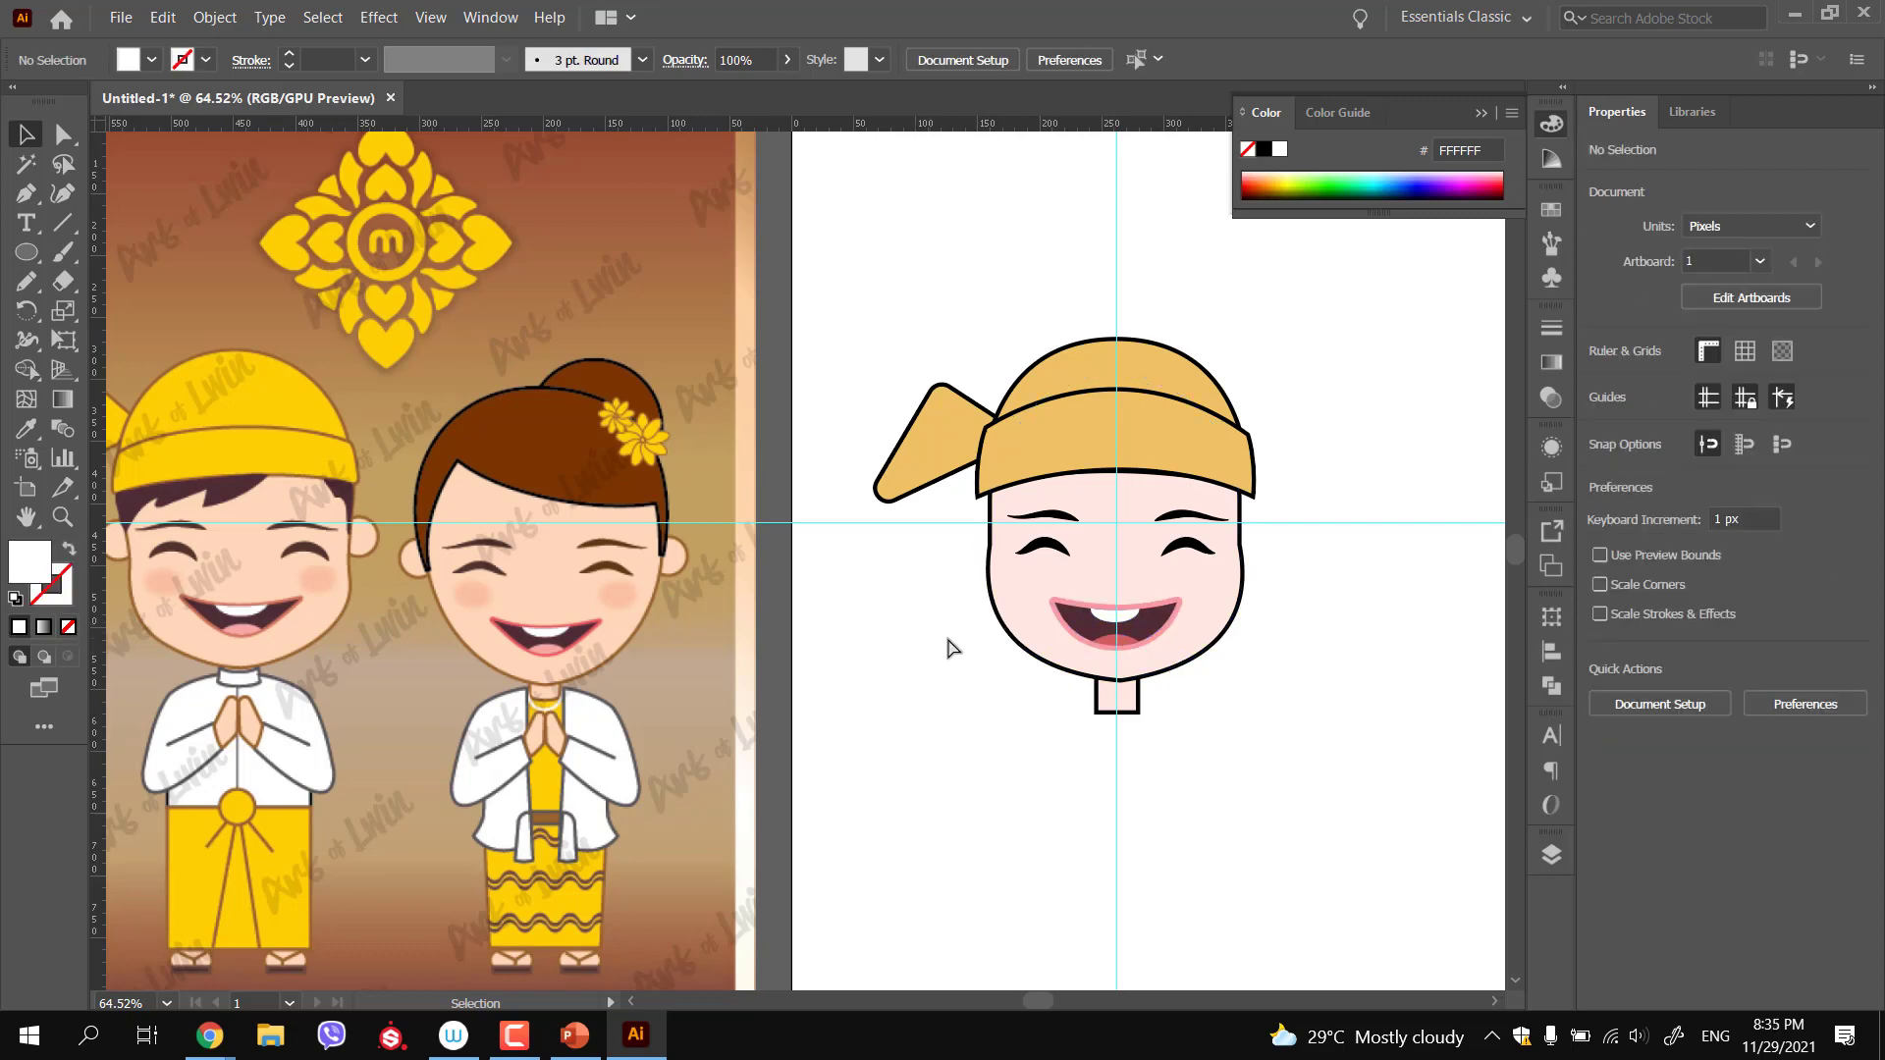
{"action": "left_click", "coordinate": [1058, 656], "text": "ctrl"}
{"action": "left_click", "coordinate": [1181, 693], "text": "ctrl"}
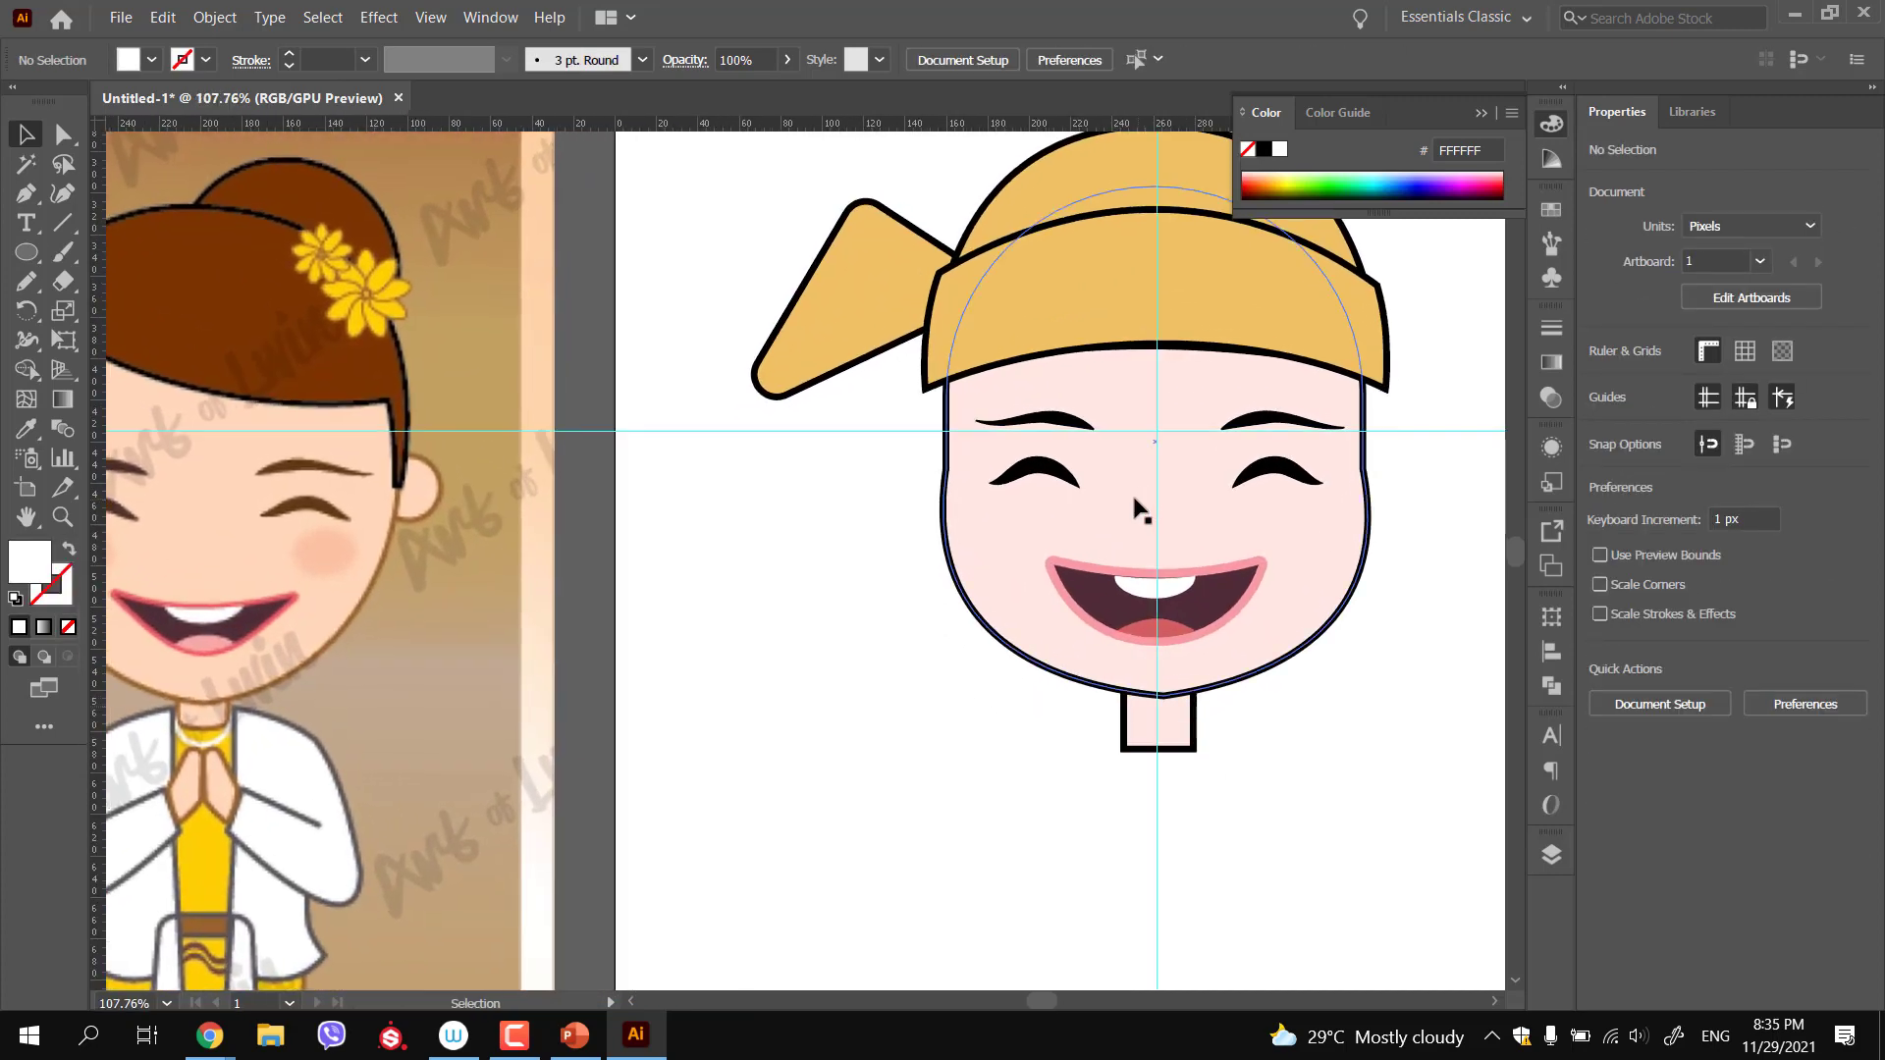
{"action": "left_click", "coordinate": [26, 254]}
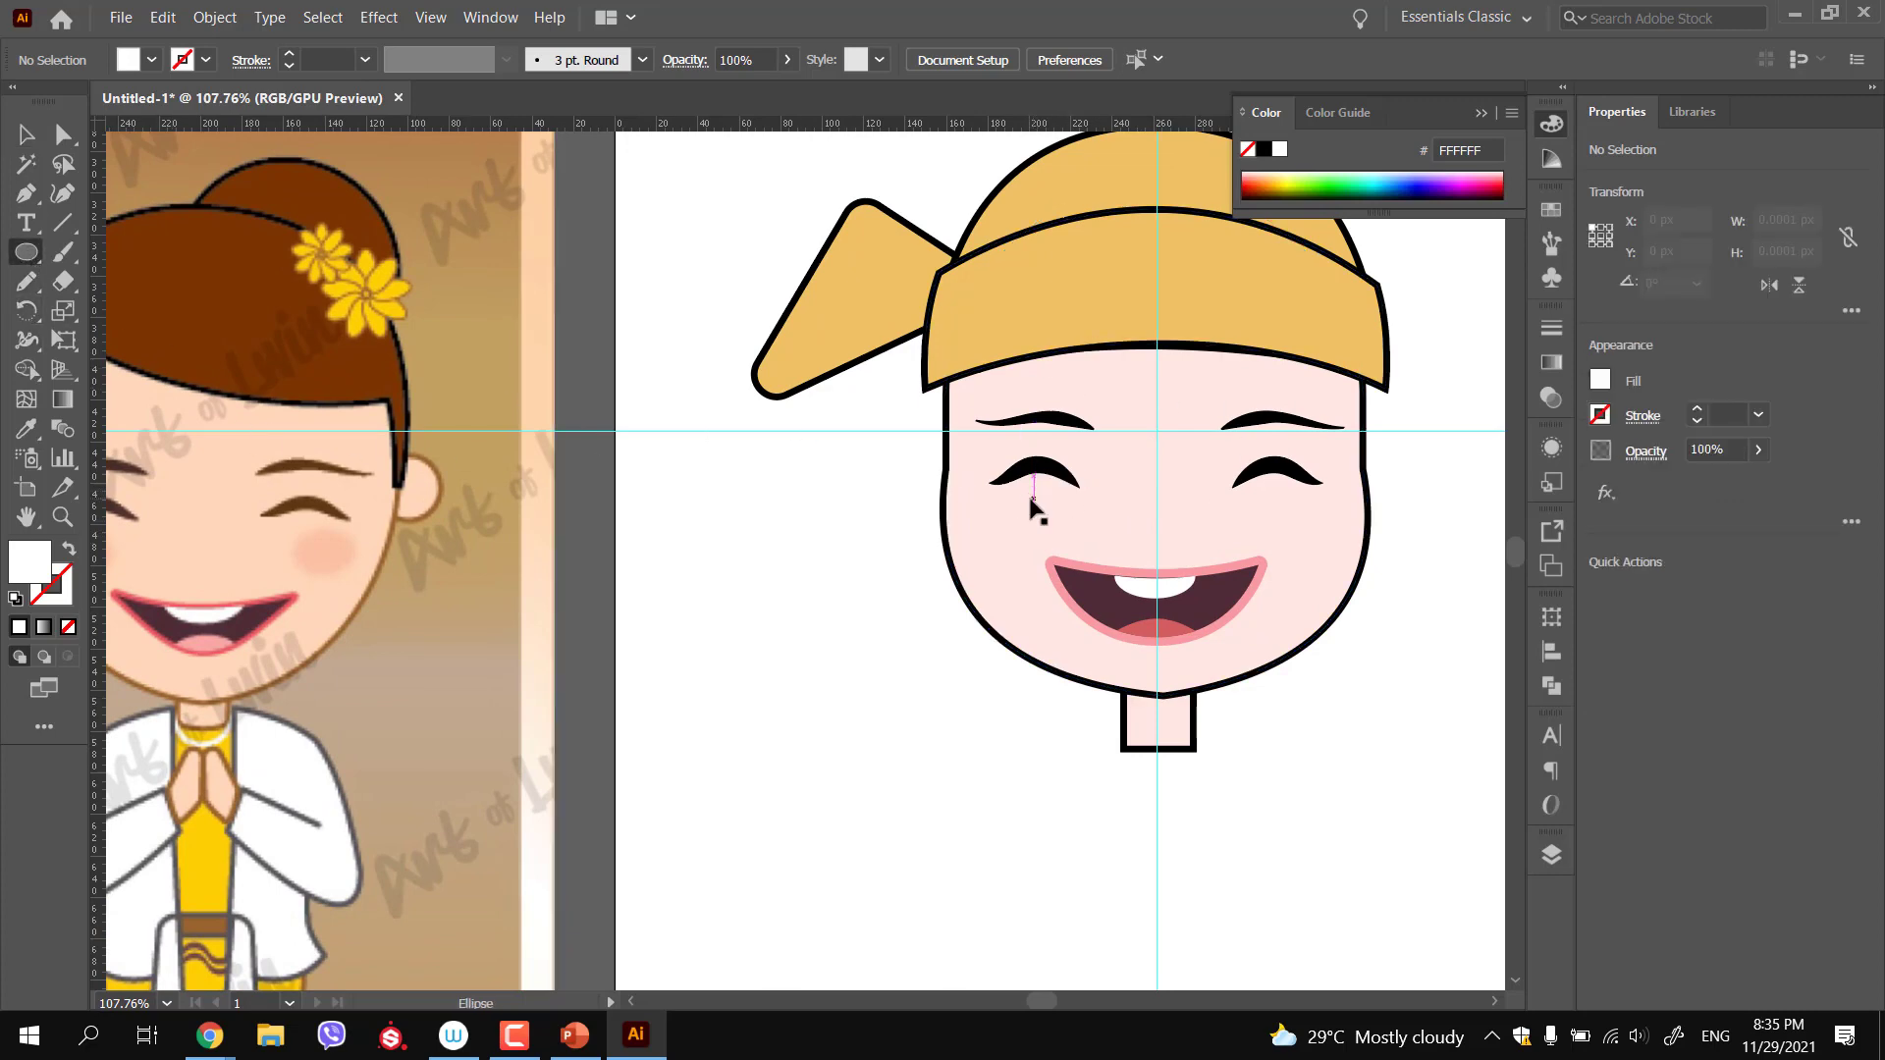
{"action": "key", "text": "v"}
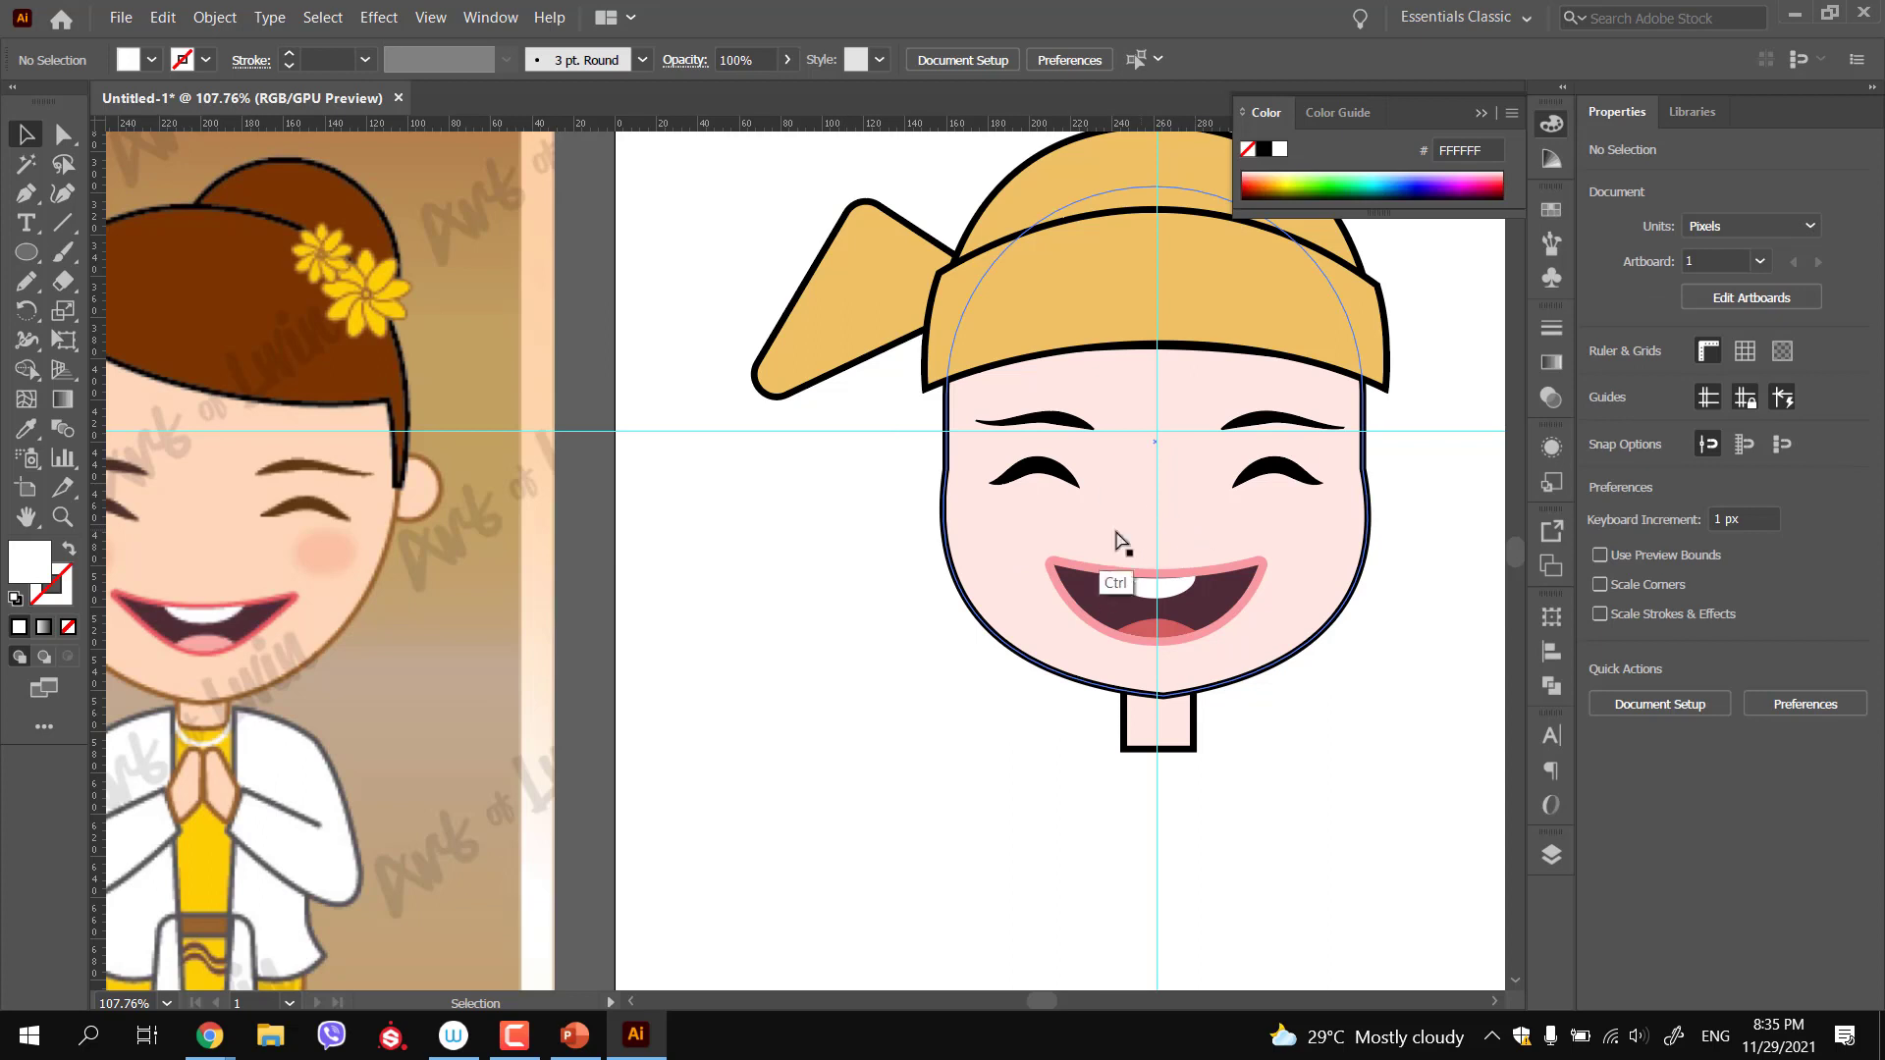
{"action": "scroll", "coordinate": [1123, 539], "scroll_direction": "up", "scroll_amount": 2}
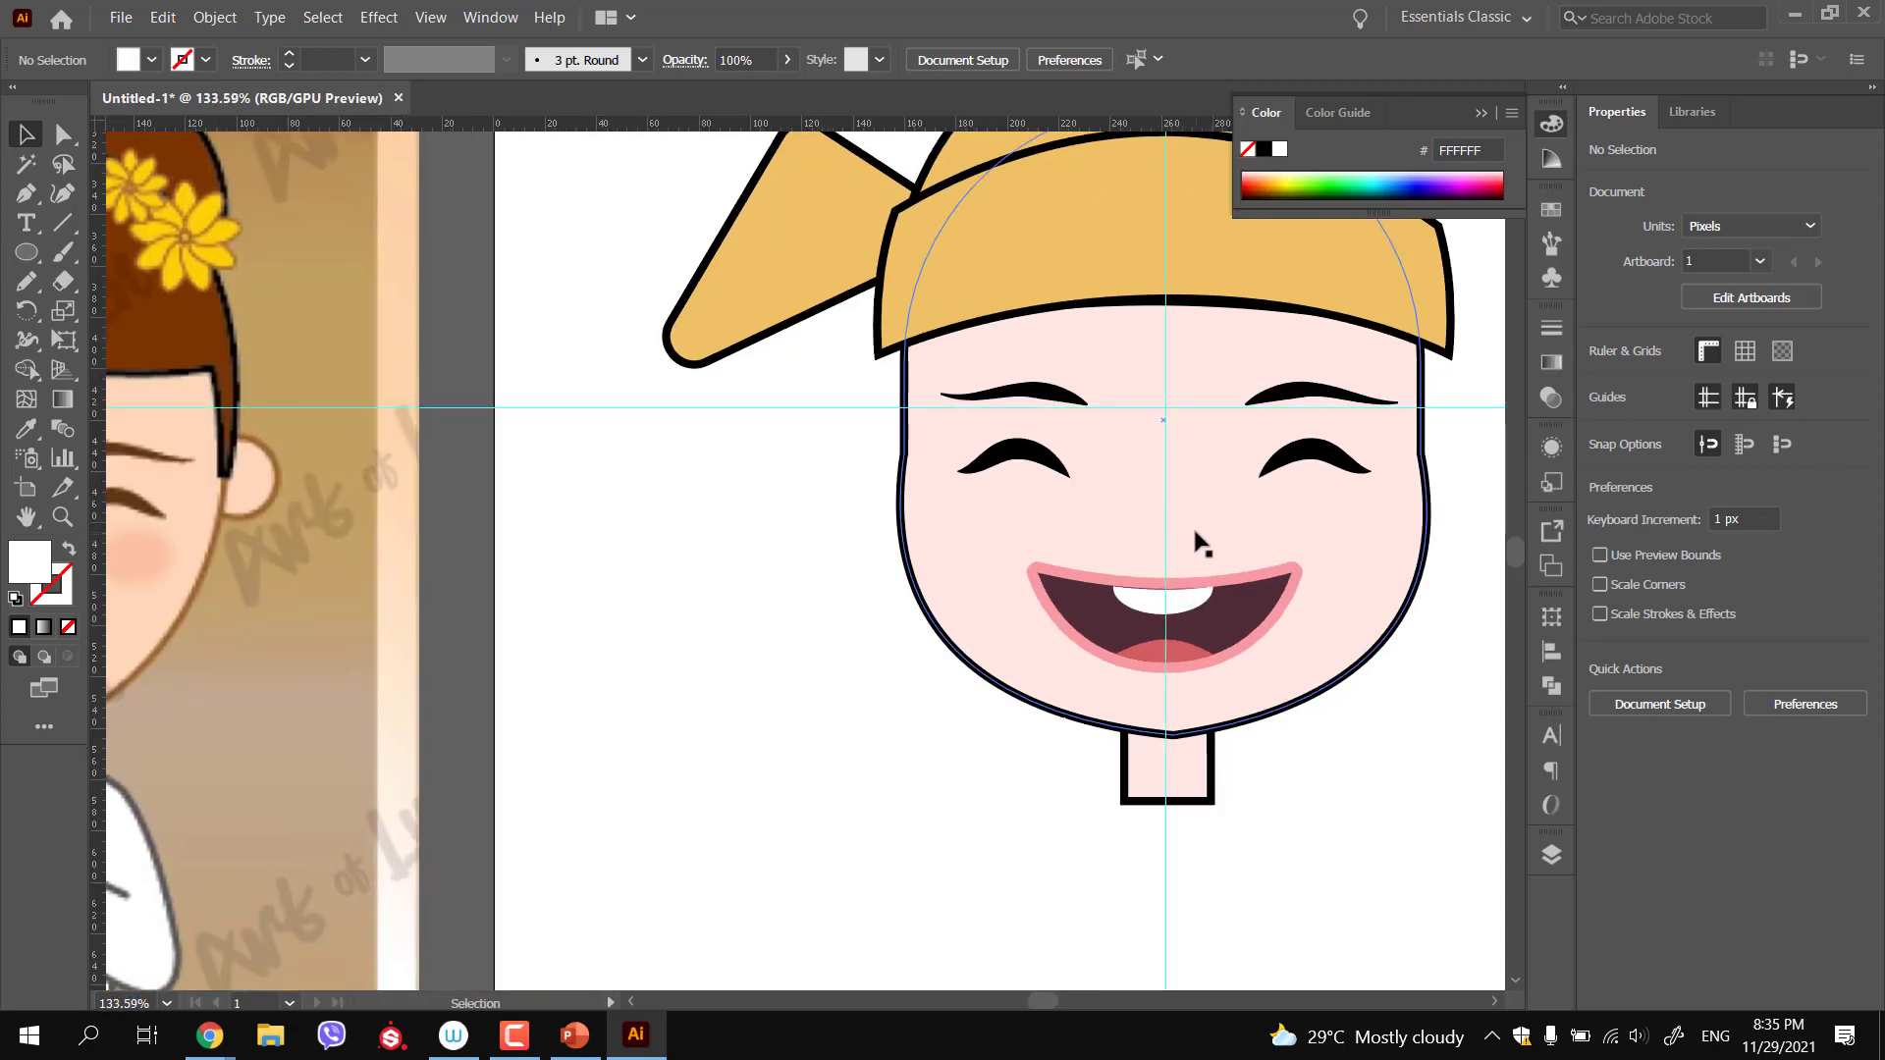
{"action": "key", "text": "p"}
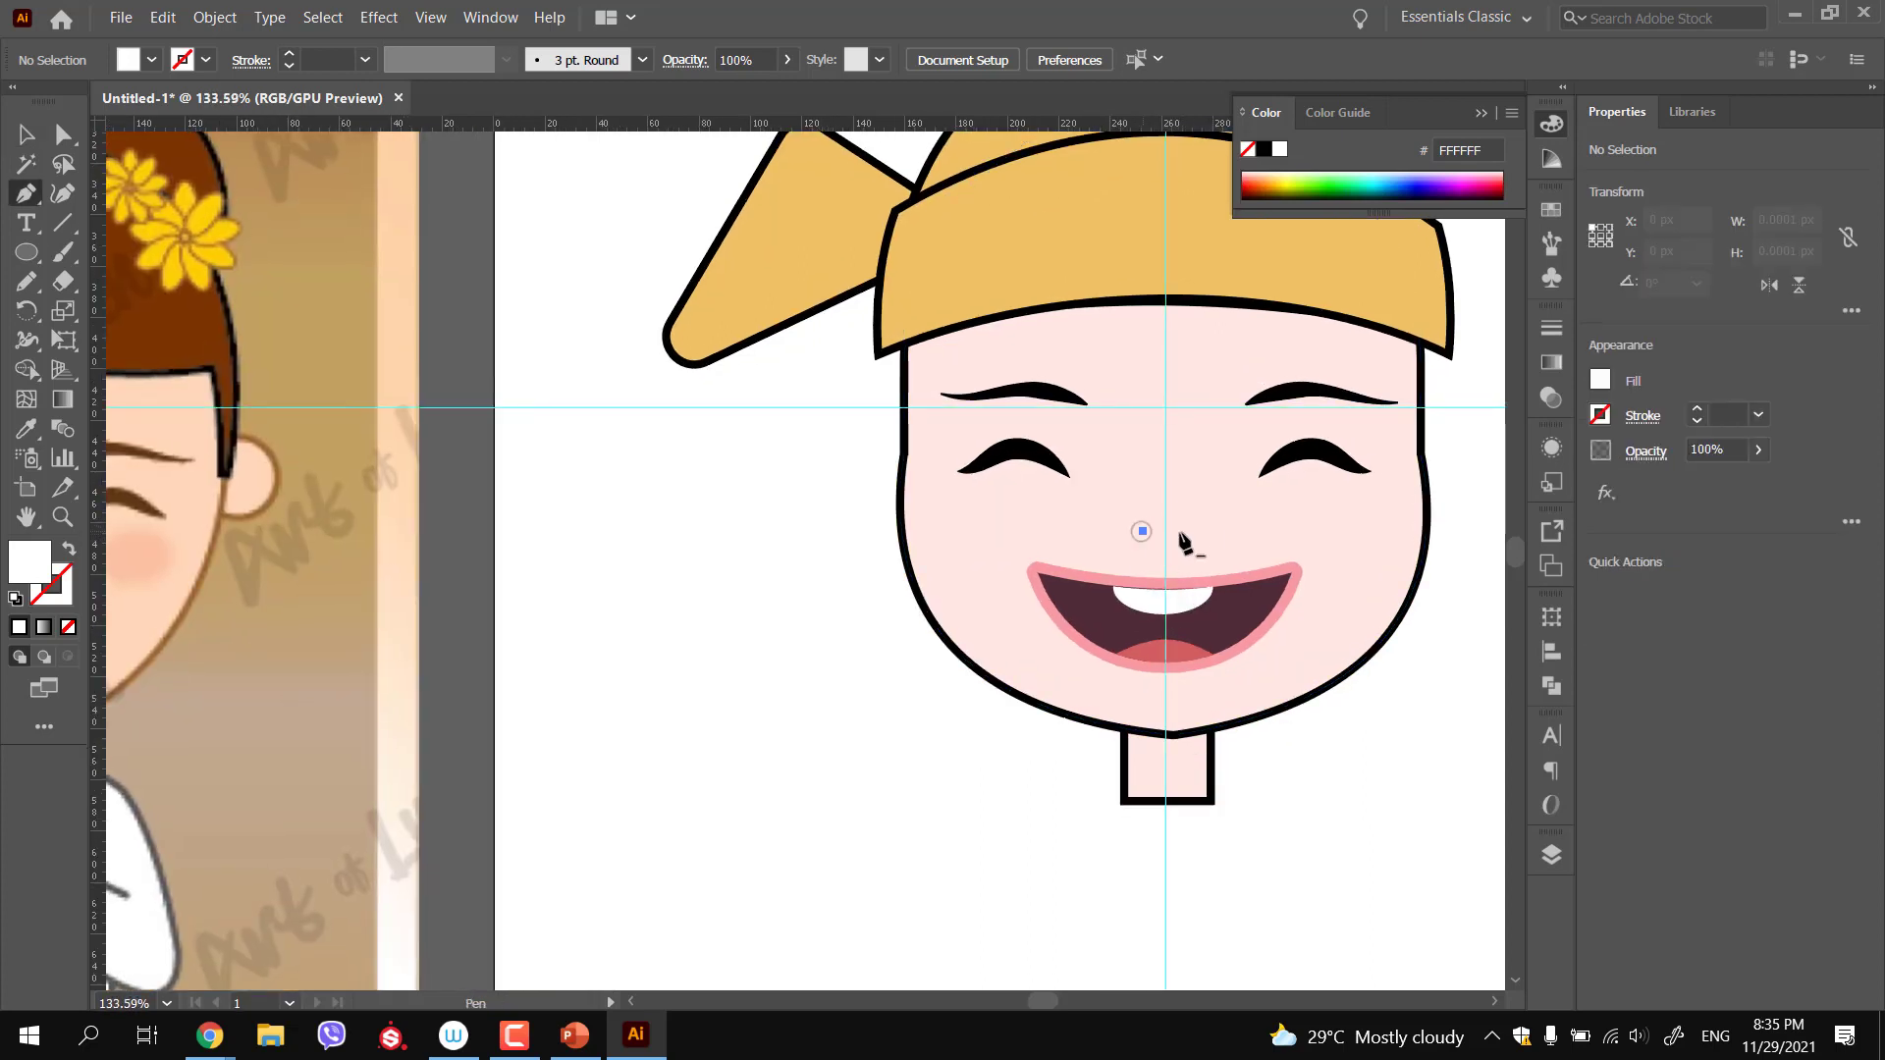
{"action": "left_click", "coordinate": [1188, 532], "text": "shift"}
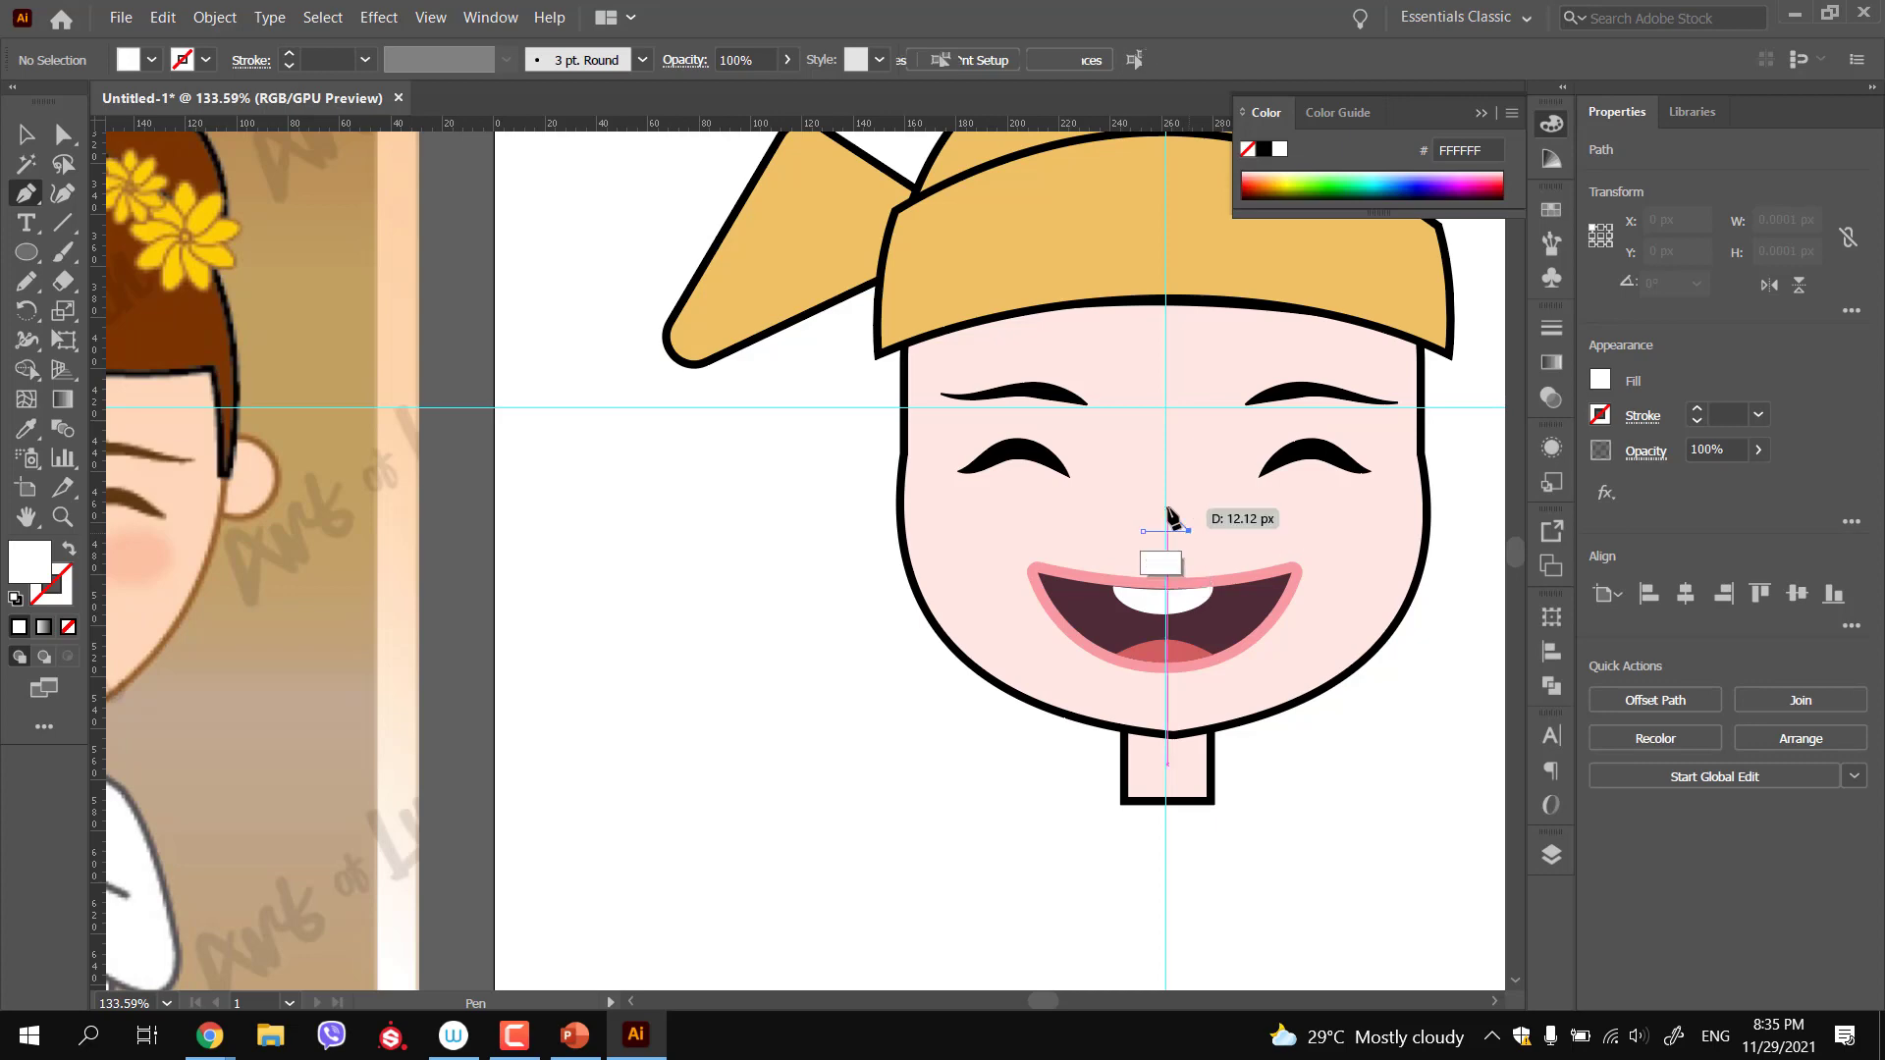
{"action": "left_click_drag", "start_coordinate": [1144, 531], "coordinate": [1207, 565]}
{"action": "left_click", "coordinate": [1143, 531]}
{"action": "key", "text": "ctrl+space"}
{"action": "left_click_drag", "start_coordinate": [1163, 491], "coordinate": [1165, 510]}
Fill the nose with EDBAAE, a darker shade of the sampled face colour, and remove its stroke
{"action": "key", "text": "i"}
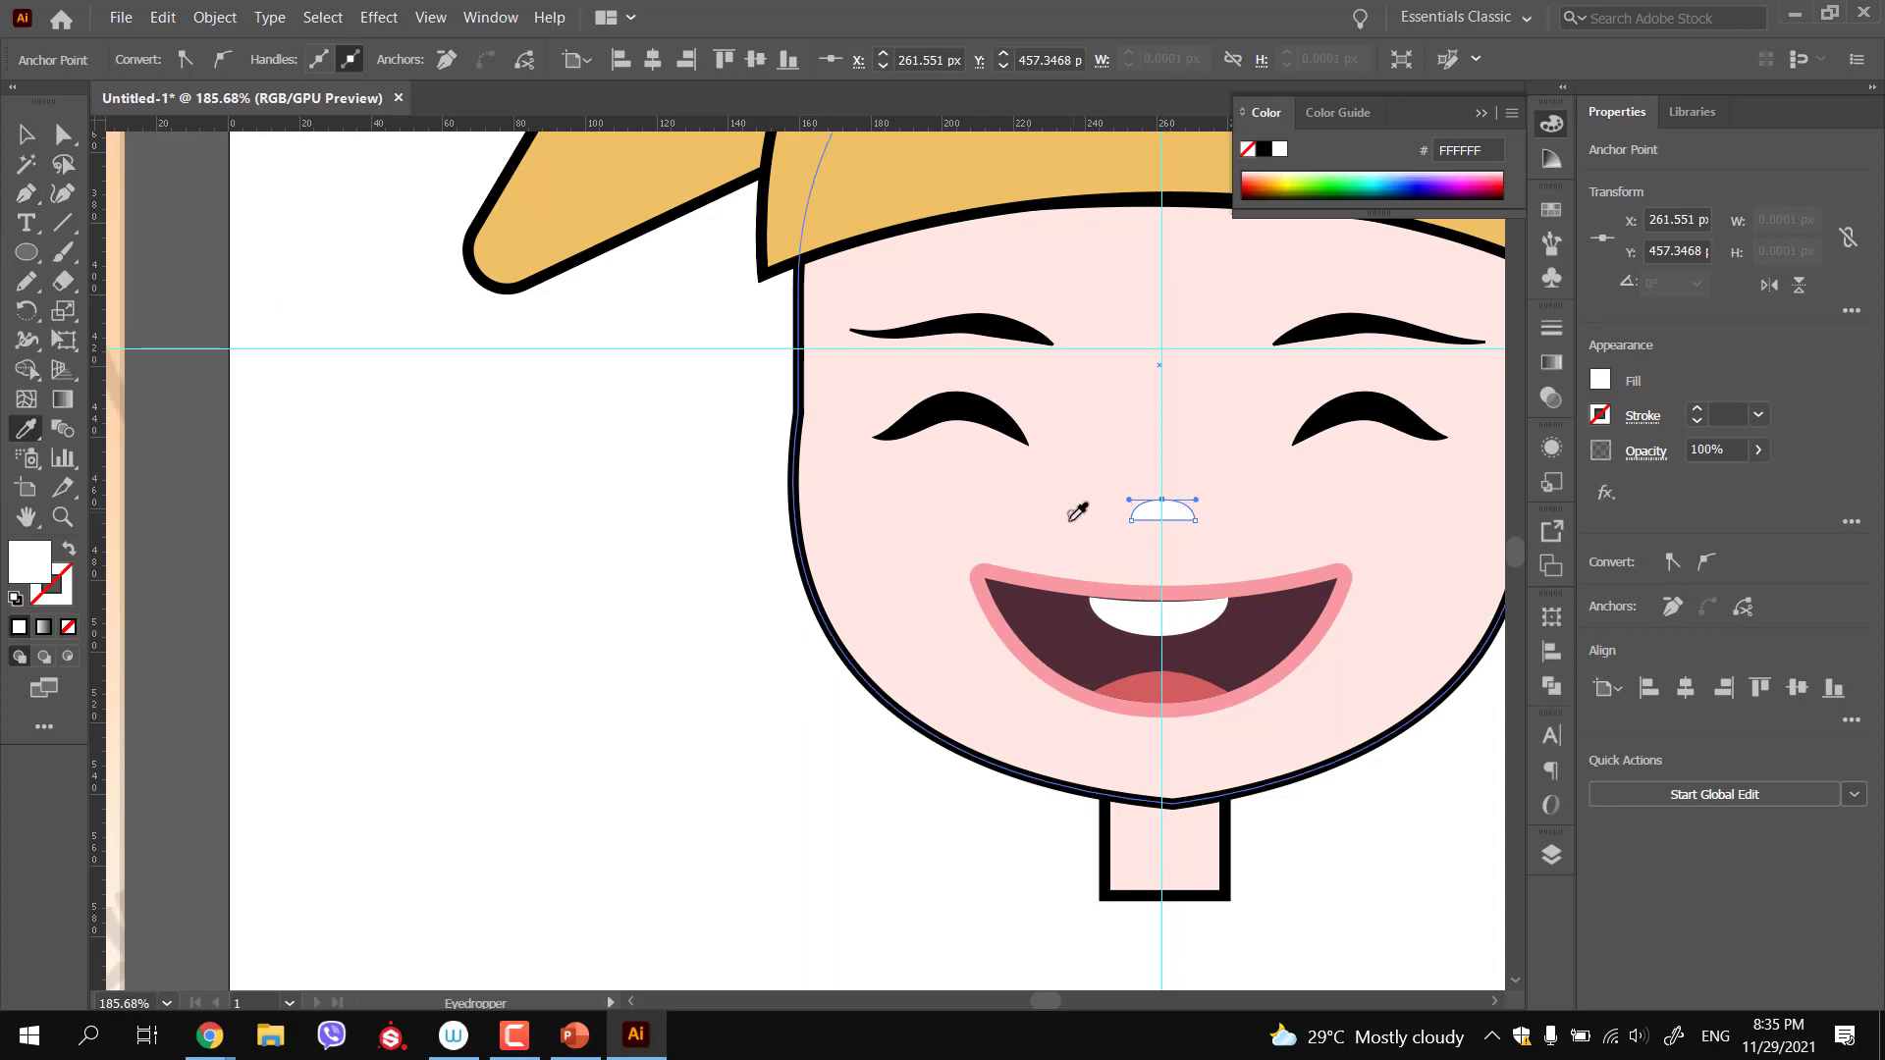
{"action": "left_click", "coordinate": [1073, 509]}
{"action": "double_click", "coordinate": [26, 567]}
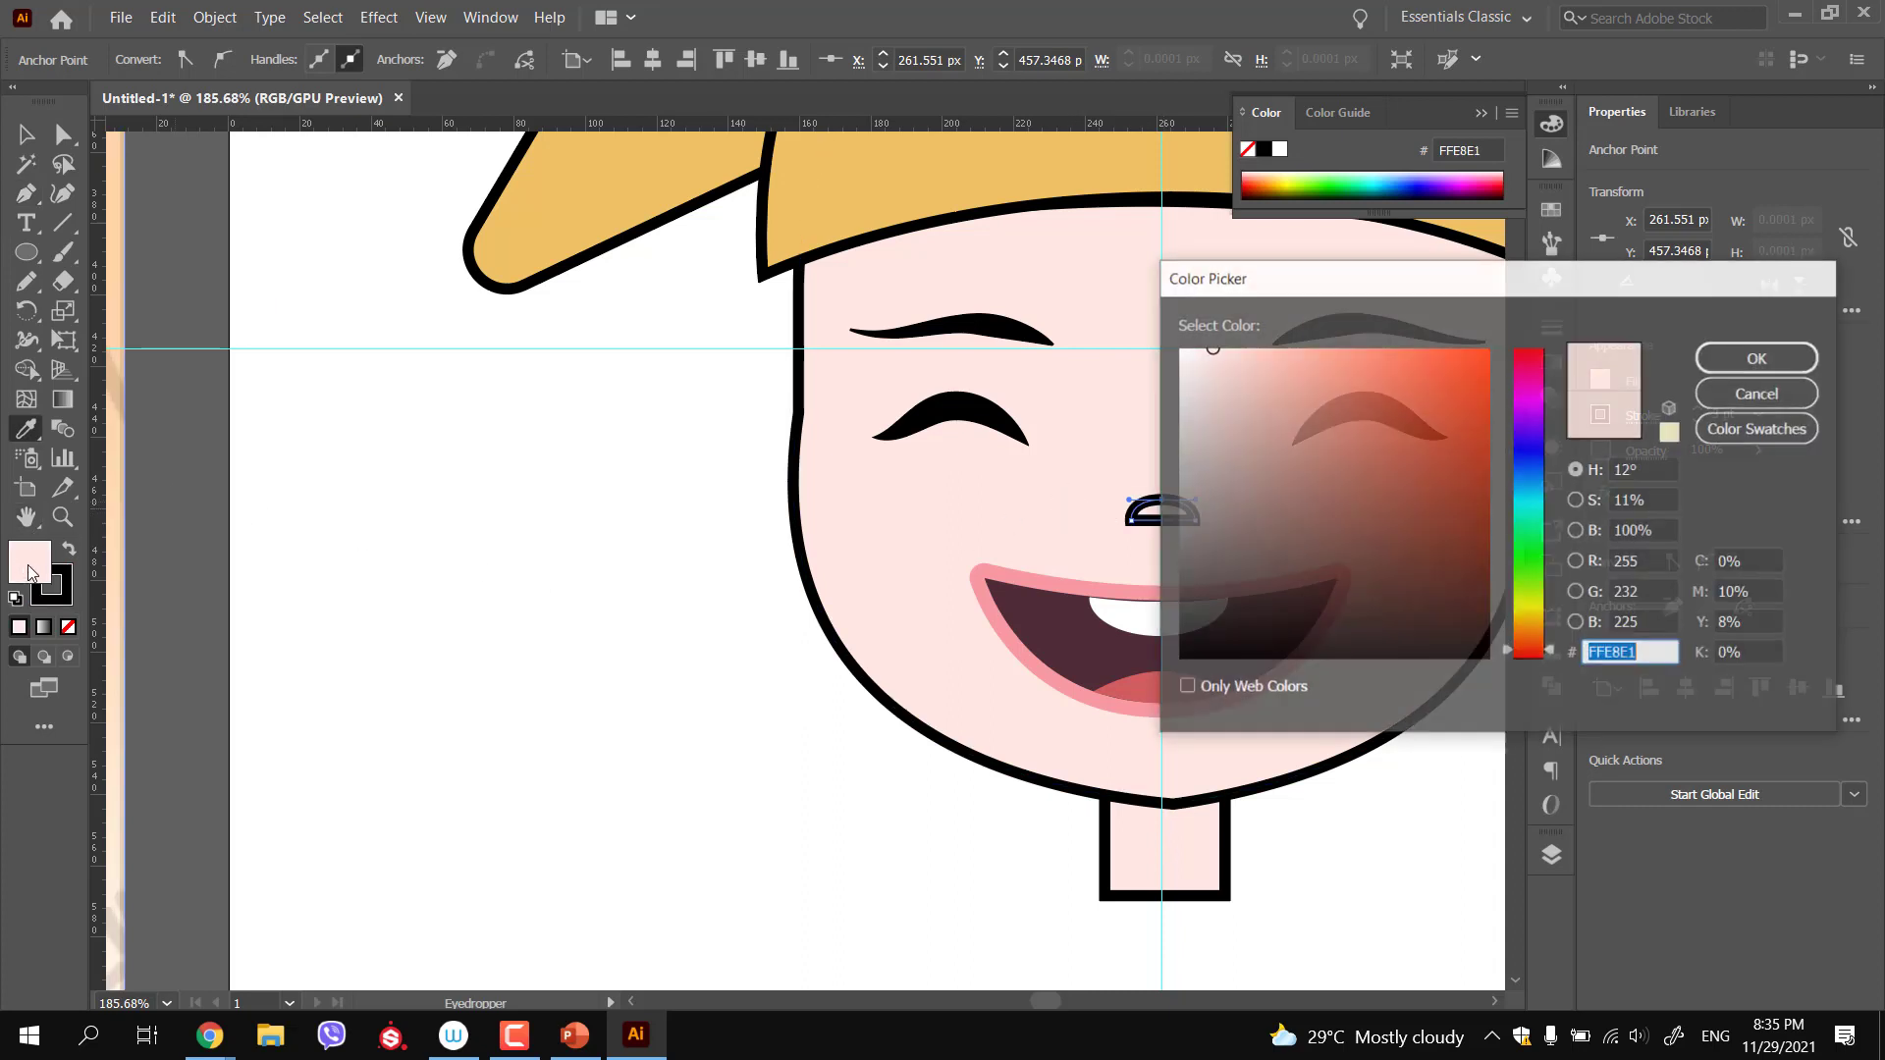
{"action": "left_click", "coordinate": [1260, 367]}
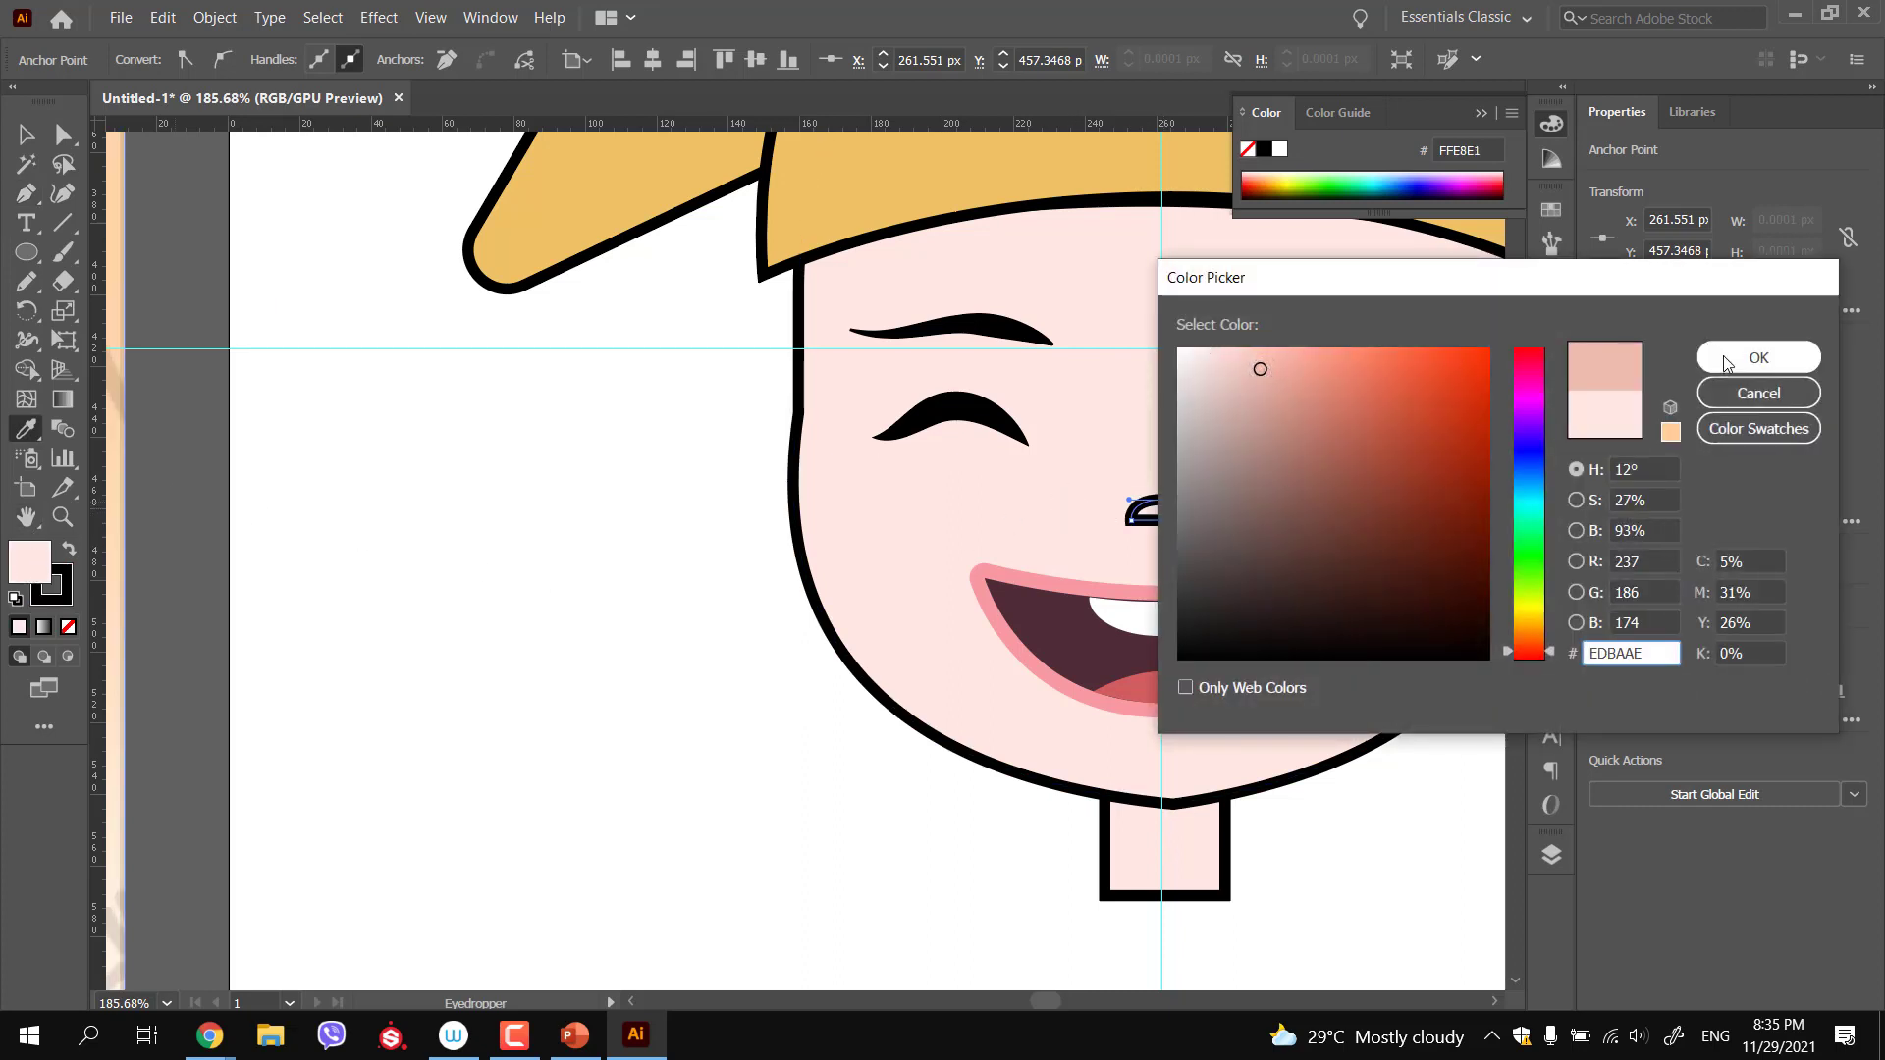
{"action": "left_click", "coordinate": [1759, 358]}
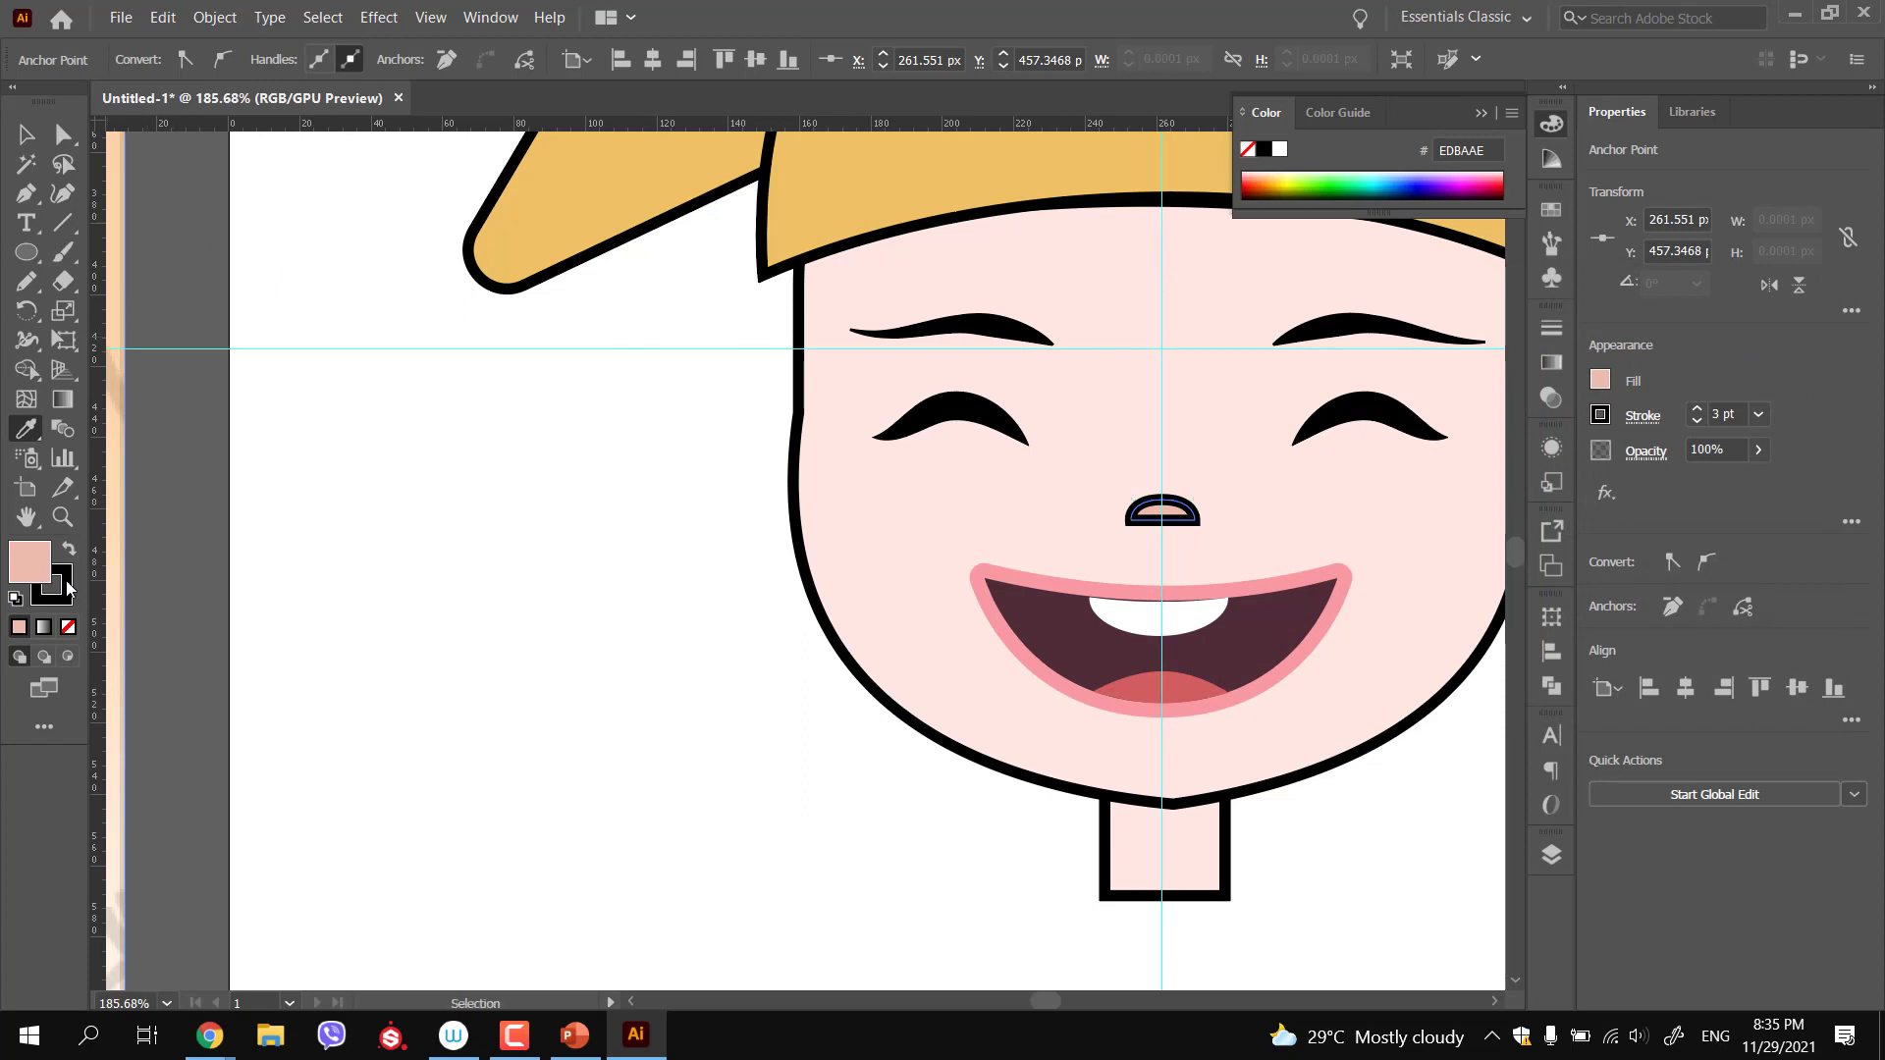
{"action": "left_click", "coordinate": [68, 627]}
{"action": "left_click", "coordinate": [610, 646], "text": "ctrl"}
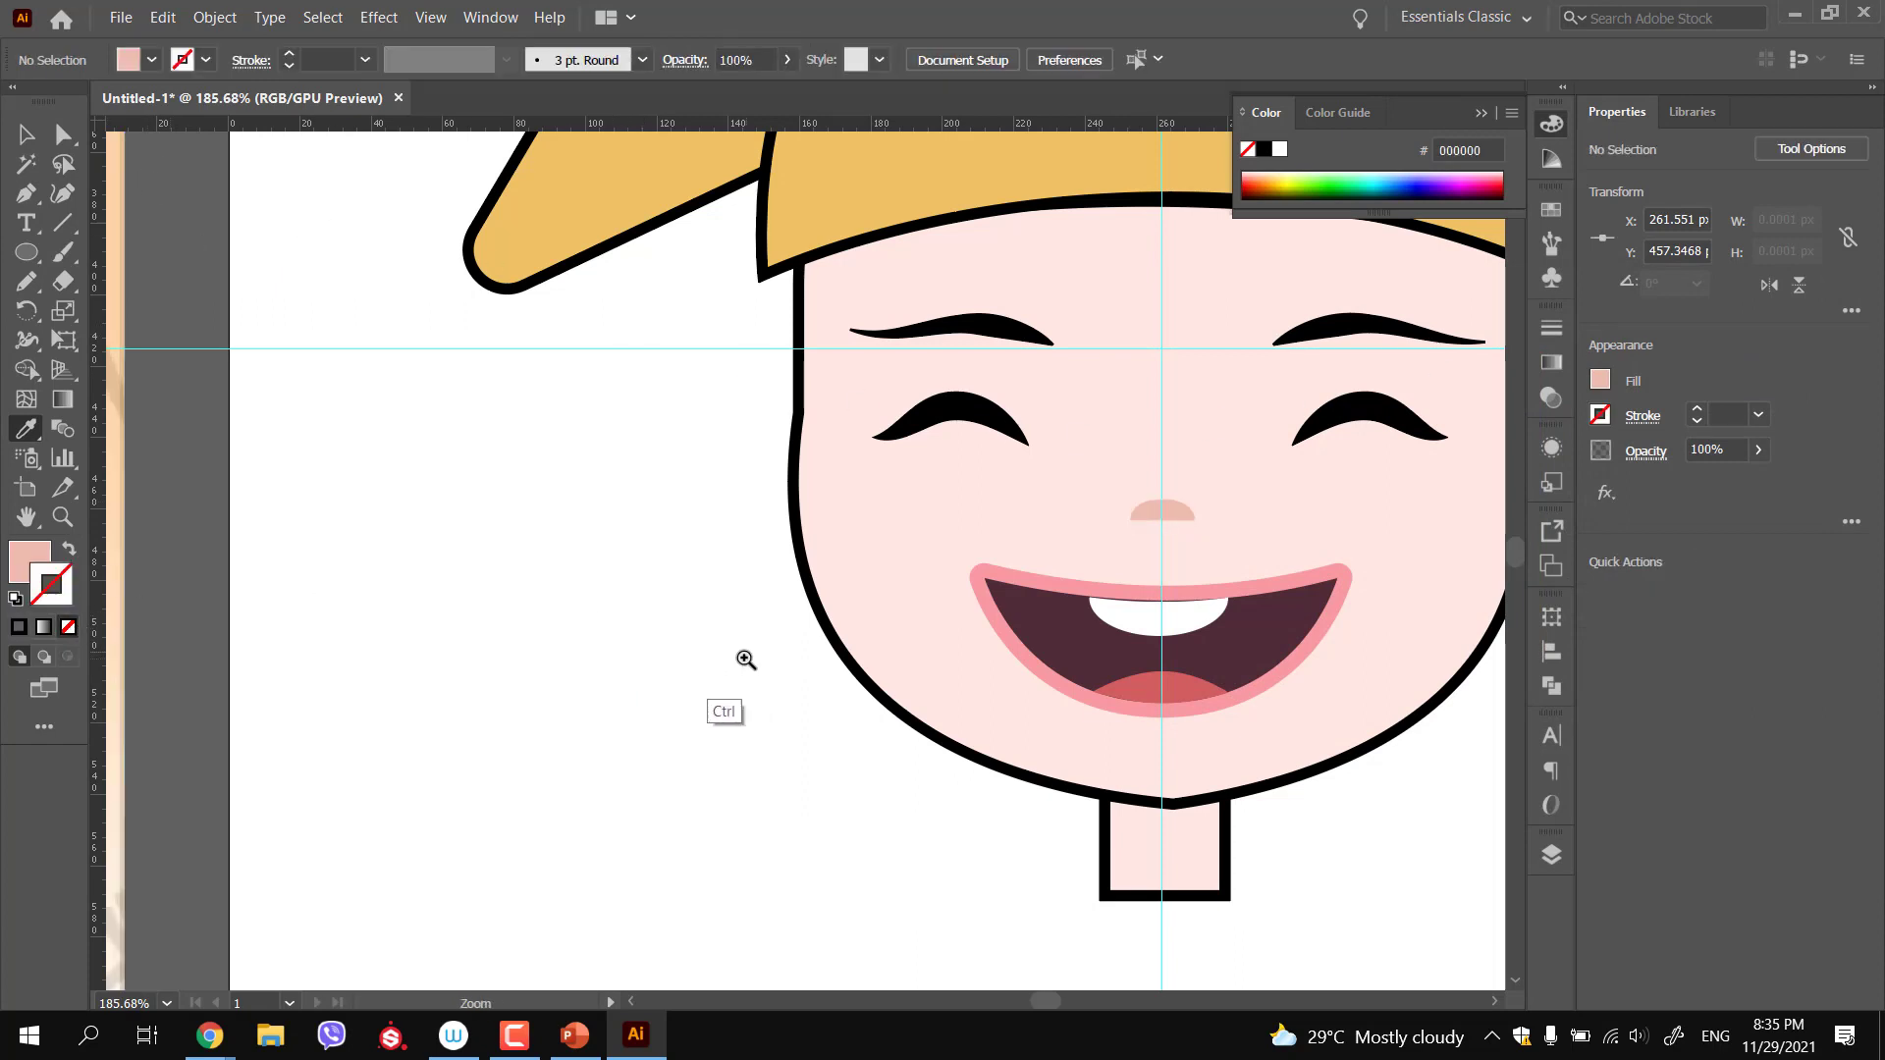
Reshape the headwrap's front band by raising its upper curve and adjusting the corner beside the tail
{"action": "left_click", "coordinate": [745, 660], "text": "ctrl+alt"}
{"action": "left_click_drag", "start_coordinate": [549, 606], "coordinate": [464, 575]}
{"action": "left_click", "coordinate": [625, 692], "text": "ctrl"}
{"action": "left_click_drag", "start_coordinate": [665, 695], "coordinate": [875, 664]}
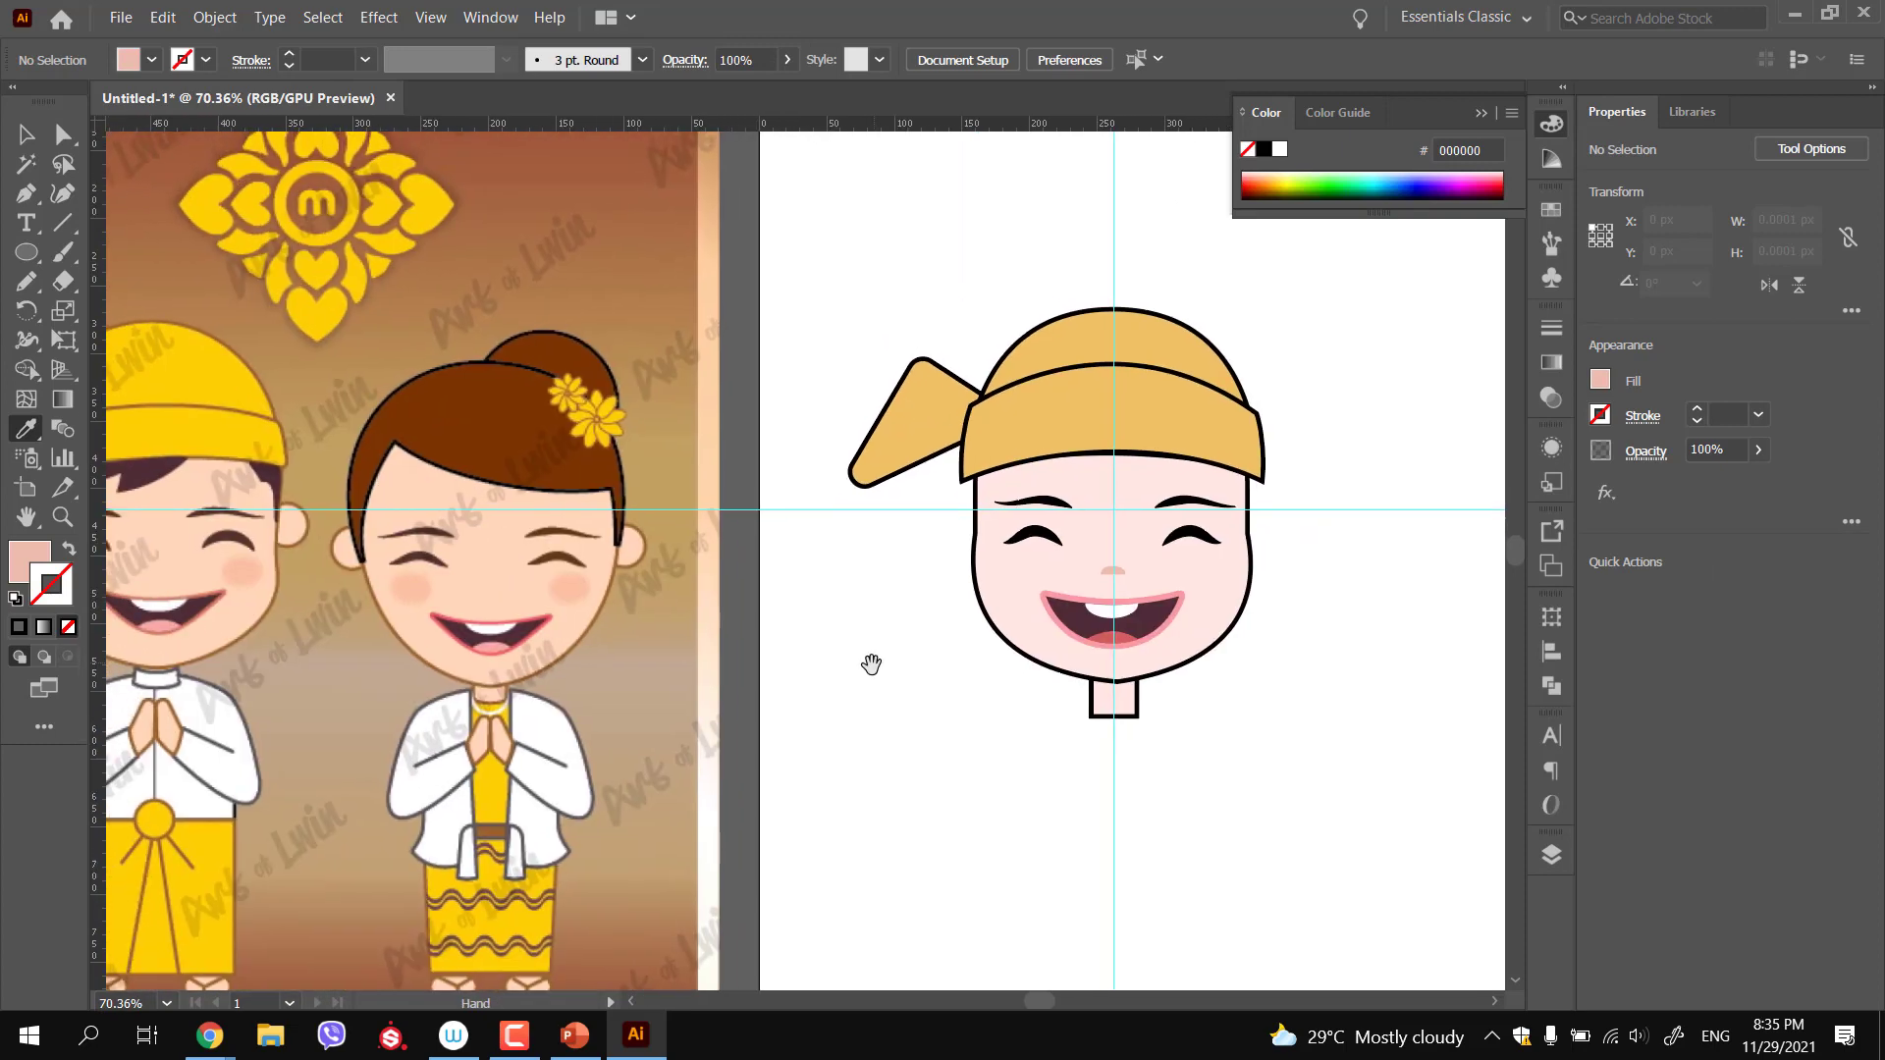
{"action": "mouse_move", "coordinate": [1069, 507]}
{"action": "left_mouse_down"}
{"action": "mouse_move", "coordinate": [1002, 489]}
{"action": "mouse_move", "coordinate": [1077, 504]}
{"action": "left_mouse_up"}
{"action": "key", "text": "p"}
{"action": "left_click", "coordinate": [1113, 371], "text": "ctrl"}
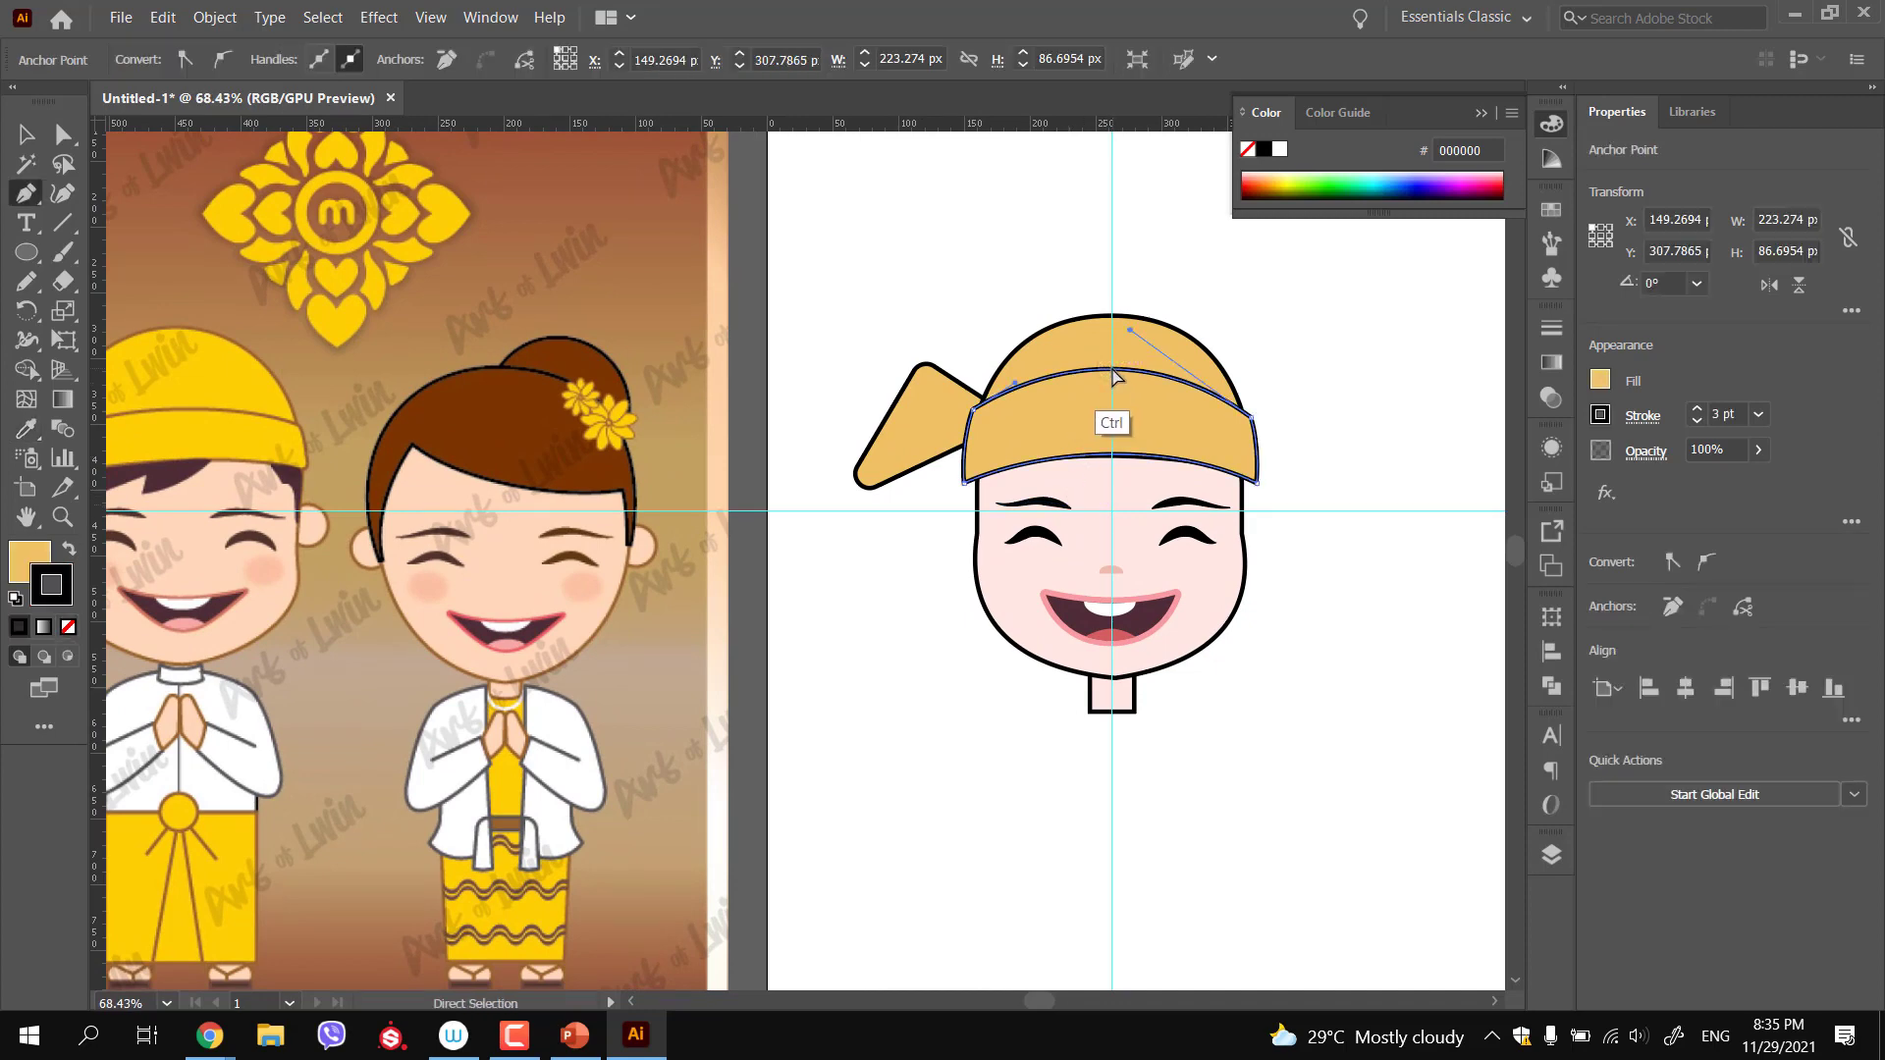
{"action": "left_click_drag", "start_coordinate": [1114, 373], "coordinate": [1115, 361]}
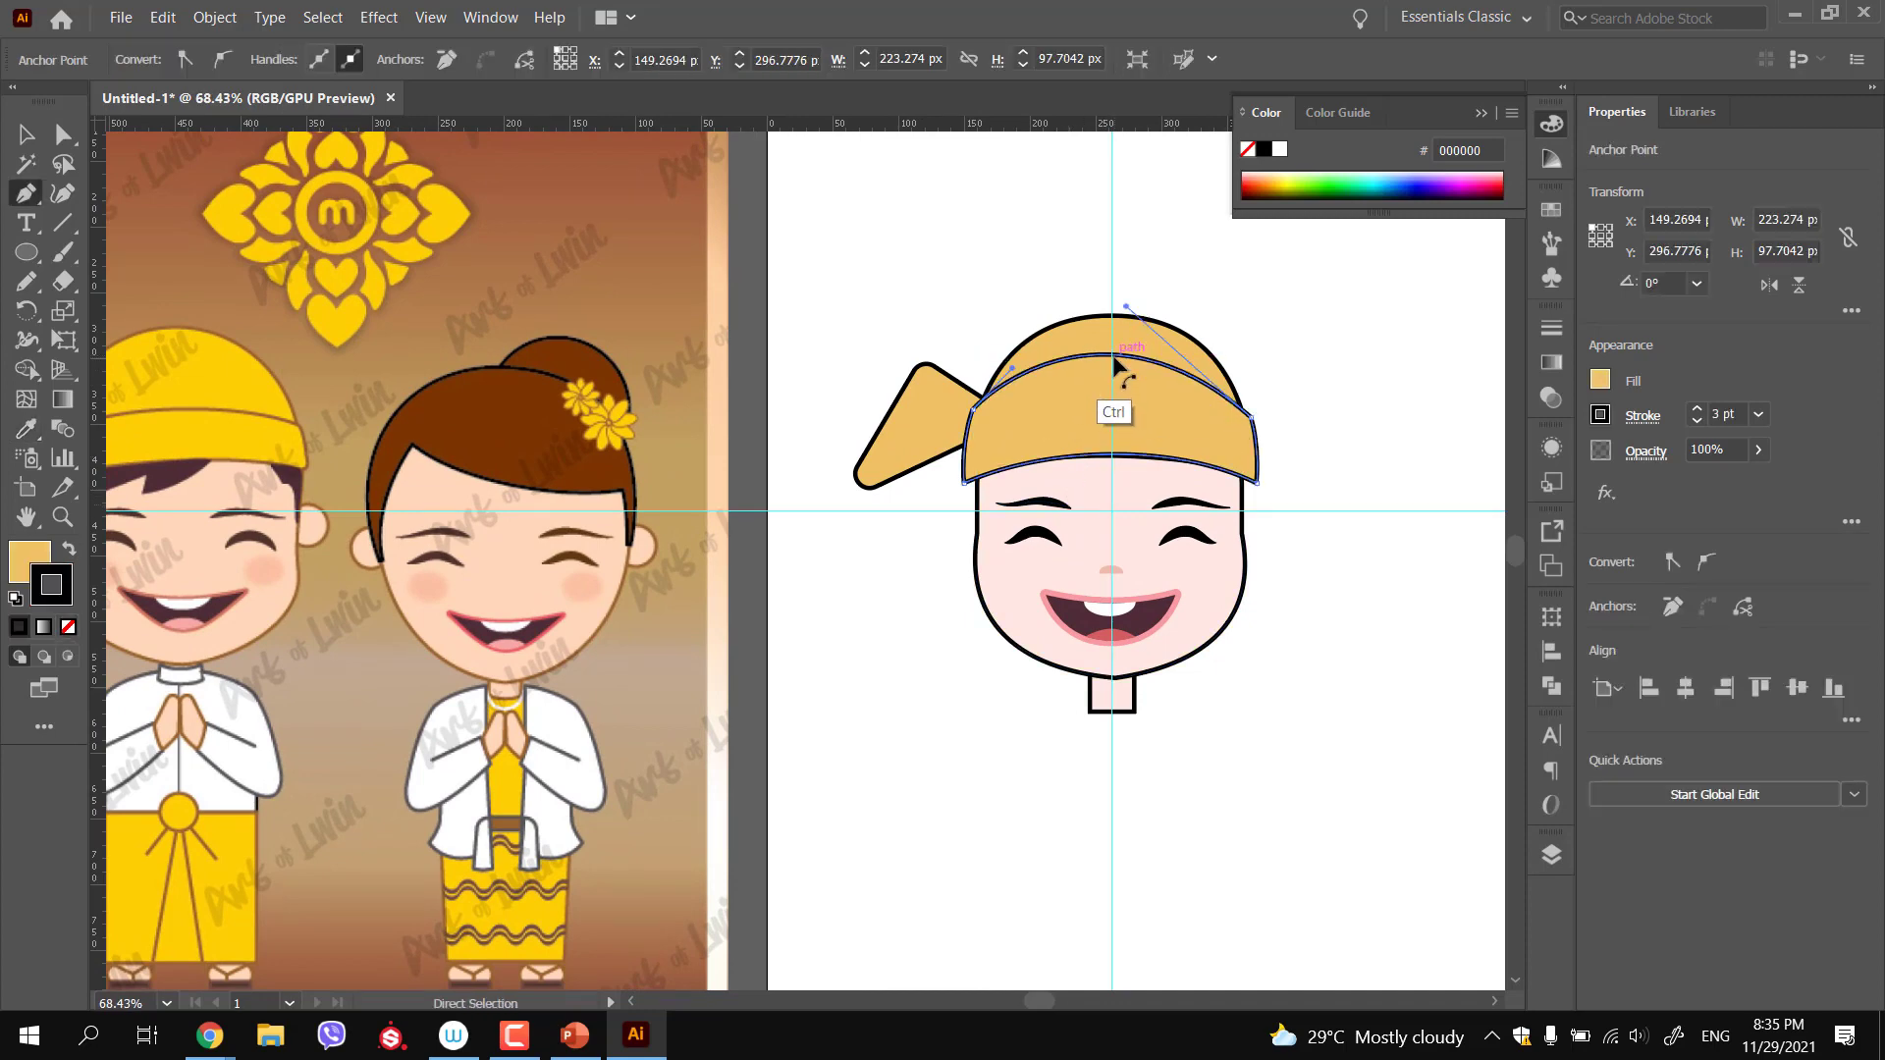
{"action": "left_click_drag", "start_coordinate": [973, 408], "coordinate": [971, 419]}
{"action": "left_click_drag", "start_coordinate": [1072, 451], "coordinate": [920, 436]}
{"action": "left_click", "coordinate": [1256, 659], "text": "ctrl"}
Start a hair fringe outline with the Pen tool at the face's left-hand temple, shaping the first pointed strand under the headwrap
{"action": "left_click_drag", "start_coordinate": [1139, 578], "coordinate": [1296, 593]}
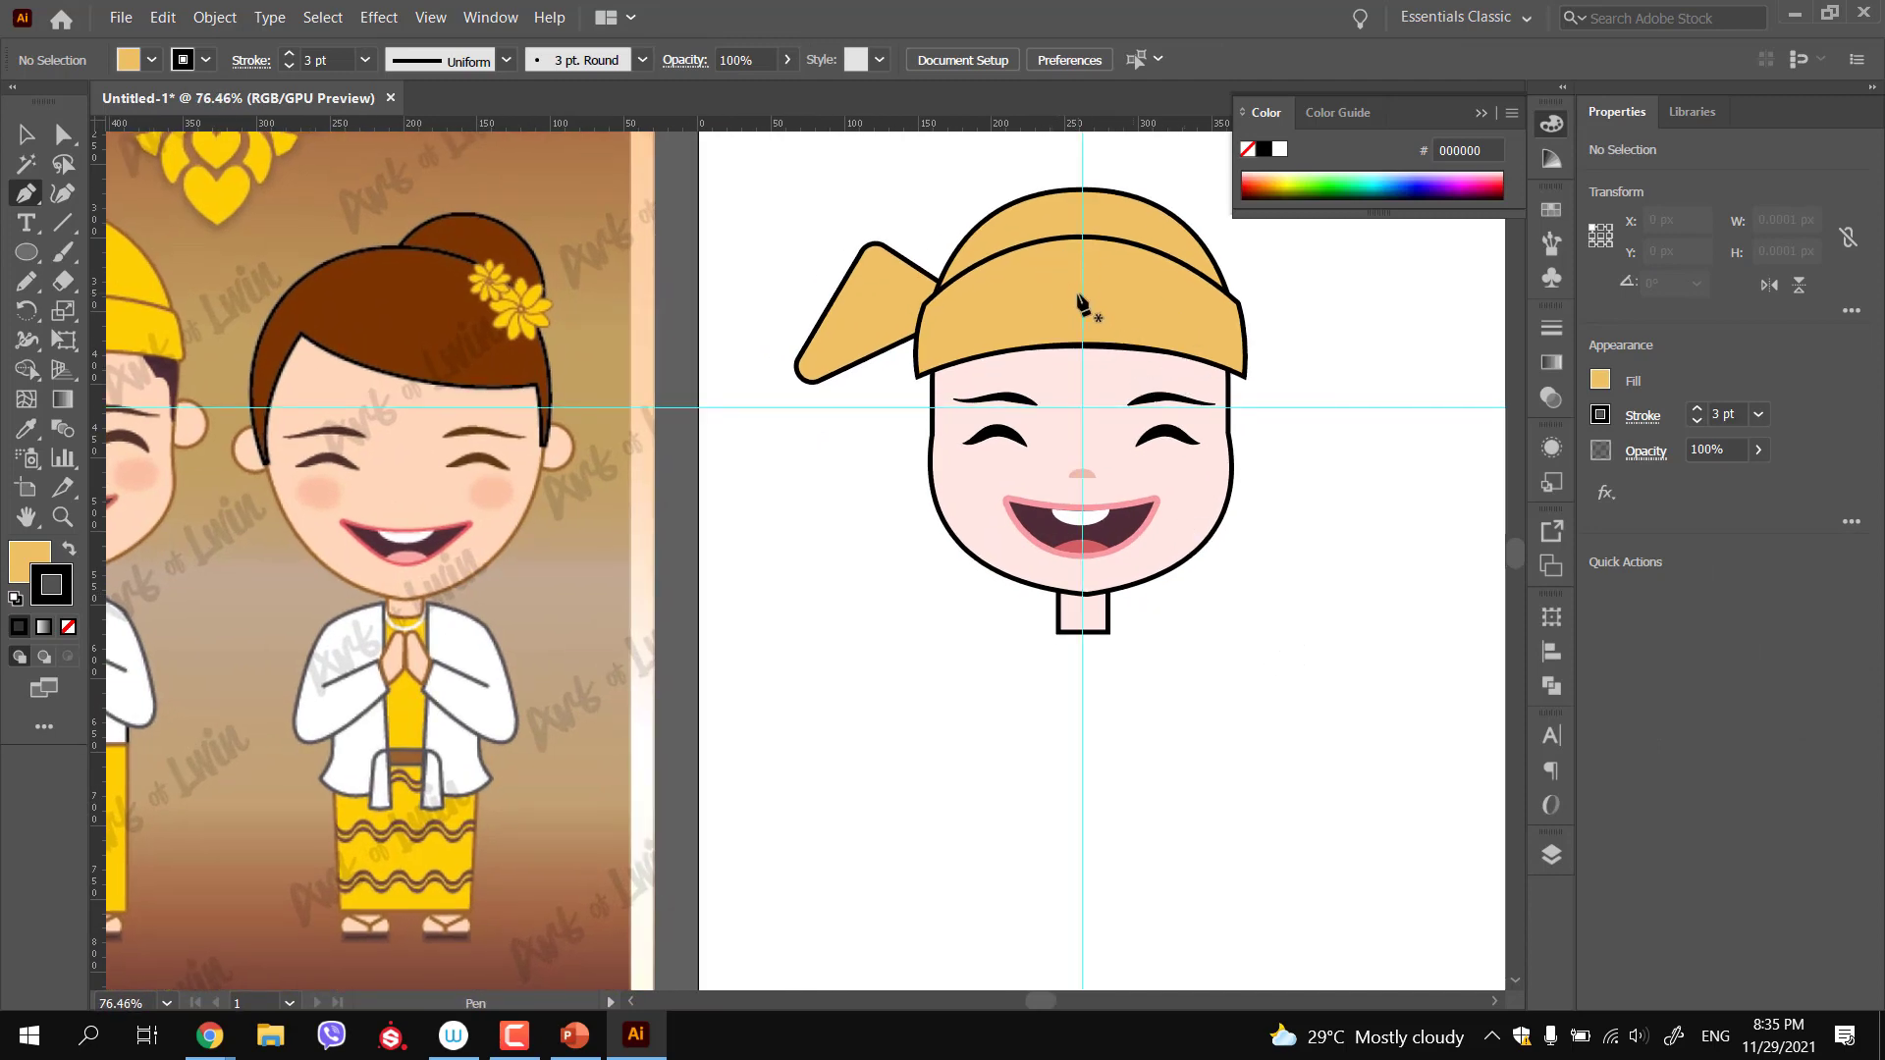
{"action": "key", "text": "v"}
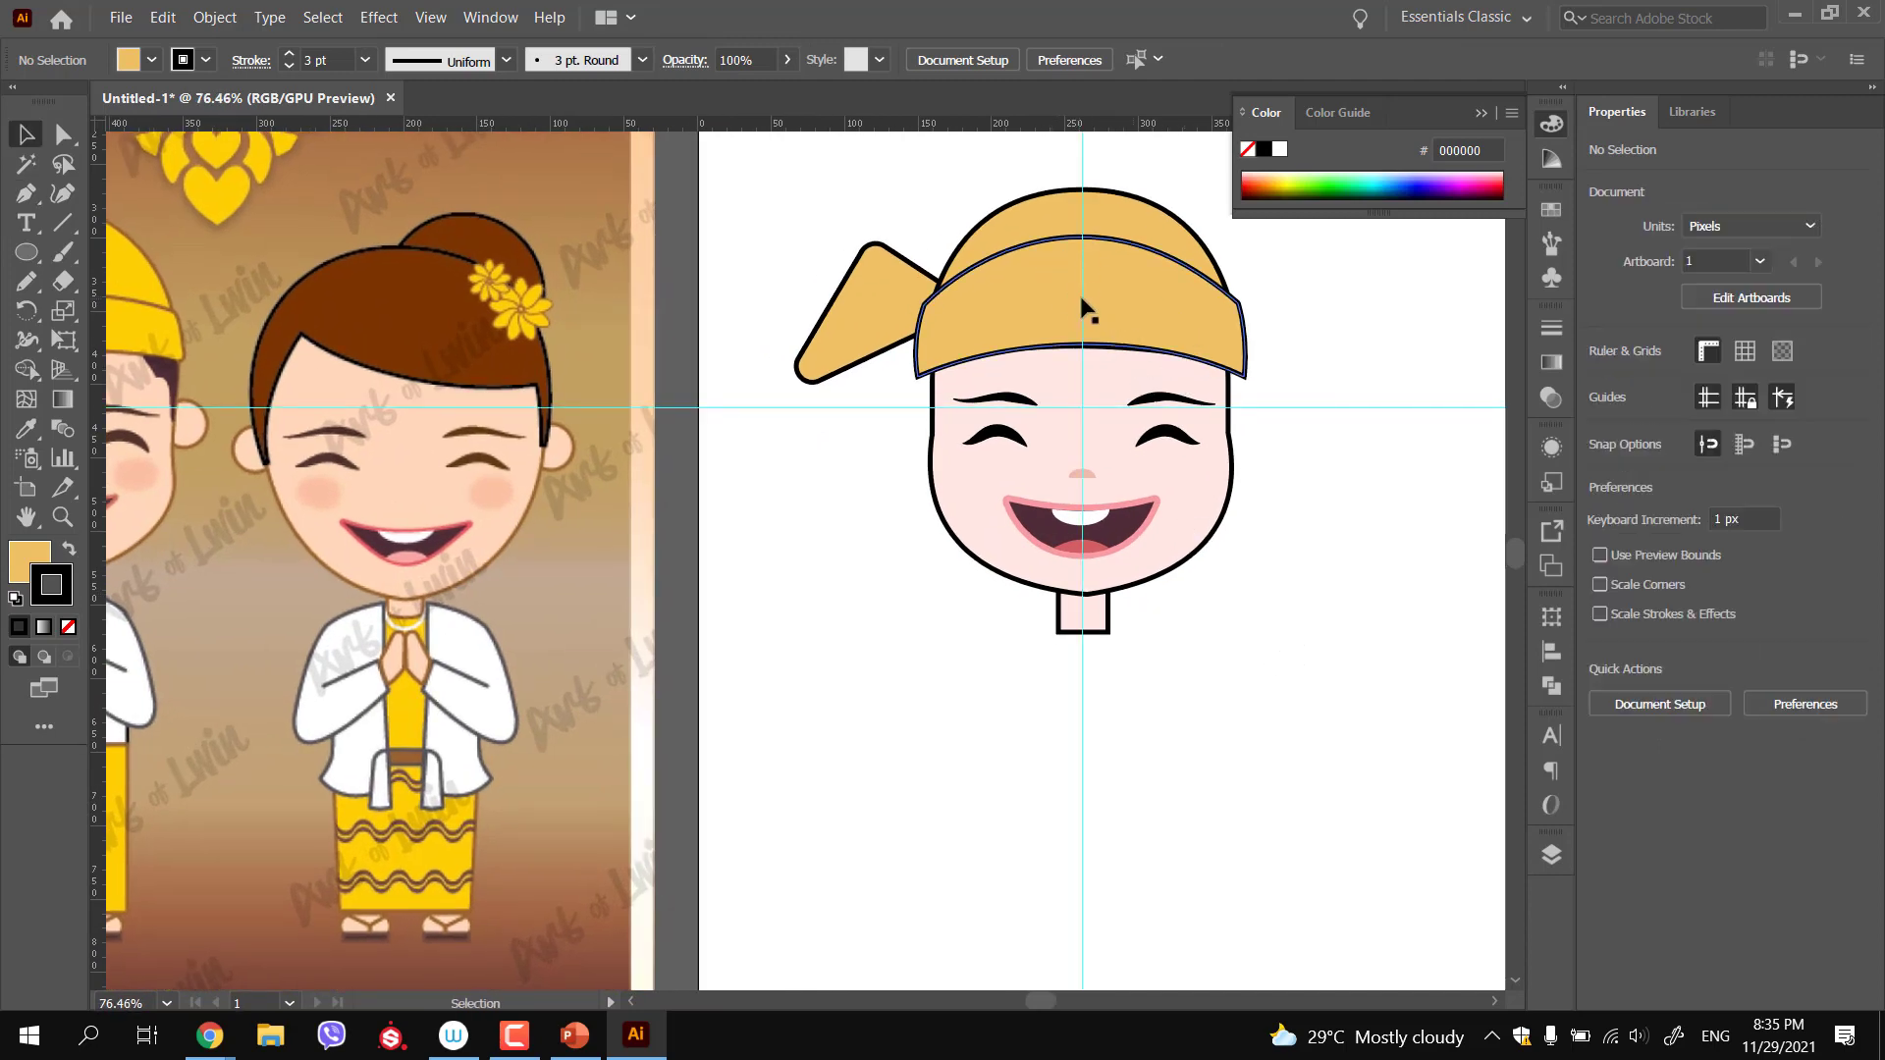
{"action": "key", "text": "p"}
{"action": "left_click", "coordinate": [969, 355]}
{"action": "scroll", "coordinate": [962, 355], "scroll_direction": "up", "scroll_amount": 3}
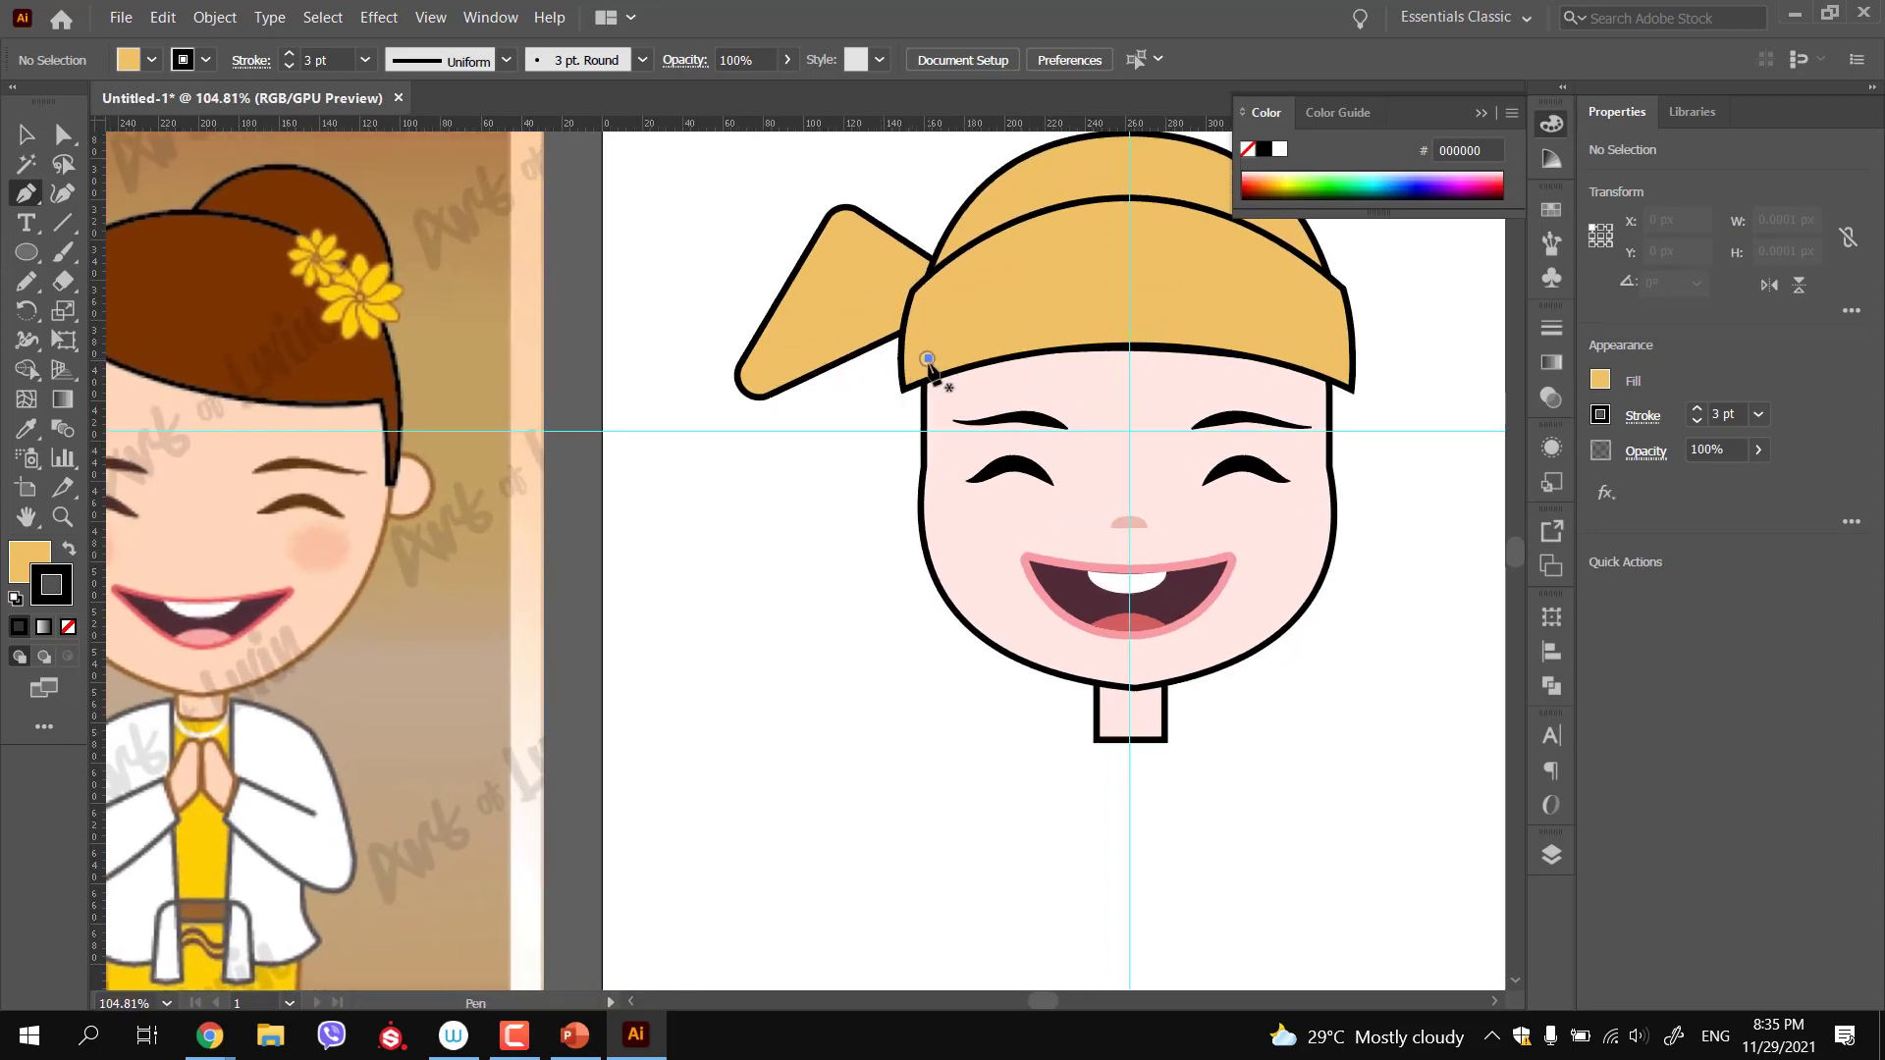
{"action": "left_click", "coordinate": [927, 360]}
{"action": "key", "text": "ctrl+z"}
{"action": "left_click", "coordinate": [906, 367]}
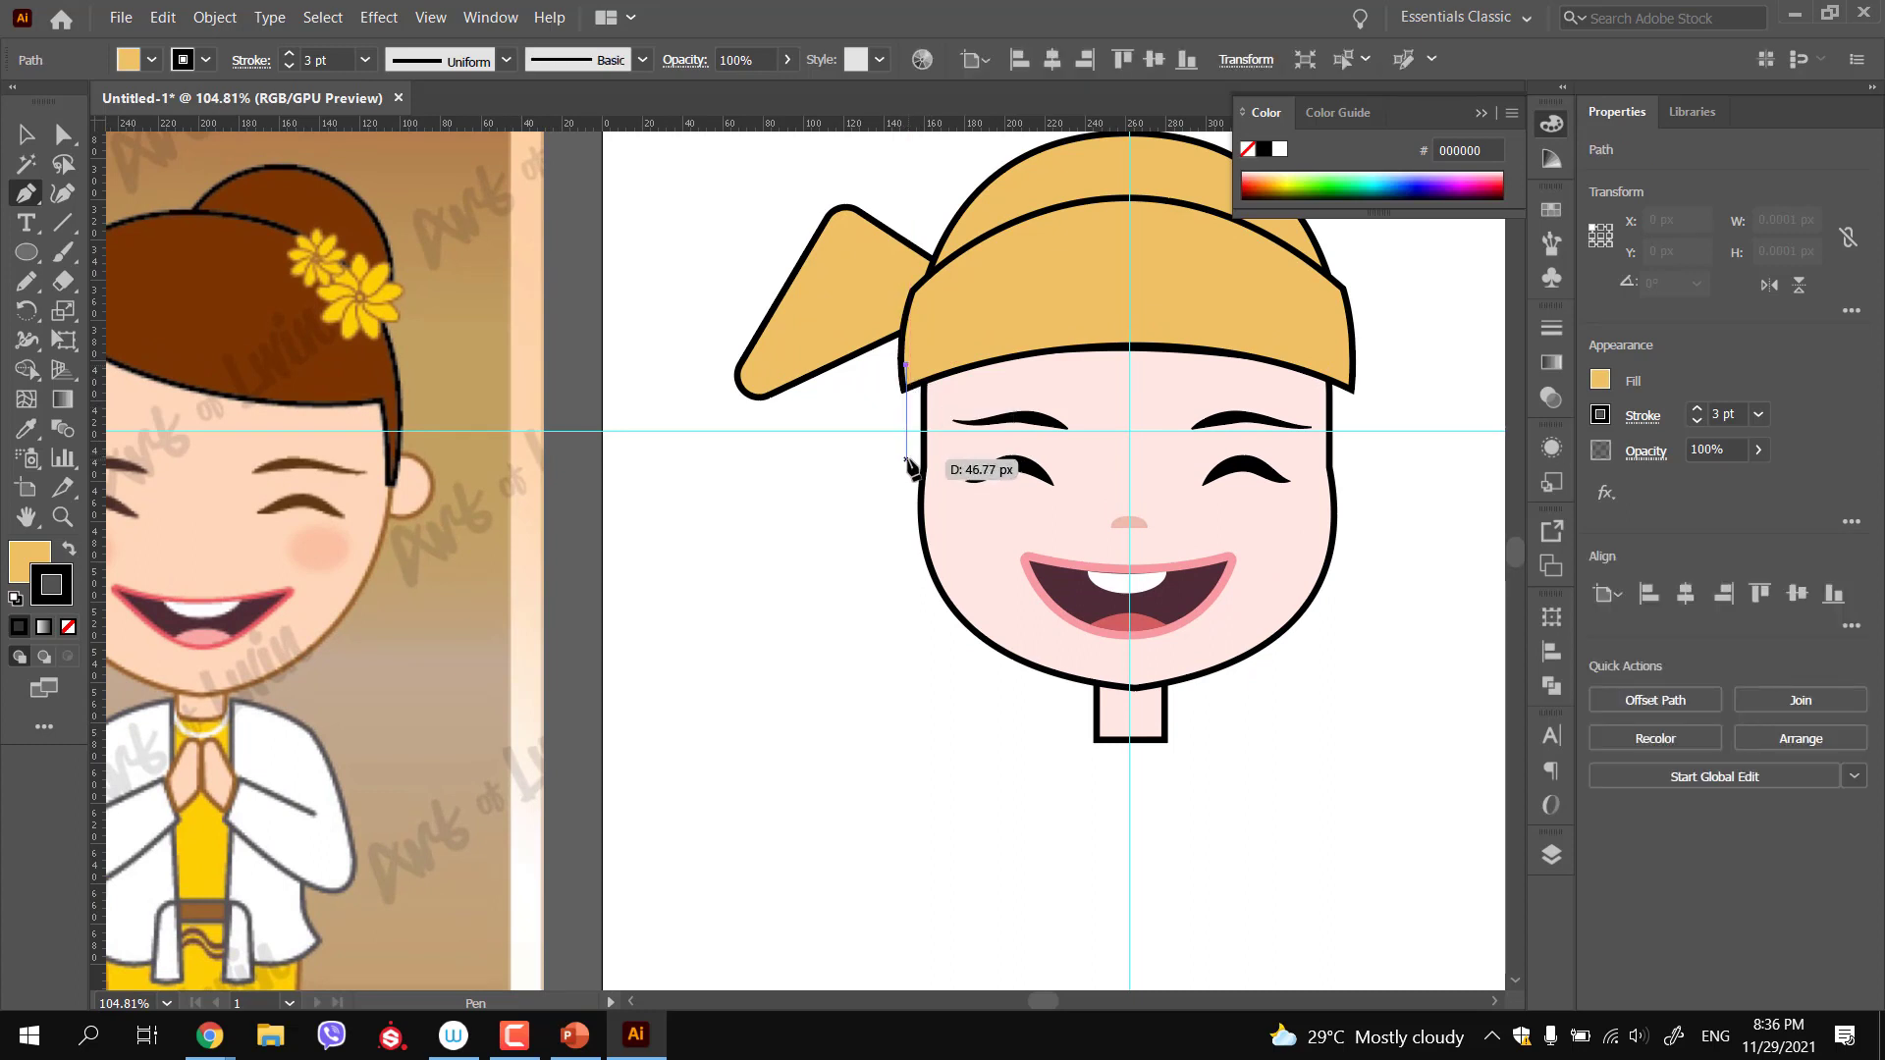
{"action": "left_click_drag", "start_coordinate": [910, 464], "coordinate": [920, 495]}
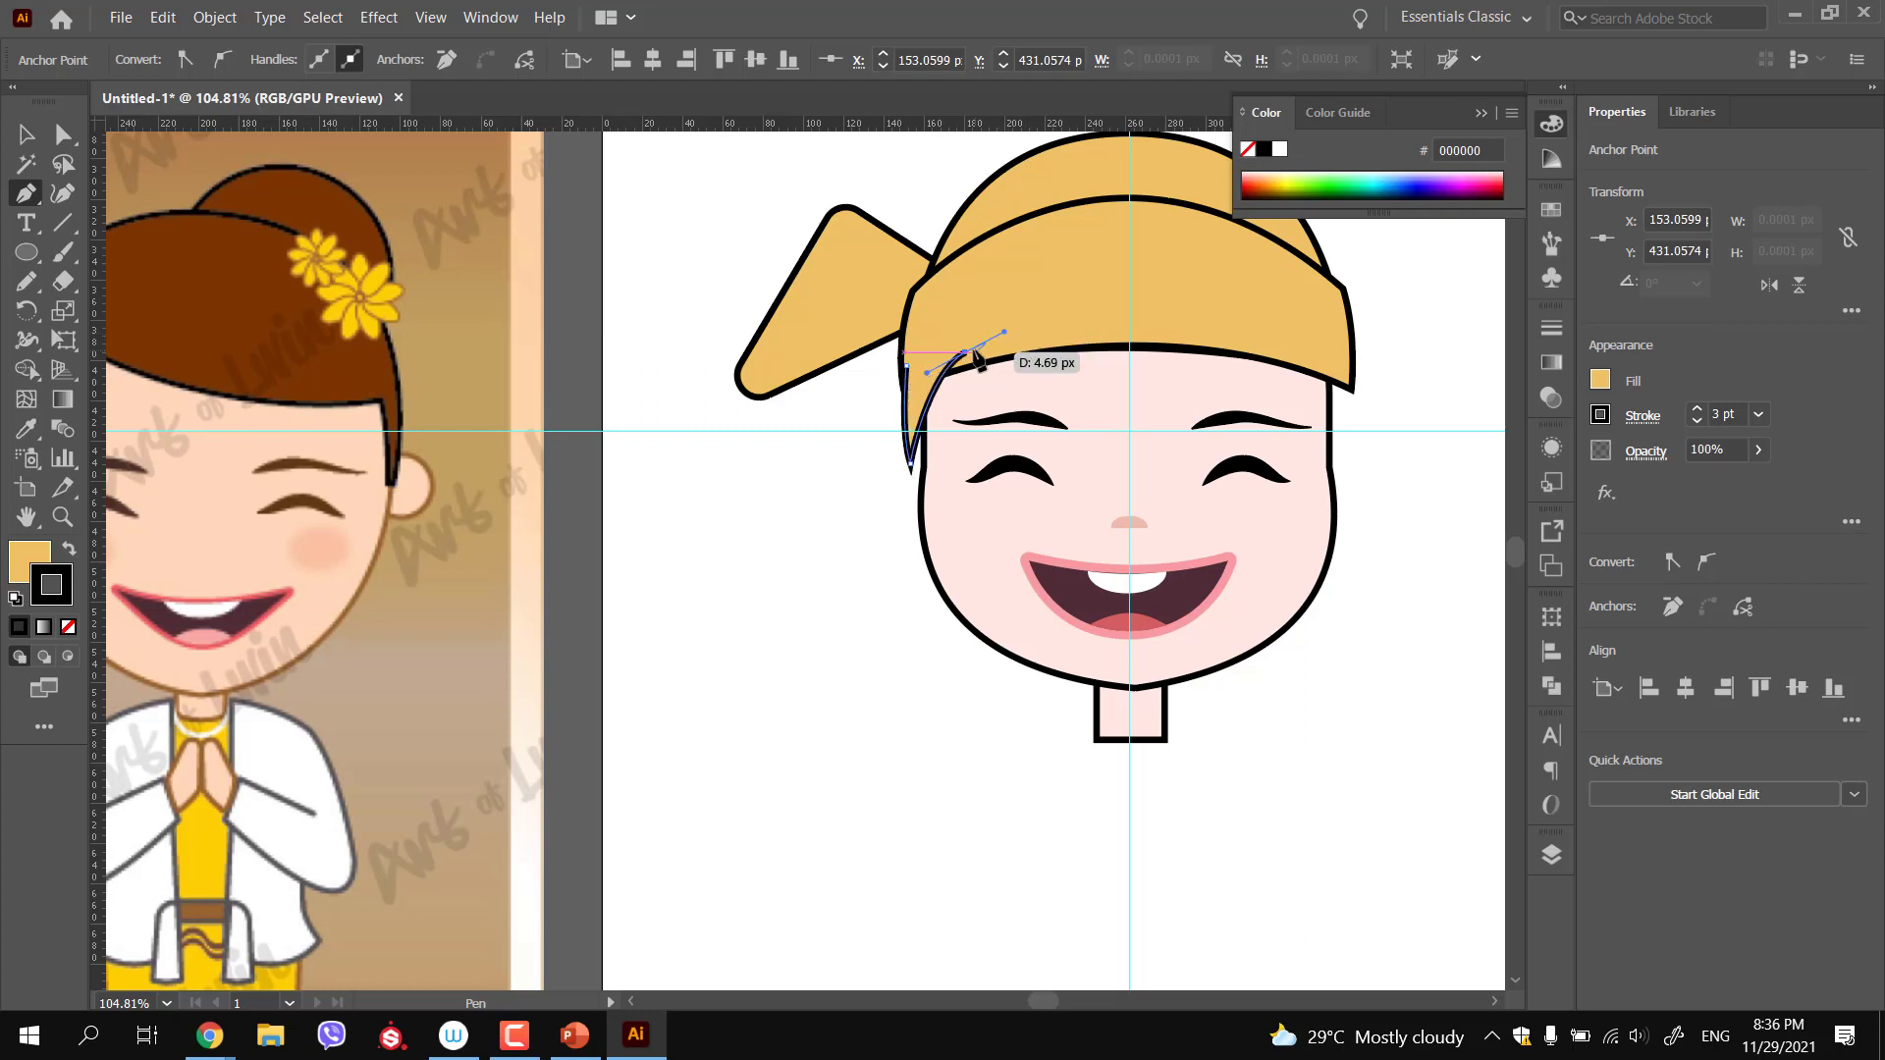
{"action": "left_click_drag", "start_coordinate": [963, 349], "coordinate": [983, 350]}
Continue the fringe with two more pointed strands across the forehead and close its outline over the headwrap band
{"action": "mouse_move", "coordinate": [954, 441]}
{"action": "left_mouse_down"}
{"action": "mouse_move", "coordinate": [962, 470]}
{"action": "mouse_move", "coordinate": [967, 435]}
{"action": "left_mouse_up"}
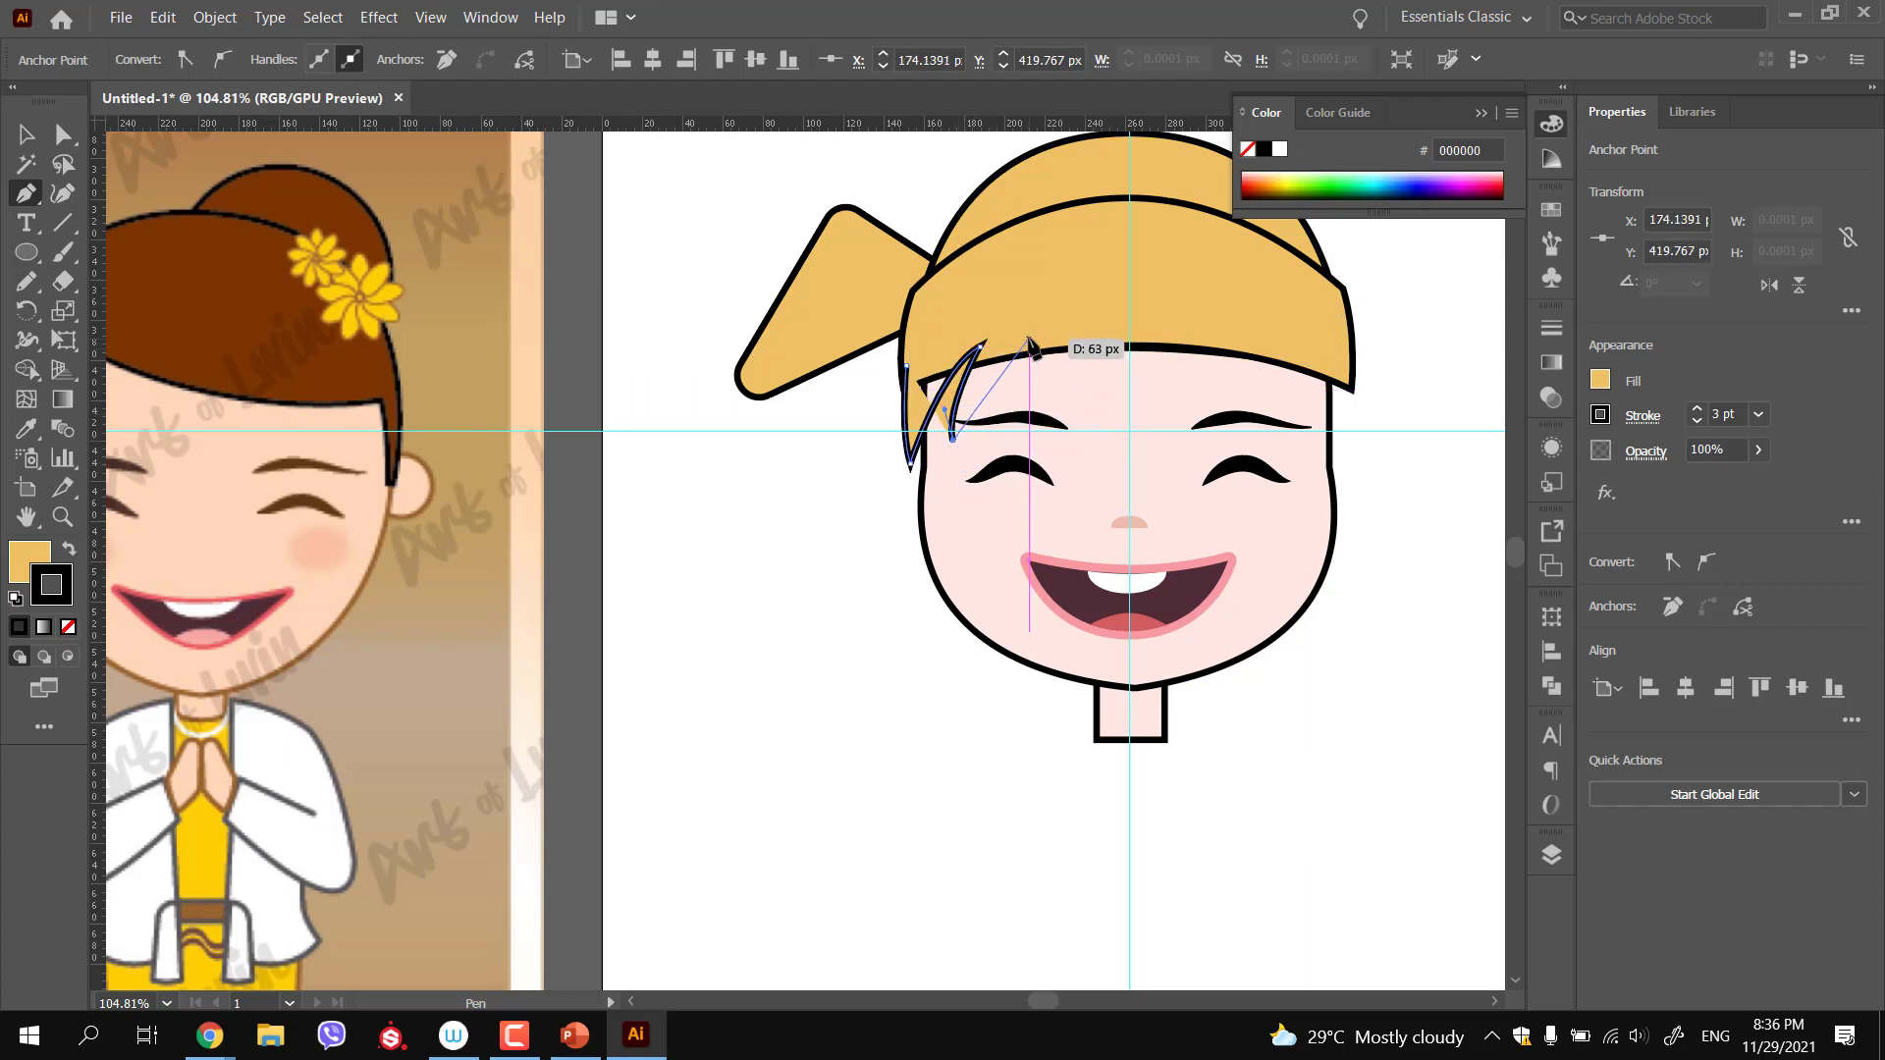
{"action": "left_click_drag", "start_coordinate": [1024, 345], "coordinate": [1075, 346]}
{"action": "key", "text": "ctrl+z"}
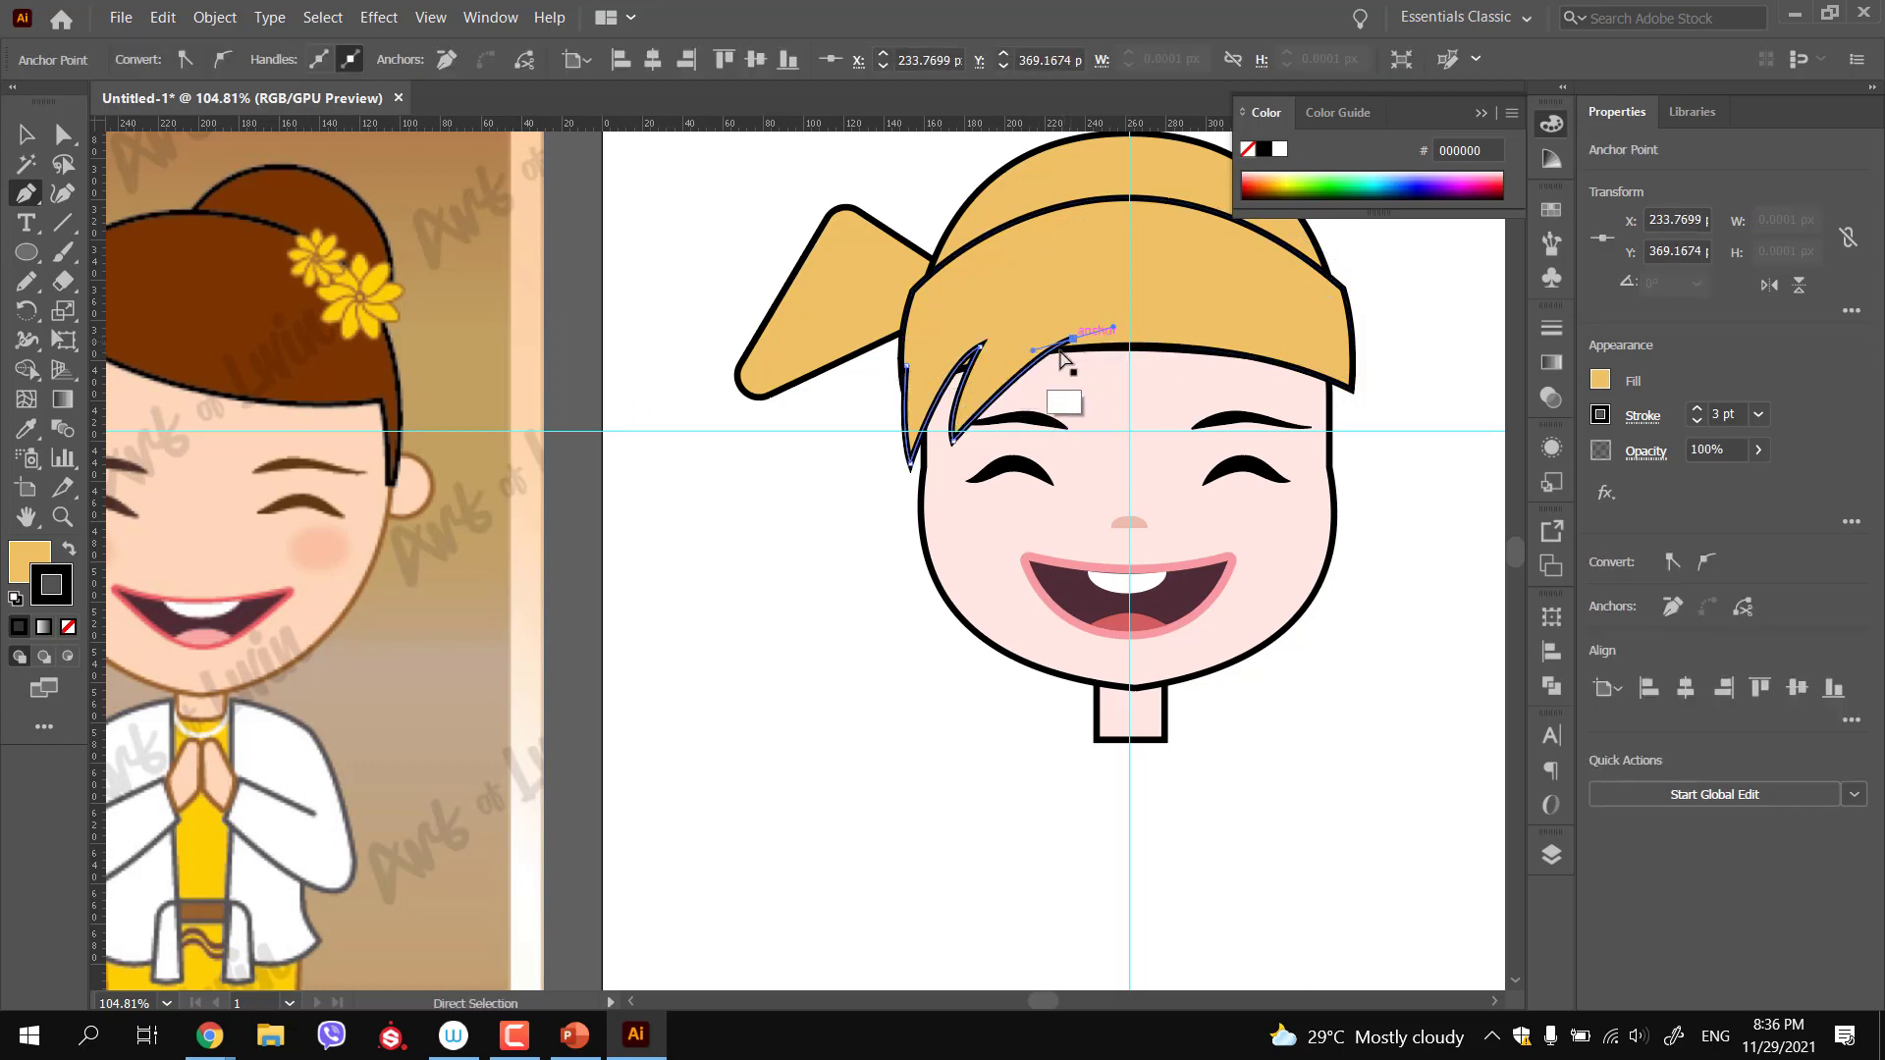
{"action": "left_click_drag", "start_coordinate": [951, 444], "coordinate": [943, 445]}
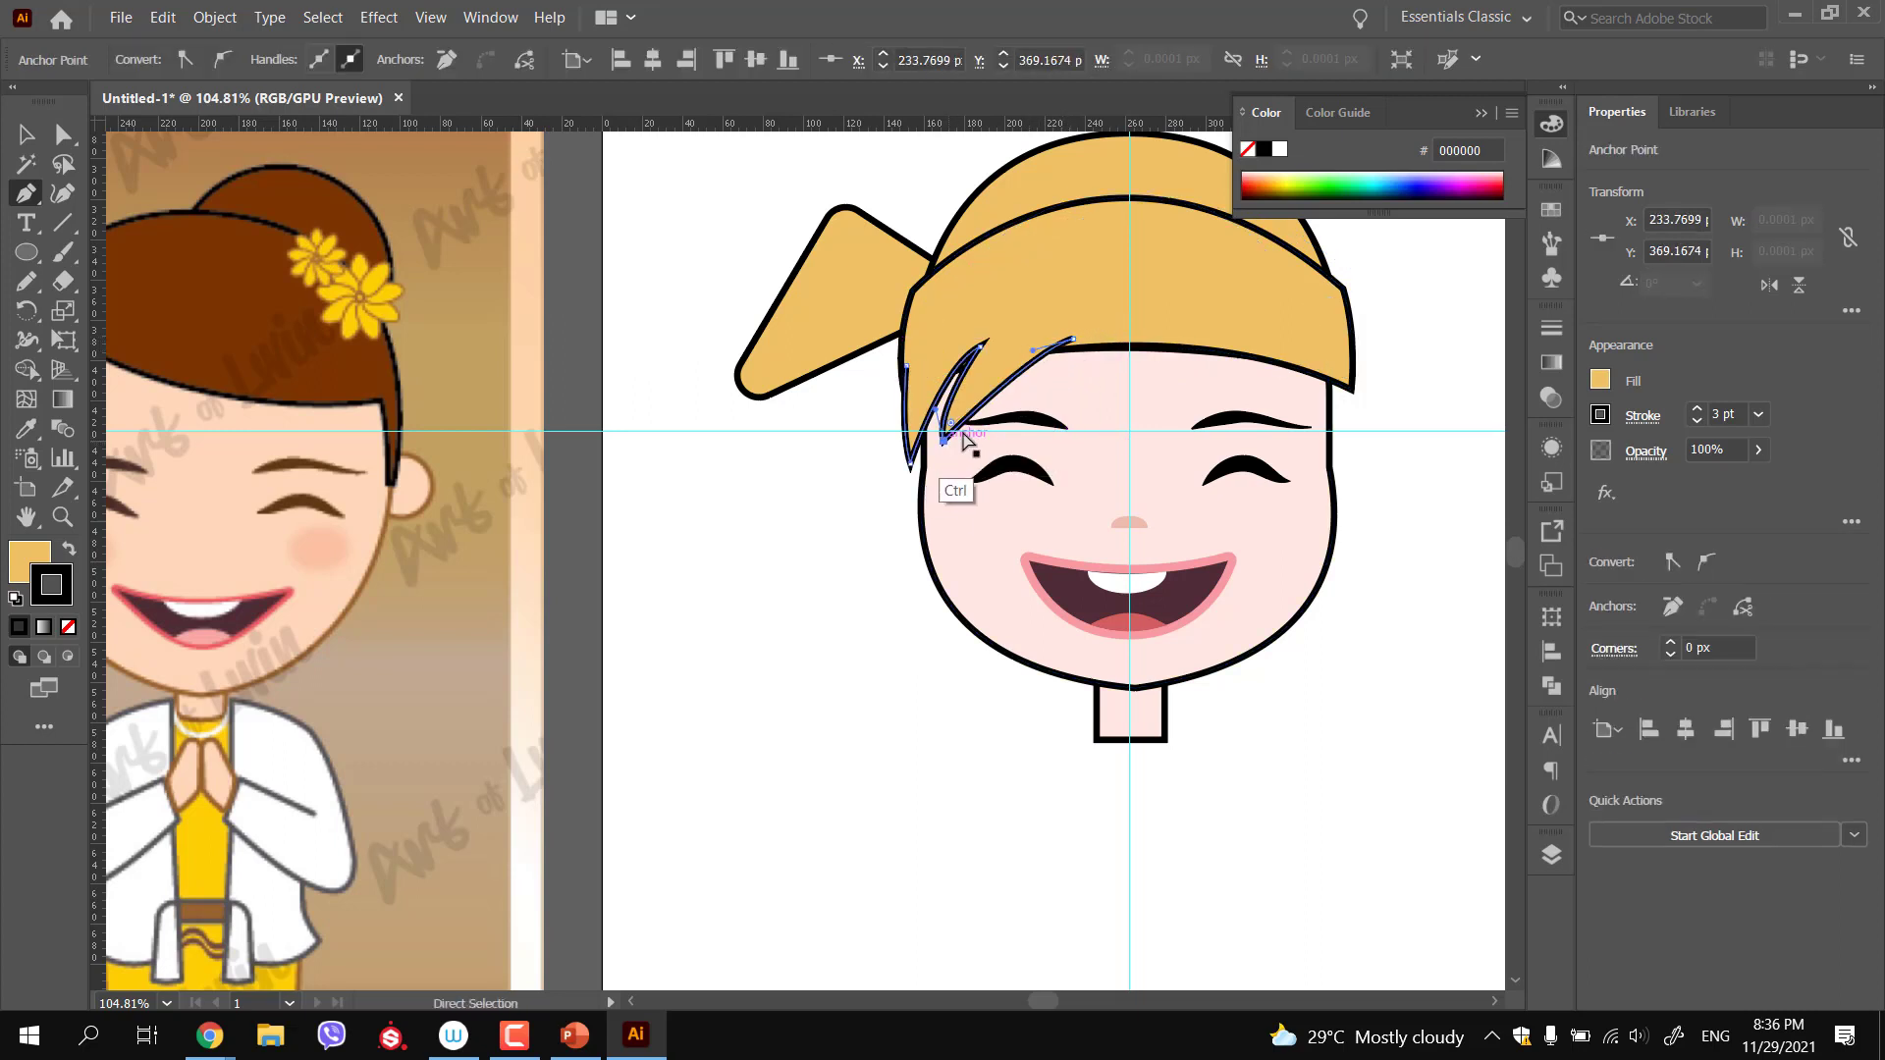
{"action": "left_click_drag", "start_coordinate": [1075, 344], "coordinate": [1034, 400]}
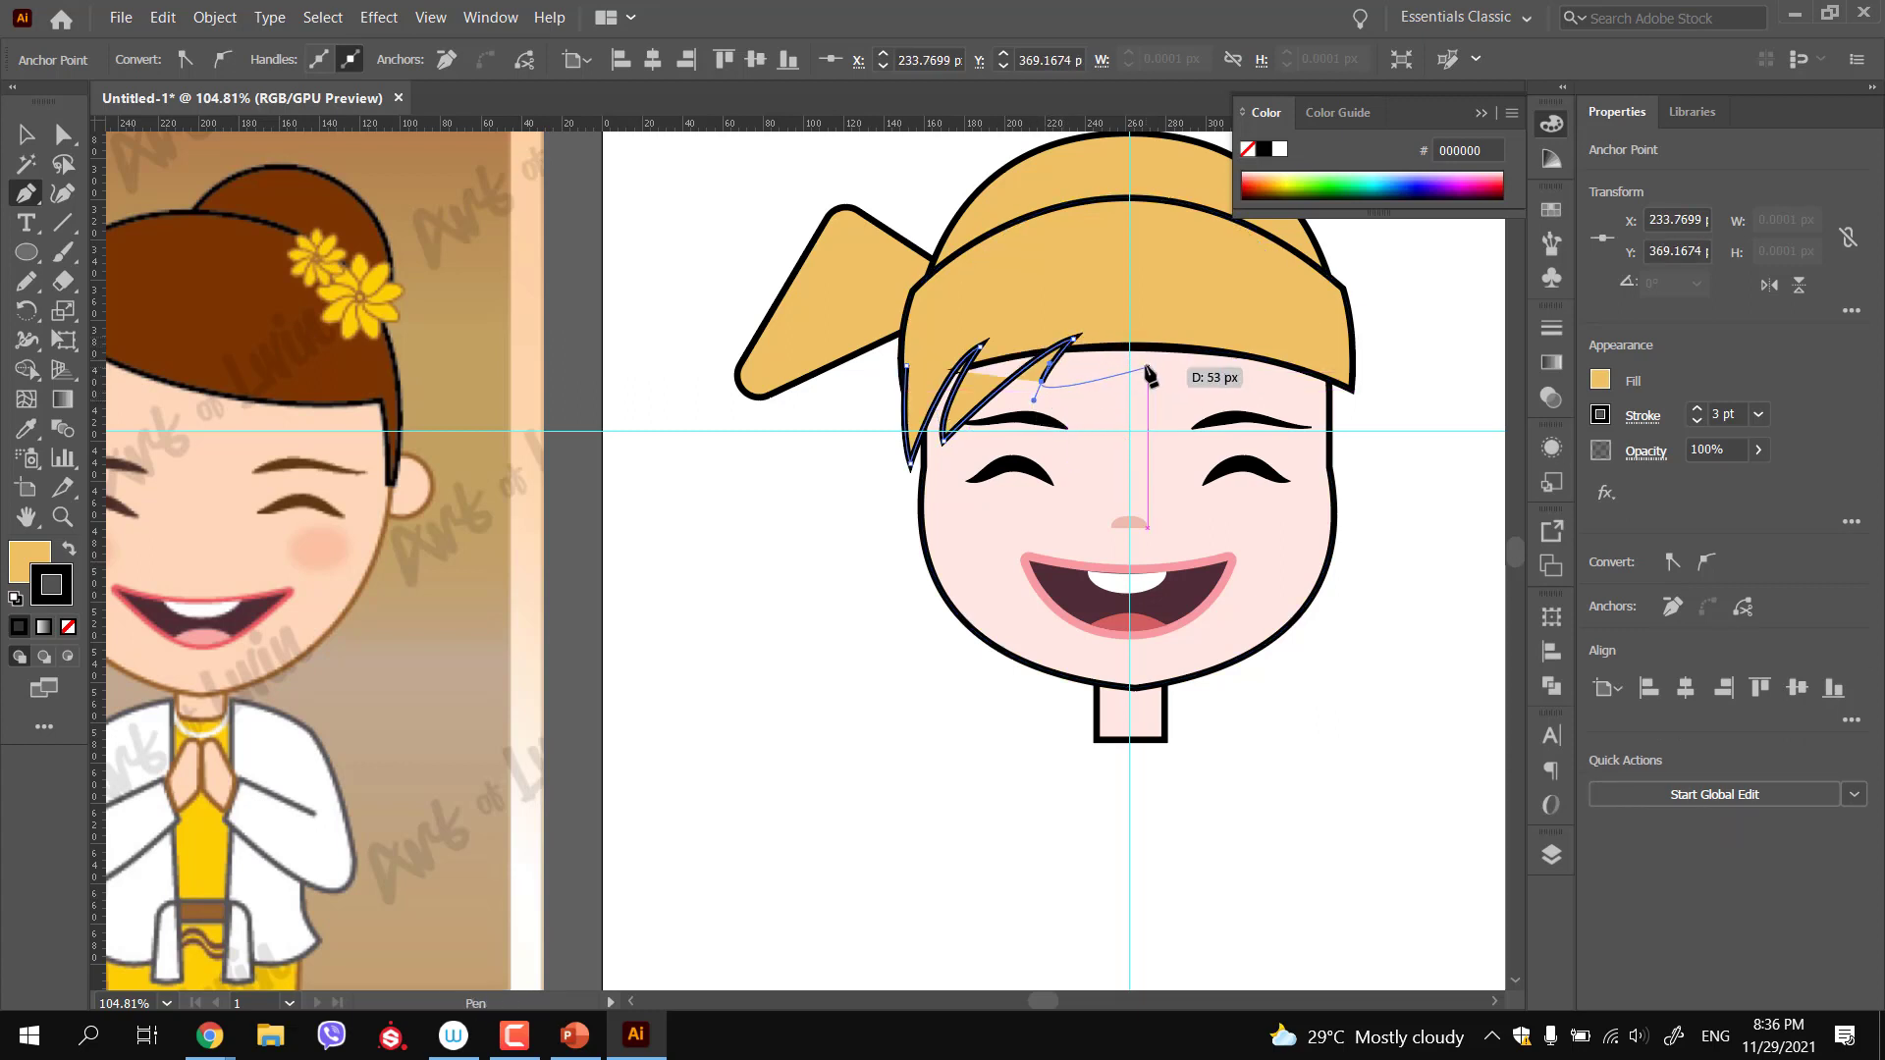
{"action": "left_click", "coordinate": [1198, 334]}
{"action": "left_click", "coordinate": [1111, 281]}
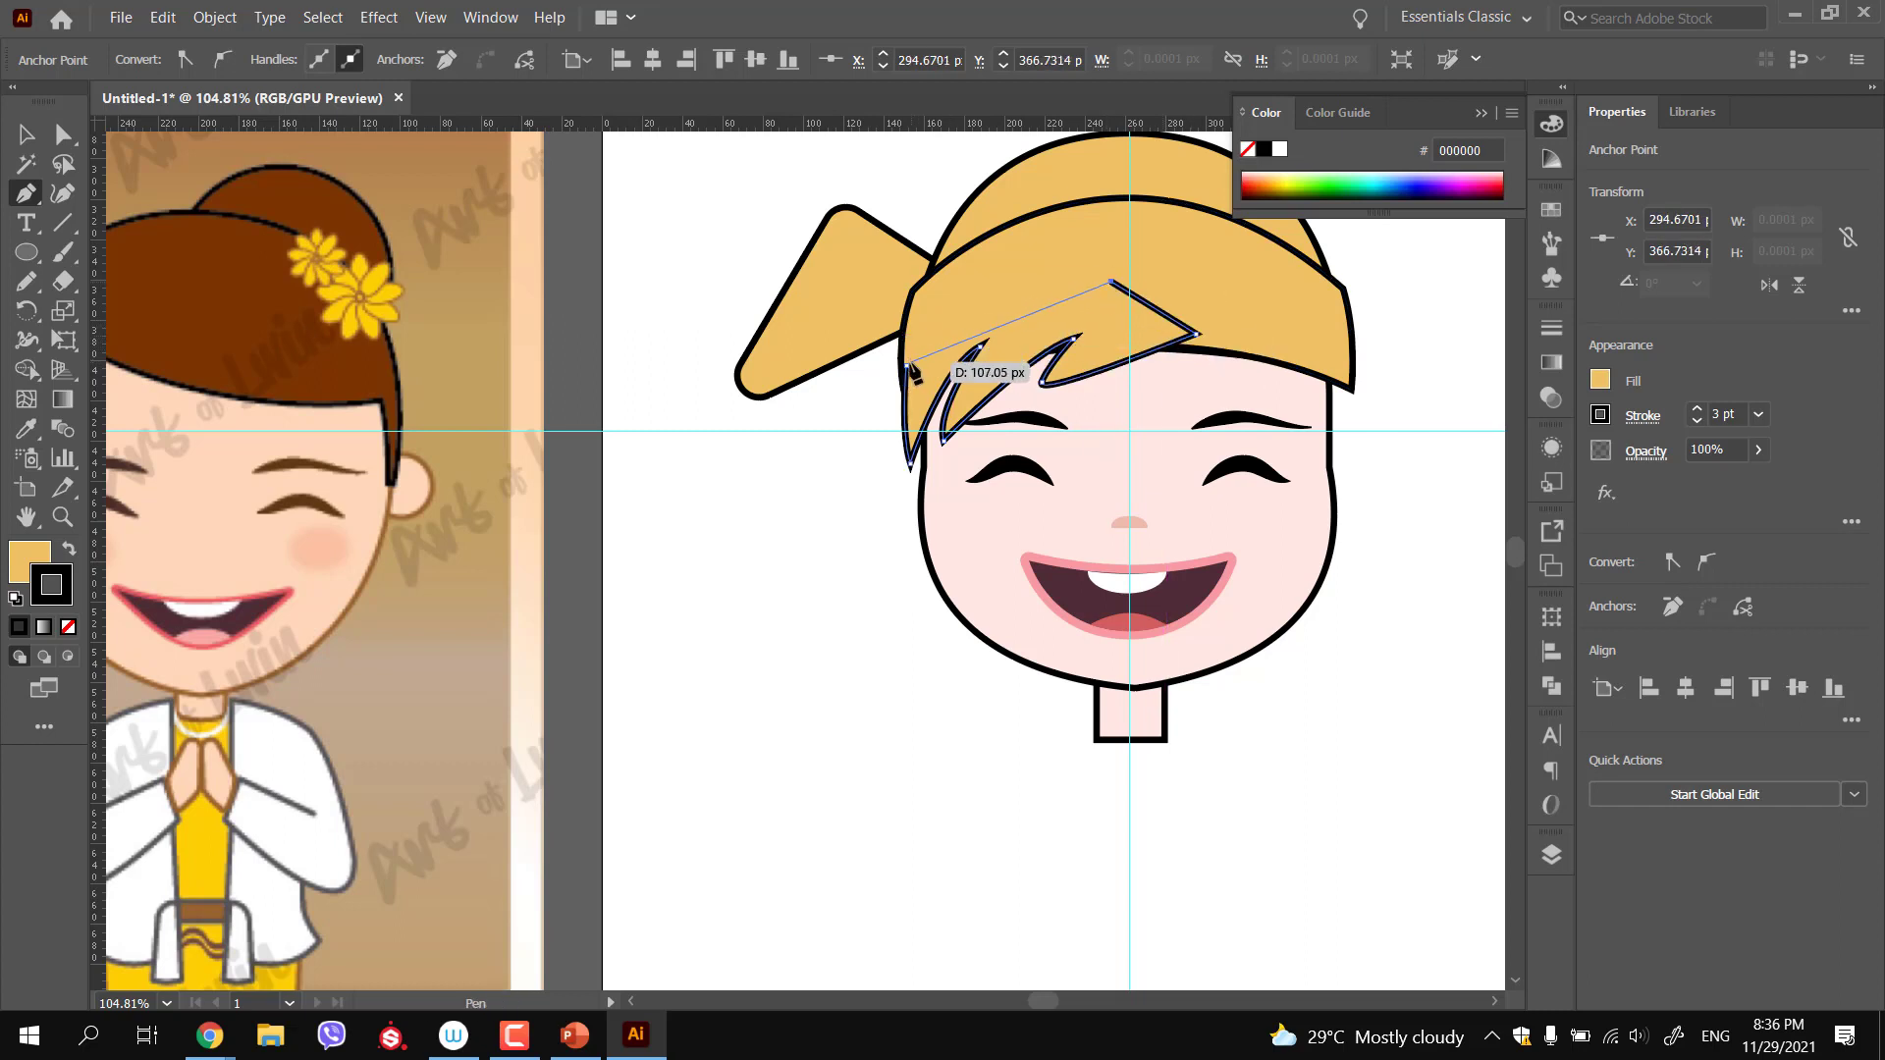
{"action": "left_click", "coordinate": [906, 365]}
Apply the mouth interior's dark maroon fill to the hair fringe and remove its stroke
{"action": "key", "text": "i"}
{"action": "left_click", "coordinate": [1077, 573]}
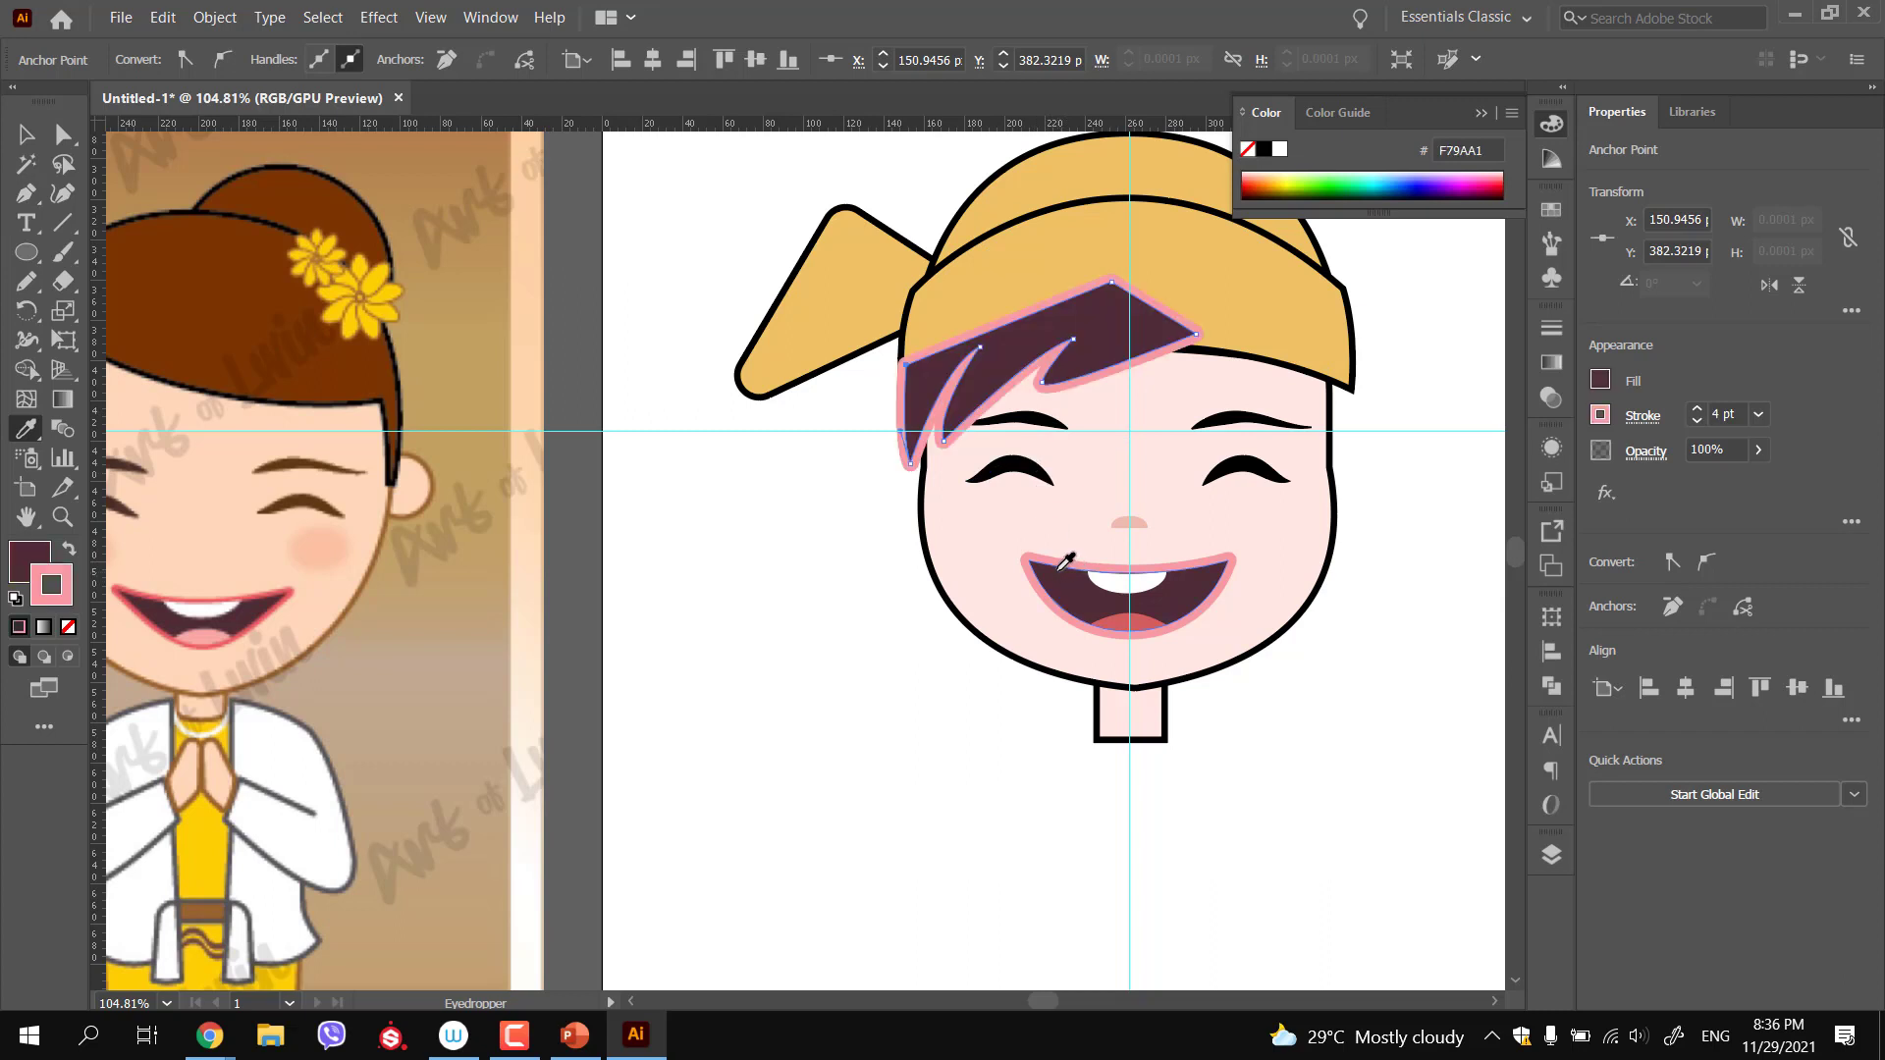
{"action": "left_click", "coordinate": [68, 627]}
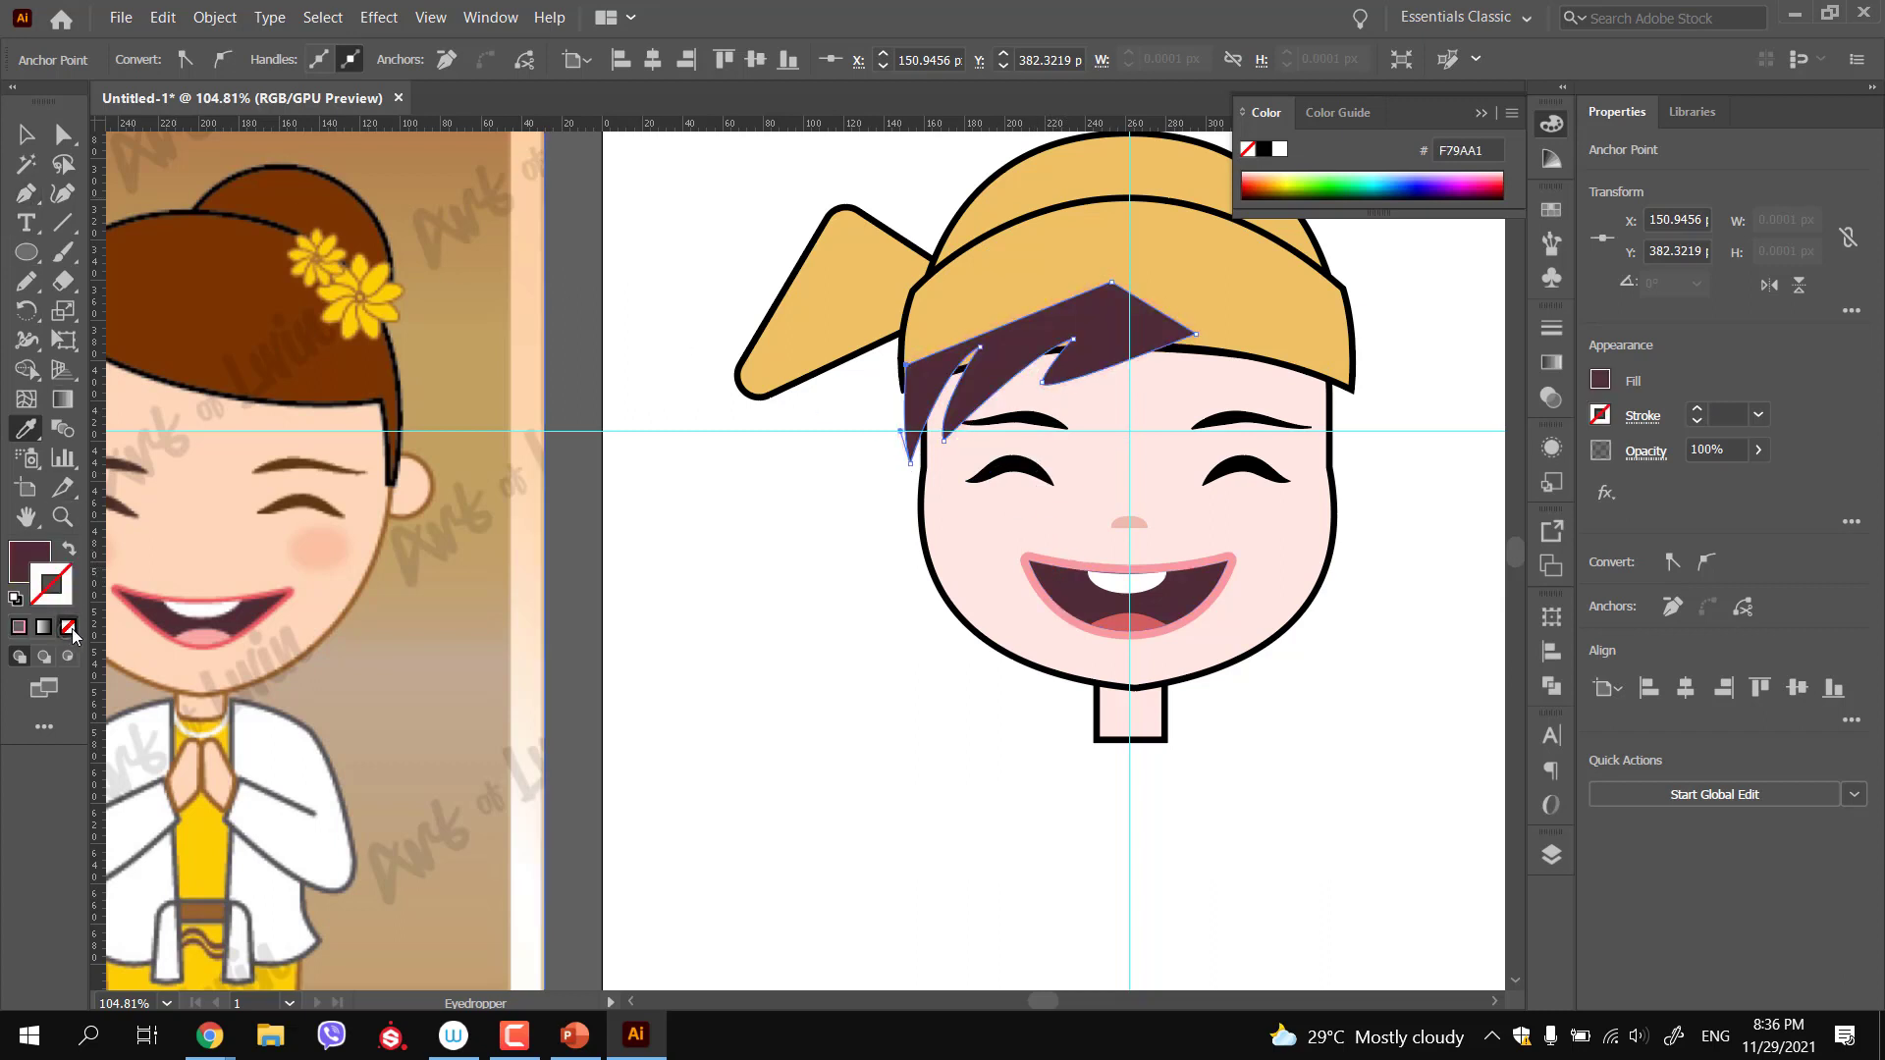
{"action": "key", "text": "ctrl+shift+a"}
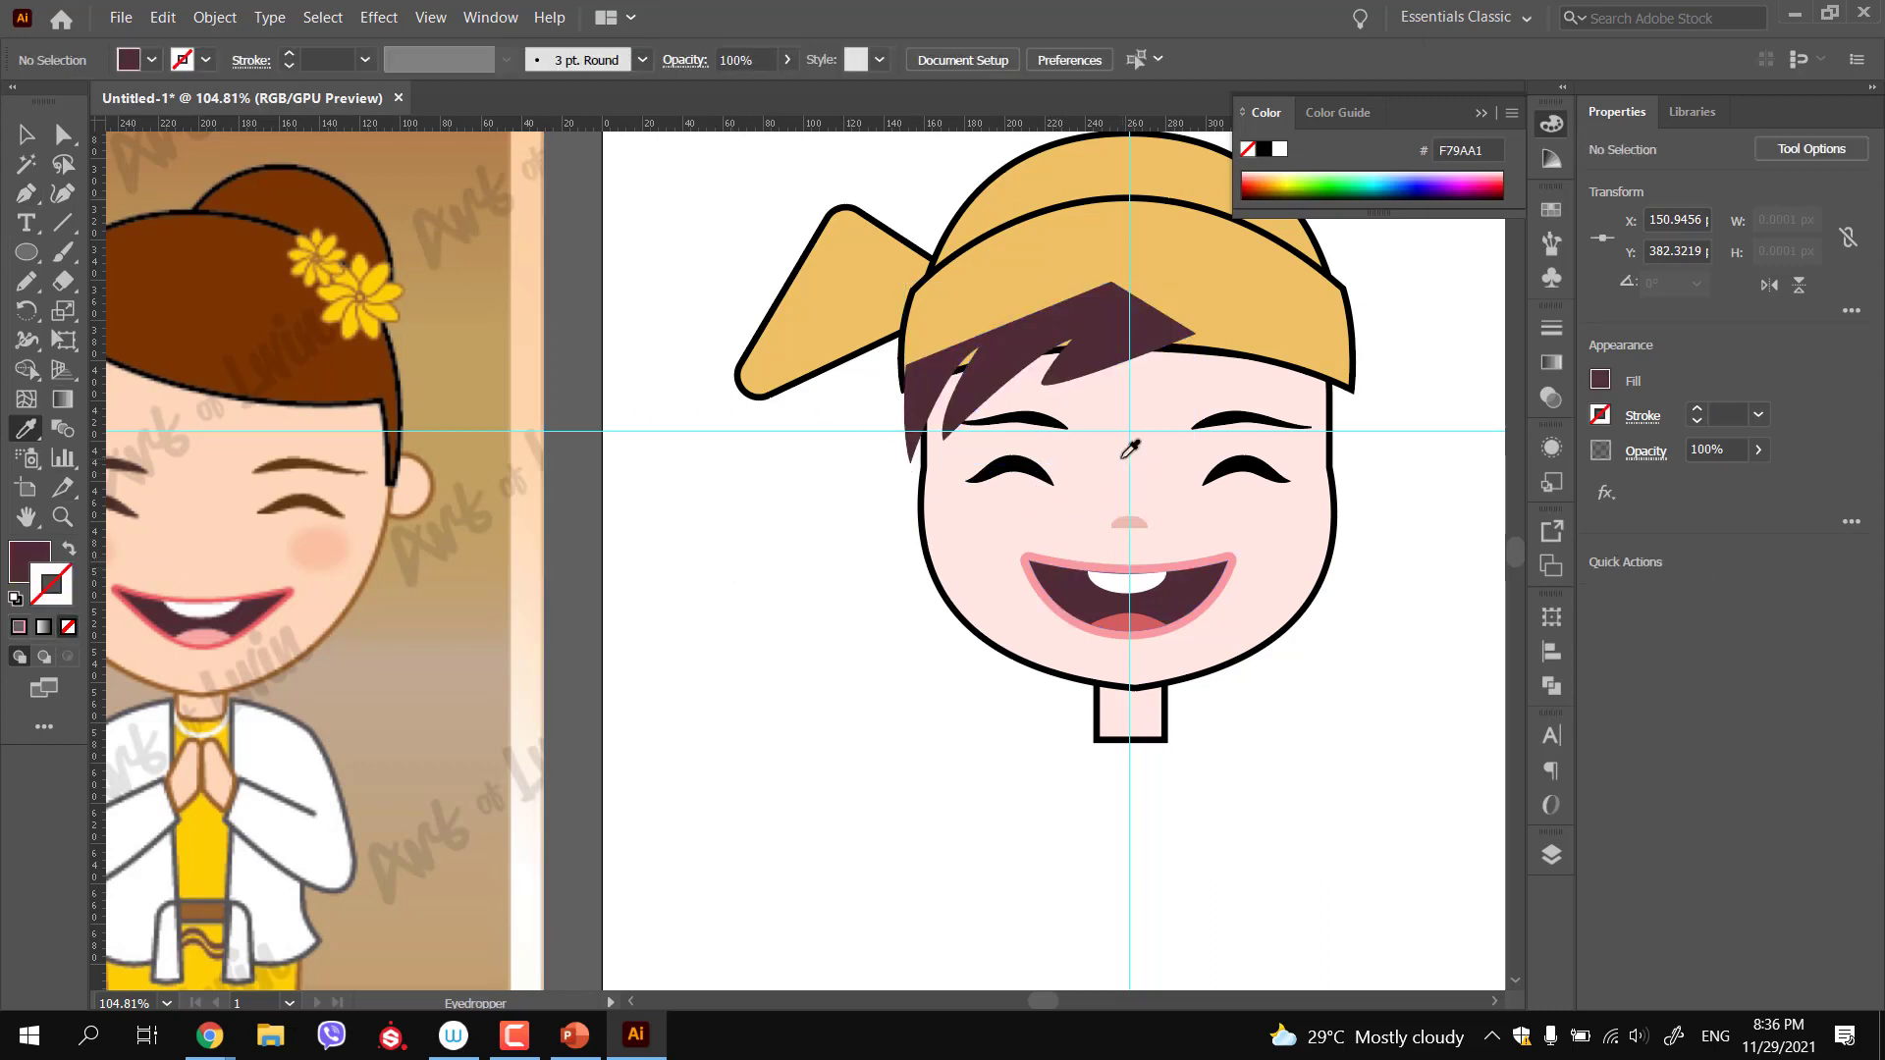
Try sending the hair fringe behind all the artwork, and bring it back to the front
{"action": "key", "text": "v"}
{"action": "left_click", "coordinate": [1097, 355]}
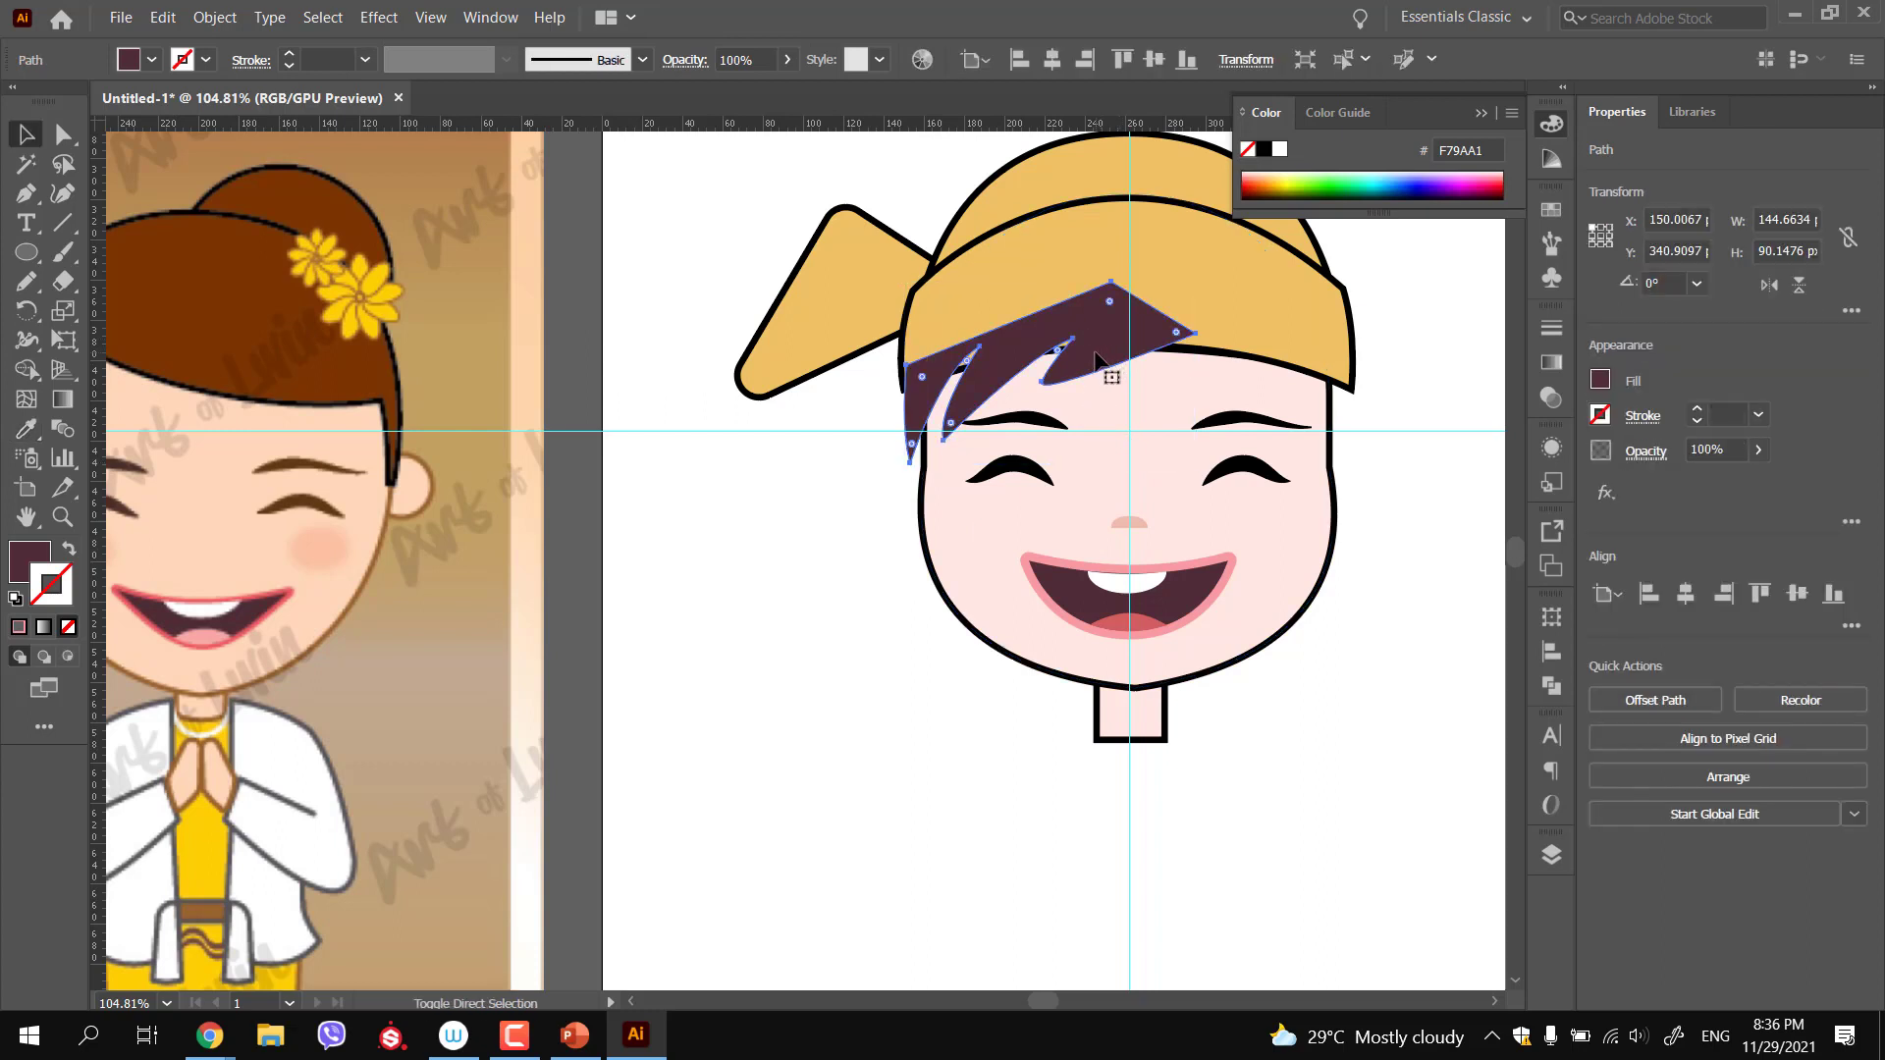
{"action": "key", "text": "ctrl+shift+bracketleft"}
{"action": "left_click", "coordinate": [782, 463]}
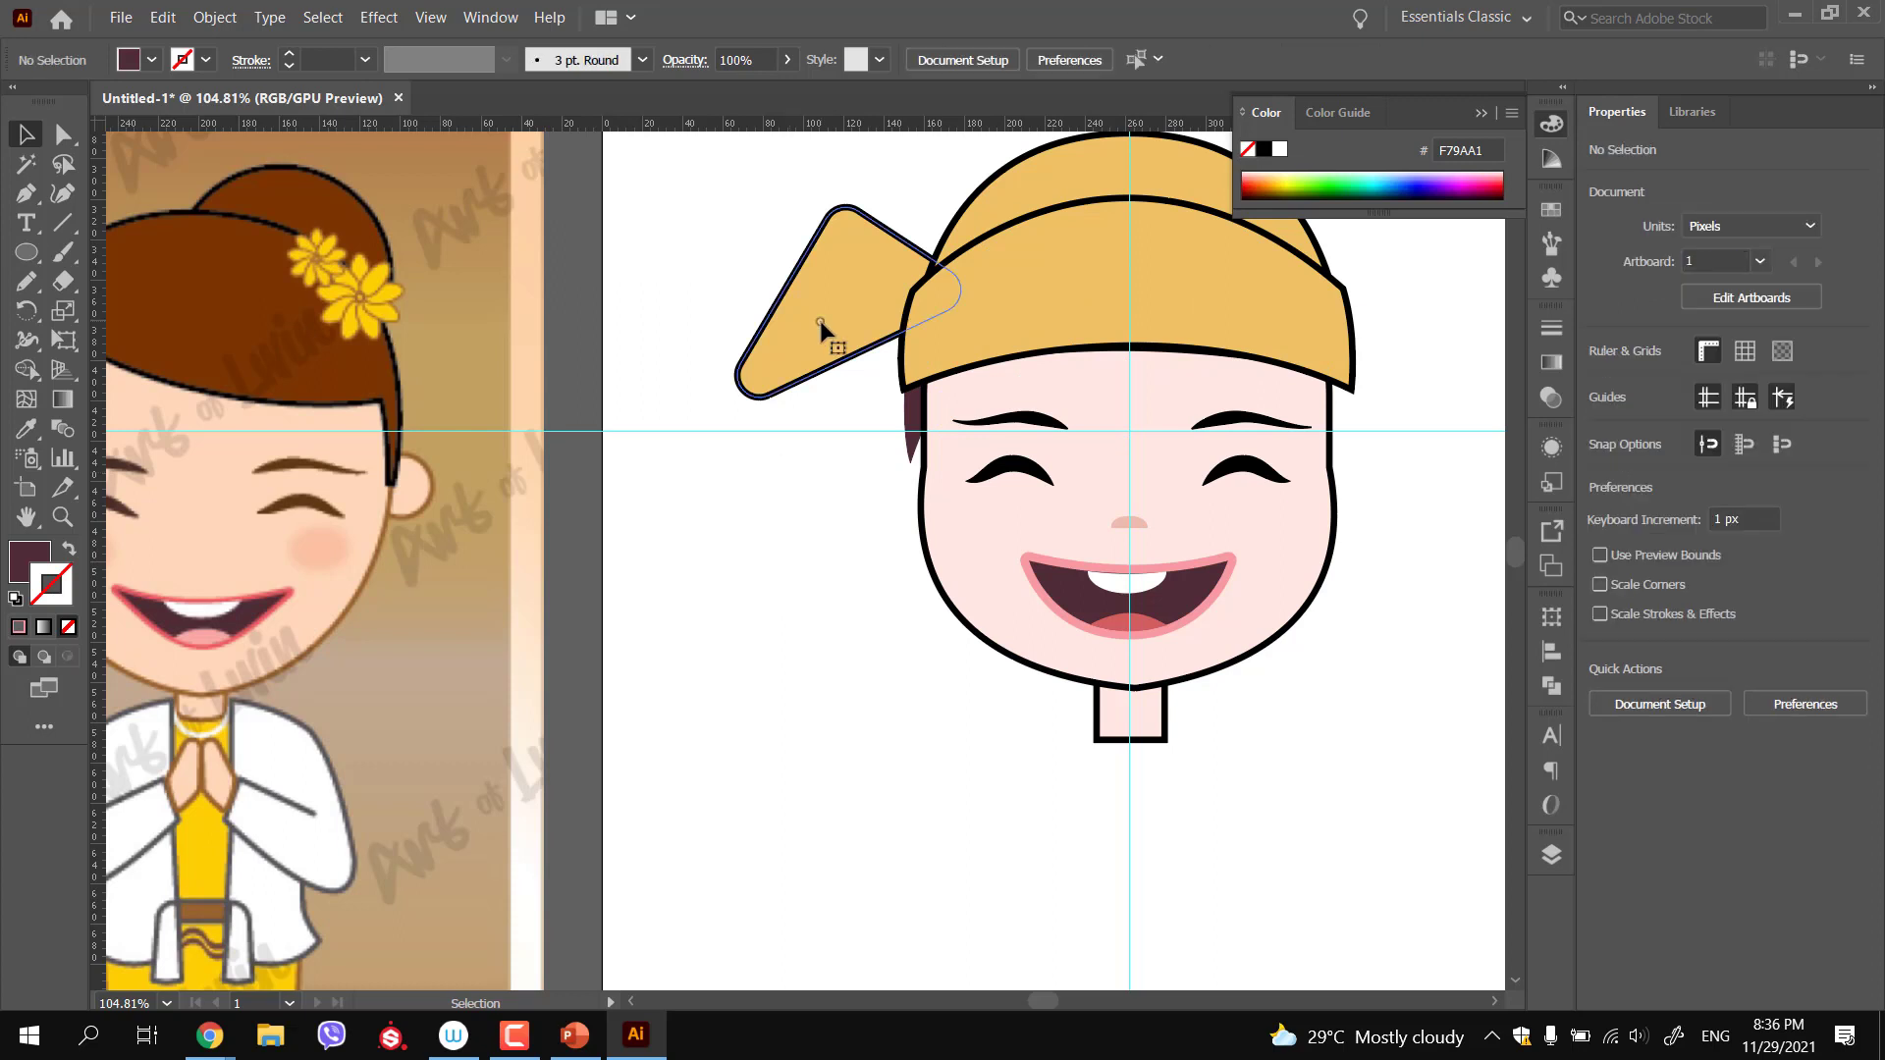
{"action": "left_click", "coordinate": [822, 331]}
{"action": "left_click", "coordinate": [992, 290]}
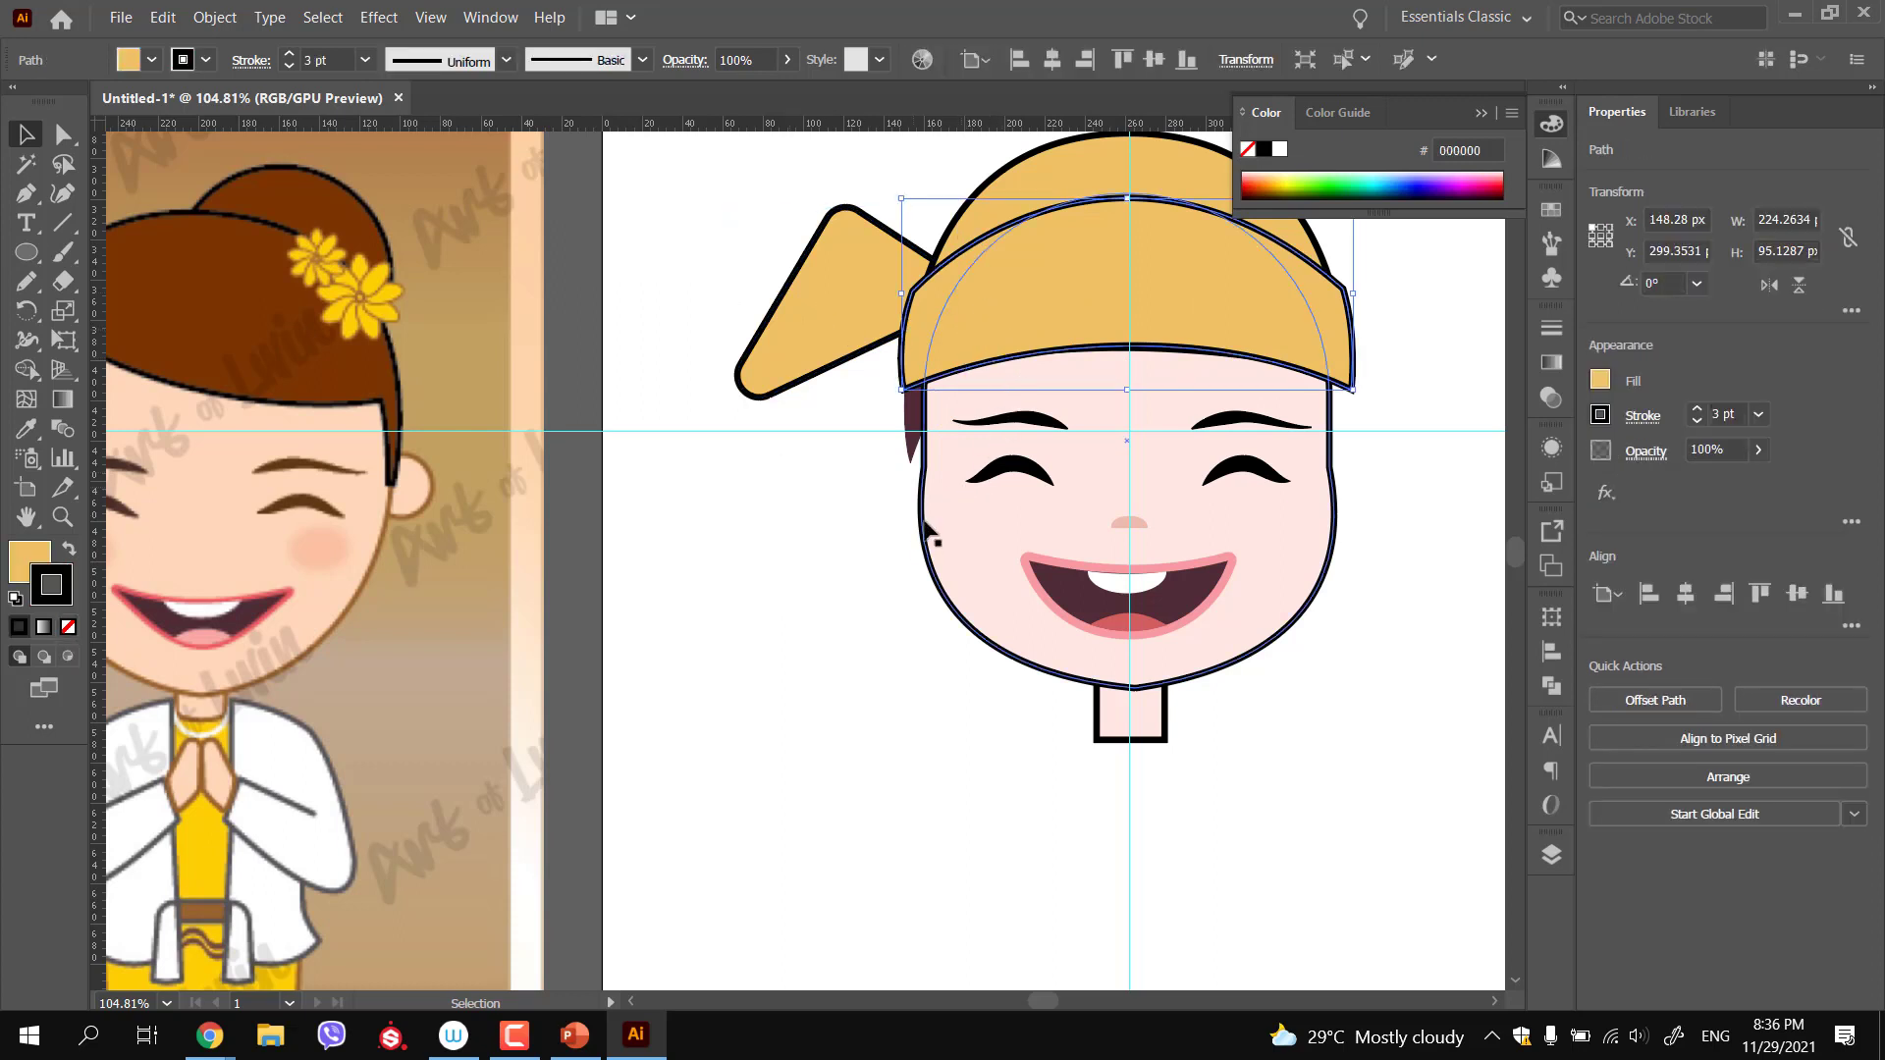
{"action": "left_click", "coordinate": [919, 422]}
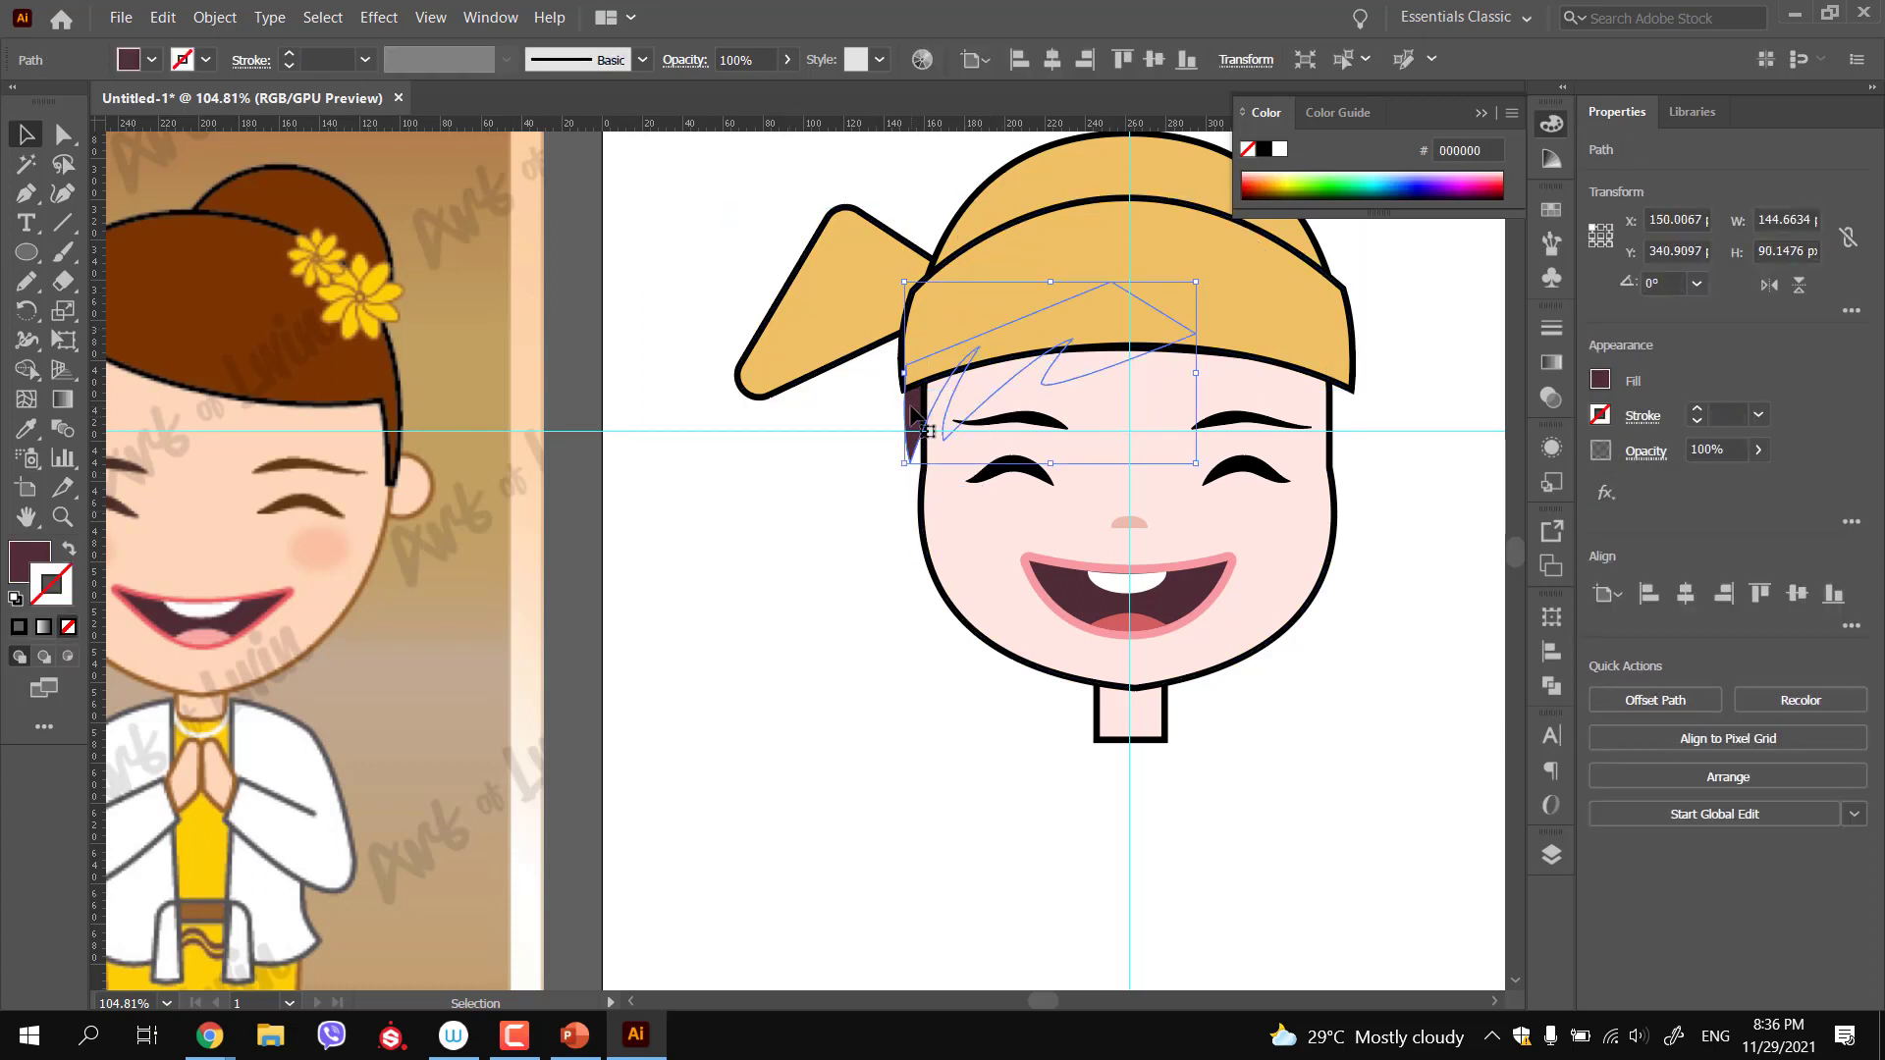
{"action": "key", "text": "ctrl+shift+bracketright"}
Bring the headwrap's front band and crown to the front so they overlap the top of the hair fringe
{"action": "left_click", "coordinate": [1016, 268]}
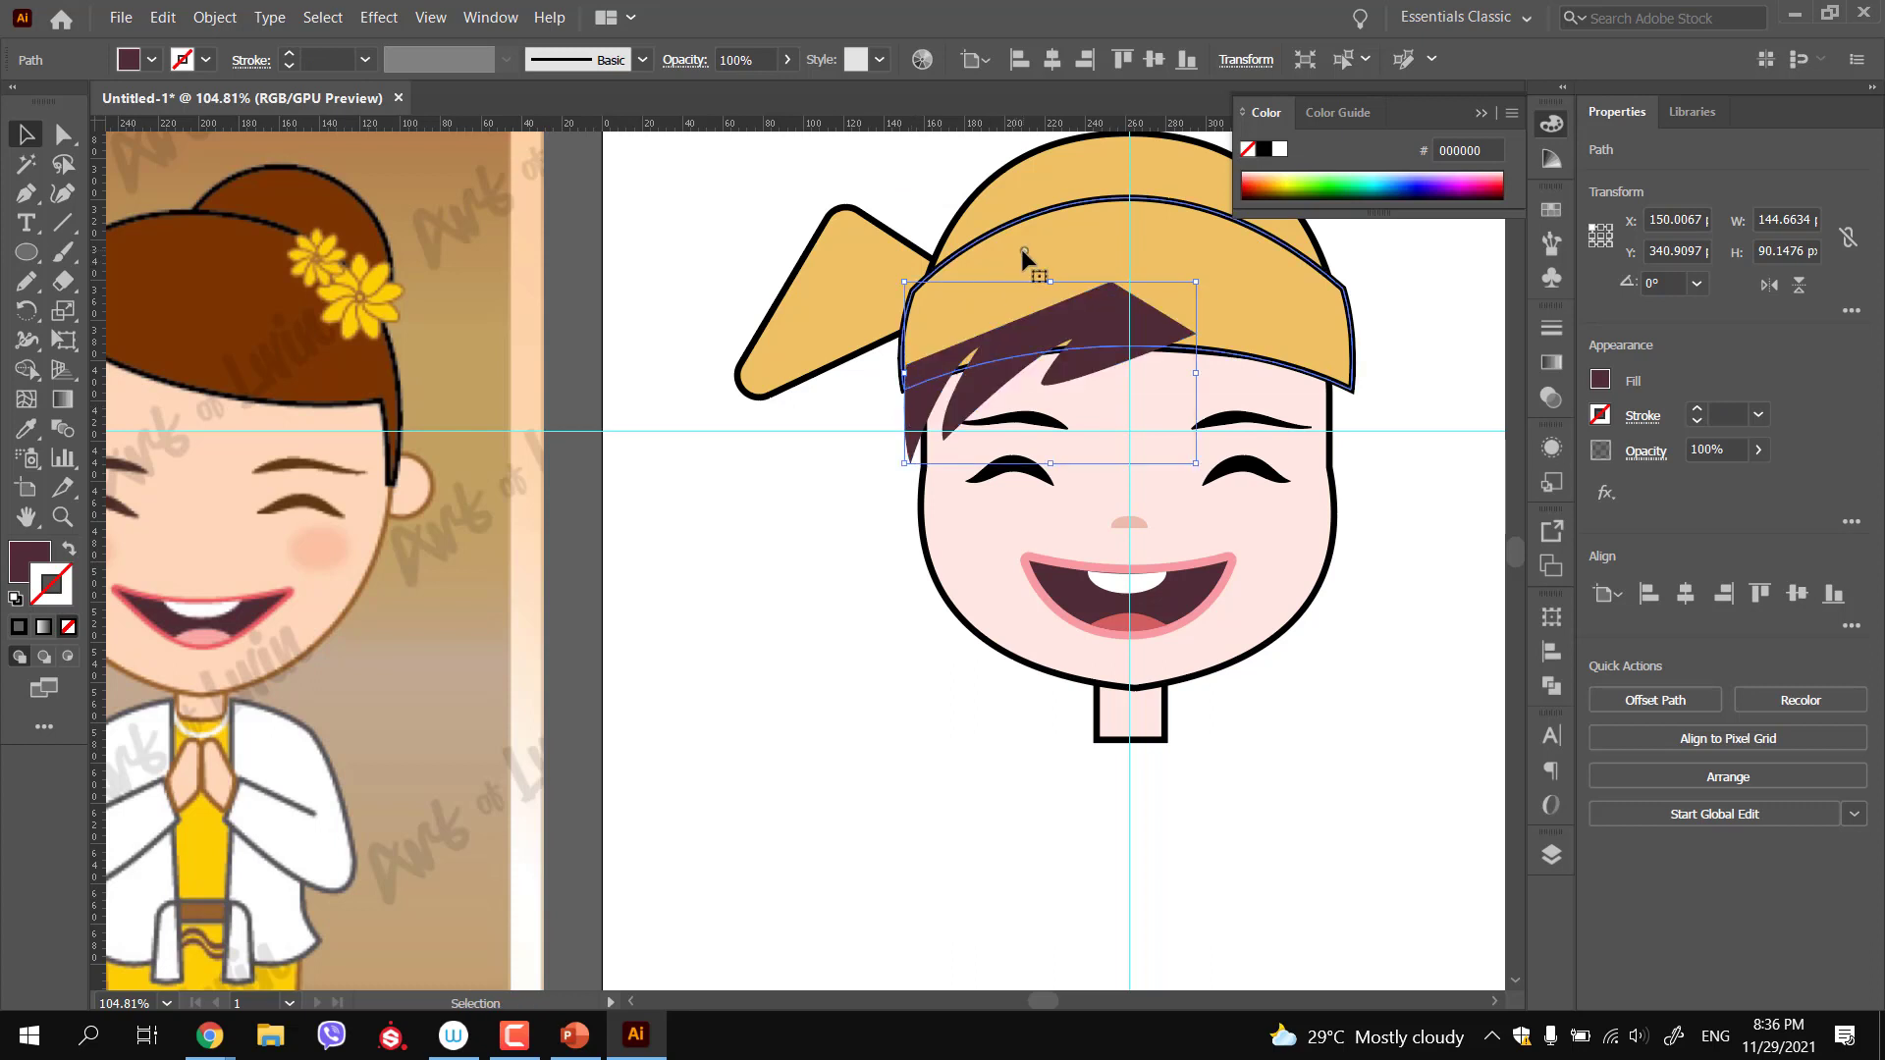
{"action": "left_click", "coordinate": [1027, 186], "text": "shift"}
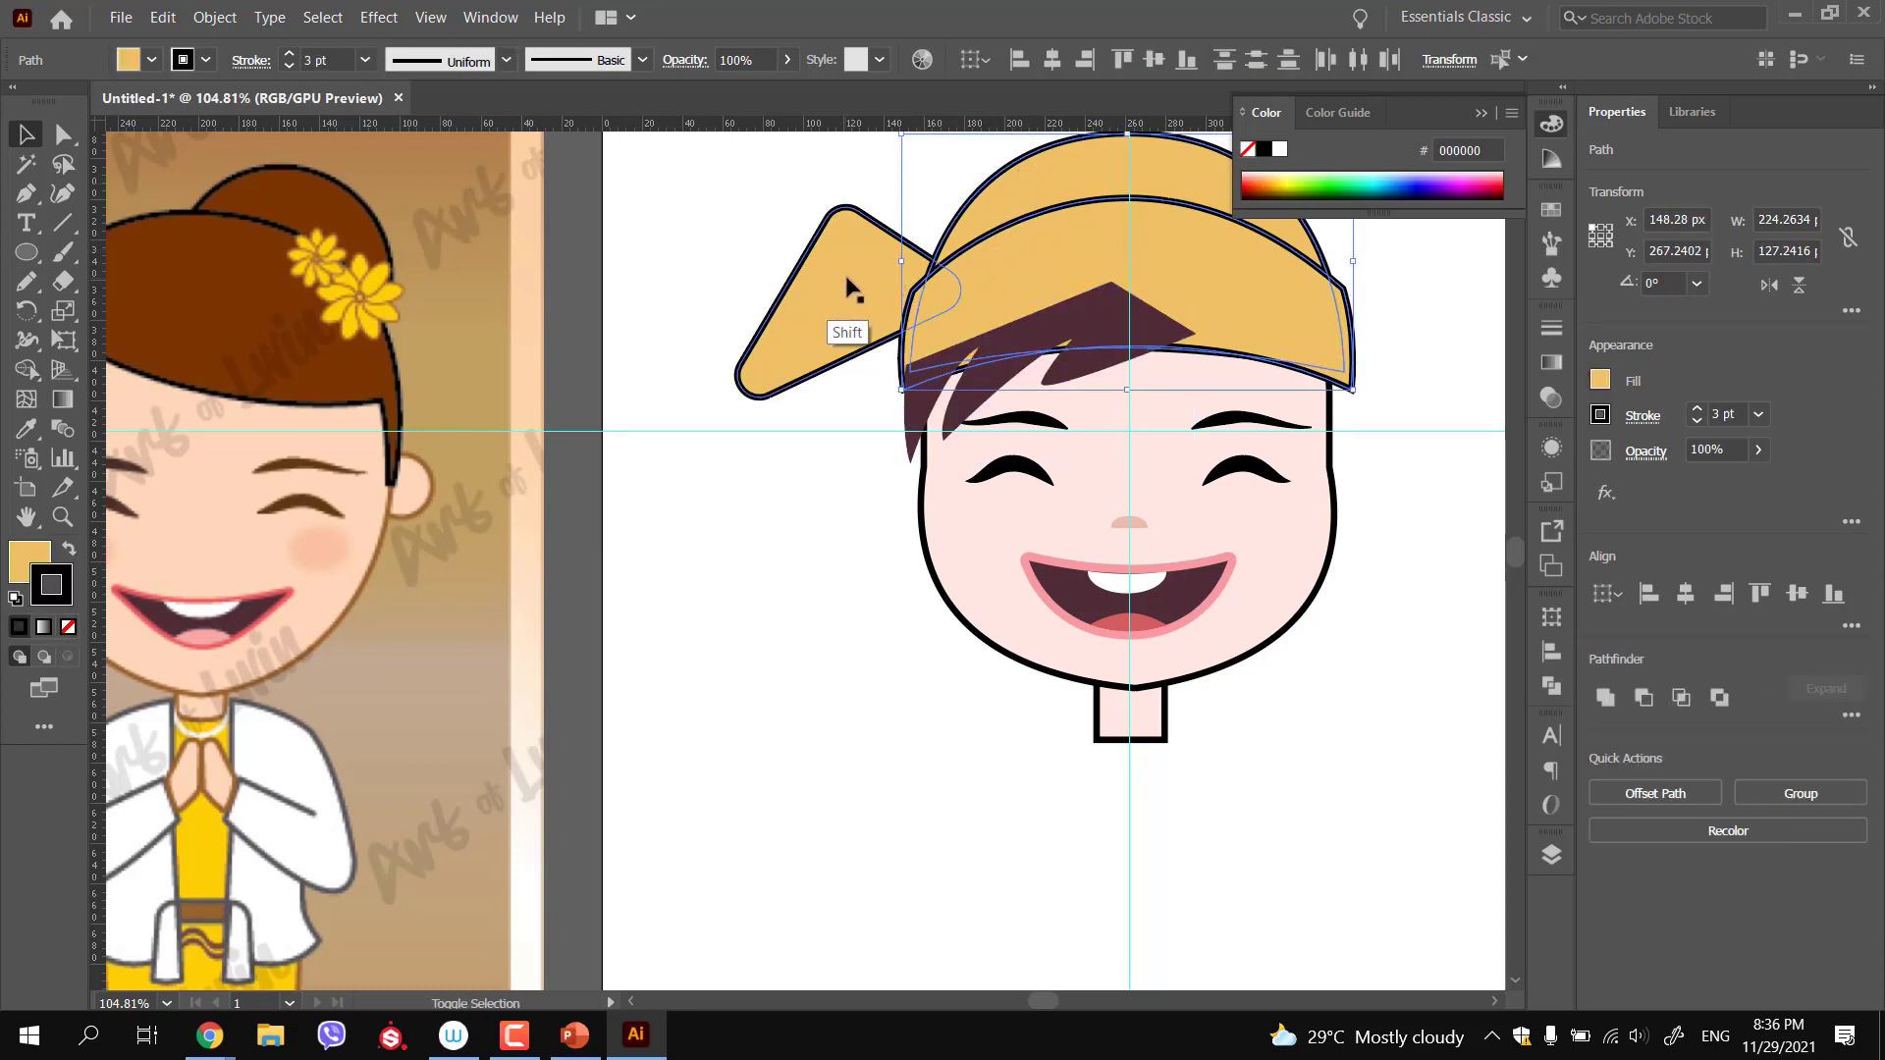
{"action": "key", "text": "ctrl+shift+bracketright"}
{"action": "left_click", "coordinate": [829, 567]}
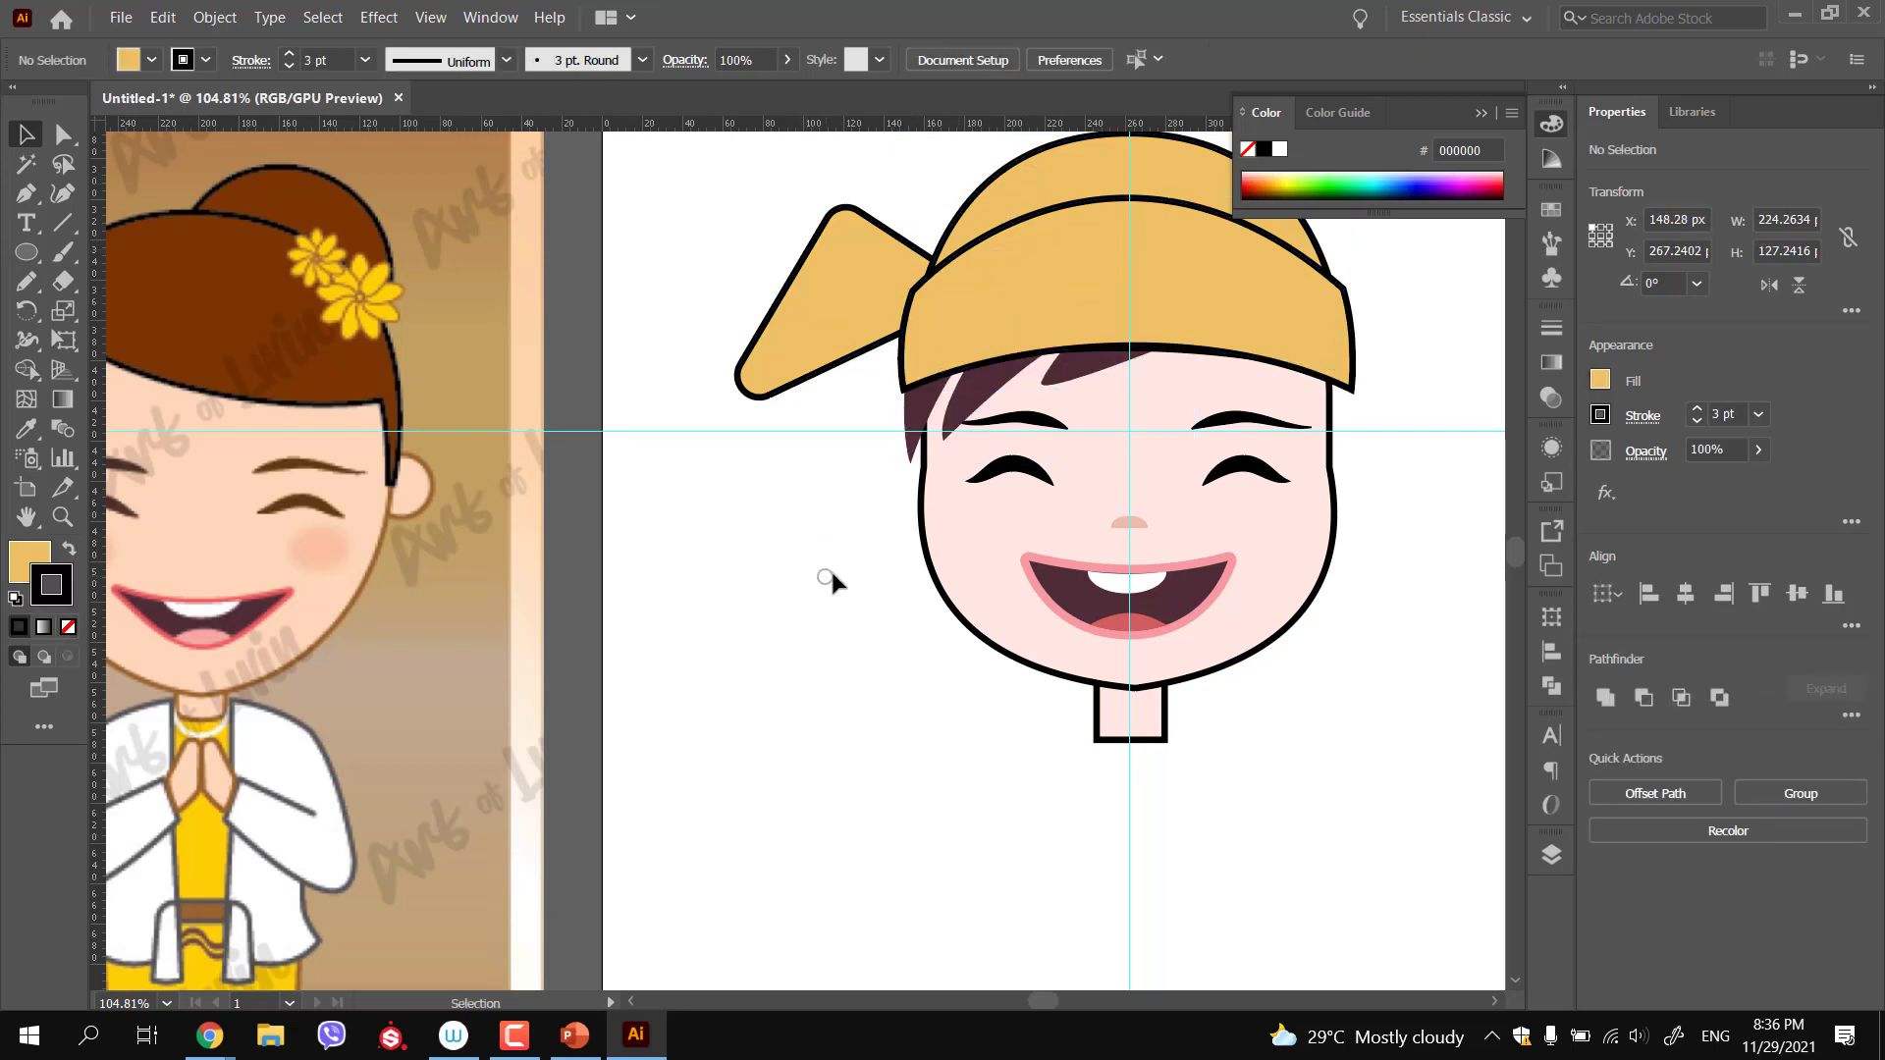
Draw a circle about 49 px wide beside the face and apply the face's skin fill and black outline to it
{"action": "left_click", "coordinate": [899, 587], "text": "ctrl+alt"}
{"action": "left_click_drag", "start_coordinate": [771, 553], "coordinate": [758, 552]}
{"action": "left_click_drag", "start_coordinate": [922, 614], "coordinate": [1017, 534]}
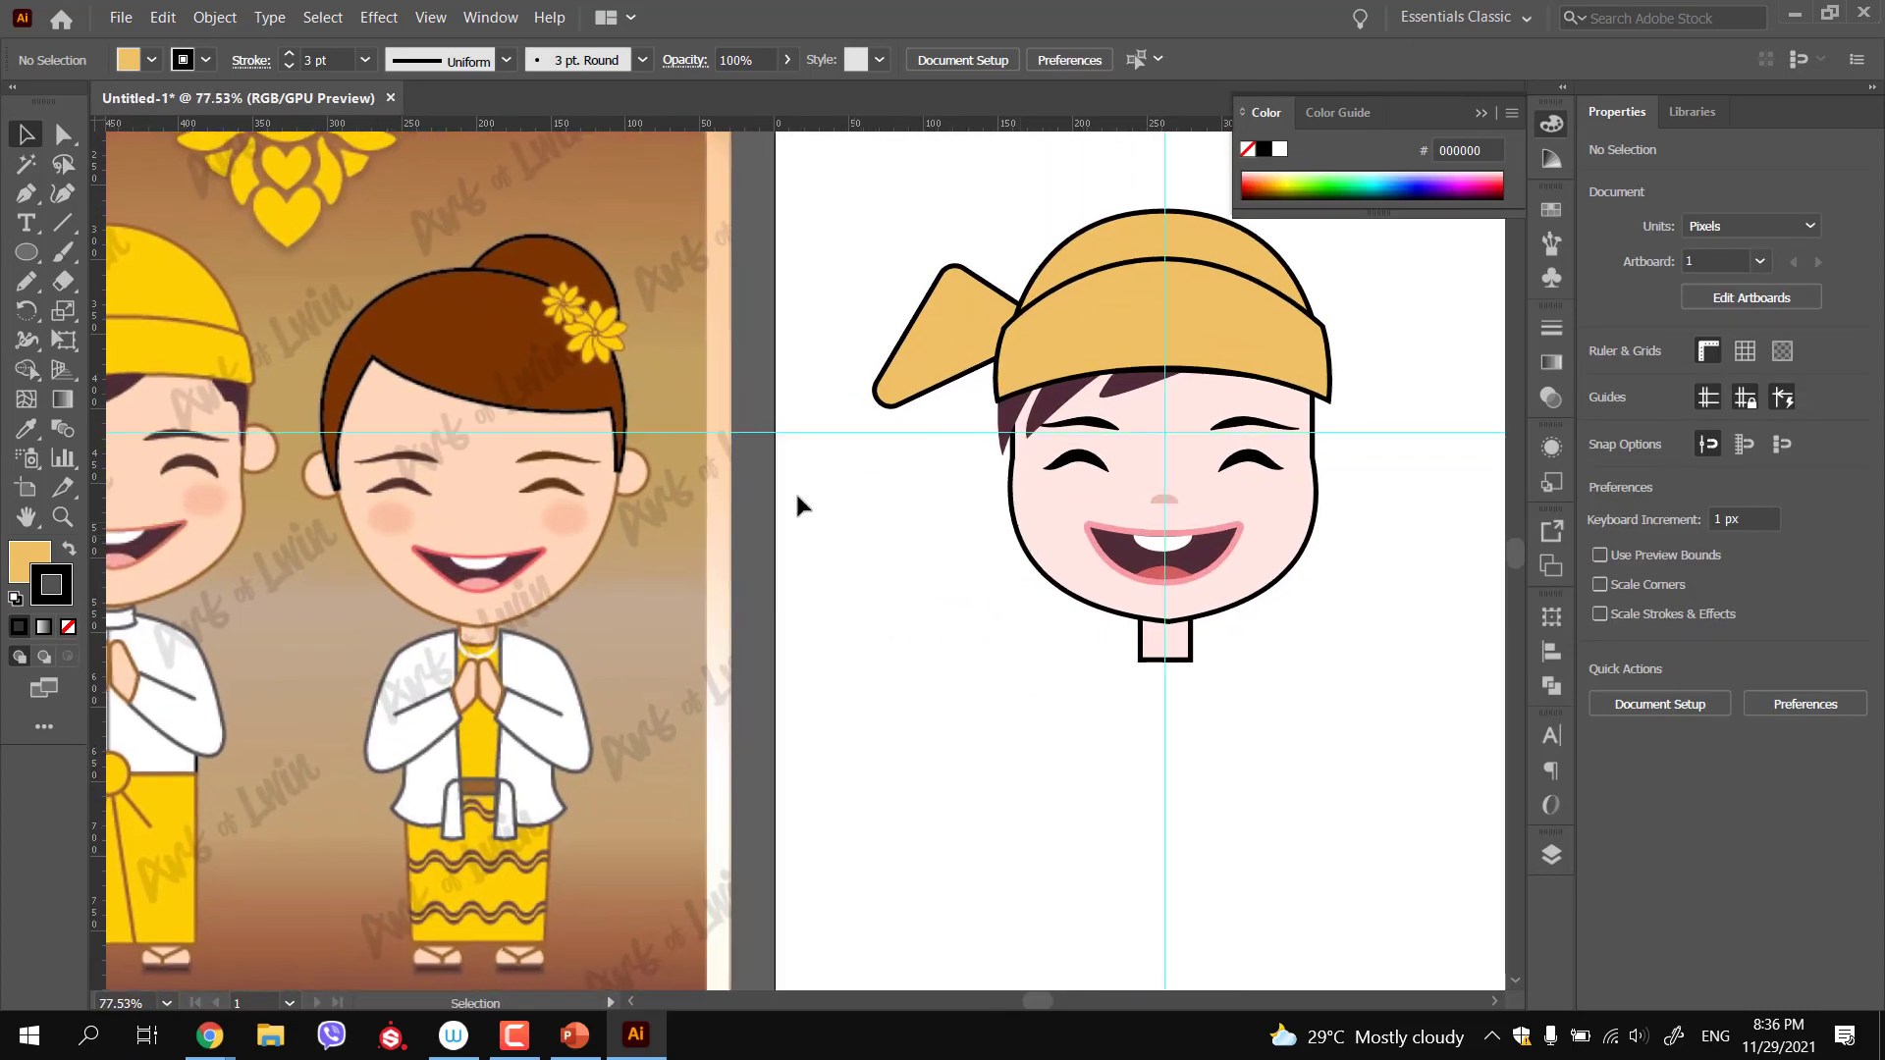
{"action": "left_click_drag", "start_coordinate": [897, 528], "coordinate": [970, 586]}
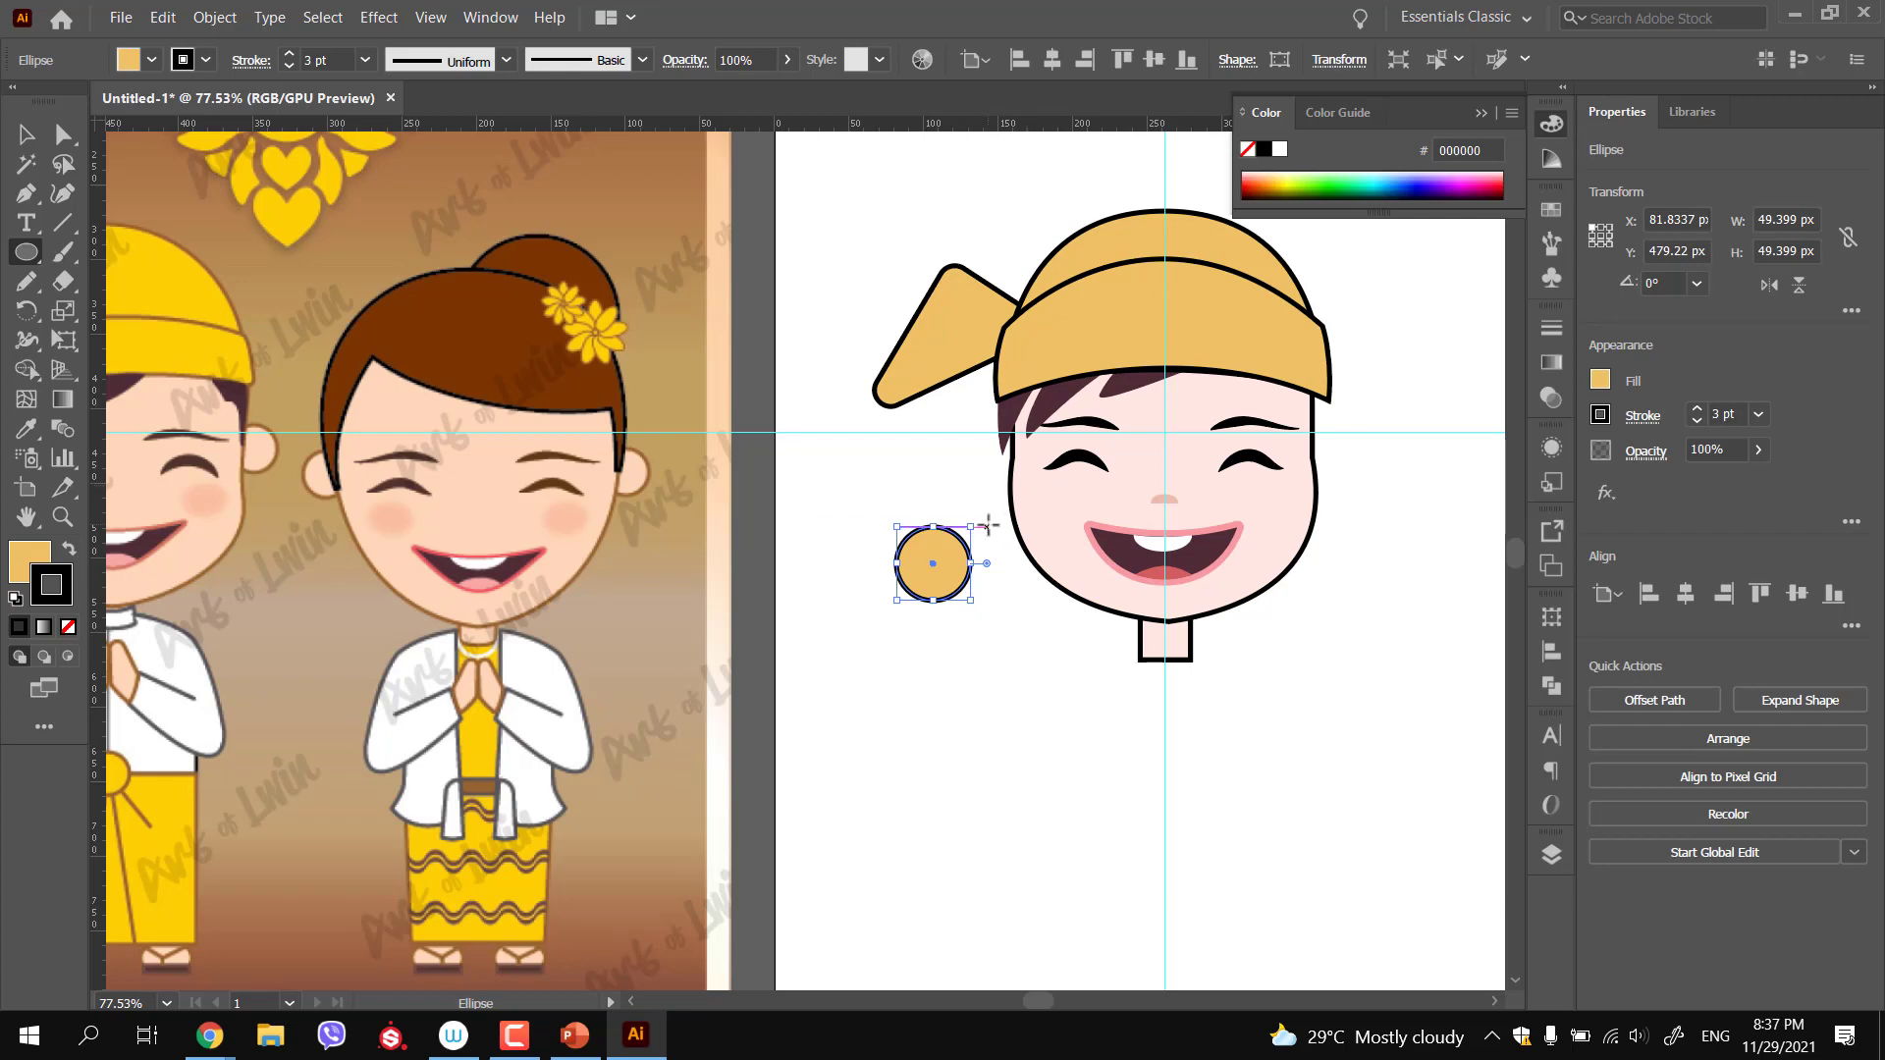
{"action": "key", "text": "i"}
{"action": "left_click", "coordinate": [1042, 496]}
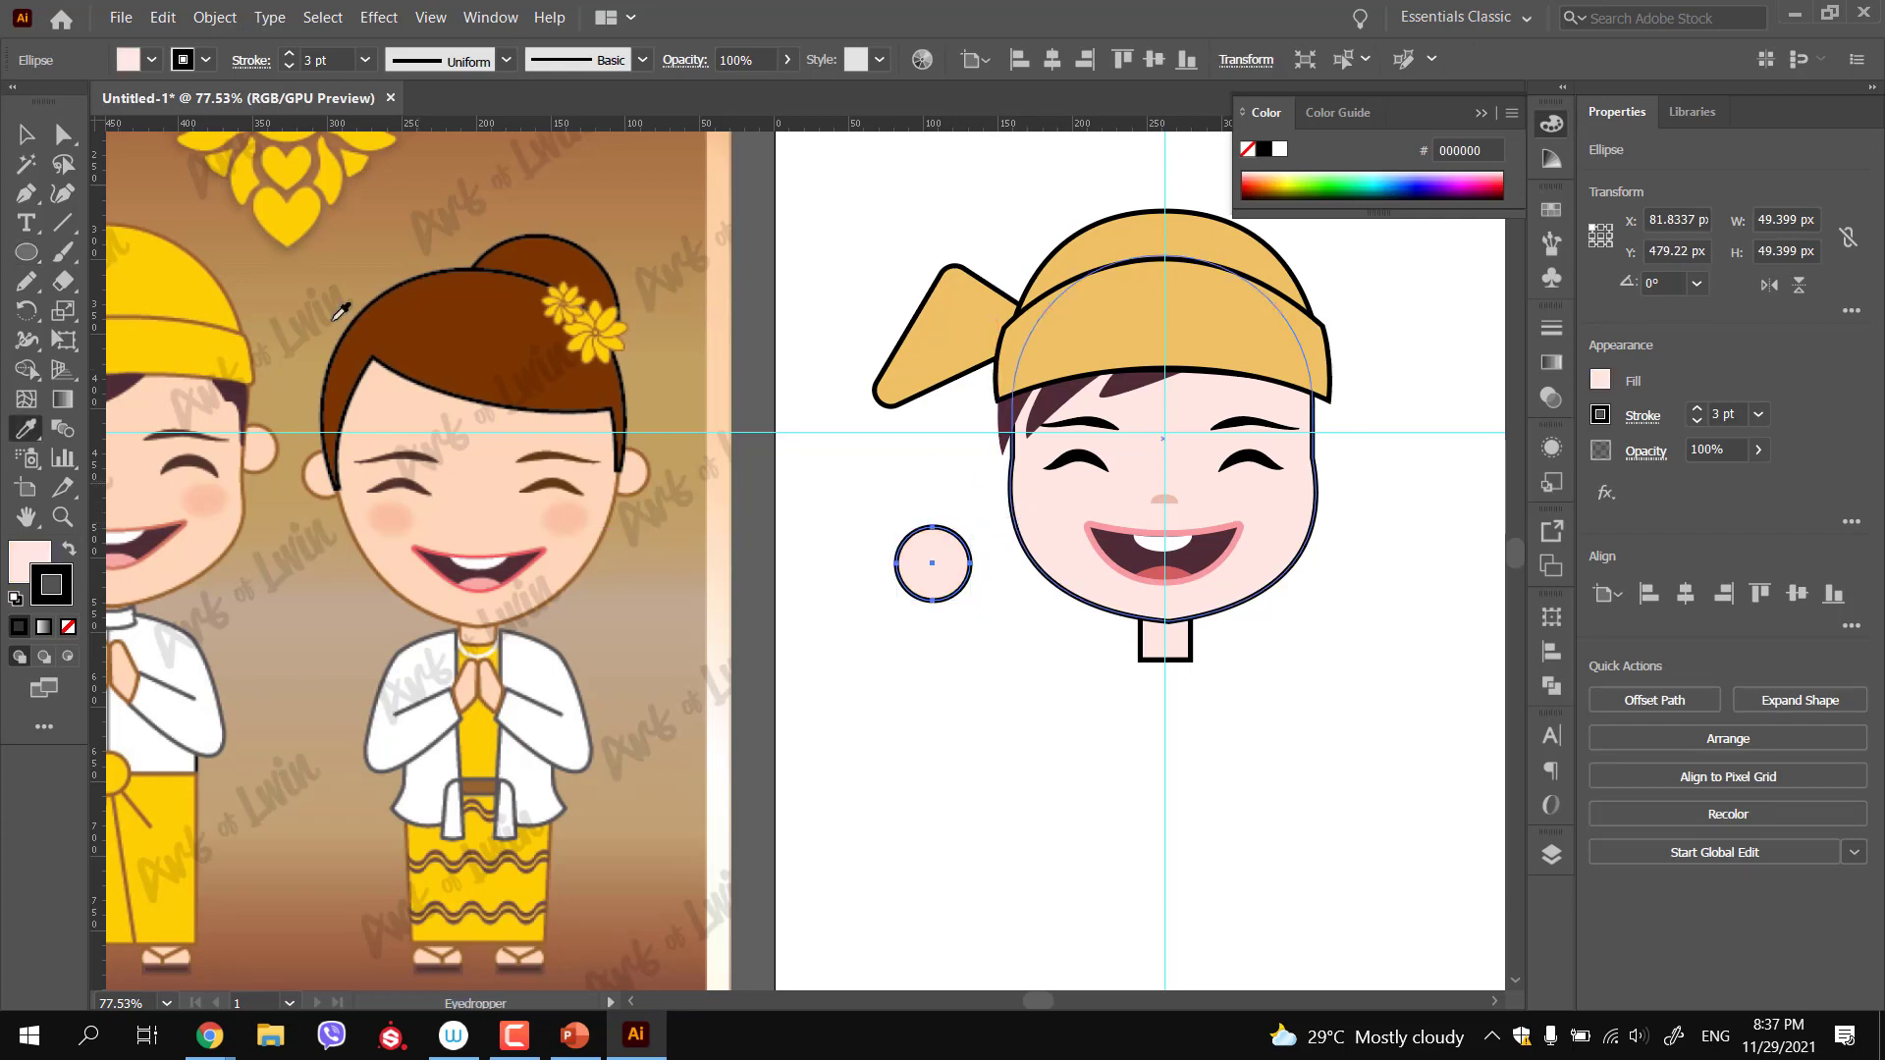
Shrink the skin-coloured circle to about 41 px and add a concentric copy about 21 px wide inside it
{"action": "left_click", "coordinate": [27, 134]}
{"action": "left_click_drag", "start_coordinate": [969, 600], "coordinate": [957, 589]}
{"action": "key", "text": "ctrl"}
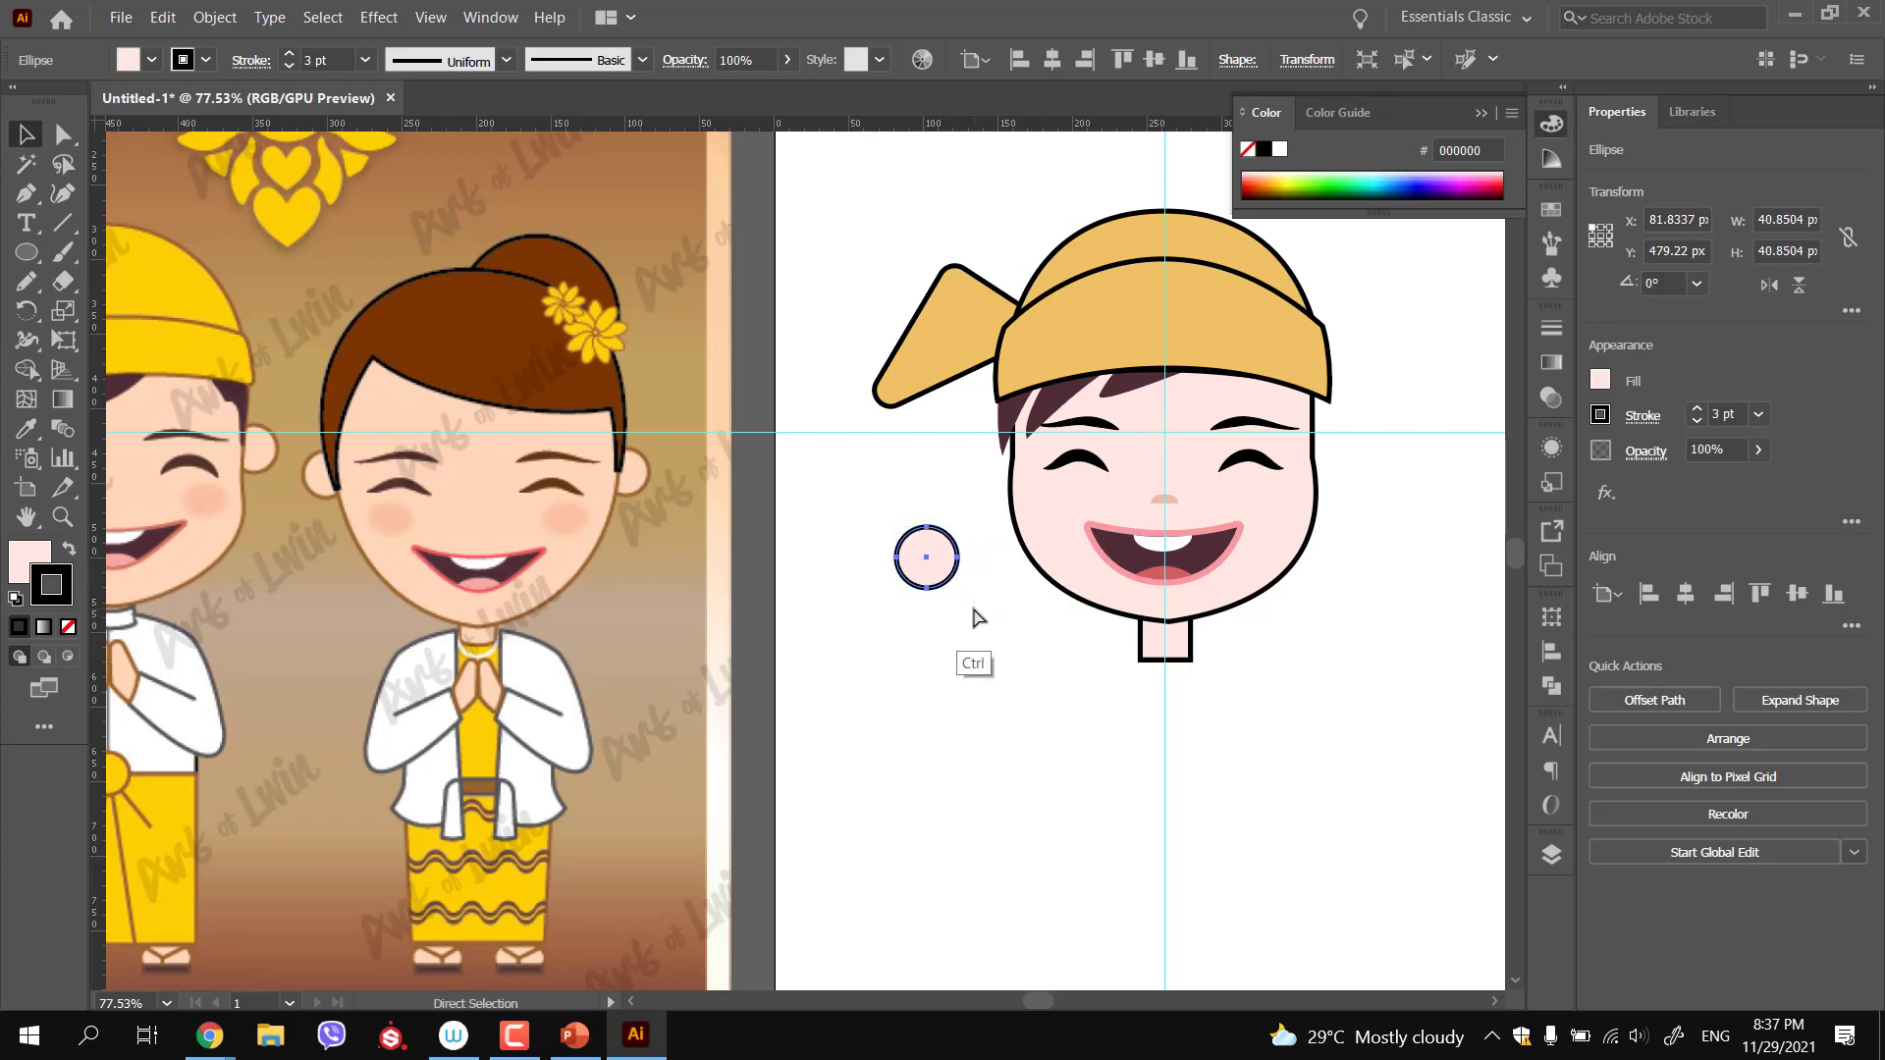
{"action": "key", "text": "ctrl+v"}
{"action": "key", "text": "ctrl+z"}
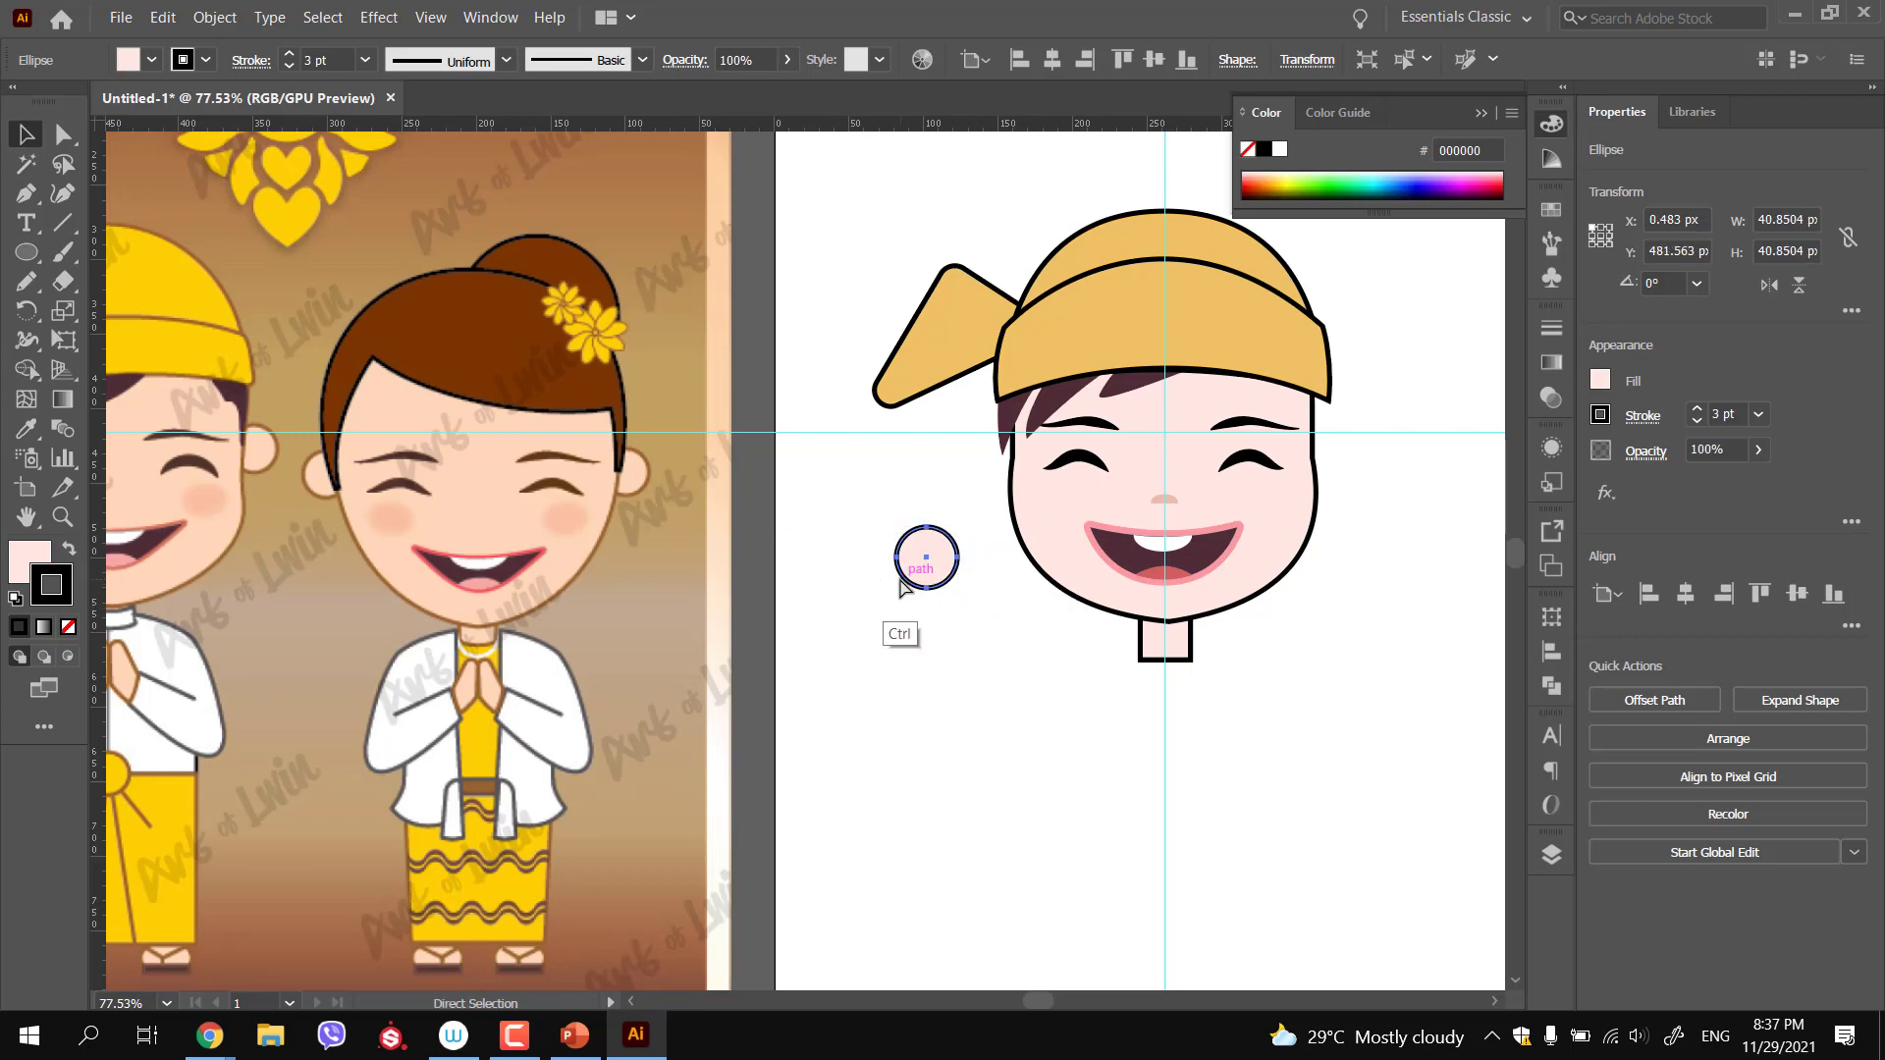
{"action": "left_click_drag", "start_coordinate": [960, 589], "coordinate": [941, 579]}
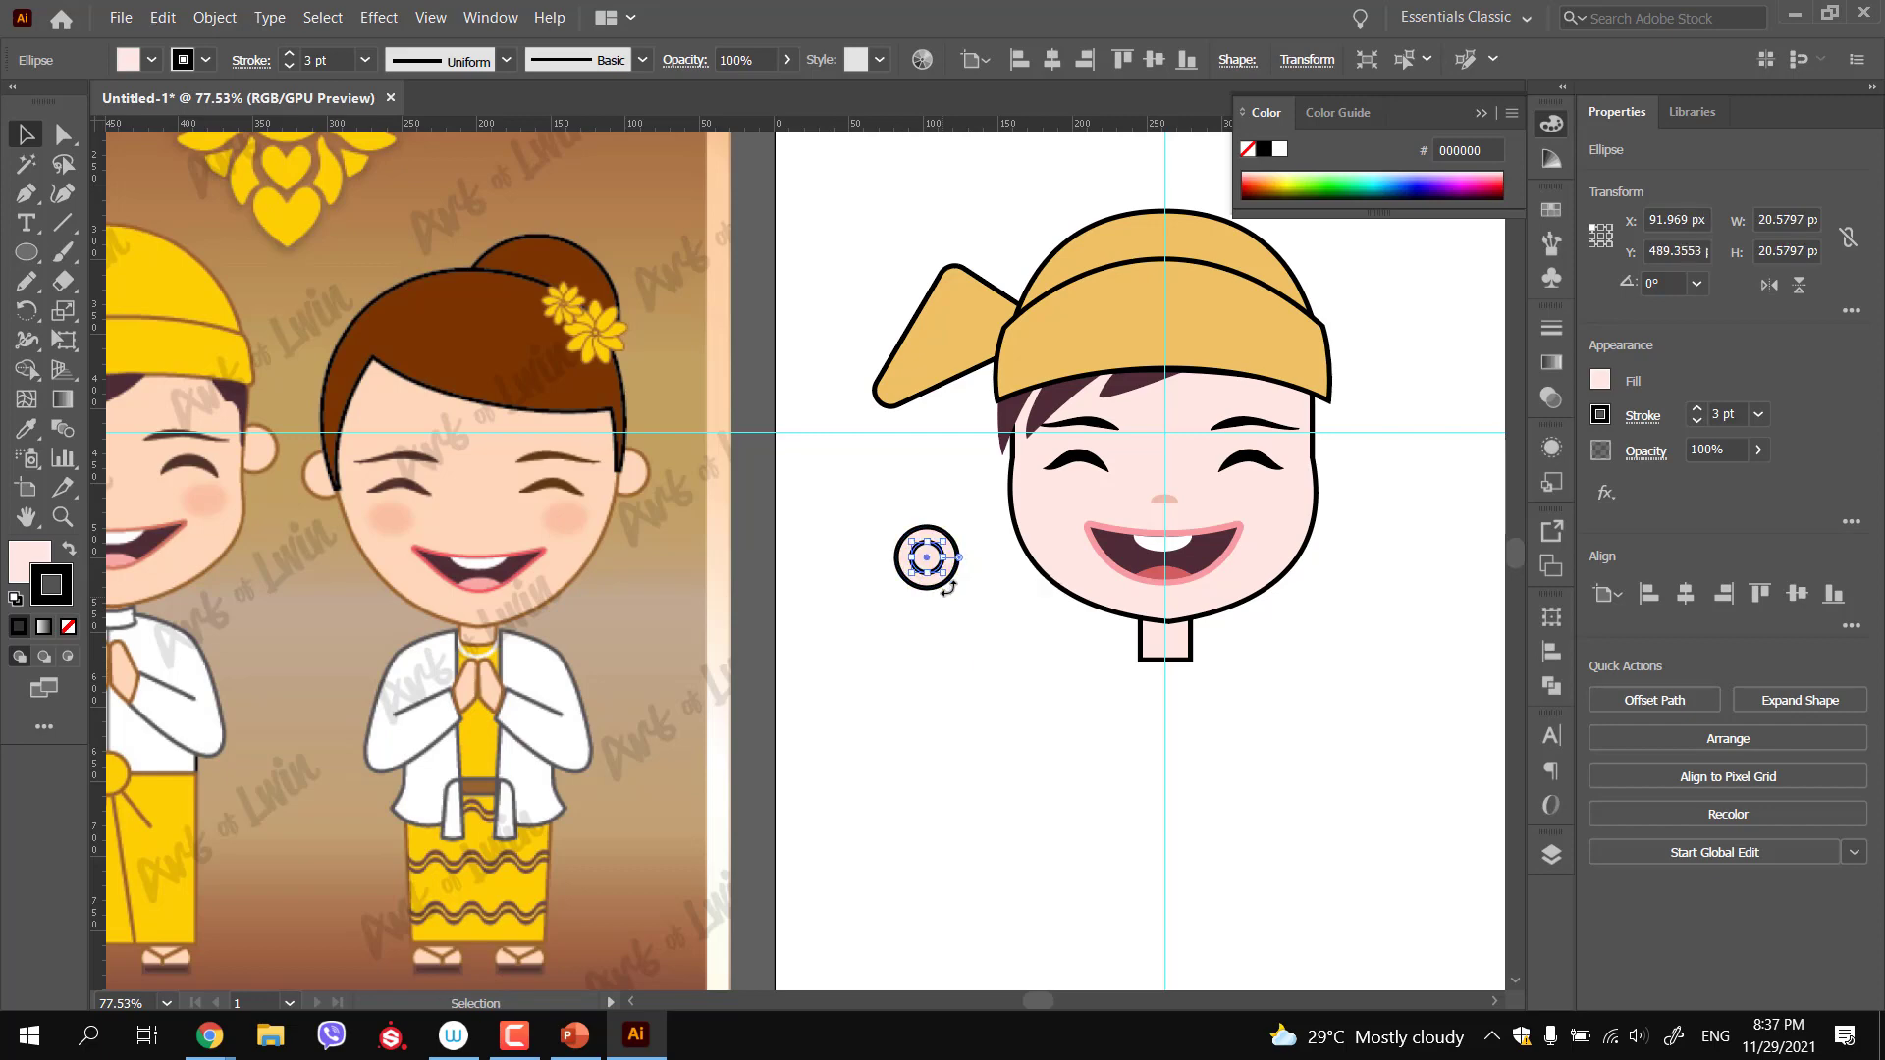
Fill the inner circle with the darker skin tone DBADA2 and set its stroke to 1 pt
{"action": "key", "text": "i"}
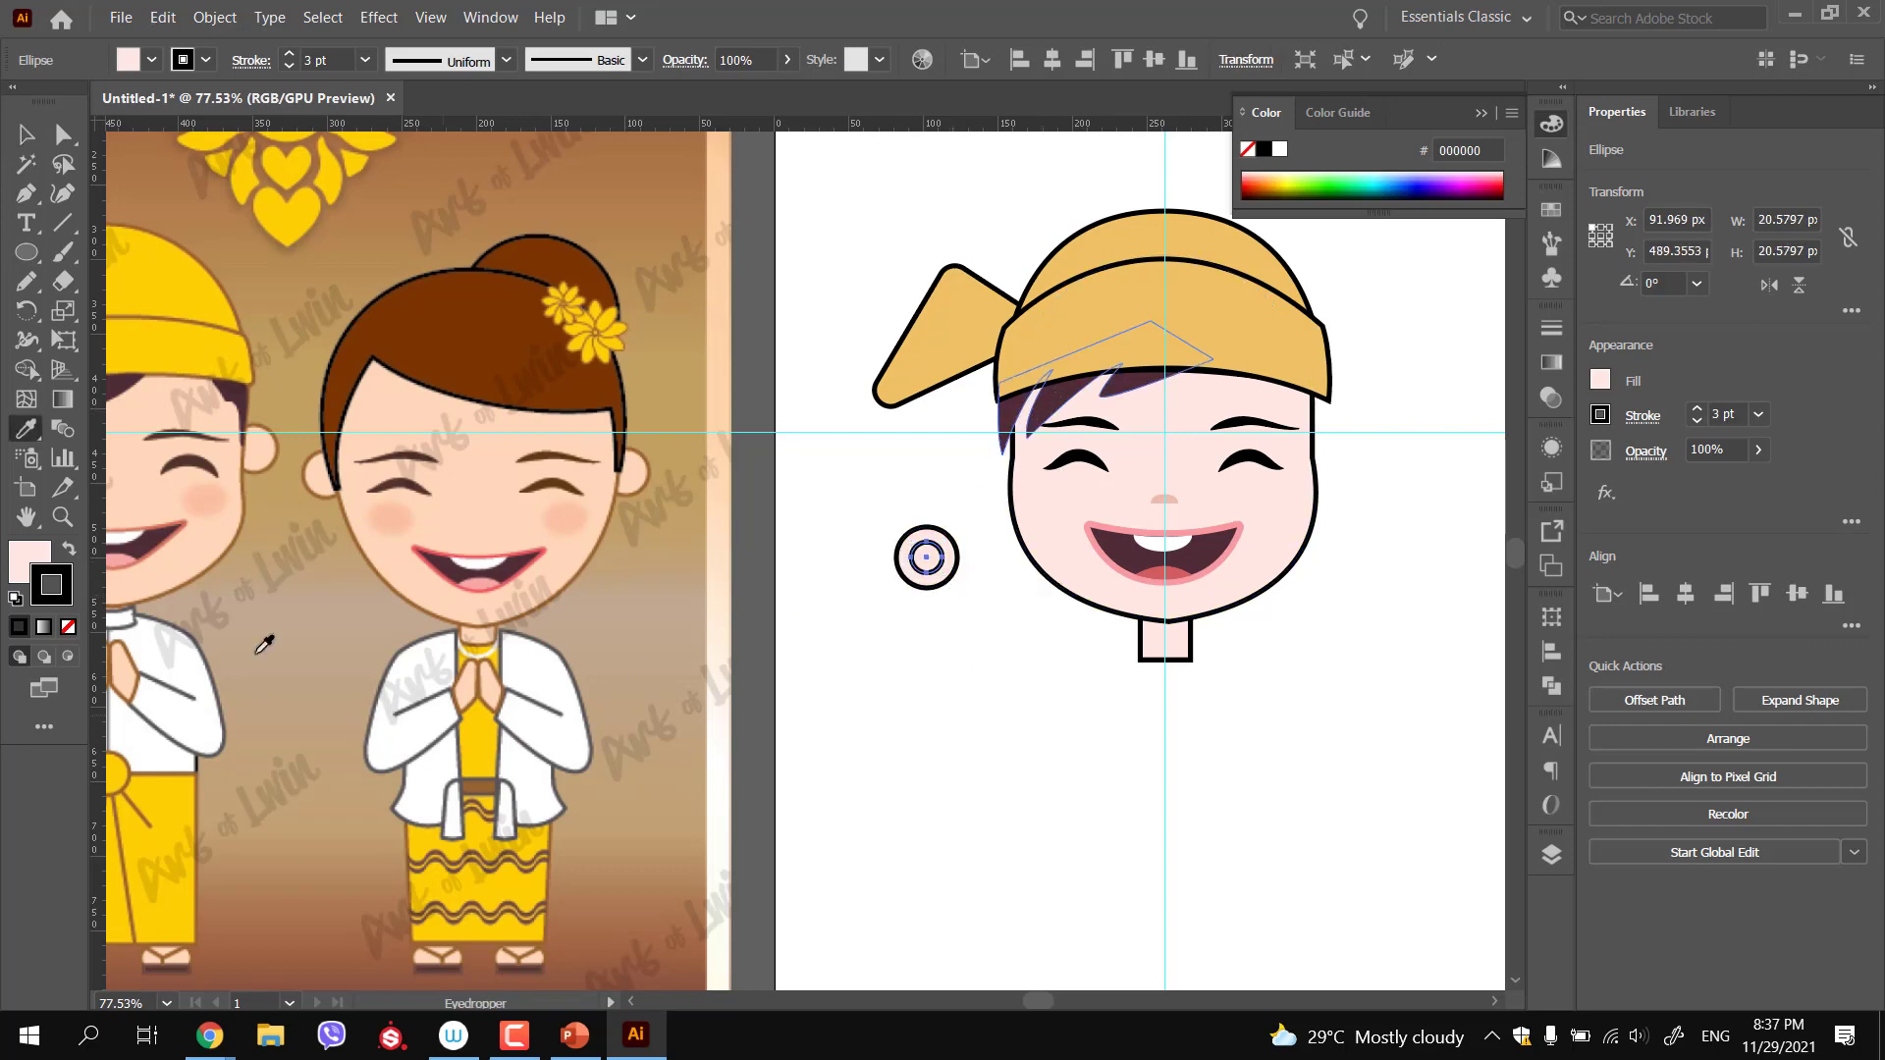
{"action": "left_click", "coordinate": [29, 556]}
{"action": "double_click", "coordinate": [30, 564]}
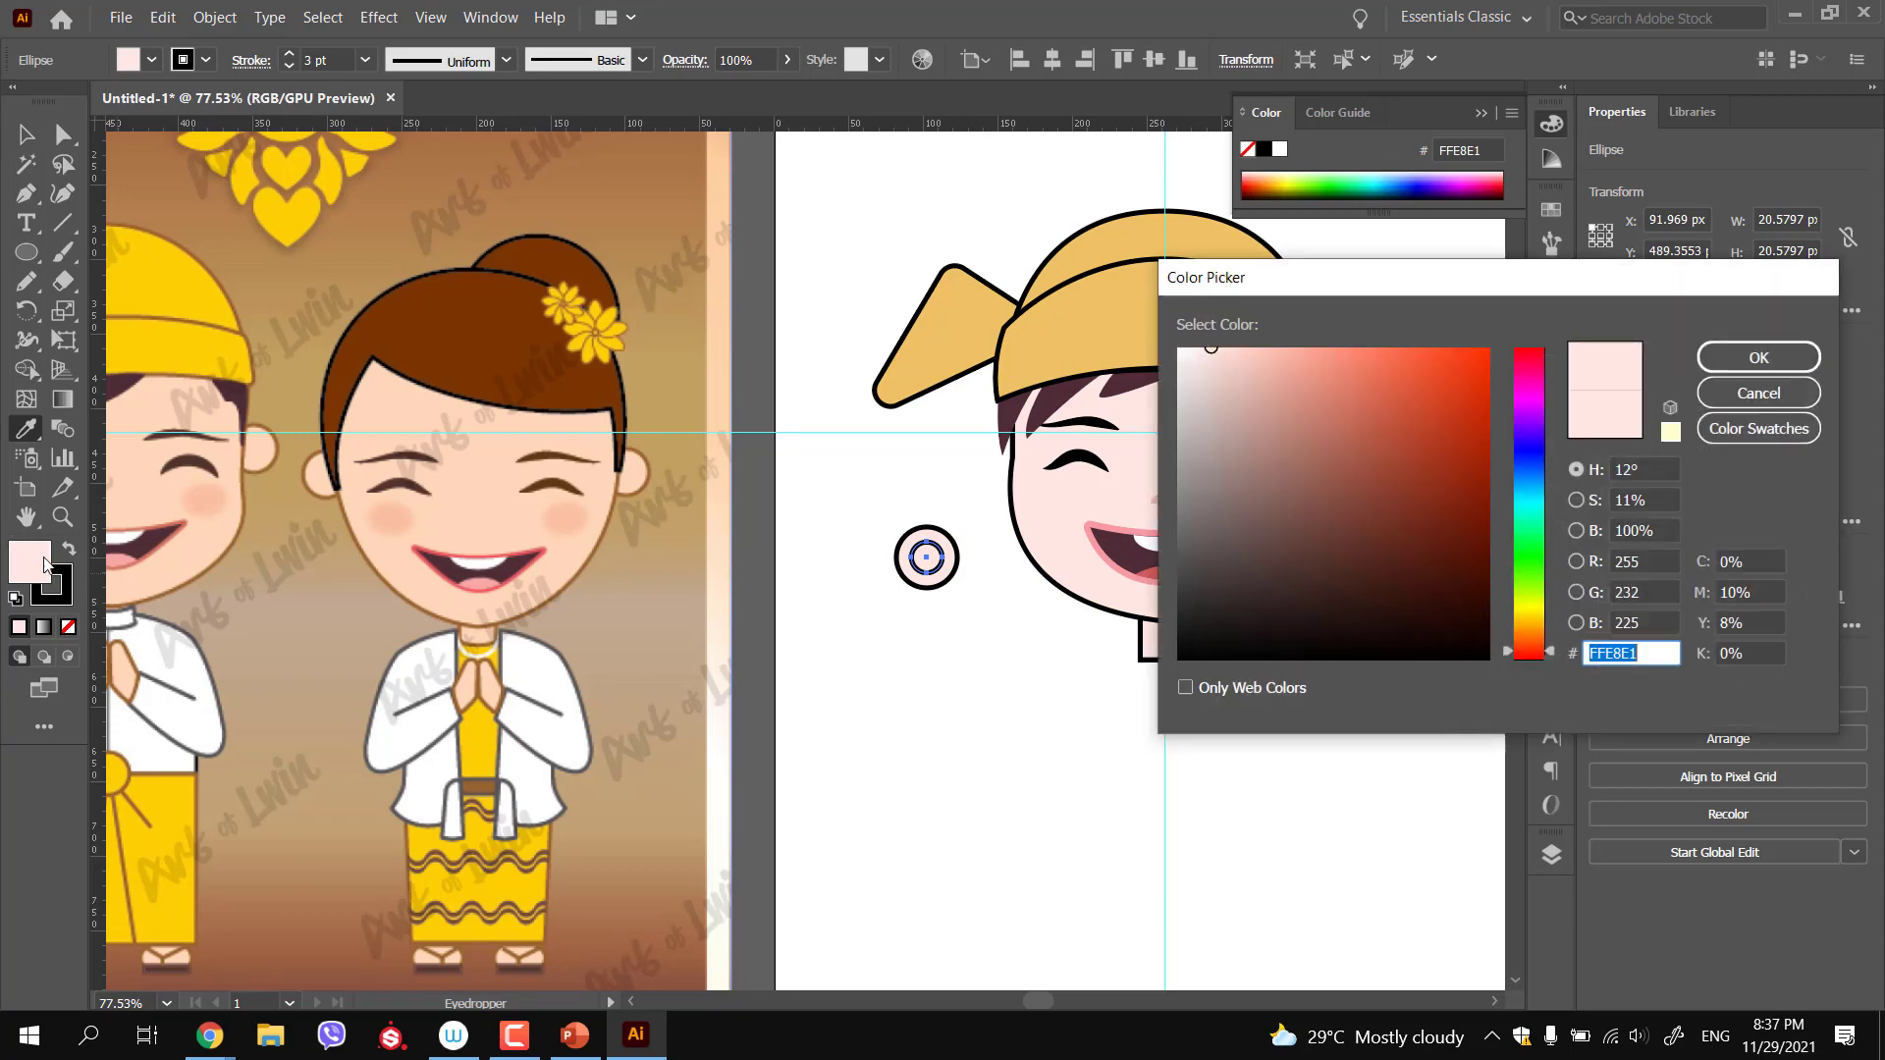
{"action": "left_click", "coordinate": [1260, 388]}
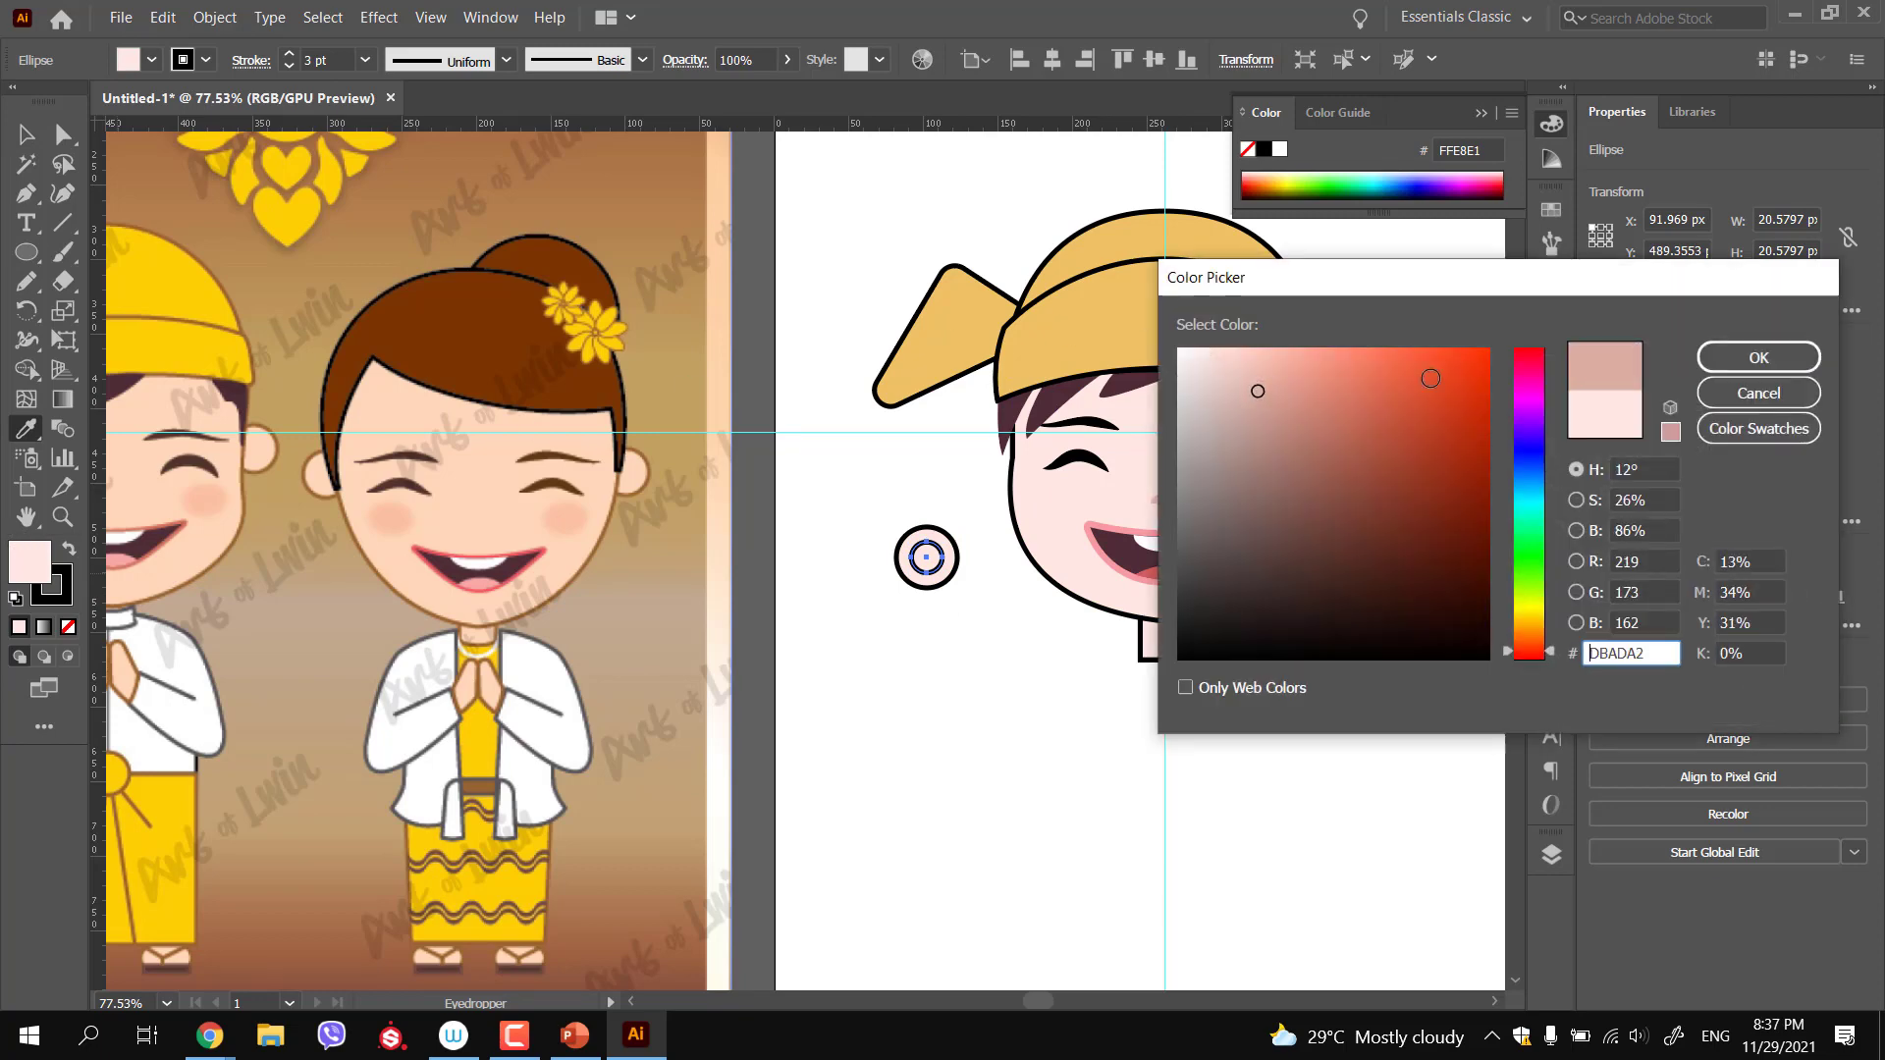
{"action": "left_click", "coordinate": [1713, 357]}
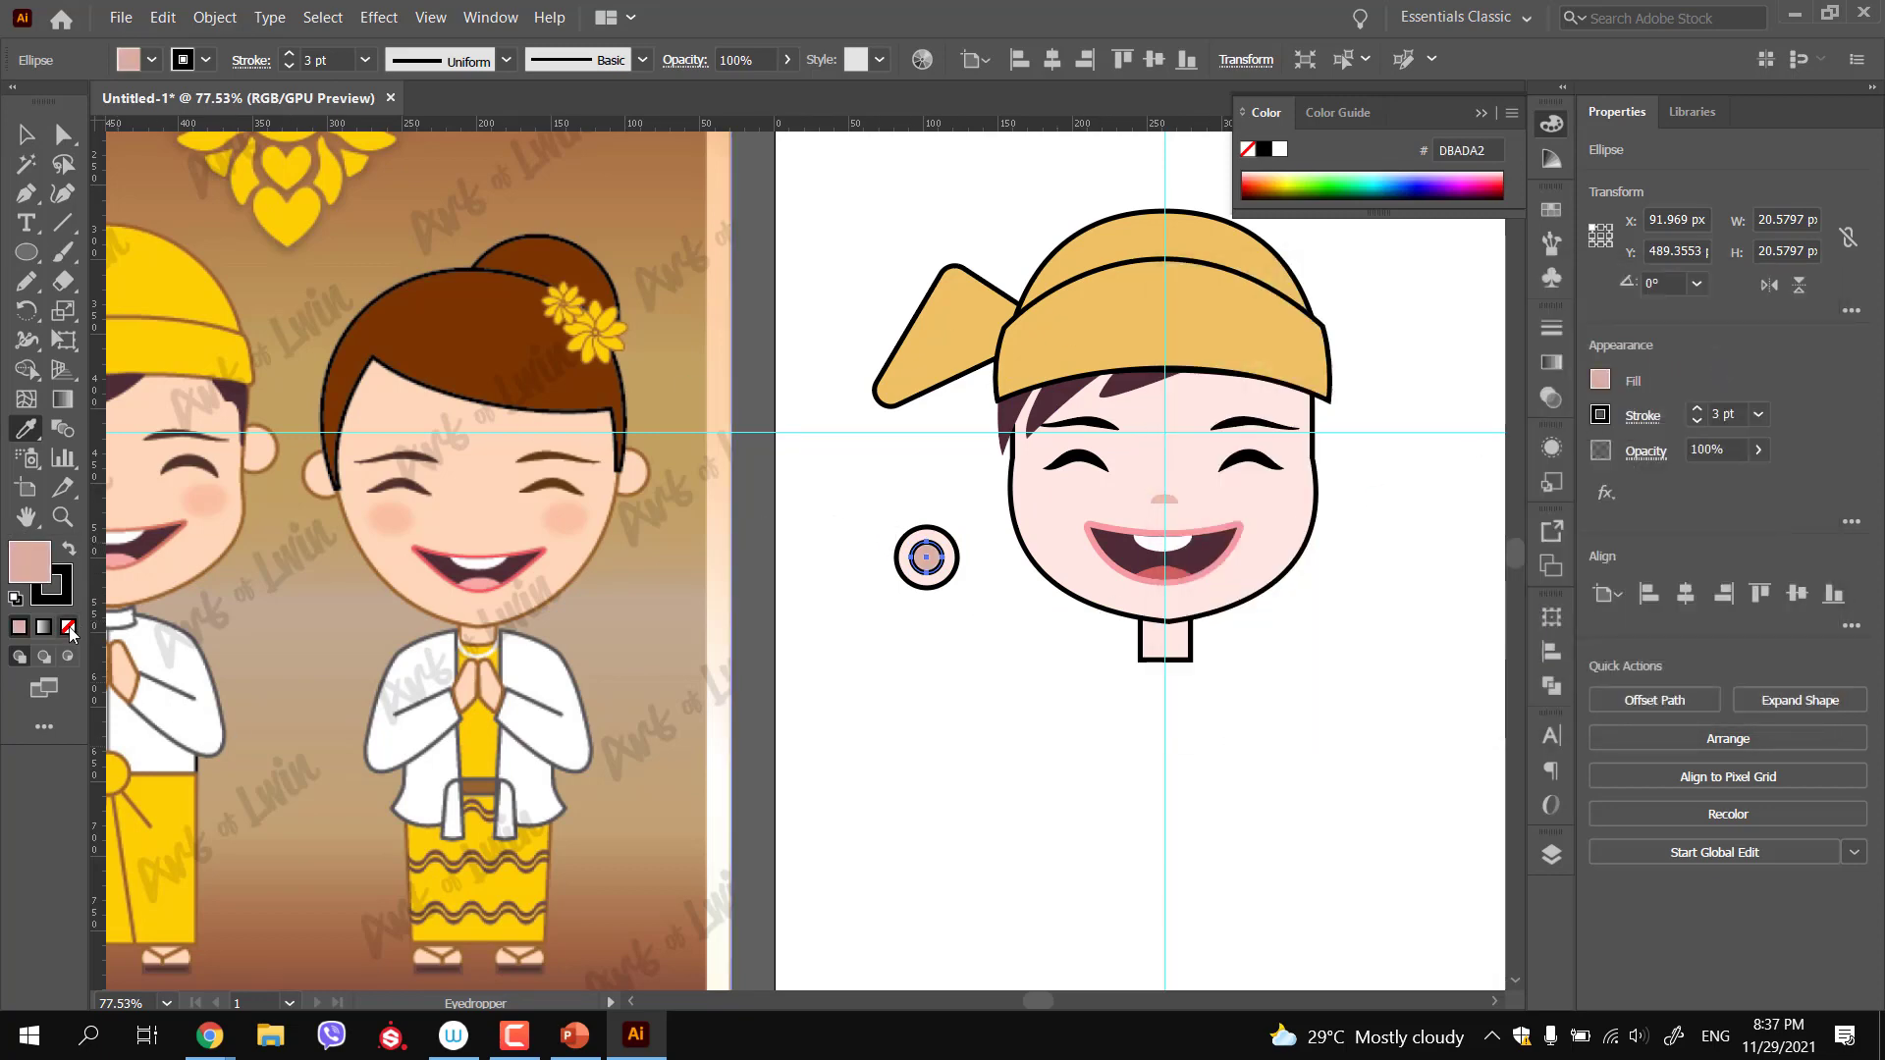
{"action": "left_click", "coordinate": [290, 66]}
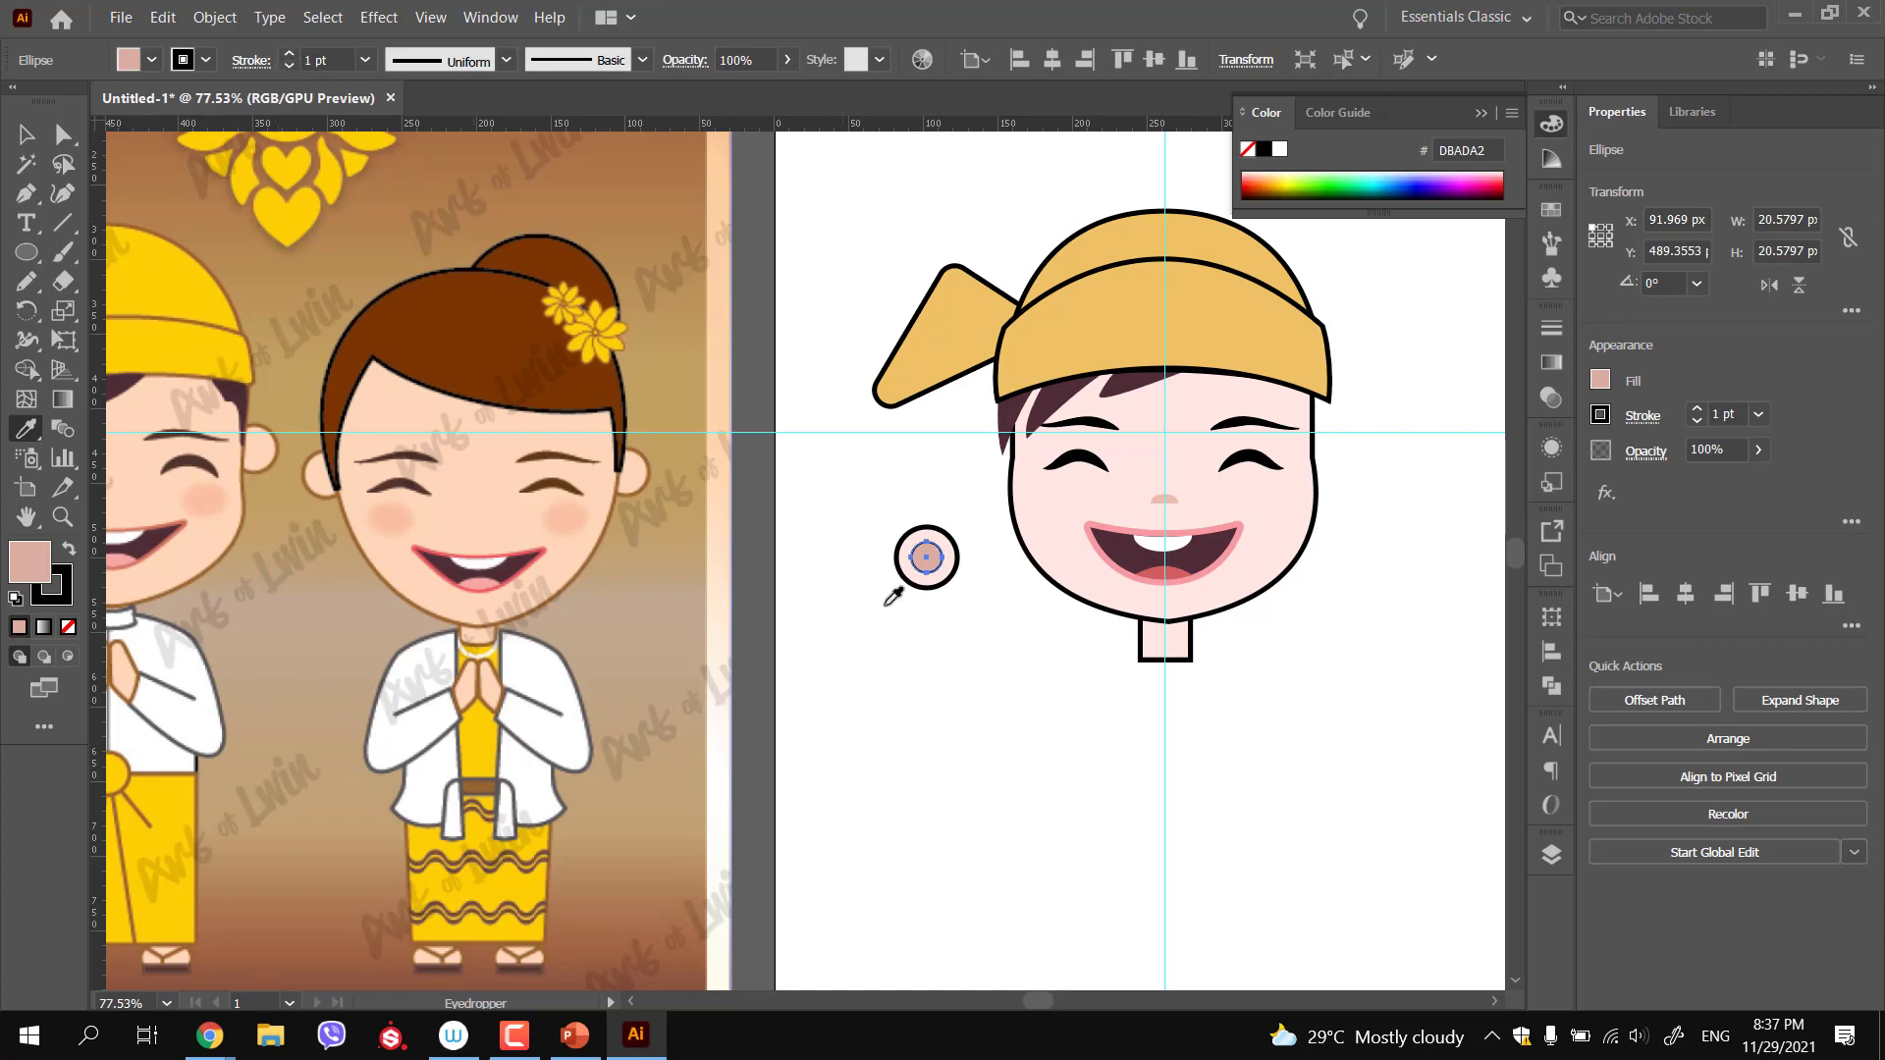
Place both ear circles over the left edge of the face and send them behind all the artwork
{"action": "key", "text": "v"}
{"action": "left_click_drag", "start_coordinate": [868, 515], "coordinate": [979, 622]}
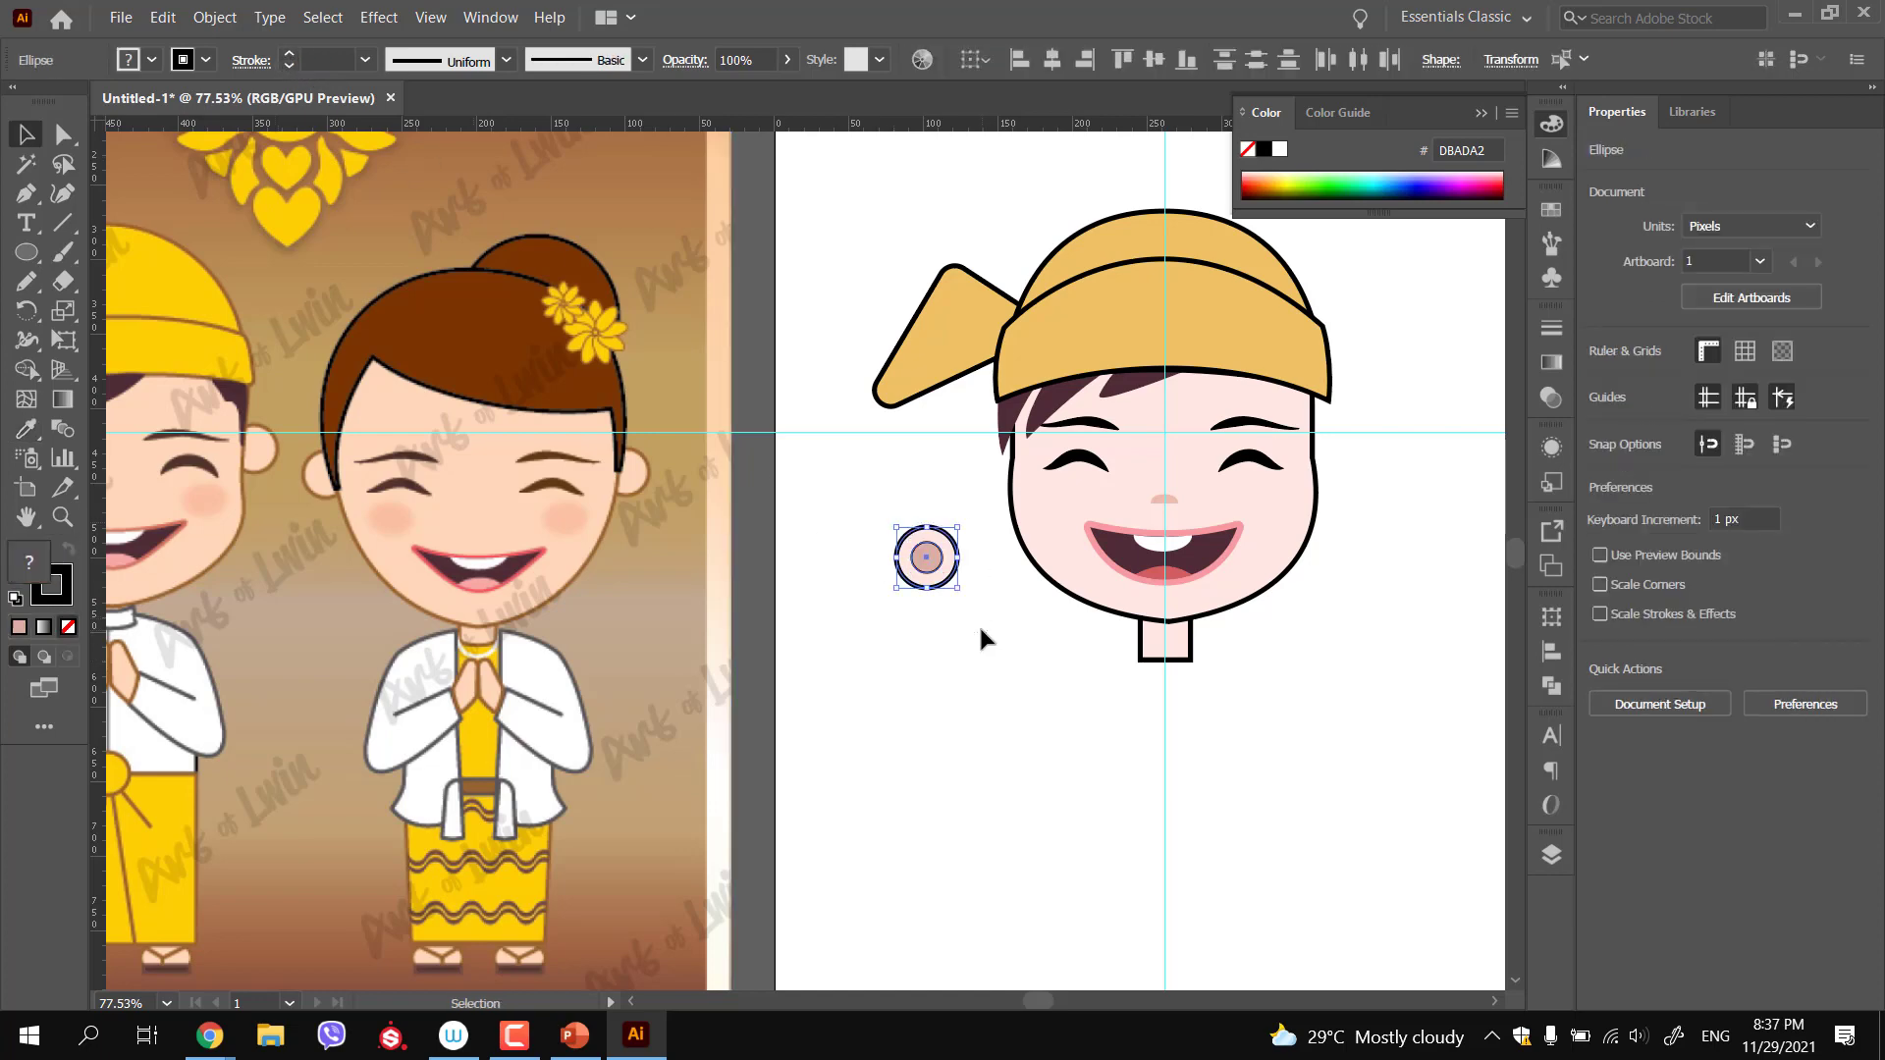
{"action": "left_click_drag", "start_coordinate": [935, 559], "coordinate": [1019, 466]}
{"action": "key", "text": "ctrl+shift+["}
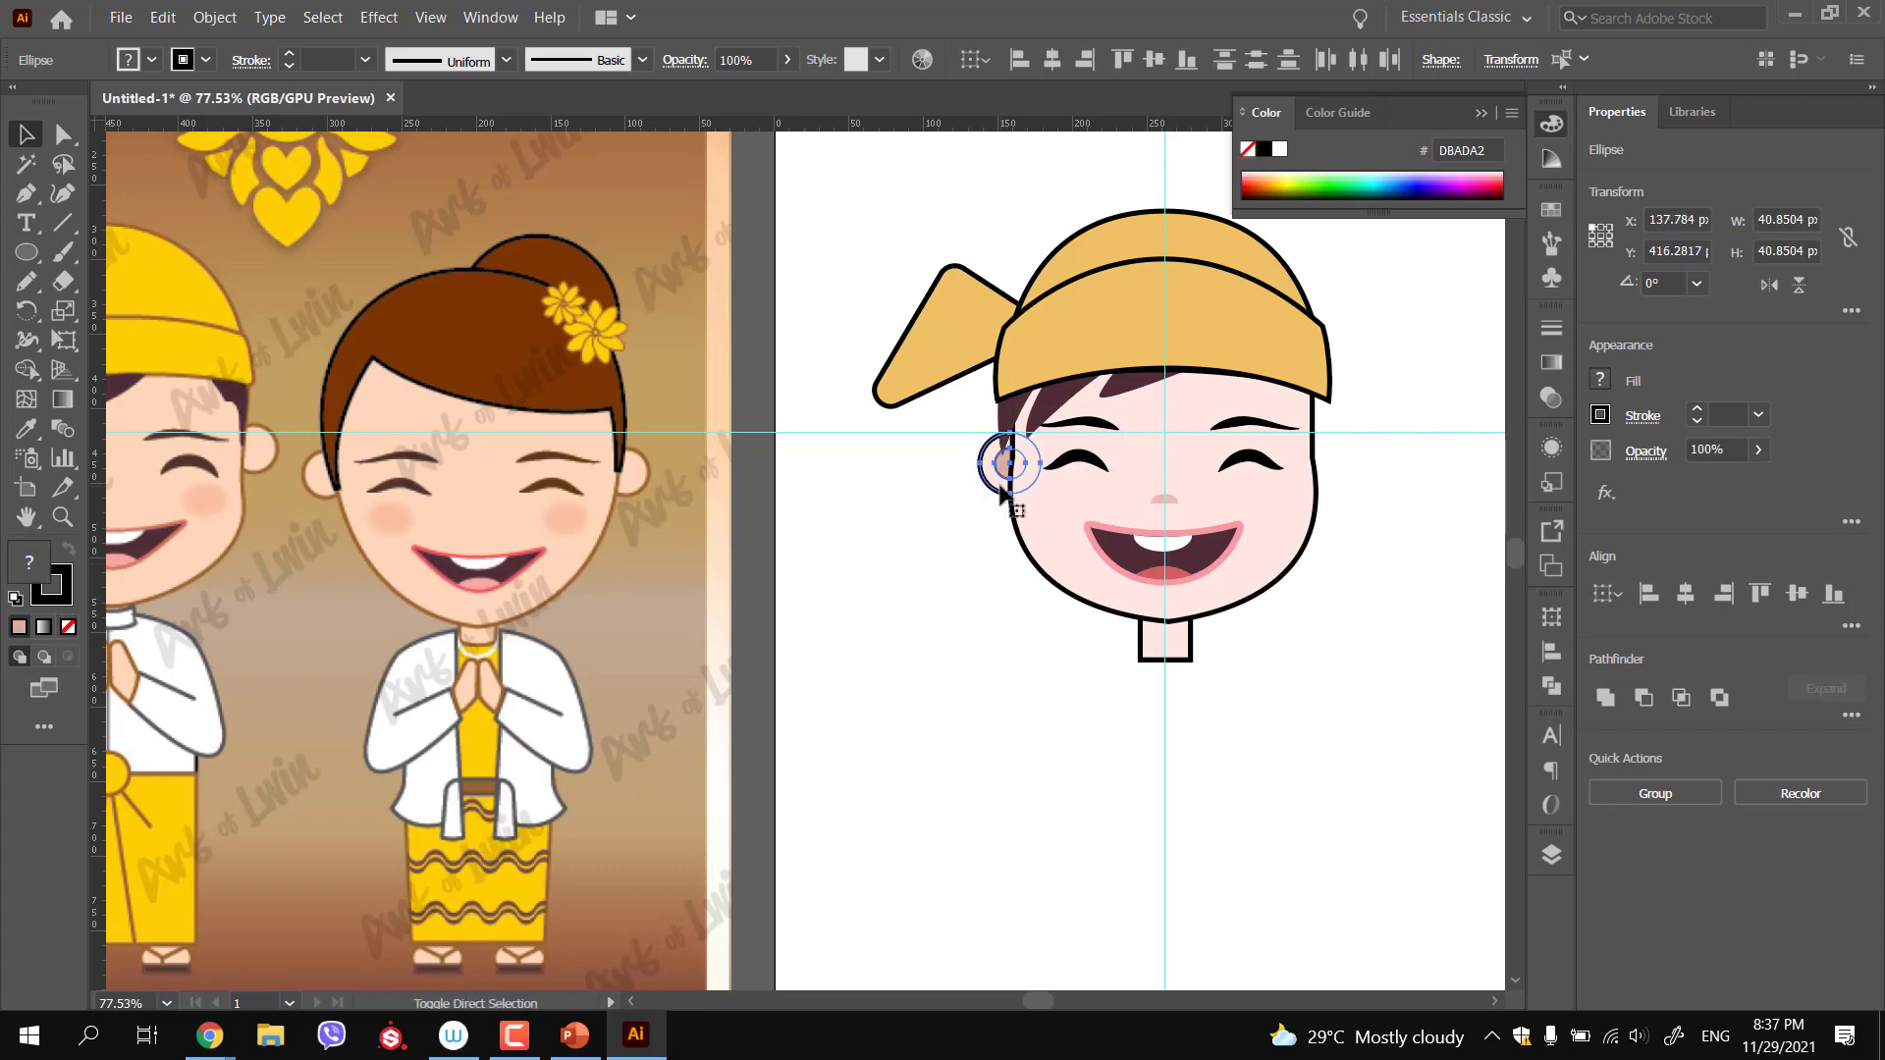
{"action": "left_click_drag", "start_coordinate": [999, 489], "coordinate": [1001, 494]}
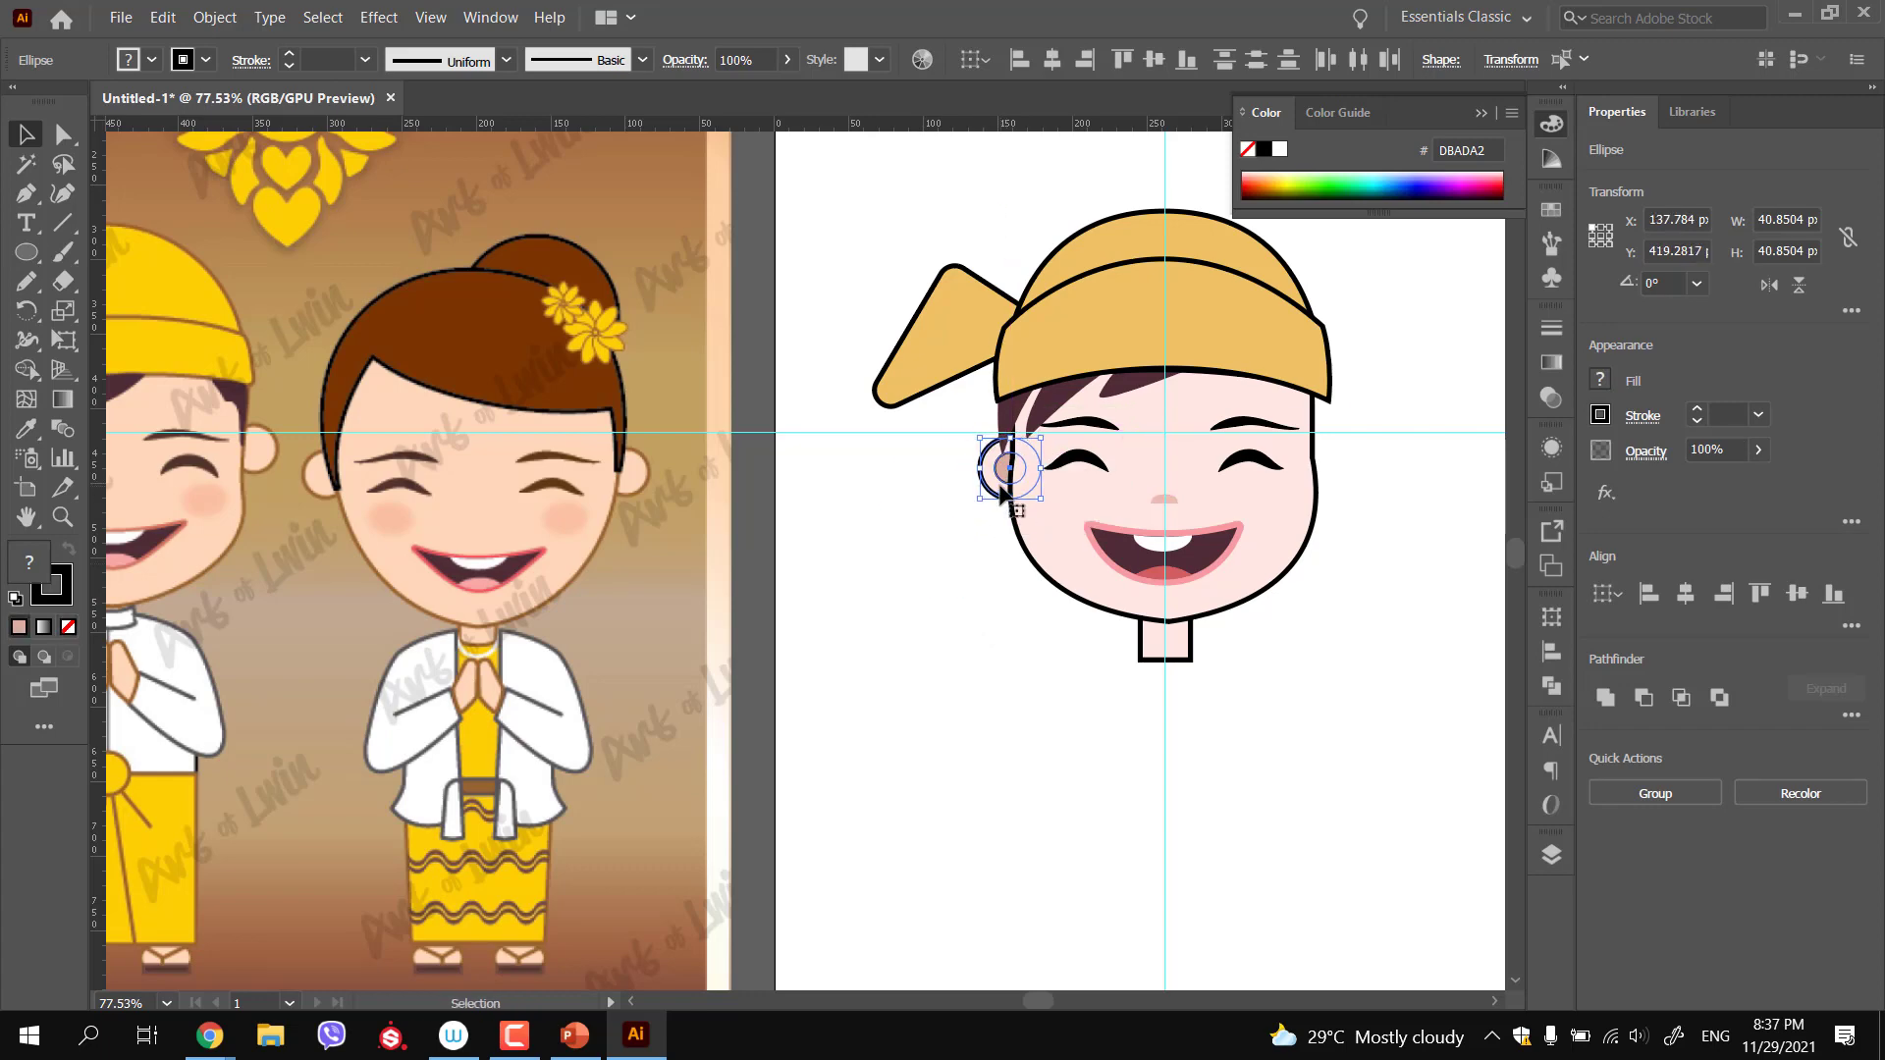
Lower the ear by about 20 px along the face's left edge and enlarge it to about 49 px wide
{"action": "key", "text": "shift+Down"}
{"action": "key", "text": "shift+Down"}
{"action": "key", "text": "shift+Down"}
{"action": "key", "text": "shift+Up"}
{"action": "key", "text": "shift+Down"}
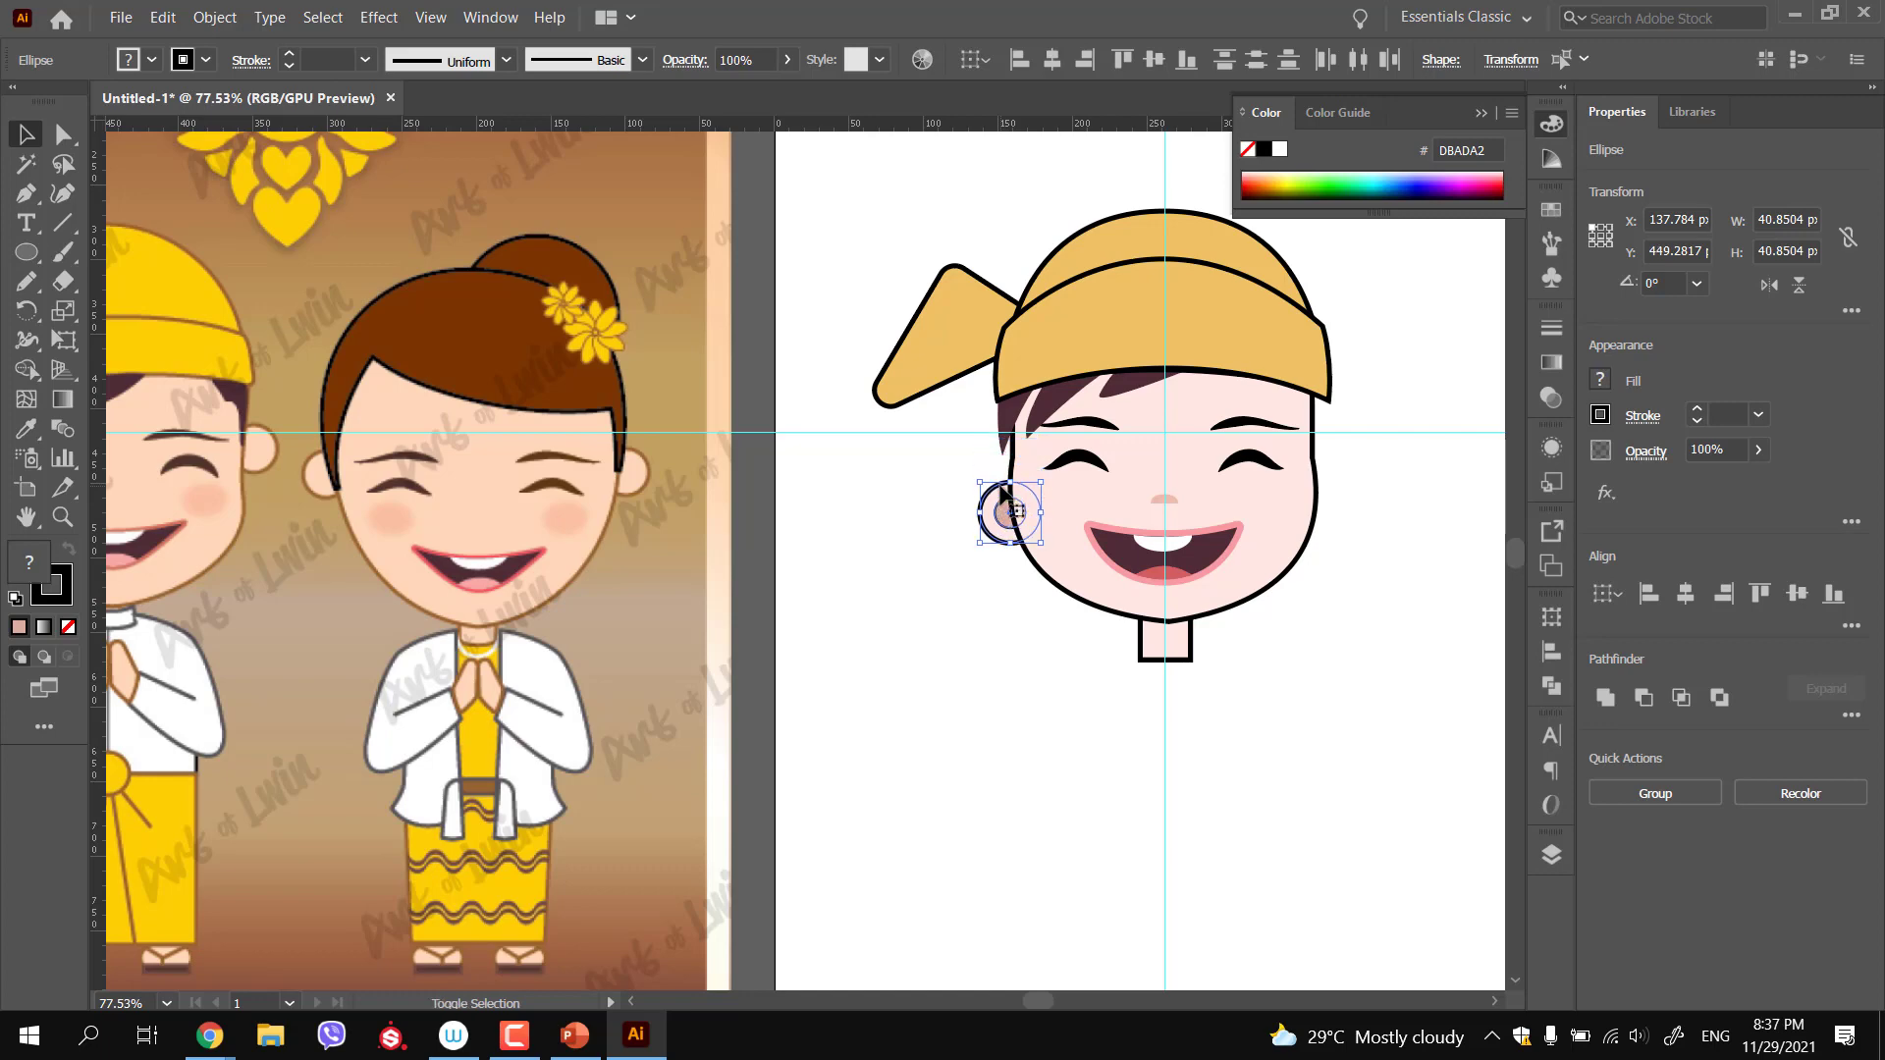
{"action": "key", "text": "shift+Up"}
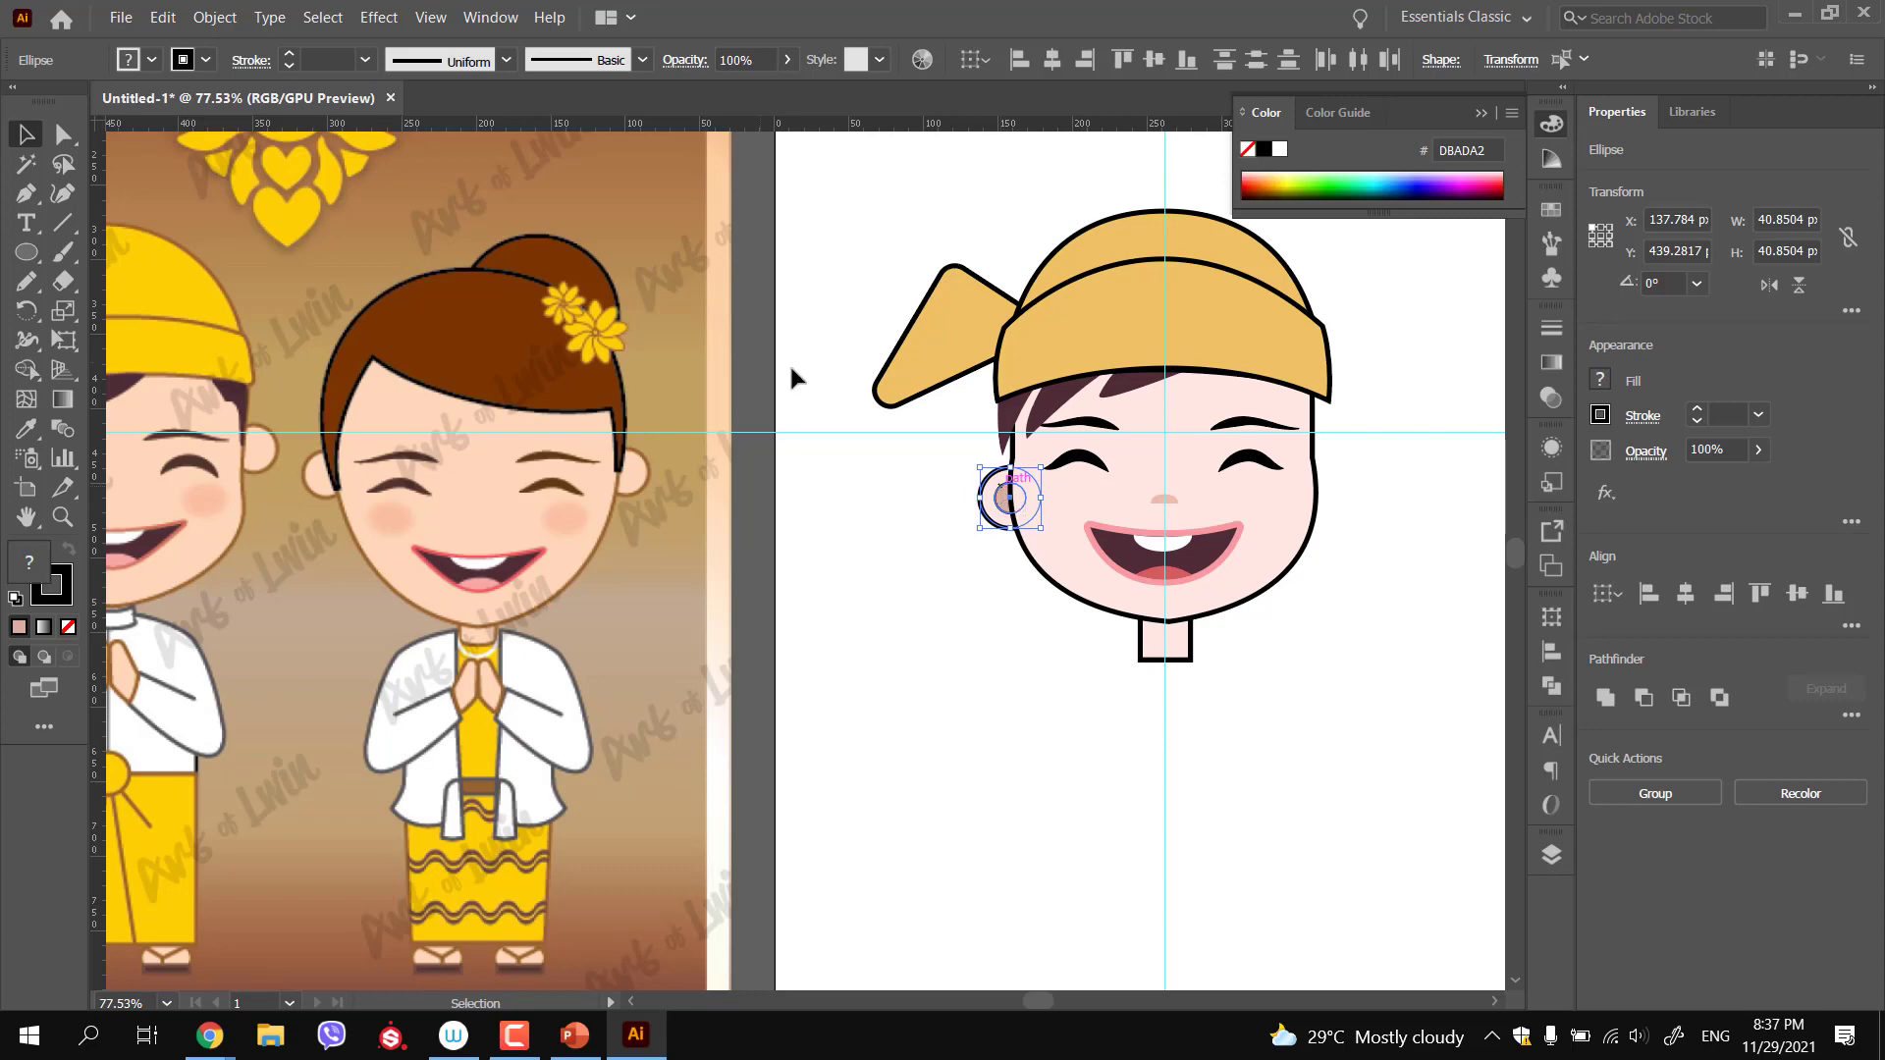
{"action": "left_click_drag", "start_coordinate": [982, 530], "coordinate": [968, 542]}
{"action": "left_click", "coordinate": [968, 587]}
{"action": "mouse_move", "coordinate": [1028, 626]}
{"action": "left_mouse_down"}
{"action": "mouse_move", "coordinate": [926, 591]}
{"action": "mouse_move", "coordinate": [1001, 623]}
{"action": "left_mouse_up"}
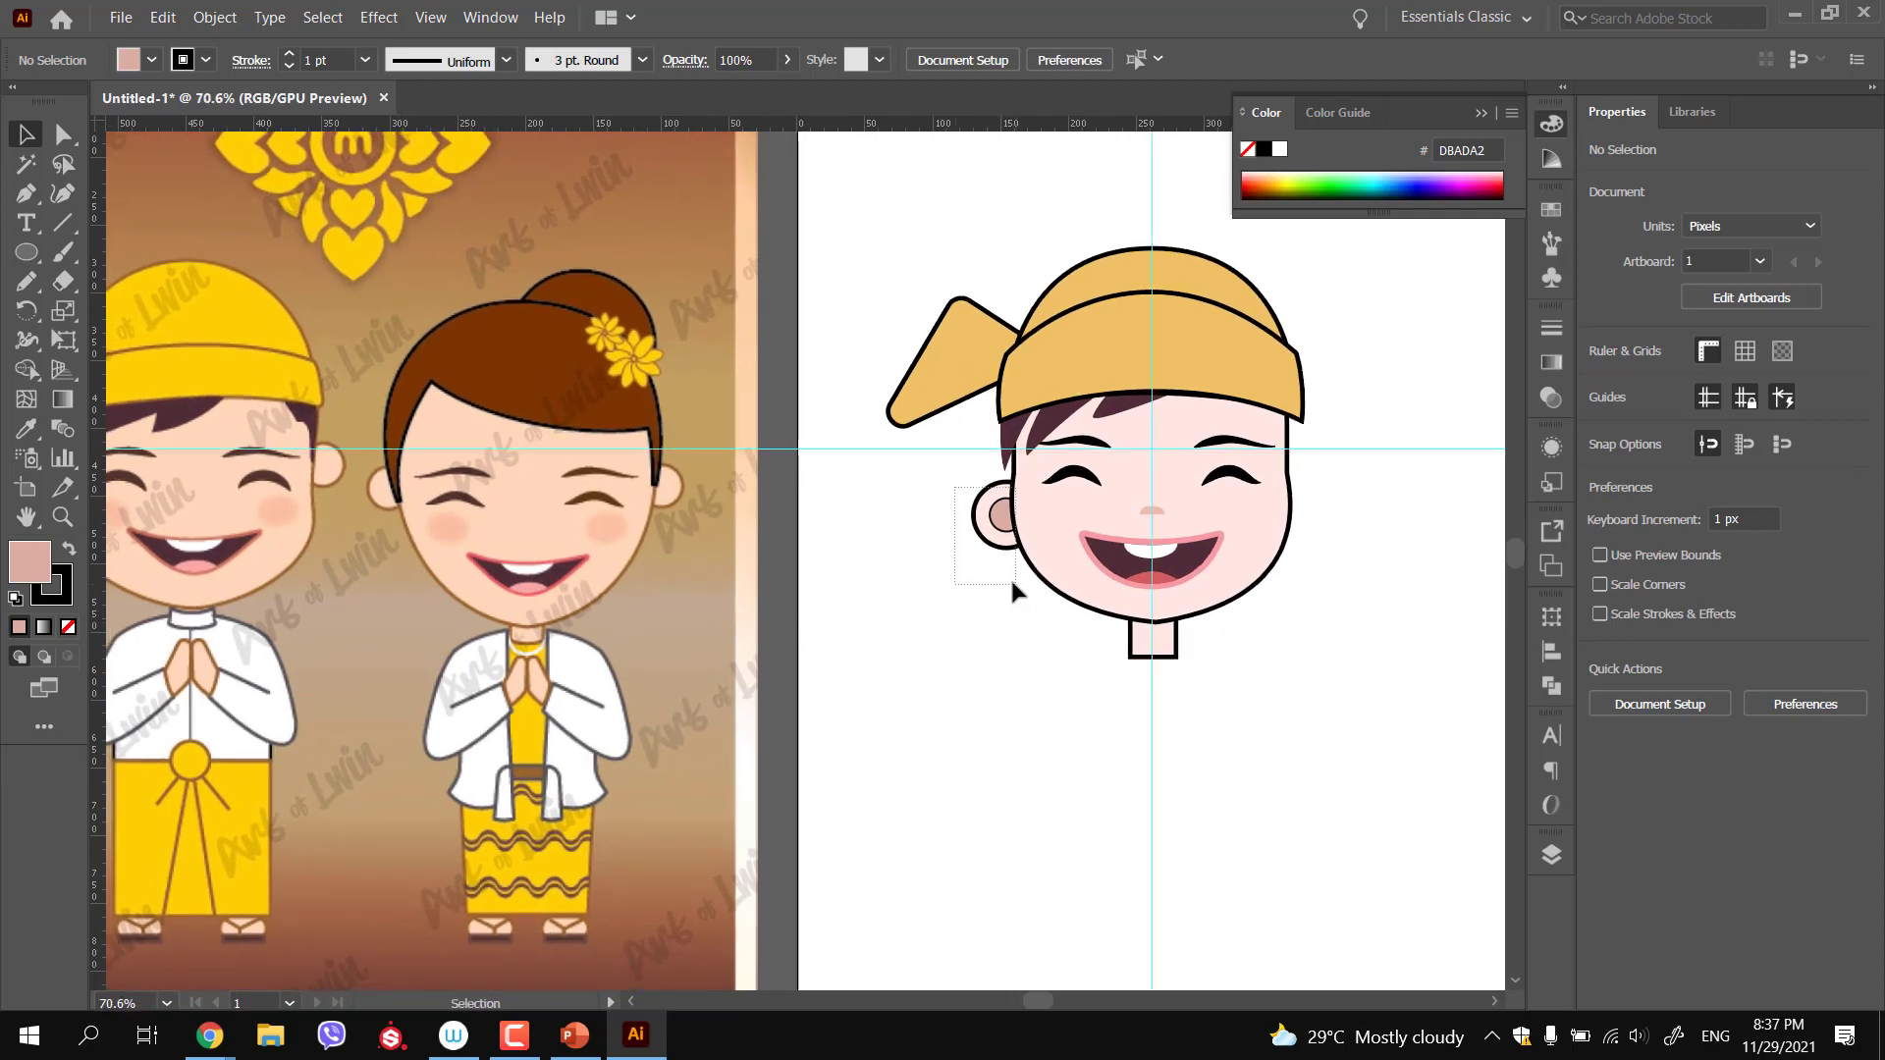
{"action": "left_click", "coordinate": [998, 578]}
Nudge the left ear upward and sideways until it sits at about X 132 px, Y 432 px against the face
{"action": "scroll", "coordinate": [993, 580], "scroll_direction": "down", "scroll_amount": 5}
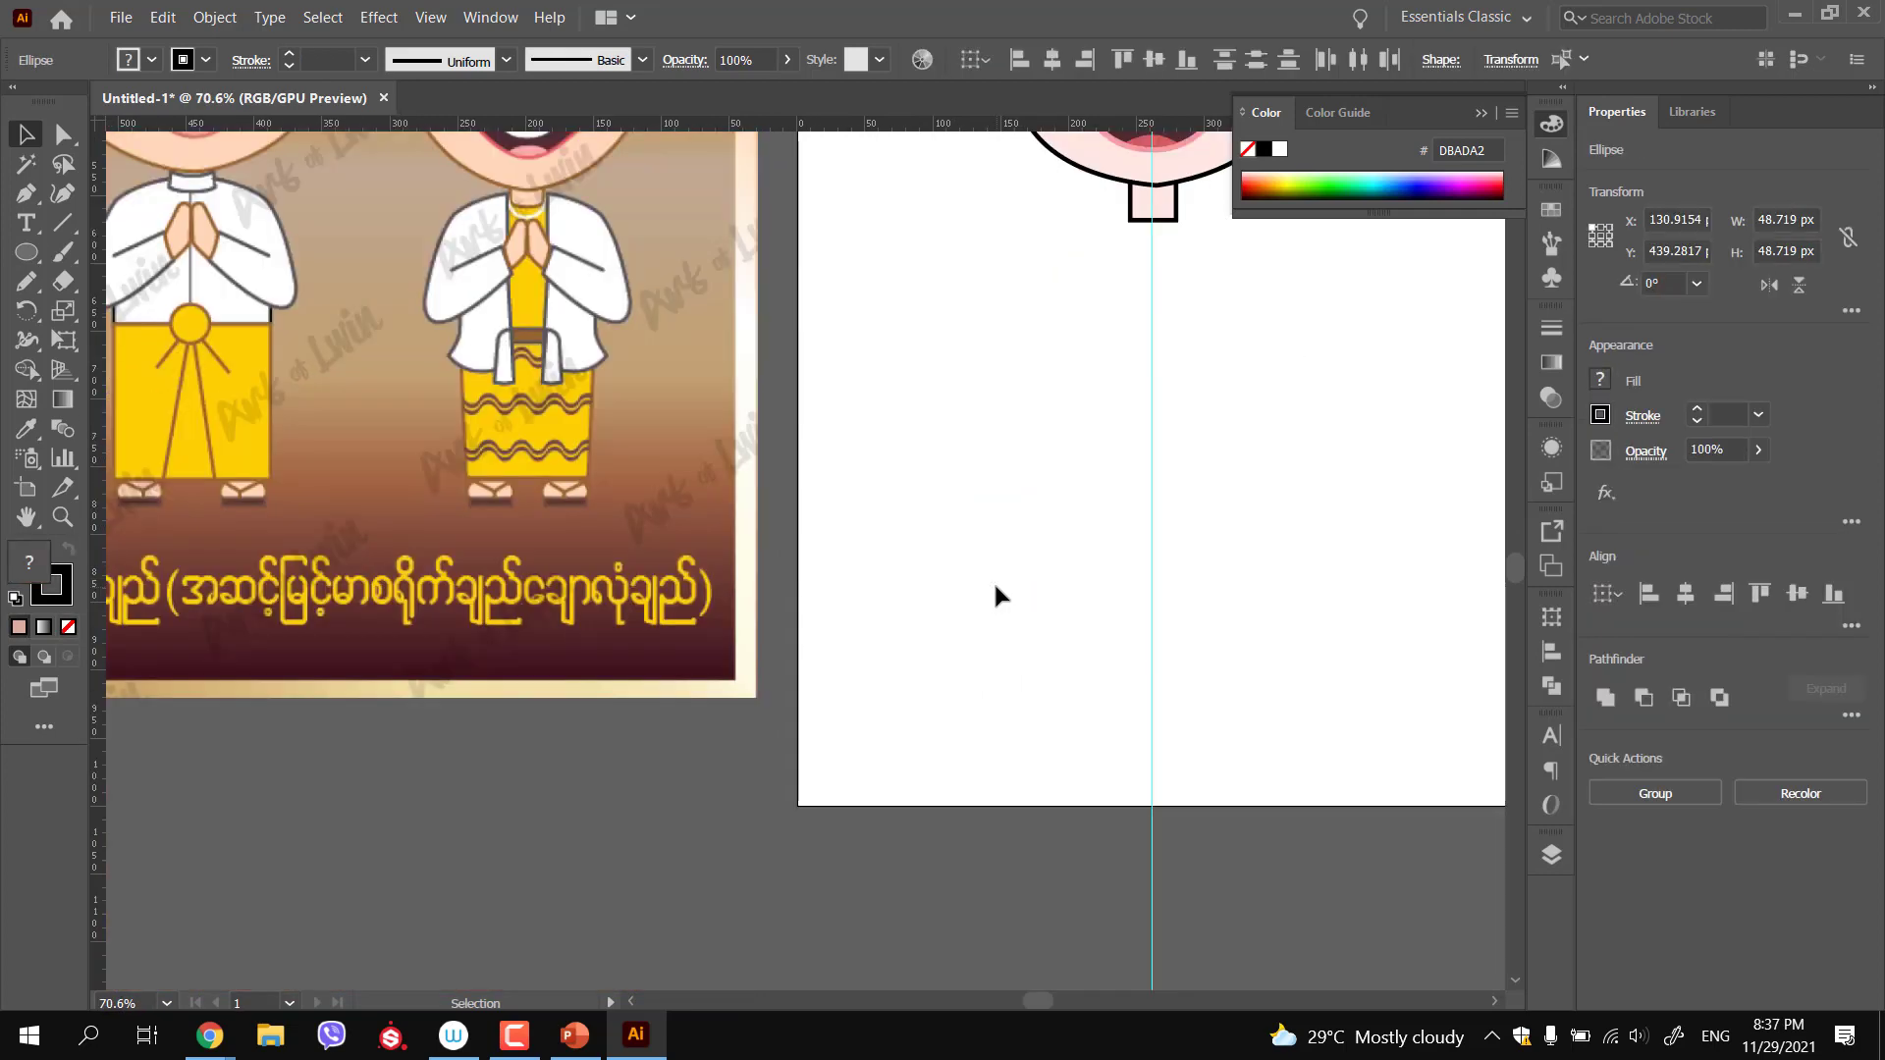
{"action": "scroll", "coordinate": [996, 586], "scroll_direction": "down", "scroll_amount": 5}
{"action": "left_click_drag", "start_coordinate": [1027, 252], "coordinate": [826, 892]}
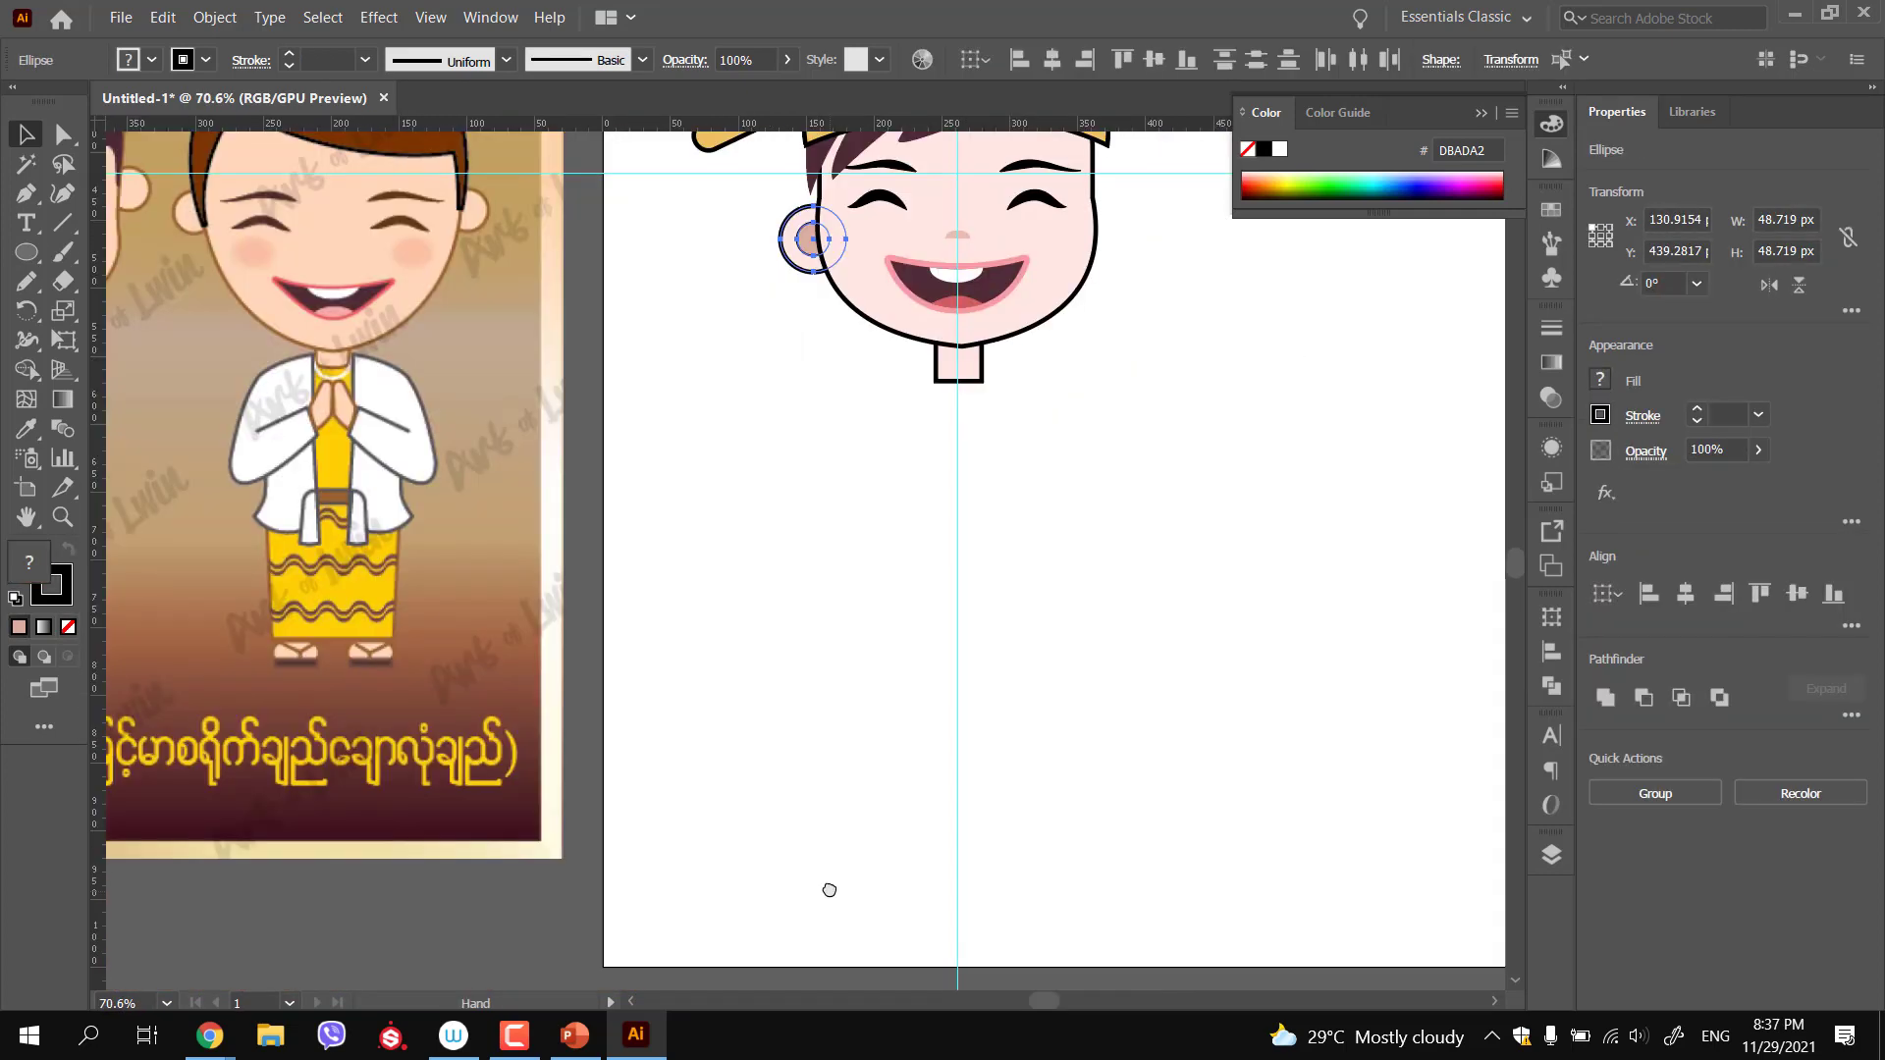
{"action": "left_click_drag", "start_coordinate": [918, 460], "coordinate": [882, 826]}
{"action": "key", "text": "Right"}
{"action": "key", "text": "Right"}
{"action": "key", "text": "Right"}
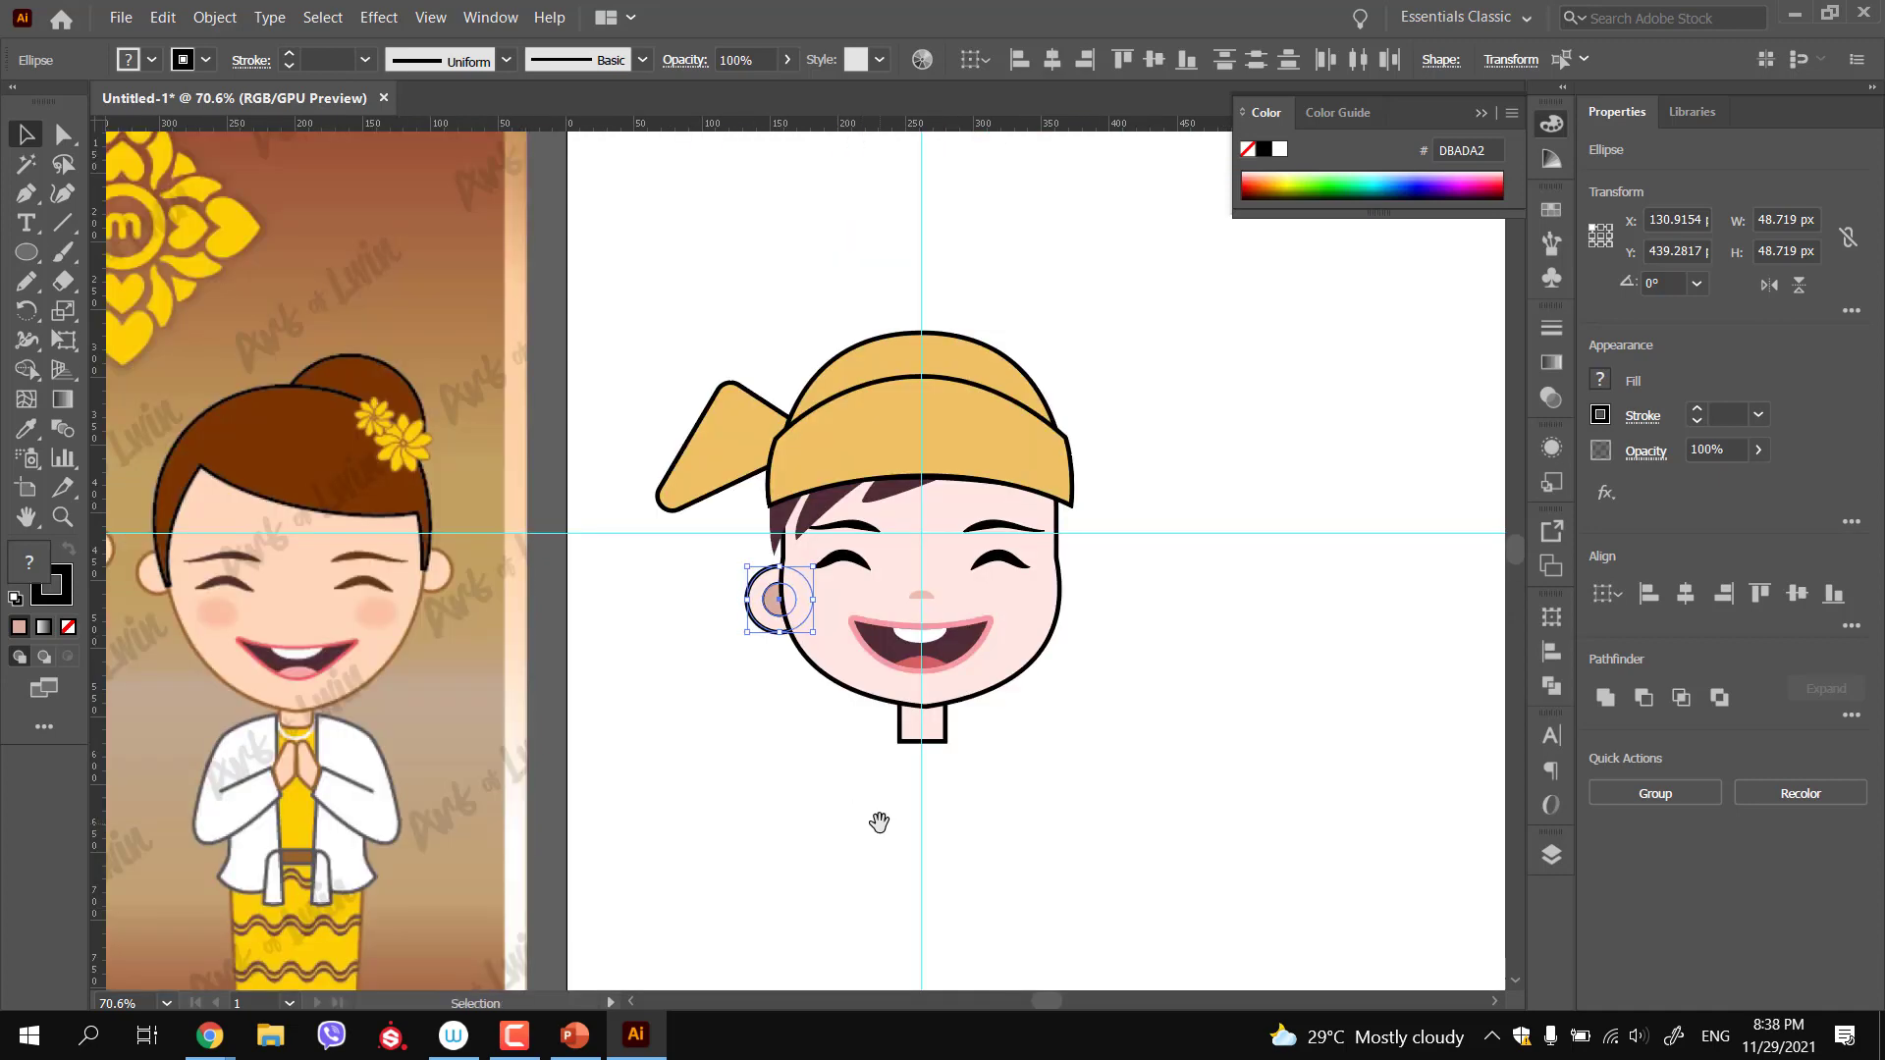
{"action": "key", "text": "Up"}
{"action": "key", "text": "Up"}
{"action": "key", "text": "Up"}
{"action": "key", "text": "Up"}
{"action": "key", "text": "Up"}
{"action": "key", "text": "Up"}
{"action": "key", "text": "Up"}
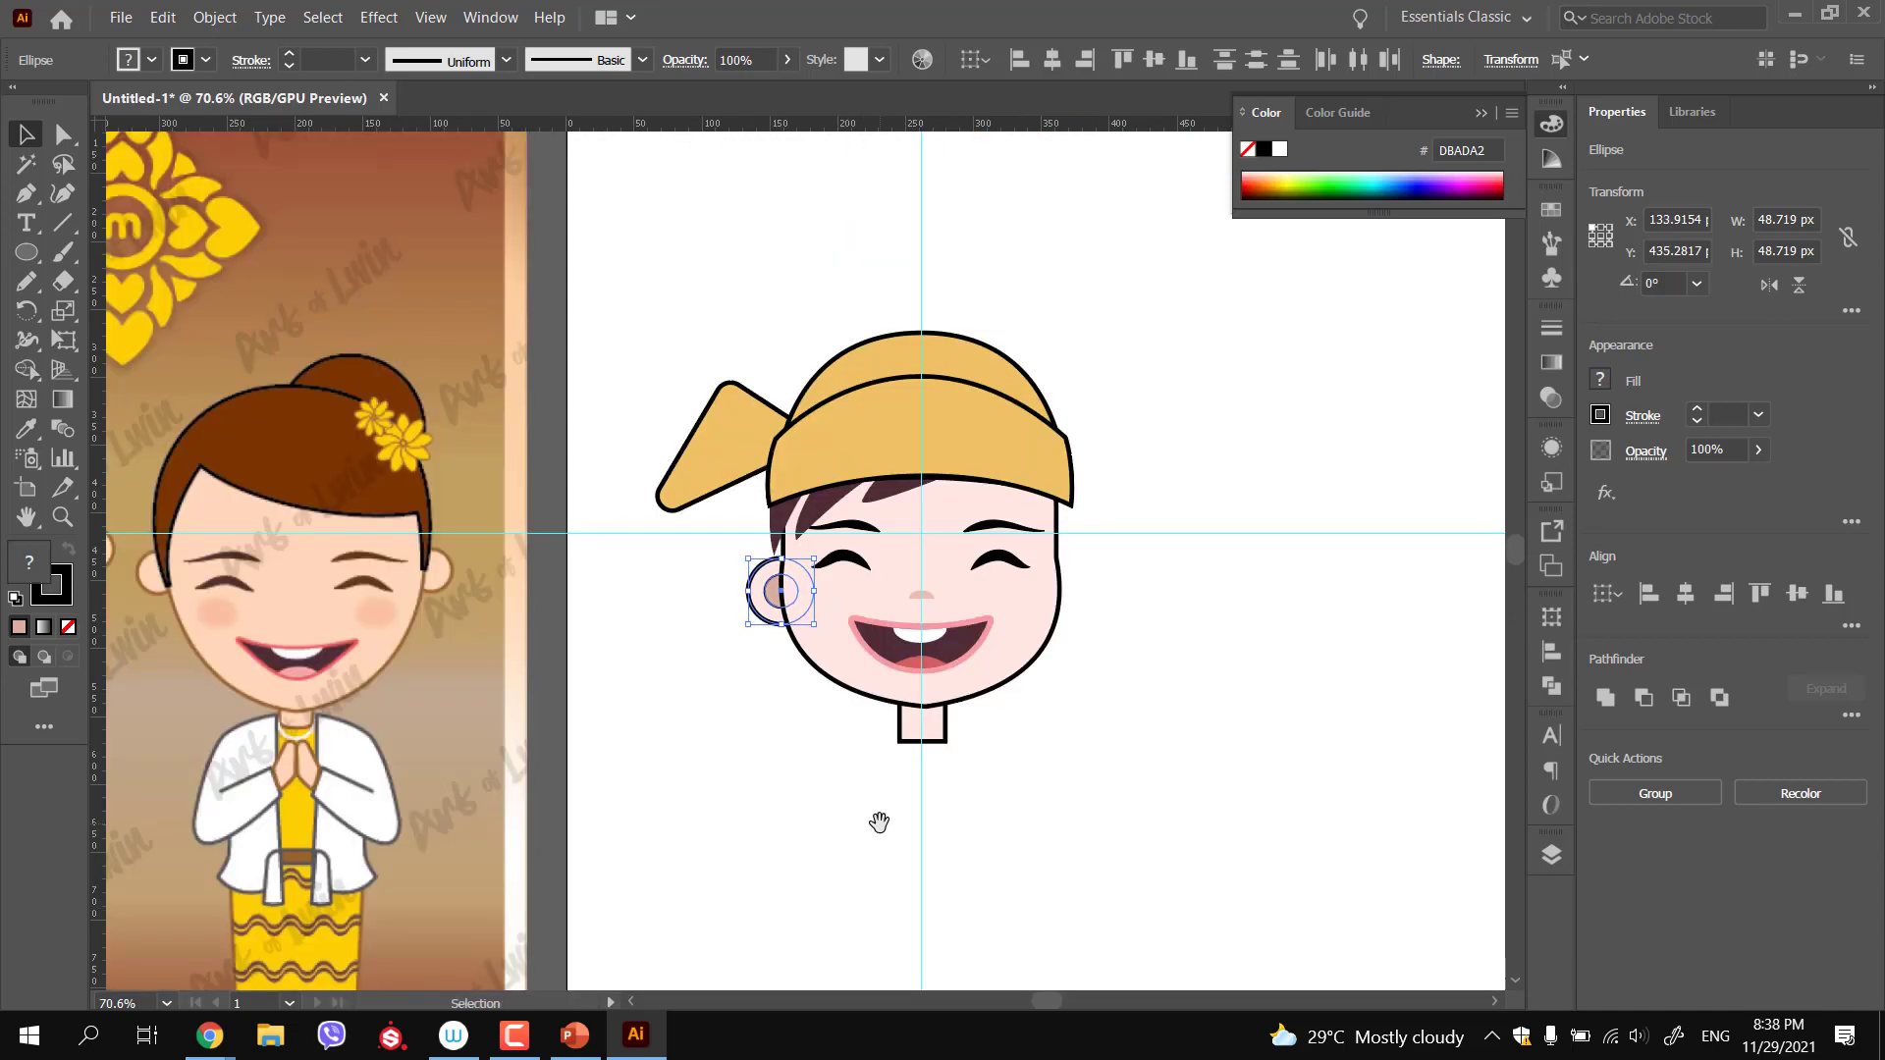
{"action": "left_click", "coordinate": [705, 657]}
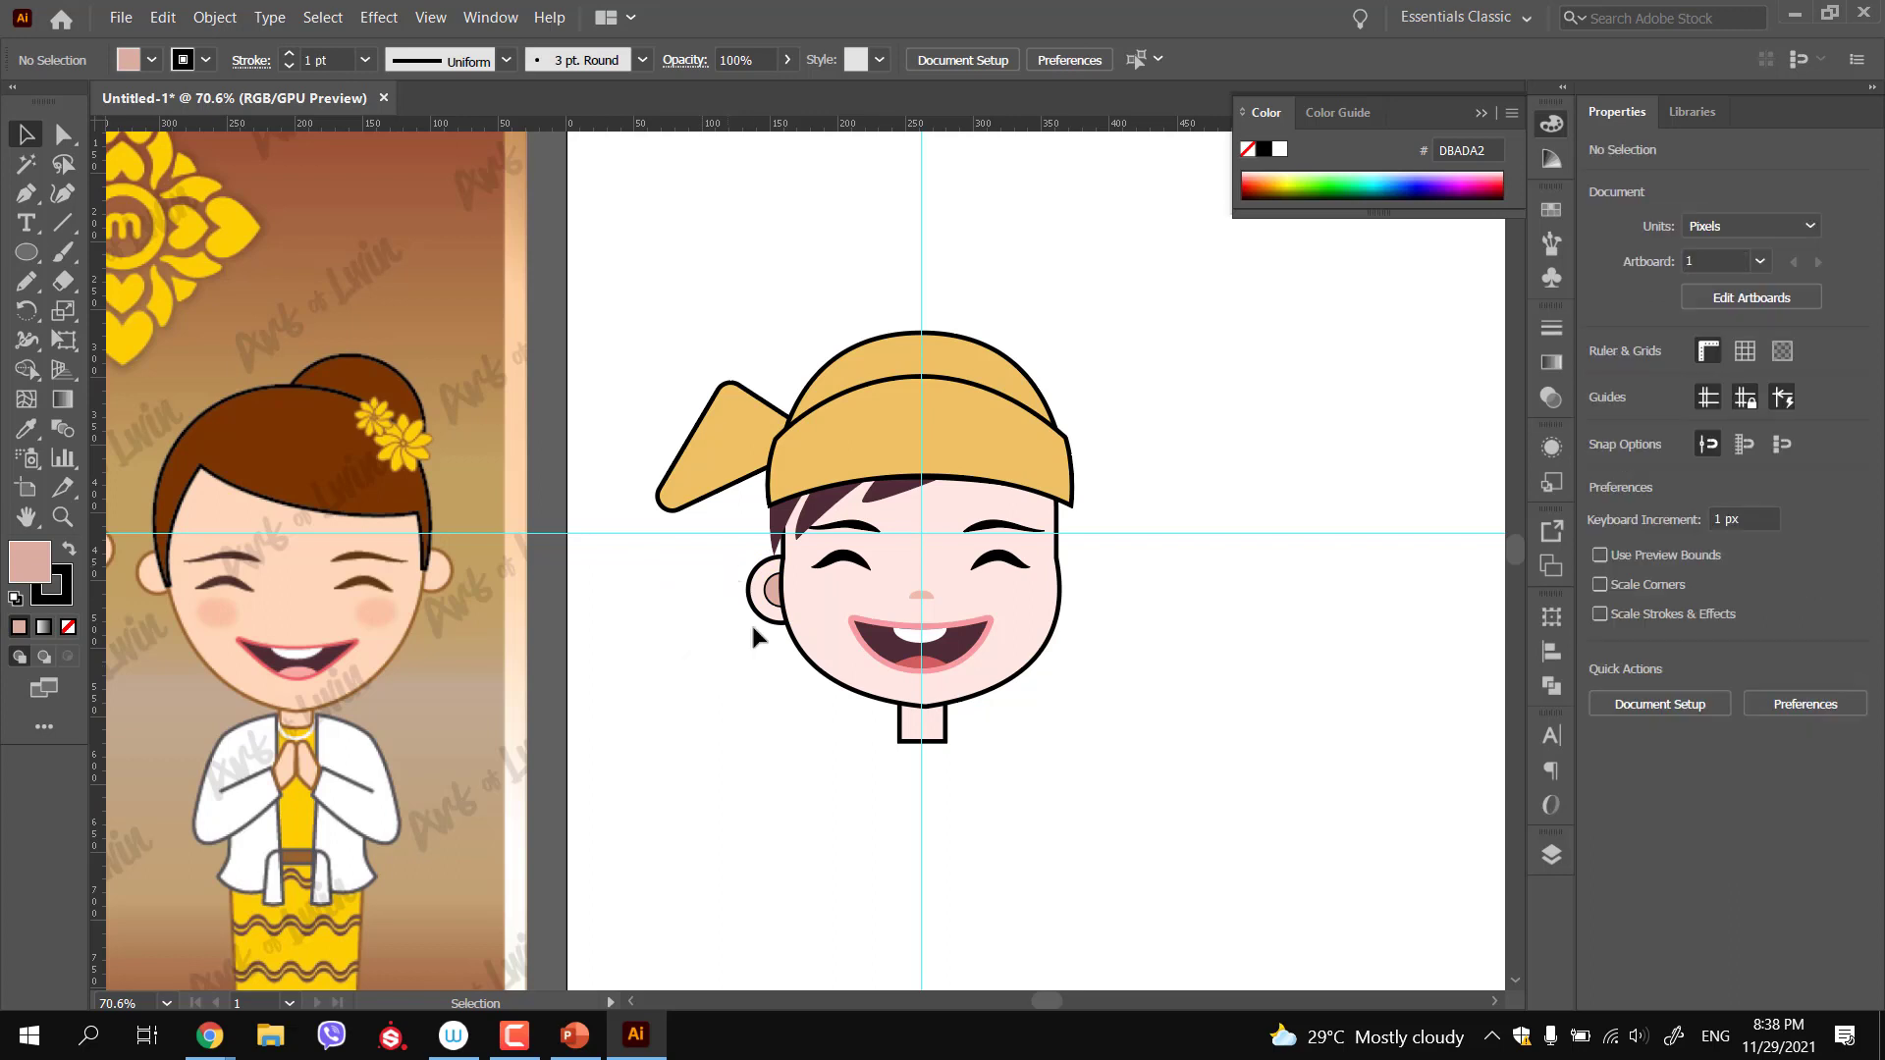
{"action": "left_click_drag", "start_coordinate": [765, 644], "coordinate": [766, 650]}
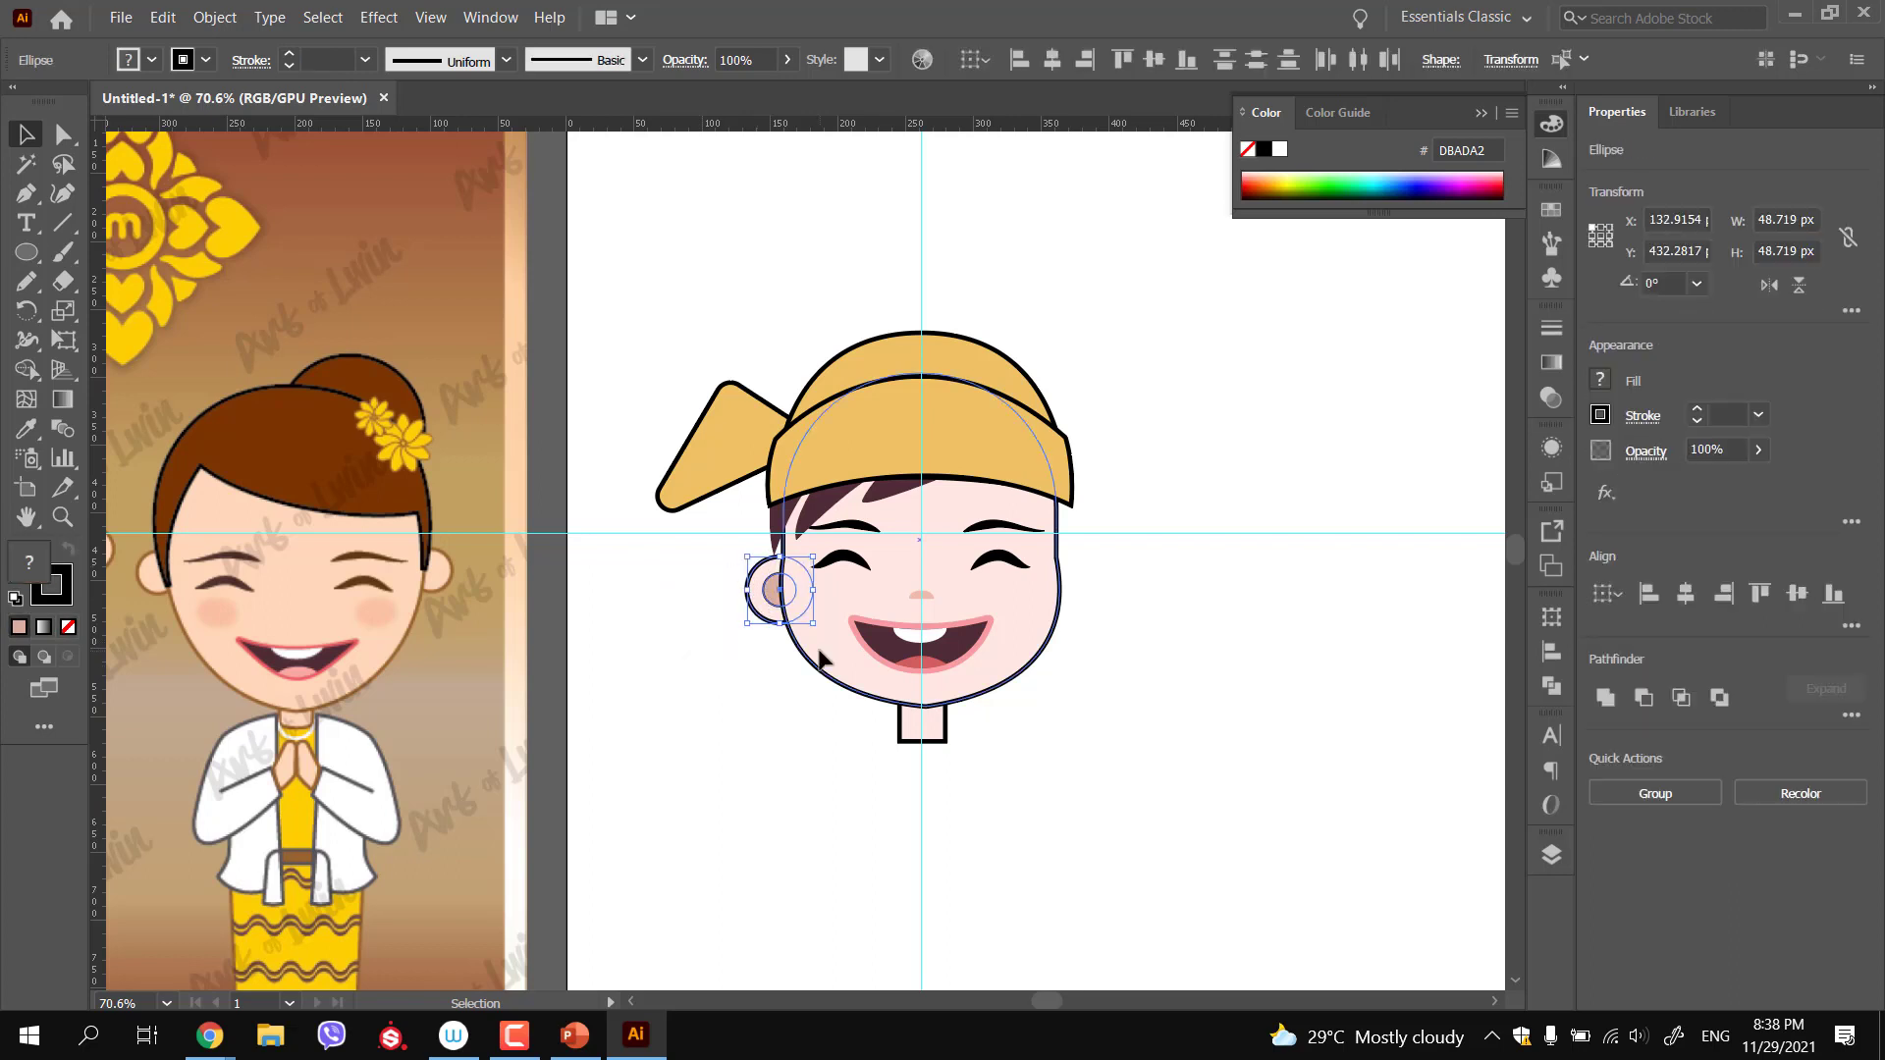
{"action": "left_click", "coordinate": [701, 603]}
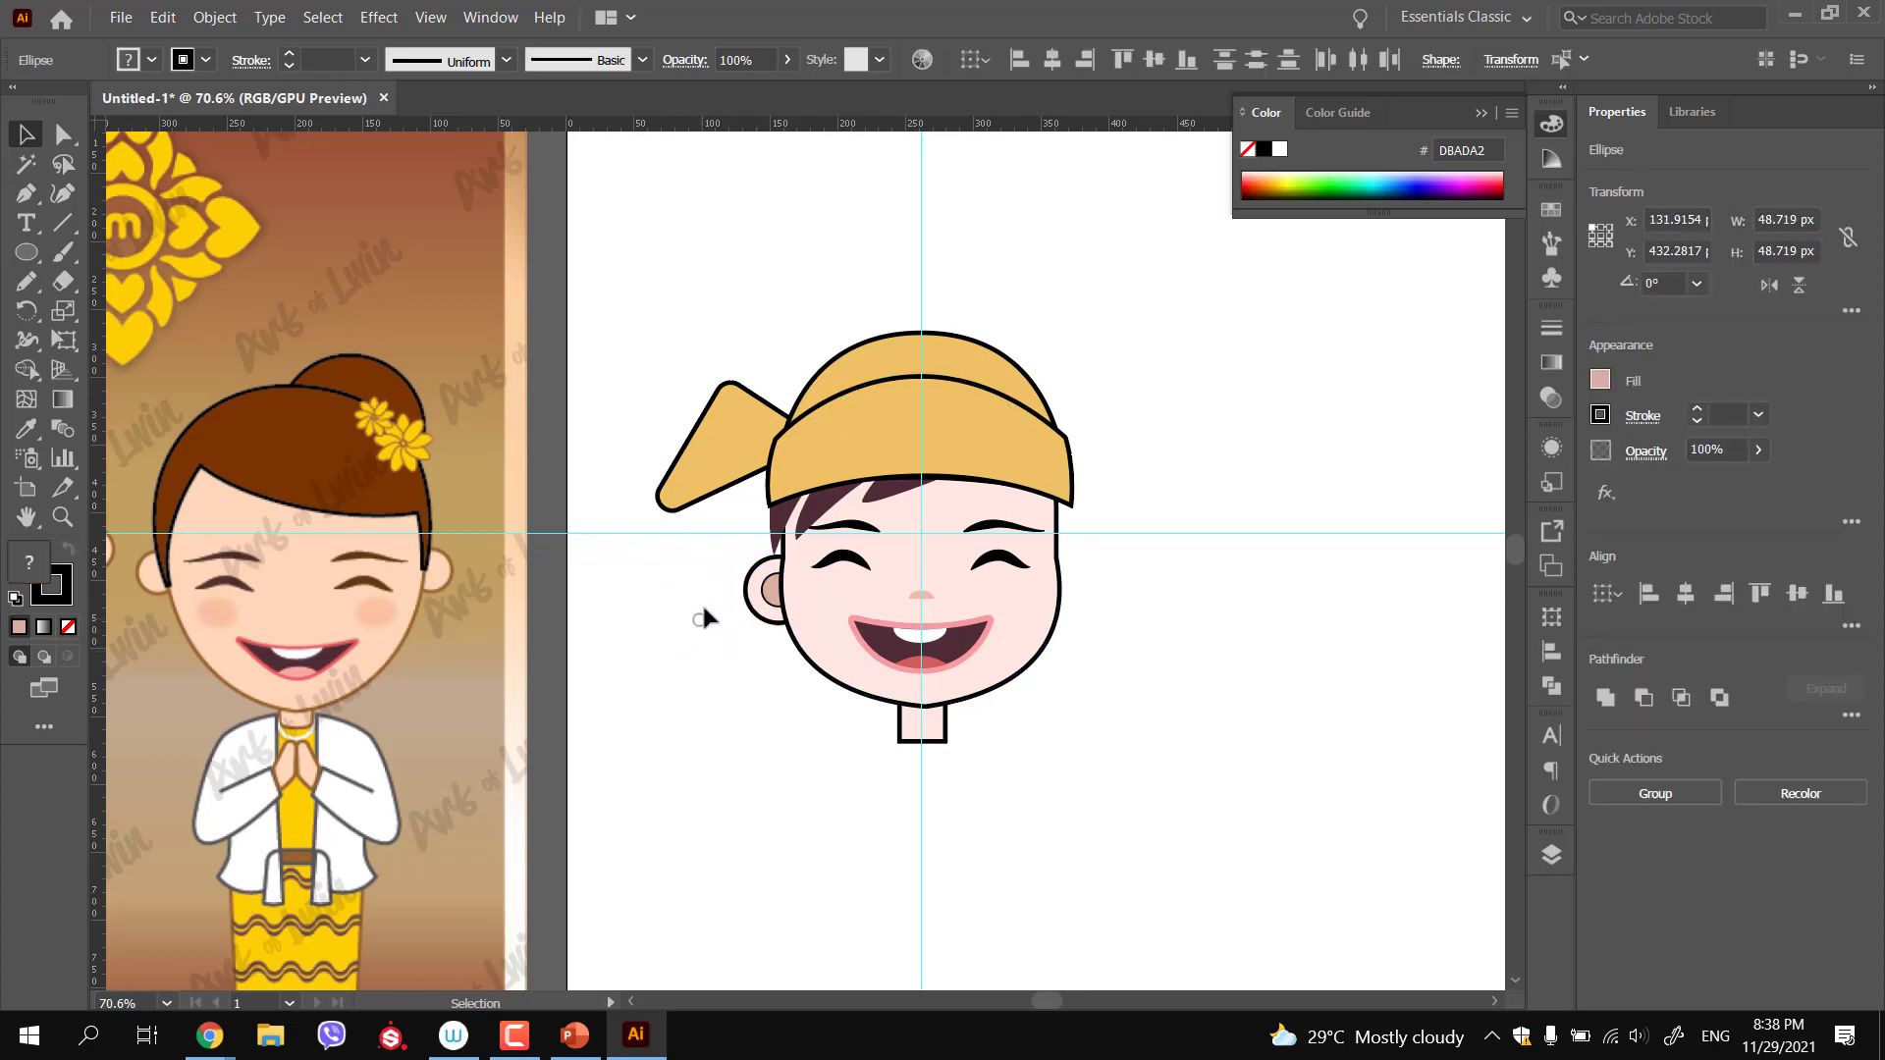
Add a matching ear behind the right edge of the face at about X 339 px, Y 430 px
{"action": "left_click", "coordinate": [766, 607], "text": "ctrl"}
{"action": "left_click", "coordinate": [765, 657]}
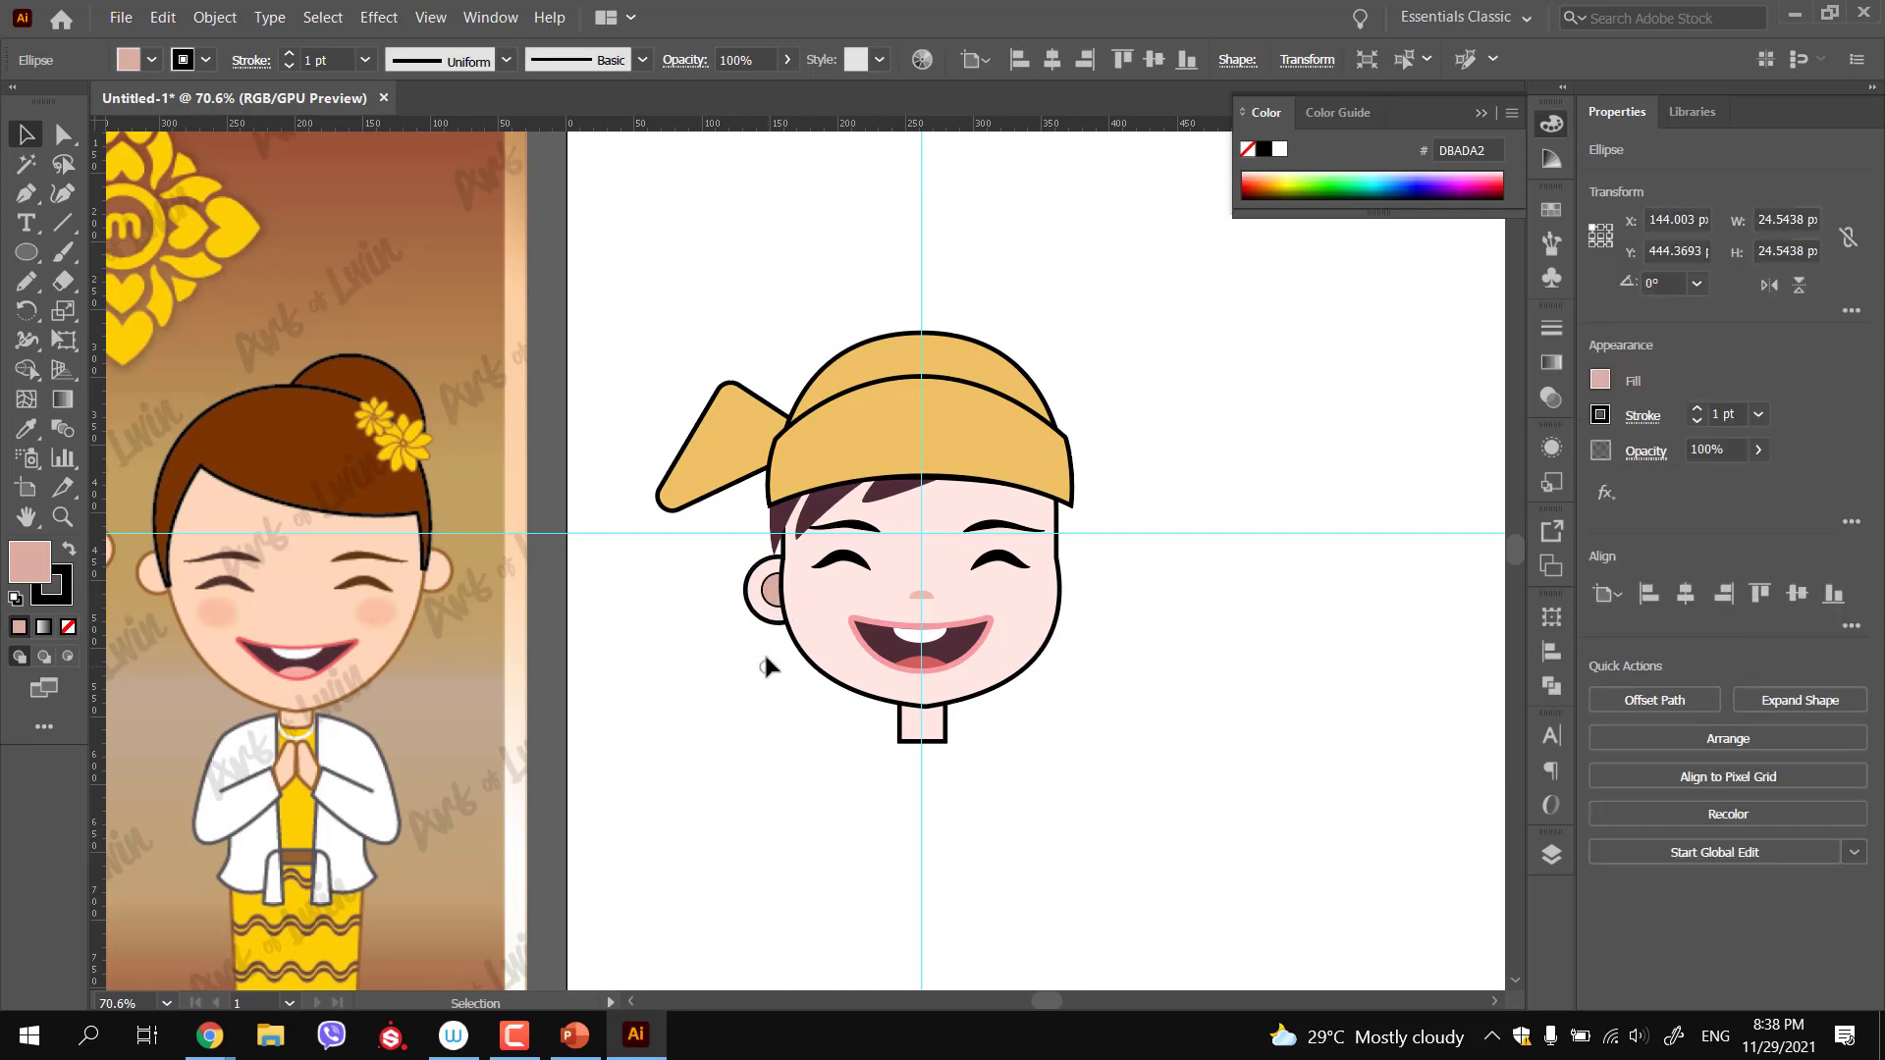
{"action": "left_click_drag", "start_coordinate": [780, 628], "coordinate": [1051, 589]}
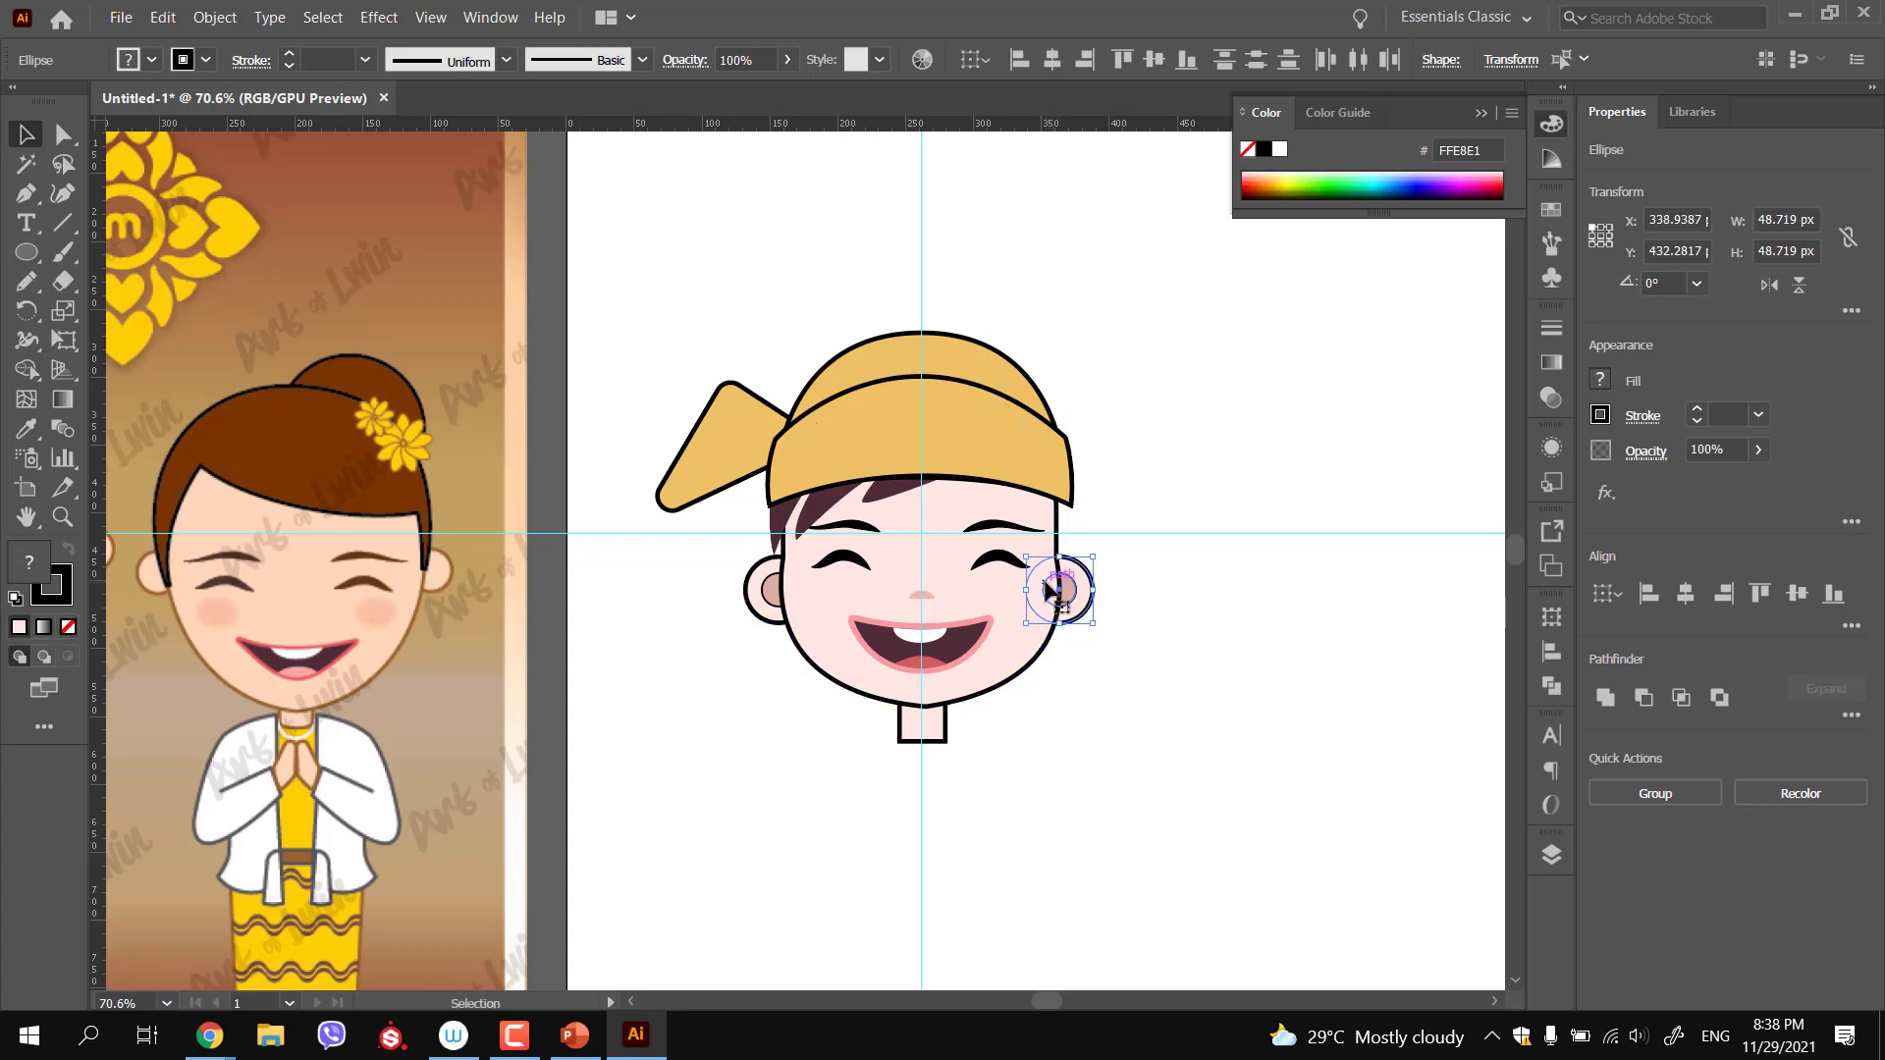
{"action": "key", "text": "Up"}
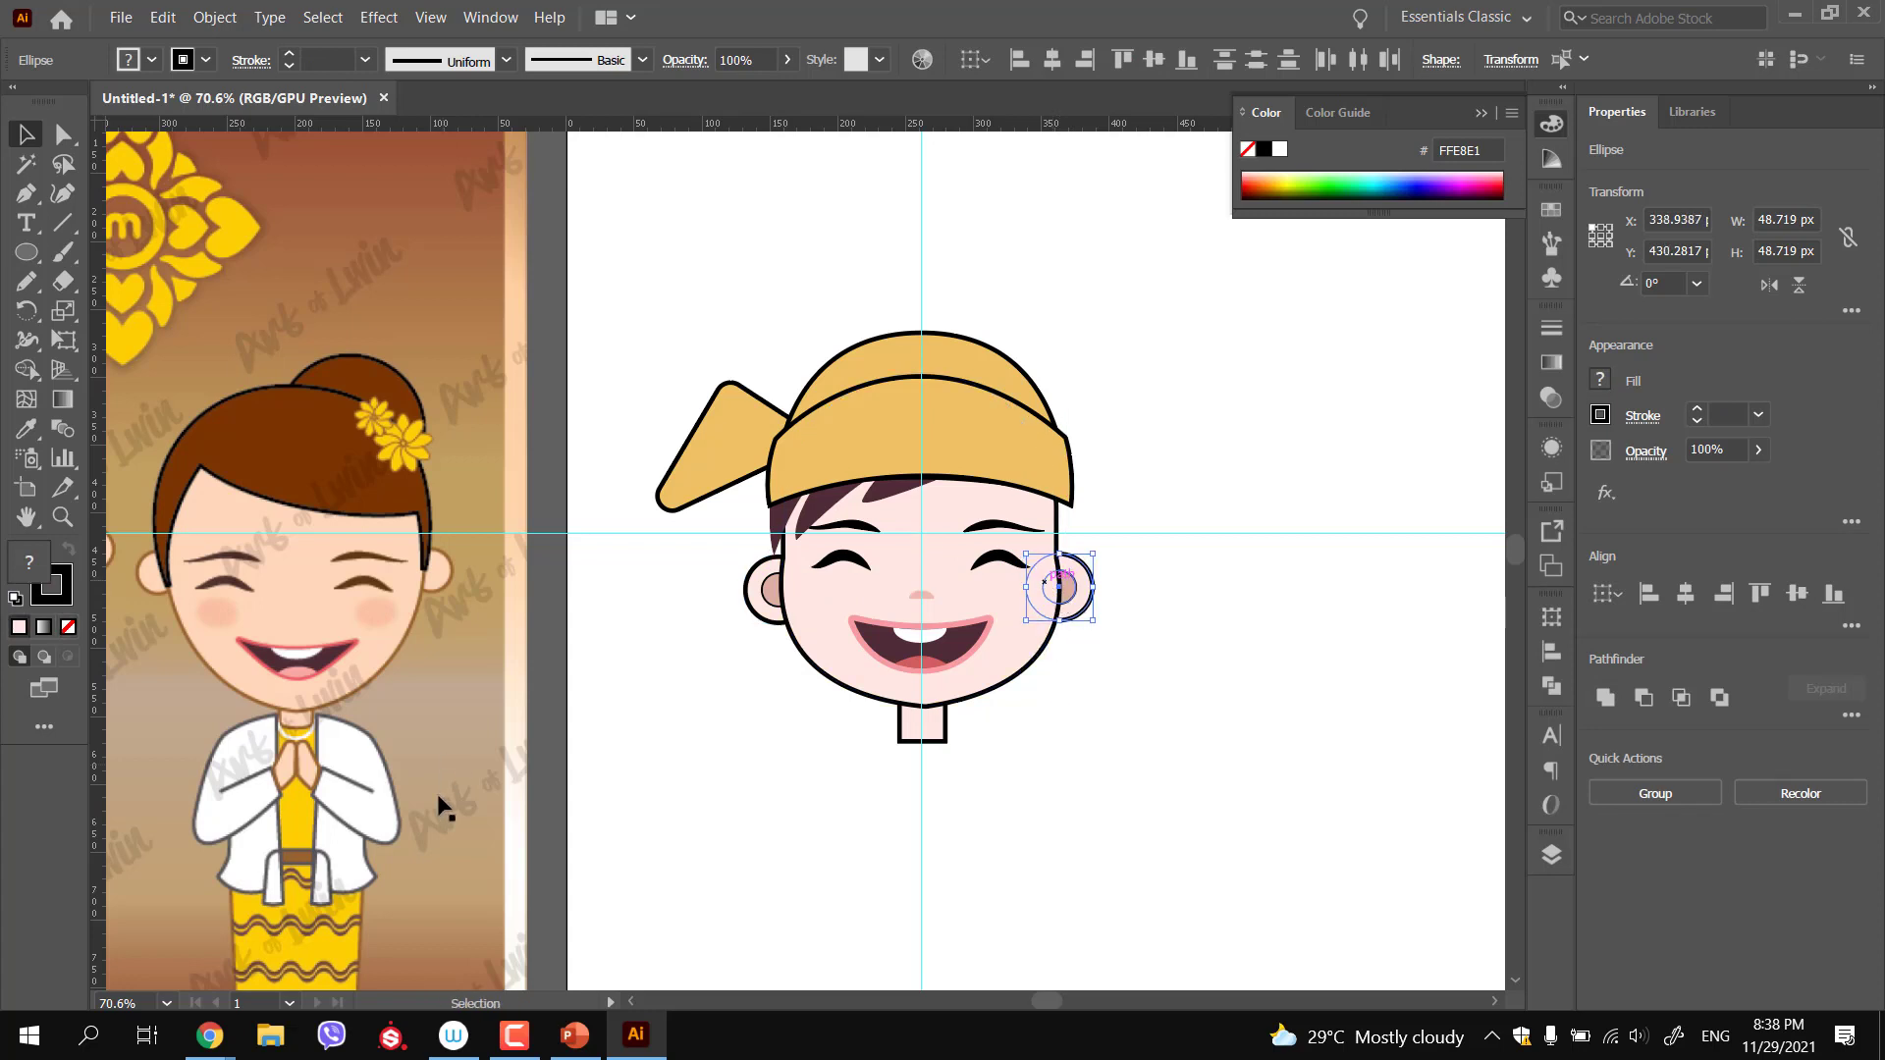
{"action": "left_click", "coordinate": [516, 1037]}
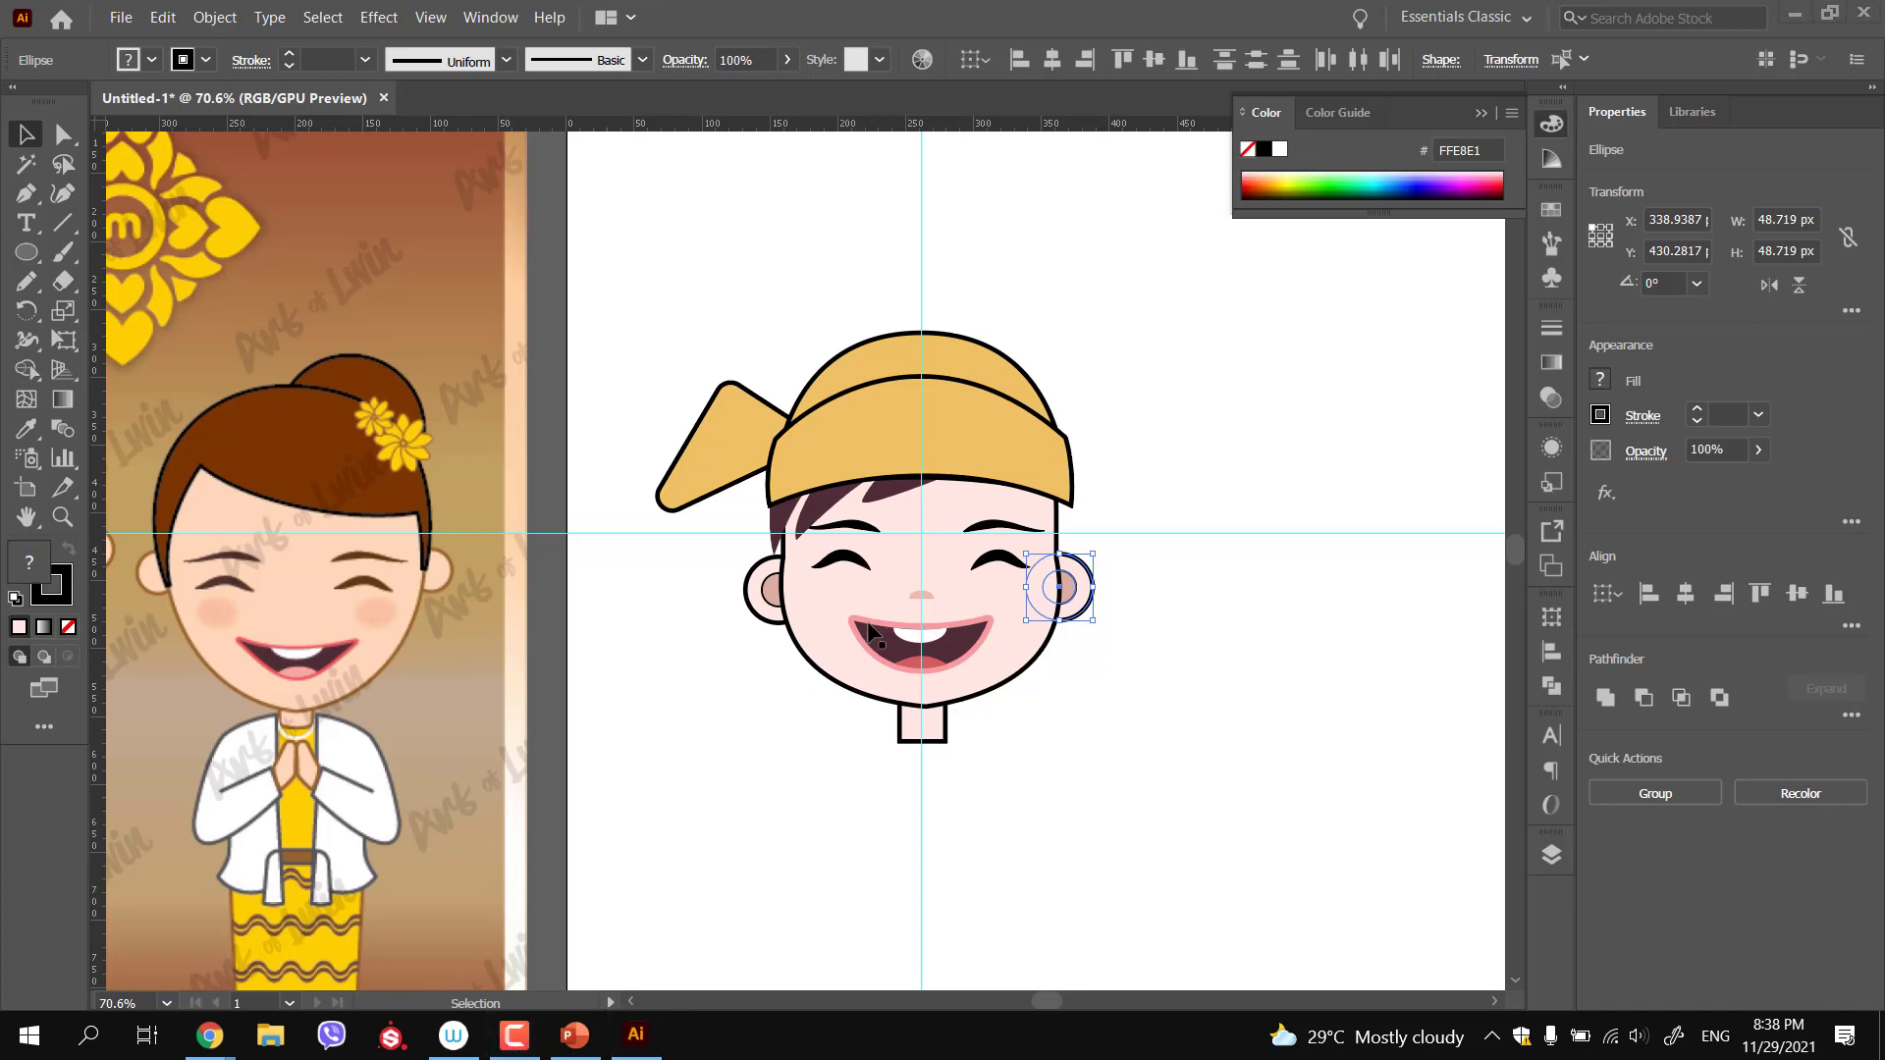
{"action": "left_click", "coordinate": [1080, 707]}
Redraw the lower edge of the fringe's rightmost strand as a smoother curve with the Pencil tool
{"action": "left_click_drag", "start_coordinate": [1003, 759], "coordinate": [915, 743]}
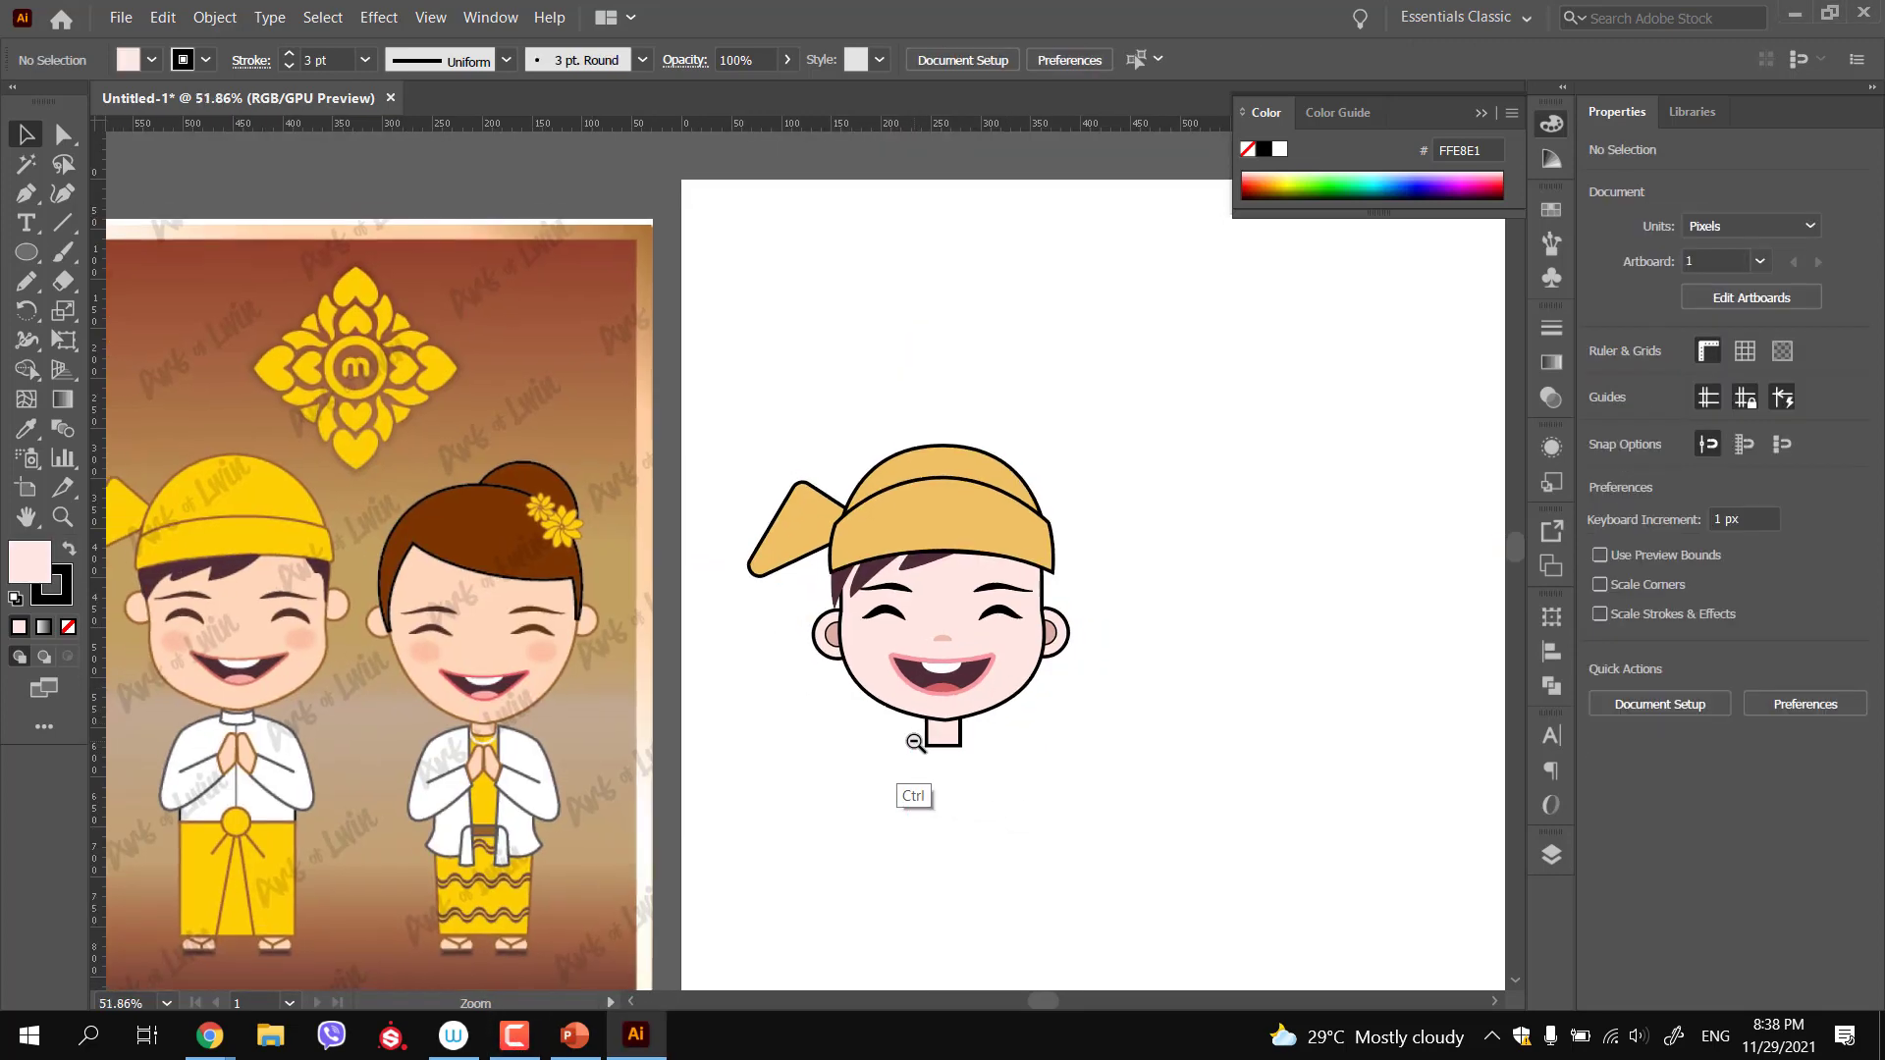
{"action": "left_click_drag", "start_coordinate": [818, 788], "coordinate": [975, 686]}
{"action": "key", "text": "ctrl+space"}
{"action": "key", "text": "space"}
{"action": "left_click_drag", "start_coordinate": [854, 651], "coordinate": [957, 627]}
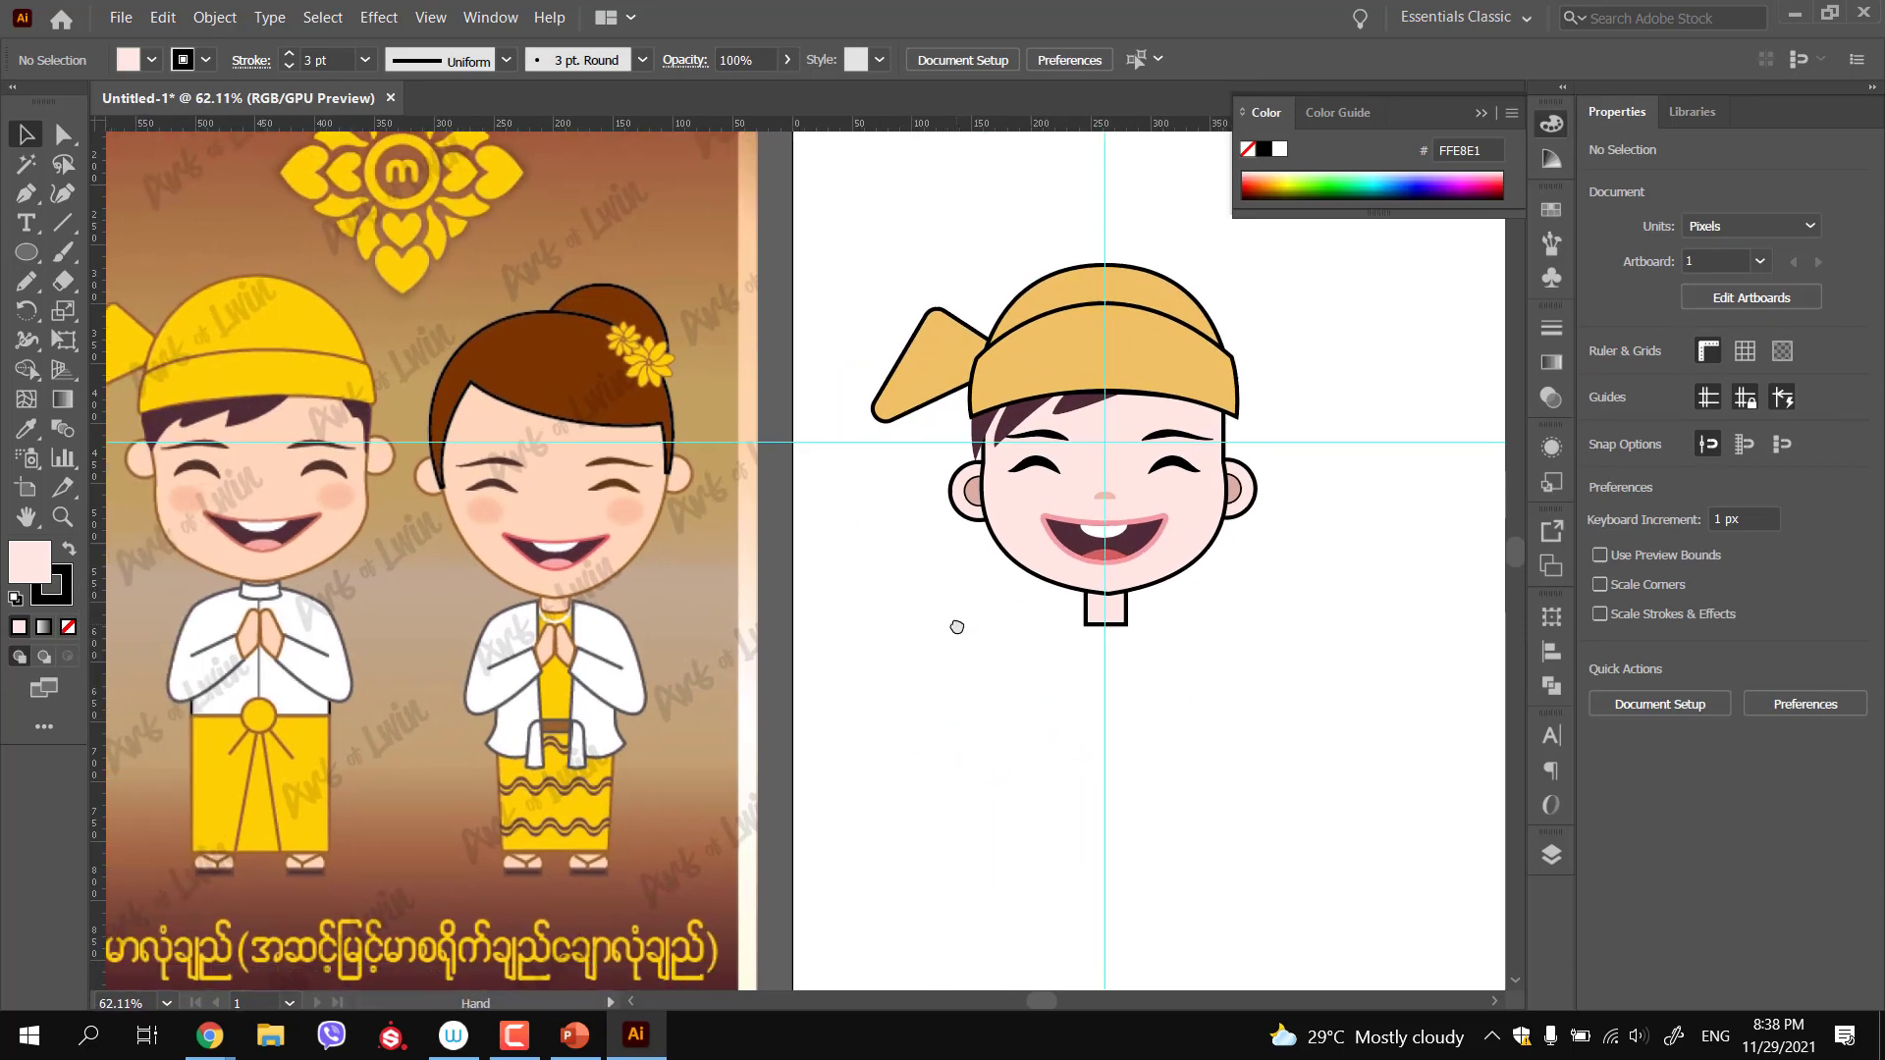
{"action": "key", "text": "ctrl+space"}
{"action": "left_click_drag", "start_coordinate": [999, 482], "coordinate": [1109, 418]}
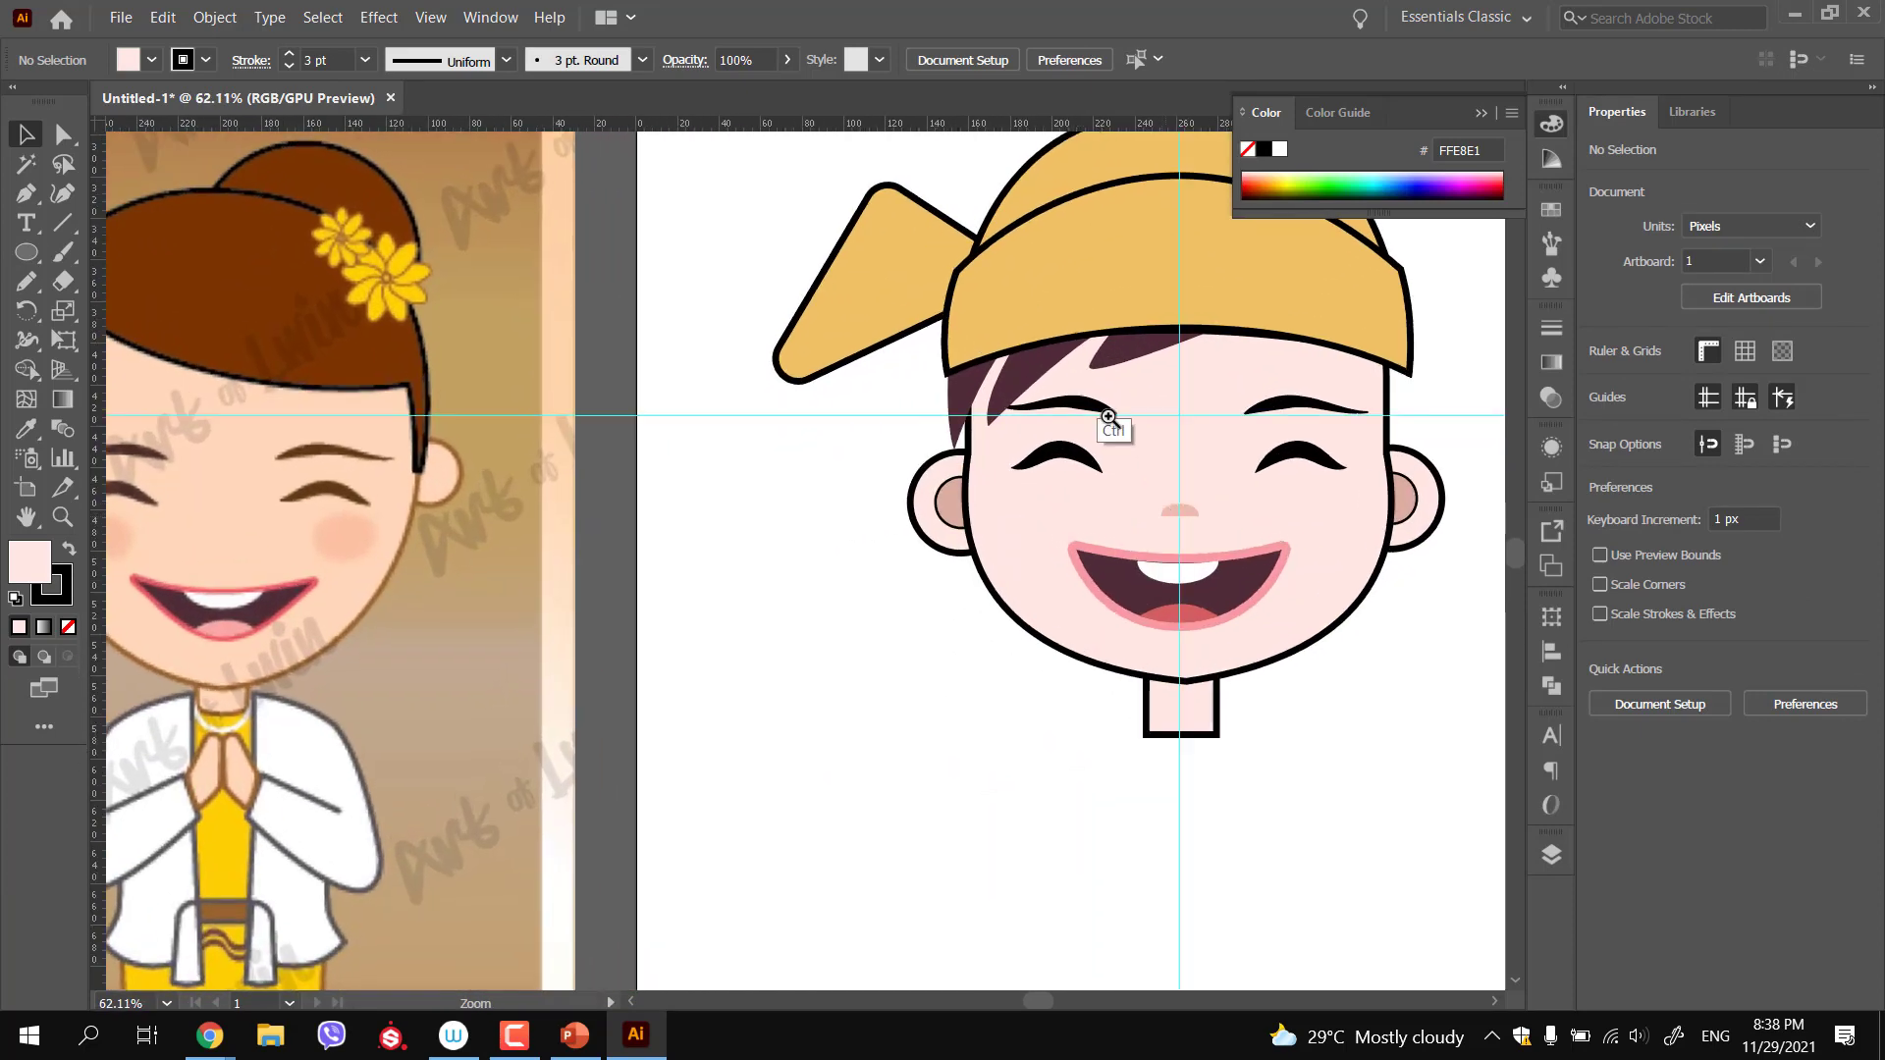
{"action": "left_click", "coordinate": [1129, 358]}
{"action": "key", "text": "n"}
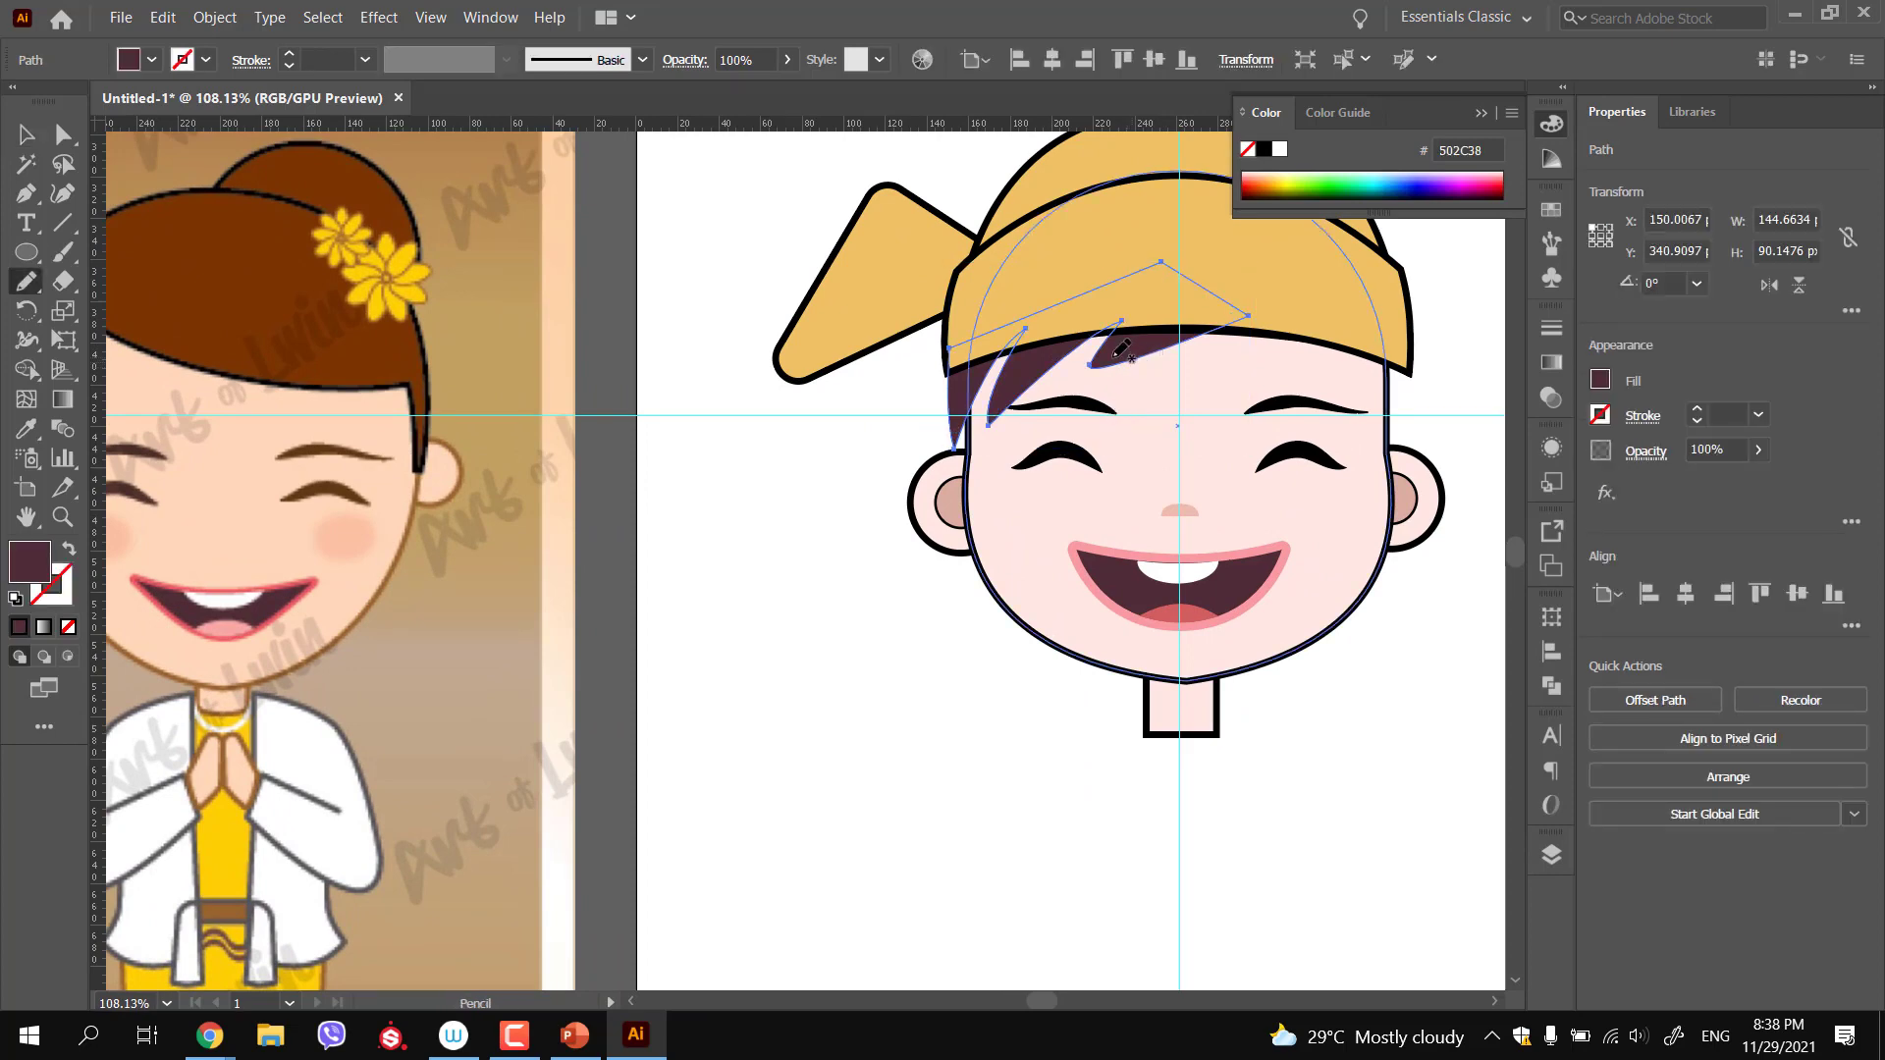
{"action": "left_click_drag", "start_coordinate": [1166, 339], "coordinate": [1206, 339]}
Reshape the fringe's leftmost strand with the Pencil tool so its tip tapers inward to the edge of the face
{"action": "key", "text": "ctrl+space"}
{"action": "mouse_move", "coordinate": [1066, 419]}
{"action": "left_mouse_down"}
{"action": "mouse_move", "coordinate": [1026, 403]}
{"action": "mouse_move", "coordinate": [1074, 432]}
{"action": "left_mouse_up"}
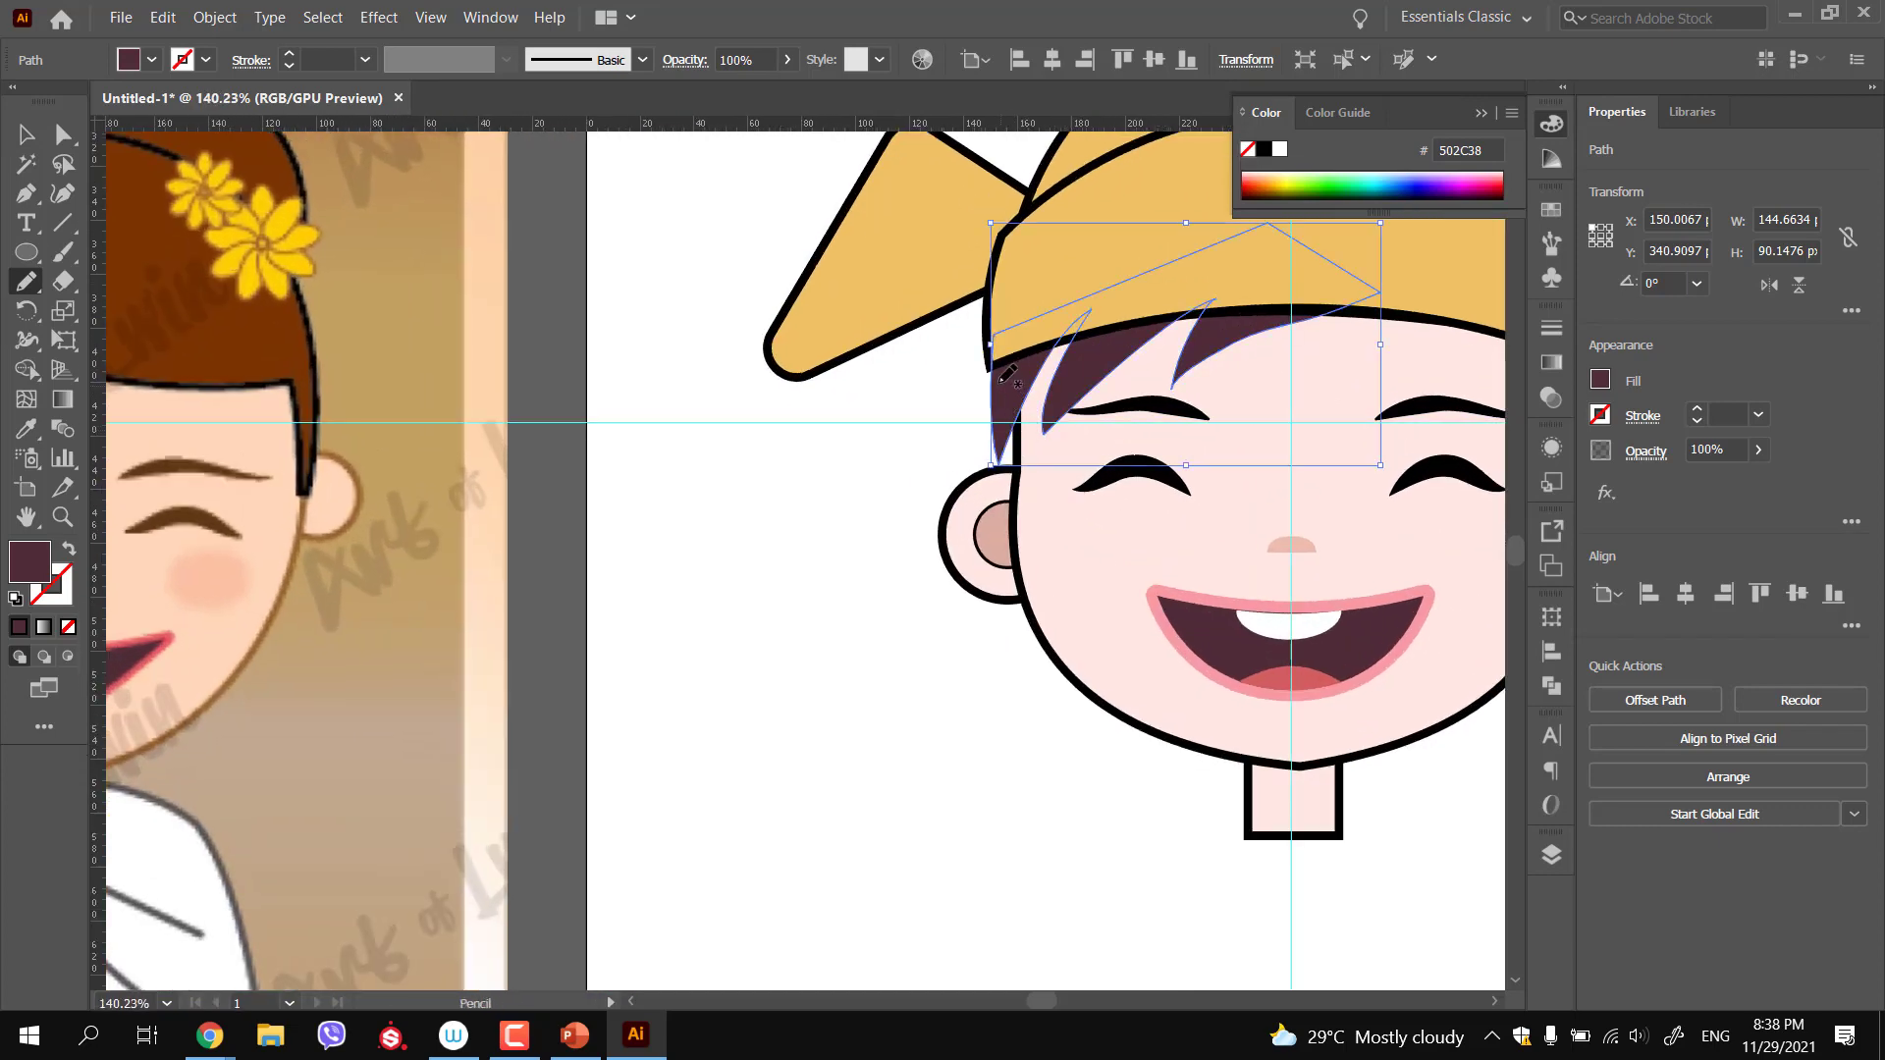
{"action": "left_click_drag", "start_coordinate": [1004, 465], "coordinate": [1009, 451]}
{"action": "key", "text": "ctrl+z"}
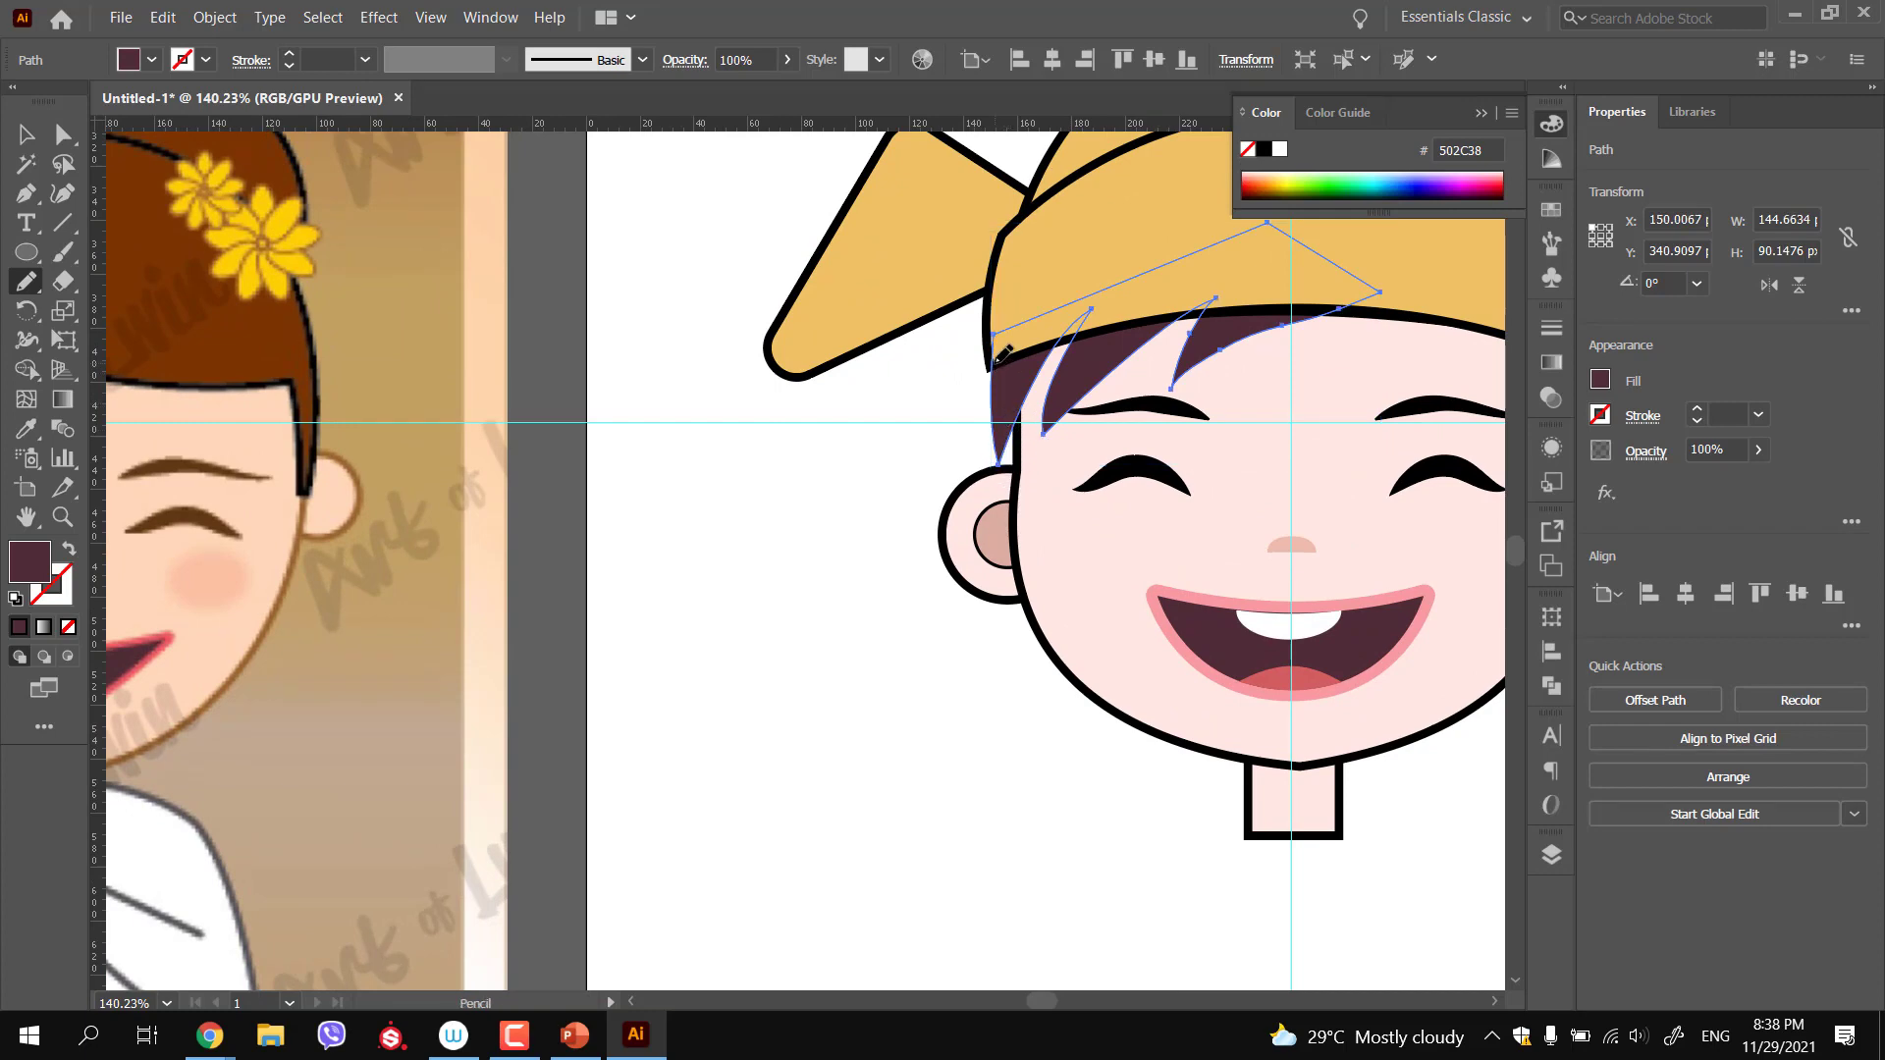
{"action": "left_click_drag", "start_coordinate": [1054, 340], "coordinate": [1057, 335]}
{"action": "key", "text": "ctrl+space"}
{"action": "mouse_move", "coordinate": [1055, 400]}
{"action": "left_mouse_down"}
{"action": "mouse_move", "coordinate": [924, 371]}
{"action": "mouse_move", "coordinate": [1025, 392]}
{"action": "left_mouse_up"}
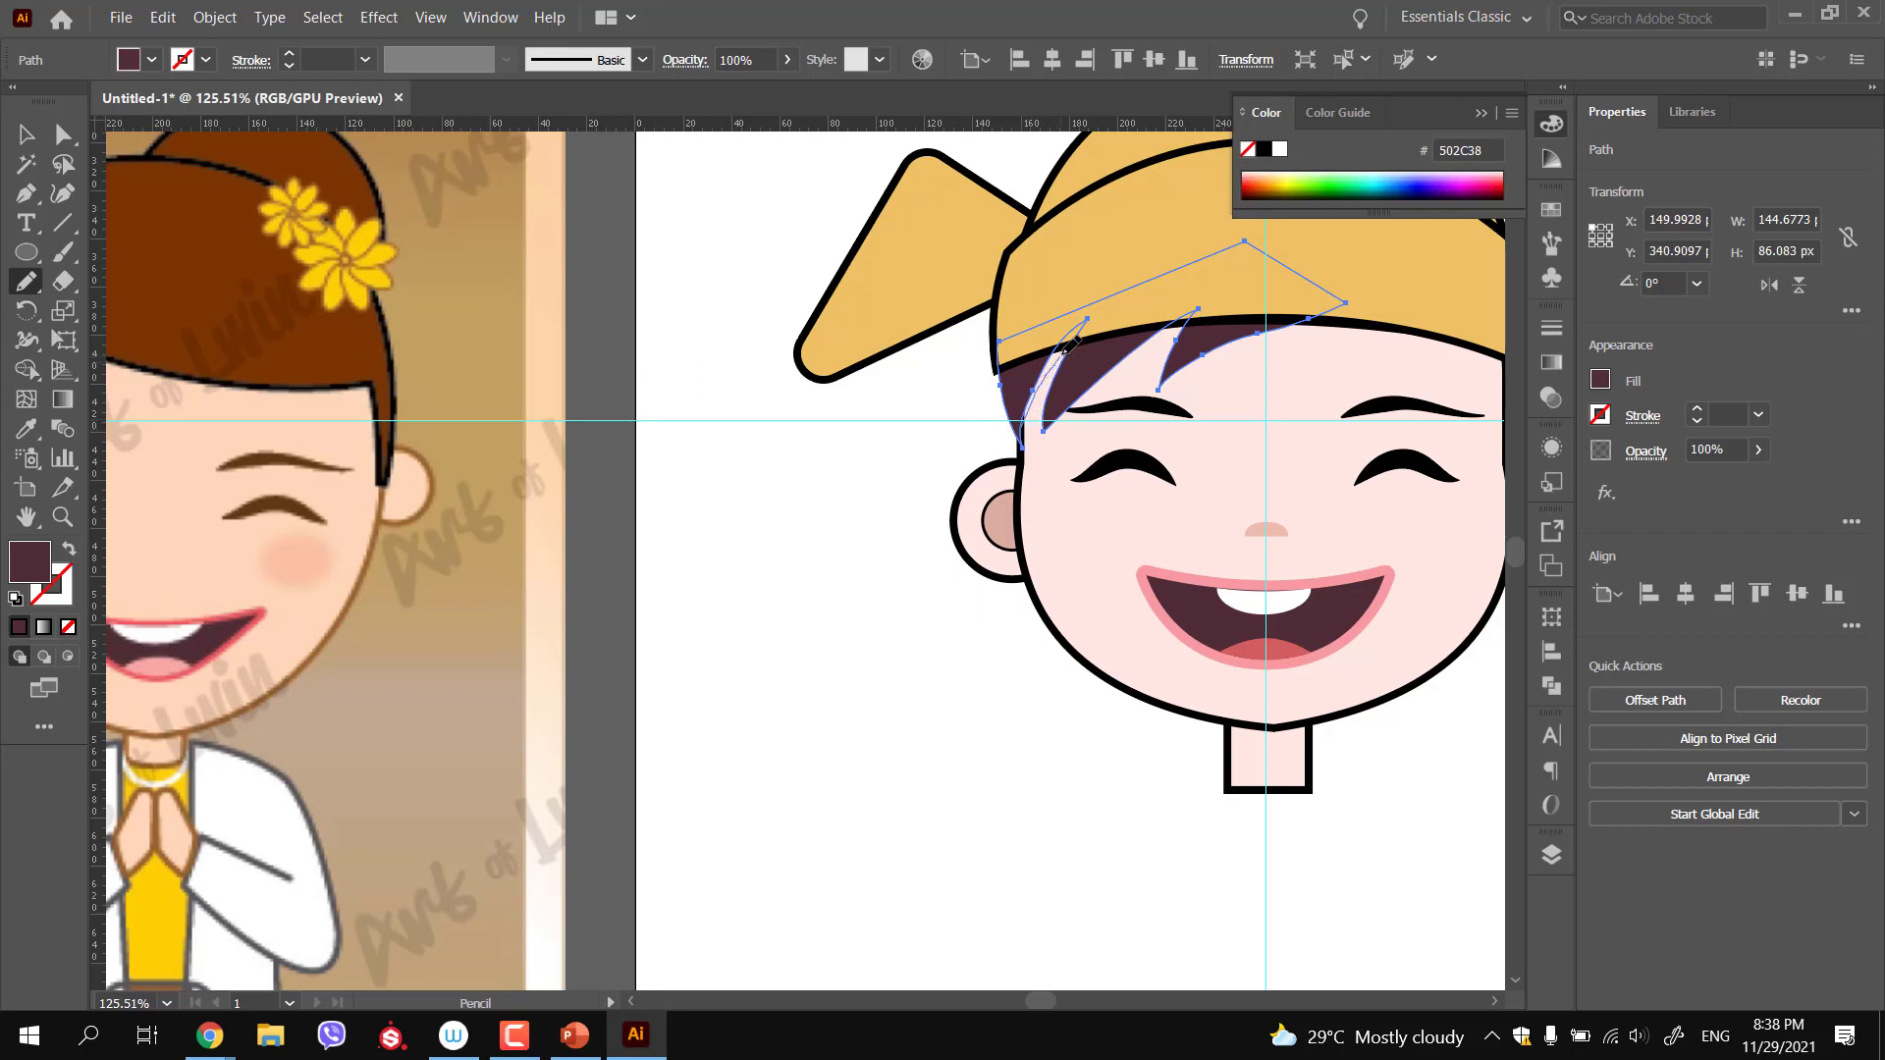
Redraw the notches between the fringe's strands with the Pencil tool, lowering the left notch and smoothing the rightmost strand
{"action": "left_click_drag", "start_coordinate": [1048, 393], "coordinate": [1067, 347]}
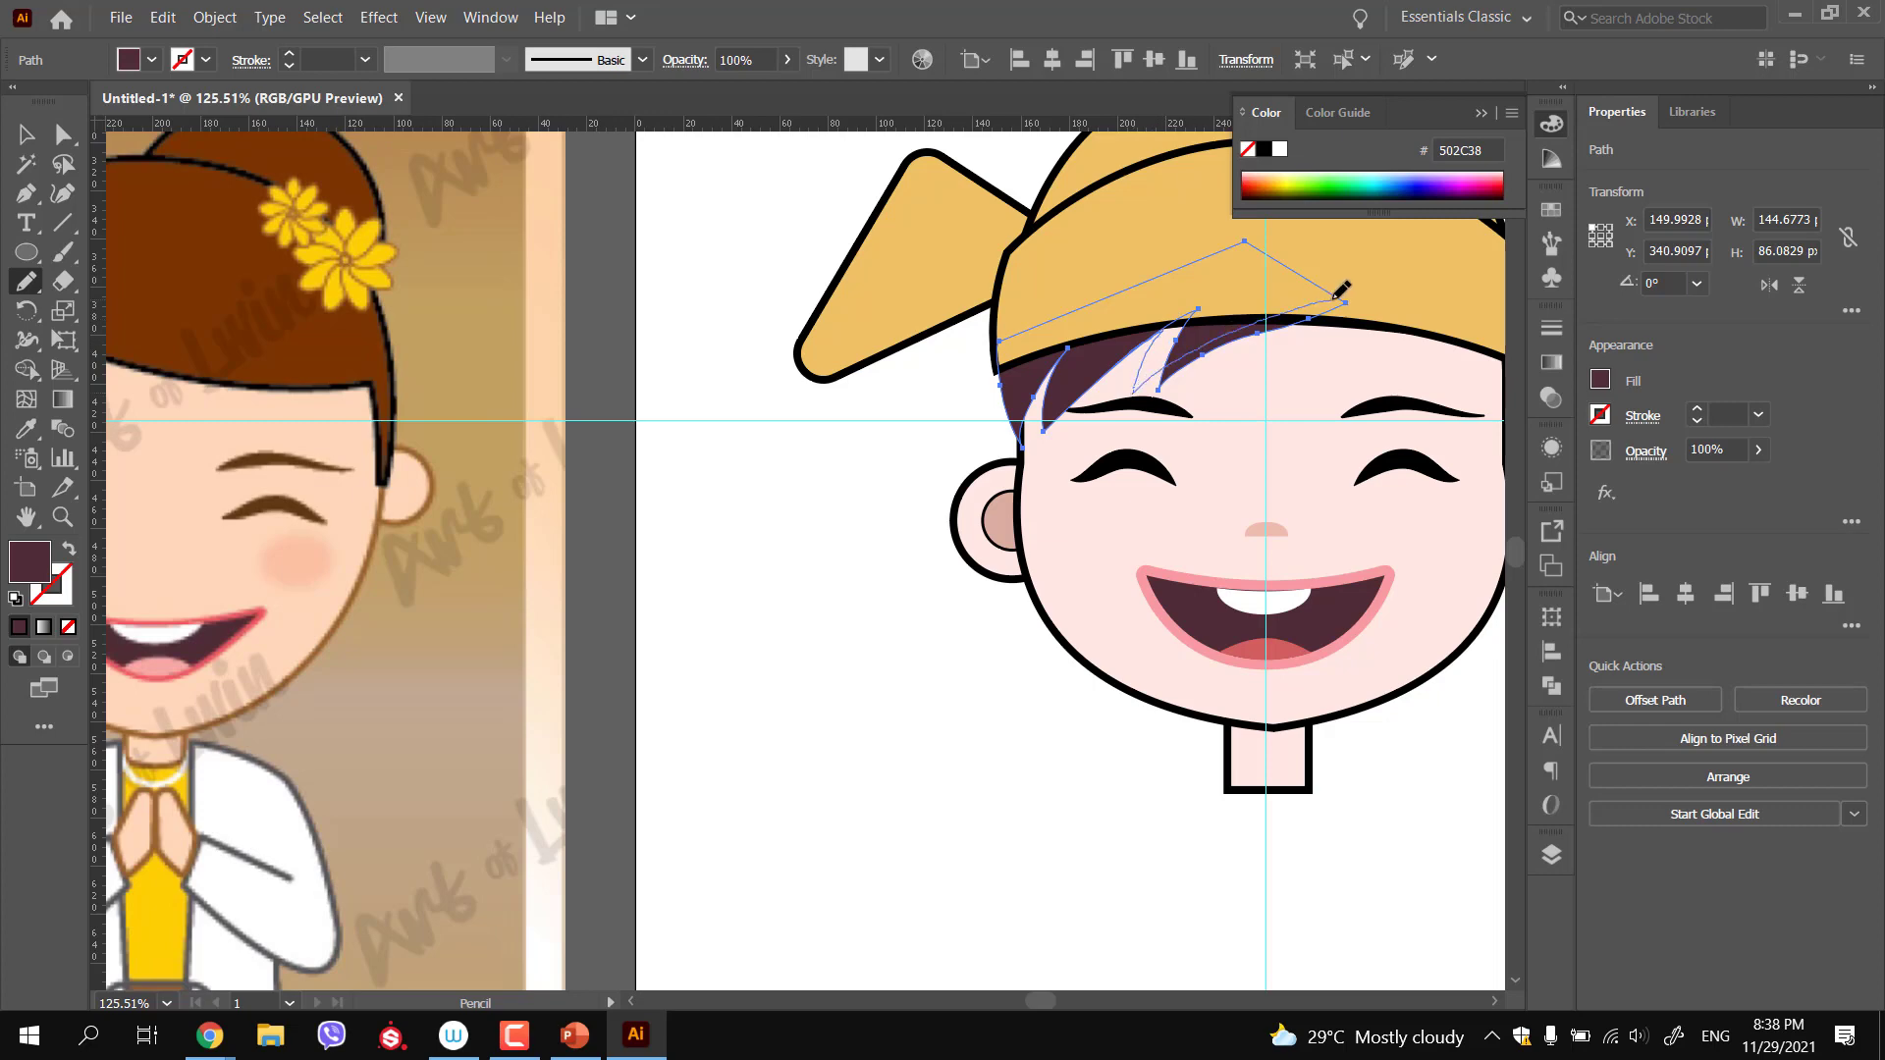
{"action": "left_click_drag", "start_coordinate": [1330, 288], "coordinate": [1323, 294]}
{"action": "left_click_drag", "start_coordinate": [1146, 446], "coordinate": [968, 425]}
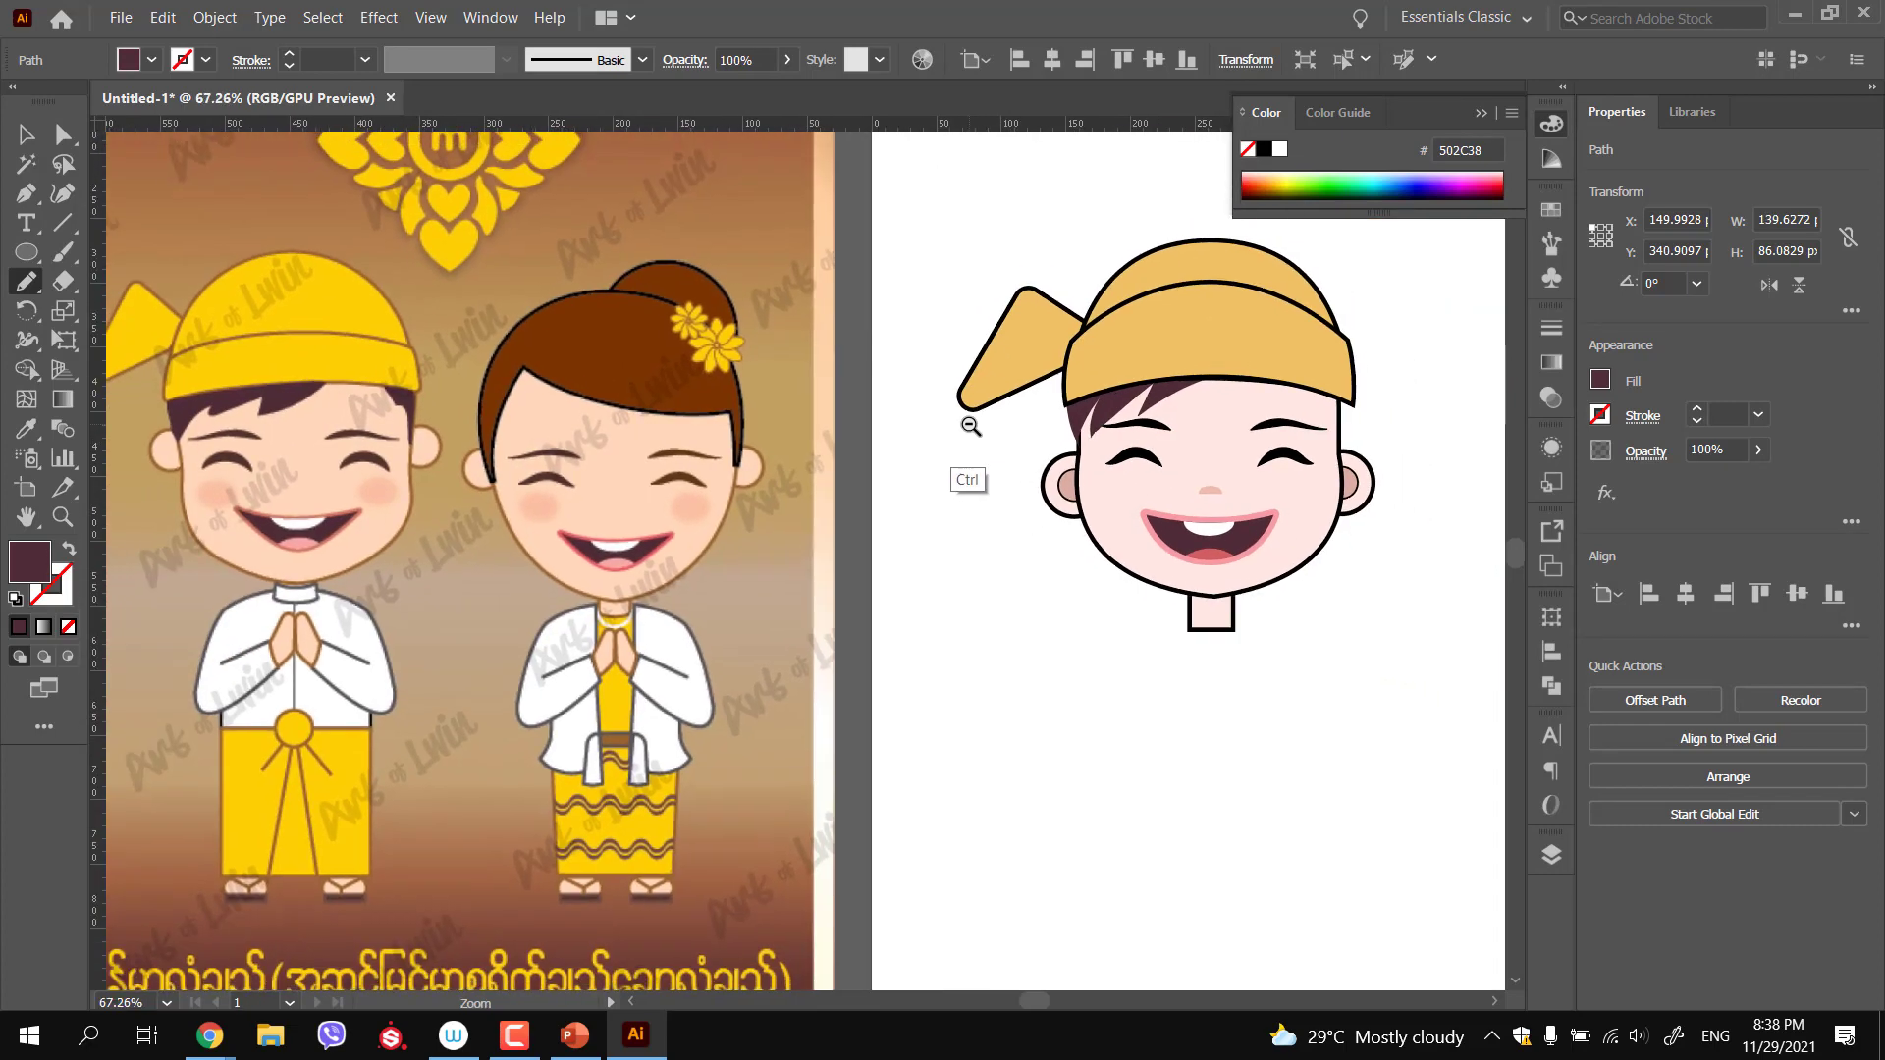
{"action": "left_click", "coordinate": [1054, 637], "text": "ctrl"}
{"action": "left_click_drag", "start_coordinate": [1175, 606], "coordinate": [1037, 661]}
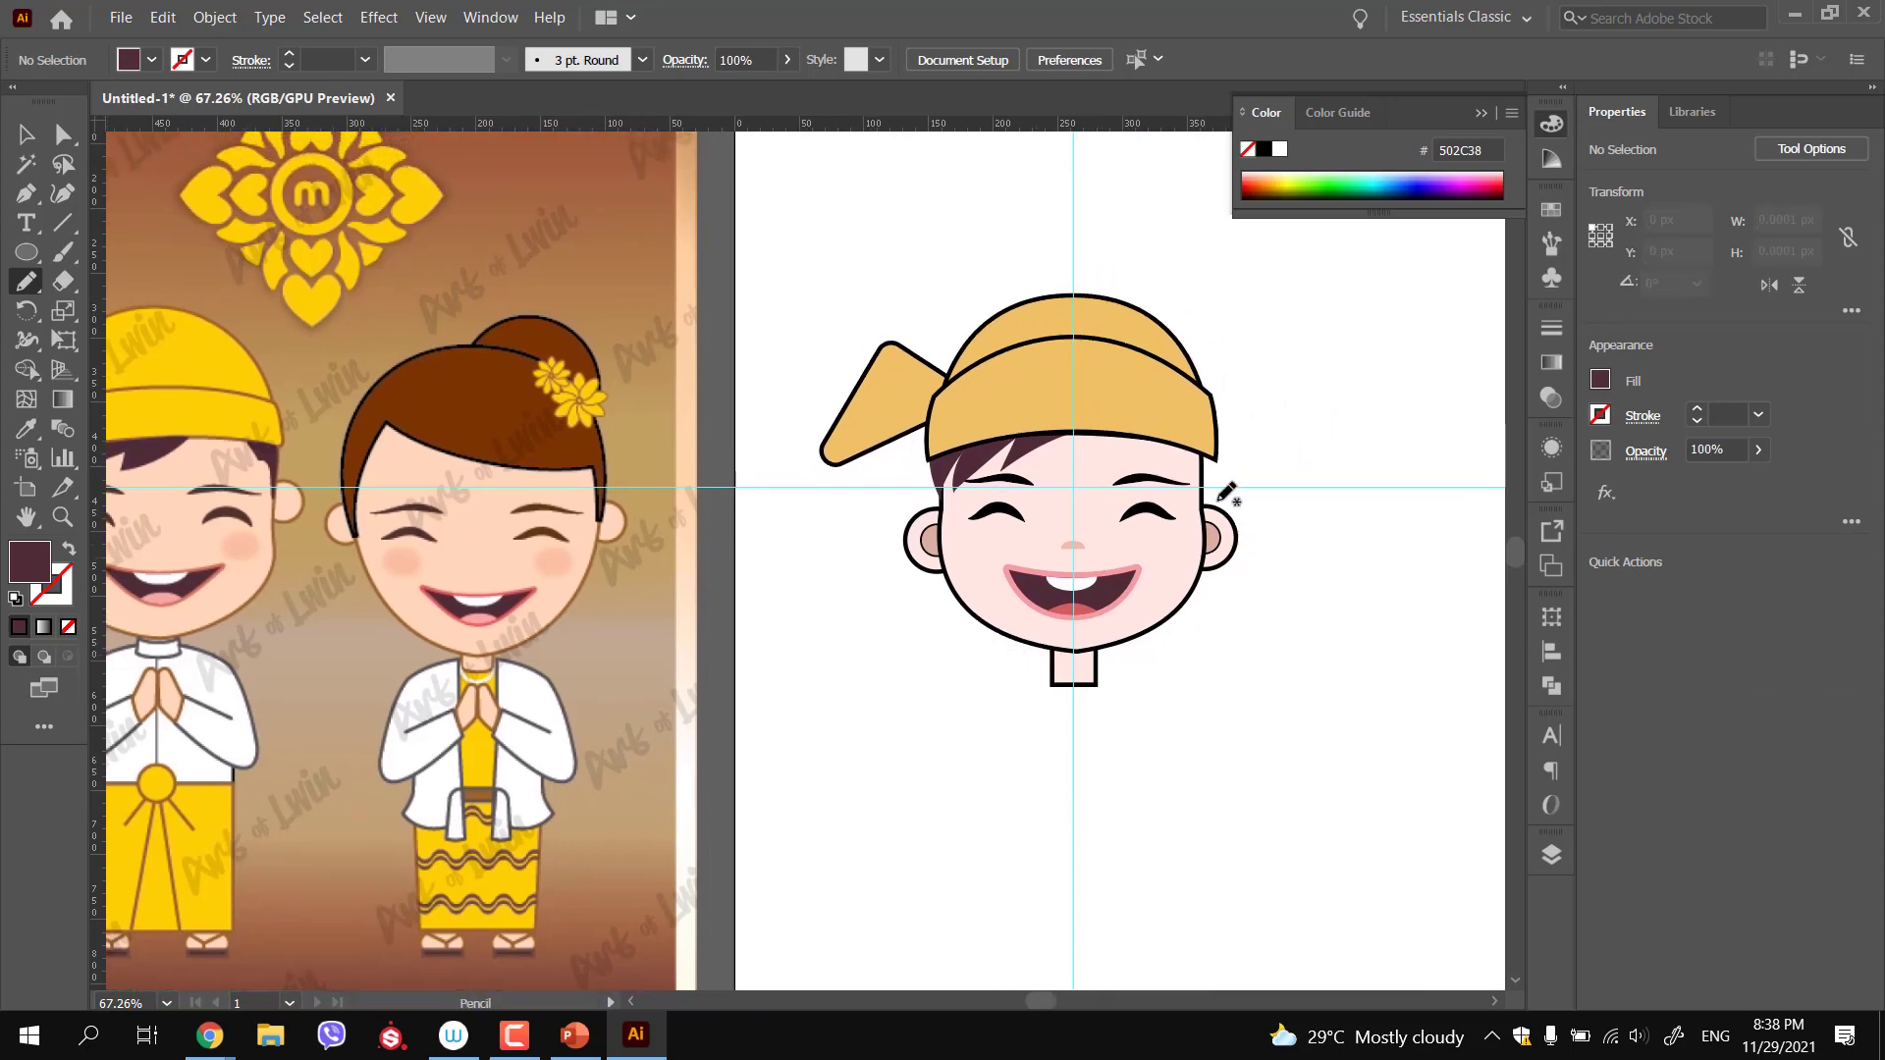
Draw a pointed hair lock about 31 × 50 px at the right temple with the Pencil tool and fill it with the fringe's dark colour
{"action": "left_click_drag", "start_coordinate": [1148, 495], "coordinate": [1296, 516]}
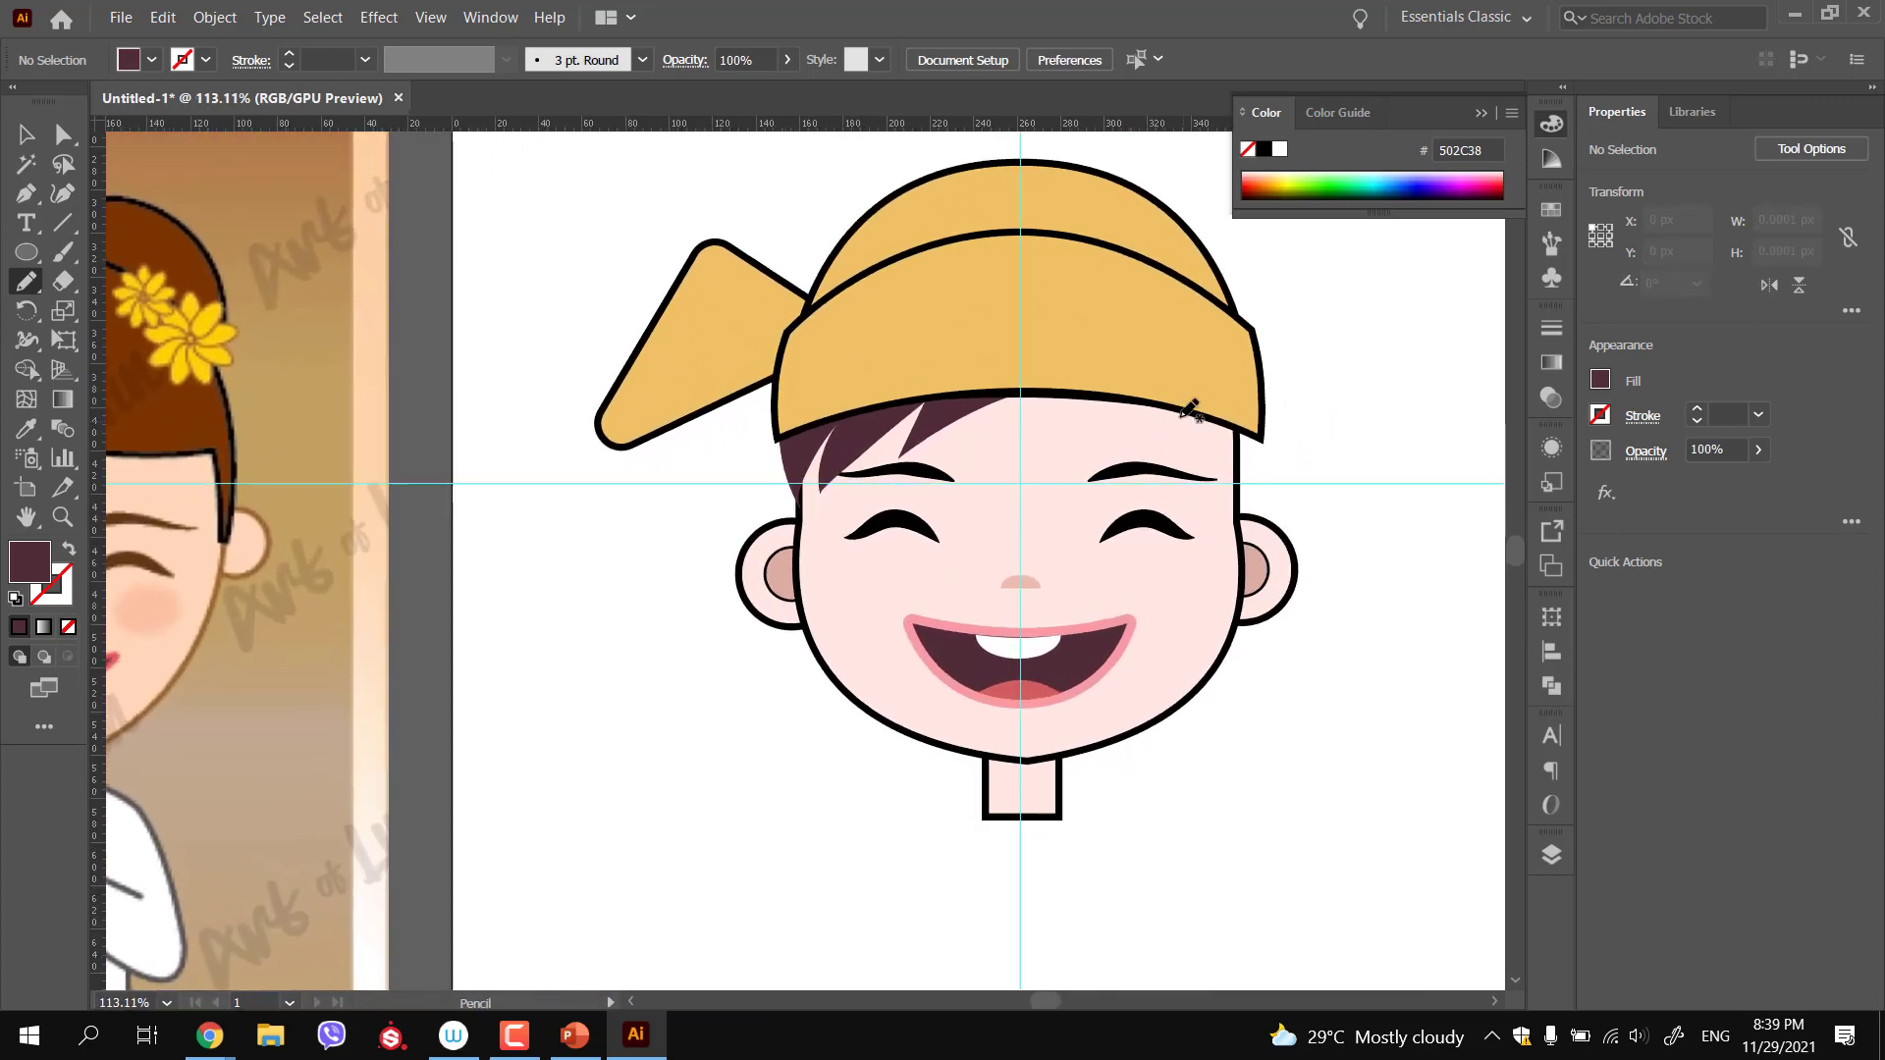
{"action": "left_click", "coordinate": [948, 420], "text": "ctrl"}
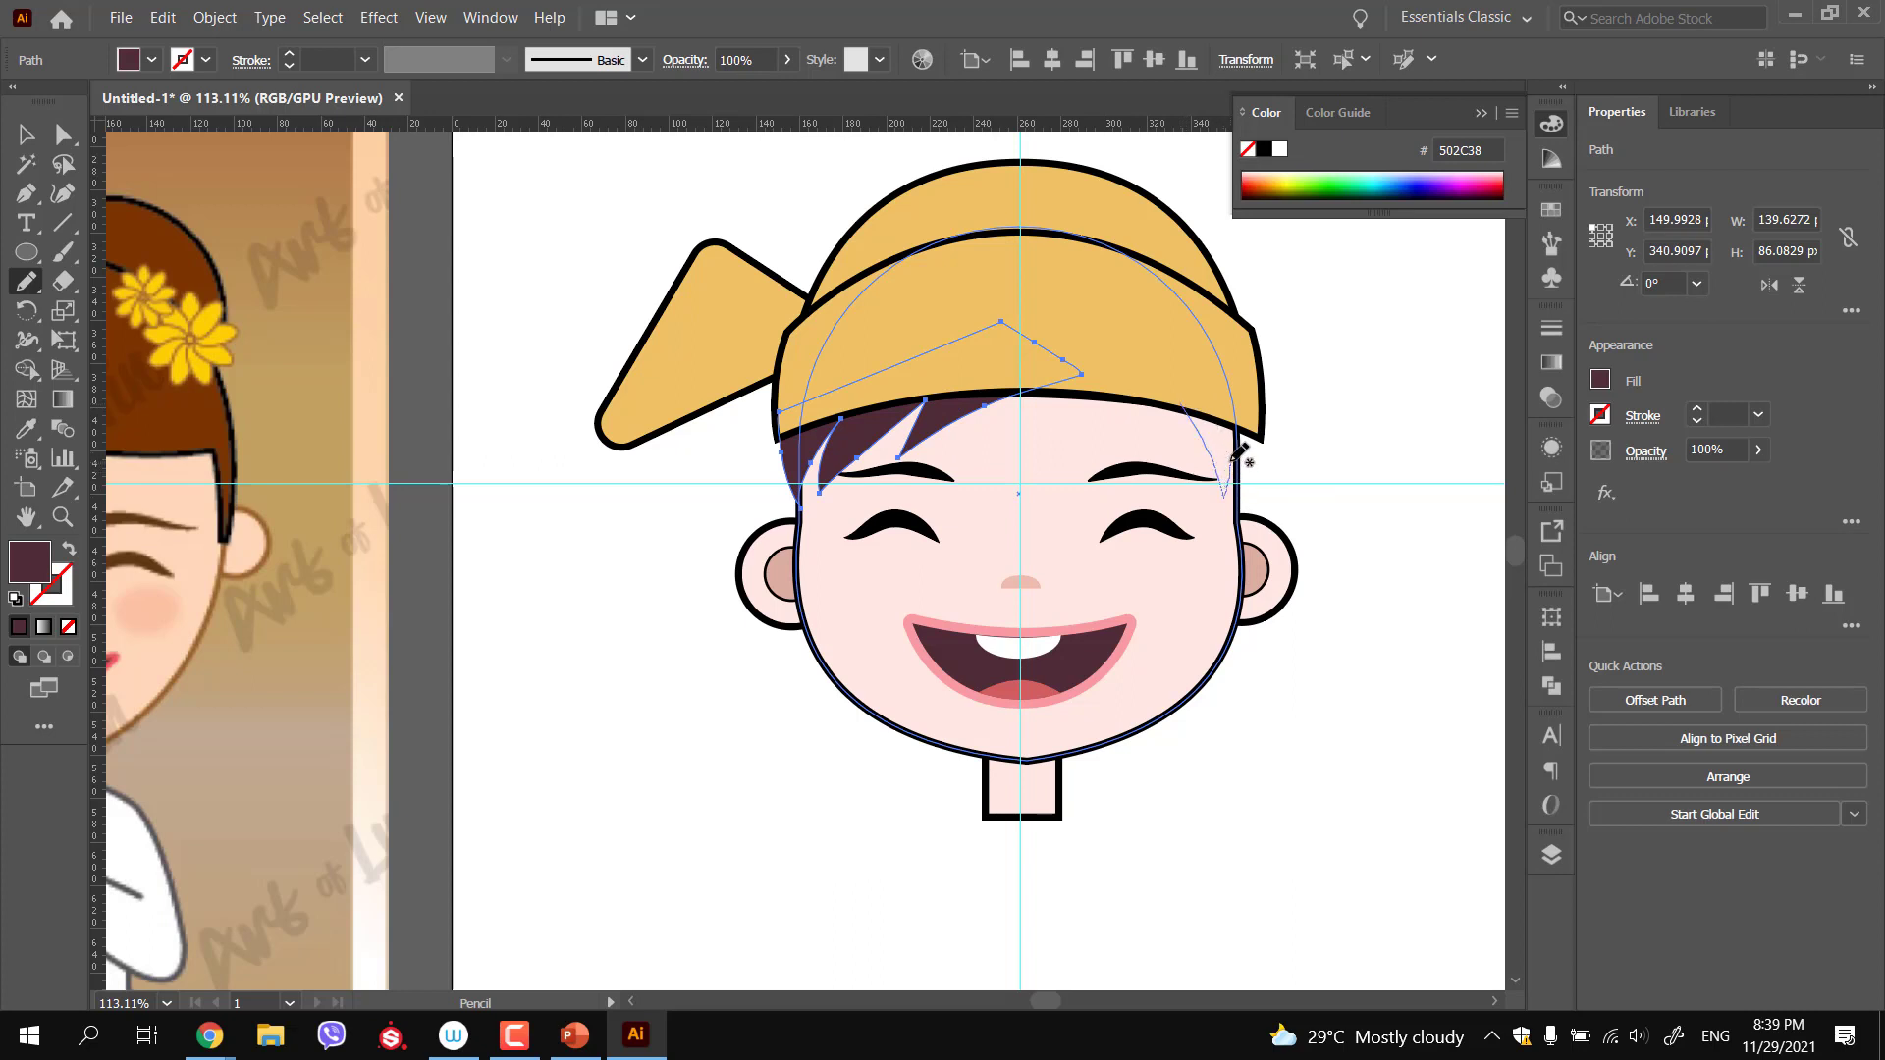
{"action": "left_click_drag", "start_coordinate": [1190, 392], "coordinate": [1184, 401]}
{"action": "key", "text": "slash"}
{"action": "key", "text": "i"}
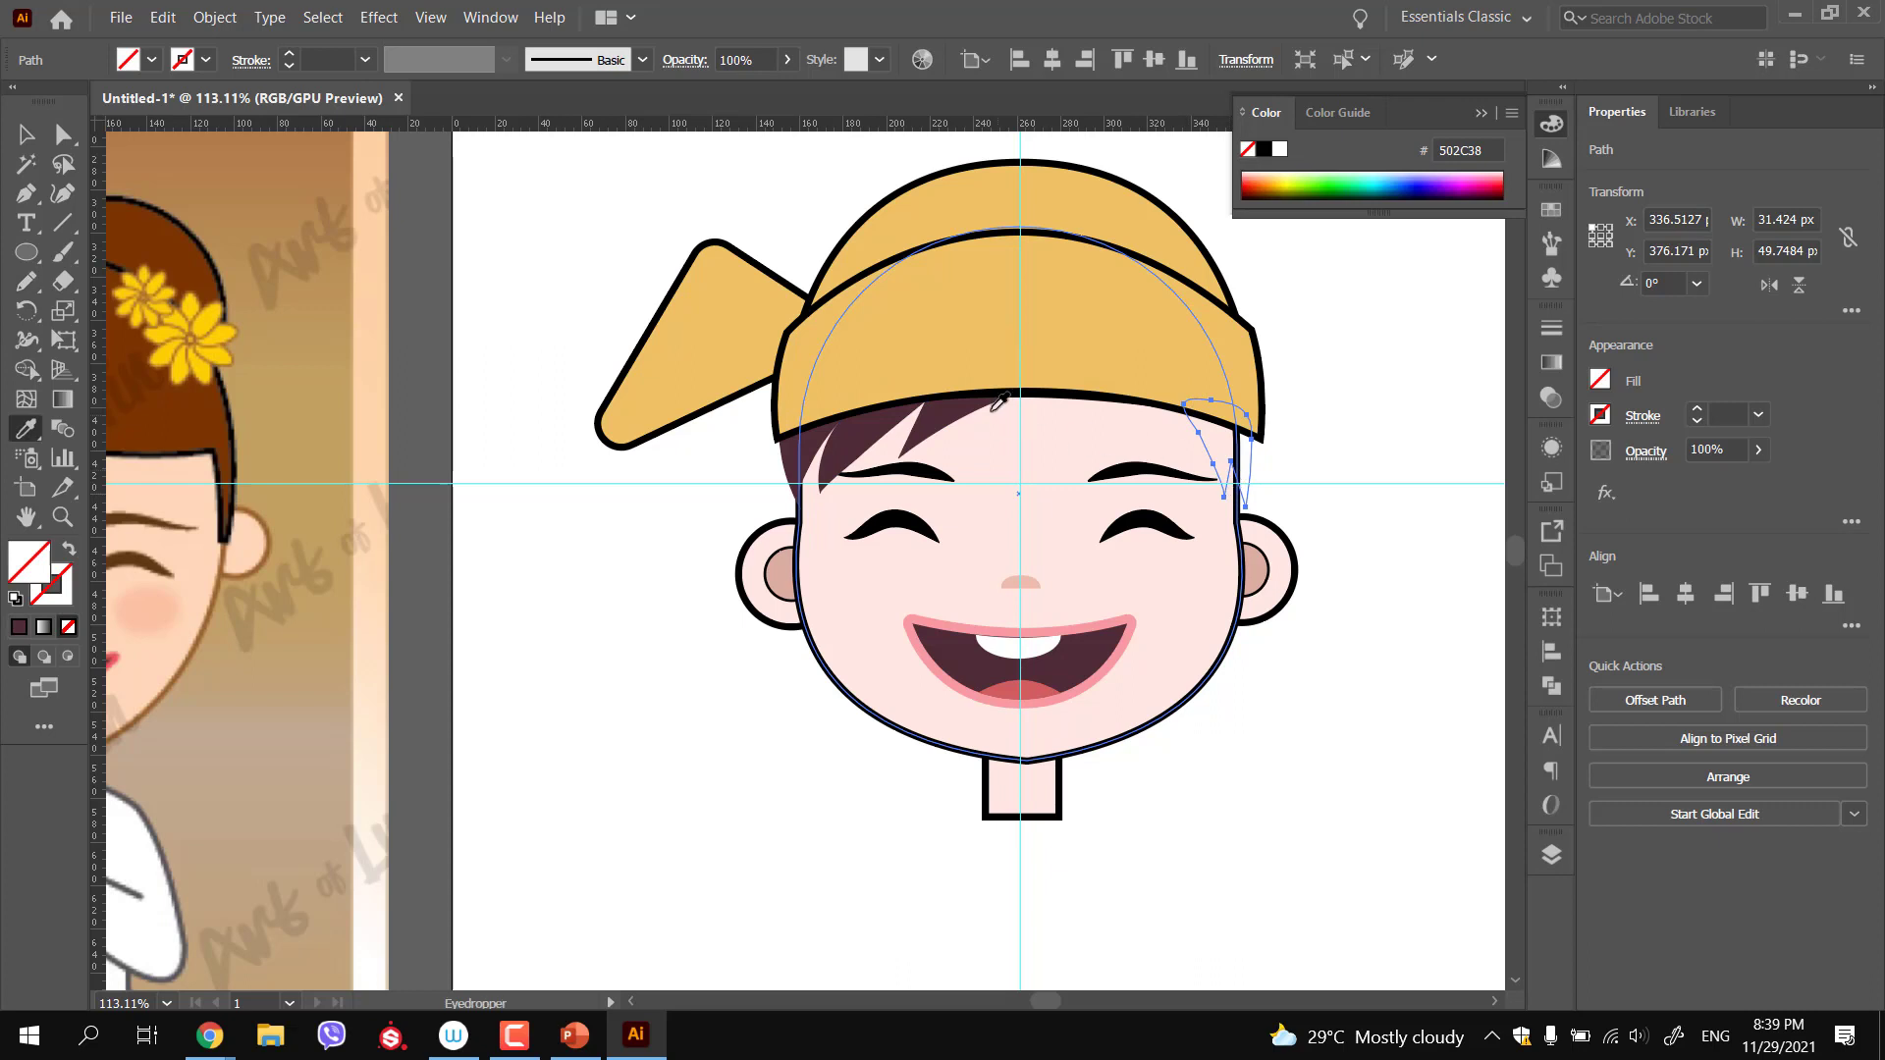
{"action": "left_click", "coordinate": [978, 412]}
{"action": "left_click", "coordinate": [1356, 469], "text": "ctrl"}
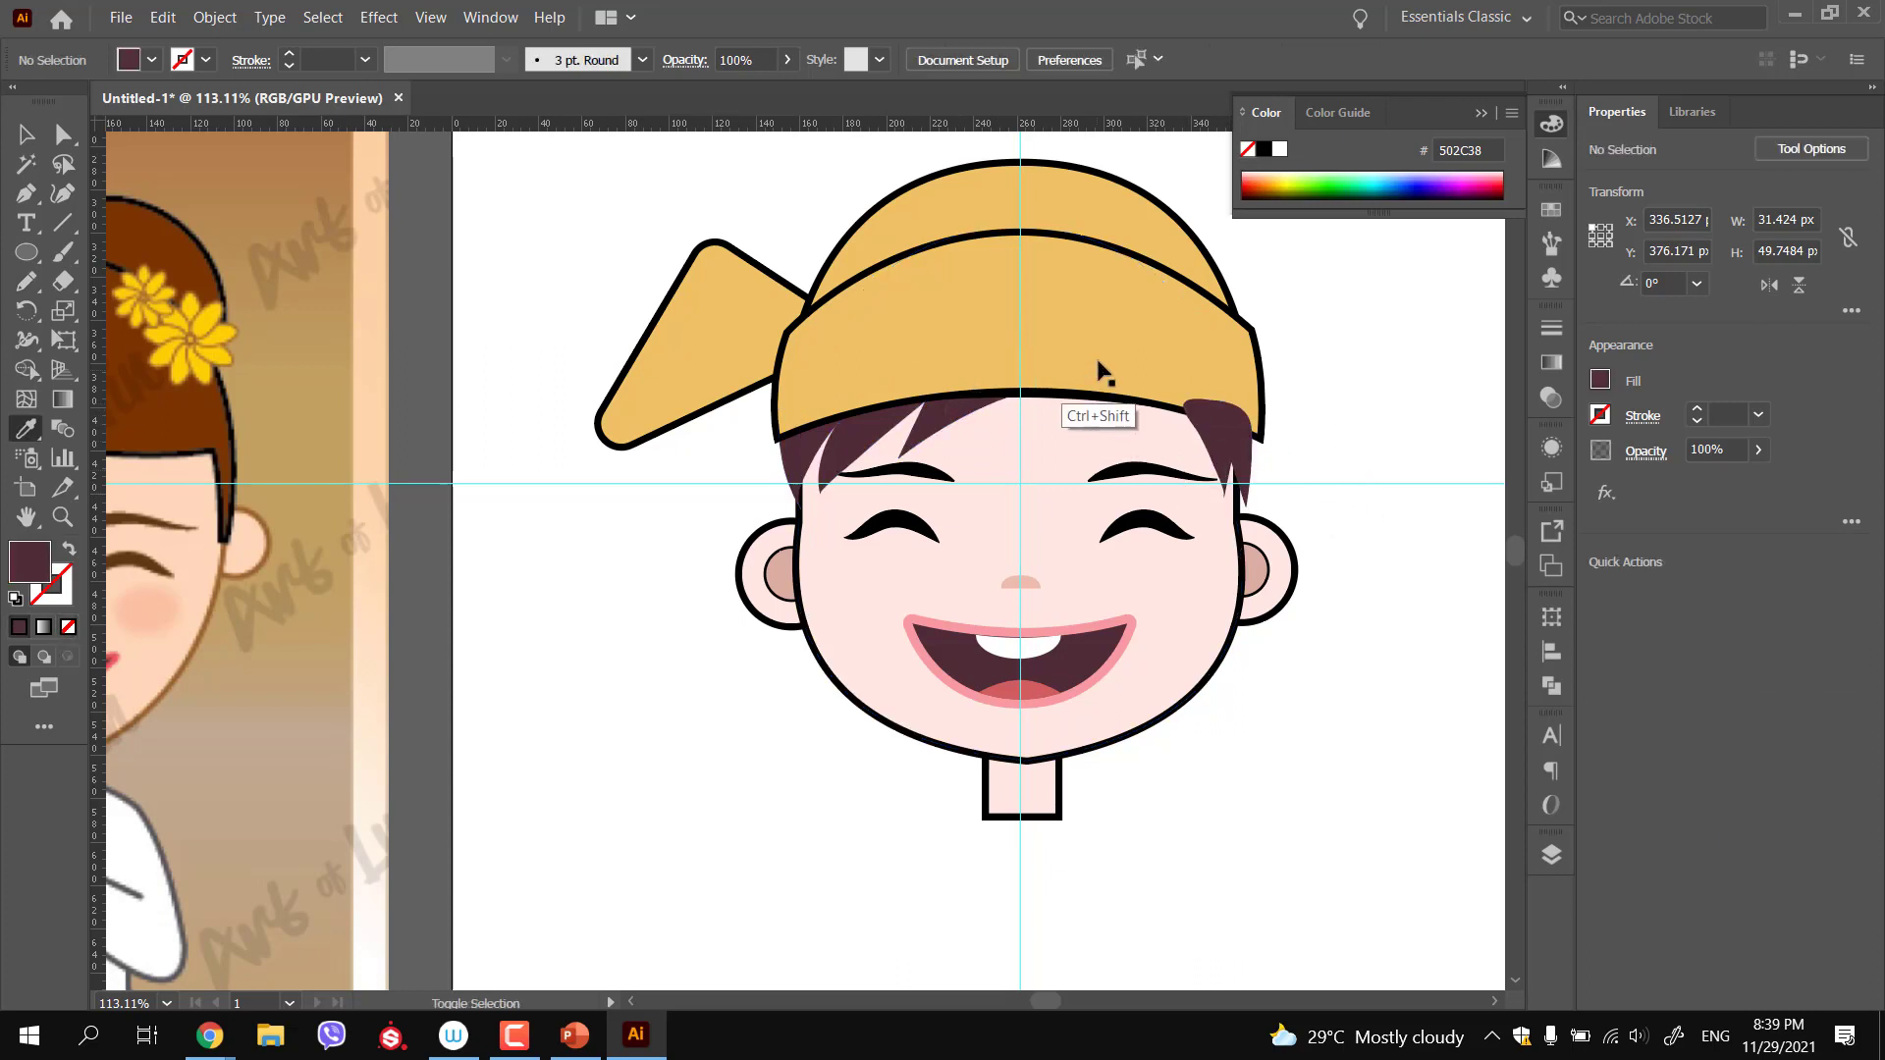
Bring both headwrap pieces to the front so they overlap the new hair lock at the right temple
{"action": "left_click", "coordinate": [1134, 244], "text": "ctrl"}
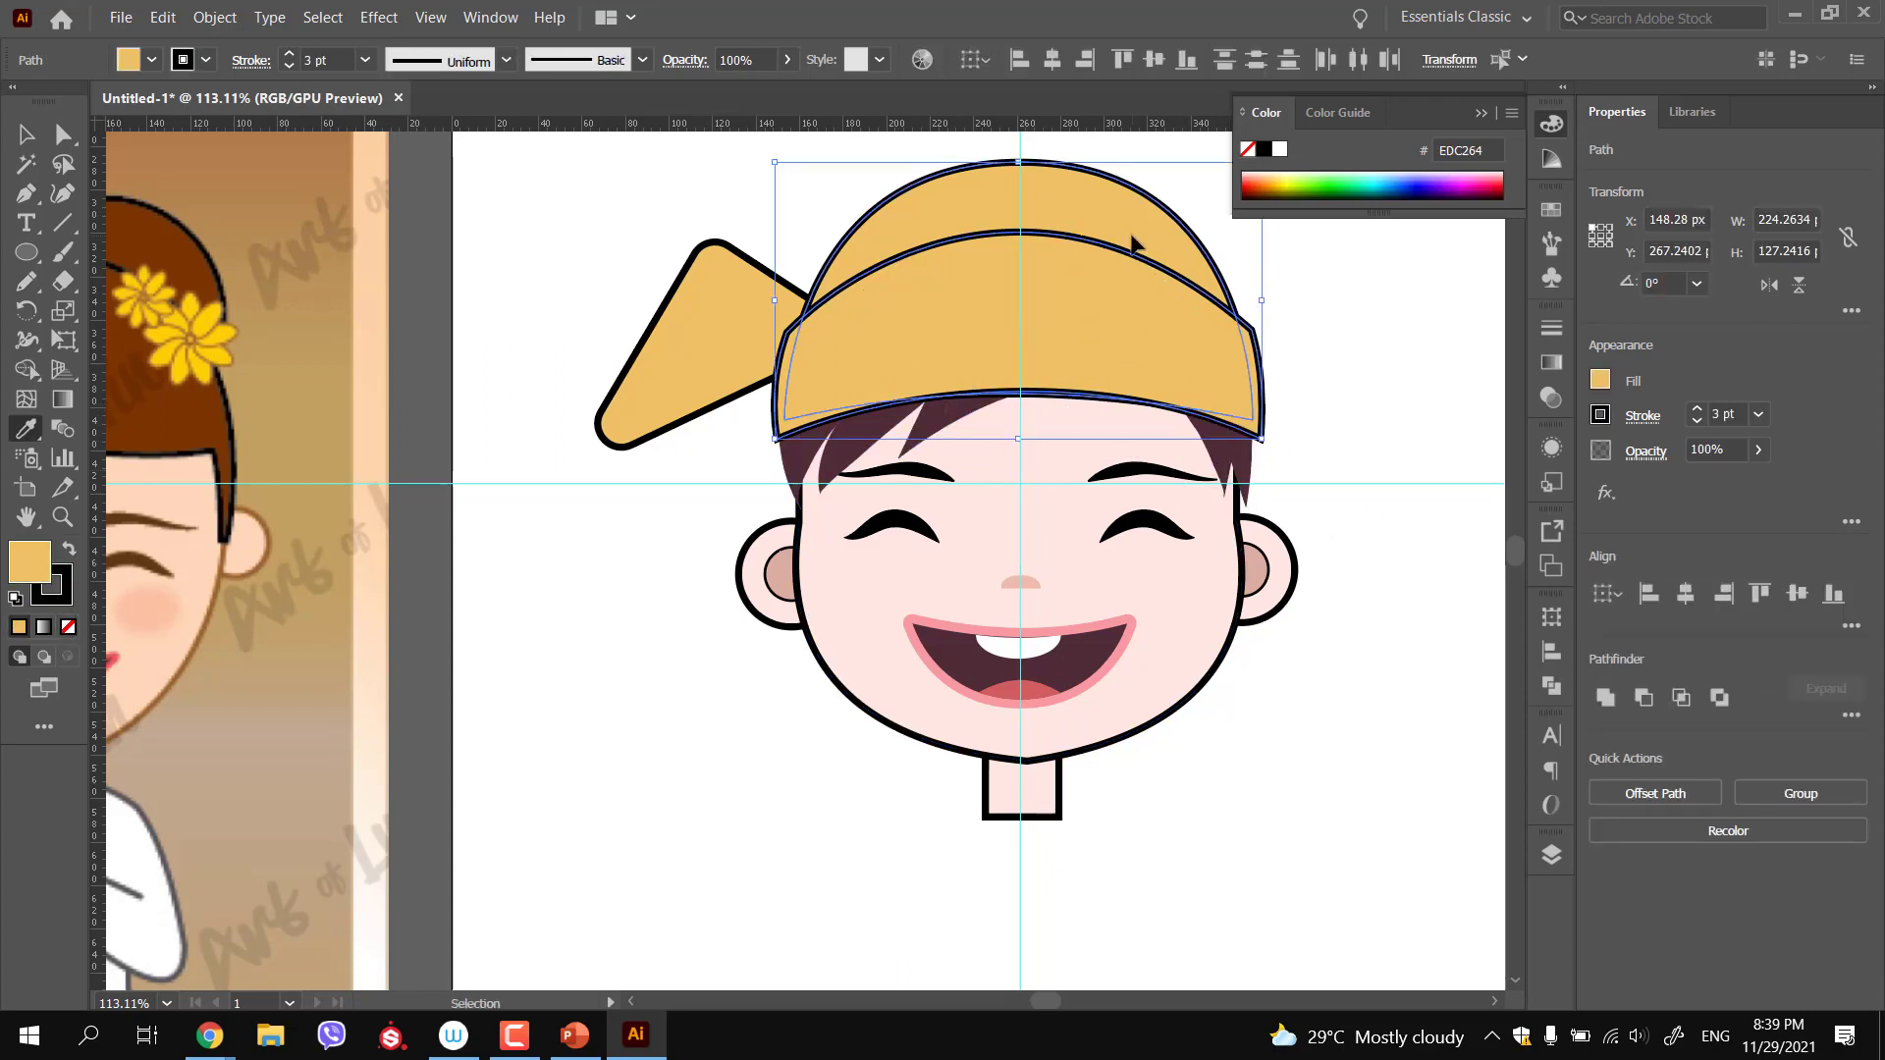
{"action": "left_click", "coordinate": [1347, 461], "text": "ctrl"}
{"action": "left_click_drag", "start_coordinate": [1251, 638], "coordinate": [1090, 602]}
{"action": "left_click_drag", "start_coordinate": [1078, 804], "coordinate": [971, 685]}
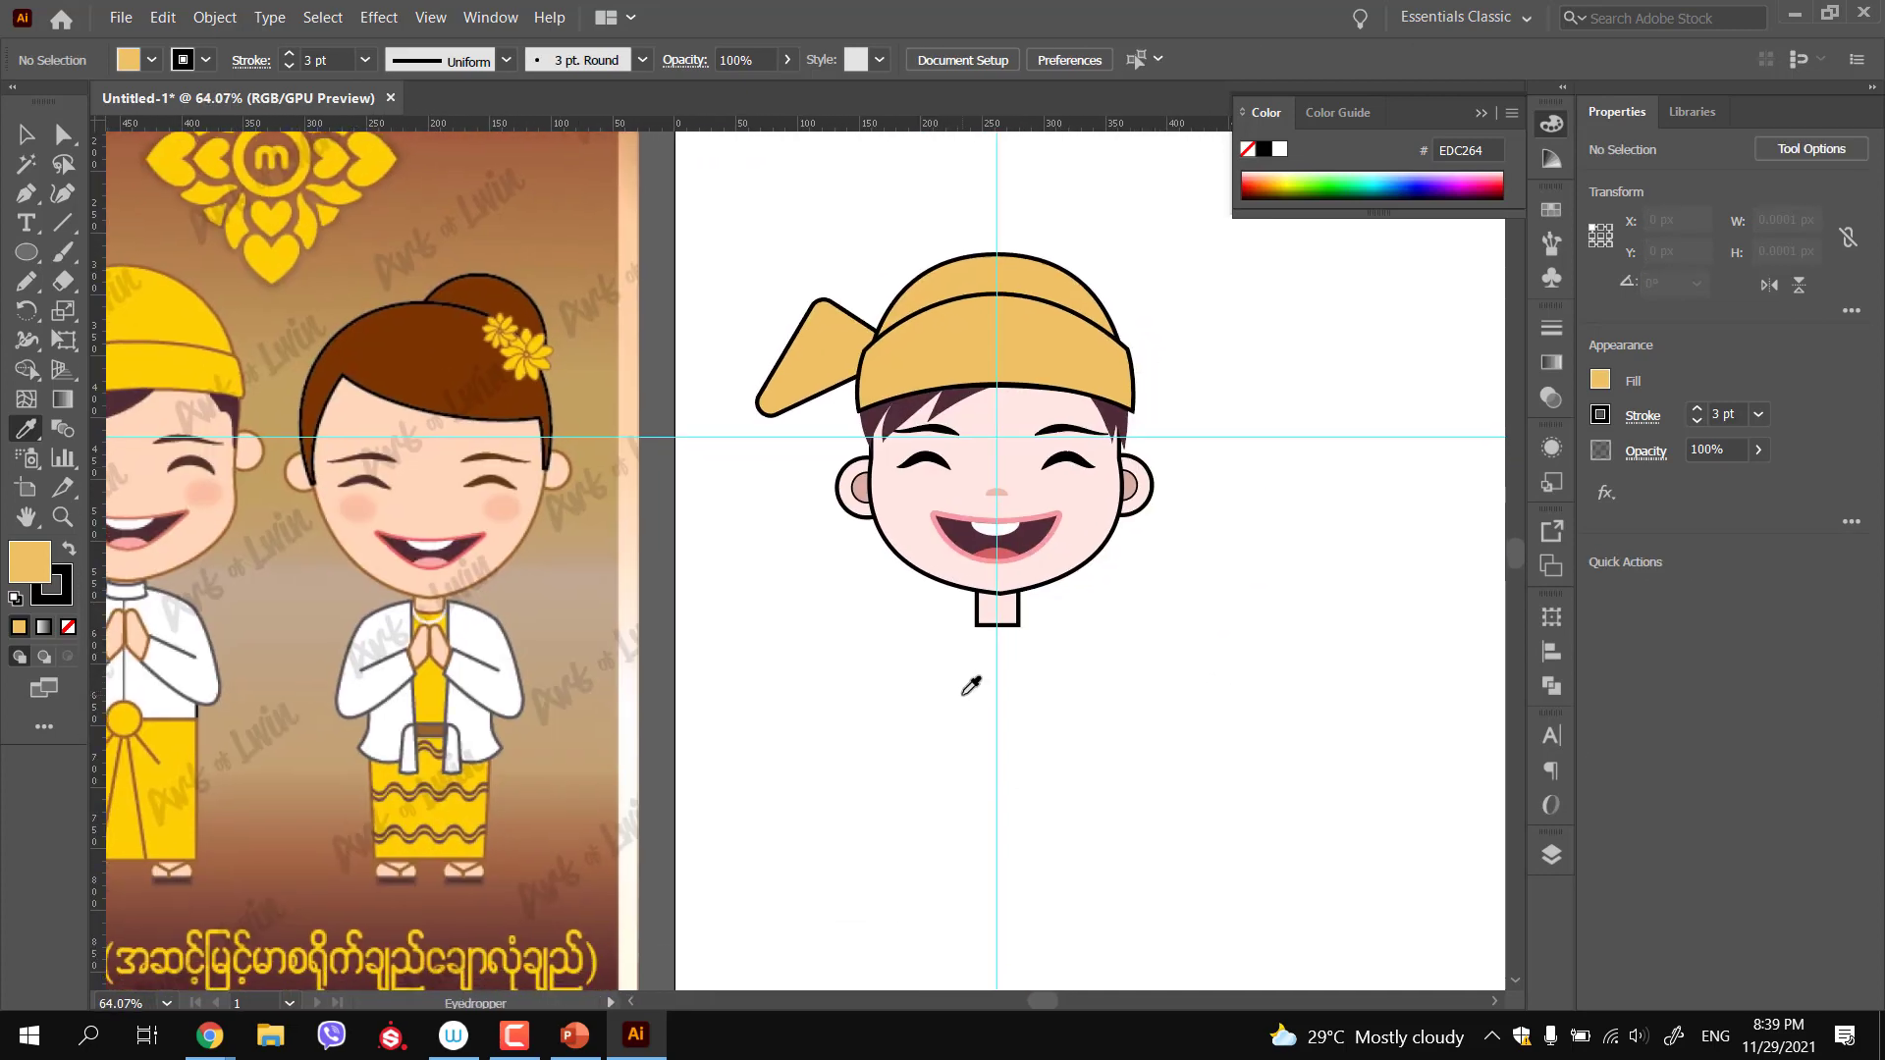
Group all parts of the head, including the headwrap, ears and neck
{"action": "key", "text": "v"}
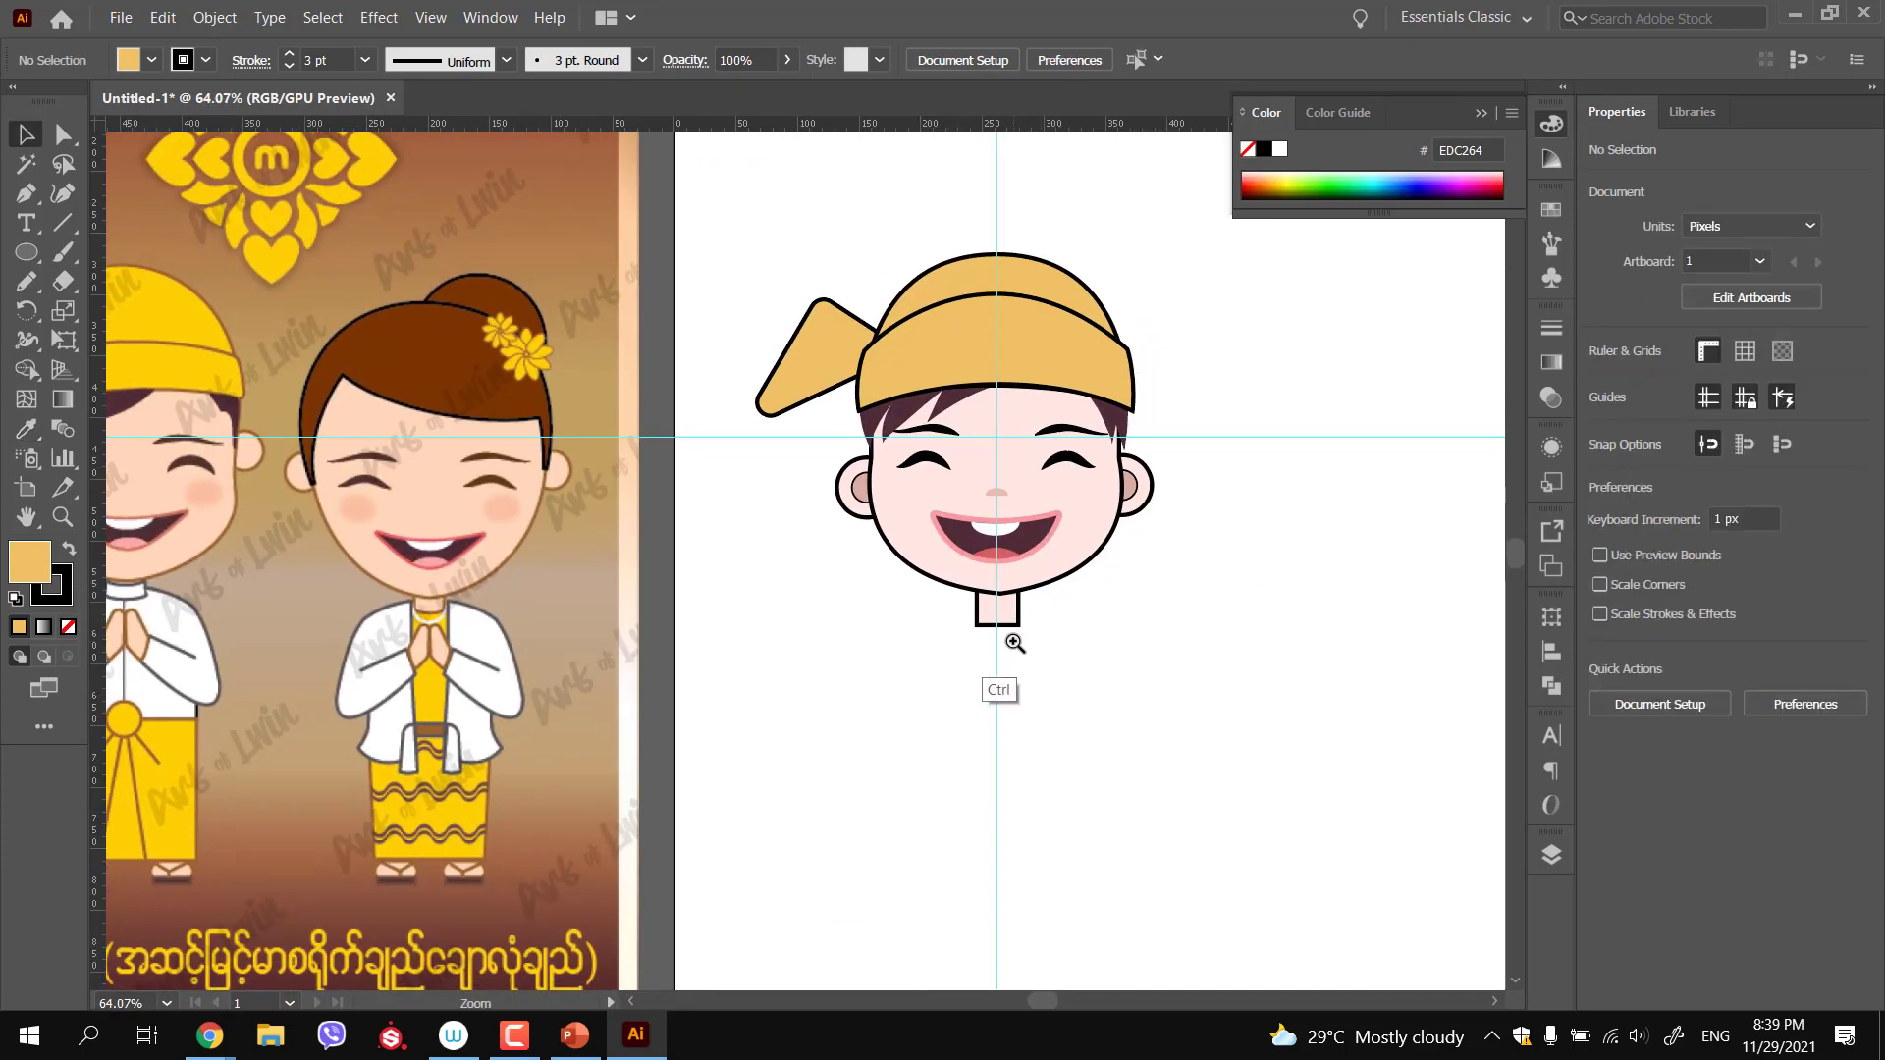
{"action": "scroll", "coordinate": [998, 658], "scroll_direction": "down", "scroll_amount": 1}
{"action": "left_click_drag", "start_coordinate": [795, 274], "coordinate": [1167, 684]}
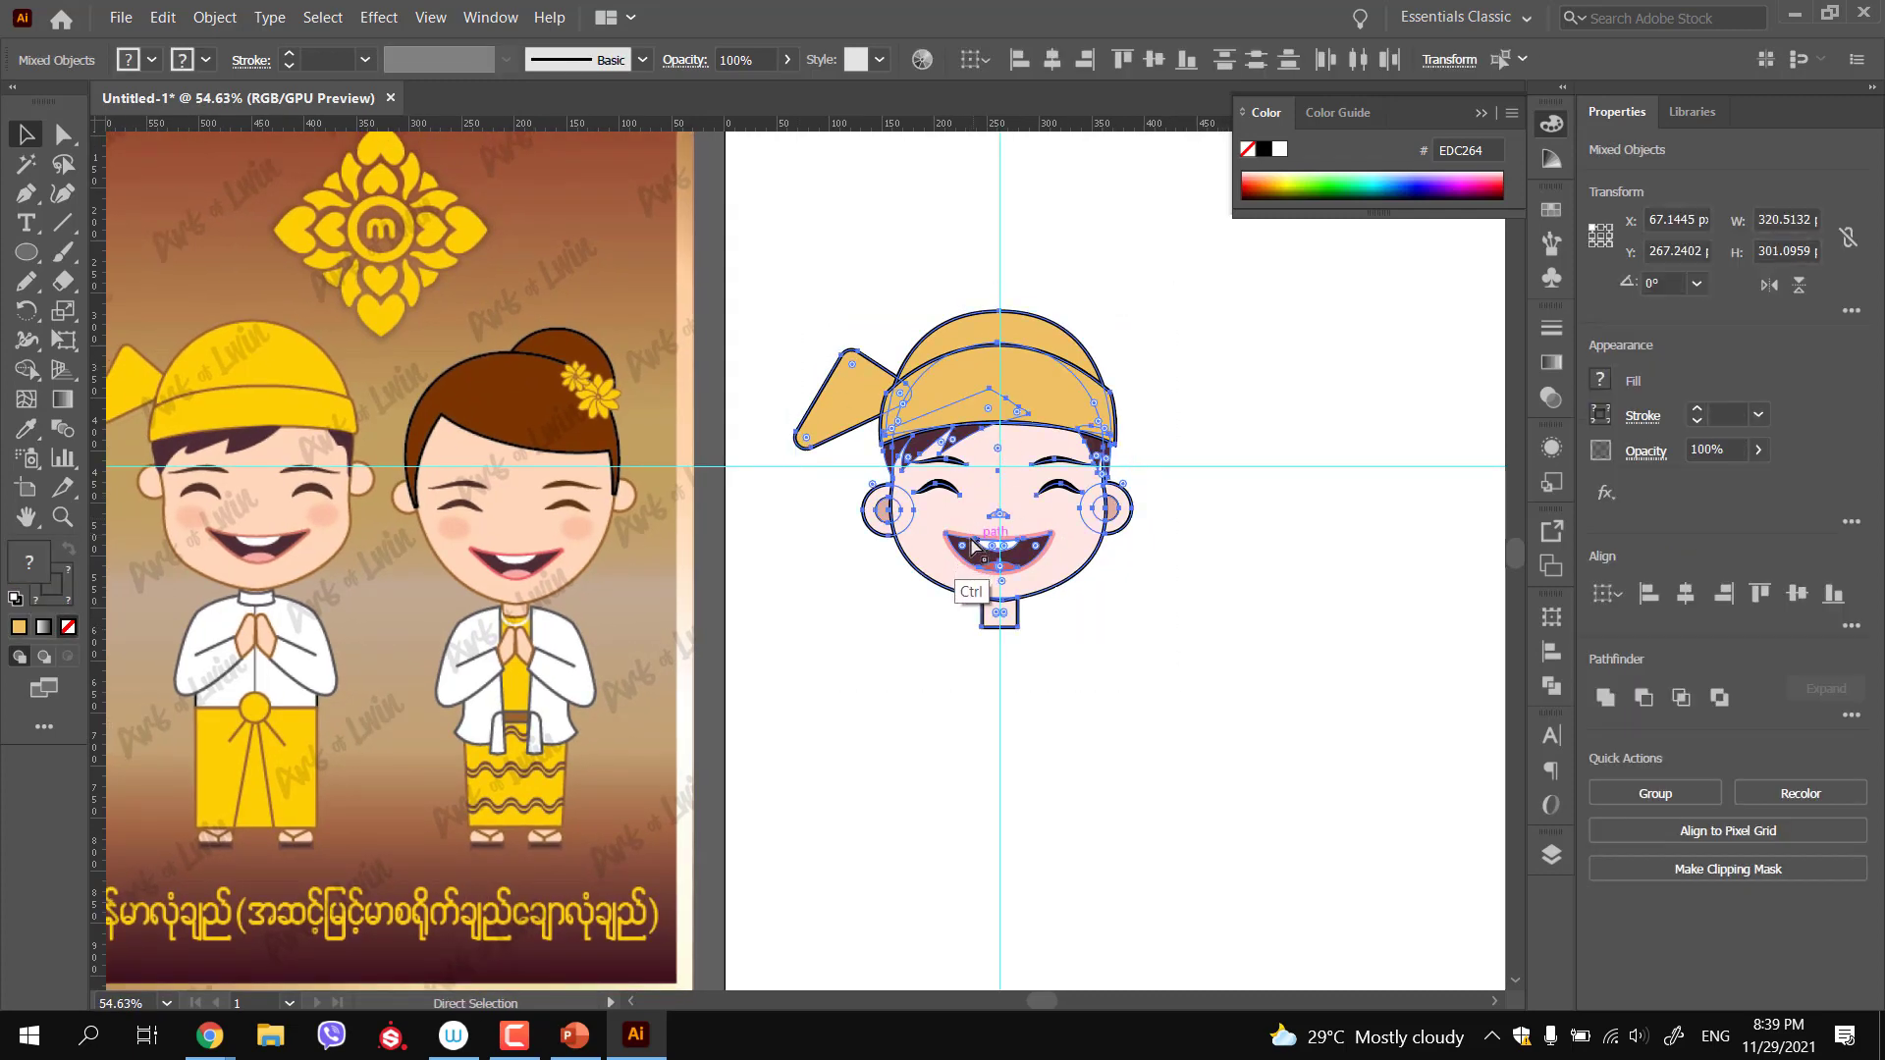
{"action": "key", "text": "ctrl+g"}
{"action": "left_click", "coordinate": [888, 660]}
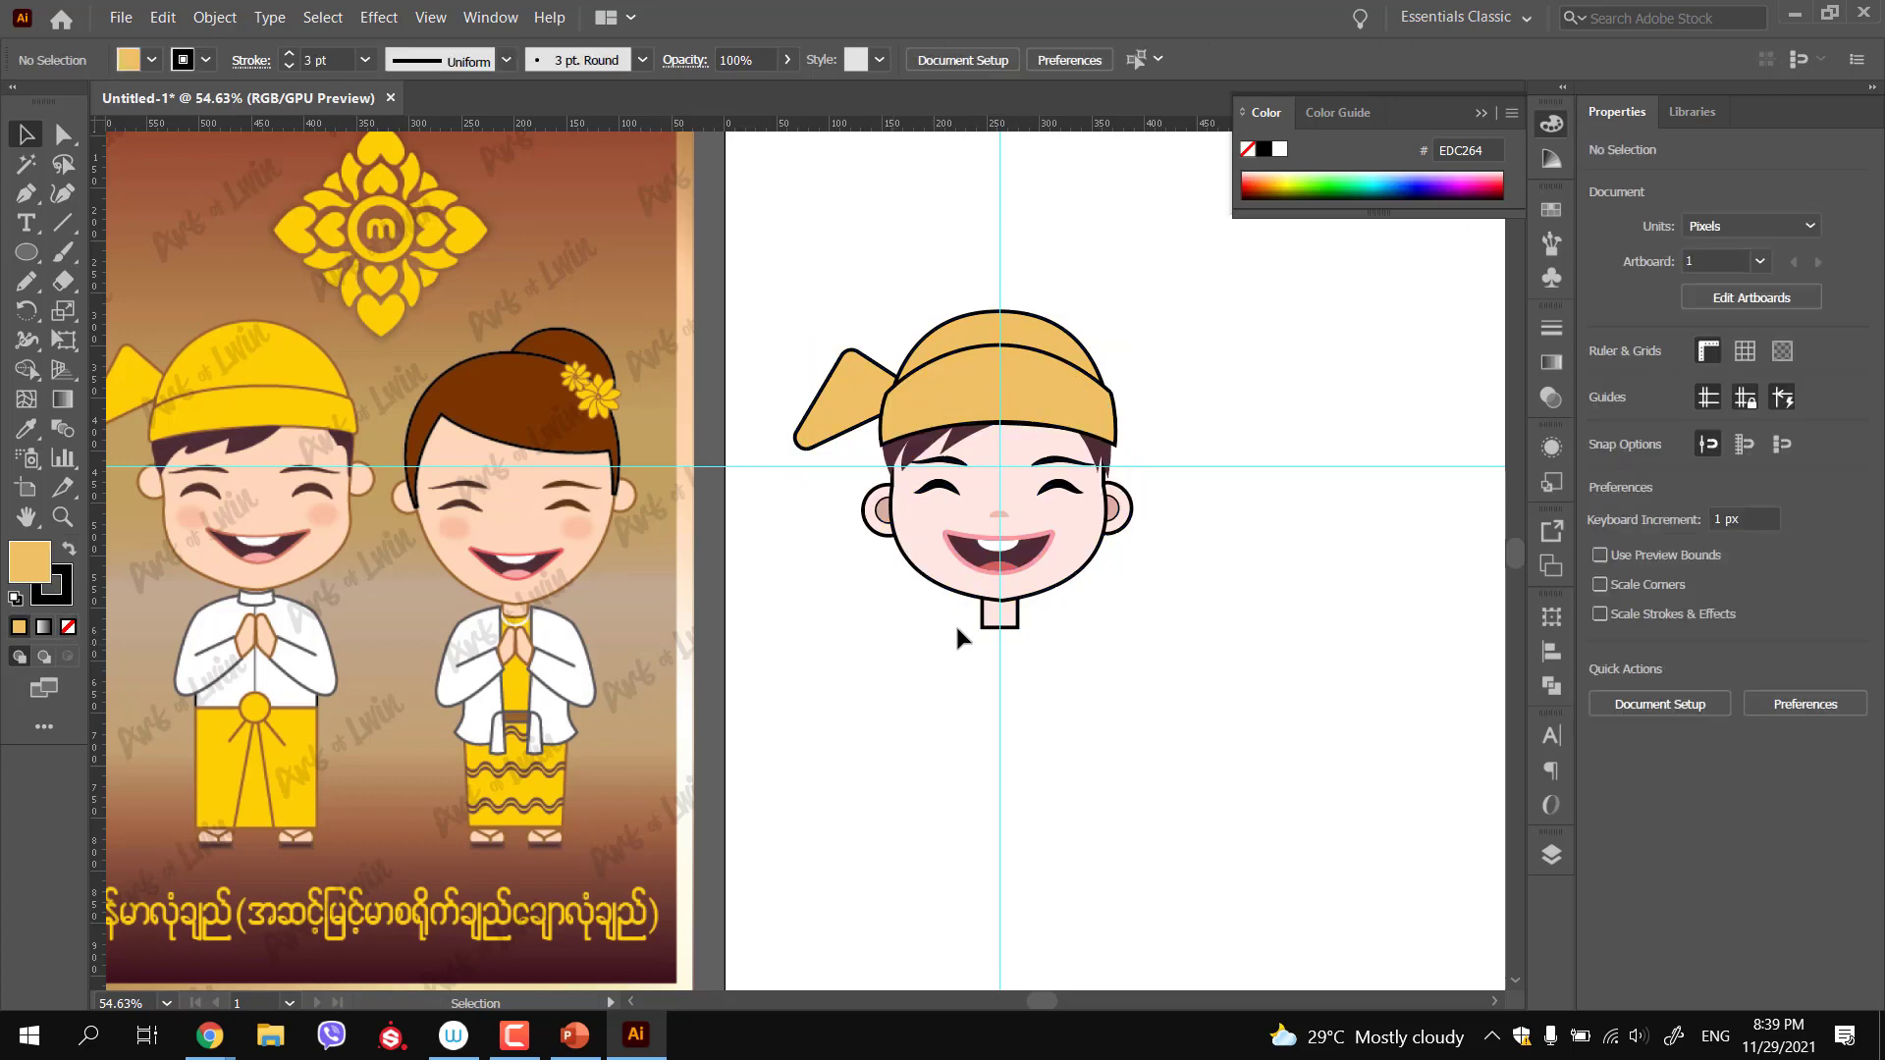
Scale the head group down proportionally to about 291 × 273 px and shift it back toward the vertical guide
{"action": "left_click", "coordinate": [1070, 579]}
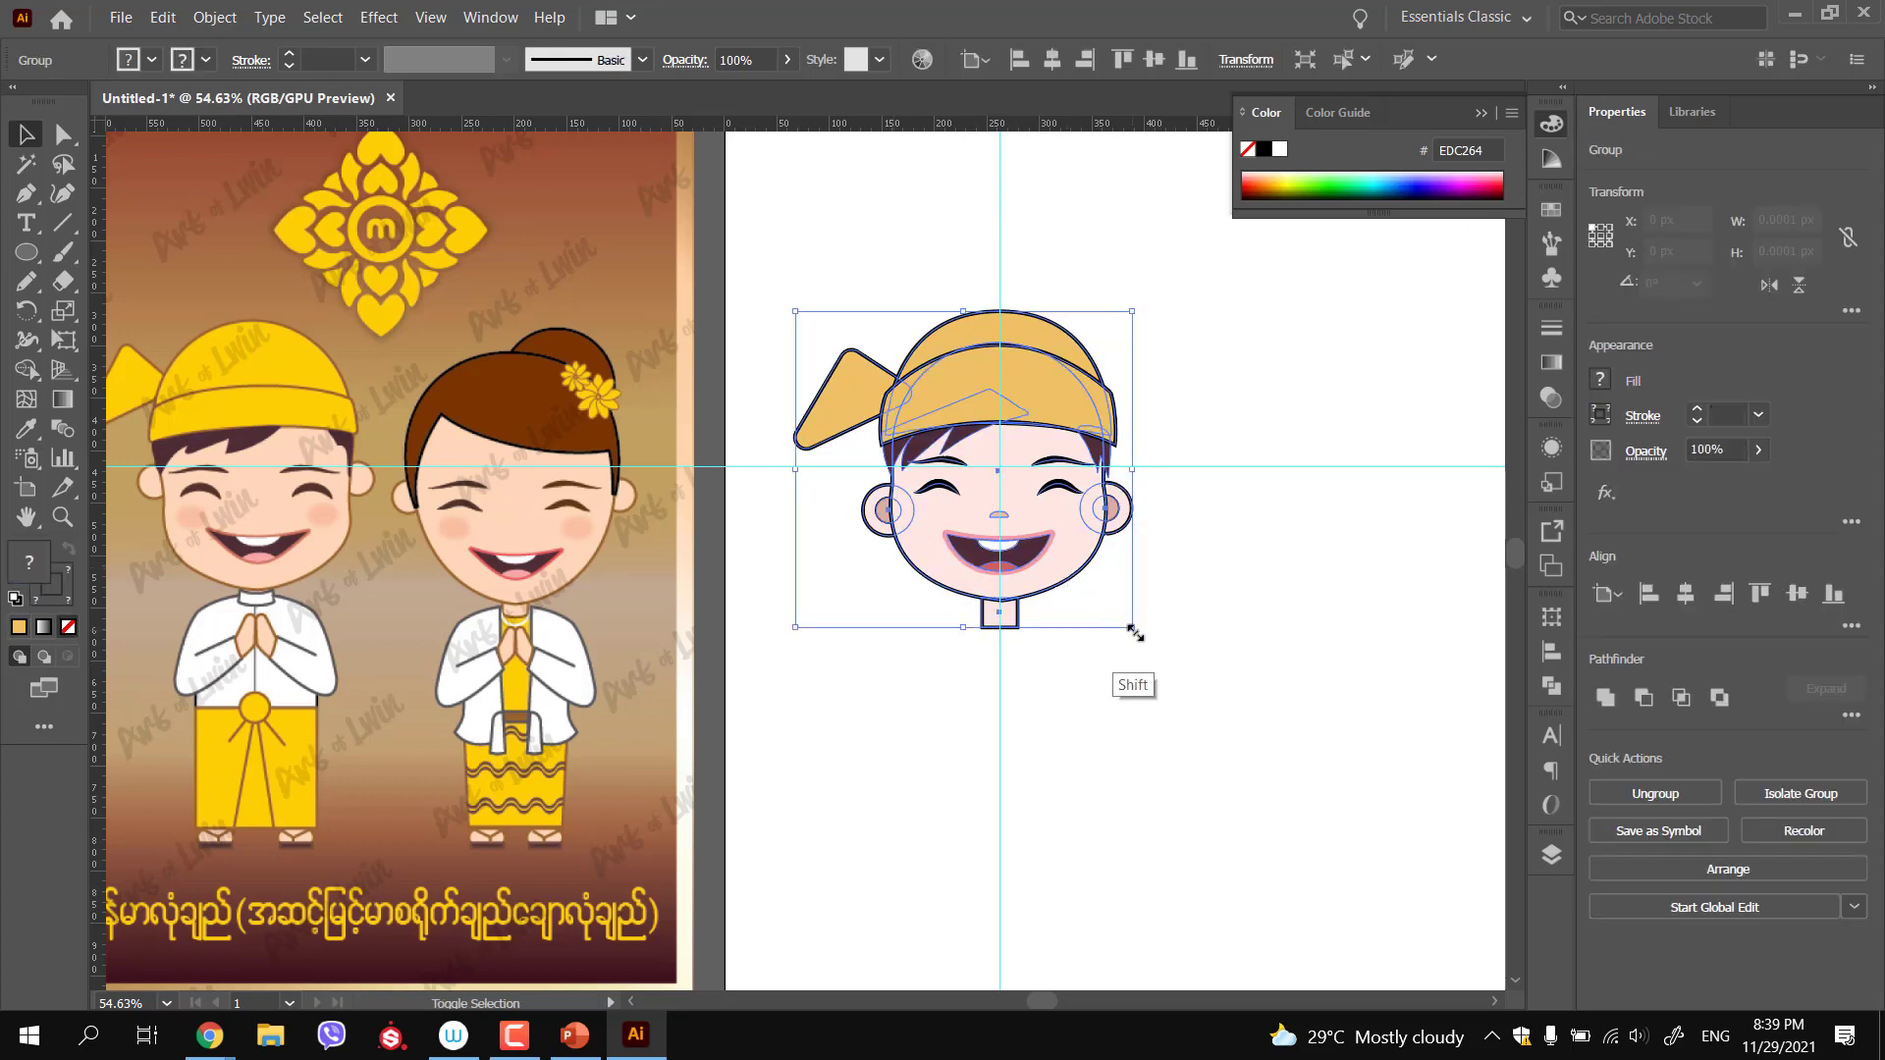
{"action": "left_click_drag", "start_coordinate": [1132, 626], "coordinate": [1106, 599]}
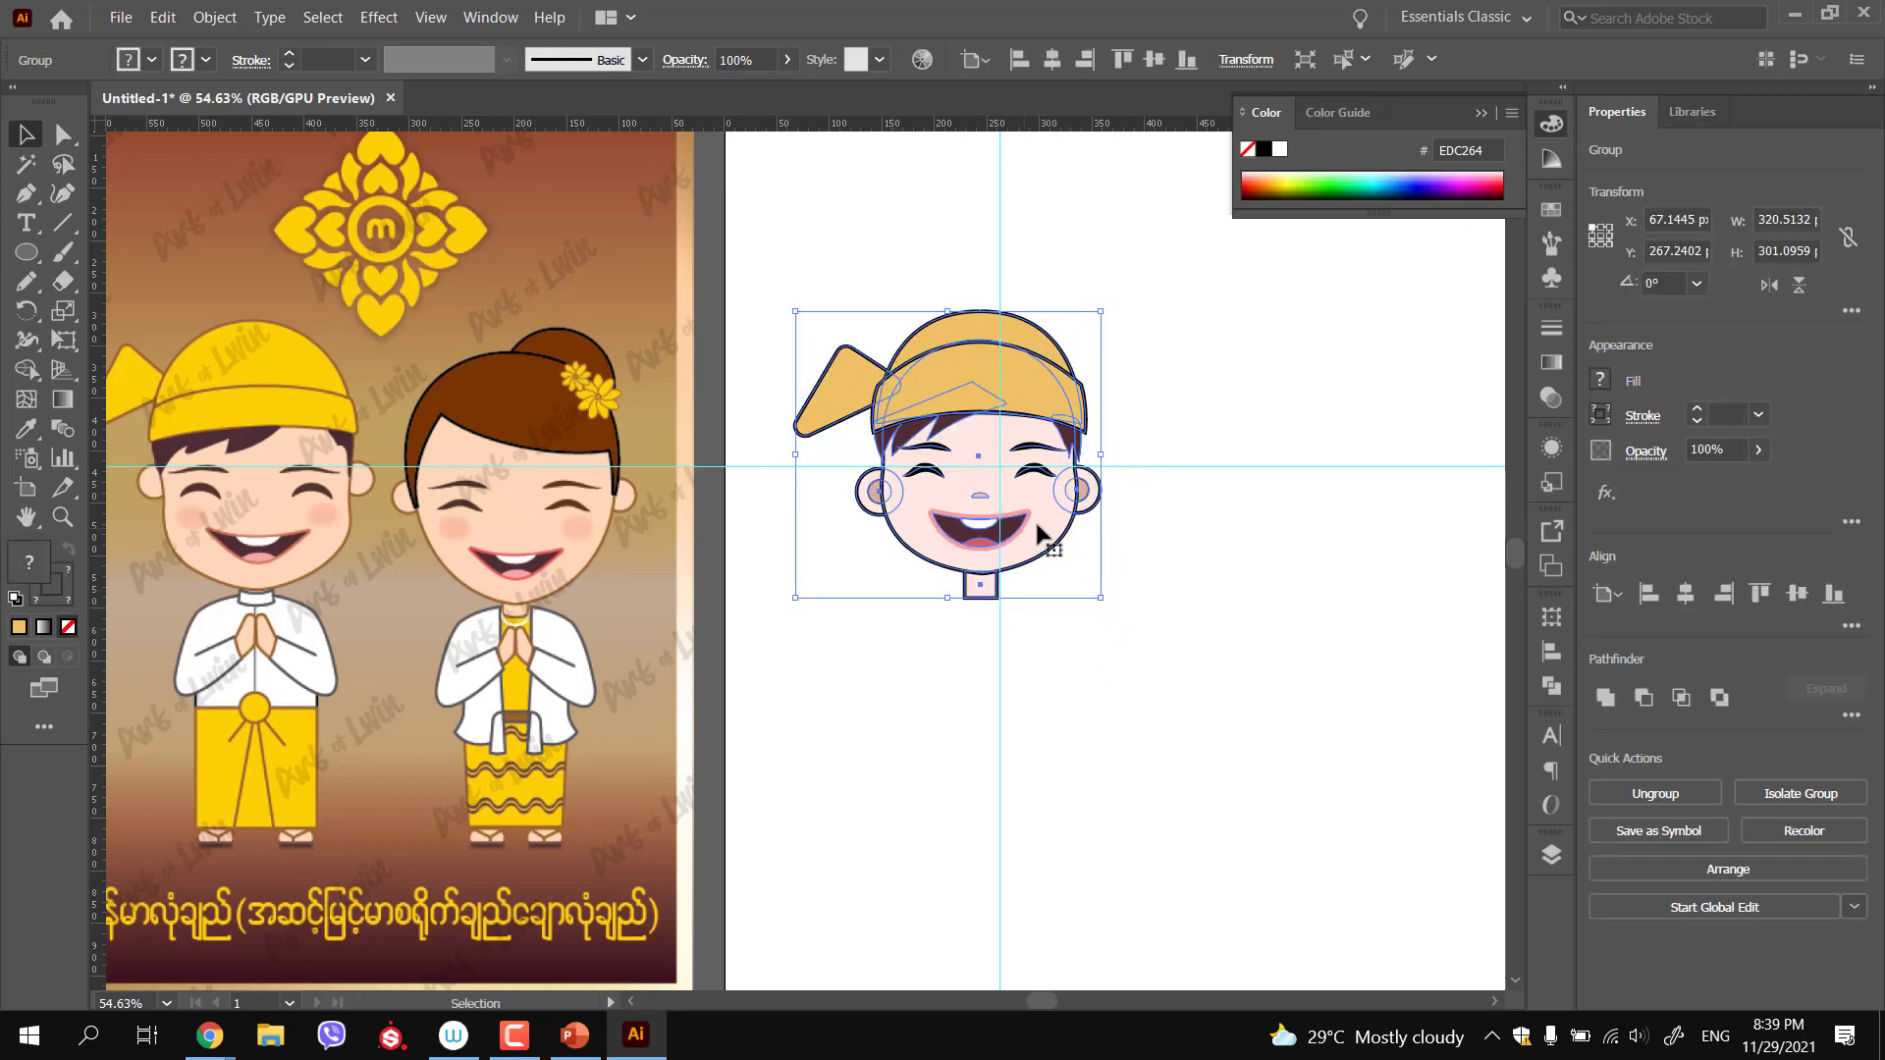
{"action": "left_click", "coordinate": [1089, 653]}
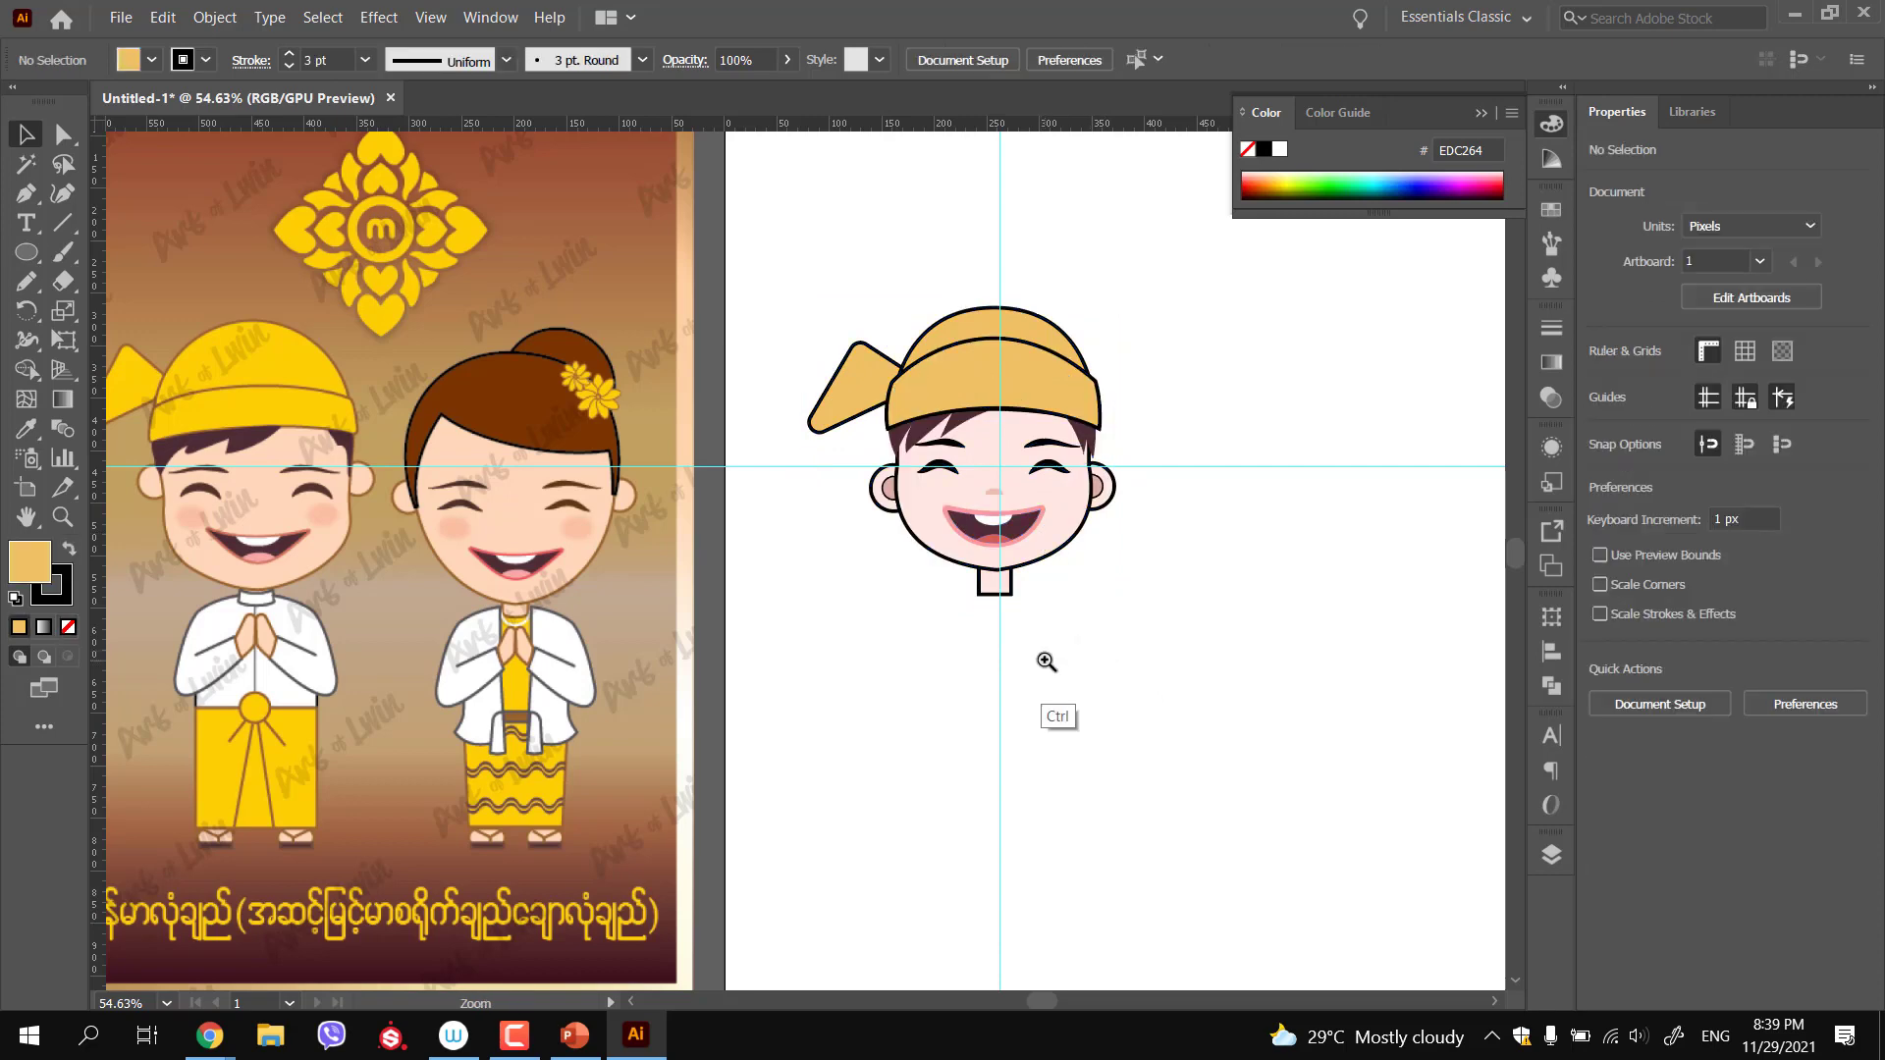
Nudge the head group 6 px right so the face is centred on the vertical guide
{"action": "left_click_drag", "start_coordinate": [1045, 659], "coordinate": [1086, 664]}
{"action": "left_click", "coordinate": [1051, 503]}
{"action": "key", "text": "Right"}
{"action": "key", "text": "Right"}
{"action": "key", "text": "Right"}
{"action": "key", "text": "Right"}
{"action": "key", "text": "Right"}
{"action": "key", "text": "Right"}
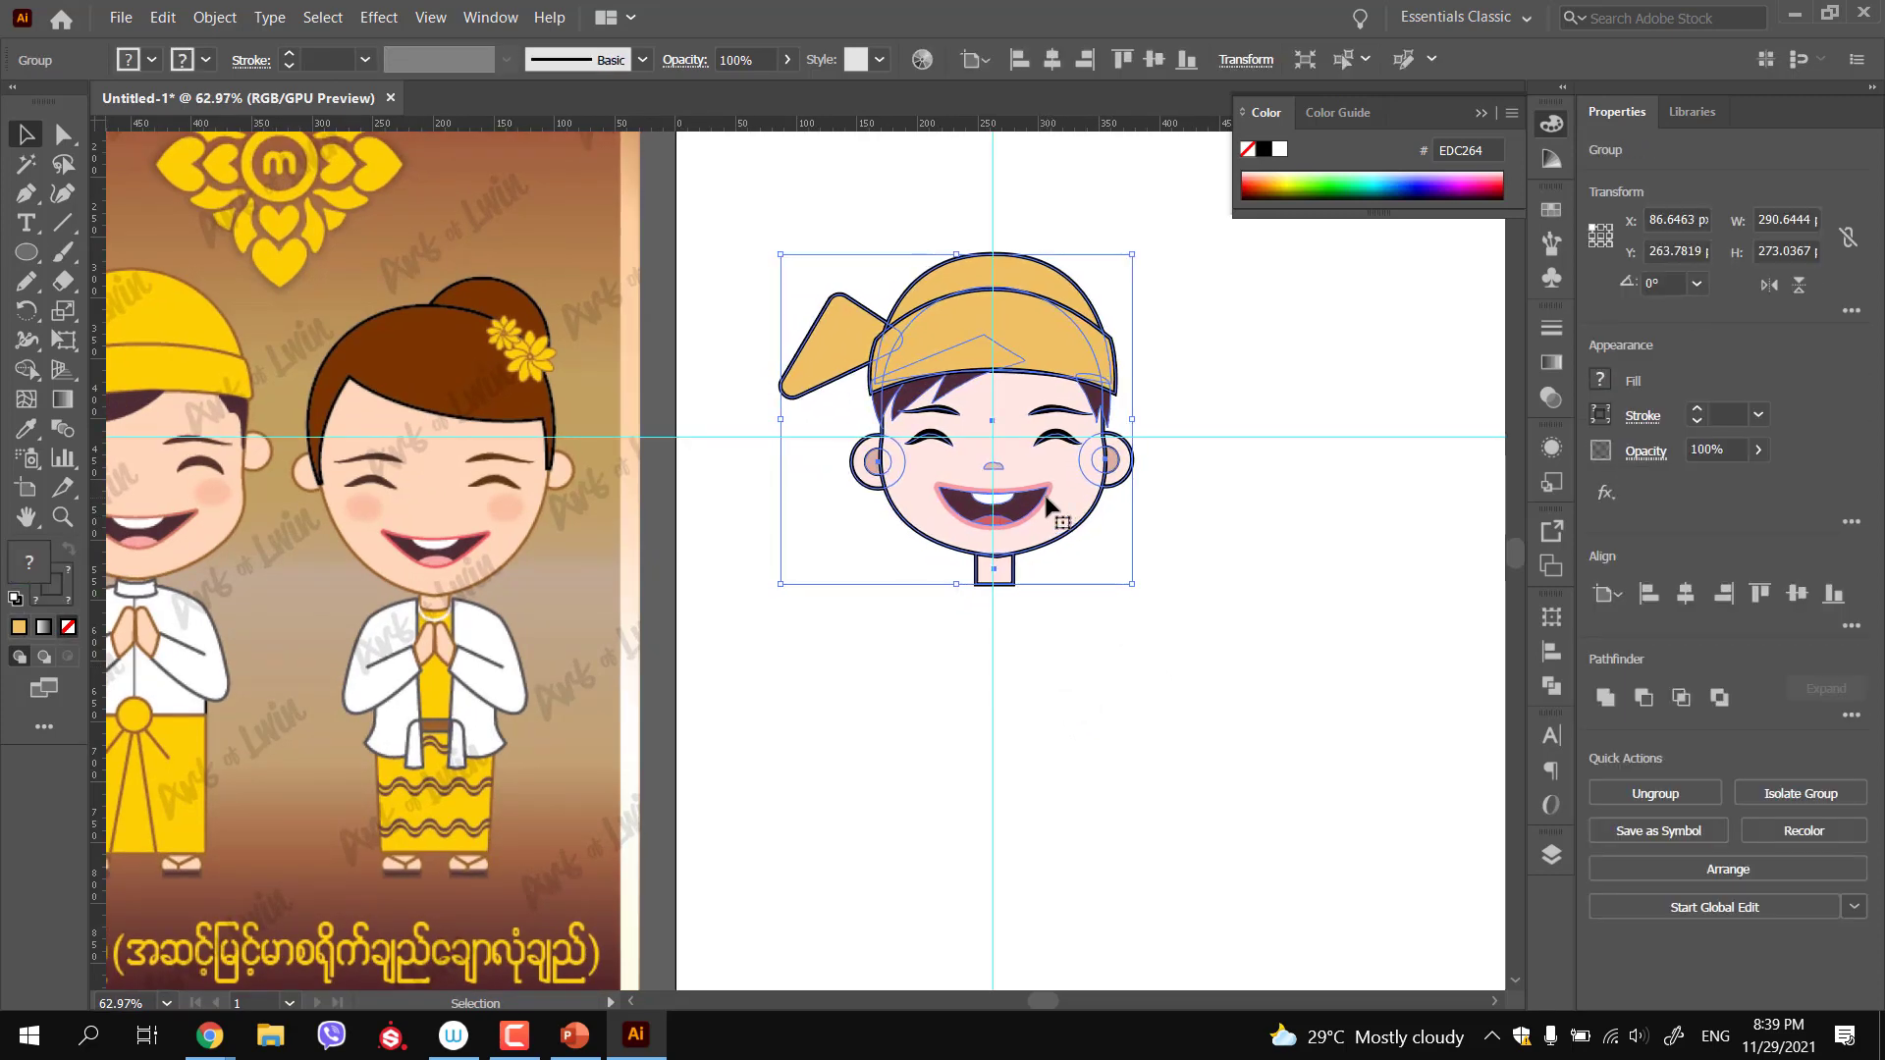
{"action": "left_click", "coordinate": [903, 664]}
{"action": "scroll", "coordinate": [929, 648], "scroll_direction": "down", "scroll_amount": 2}
{"action": "left_click_drag", "start_coordinate": [931, 646], "coordinate": [830, 632]}
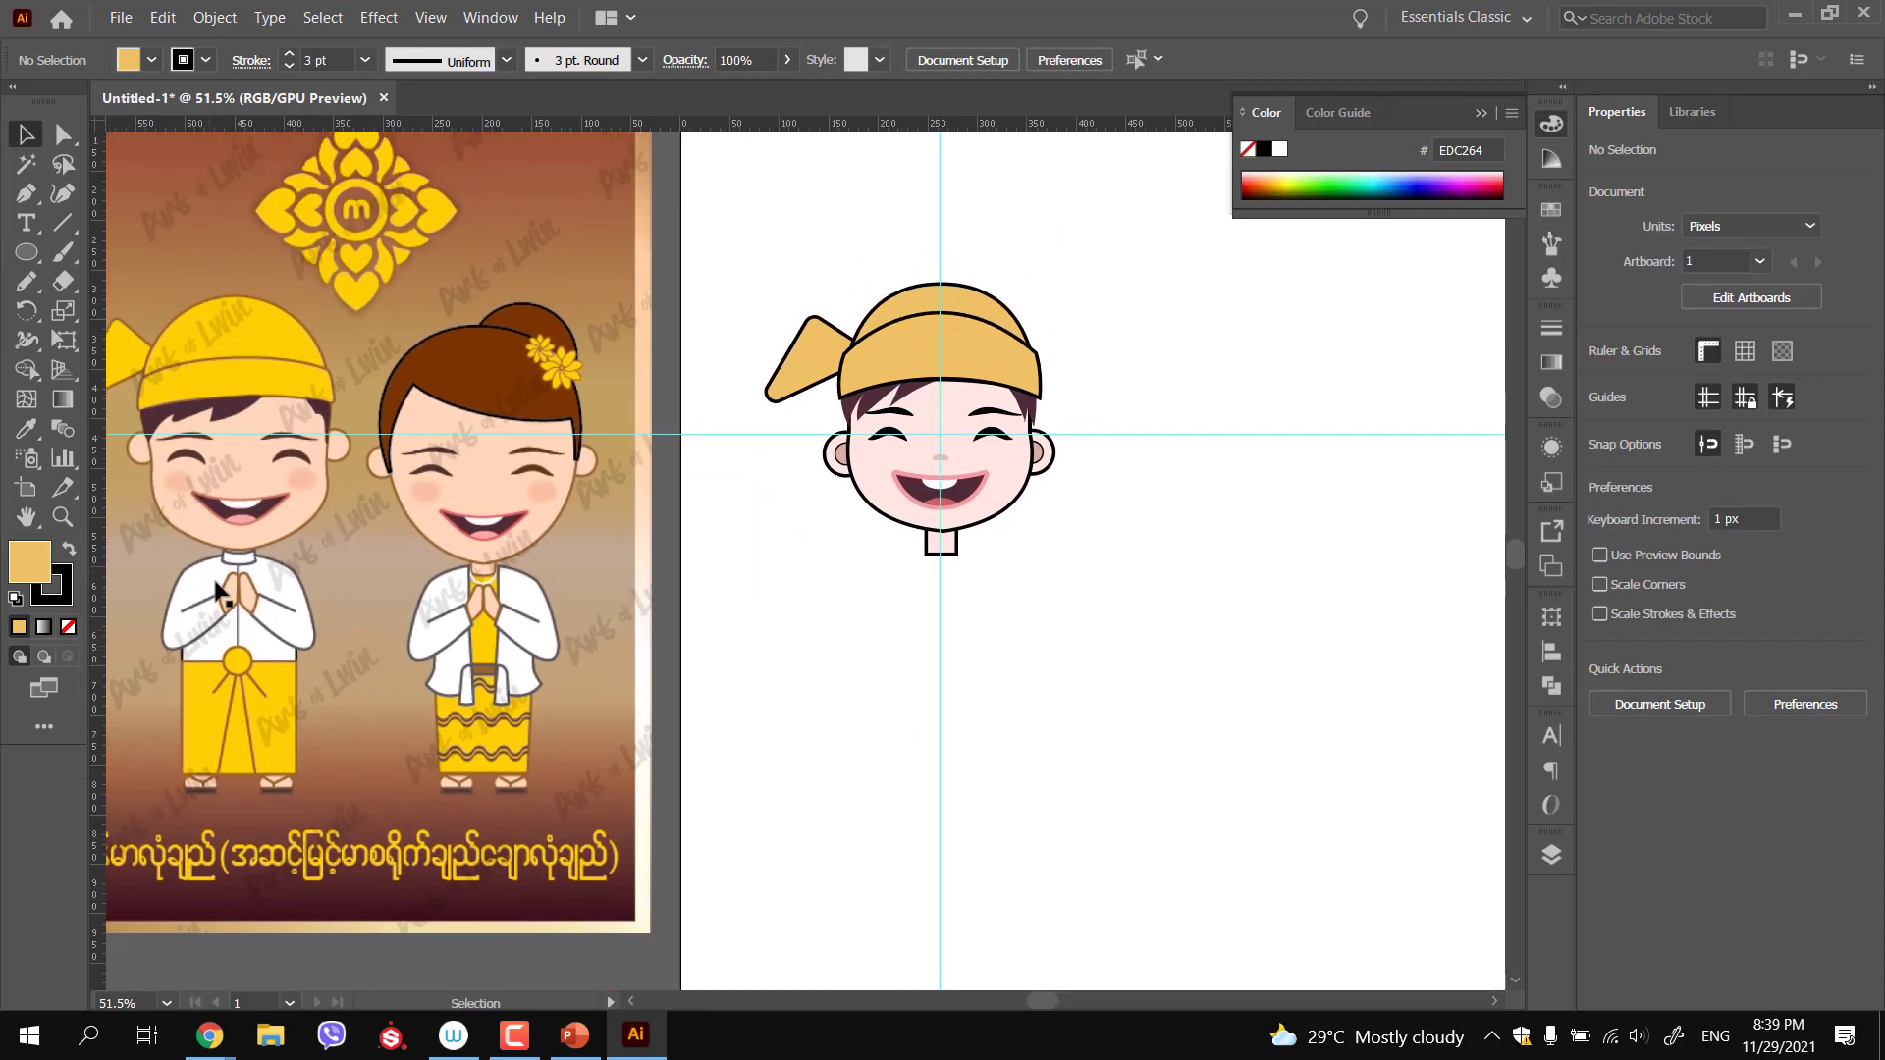
{"action": "scroll", "coordinate": [861, 619], "scroll_direction": "up", "scroll_amount": 1}
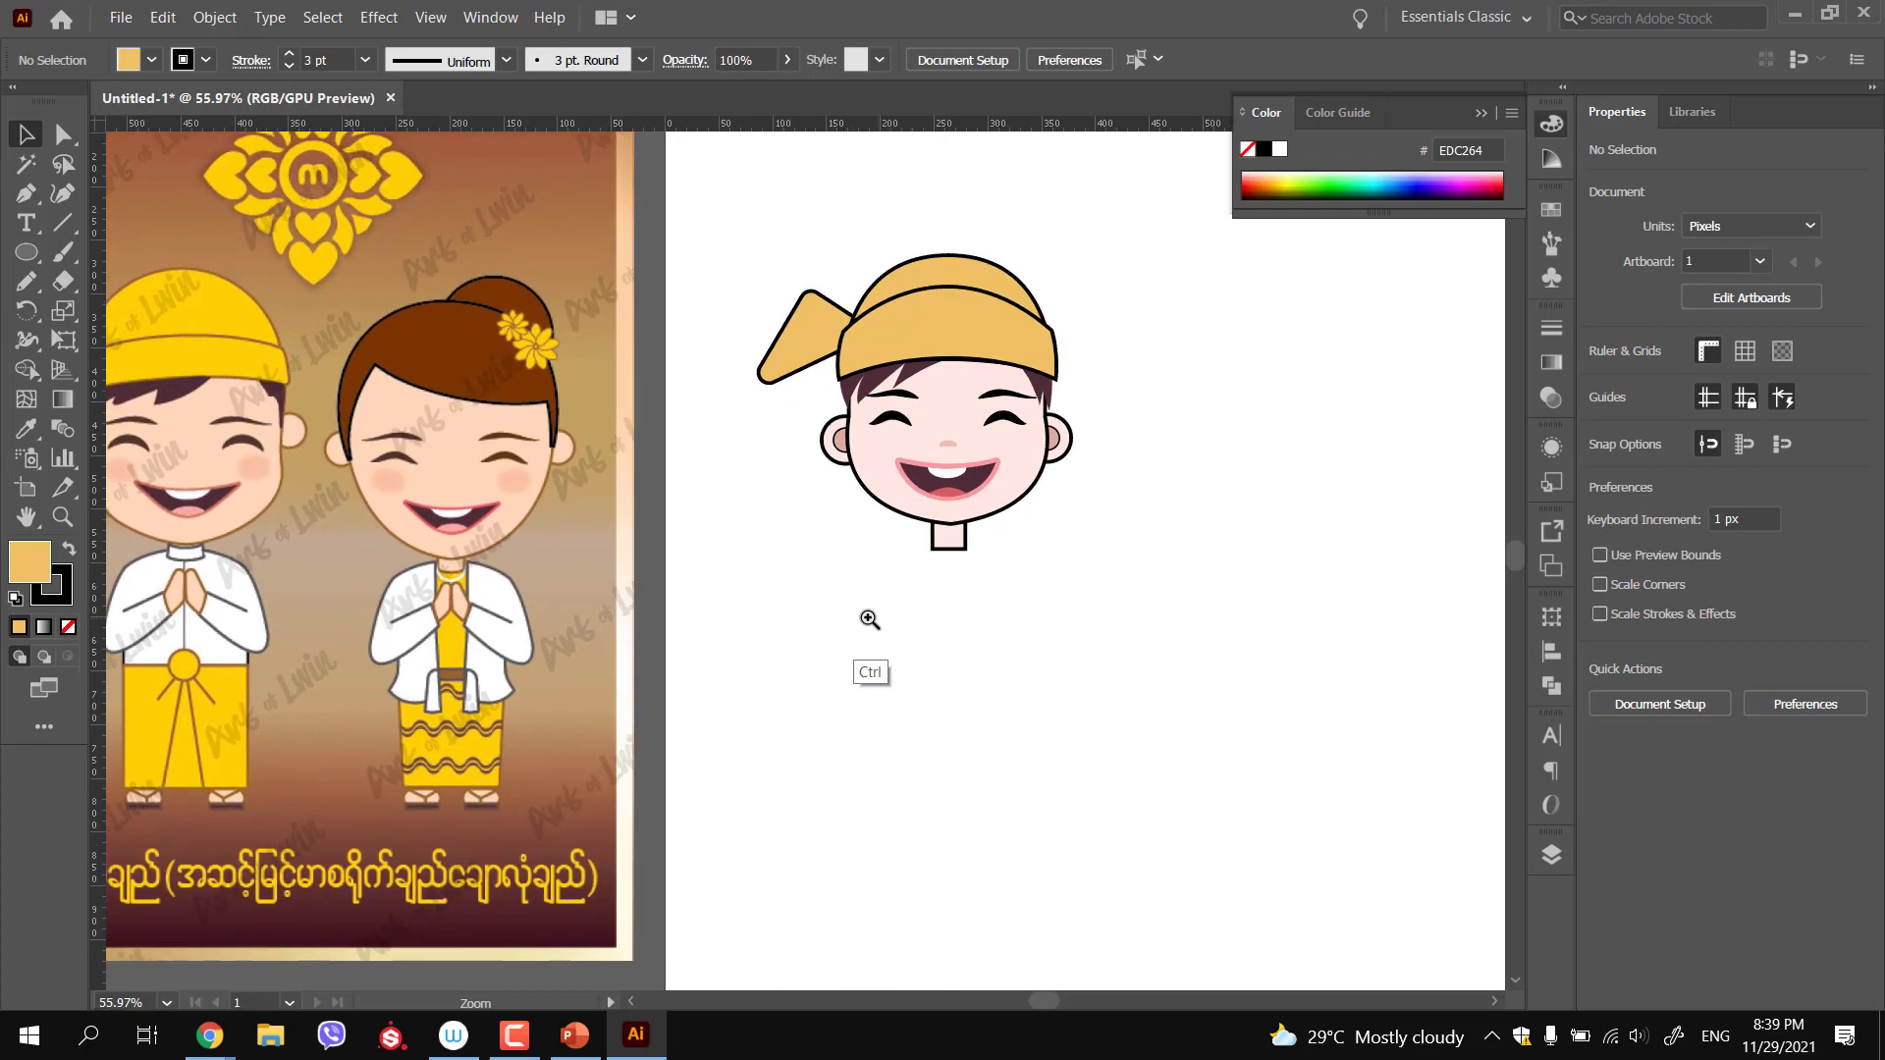
{"action": "left_click_drag", "start_coordinate": [806, 618], "coordinate": [862, 589]}
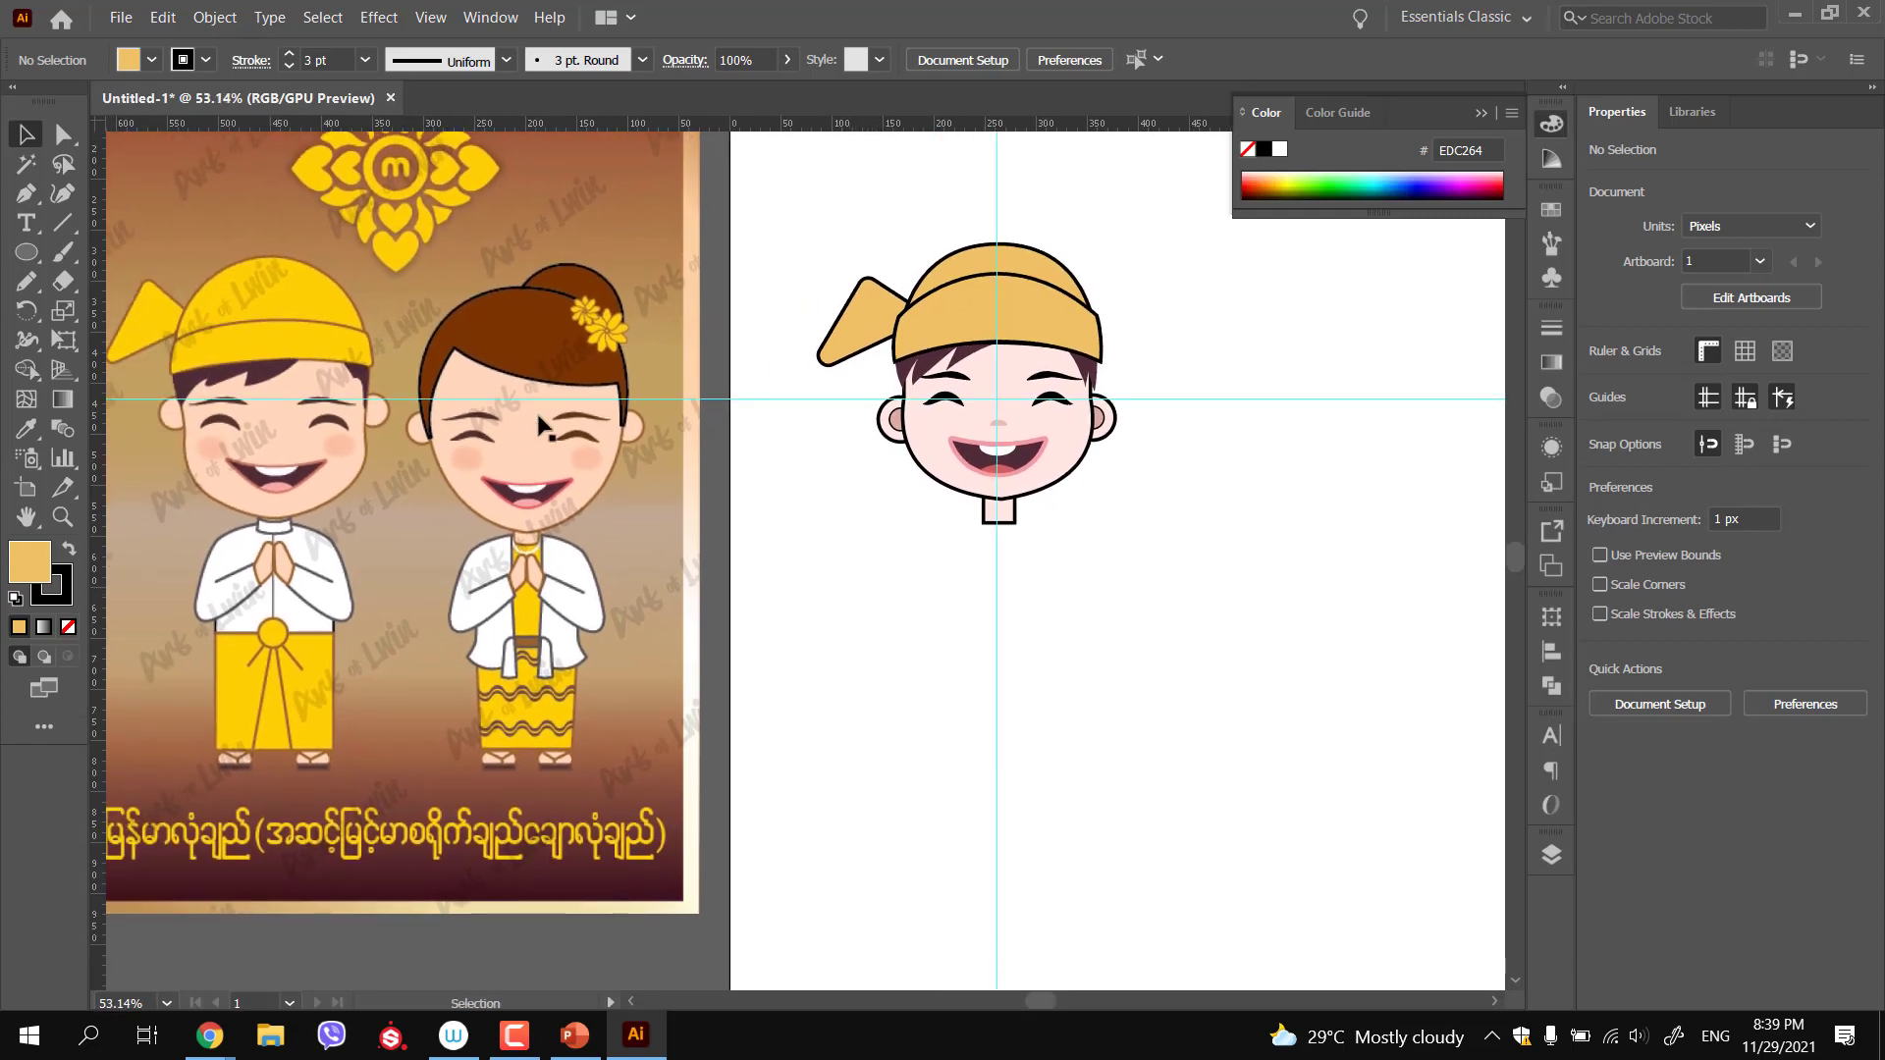
{"action": "left_click", "coordinate": [26, 257]}
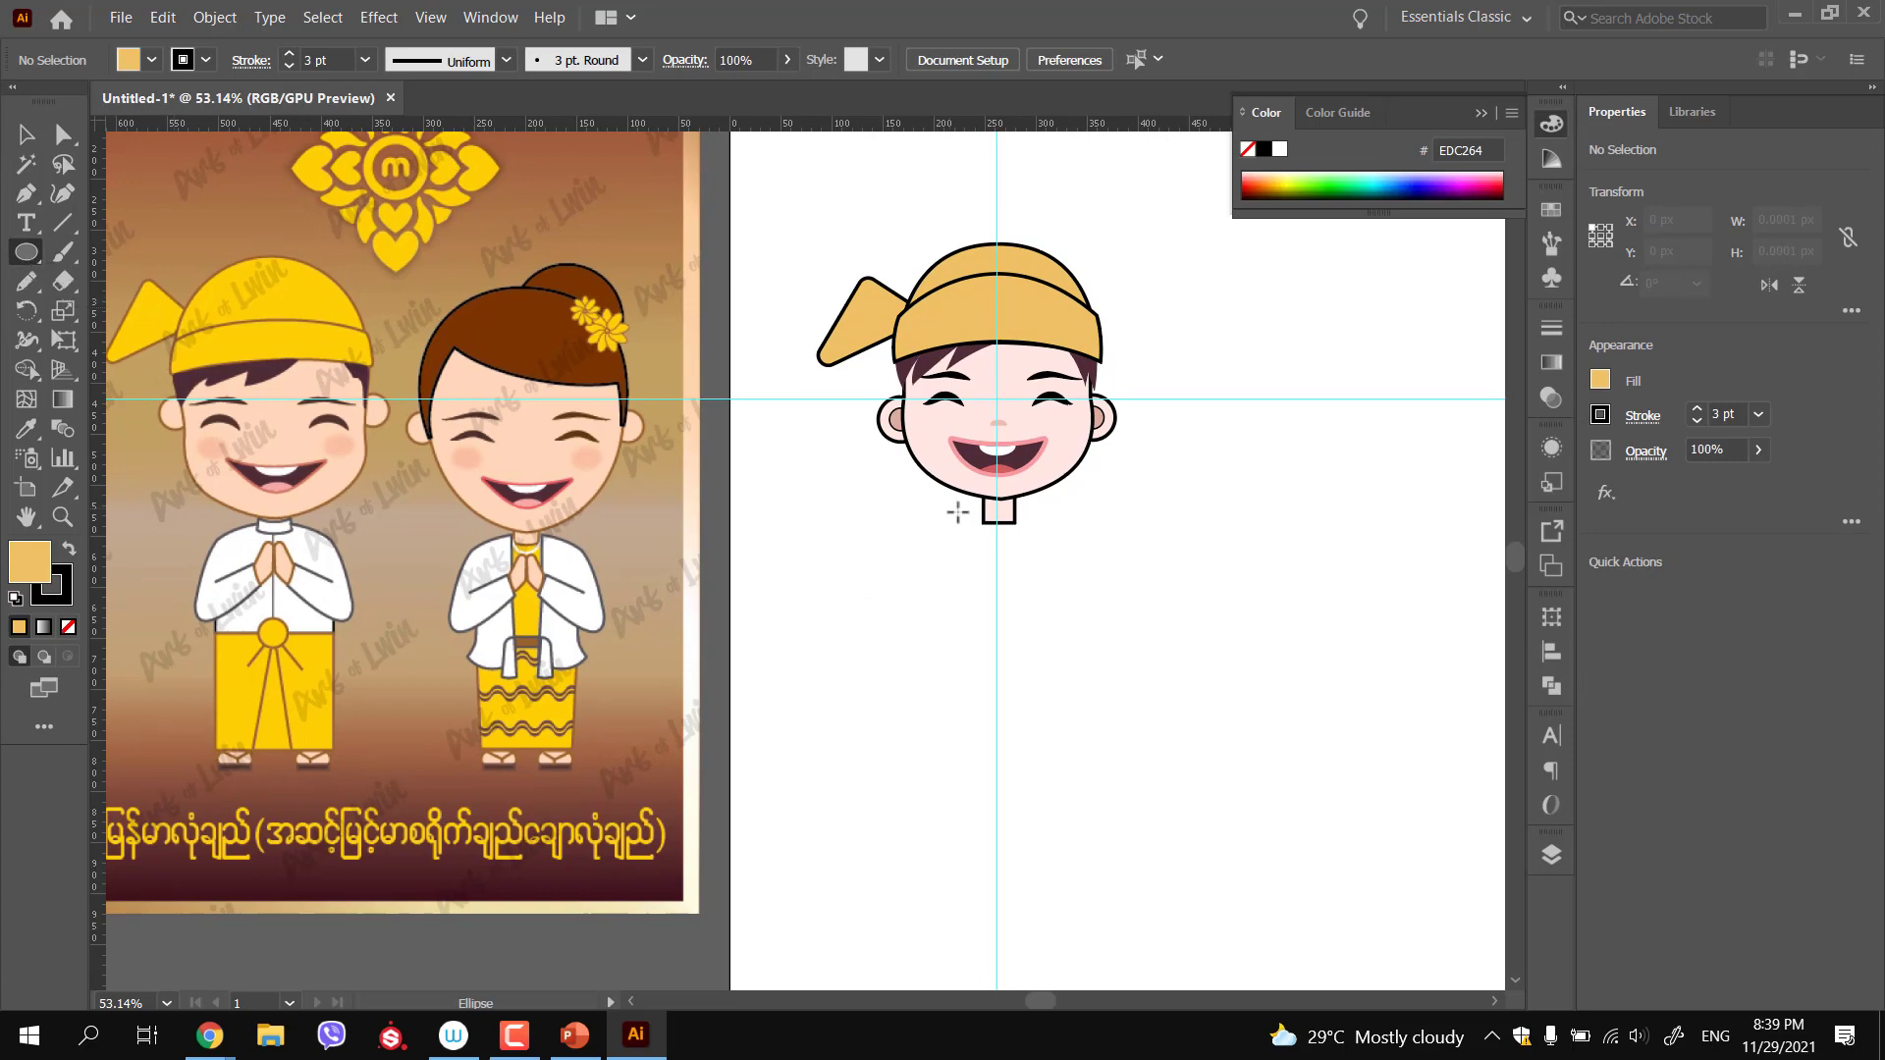
{"action": "left_click_drag", "start_coordinate": [924, 524], "coordinate": [1073, 615]}
{"action": "key", "text": "ctrl+z"}
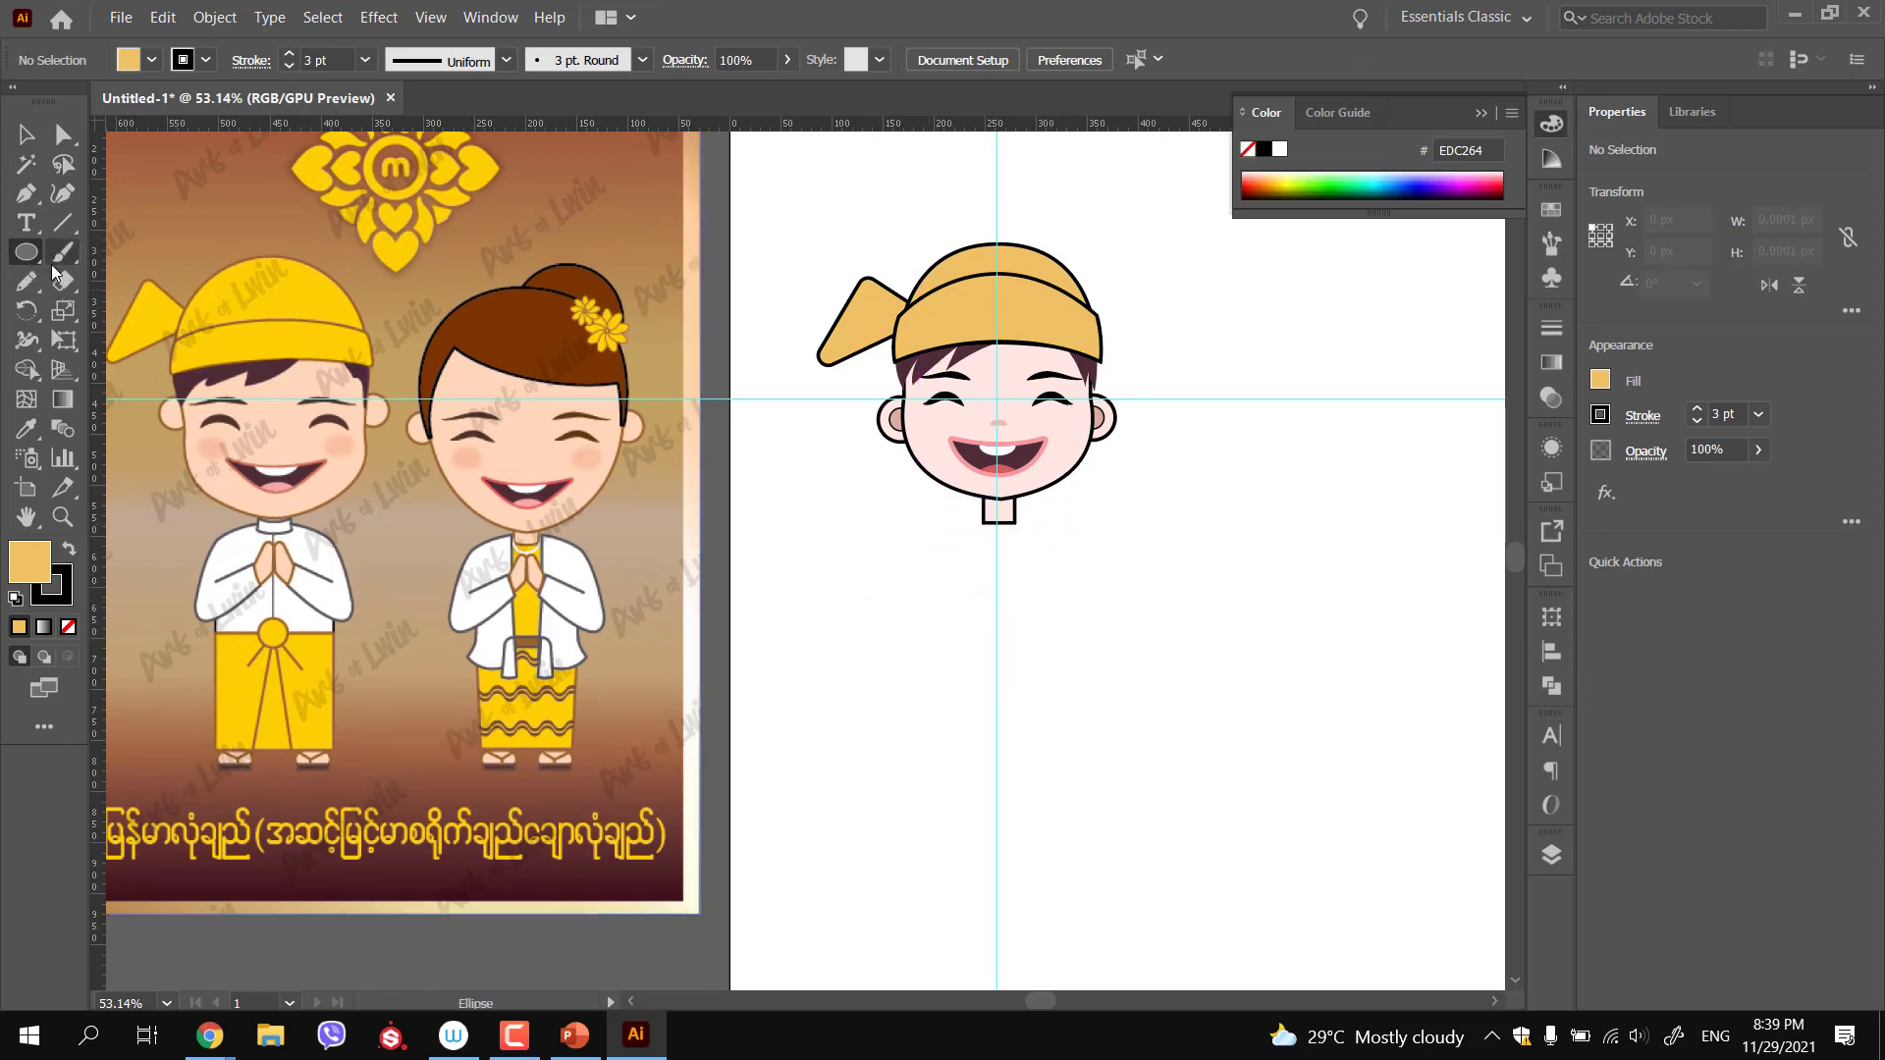
Draw a rounded rectangle about 148 × 212 px directly below the neck as the body, centred on the vertical guide
{"action": "left_click_drag", "start_coordinate": [27, 253], "coordinate": [30, 255]}
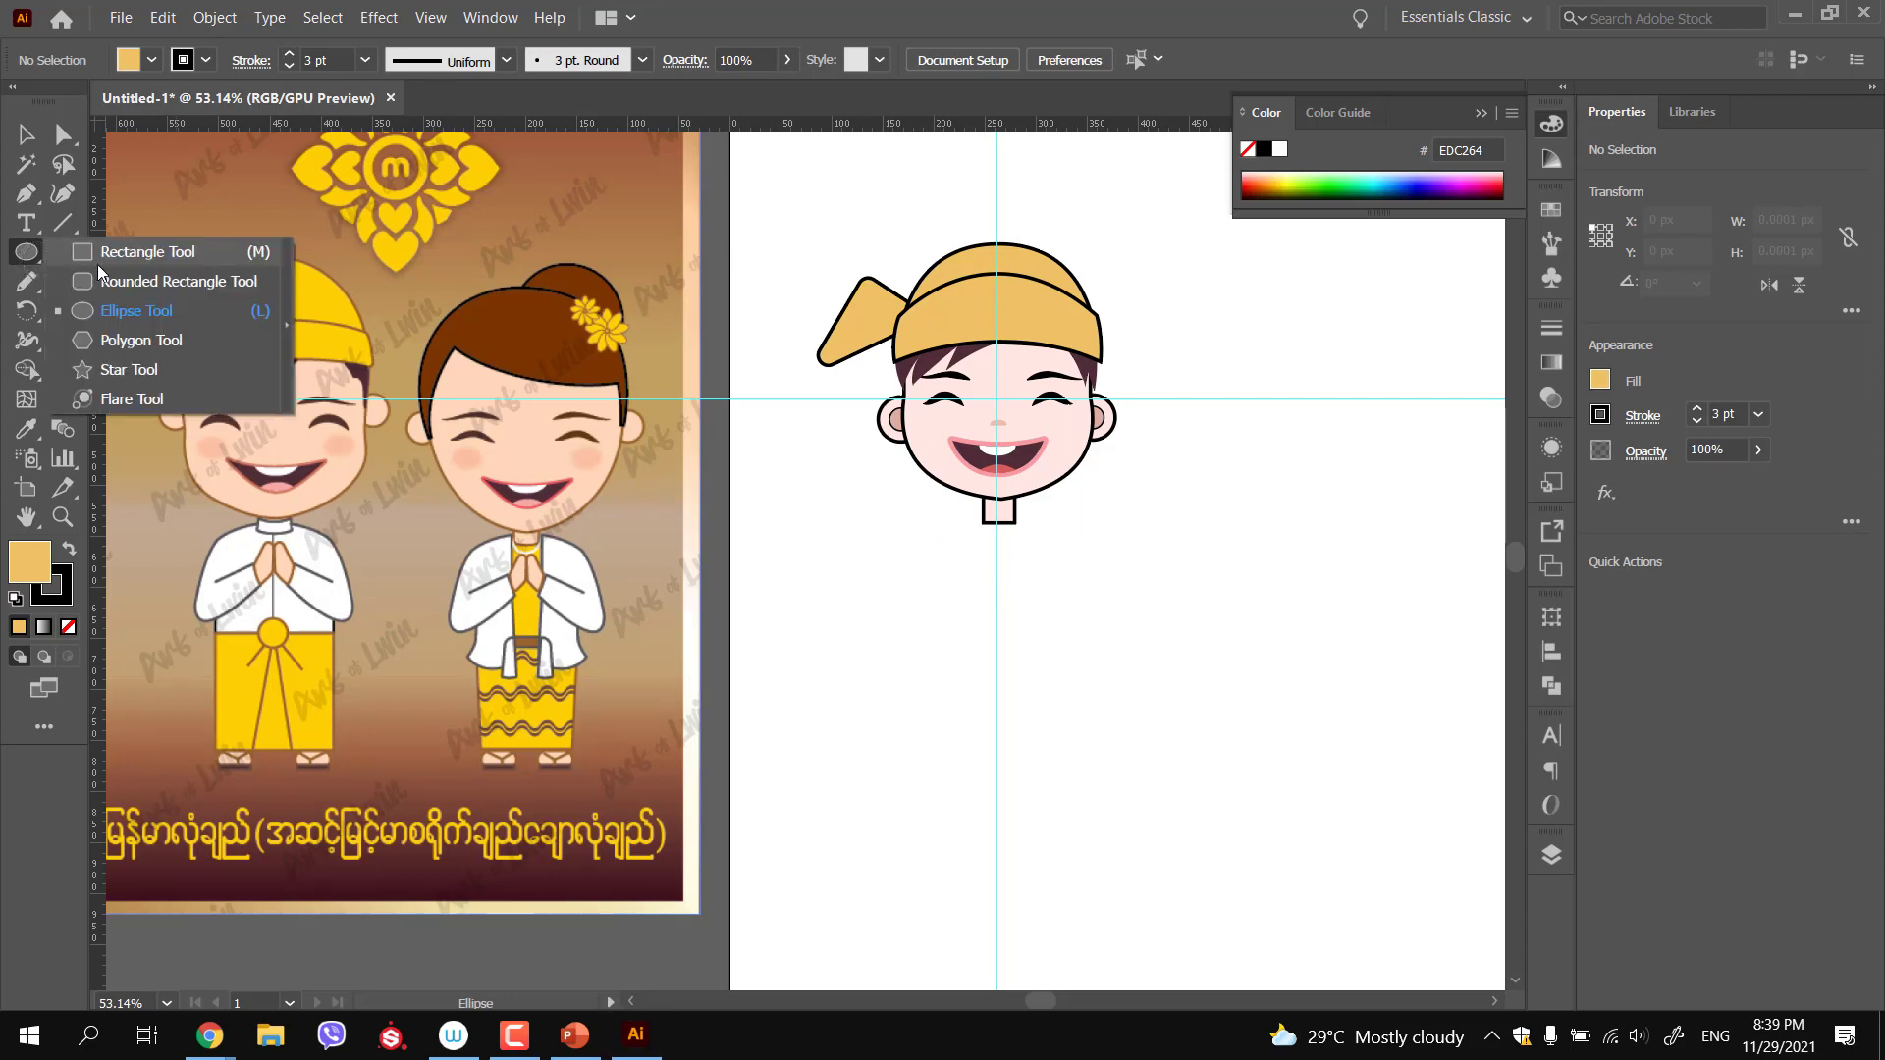
{"action": "left_click", "coordinate": [147, 274]}
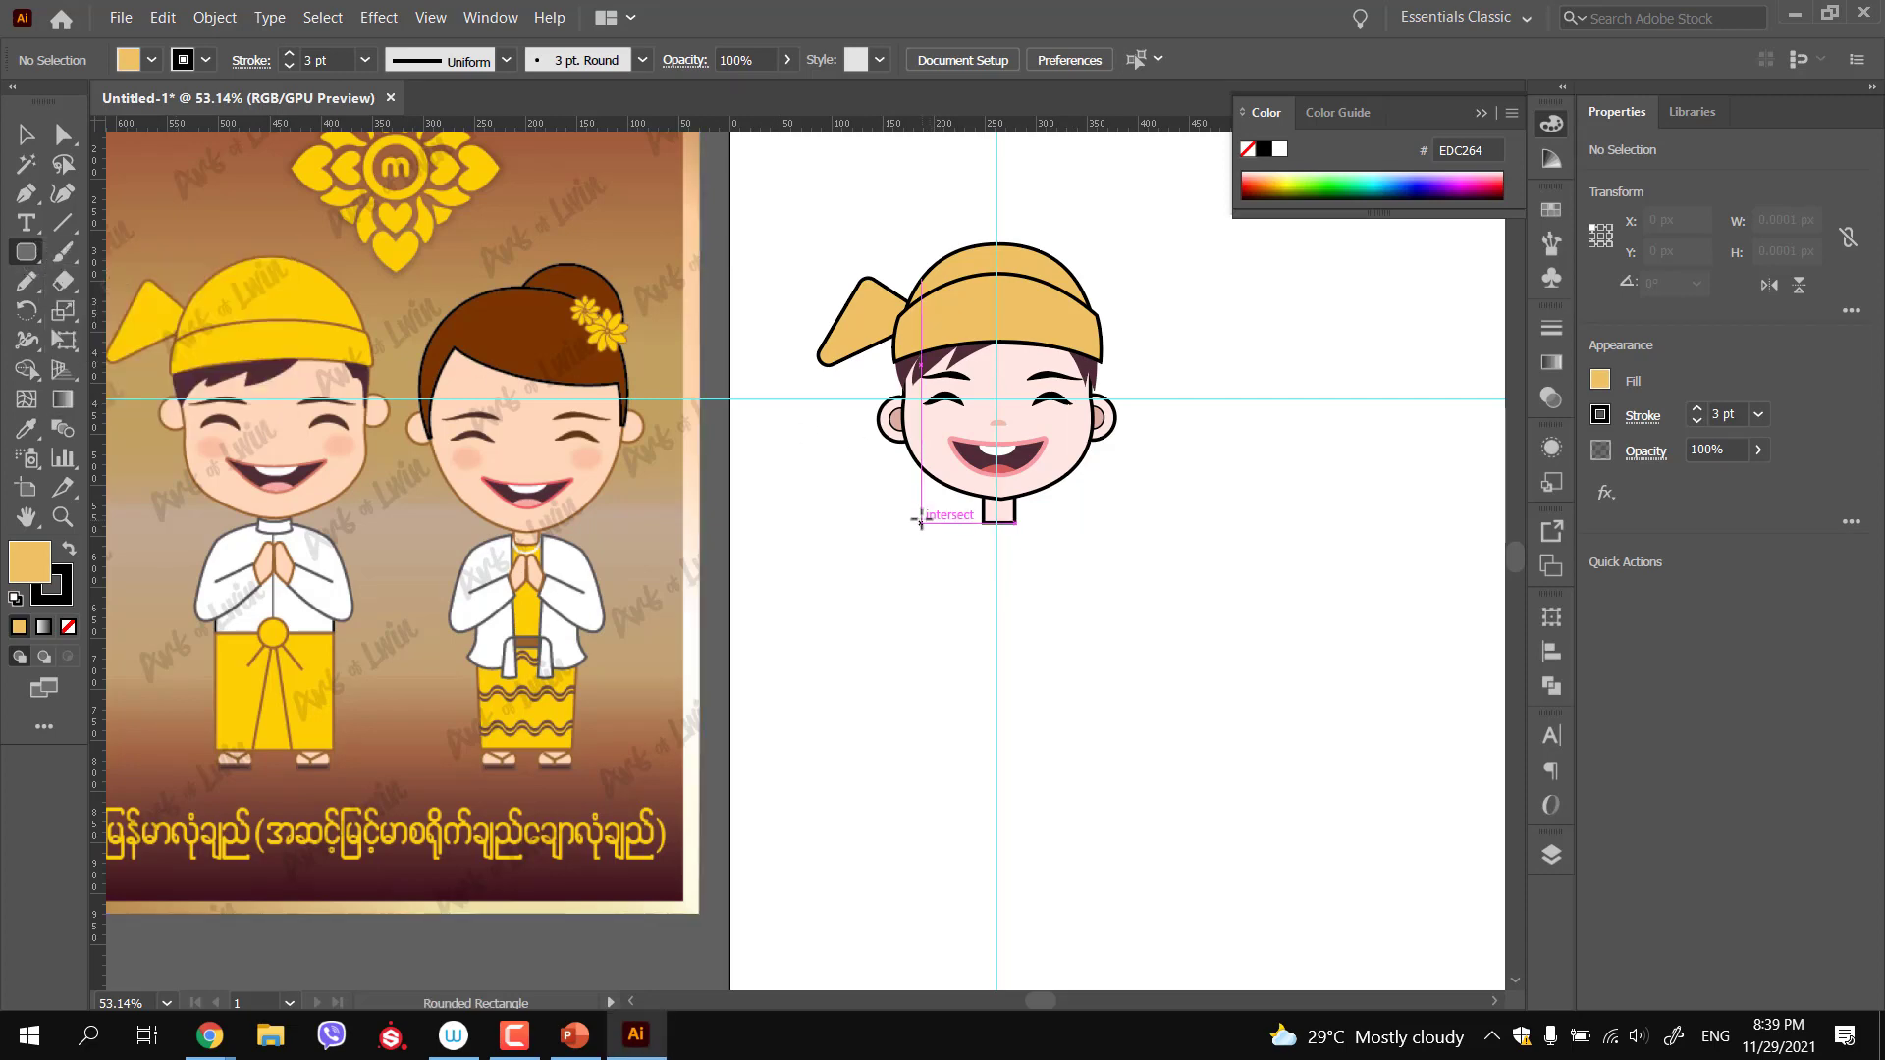
{"action": "mouse_move", "coordinate": [921, 524]}
{"action": "left_mouse_down"}
{"action": "mouse_move", "coordinate": [1069, 631]}
{"action": "mouse_move", "coordinate": [1073, 743]}
{"action": "left_mouse_up"}
Move the body rectangle up to about X 188 px, Y 524 px and send it behind the head group
{"action": "key", "text": "v"}
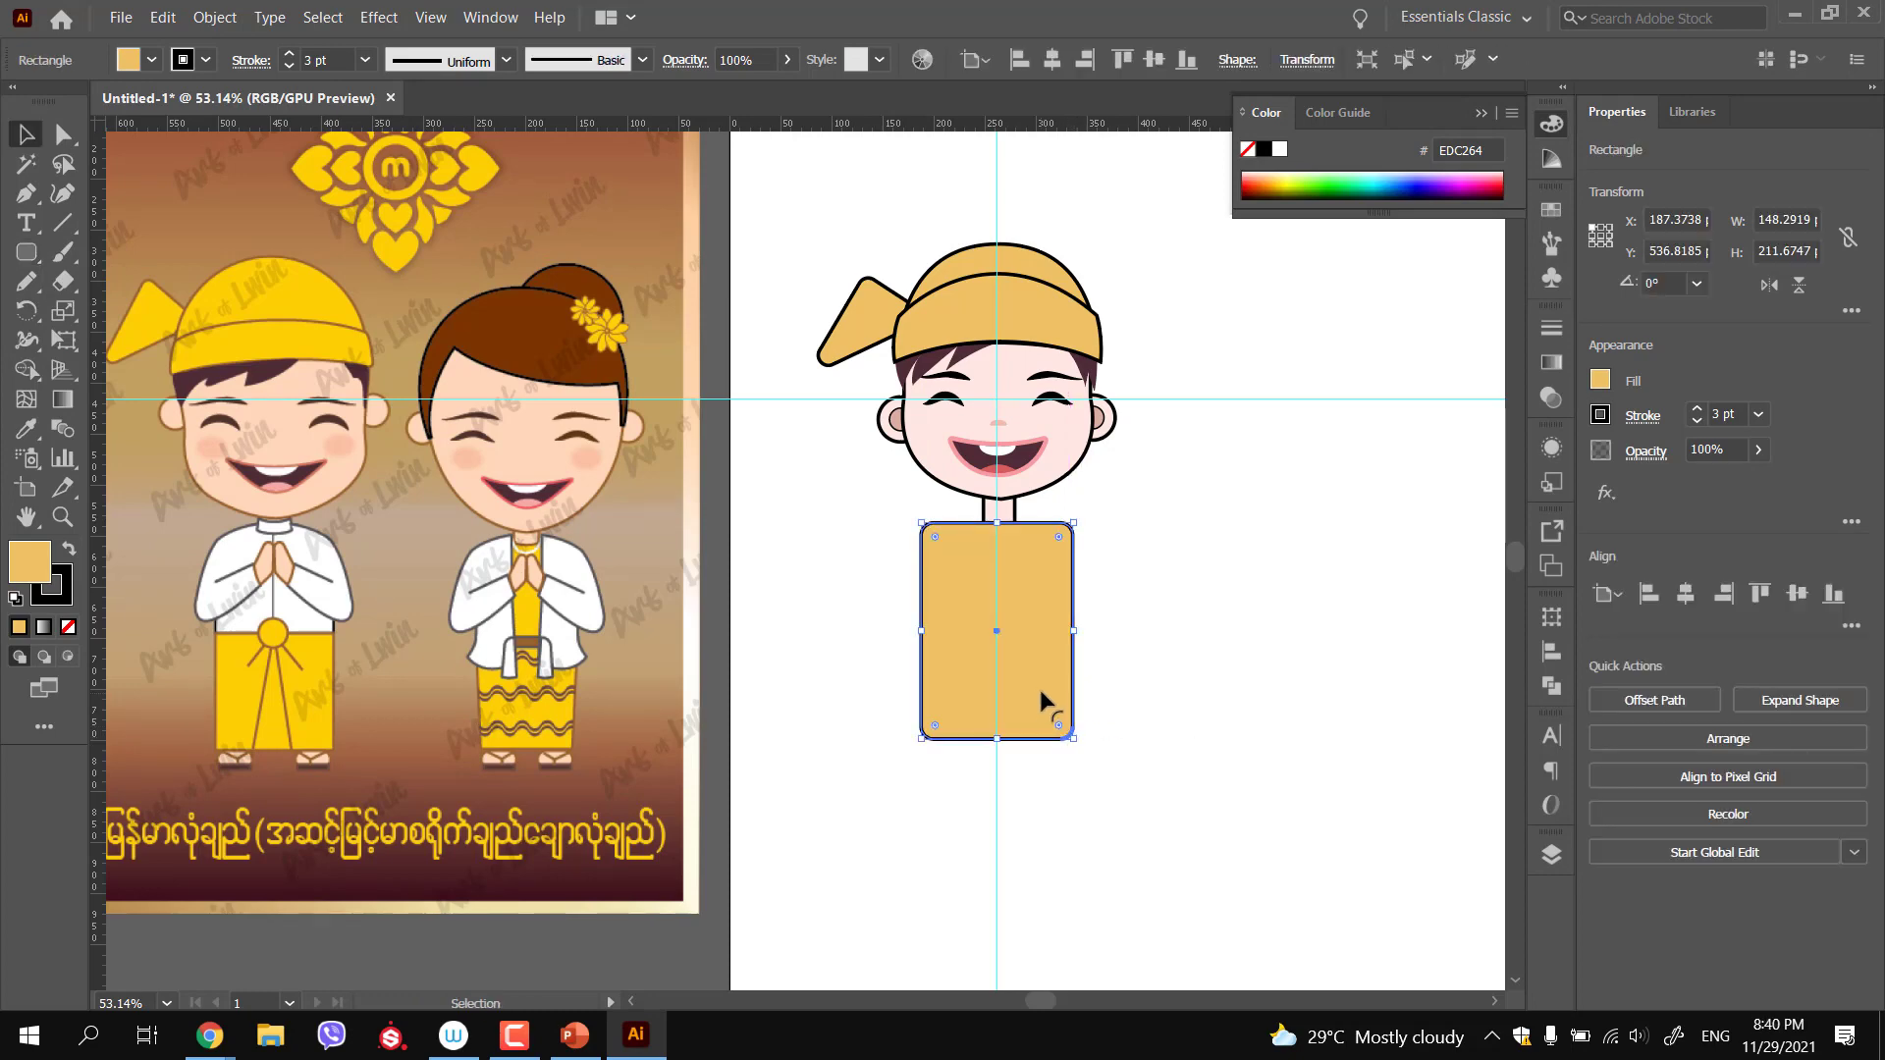
{"action": "left_click_drag", "start_coordinate": [1033, 640], "coordinate": [1038, 644]}
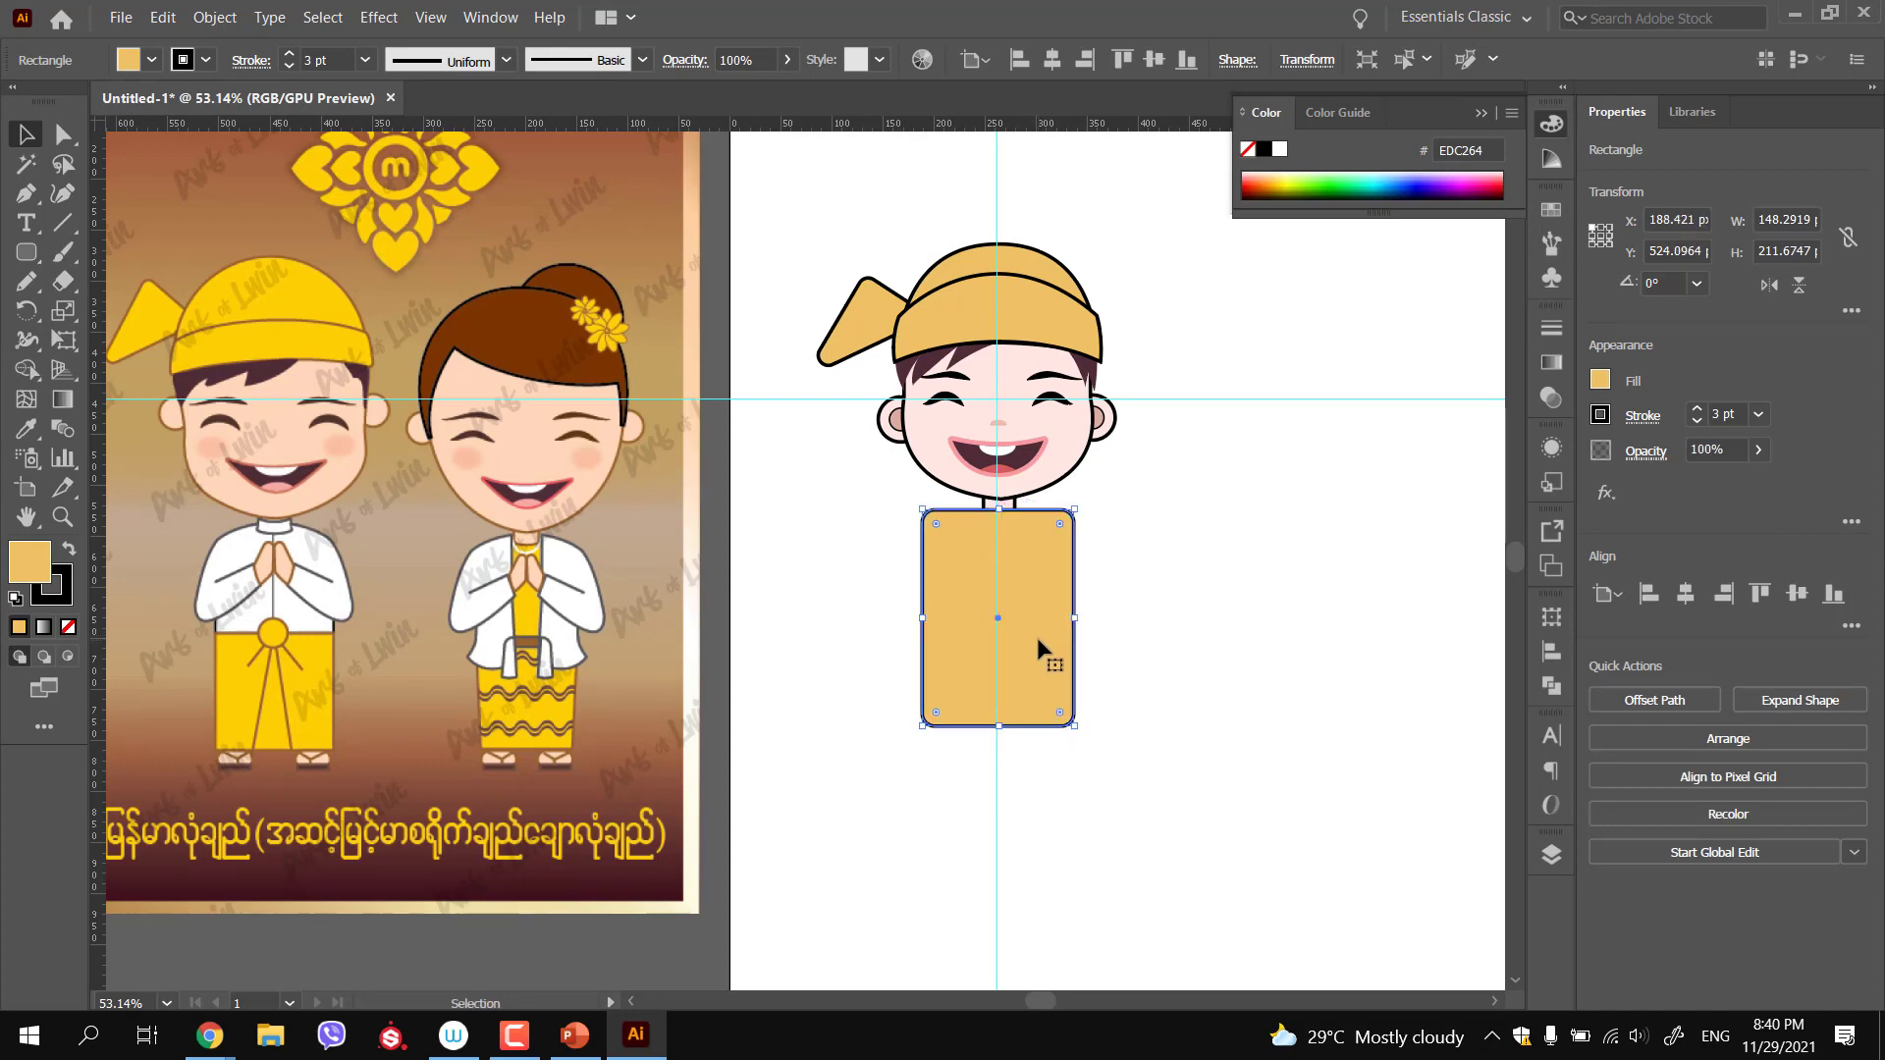
{"action": "key", "text": "ctrl"}
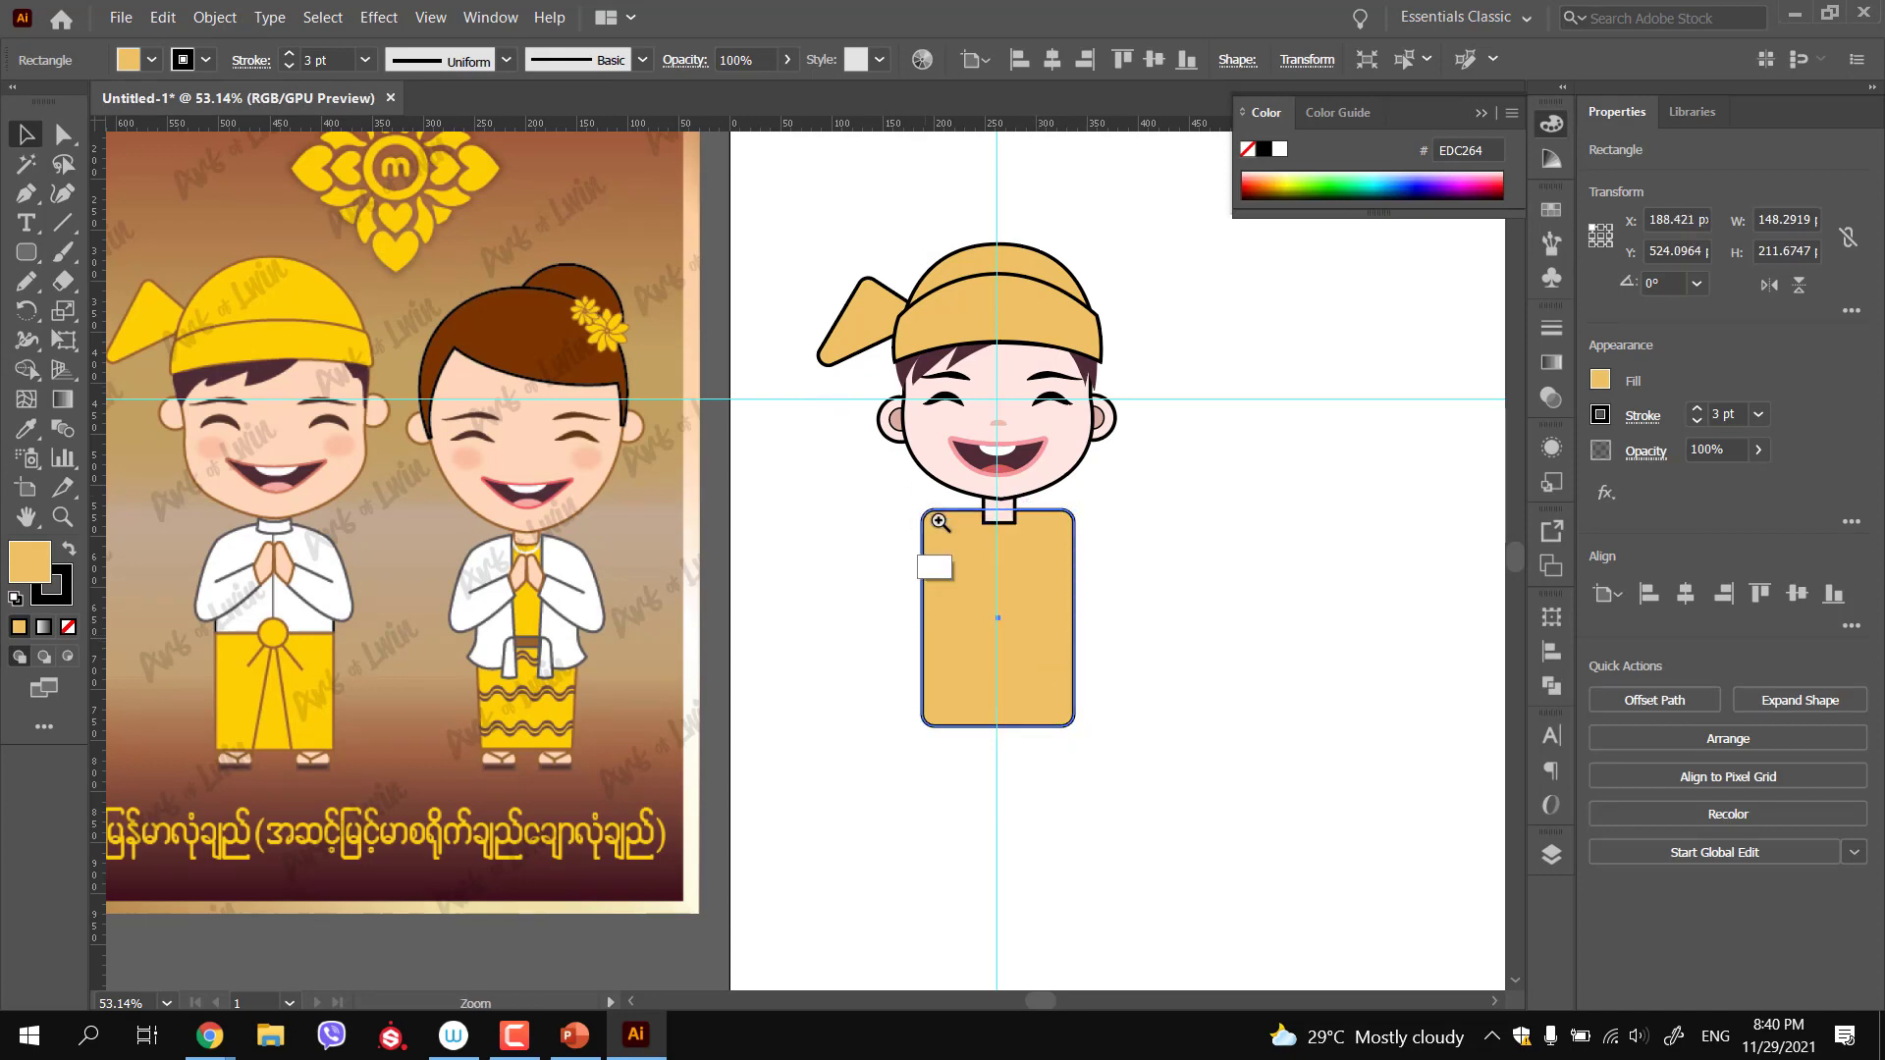
Isolate the head group and curve the neck's bottom edge downward with the Pen tool, then leave isolation
{"action": "scroll", "coordinate": [1080, 589], "scroll_direction": "up", "scroll_amount": 4}
{"action": "left_click", "coordinate": [1063, 491]}
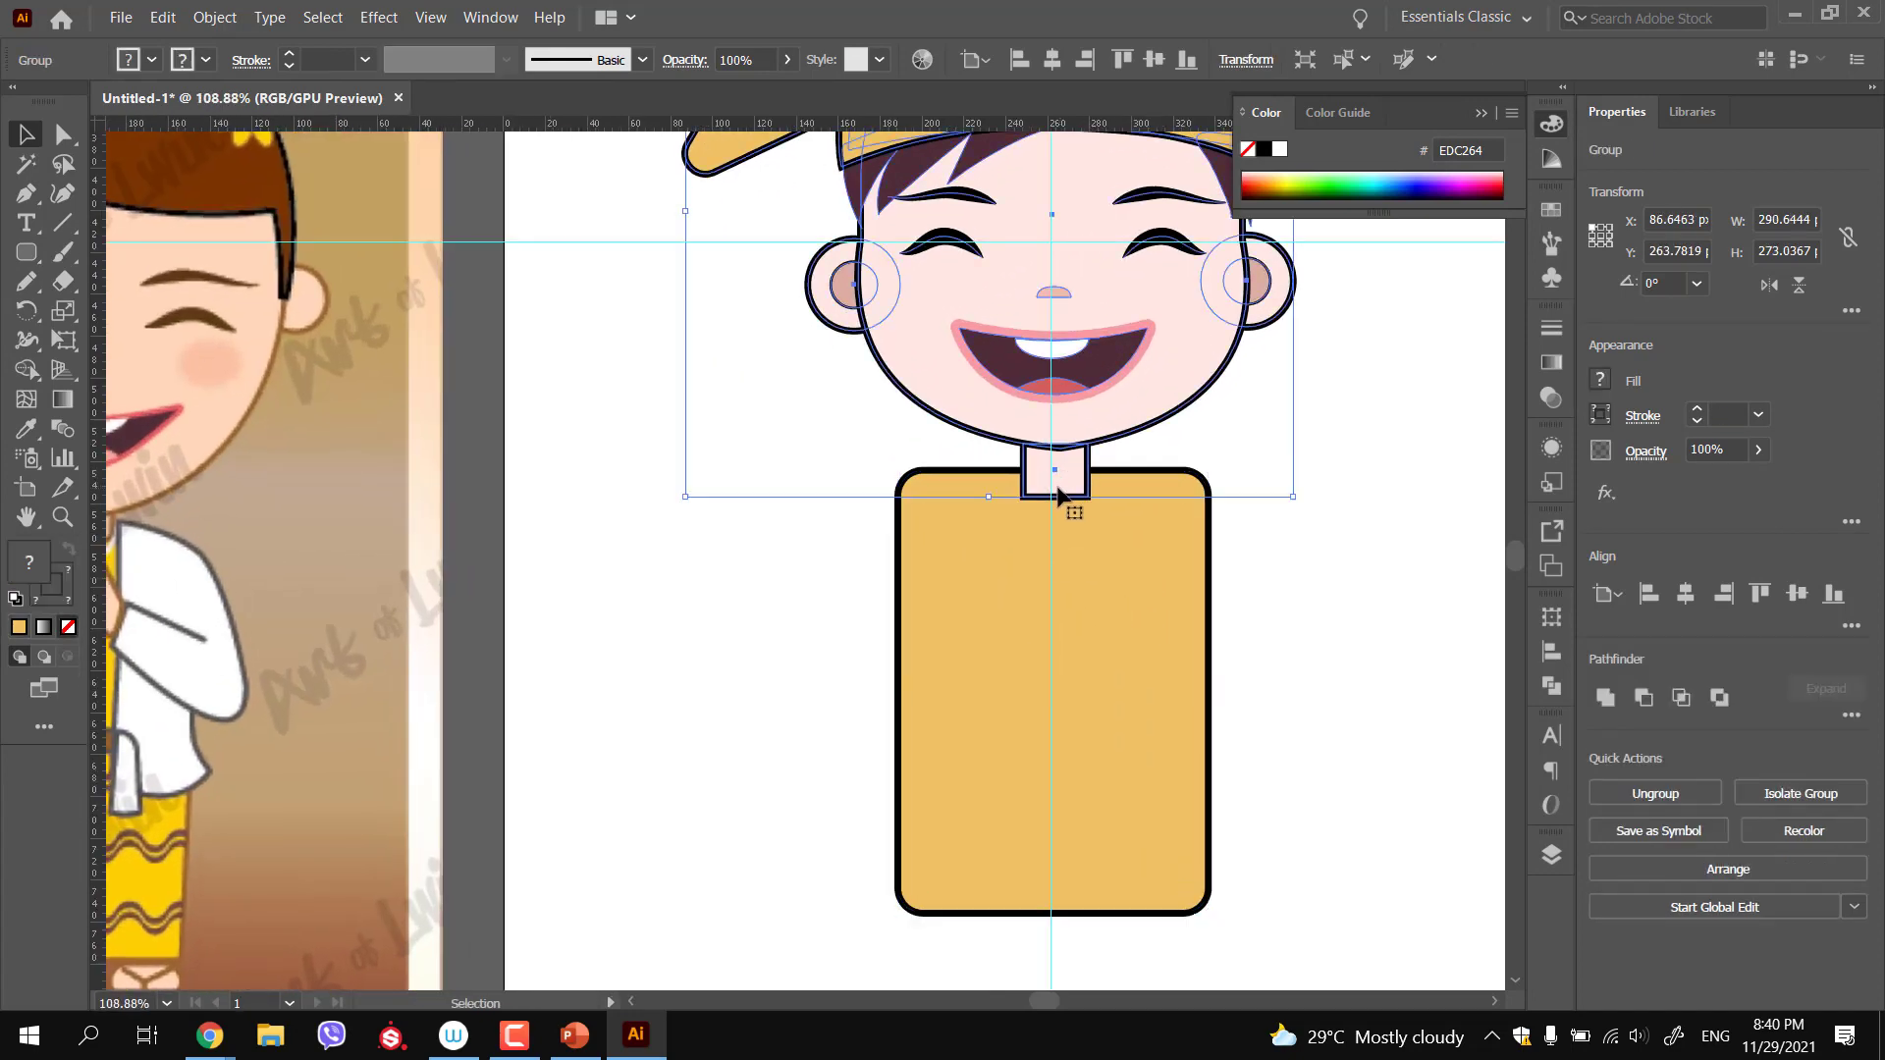
{"action": "double_click", "coordinate": [1063, 493]}
{"action": "key", "text": "p"}
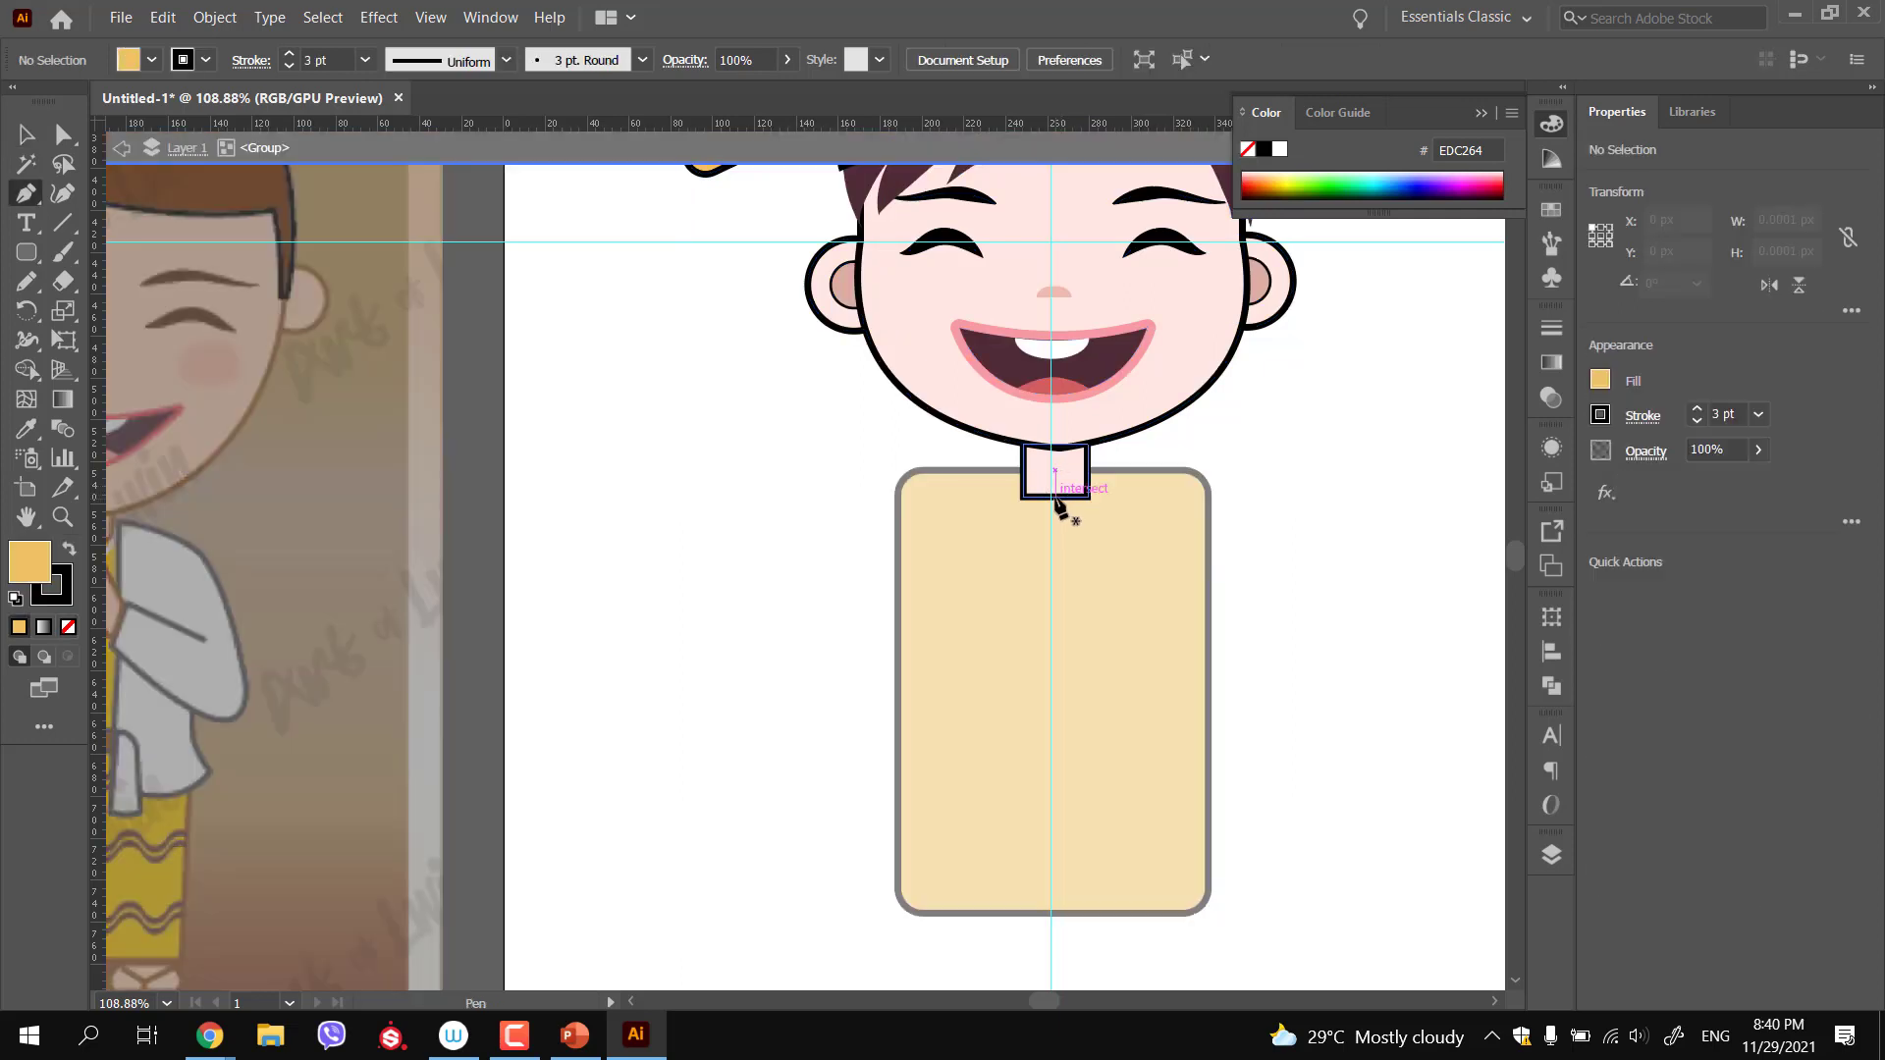
{"action": "left_click_drag", "start_coordinate": [1054, 510], "coordinate": [1056, 515]}
{"action": "left_click", "coordinate": [808, 484], "text": "ctrl"}
{"action": "left_click_drag", "start_coordinate": [969, 567], "coordinate": [863, 546]}
{"action": "key", "text": "Escape"}
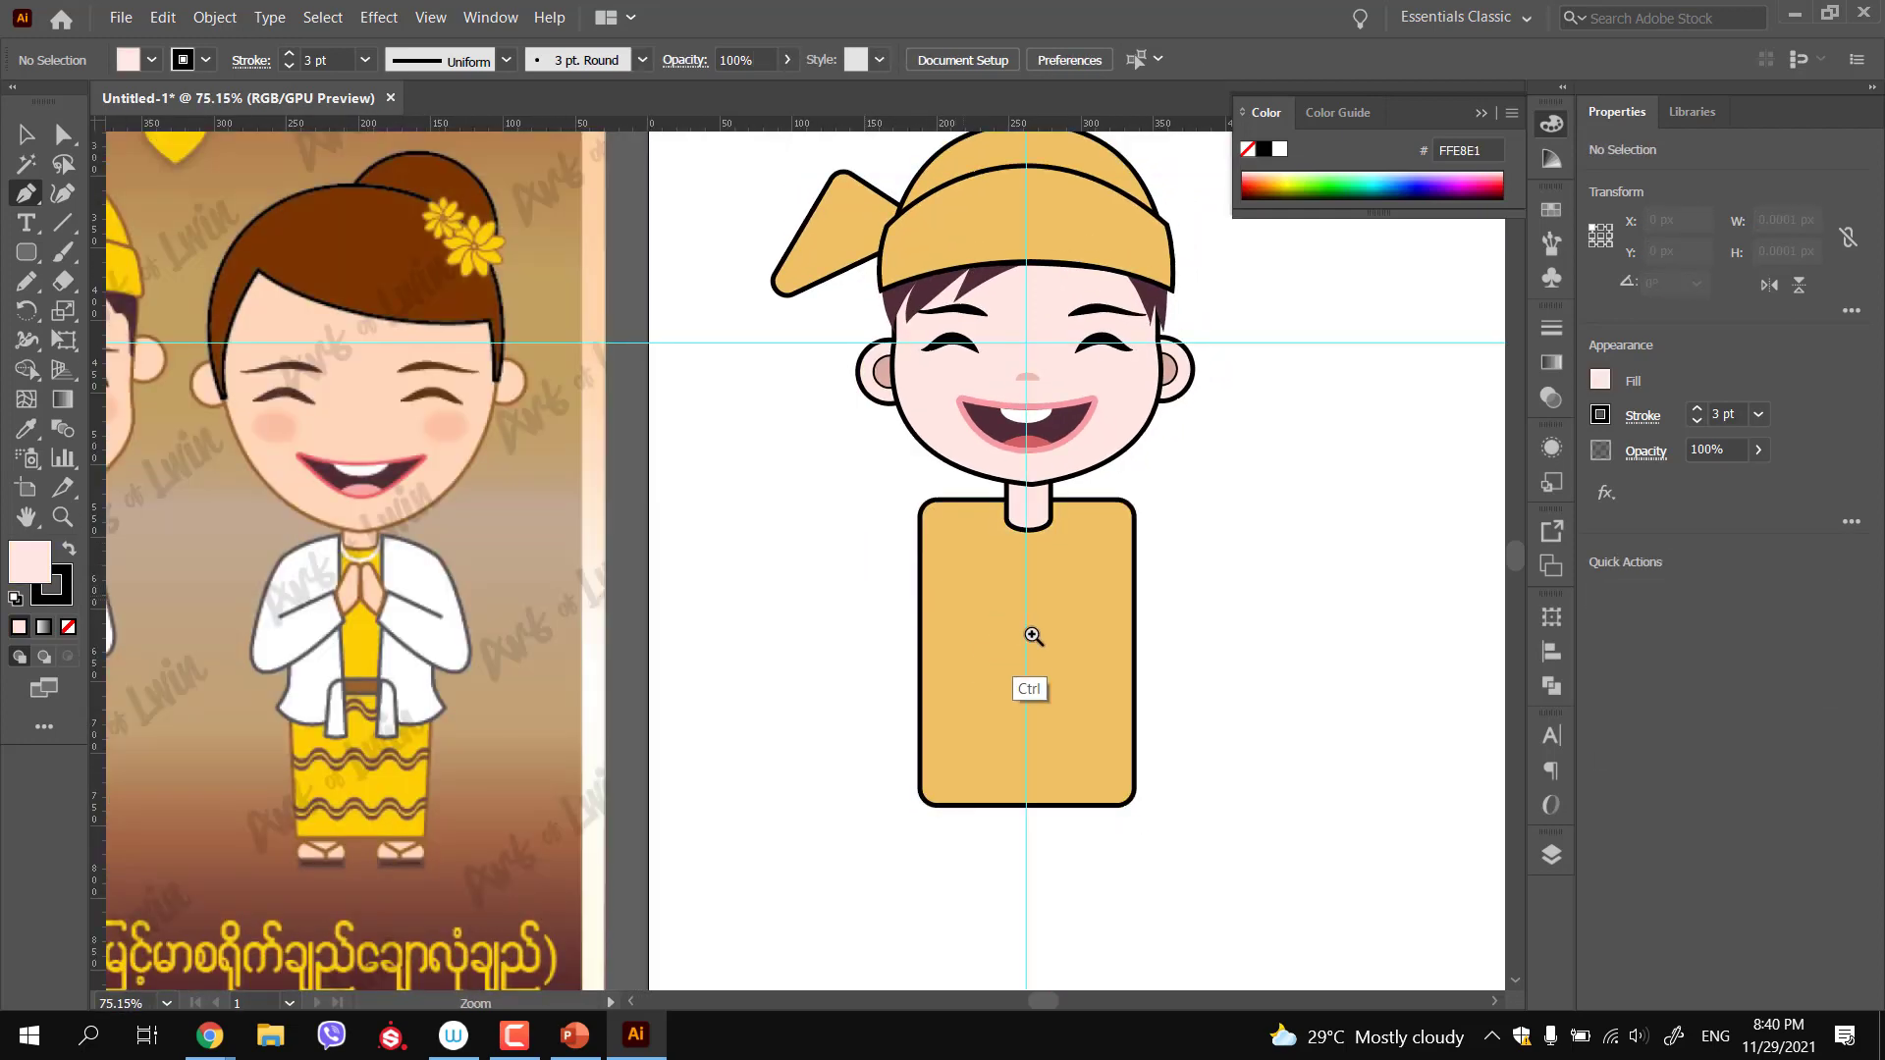
Make an in-place copy of the body rectangle, shorten it from the top to about 109 px tall, and square its corners
{"action": "left_click", "coordinate": [1026, 631], "text": "ctrl+alt"}
{"action": "left_click_drag", "start_coordinate": [933, 662], "coordinate": [966, 611]}
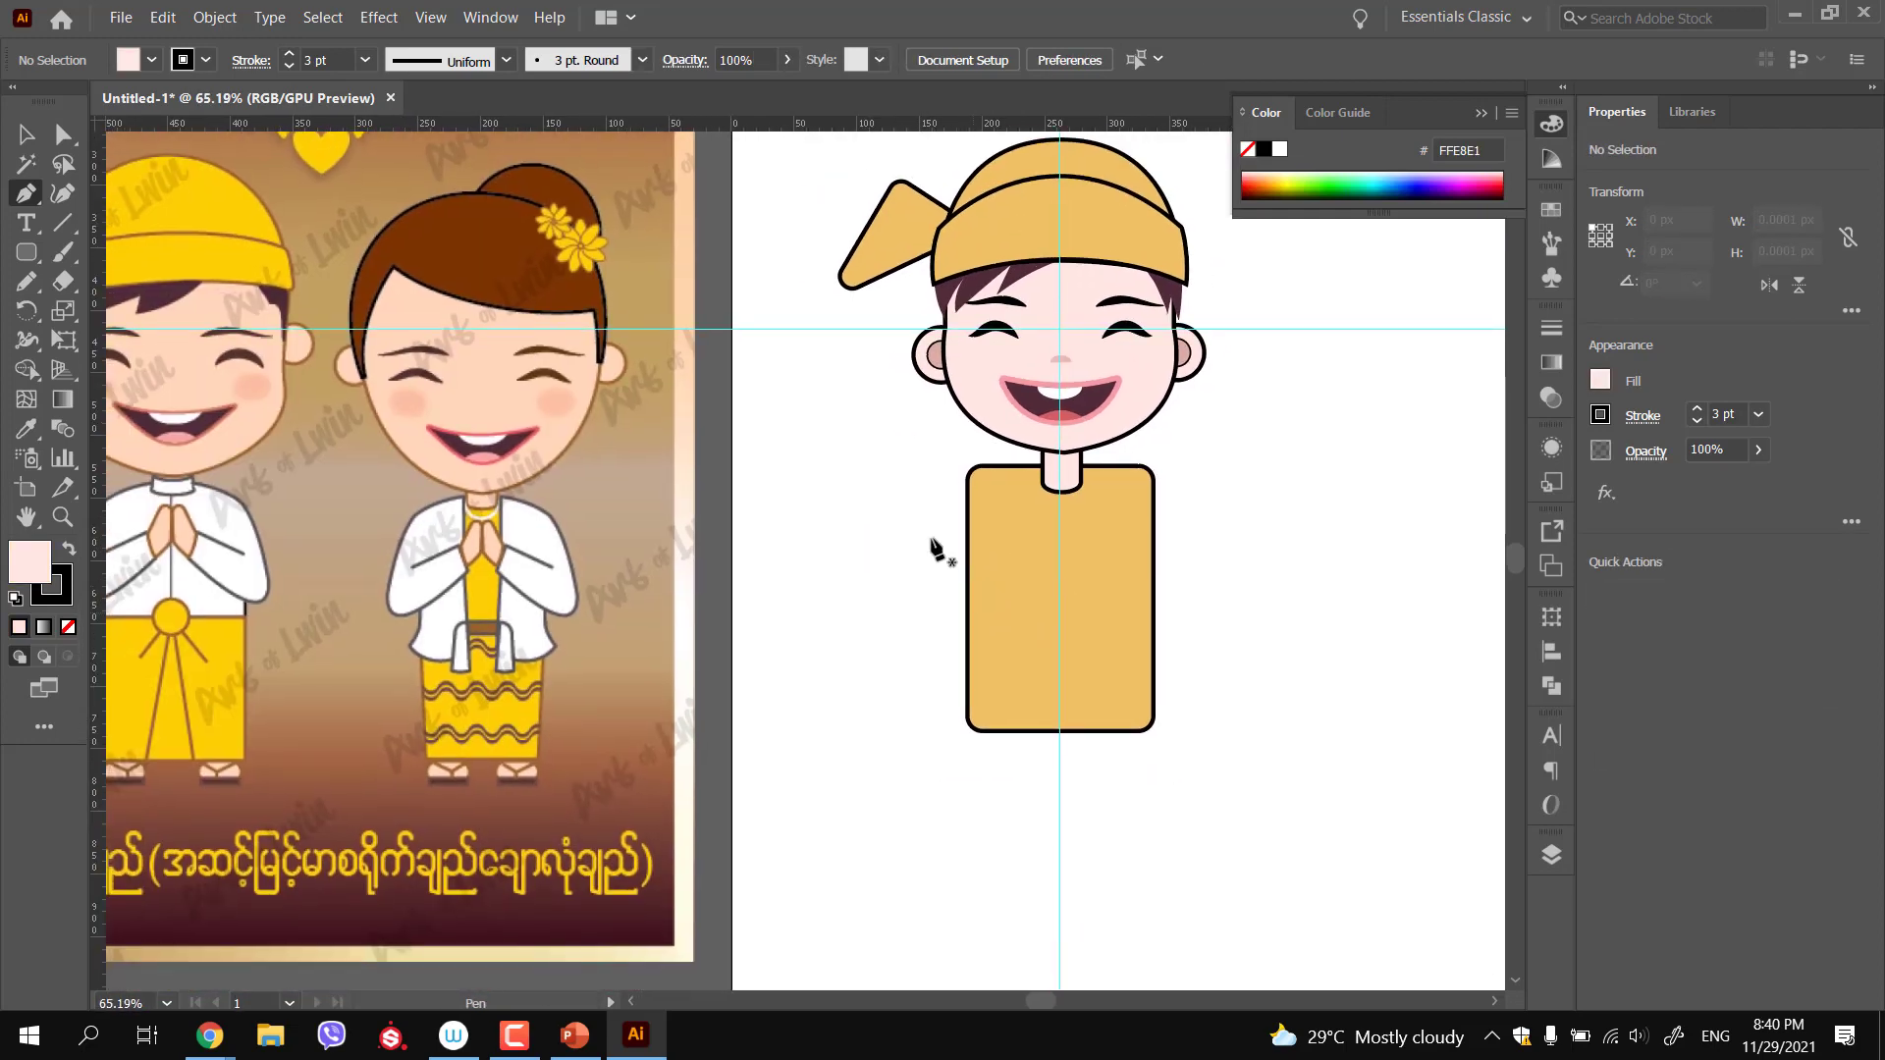
{"action": "left_click", "coordinate": [1041, 567]}
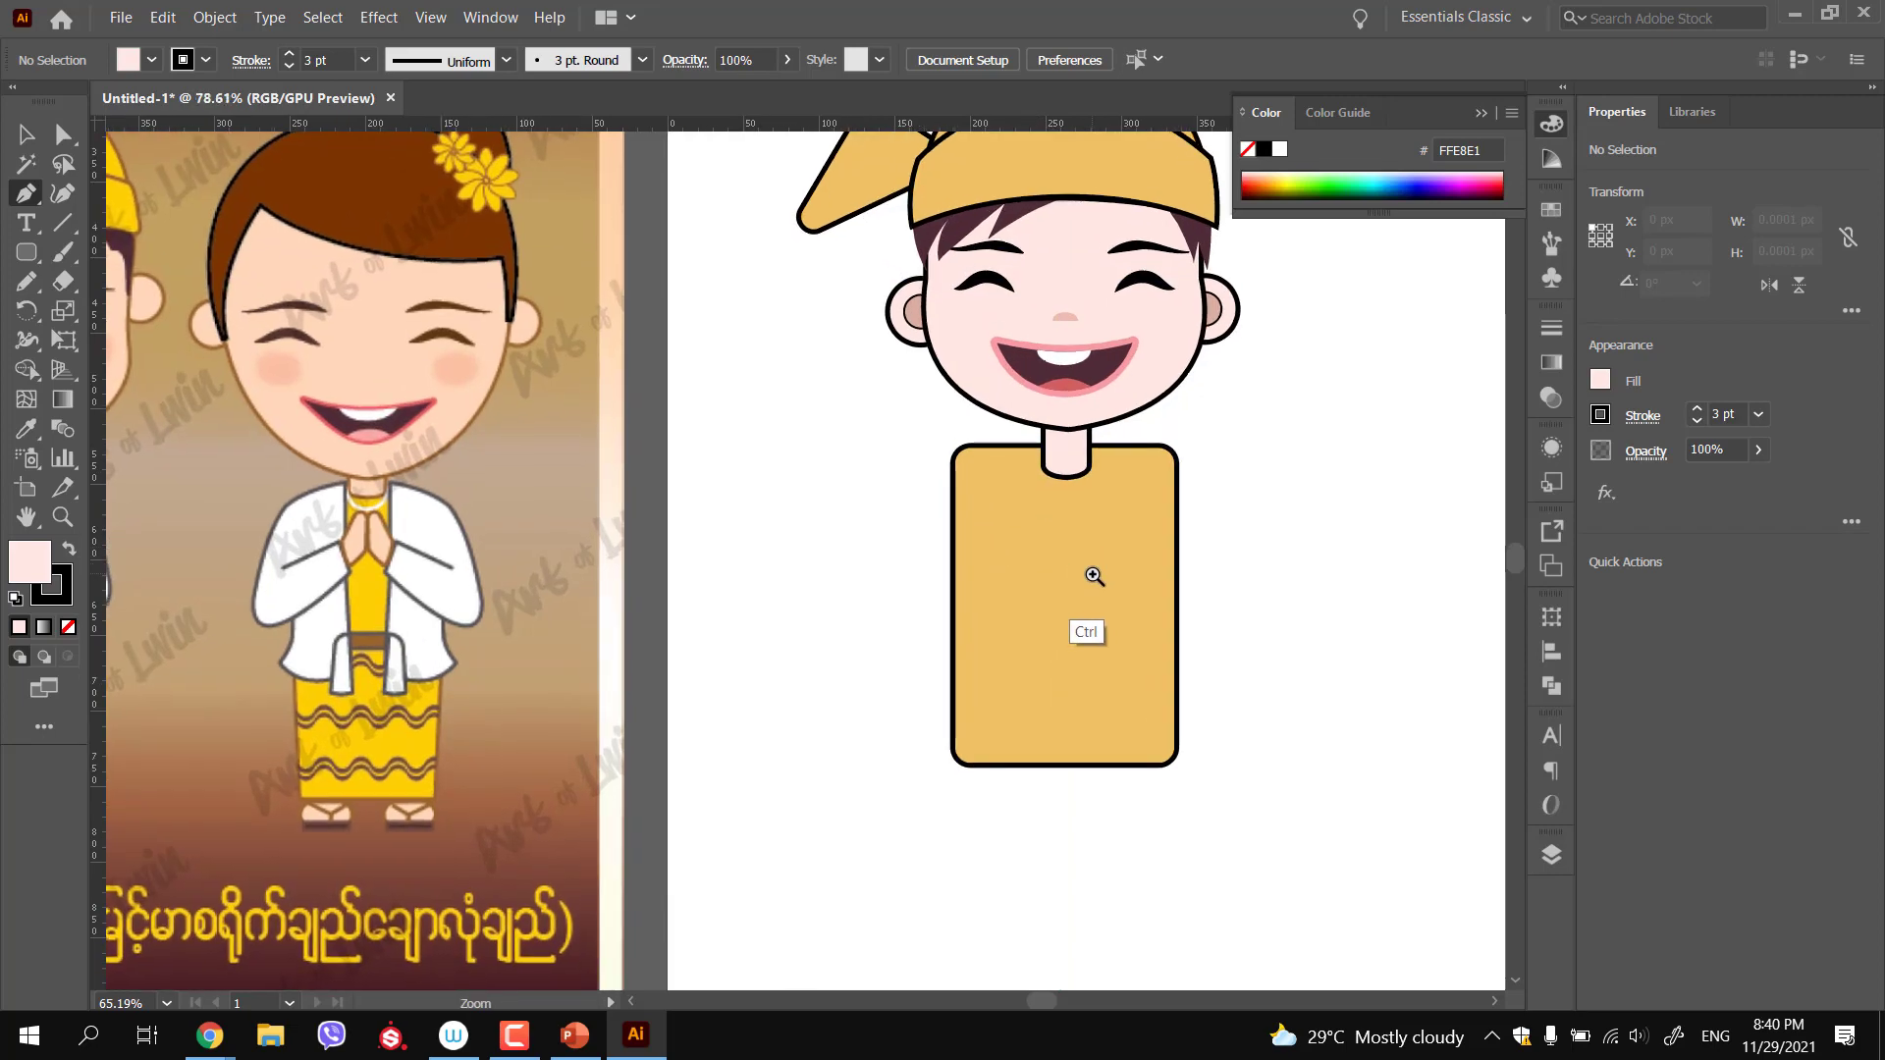
{"action": "left_click", "coordinate": [1016, 585], "text": "ctrl"}
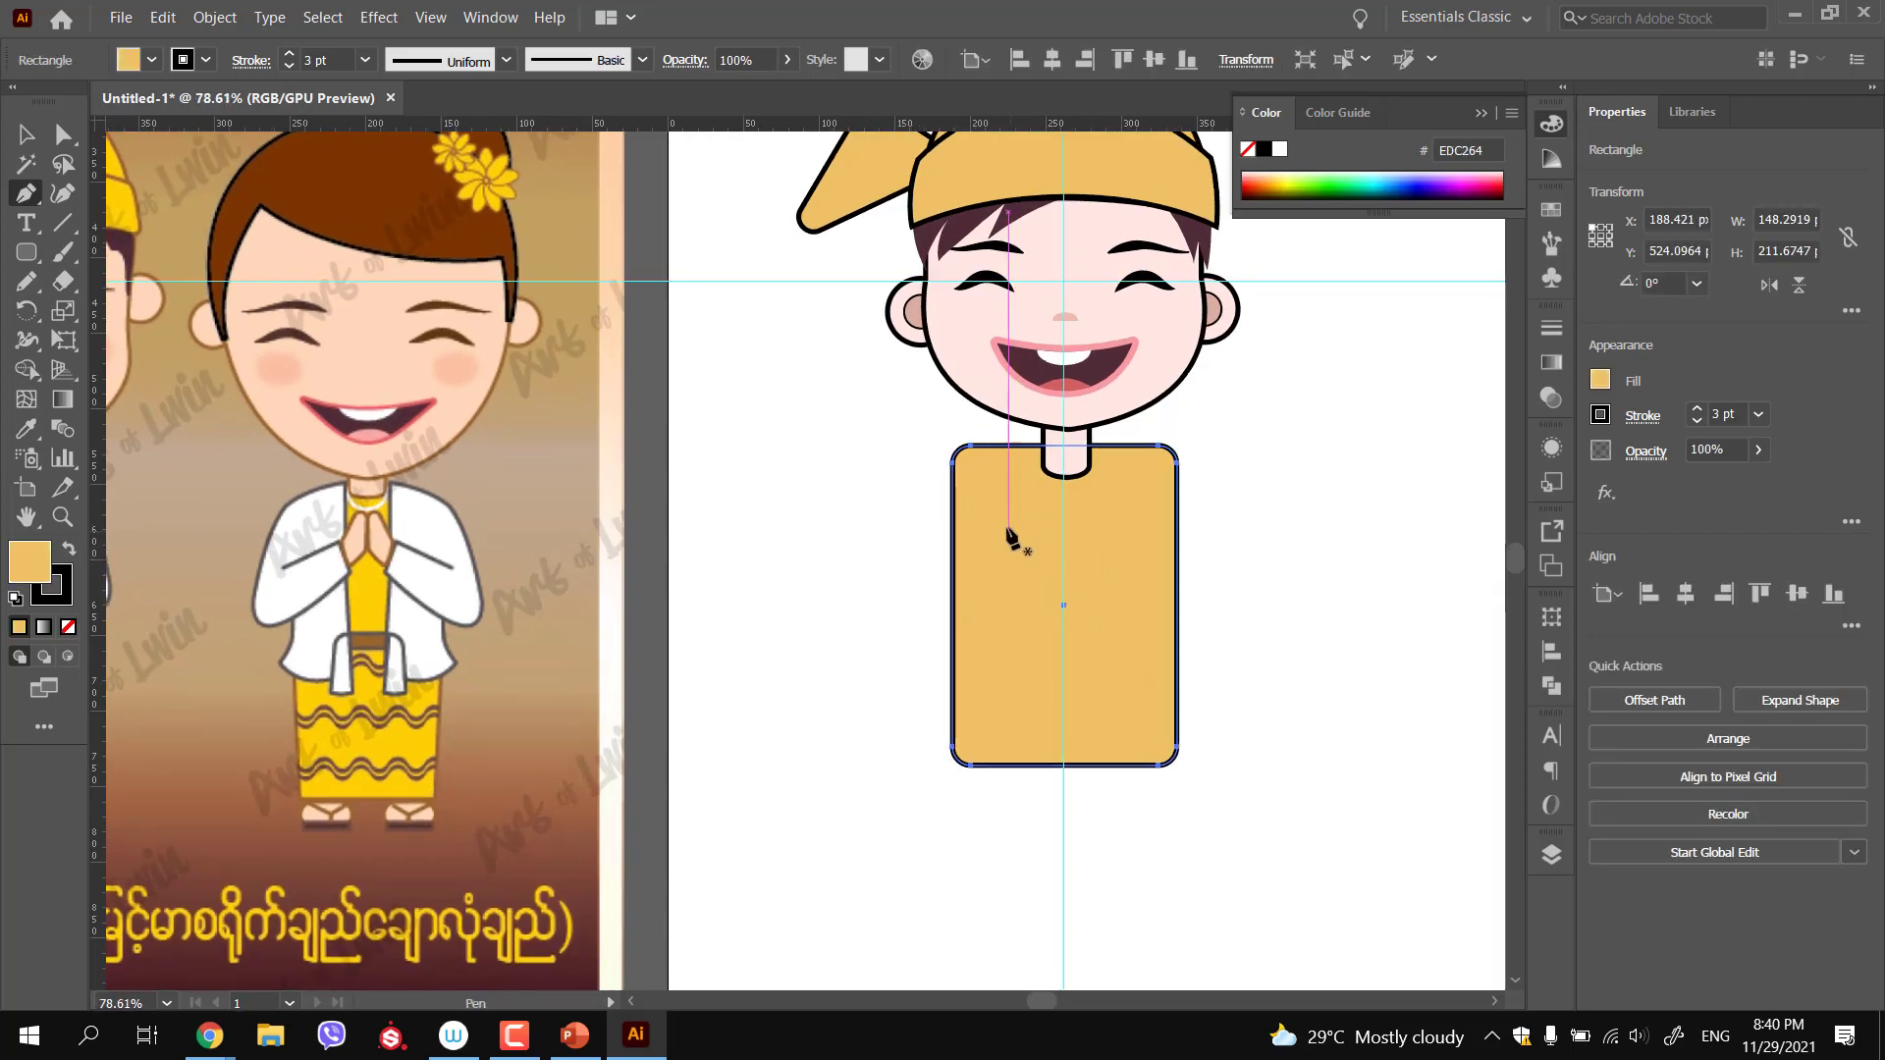
{"action": "left_click_drag", "start_coordinate": [979, 520], "coordinate": [939, 547]}
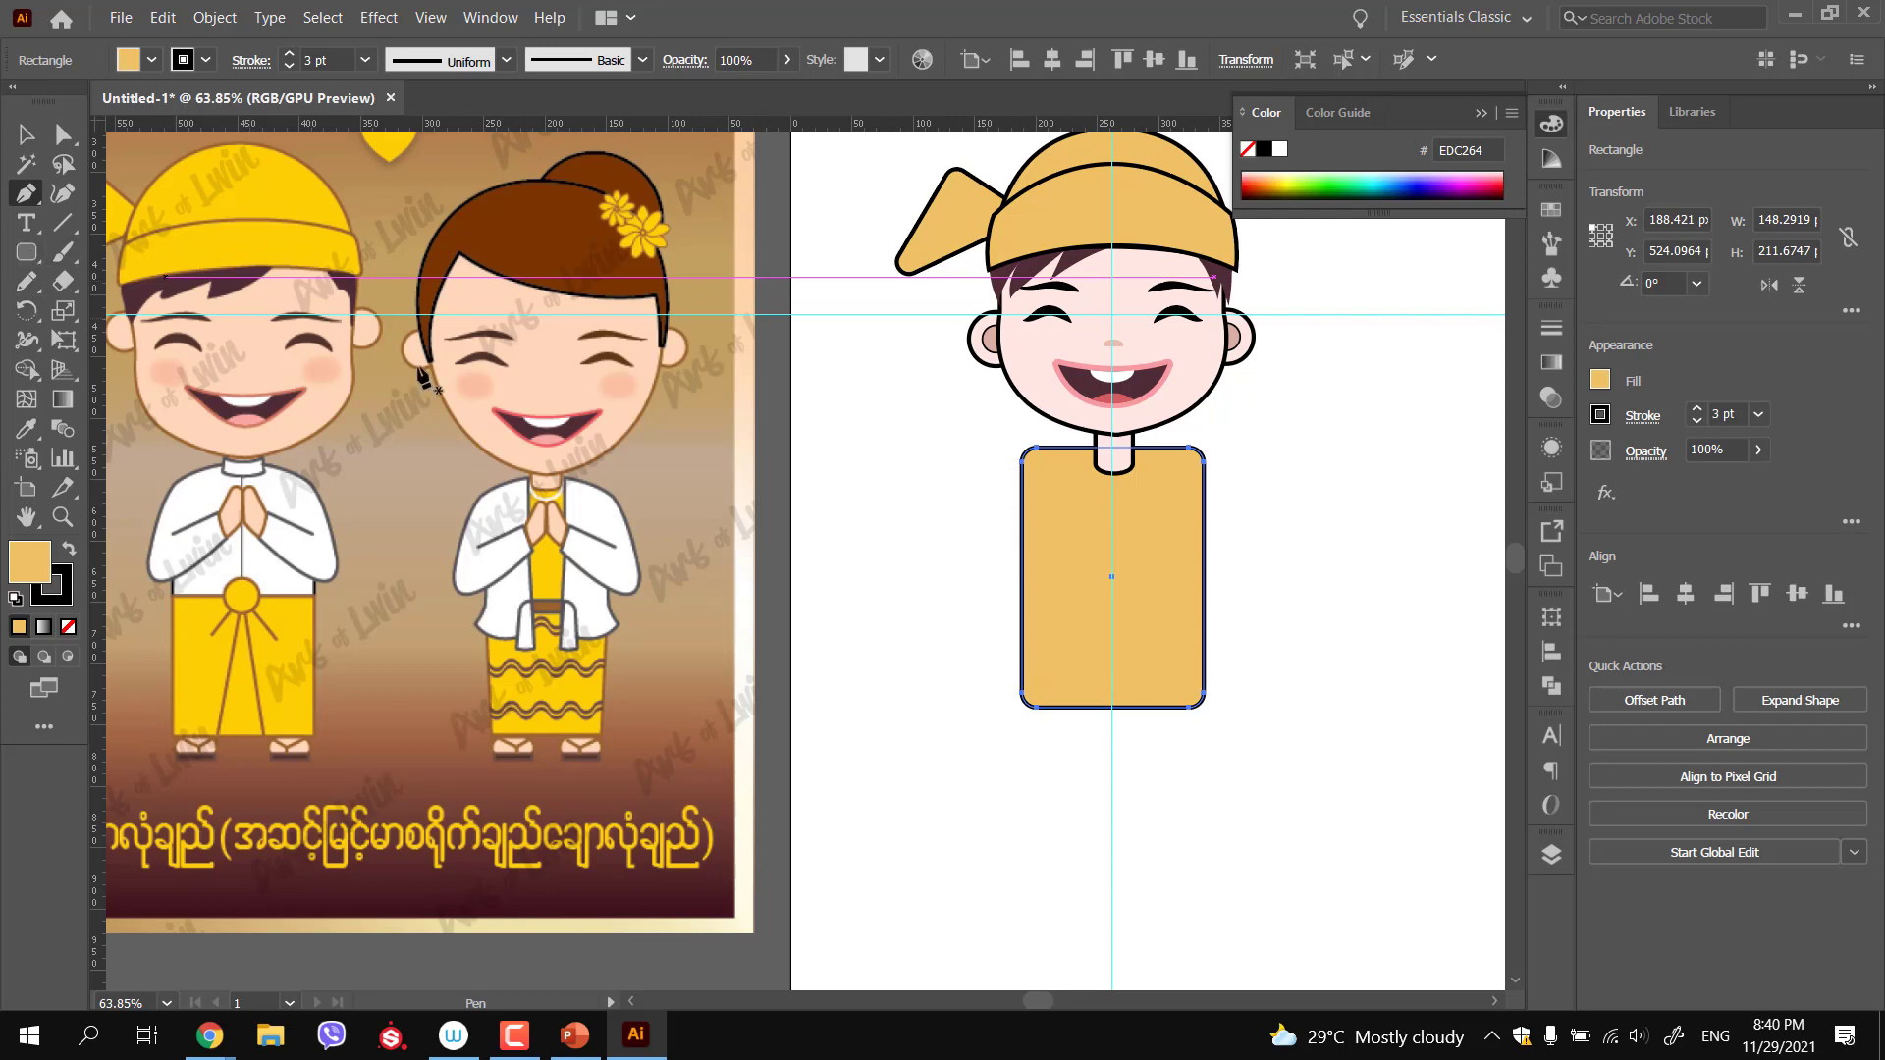
{"action": "key", "text": "v"}
{"action": "left_click", "coordinate": [944, 617]}
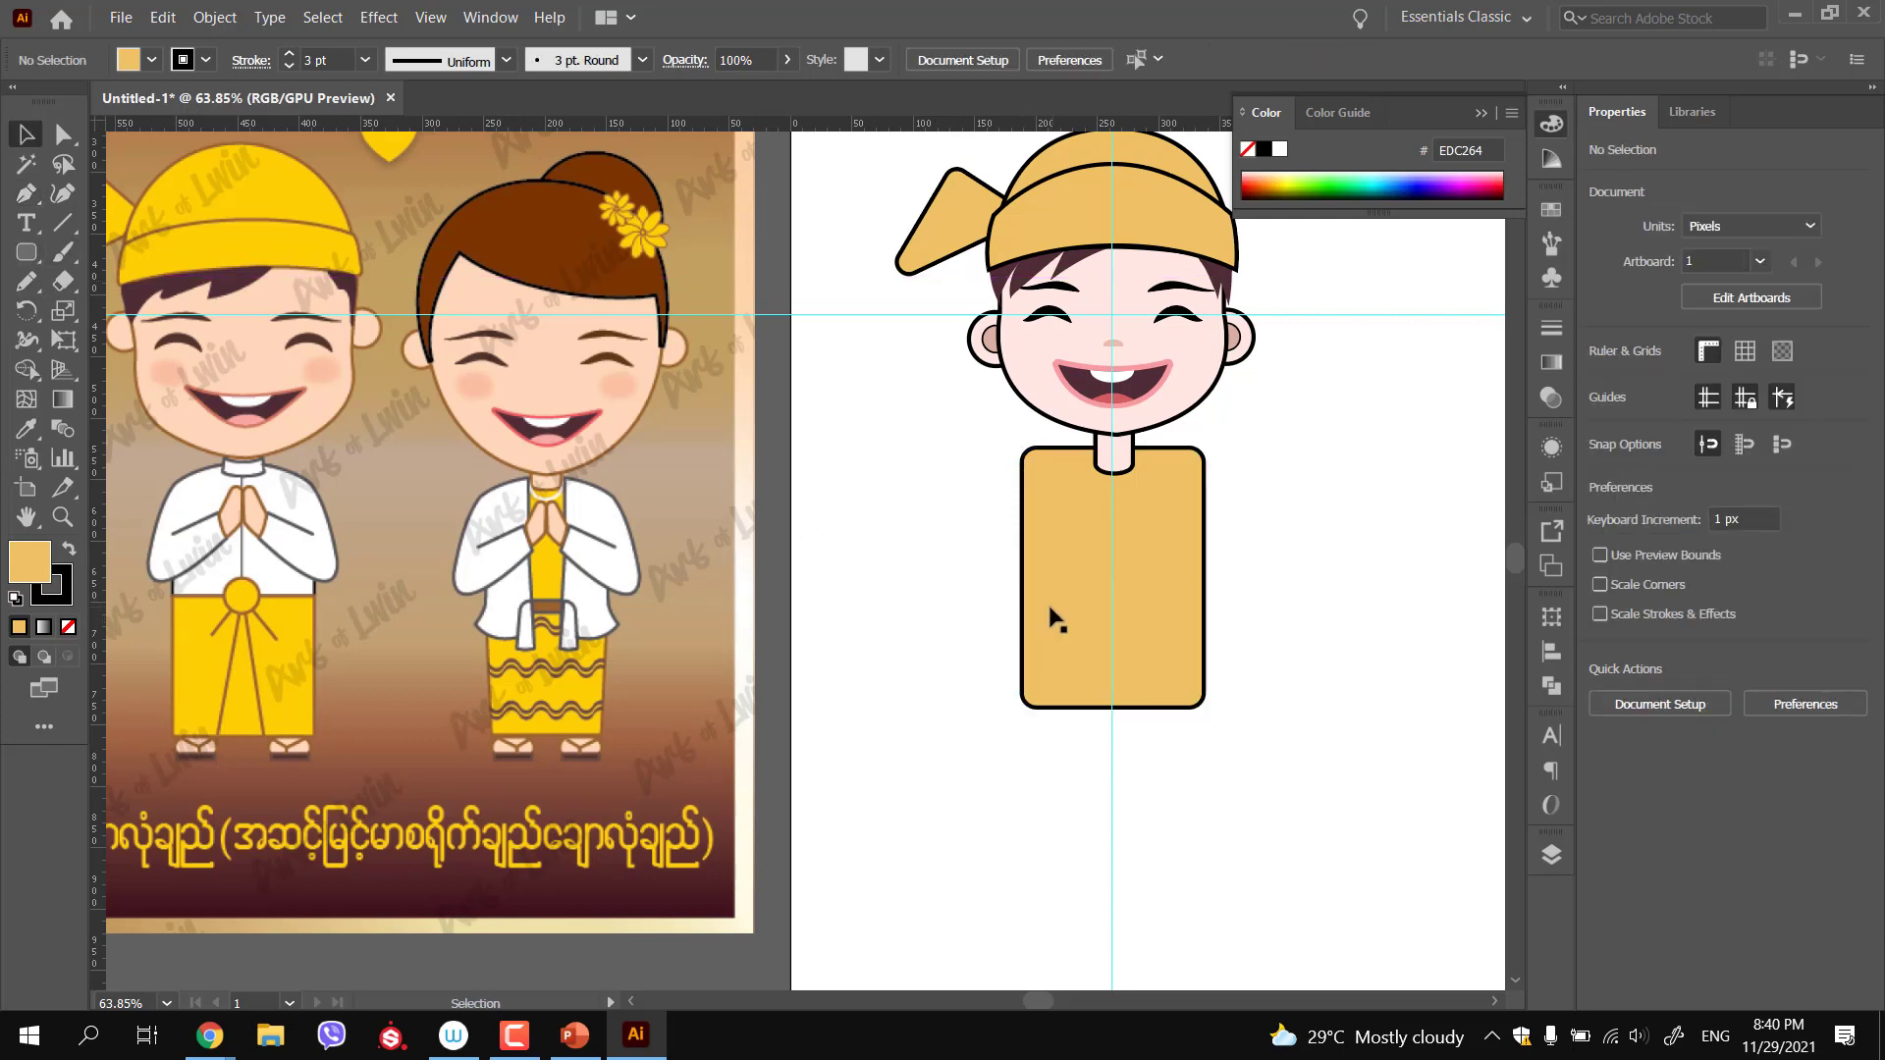
{"action": "left_click", "coordinate": [1052, 624], "text": "ctrl"}
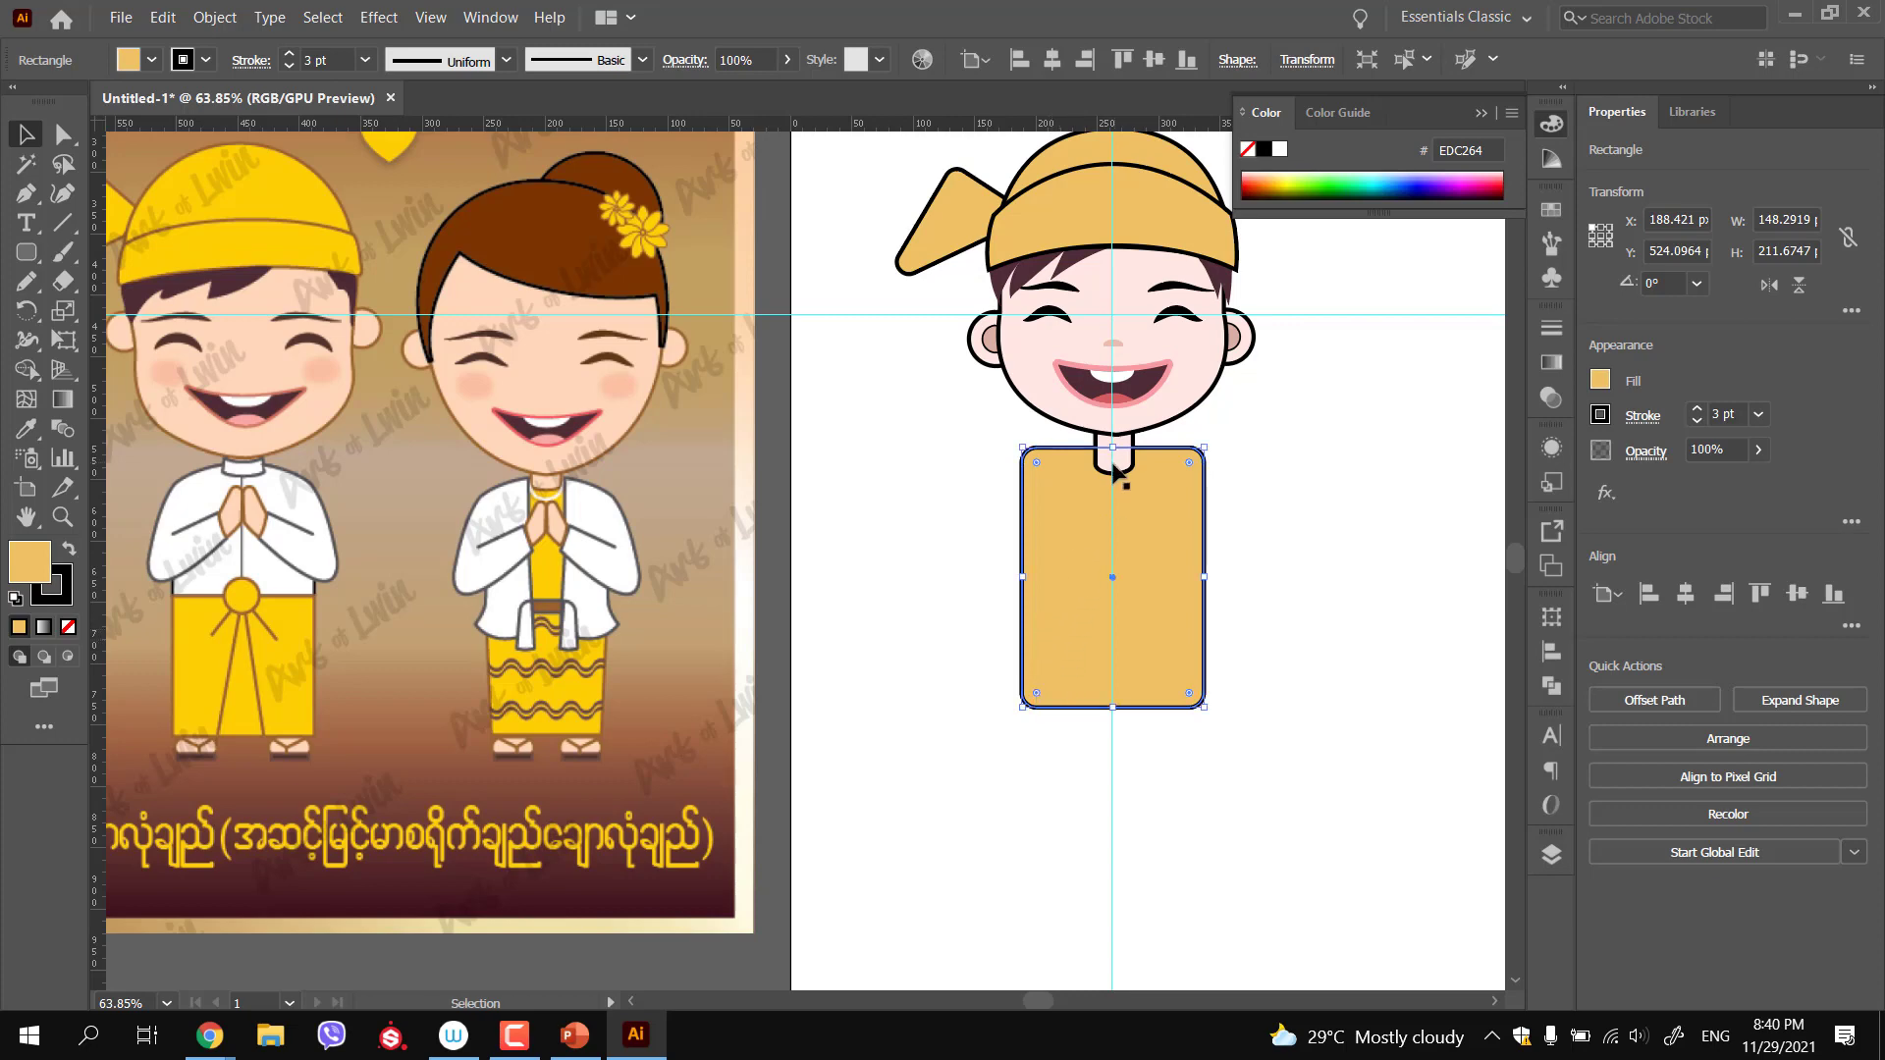
{"action": "left_click_drag", "start_coordinate": [1114, 451], "coordinate": [1113, 572]}
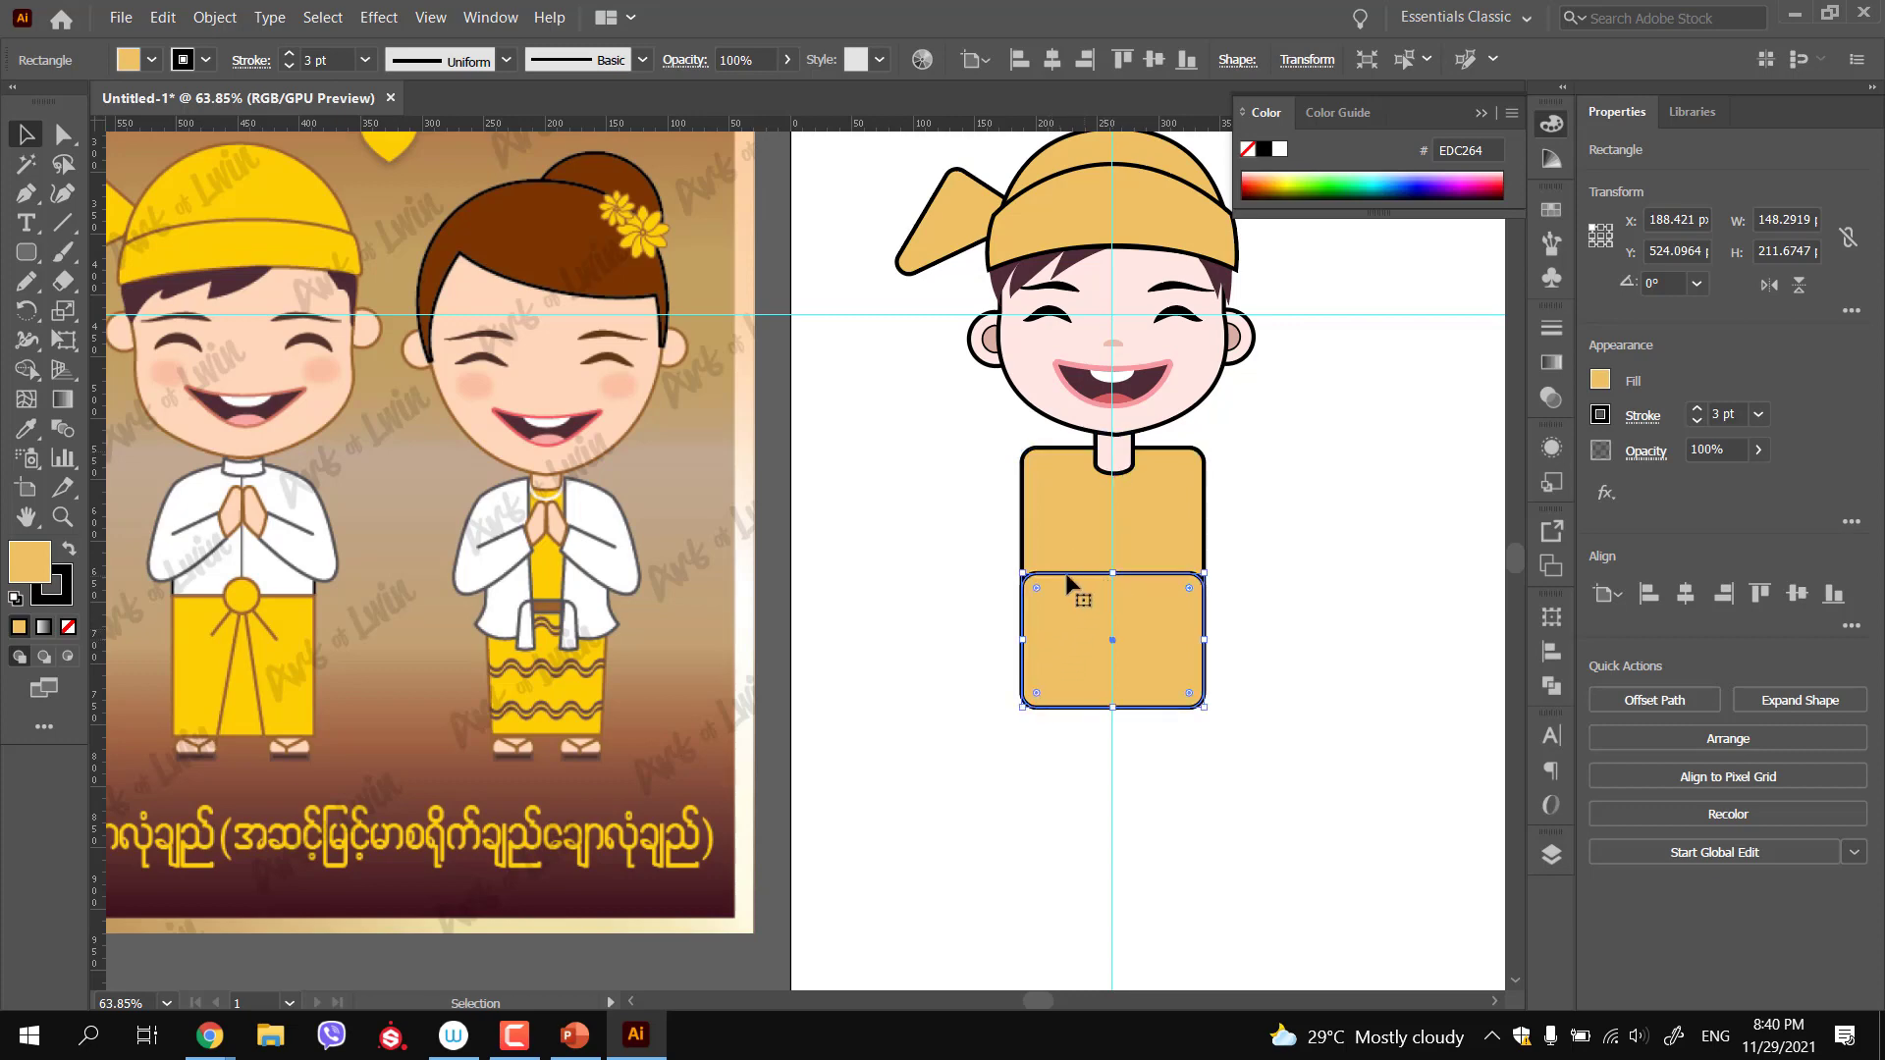
{"action": "key", "text": "ctrl"}
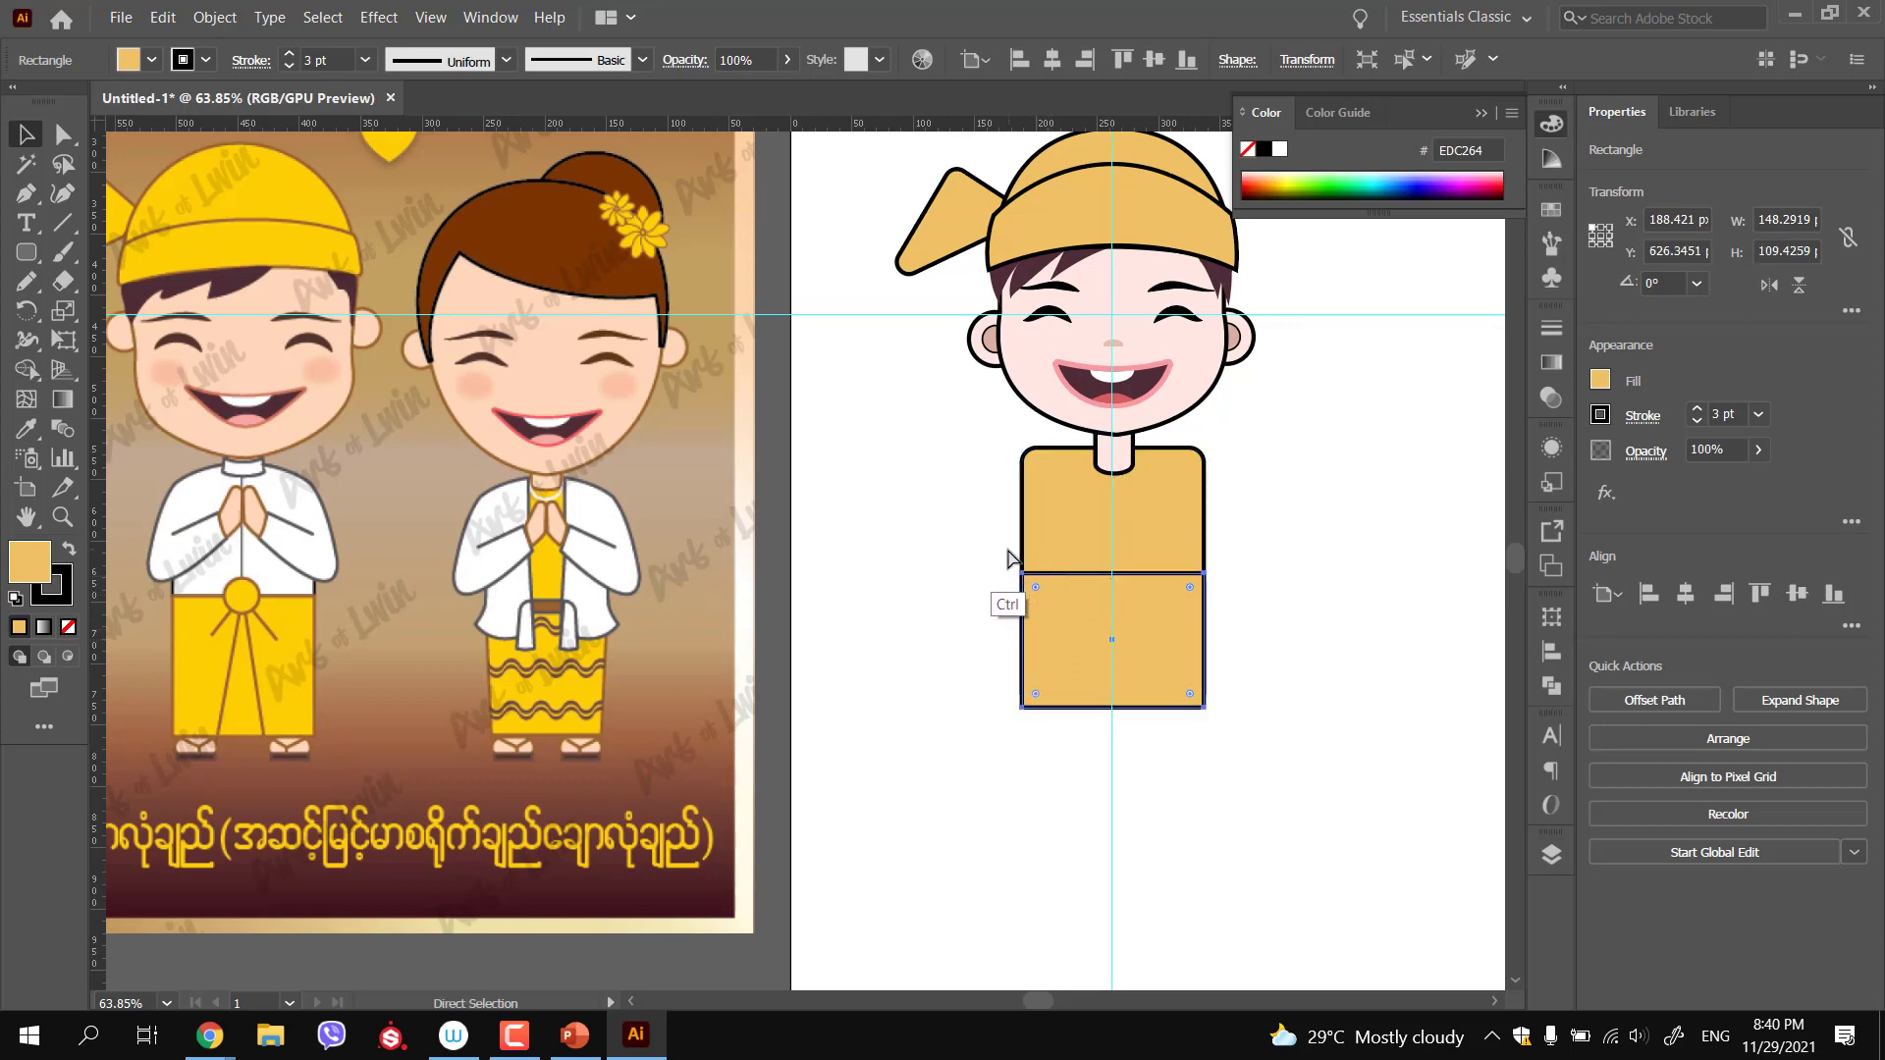
Give the original full-height body rectangle a white fill and a 3 pt black stroke for the shirt
{"action": "left_click", "coordinate": [1054, 562], "text": "ctrl"}
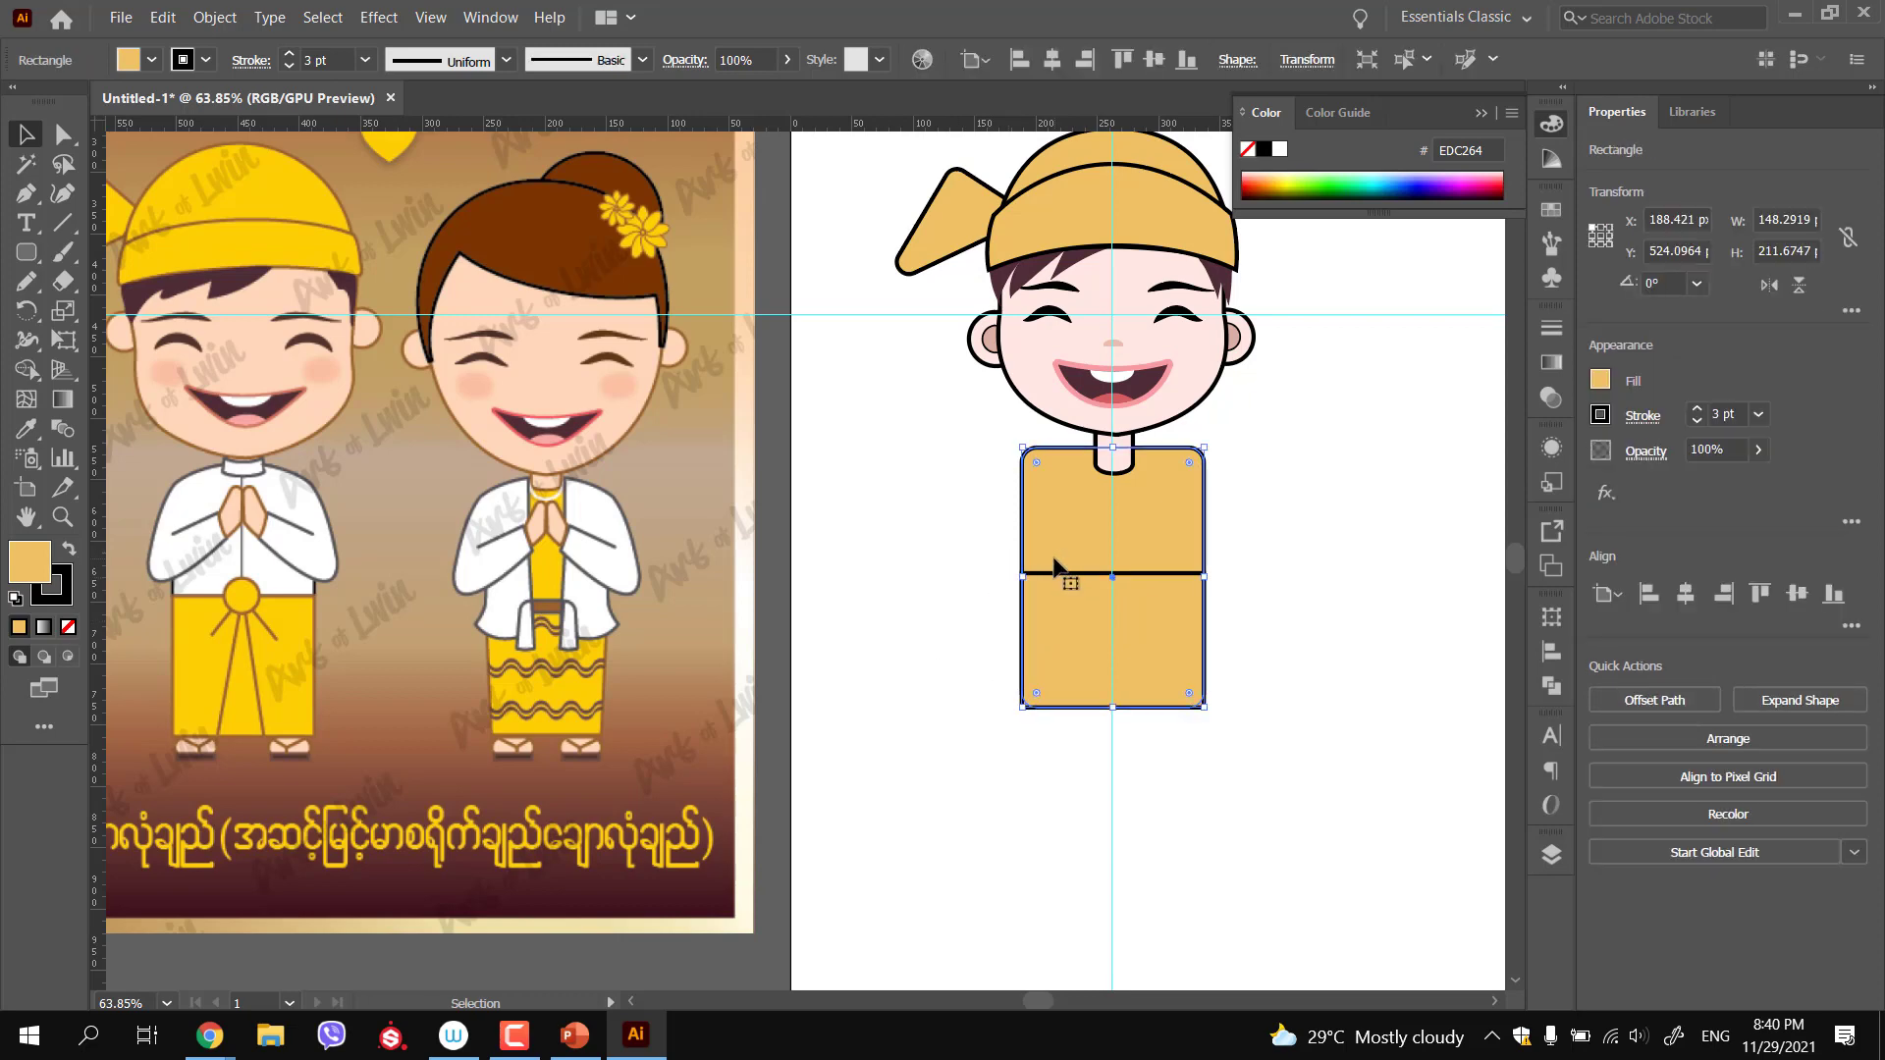
{"action": "key", "text": "i"}
{"action": "left_click", "coordinate": [969, 551]}
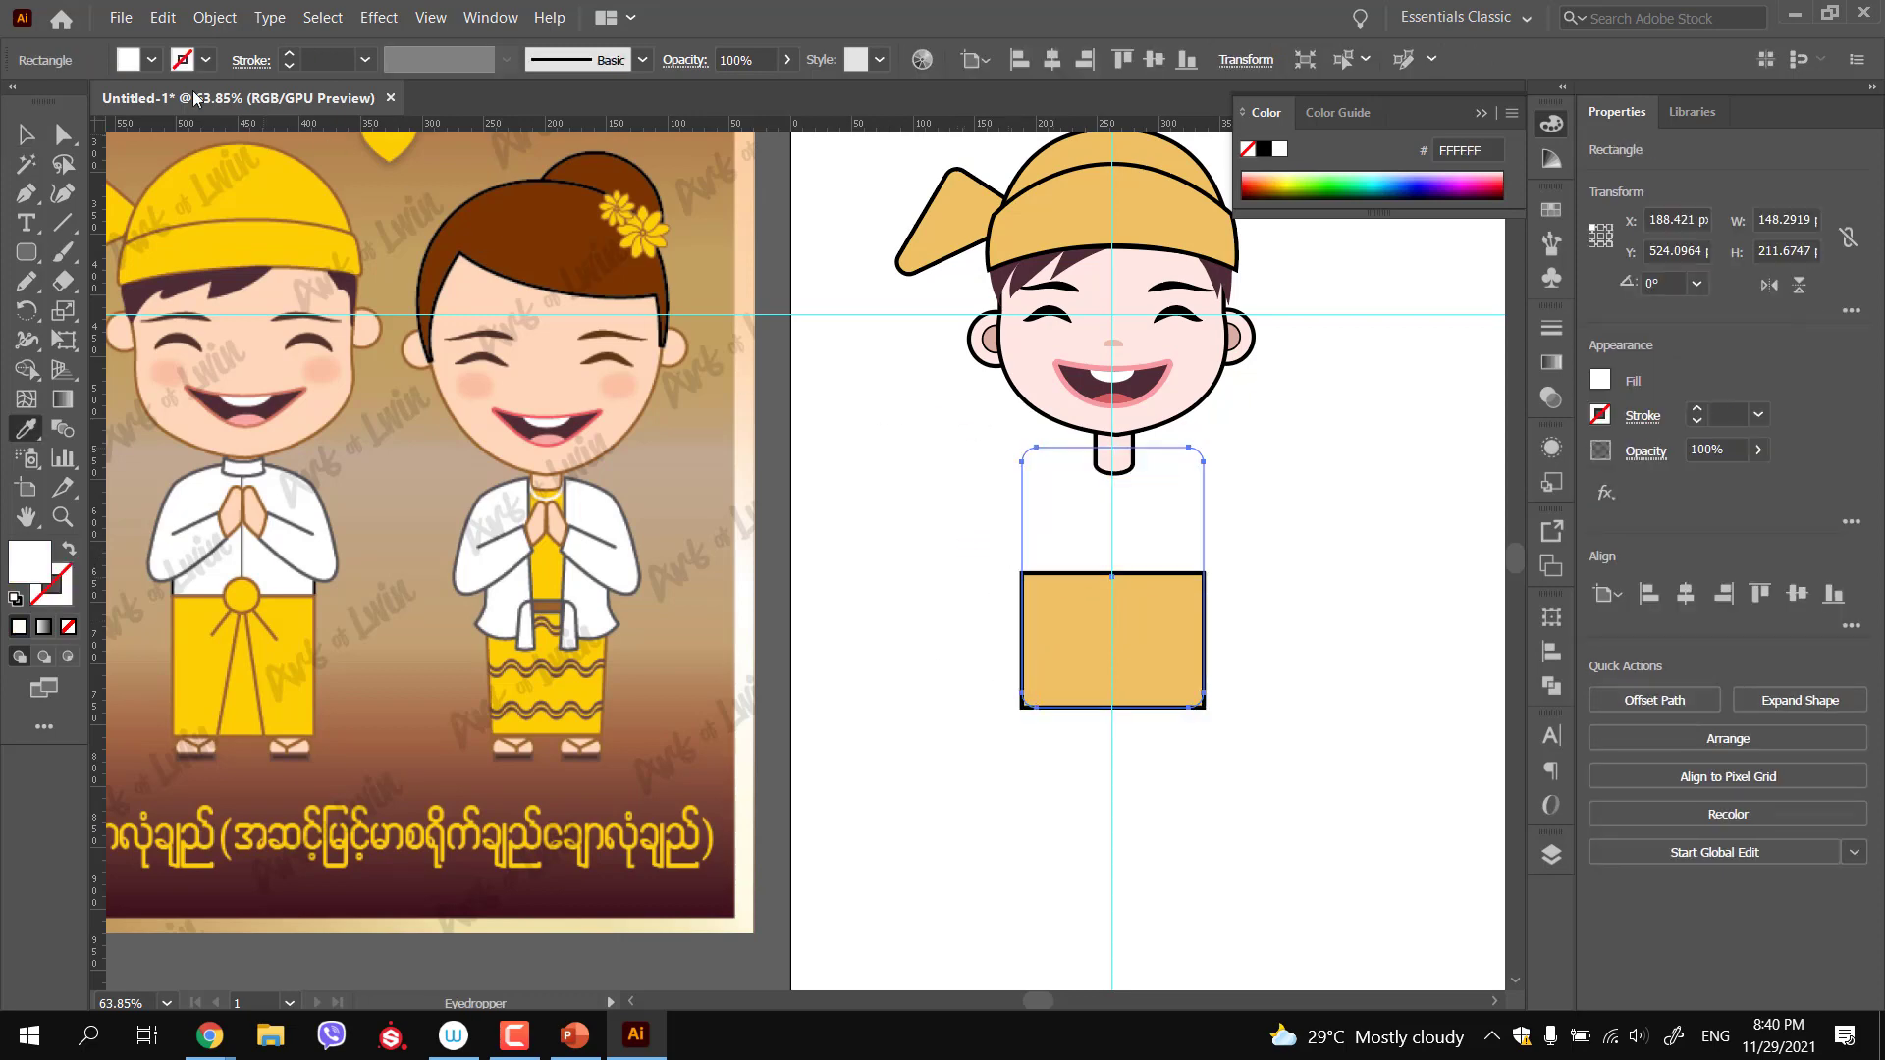
{"action": "left_click", "coordinate": [290, 58]}
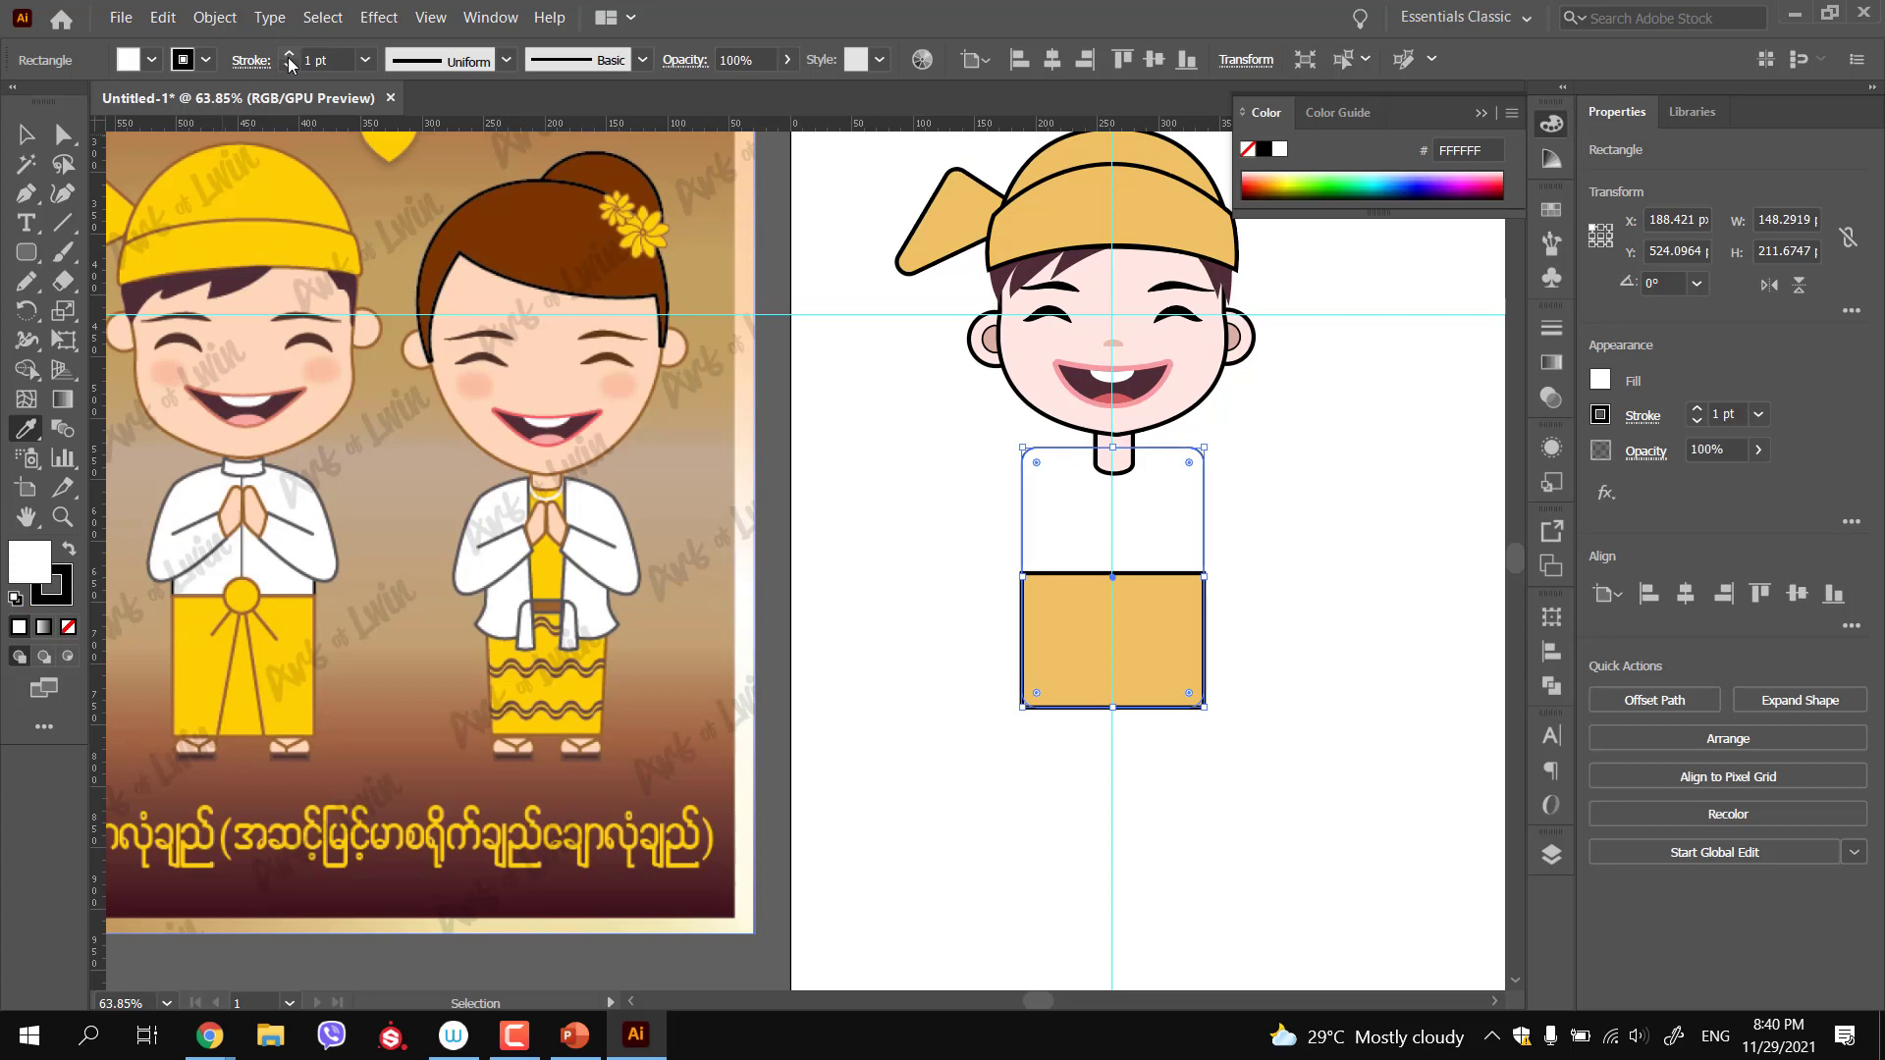
{"action": "left_click", "coordinate": [290, 58]}
{"action": "left_click", "coordinate": [886, 601], "text": "ctrl"}
Extend the bottom edge of the yellow lower-body rectangle slightly past the bottom of the white one behind it
{"action": "left_click_drag", "start_coordinate": [1017, 676], "coordinate": [946, 666]}
{"action": "left_click", "coordinate": [937, 684], "text": "ctrl+alt"}
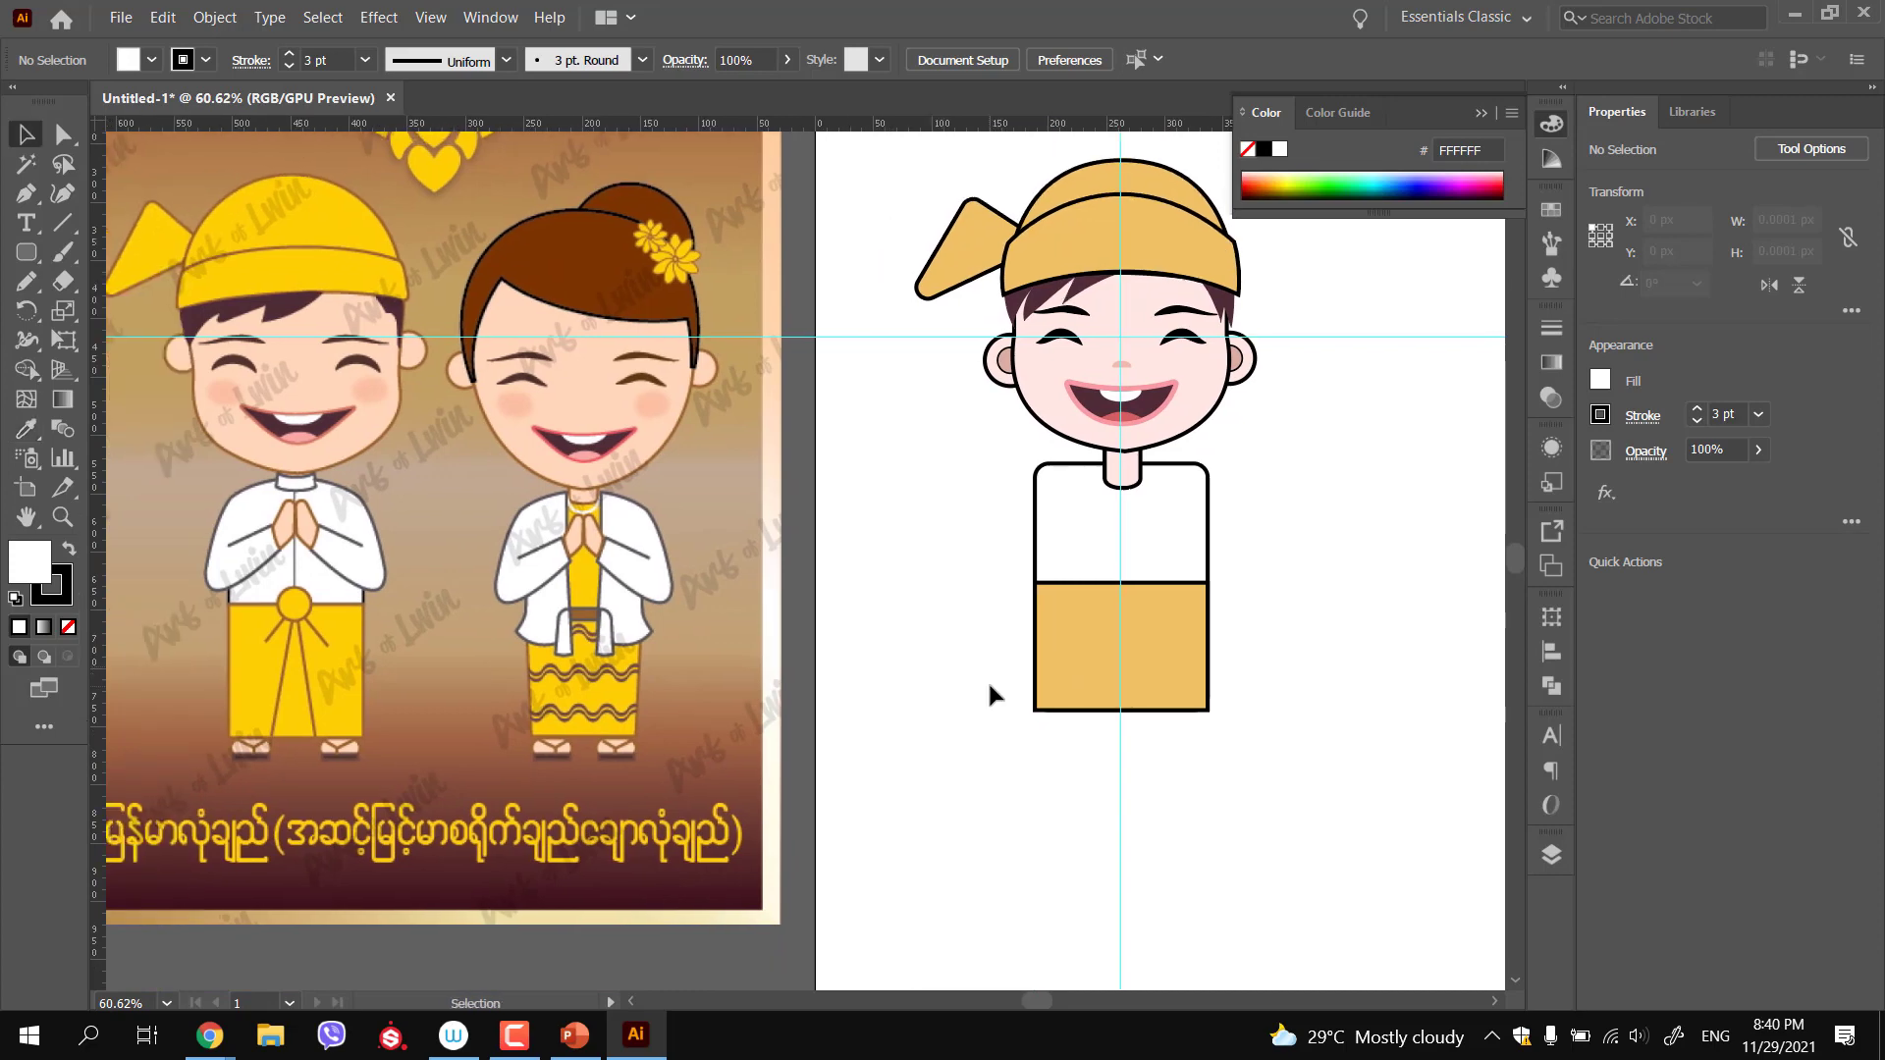
{"action": "key", "text": "v"}
{"action": "left_click_drag", "start_coordinate": [1122, 710], "coordinate": [1122, 717]}
{"action": "left_click", "coordinate": [963, 656]}
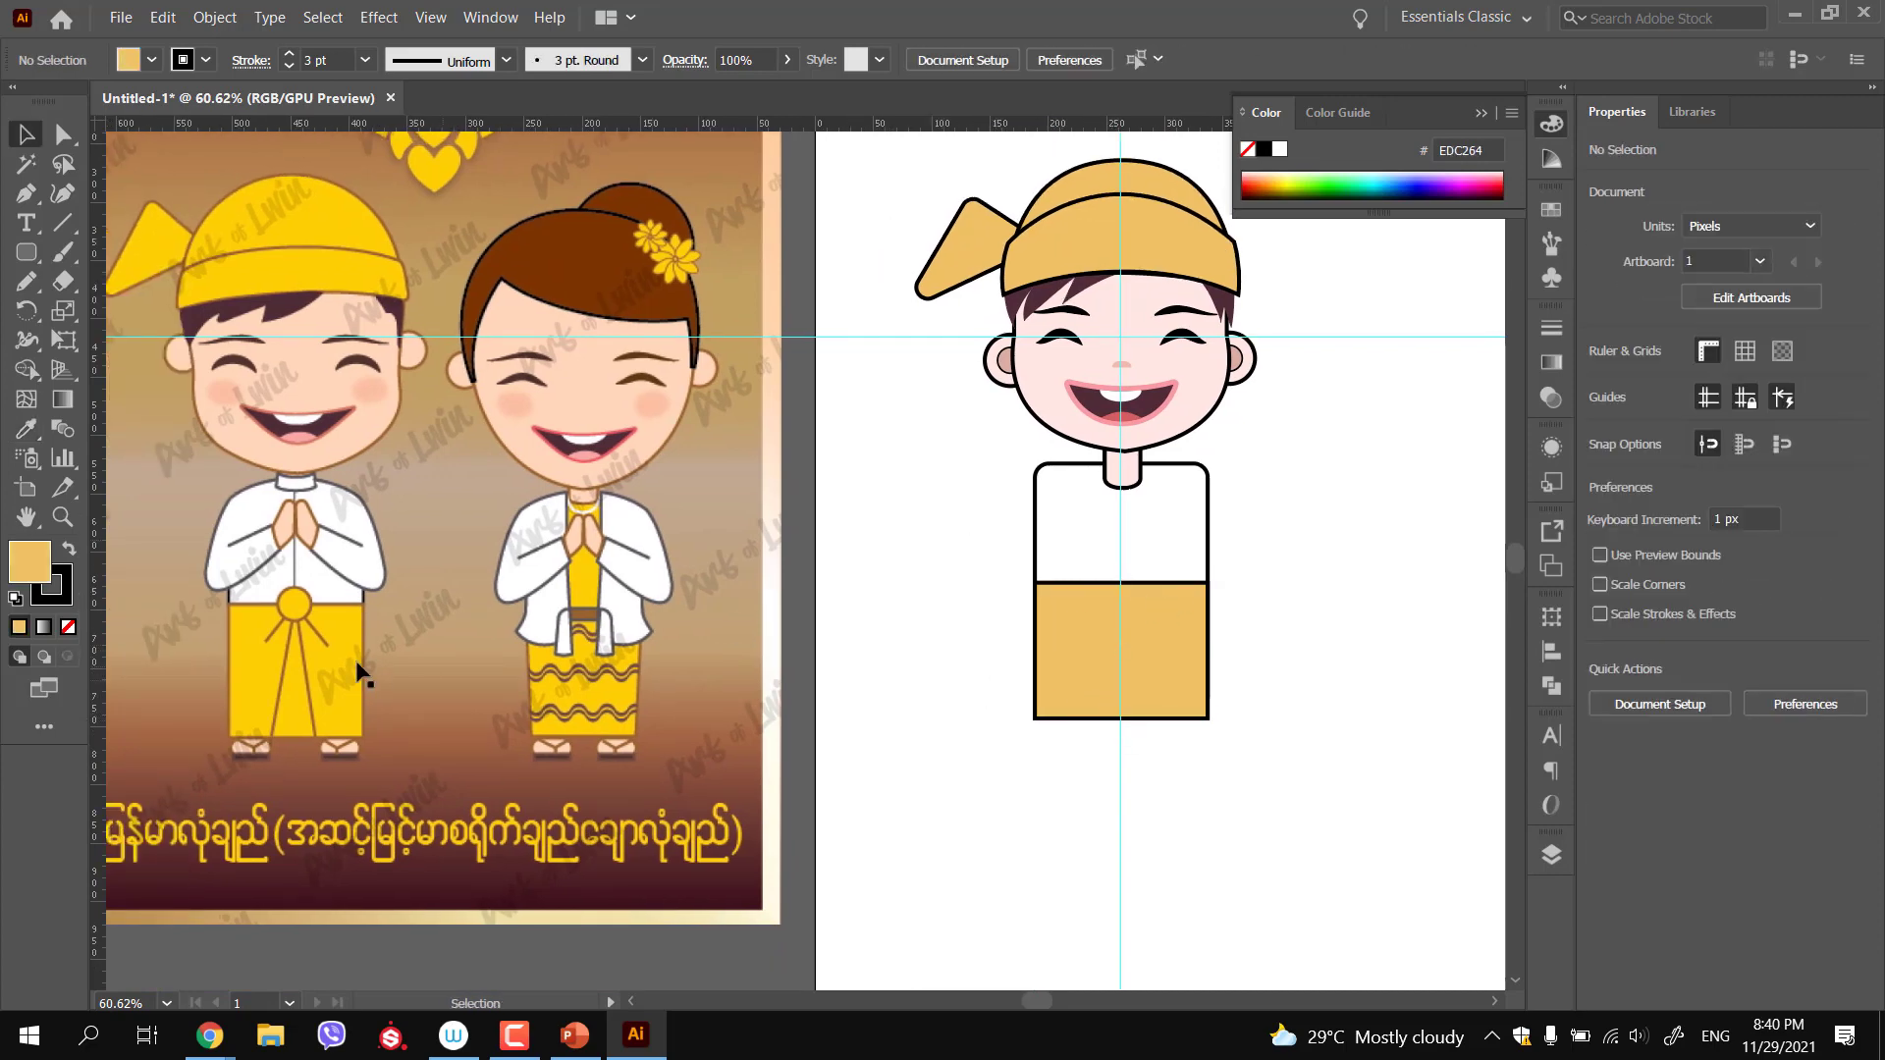
Draw a yellow circle about 41 px in diameter as the waist knot, centred where the garment's top edge meets the vertical guide
{"action": "left_click_drag", "start_coordinate": [31, 251], "coordinate": [121, 304]}
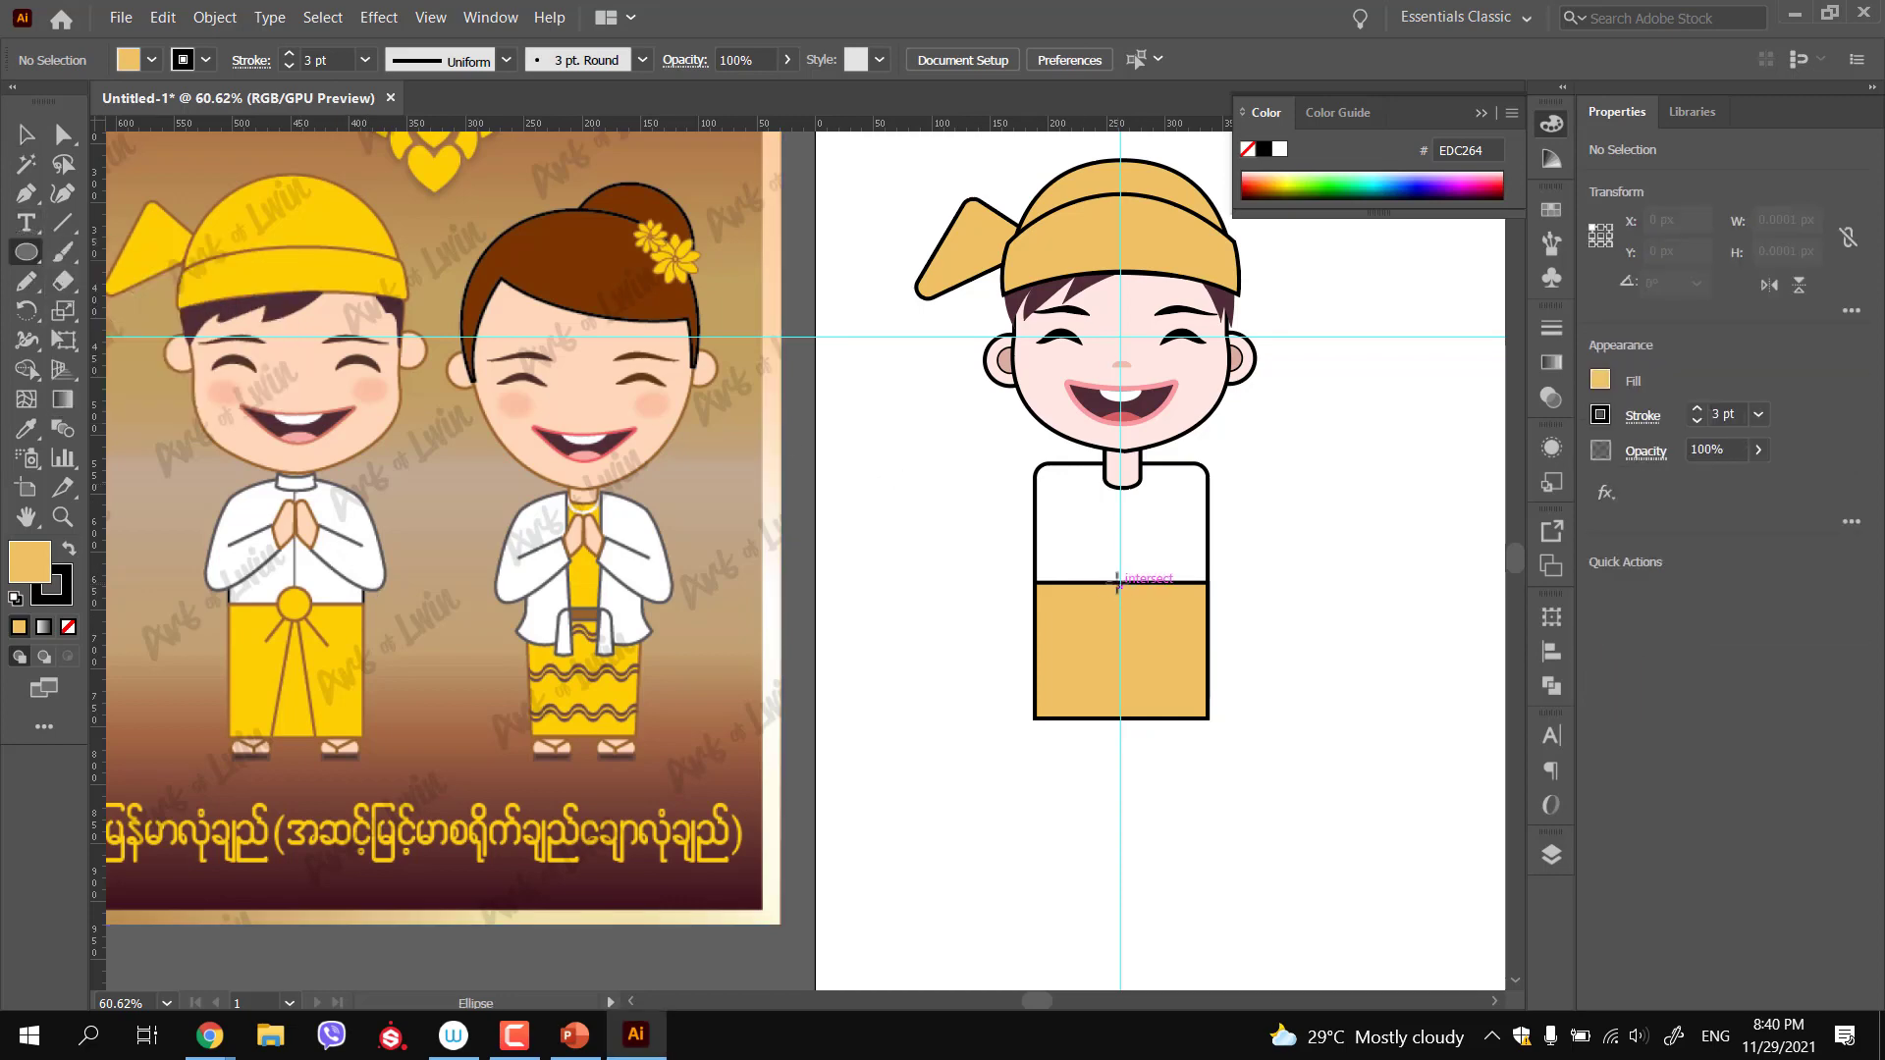
{"action": "left_click_drag", "start_coordinate": [1120, 583], "coordinate": [1145, 608]}
{"action": "left_click", "coordinate": [1149, 614], "text": "ctrl+shift"}
{"action": "key", "text": "i"}
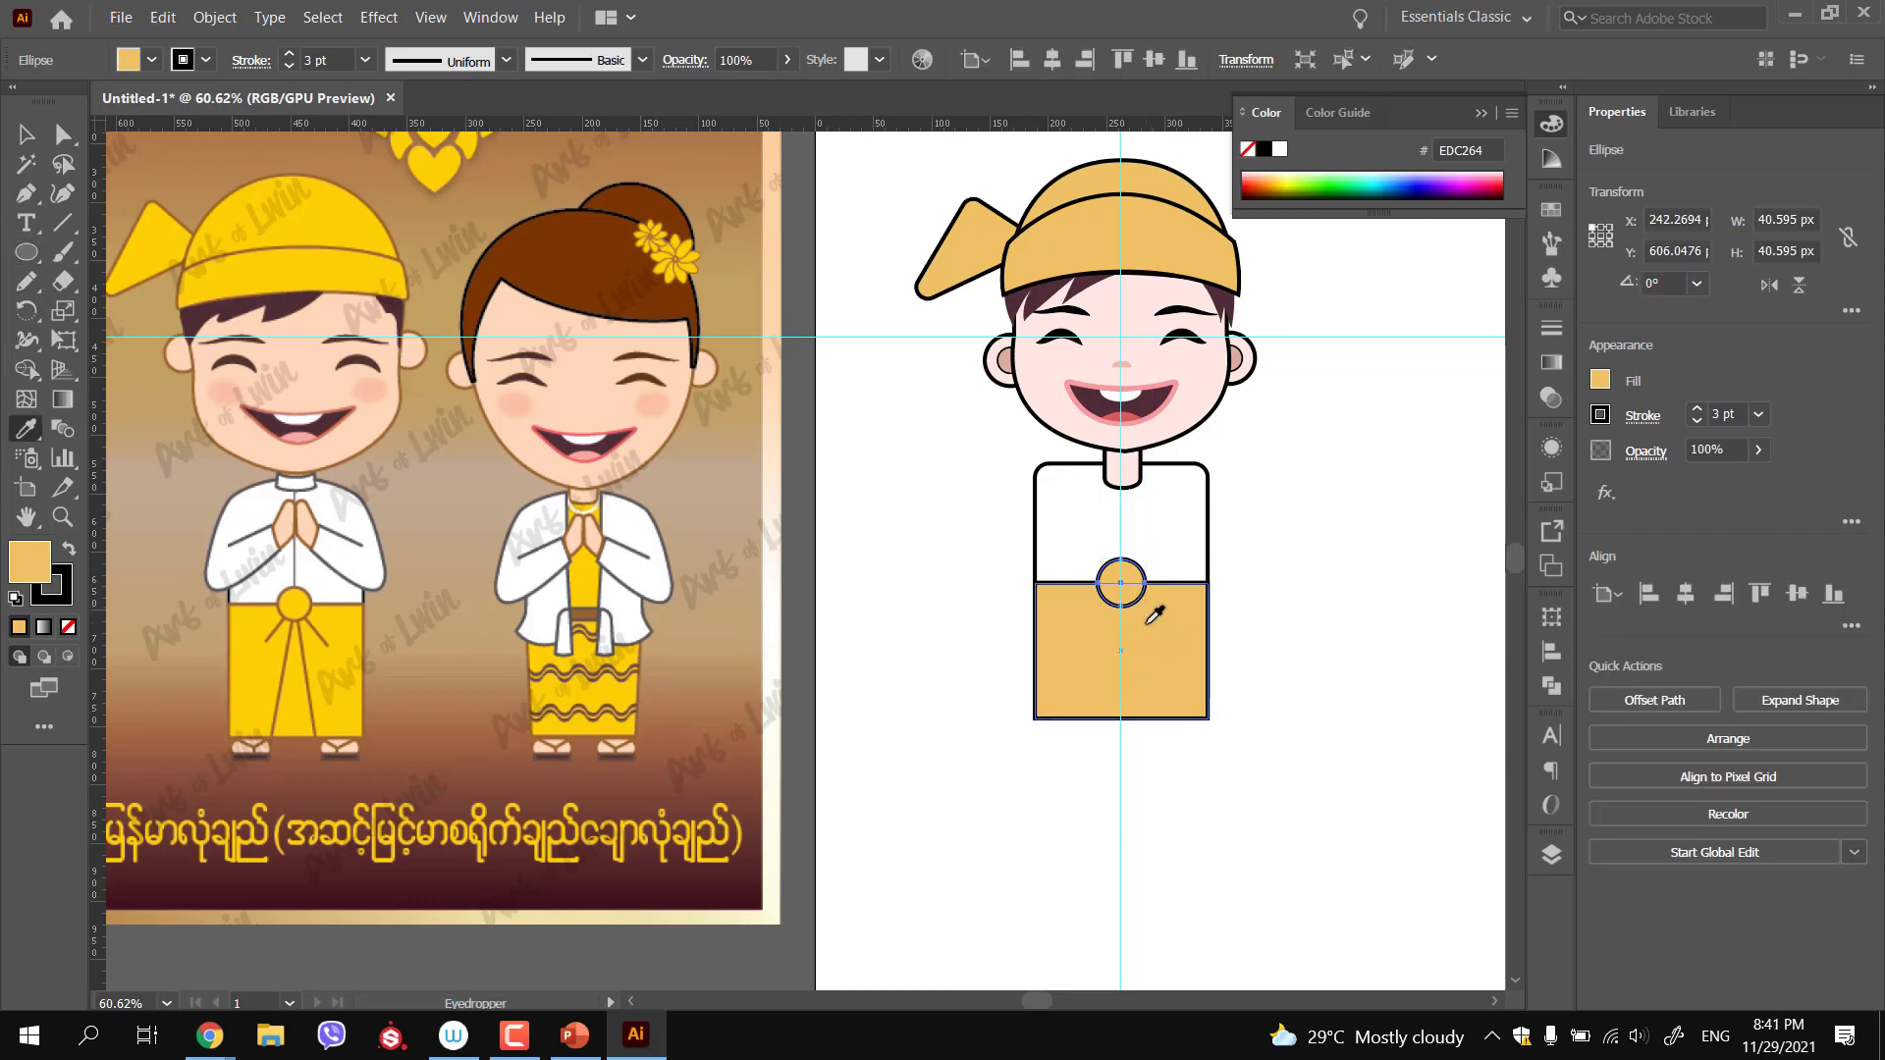
{"action": "left_click", "coordinate": [942, 660], "text": "ctrl"}
{"action": "left_click_drag", "start_coordinate": [1028, 663], "coordinate": [1109, 678]}
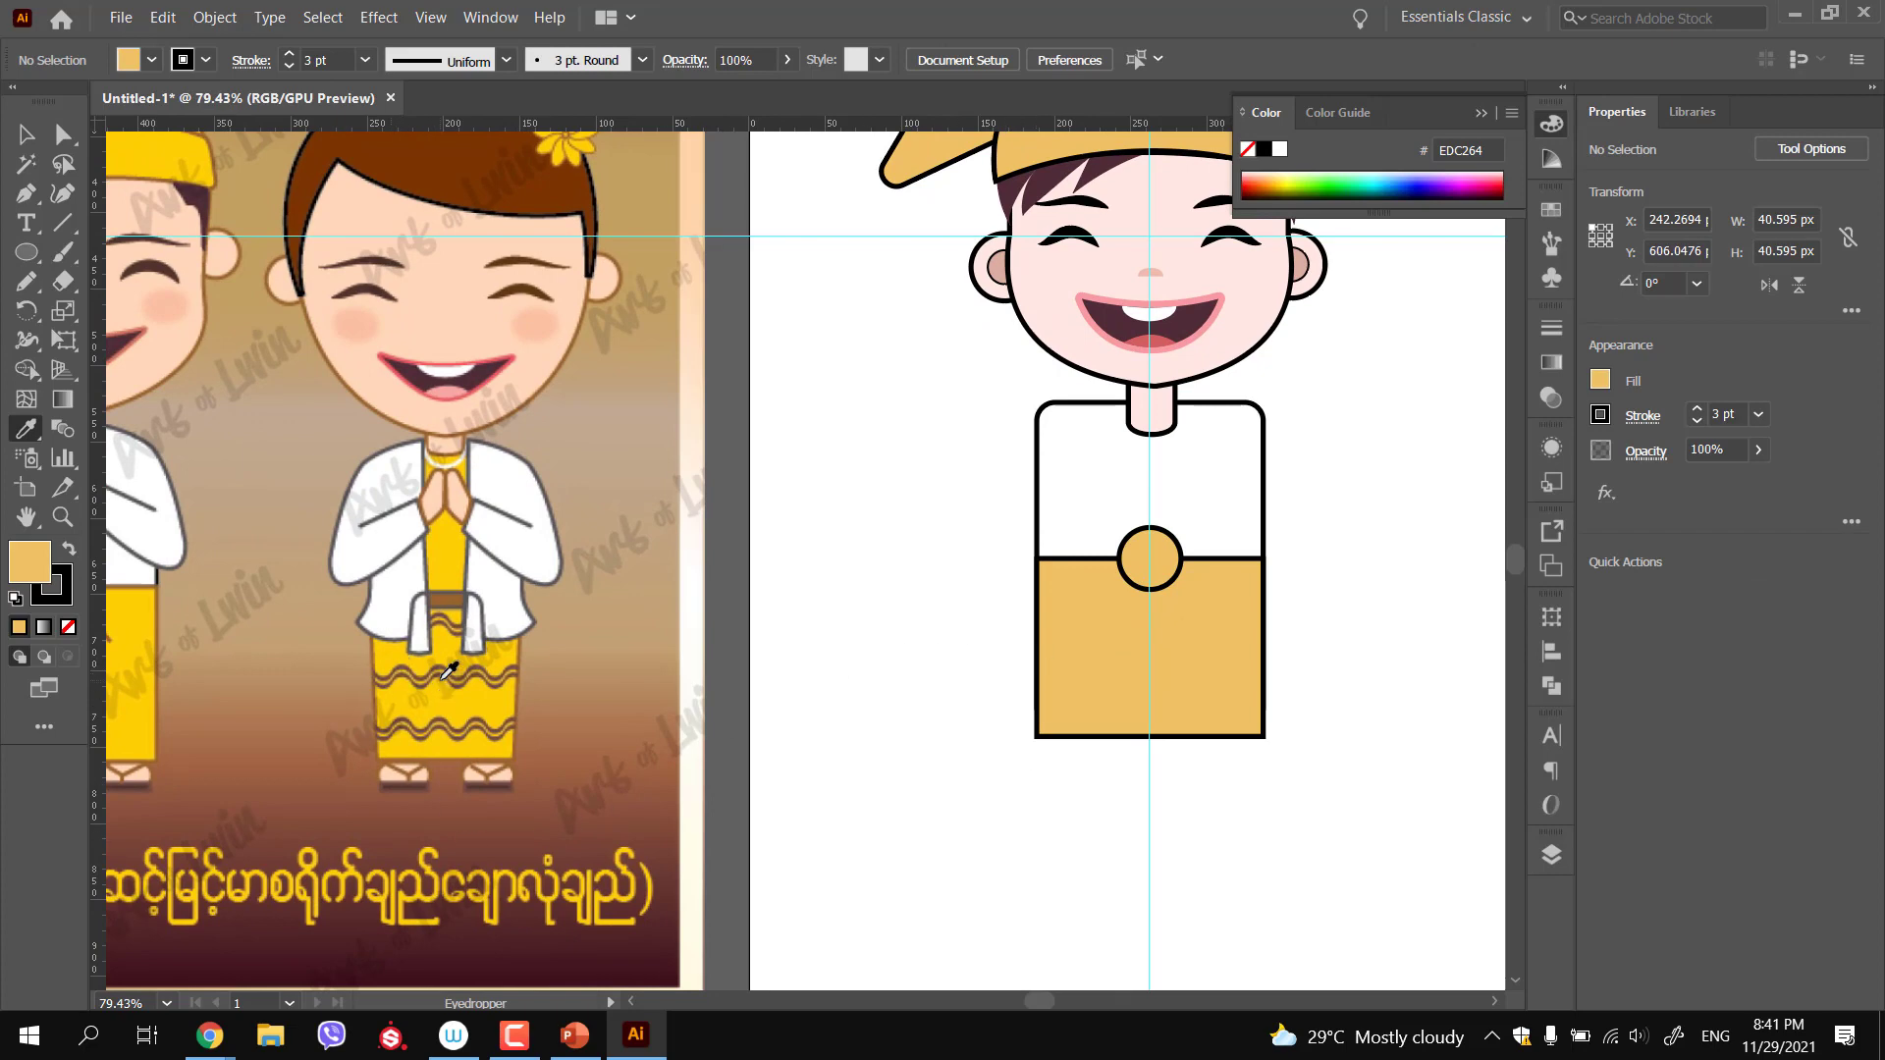
{"action": "left_click", "coordinate": [1158, 663], "text": "ctrl"}
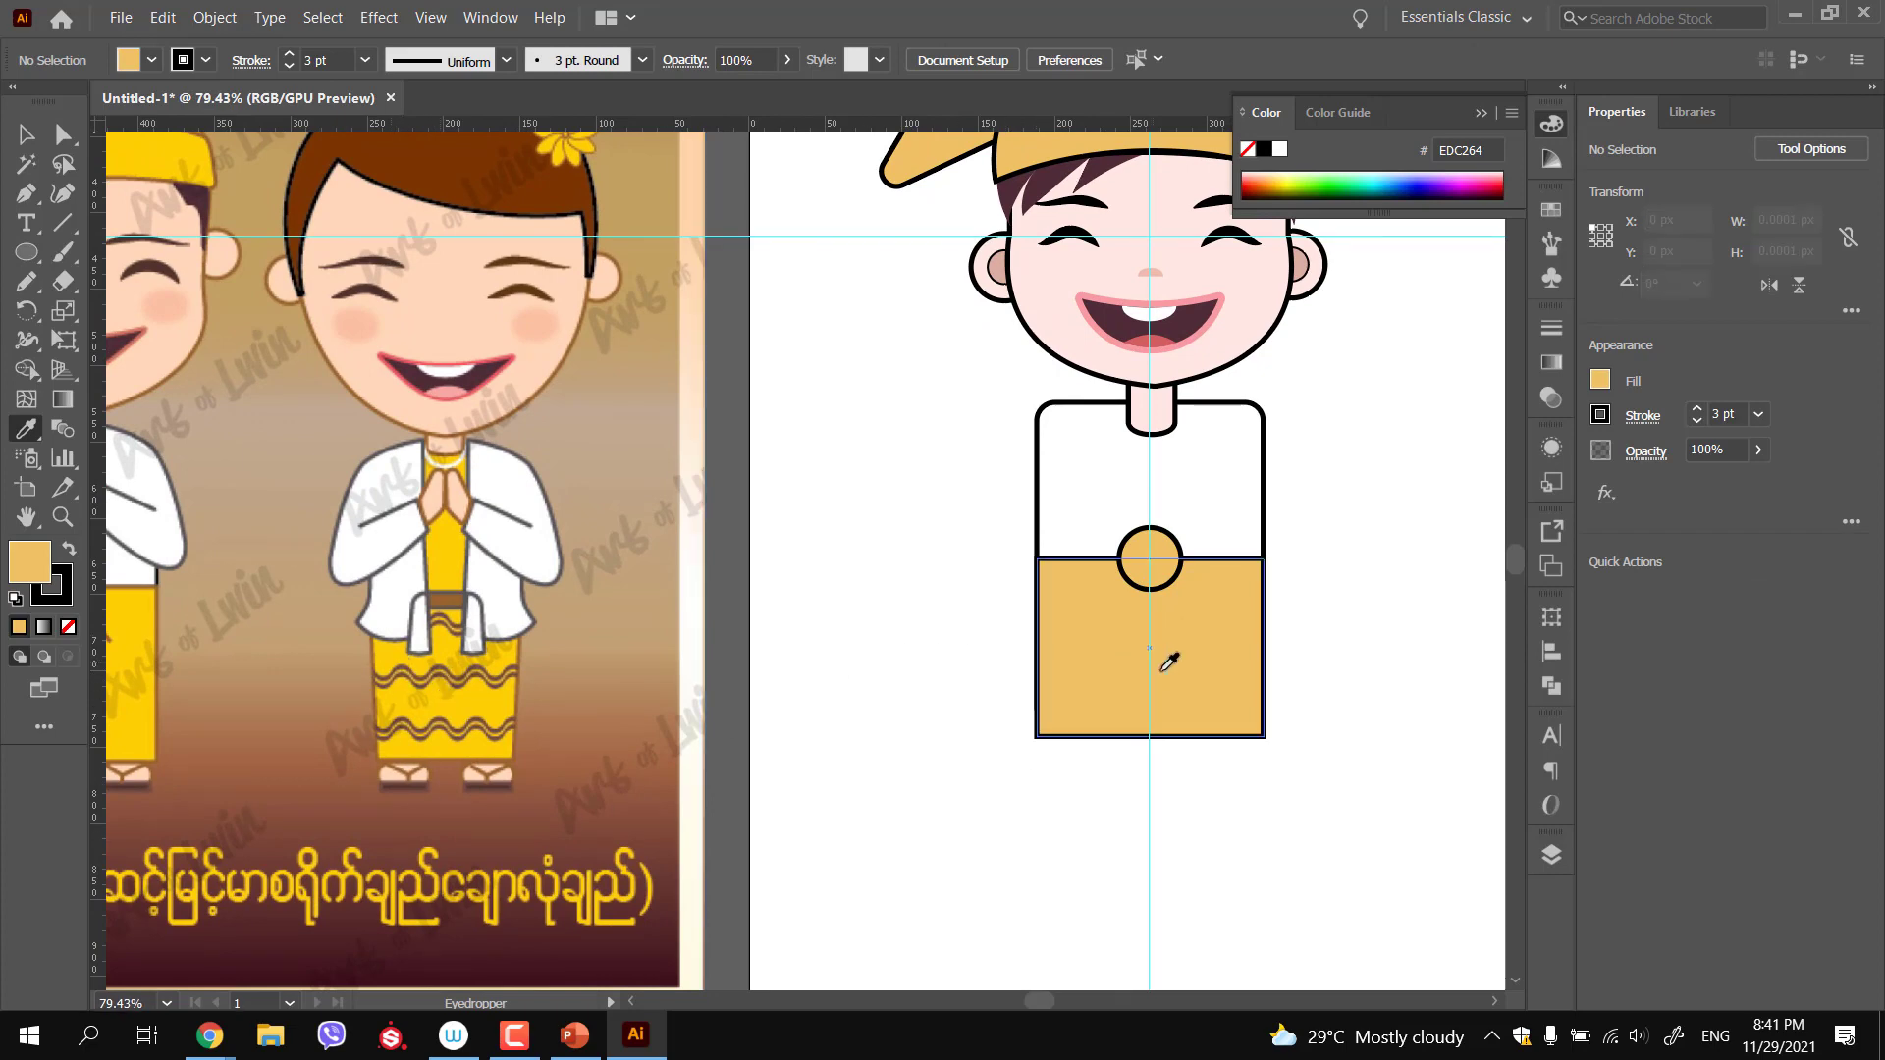
{"action": "left_click", "coordinate": [1151, 608]}
{"action": "left_click", "coordinate": [1077, 750], "text": "ctrl"}
{"action": "left_click_drag", "start_coordinate": [1094, 697], "coordinate": [1031, 677]}
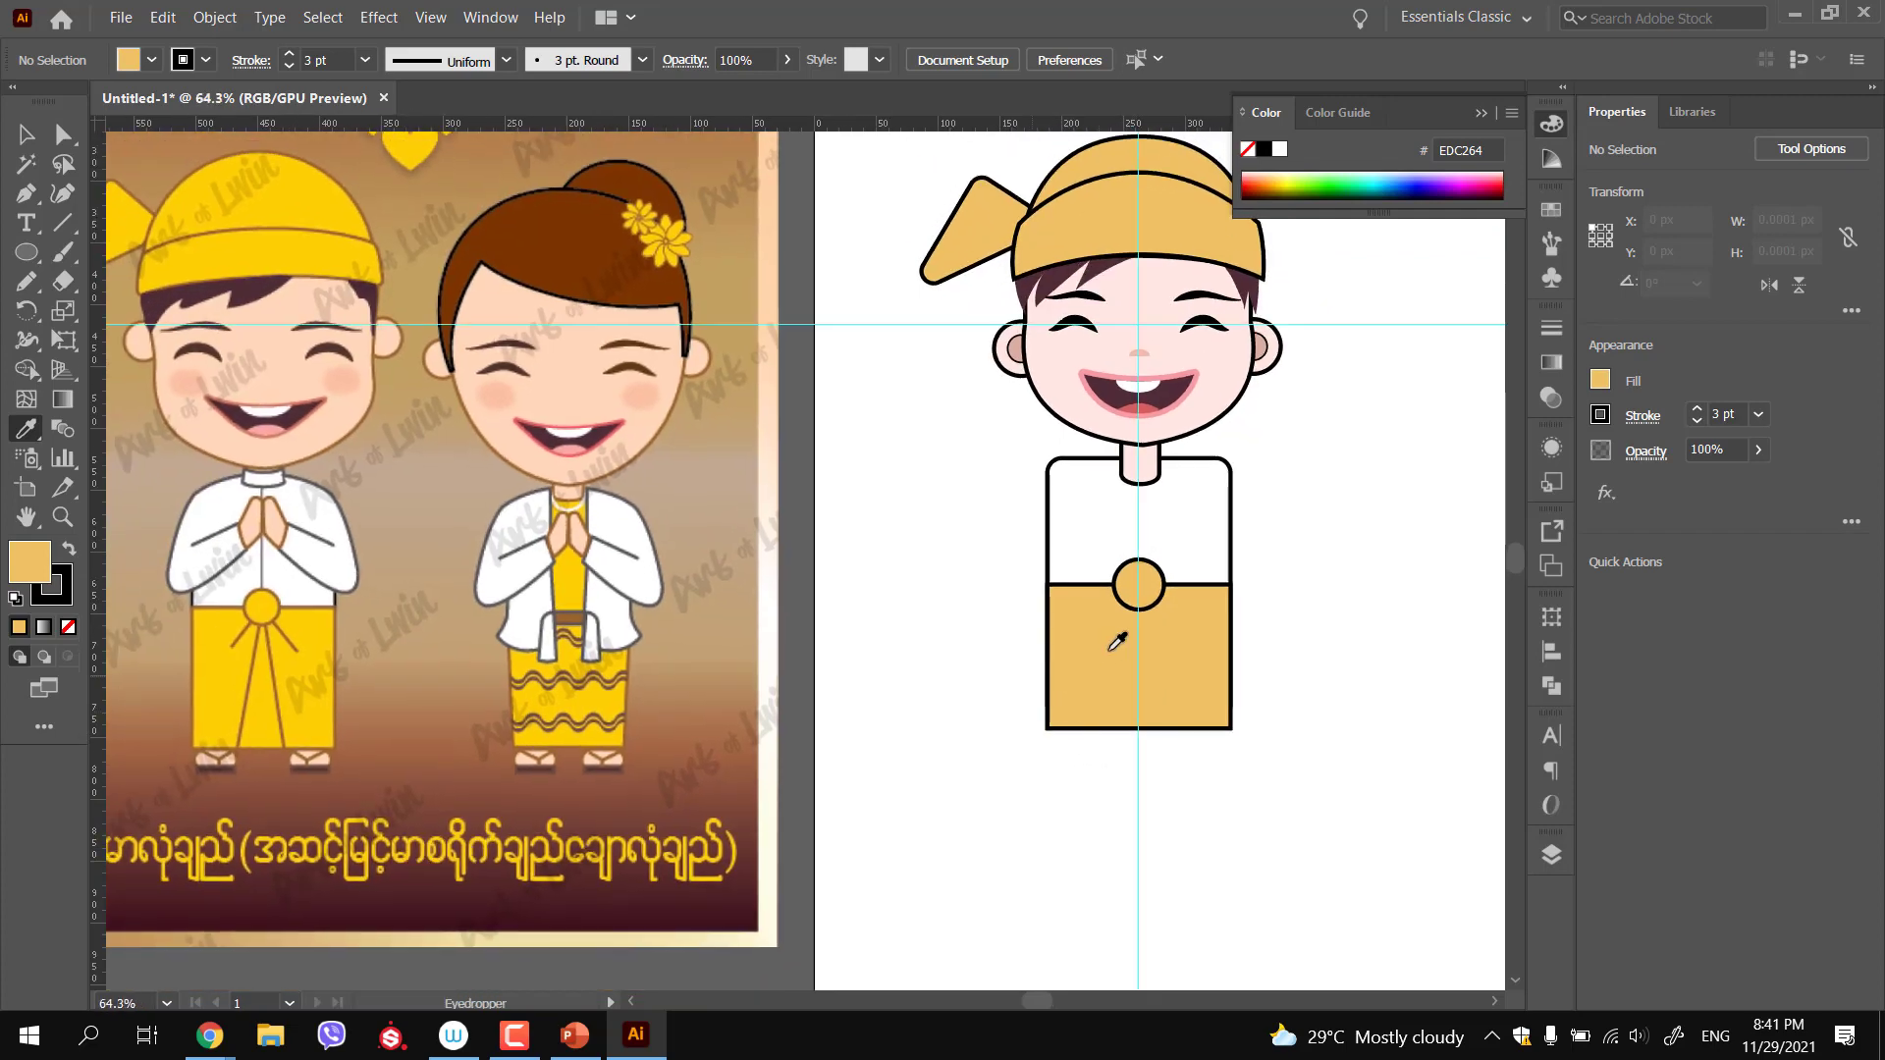
Draw two long straight fold lines with the Pen tool, spreading from the underside of the waist circle to the garment's bottom edge
{"action": "left_click", "coordinate": [1107, 699], "text": "ctrl"}
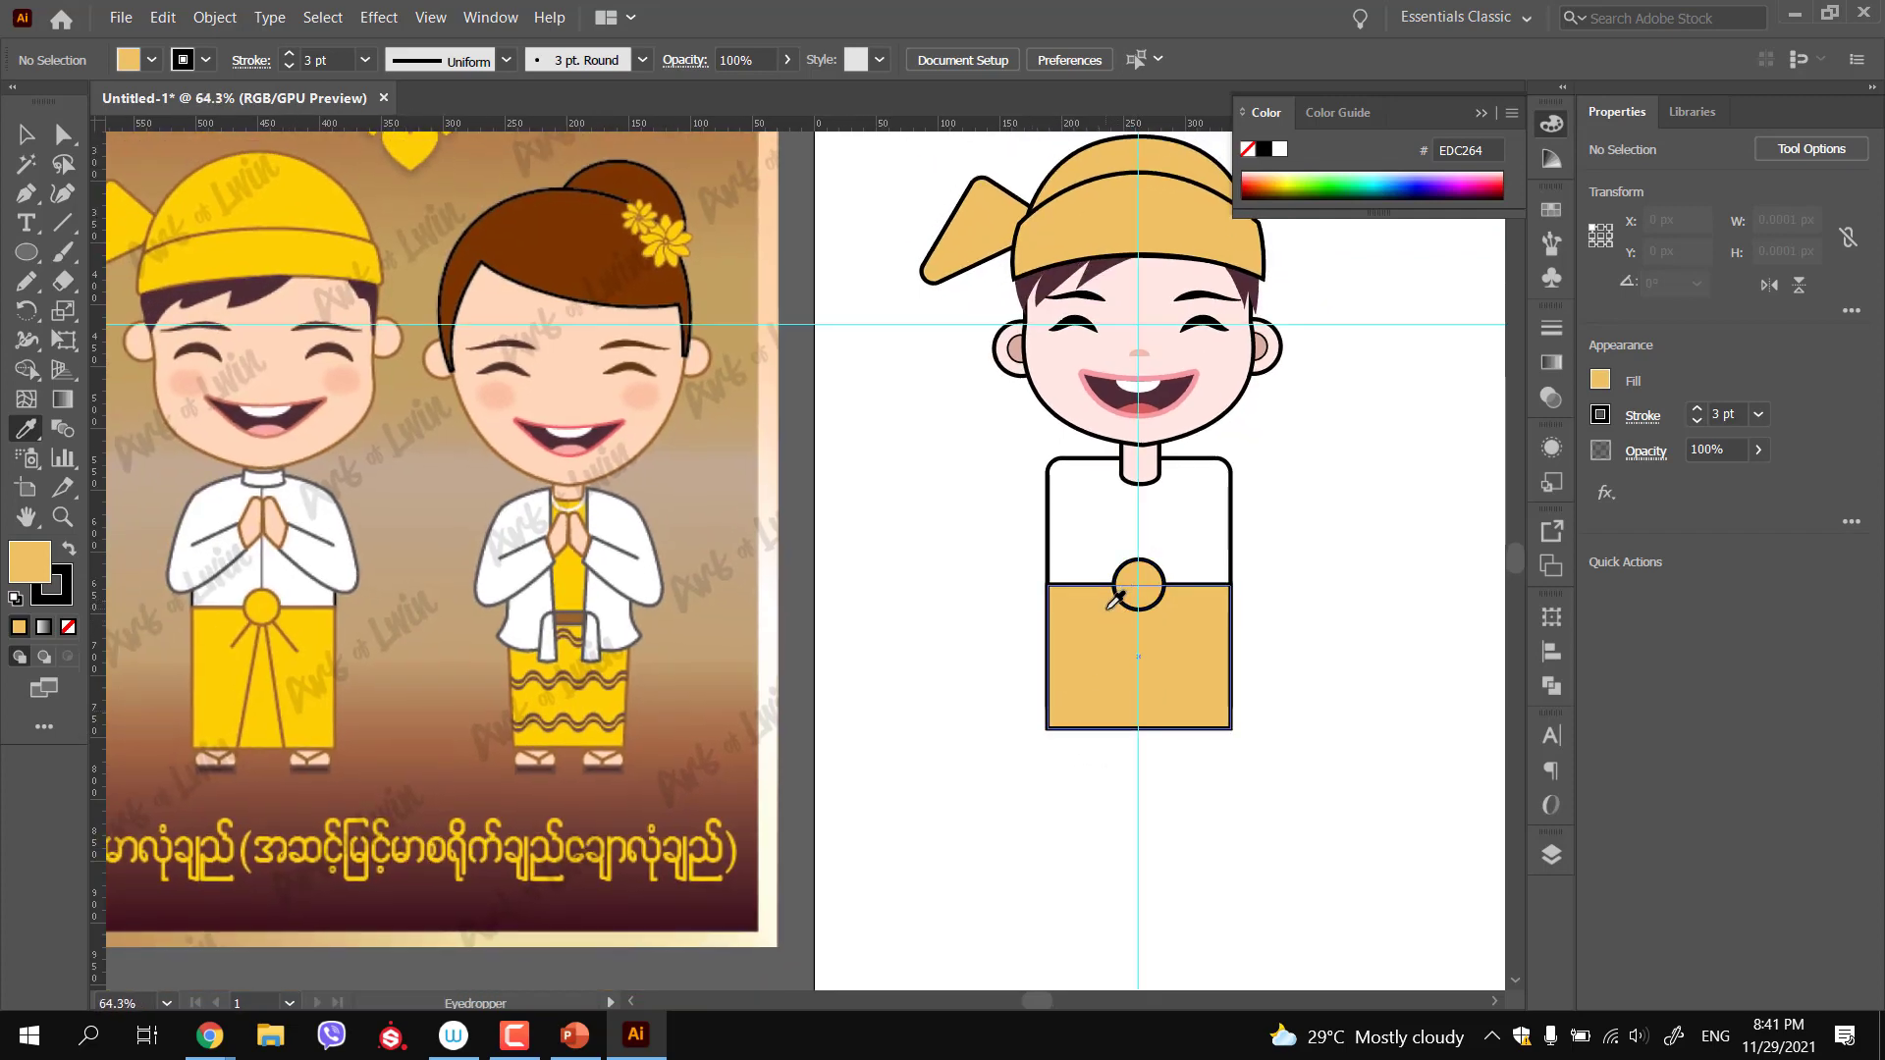
{"action": "left_click_drag", "start_coordinate": [1098, 640], "coordinate": [1146, 643]}
{"action": "key", "text": "p"}
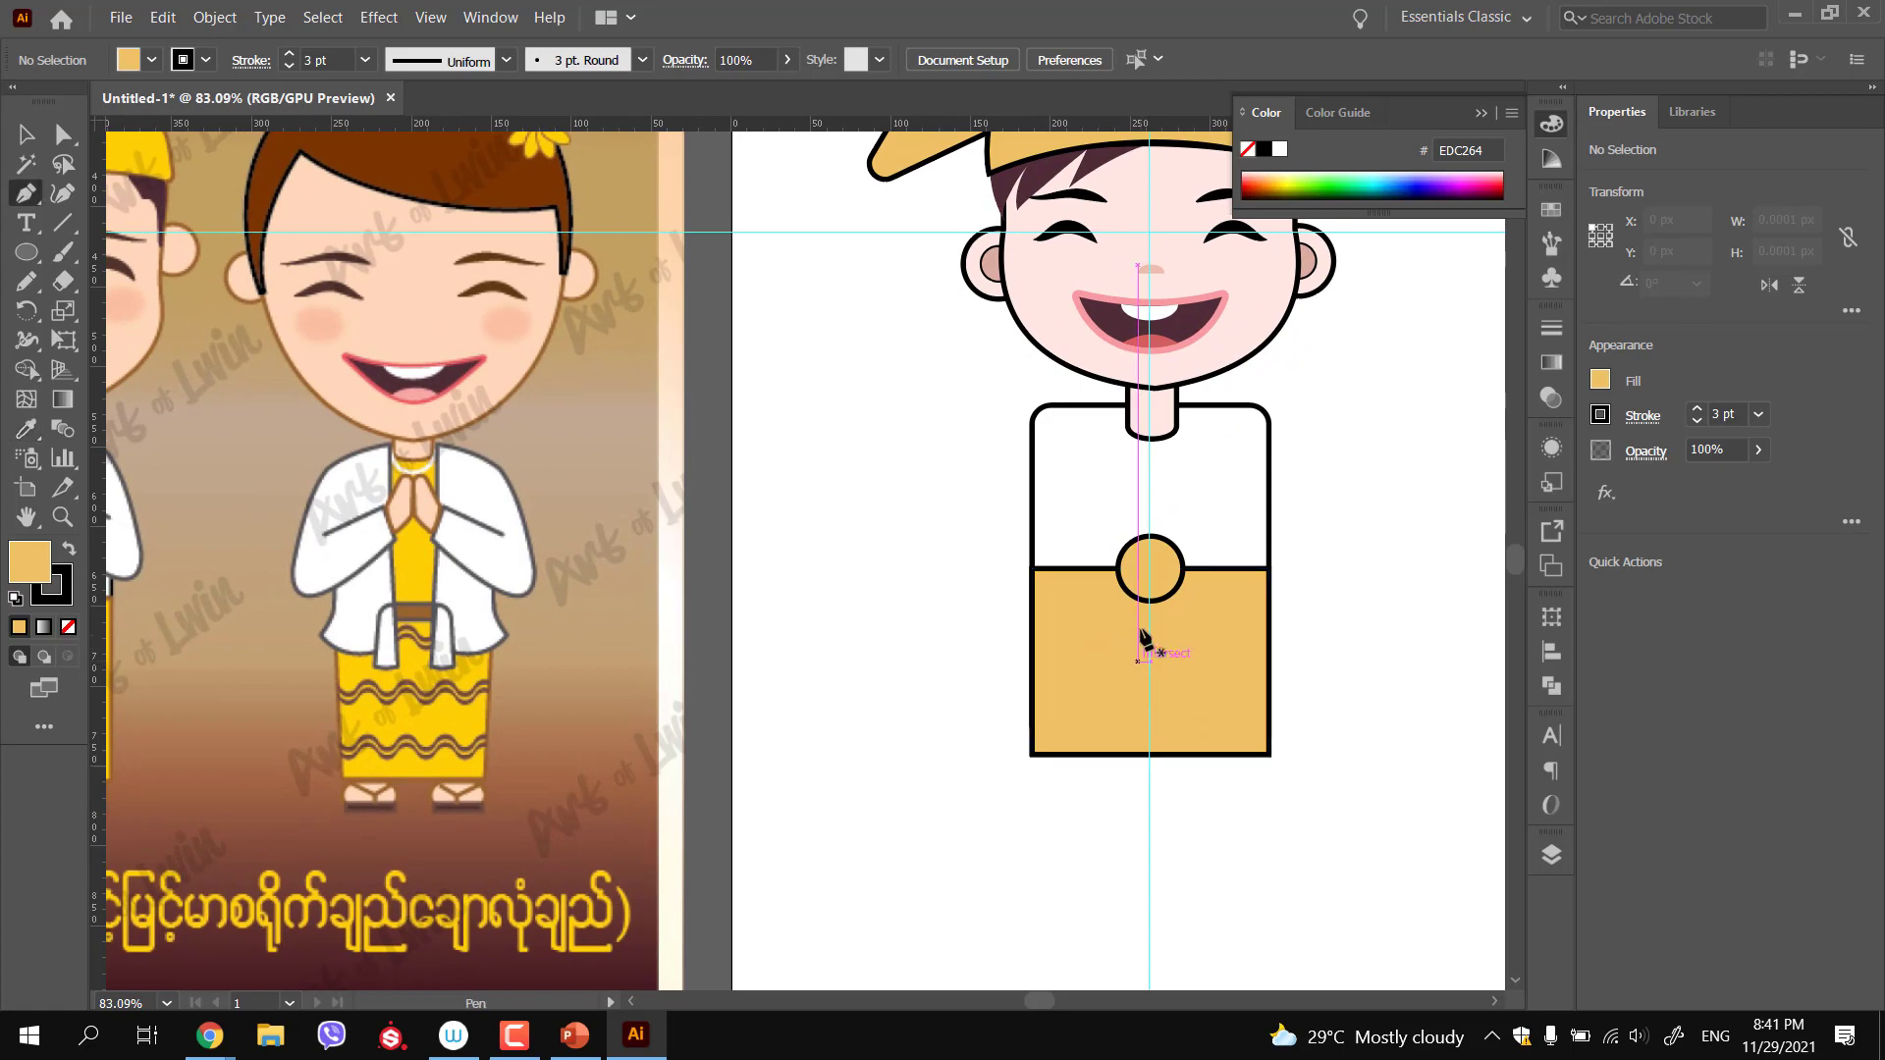
{"action": "left_click", "coordinate": [1134, 597]}
{"action": "left_click", "coordinate": [1092, 754]}
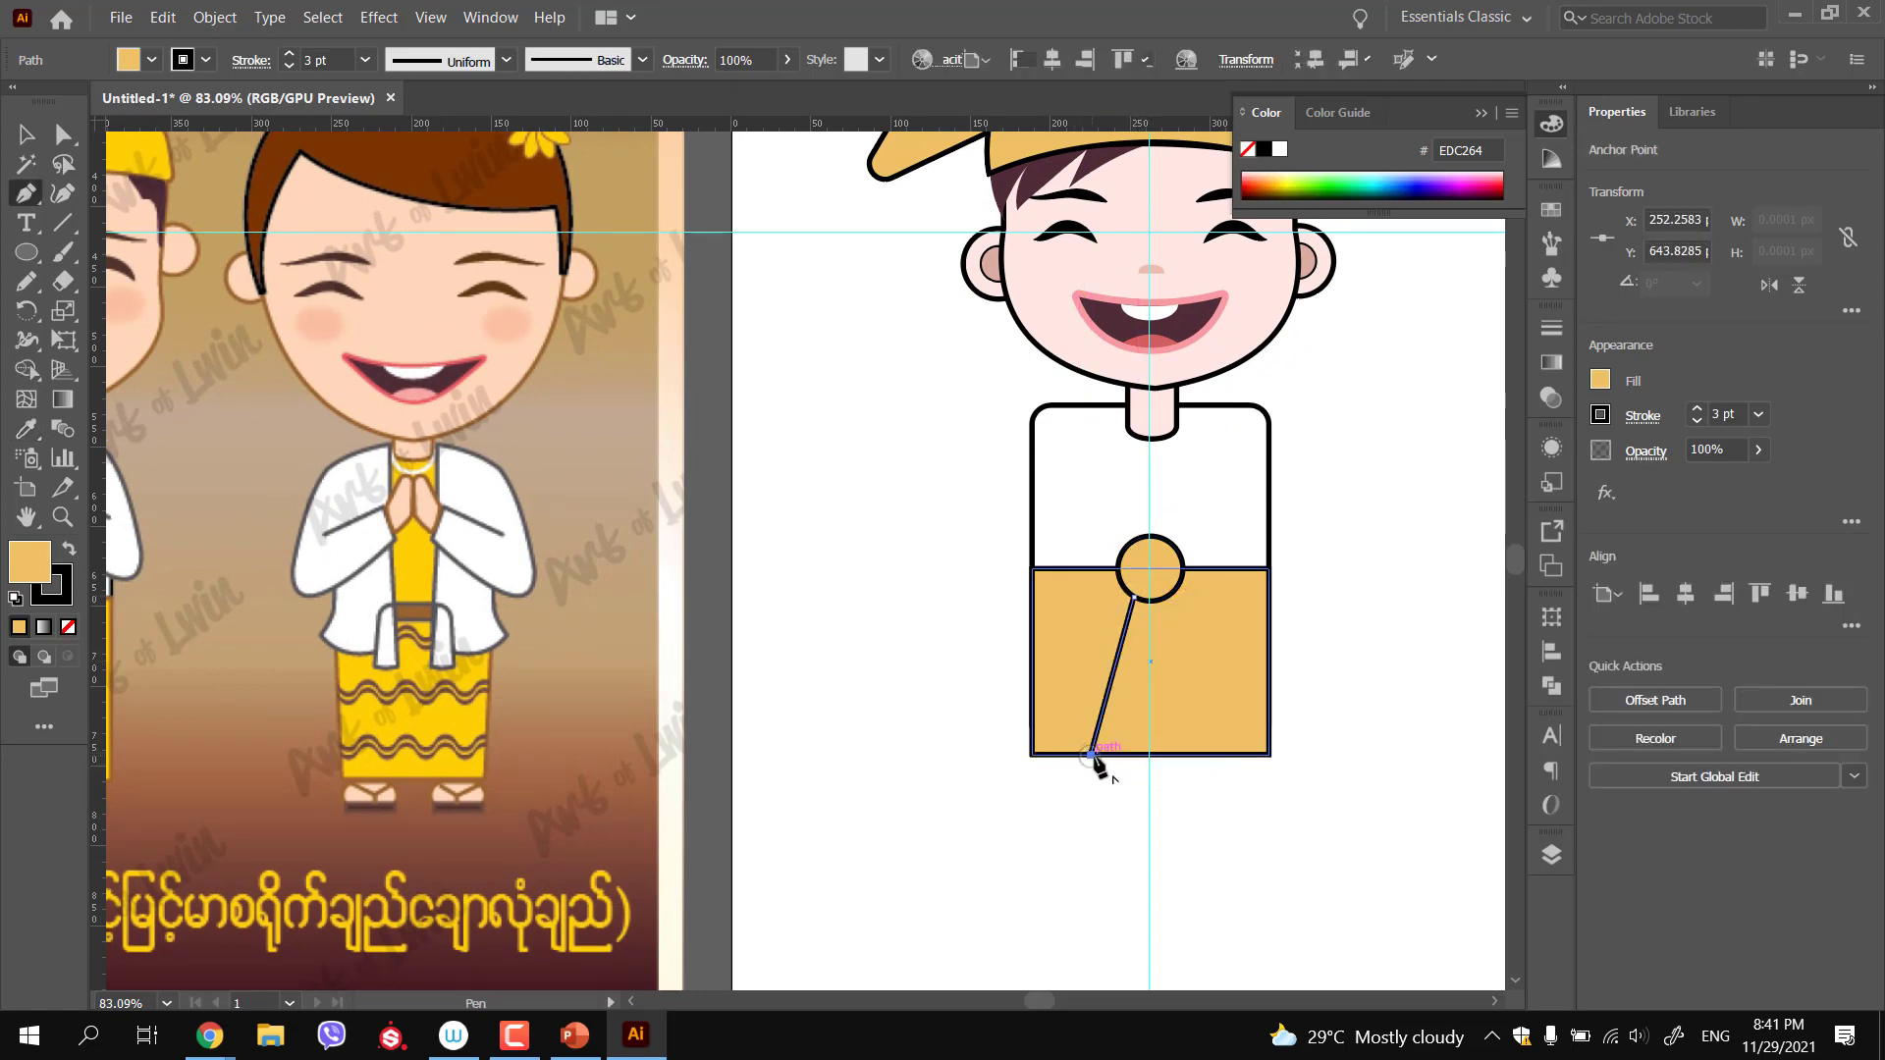
{"action": "left_click", "coordinate": [1168, 597]}
{"action": "left_click", "coordinate": [1210, 754]}
{"action": "left_click", "coordinate": [1200, 793], "text": "ctrl"}
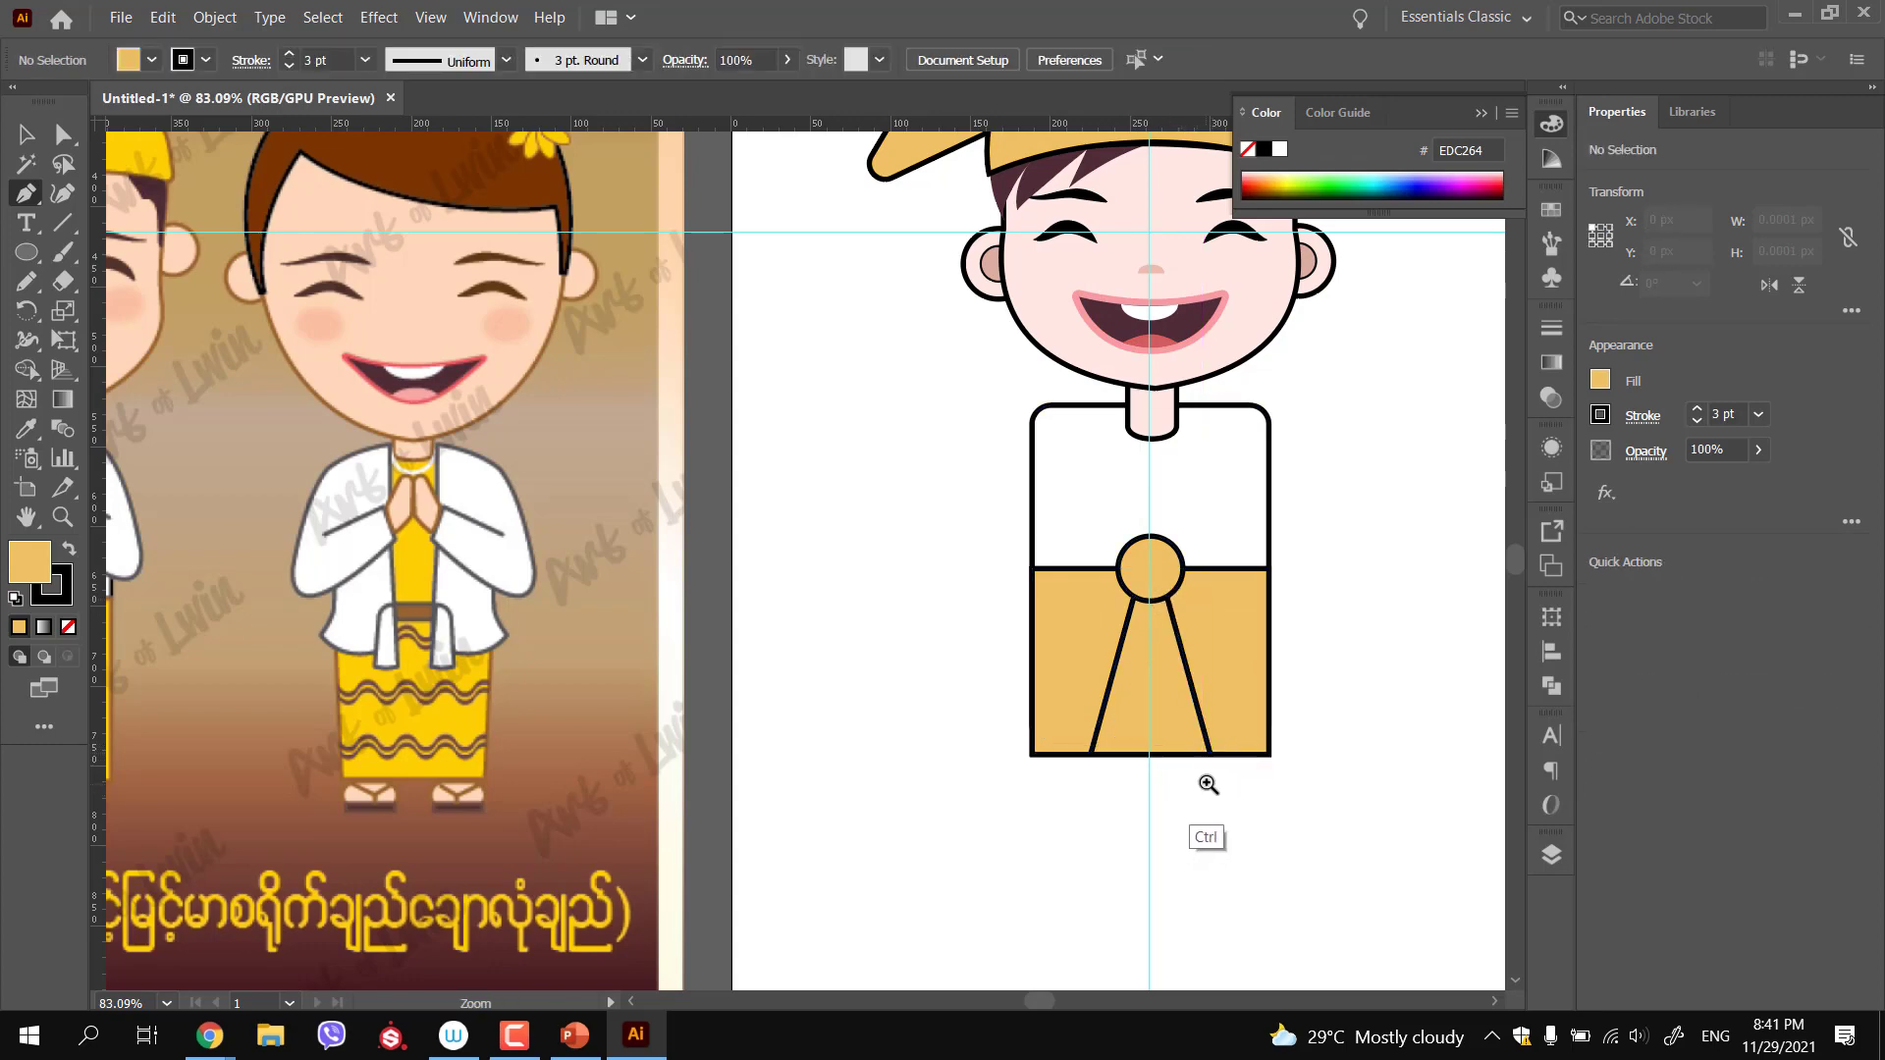
Lock the yellow garment rectangle and draw a short diagonal fold line about 19 × 21 px down and left from the waist circle
{"action": "left_click_drag", "start_coordinate": [1202, 779], "coordinate": [1107, 772]}
{"action": "left_click_drag", "start_coordinate": [1102, 678], "coordinate": [1213, 738]}
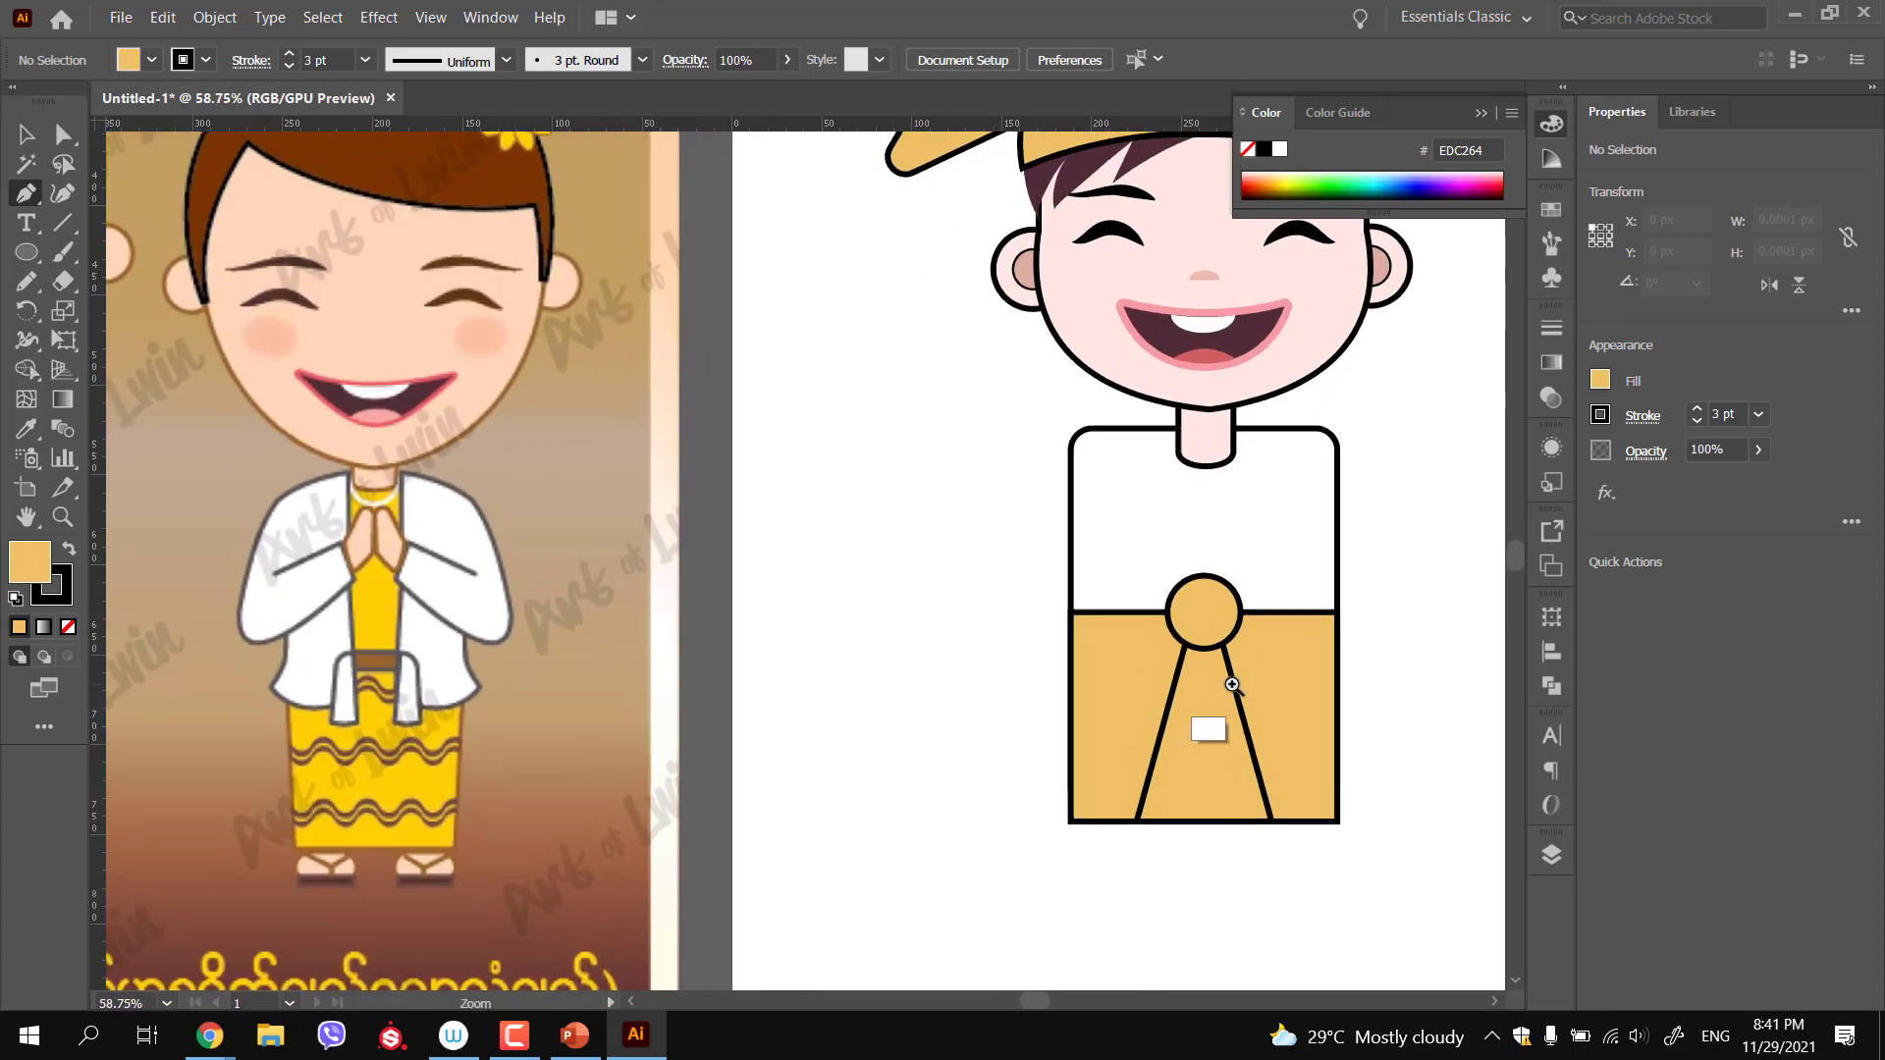
{"action": "left_click", "coordinate": [1143, 664], "text": "ctrl"}
{"action": "key", "text": "ctrl+2"}
{"action": "left_click", "coordinate": [1170, 628]}
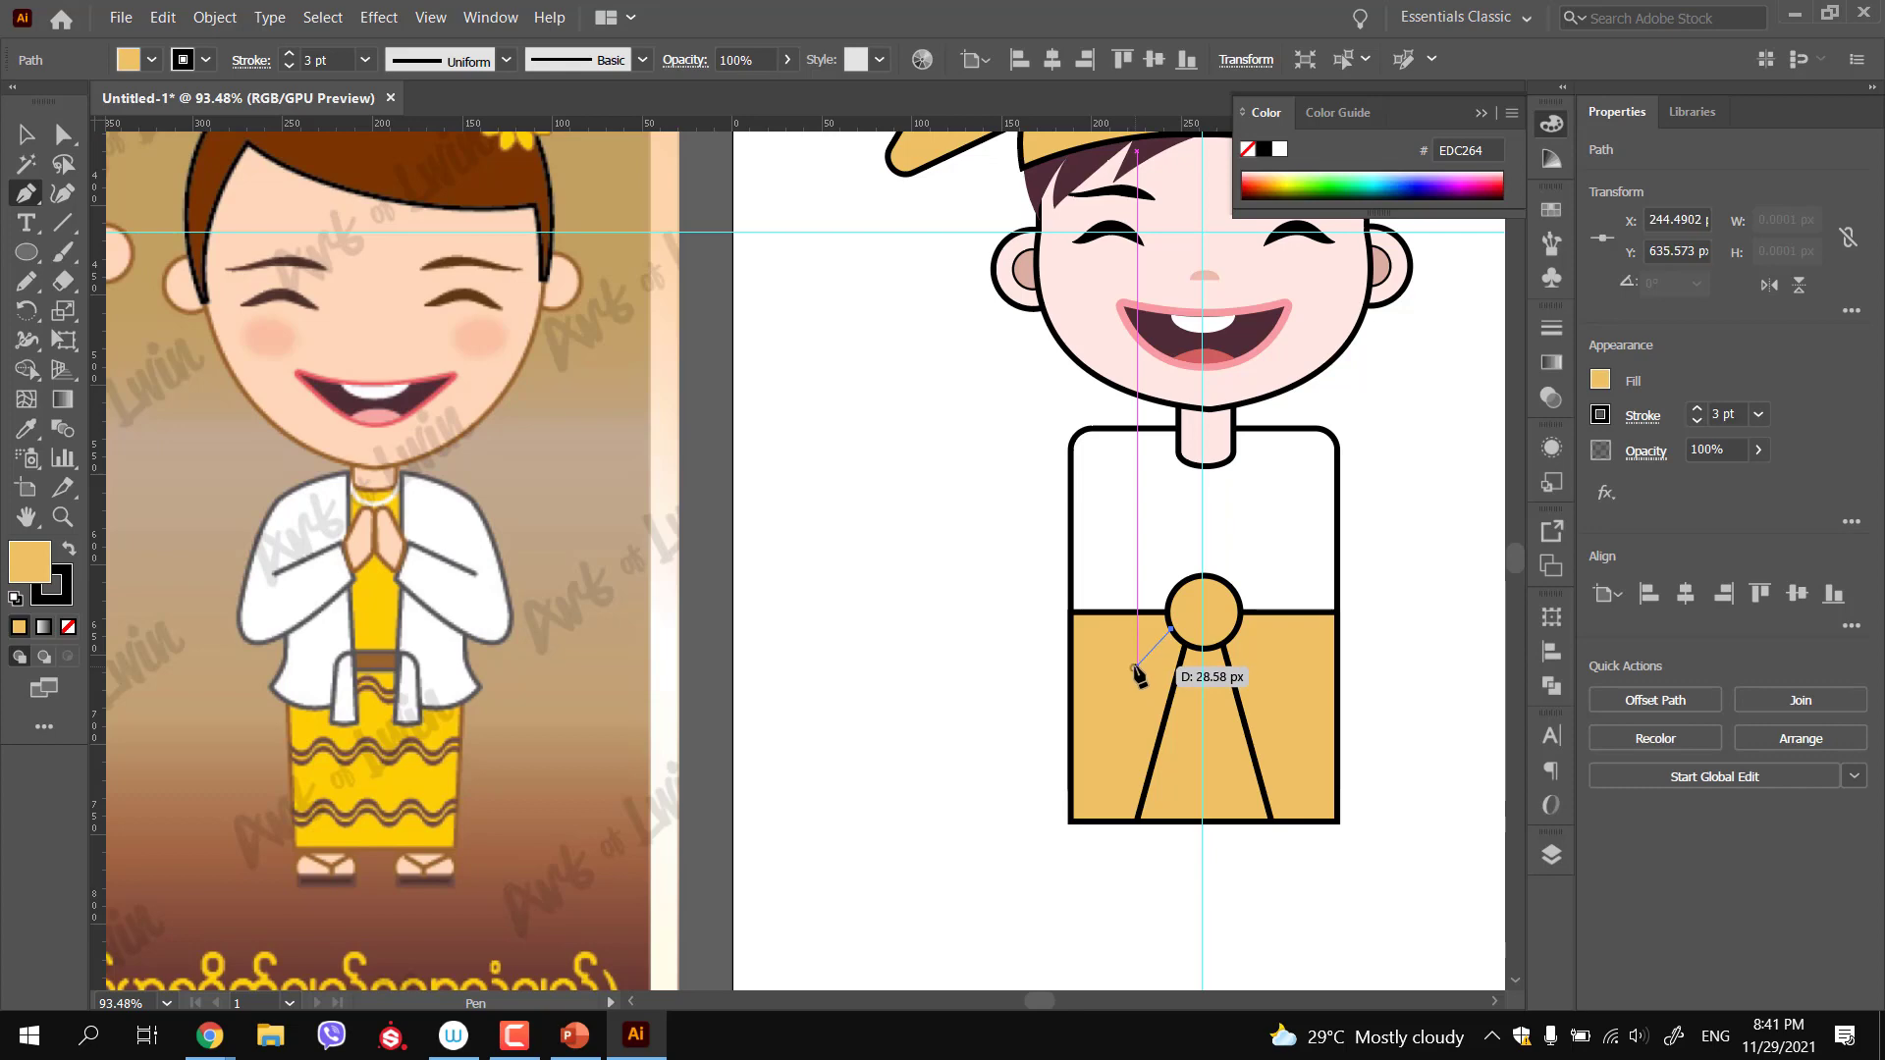
{"action": "left_click", "coordinate": [1137, 666]}
{"action": "key", "text": "Escape"}
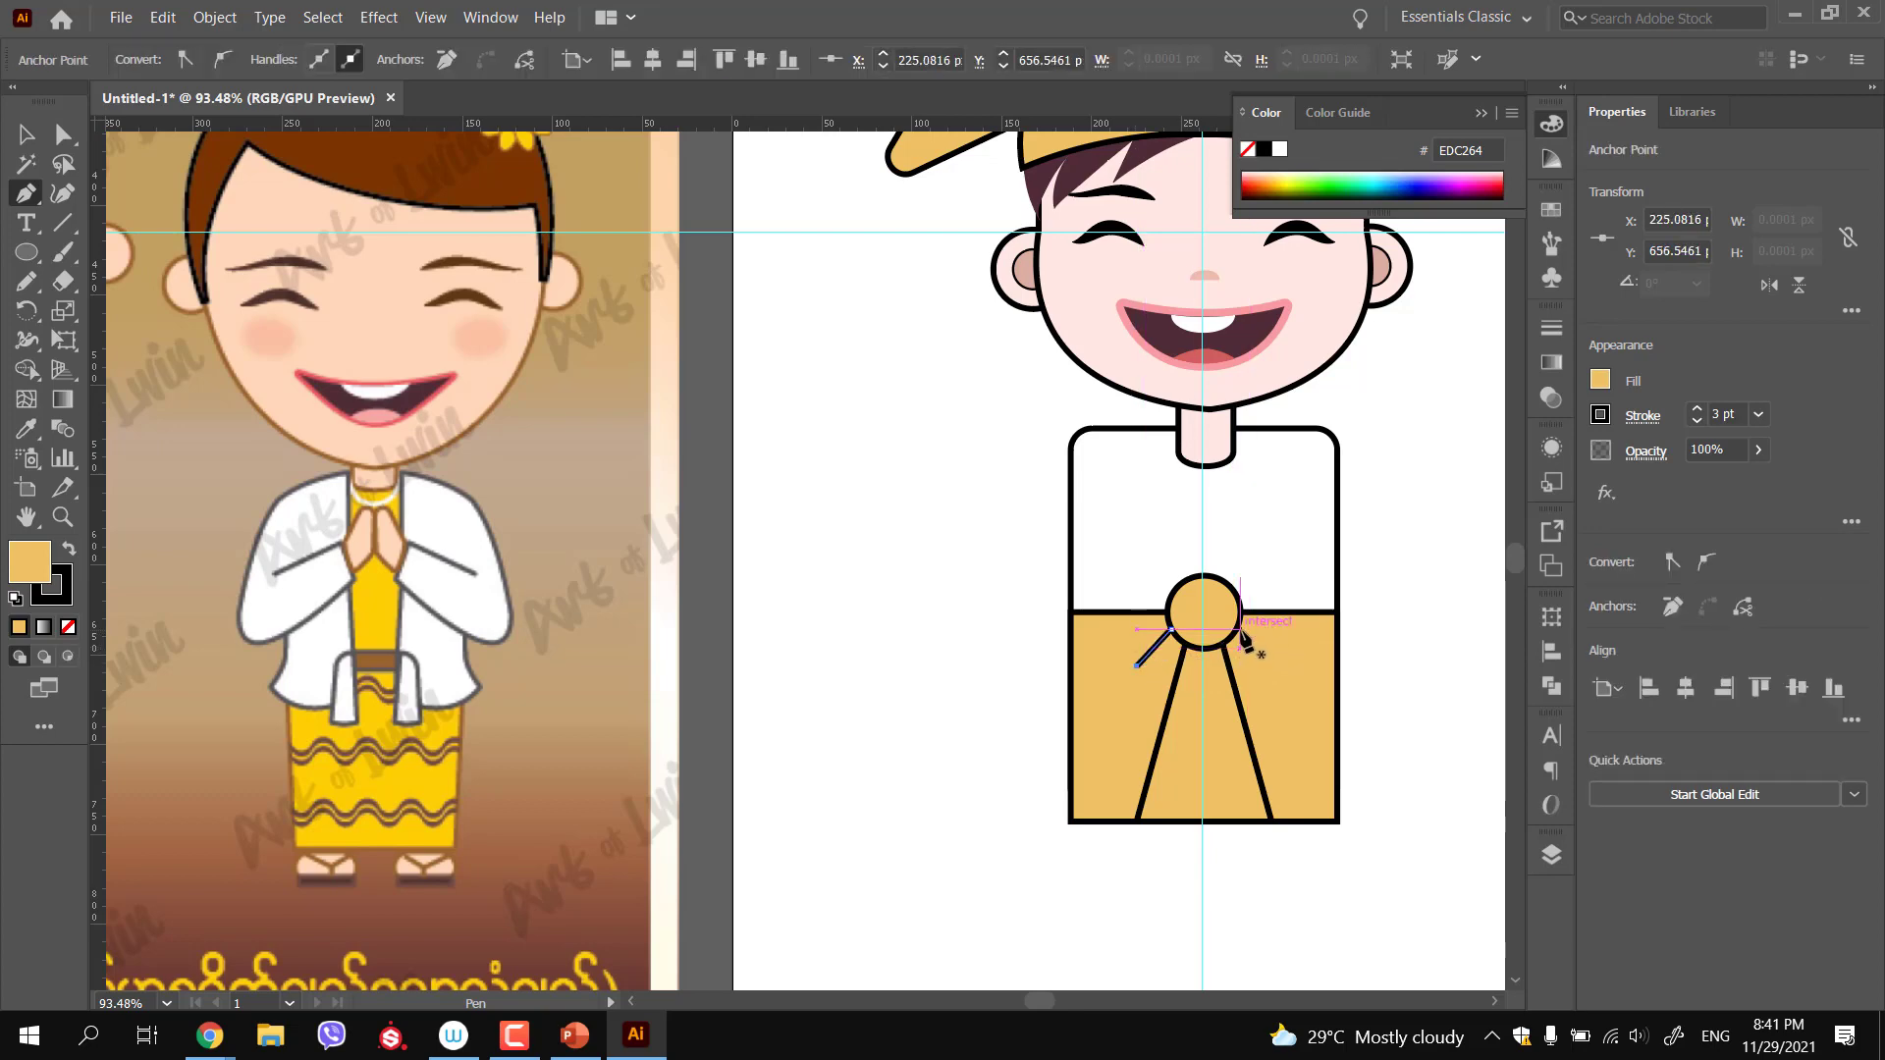
Draw a matching short diagonal fold line down and right from the other side of the waist circle
{"action": "left_click", "coordinate": [1235, 628]}
{"action": "left_click", "coordinate": [1252, 648]}
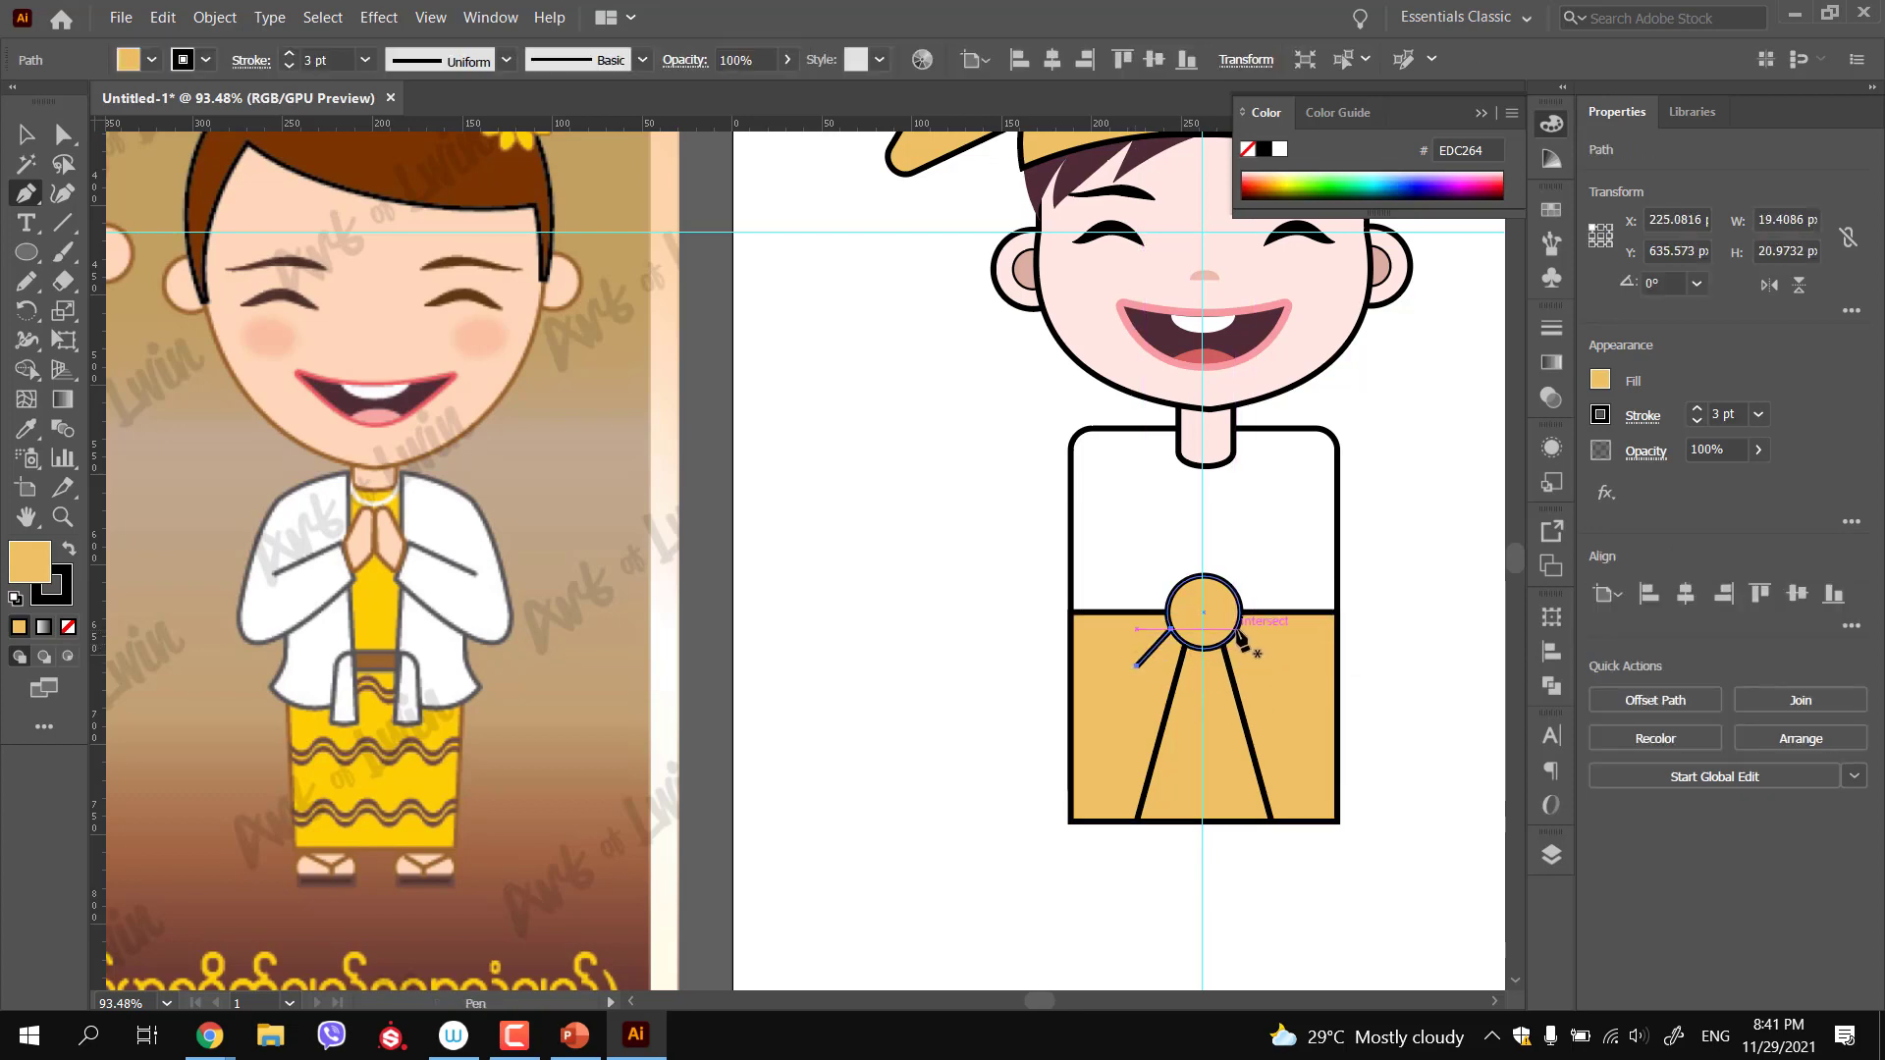
{"action": "left_click", "coordinate": [1269, 666]}
{"action": "left_click_drag", "start_coordinate": [1100, 706], "coordinate": [935, 671]}
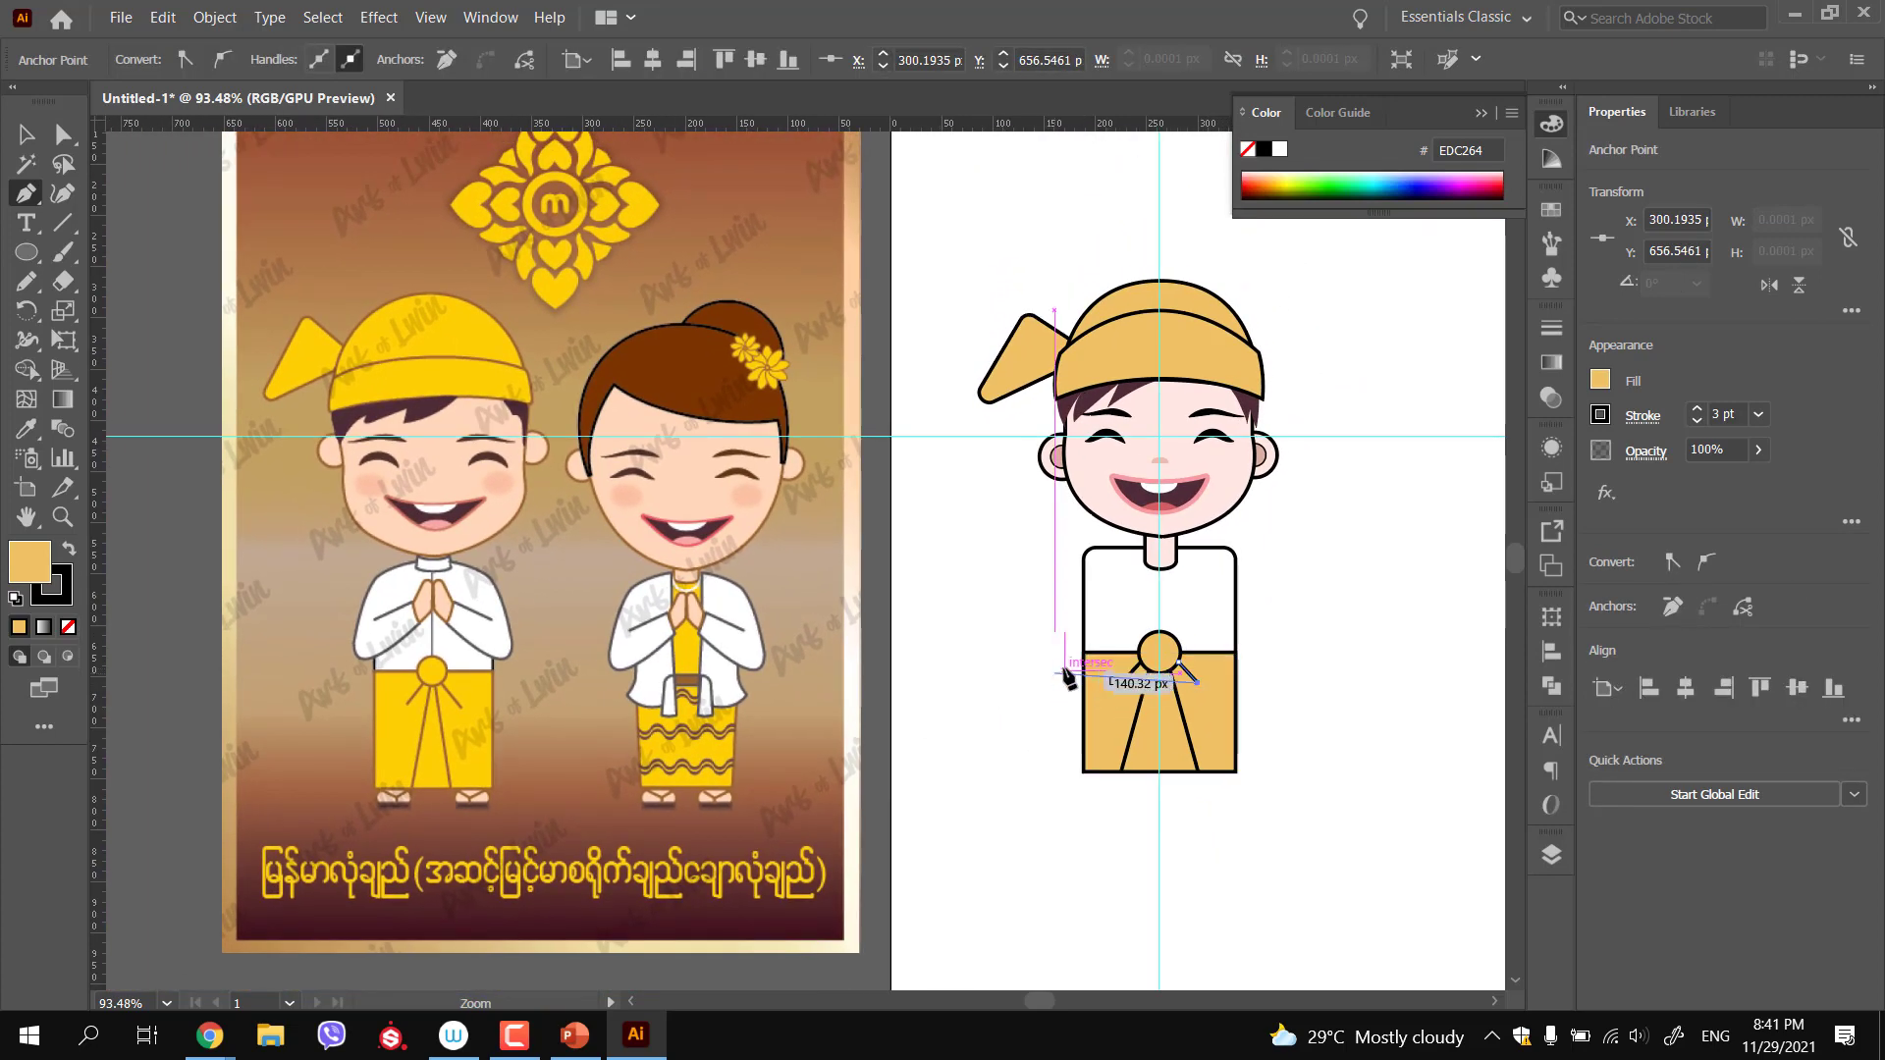
{"action": "left_click", "coordinate": [1114, 679]}
{"action": "left_click", "coordinate": [1075, 825], "text": "ctrl"}
Try a larger corner radius on all corners of the white shirt rectangle
{"action": "left_click_drag", "start_coordinate": [1081, 833], "coordinate": [1169, 842]}
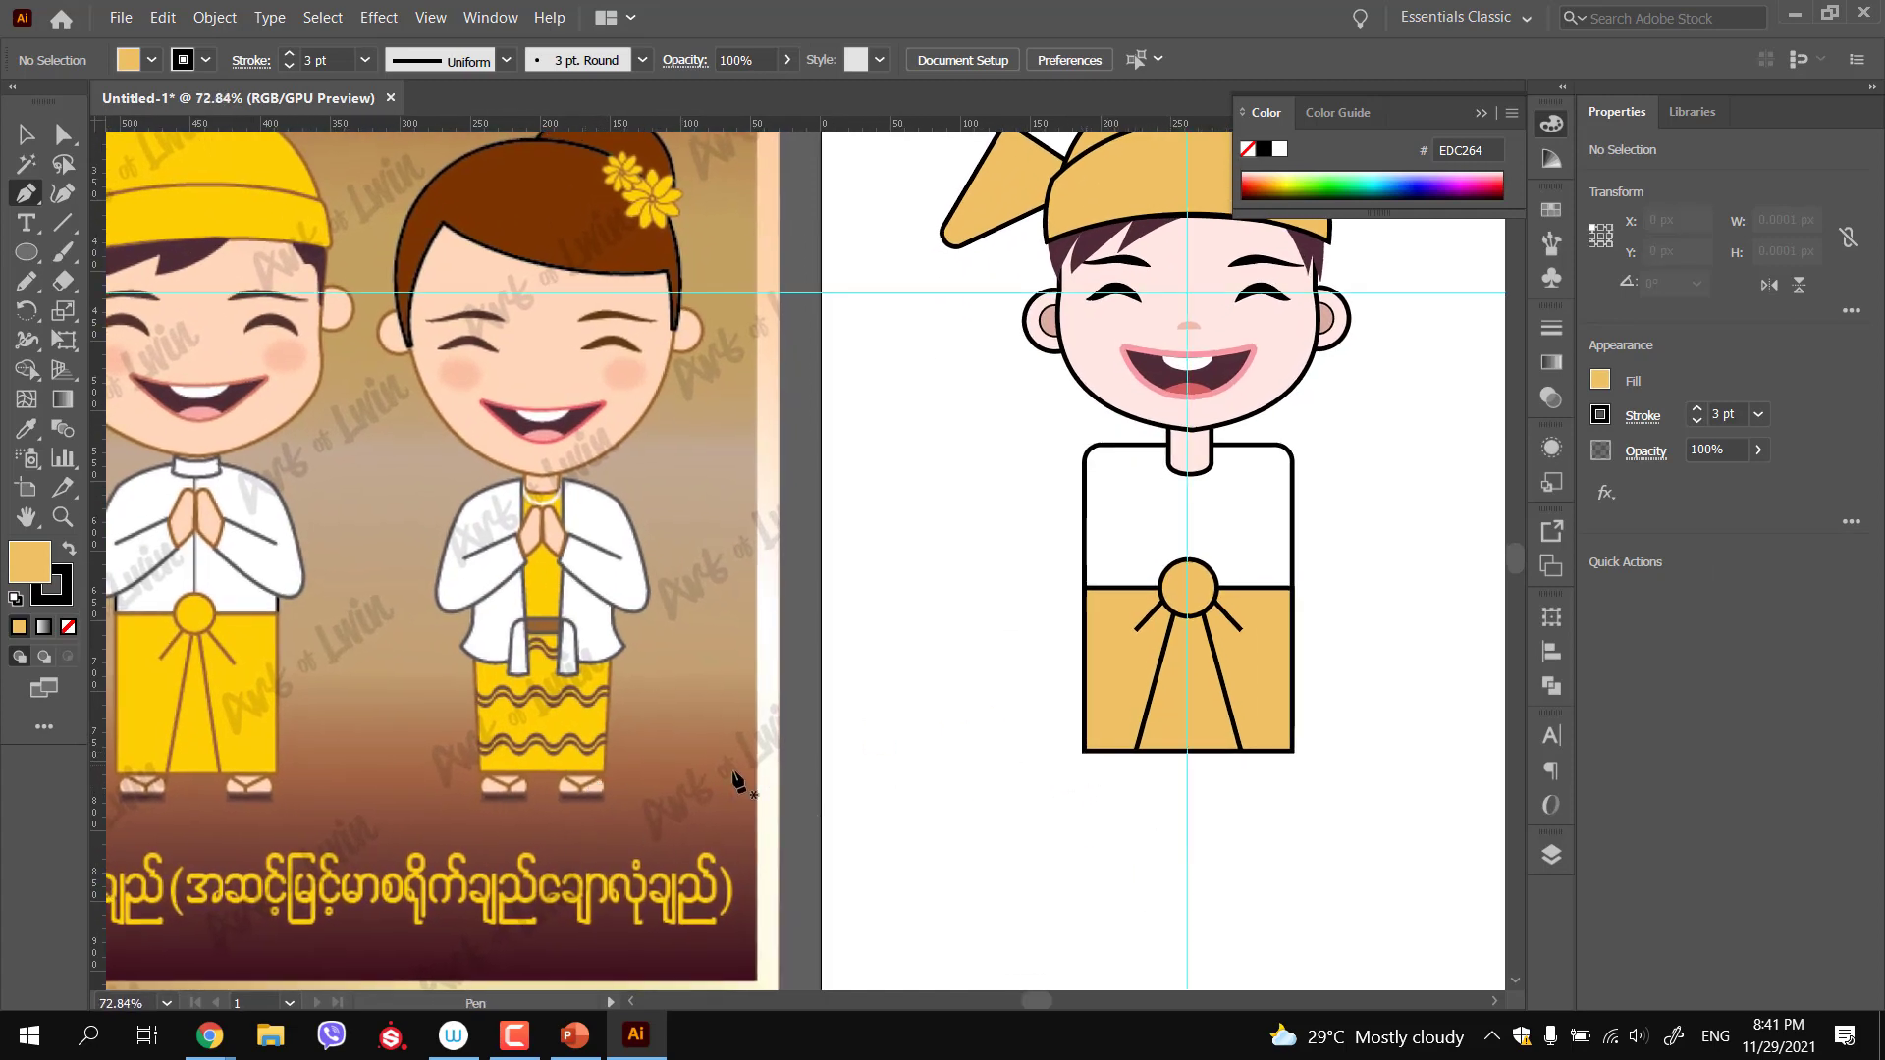
{"action": "scroll", "coordinate": [1018, 737], "scroll_direction": "up", "scroll_amount": 3}
{"action": "scroll", "coordinate": [1018, 737], "scroll_direction": "right", "scroll_amount": 3}
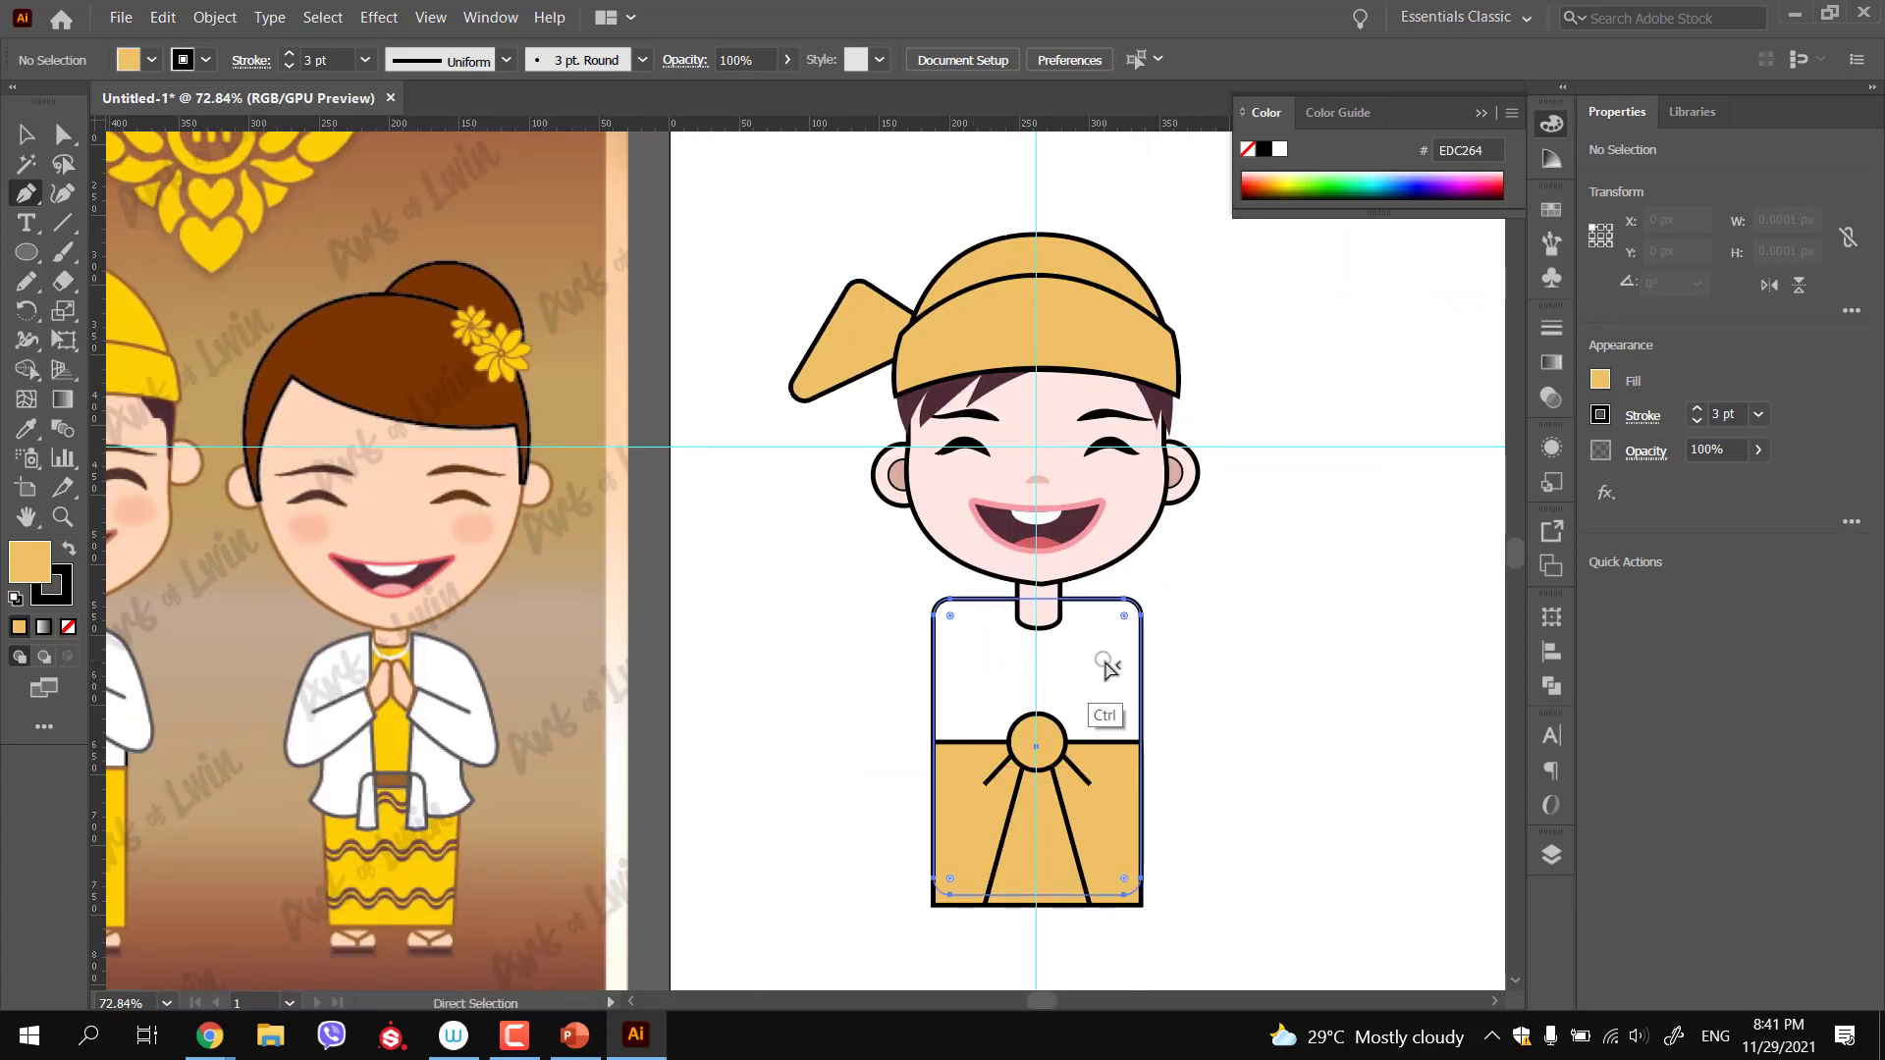
{"action": "left_click", "coordinate": [1087, 688], "text": "ctrl"}
{"action": "left_click_drag", "start_coordinate": [1109, 639], "coordinate": [1100, 679]}
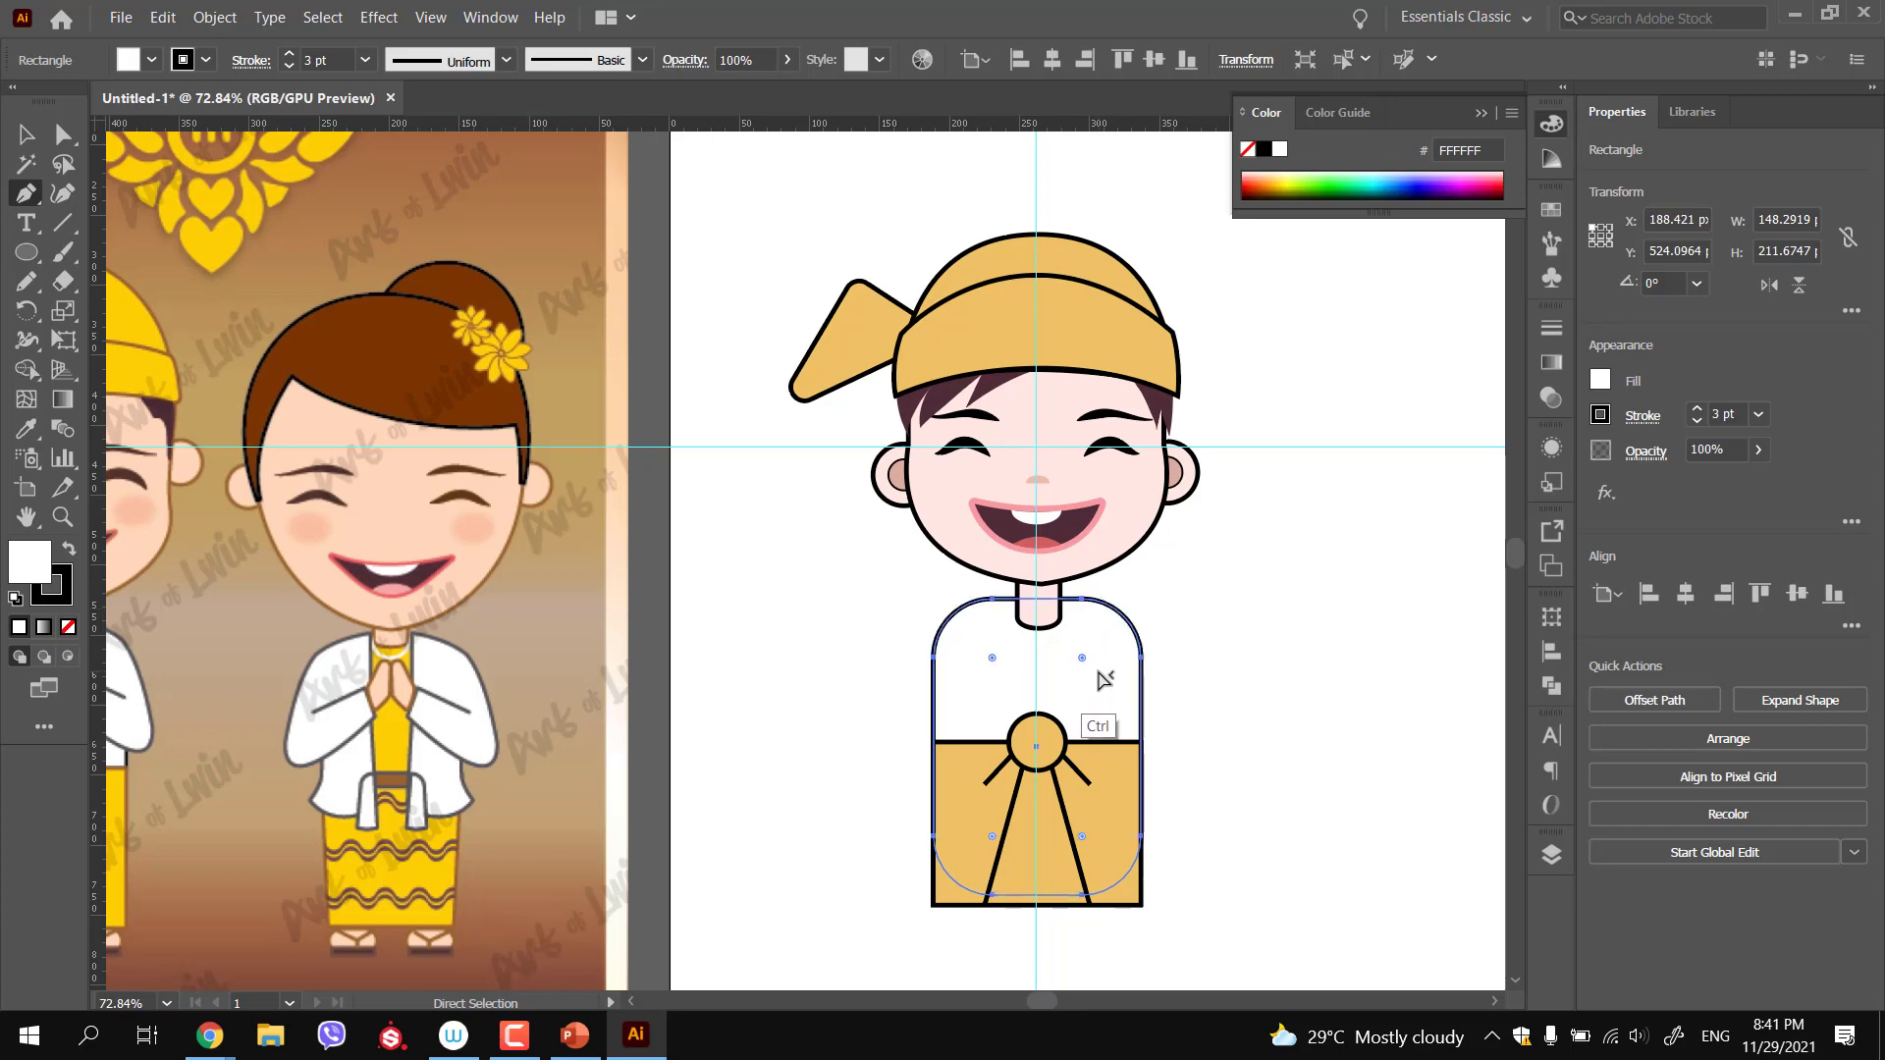
{"action": "left_click", "coordinate": [1092, 741], "text": "ctrl+alt"}
{"action": "left_click_drag", "start_coordinate": [965, 695], "coordinate": [1099, 757]}
{"action": "key", "text": "ctrl+z"}
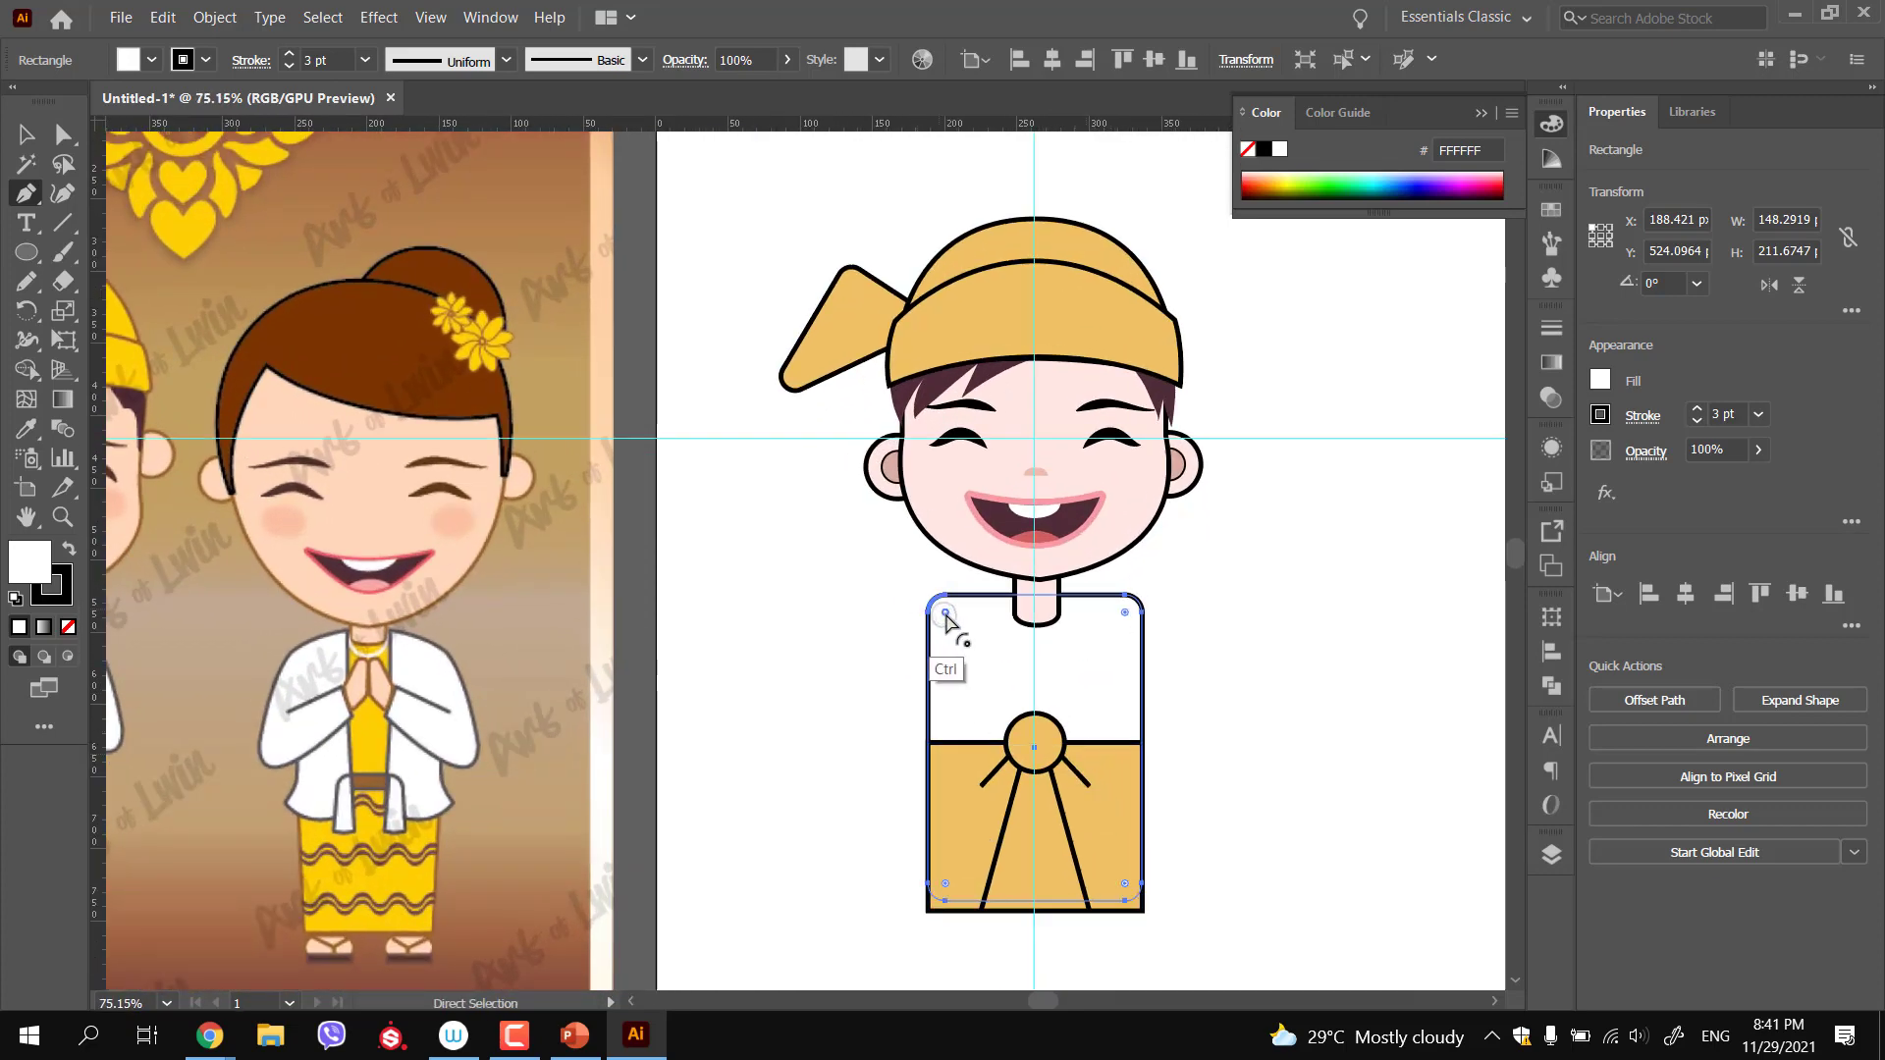
Square the white shirt rectangle's corners and add an anchor point at the middle of its top edge, on the vertical guide
{"action": "mouse_move", "coordinate": [1126, 615]}
{"action": "left_mouse_down"}
{"action": "mouse_move", "coordinate": [1159, 596]}
{"action": "mouse_move", "coordinate": [1142, 619]}
{"action": "left_mouse_up"}
{"action": "key", "text": "ctrl+z"}
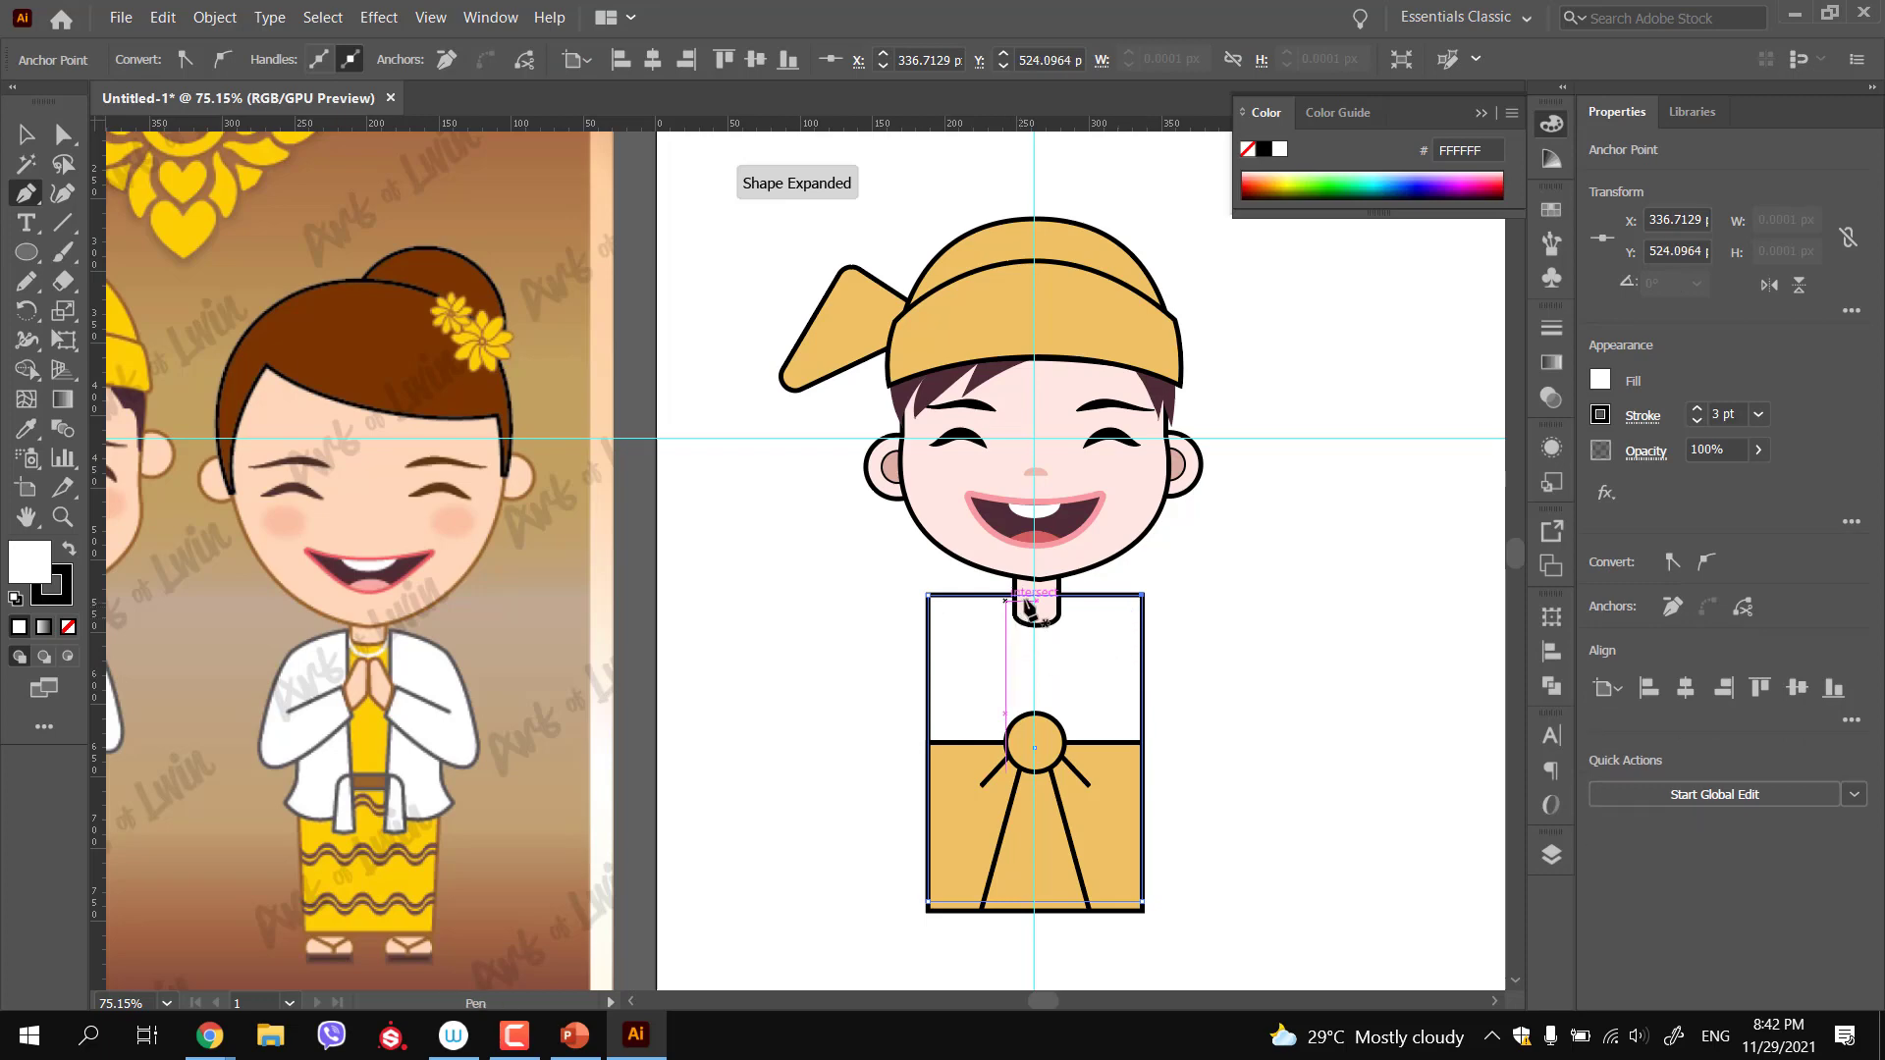
{"action": "left_click", "coordinate": [1034, 596]}
Slope the shirt's shoulders by lowering its top right corner about 13 px and its top left corner to about Y 539 px
{"action": "left_click_drag", "start_coordinate": [1144, 596], "coordinate": [1142, 615]}
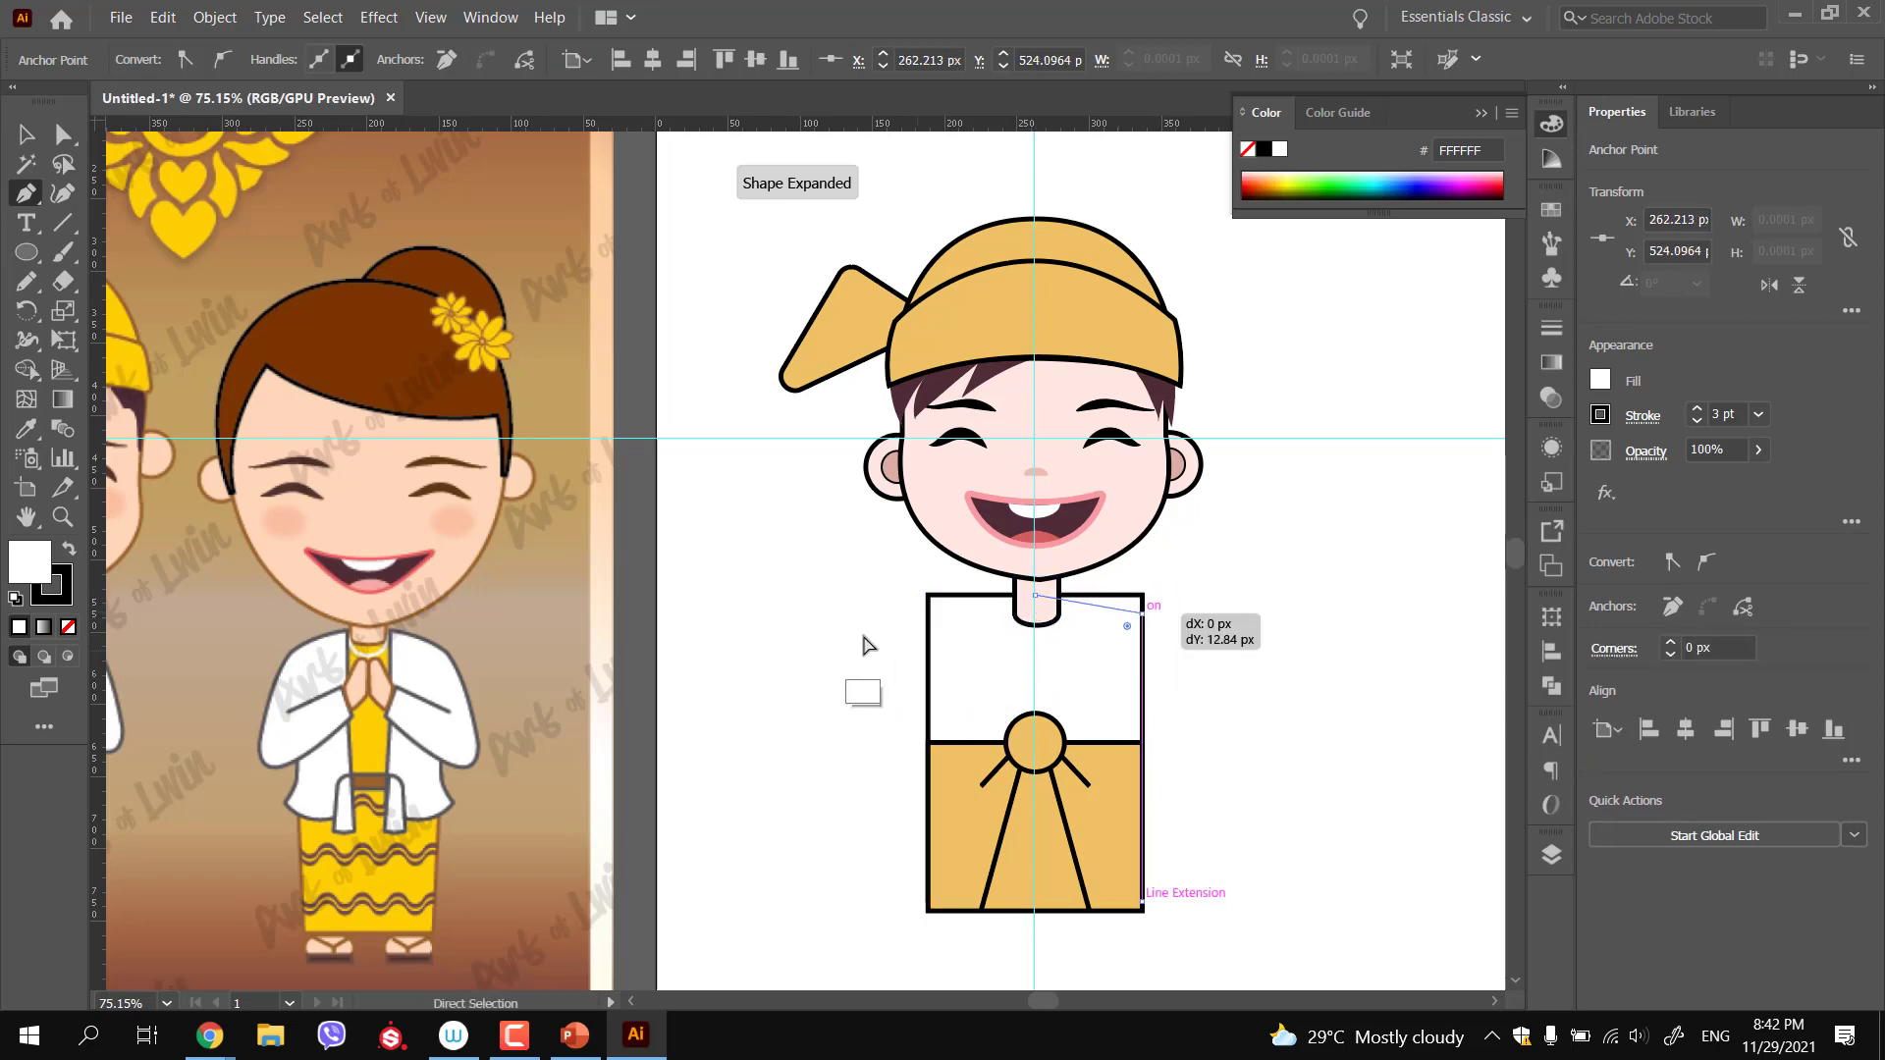
{"action": "left_click", "coordinate": [932, 616], "text": "ctrl"}
{"action": "left_click_drag", "start_coordinate": [929, 598], "coordinate": [931, 618]}
{"action": "double_click", "coordinate": [942, 630]}
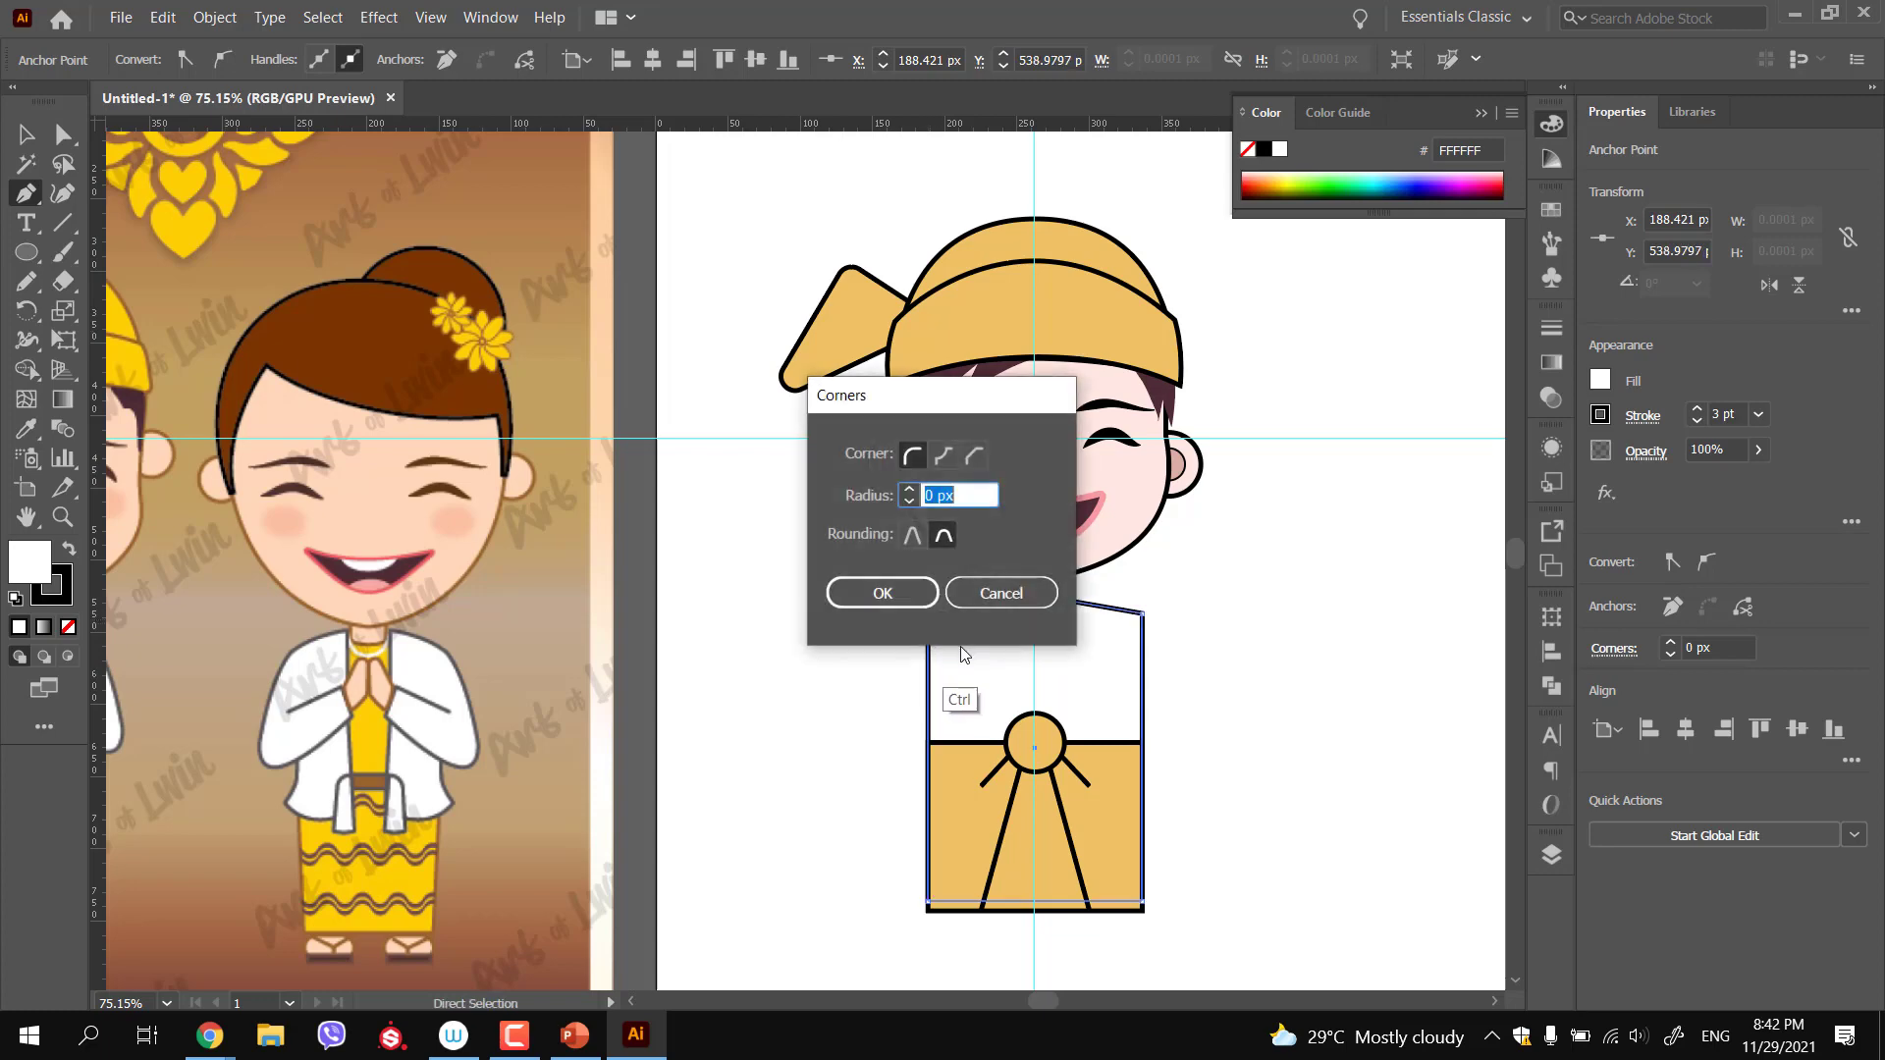
{"action": "left_click", "coordinate": [995, 593]}
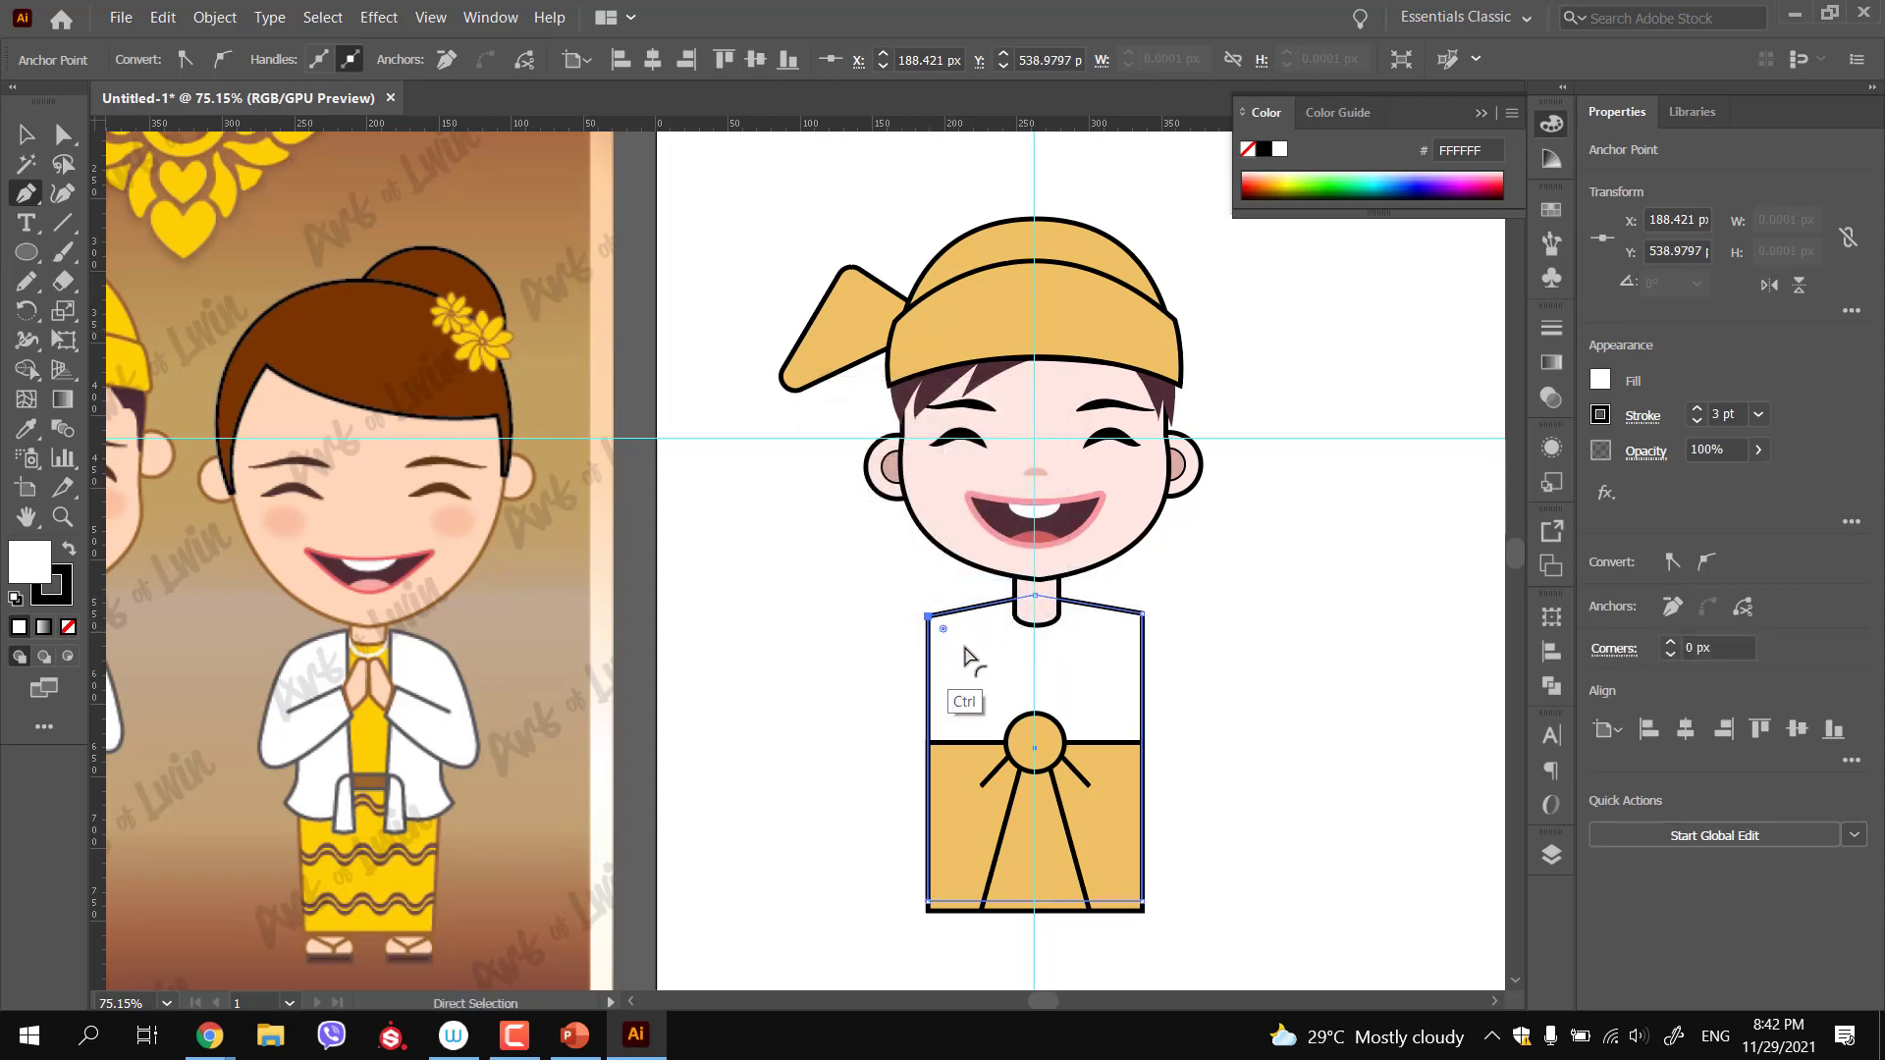
Try rounding only the shirt's left shoulder corner to a radius of about 25 px
{"action": "left_click_drag", "start_coordinate": [963, 653], "coordinate": [965, 655]}
{"action": "key", "text": "ctrl"}
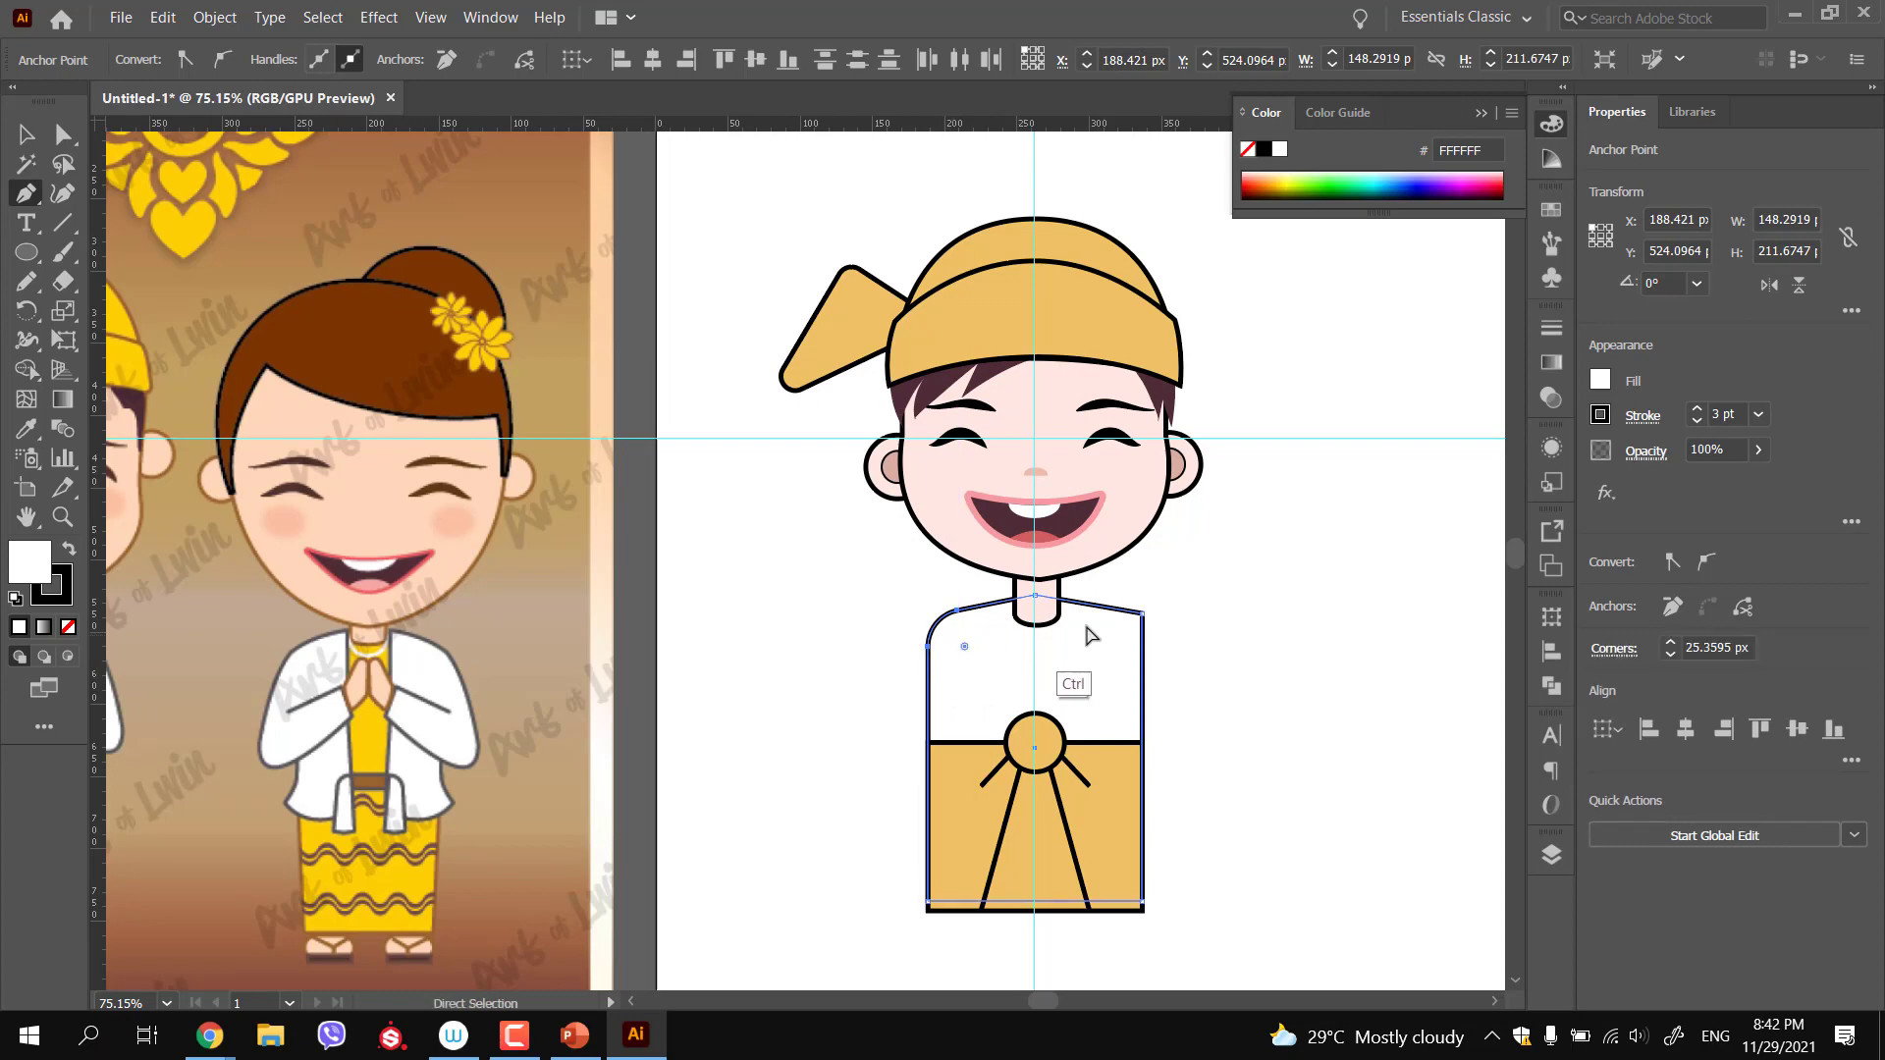
{"action": "key", "text": "ctrl+z"}
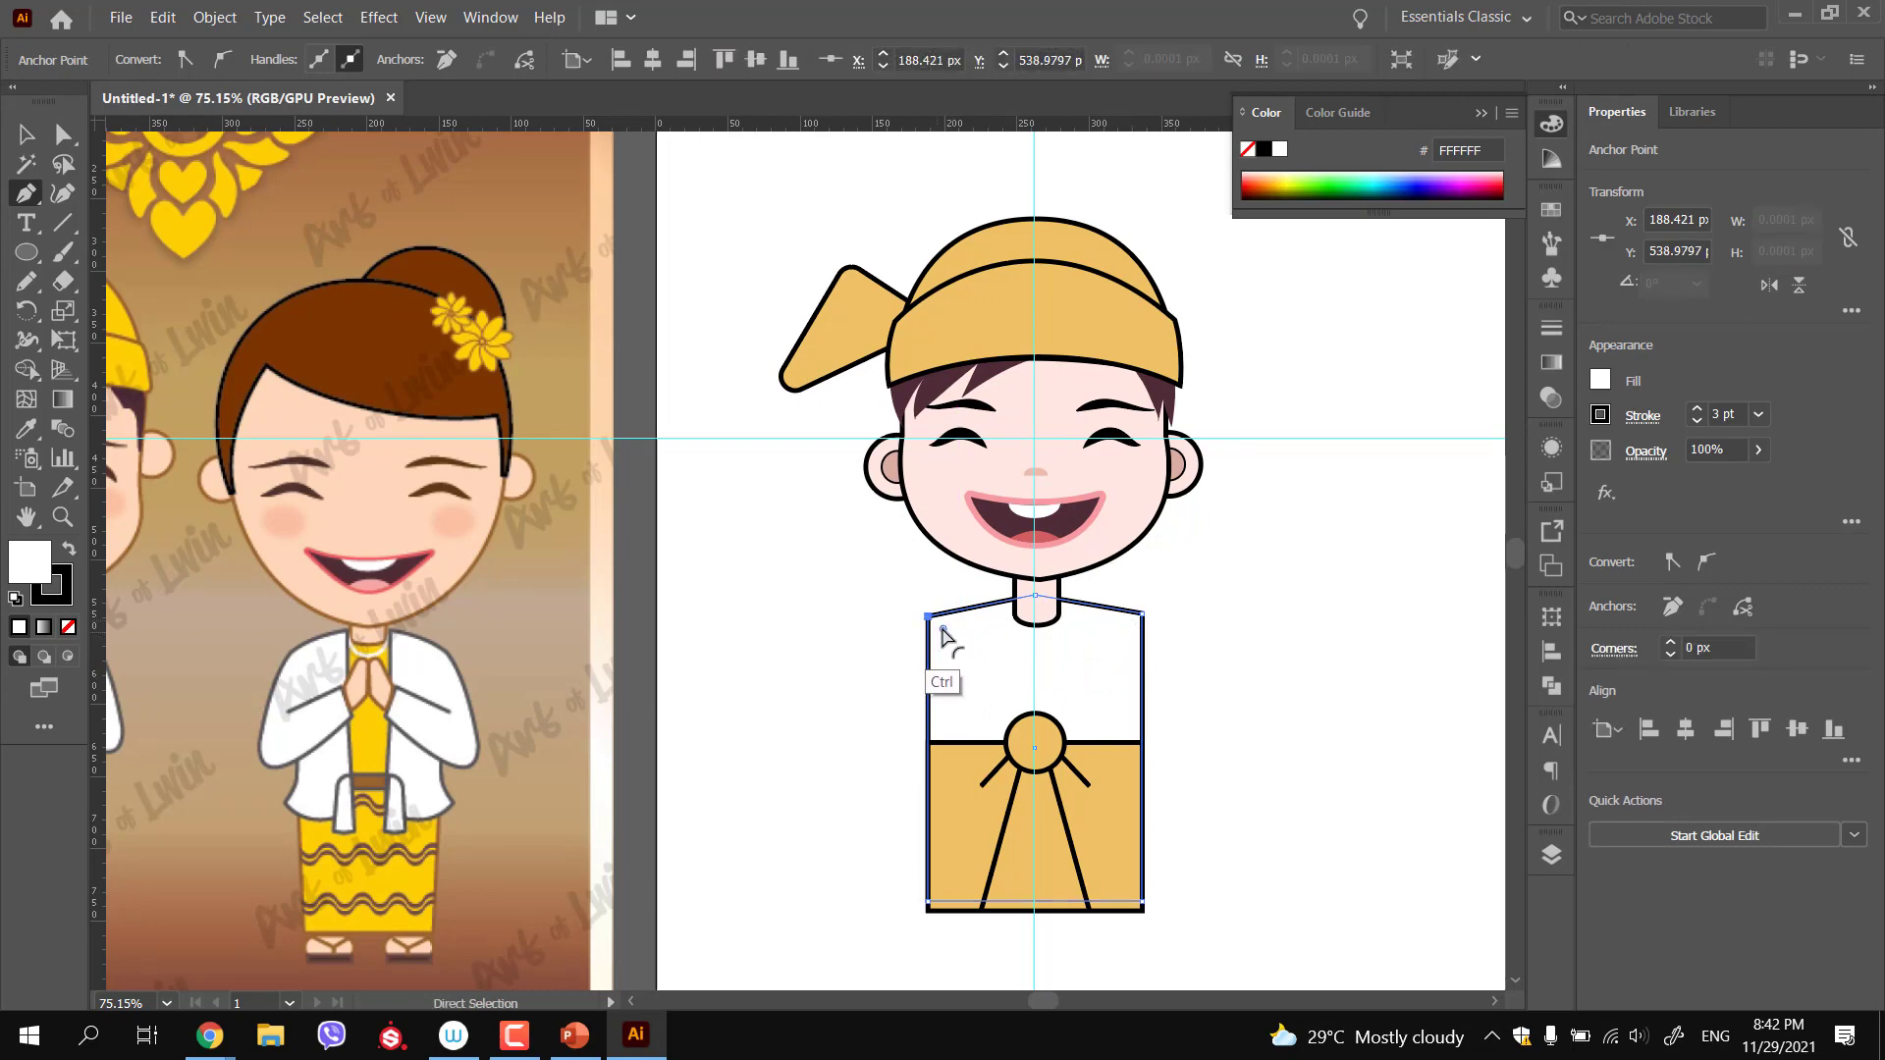
Round both sloped shoulder corners of the white shirt together by a similar radius
{"action": "key", "text": "shift"}
{"action": "left_click", "coordinate": [1142, 614], "text": "ctrl+shift"}
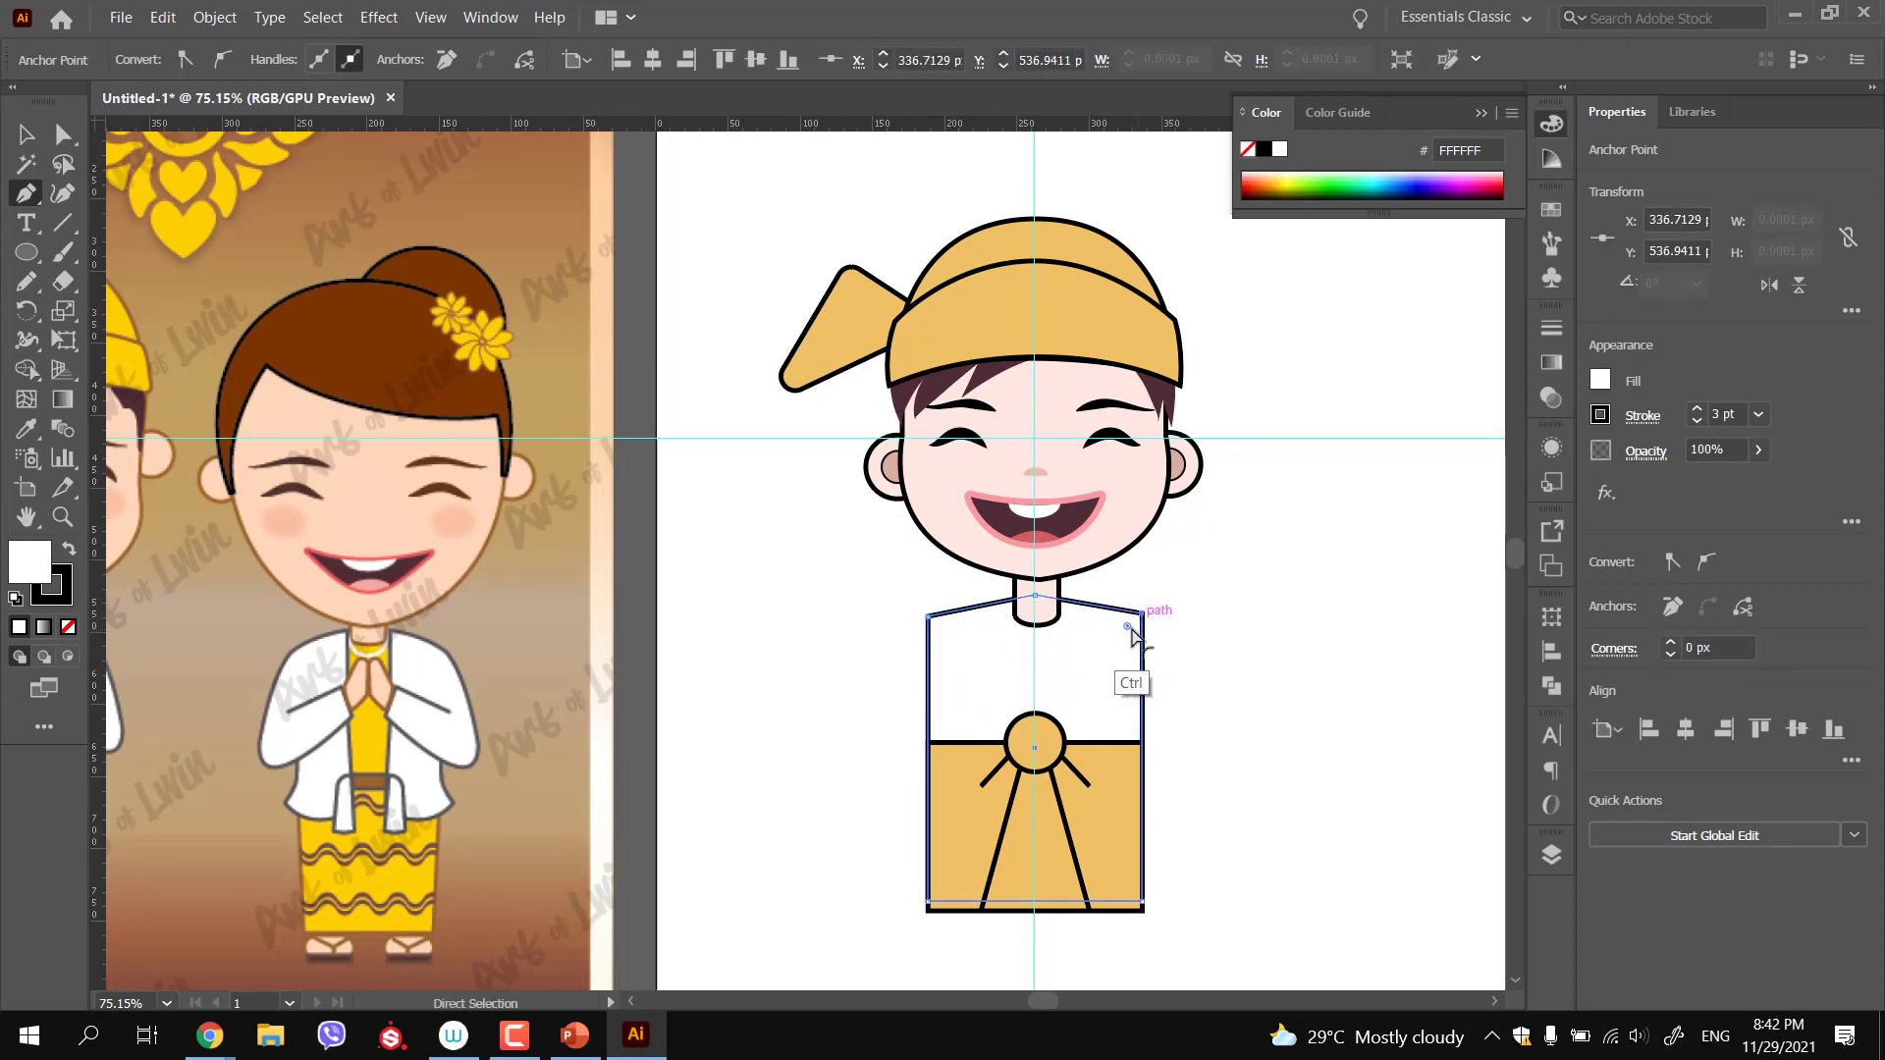
{"action": "left_click", "coordinate": [929, 617], "text": "ctrl+shift"}
{"action": "left_click_drag", "start_coordinate": [1127, 629], "coordinate": [1121, 655]}
{"action": "left_click", "coordinate": [1218, 675], "text": "ctrl"}
Duplicate the neck shape in place inside the head group and shorten the copy from above to about 17 px high
{"action": "left_click_drag", "start_coordinate": [1231, 703], "coordinate": [1009, 761]}
{"action": "left_click_drag", "start_coordinate": [1029, 656], "coordinate": [1161, 686]}
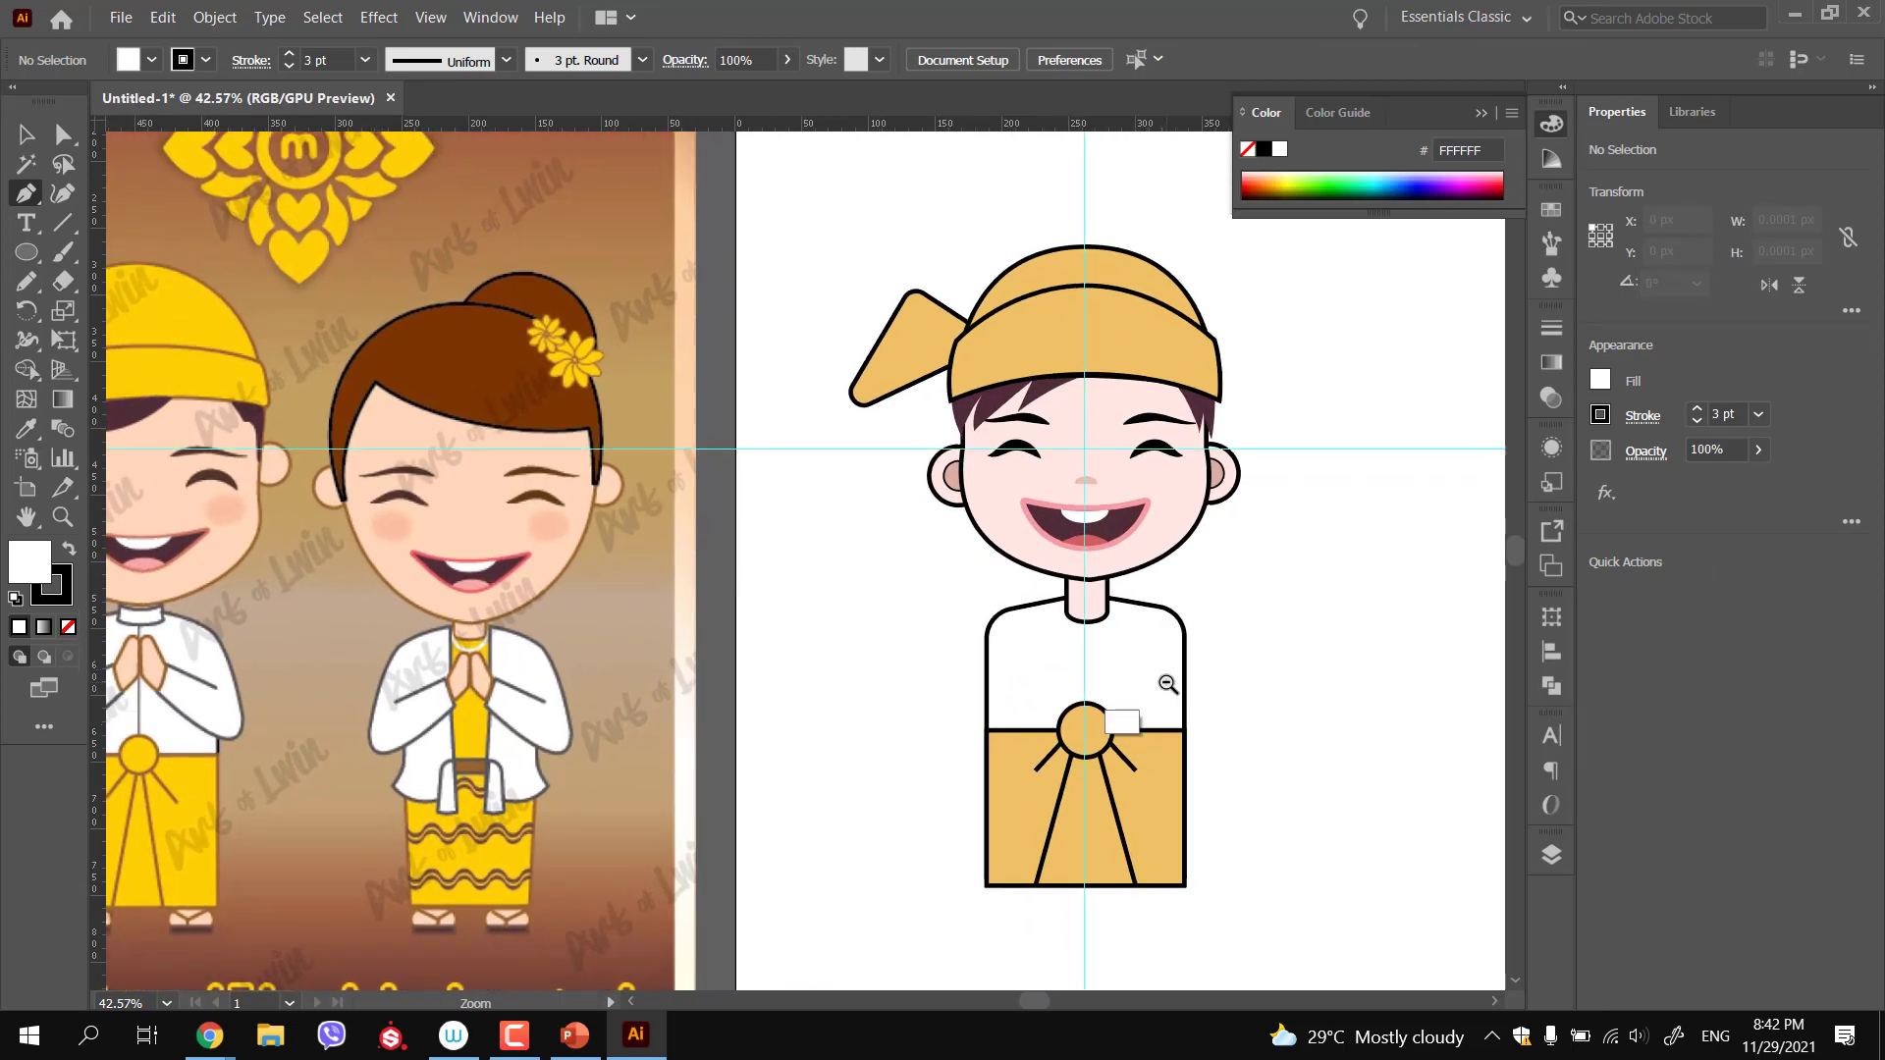
{"action": "left_click_drag", "start_coordinate": [940, 741], "coordinate": [891, 715]}
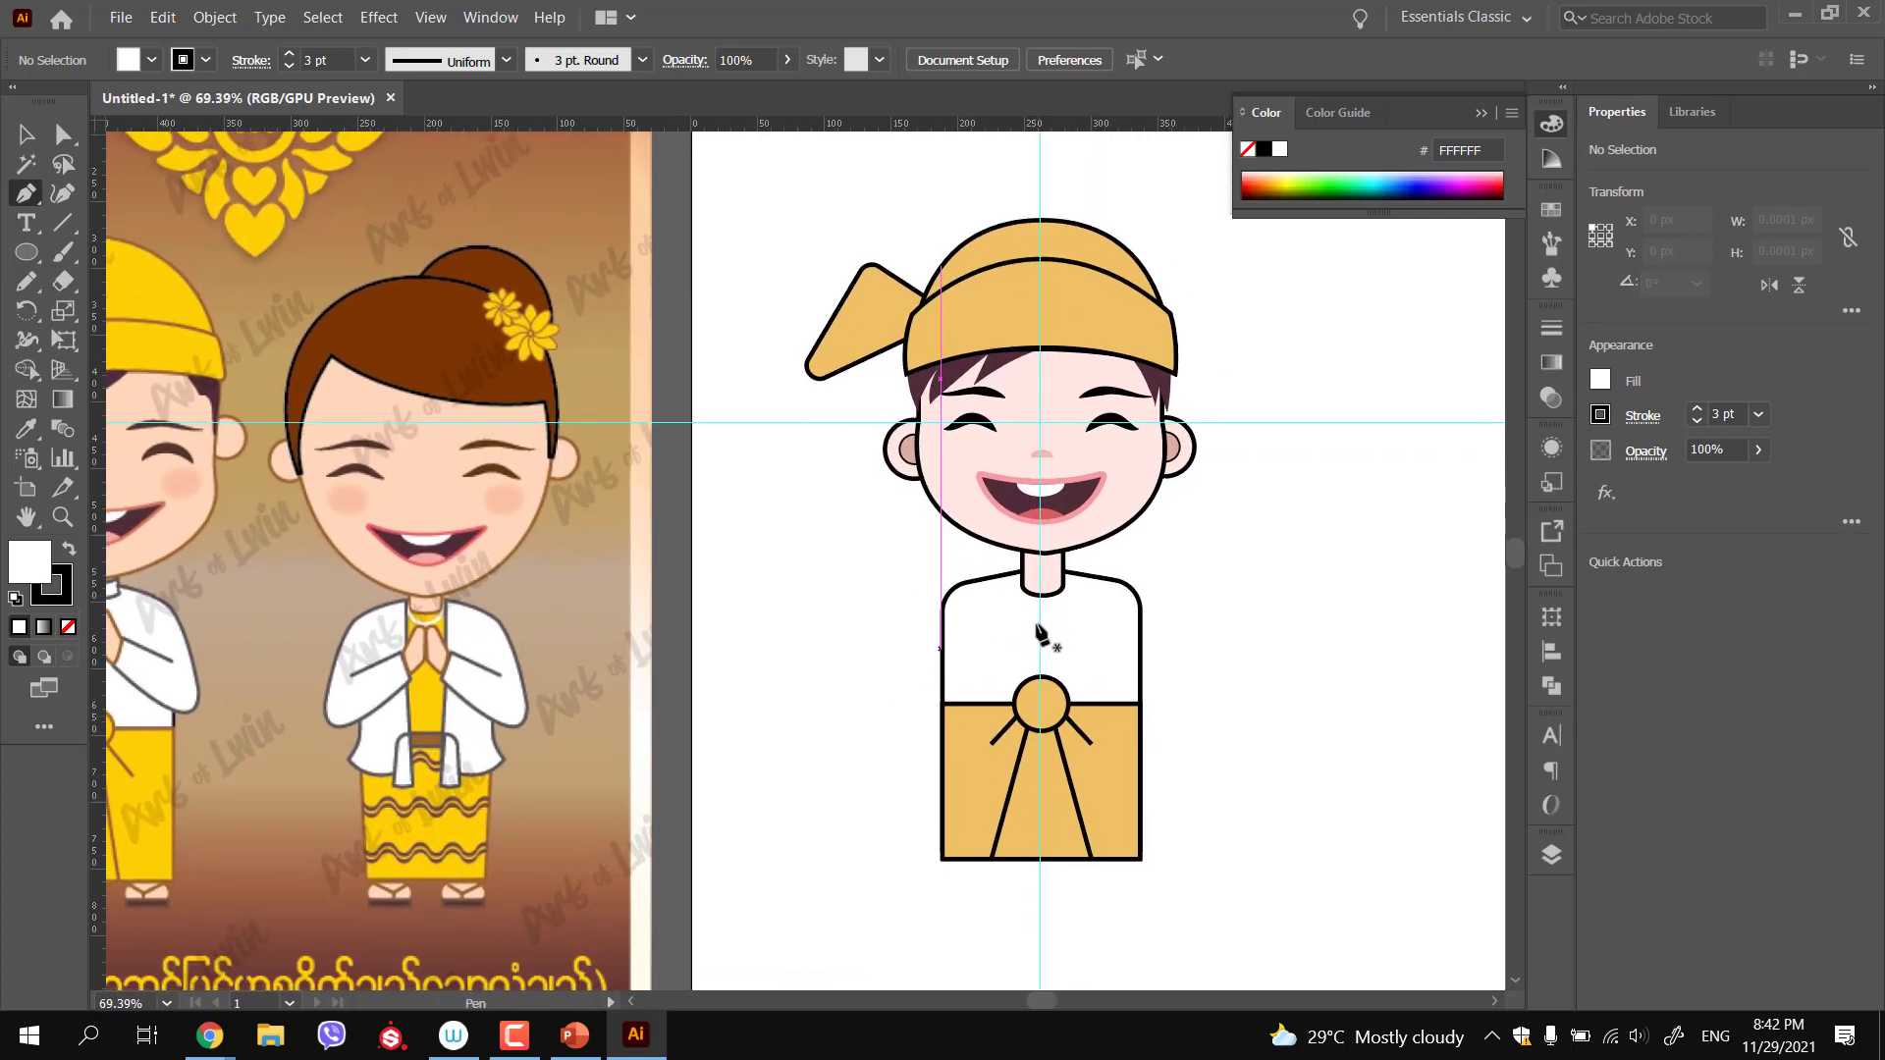
{"action": "left_click_drag", "start_coordinate": [987, 608], "coordinate": [1086, 618]}
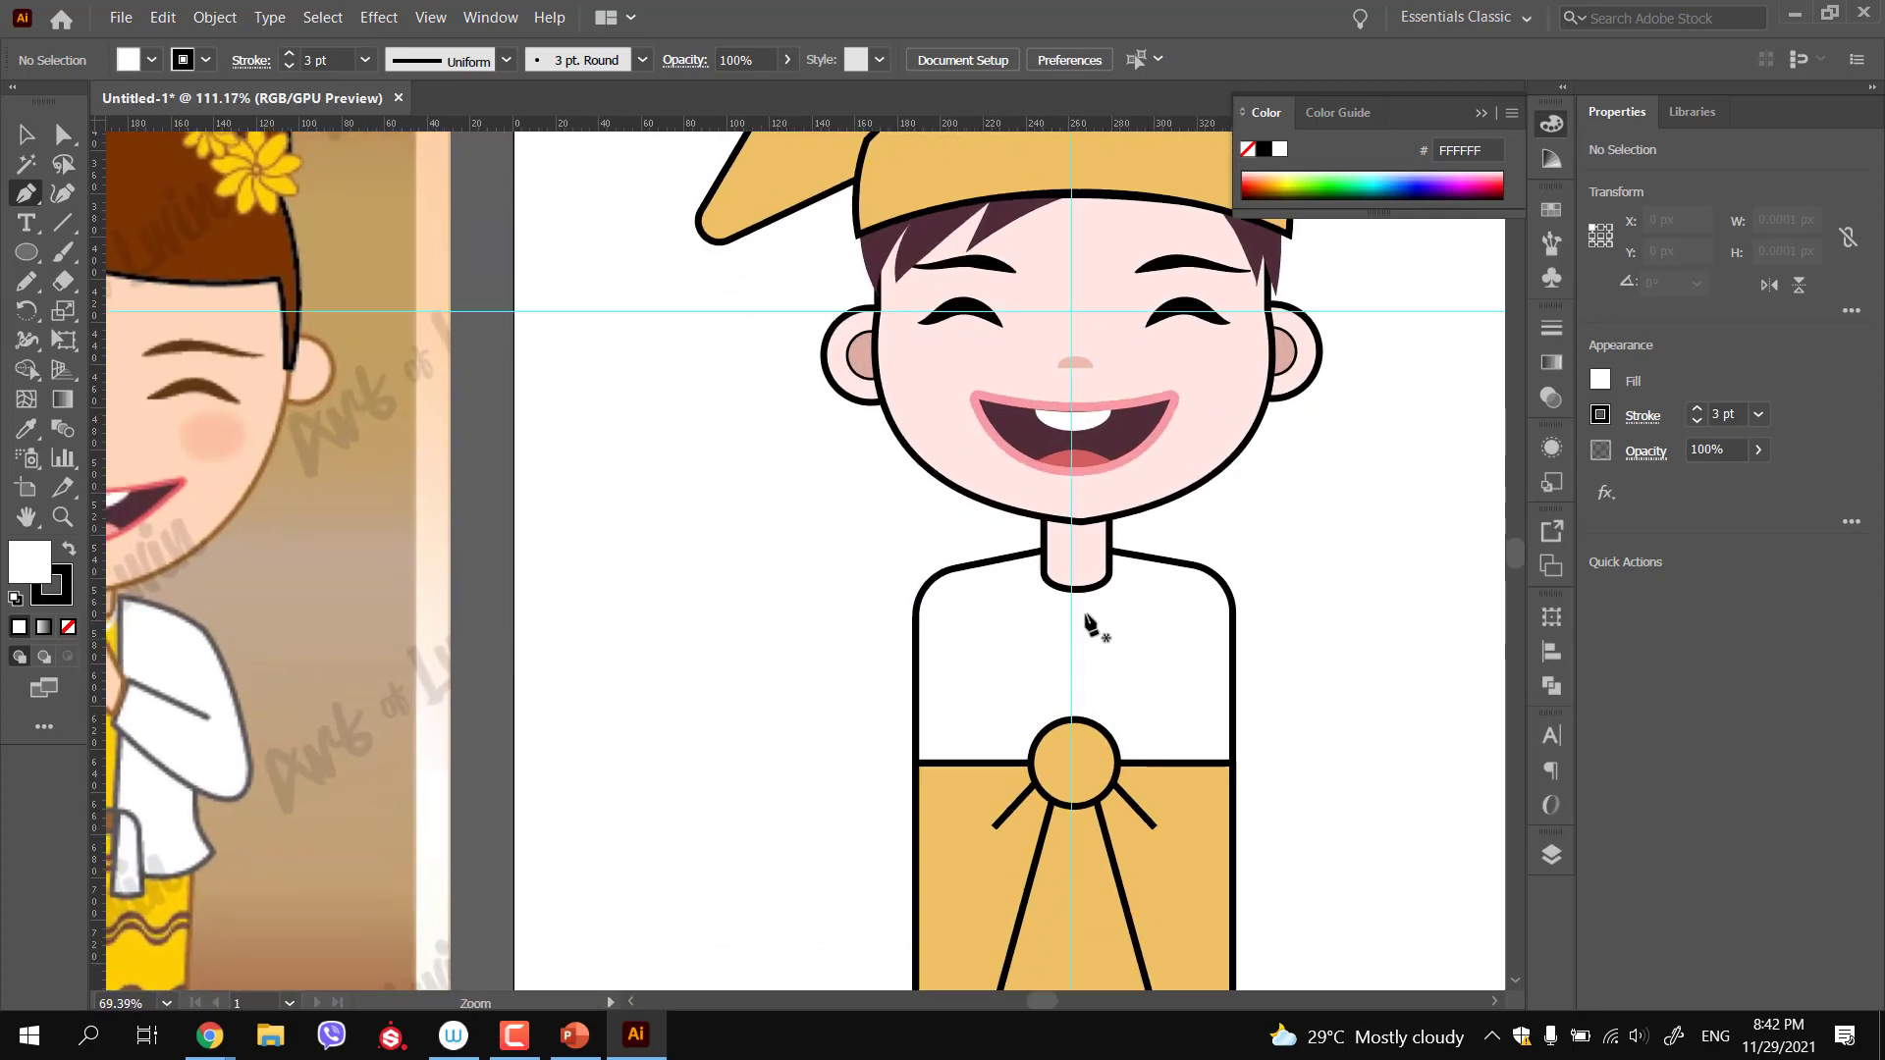
{"action": "key", "text": "v"}
{"action": "left_click", "coordinate": [1083, 579]}
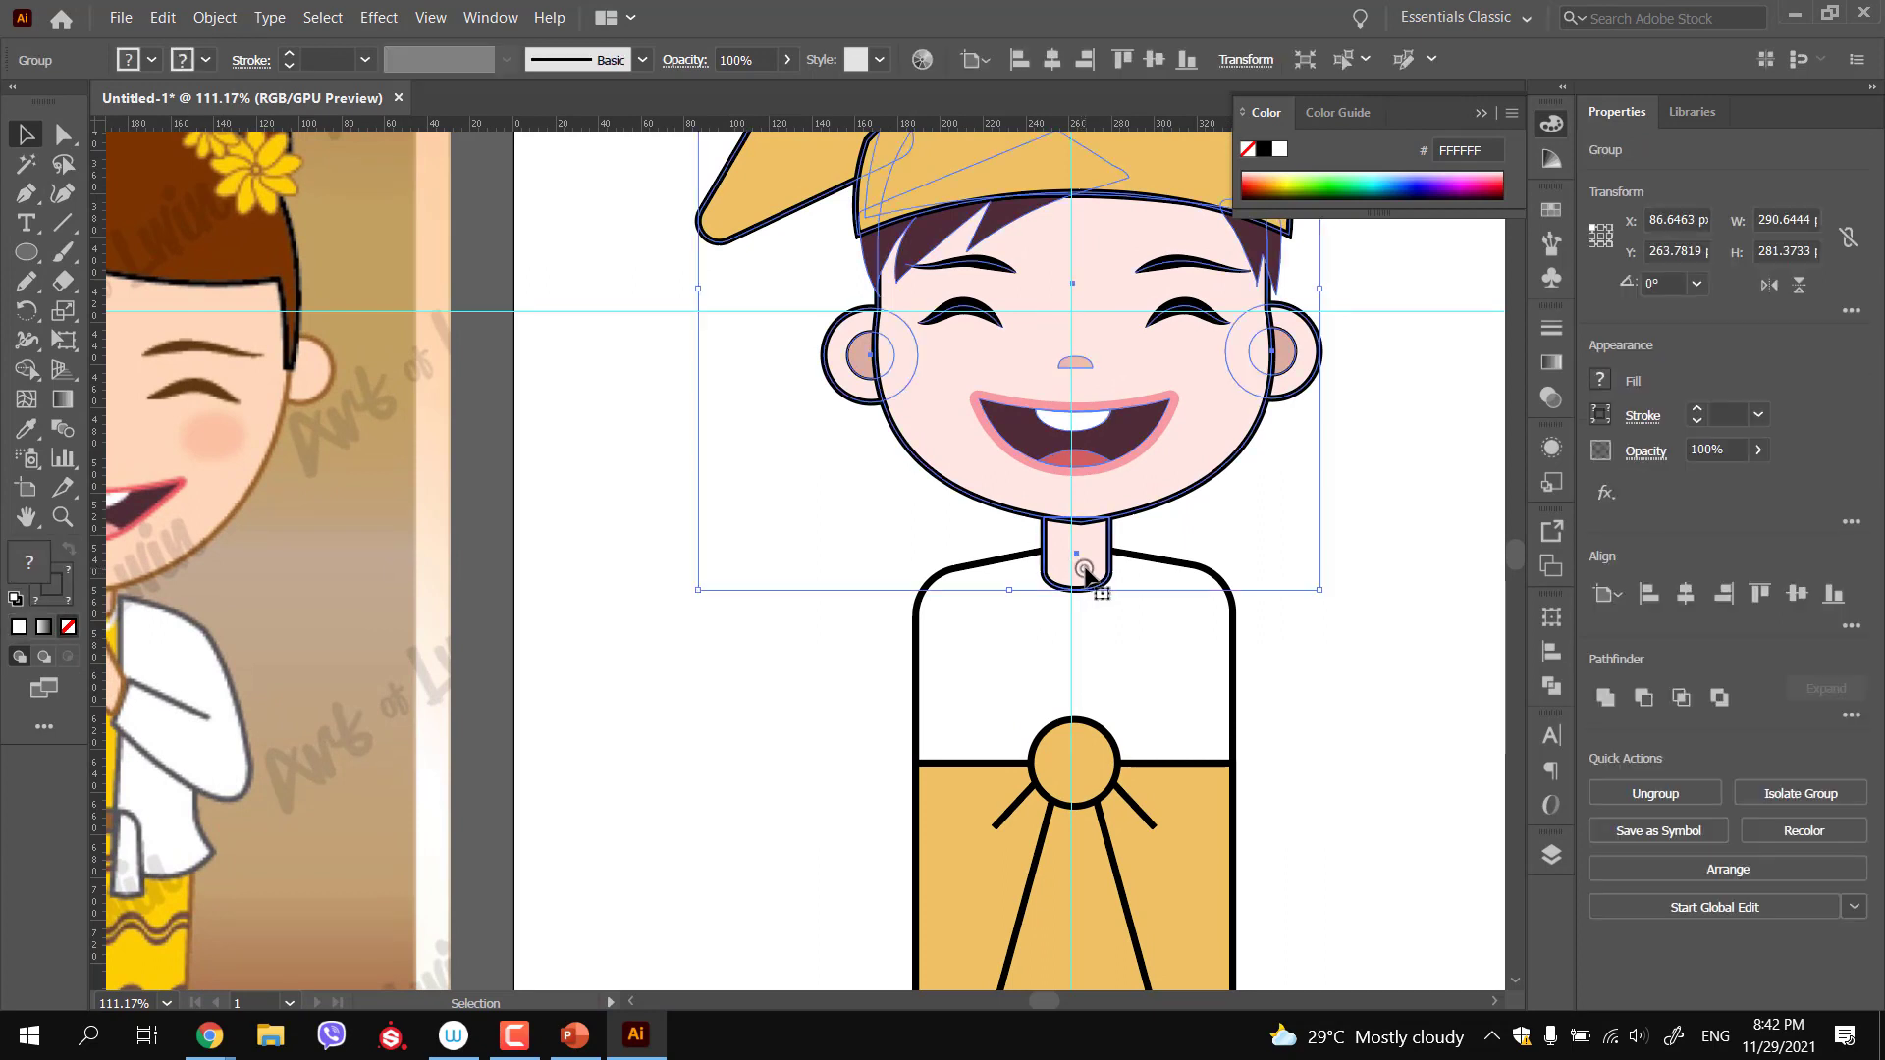
{"action": "double_click", "coordinate": [1085, 581]}
{"action": "left_click", "coordinate": [1087, 581]}
{"action": "key", "text": "ctrl"}
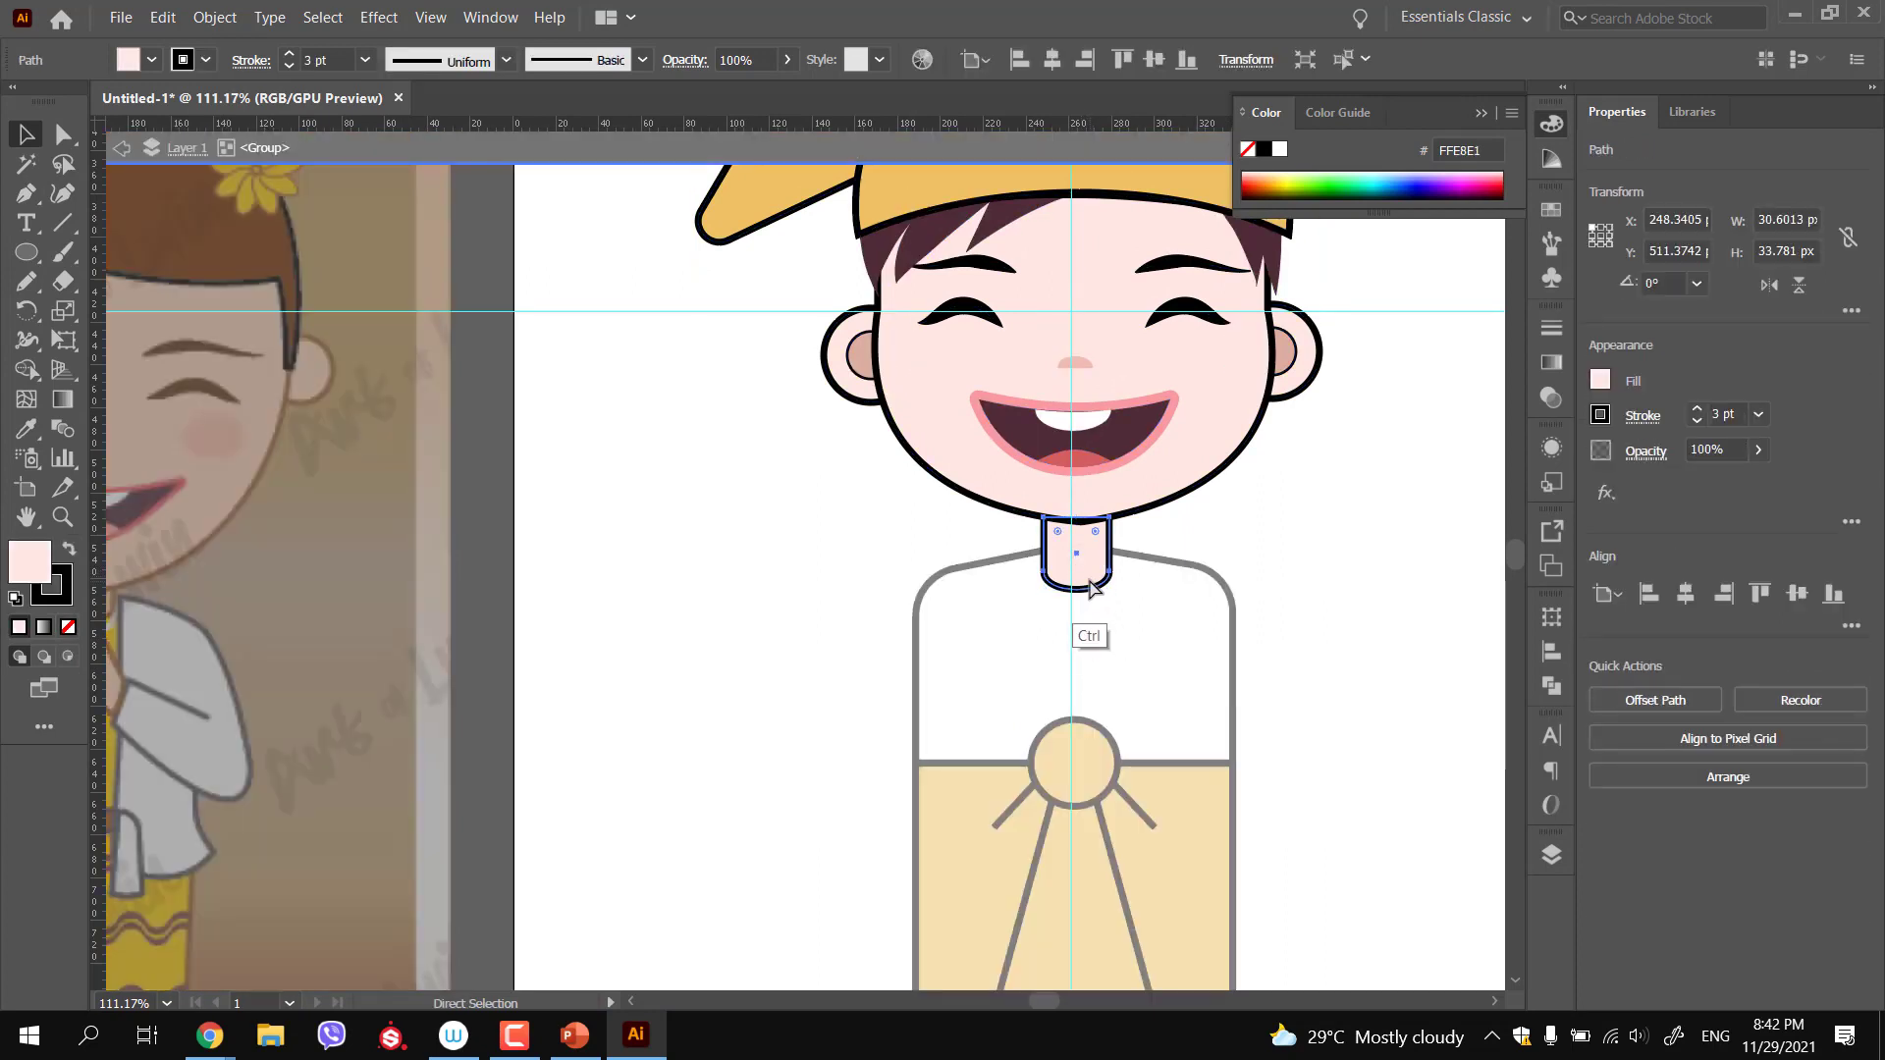
{"action": "left_click_drag", "start_coordinate": [1083, 535], "coordinate": [1087, 567]}
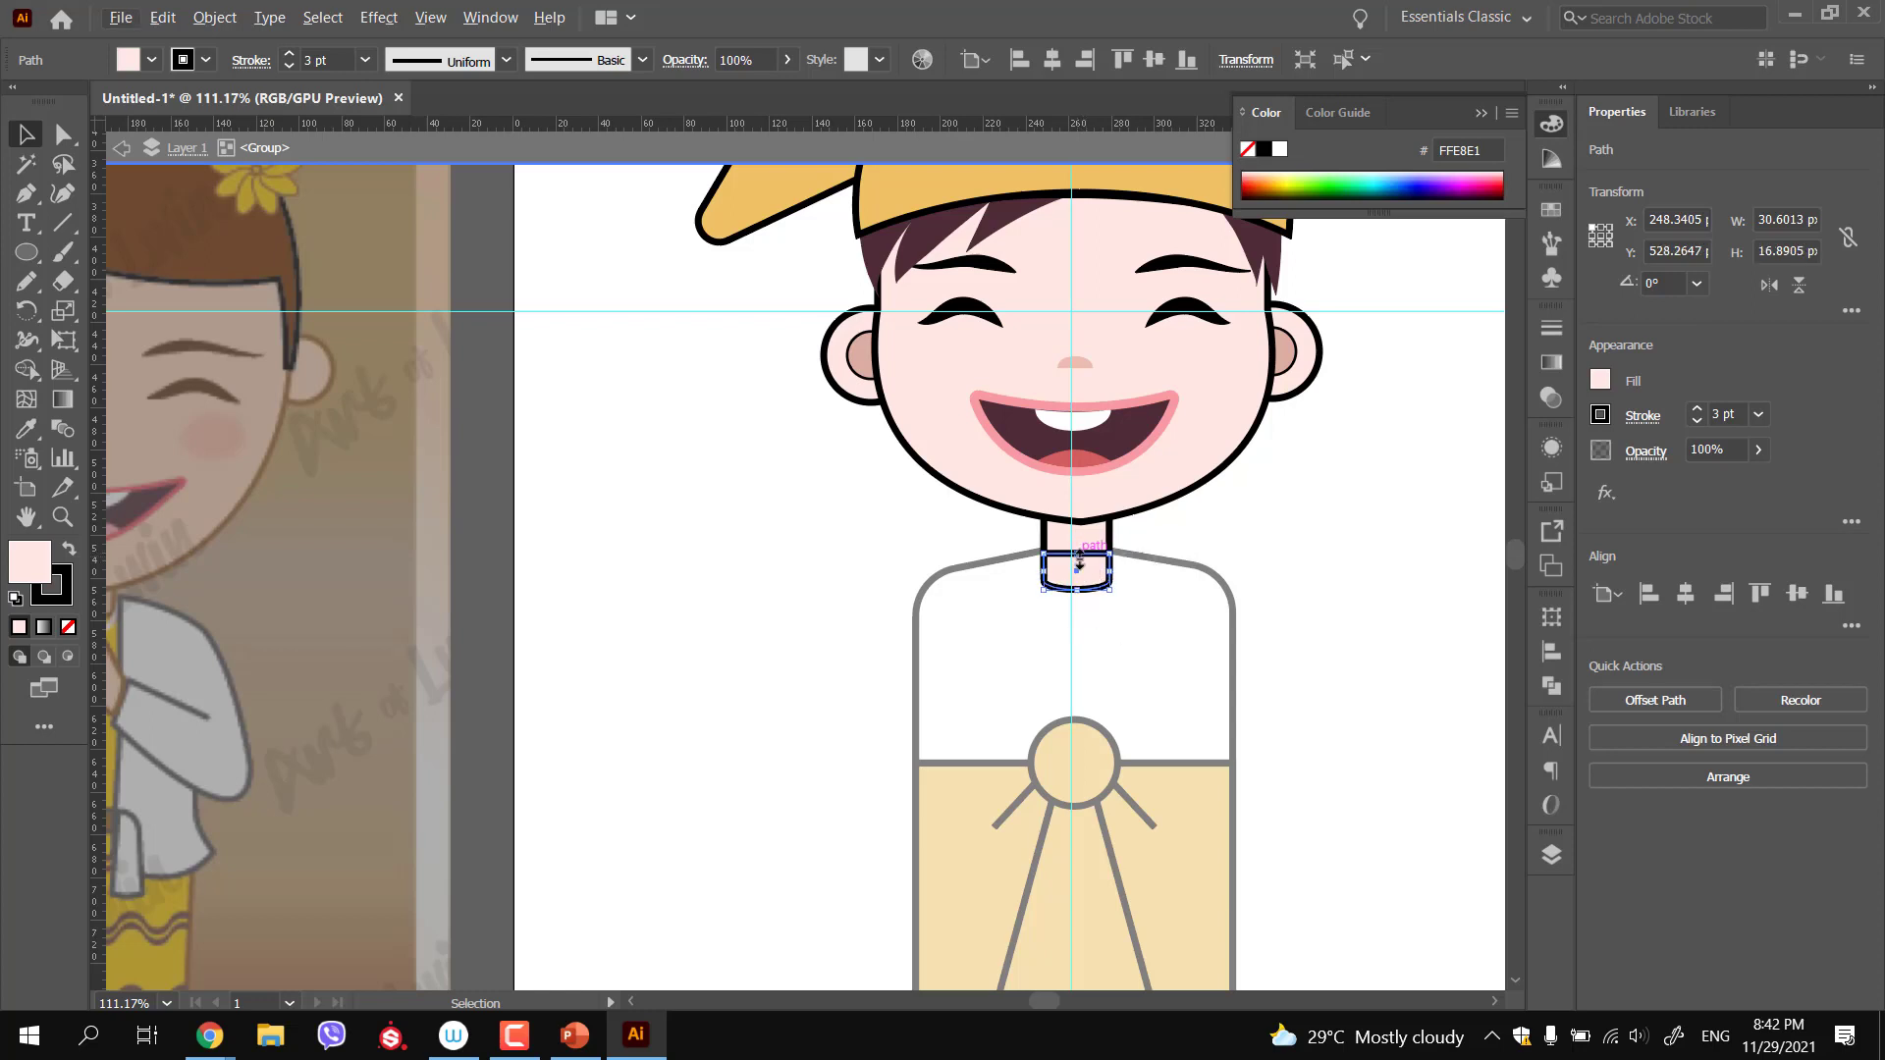
Curve the neck copy's upper edge downward and enlarge it into a collar about 38 px wide and 29 px high
{"action": "key", "text": "p"}
{"action": "left_click_drag", "start_coordinate": [1075, 553], "coordinate": [1197, 584]}
{"action": "left_click", "coordinate": [29, 136]}
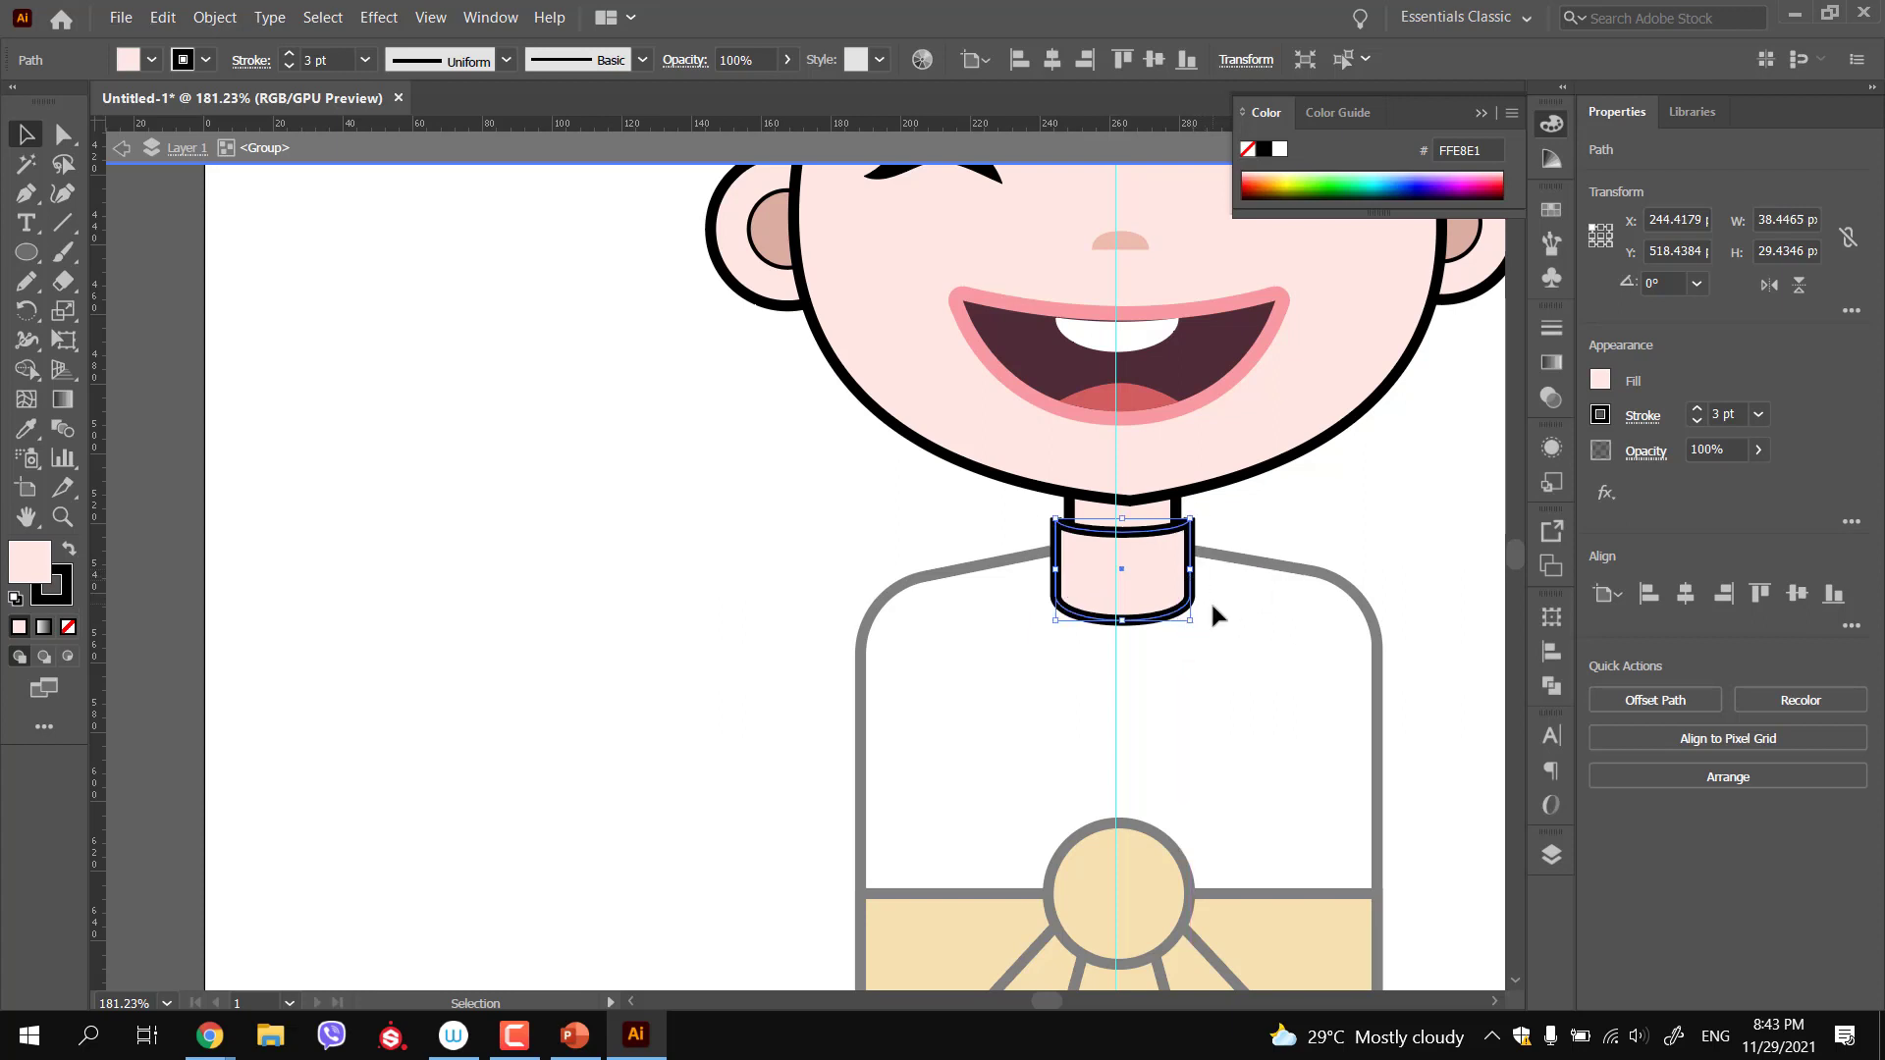
Match the collar's appearance to the white shirt by sampling the shirt's fill and stroke
{"action": "key", "text": "i"}
{"action": "left_click", "coordinate": [1227, 625]}
{"action": "left_click_drag", "start_coordinate": [1241, 681], "coordinate": [1117, 668]}
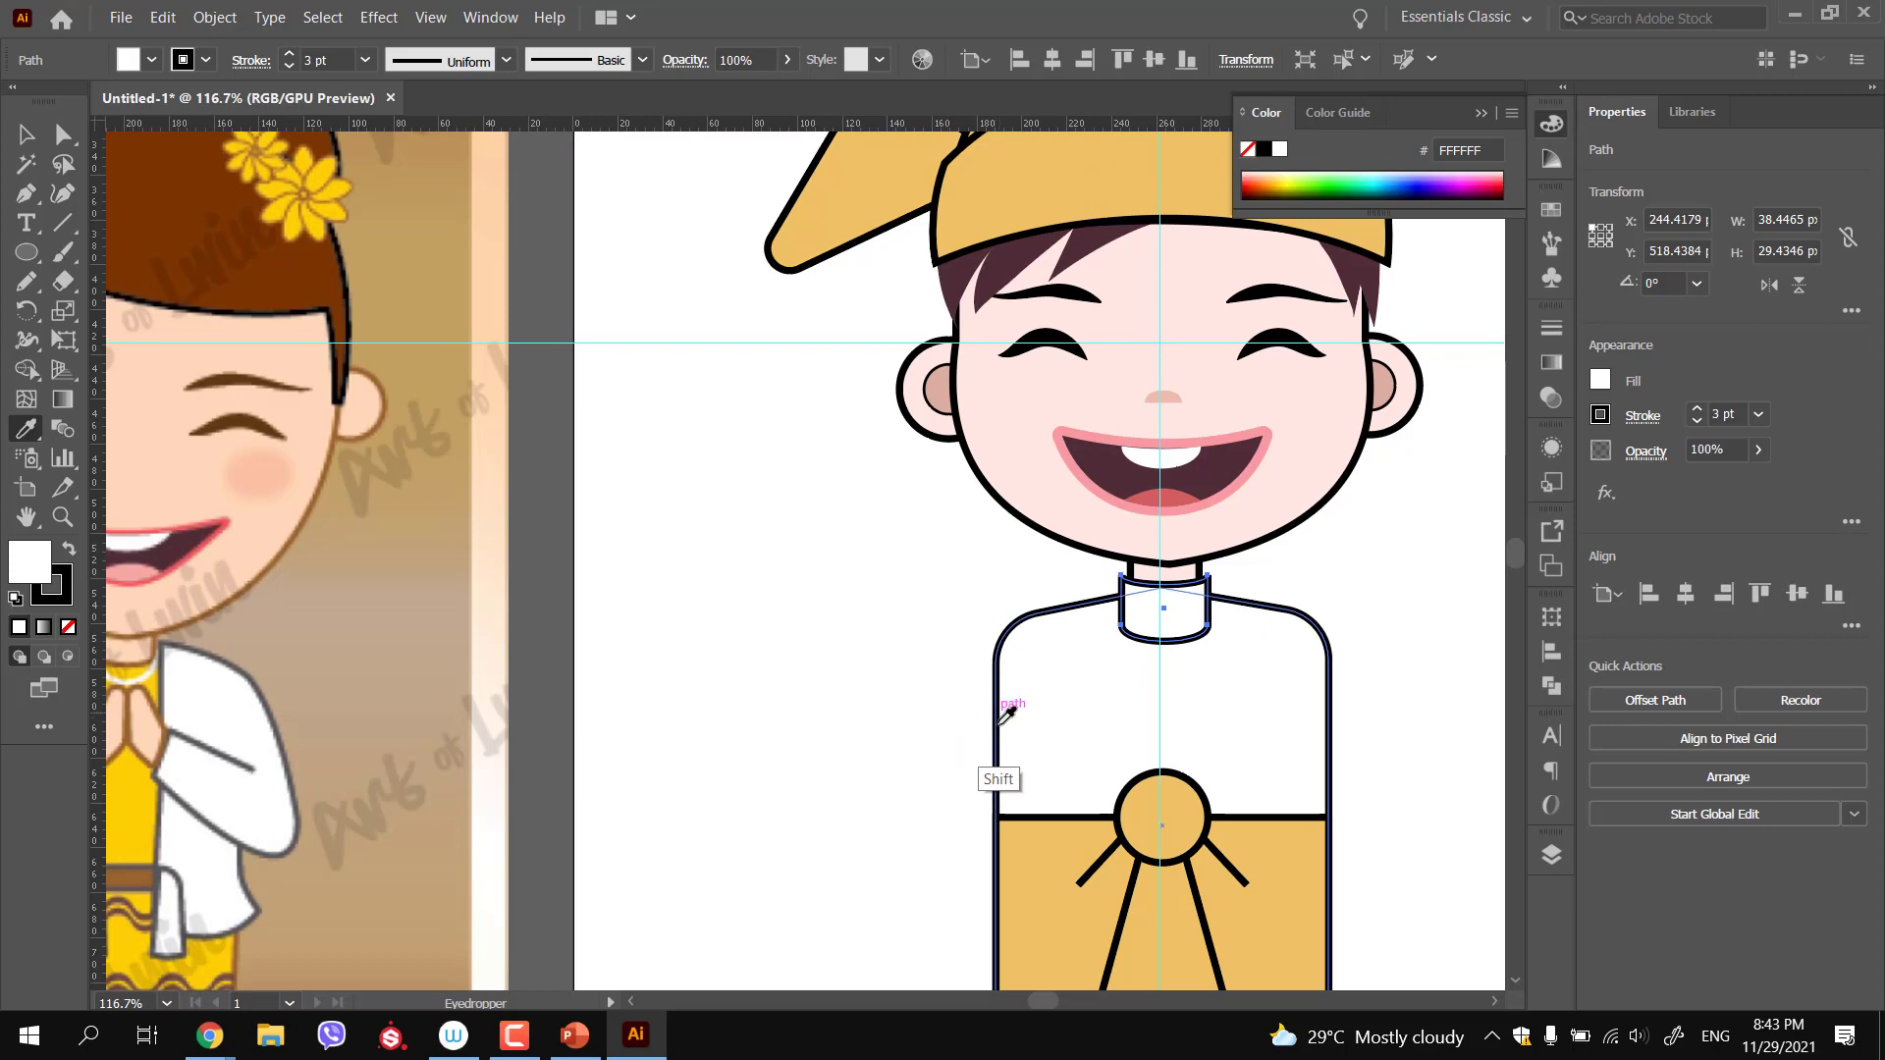
Shorten the white collar by raising its lower edge, keeping its width
{"action": "left_click_drag", "start_coordinate": [926, 664], "coordinate": [844, 644]}
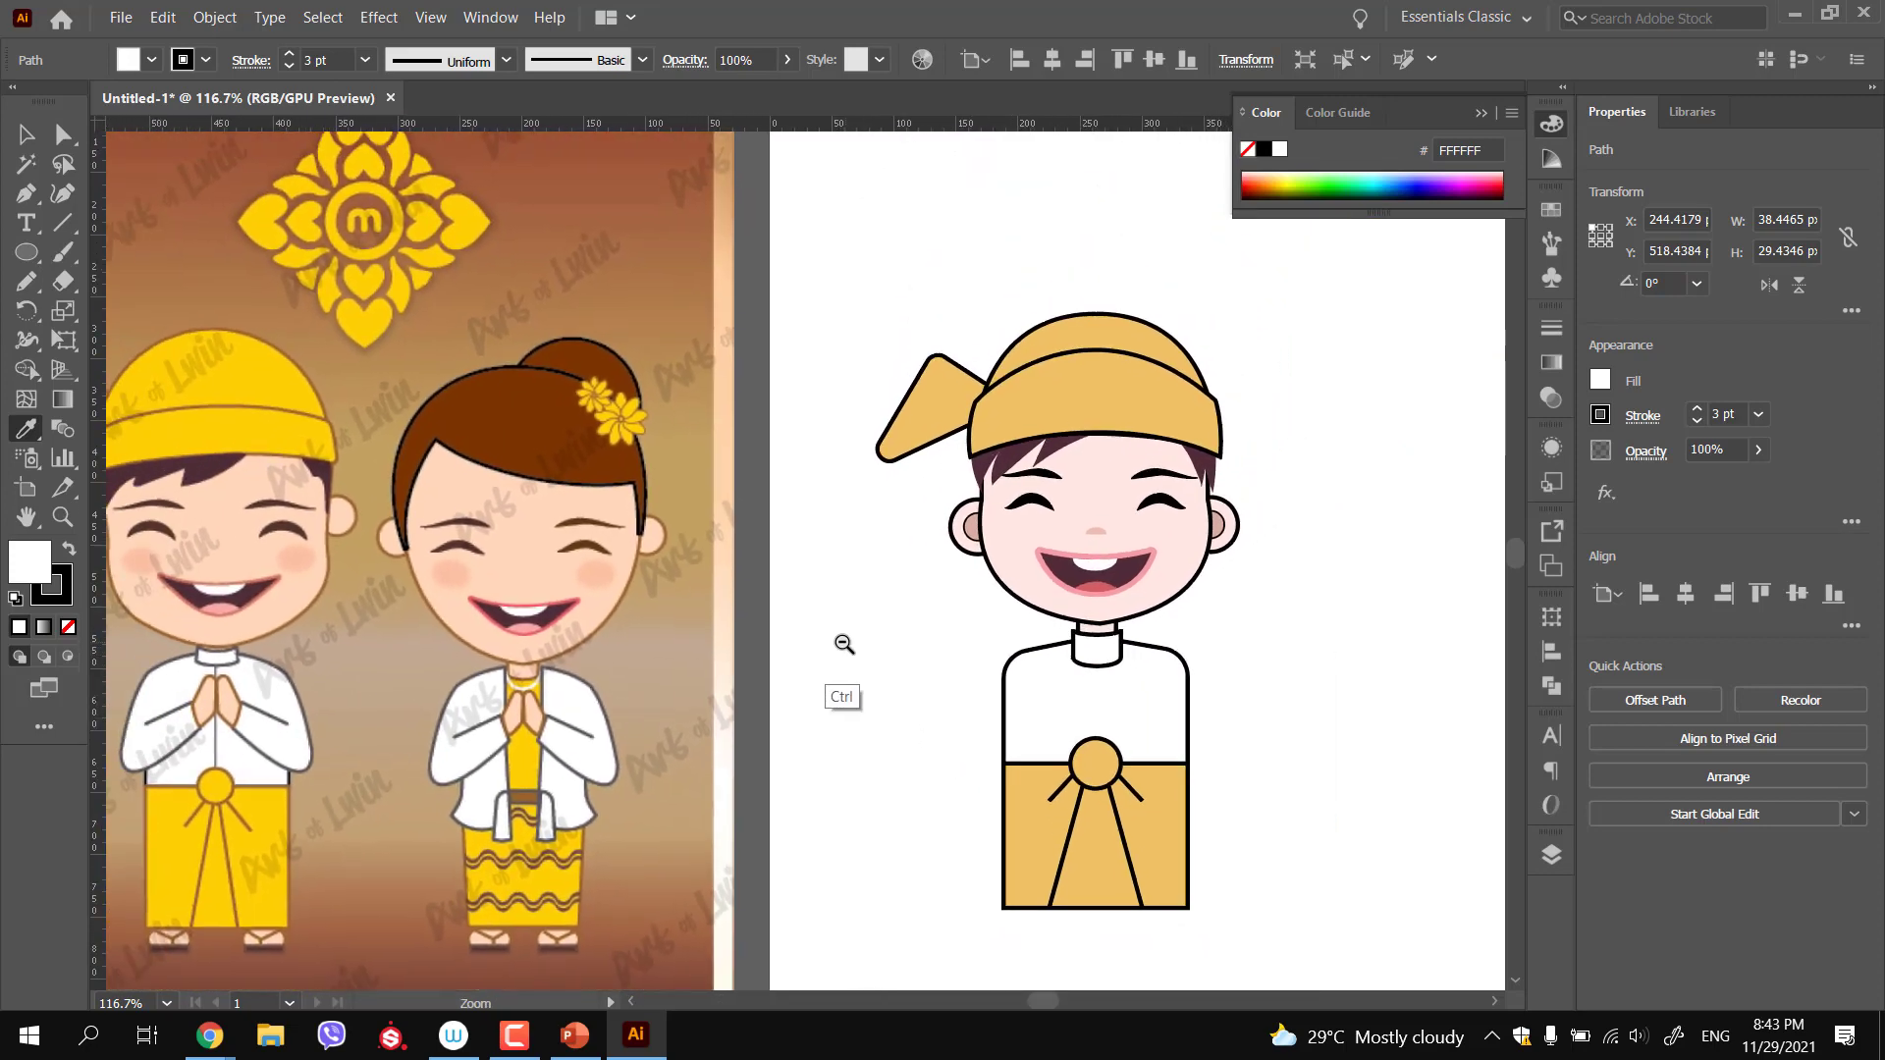
{"action": "left_click_drag", "start_coordinate": [1012, 697], "coordinate": [1081, 707]}
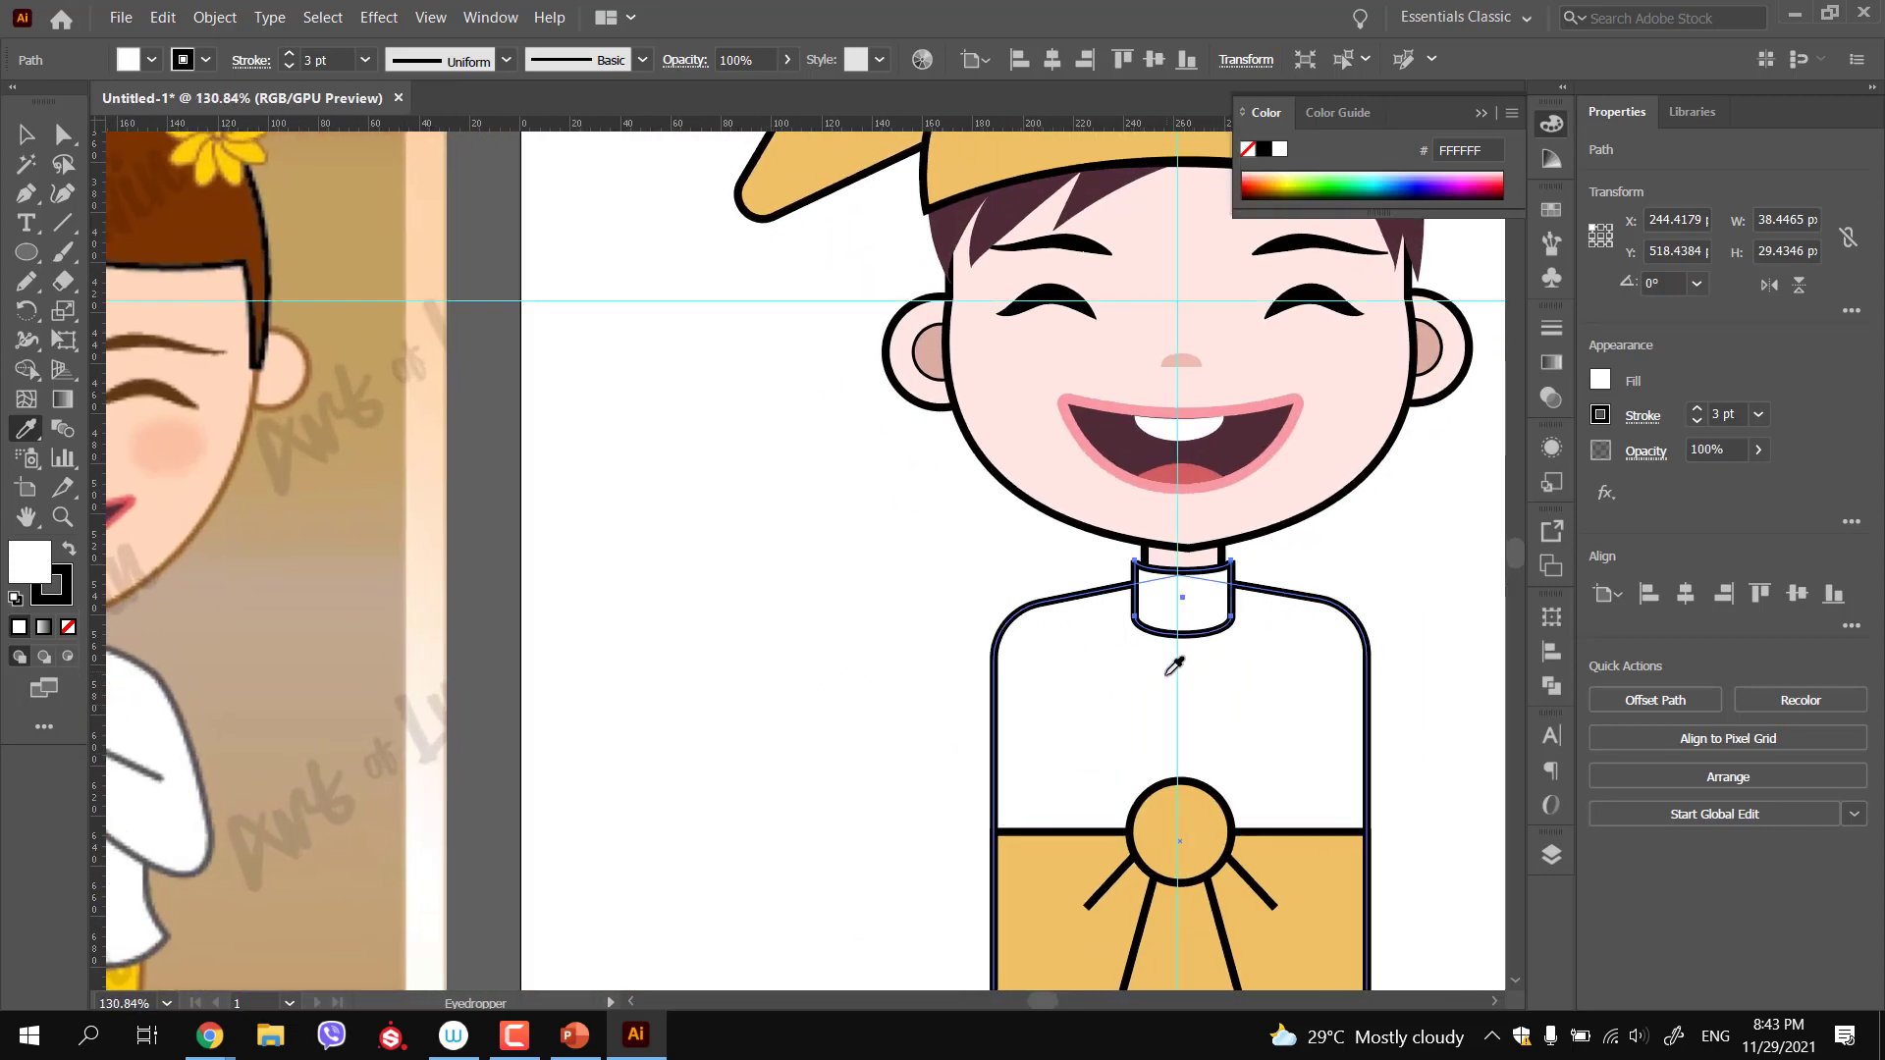
{"action": "key", "text": "v"}
{"action": "left_click_drag", "start_coordinate": [1185, 637], "coordinate": [1187, 611]}
Shorten the neck to about 22 px high so its lower end hides behind the collar, and leave the group's isolation
{"action": "left_click", "coordinate": [1191, 630]}
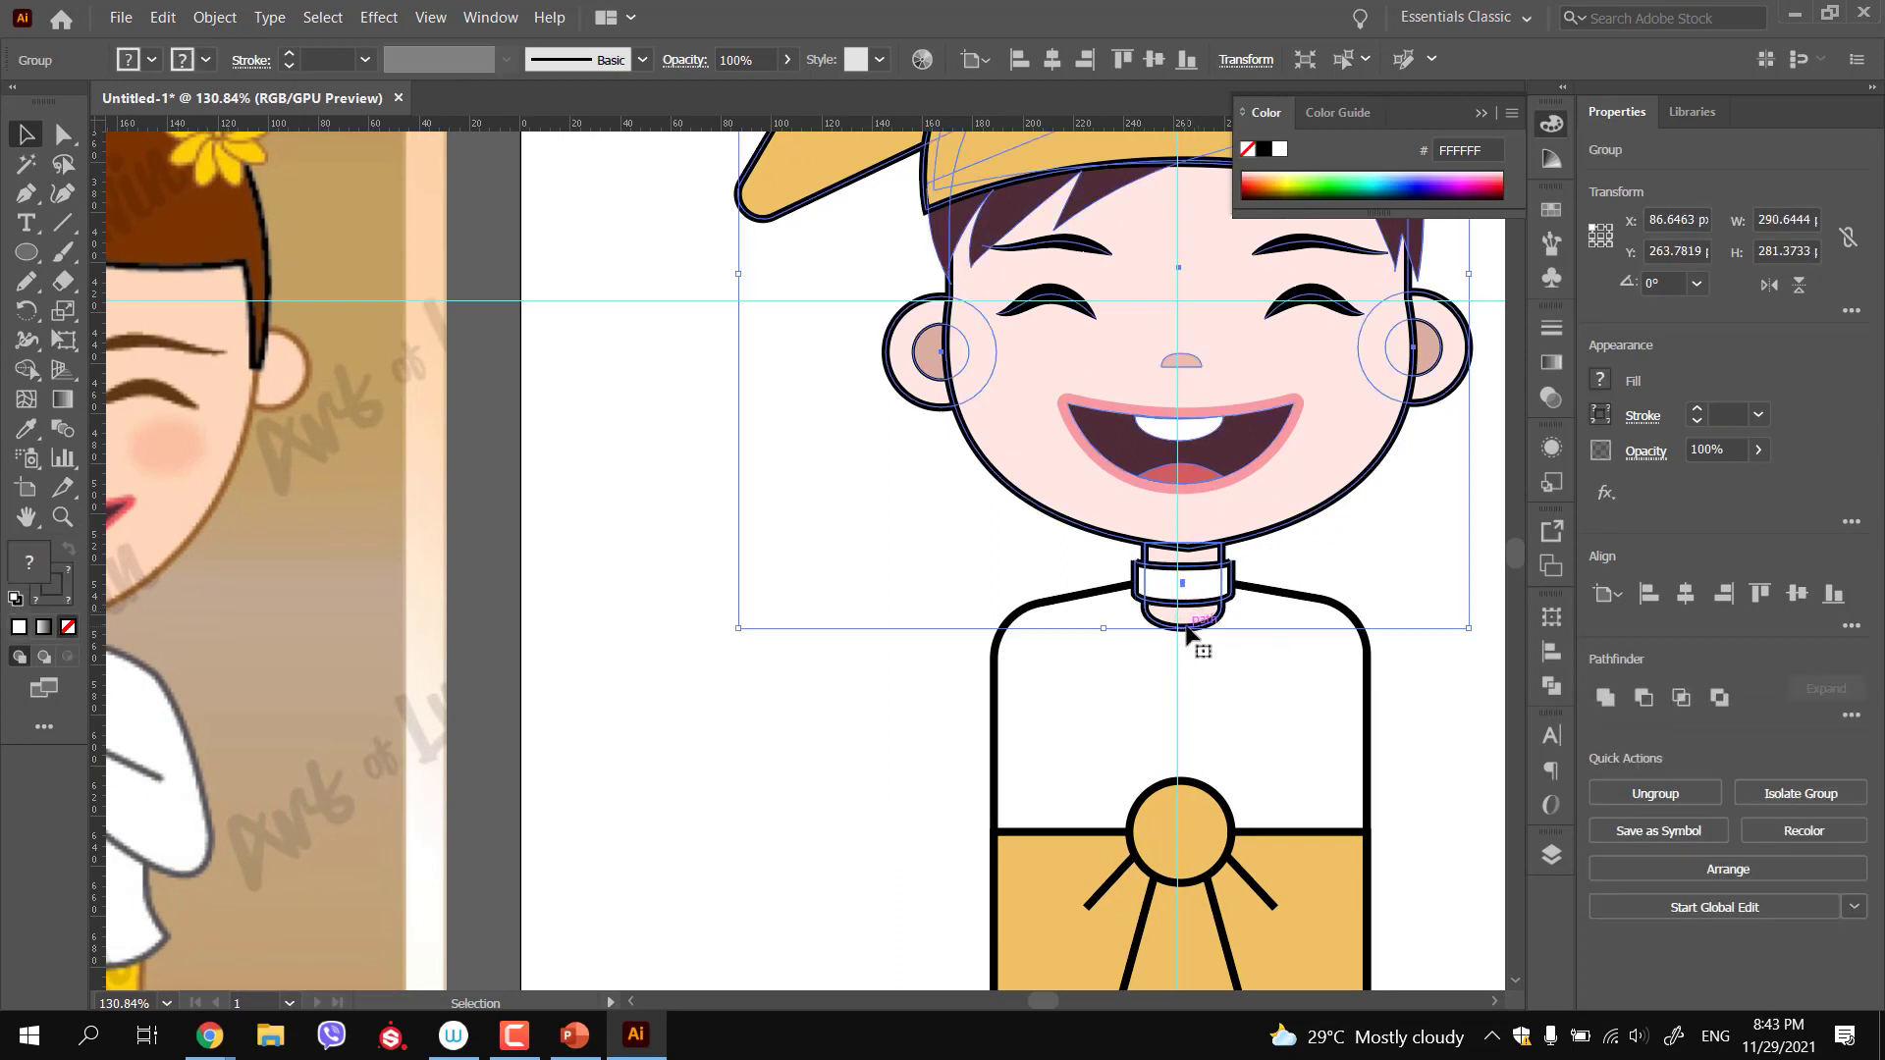
{"action": "double_click", "coordinate": [1190, 634]}
{"action": "left_click_drag", "start_coordinate": [1186, 629], "coordinate": [1188, 595]}
{"action": "left_click", "coordinate": [1005, 561]}
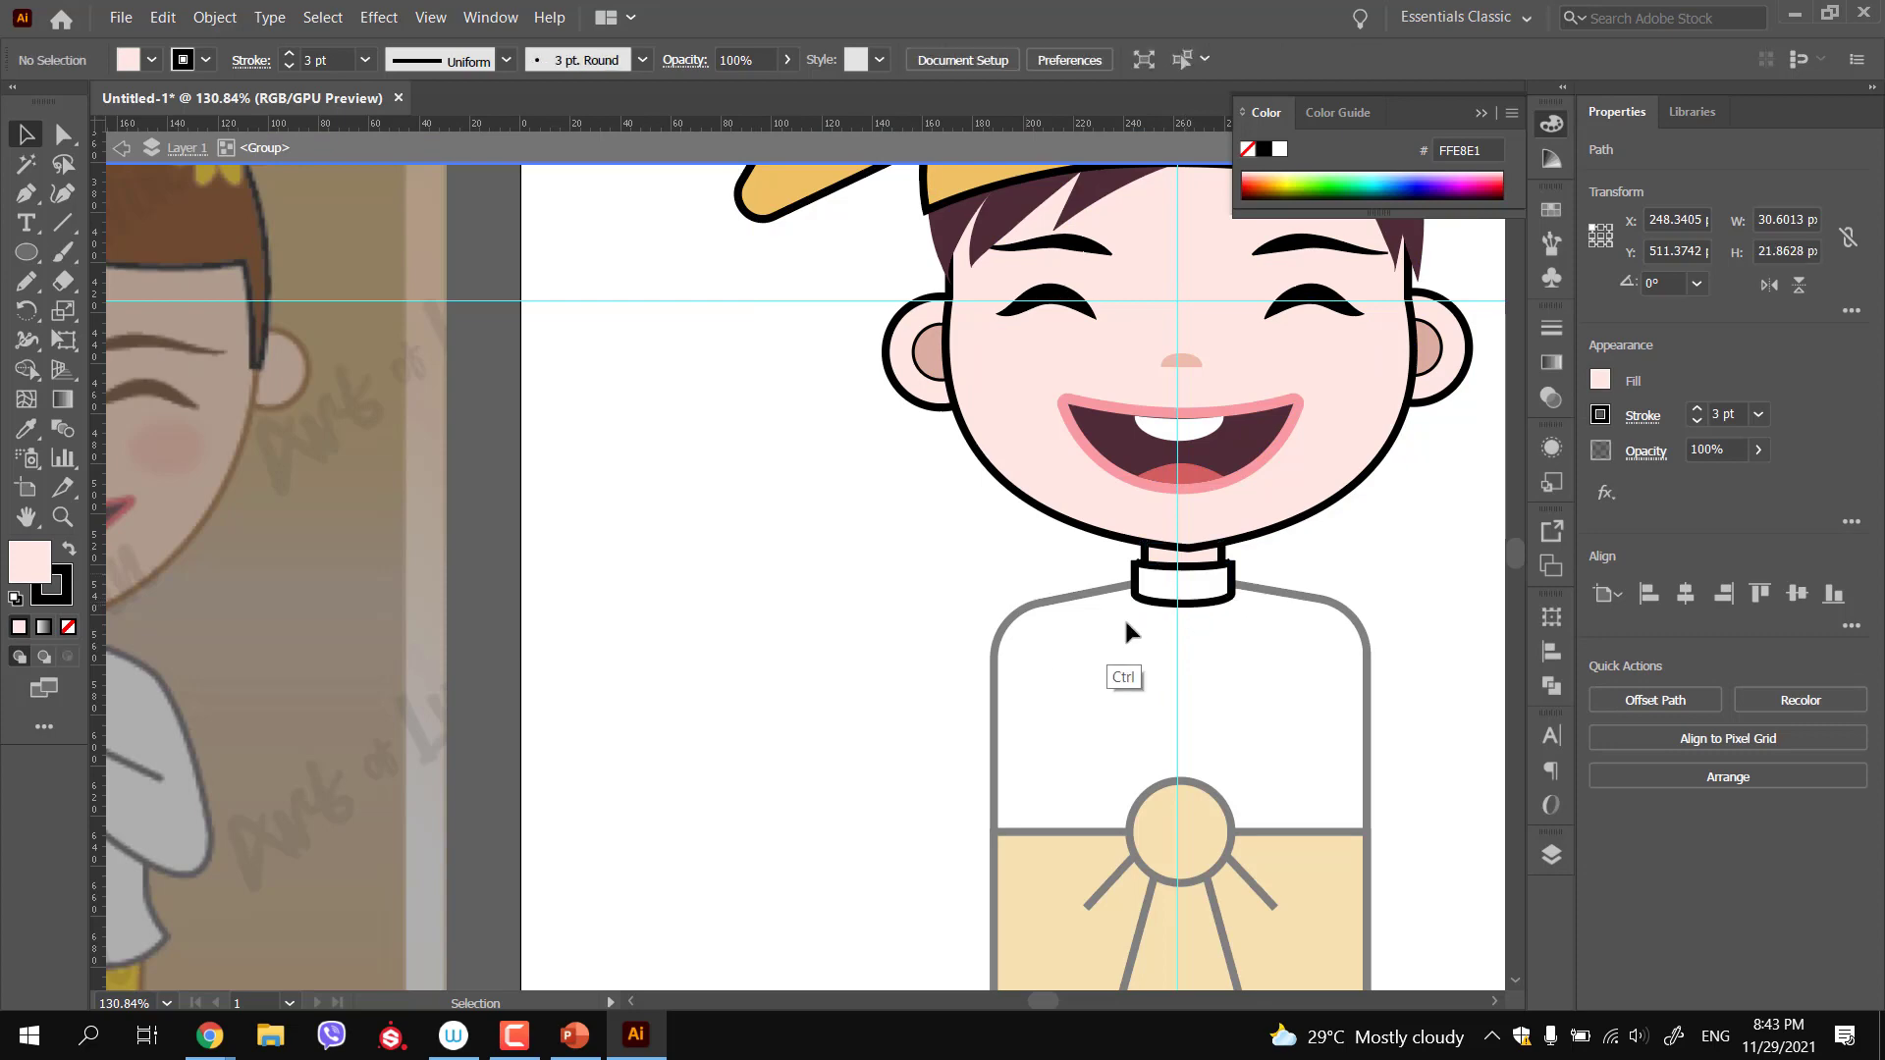
{"action": "scroll", "coordinate": [981, 589], "scroll_direction": "down", "scroll_amount": 3}
{"action": "double_click", "coordinate": [983, 596]}
Compare the character's neck, shirt and lower garment with the reference couple
{"action": "left_click_drag", "start_coordinate": [1087, 660], "coordinate": [1010, 636]}
{"action": "left_click_drag", "start_coordinate": [955, 739], "coordinate": [944, 634]}
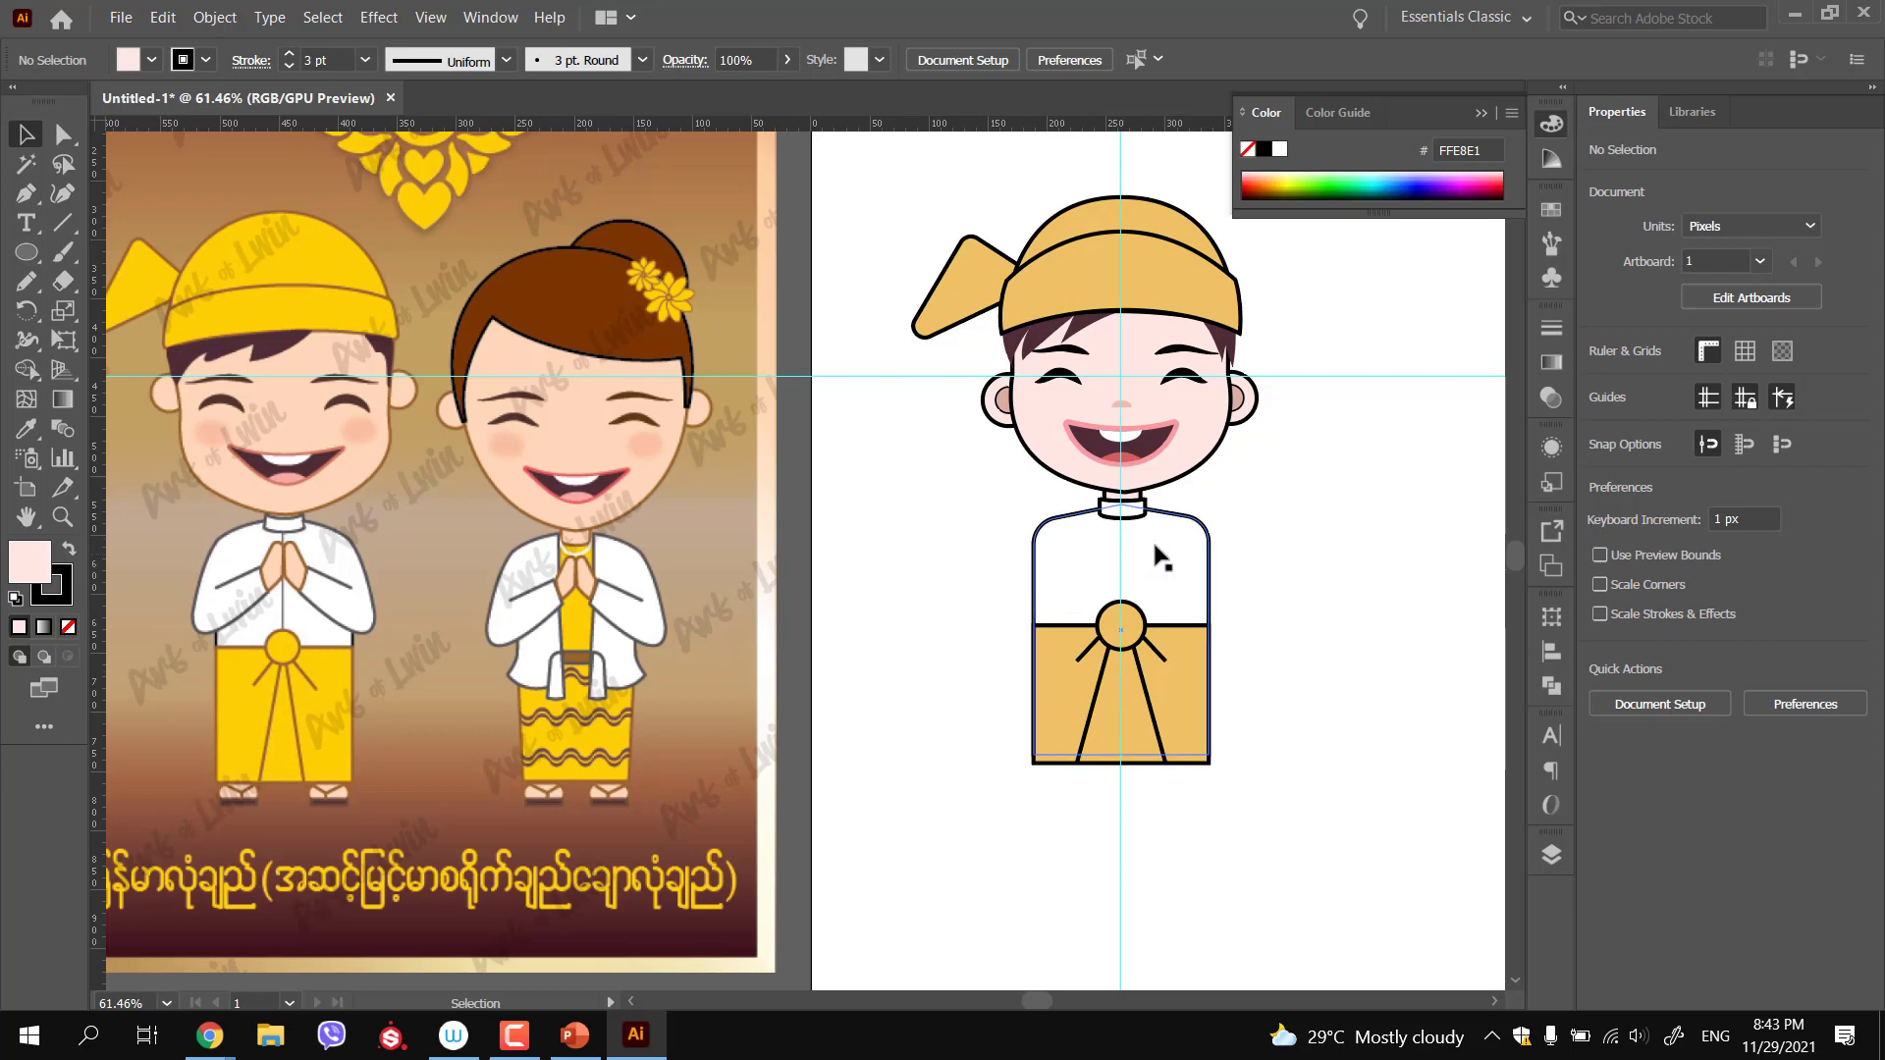
{"action": "key", "text": "ctrl+space"}
{"action": "left_click_drag", "start_coordinate": [1080, 839], "coordinate": [1110, 815]}
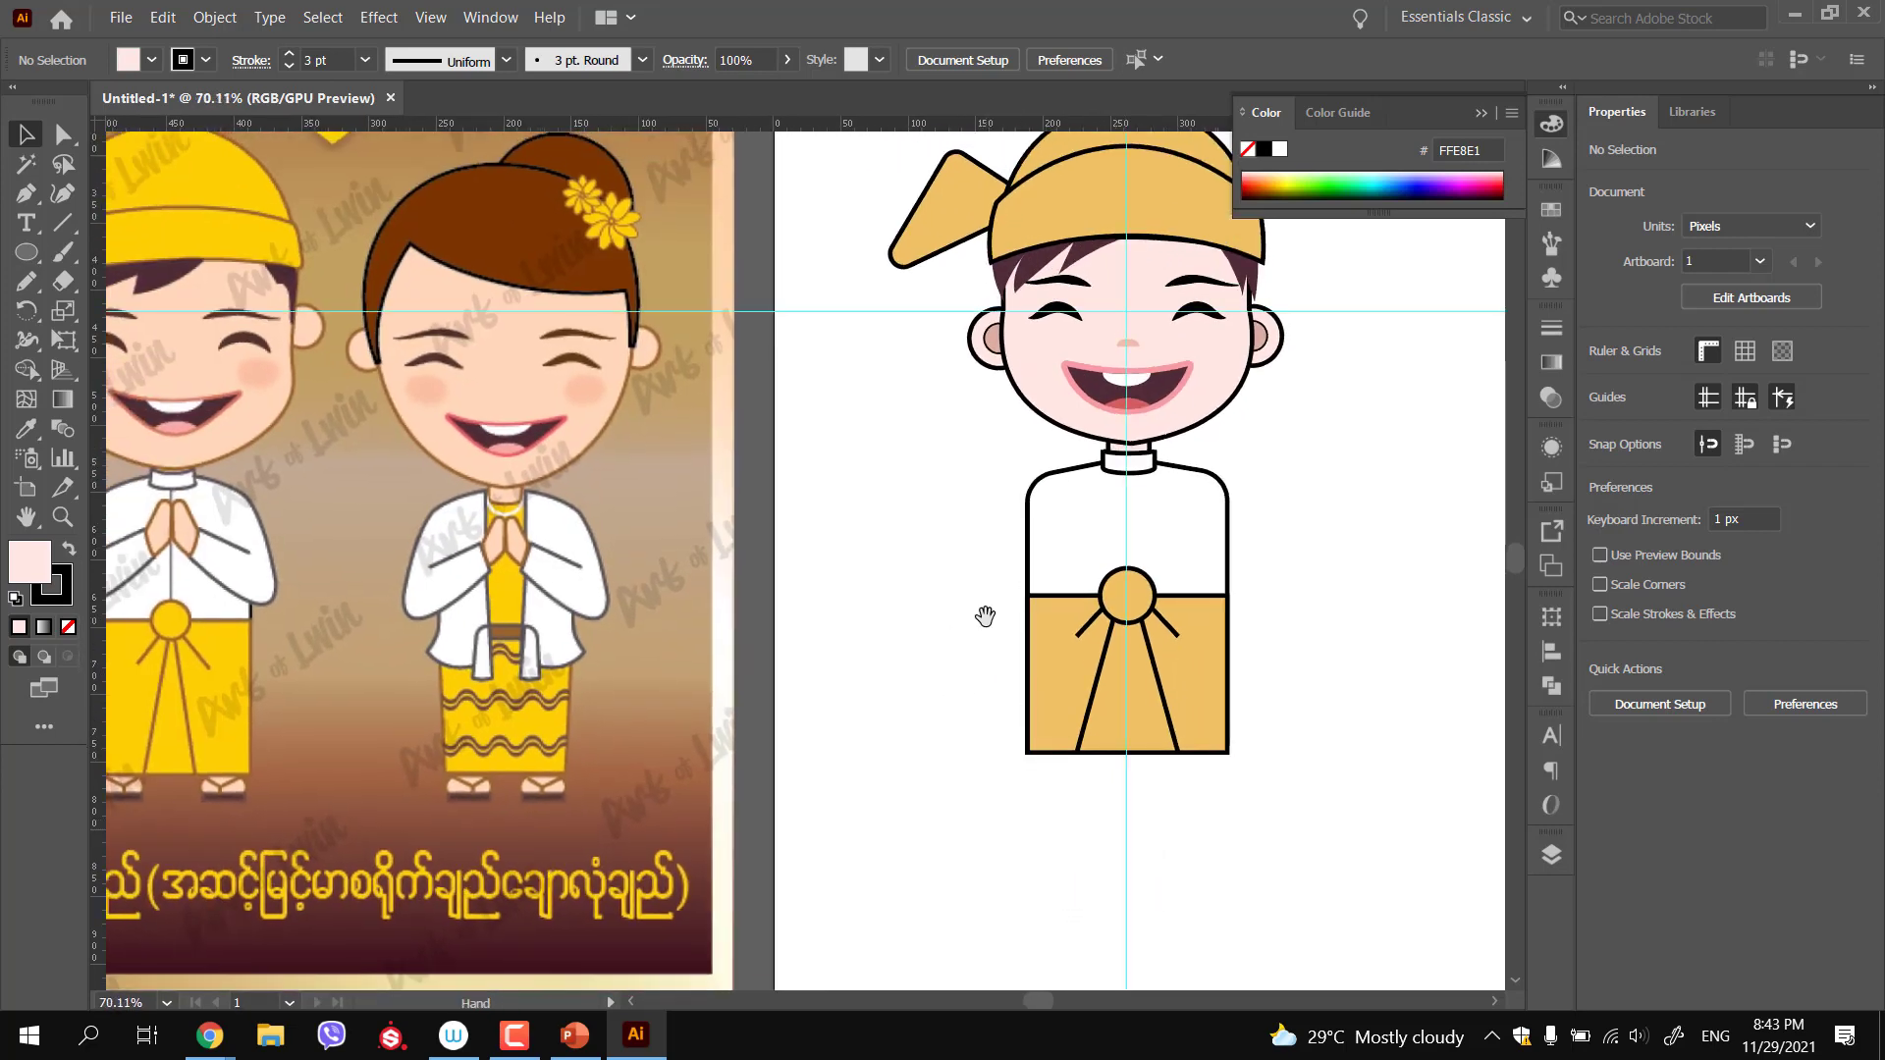
{"action": "left_click_drag", "start_coordinate": [985, 615], "coordinate": [916, 681]}
{"action": "left_click_drag", "start_coordinate": [923, 560], "coordinate": [891, 547]}
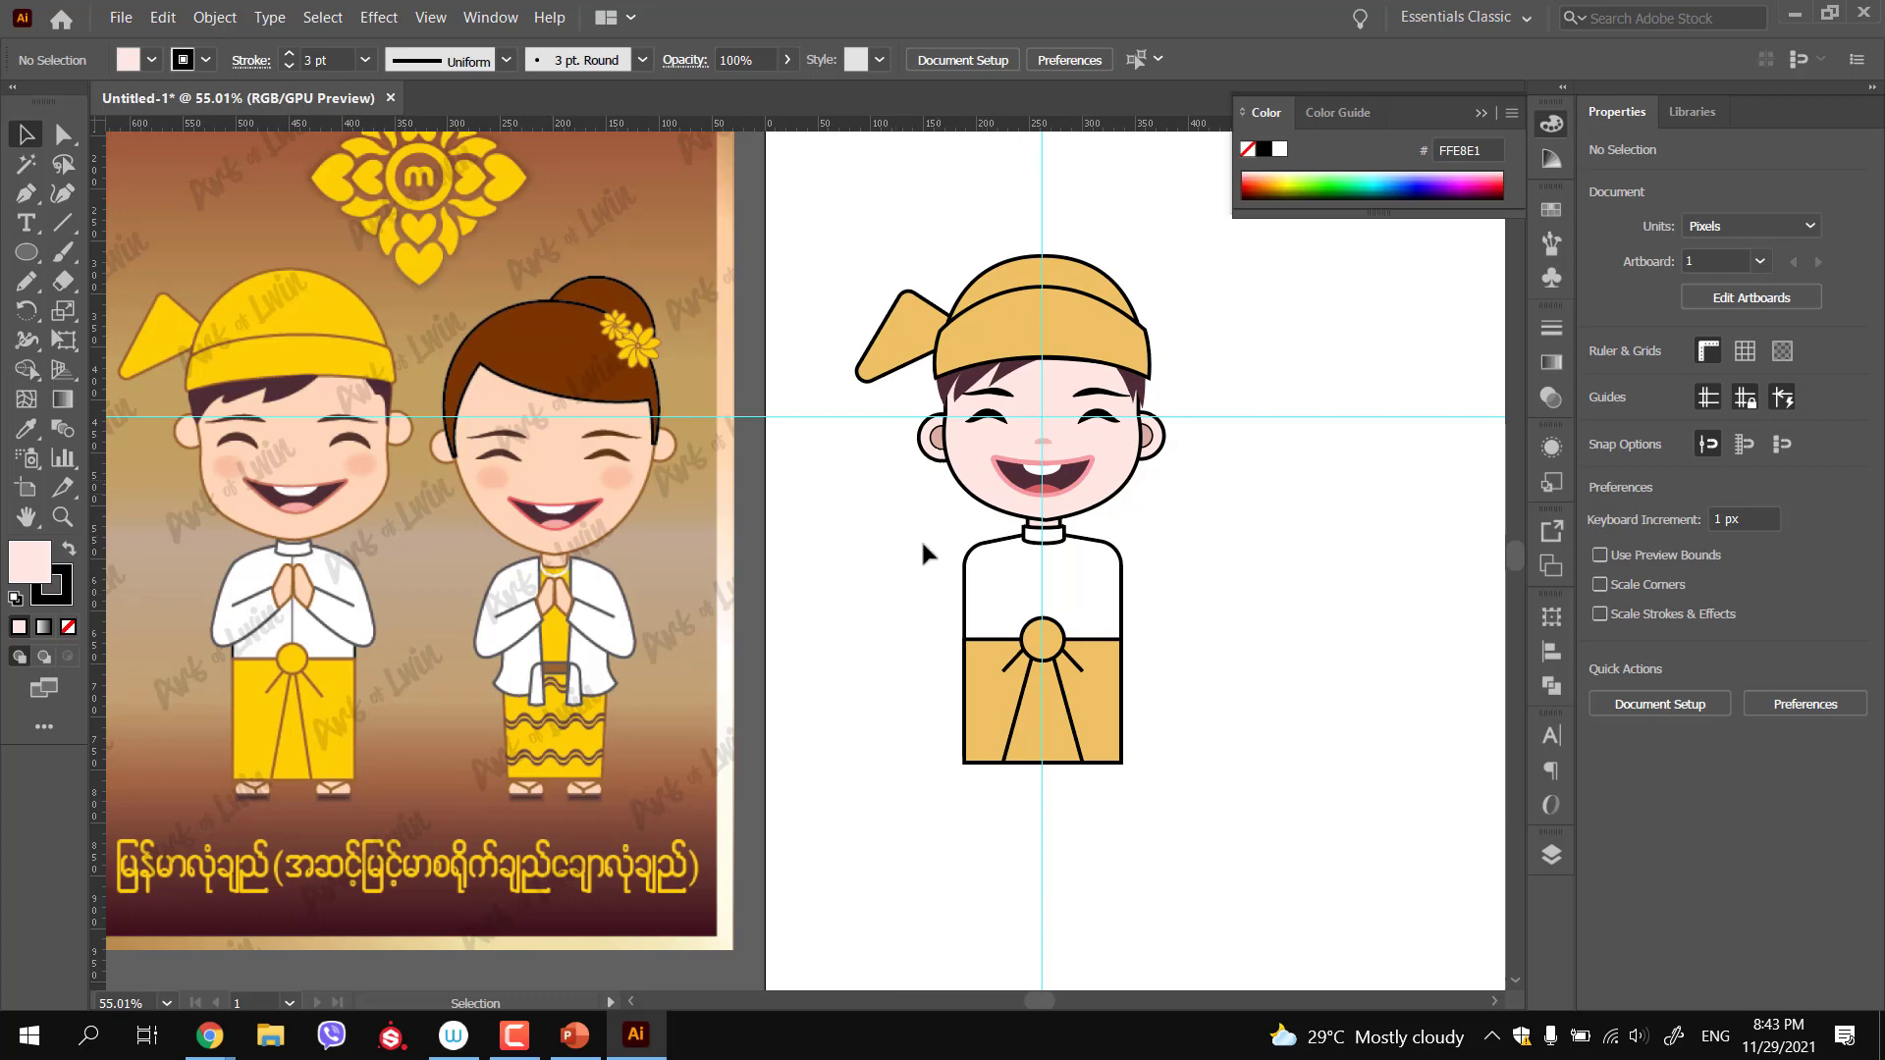
{"action": "scroll", "coordinate": [913, 619], "scroll_direction": "down", "scroll_amount": 1}
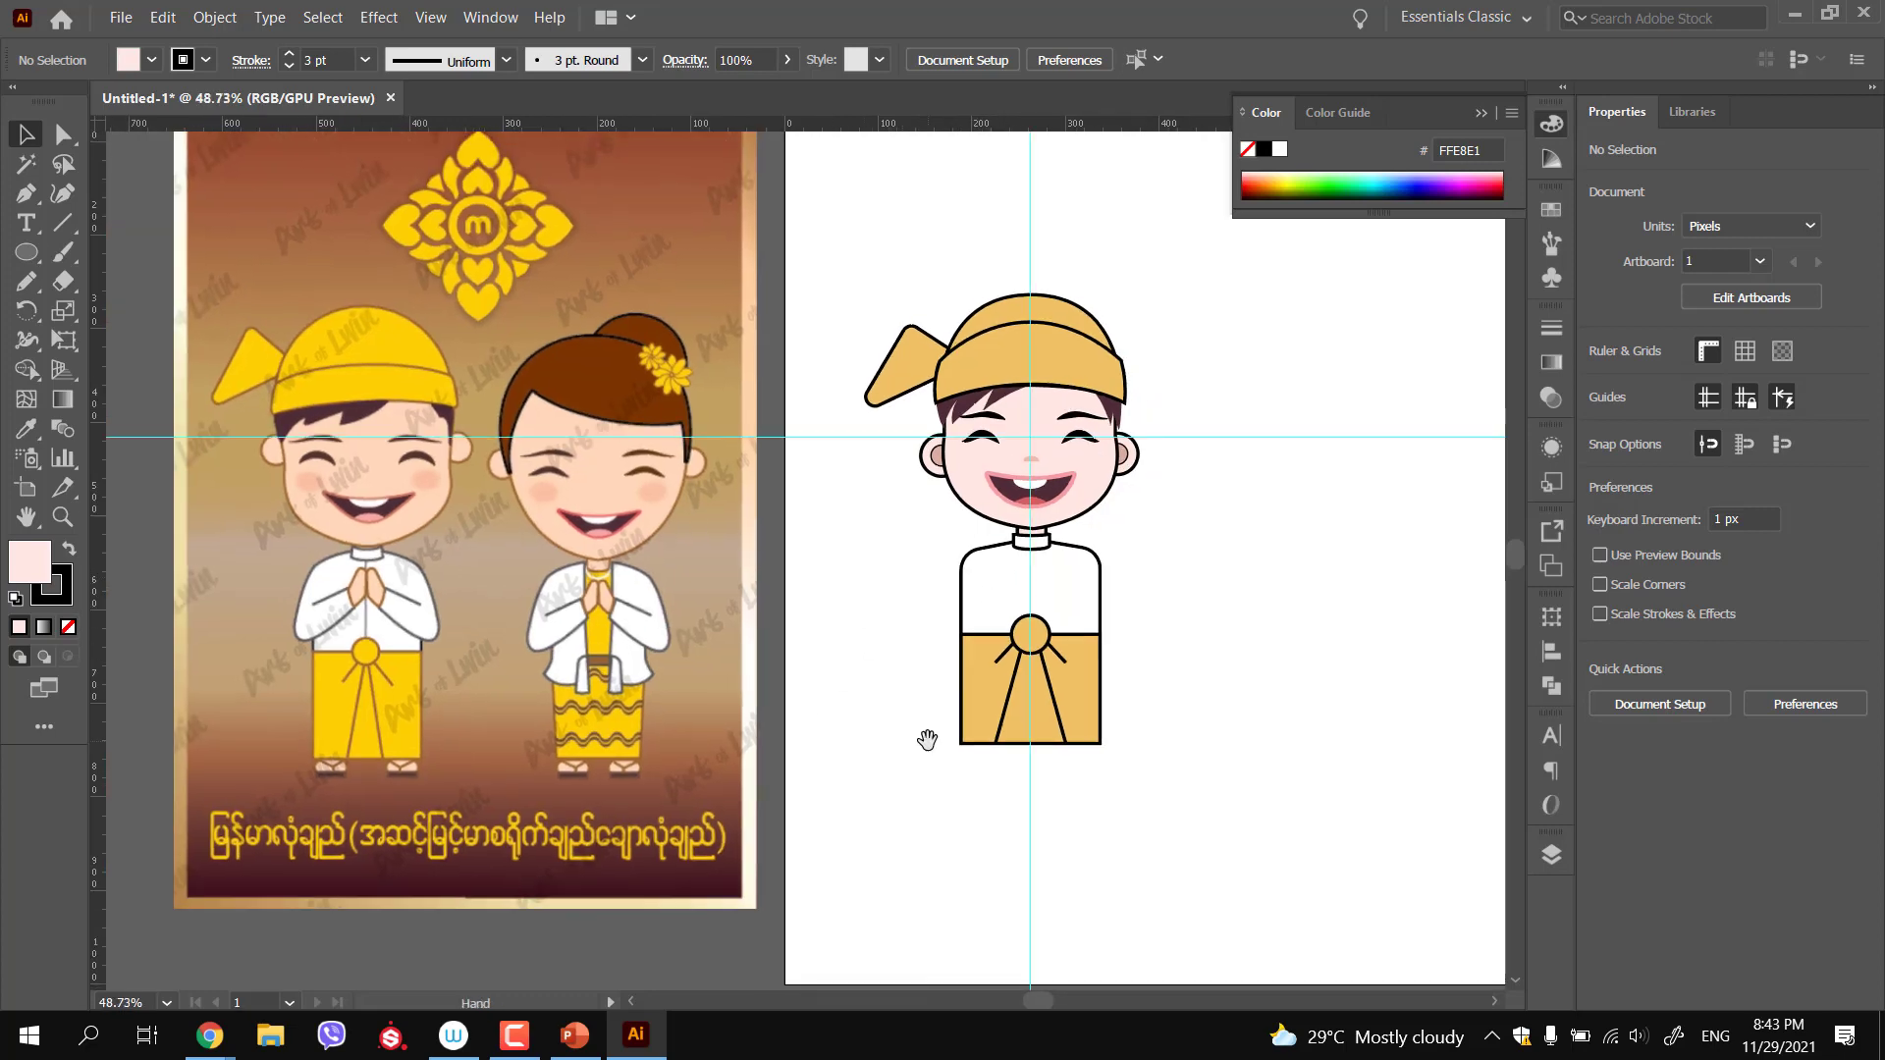
{"action": "left_click_drag", "start_coordinate": [927, 739], "coordinate": [824, 707]}
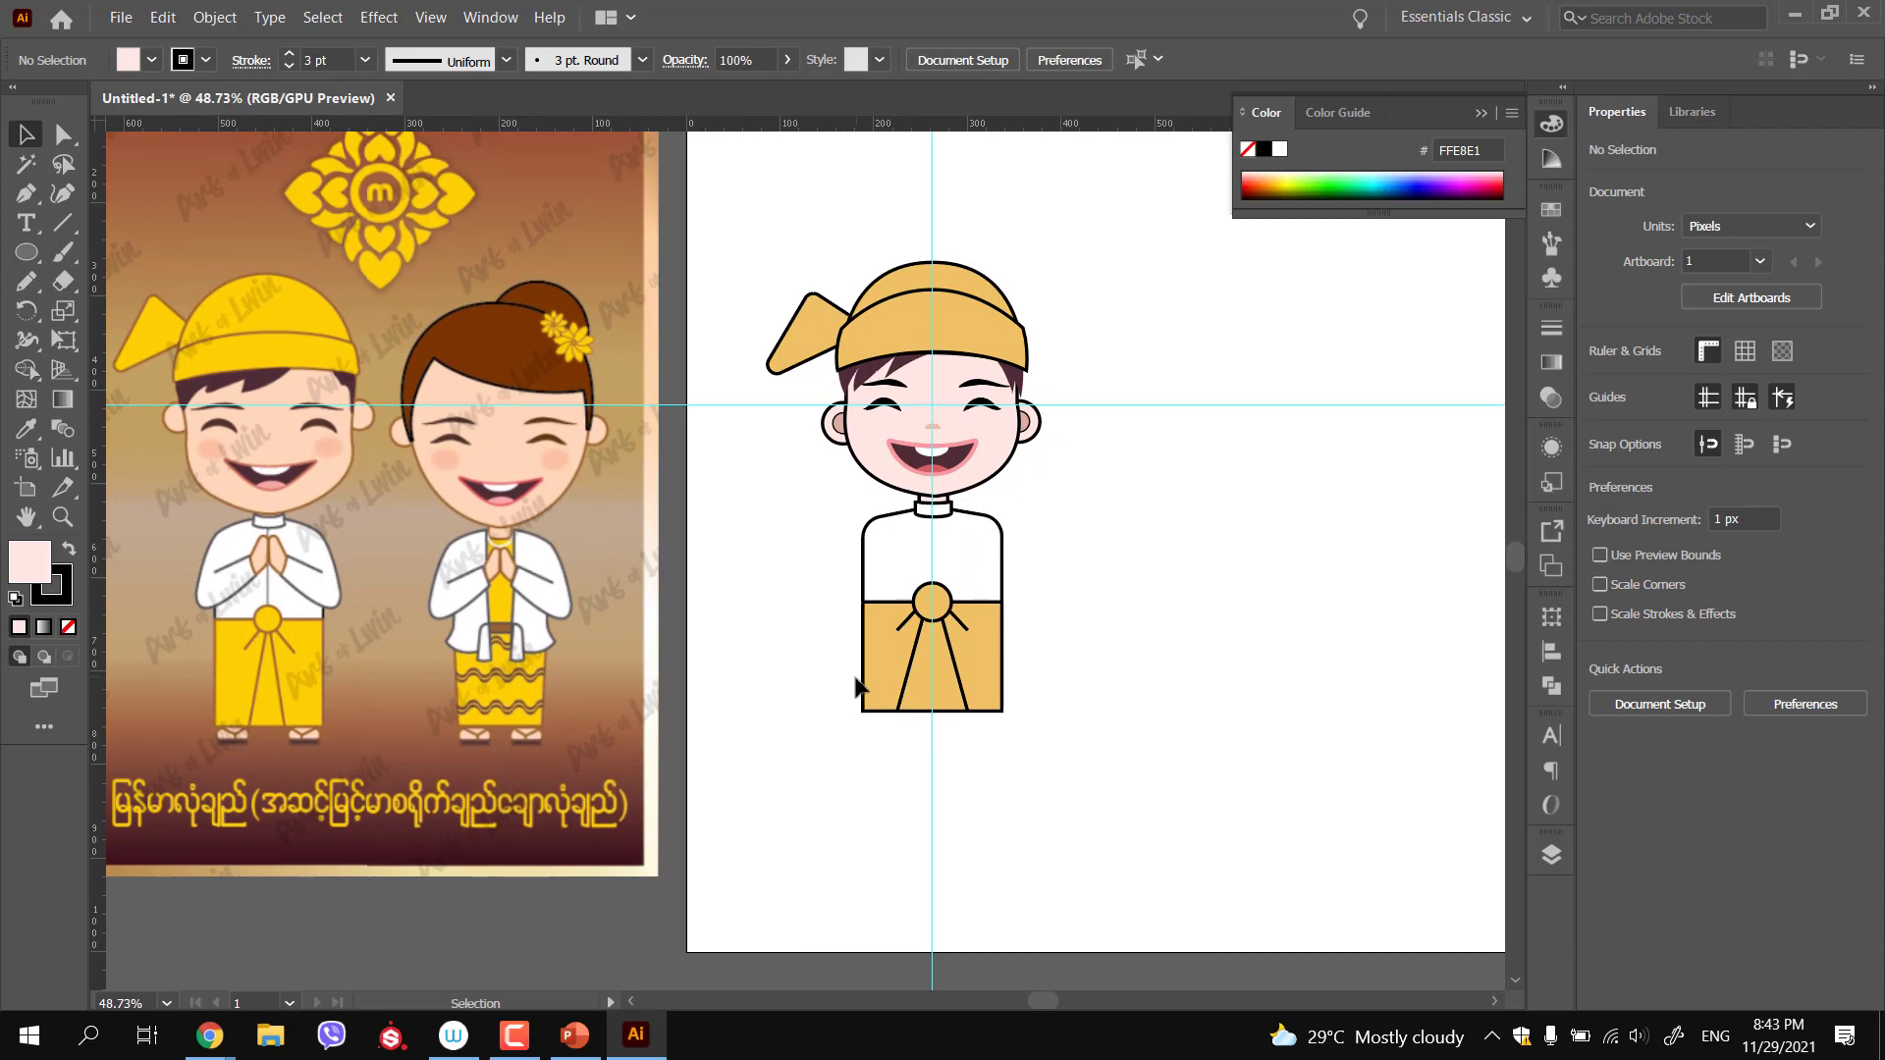
Switch to Chrome and view the kneeling couple's photo in the Myanmar wedding dress image results, then return to Illustrator
{"action": "left_click", "coordinate": [209, 1036]}
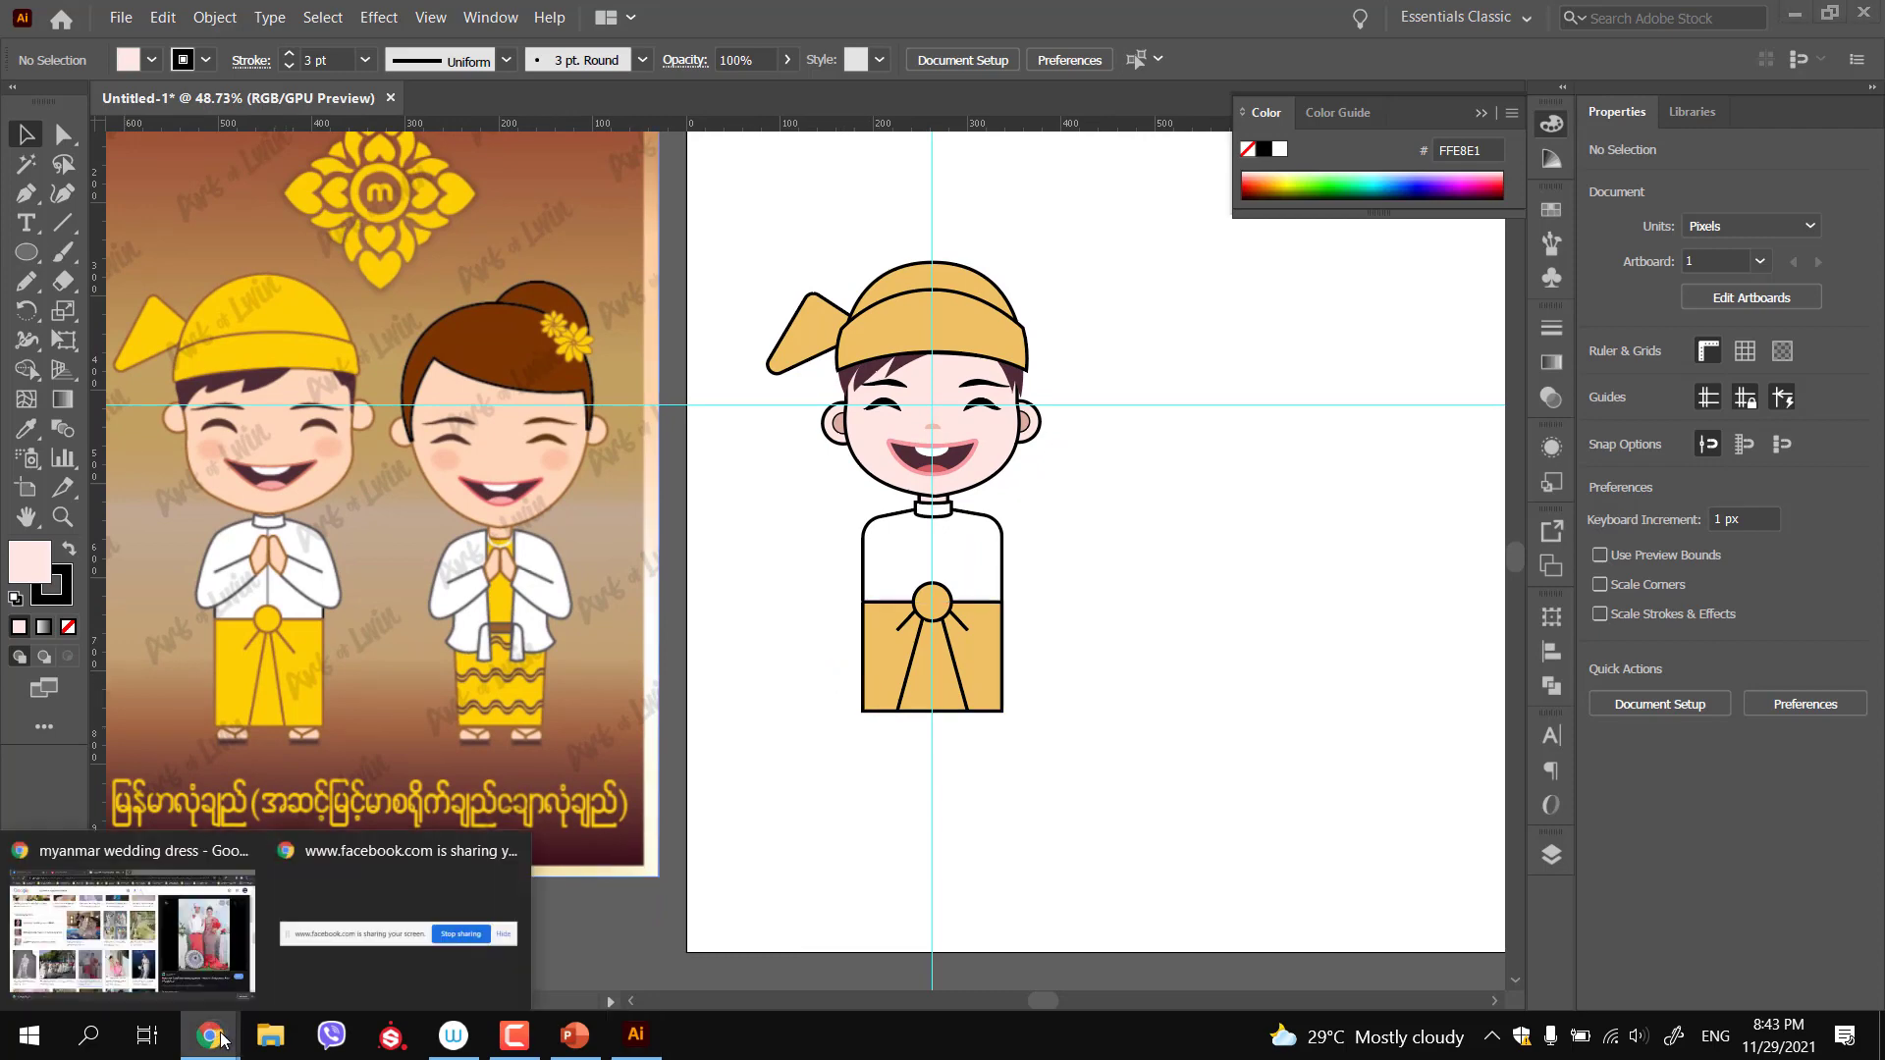
{"action": "left_click", "coordinate": [120, 934]}
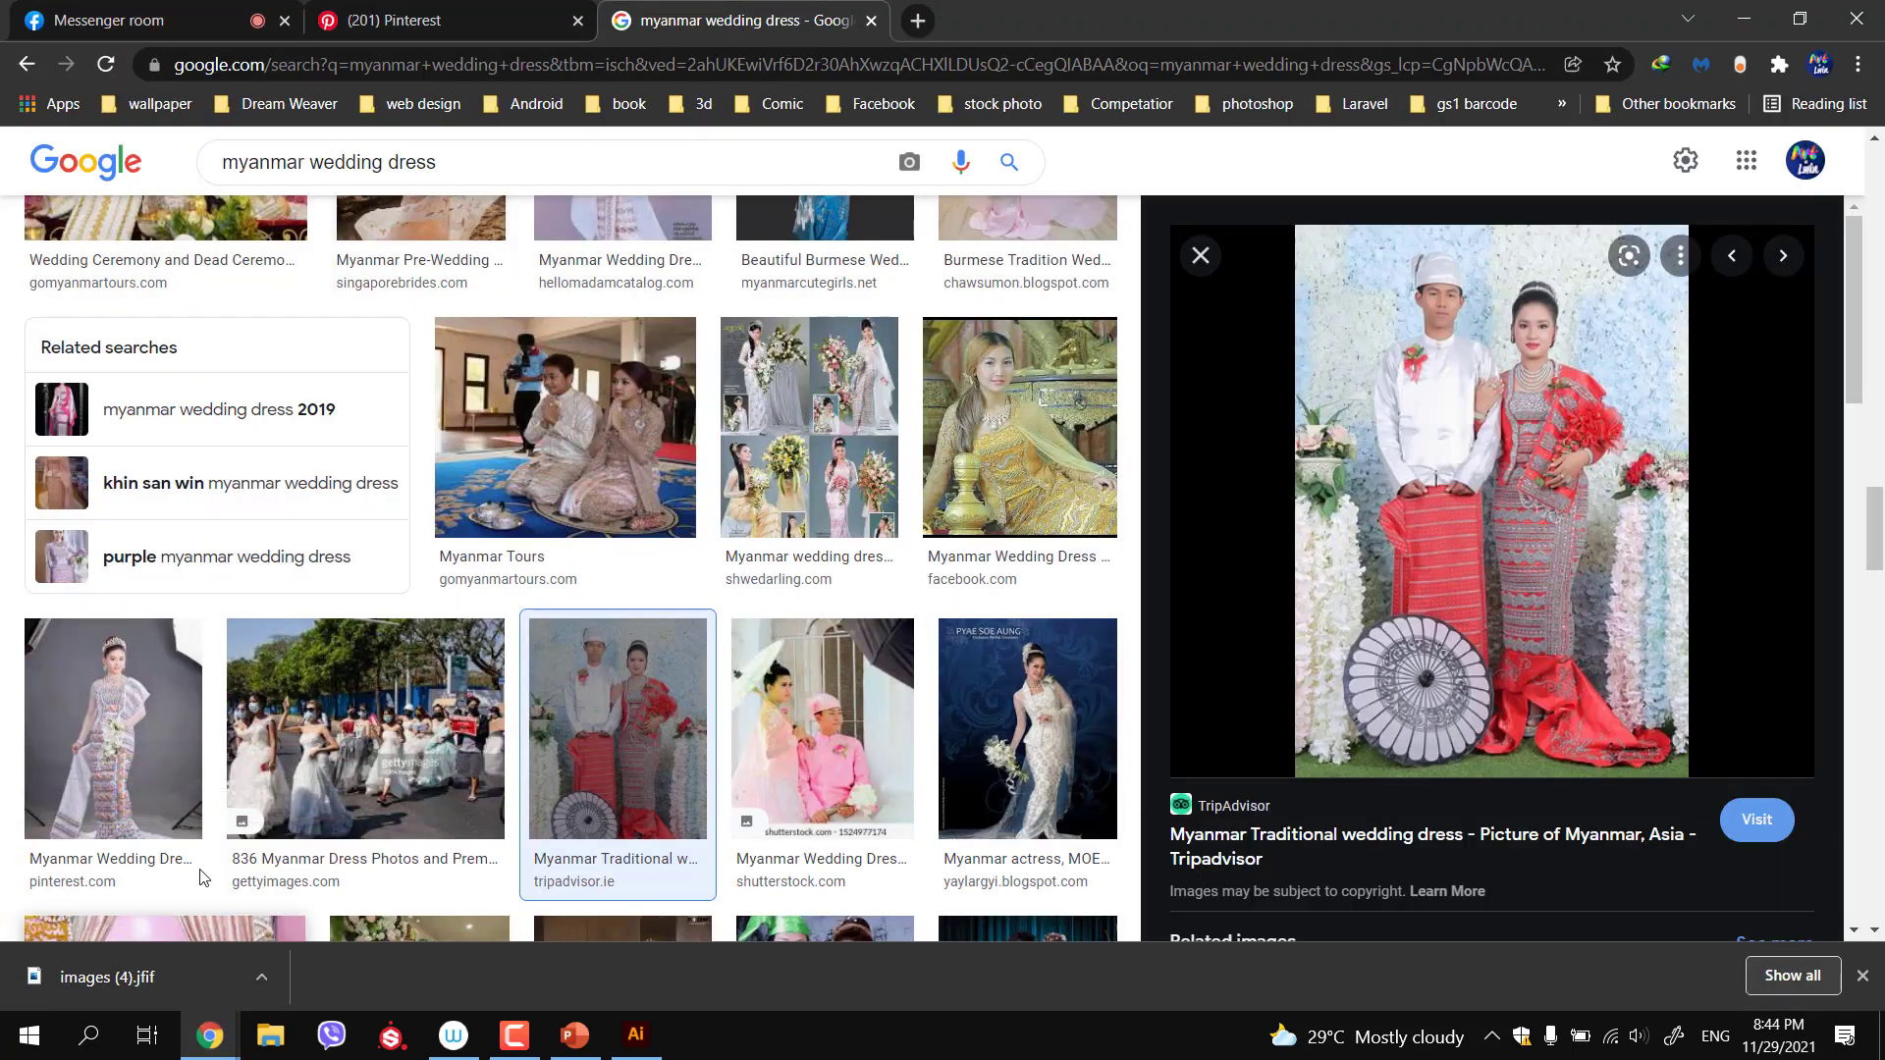
{"action": "left_click", "coordinate": [563, 422]}
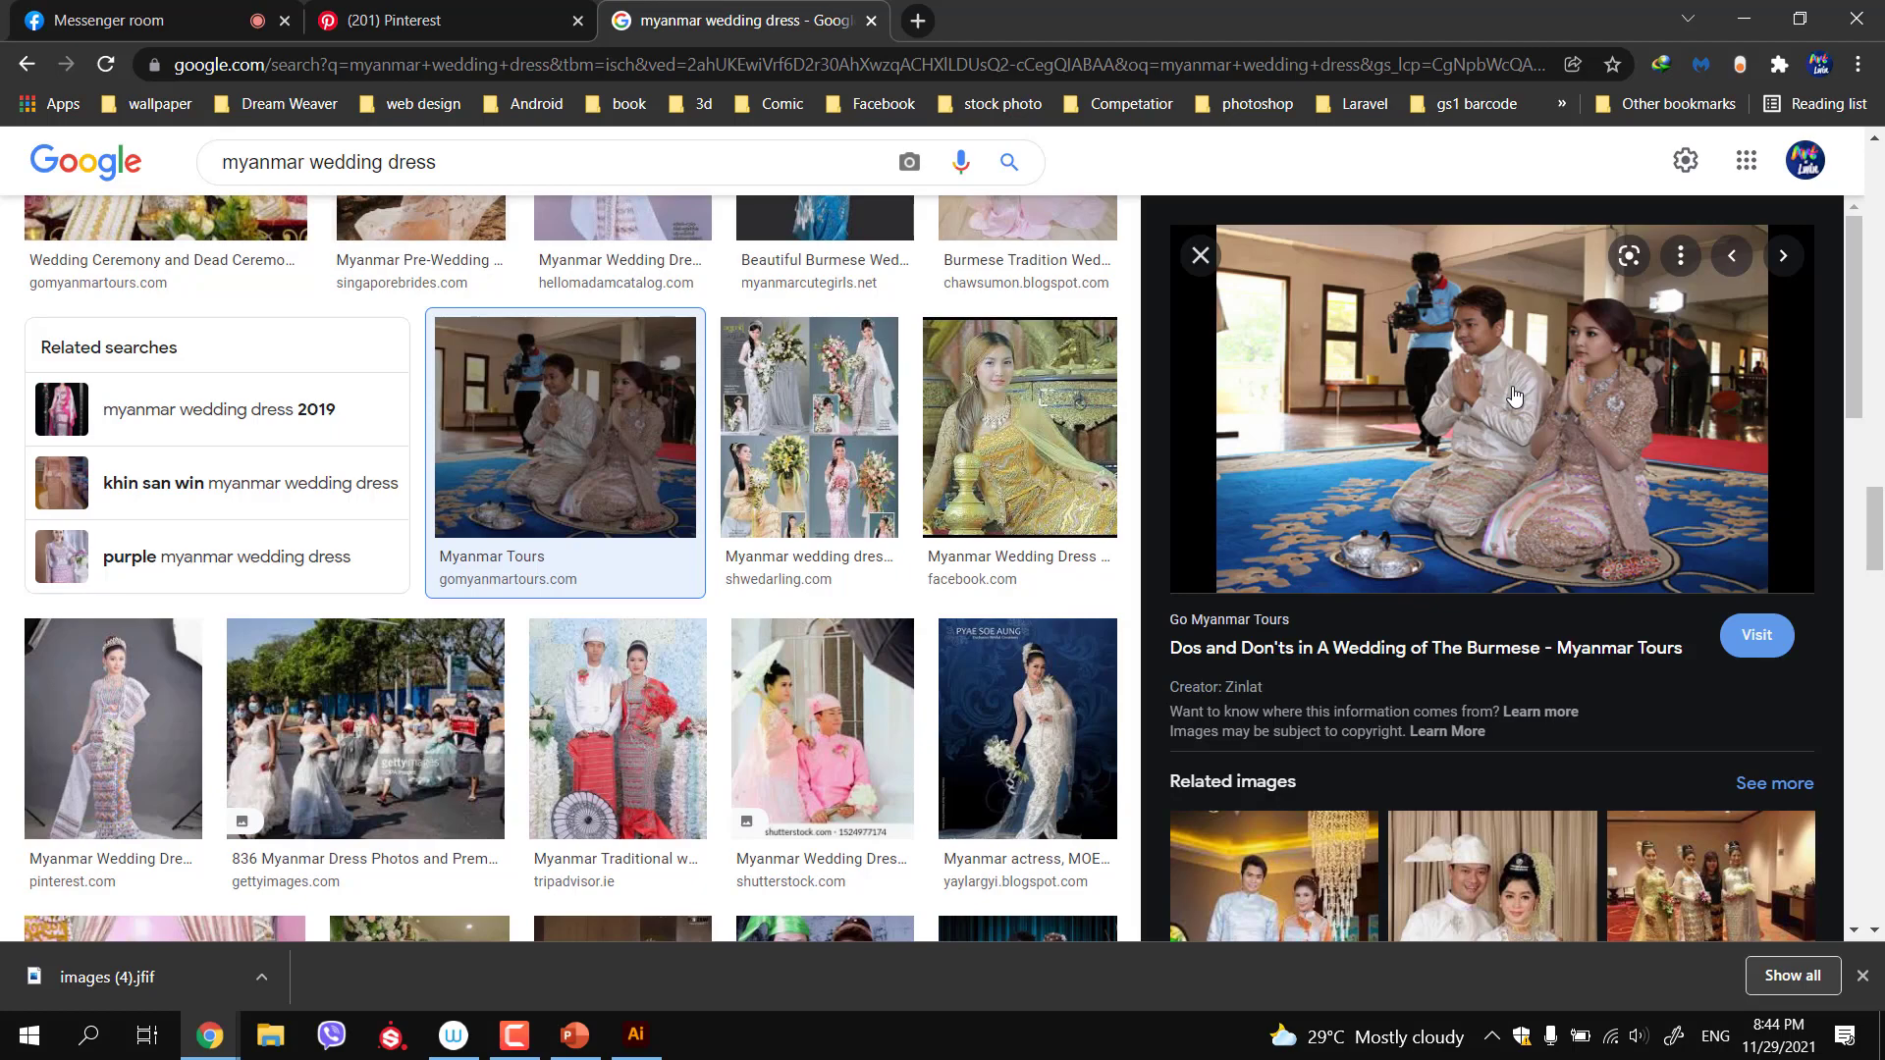
{"action": "left_click", "coordinate": [1744, 18]}
Try sketching a bent arm and hands over the shirt freehand with the Paintbrush, and undo the strokes
{"action": "left_click_drag", "start_coordinate": [823, 546], "coordinate": [920, 563]}
{"action": "key", "text": "b"}
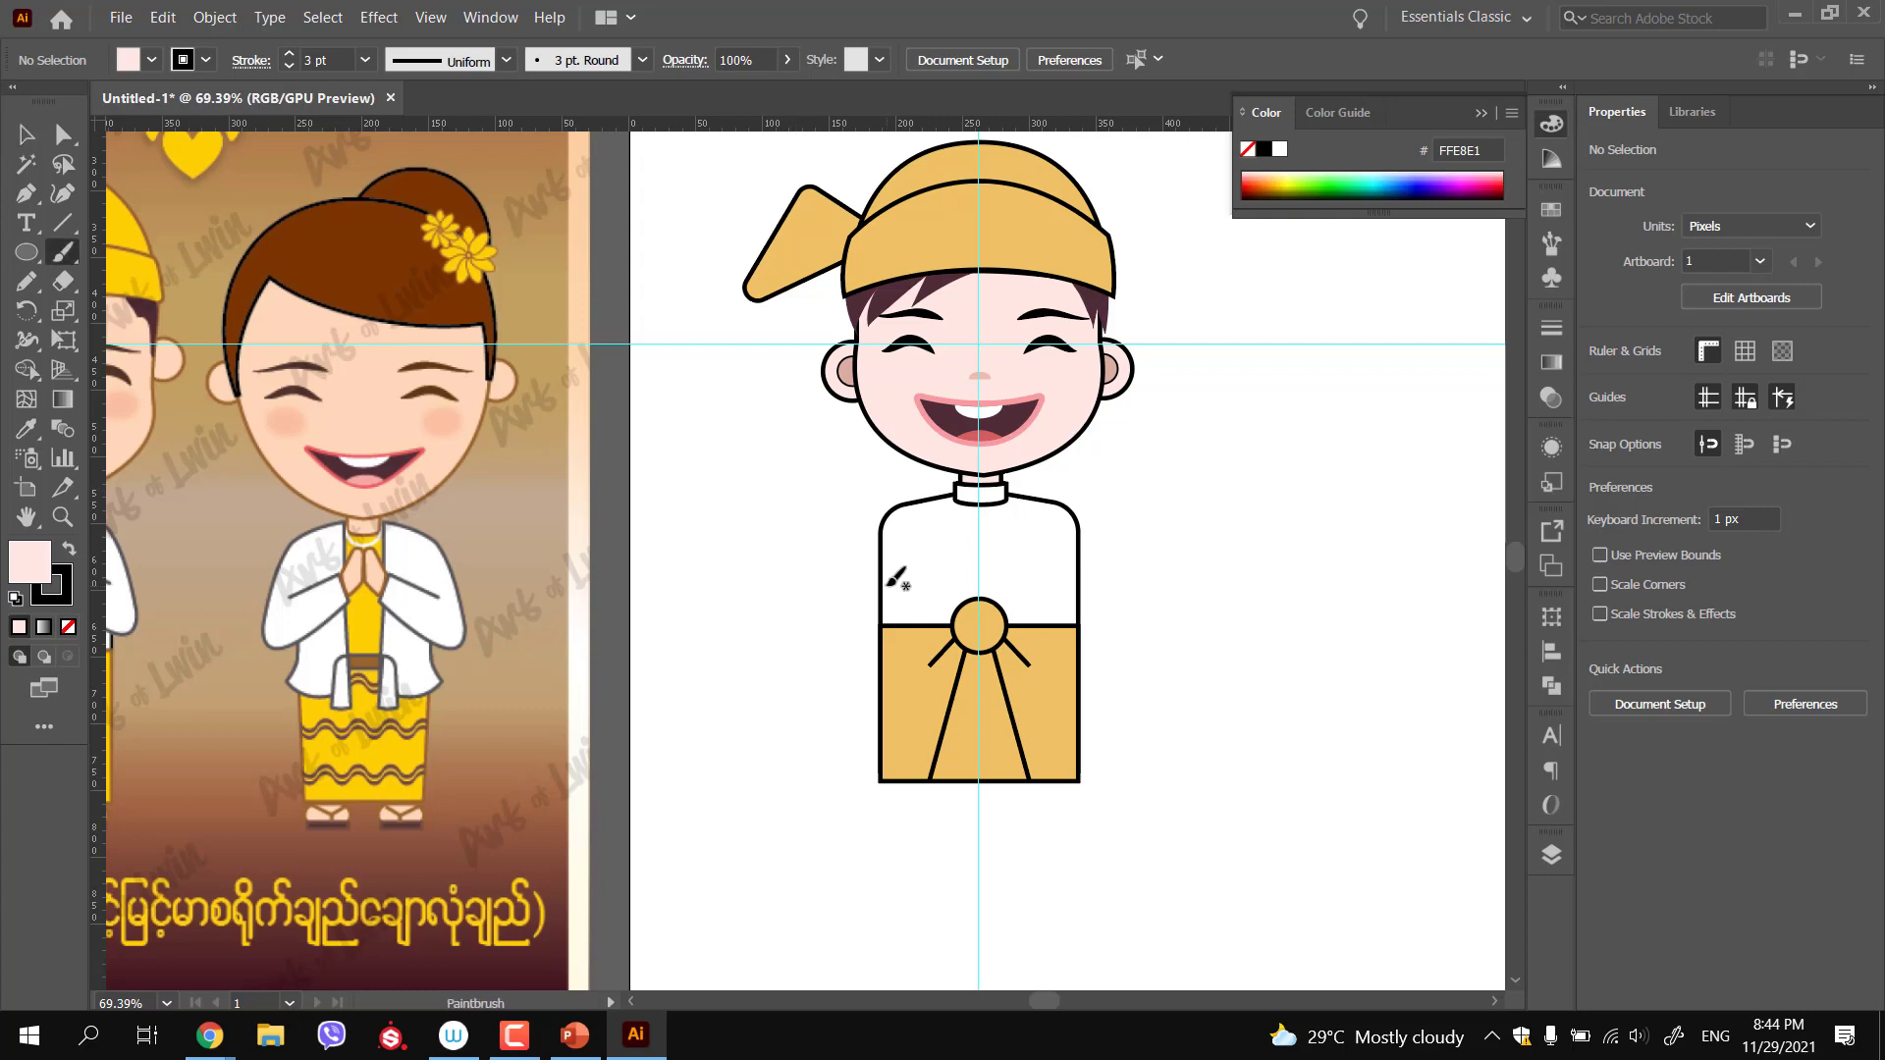
{"action": "key", "text": "ctrl+z"}
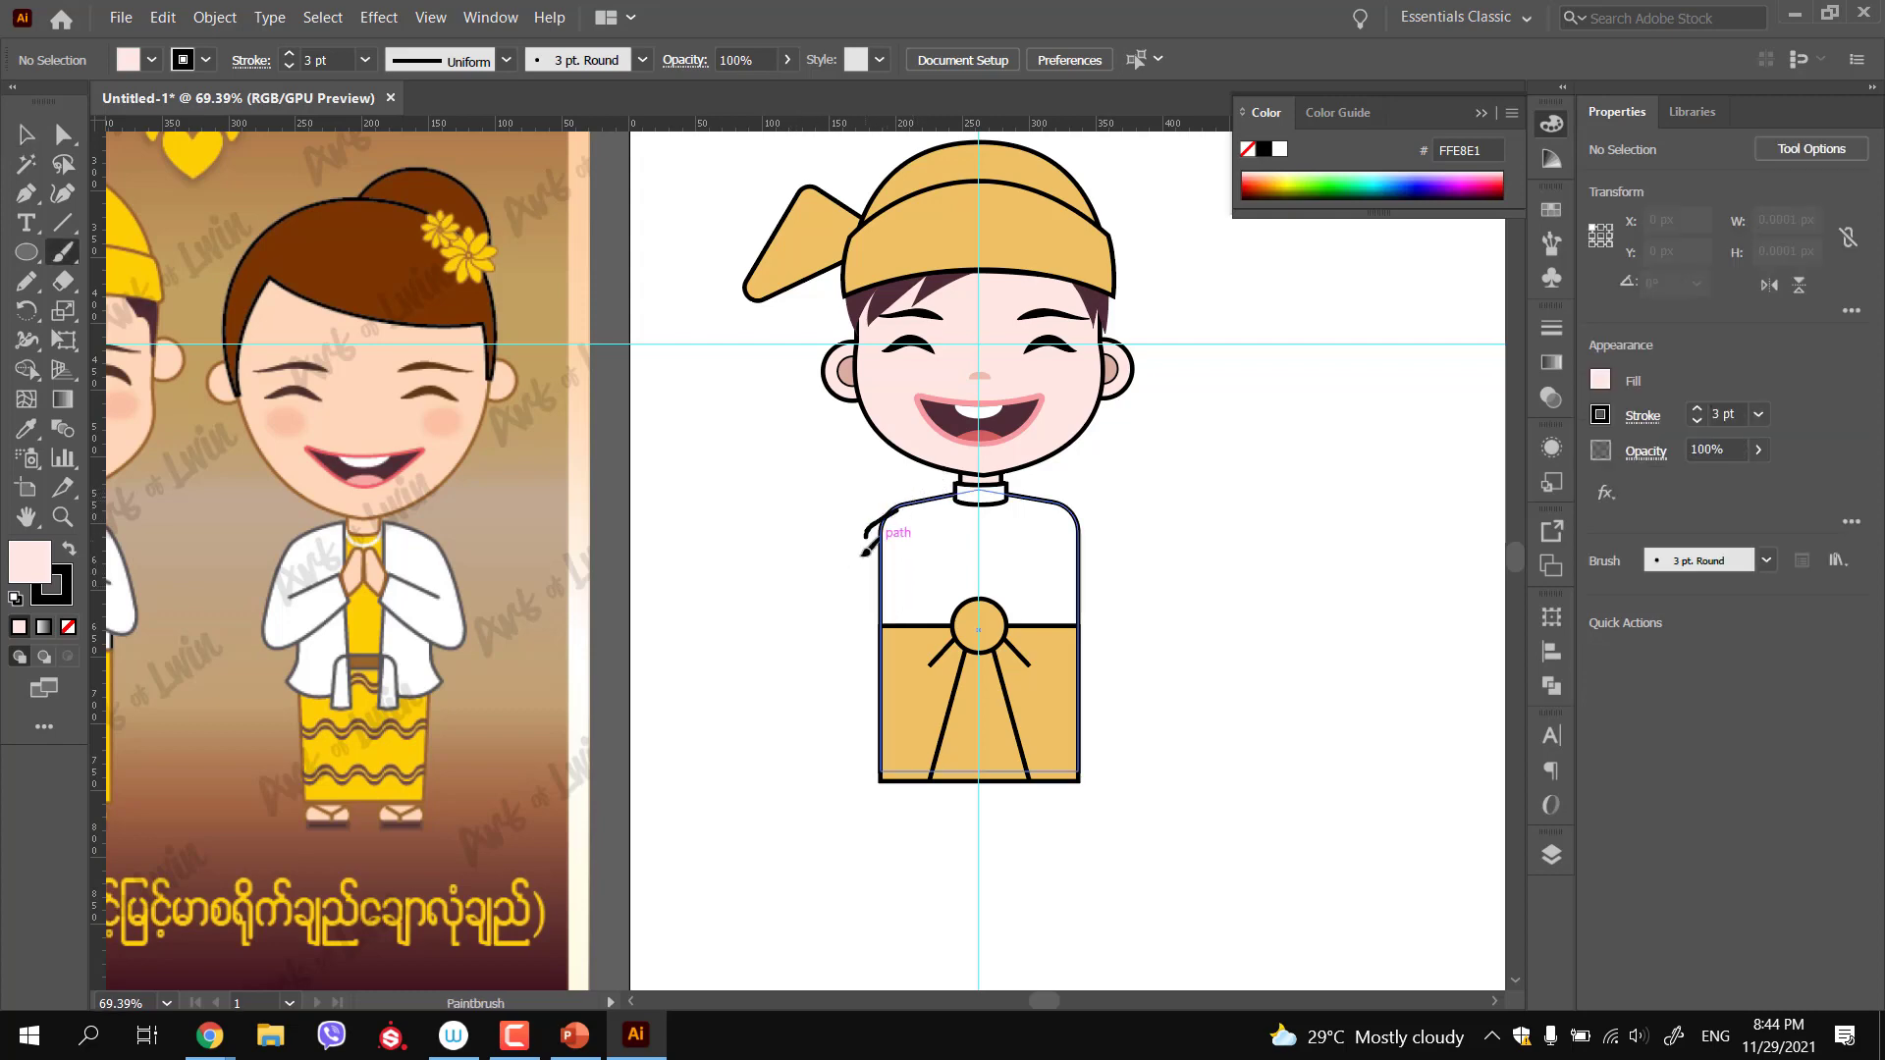
{"action": "key", "text": "ctrl+z"}
{"action": "key", "text": "ctrl+z"}
{"action": "left_click_drag", "start_coordinate": [889, 513], "coordinate": [854, 577]}
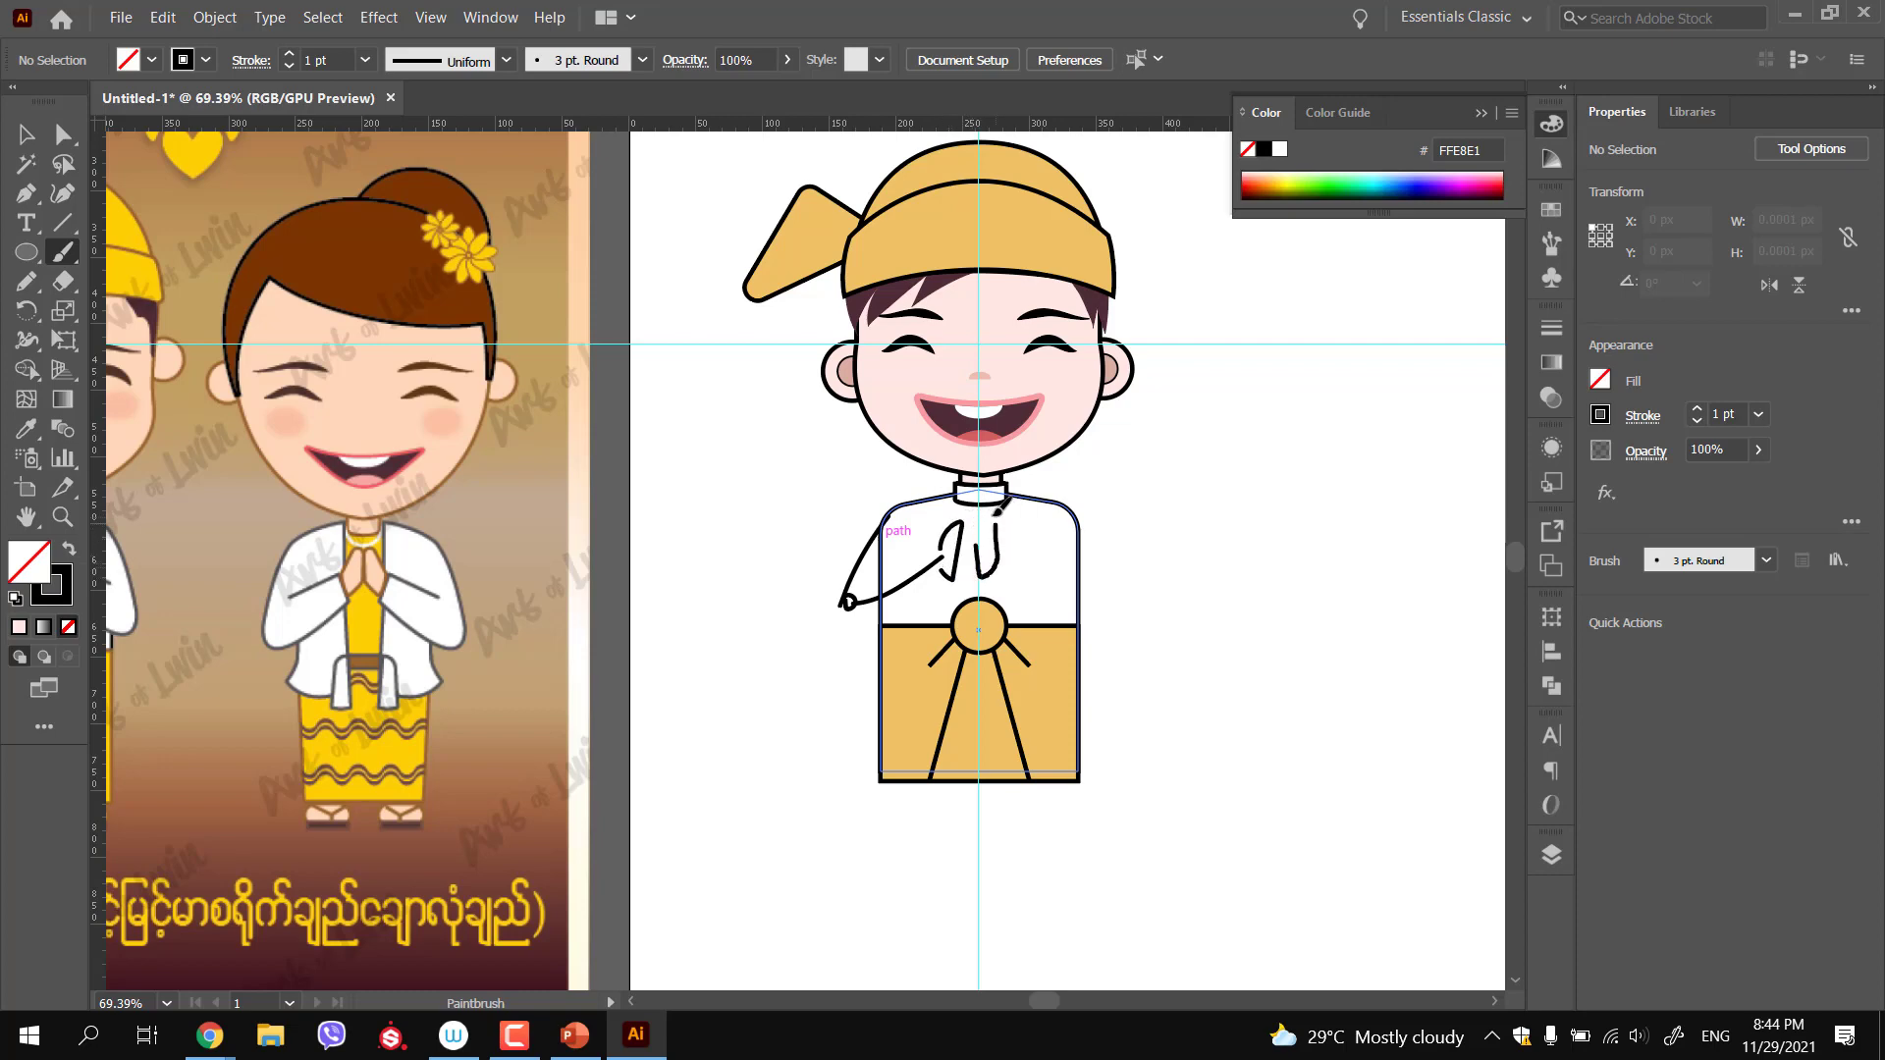
{"action": "key", "text": "ctrl+z"}
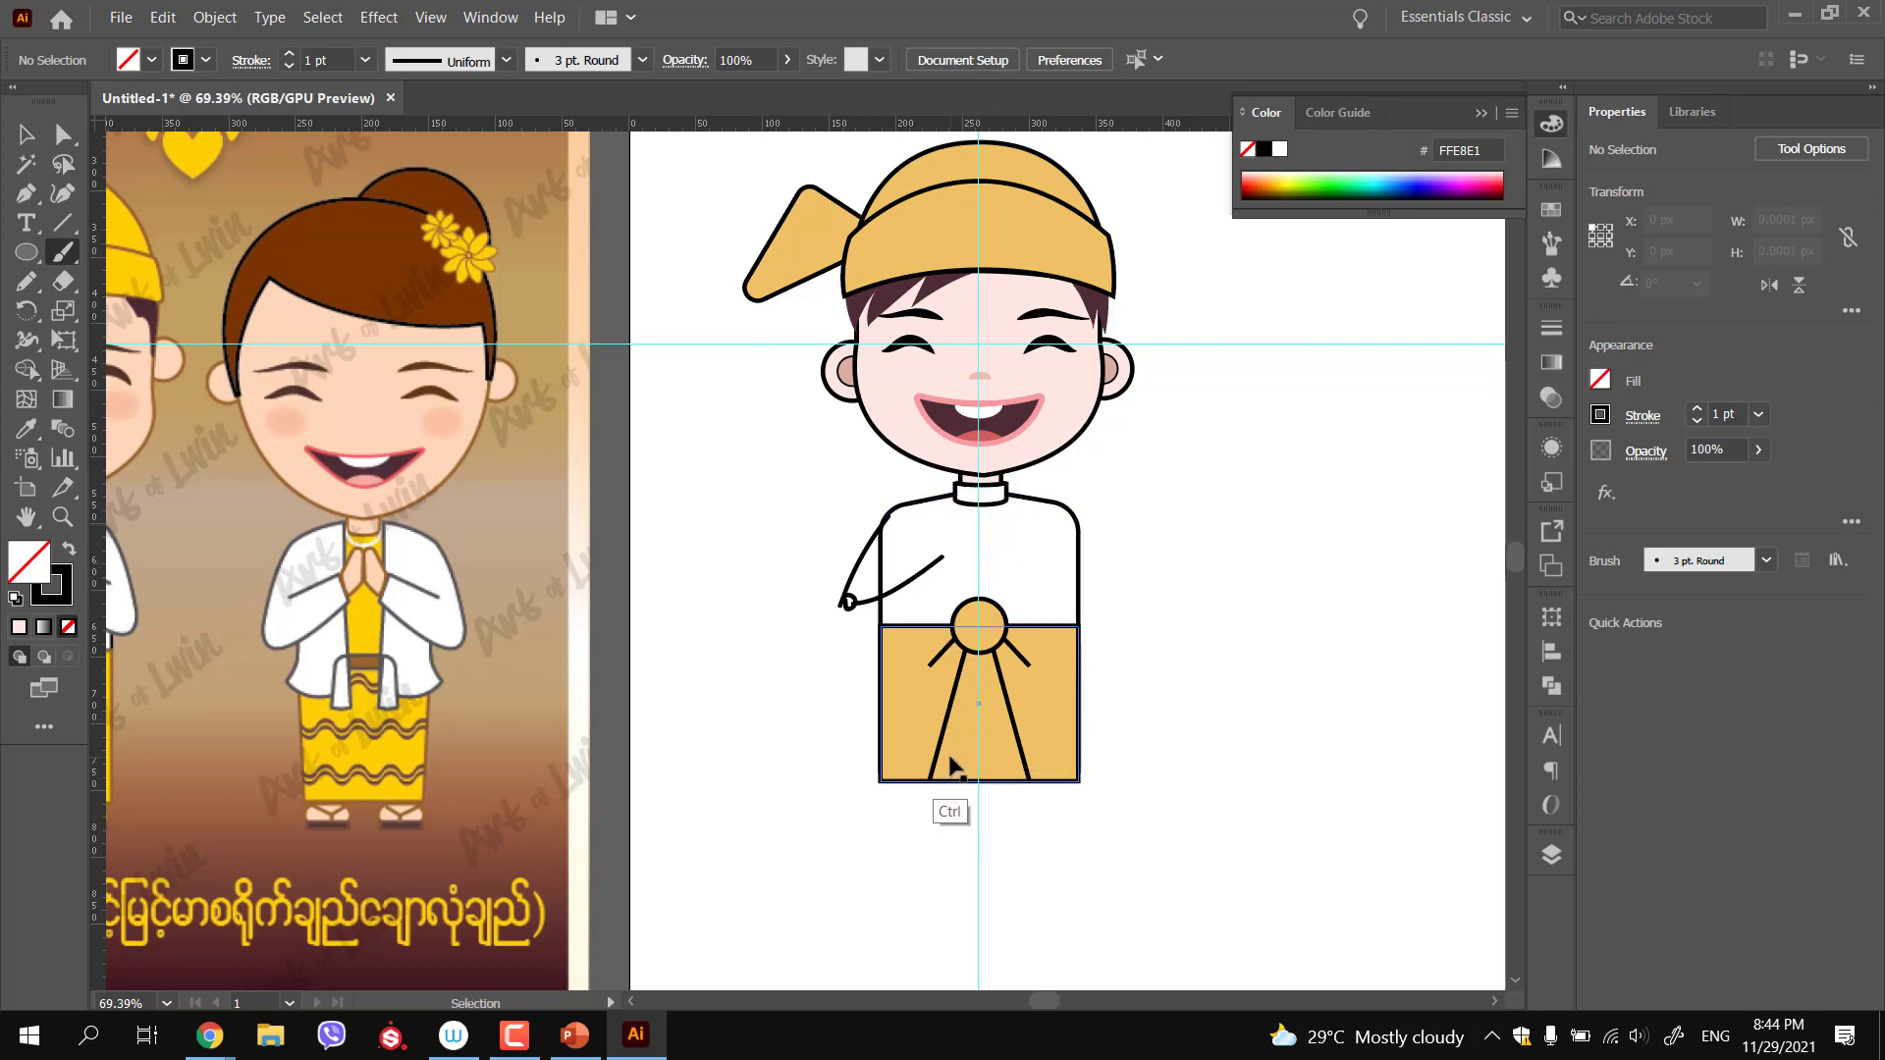
{"action": "key", "text": "ctrl+z"}
{"action": "key", "text": "ctrl+z"}
Draw a small closed four-point skin-coloured shape left of the shirt with the Pen tool, with its upper tip at about X 145, Y 560 px
{"action": "left_click_drag", "start_coordinate": [954, 617], "coordinate": [874, 570]}
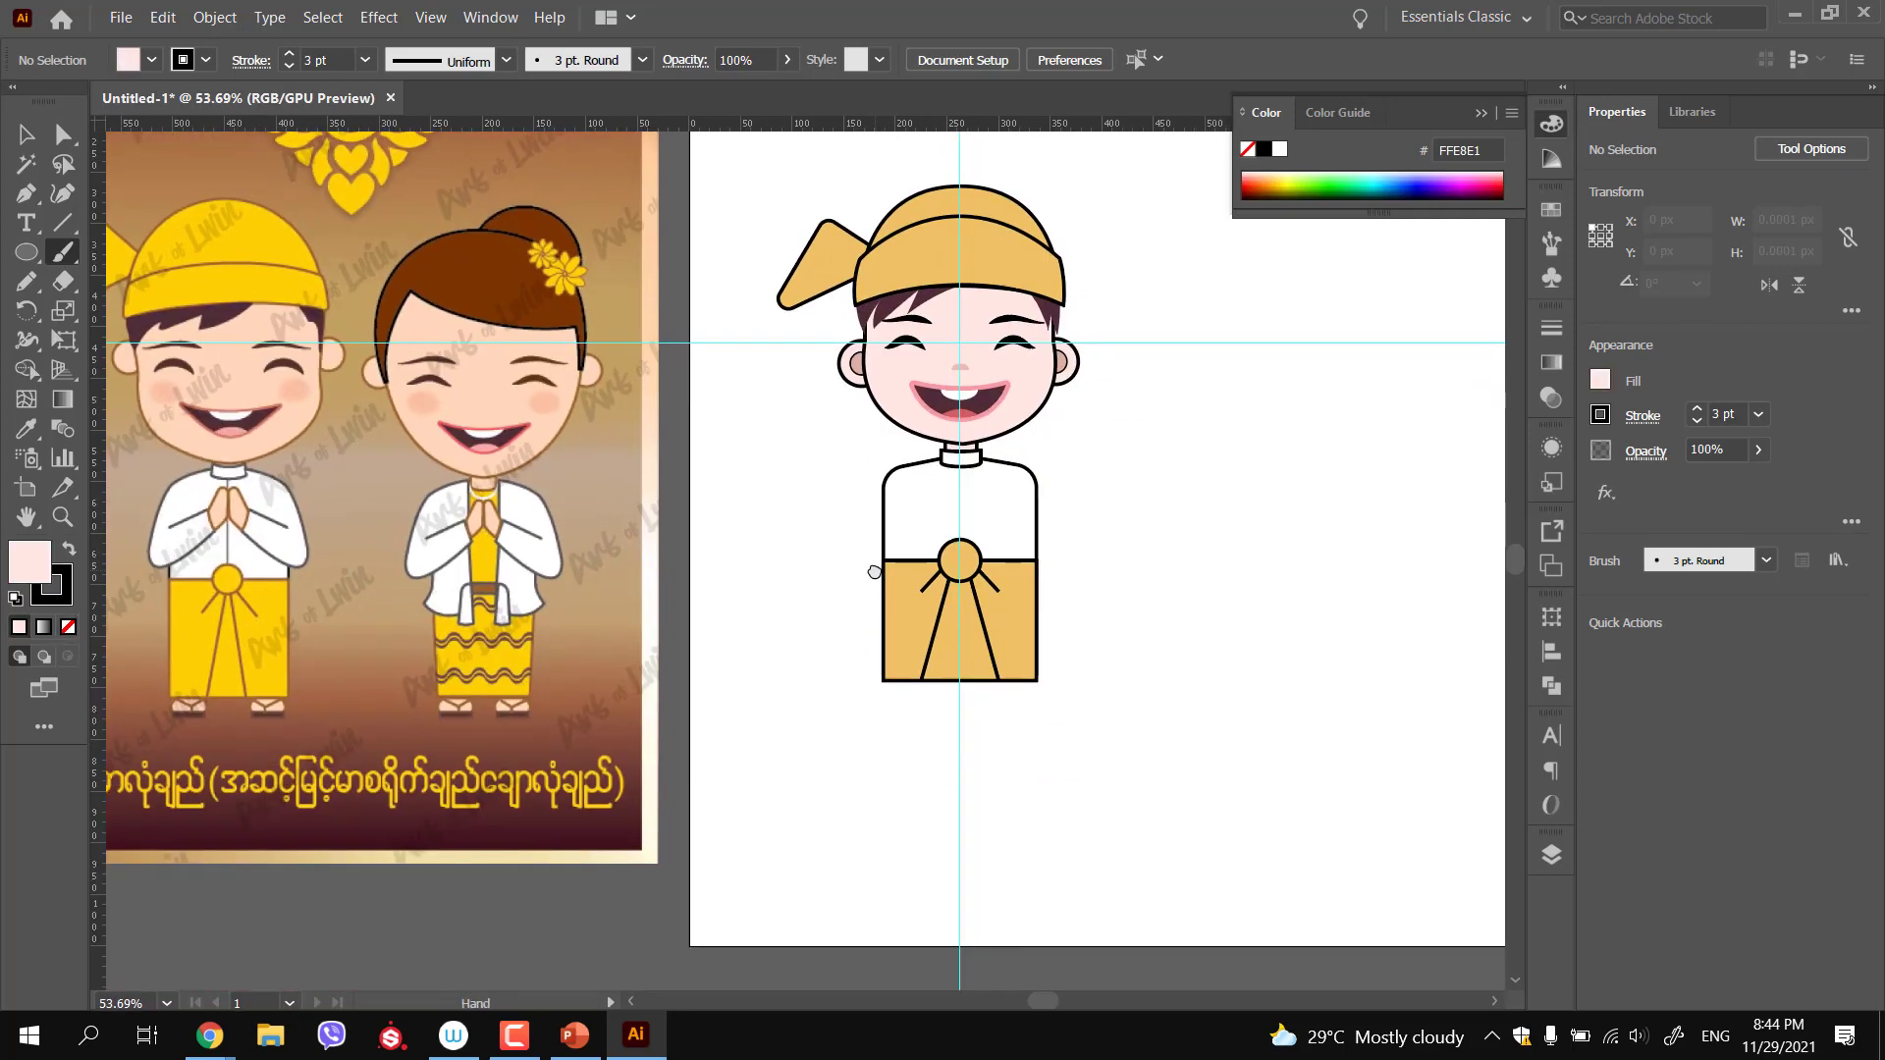
{"action": "left_click", "coordinate": [913, 522], "text": "ctrl"}
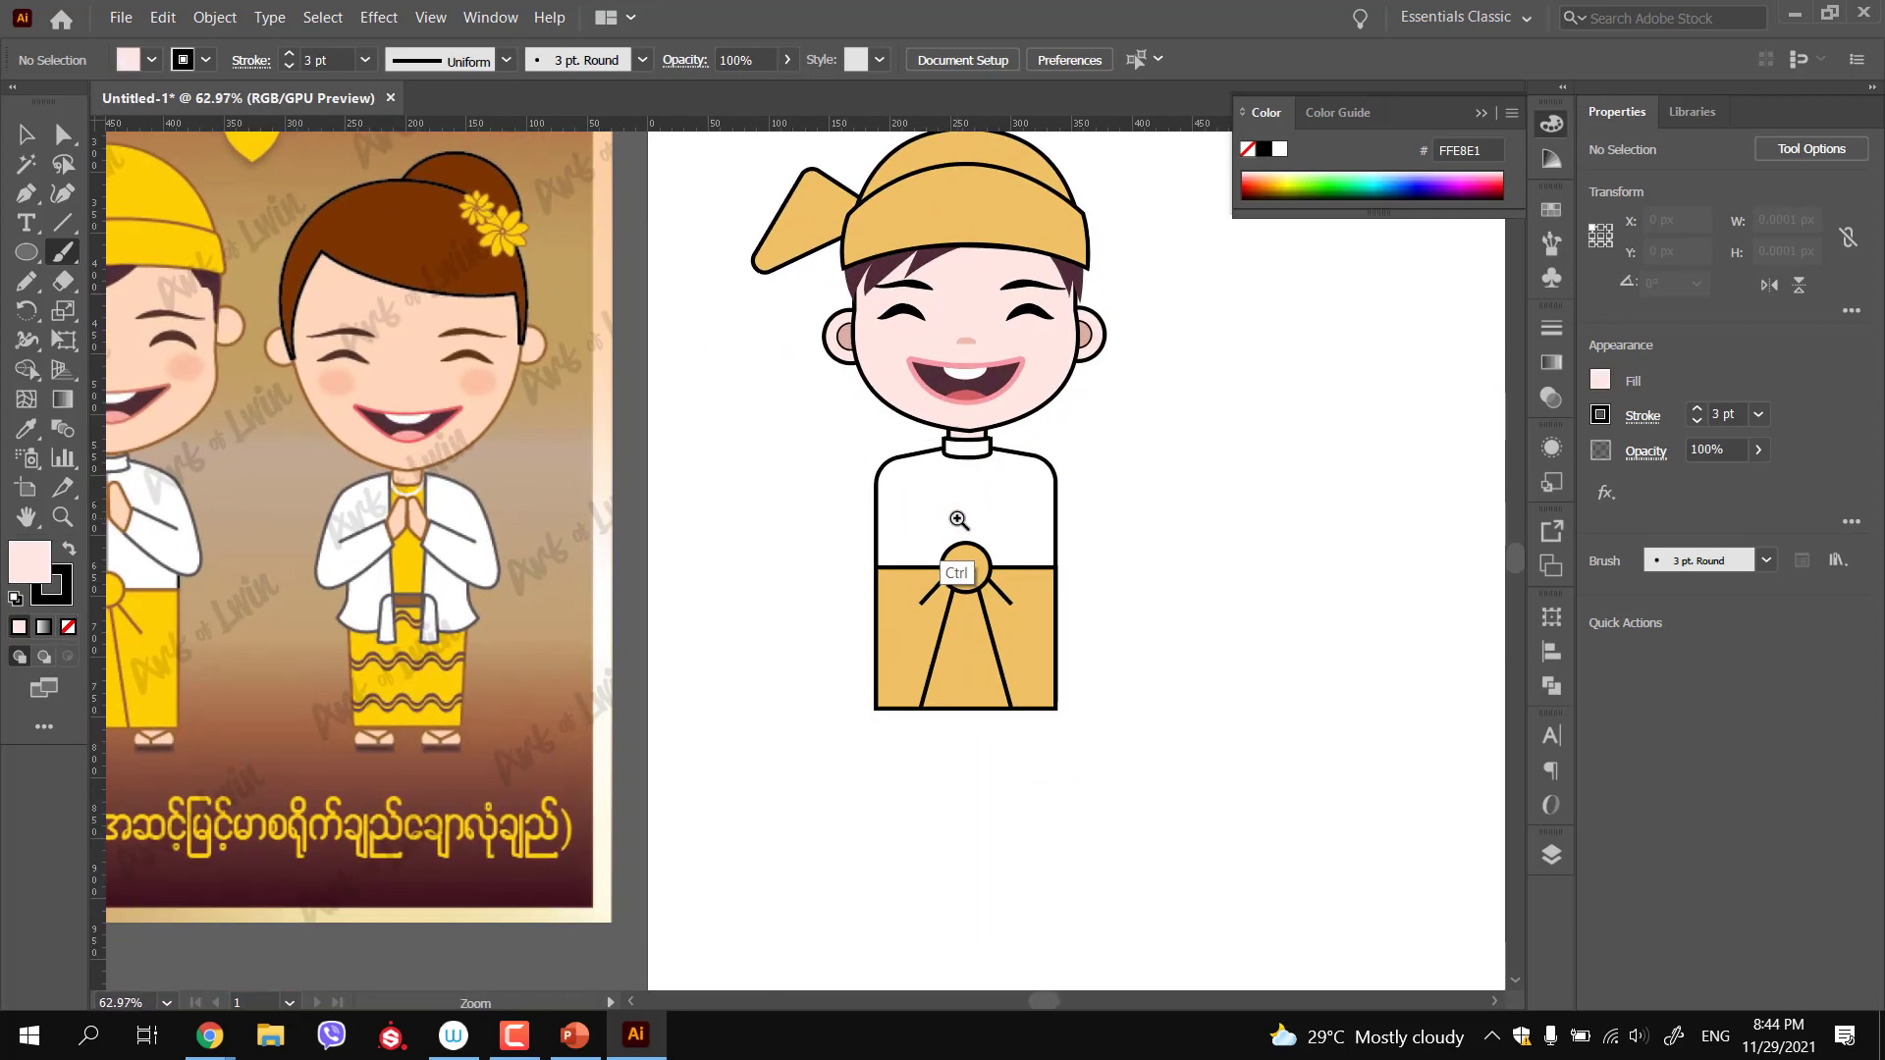
{"action": "left_click_drag", "start_coordinate": [867, 534], "coordinate": [983, 533]}
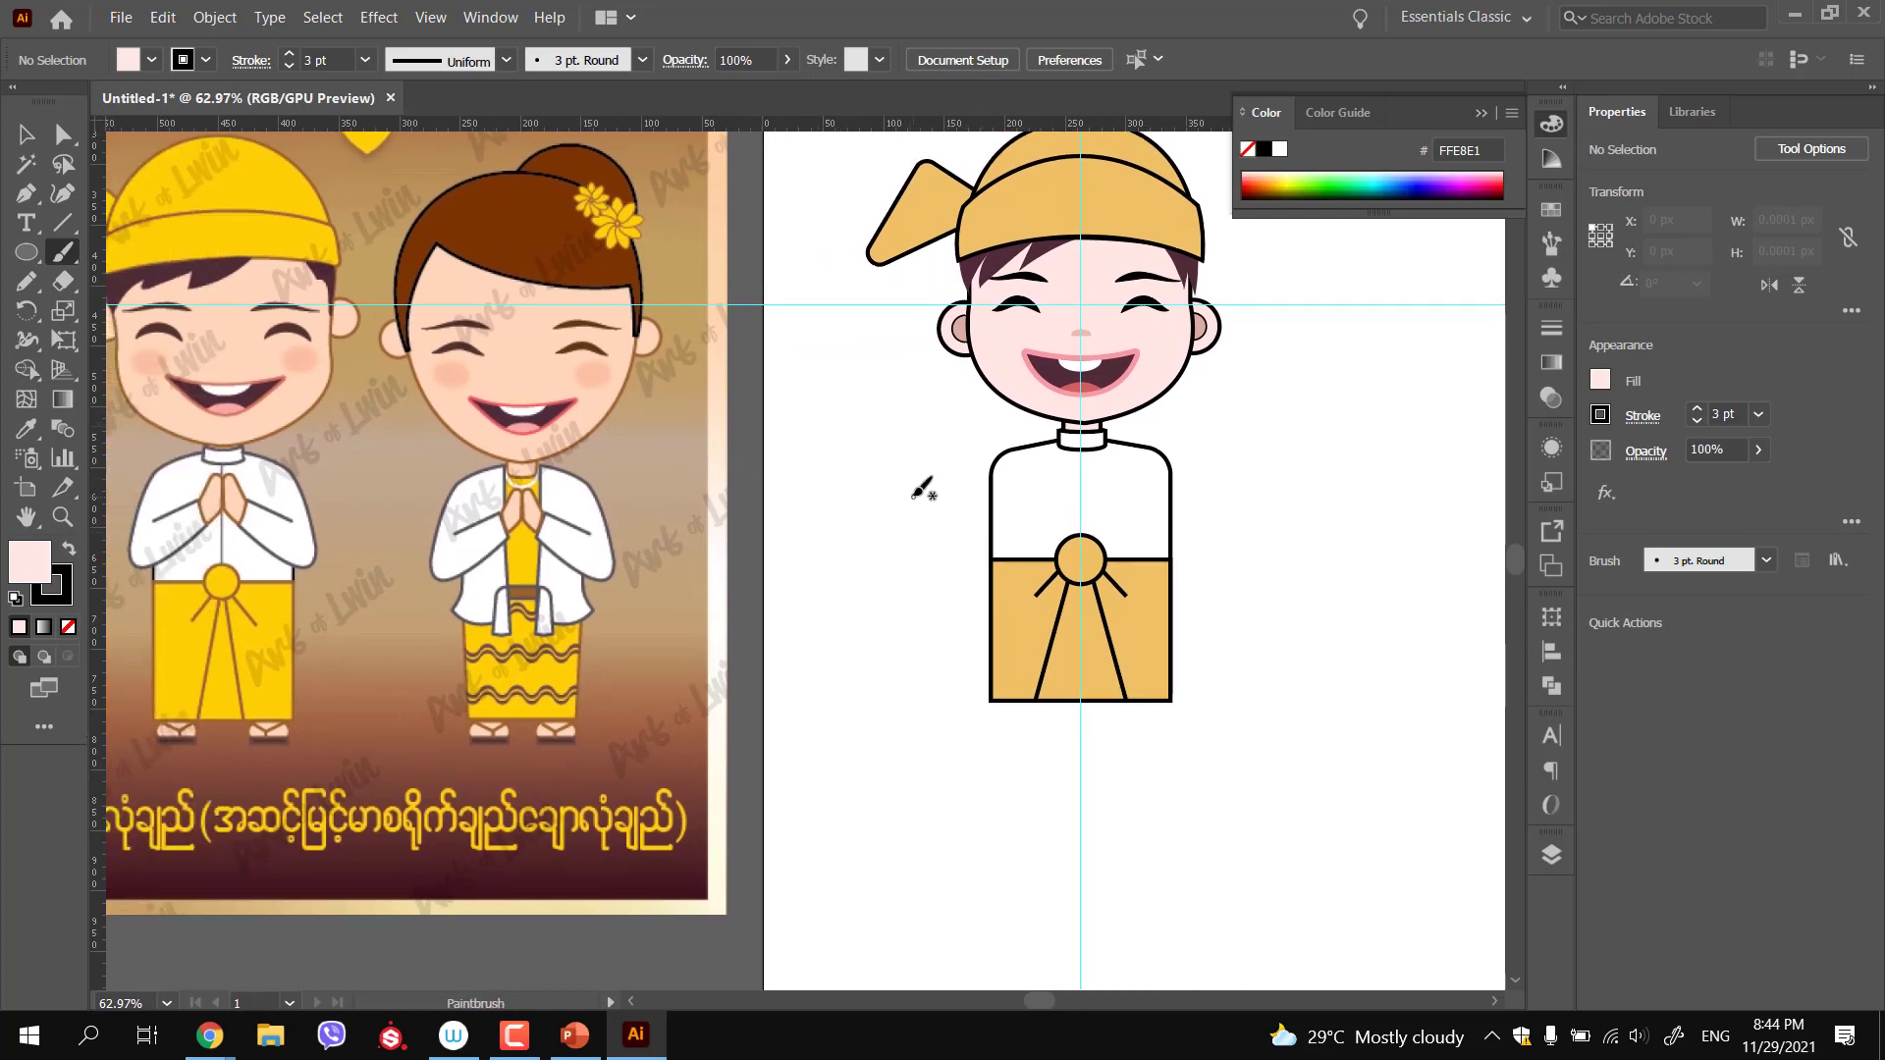
{"action": "key", "text": "p"}
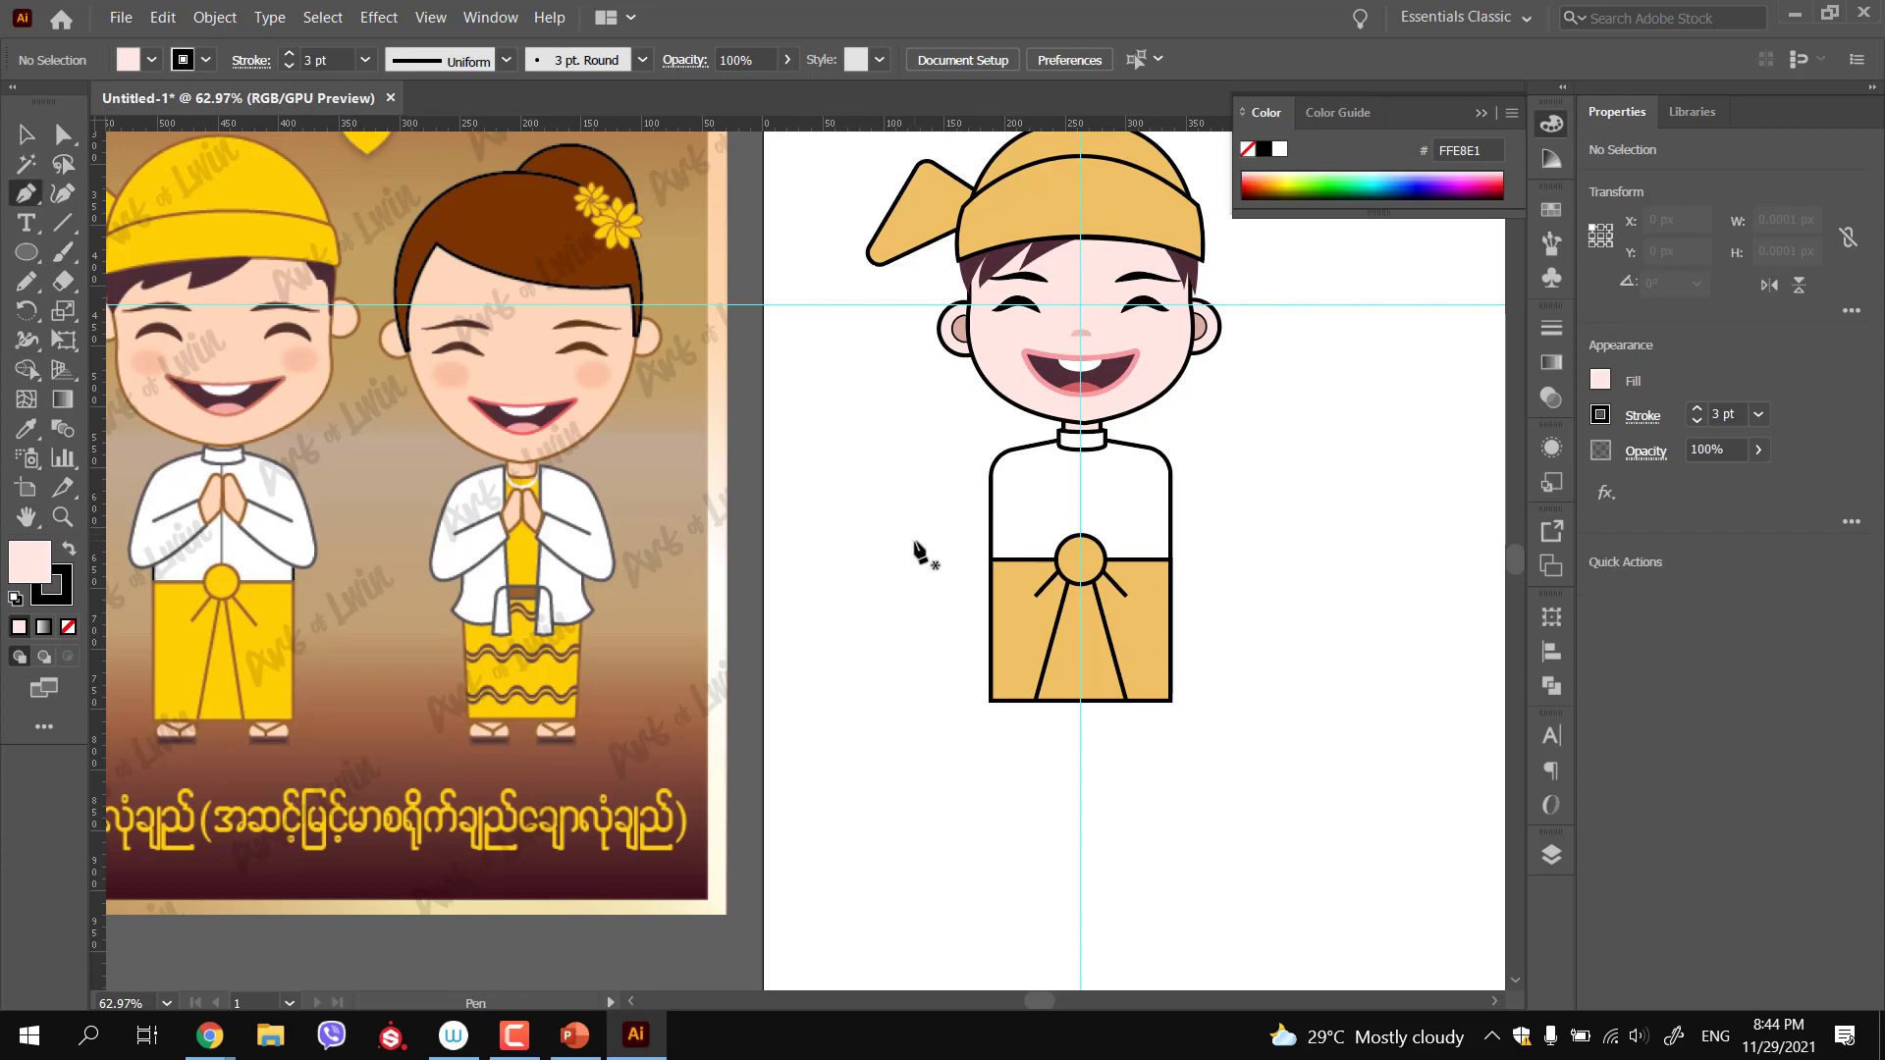
{"action": "left_click", "coordinate": [900, 544], "text": "ctrl"}
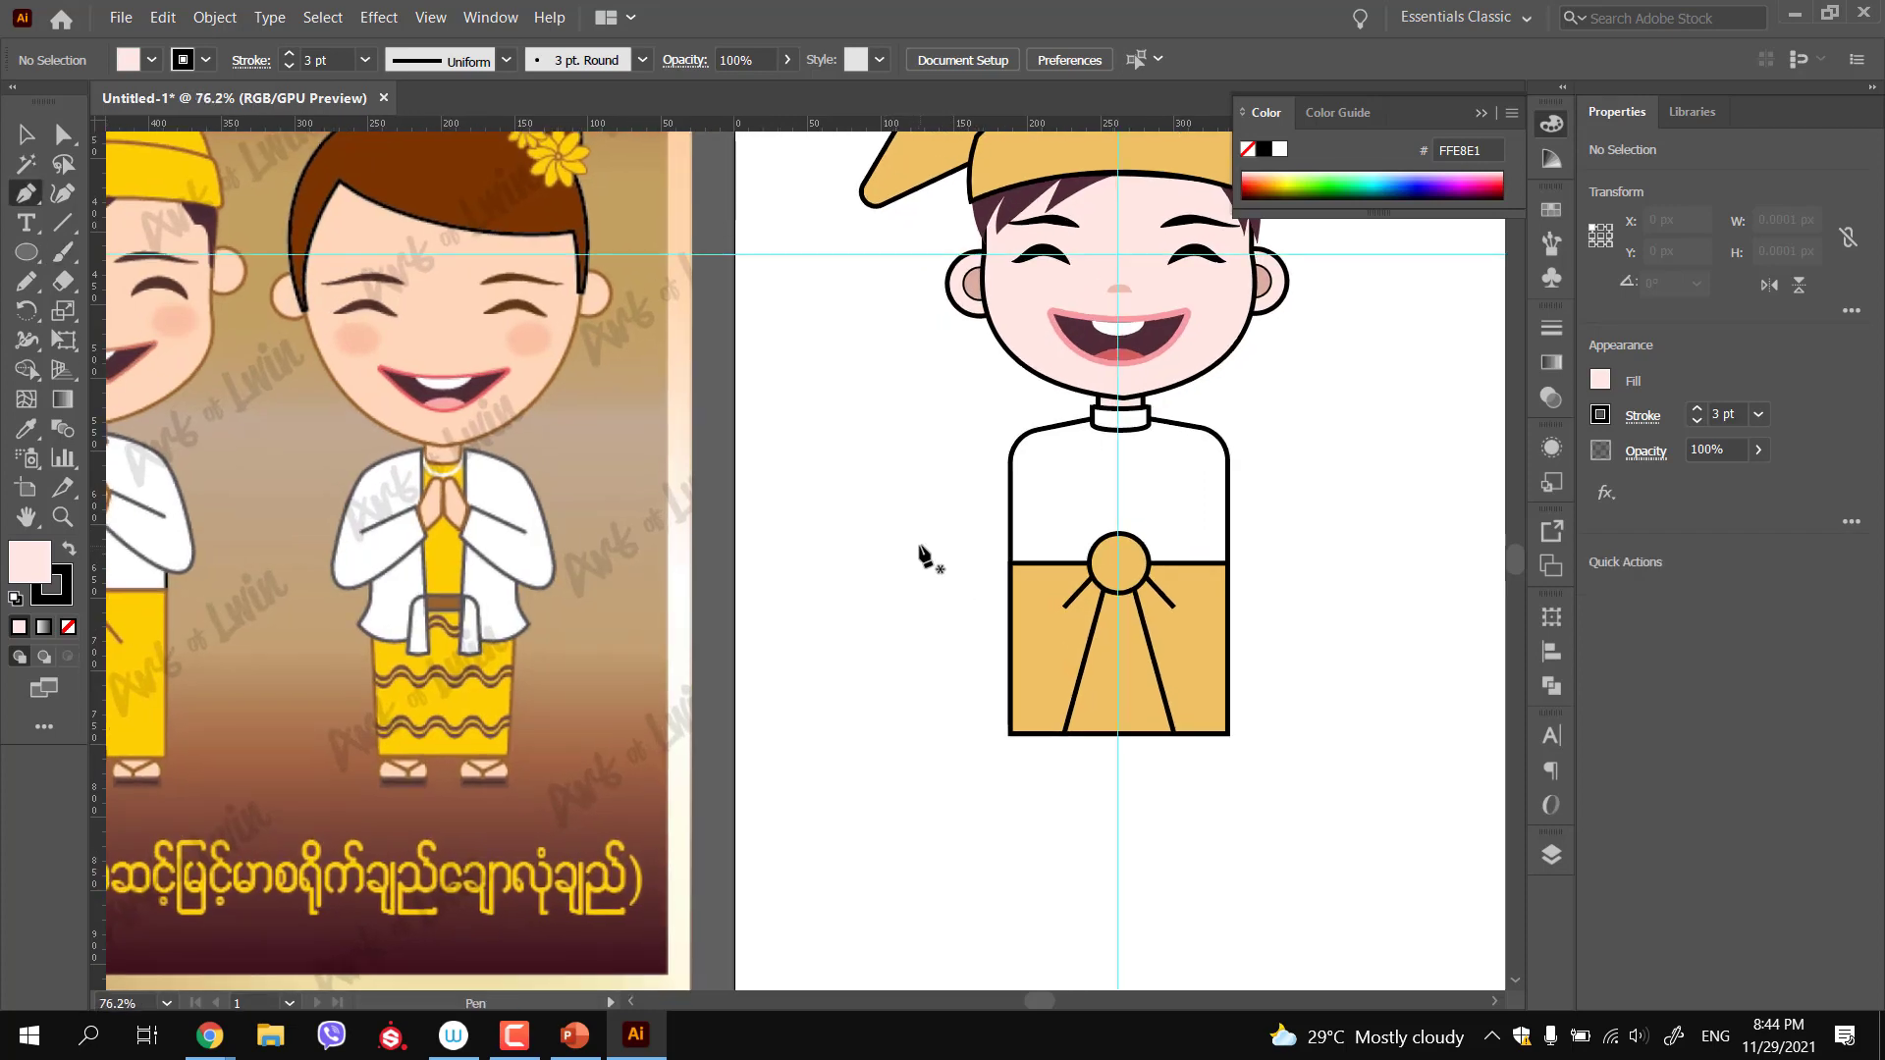
{"action": "left_click_drag", "start_coordinate": [918, 546], "coordinate": [944, 542]}
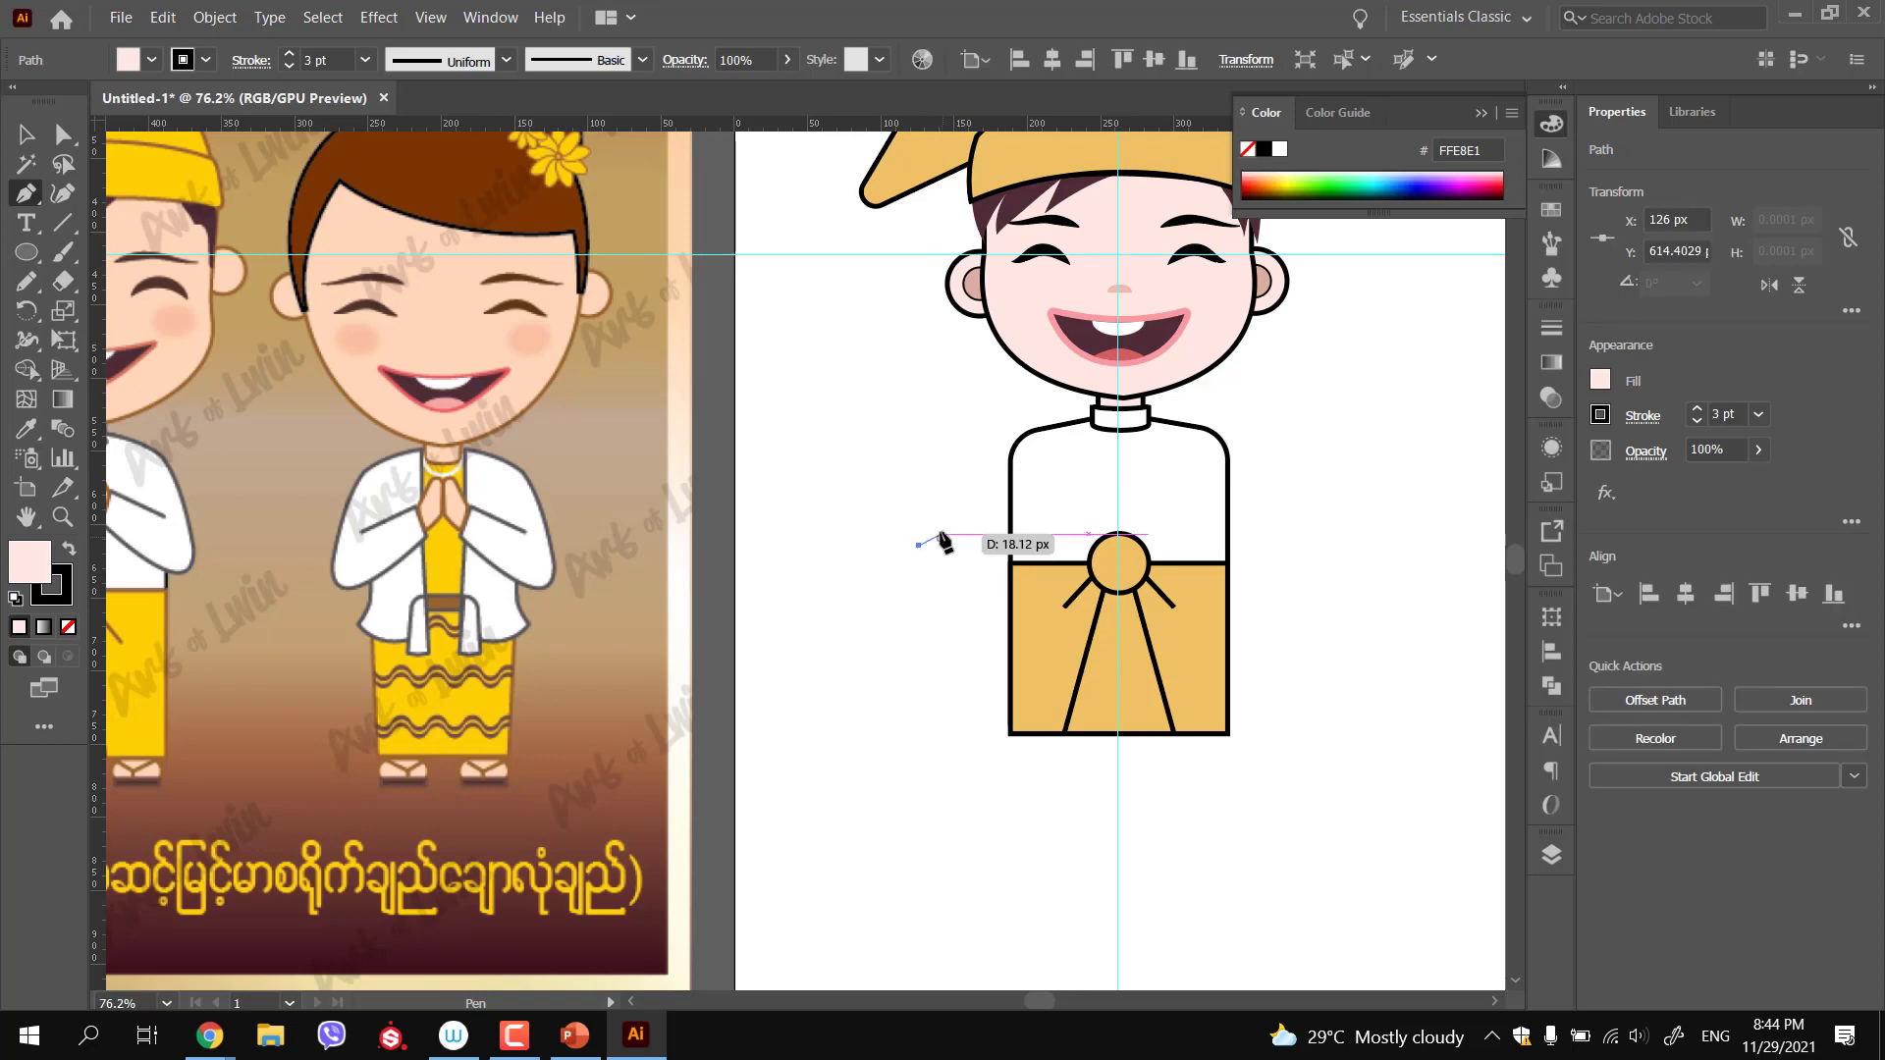
{"action": "left_click", "coordinate": [943, 535]}
{"action": "left_click", "coordinate": [943, 480]}
{"action": "left_click_drag", "start_coordinate": [919, 511], "coordinate": [1049, 558]}
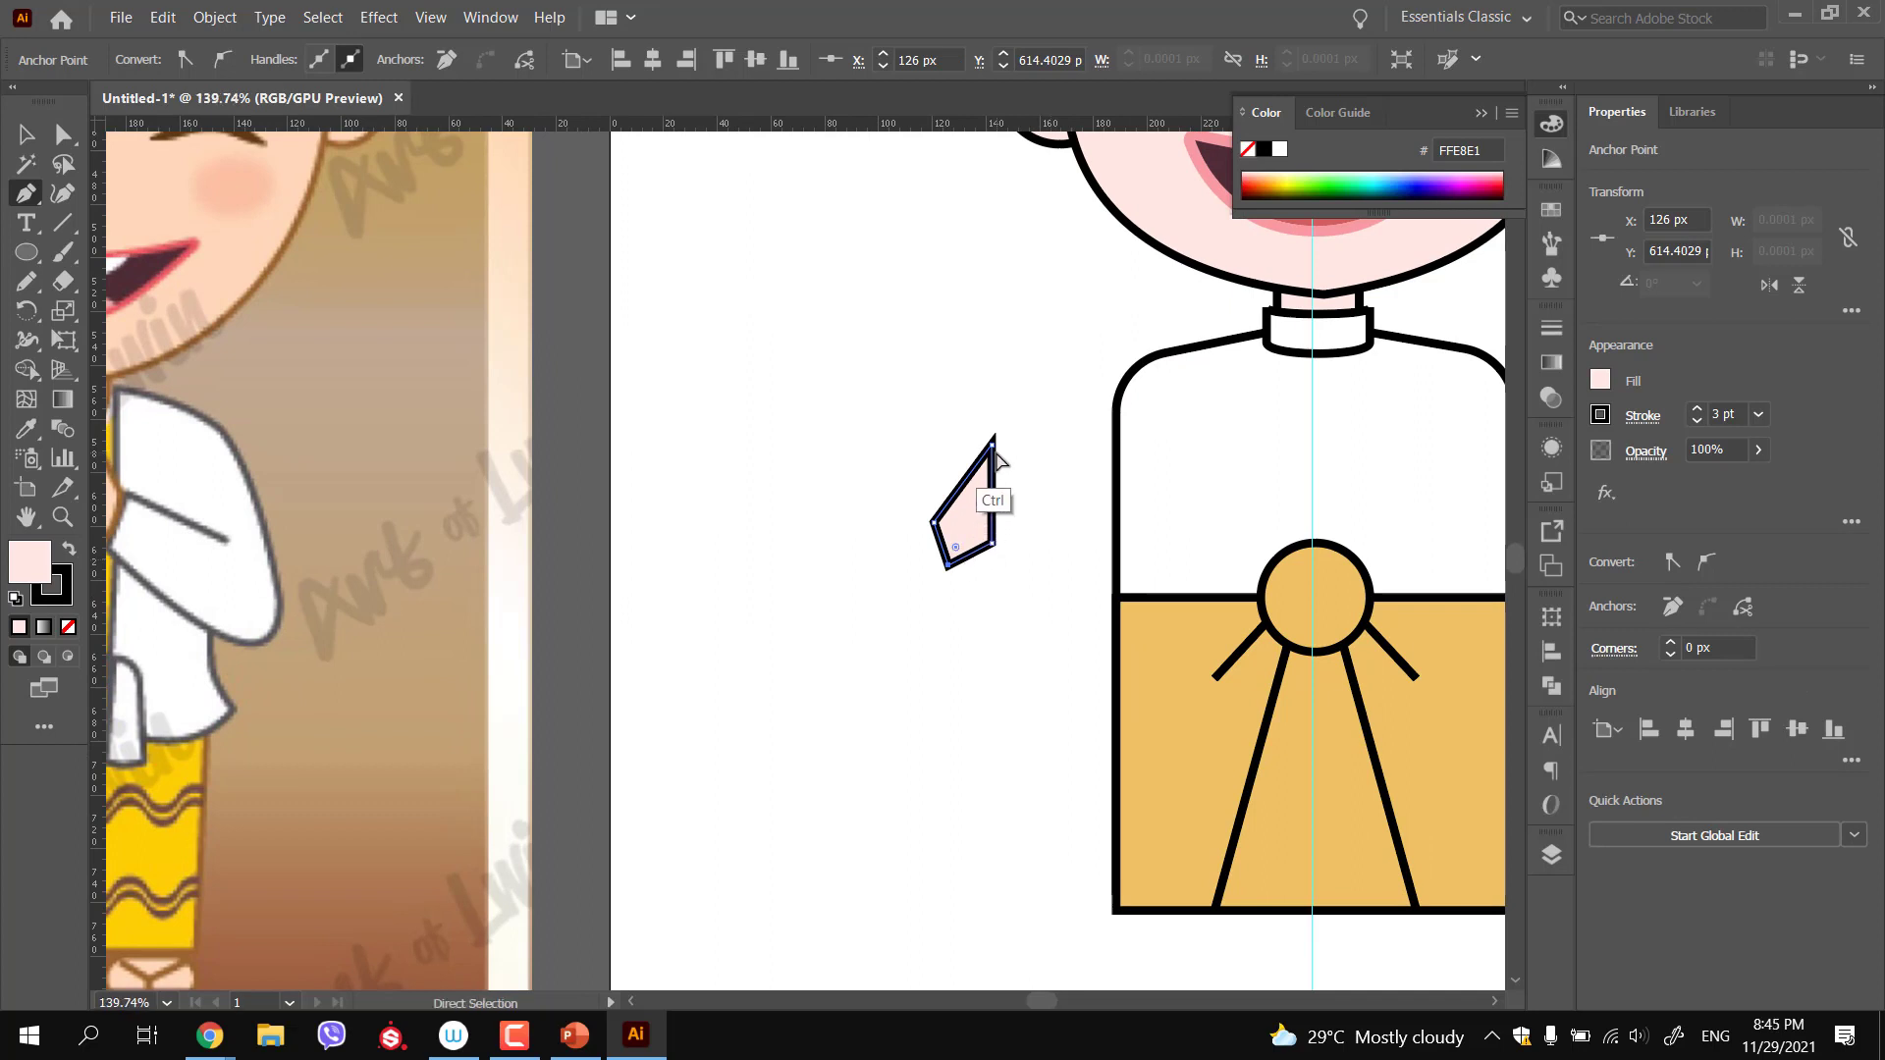
{"action": "left_click_drag", "start_coordinate": [993, 446], "coordinate": [1002, 421]}
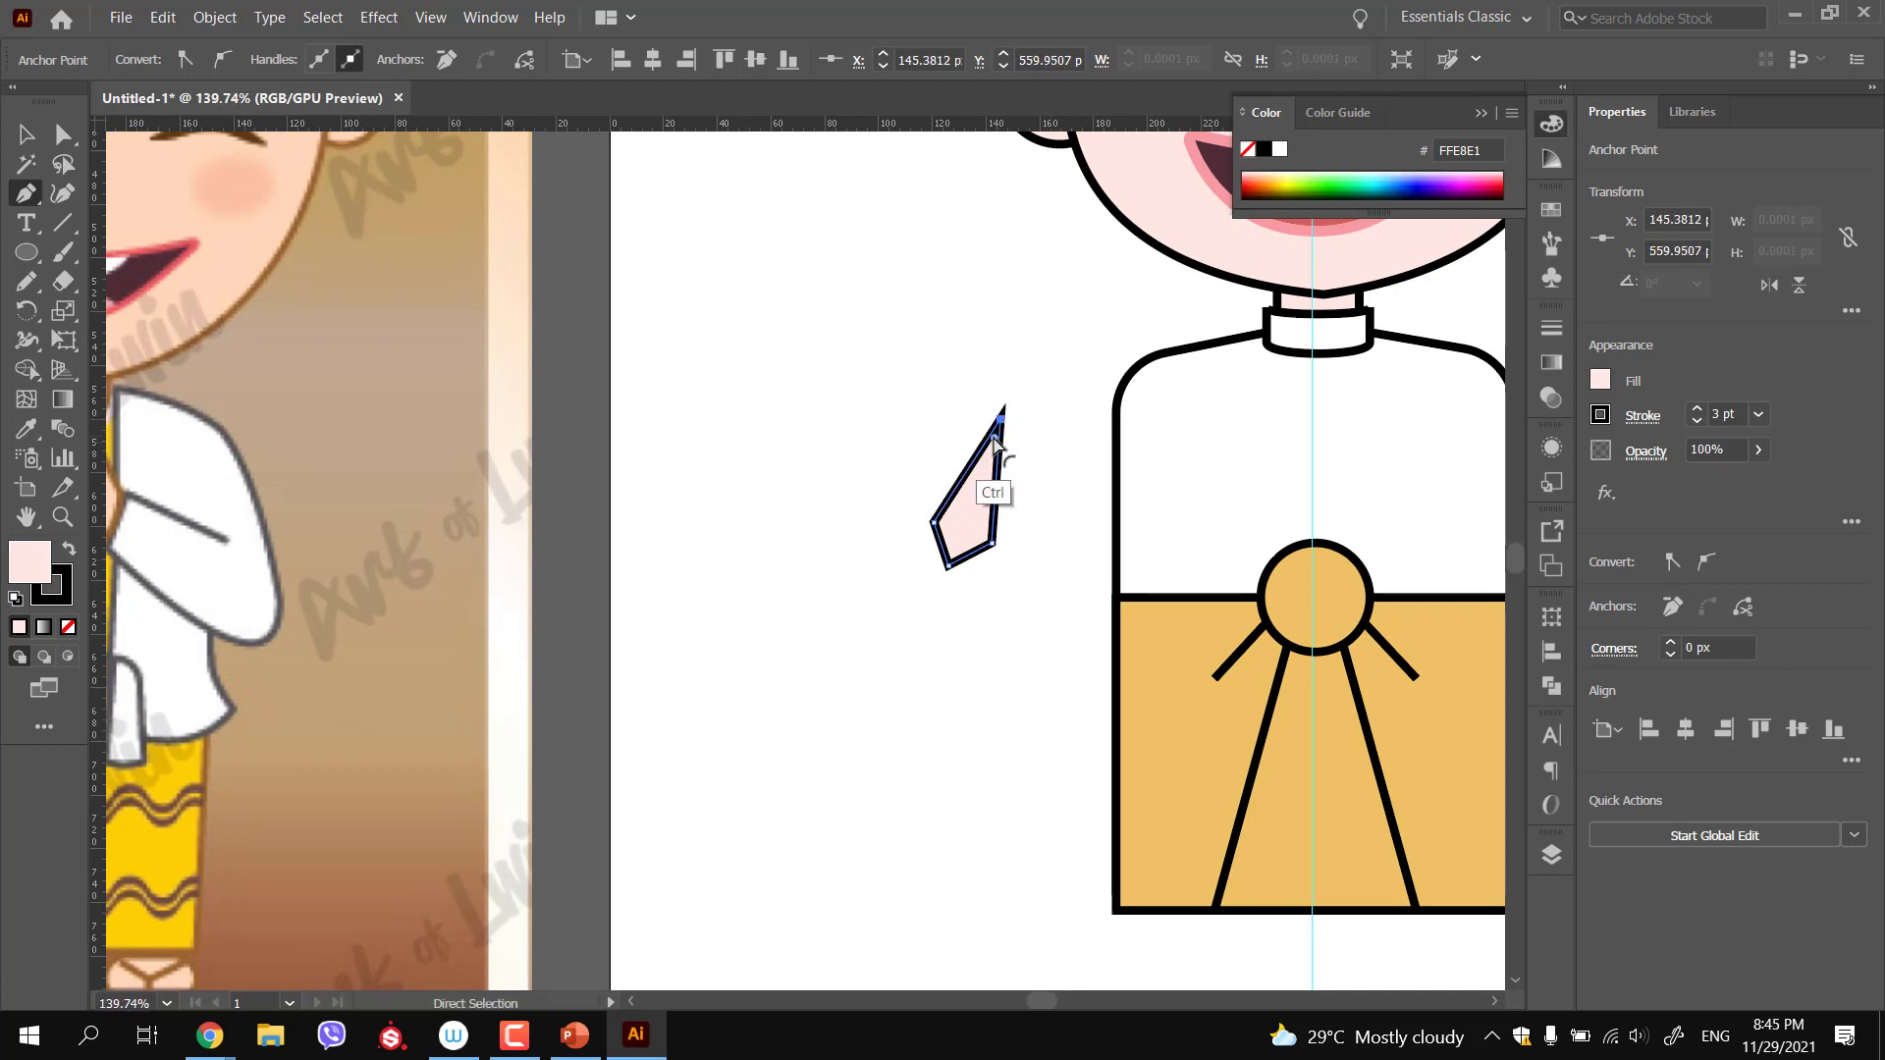
Round the hand shape's upper tip to about 3.8 px and its lower-right corner to about 10.4 px
{"action": "double_click", "coordinate": [996, 442], "text": "ctrl"}
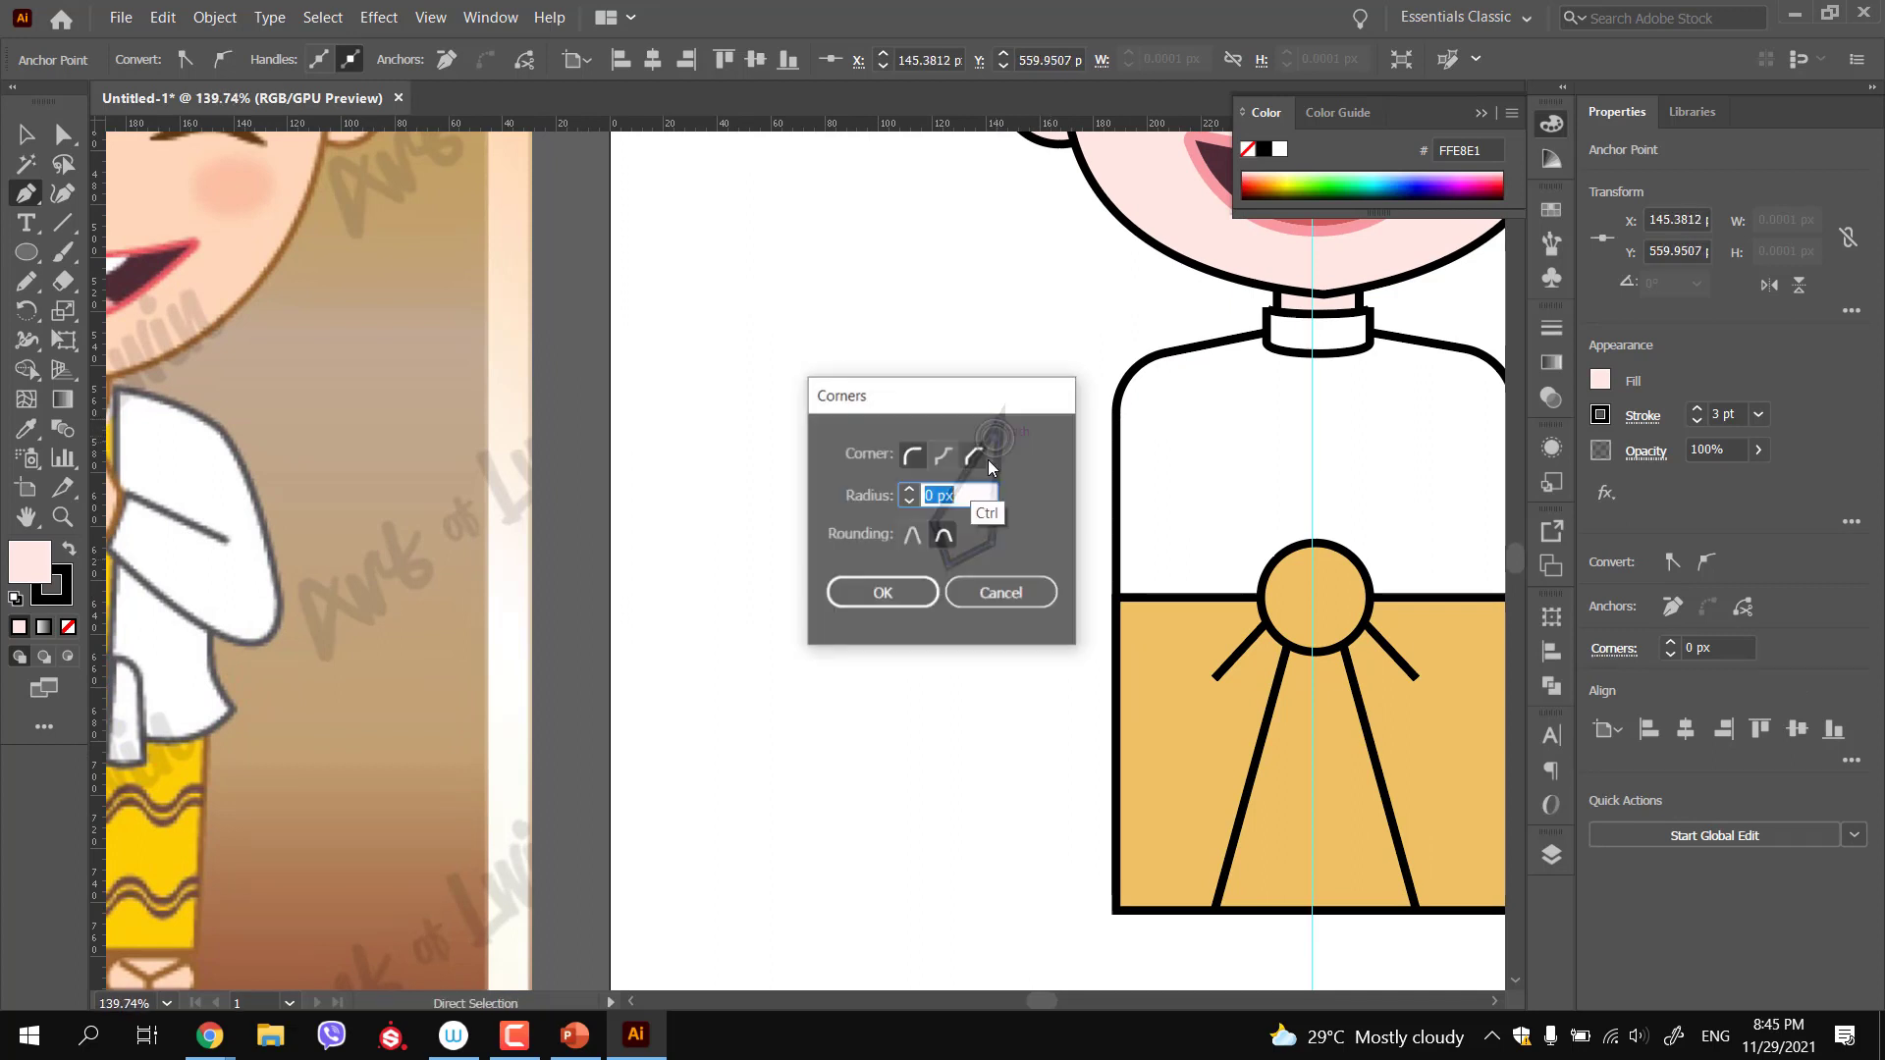
{"action": "left_click", "coordinate": [997, 593]}
{"action": "key", "text": "ctrl"}
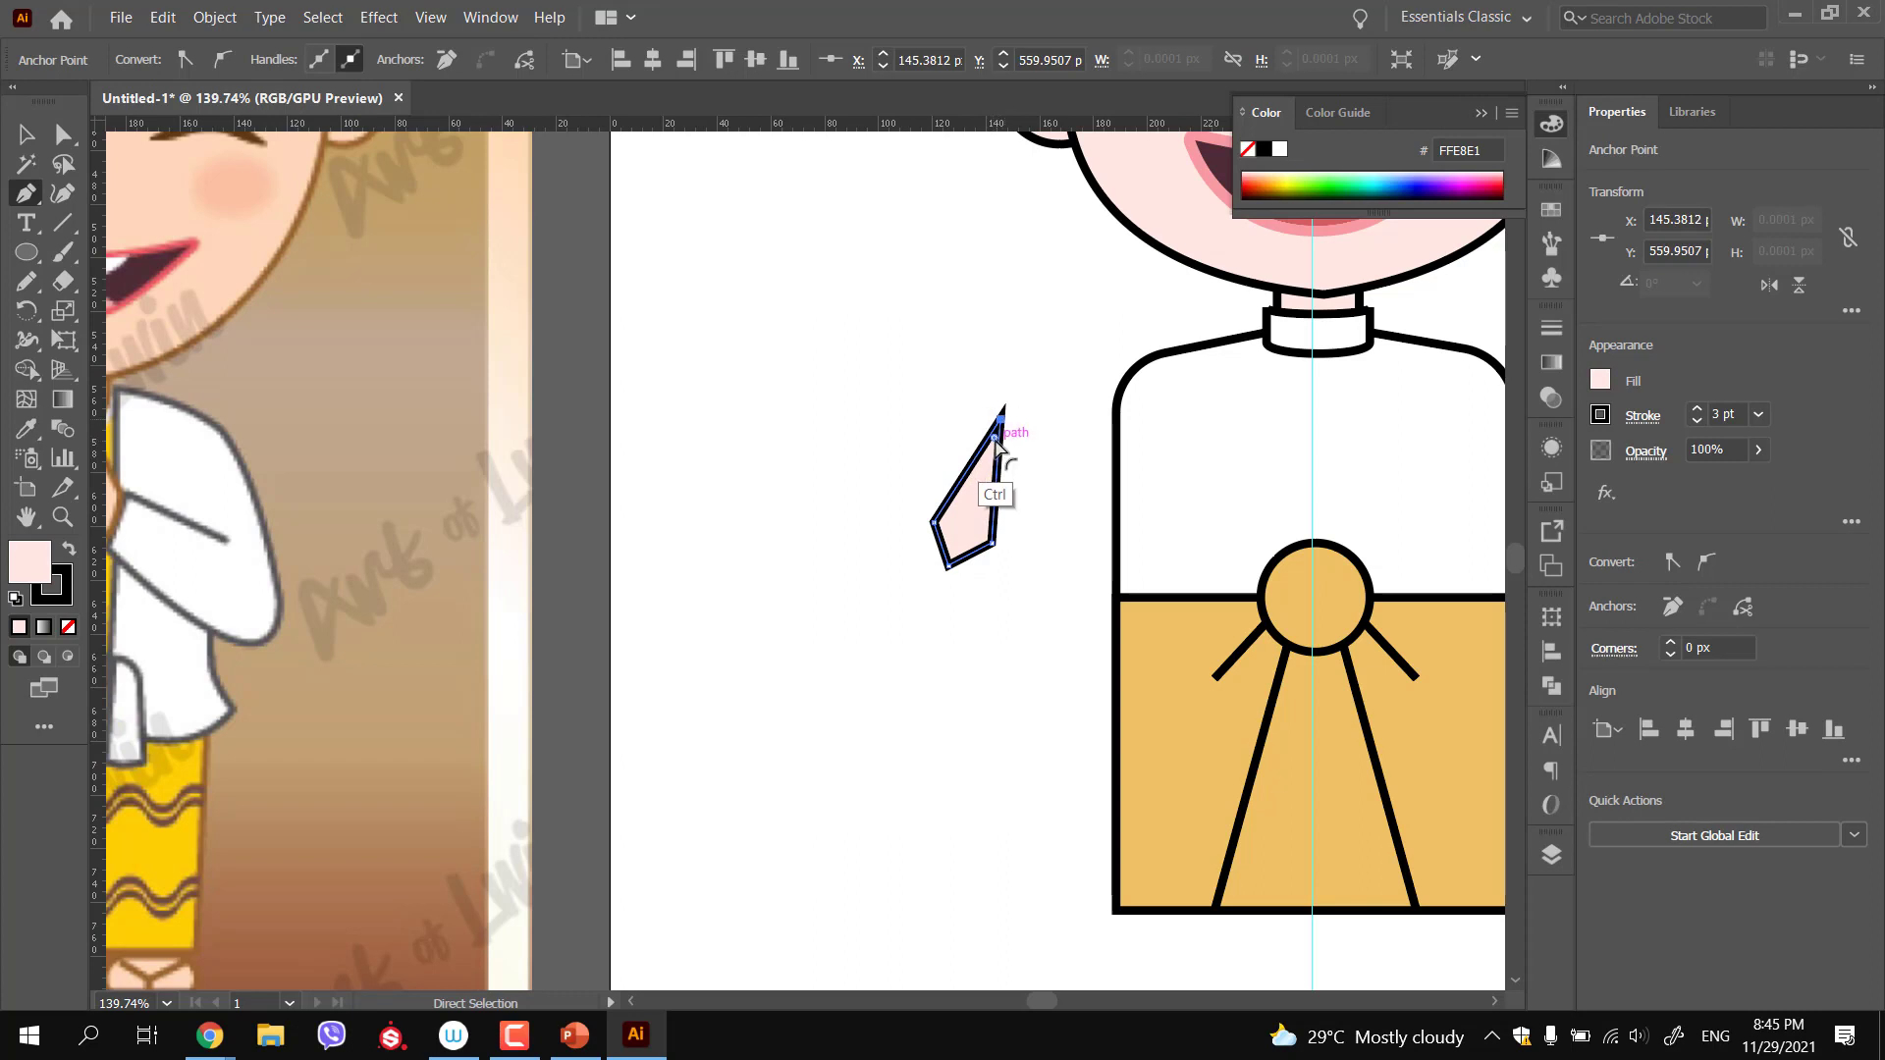
{"action": "left_click_drag", "start_coordinate": [993, 450], "coordinate": [995, 463]}
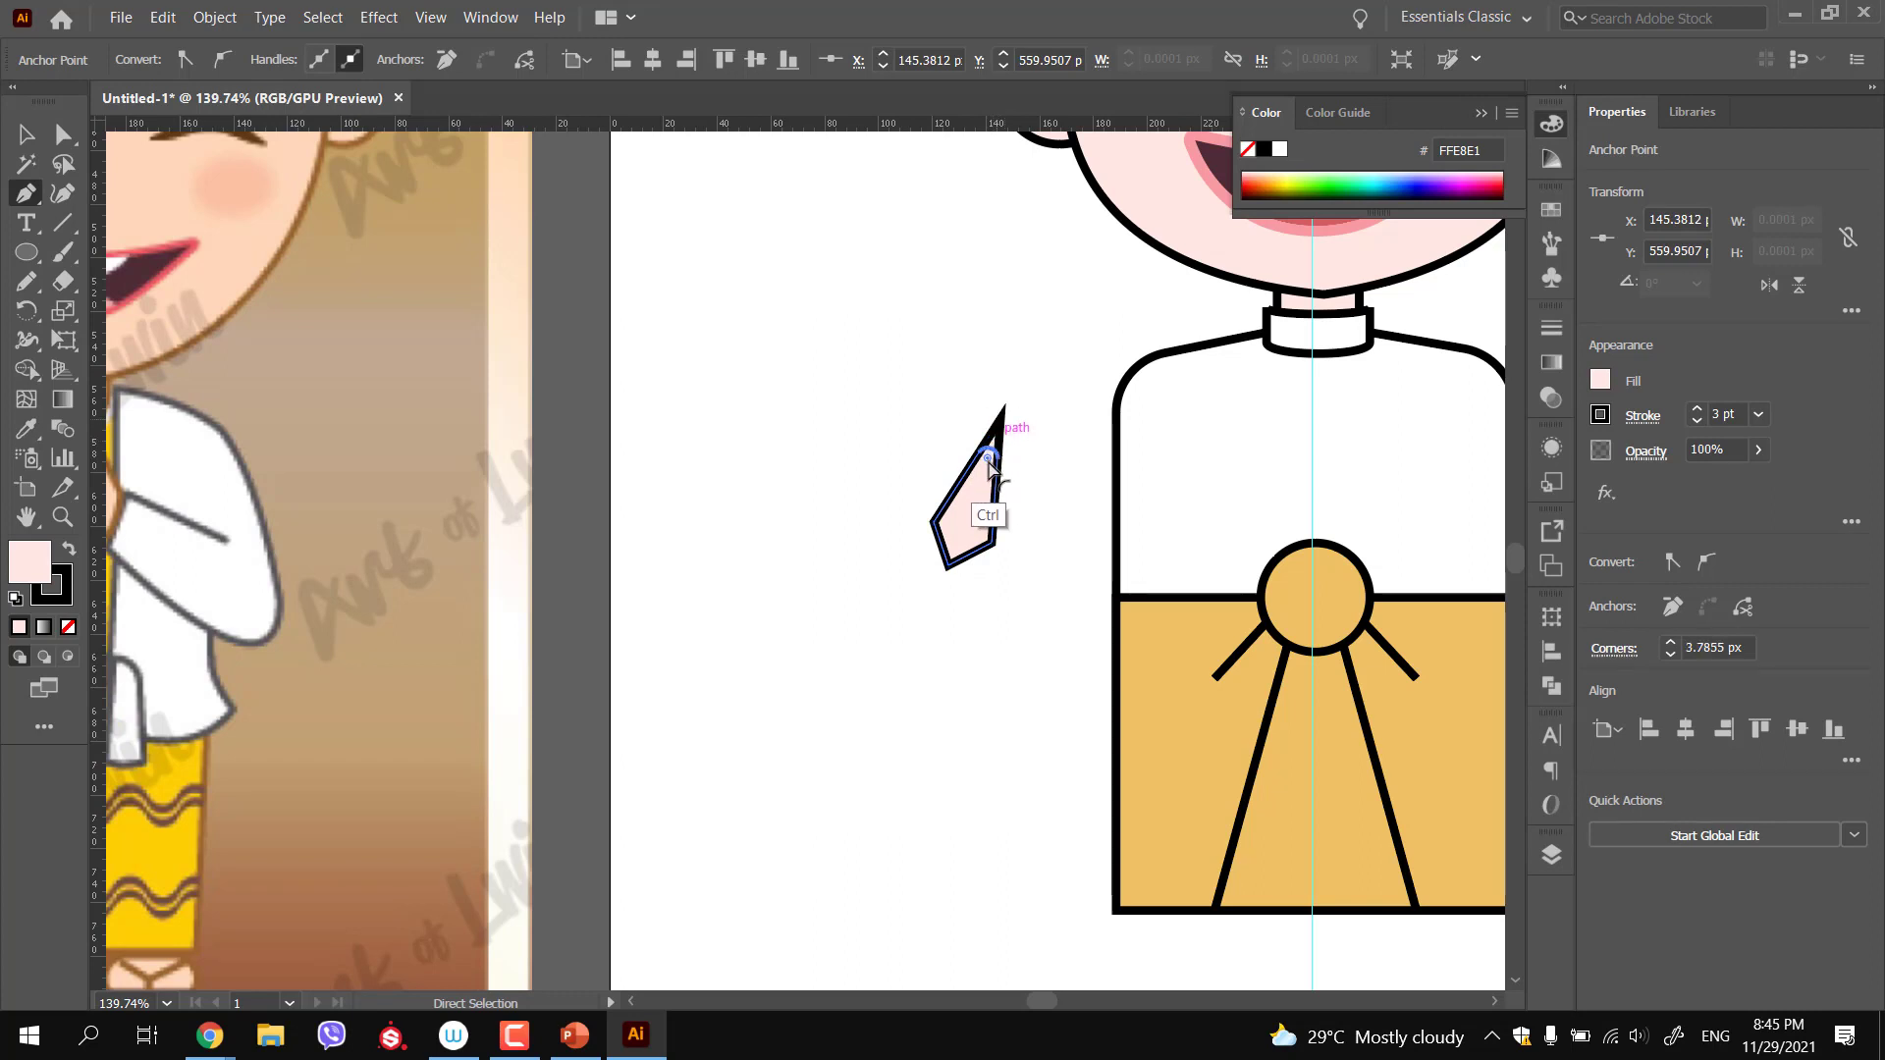
{"action": "left_click", "coordinate": [993, 543]}
{"action": "left_click_drag", "start_coordinate": [986, 542], "coordinate": [968, 535]}
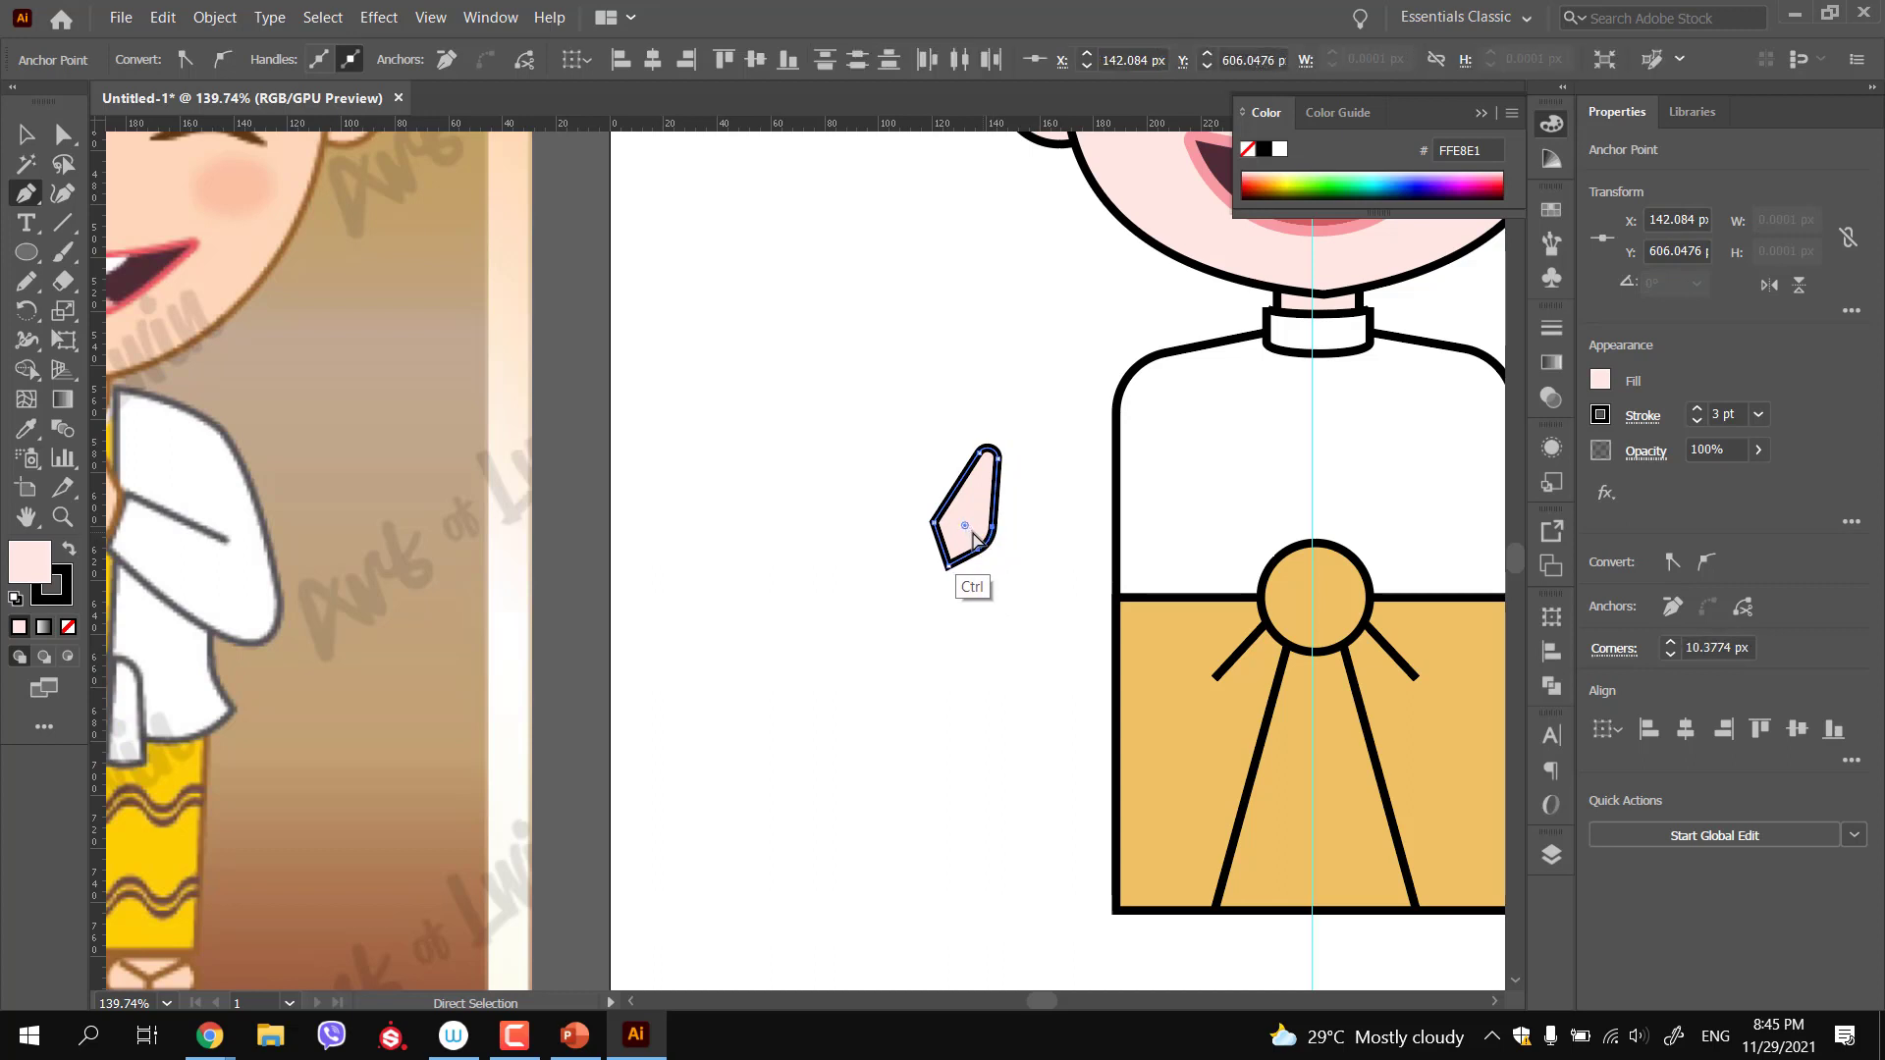
{"action": "left_click", "coordinate": [958, 618], "text": "ctrl"}
{"action": "key", "text": "b"}
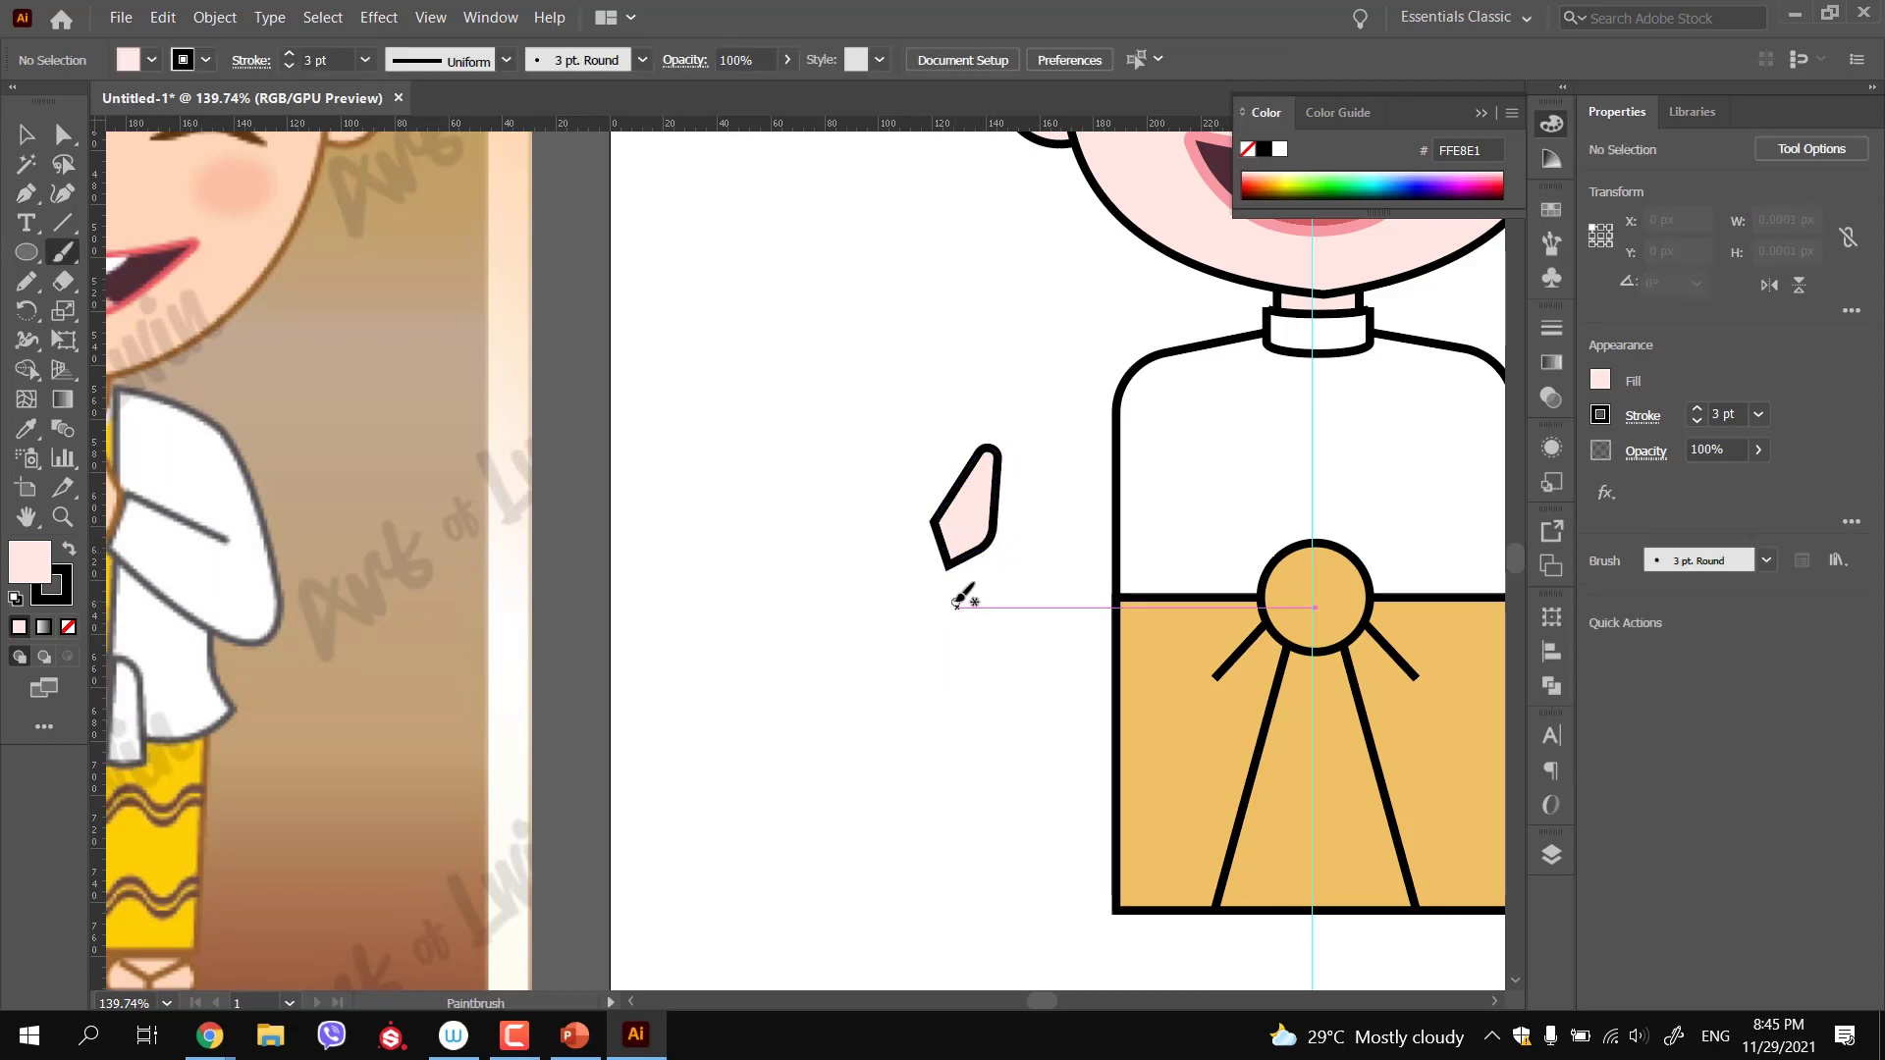
Move the hand shape onto the shirt just left of the centre guide and rotate it to about 3.4° so its inner edge follows the guide
{"action": "key", "text": "v"}
{"action": "mouse_move", "coordinate": [967, 519]}
{"action": "left_mouse_down"}
{"action": "mouse_move", "coordinate": [1282, 450]}
{"action": "mouse_move", "coordinate": [1327, 501]}
{"action": "left_mouse_up"}
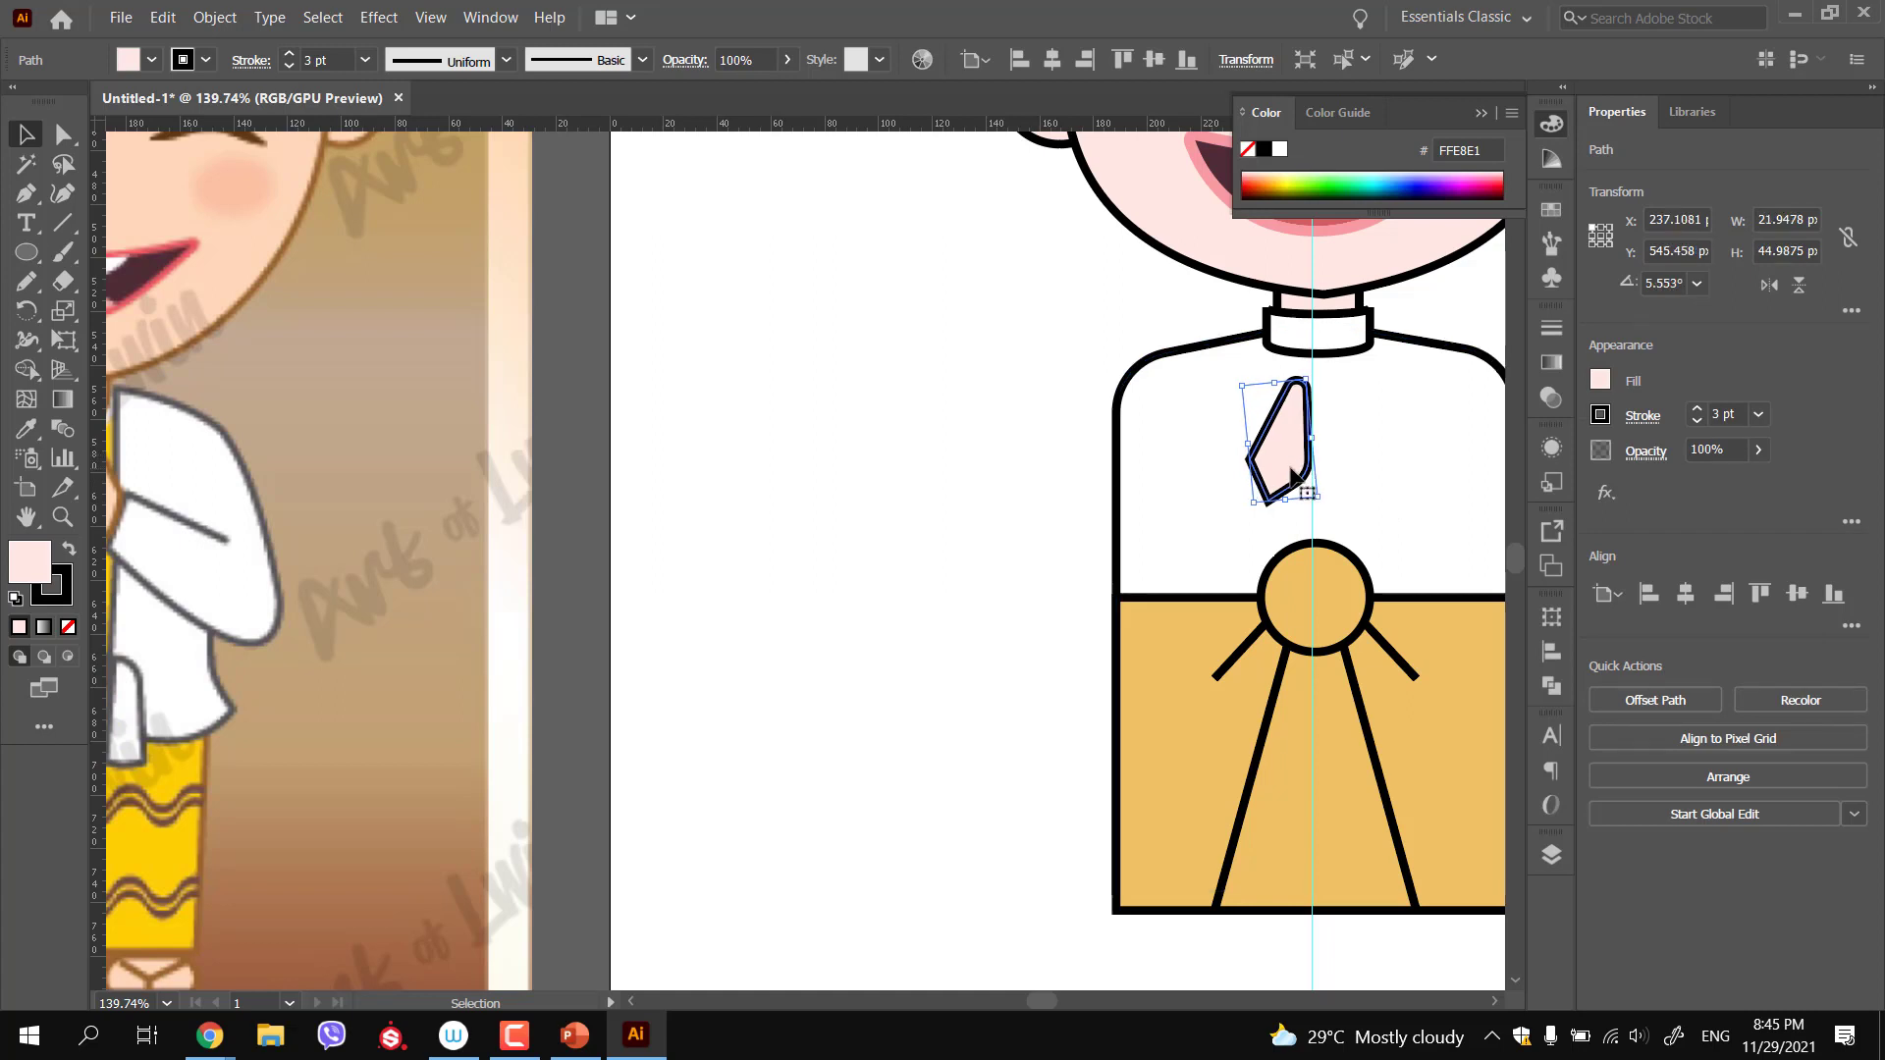
{"action": "key", "text": "Right"}
{"action": "left_click_drag", "start_coordinate": [1330, 499], "coordinate": [1436, 528]}
{"action": "left_click_drag", "start_coordinate": [1319, 474], "coordinate": [1150, 624]}
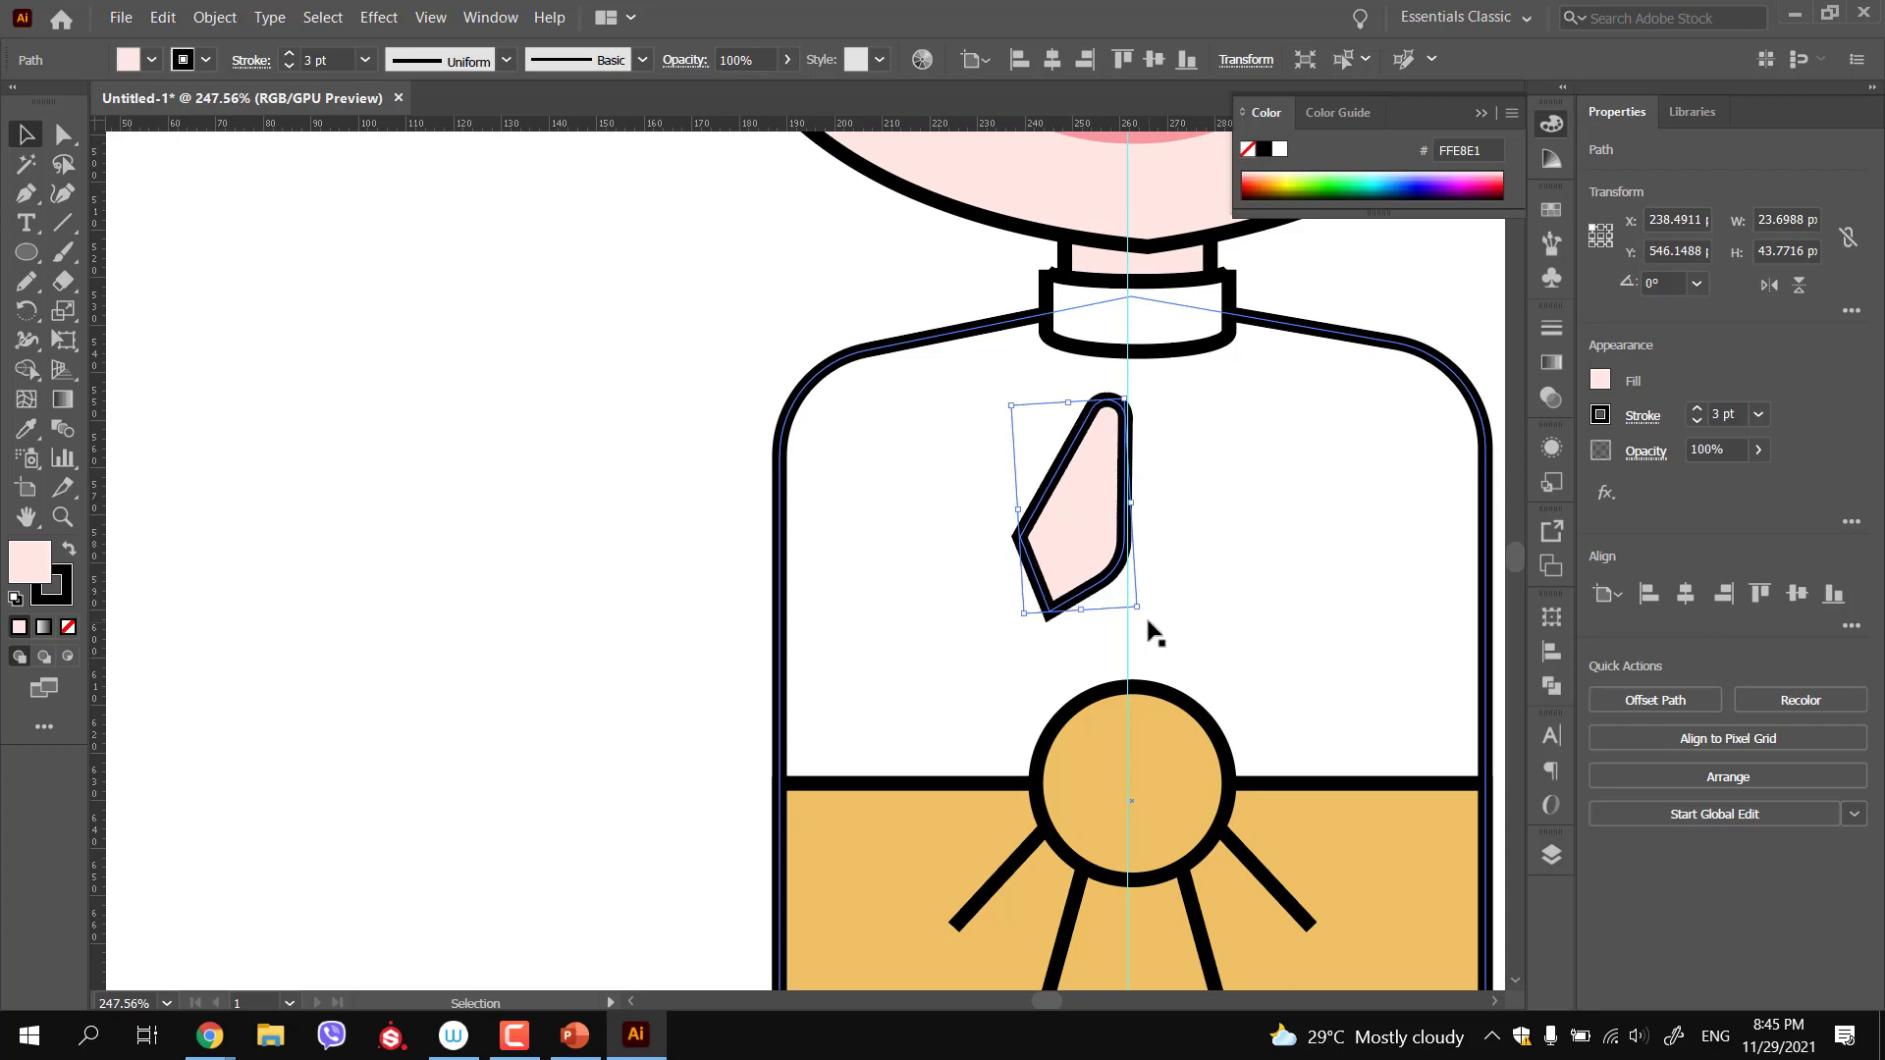
Reflect a copy of the hand across the vertical axis and place it right of the centre guide at about X 262, Y 546 px
{"action": "right_click", "coordinate": [1095, 540]}
{"action": "mouse_move", "coordinate": [1216, 408]}
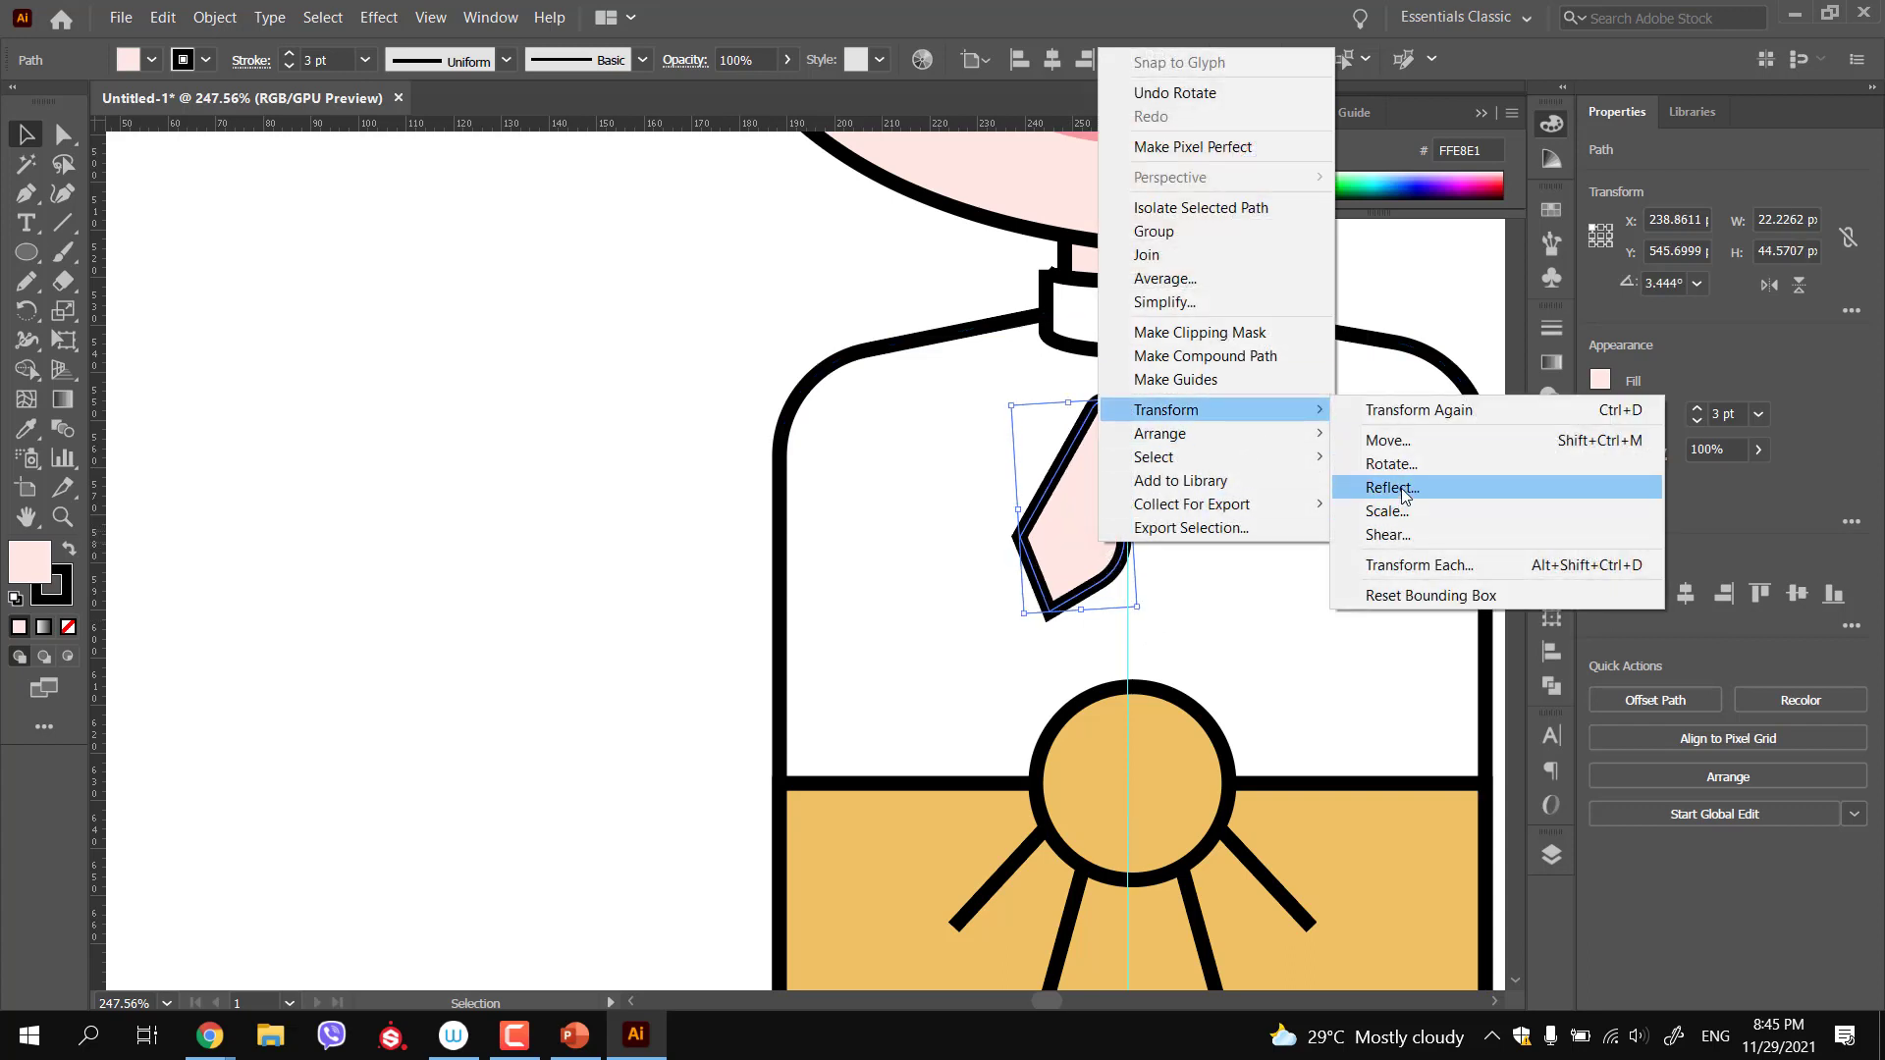
{"action": "left_click", "coordinate": [1404, 488]}
{"action": "left_click", "coordinate": [991, 628]}
{"action": "left_click_drag", "start_coordinate": [1124, 540], "coordinate": [1188, 550]}
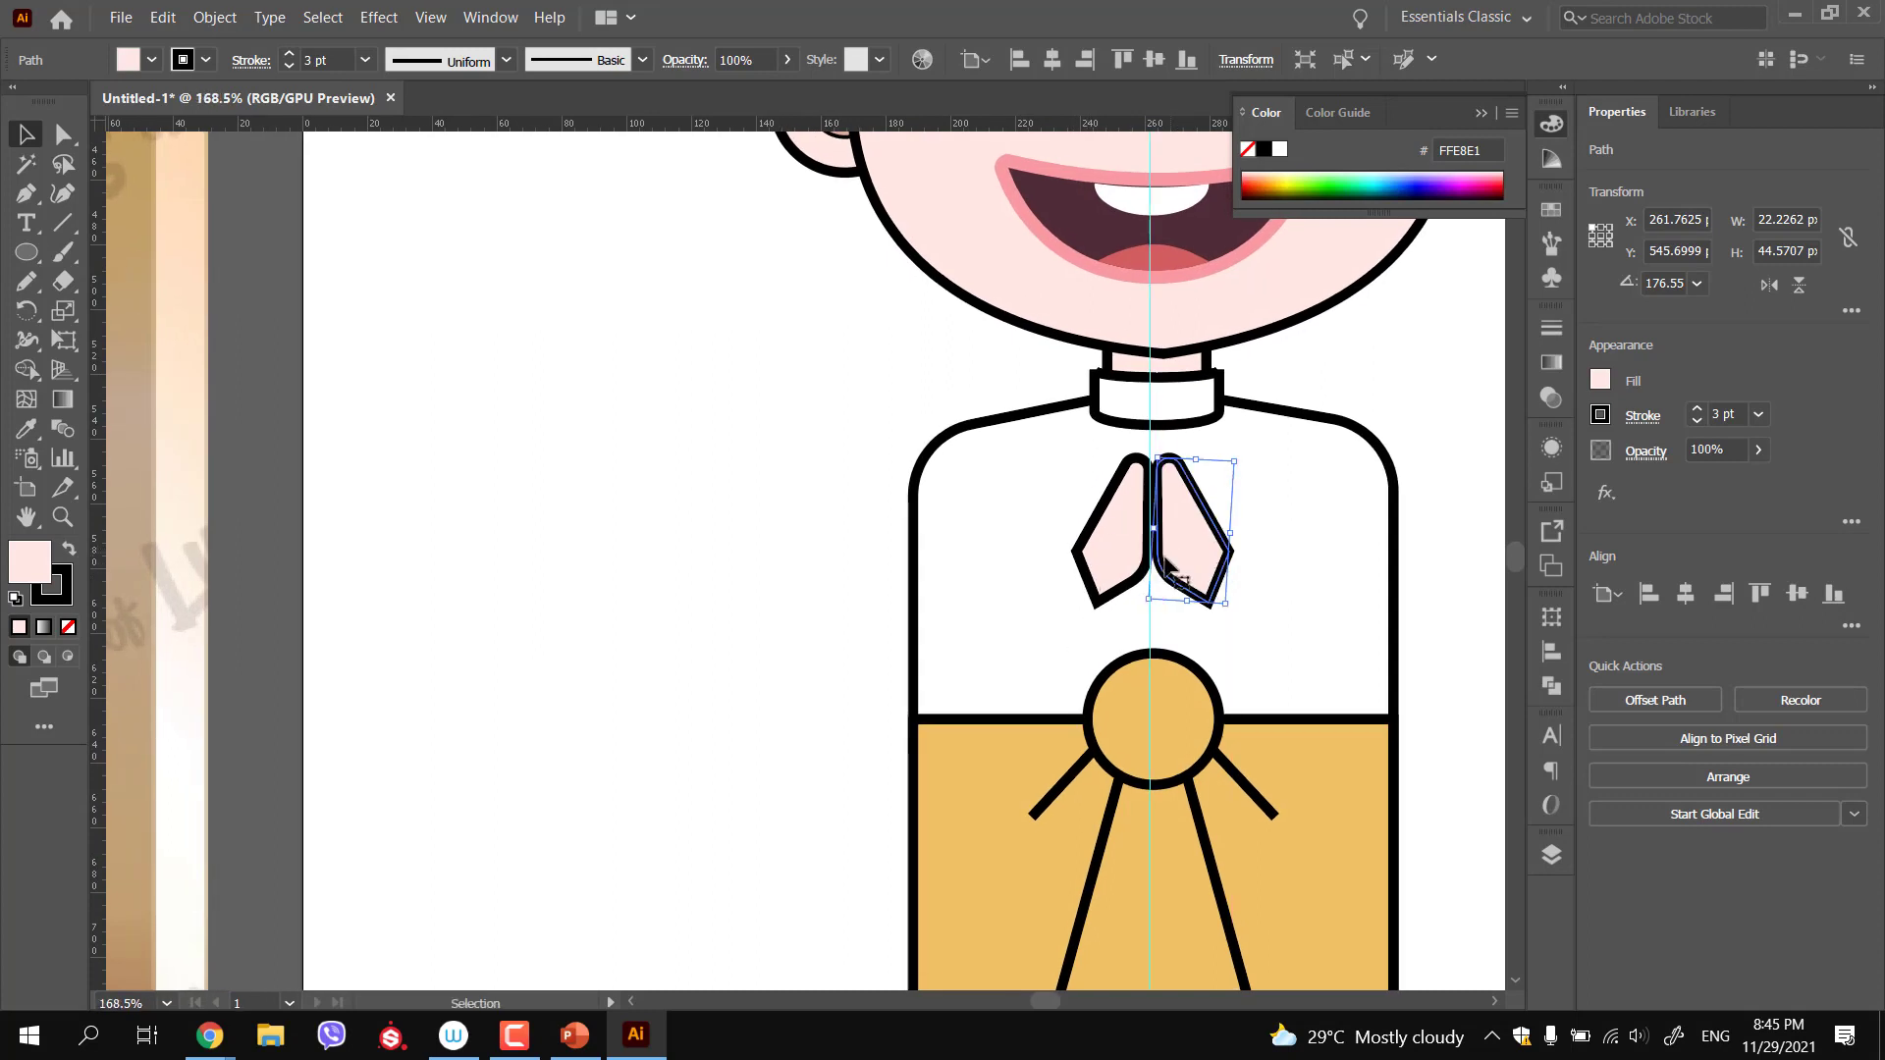
Nudge the two hands inward so their inner edges meet at the centre guide, and deselect them
{"action": "left_click", "coordinate": [837, 556]}
{"action": "left_click", "coordinate": [1099, 562]}
{"action": "left_click", "coordinate": [1205, 561]}
{"action": "left_click", "coordinate": [873, 558]}
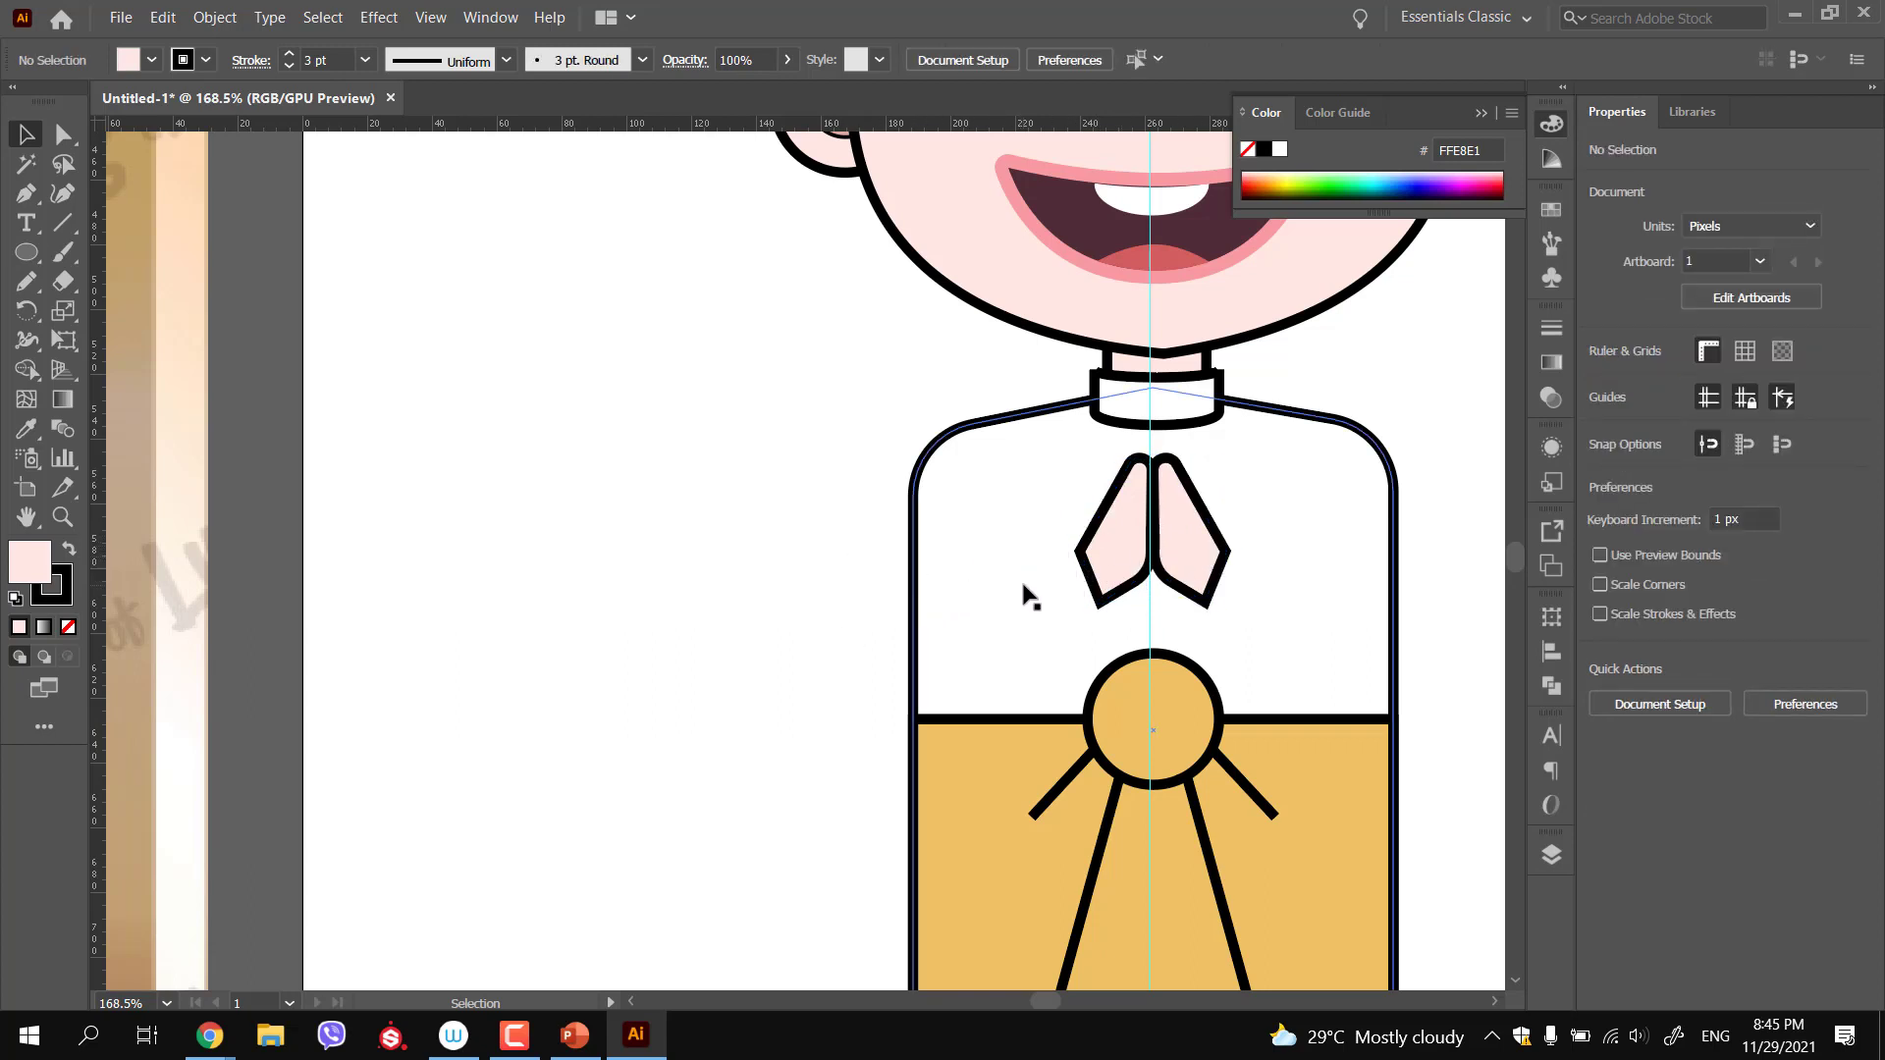
Draw straight sleeve lines with the Pen tool from the hands' outer corners toward the shirt's sides, the left one ending at about X 199, Y 582 px
{"action": "key", "text": "p"}
{"action": "left_click", "coordinate": [1080, 551]}
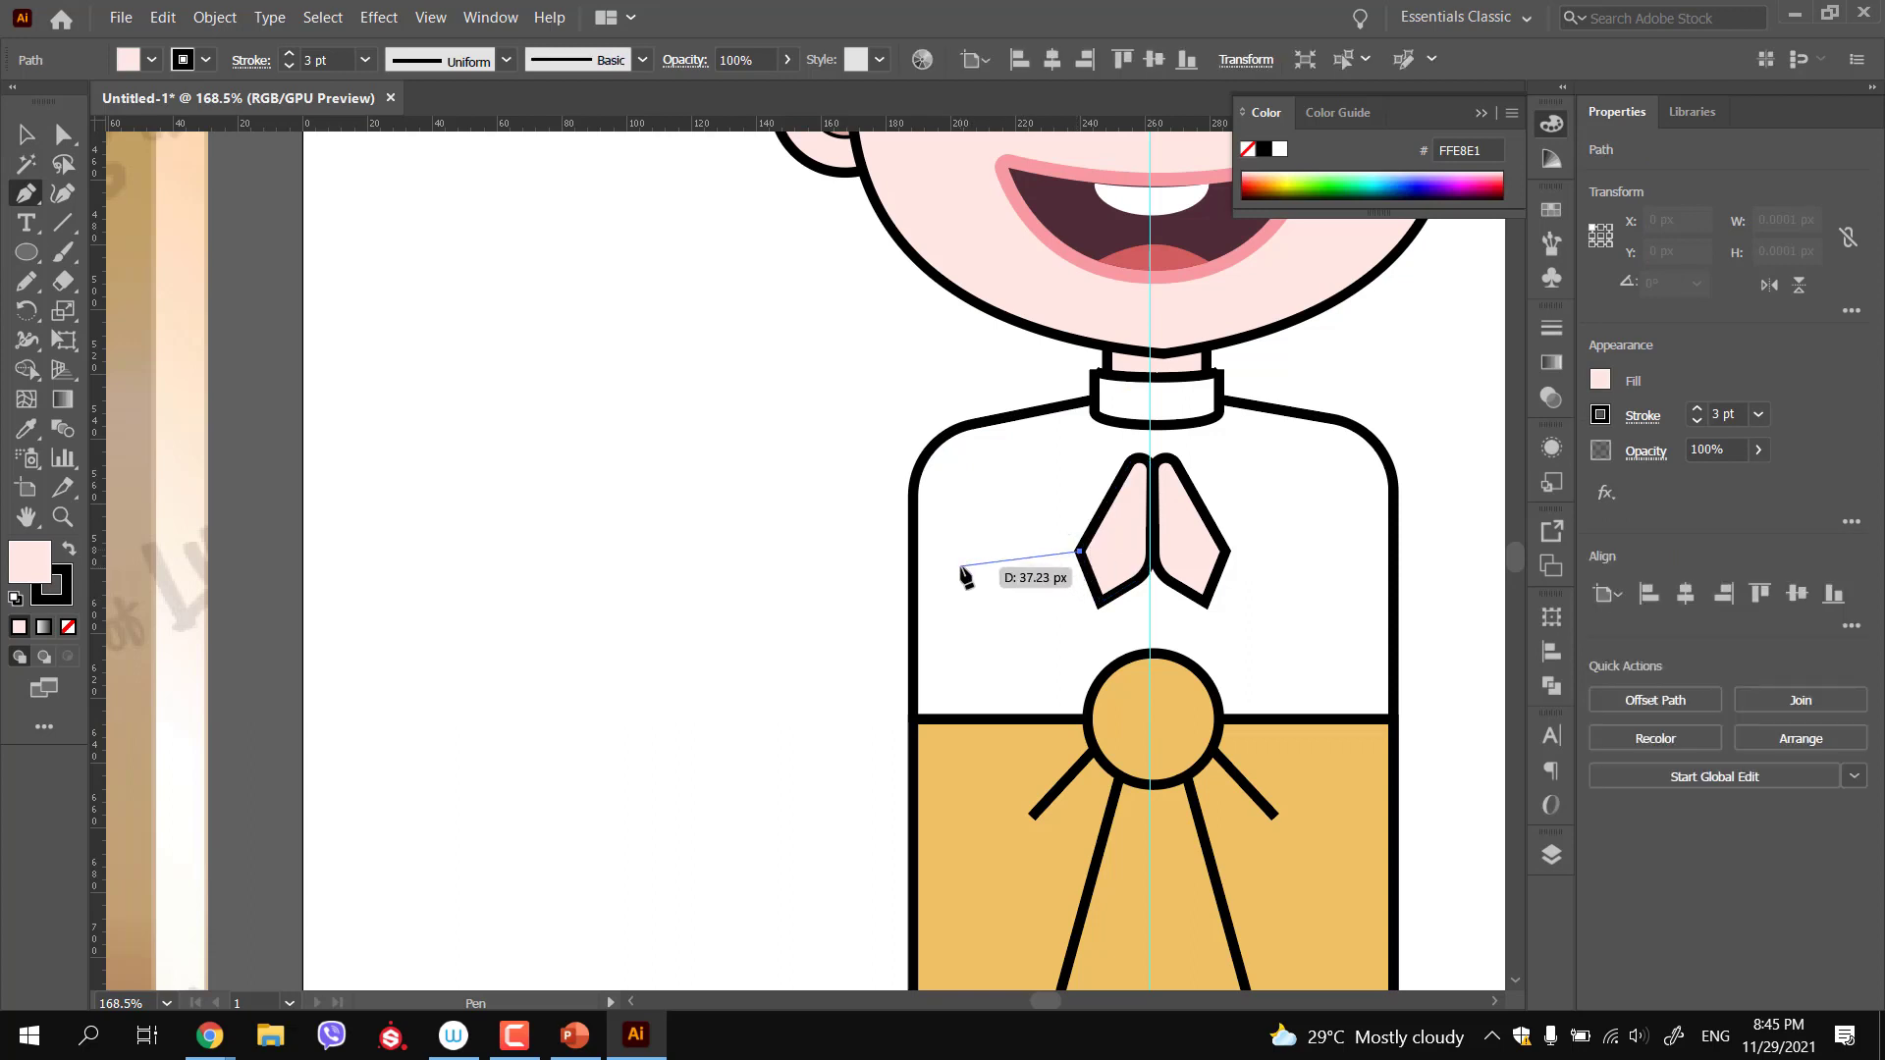
{"action": "left_click", "coordinate": [947, 574]}
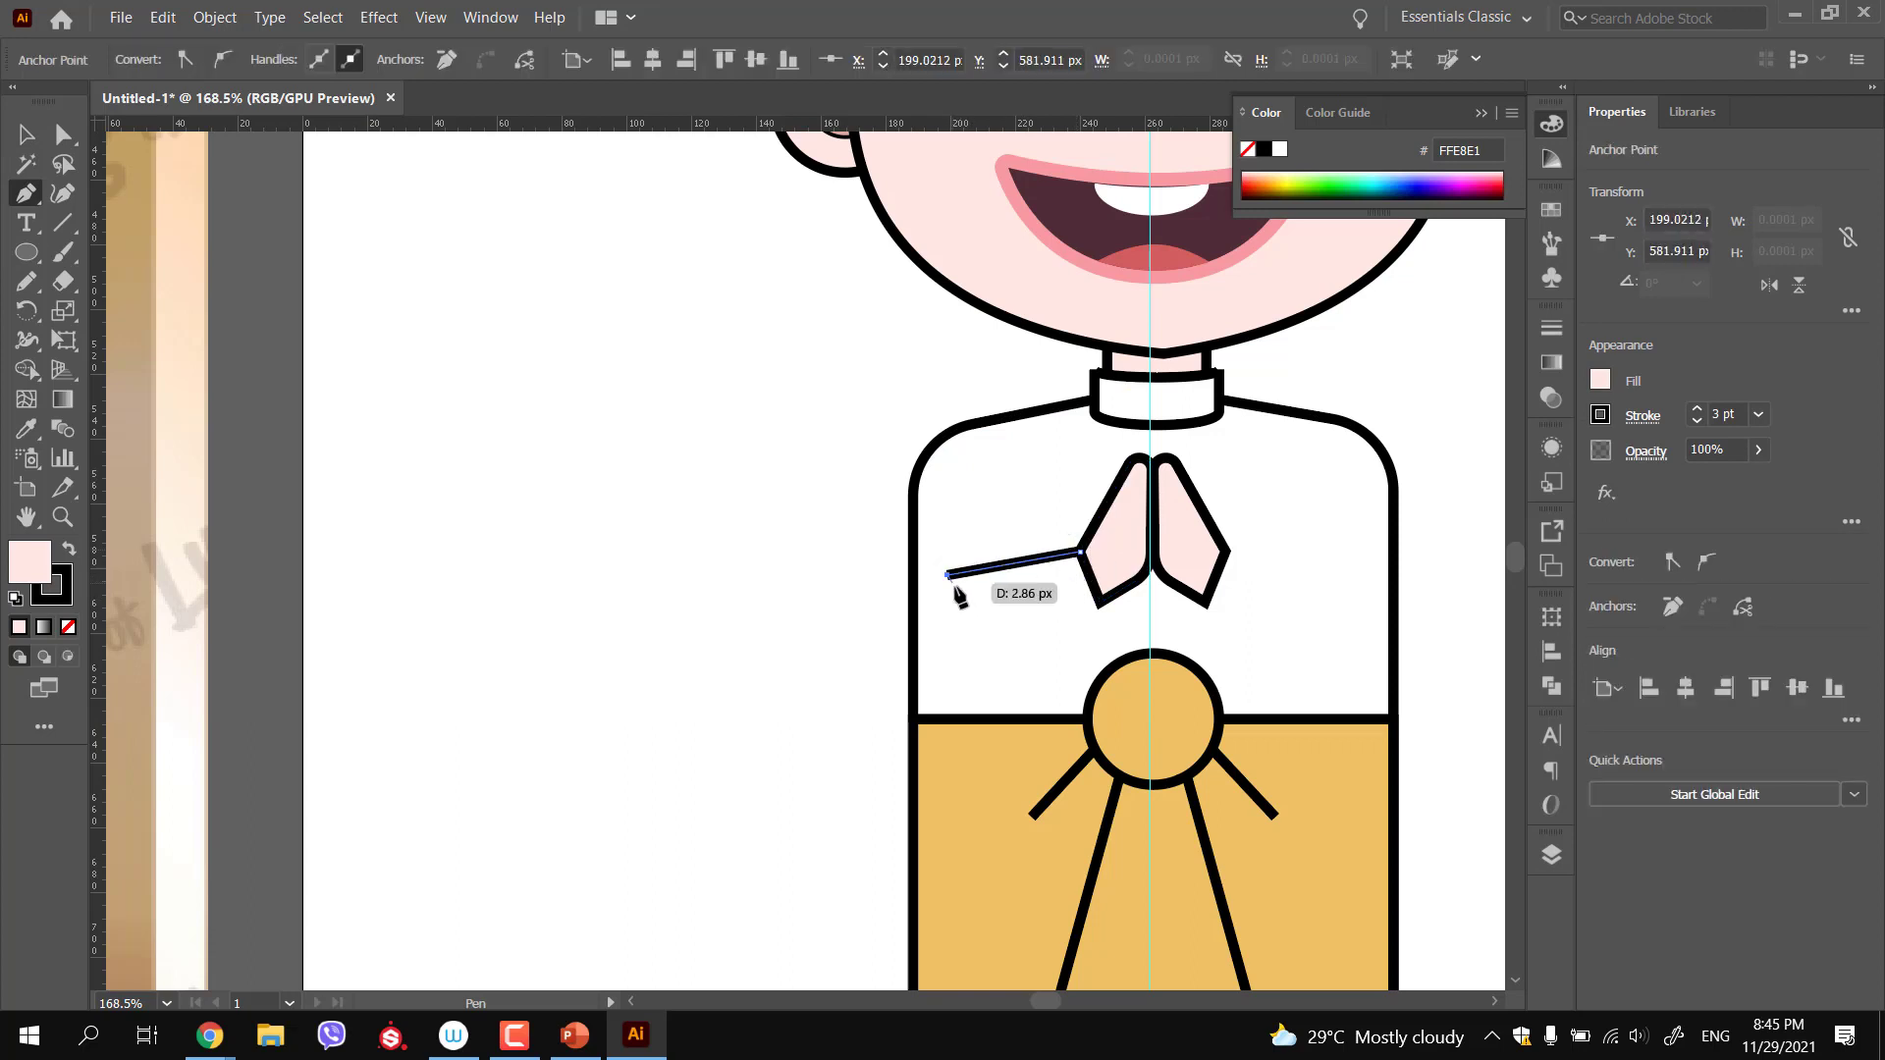
{"action": "left_click", "coordinate": [850, 640], "text": "ctrl"}
{"action": "left_click", "coordinate": [1225, 552]}
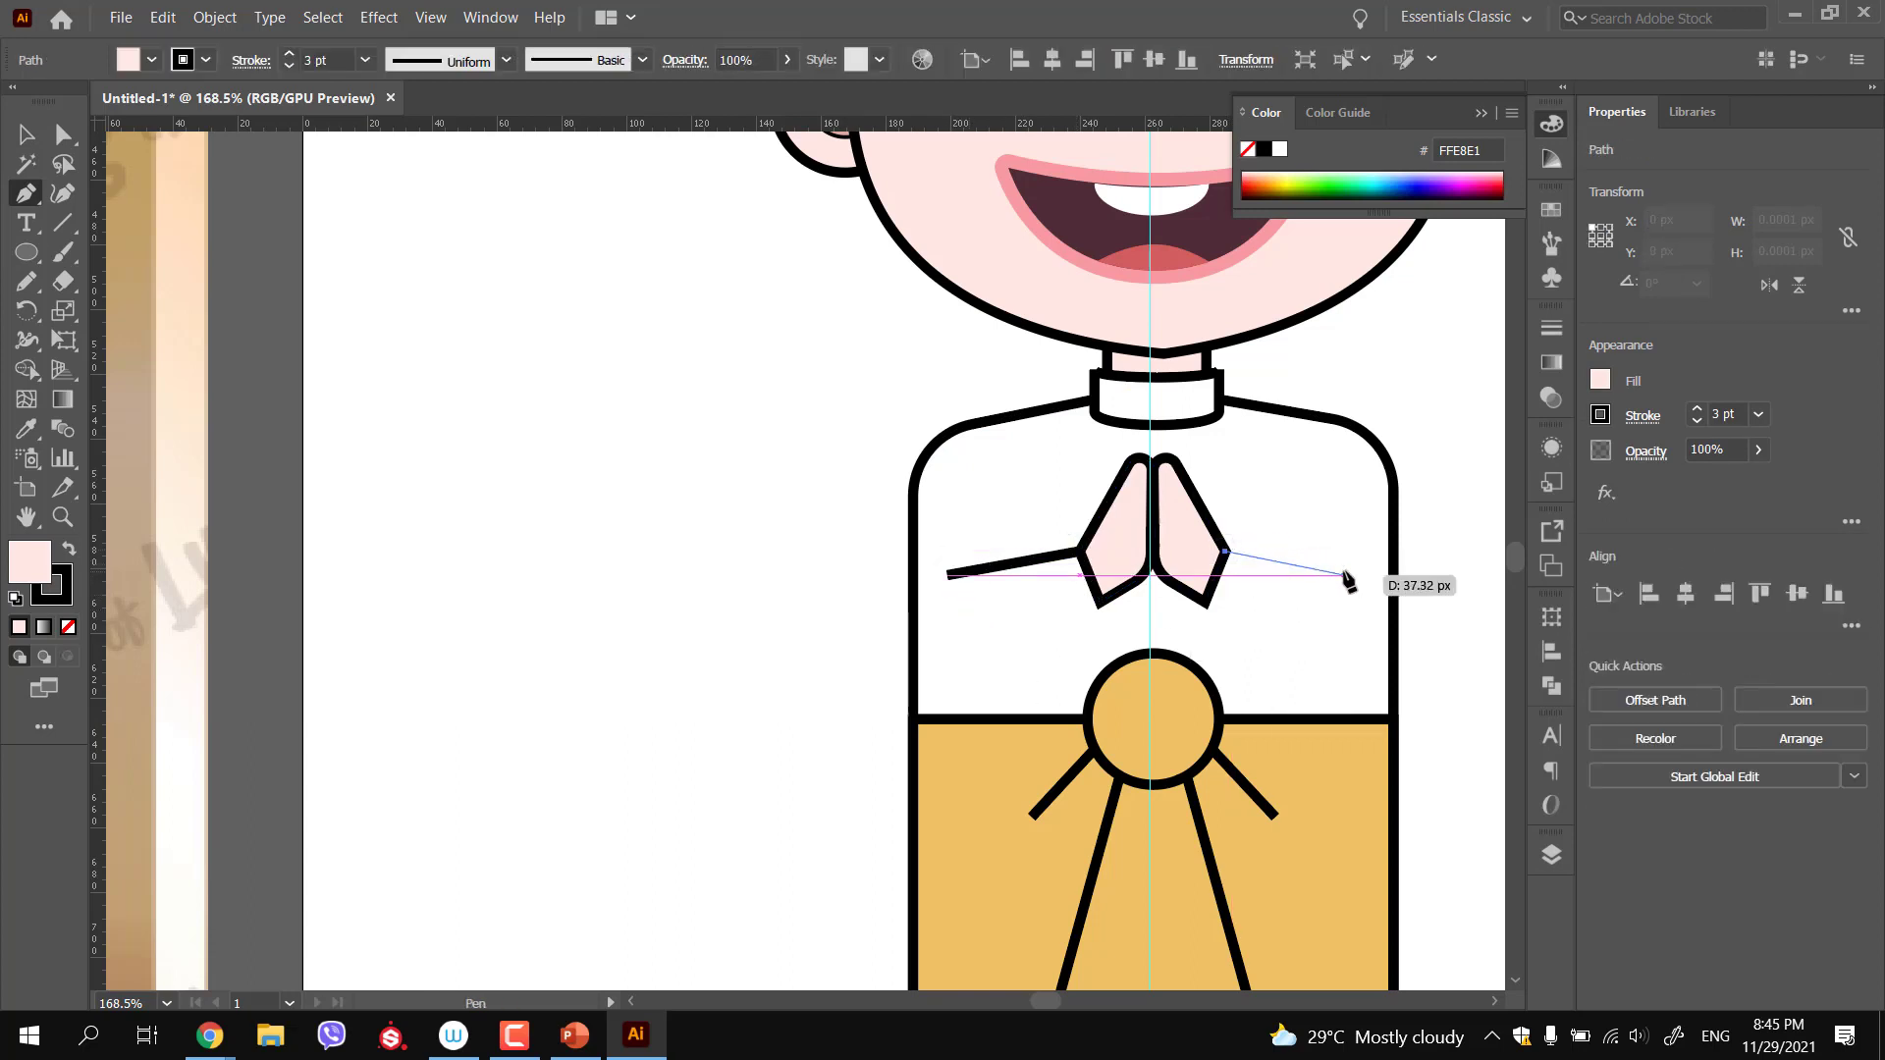
Finish the right forearm line with the Pen tool, running about 36 px outward from the right hand's outer corner
{"action": "left_click", "coordinate": [1340, 569]}
{"action": "left_click_drag", "start_coordinate": [1181, 625], "coordinate": [968, 589]}
{"action": "left_click_drag", "start_coordinate": [1001, 709], "coordinate": [870, 677]}
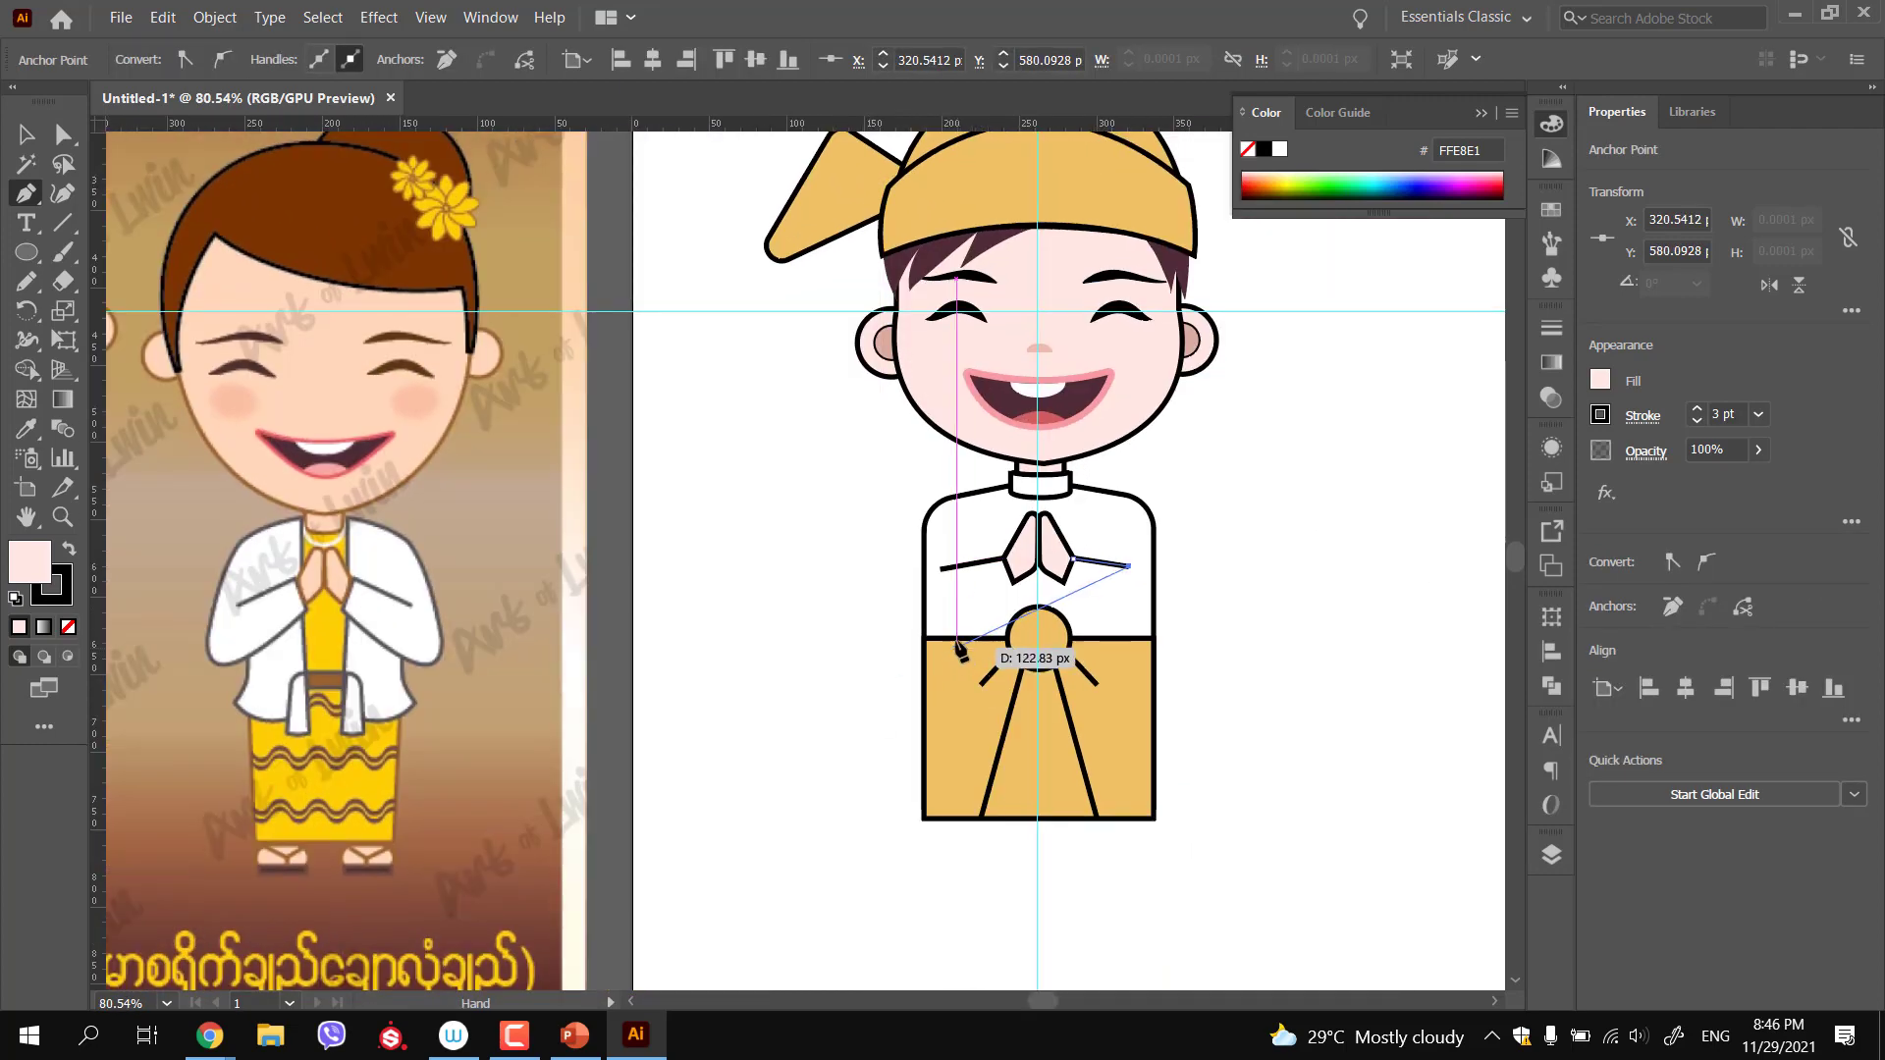
{"action": "key", "text": "Escape"}
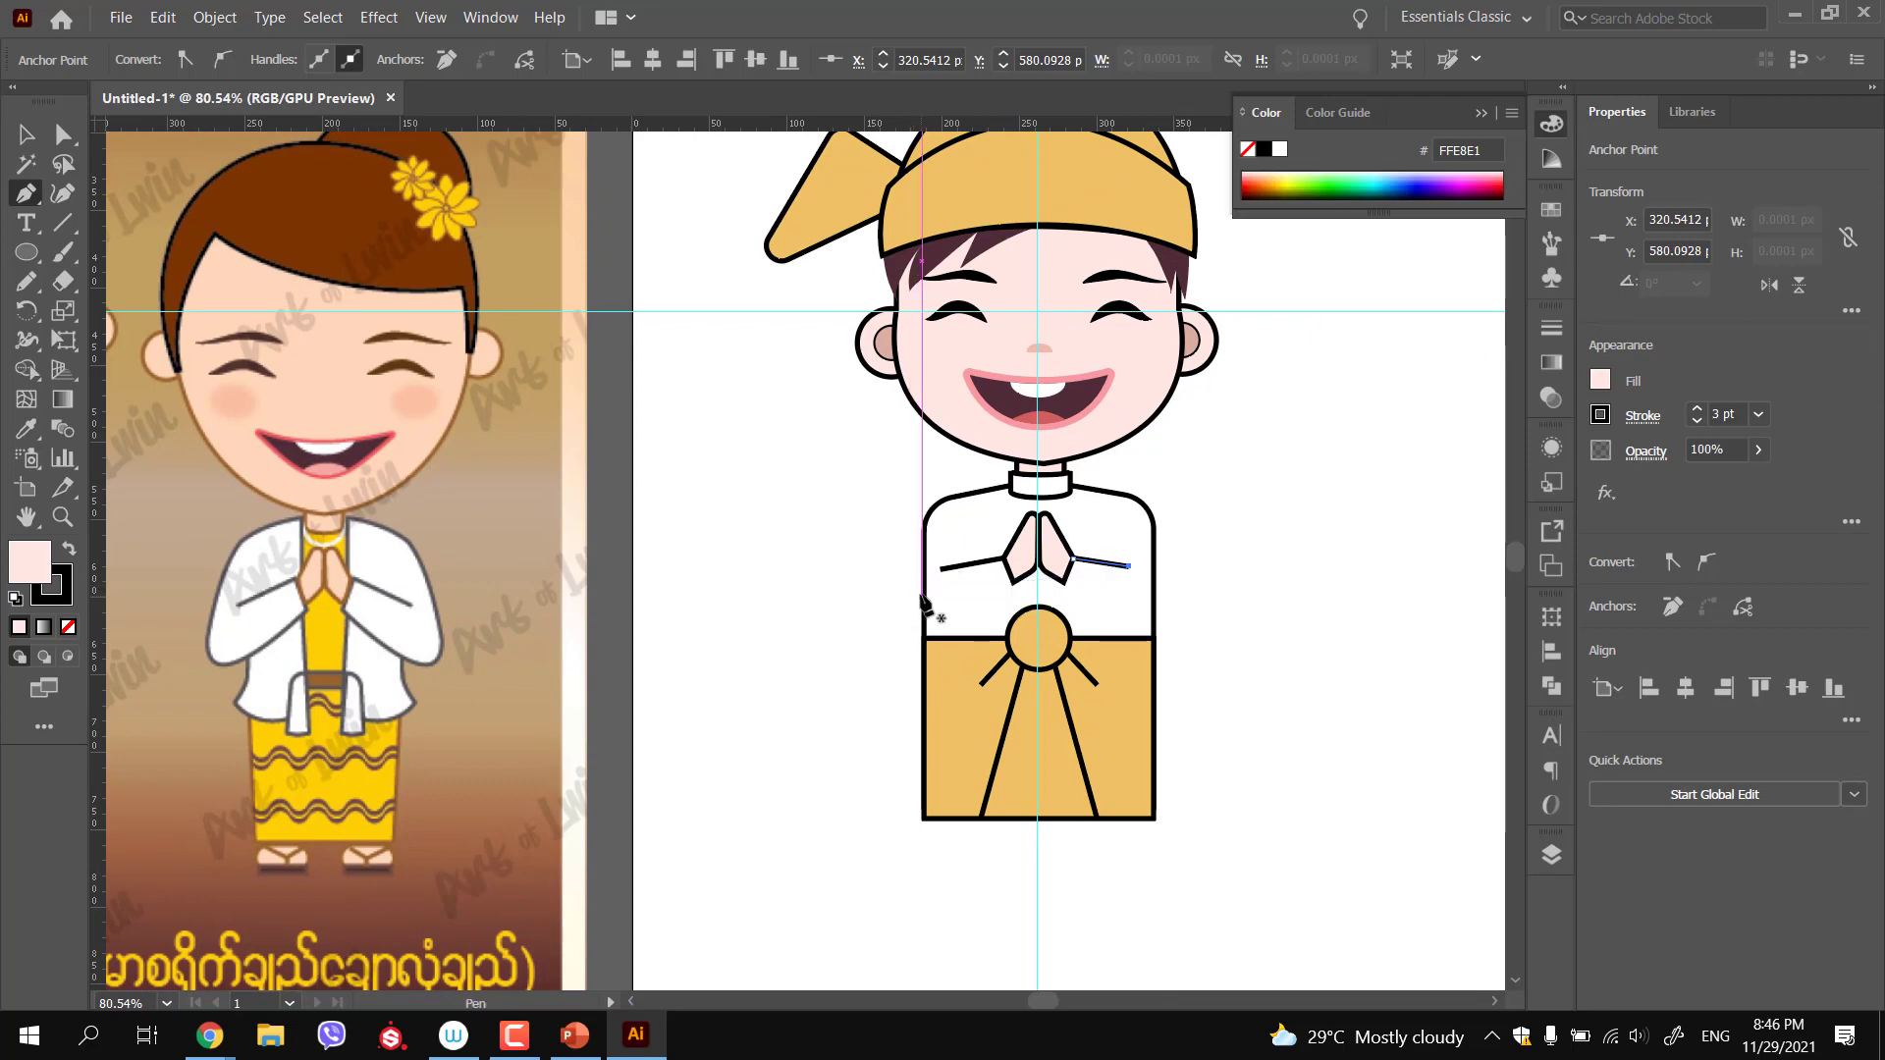
{"action": "left_click", "coordinate": [979, 491]}
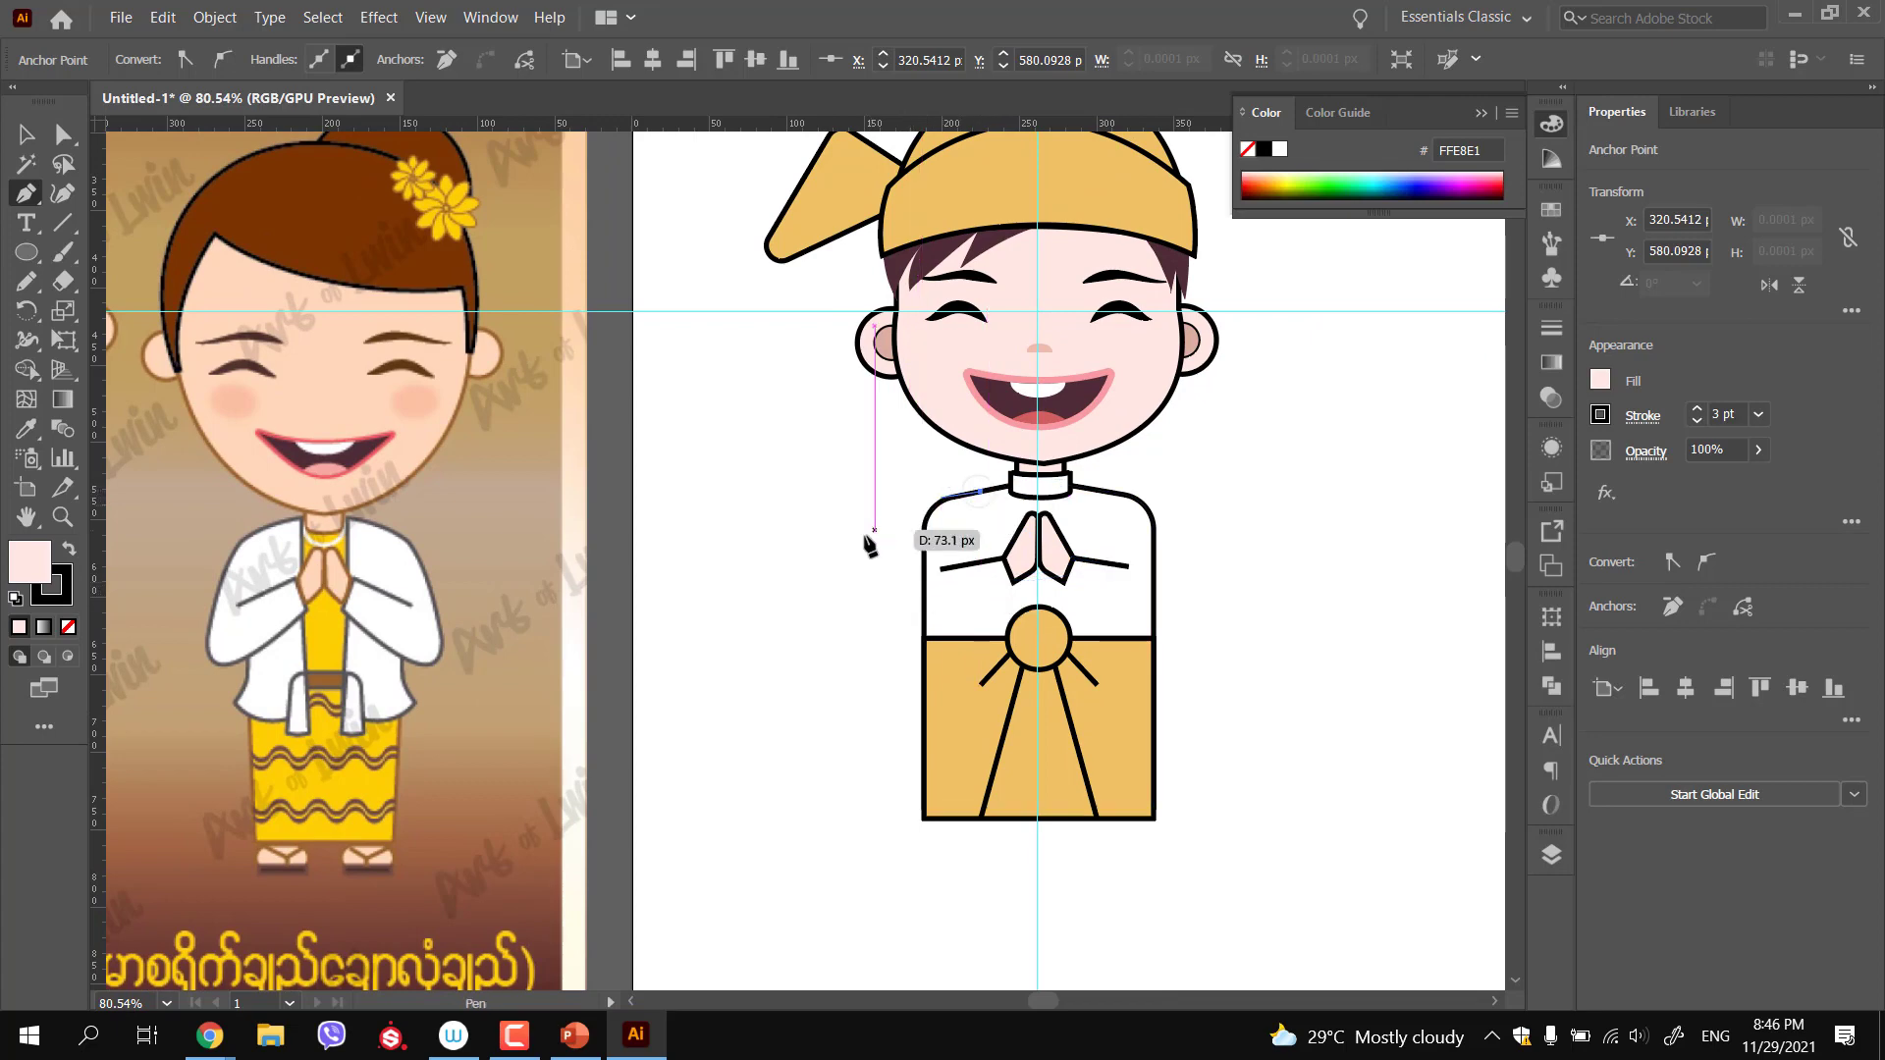
{"action": "left_click", "coordinate": [982, 491]}
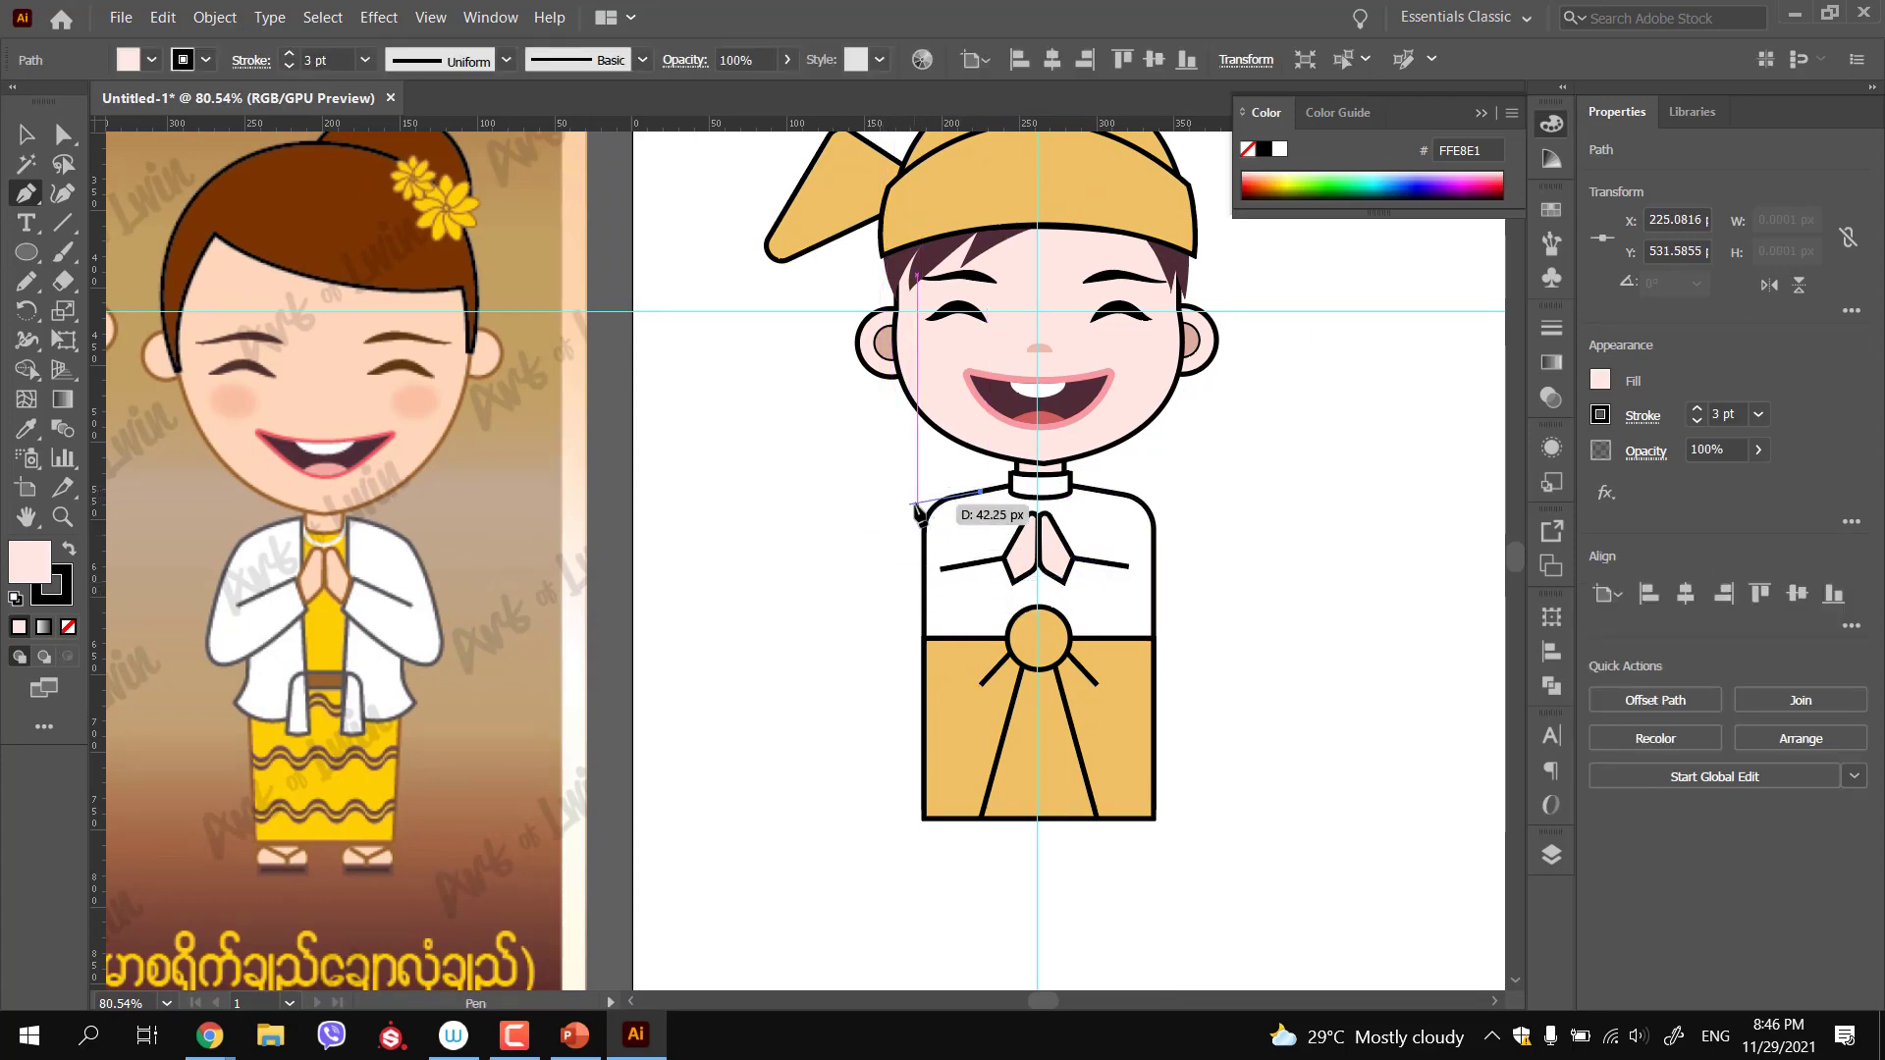
{"action": "left_click", "coordinate": [943, 497]}
{"action": "key", "text": "Escape"}
Draw the left sleeve outline with the Pen tool from the left shoulder around a two-point elbow to the bottom of the left hand
{"action": "left_click", "coordinate": [939, 501]}
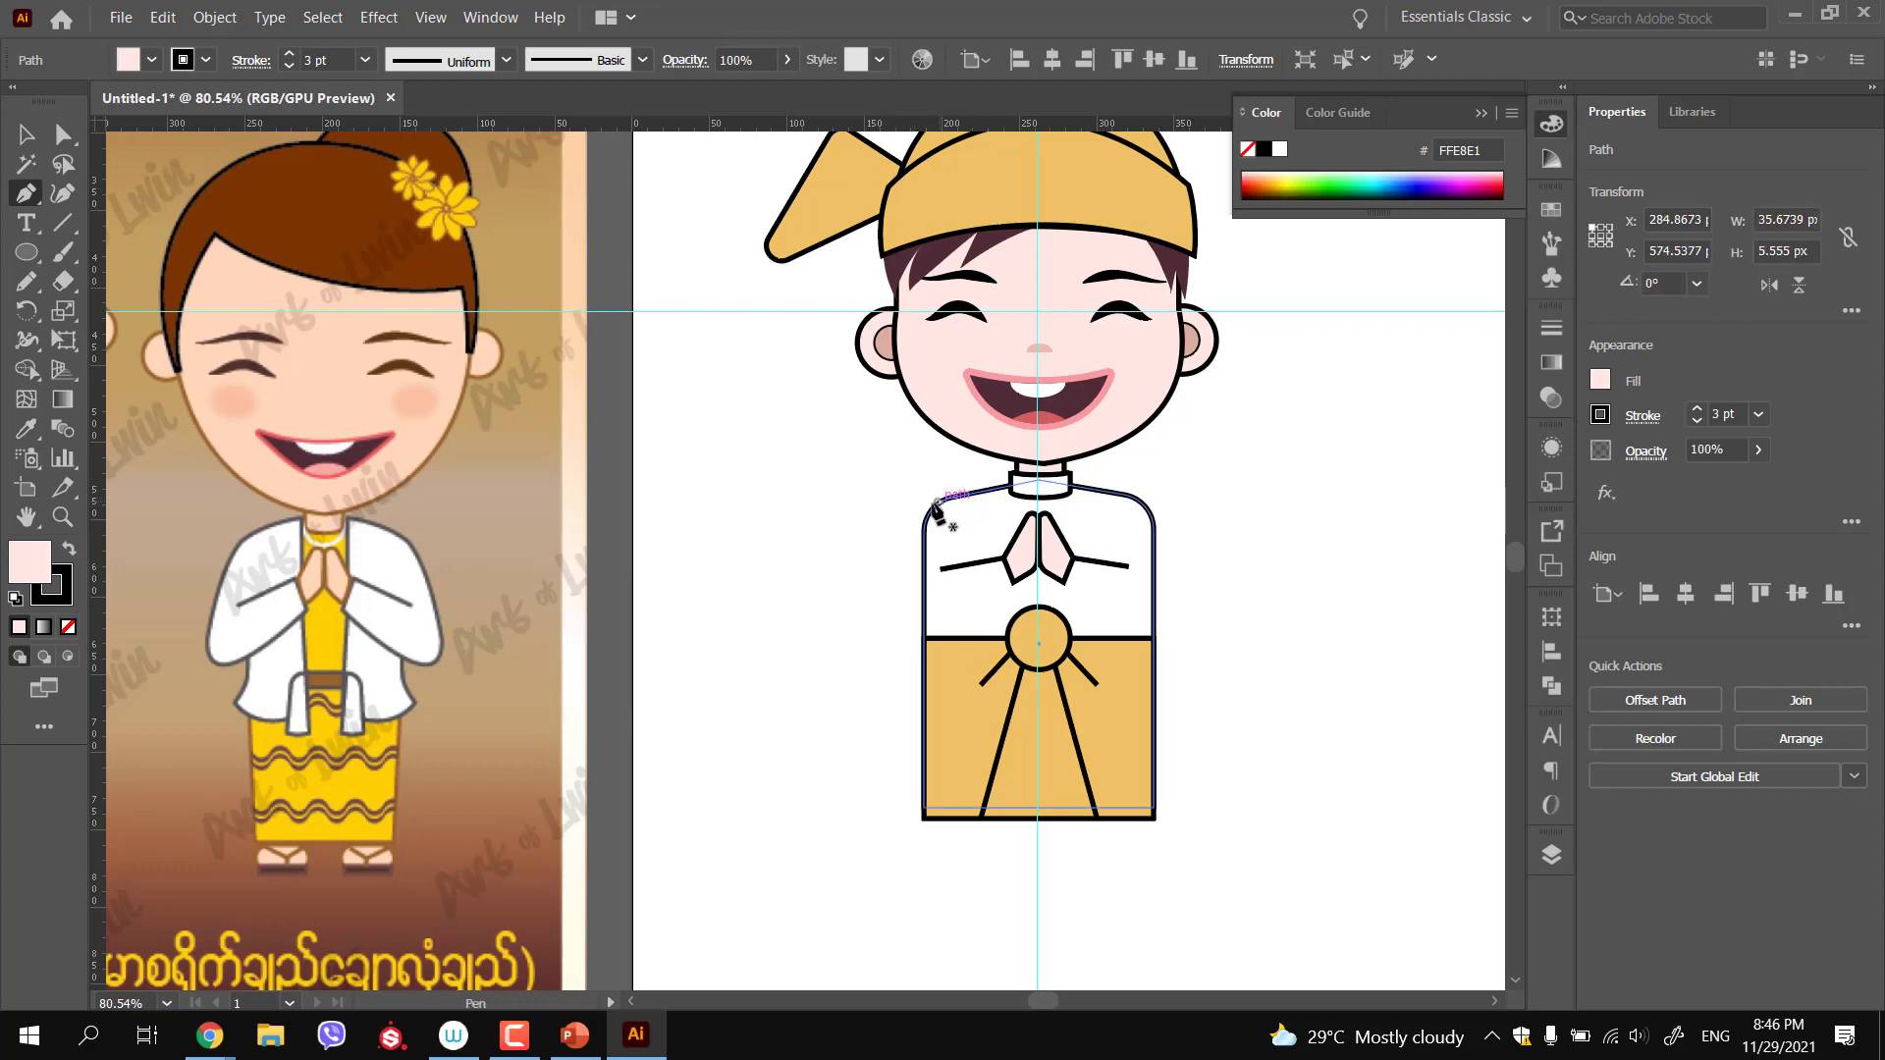
{"action": "left_click", "coordinate": [881, 594]}
{"action": "left_click", "coordinate": [898, 630]}
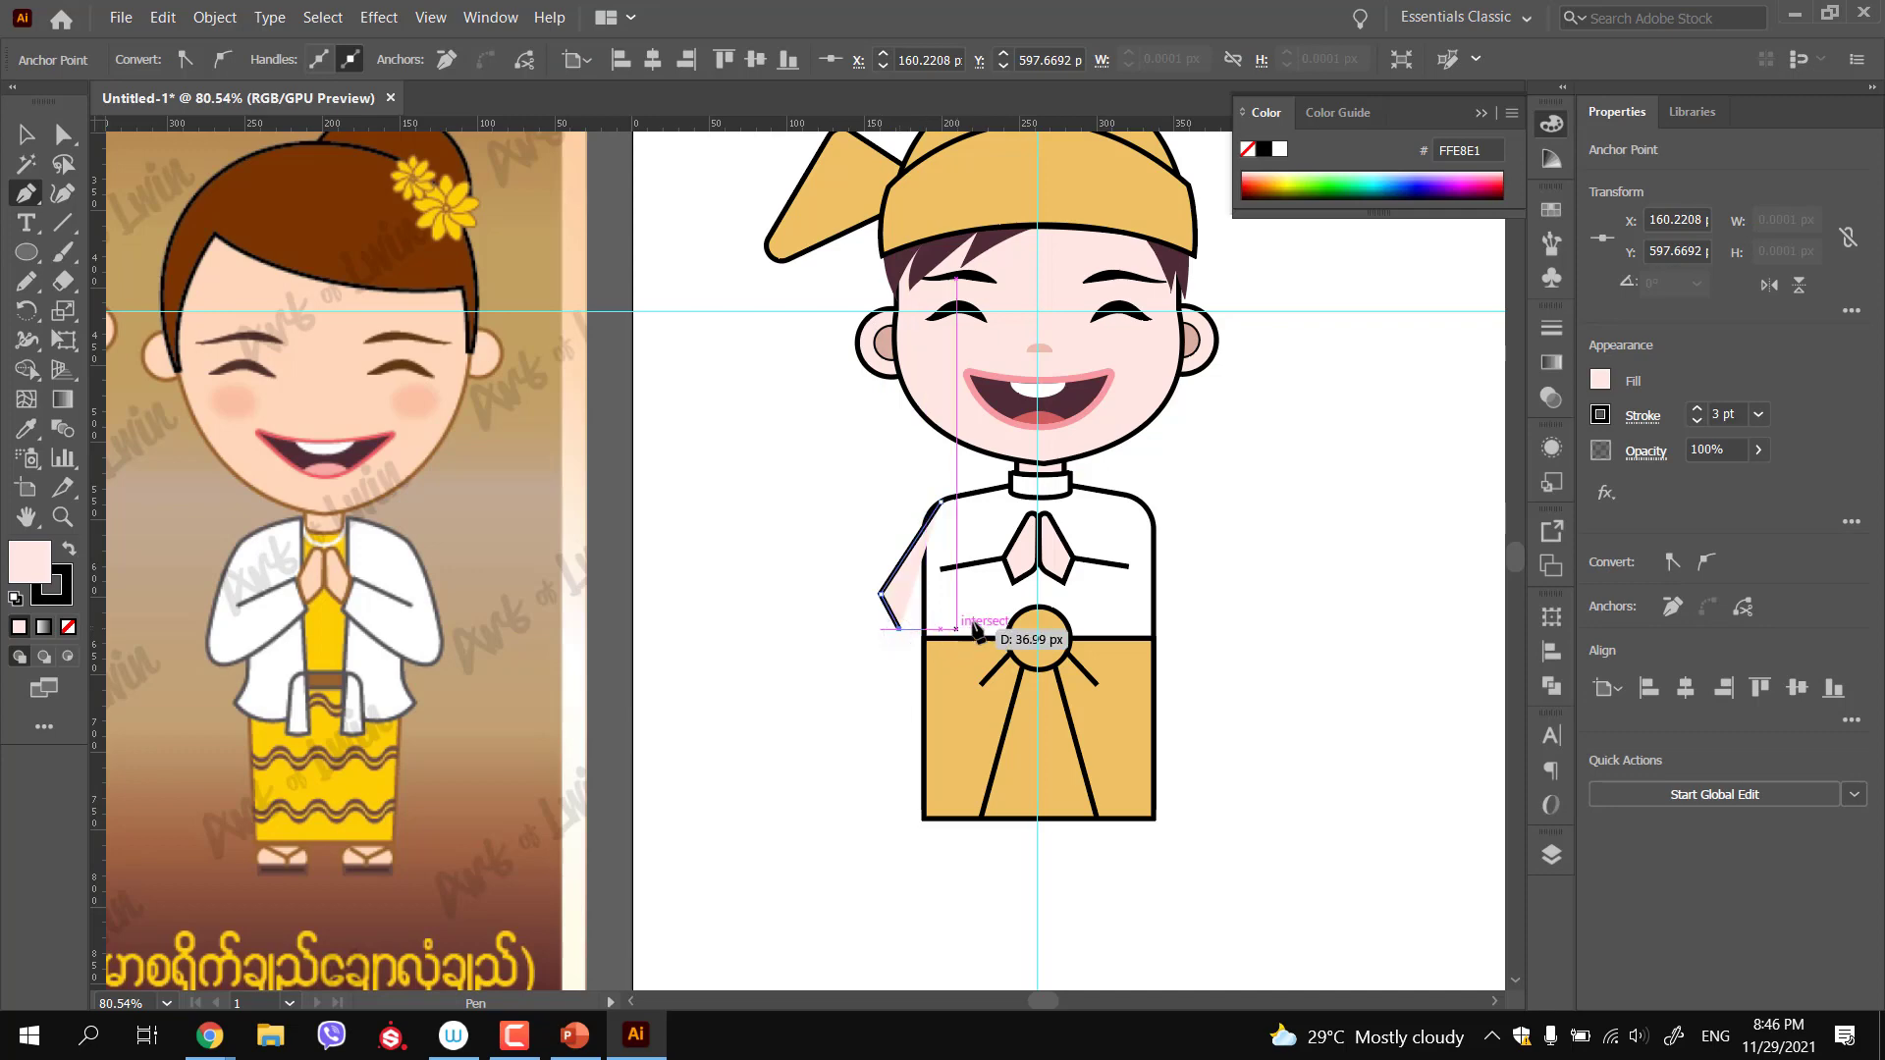
{"action": "left_click", "coordinate": [1013, 584]}
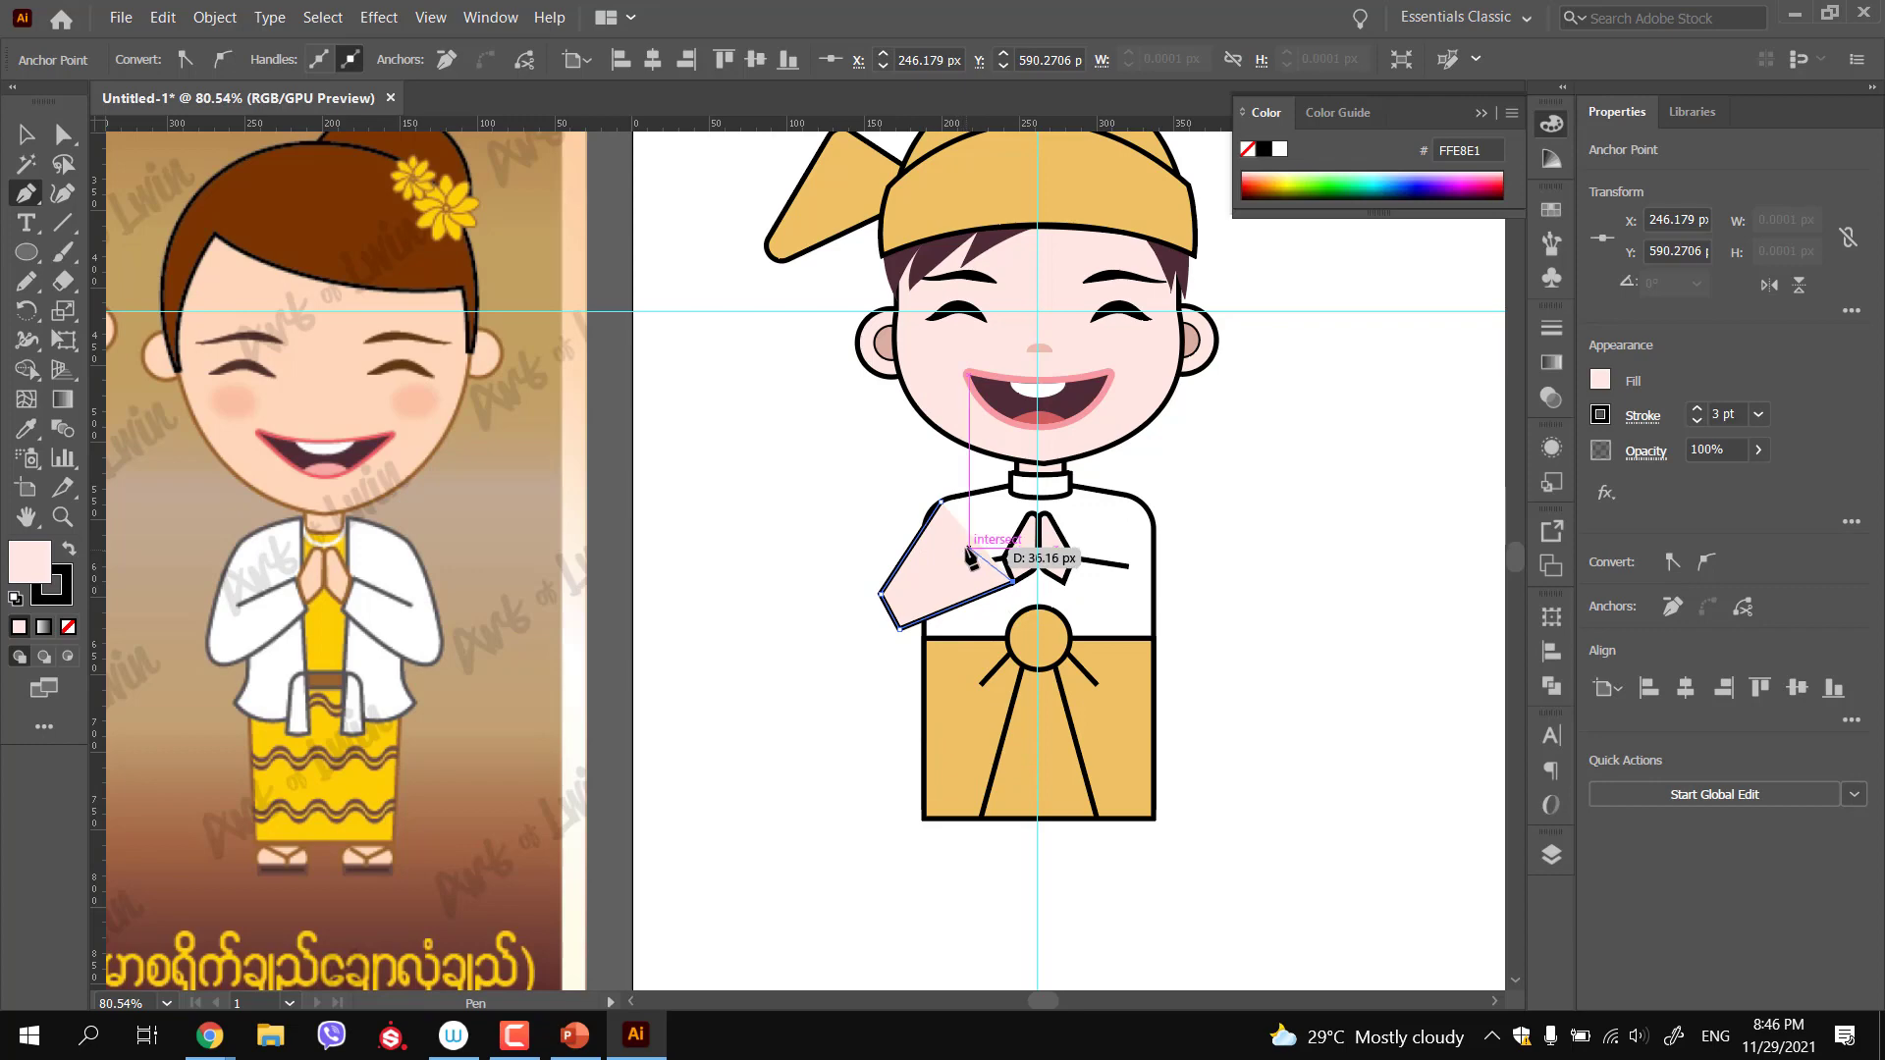
Fill the sleeve with the white sampled from the shirt and bring the left forearm line in front of it
{"action": "left_click", "coordinate": [27, 136]}
{"action": "key", "text": "i"}
{"action": "left_click", "coordinate": [985, 520]}
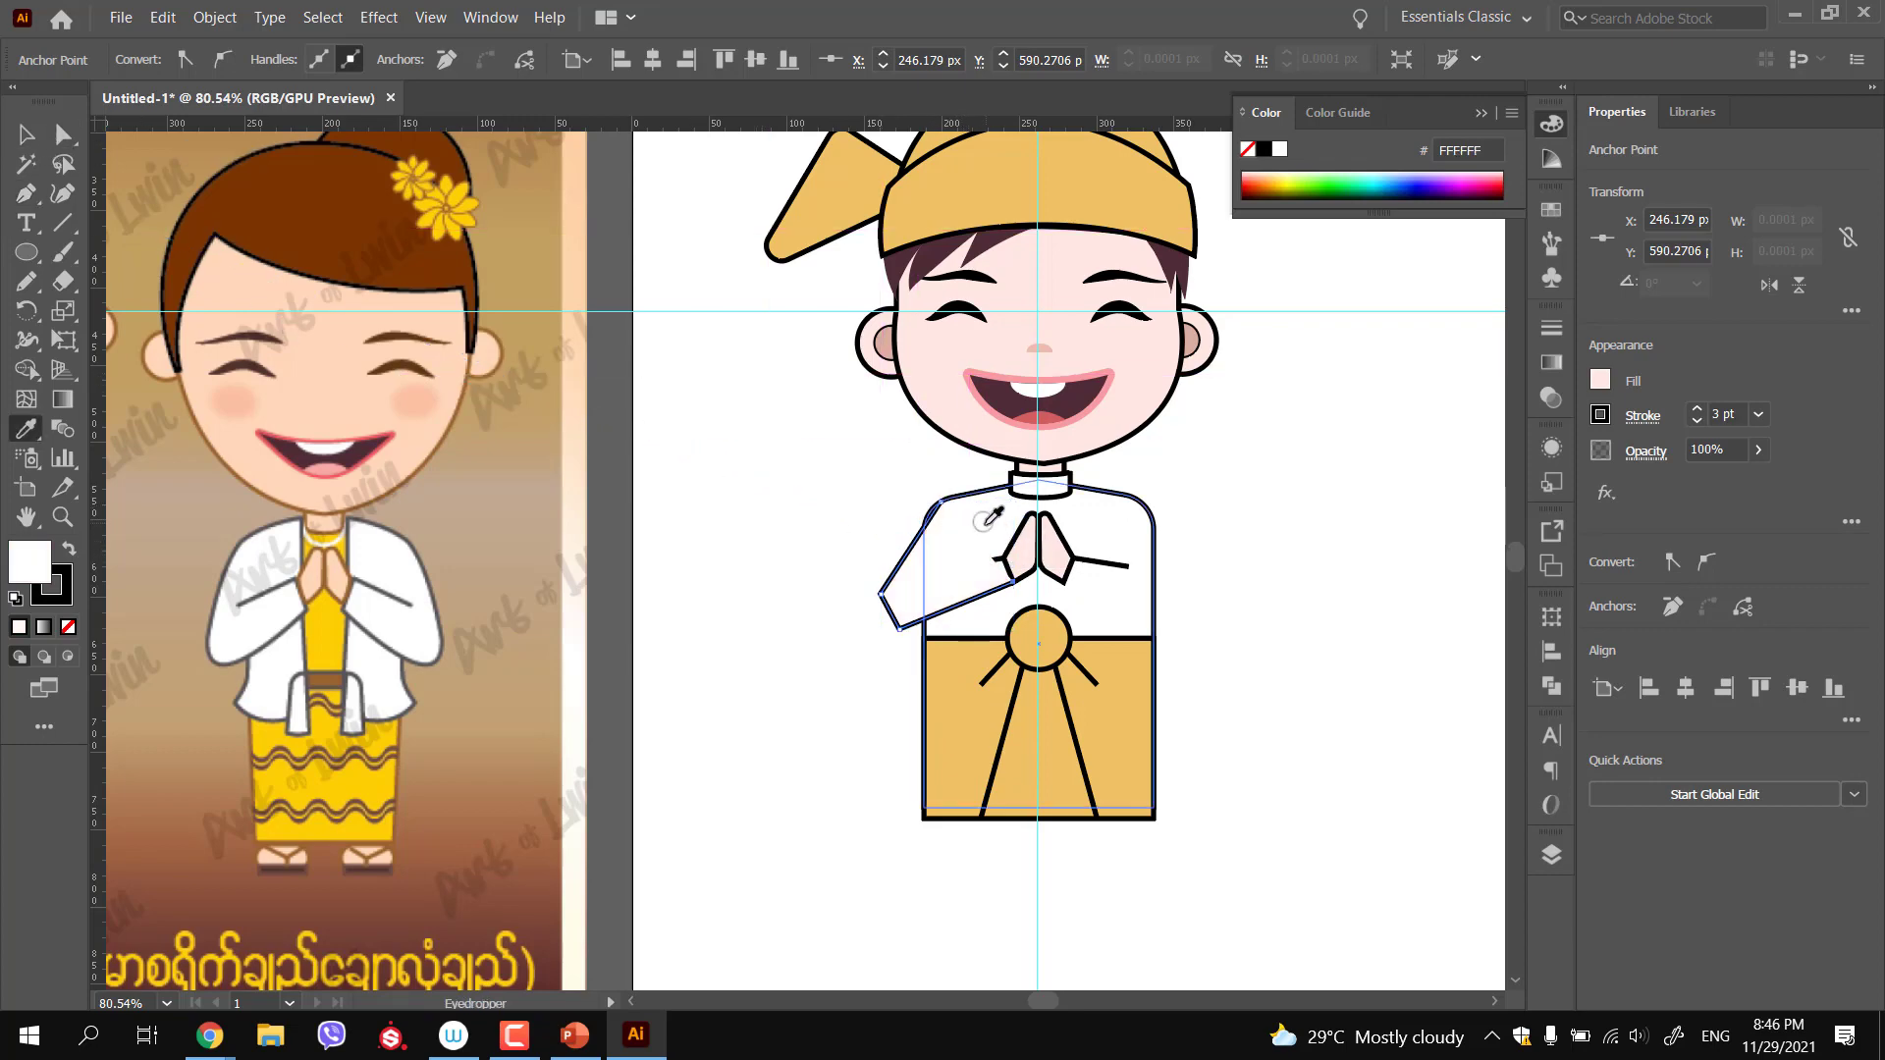
{"action": "left_click", "coordinate": [33, 143]}
{"action": "left_click", "coordinate": [812, 614]}
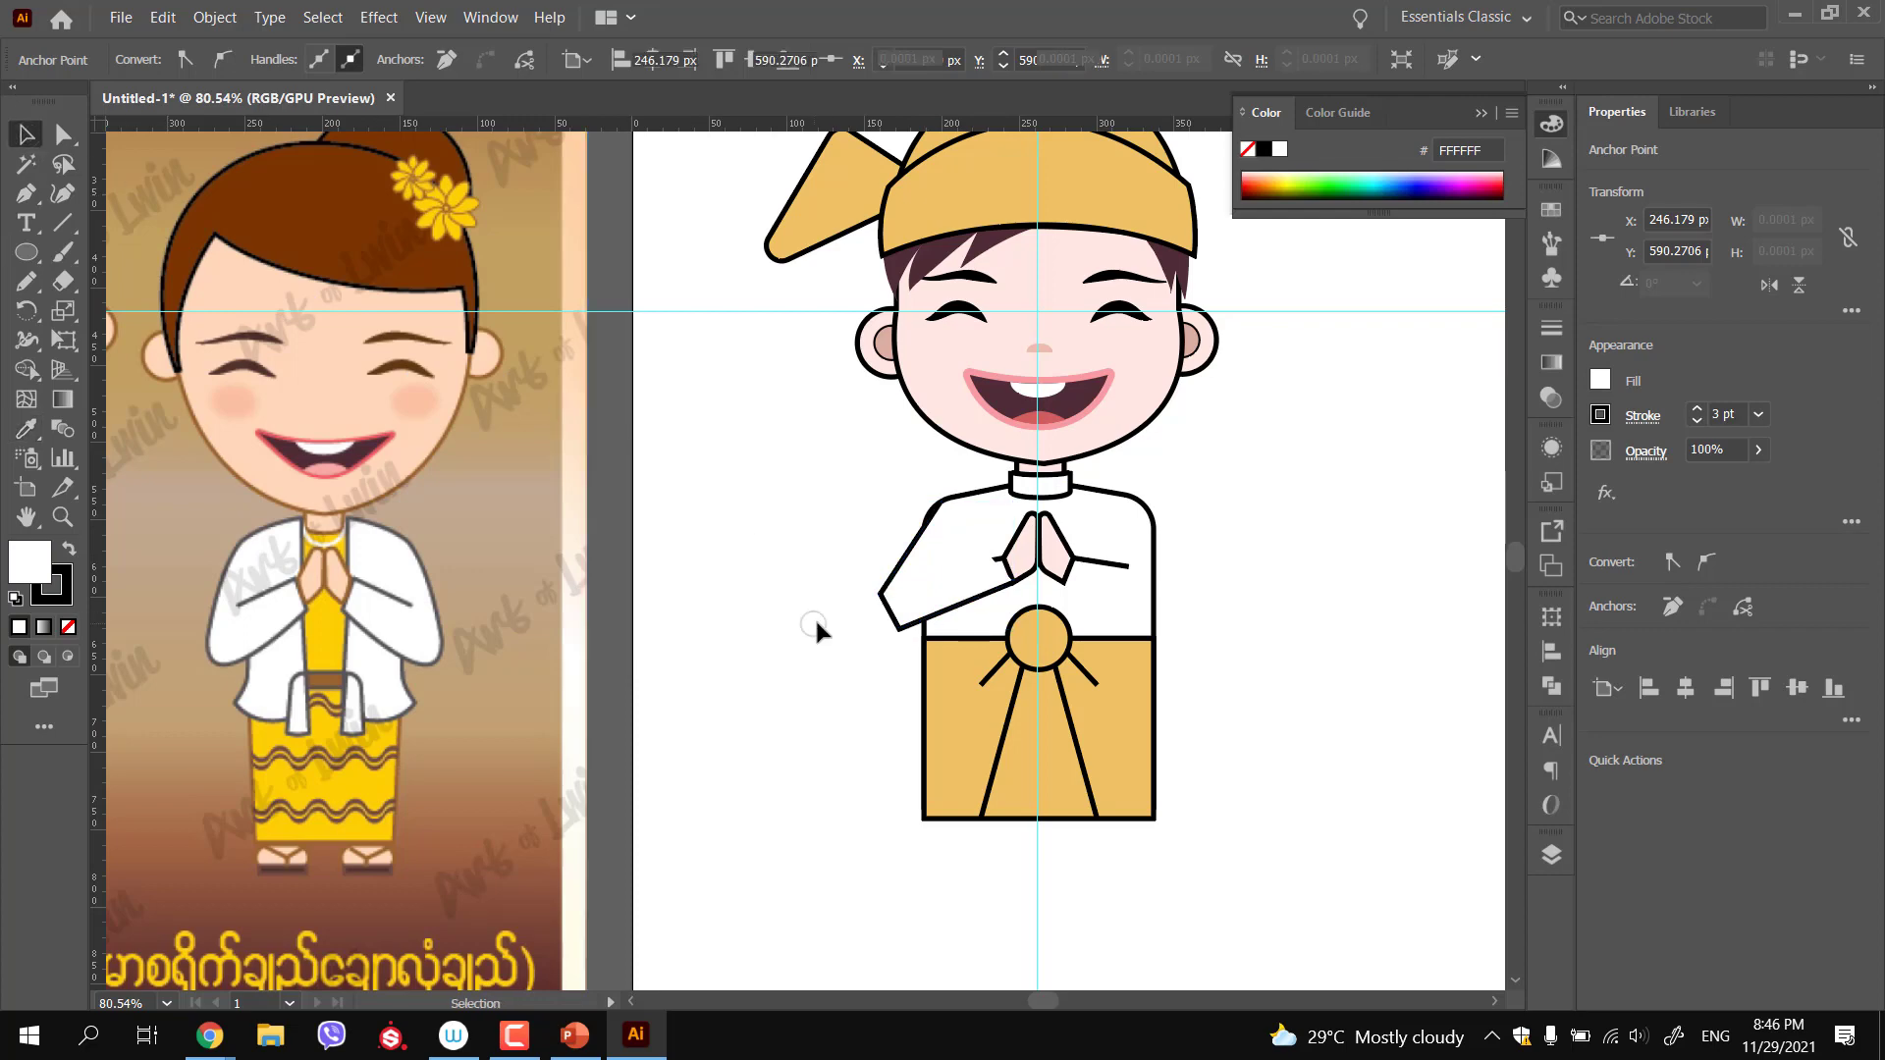
{"action": "left_click", "coordinate": [986, 563]}
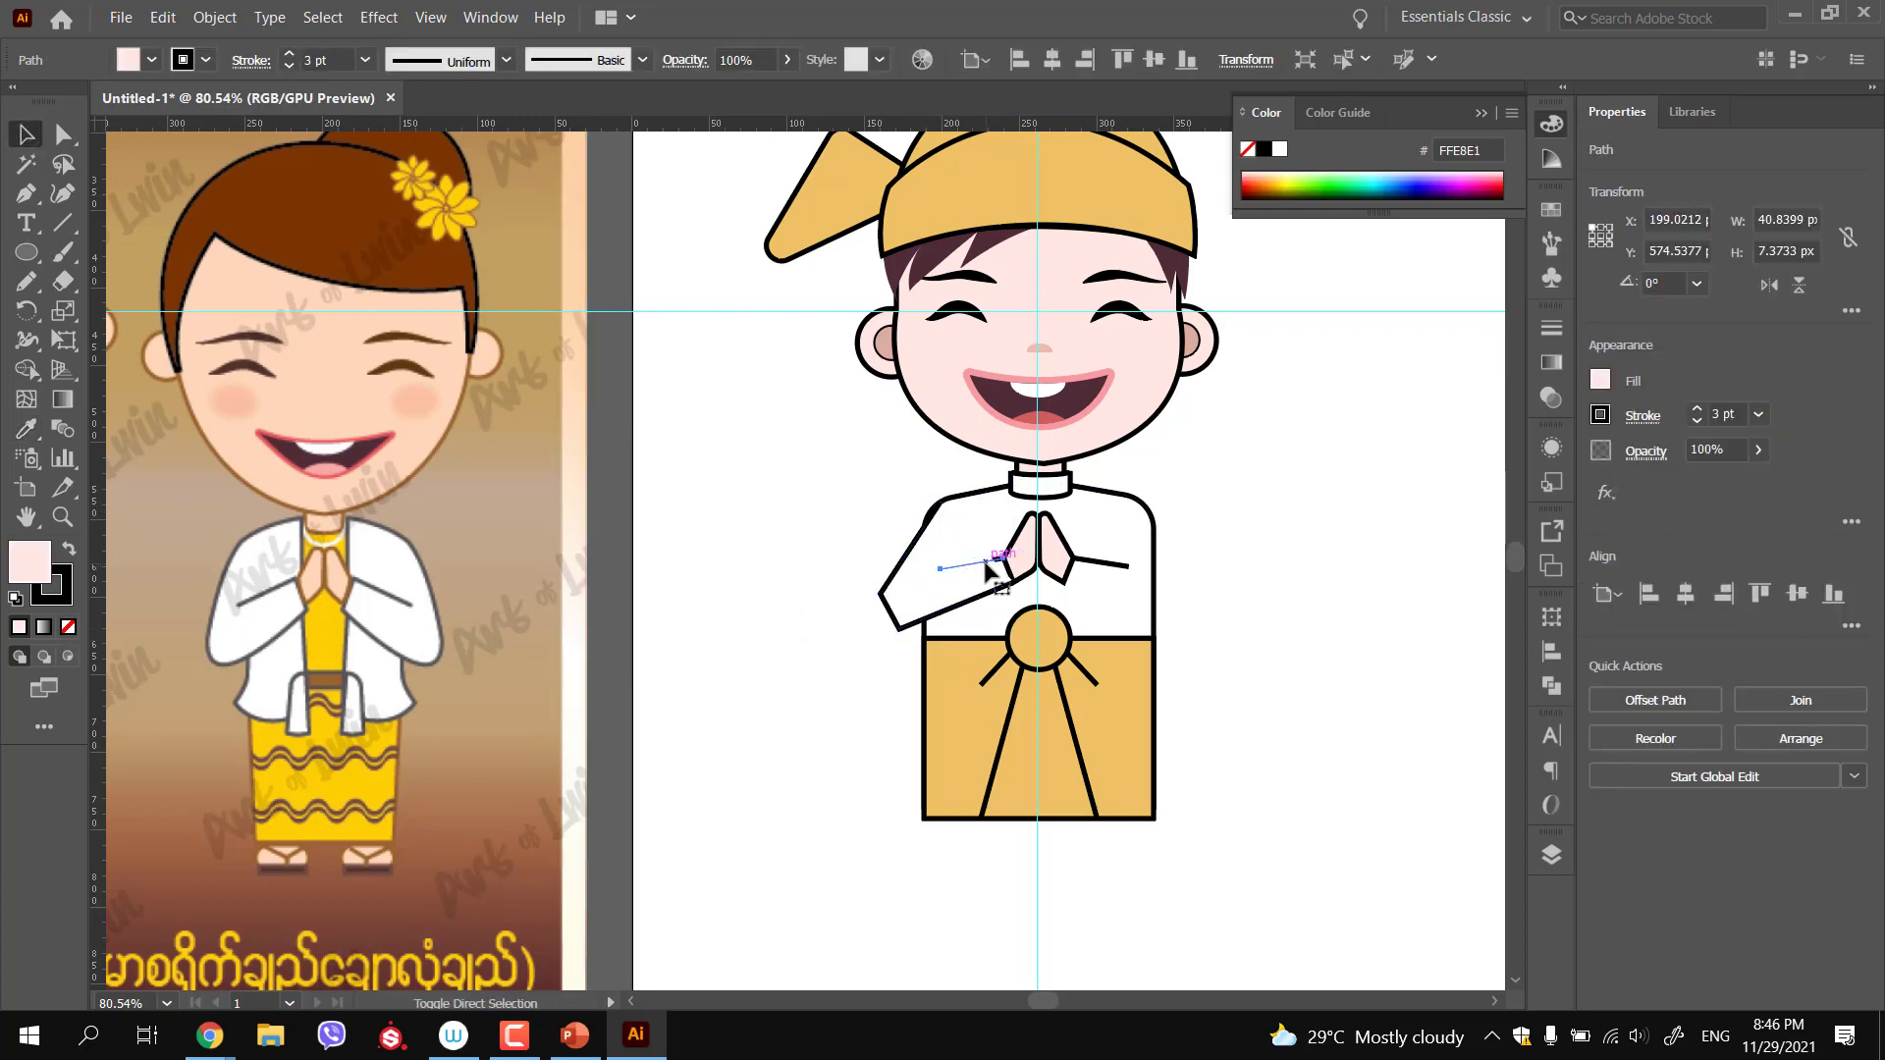
{"action": "left_click", "coordinate": [727, 671]}
Reposition the sleeve's two elbow anchors, placing the outer one at about X 164.6, Y 600.6 px
{"action": "mouse_move", "coordinate": [858, 712]}
{"action": "left_mouse_down"}
{"action": "mouse_move", "coordinate": [730, 694]}
{"action": "mouse_move", "coordinate": [883, 735]}
{"action": "left_mouse_up"}
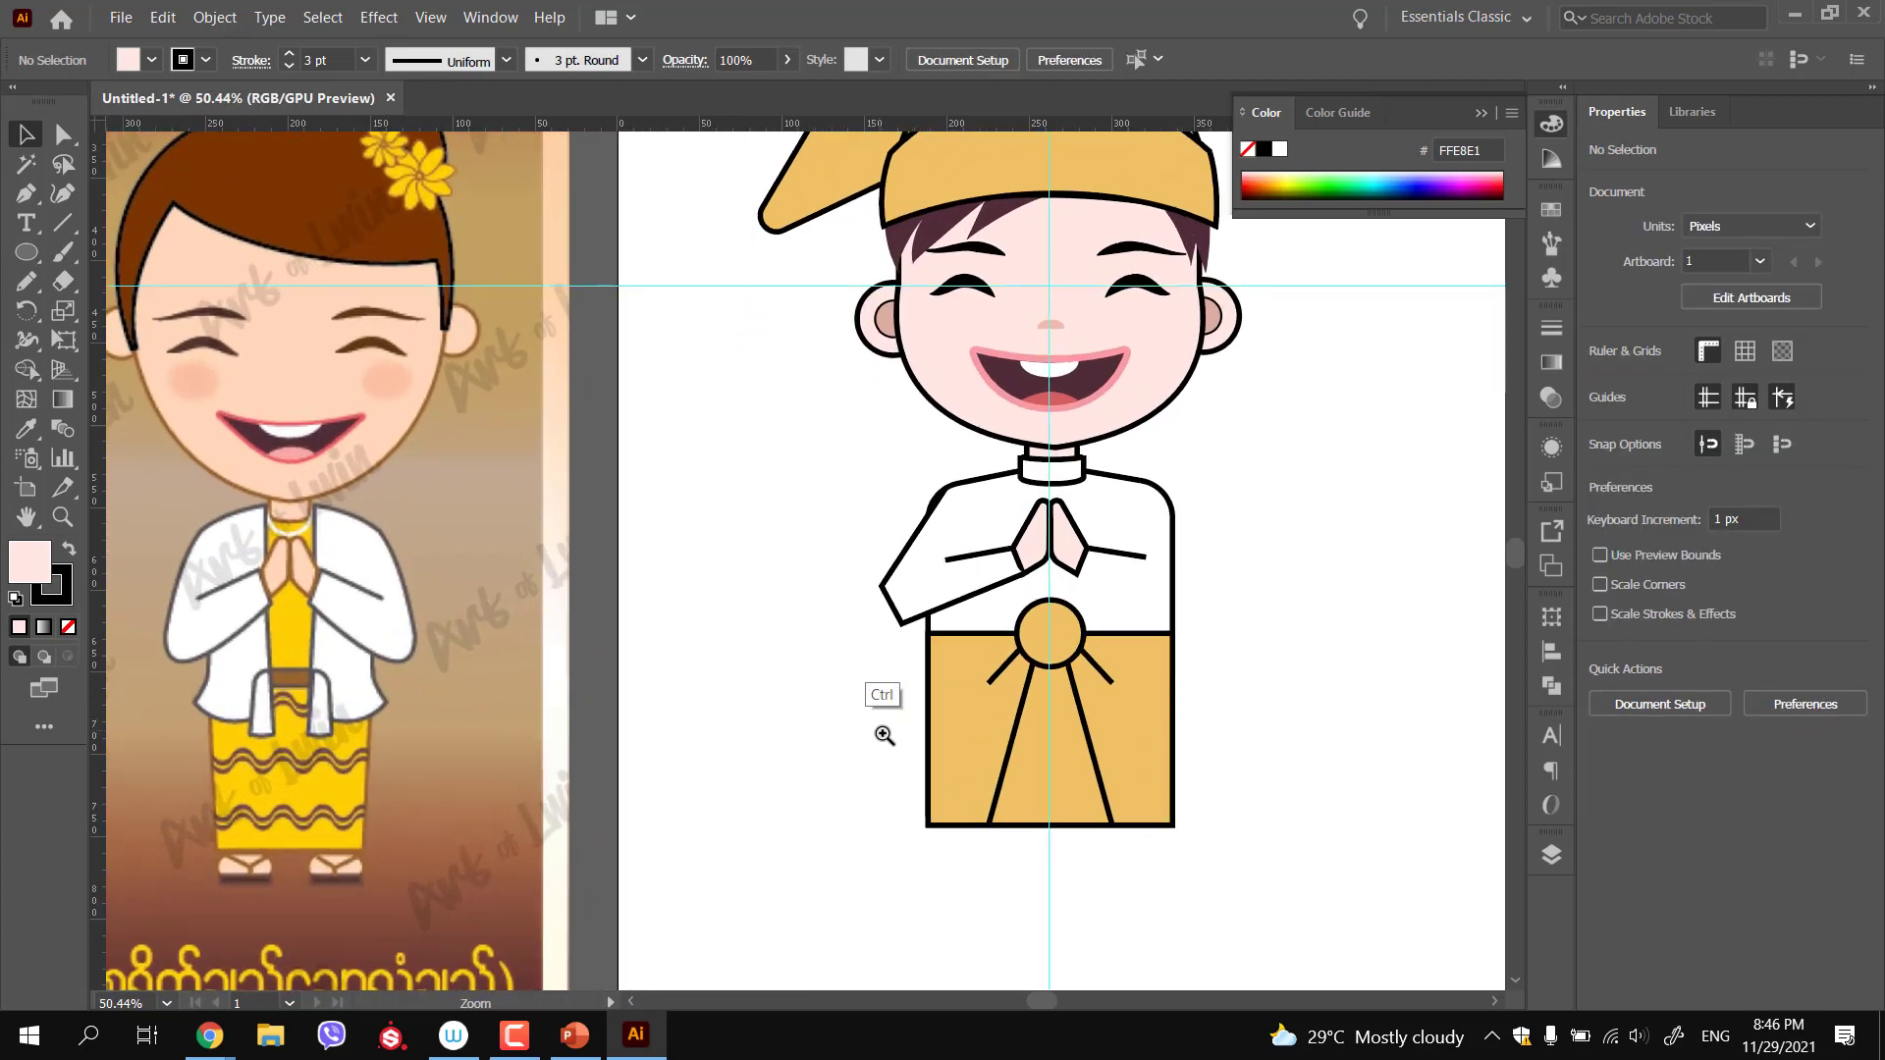
{"action": "left_click", "coordinate": [903, 628], "text": "ctrl"}
{"action": "left_click_drag", "start_coordinate": [882, 631], "coordinate": [889, 658]}
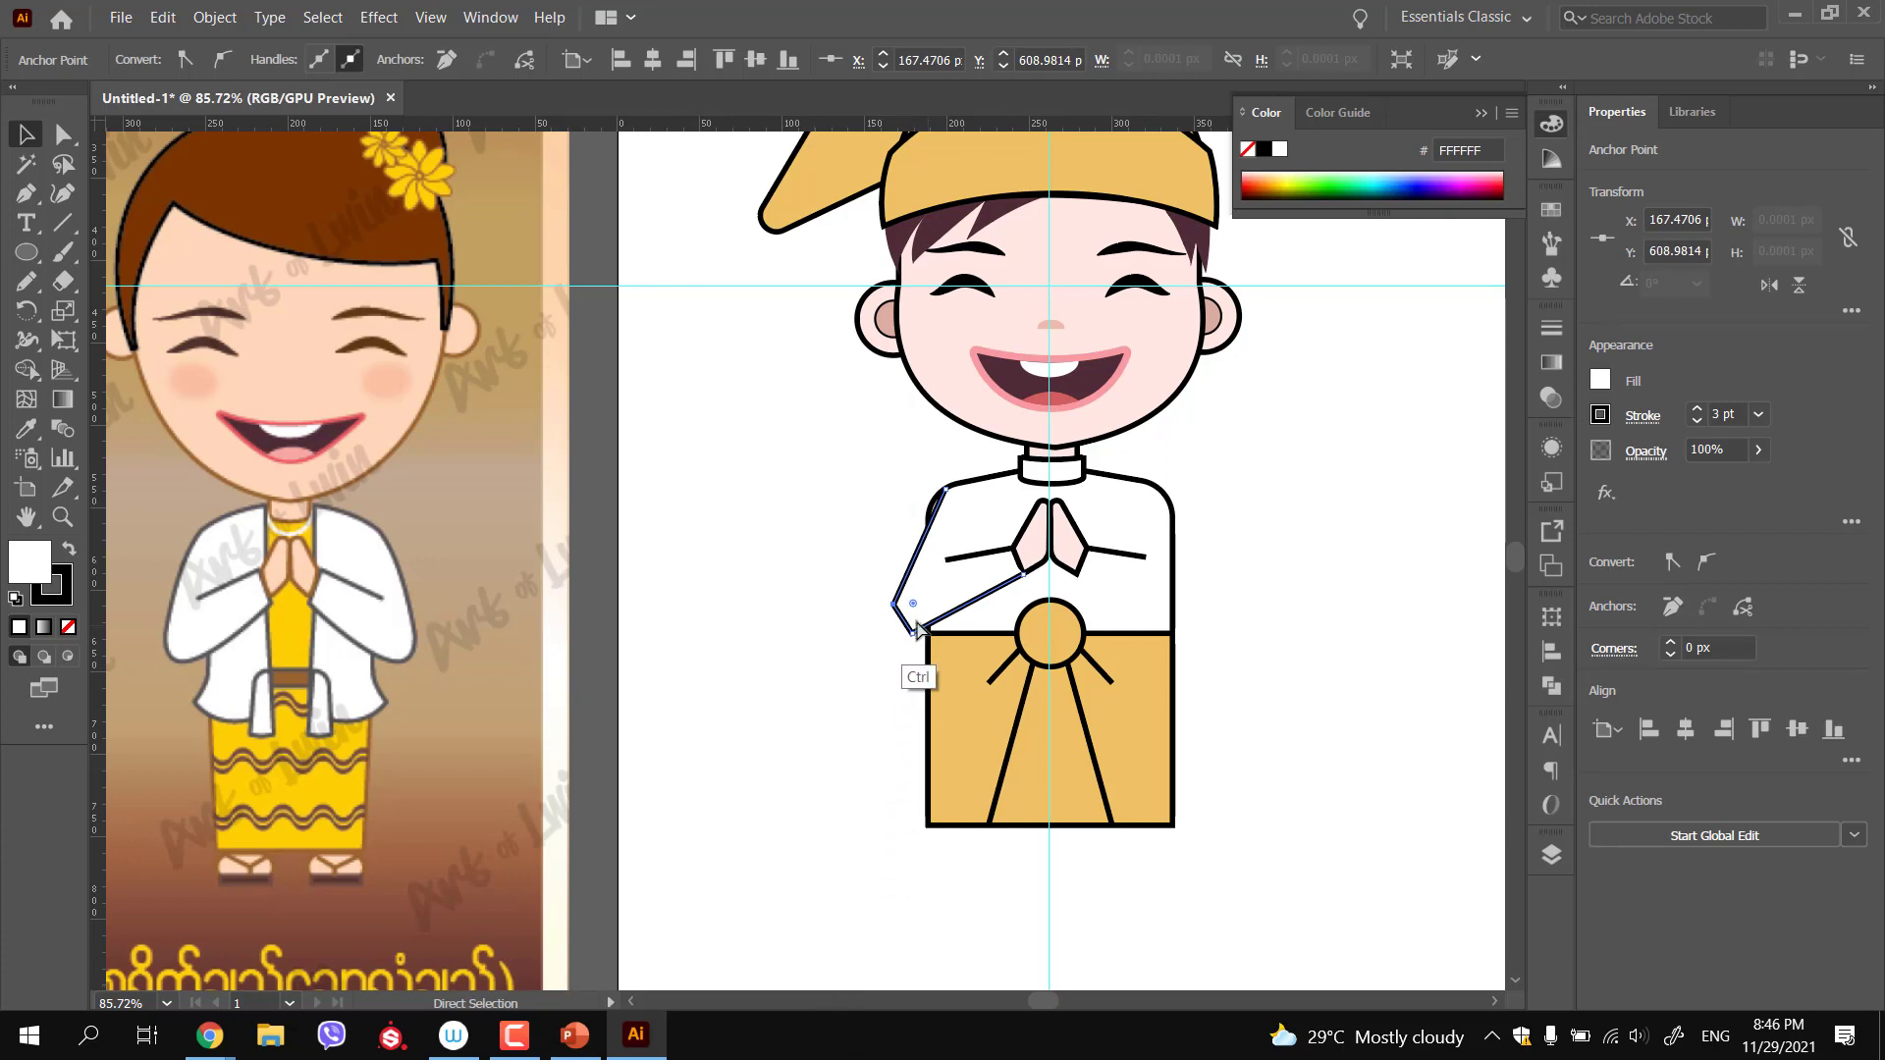
{"action": "mouse_move", "coordinate": [895, 606]}
{"action": "left_mouse_down"}
{"action": "mouse_move", "coordinate": [885, 575]}
{"action": "mouse_move", "coordinate": [908, 624]}
{"action": "mouse_move", "coordinate": [890, 571]}
{"action": "mouse_move", "coordinate": [919, 626]}
{"action": "mouse_move", "coordinate": [887, 592]}
{"action": "left_mouse_up"}
Move the sleeve's upper end anchor onto the shirt's shoulder curve at about X 195.1, Y 541.5 px and deselect the sleeve
{"action": "left_click_drag", "start_coordinate": [899, 777], "coordinate": [884, 693]}
{"action": "left_click", "coordinate": [934, 505], "text": "ctrl"}
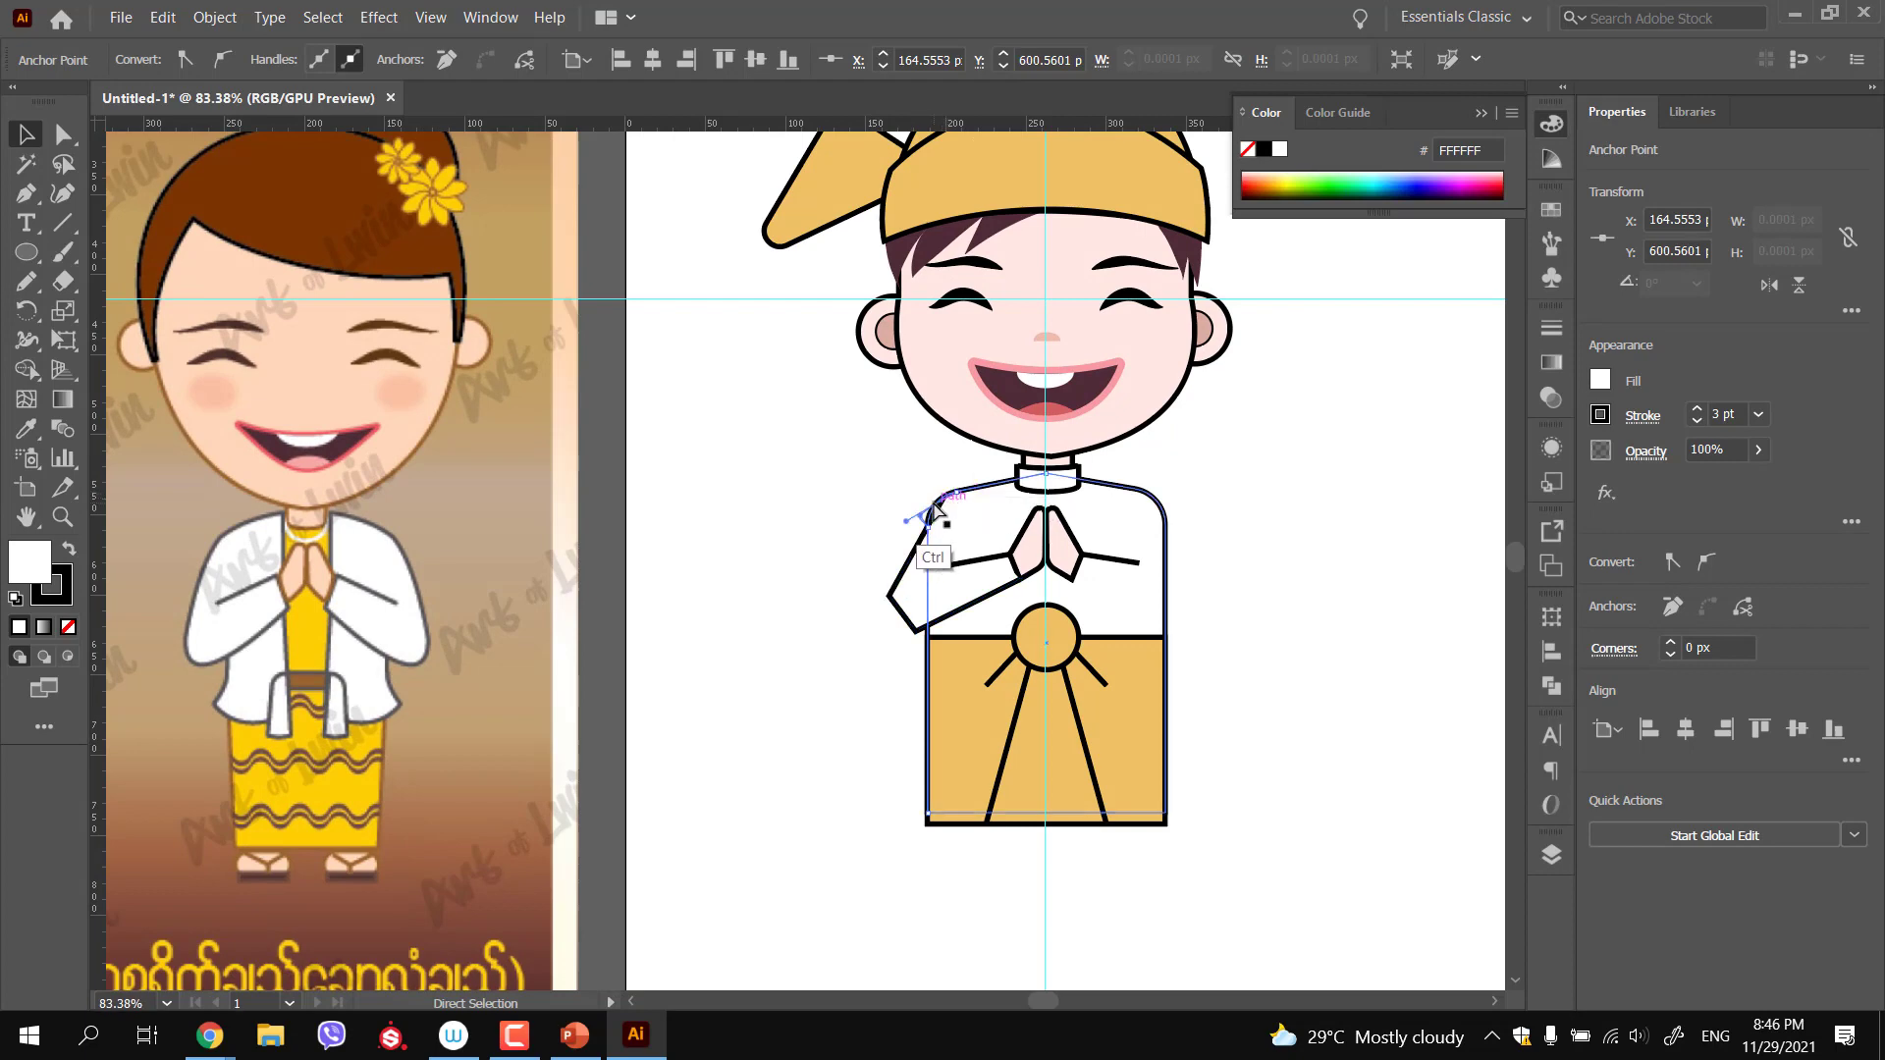
{"action": "left_click", "coordinate": [918, 518], "text": "ctrl"}
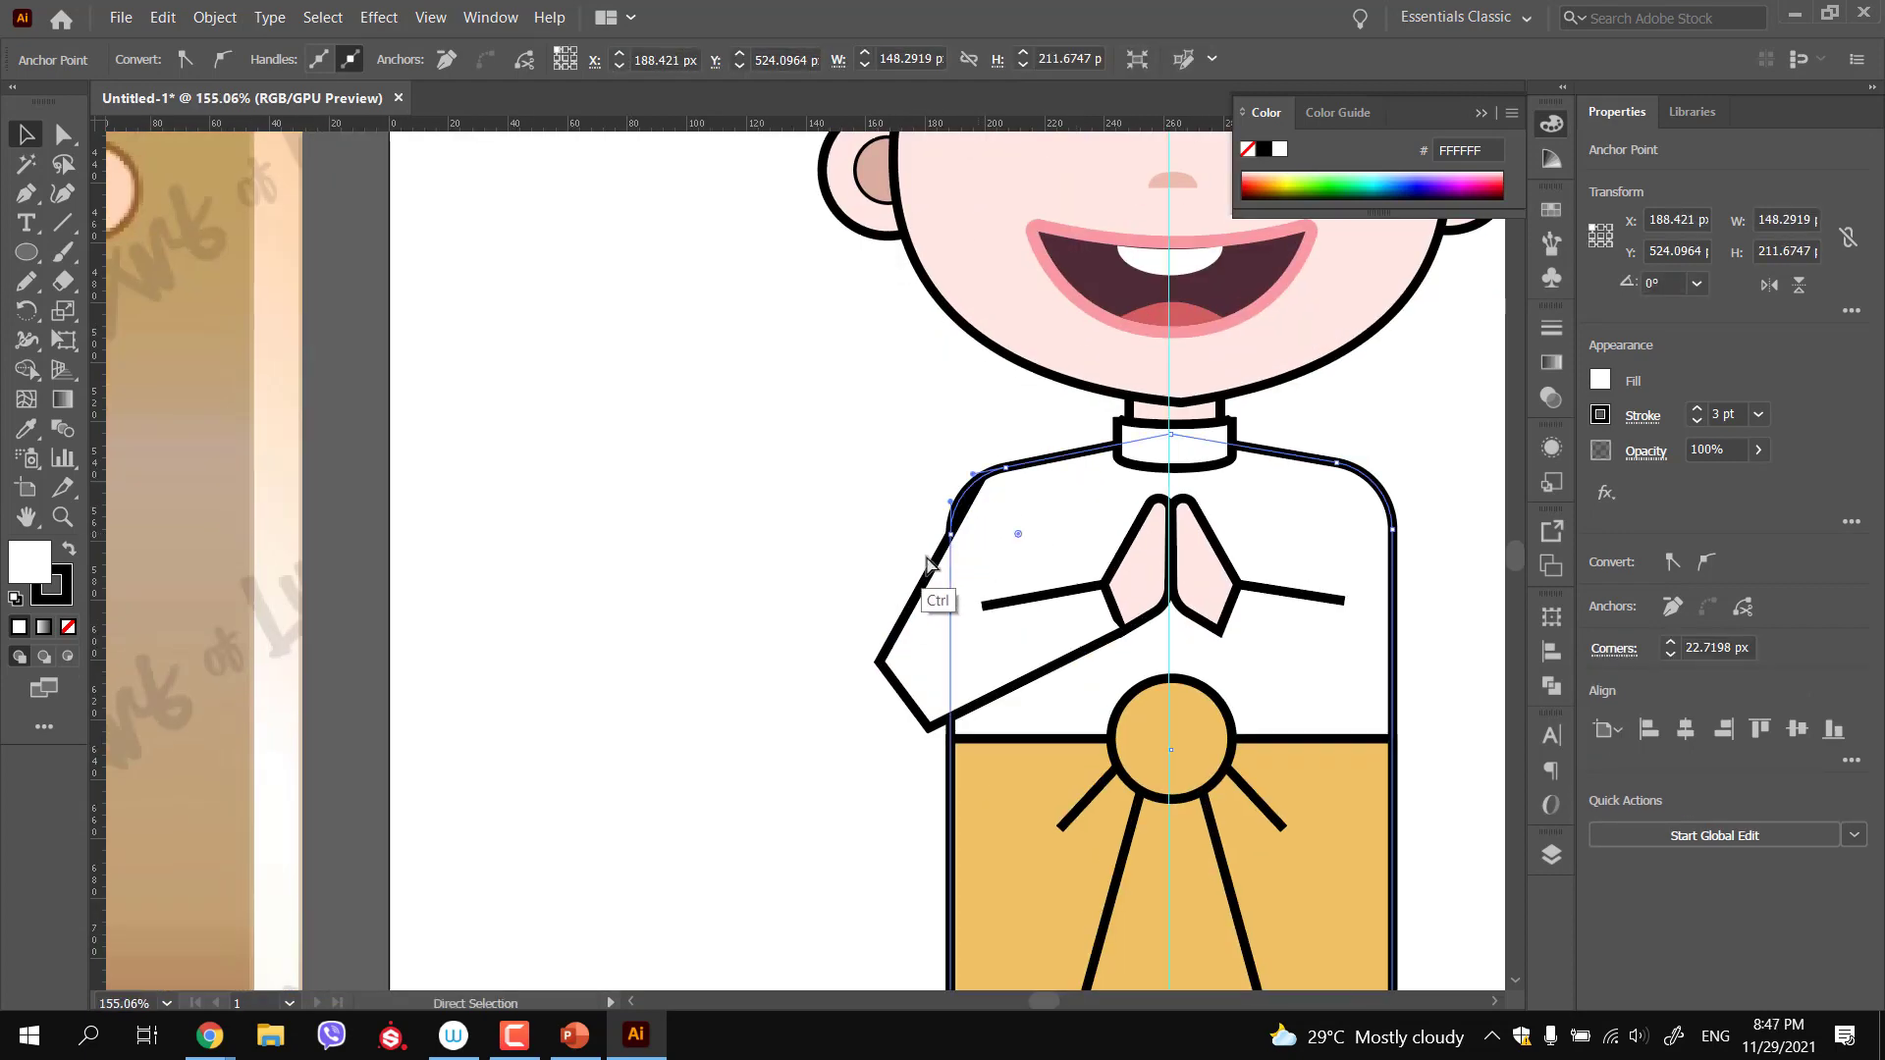
{"action": "left_click", "coordinate": [980, 506], "text": "ctrl"}
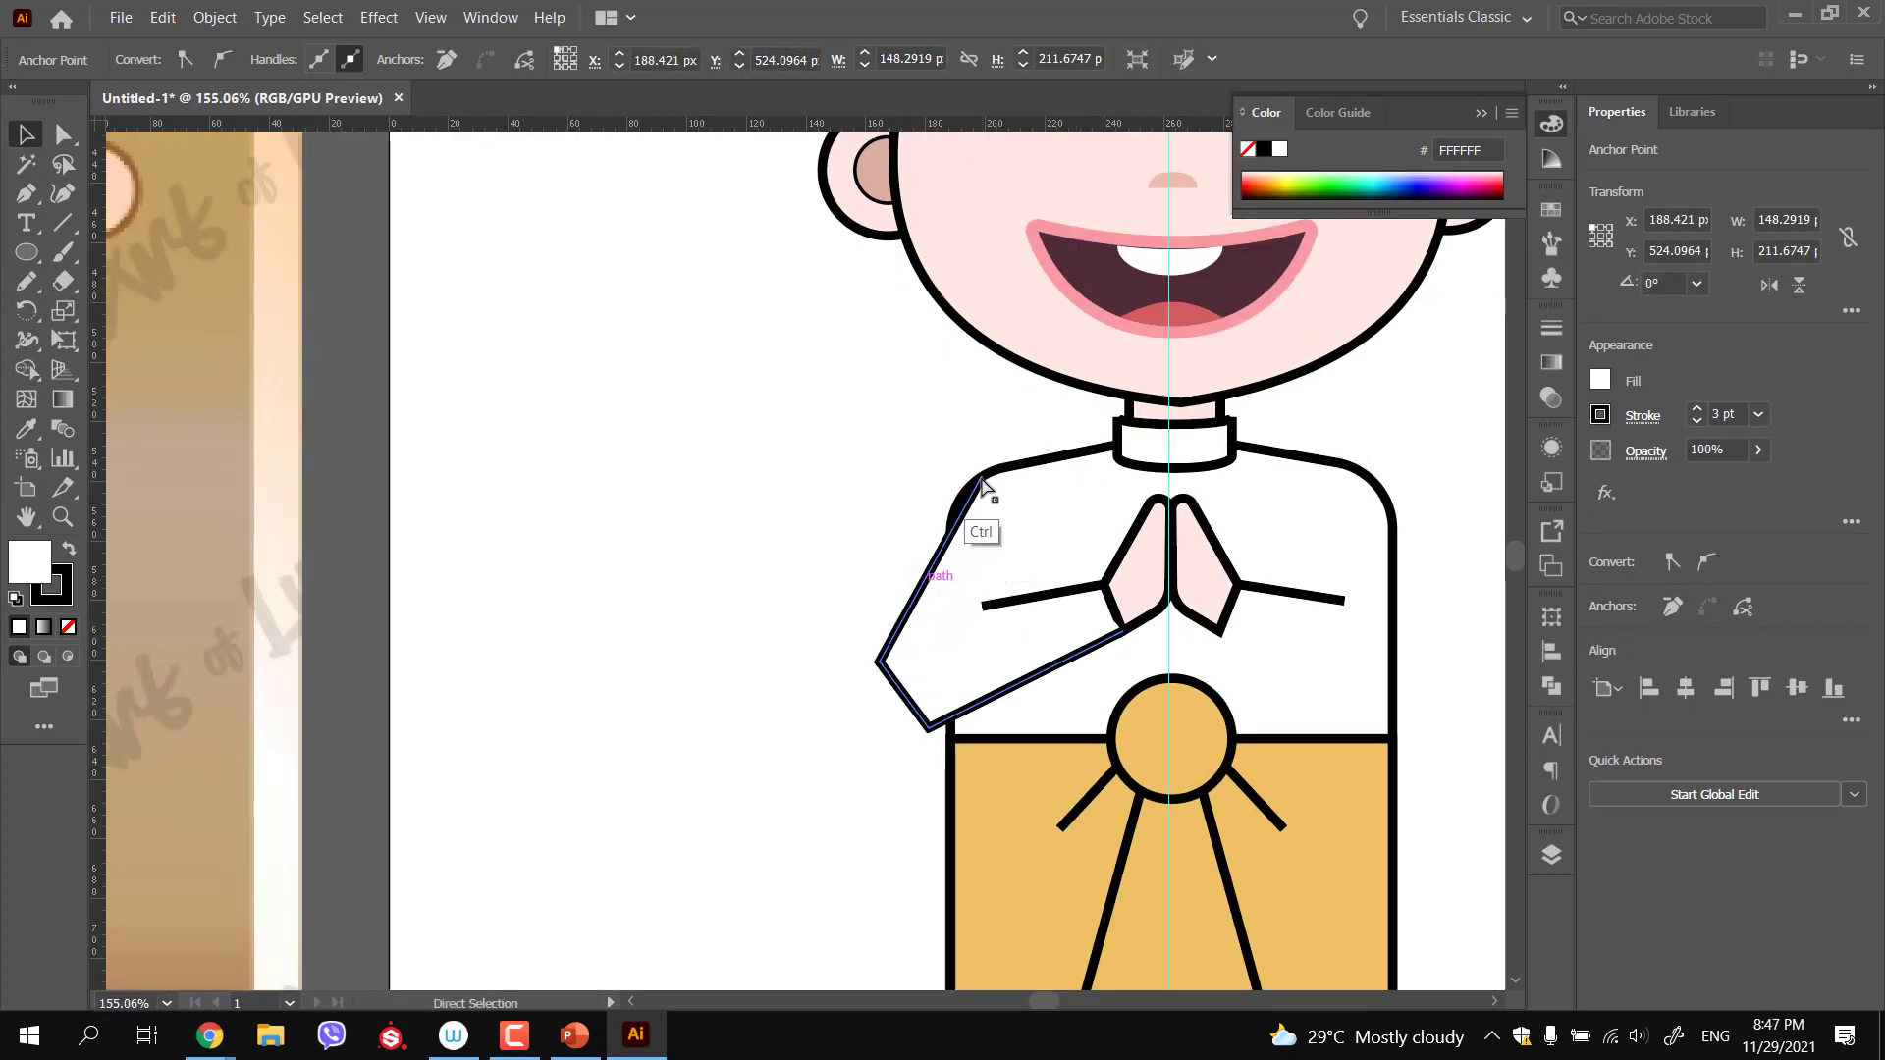
{"action": "left_click", "coordinate": [985, 478], "text": "ctrl"}
{"action": "mouse_move", "coordinate": [982, 478]}
{"action": "left_mouse_down"}
{"action": "mouse_move", "coordinate": [961, 491]}
{"action": "mouse_move", "coordinate": [604, 415]}
{"action": "mouse_move", "coordinate": [921, 525]}
{"action": "mouse_move", "coordinate": [972, 493]}
{"action": "mouse_move", "coordinate": [792, 497]}
{"action": "mouse_move", "coordinate": [722, 474]}
{"action": "left_mouse_up"}
{"action": "left_click", "coordinate": [861, 592]}
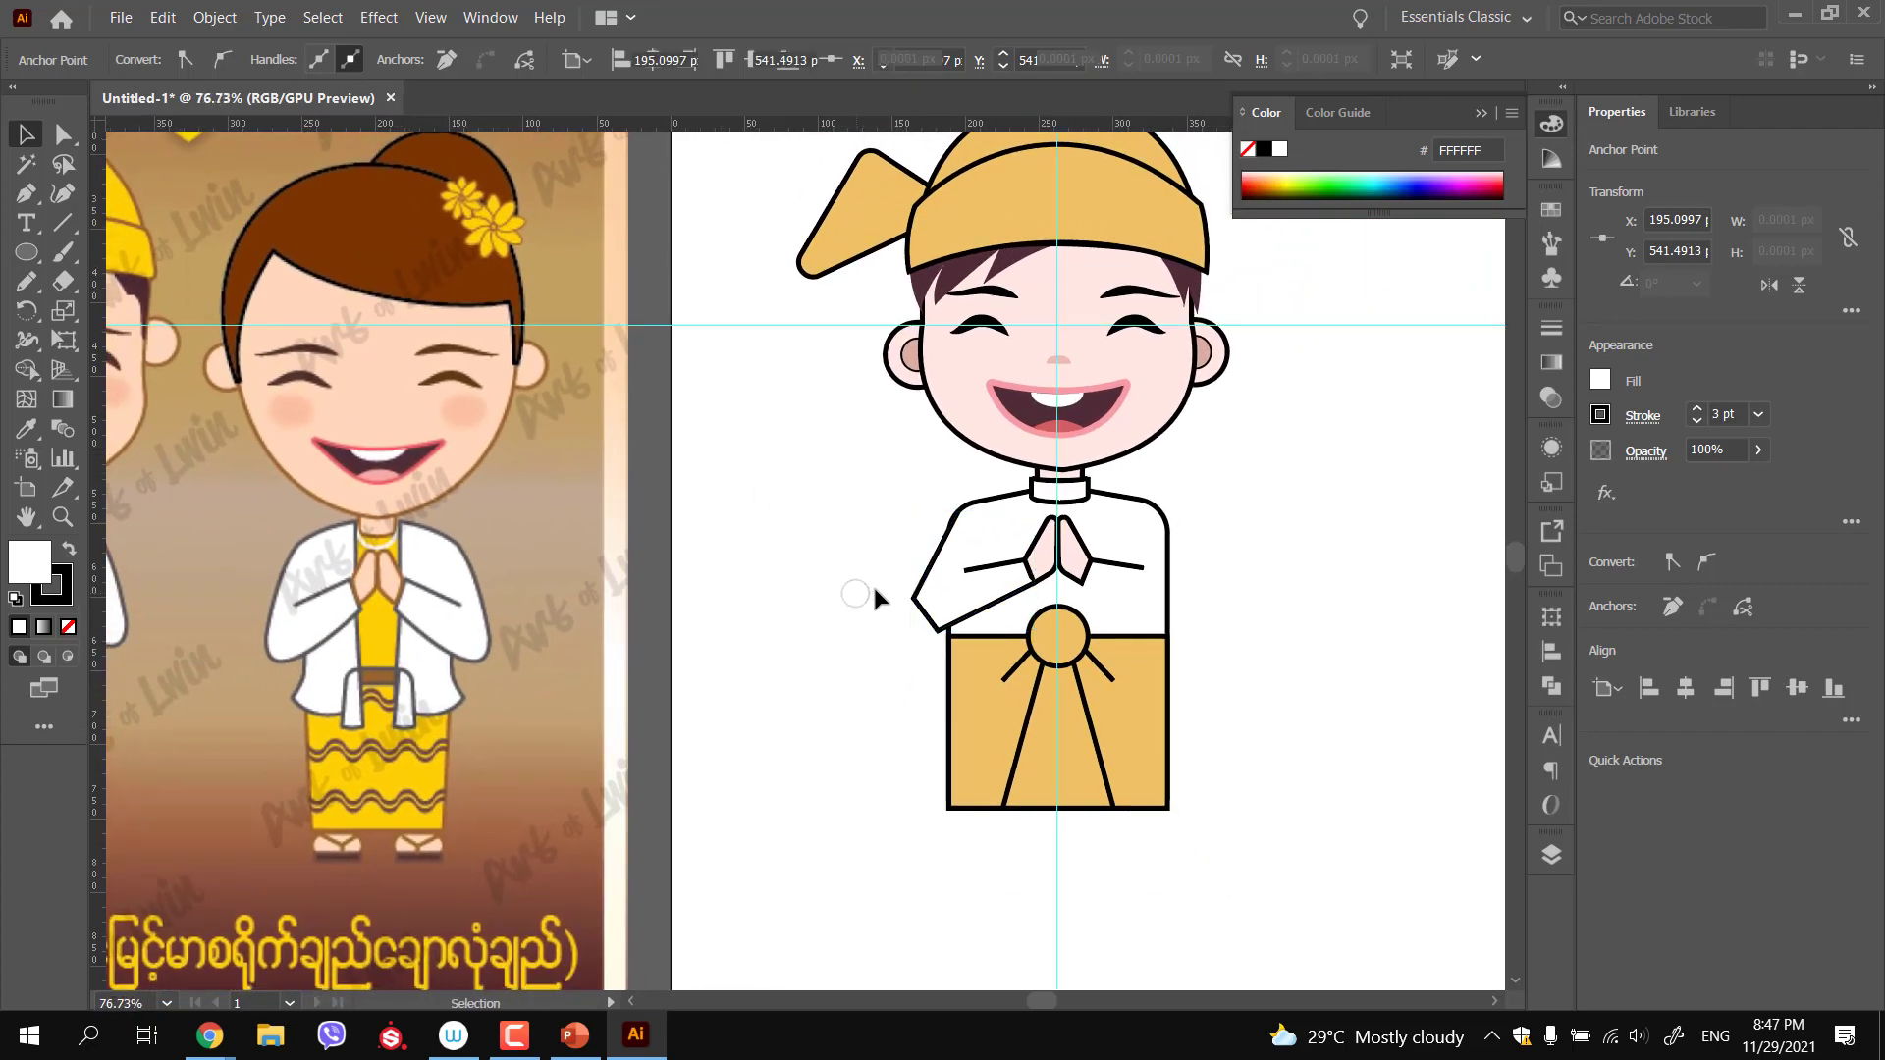
Try moving the left sleeve outline and its forearm line off the body, undoing the moves
{"action": "left_click_drag", "start_coordinate": [960, 594], "coordinate": [788, 531]}
{"action": "left_click_drag", "start_coordinate": [1002, 561], "coordinate": [821, 509]}
{"action": "left_click", "coordinate": [786, 566], "text": "shift"}
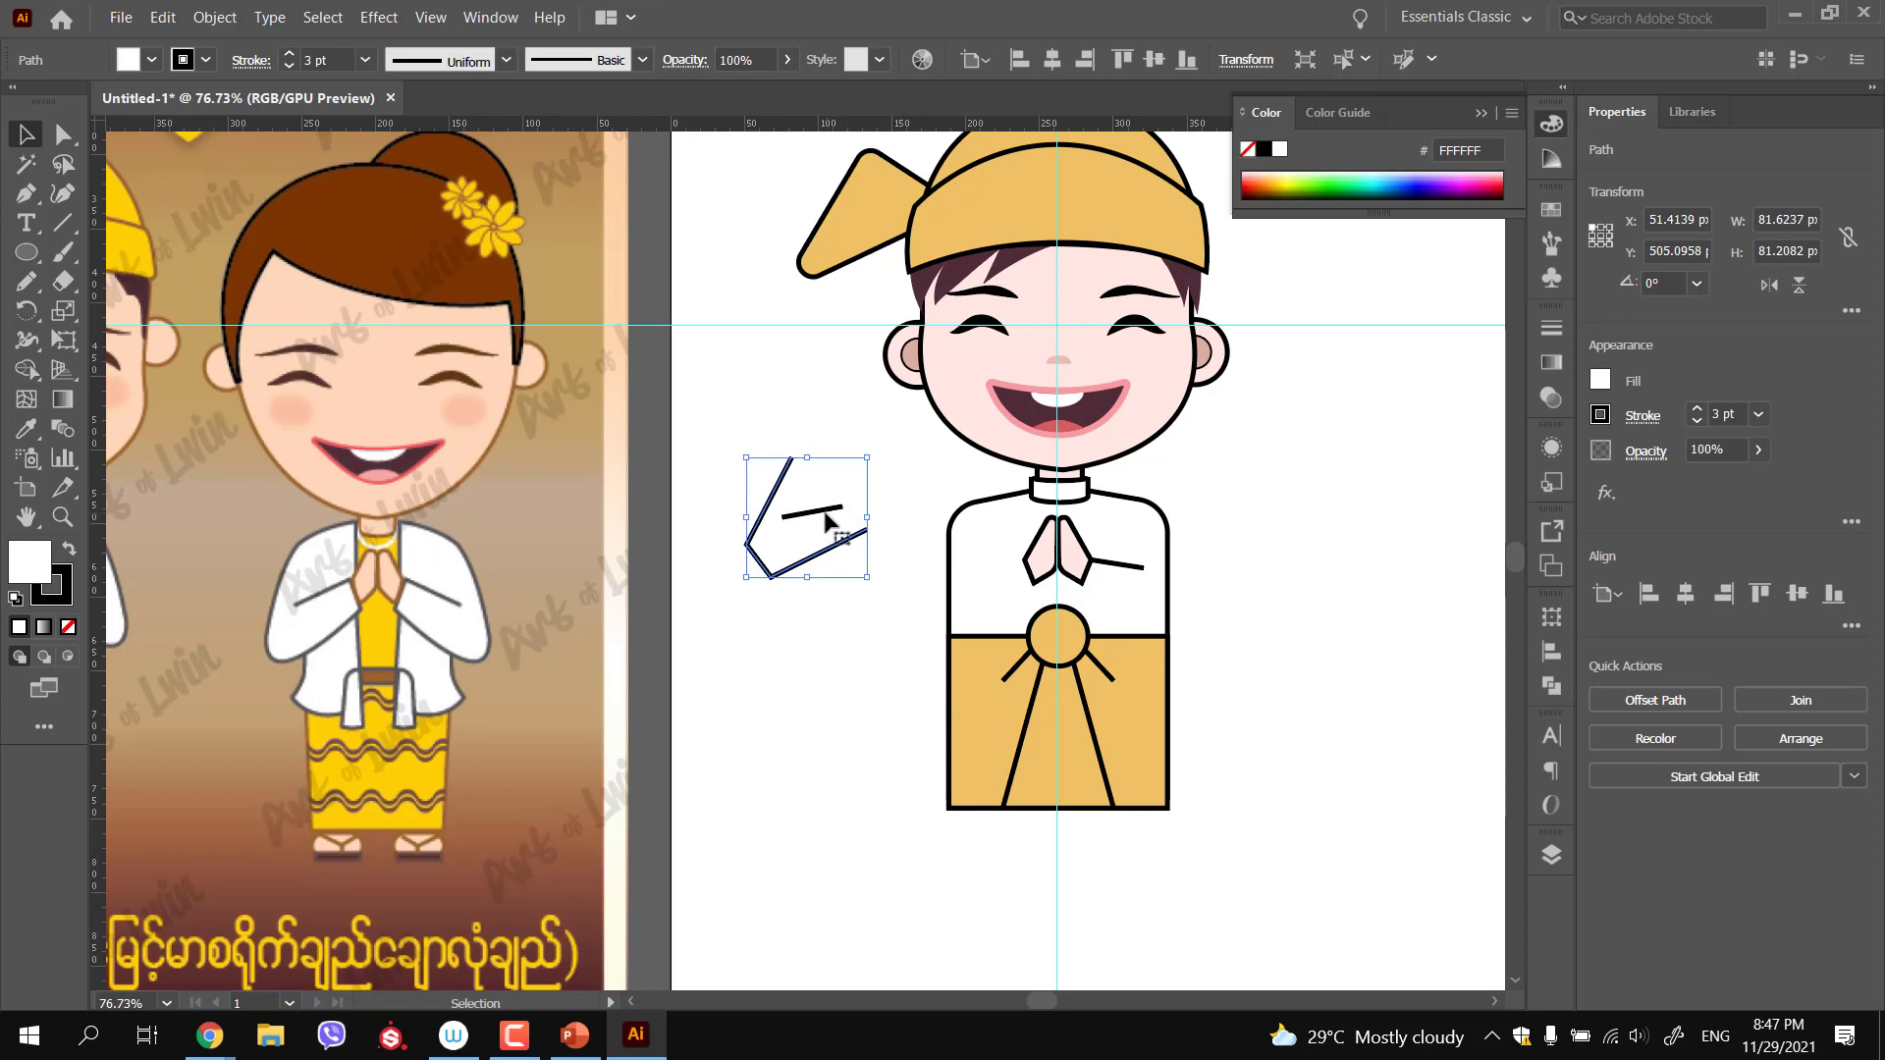
{"action": "key", "text": "ctrl+z"}
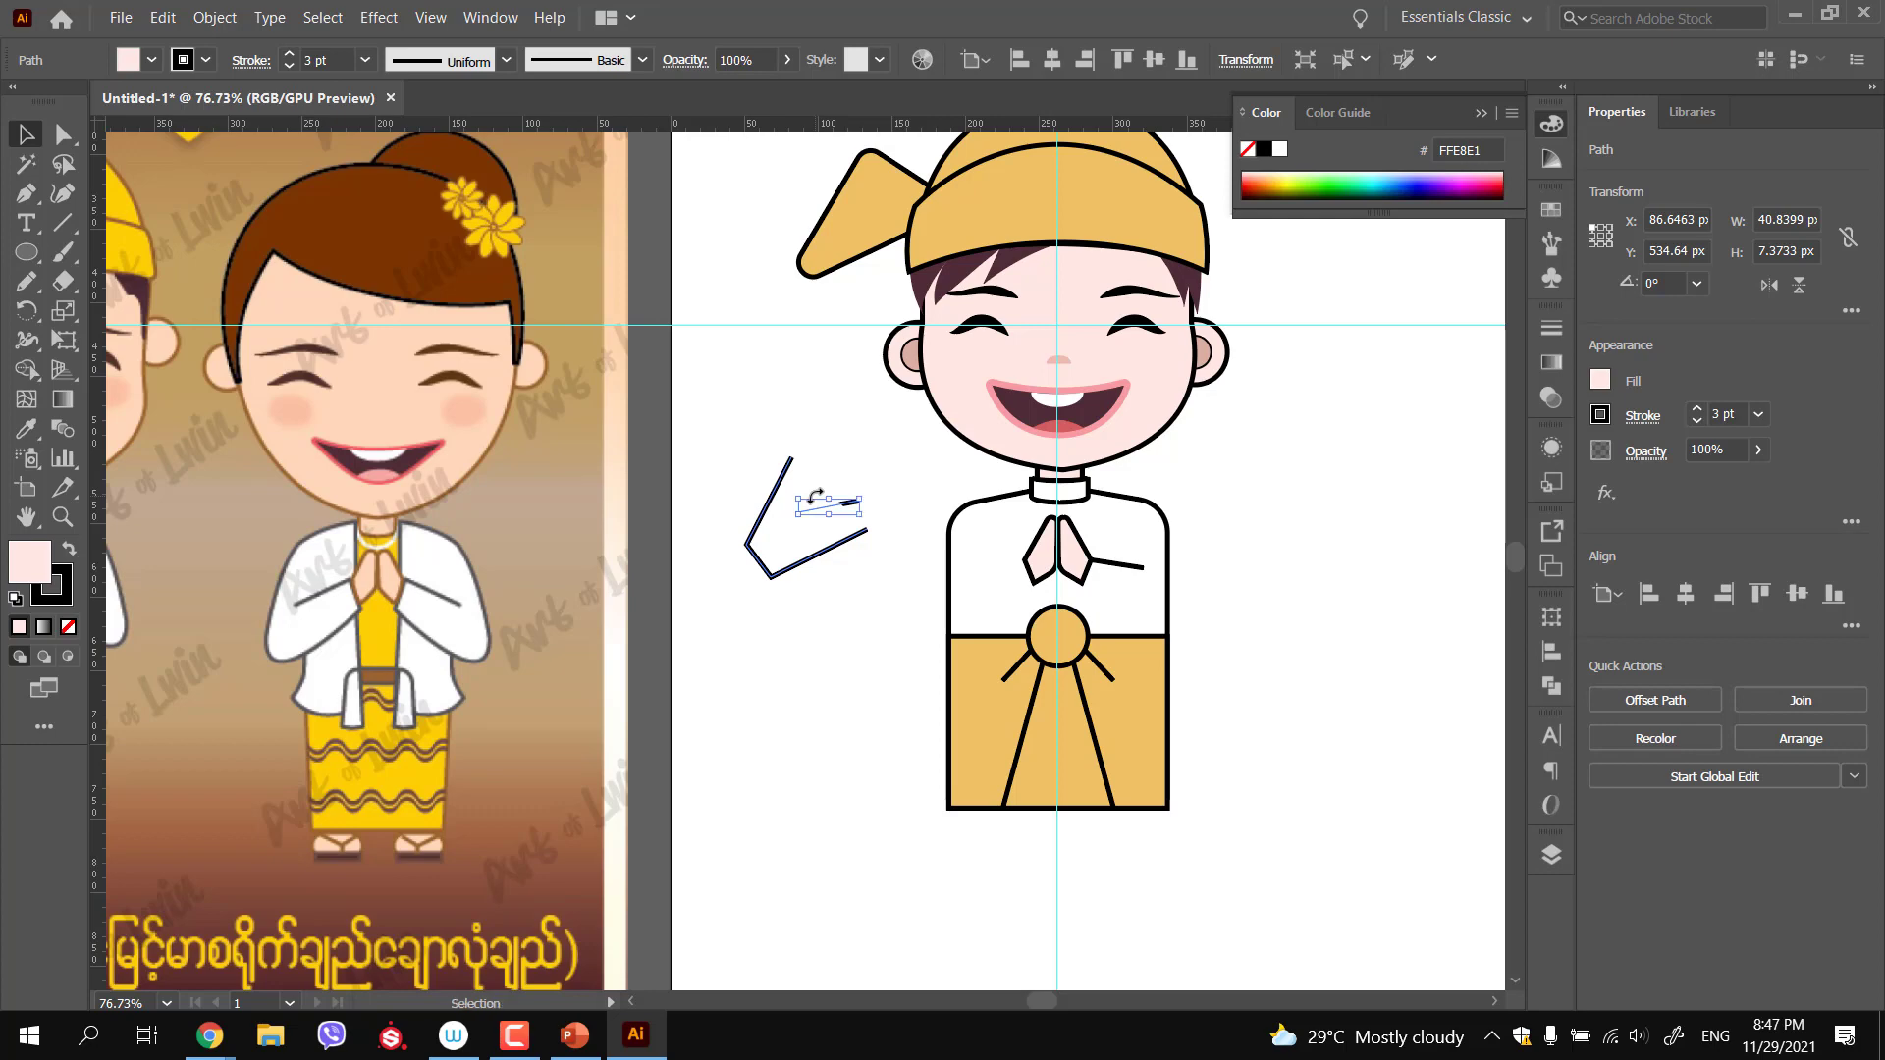
{"action": "left_click", "coordinate": [858, 655]}
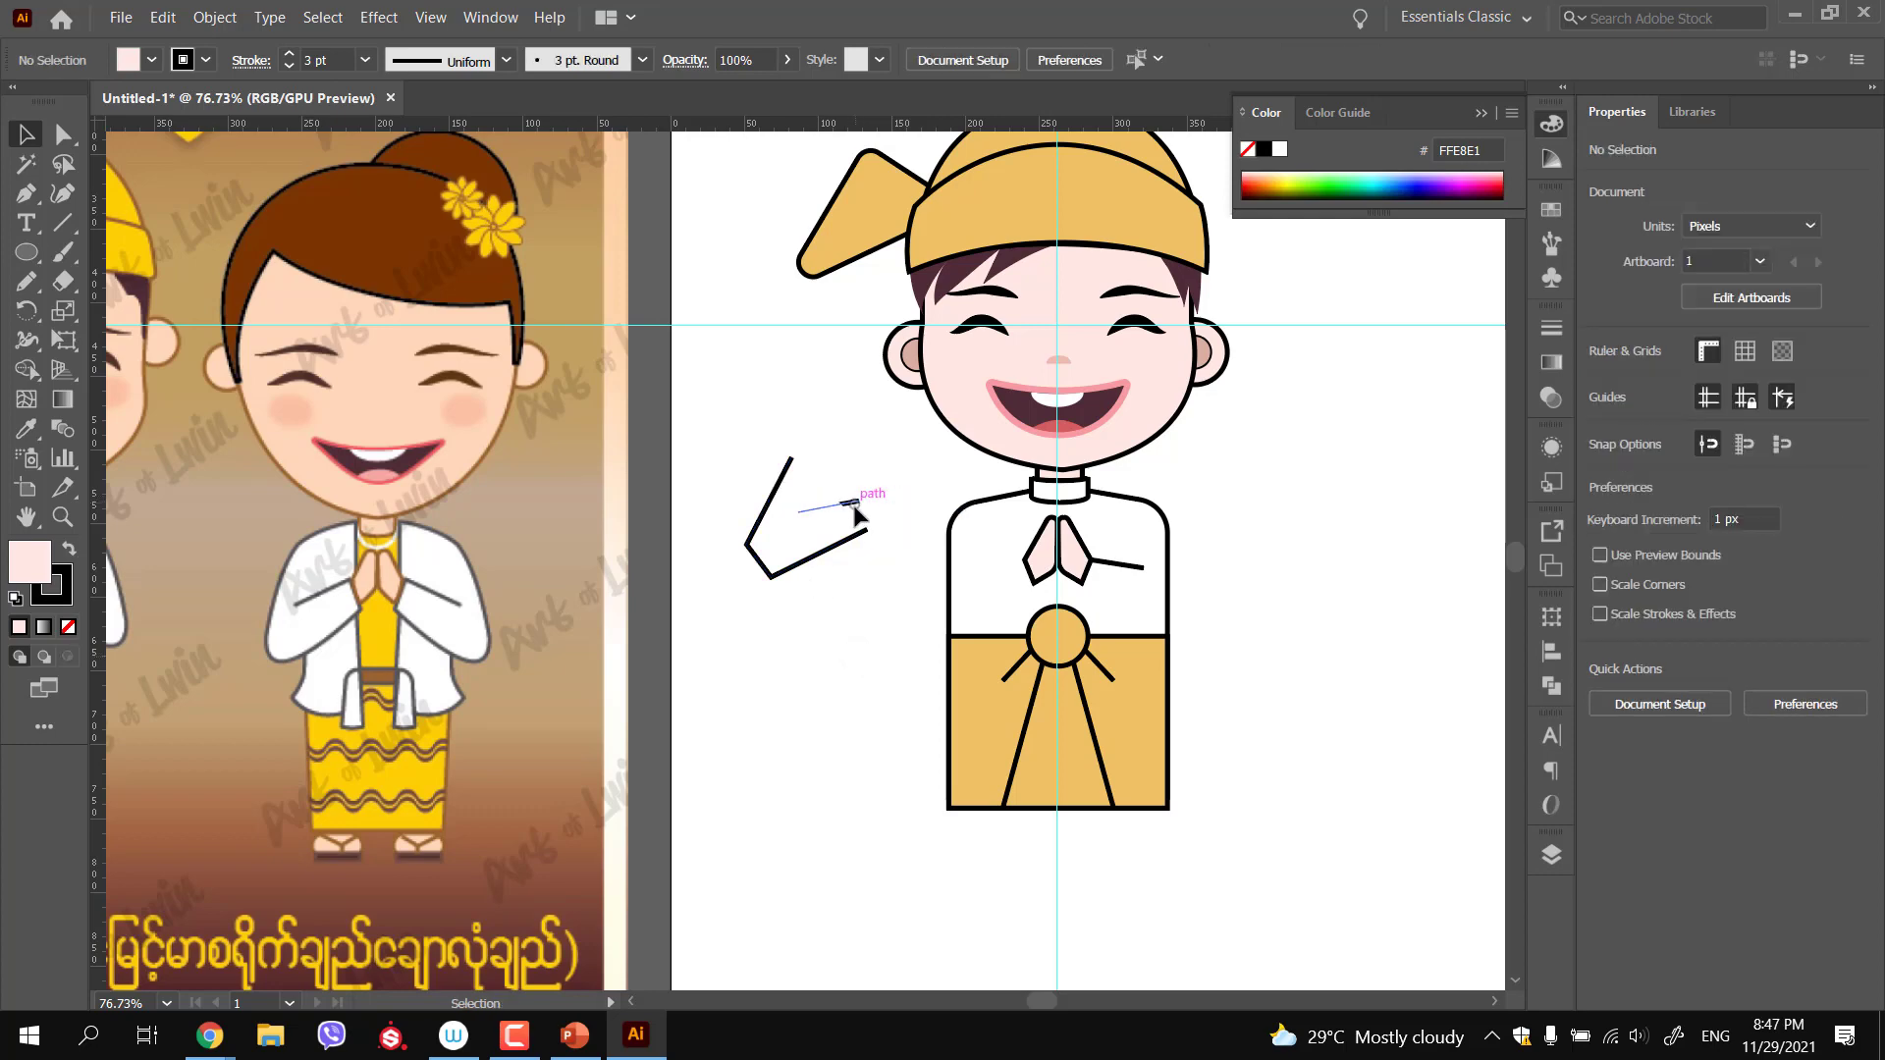
{"action": "left_click", "coordinate": [847, 505]}
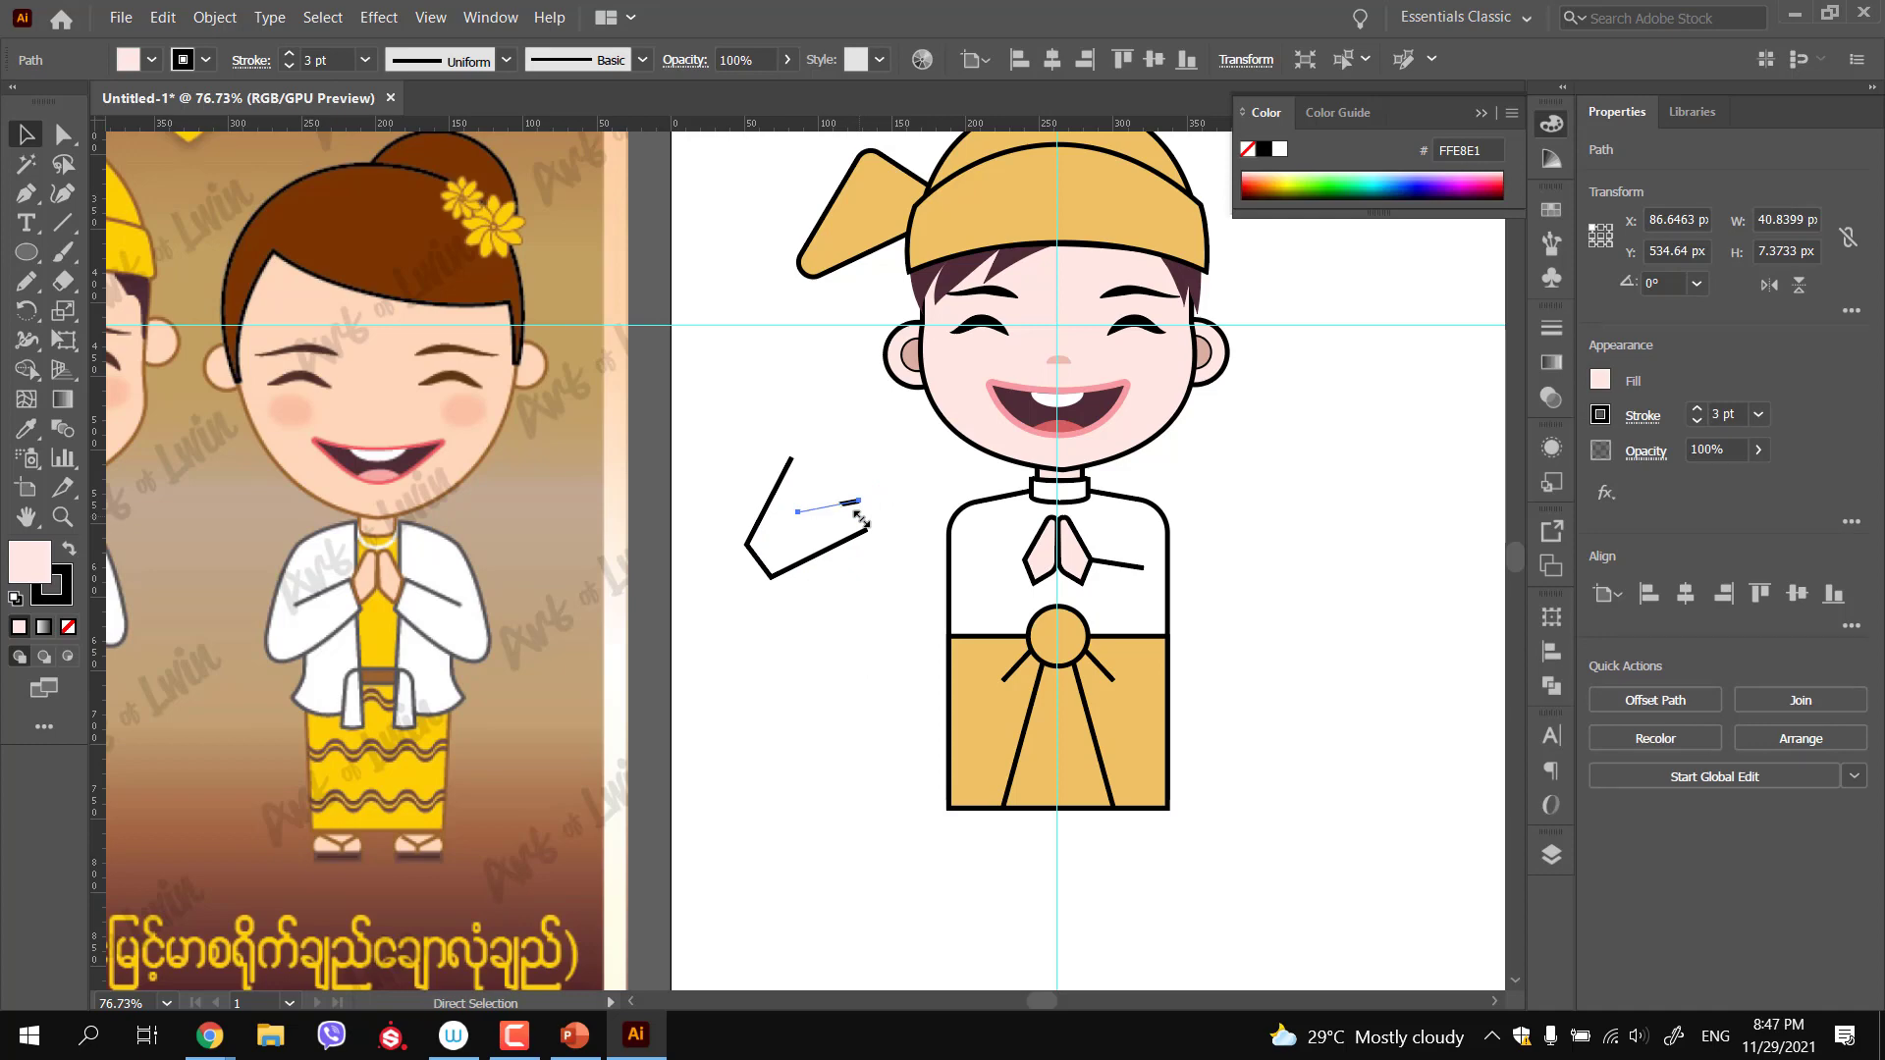
{"action": "left_click", "coordinate": [823, 630]}
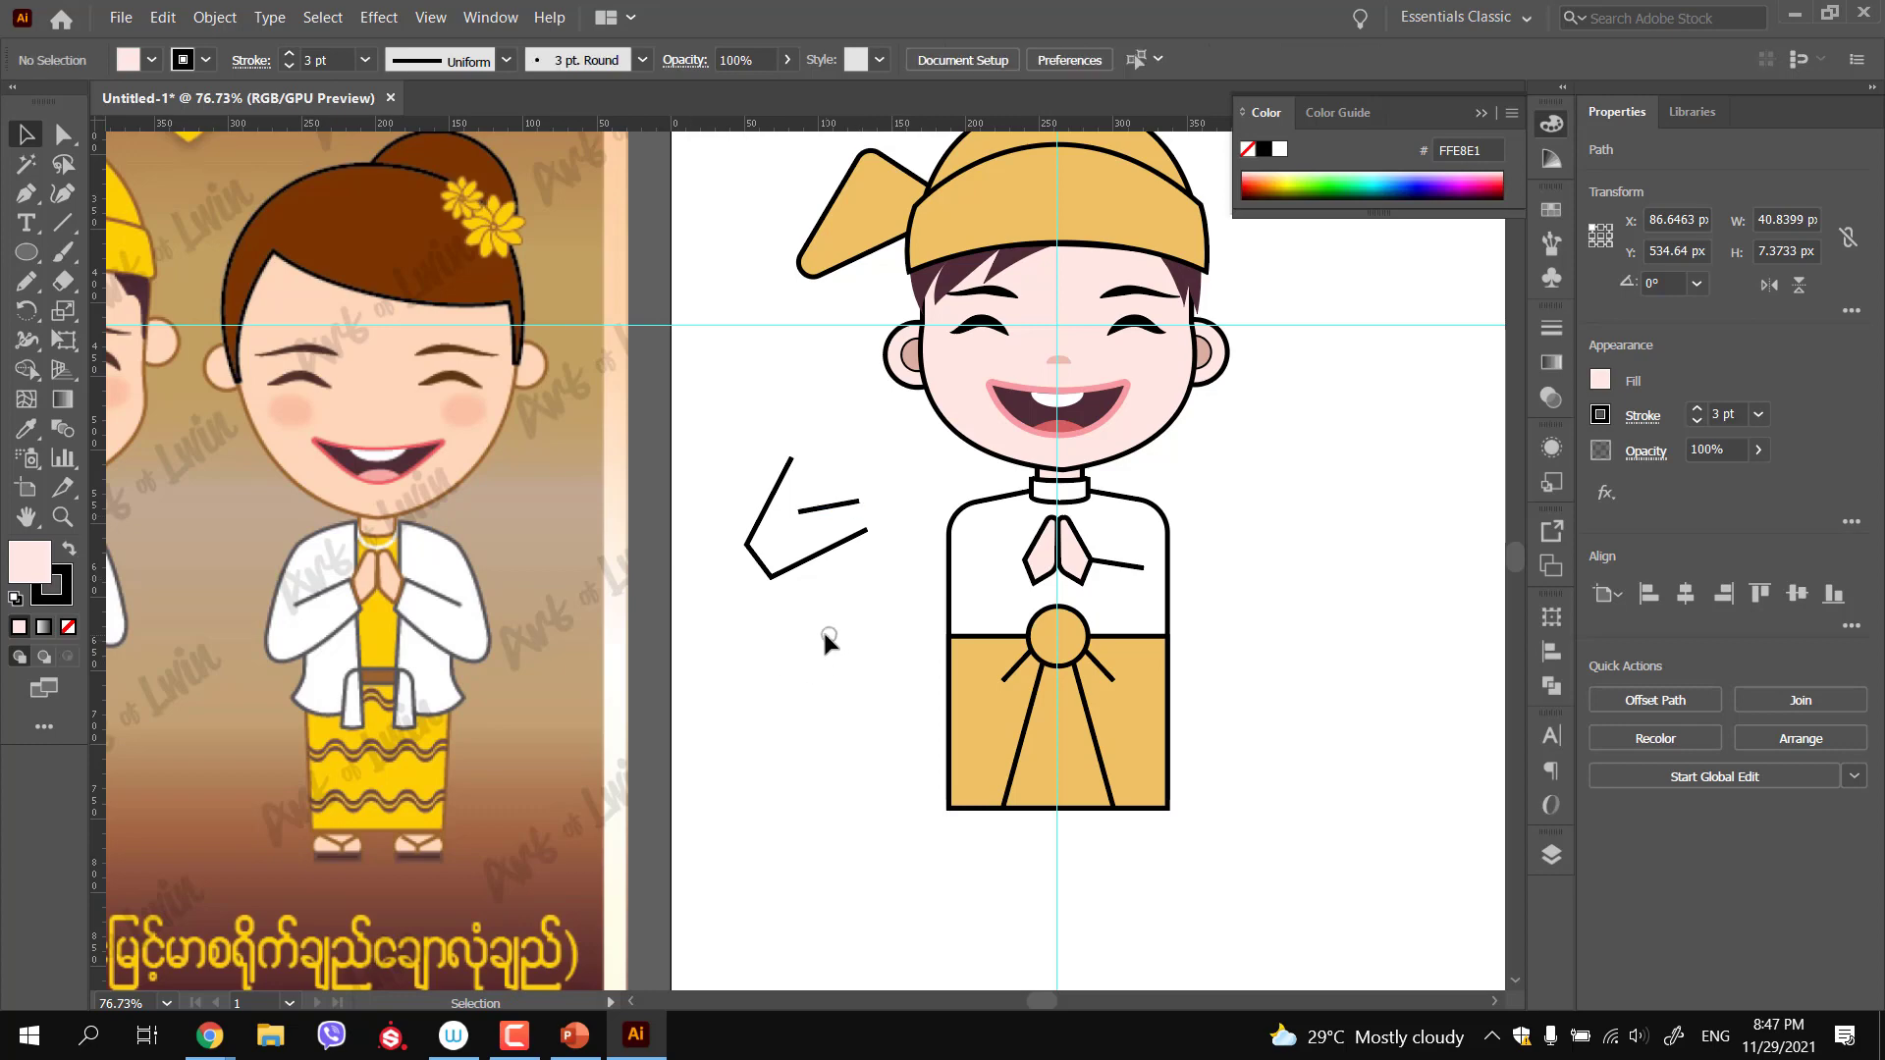
{"action": "left_click", "coordinate": [836, 548]}
{"action": "left_click_drag", "start_coordinate": [834, 548], "coordinate": [925, 577]}
{"action": "key", "text": "ctrl+z"}
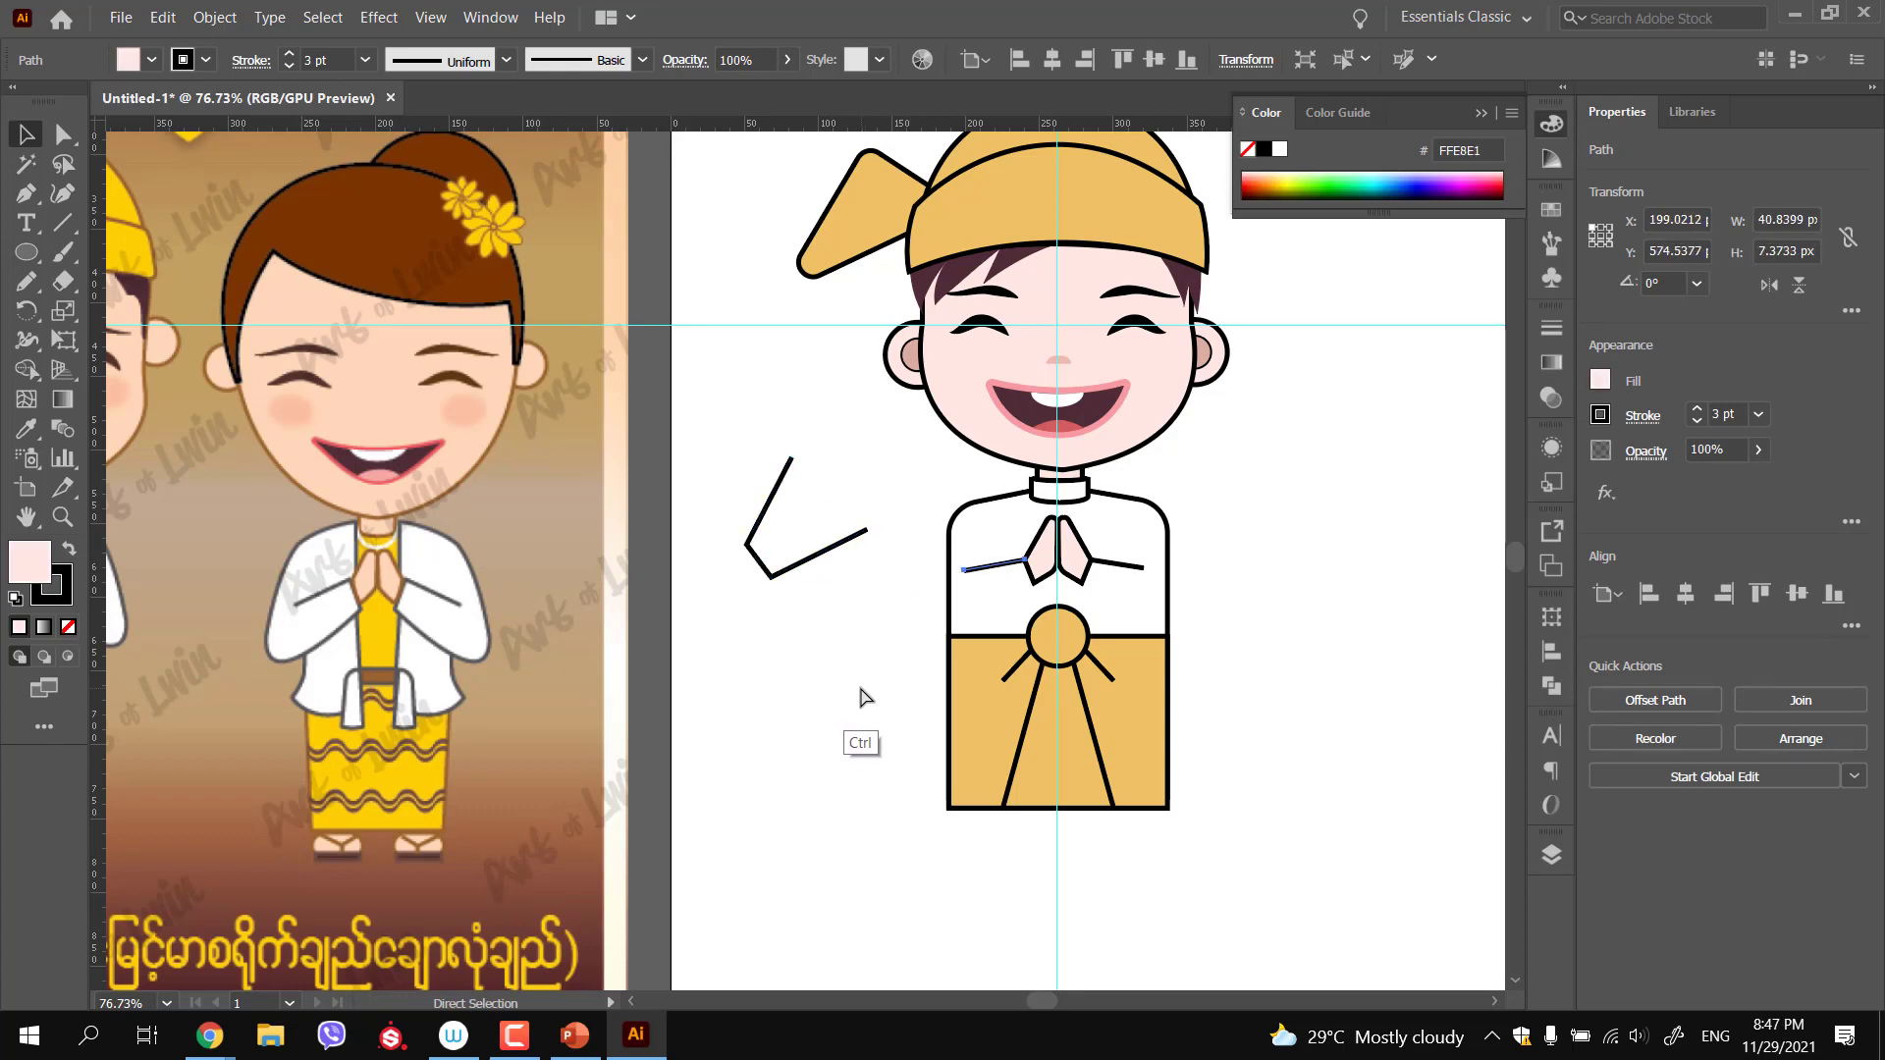
{"action": "key", "text": "ctrl+z"}
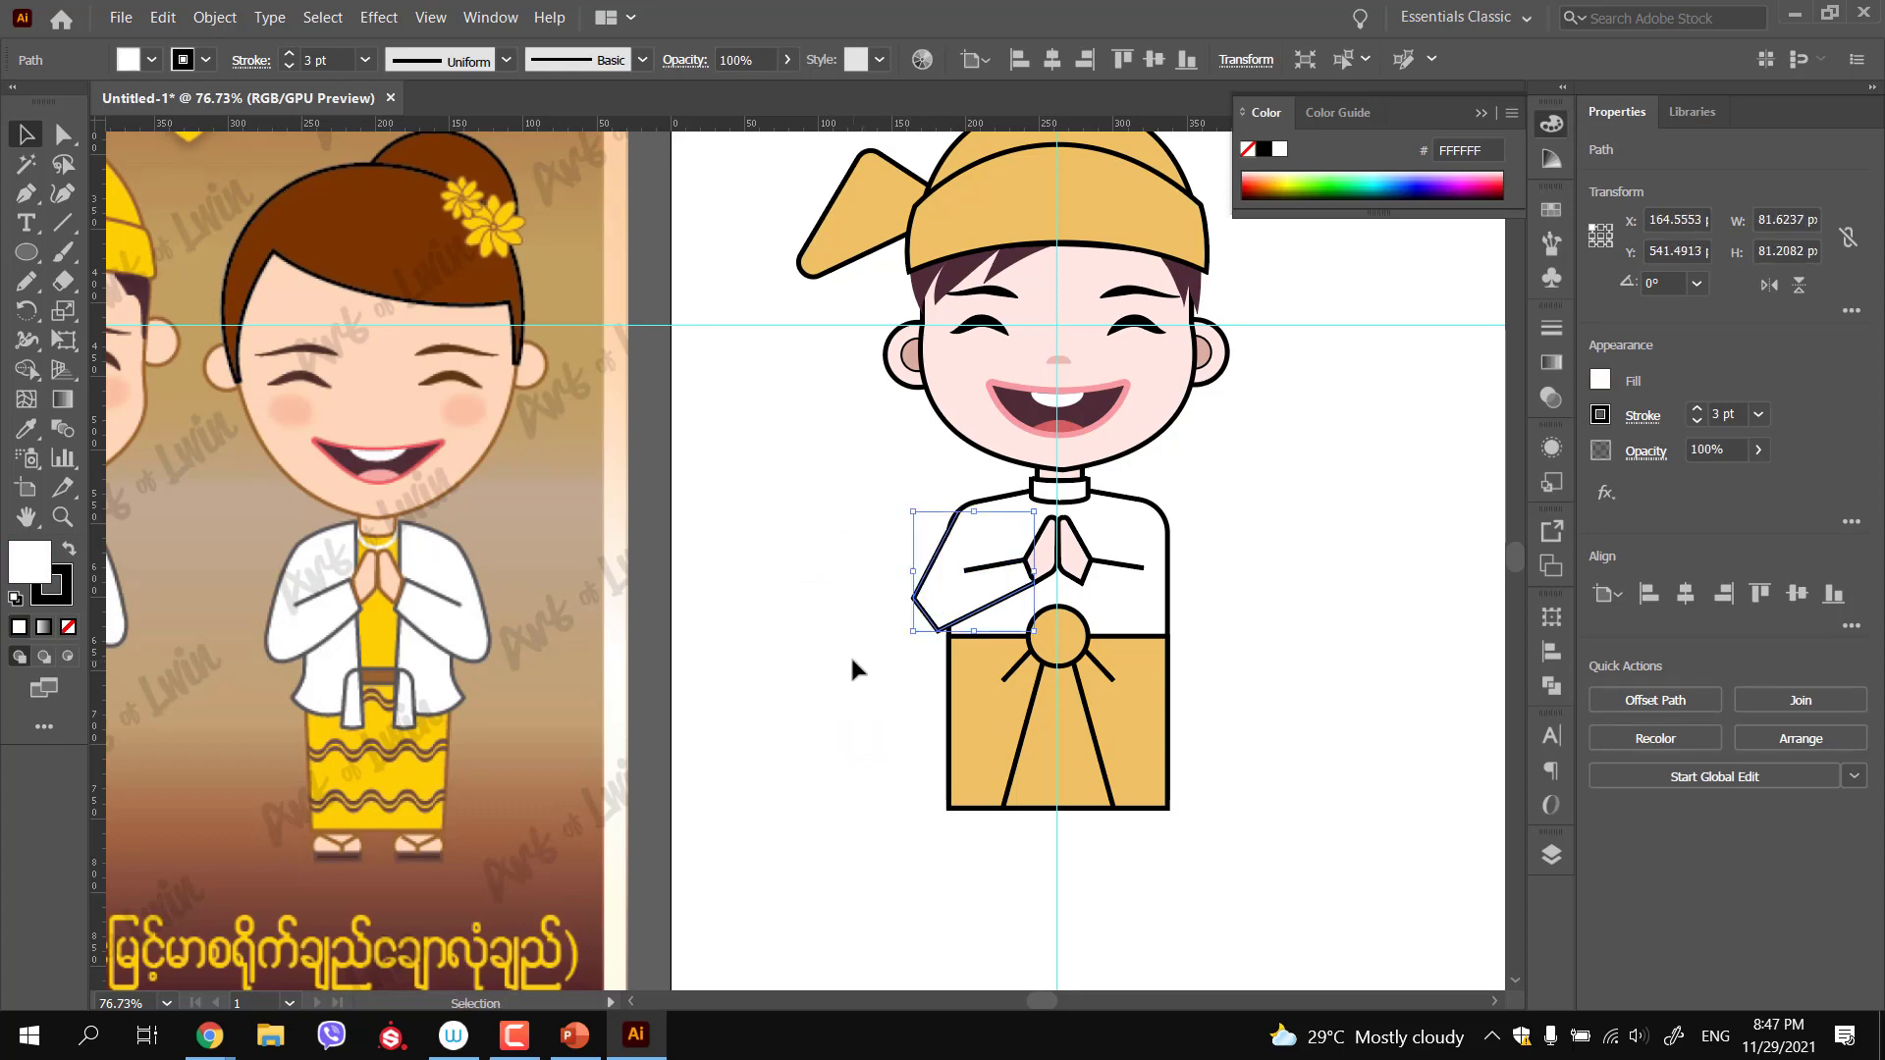
Shift the sleeve's upper end anchor slightly down the shoulder to about X 192.1, Y 547.3 px
{"action": "left_click", "coordinate": [854, 655]}
{"action": "scroll", "coordinate": [919, 566], "scroll_direction": "up", "scroll_amount": 3}
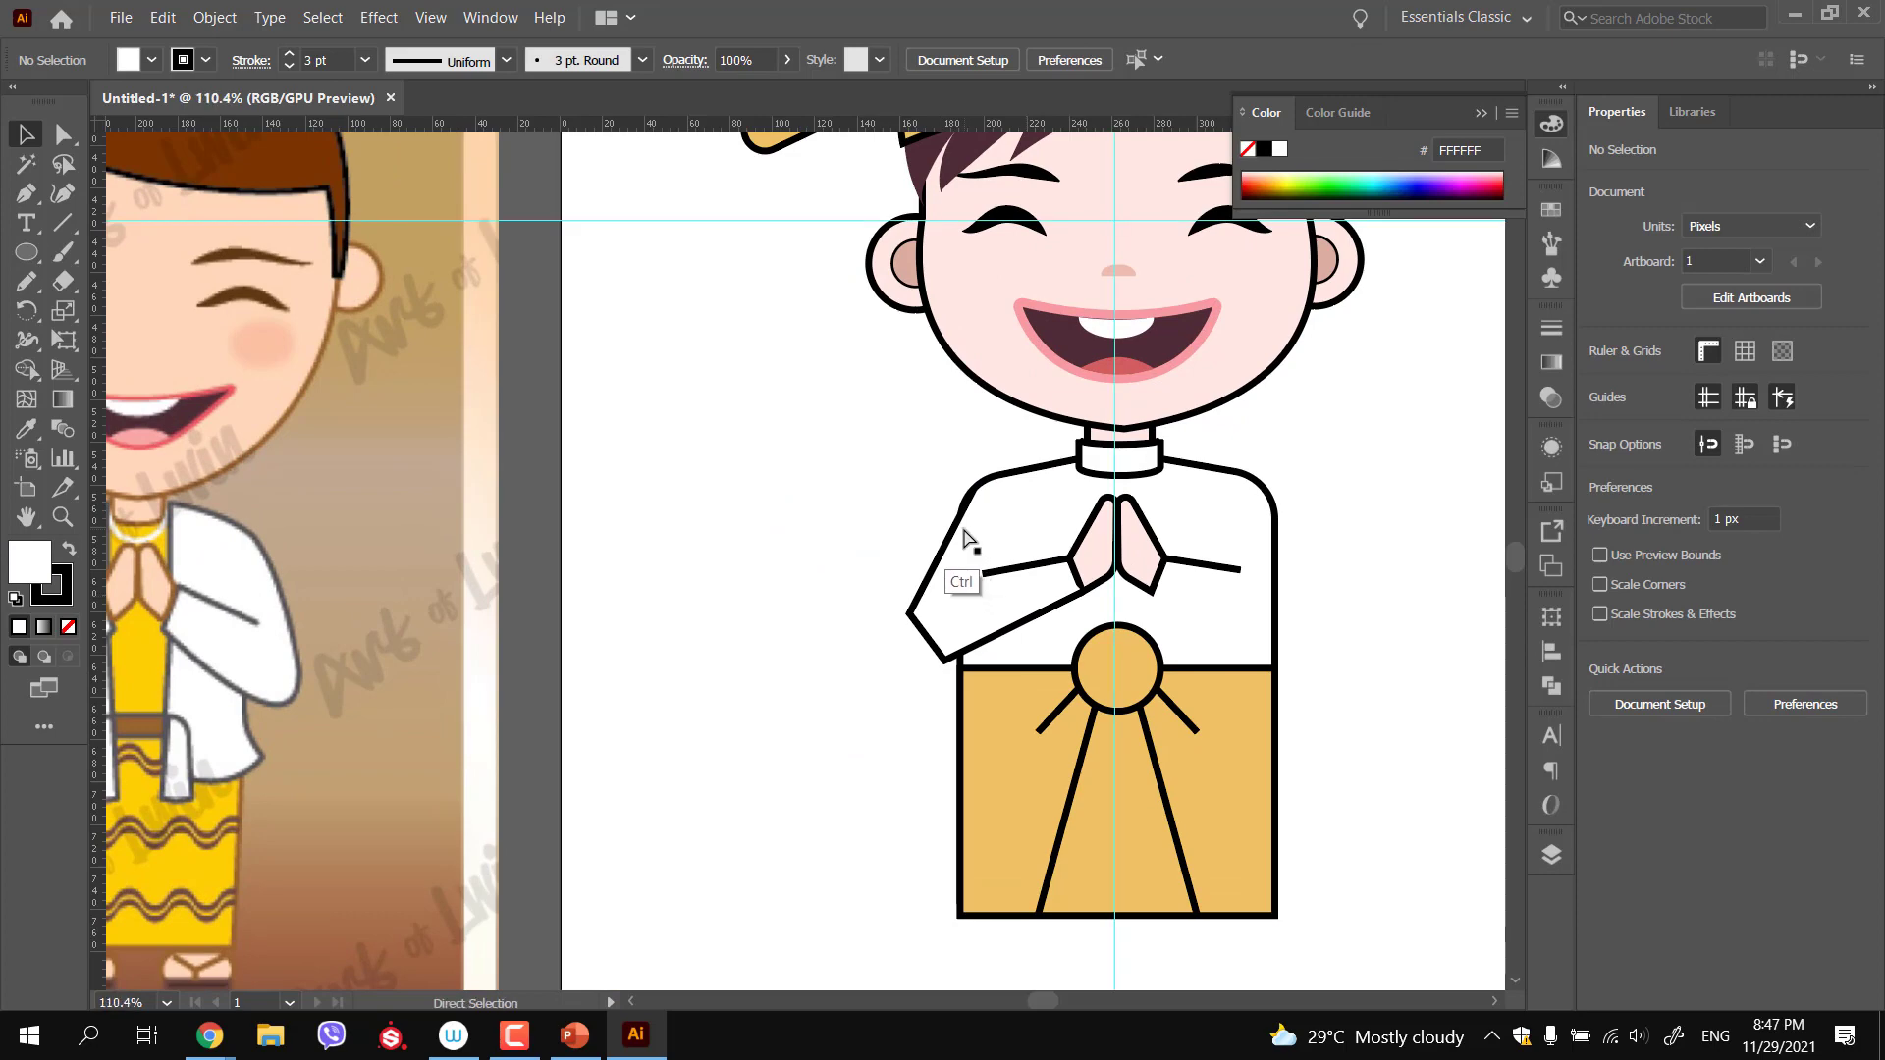
{"action": "left_click", "coordinate": [966, 538], "text": "ctrl"}
{"action": "key", "text": "p"}
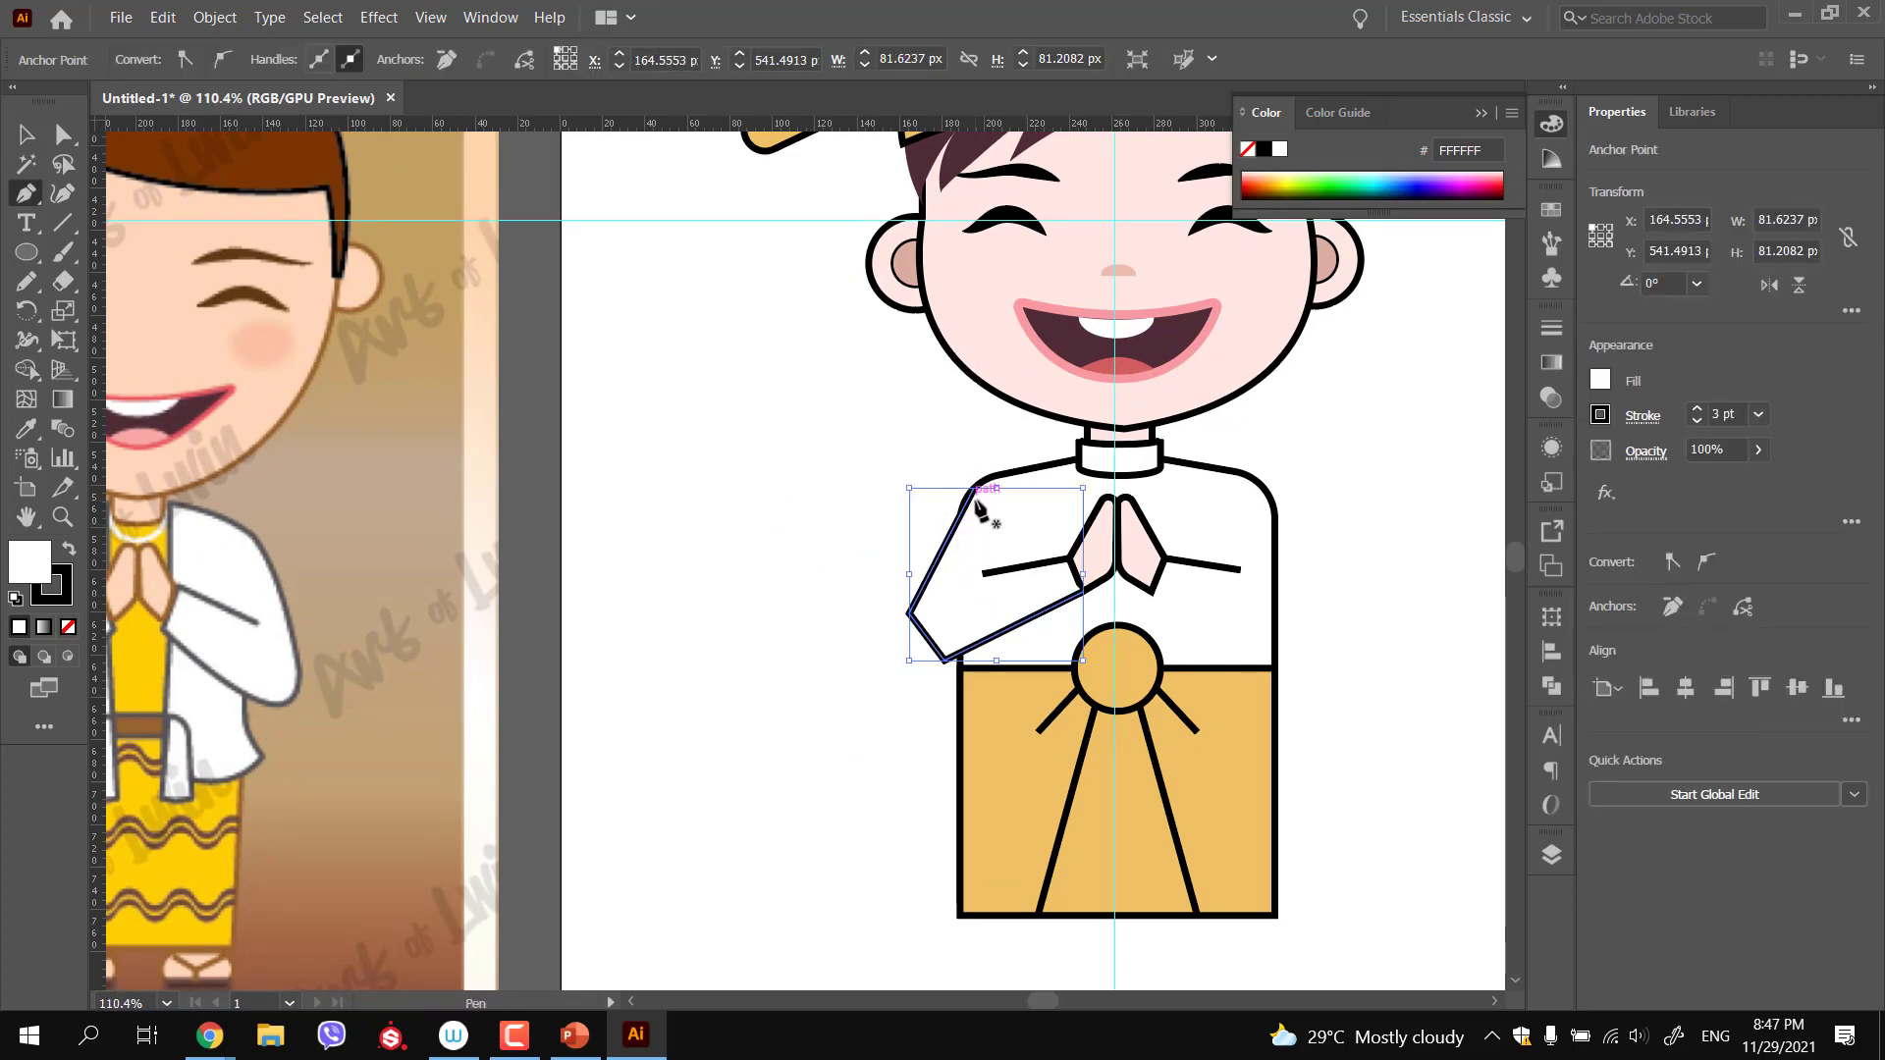
{"action": "left_click_drag", "start_coordinate": [970, 499], "coordinate": [967, 504]}
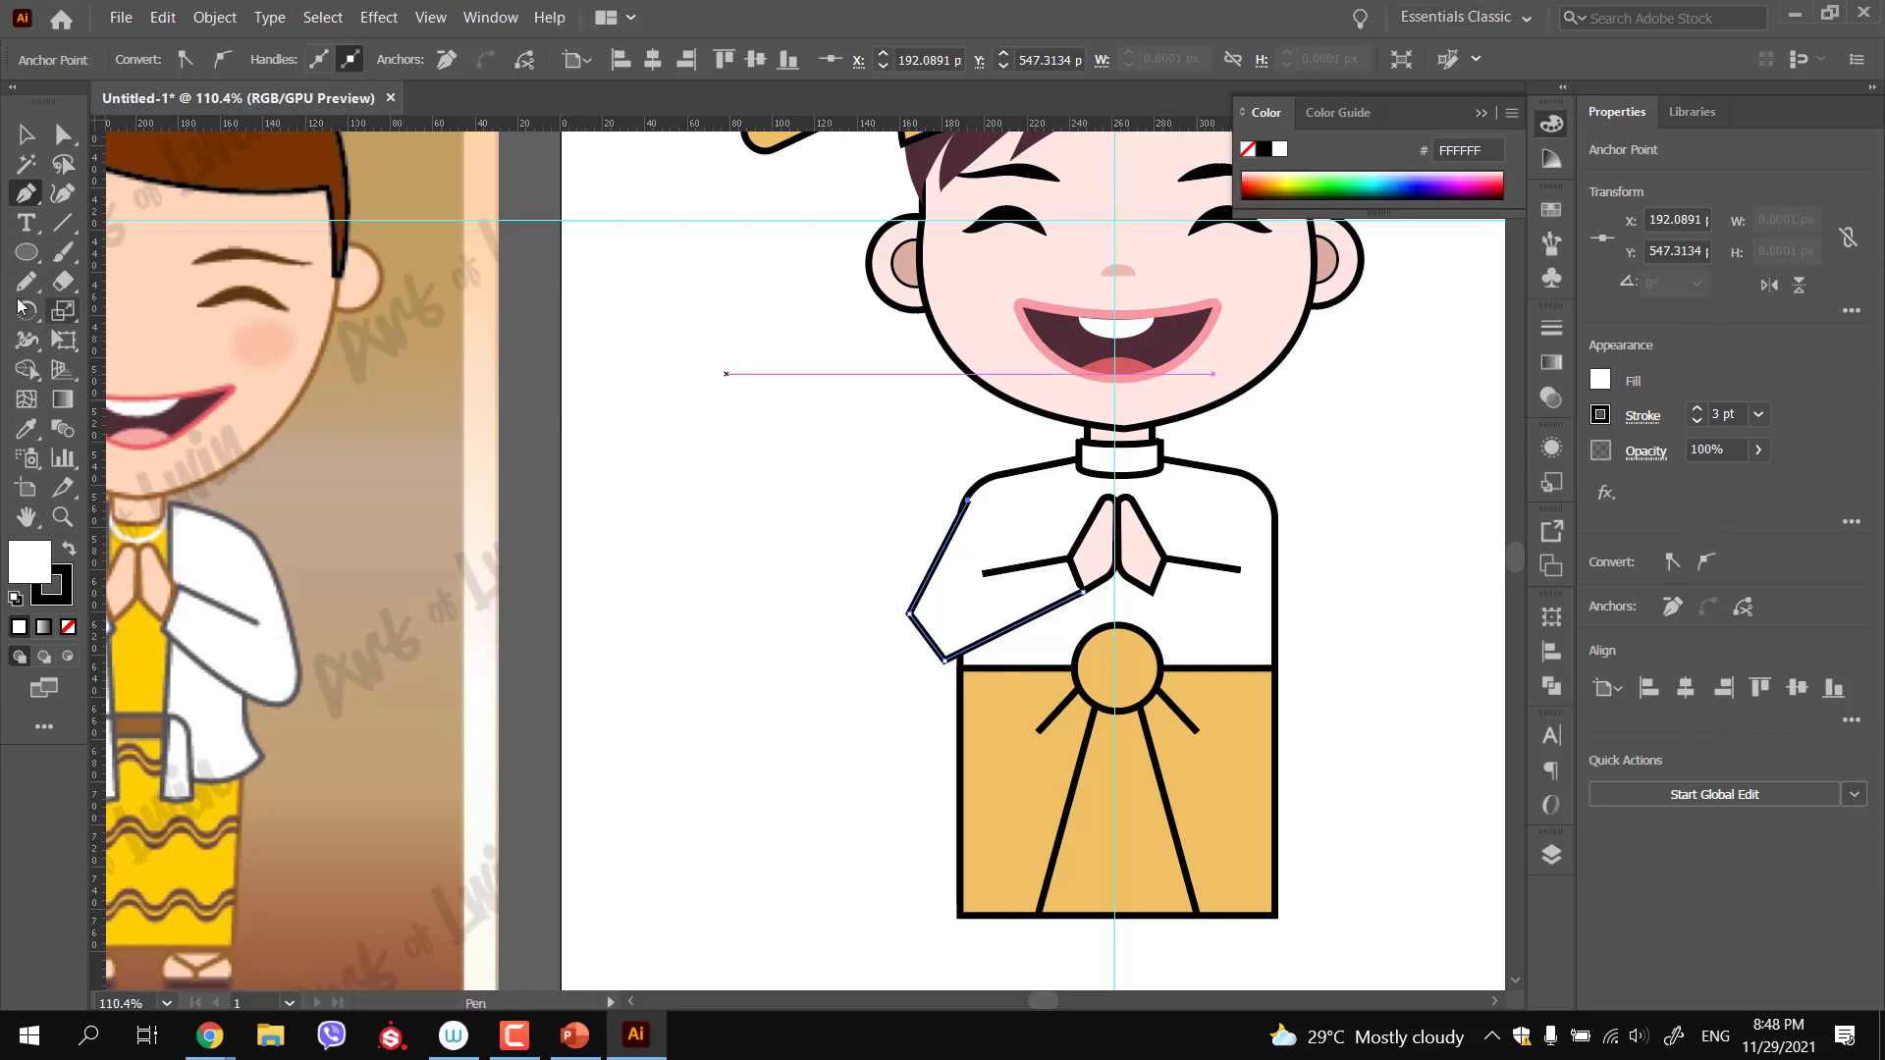
Round the sleeve's two elbow corners with a radius of about 18.93 px
{"action": "left_click", "coordinate": [909, 614], "text": "ctrl"}
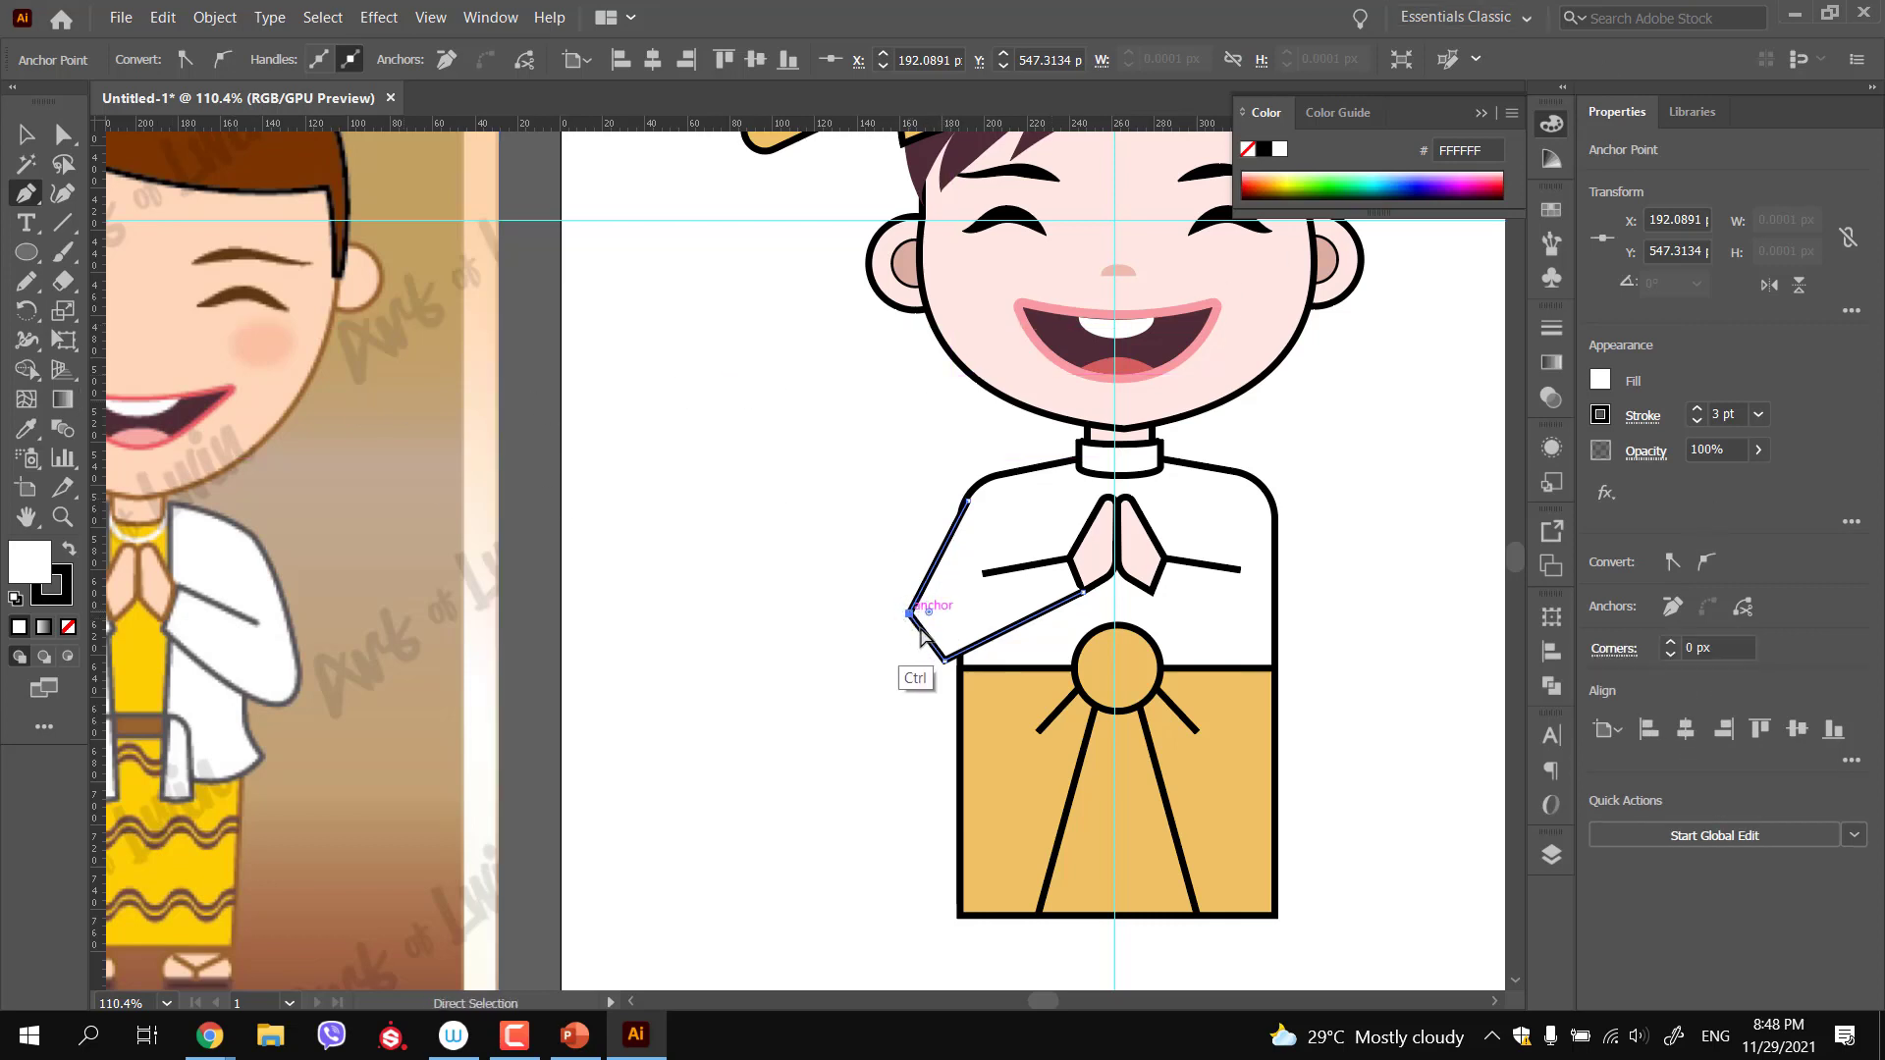
{"action": "left_click_drag", "start_coordinate": [928, 615], "coordinate": [956, 610]}
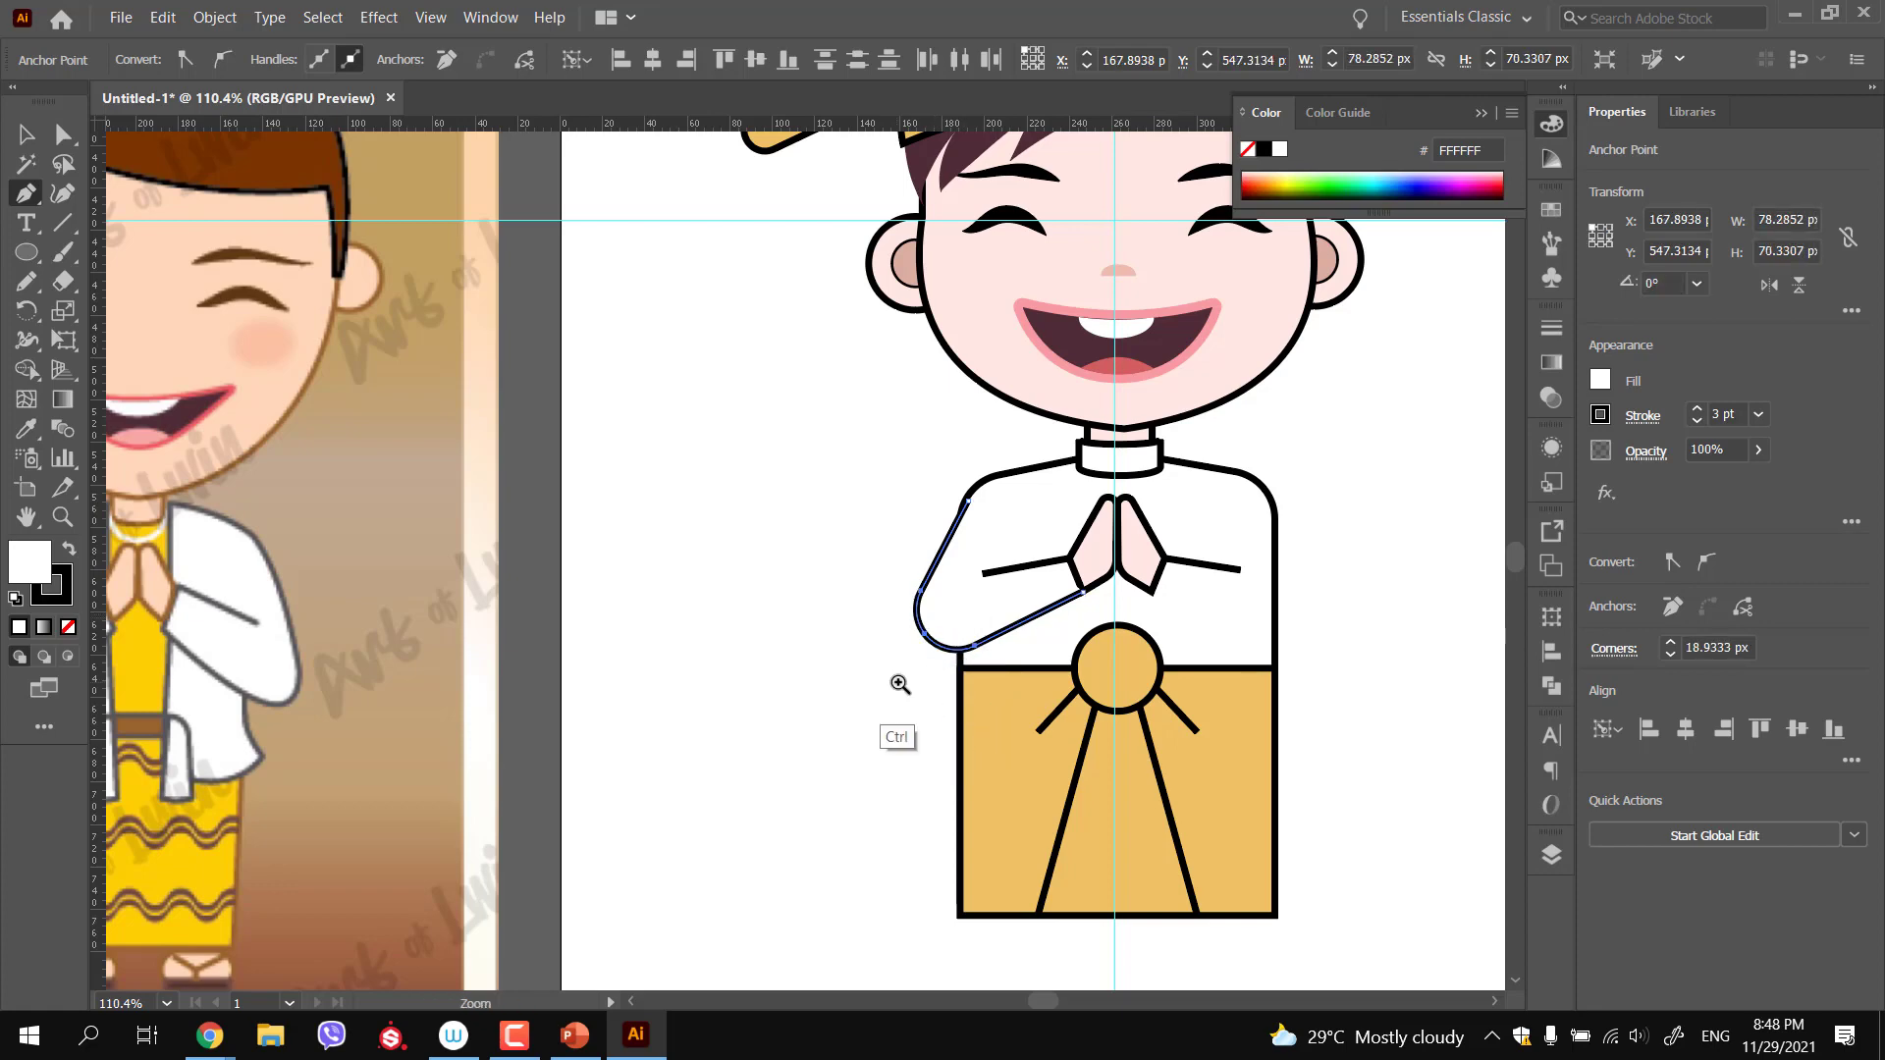
Fine-tune the sleeve's upper end anchor to about X 193.9, Y 542.8 px so it meets the shirt's shoulder curve
{"action": "left_click_drag", "start_coordinate": [926, 518], "coordinate": [993, 479]}
{"action": "left_click_drag", "start_coordinate": [913, 527], "coordinate": [1136, 555]}
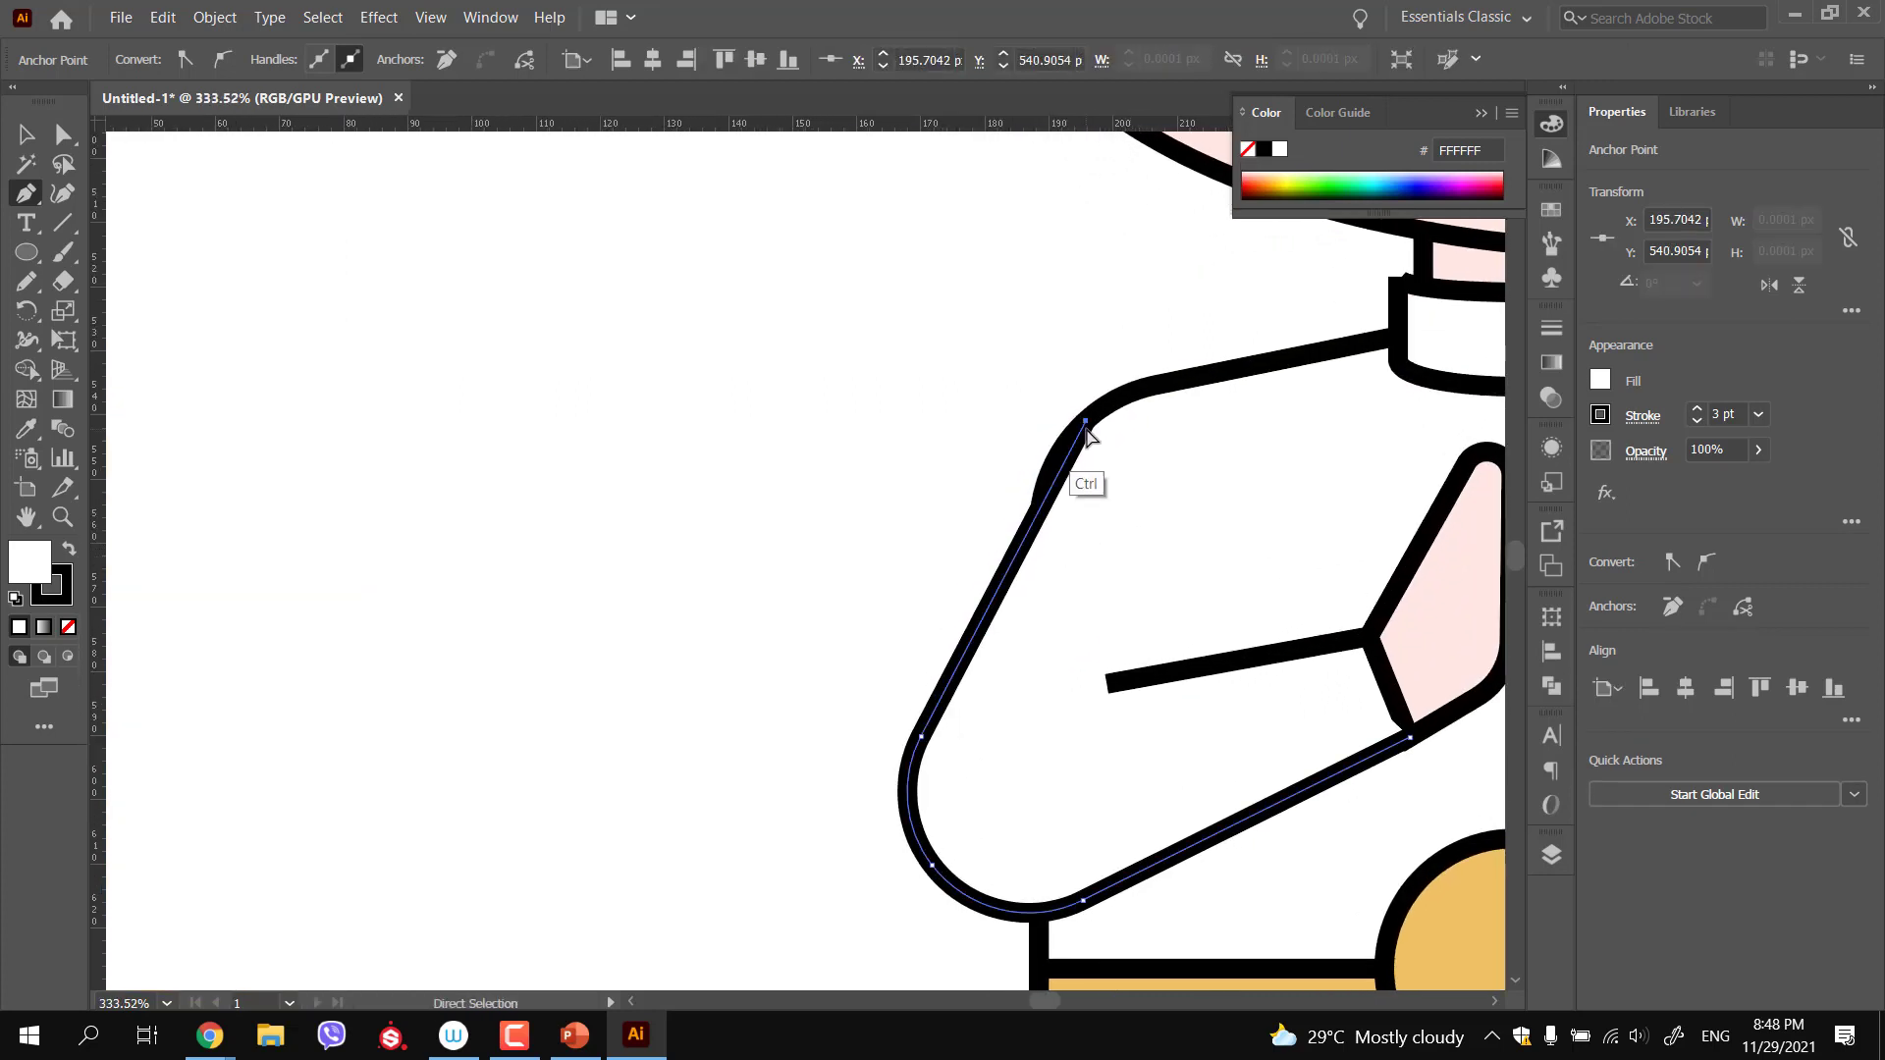
{"action": "left_click_drag", "start_coordinate": [1087, 424], "coordinate": [1121, 387]}
{"action": "left_click_drag", "start_coordinate": [961, 422], "coordinate": [836, 347]}
{"action": "left_click_drag", "start_coordinate": [1064, 460], "coordinate": [1227, 484]}
{"action": "left_click_drag", "start_coordinate": [1164, 392], "coordinate": [1129, 420]}
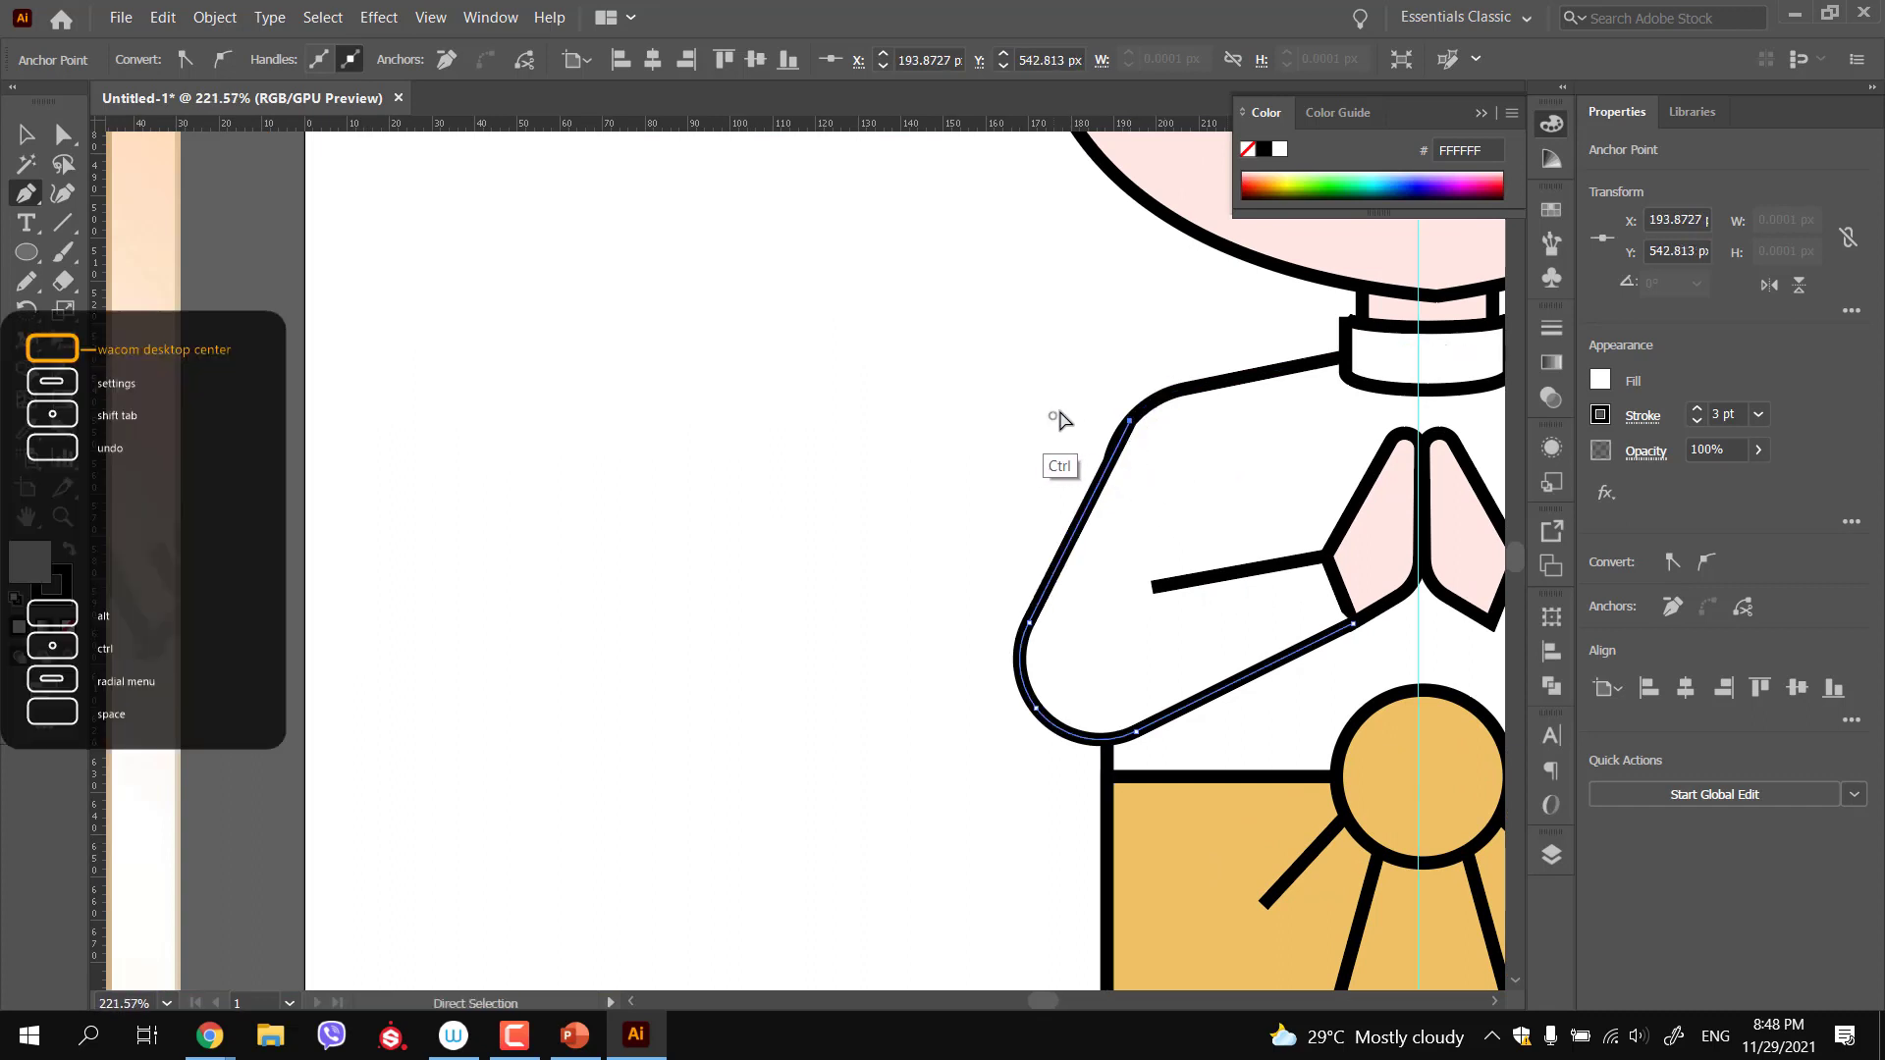
Try deleting the rounded left shoulder section of the shirt outline, undoing the deletion
{"action": "left_click", "coordinate": [1170, 410], "text": "ctrl"}
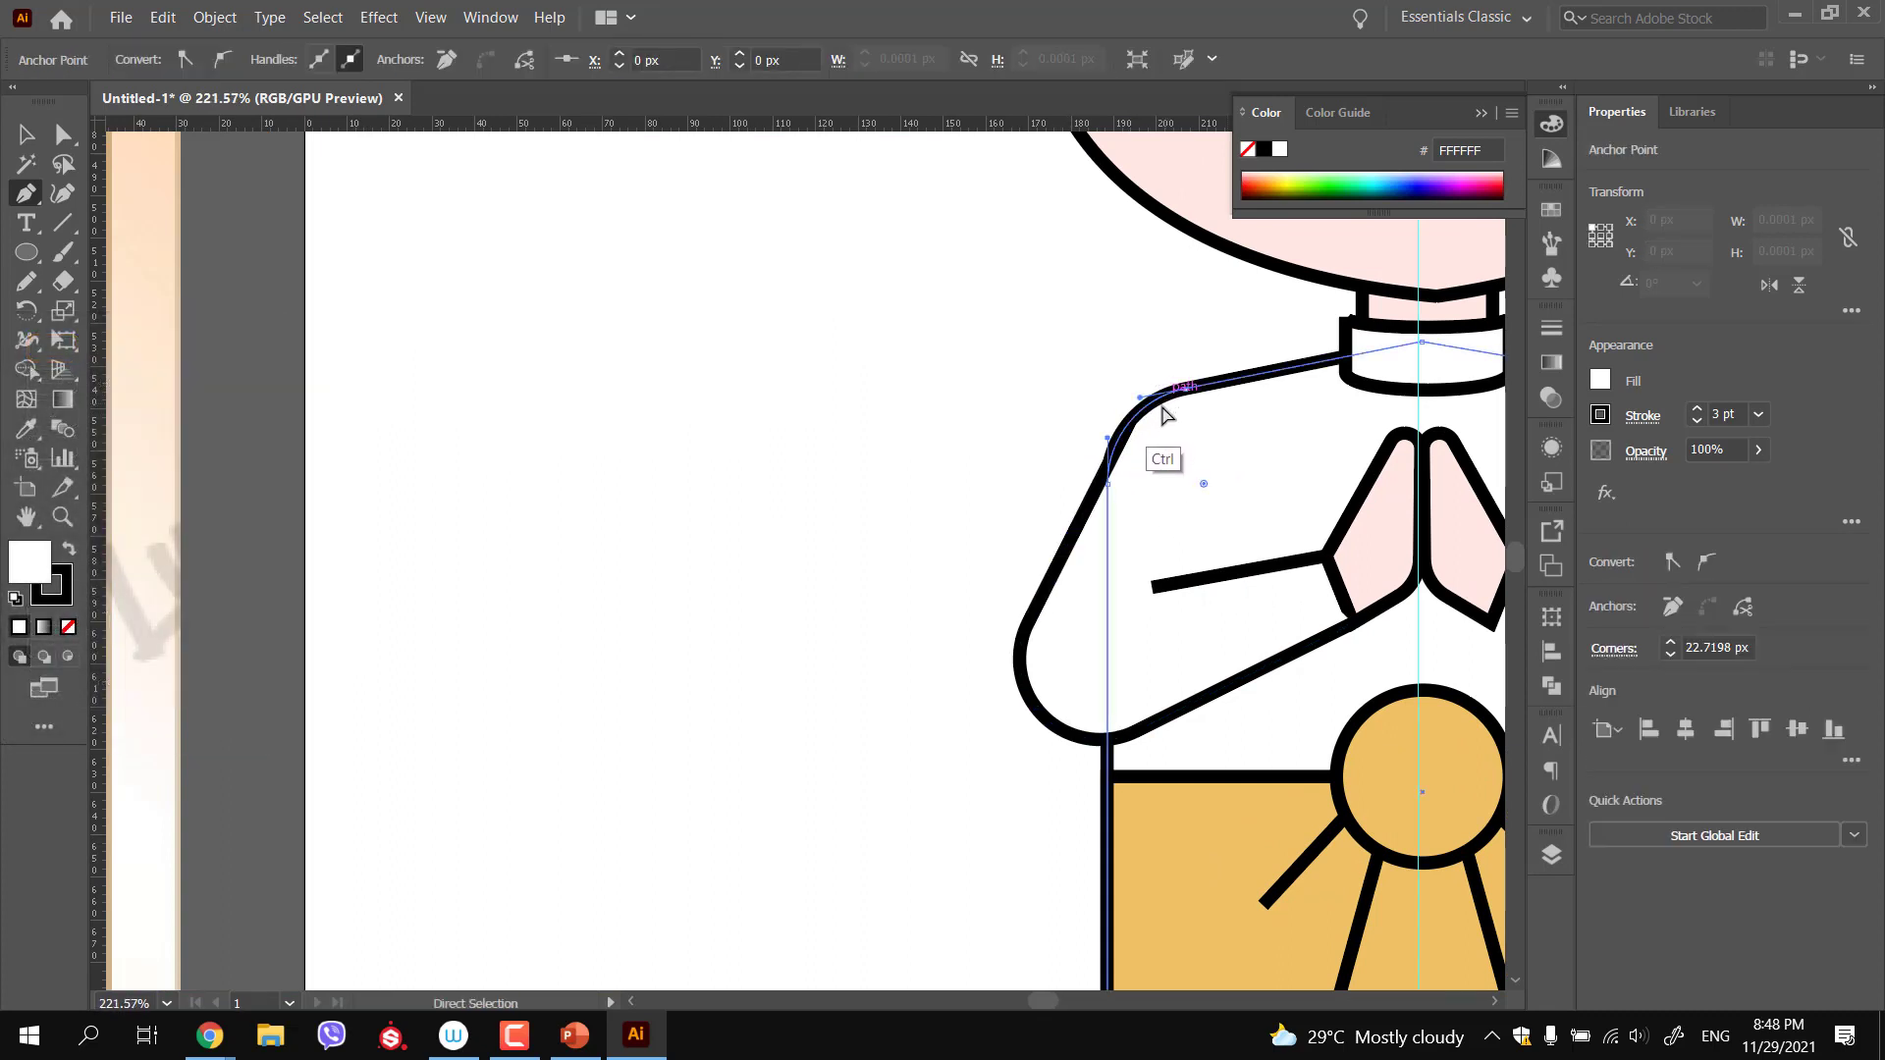
{"action": "left_click", "coordinate": [1108, 480], "text": "ctrl"}
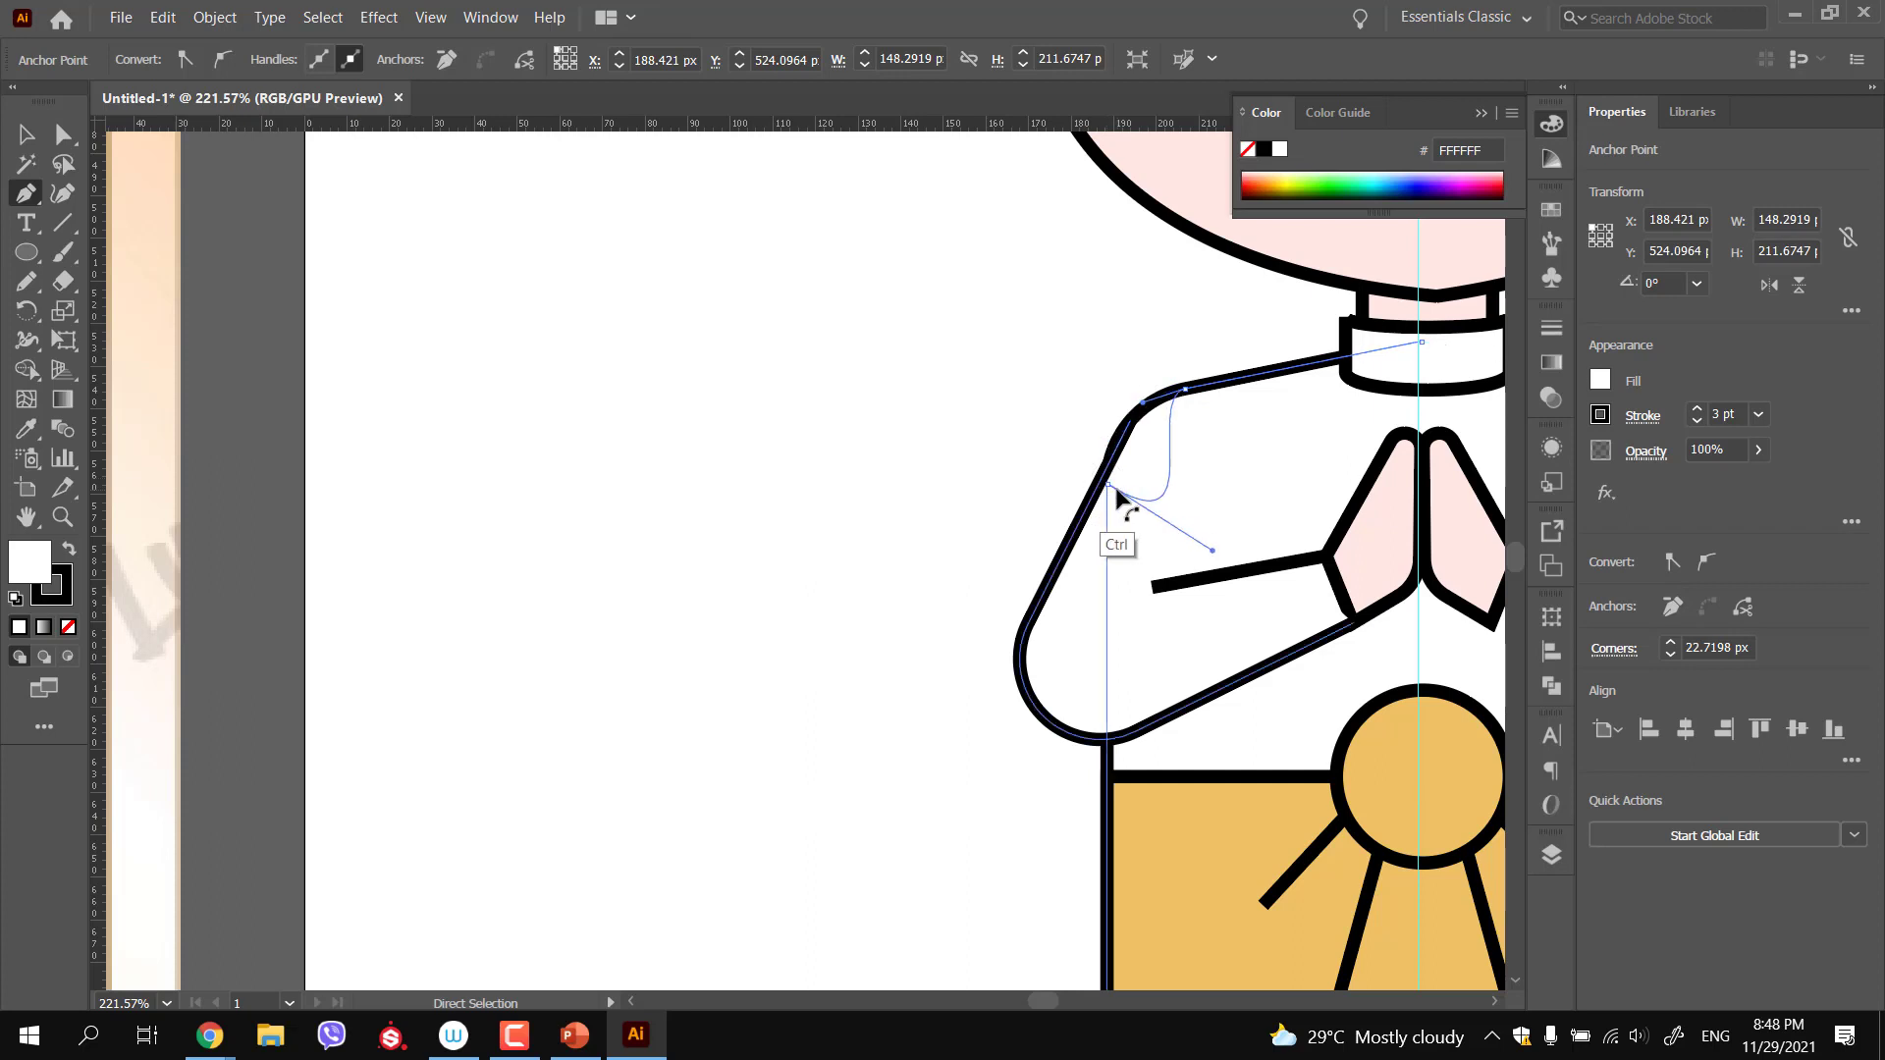
{"action": "key", "text": "Delete"}
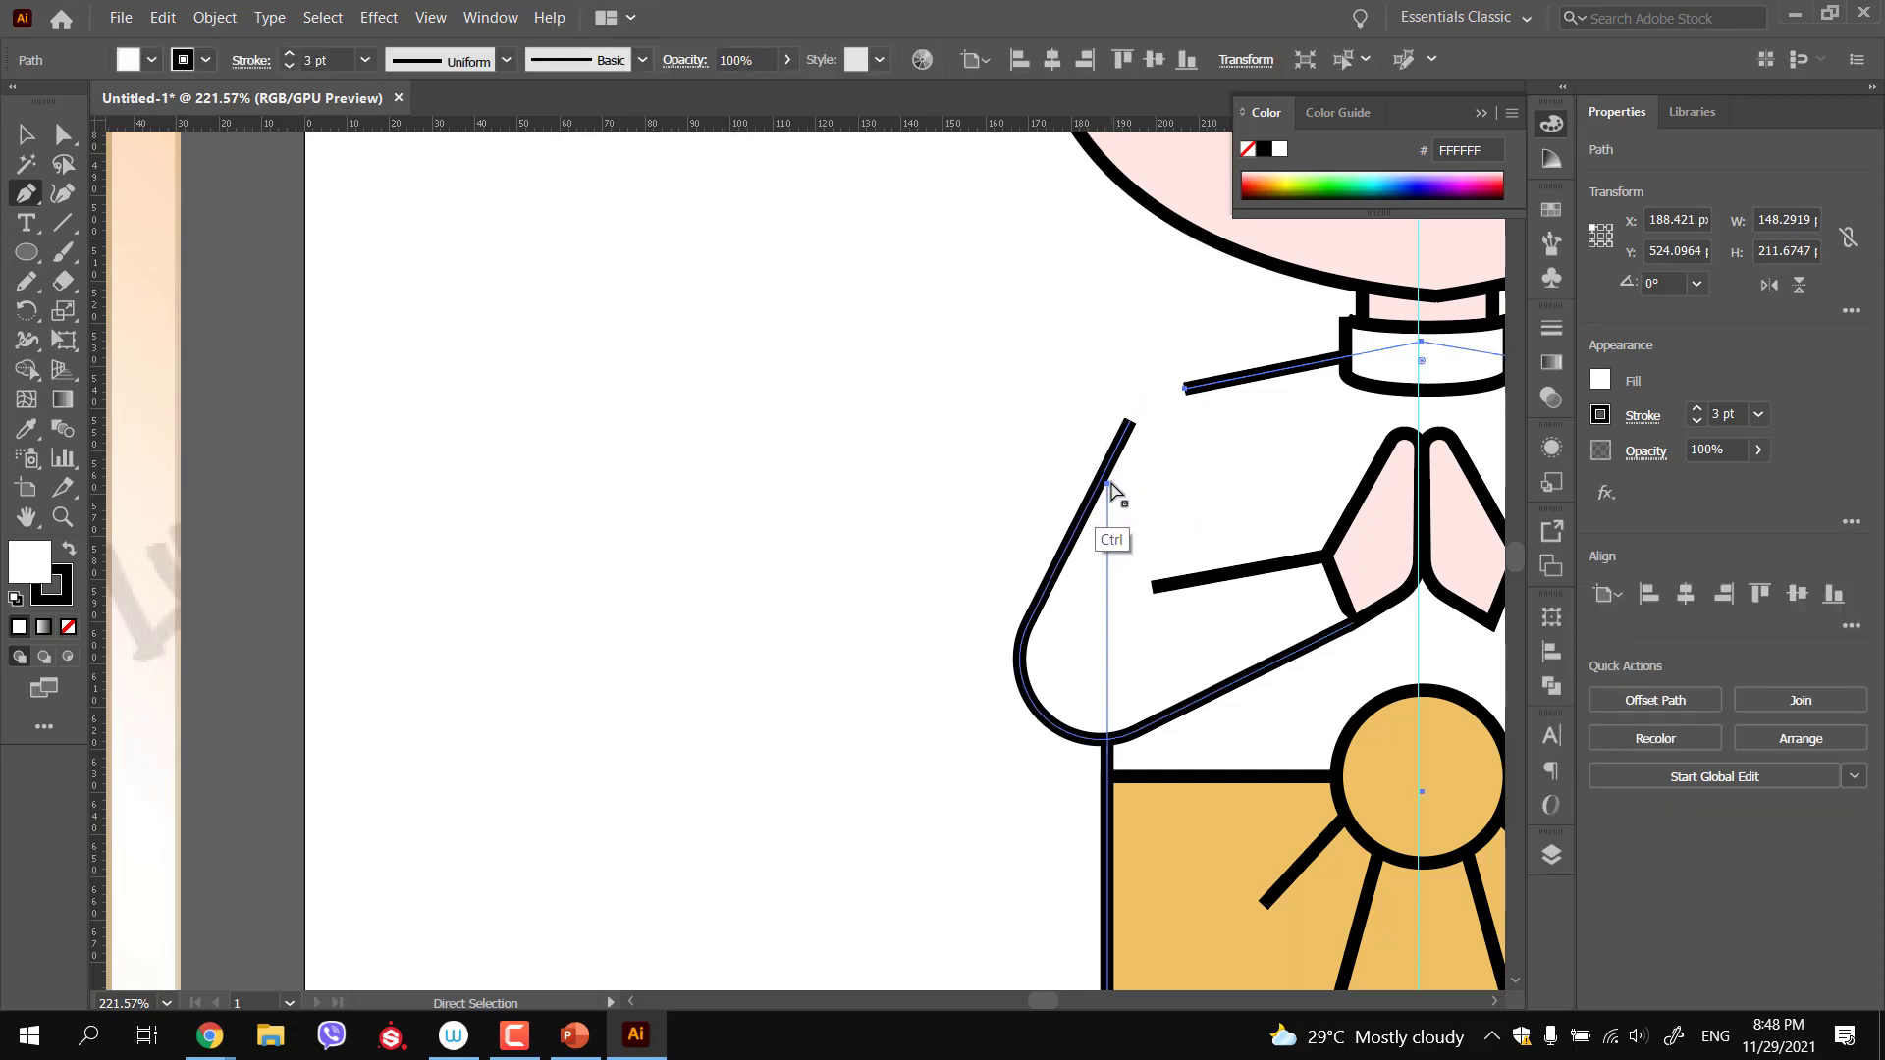
{"action": "key", "text": "ctrl+z"}
{"action": "key", "text": "ctrl+z"}
Try reshaping the shirt's left shoulder curve through its lower anchor and direction handle, undoing each change
{"action": "mouse_move", "coordinate": [1108, 484]}
{"action": "left_mouse_down"}
{"action": "mouse_move", "coordinate": [1217, 513]}
{"action": "mouse_move", "coordinate": [1132, 507]}
{"action": "left_mouse_up"}
{"action": "left_click", "coordinate": [1216, 511]}
{"action": "key", "text": "ctrl+z"}
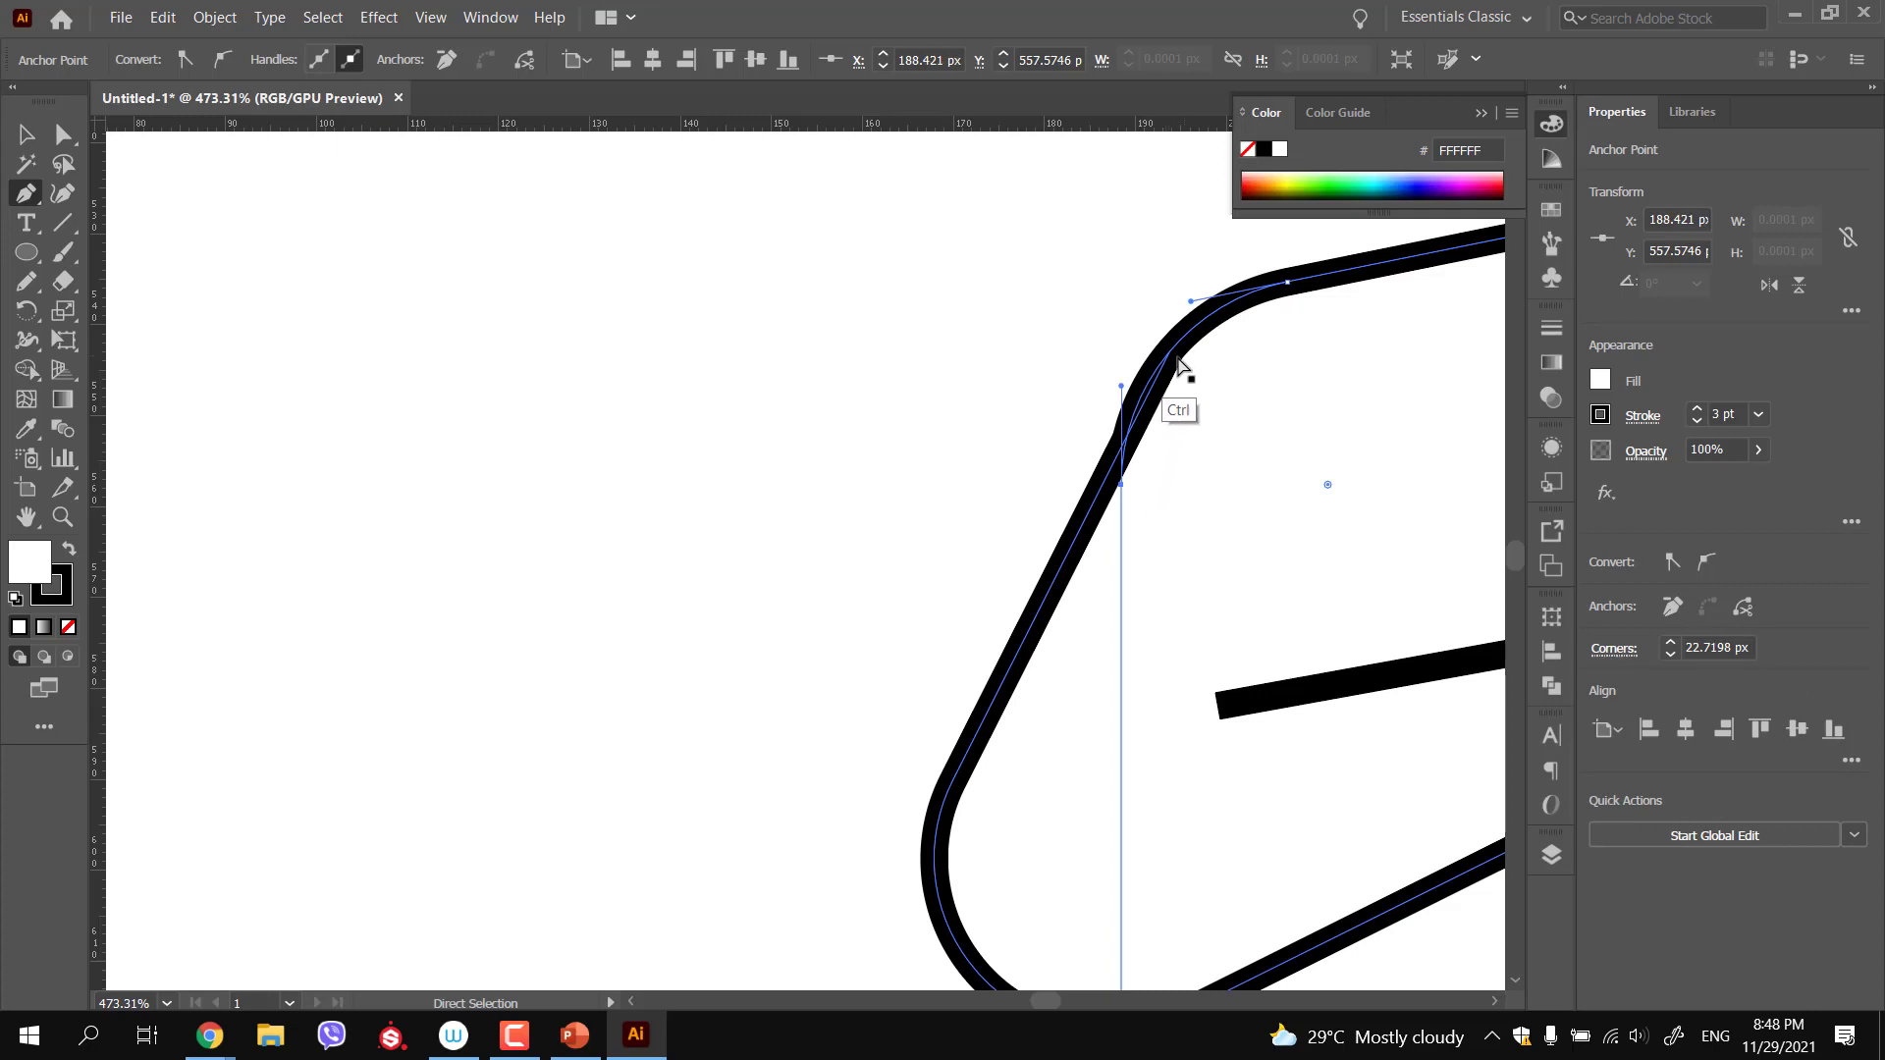
{"action": "left_click_drag", "start_coordinate": [1119, 387], "coordinate": [1121, 435]}
{"action": "key", "text": "ctrl+z"}
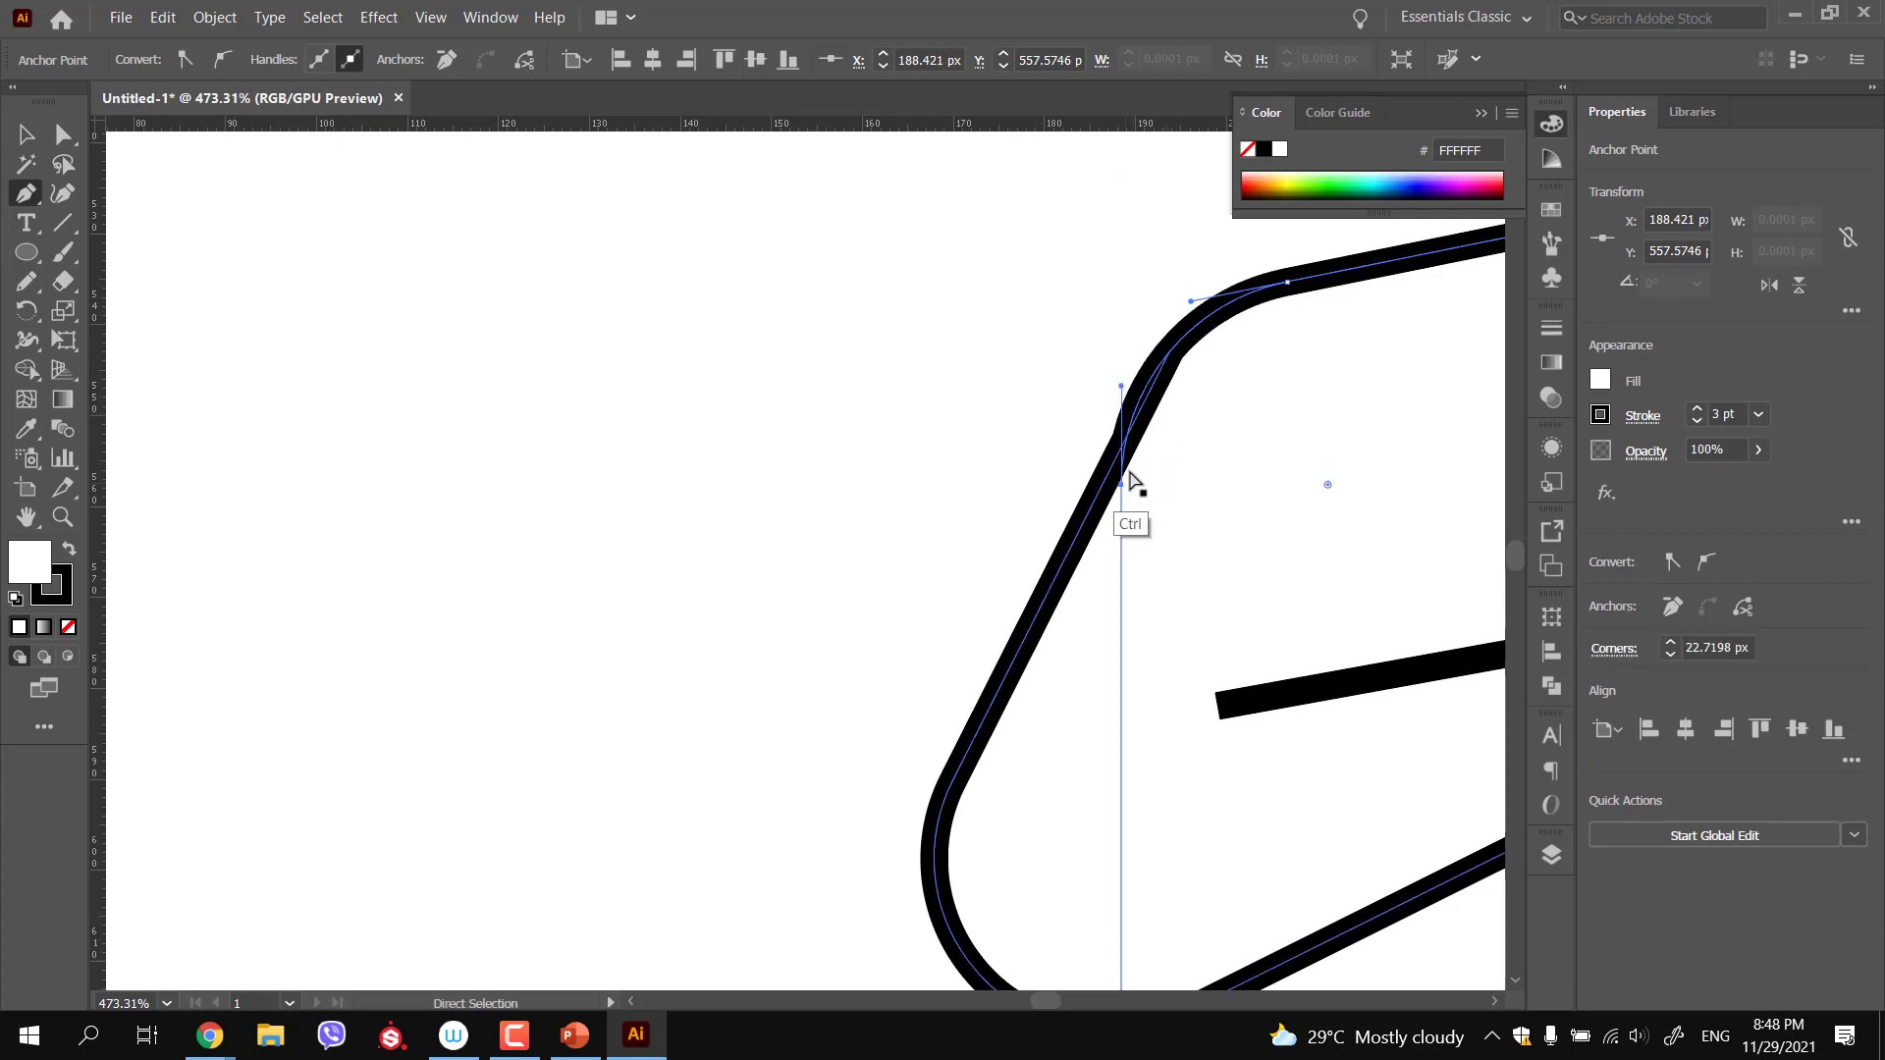
Try adjusting the sleeve's upper end anchor where it meets the left shoulder, undoing each change
{"action": "mouse_move", "coordinate": [1094, 416]}
{"action": "left_mouse_down"}
{"action": "mouse_move", "coordinate": [922, 367]}
{"action": "mouse_move", "coordinate": [1107, 423]}
{"action": "left_mouse_up"}
{"action": "left_click_drag", "start_coordinate": [1298, 277], "coordinate": [1307, 285]}
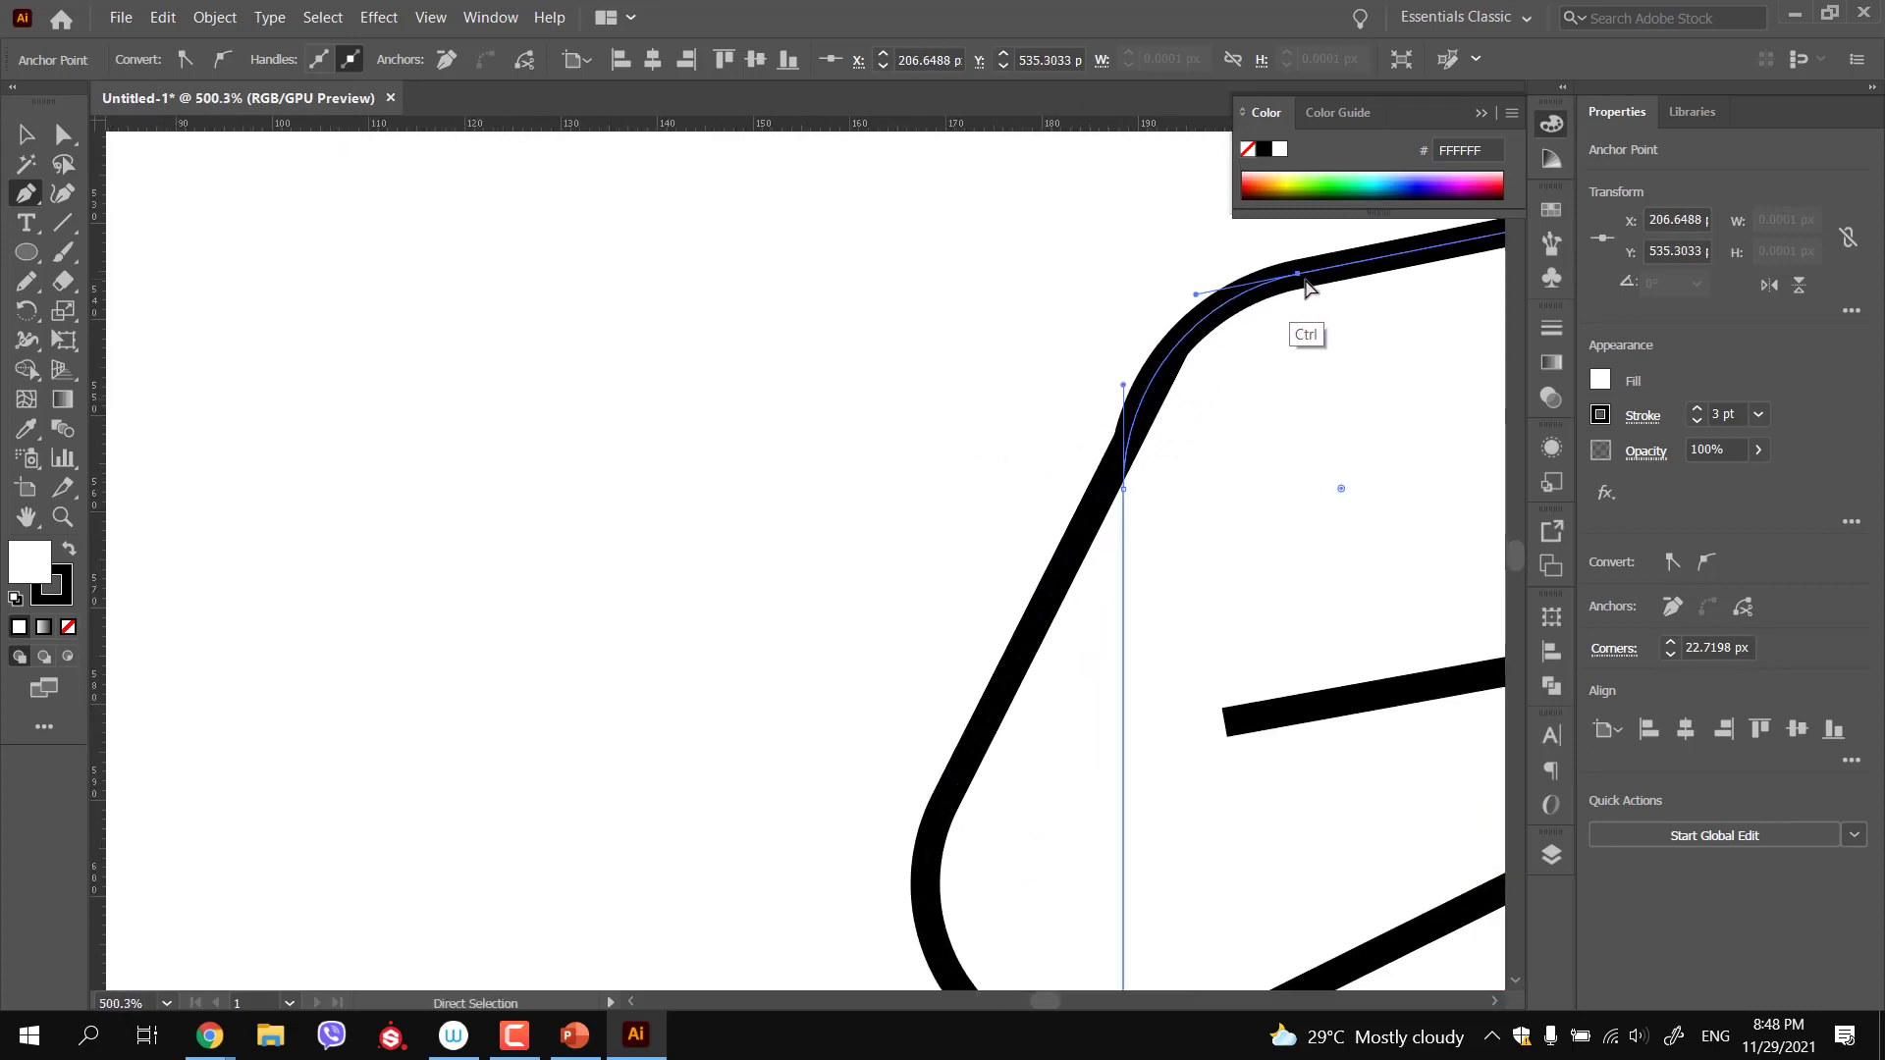
{"action": "mouse_move", "coordinate": [1105, 418]}
{"action": "left_mouse_down"}
{"action": "mouse_move", "coordinate": [934, 392]}
{"action": "mouse_move", "coordinate": [1178, 413]}
{"action": "mouse_move", "coordinate": [1120, 399]}
{"action": "mouse_move", "coordinate": [1135, 415]}
{"action": "left_mouse_up"}
{"action": "left_click", "coordinate": [1165, 396]}
{"action": "key", "text": "ctrl+z"}
{"action": "left_click", "coordinate": [1175, 350]}
{"action": "left_click_drag", "start_coordinate": [1175, 349], "coordinate": [1159, 376]}
{"action": "key", "text": "ctrl+z"}
Move the sleeve's upper end anchor down along the shoulder to about X 191.3, Y 546.5 px
{"action": "left_click", "coordinate": [1103, 494], "text": "ctrl"}
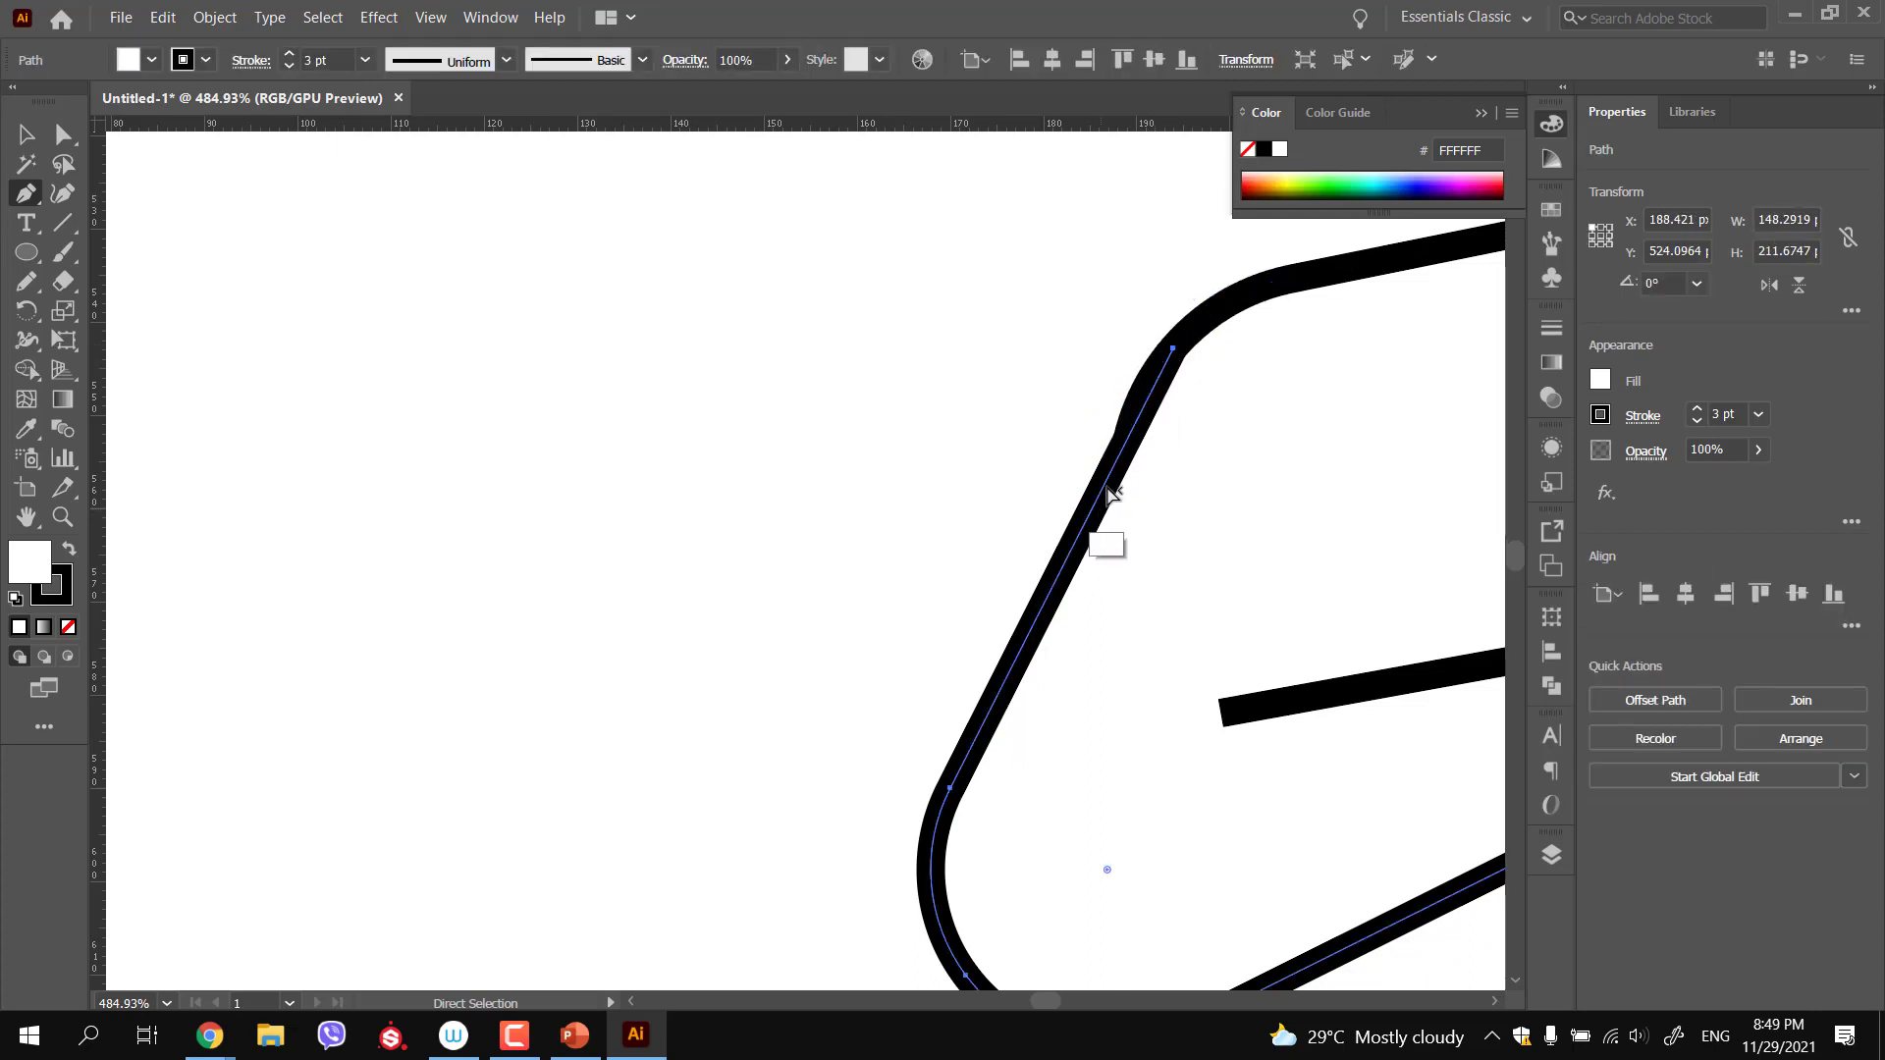
{"action": "left_click", "coordinate": [1174, 350]}
{"action": "left_click_drag", "start_coordinate": [1176, 352], "coordinate": [789, 352]}
{"action": "left_click", "coordinate": [858, 493], "text": "ctrl"}
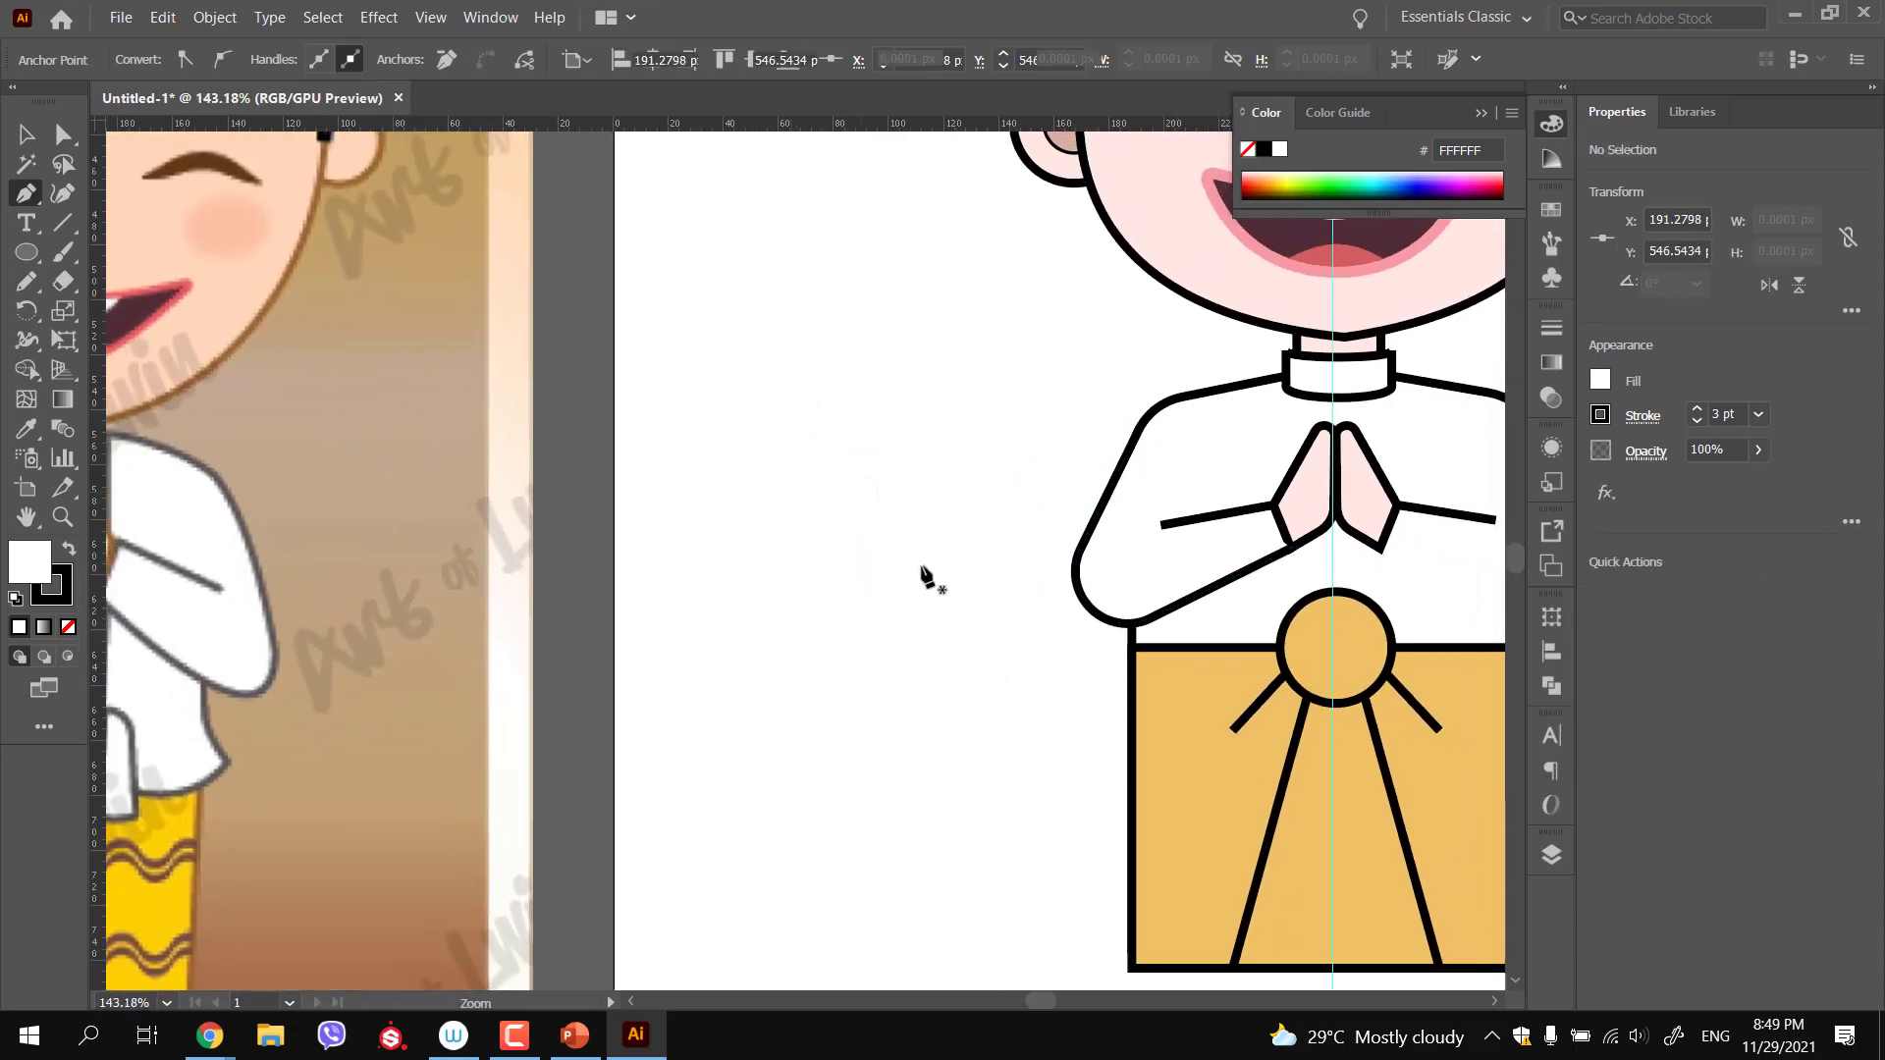
{"action": "left_click_drag", "start_coordinate": [1051, 600], "coordinate": [695, 569]}
{"action": "left_click_drag", "start_coordinate": [871, 665], "coordinate": [895, 573]}
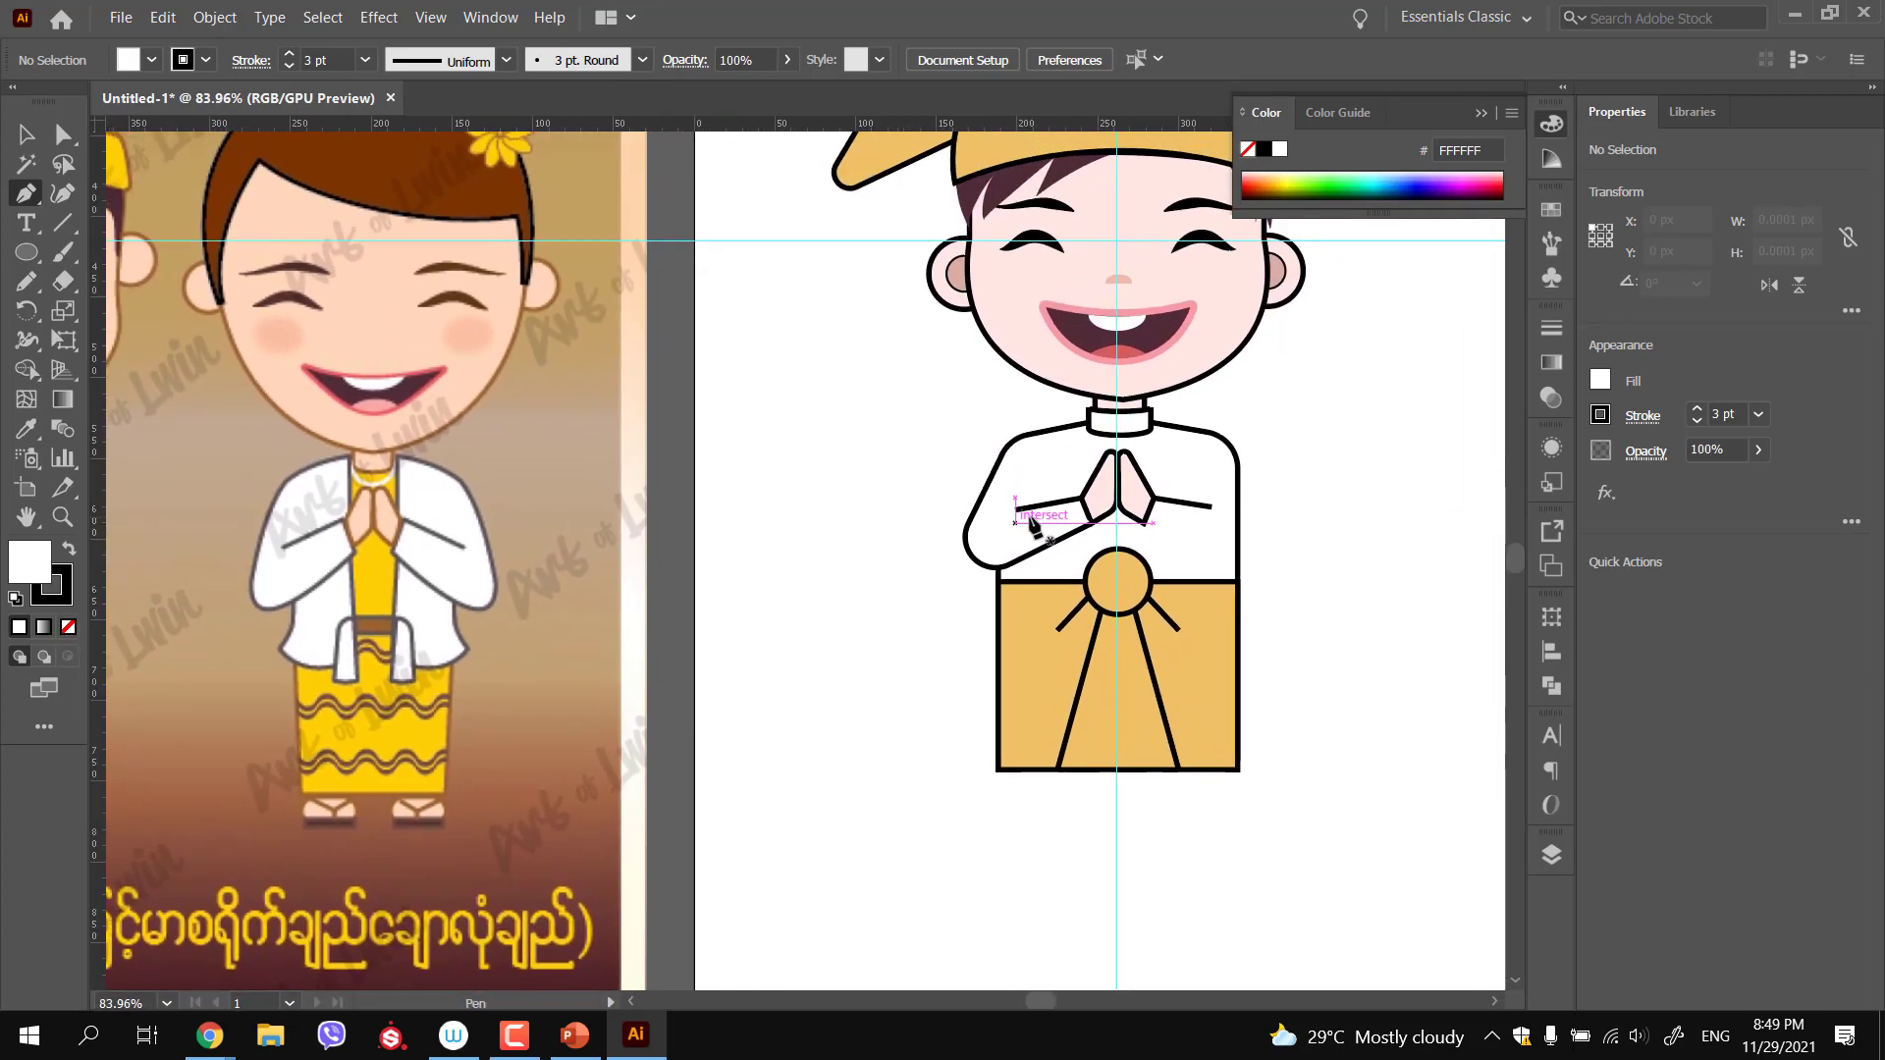
{"action": "key", "text": "v"}
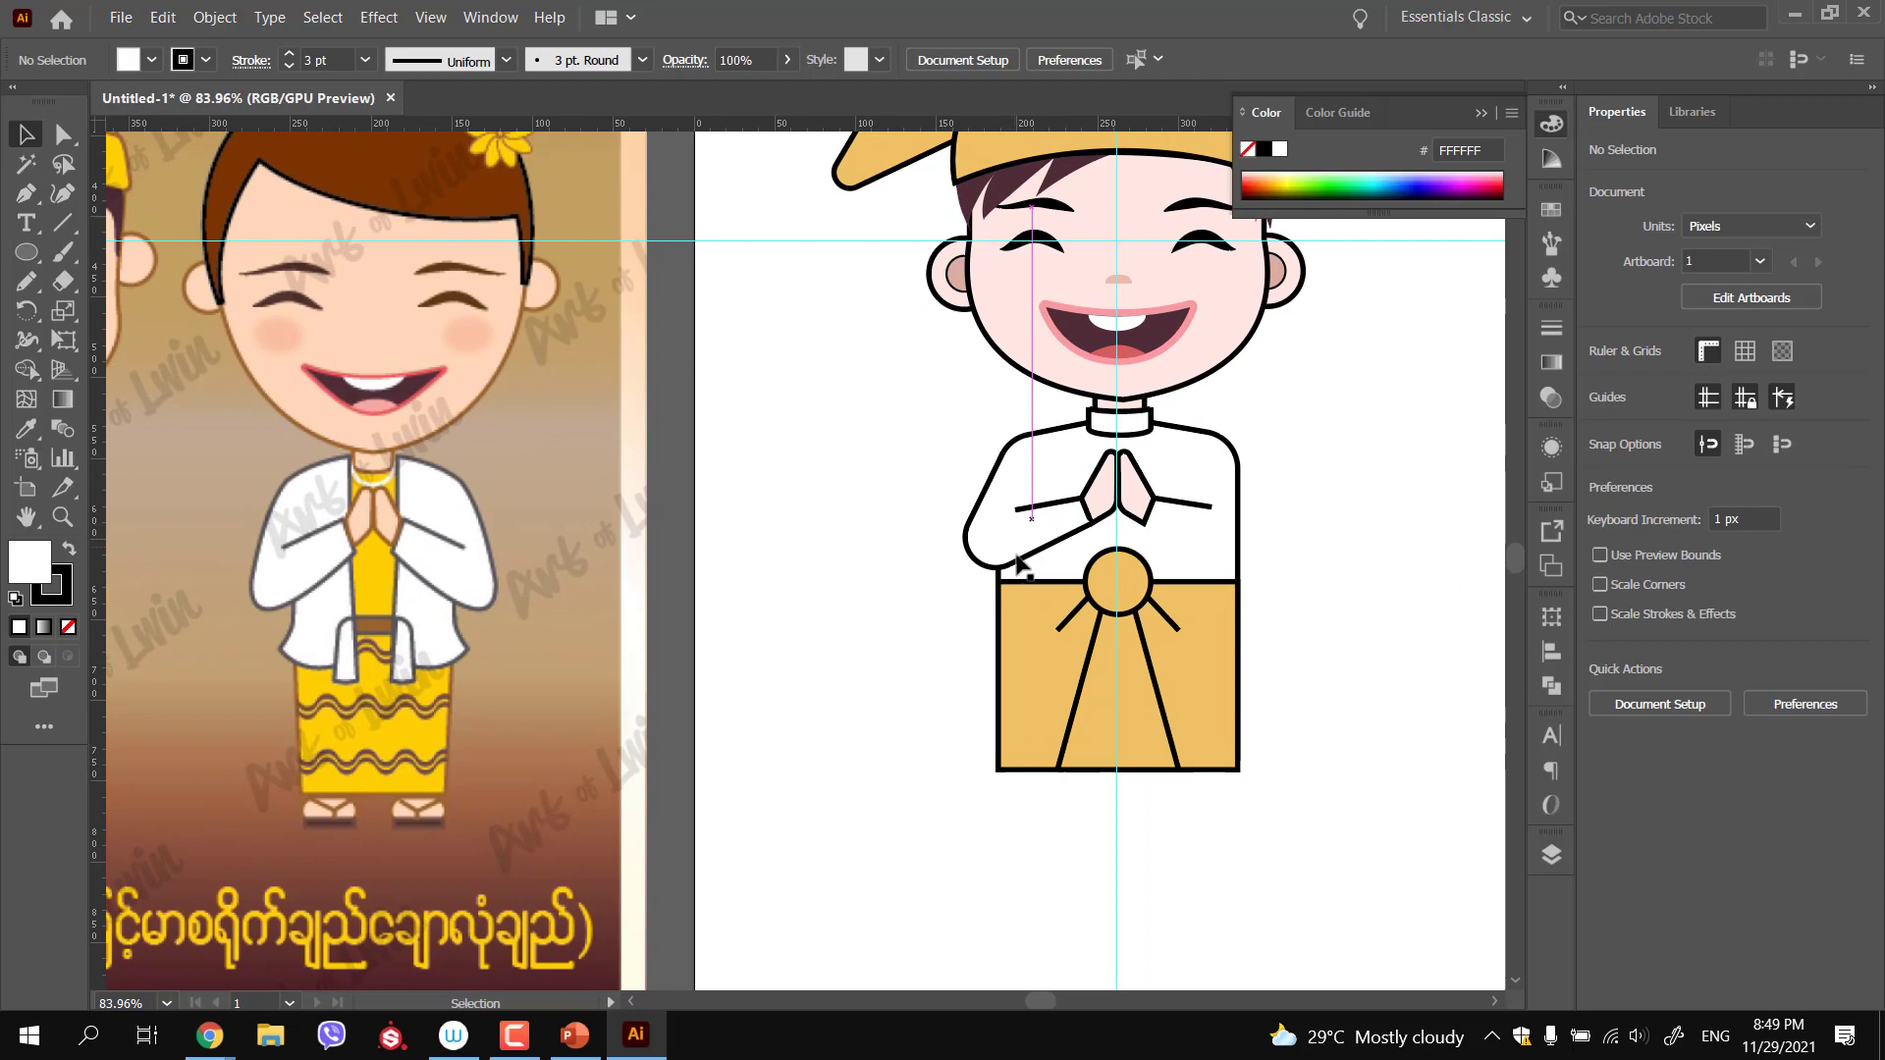
{"action": "left_click", "coordinate": [969, 535]}
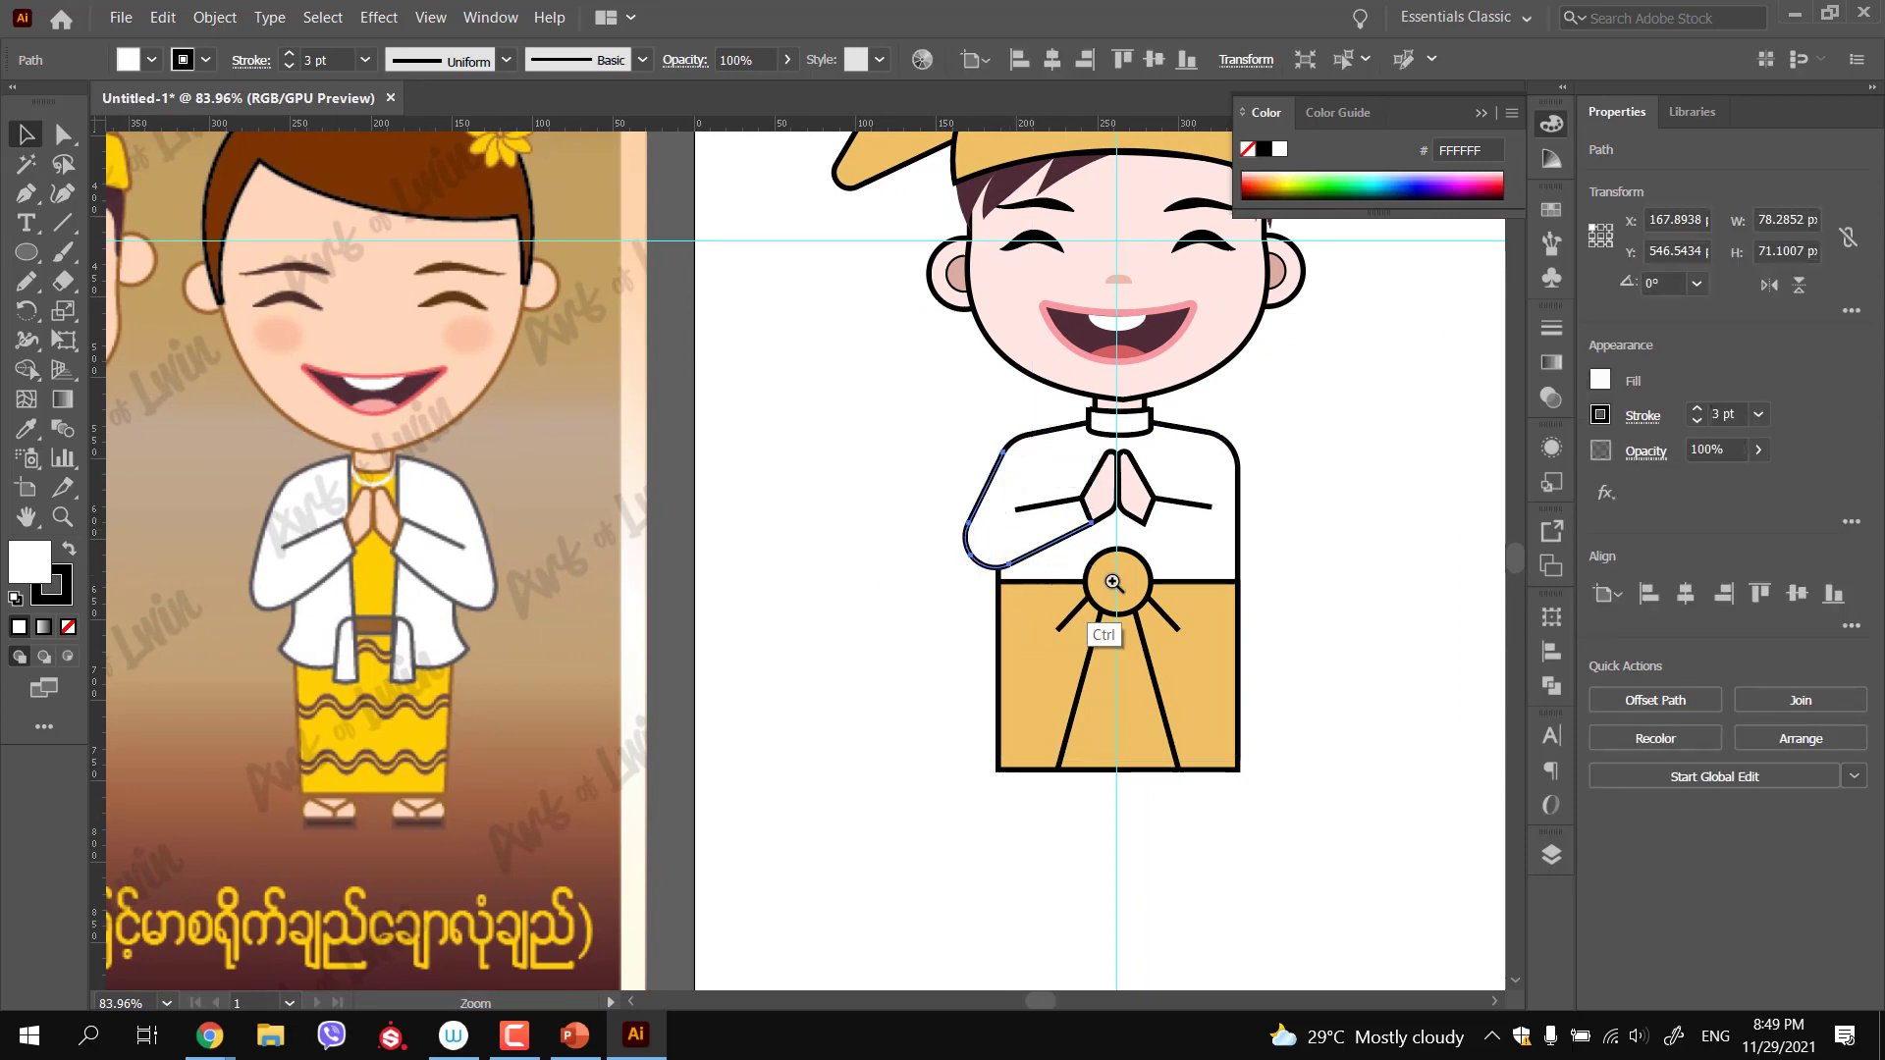
{"action": "scroll", "coordinate": [1050, 561], "scroll_direction": "up", "scroll_amount": 3}
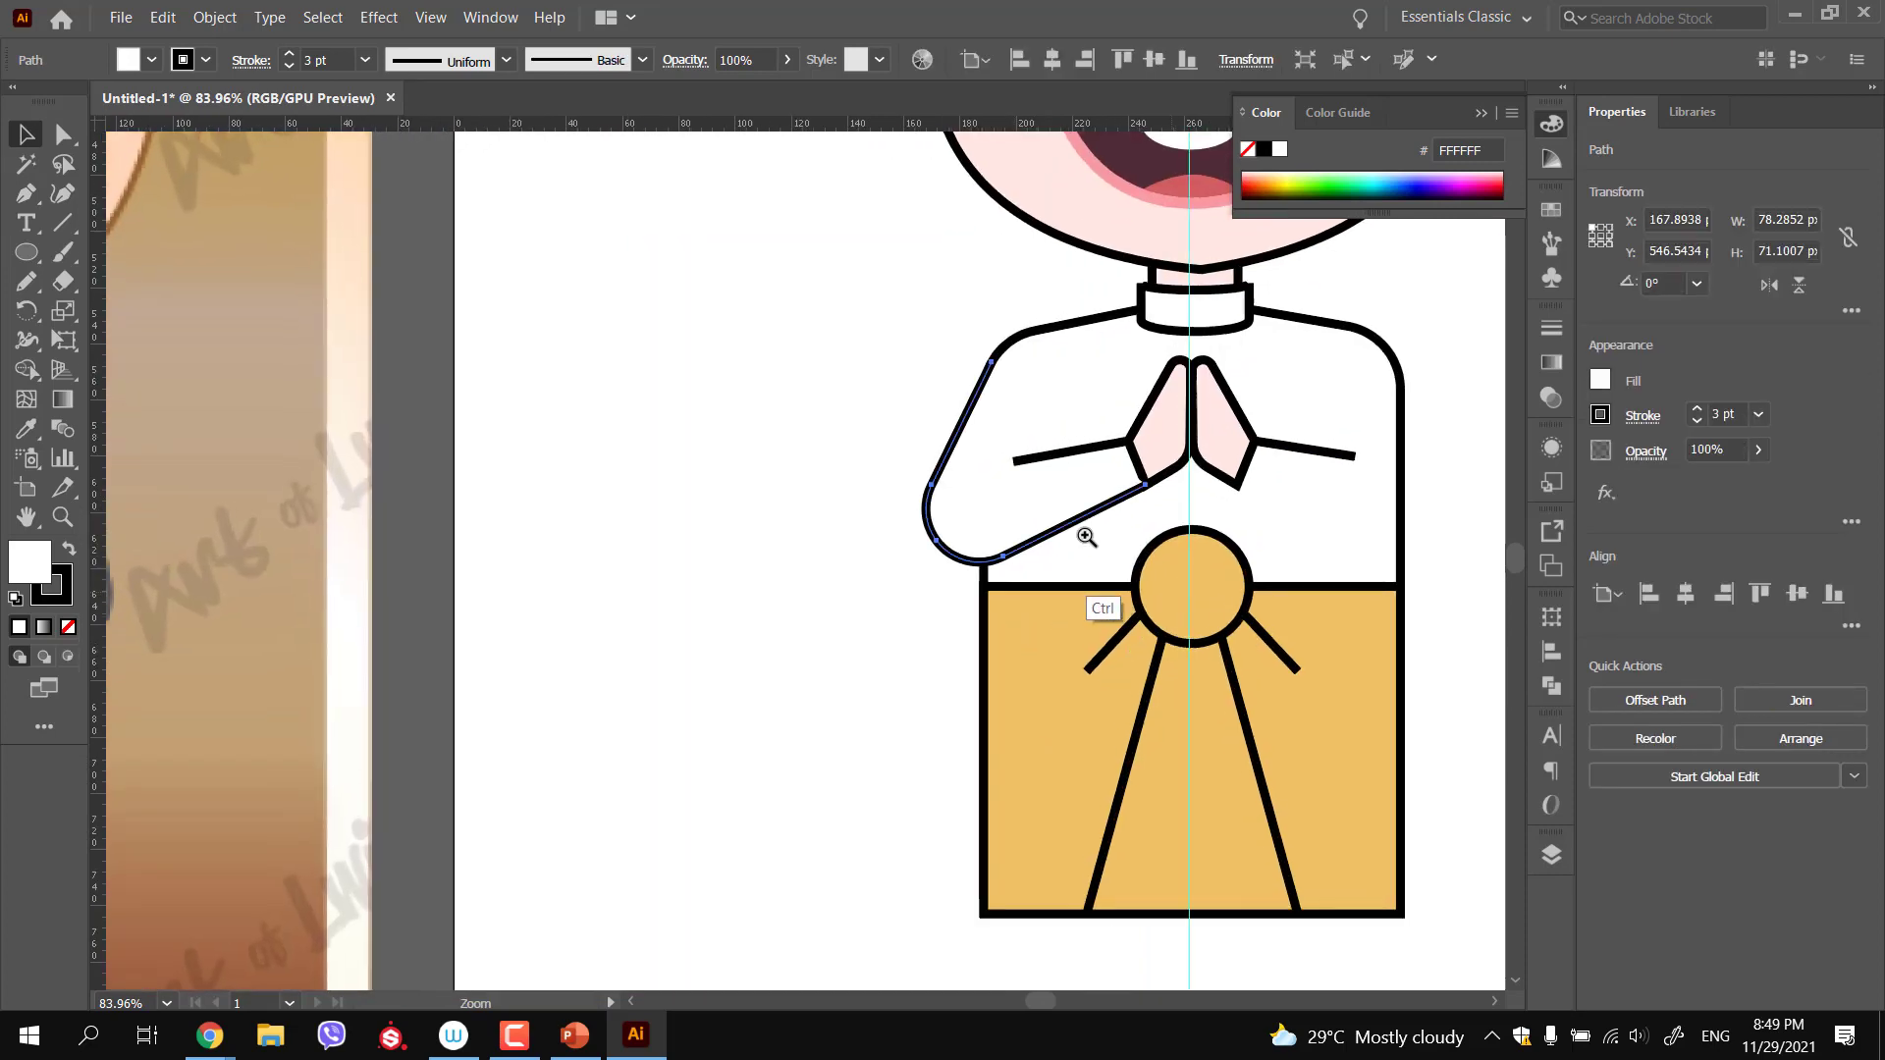
{"action": "left_click", "coordinate": [1178, 432]}
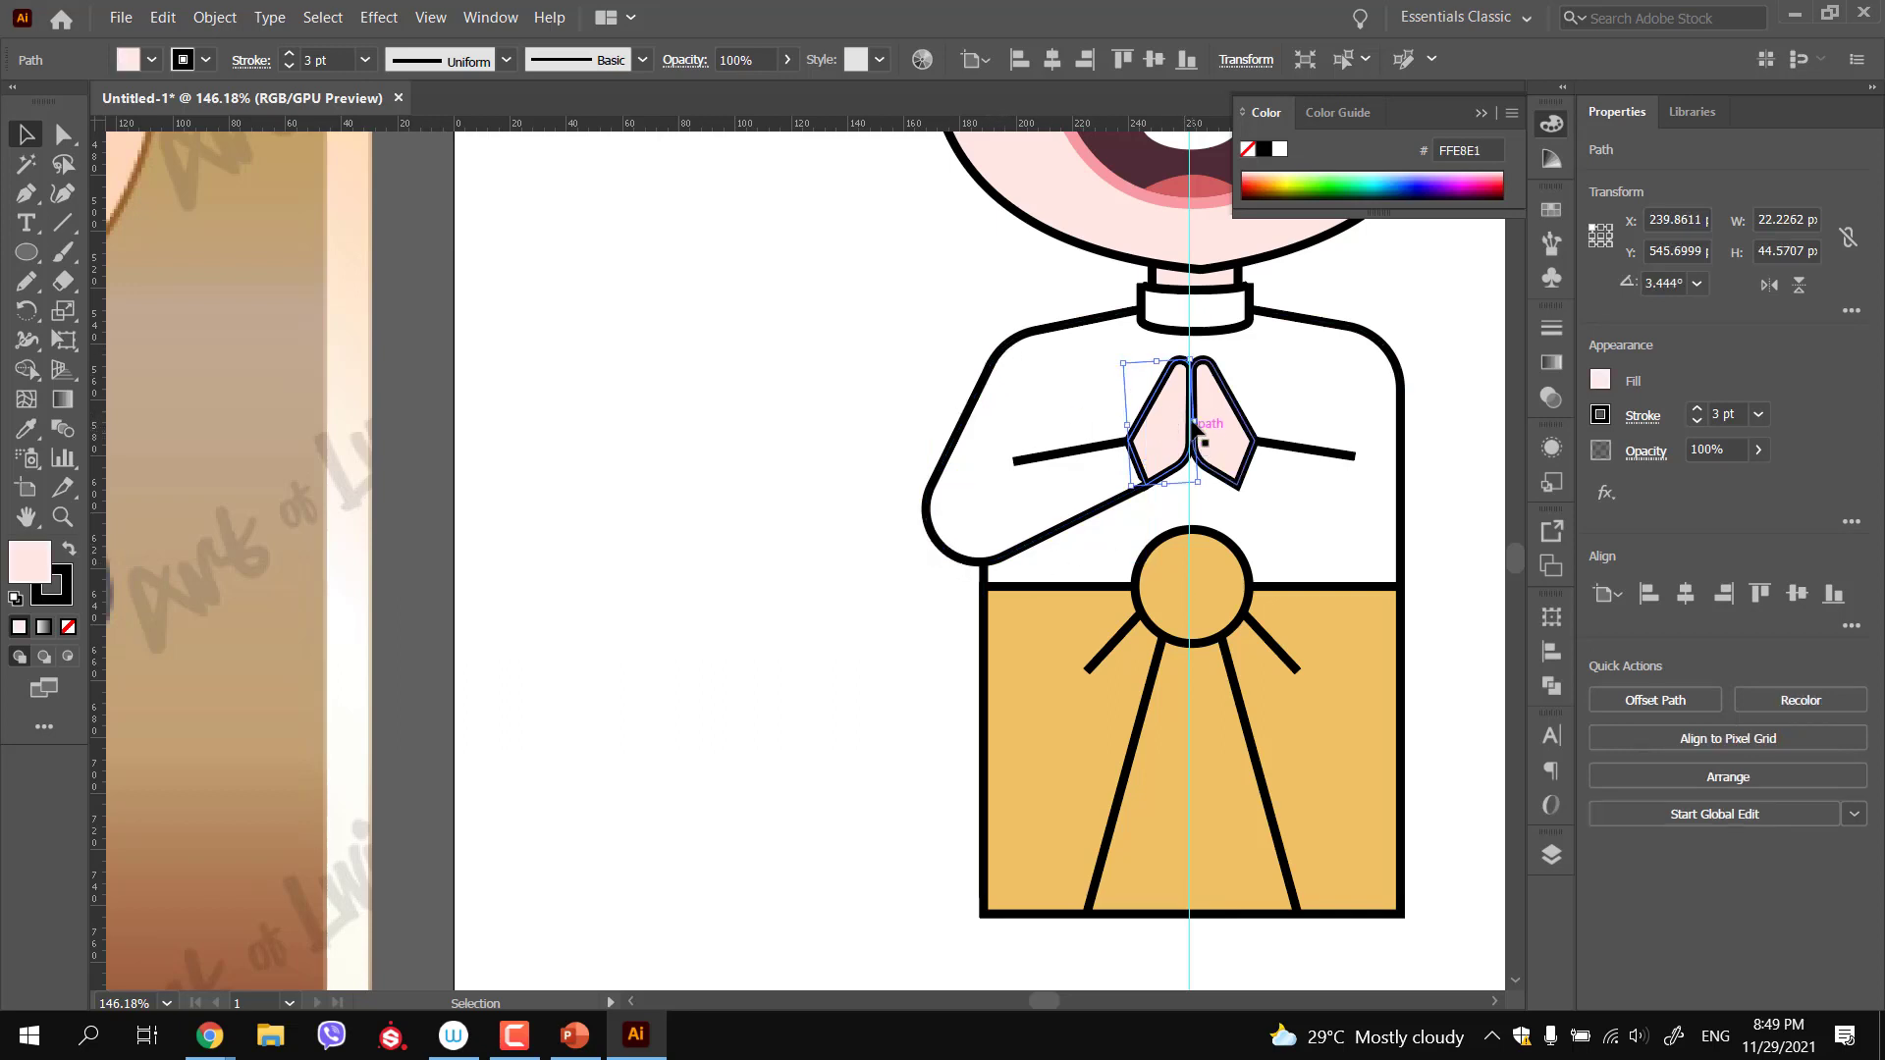
{"action": "left_click", "coordinate": [883, 379]}
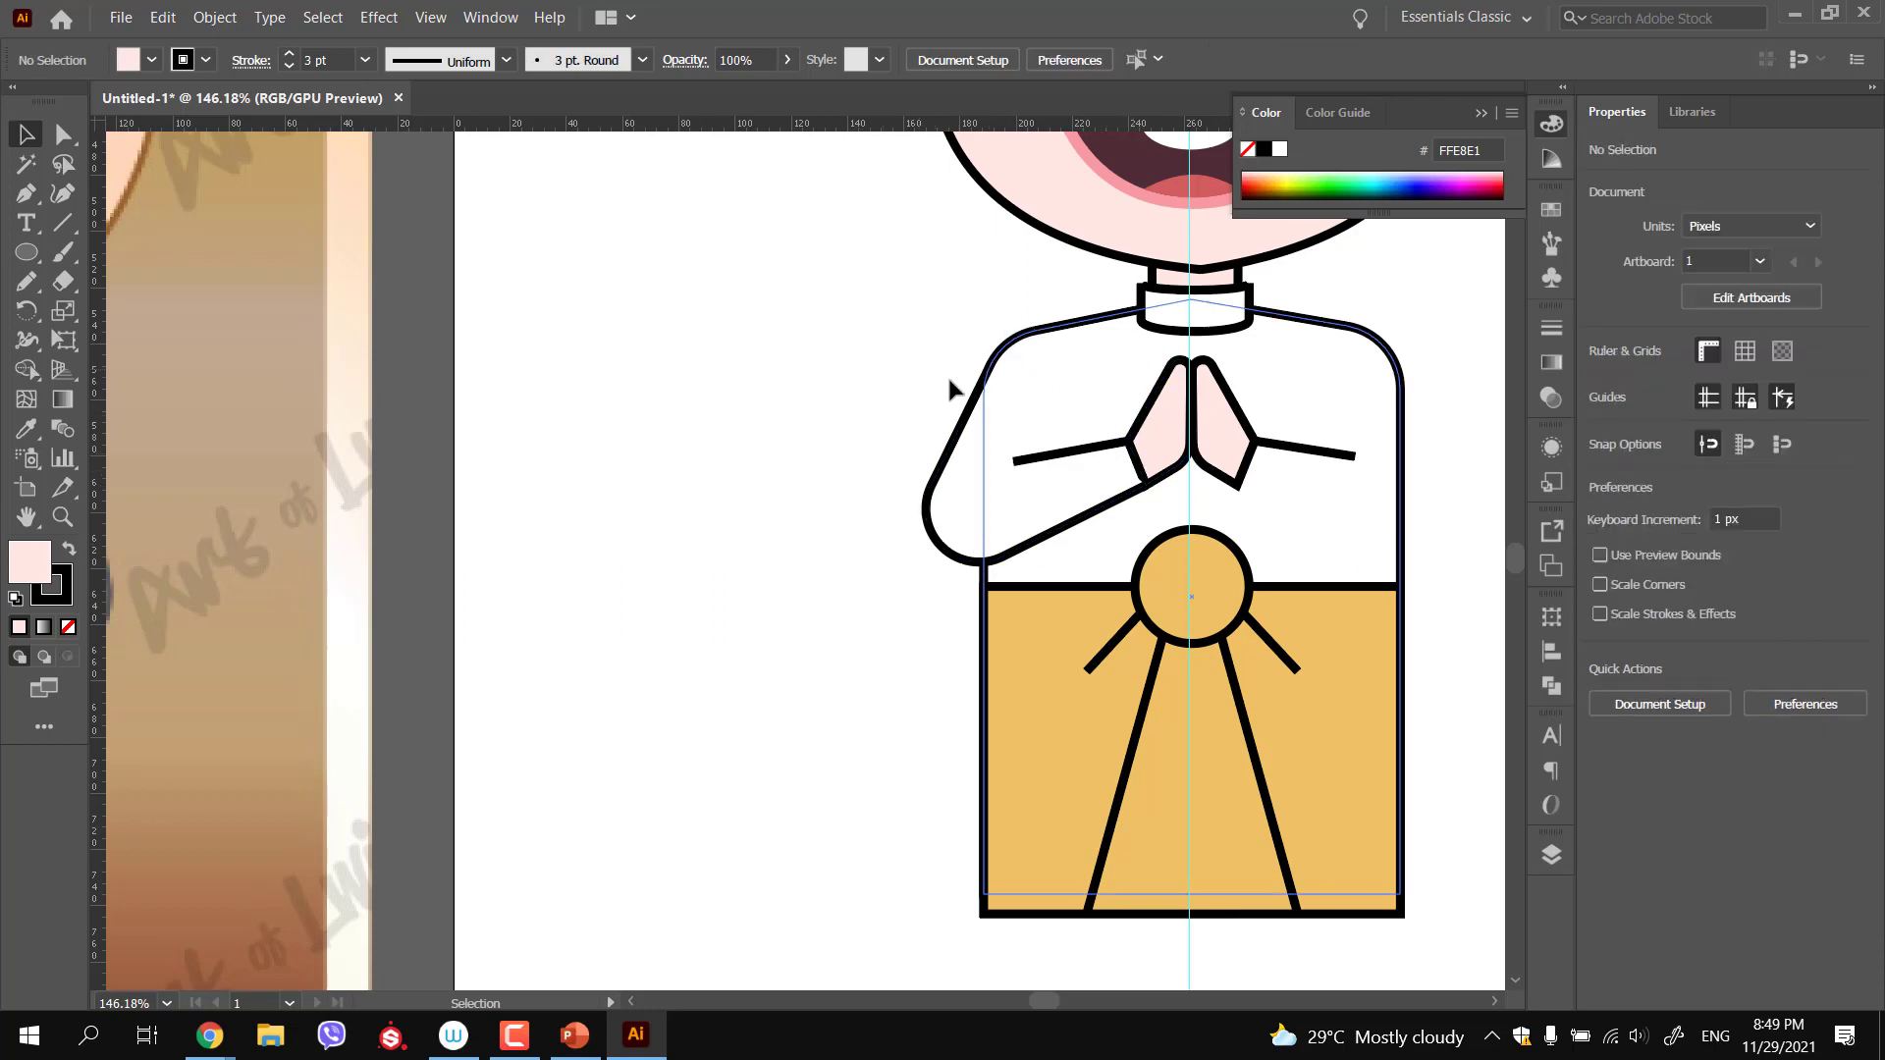
{"action": "left_click", "coordinate": [1031, 429]}
{"action": "left_click", "coordinate": [1046, 345]}
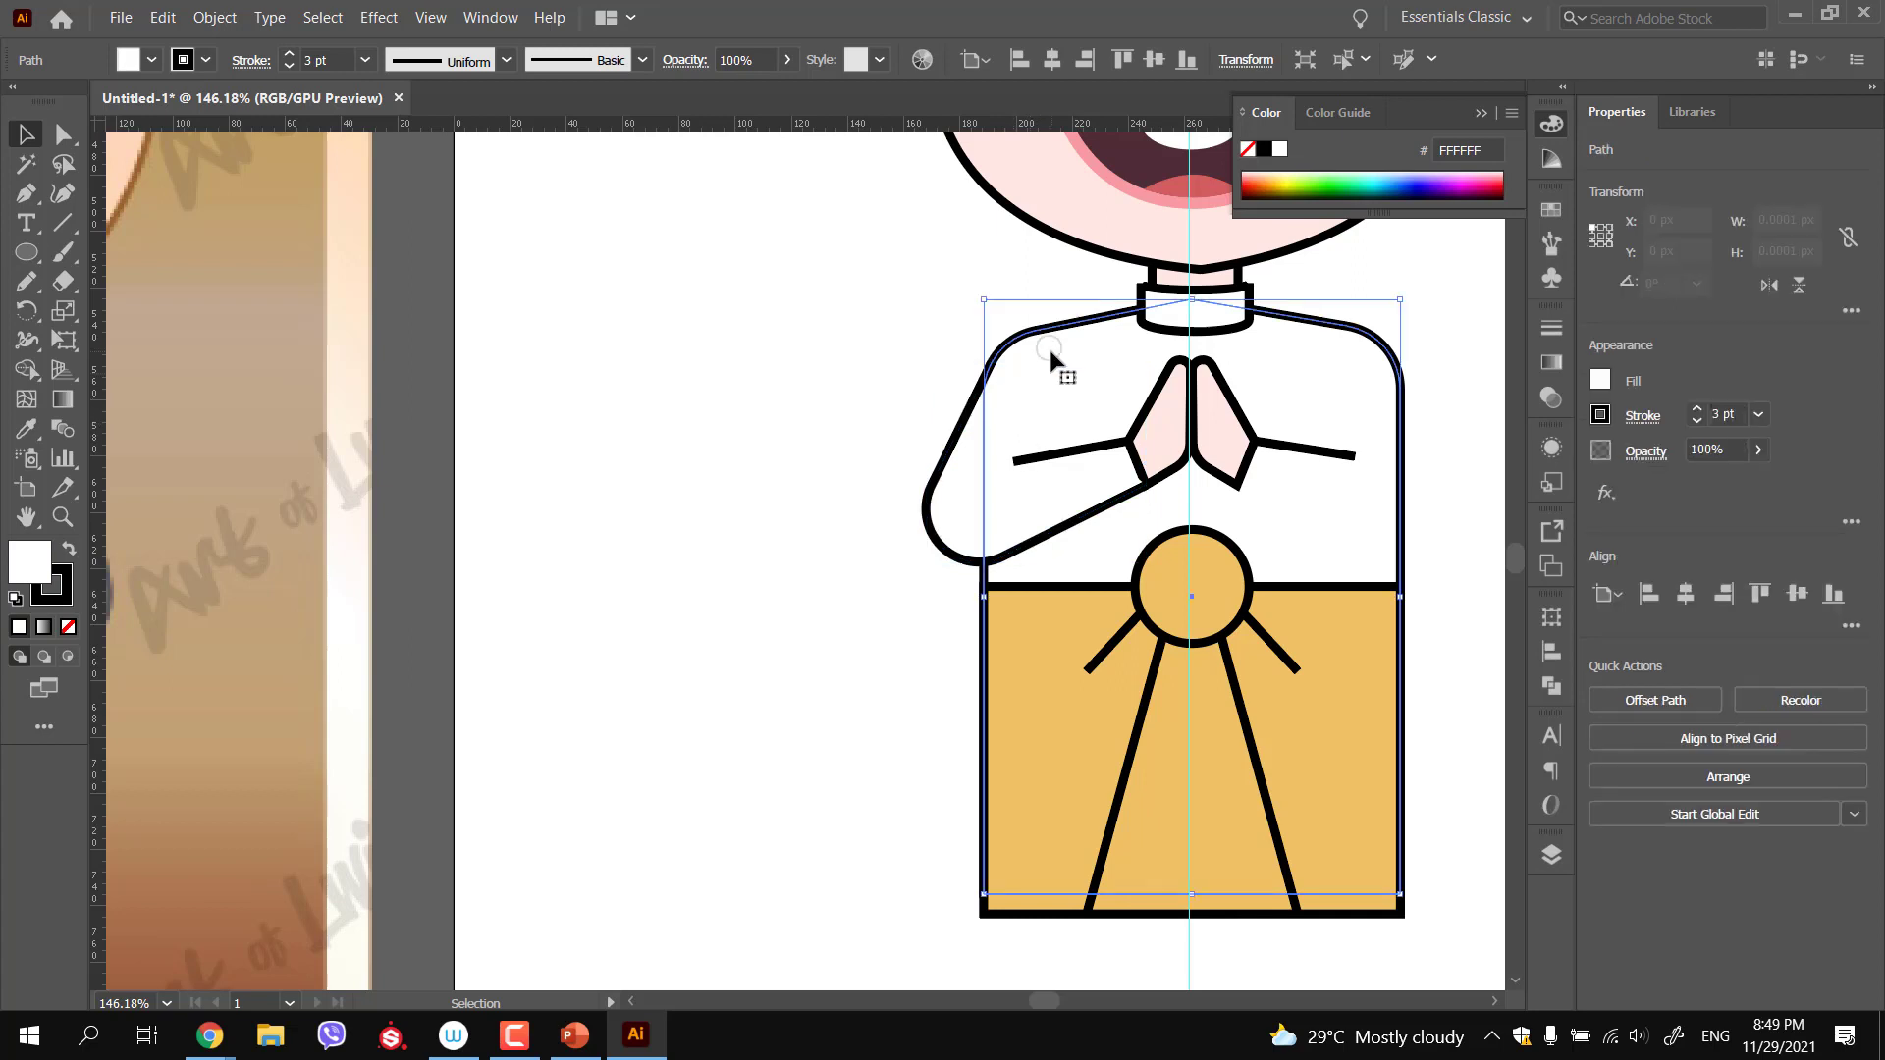
Reflect a copy of the left sleeve and place it on the shirt's right side at about X 279.7, Y 546.5 px
{"action": "left_click", "coordinate": [957, 505]}
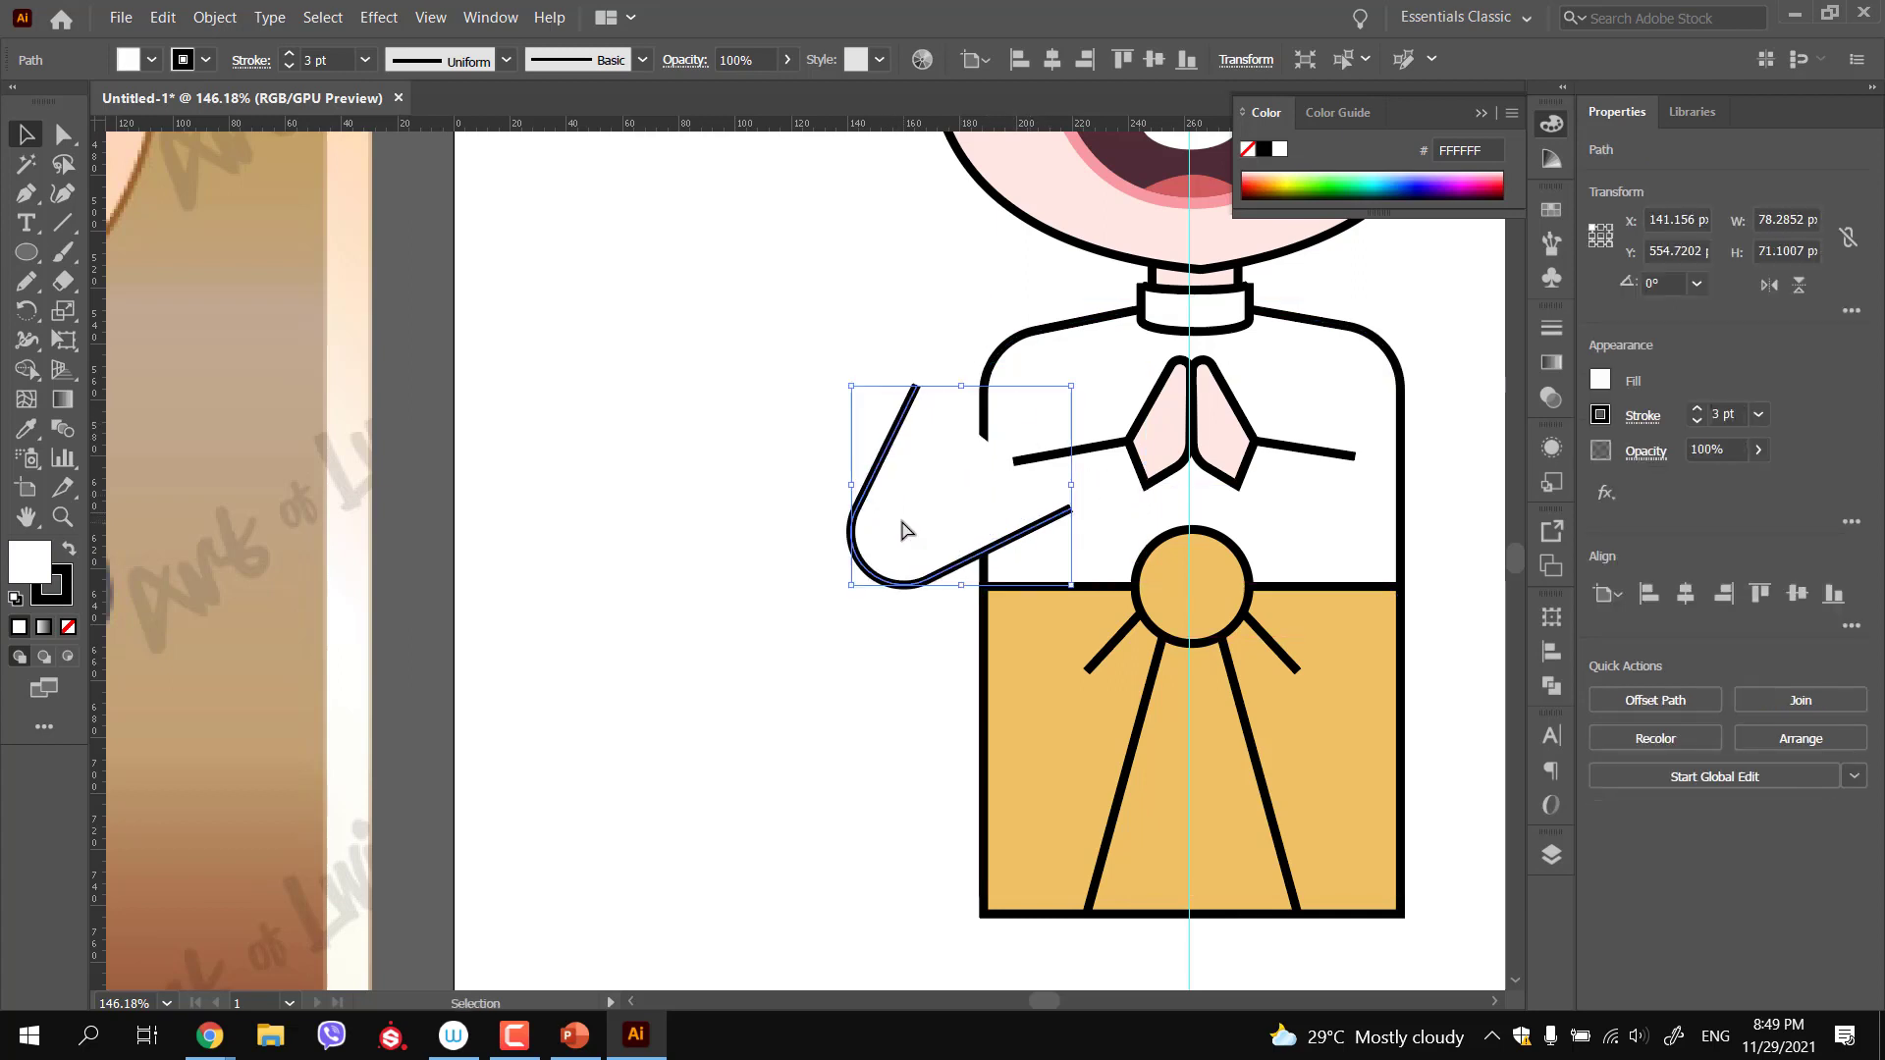
{"action": "right_click", "coordinate": [977, 491]}
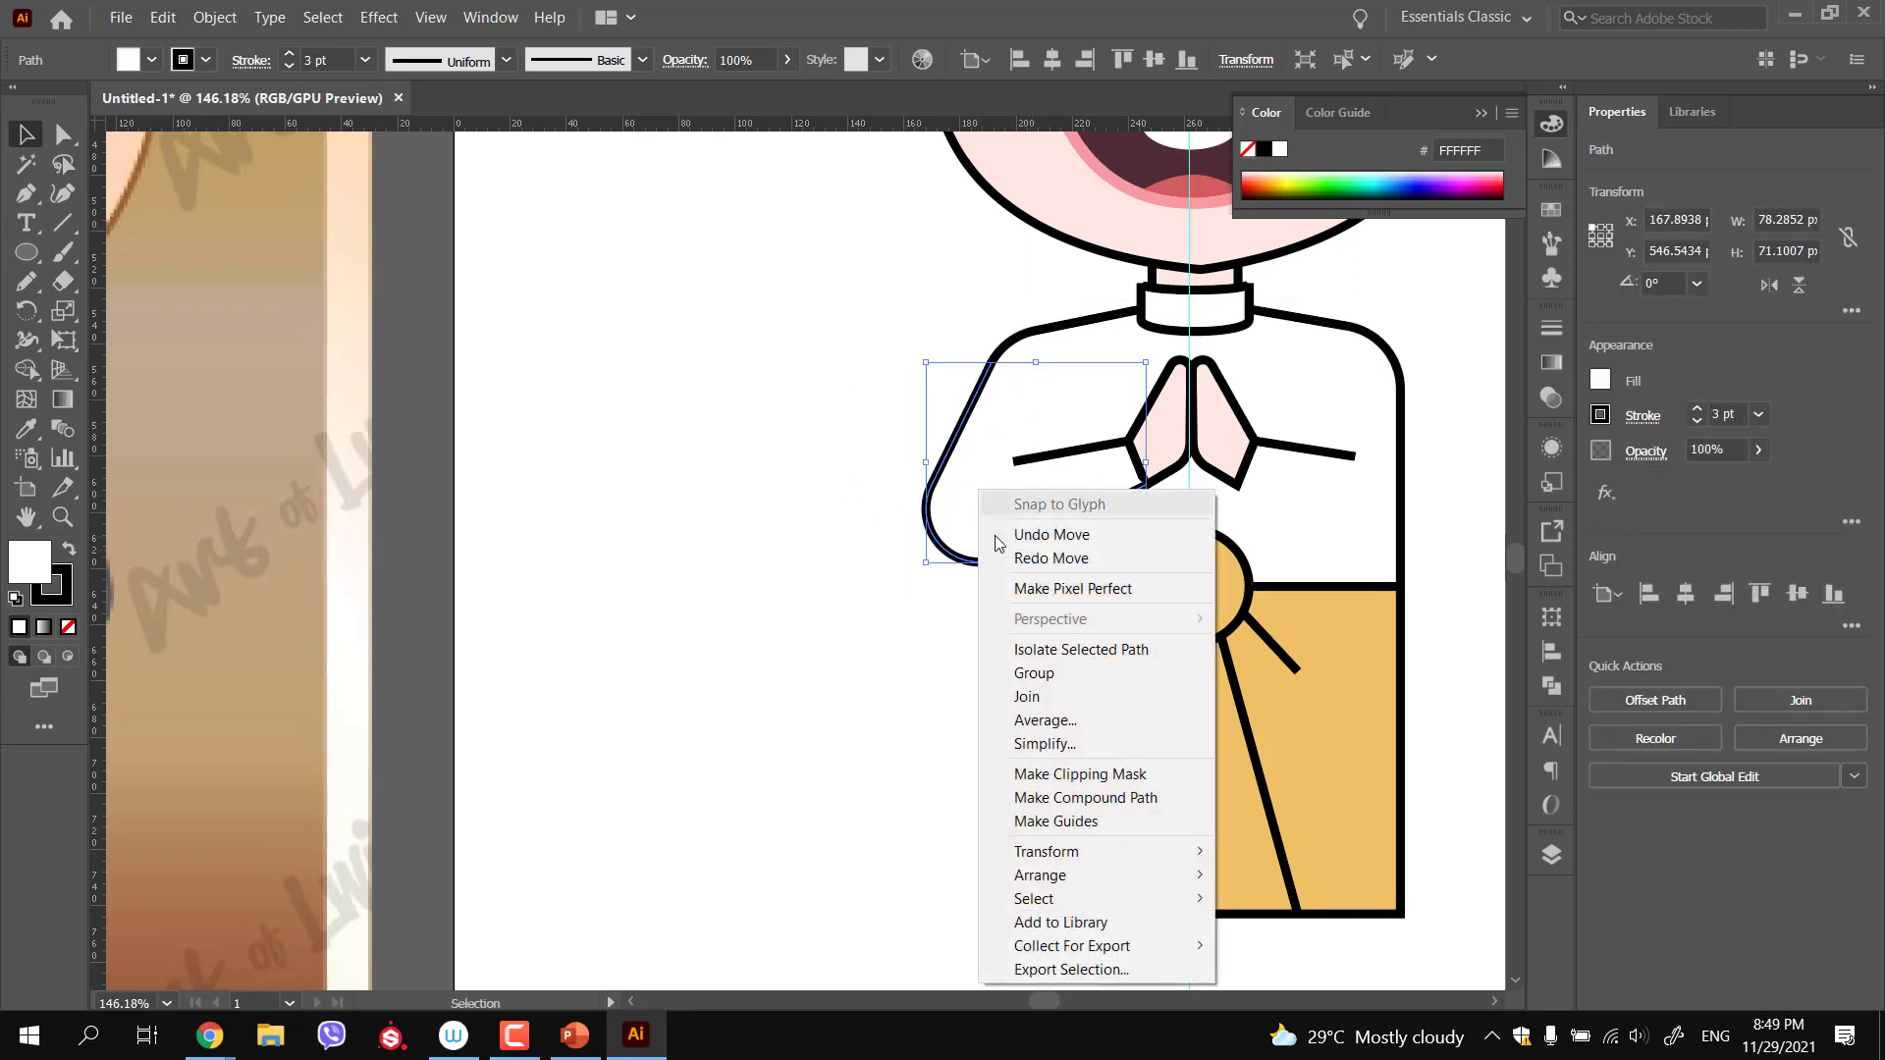
{"action": "mouse_move", "coordinate": [1100, 852]}
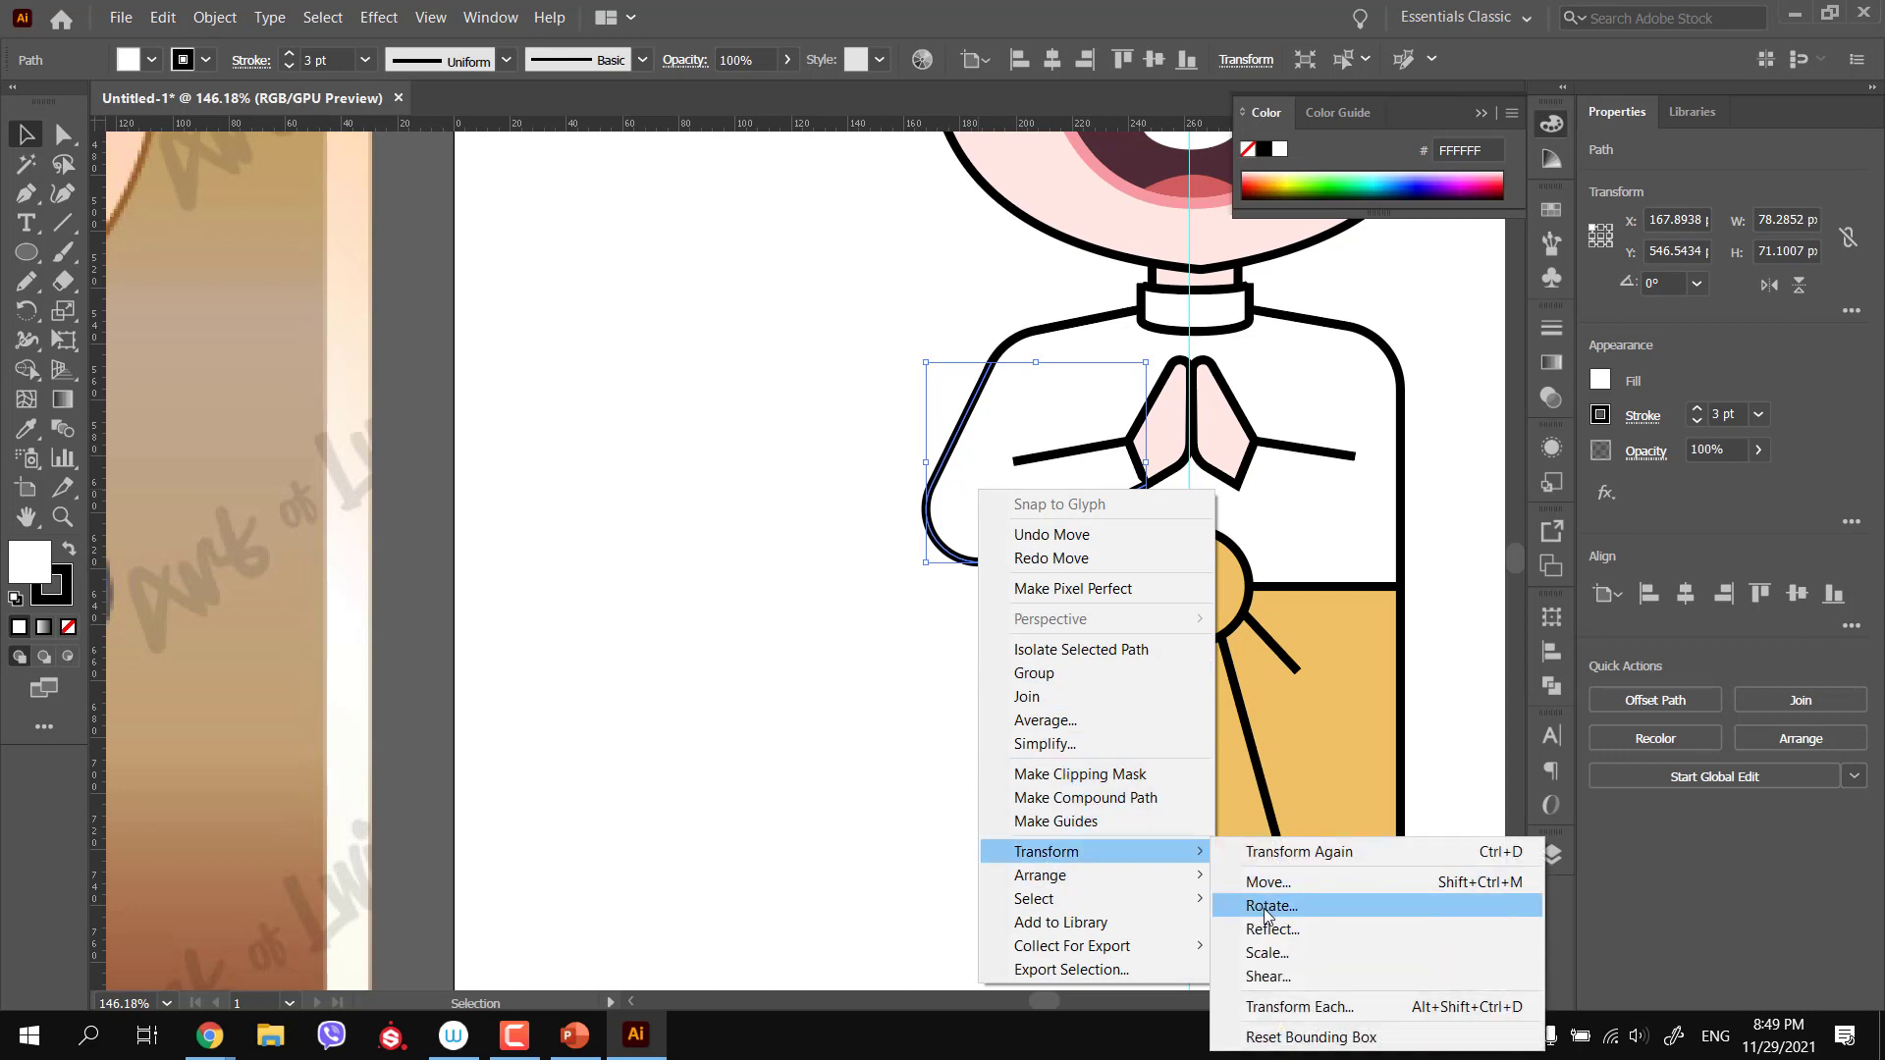
{"action": "left_click", "coordinate": [1279, 932]}
{"action": "left_click", "coordinate": [982, 626]}
{"action": "left_click_drag", "start_coordinate": [1098, 538], "coordinate": [1388, 493]}
{"action": "left_click", "coordinate": [1431, 589]}
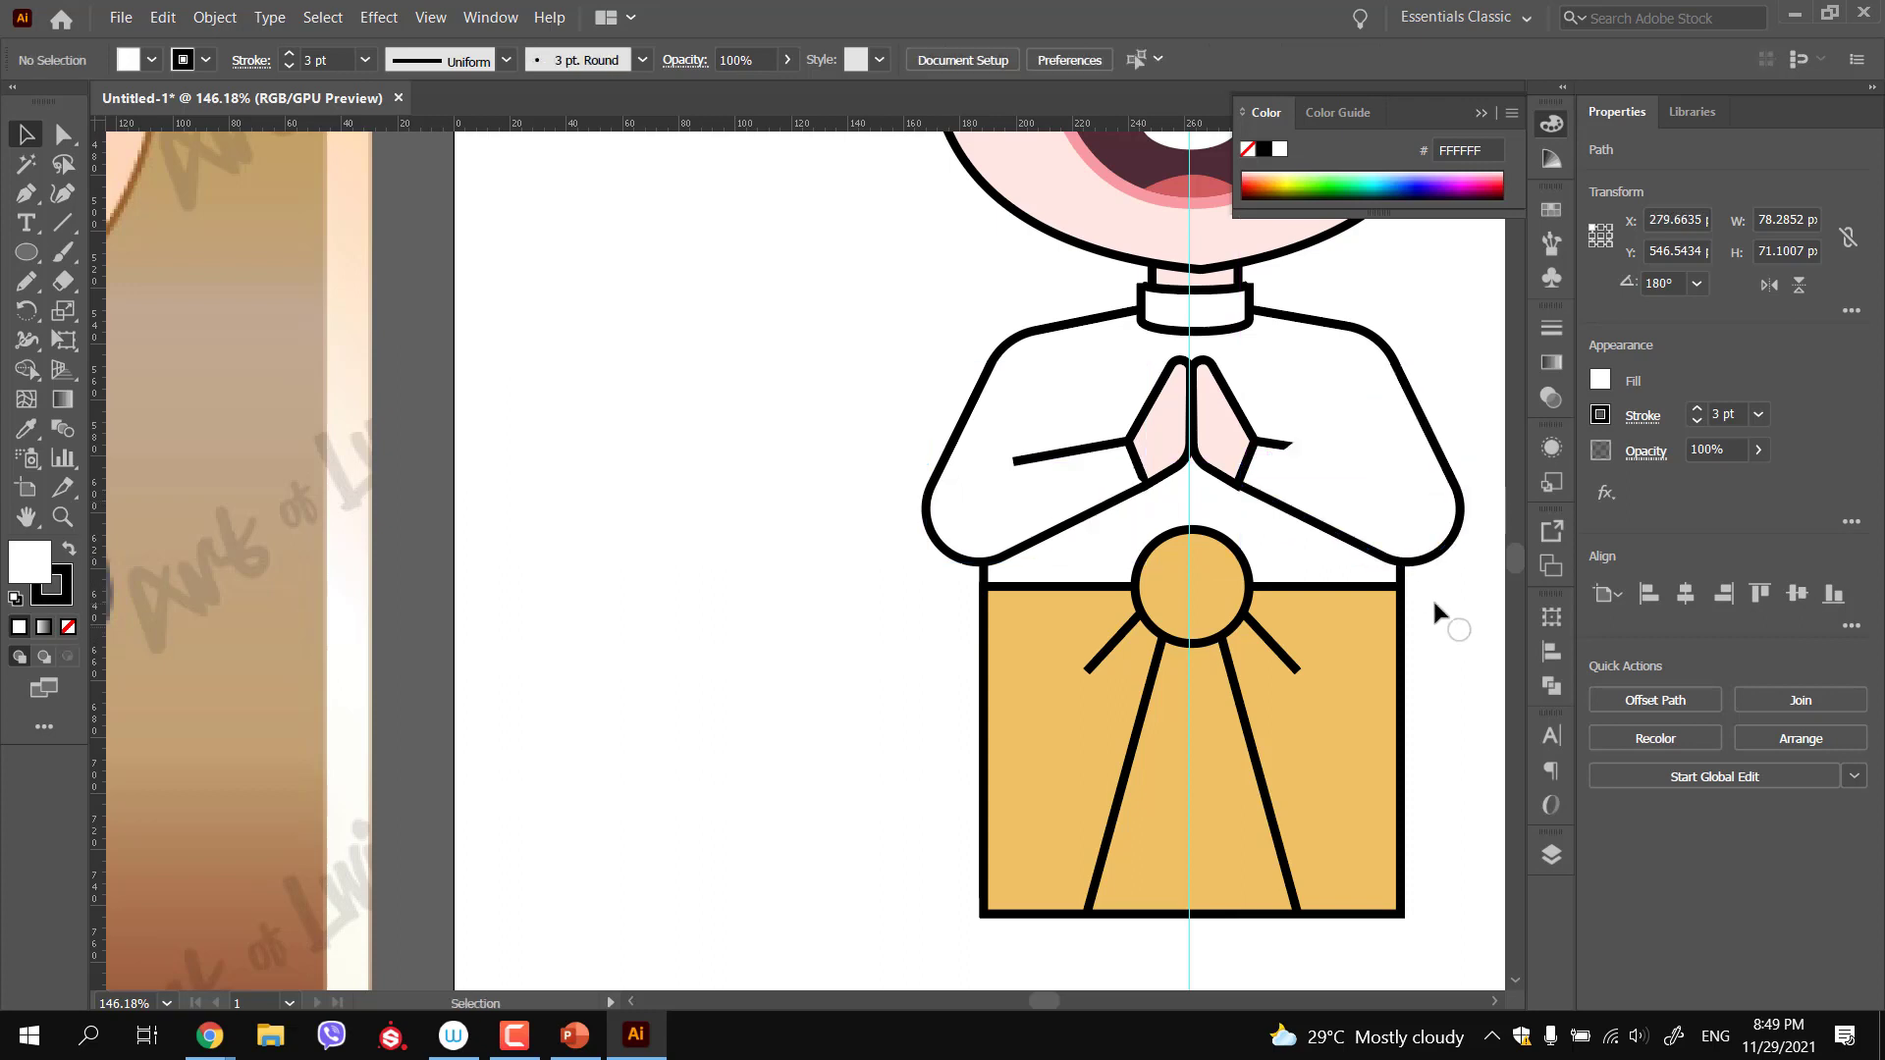
Bring the right arm's crease line in front of the mirrored sleeve
{"action": "left_click", "coordinate": [1279, 444]}
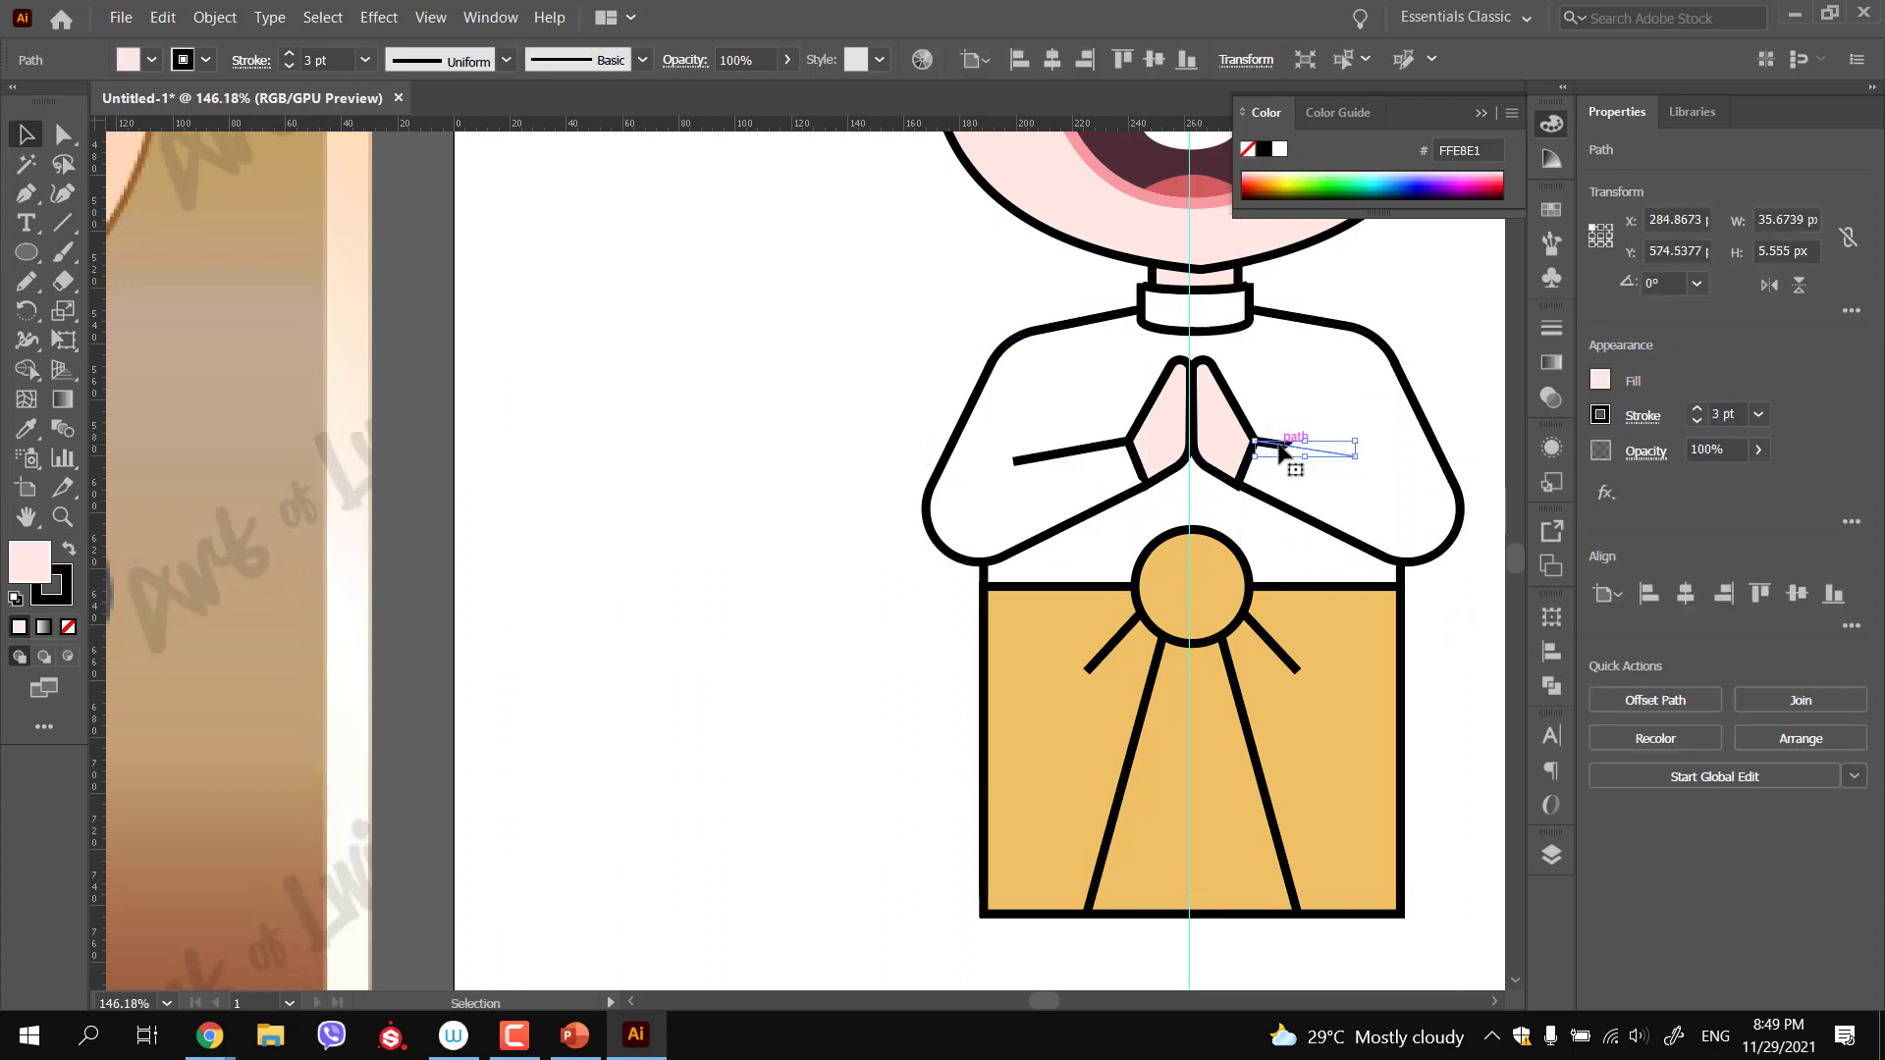
{"action": "left_click", "coordinate": [811, 536]}
{"action": "left_click_drag", "start_coordinate": [889, 581], "coordinate": [582, 493]}
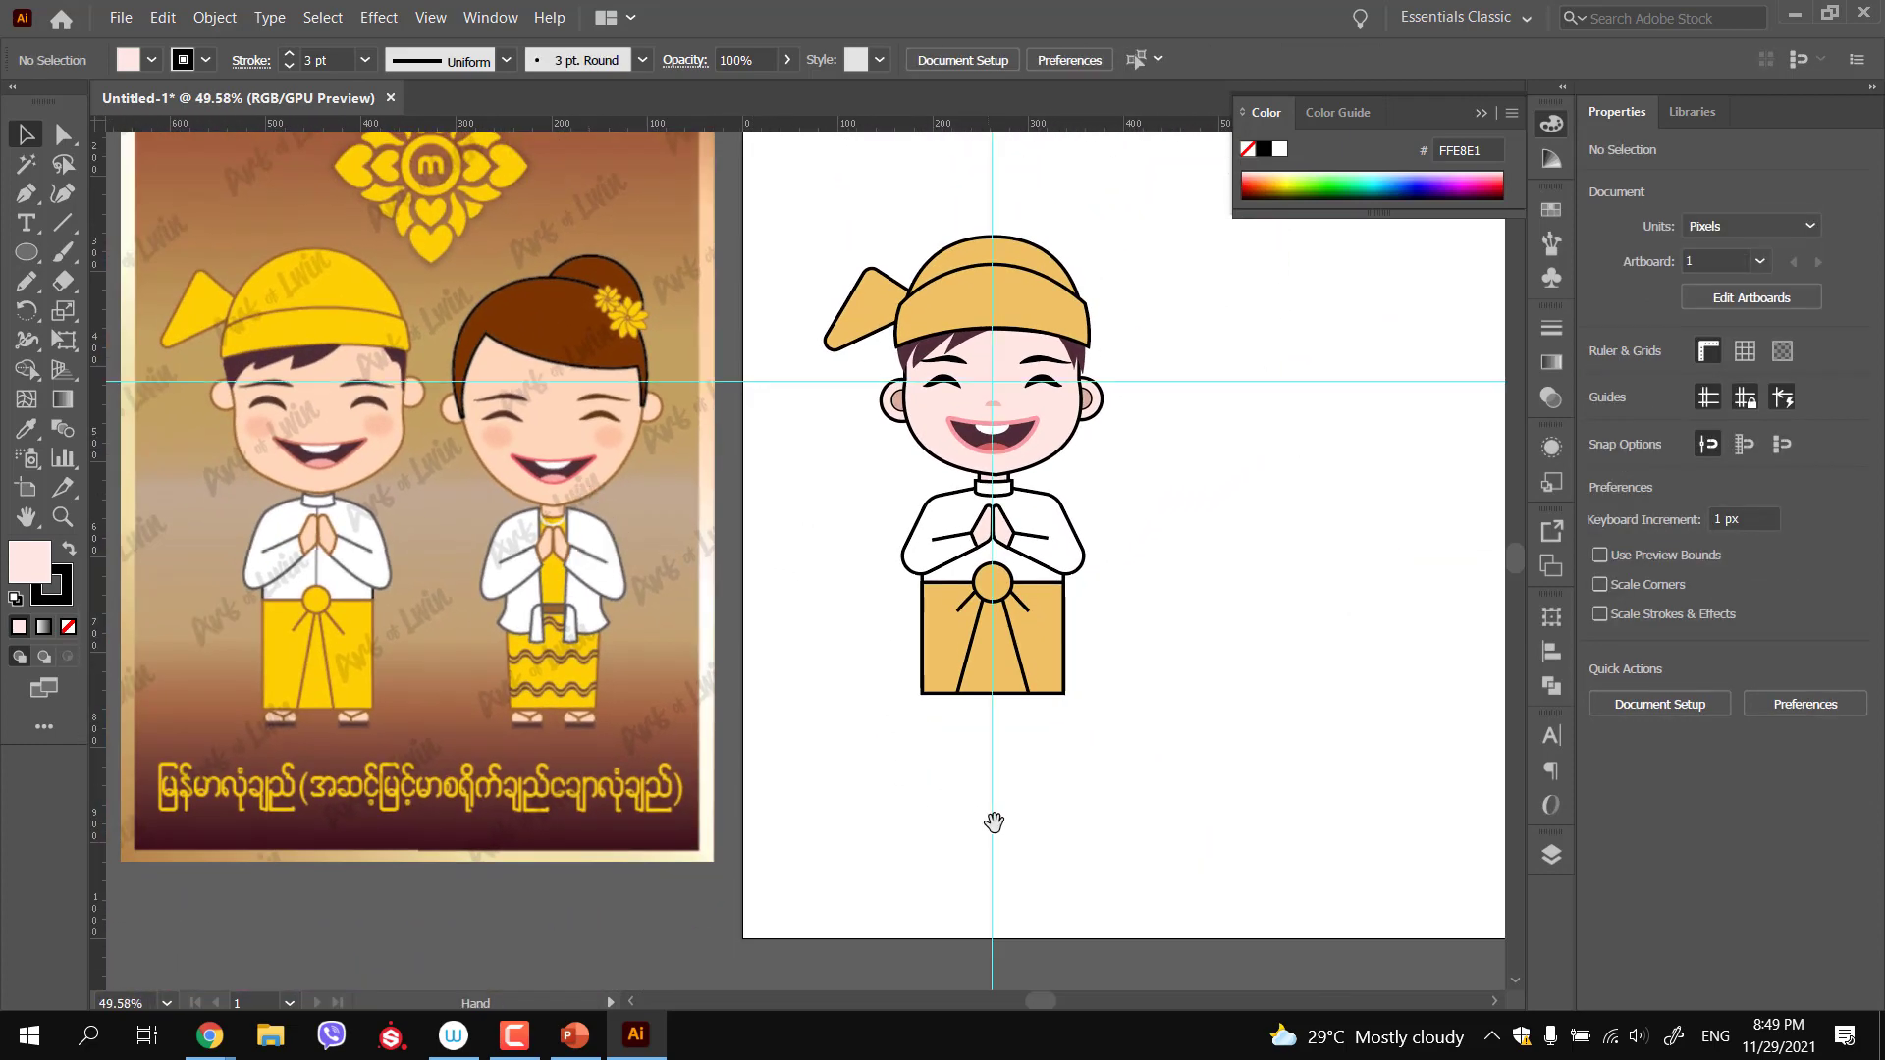
{"action": "left_click_drag", "start_coordinate": [943, 568], "coordinate": [992, 579]}
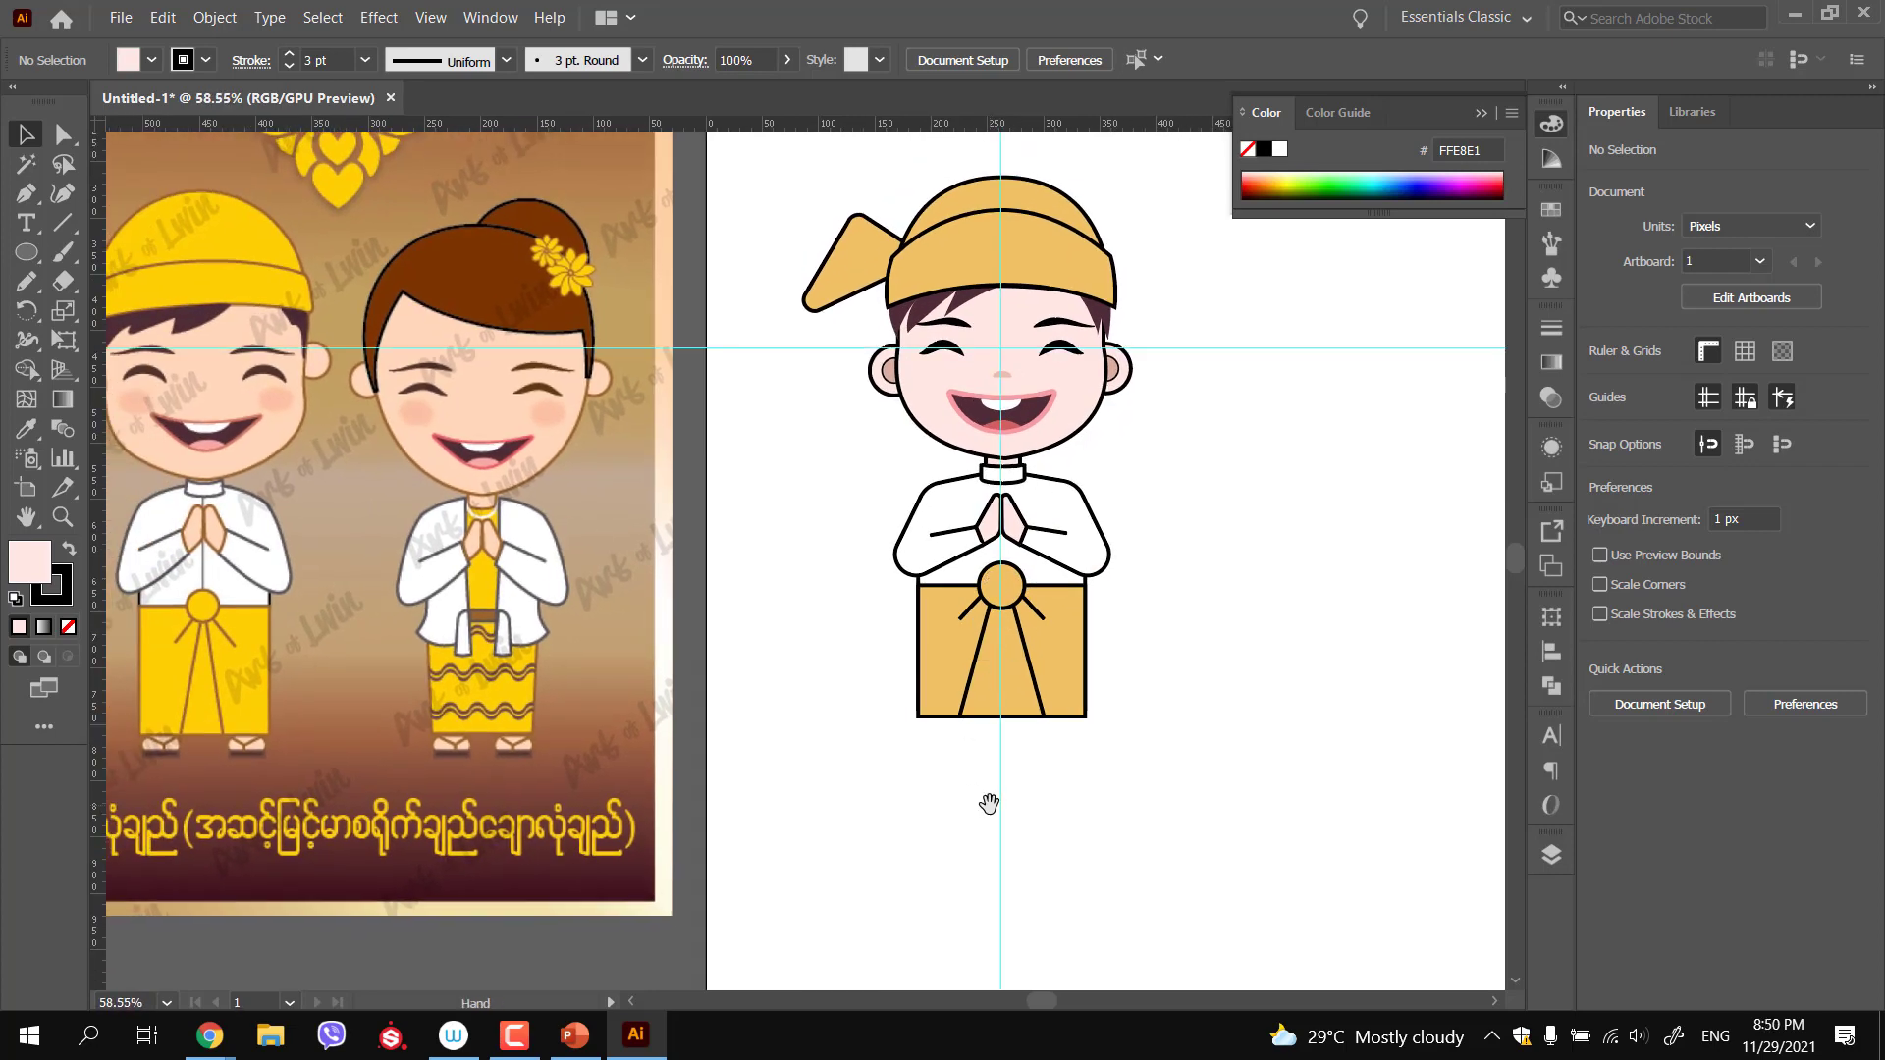
{"action": "left_click_drag", "start_coordinate": [922, 752], "coordinate": [1051, 766]}
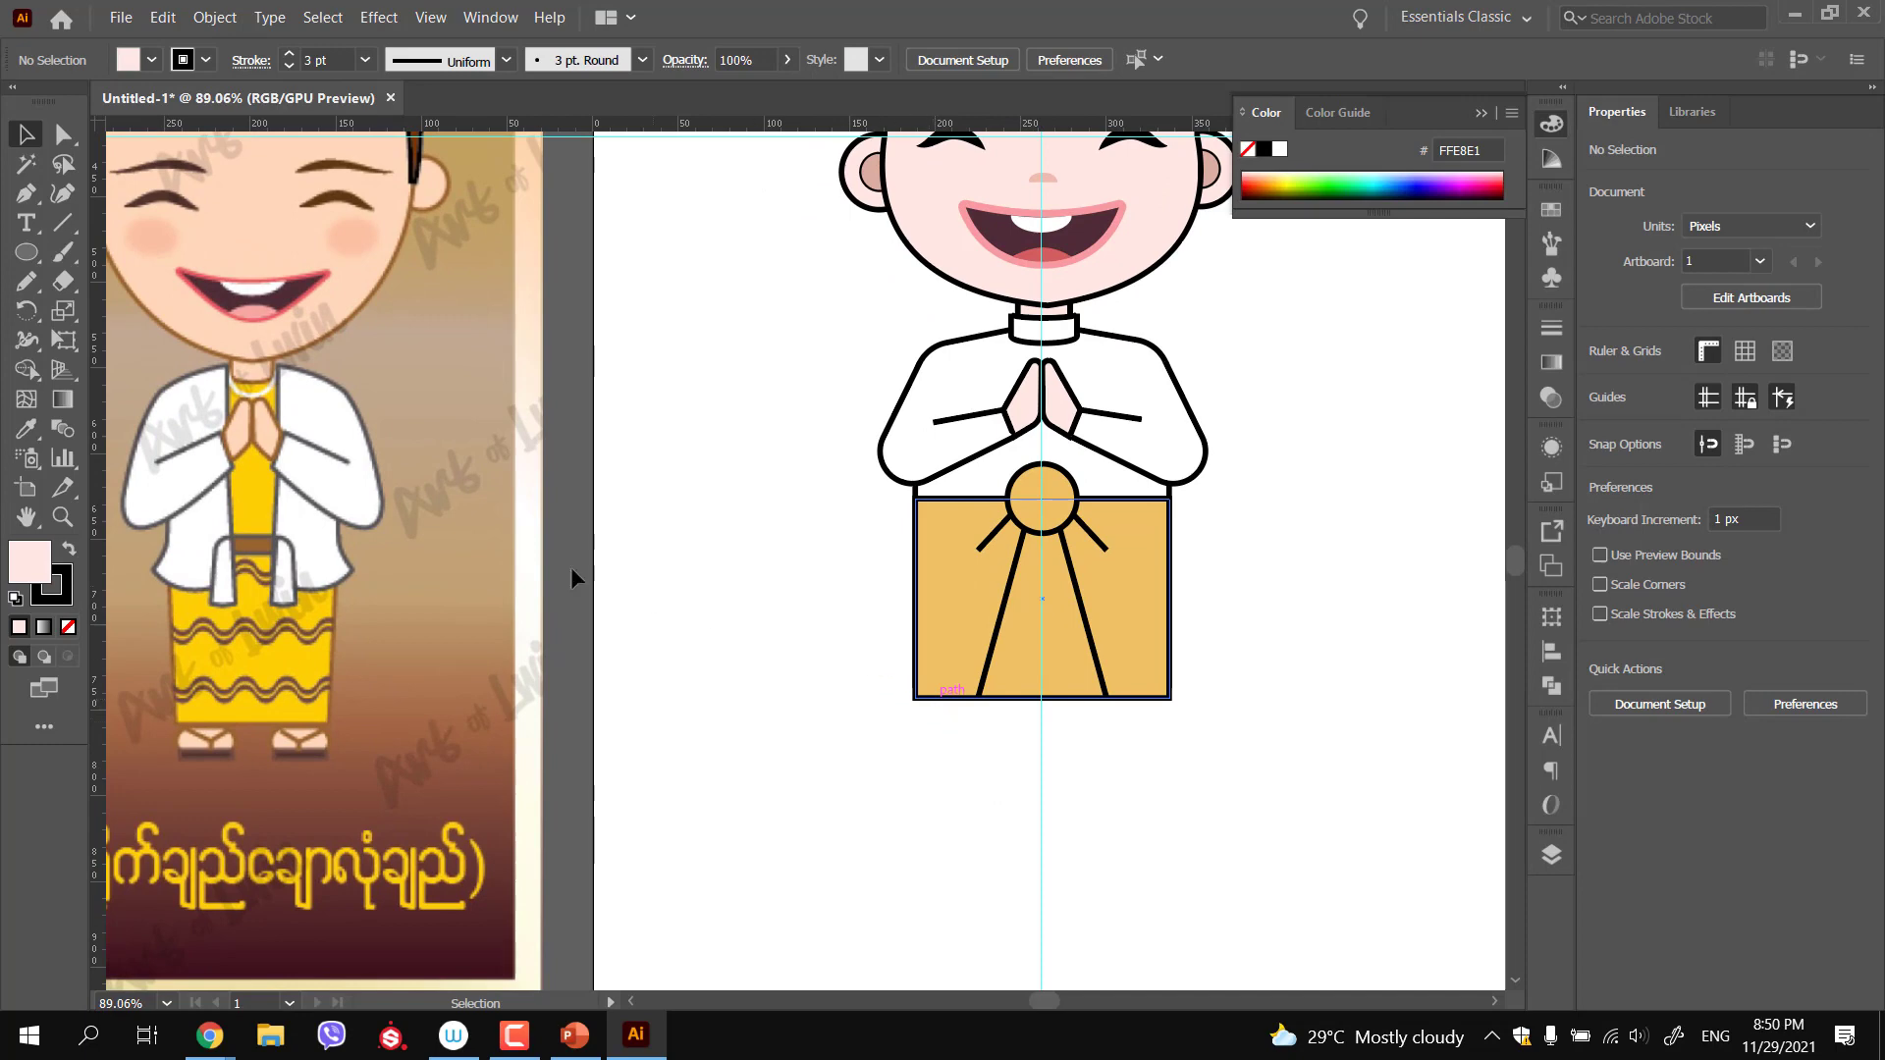
Draw a rounded rectangle about 33.4 by 14.2 px as a foot under the left side of the longyi
{"action": "left_click_drag", "start_coordinate": [904, 764], "coordinate": [1062, 758]}
{"action": "left_click_drag", "start_coordinate": [948, 665], "coordinate": [1039, 704]}
{"action": "key", "text": "ctrl+z"}
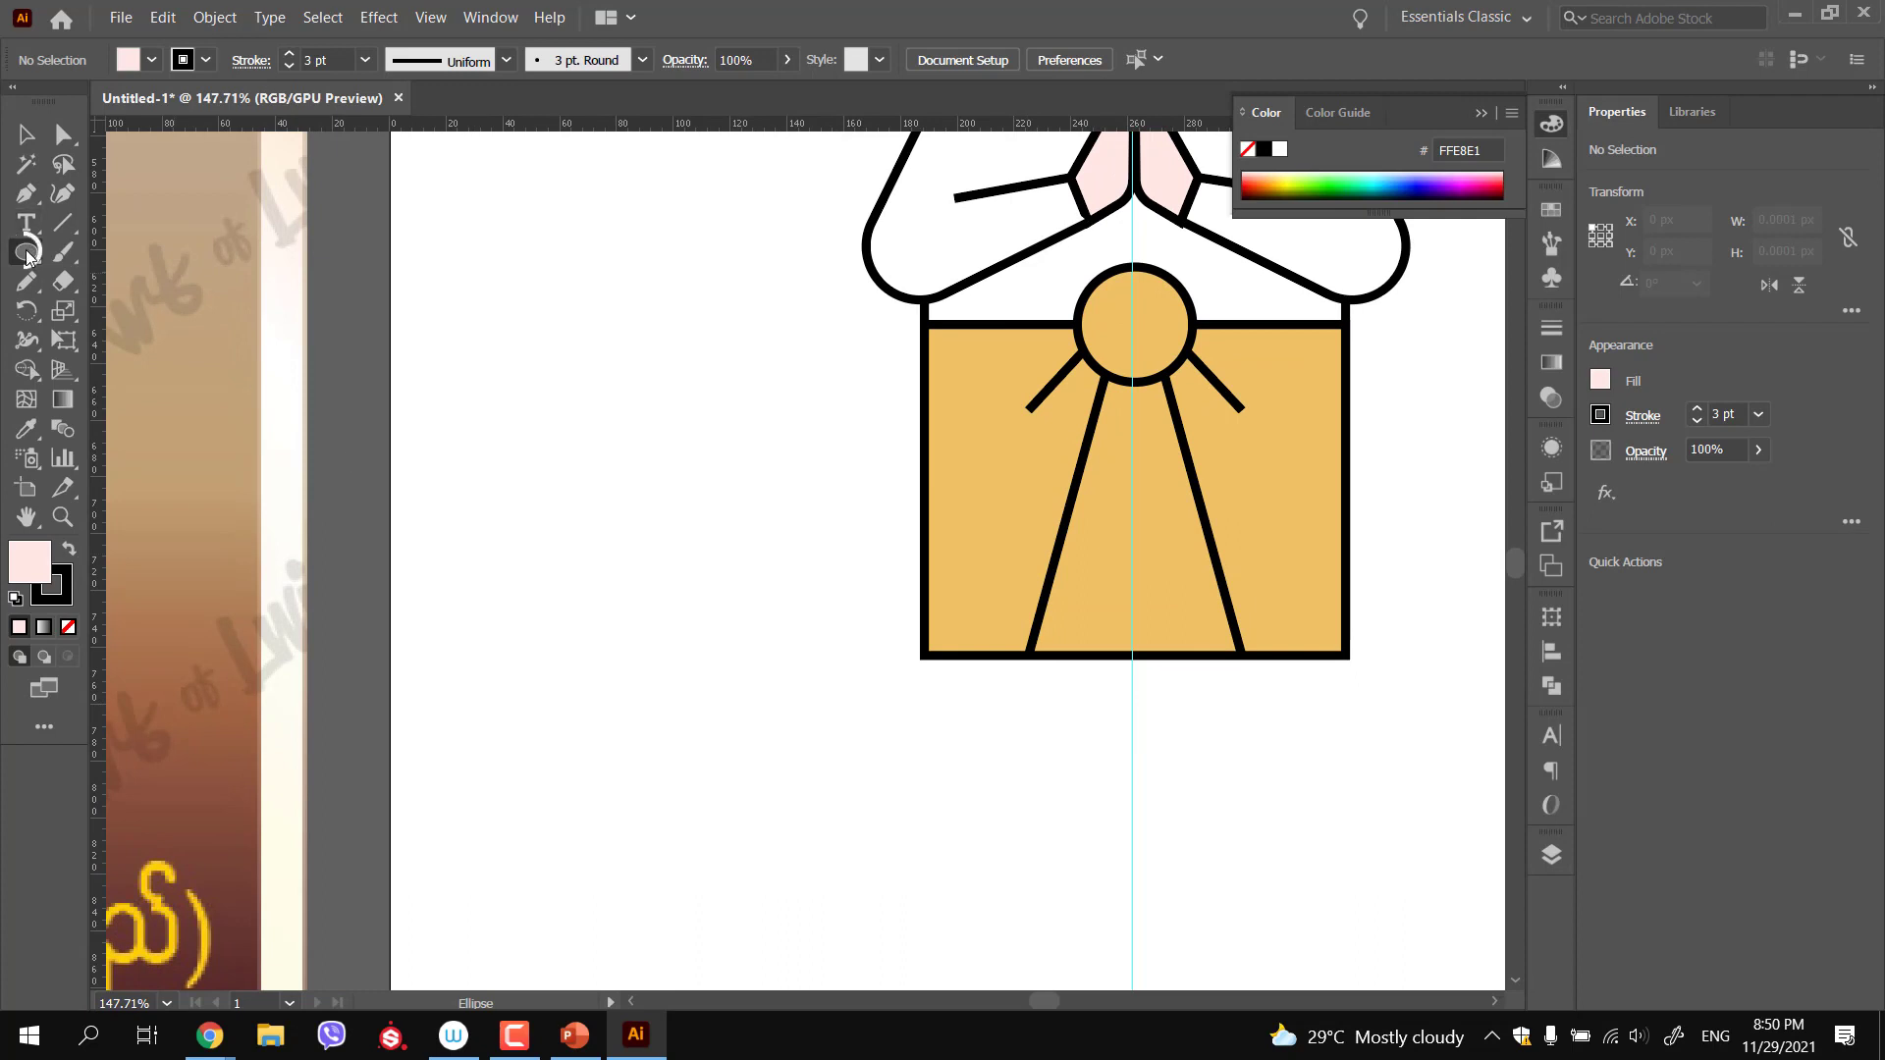
{"action": "left_click_drag", "start_coordinate": [27, 258], "coordinate": [108, 281]}
{"action": "left_click_drag", "start_coordinate": [955, 667], "coordinate": [1058, 673]}
{"action": "key", "text": "ctrl"}
{"action": "left_click_drag", "start_coordinate": [1059, 676], "coordinate": [1104, 660]}
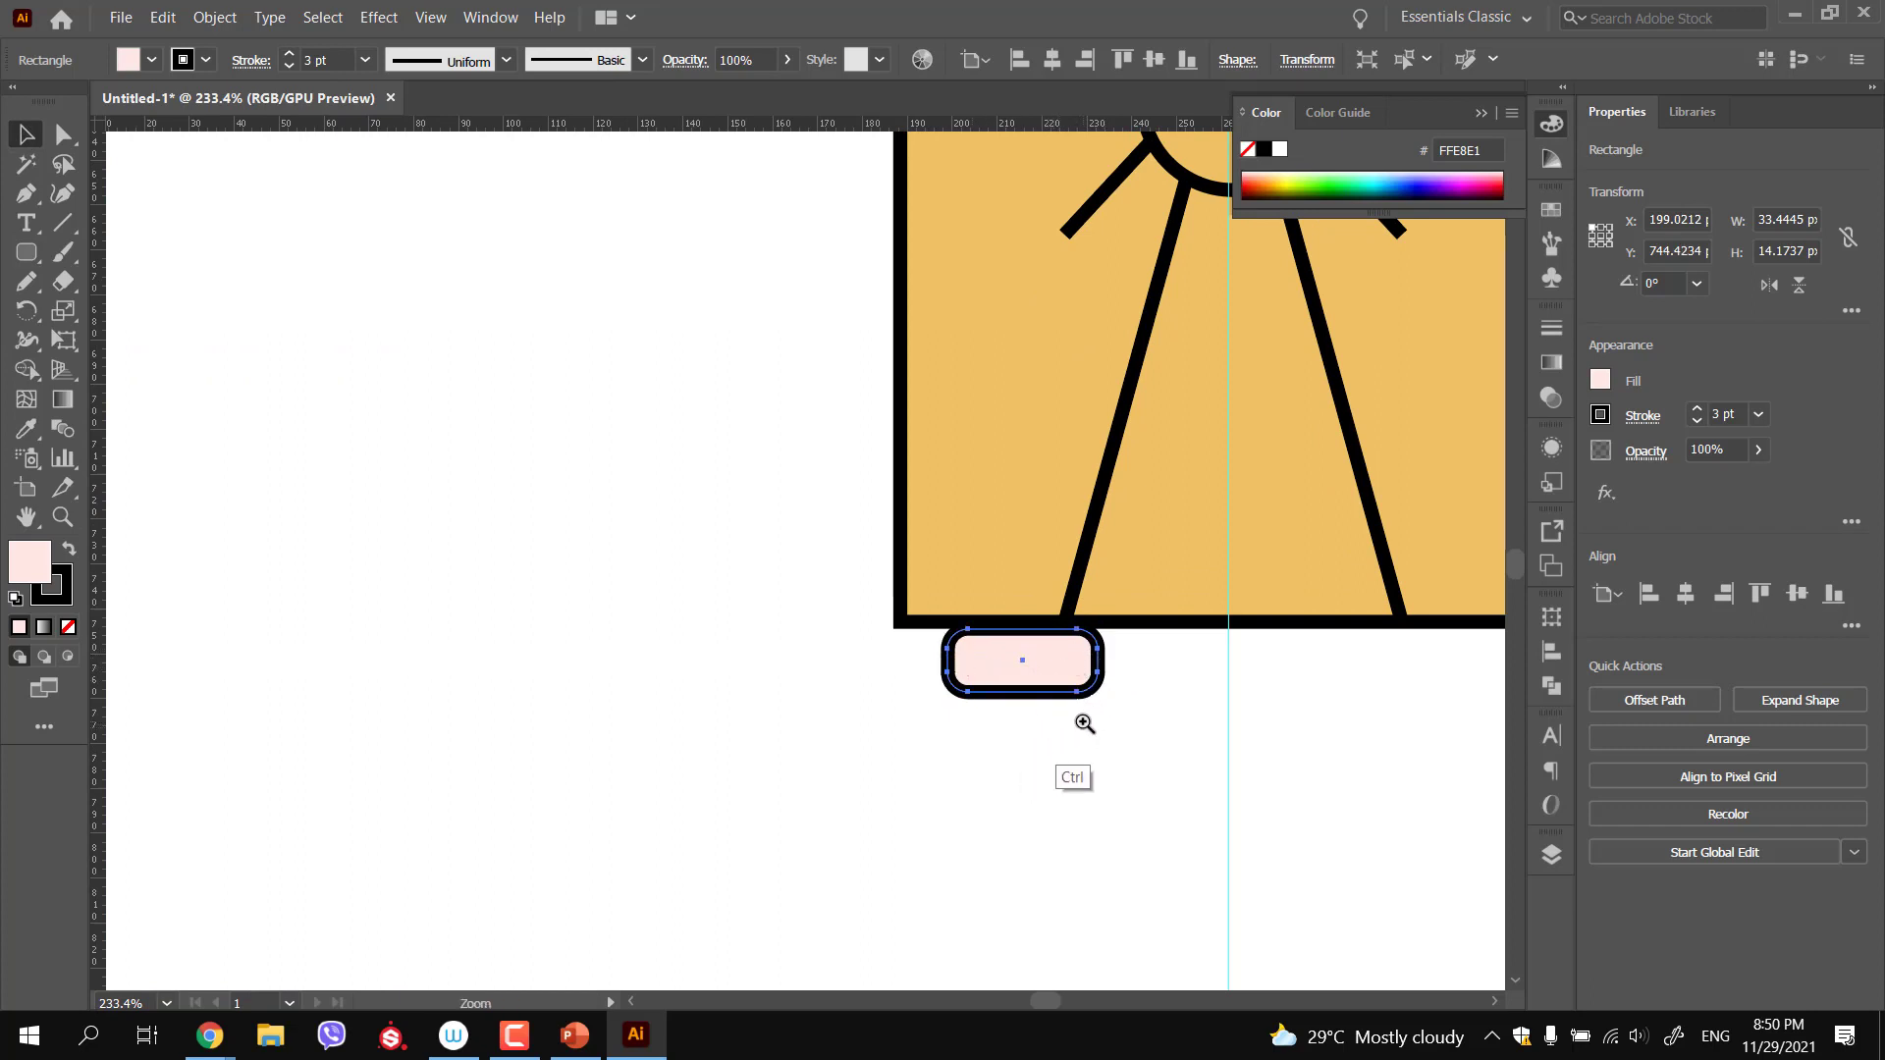
Round the foot's two upper corners further to give it a domed top
{"action": "scroll", "coordinate": [1081, 723], "scroll_direction": "down", "scroll_amount": 4}
{"action": "scroll", "coordinate": [1083, 719], "scroll_direction": "up", "scroll_amount": 3}
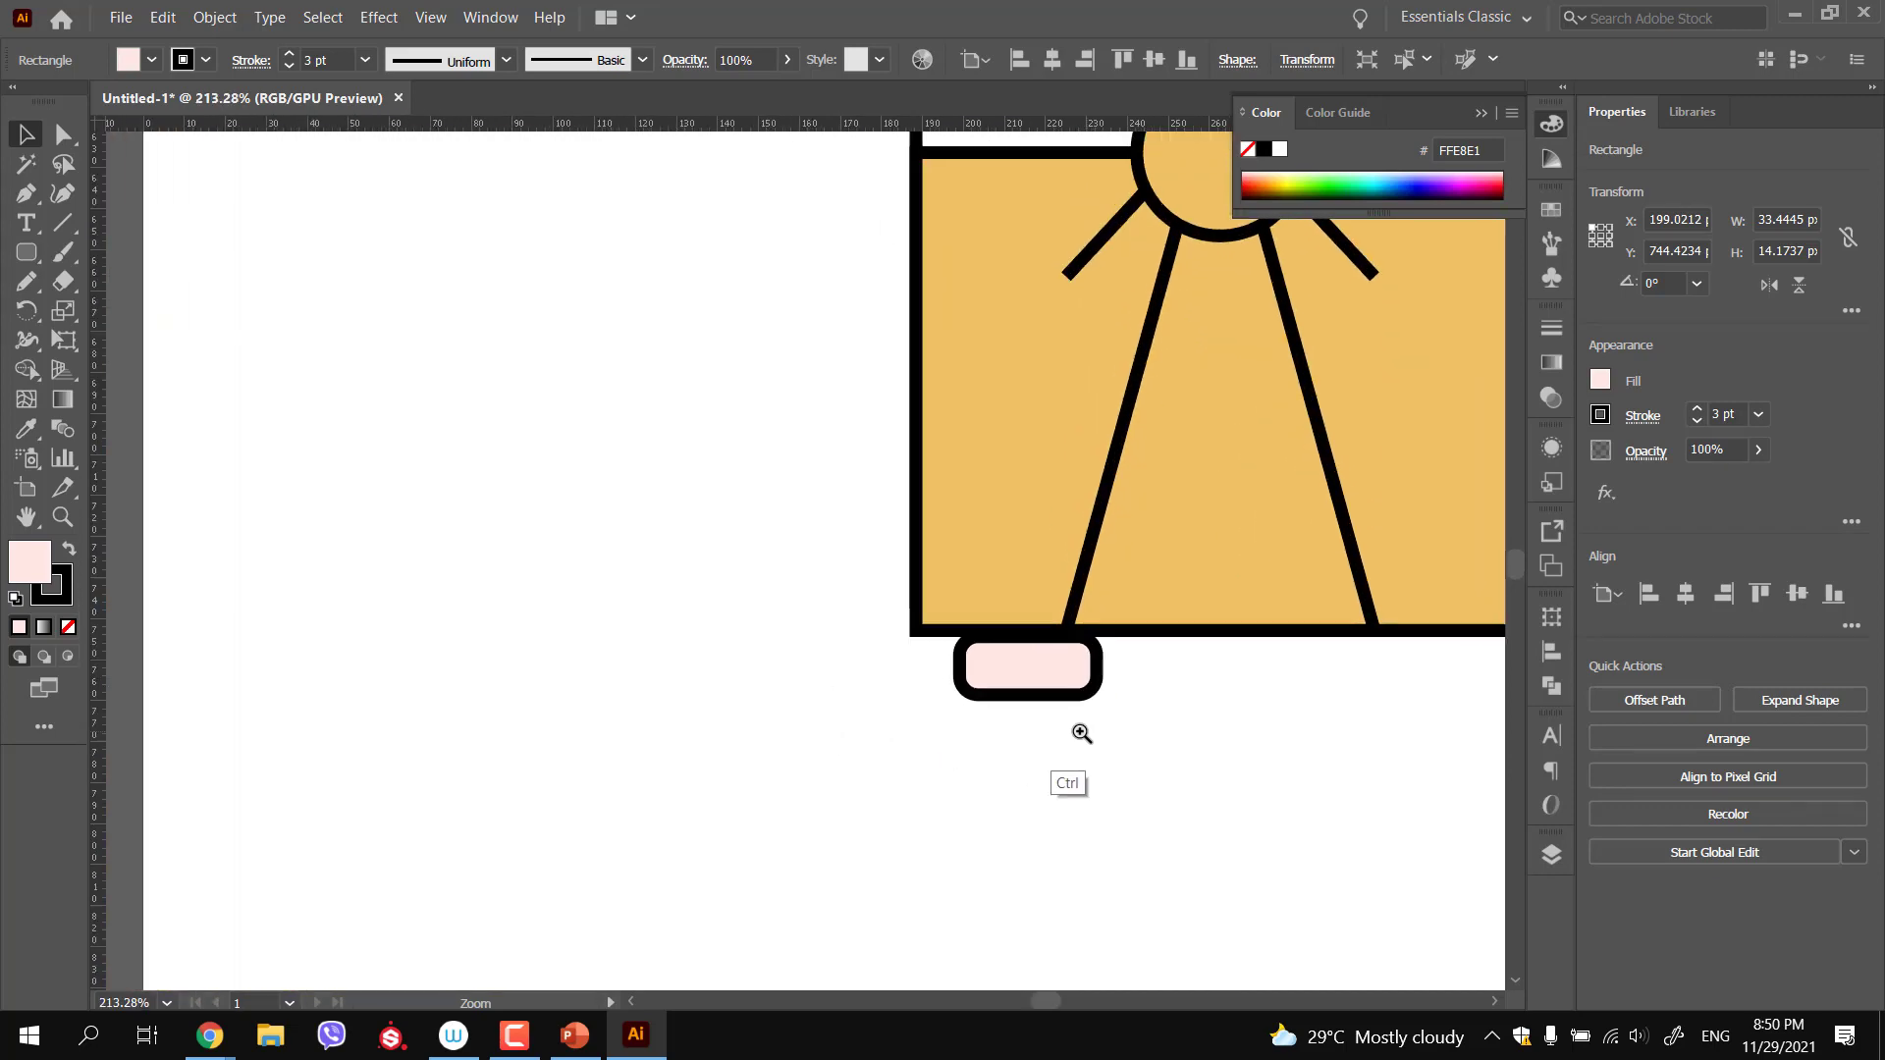
{"action": "double_click", "coordinate": [1078, 675]}
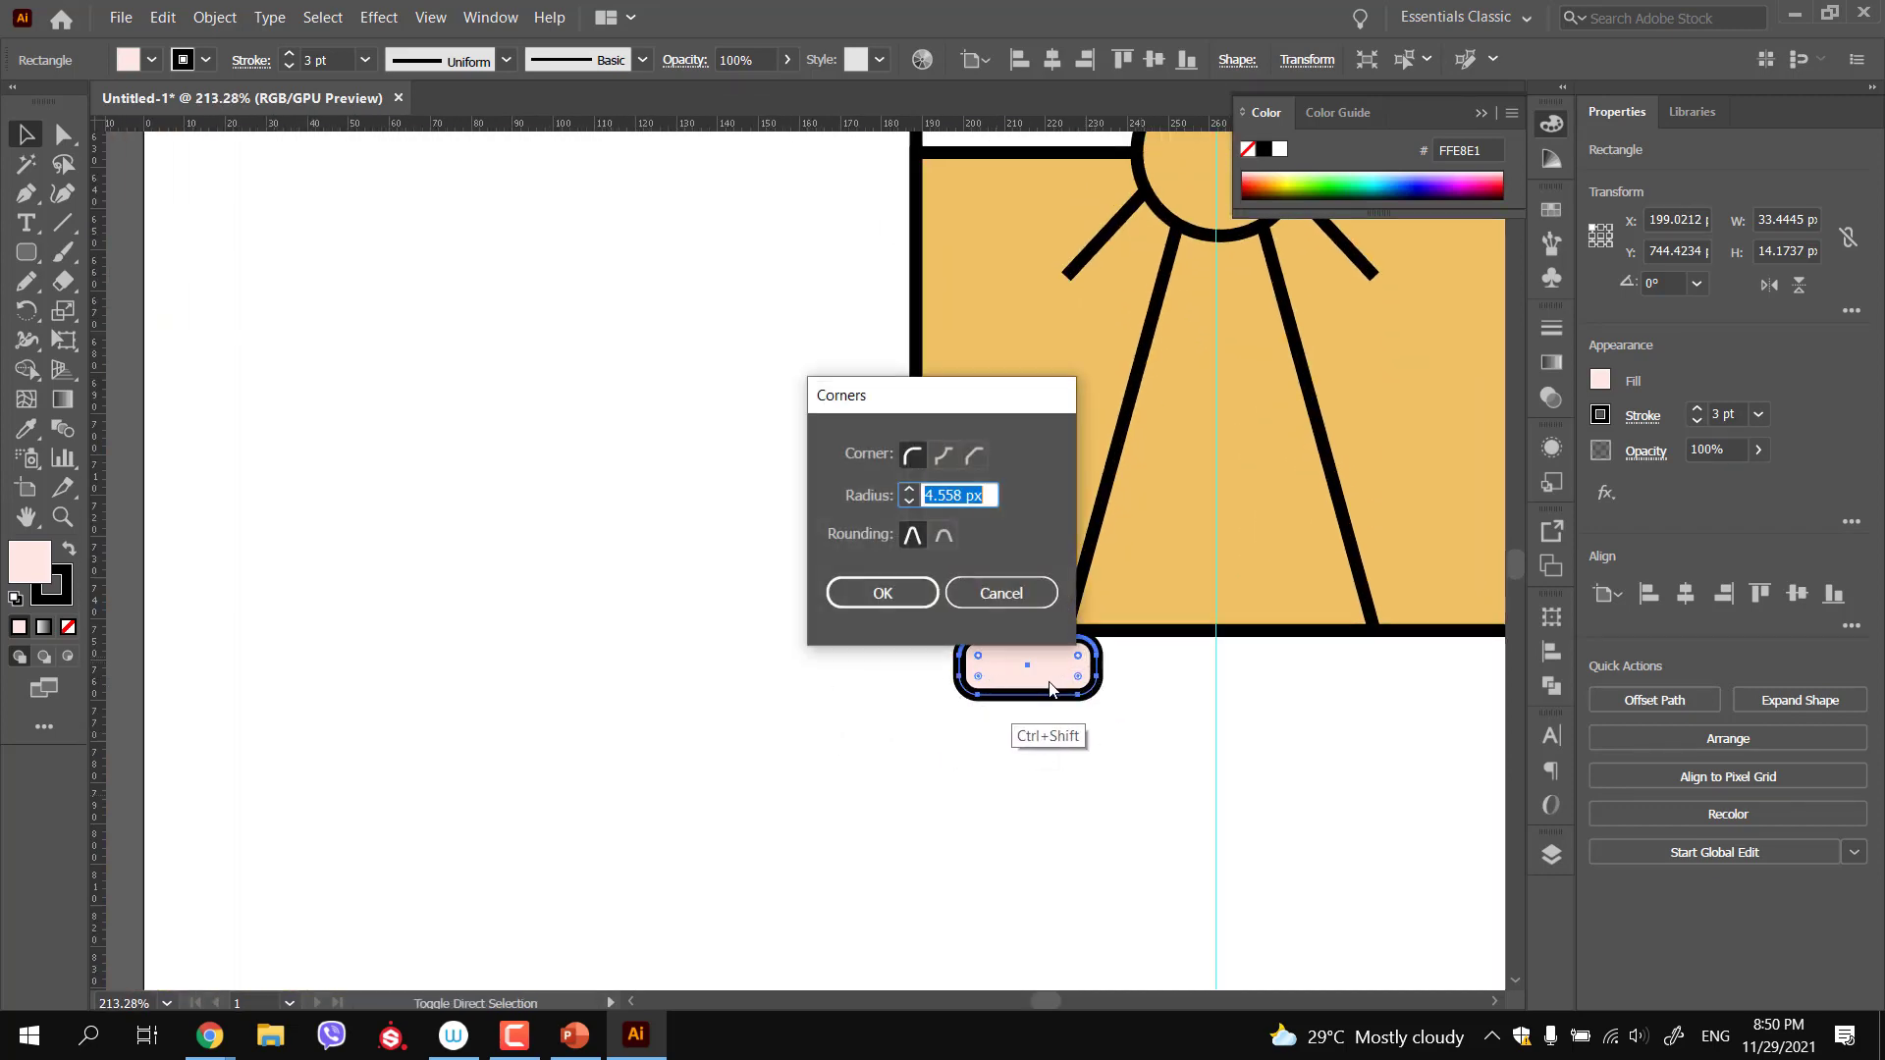
{"action": "left_click", "coordinate": [1001, 593]}
{"action": "left_click_drag", "start_coordinate": [1077, 675], "coordinate": [1044, 688]}
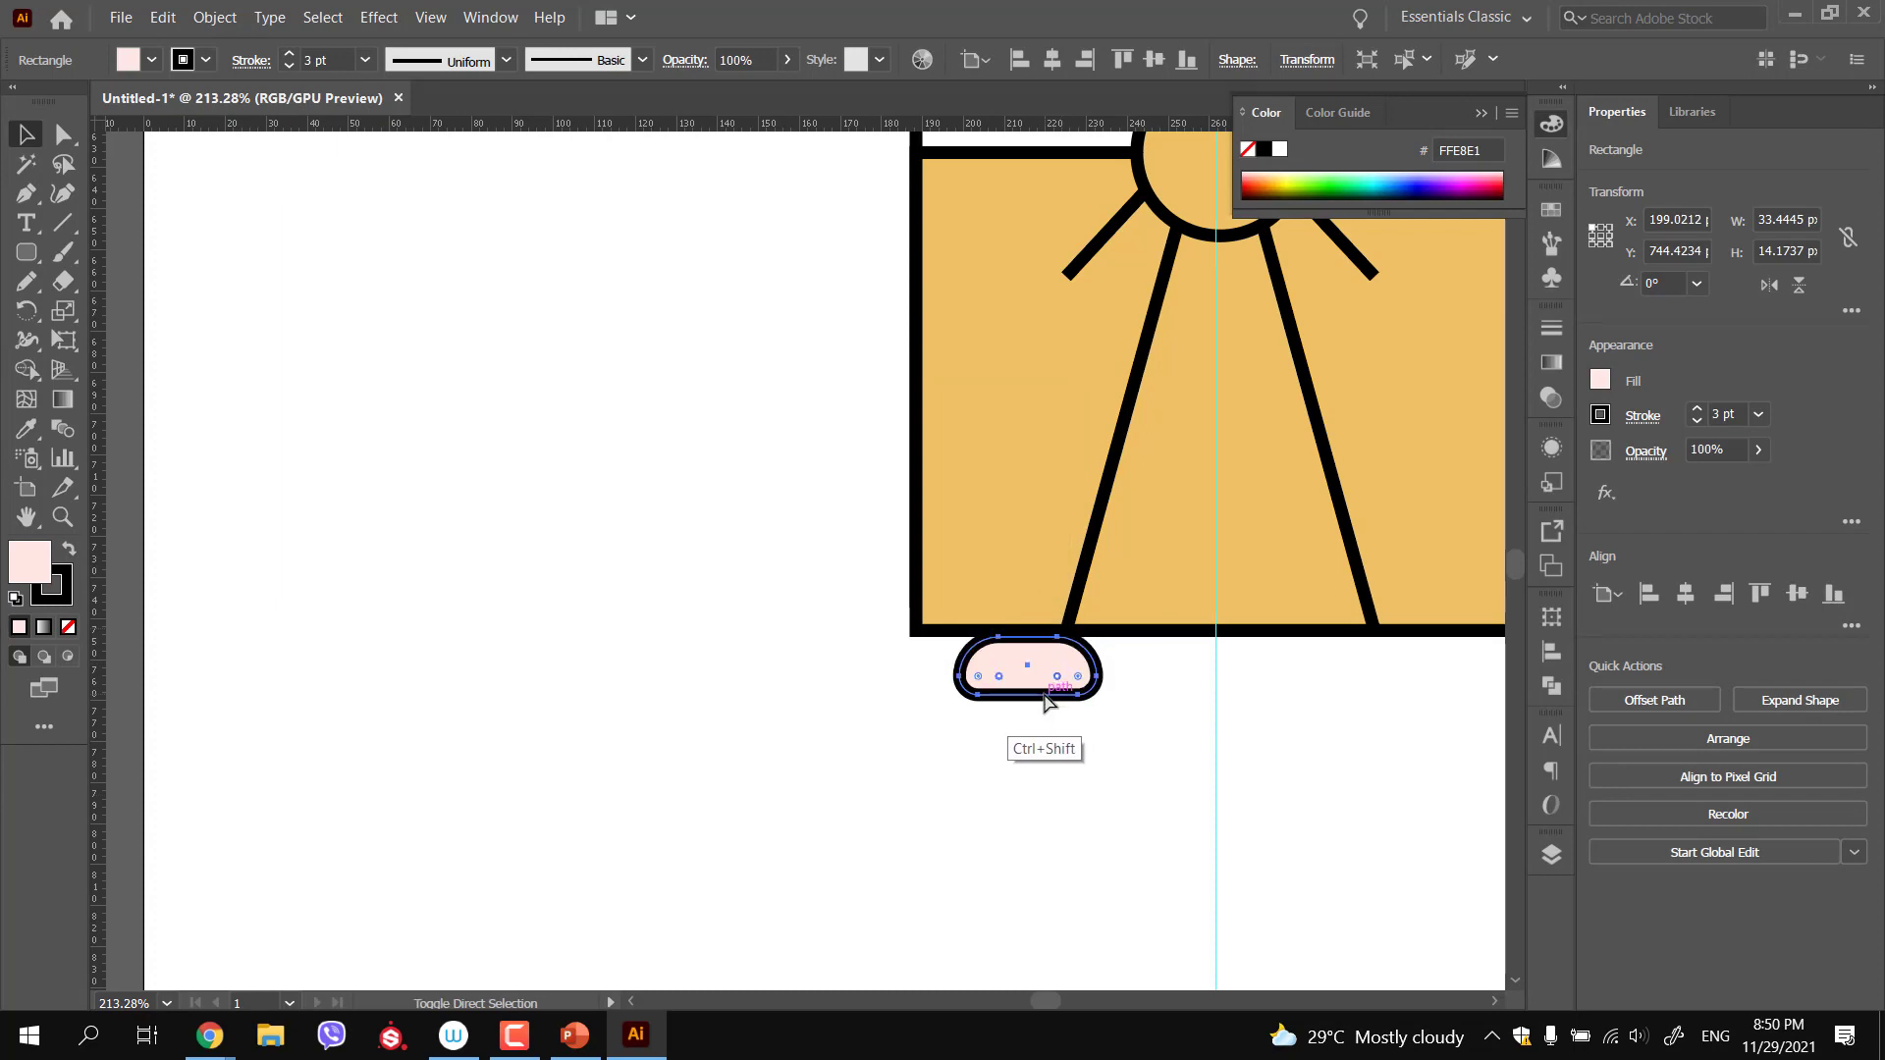
{"action": "scroll", "coordinate": [884, 720], "scroll_direction": "down", "scroll_amount": 3}
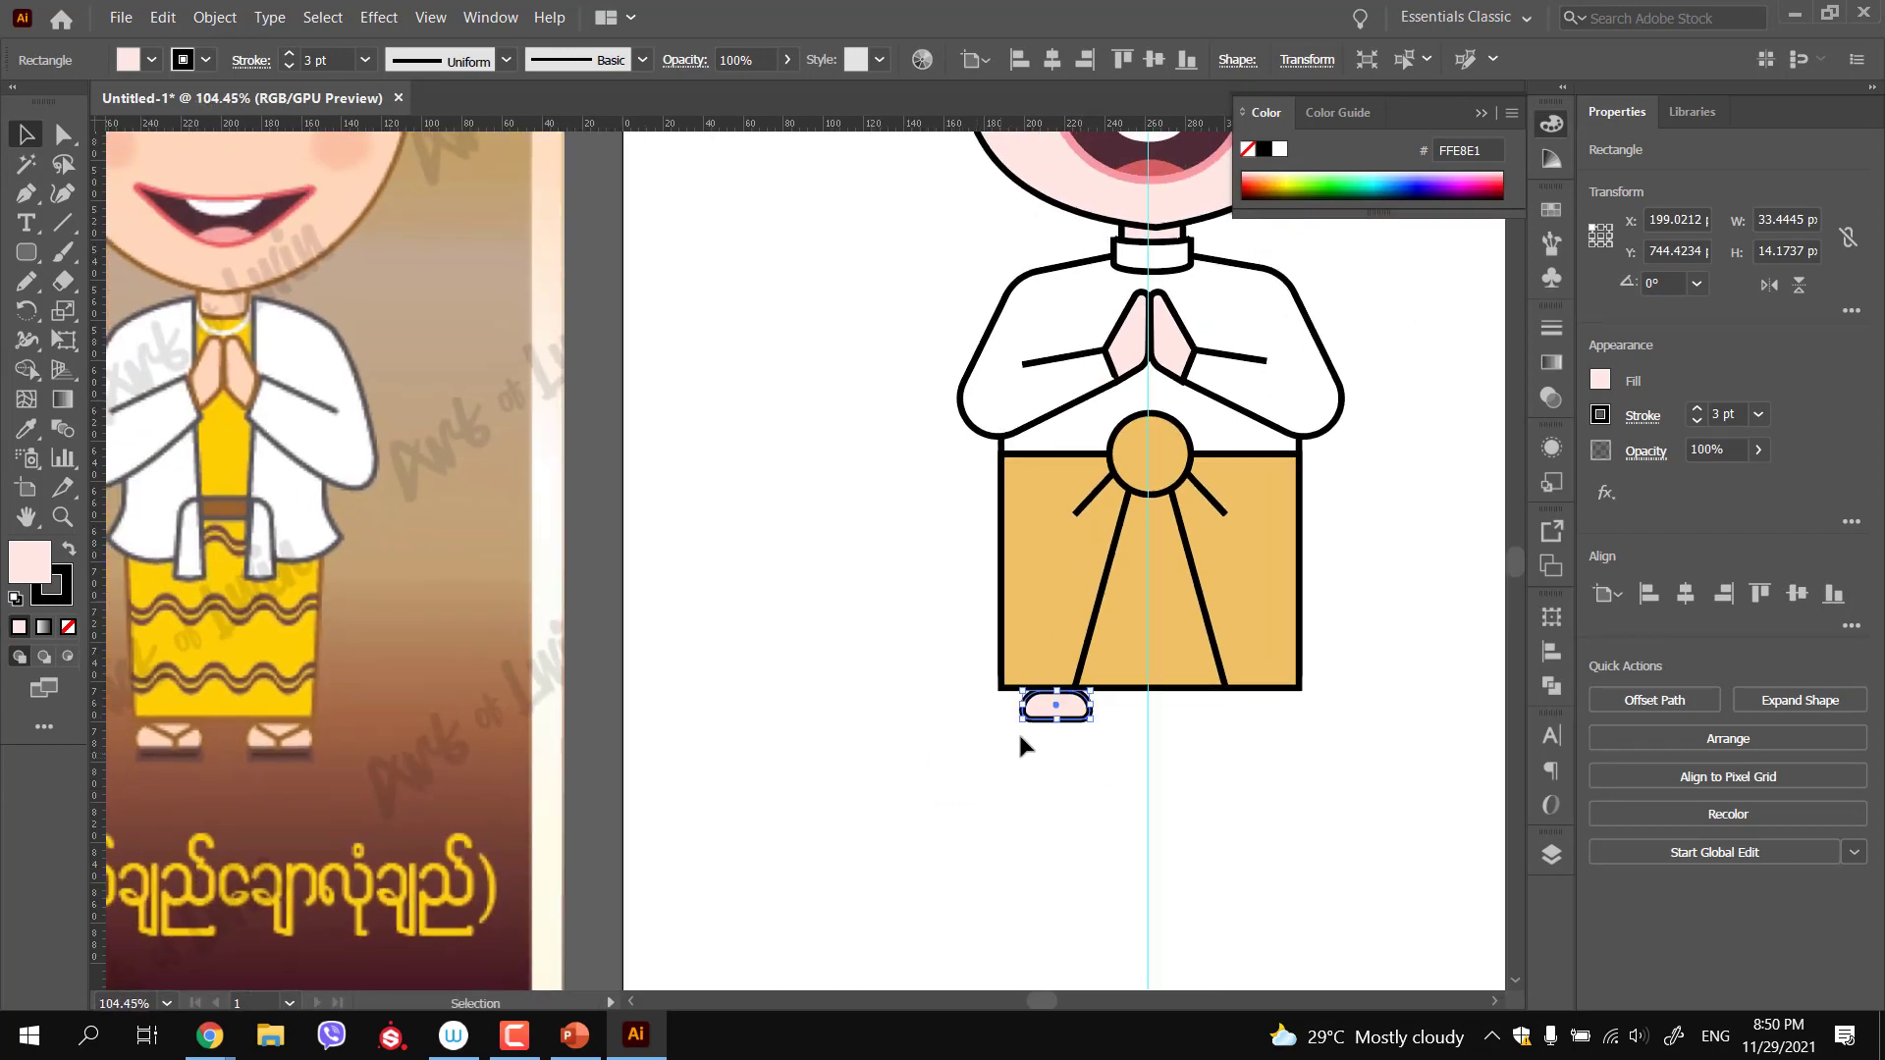
Duplicate the foot and place the copy under the right side of the longyi
{"action": "left_click_drag", "start_coordinate": [1058, 705], "coordinate": [1188, 769]}
{"action": "left_click", "coordinate": [1238, 753]}
{"action": "scroll", "coordinate": [1188, 769], "scroll_direction": "down", "scroll_amount": 3}
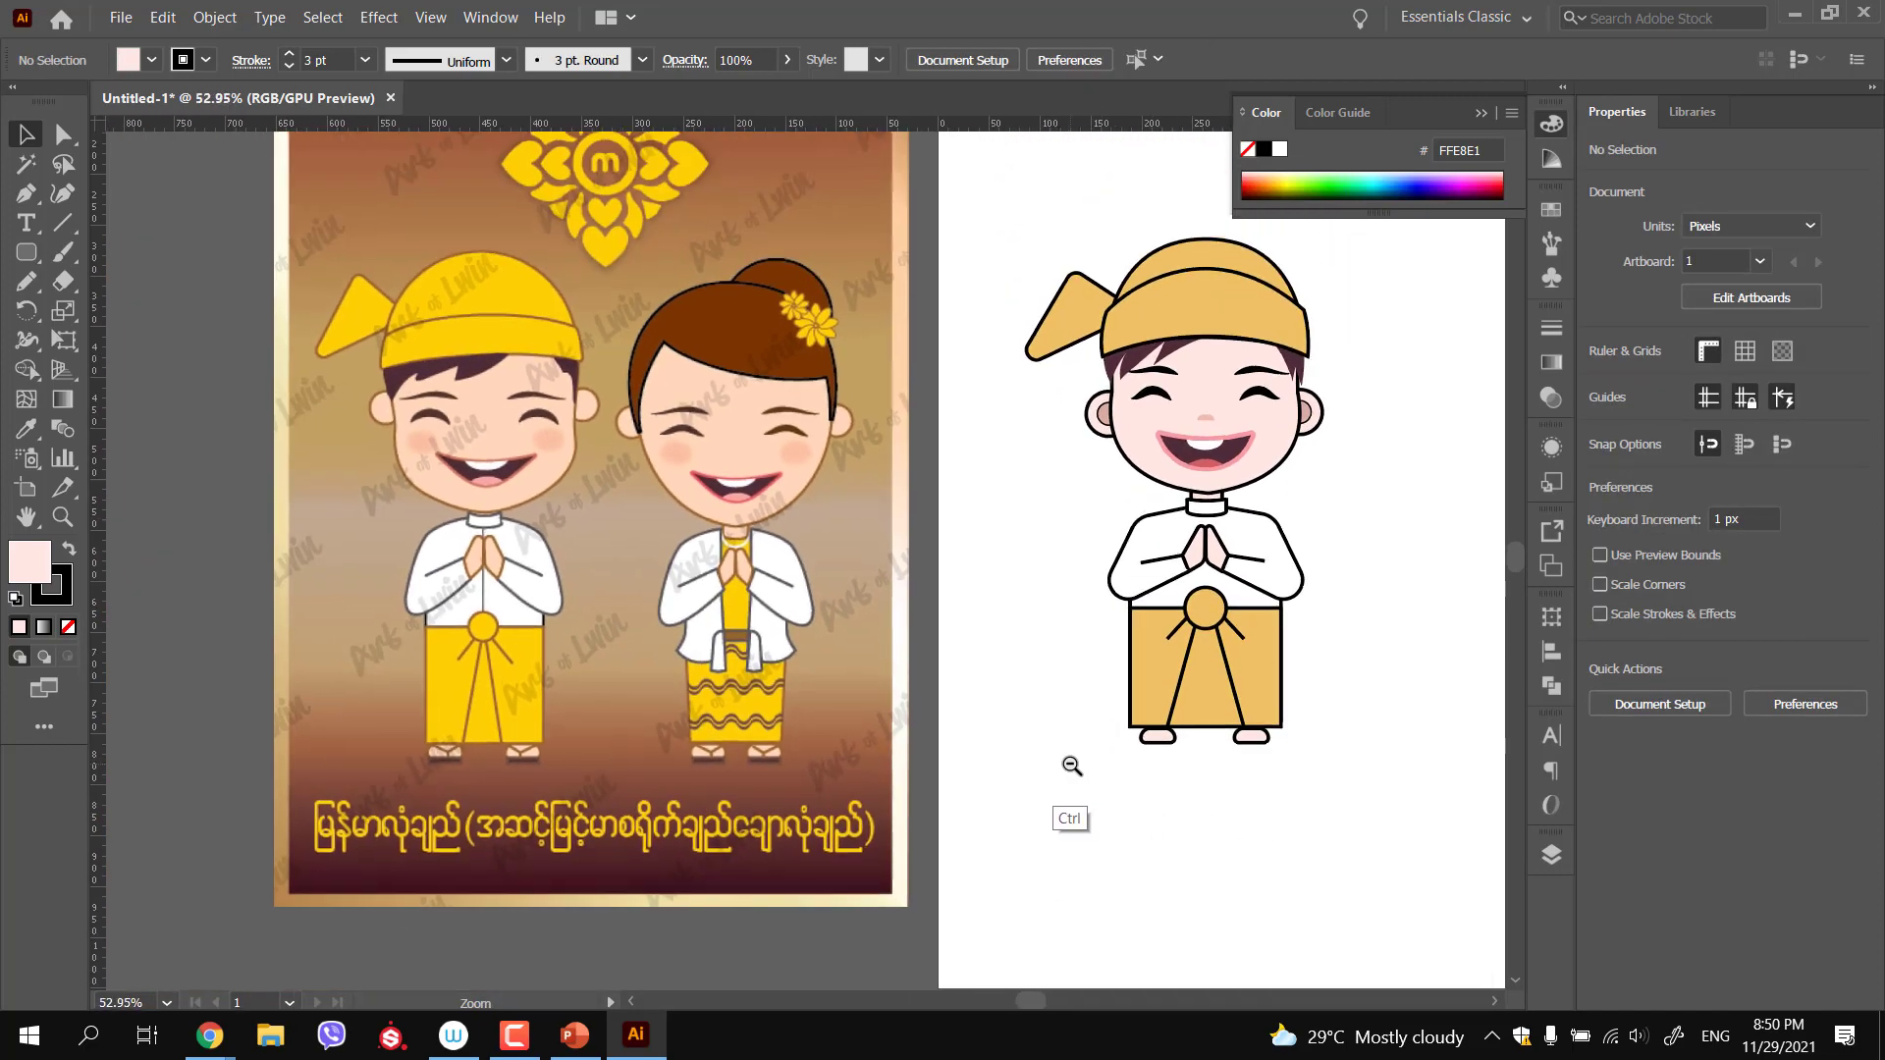
Widen the left foot slightly and replace the right foot with a copy of the widened one
{"action": "scroll", "coordinate": [1247, 758], "scroll_direction": "up", "scroll_amount": 3}
{"action": "scroll", "coordinate": [1246, 758], "scroll_direction": "up", "scroll_amount": 3}
{"action": "left_click", "coordinate": [1065, 701]}
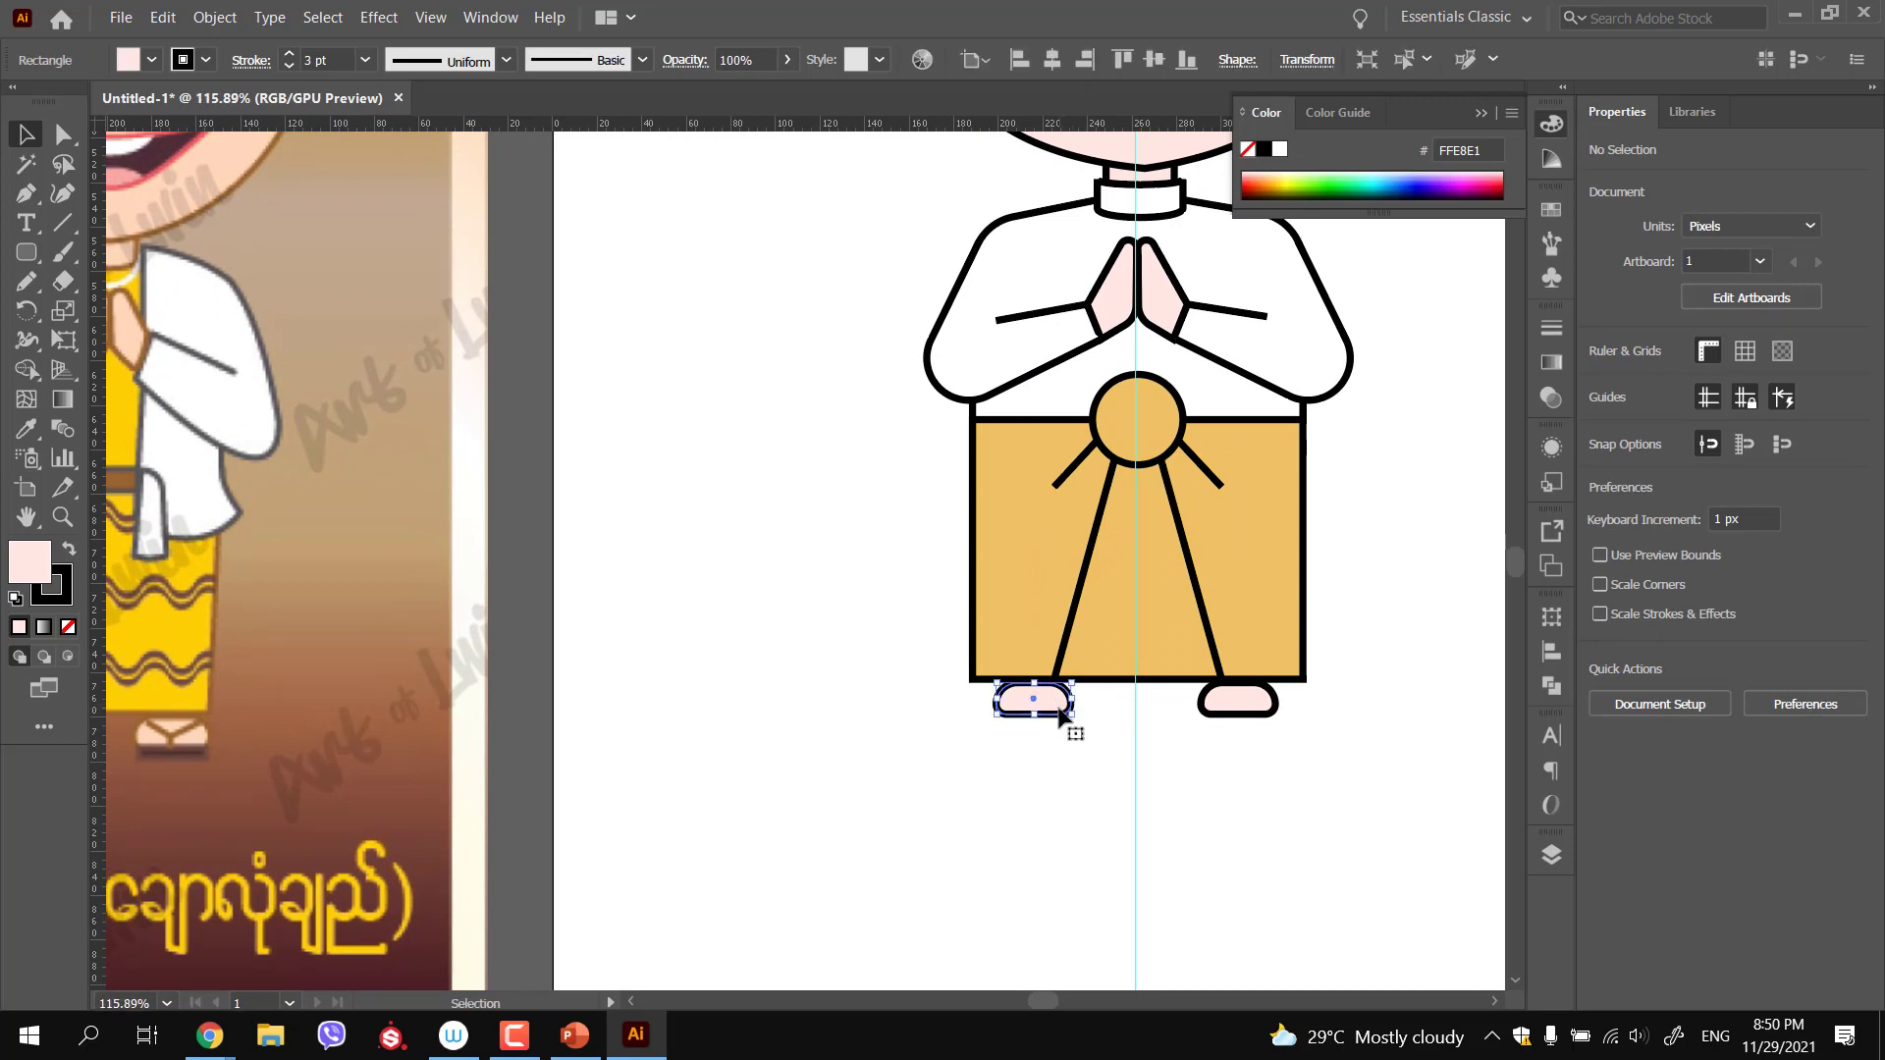
{"action": "left_click_drag", "start_coordinate": [1073, 699], "coordinate": [1237, 764]}
{"action": "left_click", "coordinate": [1228, 708]}
{"action": "key", "text": "Delete"}
{"action": "left_click", "coordinate": [1237, 764]}
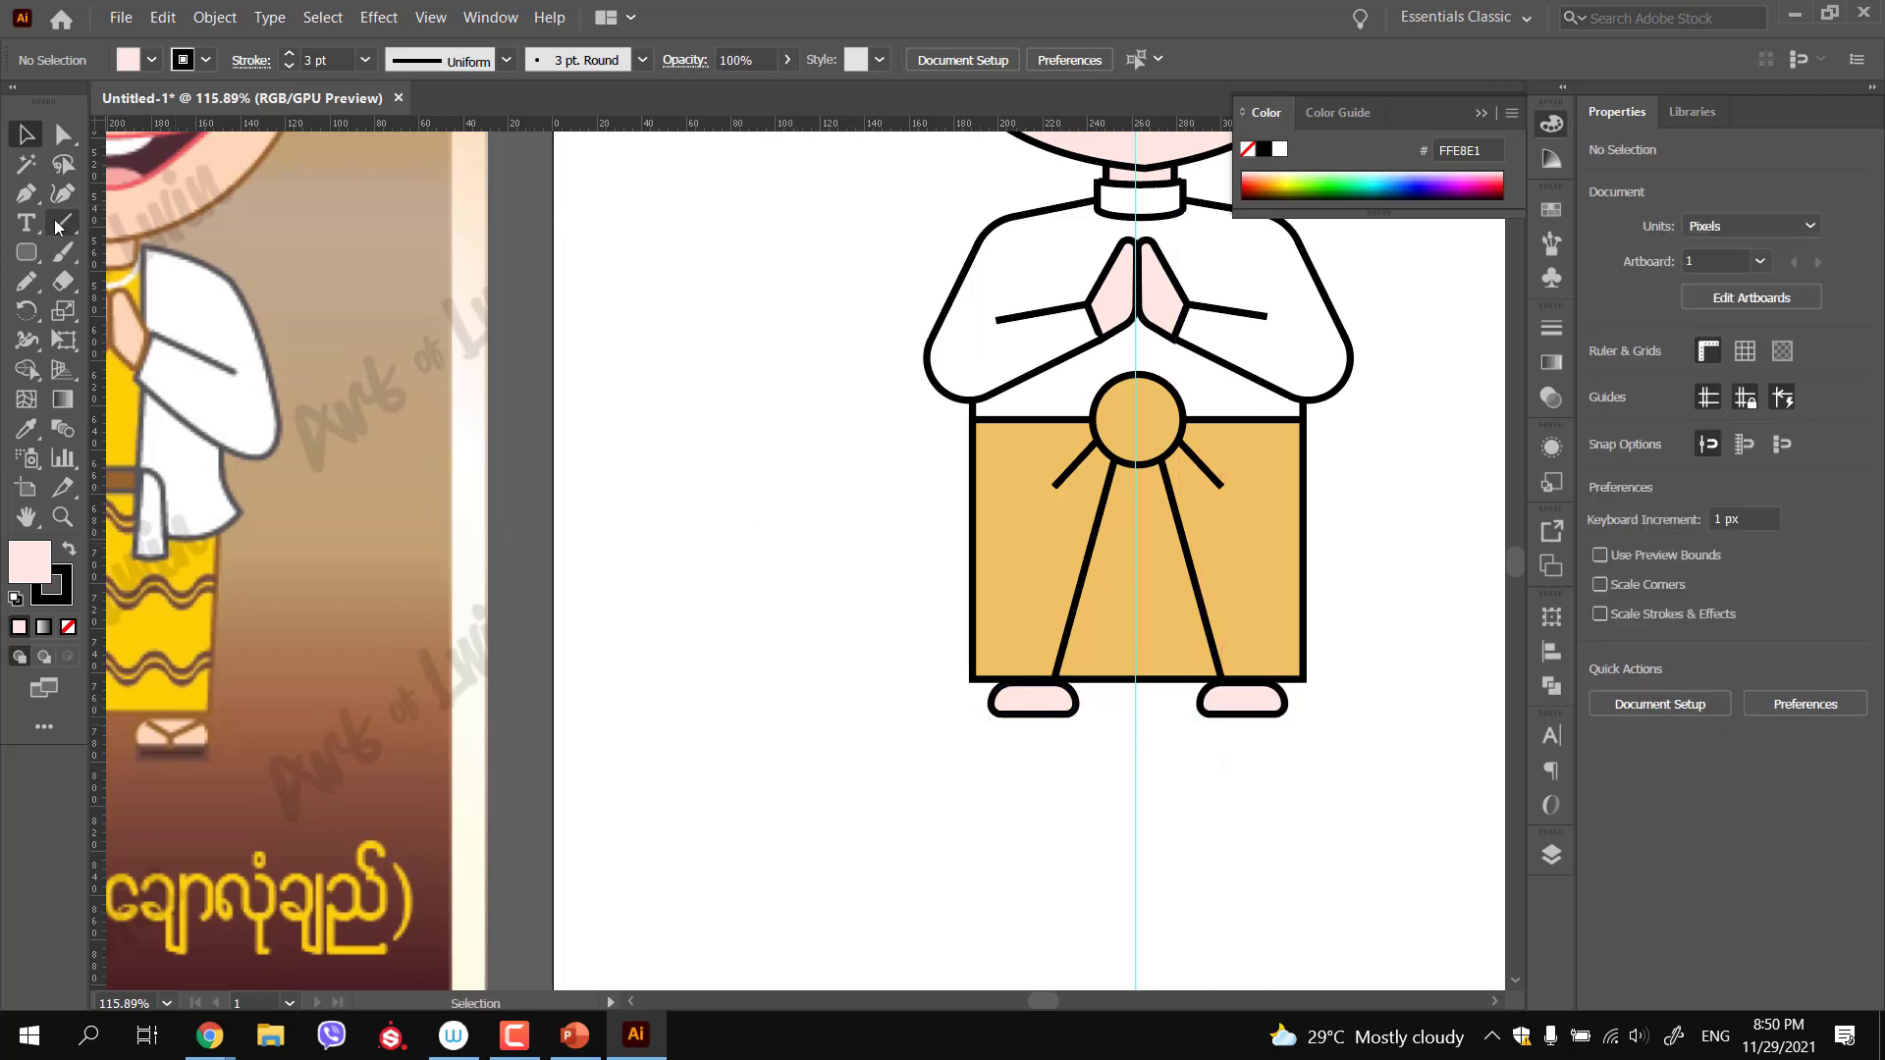
Draw a thin rounded rectangle about 43.4 by 6.6 px beneath the left foot as the slipper sole
{"action": "left_click", "coordinate": [26, 252]}
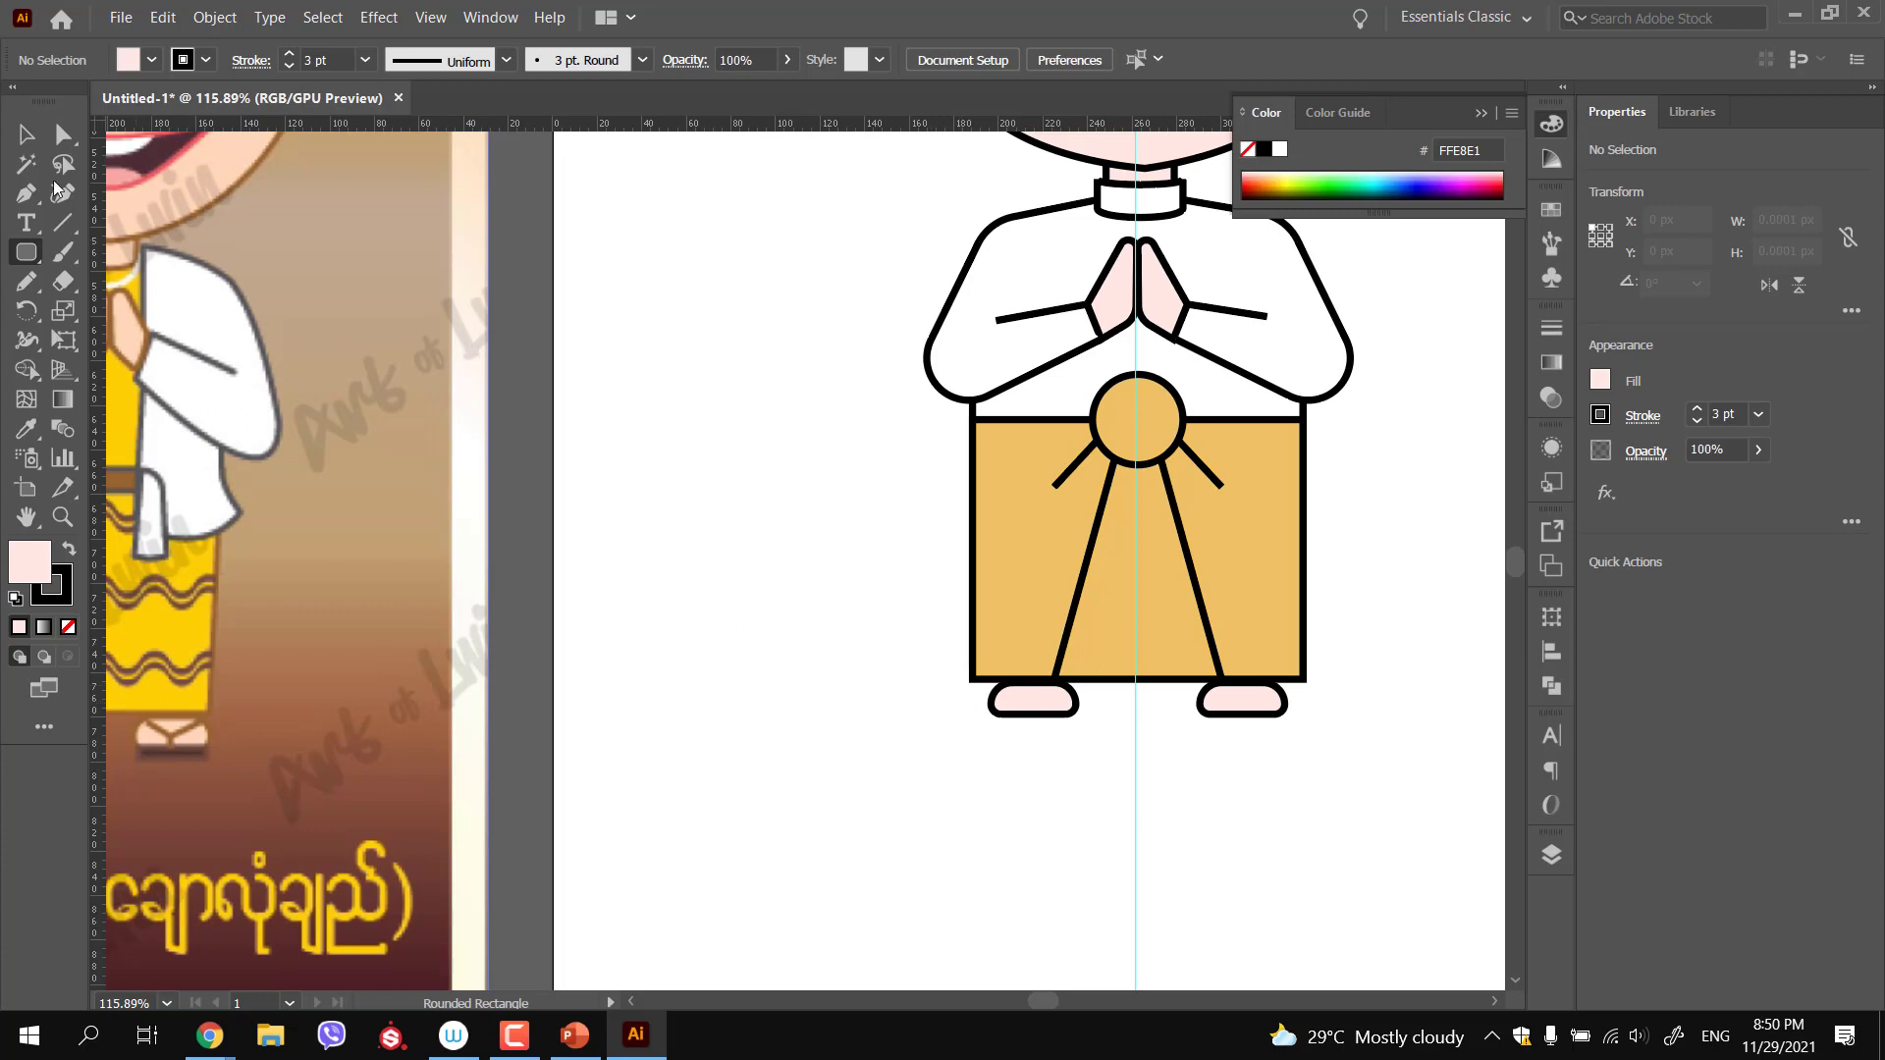
{"action": "scroll", "coordinate": [983, 724], "scroll_direction": "up", "scroll_amount": 3}
{"action": "mouse_move", "coordinate": [980, 706]}
{"action": "left_mouse_down"}
{"action": "mouse_move", "coordinate": [1165, 726]}
{"action": "mouse_move", "coordinate": [1056, 775]}
{"action": "left_mouse_up"}
{"action": "left_click_drag", "start_coordinate": [1168, 794], "coordinate": [976, 782]}
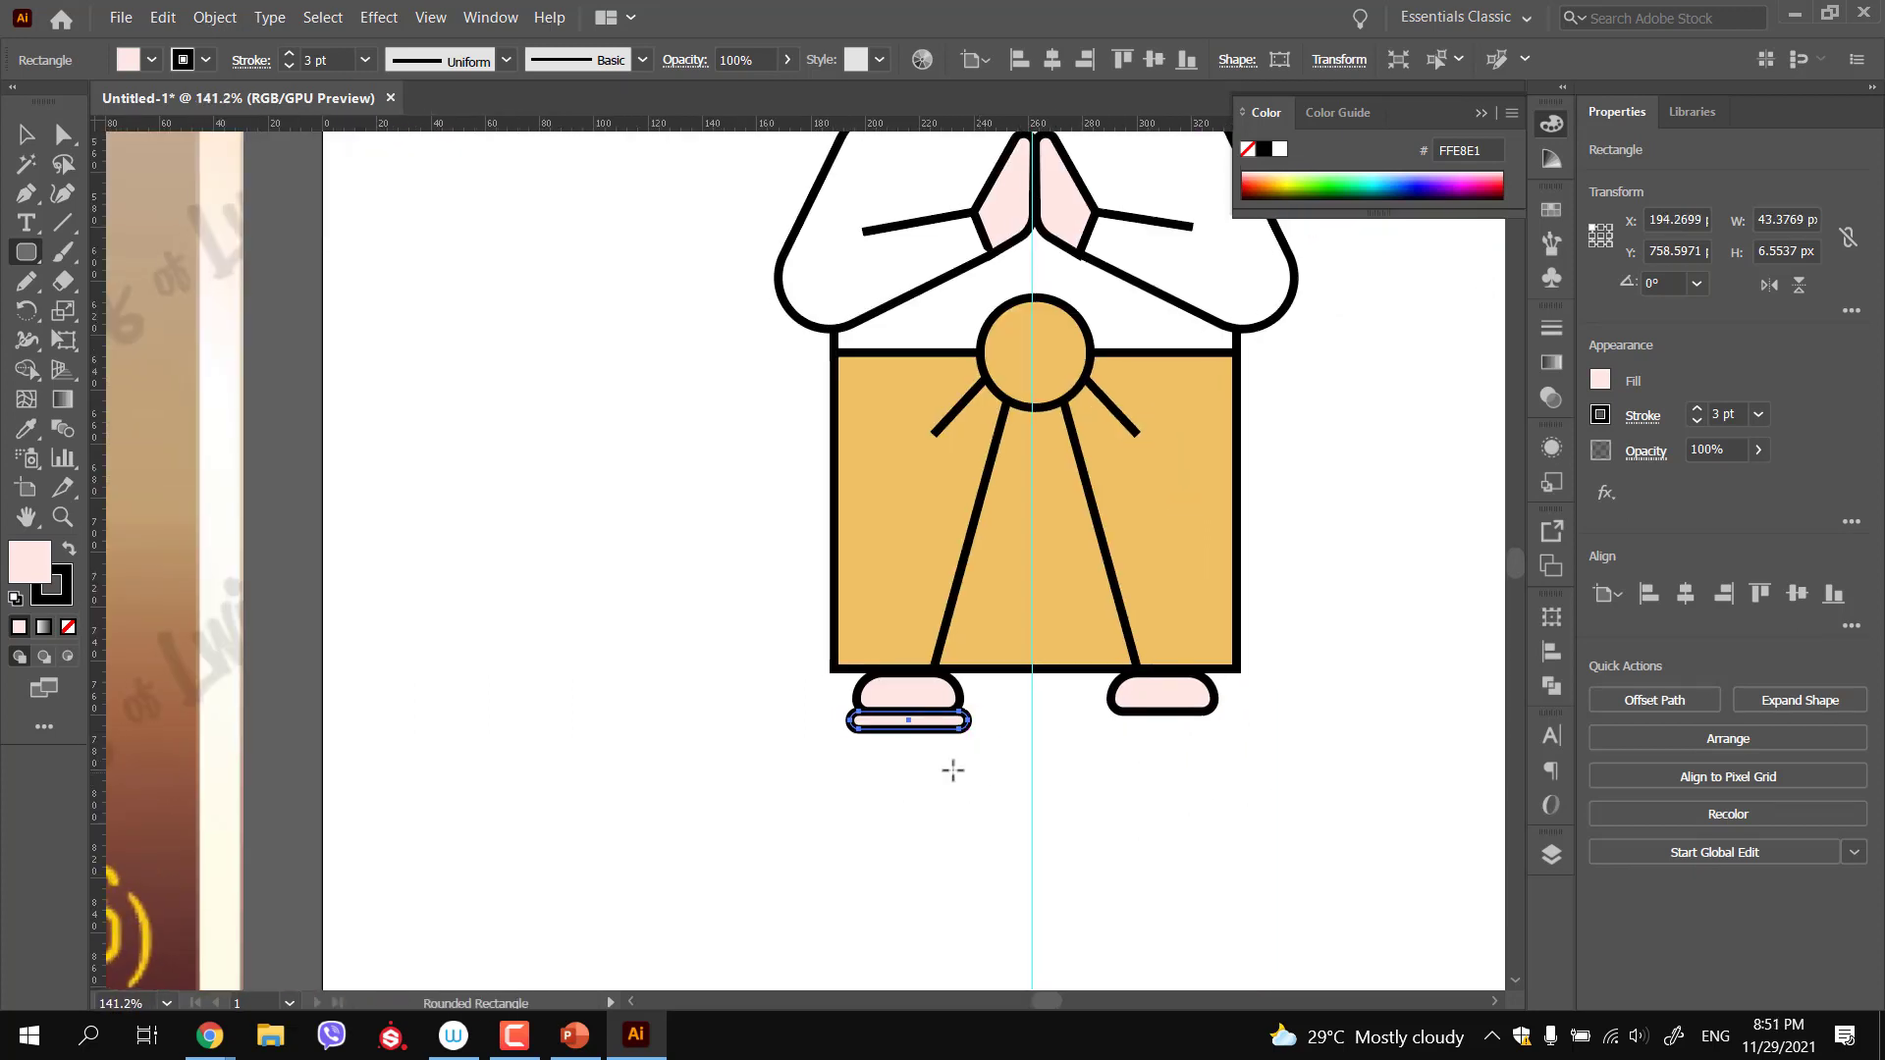
Duplicate the slipper sole and place the copy beneath the right foot at about X 288.5 px
{"action": "key", "text": "v"}
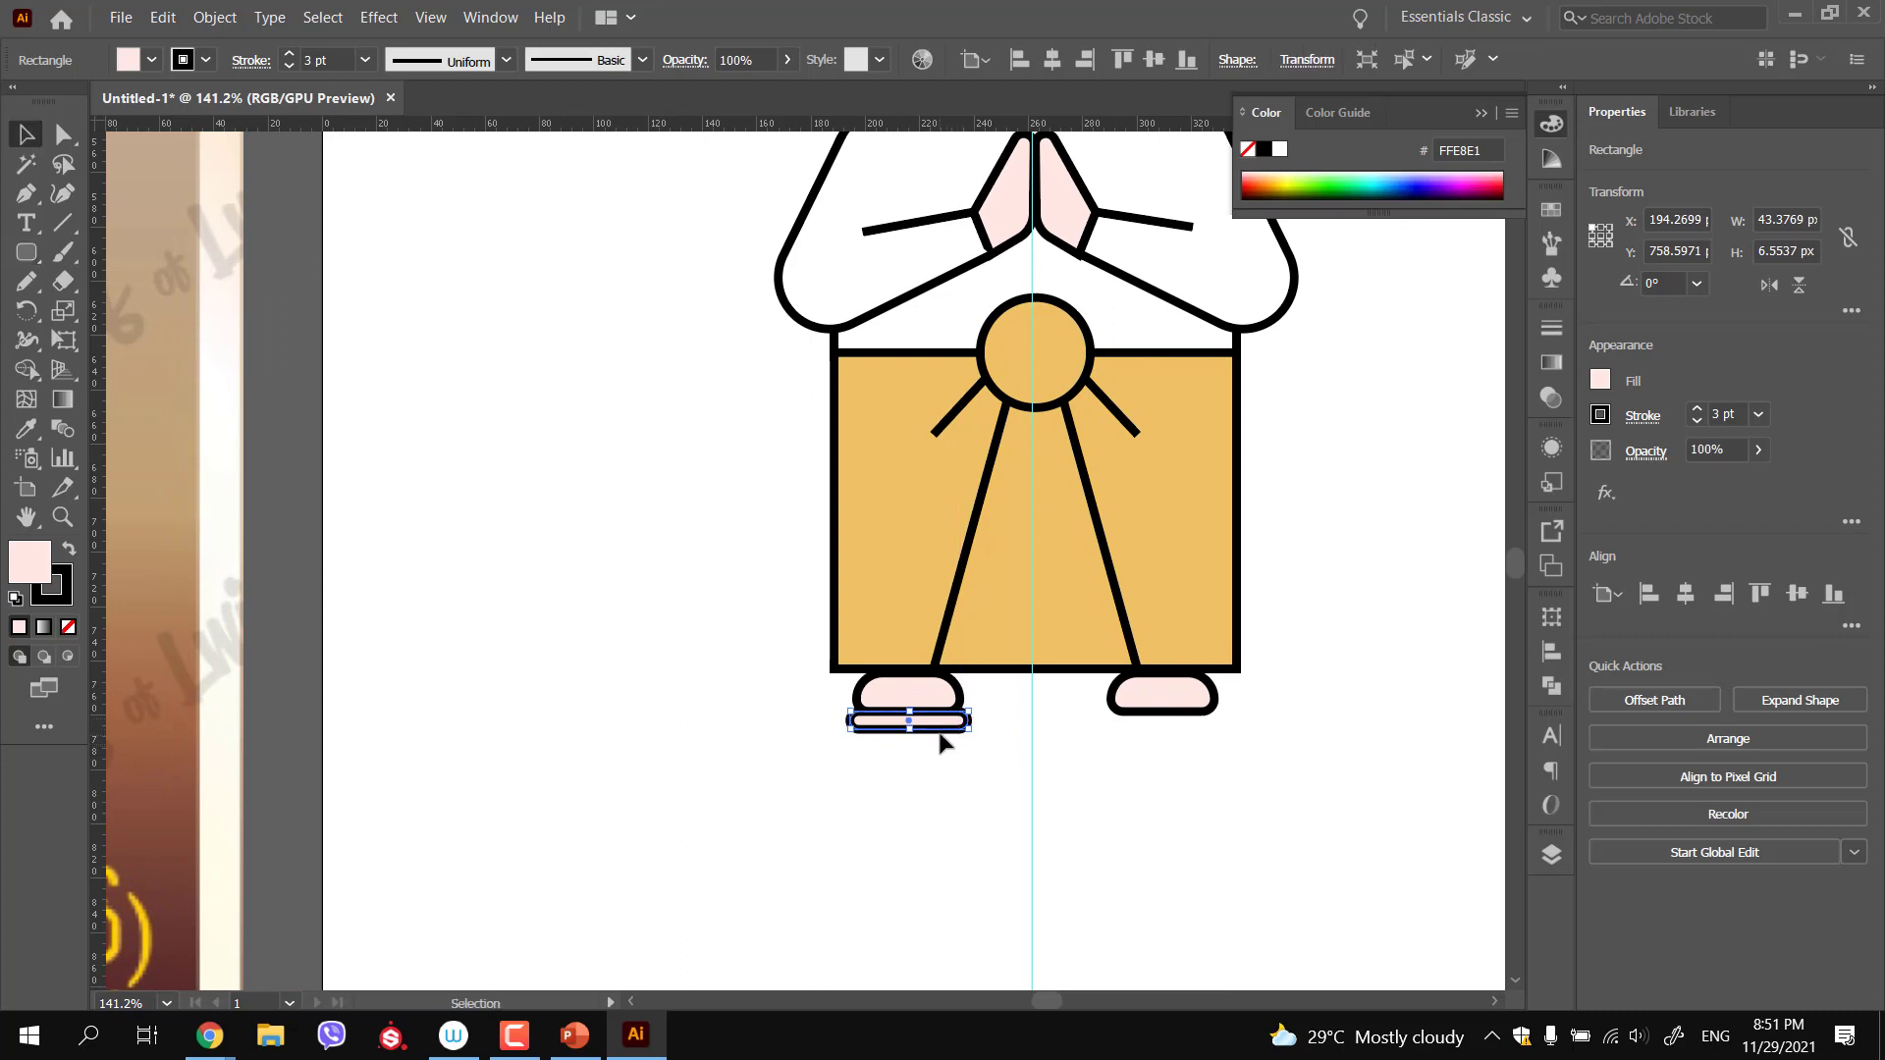
{"action": "left_click_drag", "start_coordinate": [942, 728], "coordinate": [1196, 746]}
{"action": "left_click", "coordinate": [1187, 757]}
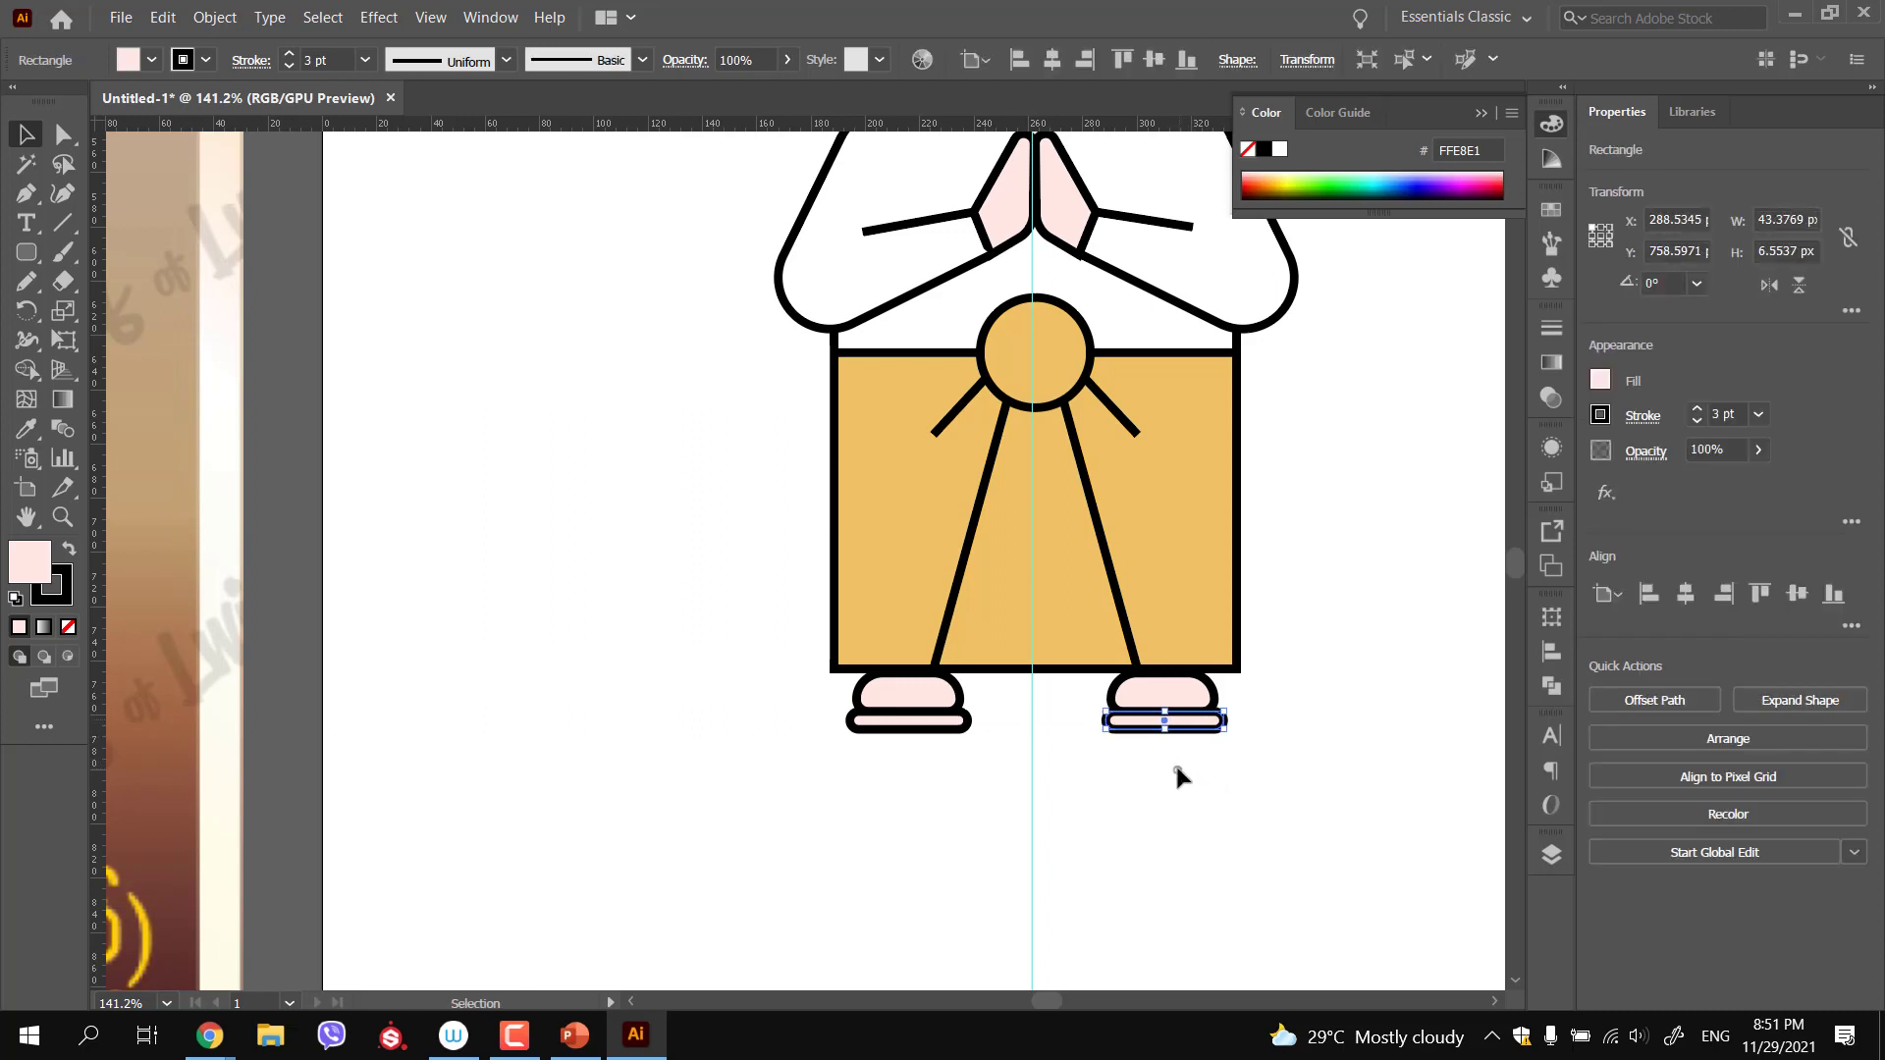
{"action": "left_click", "coordinate": [1174, 768]}
{"action": "left_click", "coordinate": [1182, 741]}
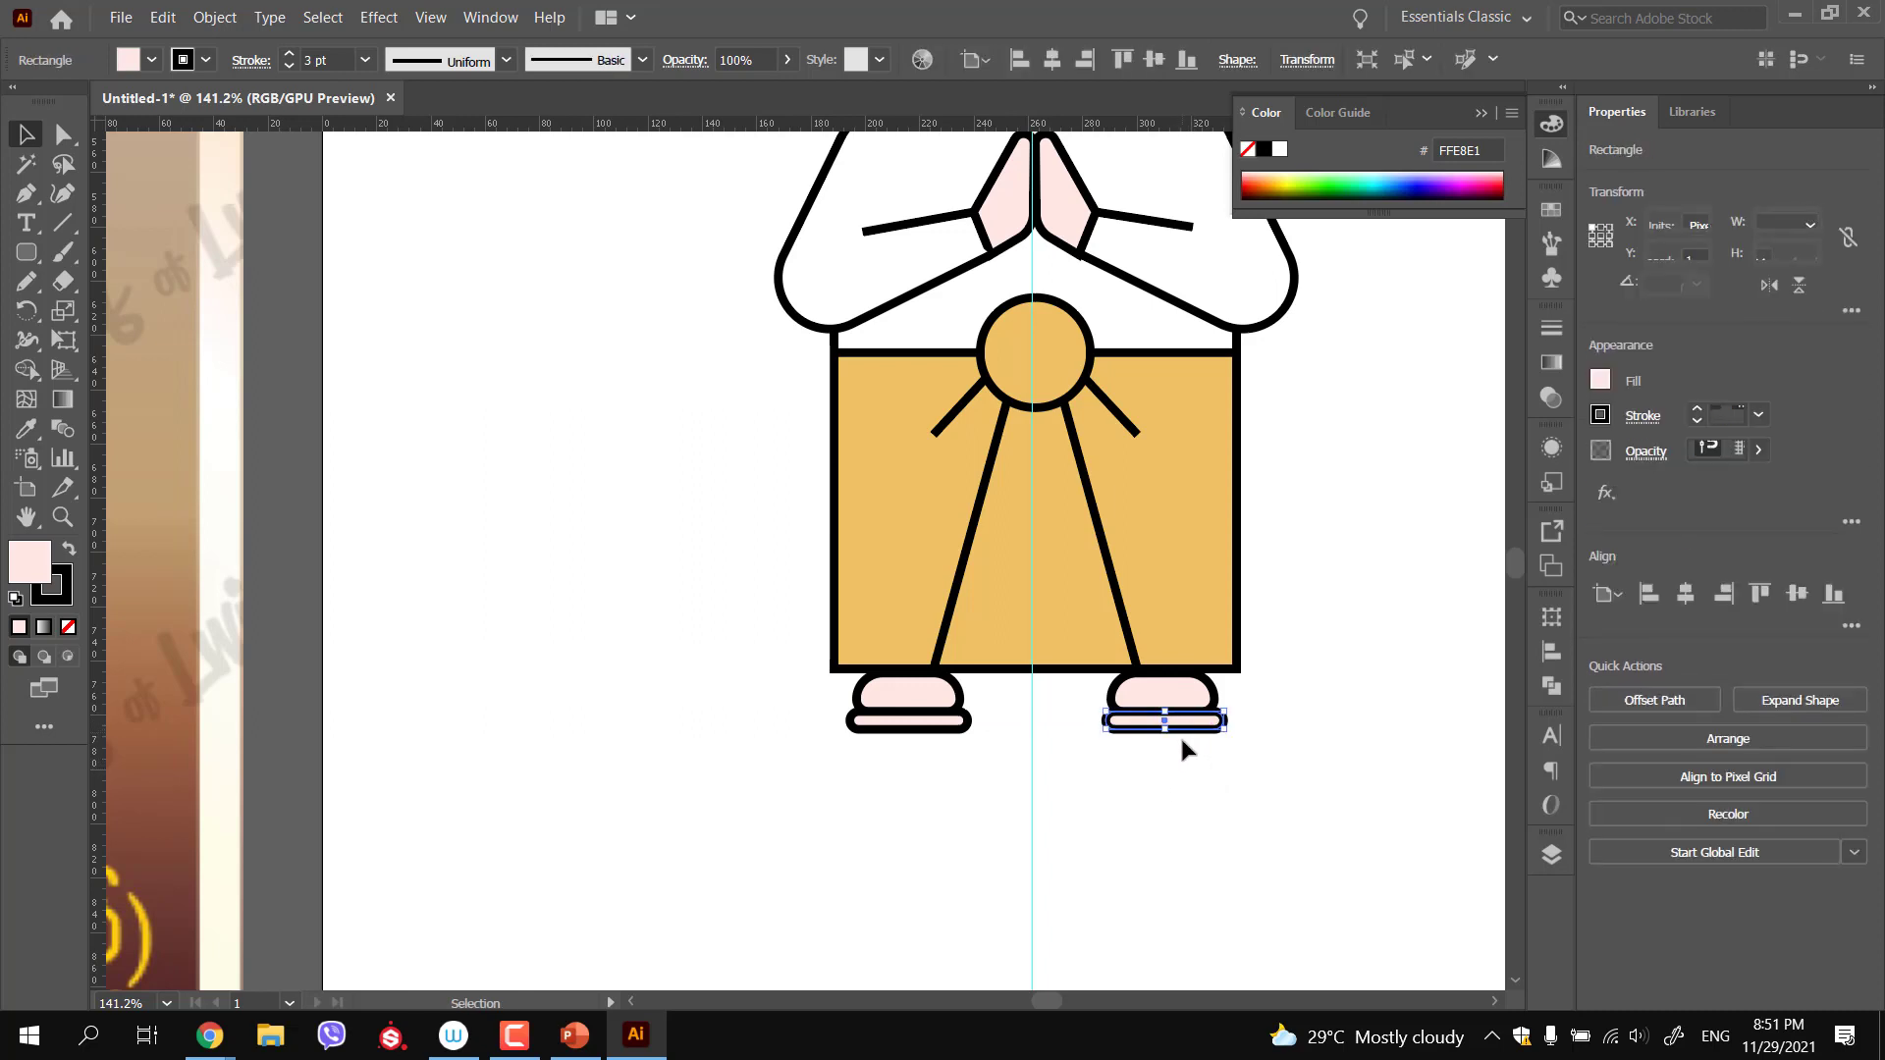
{"action": "left_click", "coordinate": [1182, 768]}
{"action": "key", "text": "ctrl+space"}
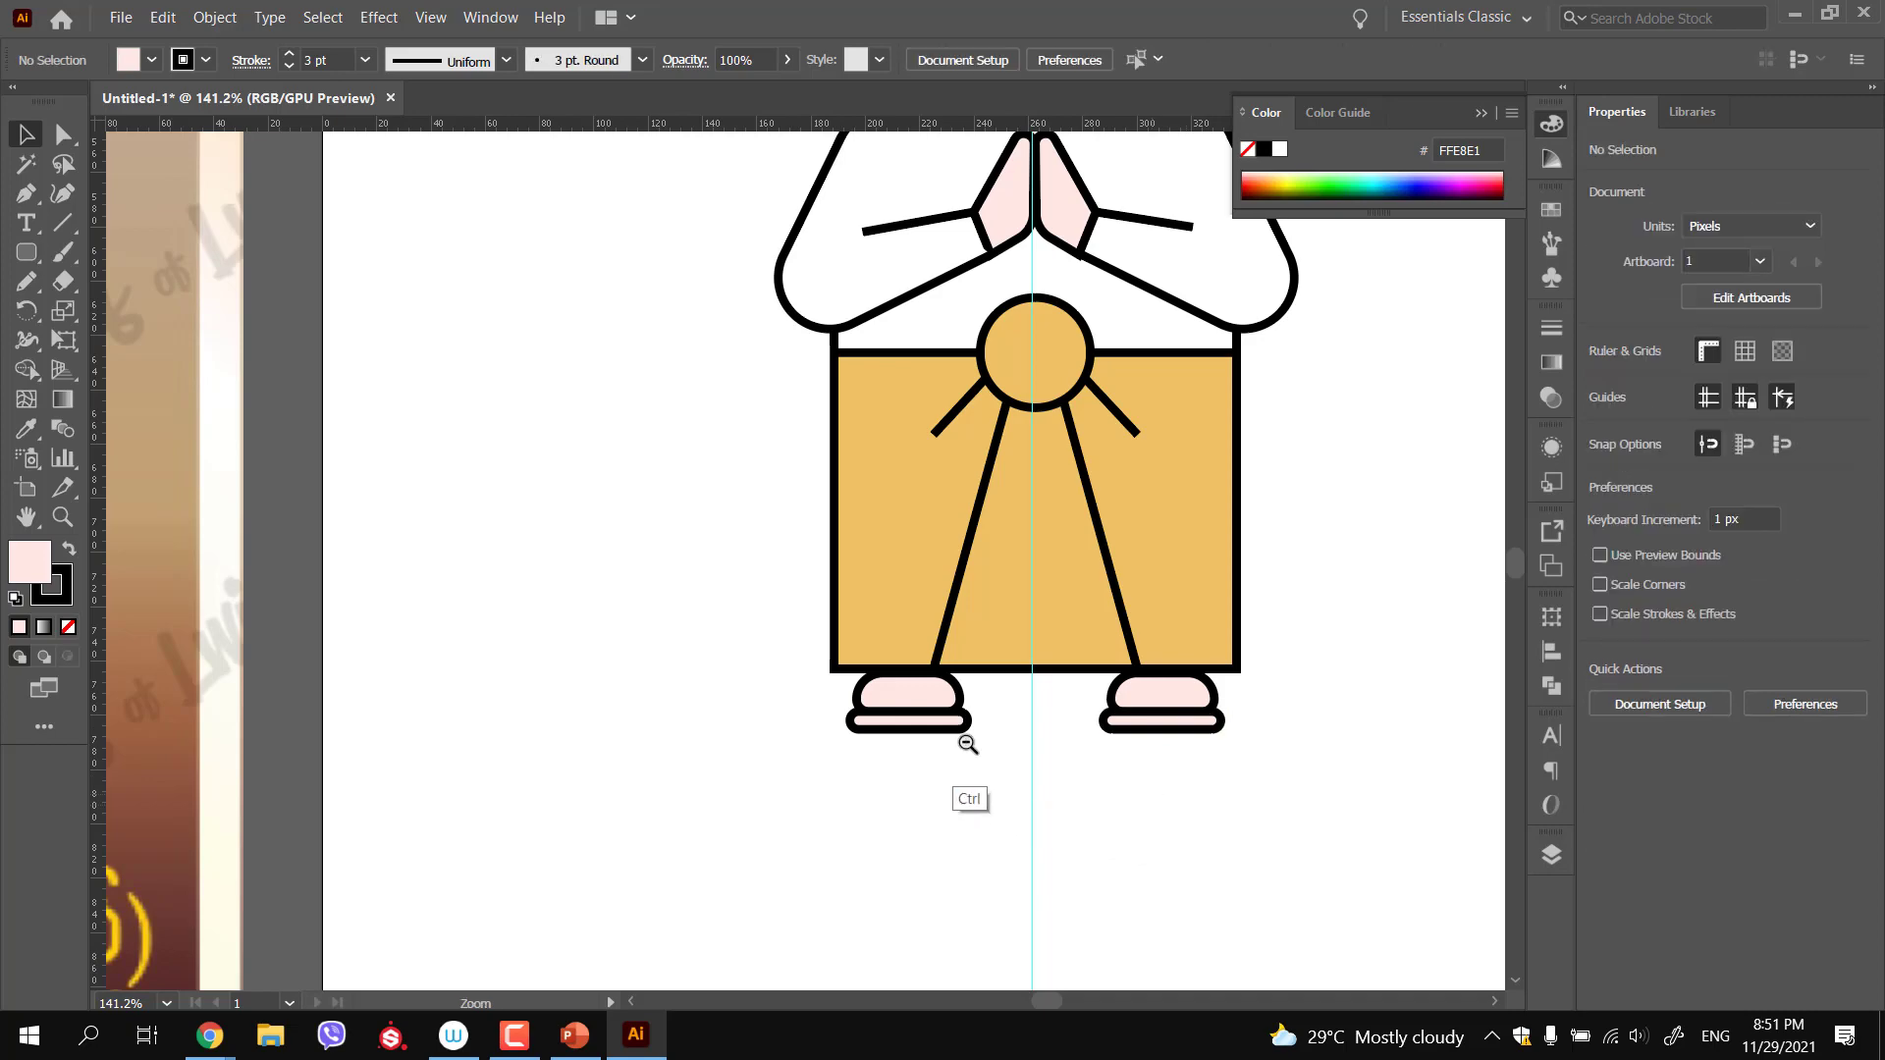
{"action": "left_click_drag", "start_coordinate": [979, 750], "coordinate": [905, 724]}
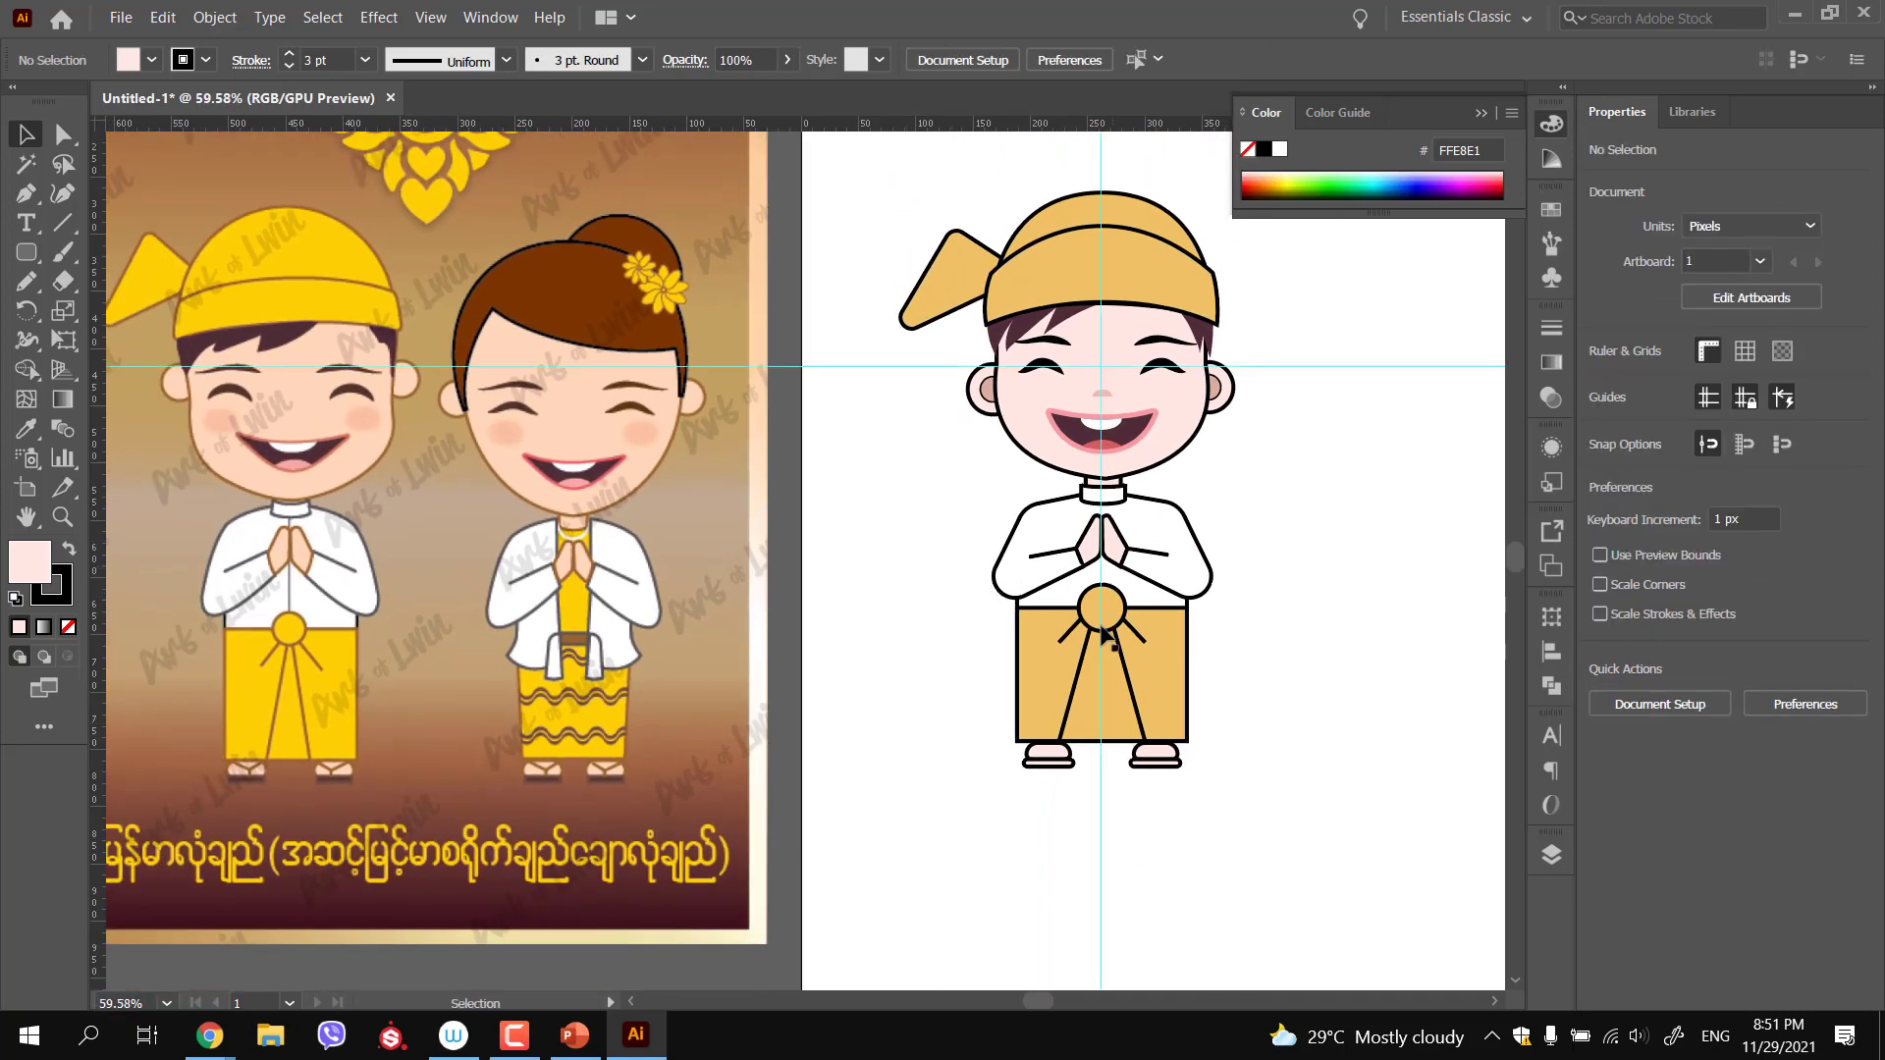
Stretch the whole body, from shirt to slippers, downward to about 270 px tall
{"action": "left_click_drag", "start_coordinate": [958, 522], "coordinate": [1205, 799]}
{"action": "left_click_drag", "start_coordinate": [1105, 768], "coordinate": [1104, 800]}
{"action": "left_click", "coordinate": [977, 680]}
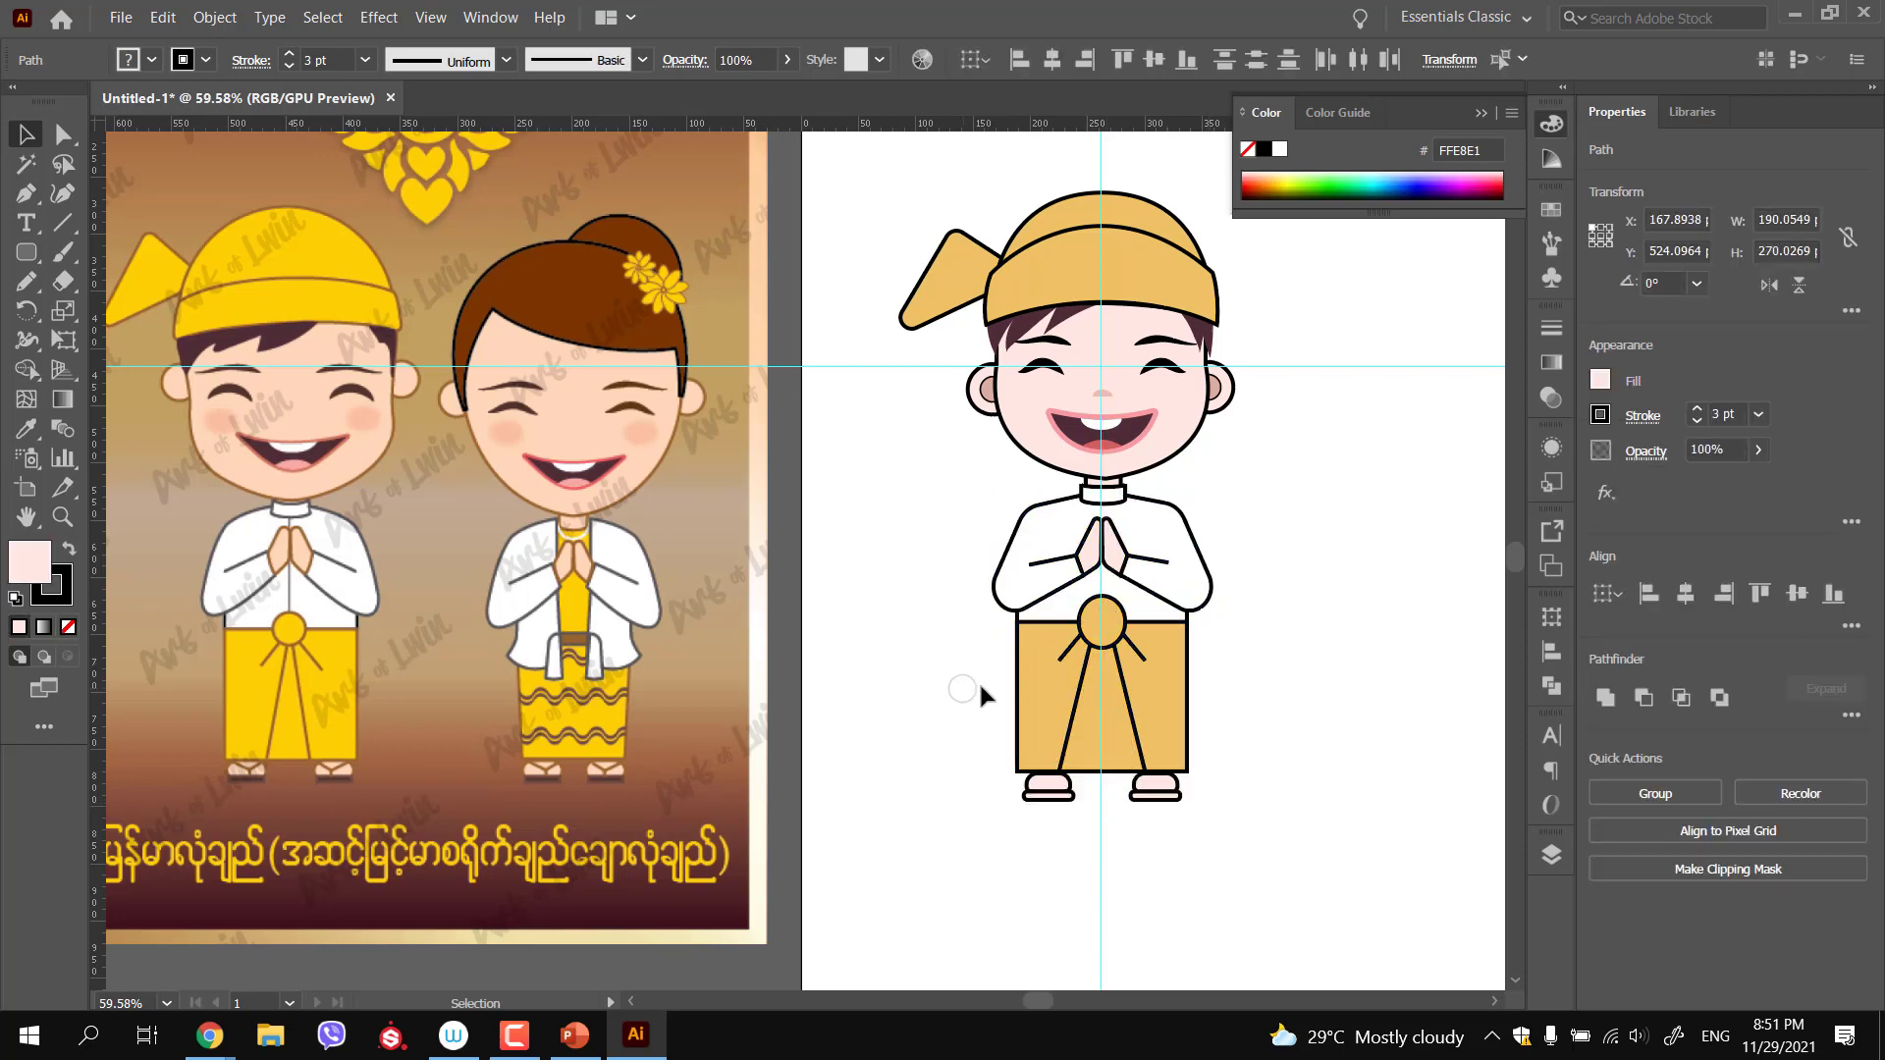
Narrow the shirt, sleeves and sarong together symmetrically about their centre, leaving the feet and slippers out of the selection
{"action": "scroll", "coordinate": [1009, 660], "scroll_direction": "up", "scroll_amount": 1}
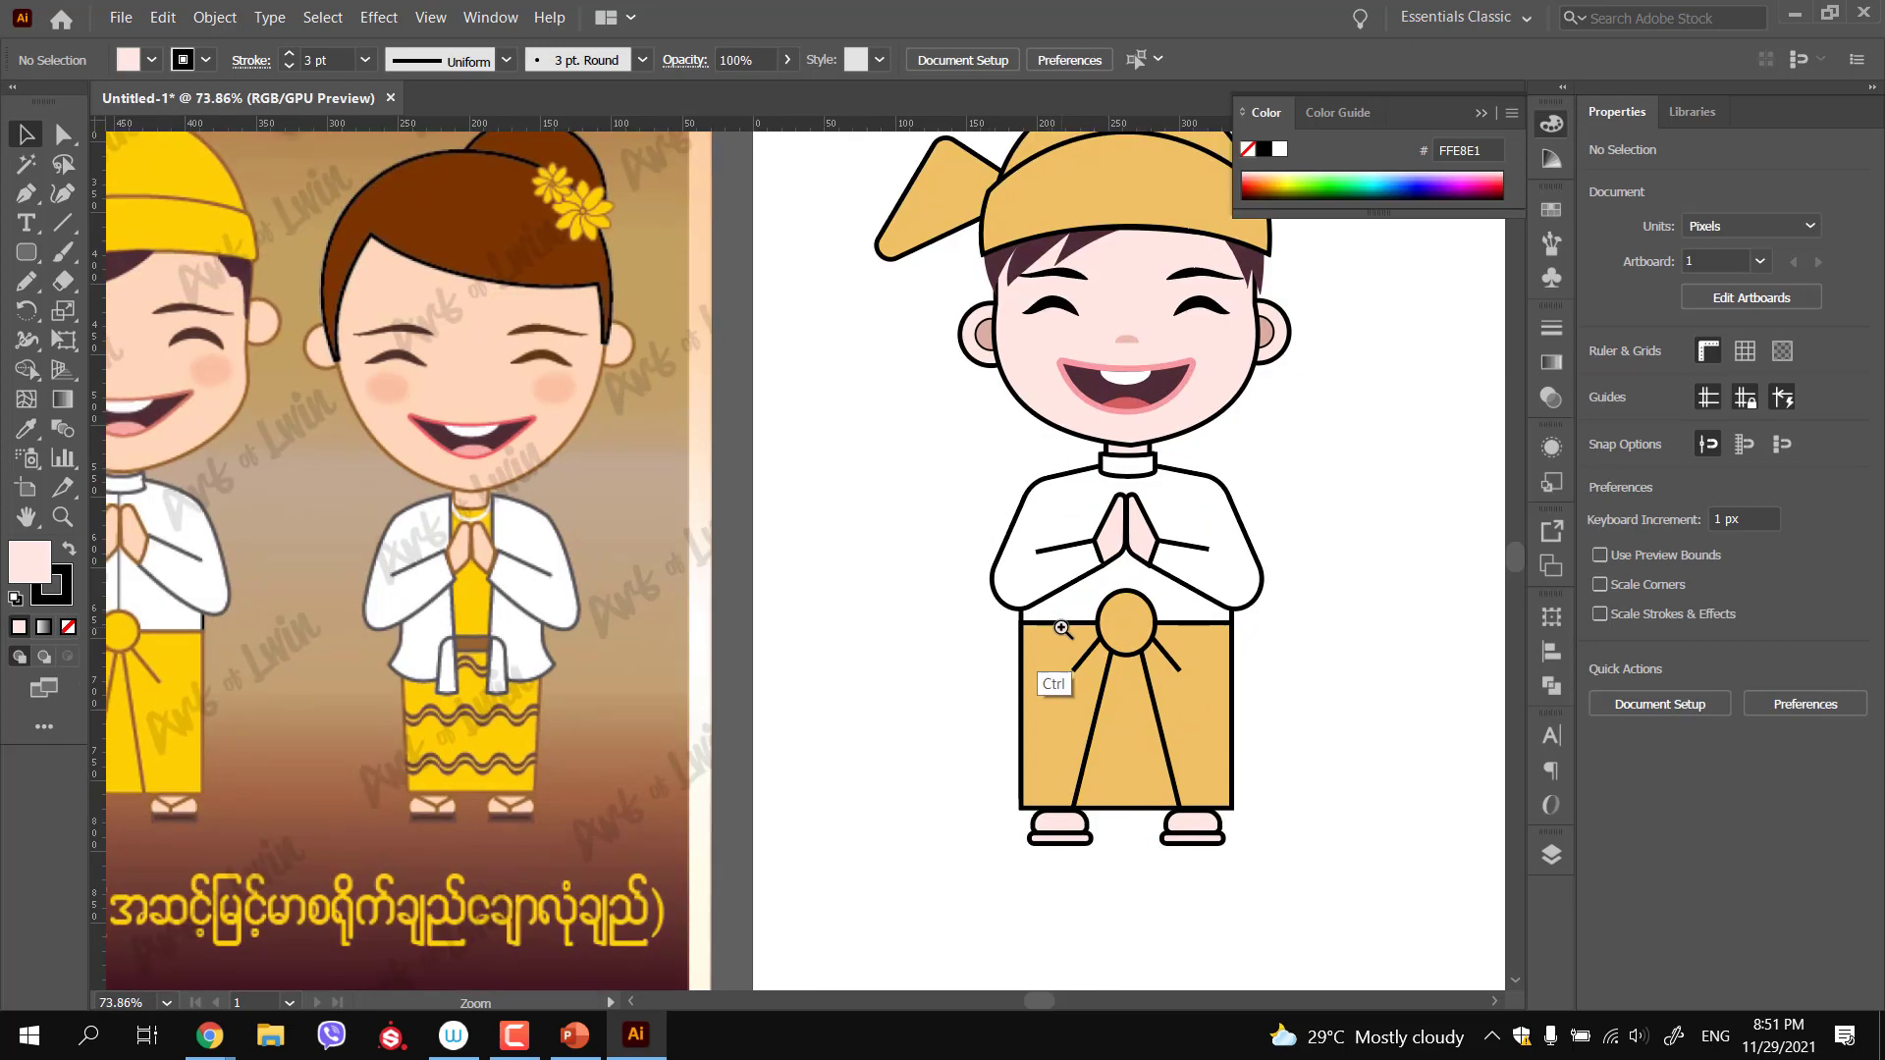
{"action": "left_click_drag", "start_coordinate": [925, 501], "coordinate": [1244, 734]}
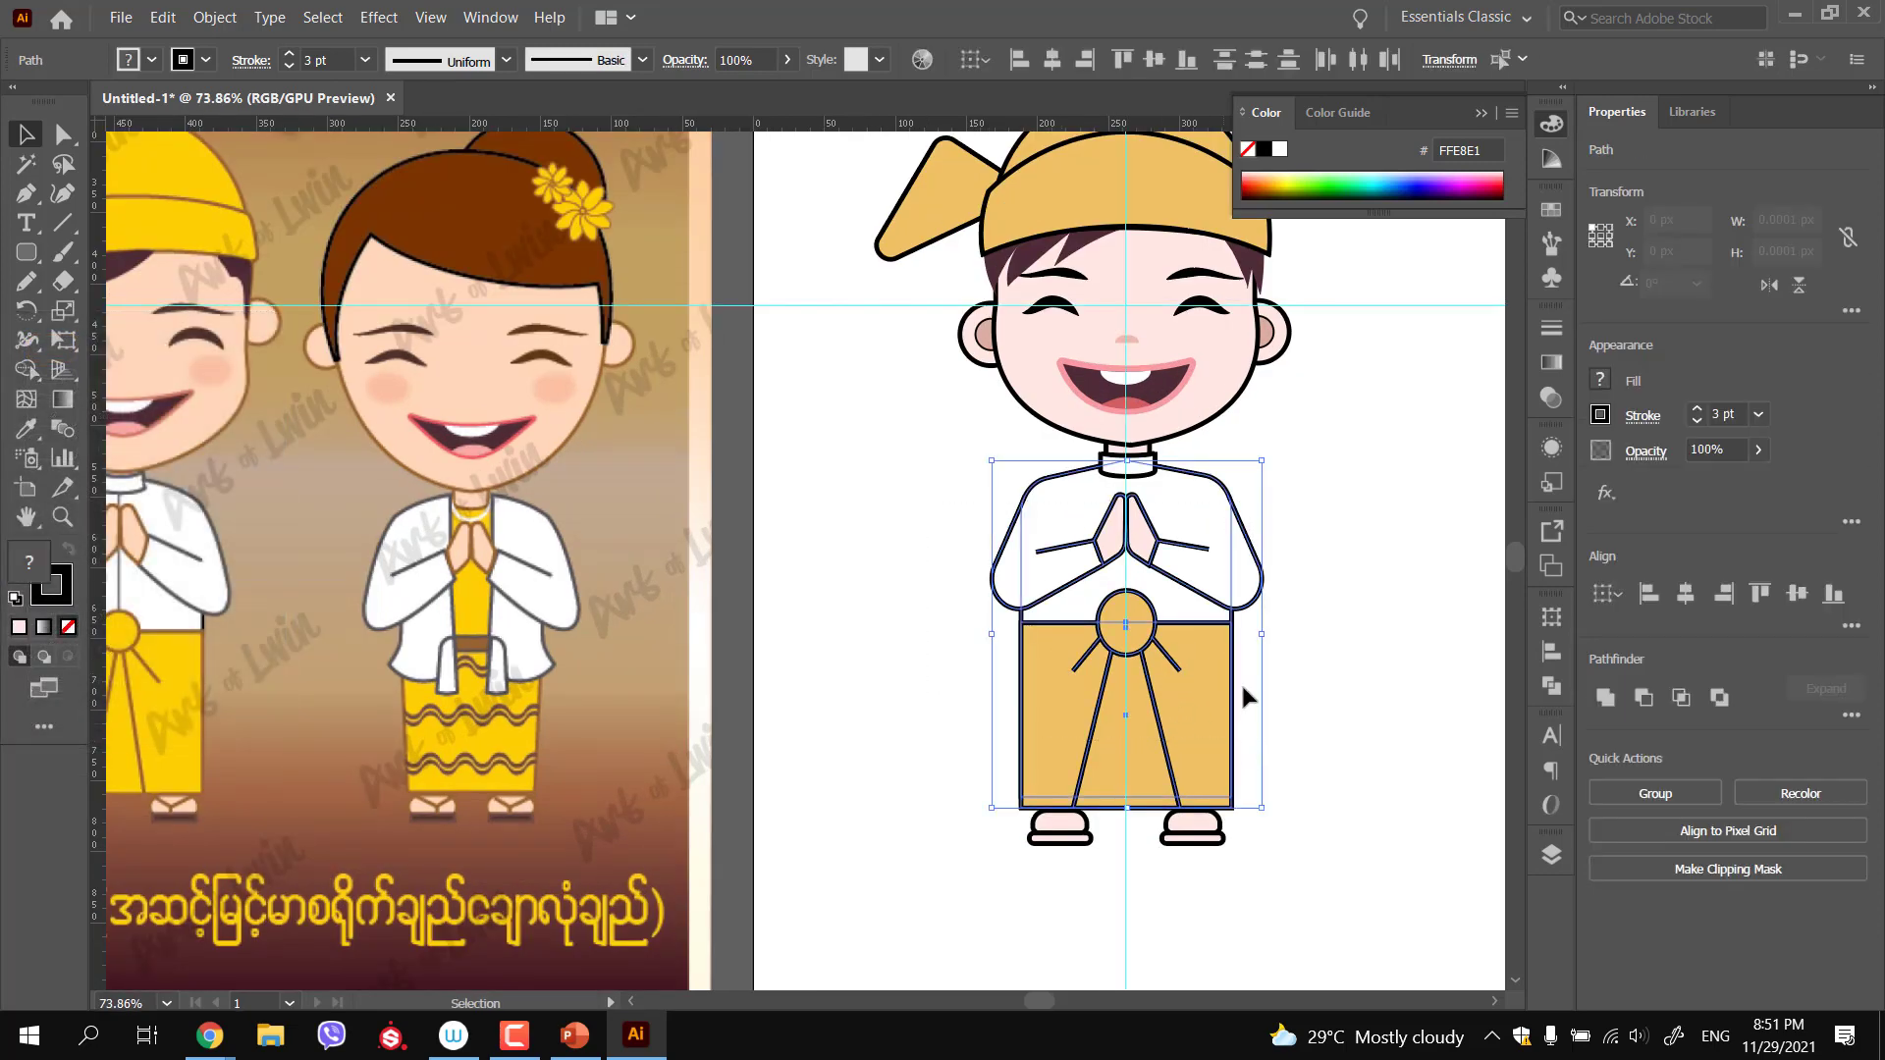
{"action": "left_click_drag", "start_coordinate": [1254, 636], "coordinate": [1255, 640]}
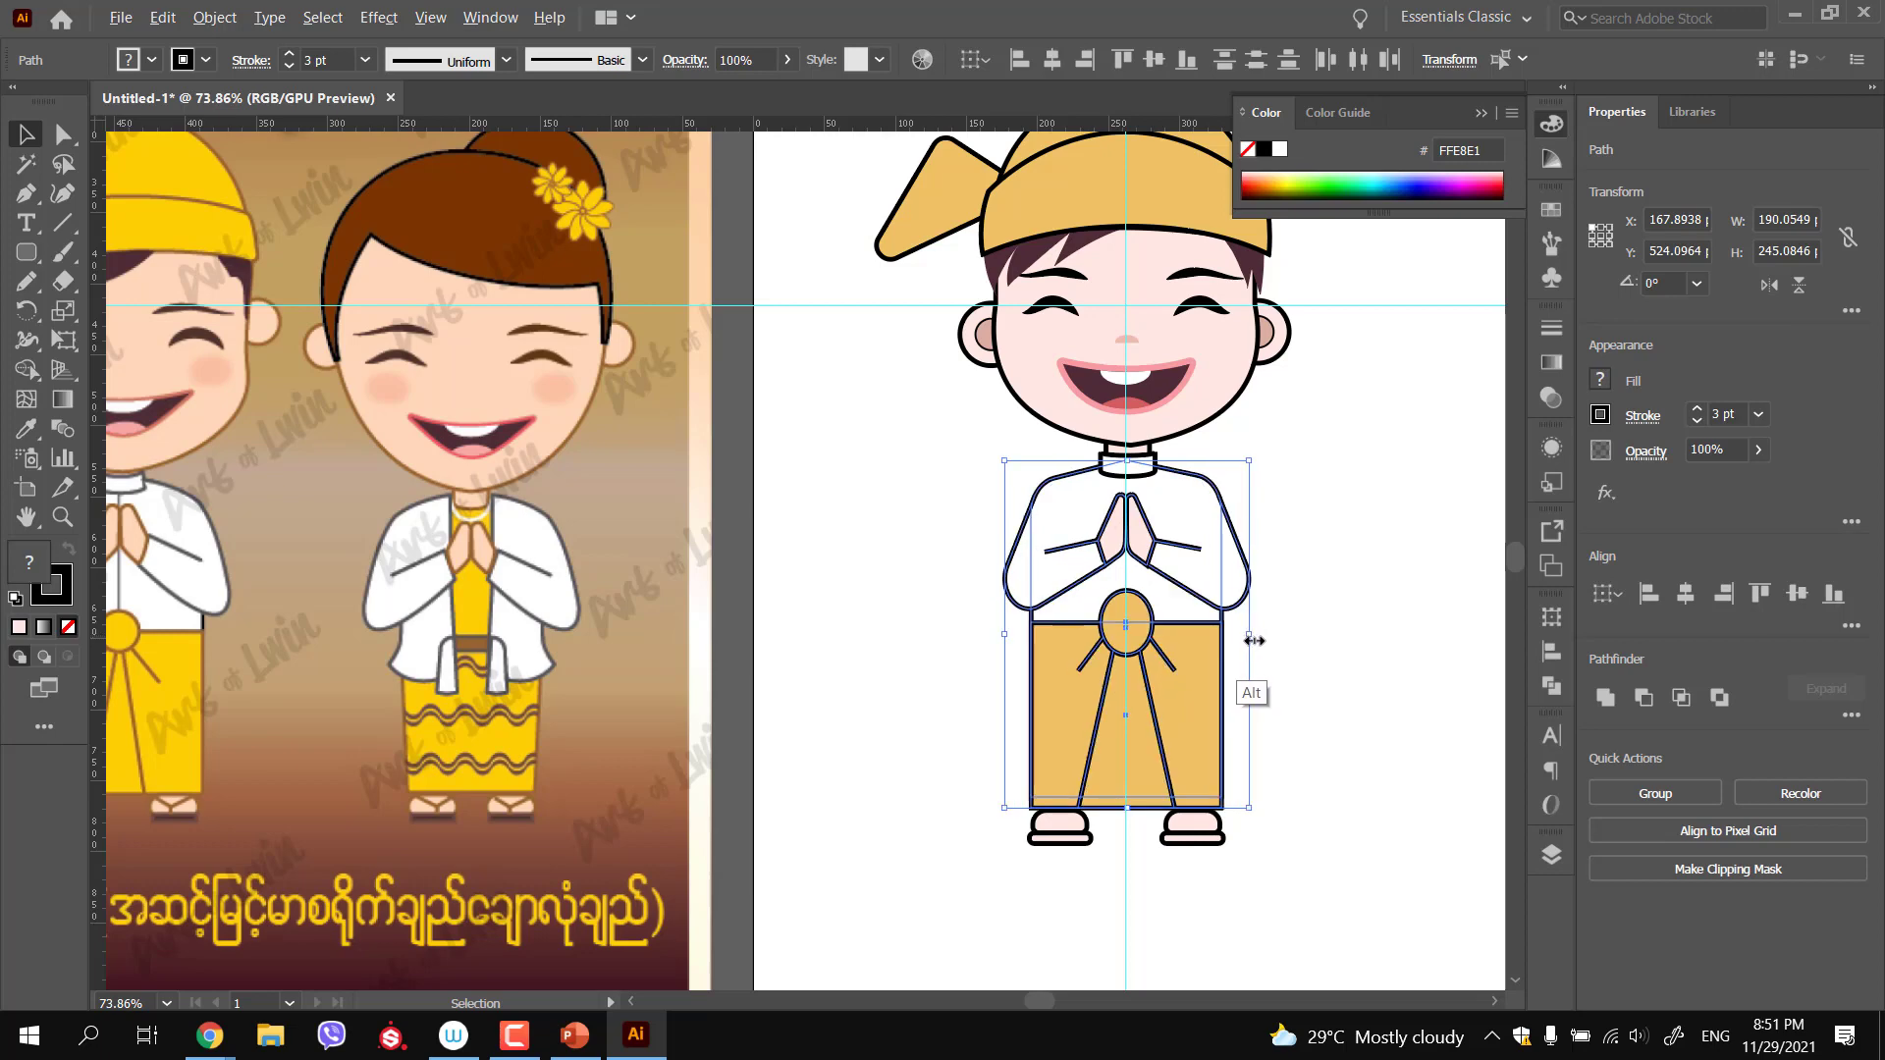
{"action": "left_click", "coordinate": [1308, 662]}
Replace the stretched oval waist knot with a new circle about 42 px in diameter at the top of the sarong
{"action": "left_click", "coordinate": [1139, 655]}
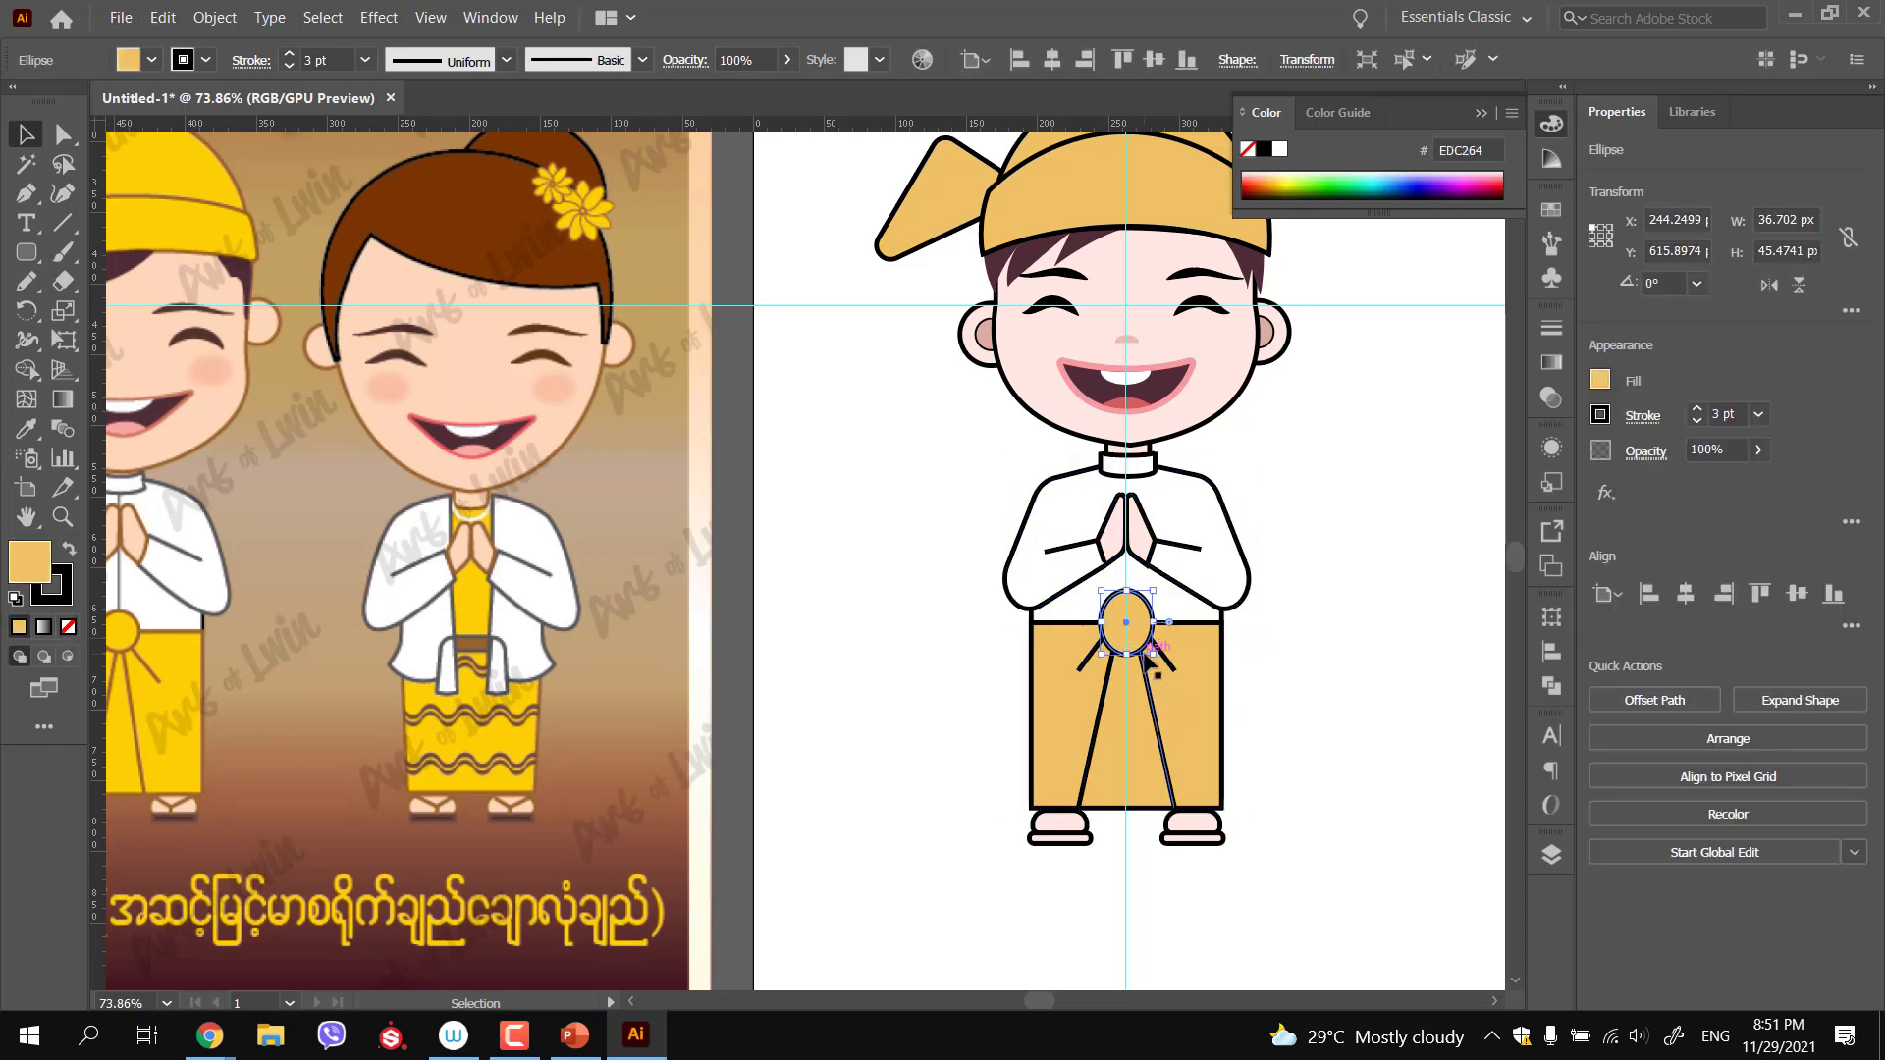
{"action": "key", "text": "Delete"}
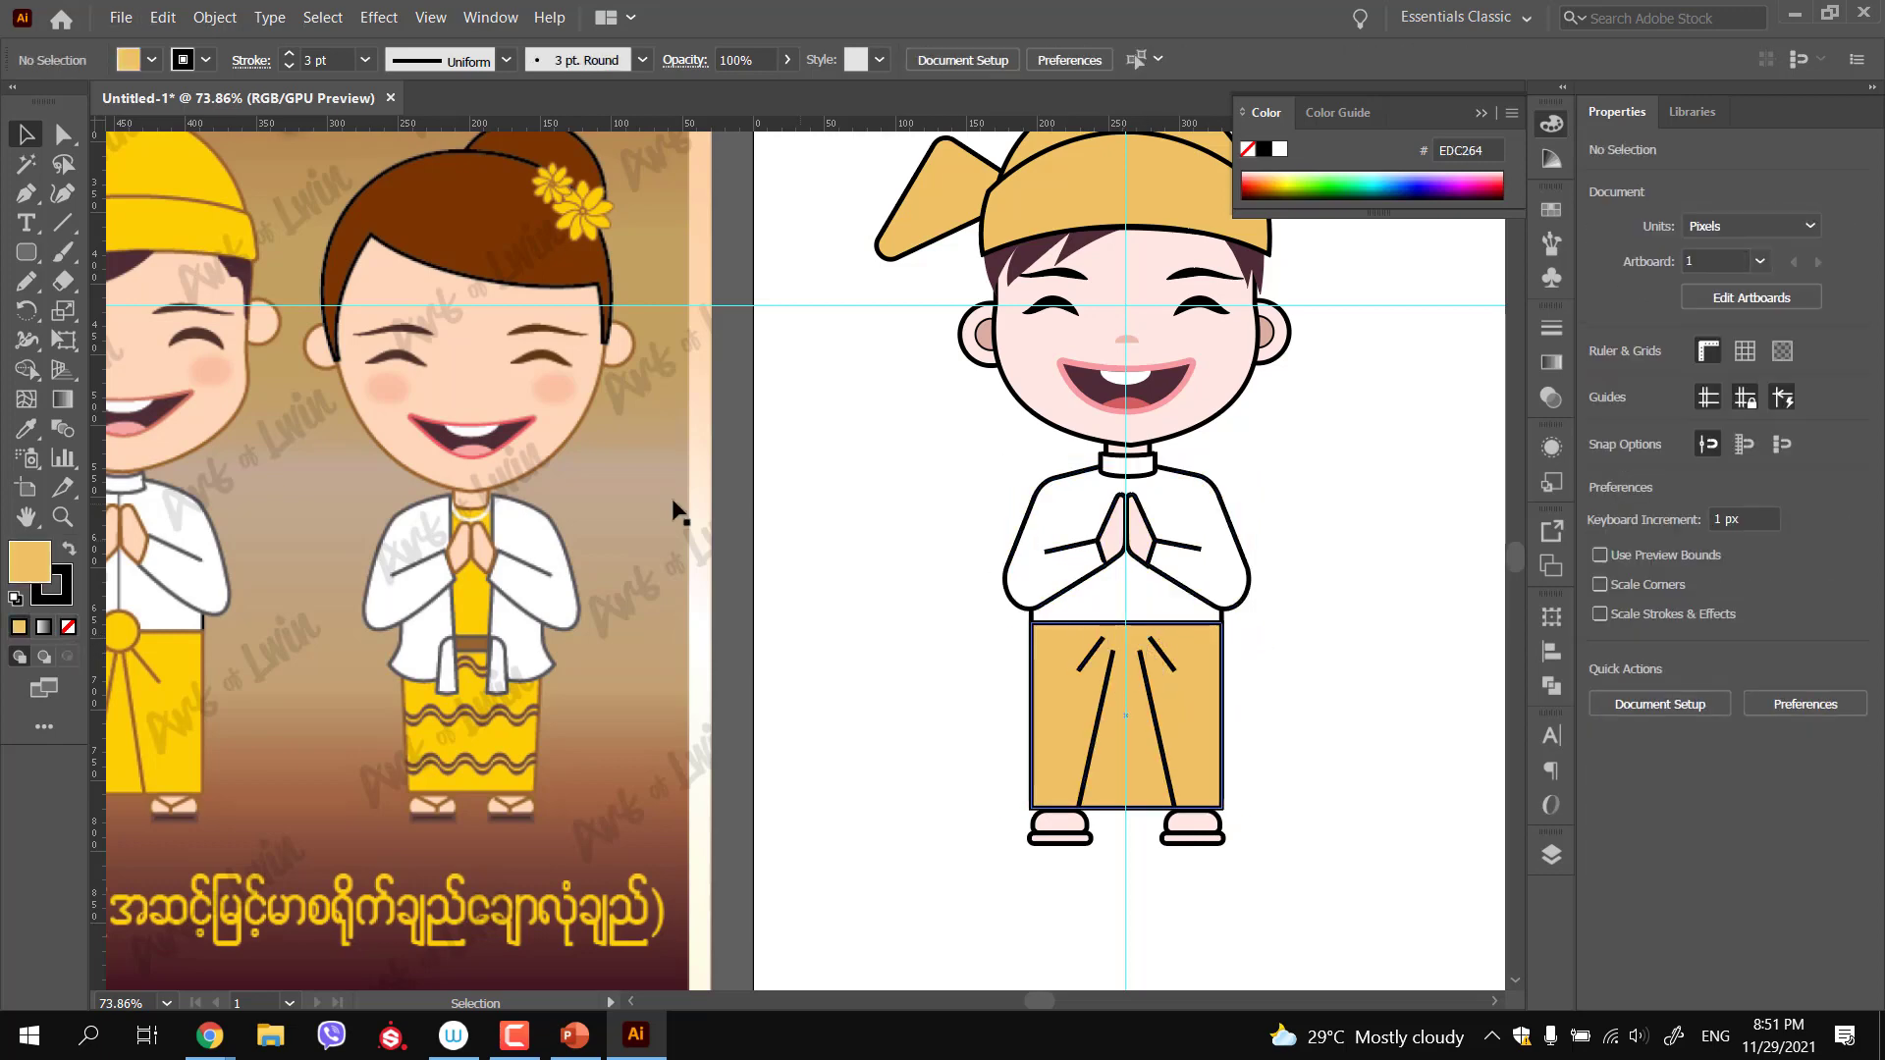
{"action": "left_click", "coordinate": [27, 252]}
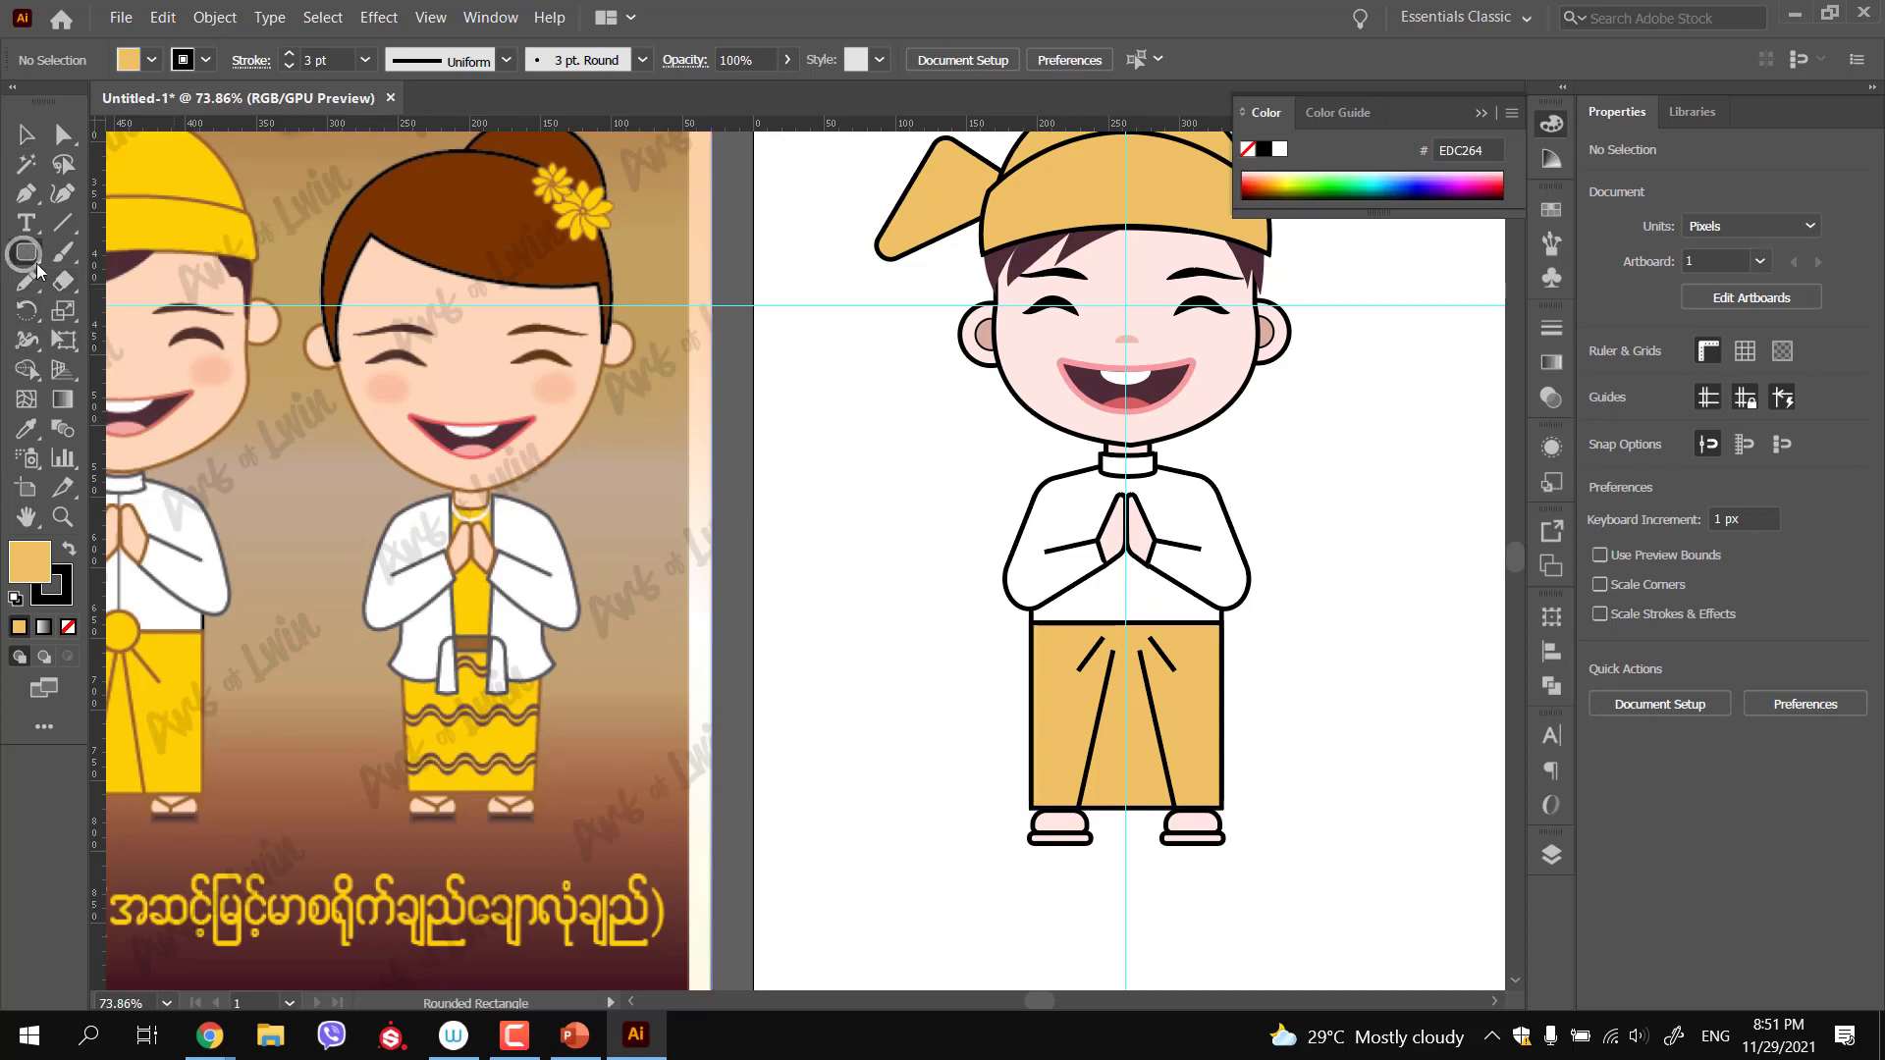
{"action": "key", "text": "l"}
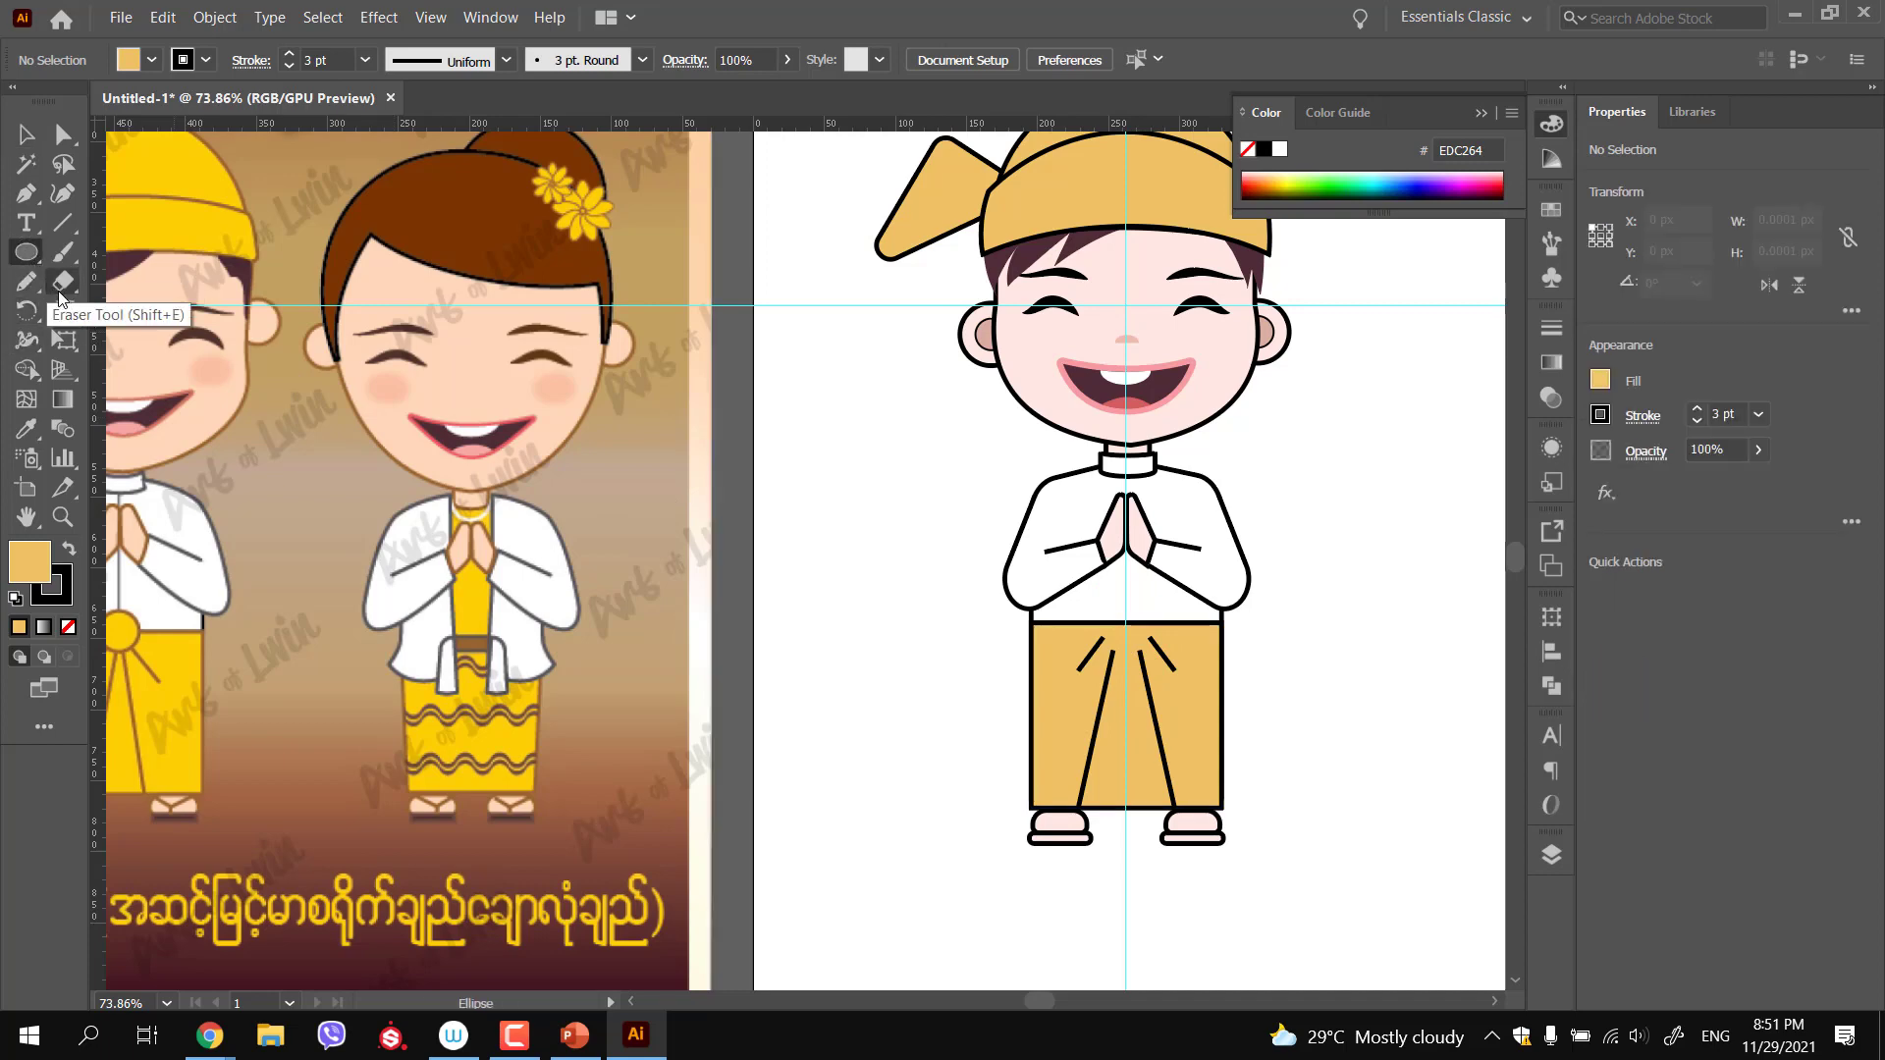
{"action": "mouse_move", "coordinate": [1100, 610]}
{"action": "left_mouse_down"}
{"action": "mouse_move", "coordinate": [1119, 648]}
{"action": "mouse_move", "coordinate": [1178, 658]}
{"action": "mouse_move", "coordinate": [1162, 670]}
{"action": "left_mouse_up"}
{"action": "key", "text": "v"}
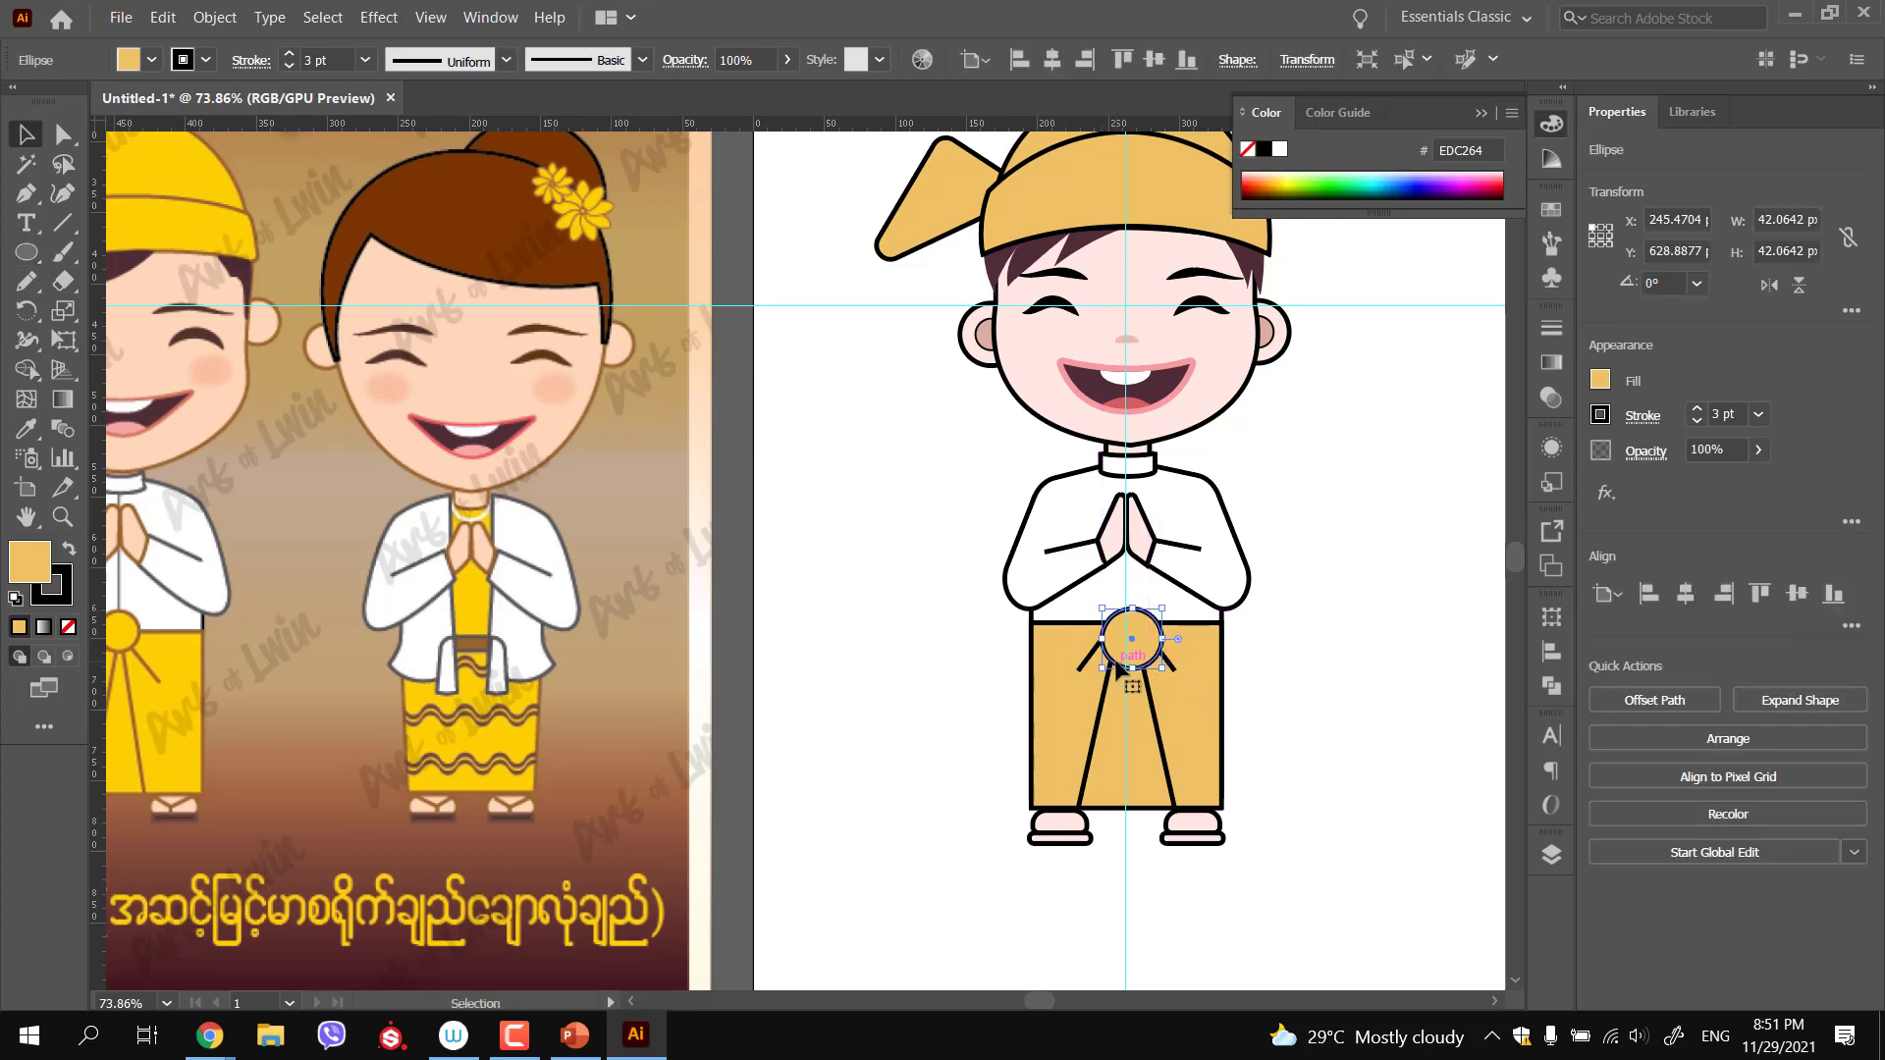
Nudge the waist knot circle to about X 240.5, Y 620.9 px so it is centred on the vertical guide
{"action": "key", "text": "Up"}
{"action": "key", "text": "Up"}
{"action": "key", "text": "Up"}
{"action": "key", "text": "Up"}
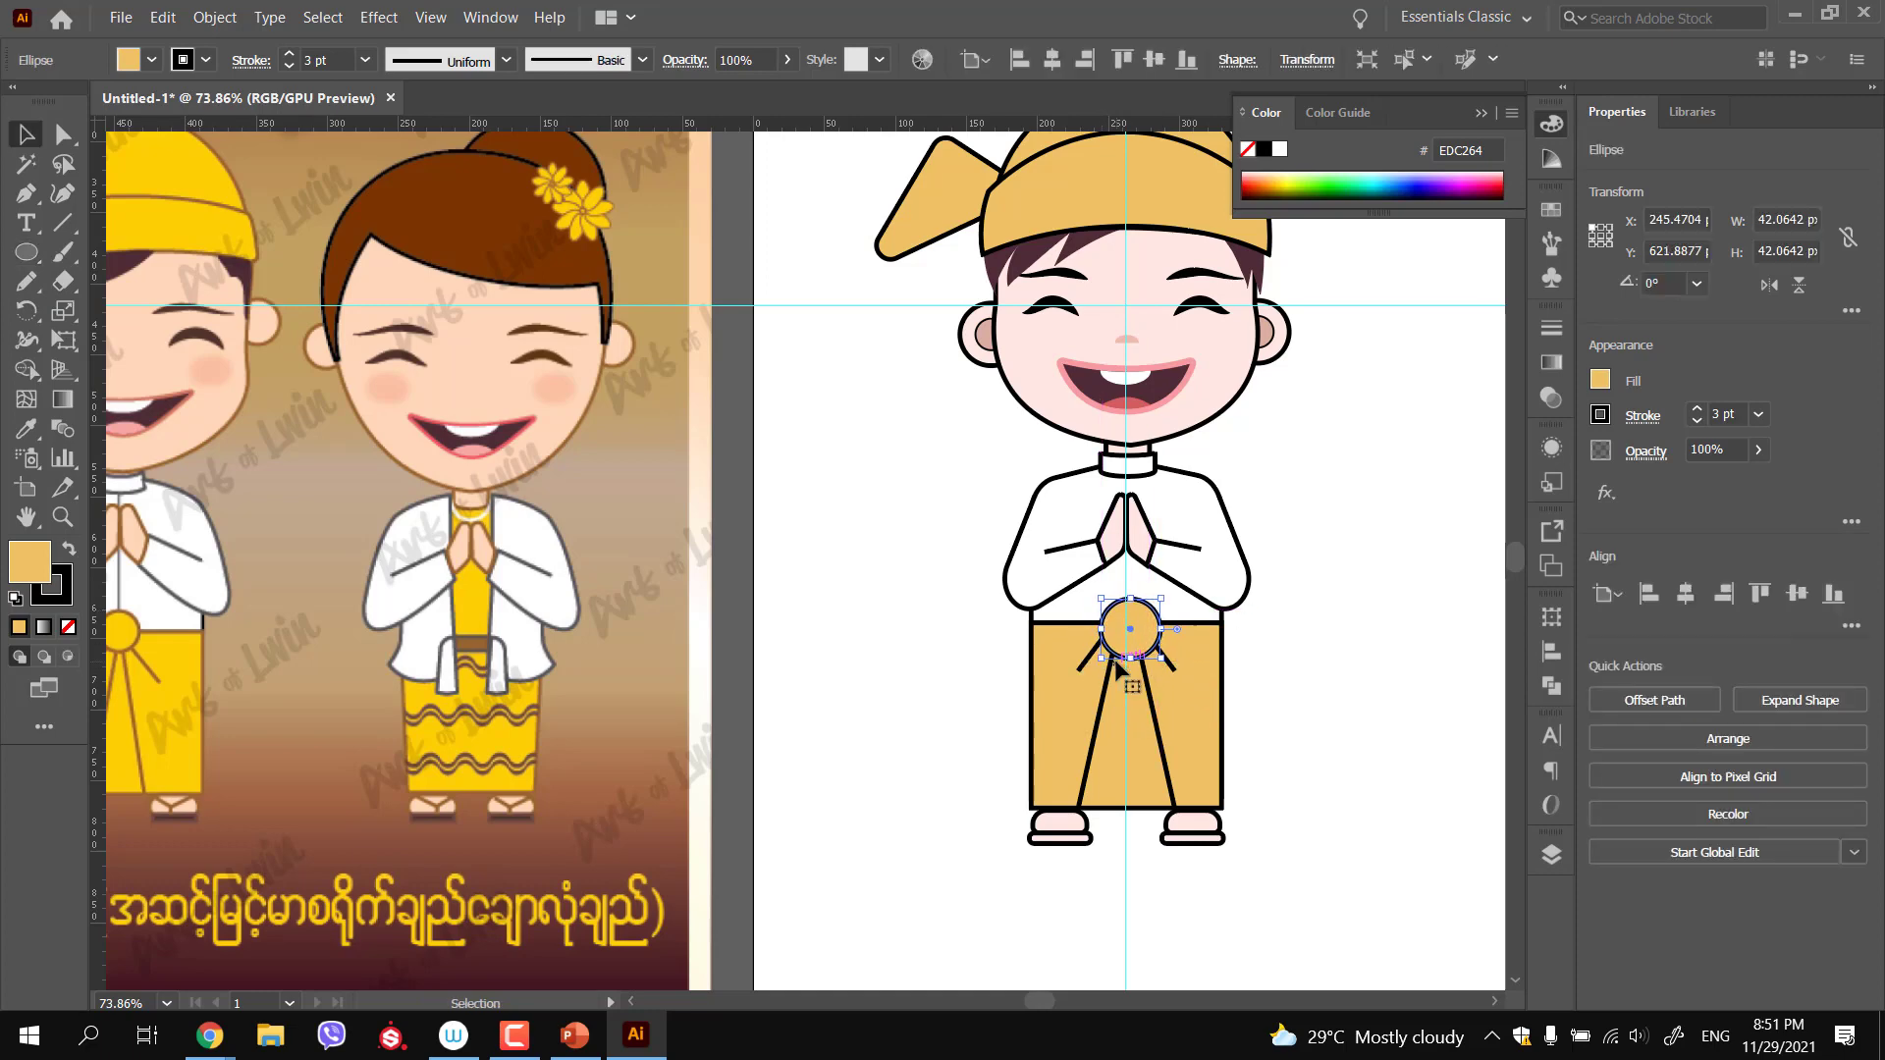
{"action": "key", "text": "Left"}
{"action": "key", "text": "Left"}
{"action": "key", "text": "Left"}
{"action": "left_click", "coordinate": [881, 616]}
{"action": "left_click_drag", "start_coordinate": [1135, 703], "coordinate": [1235, 718]}
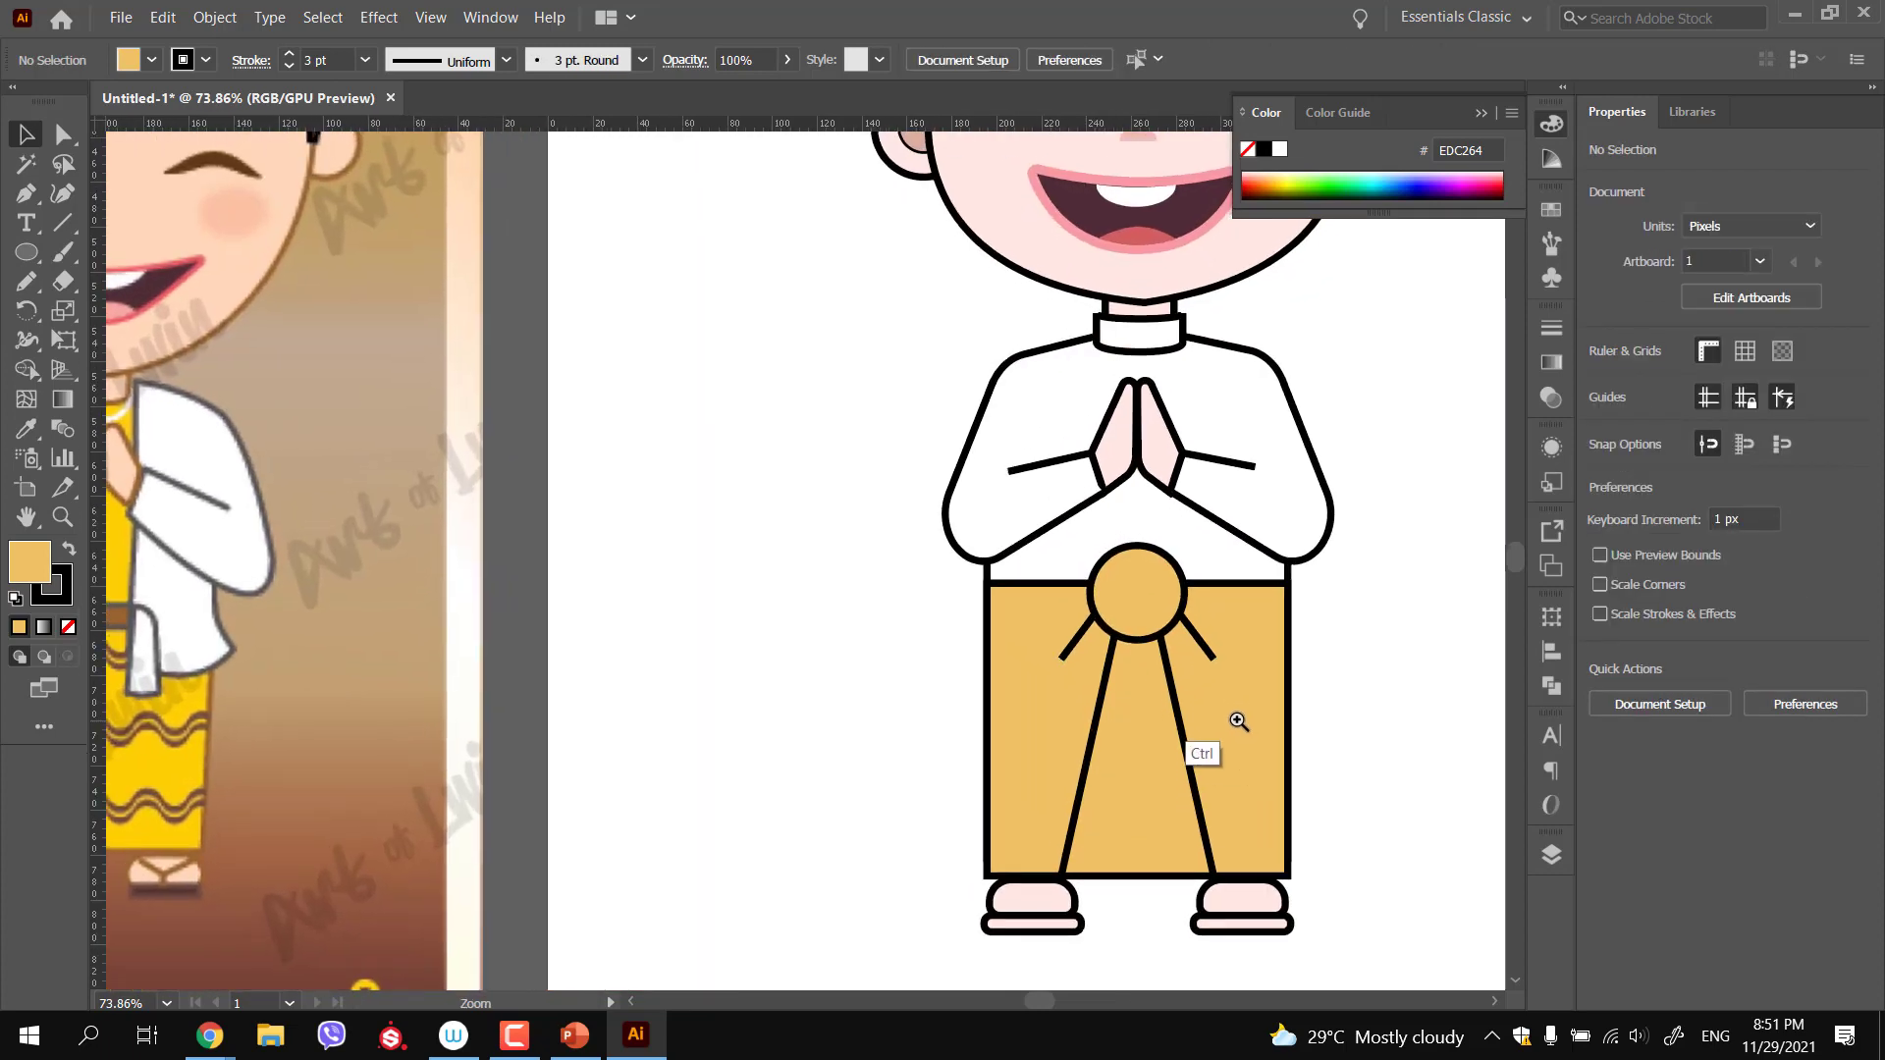
{"action": "left_click", "coordinate": [1170, 618]}
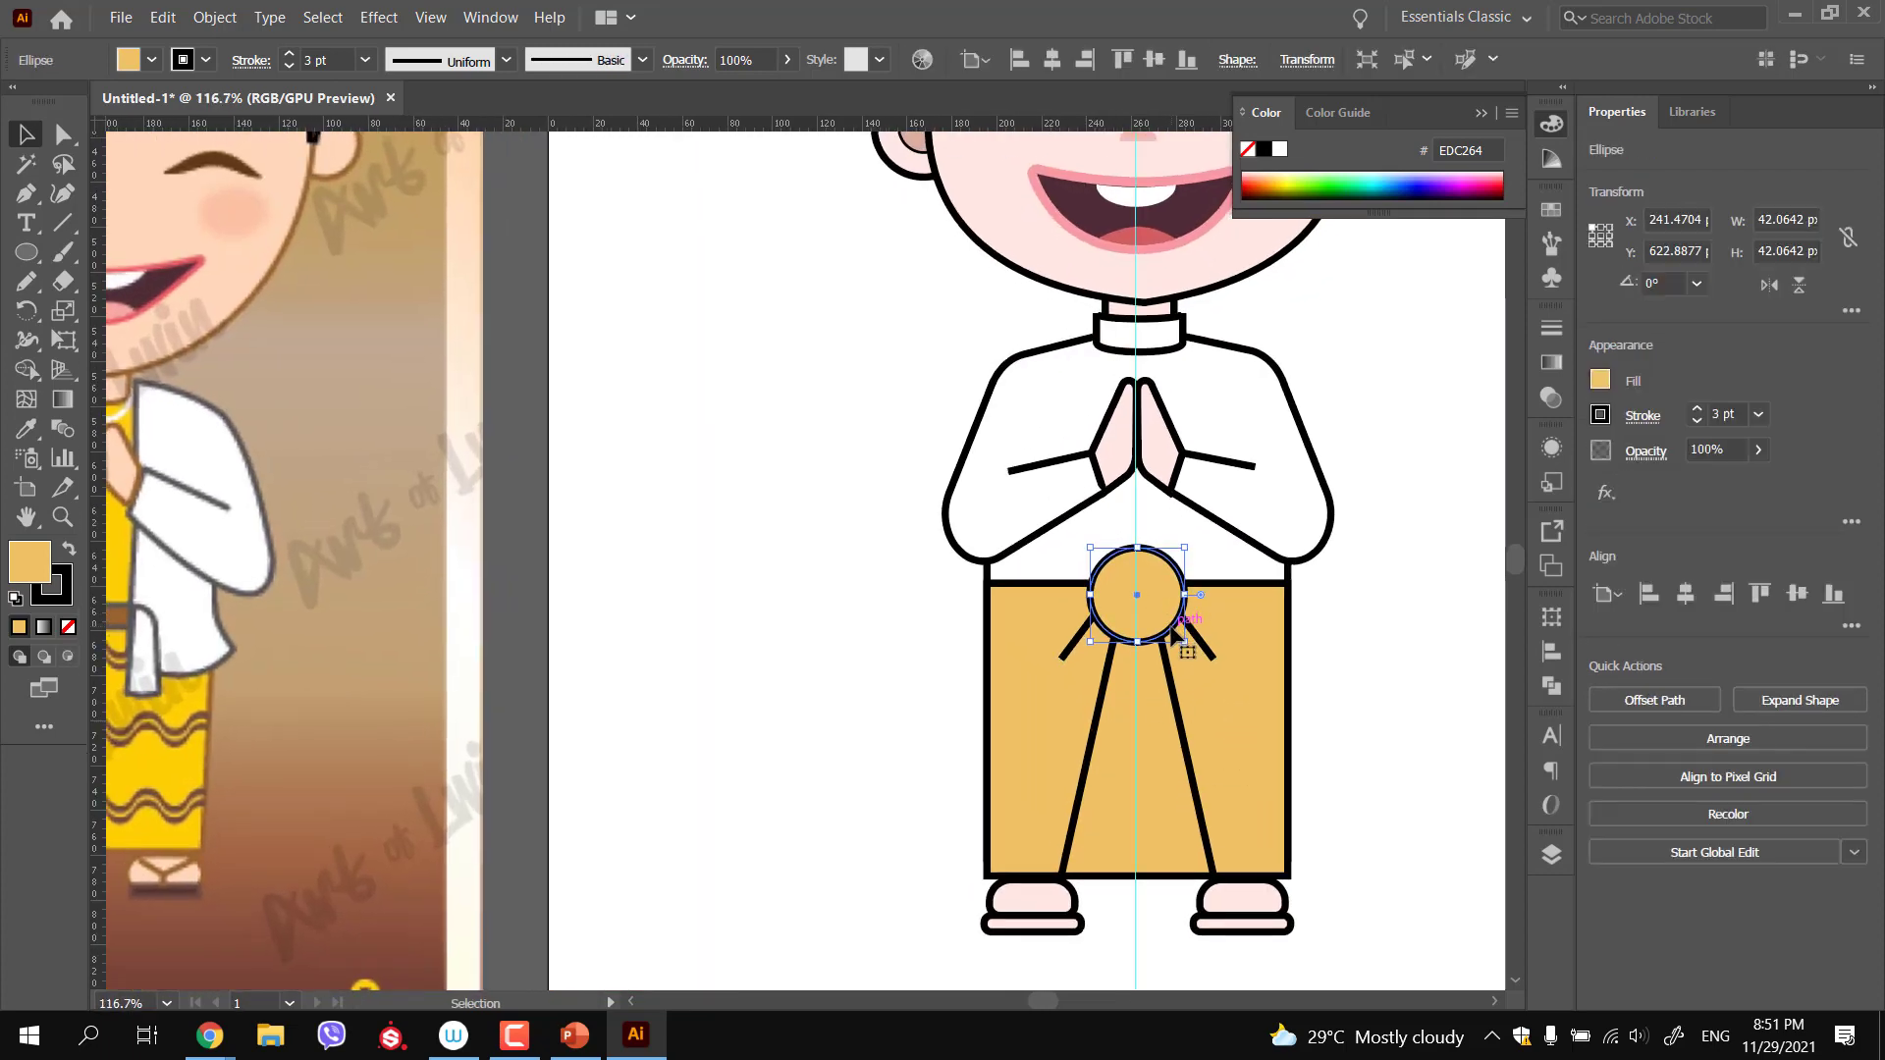
{"action": "key", "text": "Up"}
{"action": "key", "text": "Up"}
{"action": "key", "text": "Up"}
{"action": "key", "text": "Left"}
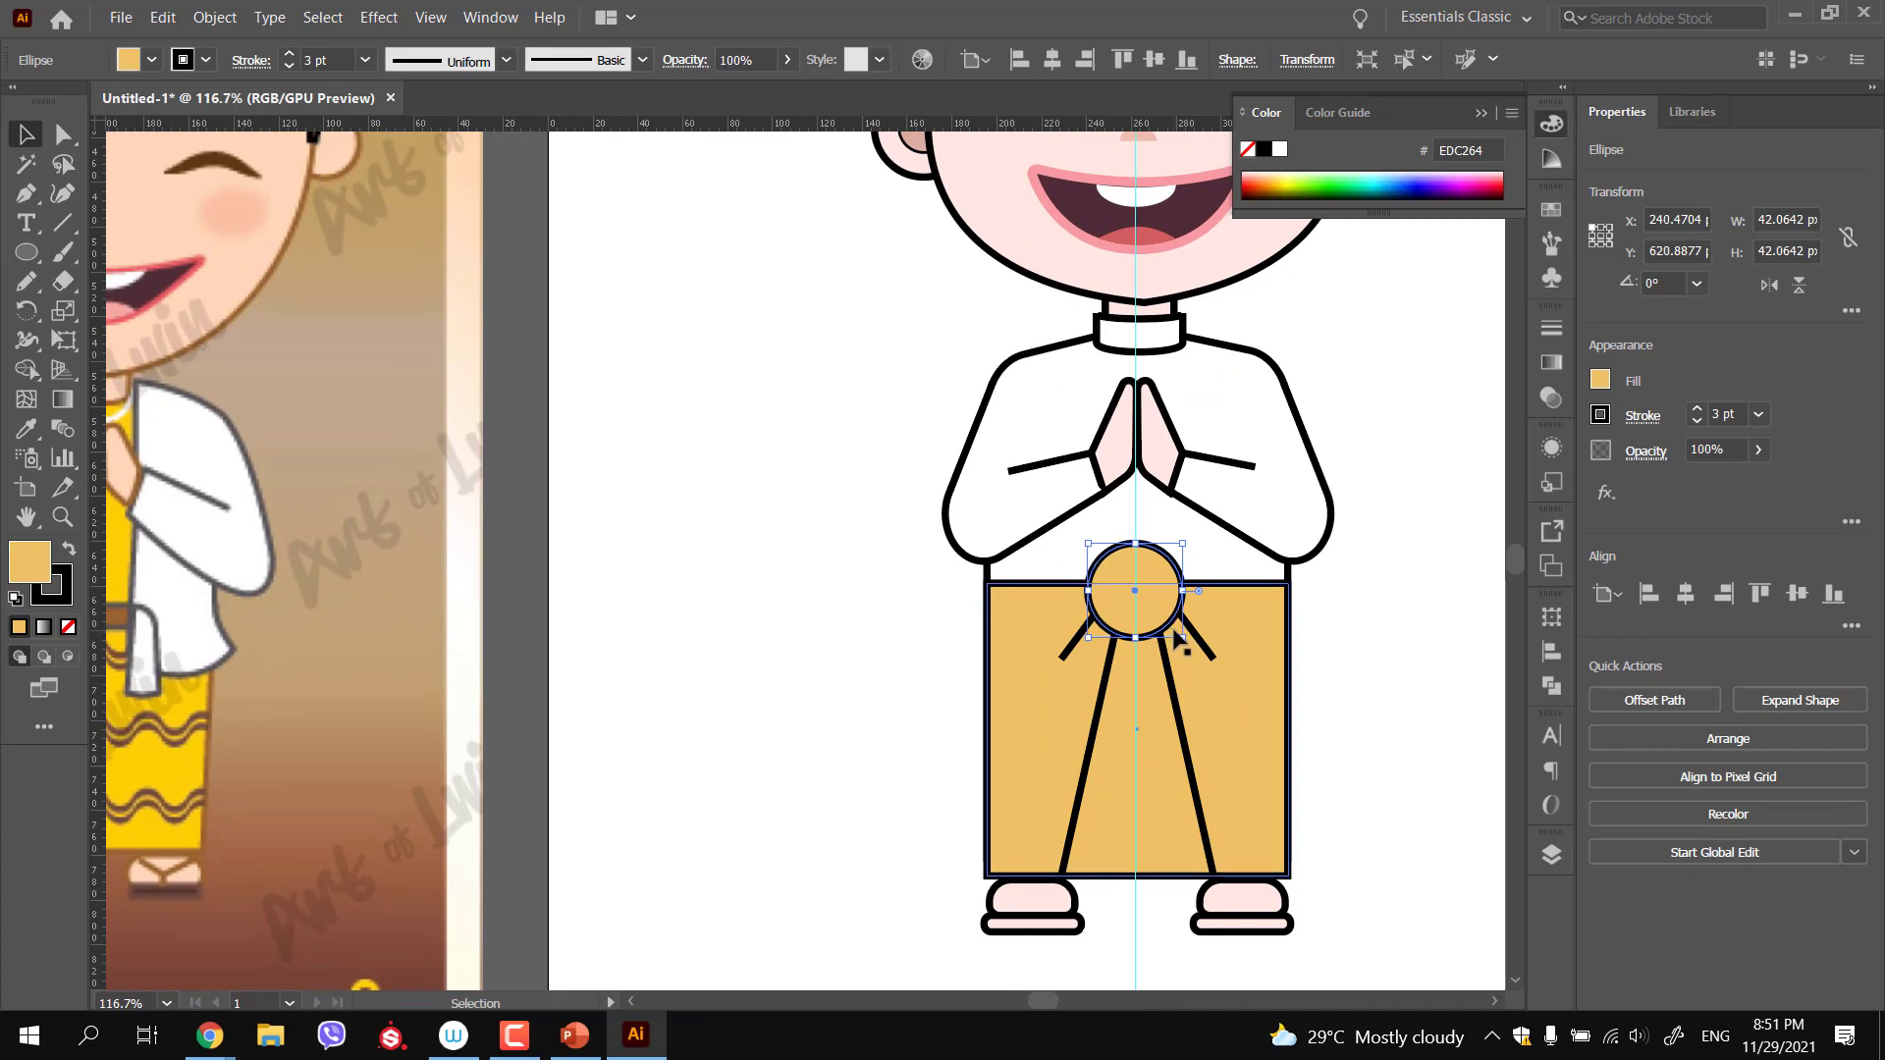
{"action": "left_click", "coordinate": [850, 620]}
Draw an unfilled V-shaped slipper strap about 30 px wide on the left foot, with a vertical line from its tip to the sole
{"action": "scroll", "coordinate": [800, 629], "scroll_direction": "down", "scroll_amount": 5}
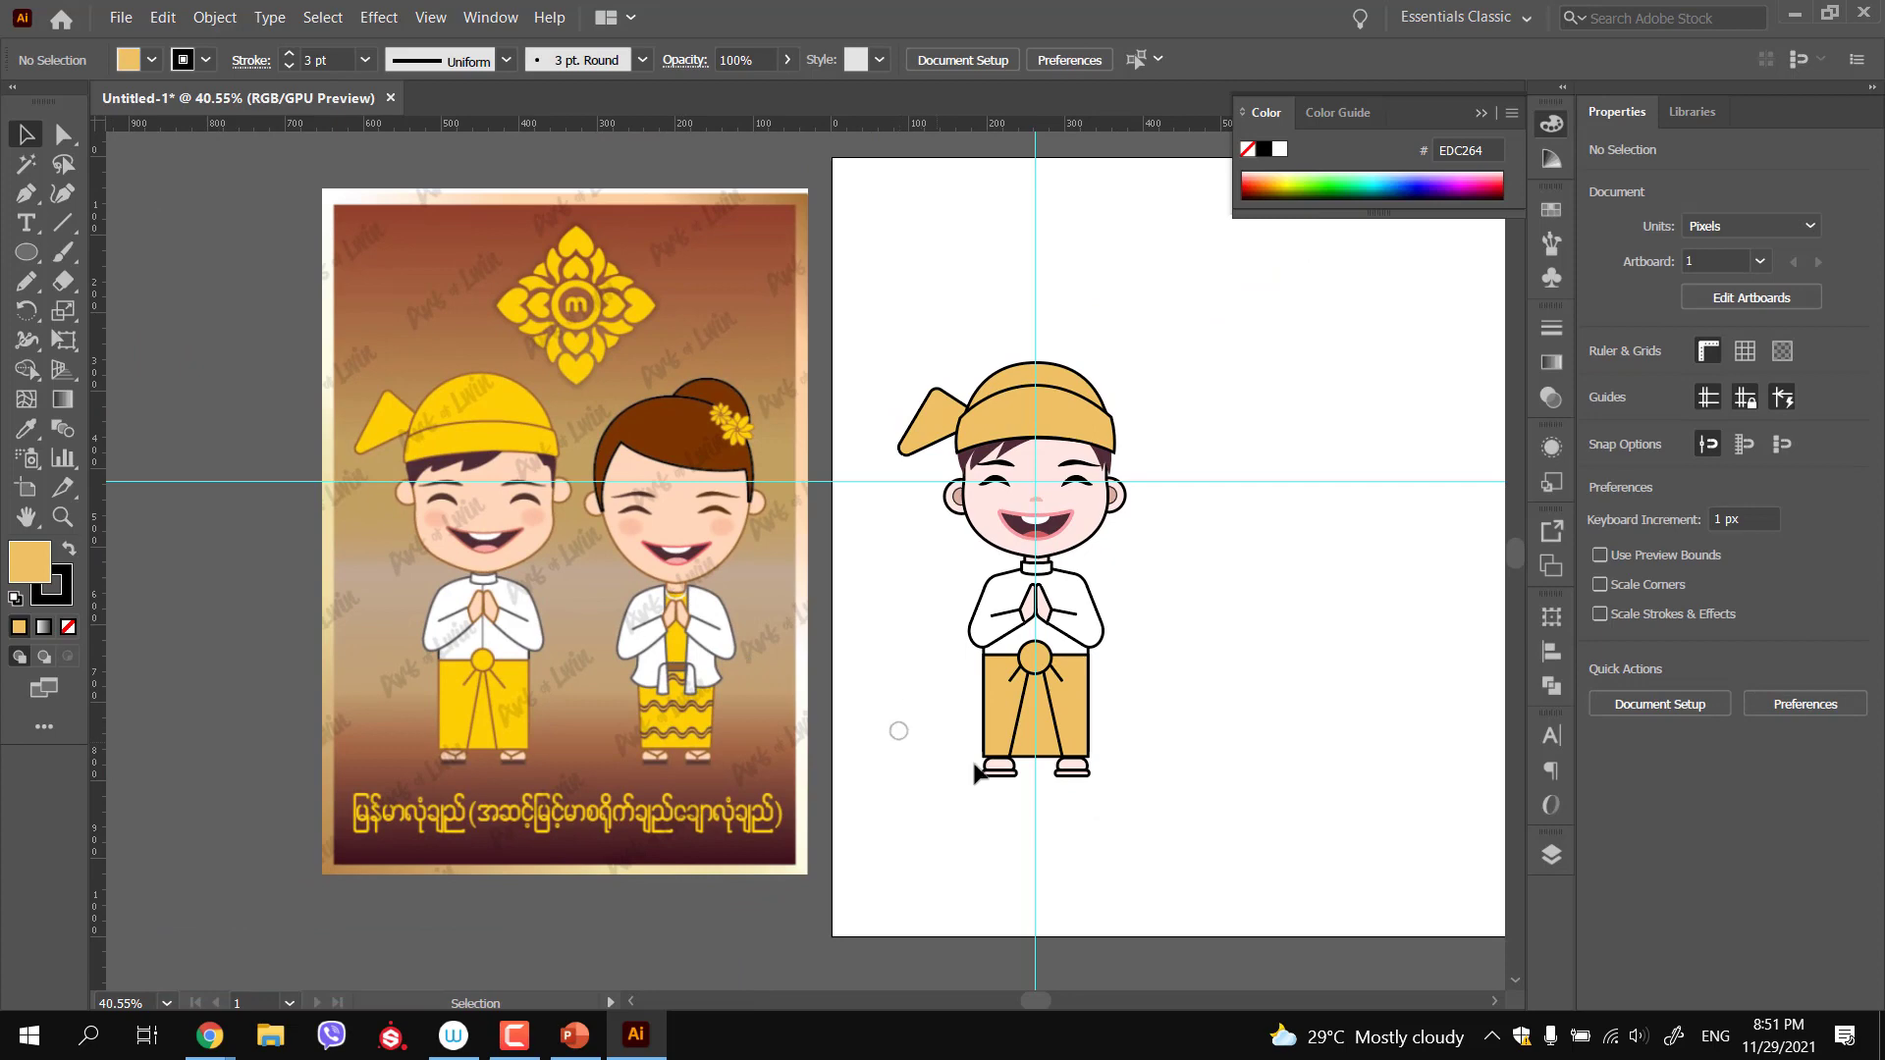
{"action": "left_click_drag", "start_coordinate": [980, 806], "coordinate": [1243, 880]}
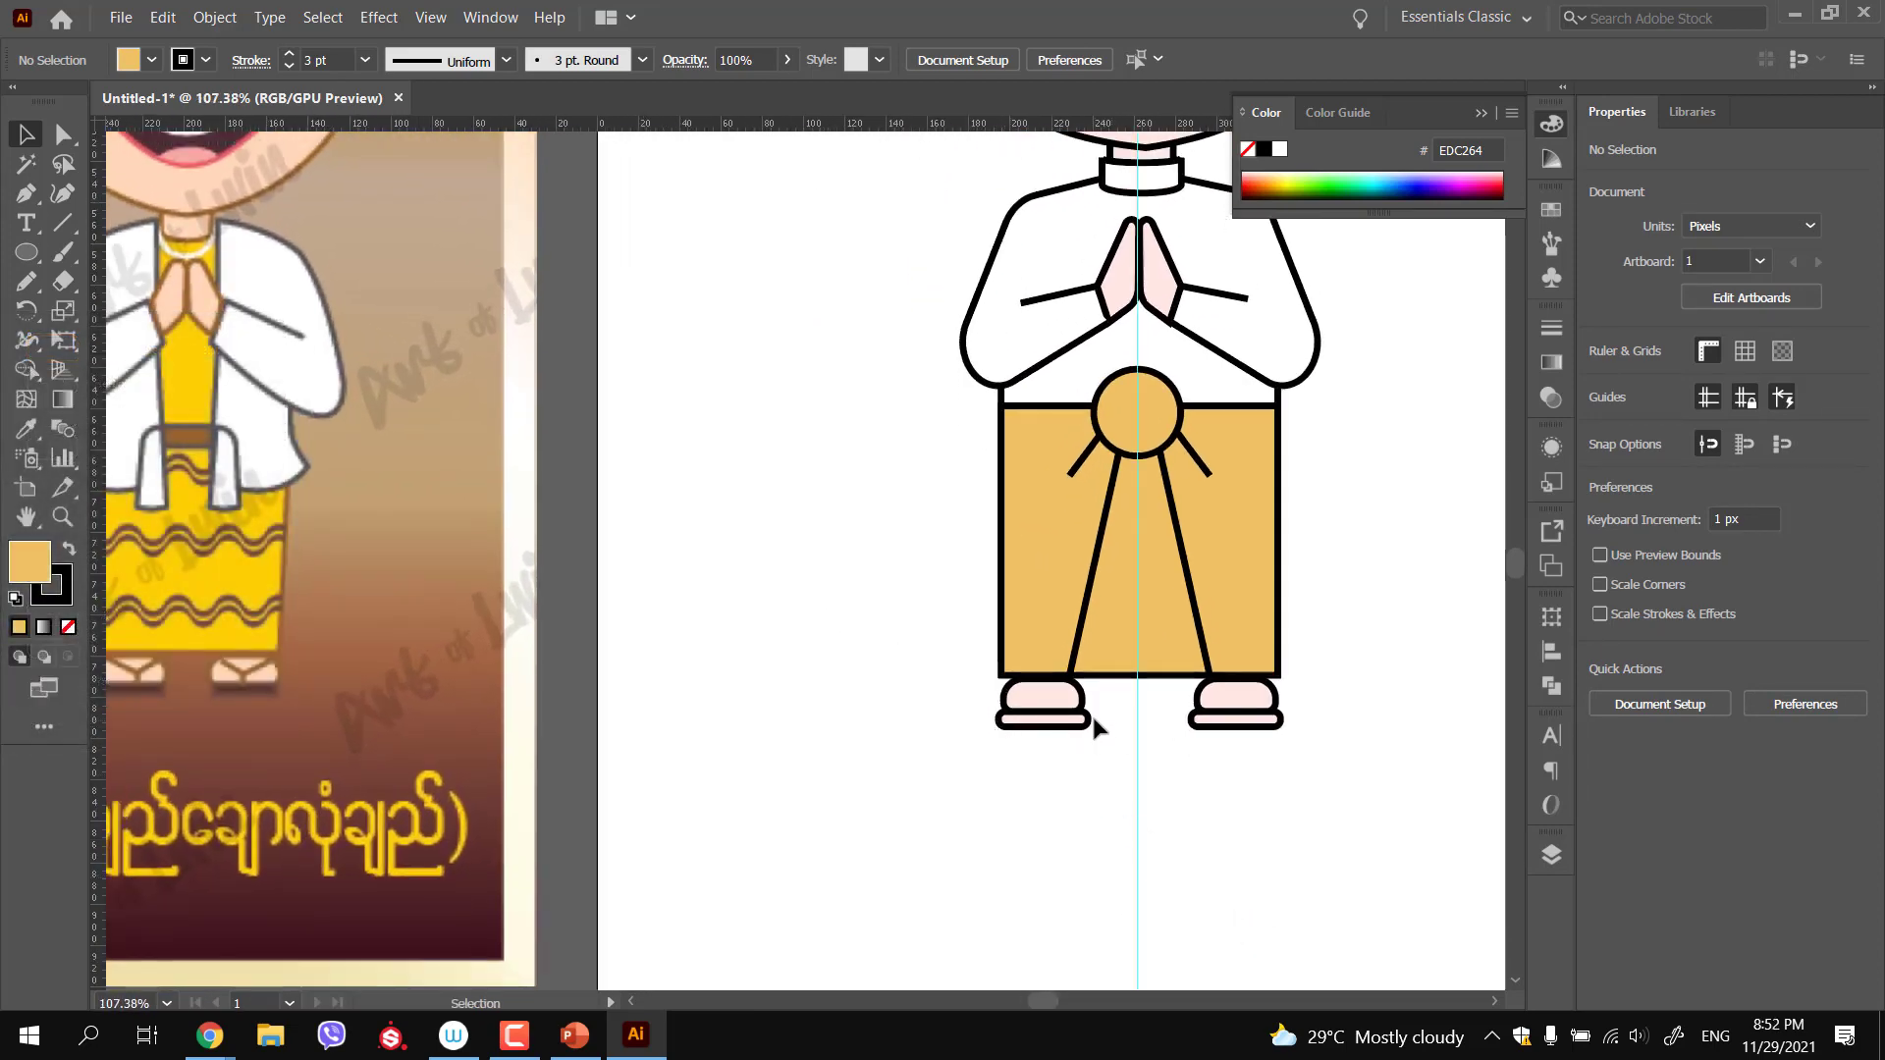
{"action": "key", "text": "p"}
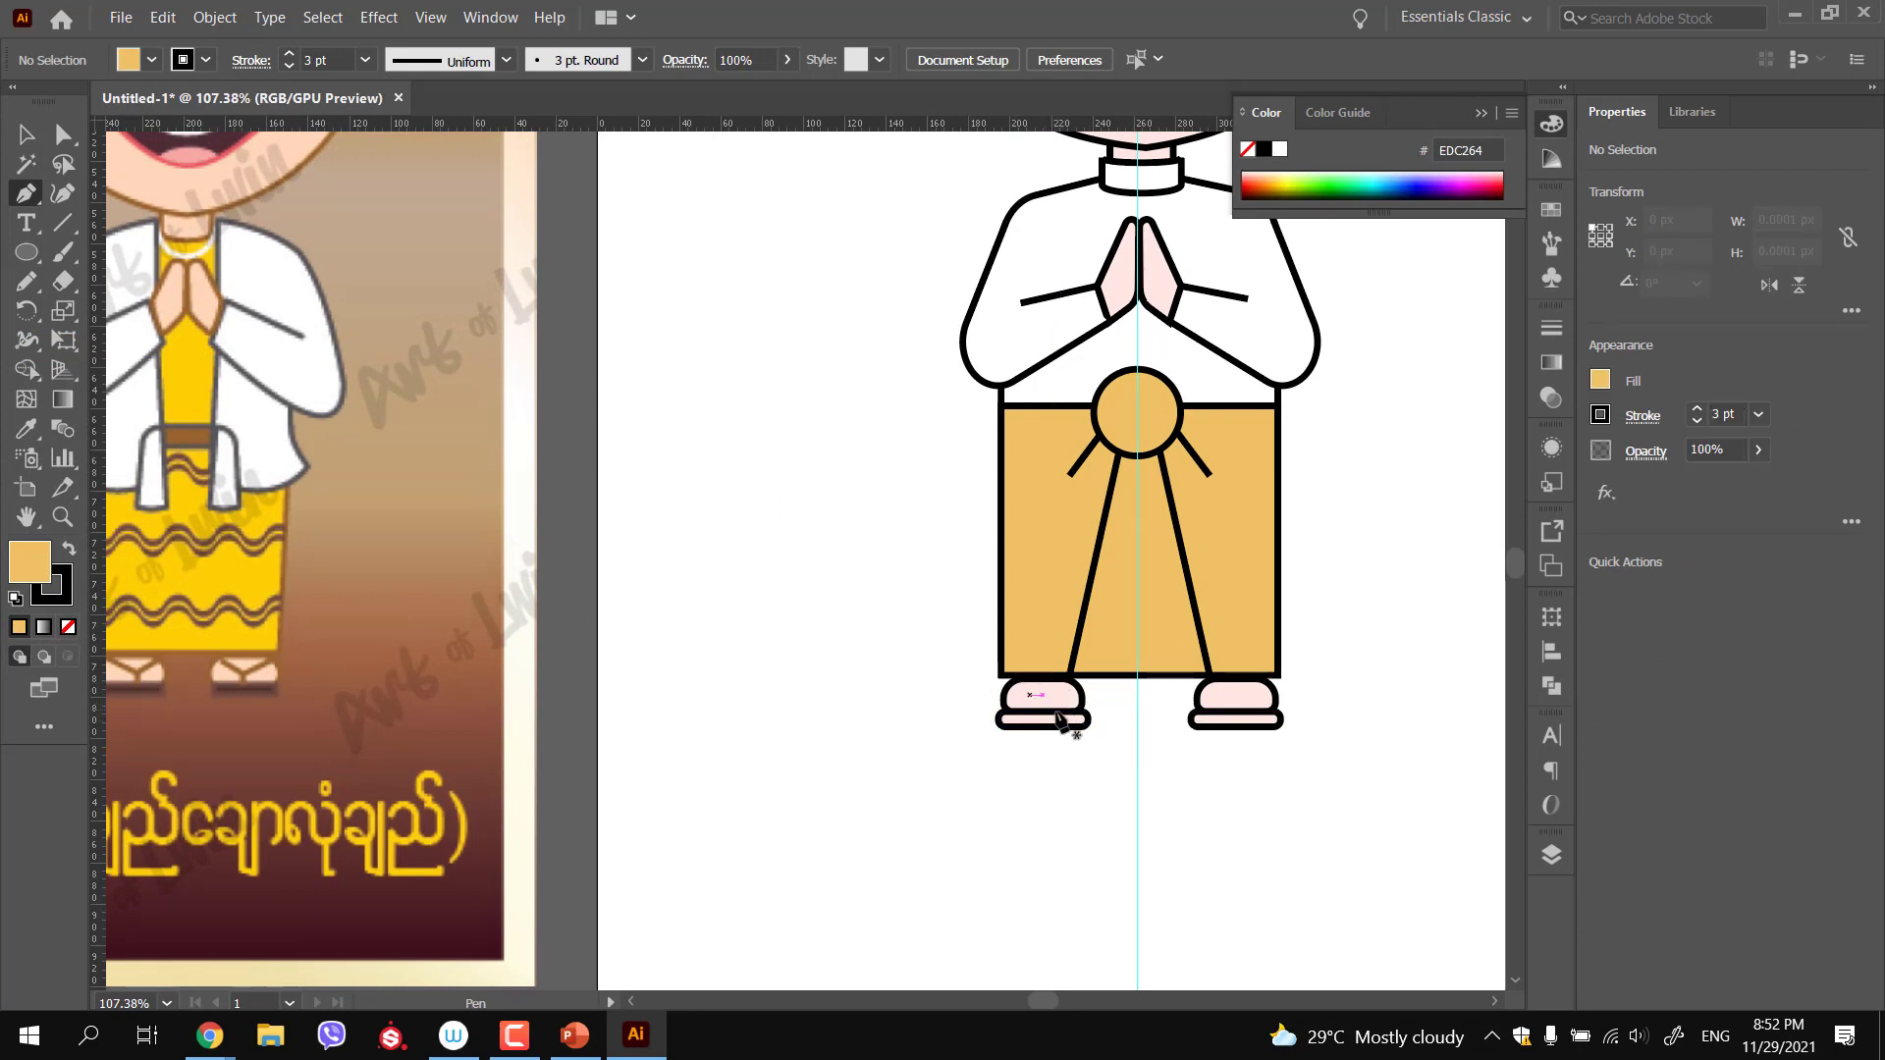
{"action": "scroll", "coordinate": [1008, 717], "scroll_direction": "up", "scroll_amount": 2}
{"action": "left_click", "coordinate": [1023, 672]}
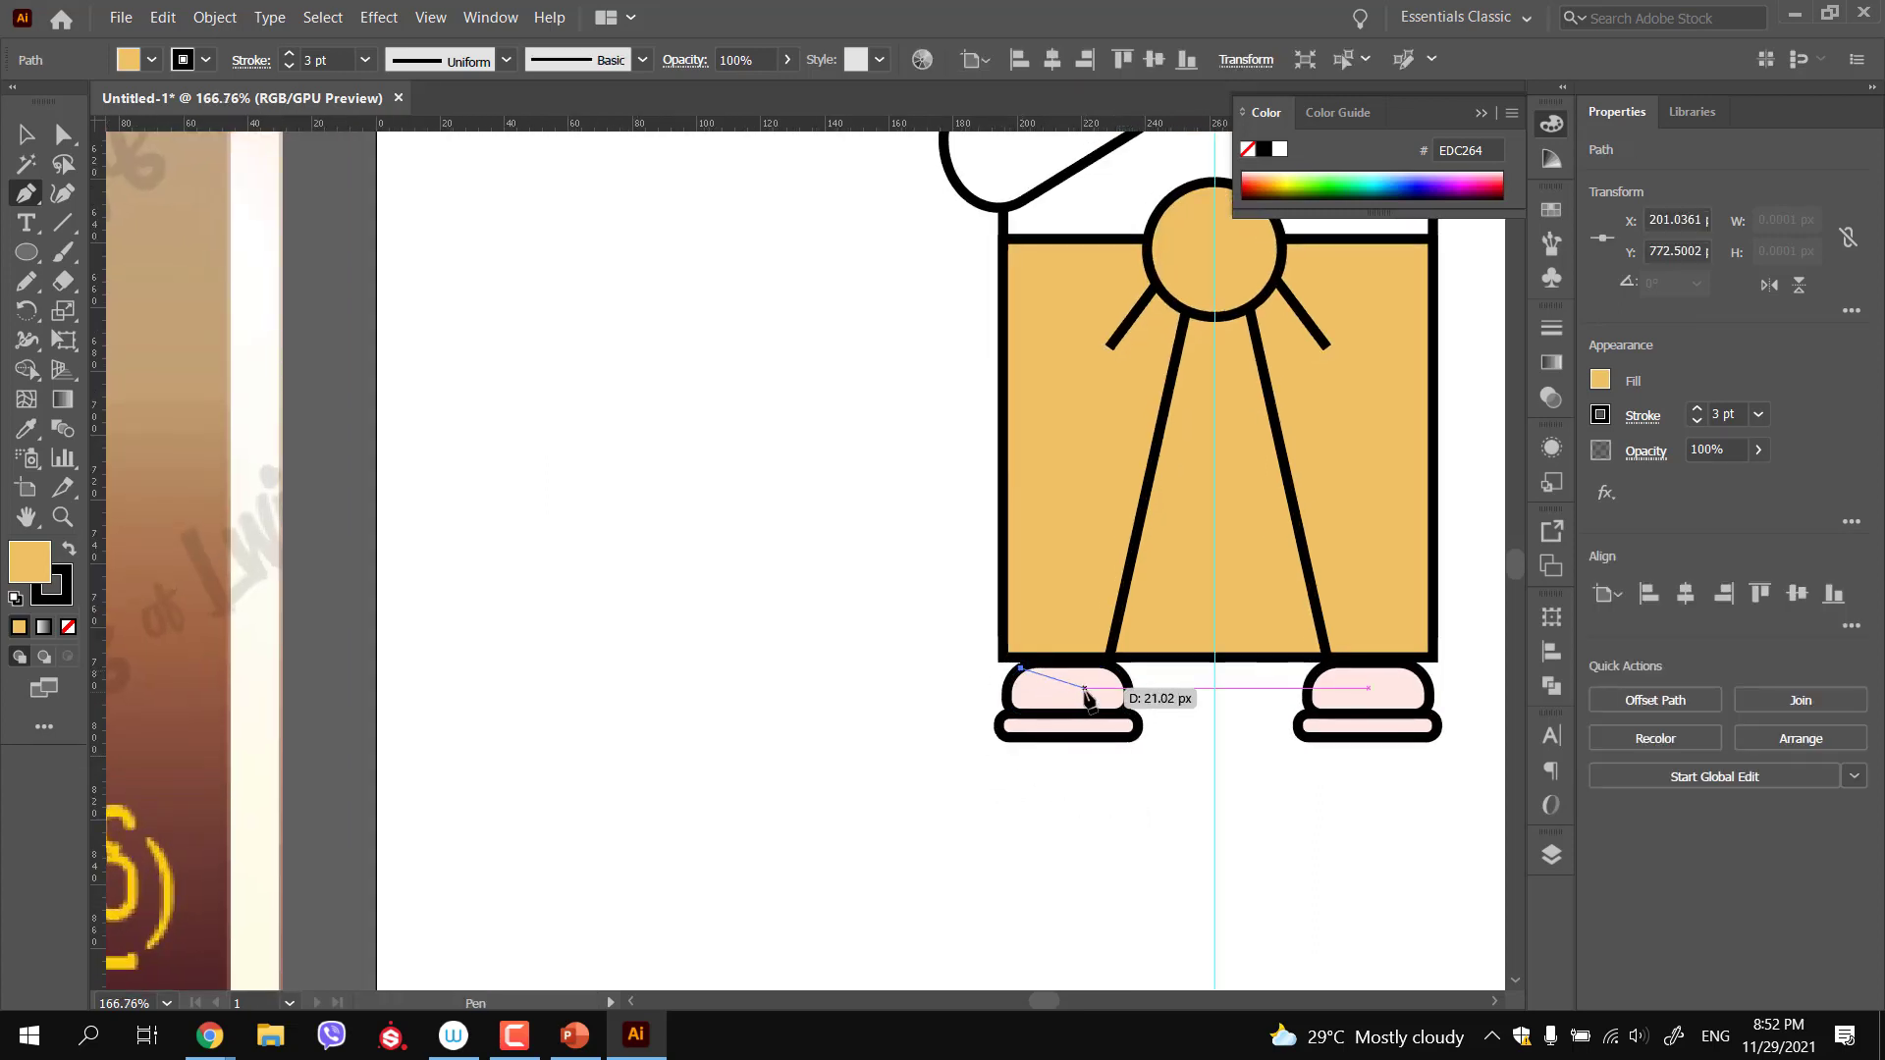
{"action": "left_click", "coordinate": [1085, 687]}
{"action": "left_click", "coordinate": [1116, 671]}
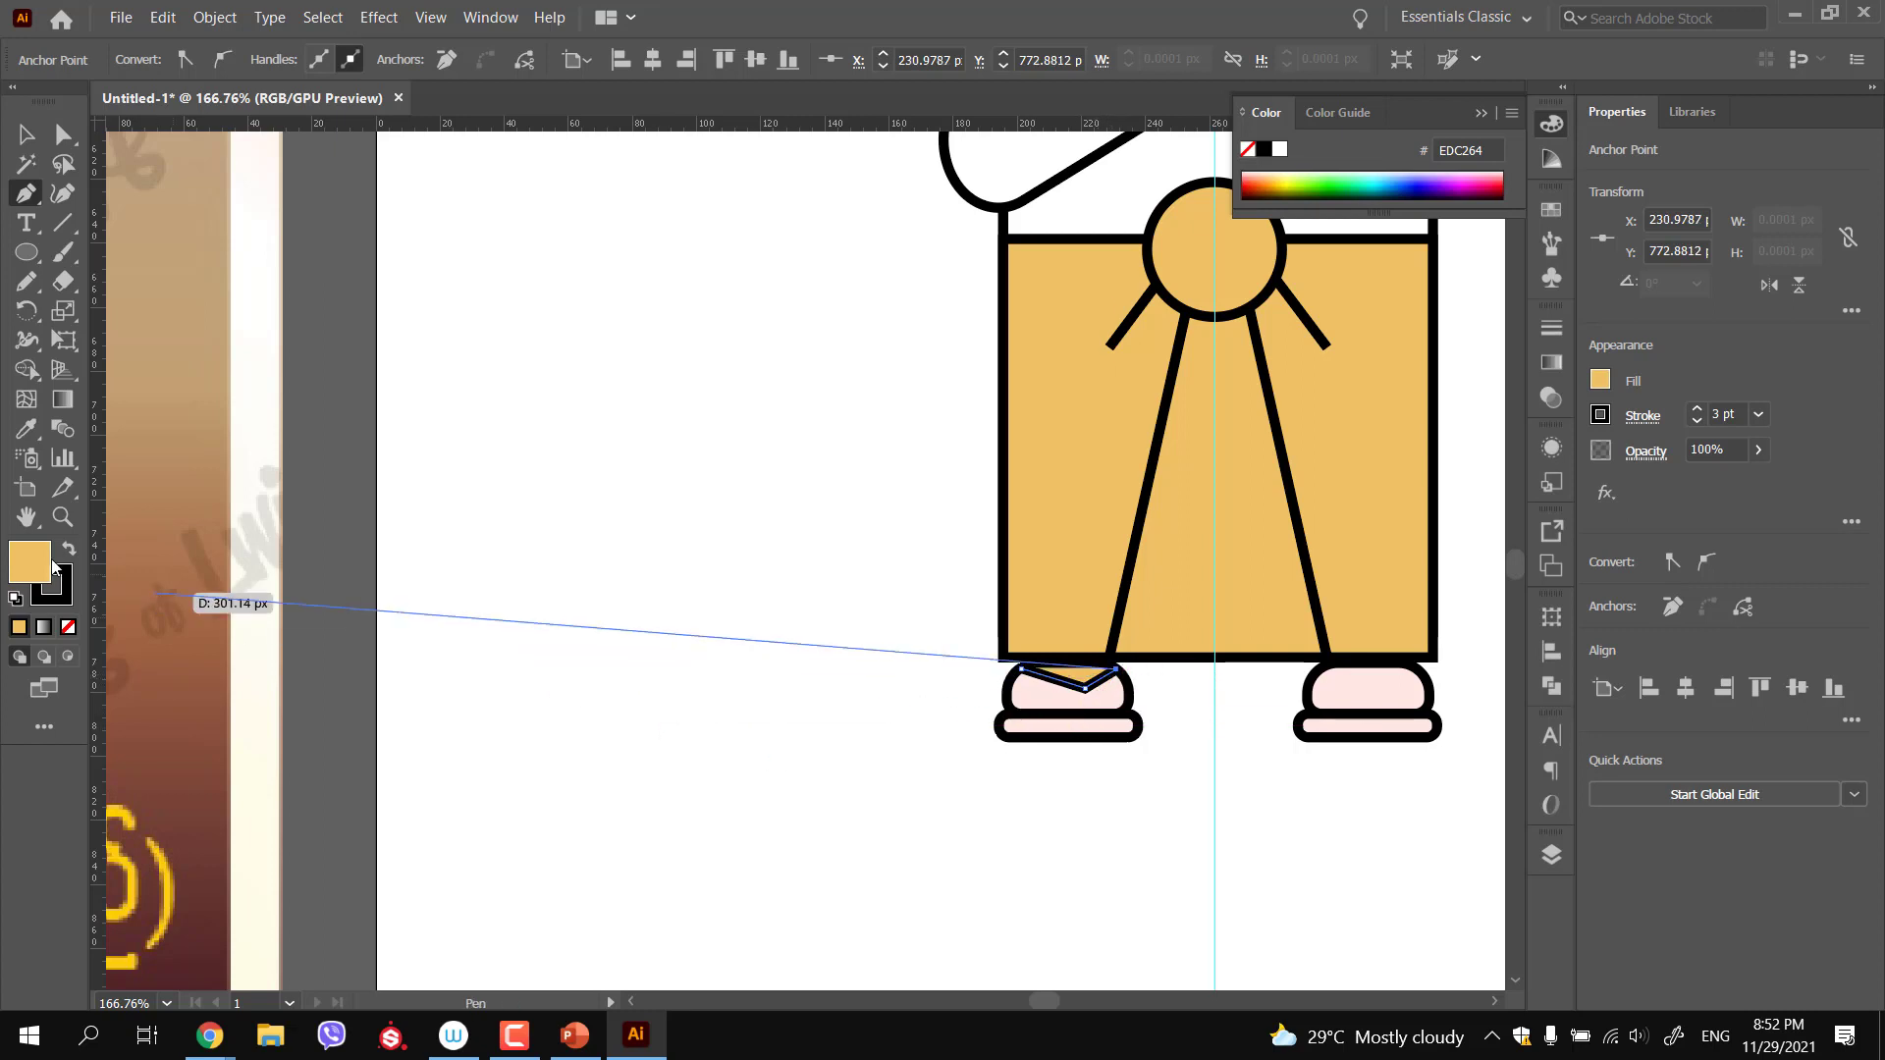
{"action": "left_click", "coordinate": [68, 627]}
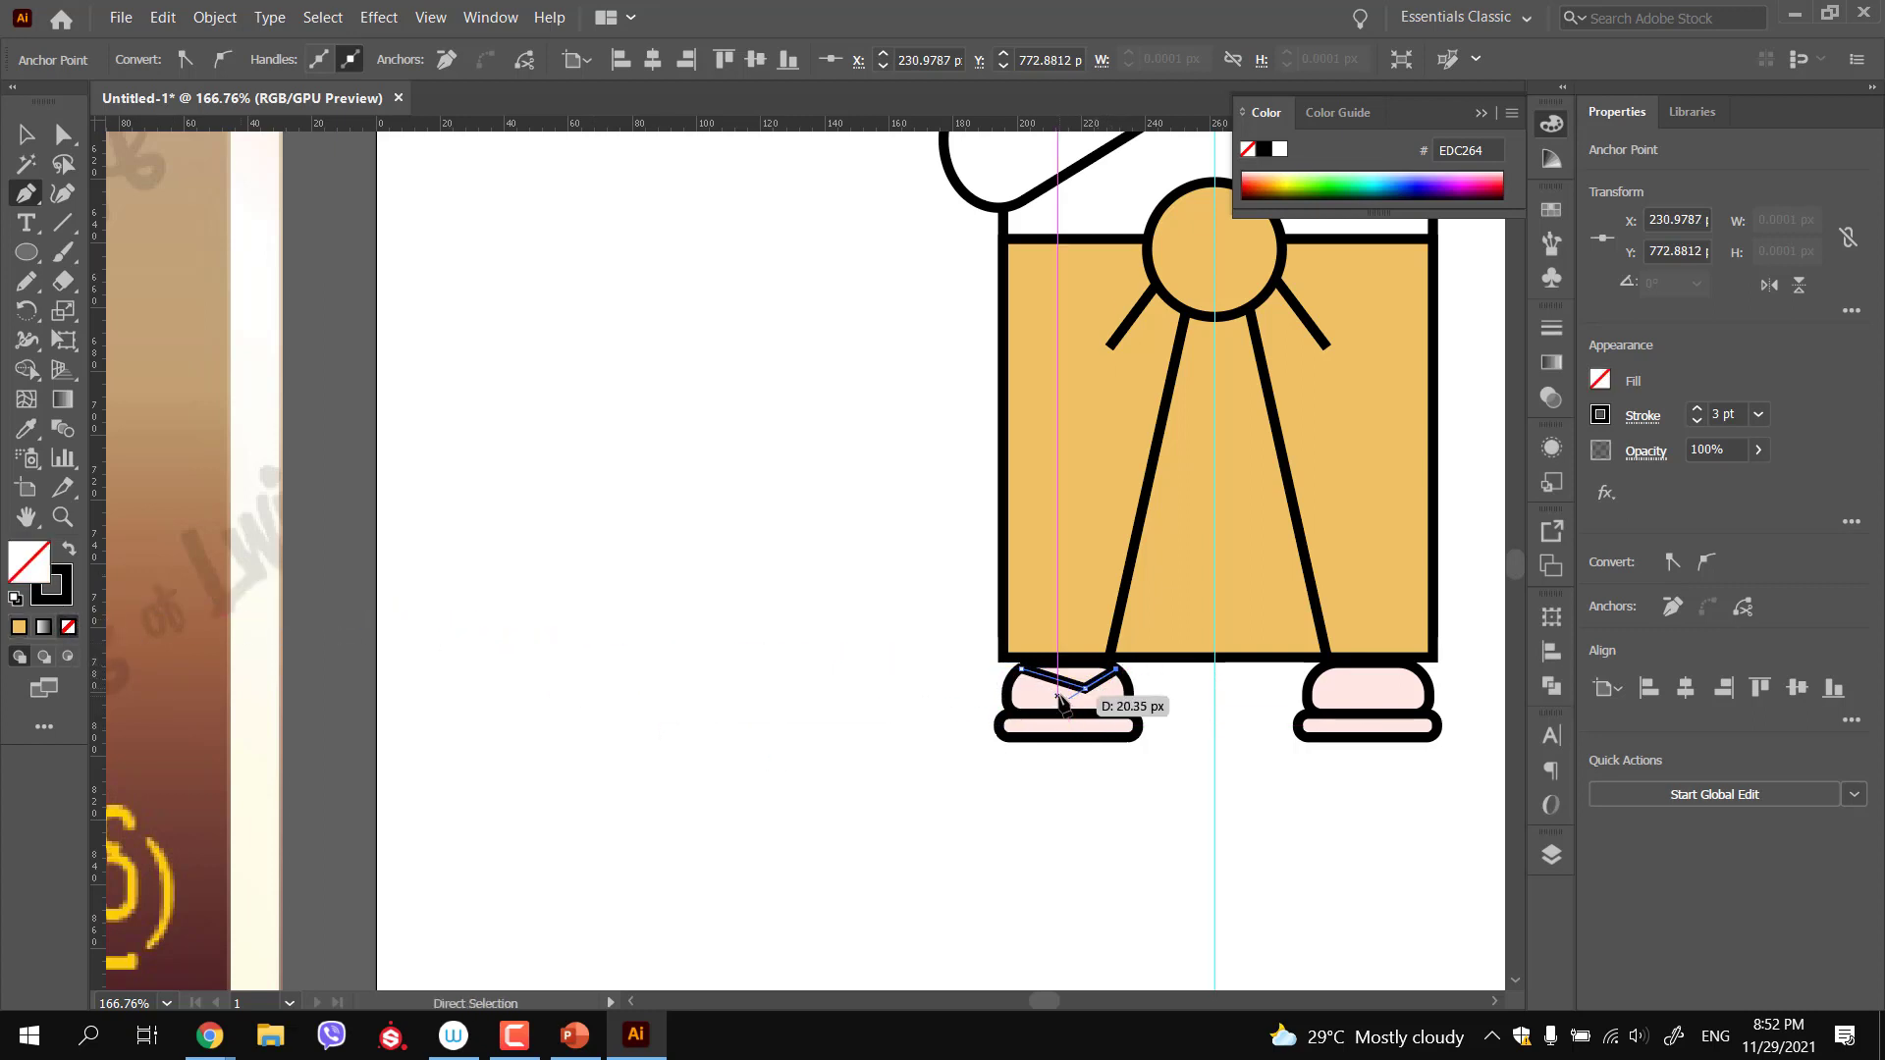
{"action": "left_click", "coordinate": [1183, 714], "text": "ctrl"}
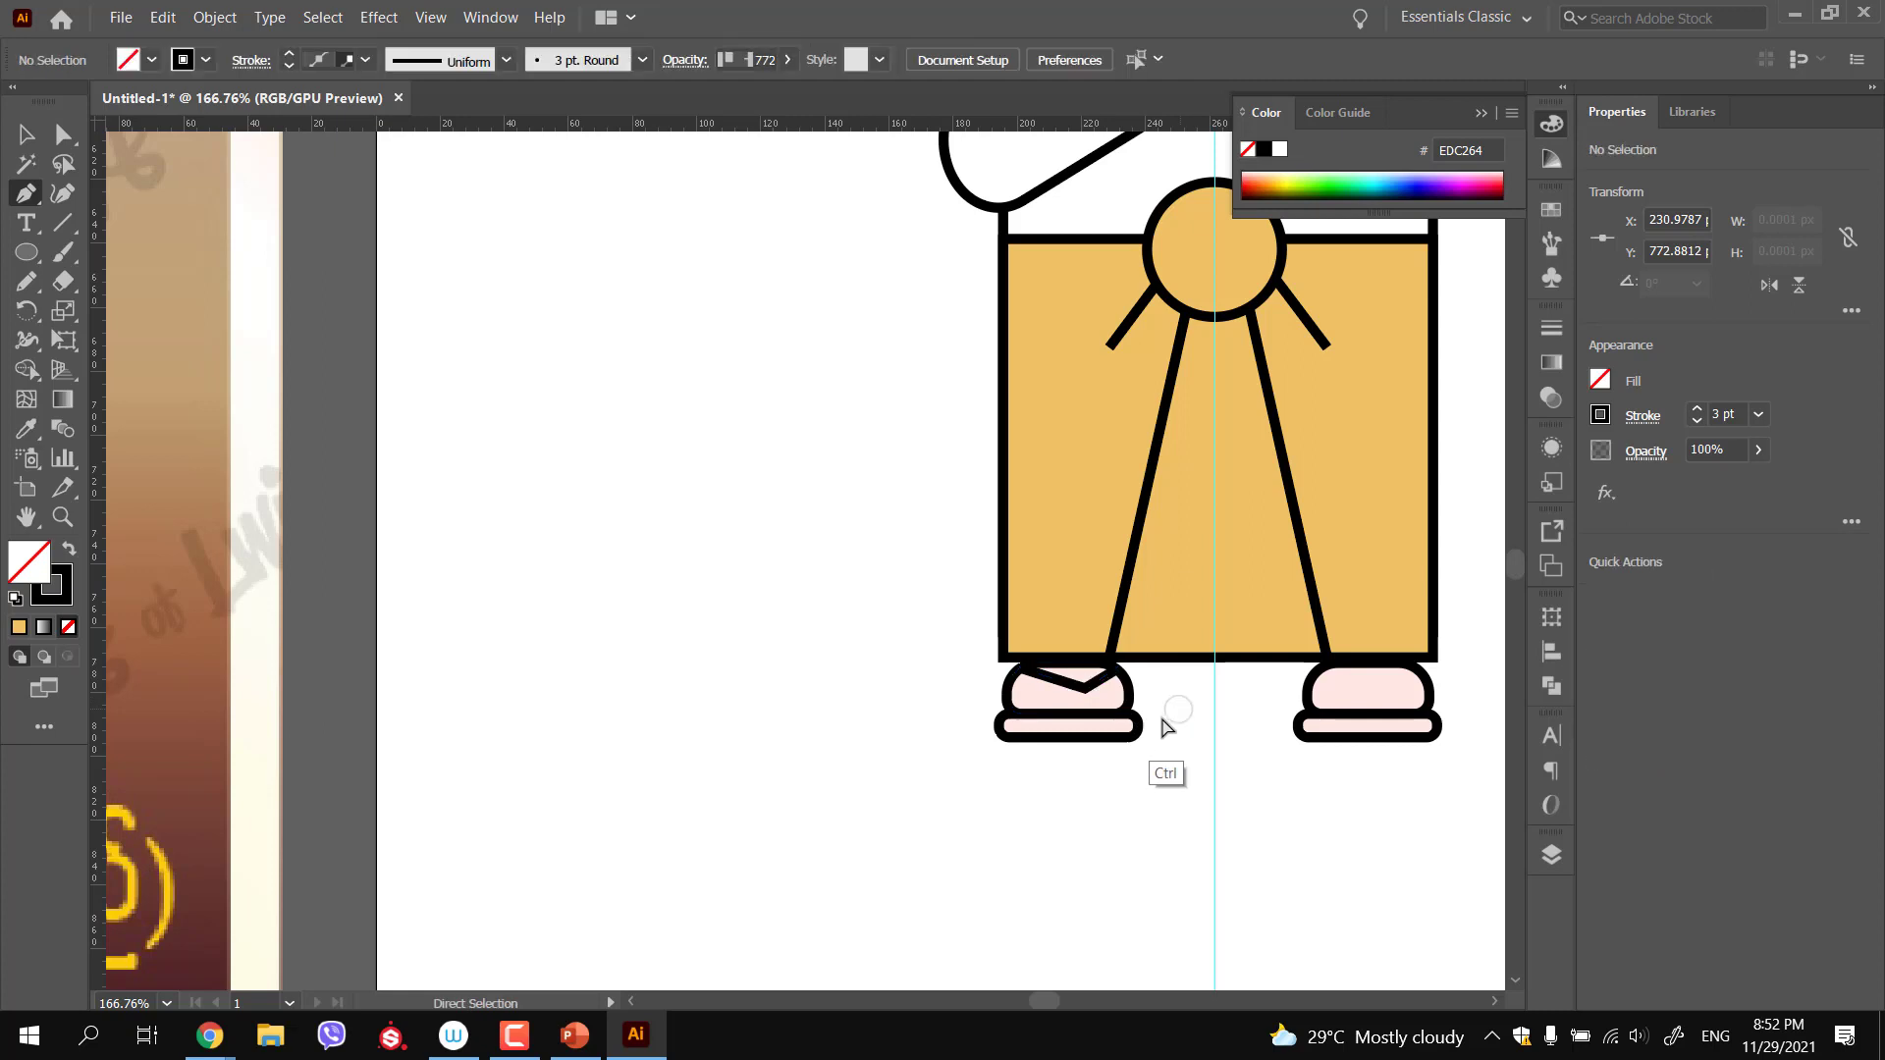
{"action": "left_click", "coordinate": [1085, 687]}
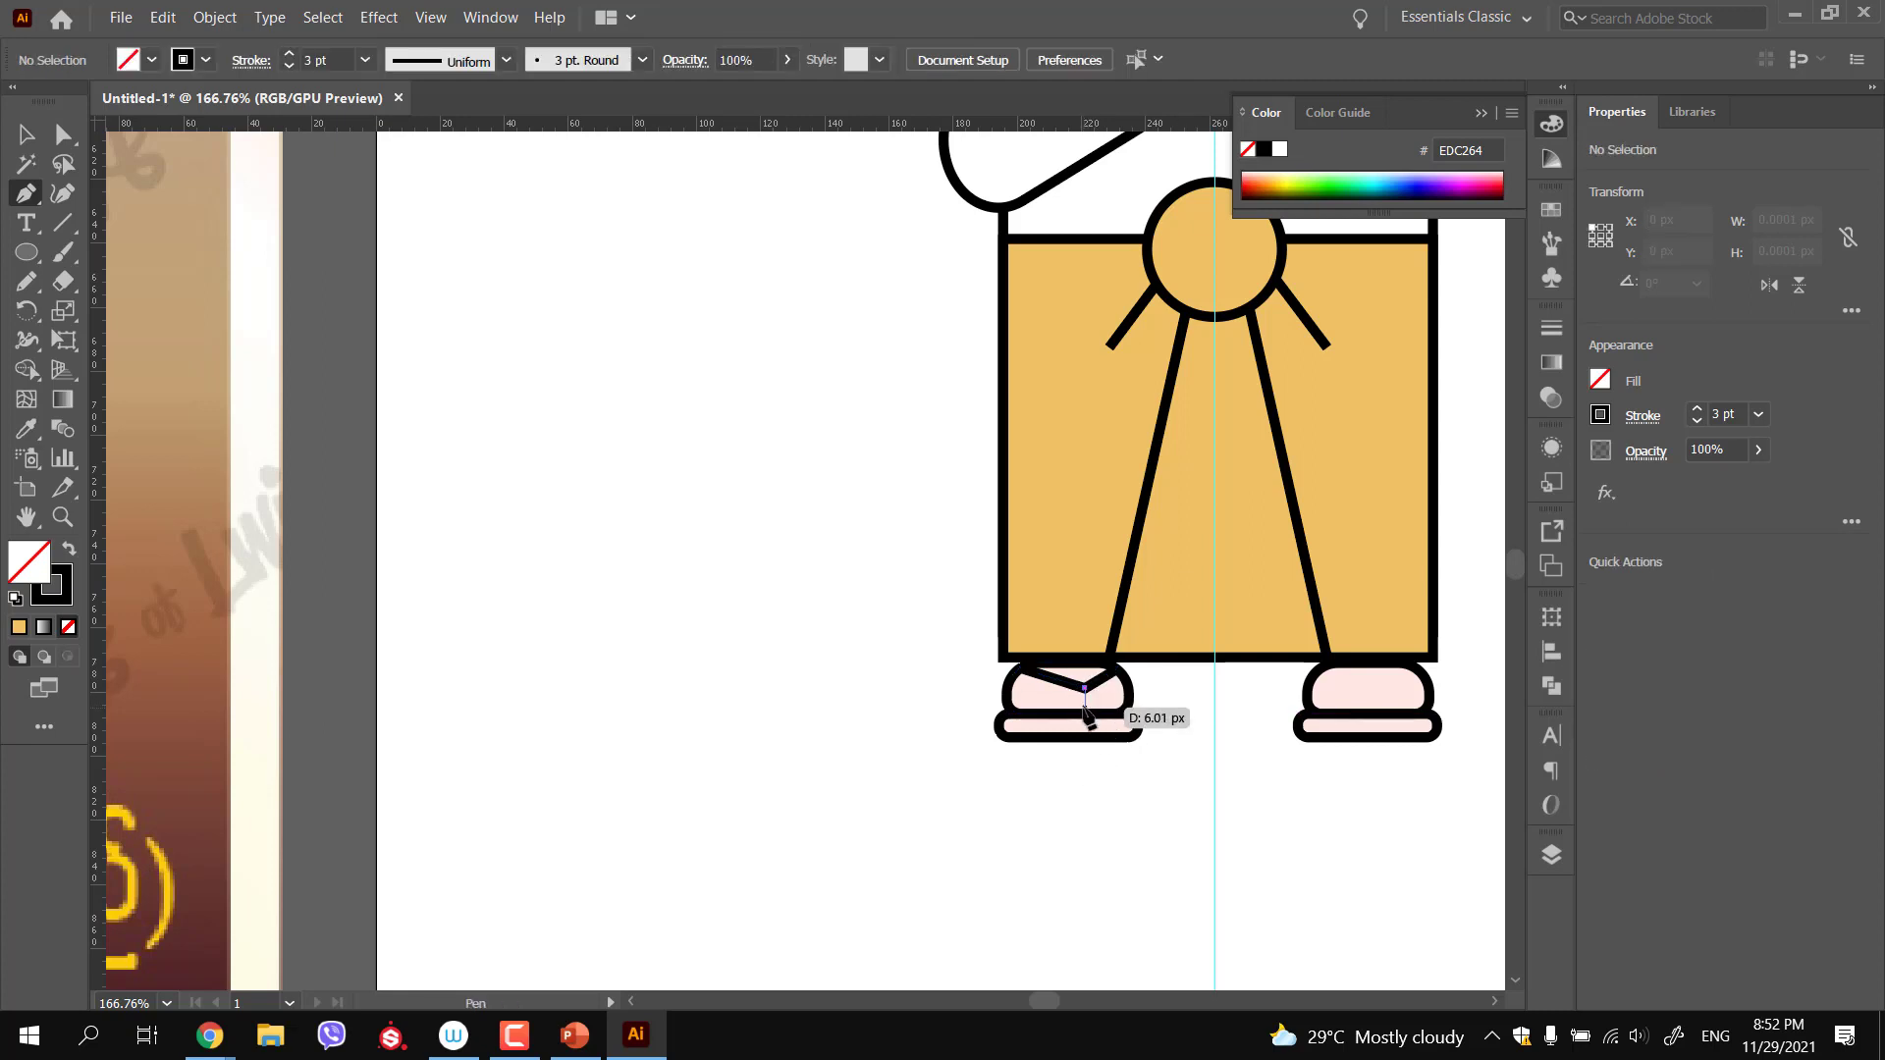
{"action": "left_click", "coordinate": [1085, 817], "text": "ctrl"}
Create a reflected copy of the left slipper's strap lines and place it on the right foot
{"action": "left_click_drag", "start_coordinate": [1116, 810], "coordinate": [1068, 805]}
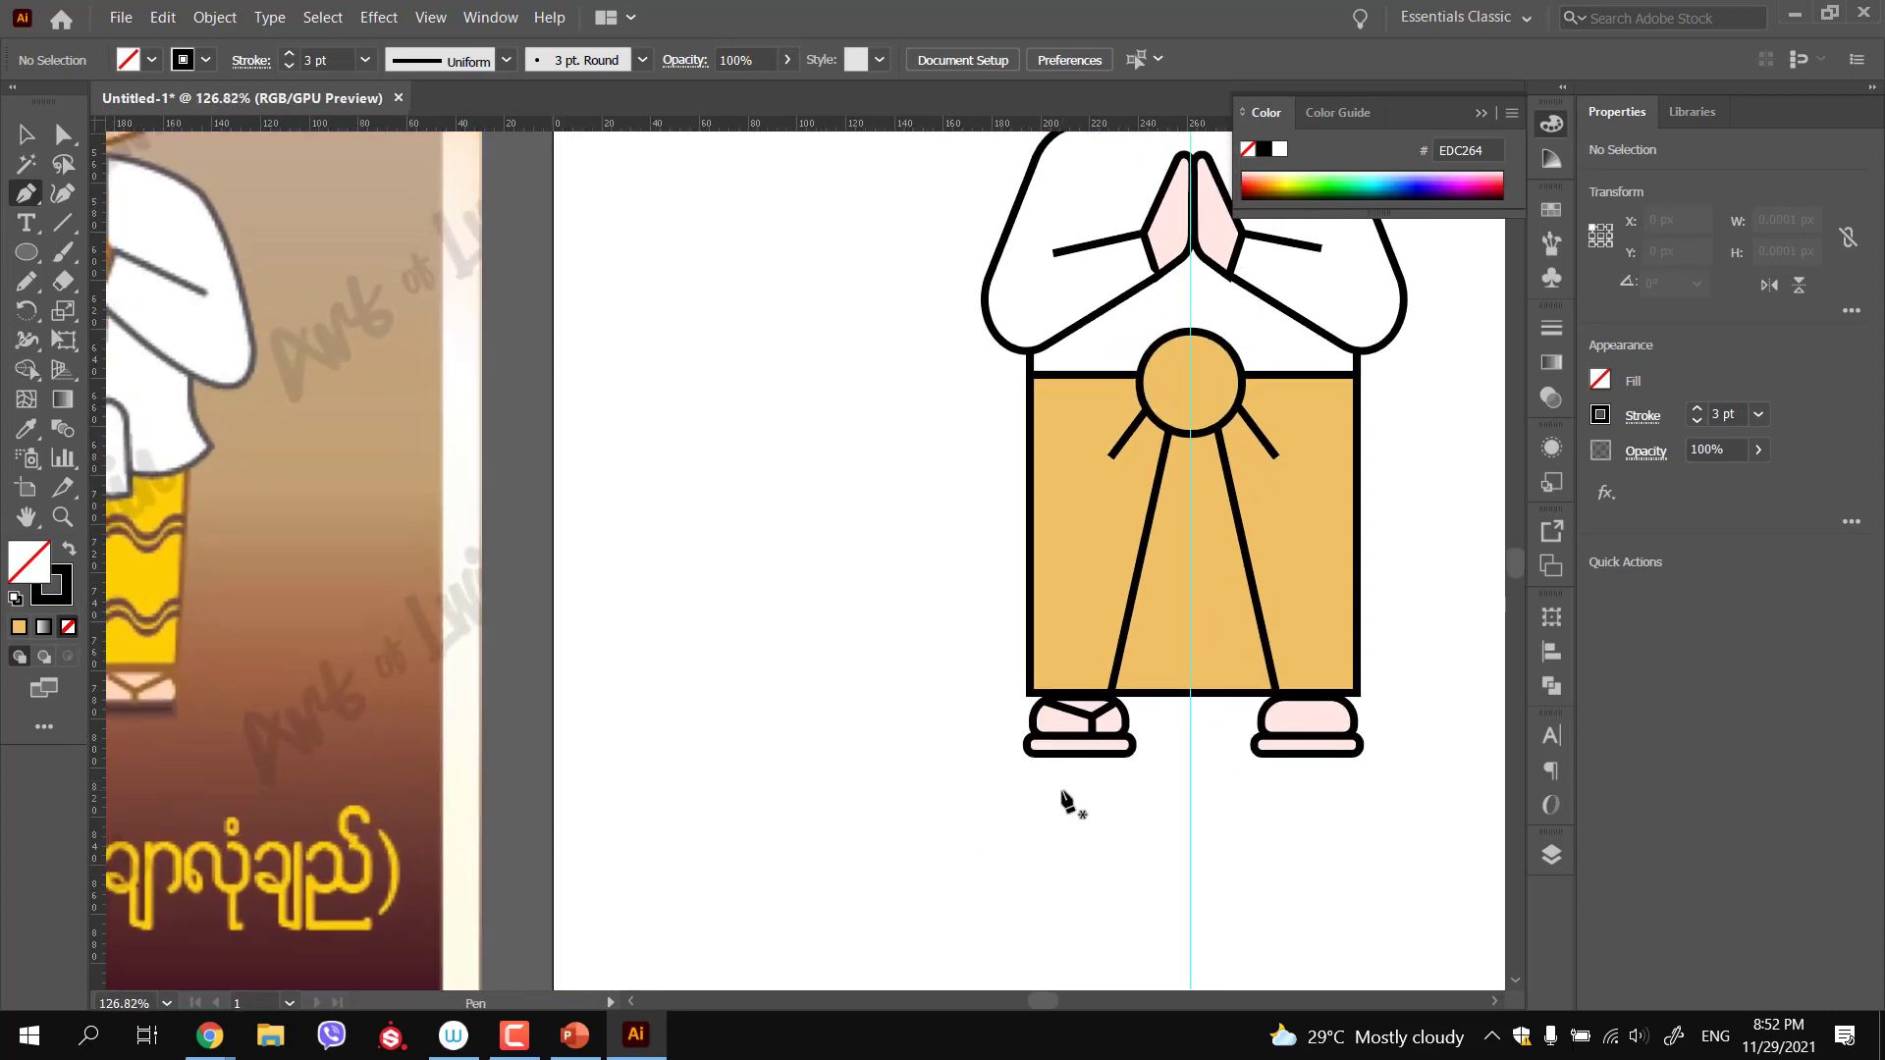
{"action": "key", "text": "v"}
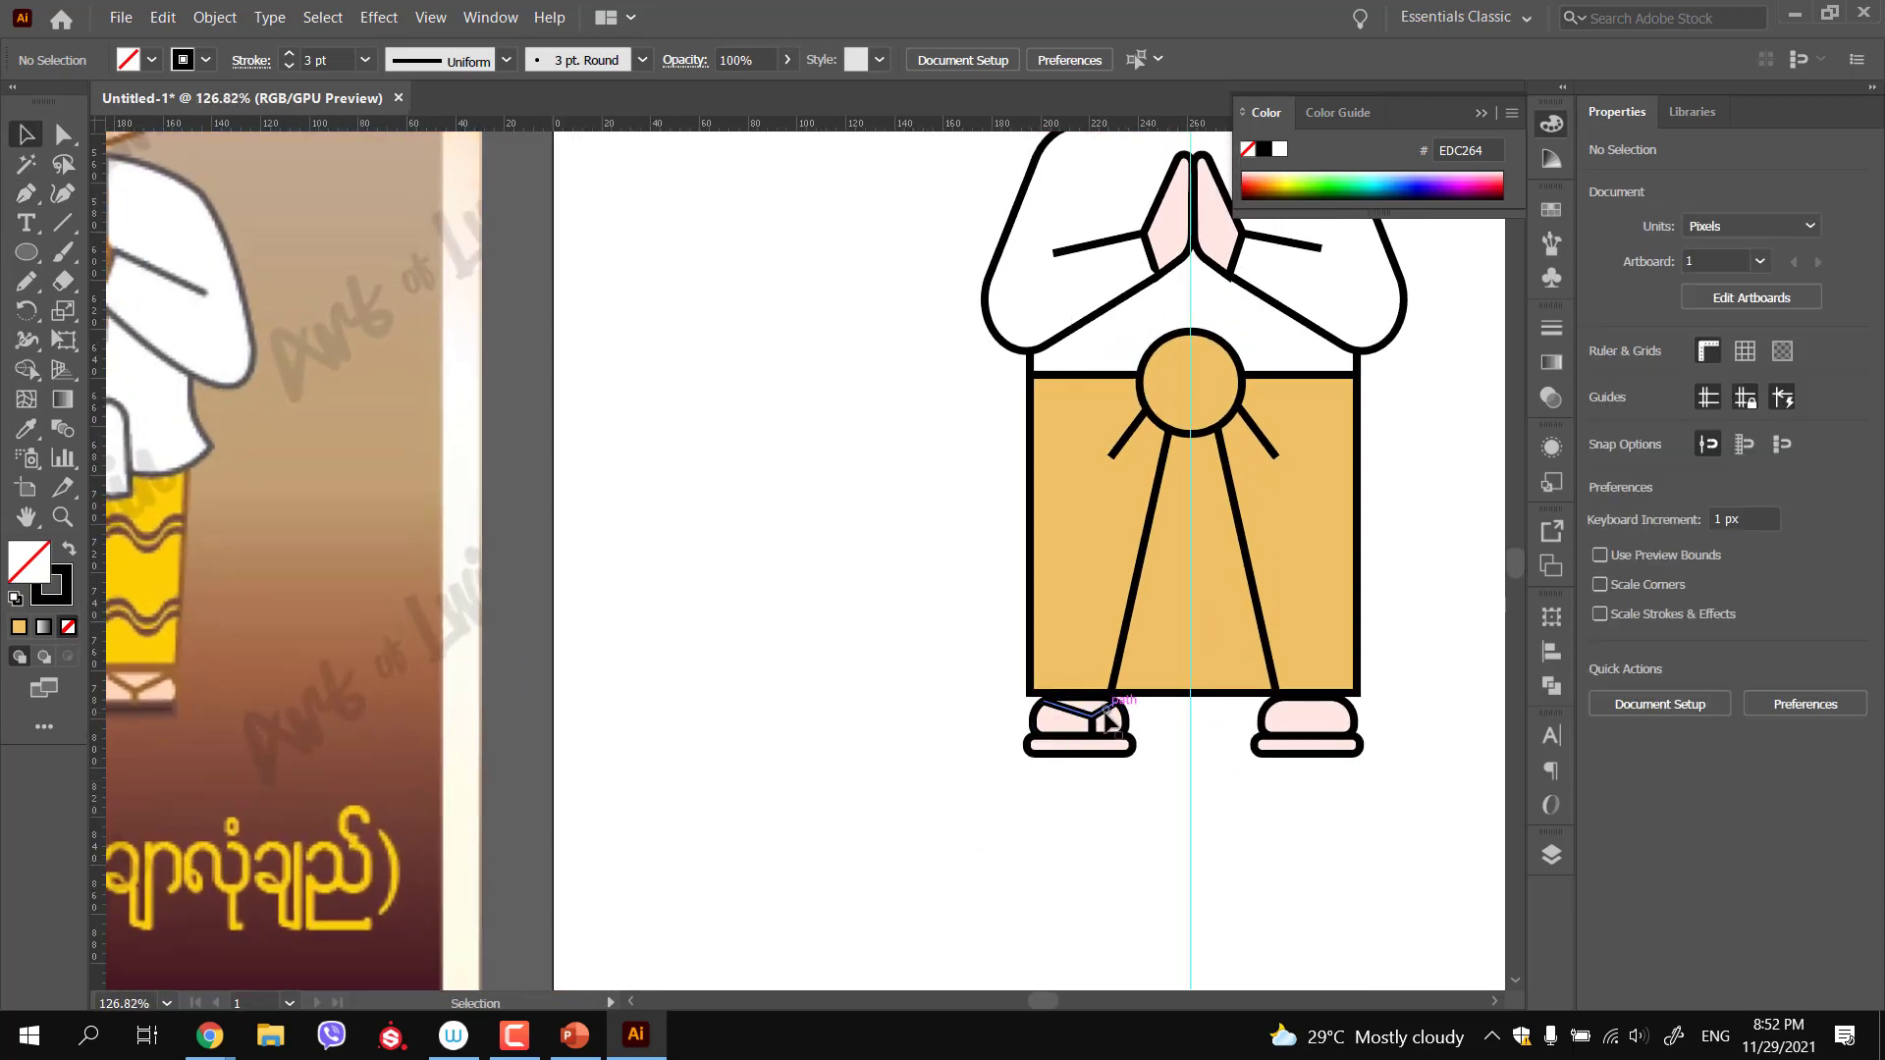
{"action": "left_click", "coordinate": [1107, 722]}
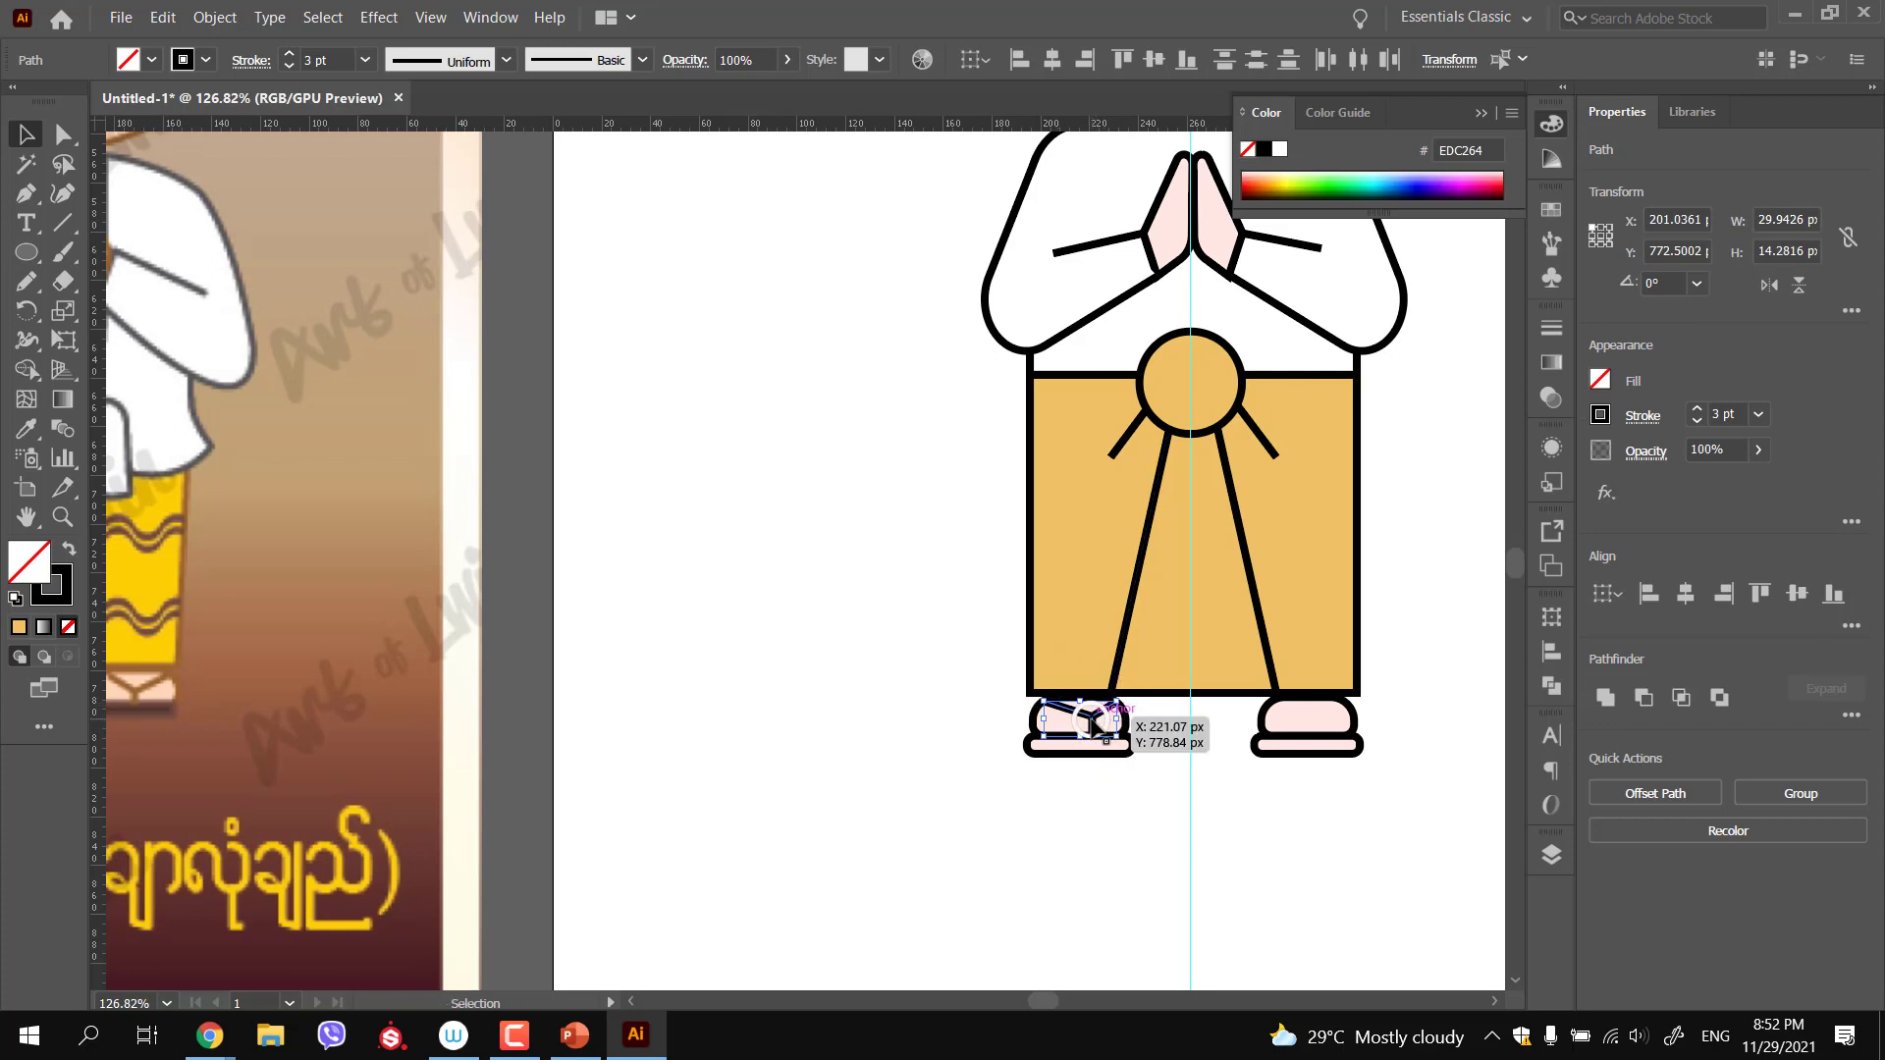
{"action": "right_click", "coordinate": [1095, 723]}
{"action": "mouse_move", "coordinate": [1237, 595]}
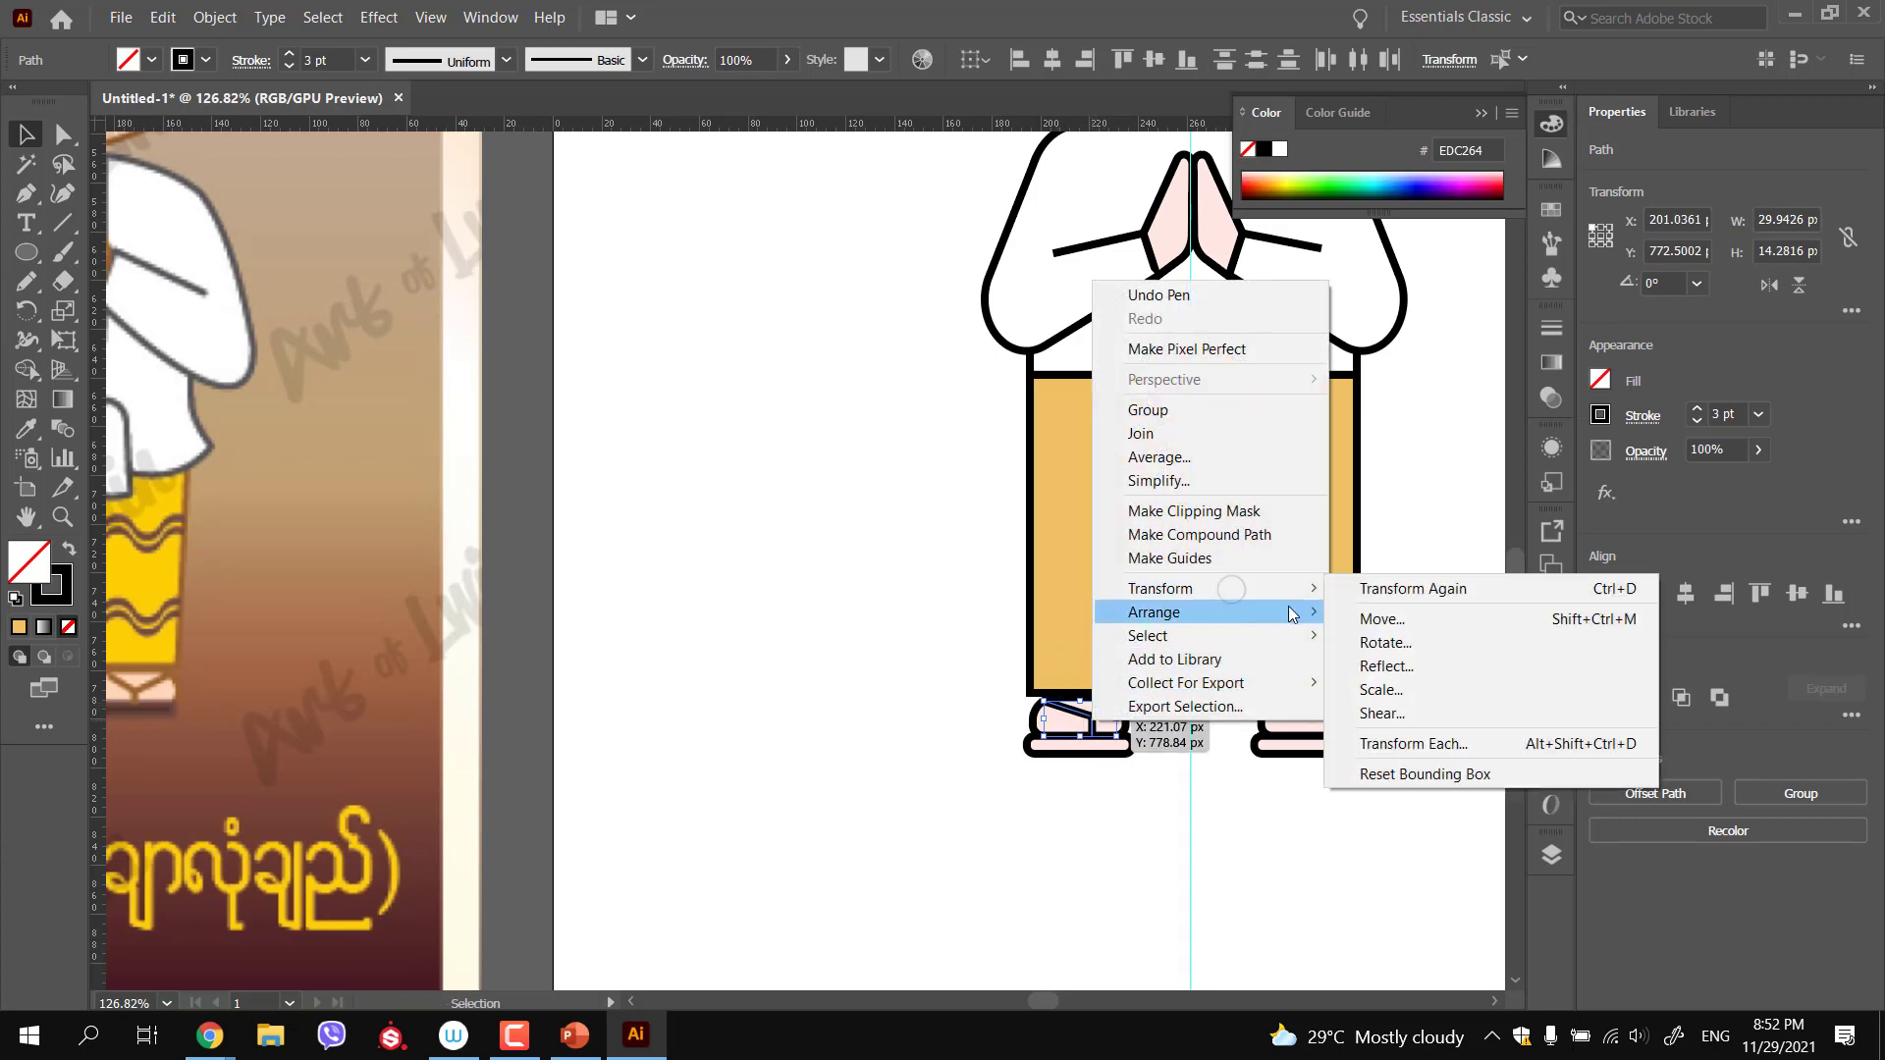
{"action": "left_click", "coordinate": [1374, 673]}
{"action": "left_click", "coordinate": [992, 629]}
{"action": "left_click_drag", "start_coordinate": [1085, 724], "coordinate": [1299, 727]}
{"action": "left_click", "coordinate": [1282, 798]}
Widen the white teeth shape inside the mouth symmetrically to about 52.6 px, and leave group isolation
{"action": "left_click_drag", "start_coordinate": [1306, 804], "coordinate": [1096, 765]}
{"action": "left_click_drag", "start_coordinate": [1081, 580], "coordinate": [975, 616]}
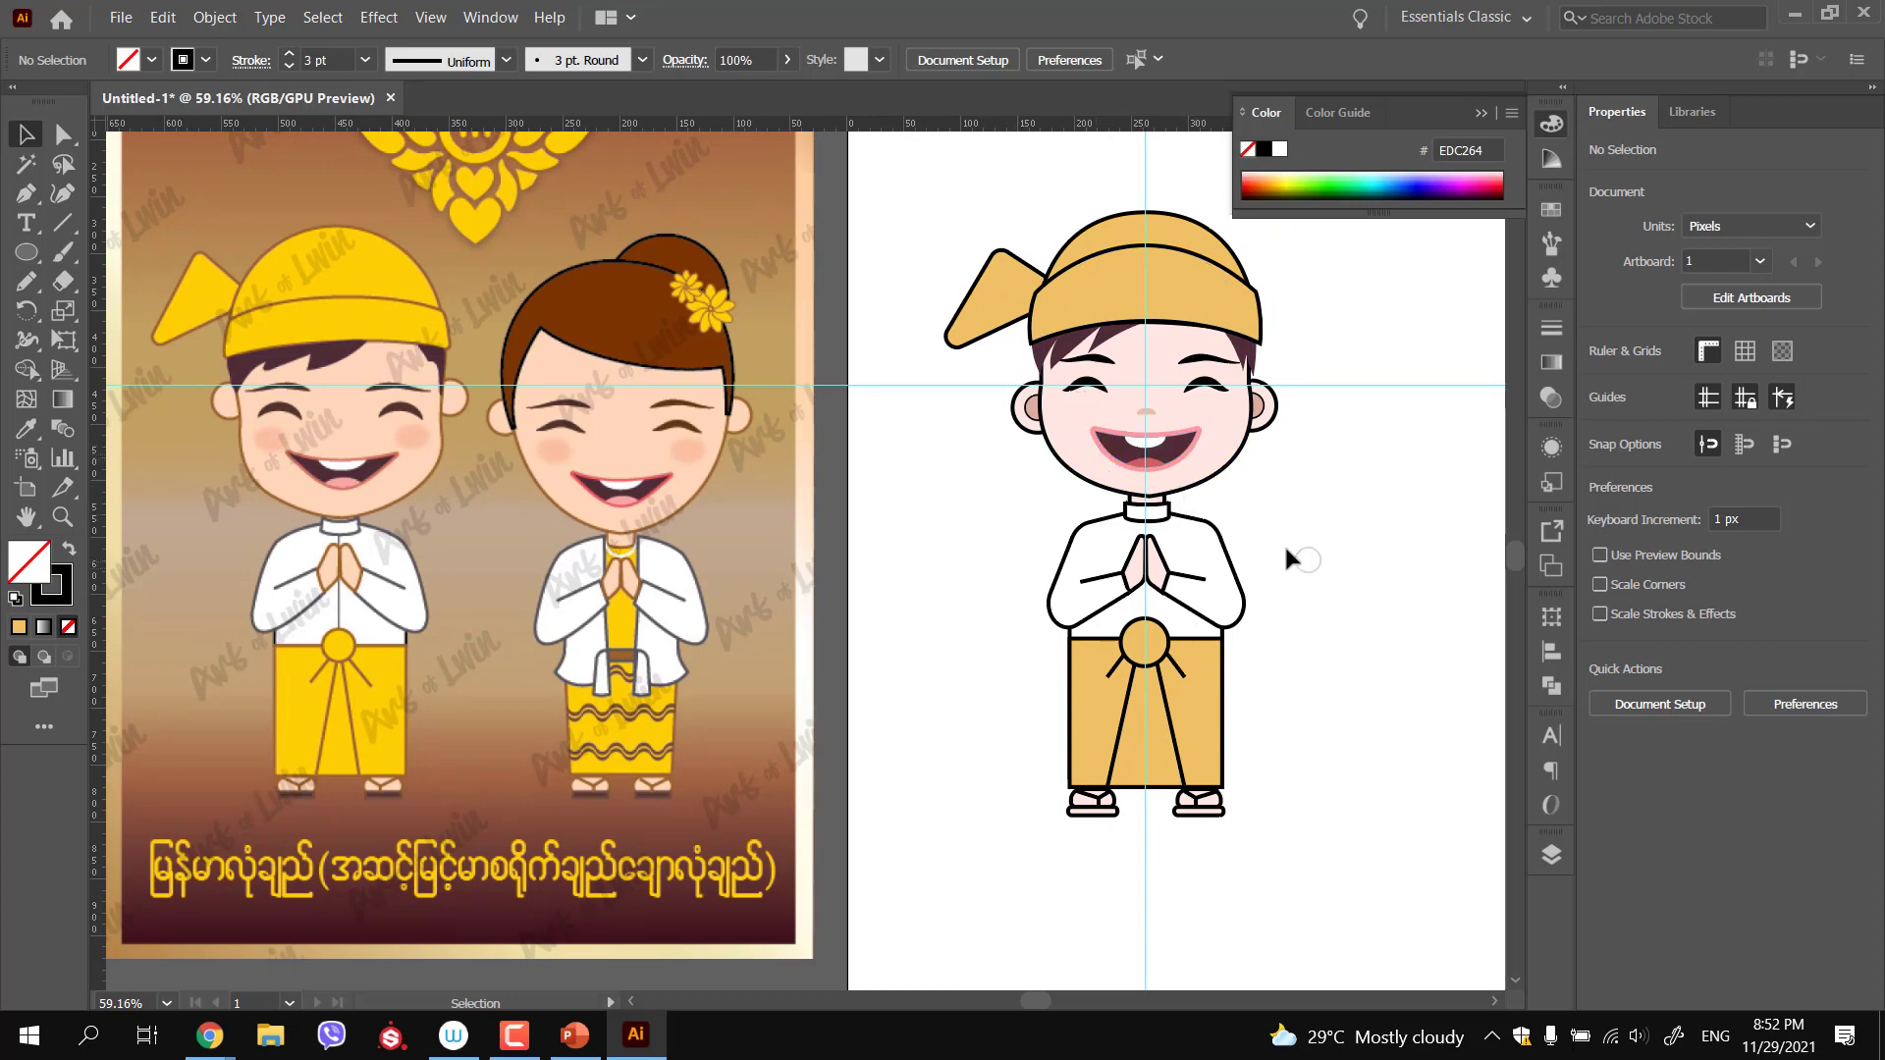
{"action": "scroll", "coordinate": [1094, 447], "scroll_direction": "up", "scroll_amount": 3}
{"action": "left_click", "coordinate": [1205, 449]}
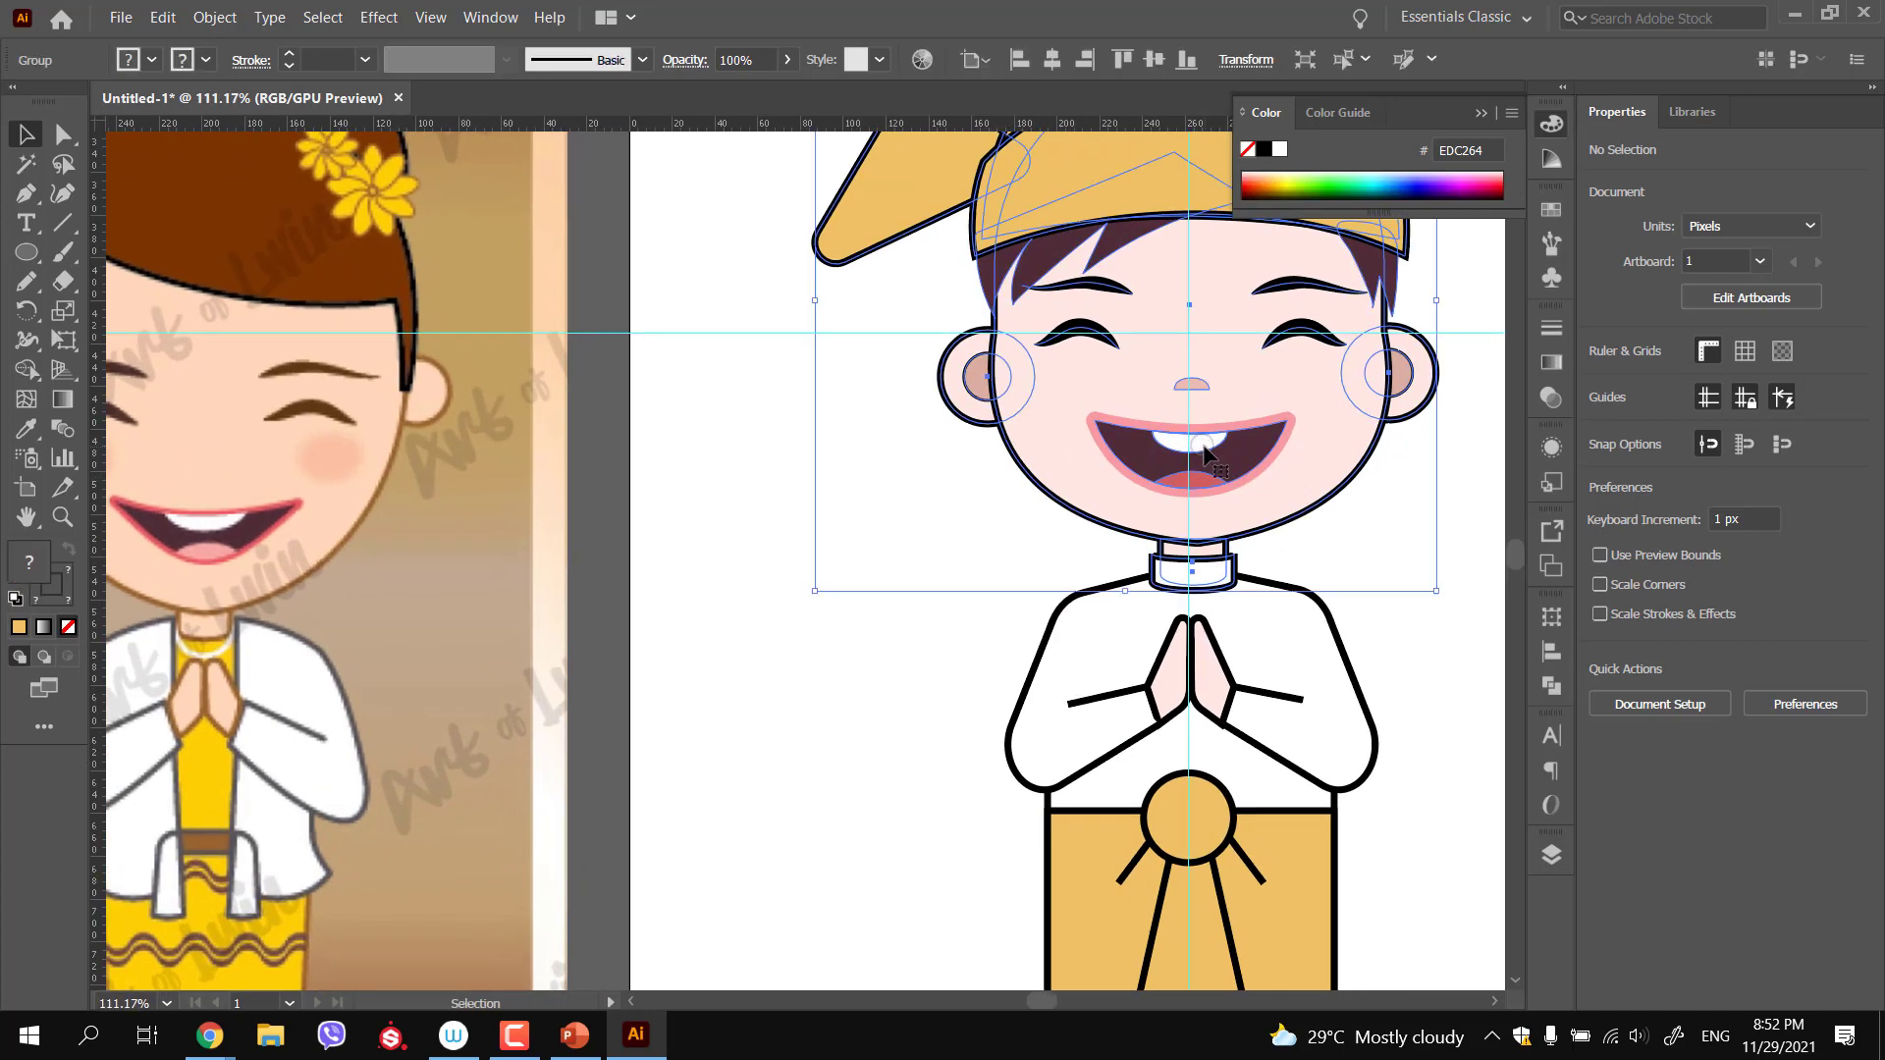
{"action": "double_click", "coordinate": [1205, 449]}
{"action": "left_click", "coordinate": [1228, 449]}
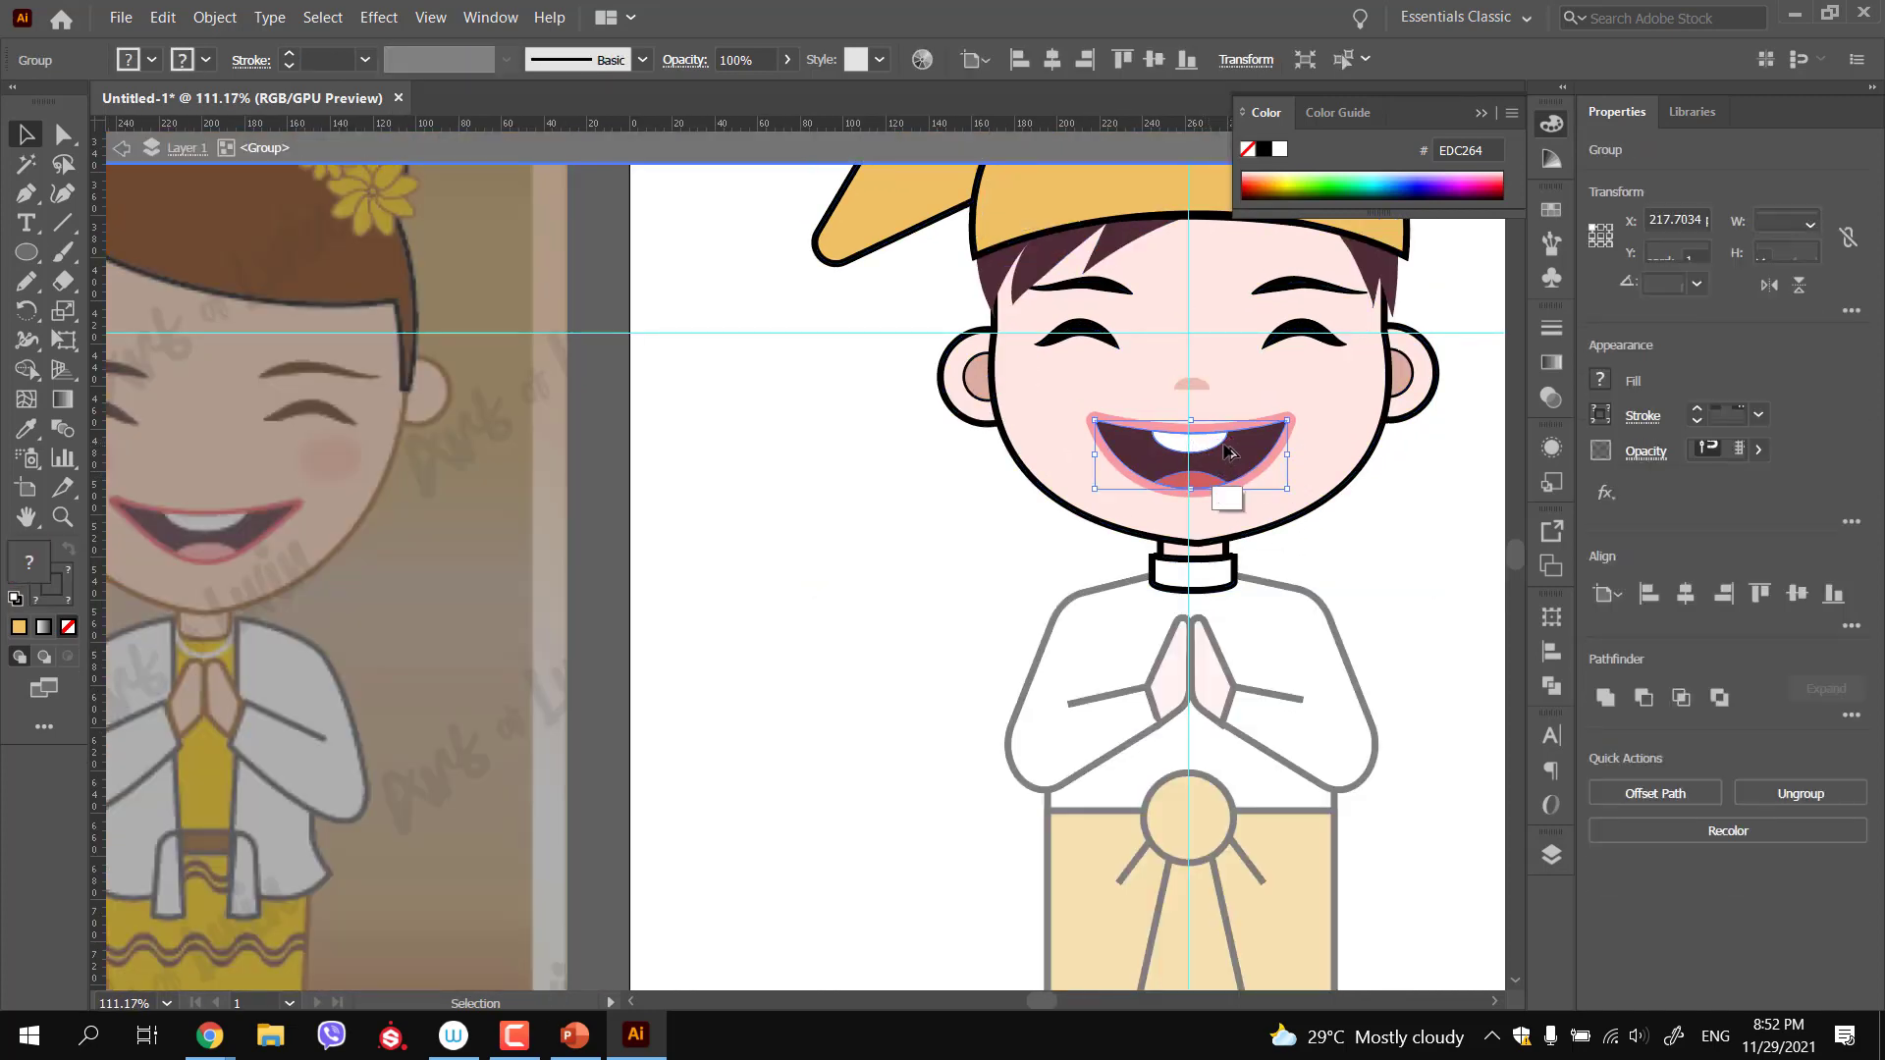
{"action": "double_click", "coordinate": [1227, 445]}
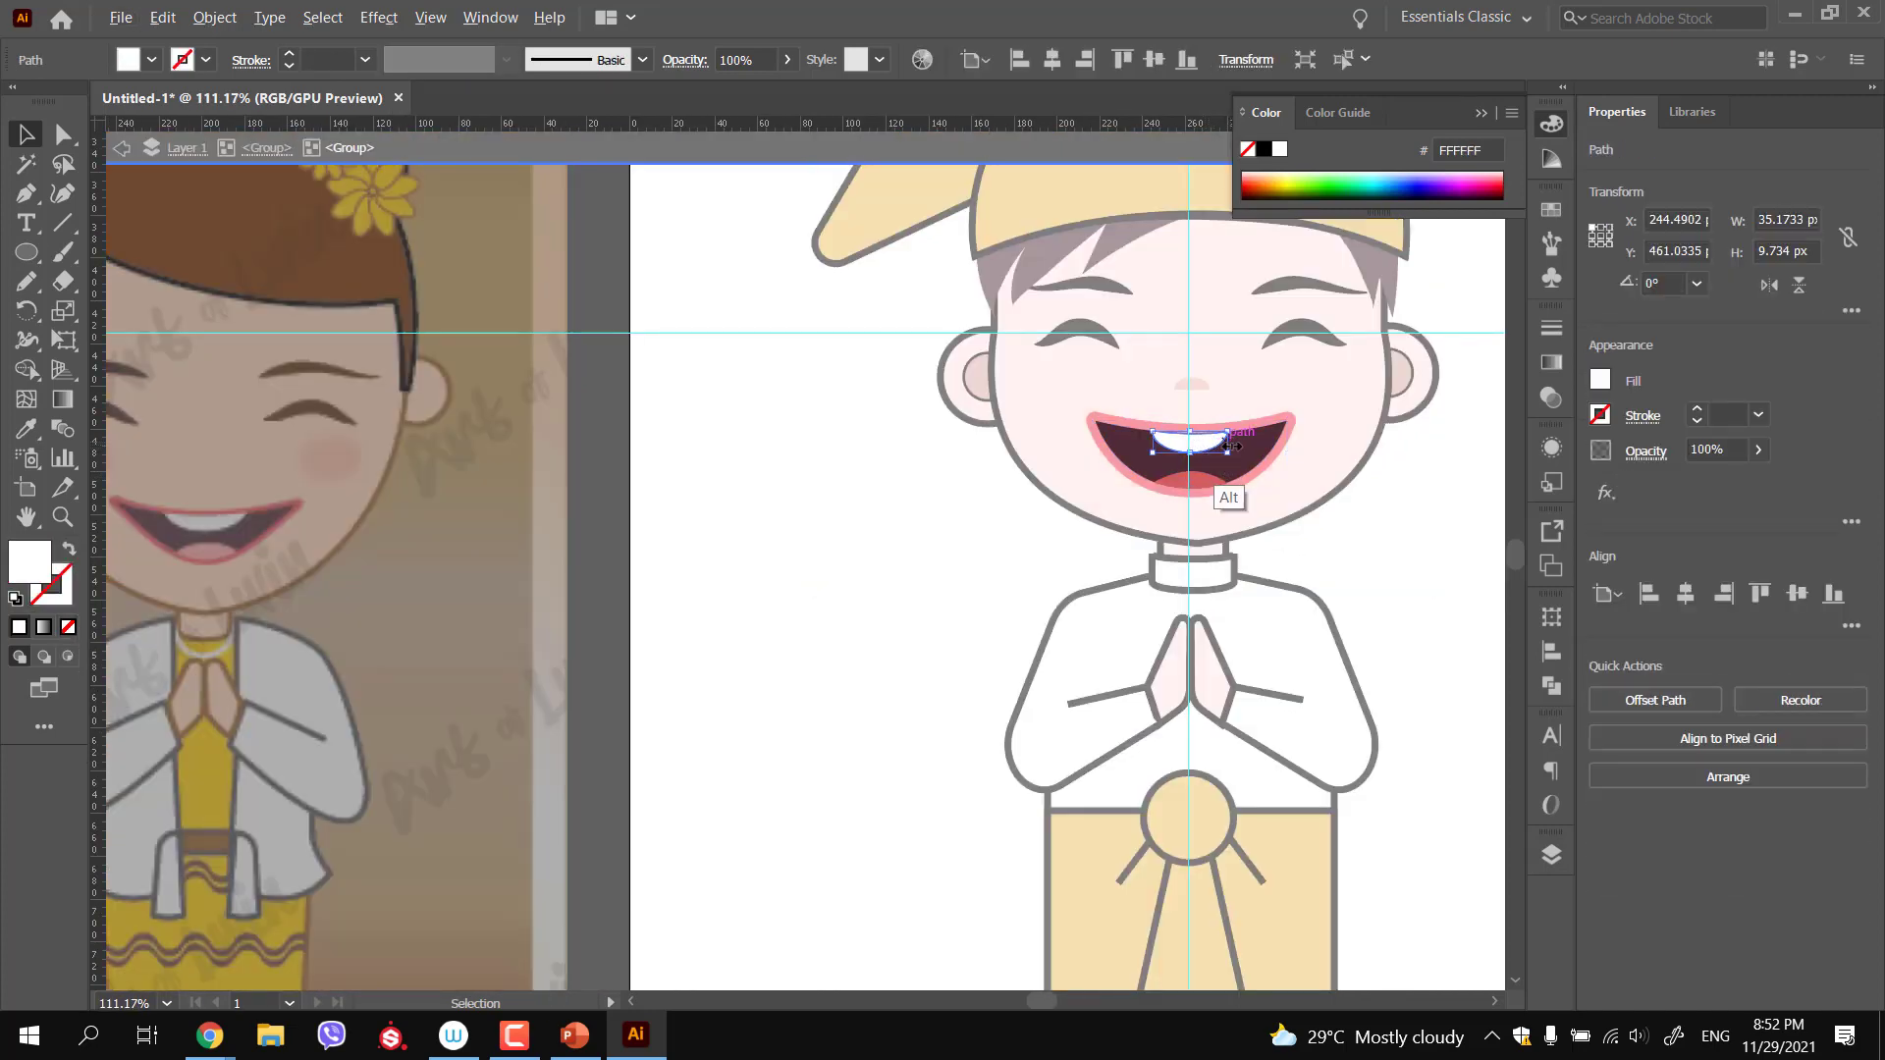
{"action": "left_click_drag", "start_coordinate": [1229, 447], "coordinate": [1248, 448]}
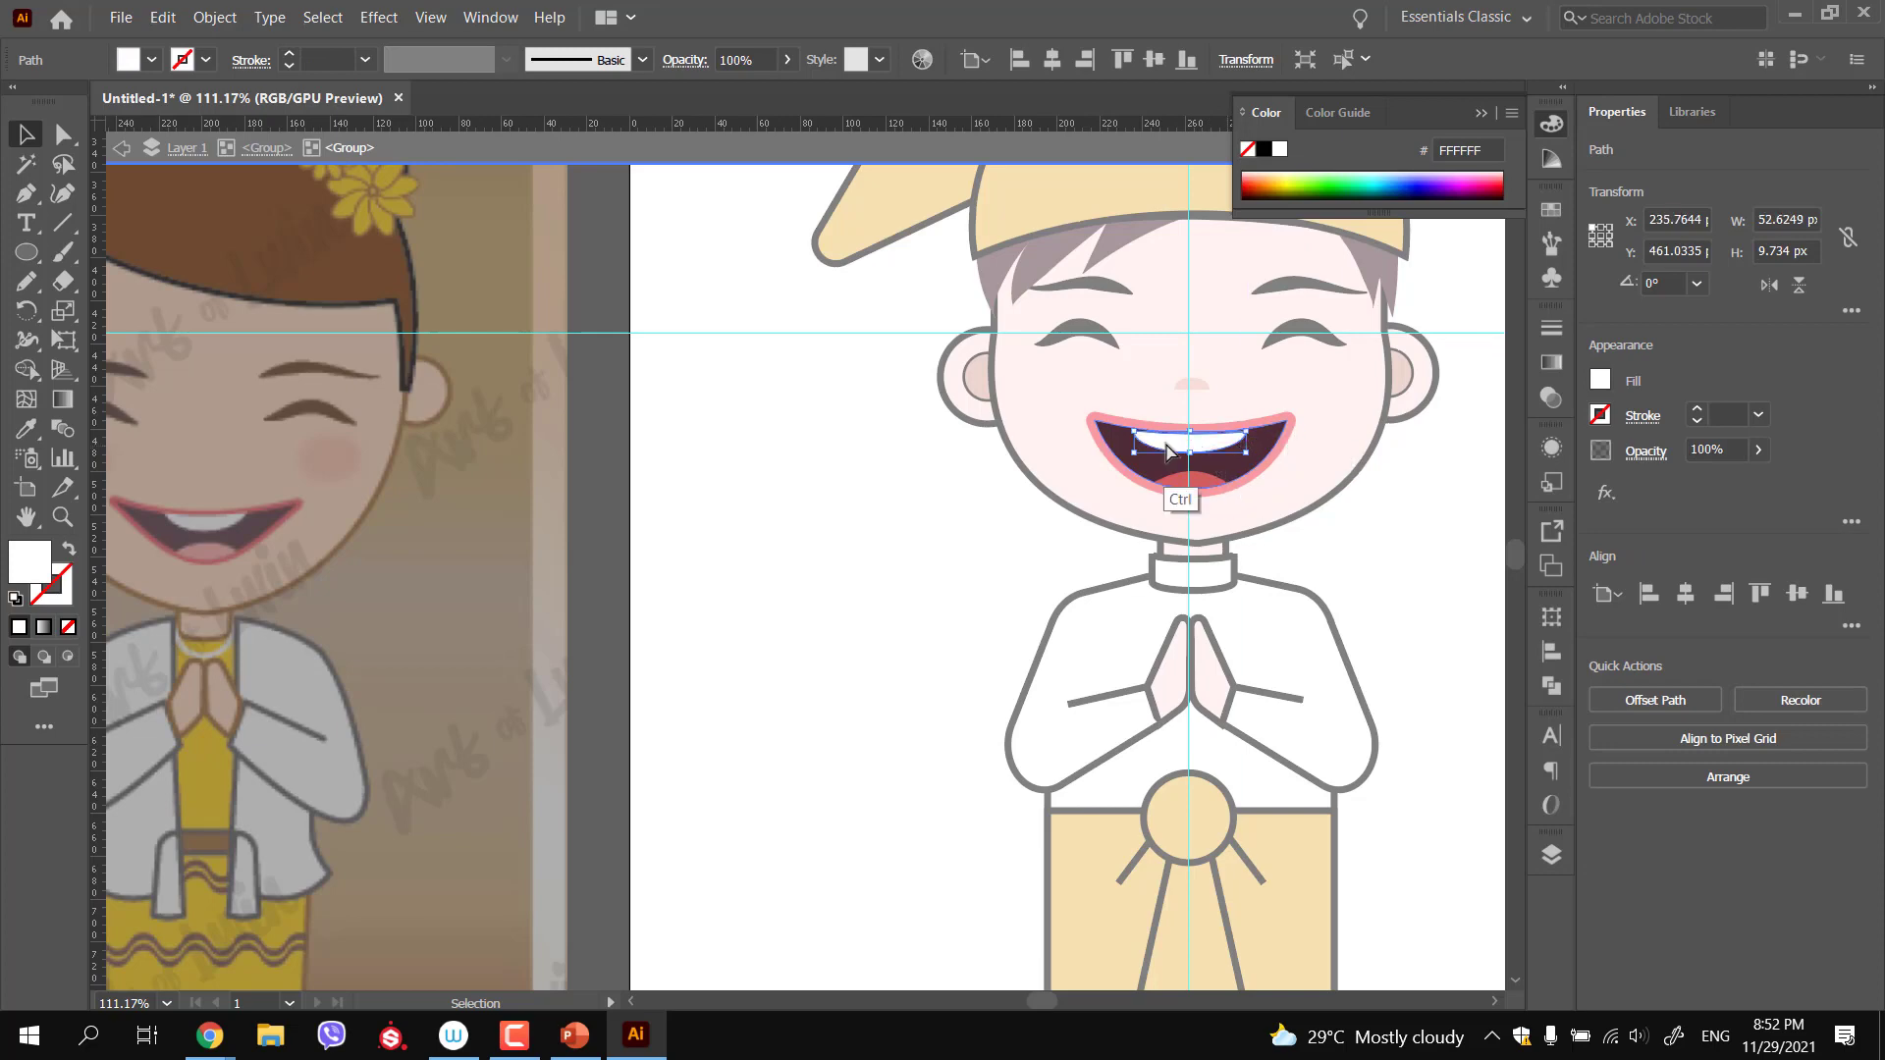
{"action": "scroll", "coordinate": [1209, 468], "scroll_direction": "down", "scroll_amount": 3}
{"action": "double_click", "coordinate": [1002, 567]}
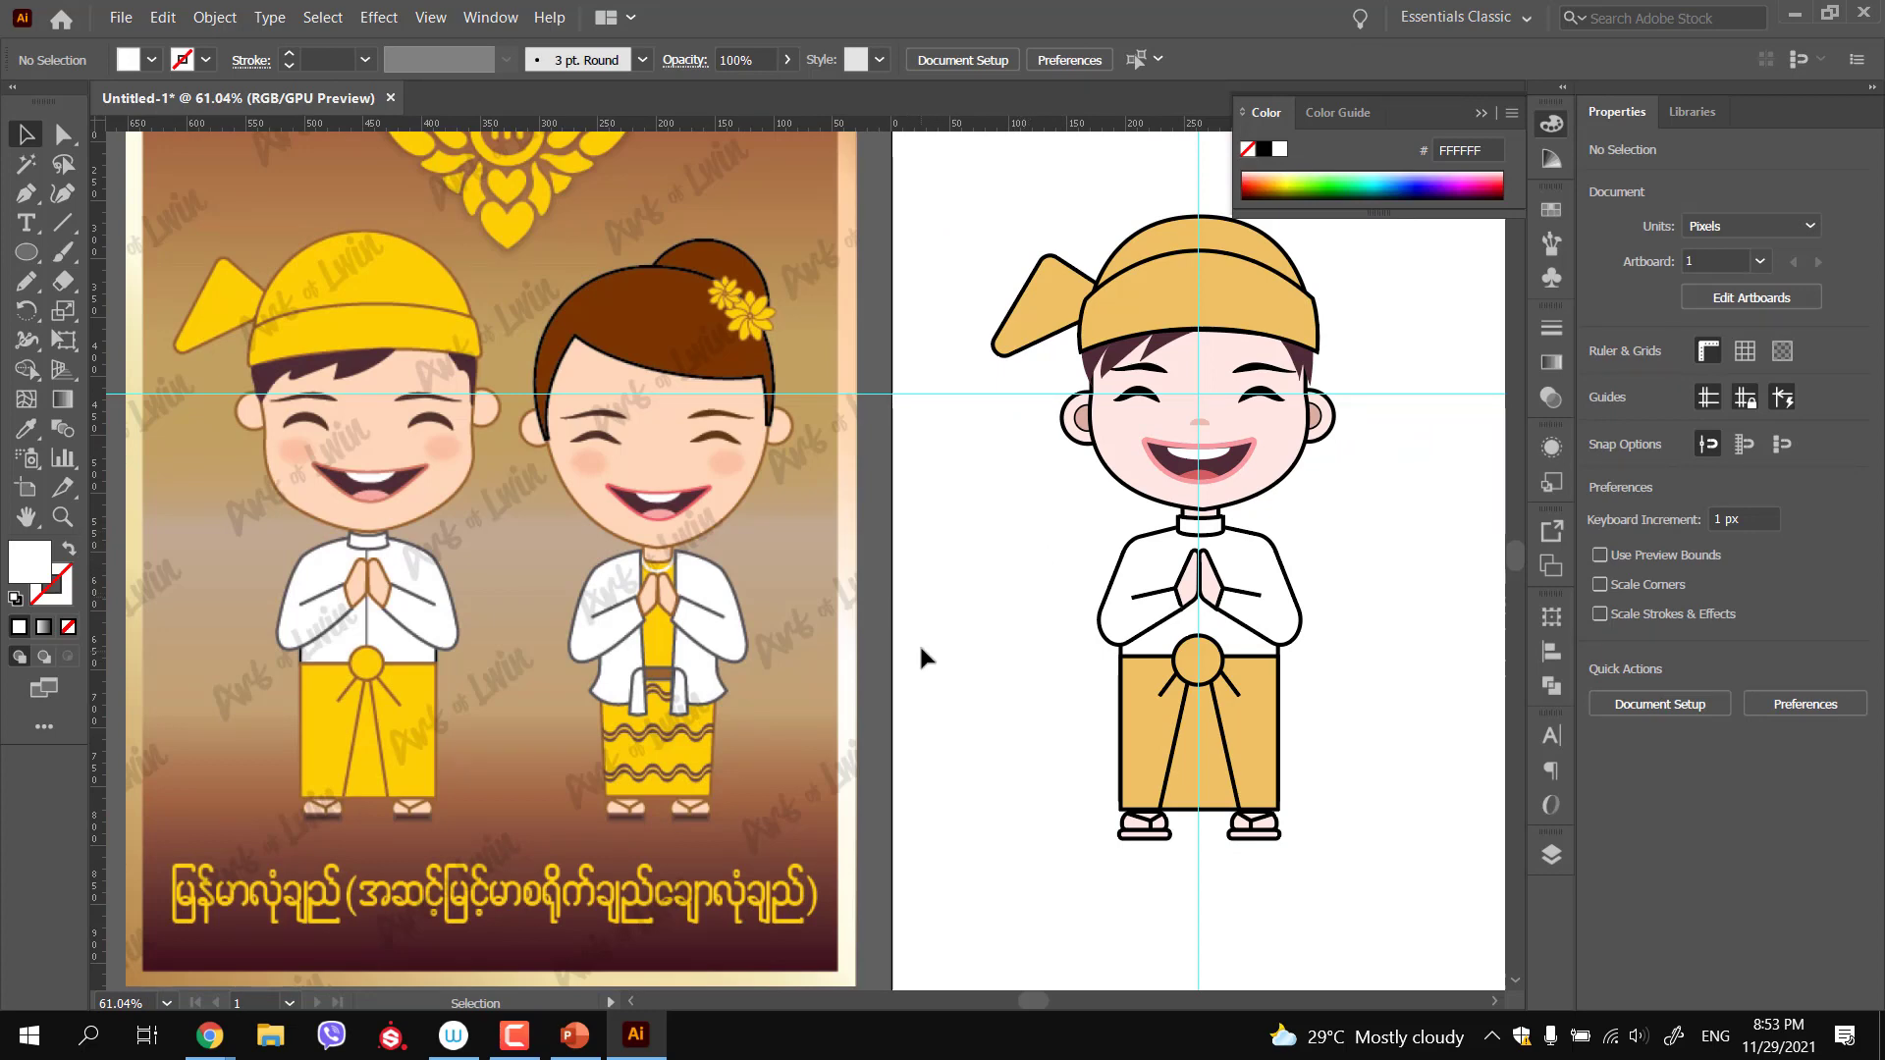
Draw a straight vertical line about 85 px long down the centre of the shirt, from the collar to the waist knot
{"action": "scroll", "coordinate": [913, 653], "scroll_direction": "right", "scroll_amount": 5}
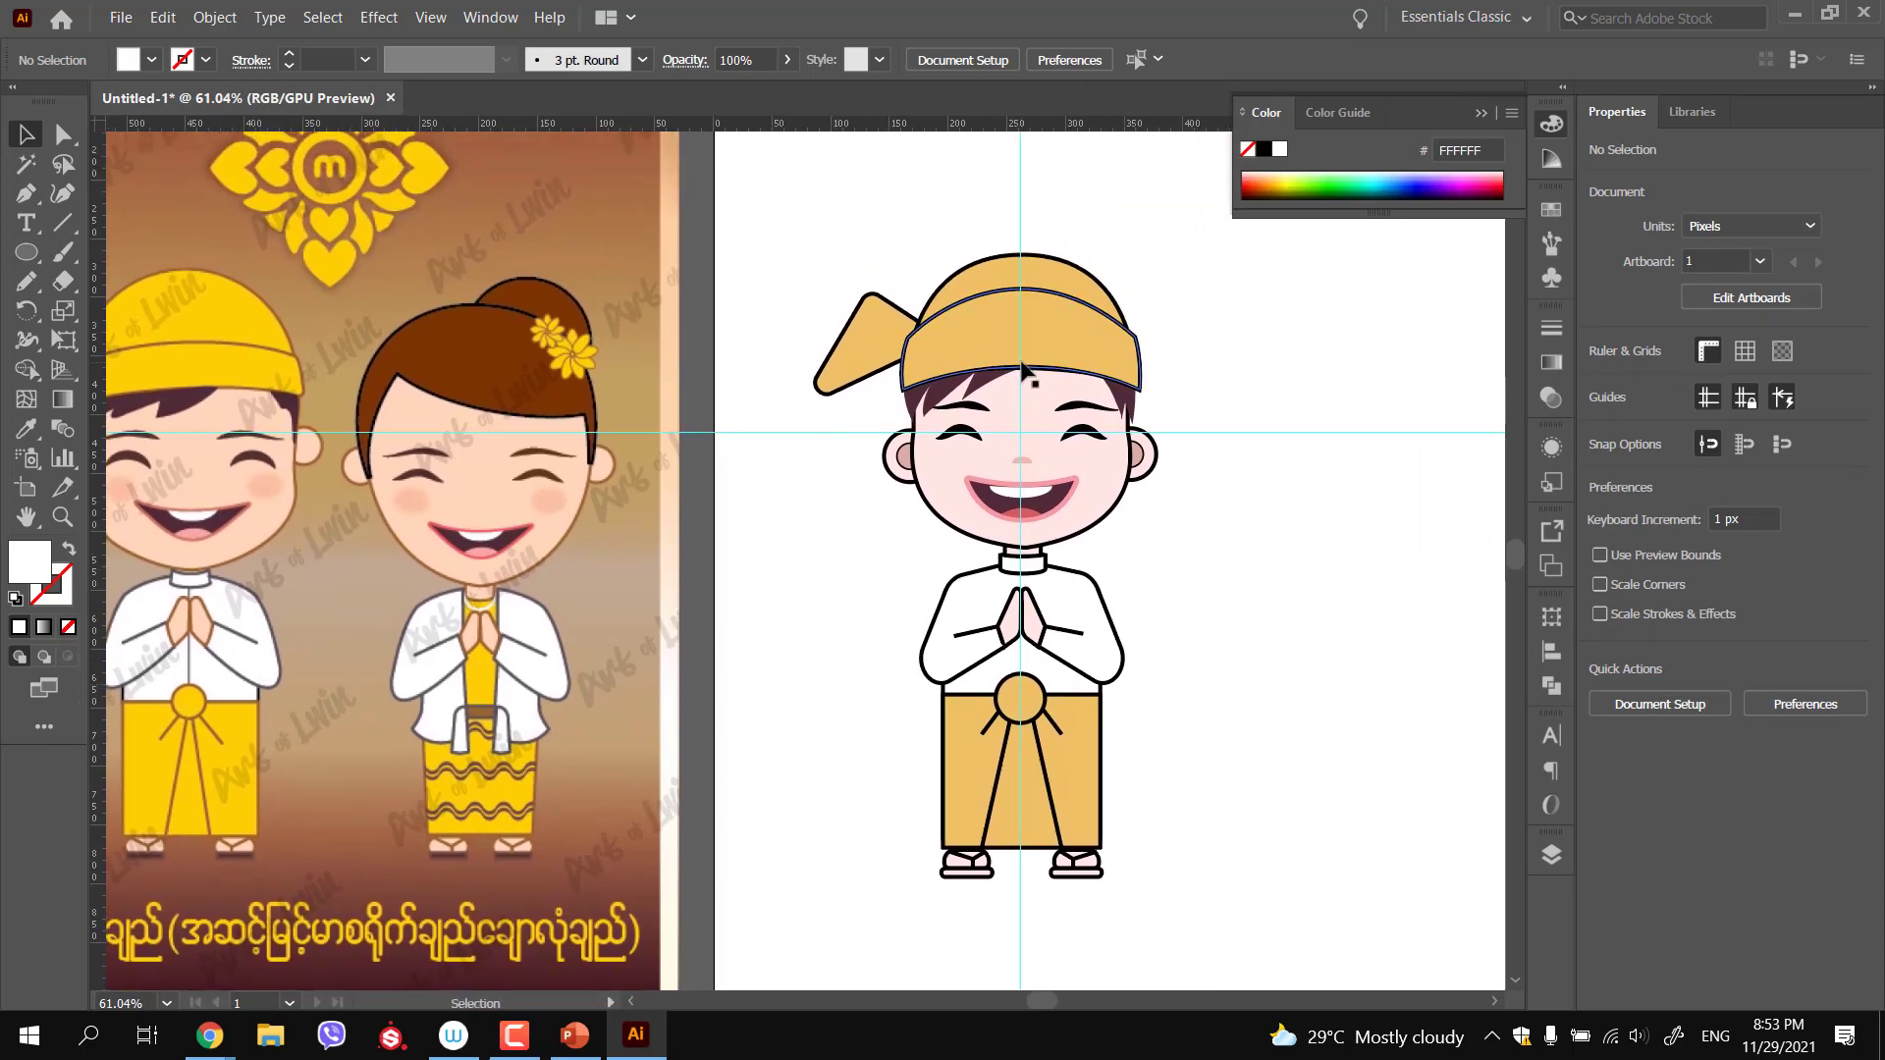
{"action": "scroll", "coordinate": [990, 414], "scroll_direction": "down", "scroll_amount": 2}
{"action": "scroll", "coordinate": [1014, 619], "scroll_direction": "left", "scroll_amount": 2}
{"action": "scroll", "coordinate": [1168, 596], "scroll_direction": "up", "scroll_amount": 3}
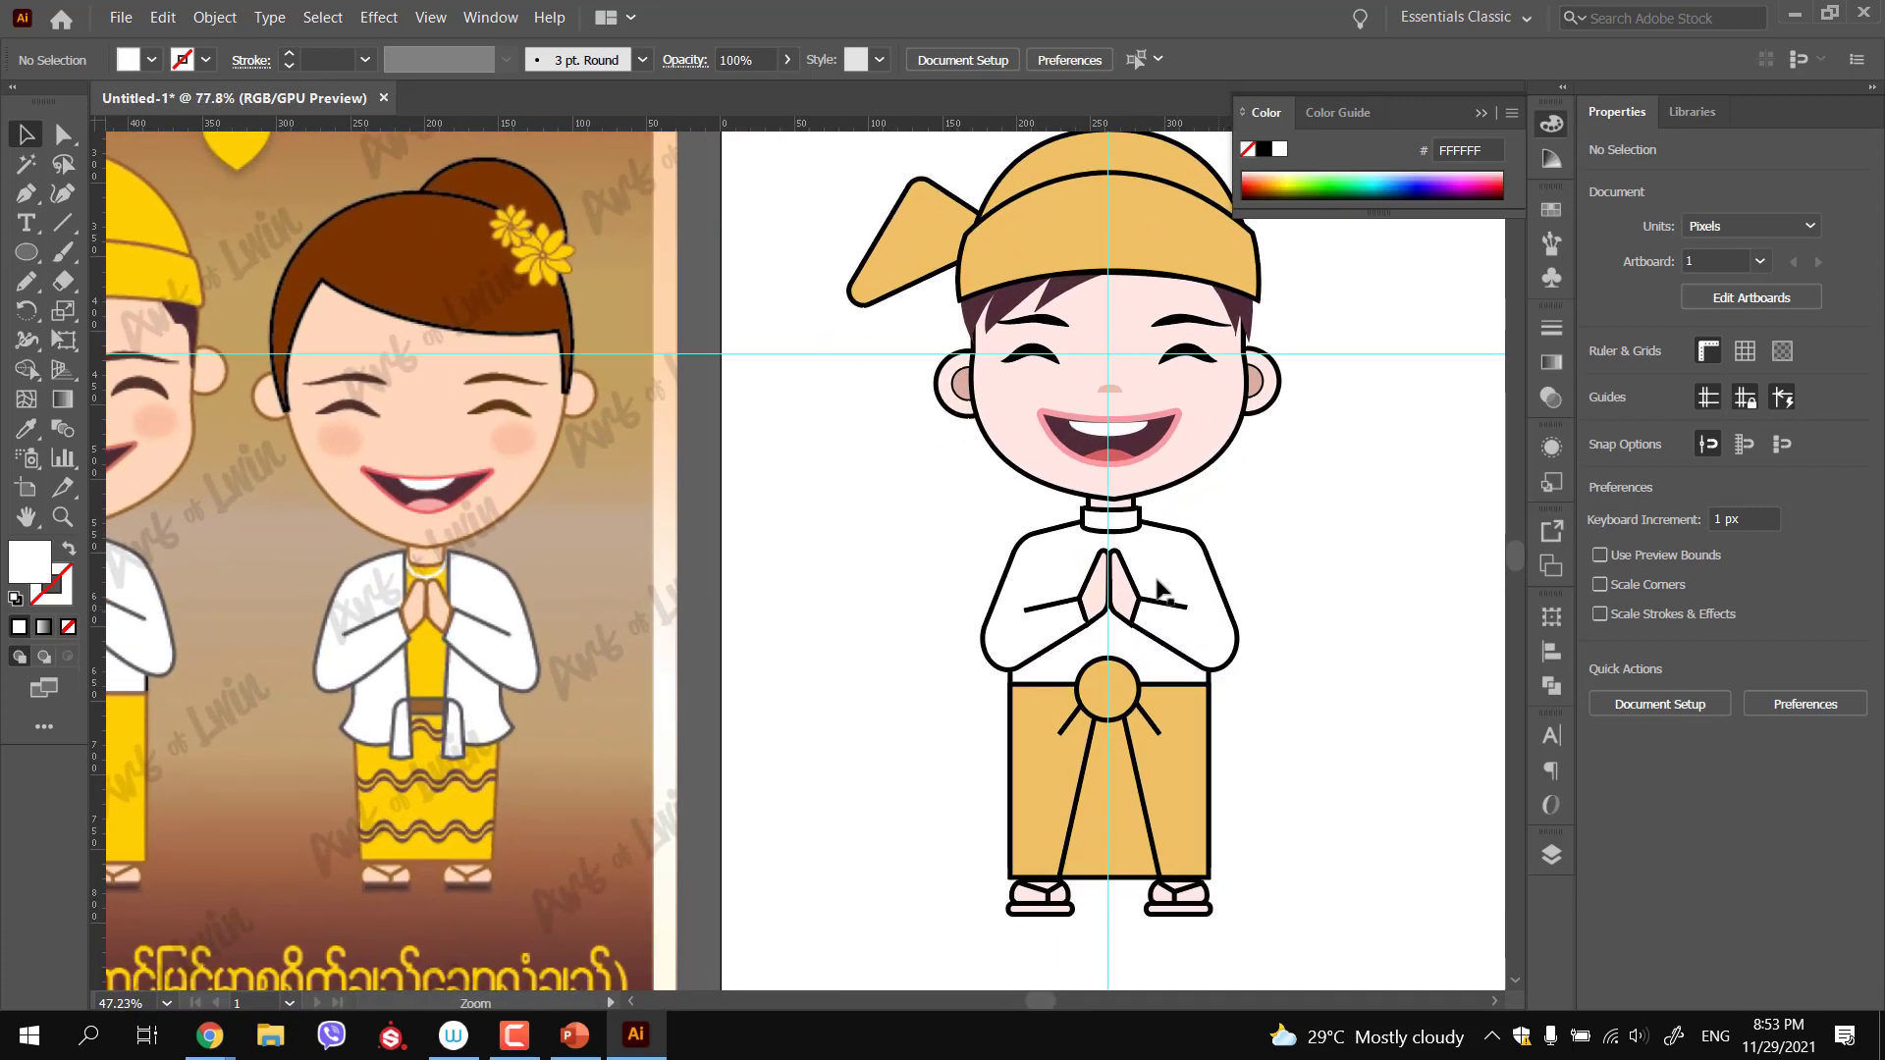
{"action": "key", "text": "p"}
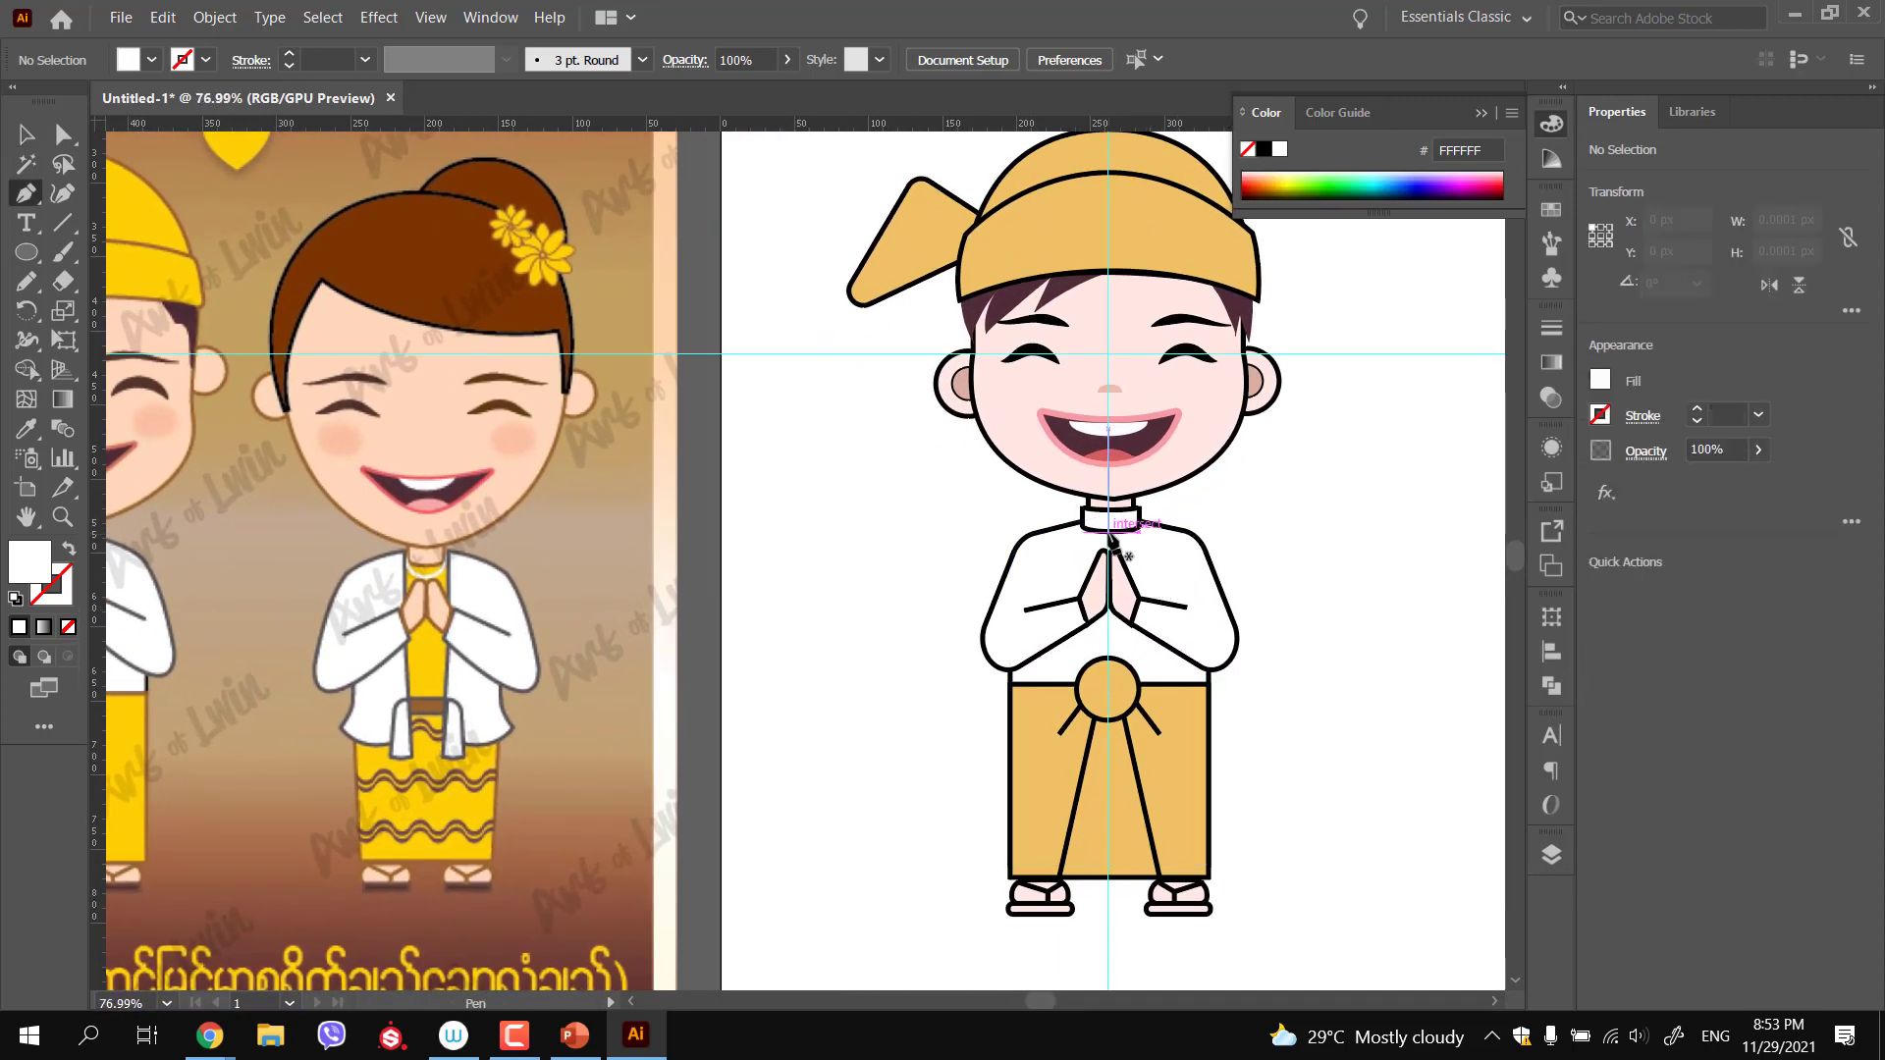
{"action": "left_click", "coordinate": [1109, 657]}
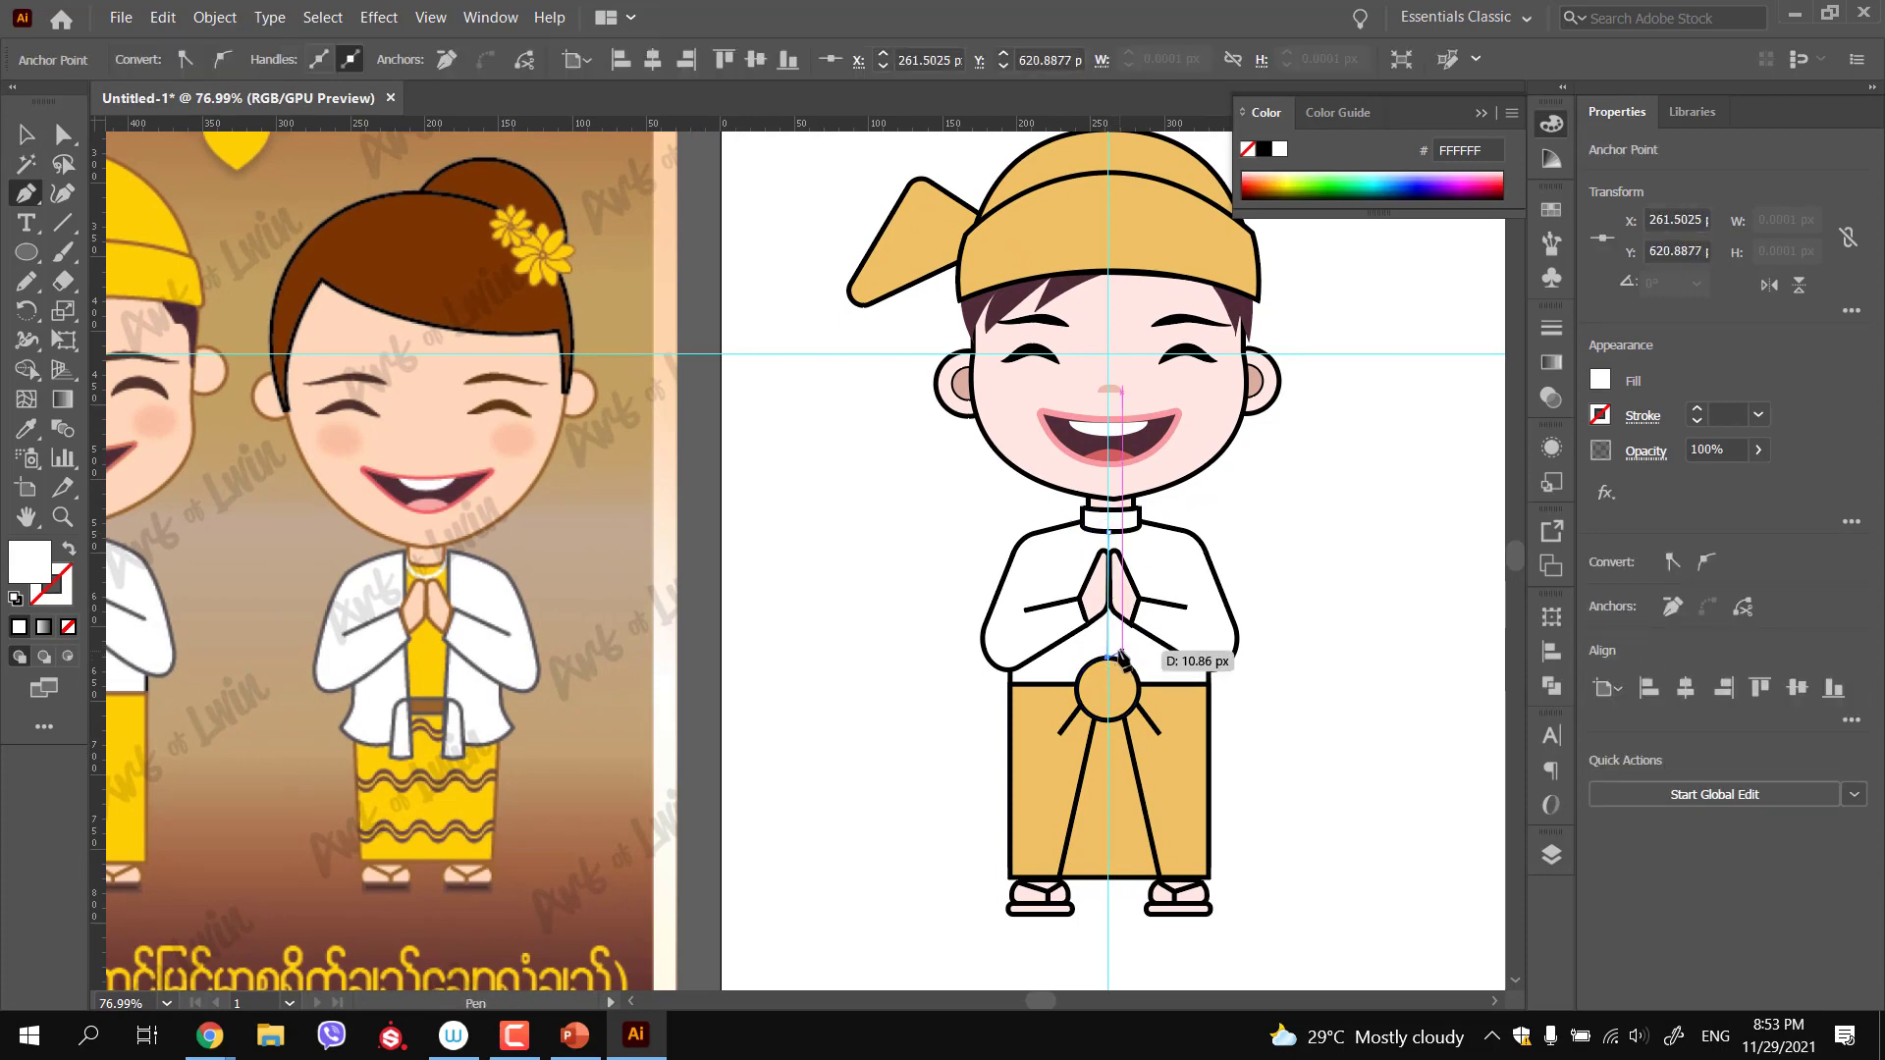
{"action": "key", "text": "v"}
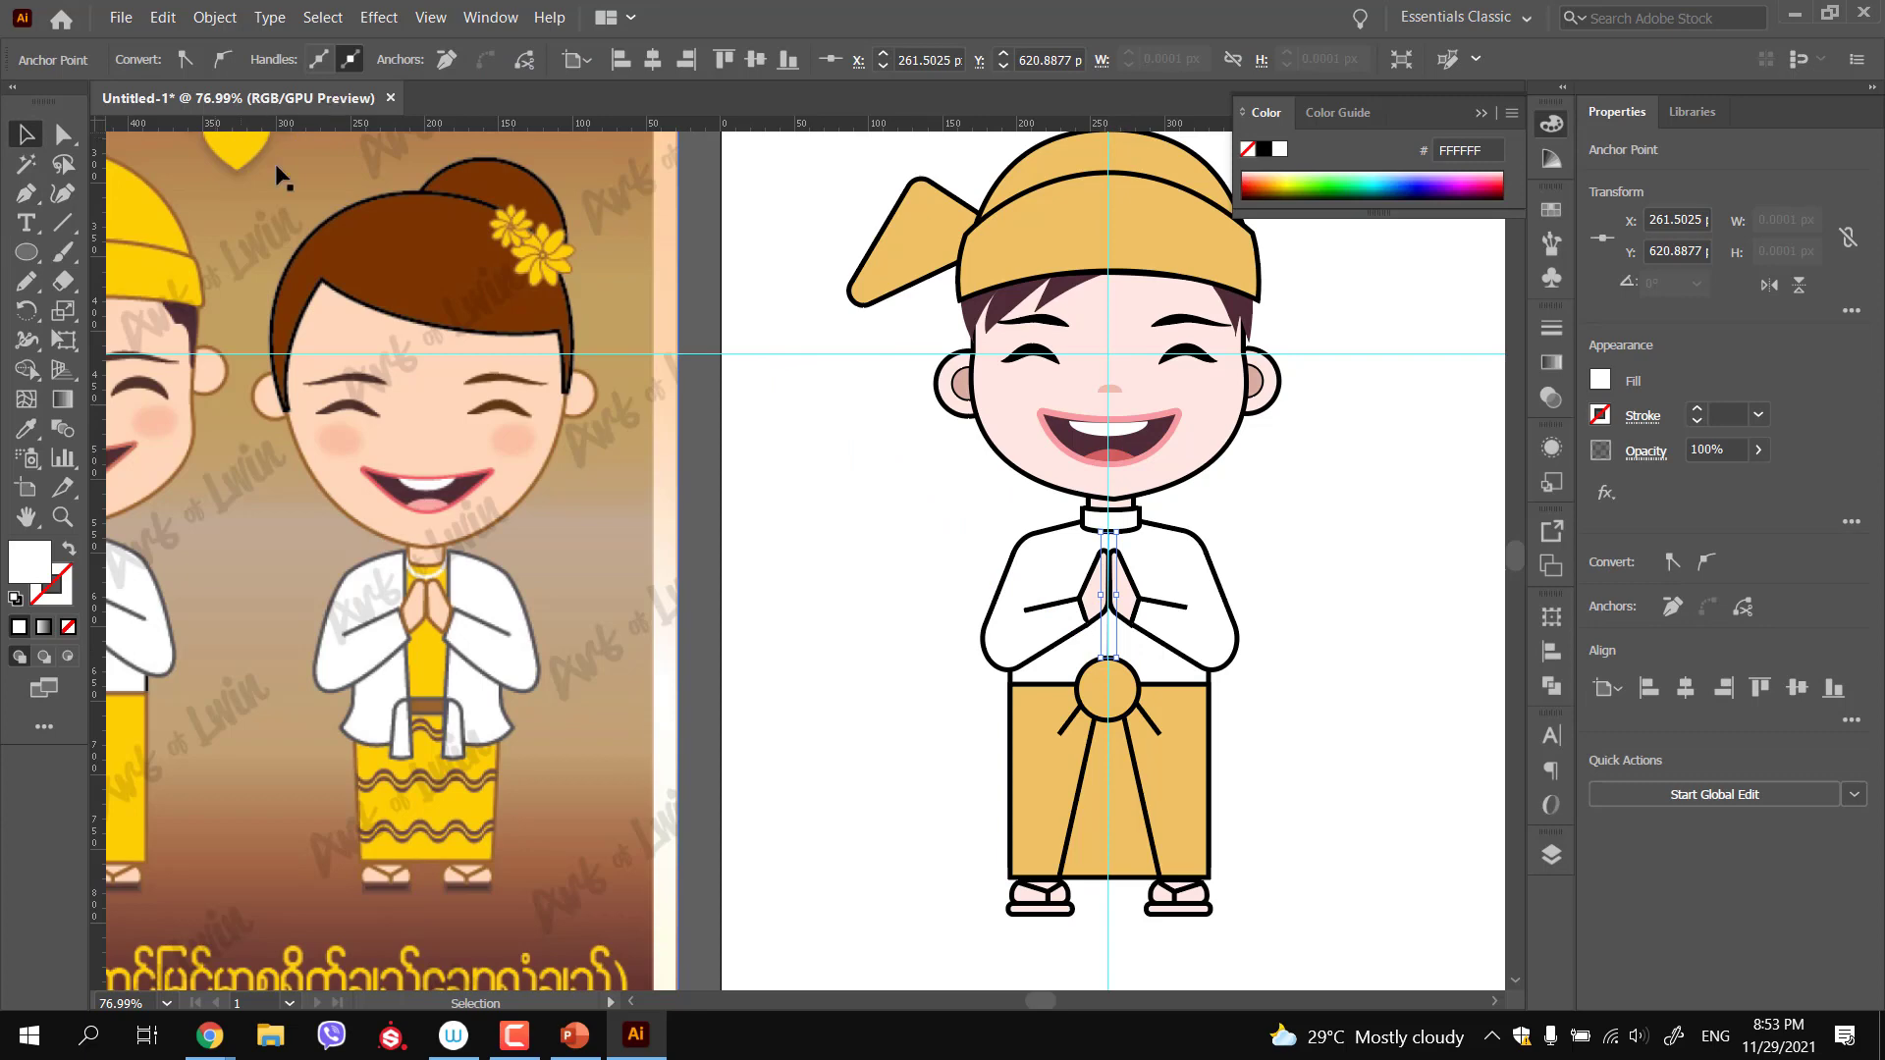
{"action": "left_click", "coordinate": [867, 564]}
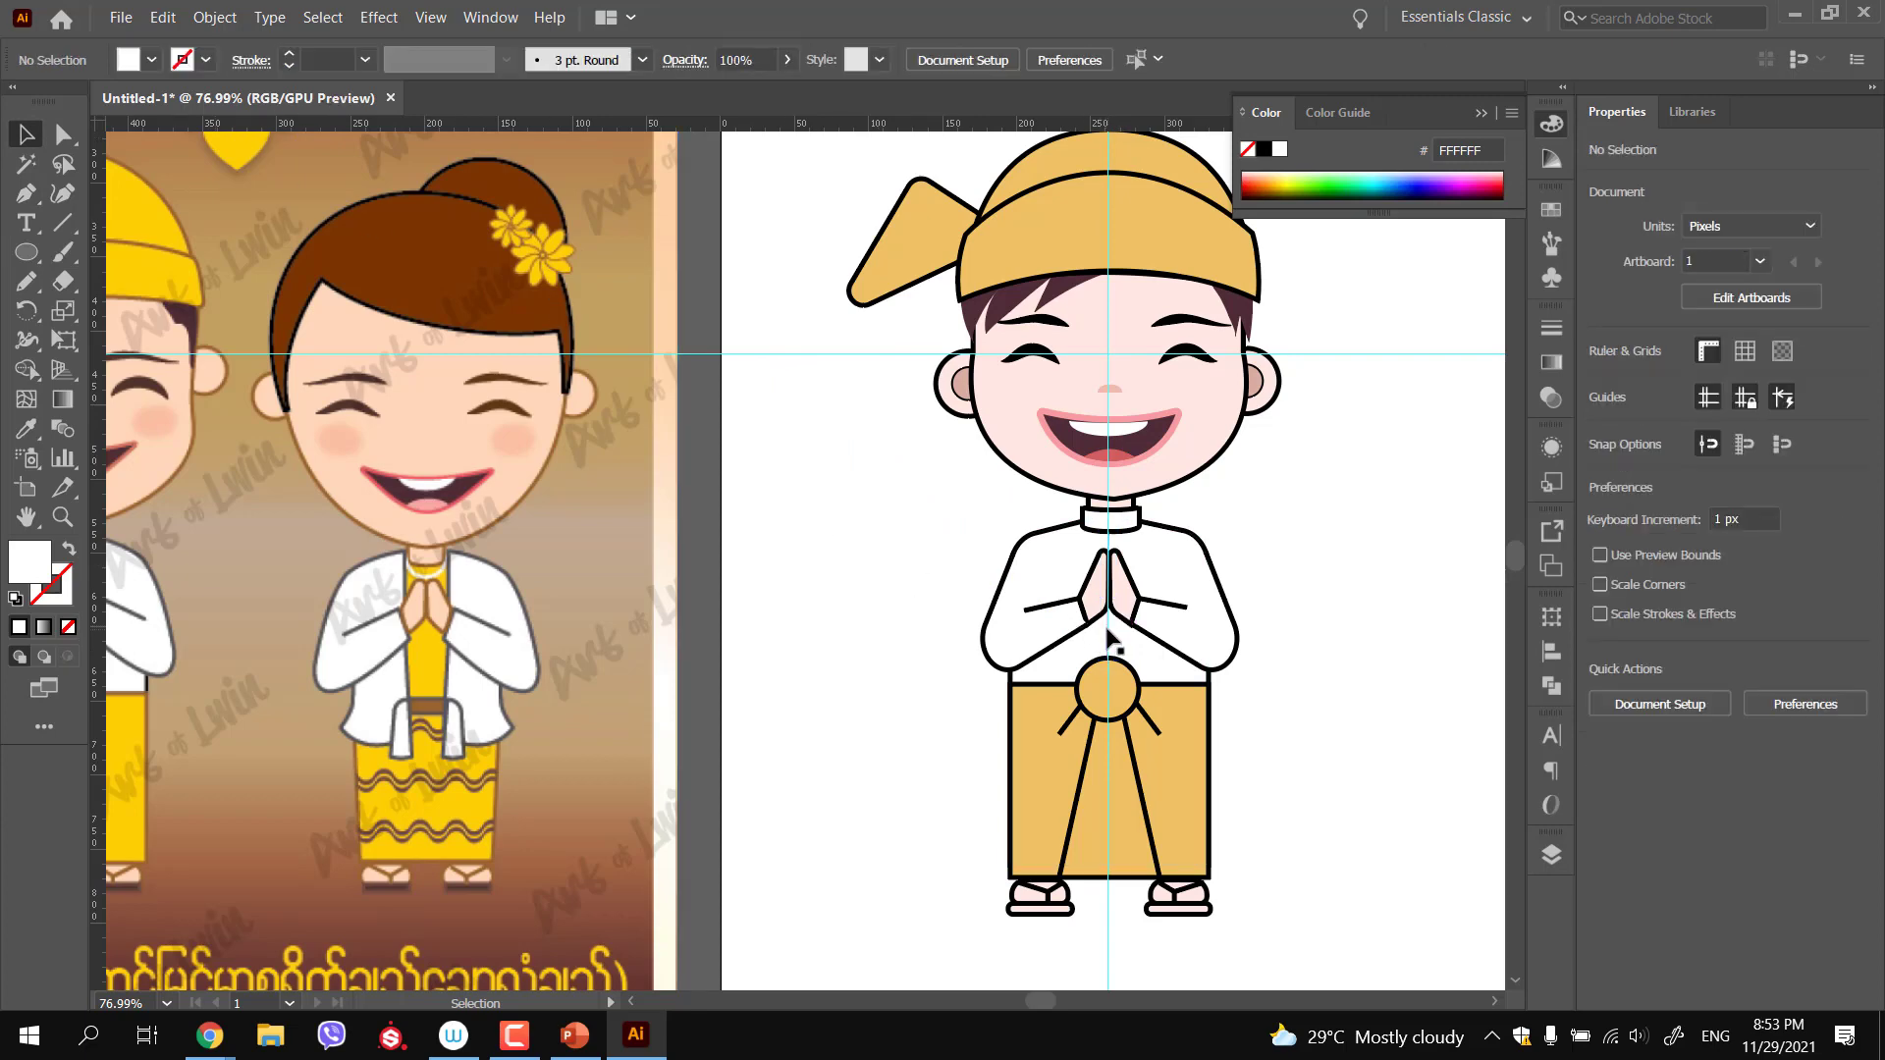
{"action": "left_click", "coordinate": [893, 624], "text": "ctrl"}
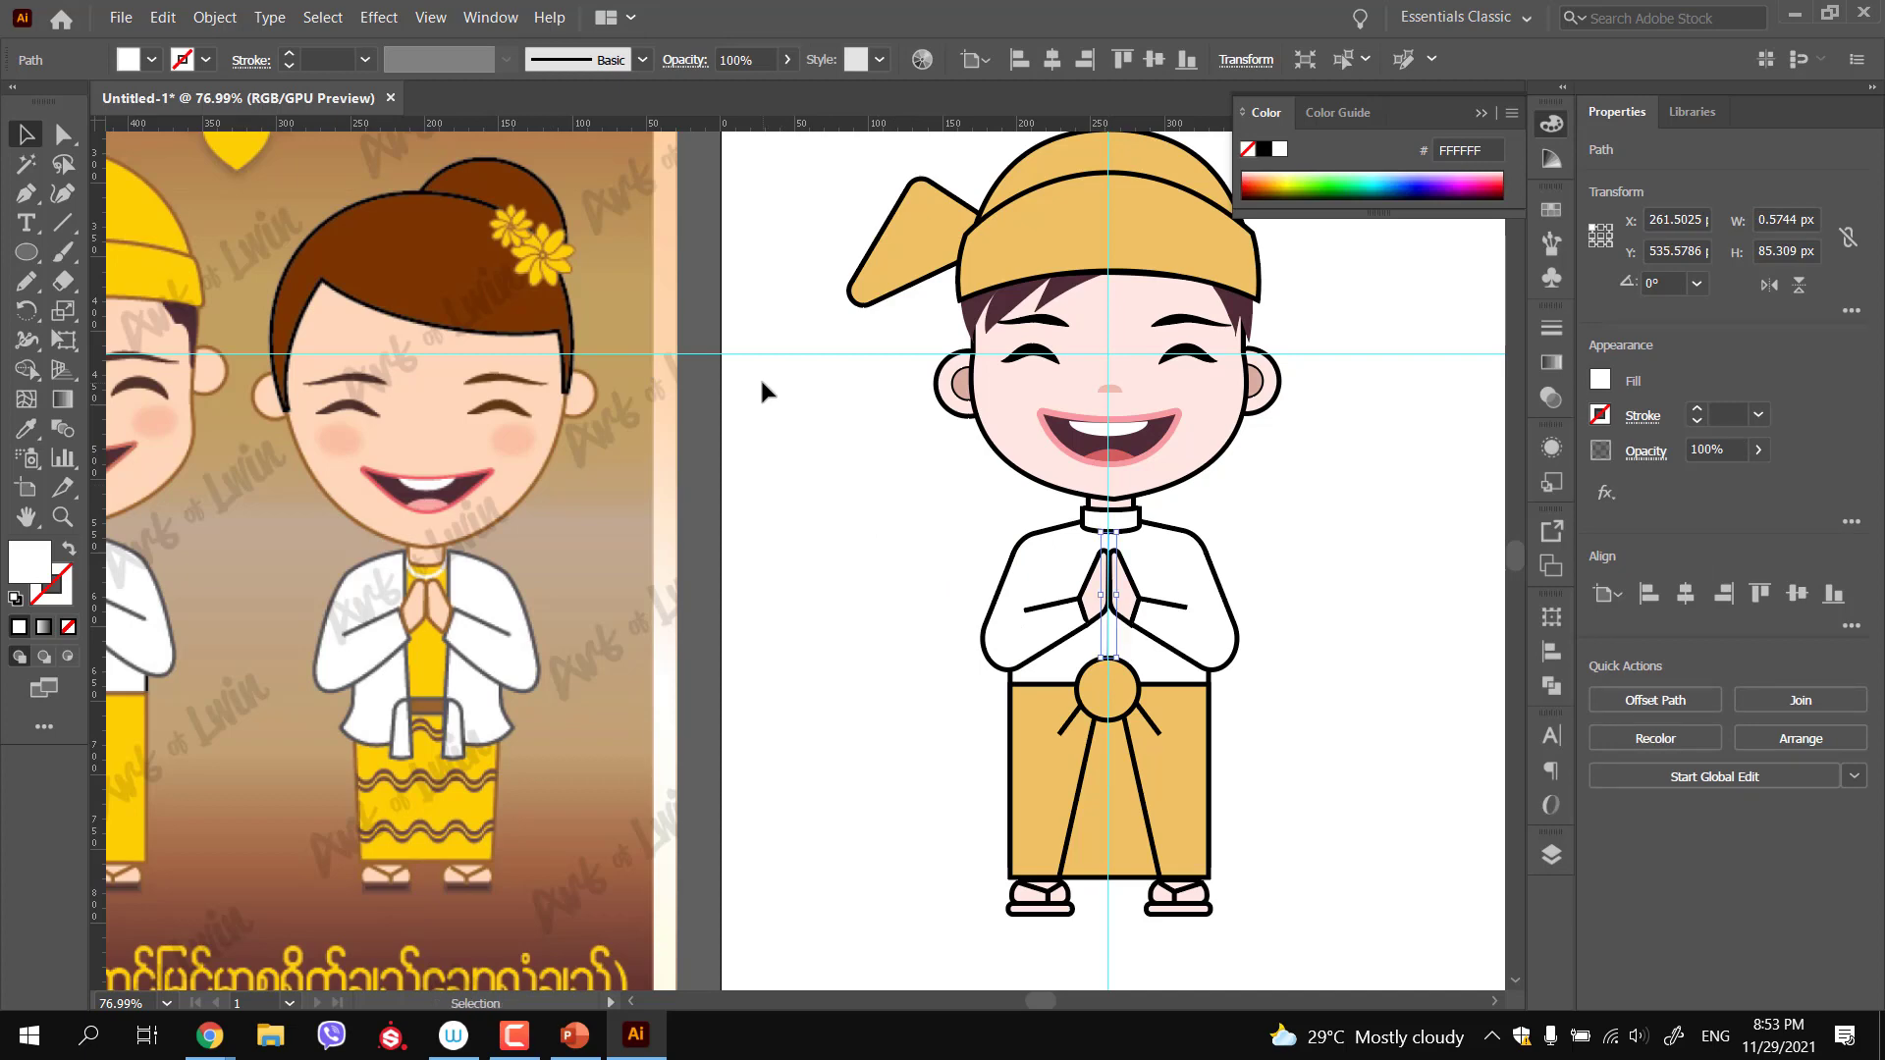
Hide the guides and give the shirt's centre line a 2 pt black stroke
{"action": "key", "text": "ctrl+semicolon"}
{"action": "key", "text": "ctrl+semicolon"}
{"action": "key", "text": "ctrl+semicolon"}
{"action": "key", "text": "ctrl+semicolon"}
{"action": "key", "text": "ctrl+semicolon"}
{"action": "left_click", "coordinate": [289, 55]}
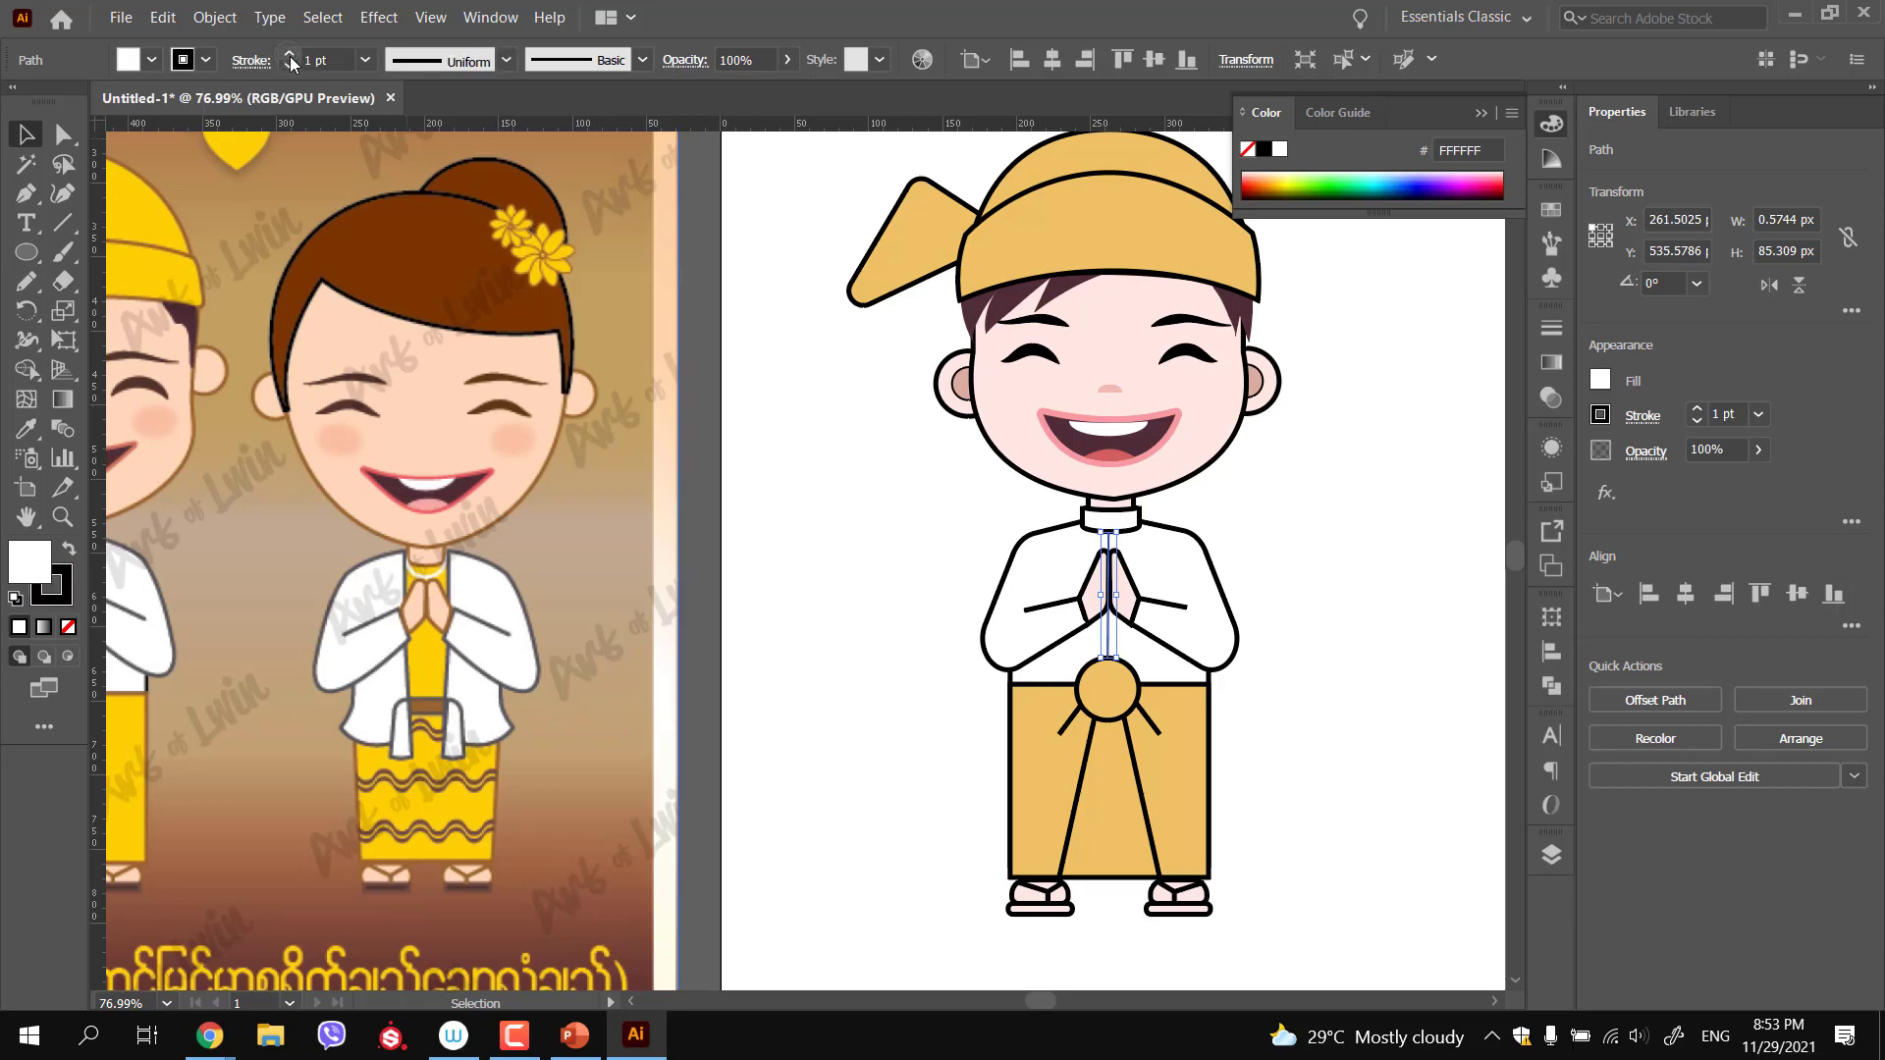
{"action": "left_click", "coordinate": [757, 504], "text": "ctrl"}
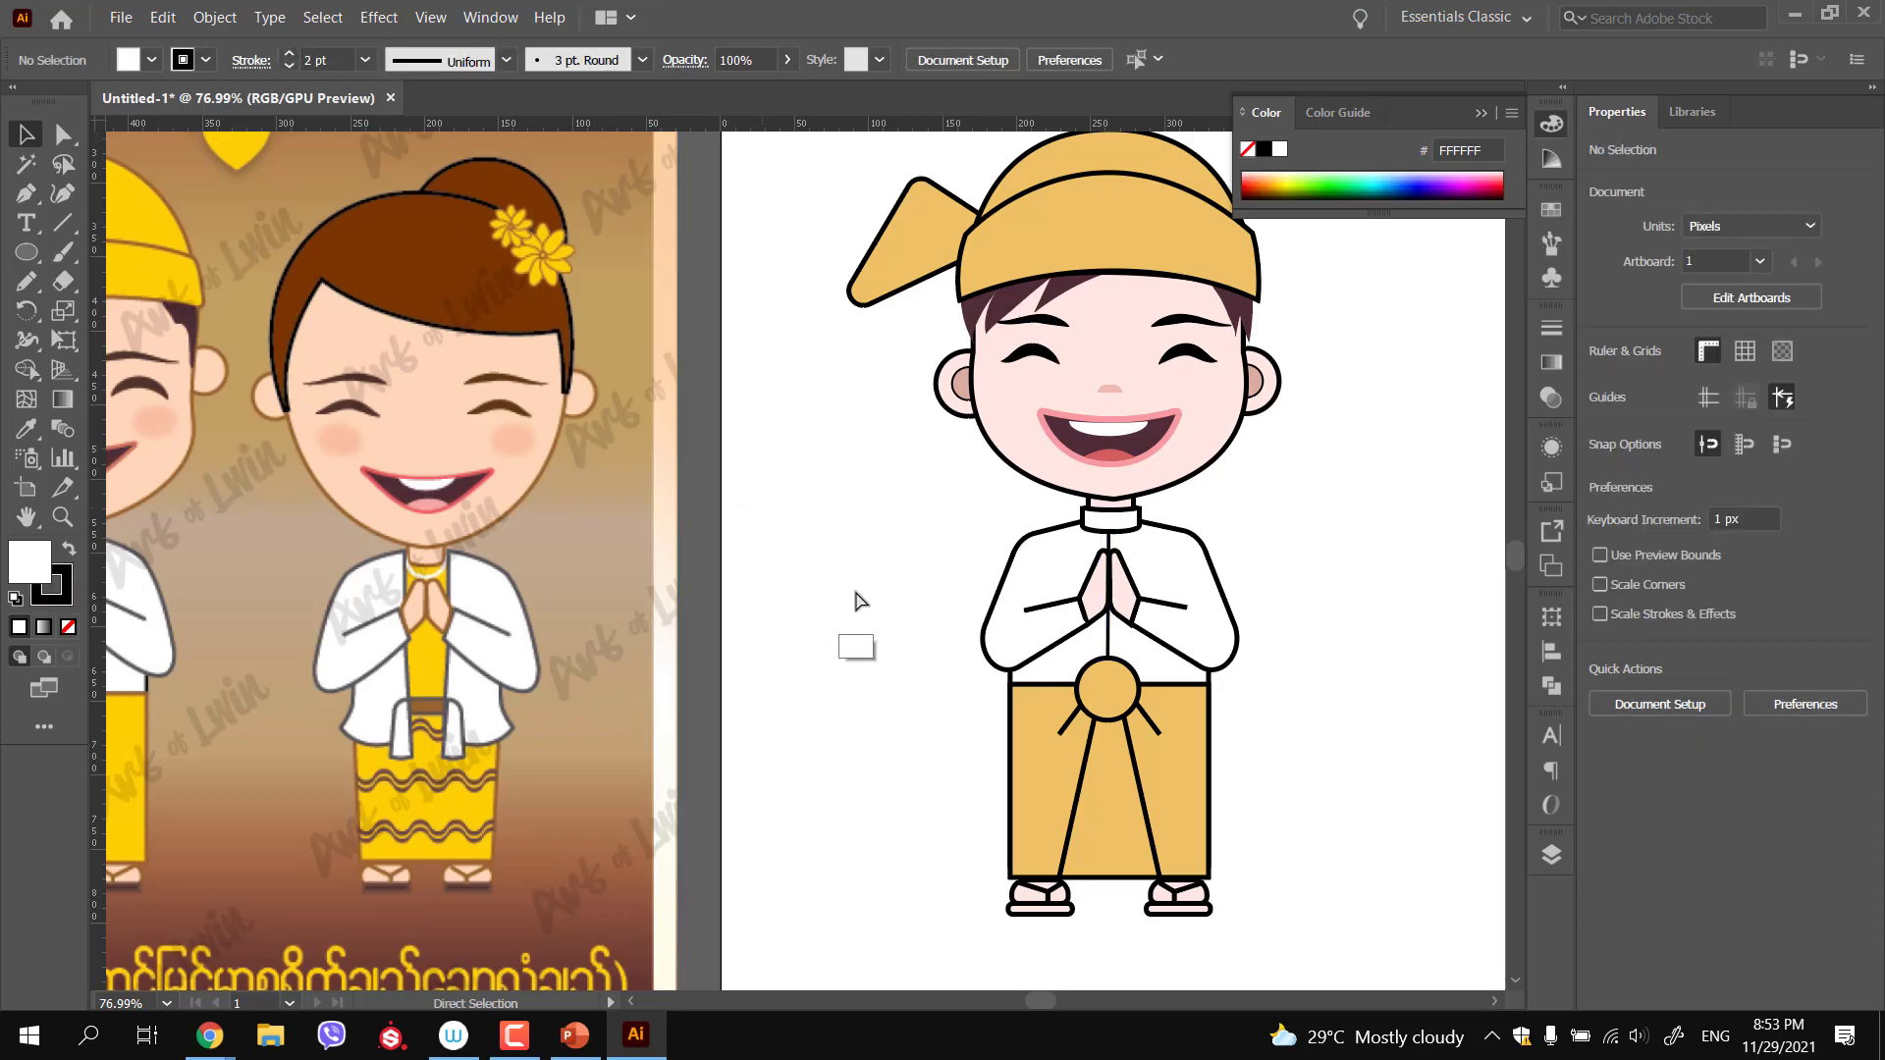
Try extending the right sleeve's forearm line with a short segment angled upward from its outer end, without a fill
{"action": "left_click_drag", "start_coordinate": [966, 640], "coordinate": [828, 608]}
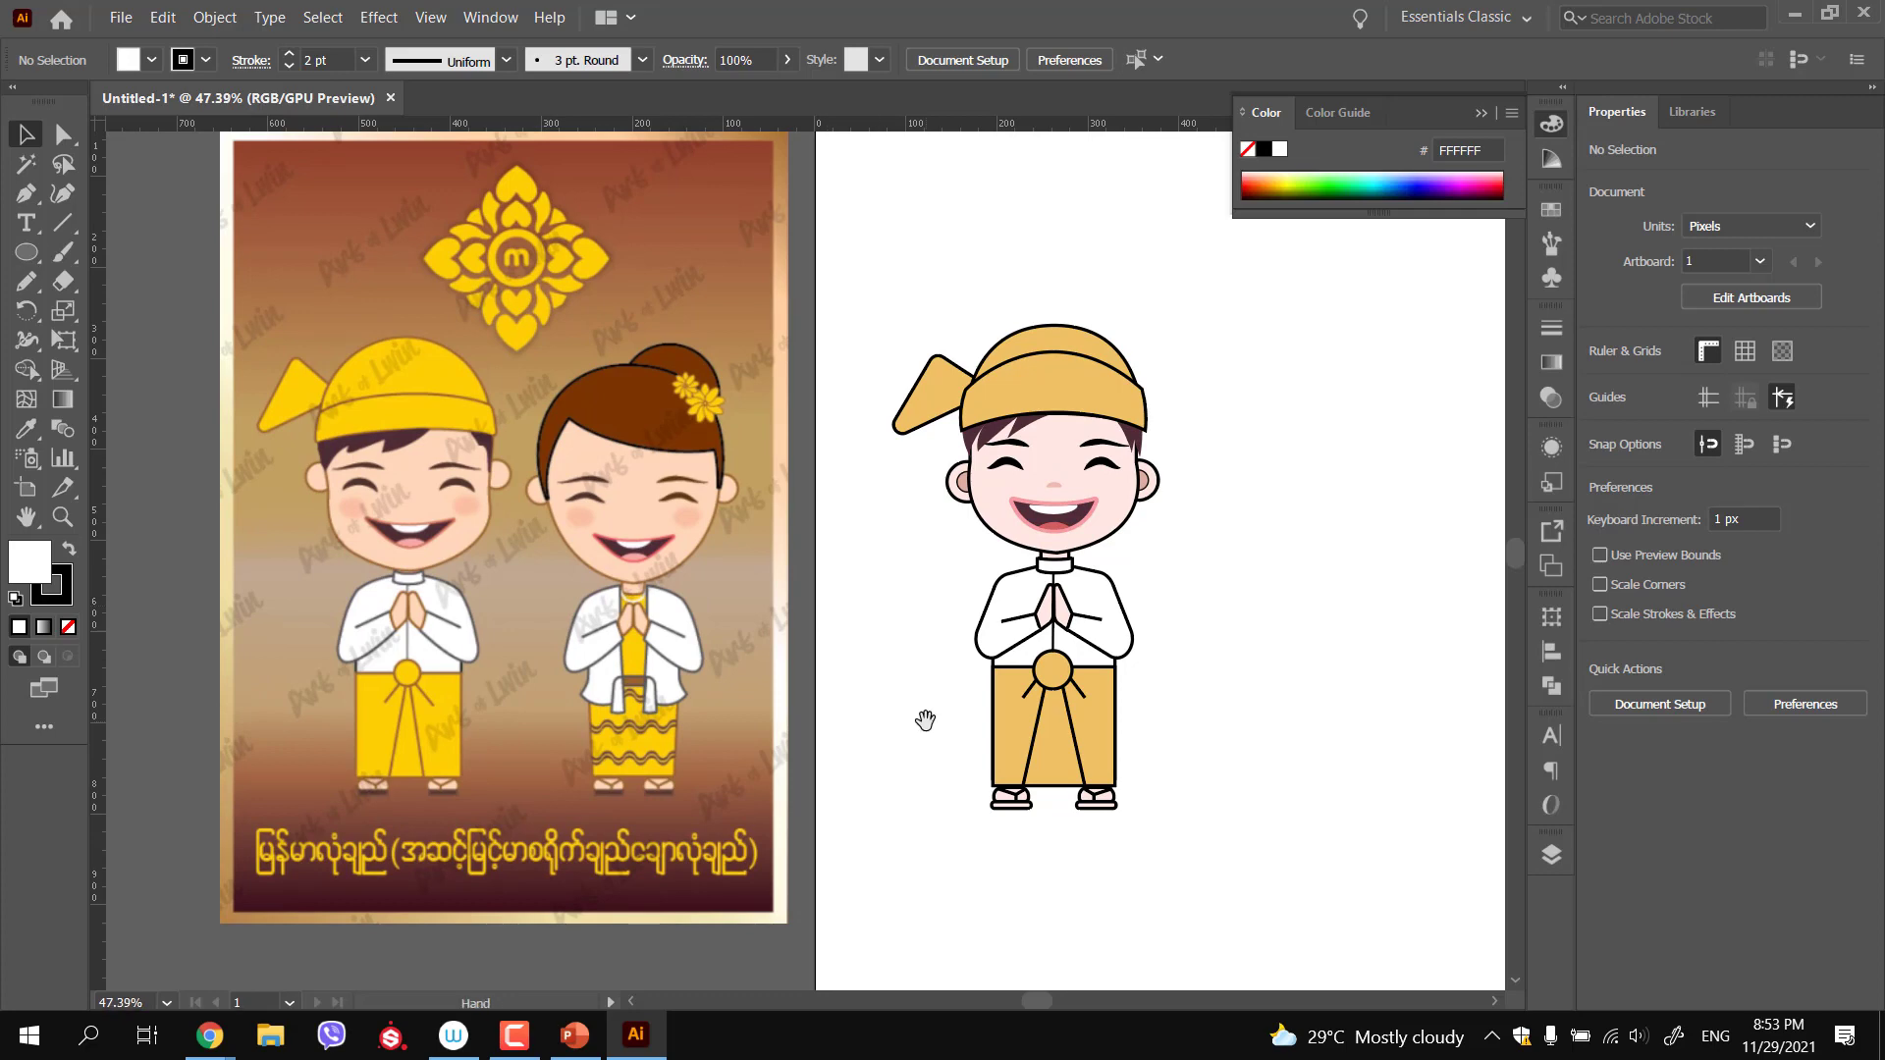
{"action": "left_click_drag", "start_coordinate": [925, 719], "coordinate": [867, 677]}
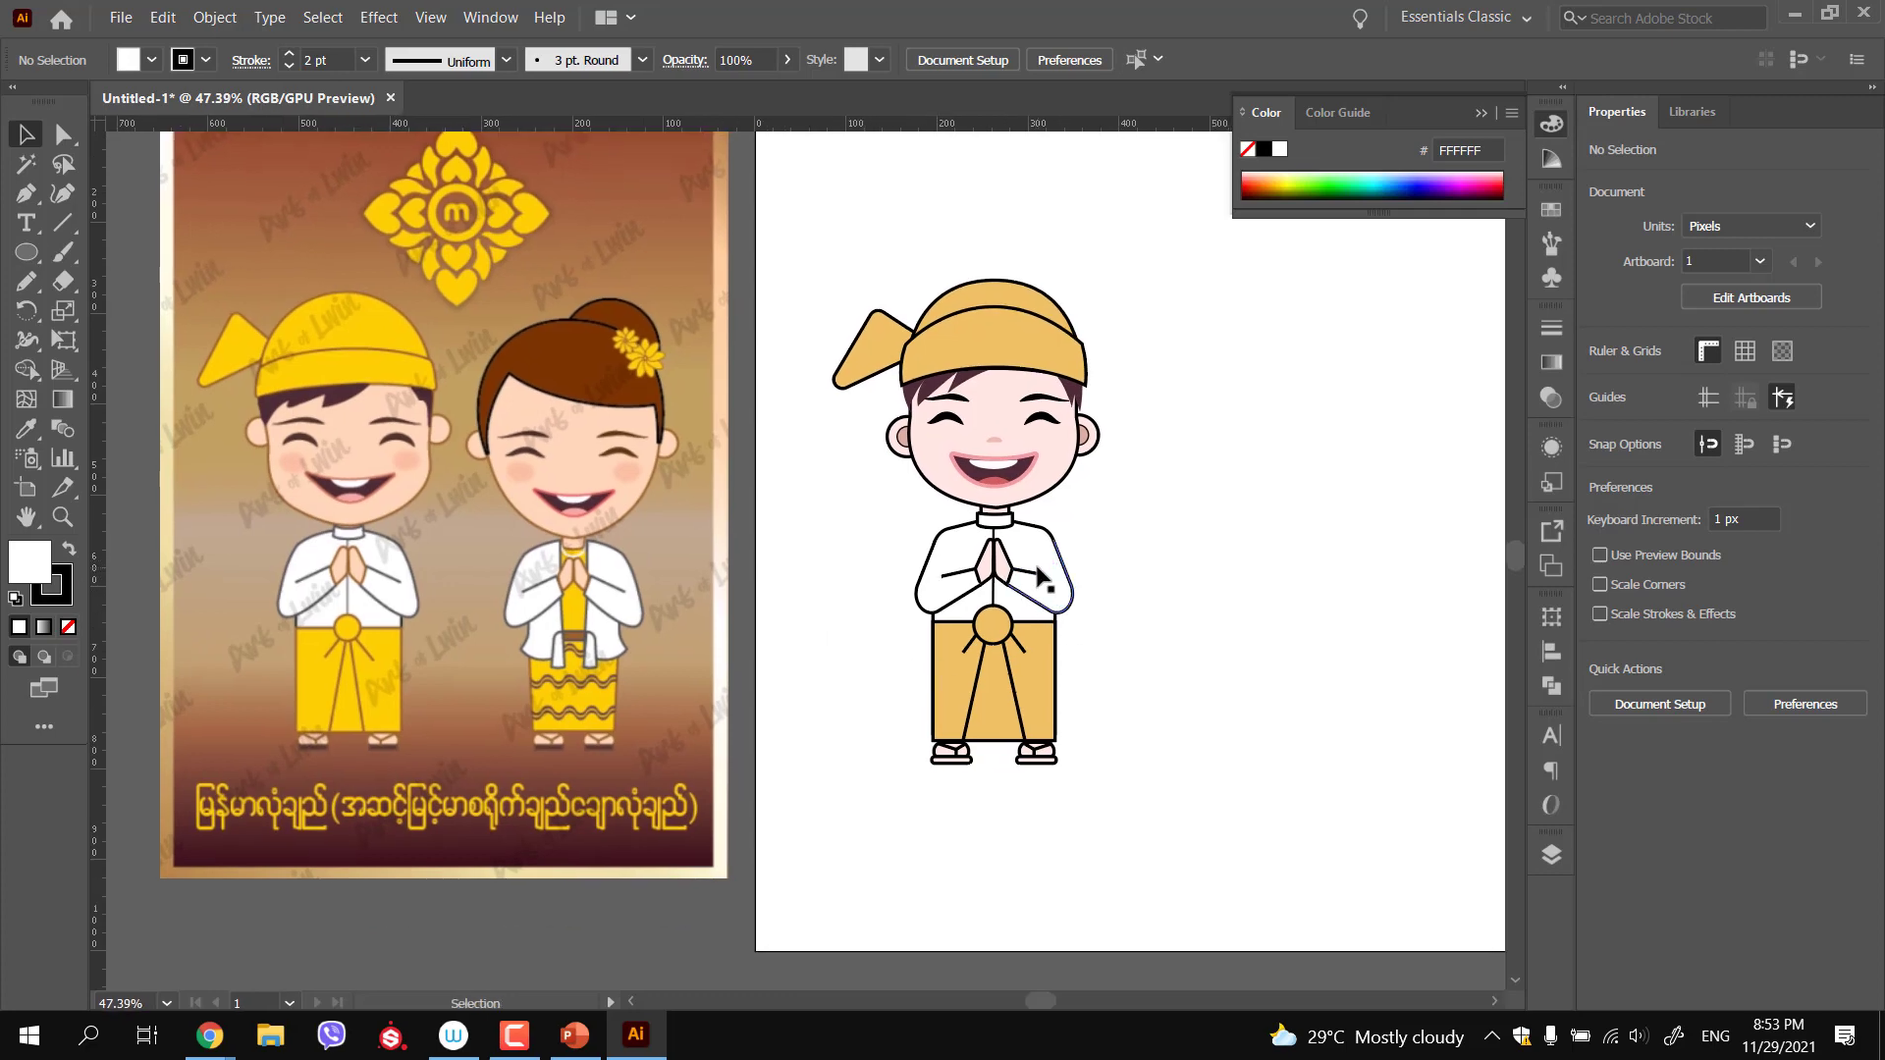
{"action": "left_click", "coordinate": [968, 570], "text": "ctrl"}
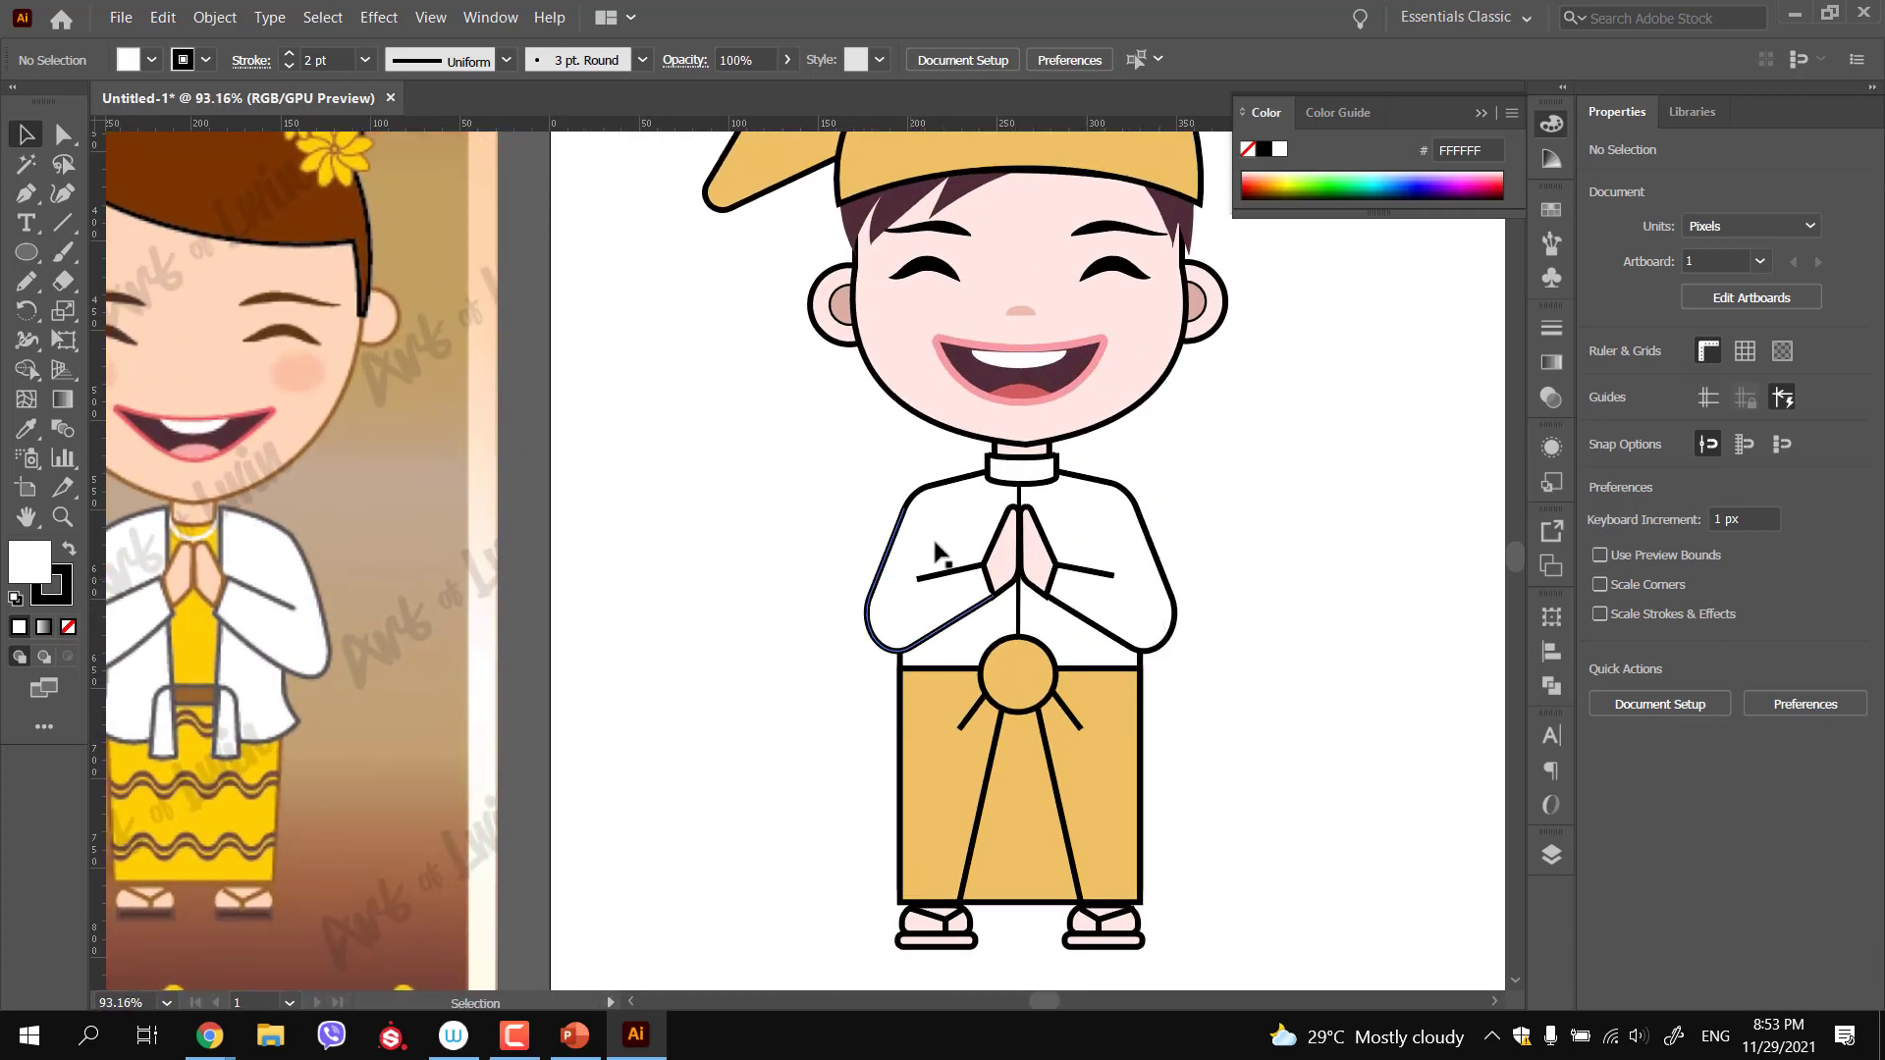
{"action": "key", "text": "p"}
{"action": "left_click_drag", "start_coordinate": [1111, 562], "coordinate": [1120, 583]}
{"action": "left_click", "coordinate": [1116, 581]}
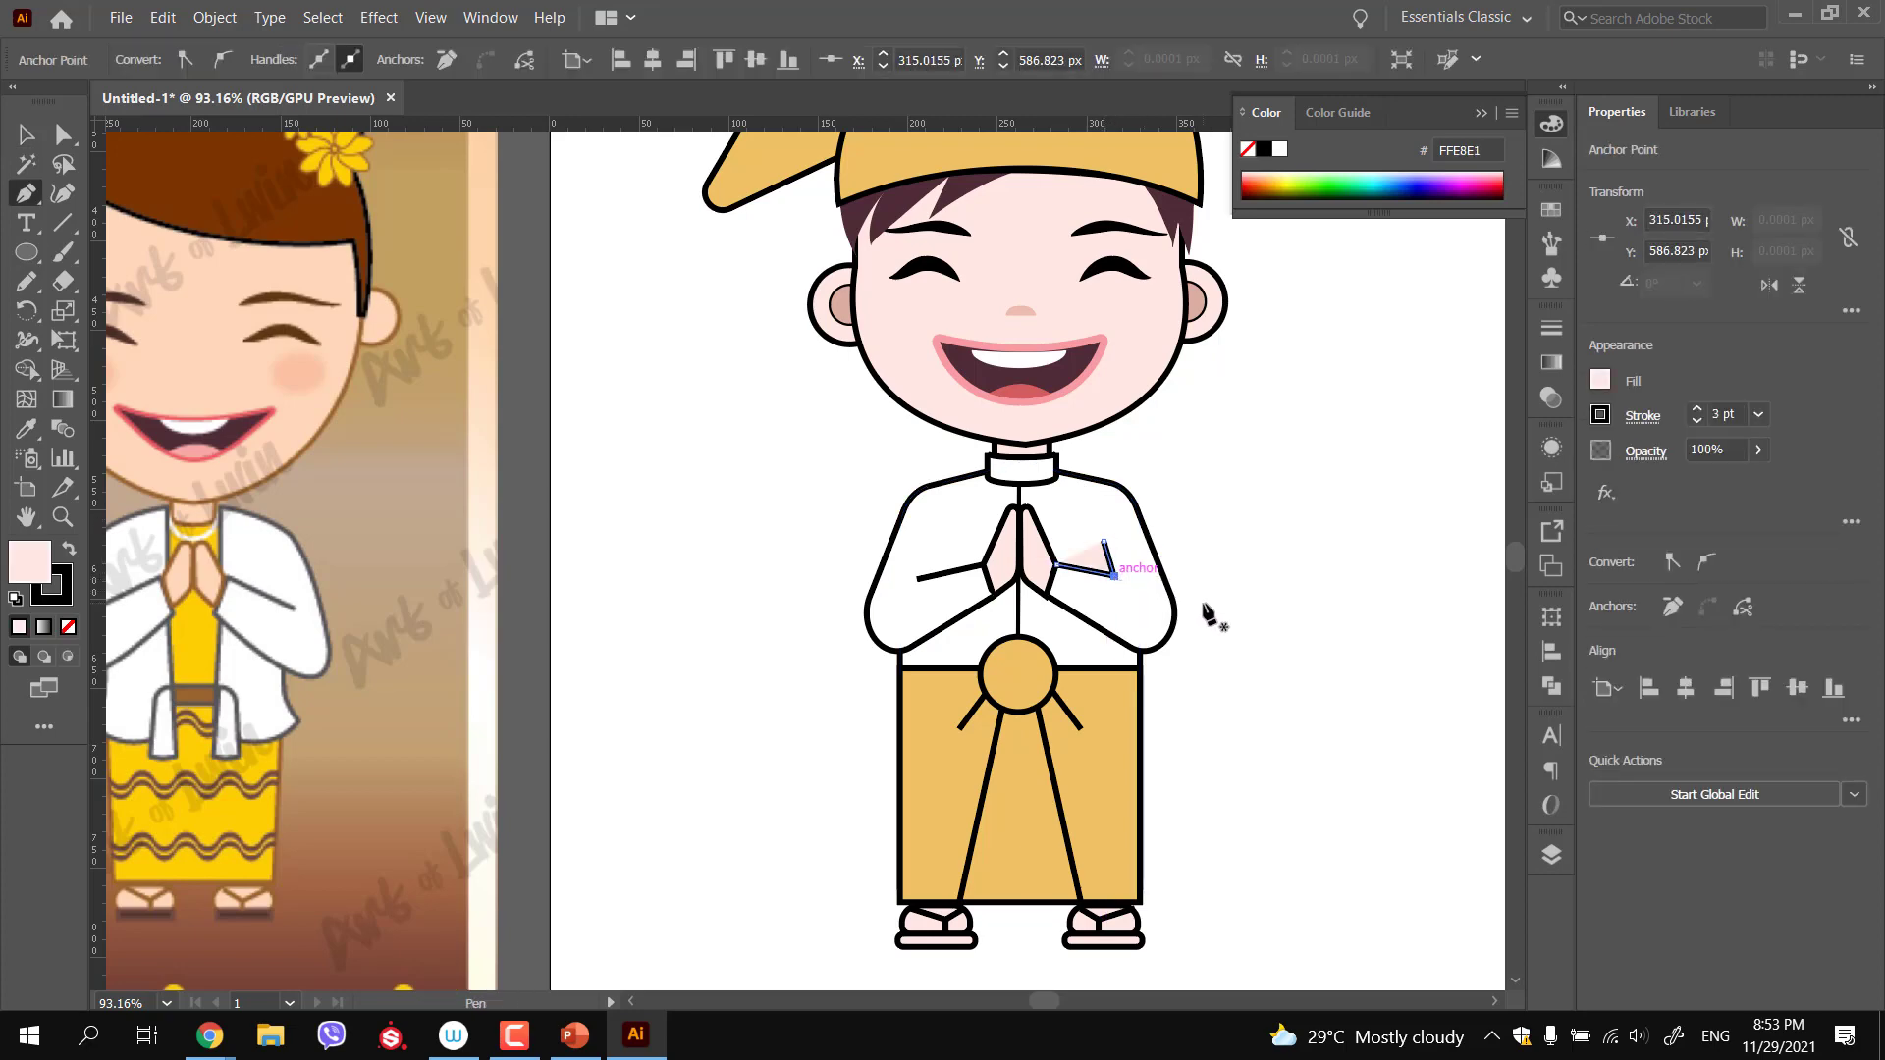
{"action": "key", "text": "i"}
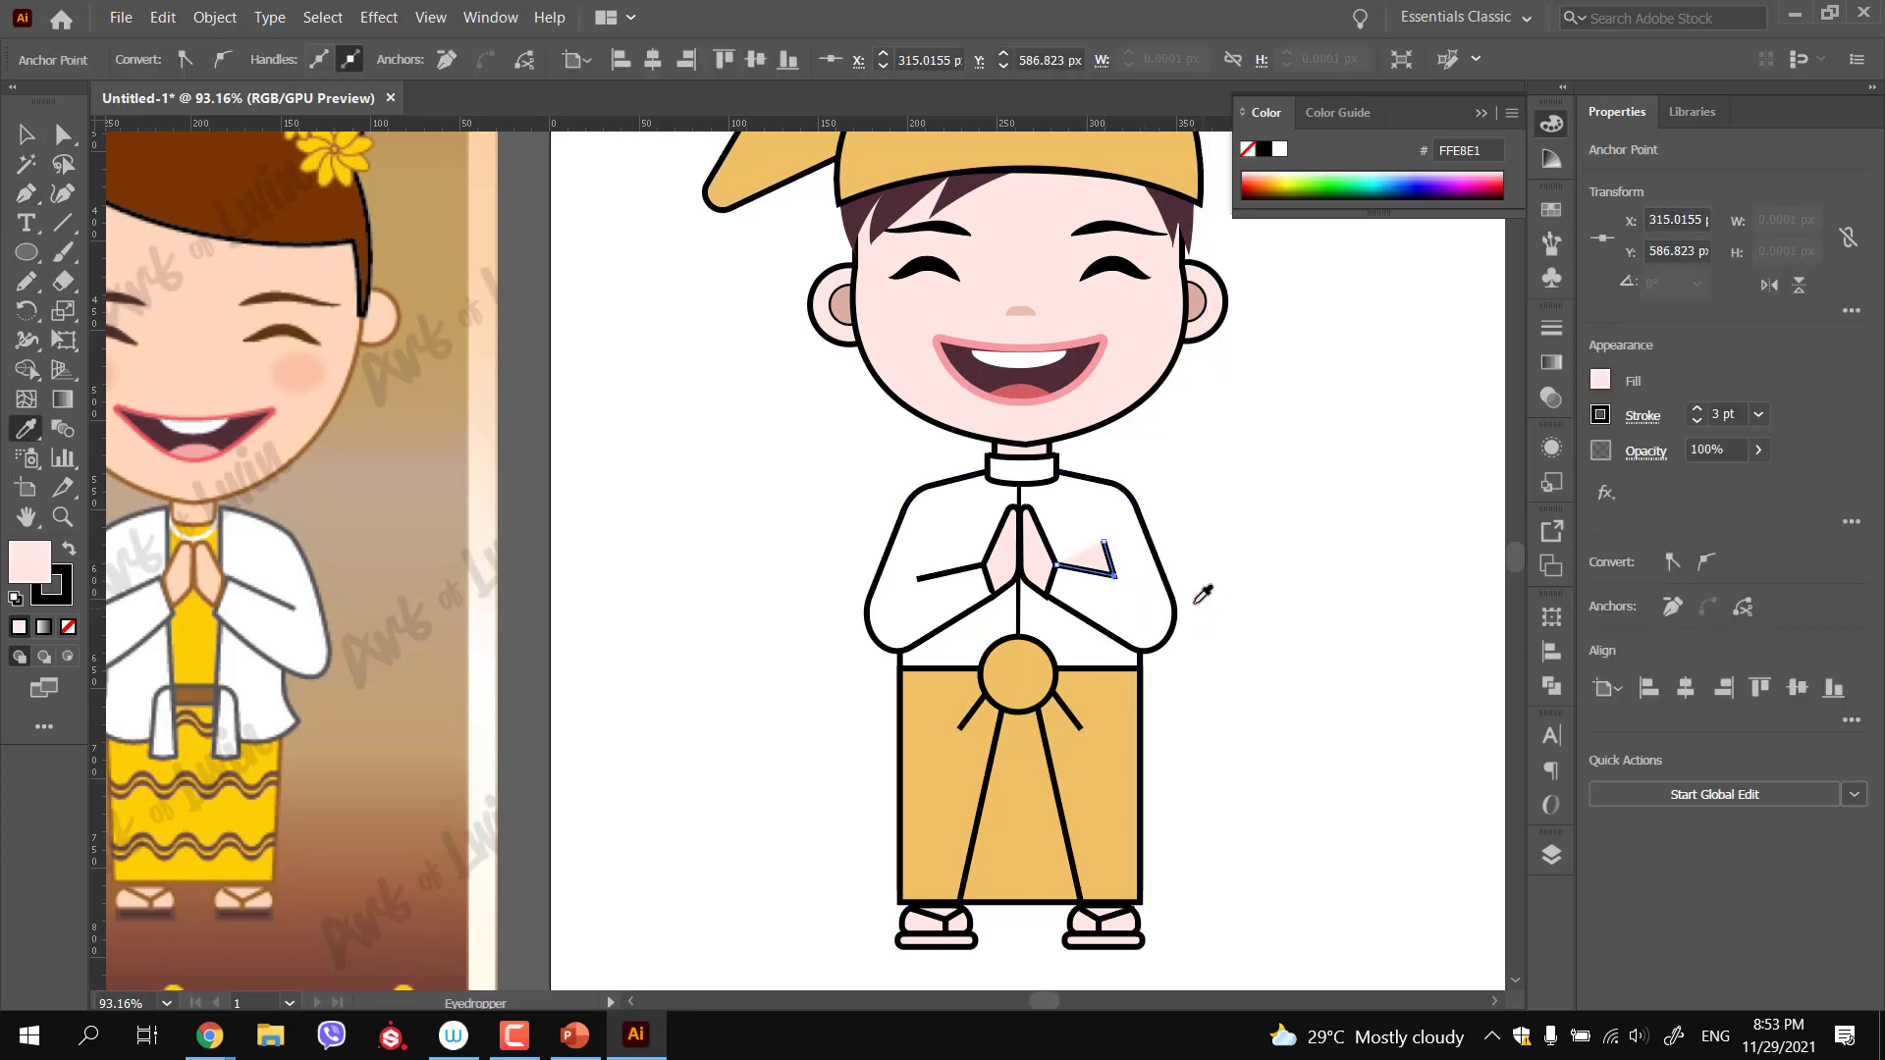
{"action": "left_click", "coordinate": [68, 628]}
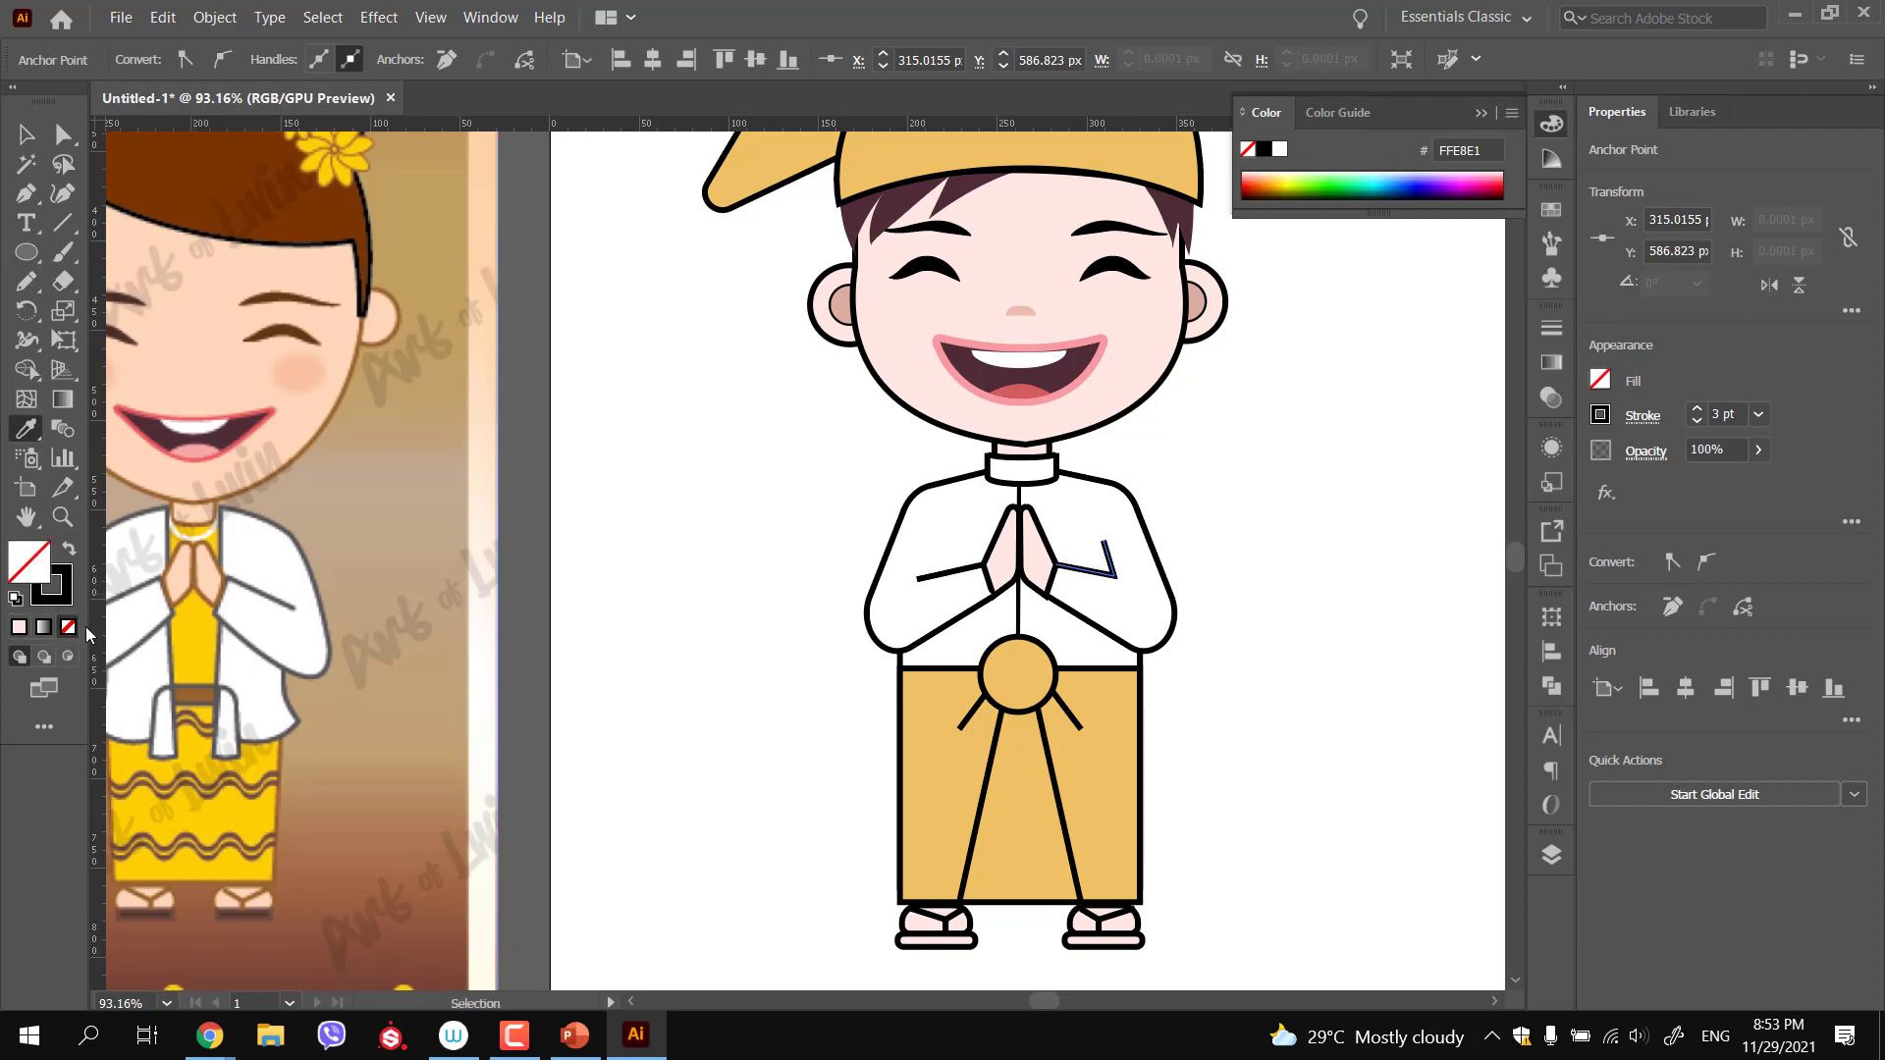
{"action": "left_click", "coordinate": [789, 662], "text": "ctrl"}
Try adding a matching short upward segment to the left sleeve's forearm line and remove its fill
{"action": "left_click_drag", "start_coordinate": [853, 687], "coordinate": [782, 678]}
{"action": "scroll", "coordinate": [866, 692], "scroll_direction": "up", "scroll_amount": 3}
{"action": "key", "text": "p"}
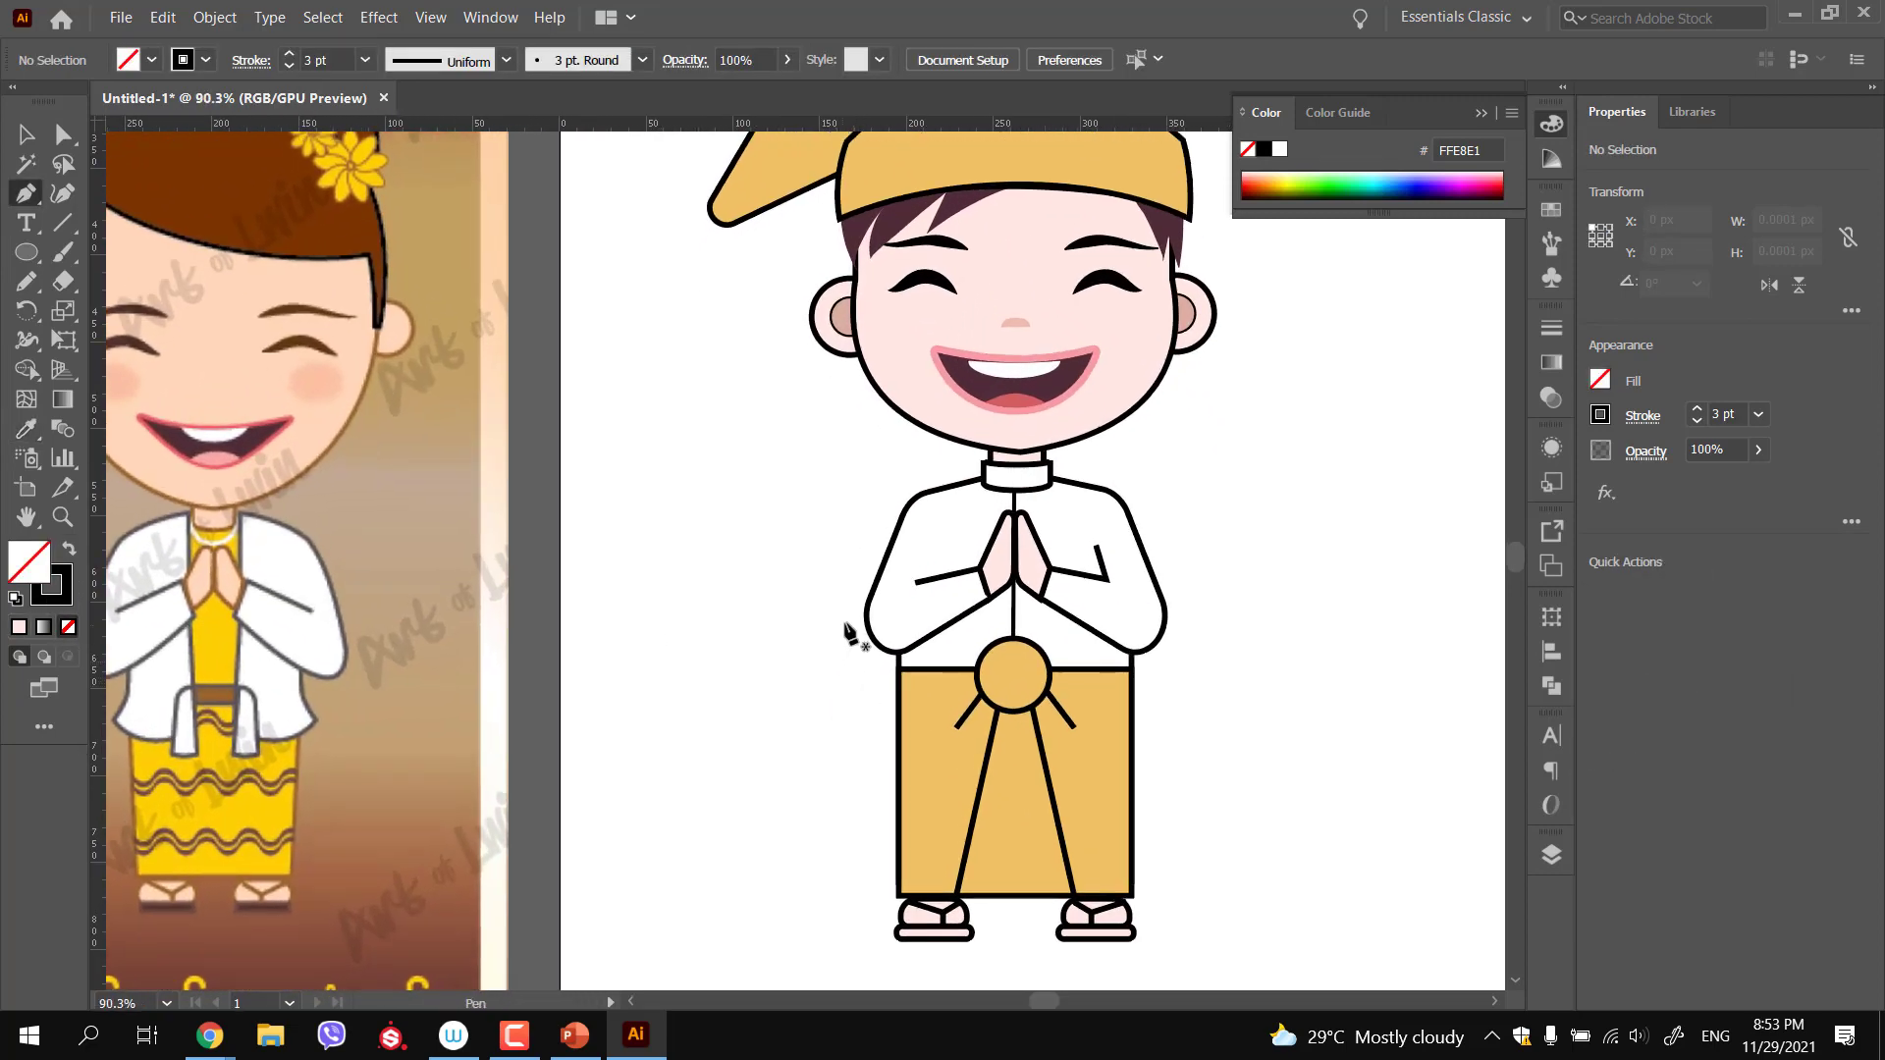
{"action": "left_click", "coordinate": [915, 583]}
{"action": "left_click", "coordinate": [757, 673], "text": "ctrl"}
{"action": "key", "text": "i"}
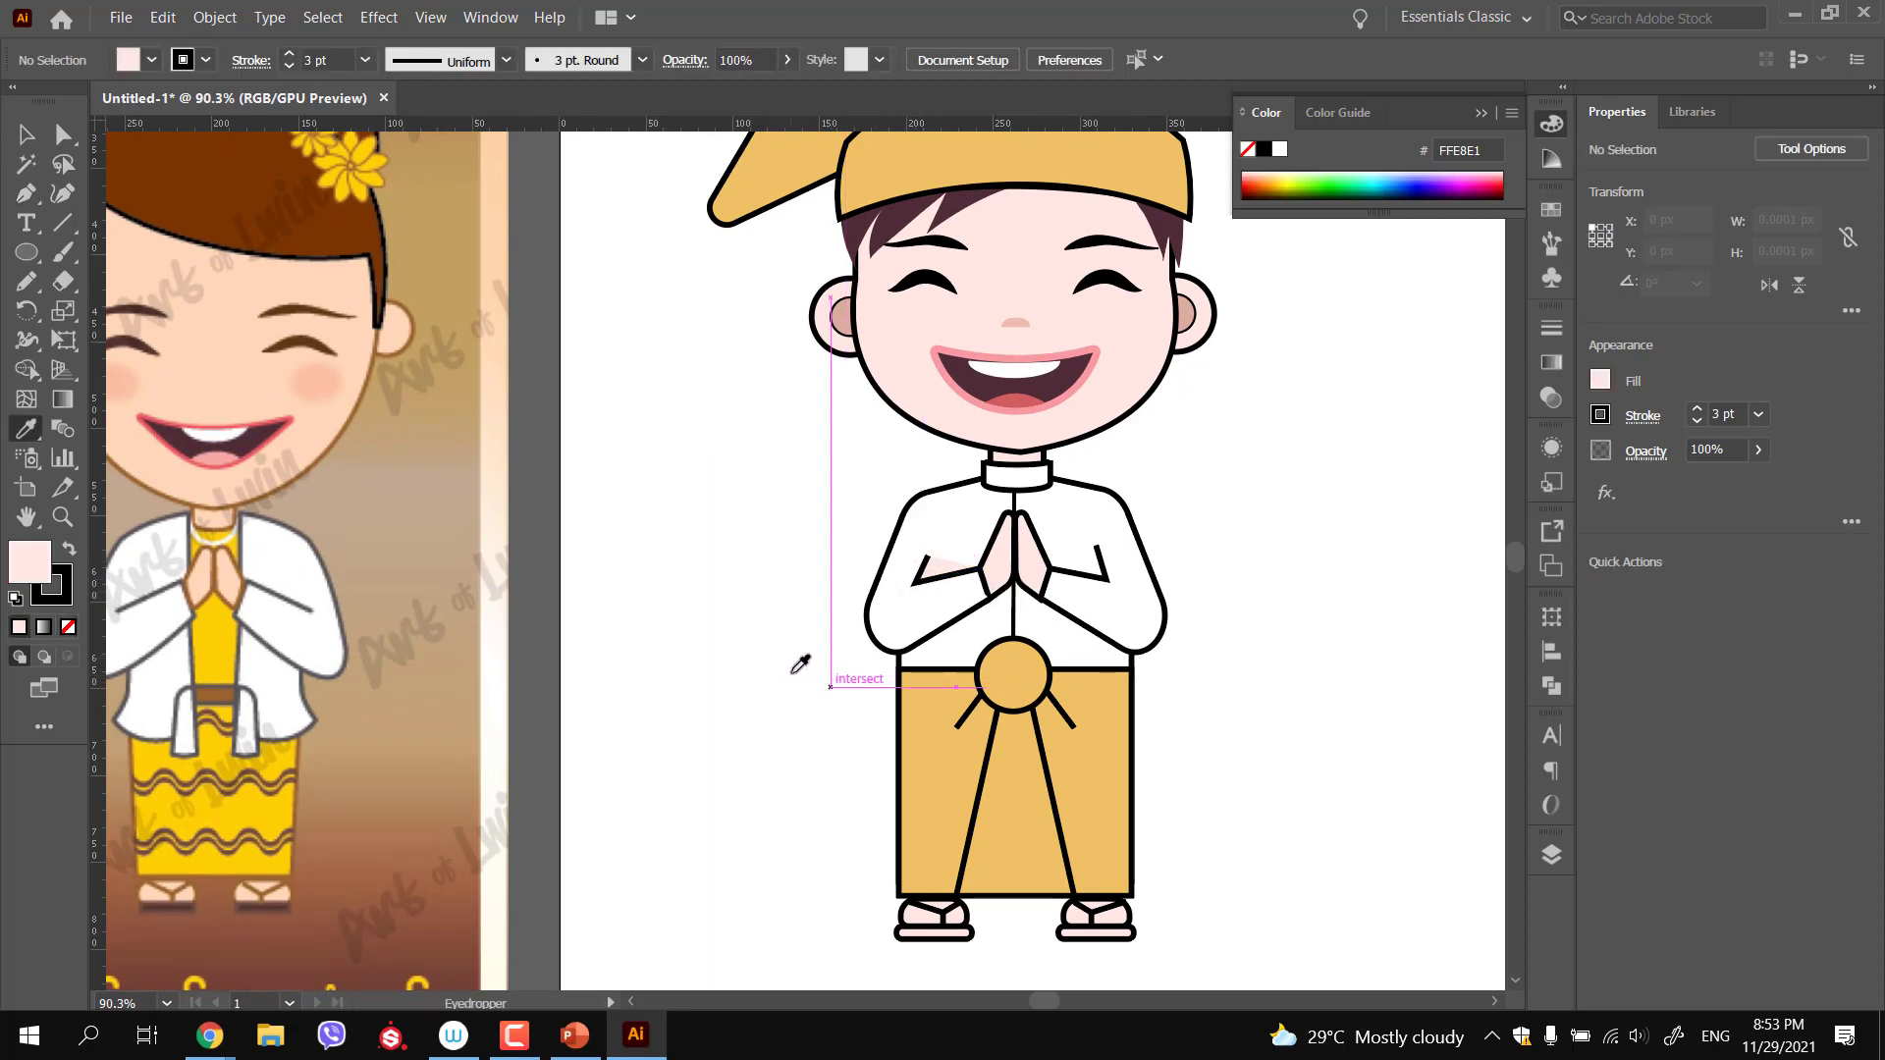
{"action": "left_click", "coordinate": [798, 668]}
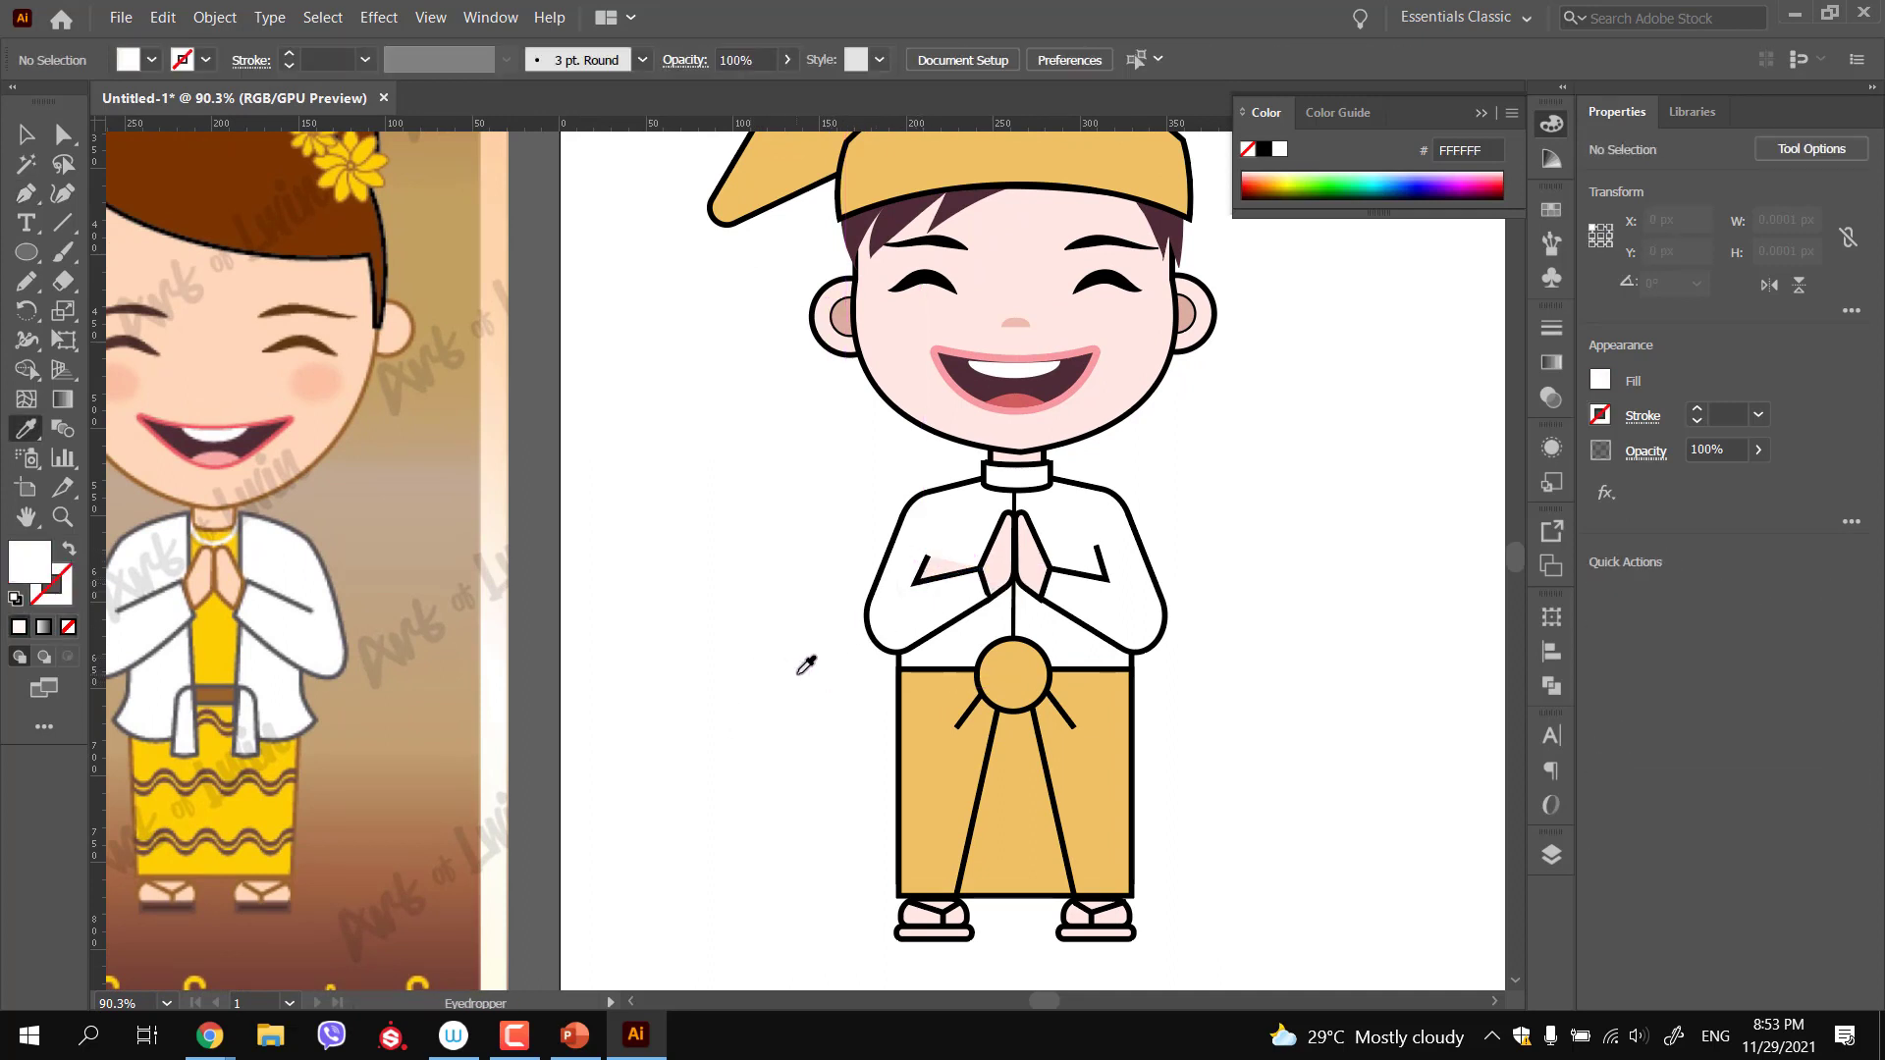
{"action": "left_click", "coordinate": [67, 627]}
{"action": "key", "text": "v"}
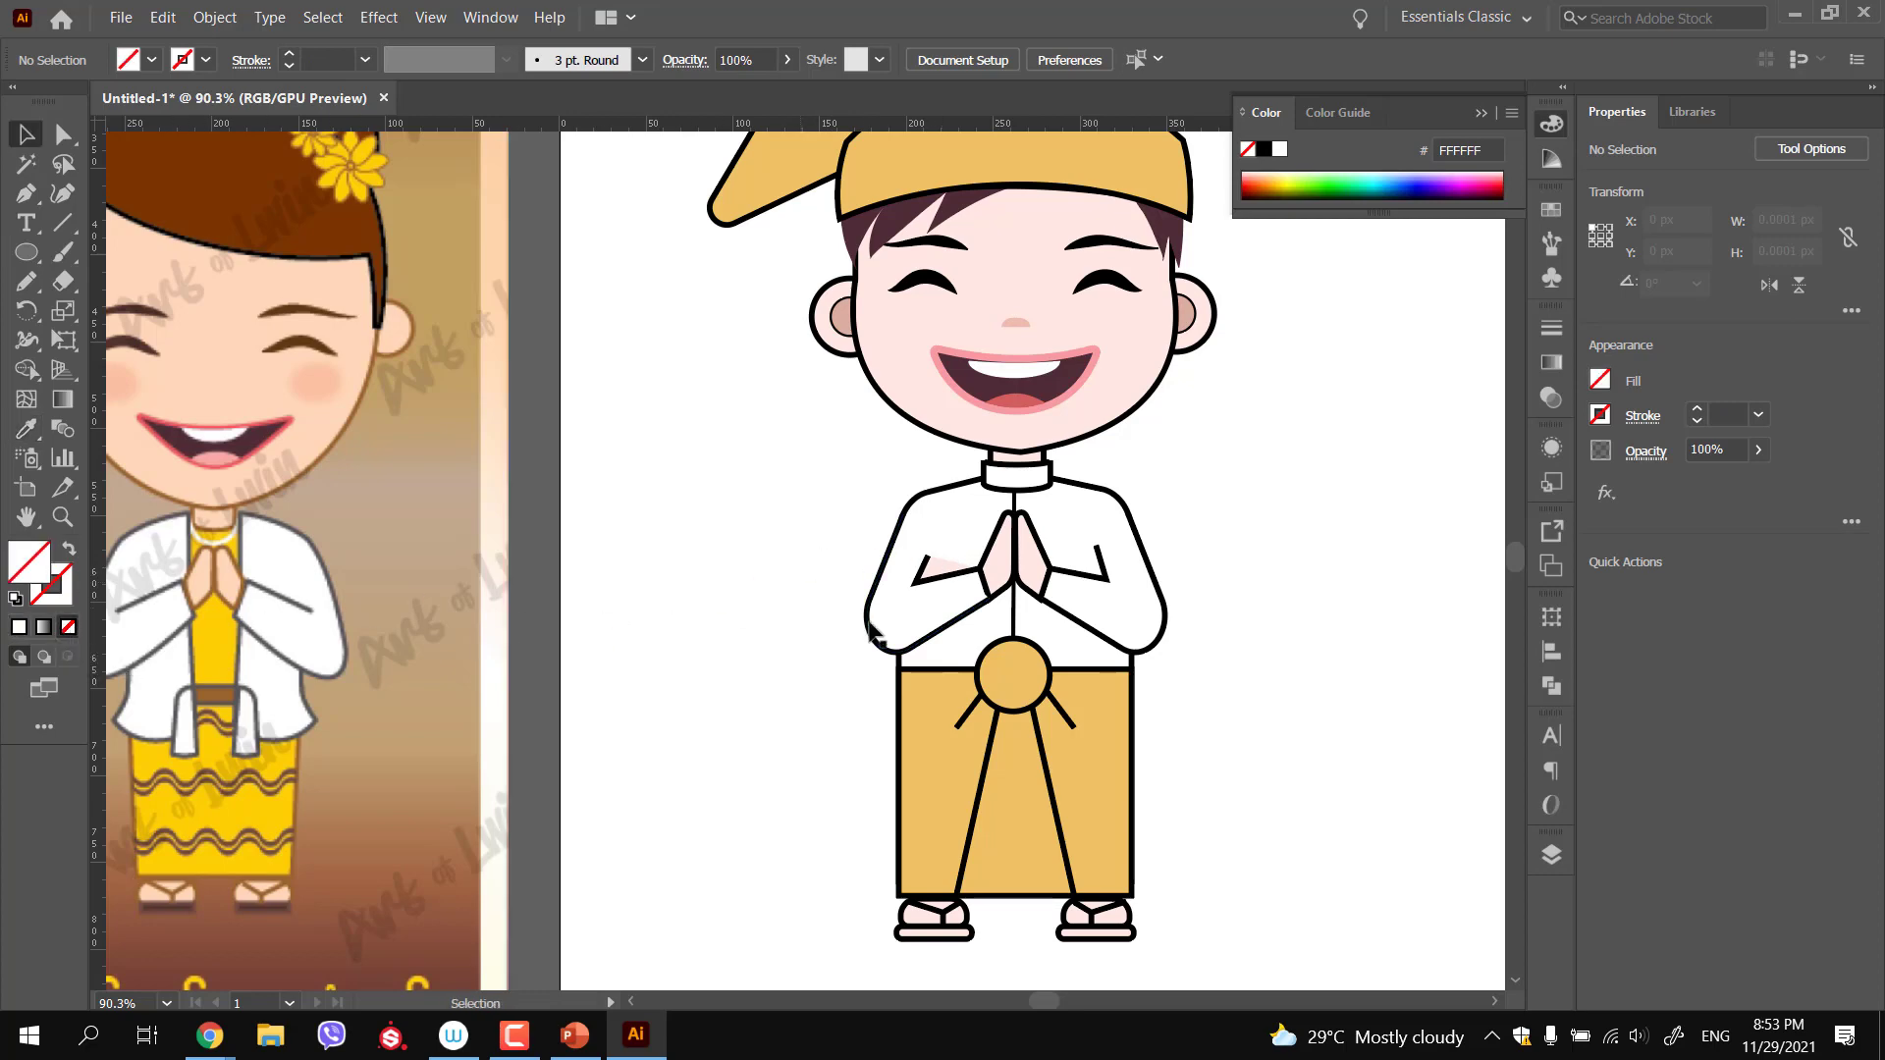
{"action": "left_click", "coordinate": [926, 579]}
{"action": "left_click", "coordinate": [69, 630]}
{"action": "left_click", "coordinate": [850, 628]}
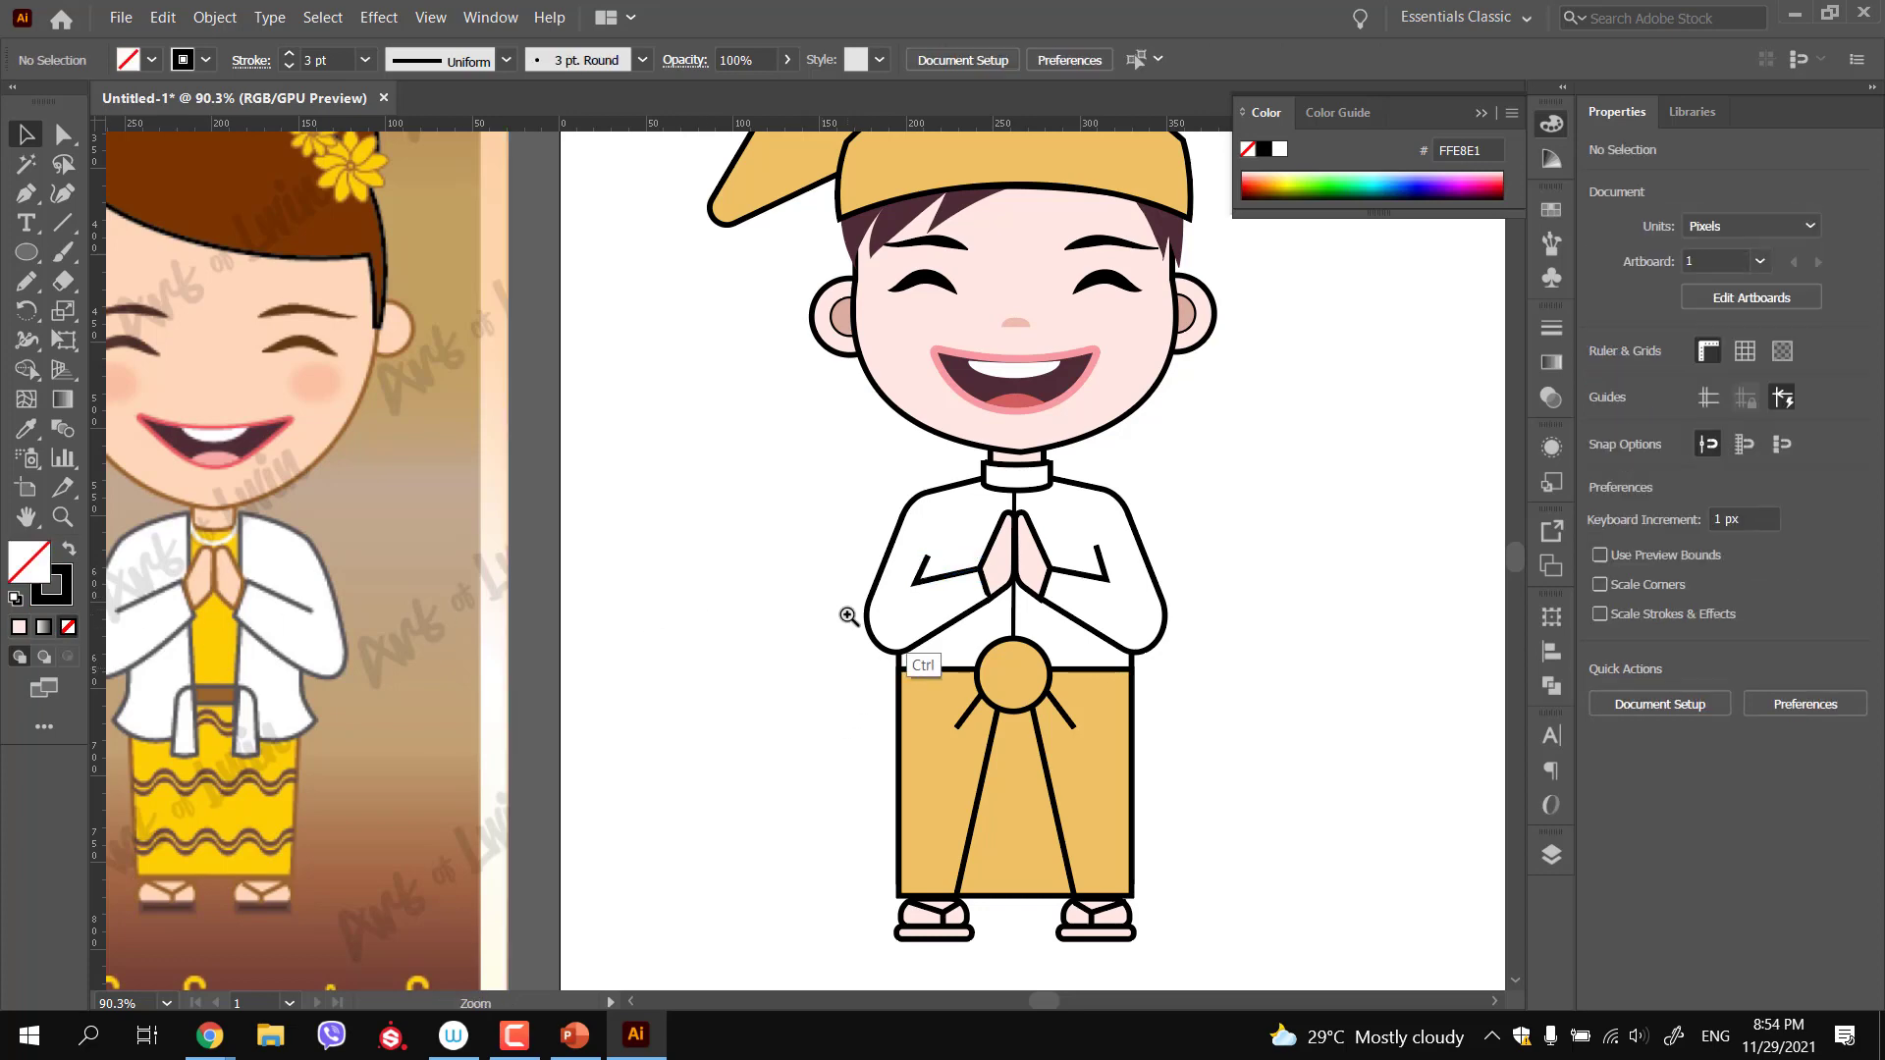
Try repositioning the corner and end points of the angled fold lines on both sleeves
{"action": "scroll", "coordinate": [907, 601], "scroll_direction": "up", "scroll_amount": 3}
{"action": "left_click", "coordinate": [977, 525], "text": "ctrl"}
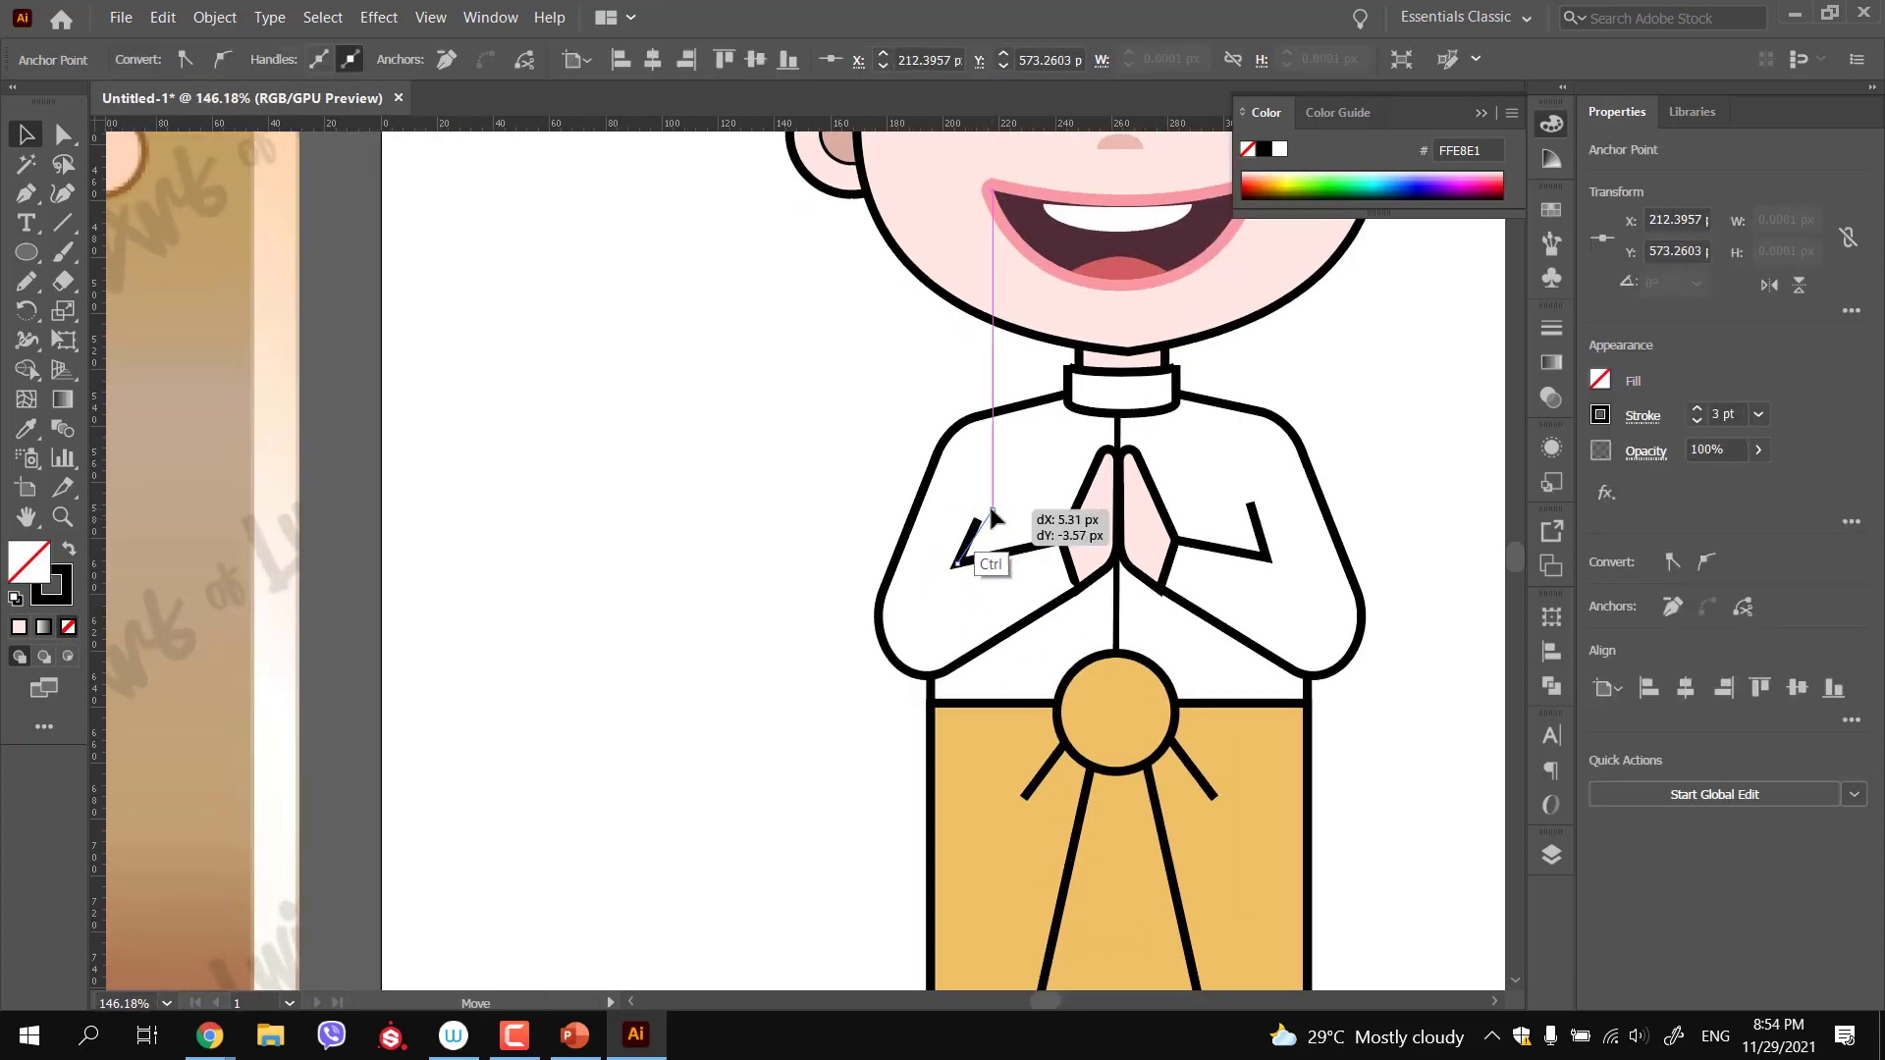
{"action": "left_click_drag", "start_coordinate": [955, 566], "coordinate": [969, 563]}
{"action": "scroll", "coordinate": [770, 576], "scroll_direction": "down", "scroll_amount": 6}
{"action": "scroll", "coordinate": [896, 665], "scroll_direction": "up", "scroll_amount": 4}
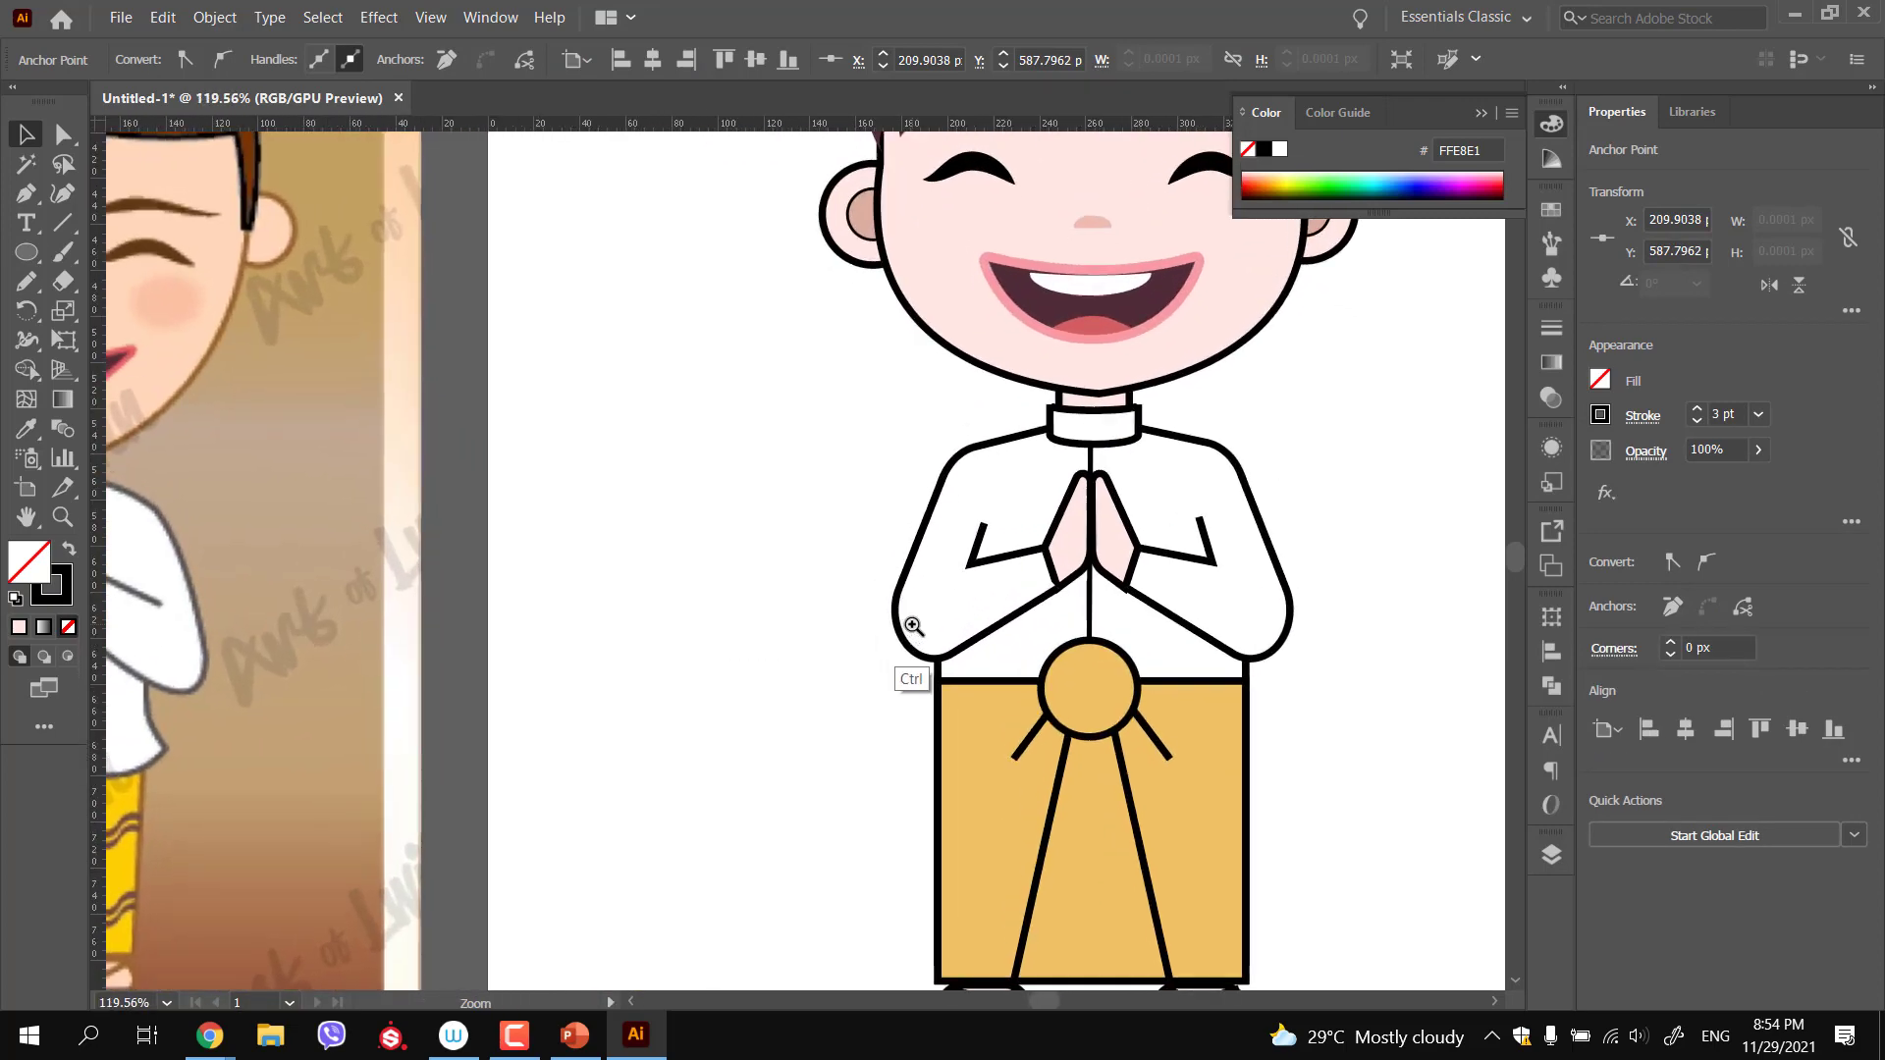
{"action": "left_click", "coordinate": [1211, 565], "text": "ctrl"}
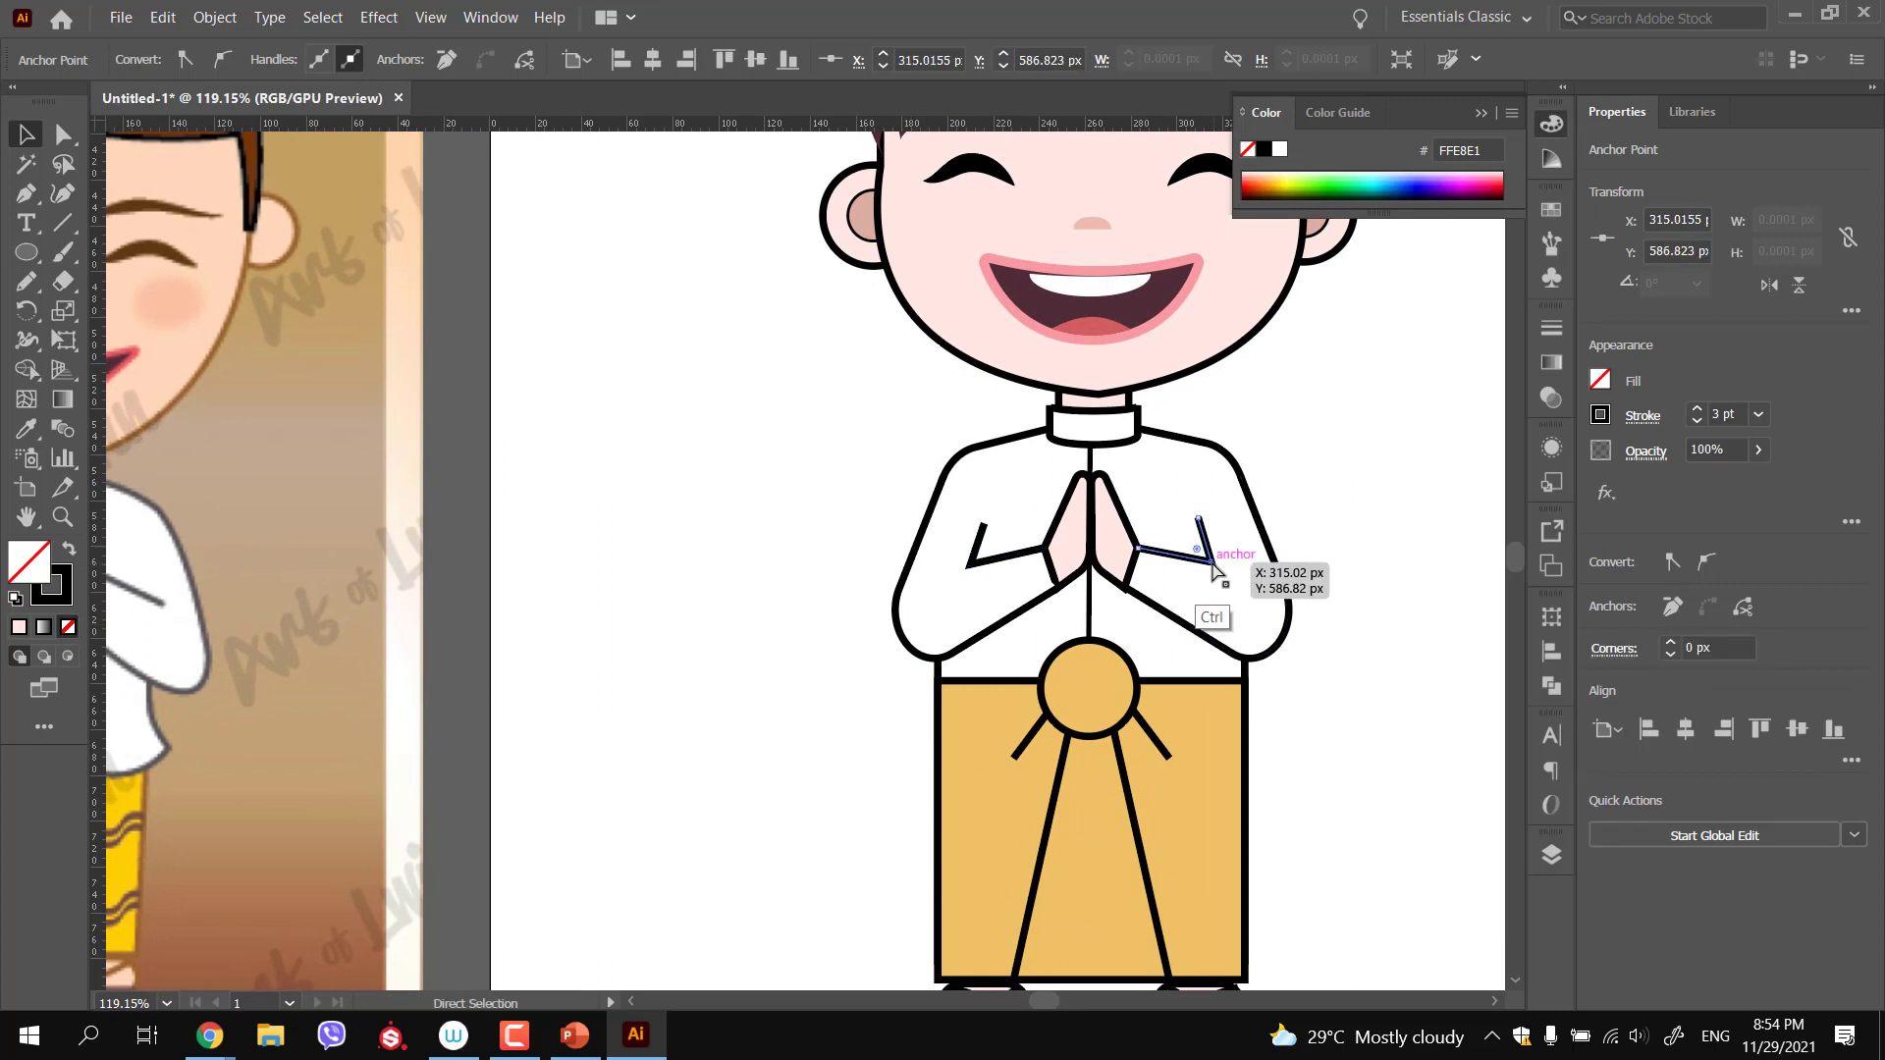
{"action": "left_click_drag", "start_coordinate": [1214, 570], "coordinate": [1218, 574]}
{"action": "left_click_drag", "start_coordinate": [984, 527], "coordinate": [717, 556]}
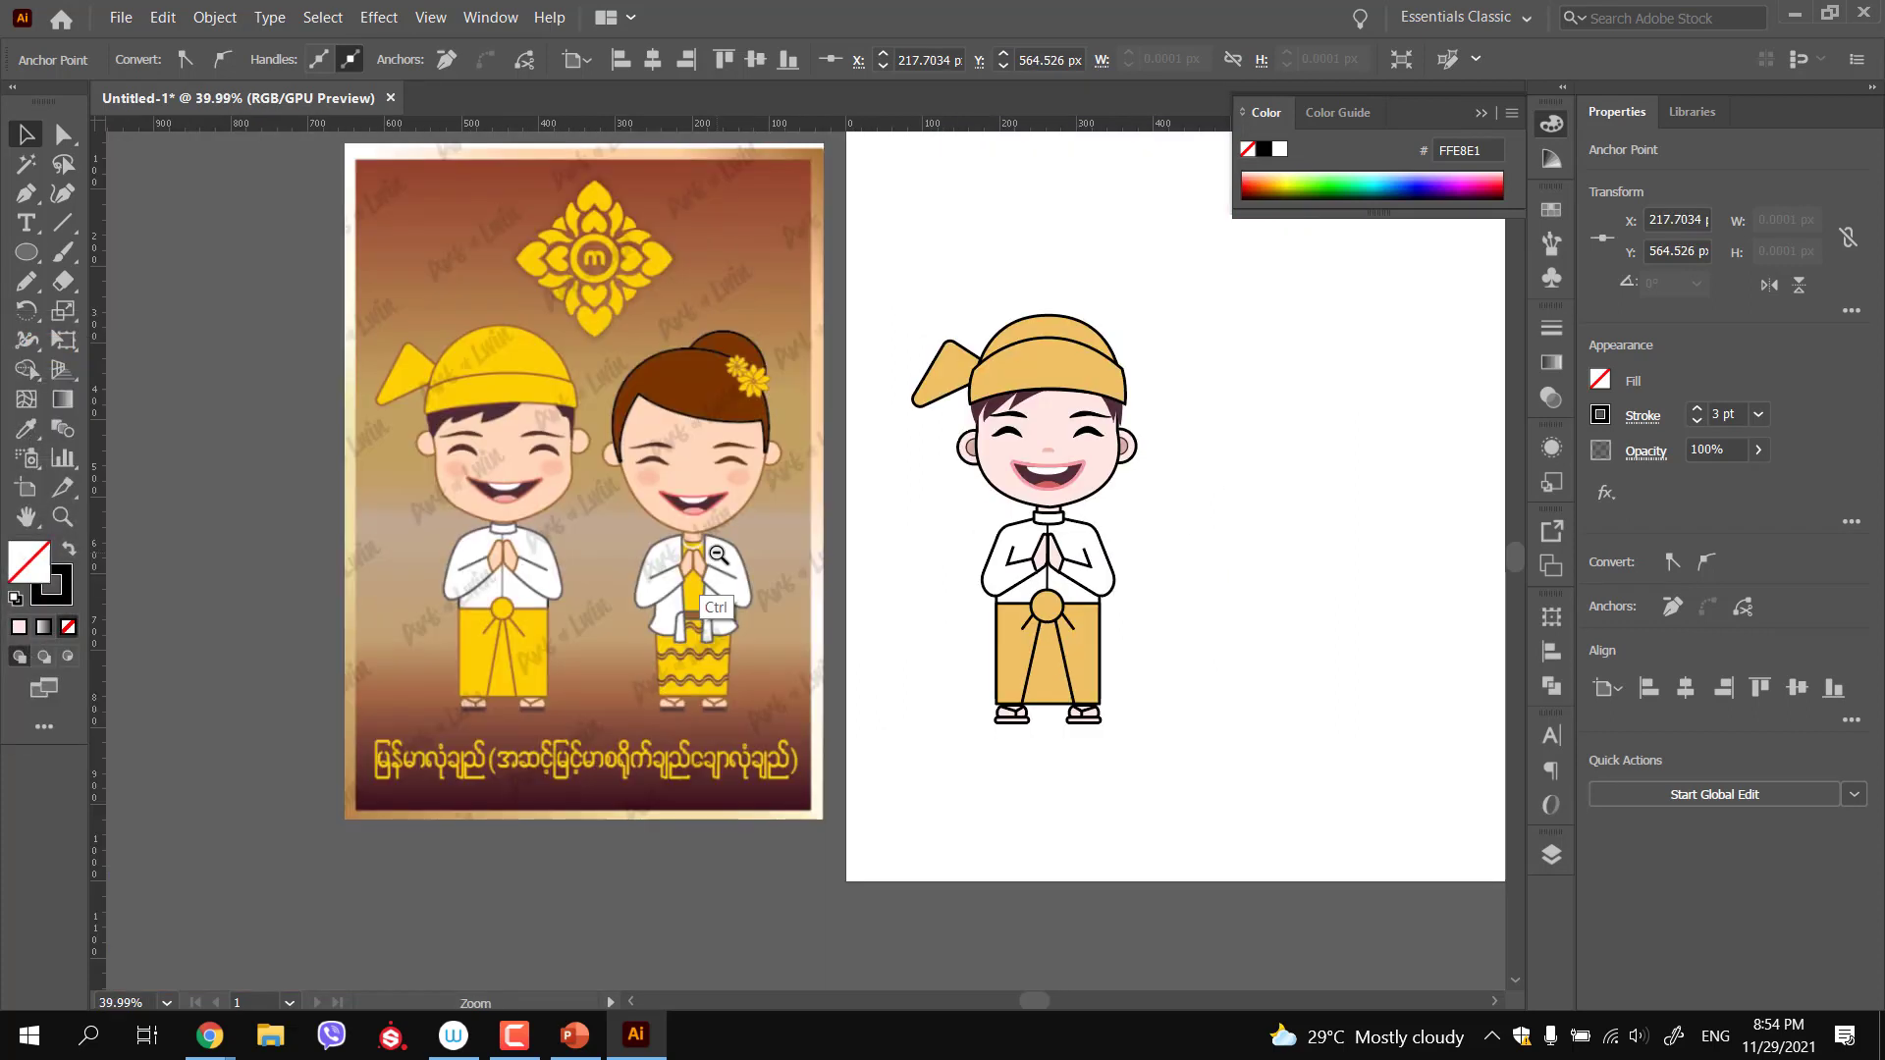
{"action": "left_click", "coordinate": [1161, 823], "text": "ctrl"}
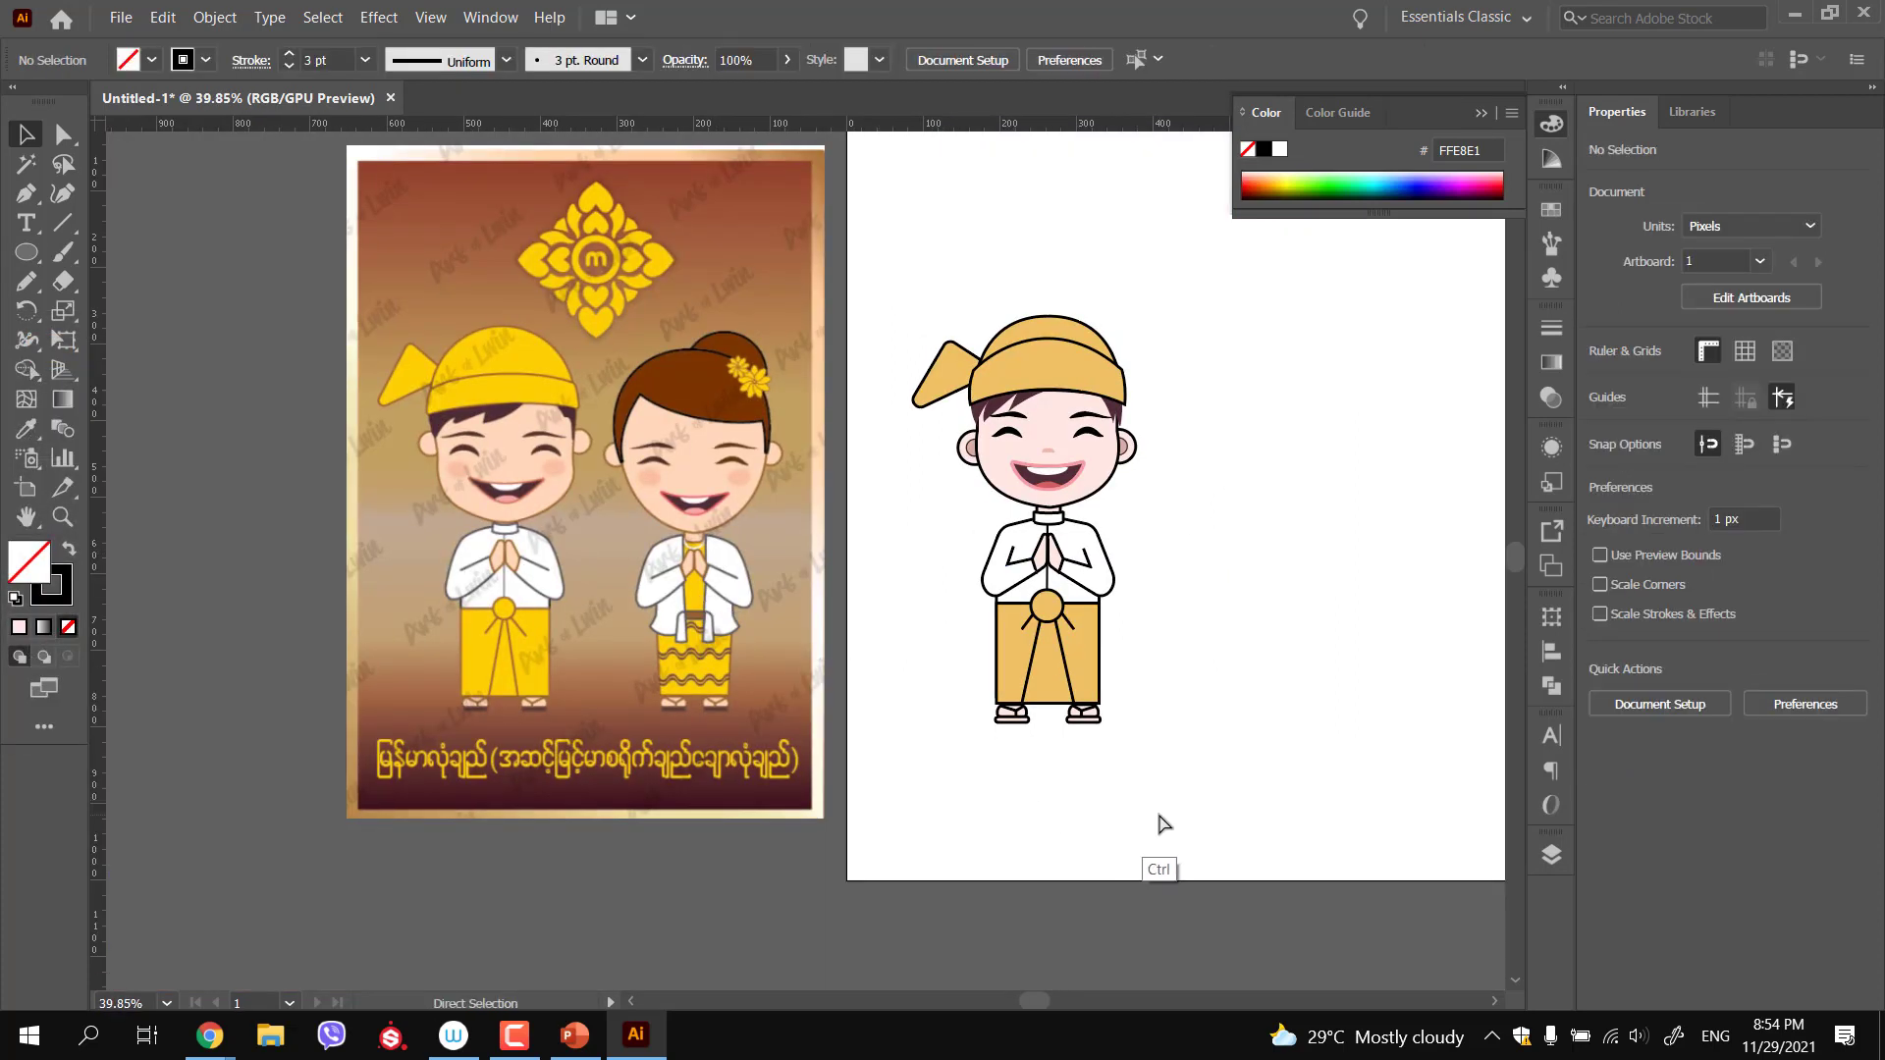
Undo the angled segments added to the forearm lines of both sleeves
{"action": "key", "text": "ctrl+z"}
{"action": "key", "text": "ctrl+z"}
{"action": "key", "text": "ctrl+z"}
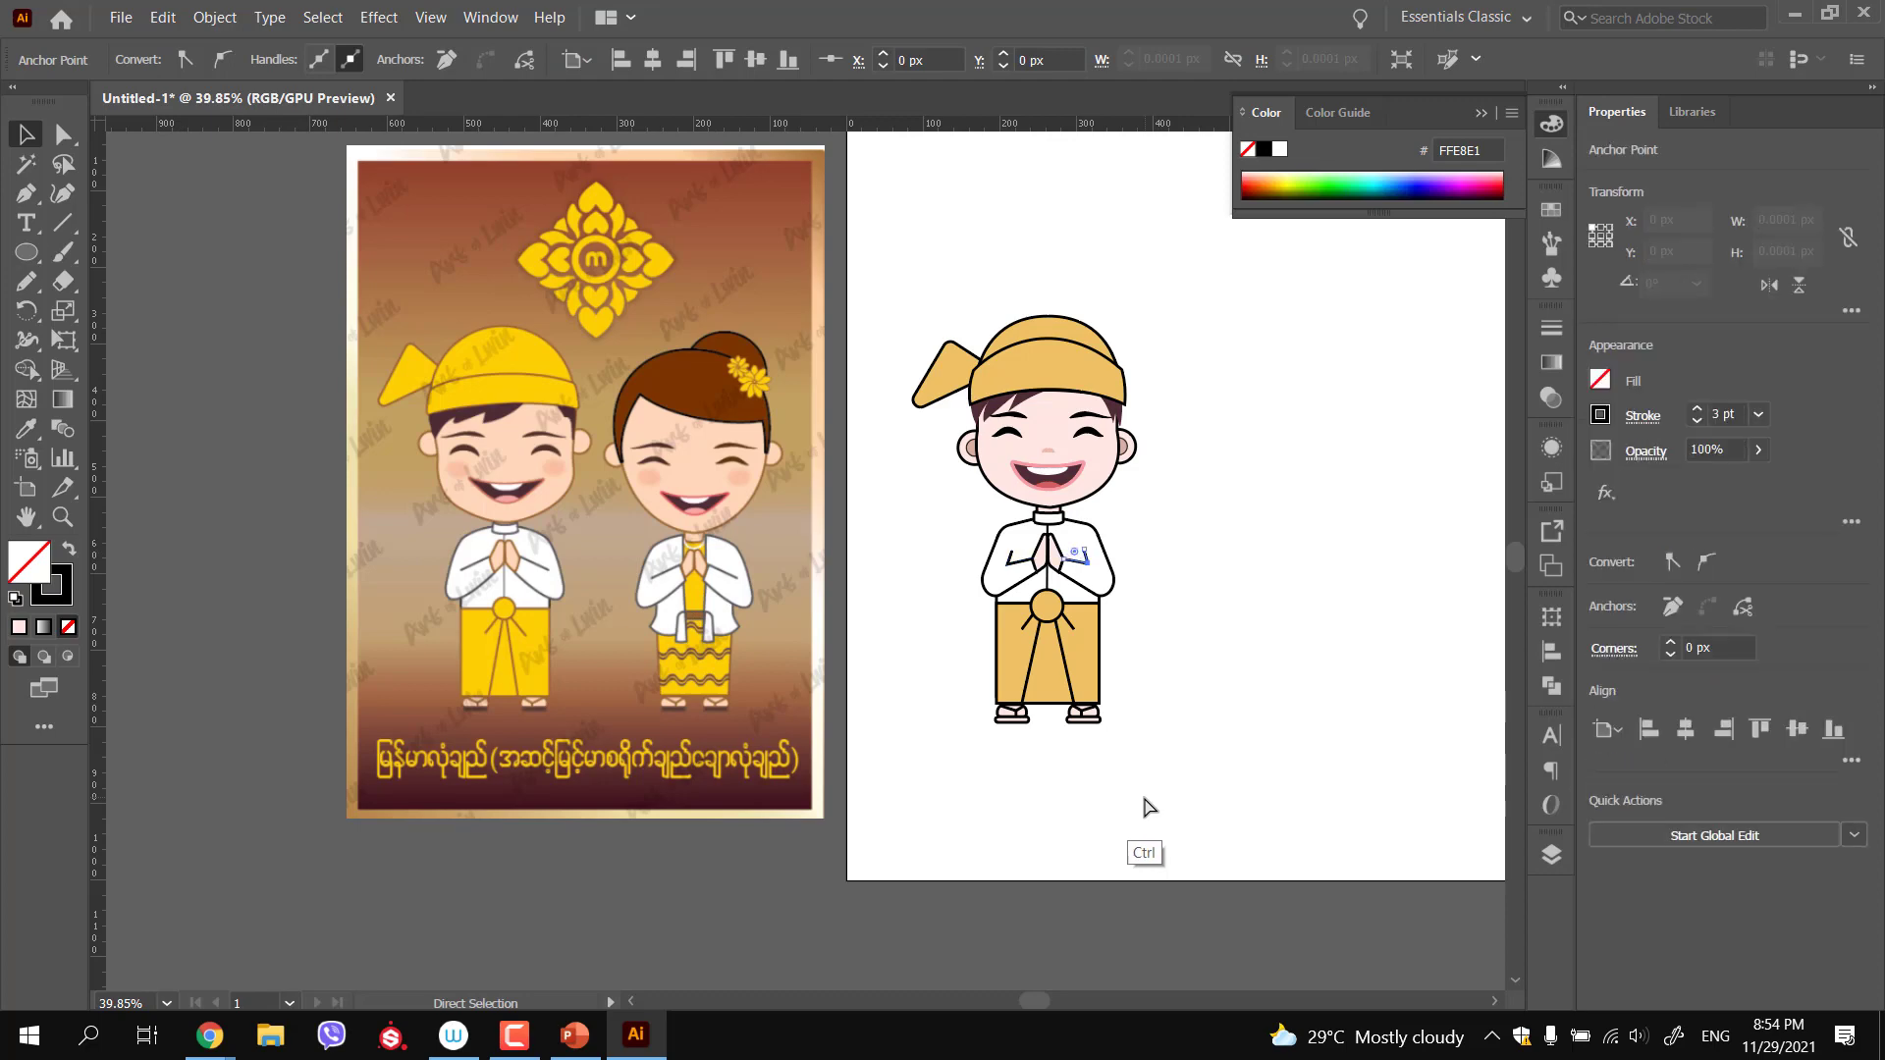
{"action": "key", "text": "ctrl+z"}
{"action": "key", "text": "ctrl+z"}
{"action": "key", "text": "ctrl+z"}
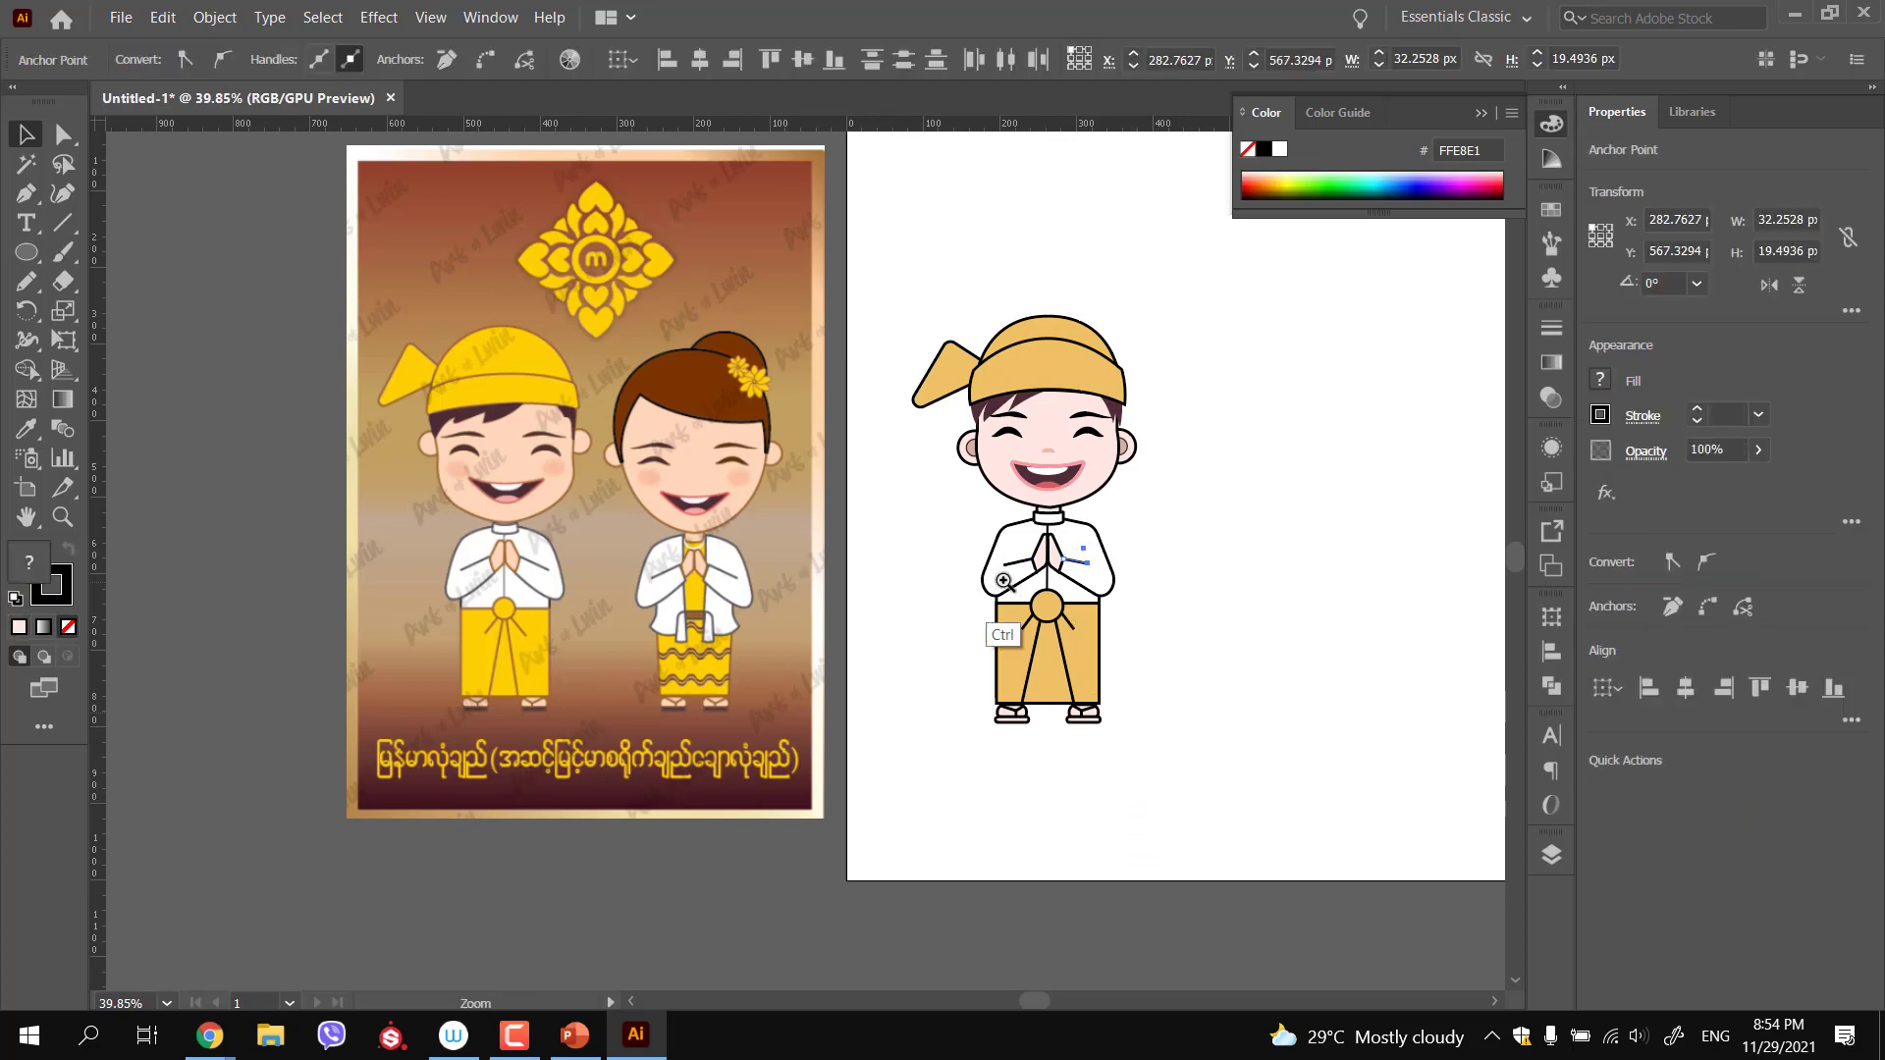
Move the whole head group, with hat and collar, slightly down toward the body
{"action": "left_click_drag", "start_coordinate": [1007, 580], "coordinate": [1098, 588]}
{"action": "left_click", "coordinate": [1226, 566], "text": "ctrl"}
{"action": "left_click_drag", "start_coordinate": [987, 609], "coordinate": [849, 599]}
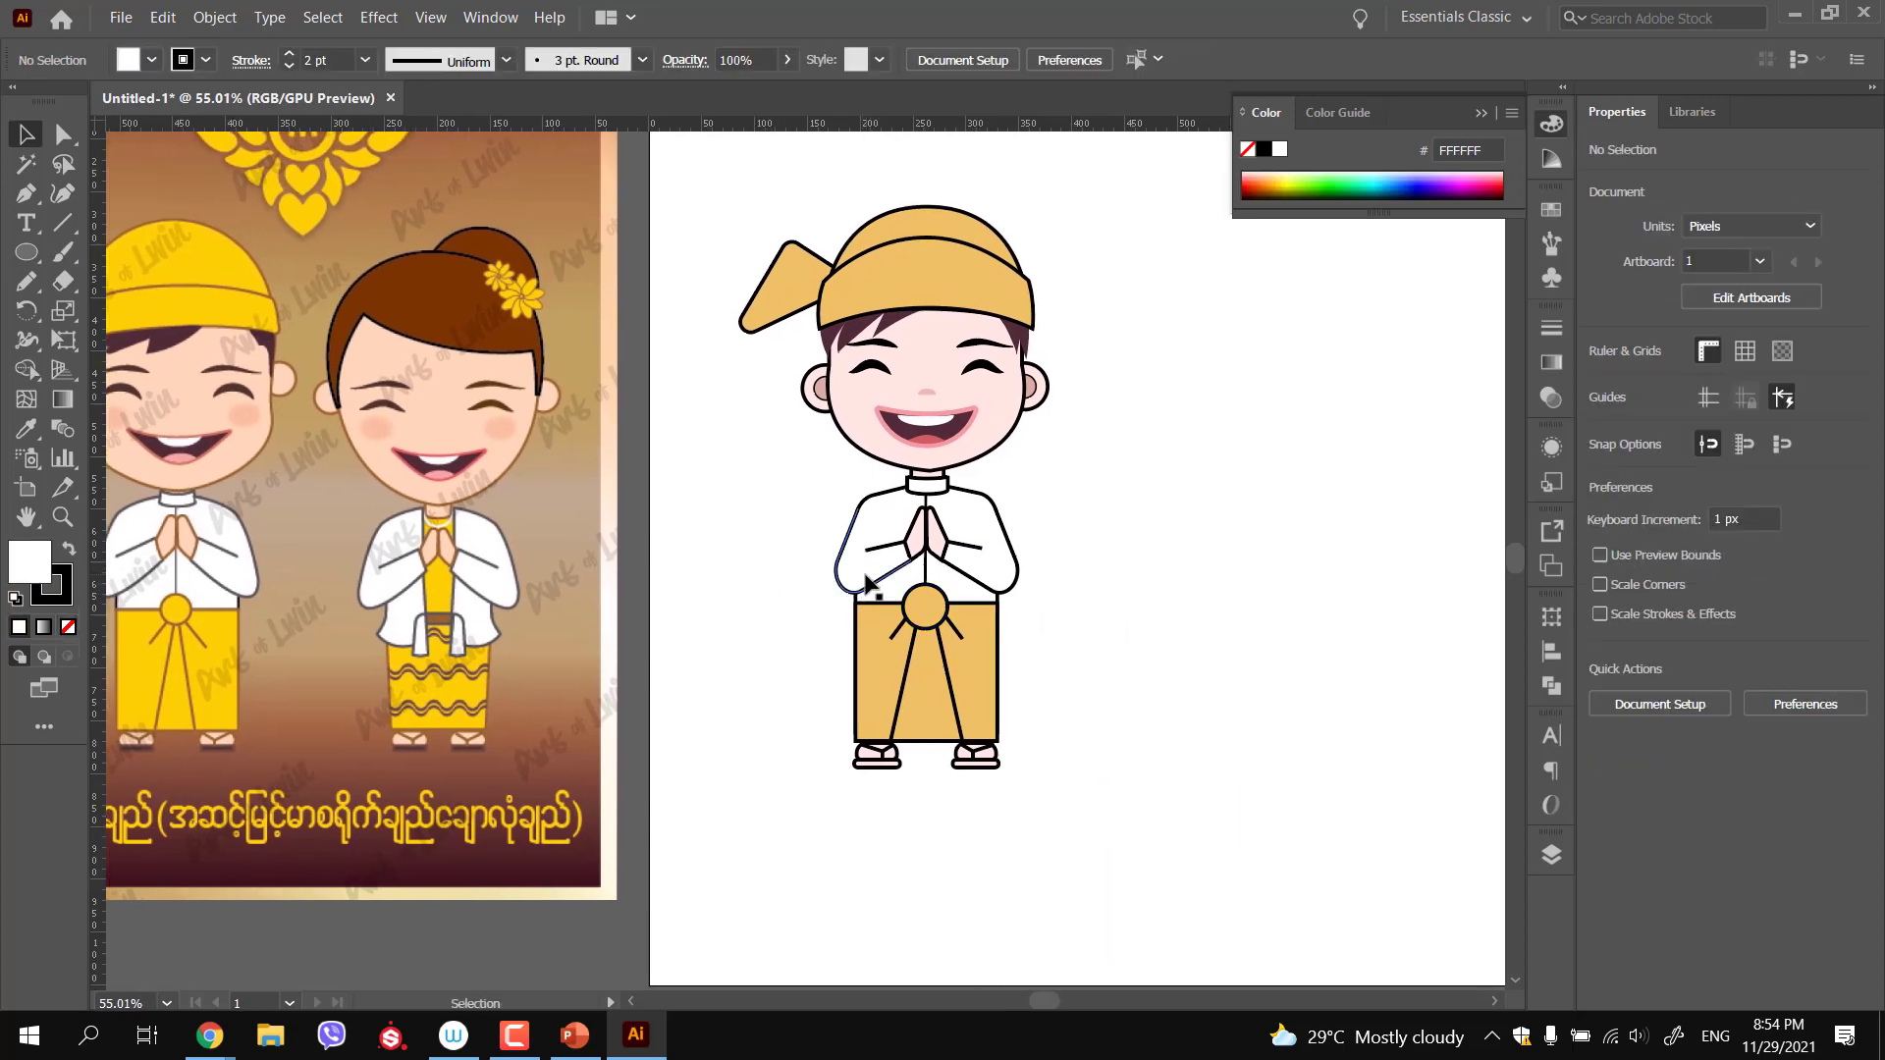
{"action": "left_click_drag", "start_coordinate": [714, 187], "coordinate": [1022, 467]}
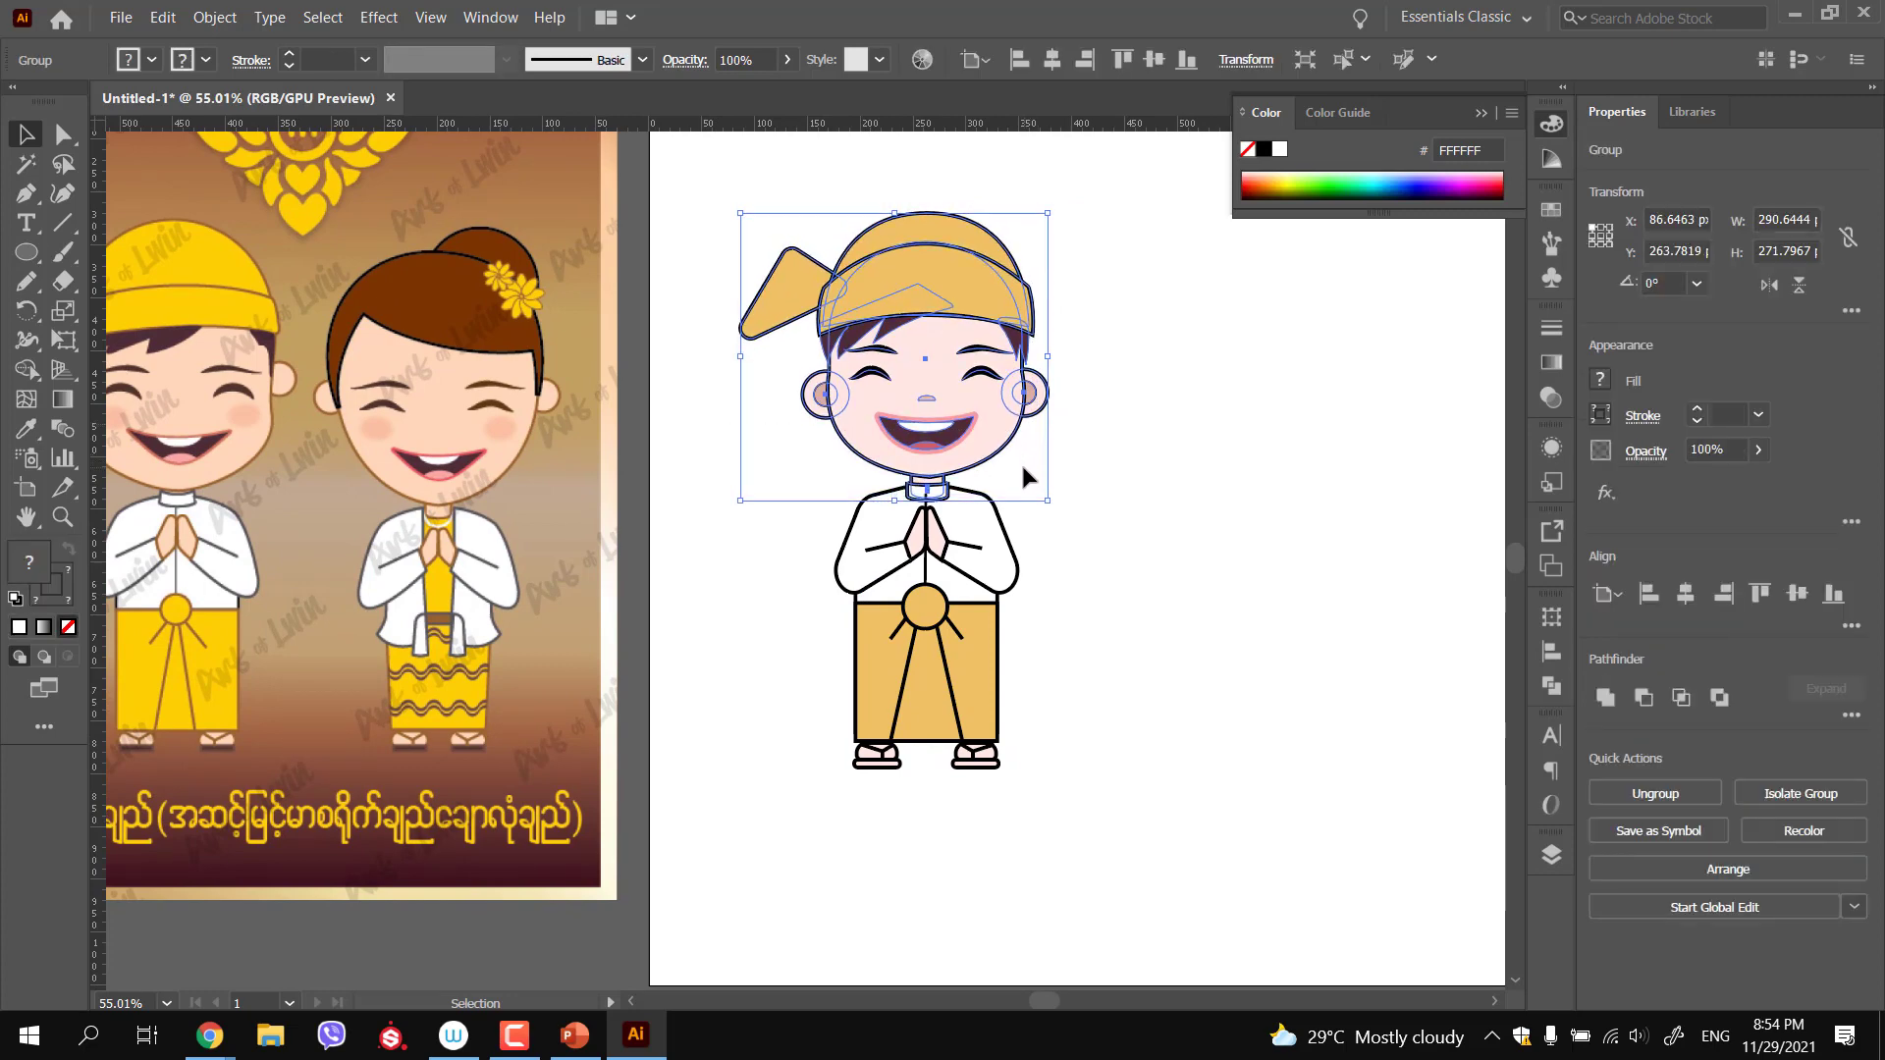
{"action": "left_click", "coordinate": [1082, 480]}
Isolate the head group, nudge the white shirt collar up about 2 px, and leave group isolation
{"action": "left_click_drag", "start_coordinate": [861, 516], "coordinate": [1093, 550]}
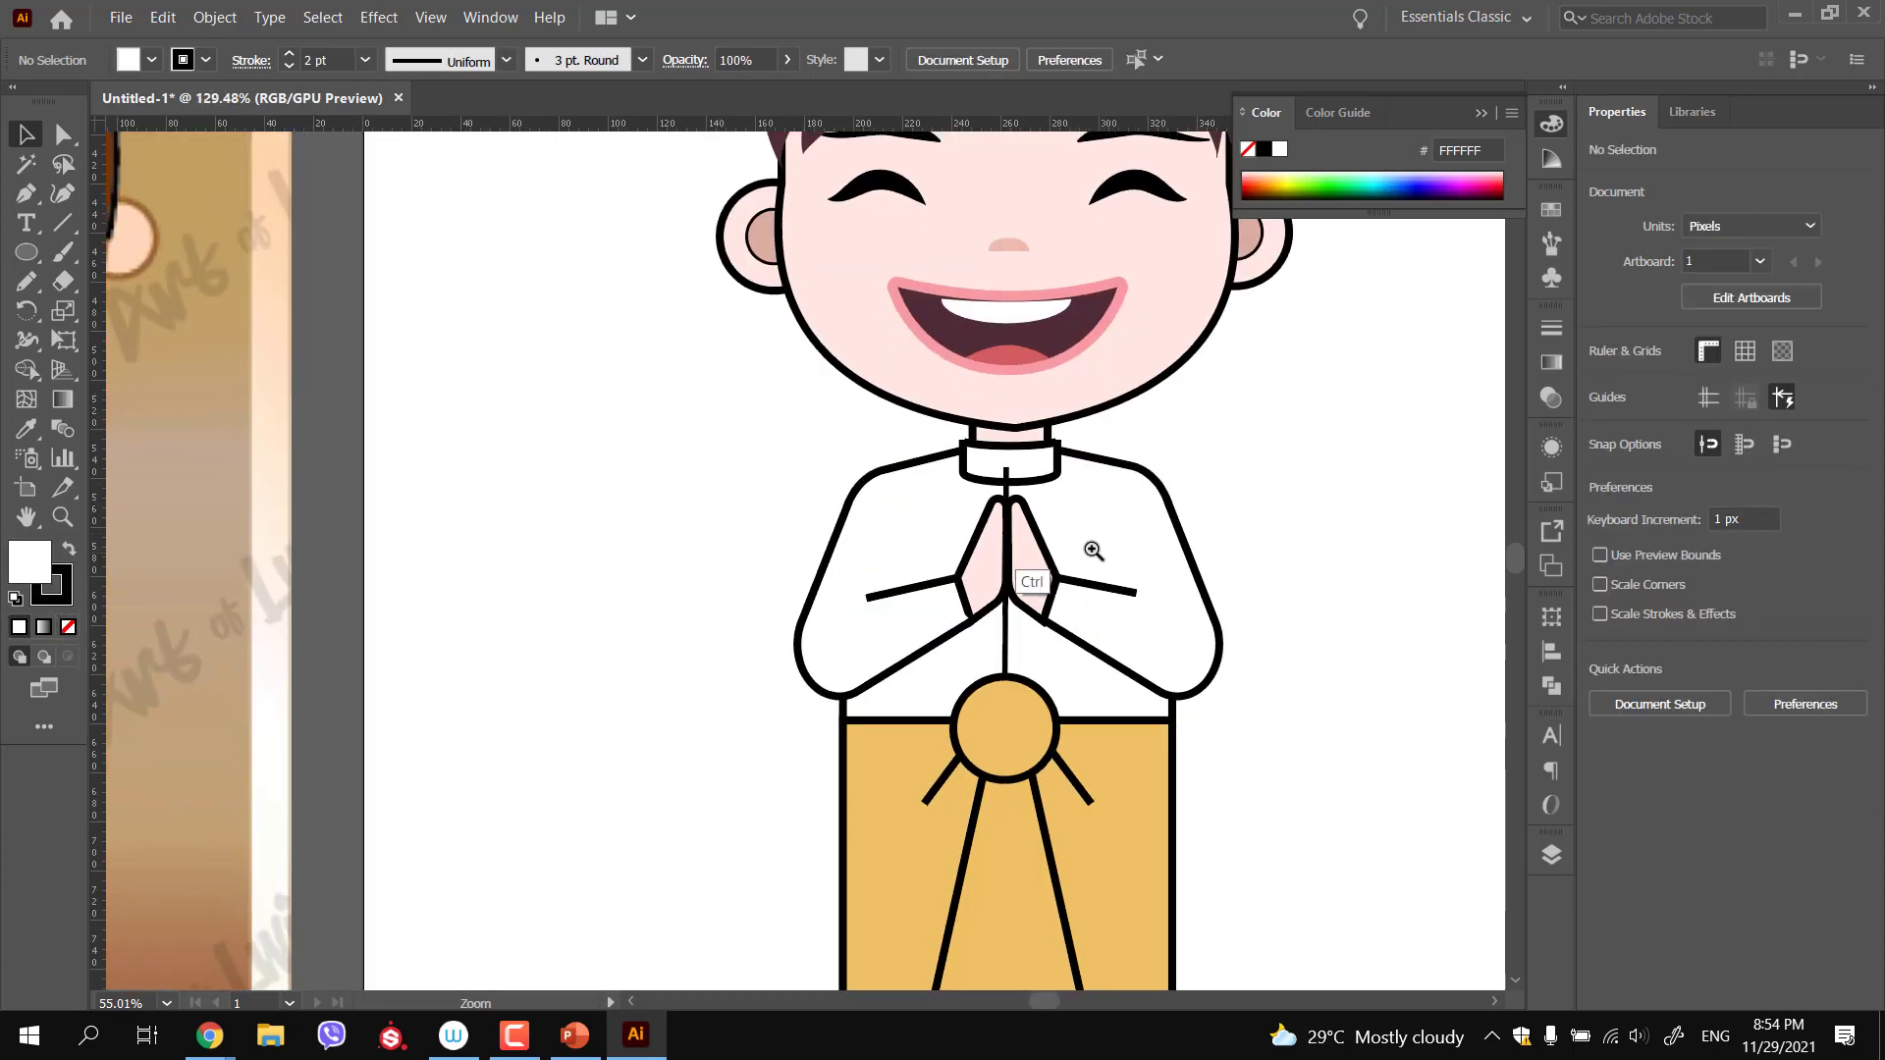
{"action": "left_click", "coordinate": [1031, 479]}
{"action": "double_click", "coordinate": [1031, 479]}
{"action": "left_click", "coordinate": [1029, 479]}
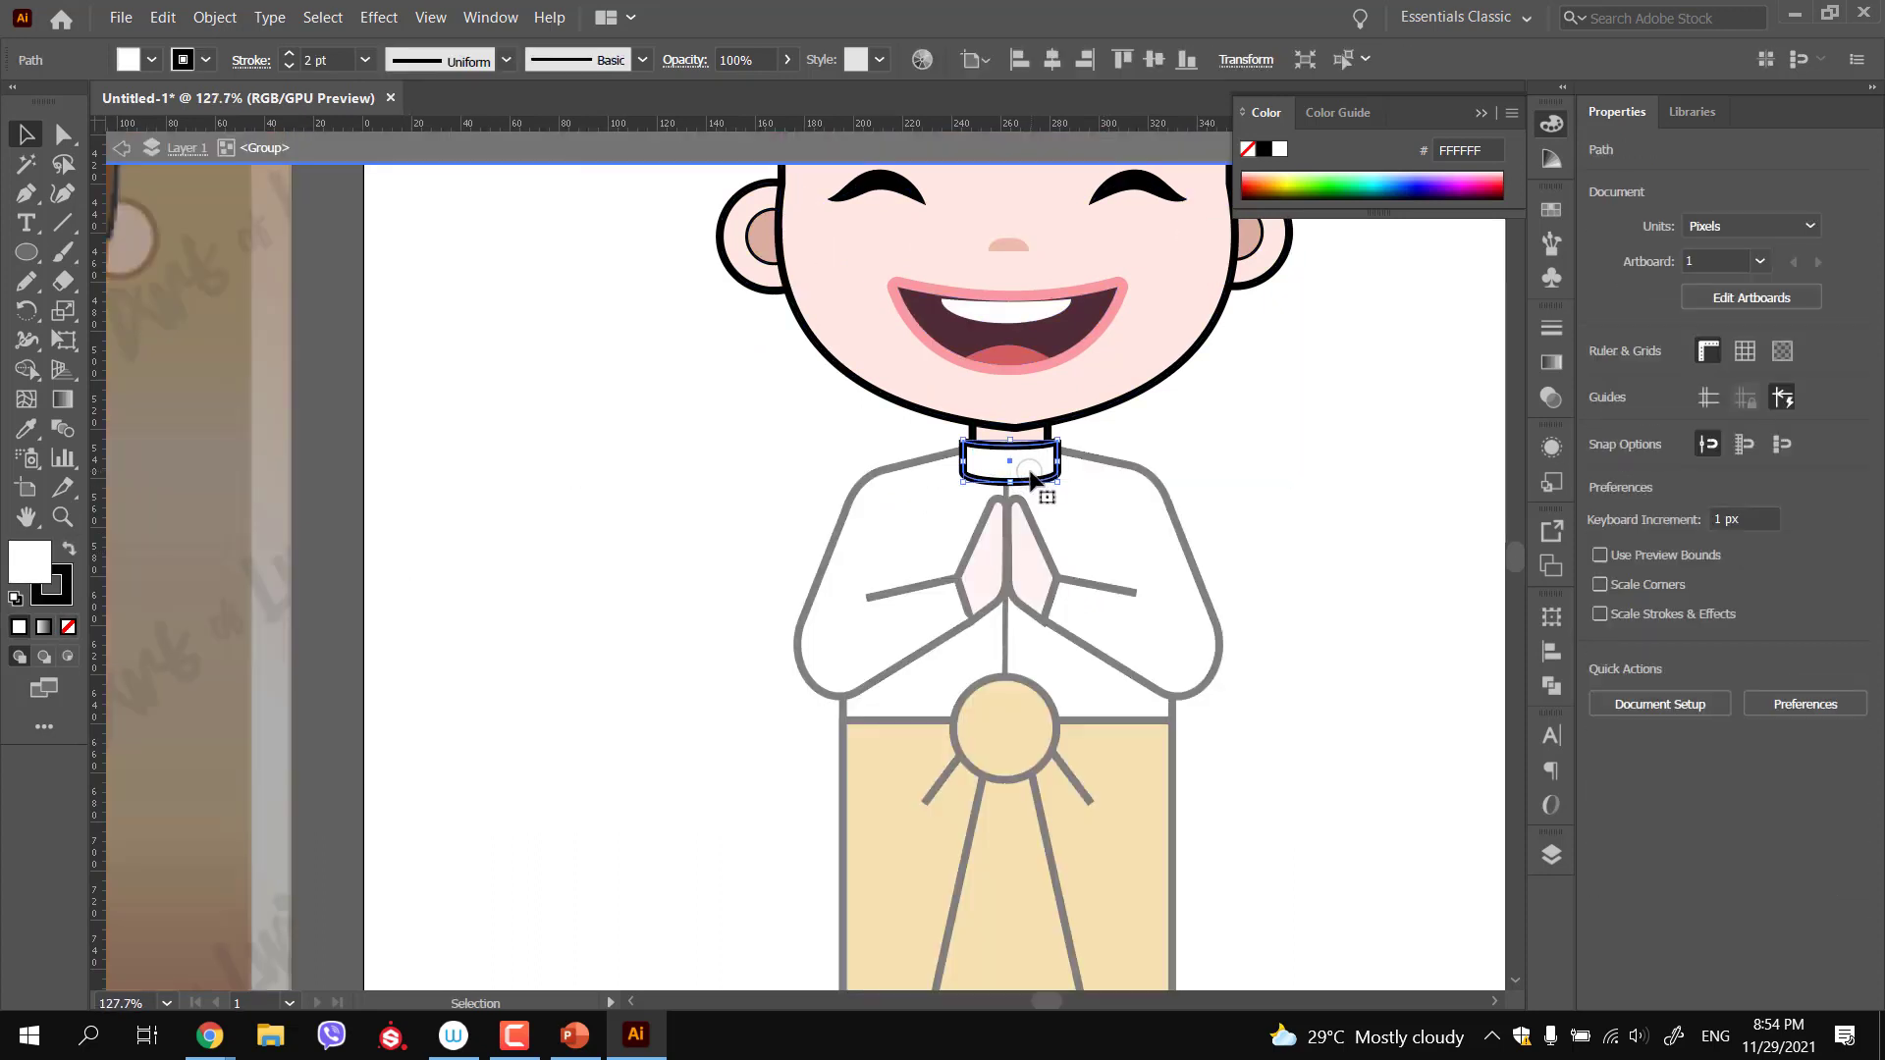
{"action": "key", "text": "Down"}
{"action": "key", "text": "Down"}
{"action": "left_click", "coordinate": [1255, 434]}
{"action": "double_click", "coordinate": [1241, 448]}
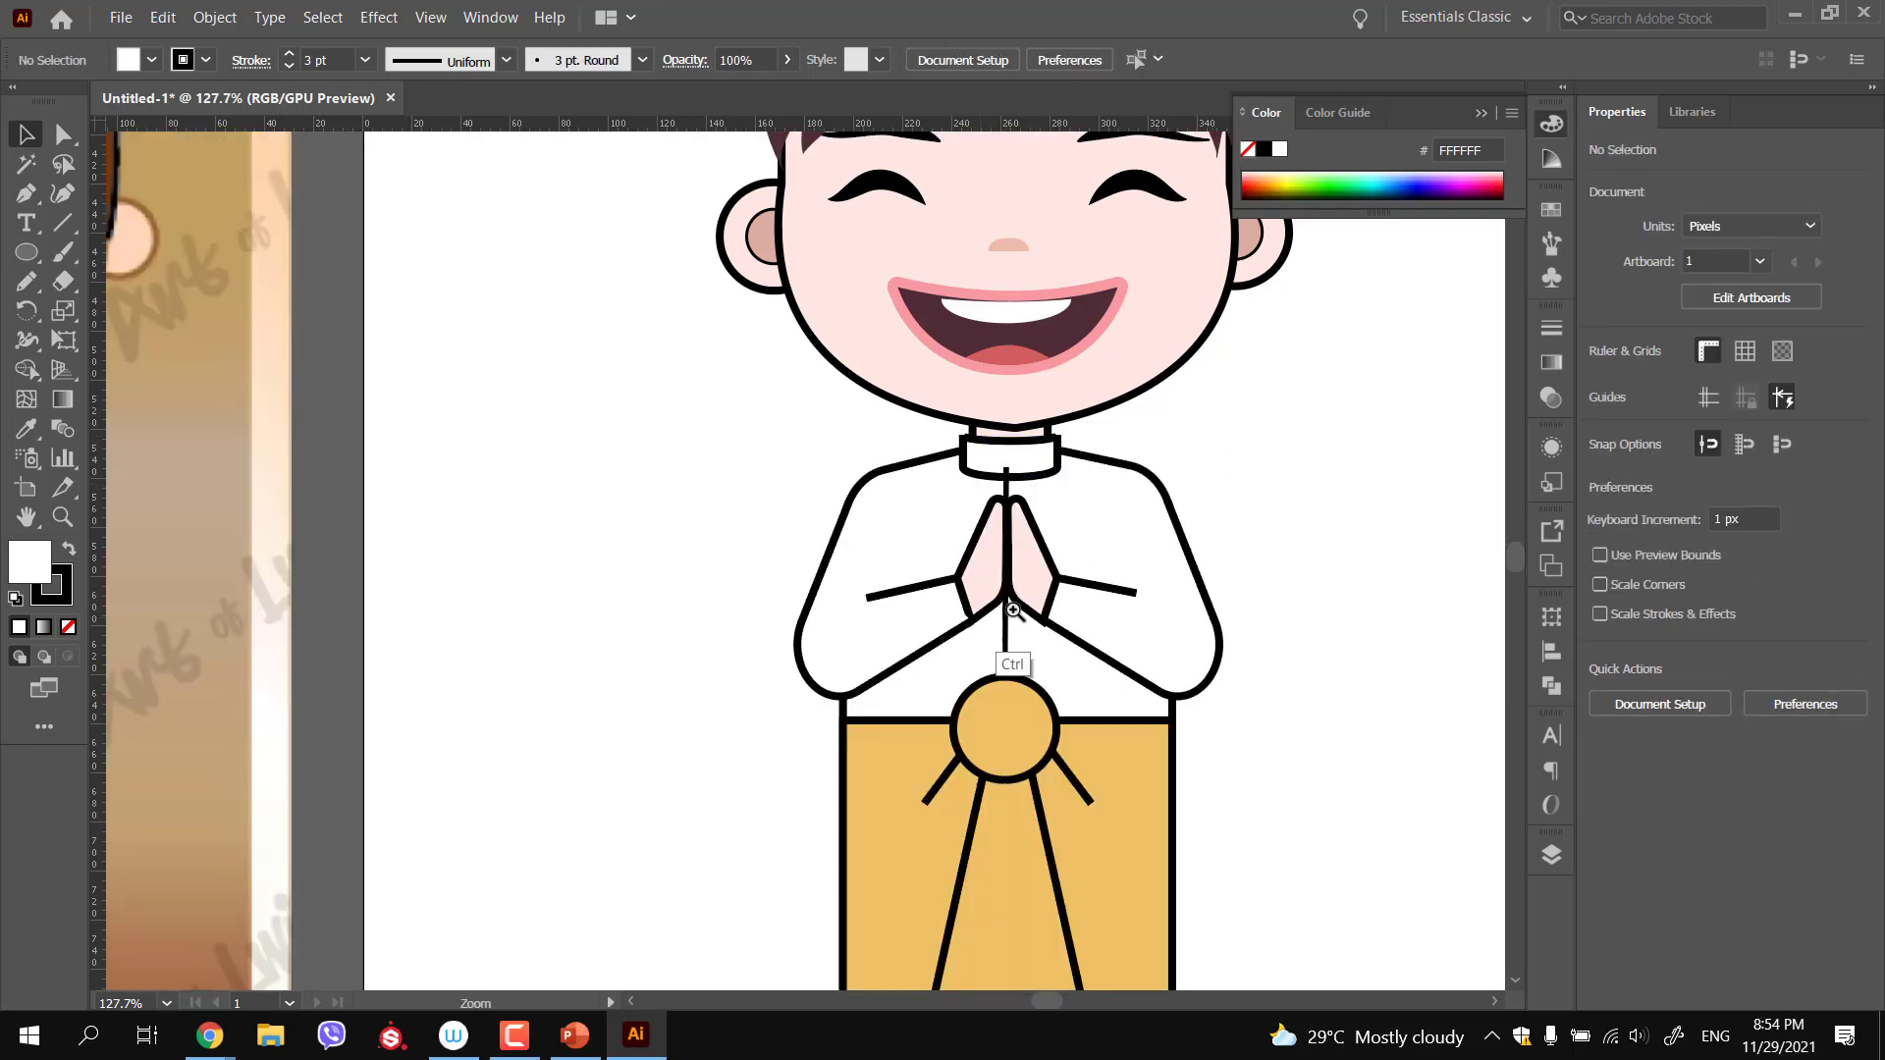
Shorten the shirt's centre line by moving its top end point down to the lower edge of the collar
{"action": "scroll", "coordinate": [1011, 638], "scroll_direction": "up", "scroll_amount": 3}
{"action": "key", "text": "p"}
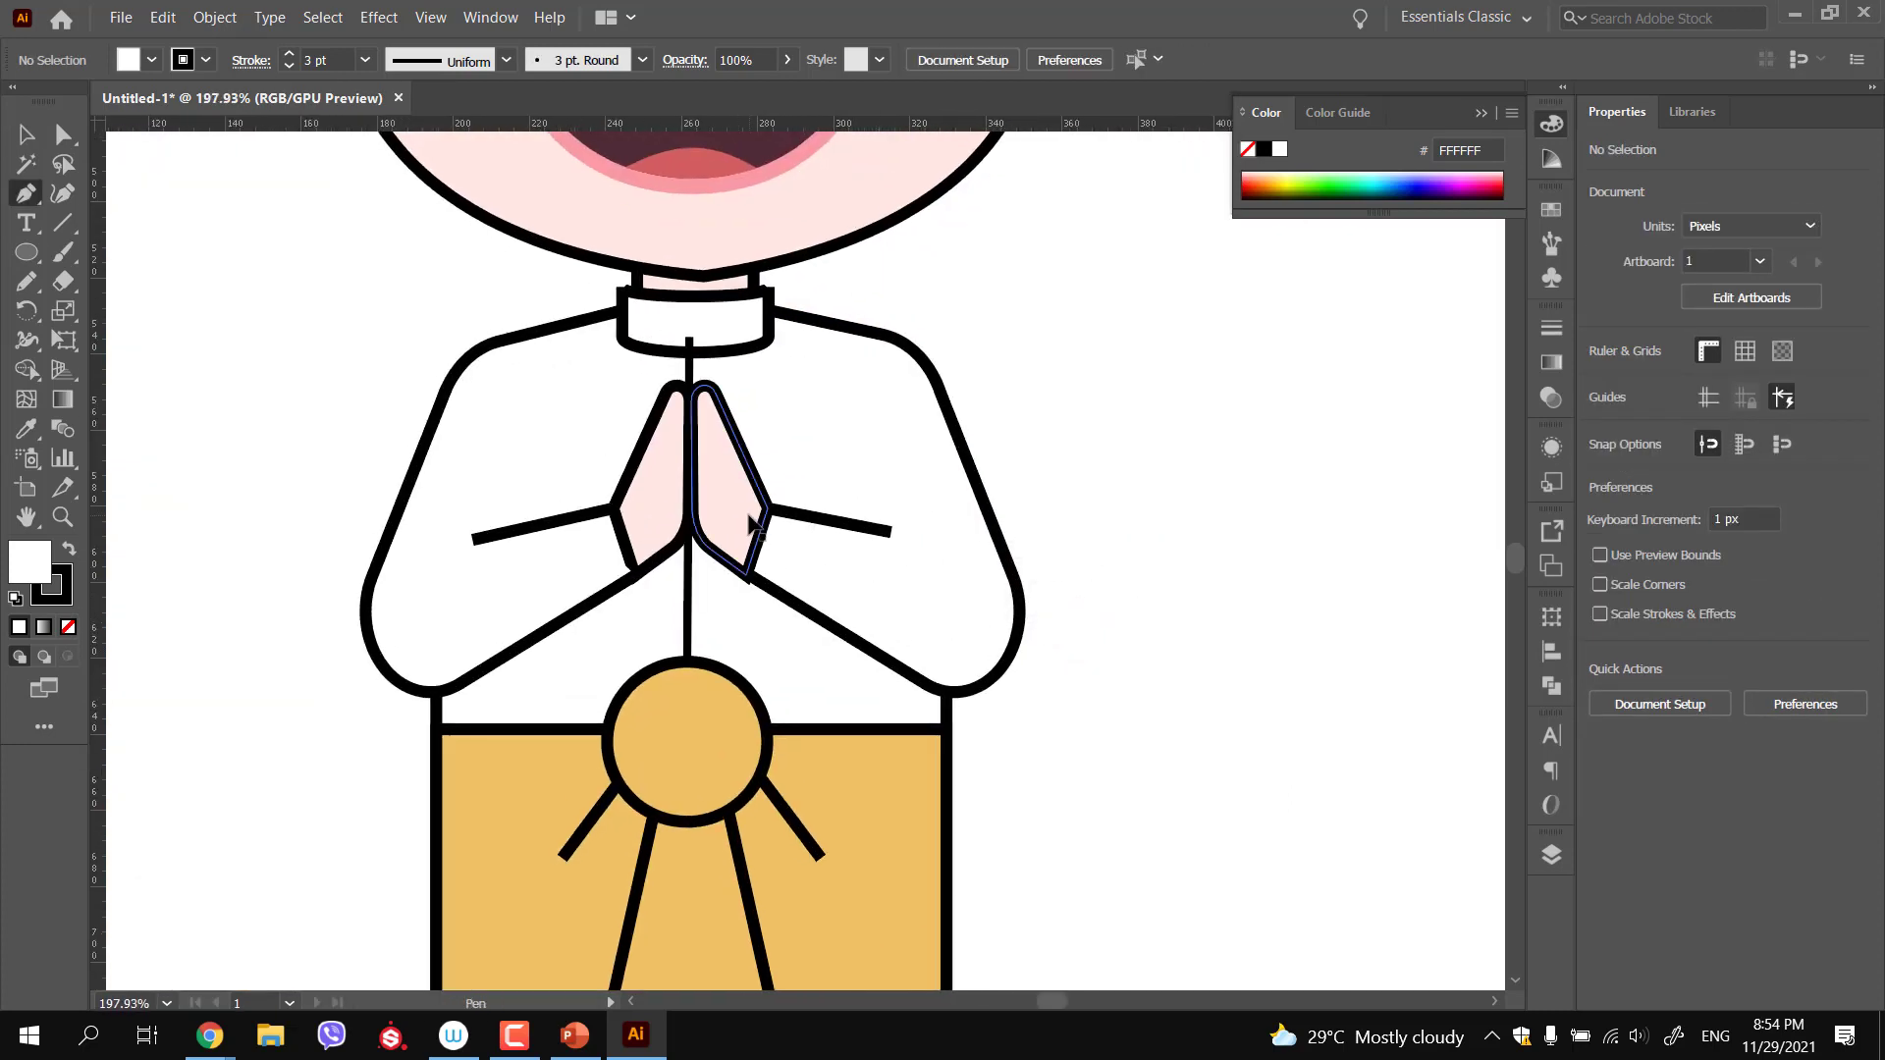
{"action": "left_click", "coordinate": [687, 408], "text": "ctrl"}
{"action": "left_click", "coordinate": [689, 338], "text": "ctrl"}
{"action": "left_click_drag", "start_coordinate": [689, 339], "coordinate": [687, 353]}
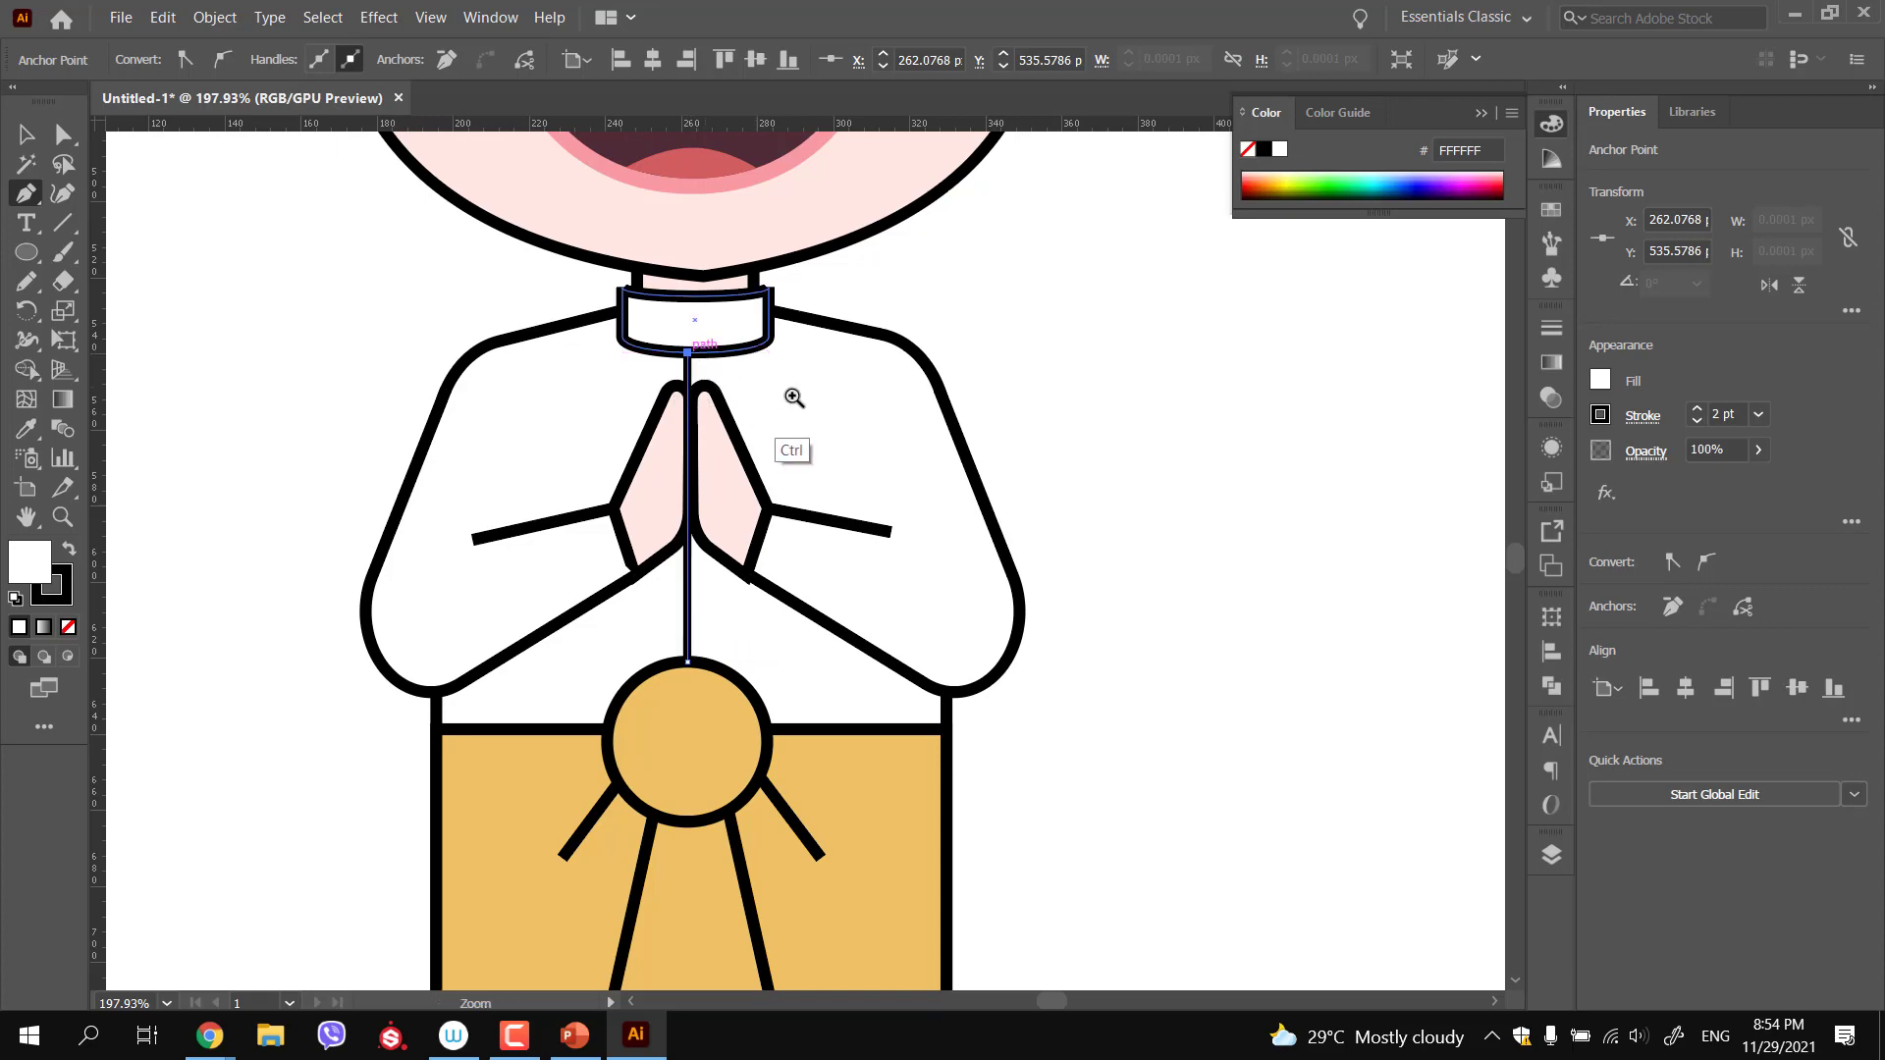
{"action": "left_click_drag", "start_coordinate": [791, 396], "coordinate": [480, 370]}
{"action": "mouse_move", "coordinate": [696, 517]}
{"action": "left_mouse_down"}
{"action": "mouse_move", "coordinate": [731, 543]}
{"action": "mouse_move", "coordinate": [686, 500]}
{"action": "left_mouse_up"}
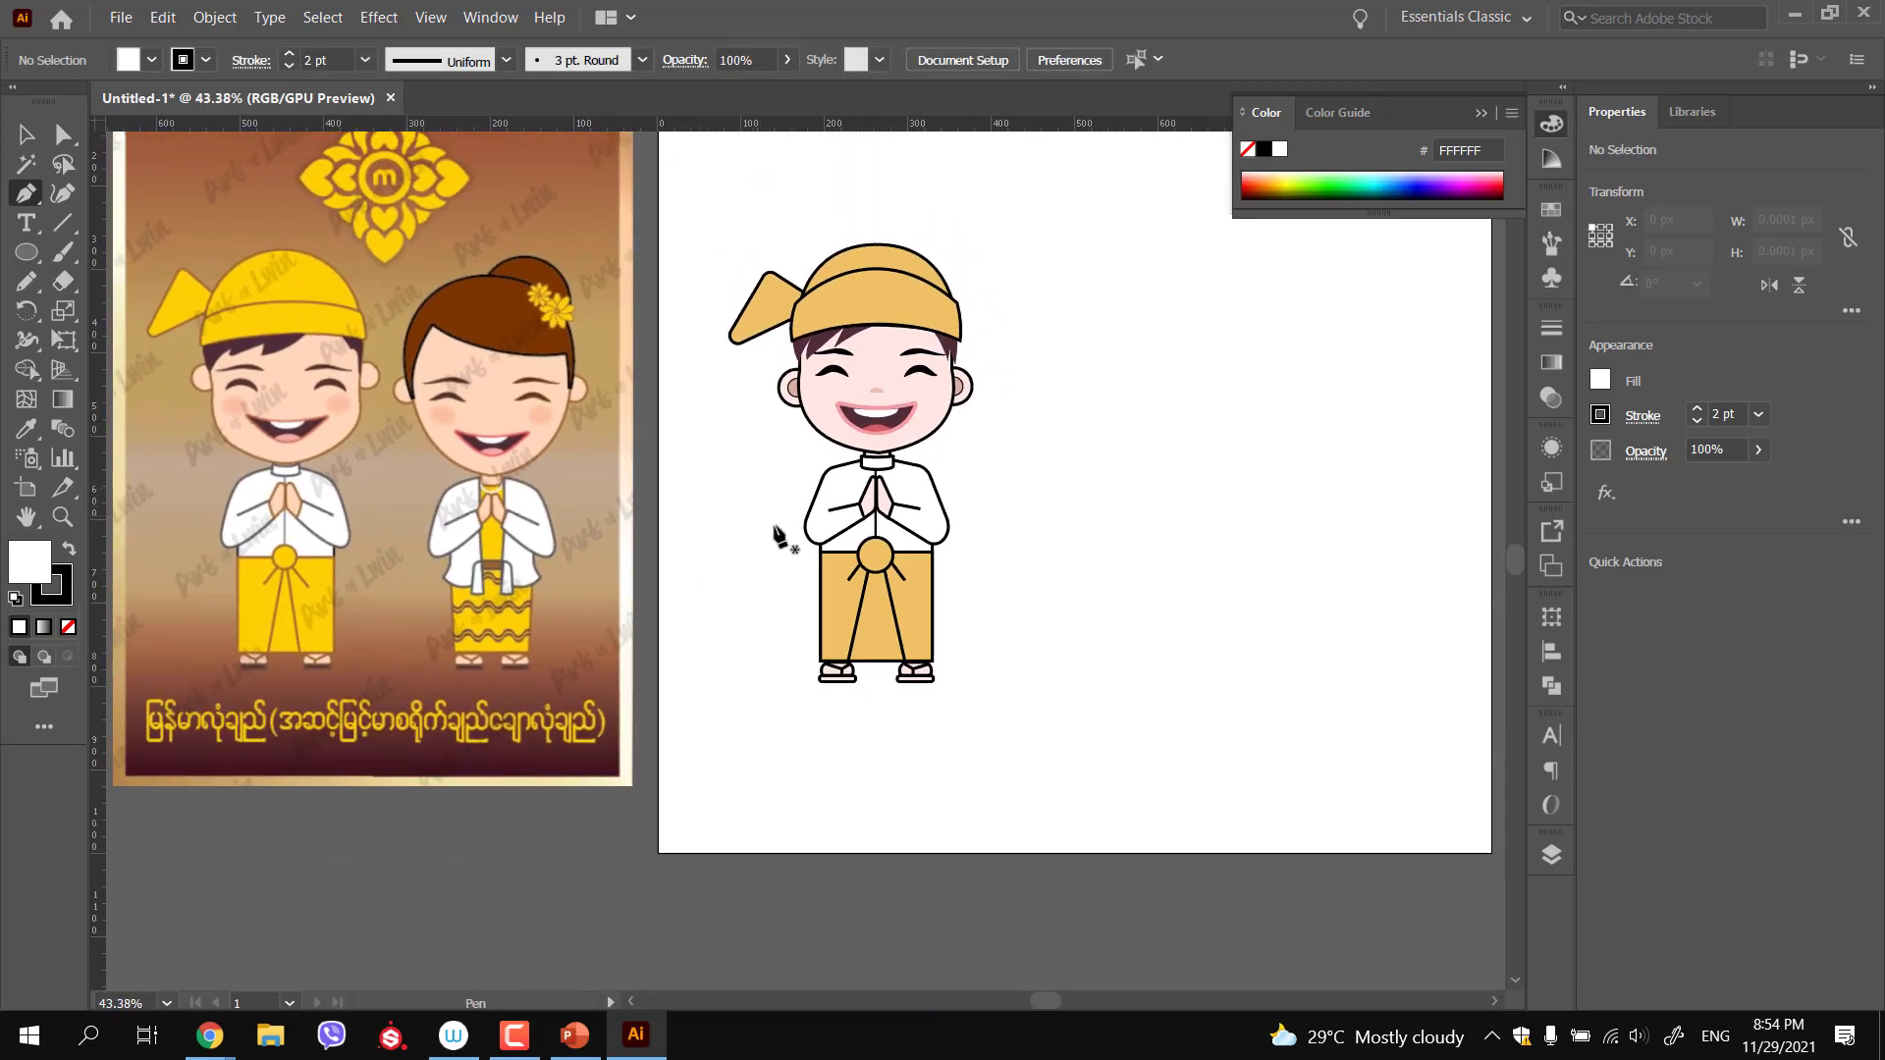
Select the whole boy figure and recolour all its outlines dark brown, R=66 G=33 B=11
{"action": "key", "text": "v"}
{"action": "left_click_drag", "start_coordinate": [705, 208], "coordinate": [1051, 701]}
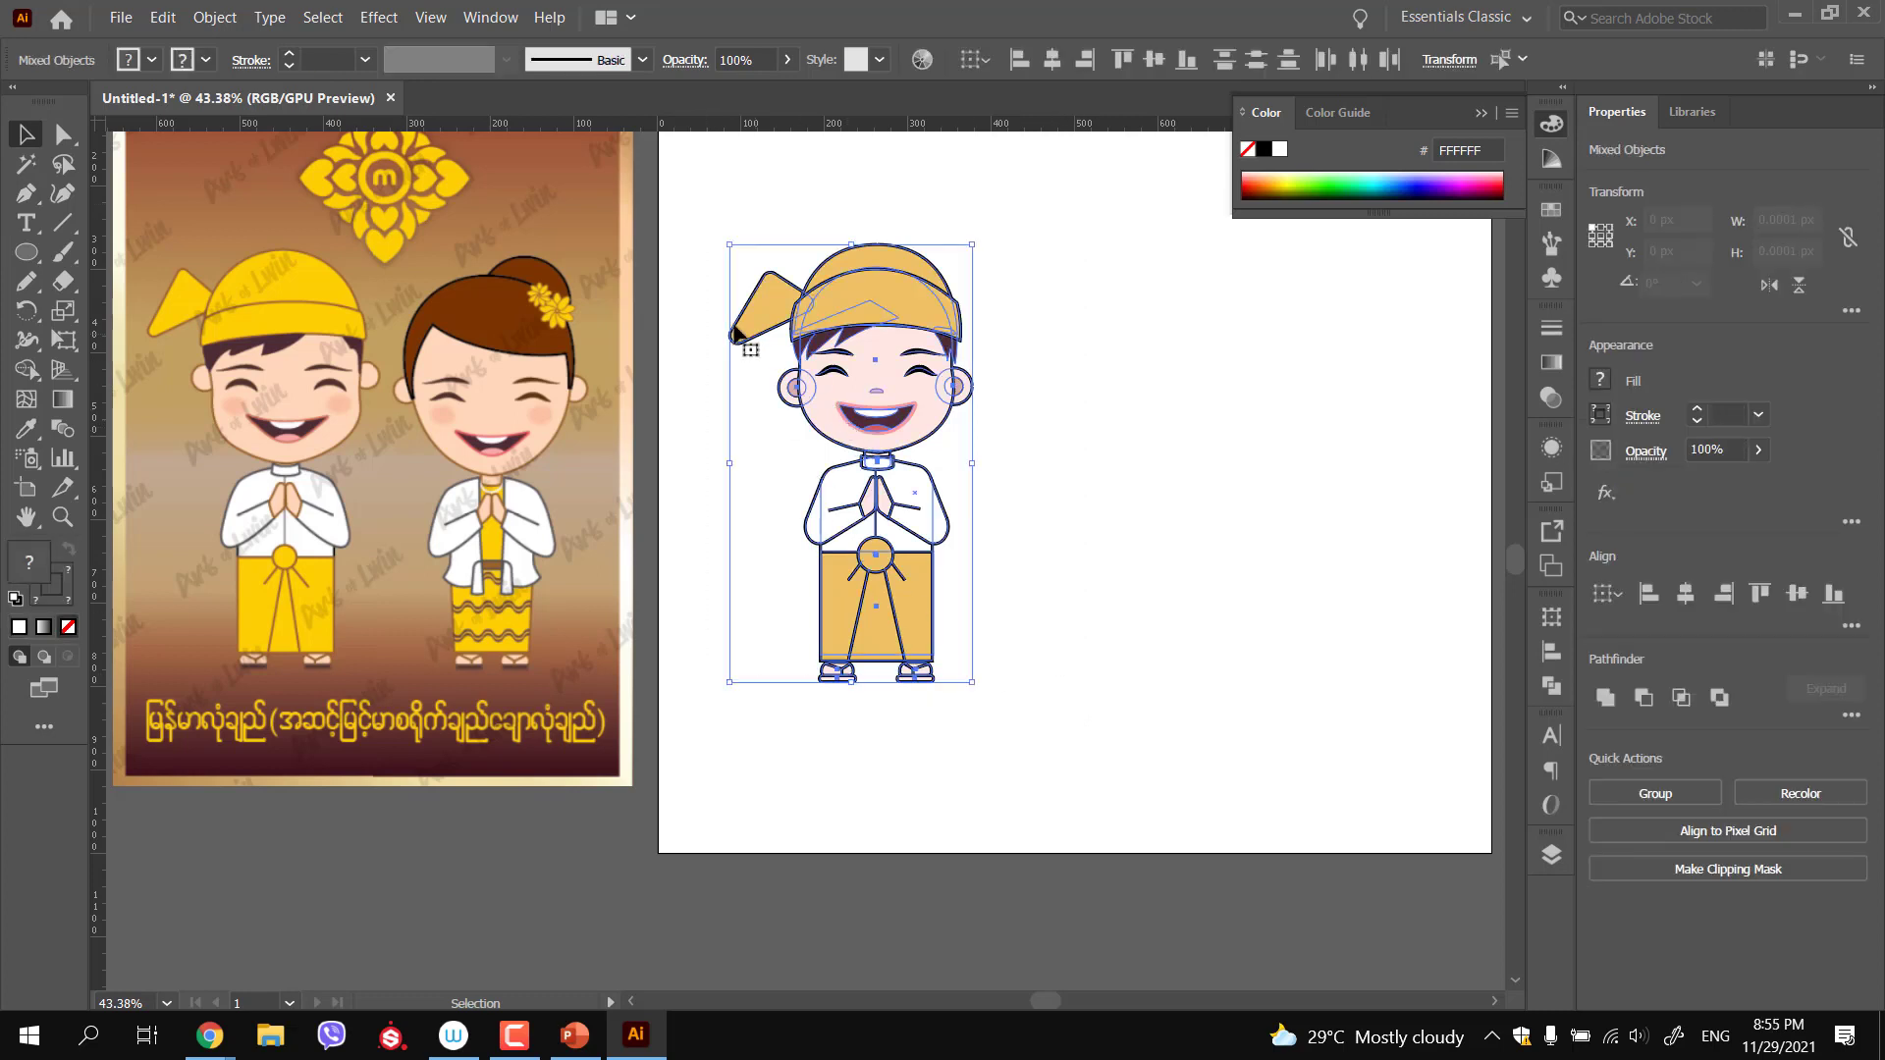
{"action": "left_click", "coordinate": [205, 61]}
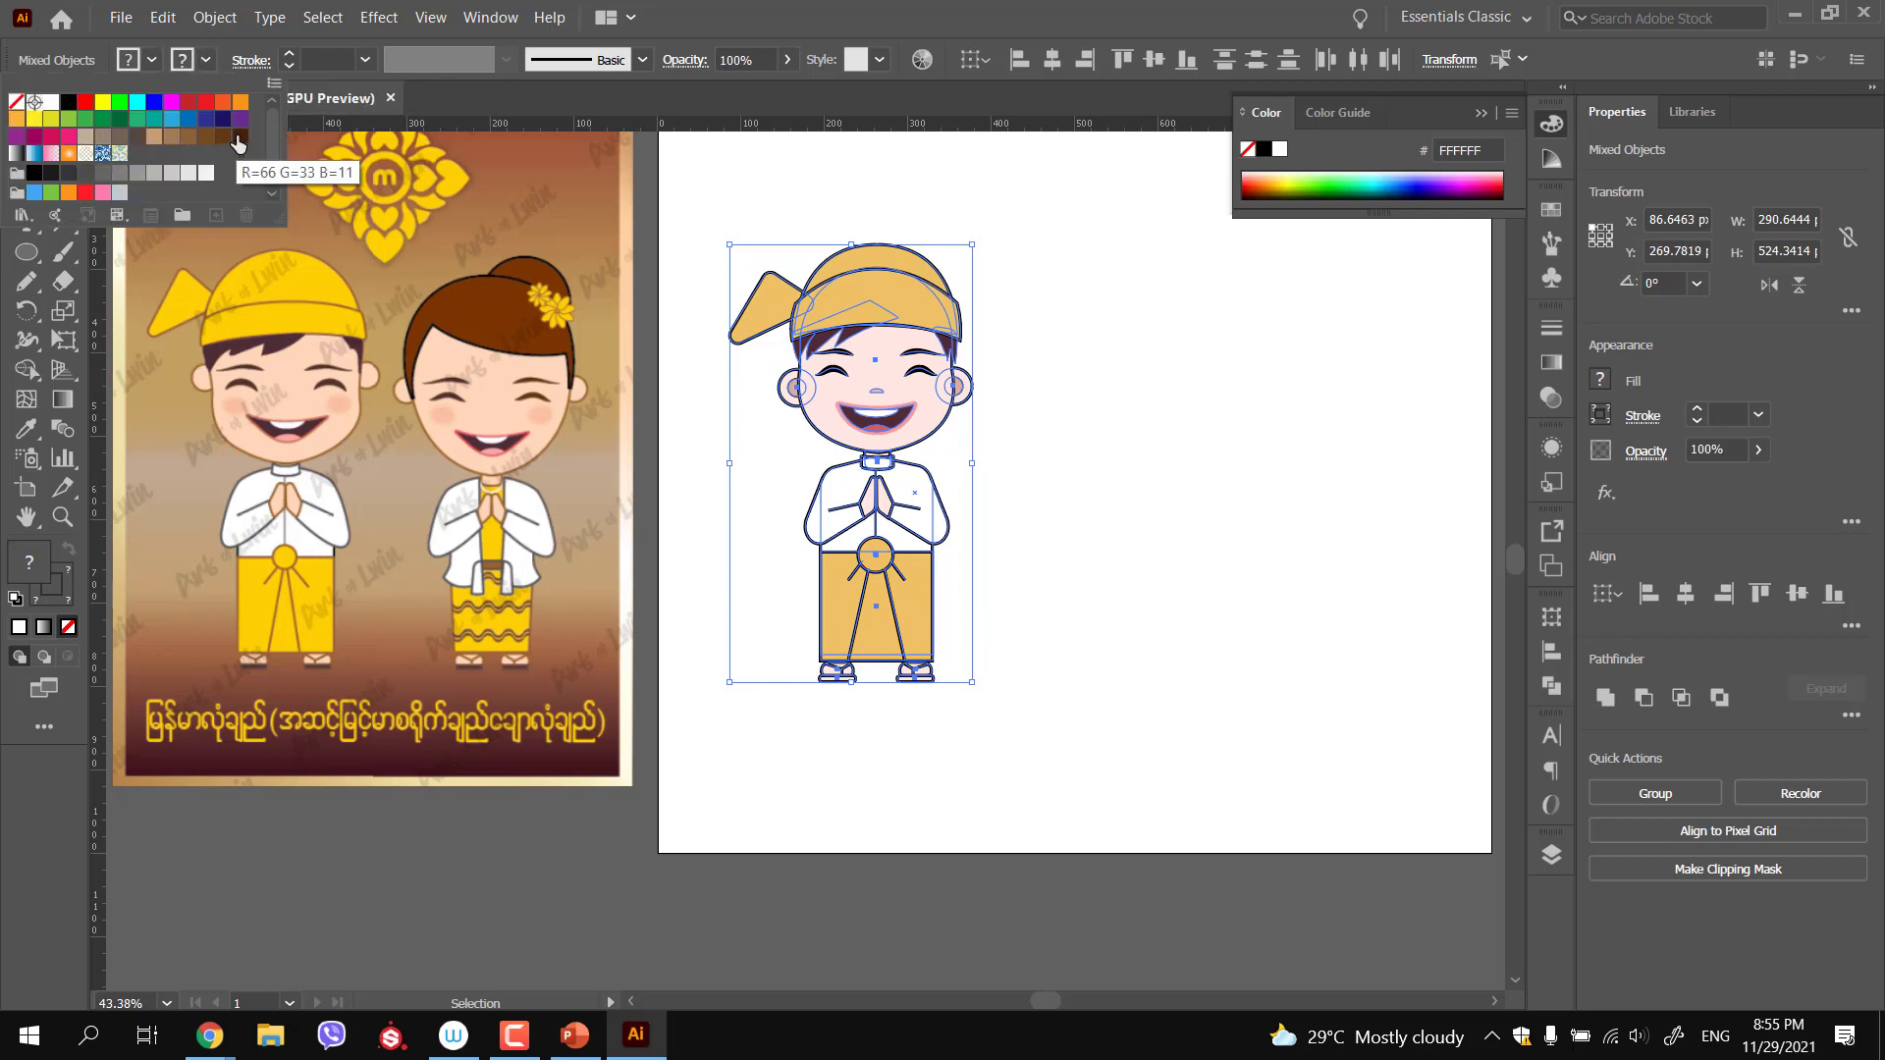
{"action": "left_click", "coordinate": [239, 137]}
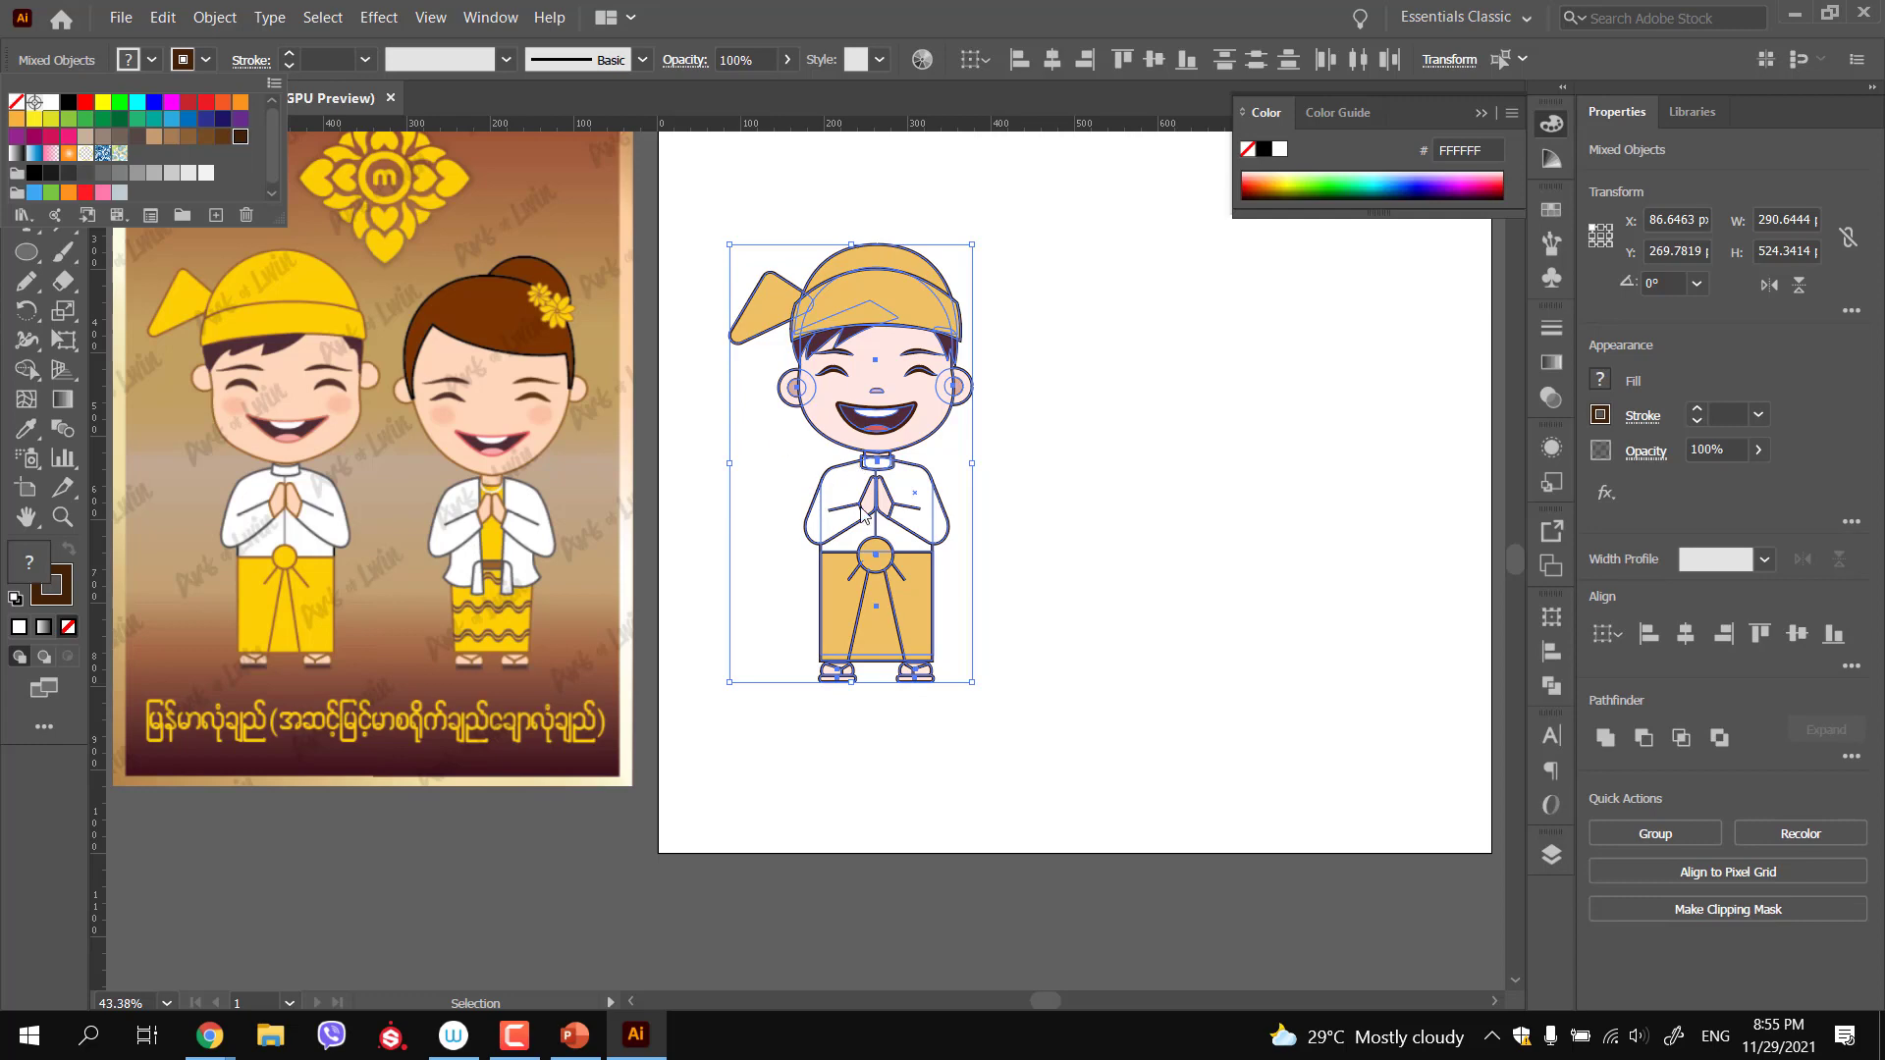
{"action": "left_click", "coordinate": [987, 503]}
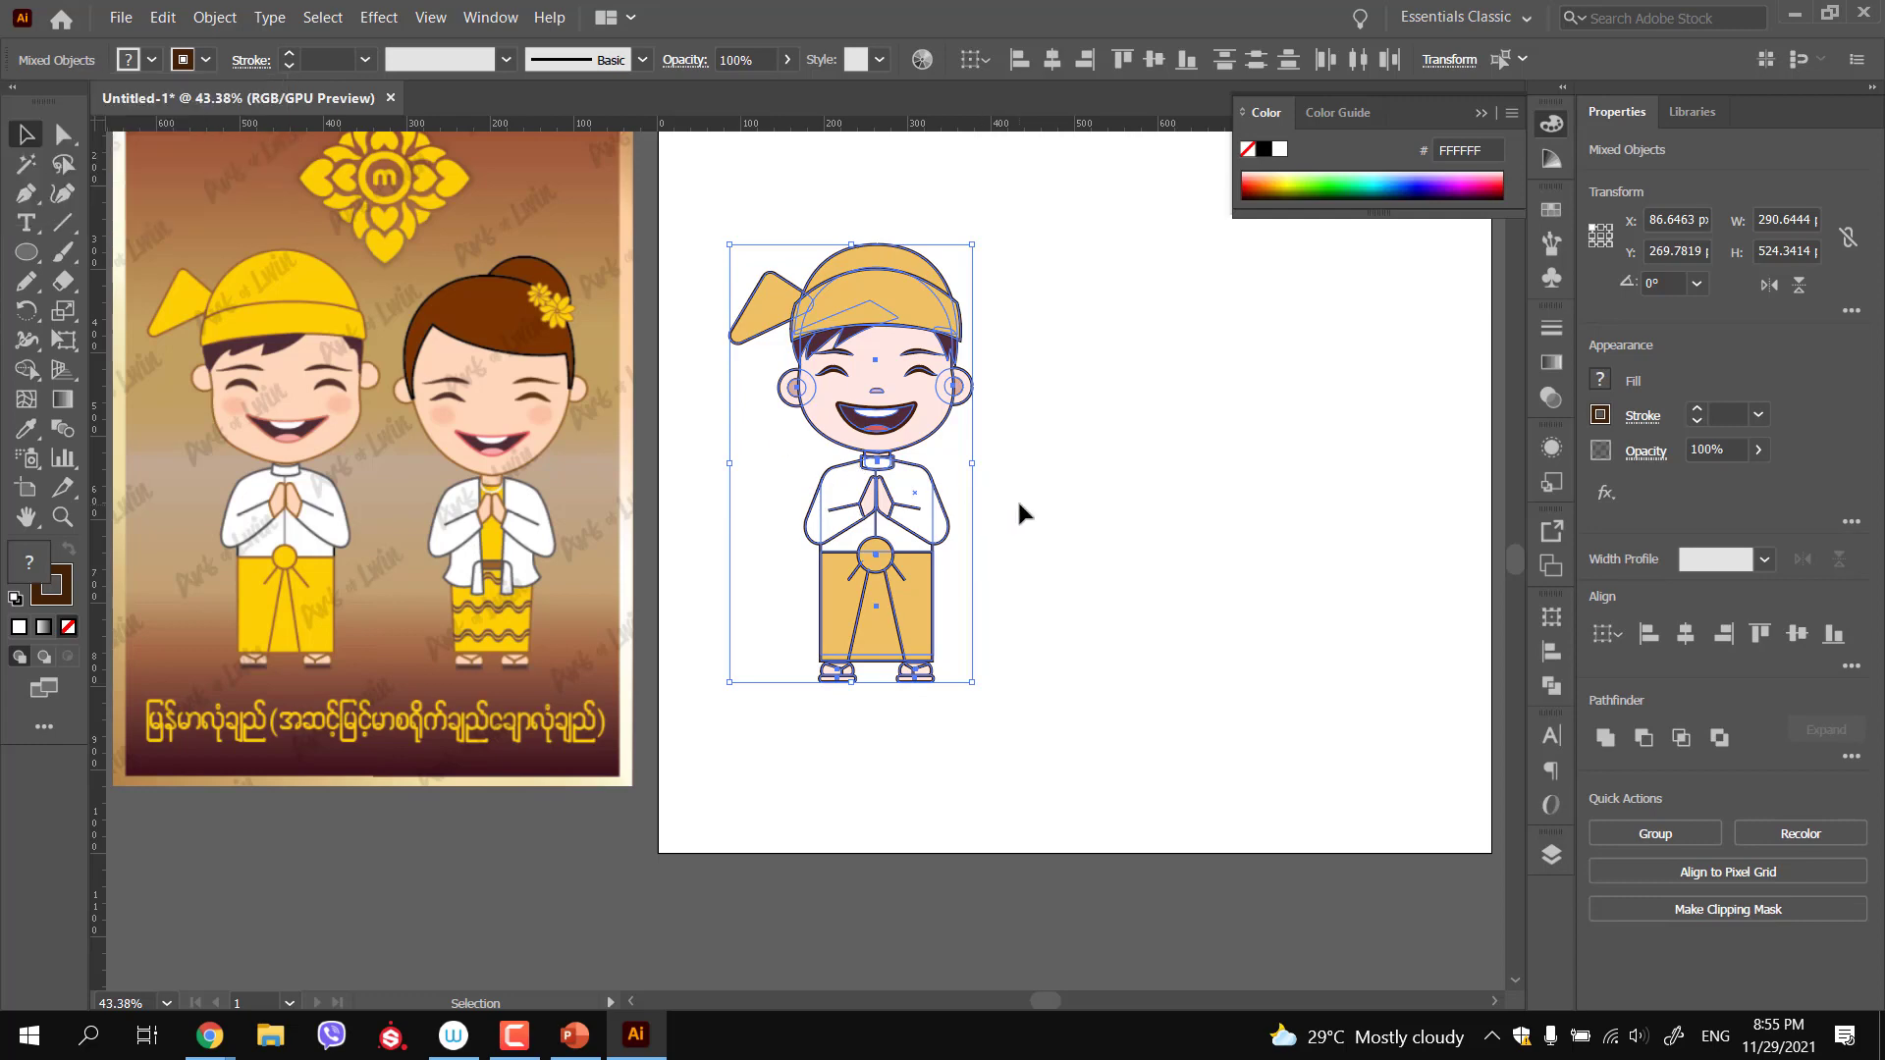
{"action": "left_click", "coordinate": [1018, 498]}
Isolate the boy's head group and select the mouth group inside it
{"action": "scroll", "coordinate": [756, 472], "scroll_direction": "up", "scroll_amount": 3}
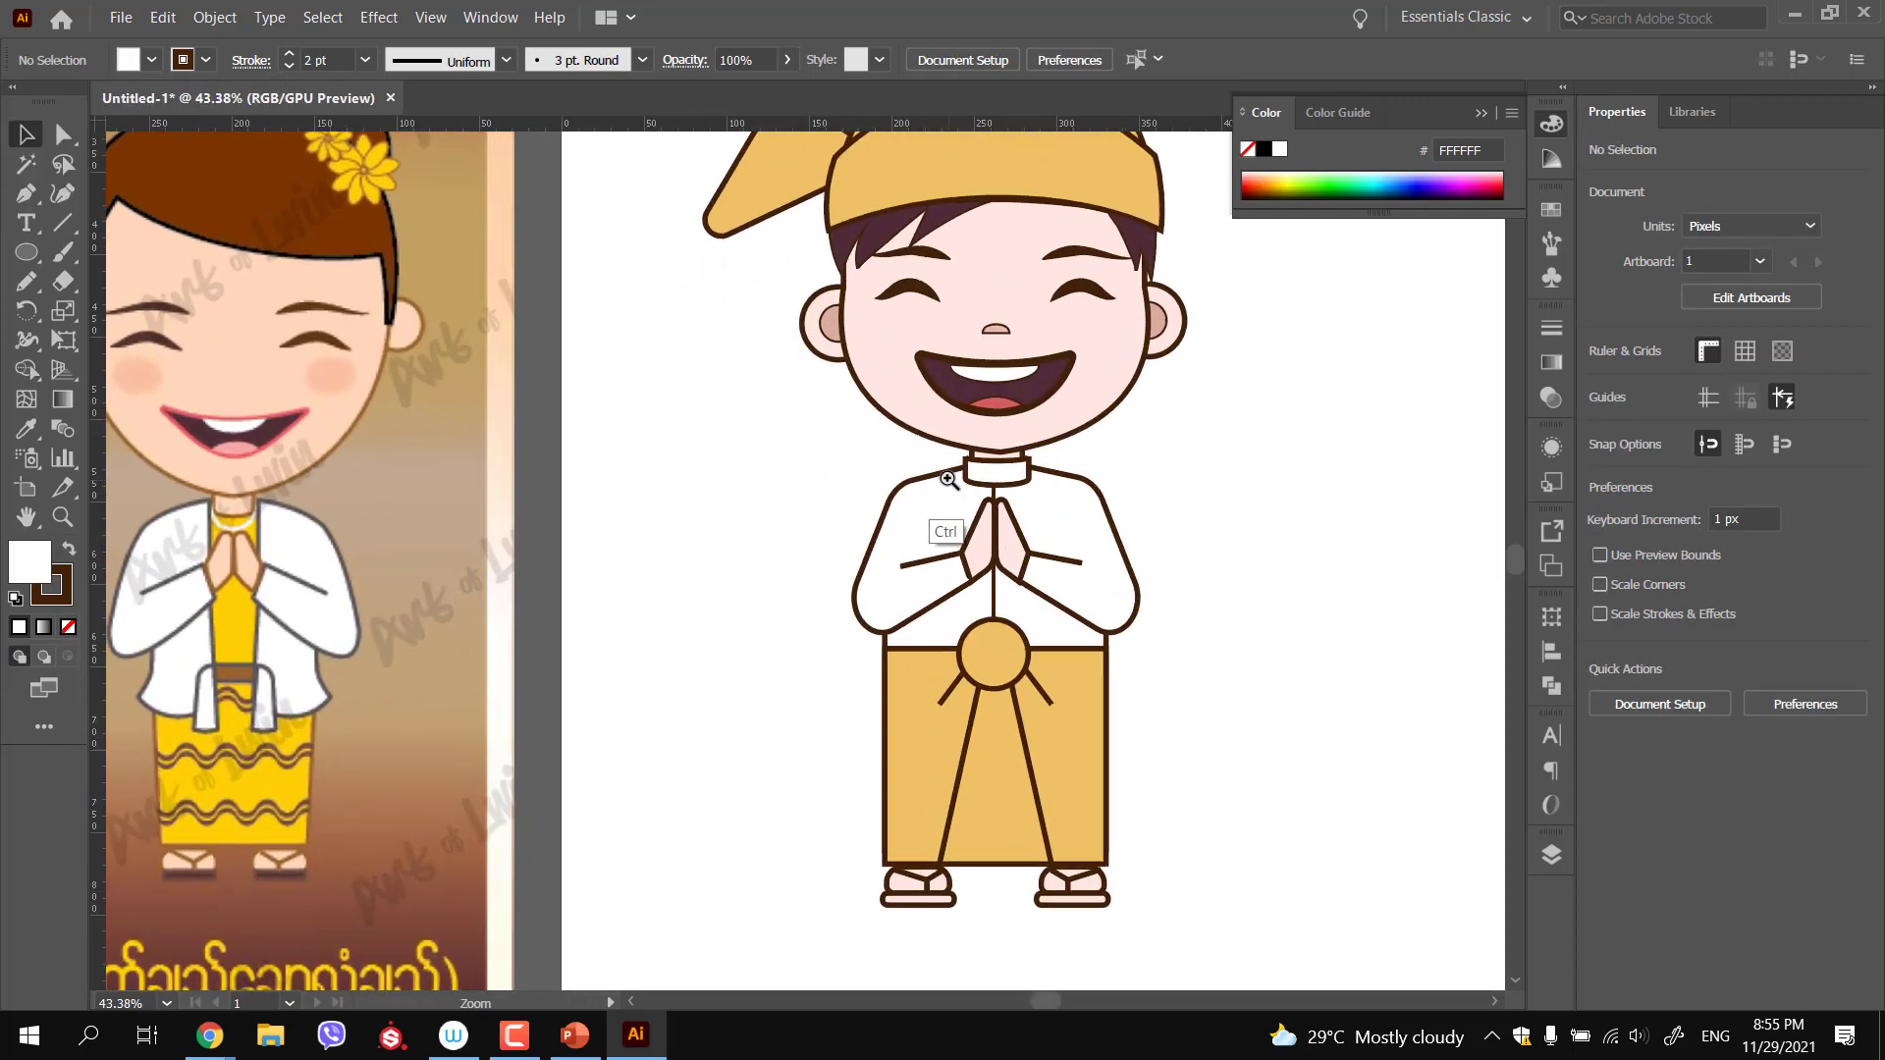
{"action": "left_click", "coordinate": [937, 395]}
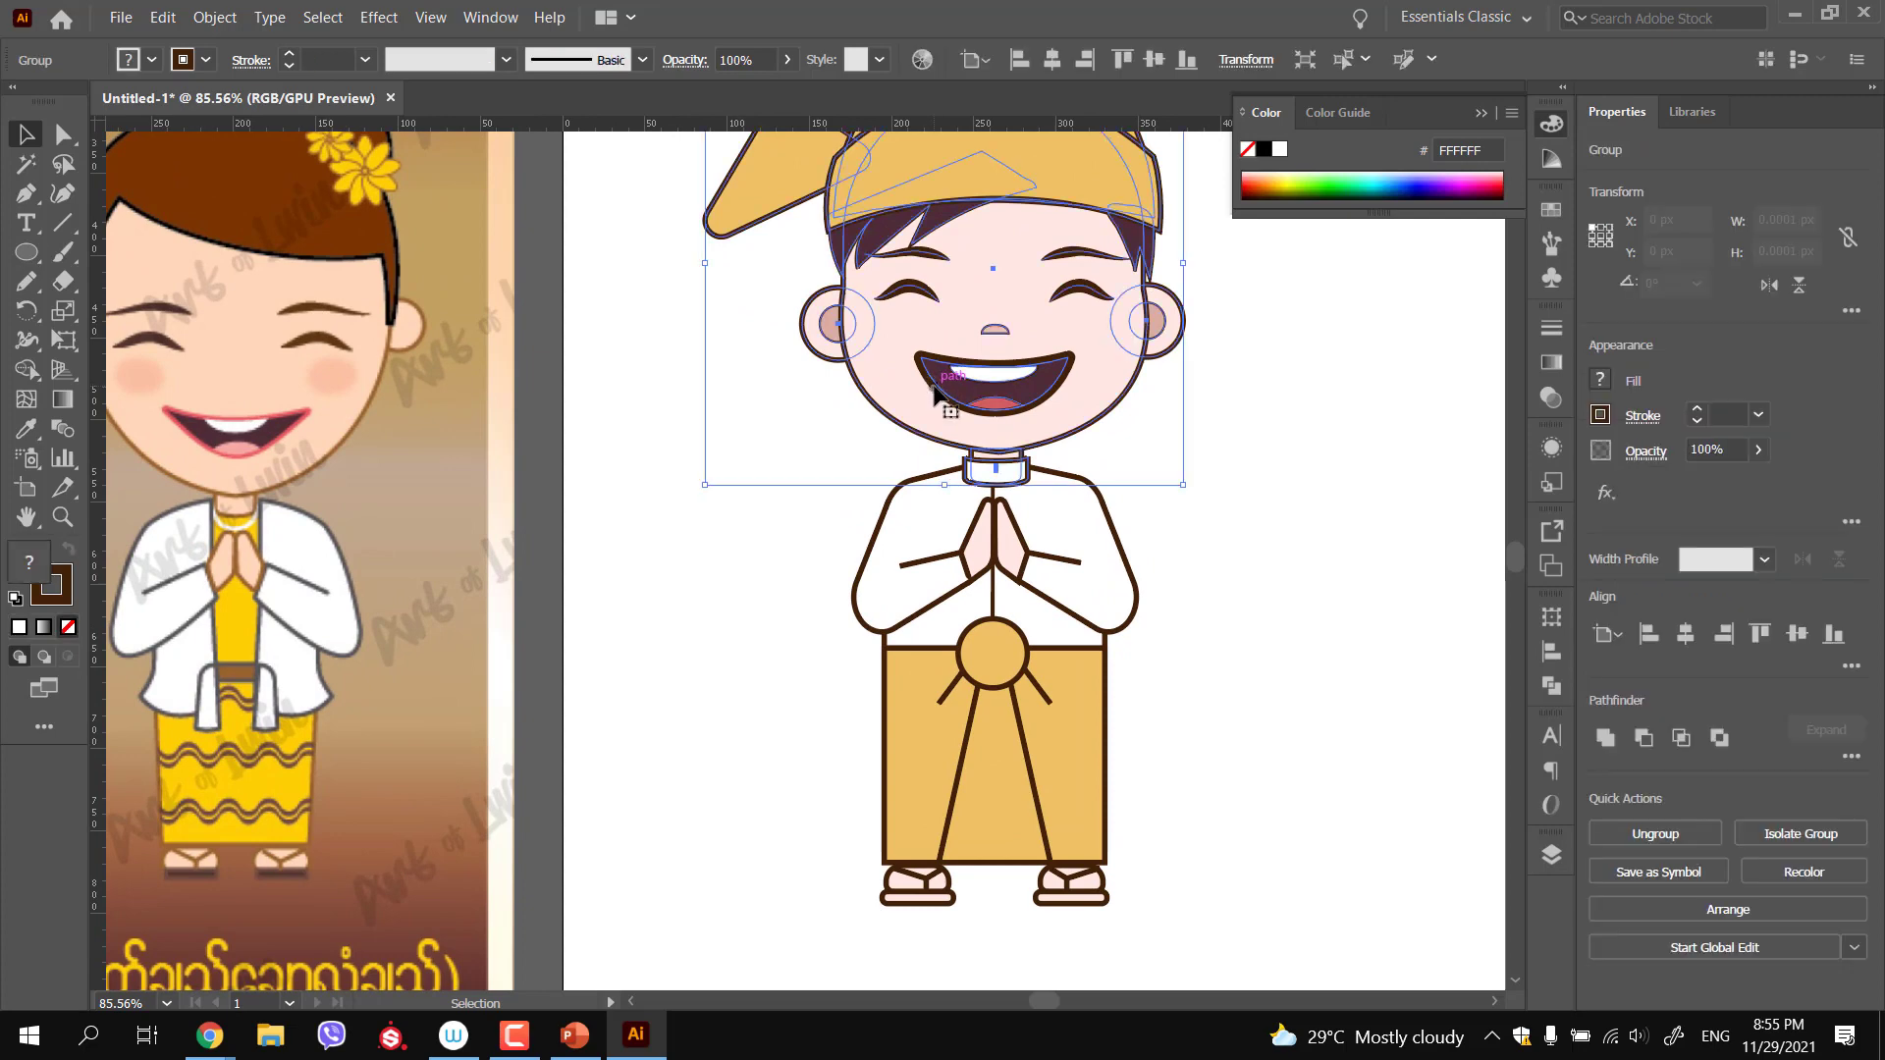
{"action": "double_click", "coordinate": [938, 395]}
{"action": "left_click", "coordinate": [937, 396]}
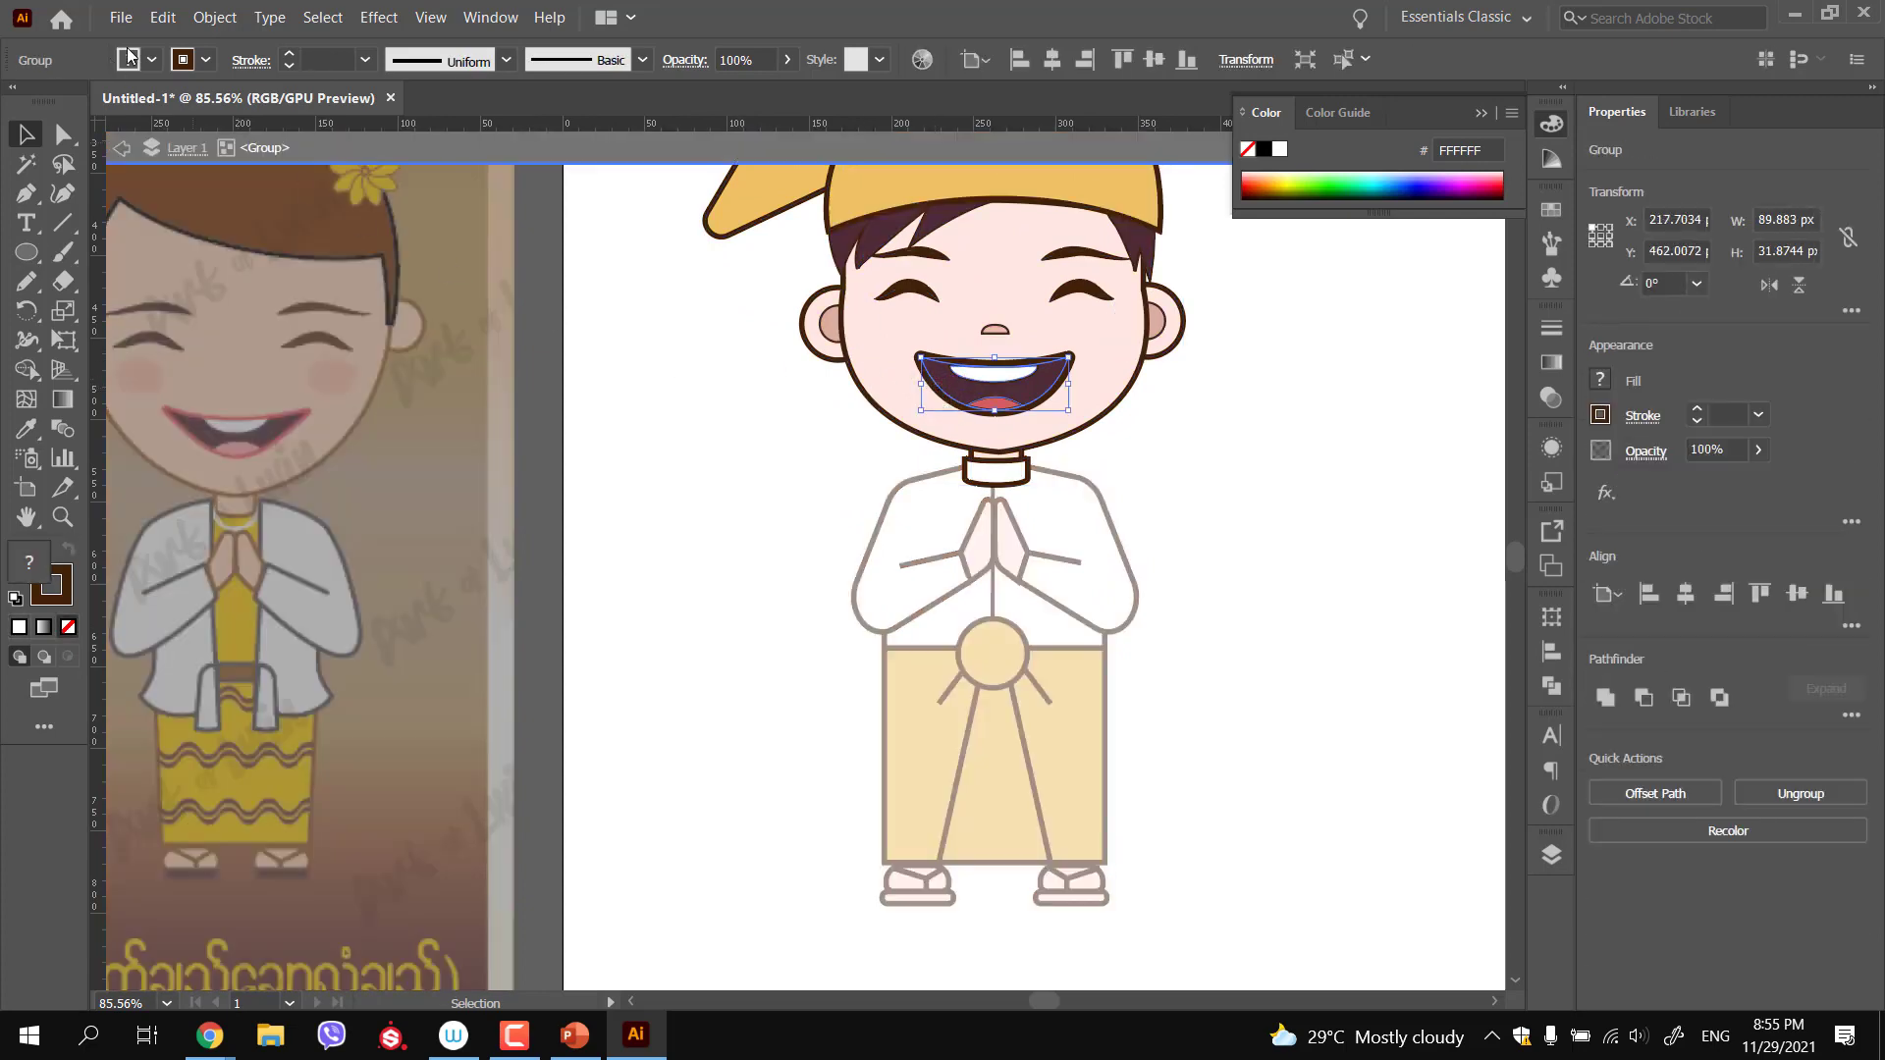
{"action": "left_click", "coordinate": [206, 61]}
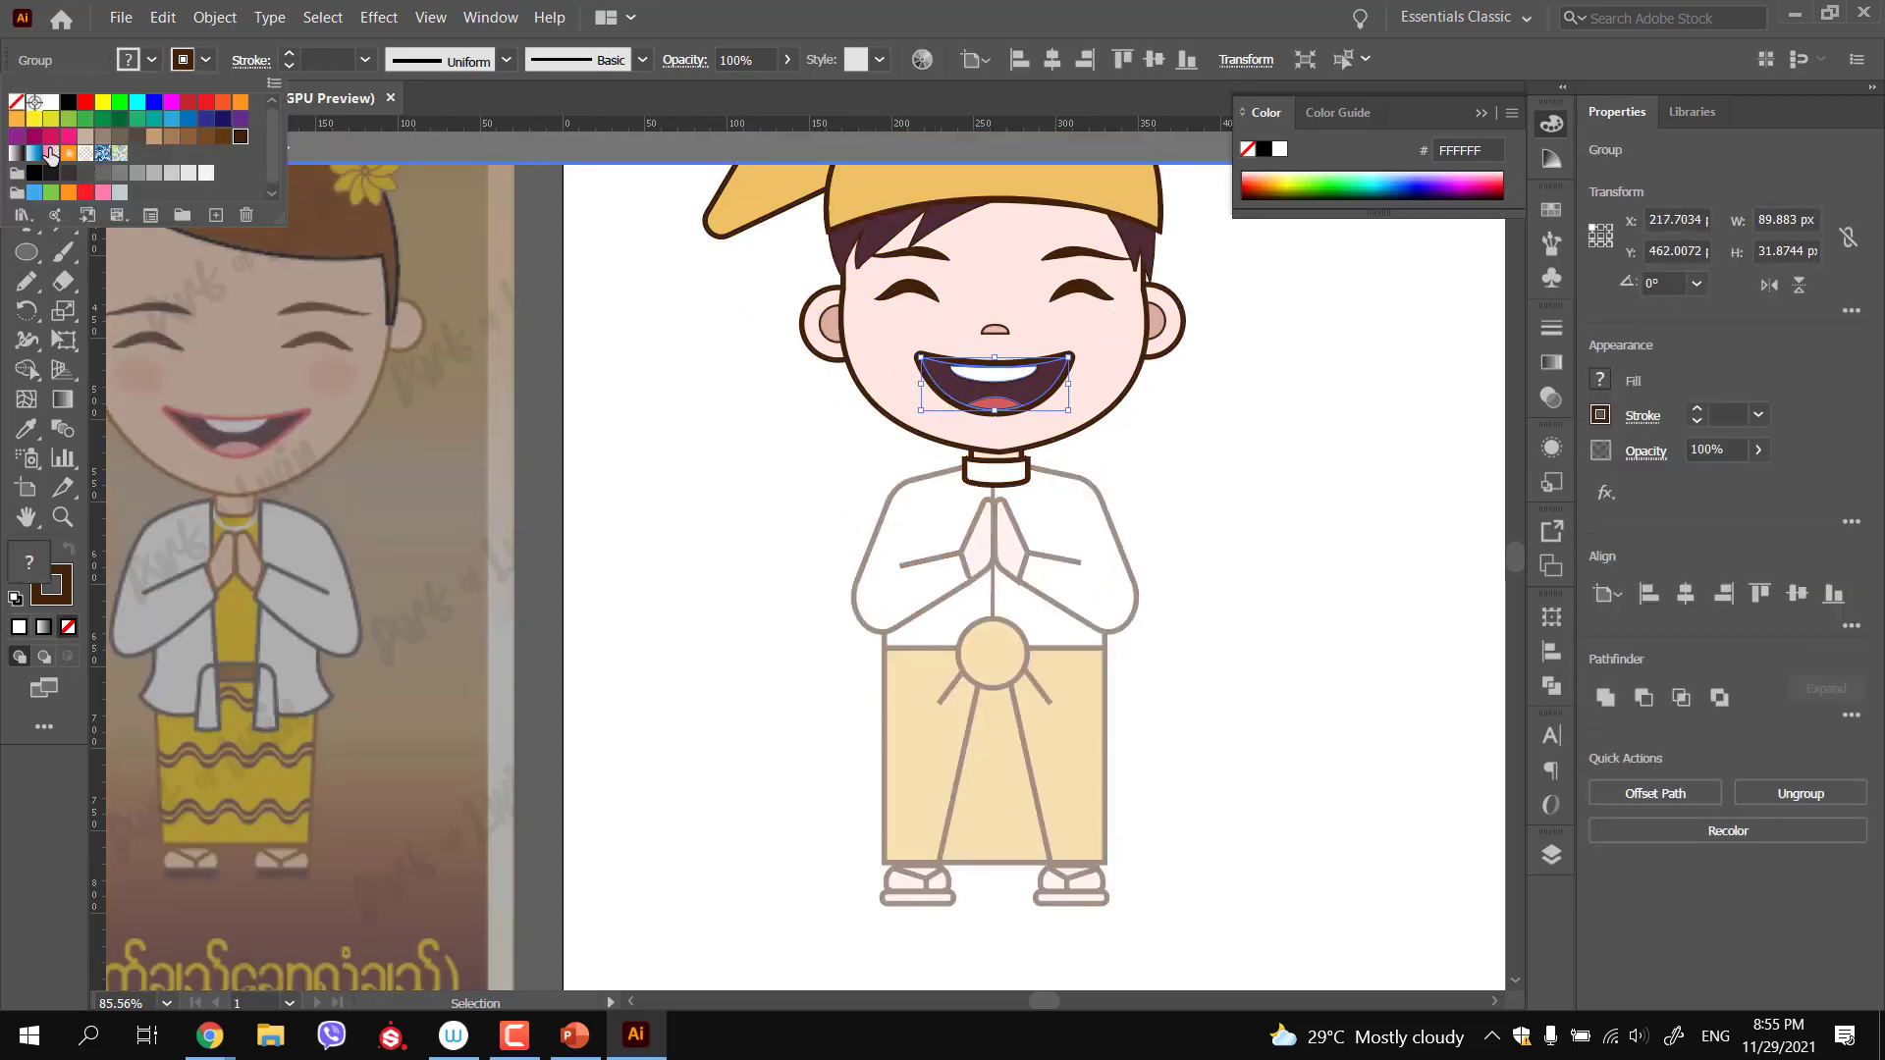
{"action": "left_click", "coordinate": [686, 495]}
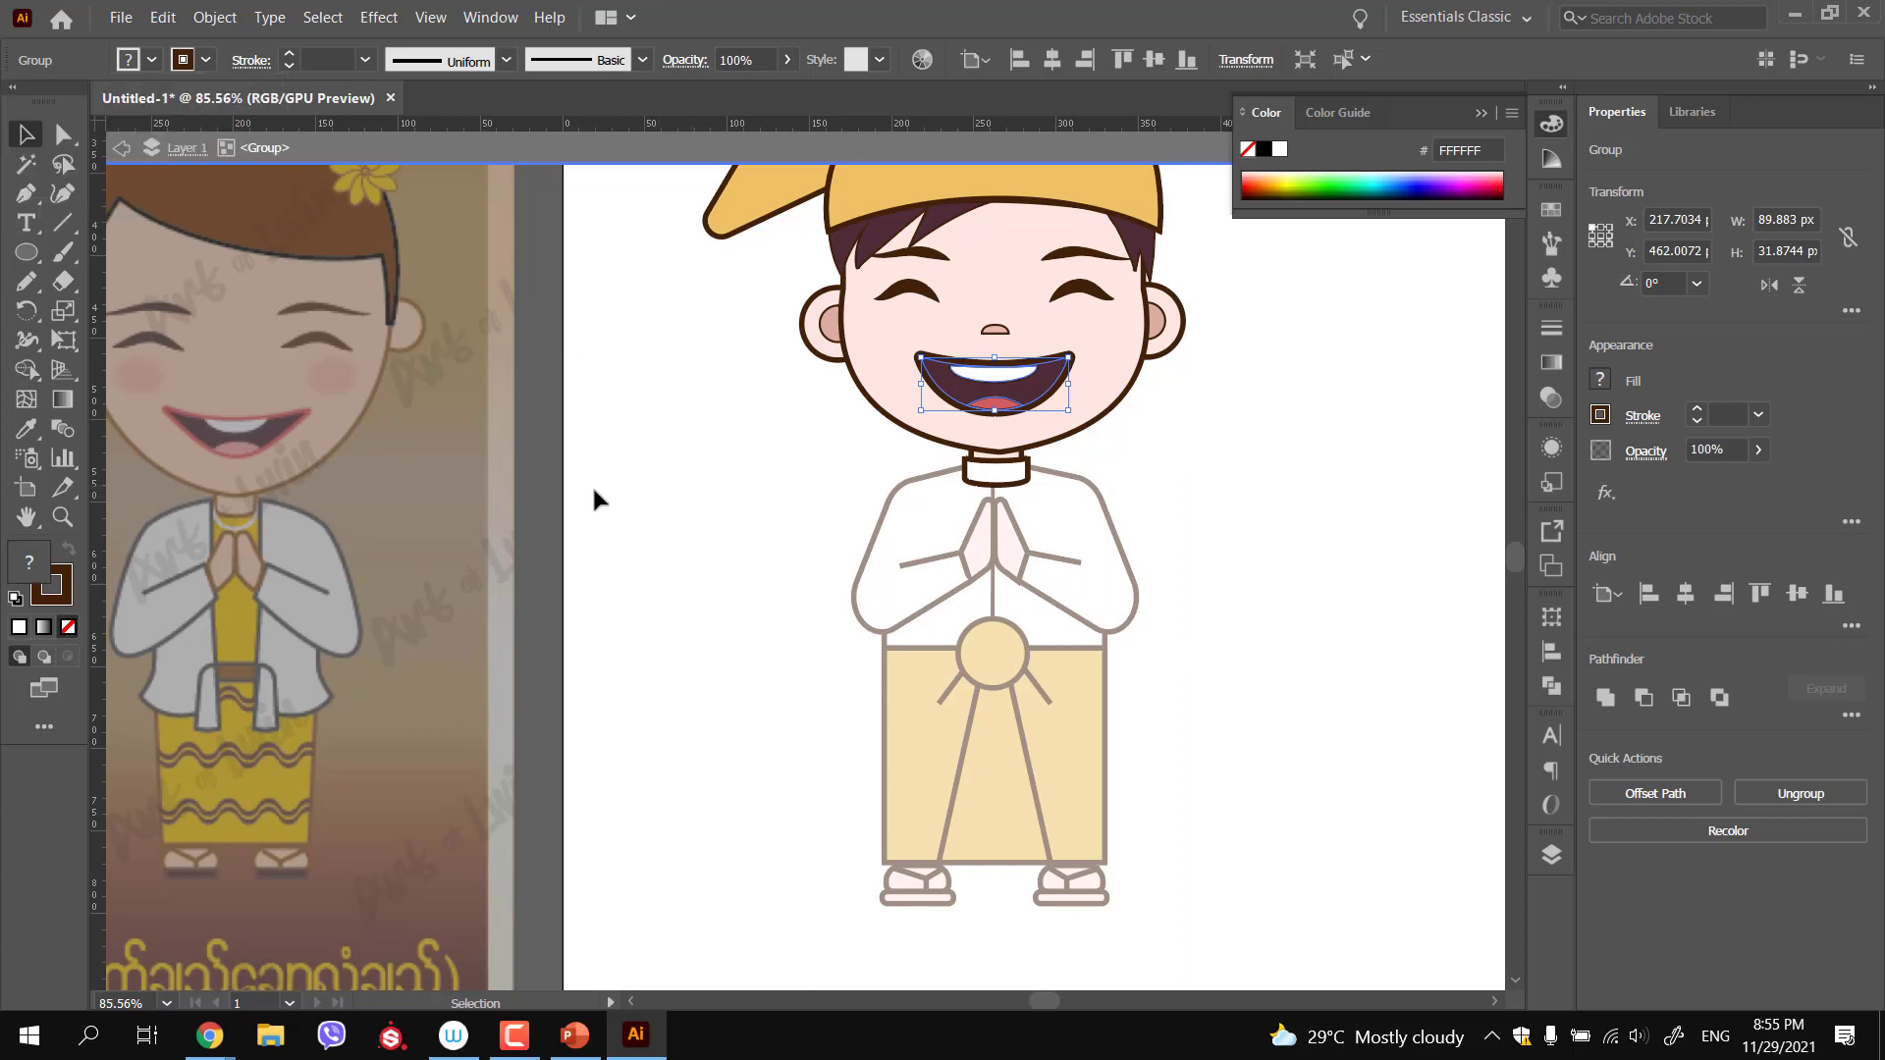
Set the mouth group's stroke colour to orange F47B51
{"action": "double_click", "coordinate": [65, 604]}
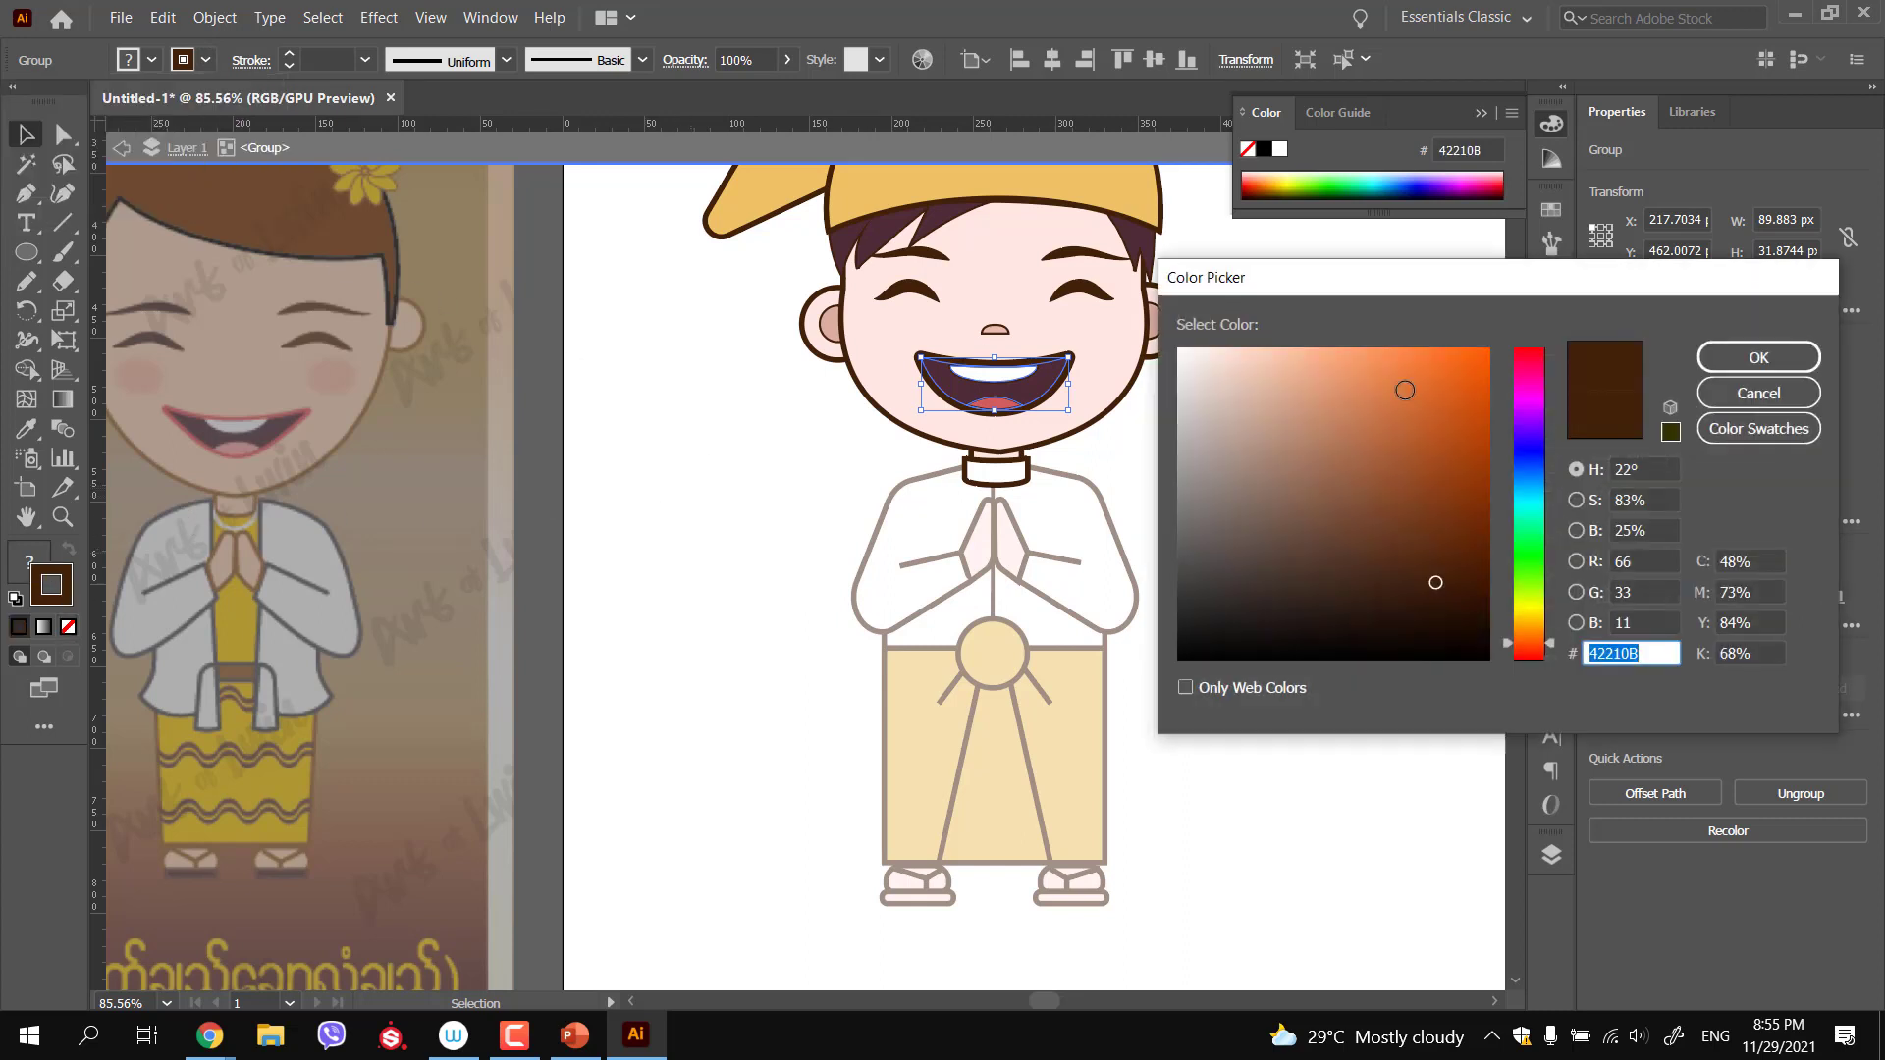
{"action": "left_click", "coordinate": [1438, 393]}
{"action": "left_click", "coordinate": [1523, 648]}
{"action": "left_click", "coordinate": [1404, 363]}
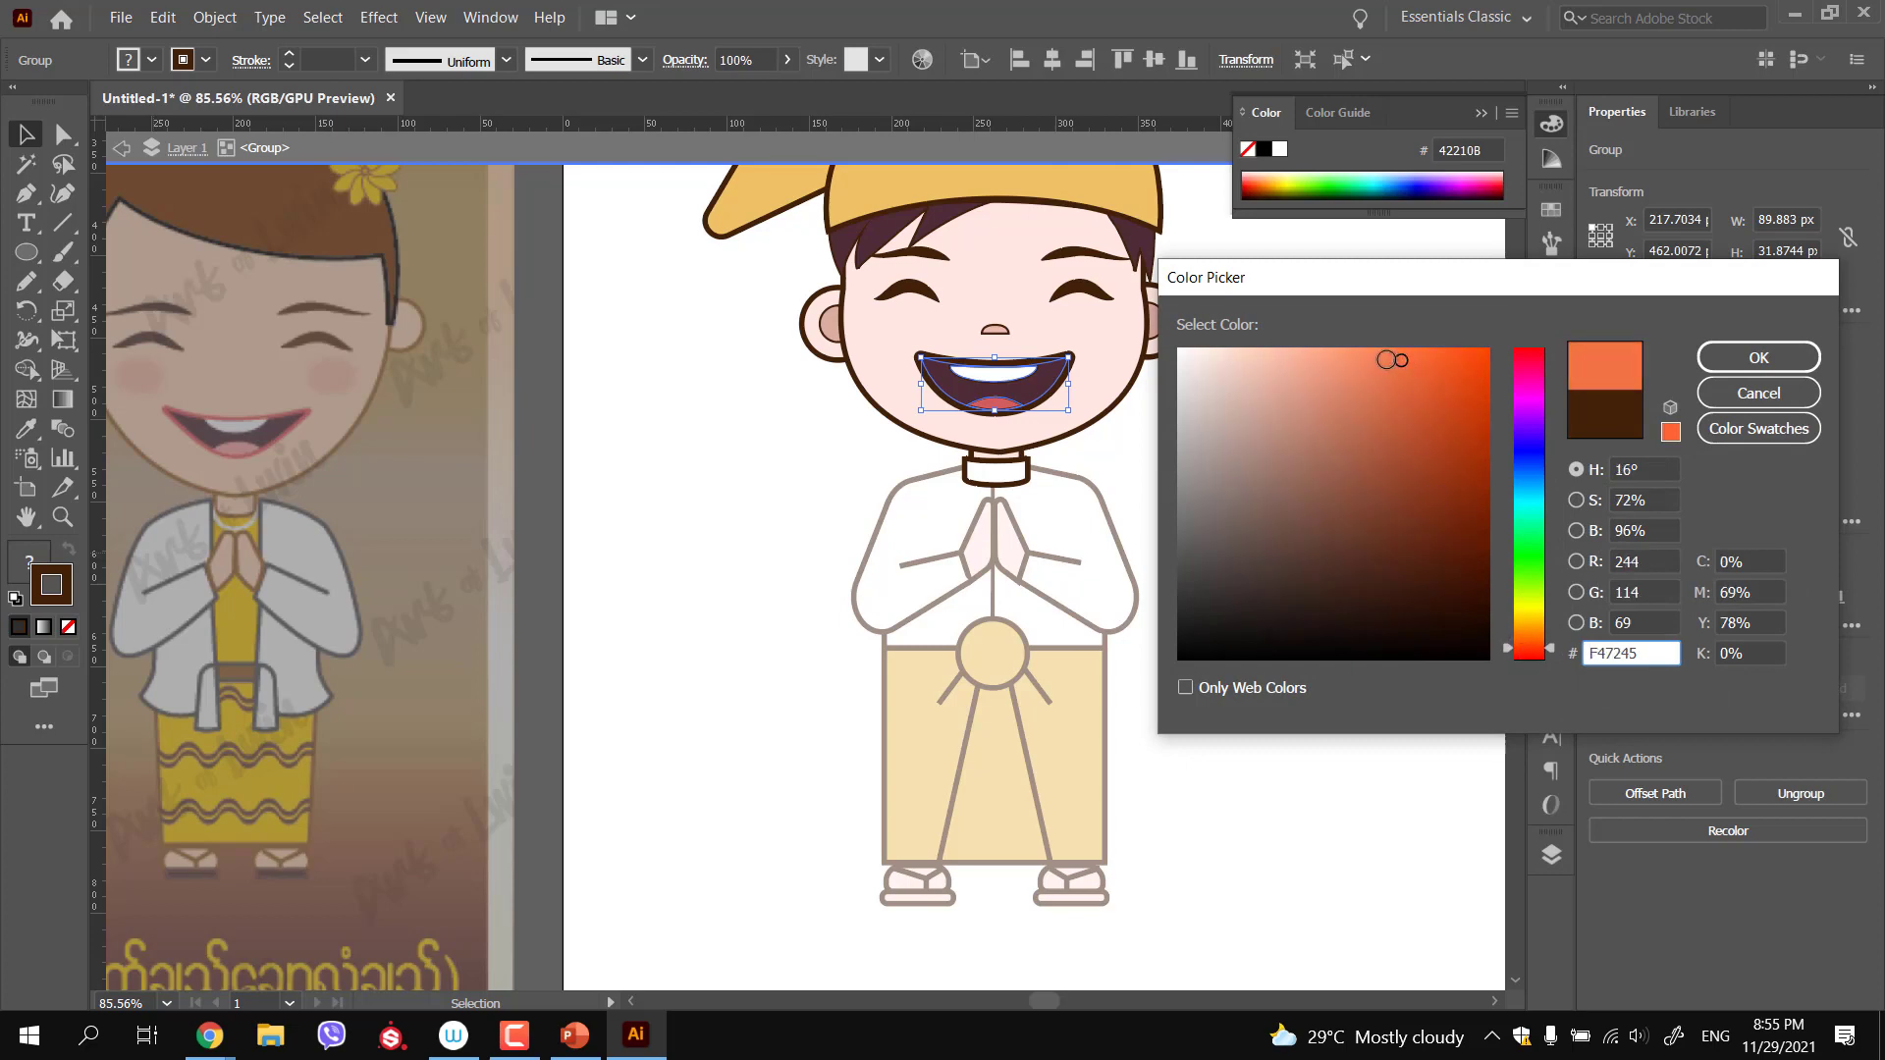
{"action": "left_click", "coordinate": [1706, 359]}
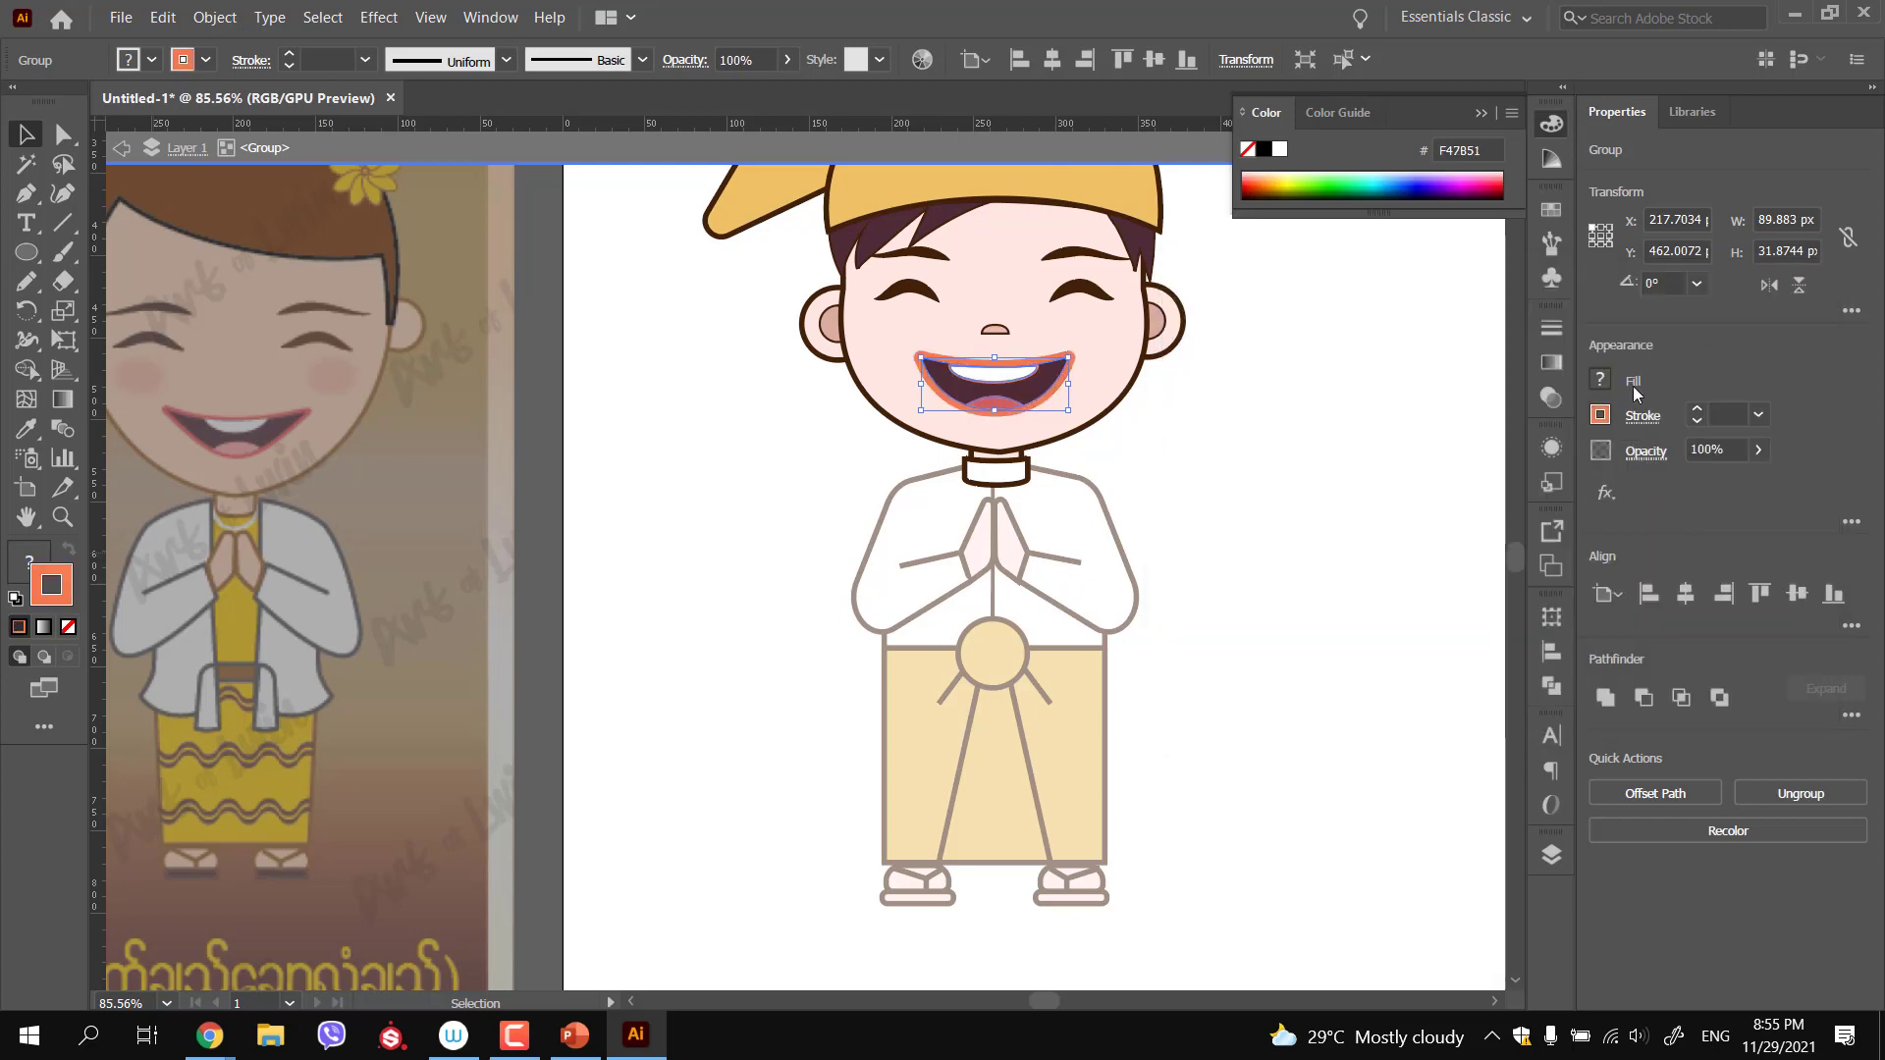
Set the mouth group's stroke colour to pink FF94AE and leave group isolation
{"action": "double_click", "coordinate": [59, 595]}
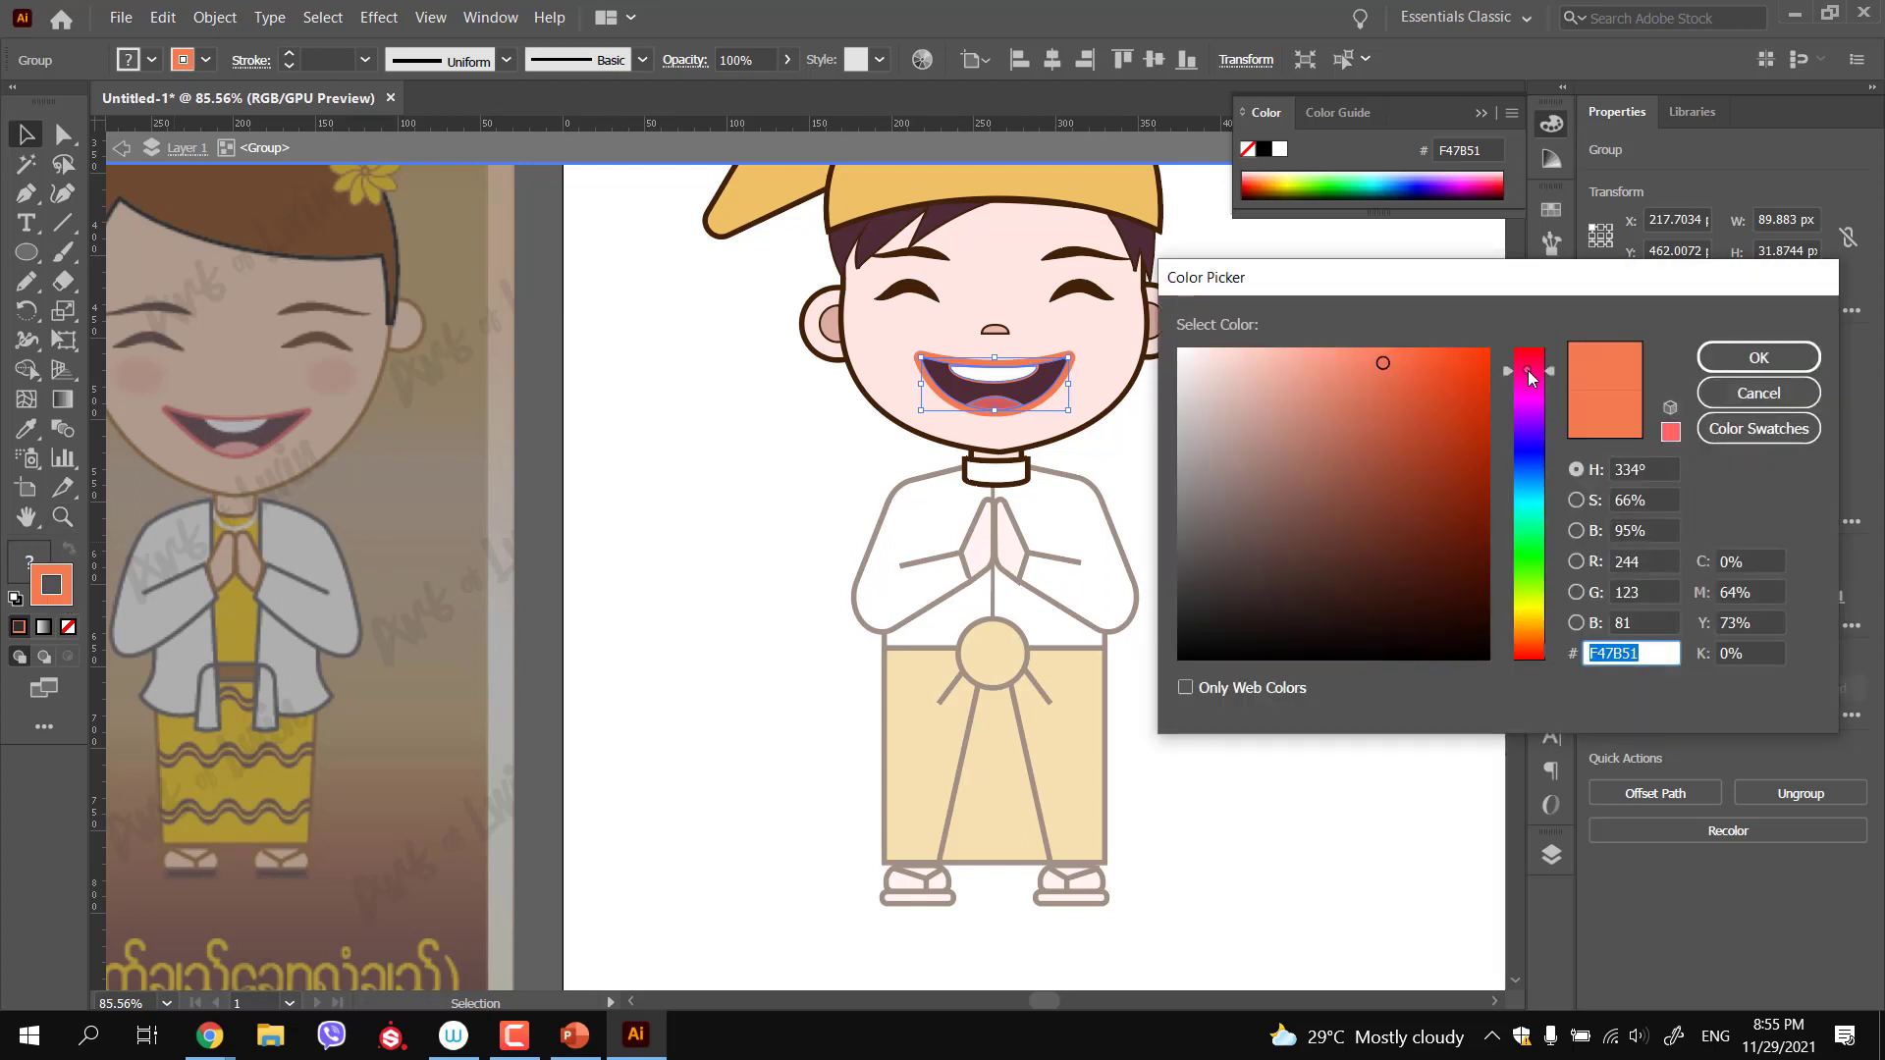
{"action": "left_click", "coordinate": [1528, 370]}
{"action": "left_click_drag", "start_coordinate": [1346, 370], "coordinate": [1303, 337]}
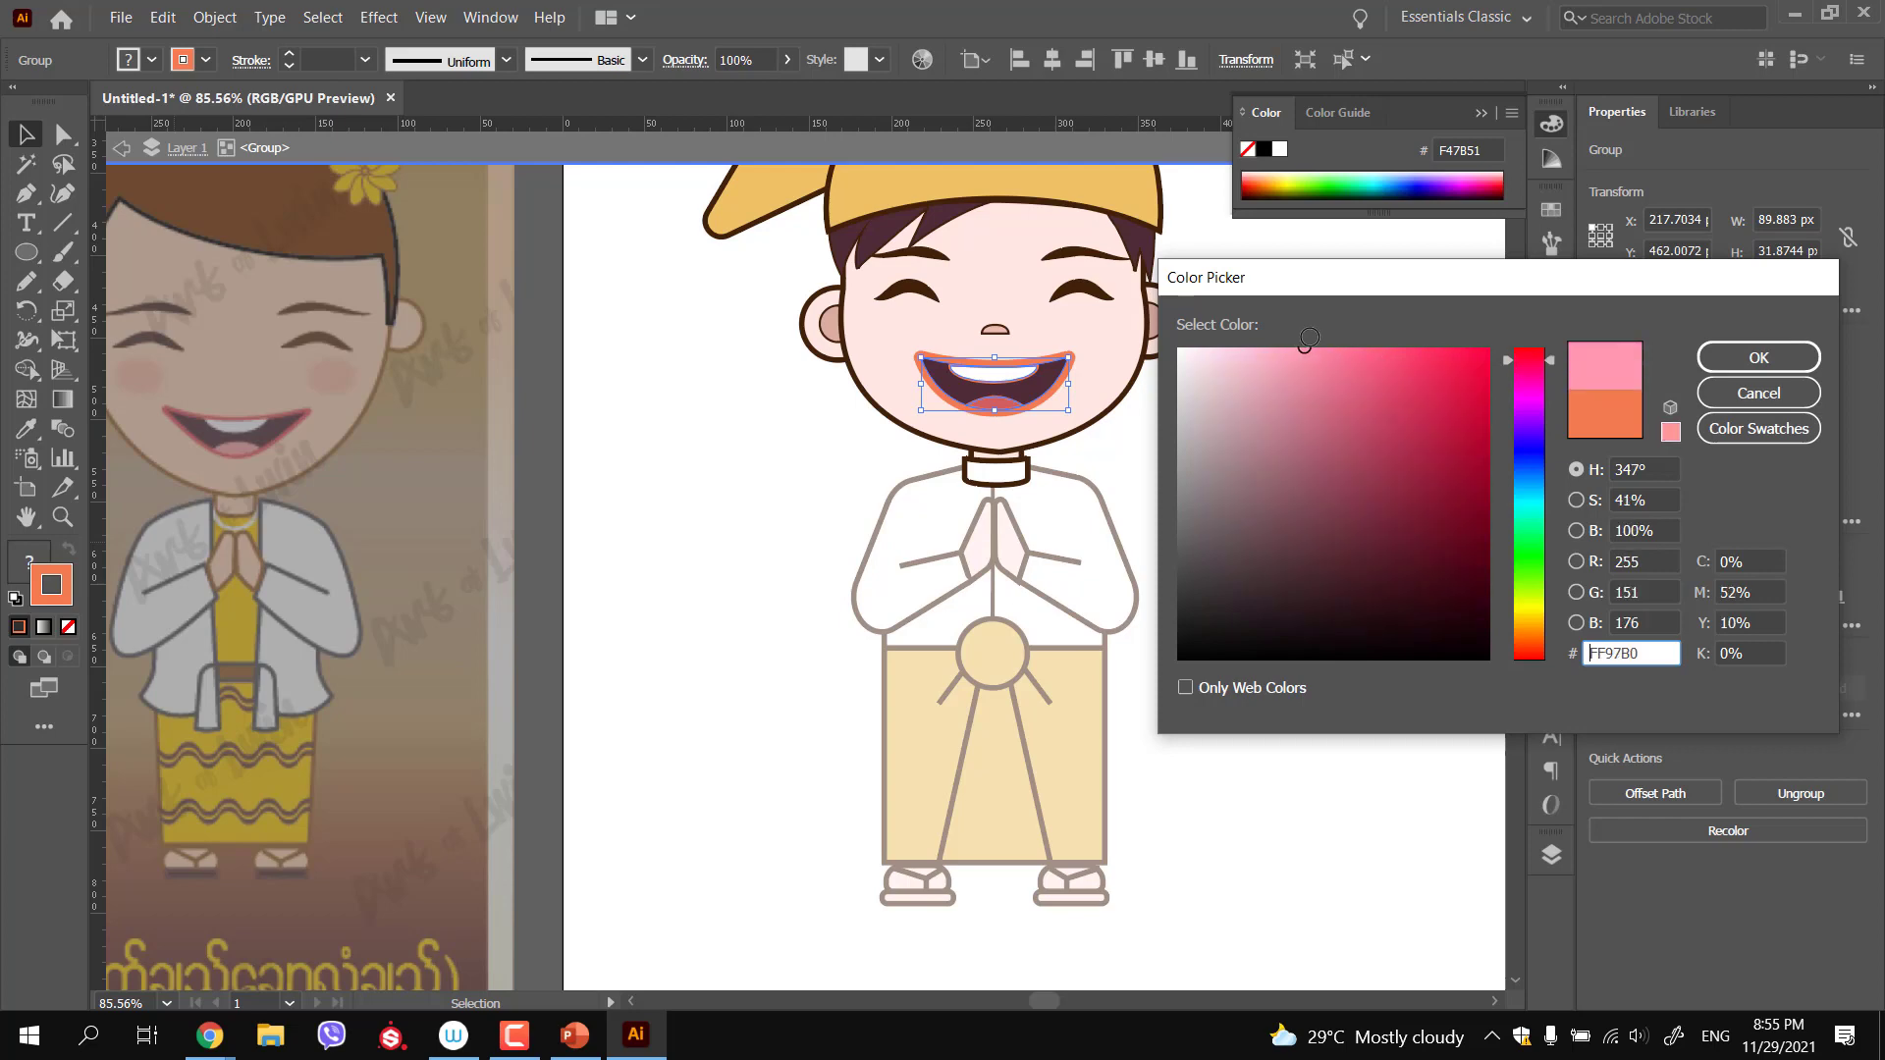
{"action": "left_click", "coordinate": [1706, 356]}
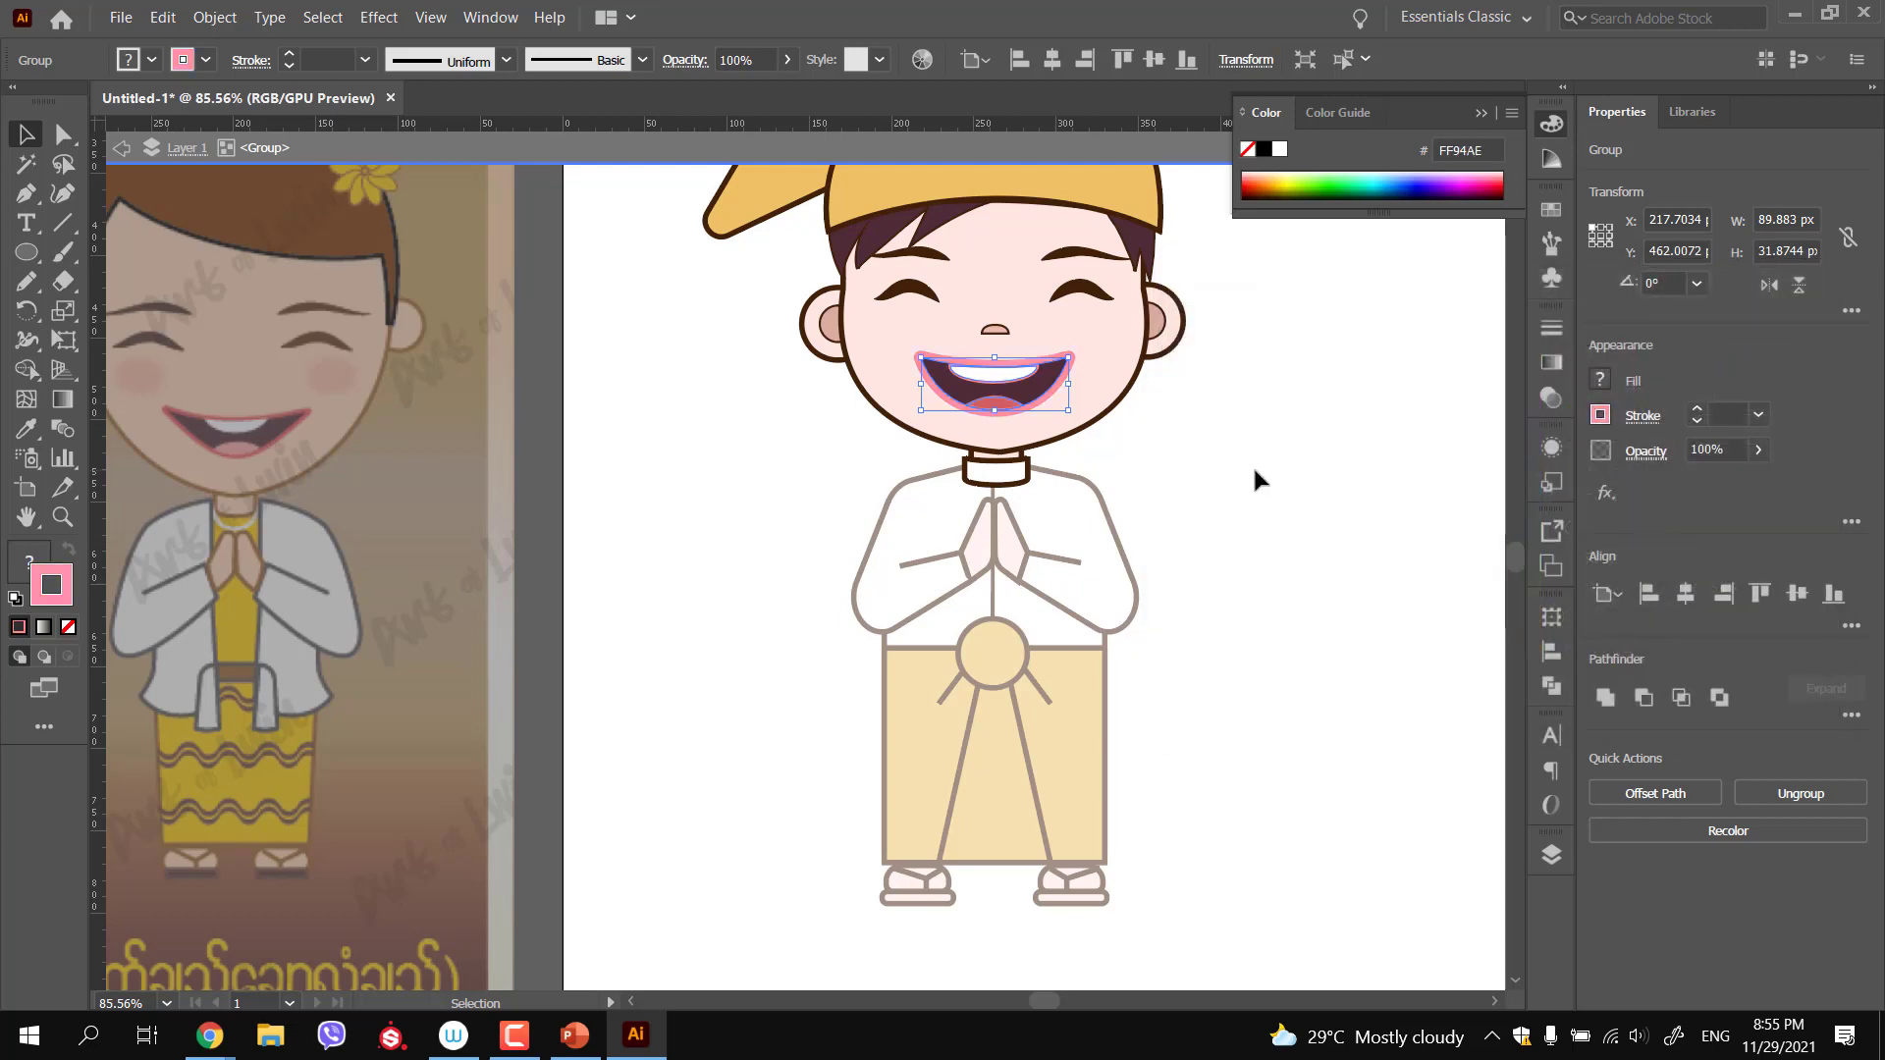
{"action": "left_click", "coordinate": [1258, 473]}
{"action": "left_click_drag", "start_coordinate": [1277, 505], "coordinate": [1175, 498]}
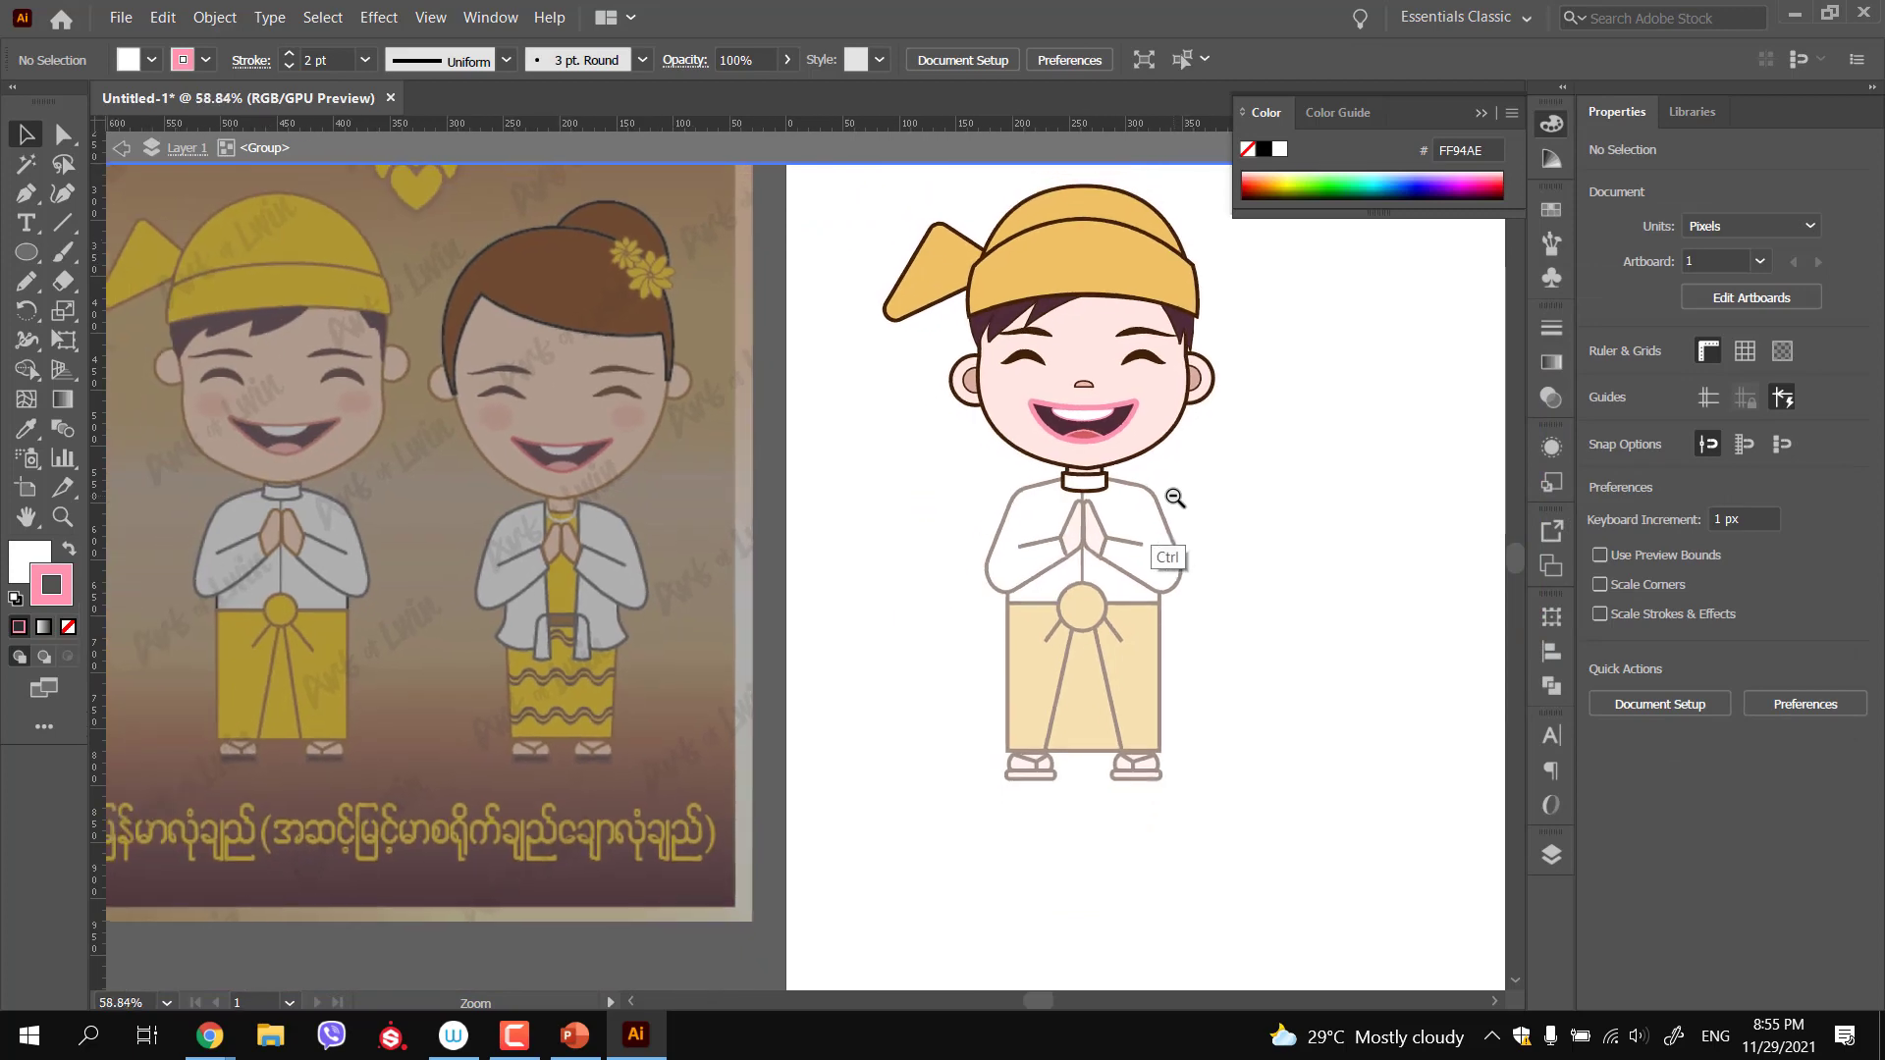
{"action": "double_click", "coordinate": [1195, 510]}
Isolate the head group again for editing the facial features
{"action": "left_click_drag", "start_coordinate": [1016, 426], "coordinate": [1237, 524]}
{"action": "left_click", "coordinate": [1087, 431]}
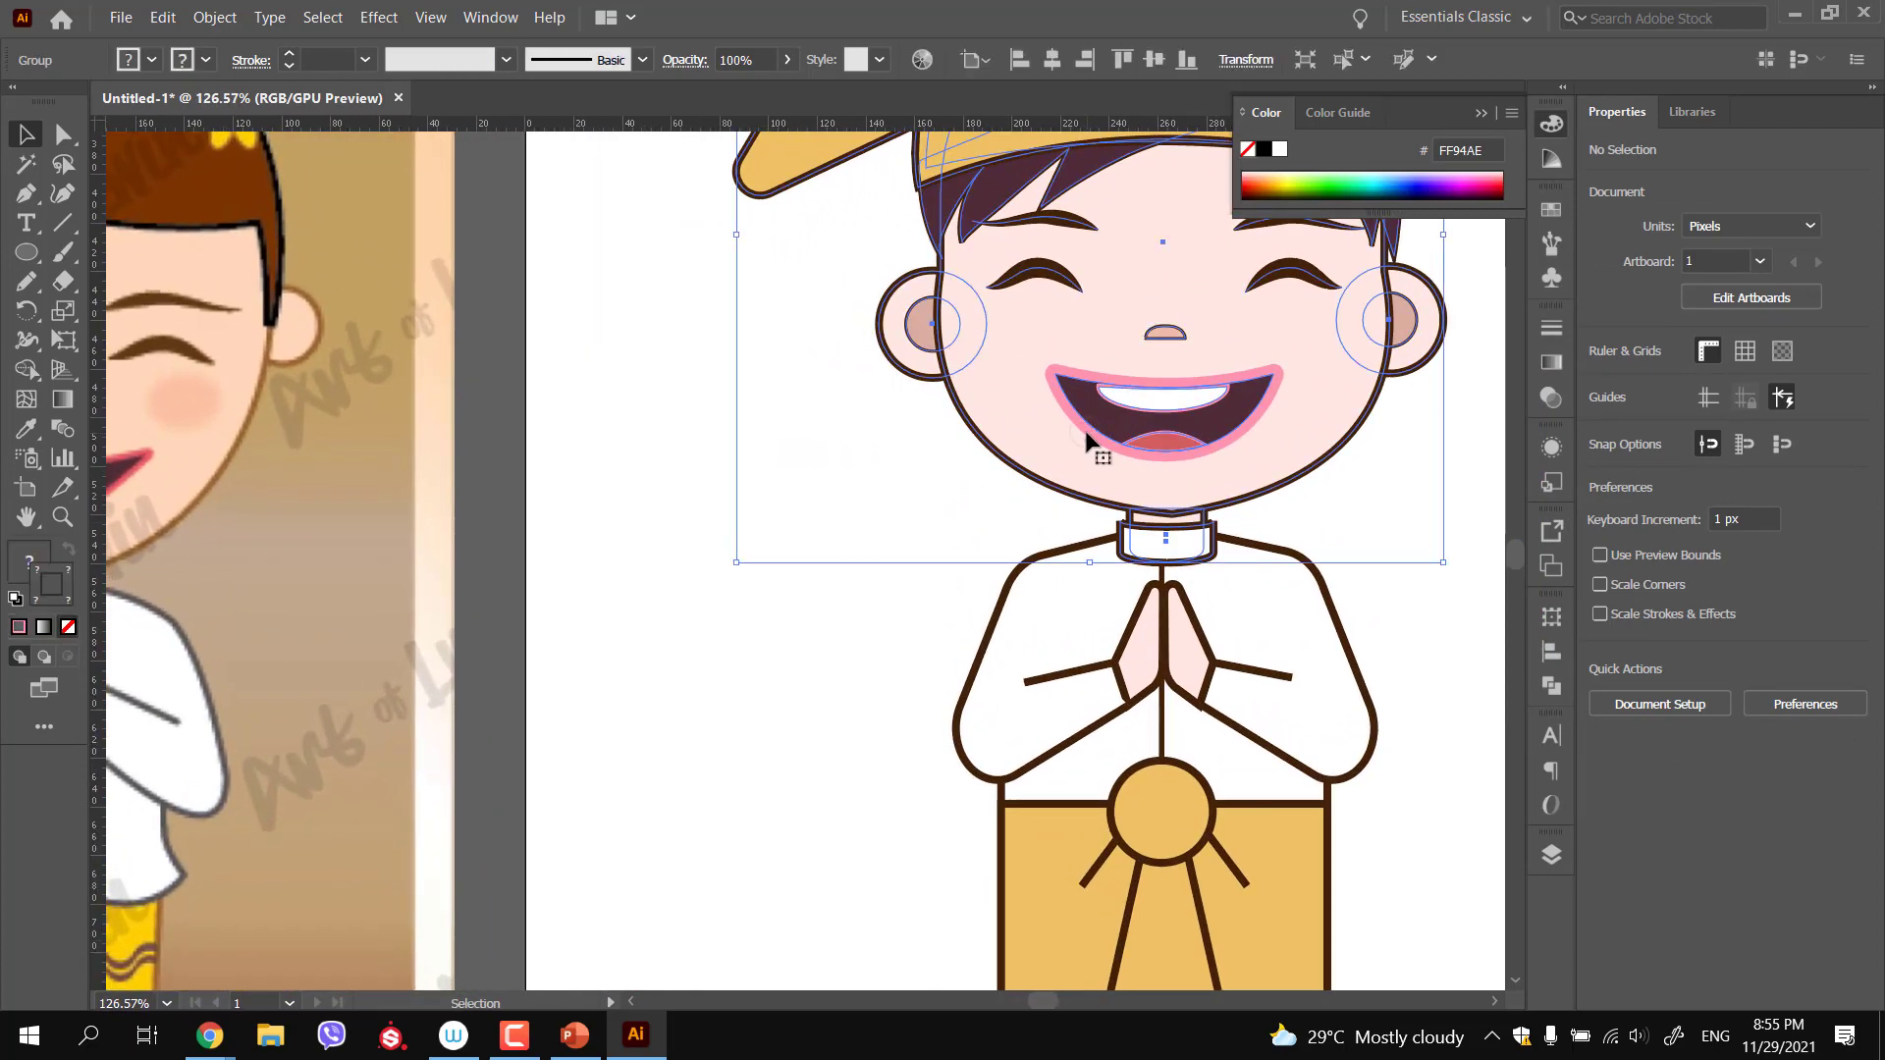
{"action": "double_click", "coordinate": [1087, 431]}
{"action": "left_click", "coordinate": [1086, 432]}
{"action": "mouse_move", "coordinate": [1087, 432]}
{"action": "left_mouse_down"}
{"action": "mouse_move", "coordinate": [1075, 378]}
{"action": "mouse_move", "coordinate": [1072, 397]}
{"action": "left_mouse_up"}
{"action": "key", "text": "ctrl+z"}
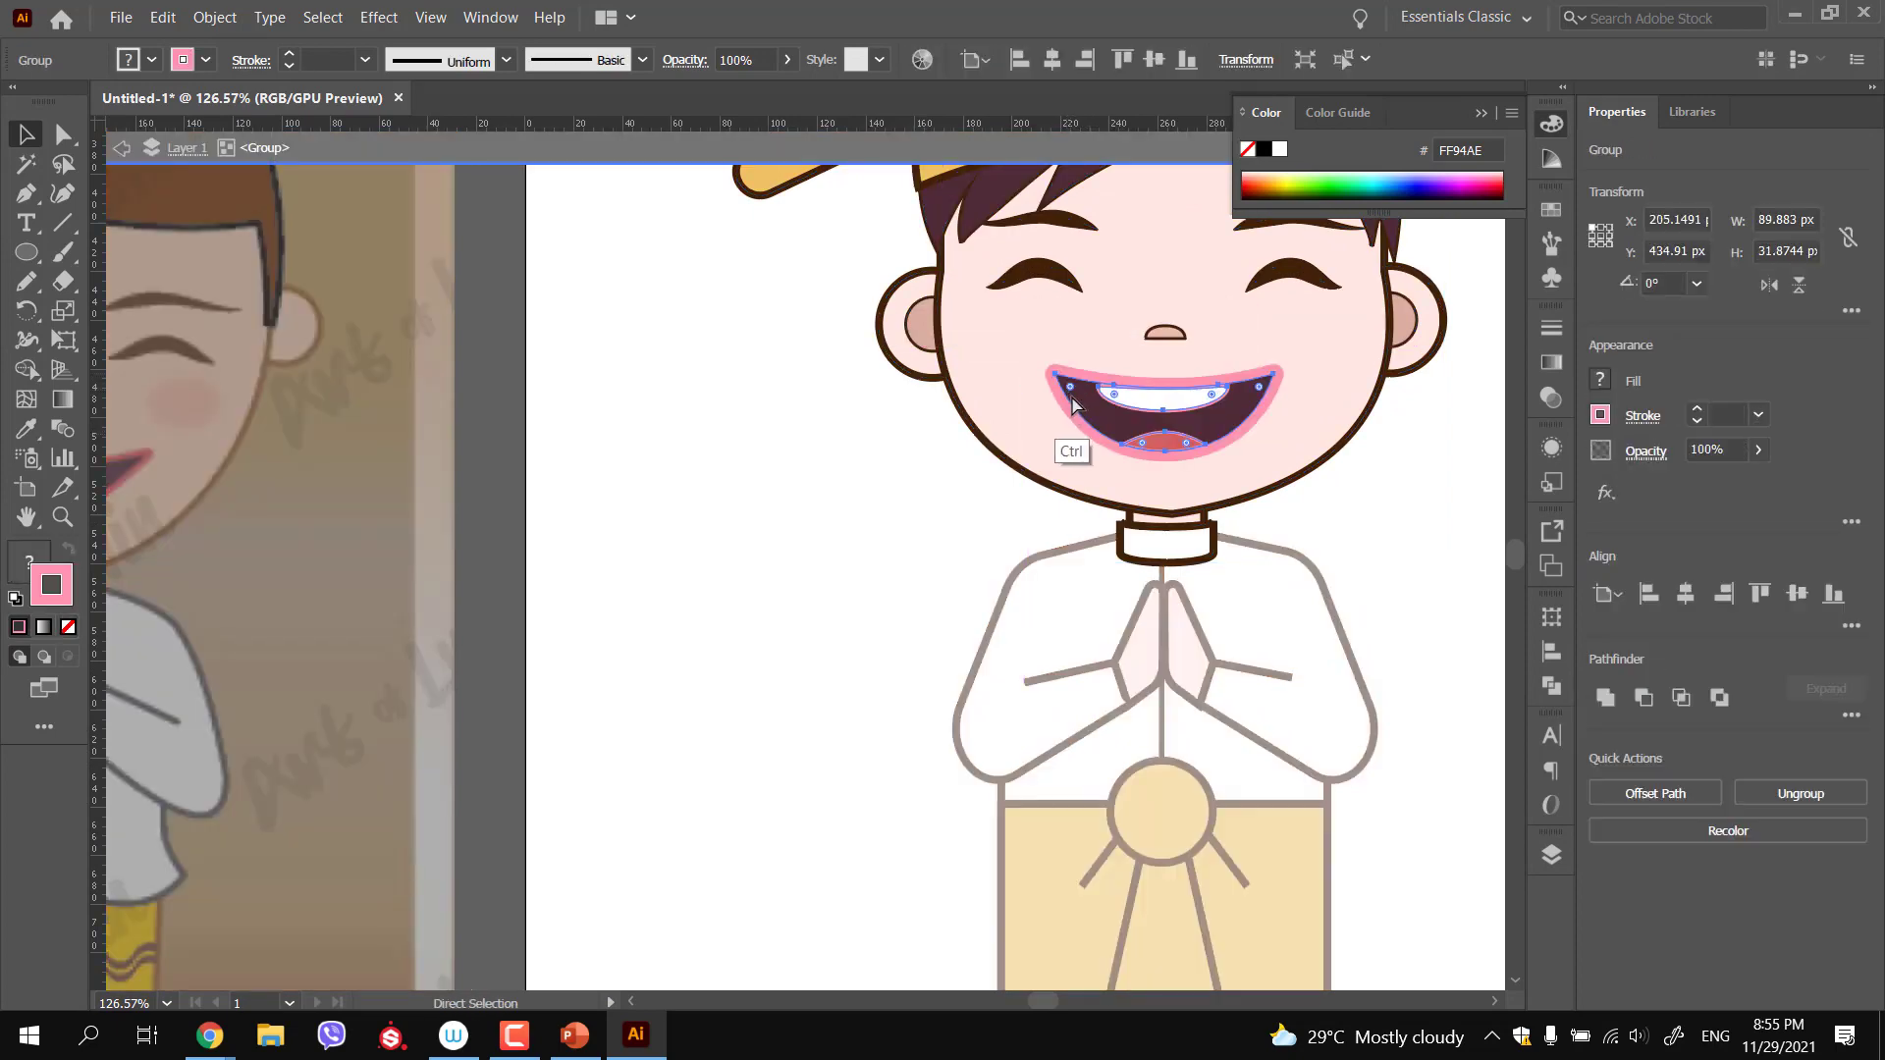
Remove the stroke from the nose, keeping only its fill
{"action": "left_click", "coordinate": [1152, 336]}
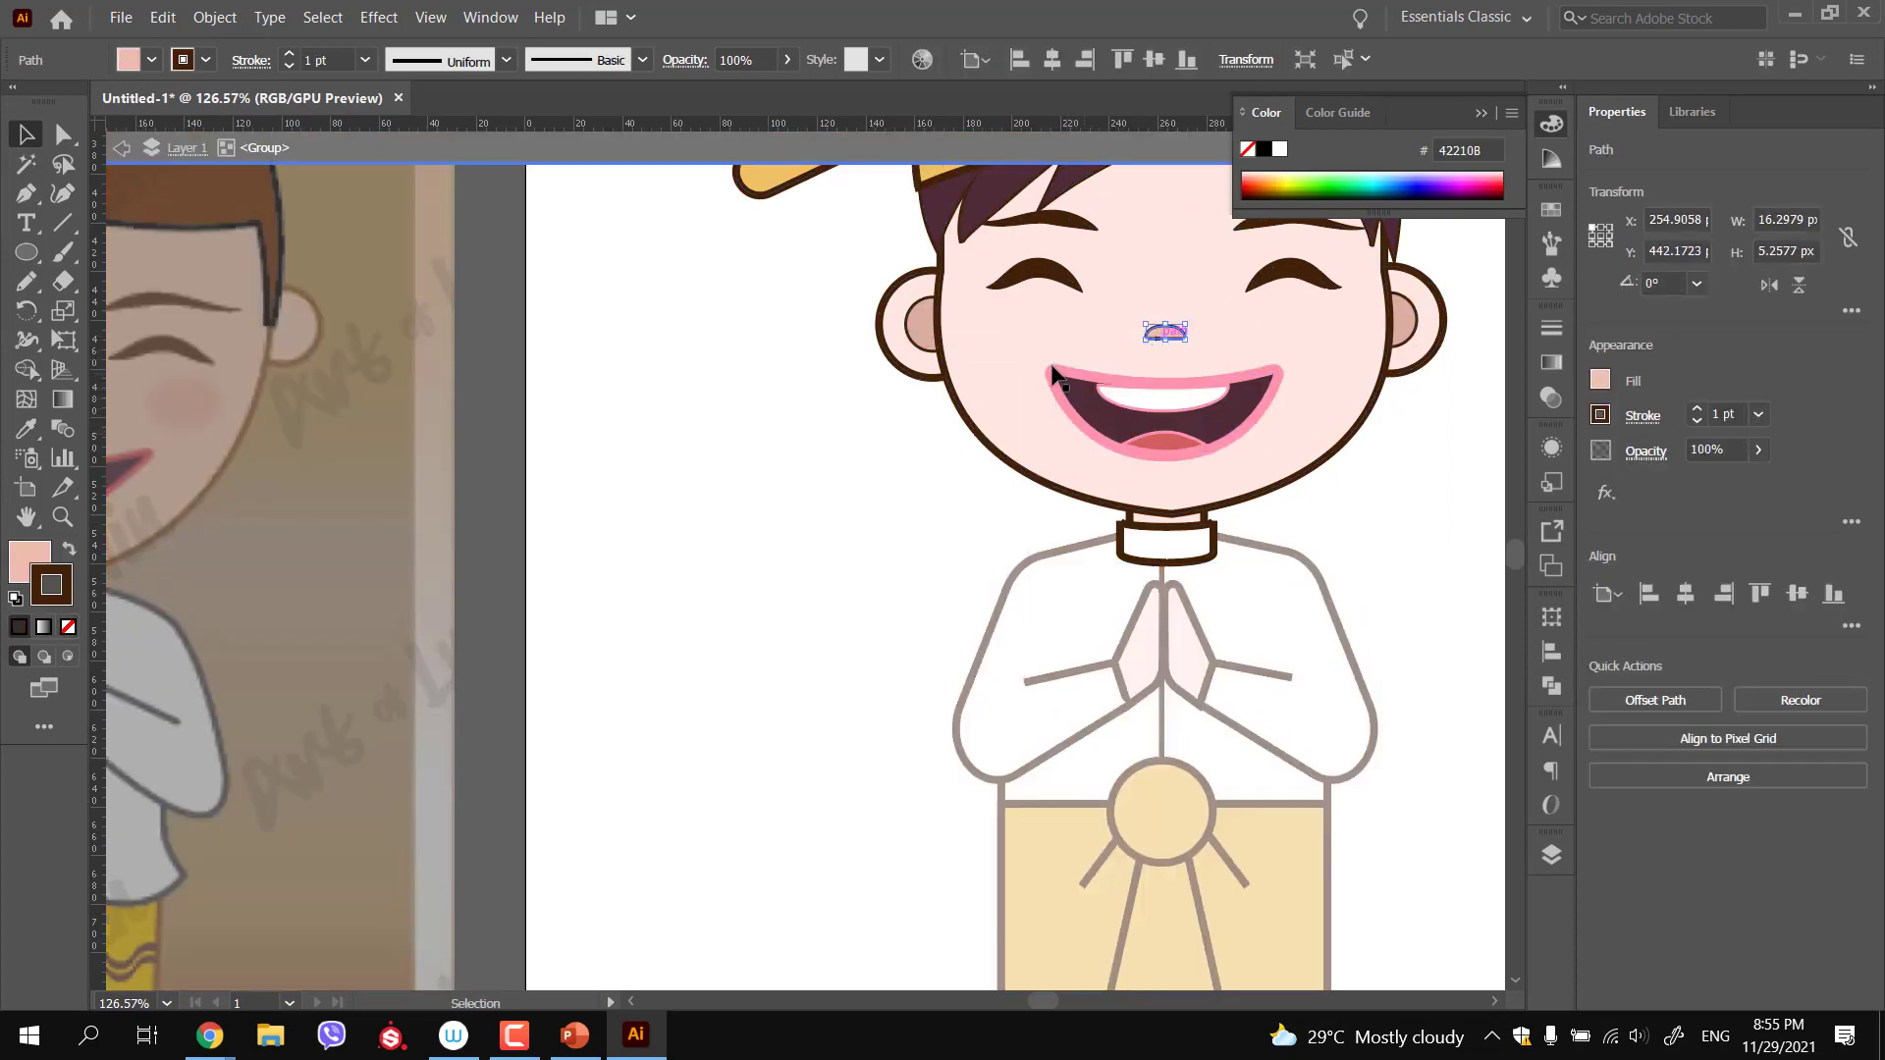
{"action": "left_click", "coordinate": [70, 627]}
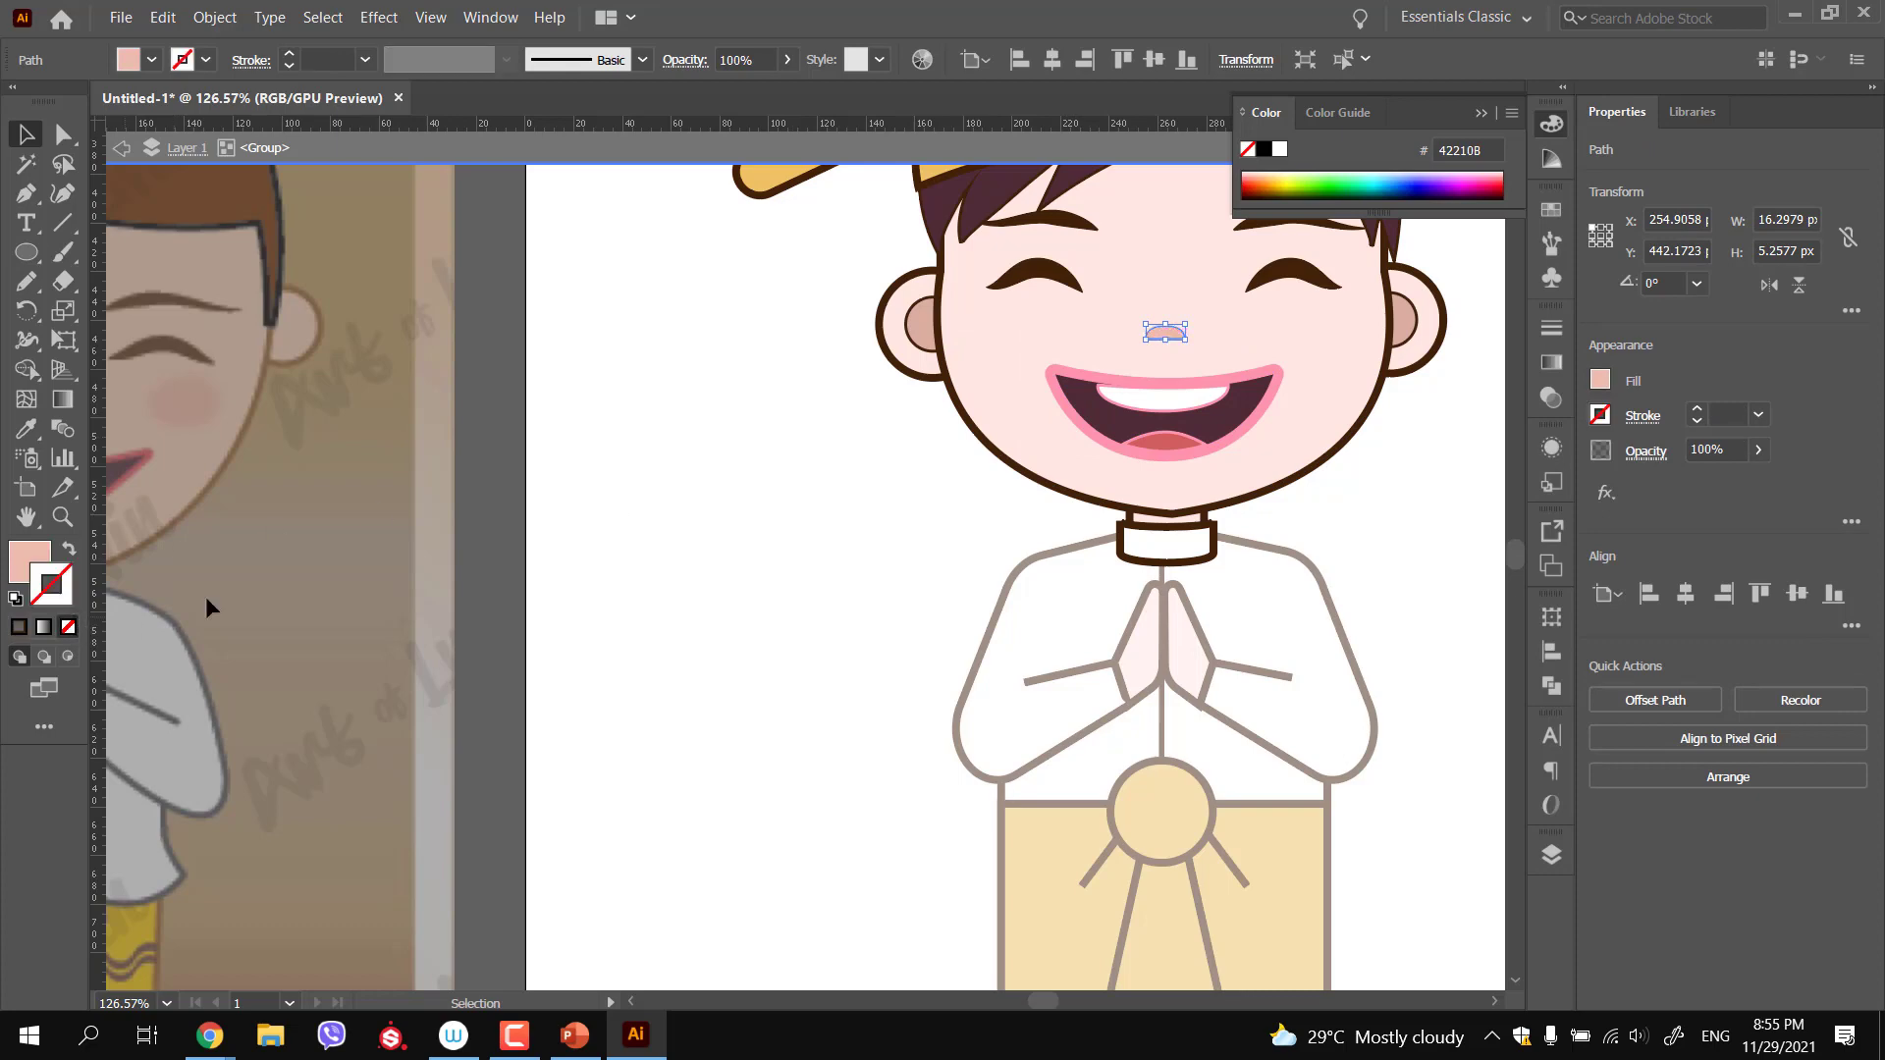
{"action": "left_click", "coordinate": [856, 536]}
Isolate the mouth group, remove the stroke from the teeth and tongue, and leave group isolation
{"action": "left_click", "coordinate": [1068, 417]}
{"action": "left_click_drag", "start_coordinate": [1021, 420], "coordinate": [903, 538]}
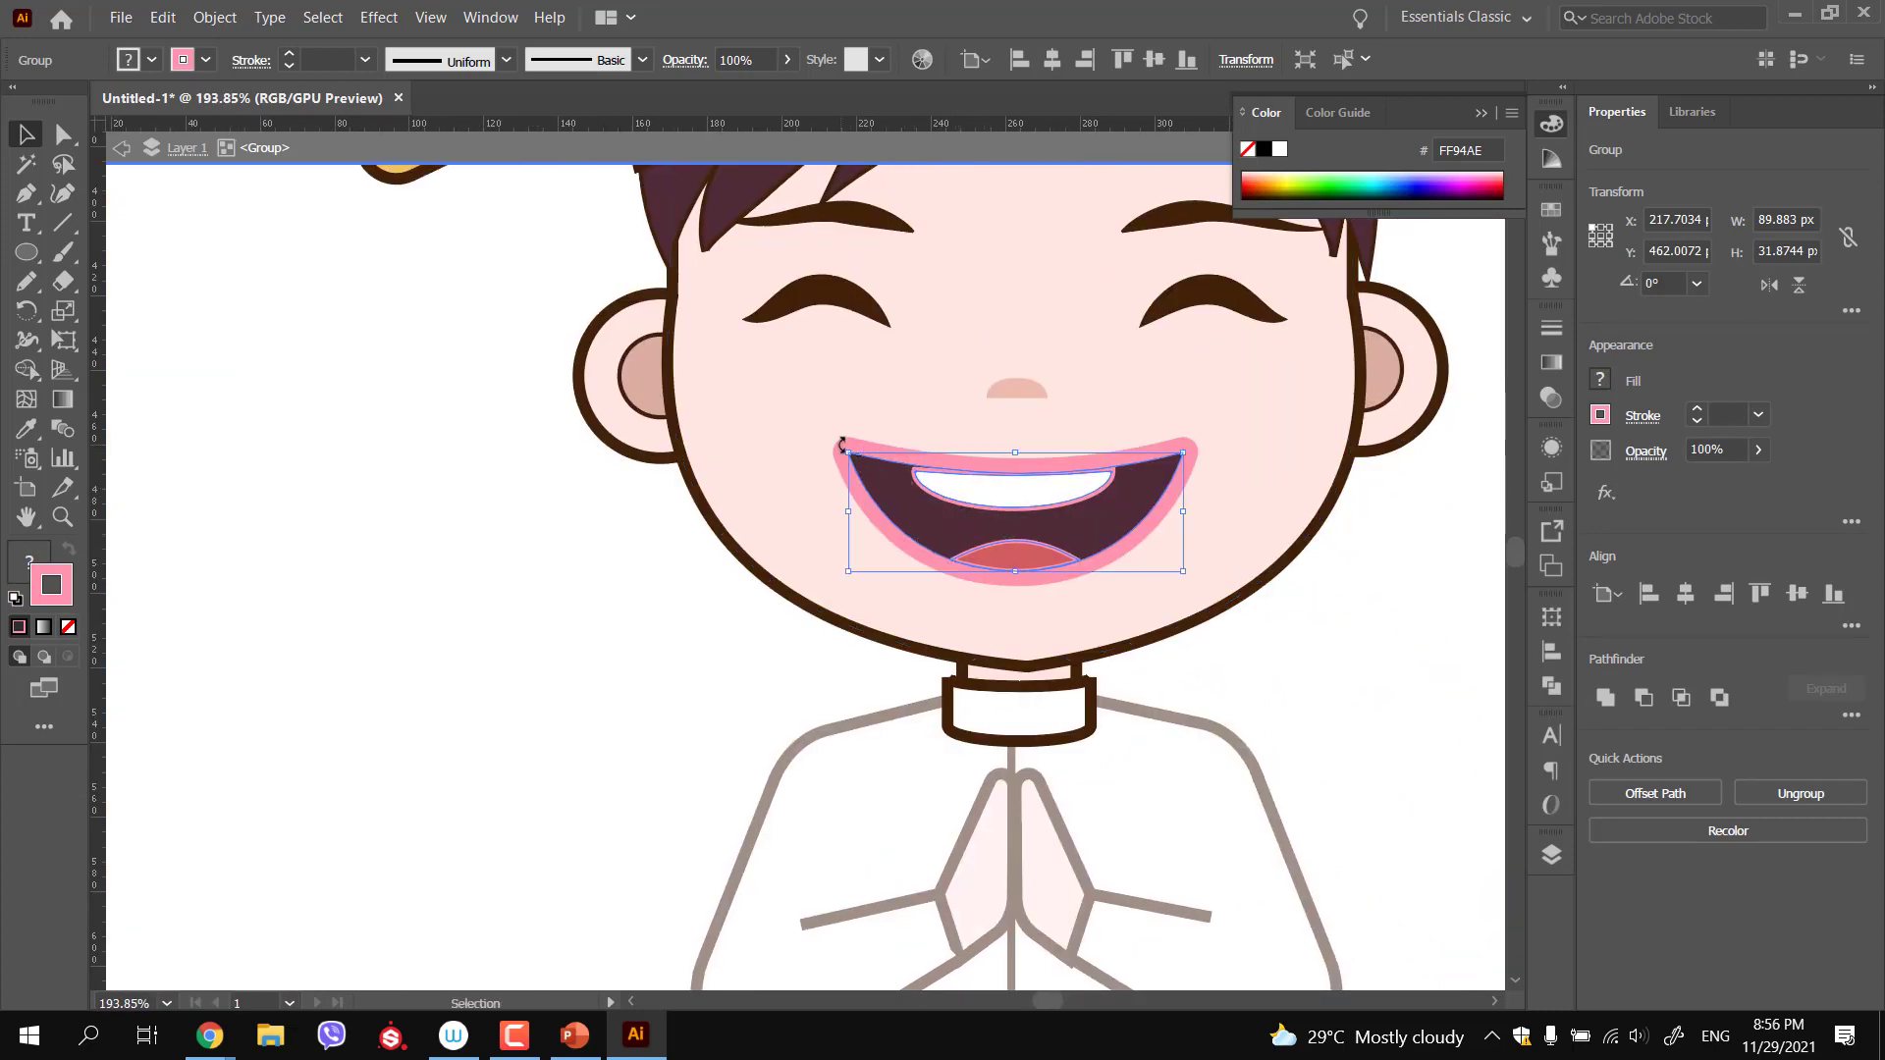
{"action": "double_click", "coordinate": [970, 486]}
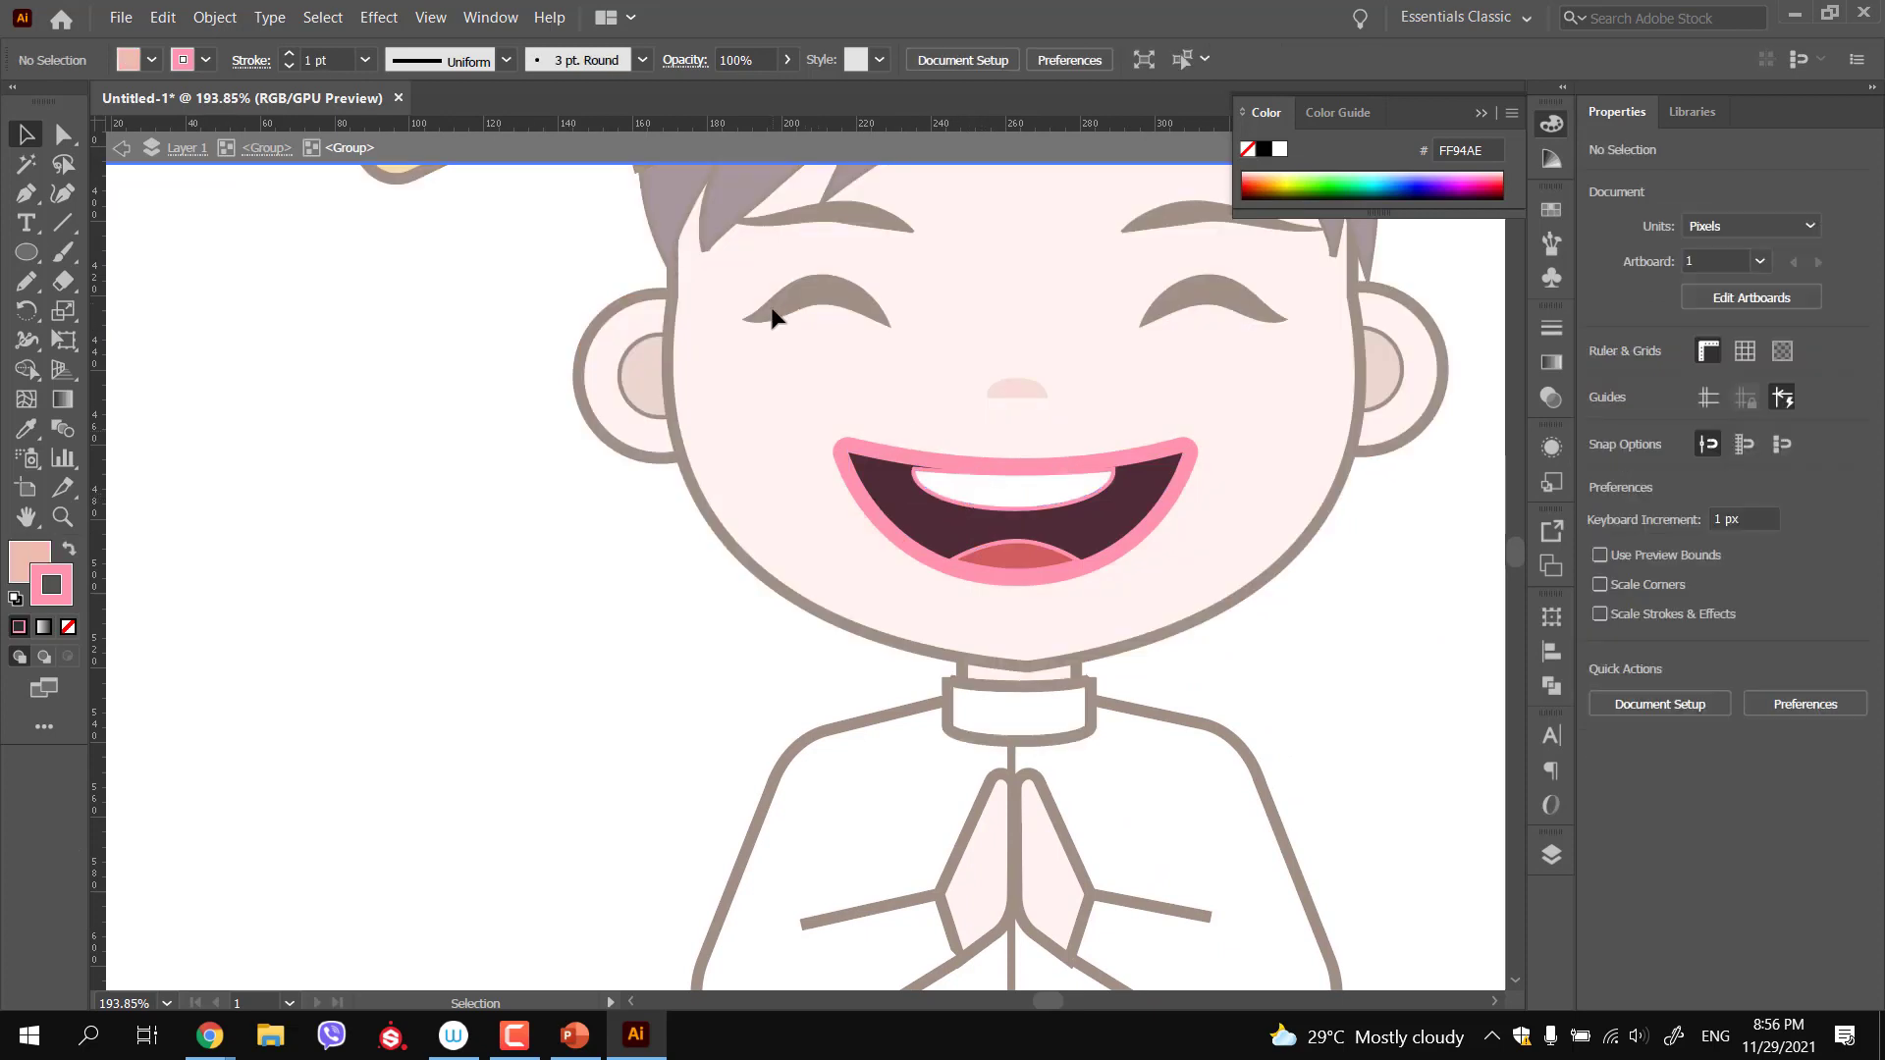
{"action": "left_click", "coordinate": [997, 491]}
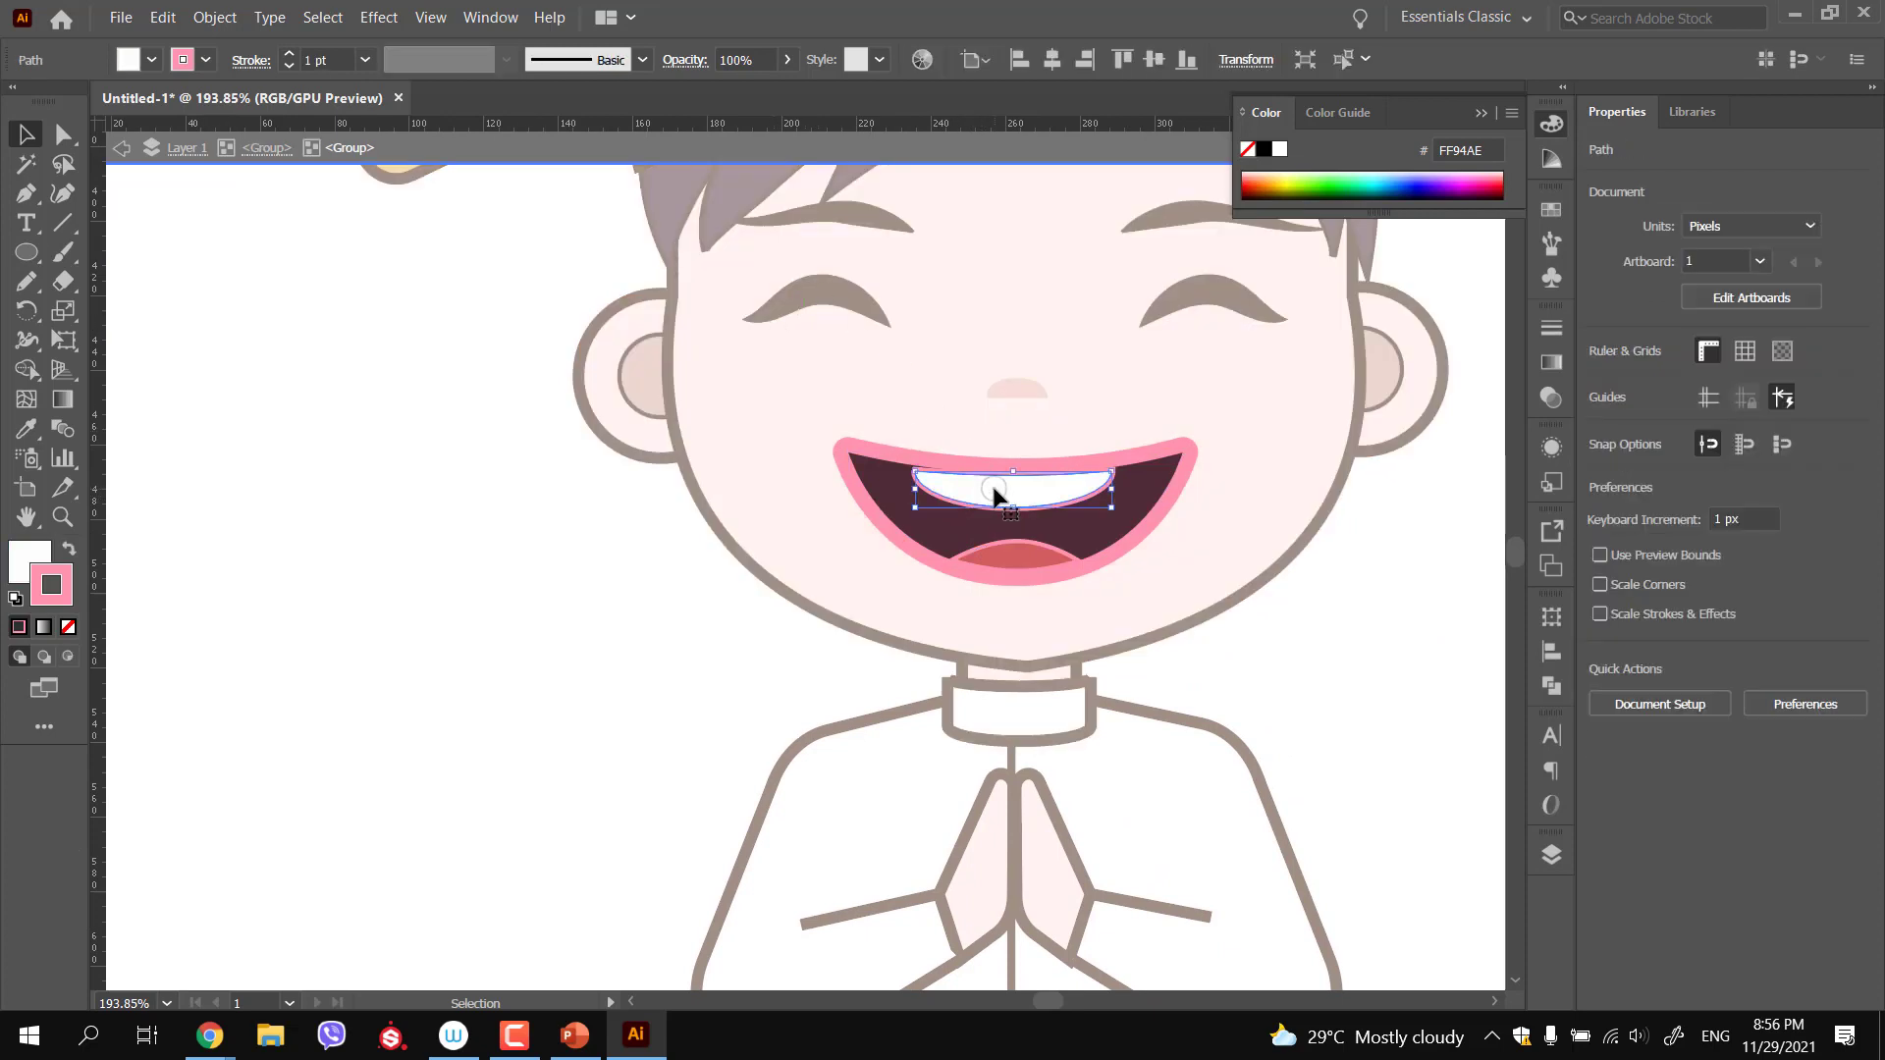
{"action": "left_click", "coordinate": [996, 560], "text": "shift"}
{"action": "left_click", "coordinate": [68, 627]}
{"action": "left_click", "coordinate": [462, 577]}
{"action": "double_click", "coordinate": [473, 581]}
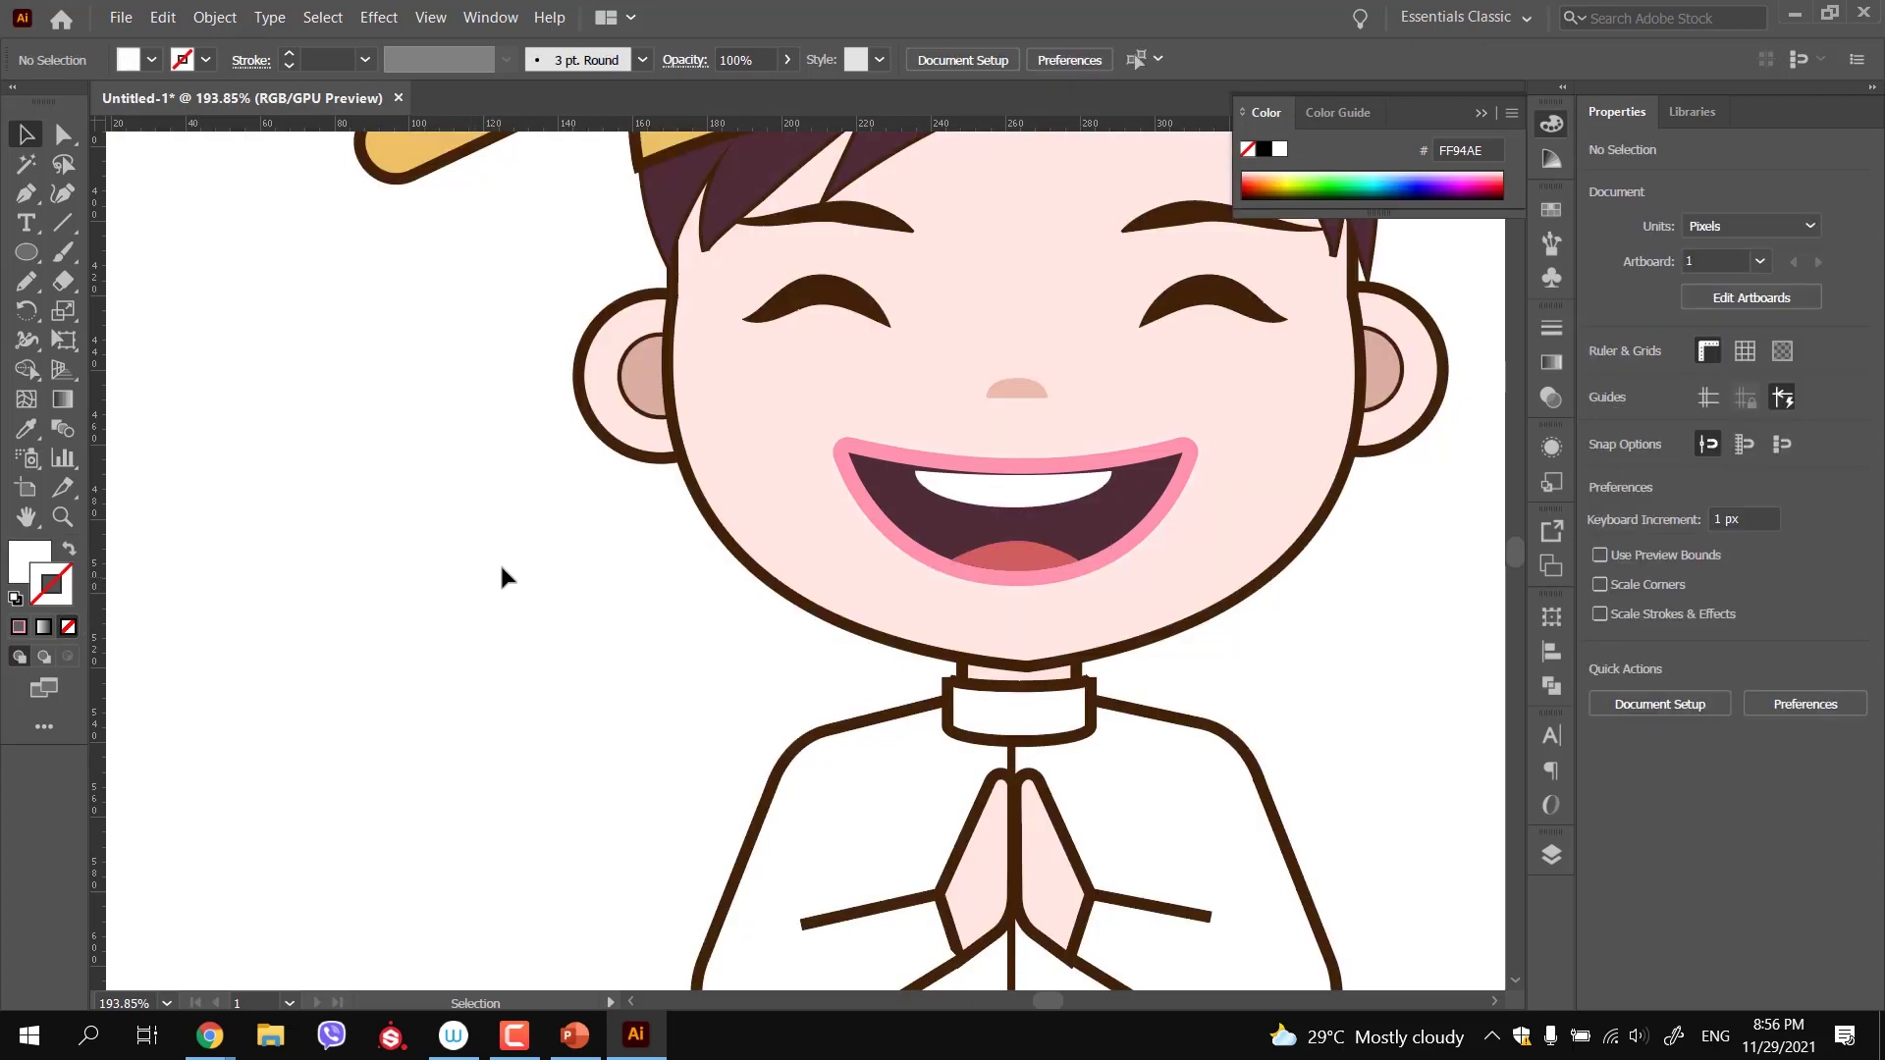
{"action": "left_click", "coordinate": [850, 481]}
{"action": "double_click", "coordinate": [852, 481]}
{"action": "left_click", "coordinate": [853, 482]}
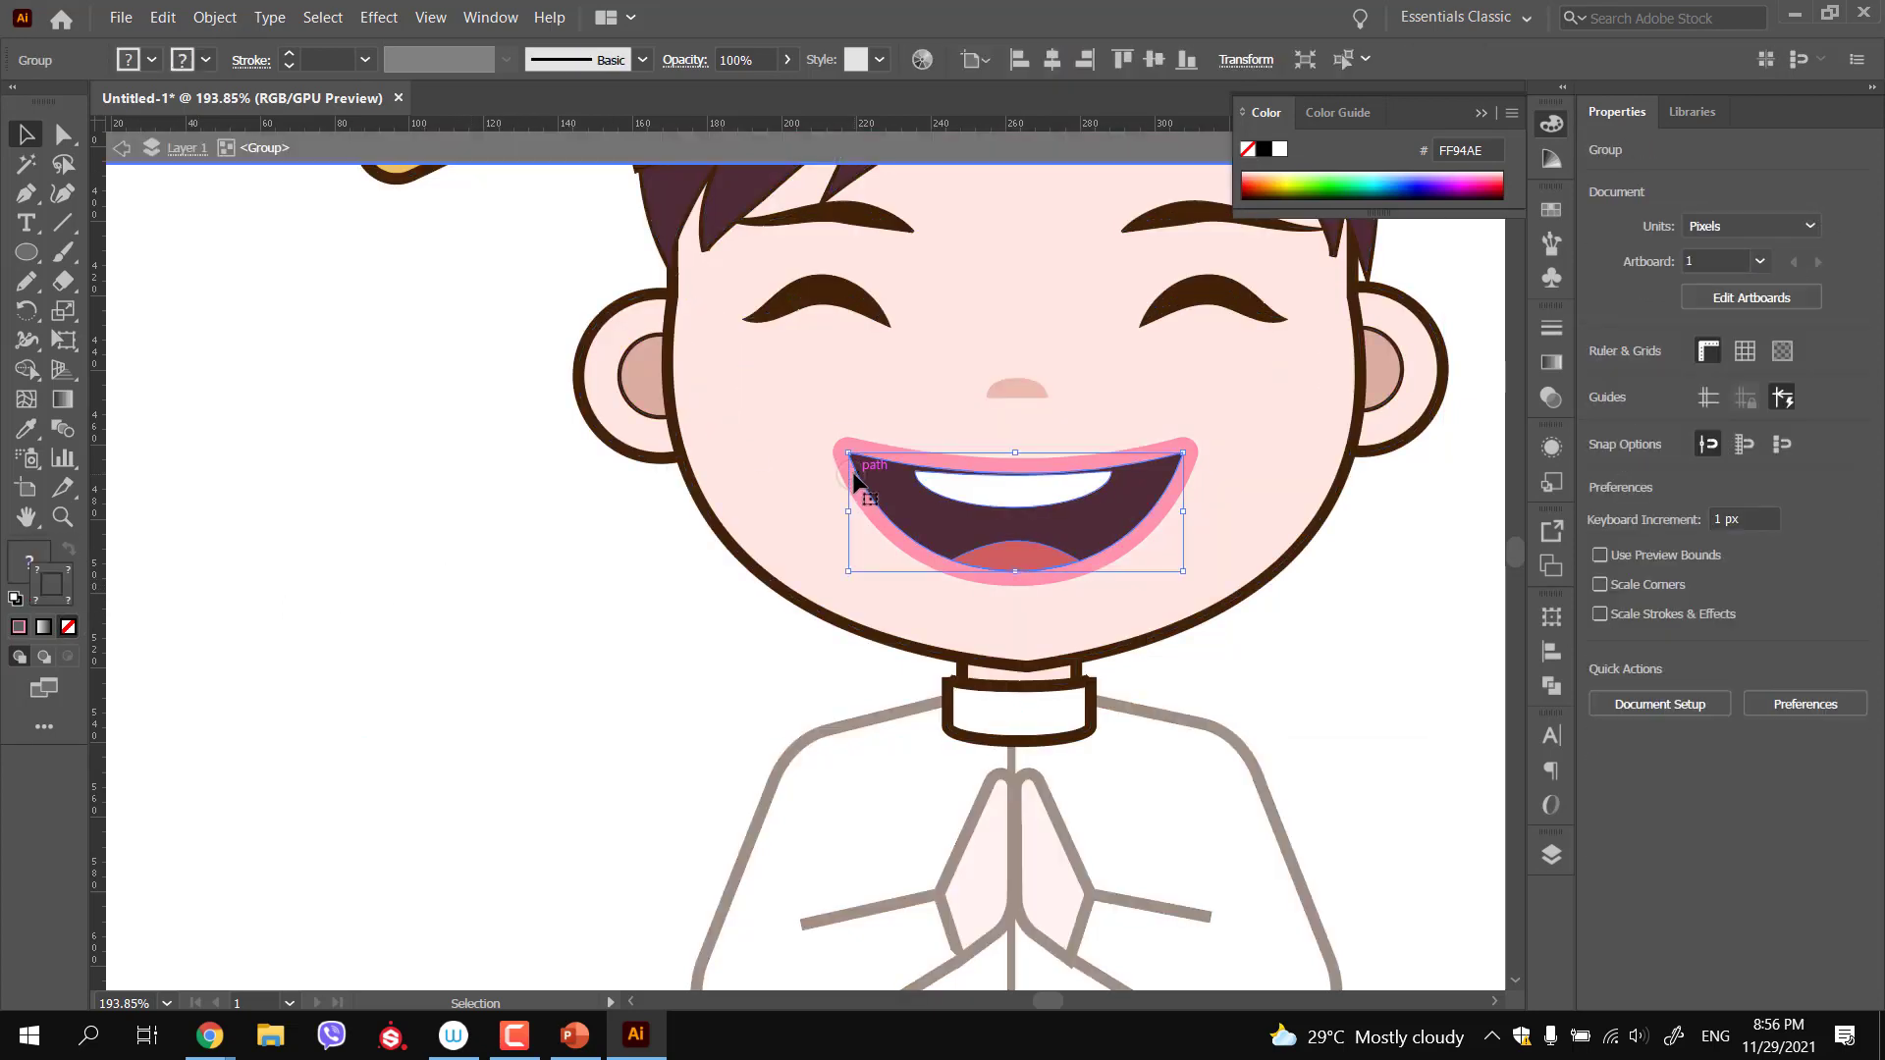
{"action": "left_click", "coordinate": [26, 369]}
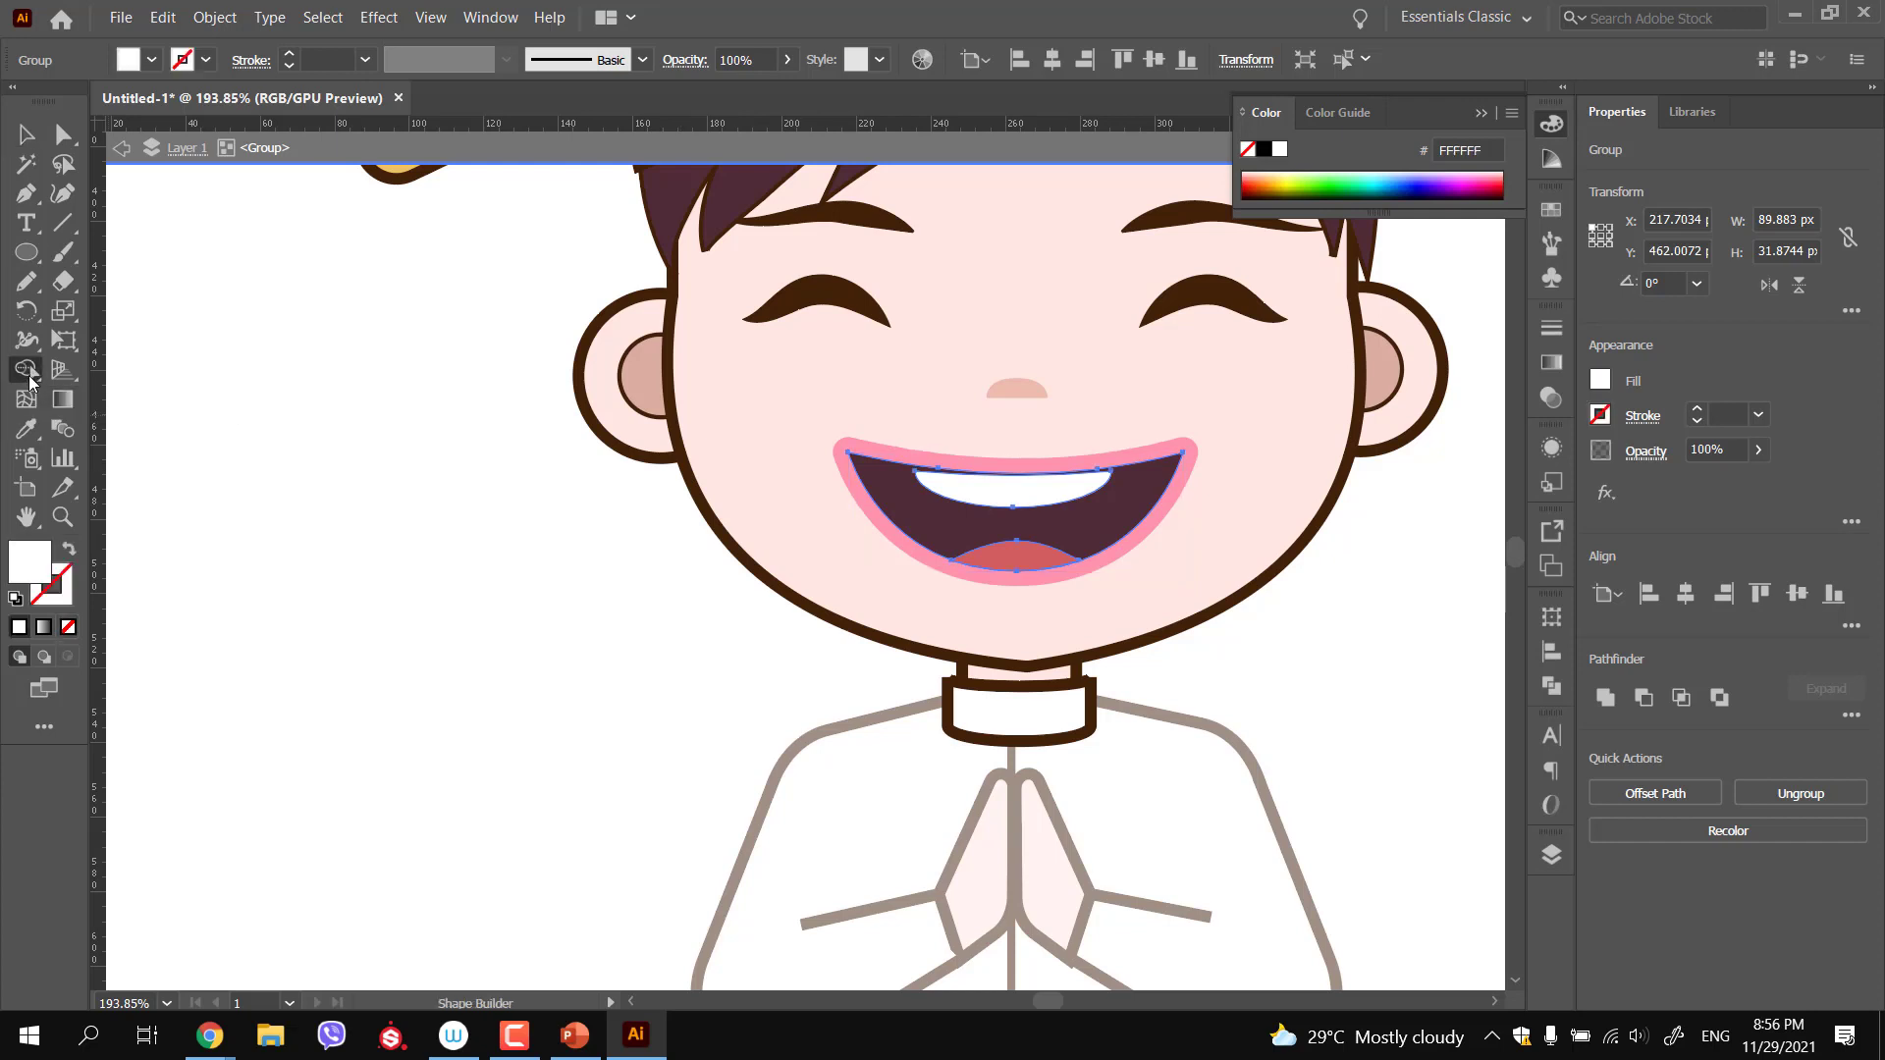
{"action": "right_click", "coordinate": [29, 375]}
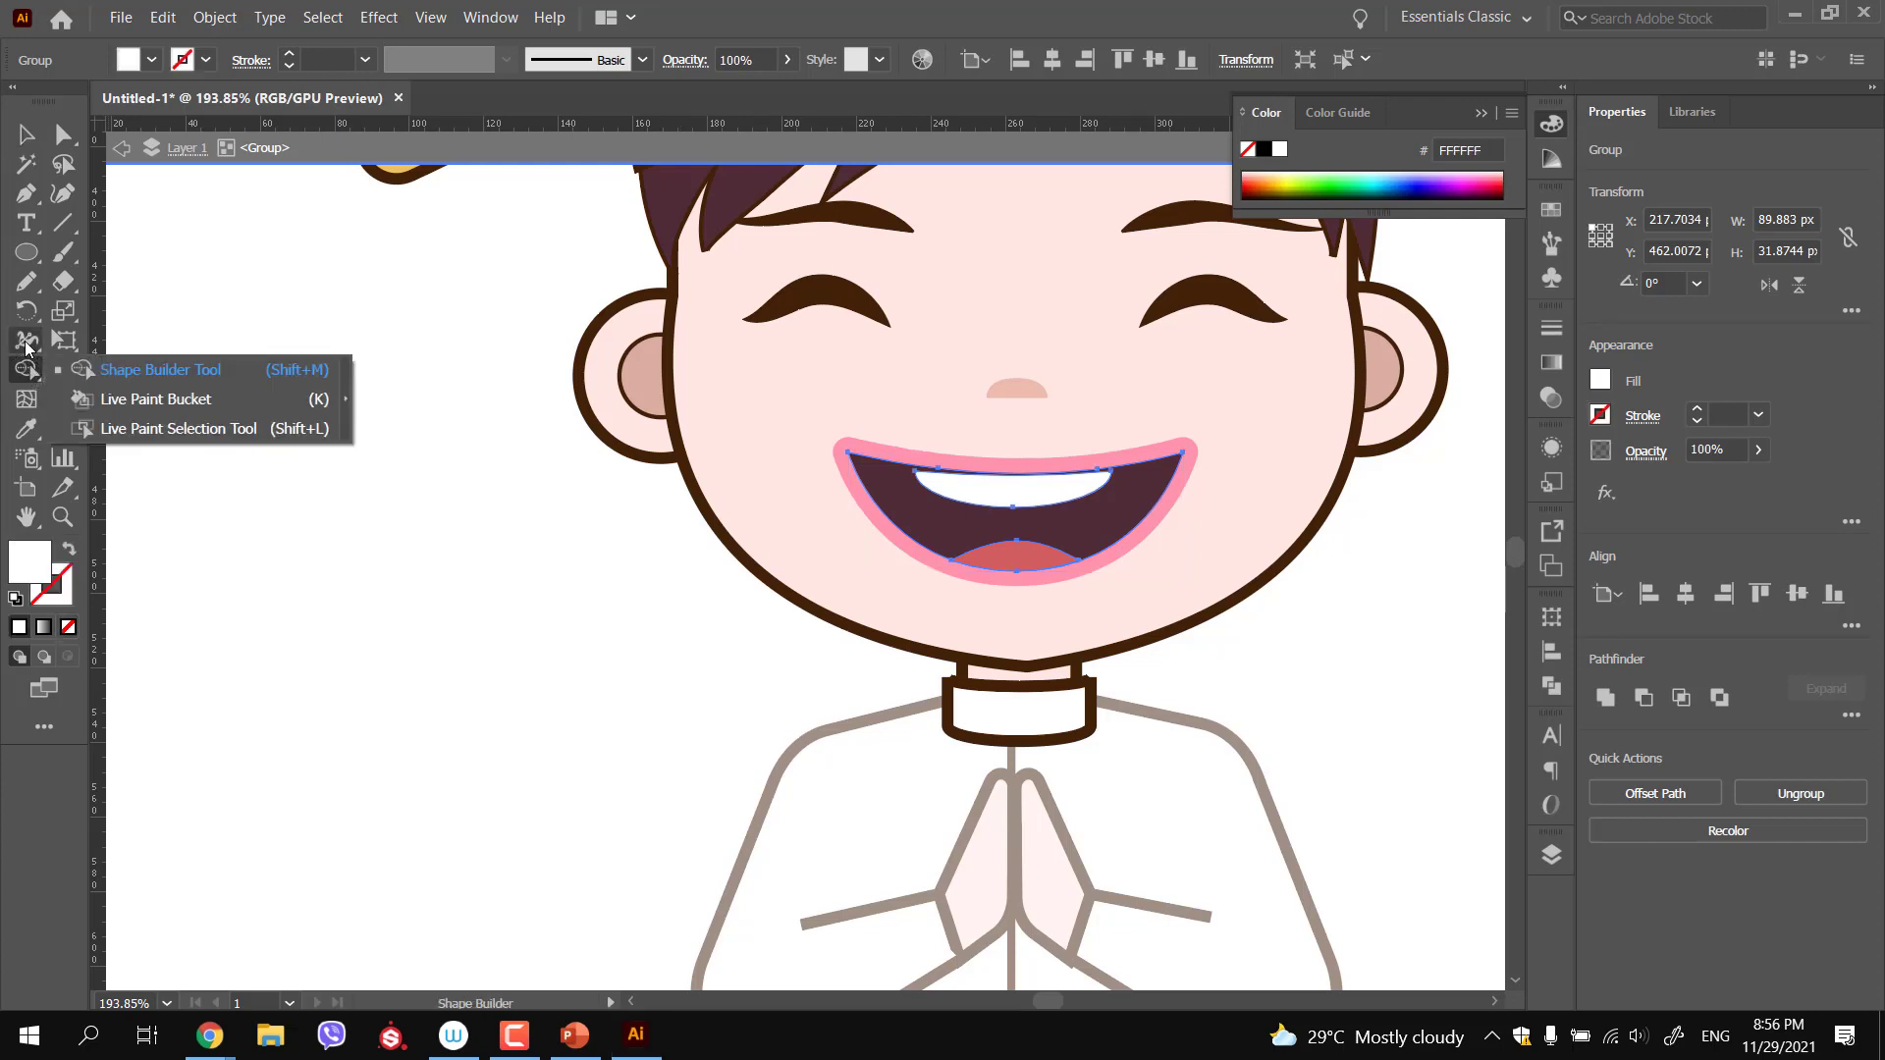
{"action": "left_click", "coordinate": [27, 344]}
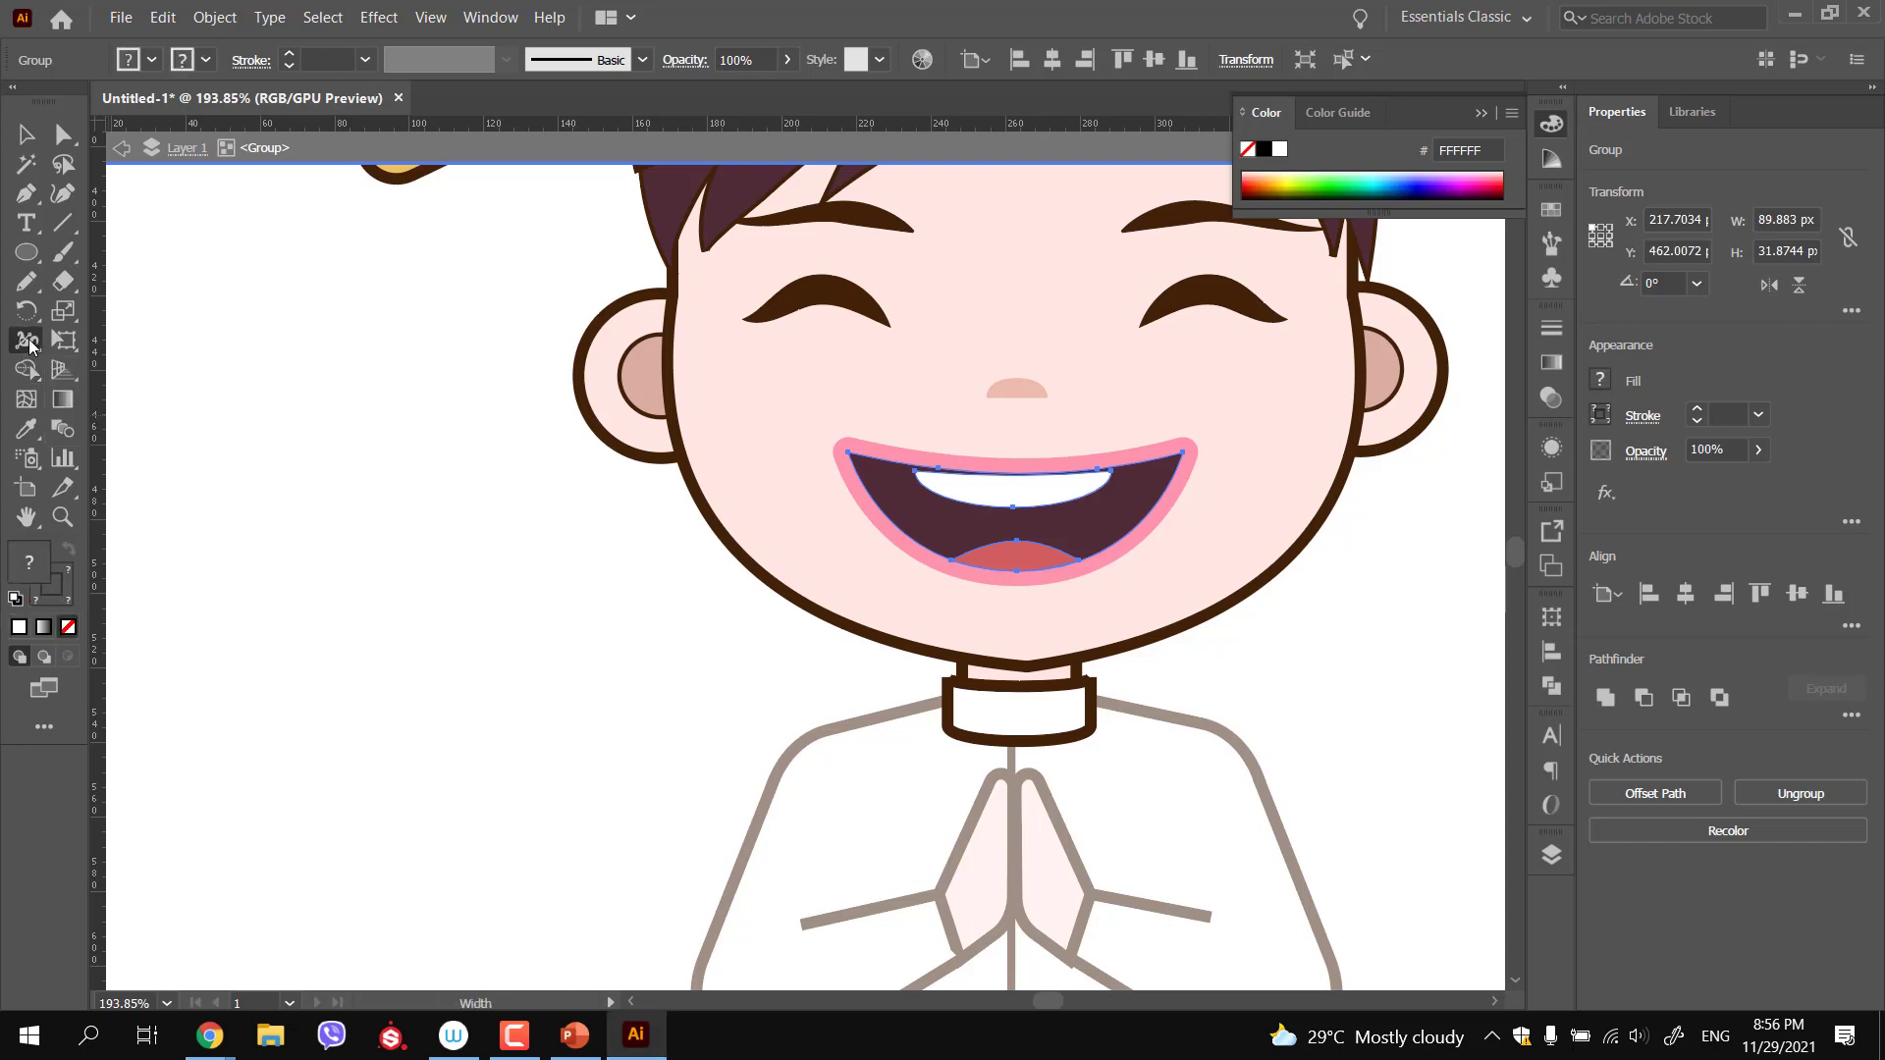
{"action": "right_click", "coordinate": [29, 342]}
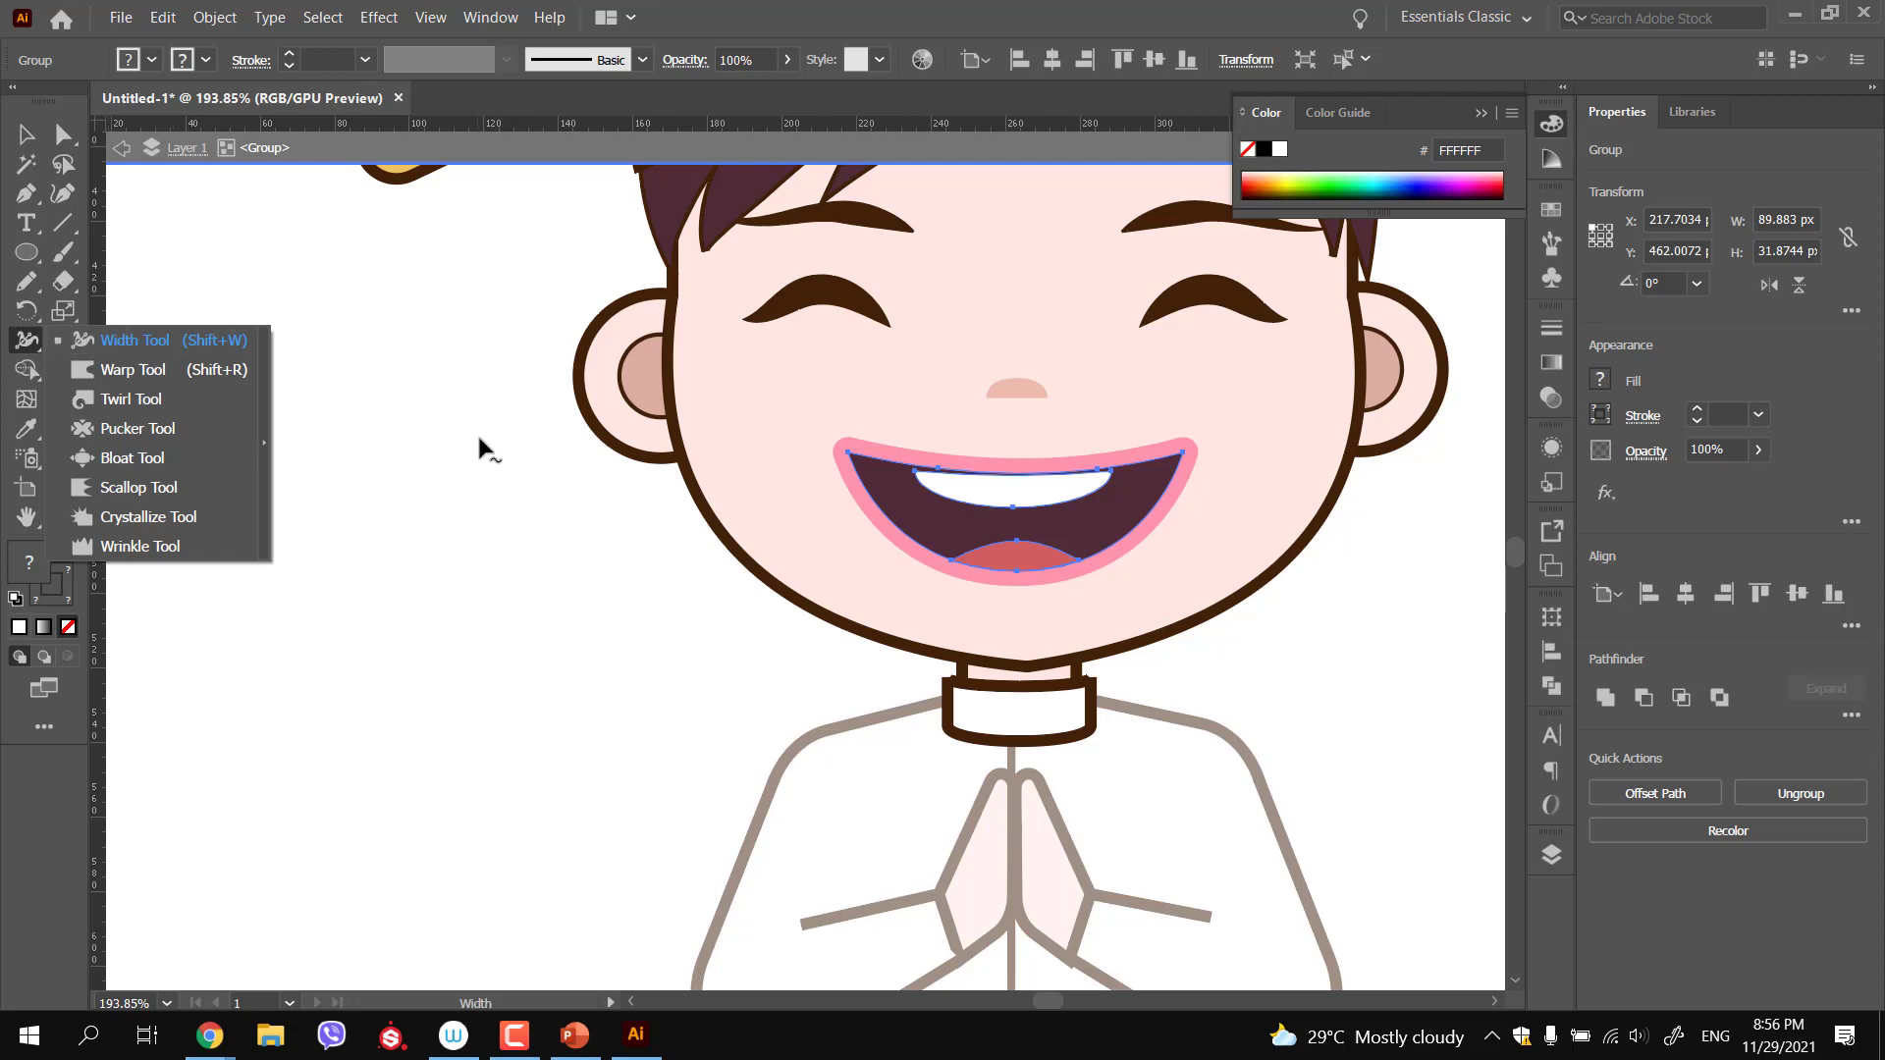
{"action": "key", "text": "Escape"}
{"action": "key", "text": "Escape"}
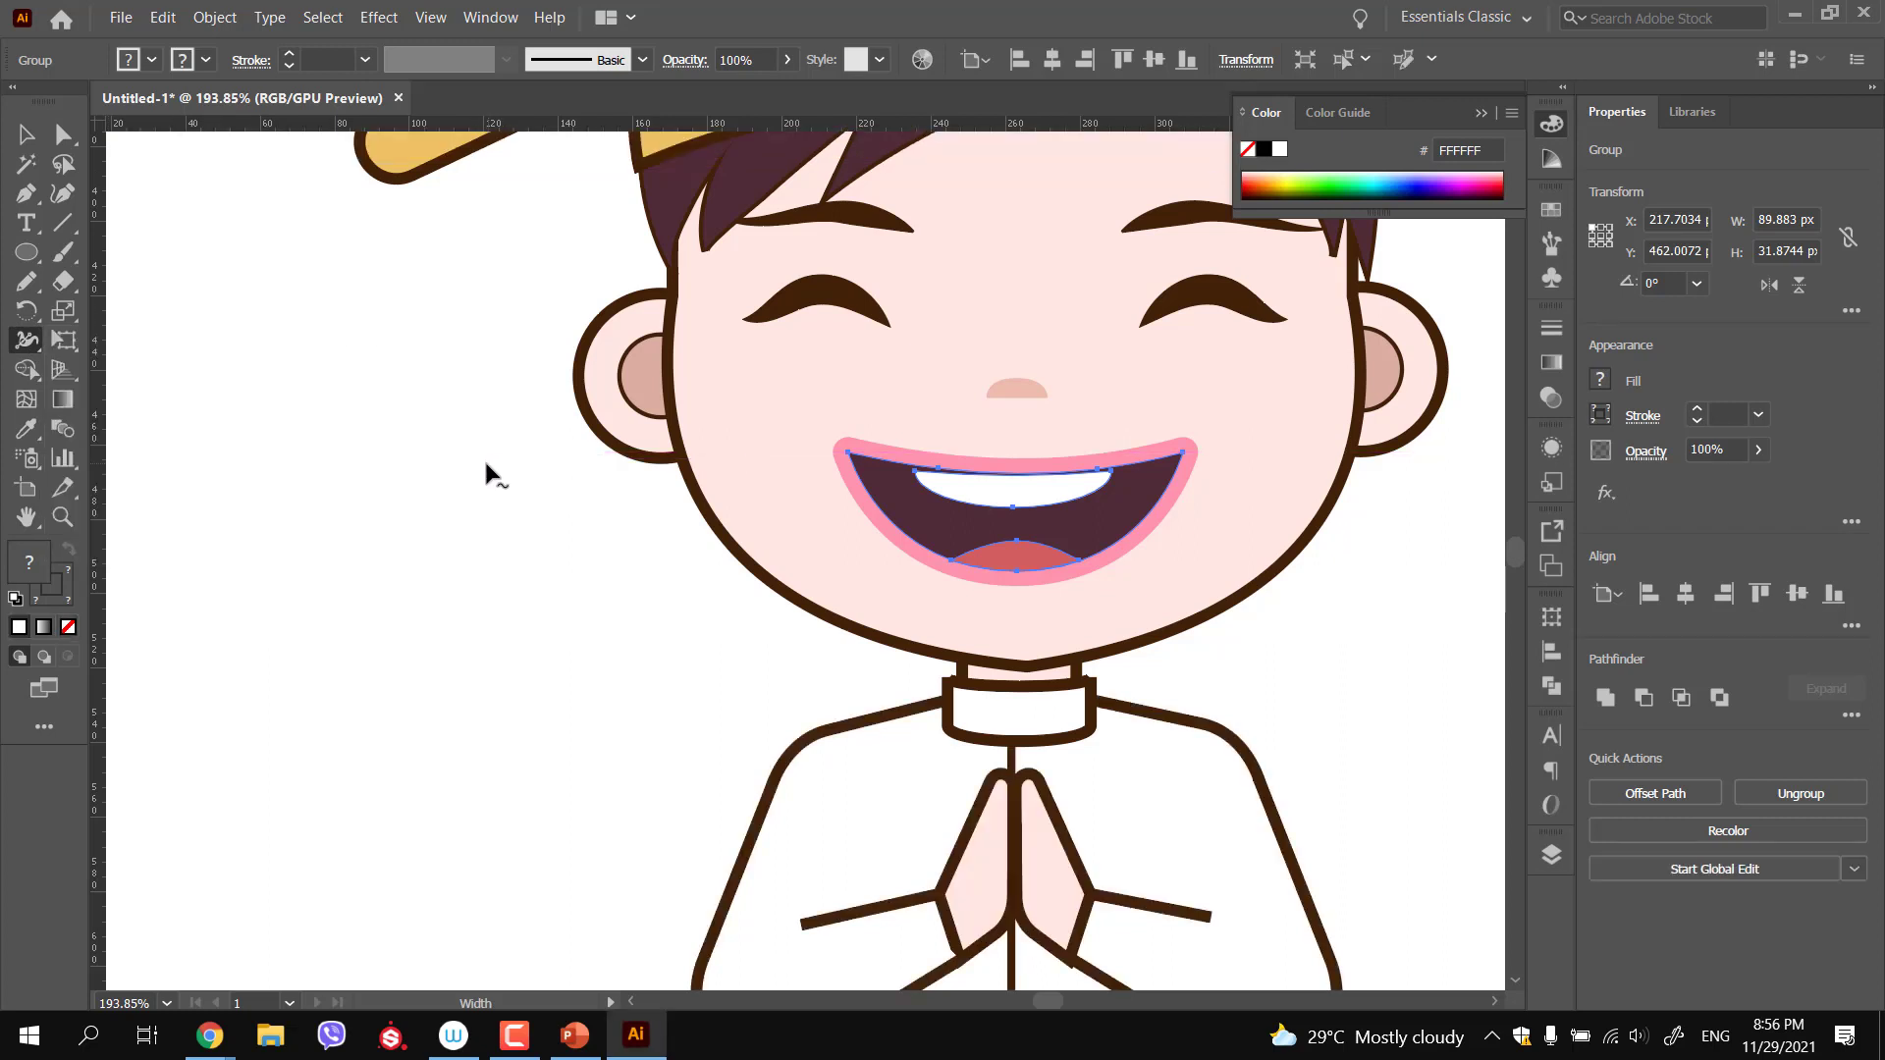
Draw a vertical line about 113 px long in the empty area beside the boy and give it a 6 pt black stroke
{"action": "left_click_drag", "start_coordinate": [539, 485], "coordinate": [485, 448]}
{"action": "left_click", "coordinate": [61, 226]}
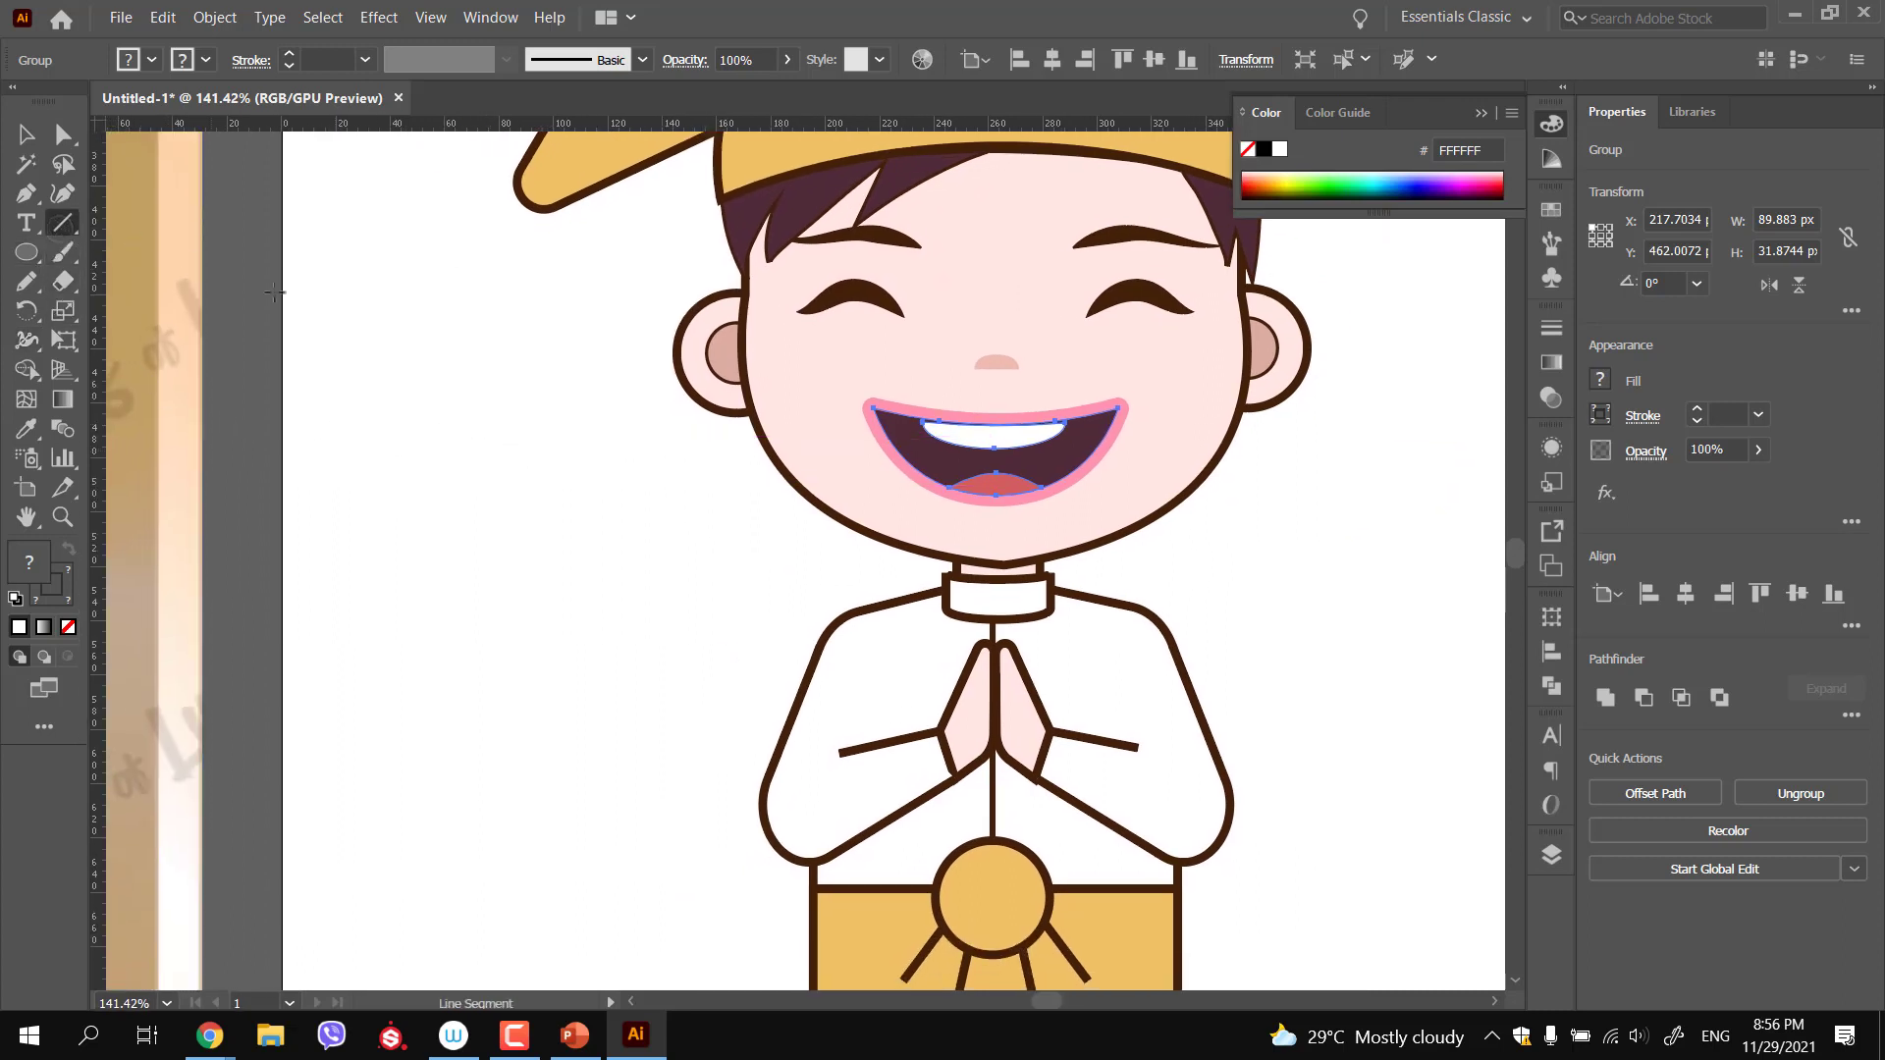
{"action": "left_click_drag", "start_coordinate": [473, 312], "coordinate": [473, 618]}
{"action": "left_click", "coordinate": [289, 55]}
{"action": "left_click", "coordinate": [289, 55]}
{"action": "left_click", "coordinate": [288, 55]}
{"action": "left_click", "coordinate": [183, 63]}
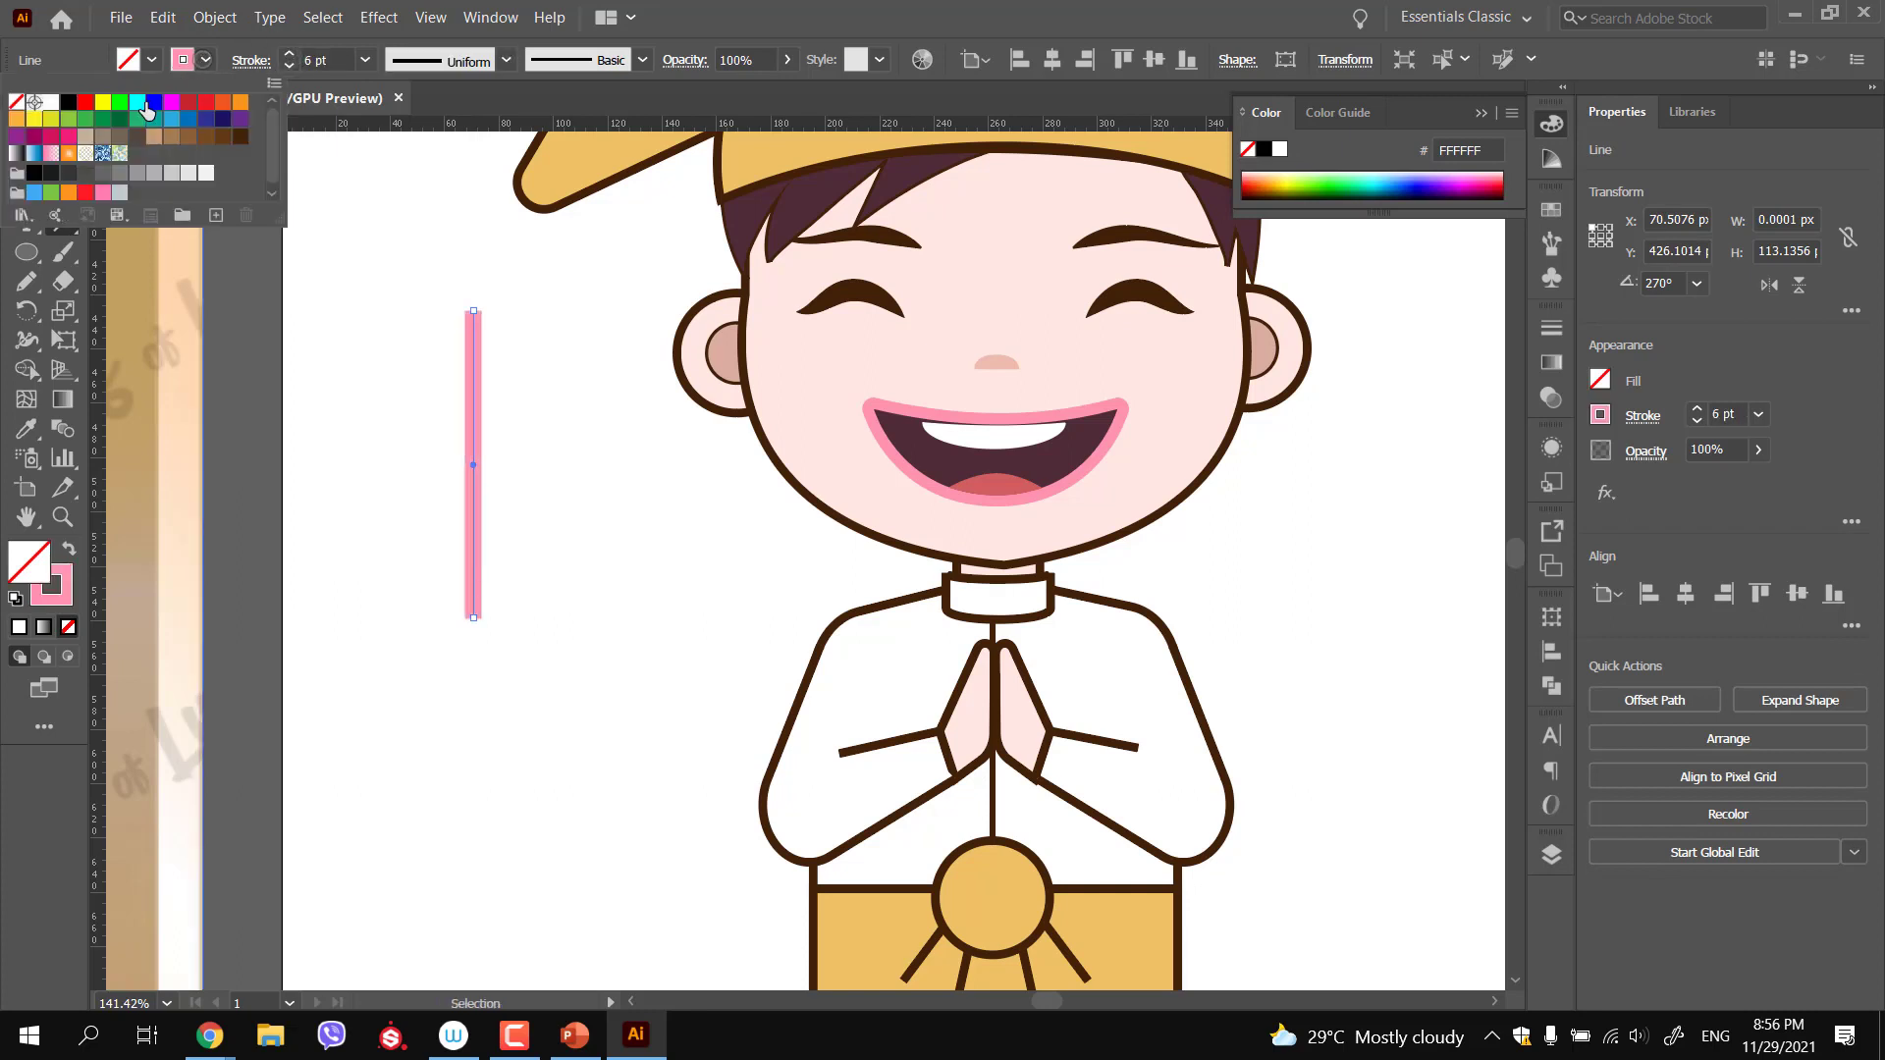
{"action": "left_click", "coordinate": [69, 103]}
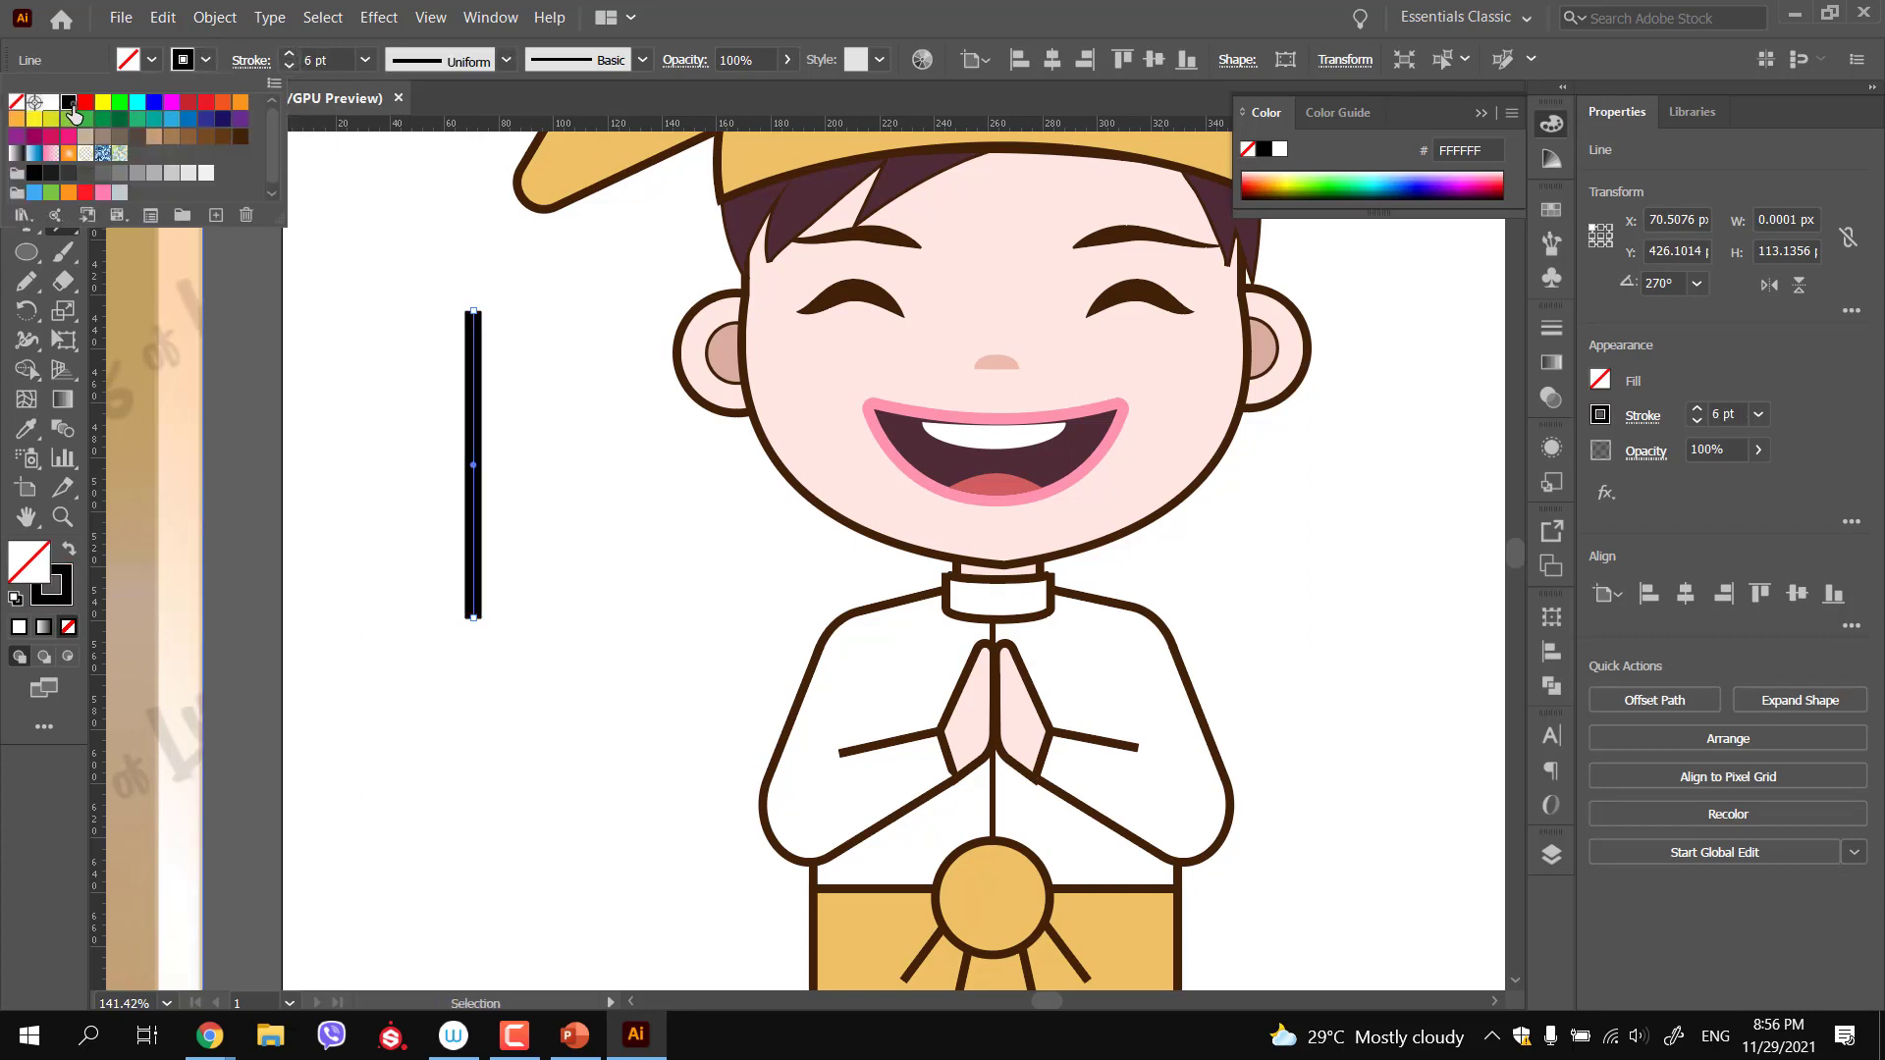
{"action": "left_click", "coordinate": [388, 425], "text": "ctrl"}
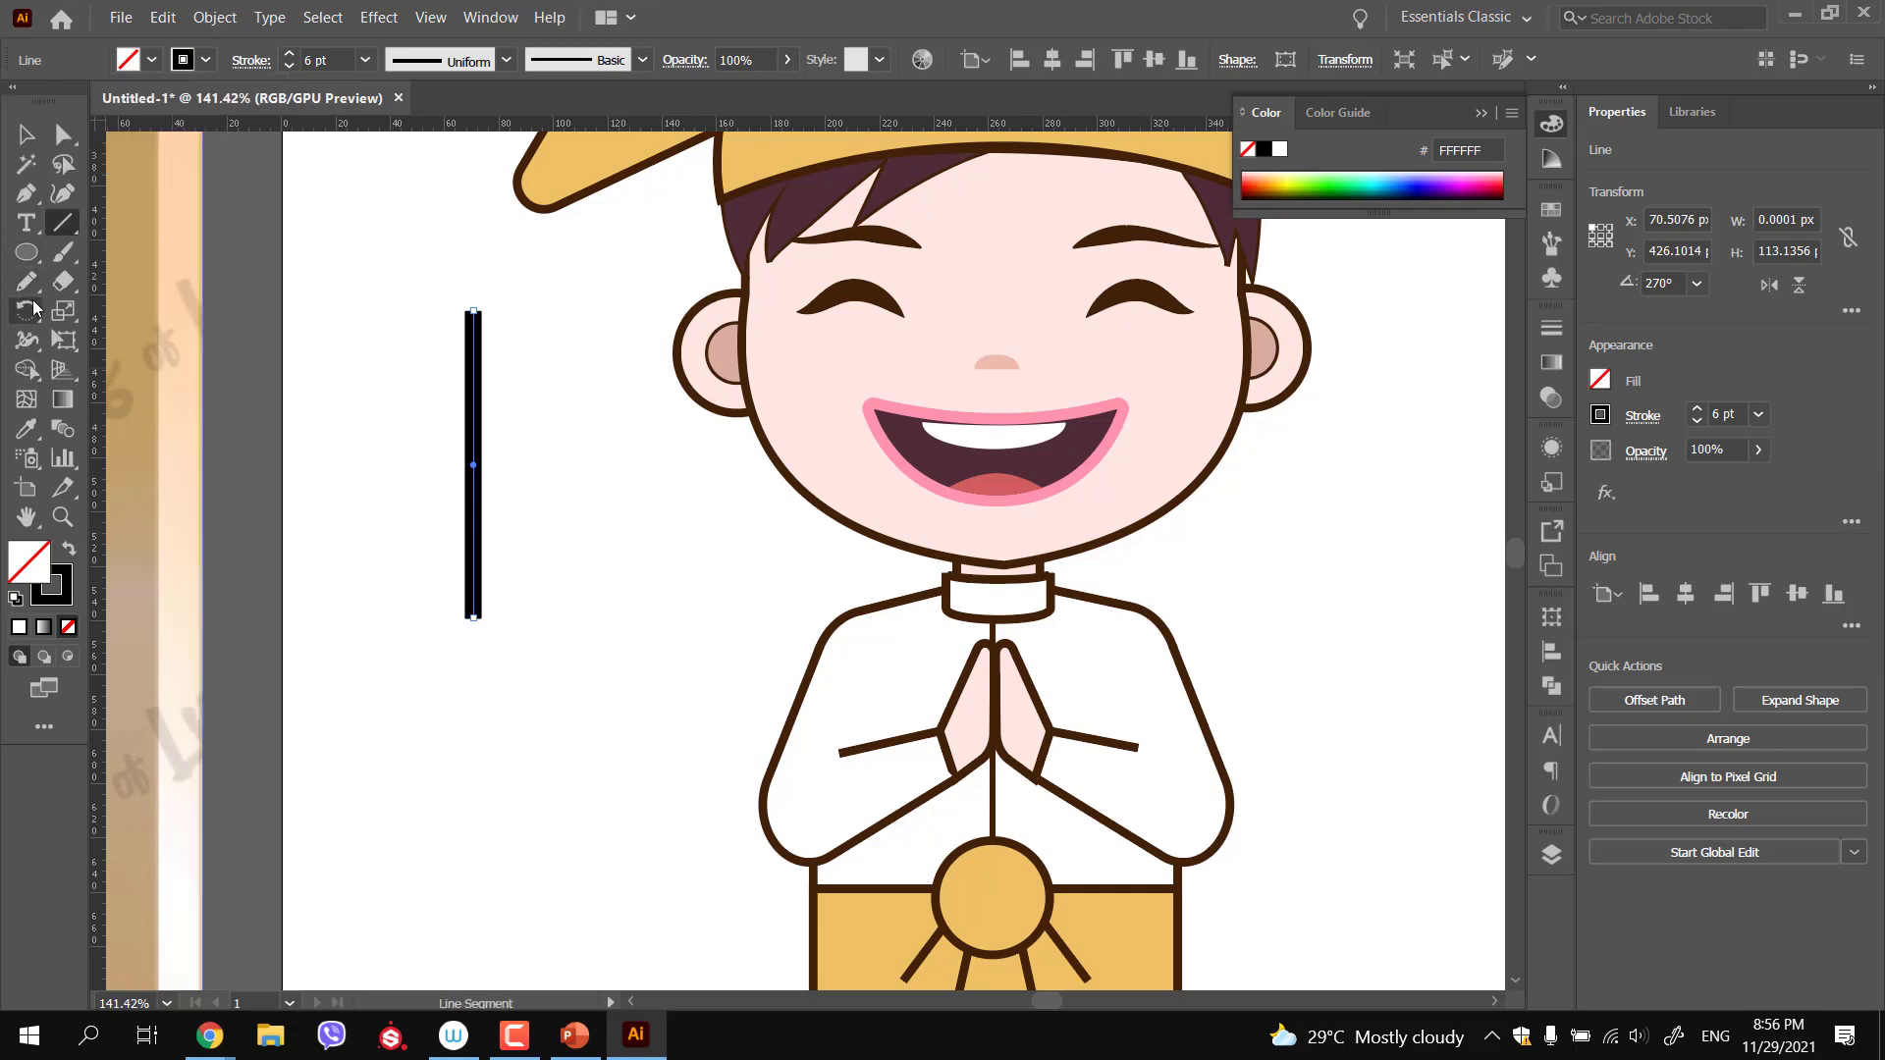
Taper the black line with the Width tool by narrowing its upper end to a point
{"action": "left_click", "coordinate": [26, 340]}
{"action": "left_click_drag", "start_coordinate": [450, 314], "coordinate": [766, 386]}
{"action": "left_click_drag", "start_coordinate": [494, 303], "coordinate": [514, 306]}
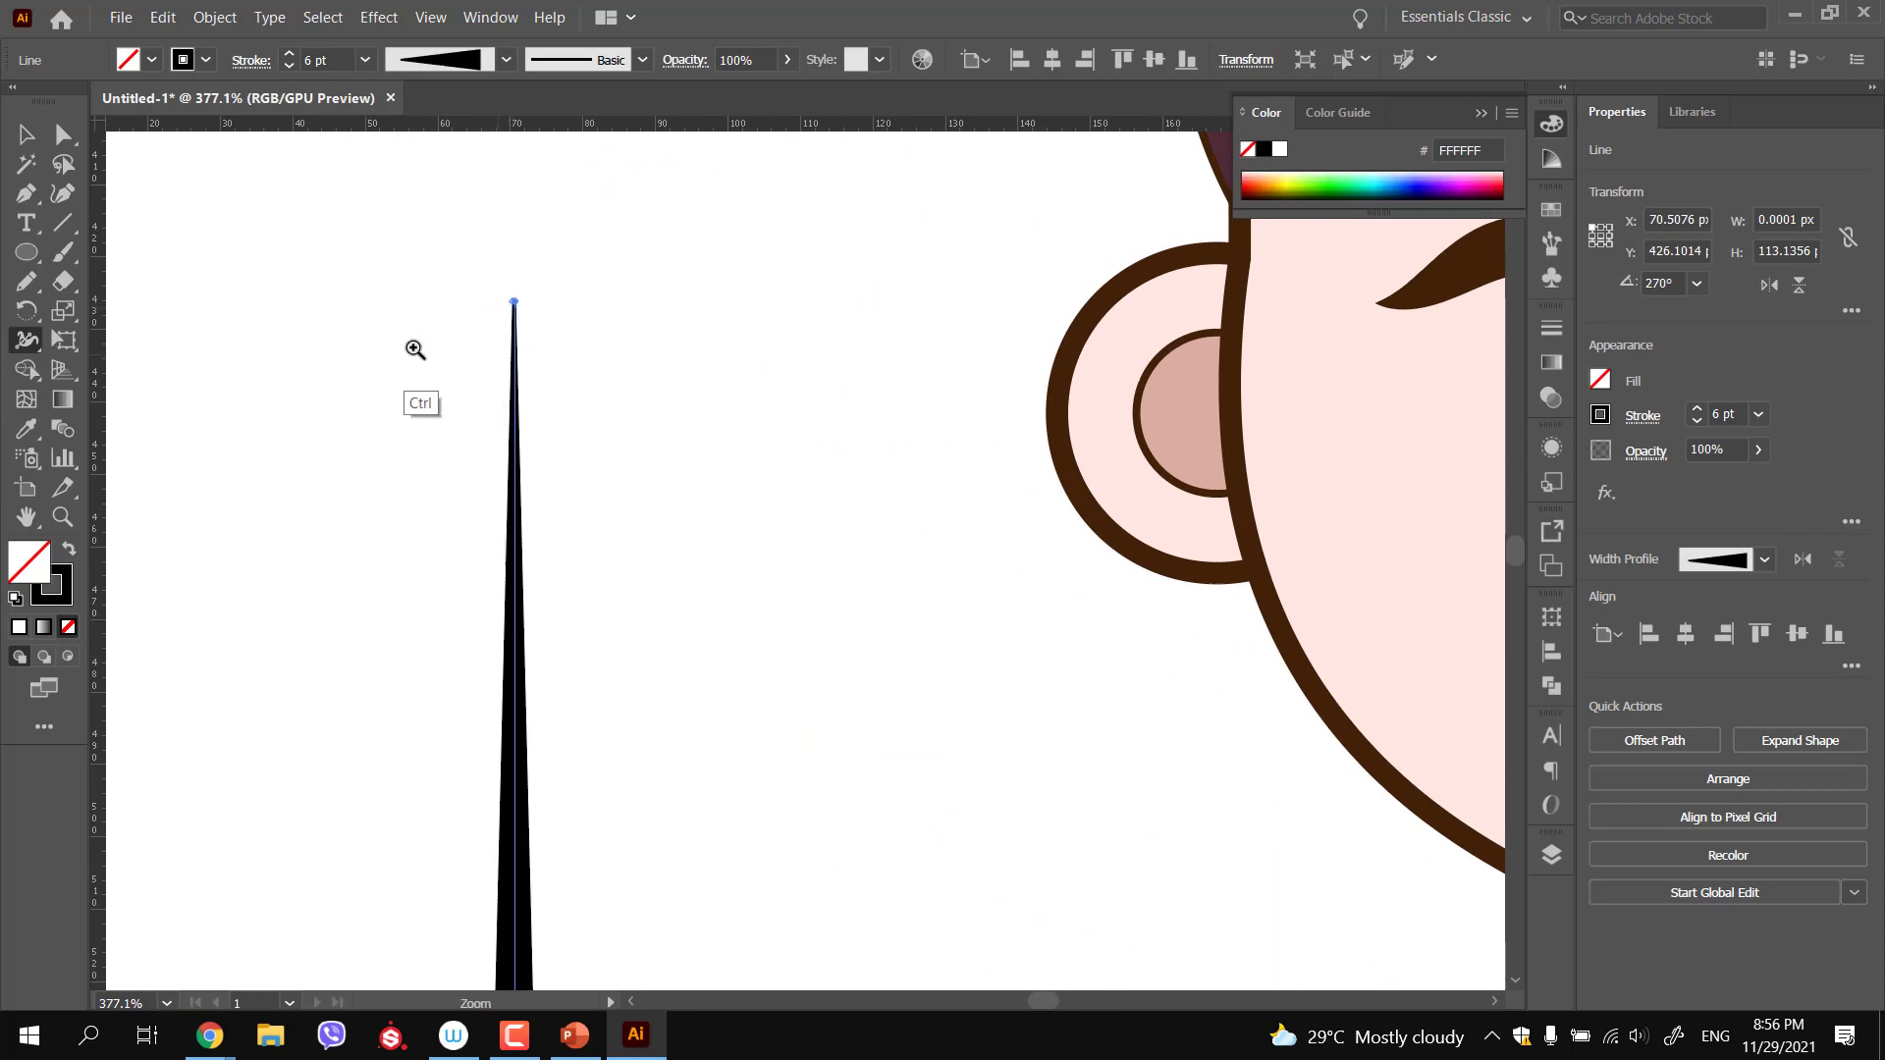
Try variable widths on the black test line with the Width tool, bulging its middle and then its lower part
{"action": "left_click_drag", "start_coordinate": [429, 353], "coordinate": [351, 340]}
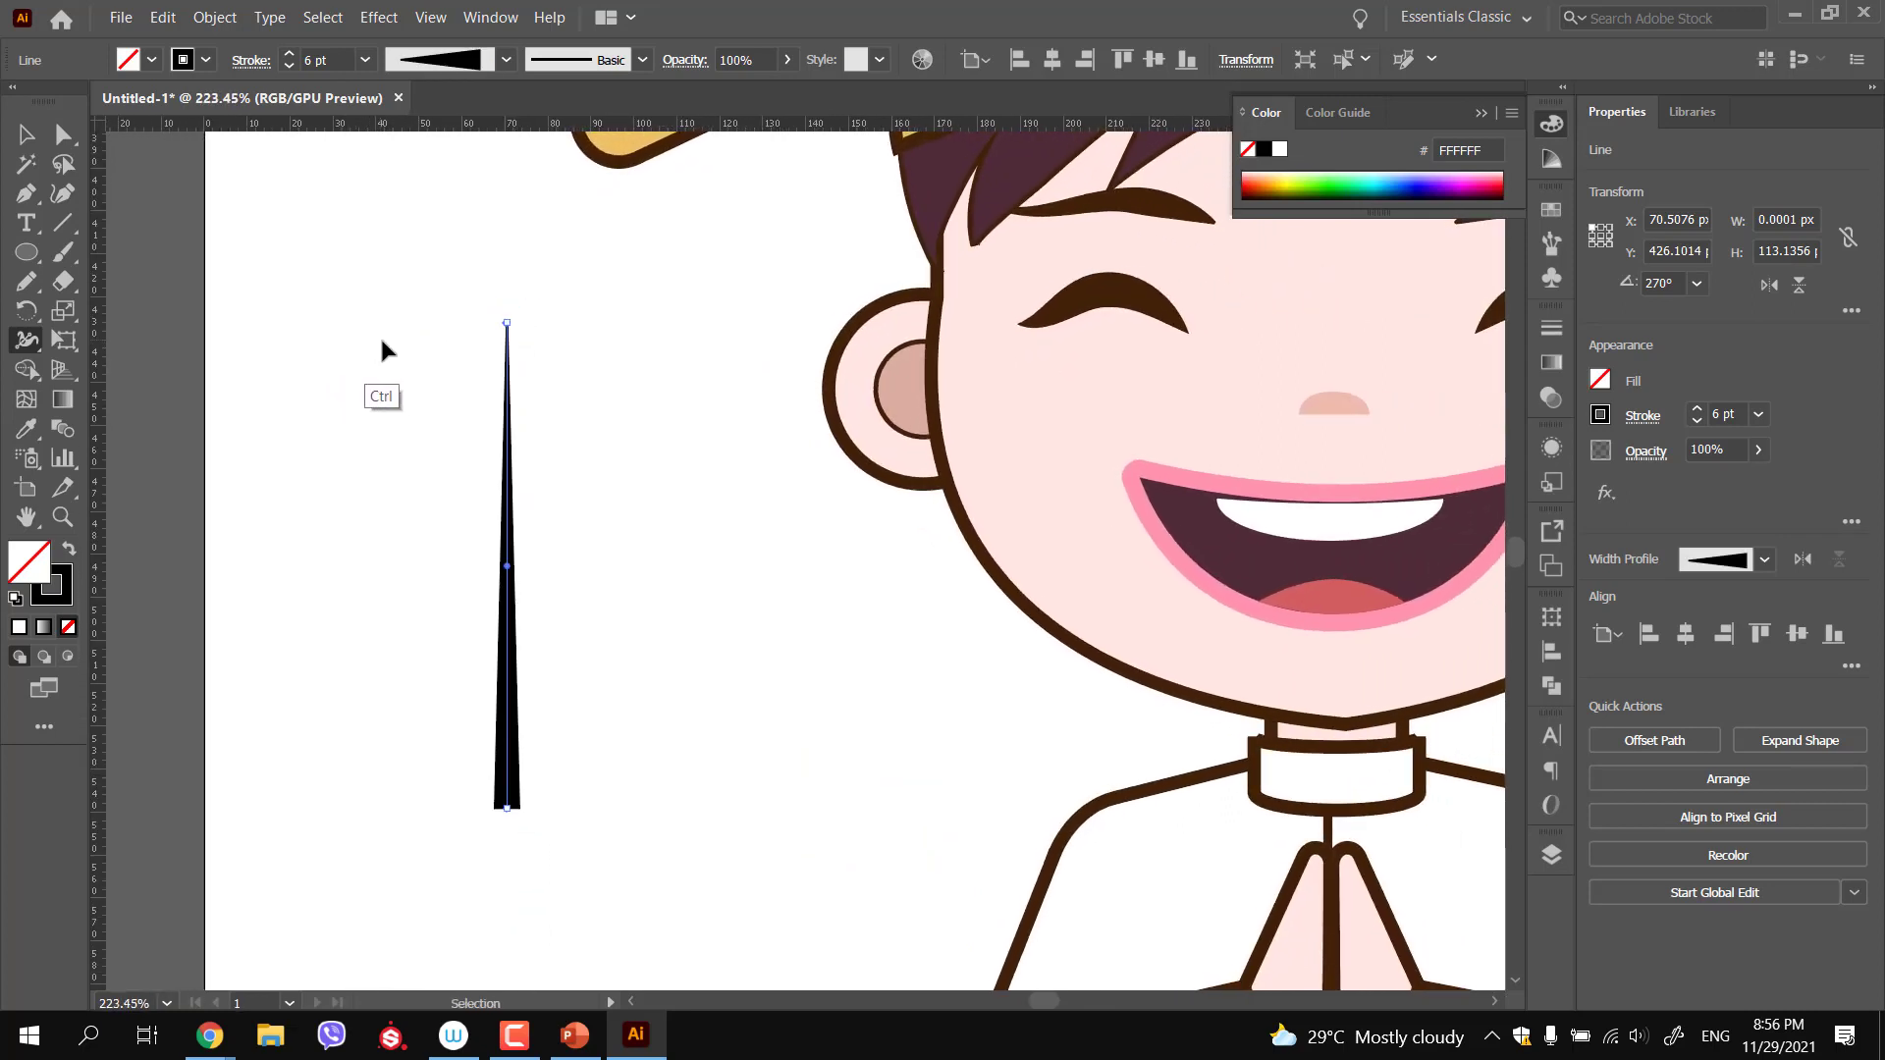
{"action": "key", "text": "ctrl+z"}
{"action": "left_click_drag", "start_coordinate": [507, 324], "coordinate": [506, 325]}
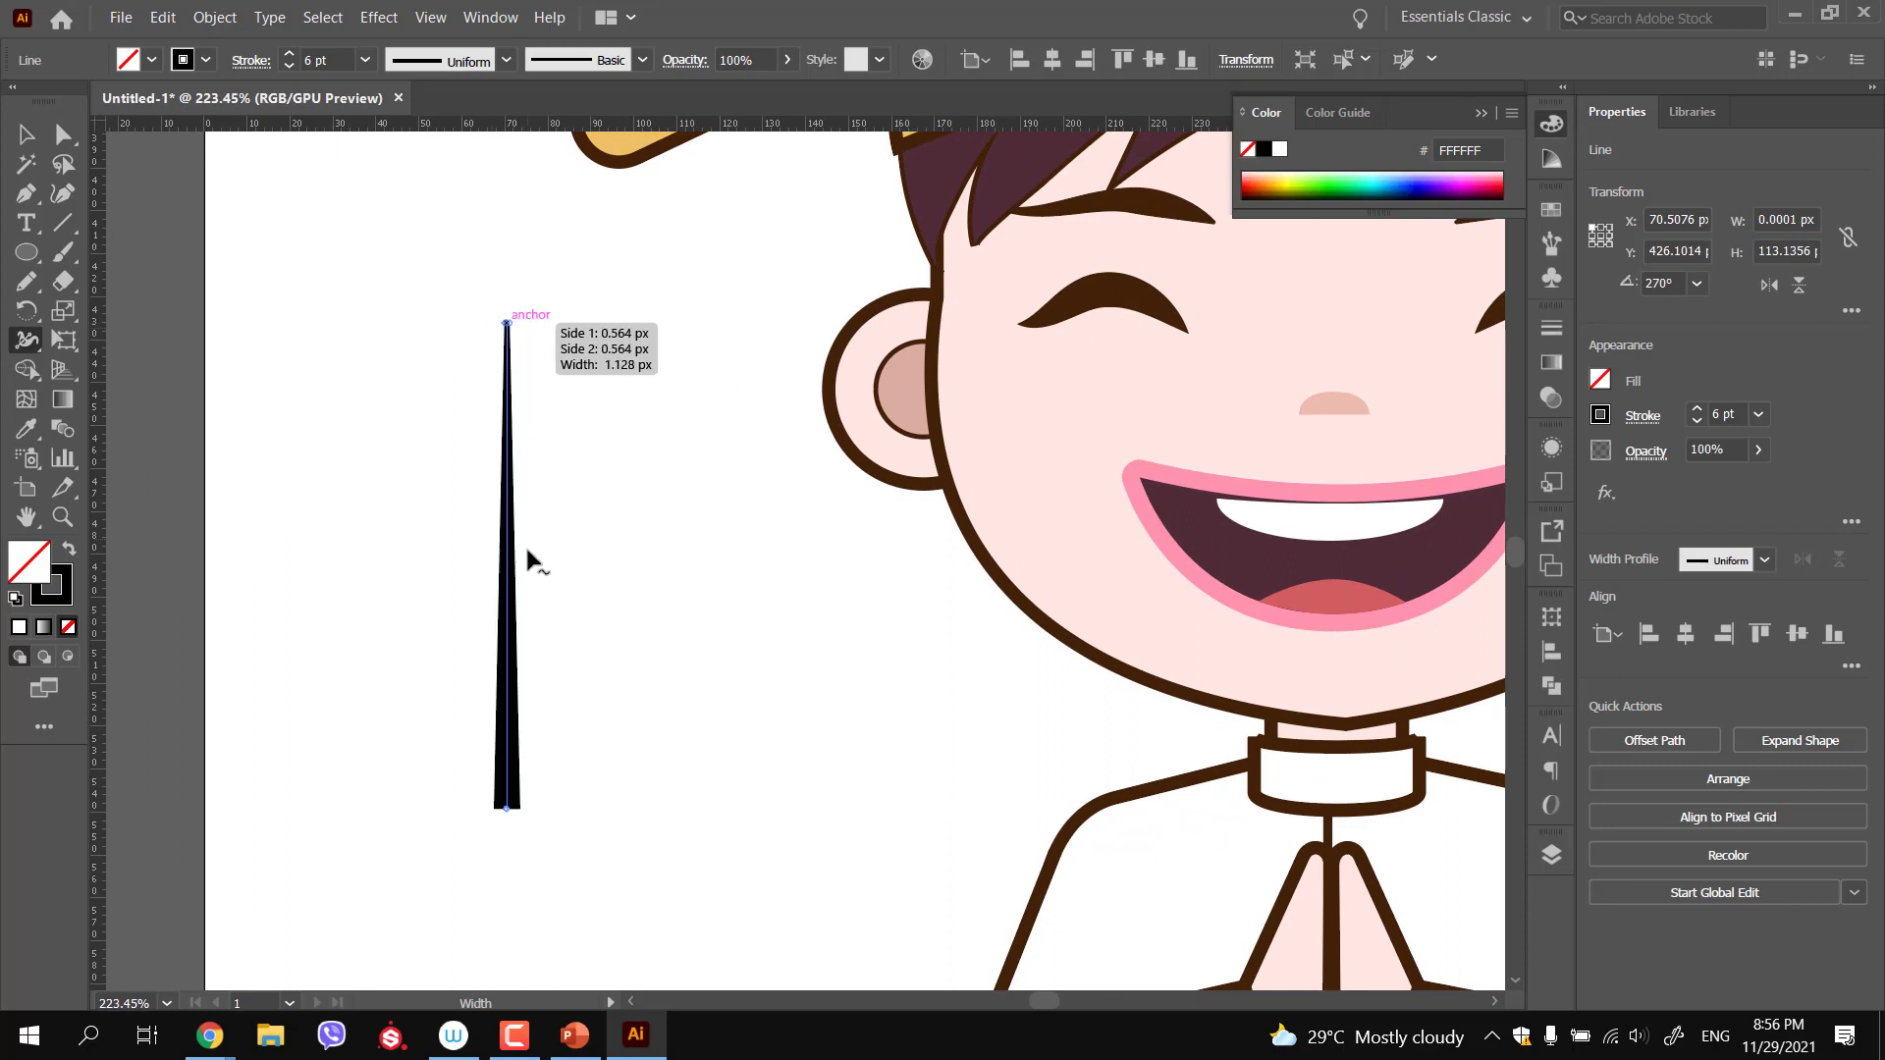
{"action": "left_click_drag", "start_coordinate": [506, 565], "coordinate": [545, 579]}
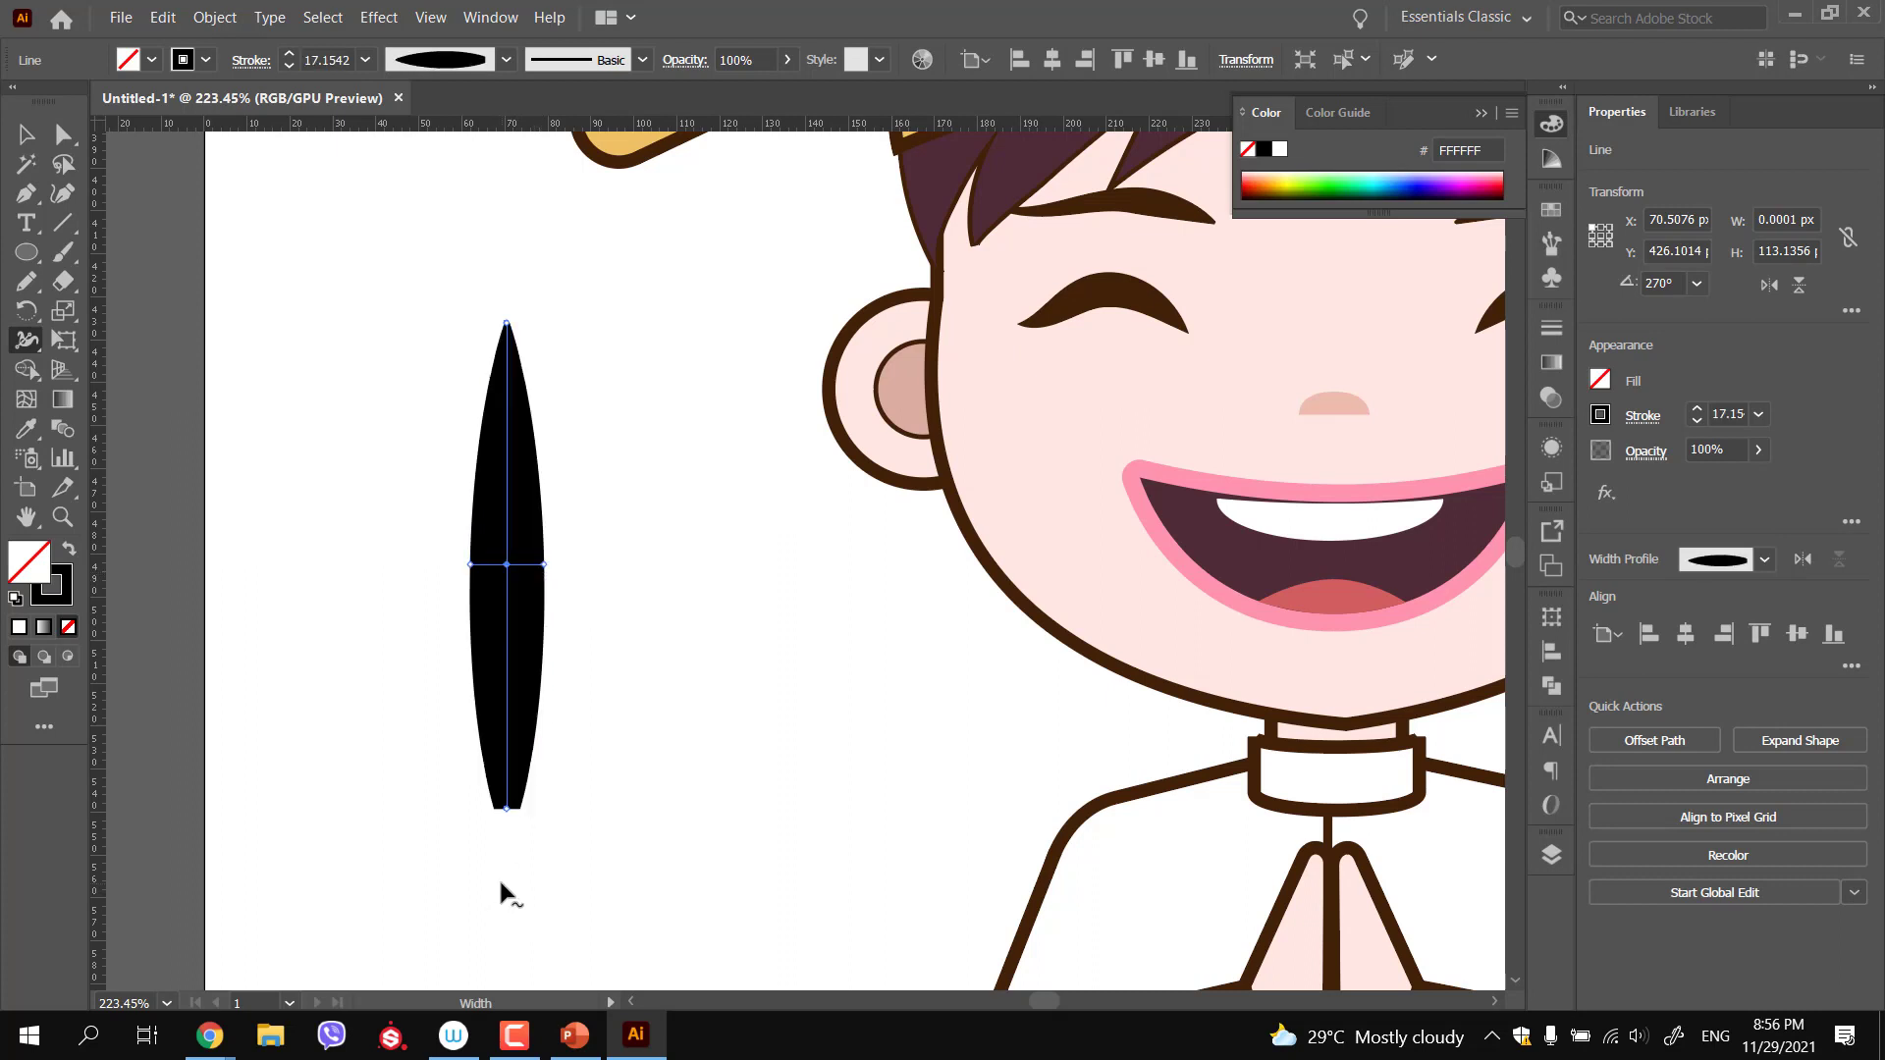
{"action": "left_click_drag", "start_coordinate": [545, 574], "coordinate": [520, 573]}
{"action": "mouse_move", "coordinate": [527, 716]}
{"action": "left_mouse_down"}
{"action": "mouse_move", "coordinate": [551, 727]}
{"action": "mouse_move", "coordinate": [408, 770]}
{"action": "left_mouse_up"}
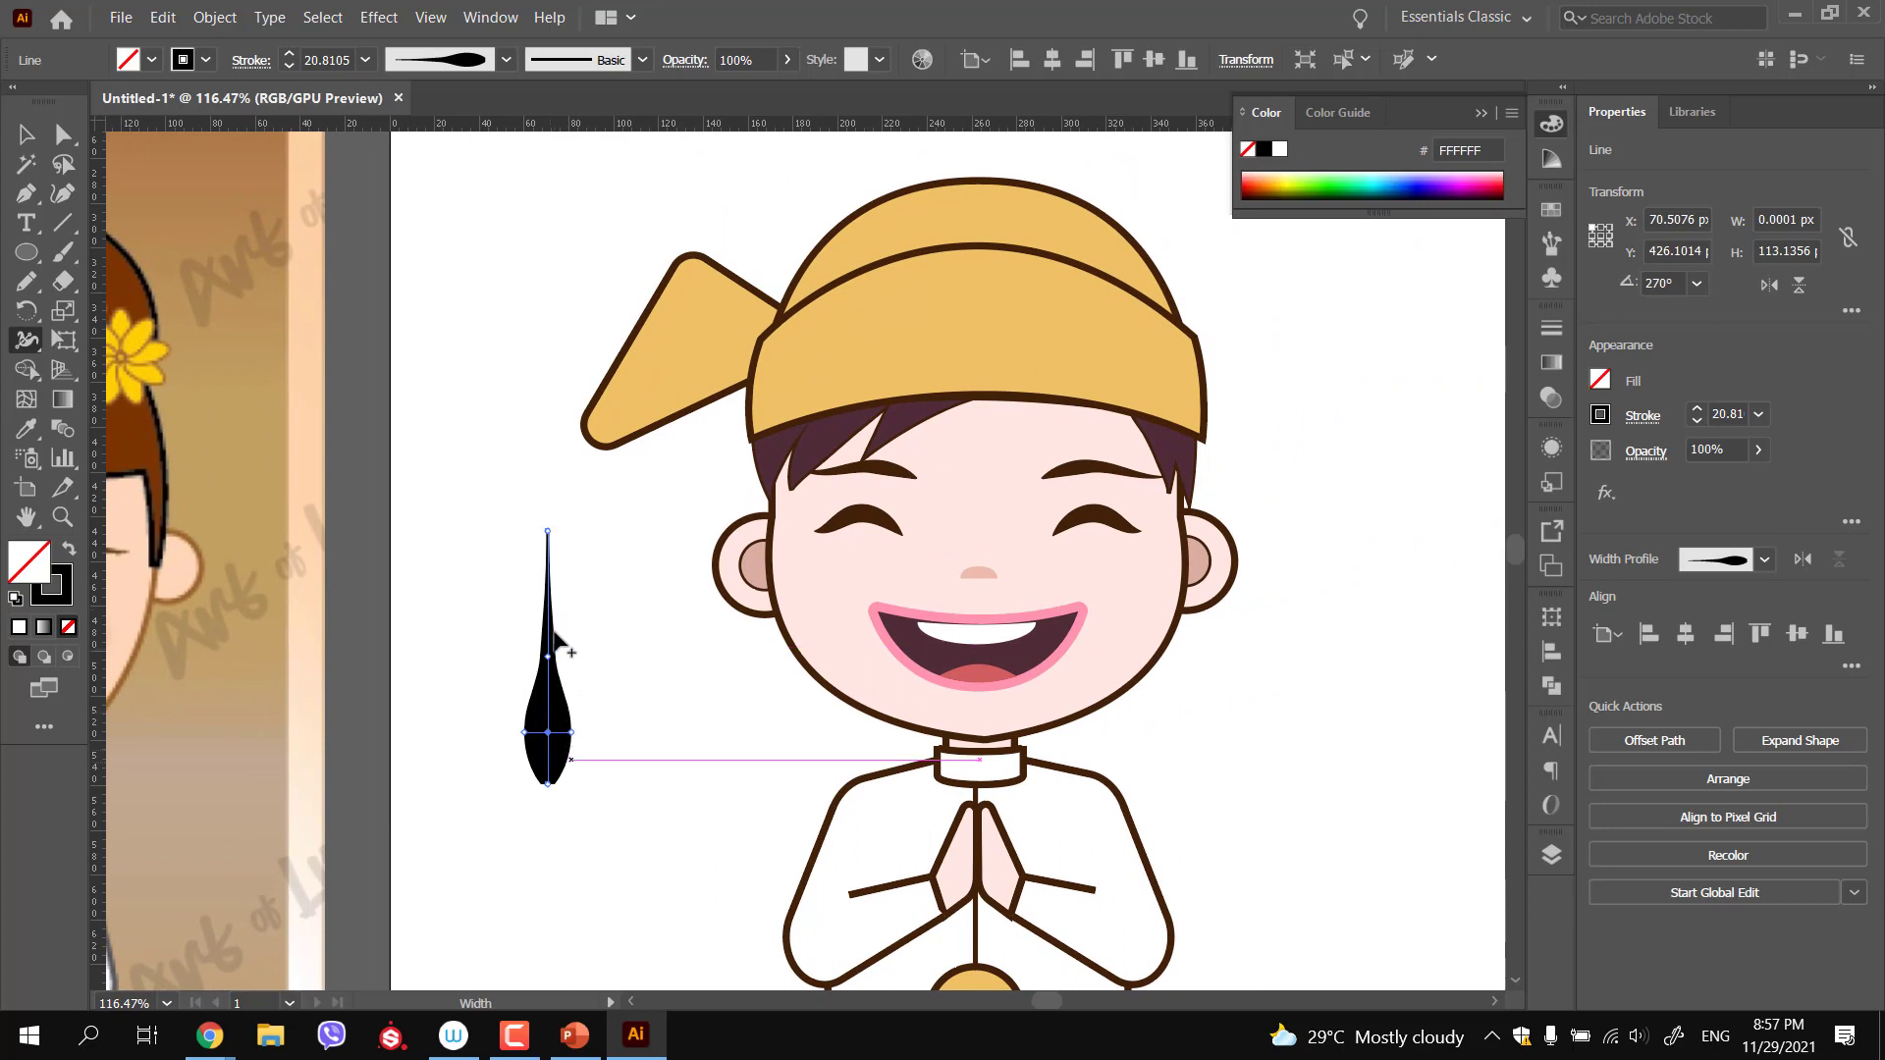
Undo all the width and stroke edits on the test line and the drawing of the line itself
{"action": "key", "text": "ctrl+z"}
{"action": "key", "text": "ctrl+z"}
{"action": "key", "text": "ctrl+z"}
{"action": "key", "text": "ctrl+z"}
{"action": "key", "text": "ctrl+z"}
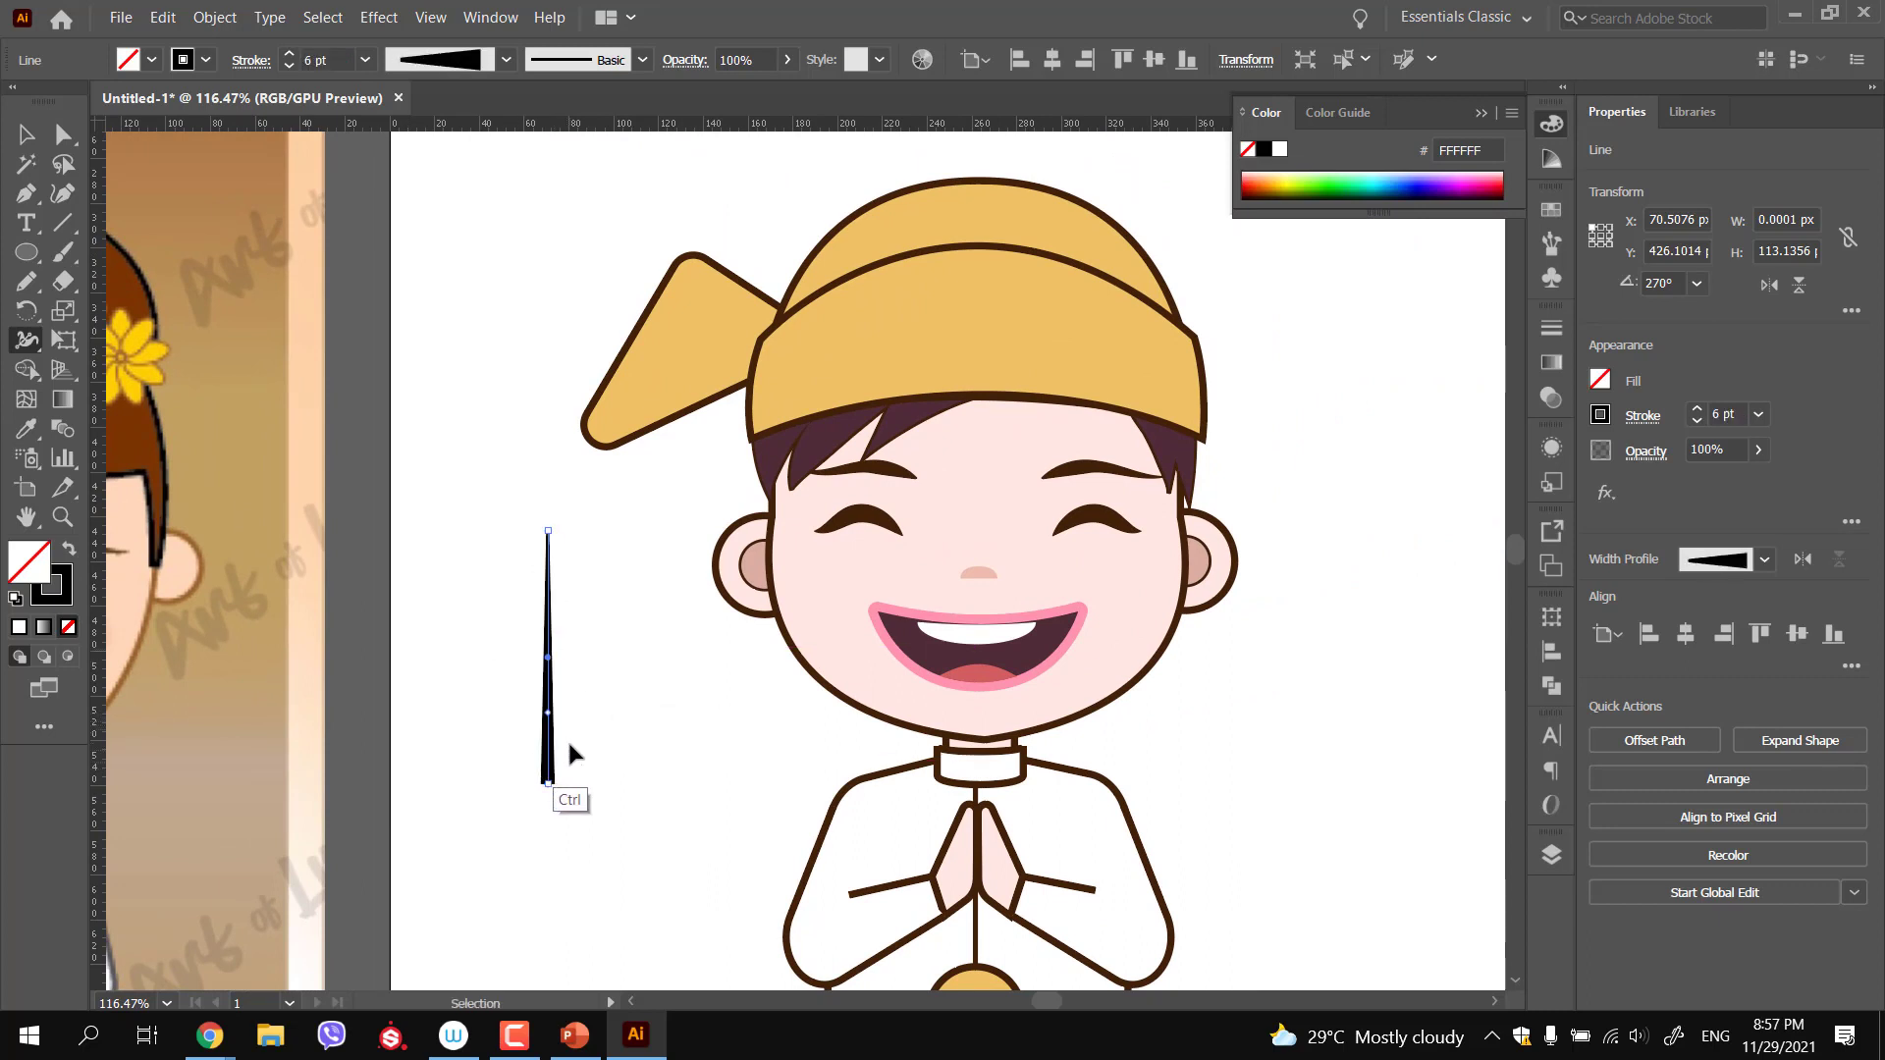
{"action": "key", "text": "ctrl+z"}
{"action": "key", "text": "ctrl+z"}
{"action": "key", "text": "ctrl+z"}
{"action": "key", "text": "ctrl+z"}
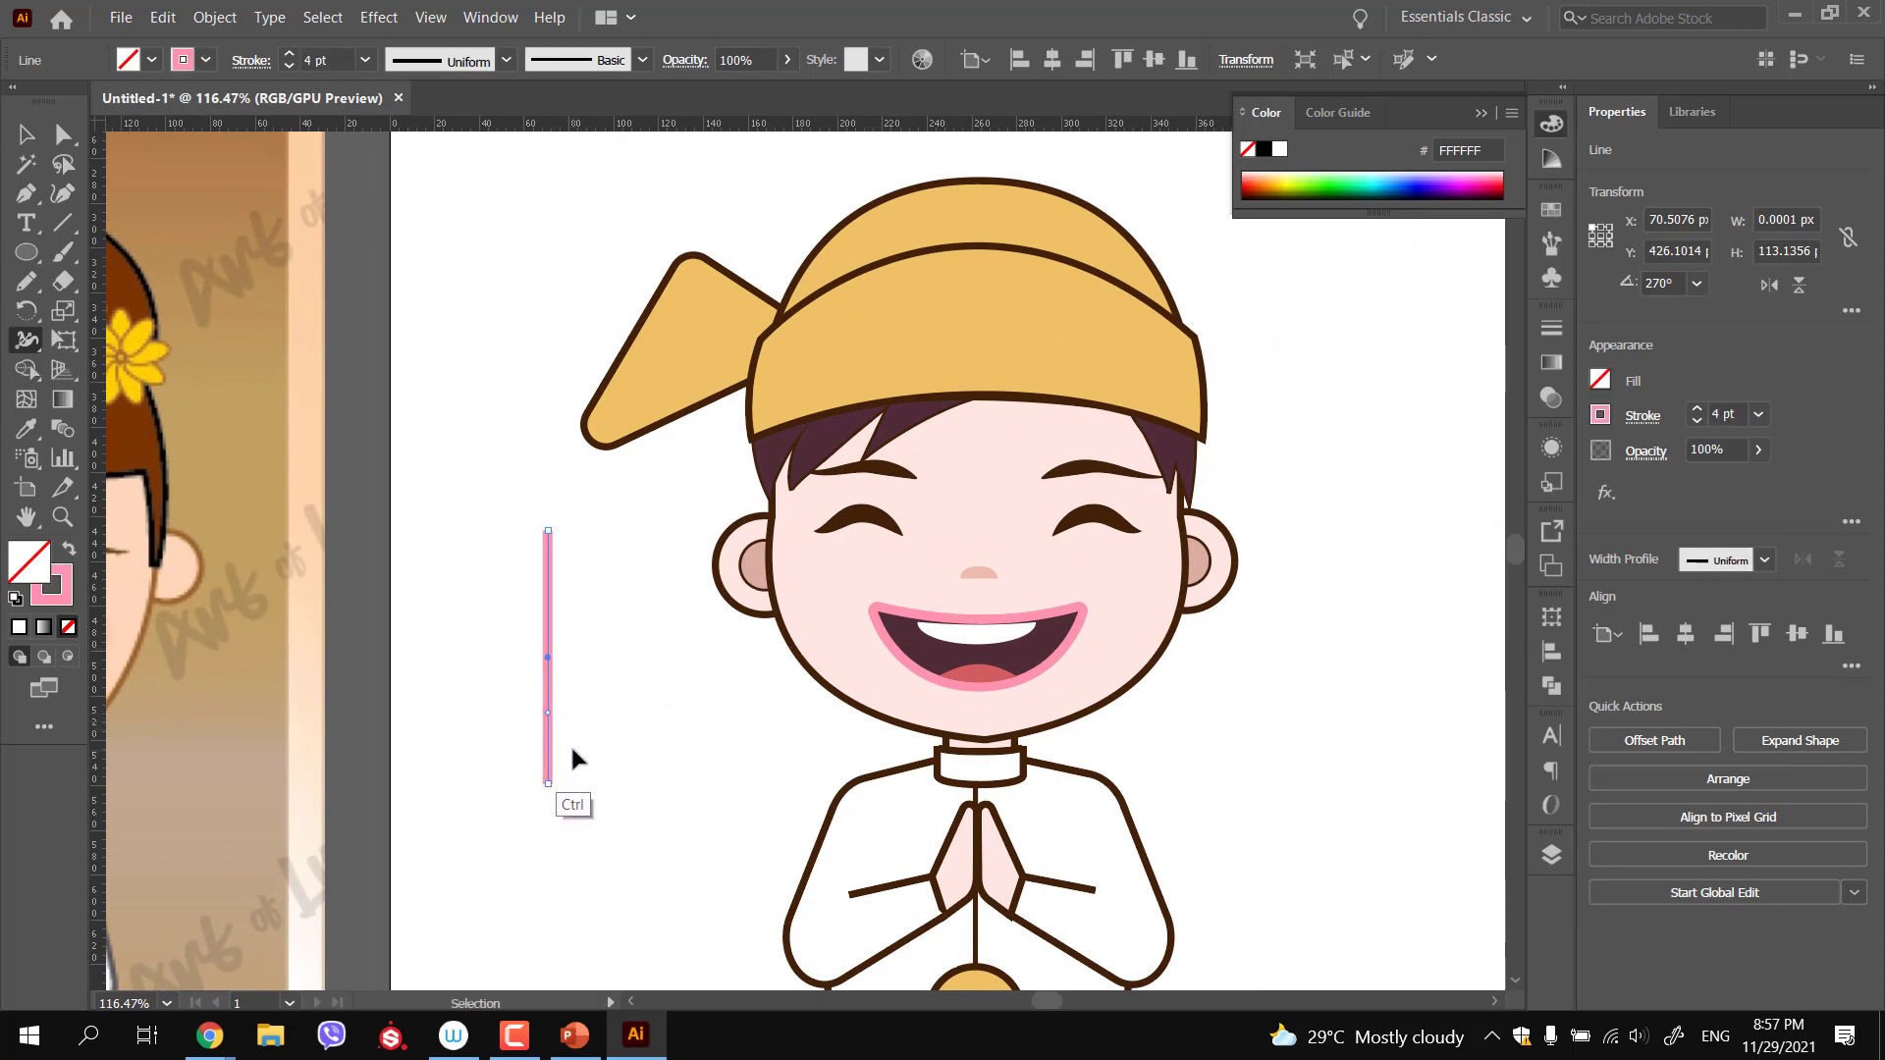
{"action": "key", "text": "ctrl+z"}
{"action": "key", "text": "ctrl+z"}
{"action": "key", "text": "ctrl+z"}
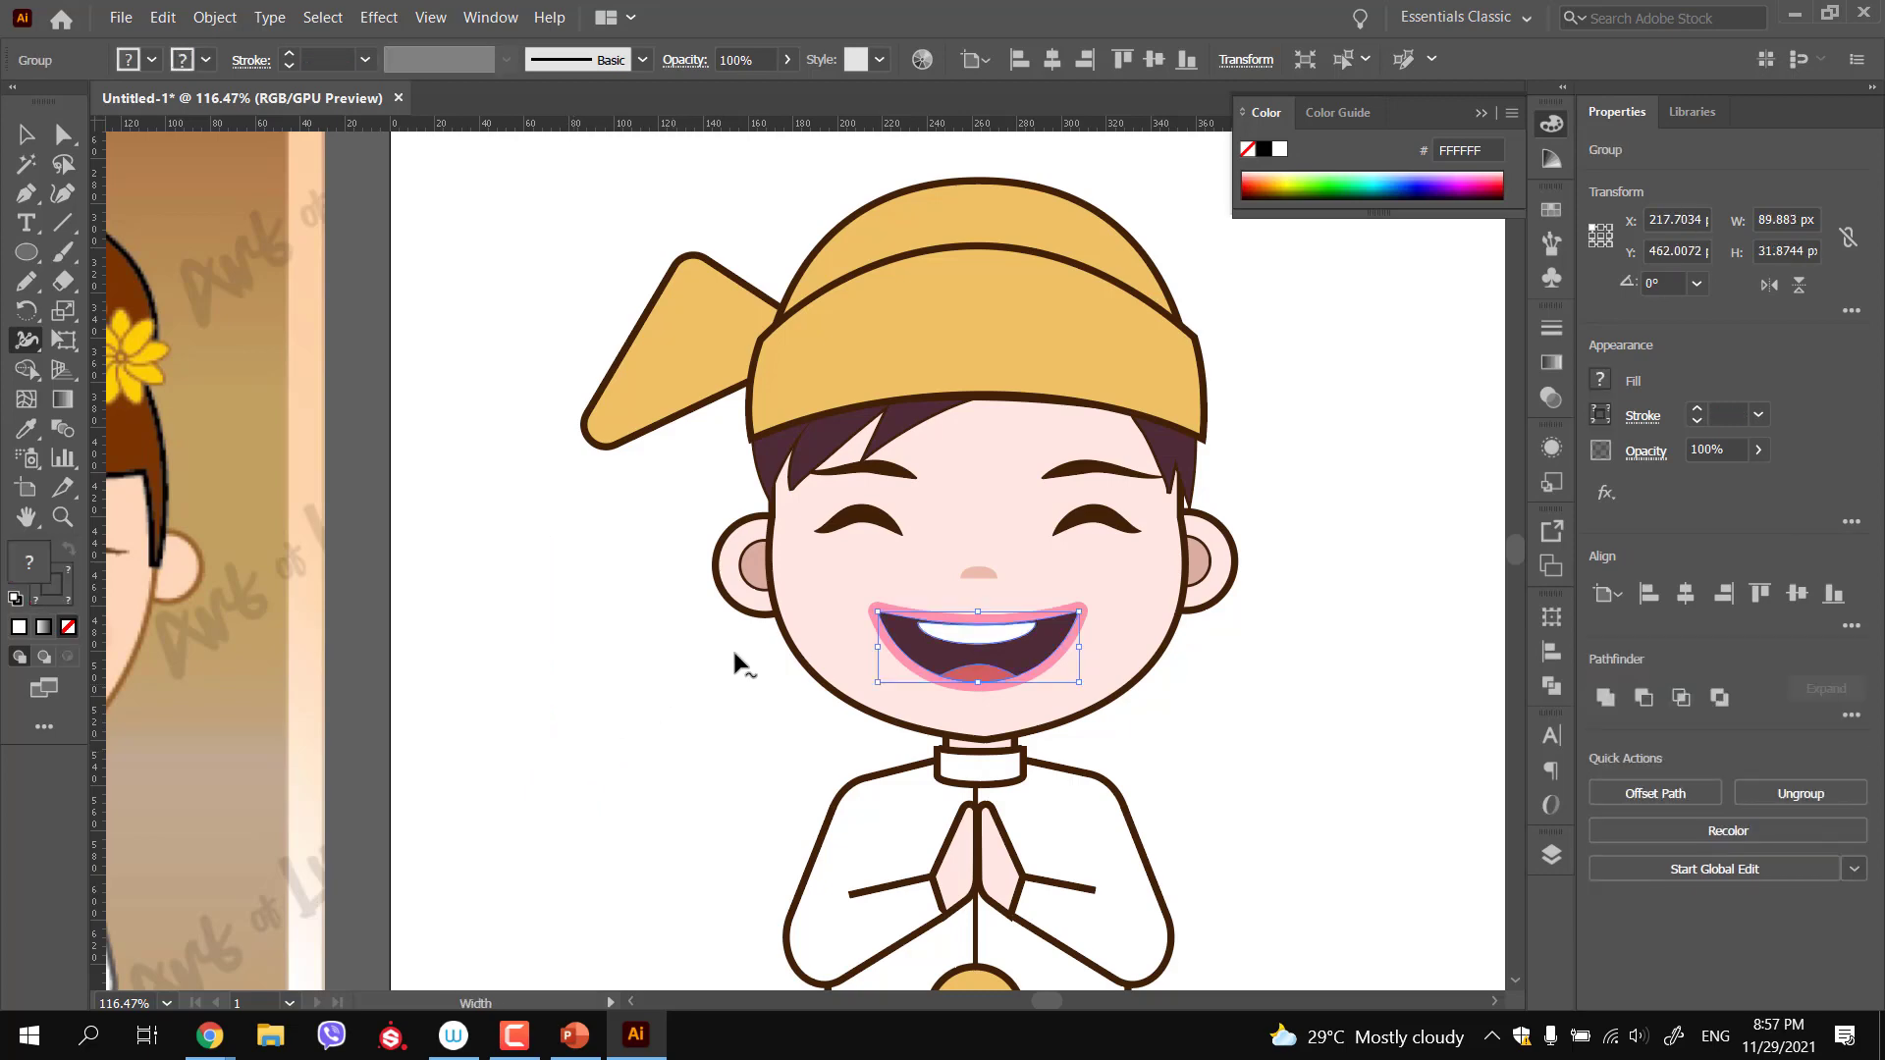
Isolate the nested mouth group and select the dark mouth shape that carries the pink outline
{"action": "left_click_drag", "start_coordinate": [867, 642], "coordinate": [1276, 635]}
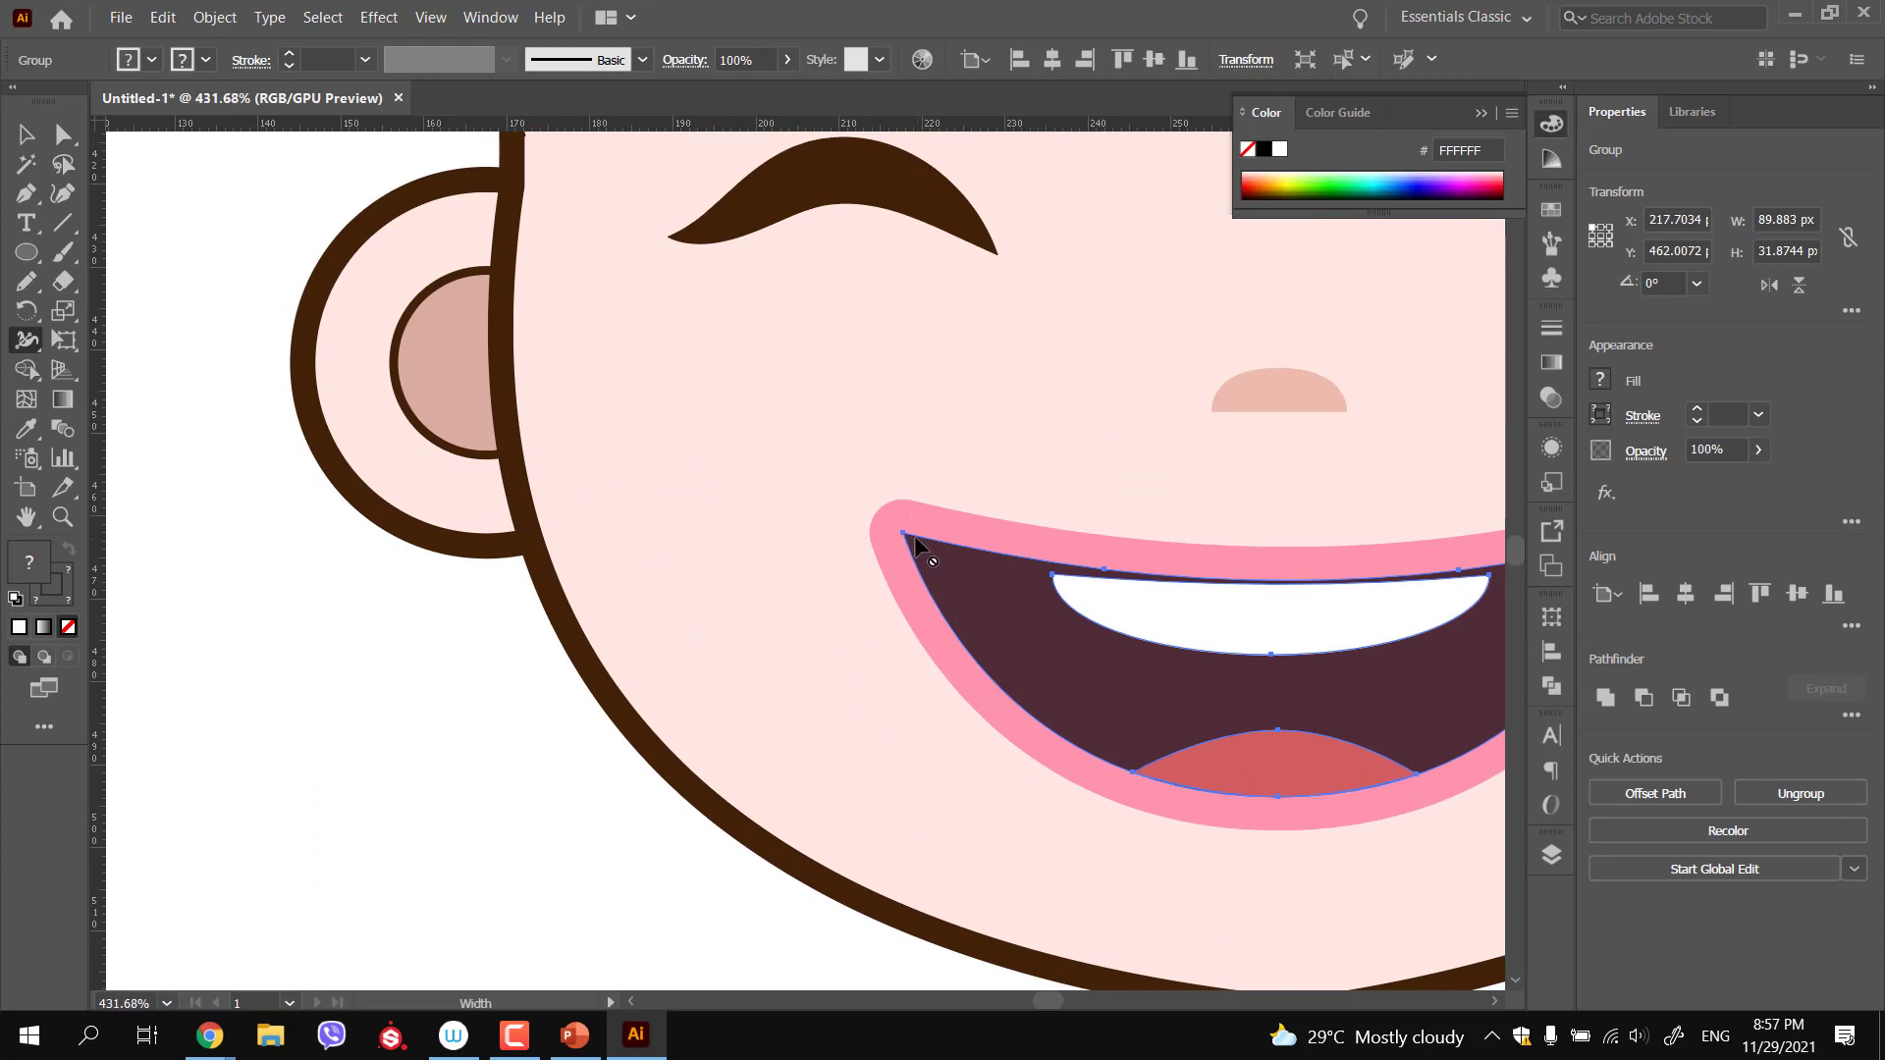
{"action": "key", "text": "v"}
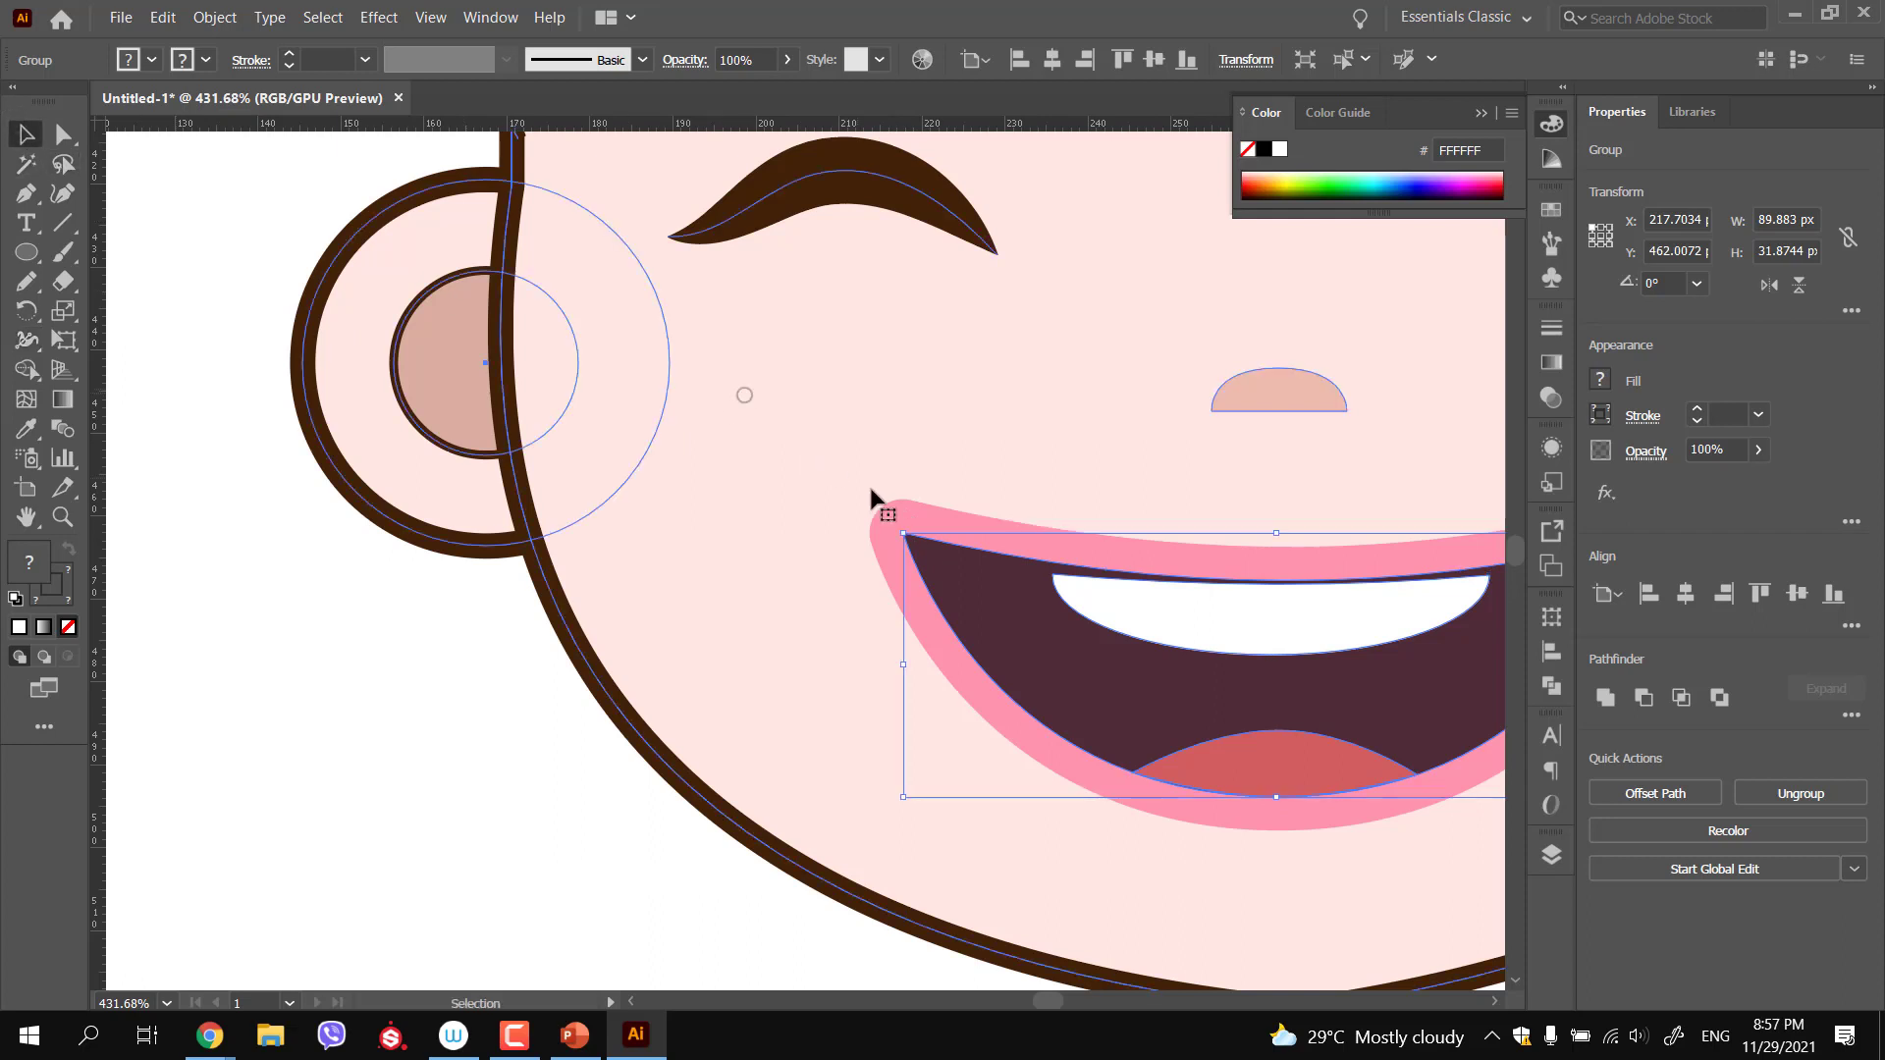
{"action": "key", "text": "ctrl+a"}
{"action": "double_click", "coordinate": [900, 530]}
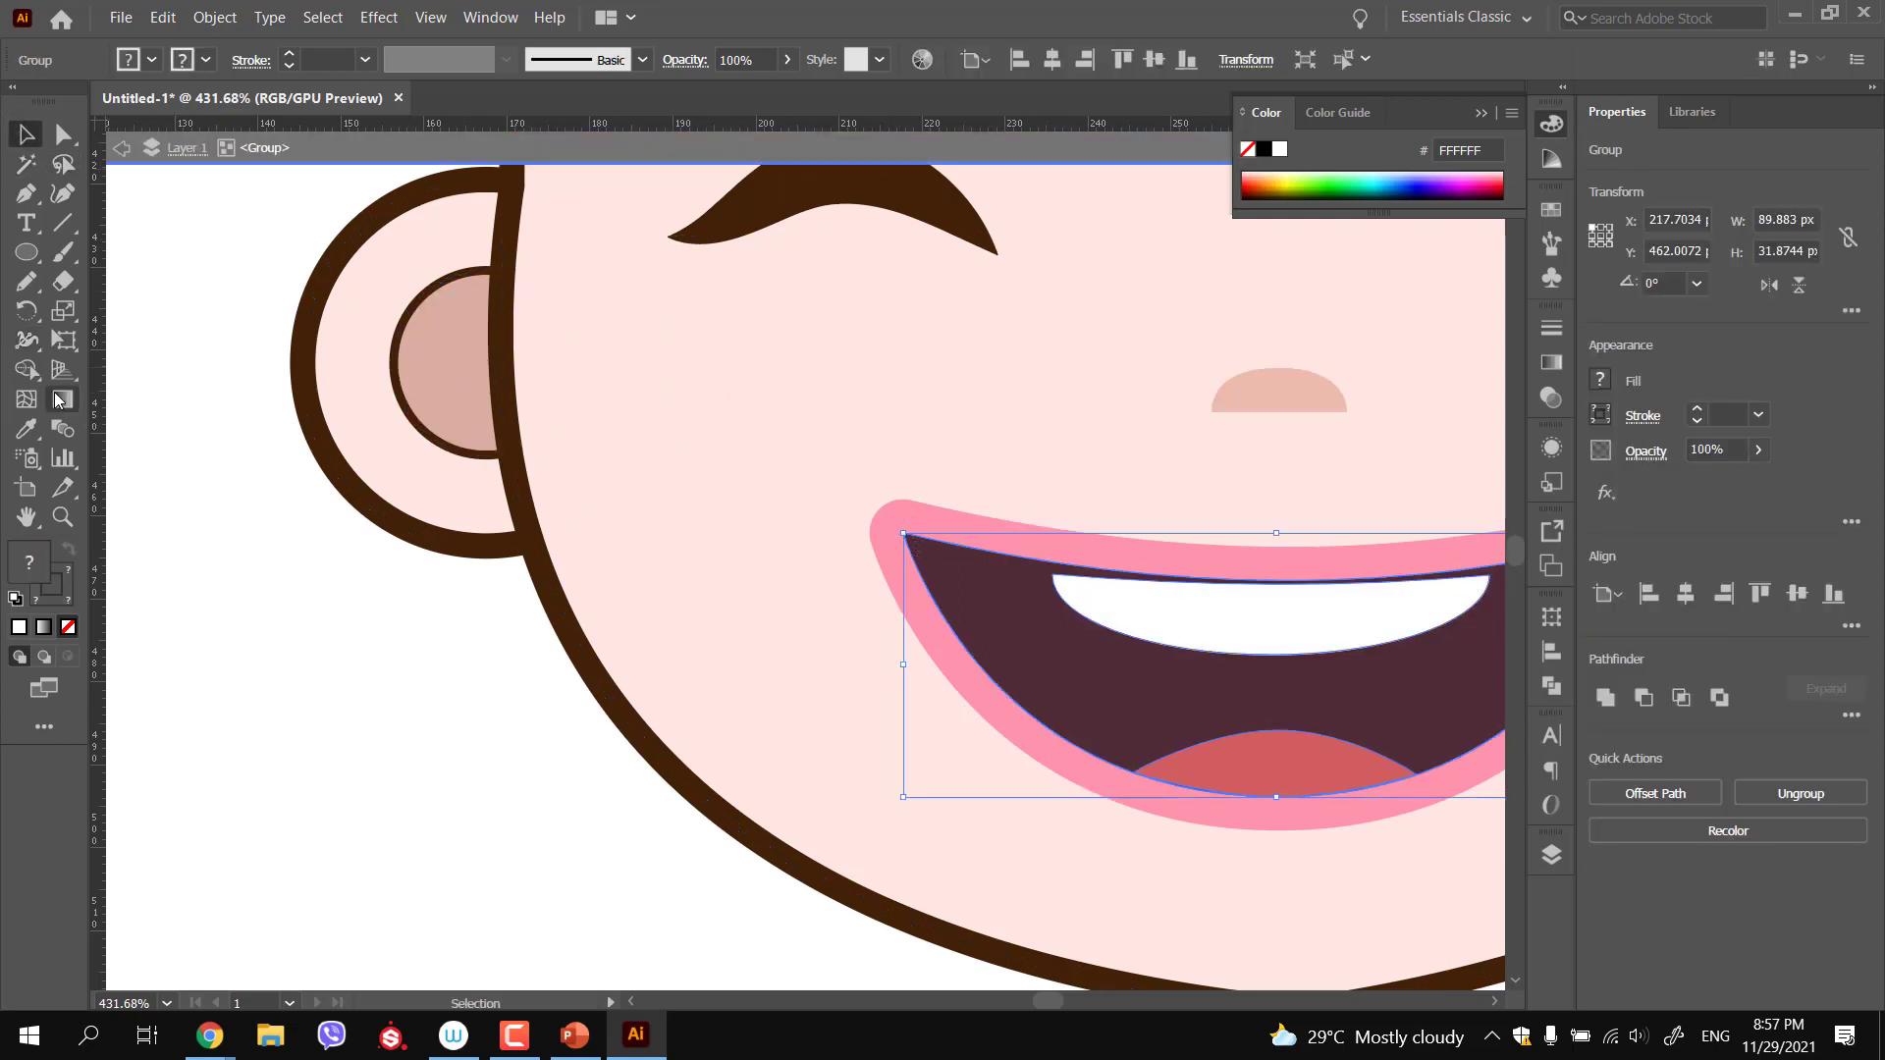
{"action": "left_click", "coordinate": [26, 340]}
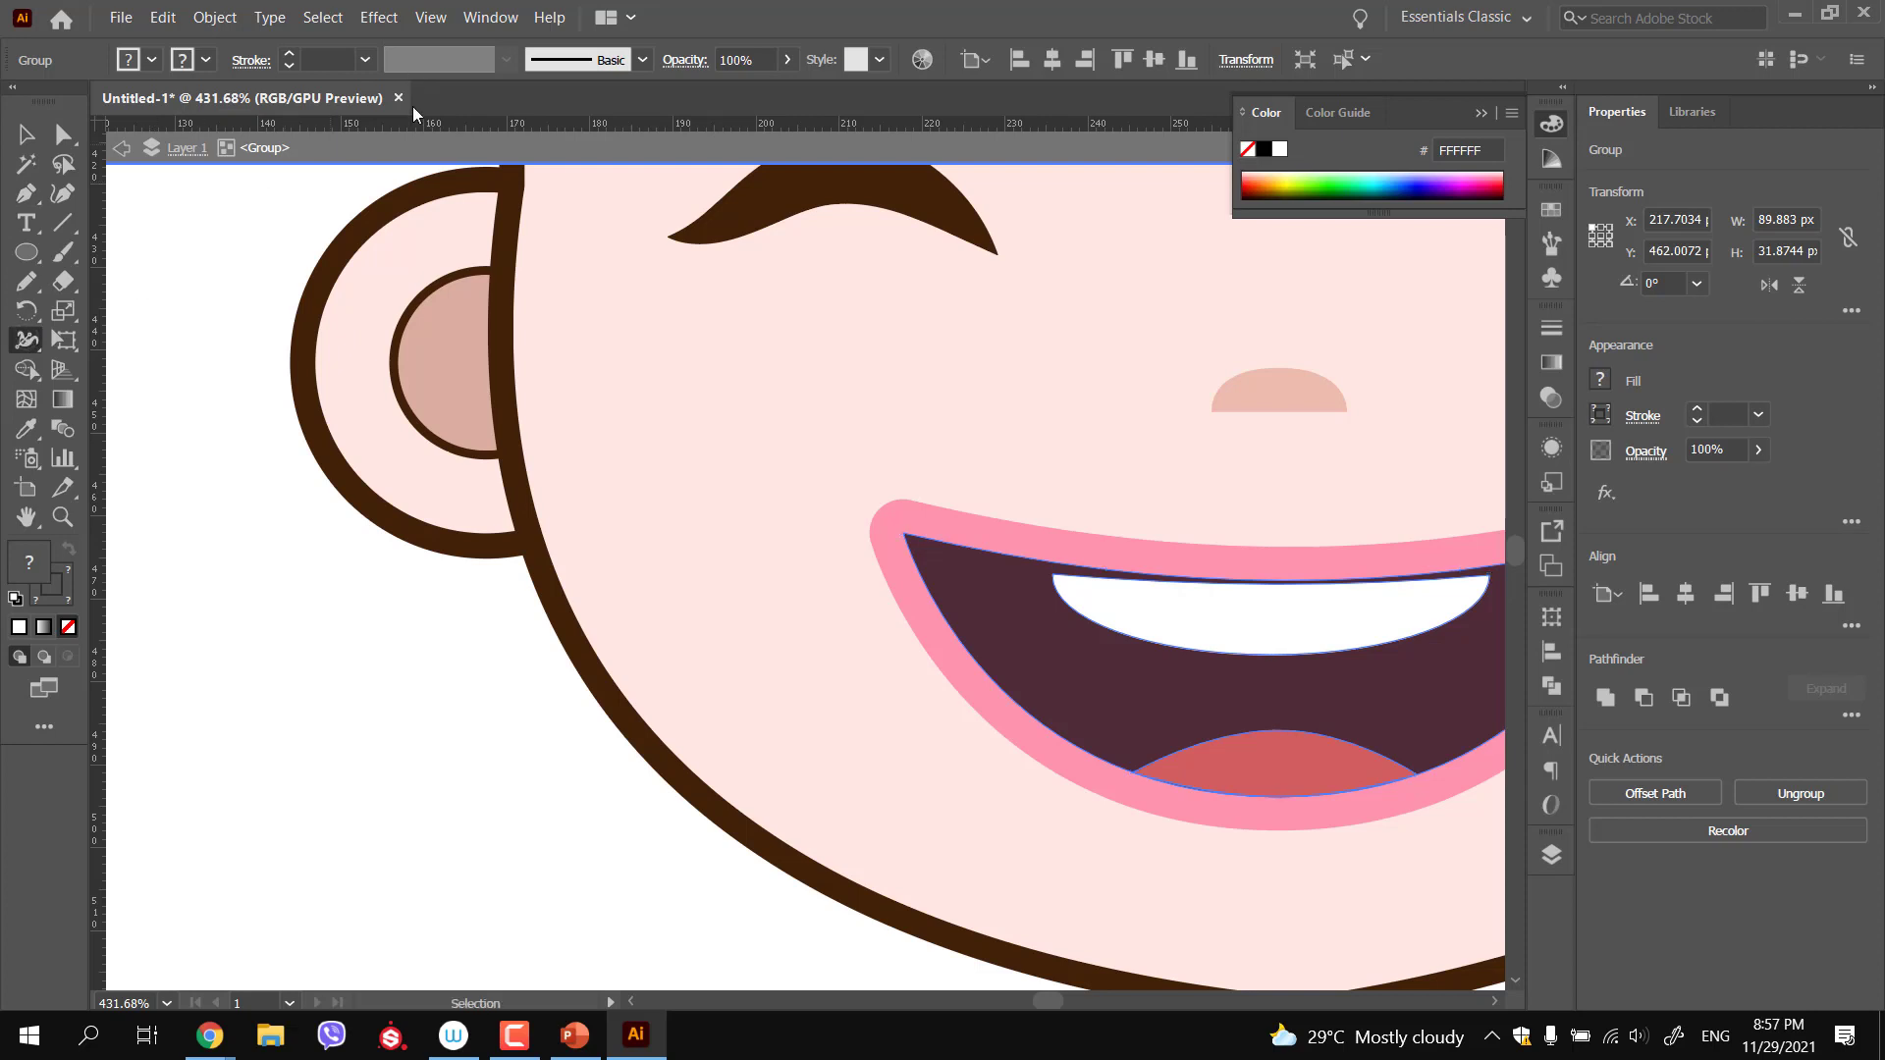
{"action": "key", "text": "v"}
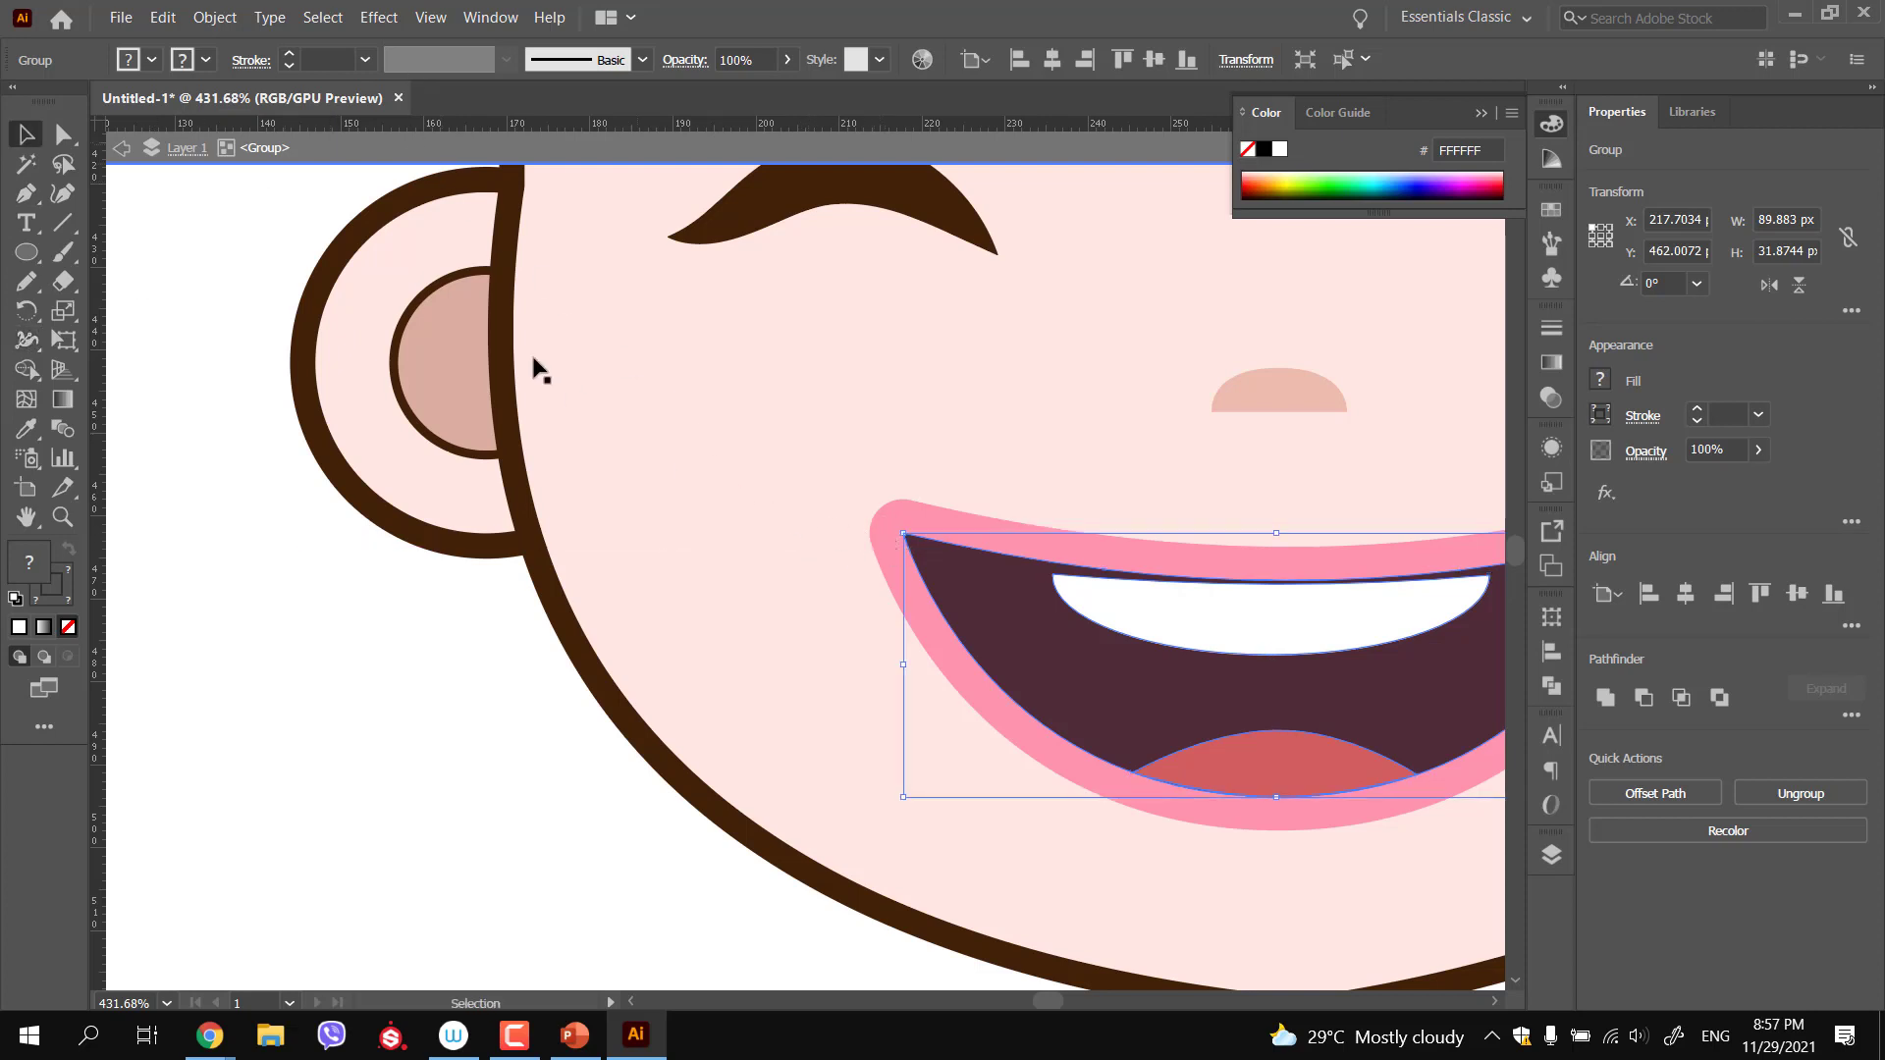
{"action": "left_click", "coordinate": [250, 61]}
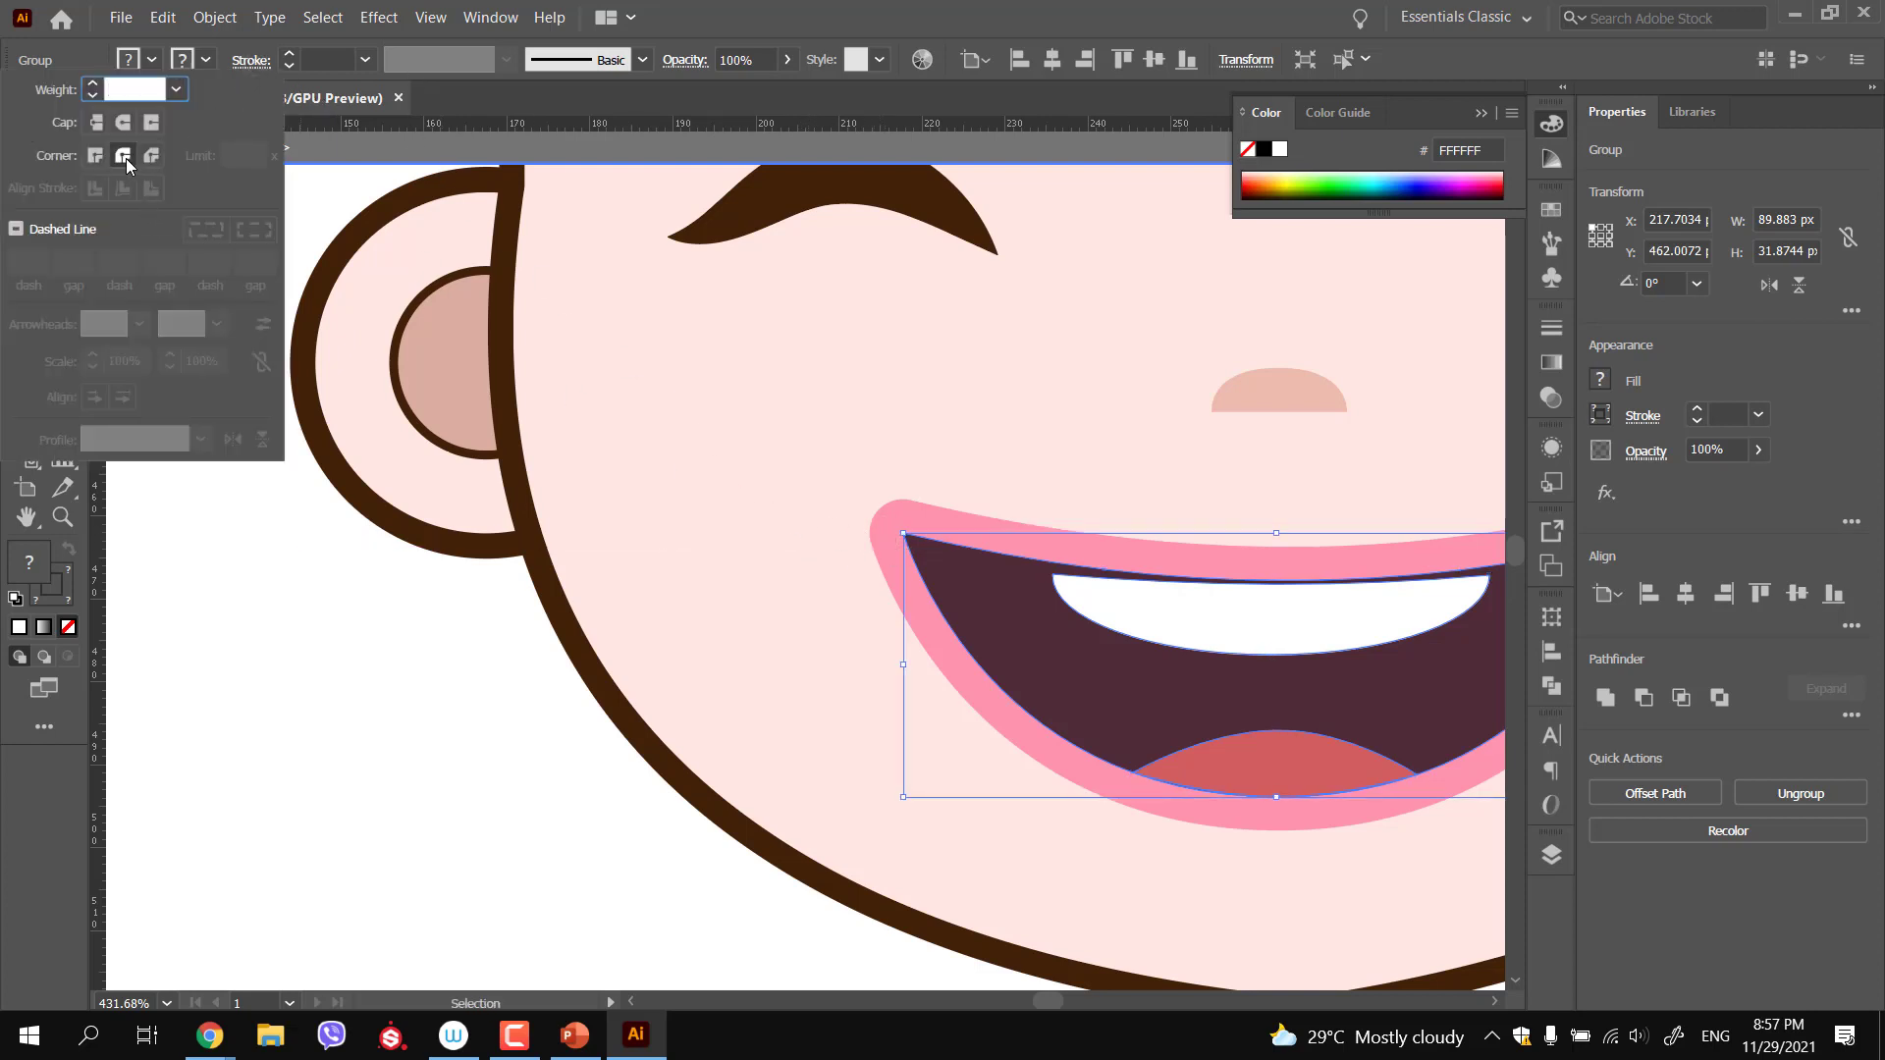
{"action": "left_click", "coordinate": [796, 556]}
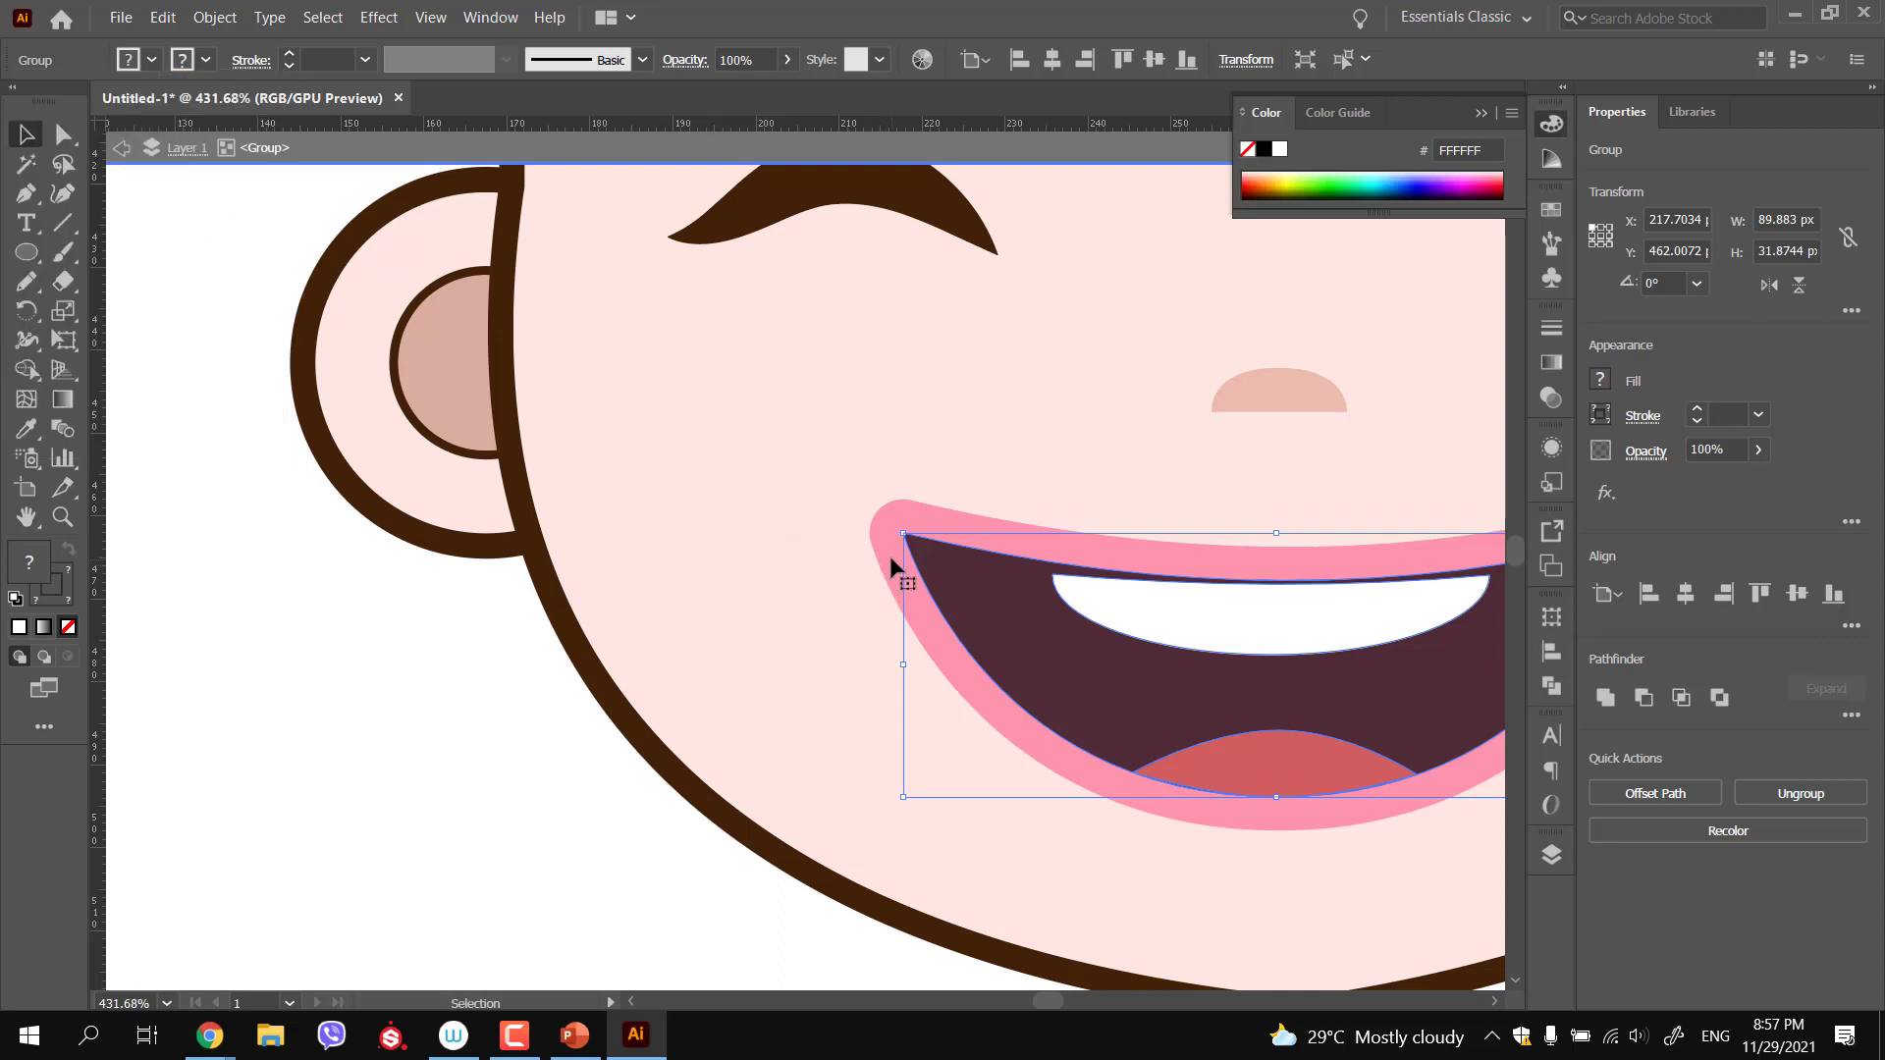
{"action": "double_click", "coordinate": [891, 558]}
{"action": "left_click_drag", "start_coordinate": [894, 569], "coordinate": [881, 555]}
{"action": "key", "text": "ctrl+z"}
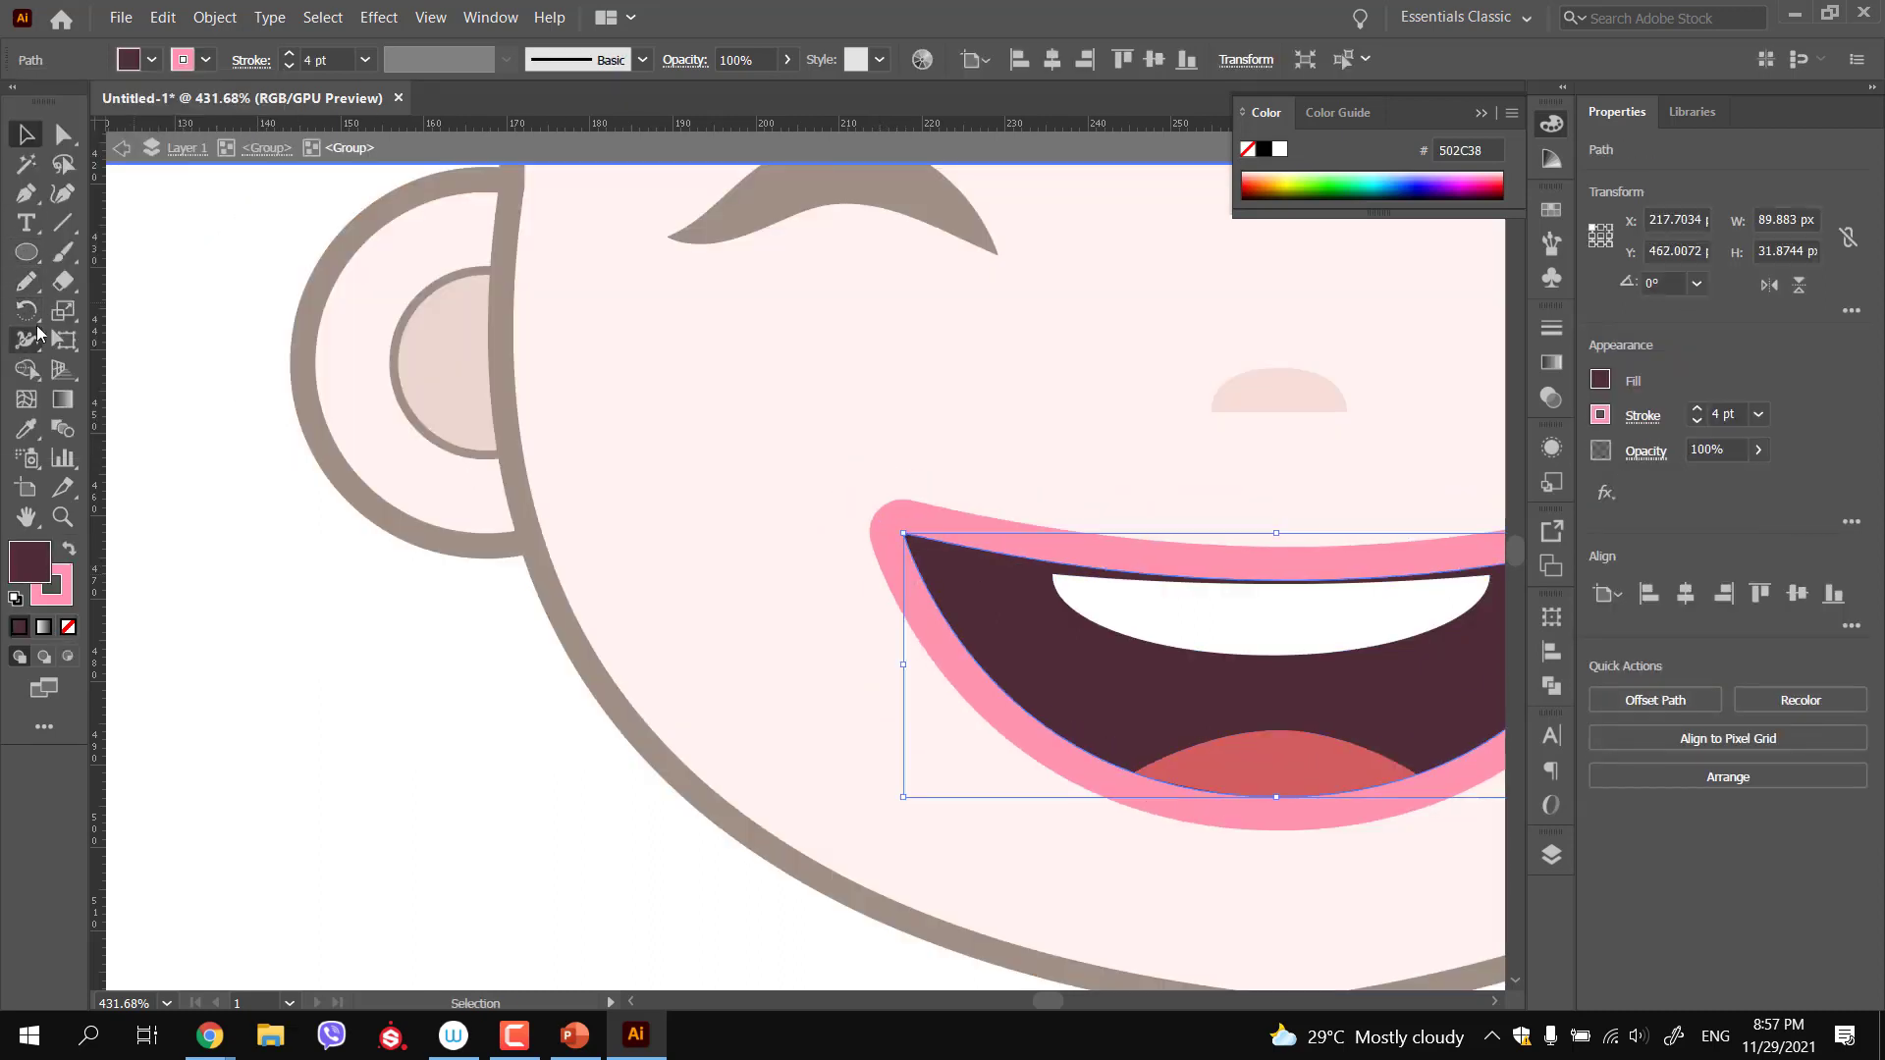
Align the pink stroke of the mouth shape to the center of its path
{"action": "left_click", "coordinate": [28, 344]}
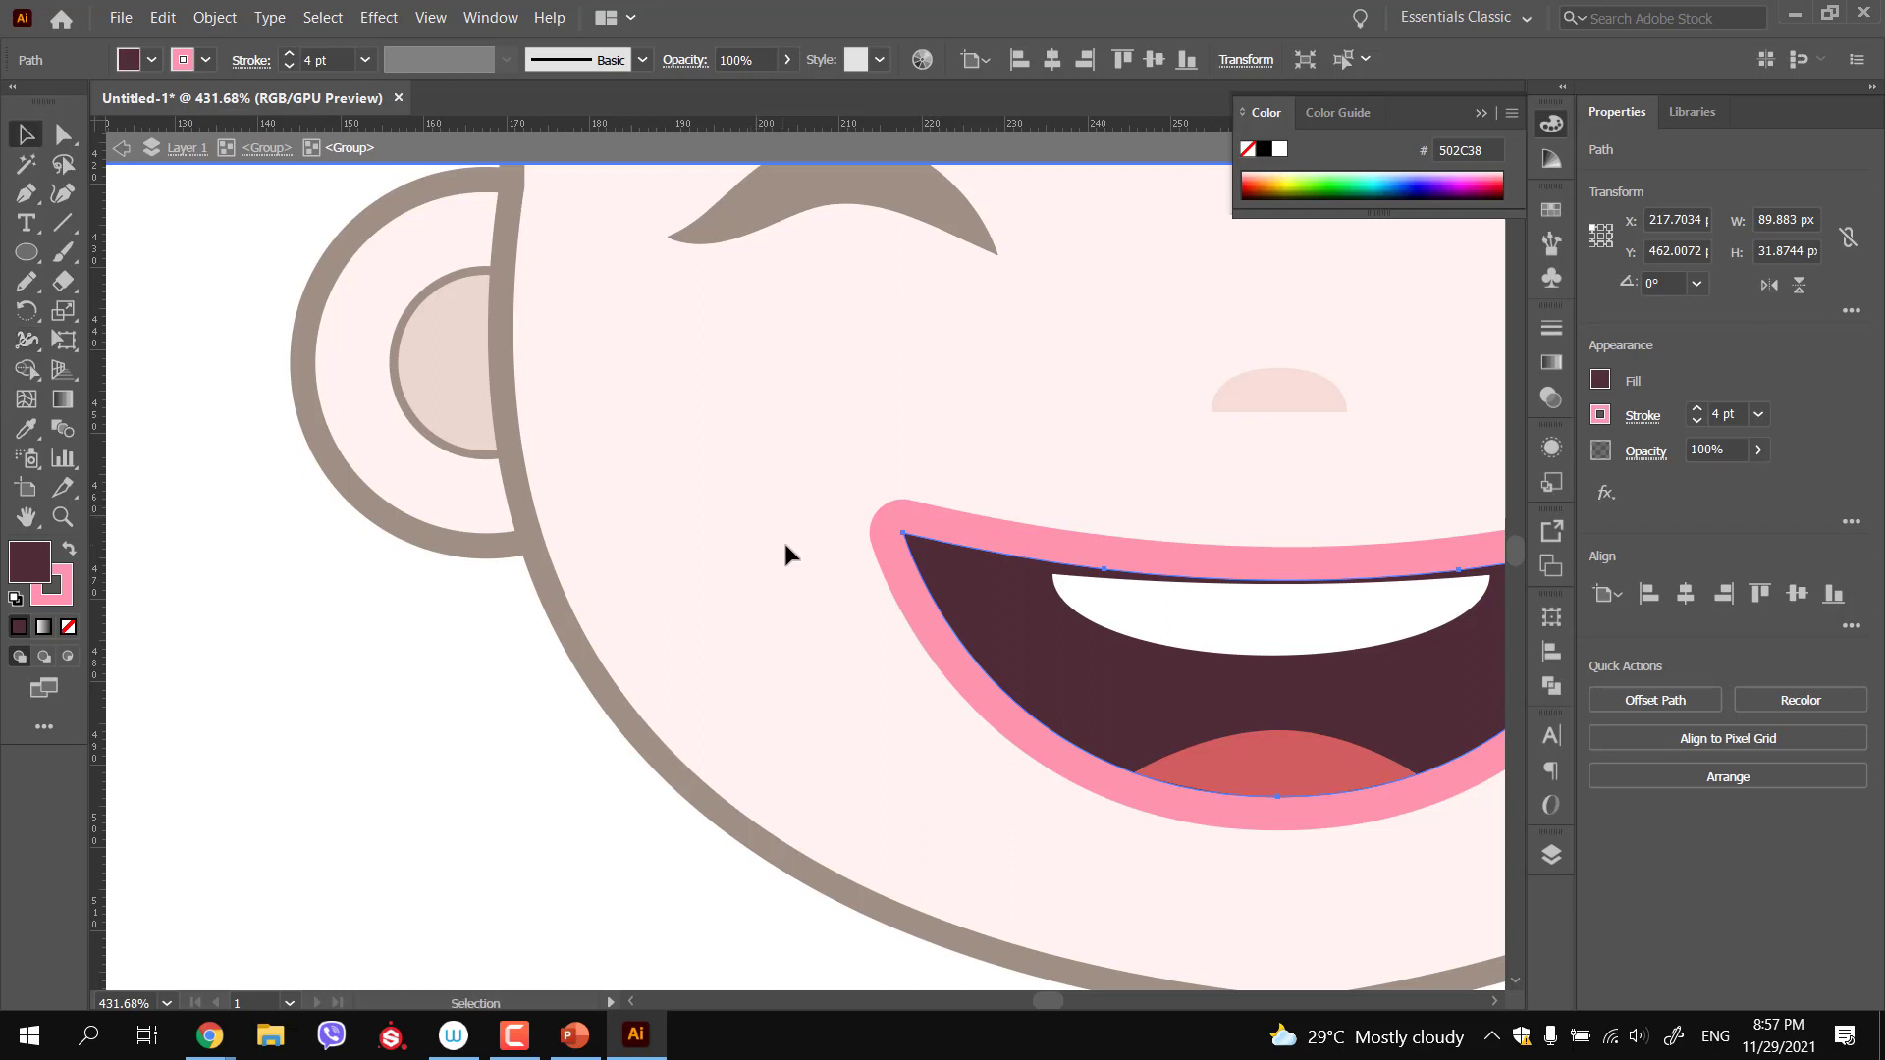
{"action": "left_click", "coordinate": [861, 531]}
{"action": "left_click", "coordinate": [249, 61]}
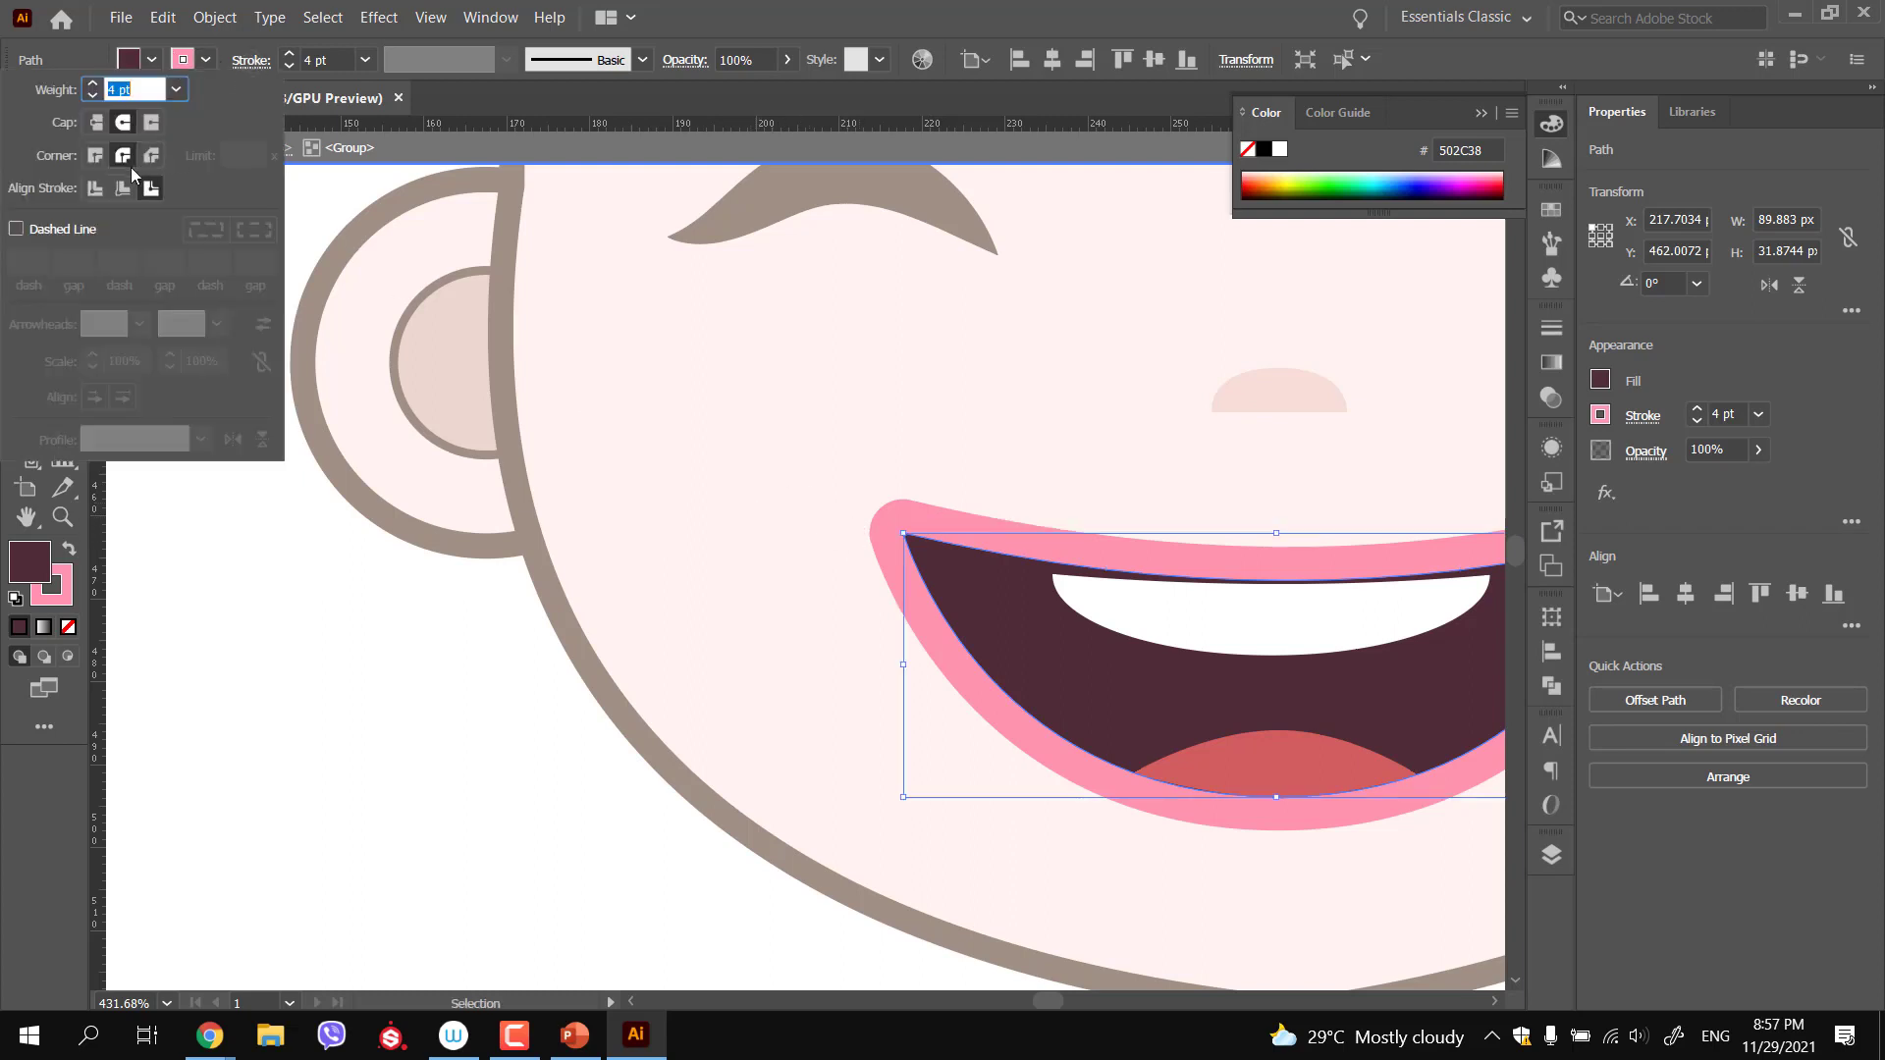
{"action": "left_click", "coordinate": [96, 190]}
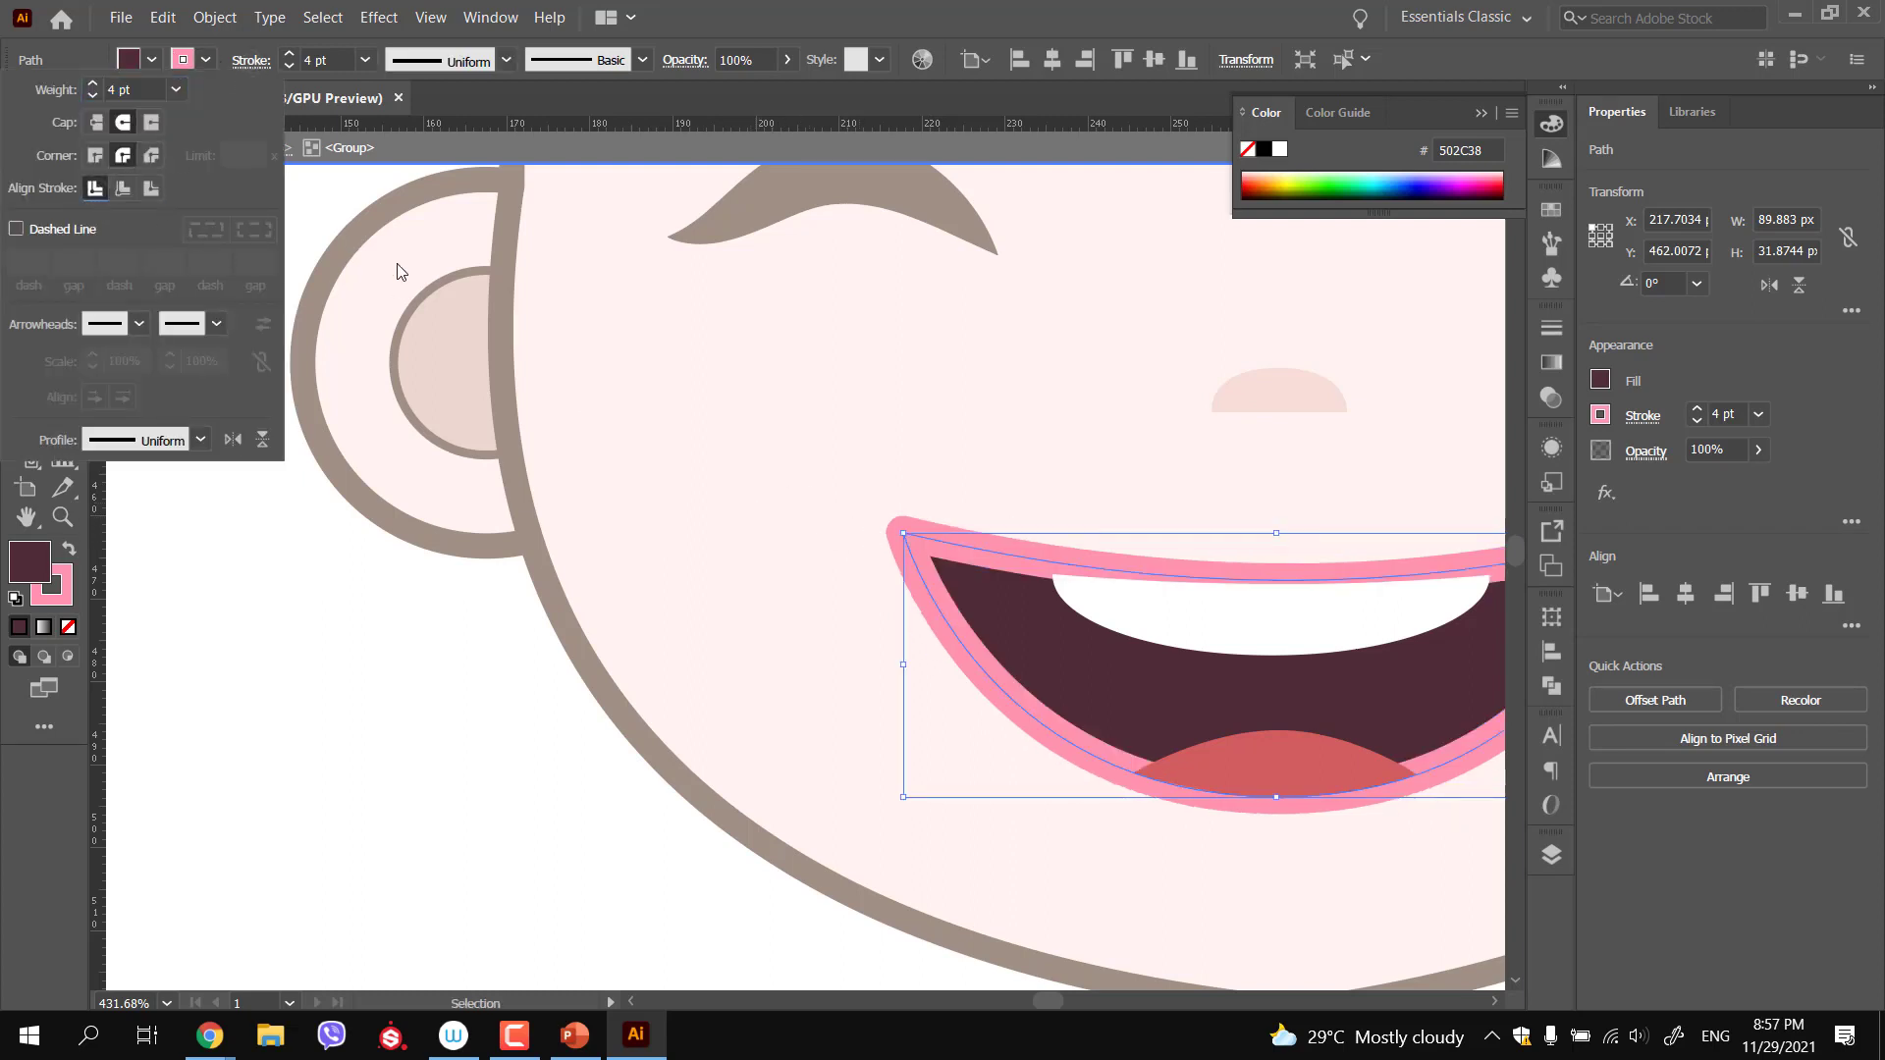
{"action": "left_click", "coordinate": [999, 555]}
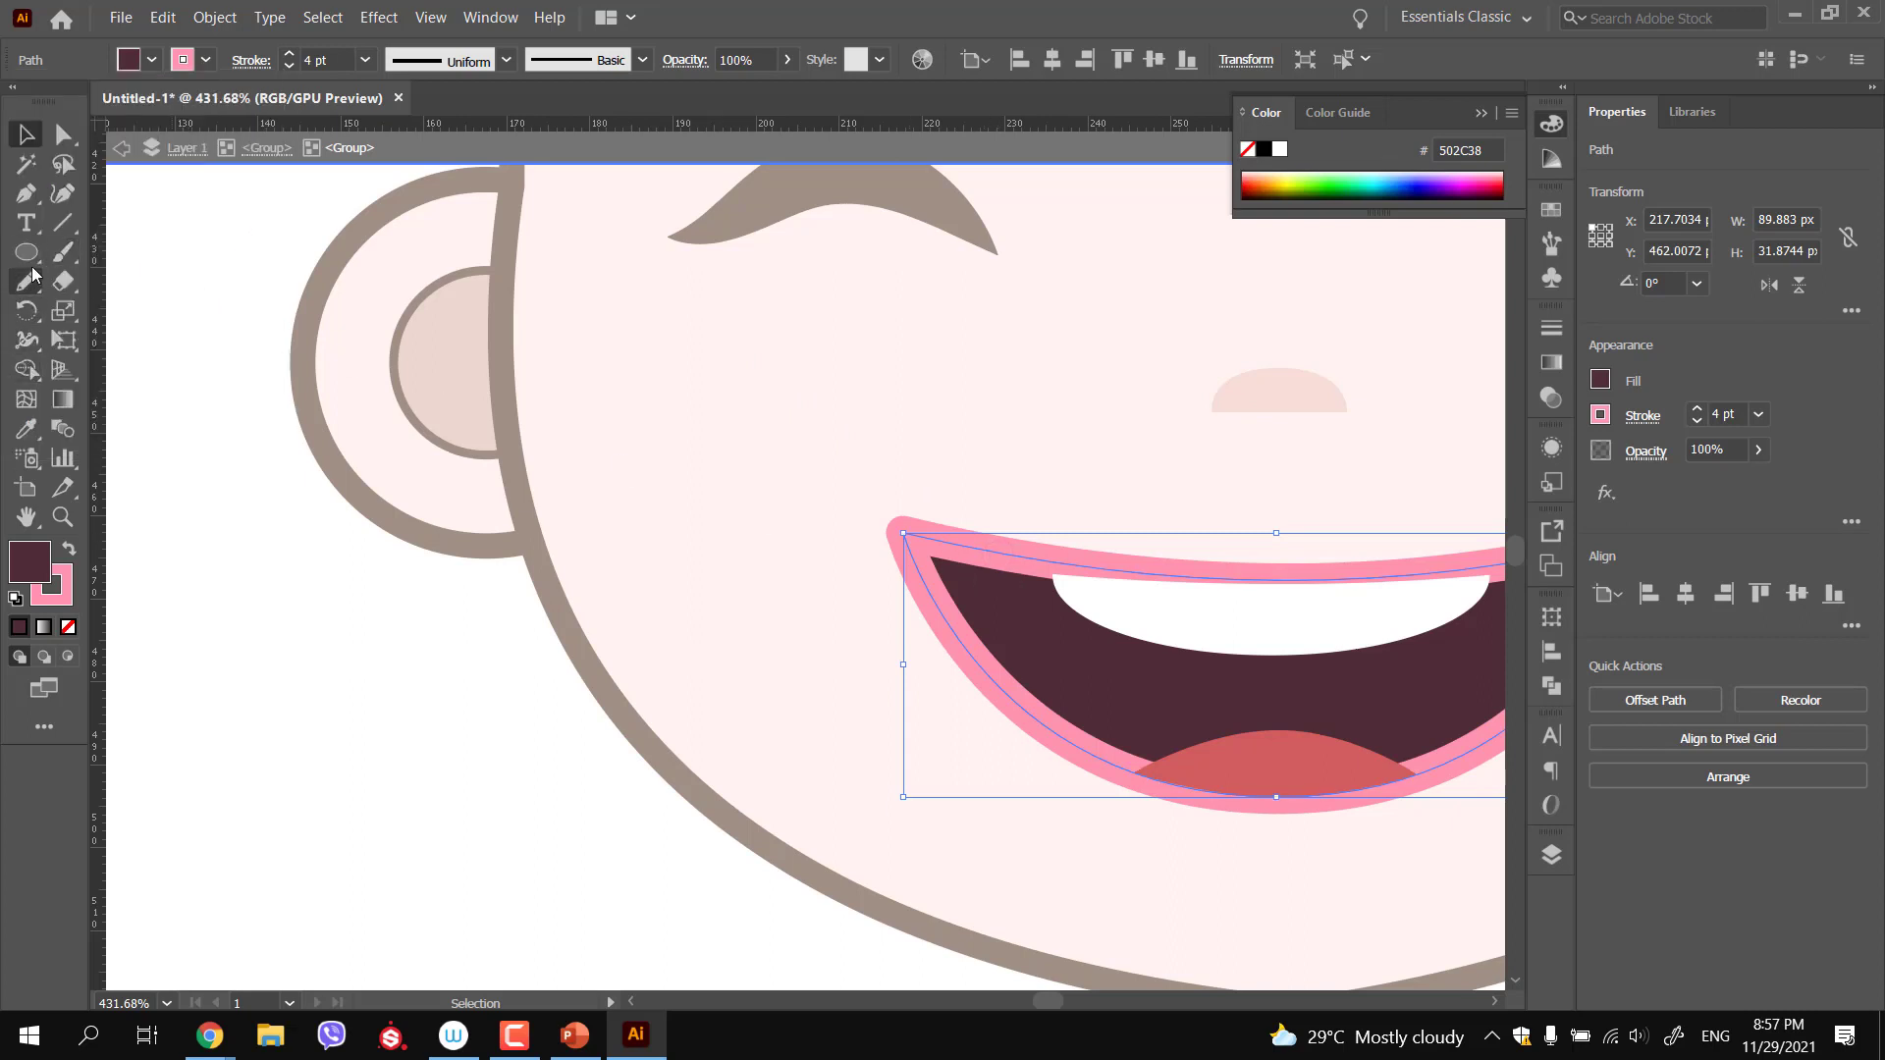
Taper the pink lip outline to a point at the mouth's left corner with the Width tool
{"action": "left_click", "coordinate": [29, 342]}
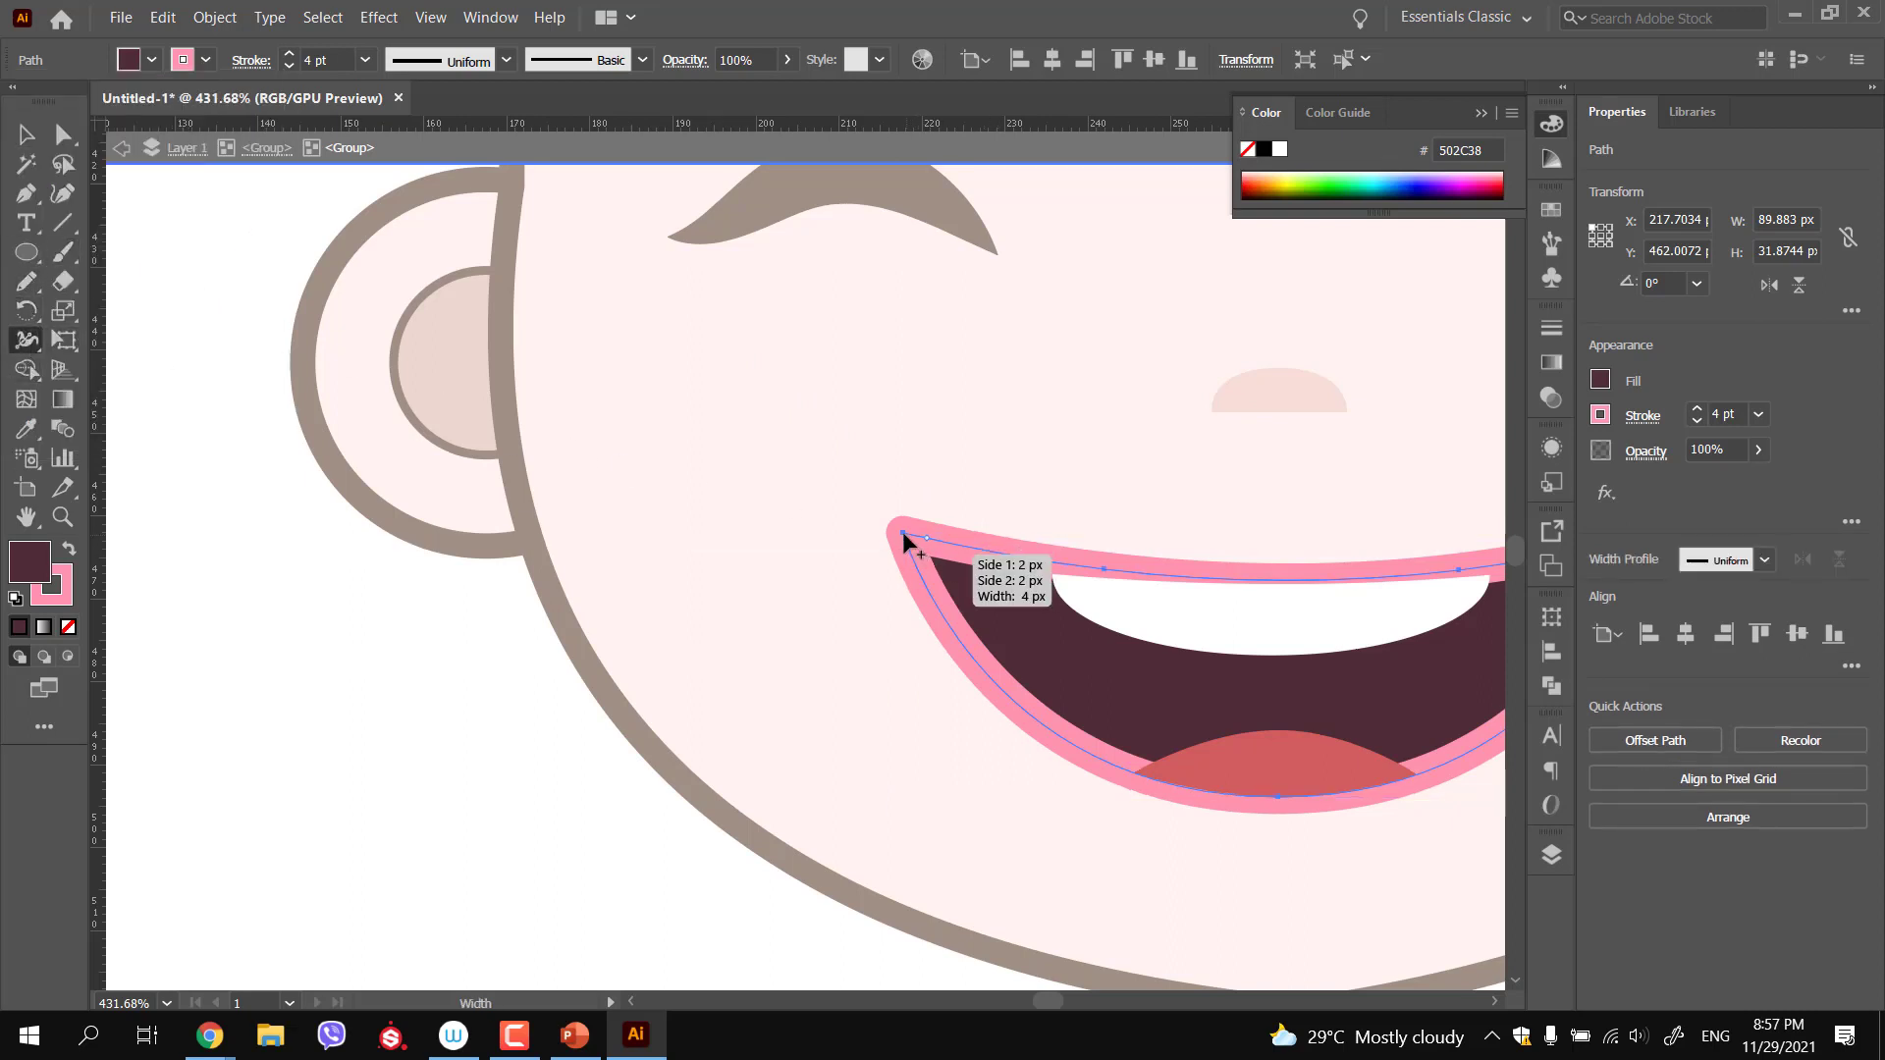
{"action": "left_click_drag", "start_coordinate": [901, 530], "coordinate": [923, 558]}
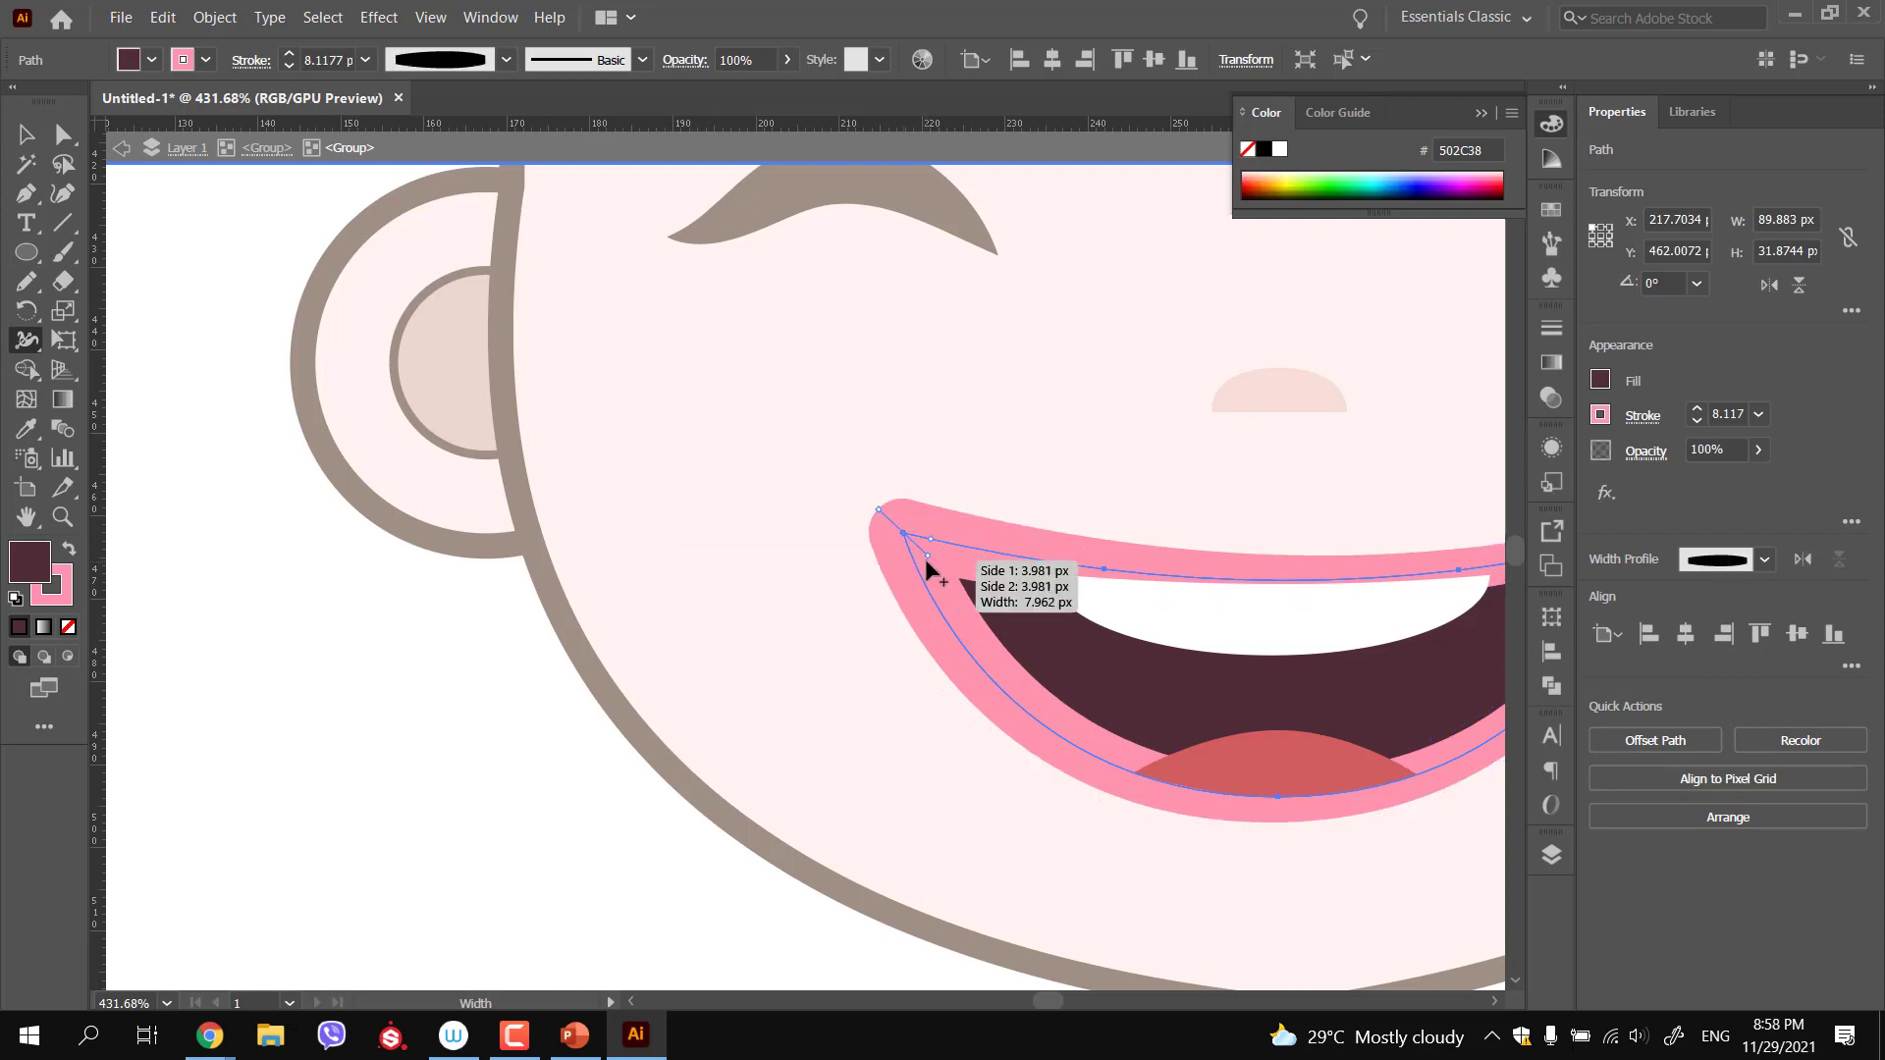
{"action": "key", "text": "ctrl+z"}
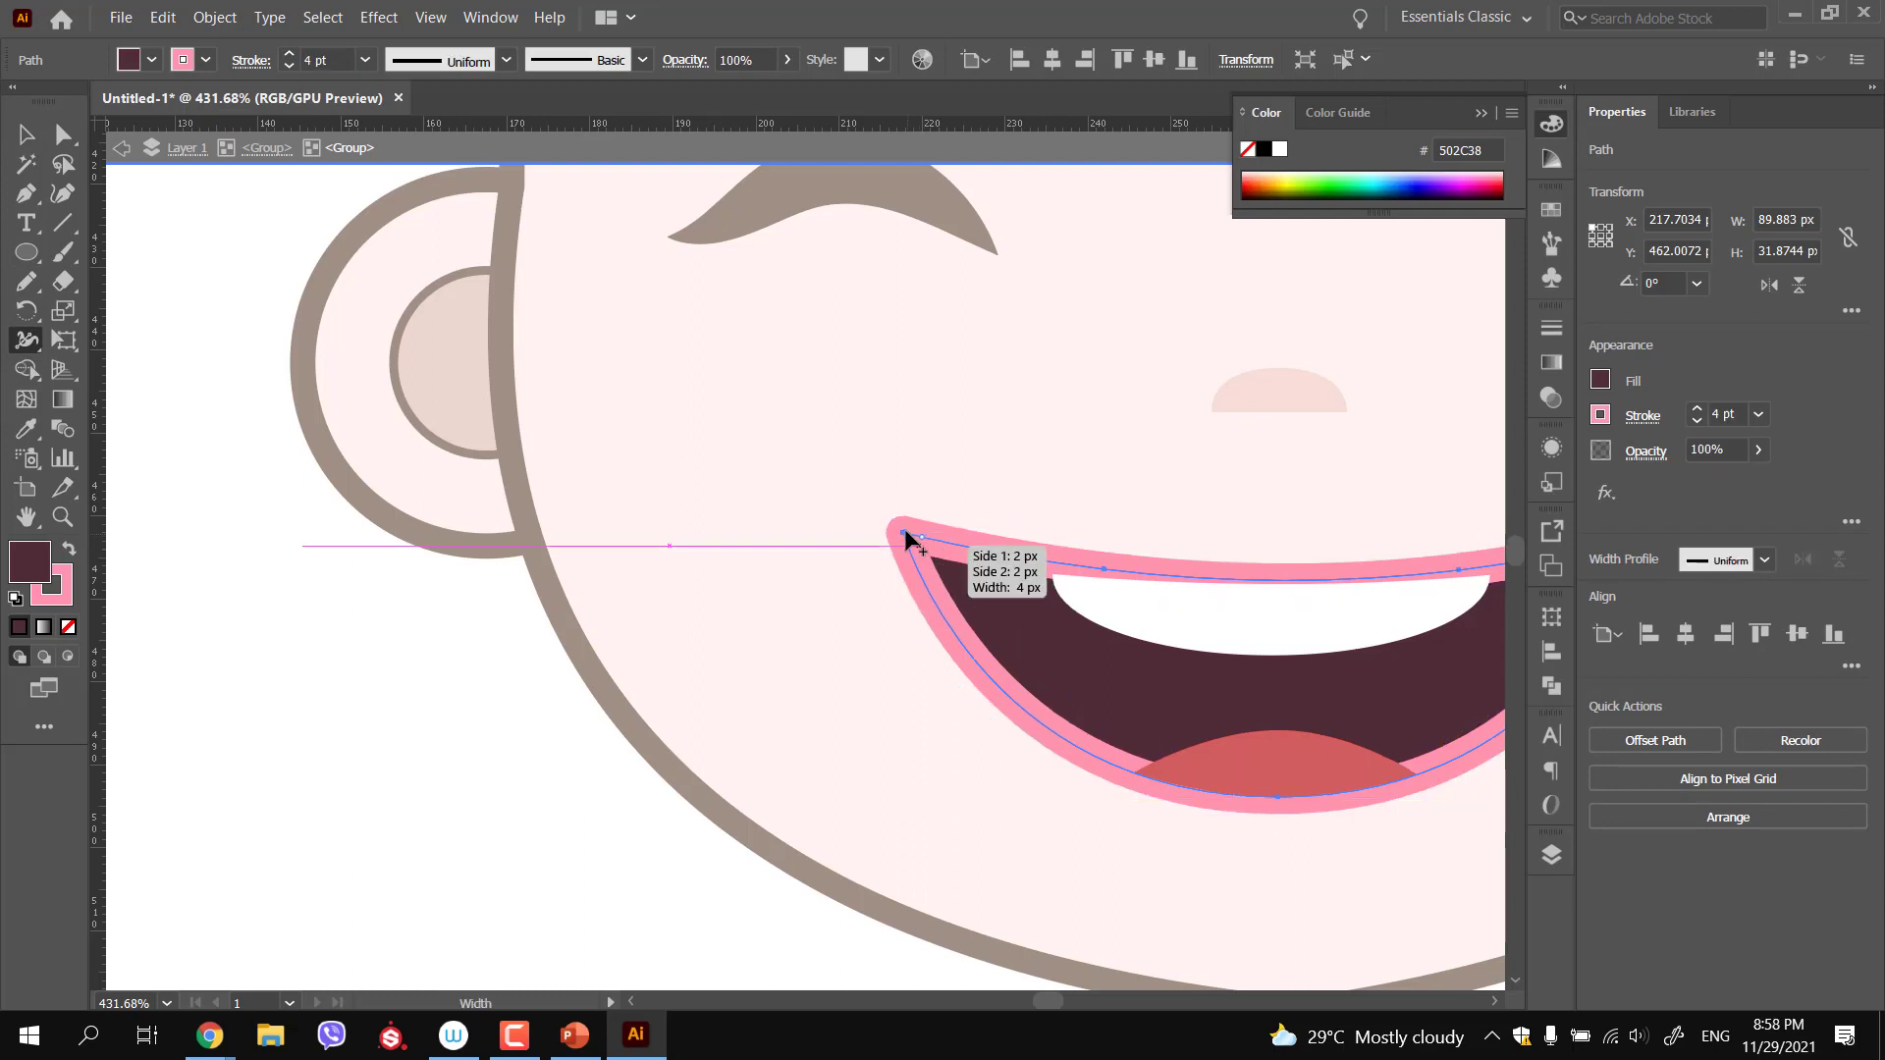
{"action": "left_click_drag", "start_coordinate": [903, 527], "coordinate": [904, 535]}
Taper the lip outline at the mouth's right corner and thicken the middle of the lips, the lower one to about 5.5 px
{"action": "left_click_drag", "start_coordinate": [922, 612], "coordinate": [879, 617]}
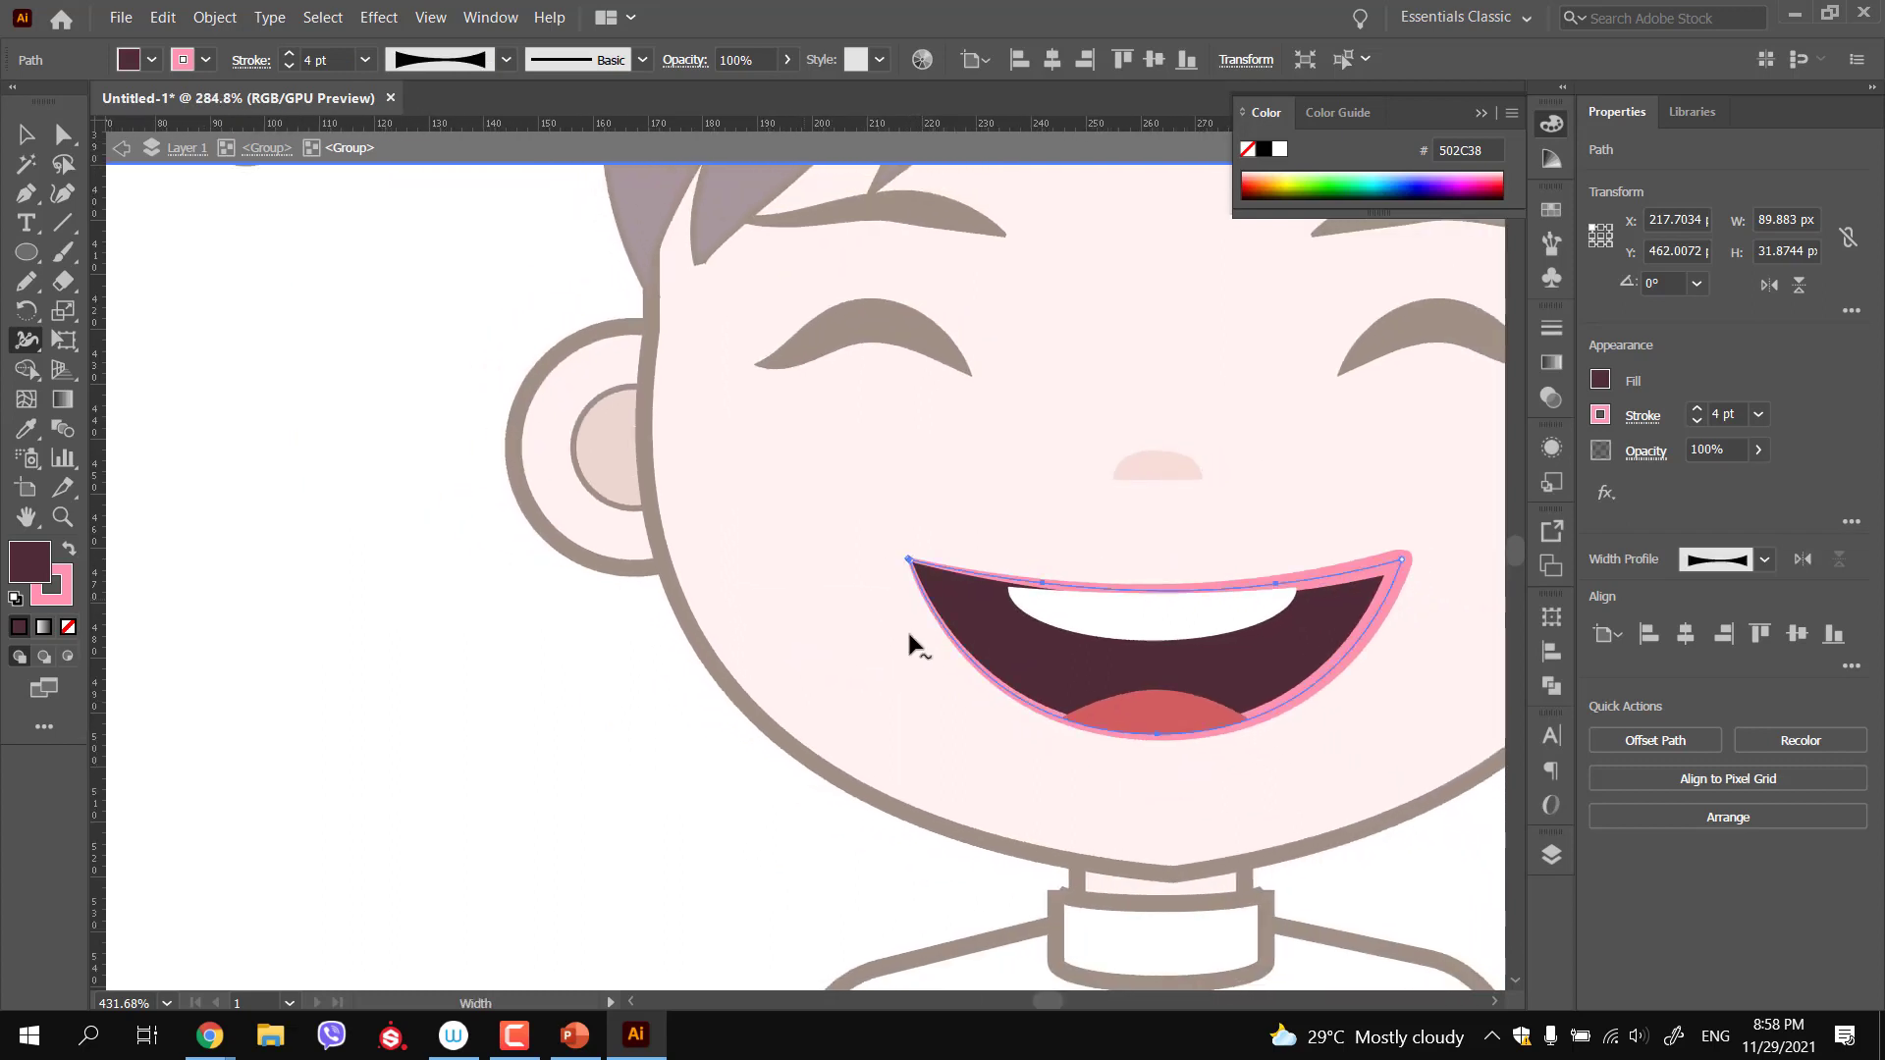
{"action": "left_click_drag", "start_coordinate": [1049, 694], "coordinate": [789, 712]}
{"action": "scroll", "coordinate": [1068, 613], "scroll_direction": "up", "scroll_amount": 3}
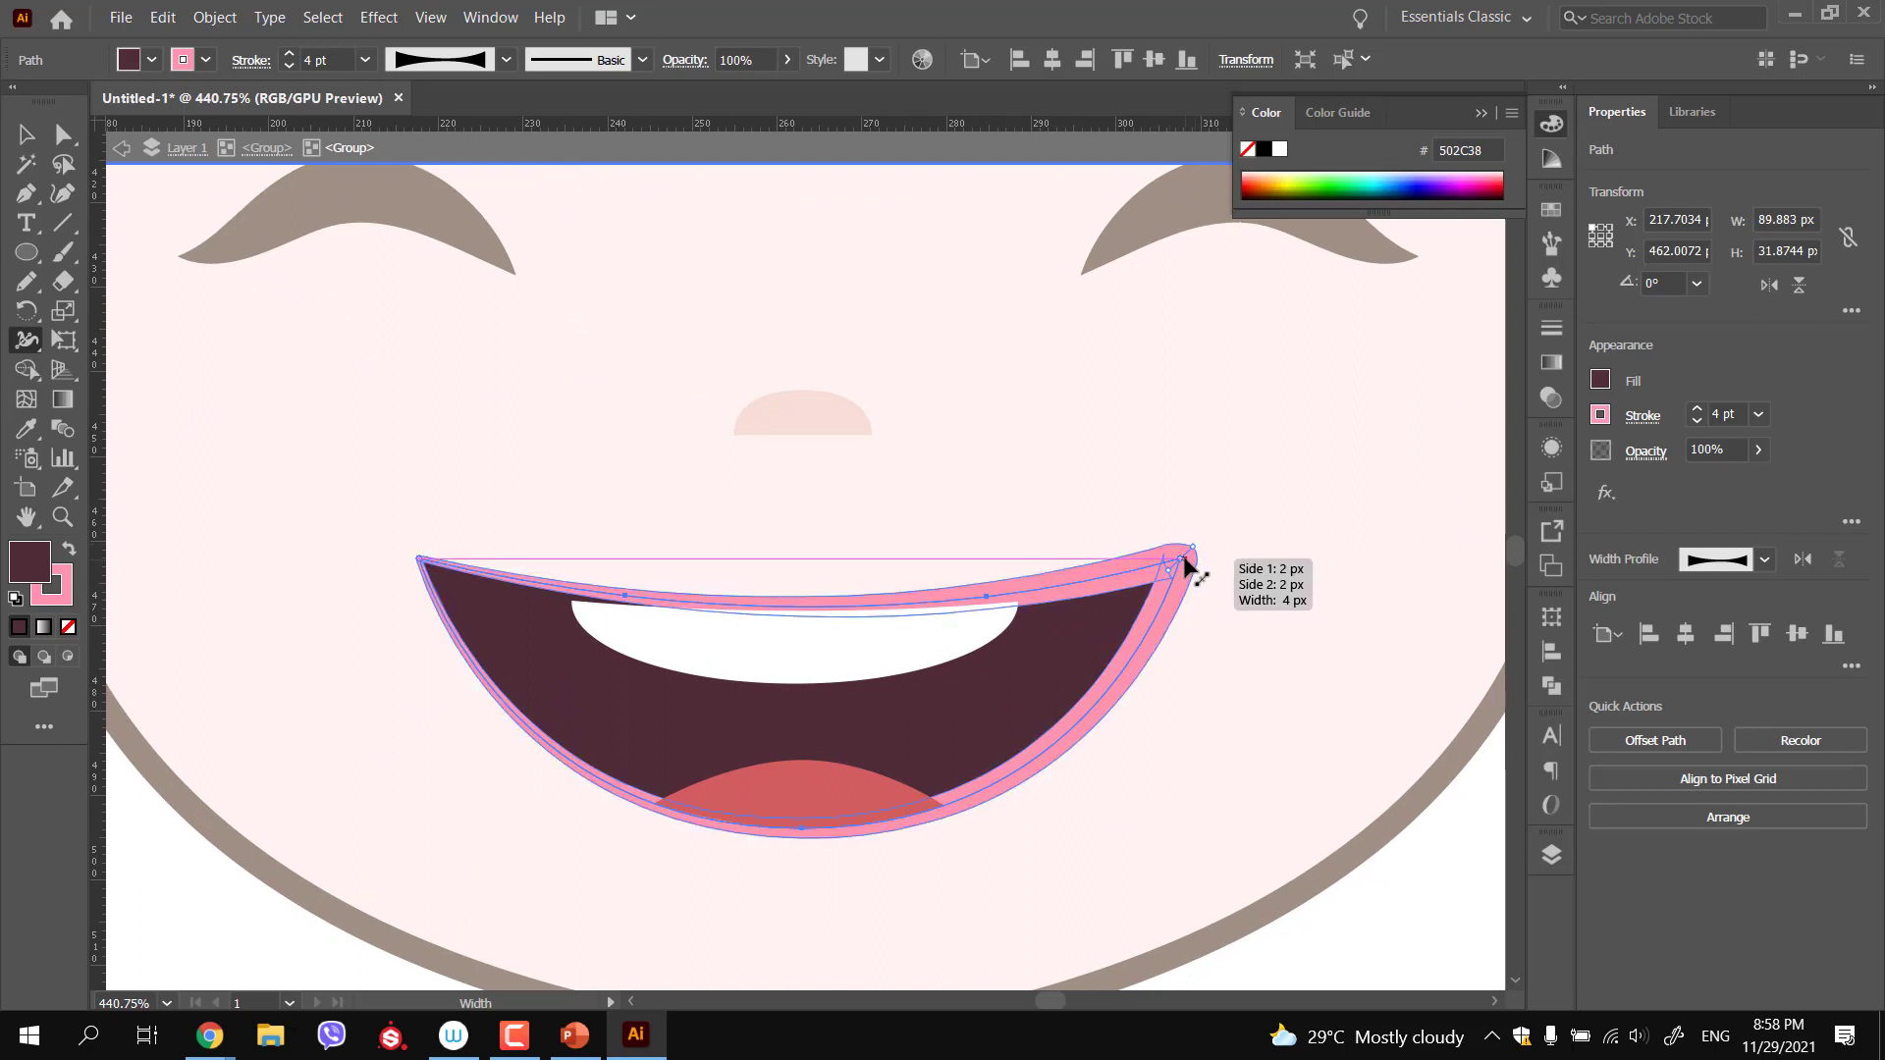
{"action": "left_click", "coordinate": [965, 709], "text": "ctrl"}
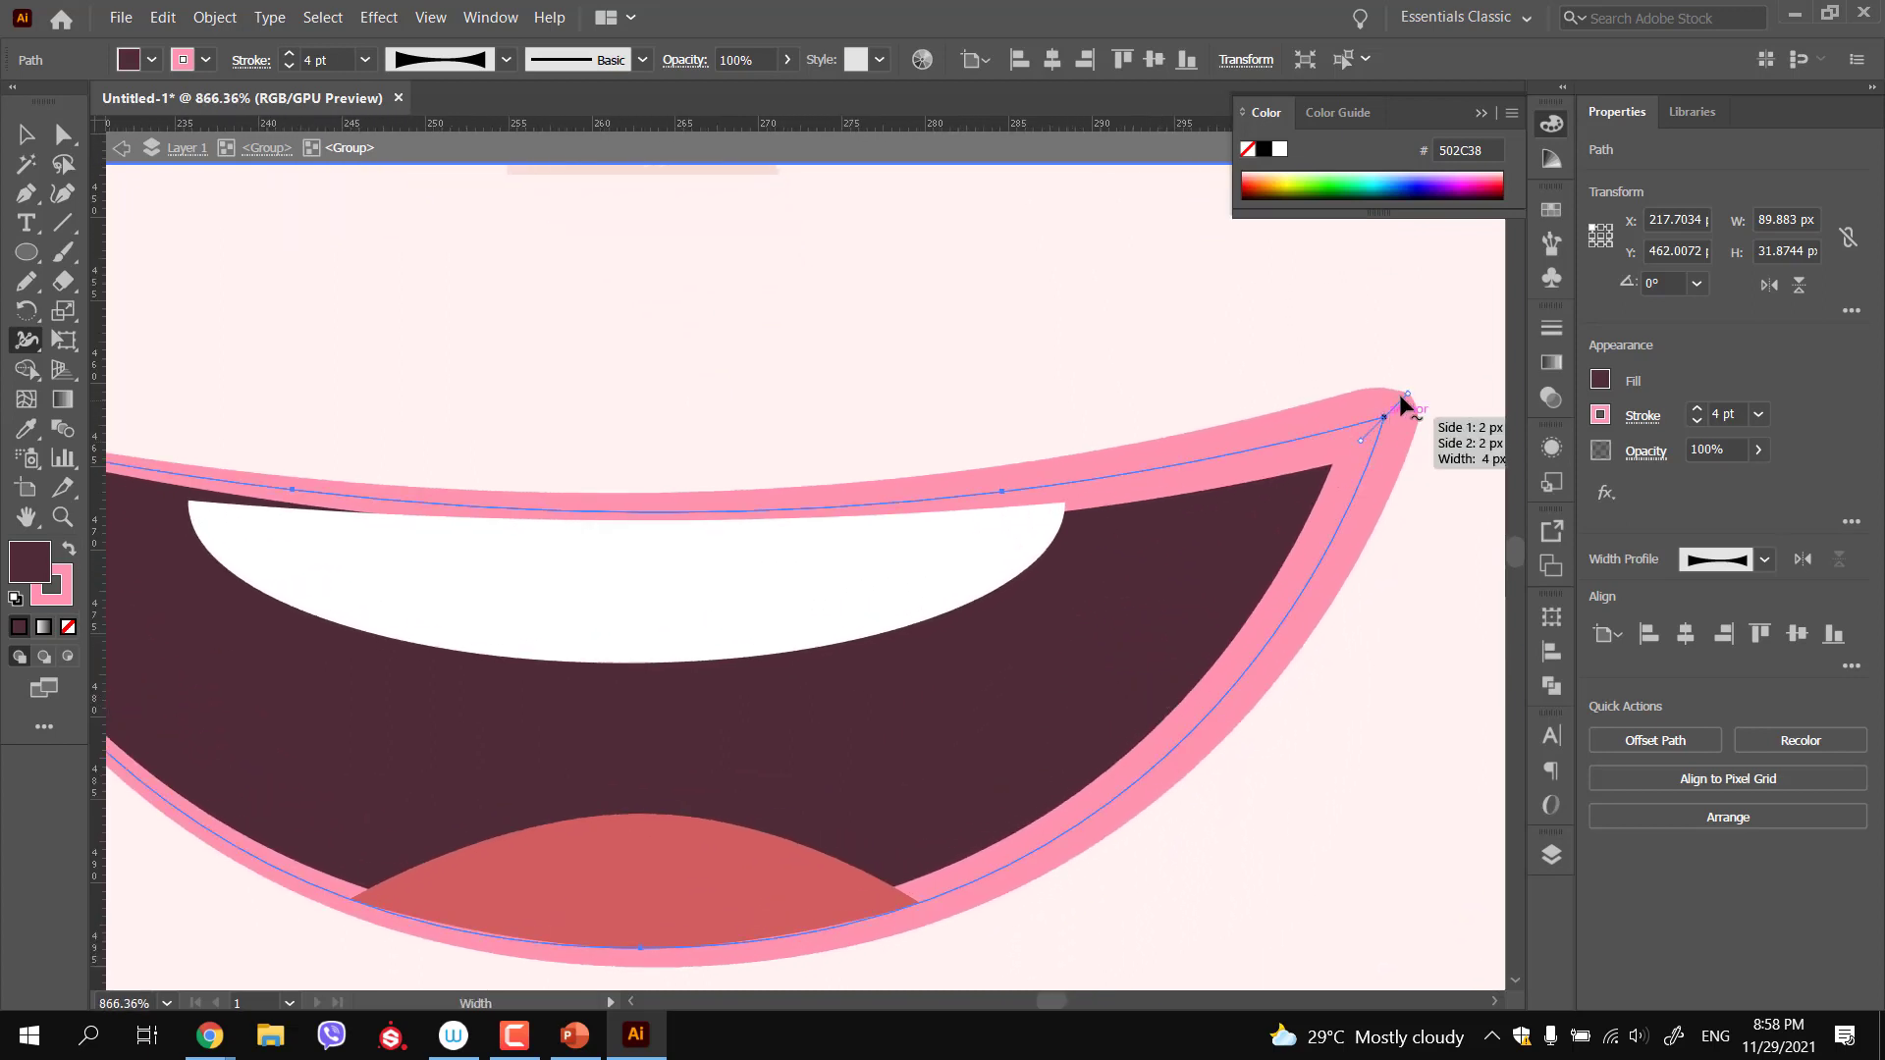
{"action": "left_click_drag", "start_coordinate": [1398, 405], "coordinate": [1387, 419]}
{"action": "mouse_move", "coordinate": [1144, 597]}
{"action": "left_mouse_down"}
{"action": "mouse_move", "coordinate": [1070, 569]}
{"action": "mouse_move", "coordinate": [761, 542]}
{"action": "mouse_move", "coordinate": [762, 574]}
{"action": "mouse_move", "coordinate": [639, 585]}
{"action": "mouse_move", "coordinate": [589, 567]}
{"action": "mouse_move", "coordinate": [702, 623]}
{"action": "left_mouse_up"}
{"action": "mouse_move", "coordinate": [773, 797]}
{"action": "left_mouse_down"}
{"action": "mouse_move", "coordinate": [774, 833]}
{"action": "mouse_move", "coordinate": [539, 787]}
{"action": "mouse_move", "coordinate": [741, 842]}
{"action": "mouse_move", "coordinate": [788, 829]}
{"action": "left_mouse_up"}
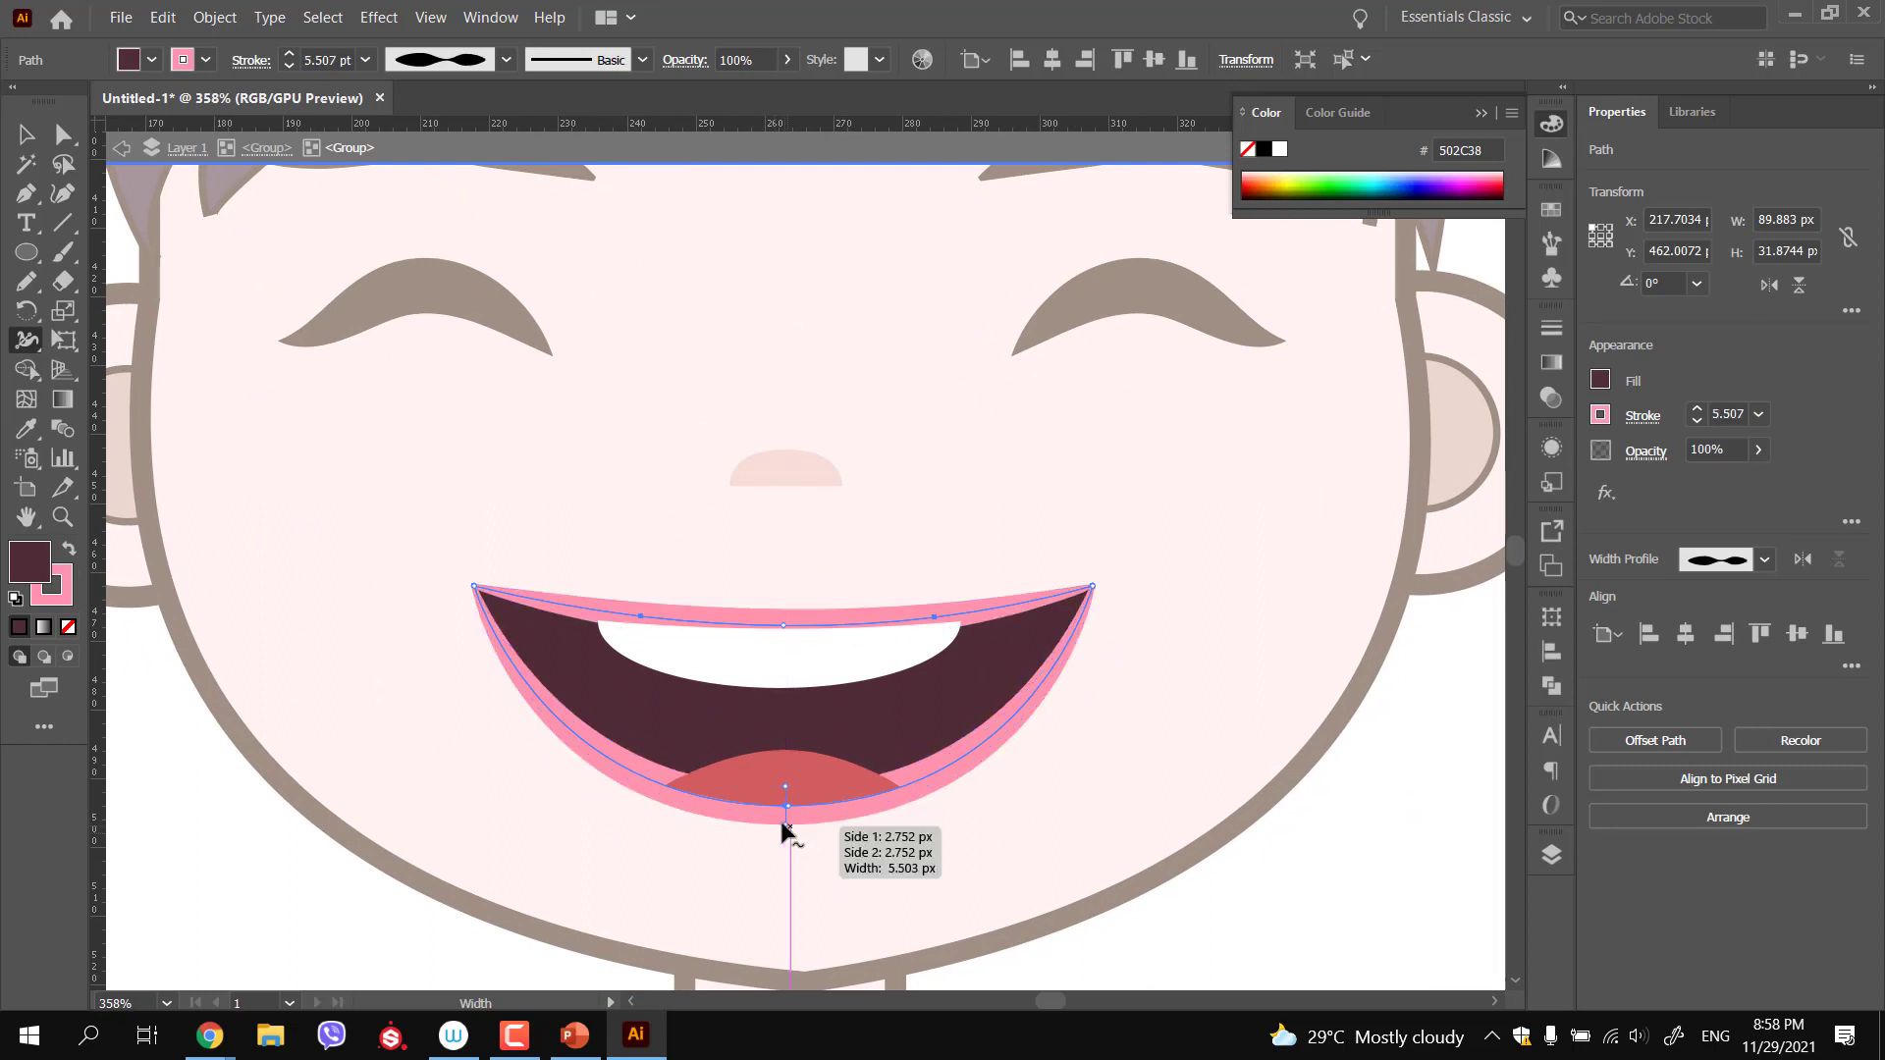
Move the tongue slightly up and the teeth slightly down inside the mouth
{"action": "key", "text": "v"}
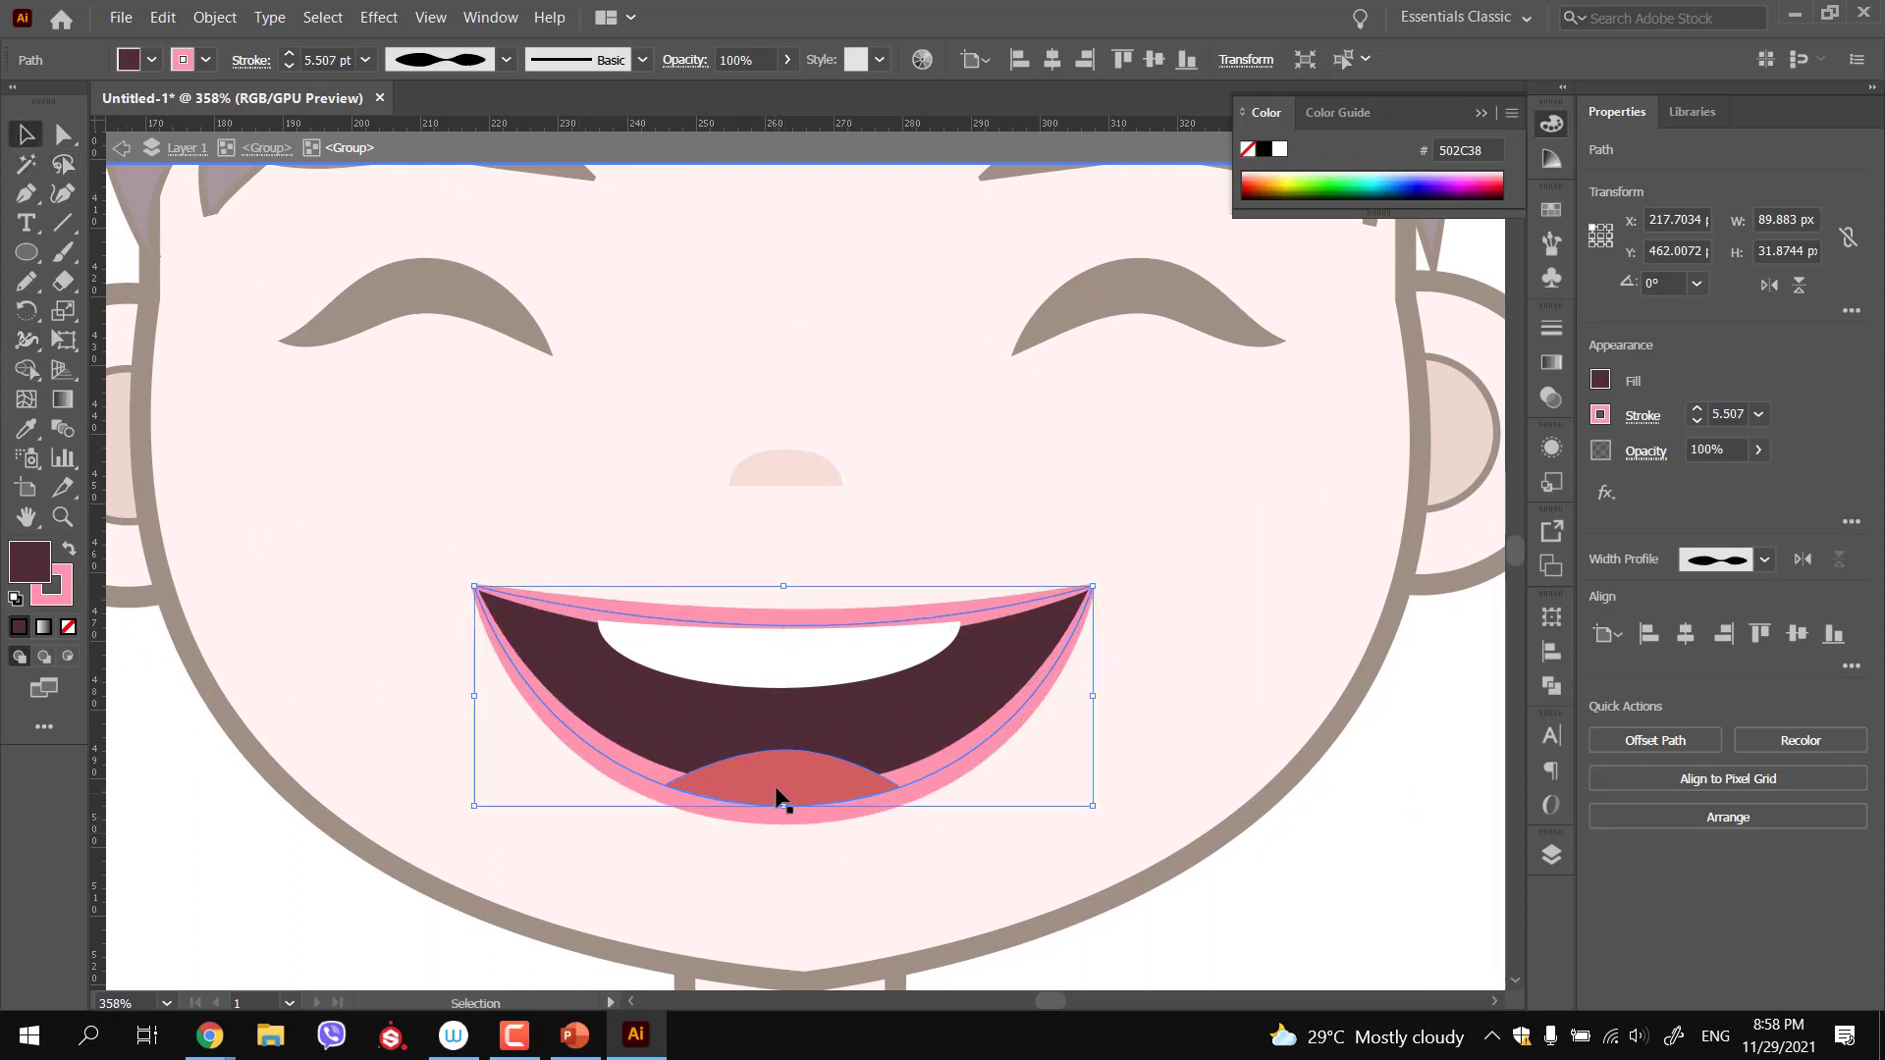
{"action": "left_click", "coordinate": [779, 787]}
{"action": "left_click_drag", "start_coordinate": [780, 785], "coordinate": [791, 788]}
{"action": "left_click", "coordinate": [797, 678]}
{"action": "left_click_drag", "start_coordinate": [797, 677], "coordinate": [801, 687]}
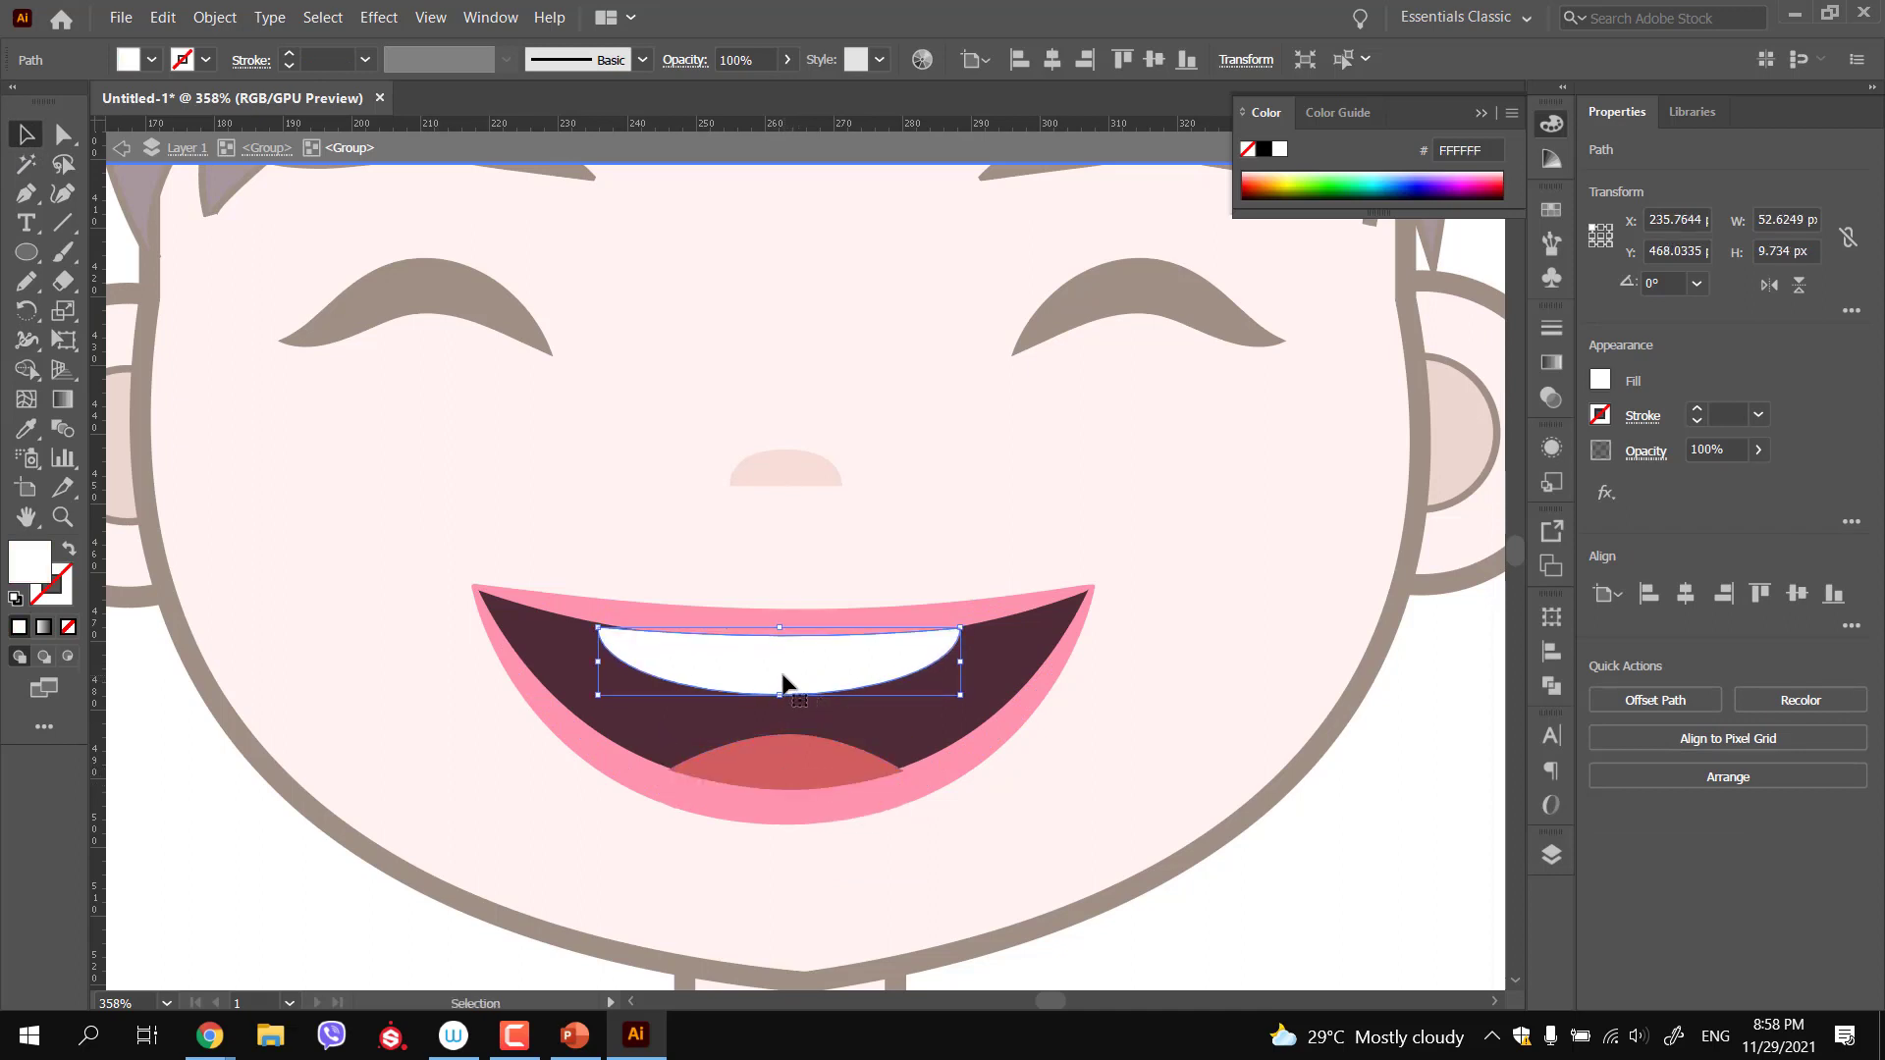
Raise the upper left corner point of the teeth shape to meet the lower edge of the upper lip
{"action": "left_click_drag", "start_coordinate": [587, 652], "coordinate": [774, 677]}
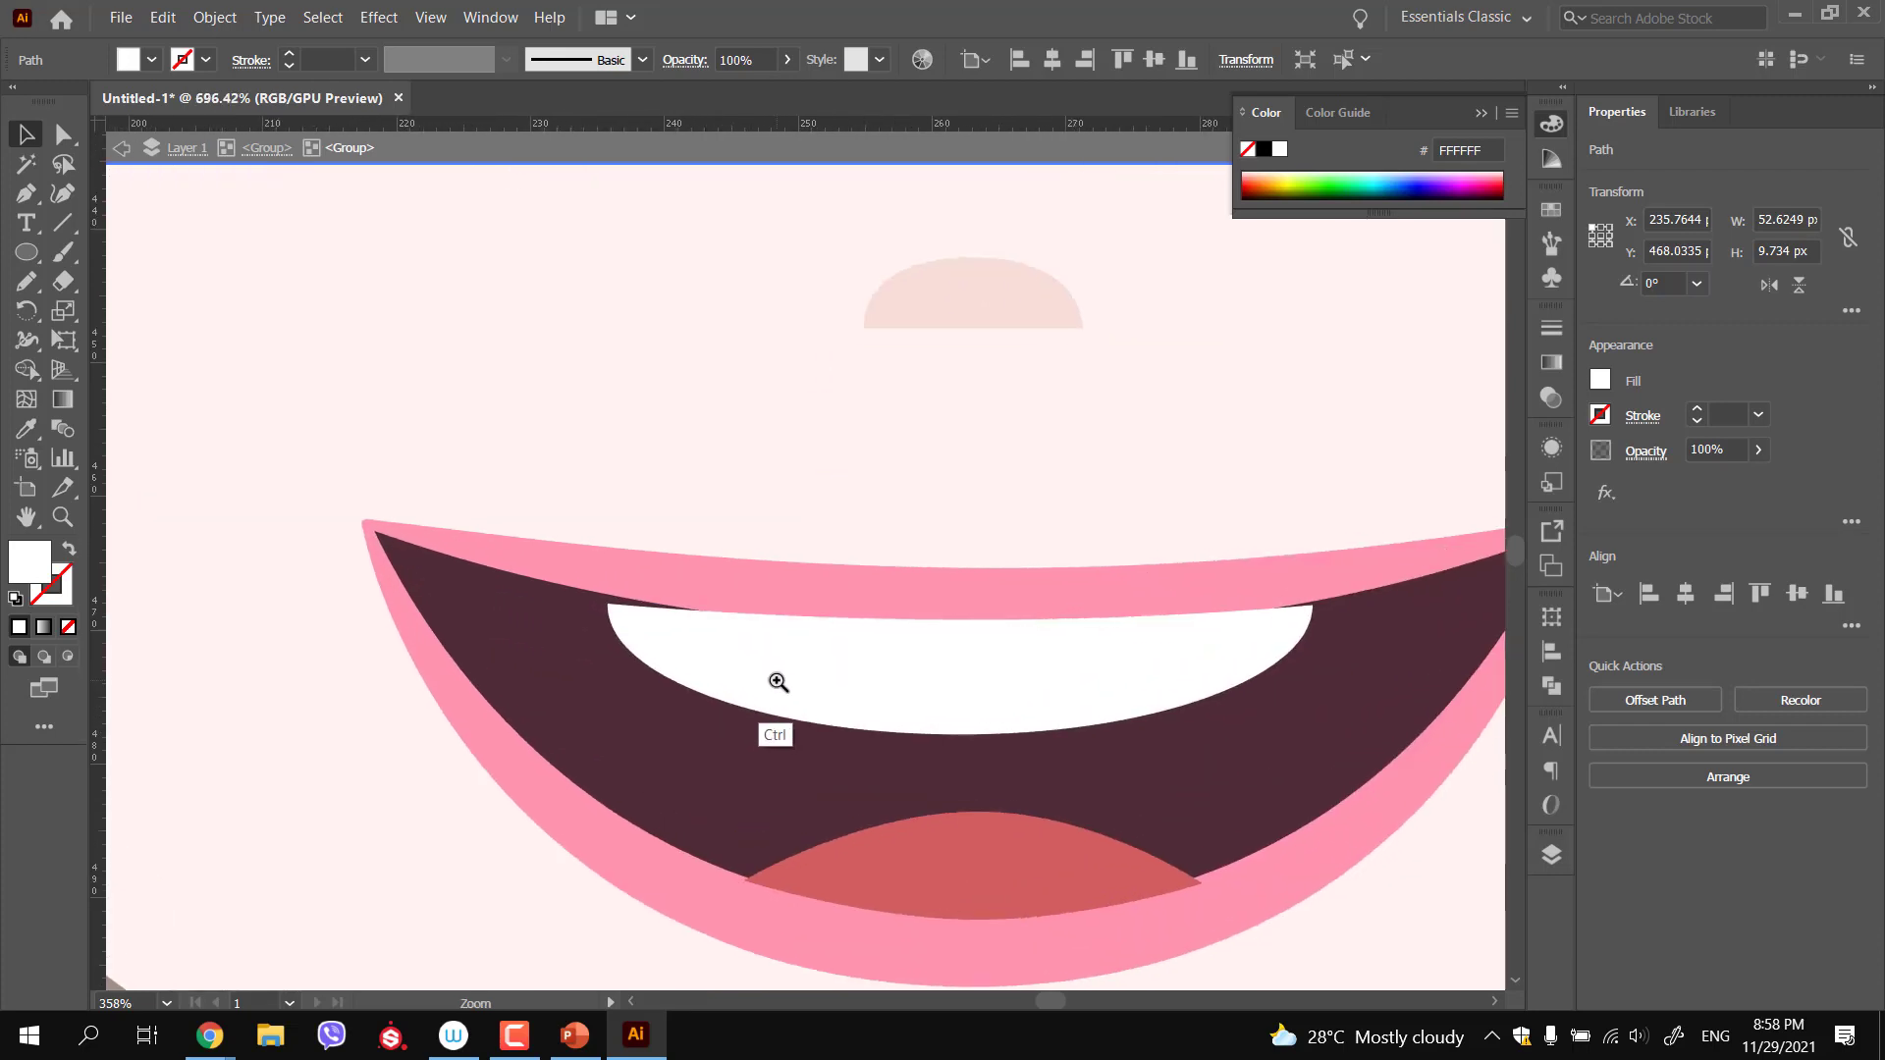
{"action": "key", "text": "p"}
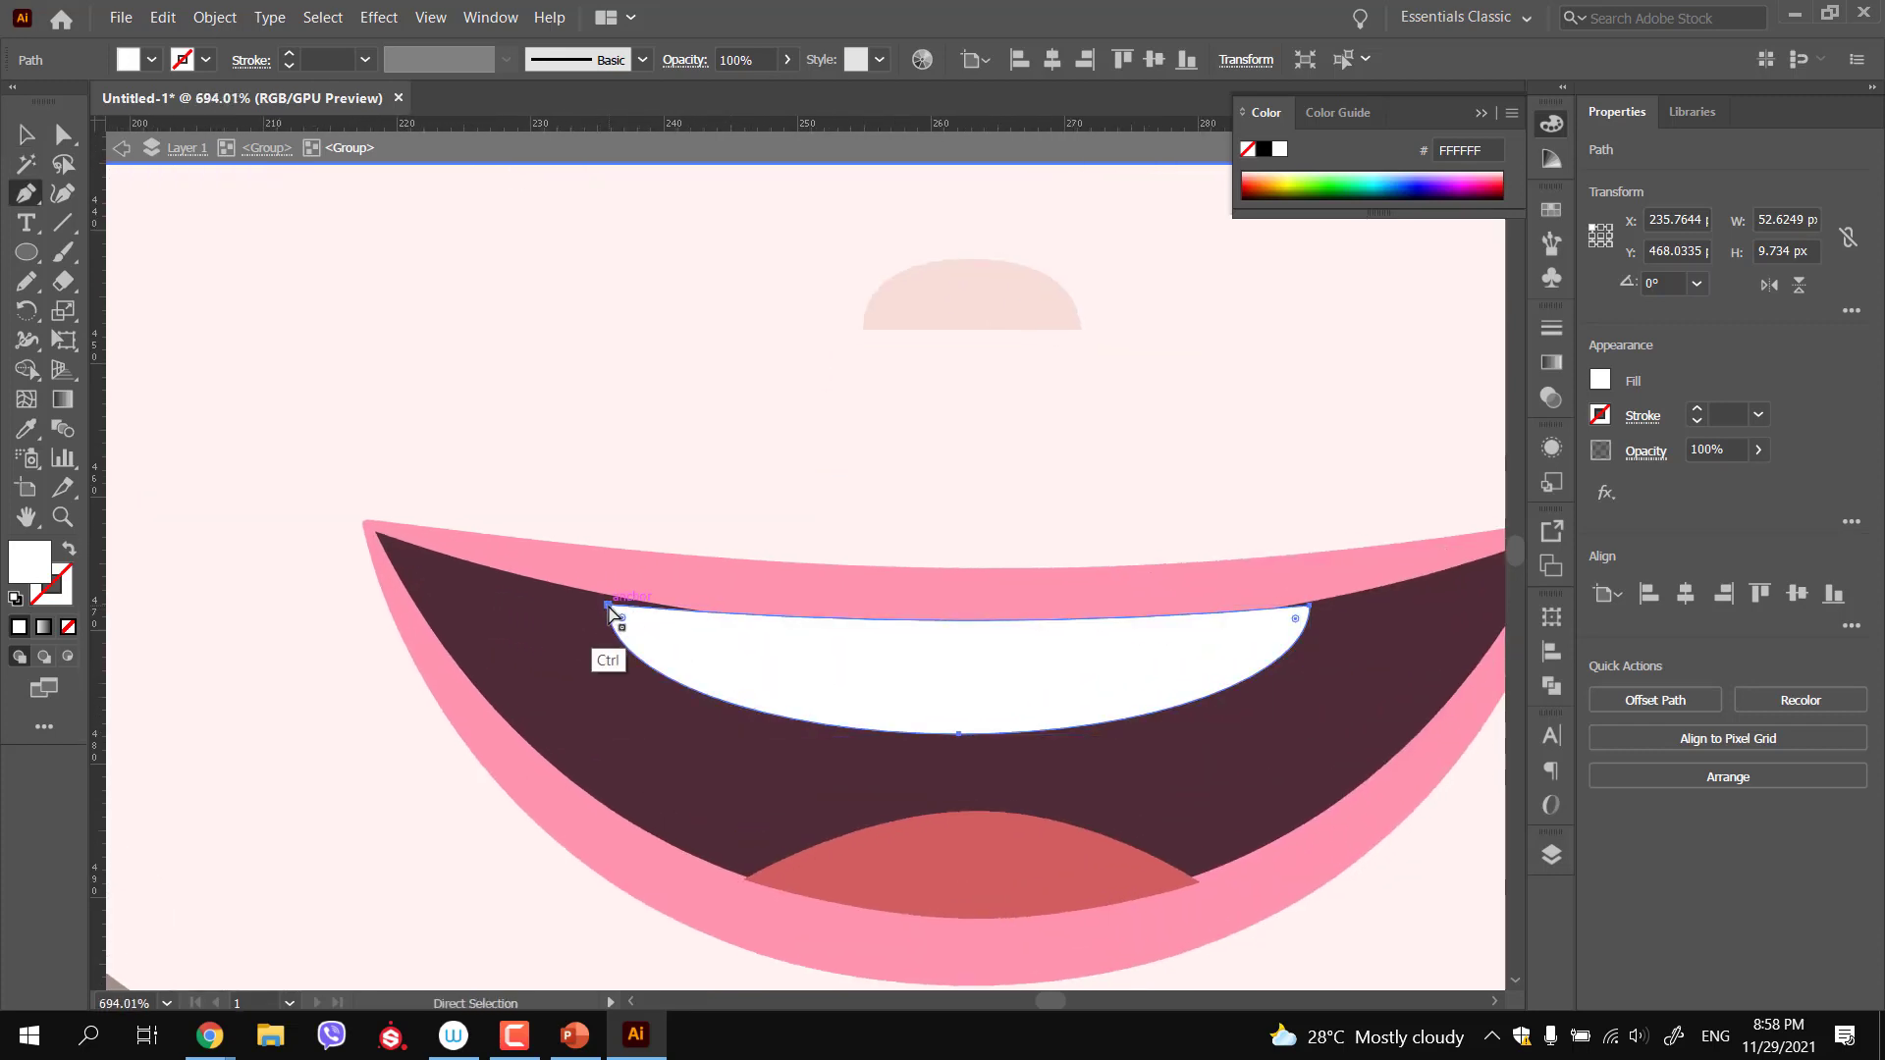
{"action": "left_click", "coordinate": [608, 605], "text": "ctrl"}
{"action": "left_click_drag", "start_coordinate": [607, 606], "coordinate": [609, 597]}
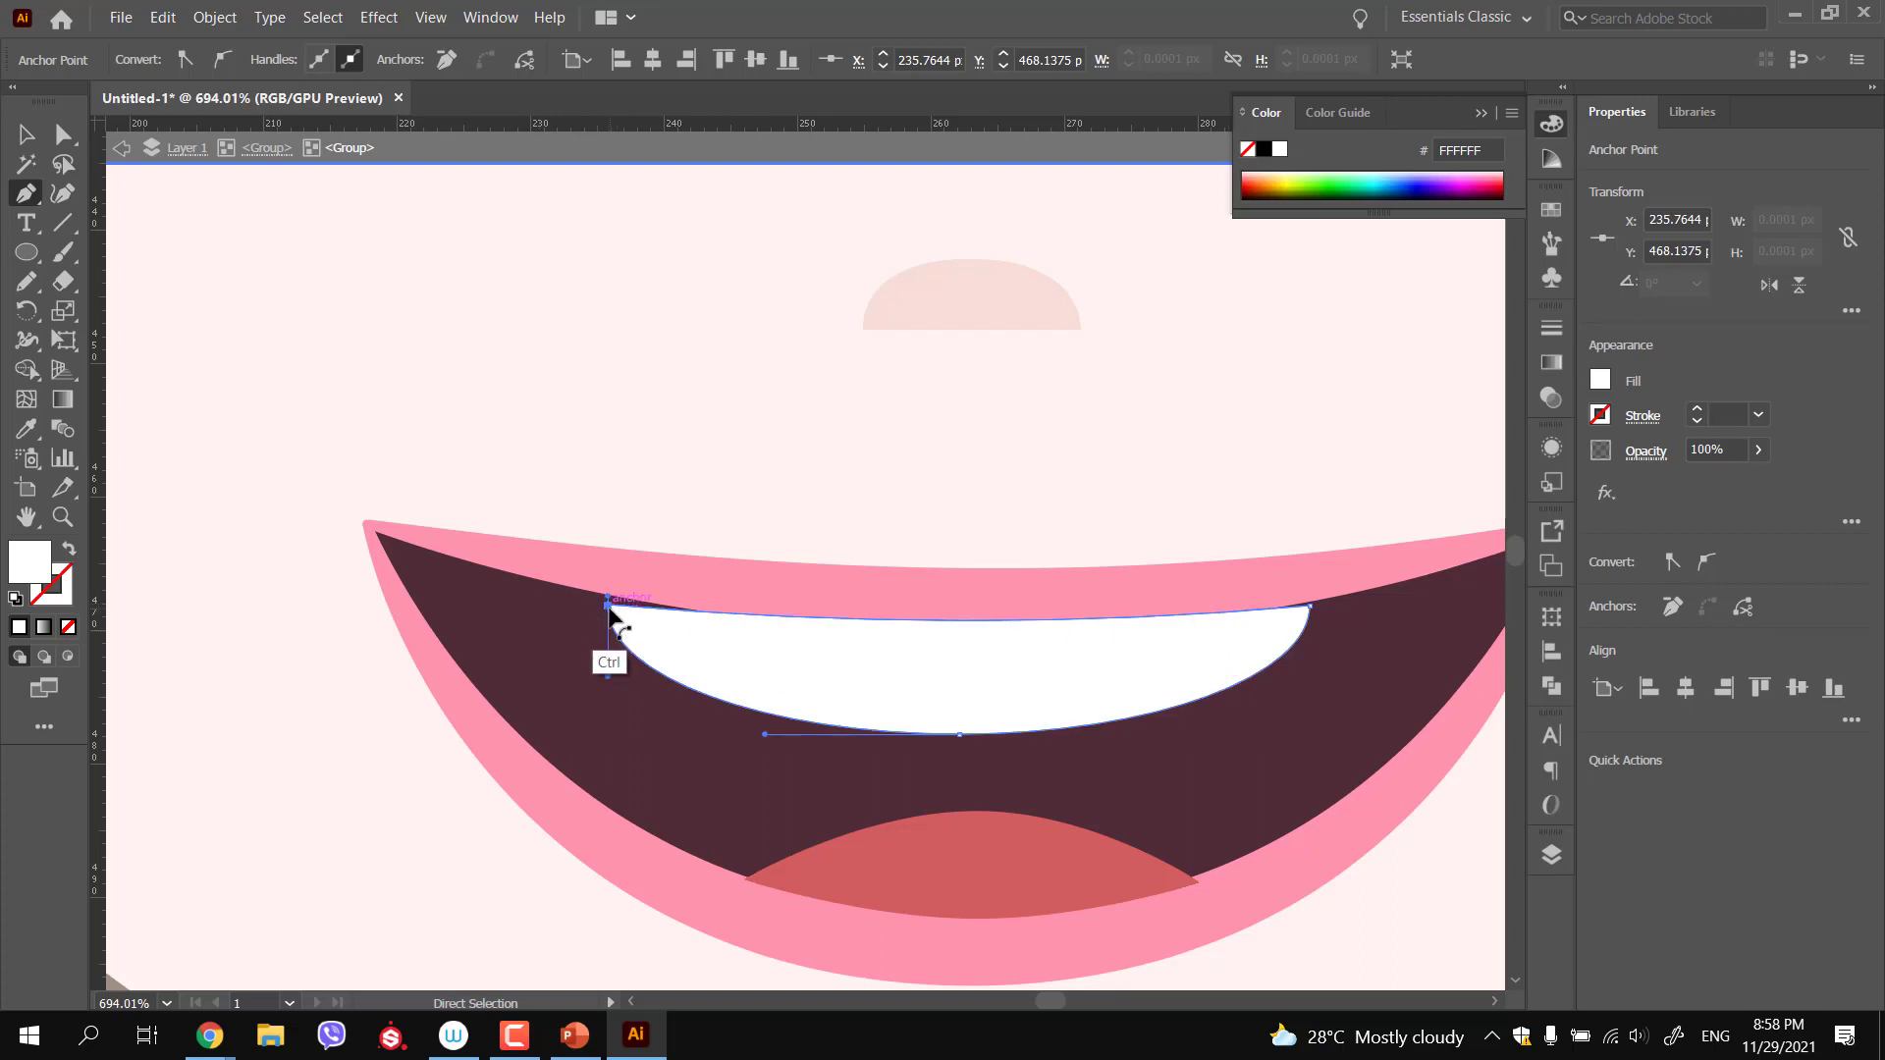
{"action": "left_click_drag", "start_coordinate": [609, 612], "coordinate": [866, 644]}
{"action": "key", "text": "ctrl+z"}
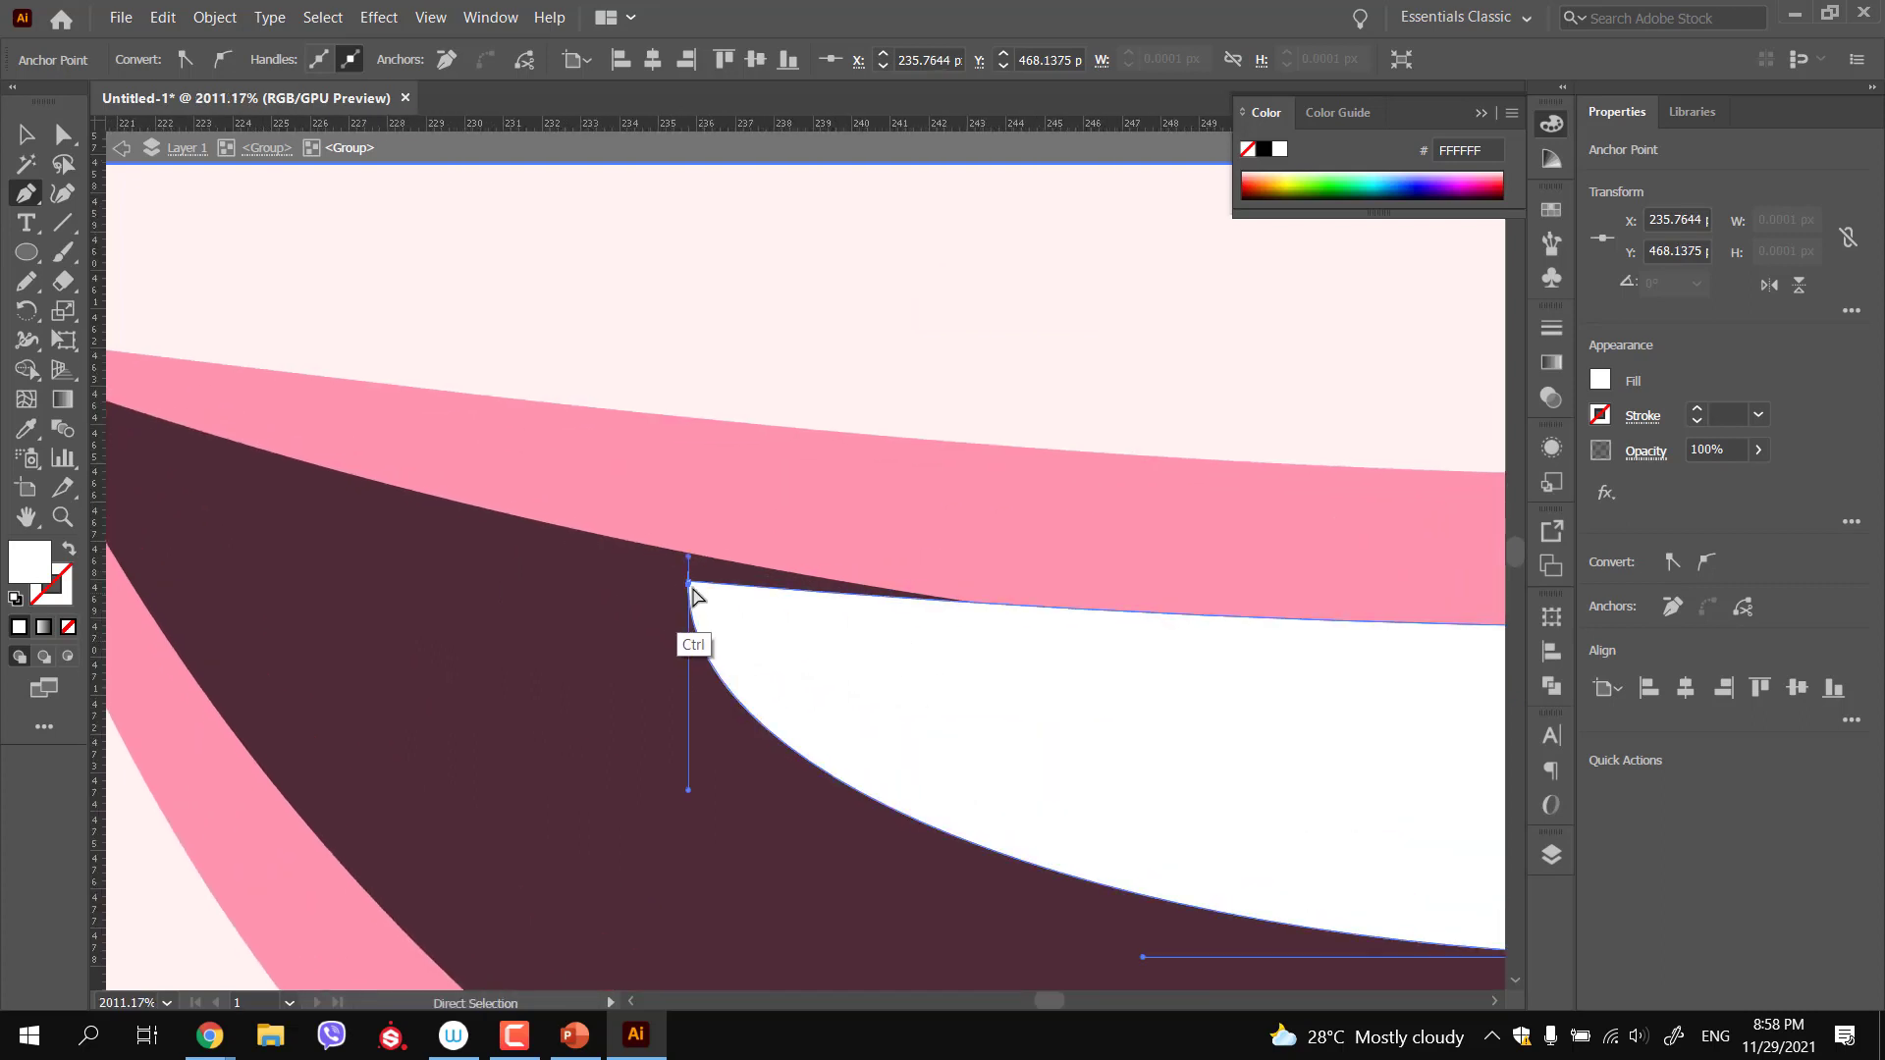
{"action": "left_click_drag", "start_coordinate": [688, 582], "coordinate": [412, 541]}
Fit the teeth's upper right corner to the upper lip and bow their top edge slightly downward along the lip's curve
{"action": "left_click_drag", "start_coordinate": [1250, 598], "coordinate": [1384, 556]}
{"action": "left_click", "coordinate": [1385, 560], "text": "ctrl"}
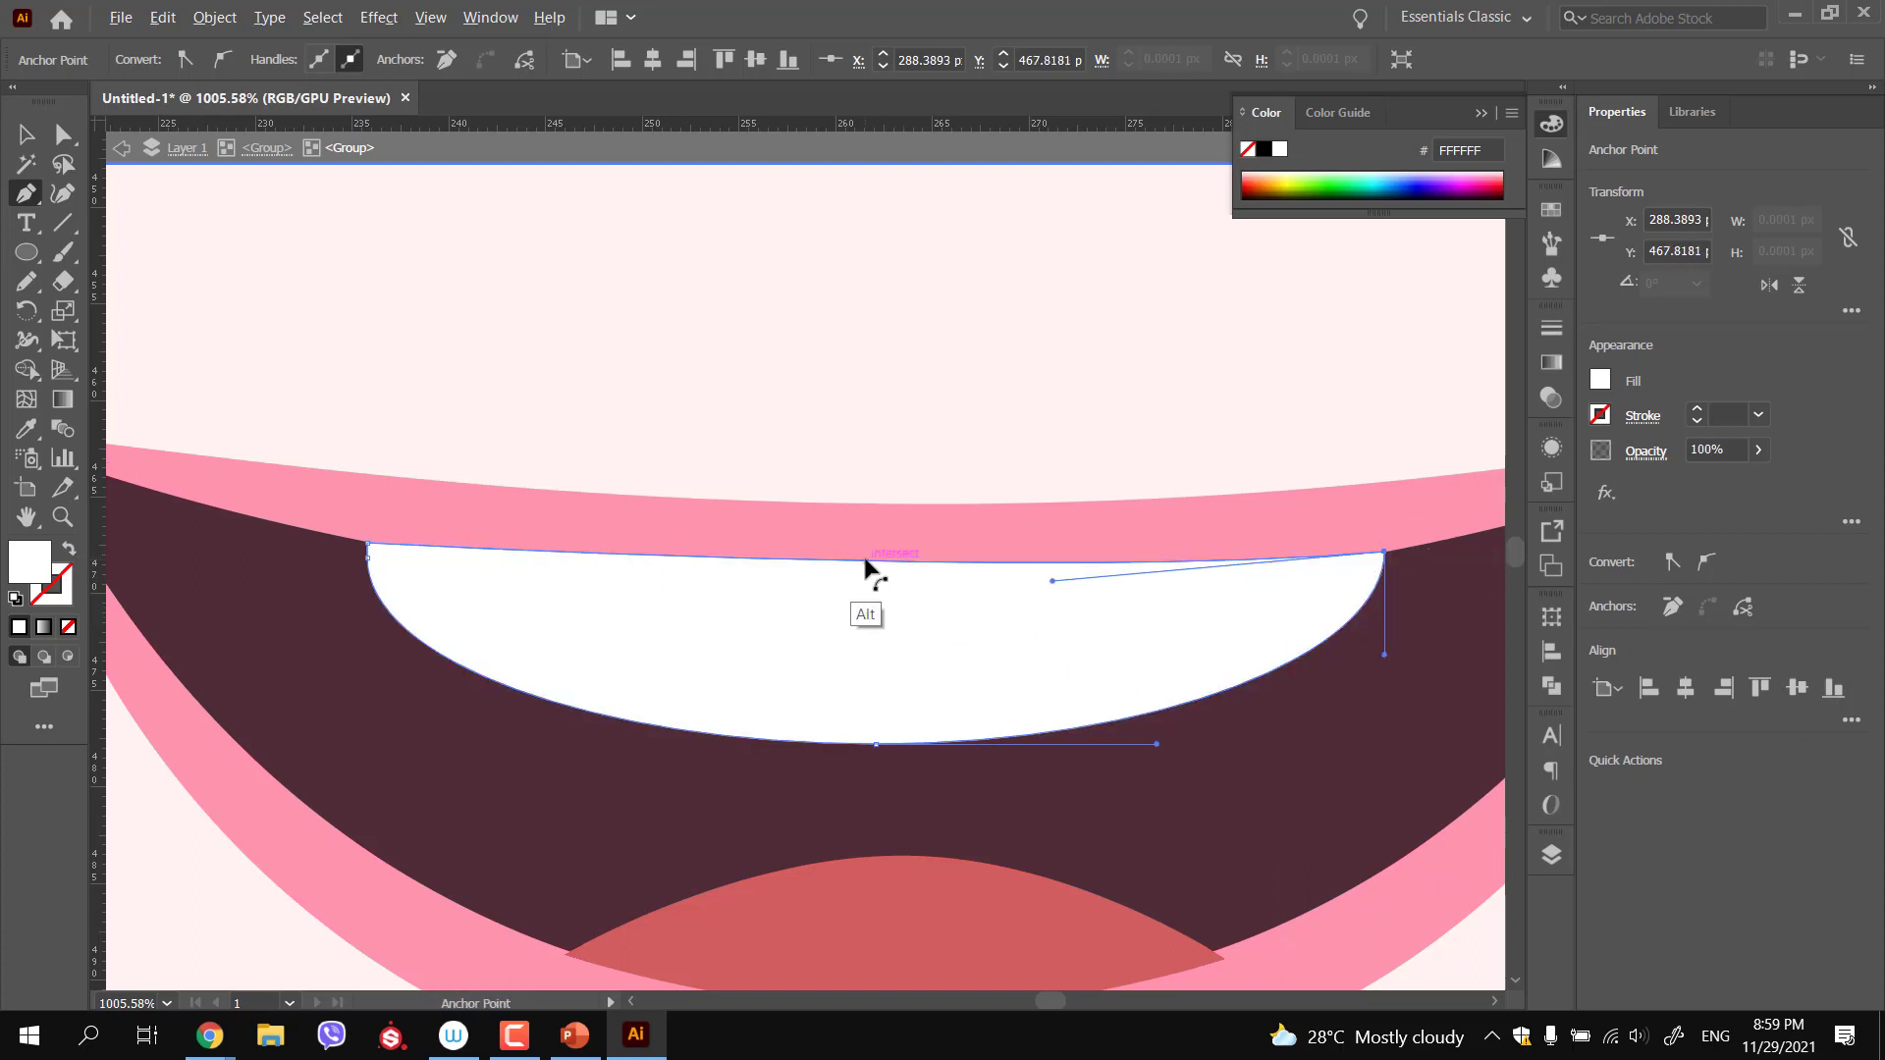
{"action": "left_click_drag", "start_coordinate": [864, 559], "coordinate": [865, 574]}
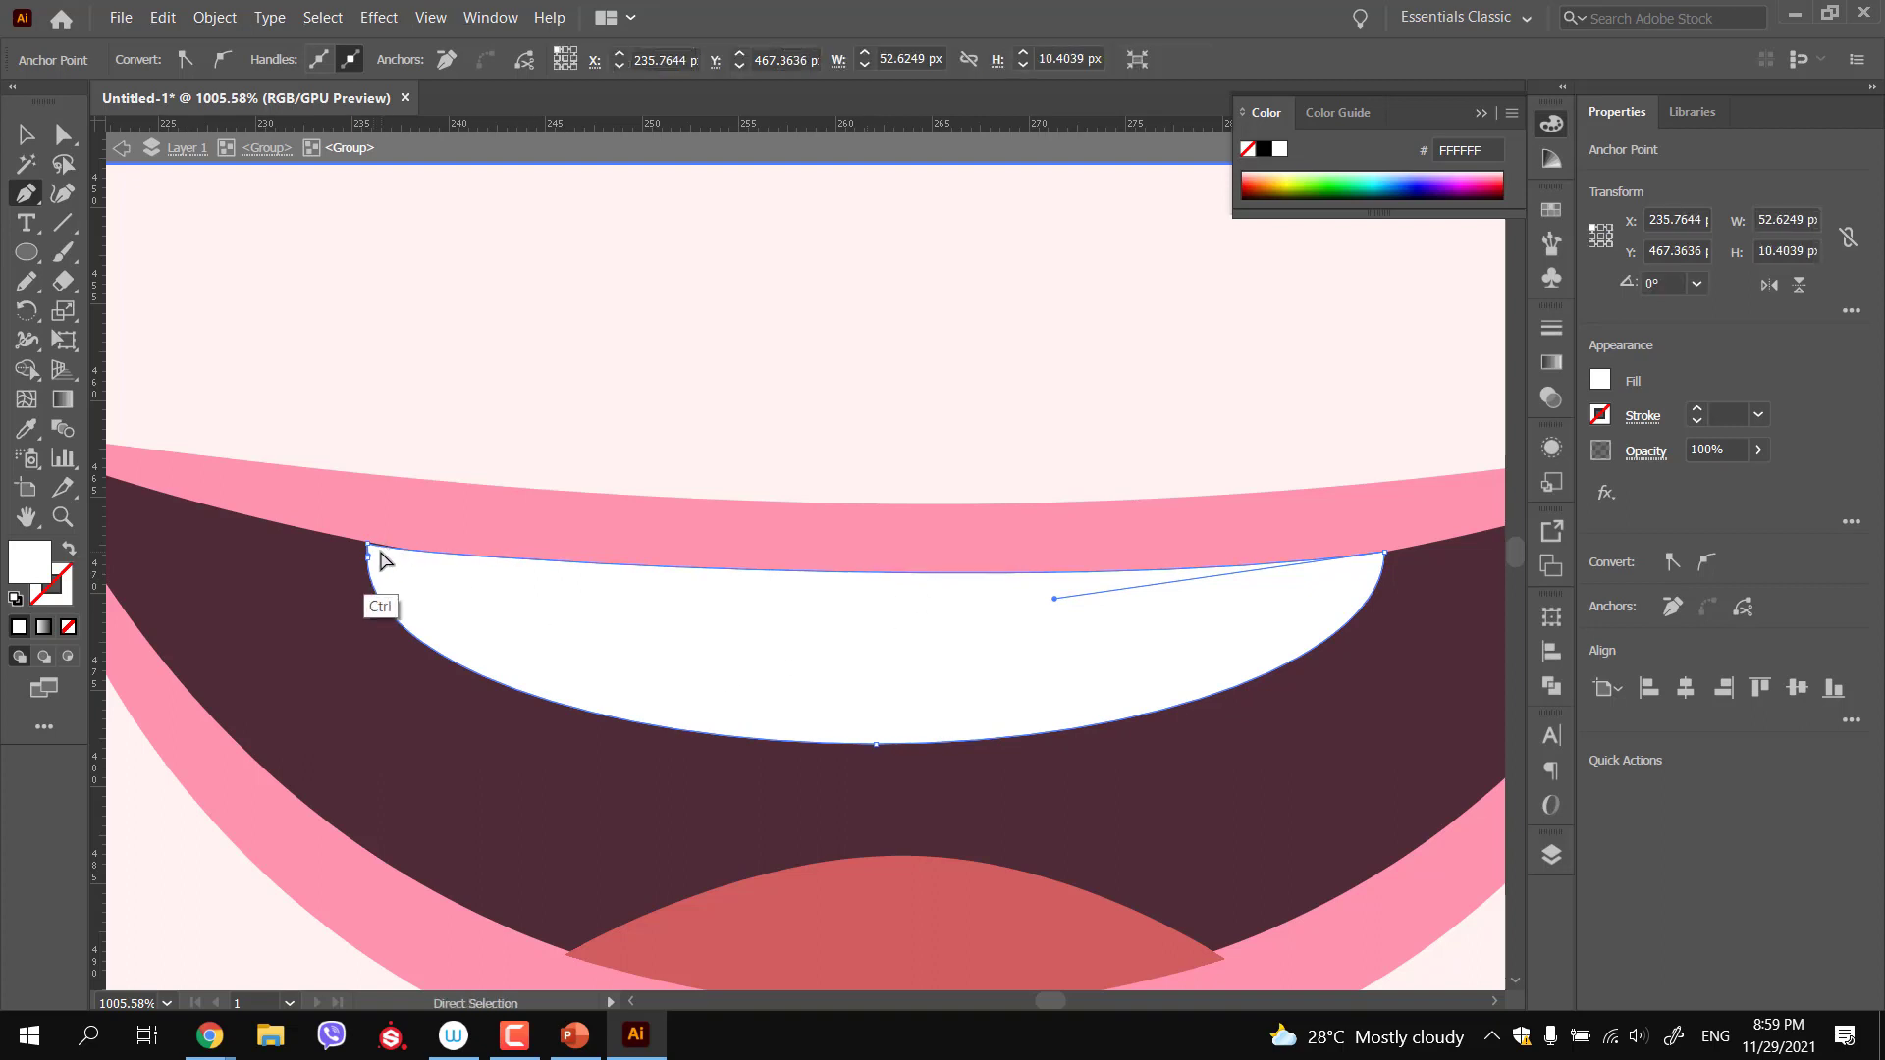
{"action": "left_click_drag", "start_coordinate": [370, 553], "coordinate": [438, 534]}
{"action": "key", "text": "ctrl+space"}
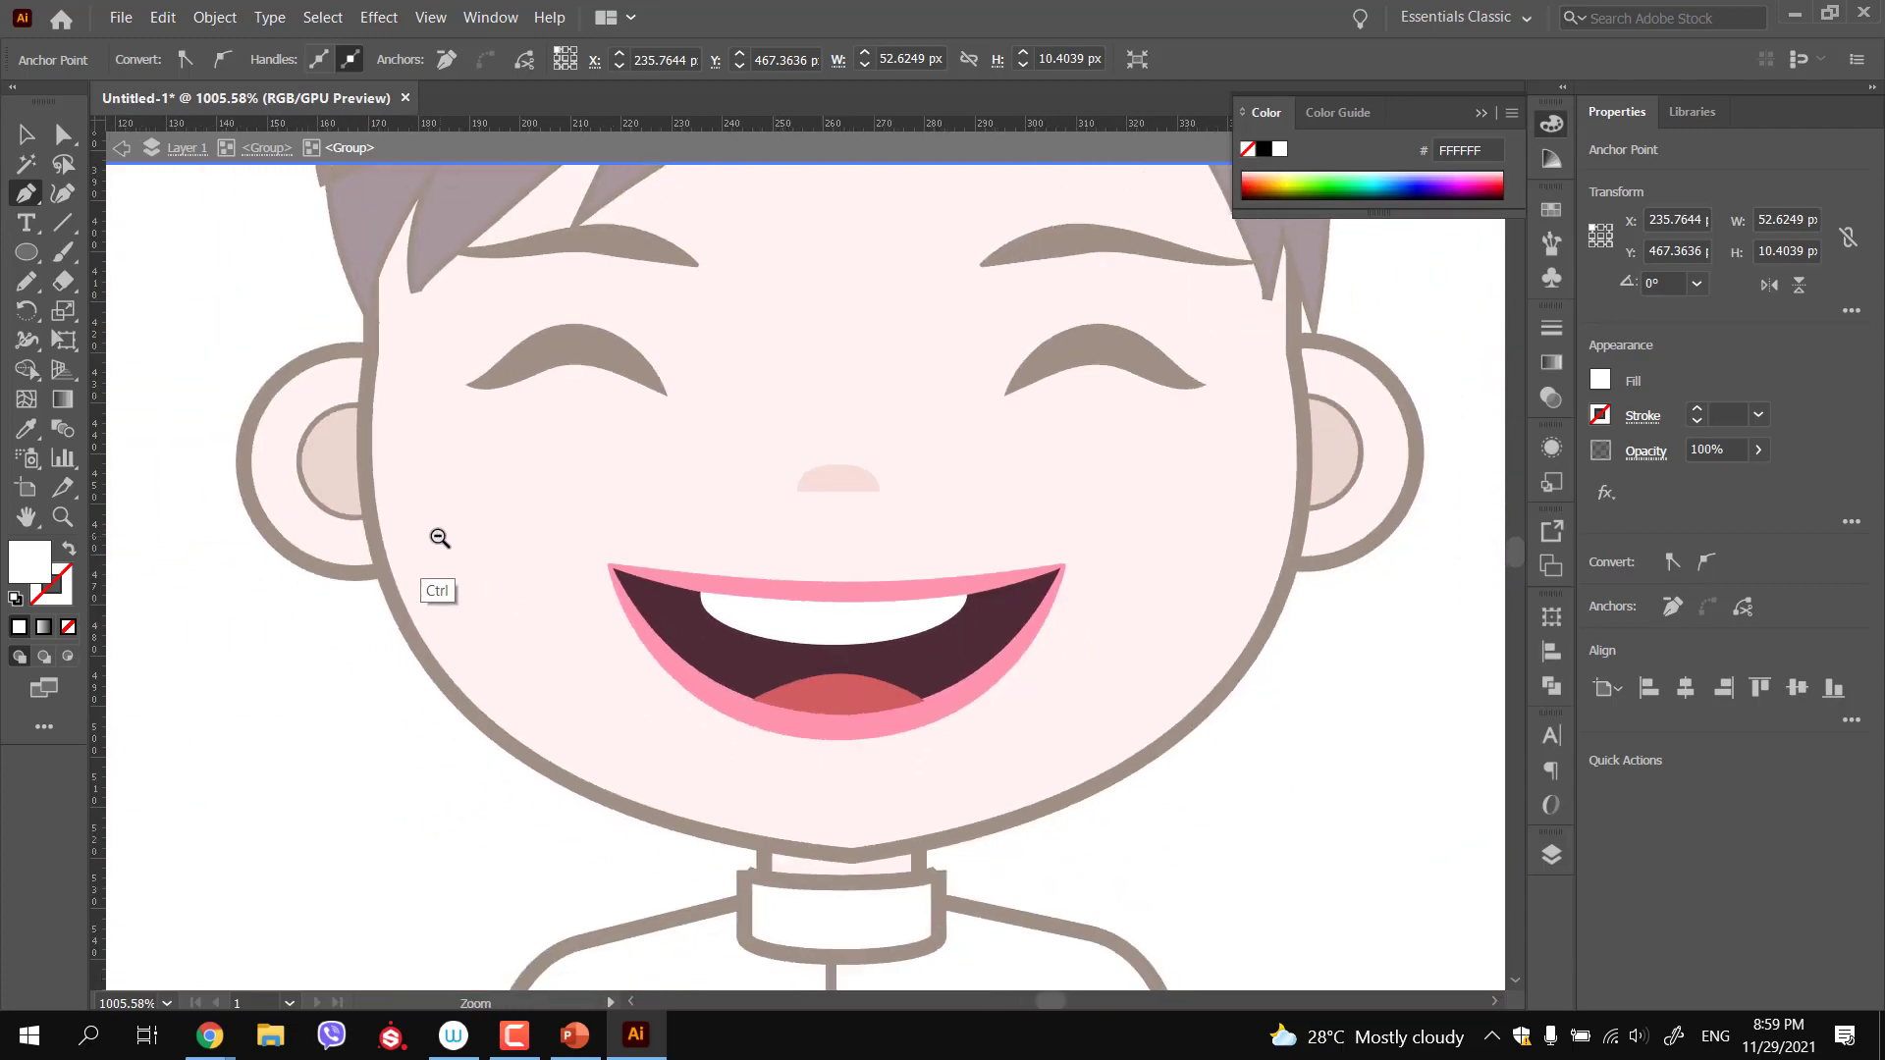
Deselect the teeth and draw a borderless white ellipse about 38.5 by 28 px on the cheek below the left eye
{"action": "key", "text": "v"}
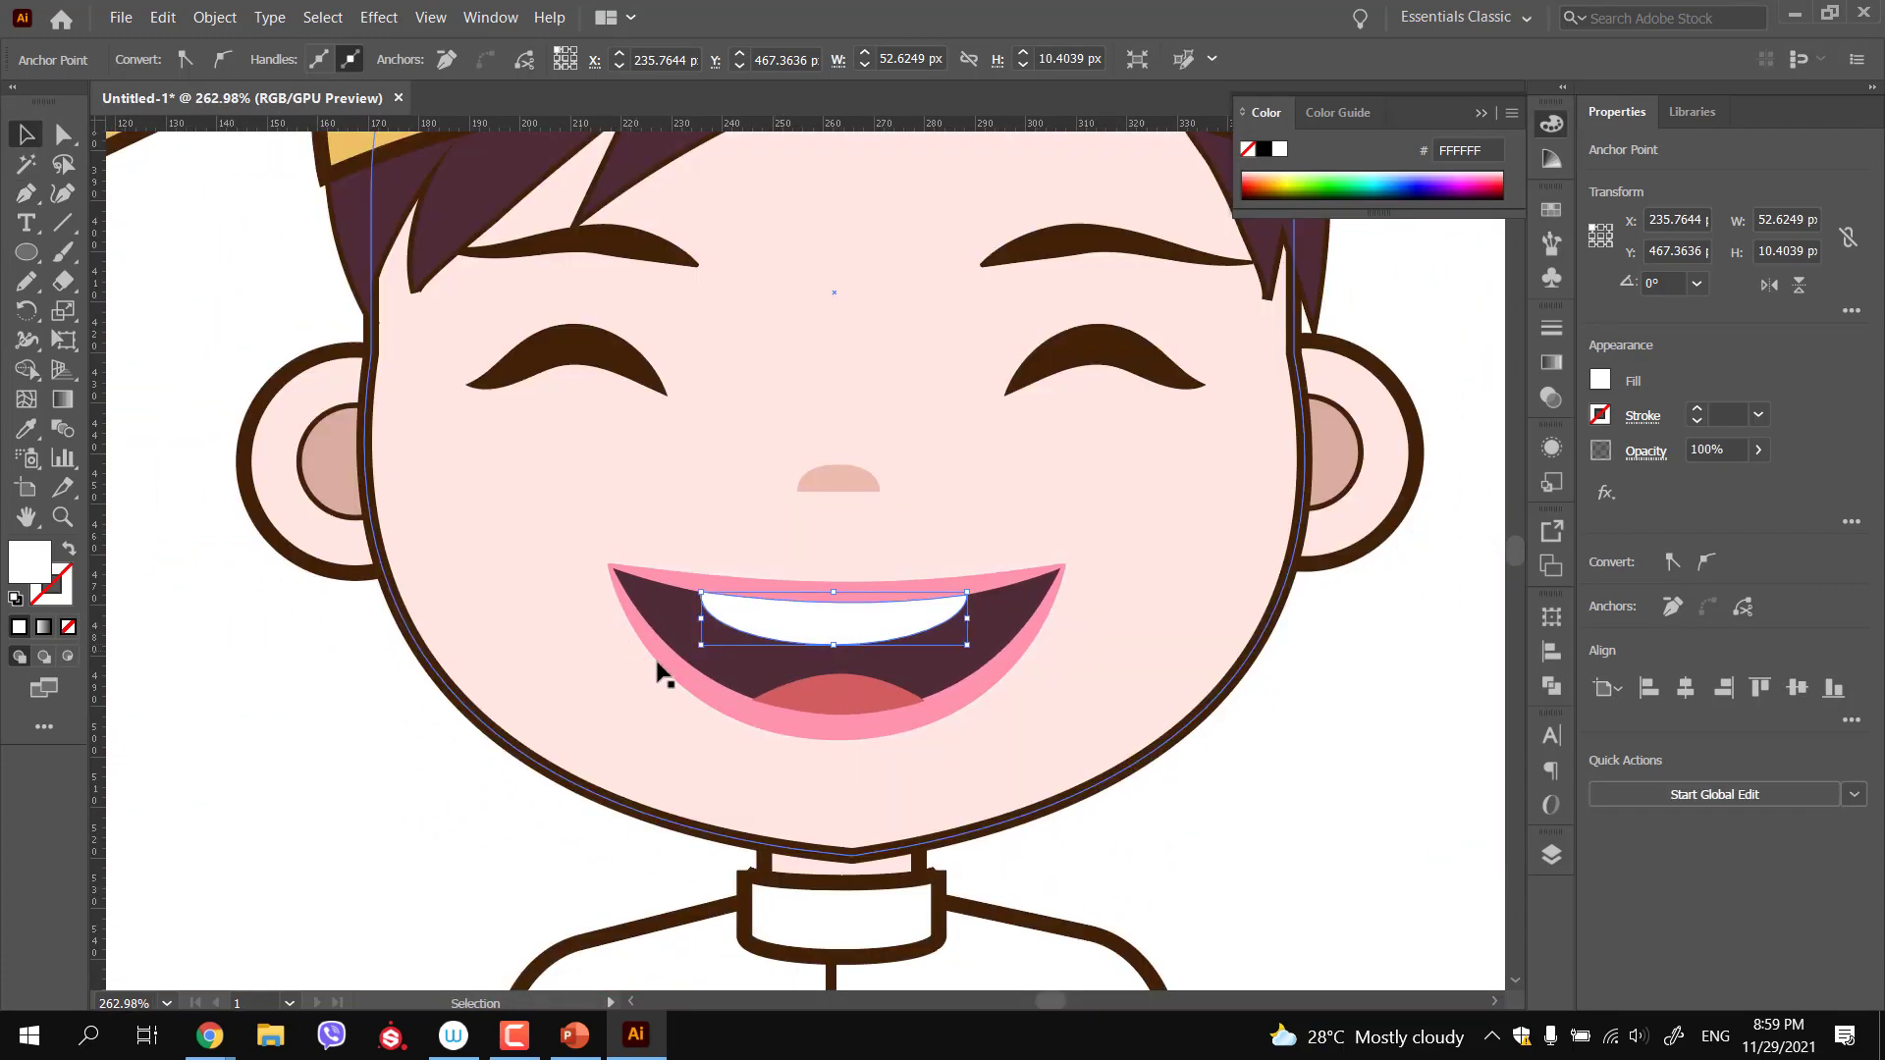
{"action": "key", "text": "ctrl+space"}
{"action": "left_click_drag", "start_coordinate": [660, 673], "coordinate": [407, 625]}
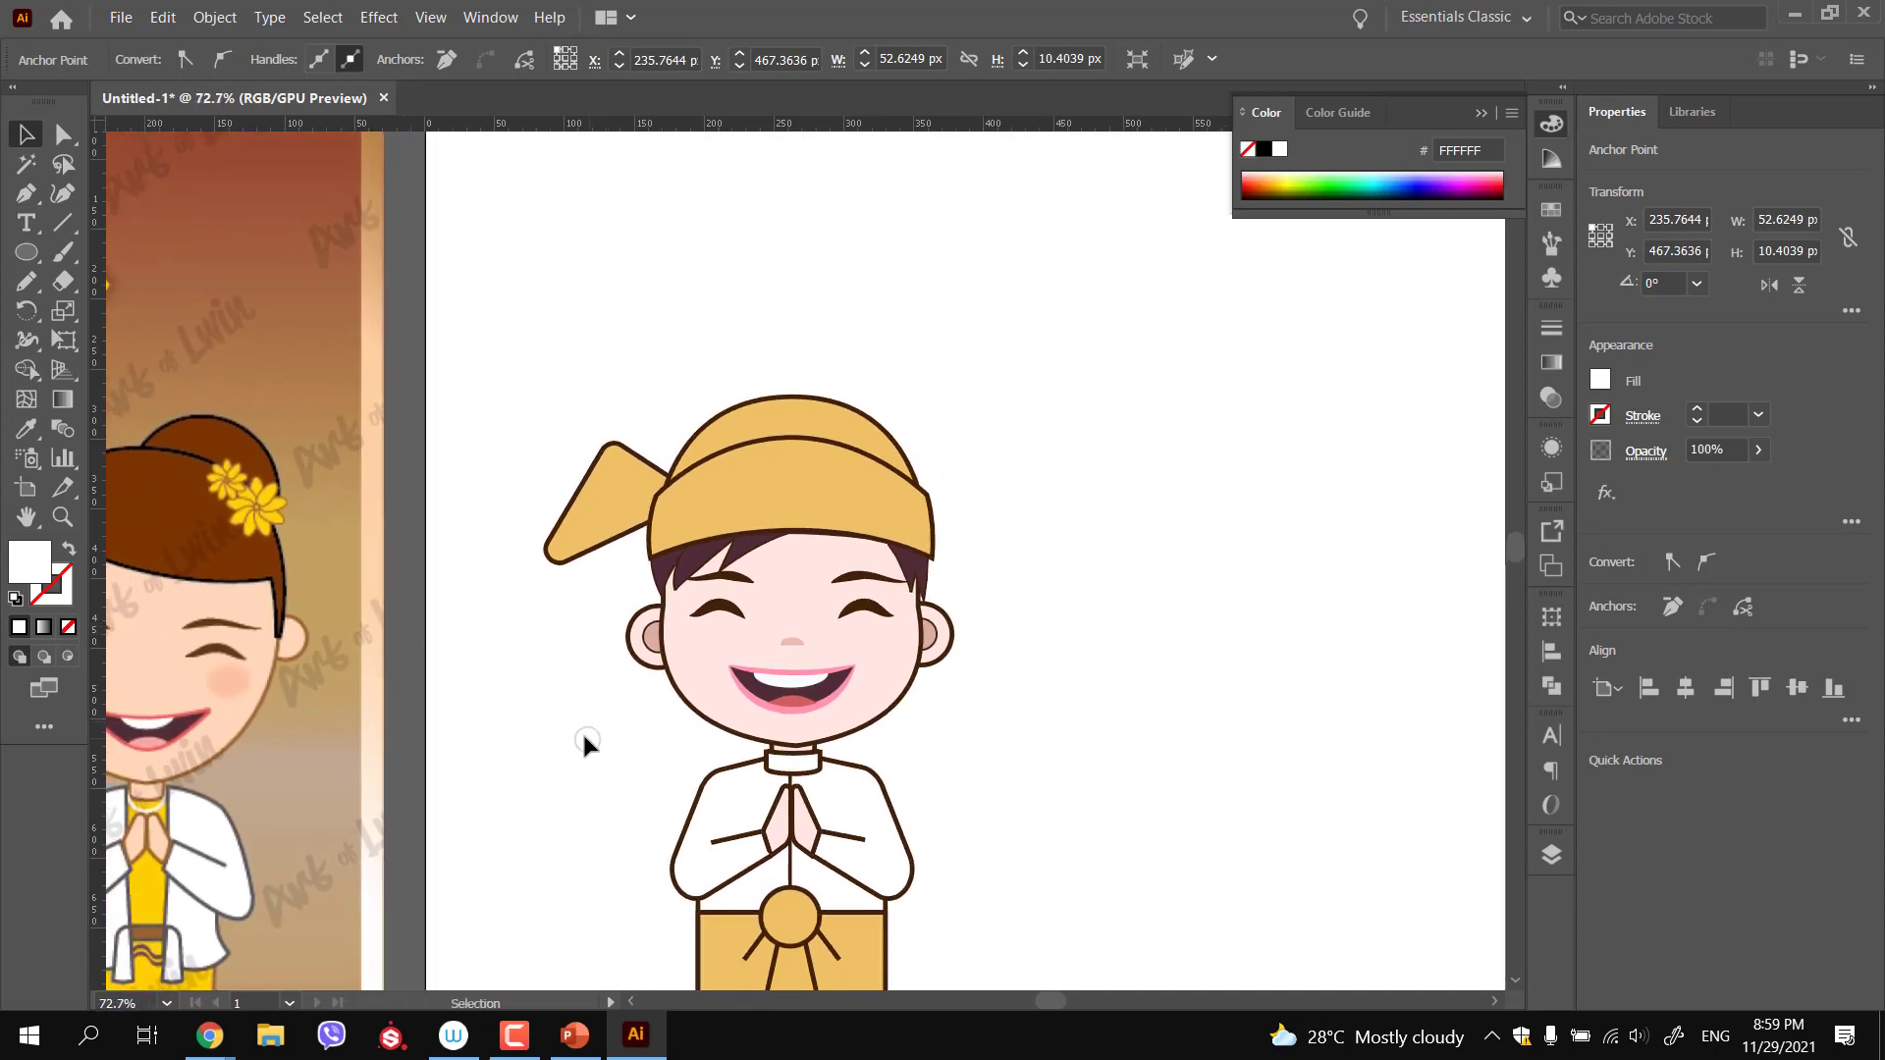
{"action": "left_click", "coordinate": [585, 745]}
{"action": "key", "text": "space"}
{"action": "left_click_drag", "start_coordinate": [534, 749], "coordinate": [804, 605]}
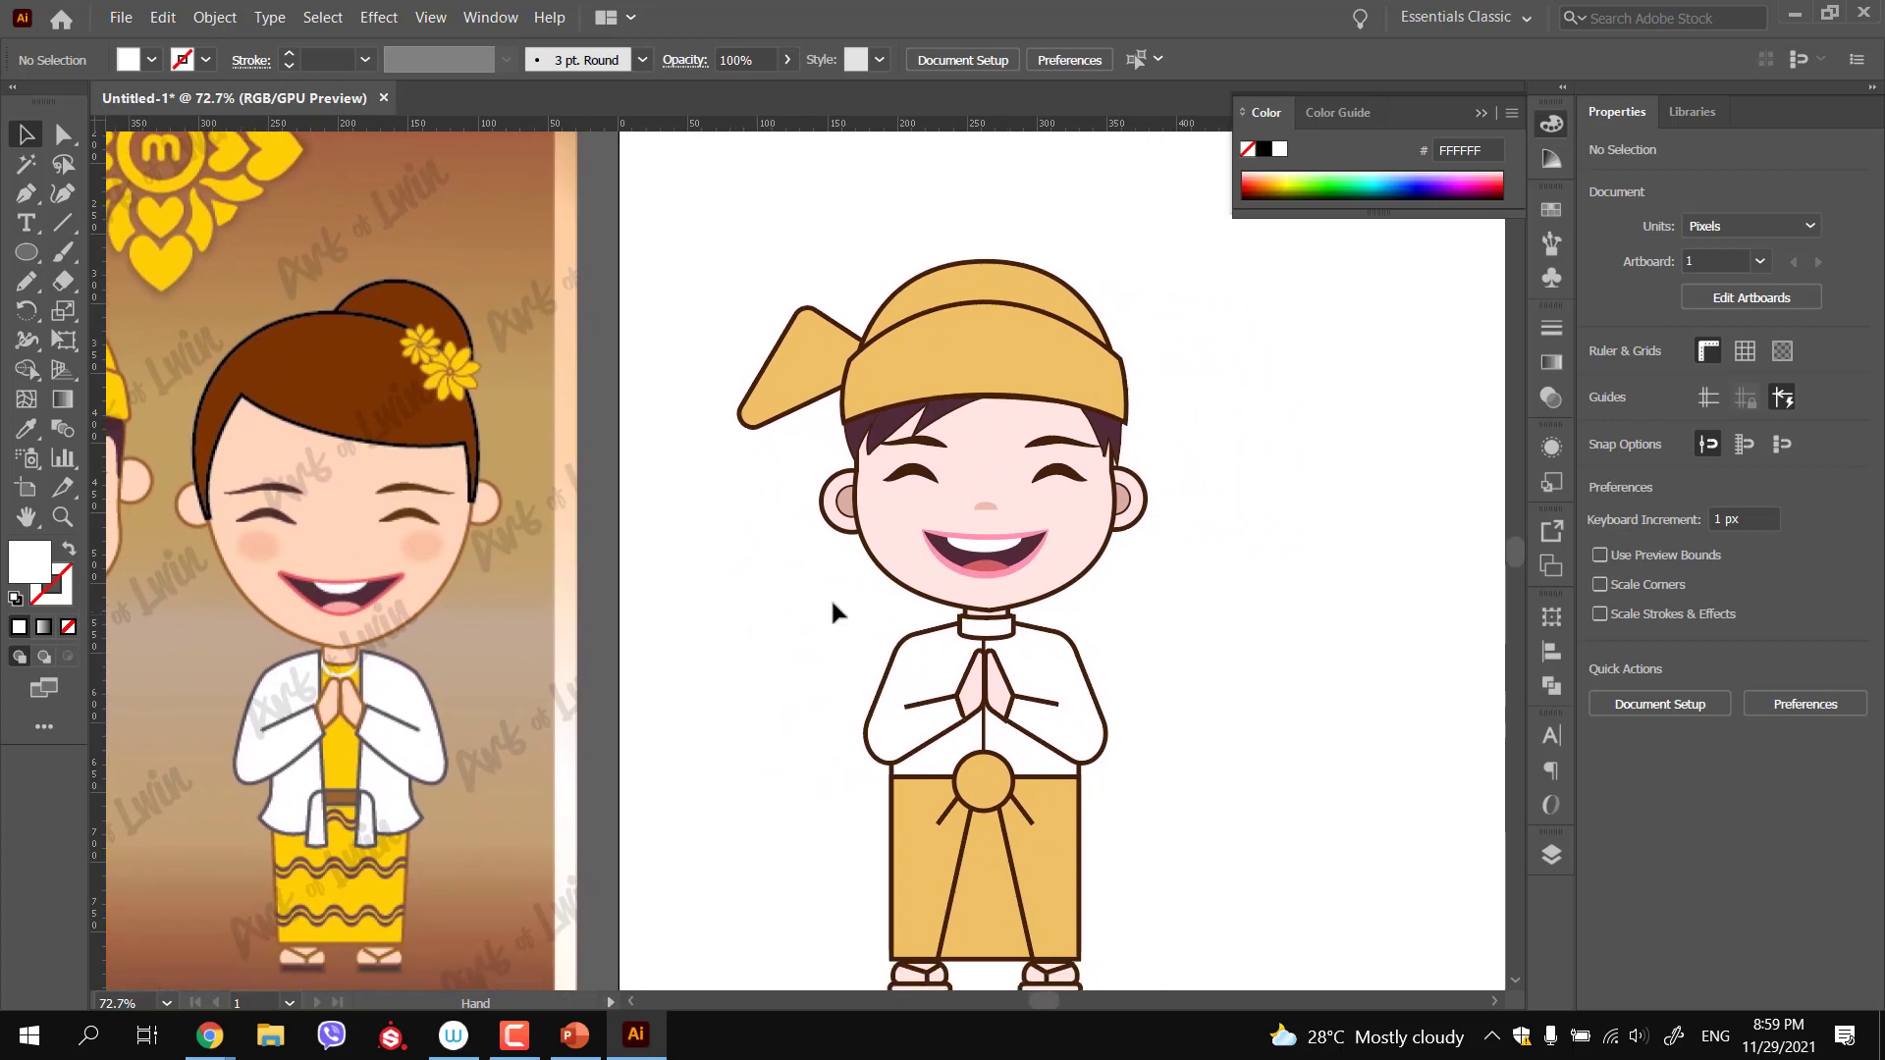
{"action": "left_click_drag", "start_coordinate": [1089, 594], "coordinate": [997, 577]}
{"action": "left_click_drag", "start_coordinate": [693, 632], "coordinate": [800, 547]}
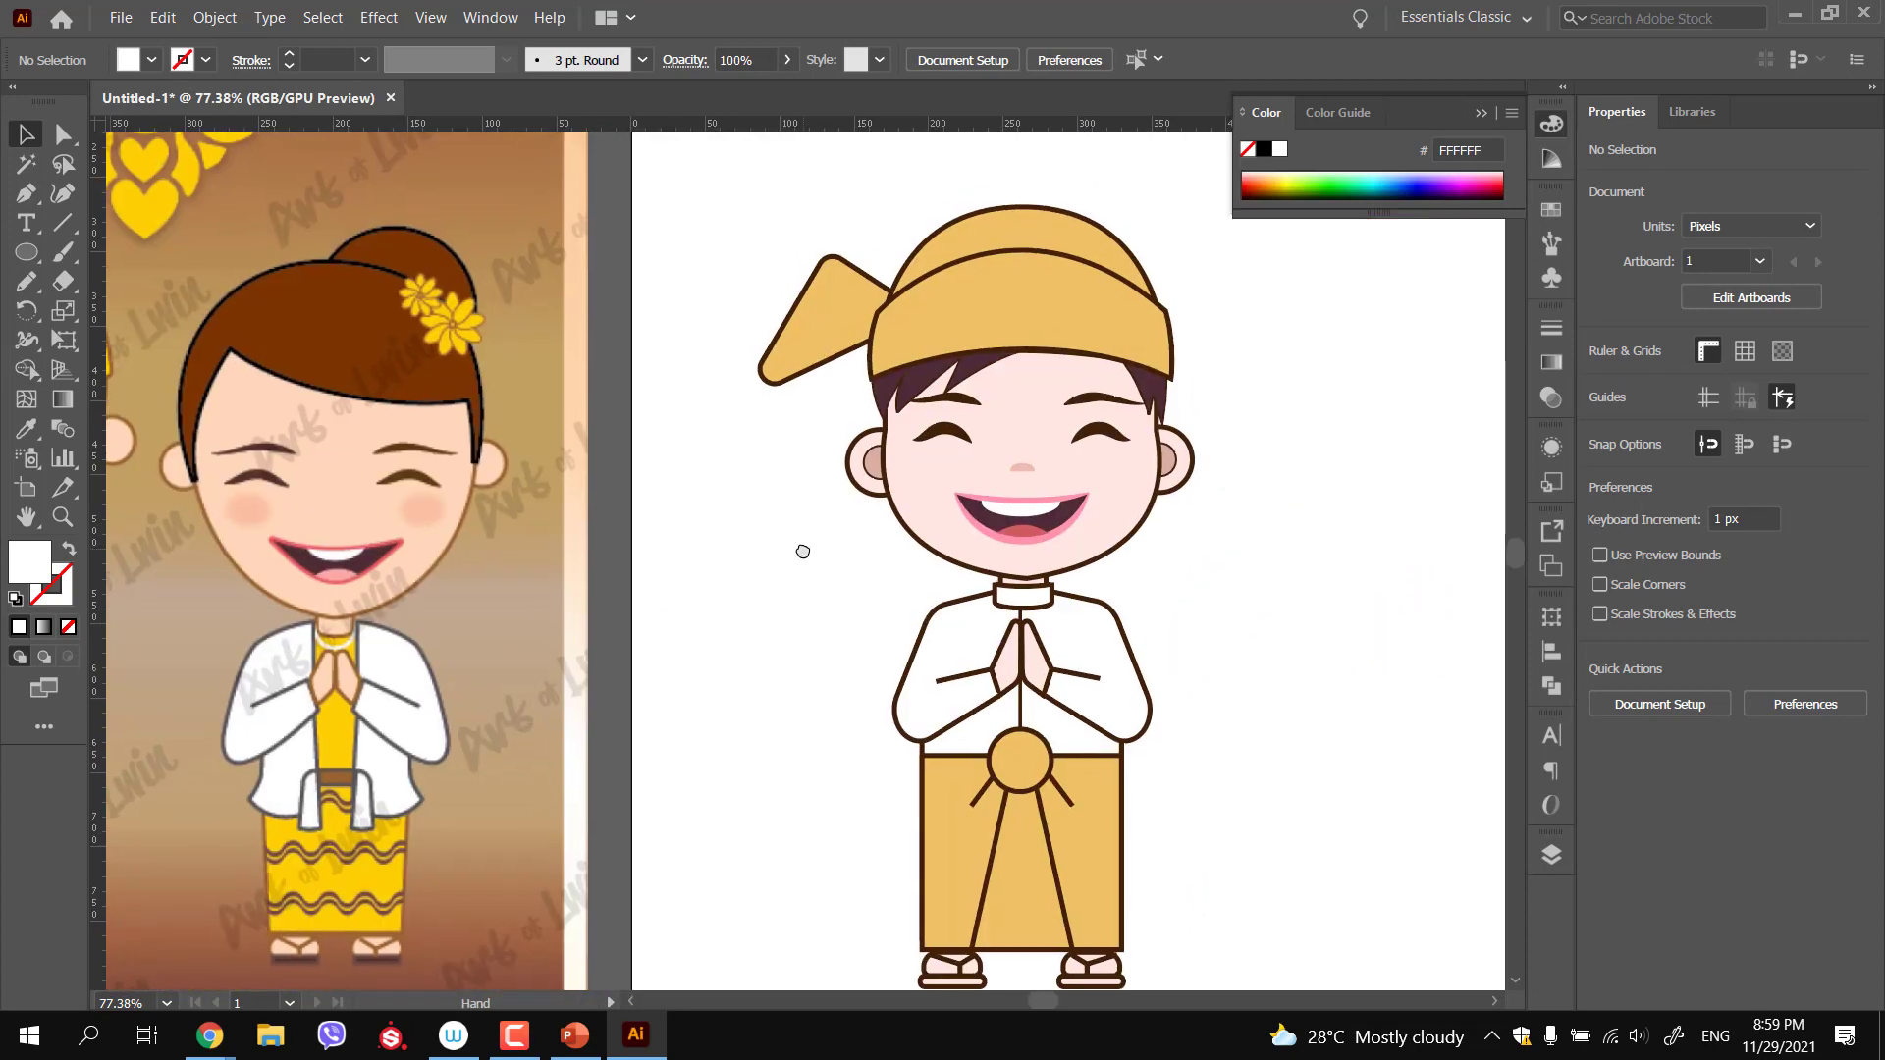
{"action": "left_click", "coordinate": [26, 254]}
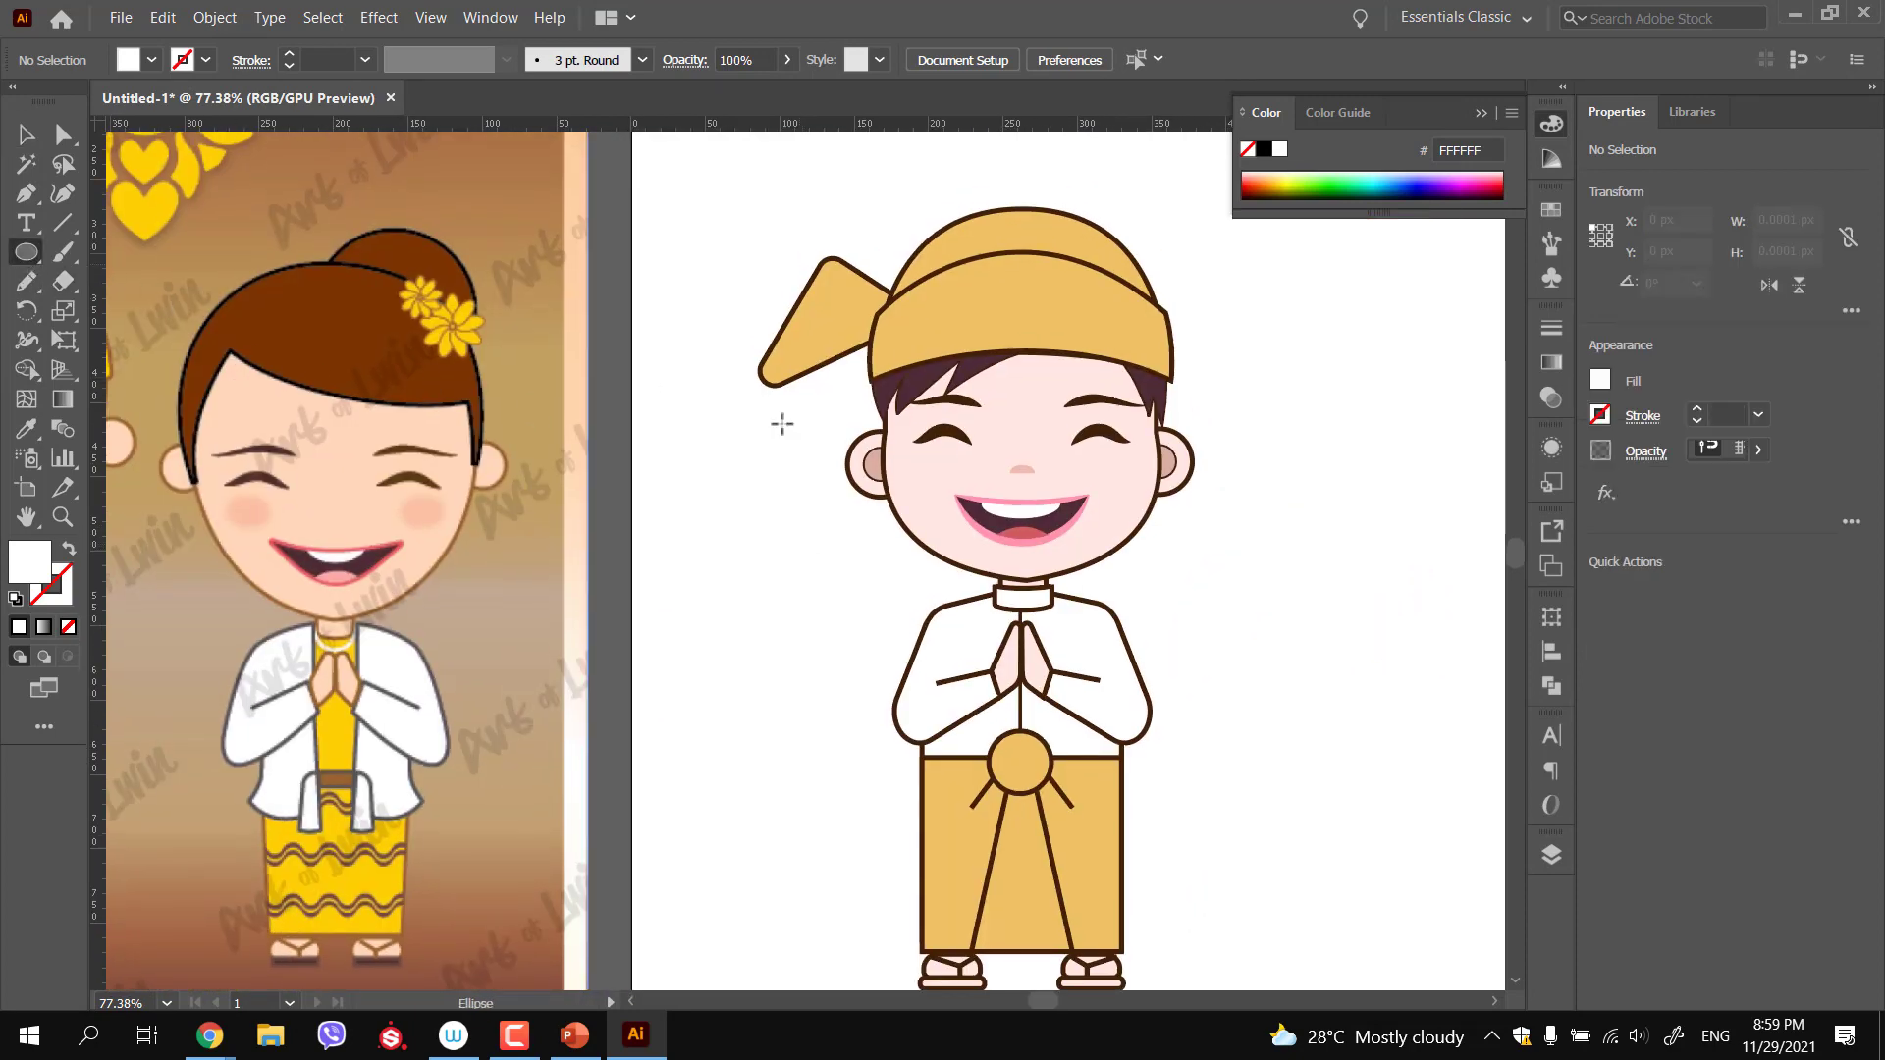
{"action": "scroll", "coordinate": [922, 510], "scroll_direction": "up", "scroll_amount": 3}
{"action": "left_click_drag", "start_coordinate": [953, 406], "coordinate": [1061, 482]}
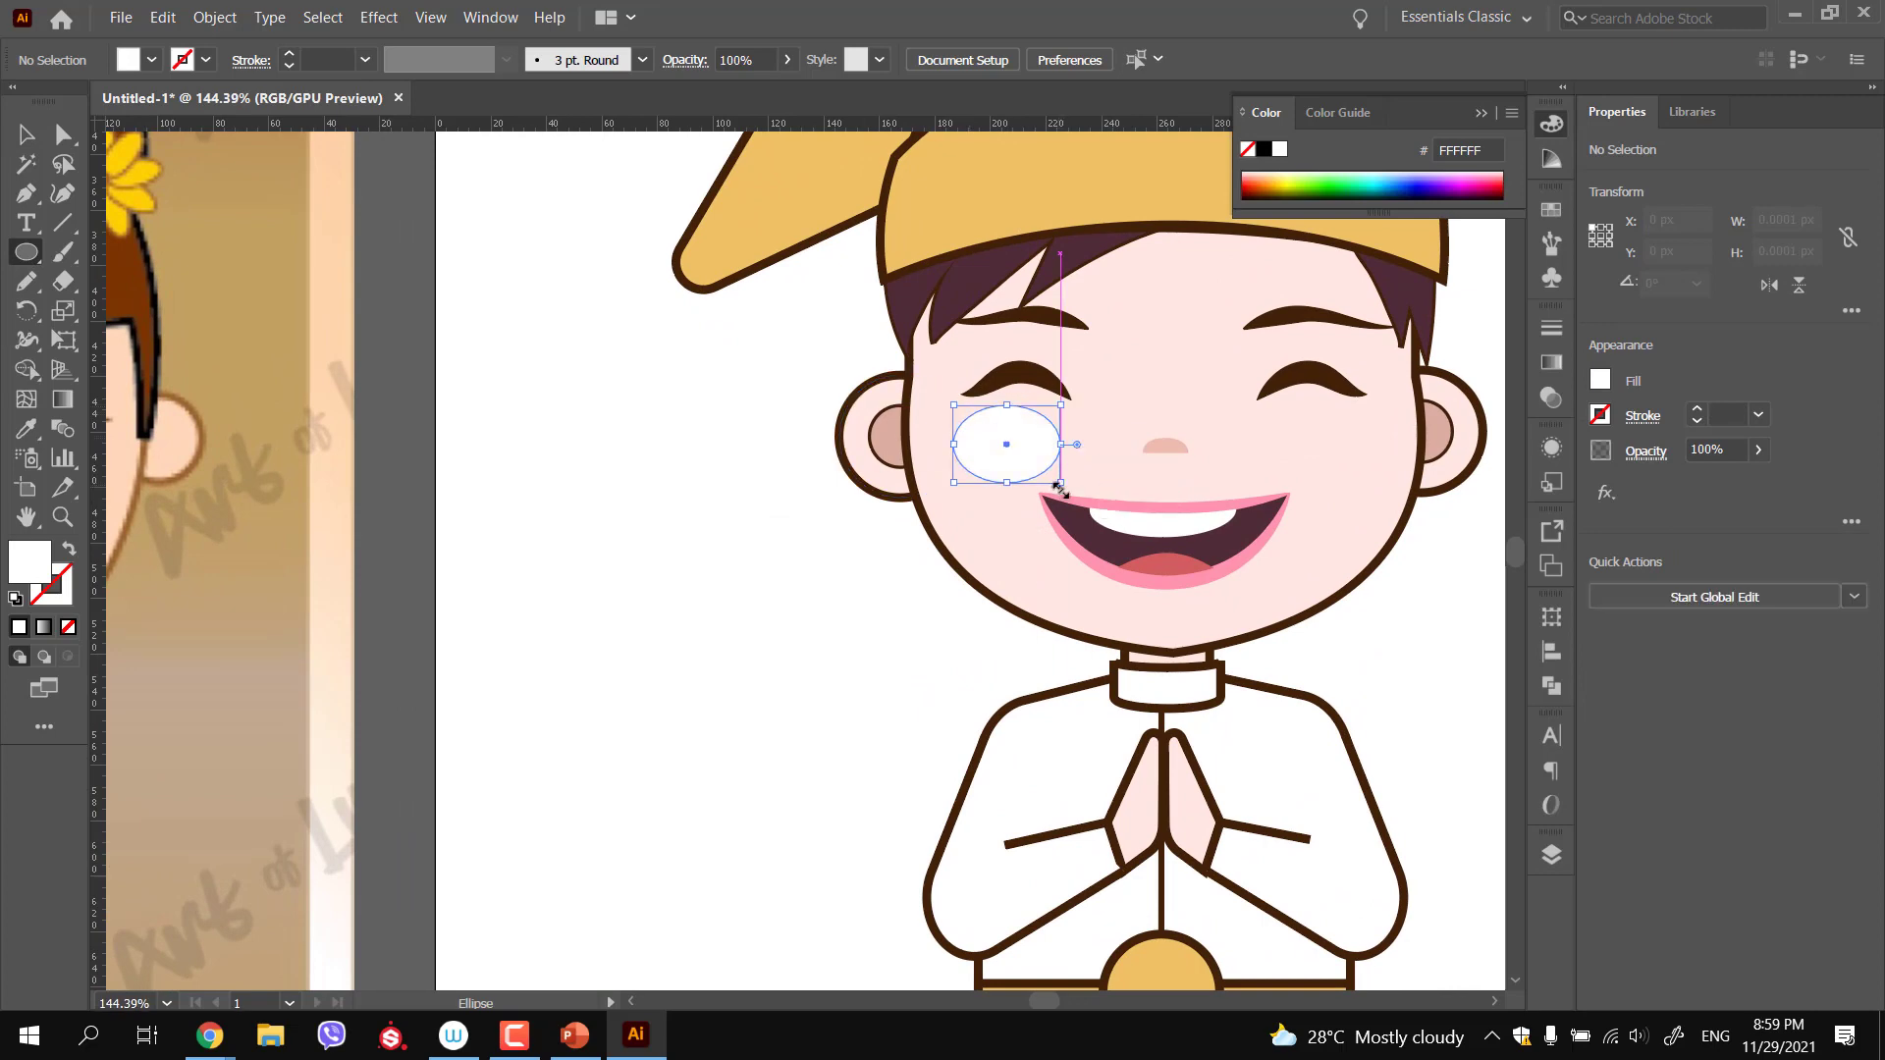
Fill the left cheek ellipse with pale pink FFD7E2 and deselect it
{"action": "double_click", "coordinate": [30, 562]}
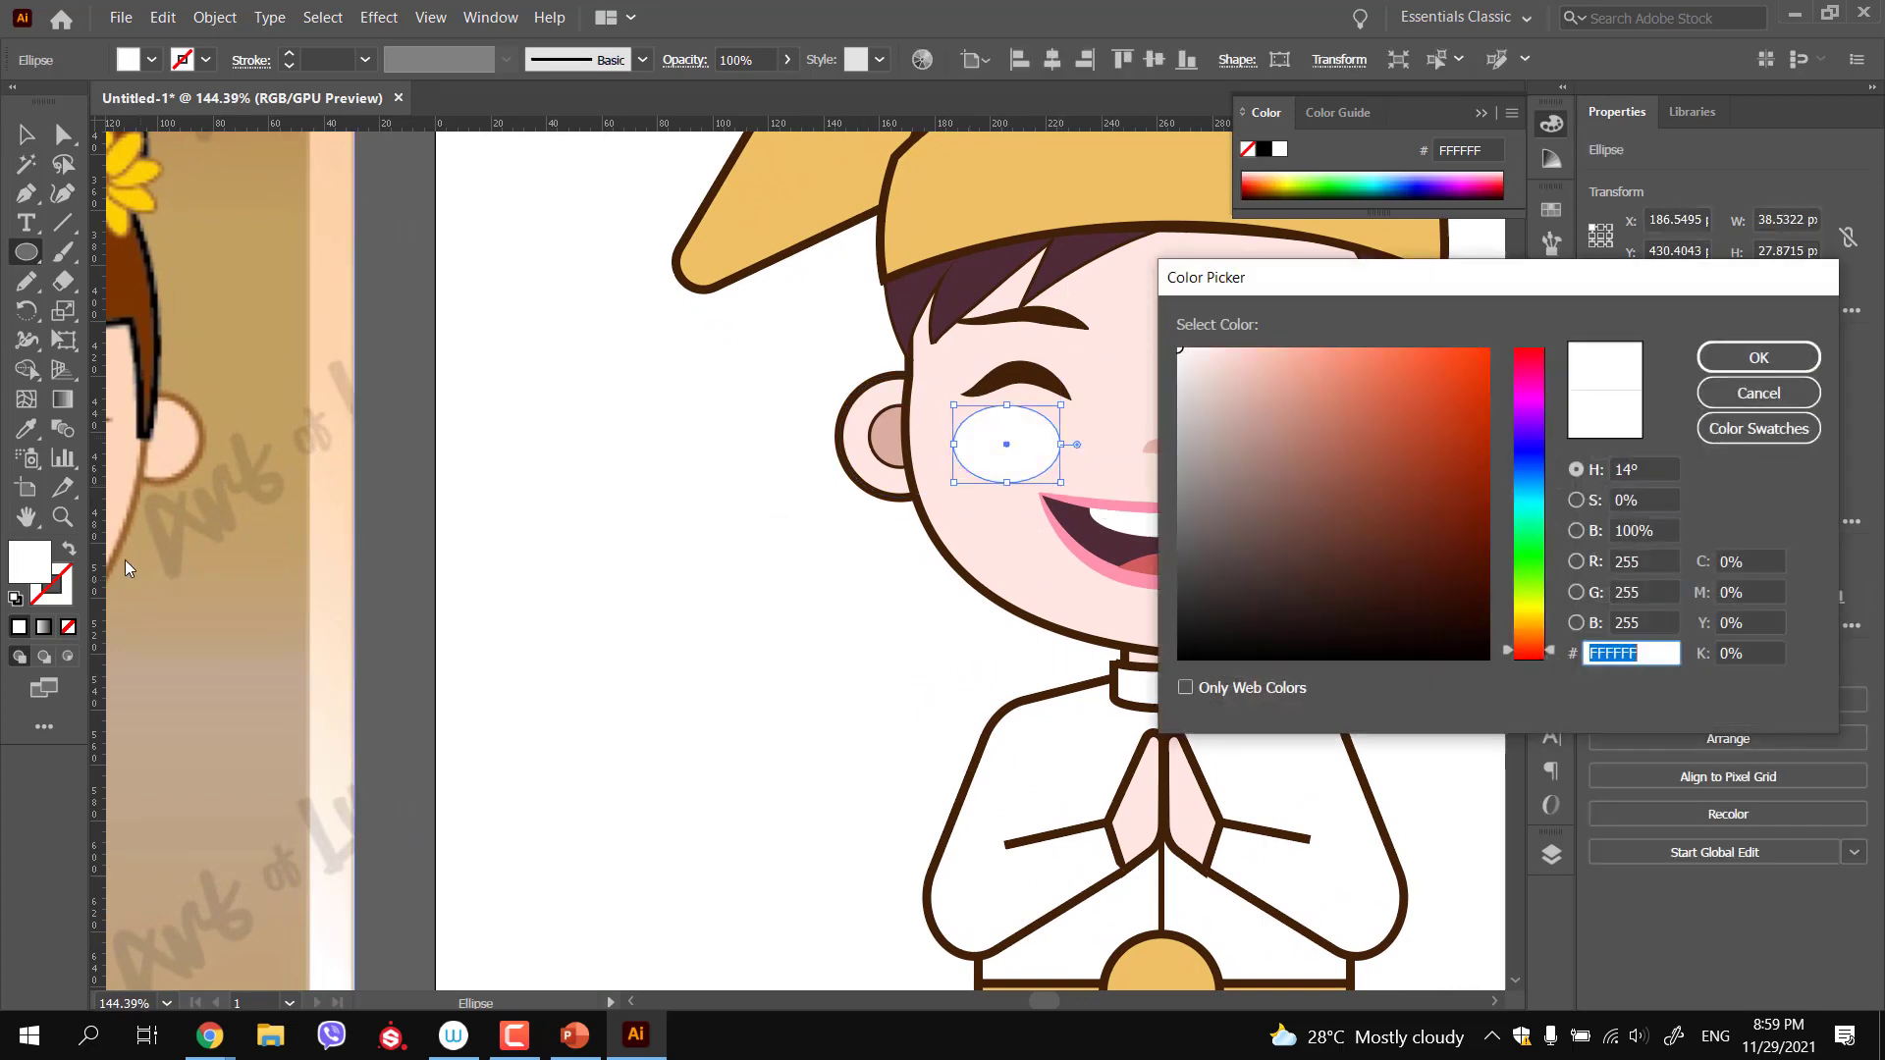
{"action": "left_click", "coordinate": [1421, 360]}
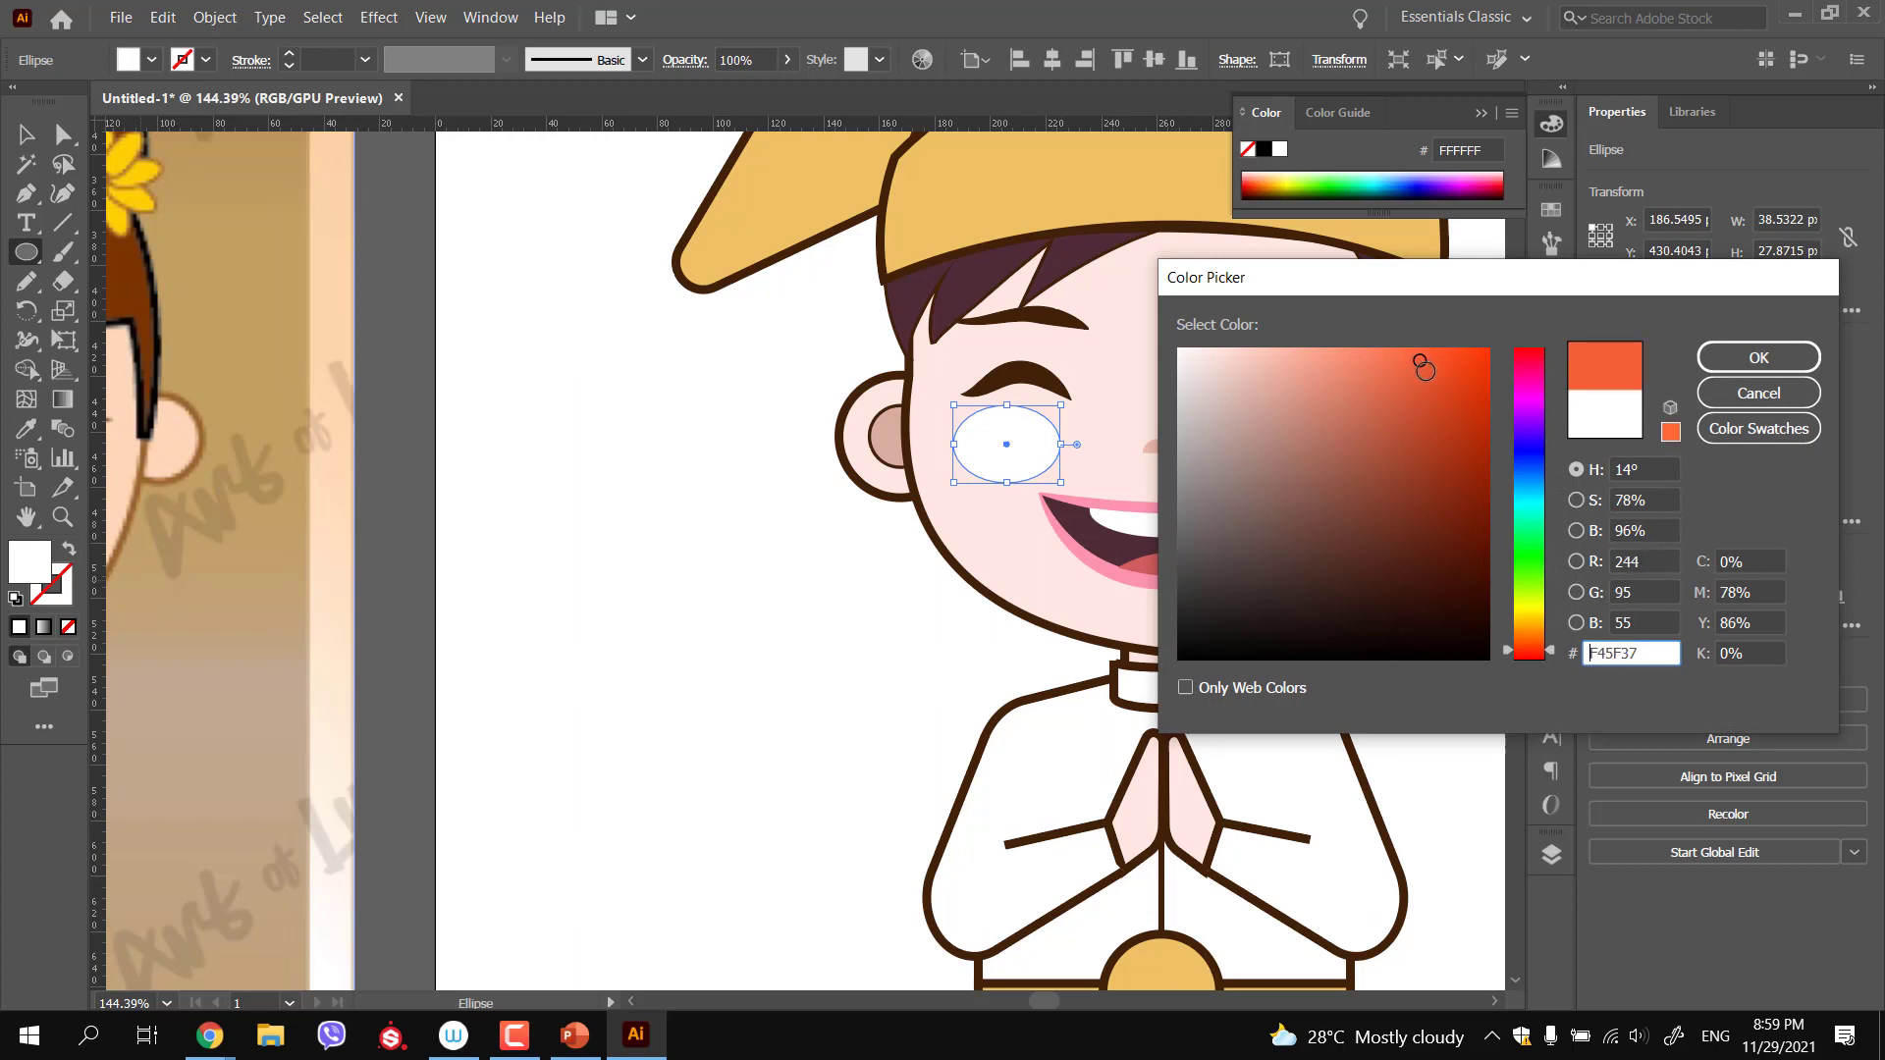
{"action": "left_click", "coordinate": [1527, 365]}
{"action": "mouse_move", "coordinate": [1402, 364]}
{"action": "left_mouse_down"}
{"action": "mouse_move", "coordinate": [1398, 342]}
{"action": "mouse_move", "coordinate": [1226, 348]}
{"action": "left_mouse_up"}
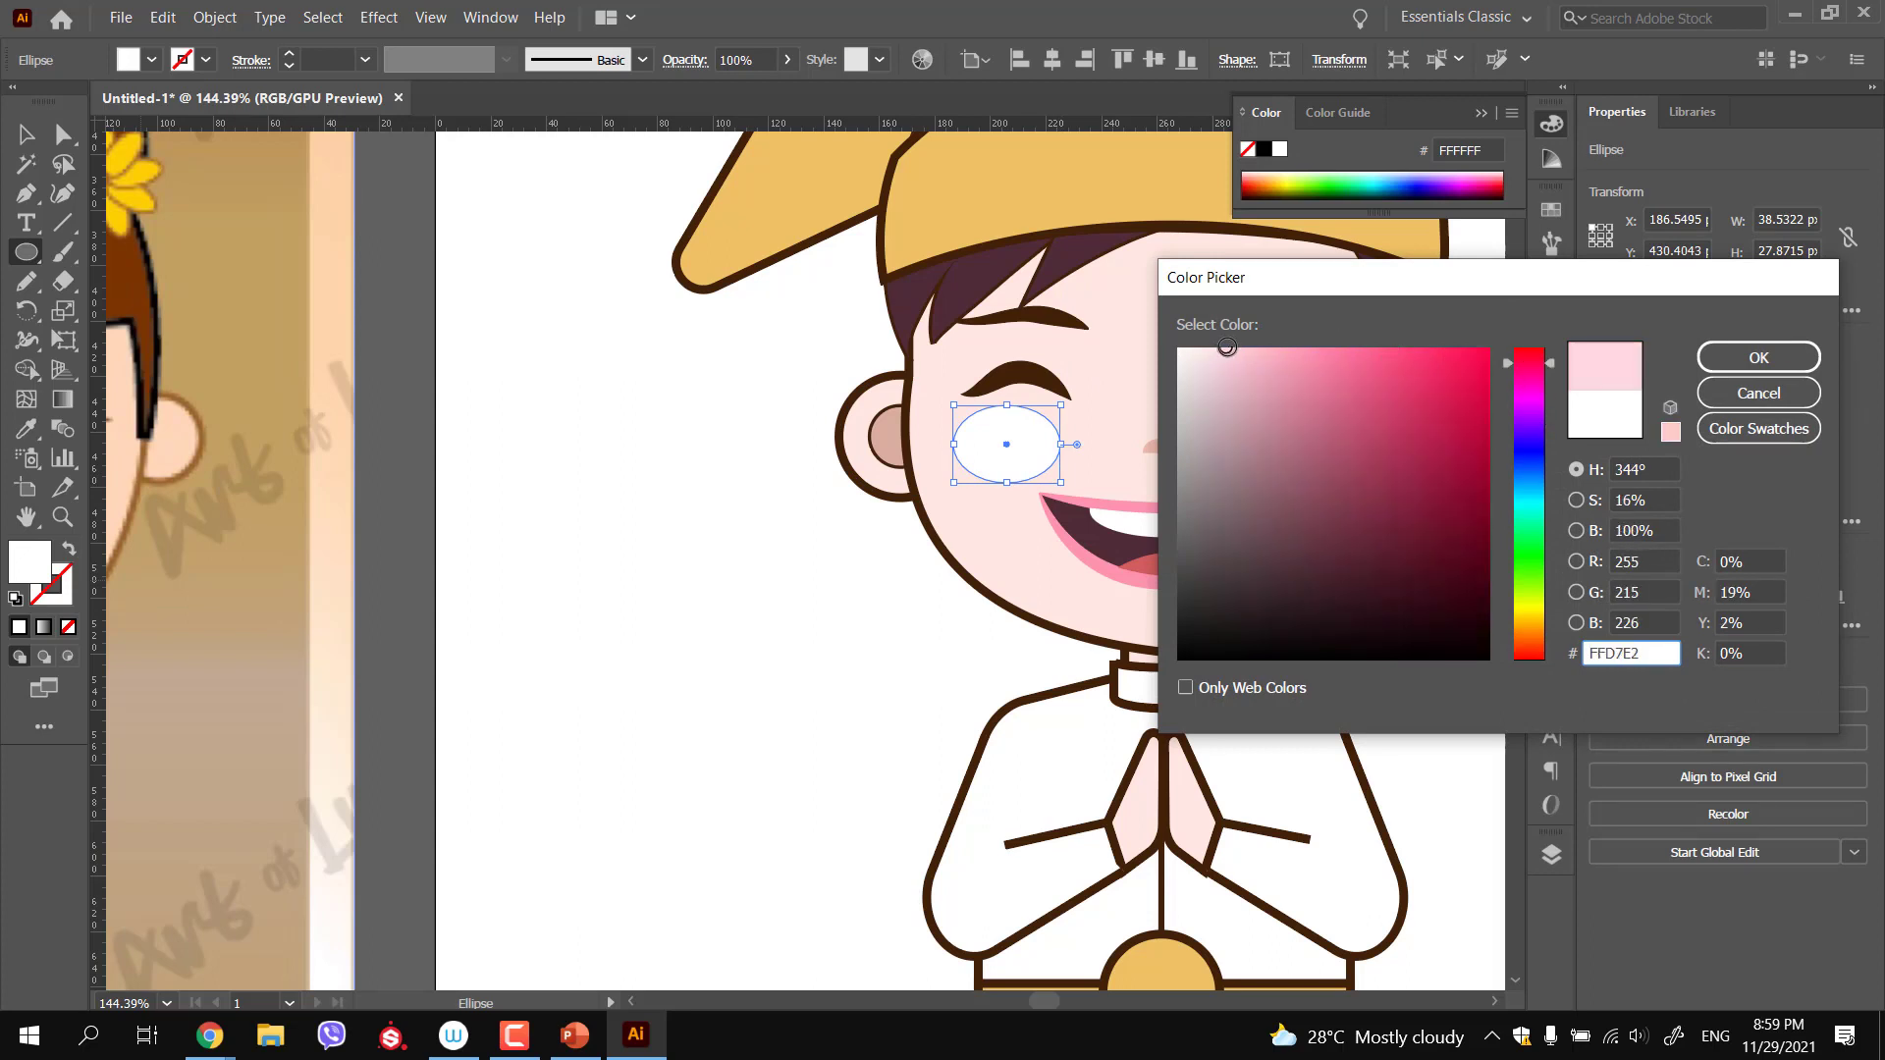
{"action": "left_click", "coordinate": [1713, 361]}
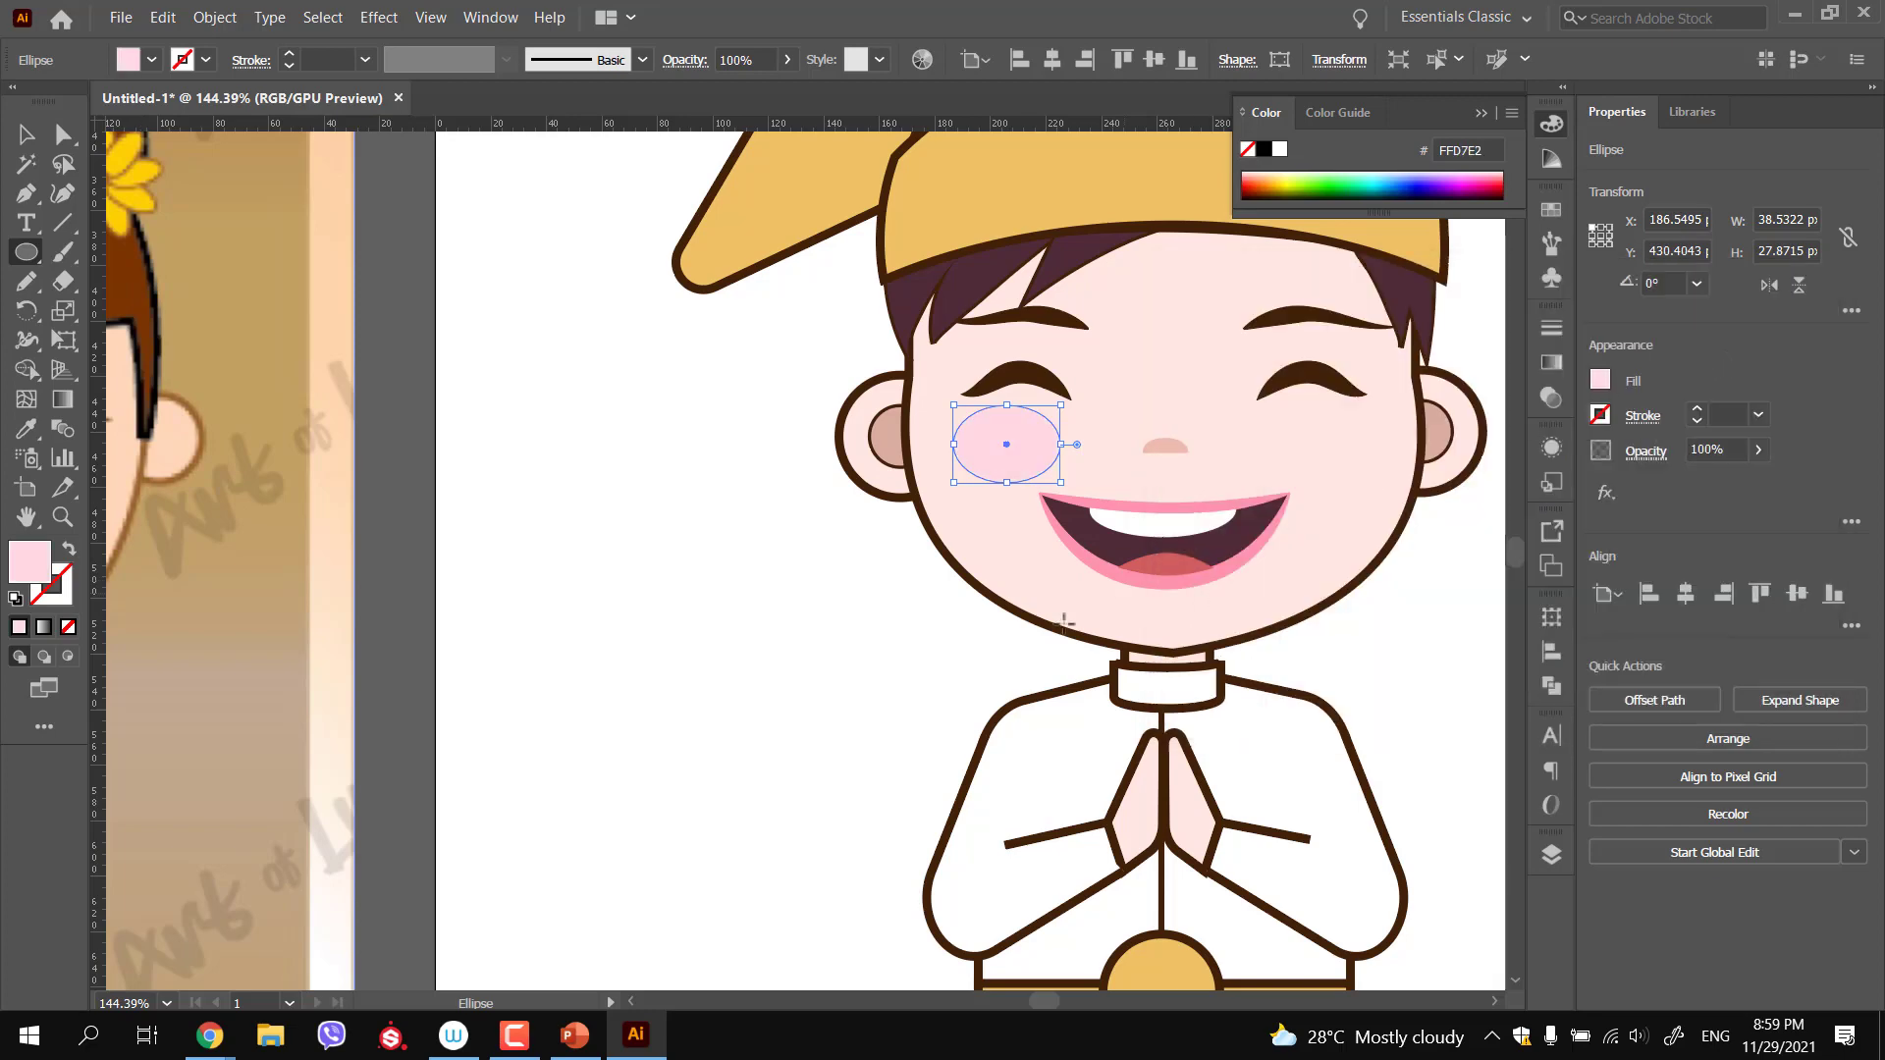
{"action": "key", "text": "v"}
{"action": "left_click", "coordinate": [859, 628]}
{"action": "key", "text": "ctrl+space"}
{"action": "left_click_drag", "start_coordinate": [966, 588], "coordinate": [837, 565]}
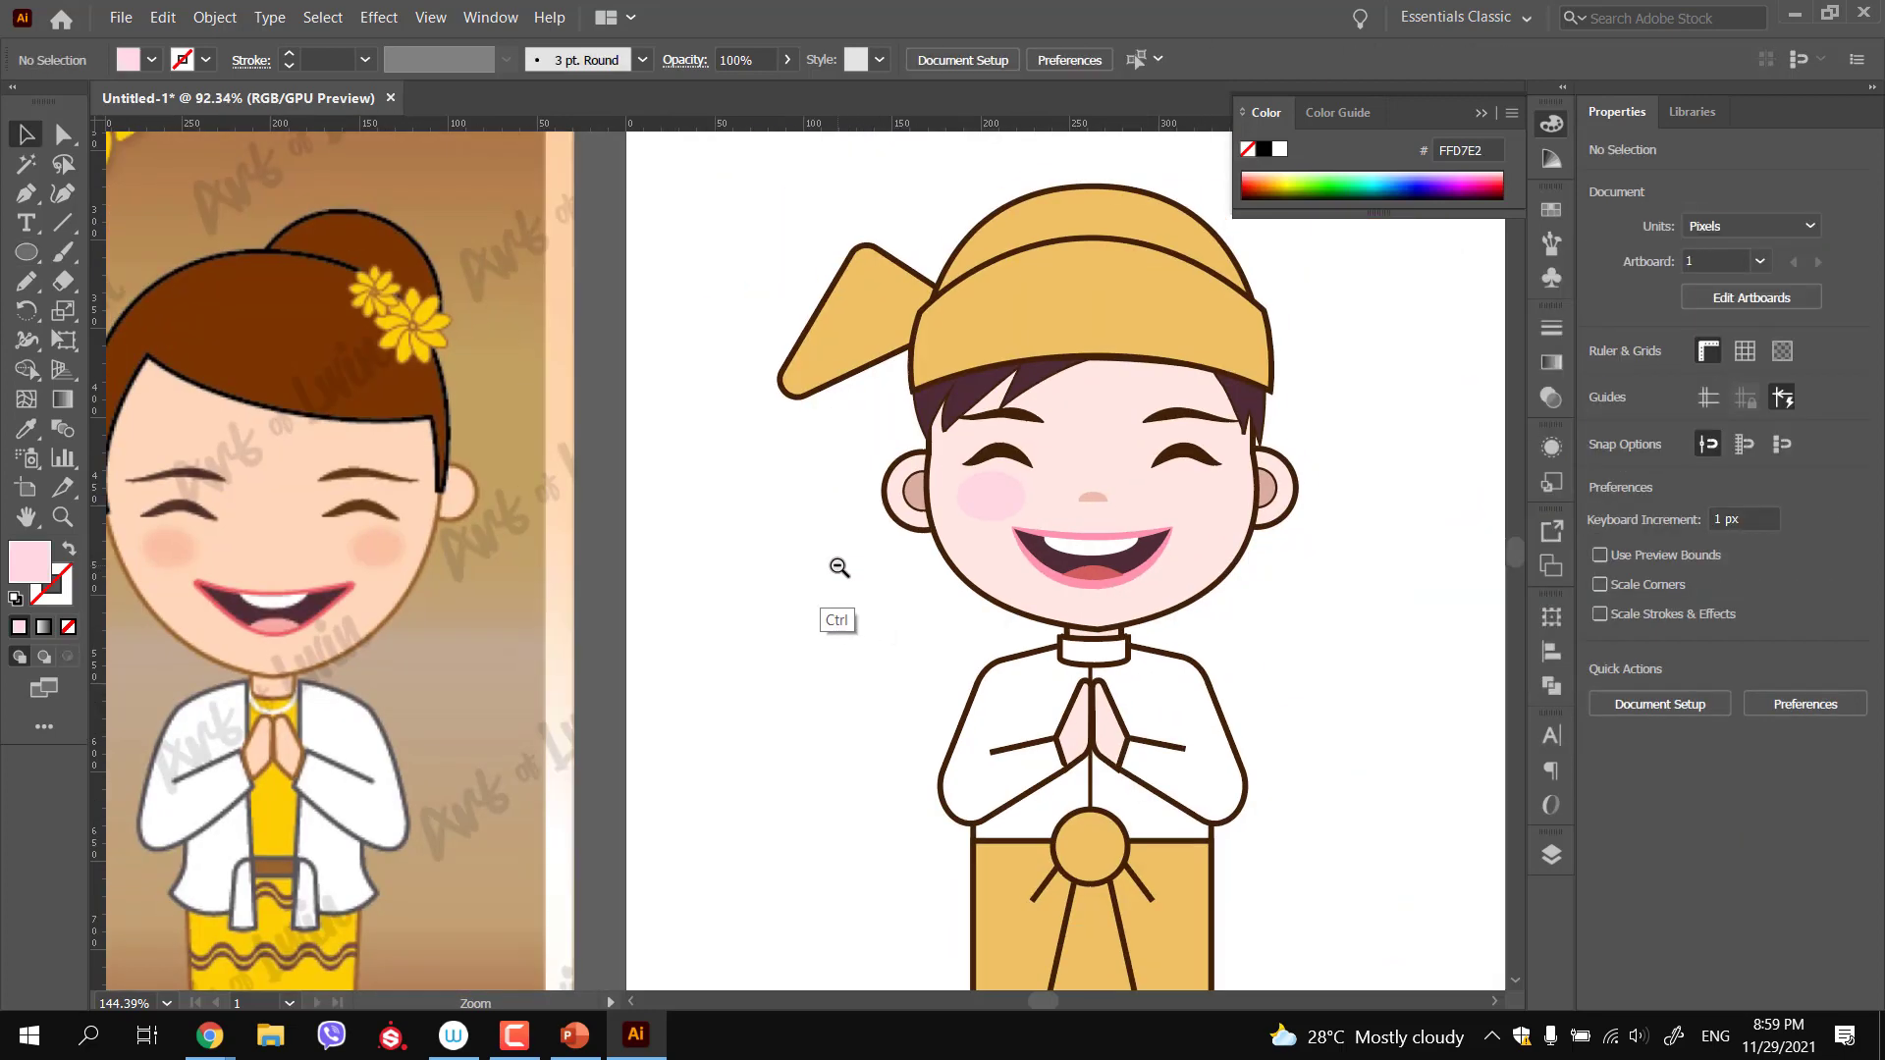
Change the left cheek ellipse's fill to the warmer pink FCC0C0
{"action": "left_click", "coordinate": [992, 509]}
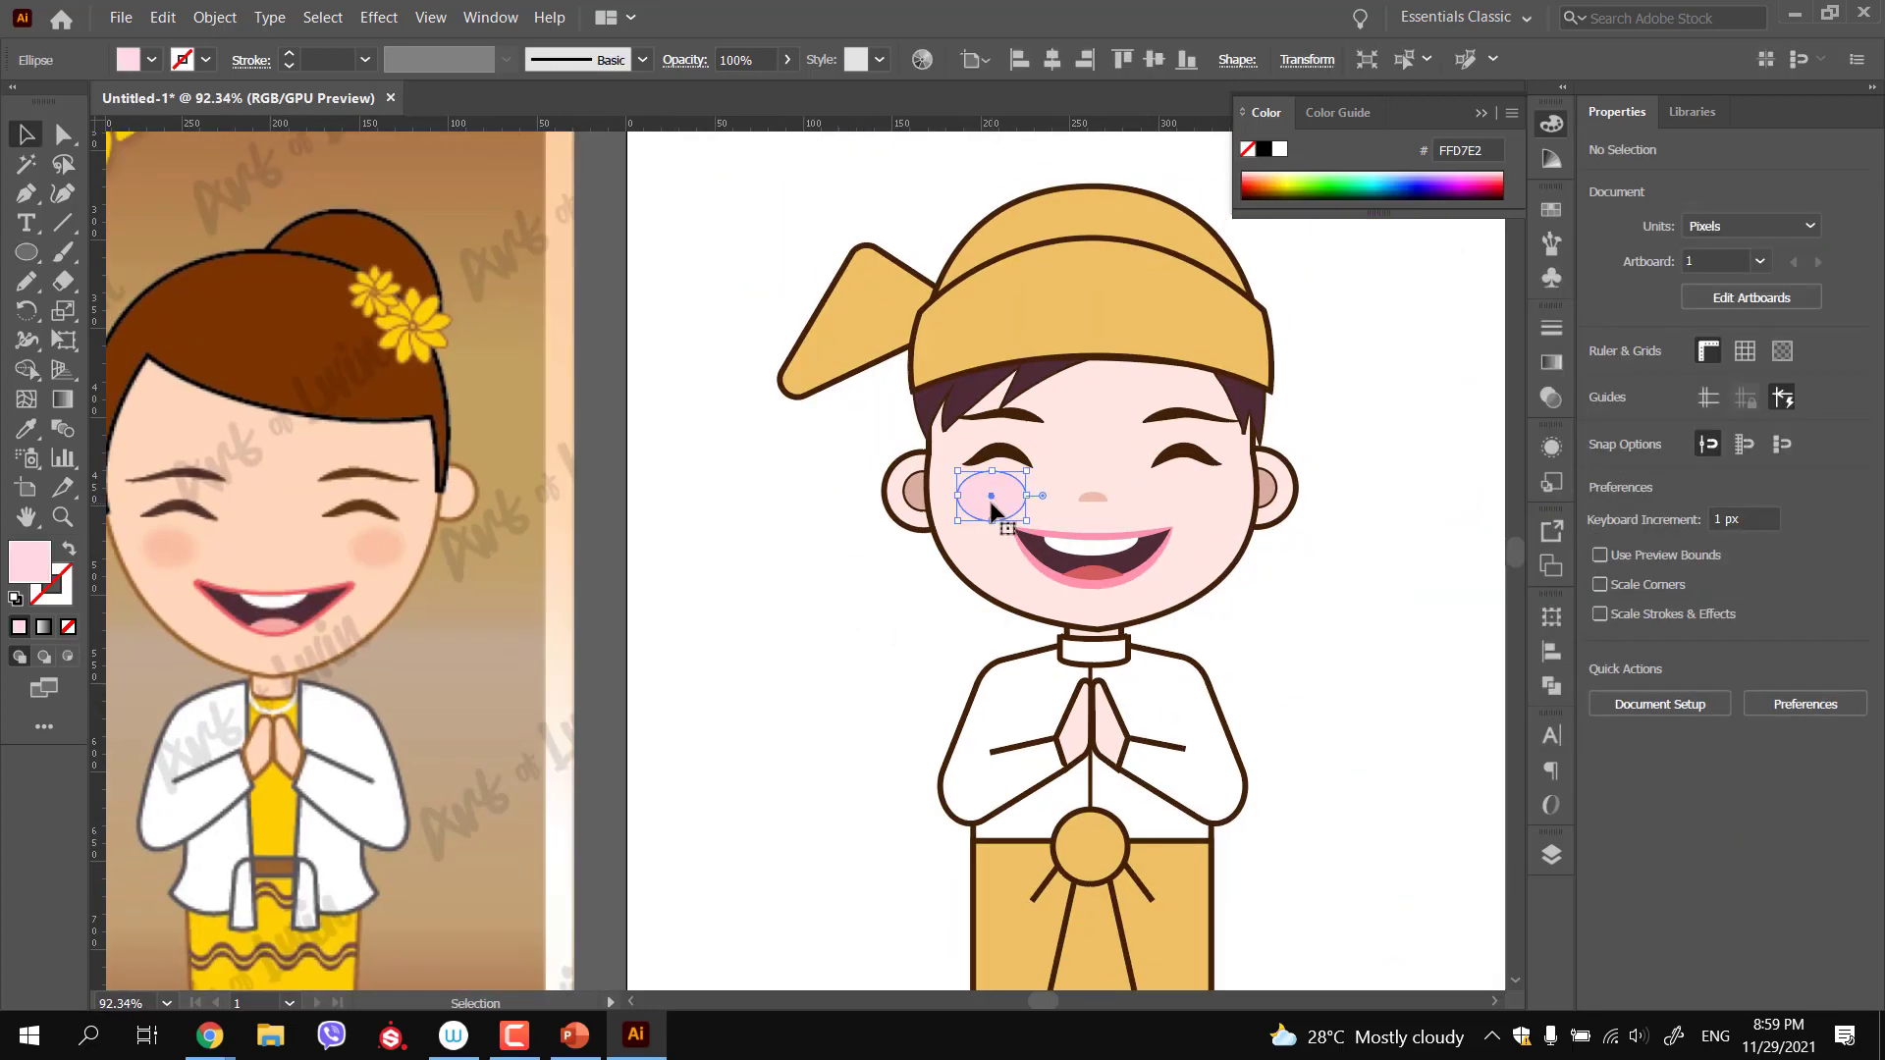
{"action": "double_click", "coordinate": [29, 563]}
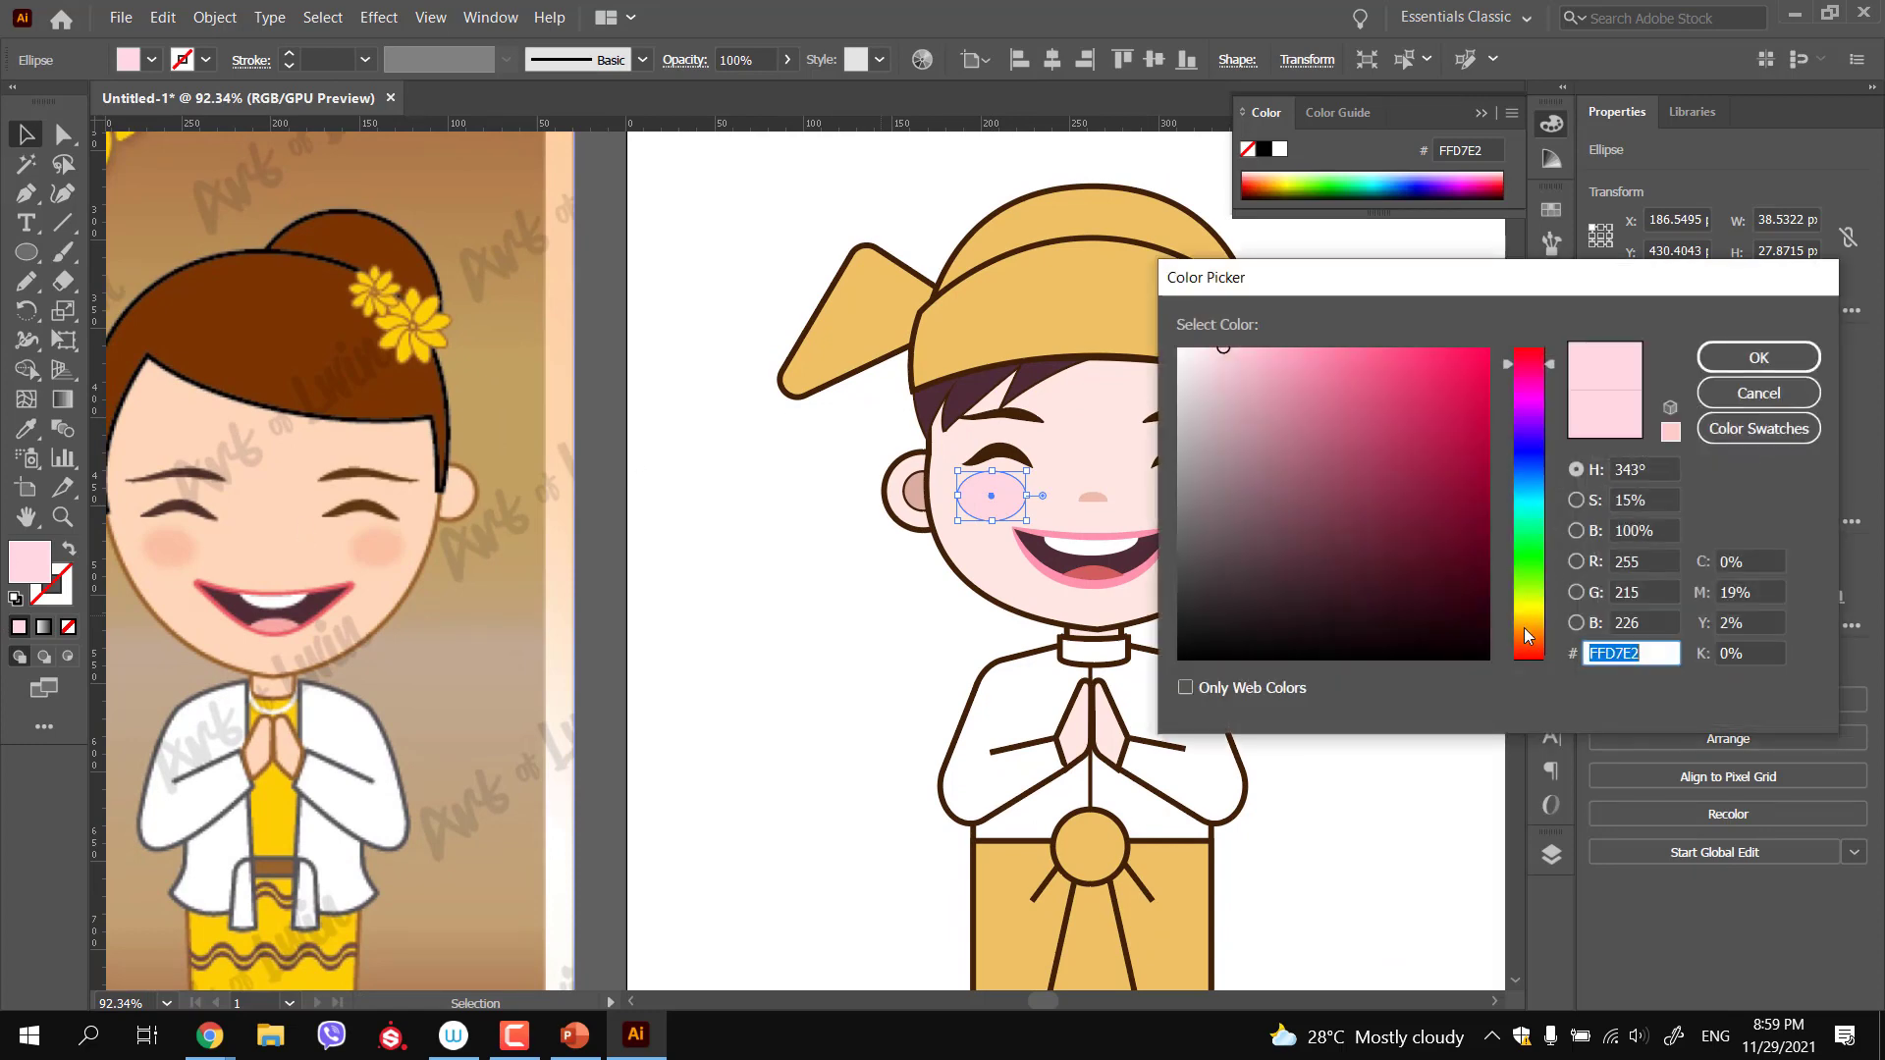
{"action": "left_click", "coordinate": [1535, 660]}
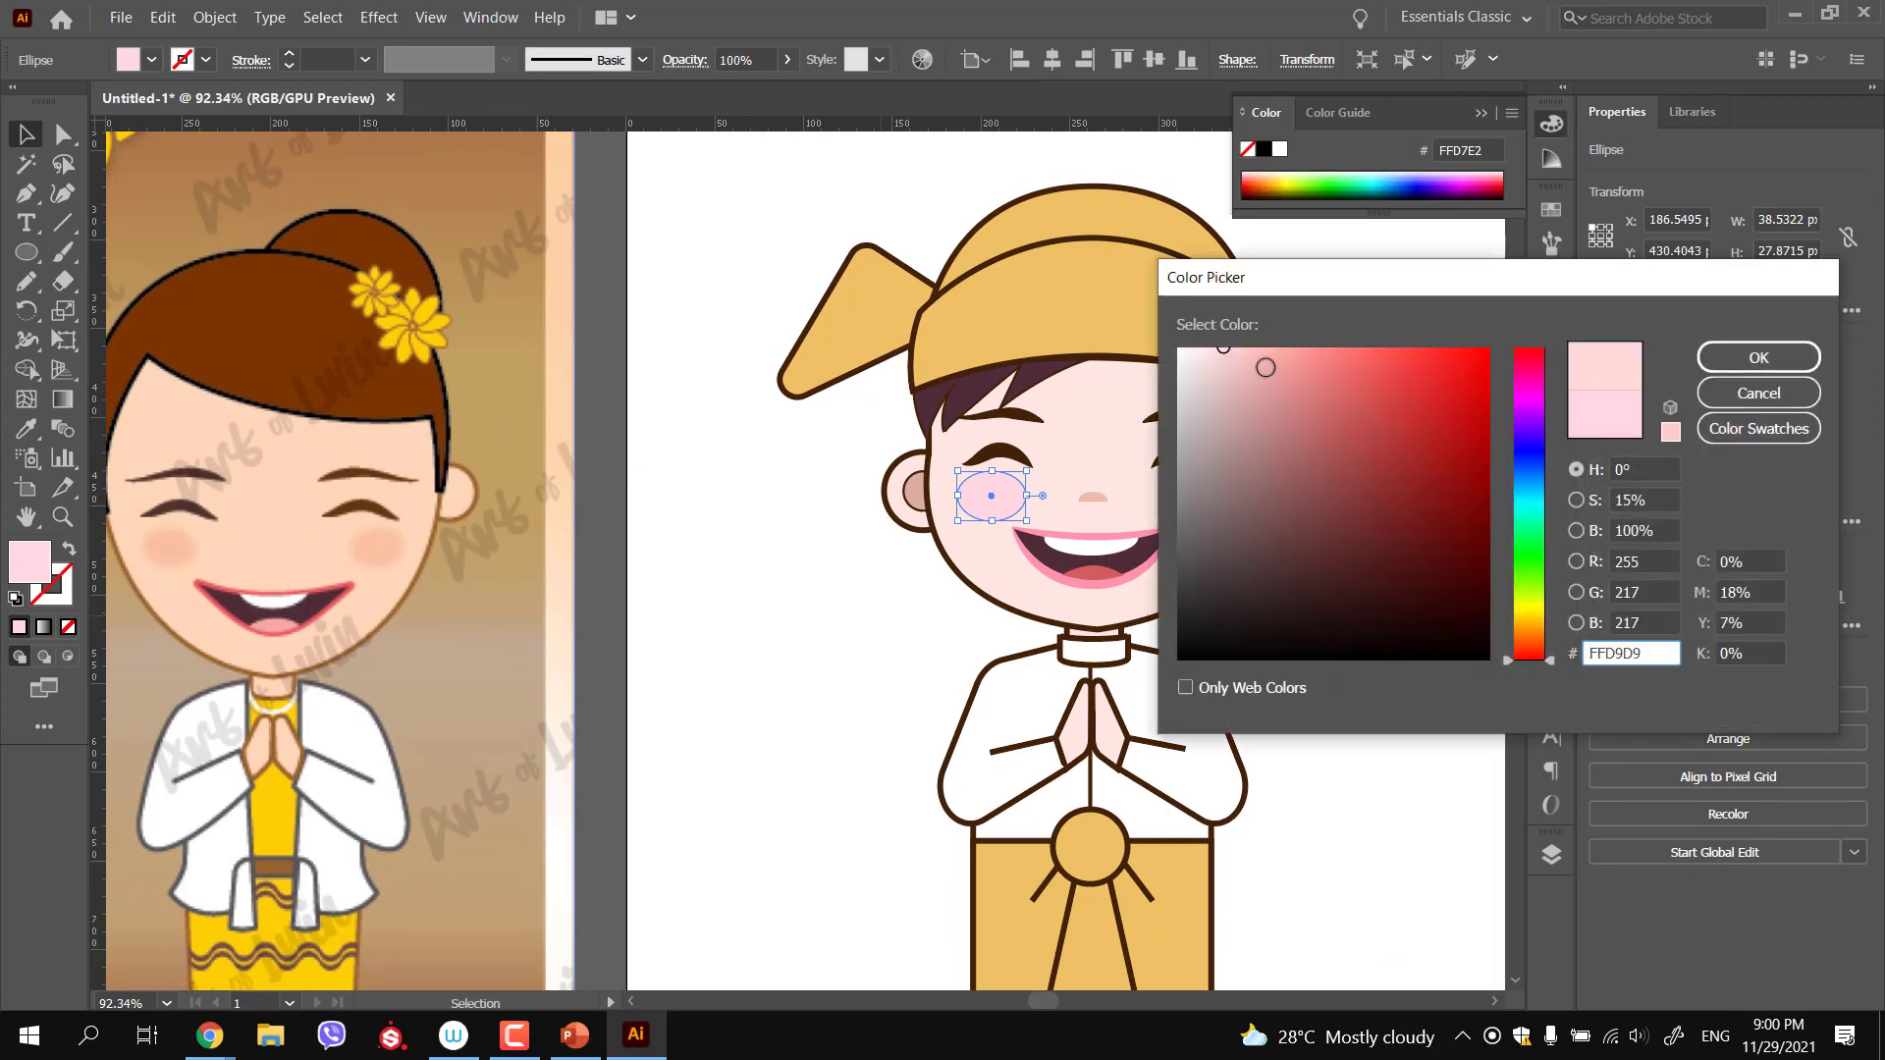
{"action": "left_click", "coordinate": [1258, 353]}
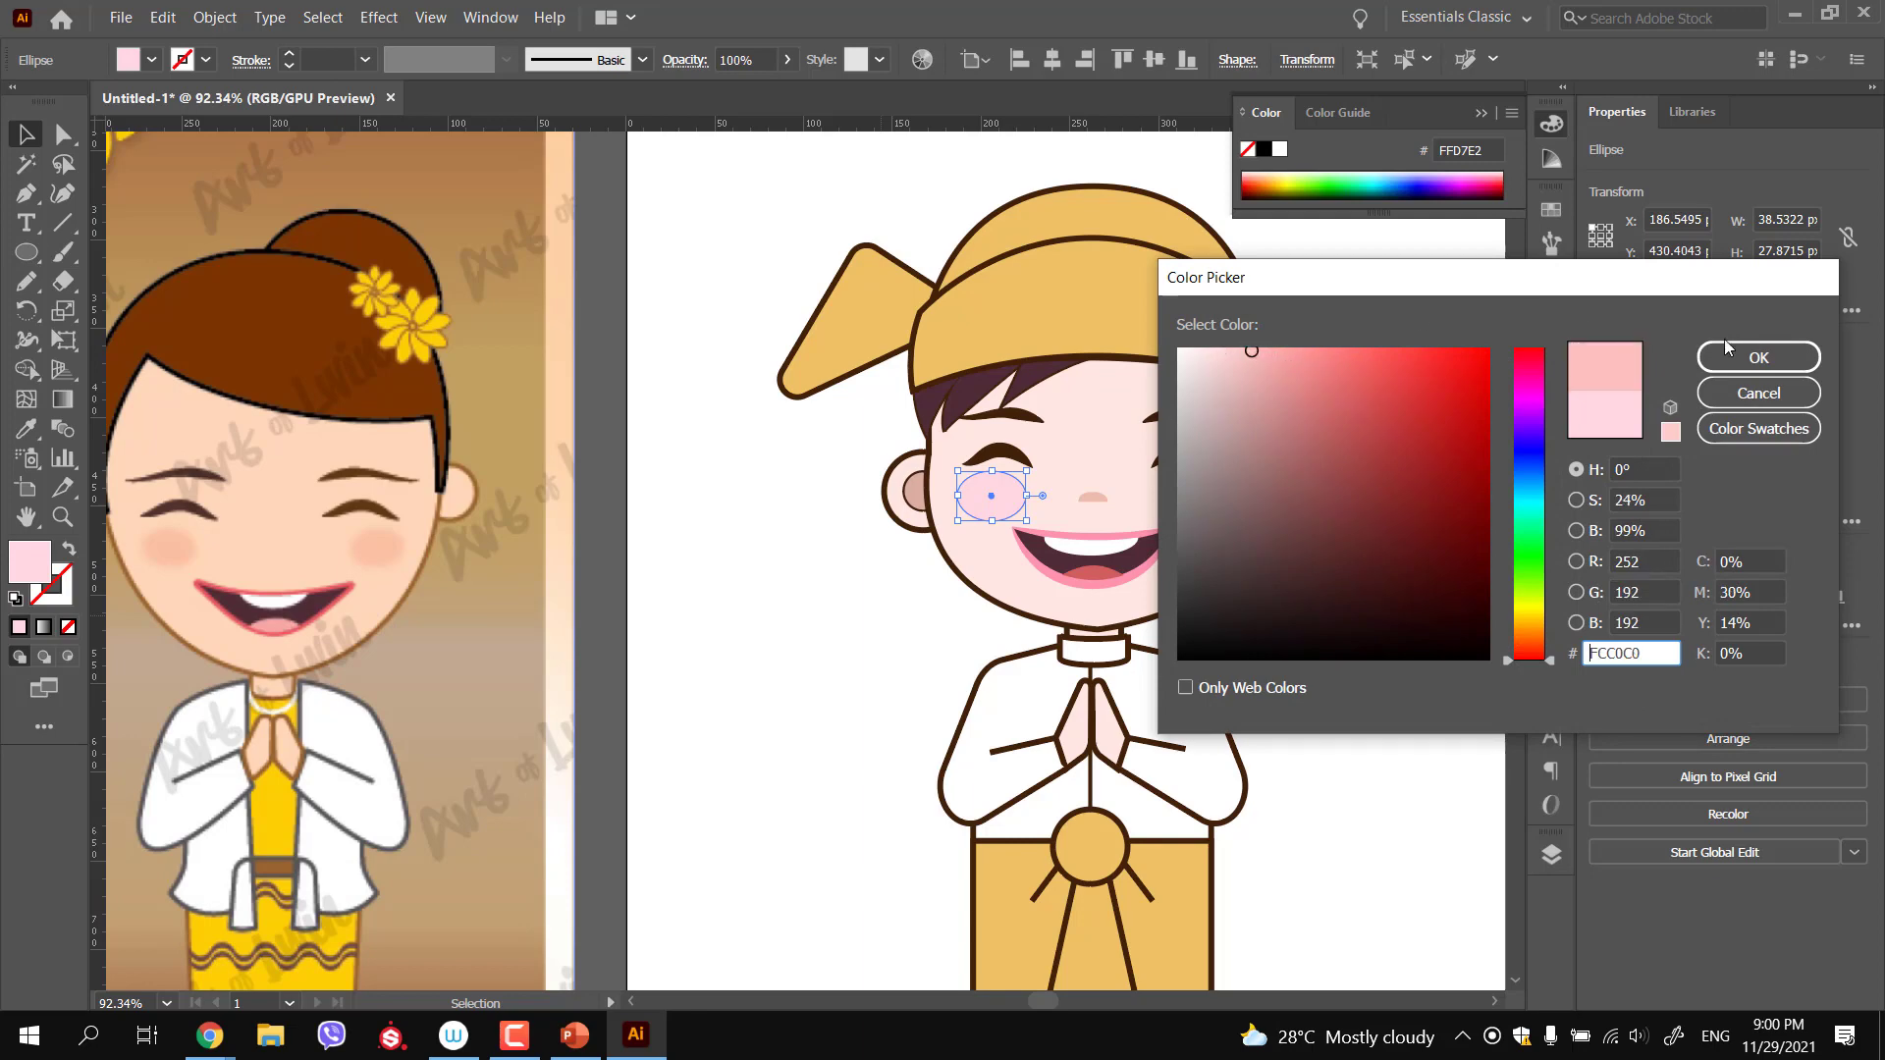
{"action": "left_click", "coordinate": [1736, 354]}
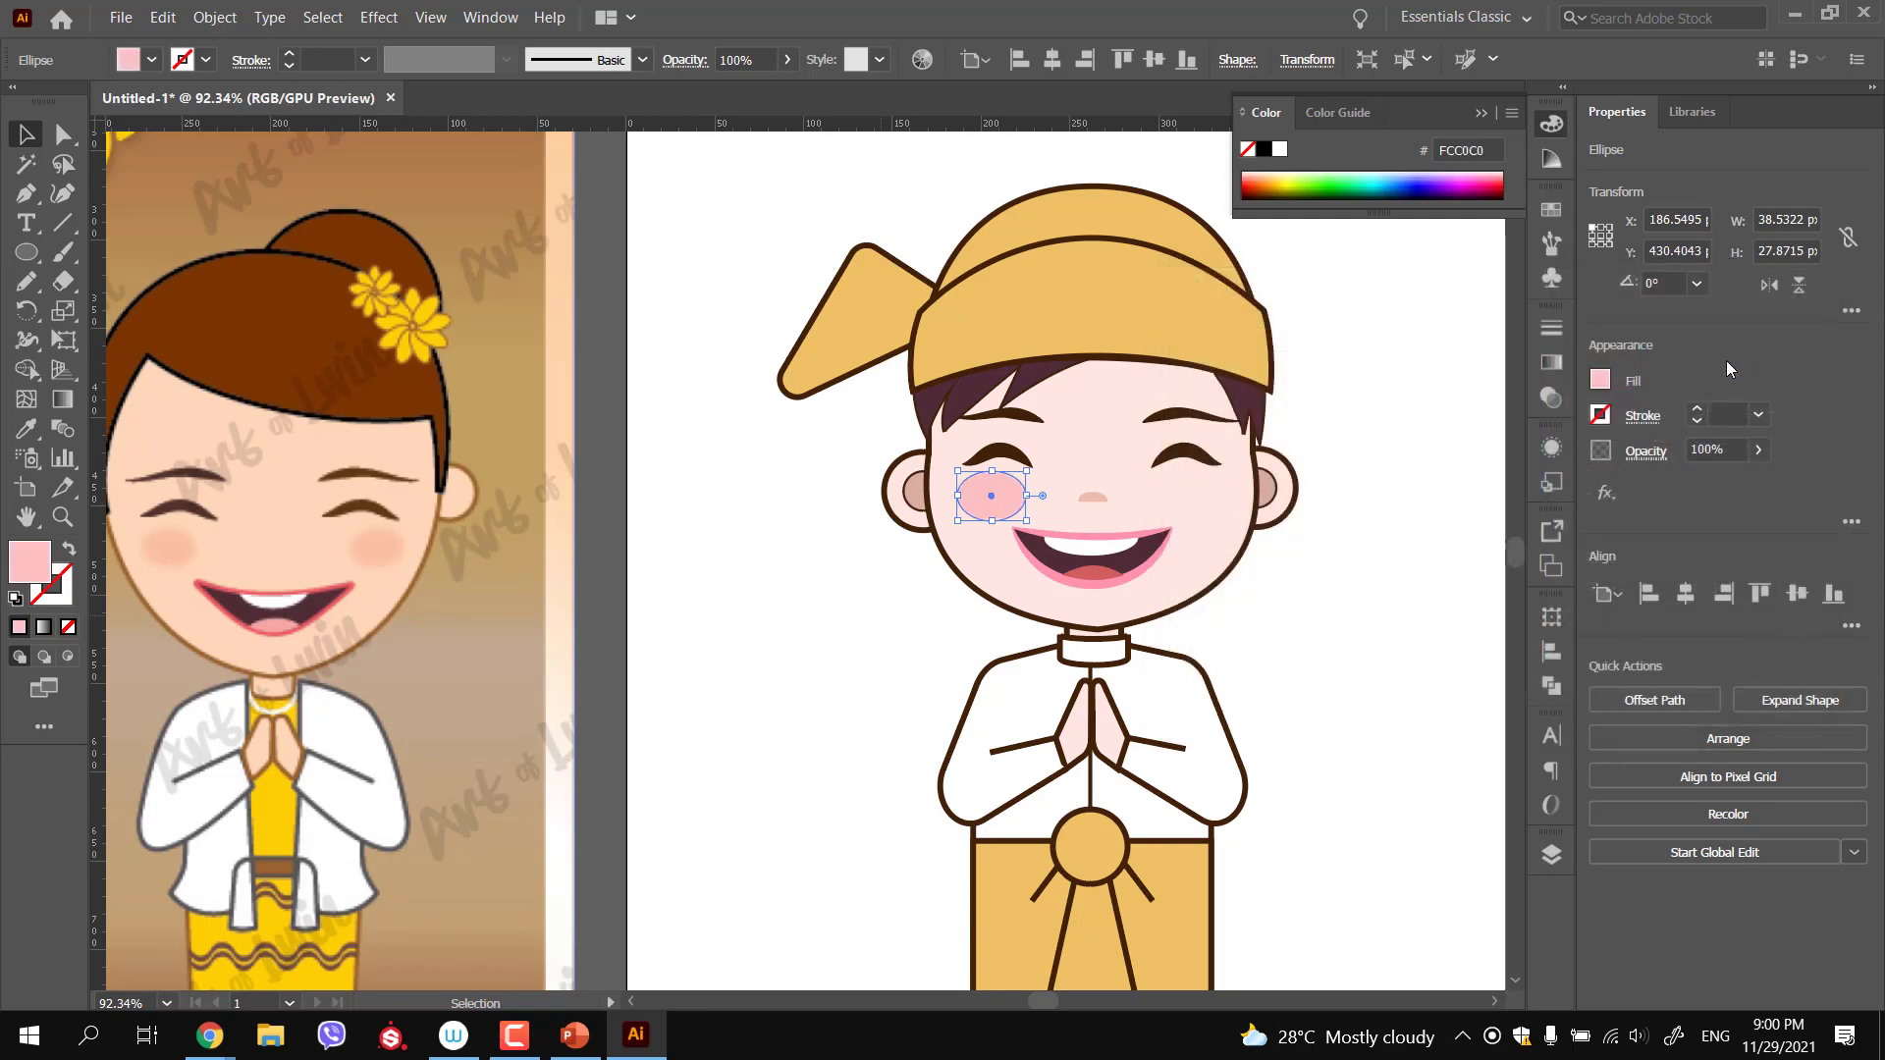
{"action": "left_click", "coordinate": [841, 592]}
Move the left cheek ellipse slightly toward the ear and lighten its fill, settling on FCD4D4
{"action": "left_click_drag", "start_coordinate": [981, 503], "coordinate": [969, 507]}
{"action": "double_click", "coordinate": [31, 564]}
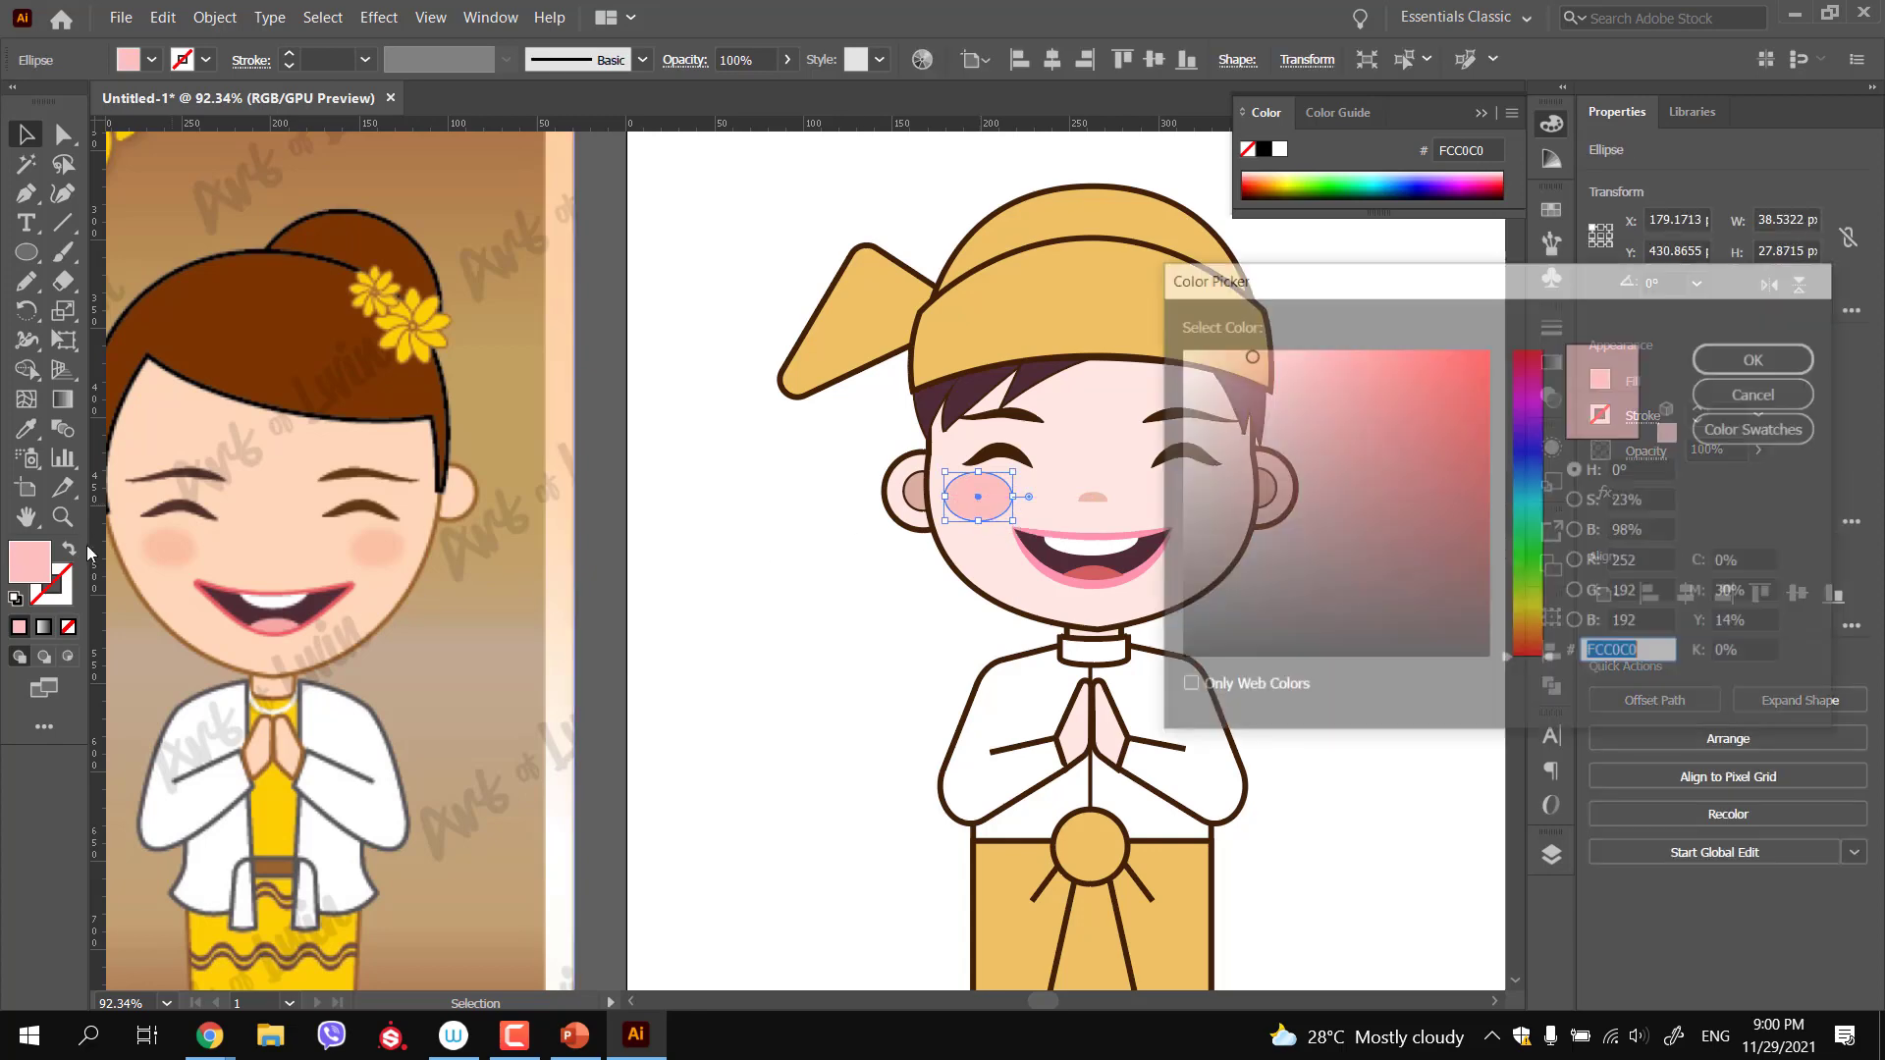
{"action": "left_click", "coordinate": [1217, 353]}
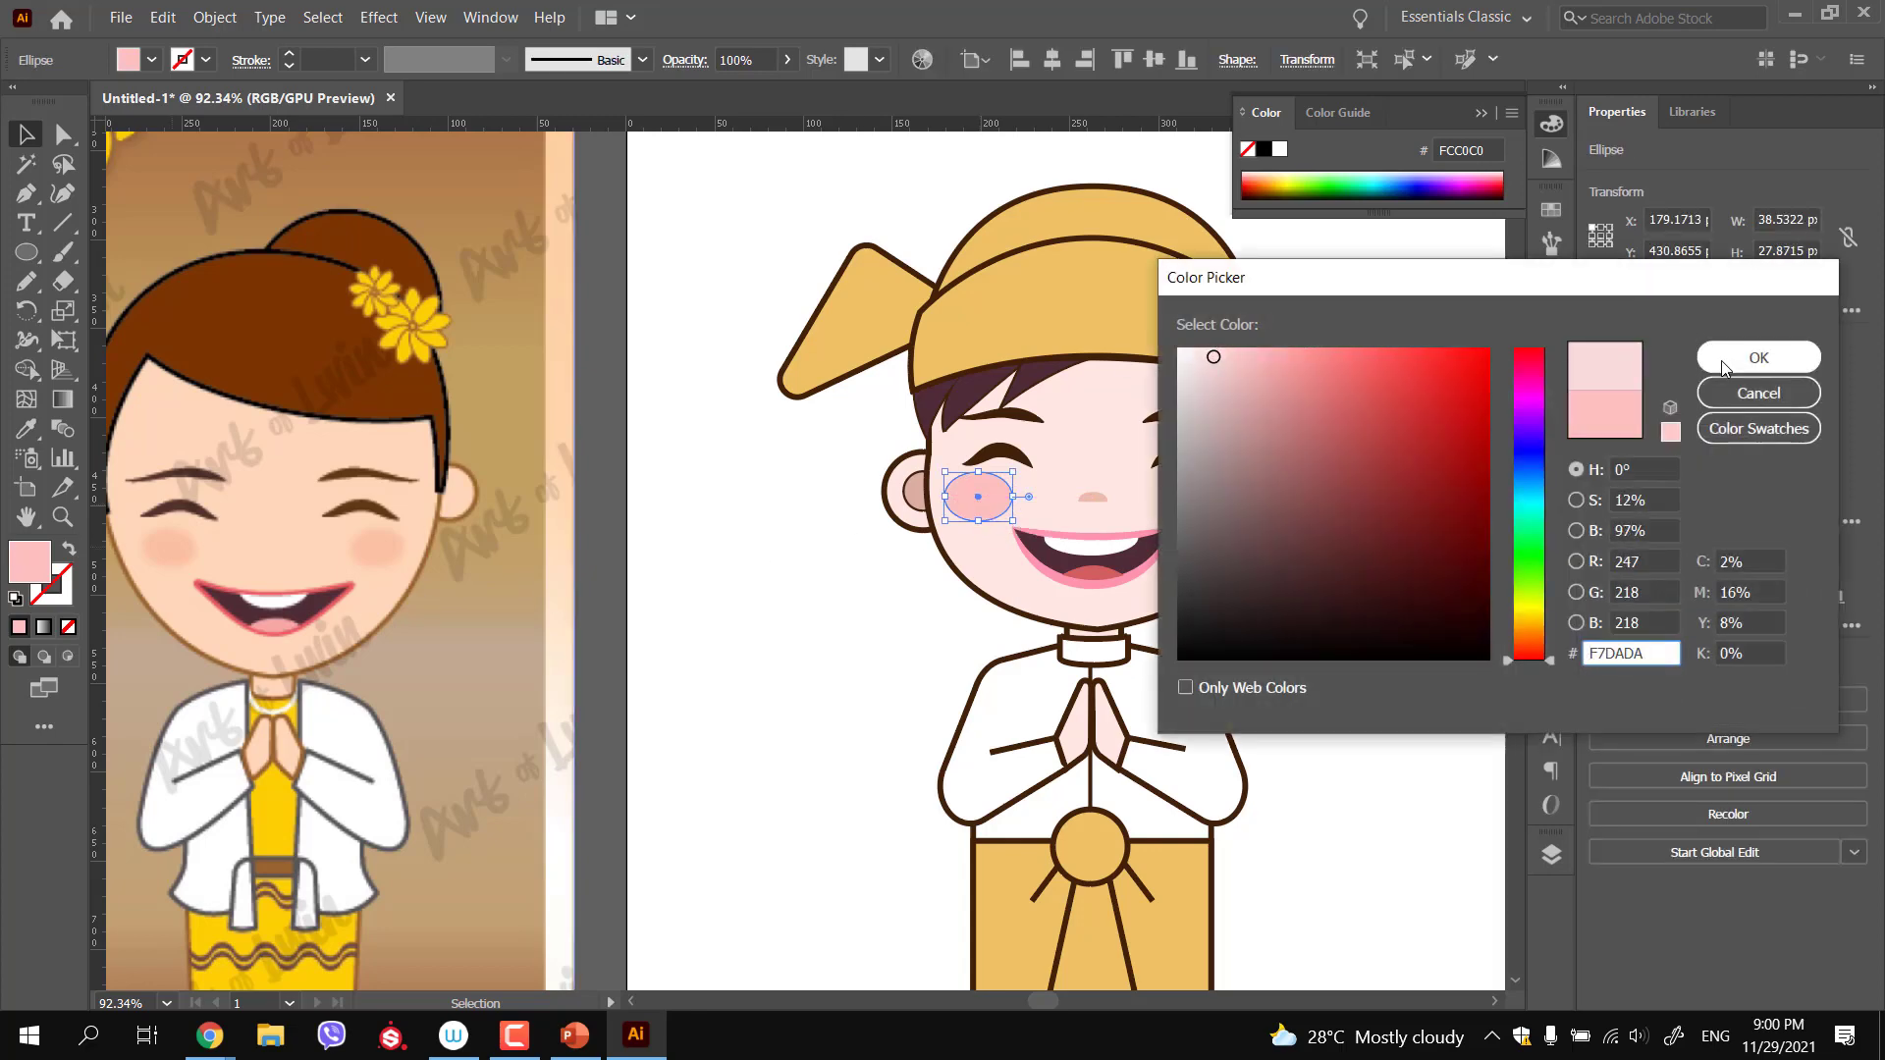
{"action": "left_click", "coordinate": [1713, 358]}
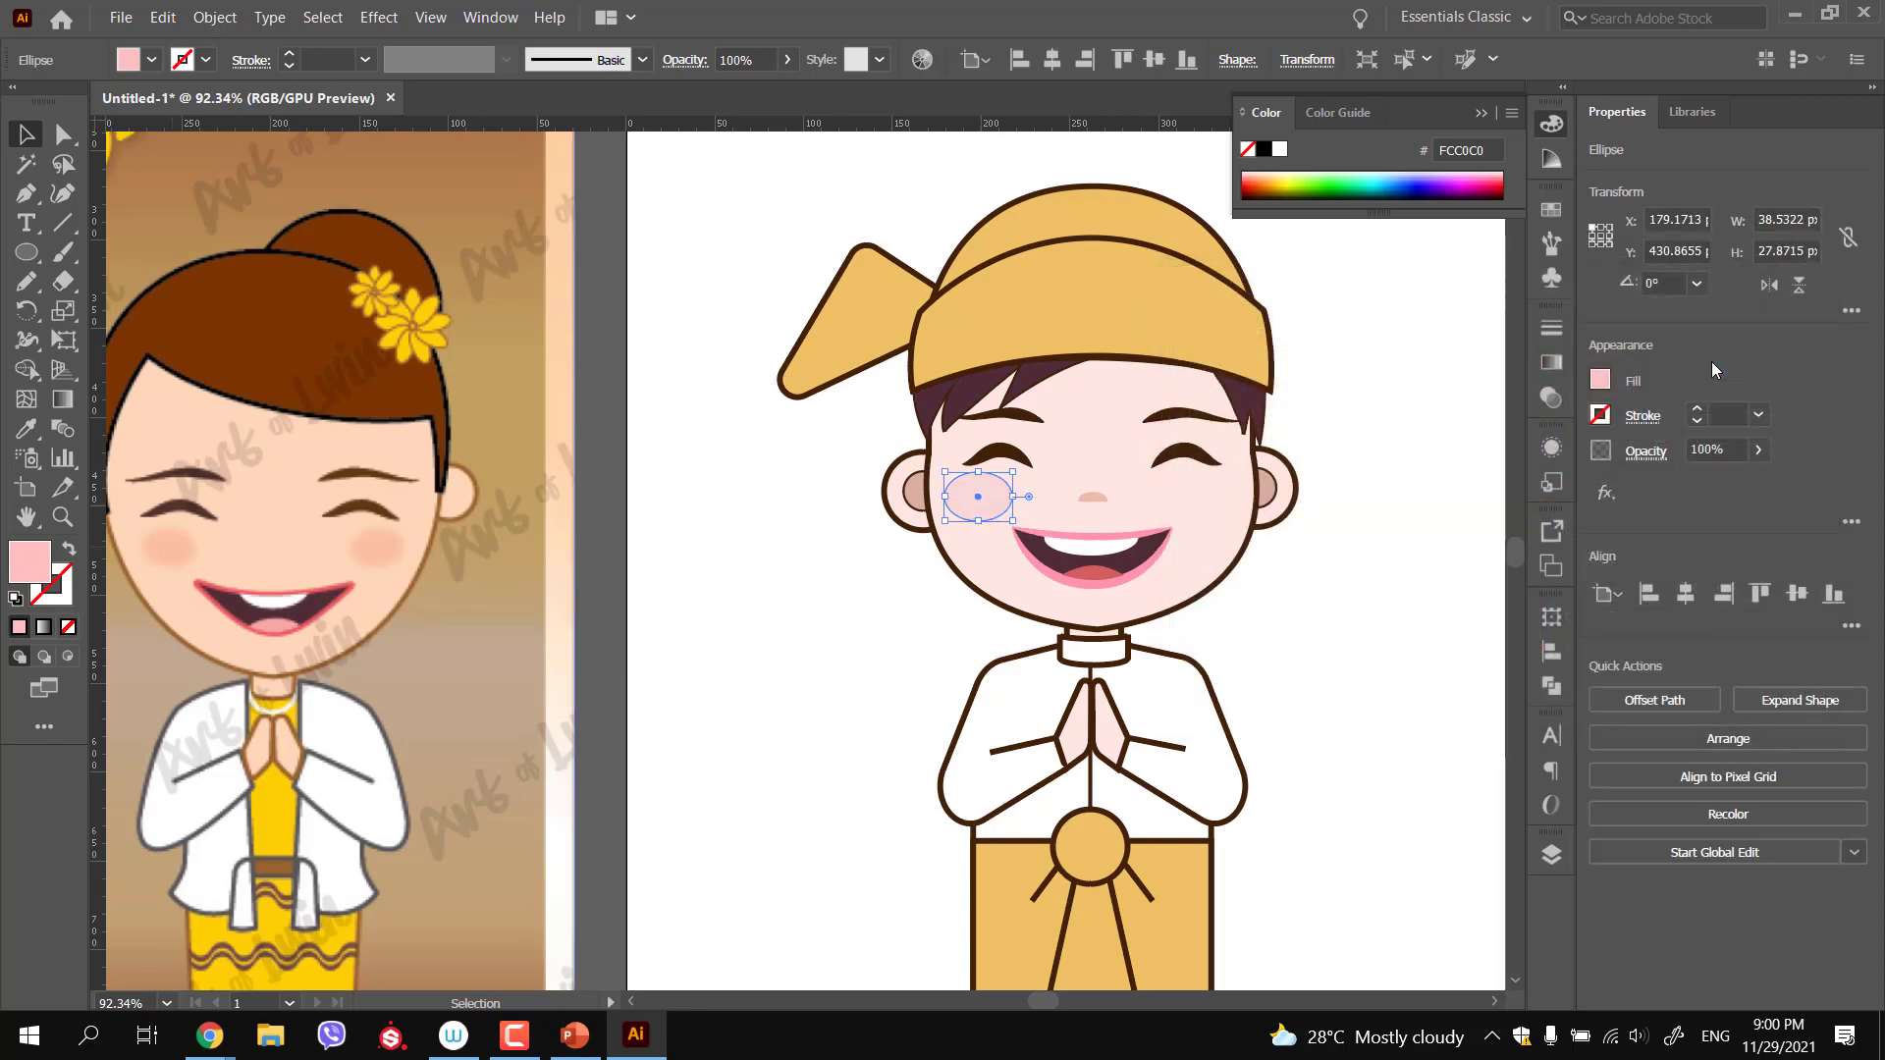
{"action": "double_click", "coordinate": [39, 565]}
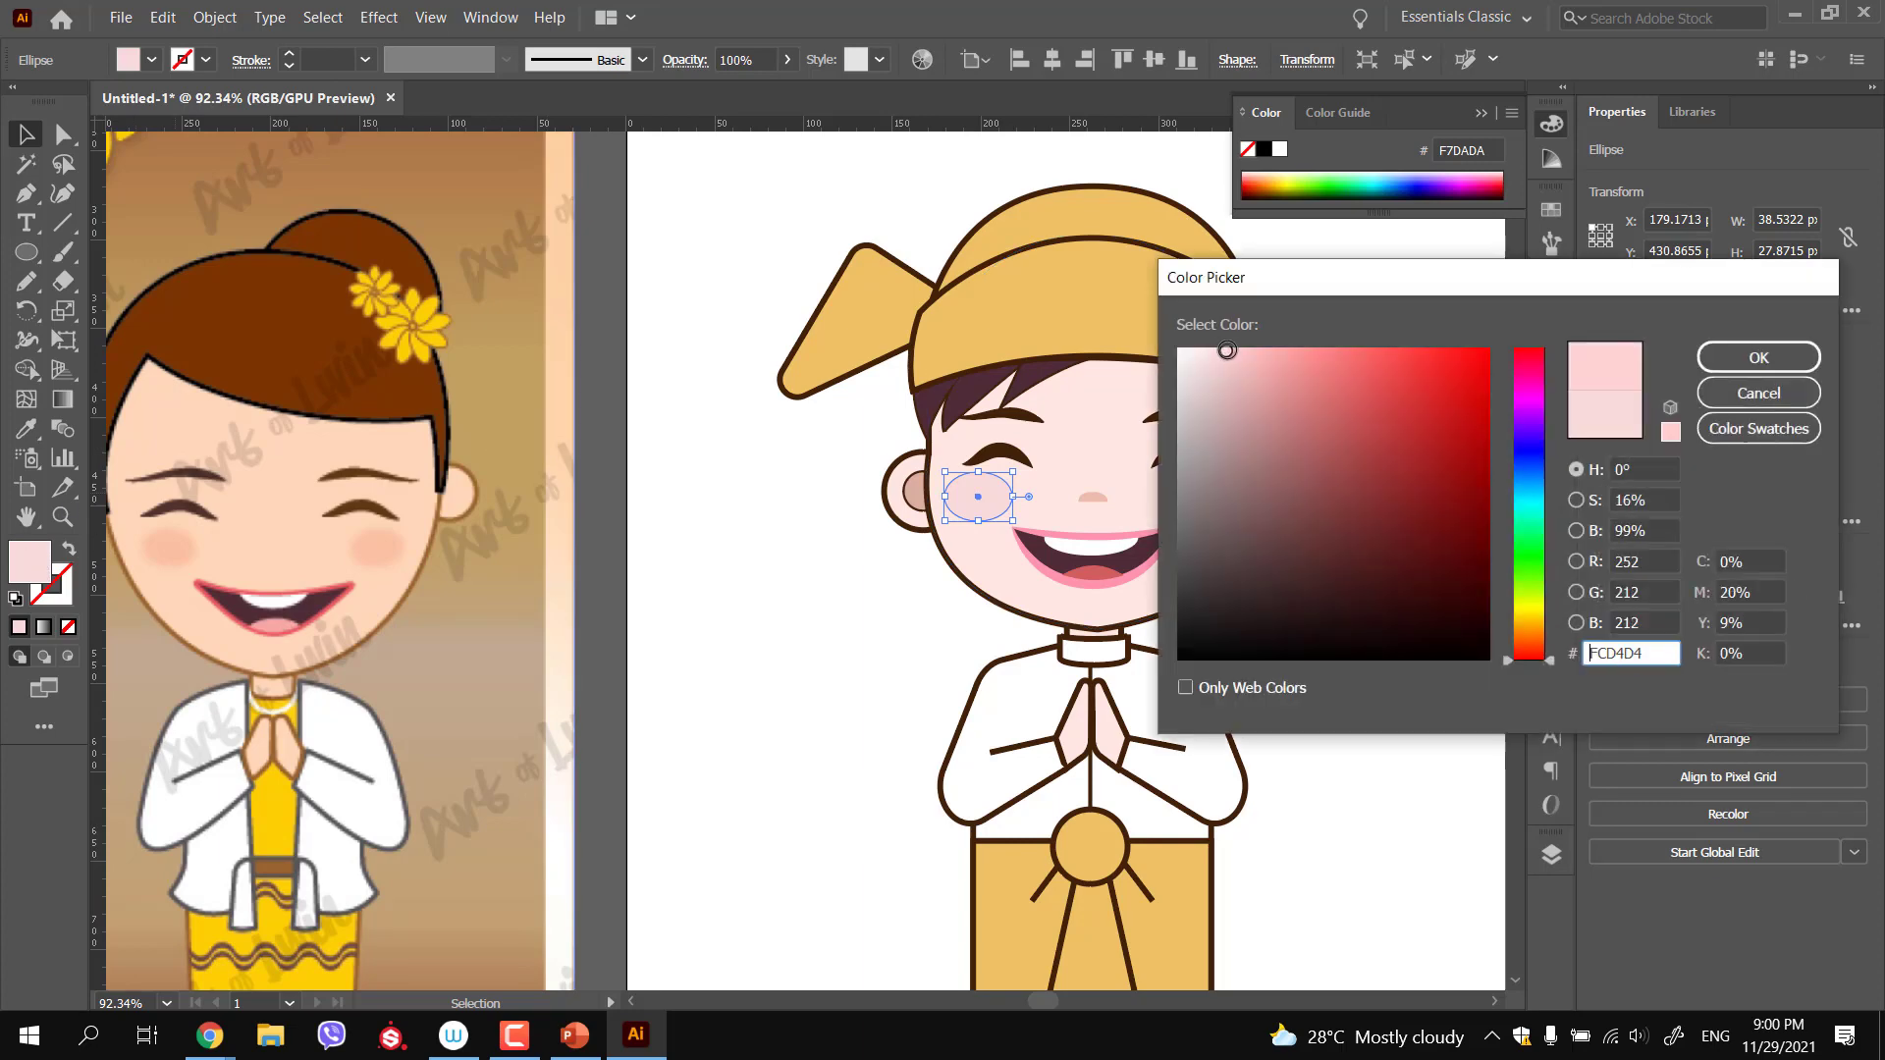
{"action": "left_click", "coordinate": [1759, 357]}
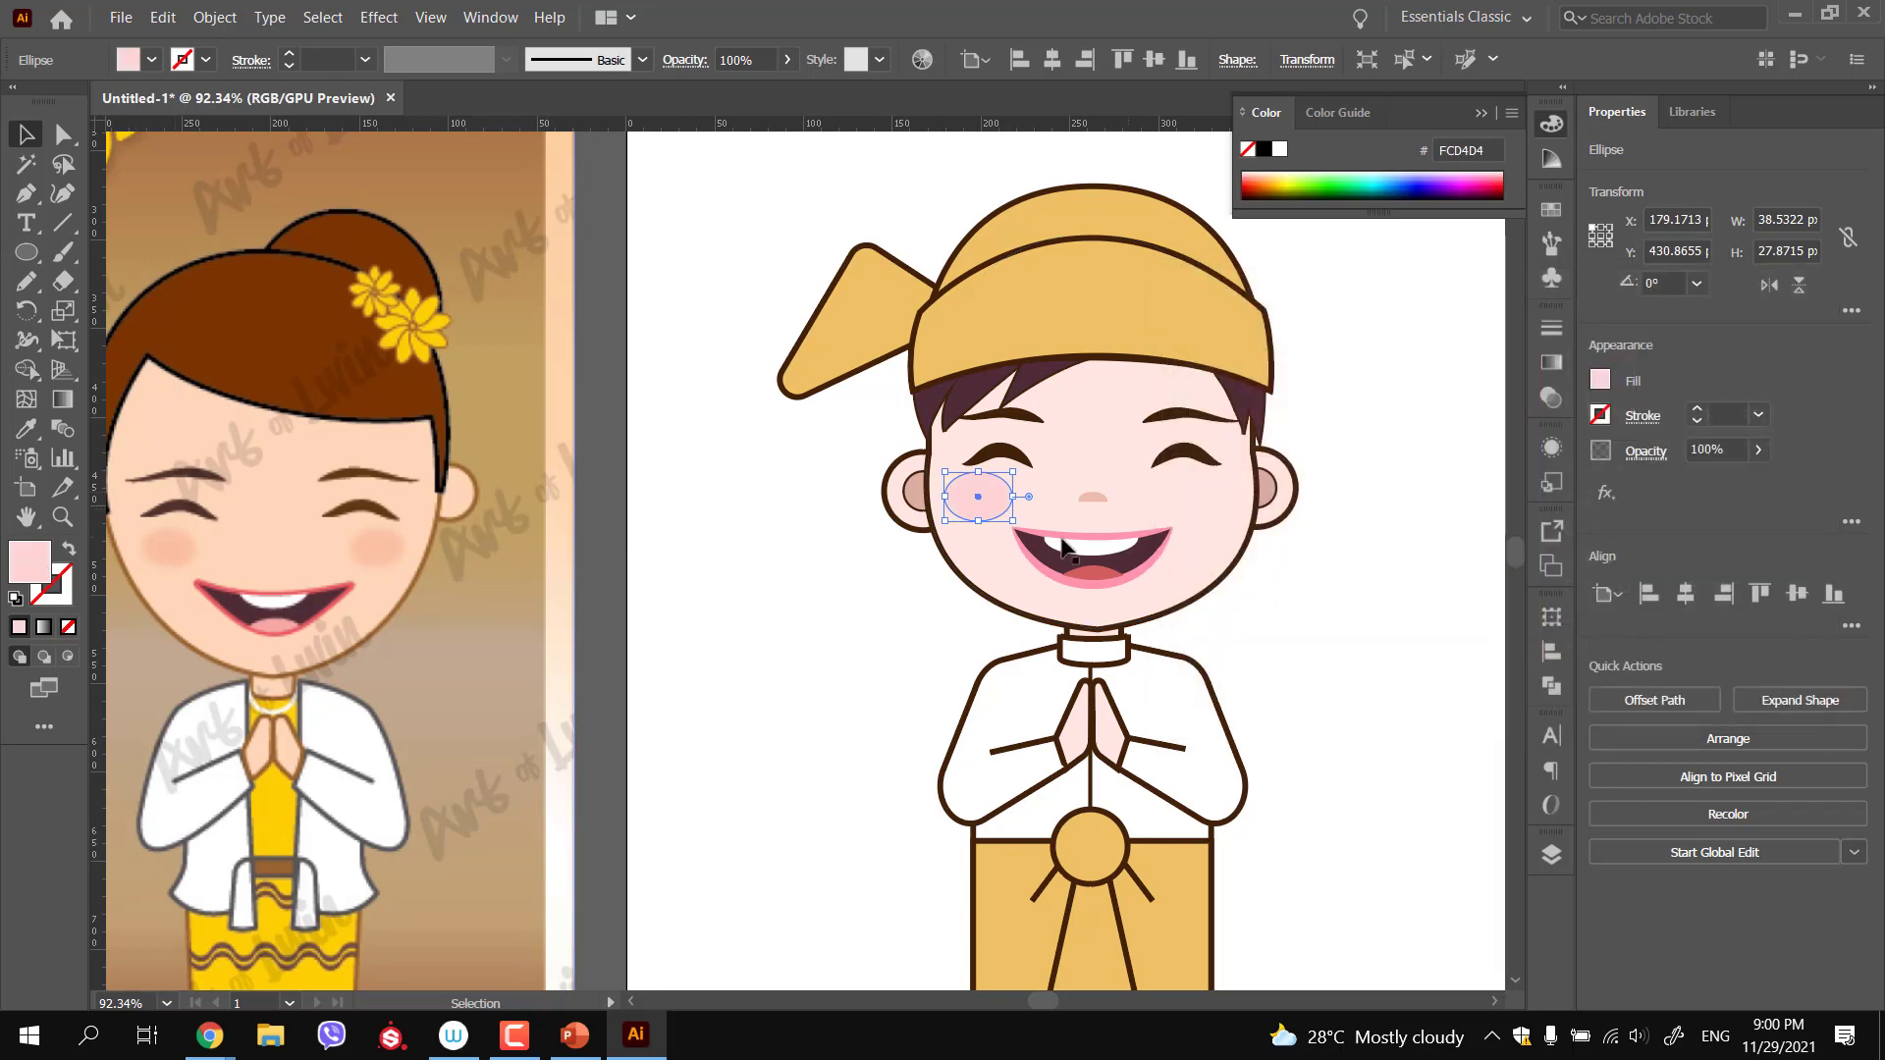
Duplicate the pink cheek ellipse onto the right cheek at the same height
{"action": "left_click", "coordinate": [900, 565]}
{"action": "left_click_drag", "start_coordinate": [978, 515], "coordinate": [1185, 503]}
{"action": "left_click_drag", "start_coordinate": [1208, 503], "coordinate": [1207, 503]}
Nudge the cheek ellipses sideways in small increments to space them evenly on both sides of the nose
{"action": "left_click", "coordinate": [1017, 515]}
{"action": "key", "text": "Left"}
{"action": "key", "text": "Left"}
{"action": "key", "text": "Left"}
{"action": "key", "text": "Left"}
{"action": "left_click", "coordinate": [846, 605]}
{"action": "left_click_drag", "start_coordinate": [948, 575], "coordinate": [987, 538]}
{"action": "left_click", "coordinate": [989, 506]}
{"action": "key", "text": "Left"}
{"action": "left_click", "coordinate": [930, 636]}
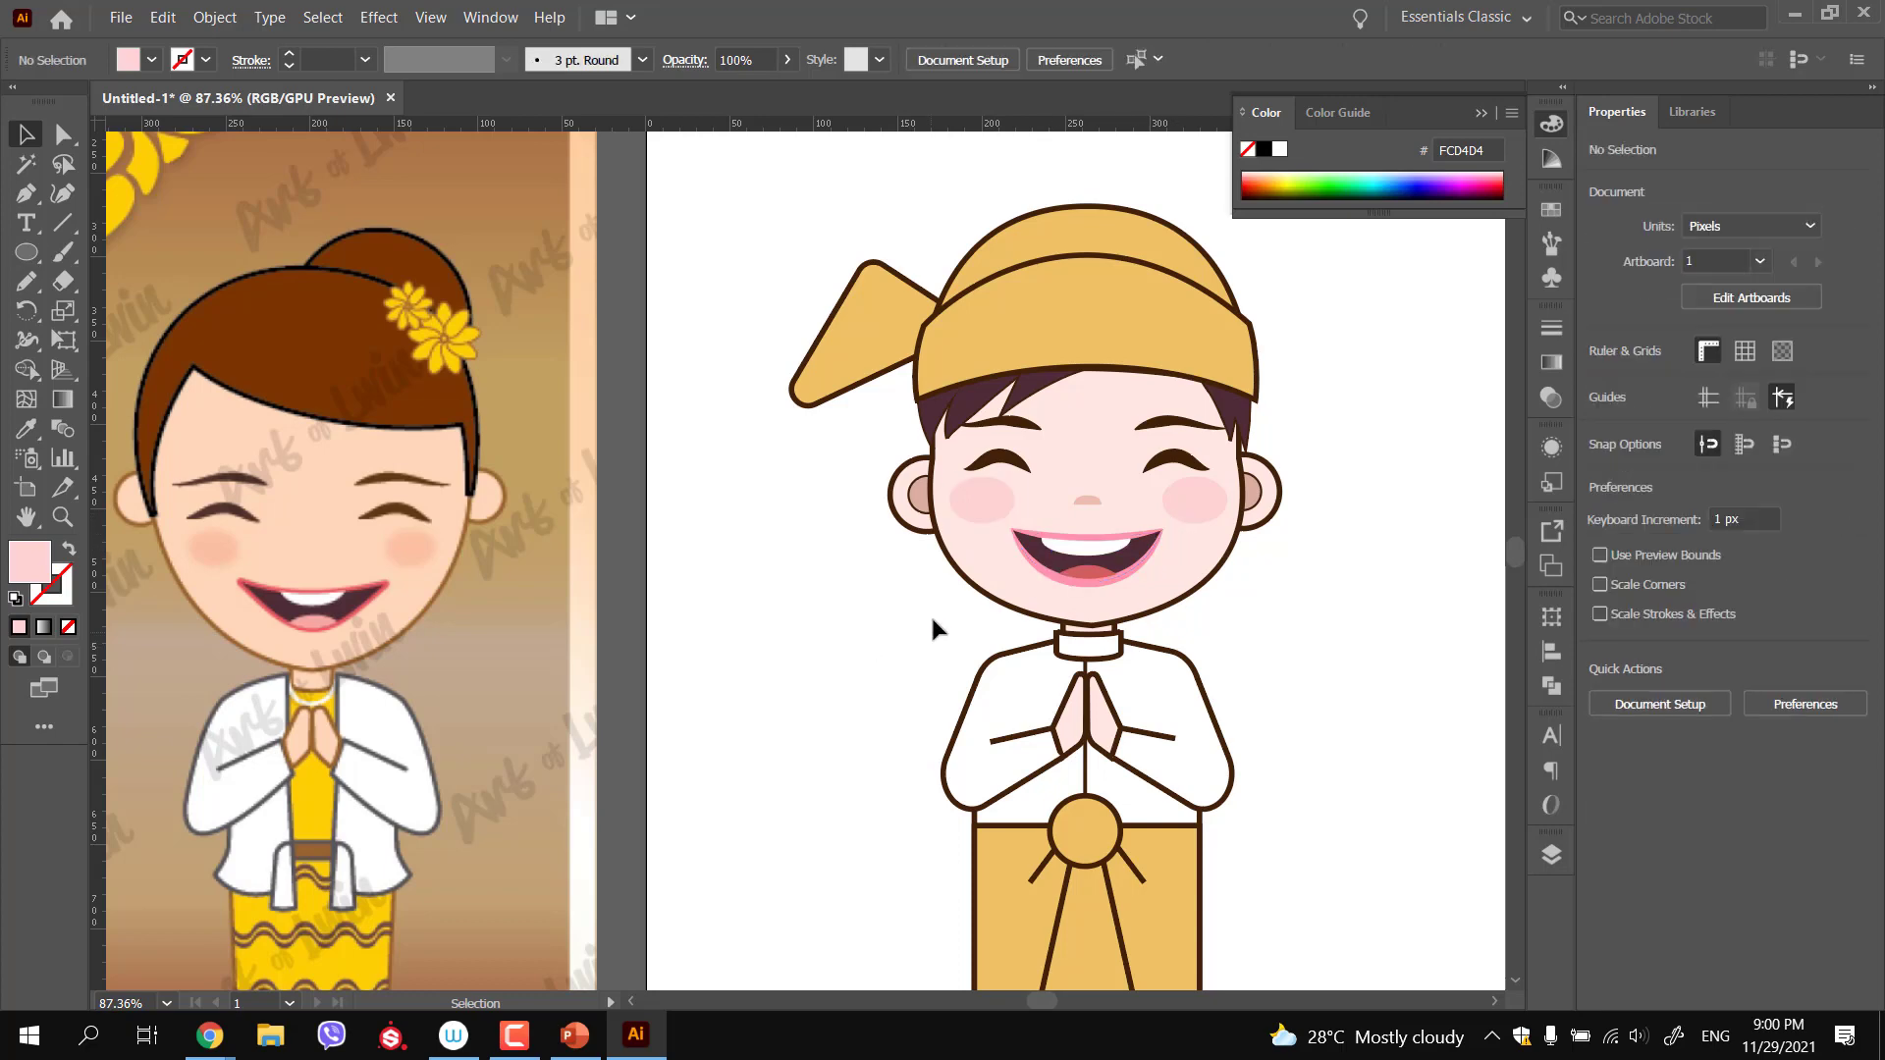
Soften both cheek ellipses together with a Gaussian Blur at a low radius of only a few pixels
{"action": "left_click", "coordinate": [1003, 506]}
{"action": "left_click", "coordinate": [1175, 511], "text": "shift"}
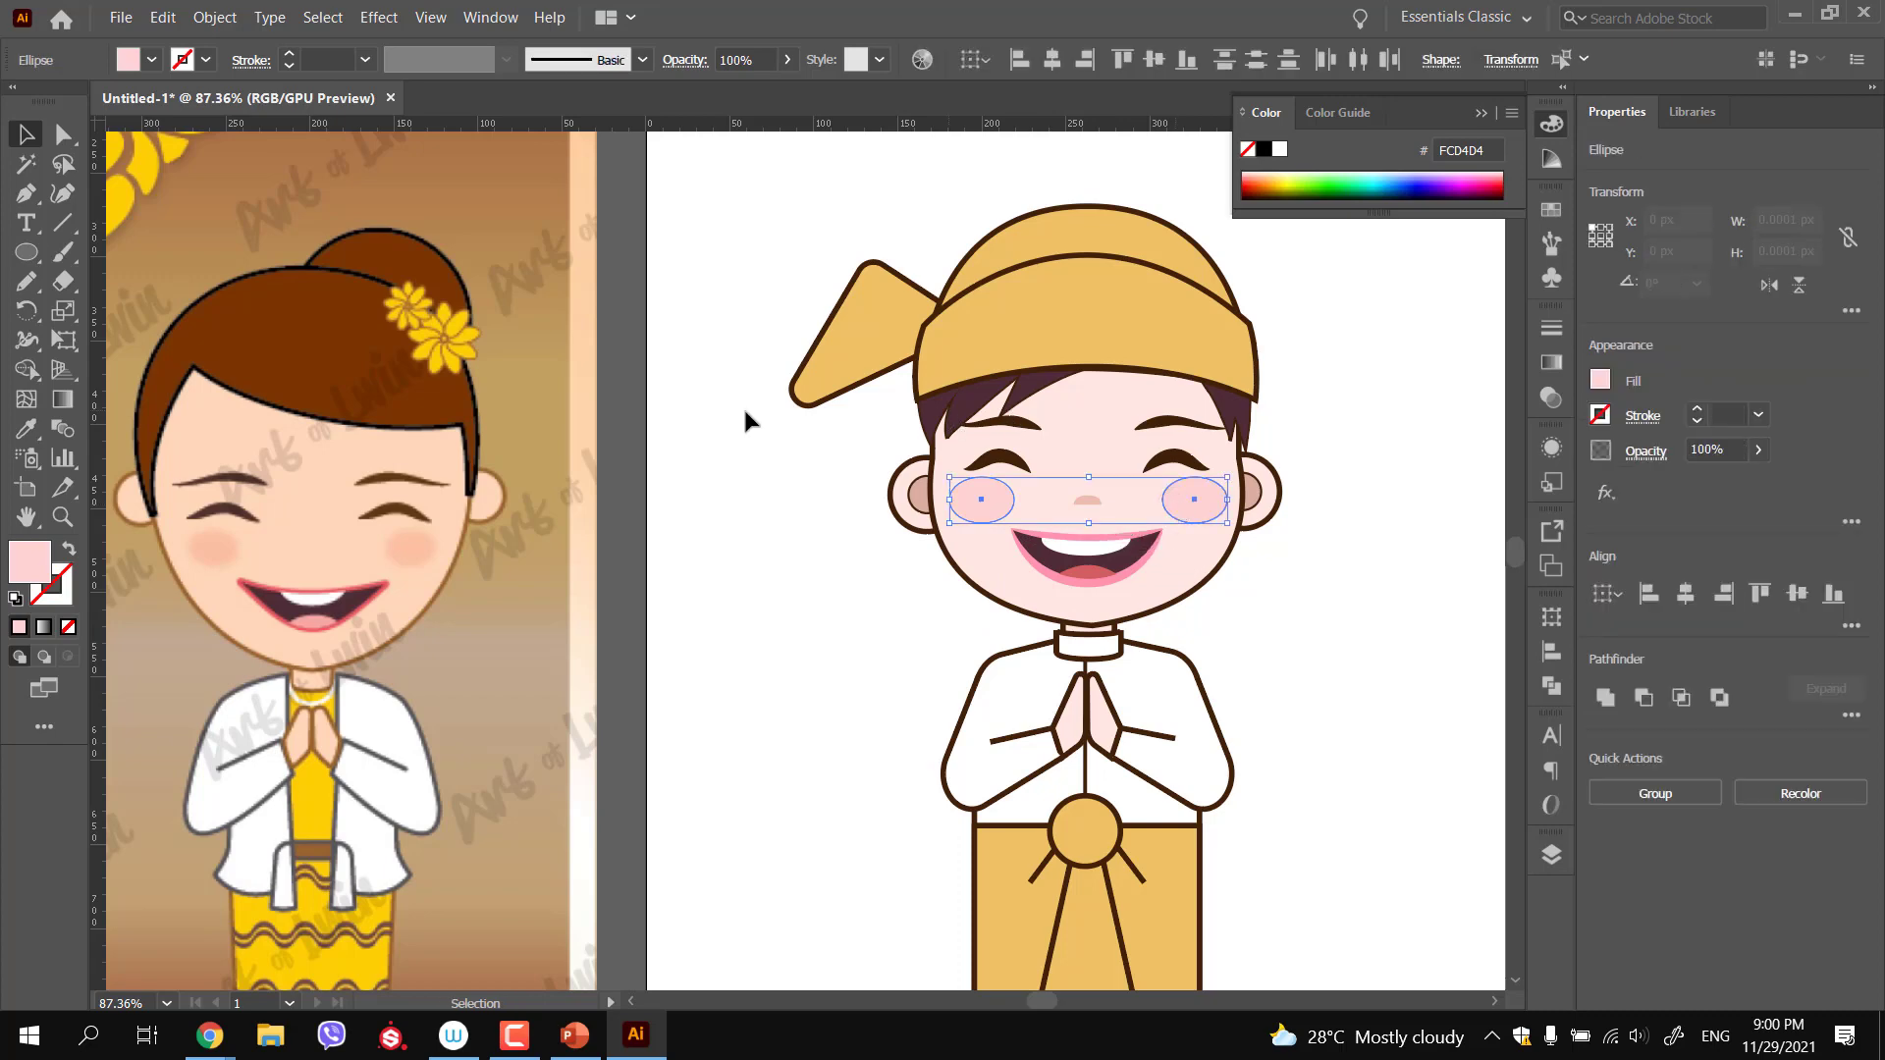
{"action": "left_click", "coordinate": [378, 19]}
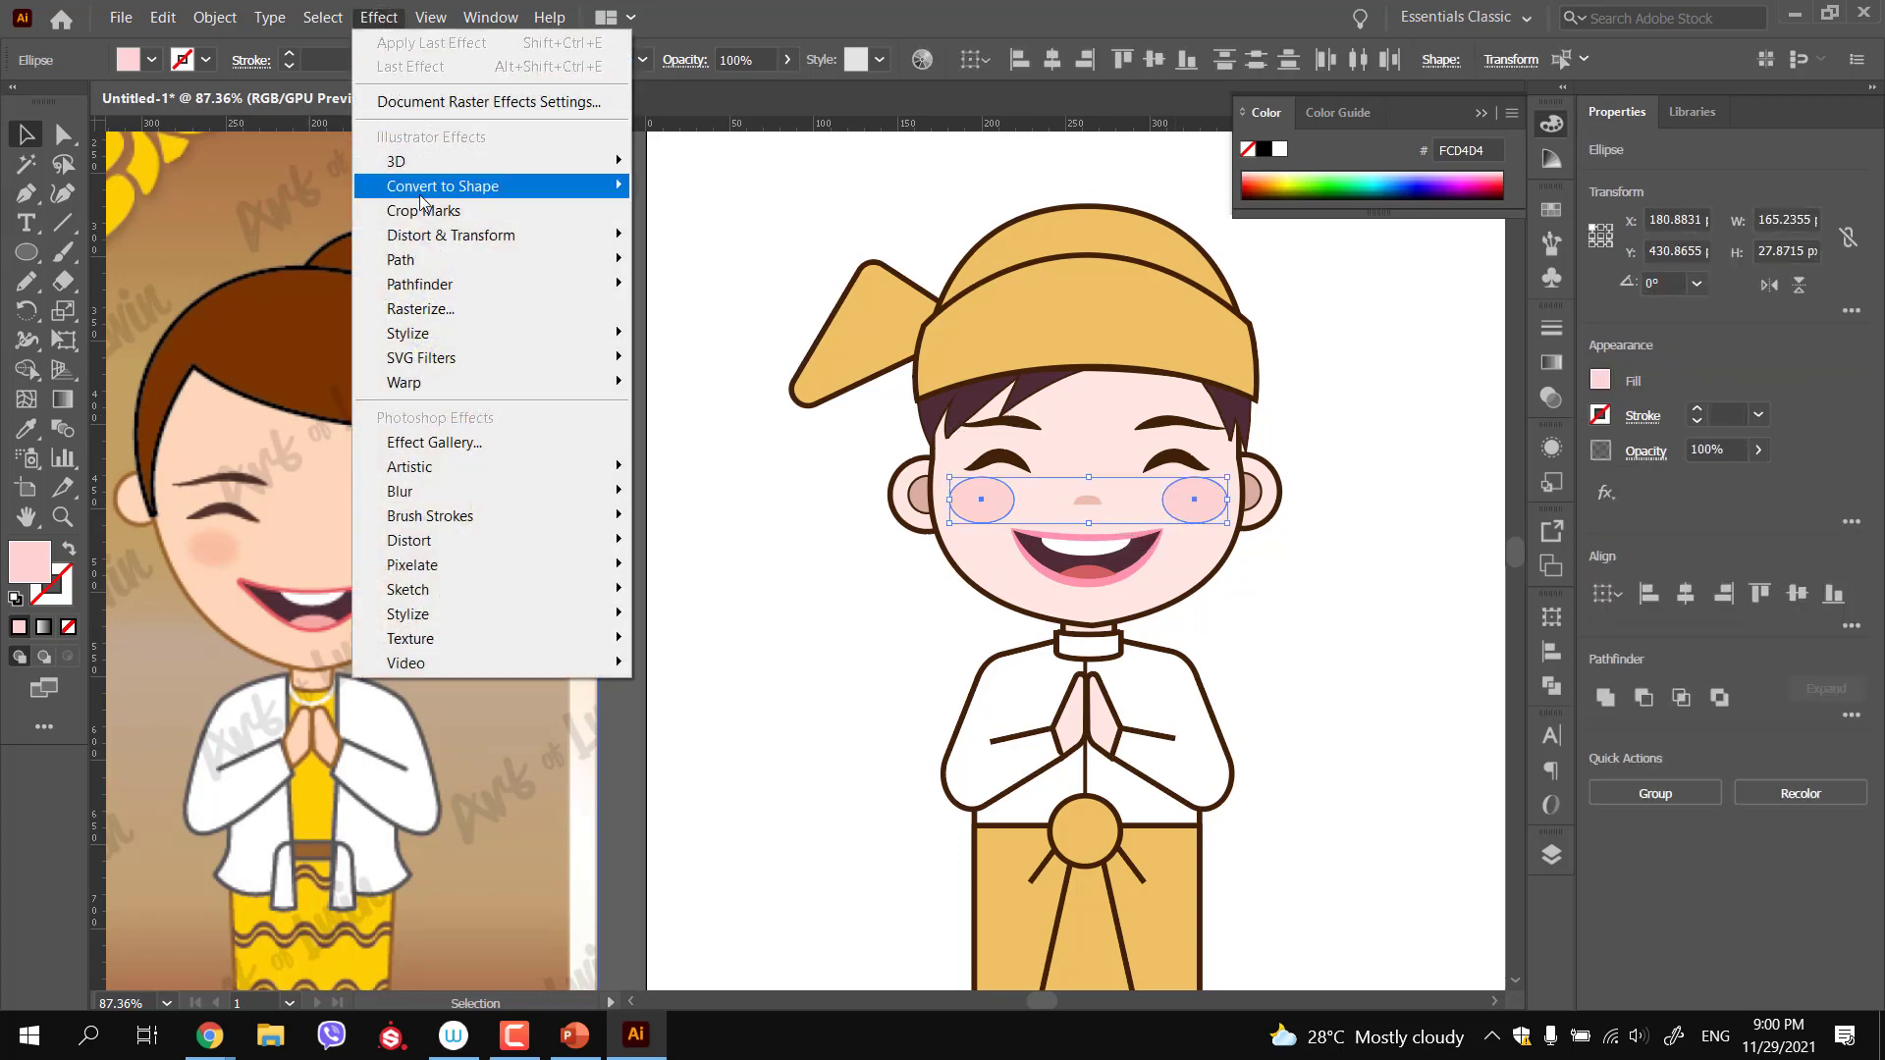
{"action": "mouse_move", "coordinate": [605, 344]}
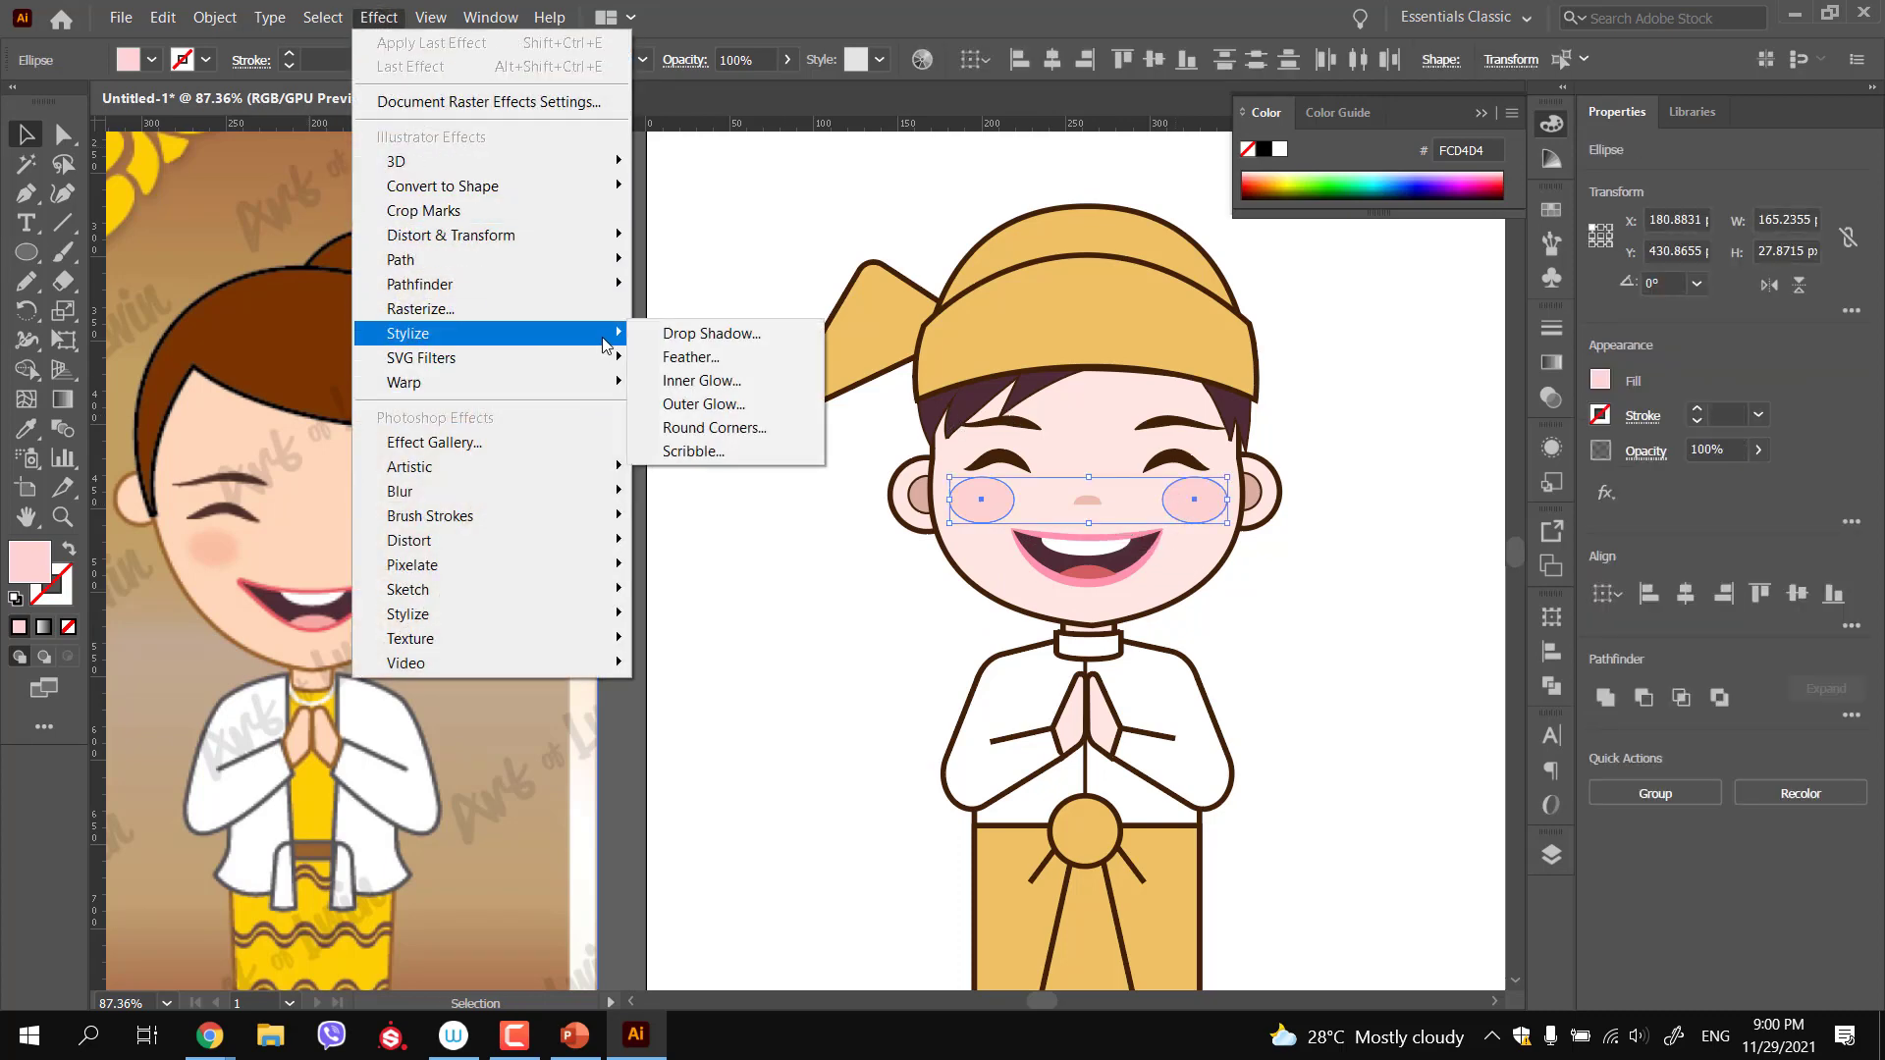
{"action": "mouse_move", "coordinate": [547, 273]}
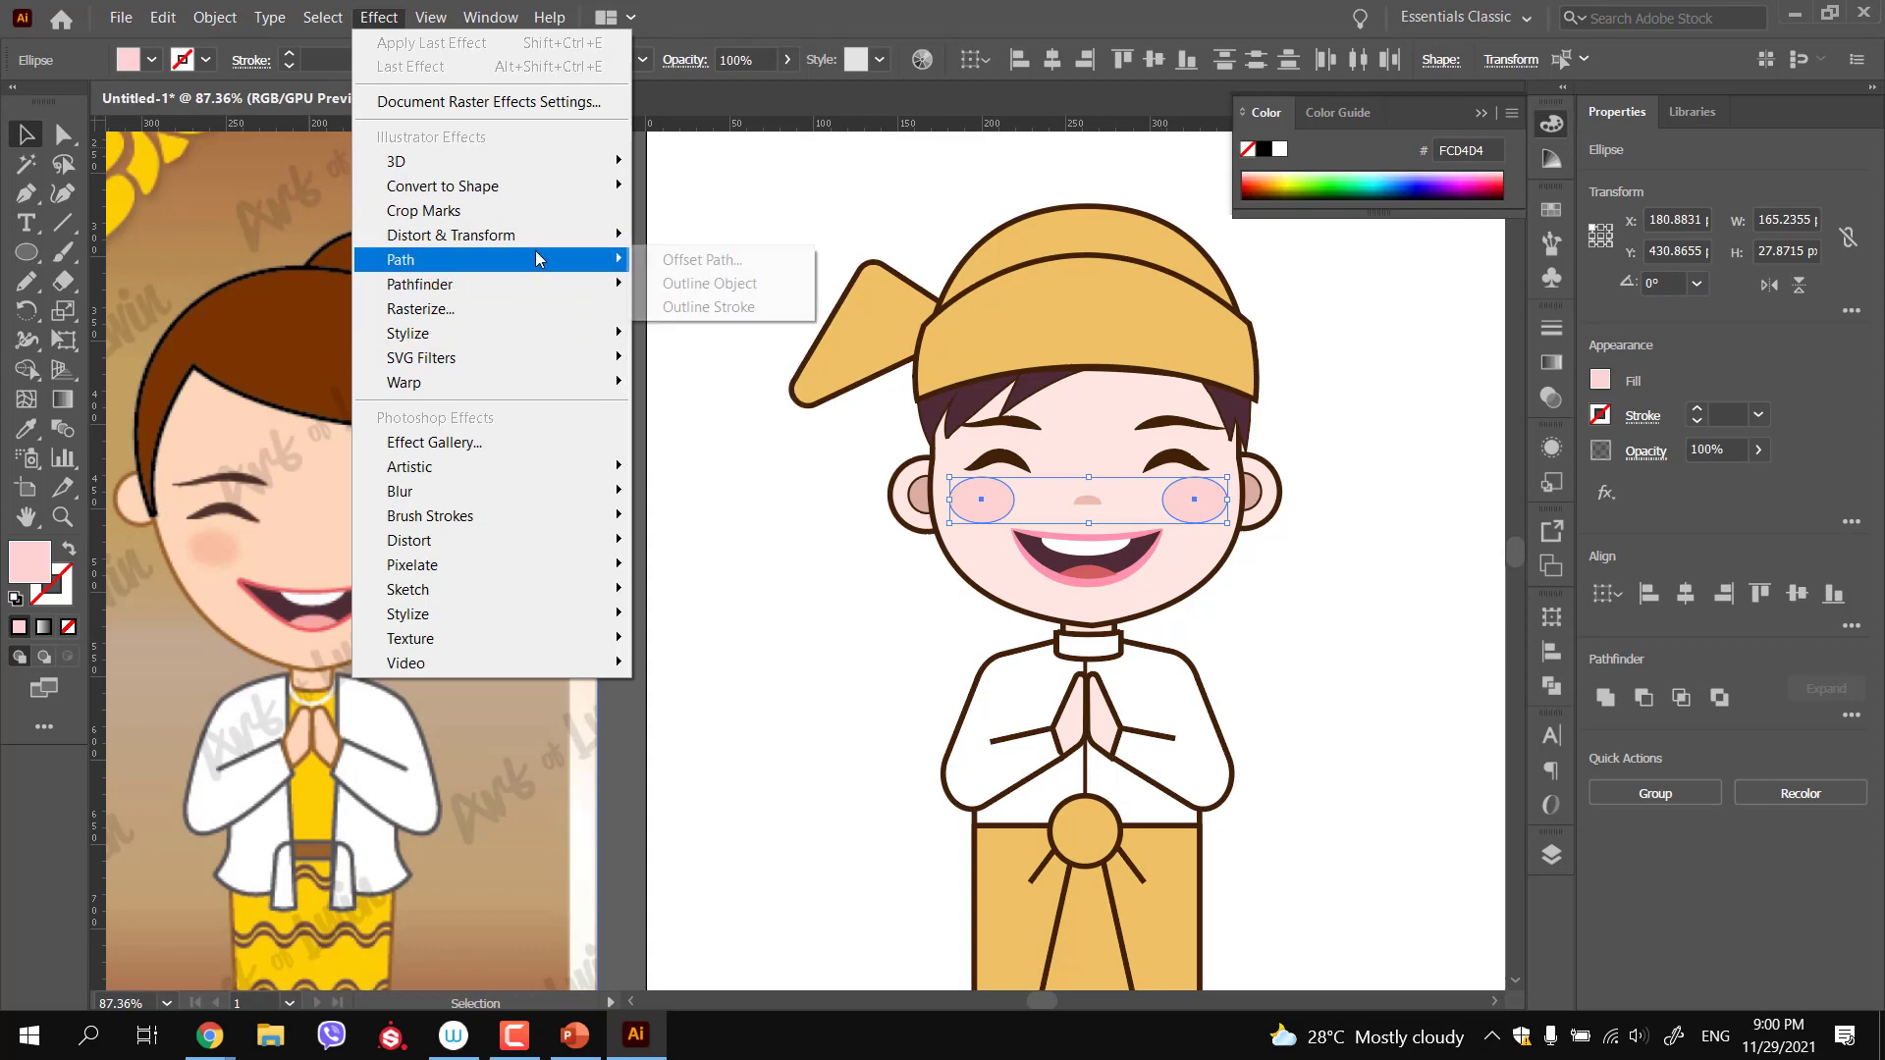
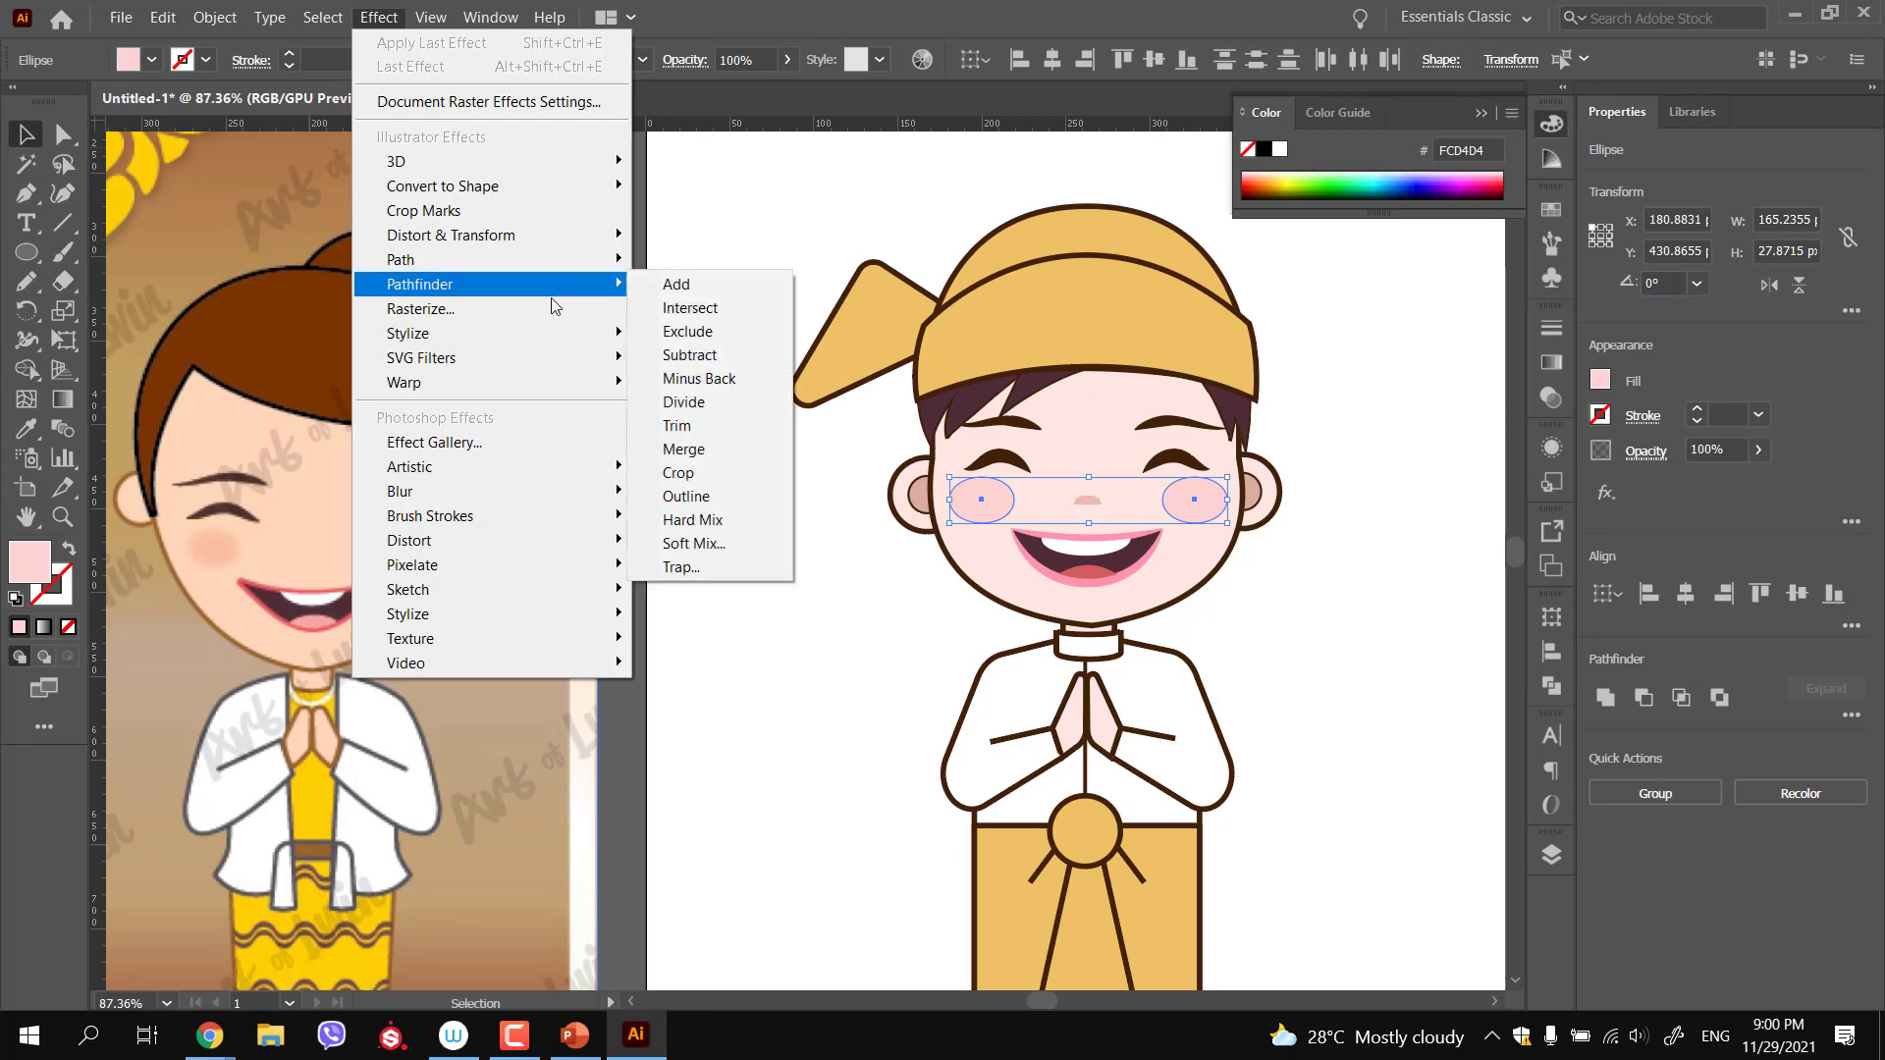
{"action": "mouse_move", "coordinate": [572, 495]}
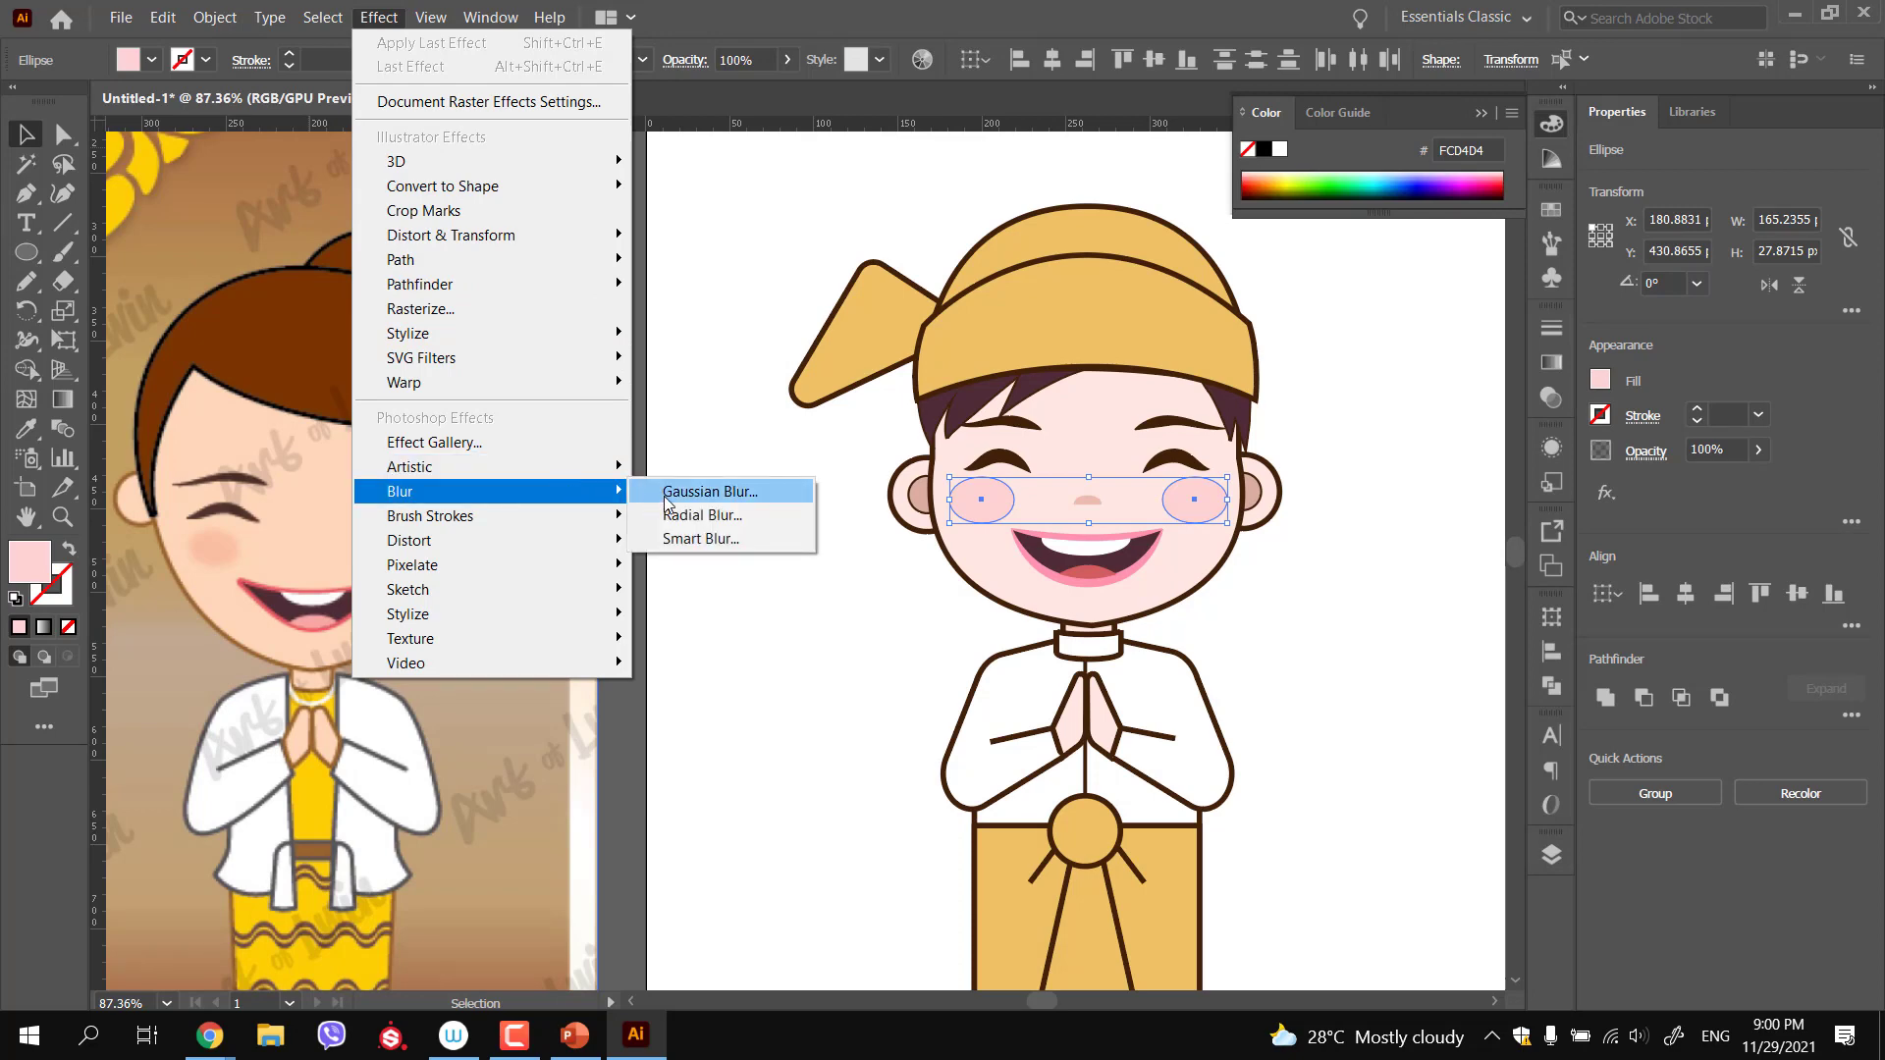
{"action": "left_click", "coordinate": [695, 492]}
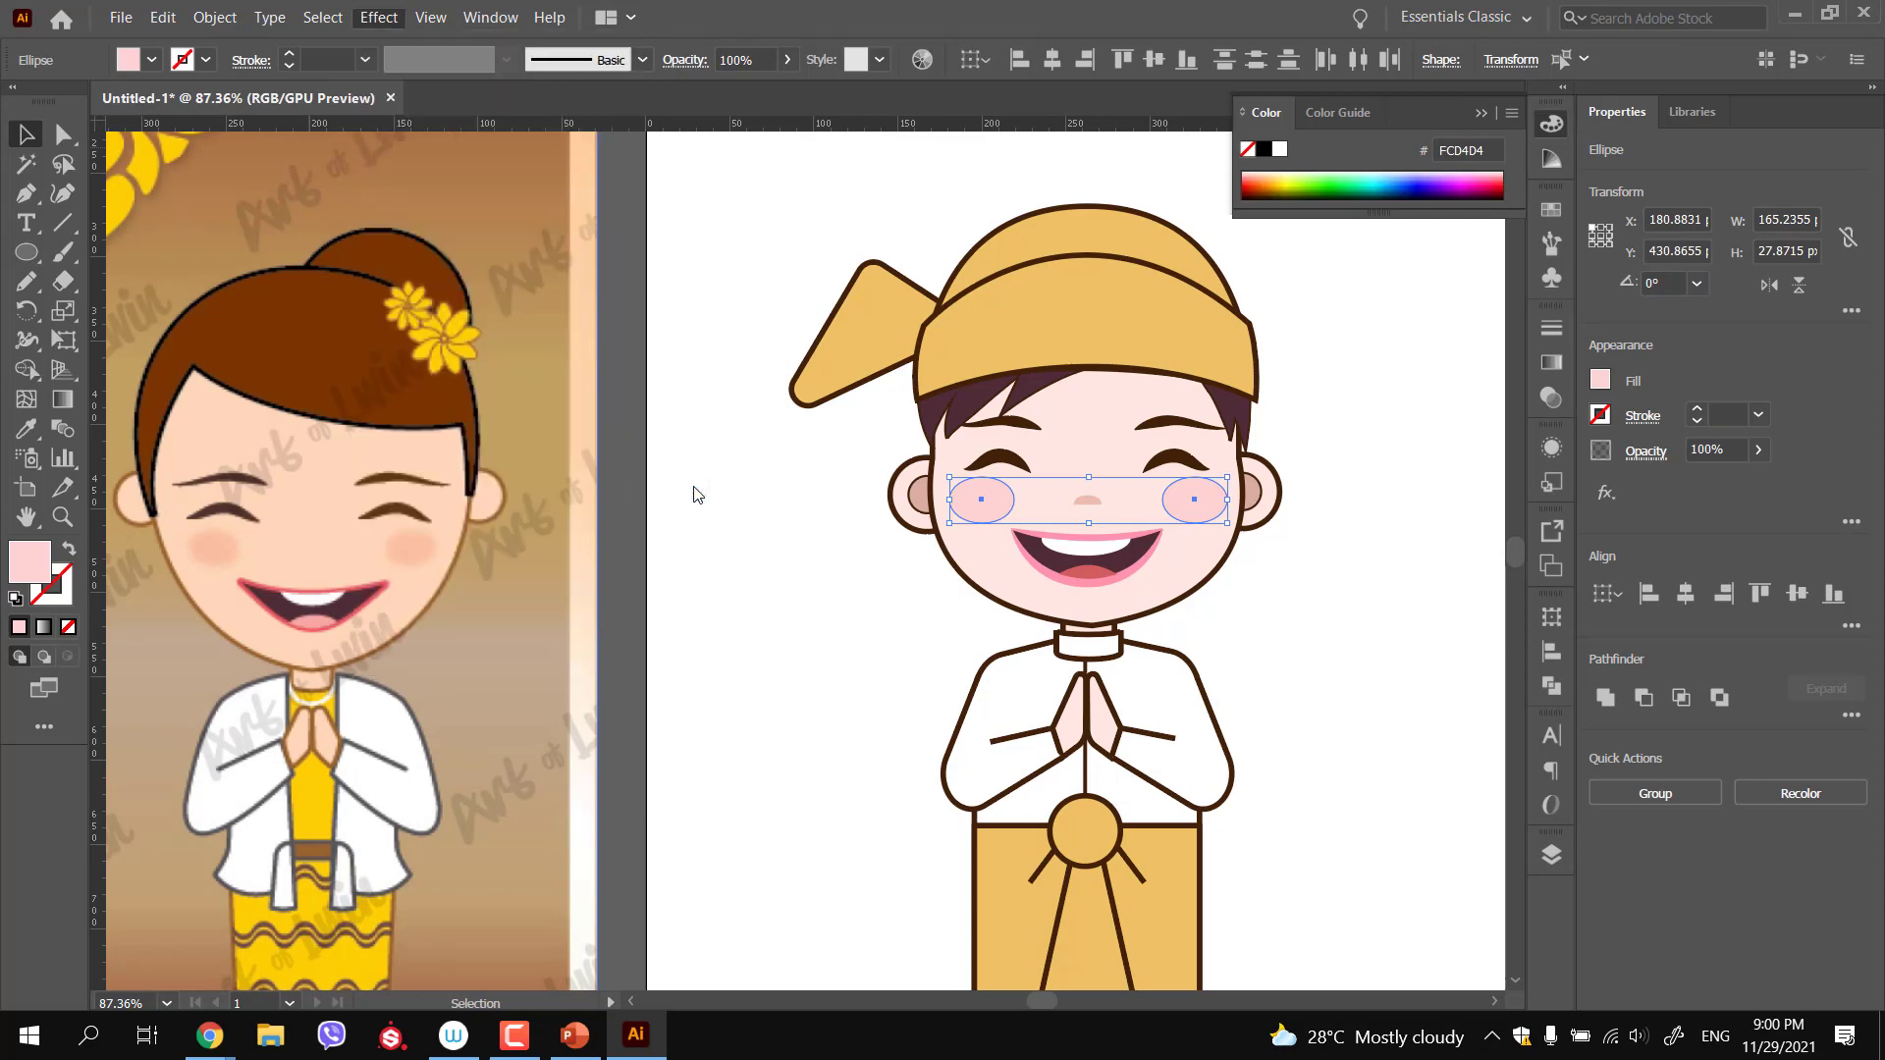
{"action": "left_click_drag", "start_coordinate": [852, 437], "coordinate": [600, 360]}
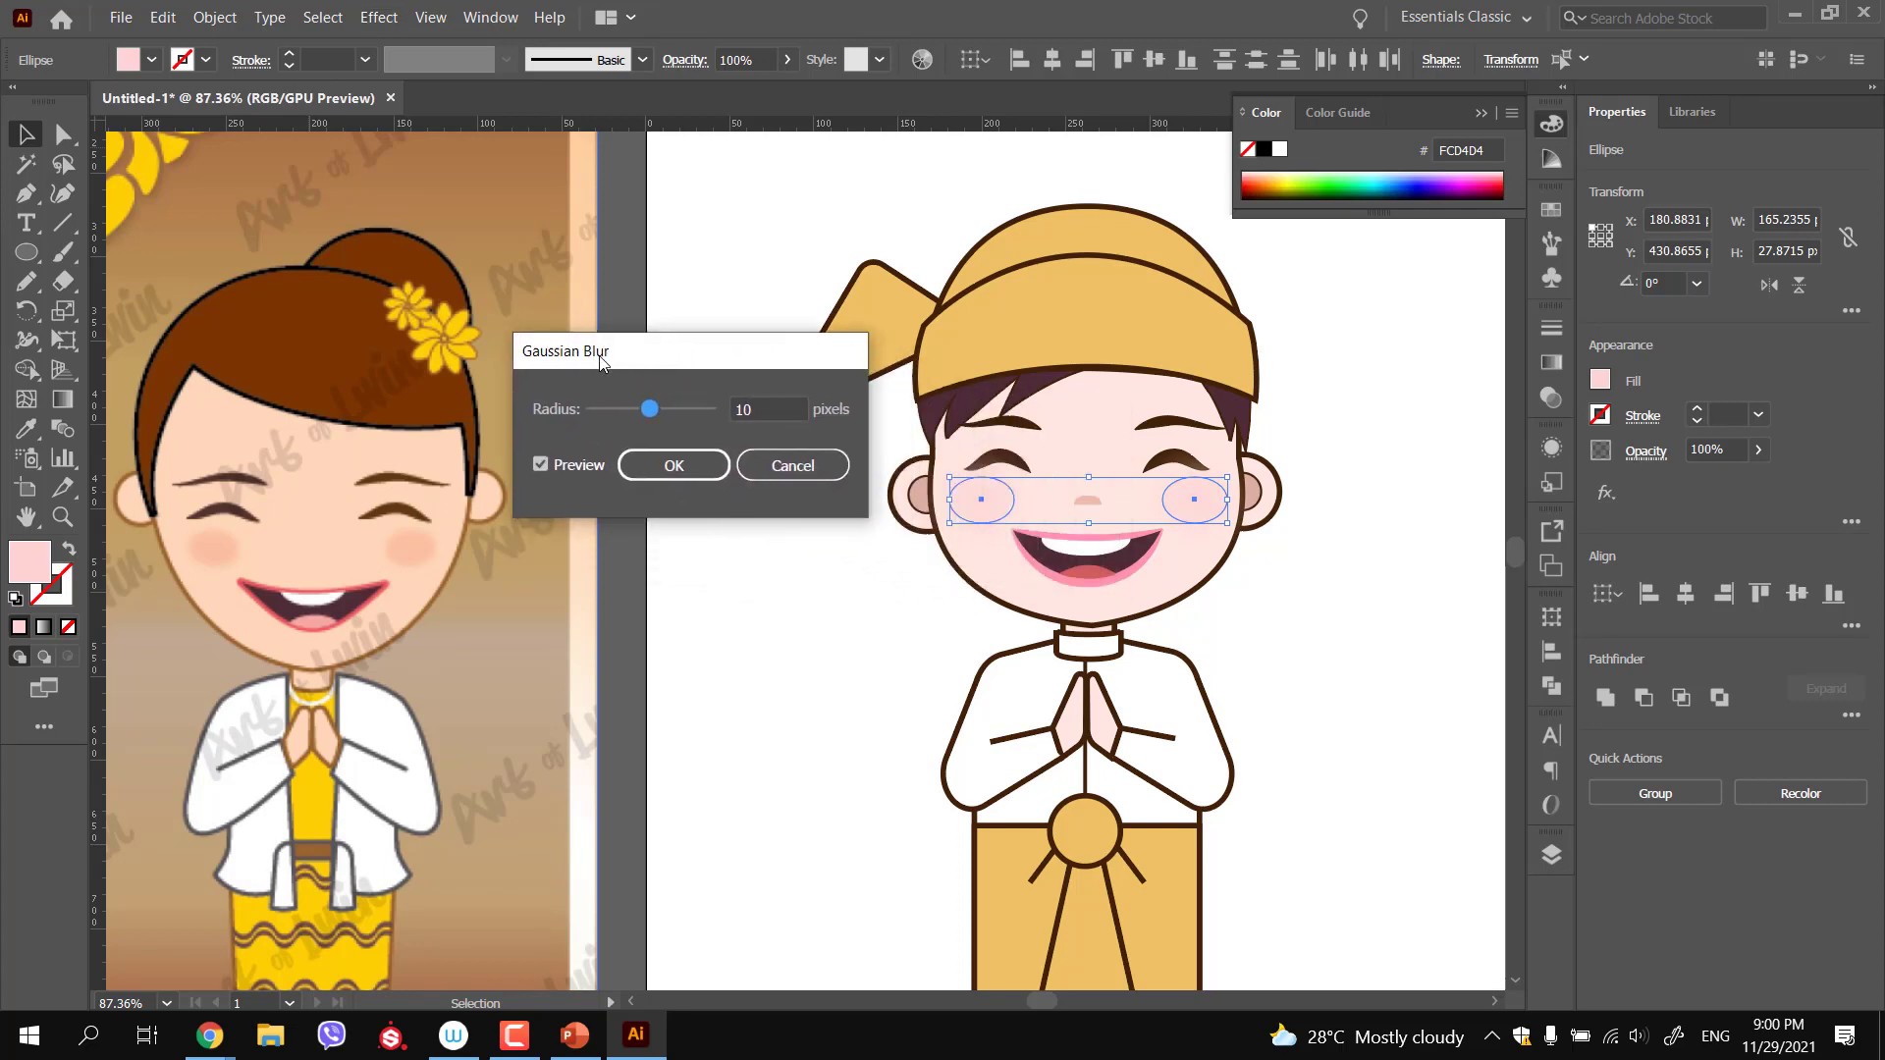
{"action": "left_click", "coordinate": [599, 409]}
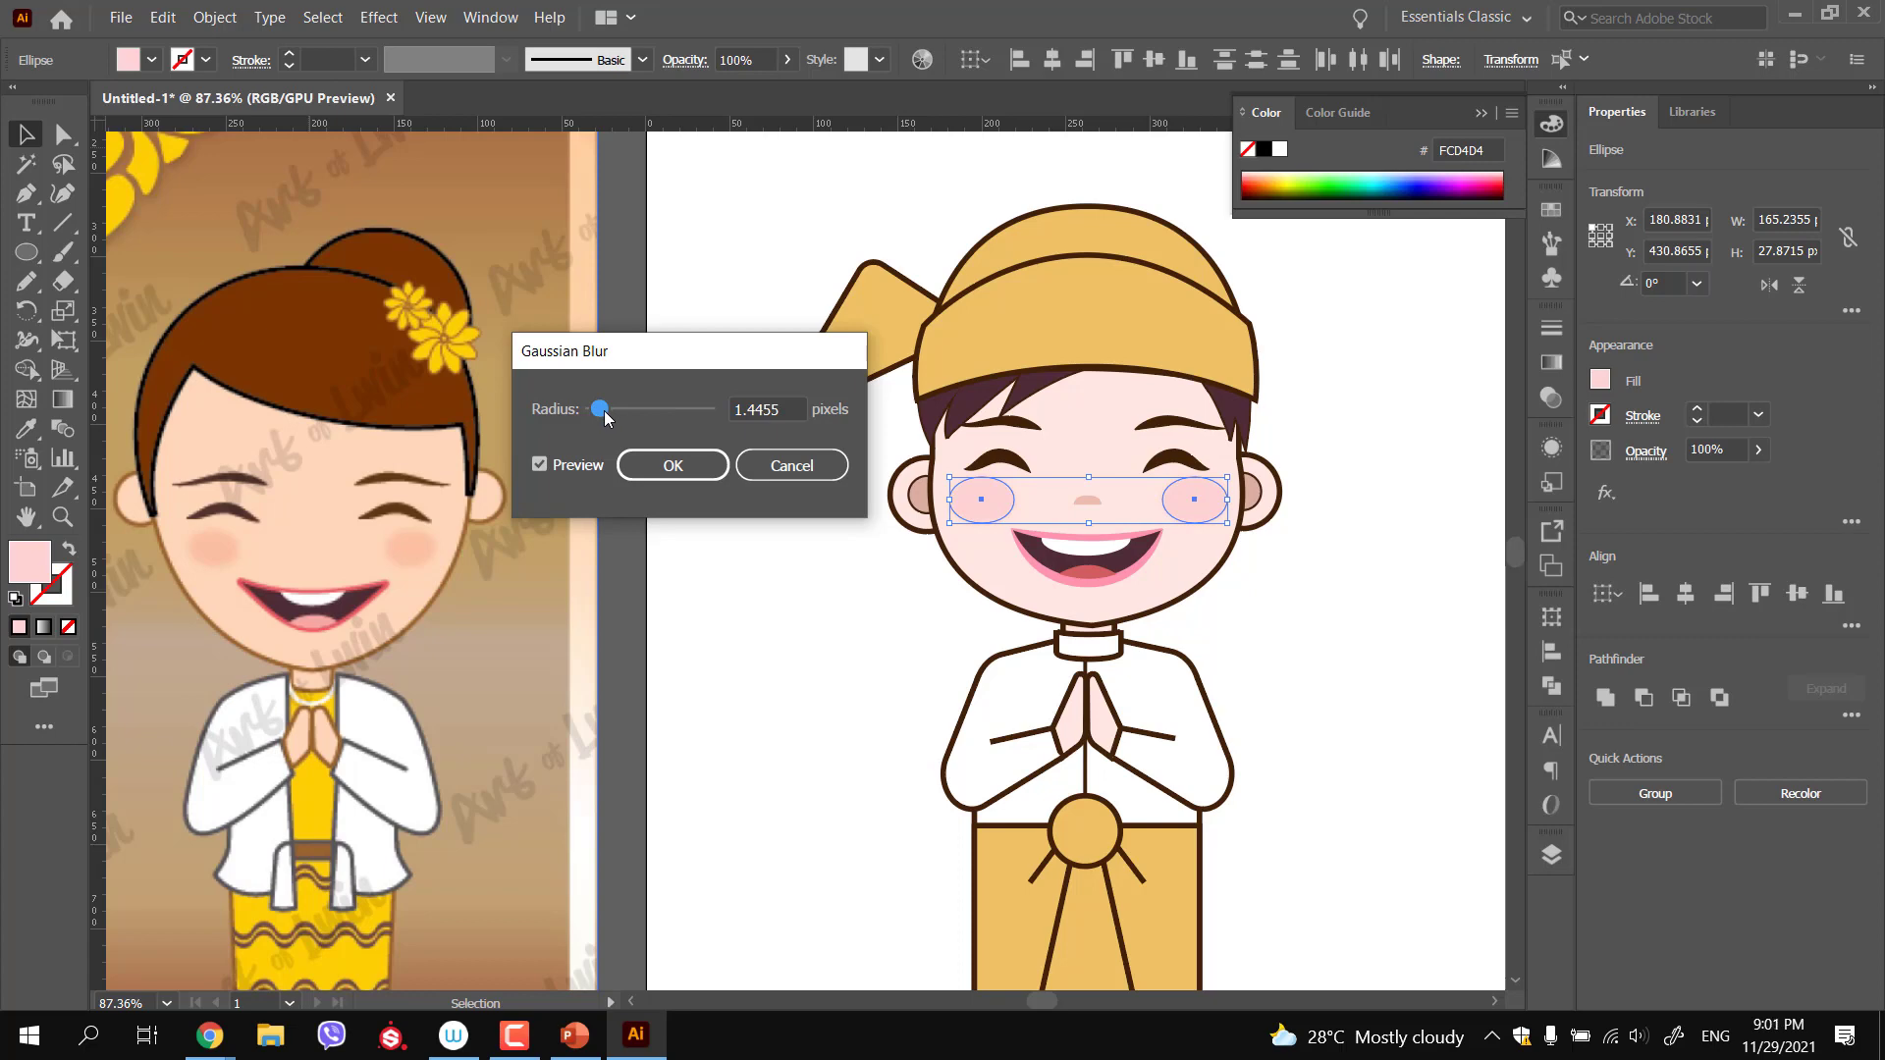
{"action": "left_click", "coordinate": [609, 409]}
{"action": "left_click", "coordinate": [642, 466]}
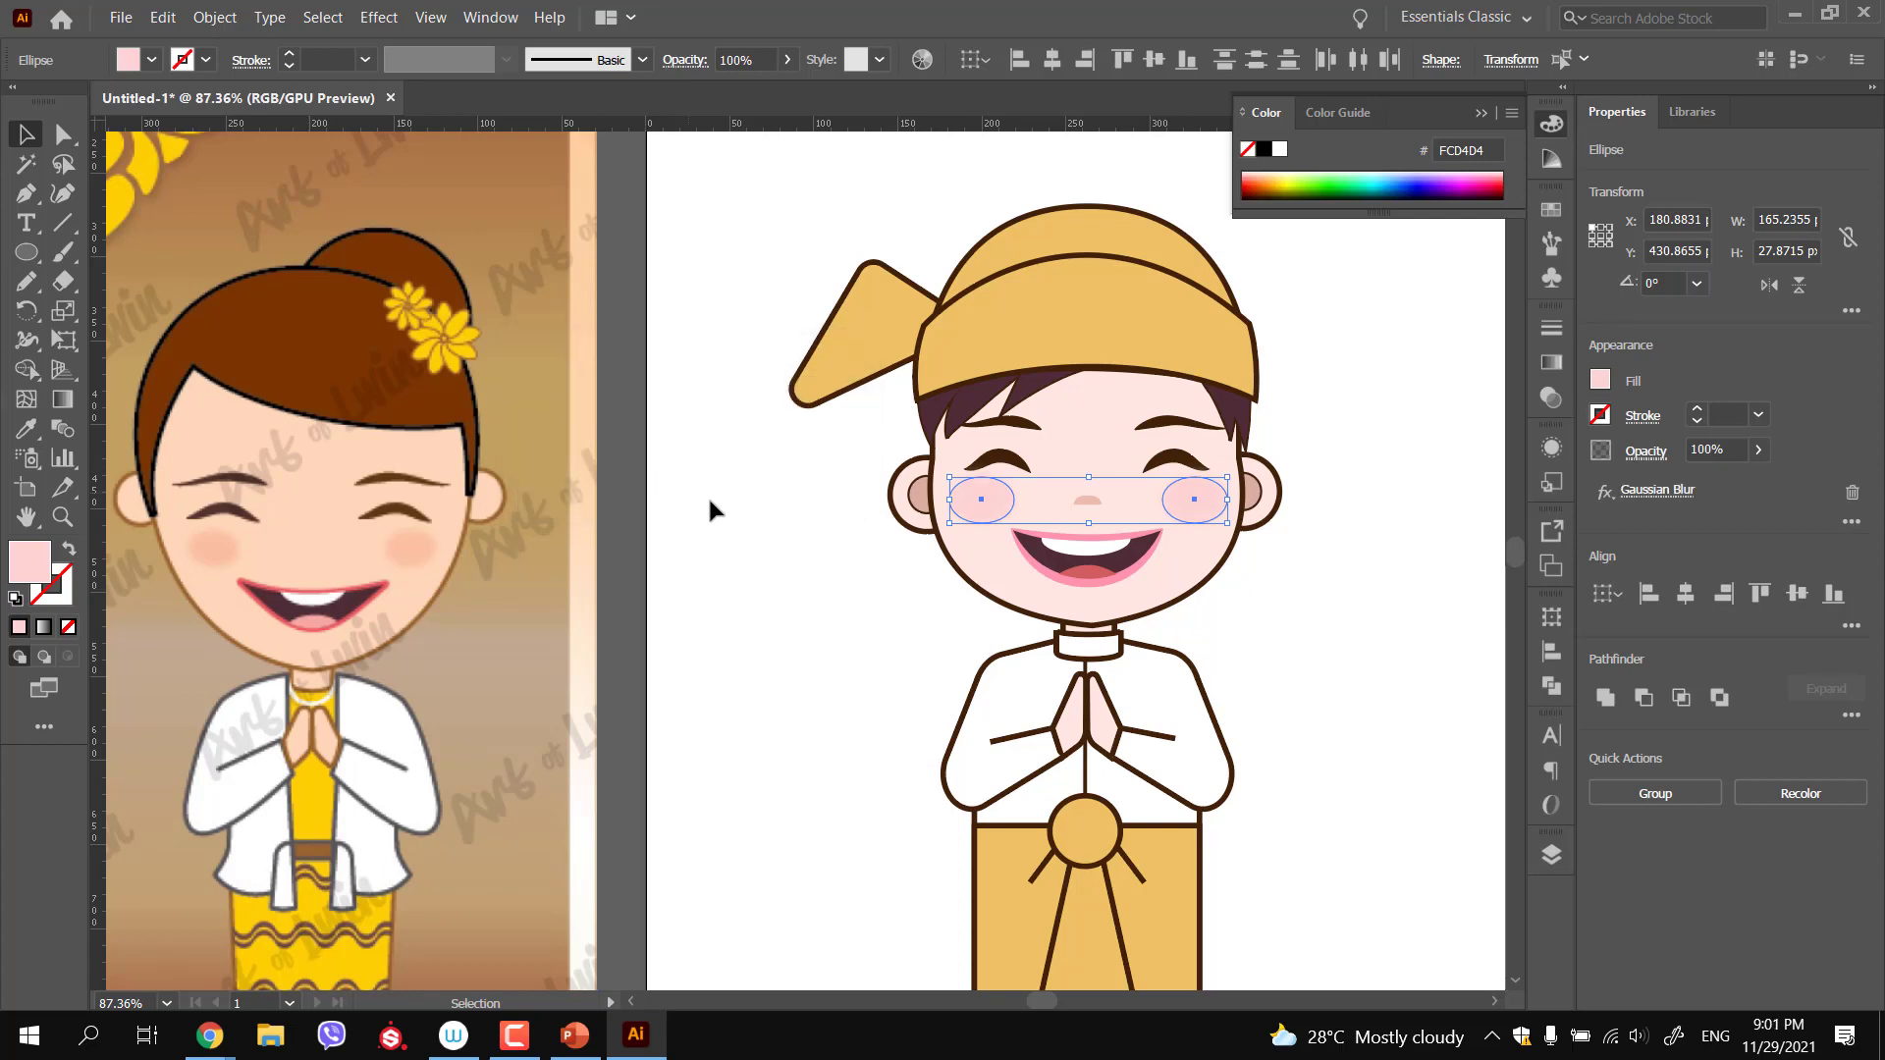
{"action": "left_click", "coordinate": [738, 503]}
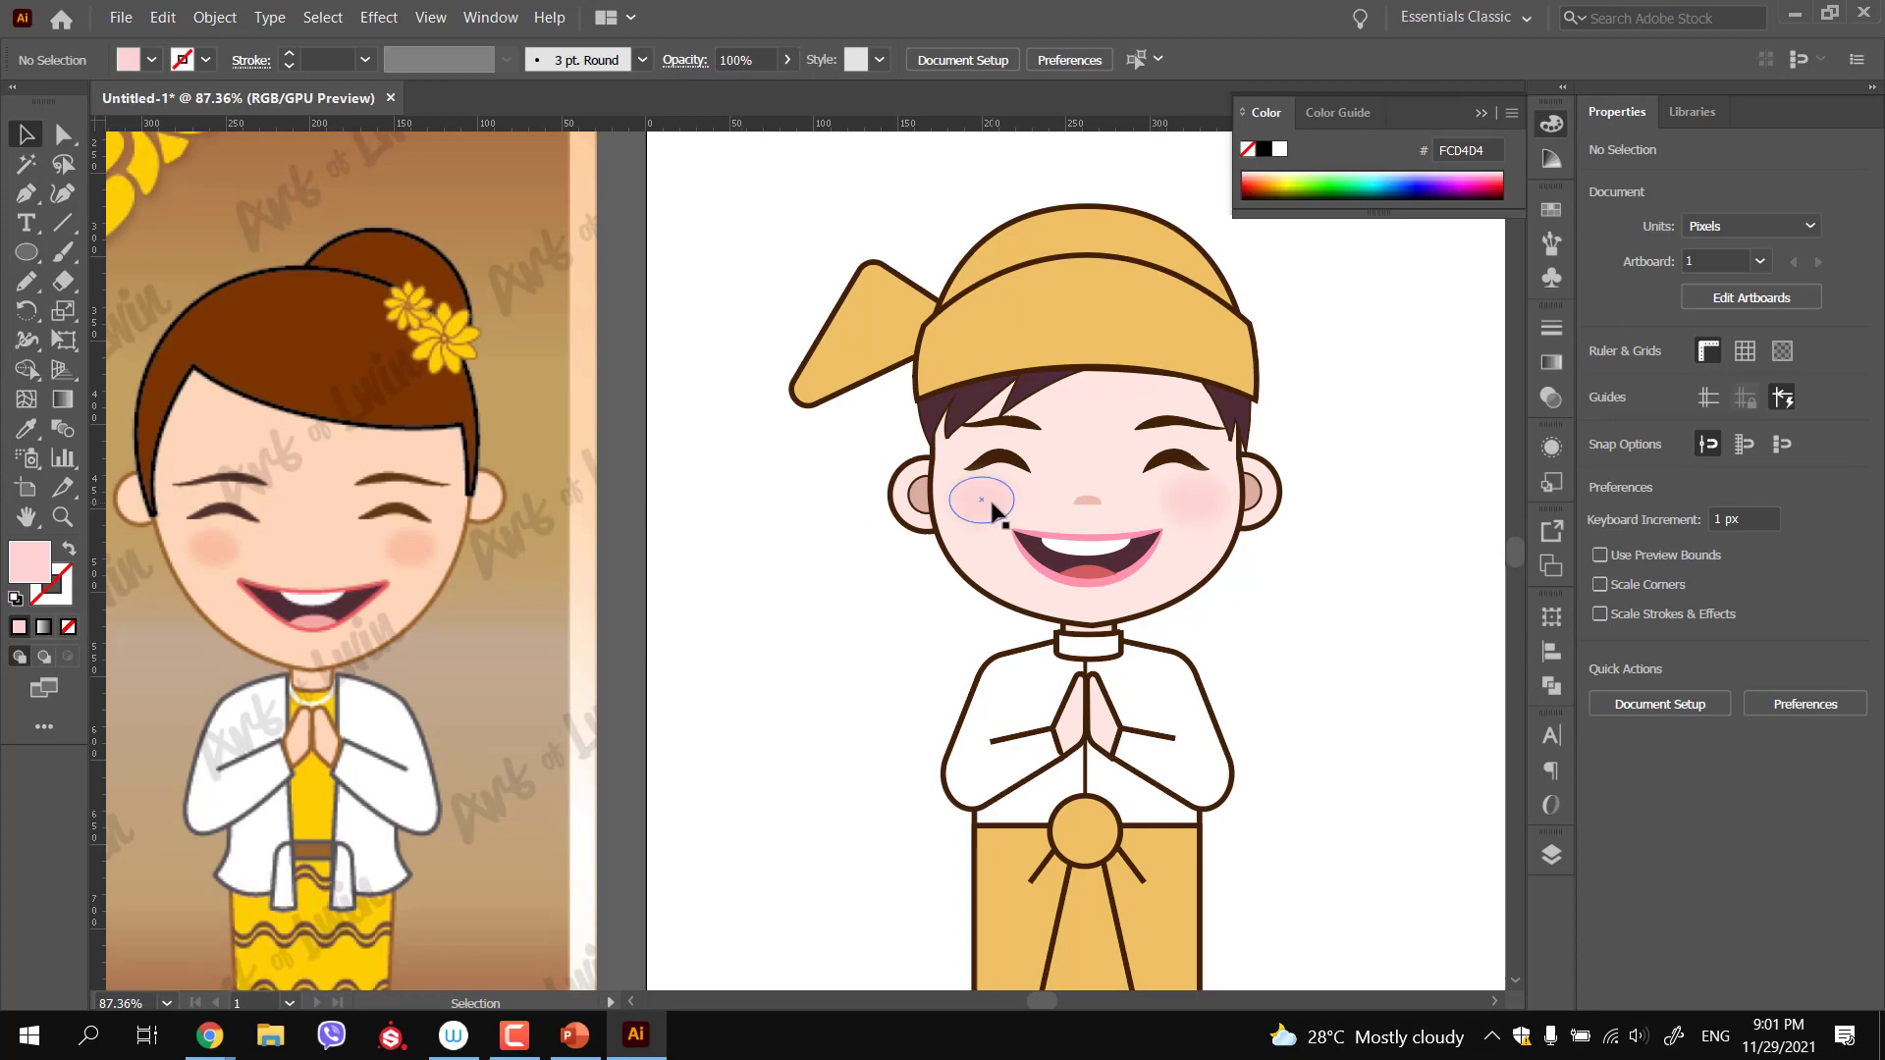
Try a Gaussian Blur with a radius of 4.0498 pixels on the right eyebrow alone
{"action": "left_click", "coordinate": [1161, 432]}
{"action": "double_click", "coordinate": [1162, 432]}
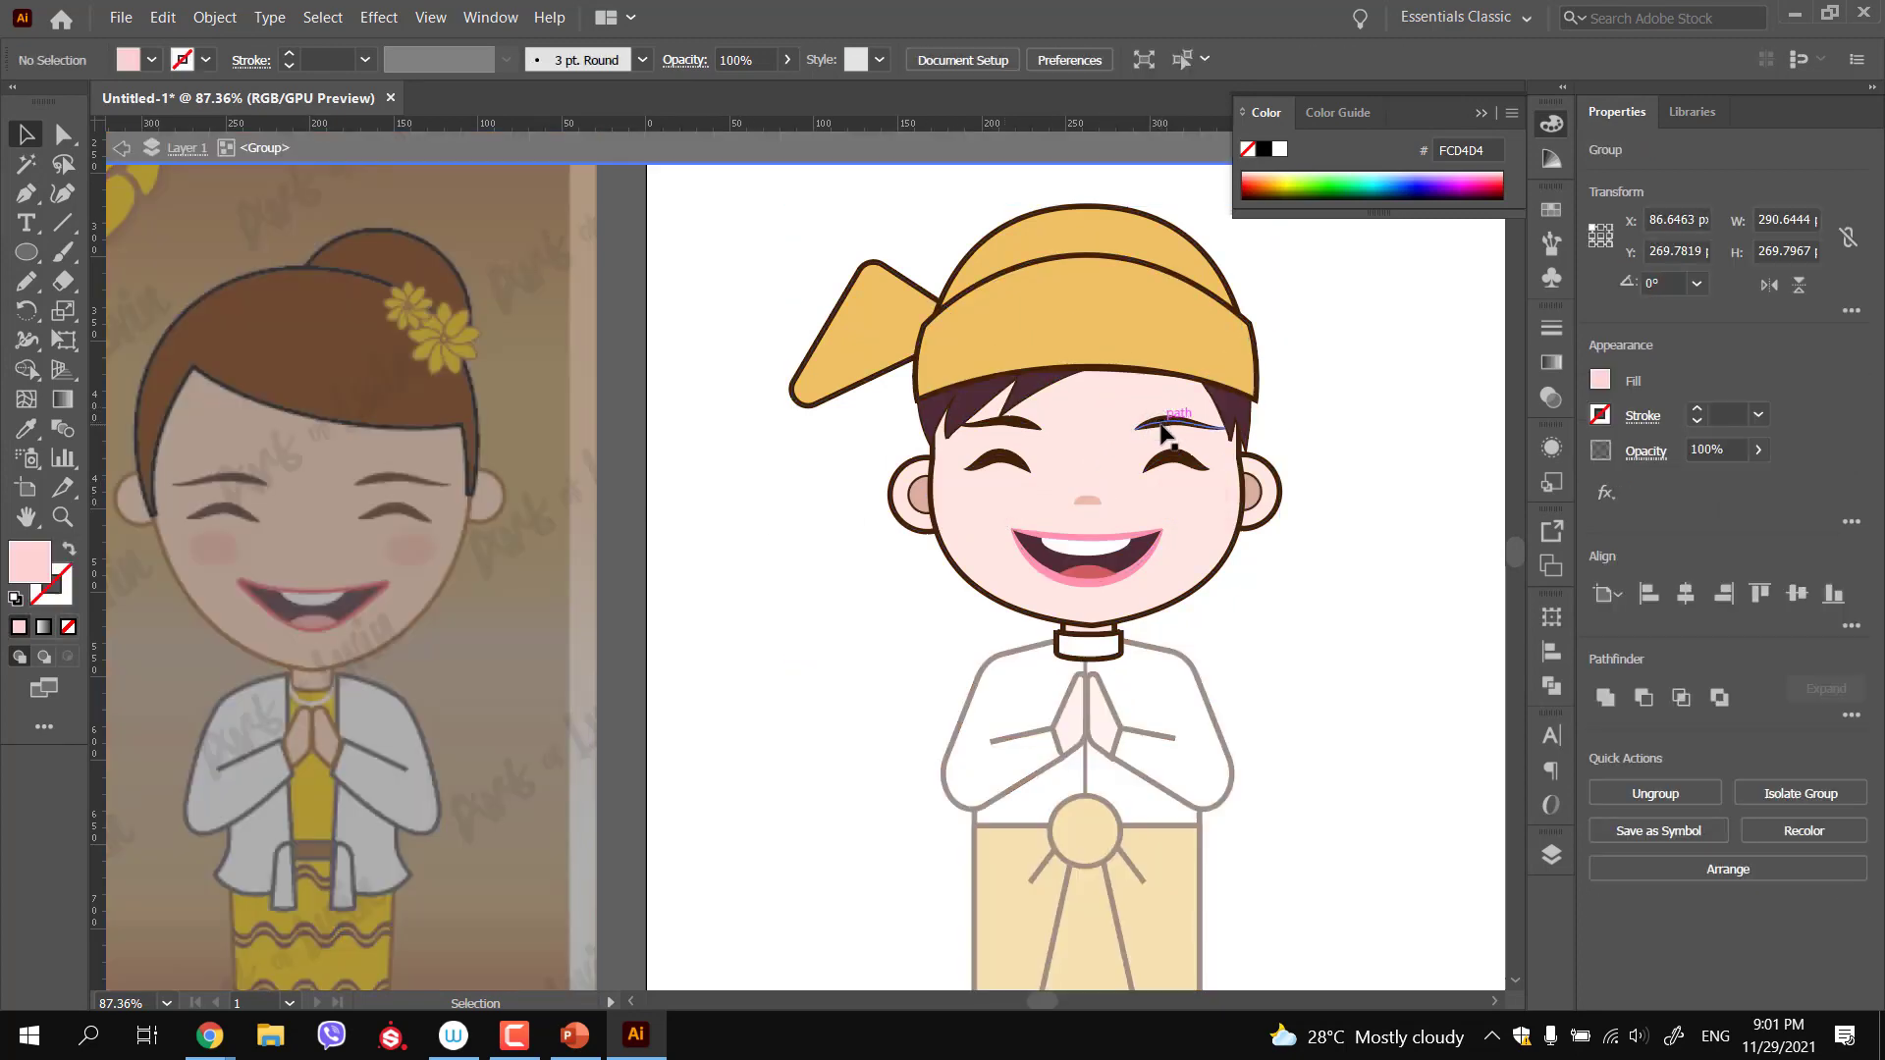
{"action": "left_click", "coordinate": [1161, 432]}
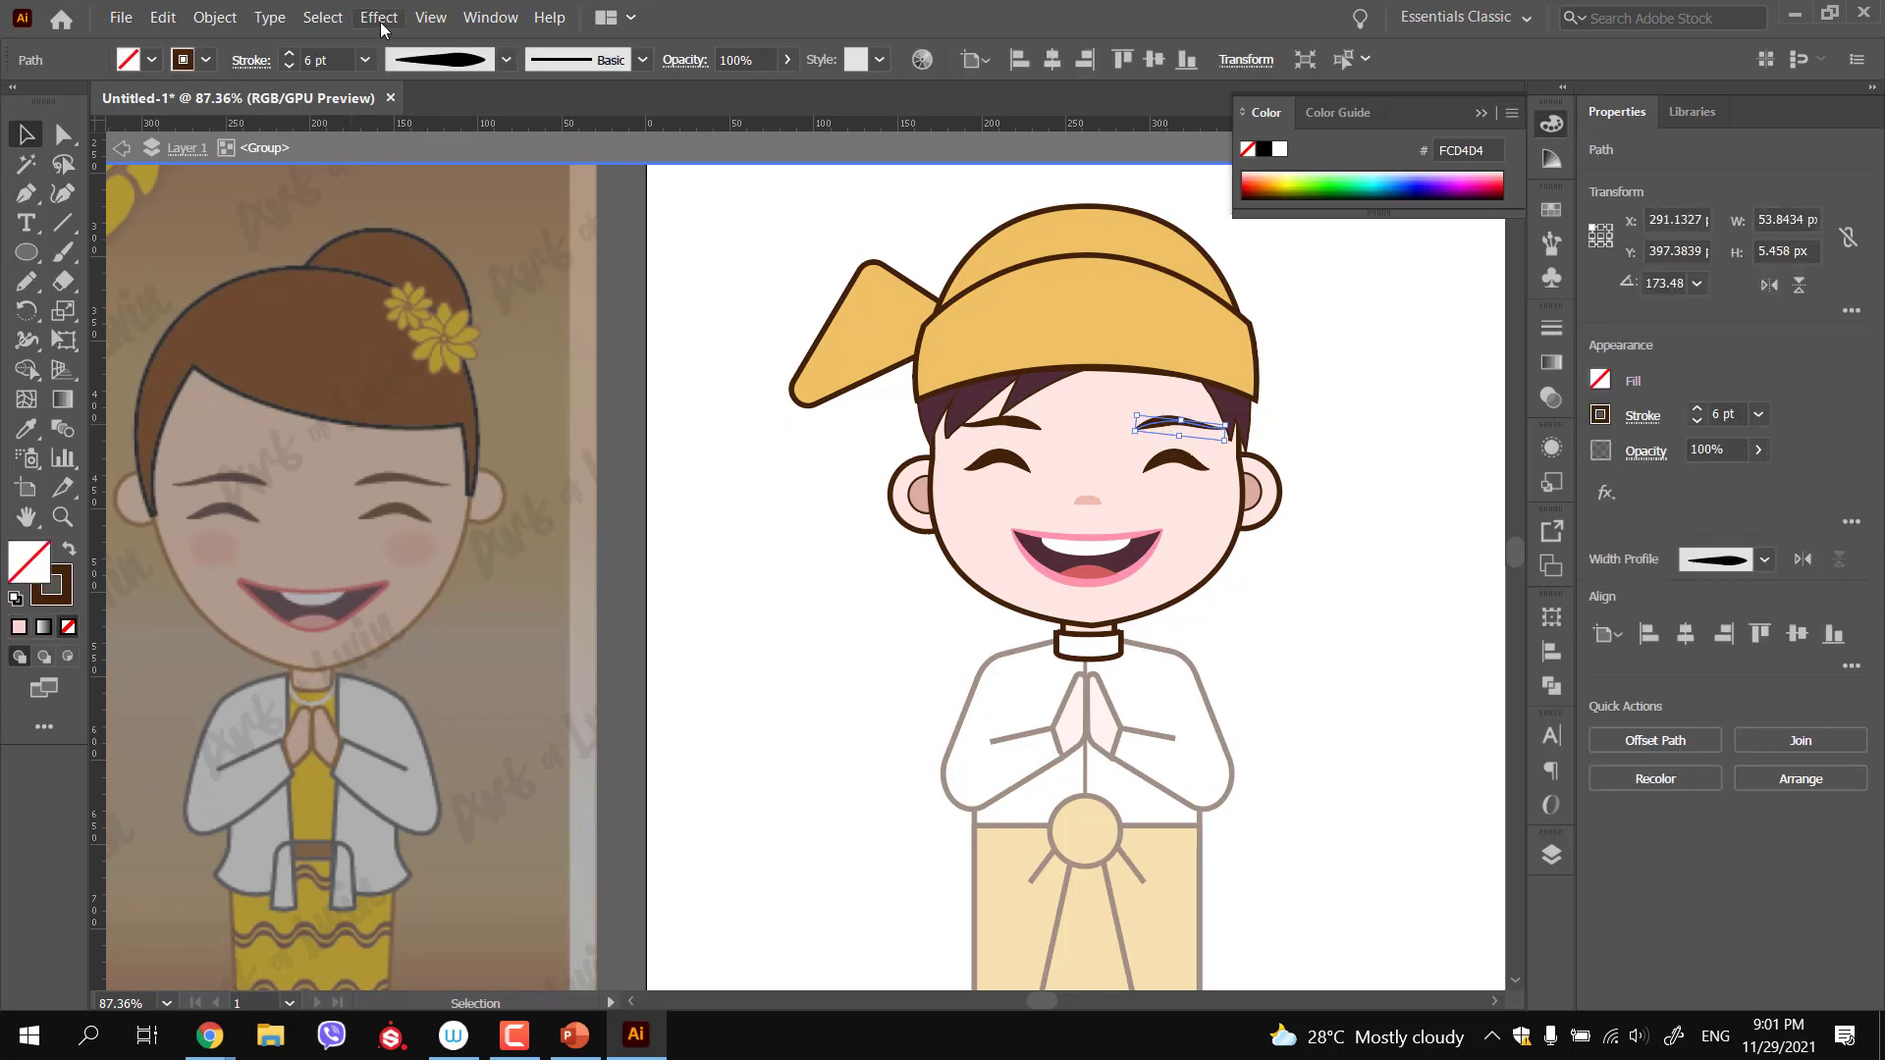
{"action": "left_click", "coordinate": [380, 23]}
{"action": "mouse_move", "coordinate": [527, 499]}
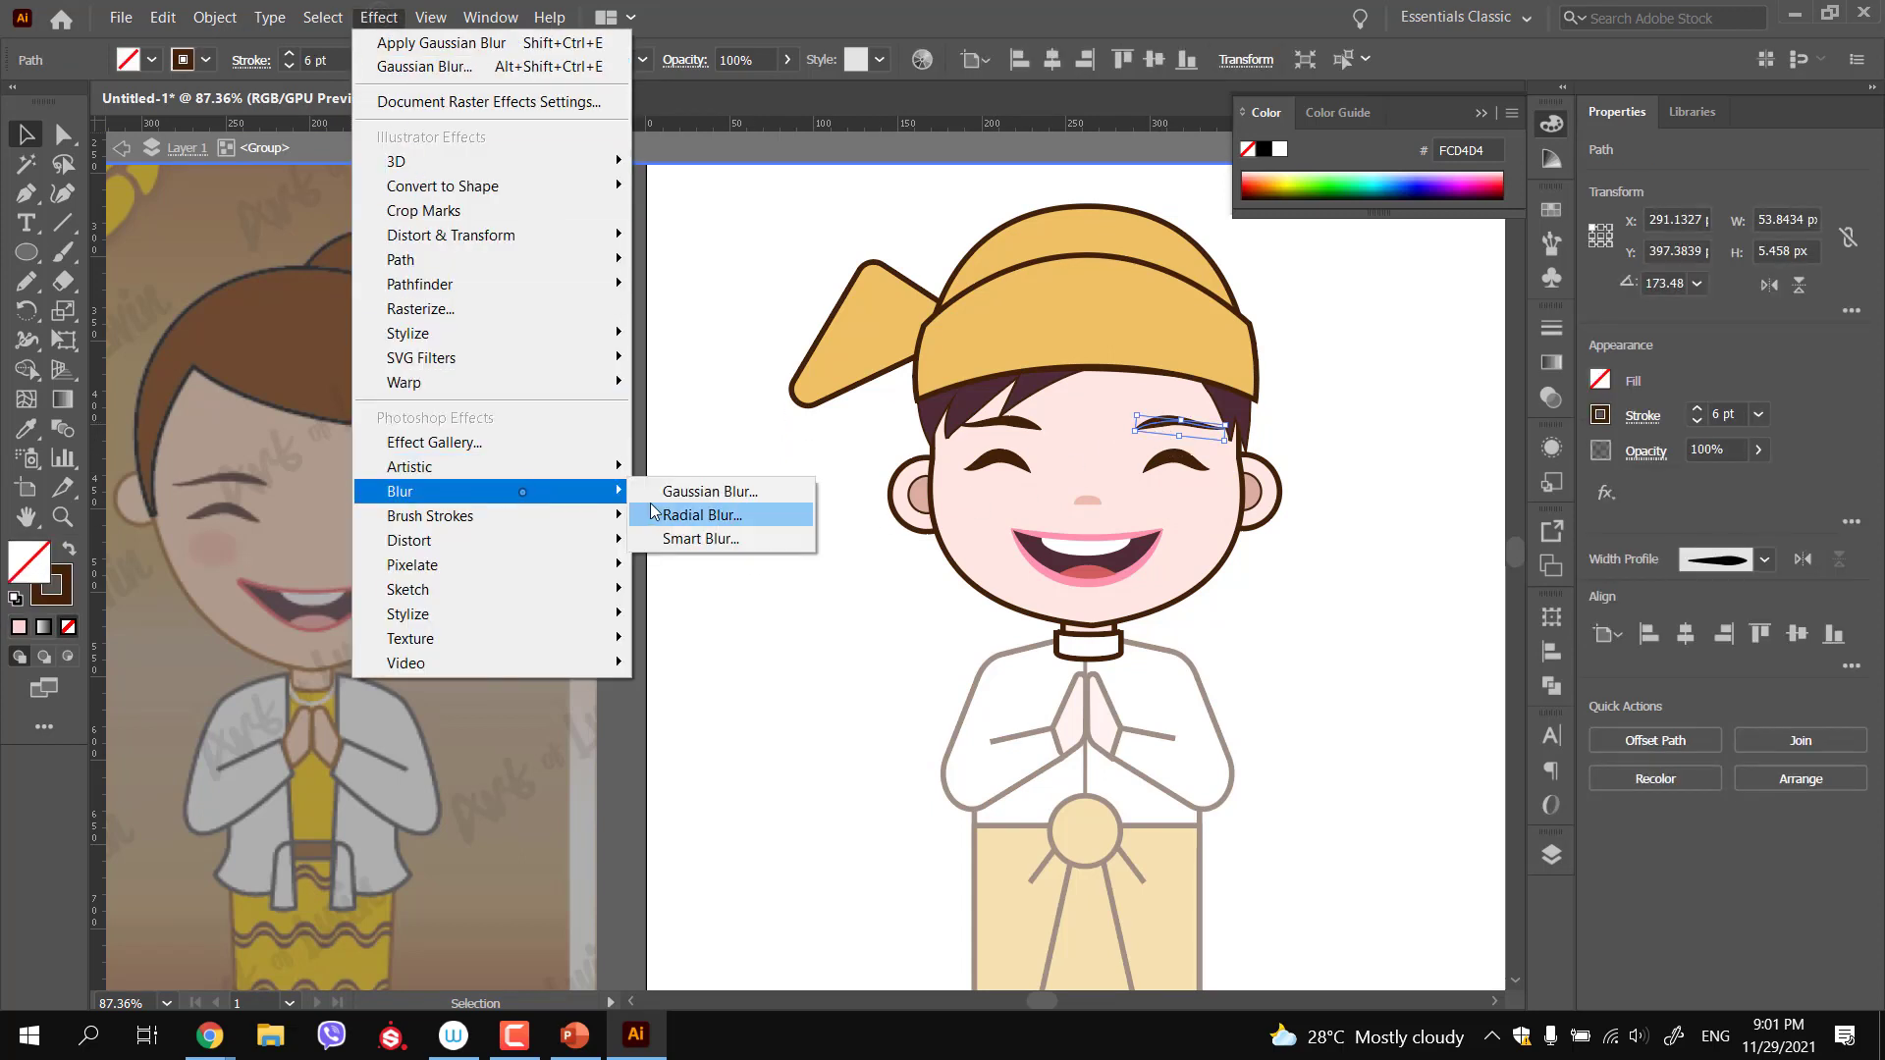
{"action": "left_click", "coordinate": [675, 477]}
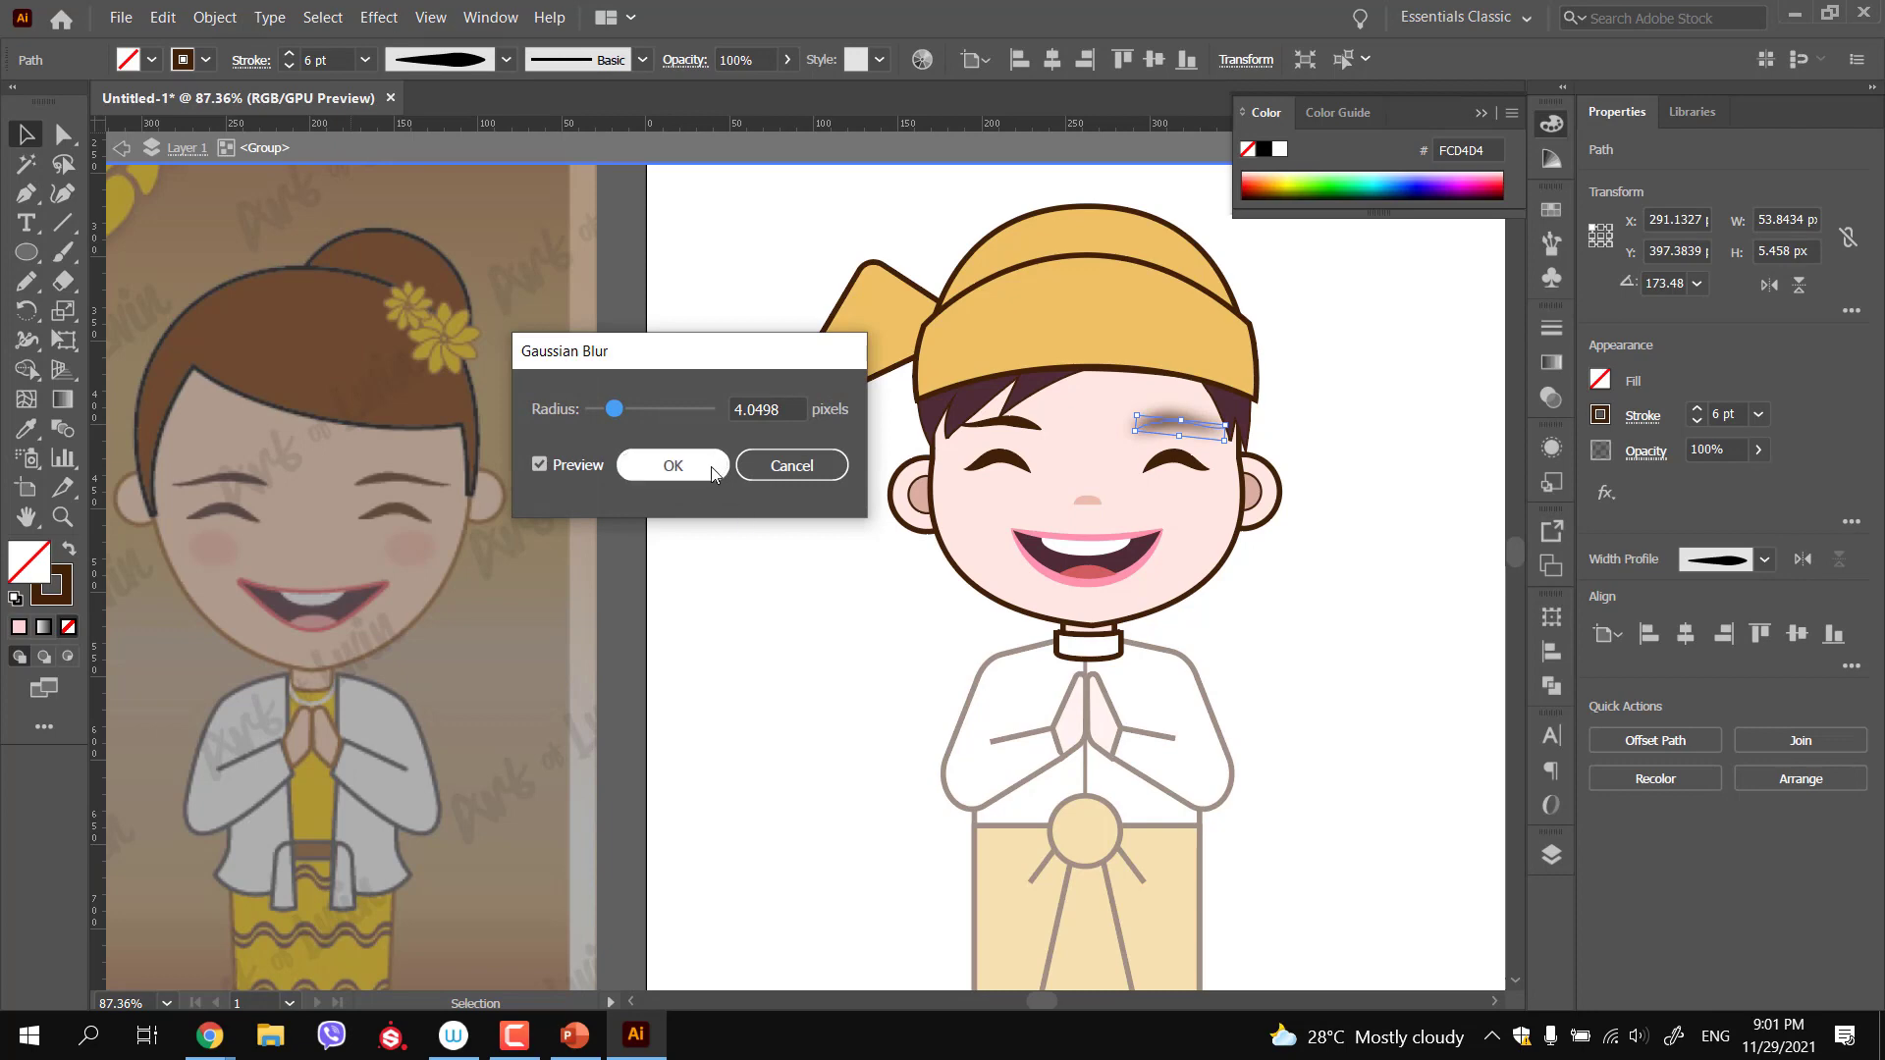
{"action": "left_click", "coordinate": [673, 466]}
{"action": "left_click", "coordinate": [711, 500]}
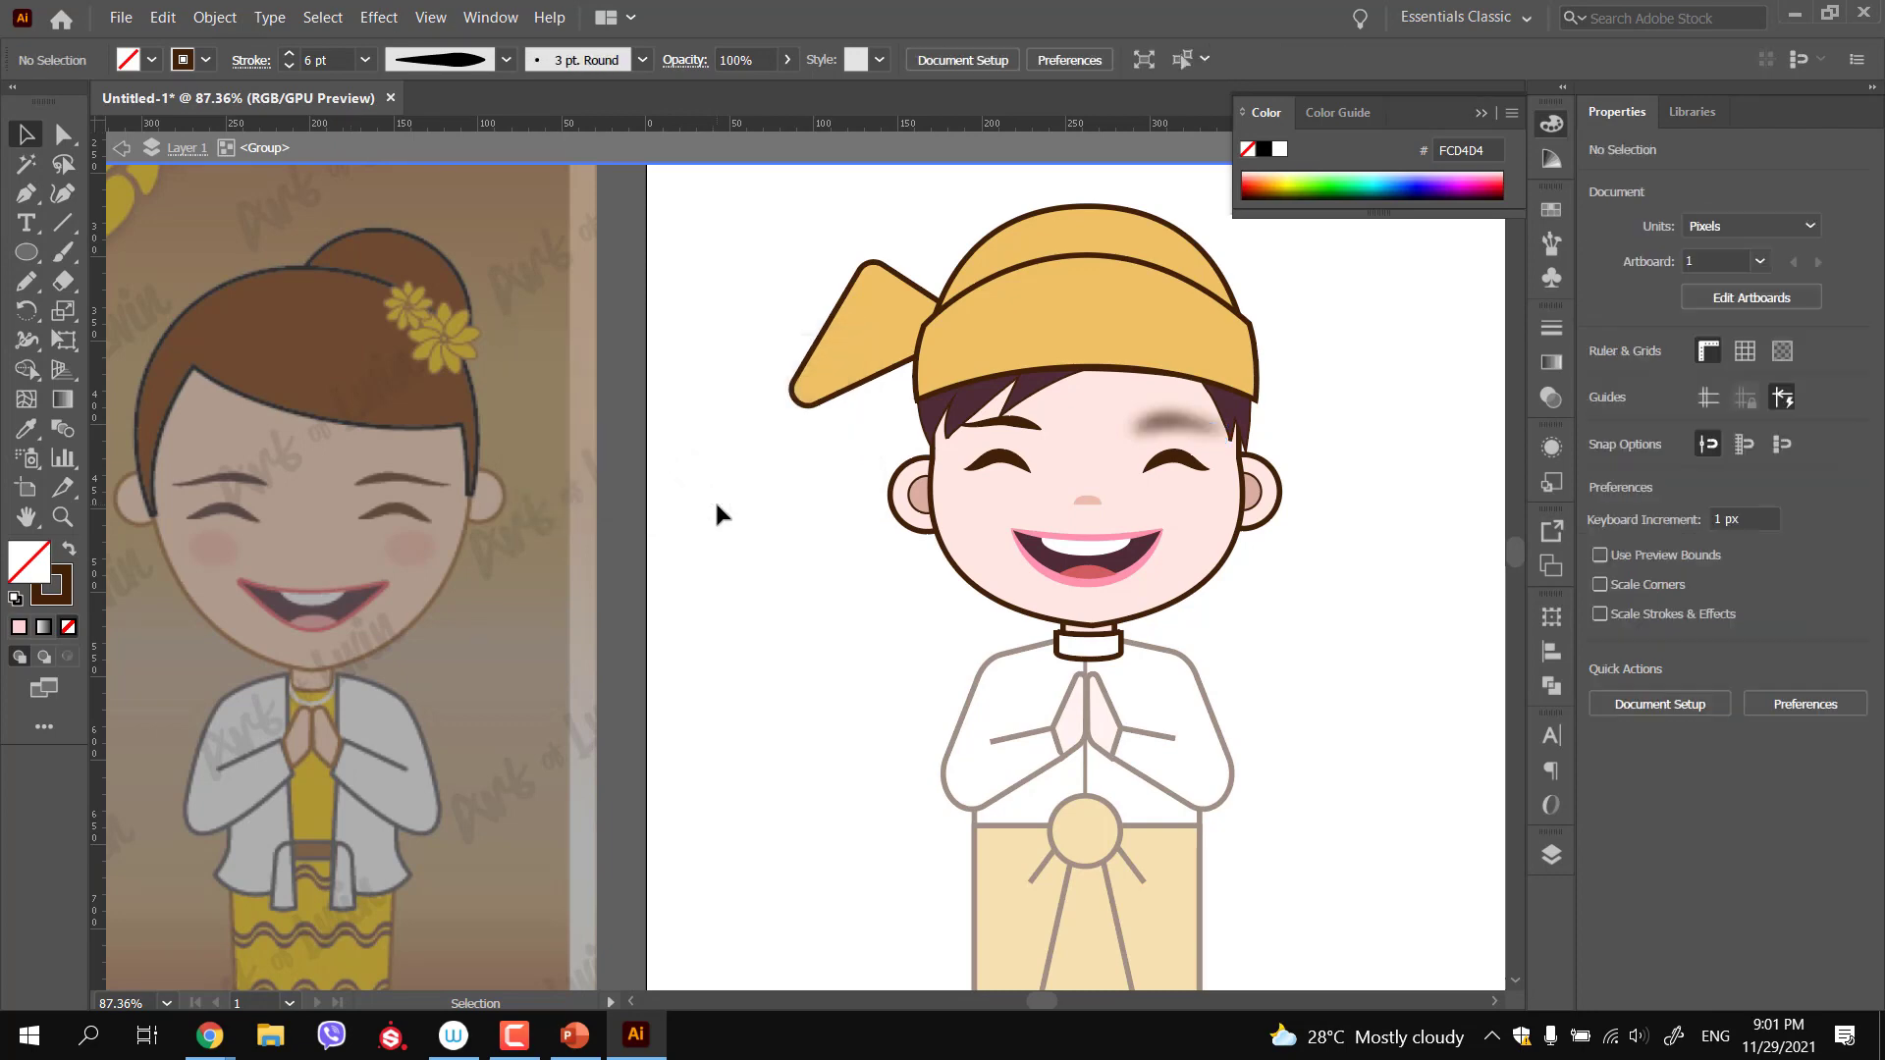
{"action": "double_click", "coordinate": [739, 687]}
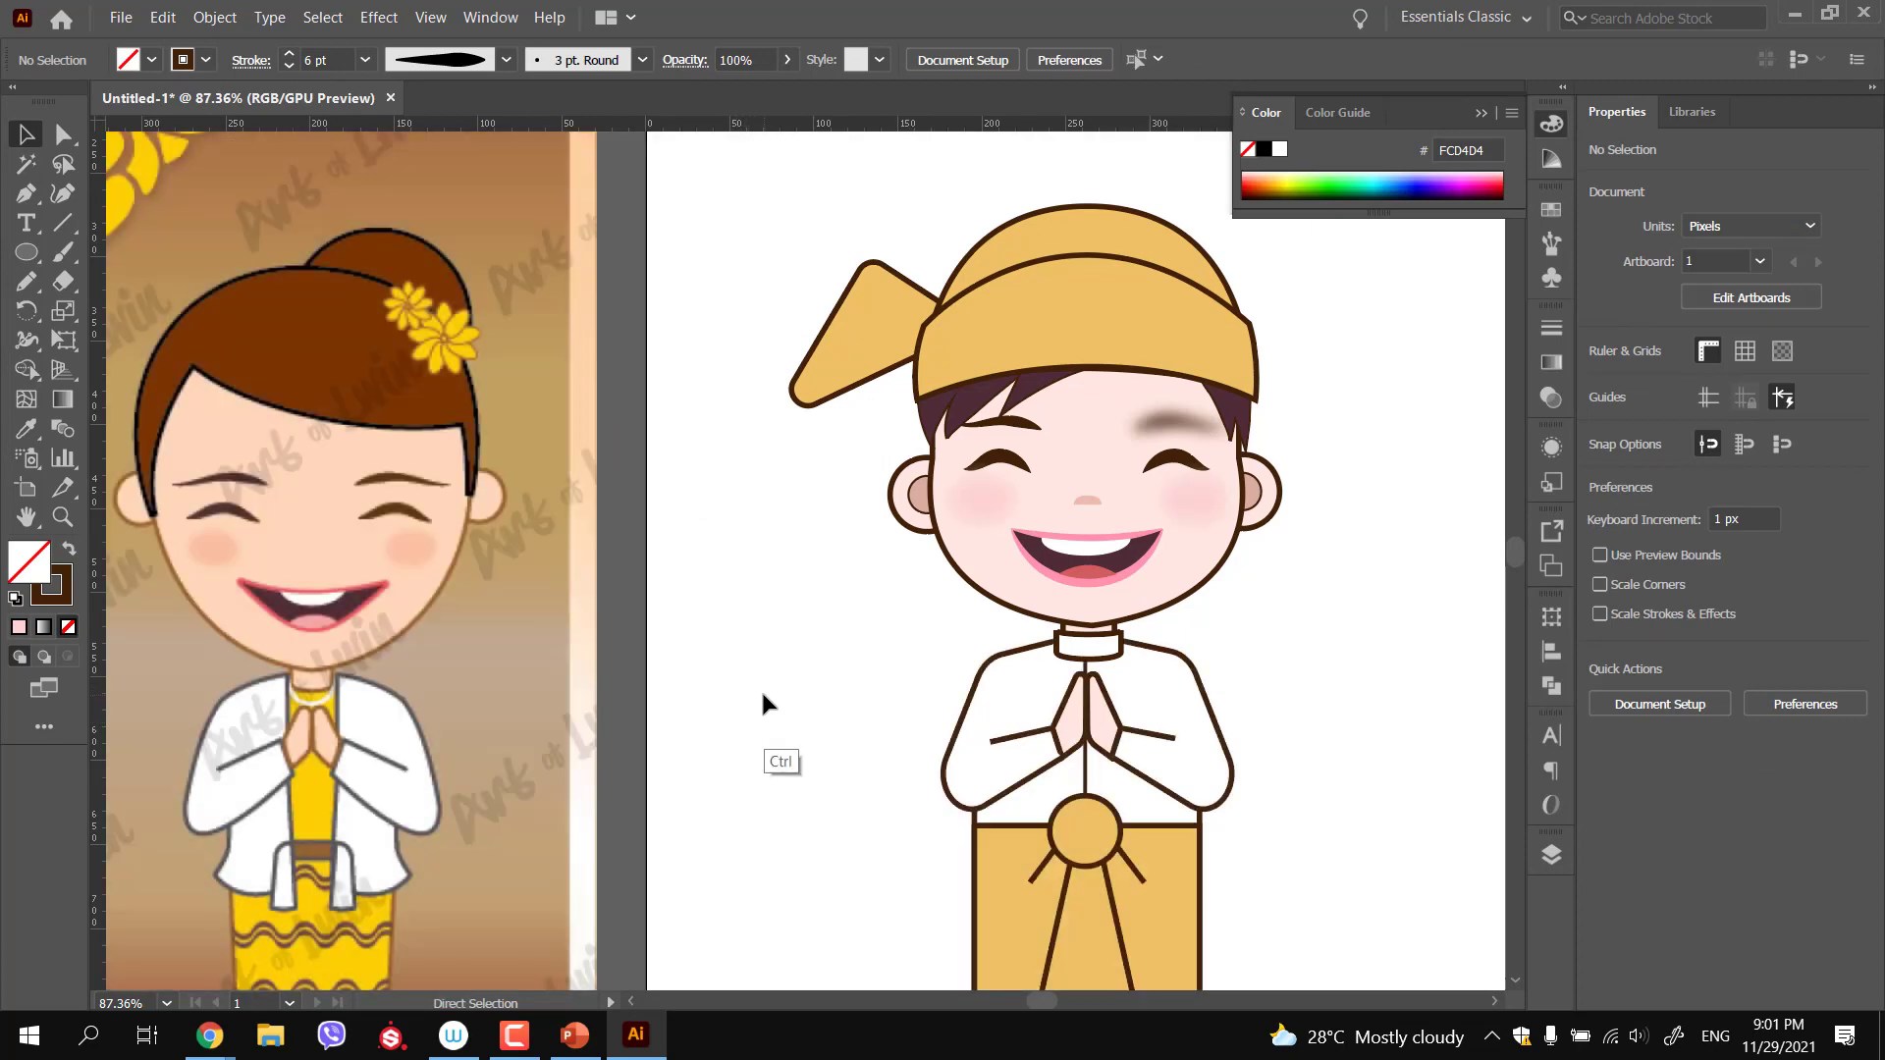
Undo the Gaussian Blur on the right eyebrow and leave the head group's isolation
{"action": "key", "text": "ctrl+z"}
{"action": "key", "text": "ctrl+z"}
{"action": "key", "text": "ctrl+z"}
{"action": "left_click", "coordinate": [787, 676]}
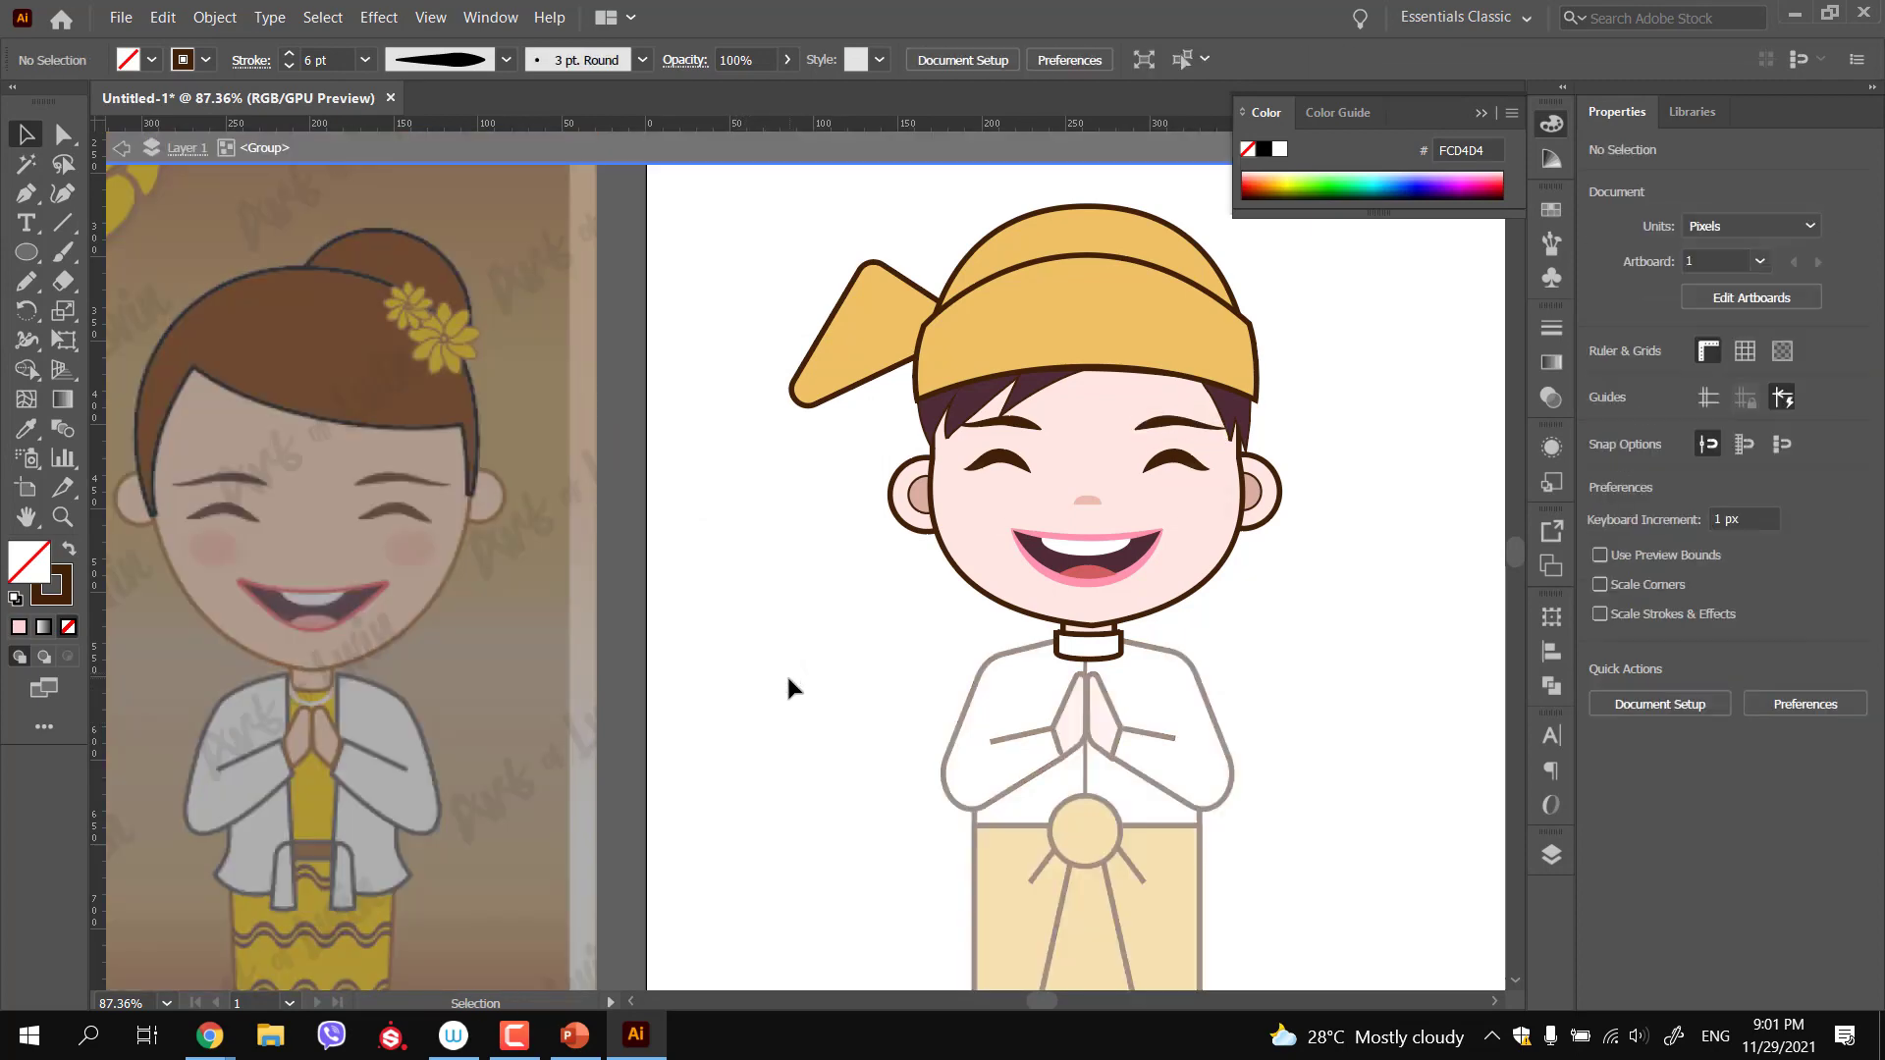
{"action": "double_click", "coordinate": [787, 678]}
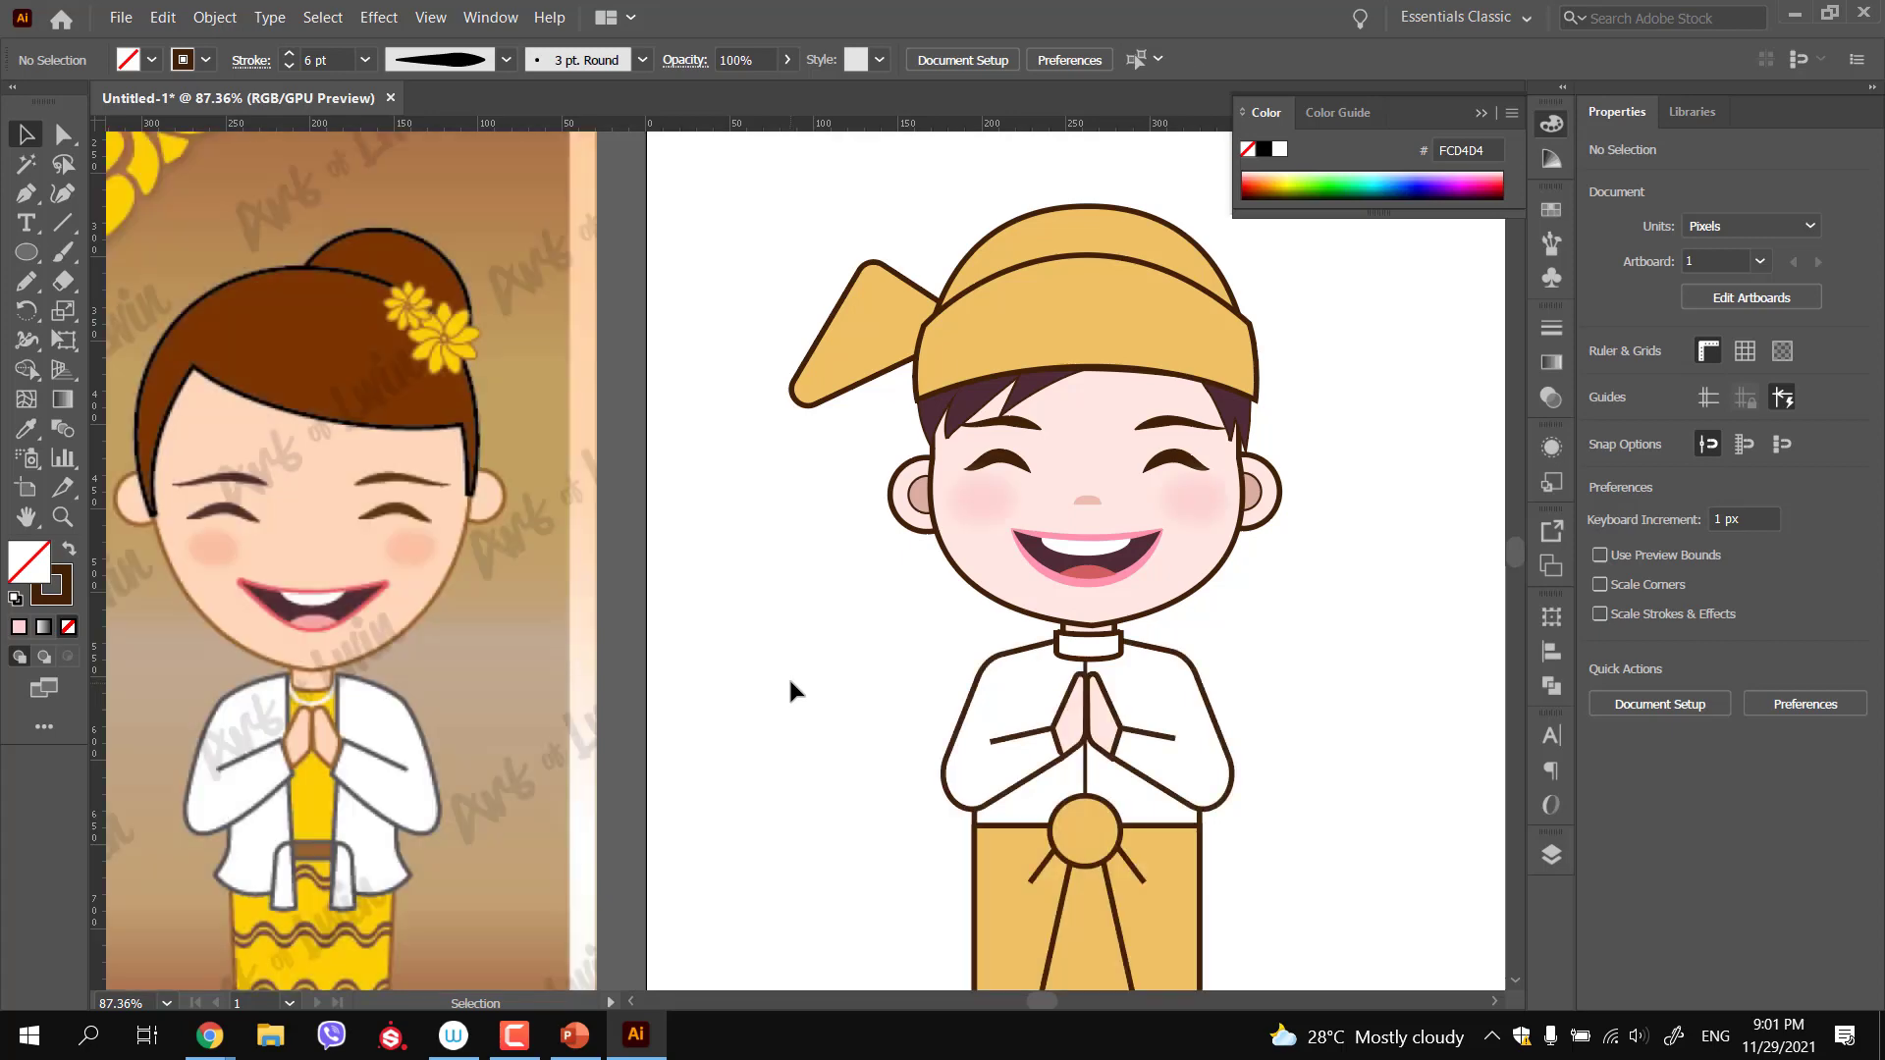
Soften both eyebrows inside the head group with a Gaussian Blur of 1 pixel radius
{"action": "key", "text": "ctrl+space"}
{"action": "left_click", "coordinate": [1027, 495]}
{"action": "left_click", "coordinate": [1001, 424]}
{"action": "double_click", "coordinate": [1008, 399]}
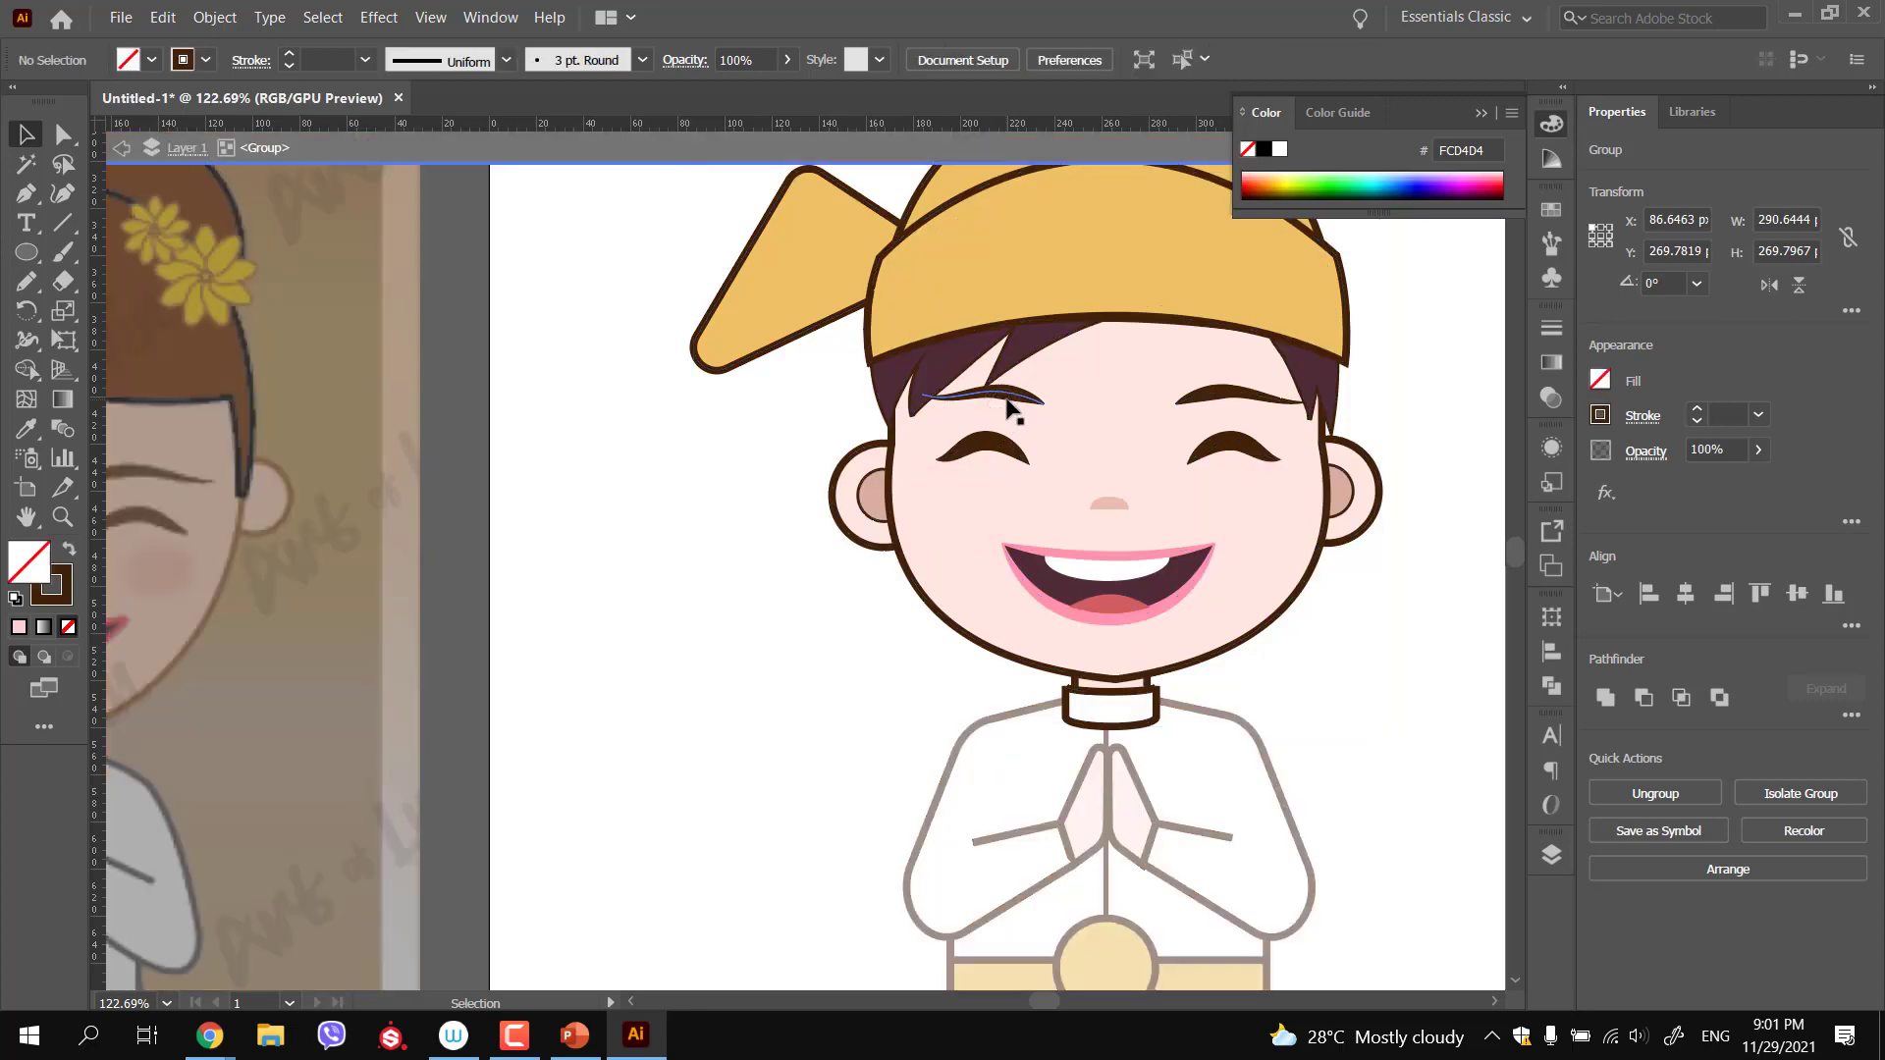
{"action": "left_click", "coordinate": [1011, 399]}
{"action": "left_click", "coordinate": [1217, 397], "text": "shift"}
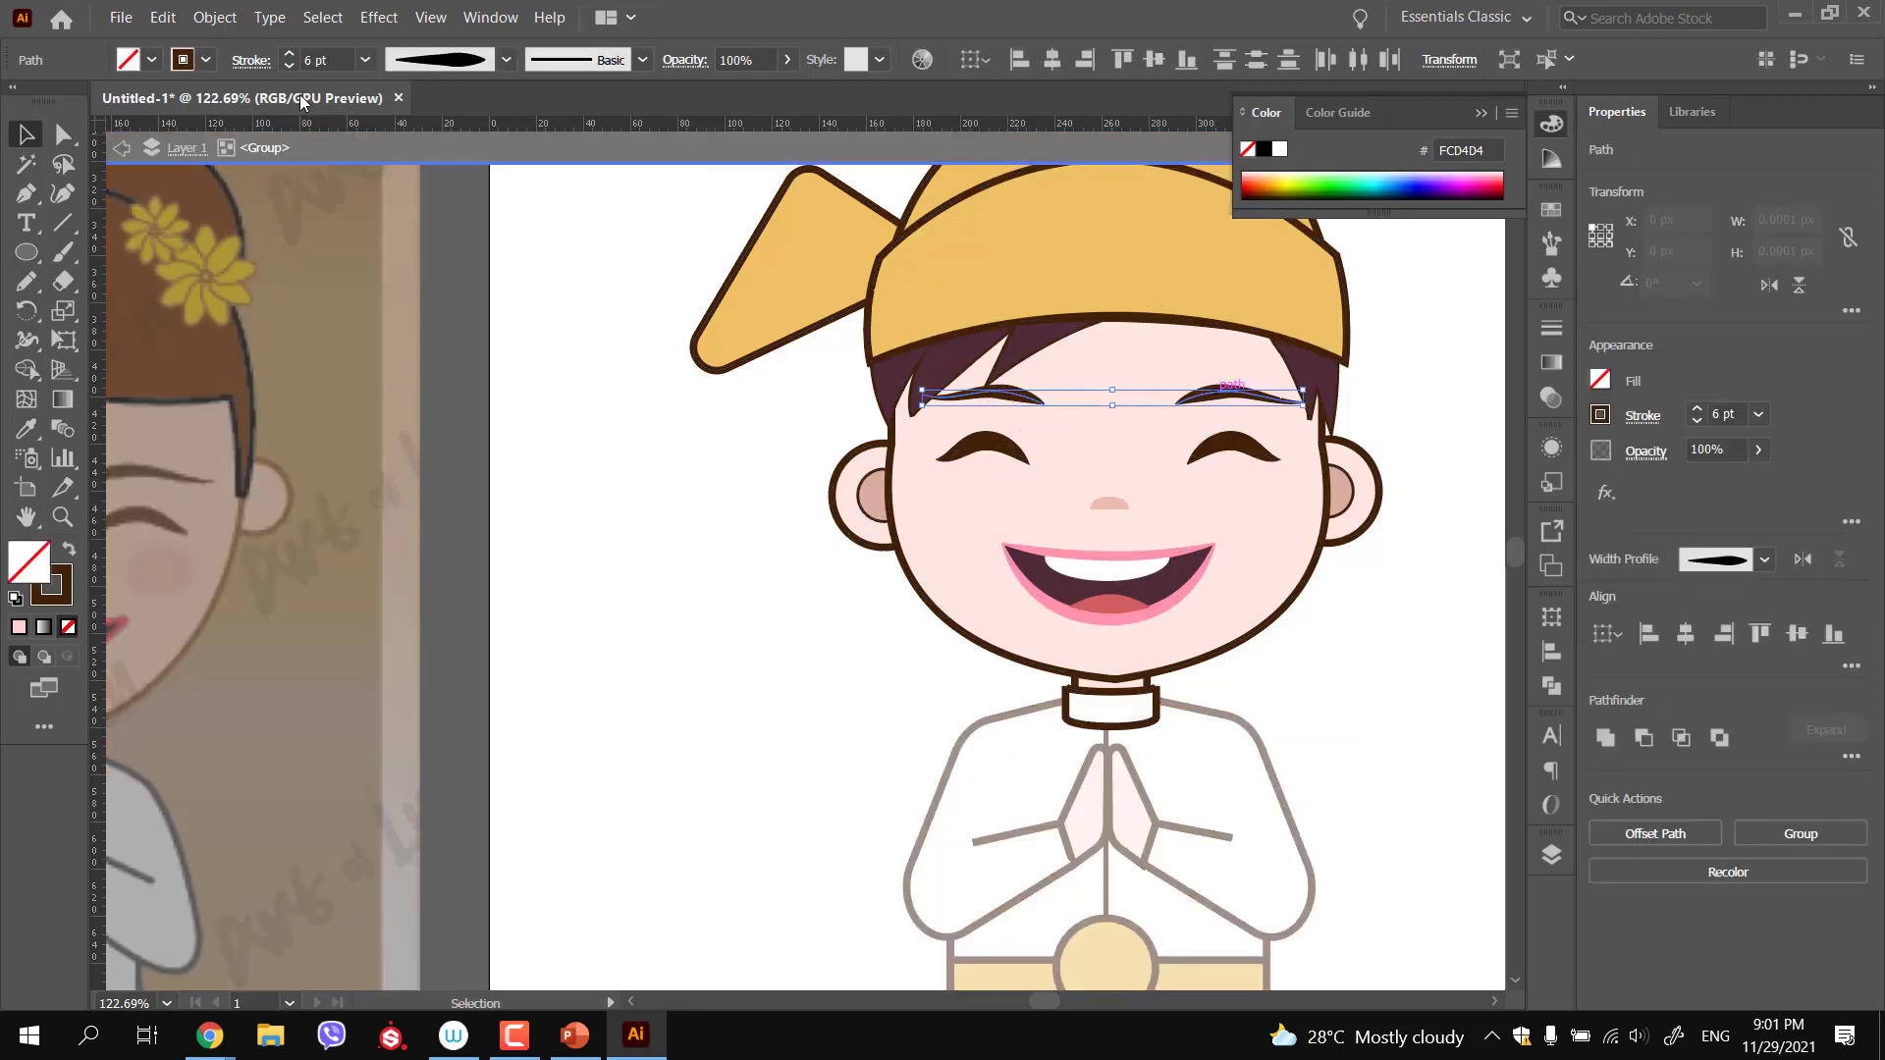
{"action": "left_click", "coordinate": [378, 17]}
{"action": "mouse_move", "coordinate": [601, 494]}
{"action": "left_click", "coordinate": [665, 494]}
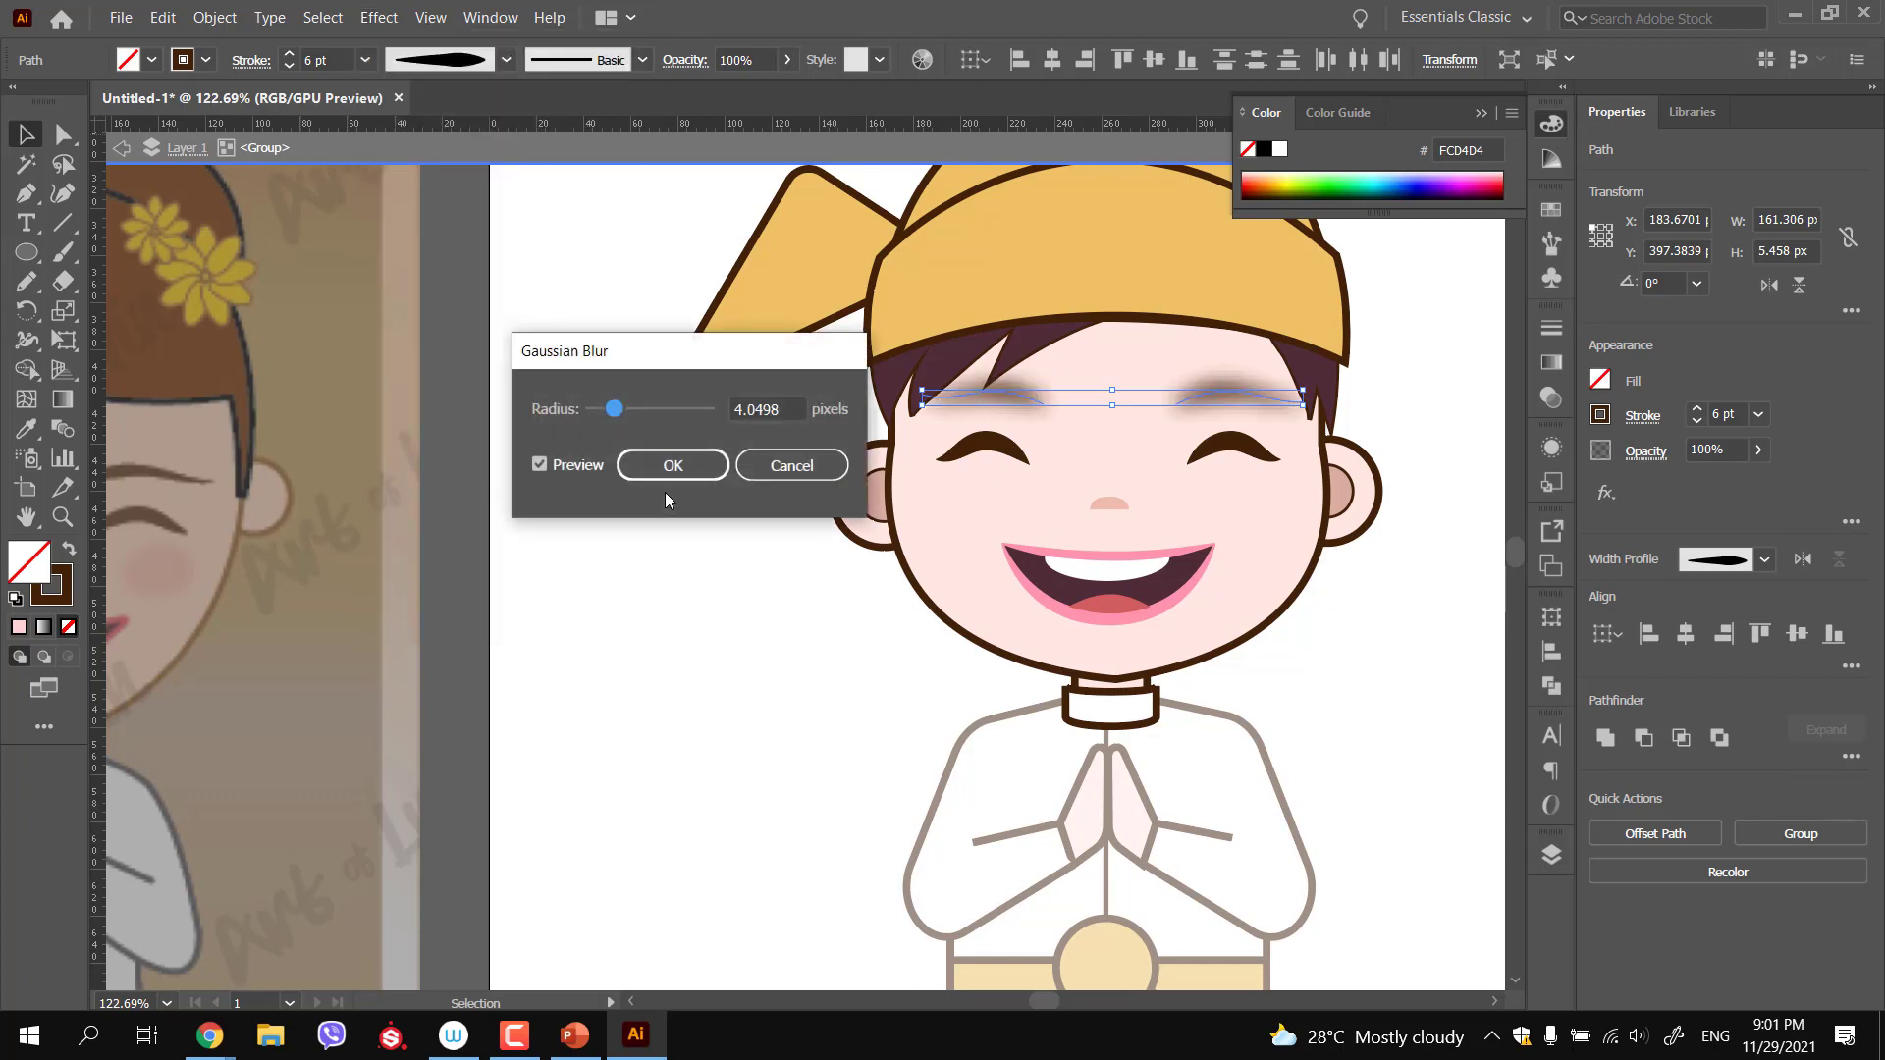
{"action": "left_click_drag", "start_coordinate": [615, 410], "coordinate": [591, 414]}
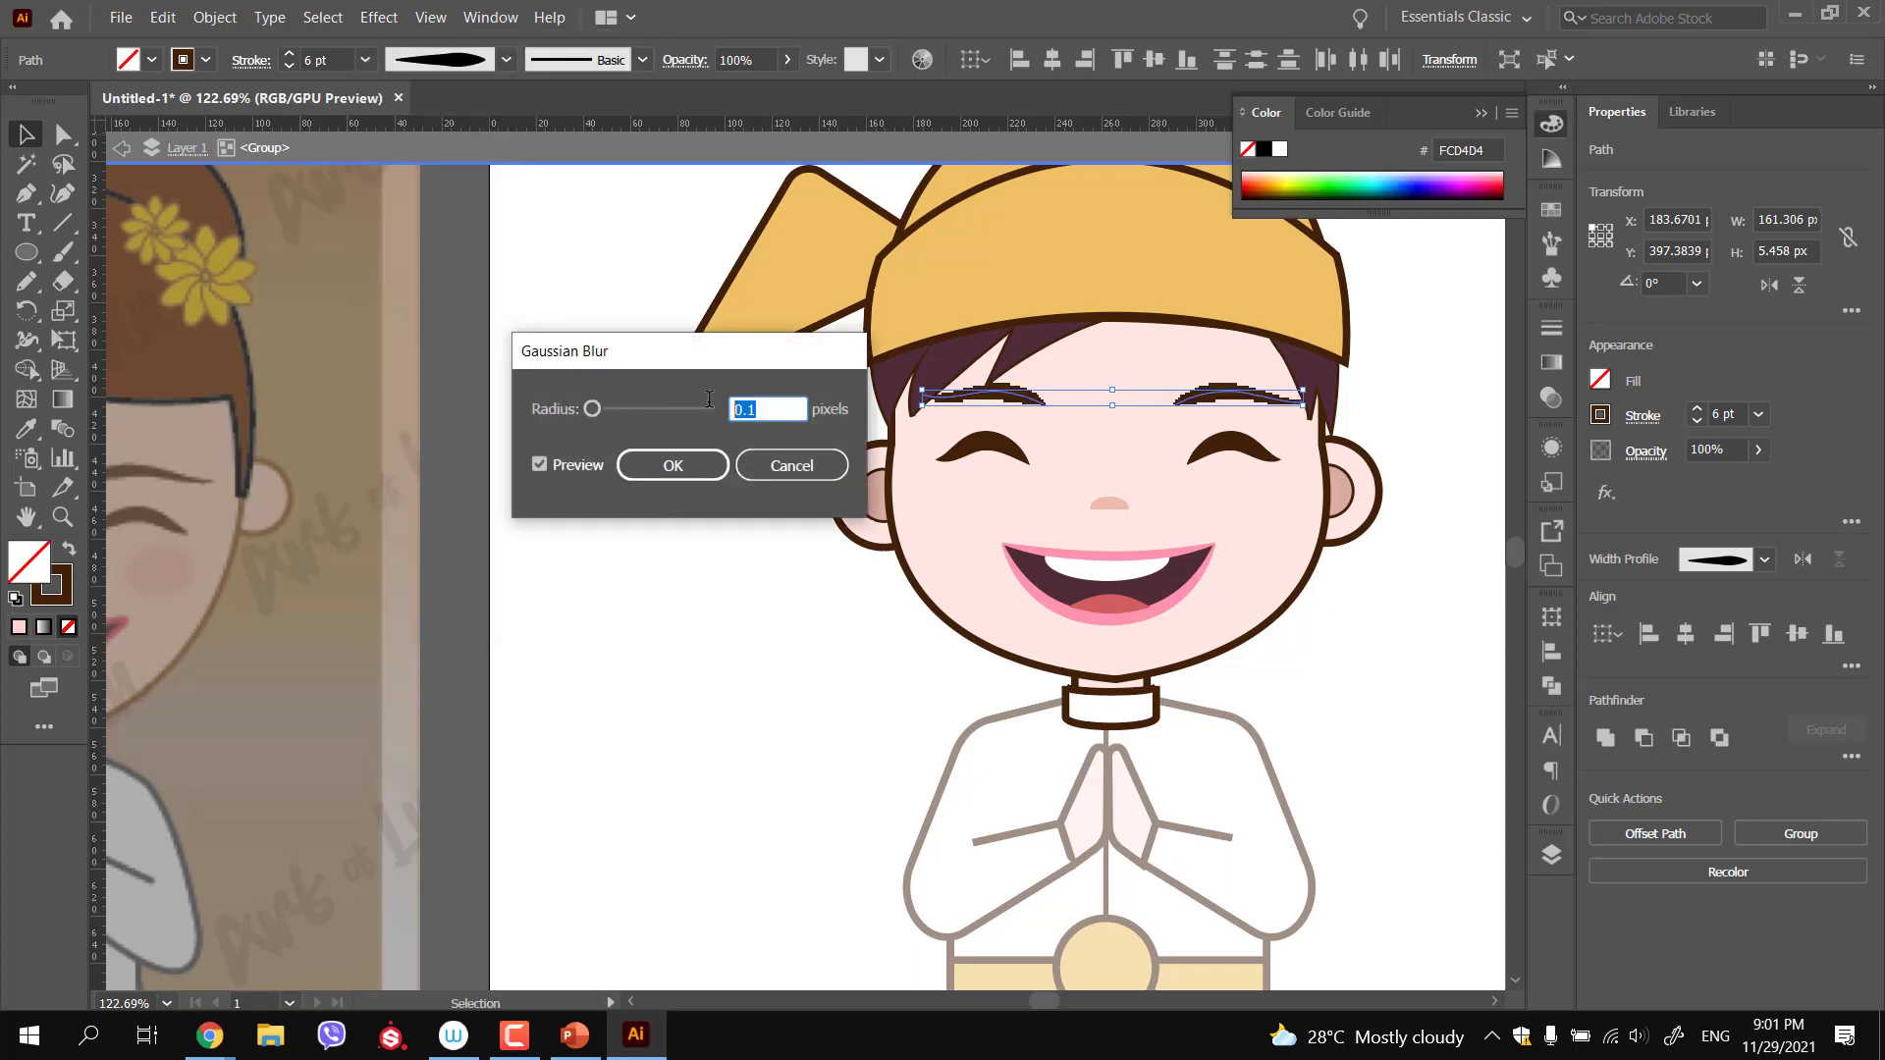
{"action": "type", "text": "1"}
{"action": "left_click", "coordinate": [688, 479]}
{"action": "left_click", "coordinate": [694, 497]}
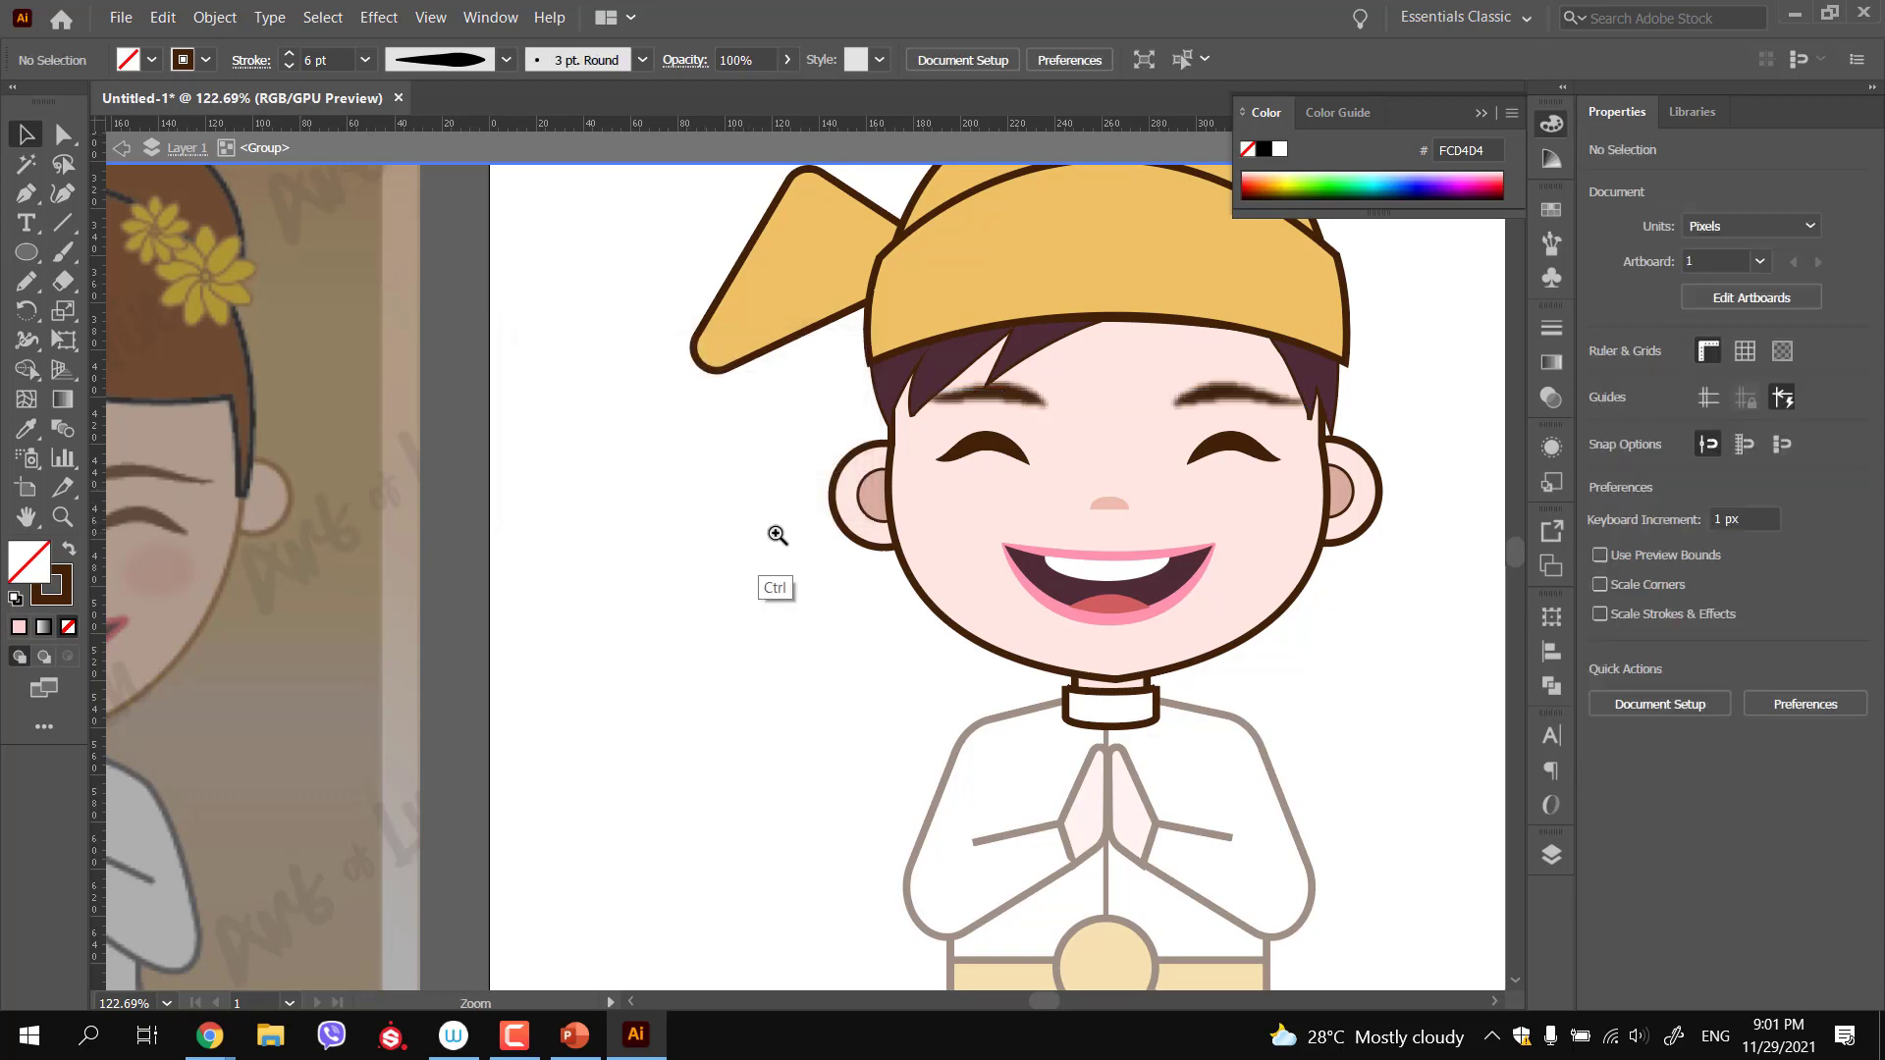
{"action": "left_click", "coordinate": [770, 530], "text": "ctrl+alt"}
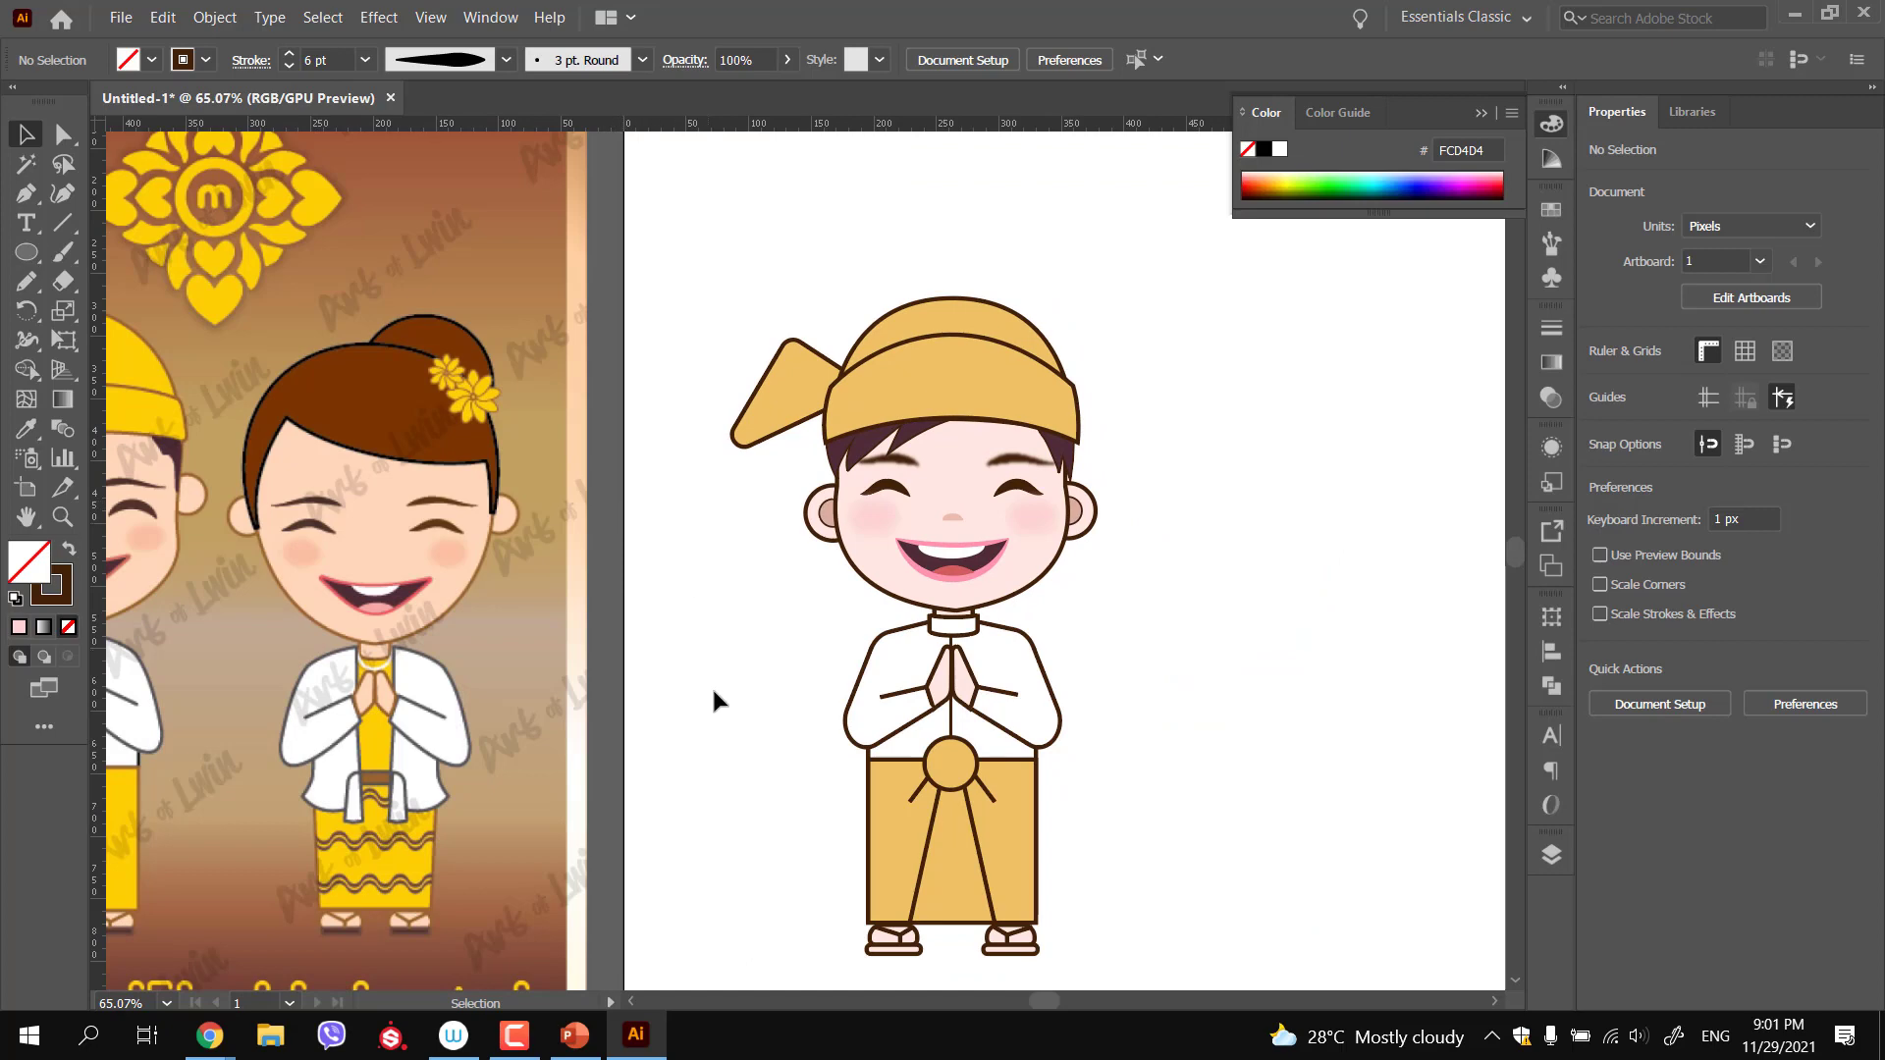
{"action": "key", "text": "ctrl"}
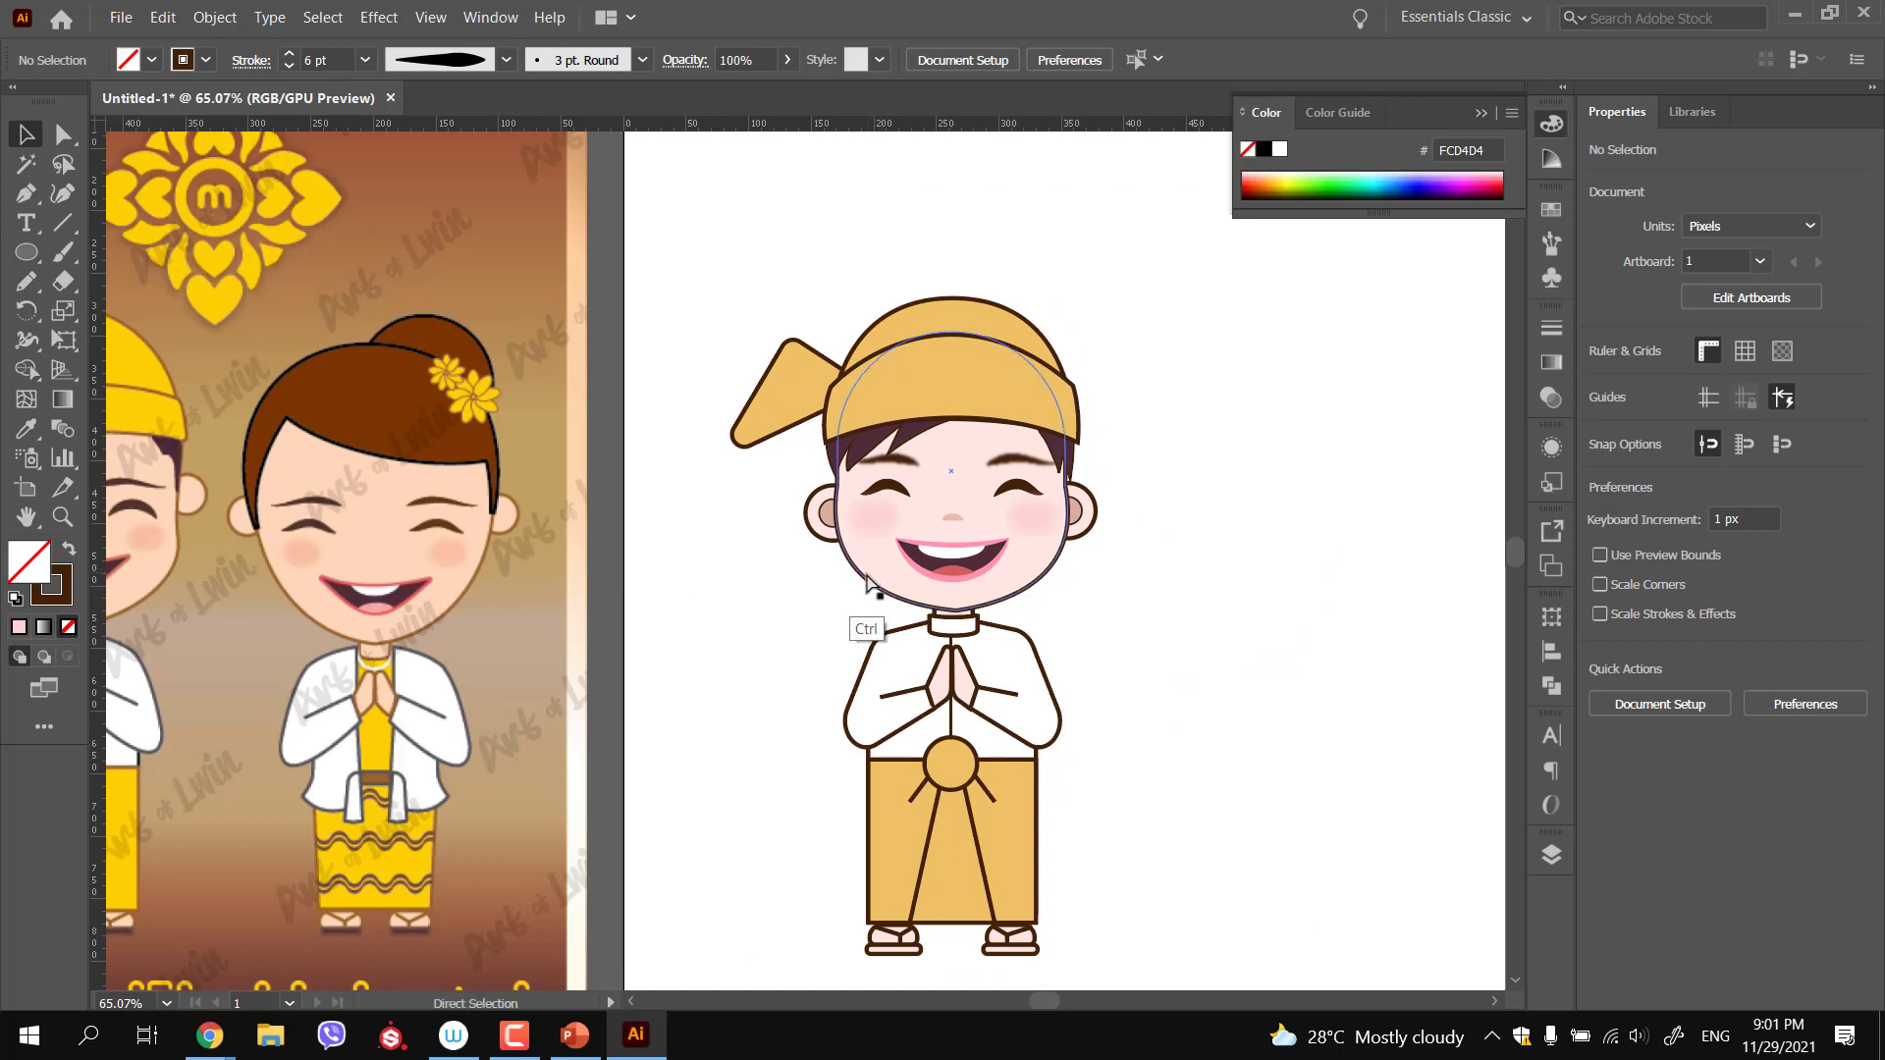
{"action": "double_click", "coordinate": [867, 582], "text": "ctrl"}
{"action": "left_click", "coordinate": [752, 606], "text": "ctrl"}
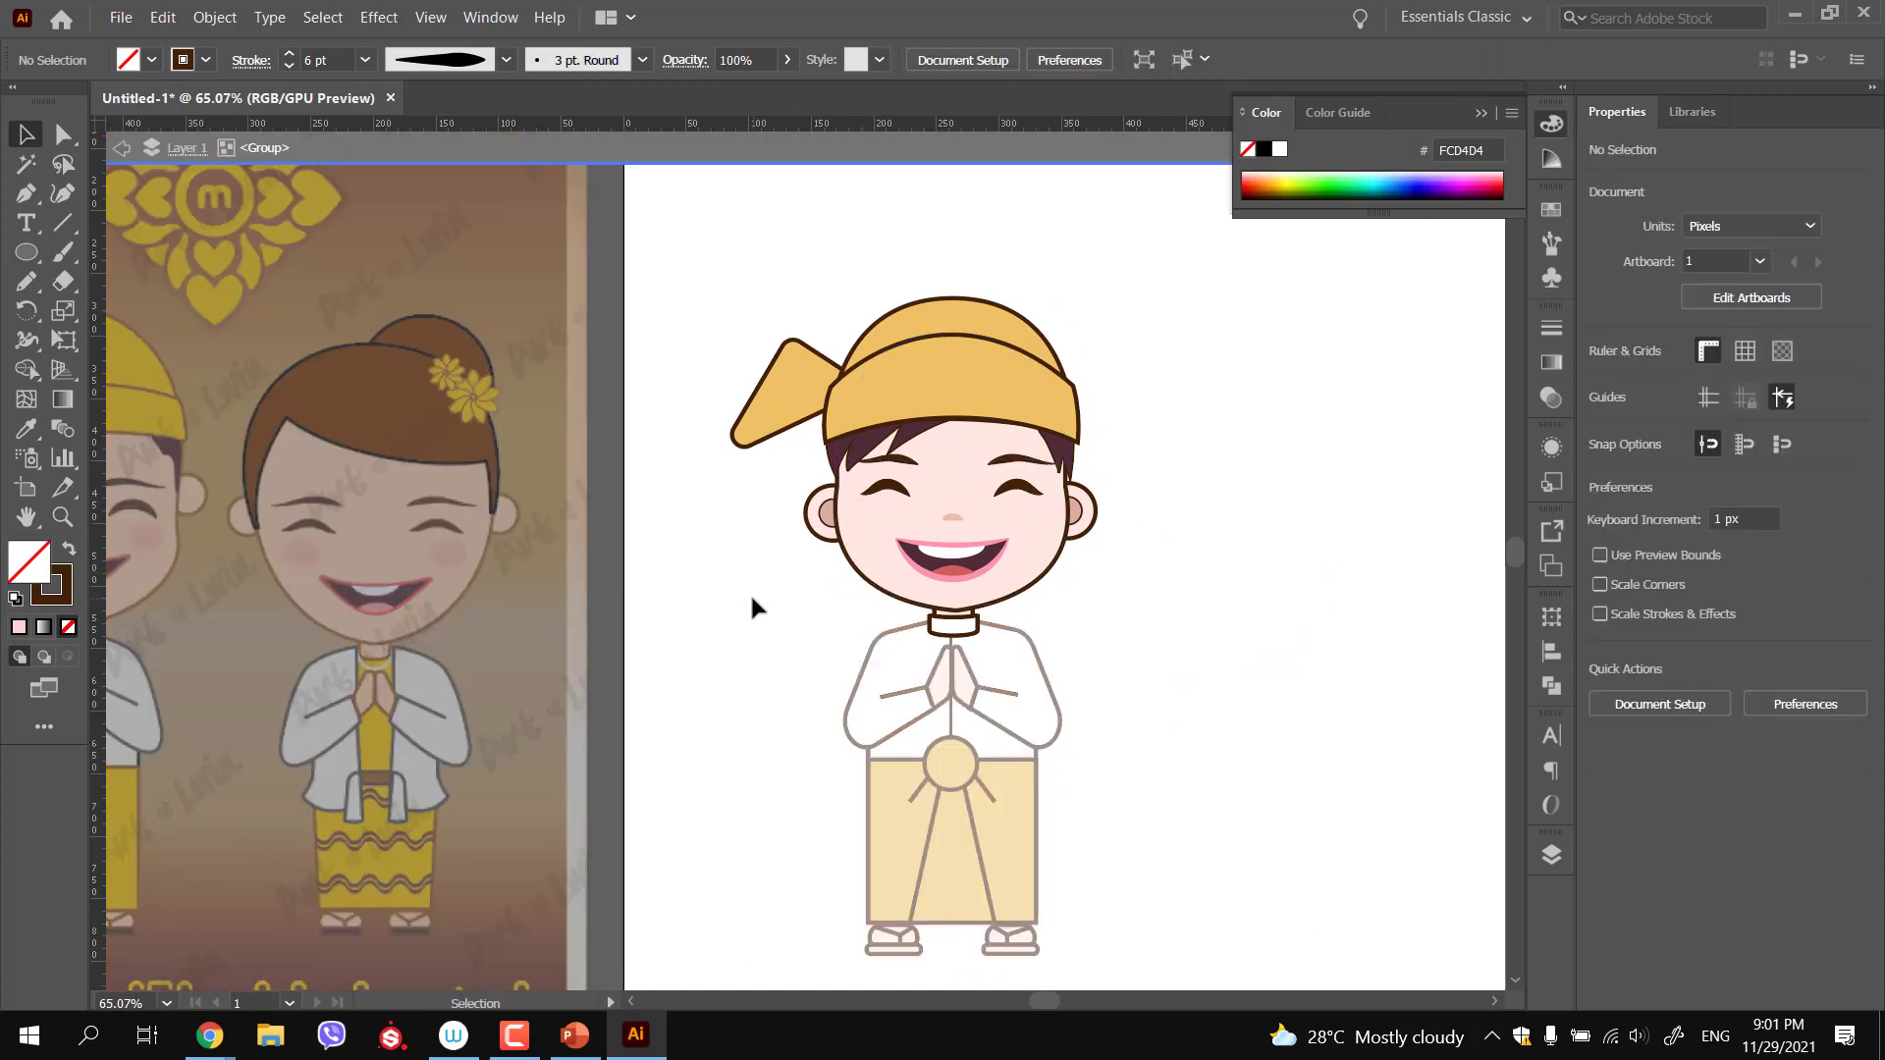
{"action": "double_click", "coordinate": [752, 599]}
{"action": "left_click_drag", "start_coordinate": [812, 644], "coordinate": [736, 640]}
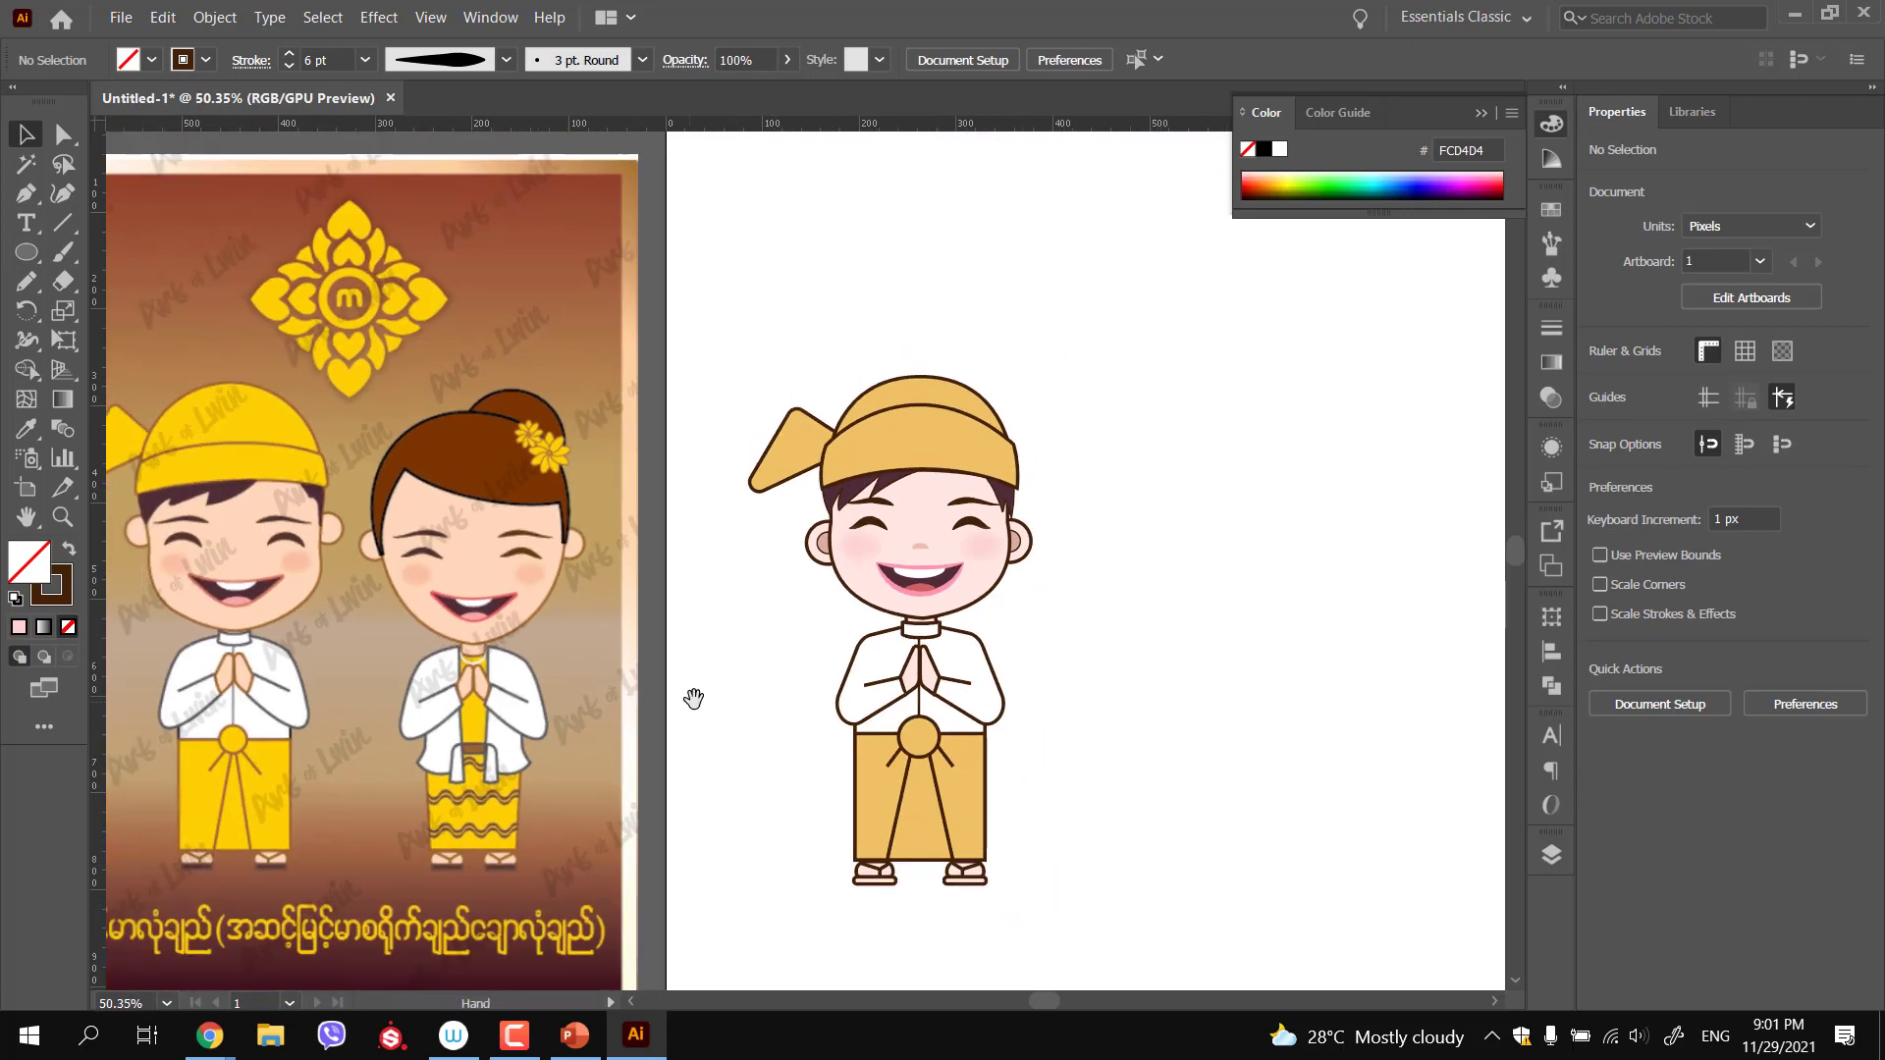
{"action": "left_click_drag", "start_coordinate": [689, 700], "coordinate": [736, 624]}
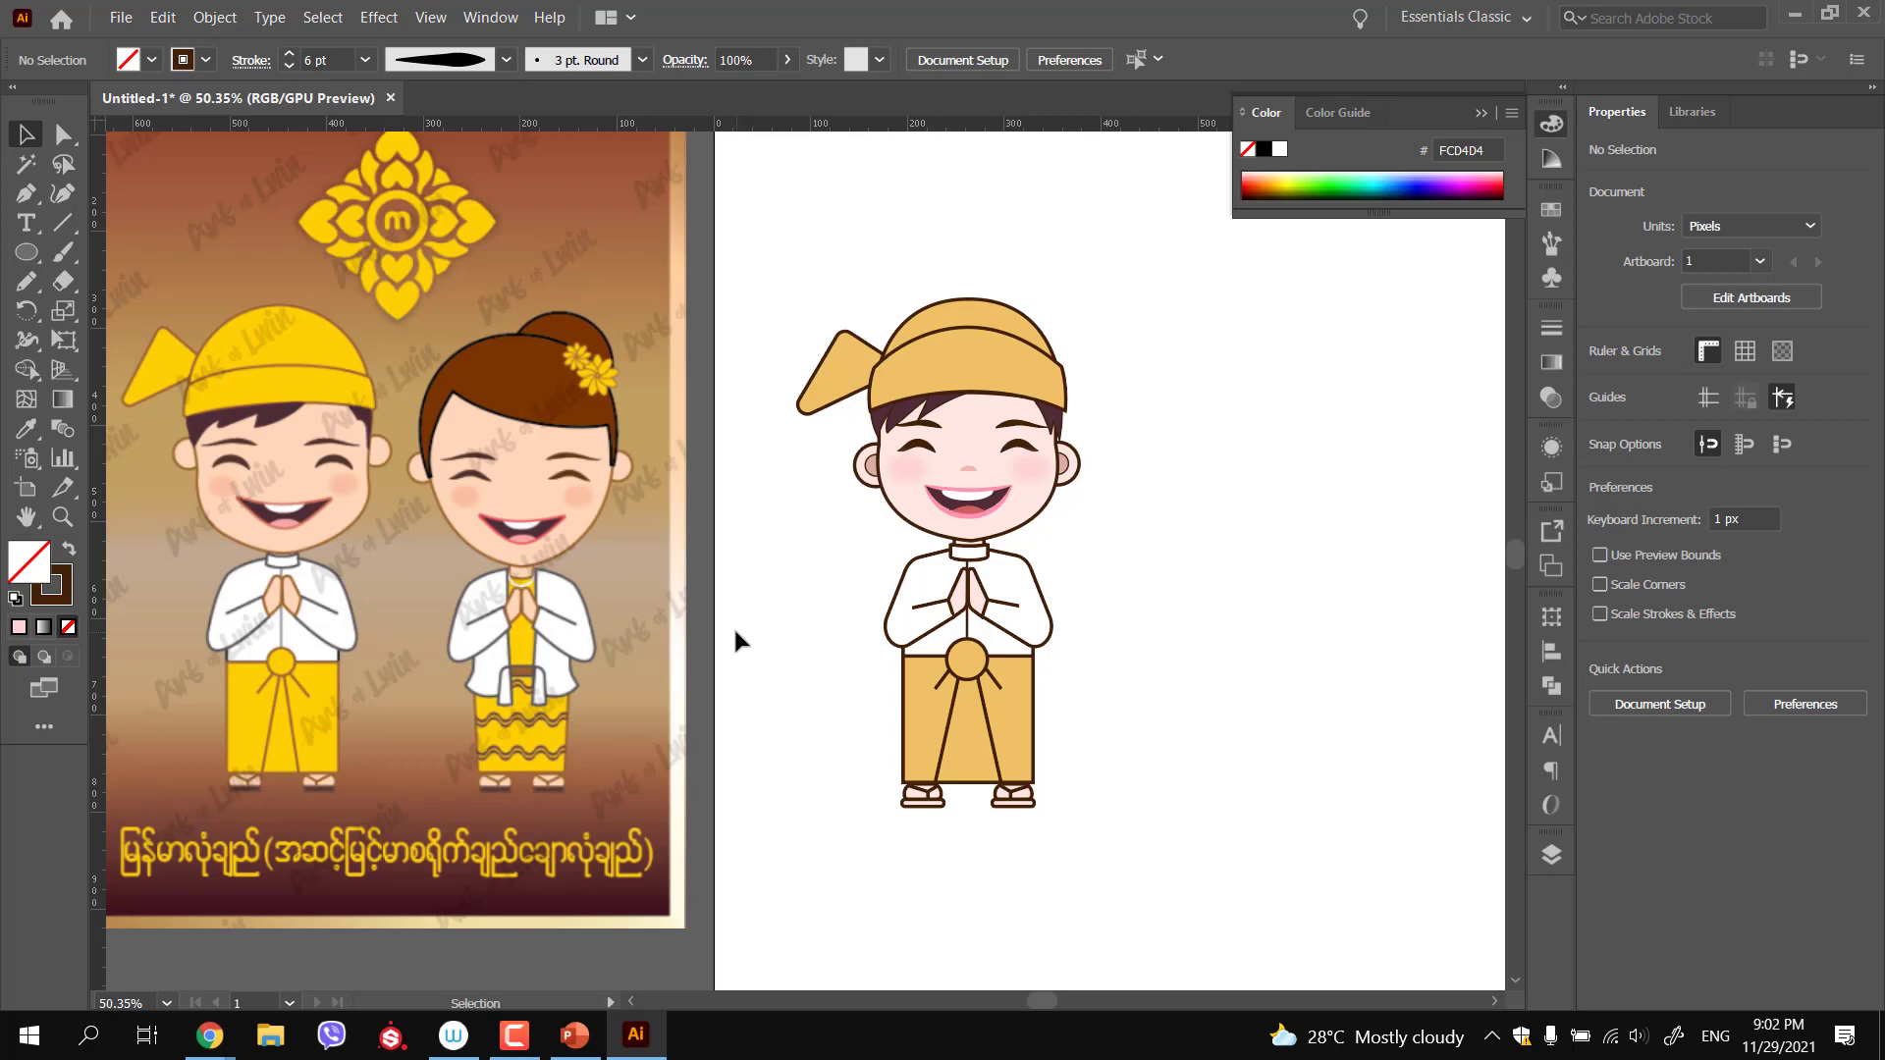
Try to redraw the edge of the headwrap's side tail freehand with the Pencil tool
{"action": "key", "text": "ctrl+space"}
{"action": "left_click", "coordinate": [808, 458]}
{"action": "left_click", "coordinate": [860, 354]}
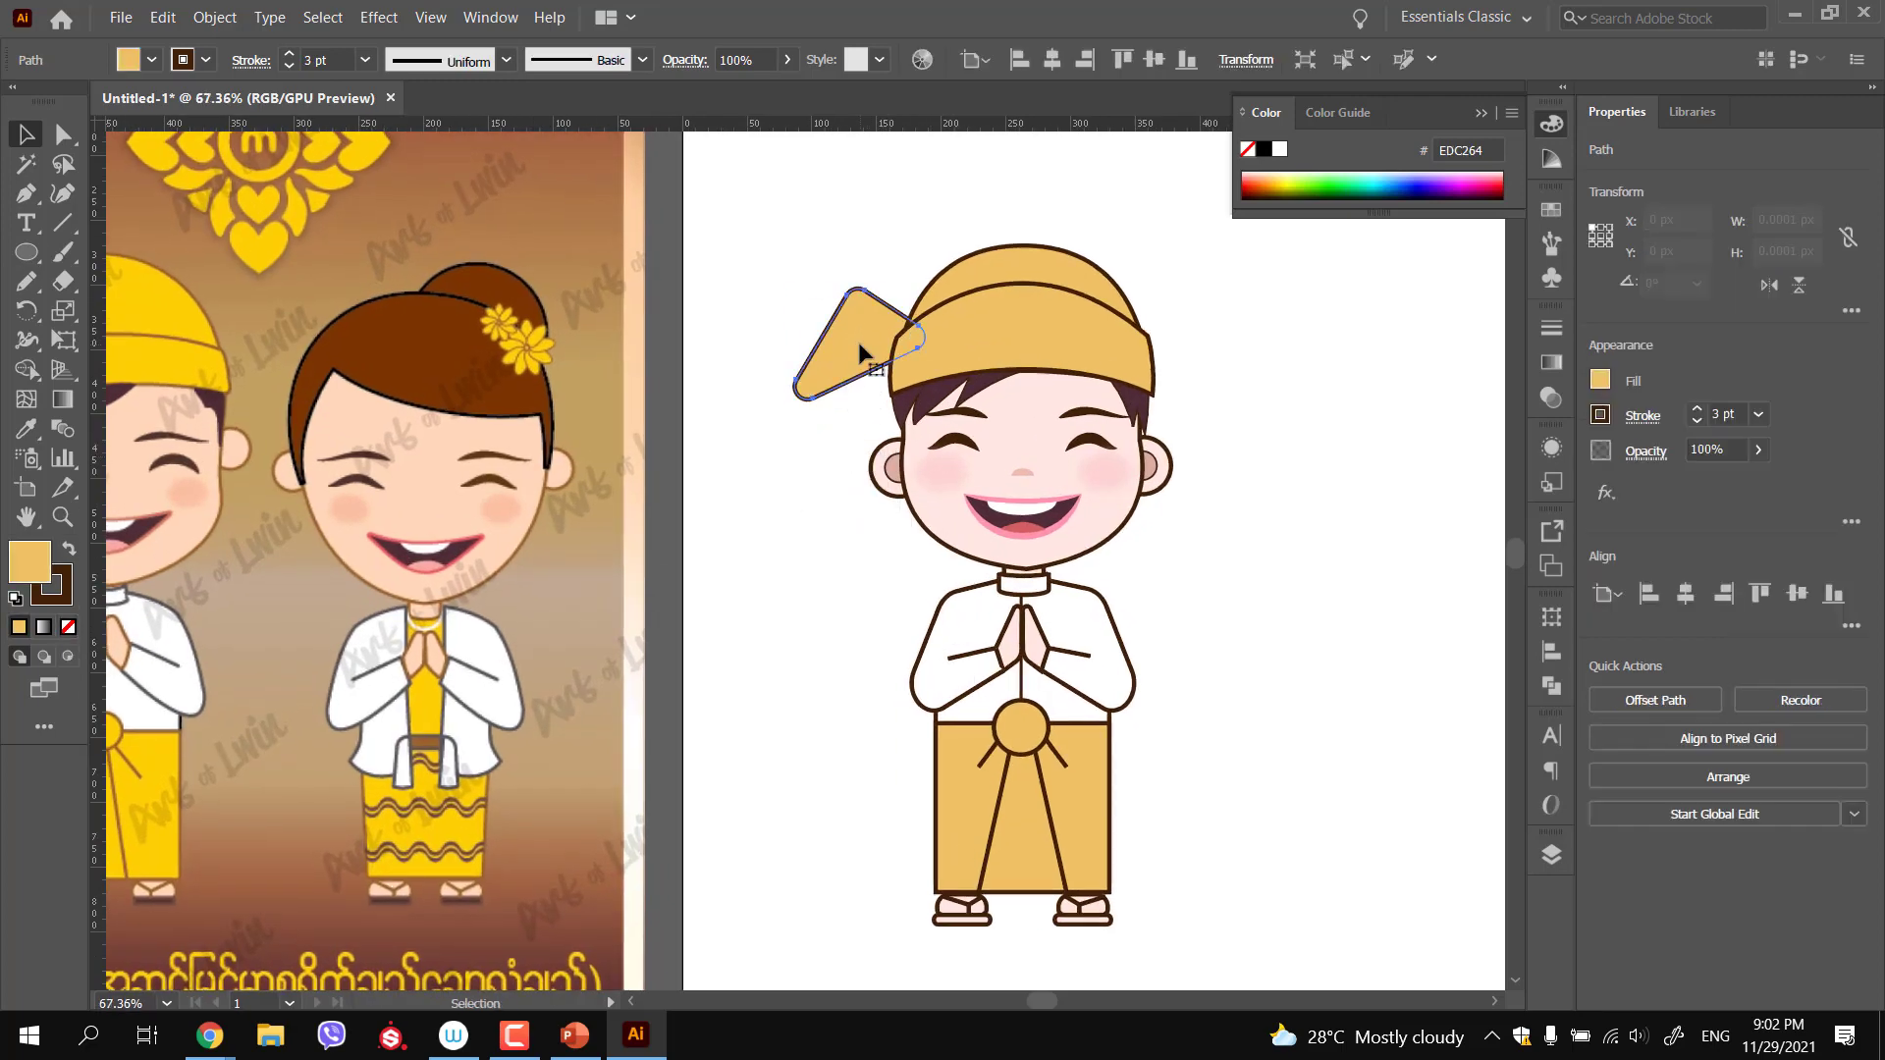
{"action": "key", "text": "n"}
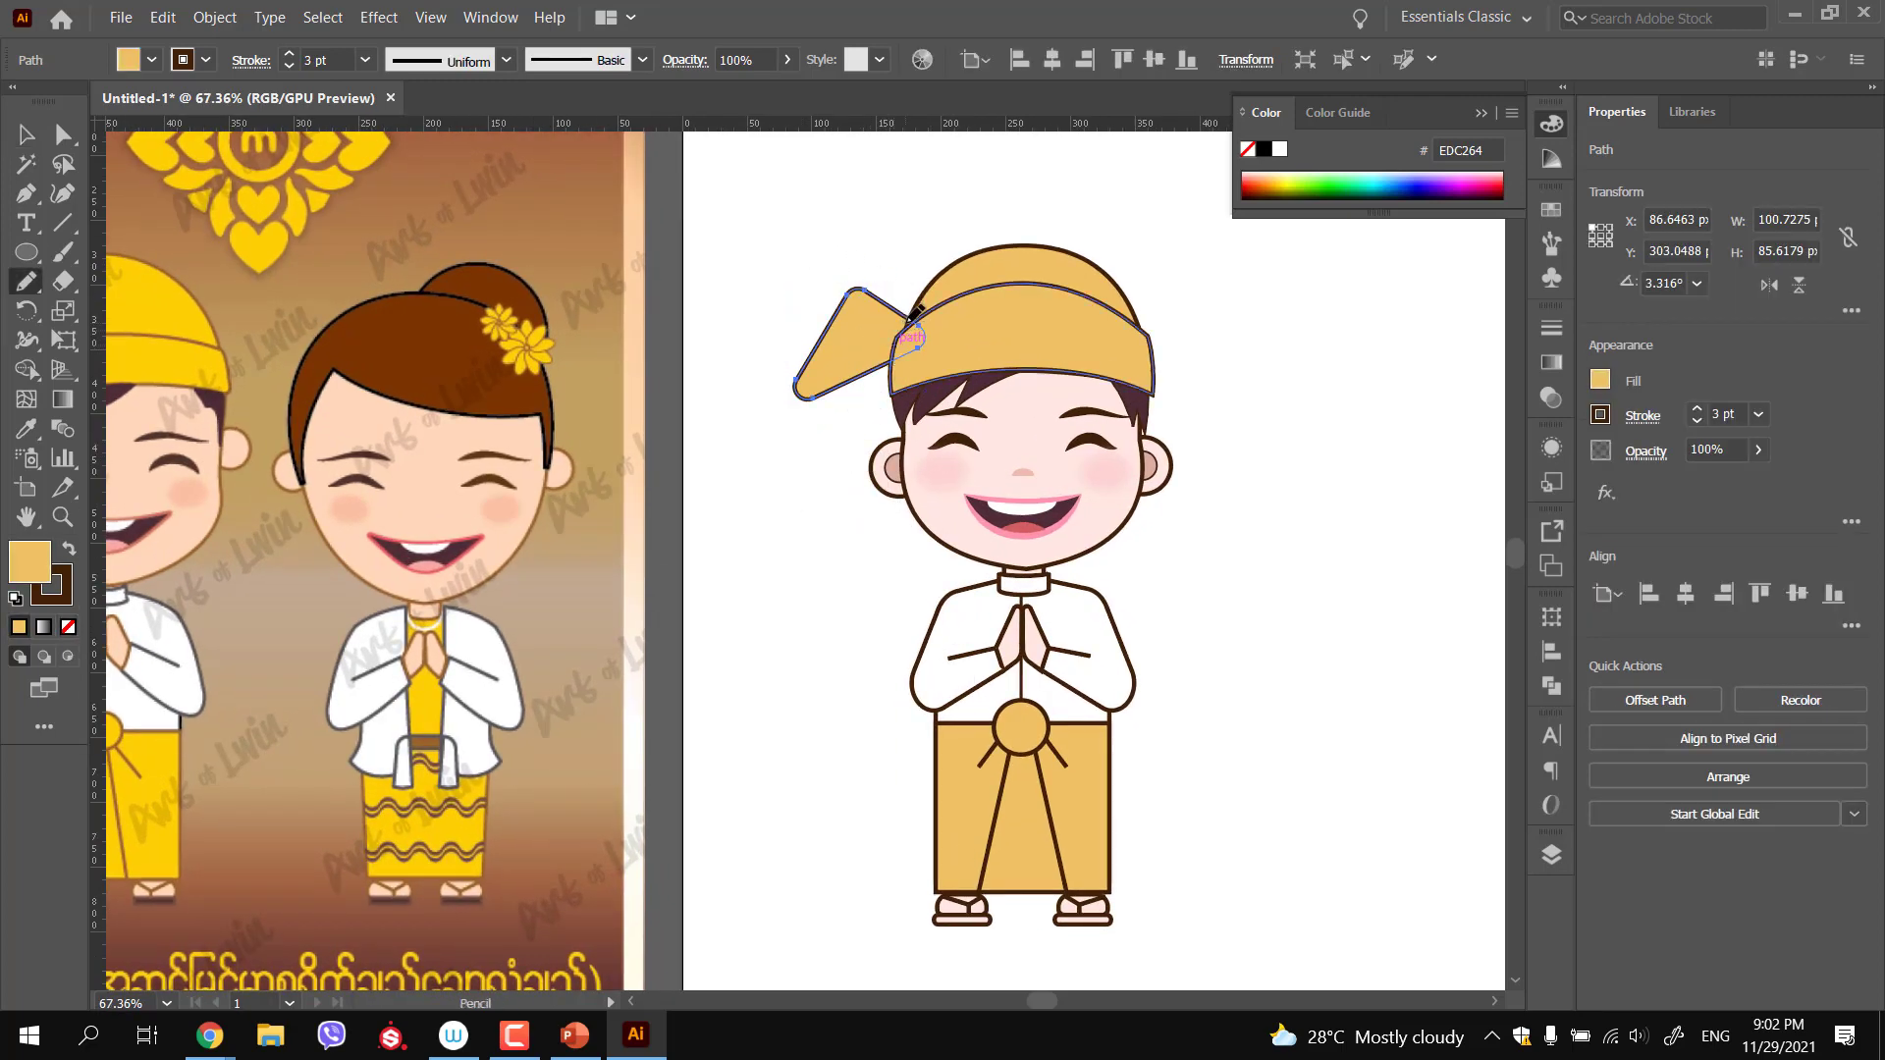
{"action": "mouse_move", "coordinate": [920, 319]}
{"action": "left_mouse_down"}
{"action": "mouse_move", "coordinate": [877, 282]}
{"action": "mouse_move", "coordinate": [833, 300]}
{"action": "mouse_move", "coordinate": [795, 371]}
{"action": "mouse_move", "coordinate": [832, 391]}
{"action": "mouse_move", "coordinate": [923, 332]}
{"action": "mouse_move", "coordinate": [868, 290]}
{"action": "mouse_move", "coordinate": [793, 392]}
{"action": "mouse_move", "coordinate": [927, 330]}
{"action": "left_mouse_up"}
{"action": "key", "text": "ctrl+z"}
{"action": "key", "text": "ctrl+z"}
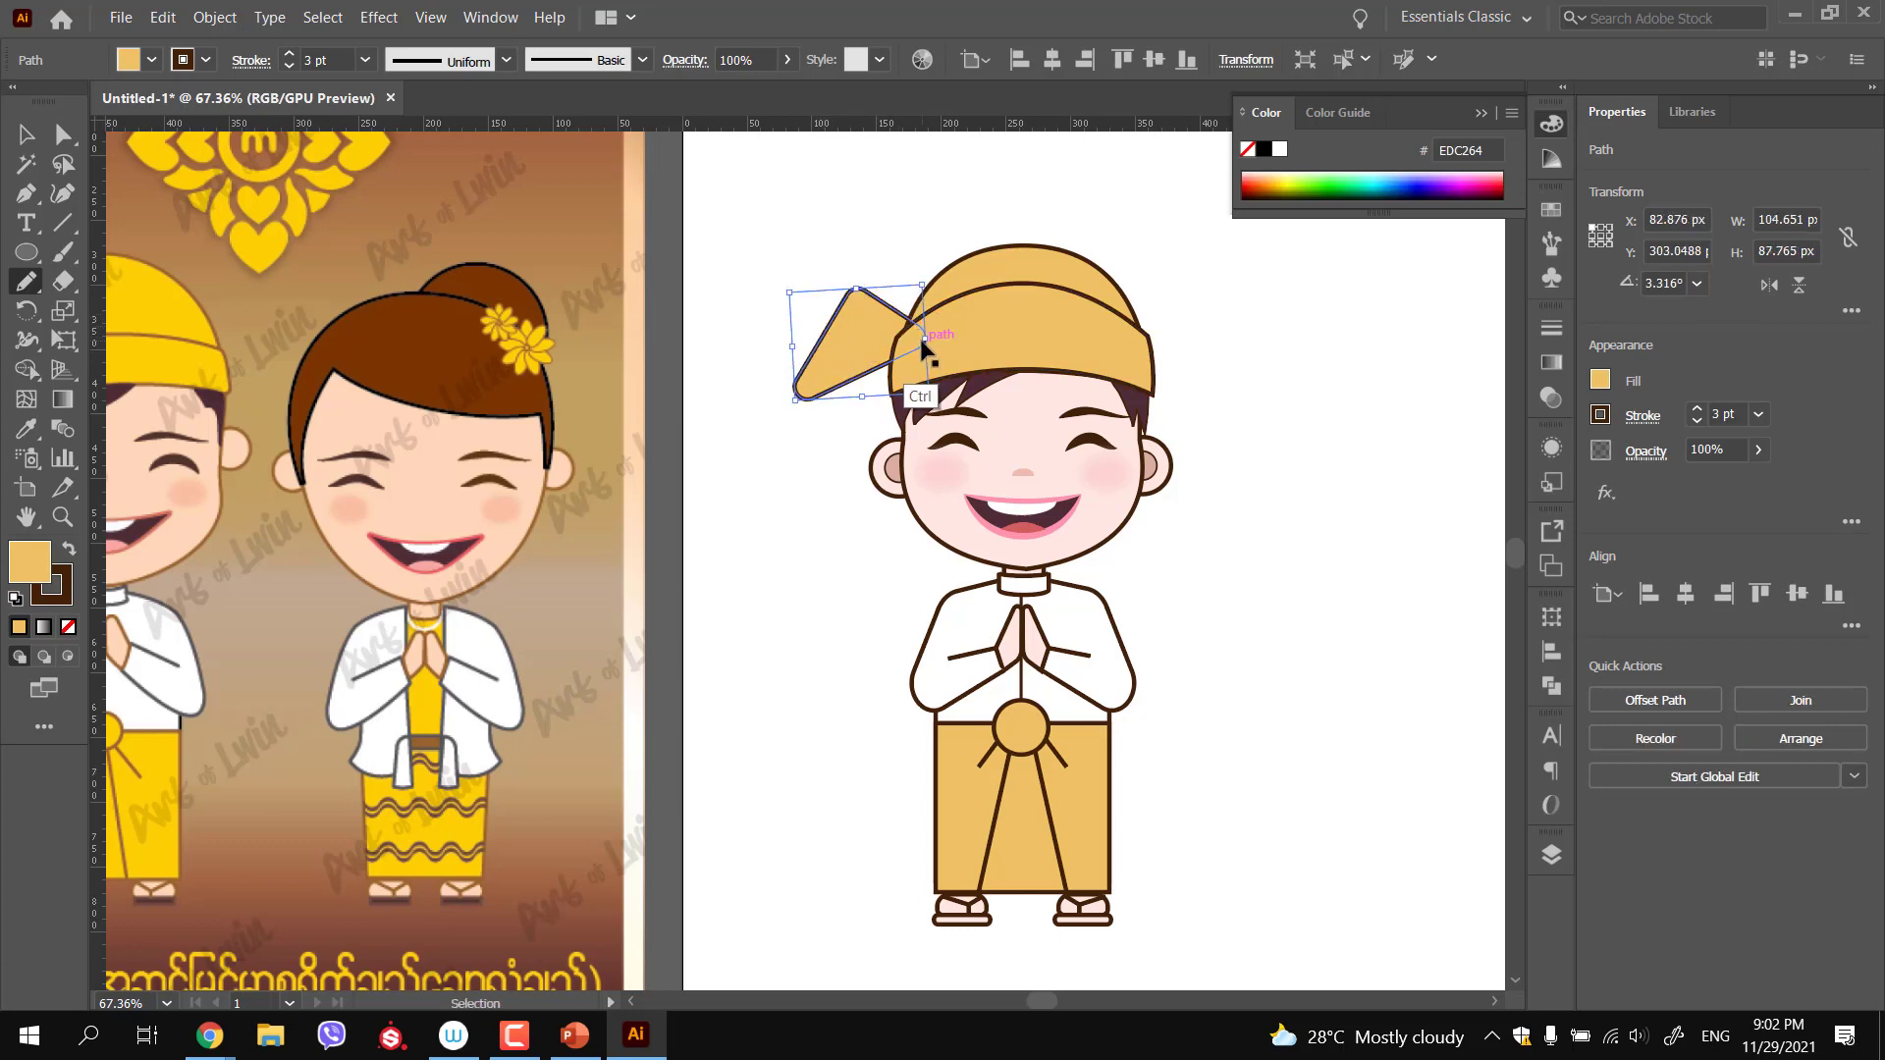
Replace the headwrap's side tail with a curved Pencil shape about 95 by 89 px, filled with the headwrap's gold and tucked behind the band
{"action": "key", "text": "Delete"}
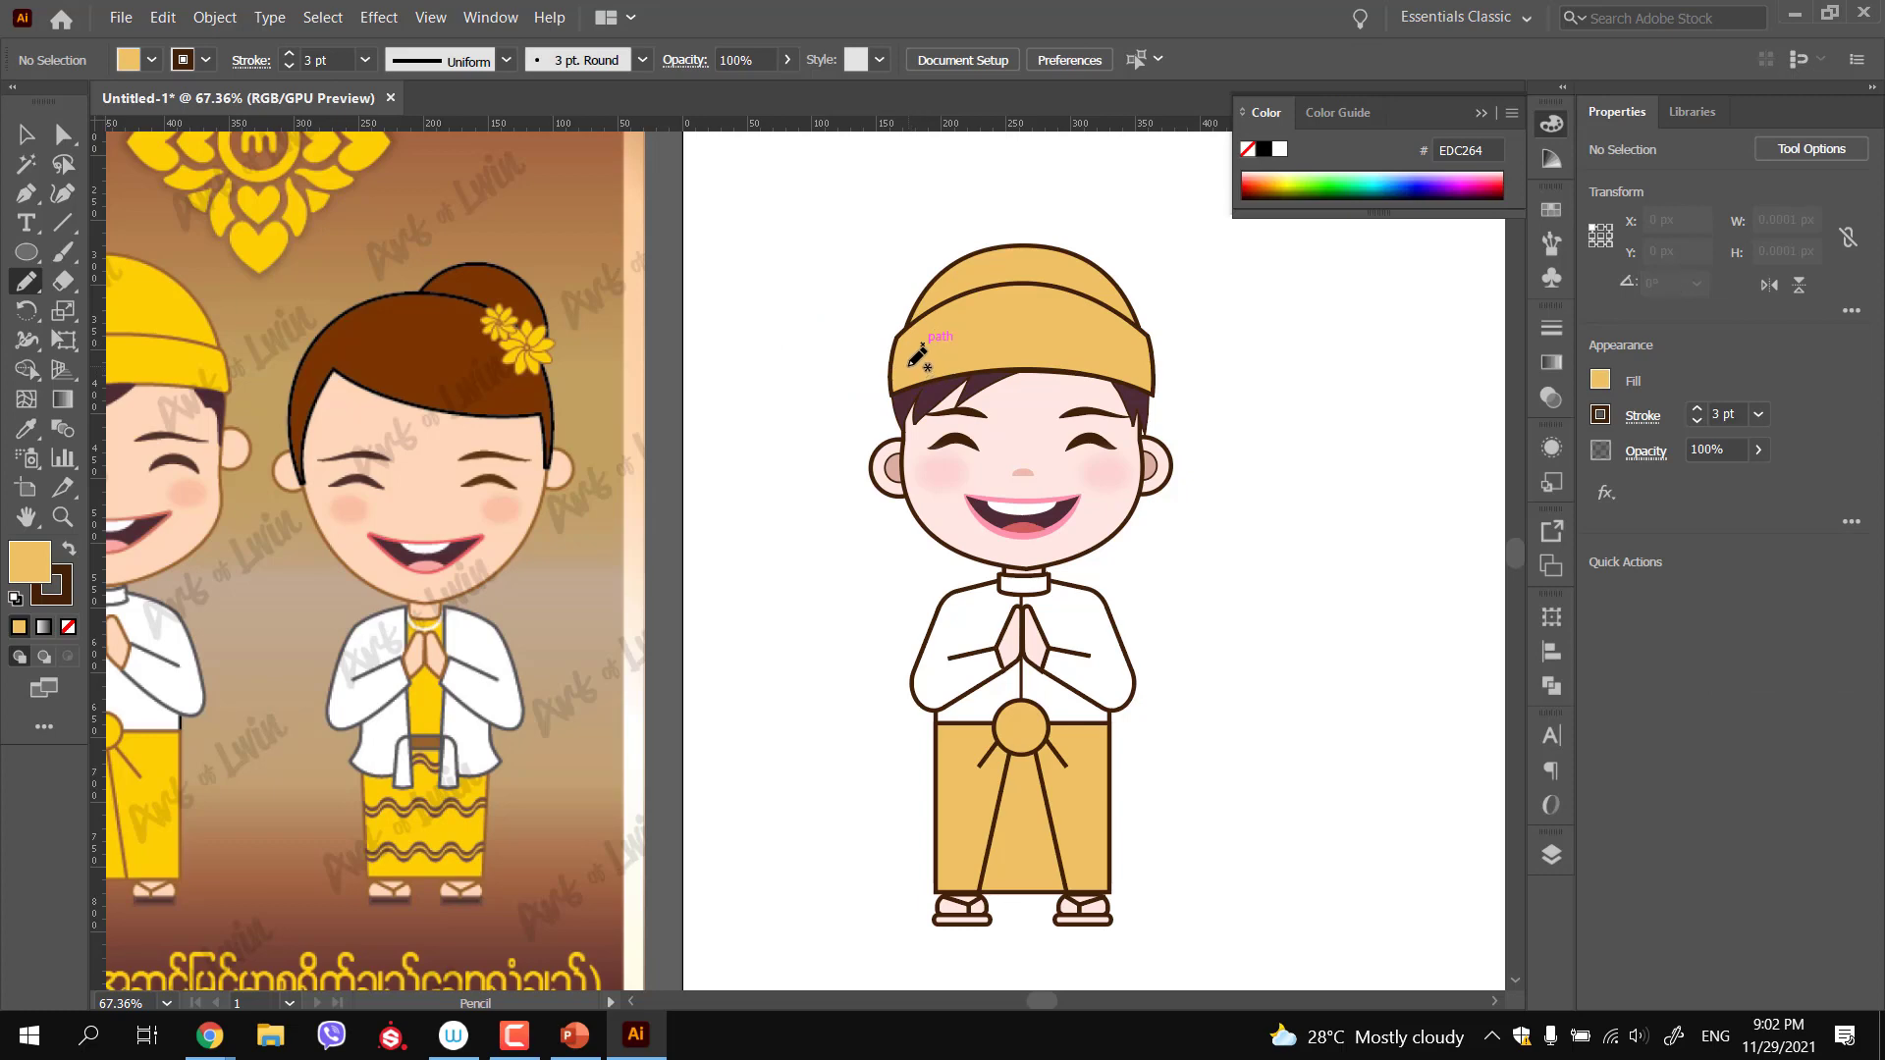
{"action": "mouse_move", "coordinate": [922, 342]}
{"action": "left_mouse_down"}
{"action": "mouse_move", "coordinate": [867, 310]}
{"action": "mouse_move", "coordinate": [834, 328]}
{"action": "mouse_move", "coordinate": [792, 418]}
{"action": "mouse_move", "coordinate": [842, 419]}
{"action": "mouse_move", "coordinate": [920, 355]}
{"action": "left_mouse_up"}
{"action": "key", "text": "i"}
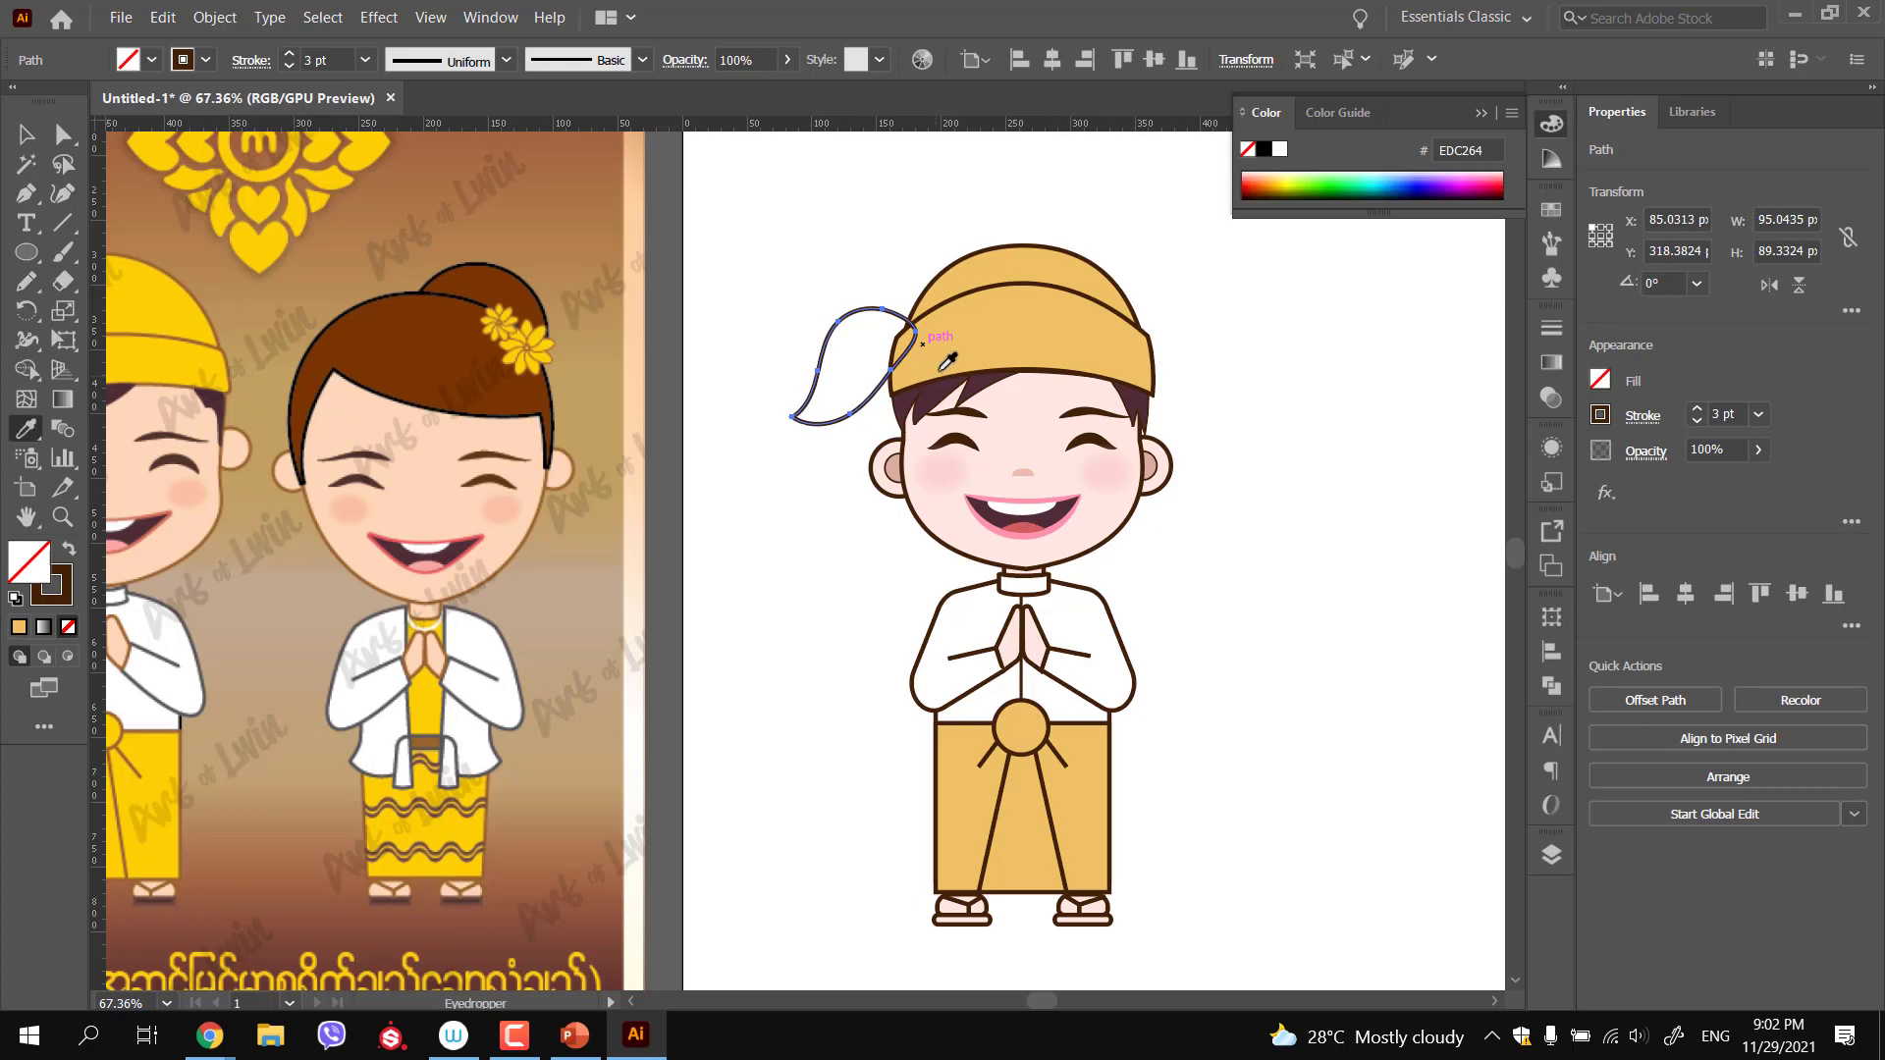
{"action": "left_click", "coordinate": [972, 326]}
{"action": "left_click", "coordinate": [824, 284], "text": "ctrl"}
{"action": "key", "text": "ctrl+minus"}
{"action": "key", "text": "v"}
{"action": "left_click", "coordinate": [840, 354]}
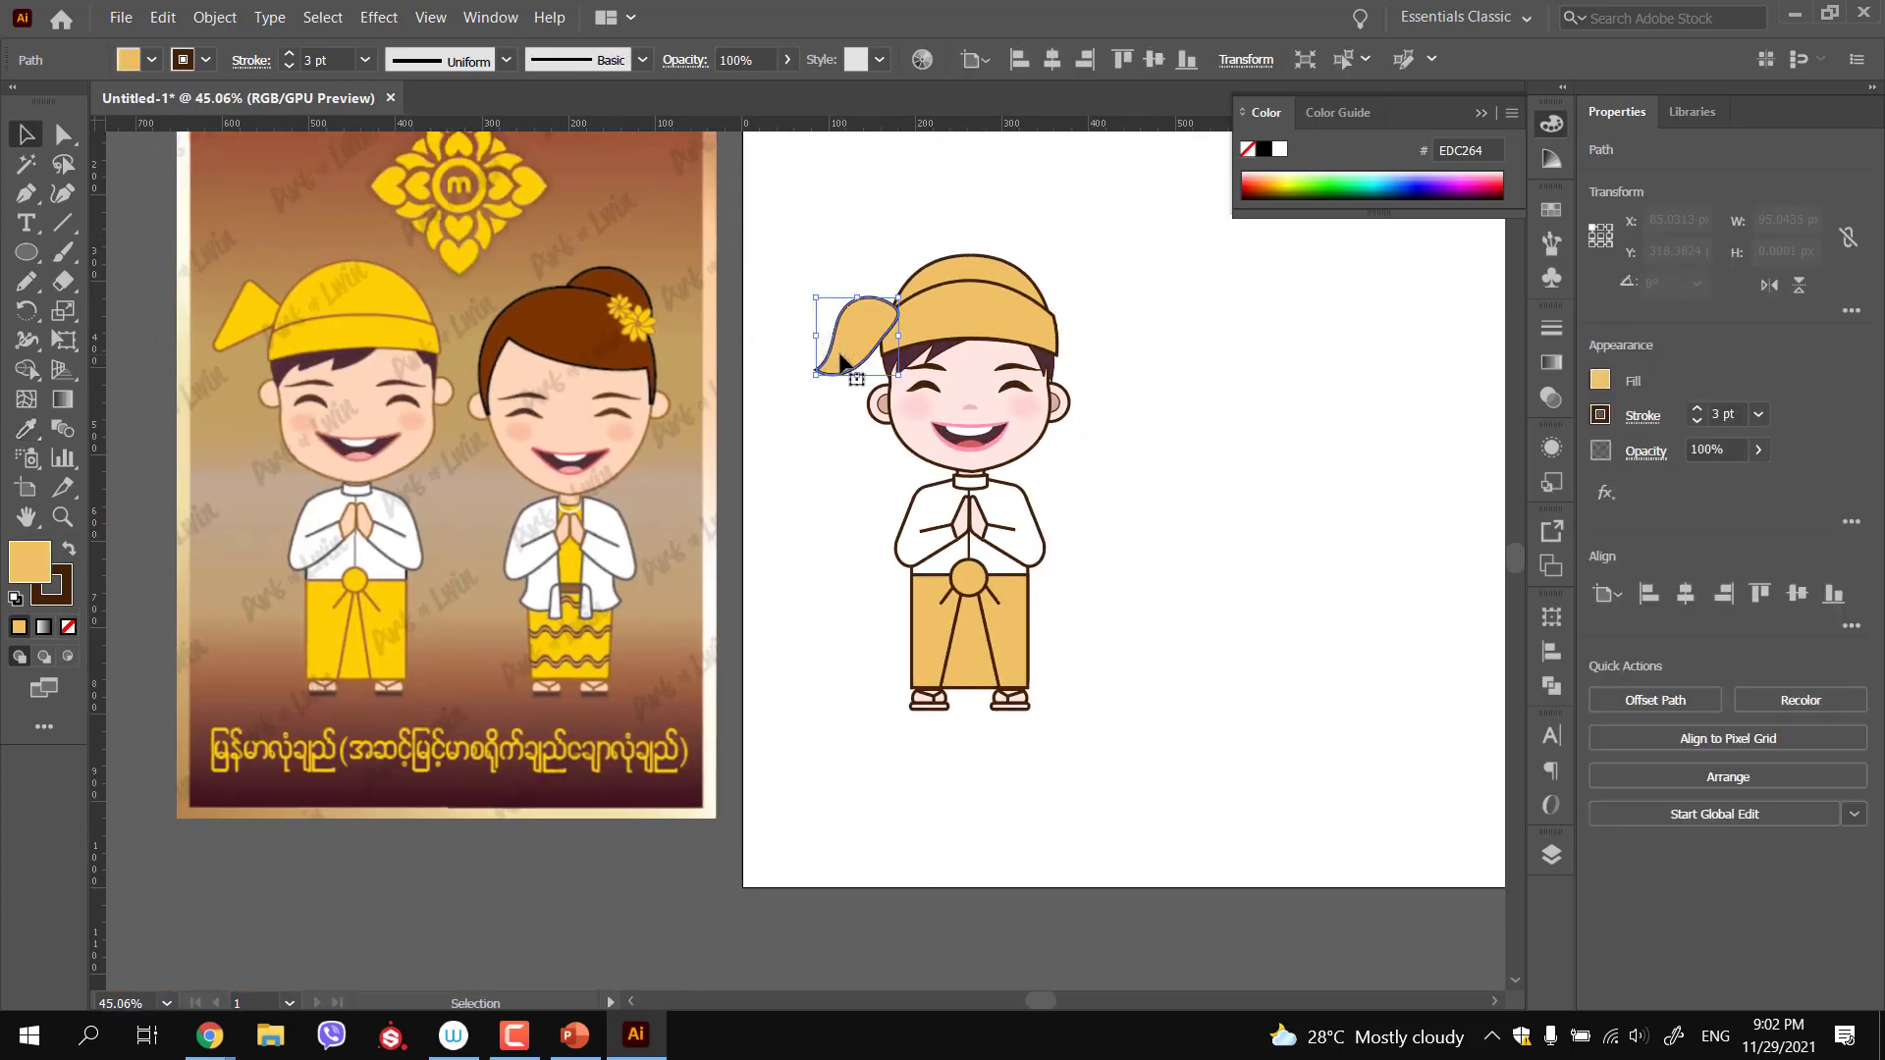
{"action": "left_click", "coordinate": [815, 271]}
{"action": "left_click_drag", "start_coordinate": [830, 483], "coordinate": [881, 500]}
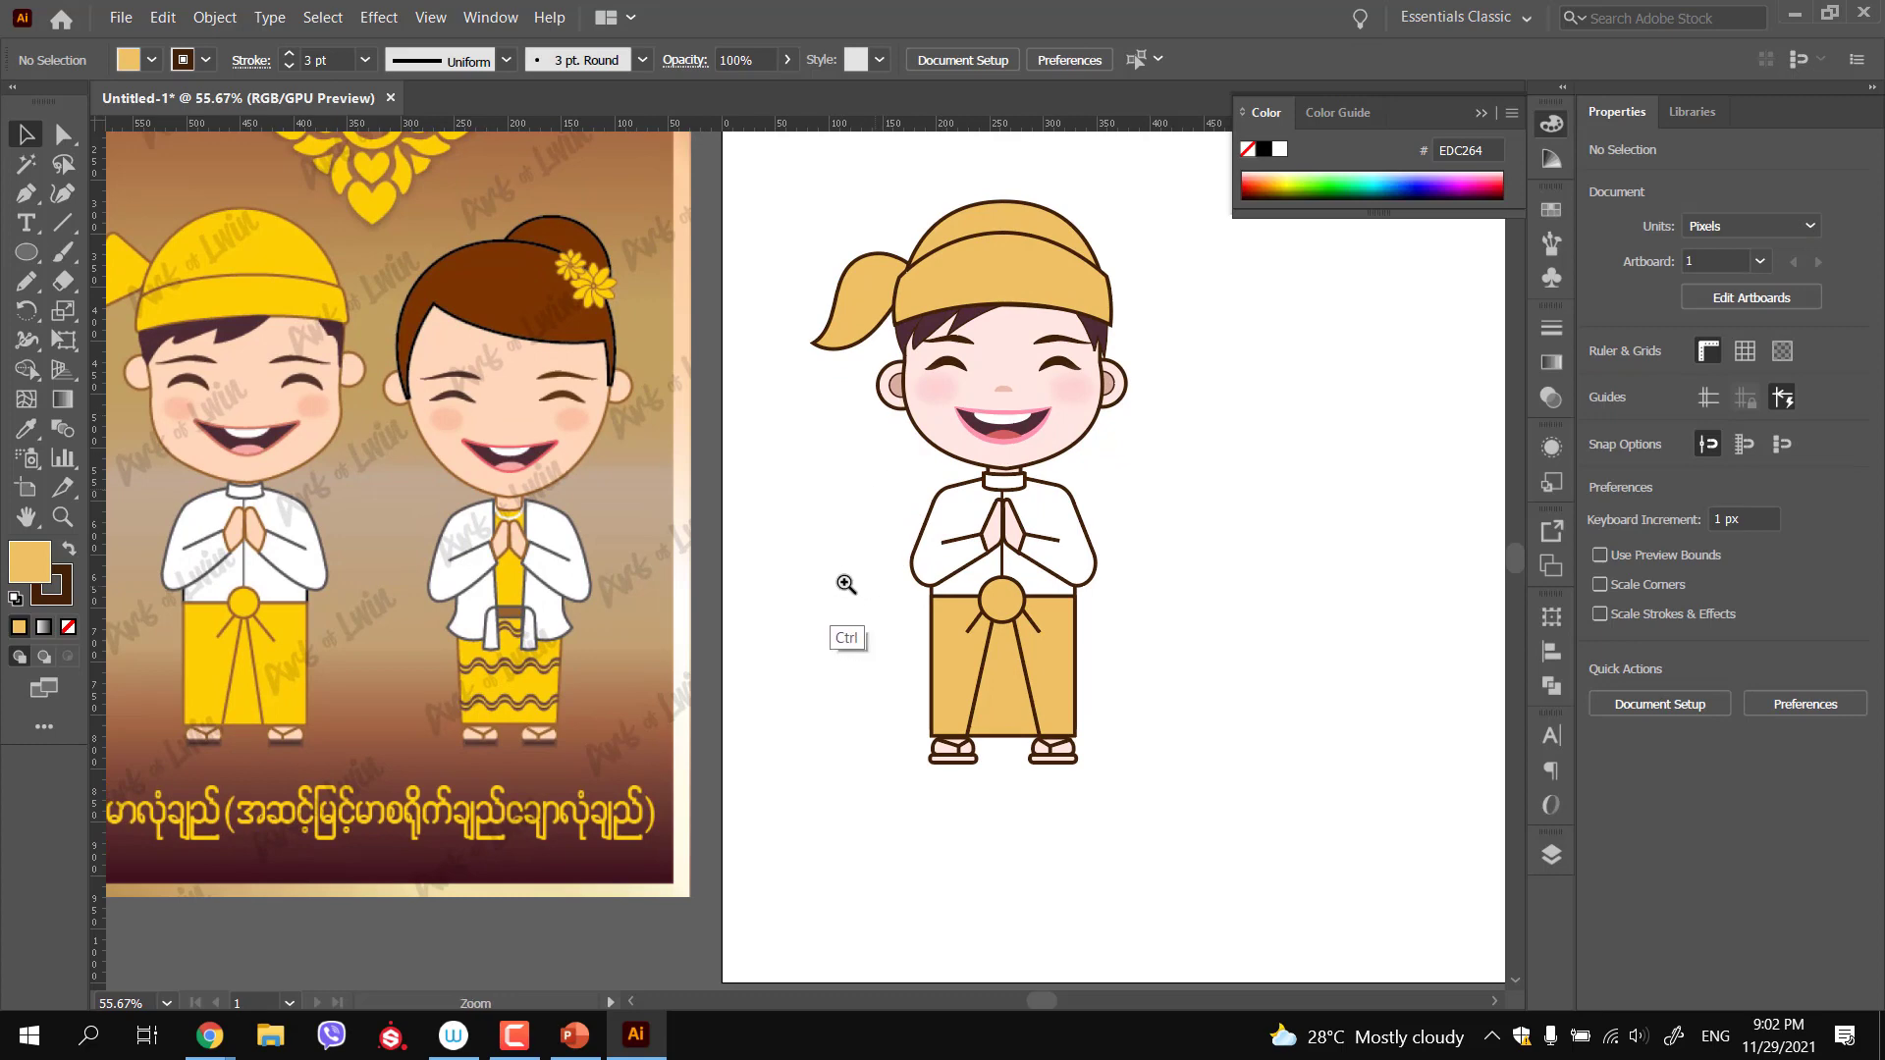
{"action": "scroll", "coordinate": [854, 585], "scroll_direction": "down", "scroll_amount": 1}
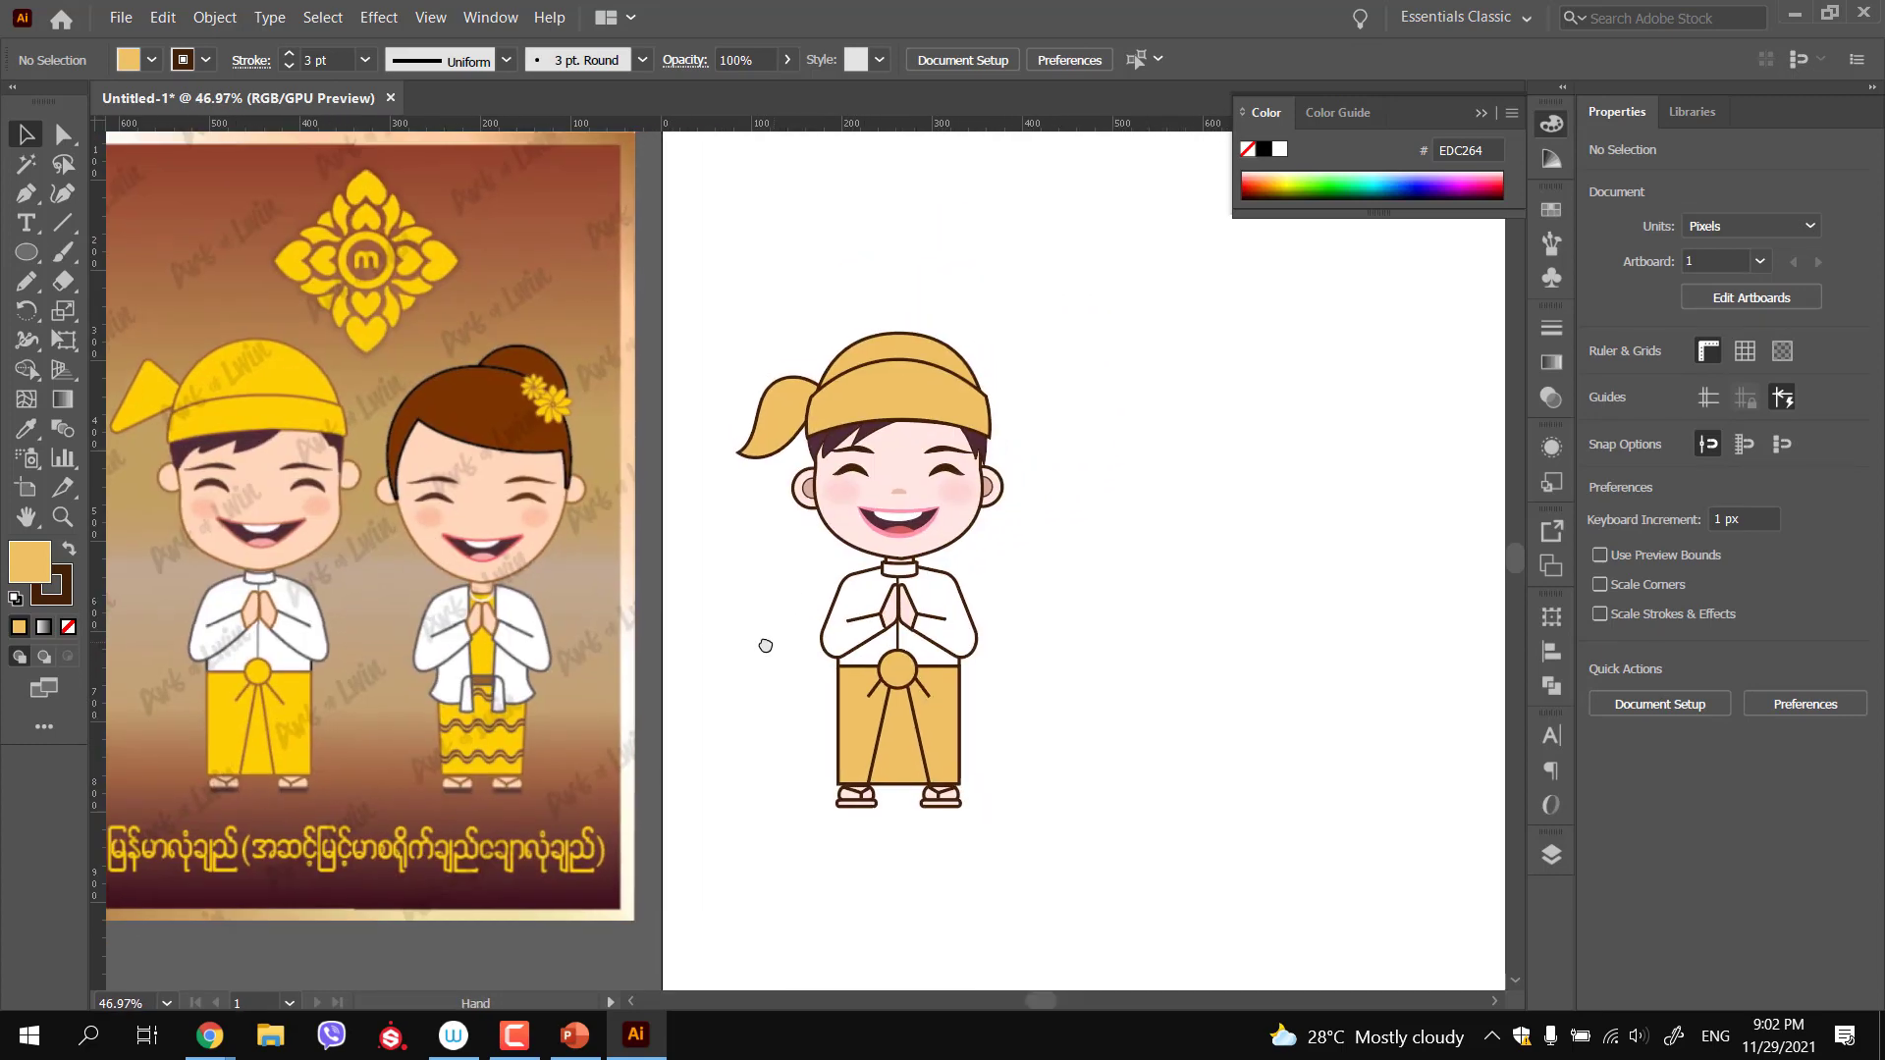
{"action": "left_click_drag", "start_coordinate": [765, 646], "coordinate": [748, 647]}
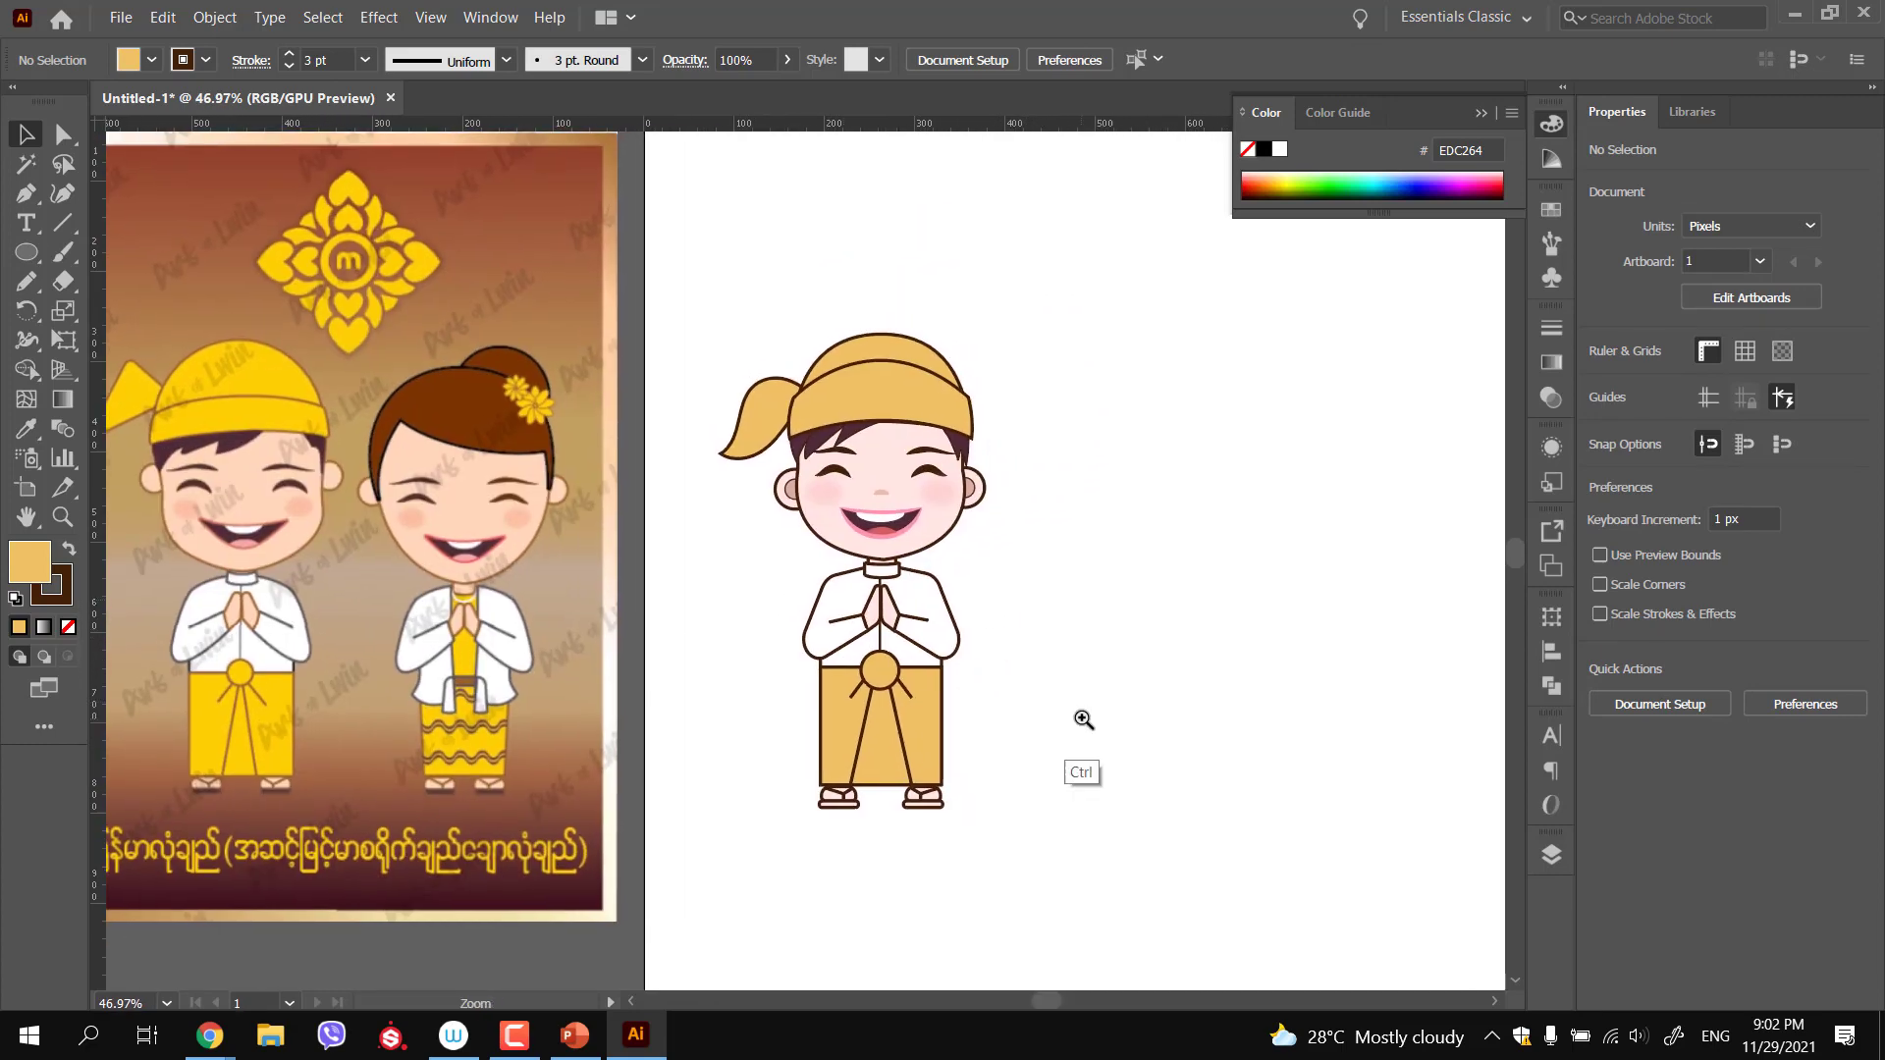
{"action": "scroll", "coordinate": [1080, 720], "scroll_direction": "down", "scroll_amount": 1}
{"action": "scroll", "coordinate": [1025, 677], "scroll_direction": "right", "scroll_amount": 3}
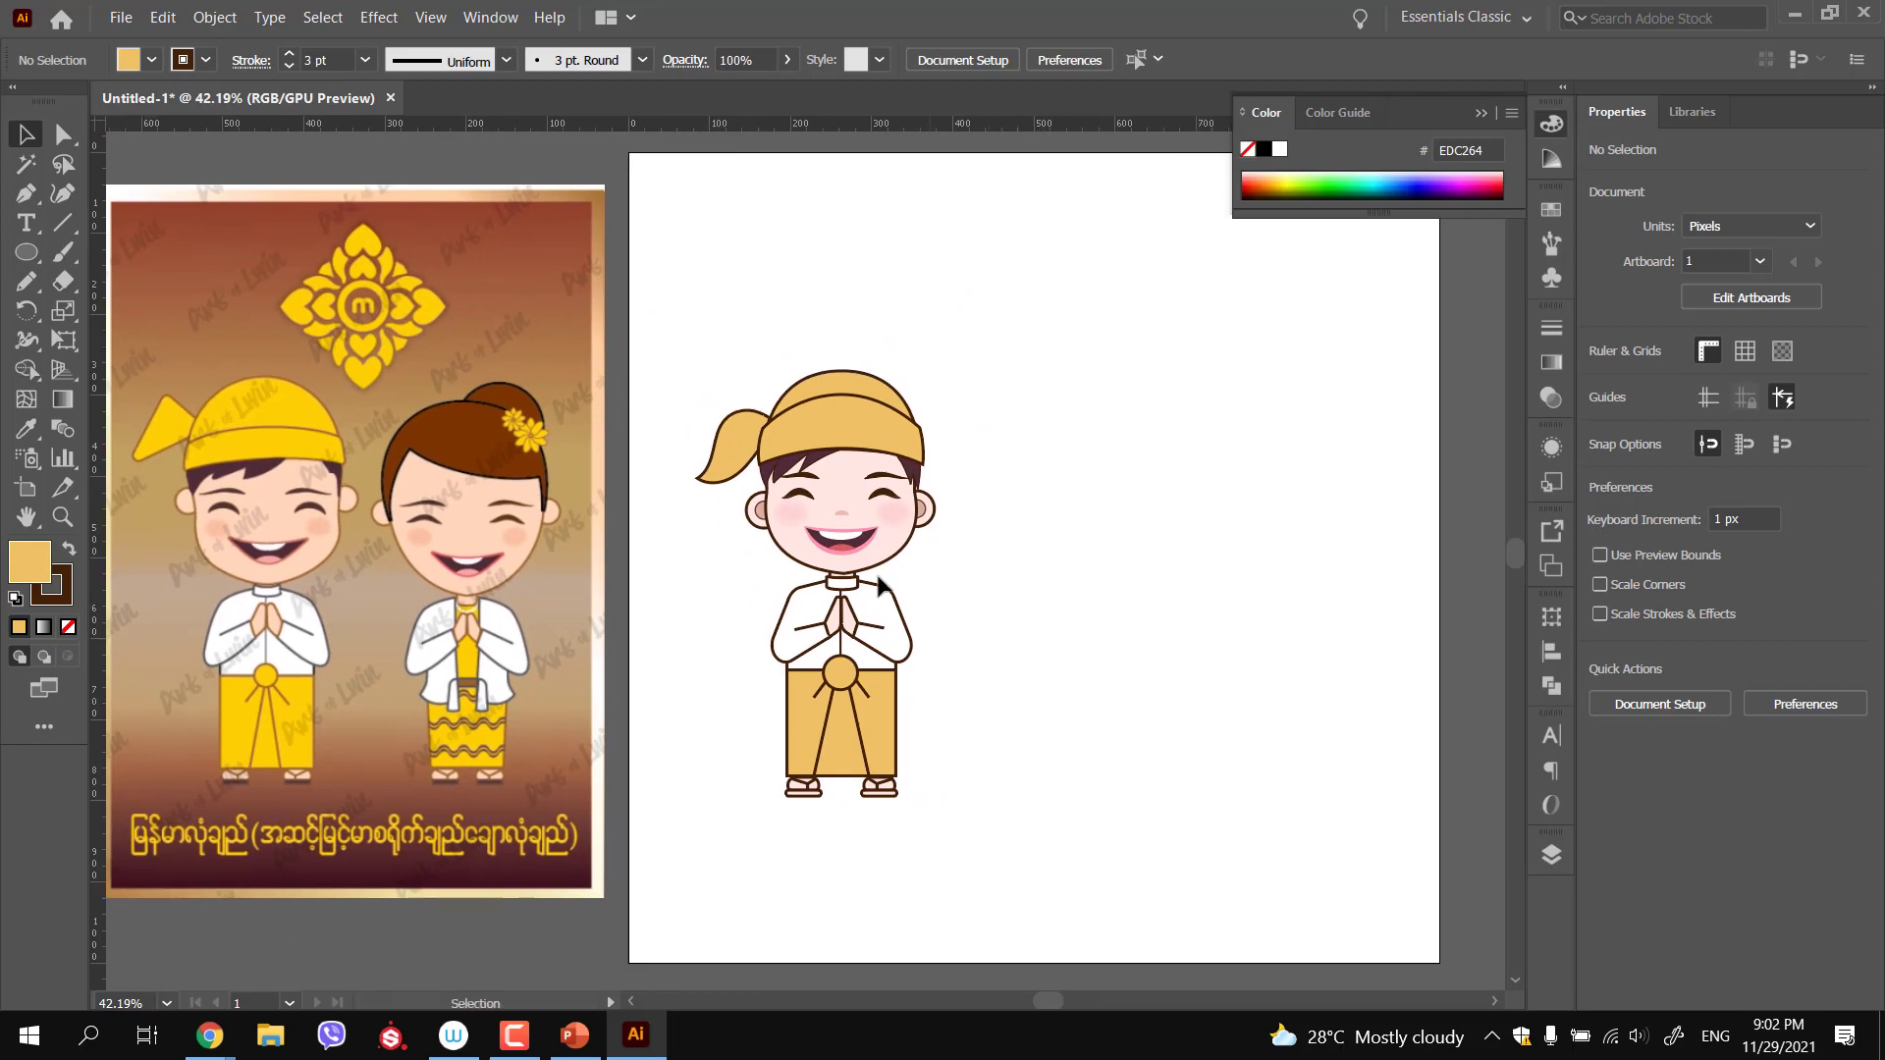
{"action": "left_click_drag", "start_coordinate": [827, 596], "coordinate": [765, 583]}
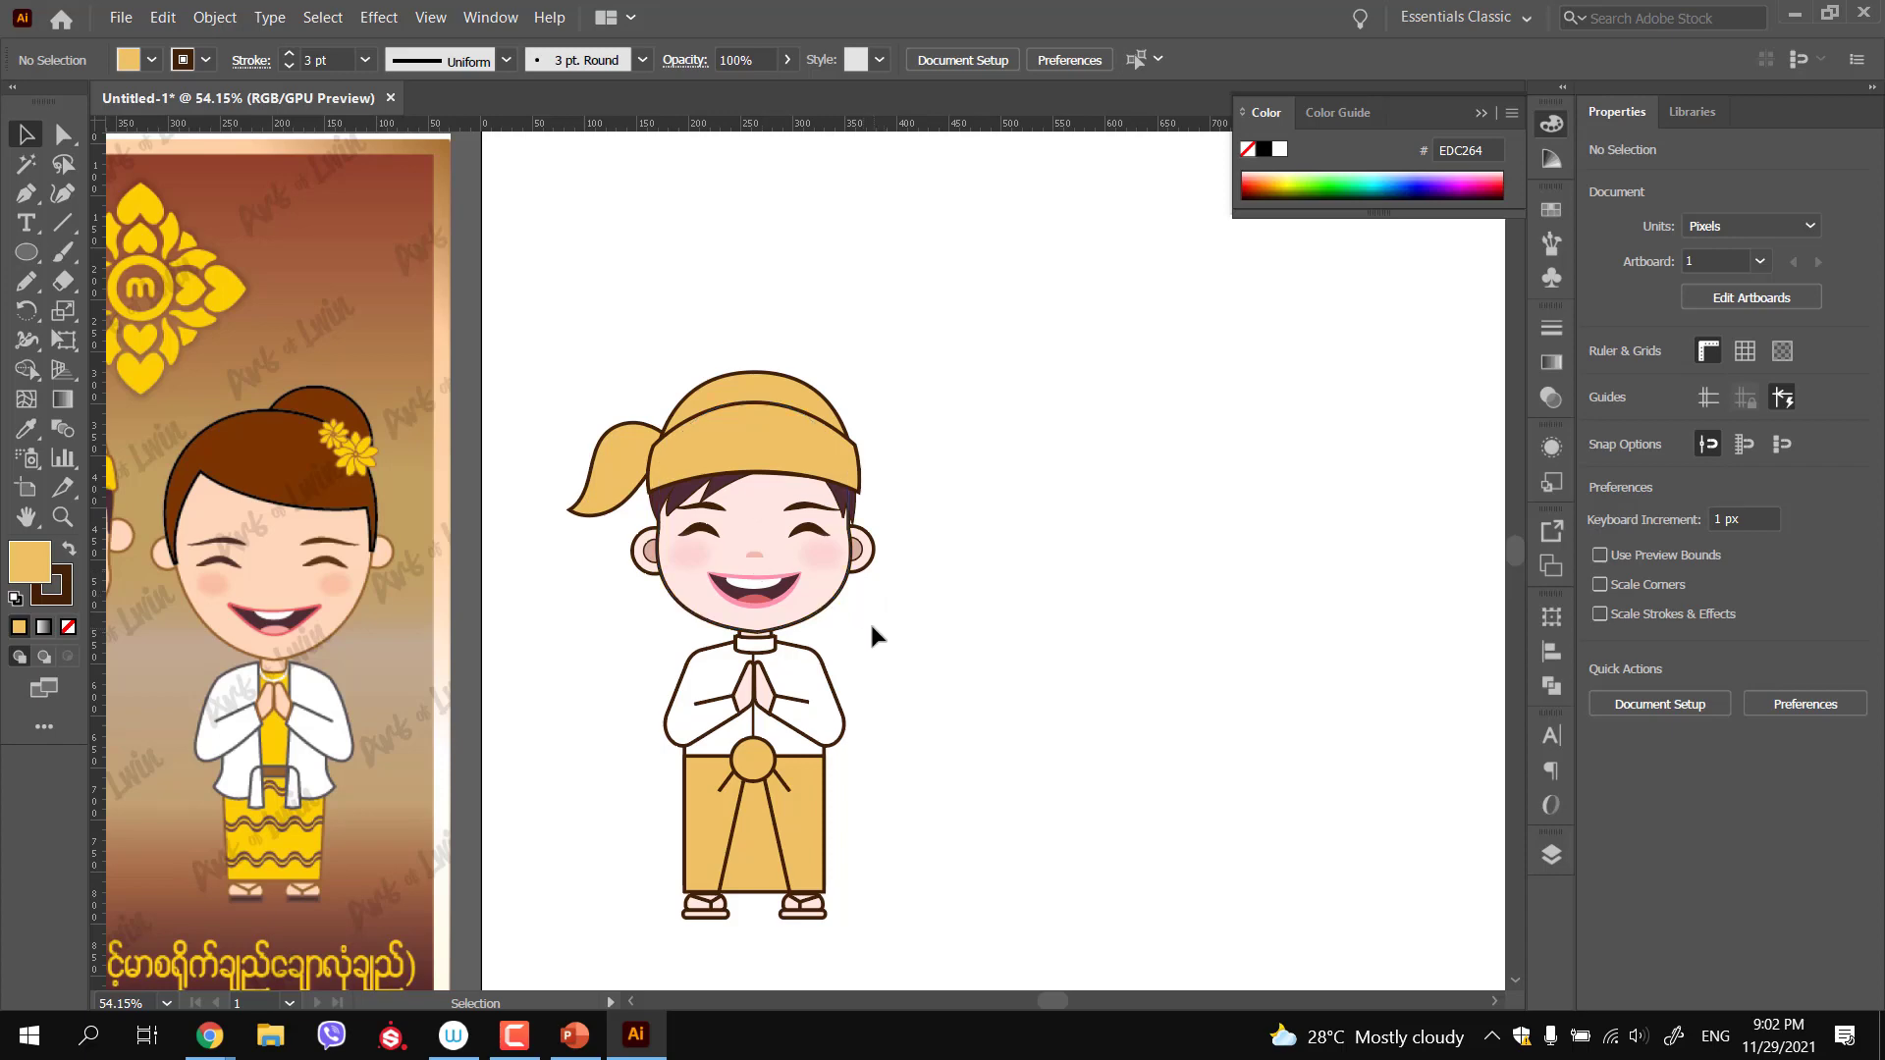
{"action": "scroll", "coordinate": [942, 668], "scroll_direction": "down", "scroll_amount": 1}
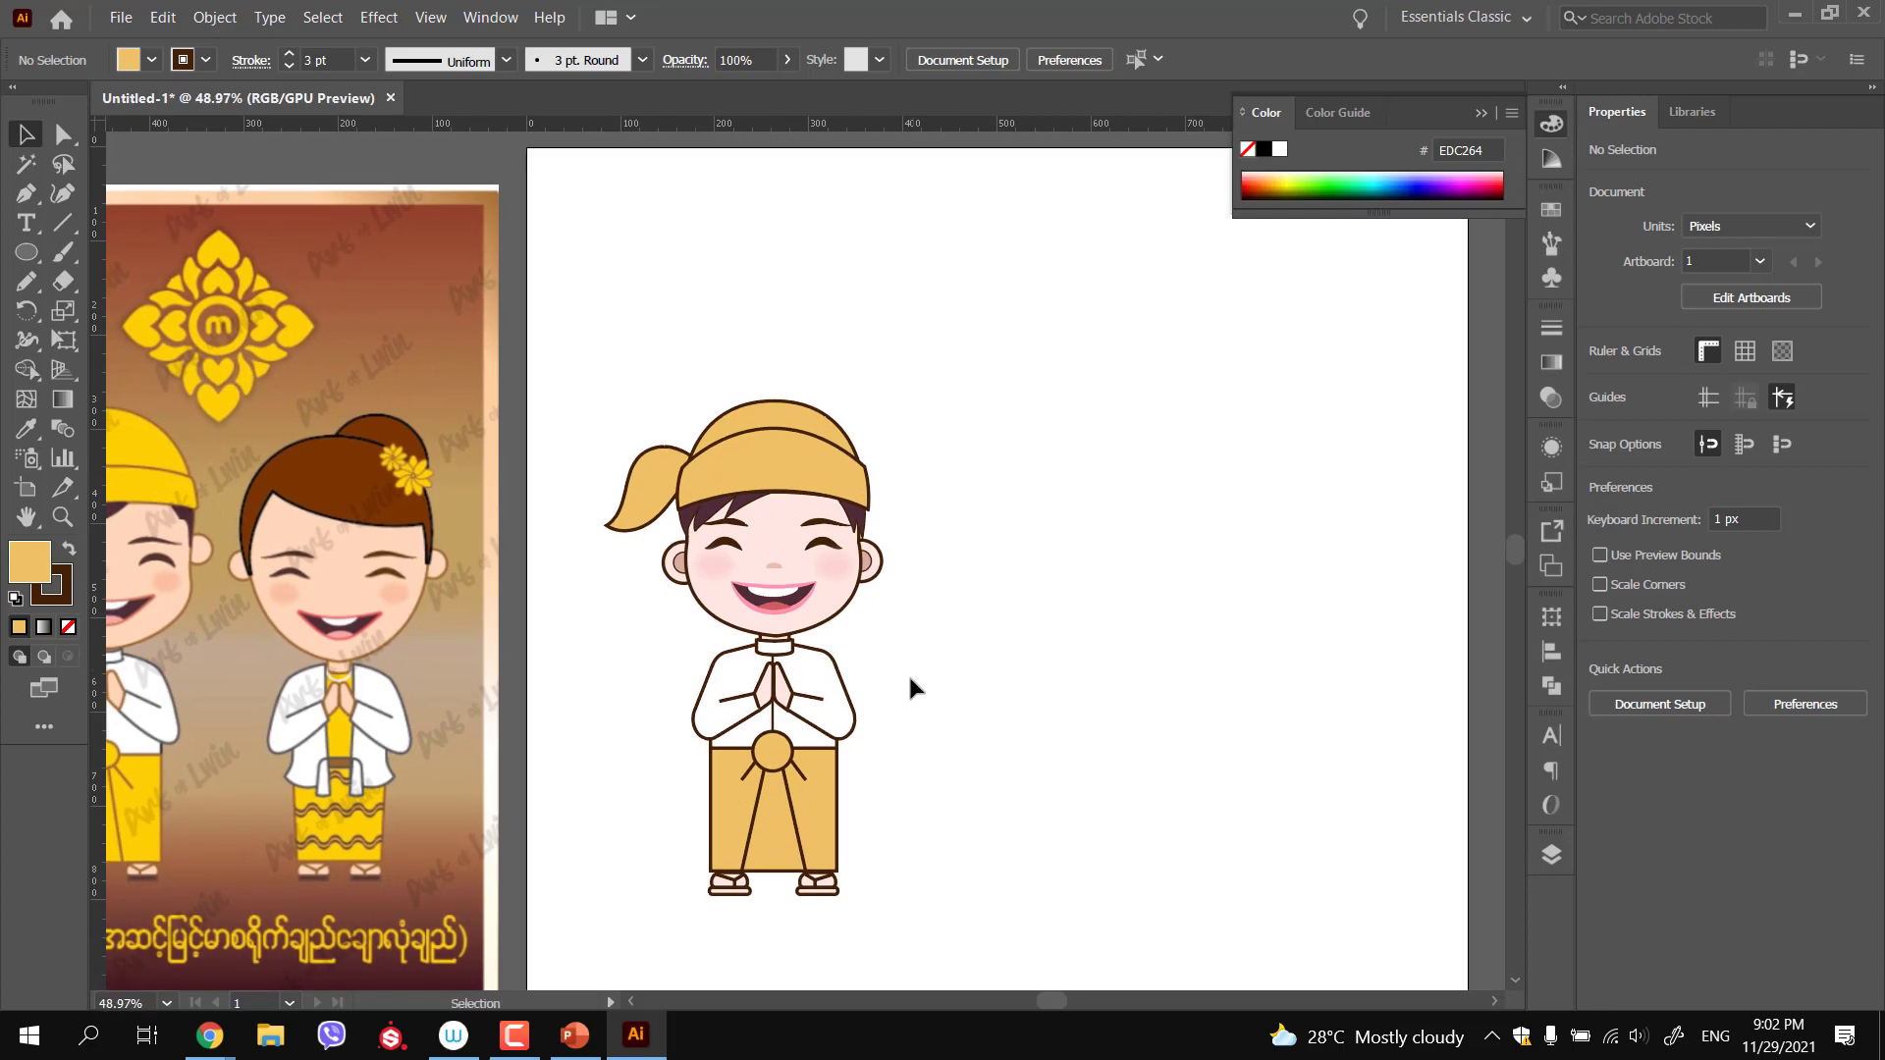
Duplicate the whole boy figure onto the empty artboard area to the right of the original
{"action": "left_click_drag", "start_coordinate": [912, 678], "coordinate": [918, 623]}
{"action": "left_click_drag", "start_coordinate": [605, 285], "coordinate": [923, 873]}
{"action": "left_click_drag", "start_coordinate": [800, 755], "coordinate": [1129, 673]}
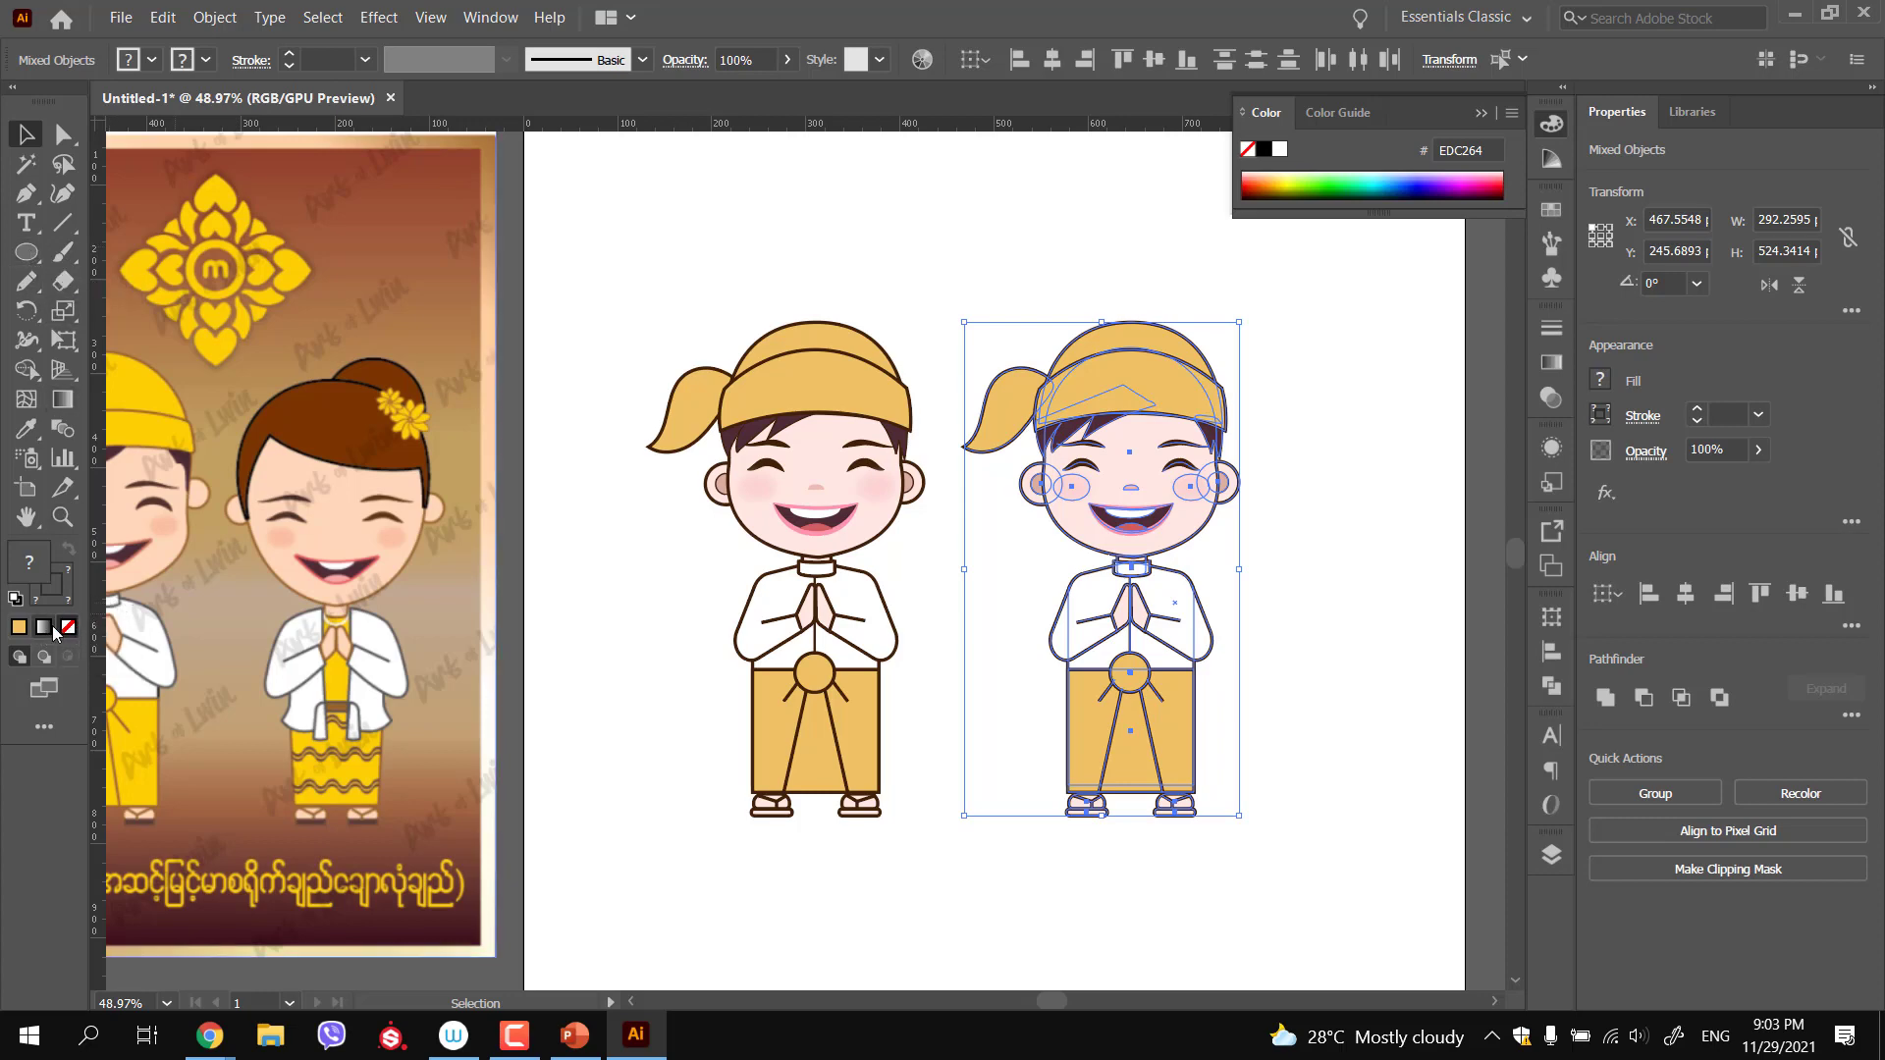
Remove the fill from every shape of the duplicated boy, keeping only the outlines
{"action": "double_click", "coordinate": [29, 574]}
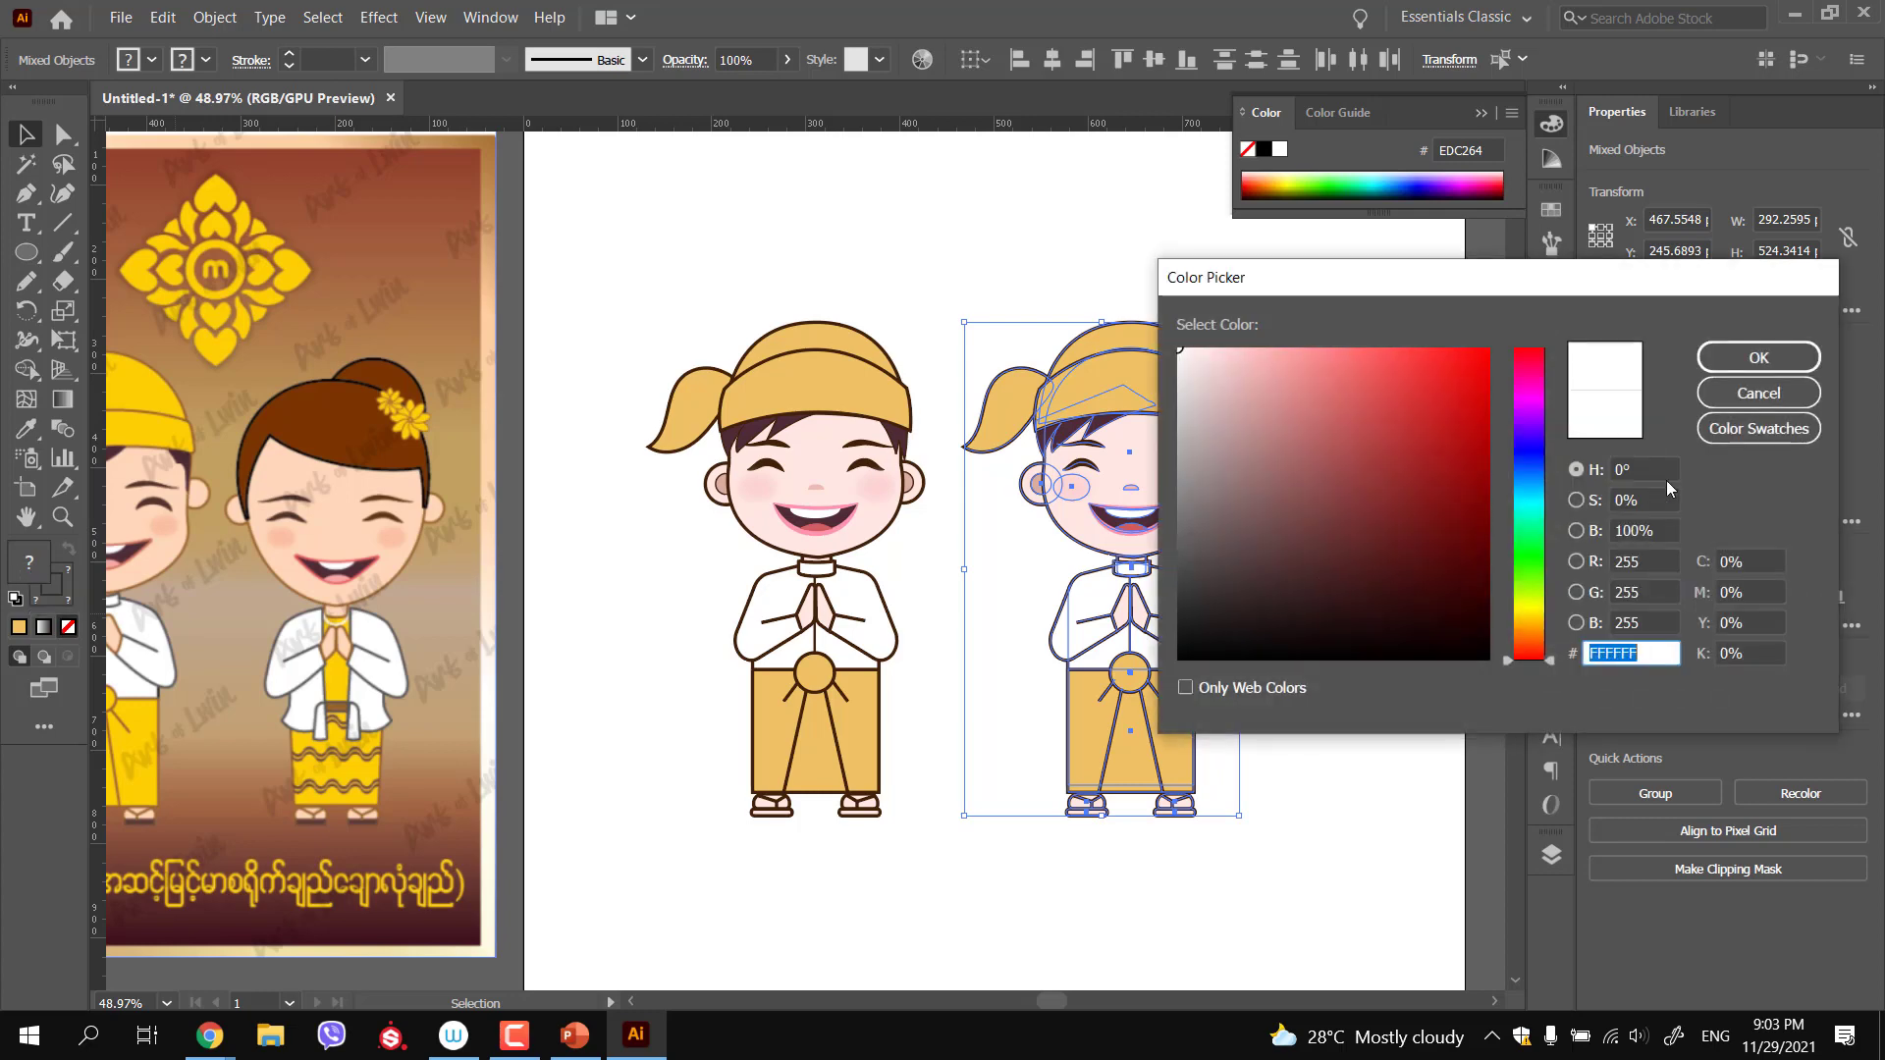
{"action": "left_click", "coordinate": [1758, 393]}
{"action": "left_click", "coordinate": [150, 60]}
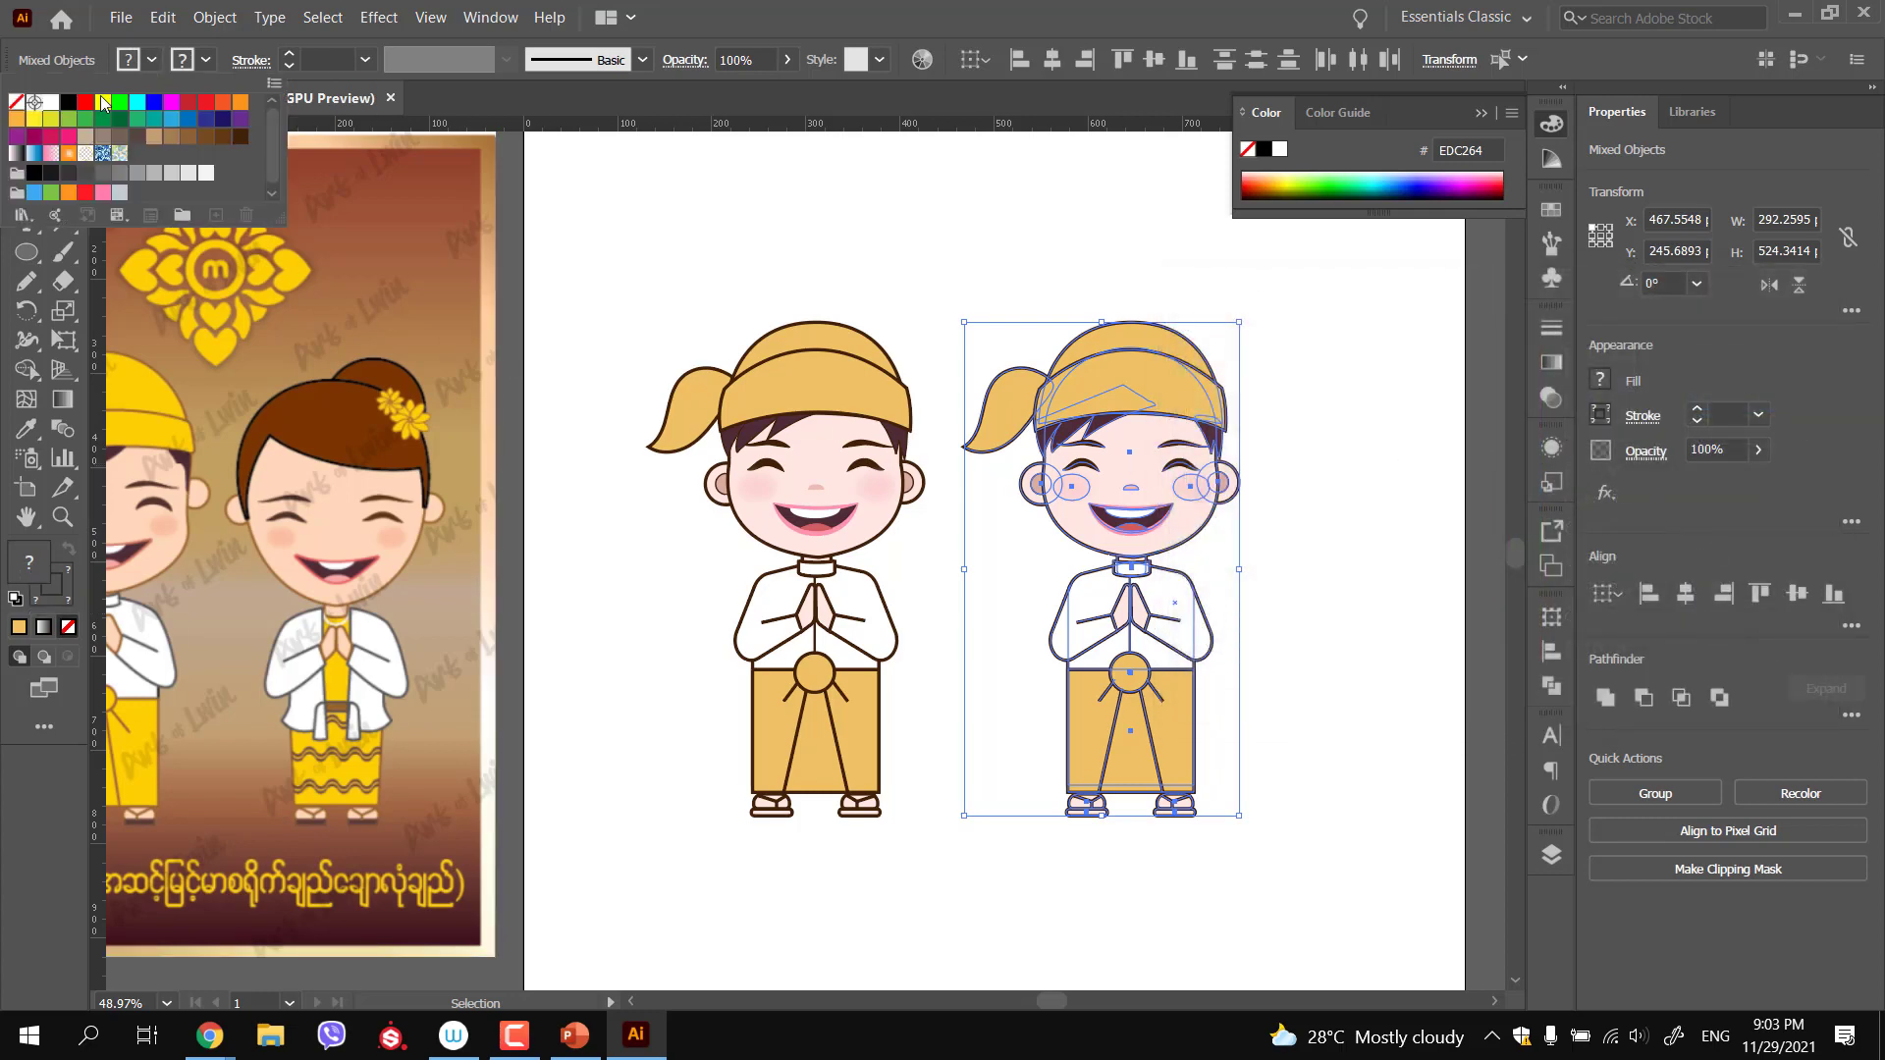
{"action": "left_click", "coordinate": [18, 102]}
{"action": "left_click", "coordinate": [910, 249]}
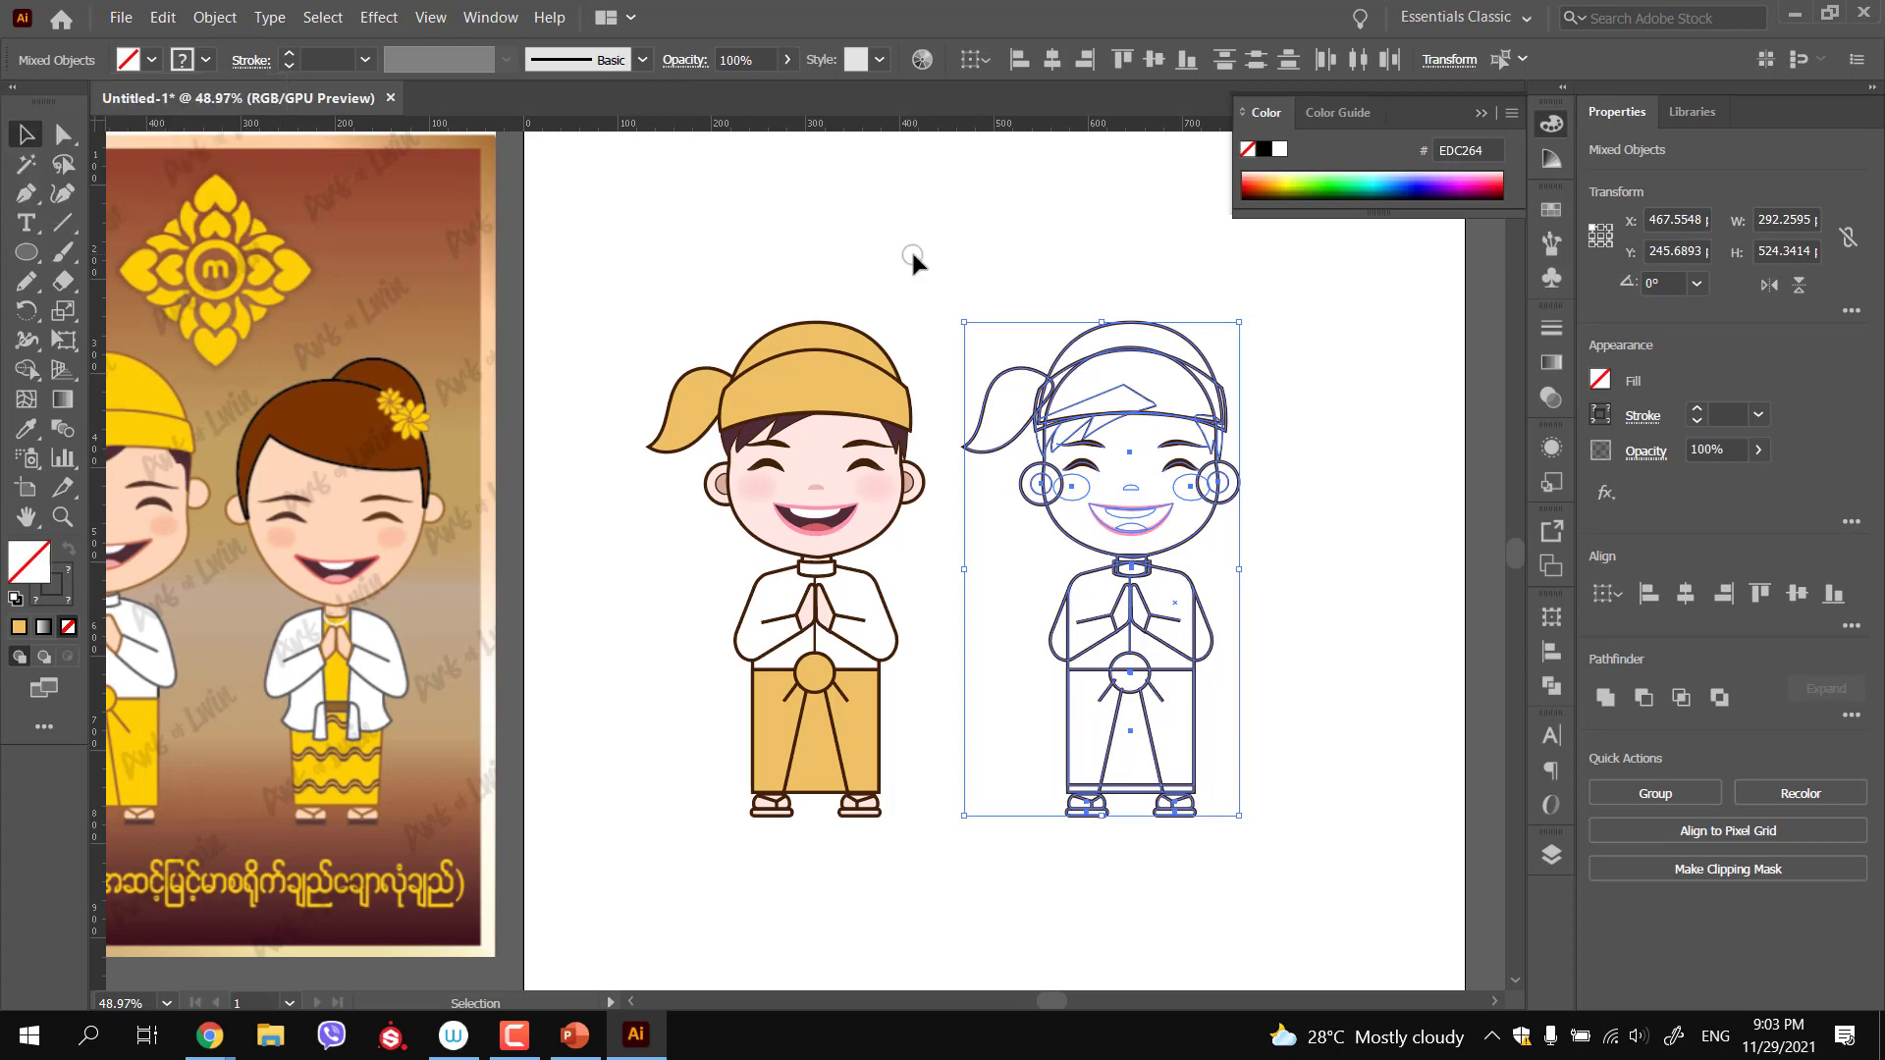
{"action": "left_click", "coordinate": [909, 251]}
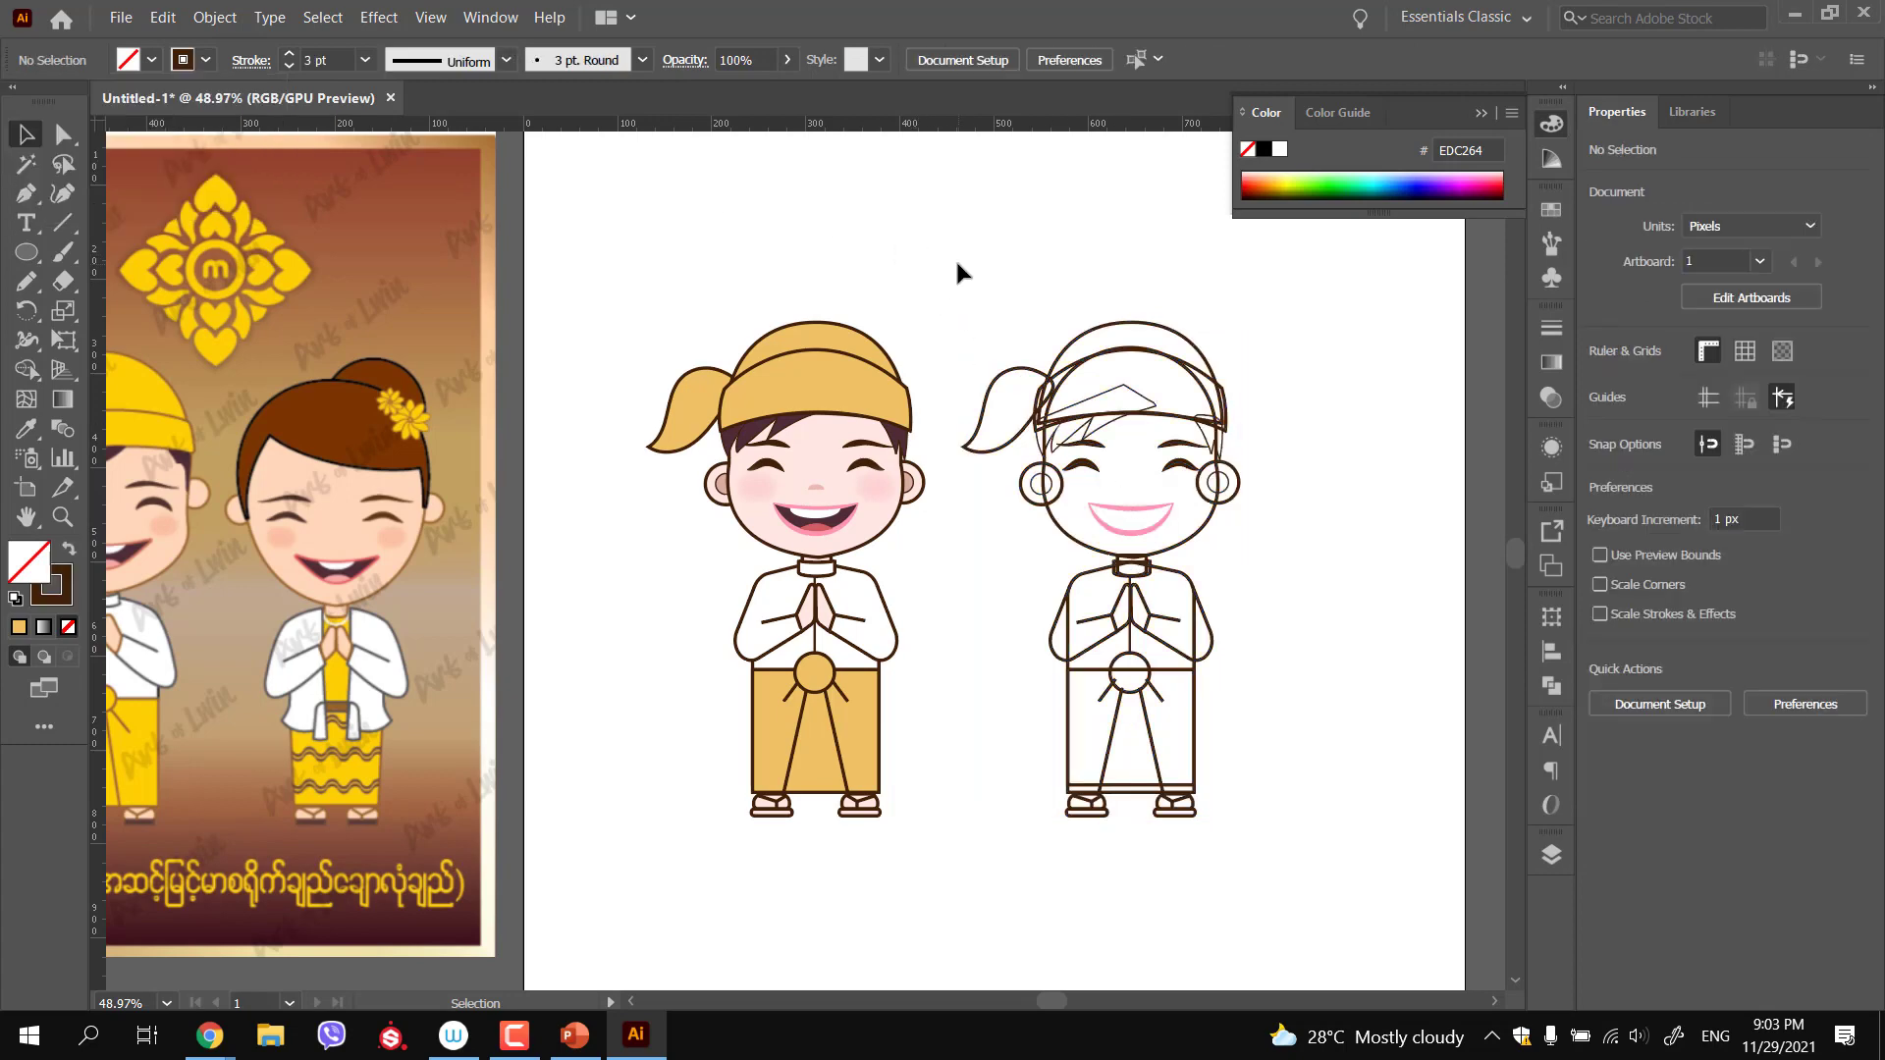
Set the stroke colour of every shape in the outline-only boy to black
{"action": "left_click_drag", "start_coordinate": [955, 258], "coordinate": [1286, 829]}
{"action": "left_click", "coordinate": [183, 60]}
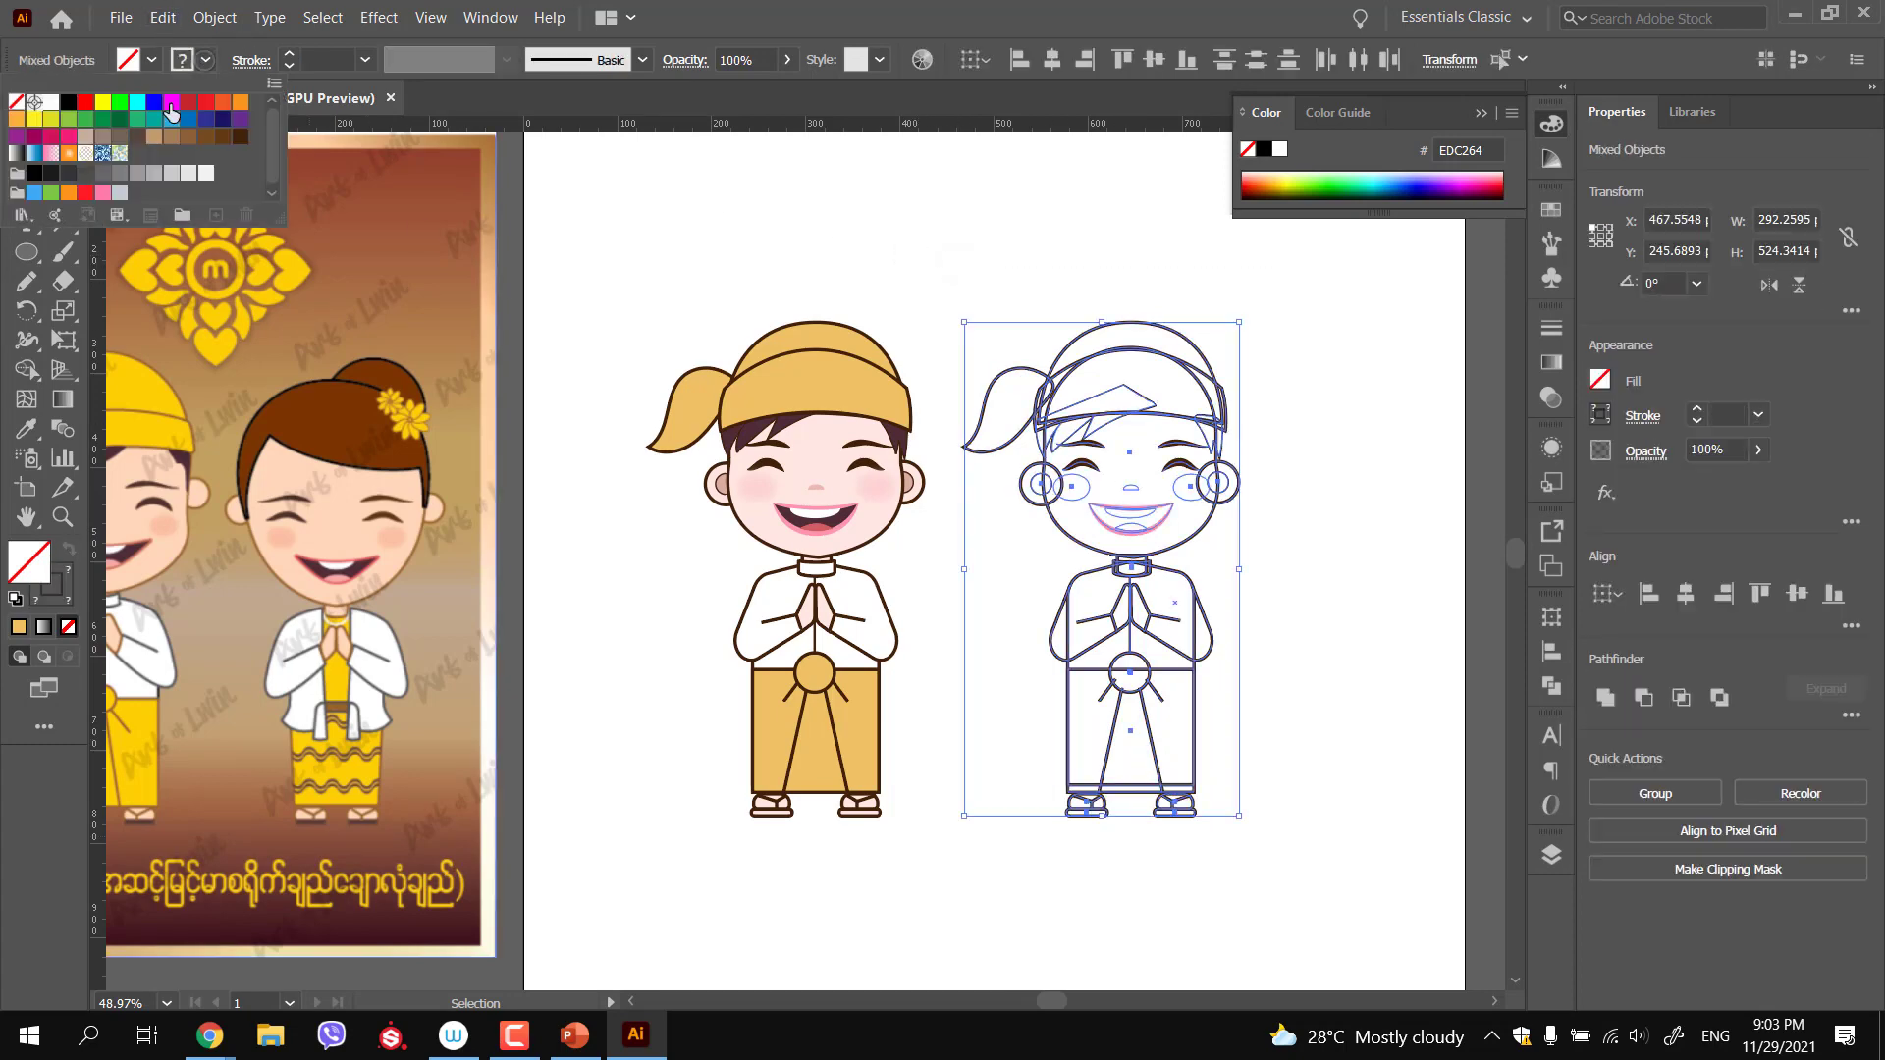
{"action": "left_click", "coordinate": [69, 104]}
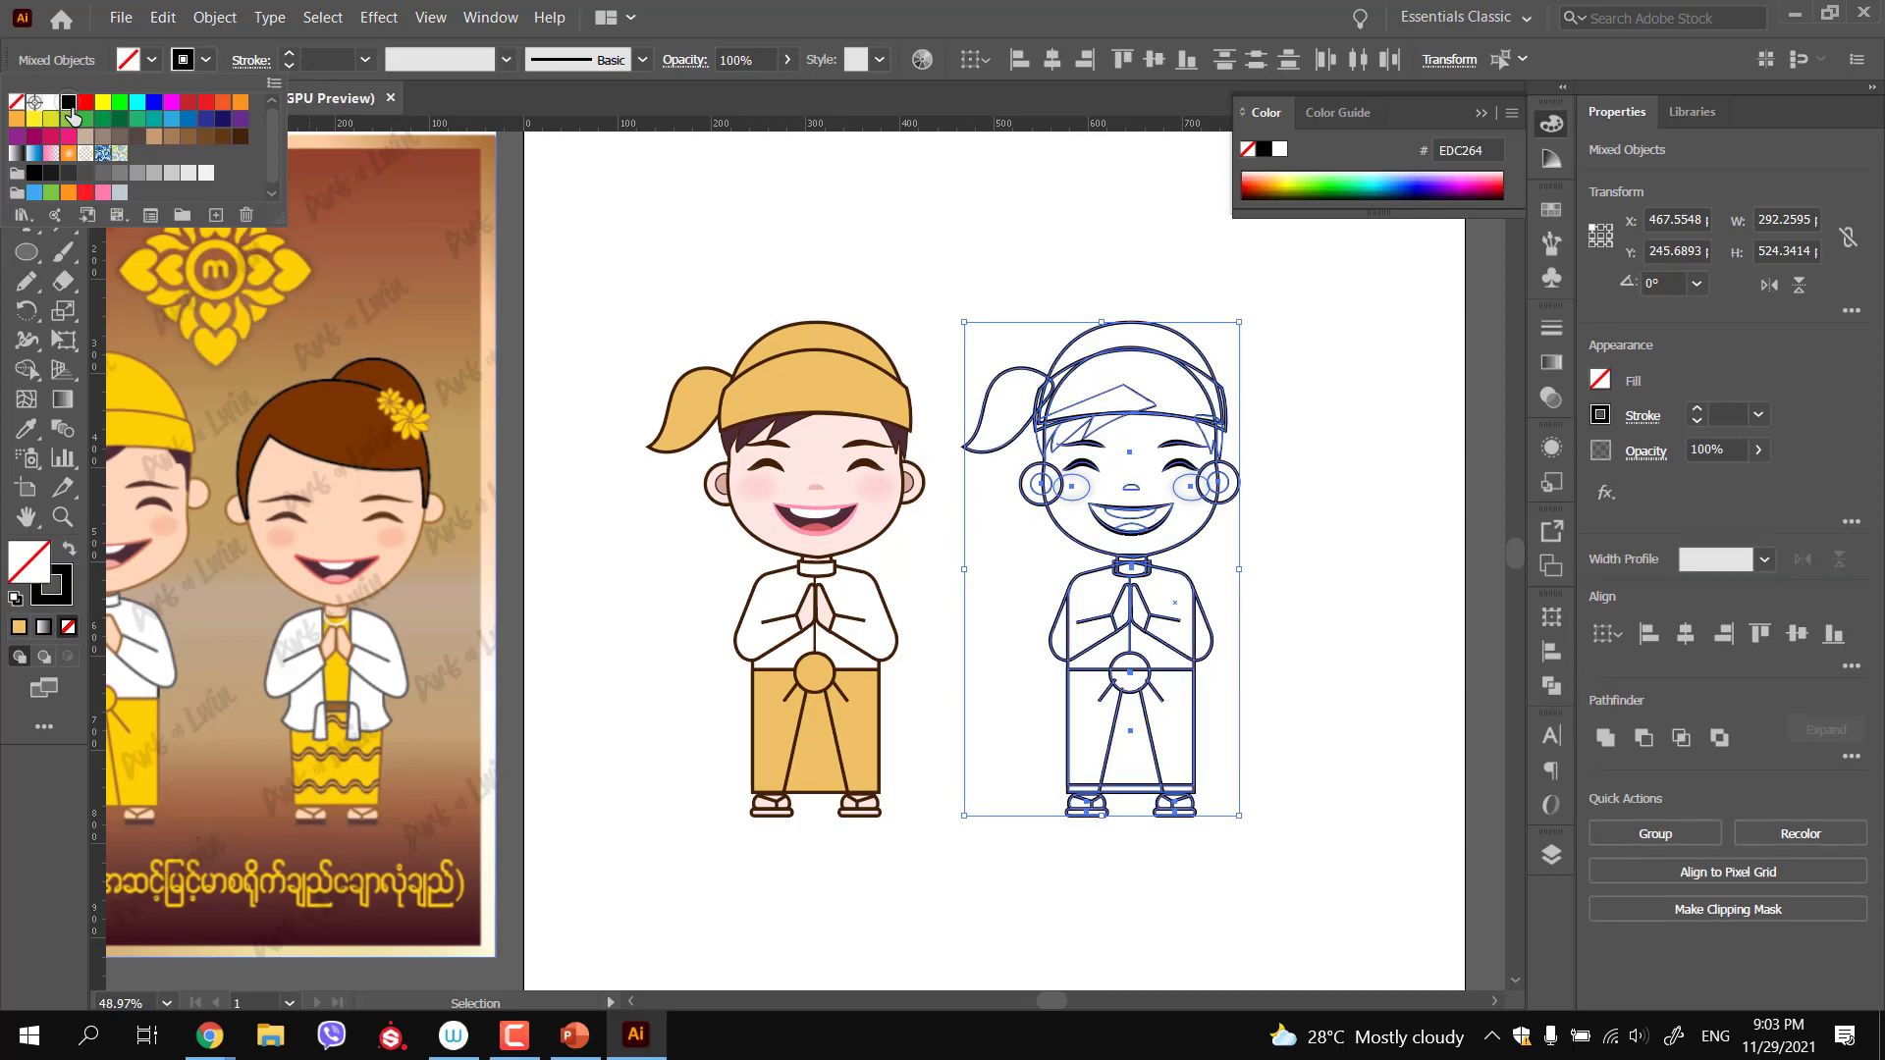
{"action": "left_click", "coordinate": [889, 283]}
{"action": "left_click", "coordinate": [899, 272]}
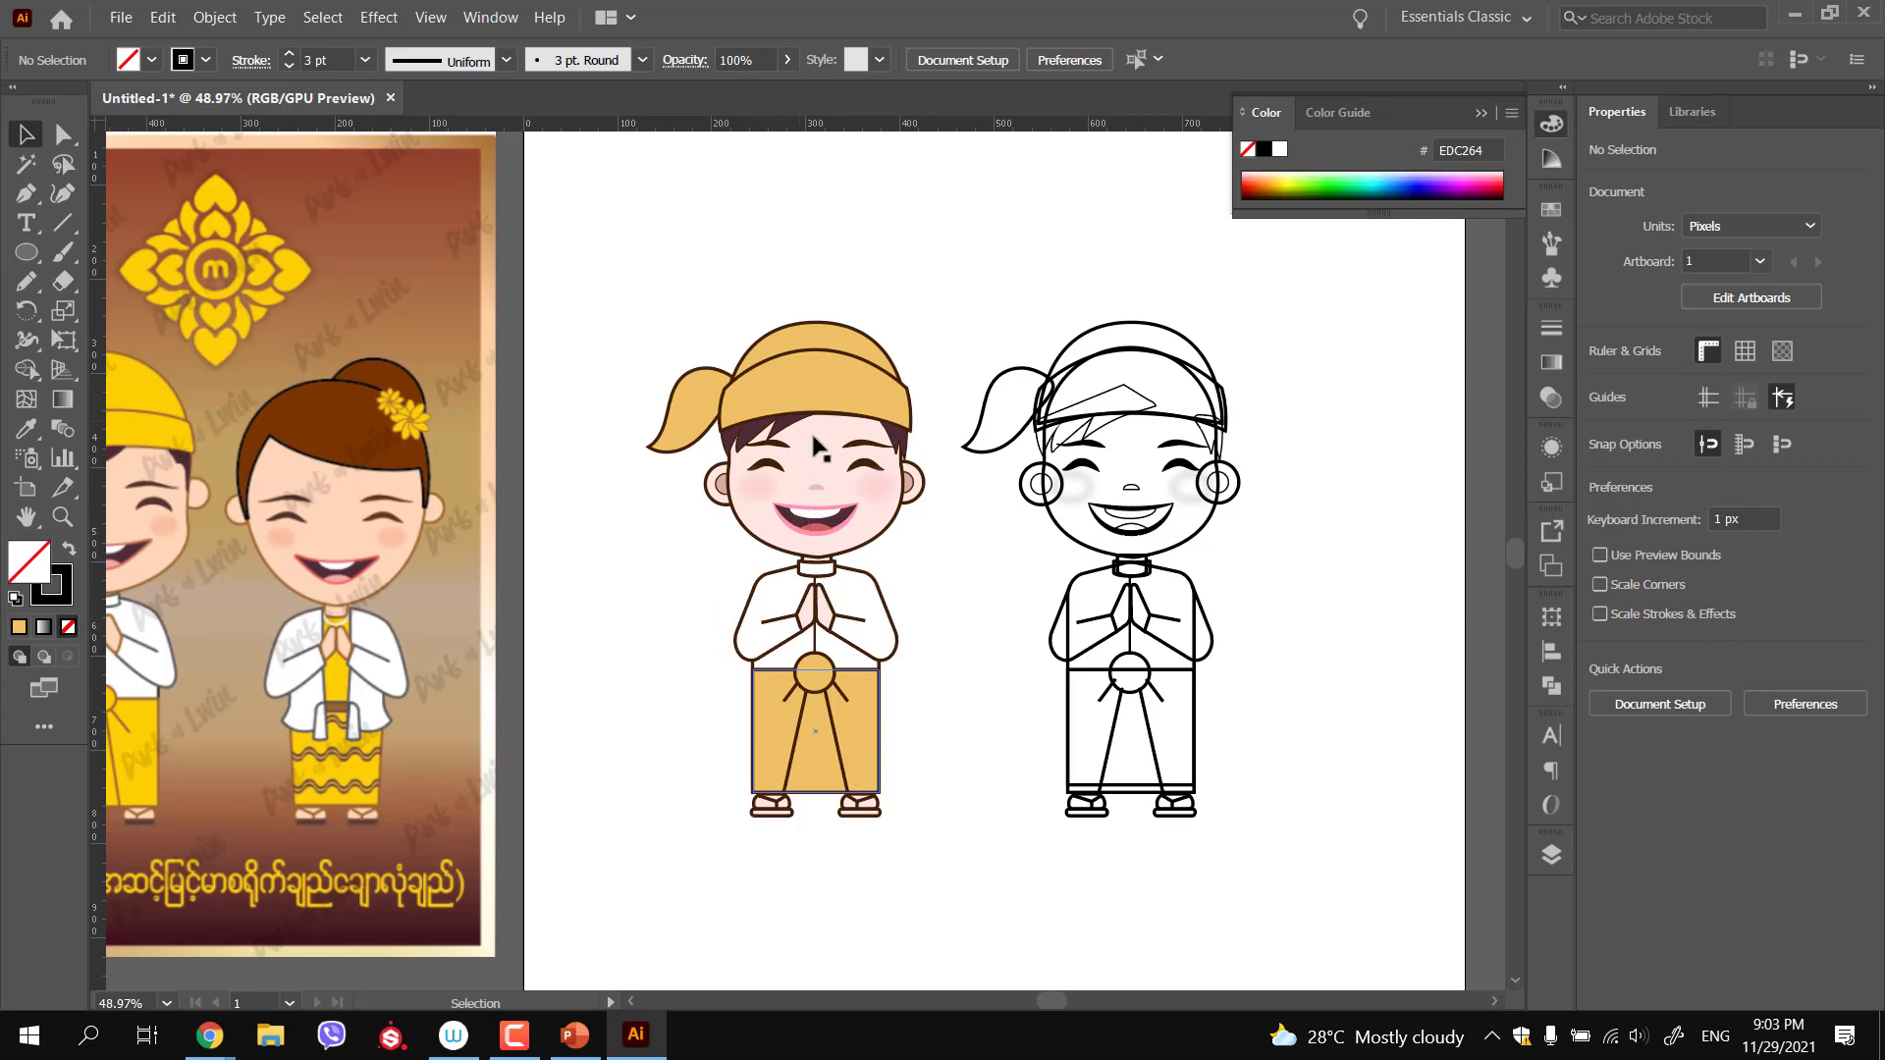
Try moving the coloured boy's head group upward off the body, and undo the move
{"action": "left_click", "coordinate": [815, 464]}
{"action": "left_click_drag", "start_coordinate": [815, 463], "coordinate": [817, 387]}
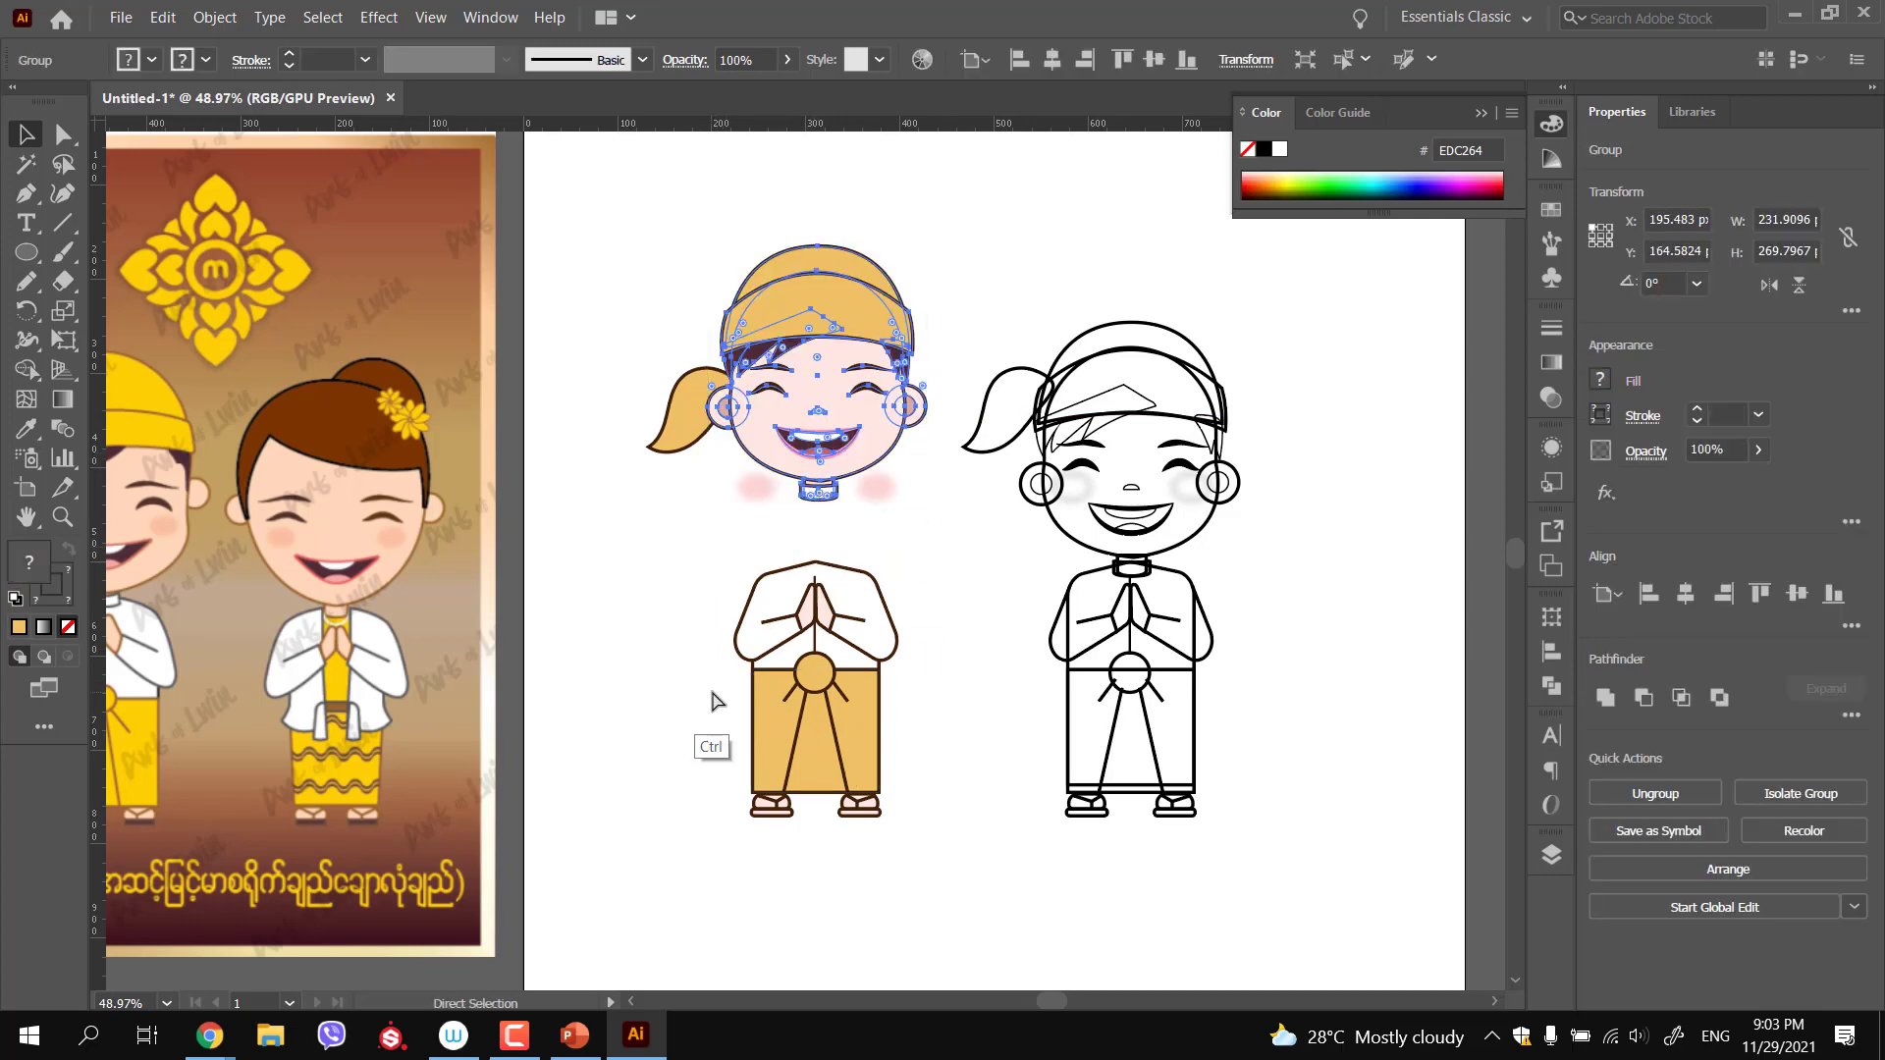
{"action": "key", "text": "ctrl+z"}
{"action": "left_click", "coordinate": [671, 655]}
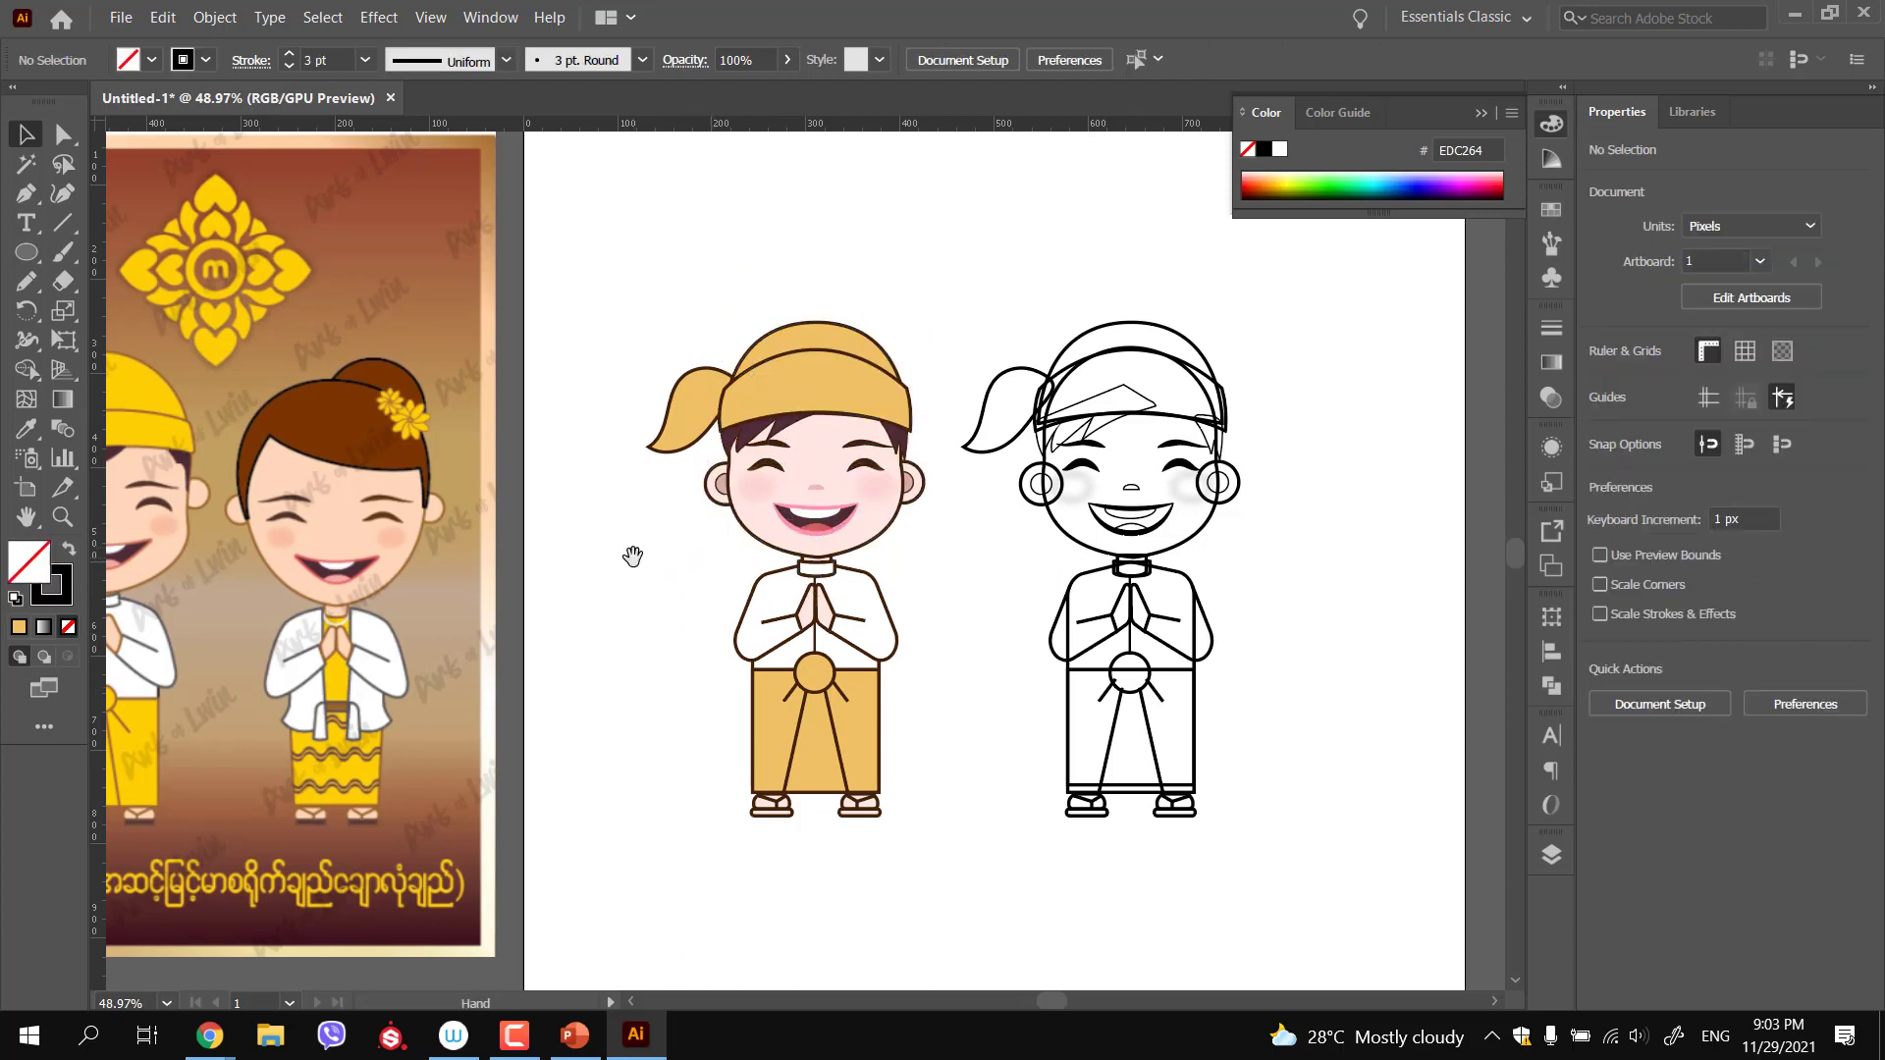
{"action": "left_click_drag", "start_coordinate": [631, 546], "coordinate": [707, 539]}
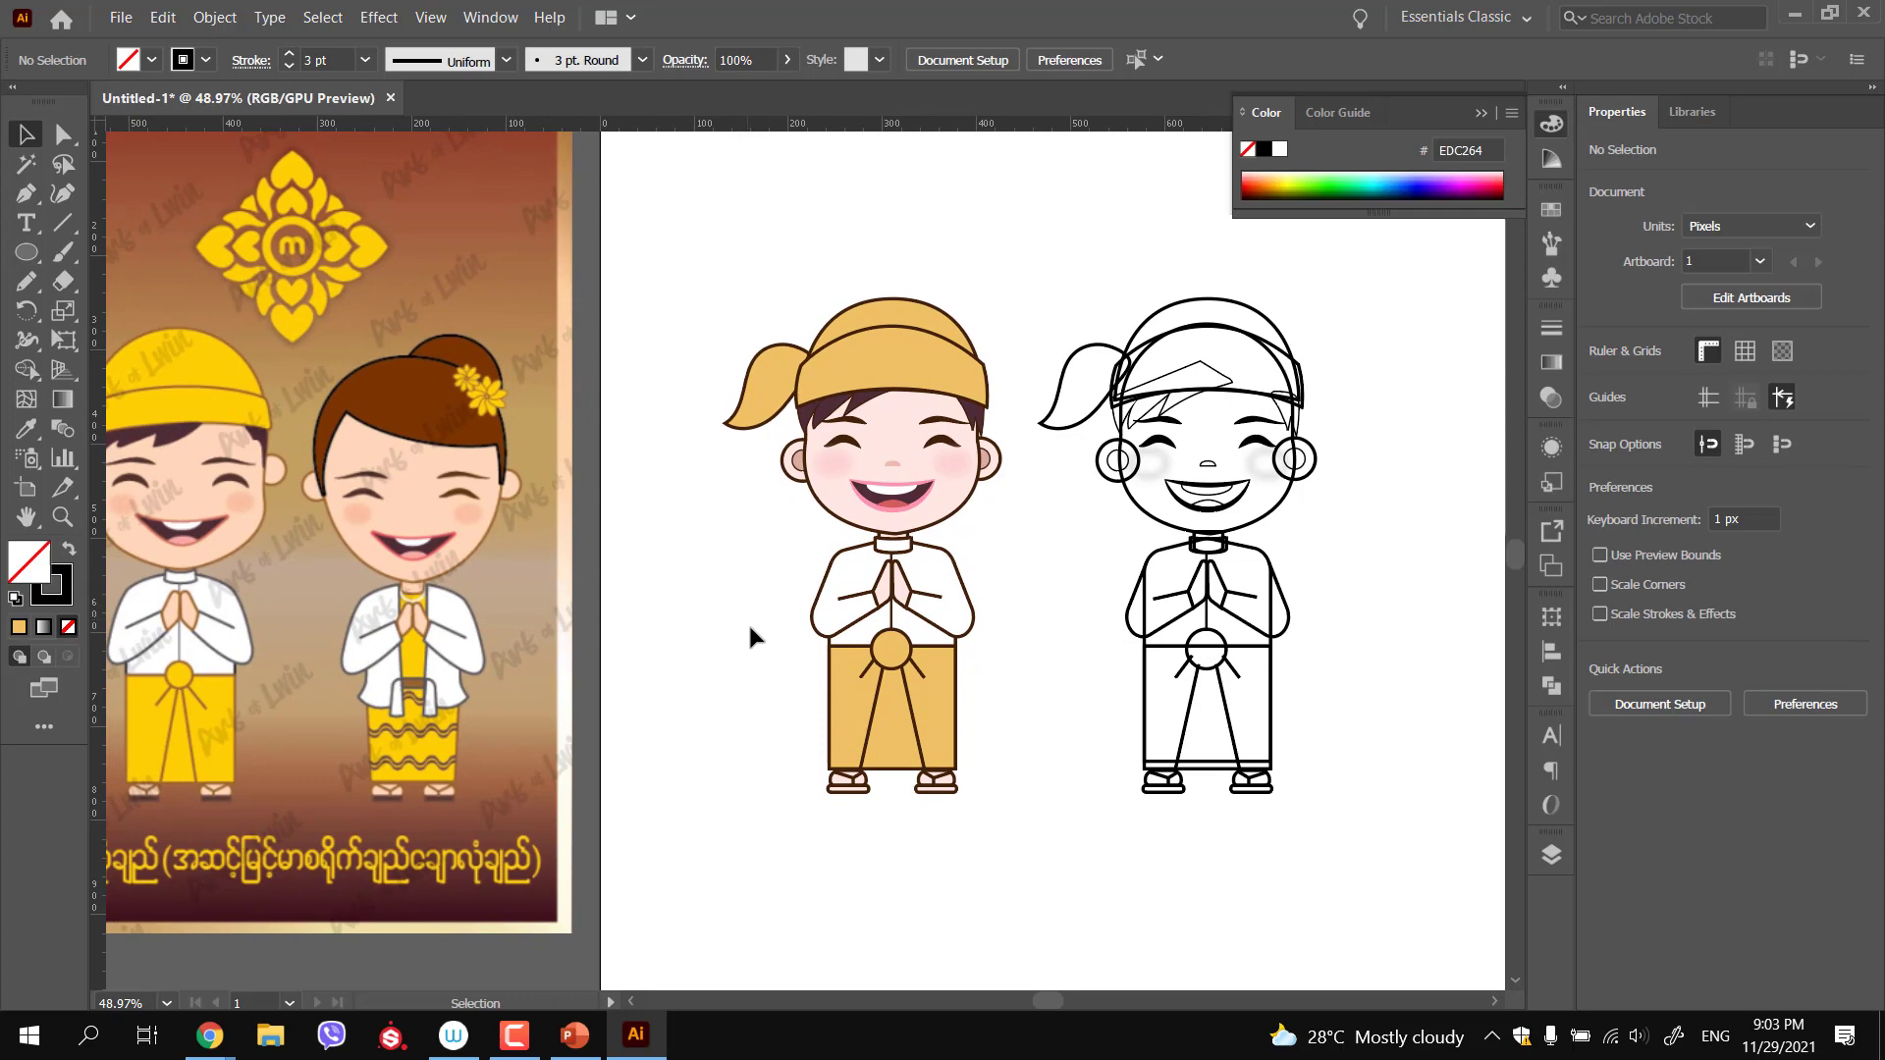
{"action": "left_click_drag", "start_coordinate": [849, 791], "coordinate": [786, 797]}
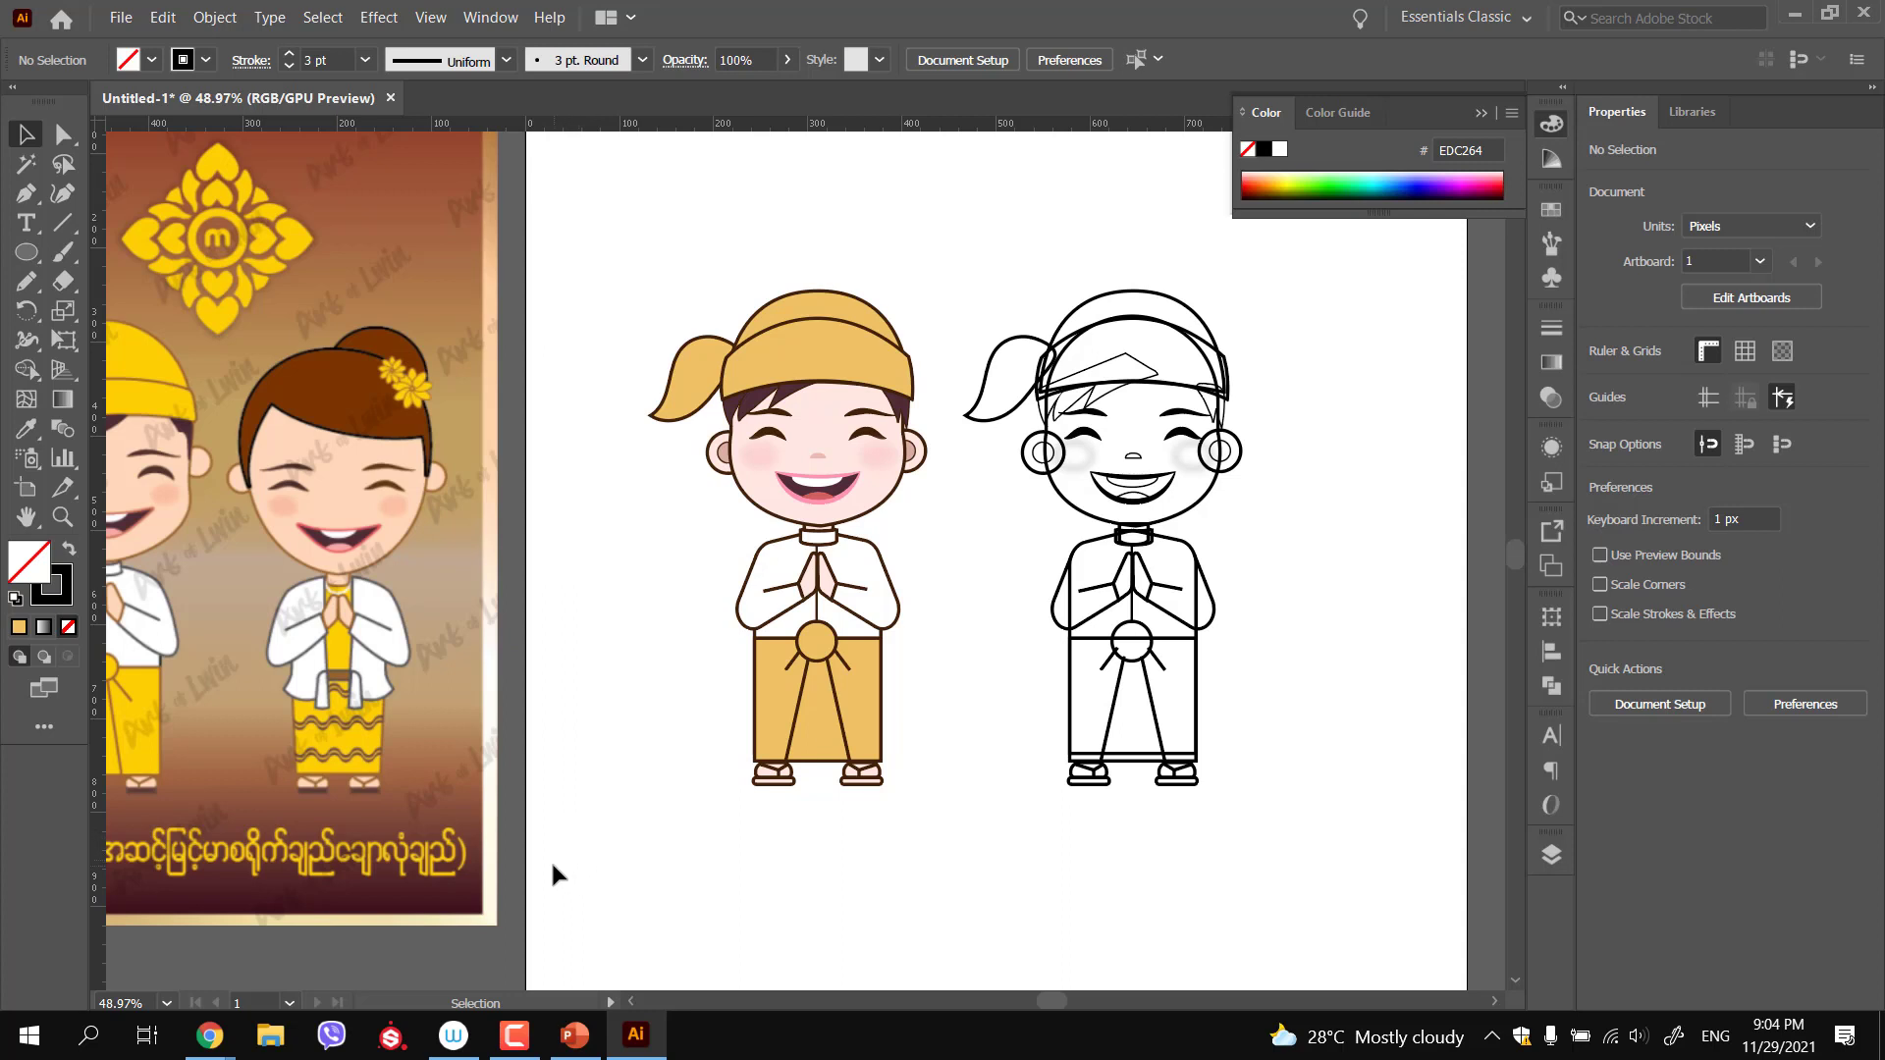
{"action": "key", "text": "space"}
{"action": "left_click_drag", "start_coordinate": [589, 812], "coordinate": [613, 807]}
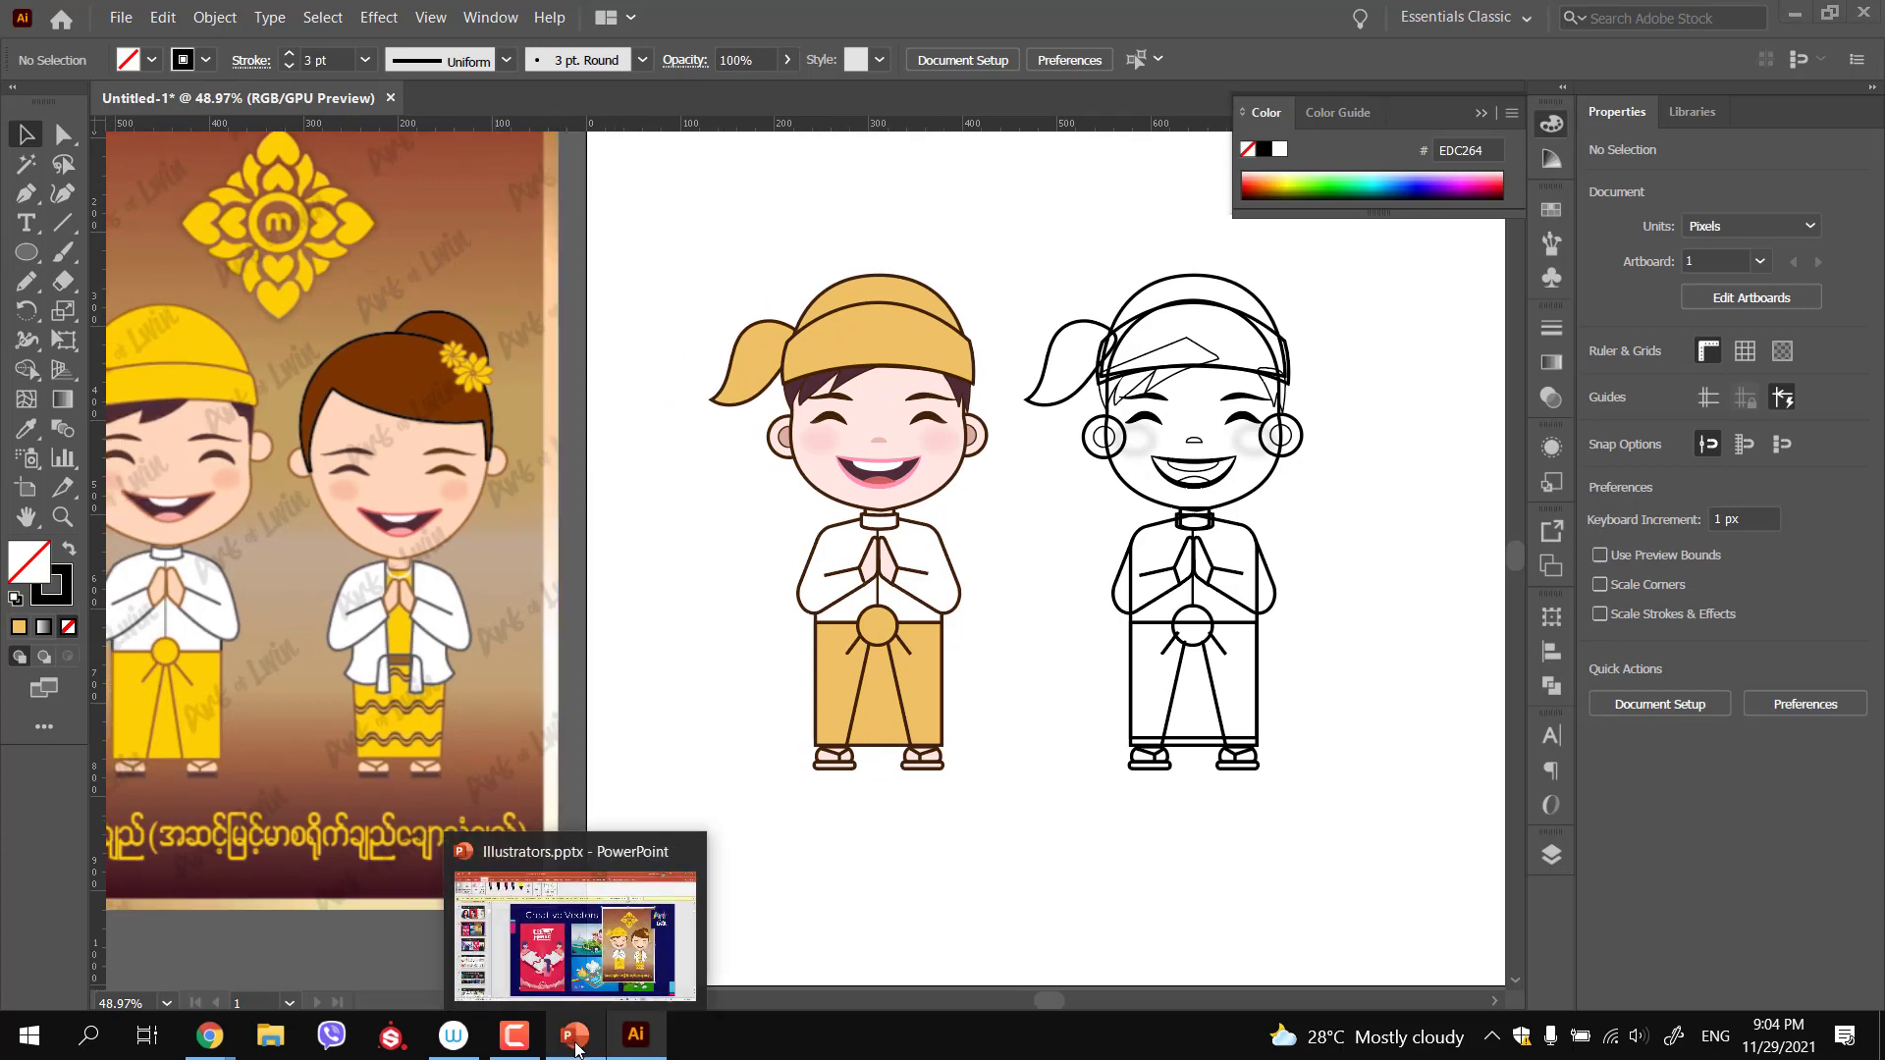
Switch to the Illustrators.pptx presentation in PowerPoint, check the Messenger room in Chrome, and return to the presentation
{"action": "left_click", "coordinate": [575, 1043]}
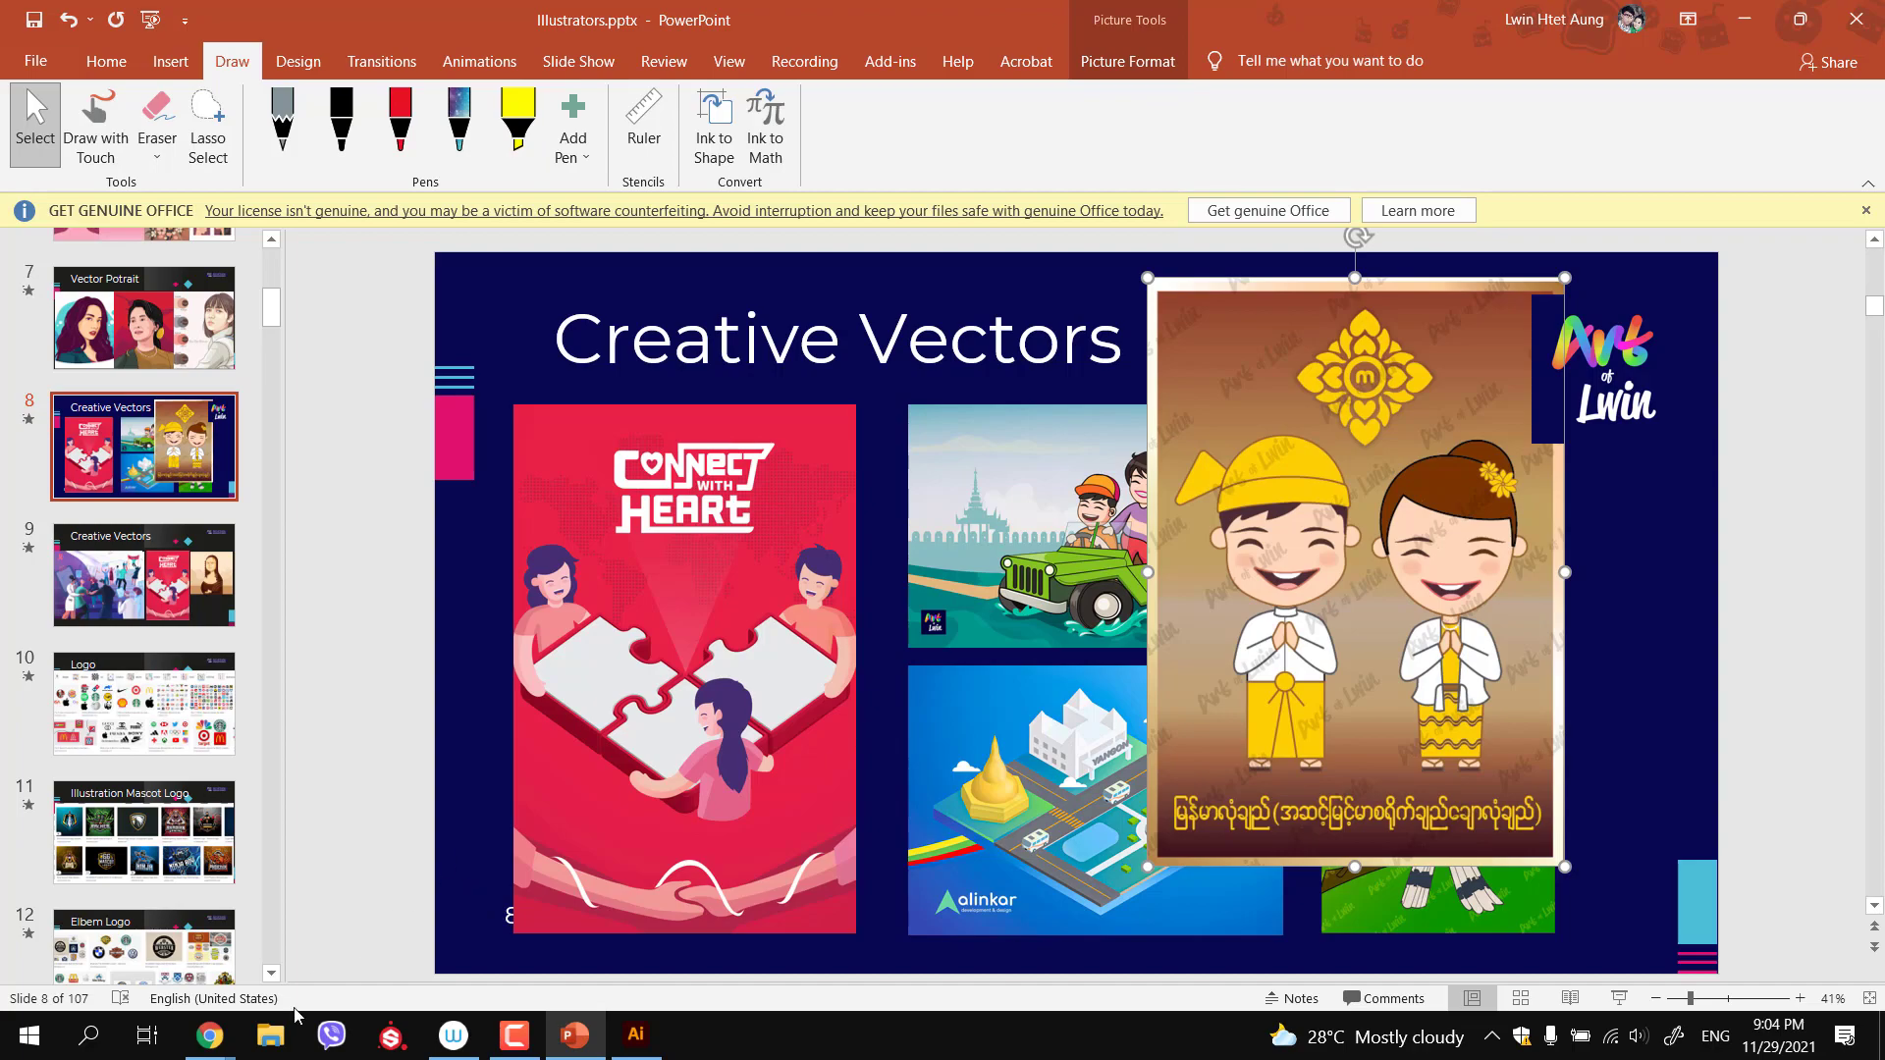
{"action": "mouse_move", "coordinate": [209, 1036]}
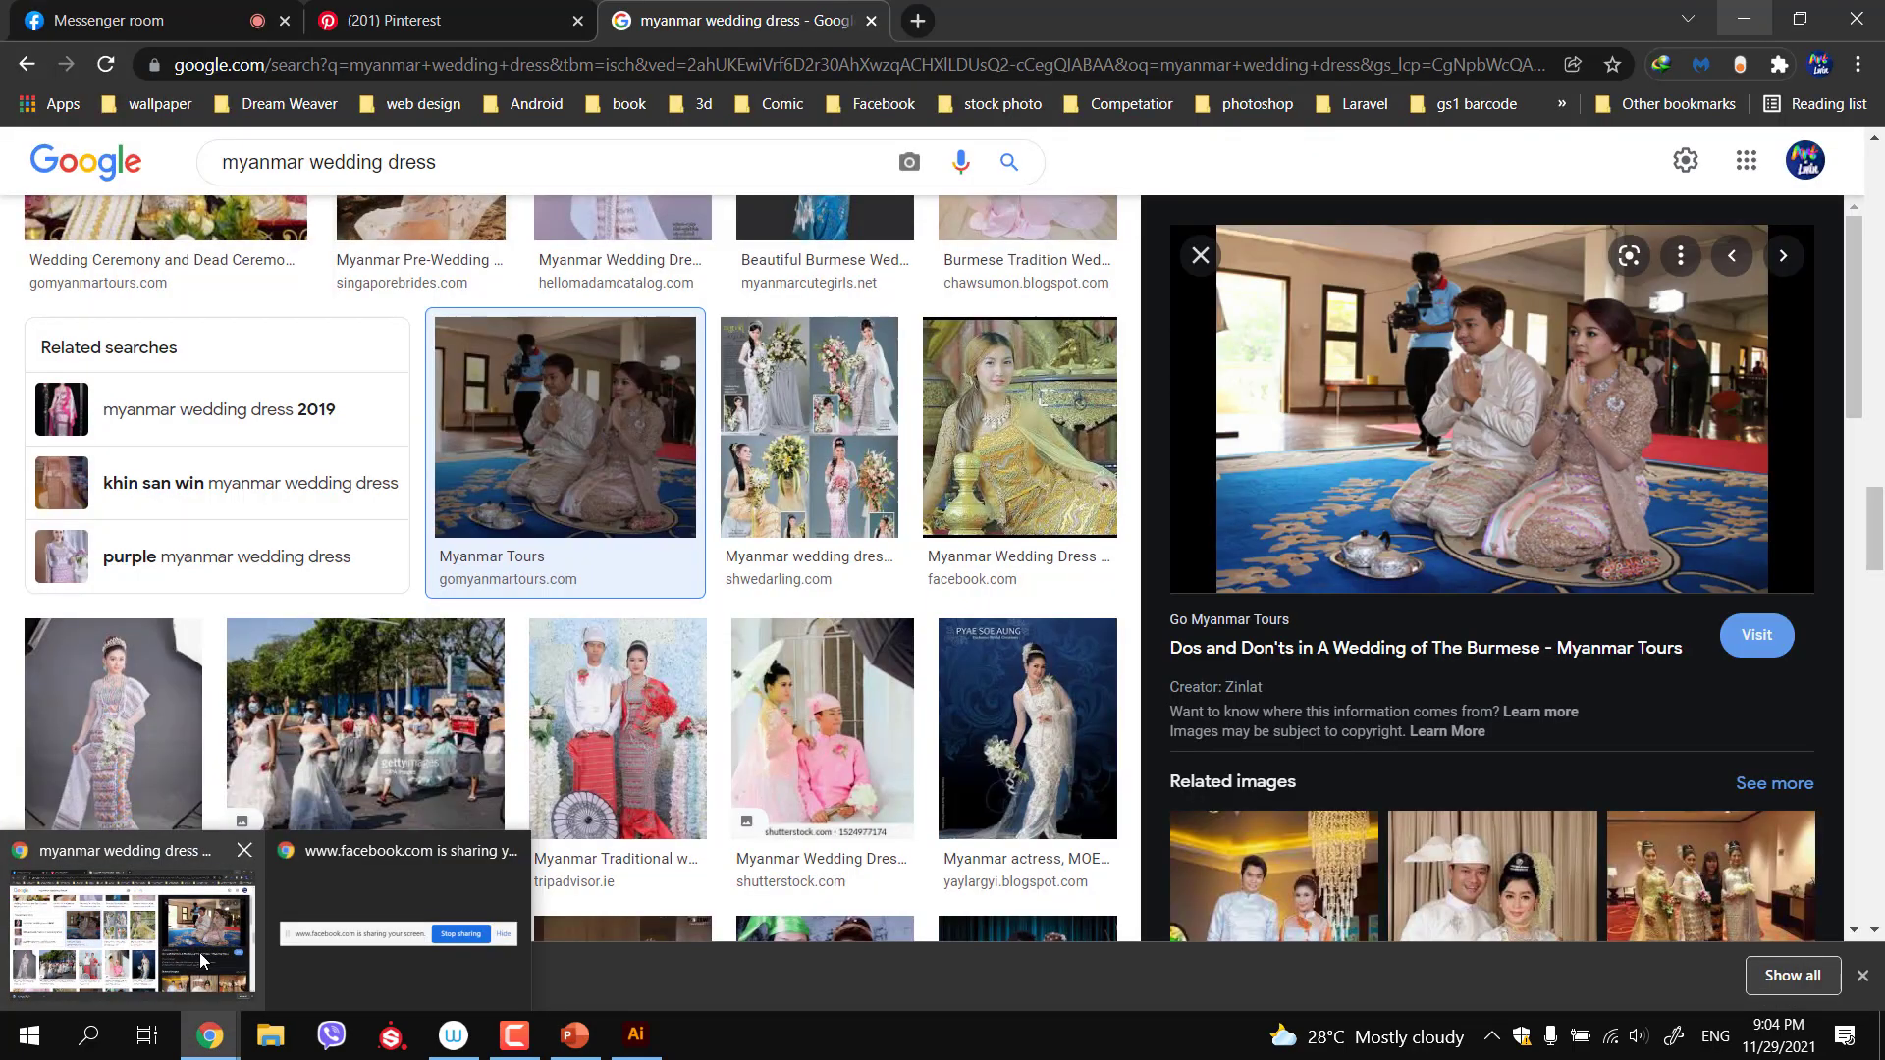
{"action": "left_click", "coordinate": [200, 958]}
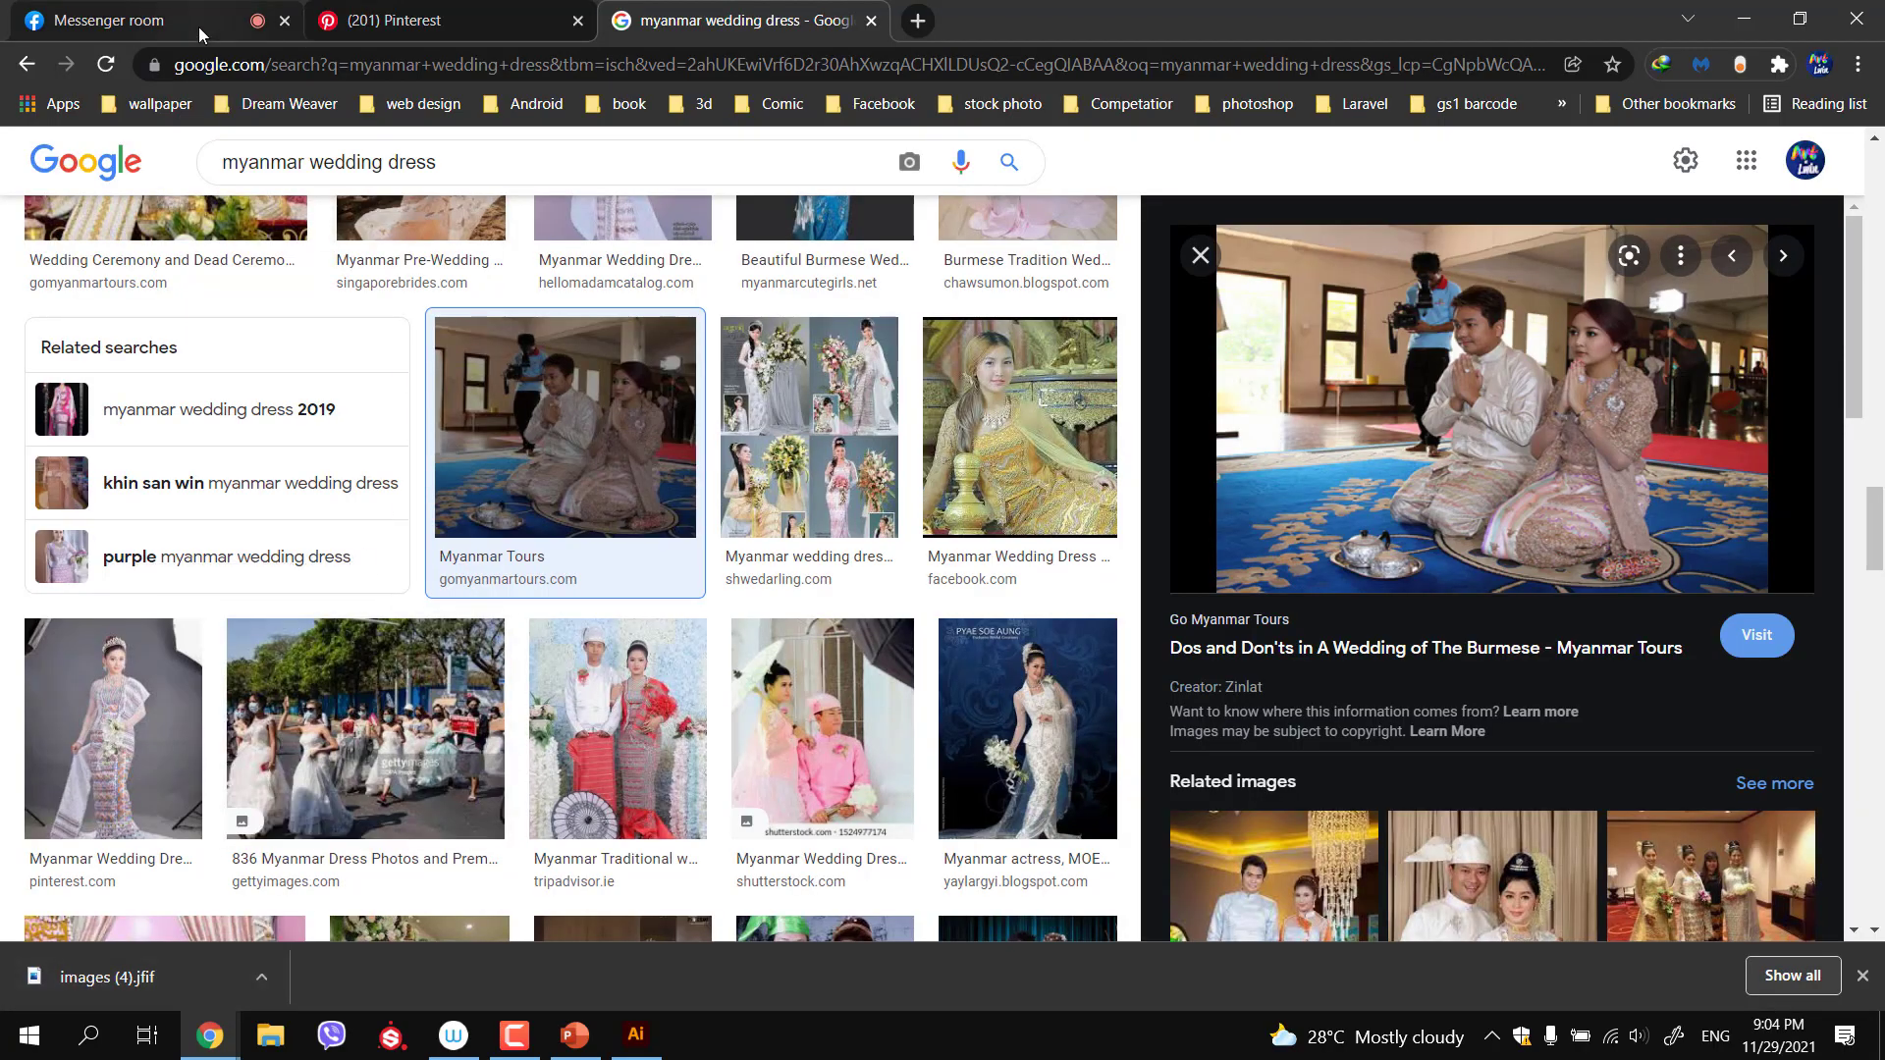
{"action": "left_click", "coordinate": [157, 20]}
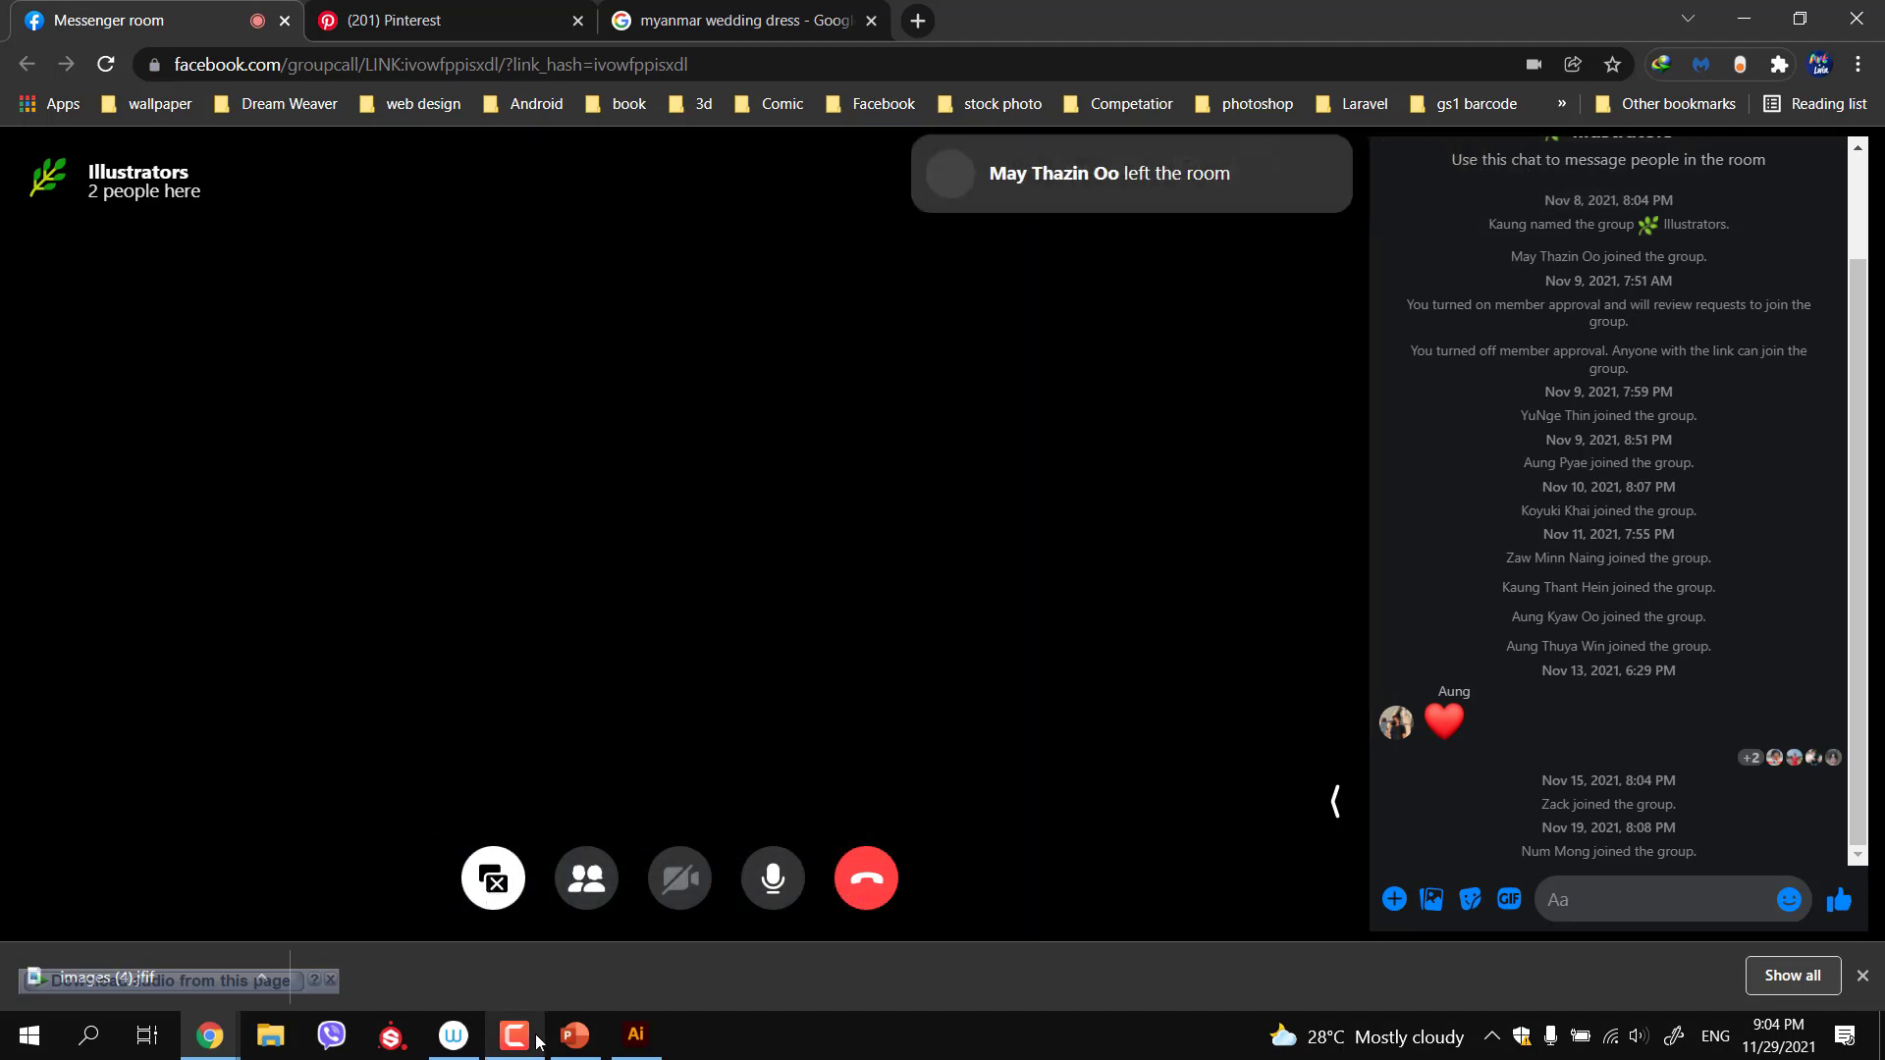
{"action": "left_click", "coordinate": [571, 1041]}
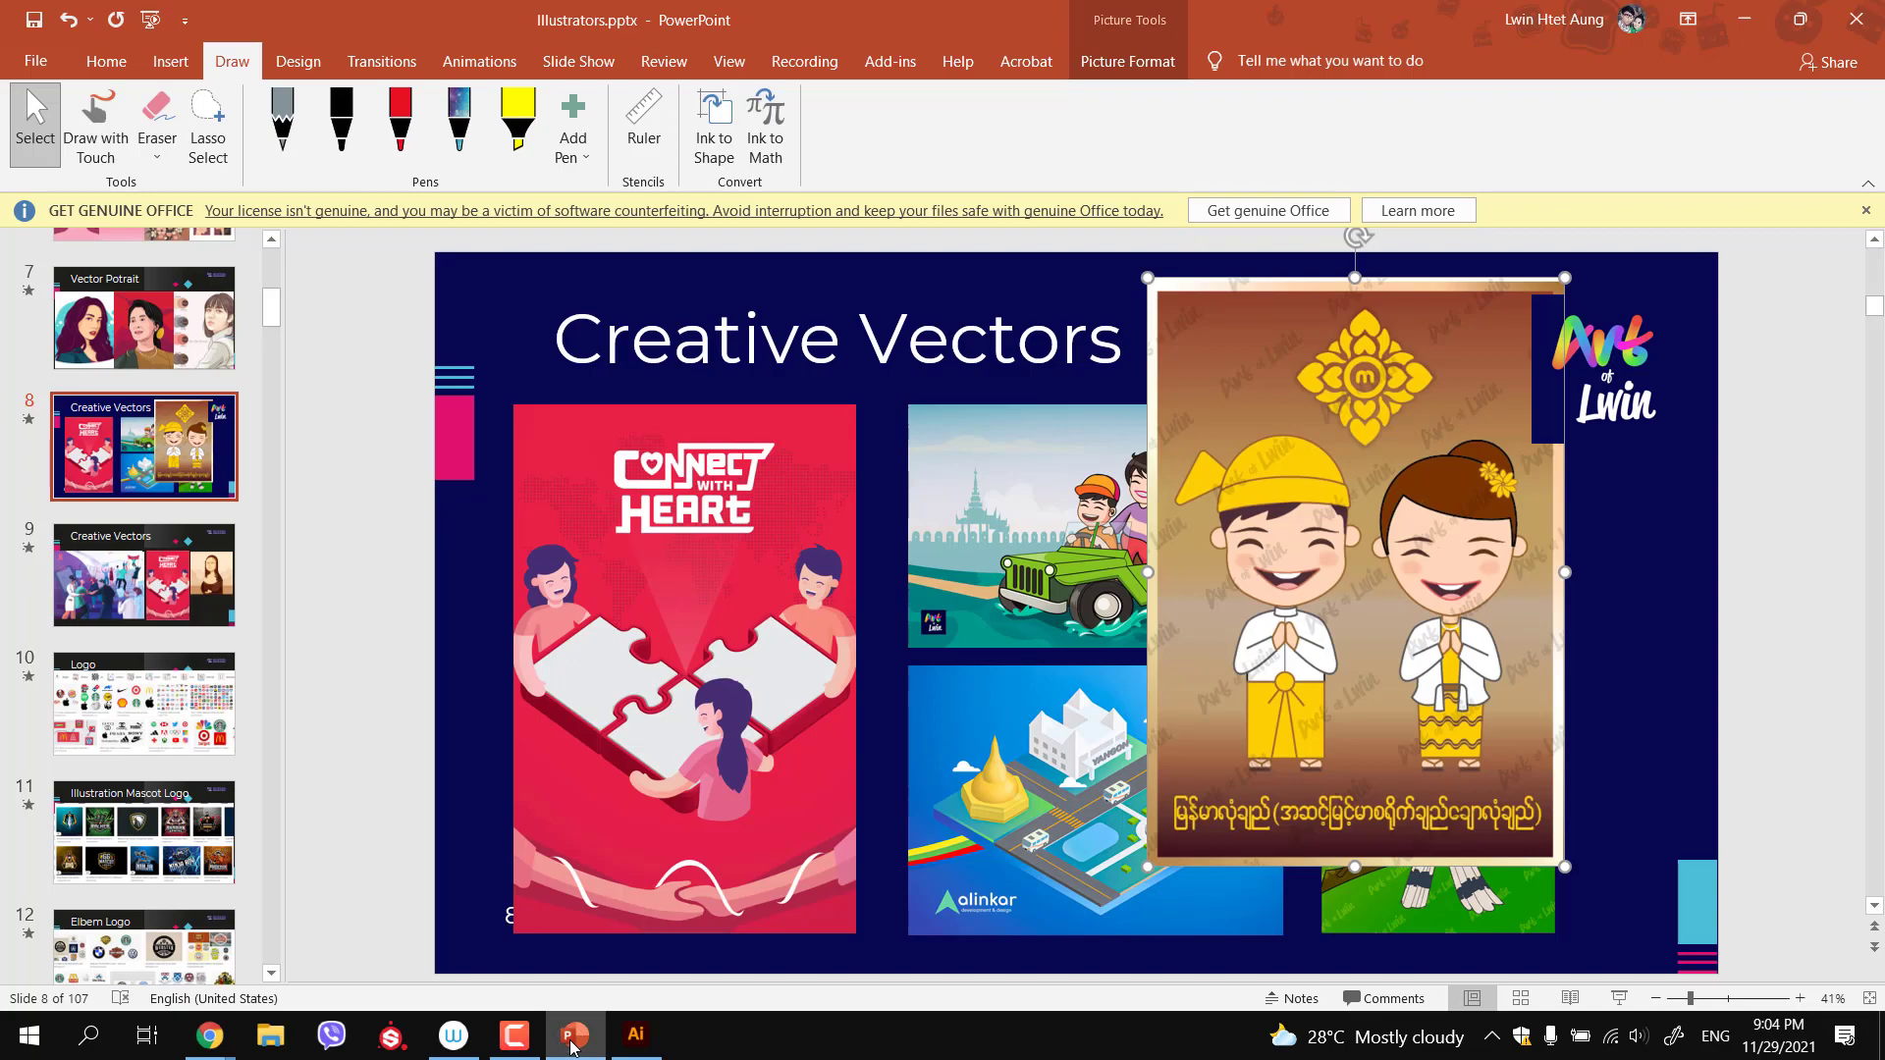